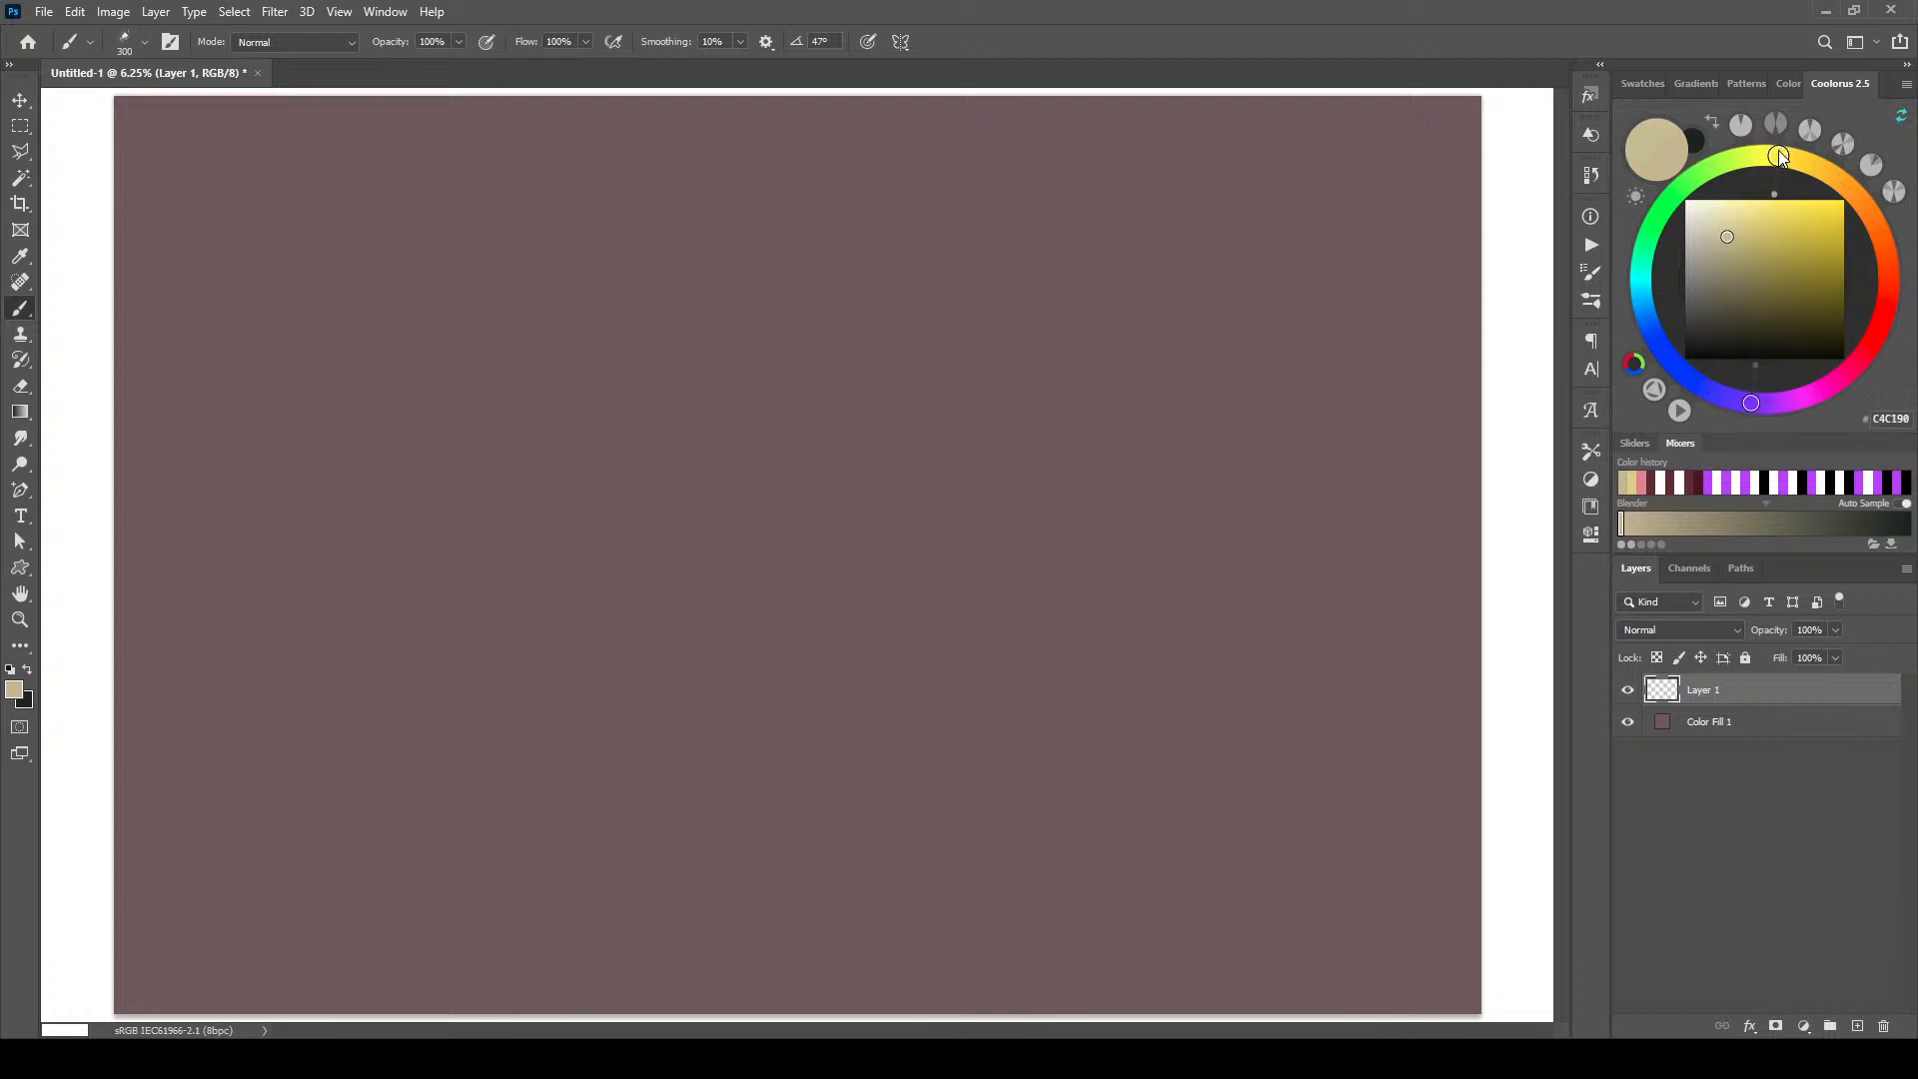
# Step: Set one working colour to a pale khaki and the other to muted green 566144
pyautogui.moveTo(1723, 231); pyautogui.dragTo(1719, 241)
pyautogui.press('x')
pyautogui.moveTo(1714, 163)
pyautogui.mouseDown()
pyautogui.moveTo(1654, 200)
pyautogui.moveTo(1719, 163)
pyautogui.mouseUp()
pyautogui.moveTo(1740, 235)
pyautogui.mouseDown()
pyautogui.moveTo(1763, 250)
pyautogui.moveTo(1733, 299)
pyautogui.mouseUp()
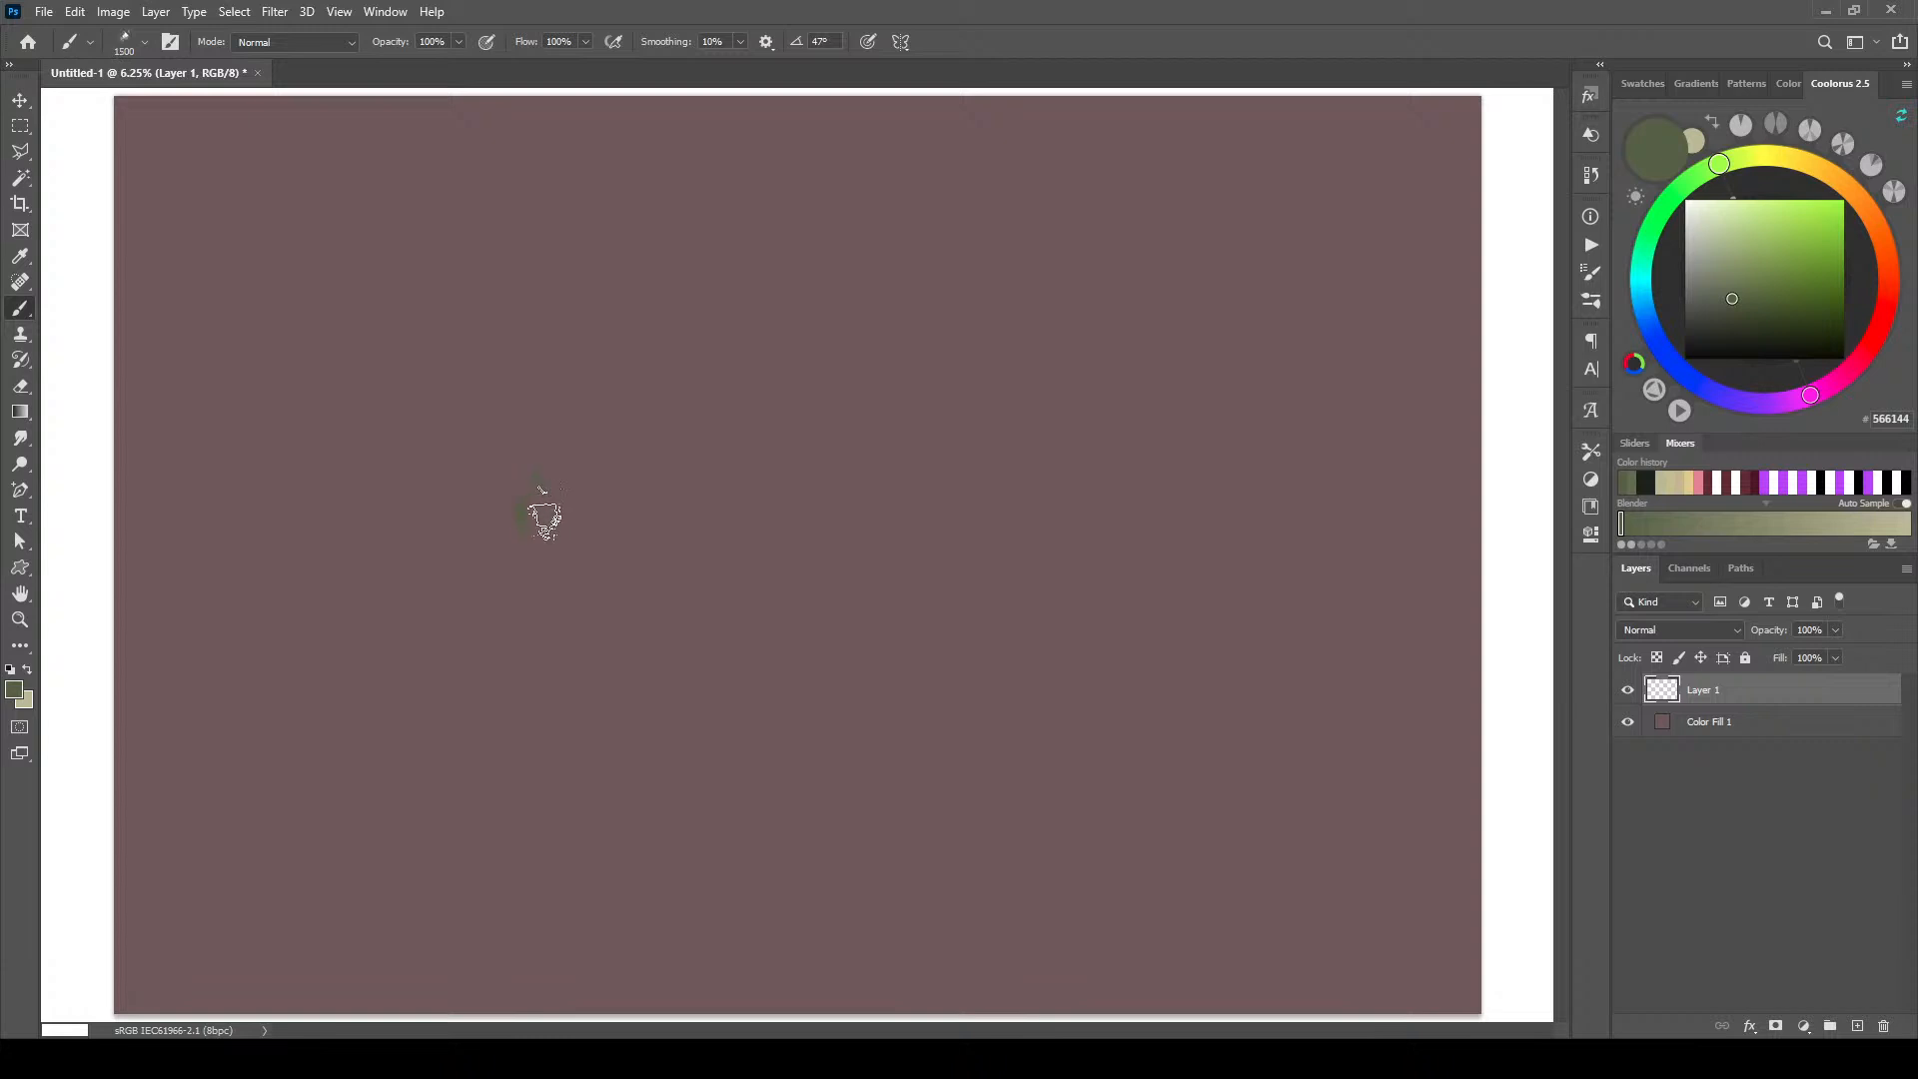
# Step: Paint muted green foliage patches along the horizon, just left of the canvas centre
pyautogui.press(']')
pyautogui.click(647, 492)
pyautogui.click(760, 481)
pyautogui.press(']')
pyautogui.click(679, 468)
pyautogui.click(826, 471)
# Step: Extend the muted green foliage to the left end of the horizon with strokes of varied brush size
pyautogui.press('[')
pyautogui.press('[')
pyautogui.press('[')
pyautogui.press('[')
pyautogui.press('[')
pyautogui.press('[')
pyautogui.press('[')
pyautogui.press('[')
pyautogui.press(']')
pyautogui.press(']')
pyautogui.press(']')
pyautogui.press(']')
pyautogui.press(']')
pyautogui.press(']')
pyautogui.moveTo(312, 478)
pyautogui.mouseDown()
pyautogui.moveTo(352, 453)
pyautogui.moveTo(190, 441)
pyautogui.mouseUp()
pyautogui.click(349, 439)
pyautogui.press(']')
pyautogui.press(']')
pyautogui.press(']')
pyautogui.press(']')
pyautogui.press(']')
pyautogui.press(']')
pyautogui.press('[')
pyautogui.press('[')
pyautogui.press('[')
pyautogui.press('[')
pyautogui.press('[')
pyautogui.press('[')
pyautogui.press('[')
pyautogui.press('[')
pyautogui.press('[')
pyautogui.press('[')
pyautogui.moveTo(399, 470); pyautogui.dragTo(172, 484)
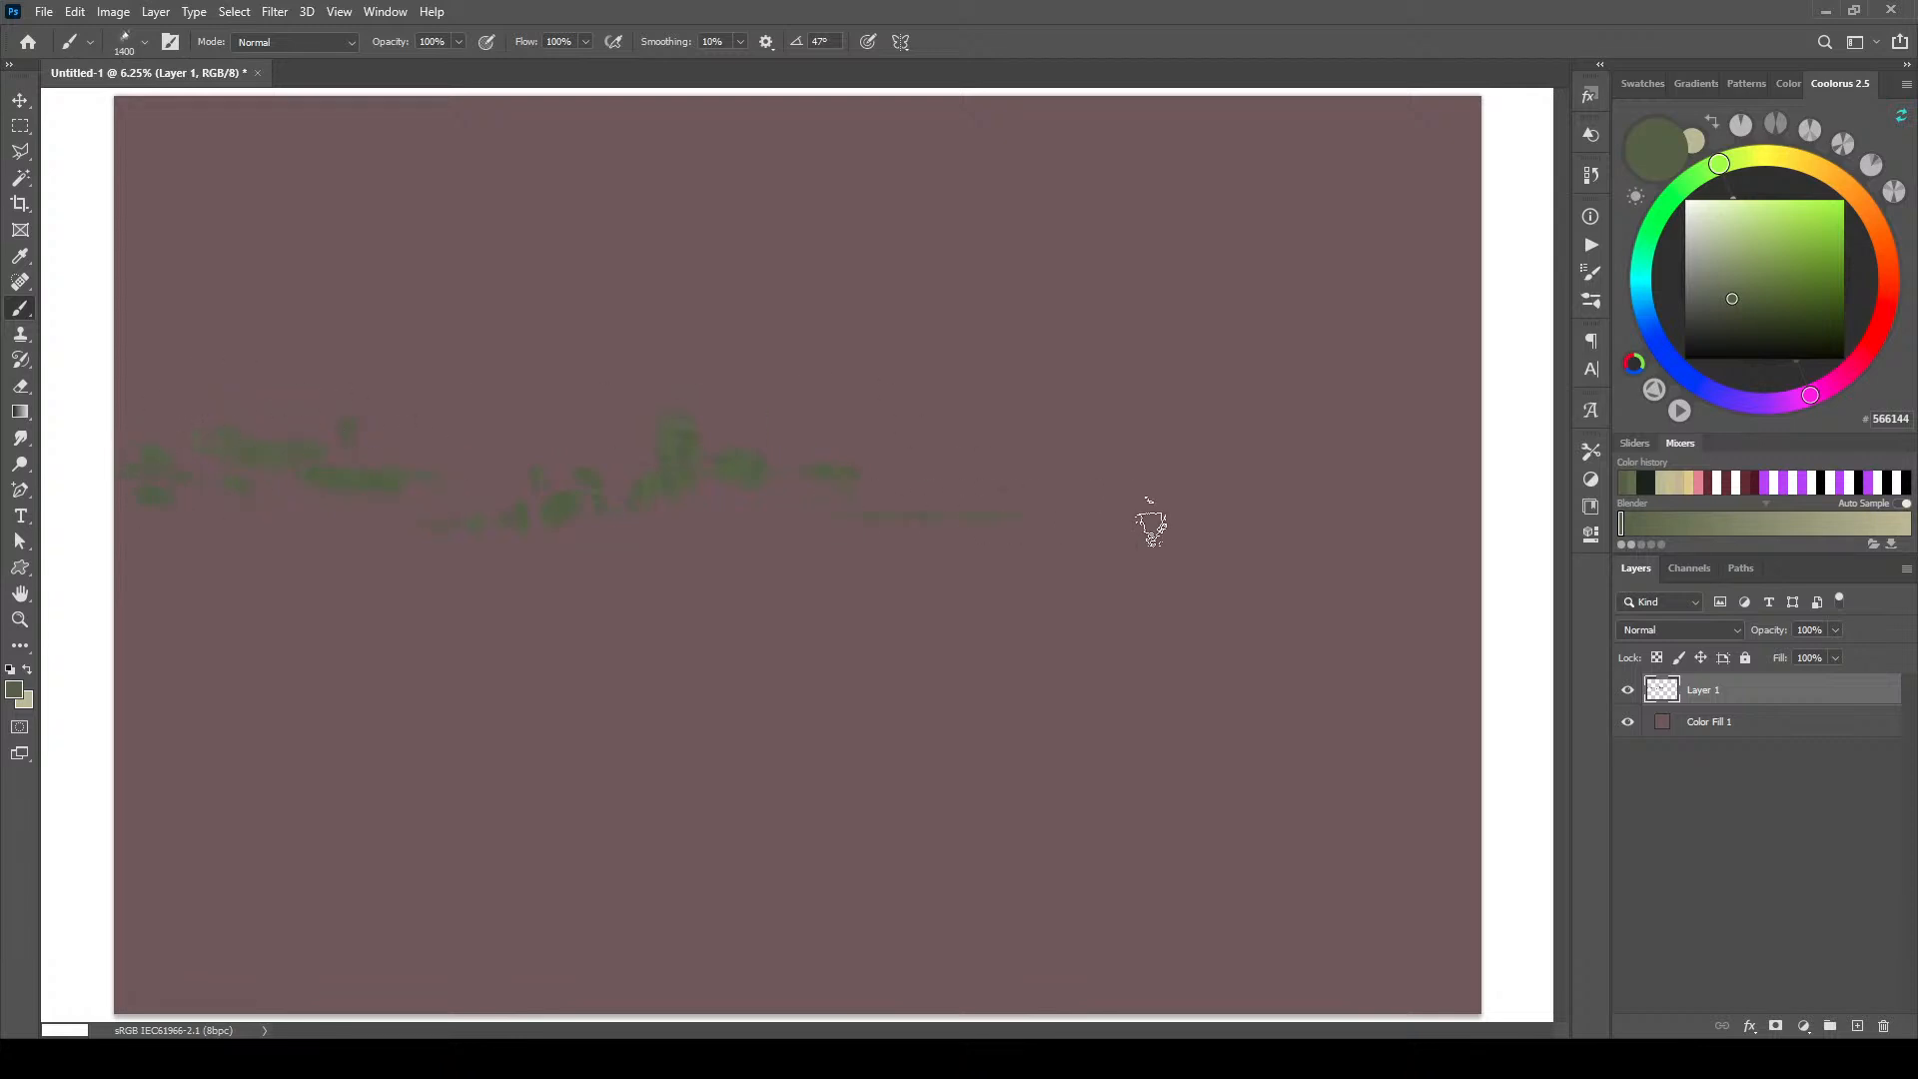
# Step: Continue the row of muted green foliage along the right part of the horizon
pyautogui.press(']')
pyautogui.press(']')
pyautogui.press(']')
pyautogui.press(']')
pyautogui.press(']')
pyautogui.moveTo(949, 500)
pyautogui.mouseDown()
pyautogui.moveTo(1053, 483)
pyautogui.moveTo(1105, 505)
pyautogui.moveTo(1193, 500)
pyautogui.mouseUp()
# Step: Paint a thin pale khaki strip of ground across the middle of the horizon with a smaller brush
pyautogui.press('[')
pyautogui.press('[')
pyautogui.press('[')
pyautogui.press('[')
pyautogui.press('[')
pyautogui.press('[')
pyautogui.press('x')
pyautogui.moveTo(932, 487); pyautogui.dragTo(724, 497)
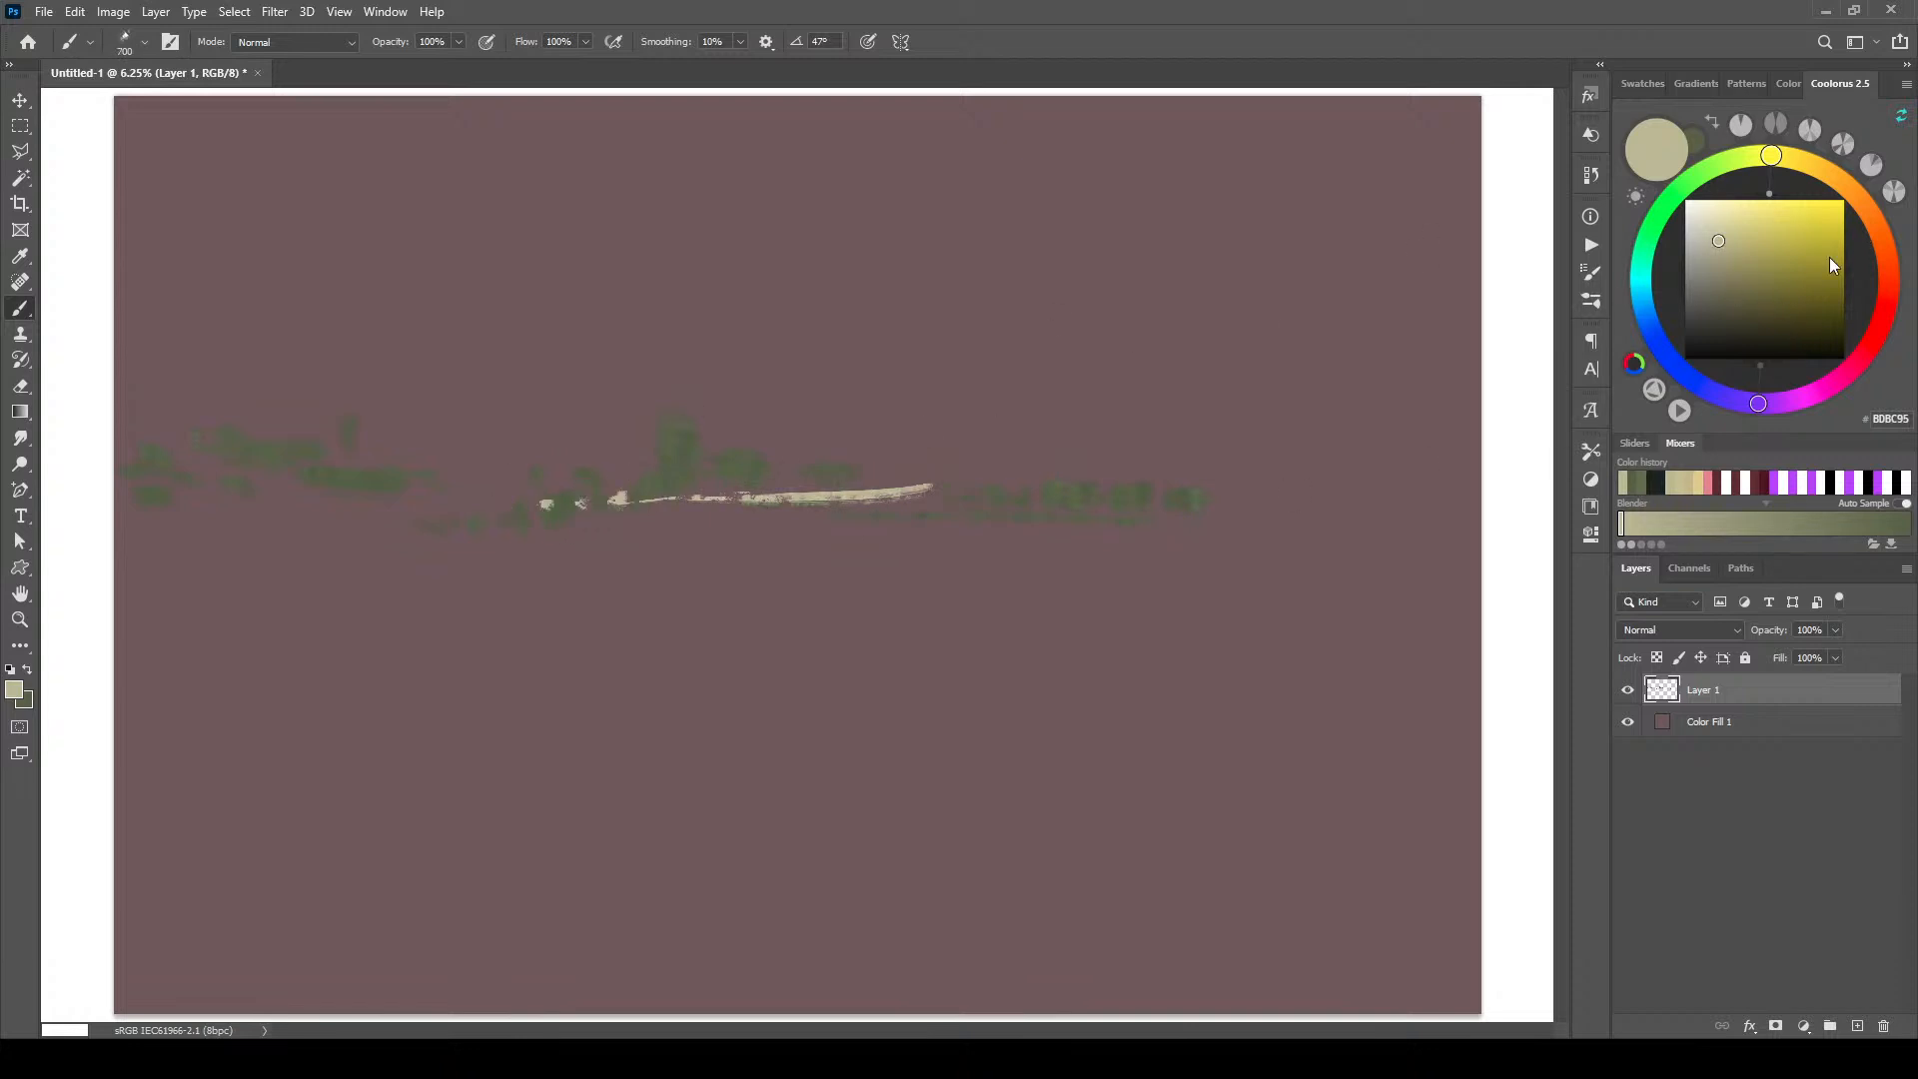
# Step: Change the light colour to golden yellow BAB16E and add dabs along the ground strip towards the right
pyautogui.click(1751, 245)
pyautogui.click(1793, 158)
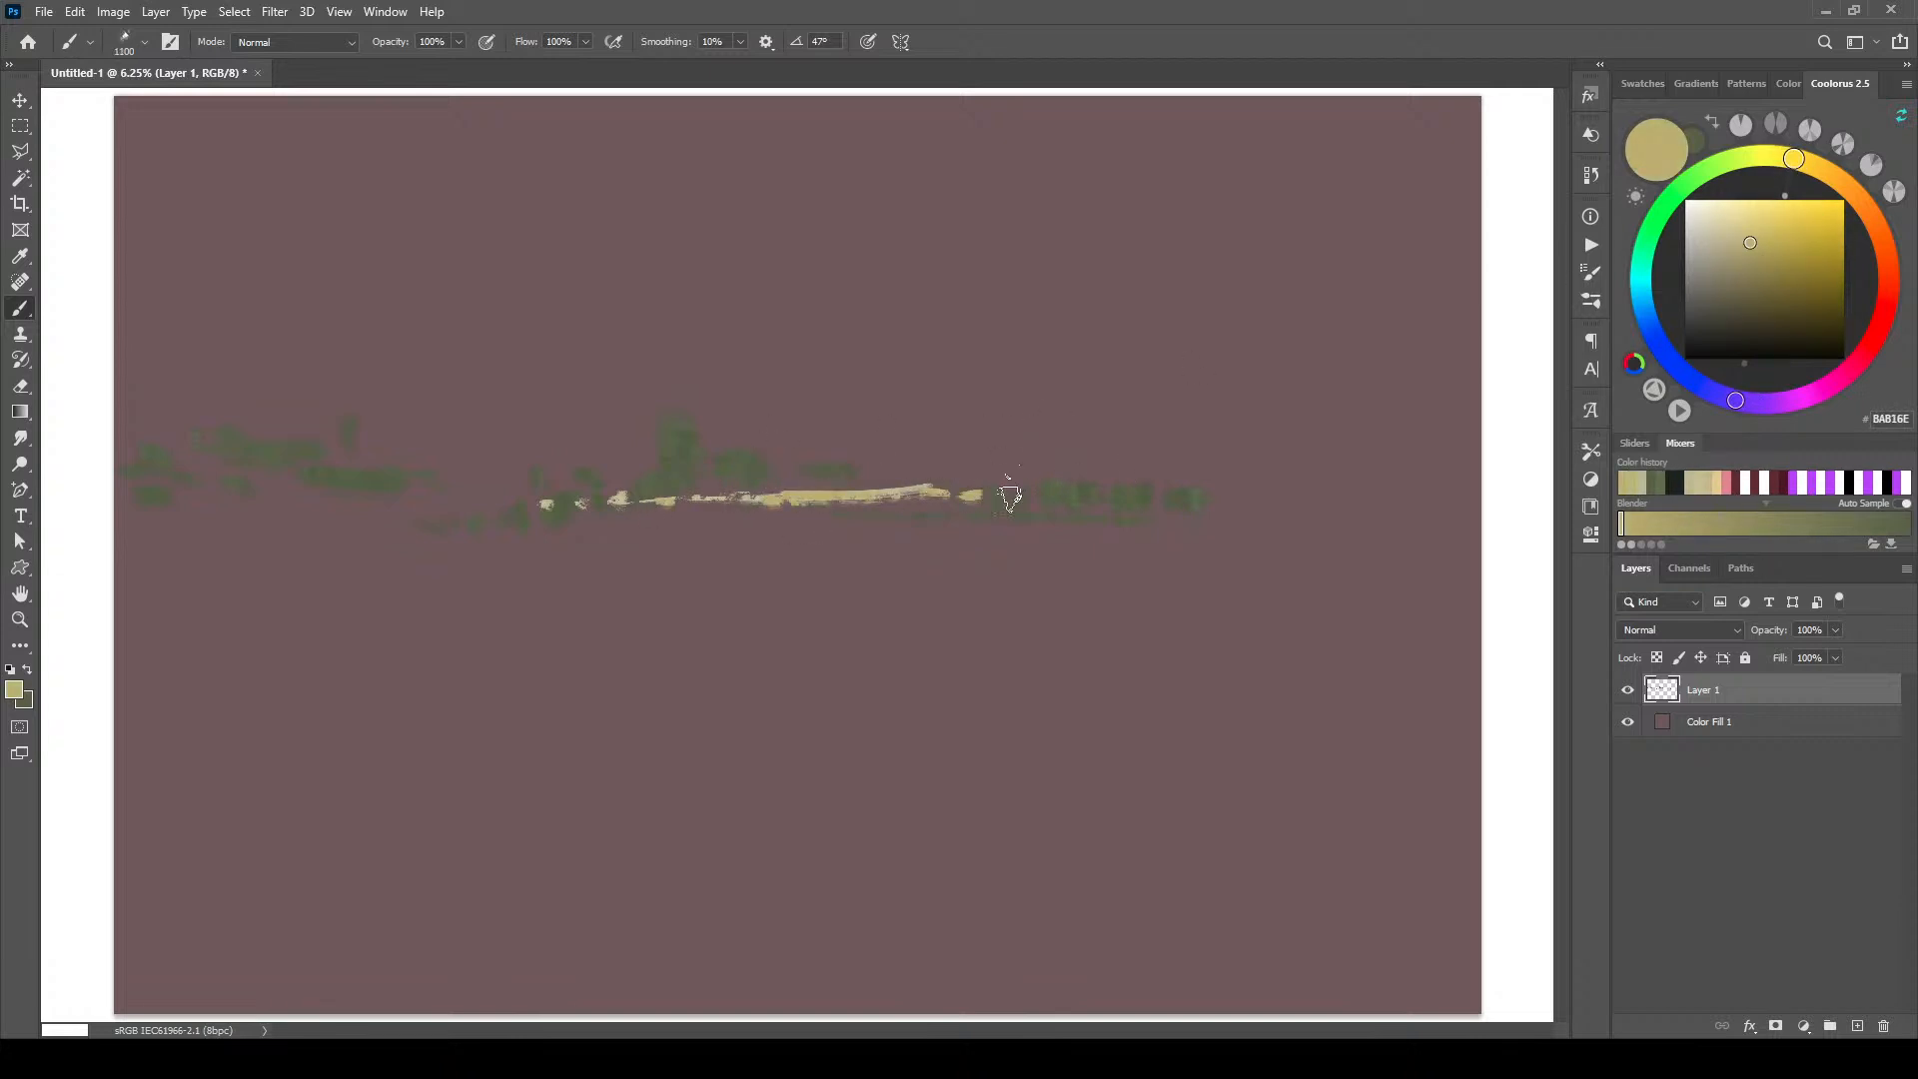
pyautogui.click(1282, 514)
# Step: Darken the green to 303626 and paint dark tree clumps along the middle and right of the horizon
pyautogui.press('x')
pyautogui.click(1732, 325)
pyautogui.press(']')
pyautogui.press(']')
pyautogui.press(']')
pyautogui.press(']')
pyautogui.press(']')
pyautogui.press(']')
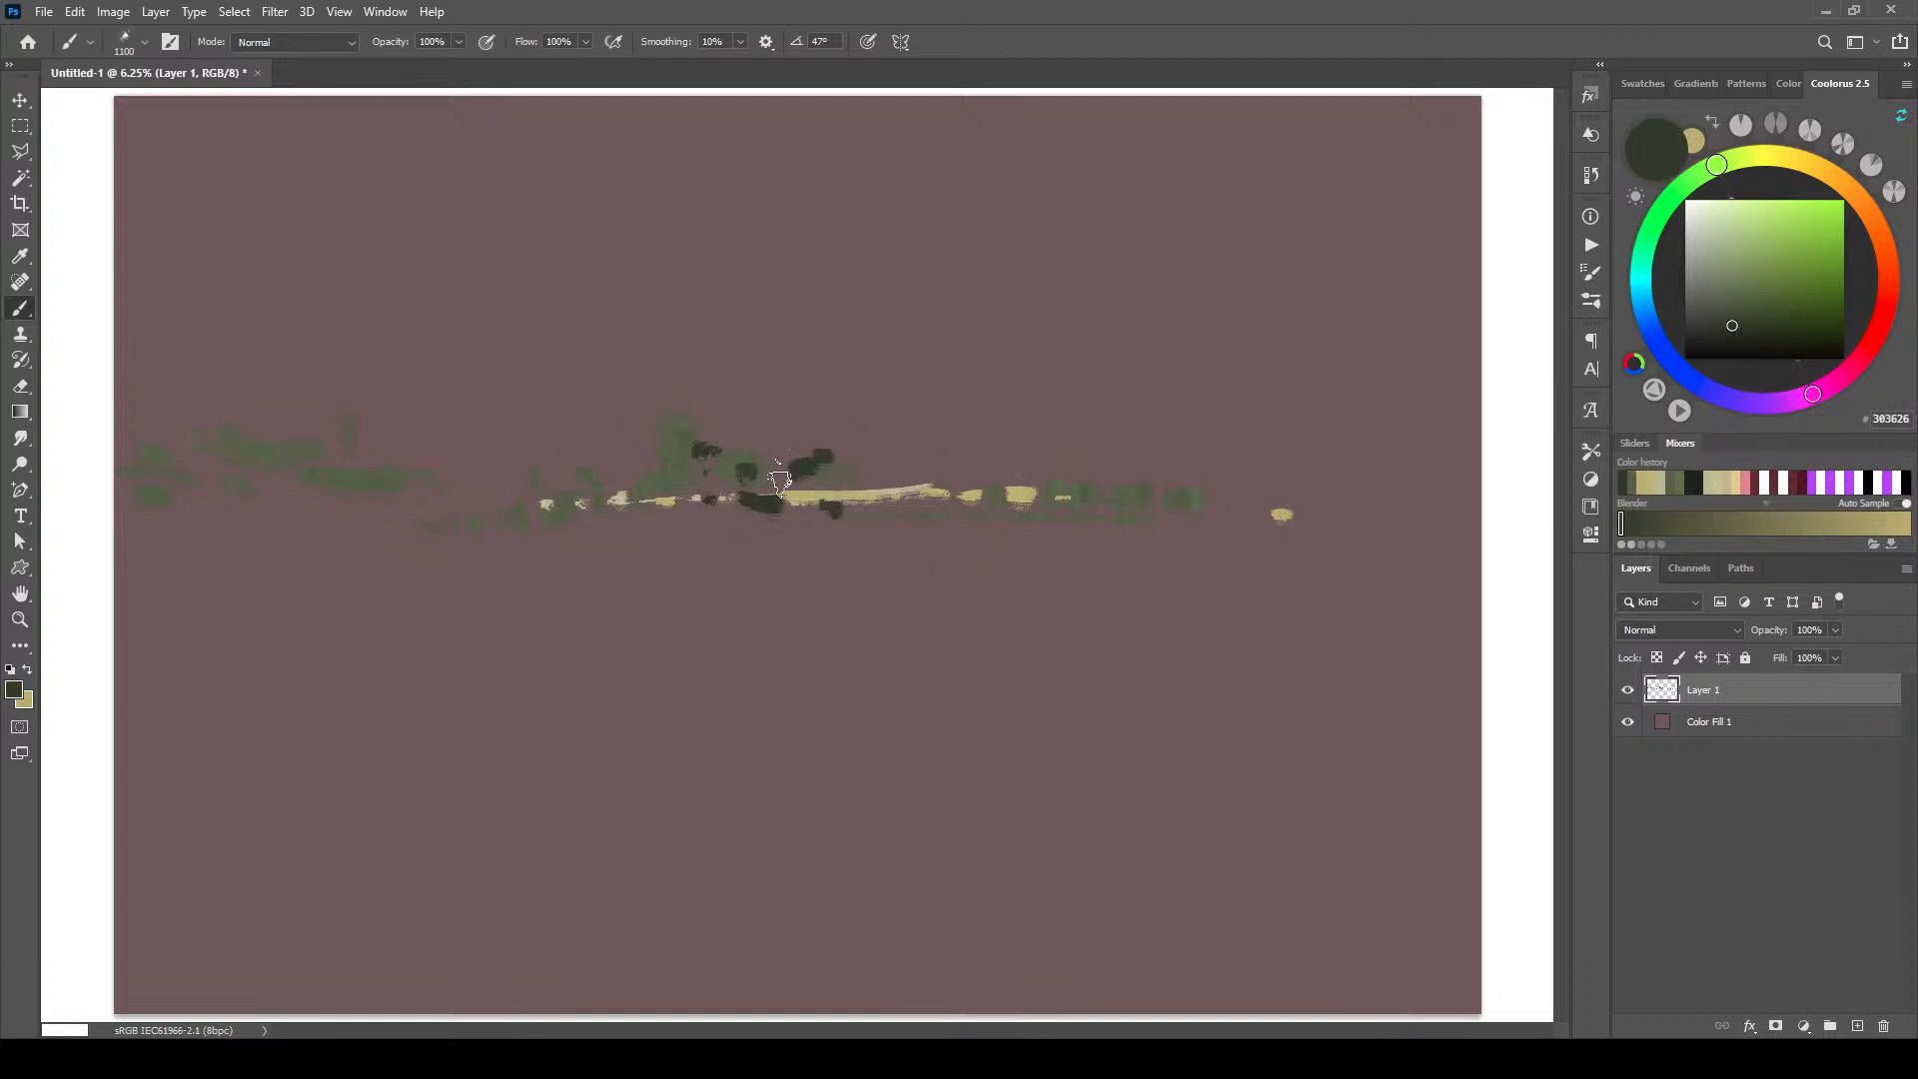
pyautogui.moveTo(969, 470)
pyautogui.mouseDown()
pyautogui.moveTo(953, 513)
pyautogui.moveTo(973, 465)
pyautogui.moveTo(1015, 491)
pyautogui.moveTo(1011, 513)
pyautogui.moveTo(1056, 456)
pyautogui.moveTo(1119, 466)
pyautogui.moveTo(1089, 501)
pyautogui.moveTo(1114, 511)
pyautogui.moveTo(1132, 471)
pyautogui.moveTo(1209, 480)
pyautogui.moveTo(1174, 470)
pyautogui.moveTo(1214, 444)
pyautogui.moveTo(1289, 500)
pyautogui.mouseUp()
# Step: Block in an angular dark green mass in the left midground, enlarging the brush up to 4300 px
pyautogui.press(']')
pyautogui.press(']')
pyautogui.press(']')
pyautogui.press(']')
pyautogui.press(']')
pyautogui.press('[')
pyautogui.press('[')
pyautogui.press('[')
pyautogui.press('[')
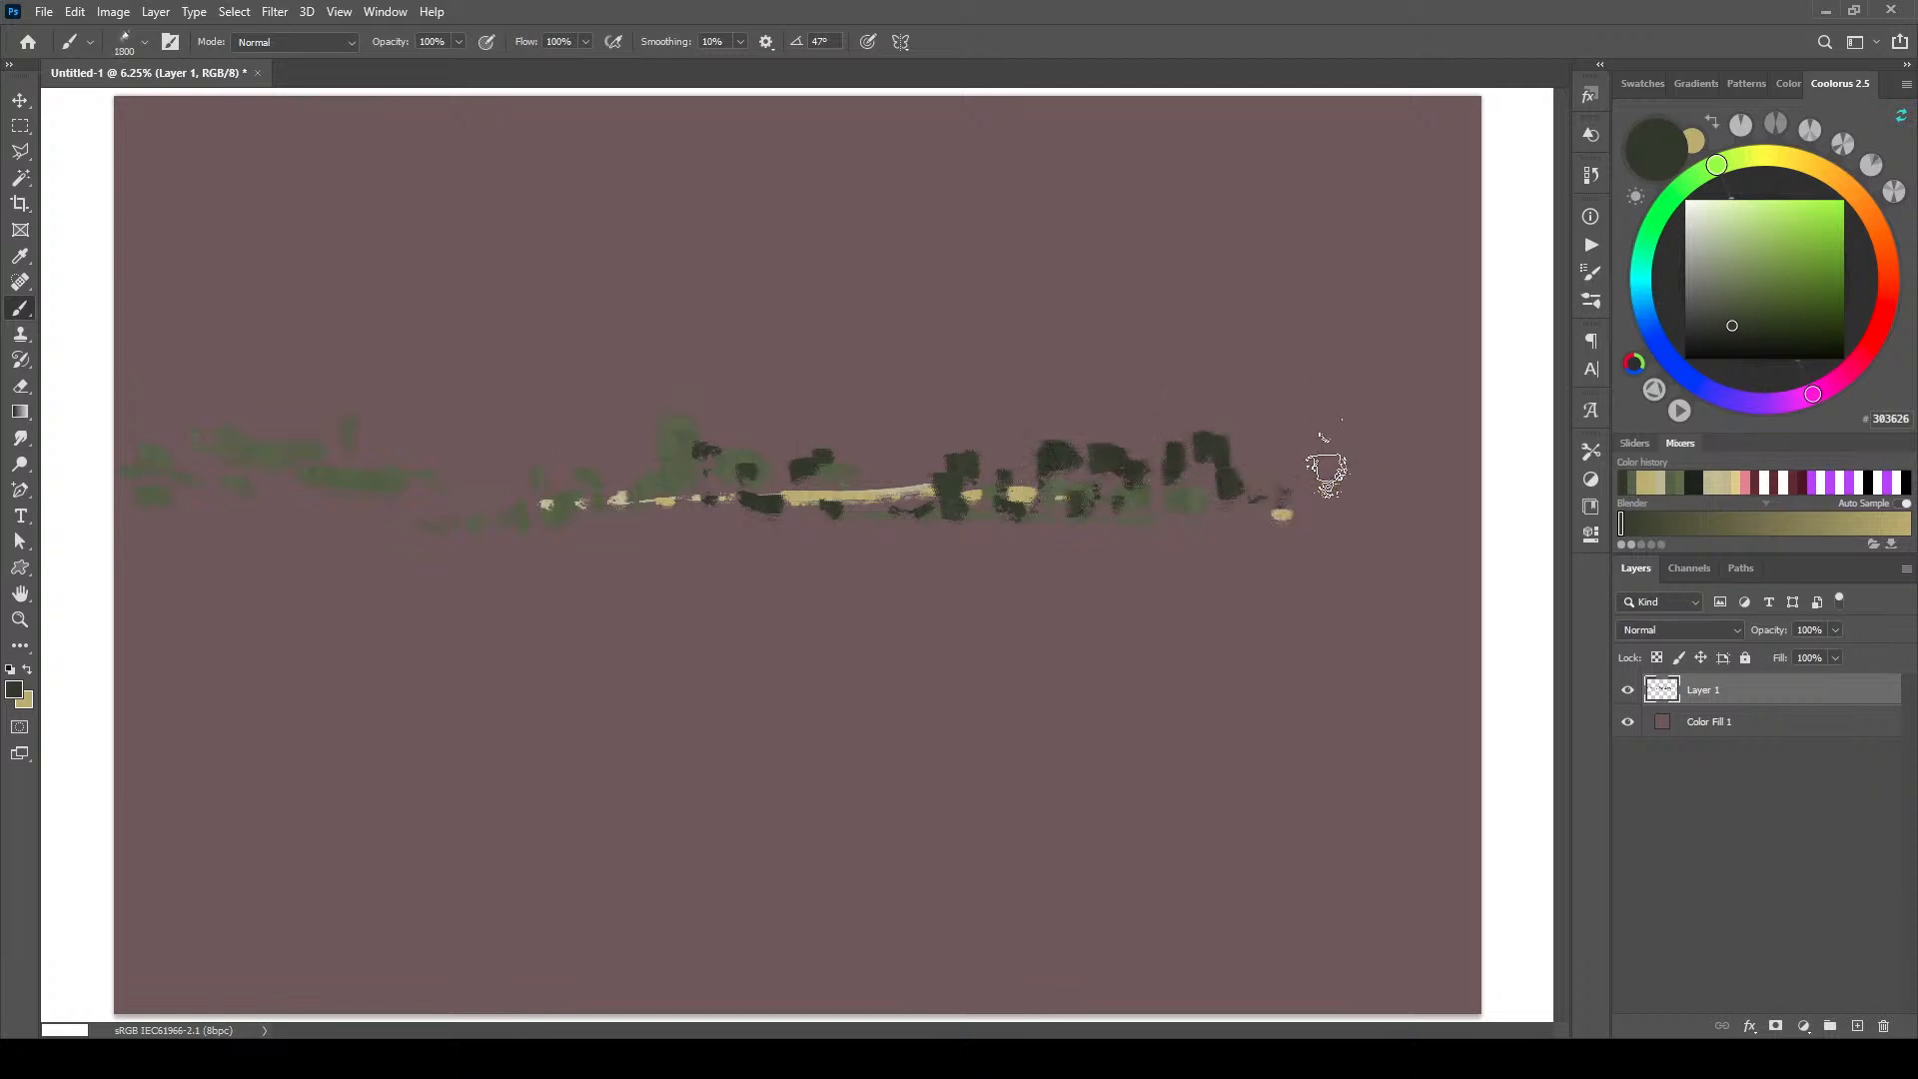
pyautogui.press(']')
pyautogui.press(']')
pyautogui.press(']')
pyautogui.press(']')
pyautogui.press(']')
pyautogui.press(']')
pyautogui.press(']')
pyautogui.press(']')
pyautogui.press(']')
pyautogui.press(']')
pyautogui.press(']')
pyautogui.press(']')
pyautogui.press(']')
pyautogui.press(']')
pyautogui.moveTo(340, 718)
pyautogui.mouseDown()
pyautogui.moveTo(441, 681)
pyautogui.moveTo(515, 699)
pyautogui.moveTo(507, 664)
pyautogui.mouseUp()
pyautogui.press(']')
pyautogui.press(']')
pyautogui.press(']')
pyautogui.press(']')
pyautogui.press(']')
pyautogui.press(']')
pyautogui.press(']')
pyautogui.press(']')
pyautogui.press(']')
pyautogui.press(']')
pyautogui.press(']')
# Step: Choose the EE 3 leaf 02 1 brush and paint leafy clusters around the dark mass, enlarging the brush to 1500 px
pyautogui.rightClick(512, 640)
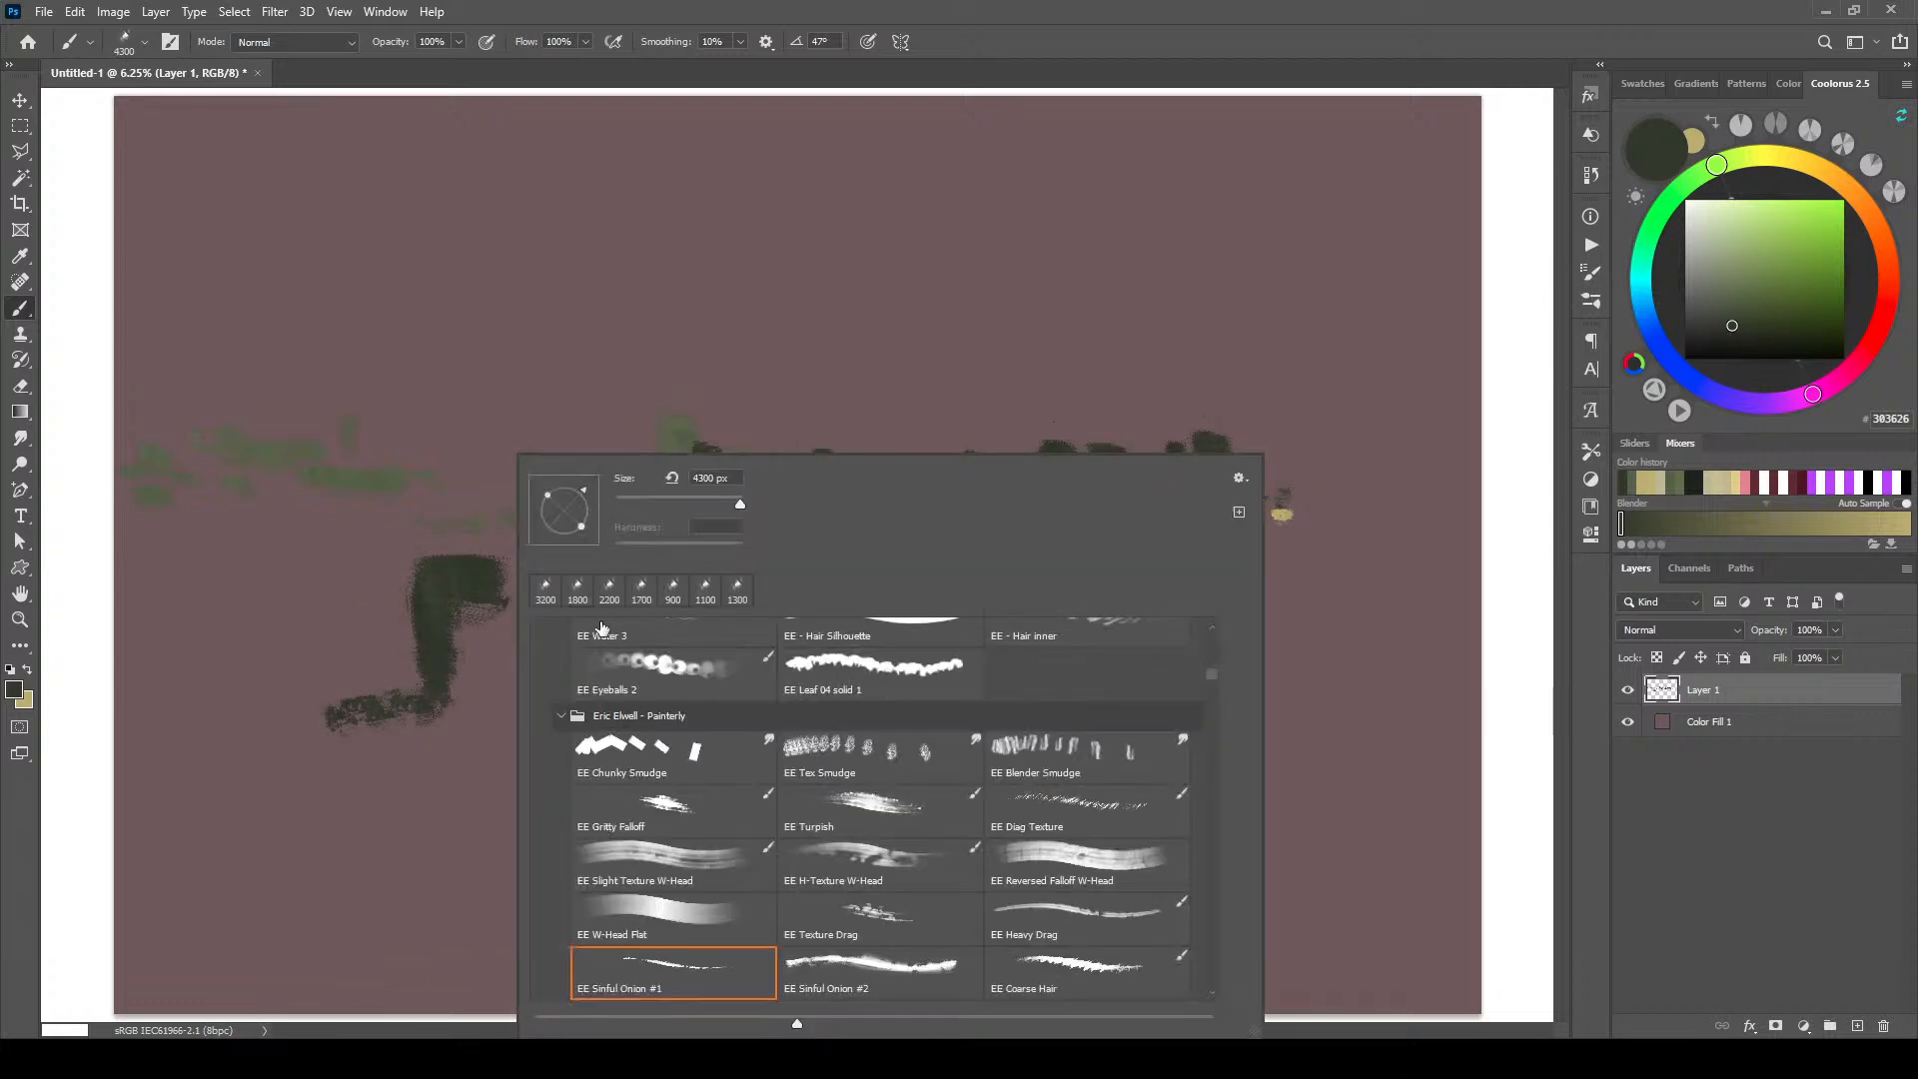
pyautogui.moveTo(1213, 680); pyautogui.dragTo(1227, 658)
pyautogui.click(817, 908)
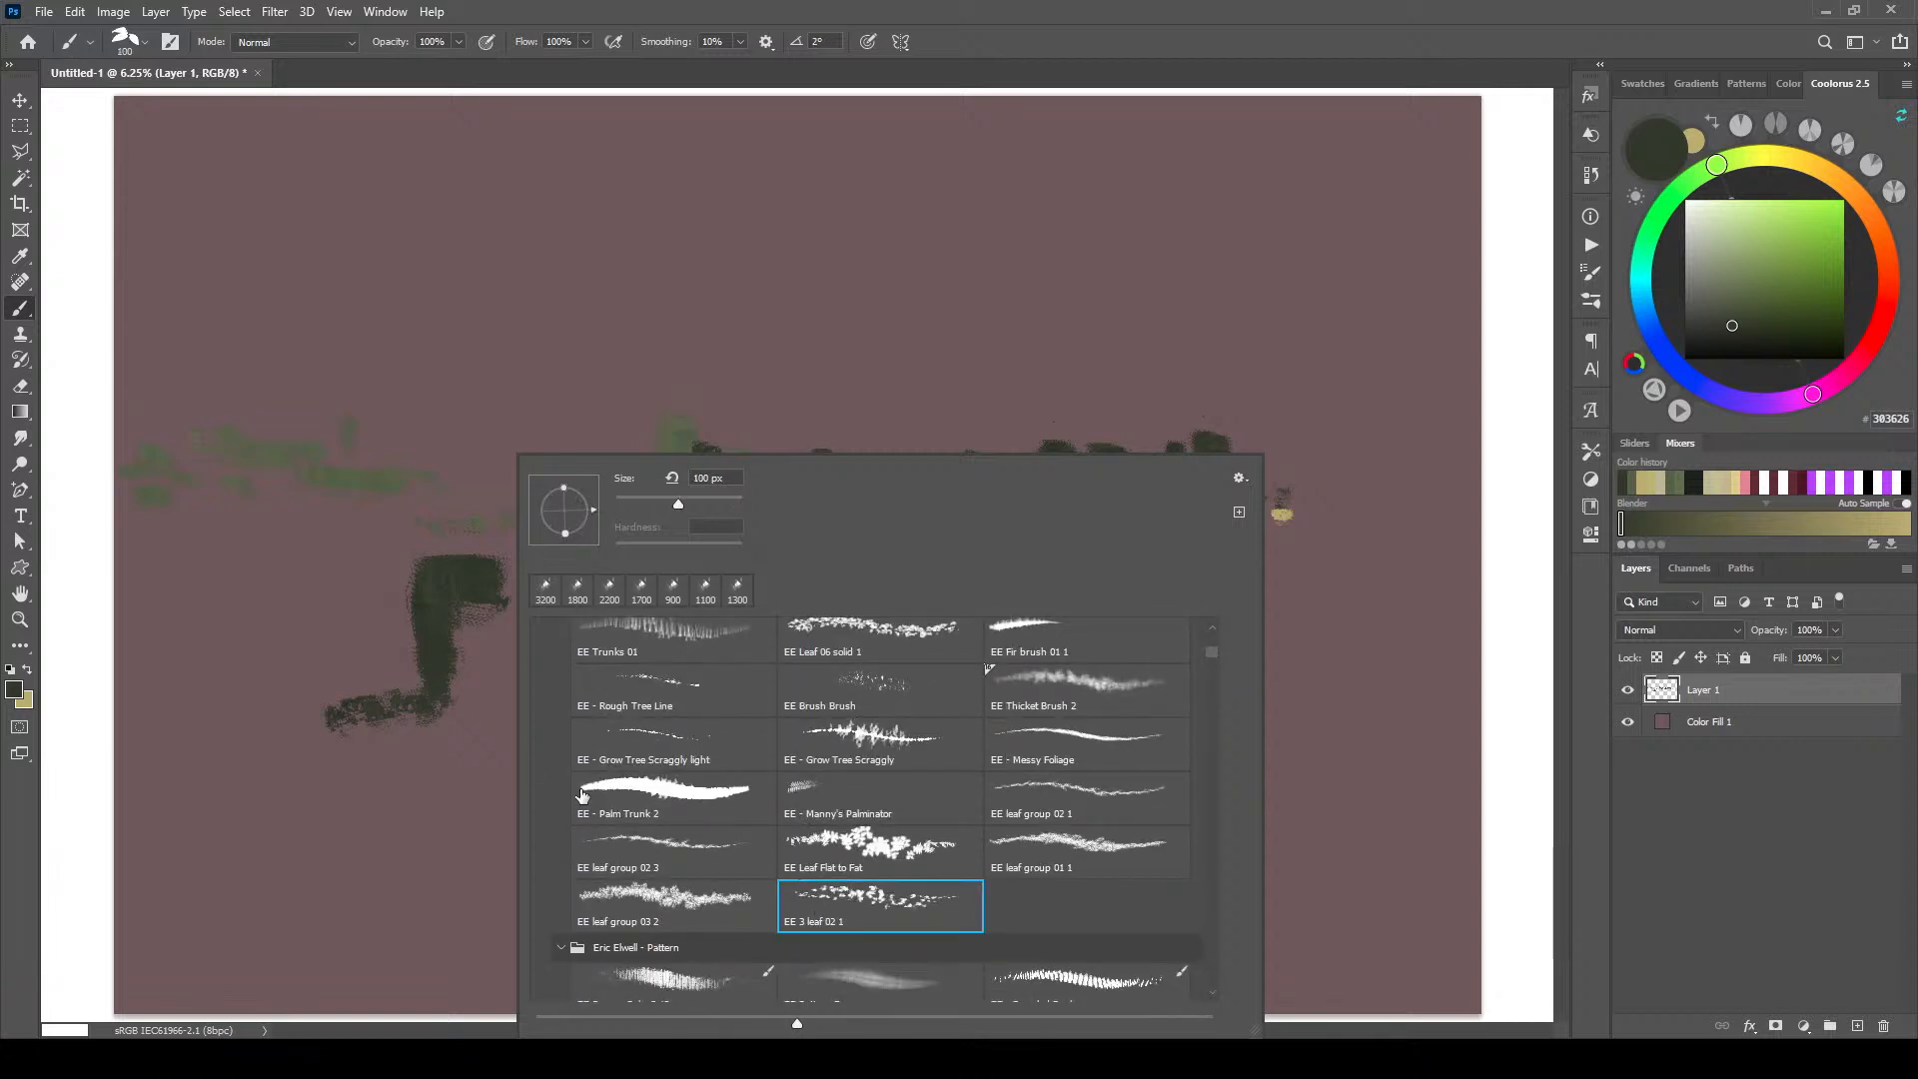
pyautogui.click(476, 610)
pyautogui.moveTo(463, 550)
pyautogui.mouseDown()
pyautogui.moveTo(443, 589)
pyautogui.moveTo(420, 562)
pyautogui.moveTo(396, 573)
pyautogui.moveTo(408, 634)
pyautogui.moveTo(389, 647)
pyautogui.moveTo(467, 541)
pyautogui.moveTo(494, 545)
pyautogui.moveTo(438, 450)
pyautogui.moveTo(512, 528)
pyautogui.moveTo(514, 489)
pyautogui.moveTo(545, 469)
pyautogui.moveTo(518, 443)
pyautogui.moveTo(569, 443)
pyautogui.mouseUp()
pyautogui.moveTo(540, 559)
pyautogui.mouseDown()
pyautogui.moveTo(610, 619)
pyautogui.moveTo(723, 594)
pyautogui.moveTo(596, 610)
pyautogui.moveTo(581, 580)
pyautogui.moveTo(459, 652)
pyautogui.moveTo(397, 689)
pyautogui.mouseUp()
pyautogui.moveTo(625, 714)
pyautogui.mouseDown()
pyautogui.moveTo(674, 693)
pyautogui.moveTo(795, 712)
pyautogui.moveTo(814, 674)
pyautogui.moveTo(801, 653)
pyautogui.moveTo(830, 692)
pyautogui.moveTo(804, 666)
pyautogui.moveTo(809, 584)
pyautogui.moveTo(787, 614)
pyautogui.moveTo(842, 616)
pyautogui.moveTo(835, 641)
pyautogui.moveTo(879, 635)
pyautogui.moveTo(822, 635)
pyautogui.moveTo(587, 506)
pyautogui.moveTo(581, 429)
pyautogui.moveTo(455, 557)
pyautogui.moveTo(426, 504)
pyautogui.moveTo(286, 639)
pyautogui.moveTo(294, 597)
pyautogui.moveTo(237, 630)
pyautogui.moveTo(302, 612)
pyautogui.moveTo(266, 536)
pyautogui.moveTo(257, 672)
pyautogui.mouseUp()
pyautogui.press(']')
pyautogui.press(']')
pyautogui.press(']')
pyautogui.press(']')
pyautogui.press(']')
pyautogui.press(']')
# Step: Switch to a painterly texture brush and paint solid dark shadow areas into the left and central leaf clusters
pyautogui.rightClick(710, 640)
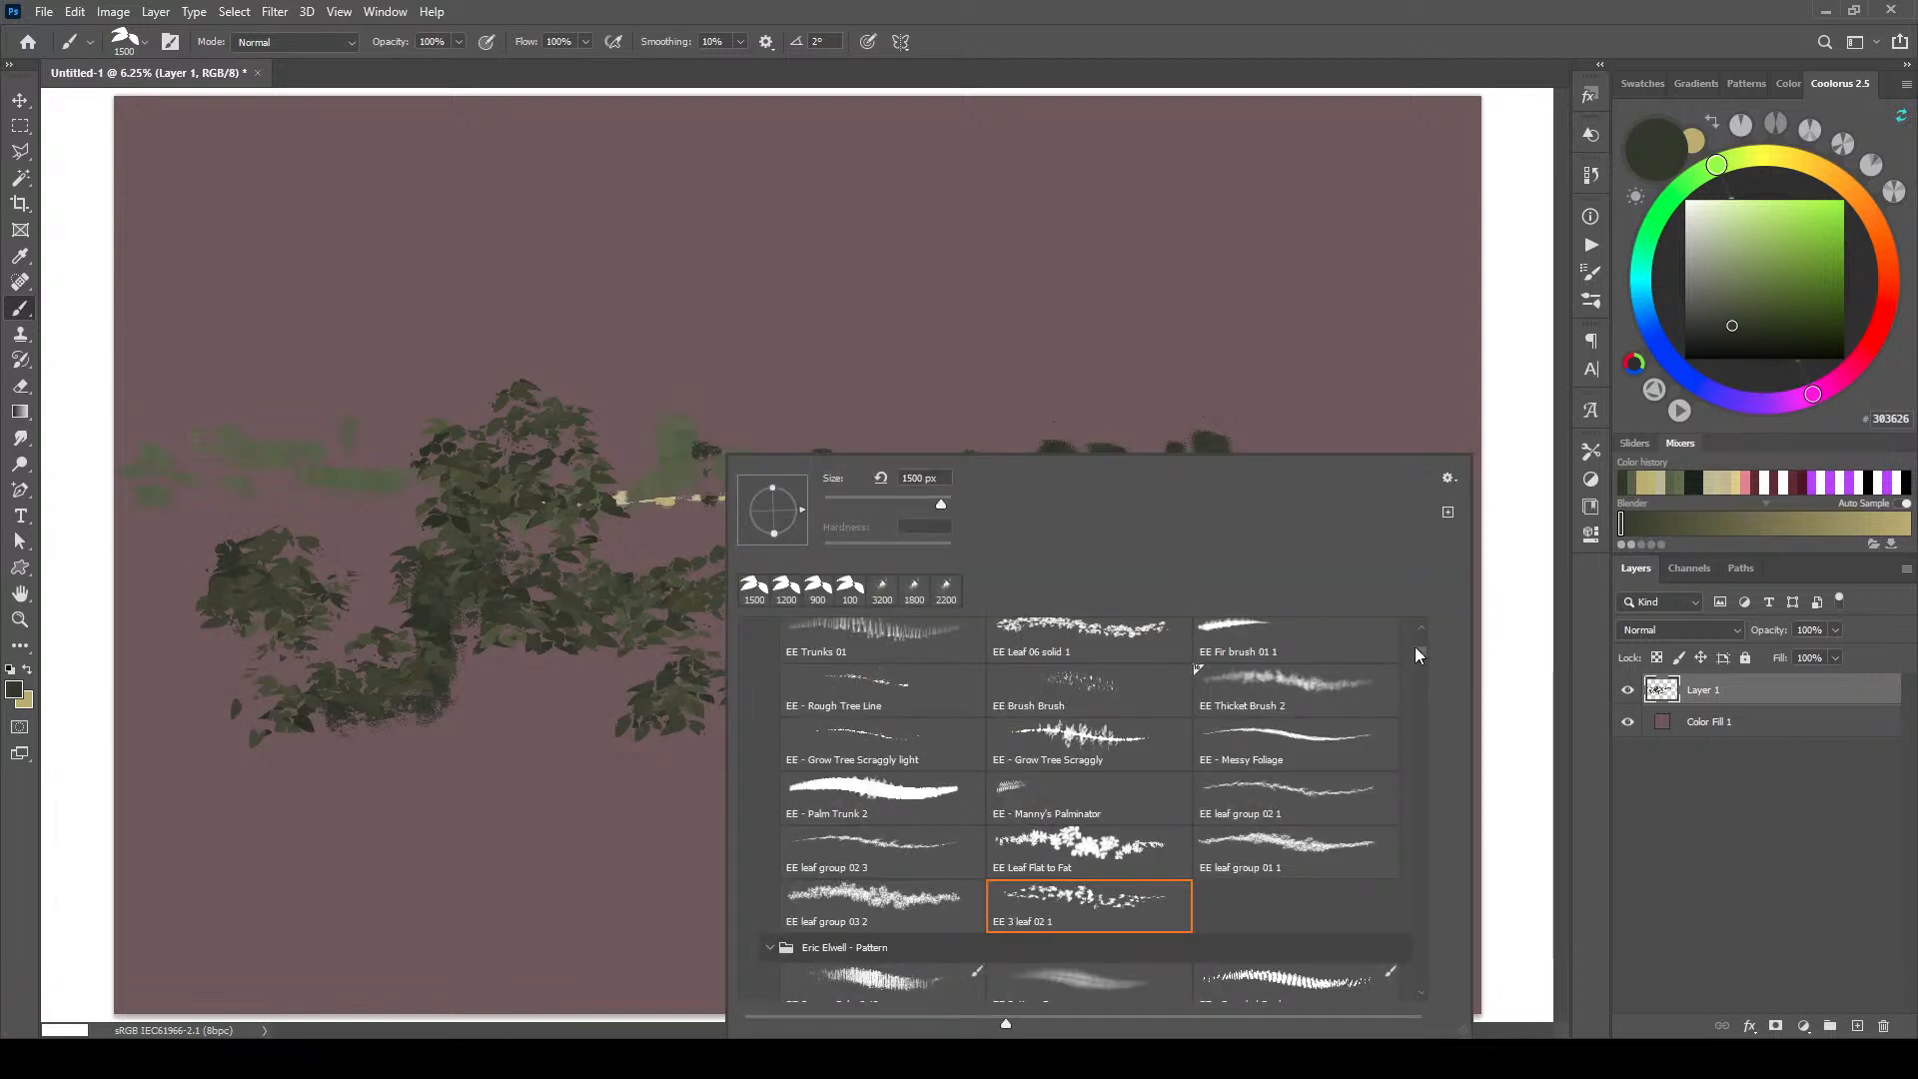
pyautogui.moveTo(1417, 652); pyautogui.dragTo(1416, 686)
pyautogui.click(1124, 943)
pyautogui.click(308, 576)
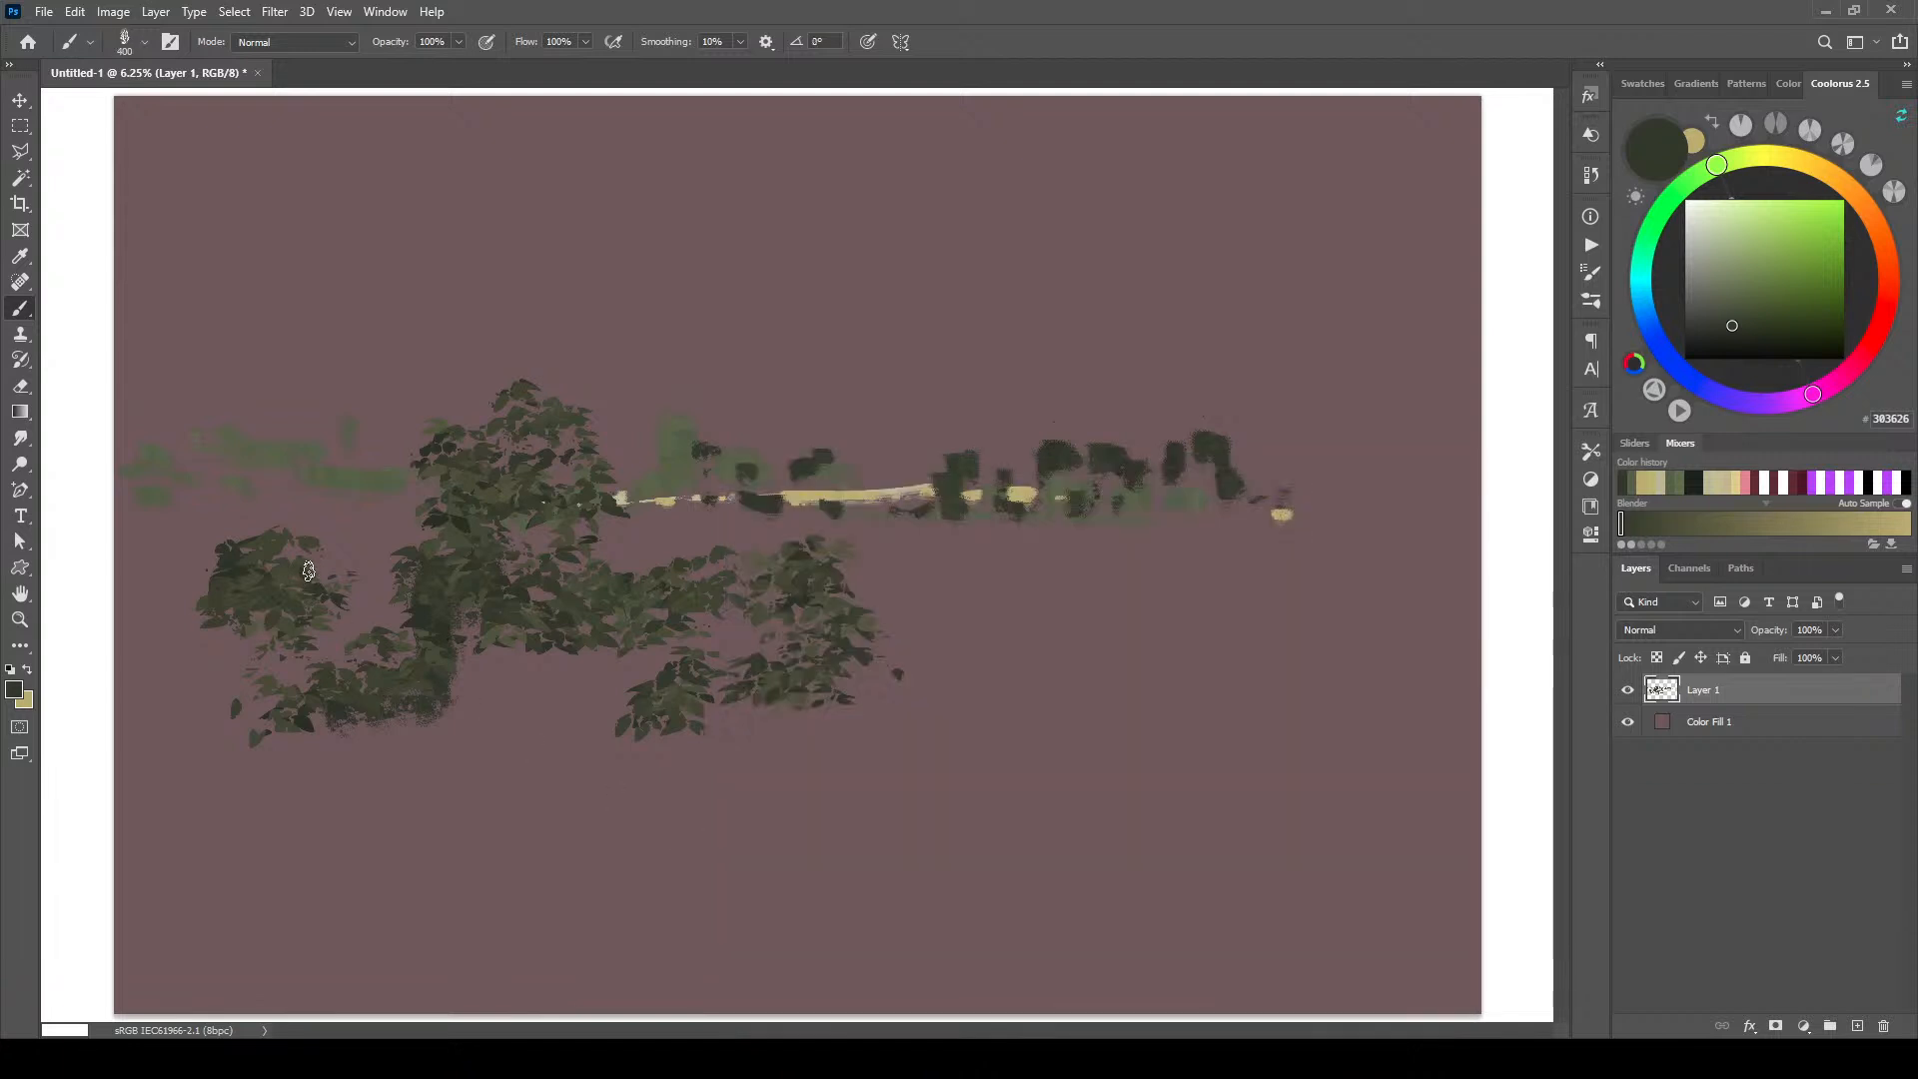
pyautogui.moveTo(305, 546)
pyautogui.mouseDown()
pyautogui.moveTo(319, 506)
pyautogui.moveTo(332, 563)
pyautogui.moveTo(312, 583)
pyautogui.moveTo(287, 521)
pyautogui.moveTo(225, 609)
pyautogui.mouseUp()
pyautogui.press(']')
pyautogui.moveTo(457, 438); pyautogui.dragTo(509, 409)
pyautogui.moveTo(429, 498)
pyautogui.mouseDown()
pyautogui.moveTo(415, 535)
pyautogui.moveTo(518, 392)
pyautogui.moveTo(395, 560)
pyautogui.moveTo(515, 506)
pyautogui.moveTo(551, 515)
pyautogui.moveTo(539, 544)
pyautogui.moveTo(570, 491)
pyautogui.moveTo(638, 518)
pyautogui.moveTo(626, 594)
pyautogui.moveTo(664, 616)
pyautogui.moveTo(751, 609)
pyautogui.mouseUp()
pyautogui.press(']')
pyautogui.press(']')
# Step: Fill the top and inside of the right-hand leaf cluster with dark green strokes
pyautogui.press('[')
pyautogui.press('[')
pyautogui.press('[')
pyautogui.press(']')
pyautogui.press(']')
pyautogui.press(']')
pyautogui.moveTo(733, 543)
pyautogui.mouseDown()
pyautogui.moveTo(797, 561)
pyautogui.moveTo(838, 630)
pyautogui.moveTo(722, 655)
pyautogui.mouseUp()
# Step: Paint a large rounded dark green bush below the central tree with a bigger brush
pyautogui.press(']')
pyautogui.press(']')
pyautogui.press(']')
pyautogui.press(']')
pyautogui.moveTo(527, 689)
pyautogui.mouseDown()
pyautogui.moveTo(548, 672)
pyautogui.moveTo(603, 720)
pyautogui.moveTo(583, 714)
pyautogui.moveTo(668, 746)
pyautogui.moveTo(570, 762)
pyautogui.moveTo(714, 759)
pyautogui.mouseUp()
pyautogui.click(806, 762)
pyautogui.moveTo(599, 749)
pyautogui.mouseDown()
pyautogui.moveTo(641, 788)
pyautogui.moveTo(465, 799)
pyautogui.mouseUp()
# Step: Paint dark green bushes in the left foreground, extending them to the left canvas edge
pyautogui.press('[')
pyautogui.press('[')
pyautogui.press('[')
pyautogui.moveTo(300, 680)
pyautogui.mouseDown()
pyautogui.moveTo(240, 676)
pyautogui.moveTo(345, 685)
pyautogui.moveTo(290, 664)
pyautogui.moveTo(369, 749)
pyautogui.moveTo(279, 749)
pyautogui.moveTo(228, 774)
pyautogui.moveTo(171, 613)
pyautogui.moveTo(118, 654)
pyautogui.mouseUp()
# Step: Paint a low dark green bush tapering off to the right of the leaf clusters
pyautogui.press(']')
pyautogui.press(']')
pyautogui.press(']')
pyautogui.press(']')
pyautogui.press(']')
pyautogui.press(']')
pyautogui.press('[')
pyautogui.press('[')
pyautogui.press('[')
pyautogui.moveTo(877, 702)
pyautogui.mouseDown()
pyautogui.moveTo(927, 723)
pyautogui.moveTo(946, 701)
pyautogui.moveTo(1046, 718)
pyautogui.moveTo(1058, 741)
pyautogui.moveTo(962, 708)
pyautogui.moveTo(1032, 752)
pyautogui.mouseUp()
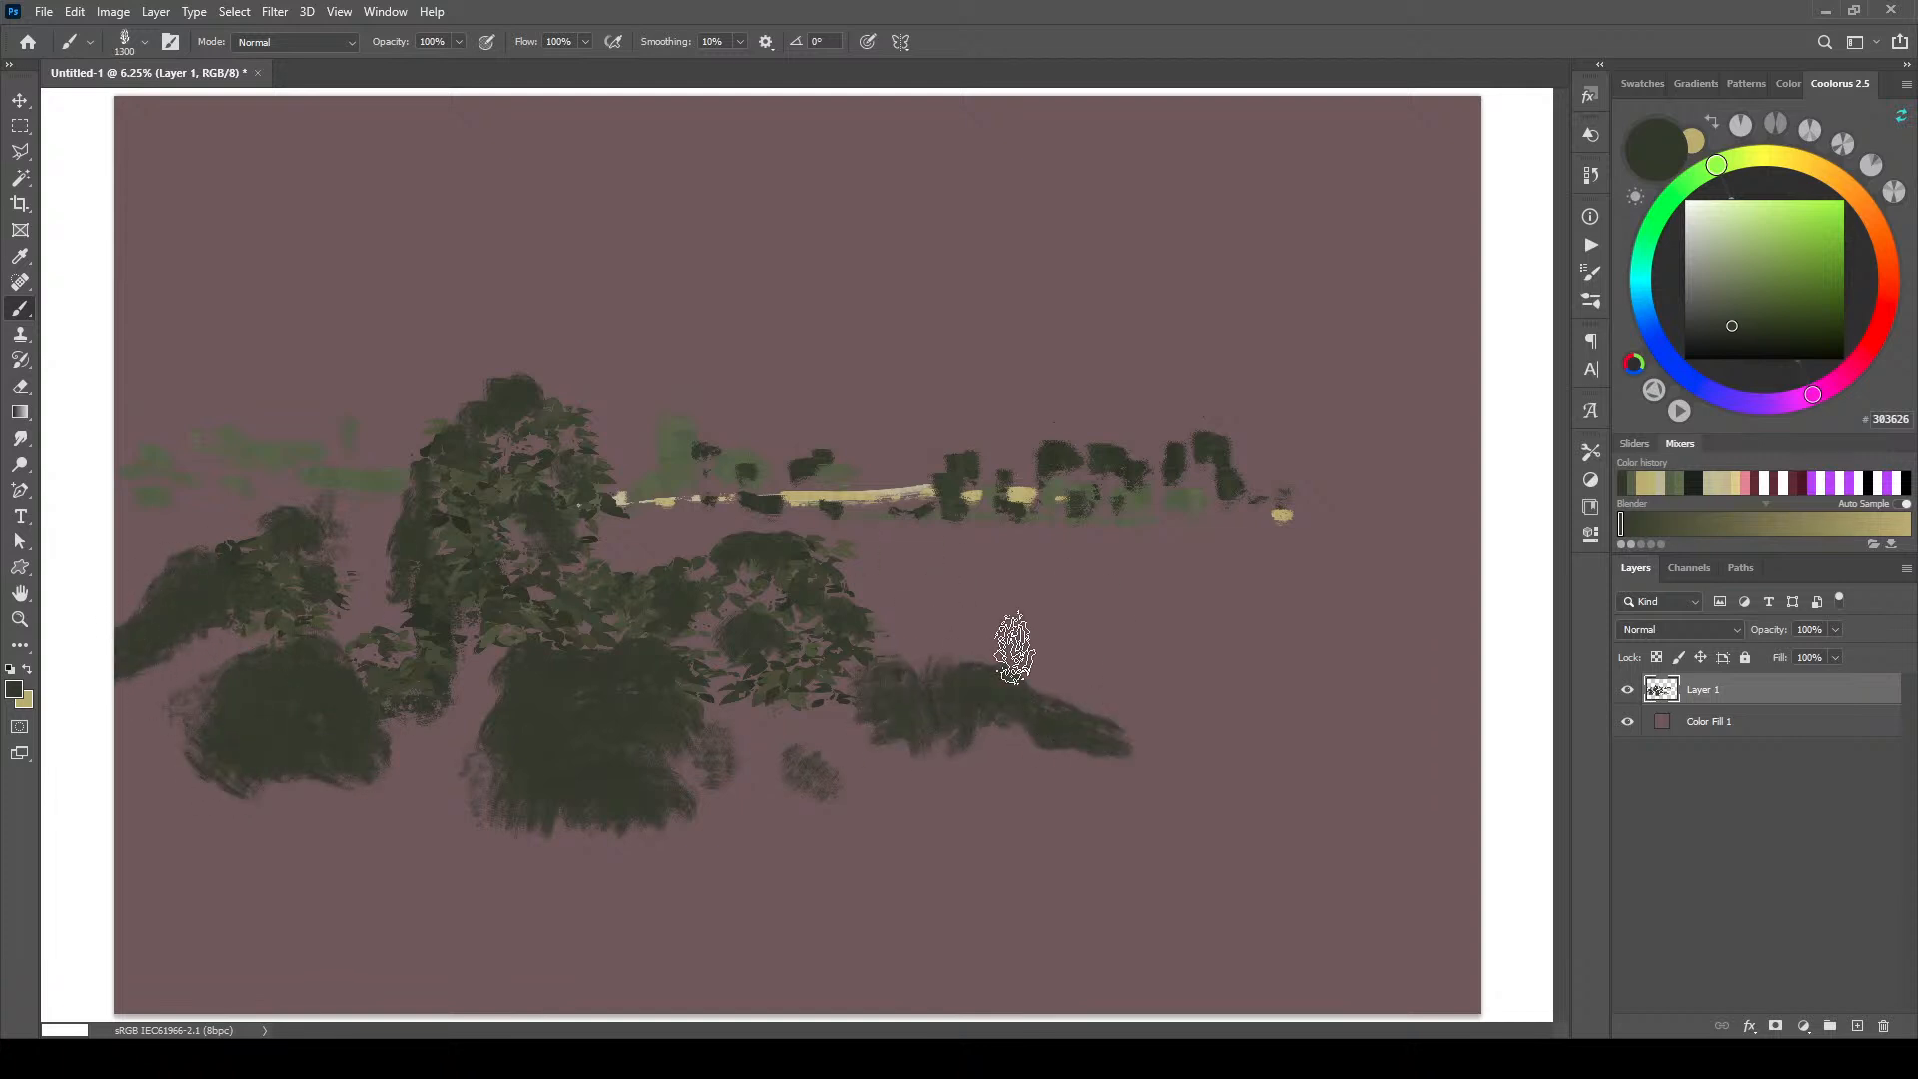
# Step: Choose the EE Paintbrush cutcross 6 brush, enlarge it to 700 px, and roughen the right-hand bush's upper edge
pyautogui.rightClick(1032, 752)
pyautogui.click(1615, 904)
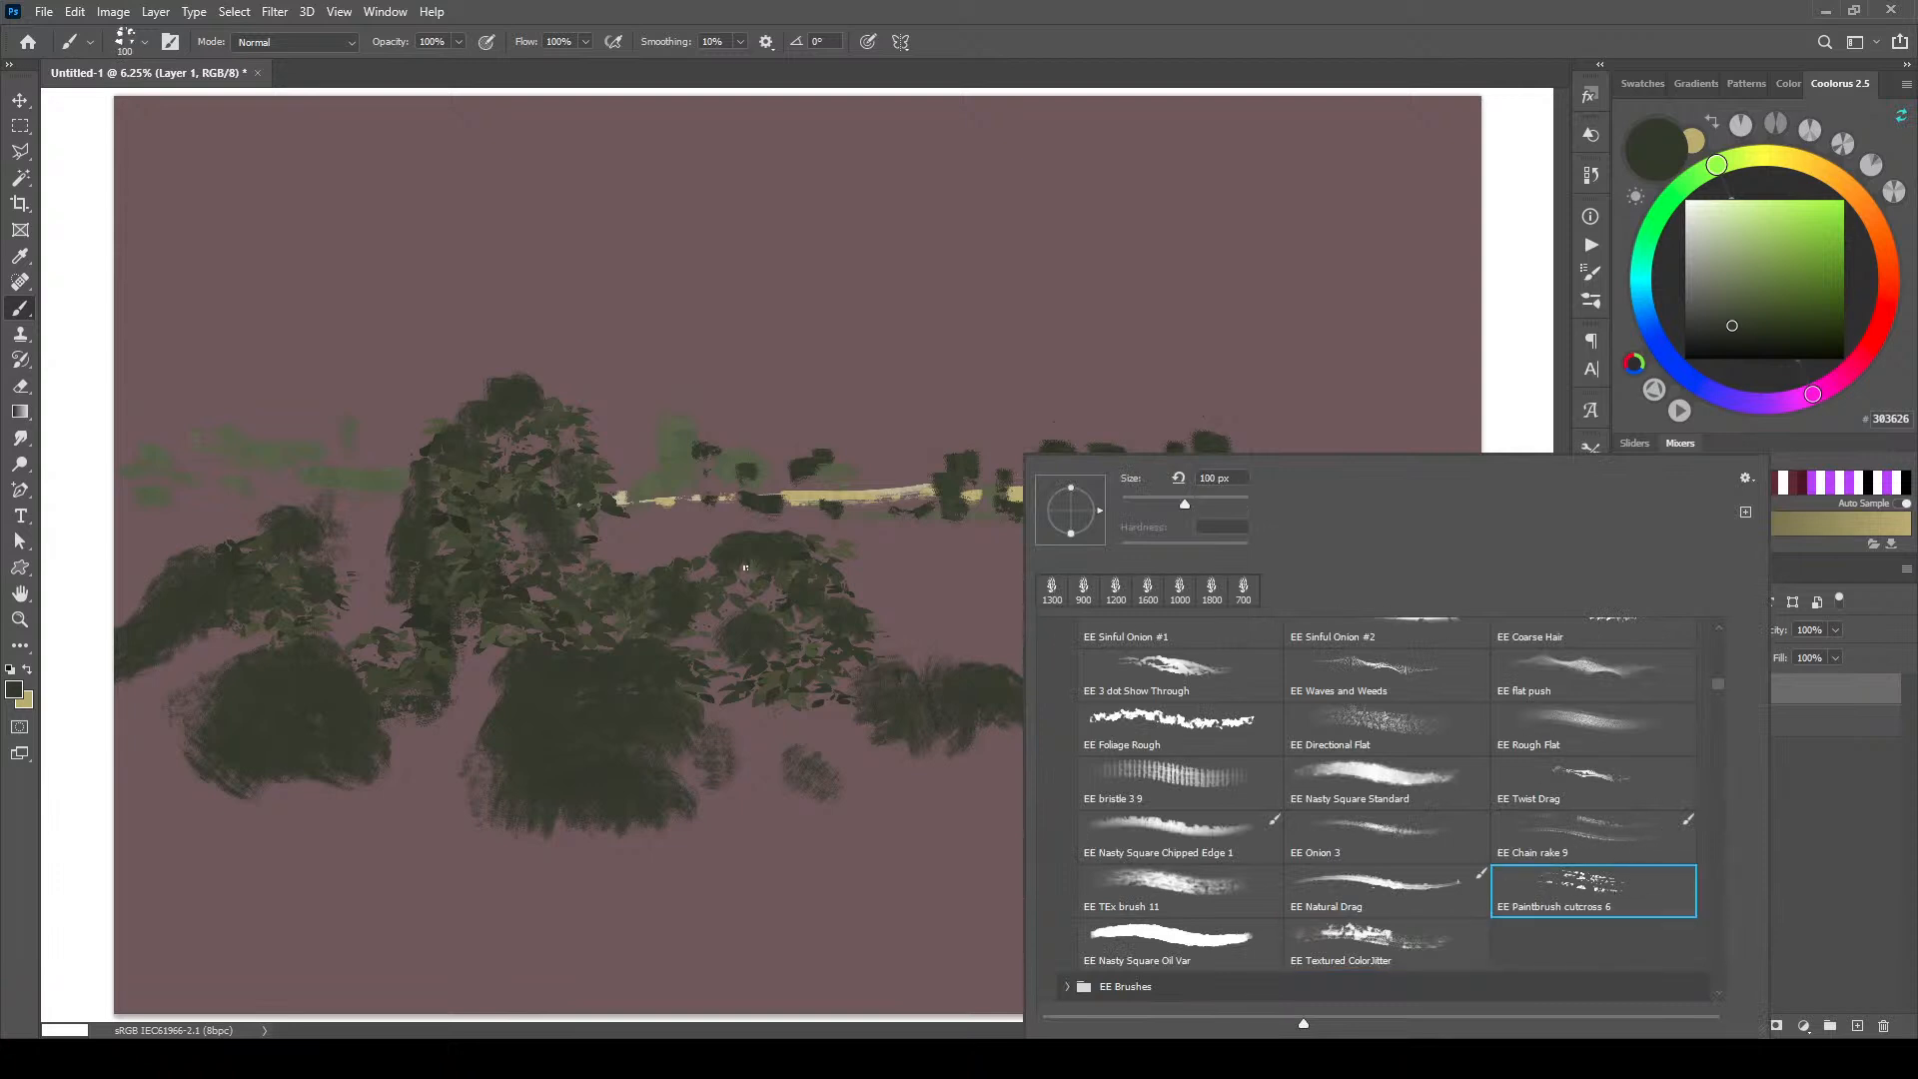
pyautogui.press('Return')
pyautogui.press(']')
pyautogui.moveTo(924, 663)
pyautogui.mouseDown()
pyautogui.moveTo(900, 642)
pyautogui.moveTo(920, 672)
pyautogui.moveTo(985, 685)
pyautogui.moveTo(910, 677)
pyautogui.mouseUp()
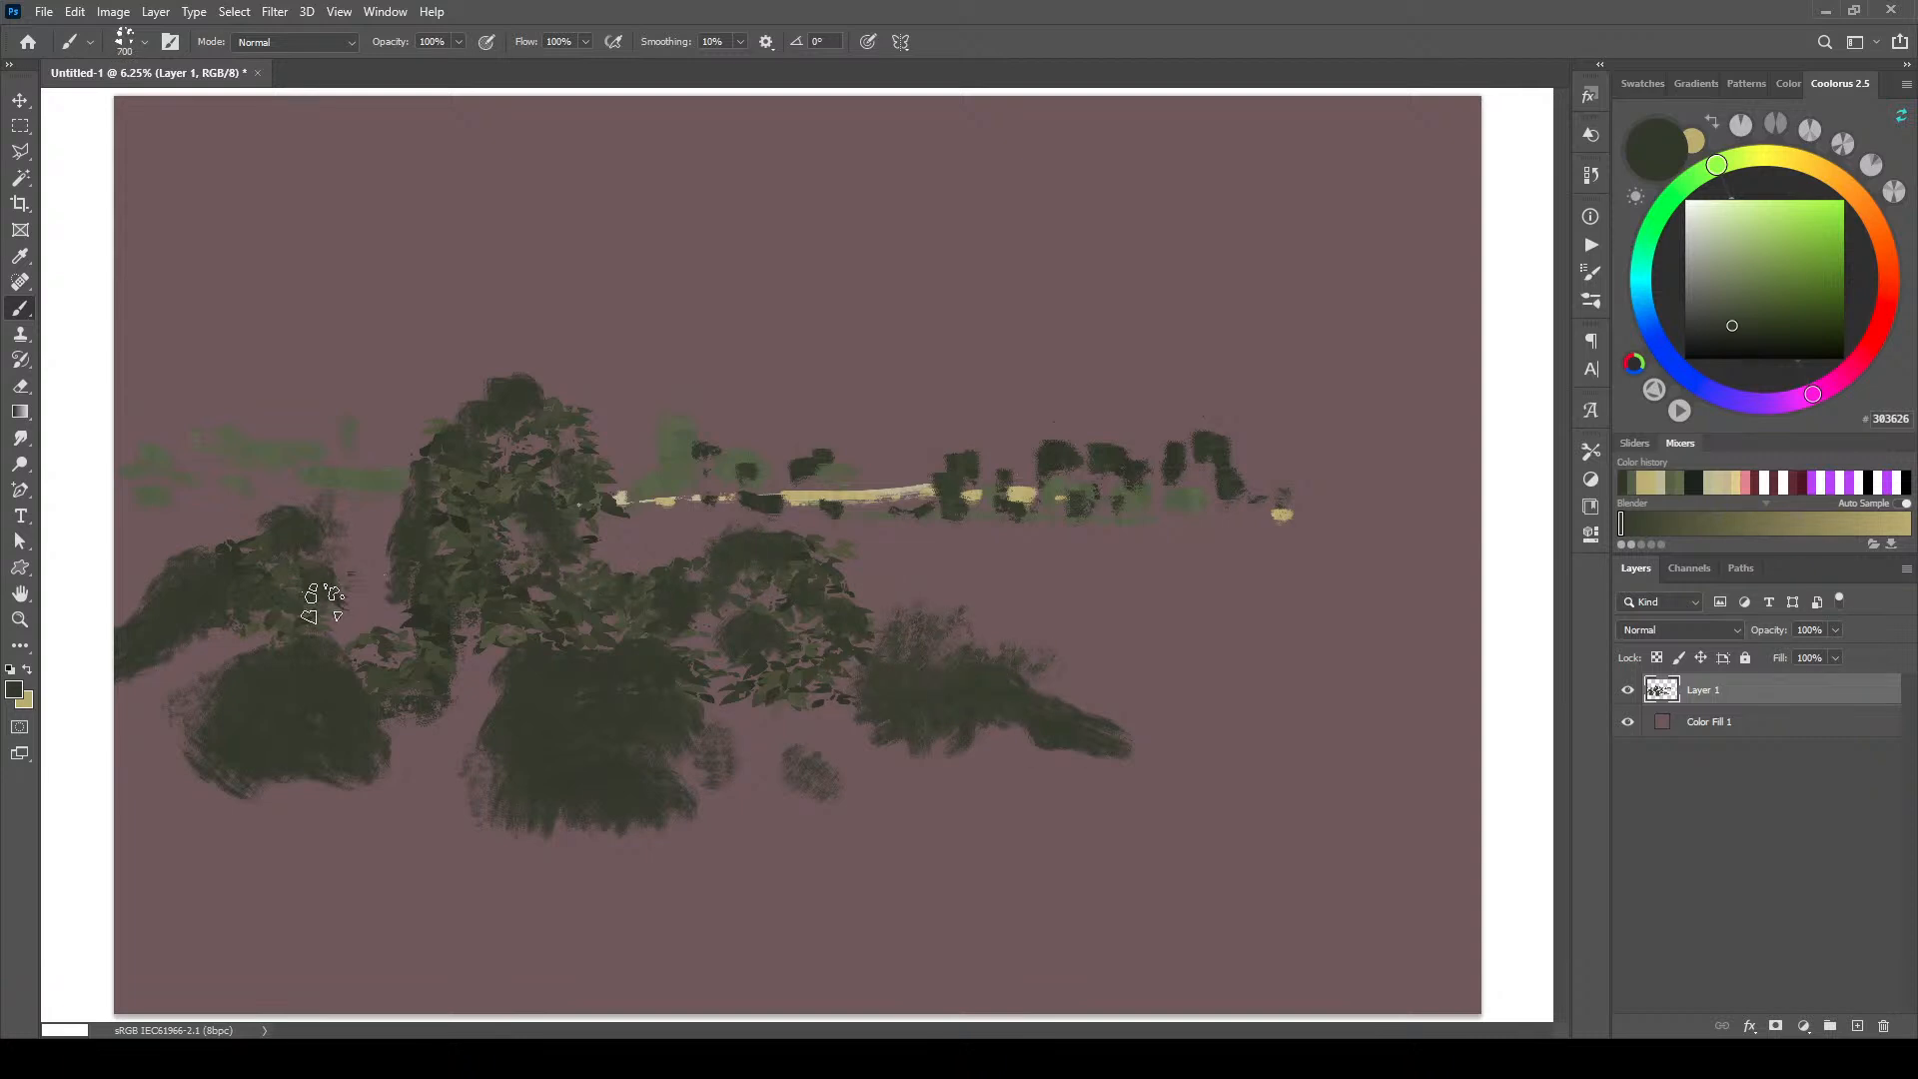
# Step: Choose the EE Foliage Rough brush and paint leafy dark green clusters along the upper edge of the right-hand bush
pyautogui.moveTo(249, 597); pyautogui.dragTo(225, 601)
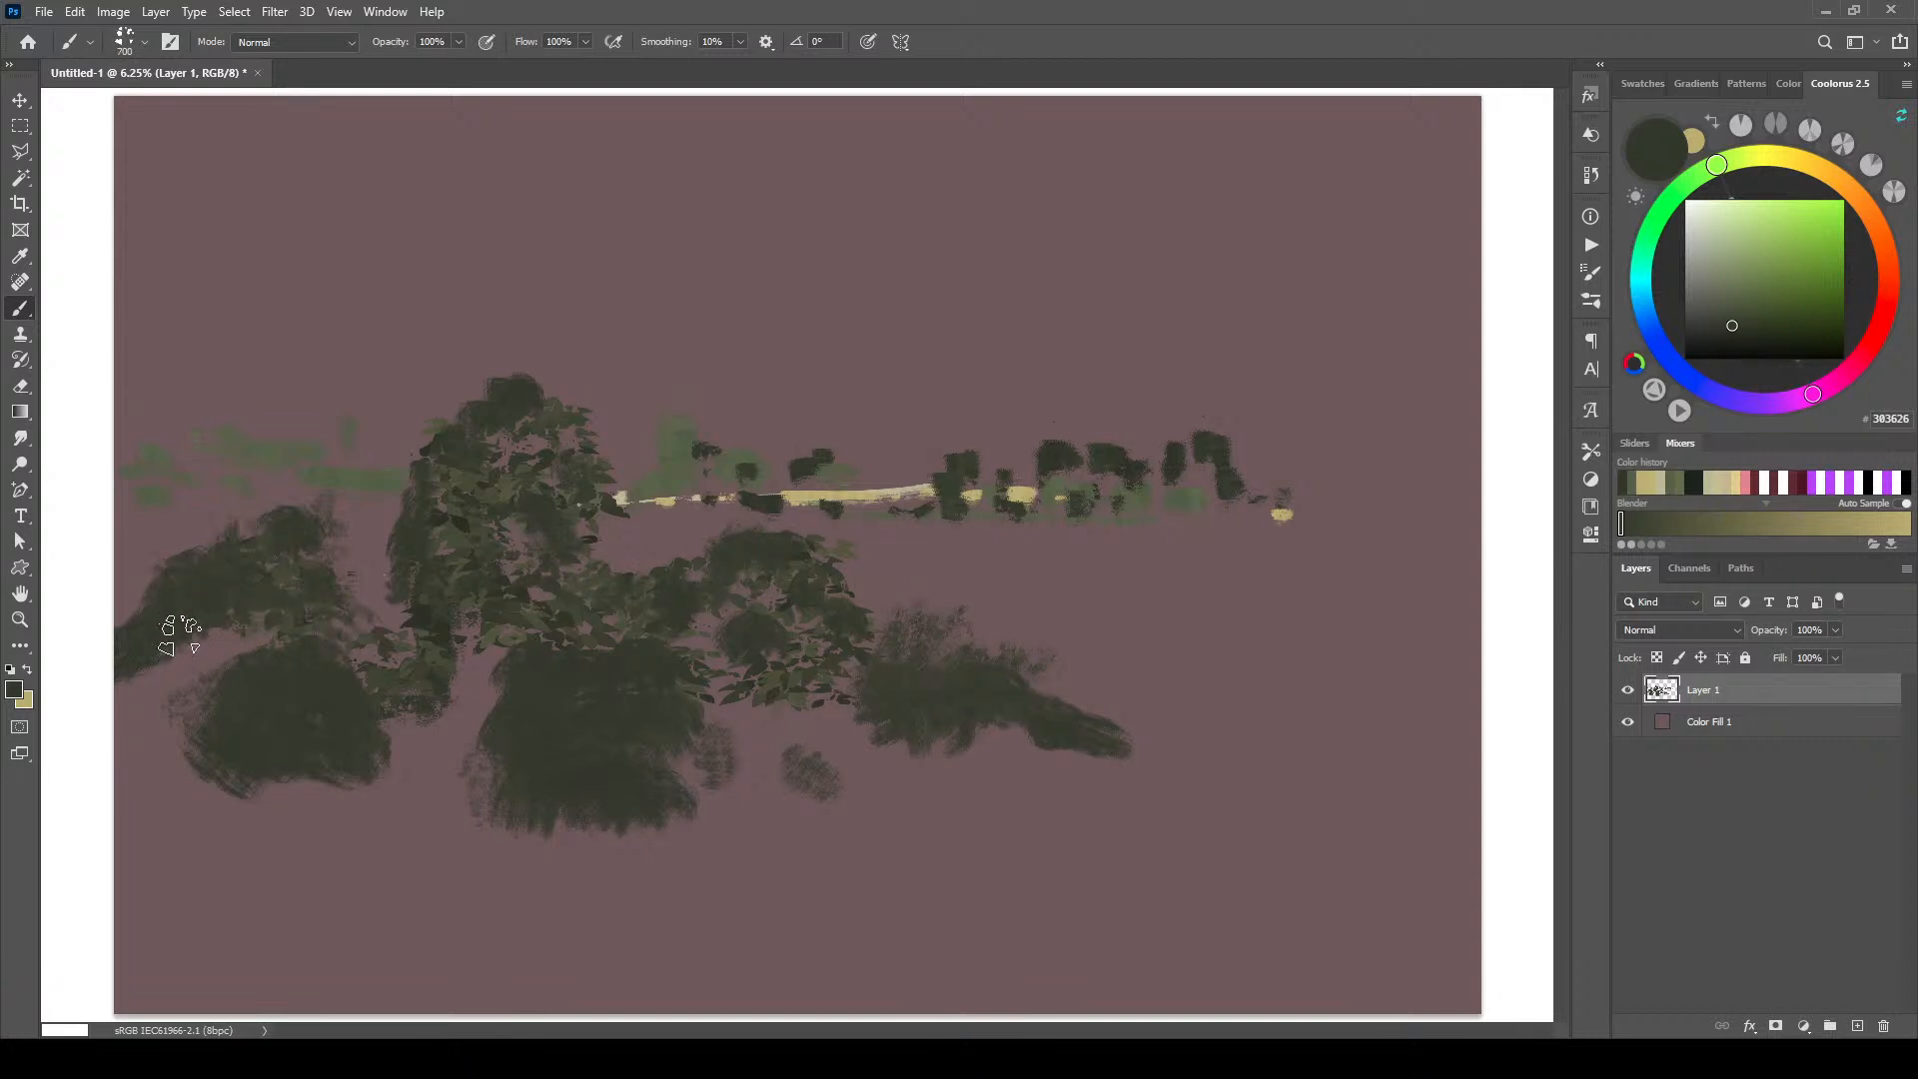
pyautogui.rightClick(1017, 458)
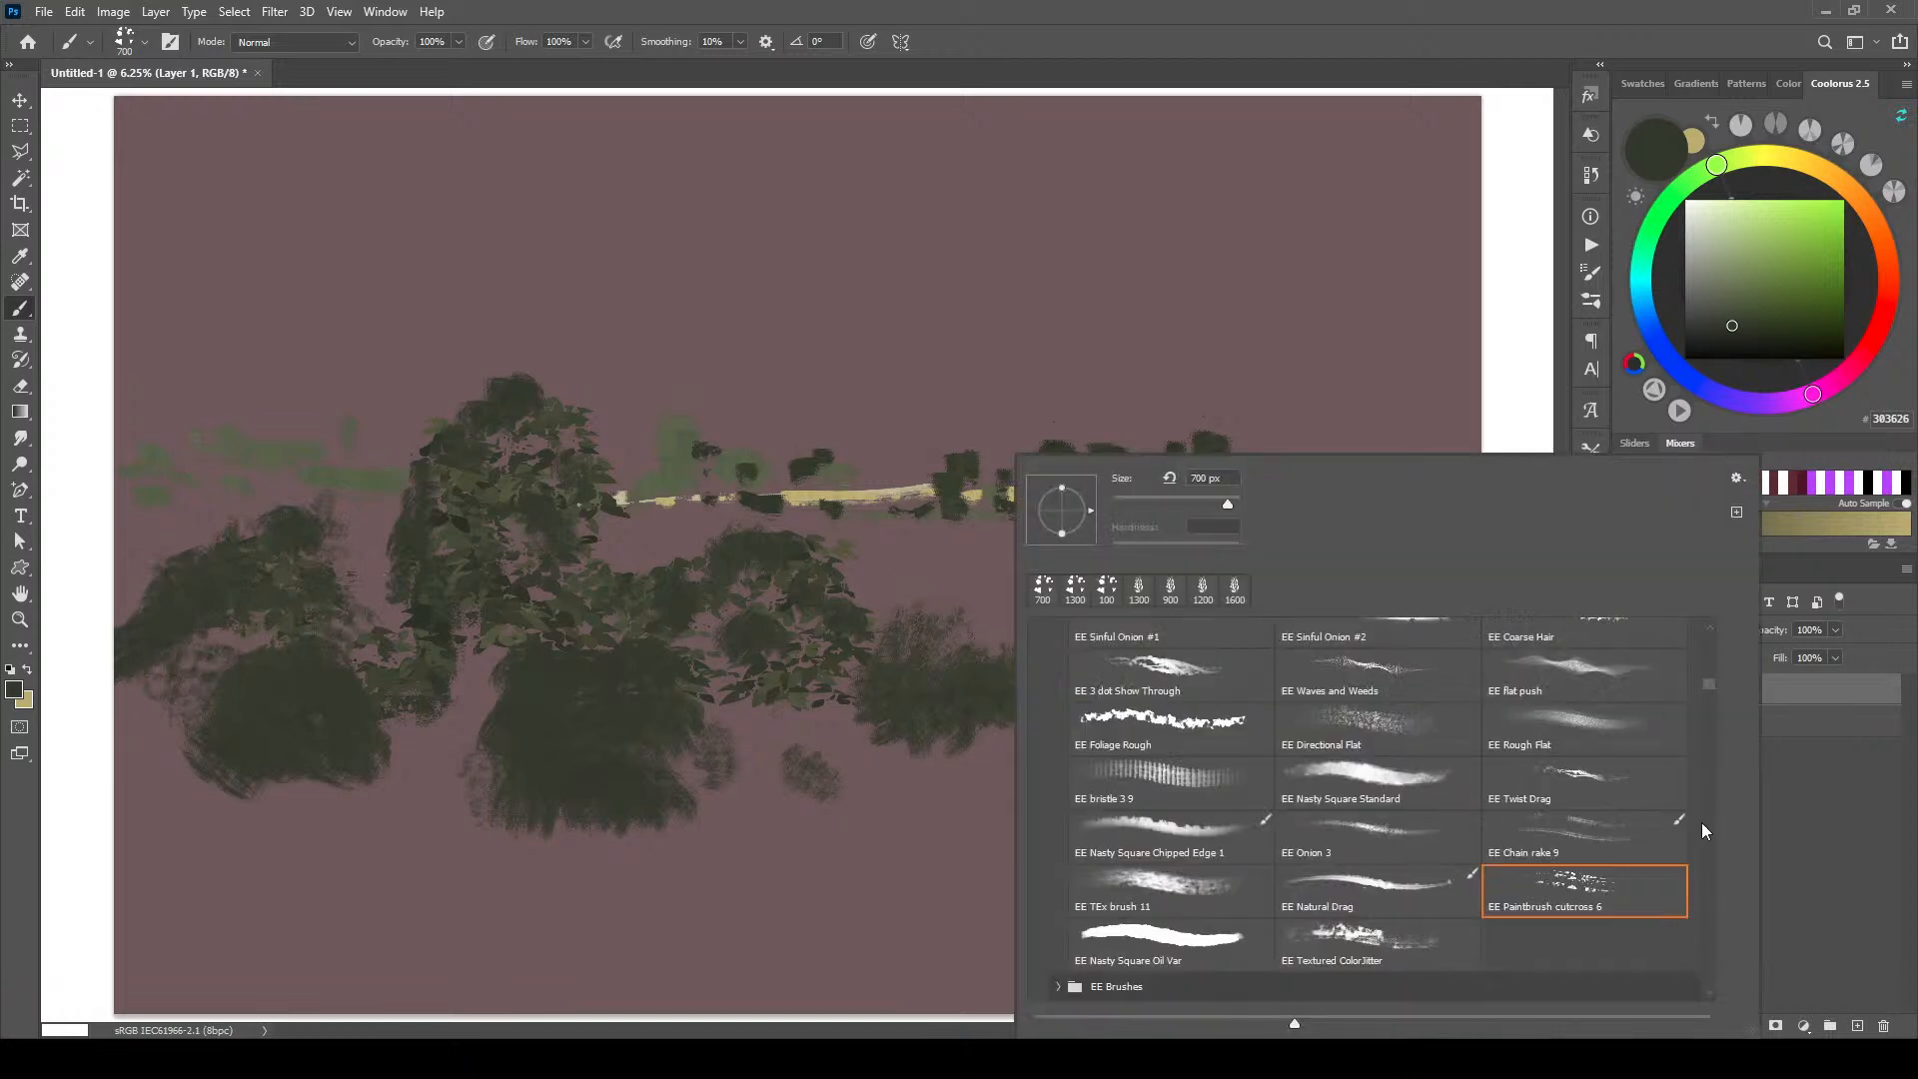
pyautogui.moveTo(1707, 682); pyautogui.dragTo(1712, 681)
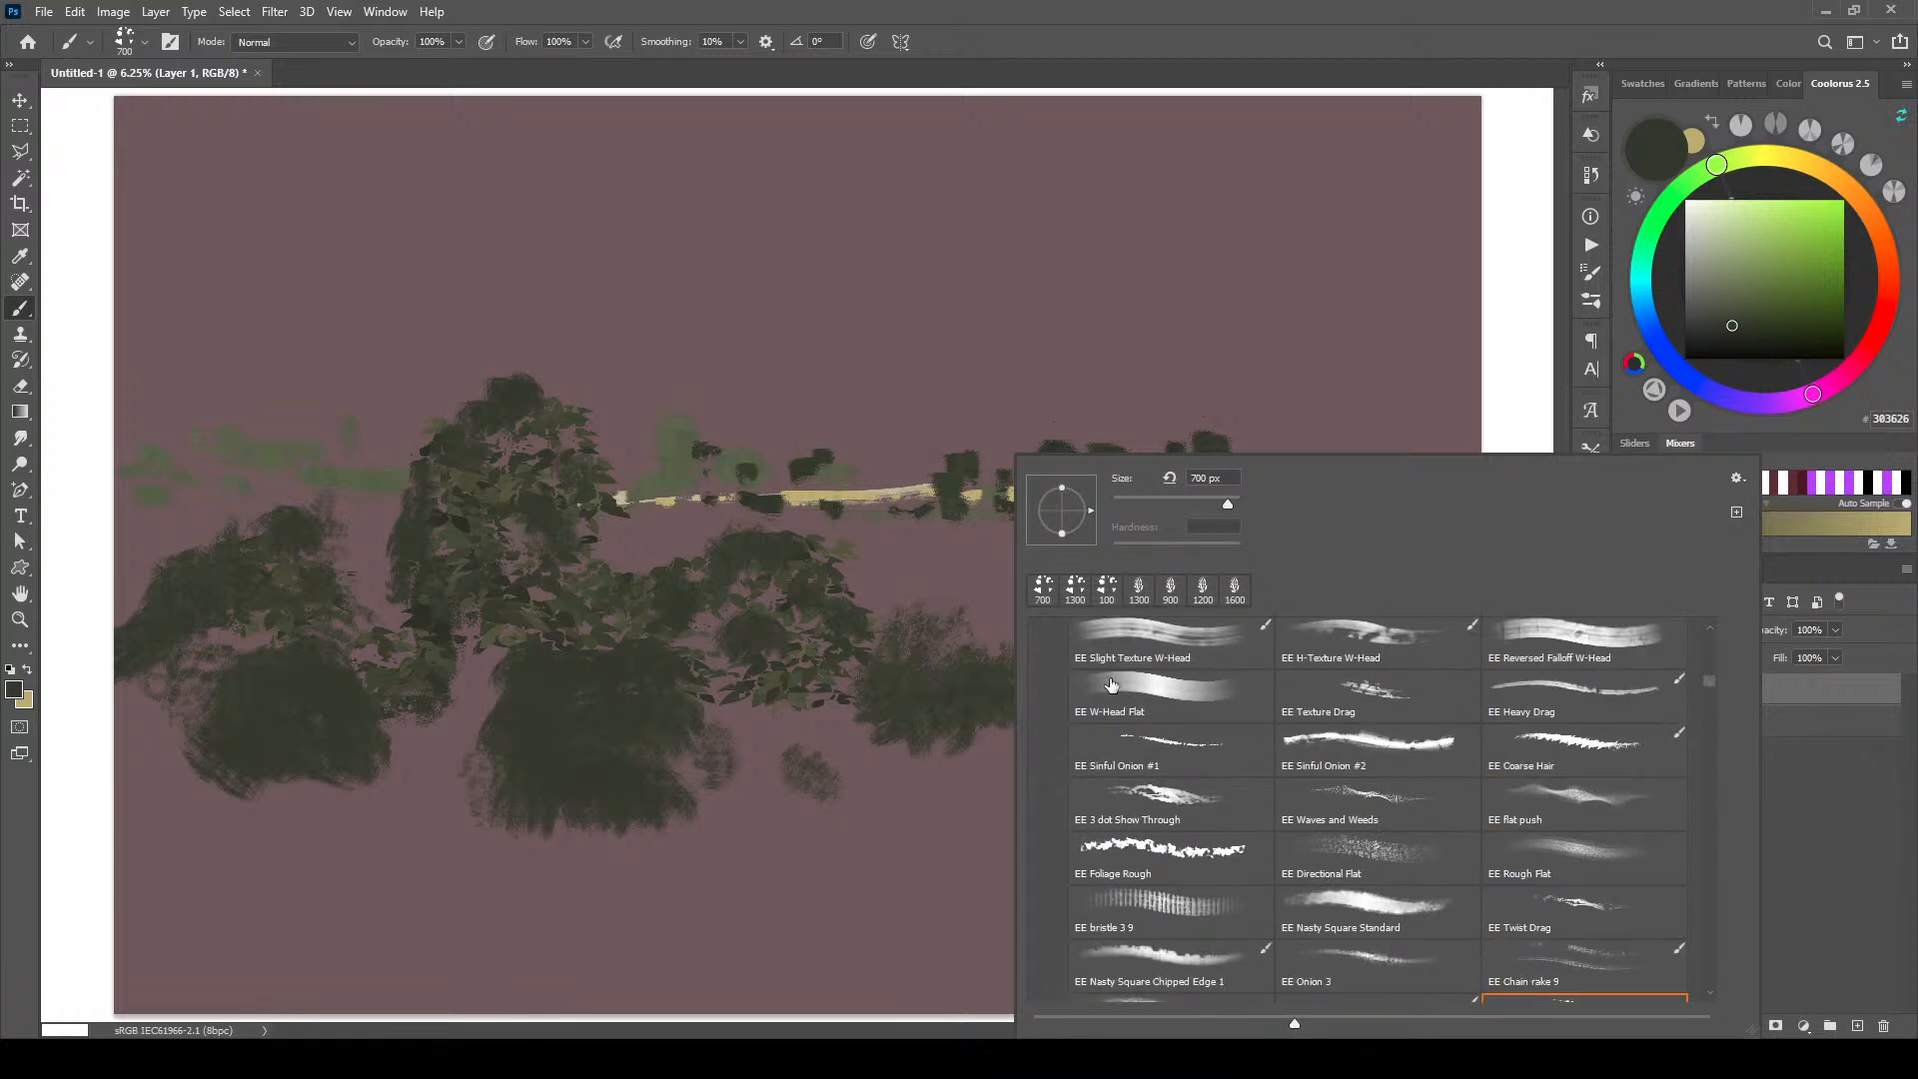
pyautogui.doubleClick(1152, 857)
pyautogui.press(']')
pyautogui.moveTo(919, 627)
pyautogui.mouseDown()
pyautogui.moveTo(956, 588)
pyautogui.moveTo(949, 631)
pyautogui.moveTo(983, 661)
pyautogui.moveTo(998, 625)
pyautogui.moveTo(1017, 646)
pyautogui.moveTo(996, 606)
pyautogui.moveTo(997, 641)
pyautogui.moveTo(971, 642)
pyautogui.moveTo(987, 621)
pyautogui.moveTo(1005, 658)
pyautogui.moveTo(1051, 644)
pyautogui.moveTo(1030, 669)
pyautogui.moveTo(1015, 637)
pyautogui.moveTo(1036, 616)
pyautogui.moveTo(1057, 684)
pyautogui.mouseUp()
pyautogui.press('[')
pyautogui.press('[')
pyautogui.press('[')
pyautogui.press('[')
pyautogui.press('[')
pyautogui.press('[')
pyautogui.press(']')
pyautogui.press(']')
pyautogui.press(']')
pyautogui.press(']')
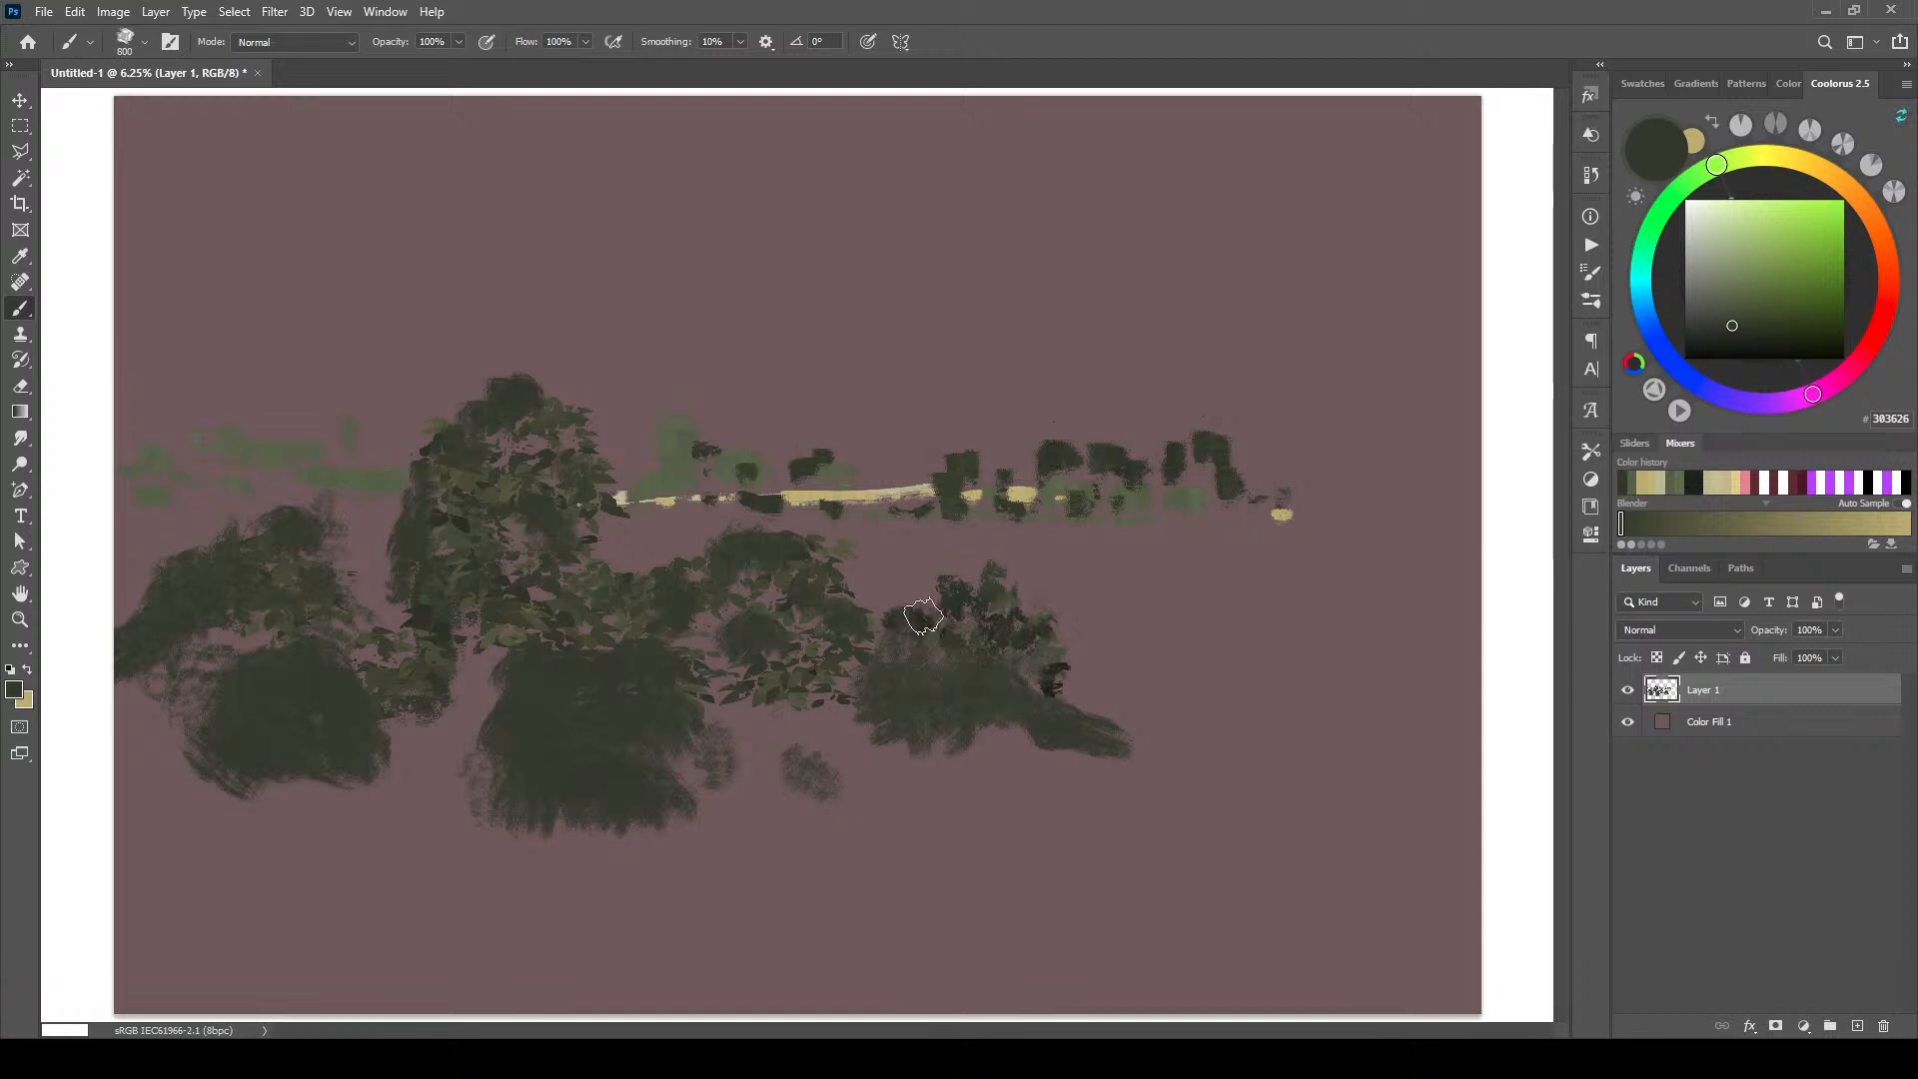
# Step: Add leafy dark green texture to the central trees, the left-hand bushes and the large foreground bush
pyautogui.moveTo(768, 510)
pyautogui.mouseDown()
pyautogui.moveTo(798, 554)
pyautogui.moveTo(736, 525)
pyautogui.moveTo(699, 552)
pyautogui.moveTo(767, 492)
pyautogui.moveTo(790, 542)
pyautogui.mouseUp()
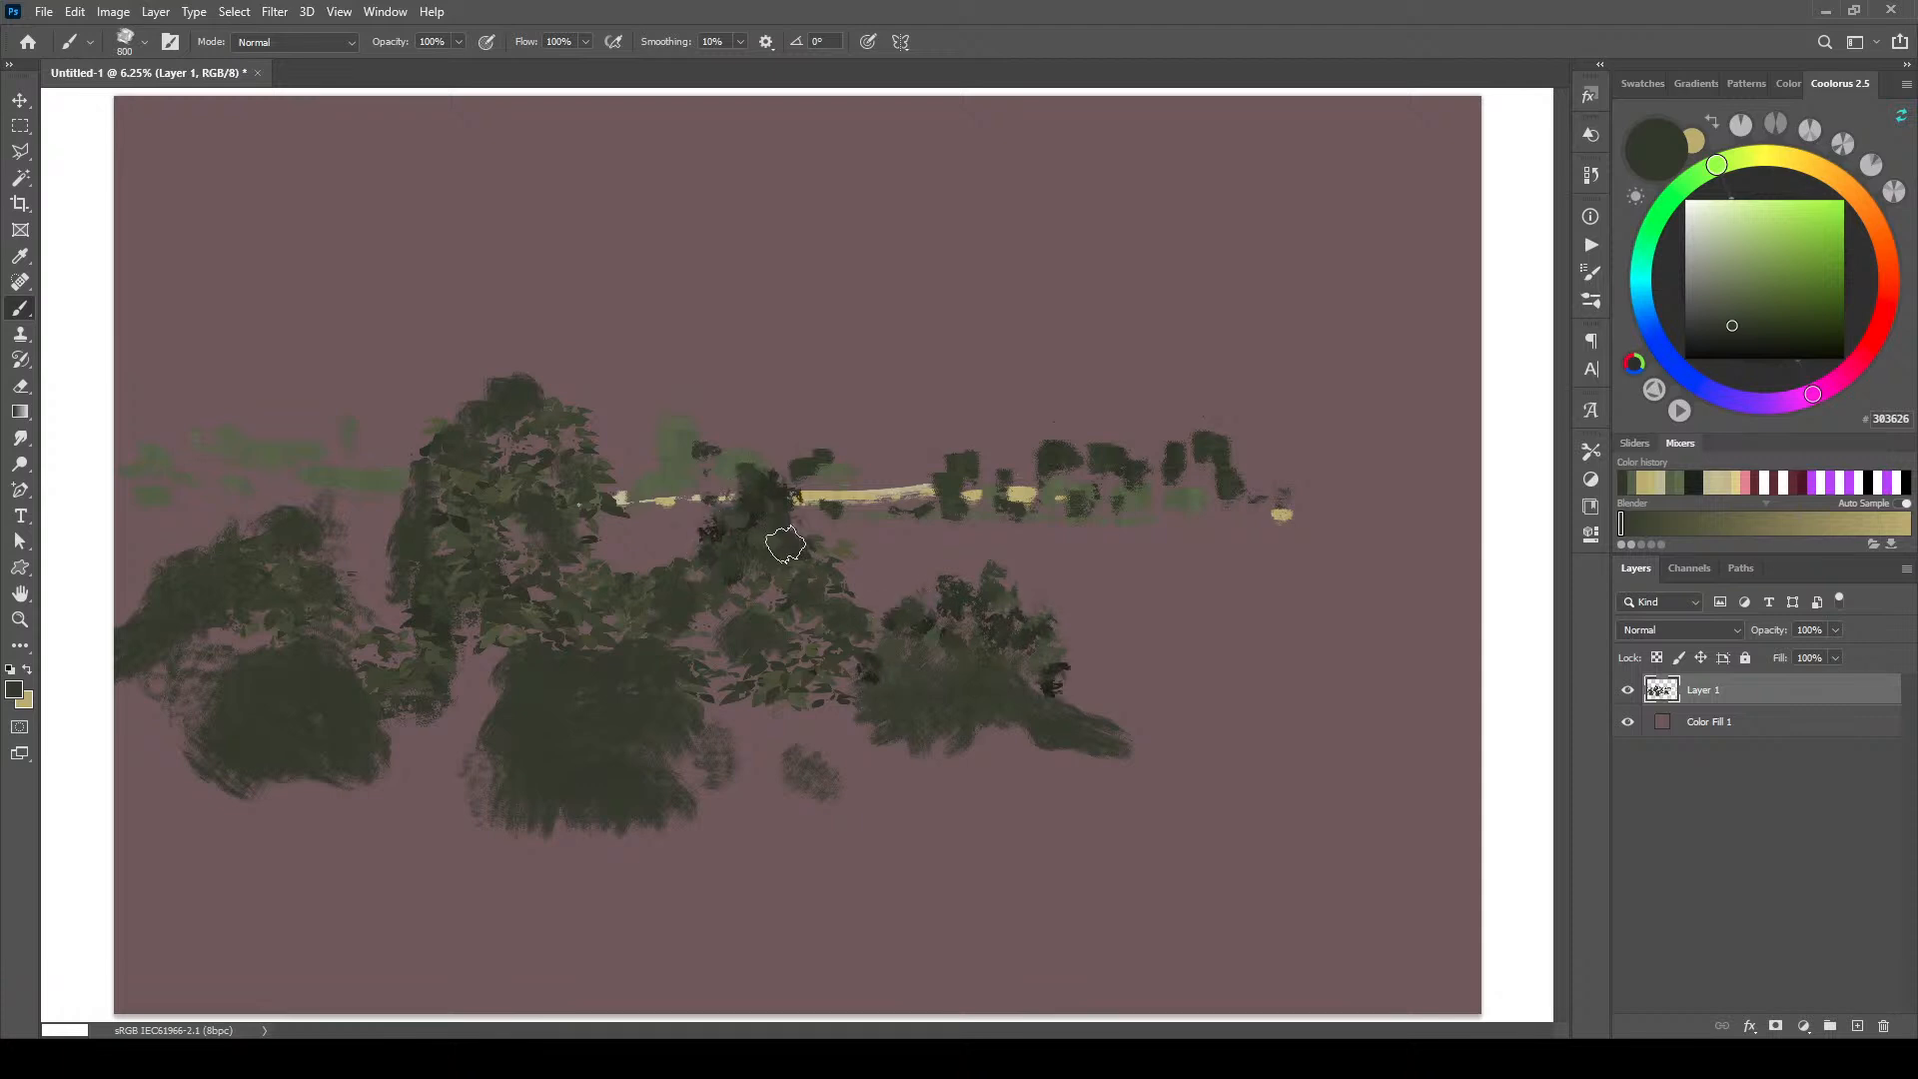
pyautogui.moveTo(663, 556)
pyautogui.mouseDown()
pyautogui.moveTo(721, 543)
pyautogui.moveTo(733, 509)
pyautogui.moveTo(839, 591)
pyautogui.mouseUp()
pyautogui.moveTo(558, 512)
pyautogui.mouseDown()
pyautogui.moveTo(584, 473)
pyautogui.moveTo(517, 404)
pyautogui.moveTo(426, 430)
pyautogui.moveTo(422, 535)
pyautogui.moveTo(383, 508)
pyautogui.moveTo(390, 554)
pyautogui.moveTo(505, 522)
pyautogui.mouseUp()
pyautogui.press(']')
pyautogui.moveTo(269, 515)
pyautogui.mouseDown()
pyautogui.moveTo(213, 553)
pyautogui.moveTo(195, 597)
pyautogui.moveTo(245, 546)
pyautogui.moveTo(302, 629)
pyautogui.moveTo(271, 723)
pyautogui.moveTo(297, 735)
pyautogui.moveTo(274, 711)
pyautogui.moveTo(234, 734)
pyautogui.moveTo(318, 690)
pyautogui.moveTo(291, 708)
pyautogui.moveTo(336, 718)
pyautogui.moveTo(342, 749)
pyautogui.moveTo(334, 726)
pyautogui.moveTo(358, 747)
pyautogui.moveTo(524, 761)
pyautogui.moveTo(533, 720)
pyautogui.moveTo(462, 782)
pyautogui.moveTo(606, 620)
pyautogui.moveTo(626, 705)
pyautogui.moveTo(677, 715)
pyautogui.moveTo(644, 757)
pyautogui.moveTo(739, 755)
pyautogui.mouseUp()
# Step: Extend the right-hand bush with a low line of leafy dark green foliage tapering off towards the right
pyautogui.press(']')
pyautogui.press(']')
pyautogui.press(']')
pyautogui.press(']')
pyautogui.press('[')
pyautogui.press('[')
pyautogui.press('[')
pyautogui.moveTo(964, 677)
pyautogui.mouseDown()
pyautogui.moveTo(1066, 737)
pyautogui.moveTo(1162, 733)
pyautogui.moveTo(1169, 672)
pyautogui.moveTo(1277, 705)
pyautogui.mouseUp()
pyautogui.press('[')
pyautogui.press('[')
pyautogui.press('[')
pyautogui.press('[')
pyautogui.press('[')
pyautogui.press('[')
pyautogui.press('[')
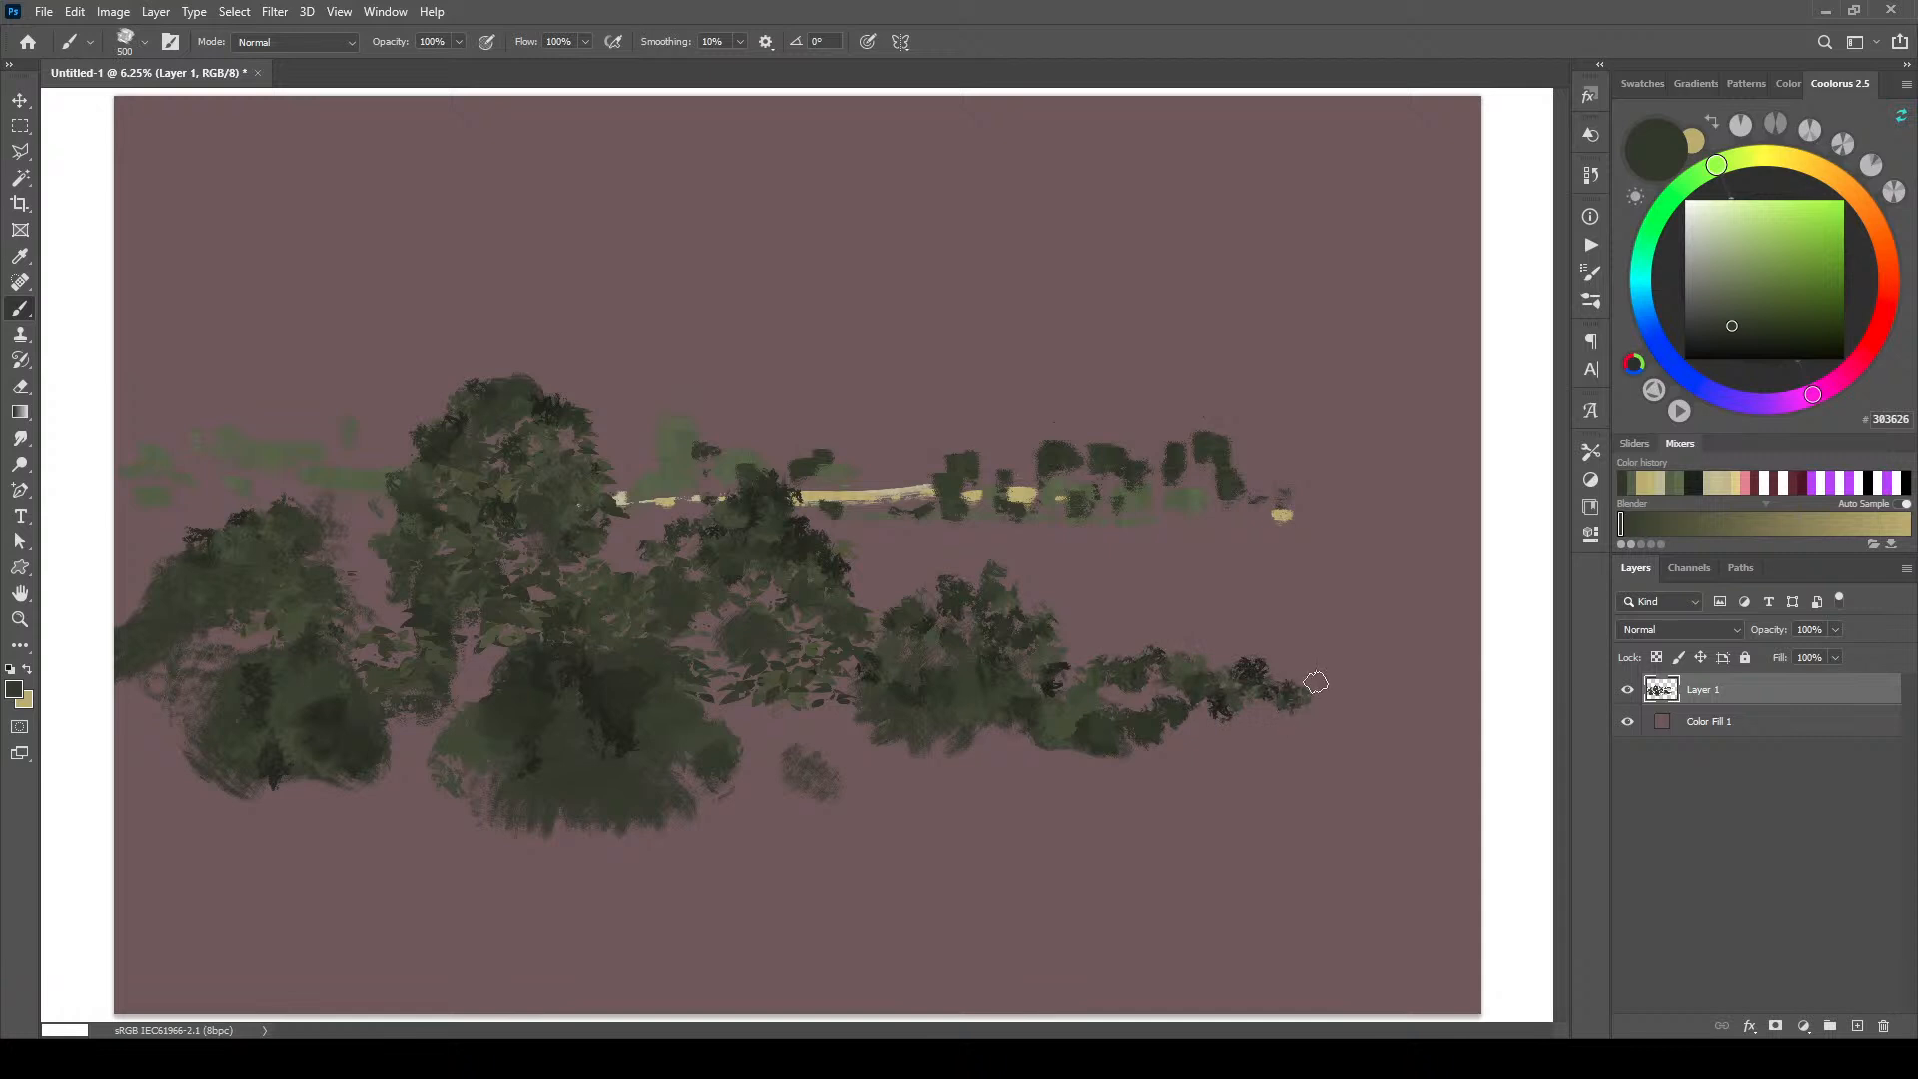
# Step: Add a new layer beneath Layer 1 and paint a muted grey-green foliage band behind the trees
pyautogui.keyDown('ctrl'); pyautogui.click(1859, 1029); pyautogui.keyUp('ctrl')
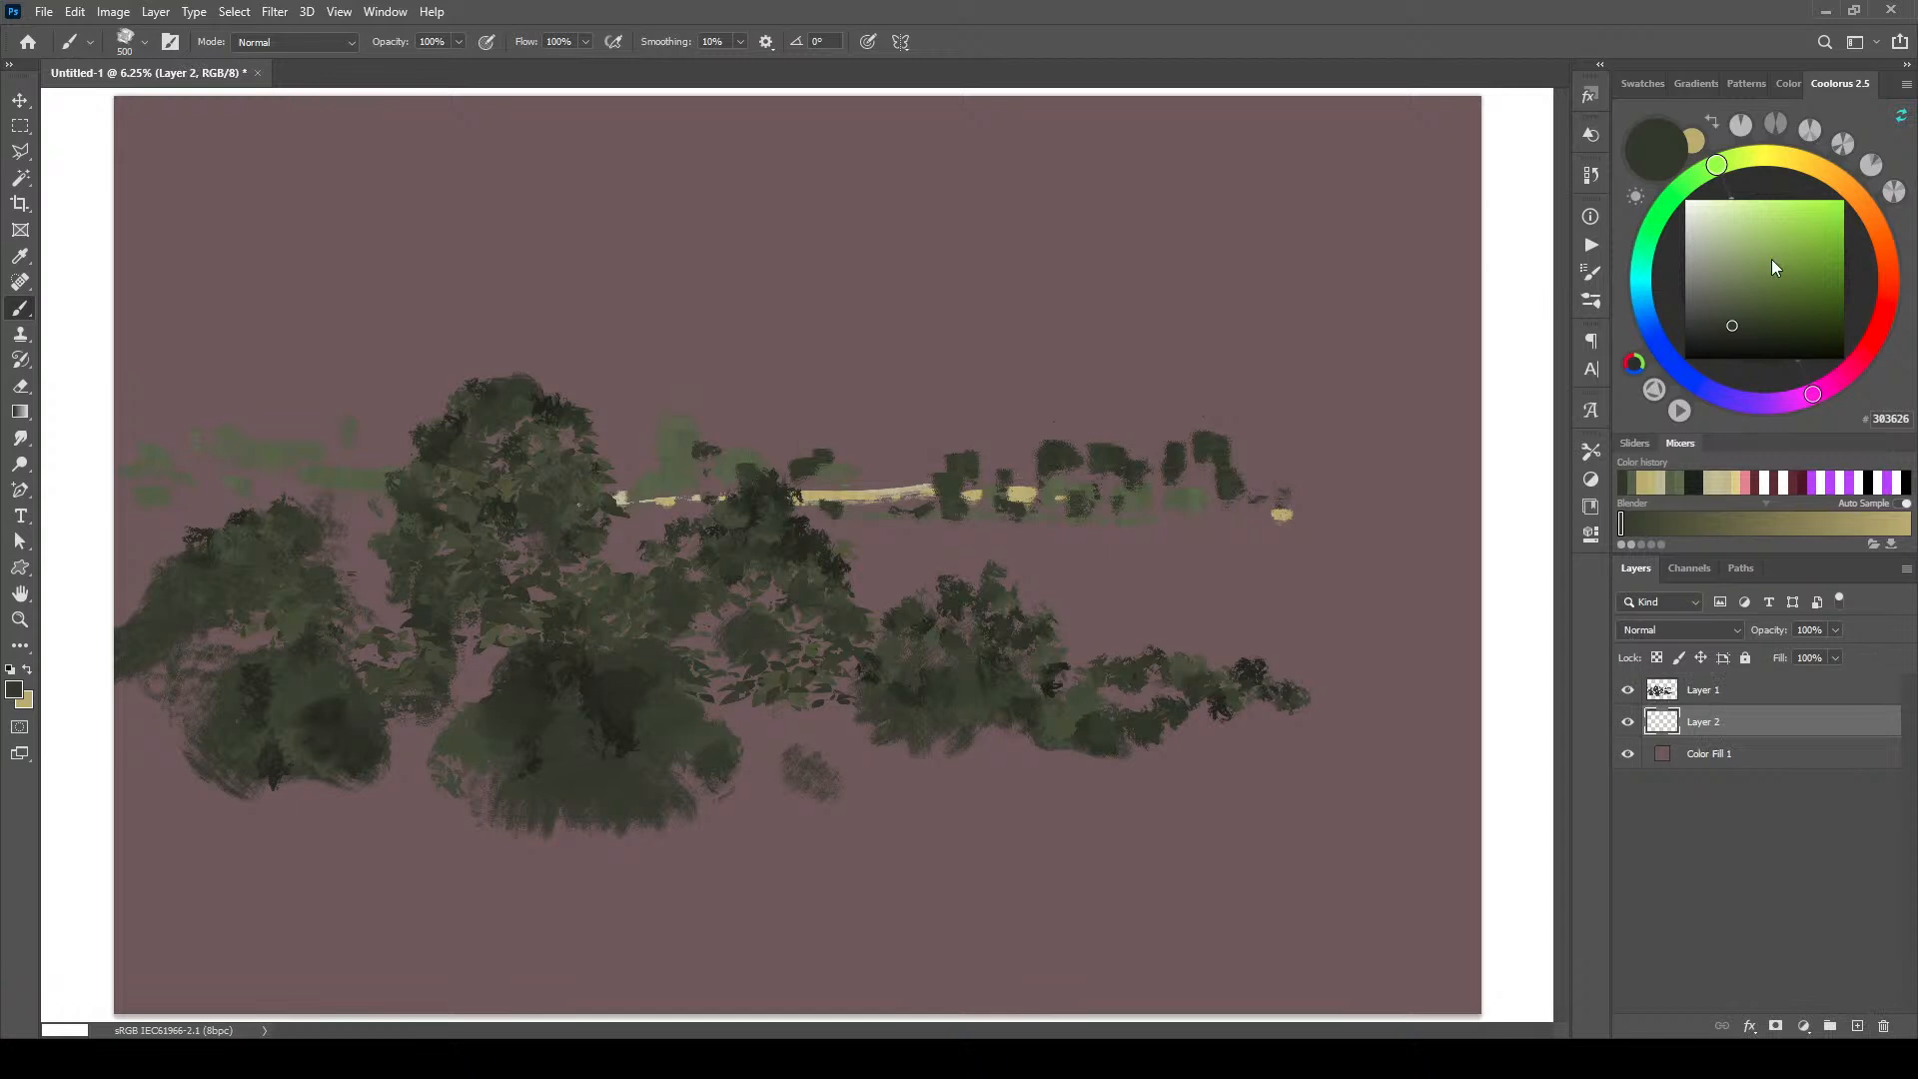
pyautogui.click(1702, 291)
pyautogui.moveTo(1178, 547); pyautogui.dragTo(959, 542)
pyautogui.moveTo(1304, 538); pyautogui.dragTo(618, 560)
pyautogui.moveTo(1191, 544); pyautogui.dragTo(620, 527)
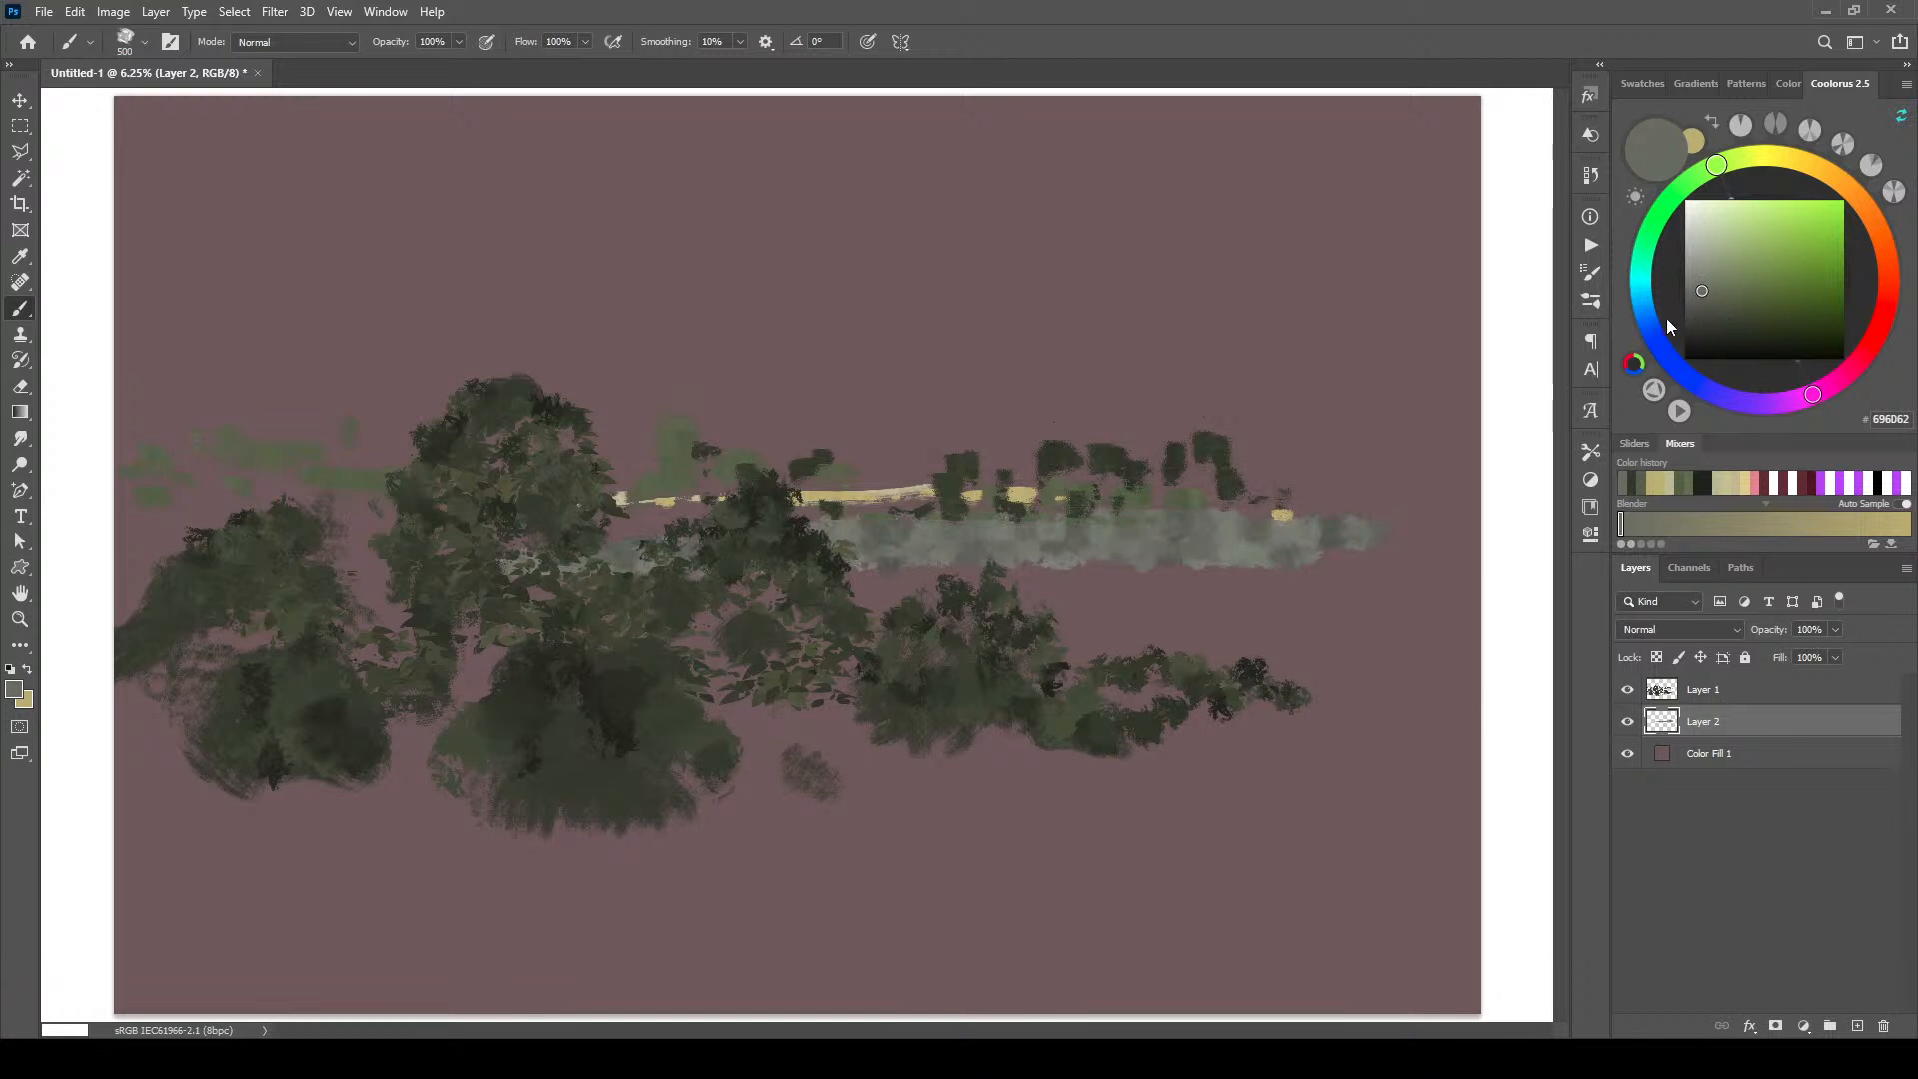
# Step: Switch to a muted olive (#757256) and paint over the midground band, extending it to the left canvas edge
pyautogui.press('x')
pyautogui.moveTo(1719, 279); pyautogui.dragTo(1727, 285)
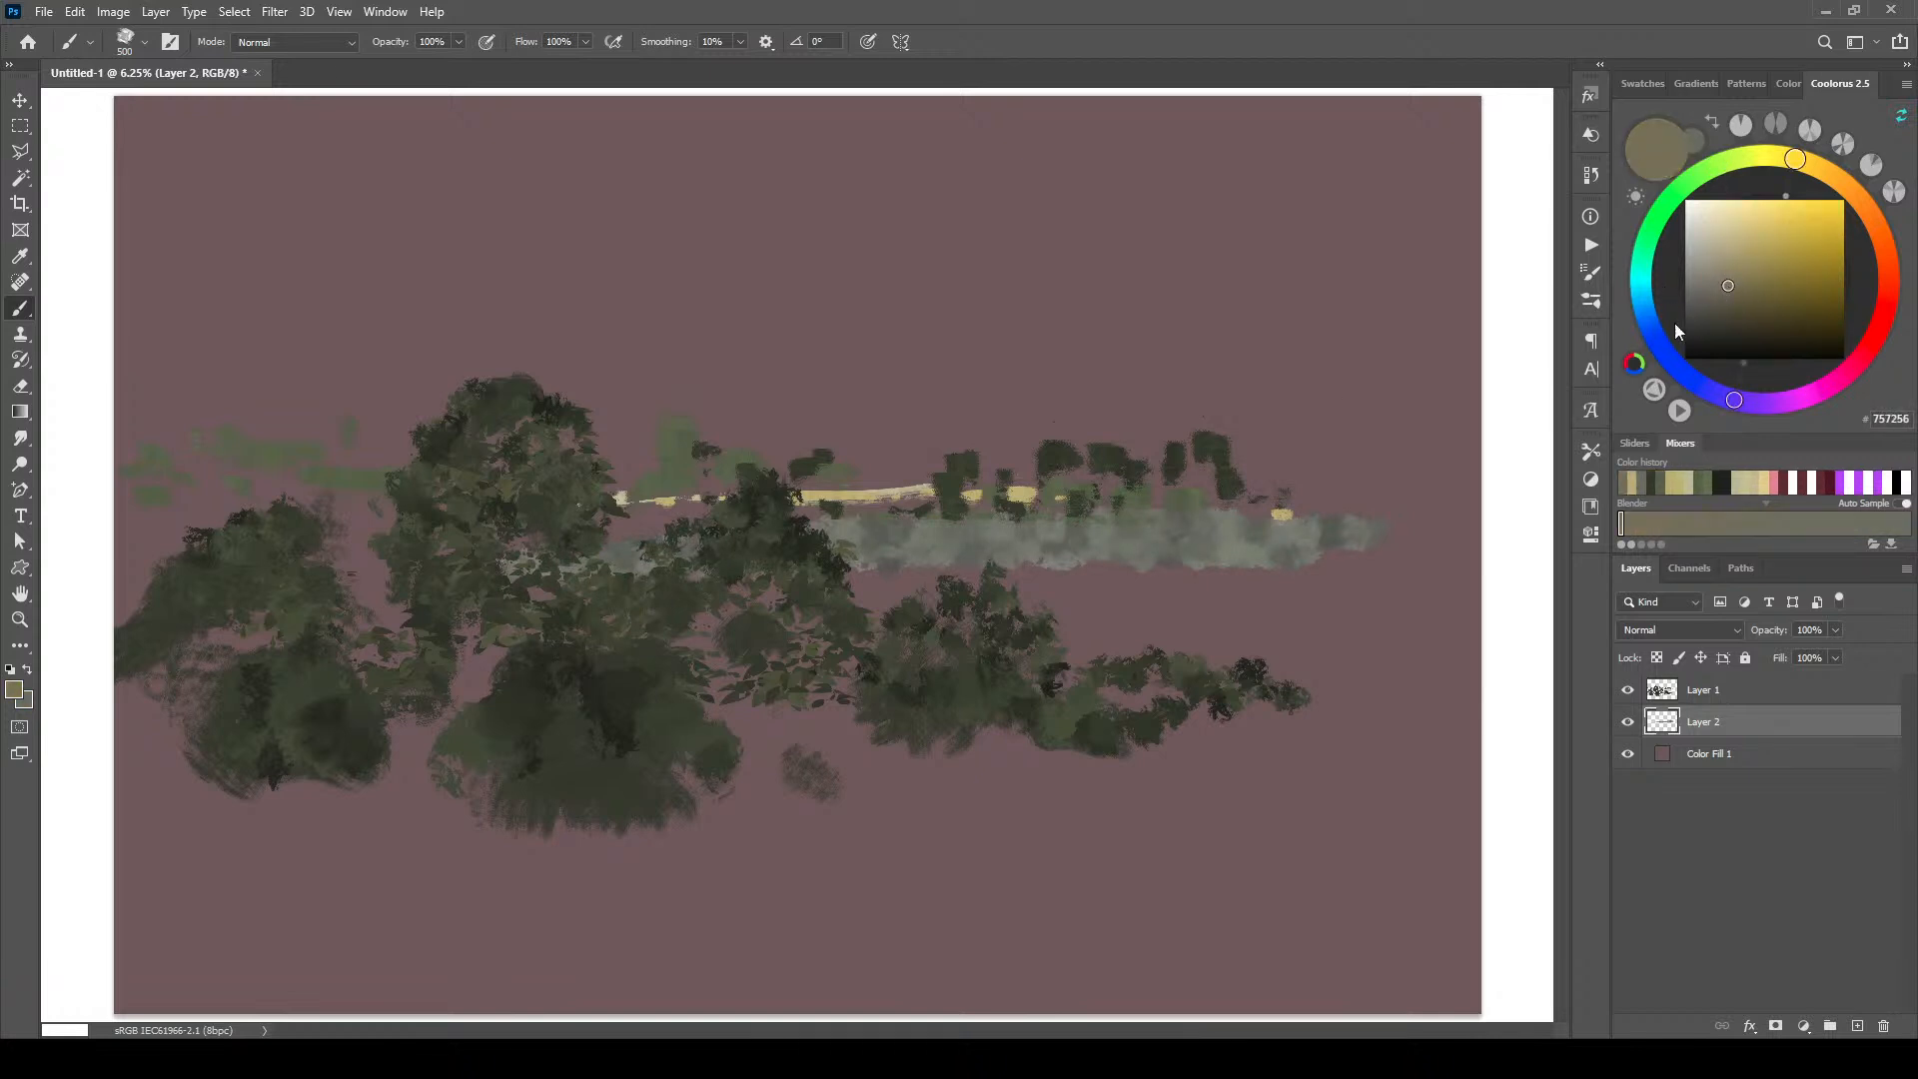
pyautogui.moveTo(893, 525)
pyautogui.mouseDown()
pyautogui.moveTo(1188, 560)
pyautogui.moveTo(445, 577)
pyautogui.moveTo(765, 549)
pyautogui.mouseUp()
pyautogui.press(']')
pyautogui.press(']')
pyautogui.press(']')
pyautogui.press(']')
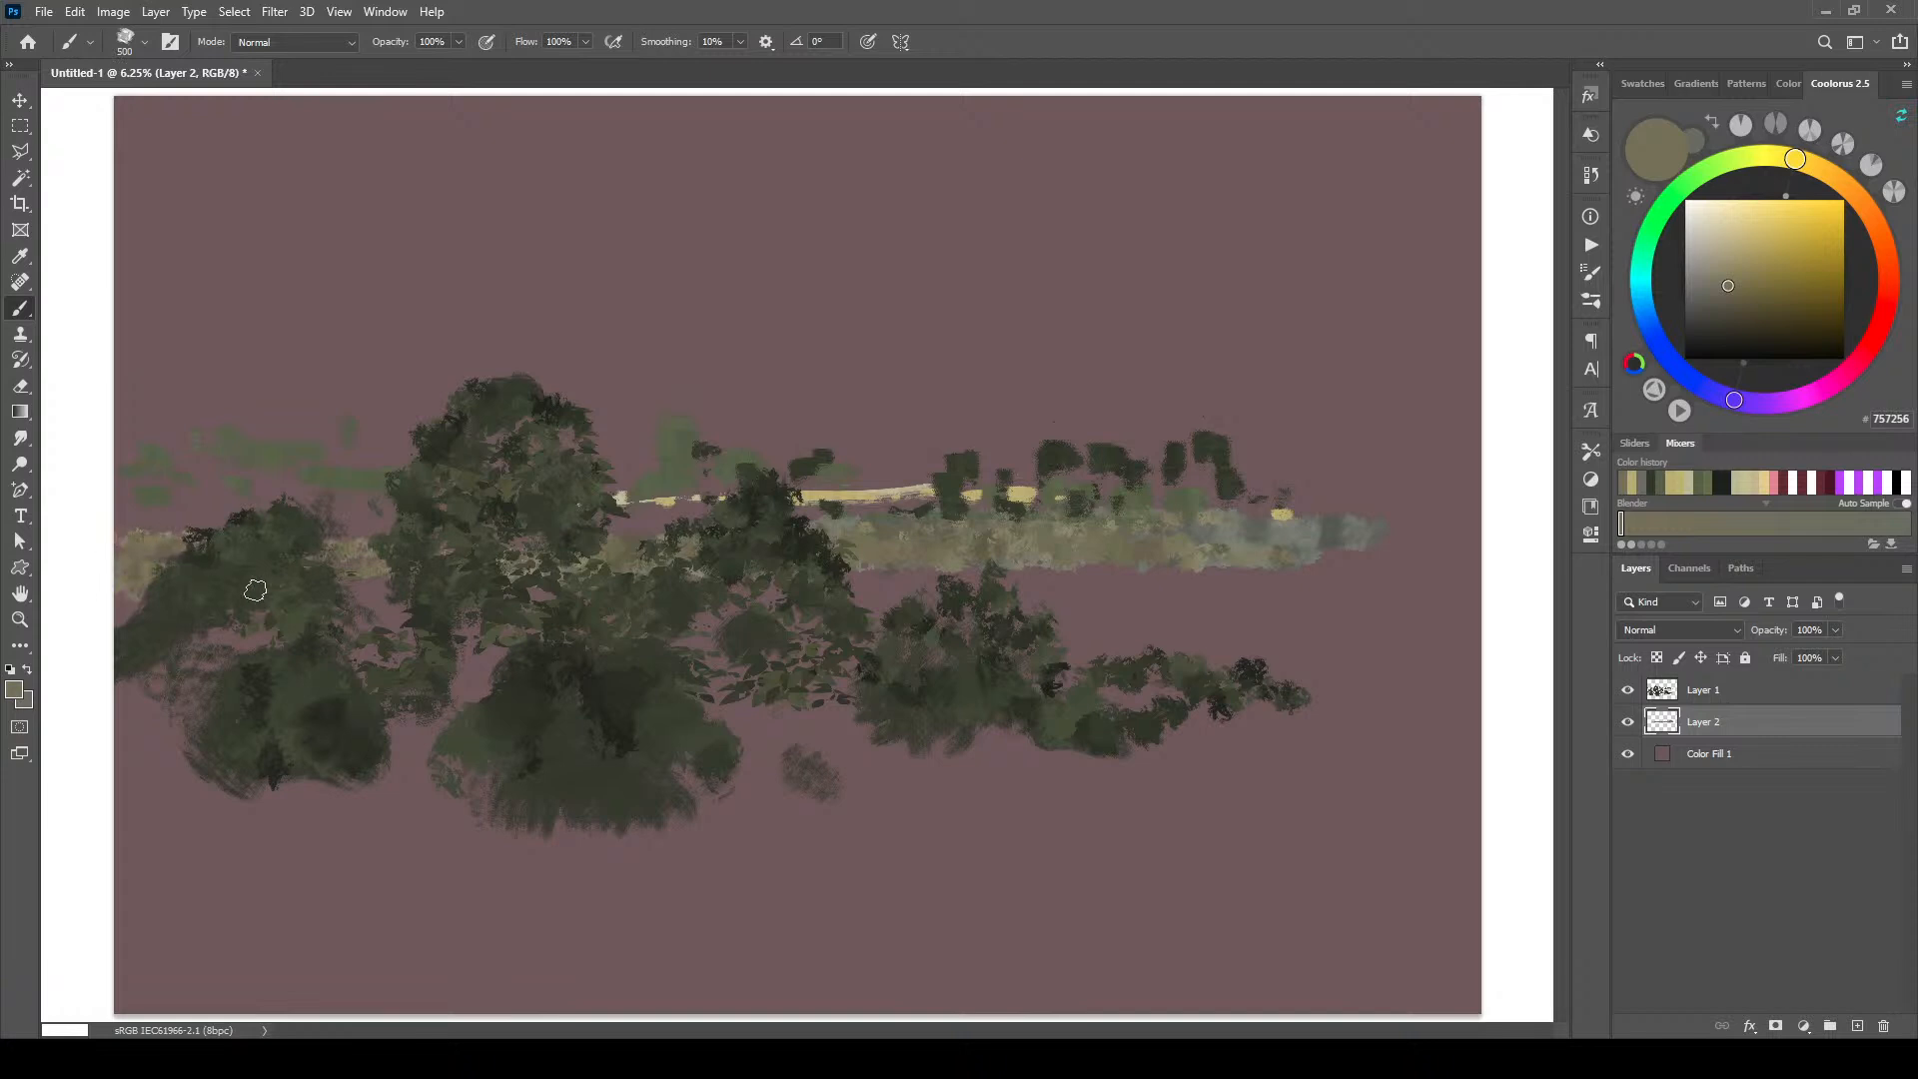
# Step: Paint a thinner olive foliage strip below the distant greenery at the far left and far right with a smaller brush
pyautogui.press('[')
pyautogui.press('[')
pyautogui.press('[')
pyautogui.press('[')
pyautogui.press('[')
pyautogui.press('[')
pyautogui.press('[')
pyautogui.press(']')
pyautogui.press(']')
pyautogui.press(']')
pyautogui.press(']')
pyautogui.press(']')
pyautogui.press(']')
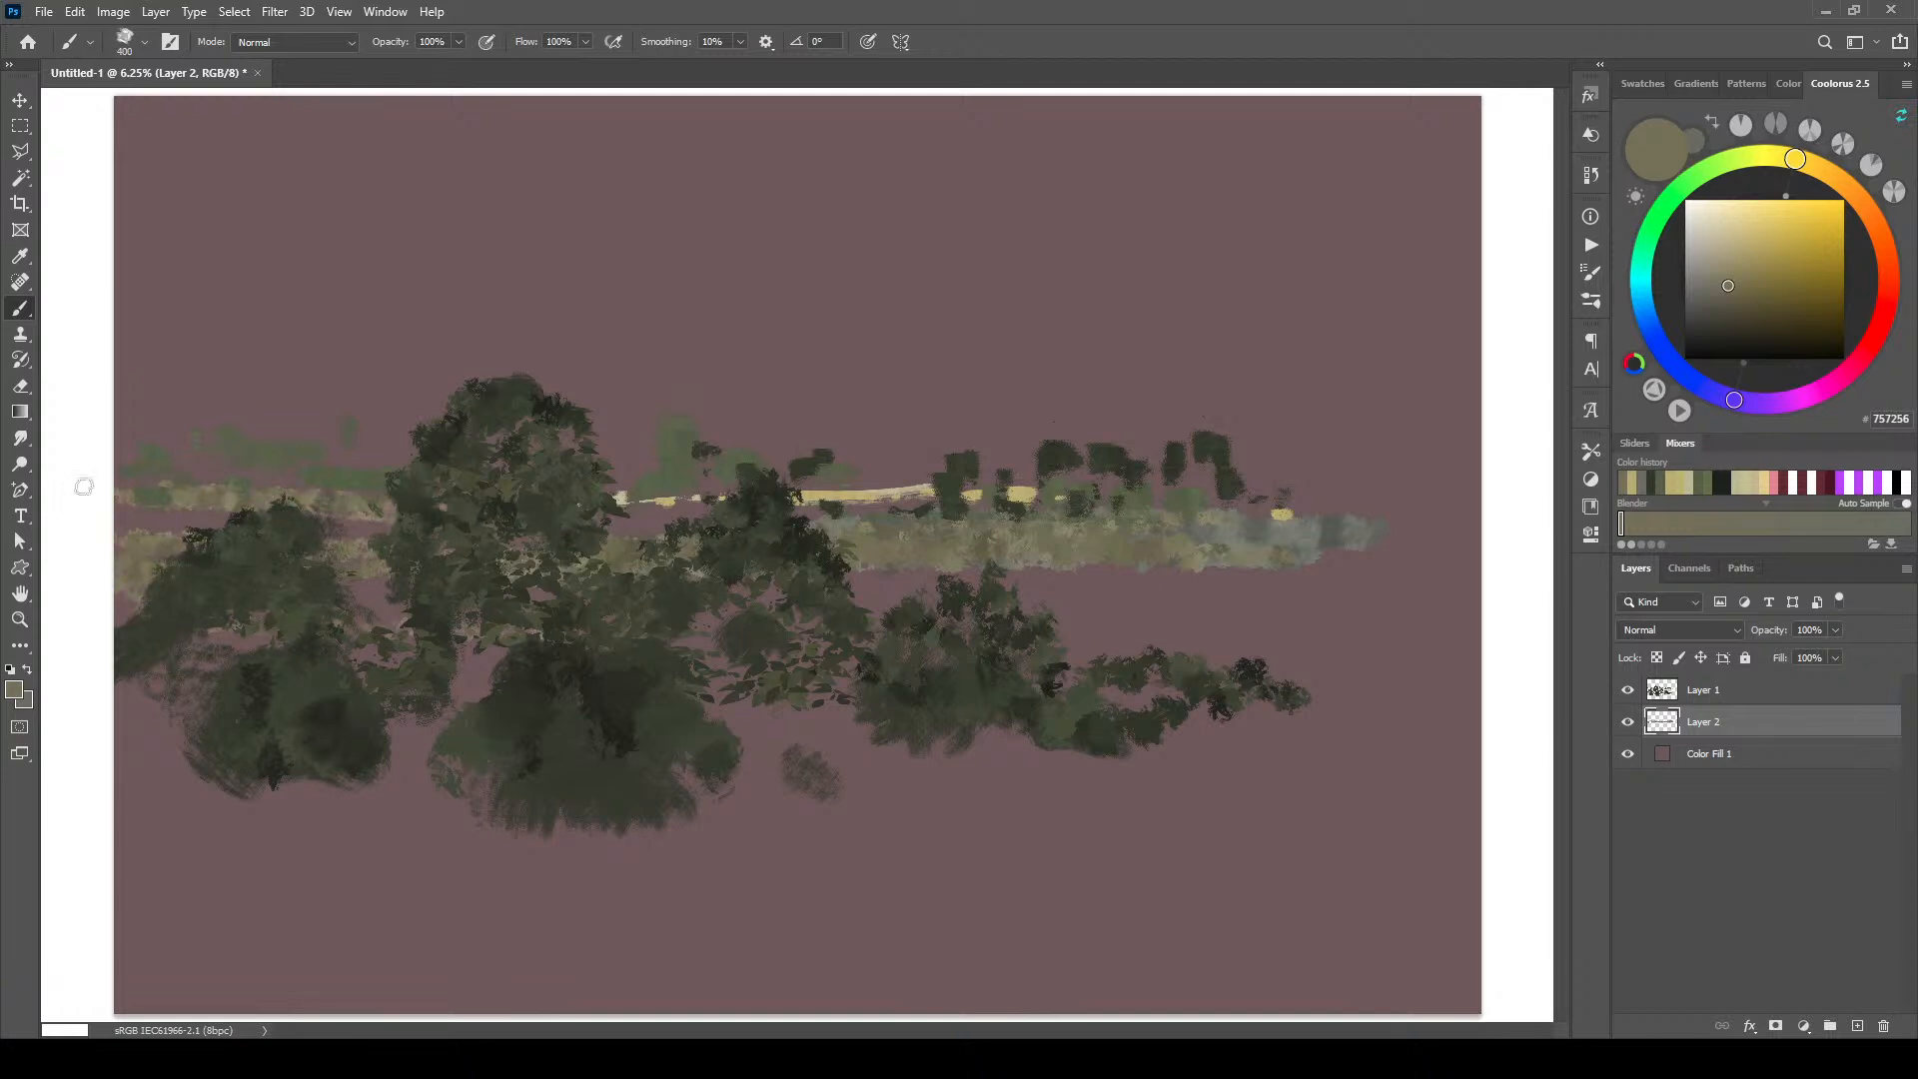
pyautogui.moveTo(1249, 493)
pyautogui.mouseDown()
pyautogui.moveTo(1374, 491)
pyautogui.moveTo(1214, 471)
pyautogui.moveTo(1349, 491)
pyautogui.mouseUp()
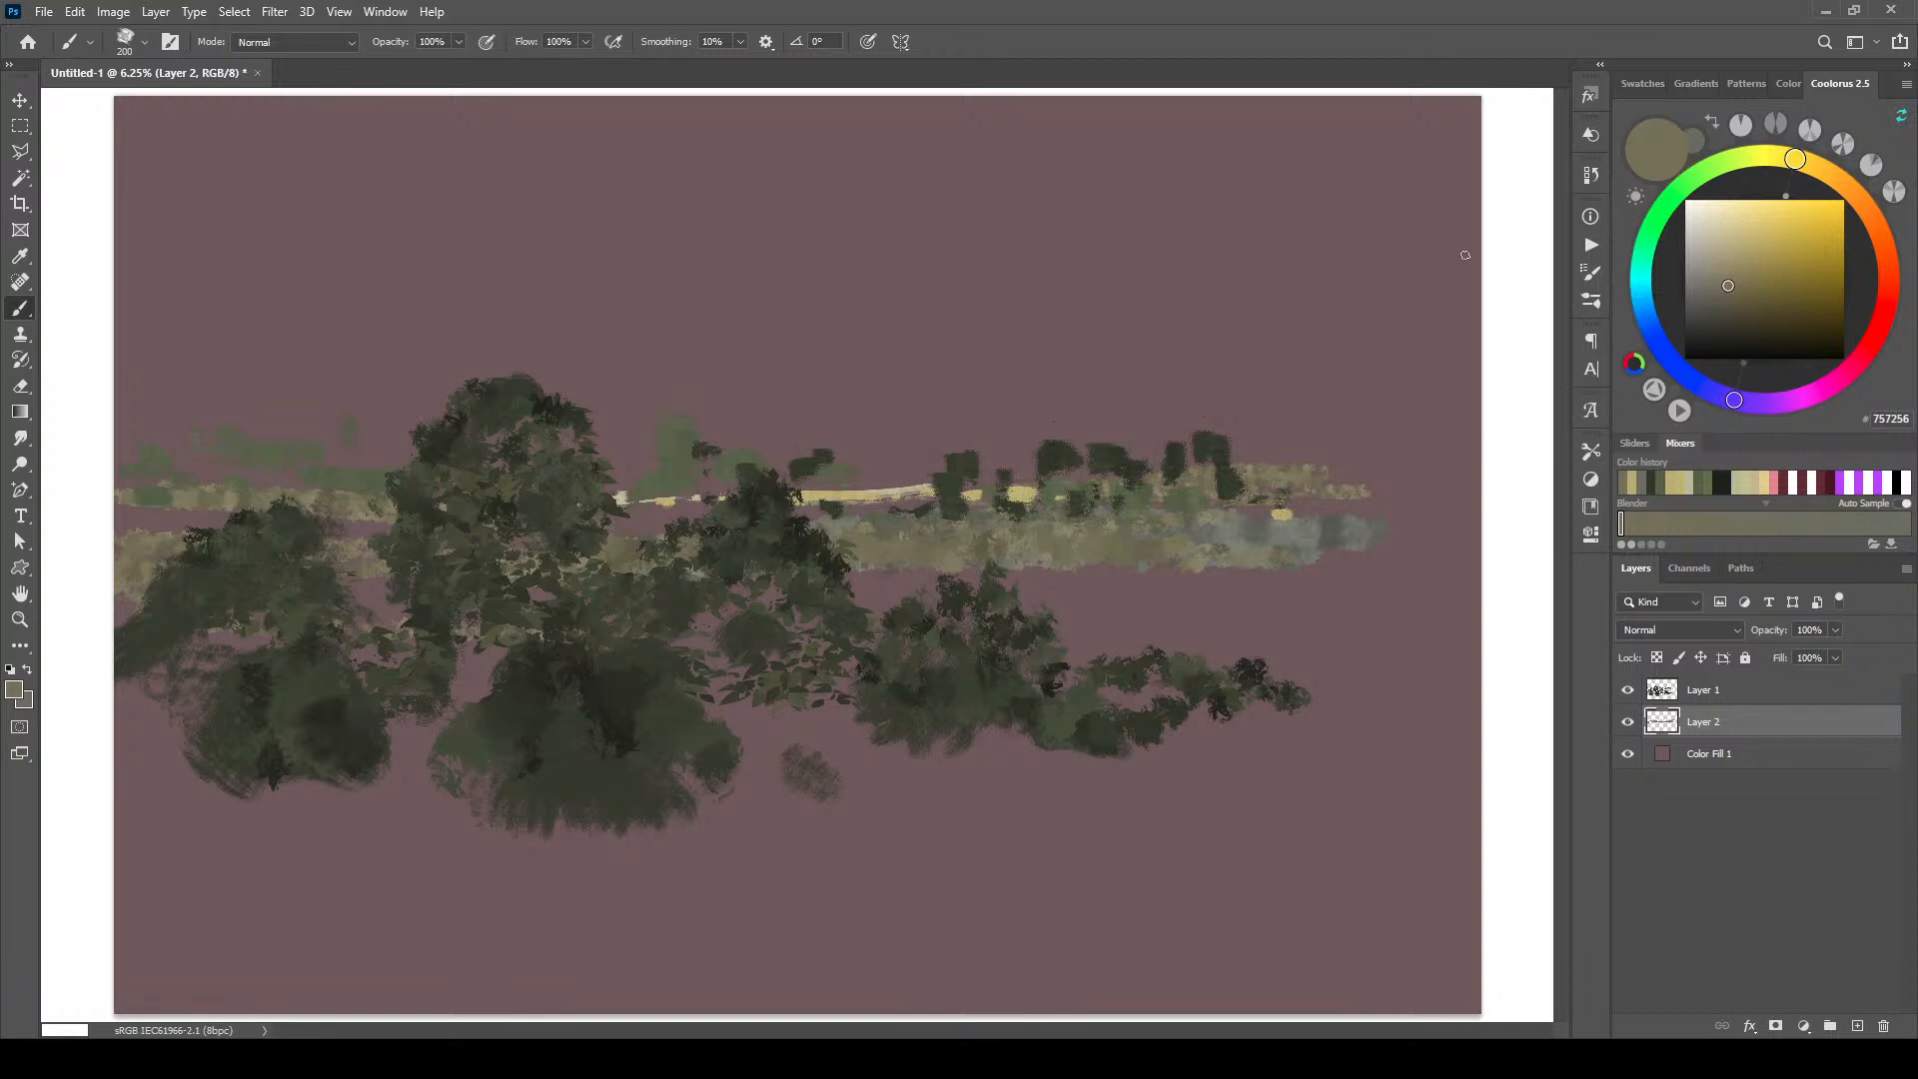
# Step: Make Layer 1 active, pick a muted grey-green and dab foliage onto the distant dark tree cluster right of centre
pyautogui.click(1699, 690)
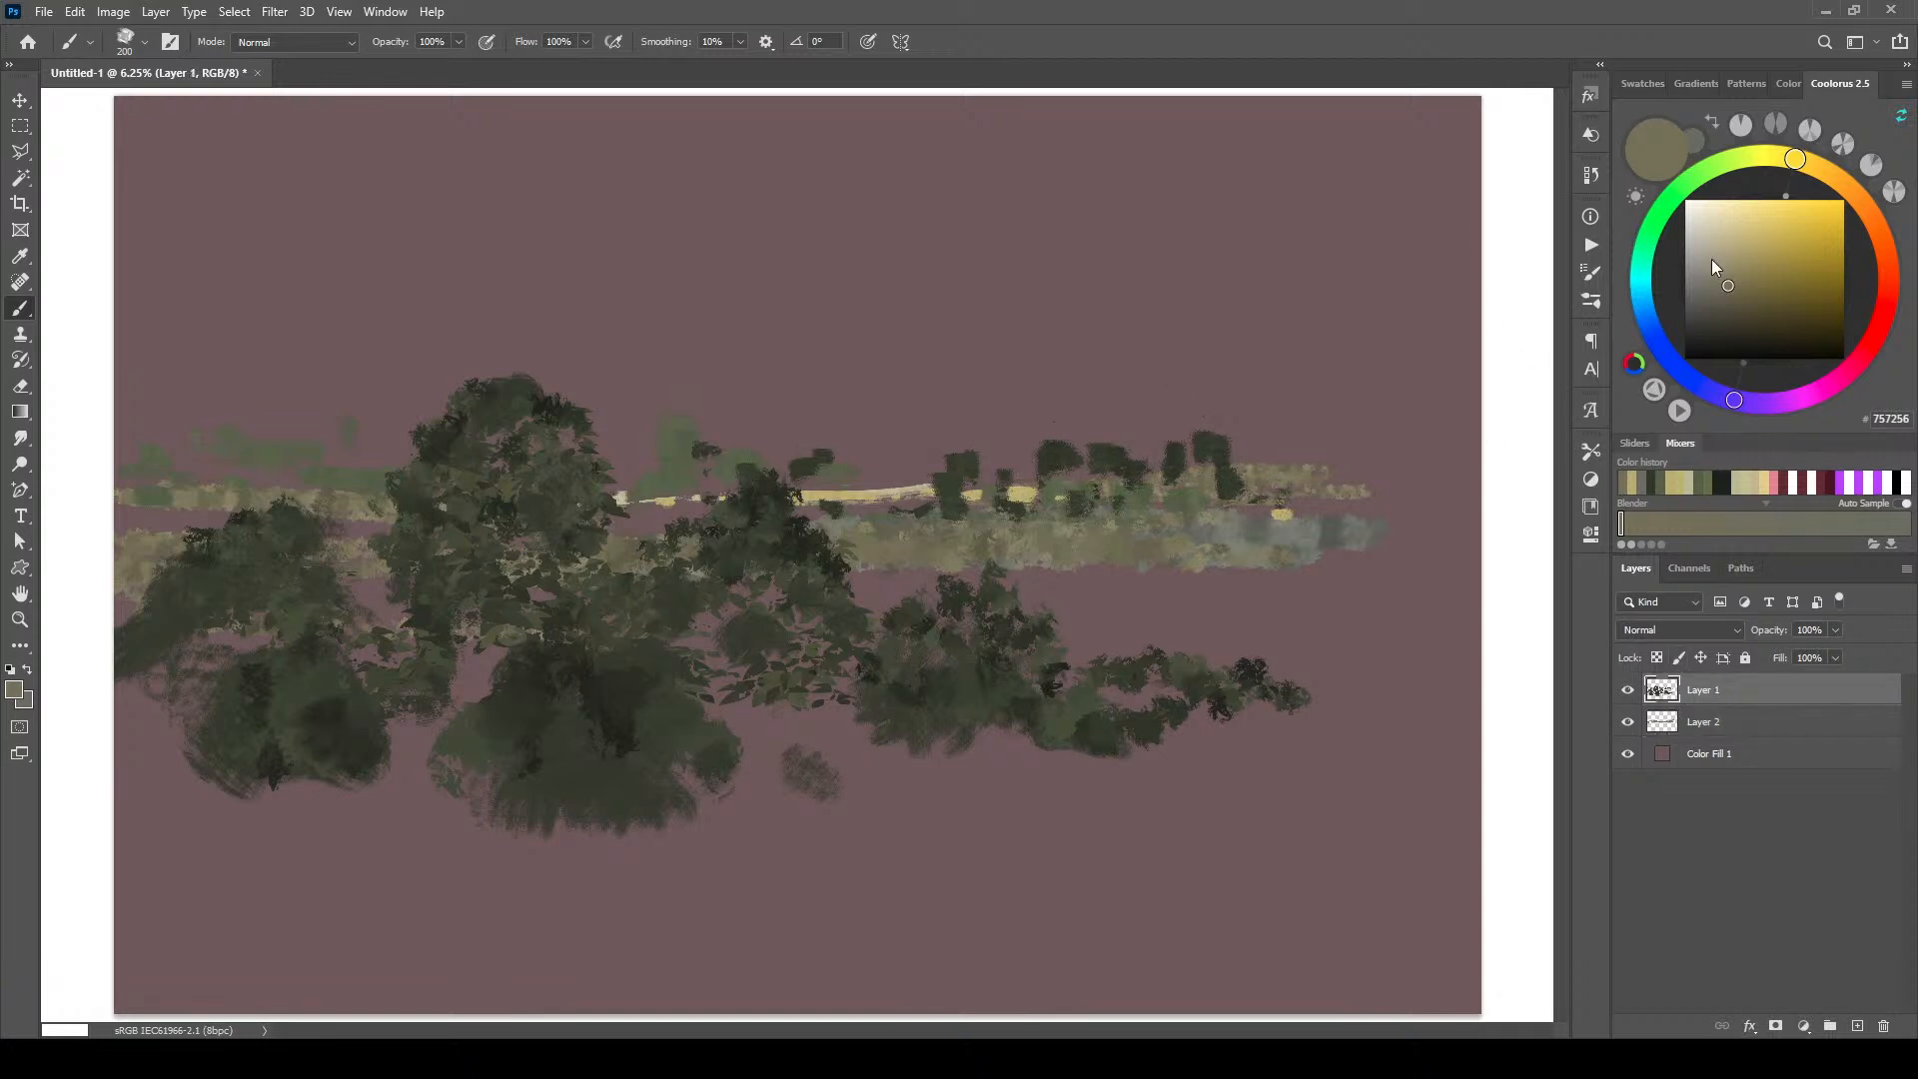
pyautogui.click(1705, 259)
pyautogui.click(1717, 283)
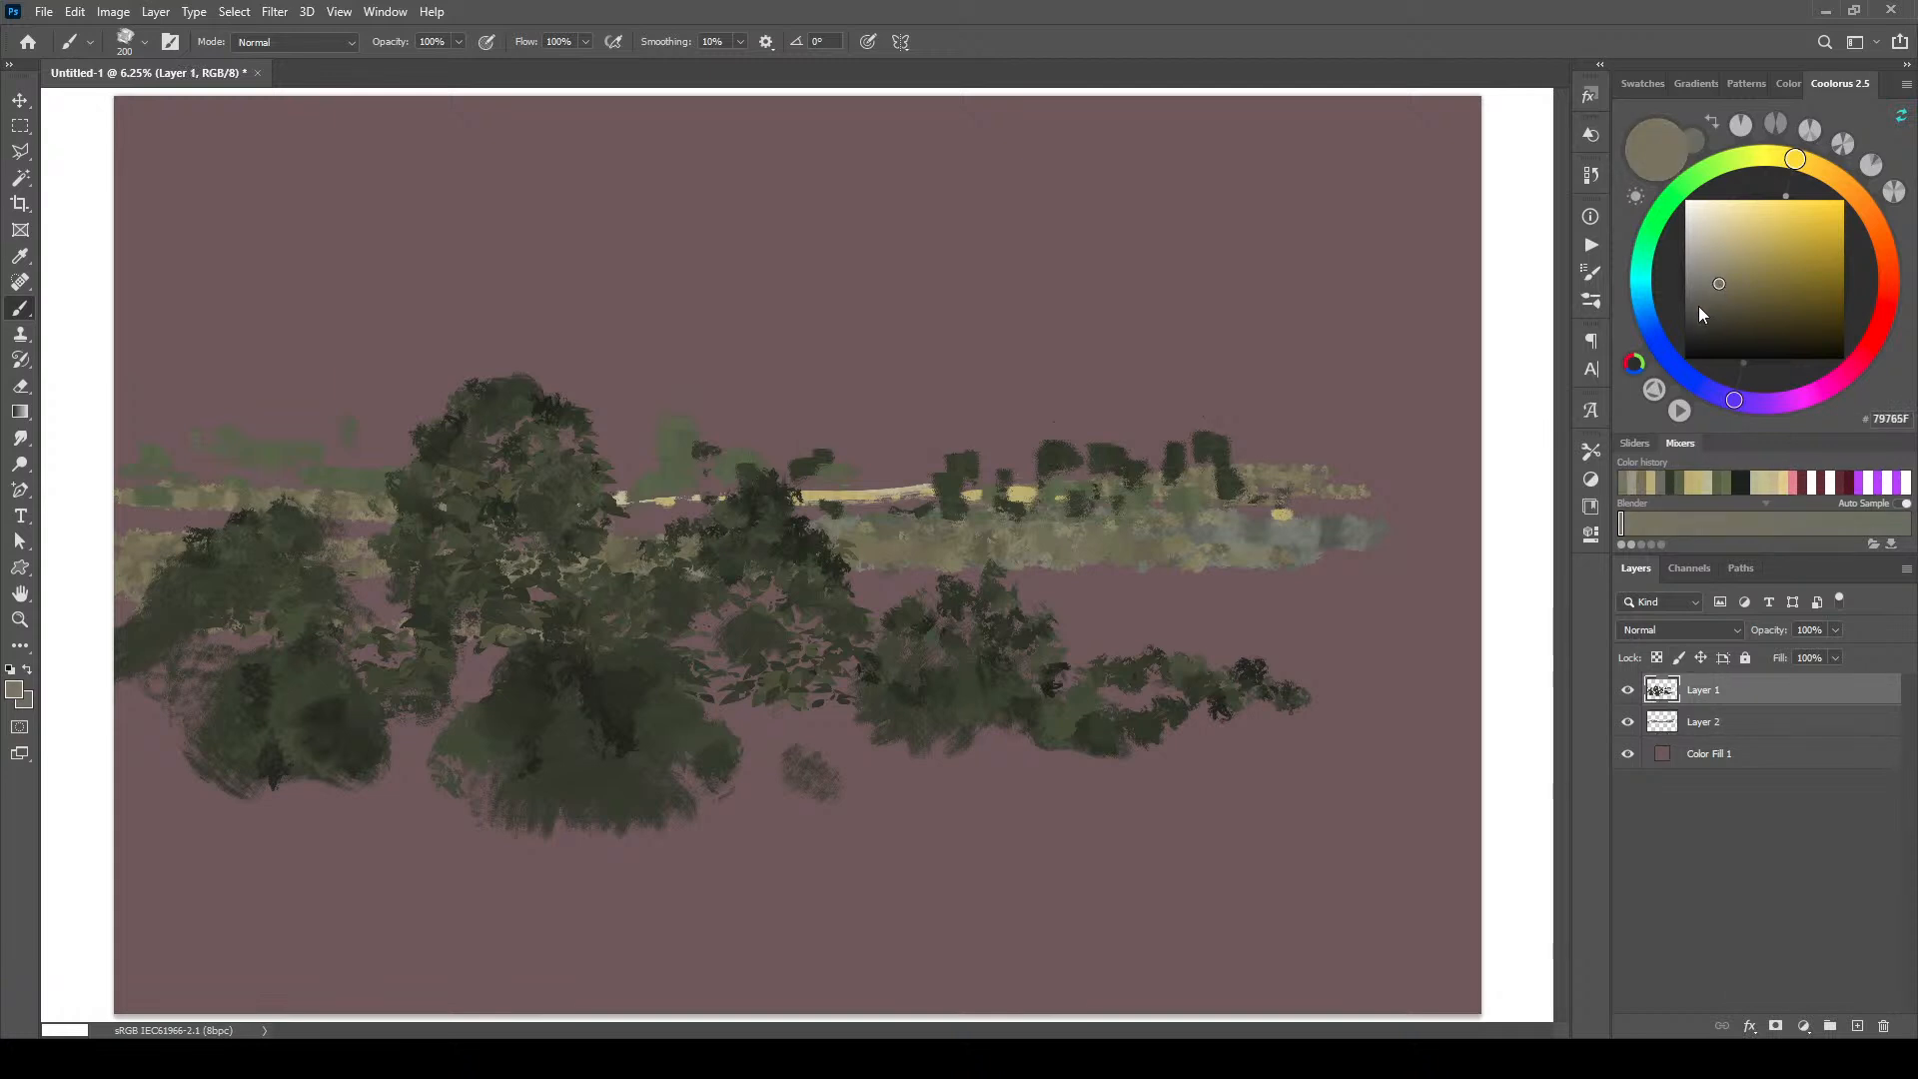
pyautogui.click(1701, 291)
pyautogui.click(1719, 164)
pyautogui.press(']')
pyautogui.press(']')
pyautogui.press(']')
pyautogui.click(1061, 470)
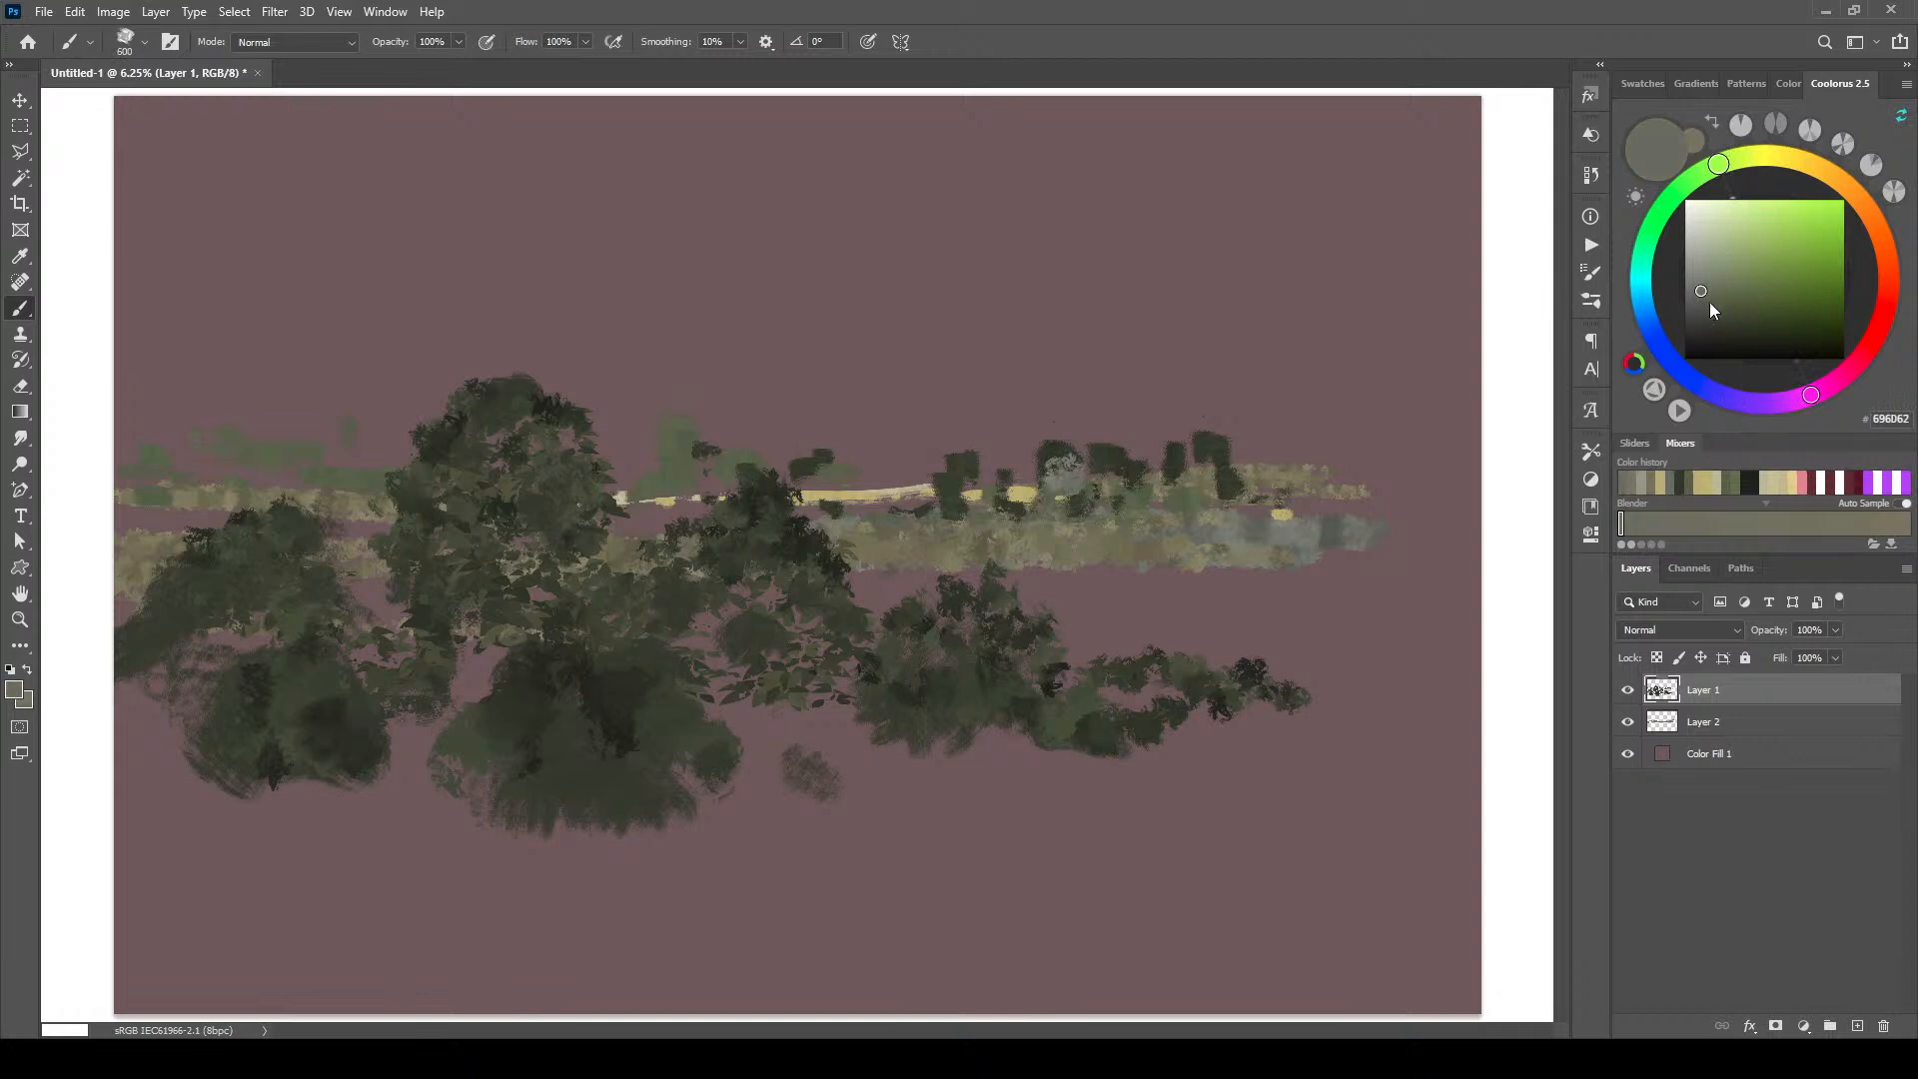
# Step: Swap colours, set an olive yellow (#777247) and paint lit foliage over the distant tree cluster right of centre
pyautogui.press('x')
pyautogui.moveTo(1718, 302); pyautogui.dragTo(1750, 285)
pyautogui.moveTo(1048, 479)
pyautogui.mouseDown()
pyautogui.moveTo(1107, 466)
pyautogui.moveTo(1143, 485)
pyautogui.mouseUp()
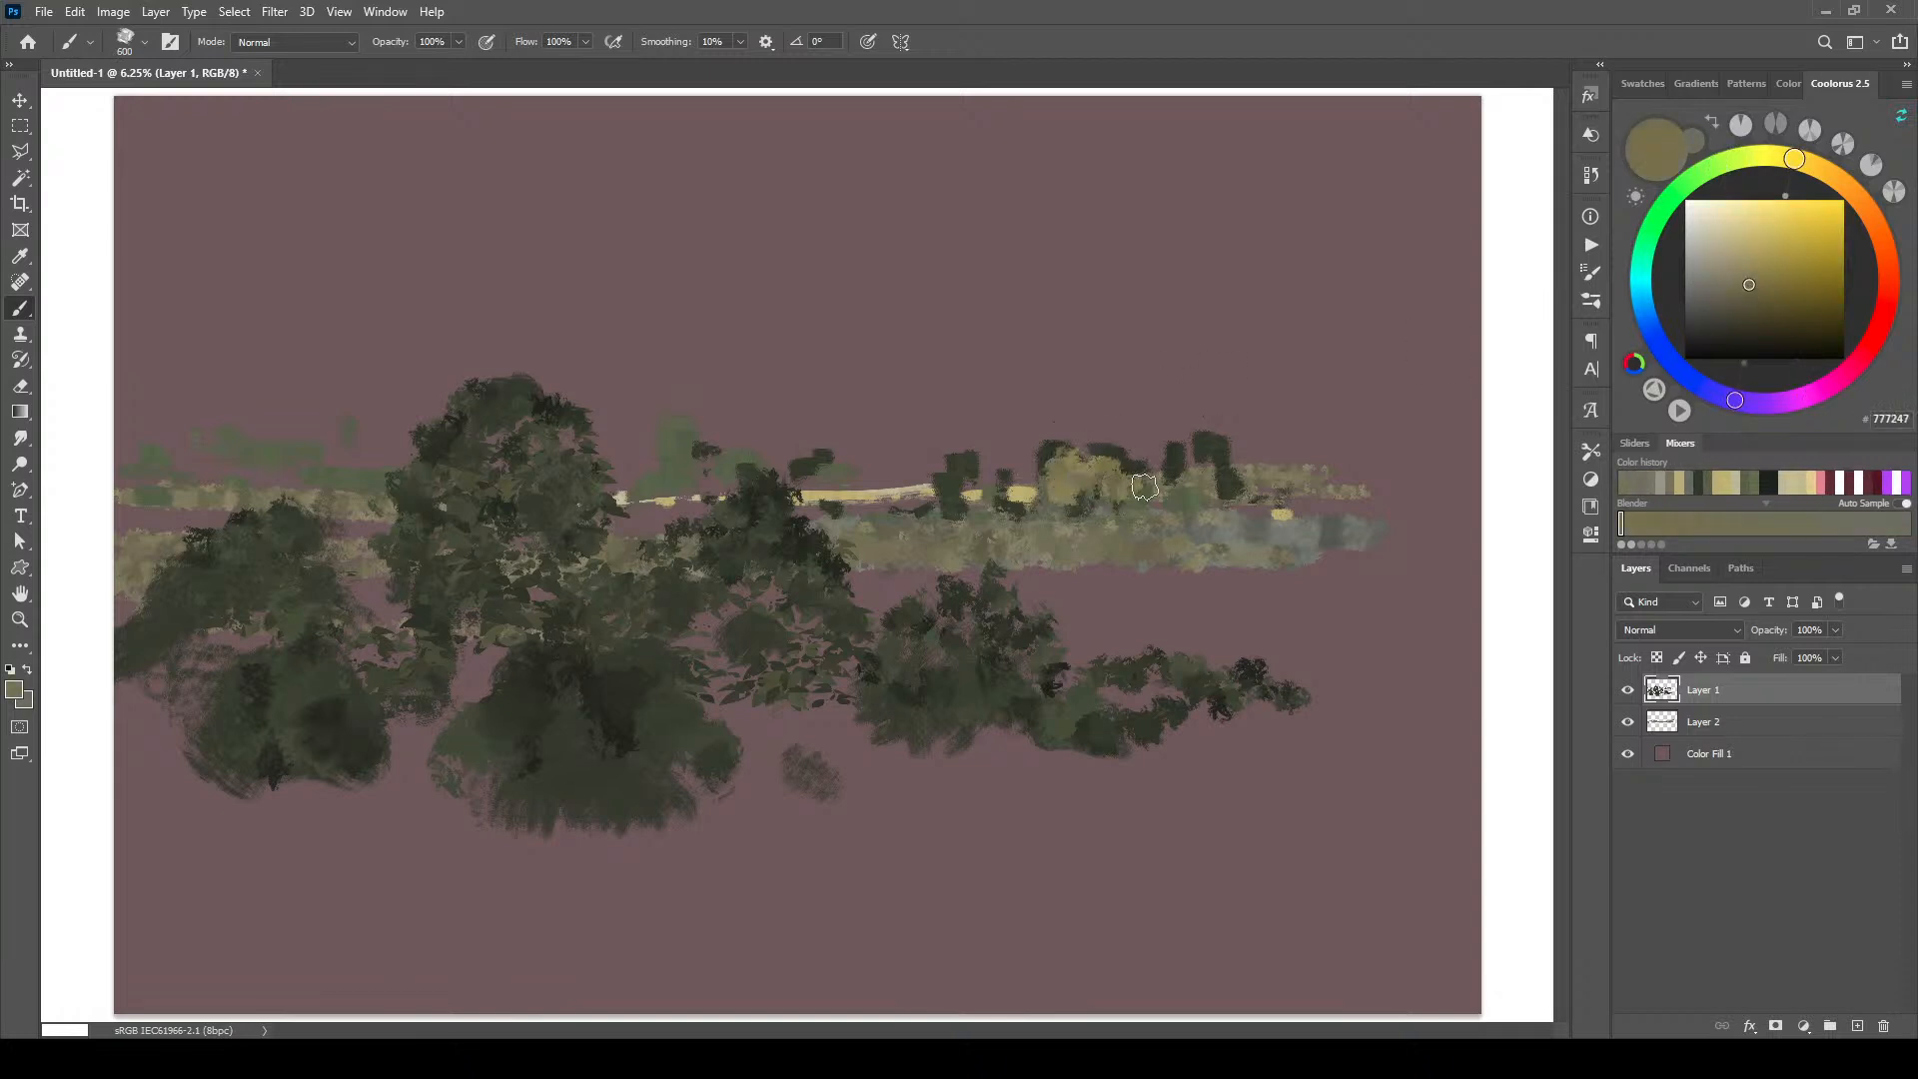
# Step: Pick a dark olive brown (#514E3B) and paint shadowed foliage into the distant right-hand trees and the midground band
pyautogui.click(1727, 309)
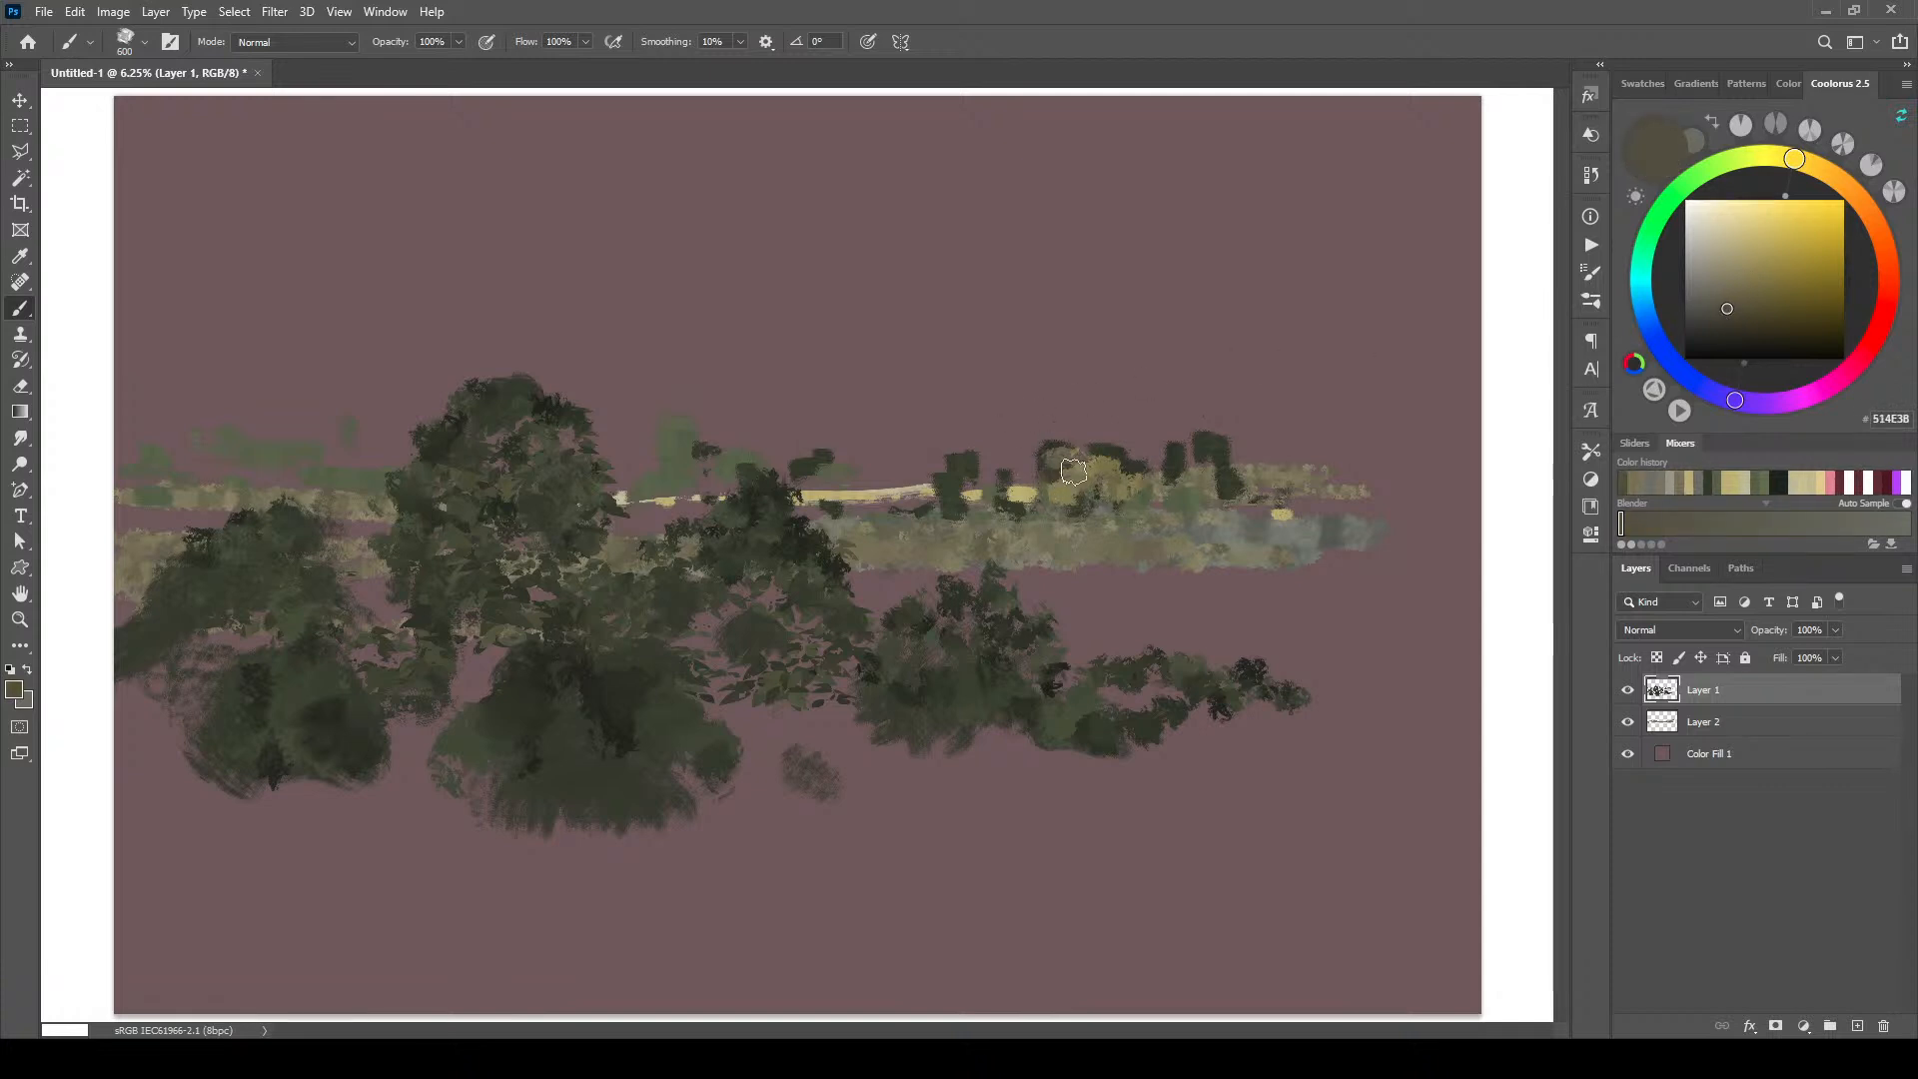
pyautogui.moveTo(1062, 474)
pyautogui.mouseDown()
pyautogui.moveTo(1103, 465)
pyautogui.moveTo(1190, 491)
pyautogui.mouseUp()
pyautogui.press(']')
pyautogui.press(']')
pyautogui.press(']')
pyautogui.press('[')
pyautogui.press('[')
pyautogui.press('[')
pyautogui.press('[')
pyautogui.press('[')
pyautogui.press('[')
pyautogui.press('[')
pyautogui.press('[')
pyautogui.press('[')
pyautogui.press('[')
pyautogui.press('[')
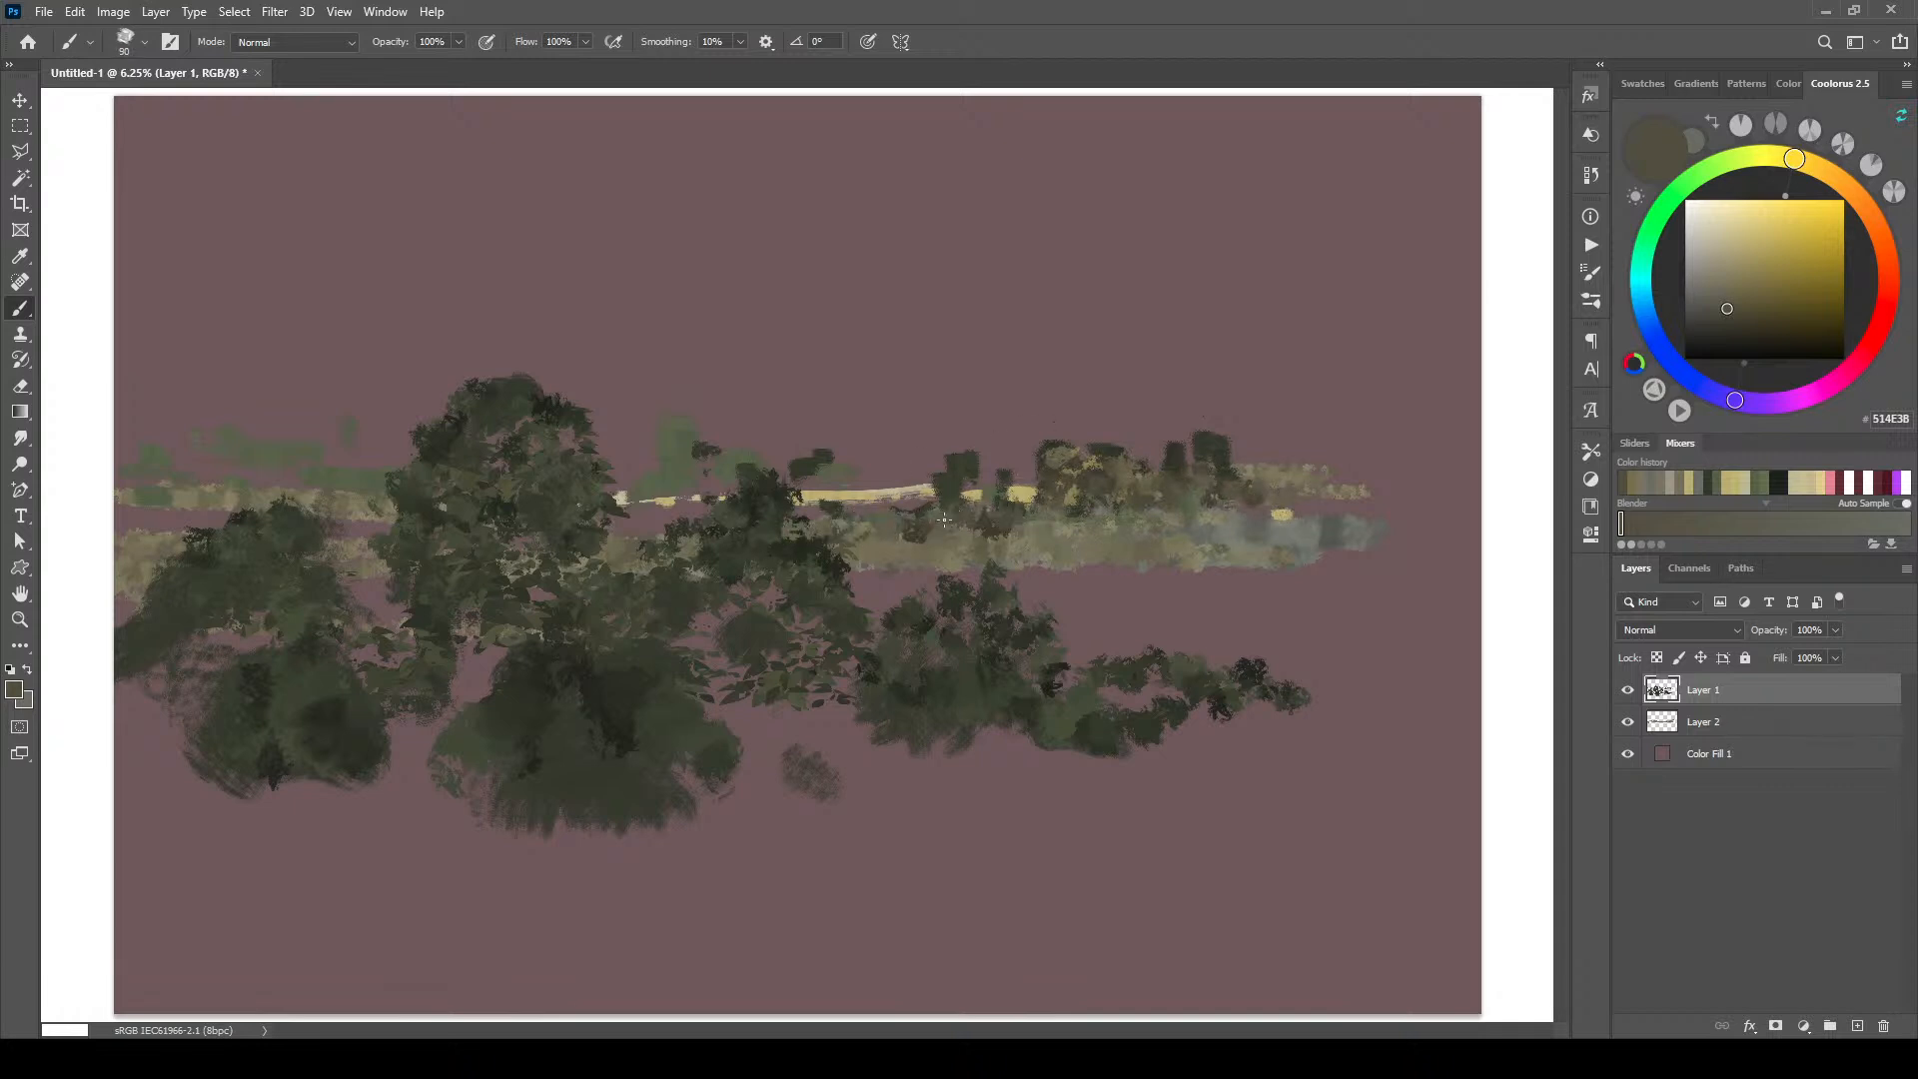
# Step: Paint small dark olive-brown details along the midground band and rework the distant trees left of centre into leafy clumps
pyautogui.moveTo(1075, 526); pyautogui.dragTo(1227, 523)
pyautogui.moveTo(810, 484); pyautogui.dragTo(844, 512)
pyautogui.moveTo(704, 466)
pyautogui.mouseDown()
pyautogui.moveTo(674, 511)
pyautogui.moveTo(718, 466)
pyautogui.moveTo(762, 465)
pyautogui.moveTo(699, 479)
pyautogui.moveTo(739, 501)
pyautogui.moveTo(677, 493)
pyautogui.moveTo(681, 469)
pyautogui.moveTo(593, 513)
pyautogui.mouseUp()
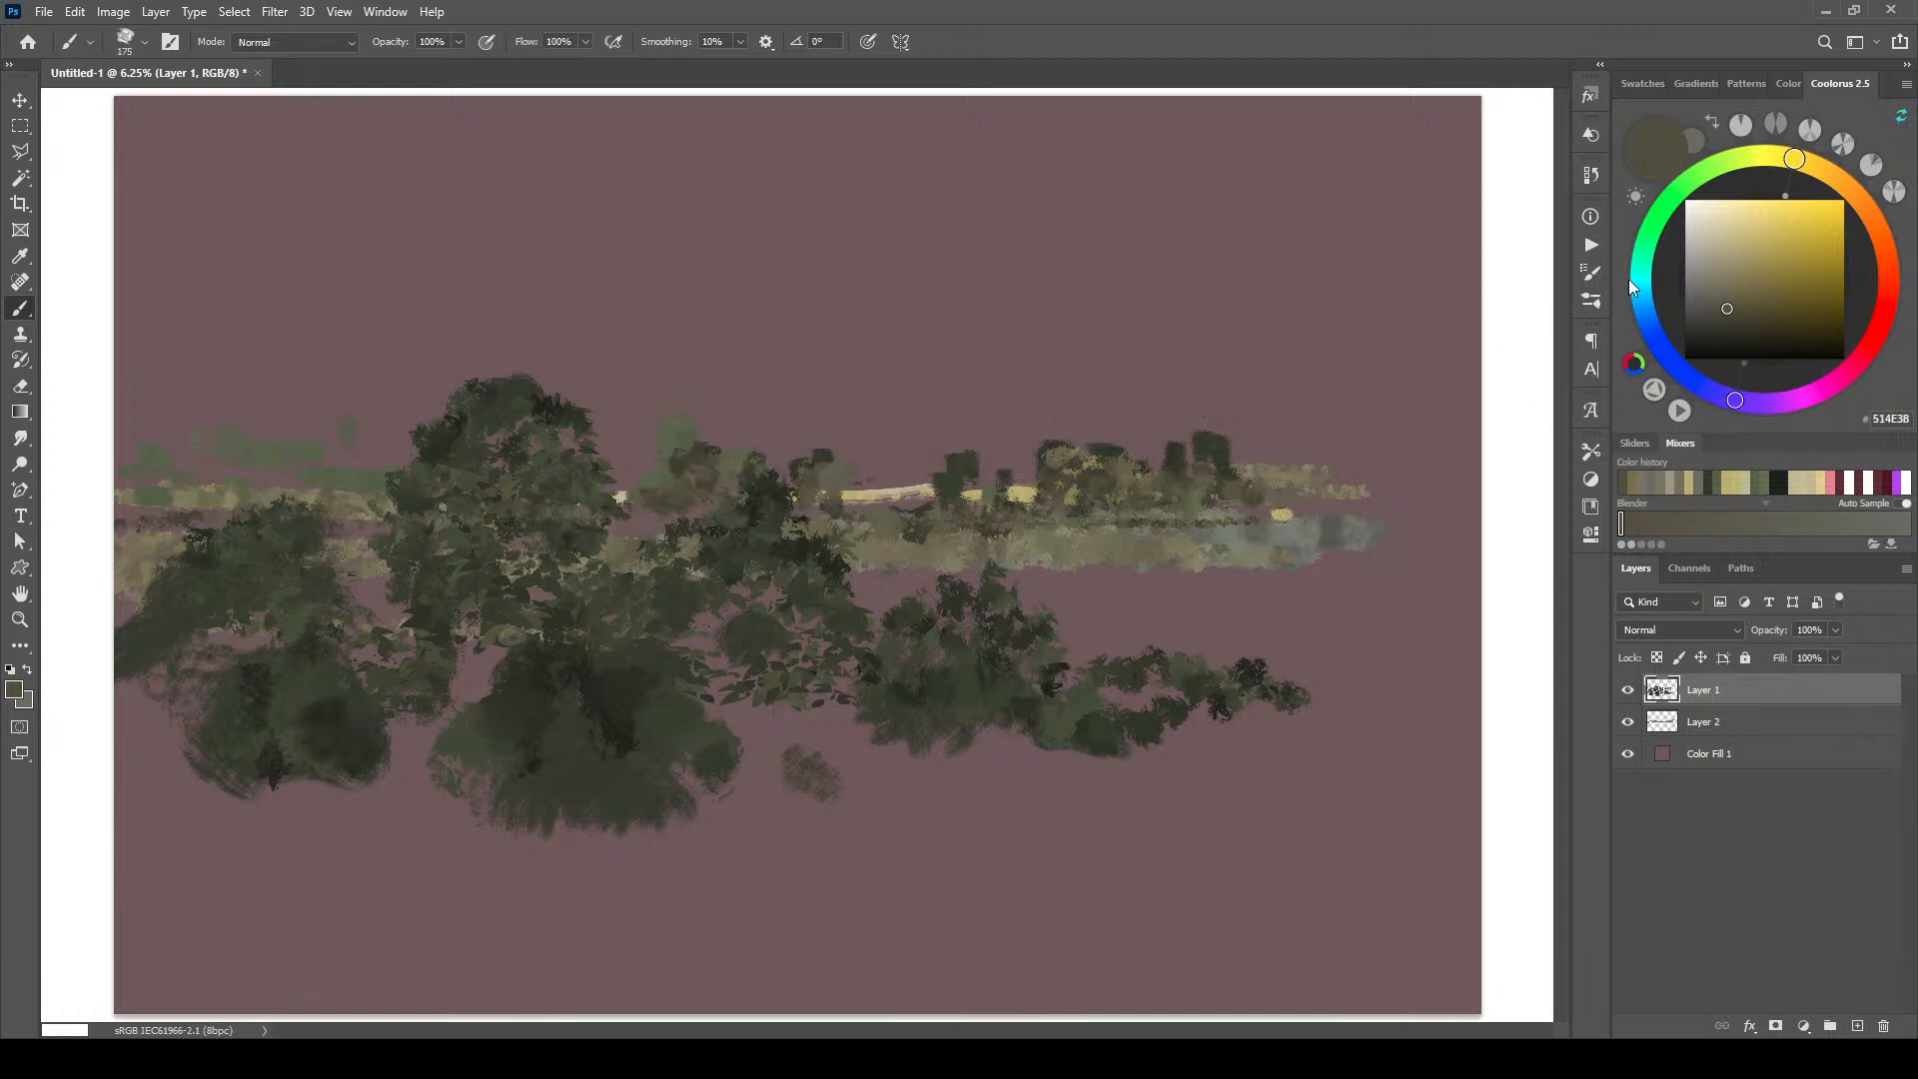
# Step: Pick a grey-green (#5E6A58) and paint distant foliage above the pale yellow ground strip
pyautogui.moveTo(1728, 299); pyautogui.dragTo(1713, 294)
pyautogui.moveTo(1704, 196); pyautogui.dragTo(1682, 188)
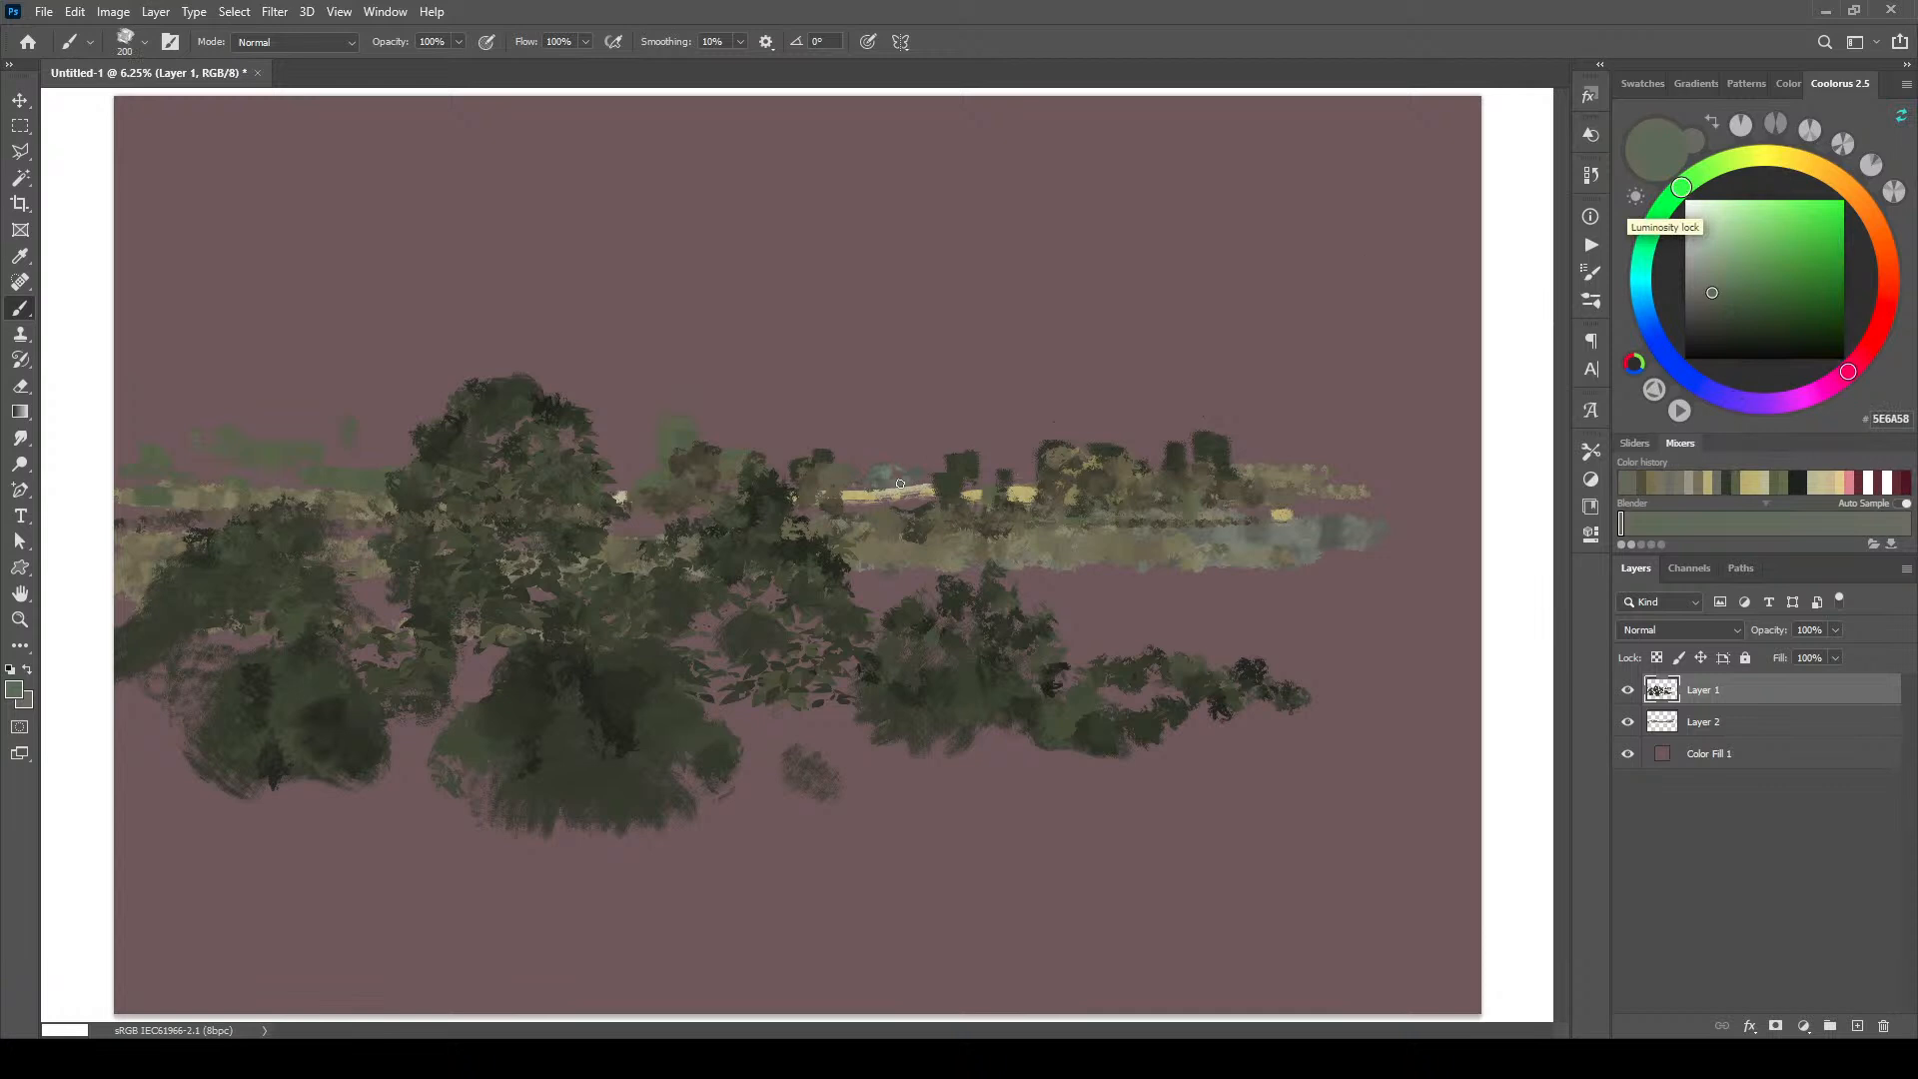
pyautogui.moveTo(886, 485); pyautogui.dragTo(944, 471)
# Step: Make Layer 2 active and paint larger grey-green foliage at the far right and behind the left-hand distant greenery
pyautogui.click(1658, 719)
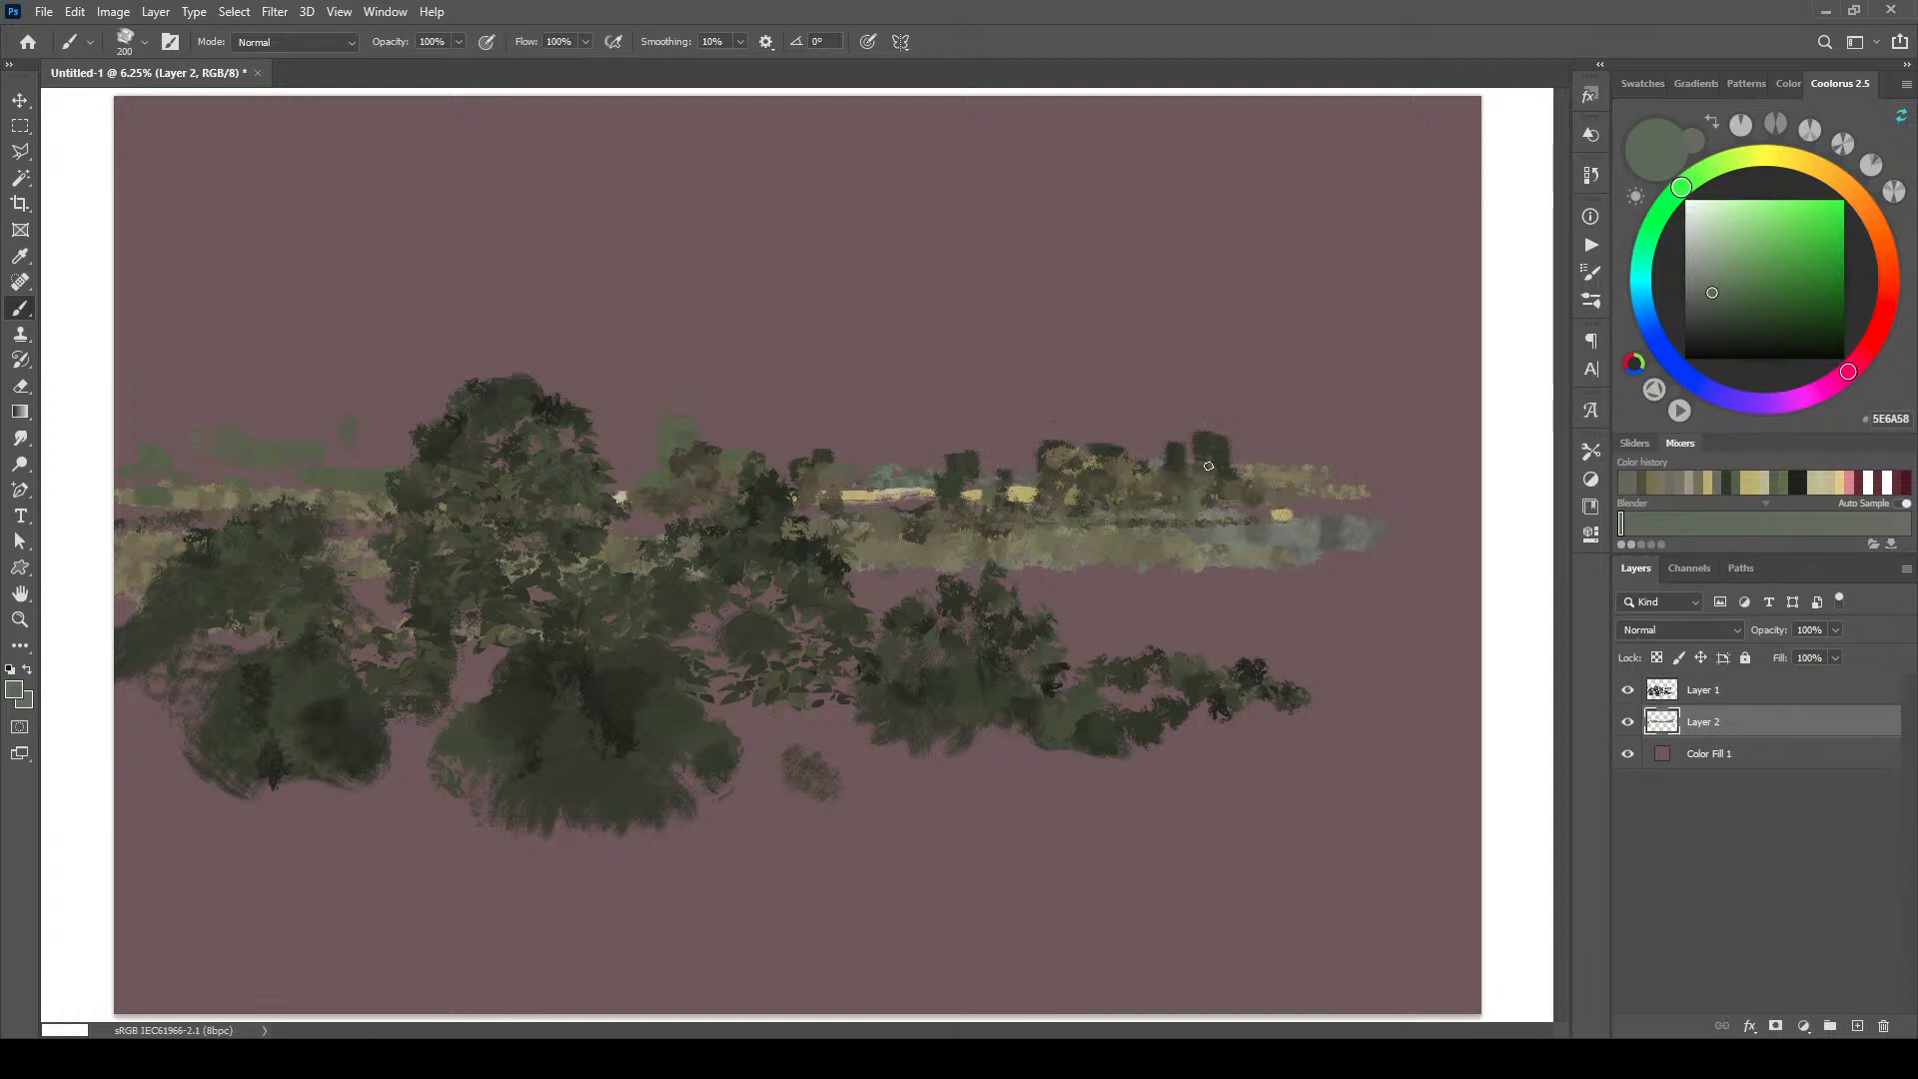
pyautogui.press(']')
pyautogui.press(']')
pyautogui.press(']')
pyautogui.moveTo(1245, 462); pyautogui.dragTo(1319, 460)
pyautogui.moveTo(405, 462); pyautogui.dragTo(149, 471)
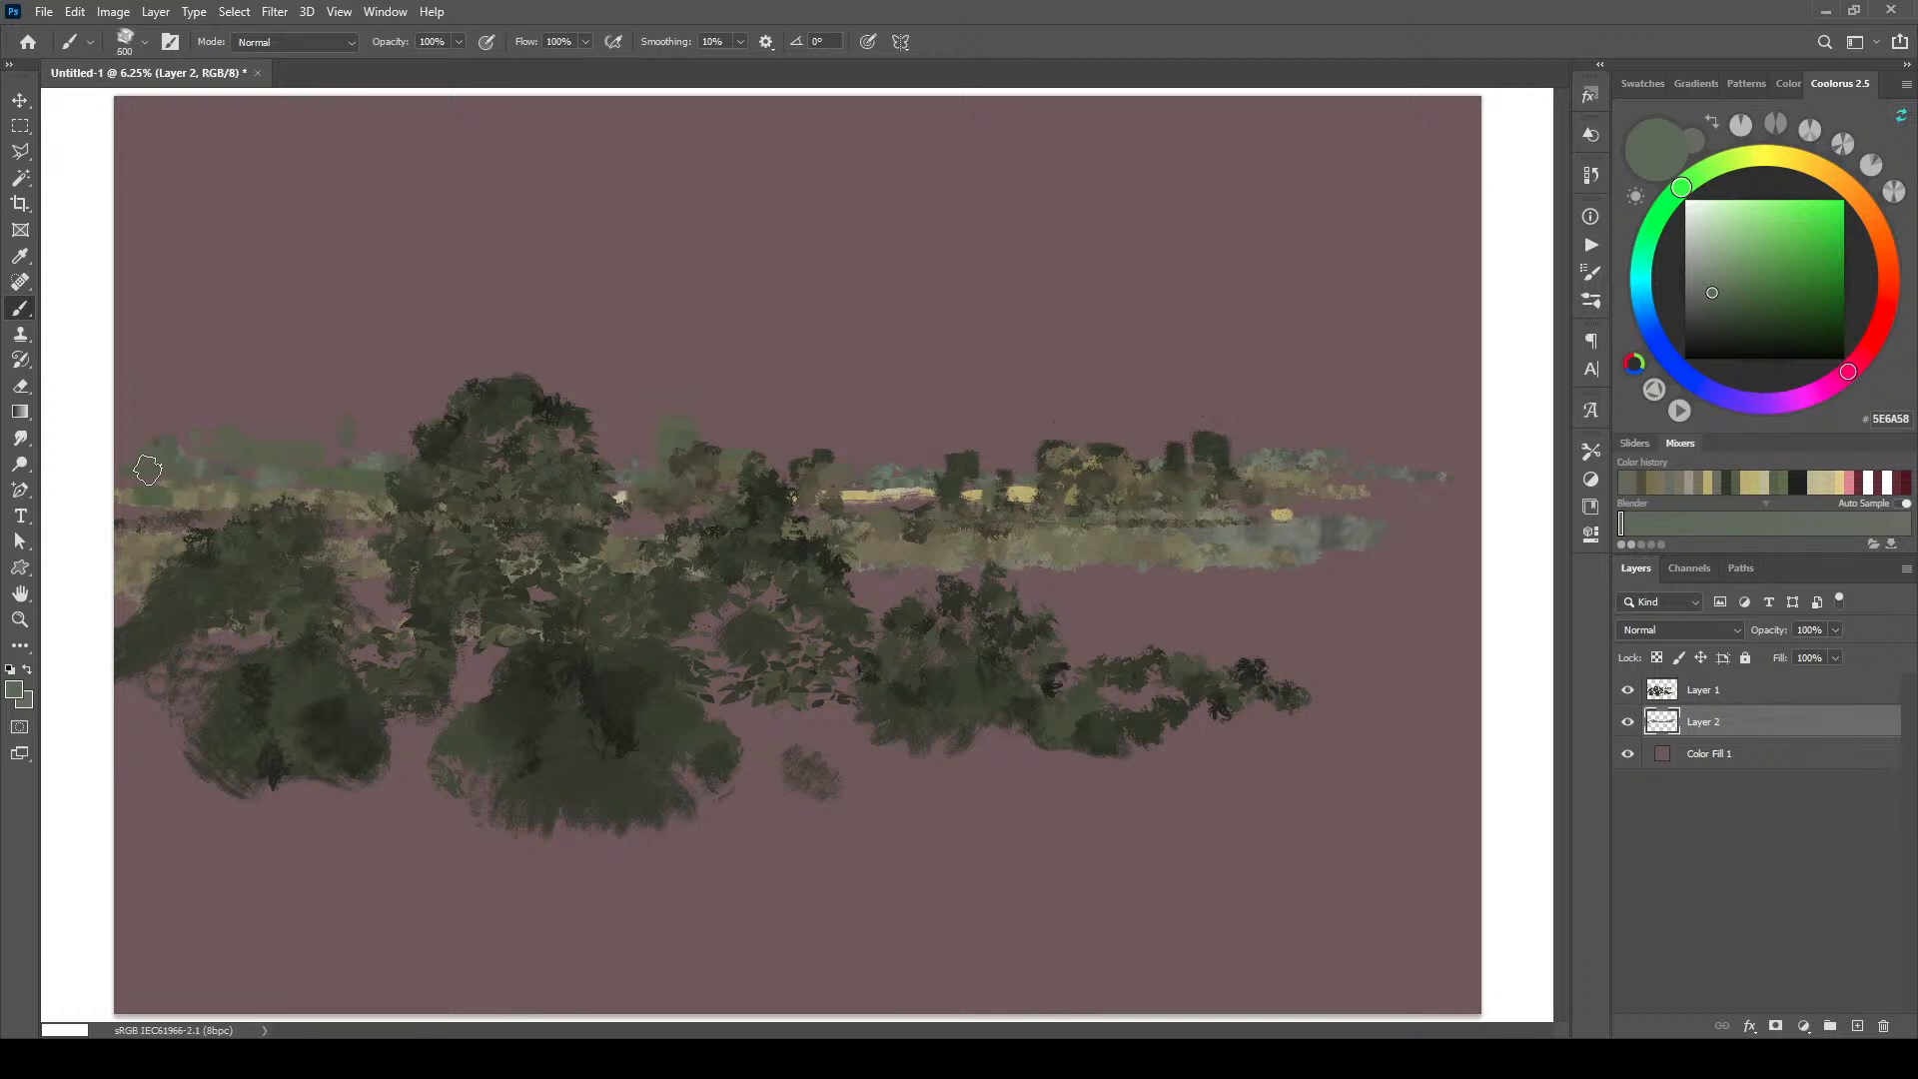
# Step: Paint thin grey-green foliage strips along the horizon on both sides of the central tree
pyautogui.press(']')
pyautogui.press(']')
pyautogui.moveTo(318, 410); pyautogui.dragTo(228, 413)
pyautogui.moveTo(753, 441); pyautogui.dragTo(899, 435)
# Step: Sample a colour from the distant foliage, lighten it slightly and paint over the horizon strip right of the central tree
pyautogui.click(1698, 267)
pyautogui.press(']')
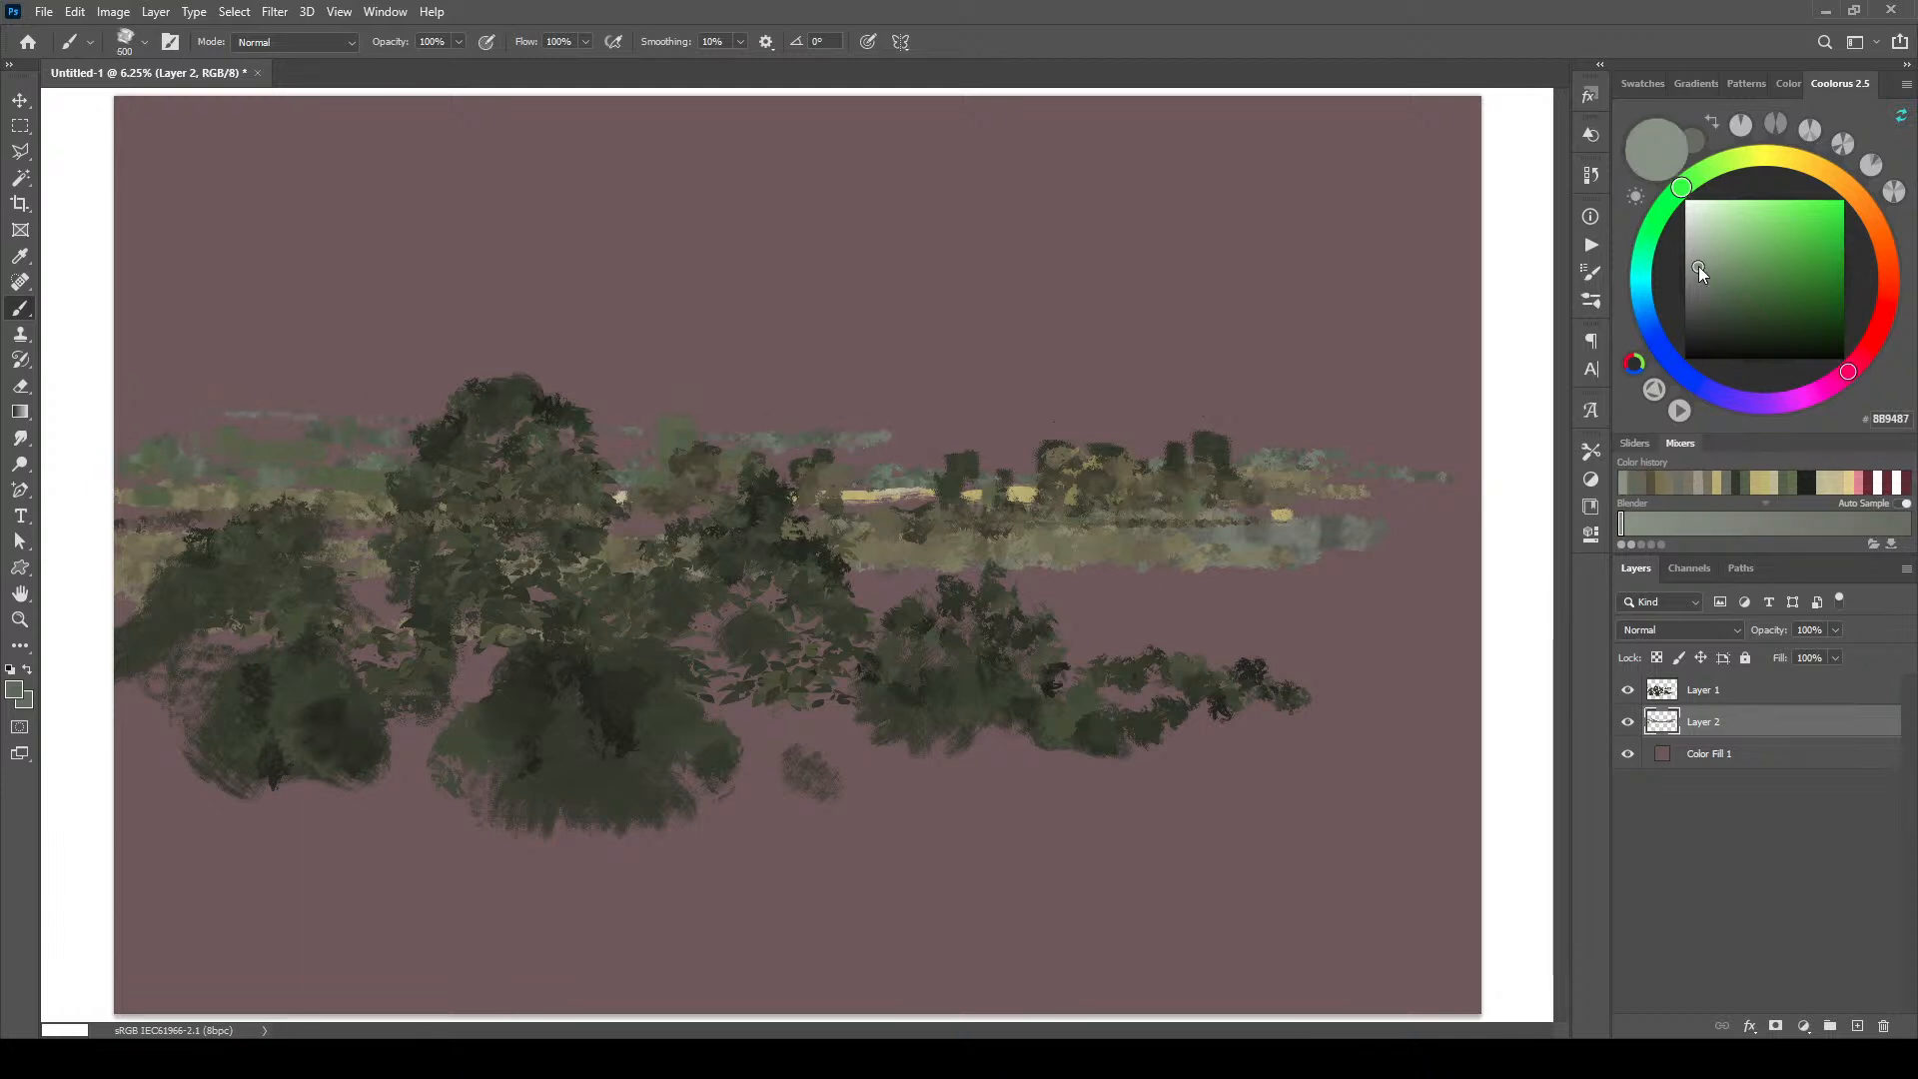
pyautogui.keyDown('alt'); pyautogui.click(729, 445); pyautogui.keyUp('alt')
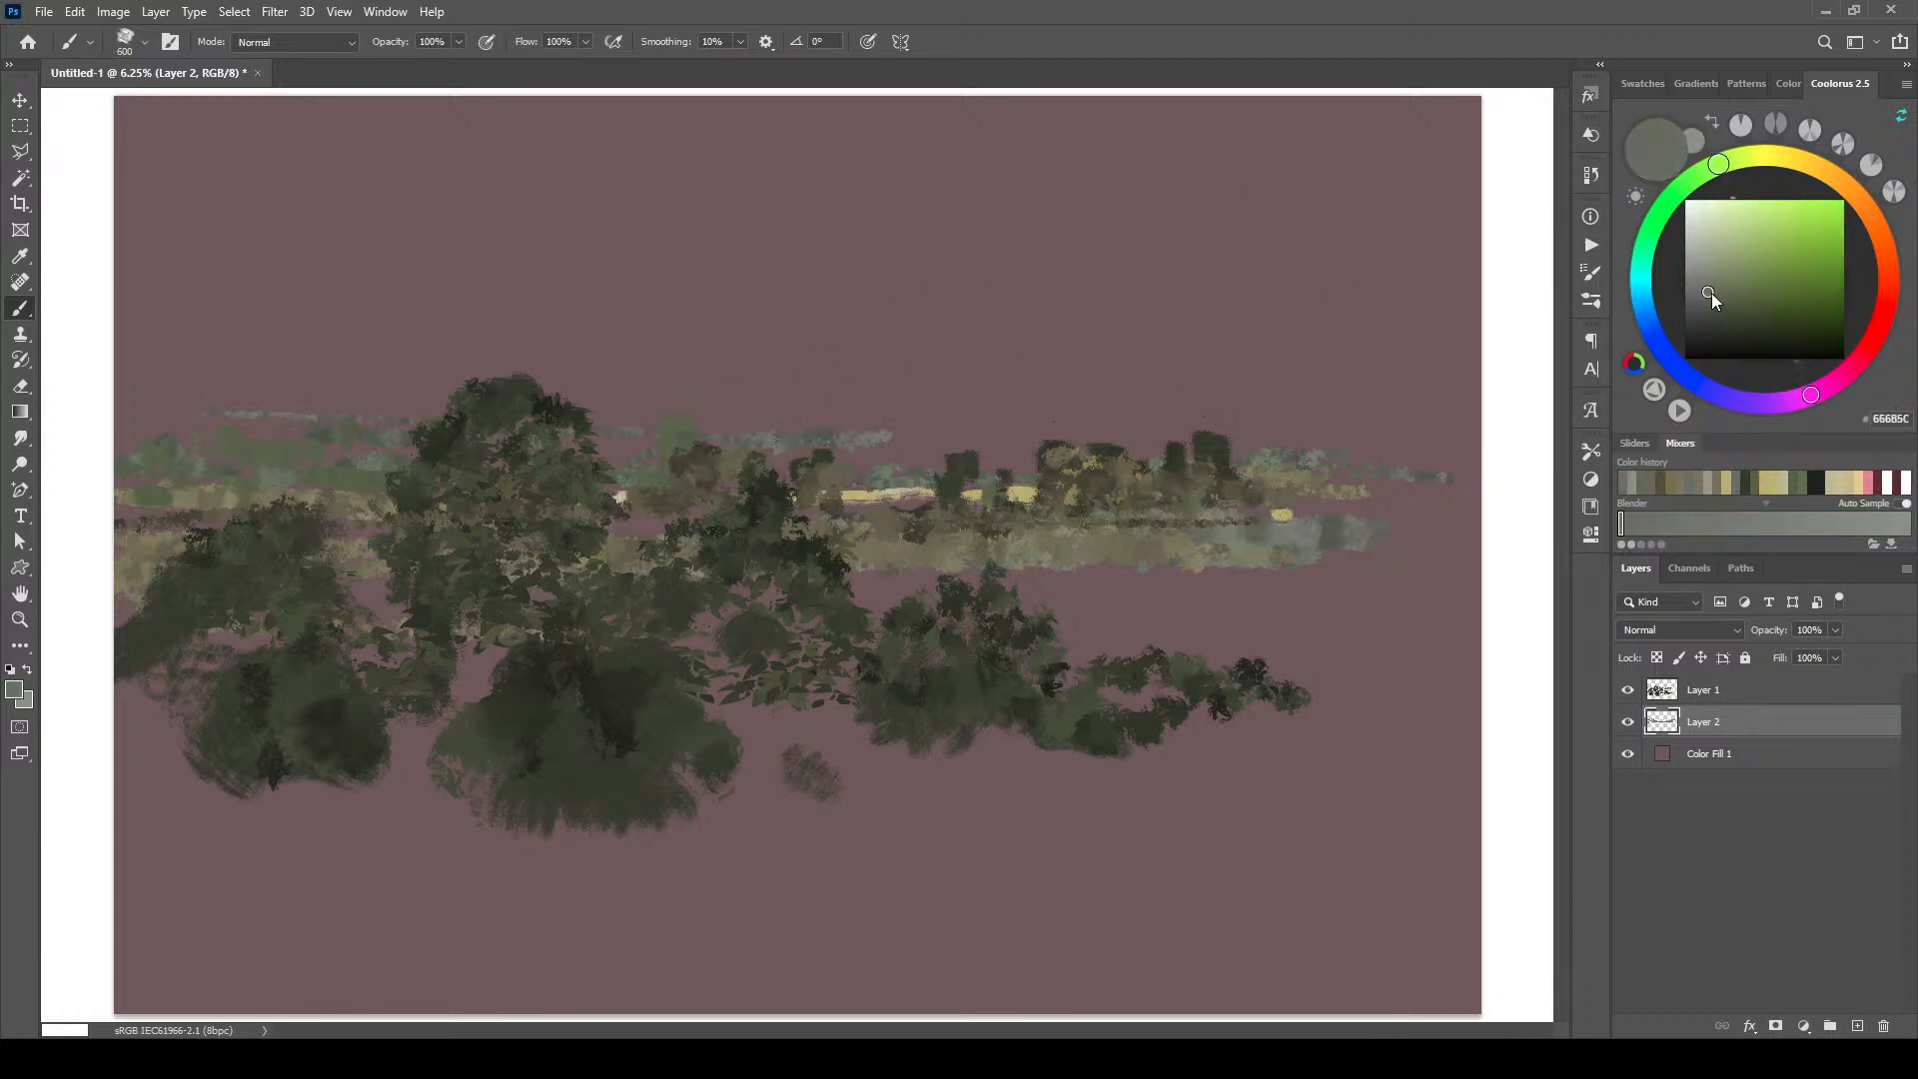
pyautogui.moveTo(1714, 296); pyautogui.dragTo(1707, 284)
pyautogui.moveTo(782, 437); pyautogui.dragTo(895, 435)
# Step: Shift the colour to a cooler green and extend the distant foliage strip along the horizon towards both canvas edges
pyautogui.press(']')
pyautogui.moveTo(1692, 183)
pyautogui.mouseDown()
pyautogui.moveTo(1655, 220)
pyautogui.moveTo(1703, 296)
pyautogui.mouseUp()
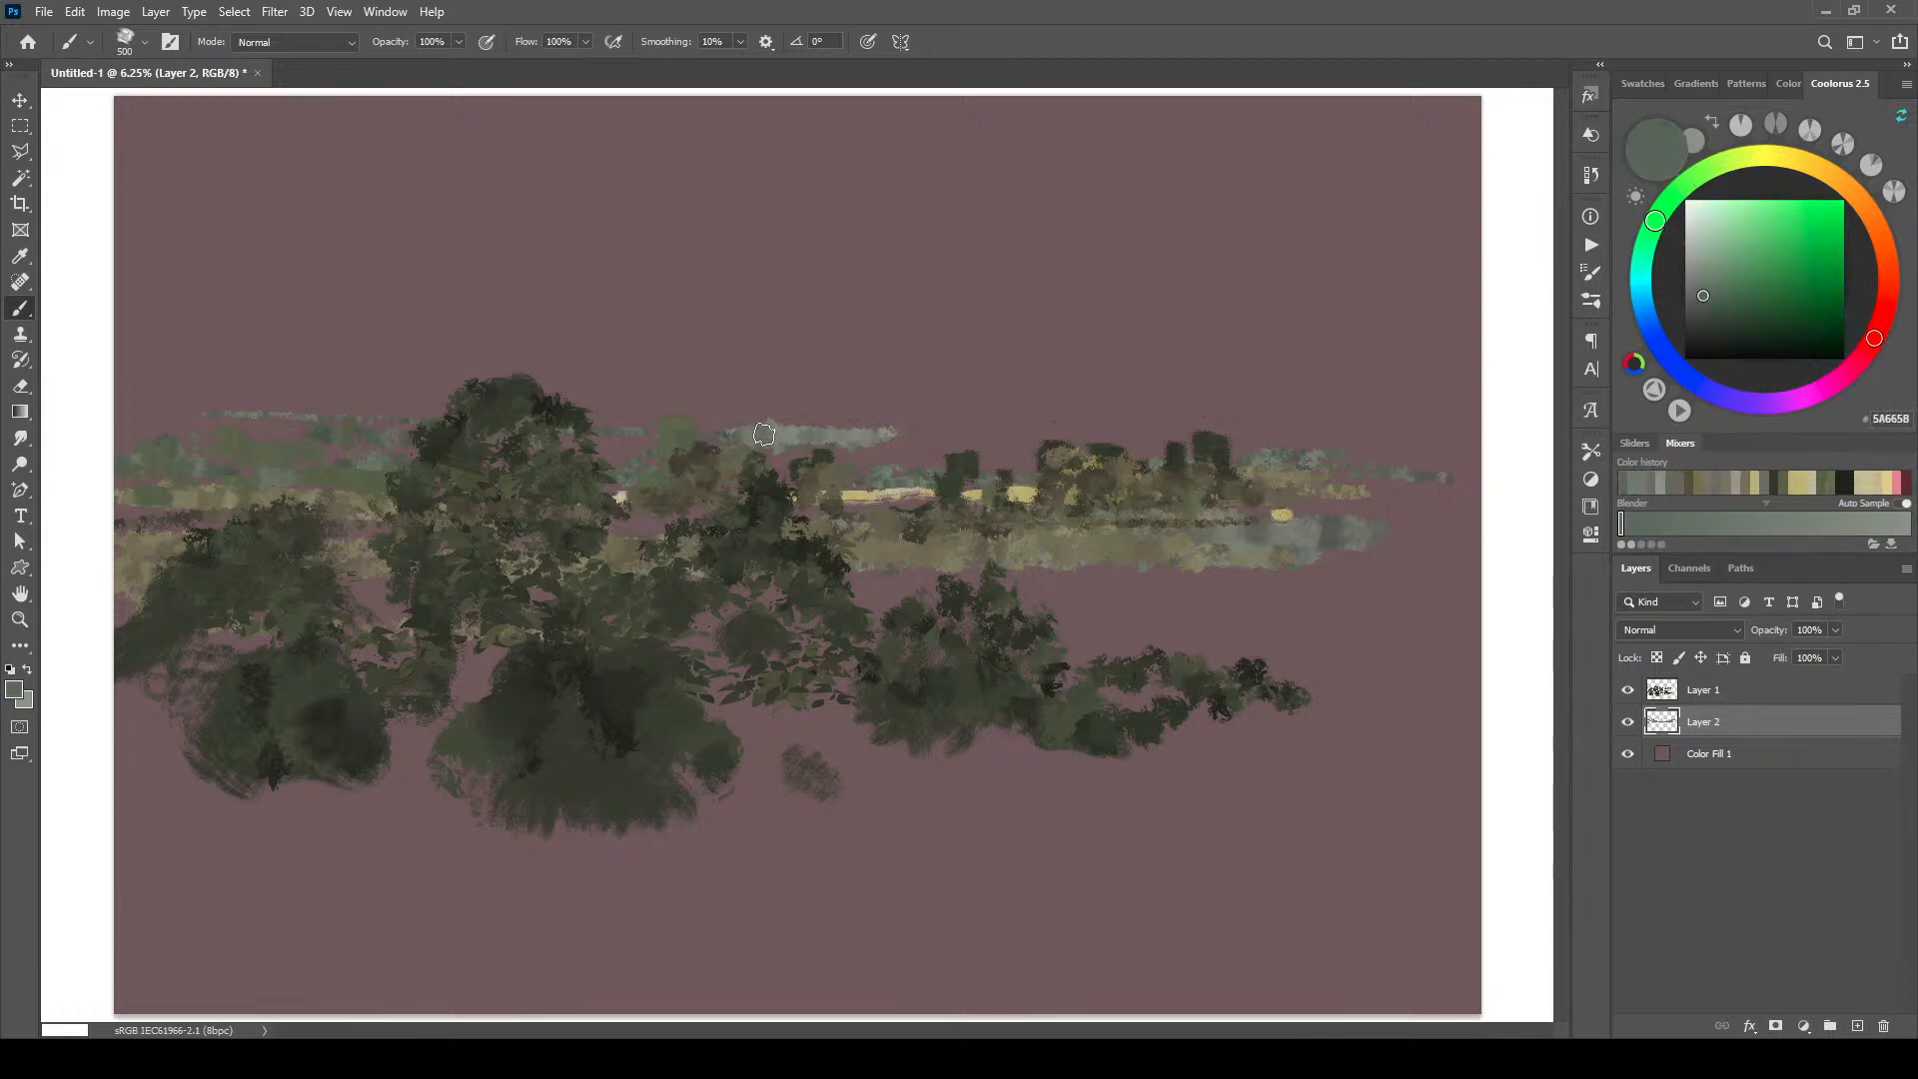
pyautogui.moveTo(786, 431); pyautogui.dragTo(913, 440)
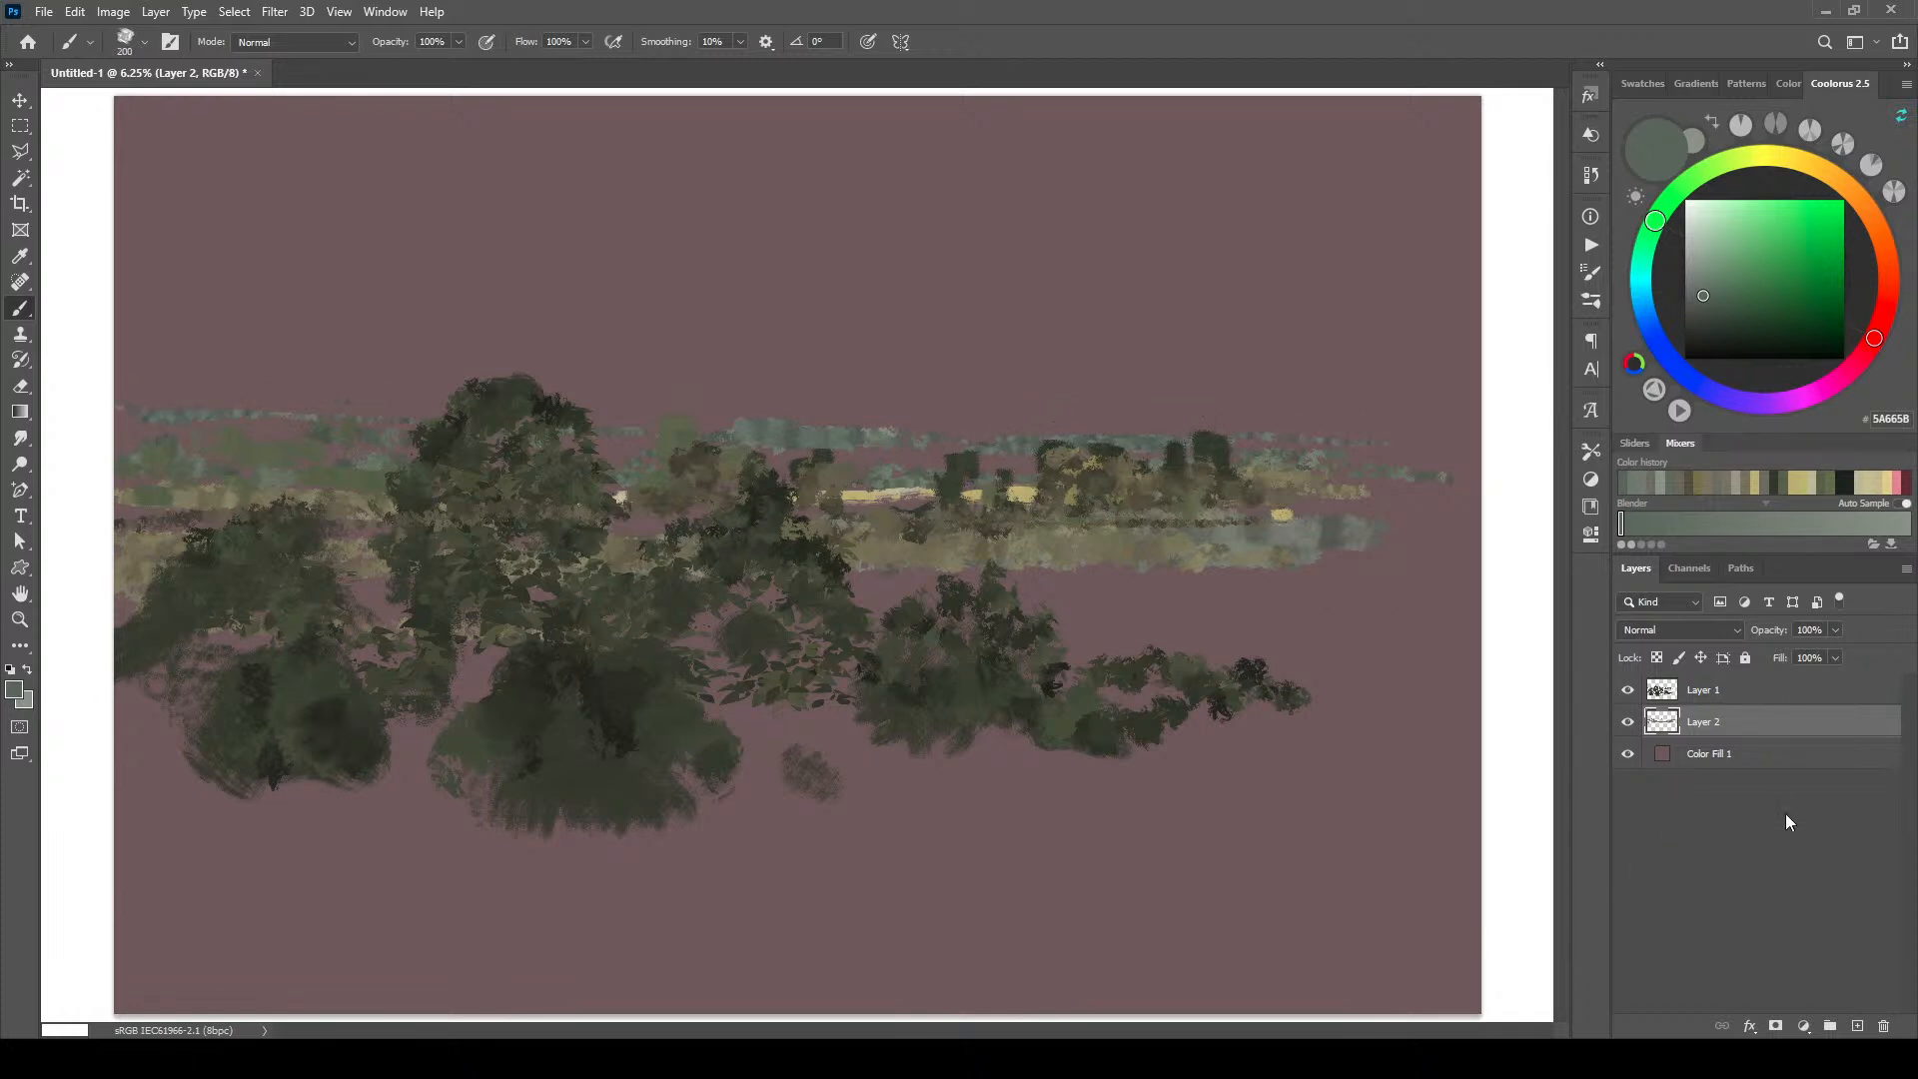
# Step: Add a new layer, place it beneath Layer 2, and choose the EE W-Head Flat brush
pyautogui.click(1854, 1026)
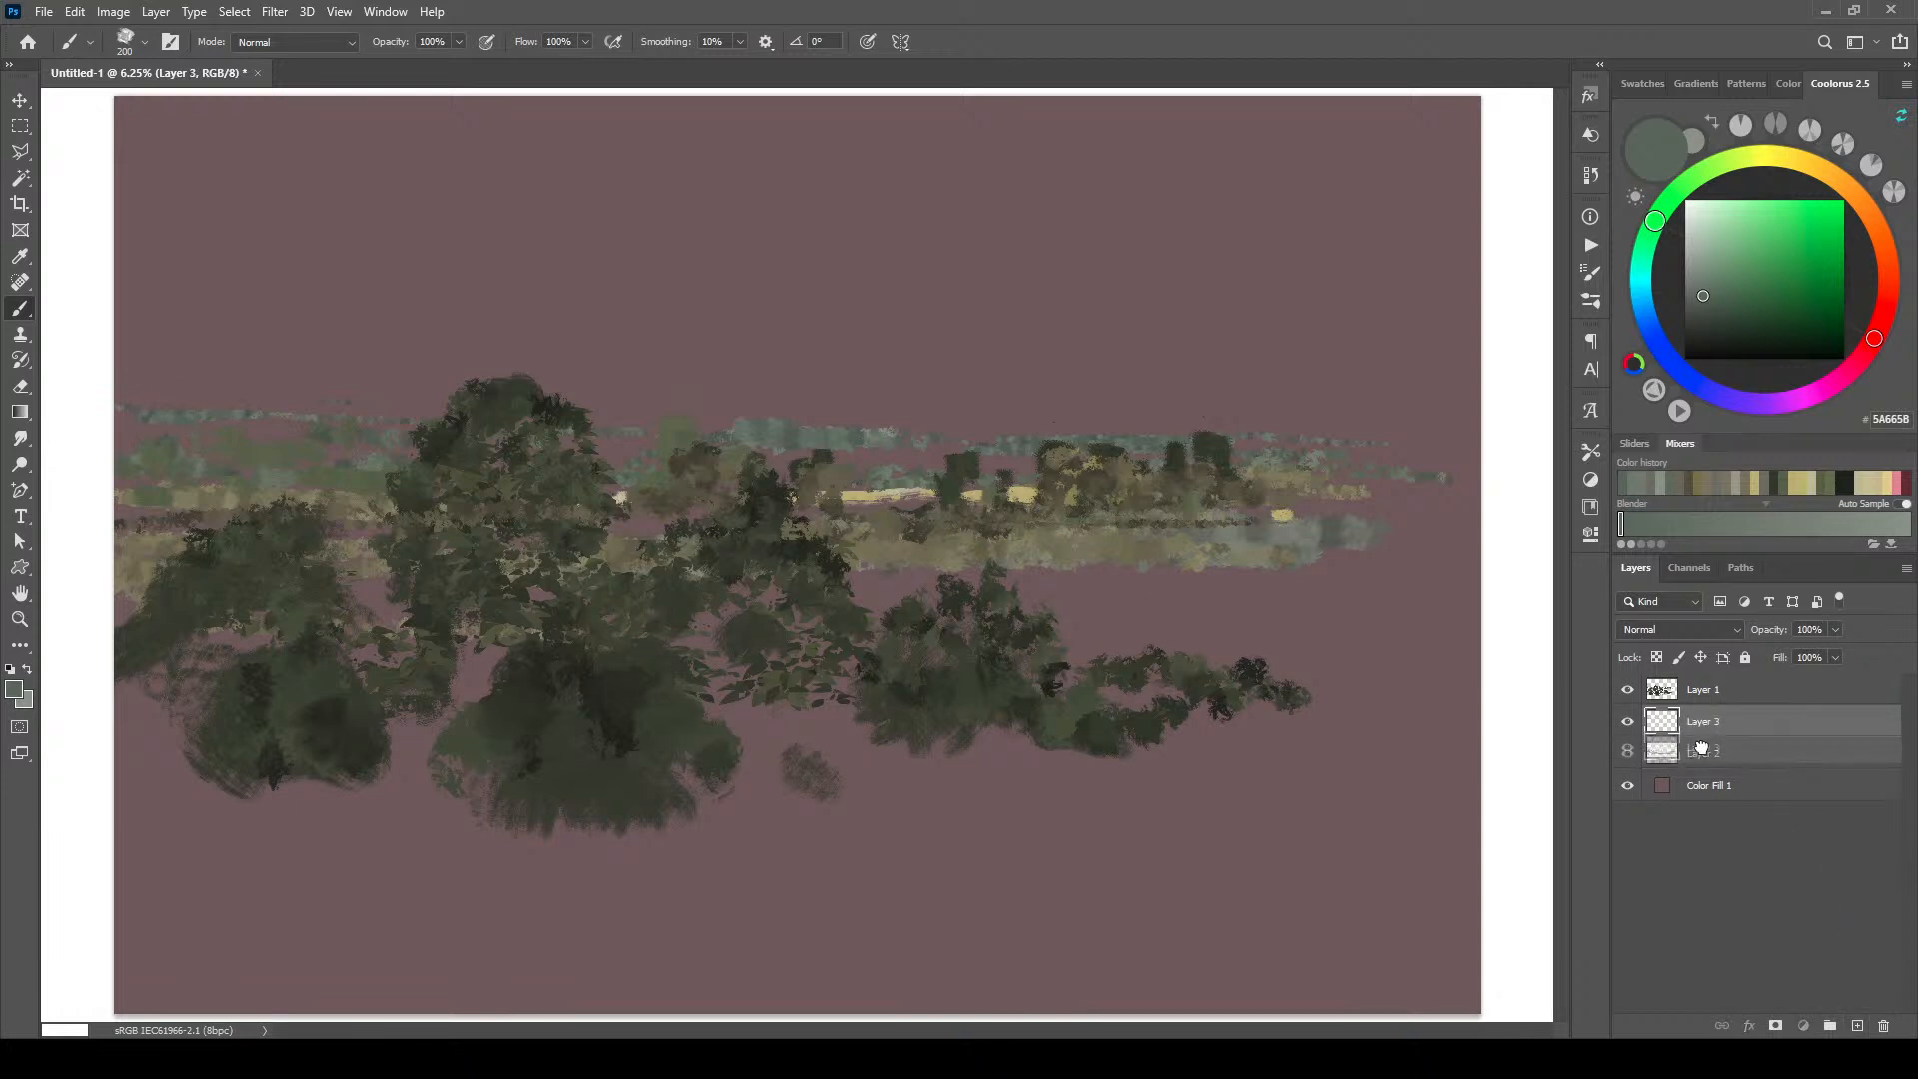
pyautogui.moveTo(1712, 734); pyautogui.dragTo(1707, 767)
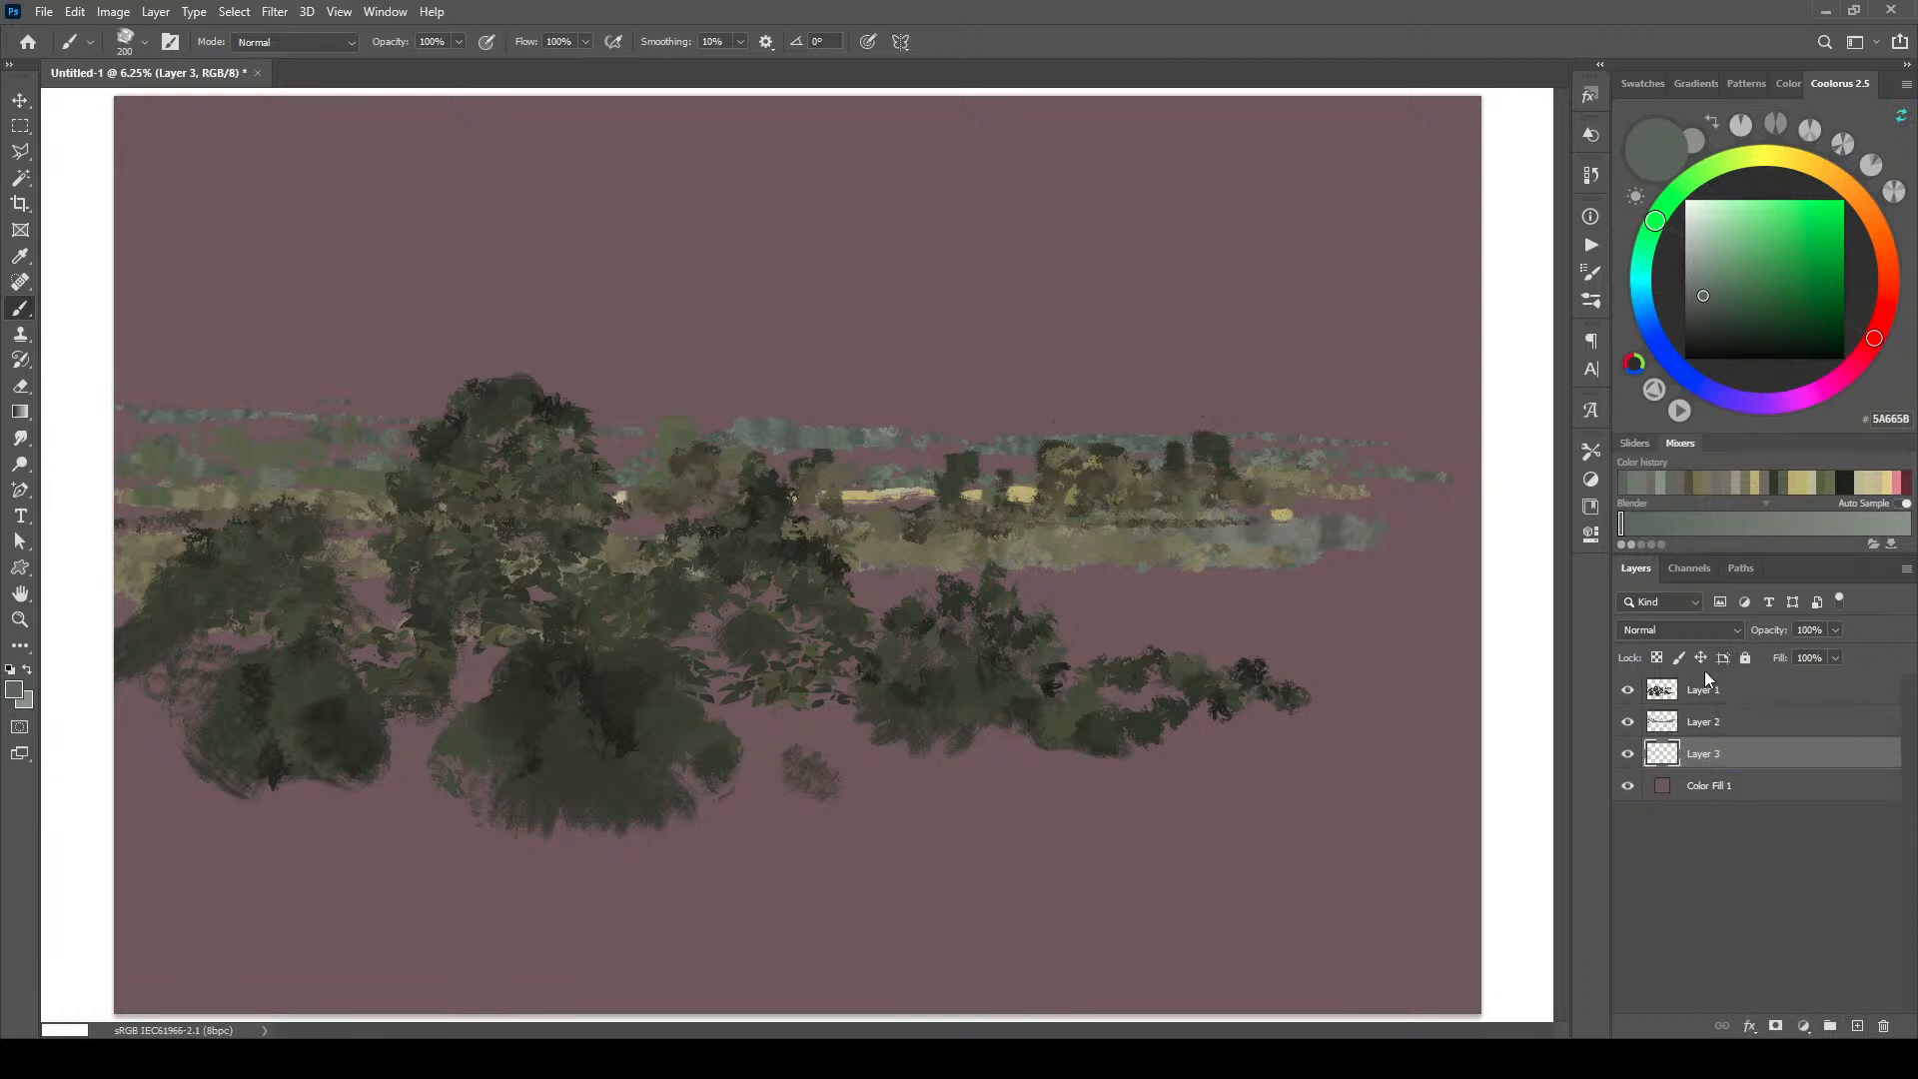
pyautogui.rightClick(915, 479)
pyautogui.click(928, 697)
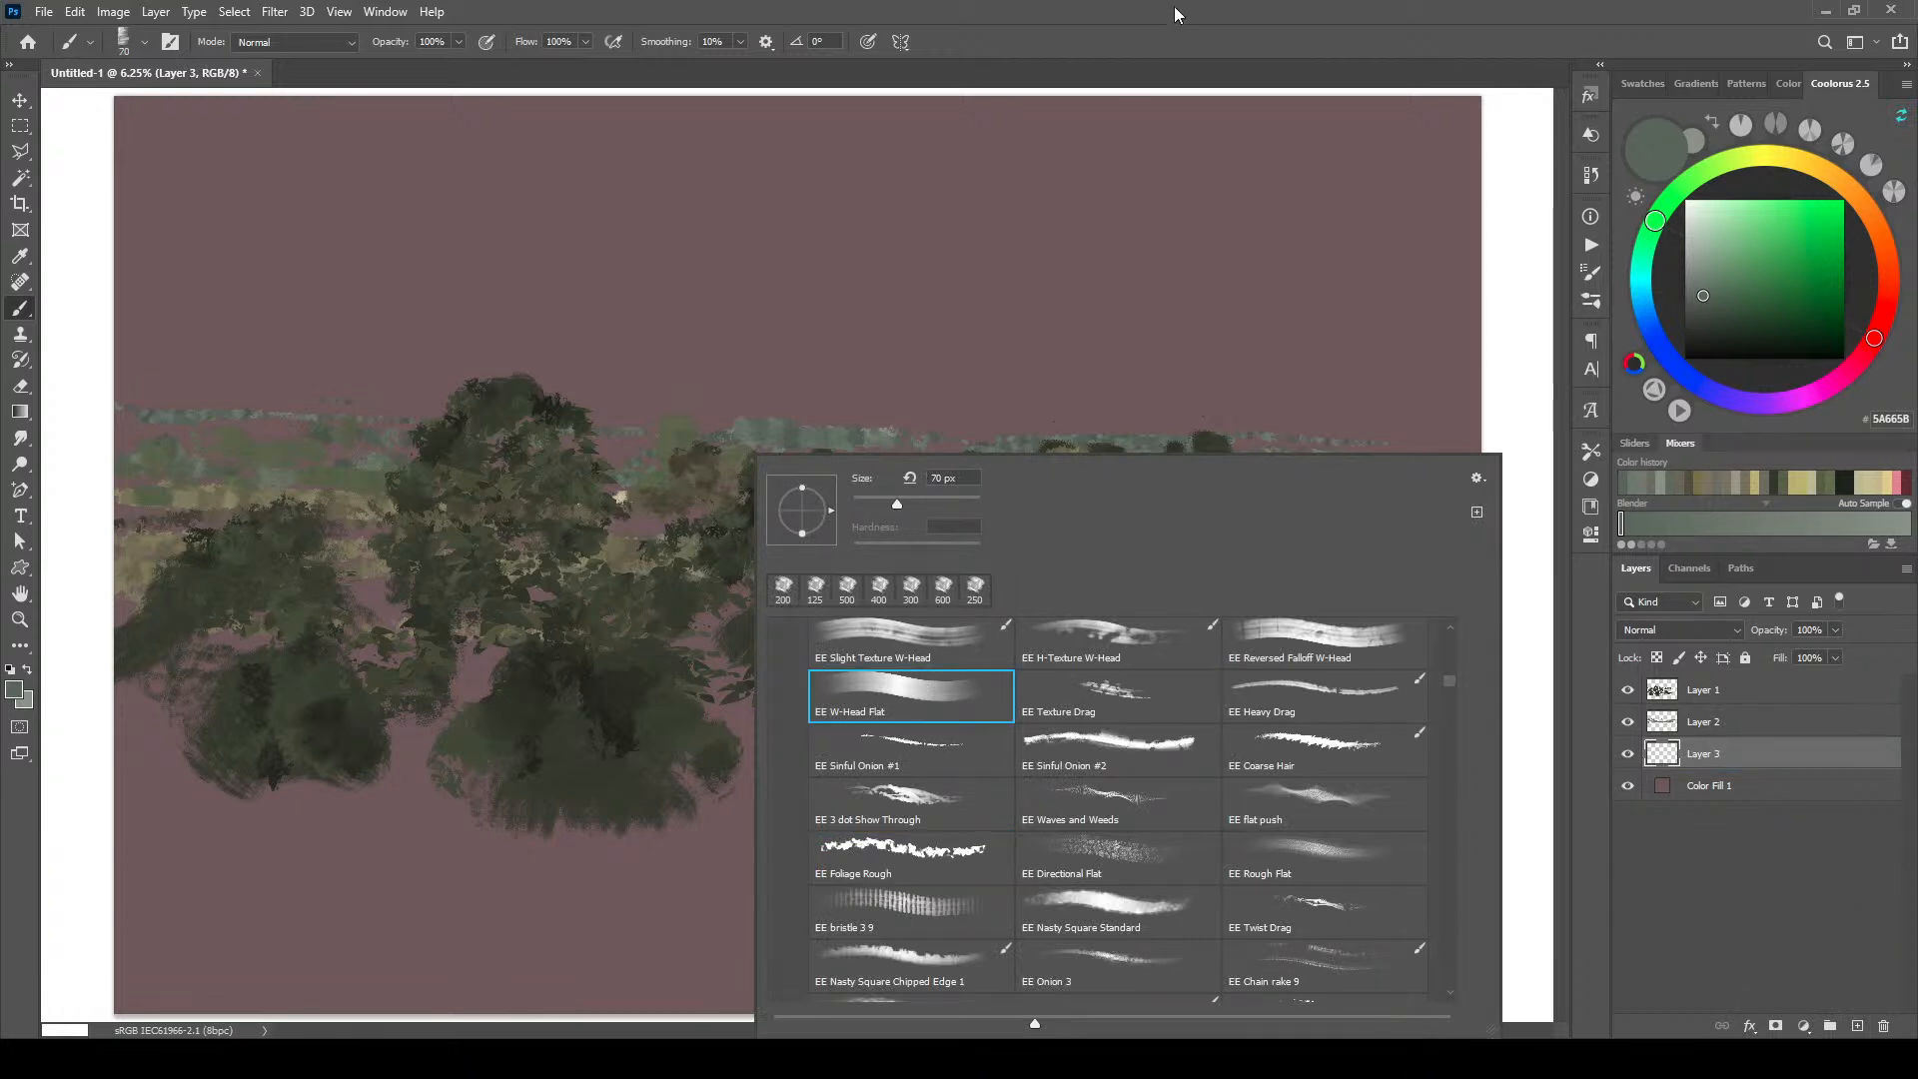
pyautogui.press('Return')
# Step: Pick a mid green (#687760), enlarge the brush to 500 px and paint a flat field behind the right-hand bushes
pyautogui.moveTo(1692, 272)
pyautogui.mouseDown()
pyautogui.moveTo(1715, 259)
pyautogui.moveTo(1690, 182)
pyautogui.moveTo(1716, 285)
pyautogui.mouseUp()
pyautogui.press(']')
pyautogui.press(']')
pyautogui.press(']')
pyautogui.press(']')
pyautogui.press(']')
pyautogui.press(']')
pyautogui.press(']')
pyautogui.press(']')
pyautogui.press(']')
pyautogui.press(']')
pyautogui.press(']')
pyautogui.moveTo(1407, 584); pyautogui.dragTo(613, 612)
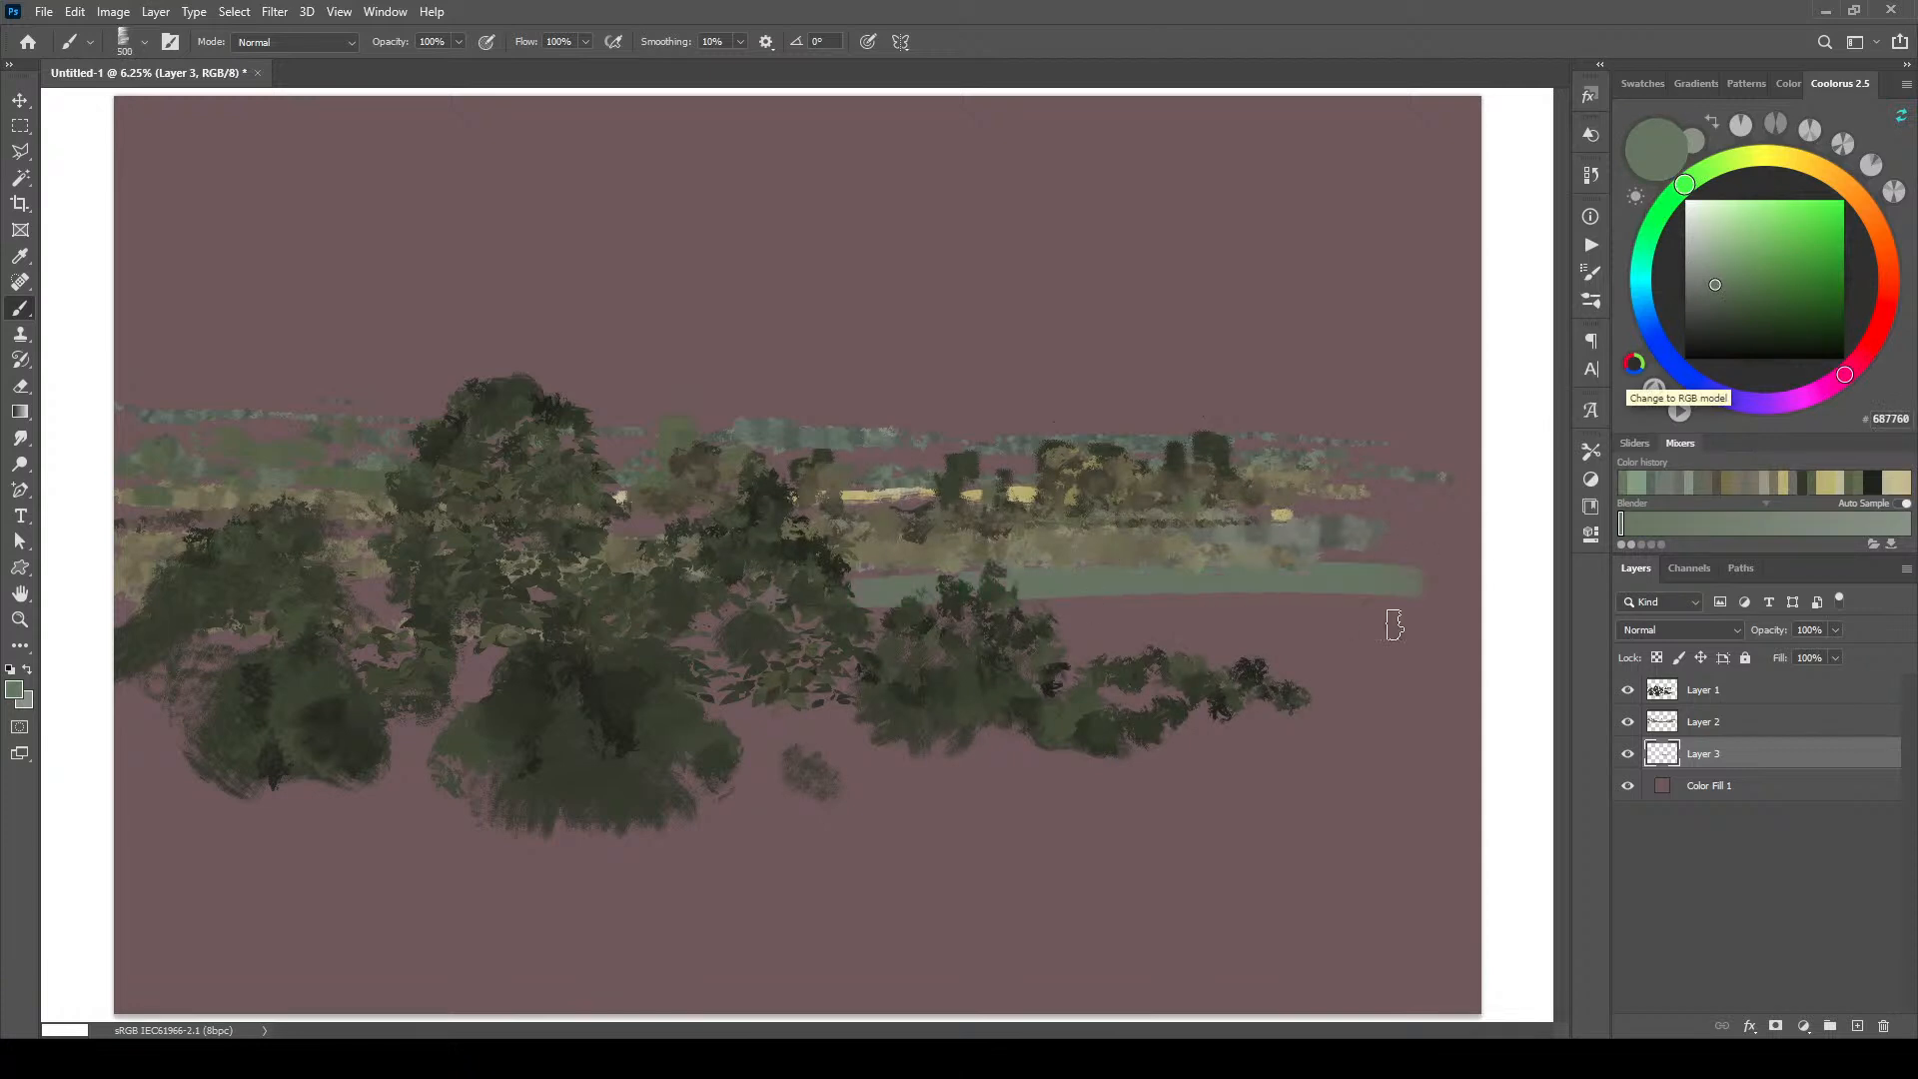
pyautogui.moveTo(1352, 614); pyautogui.dragTo(693, 606)
pyautogui.moveTo(1334, 657); pyautogui.dragTo(1069, 650)
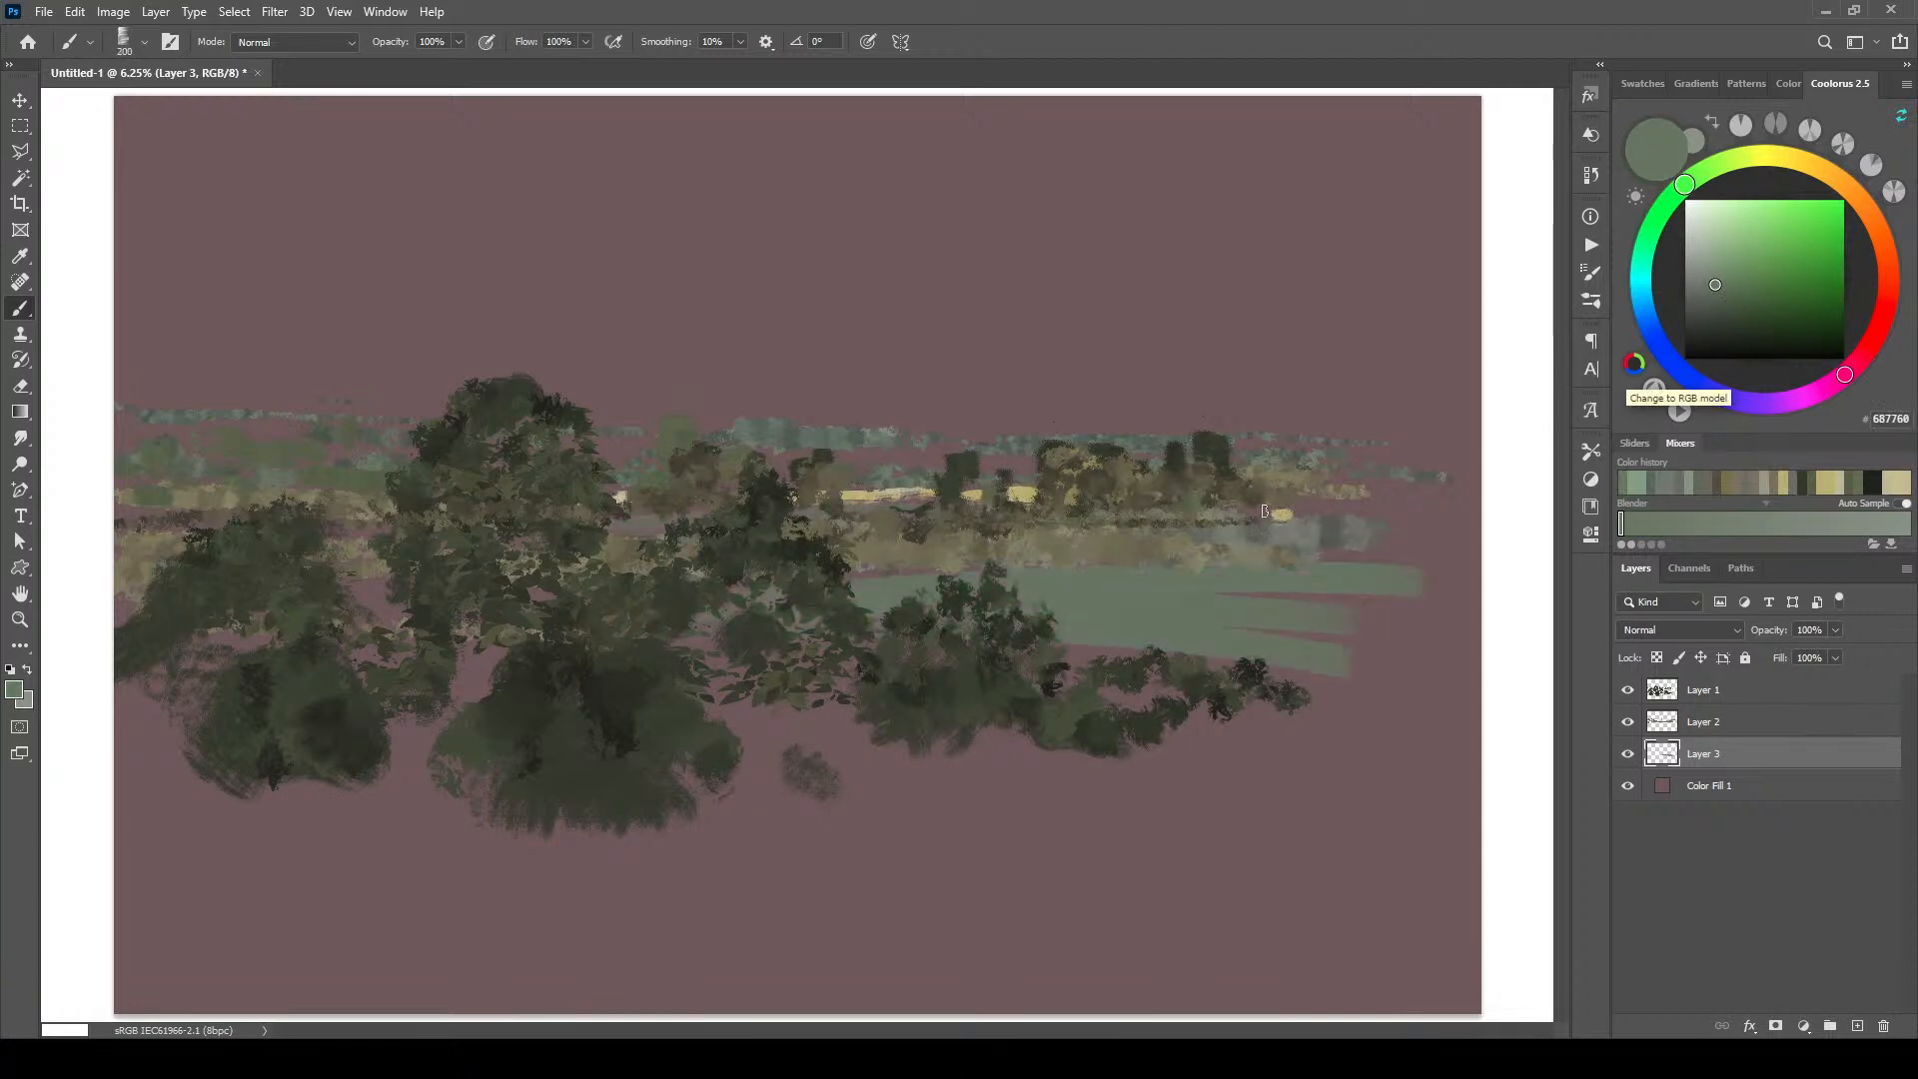
# Step: Fill the gaps behind the distant foliage on the right with flat mid-green strokes
pyautogui.press(']')
pyautogui.press(']')
pyautogui.press(']')
pyautogui.press(']')
pyautogui.press(']')
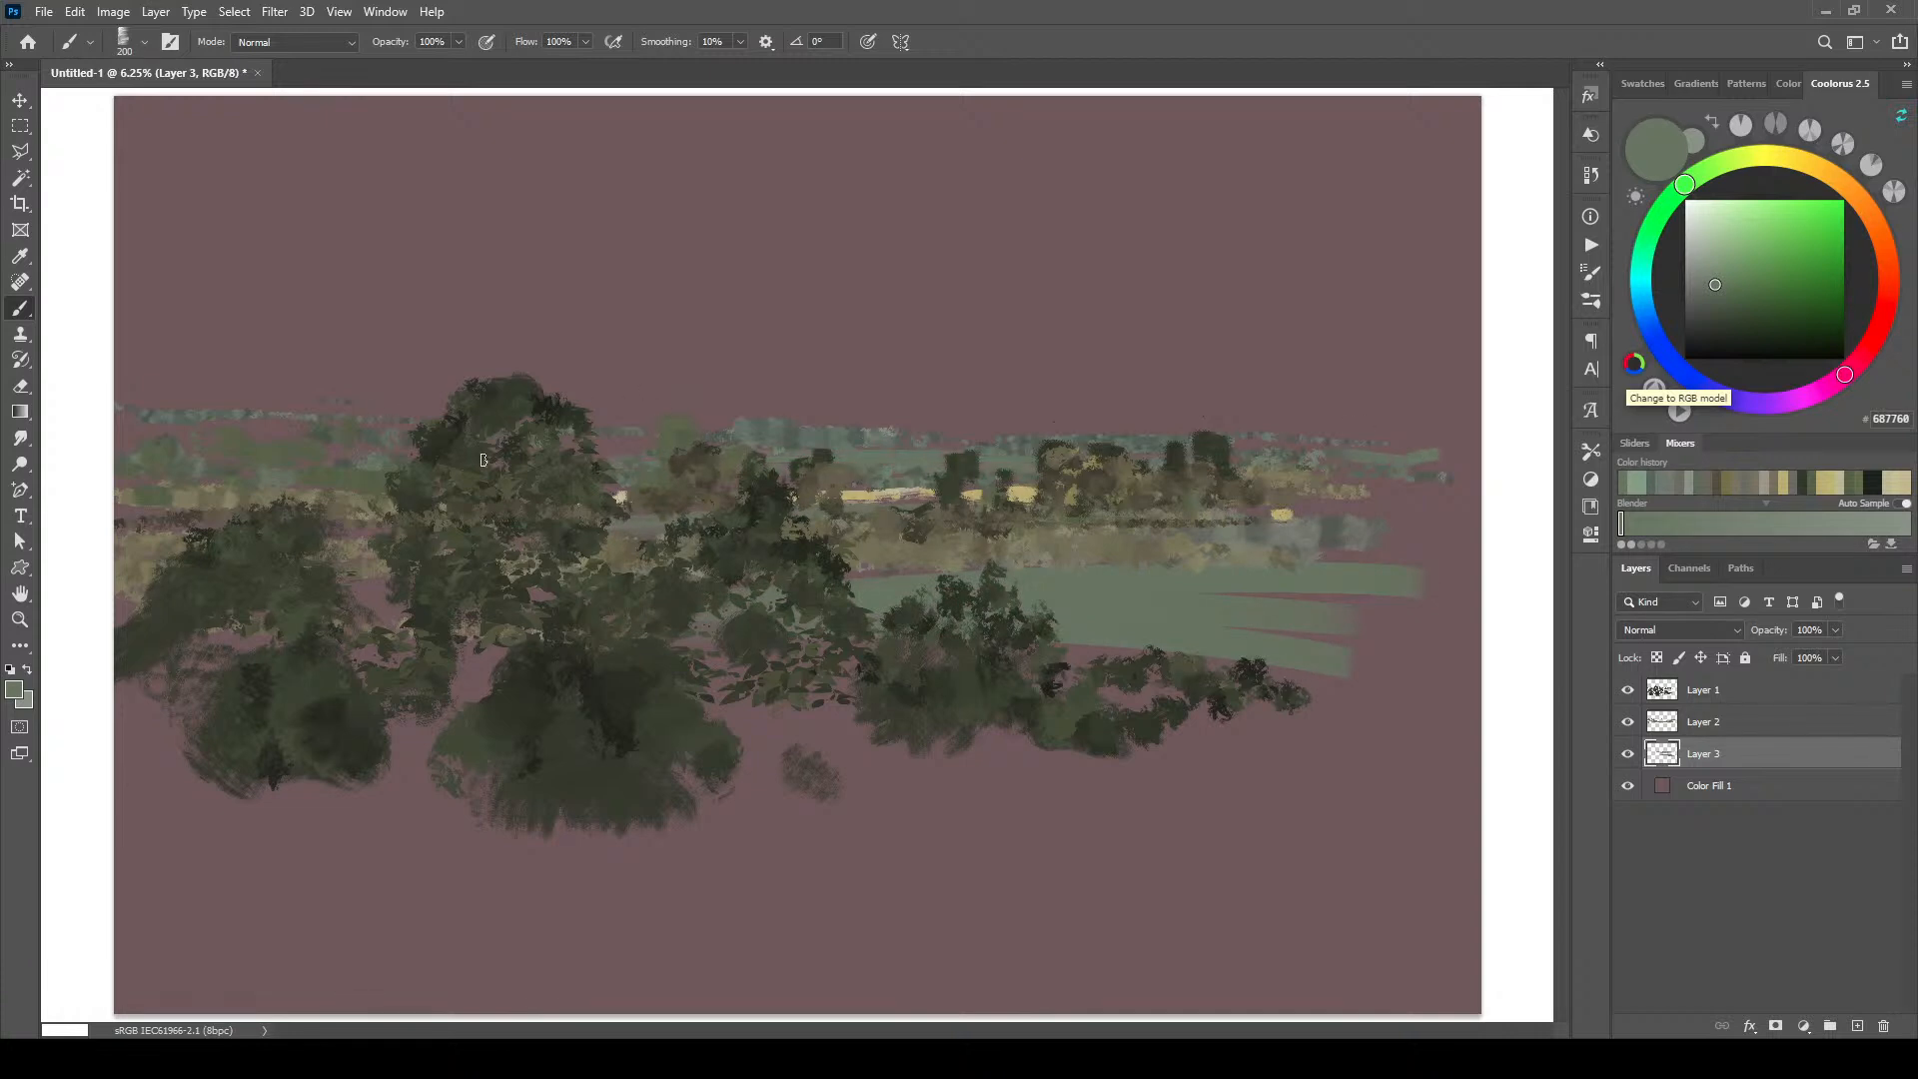
# Step: Pick a darker, cooler green (#40564C), fill behind the left distant foliage and paint a low hill along the right horizon
pyautogui.click(1703, 307)
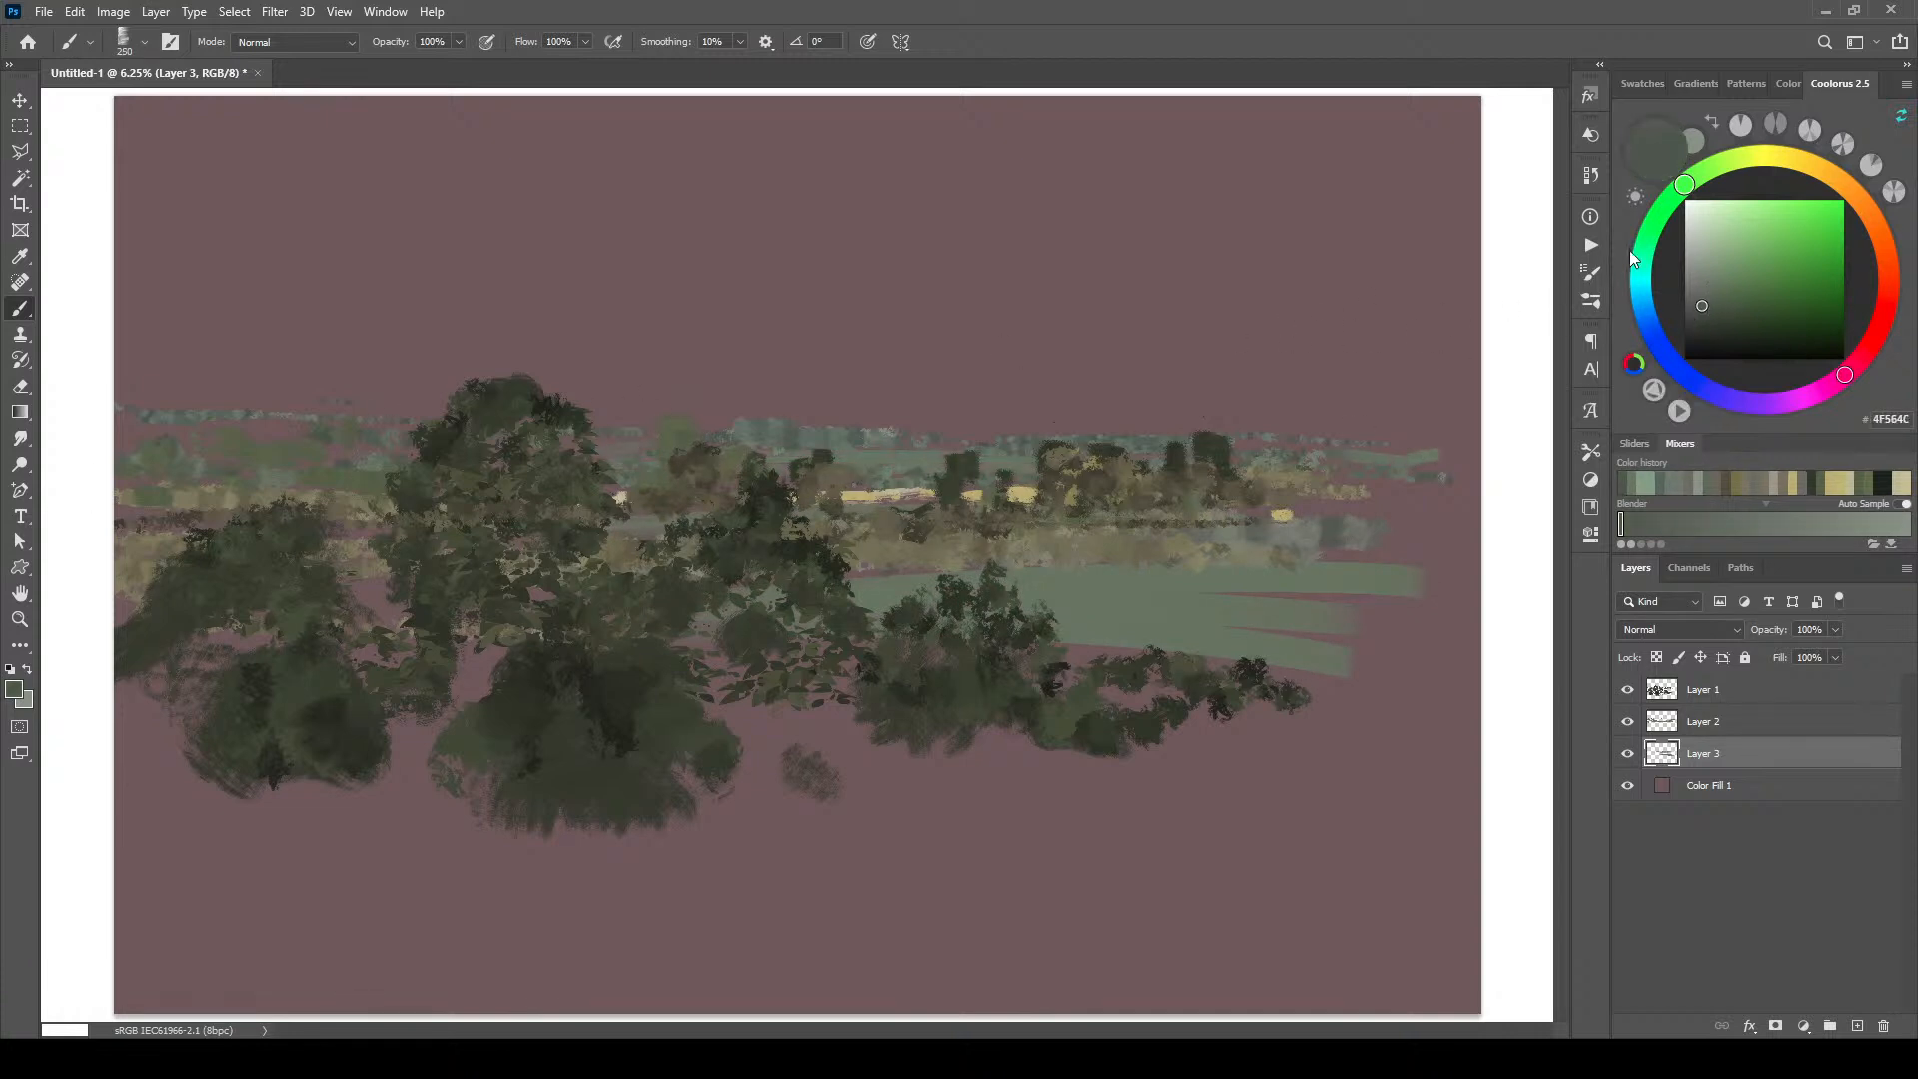
pyautogui.click(1665, 206)
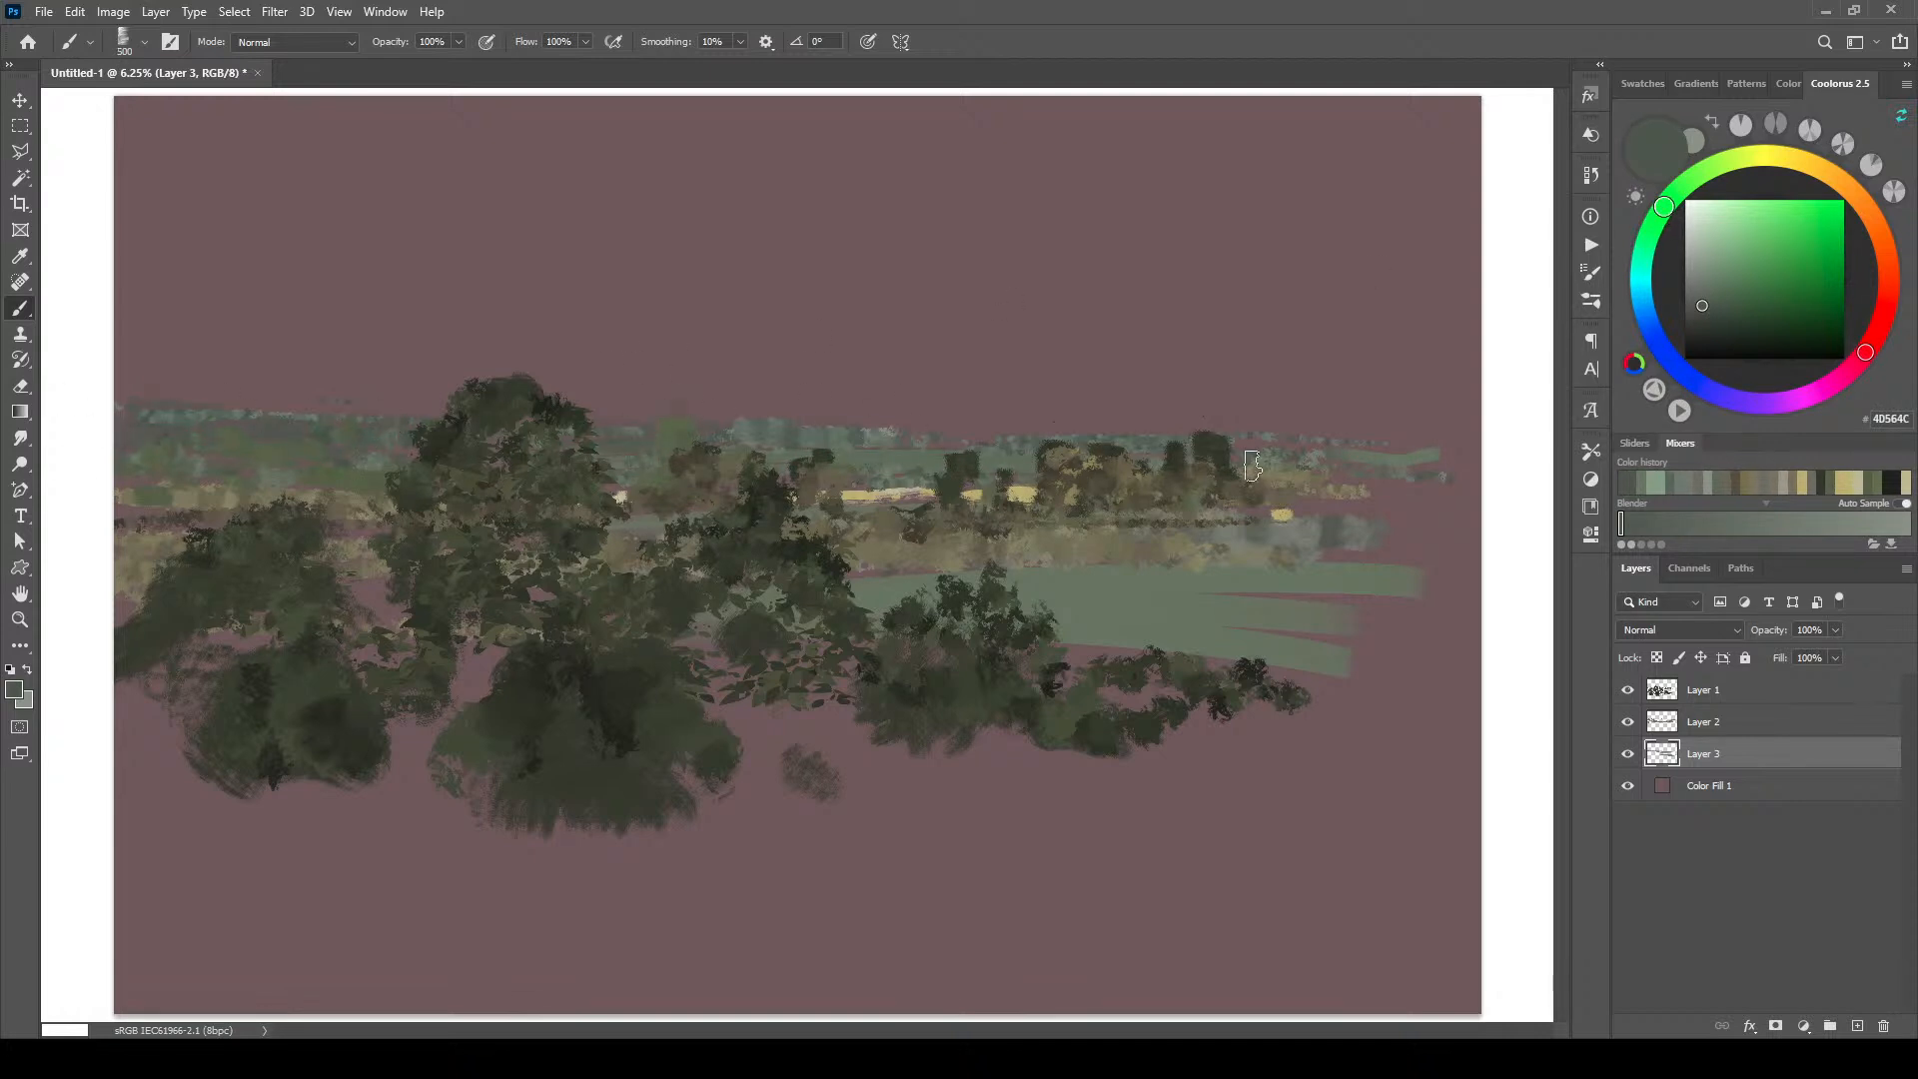
pyautogui.moveTo(850, 437); pyautogui.dragTo(1440, 437)
# Step: Enlarge the brush and paint broad dark green ground behind the trees and bushes, sweeping across to the right
pyautogui.press(']')
pyautogui.press(']')
pyautogui.press(']')
pyautogui.press(']')
pyautogui.press(']')
pyautogui.press(']')
pyautogui.moveTo(538, 620); pyautogui.dragTo(246, 595)
pyautogui.moveTo(716, 597)
pyautogui.mouseDown()
pyautogui.moveTo(122, 669)
pyautogui.moveTo(1477, 711)
pyautogui.moveTo(1156, 699)
pyautogui.mouseUp()
# Step: Pick a darker green (#394238), enlarge the brush to 1600 px and paint dark ground over the field's right end and along the lower left
pyautogui.click(1710, 319)
pyautogui.press(']')
pyautogui.press(']')
pyautogui.press(']')
pyautogui.press(']')
pyautogui.press(']')
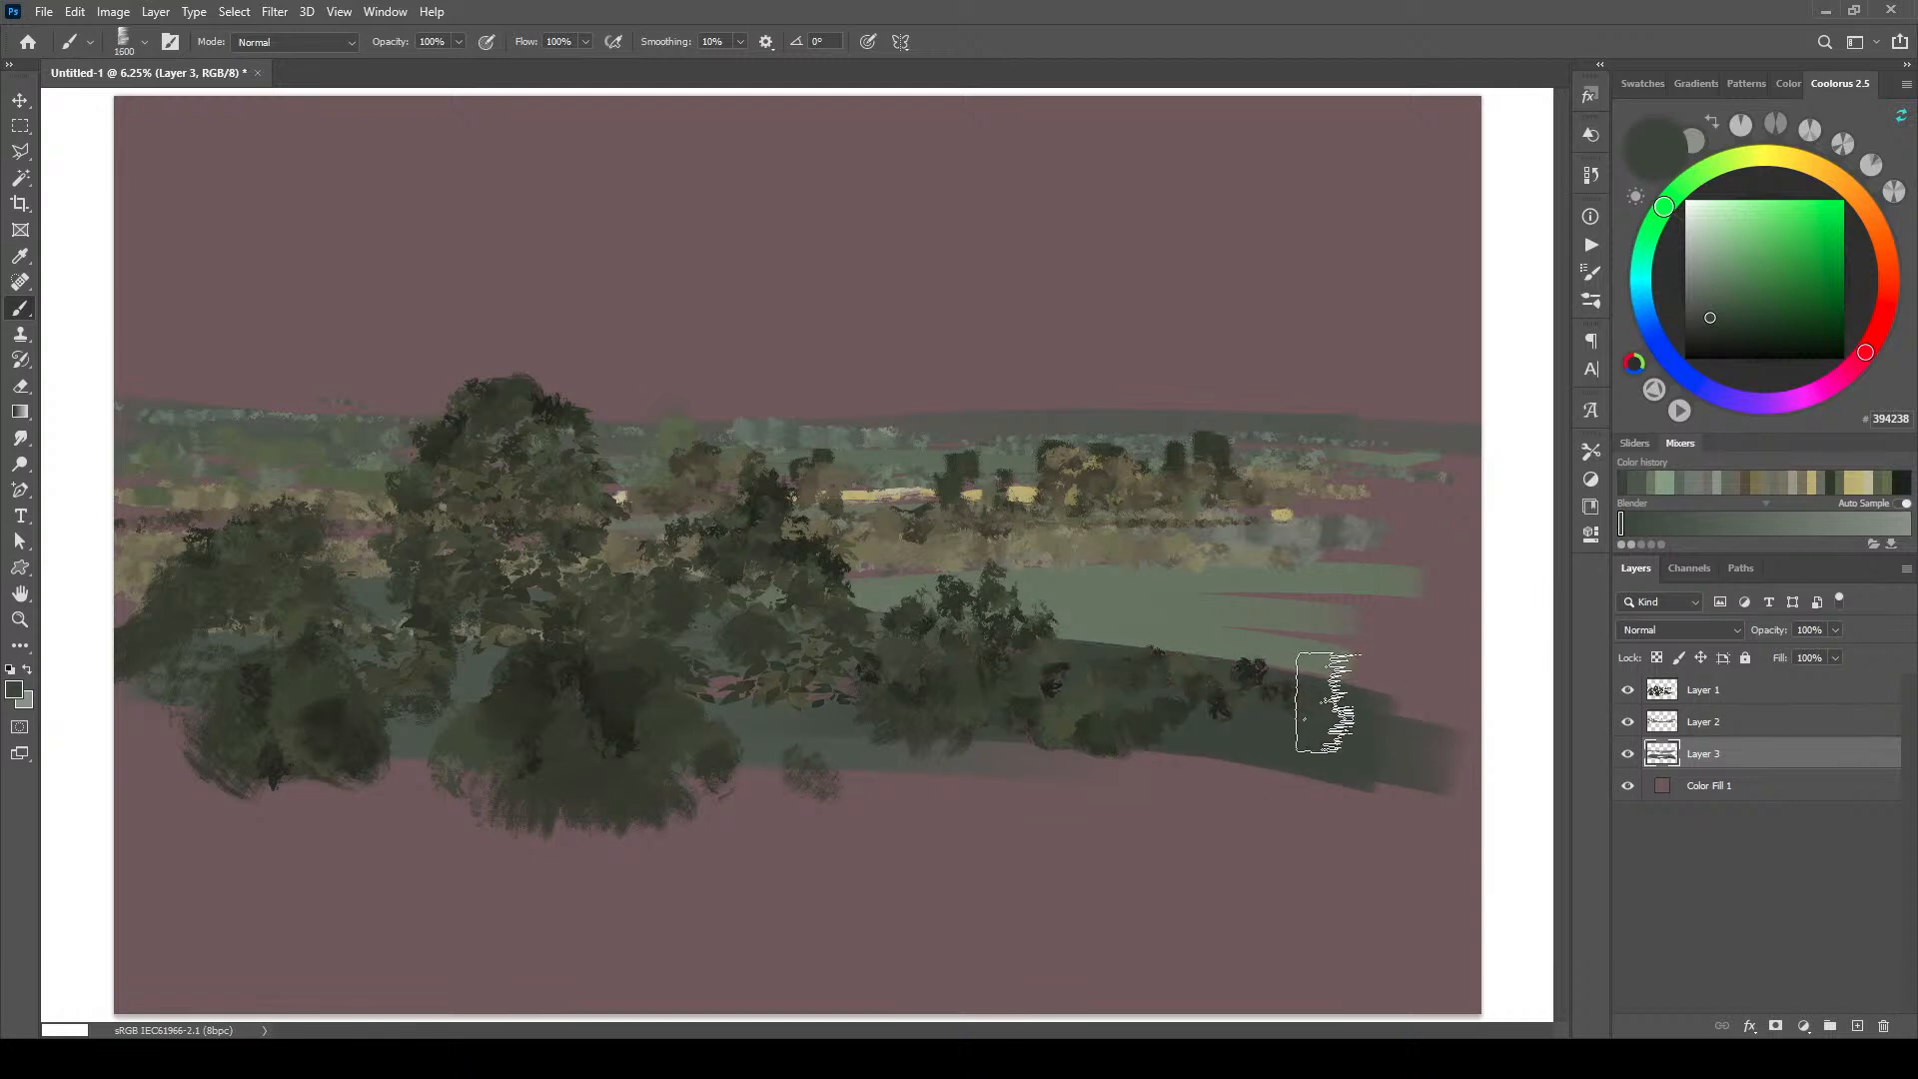
pyautogui.moveTo(1408, 654); pyautogui.dragTo(1134, 611)
pyautogui.moveTo(1406, 592); pyautogui.dragTo(1310, 651)
pyautogui.press('[')
pyautogui.press('[')
pyautogui.moveTo(364, 685); pyautogui.dragTo(140, 784)
# Step: Pick a lighter grey-green, shrink the brush and paint a pale band of distant land above the horizon
pyautogui.press('[')
pyautogui.press('[')
pyautogui.press('[')
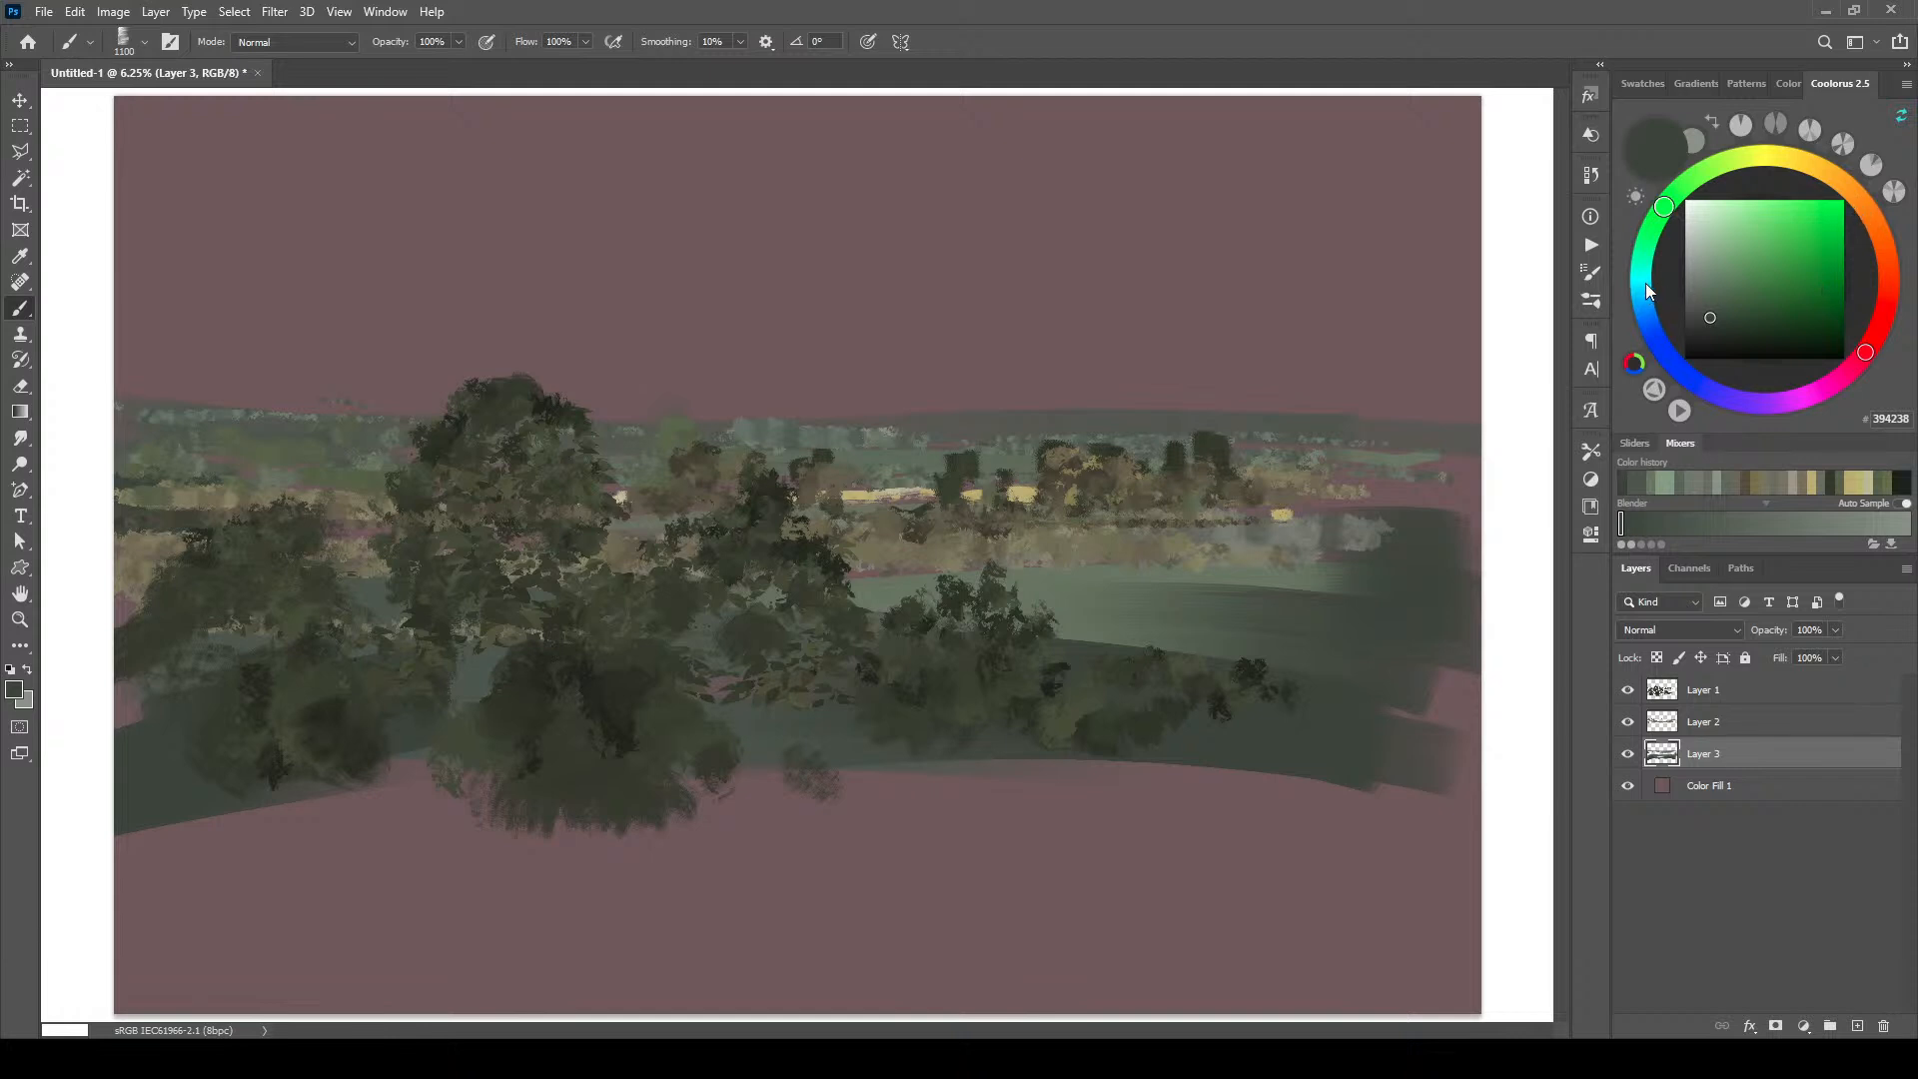
pyautogui.click(1701, 286)
pyautogui.press('[')
pyautogui.press('[')
pyautogui.press('[')
pyautogui.press('[')
pyautogui.press('[')
pyautogui.press('[')
pyautogui.moveTo(955, 412)
pyautogui.mouseDown()
pyautogui.moveTo(844, 410)
pyautogui.moveTo(1244, 413)
pyautogui.moveTo(854, 397)
pyautogui.mouseUp()
# Step: Shift the colour to light blue, enlarge the brush to 1000 px and paint a first sky band above the horizon
pyautogui.press('[')
pyautogui.press('[')
pyautogui.press('[')
pyautogui.press('[')
pyautogui.press('[')
pyautogui.click(1702, 234)
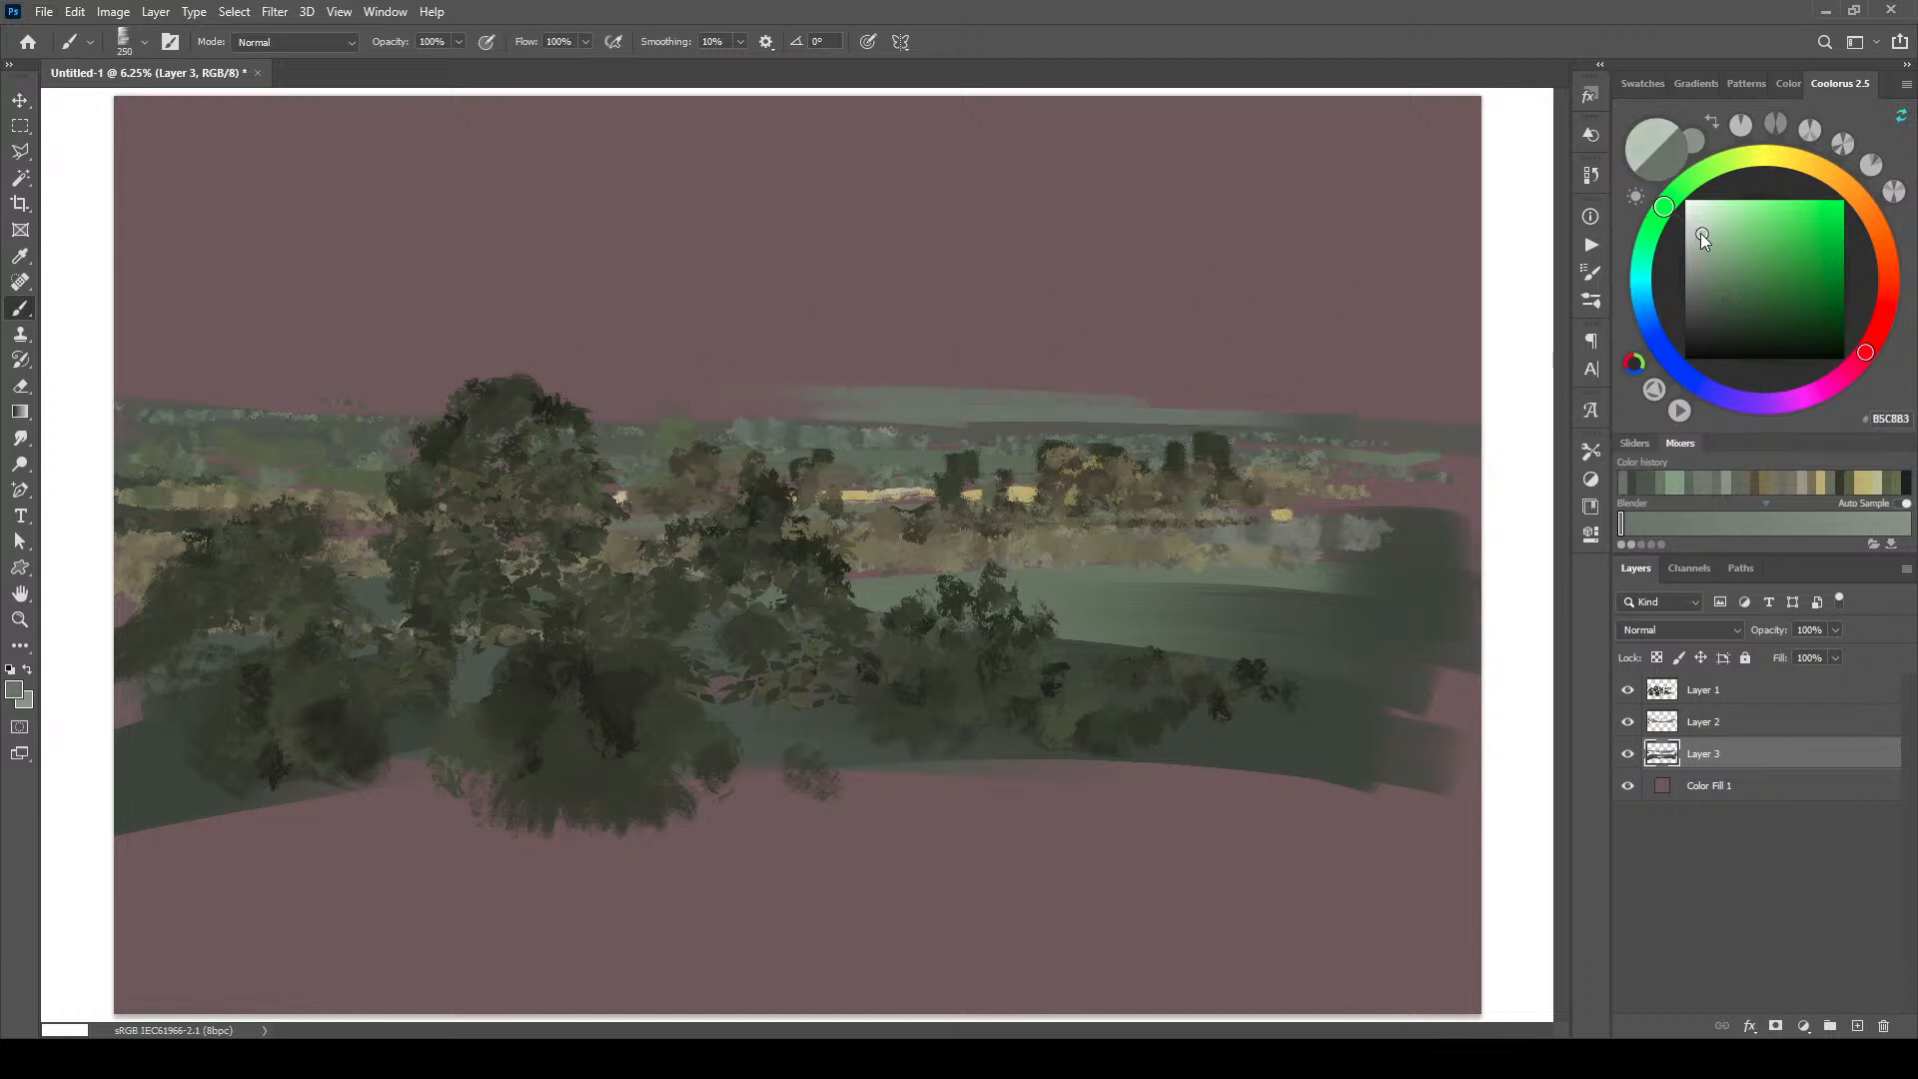
pyautogui.moveTo(1636, 257); pyautogui.dragTo(1640, 293)
pyautogui.press(']')
pyautogui.press(']')
pyautogui.press(']')
pyautogui.press(']')
pyautogui.press(']')
pyautogui.moveTo(1010, 361)
pyautogui.mouseDown()
pyautogui.moveTo(846, 386)
pyautogui.moveTo(1184, 390)
pyautogui.mouseUp()
pyautogui.click(1722, 300)
pyautogui.moveTo(934, 384); pyautogui.dragTo(1179, 371)
pyautogui.moveTo(1722, 300); pyautogui.dragTo(1722, 259)
pyautogui.moveTo(1144, 373)
pyautogui.mouseDown()
pyautogui.moveTo(775, 376)
pyautogui.moveTo(1298, 375)
pyautogui.mouseUp()
# Step: Mute the colour to a greyer blue, enlarge the brush and extend the lower sky across the full canvas width
pyautogui.moveTo(1713, 252); pyautogui.dragTo(1712, 268)
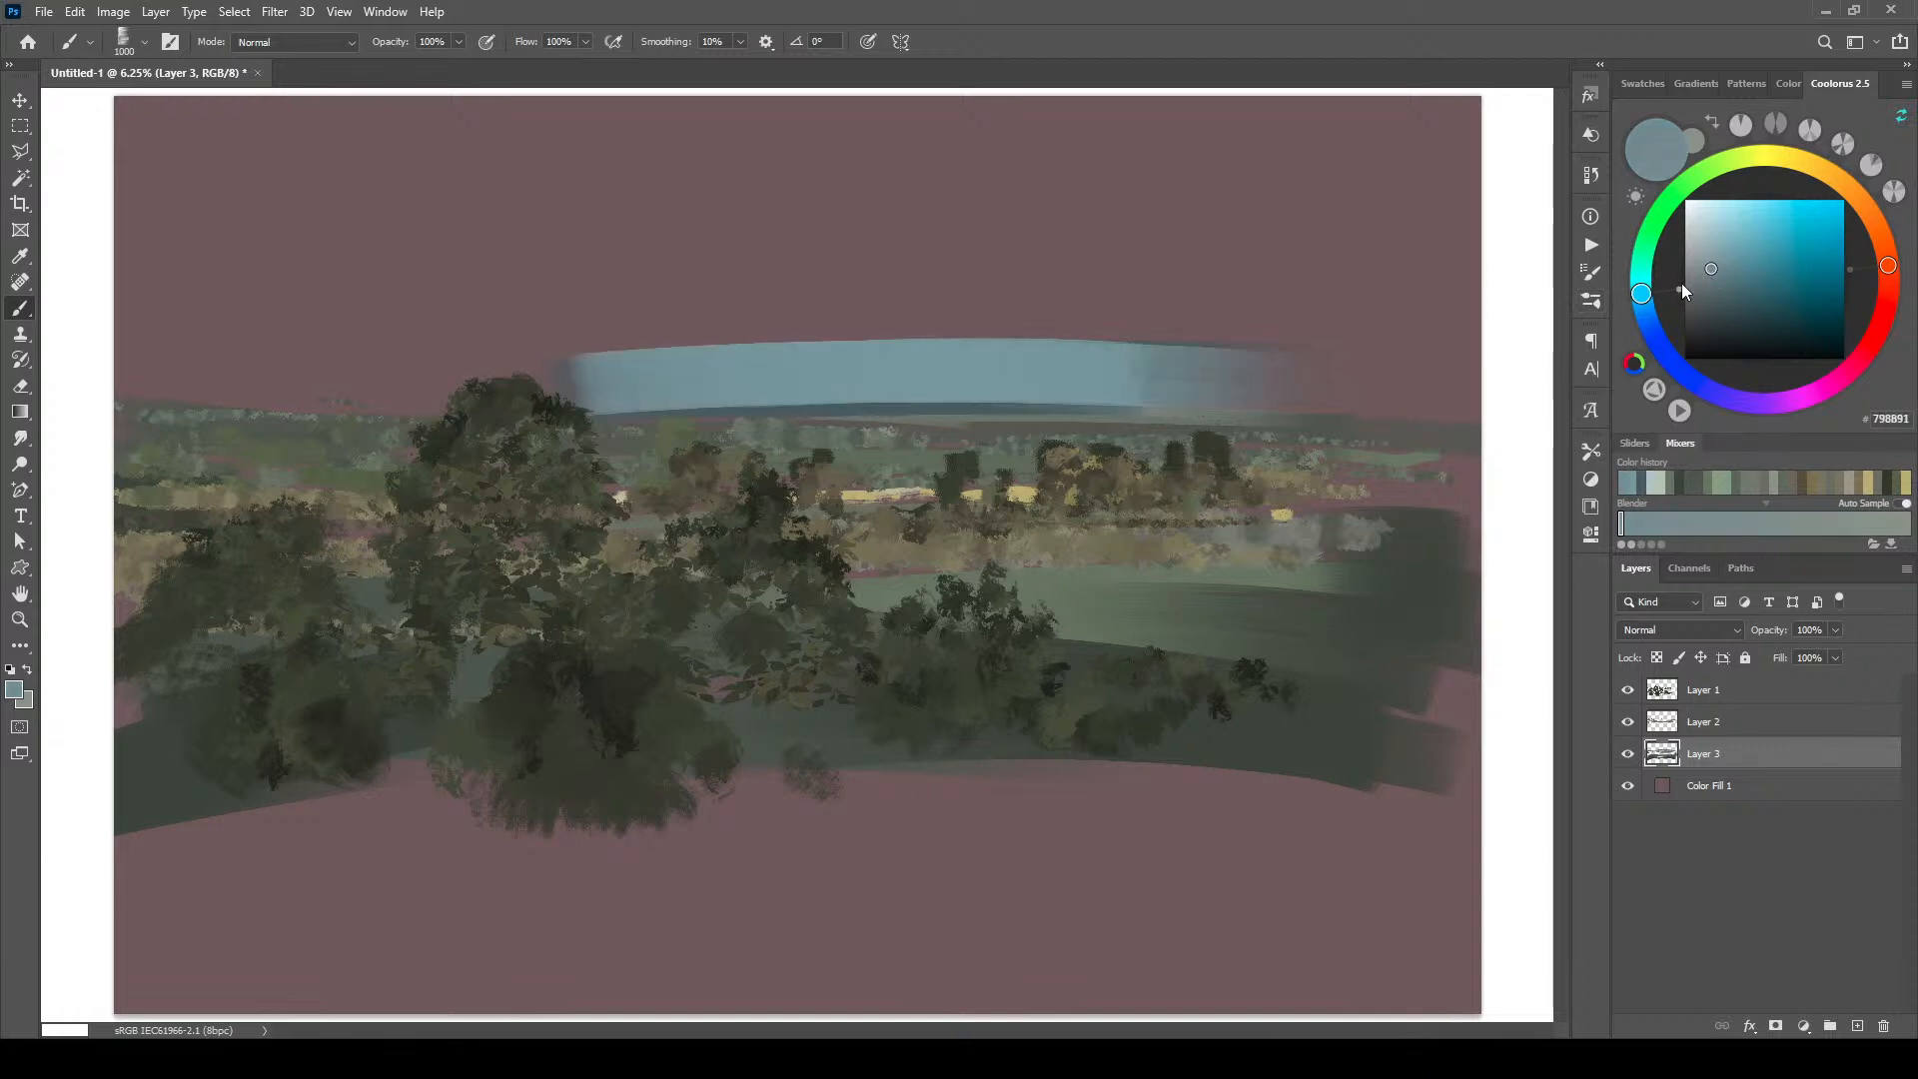
pyautogui.moveTo(1167, 395)
pyautogui.mouseDown()
pyautogui.moveTo(696, 382)
pyautogui.moveTo(1472, 370)
pyautogui.mouseUp()
pyautogui.moveTo(1642, 293); pyautogui.dragTo(1656, 313)
pyautogui.moveTo(1413, 373)
pyautogui.mouseDown()
pyautogui.moveTo(1315, 385)
pyautogui.moveTo(1490, 385)
pyautogui.mouseUp()
pyautogui.moveTo(682, 351)
pyautogui.mouseDown()
pyautogui.moveTo(630, 398)
pyautogui.moveTo(126, 418)
pyautogui.moveTo(520, 361)
pyautogui.moveTo(635, 374)
pyautogui.moveTo(105, 331)
pyautogui.moveTo(254, 363)
pyautogui.moveTo(426, 346)
pyautogui.moveTo(336, 364)
pyautogui.moveTo(475, 370)
pyautogui.moveTo(229, 383)
pyautogui.moveTo(667, 396)
pyautogui.moveTo(171, 372)
pyautogui.moveTo(565, 337)
pyautogui.moveTo(441, 300)
pyautogui.mouseUp()
pyautogui.press(']')
pyautogui.press(']')
pyautogui.press(']')
pyautogui.press(']')
pyautogui.moveTo(193, 308)
pyautogui.mouseDown()
pyautogui.moveTo(111, 320)
pyautogui.moveTo(699, 300)
pyautogui.mouseUp()
pyautogui.moveTo(1189, 333)
pyautogui.mouseDown()
pyautogui.moveTo(1409, 368)
pyautogui.moveTo(1601, 366)
pyautogui.moveTo(1543, 319)
pyautogui.moveTo(884, 323)
pyautogui.moveTo(1444, 319)
pyautogui.moveTo(885, 307)
pyautogui.moveTo(1387, 294)
pyautogui.moveTo(589, 303)
pyautogui.moveTo(1345, 262)
pyautogui.moveTo(1542, 286)
pyautogui.moveTo(125, 266)
pyautogui.moveTo(118, 327)
pyautogui.moveTo(125, 346)
pyautogui.moveTo(136, 221)
pyautogui.moveTo(1079, 285)
pyautogui.moveTo(1529, 268)
pyautogui.mouseUp()
# Step: Pick a lighter grey-blue (#8E969F), shrink the brush to 300 px and paint a thin pale cloud streak in the right half of the sky
pyautogui.press('[')
pyautogui.press('[')
pyautogui.press('[')
pyautogui.press('[')
pyautogui.press('[')
pyautogui.press('[')
pyautogui.press('[')
pyautogui.click(1702, 260)
pyautogui.press('[')
pyautogui.press('[')
pyautogui.press('[')
pyautogui.moveTo(1277, 342); pyautogui.dragTo(865, 358)
pyautogui.press('[')
pyautogui.moveTo(750, 342); pyautogui.dragTo(1288, 354)
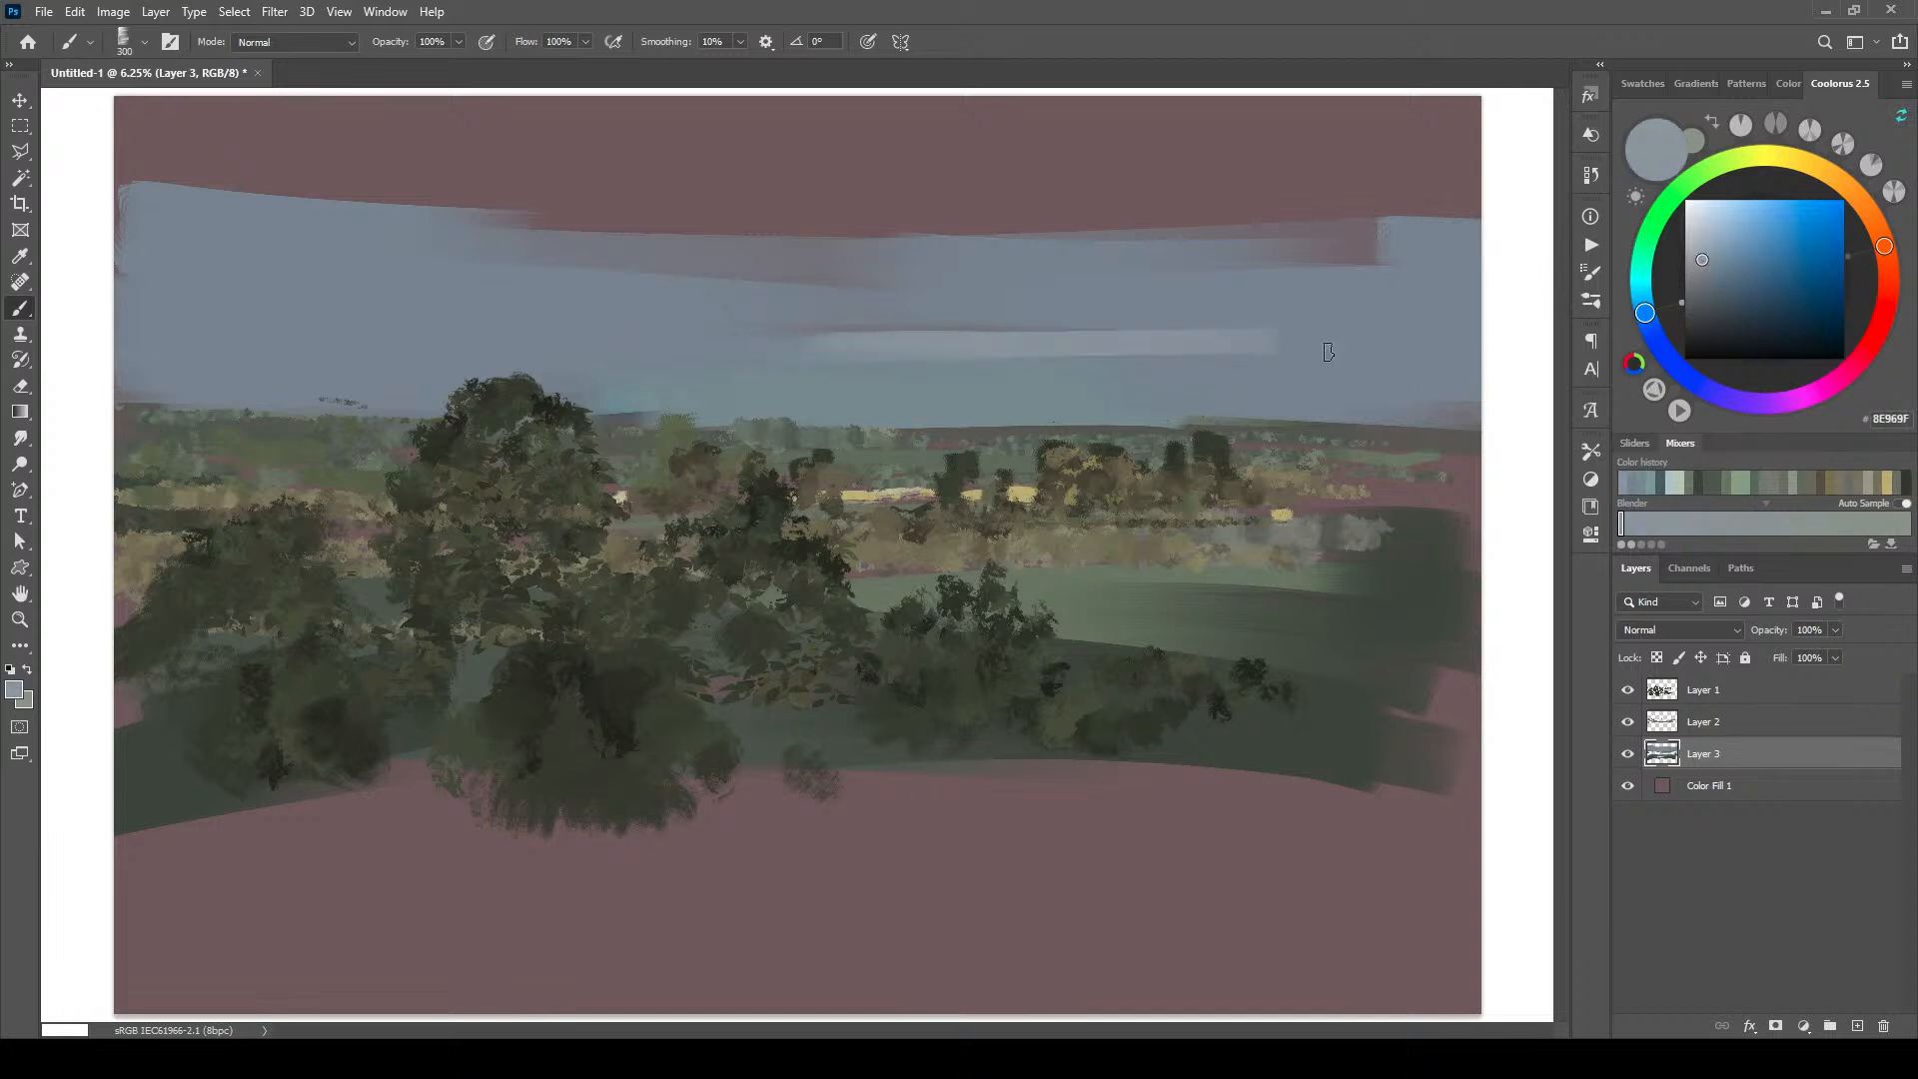
# Step: Pick a darker grey-blue (#62686F), enlarge the brush to 400 px and paint a dark cloud over the pale streak
pyautogui.click(1704, 290)
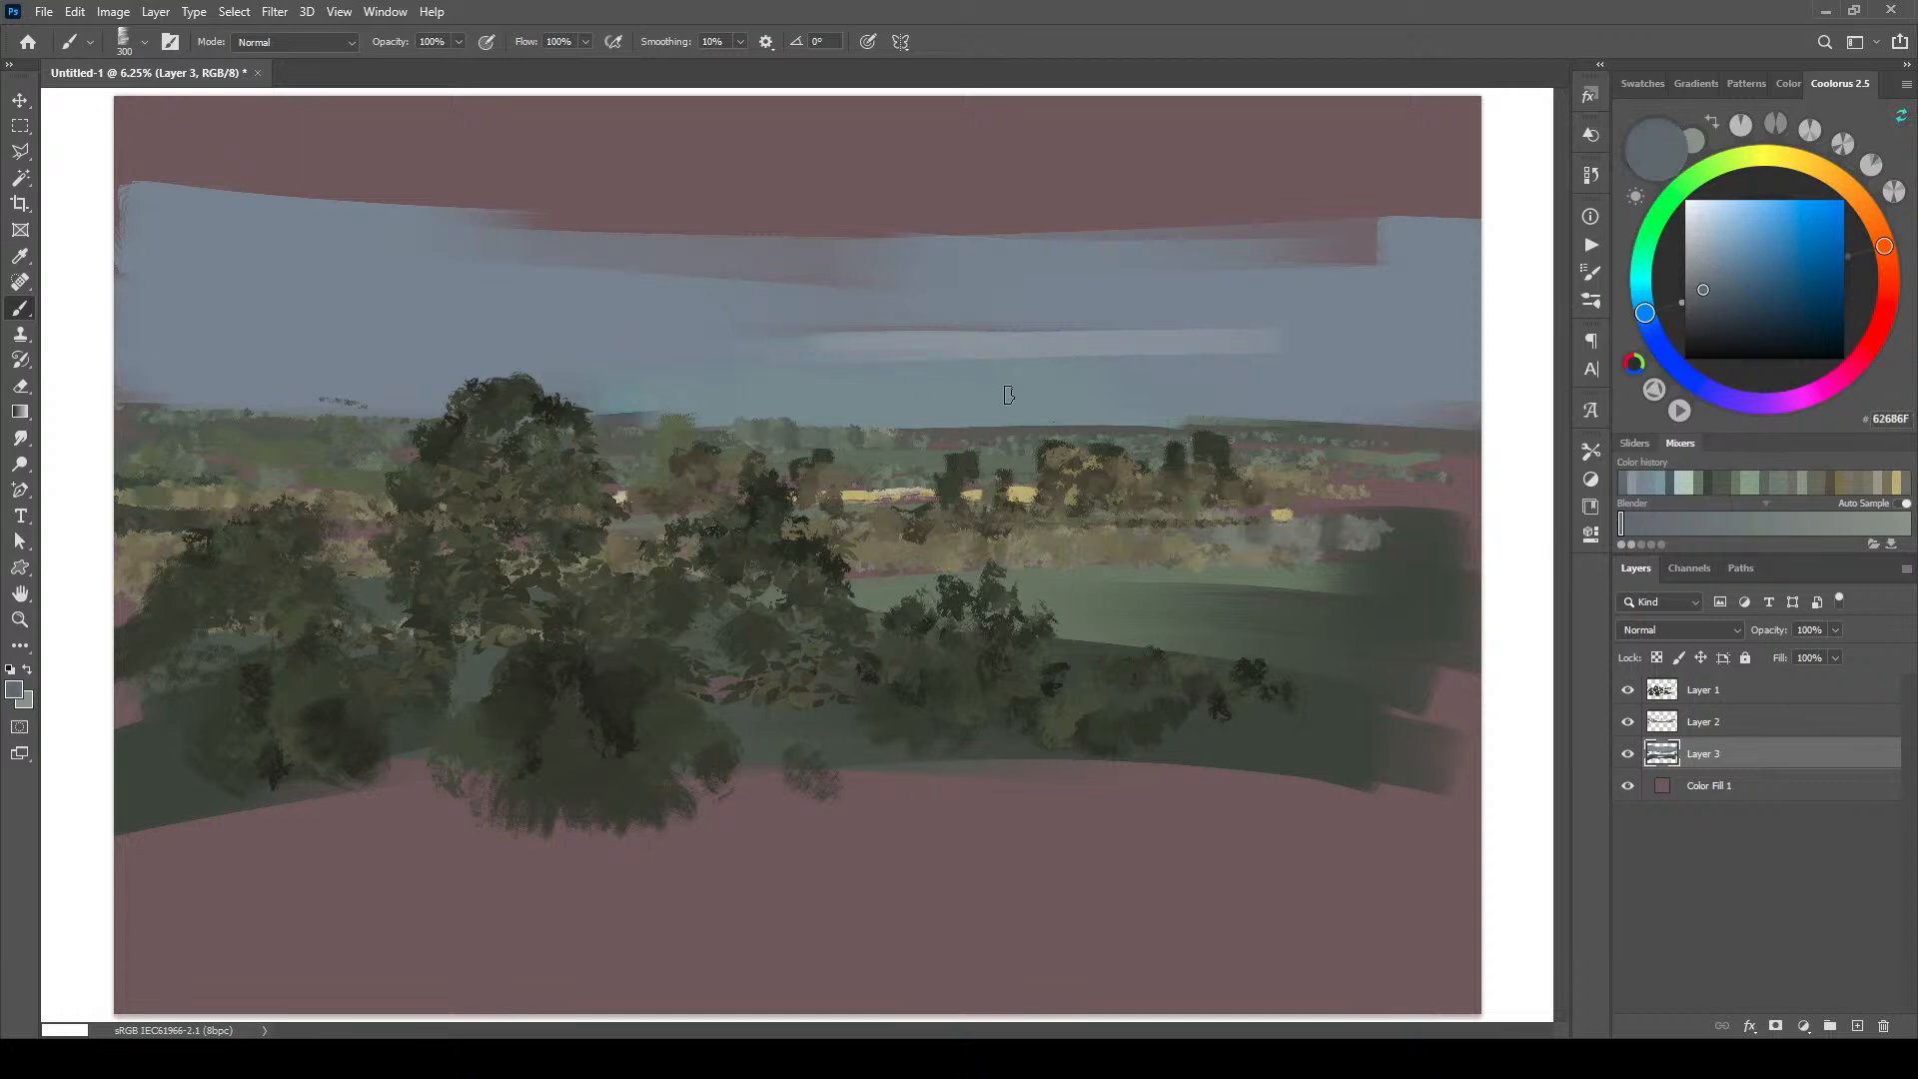
pyautogui.press(']')
pyautogui.press(']')
pyautogui.moveTo(1274, 358); pyautogui.dragTo(889, 343)
# Step: Shrink the brush to 100 px and taper the cloud's ends and edges with colours sampled from the sky around it
pyautogui.keyDown('alt'); pyautogui.click(1250, 313); pyautogui.keyUp('alt')
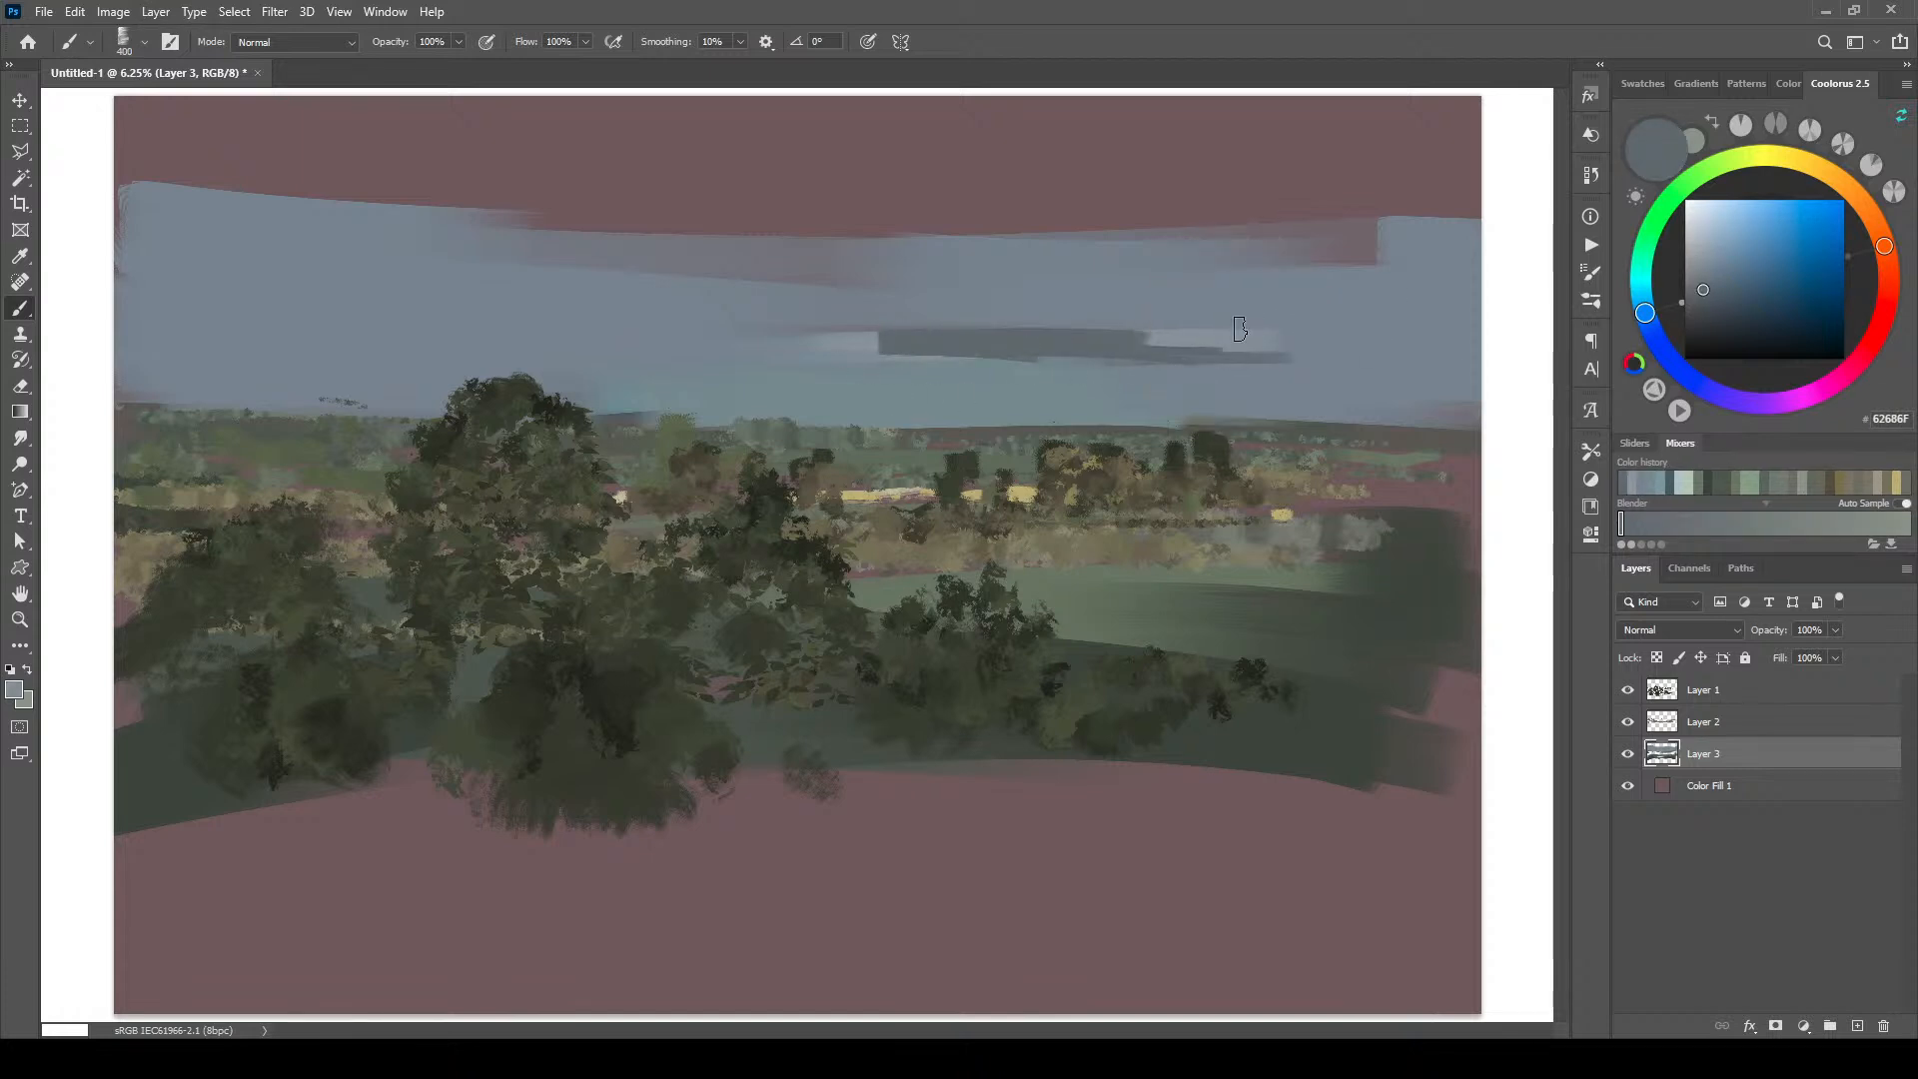
pyautogui.press('[')
pyautogui.press('[')
pyautogui.press('[')
pyautogui.press('[')
pyautogui.press('[')
pyautogui.press('[')
pyautogui.press('[')
pyautogui.moveTo(1165, 336)
pyautogui.mouseDown()
pyautogui.moveTo(1364, 366)
pyautogui.moveTo(1026, 366)
pyautogui.mouseUp()
pyautogui.keyDown('alt'); pyautogui.click(824, 328); pyautogui.keyUp('alt')
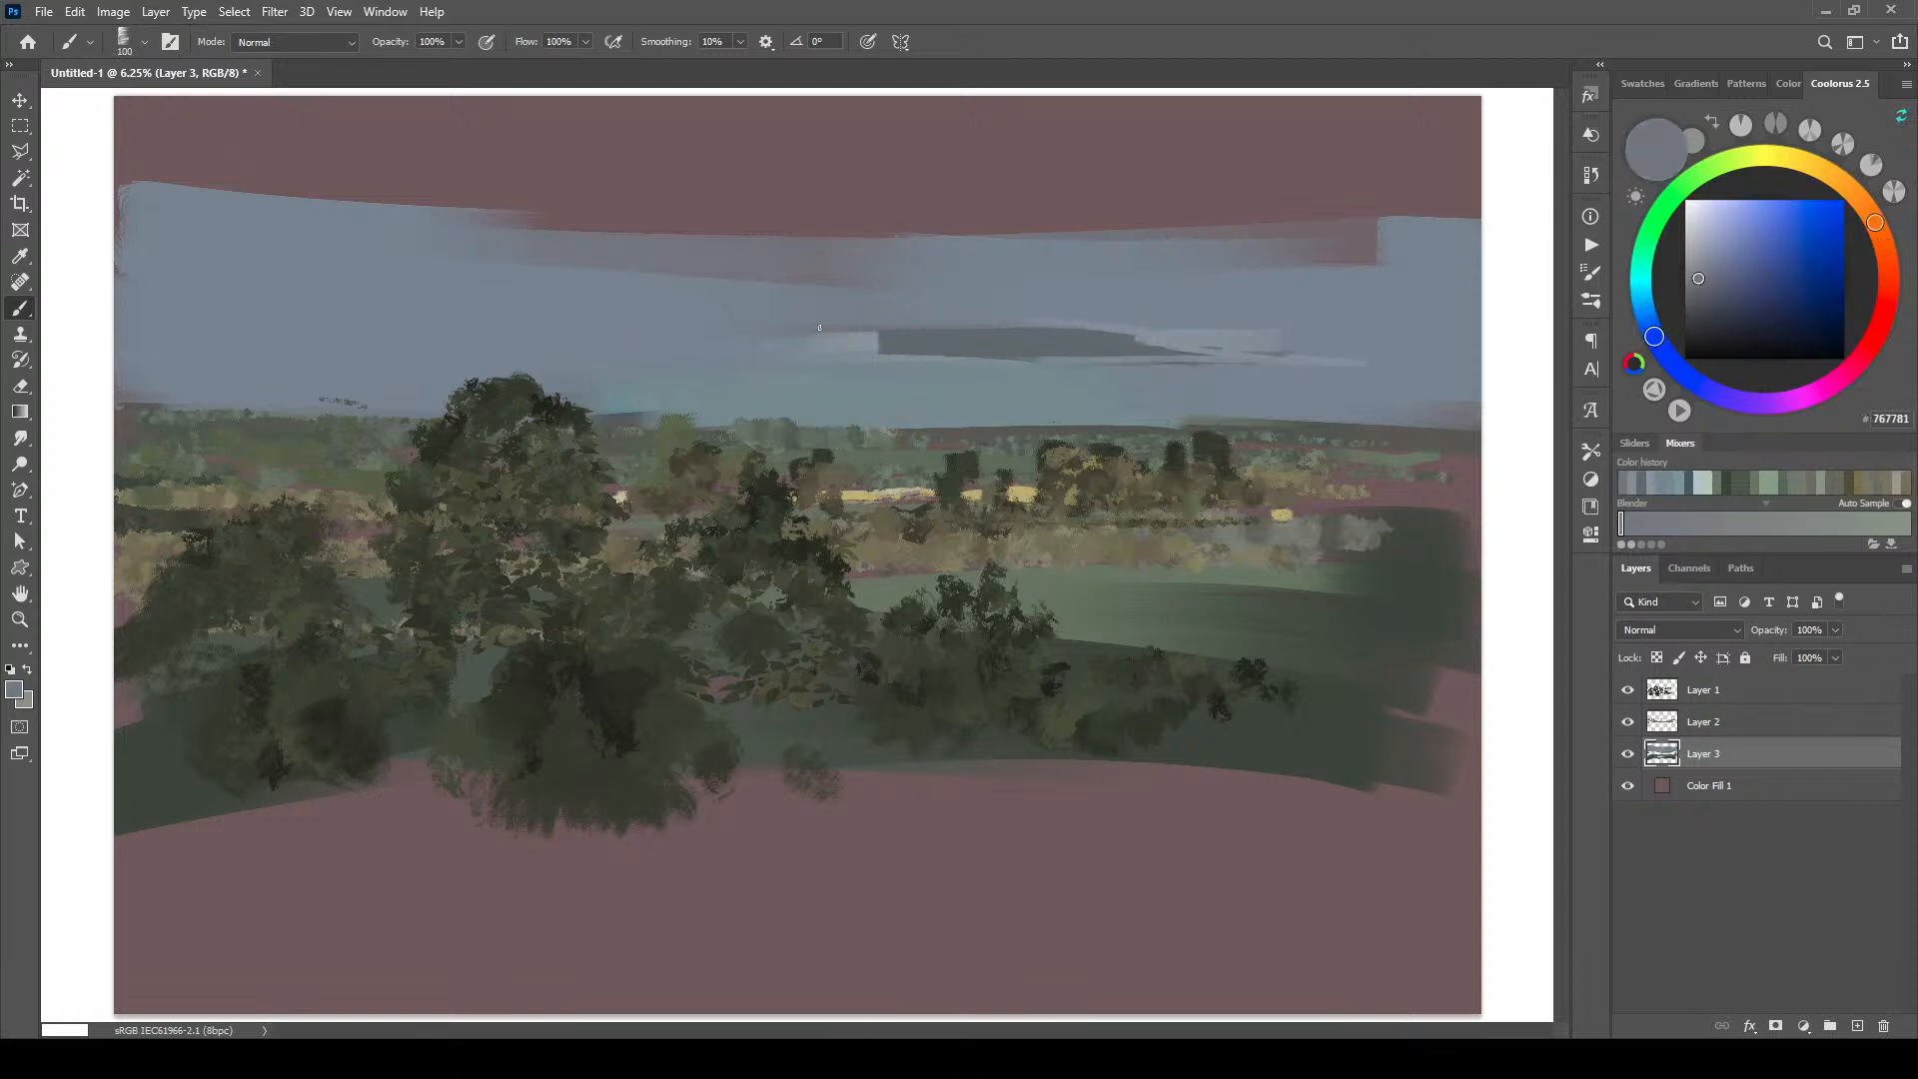
pyautogui.moveTo(865, 334)
pyautogui.mouseDown()
pyautogui.moveTo(1079, 336)
pyautogui.moveTo(809, 345)
pyautogui.mouseUp()
# Step: Enlarge the brush, sample a cloud grey (#6A6E76), paint over the long flat cloud and add a small puff on top
pyautogui.press(']')
pyautogui.press(']')
pyautogui.press(']')
pyautogui.press(']')
pyautogui.press(']')
pyautogui.press(']')
pyautogui.moveTo(1123, 345)
pyautogui.mouseDown()
pyautogui.moveTo(835, 342)
pyautogui.moveTo(924, 346)
pyautogui.mouseUp()
pyautogui.keyDown('alt'); pyautogui.click(1131, 346); pyautogui.keyUp('alt')
pyautogui.press(']')
pyautogui.press(']')
pyautogui.moveTo(1119, 344)
pyautogui.mouseDown()
pyautogui.moveTo(1229, 355)
pyautogui.moveTo(805, 335)
pyautogui.mouseUp()
pyautogui.press('[')
pyautogui.press('[')
pyautogui.press('[')
pyautogui.moveTo(1028, 320); pyautogui.dragTo(1064, 318)
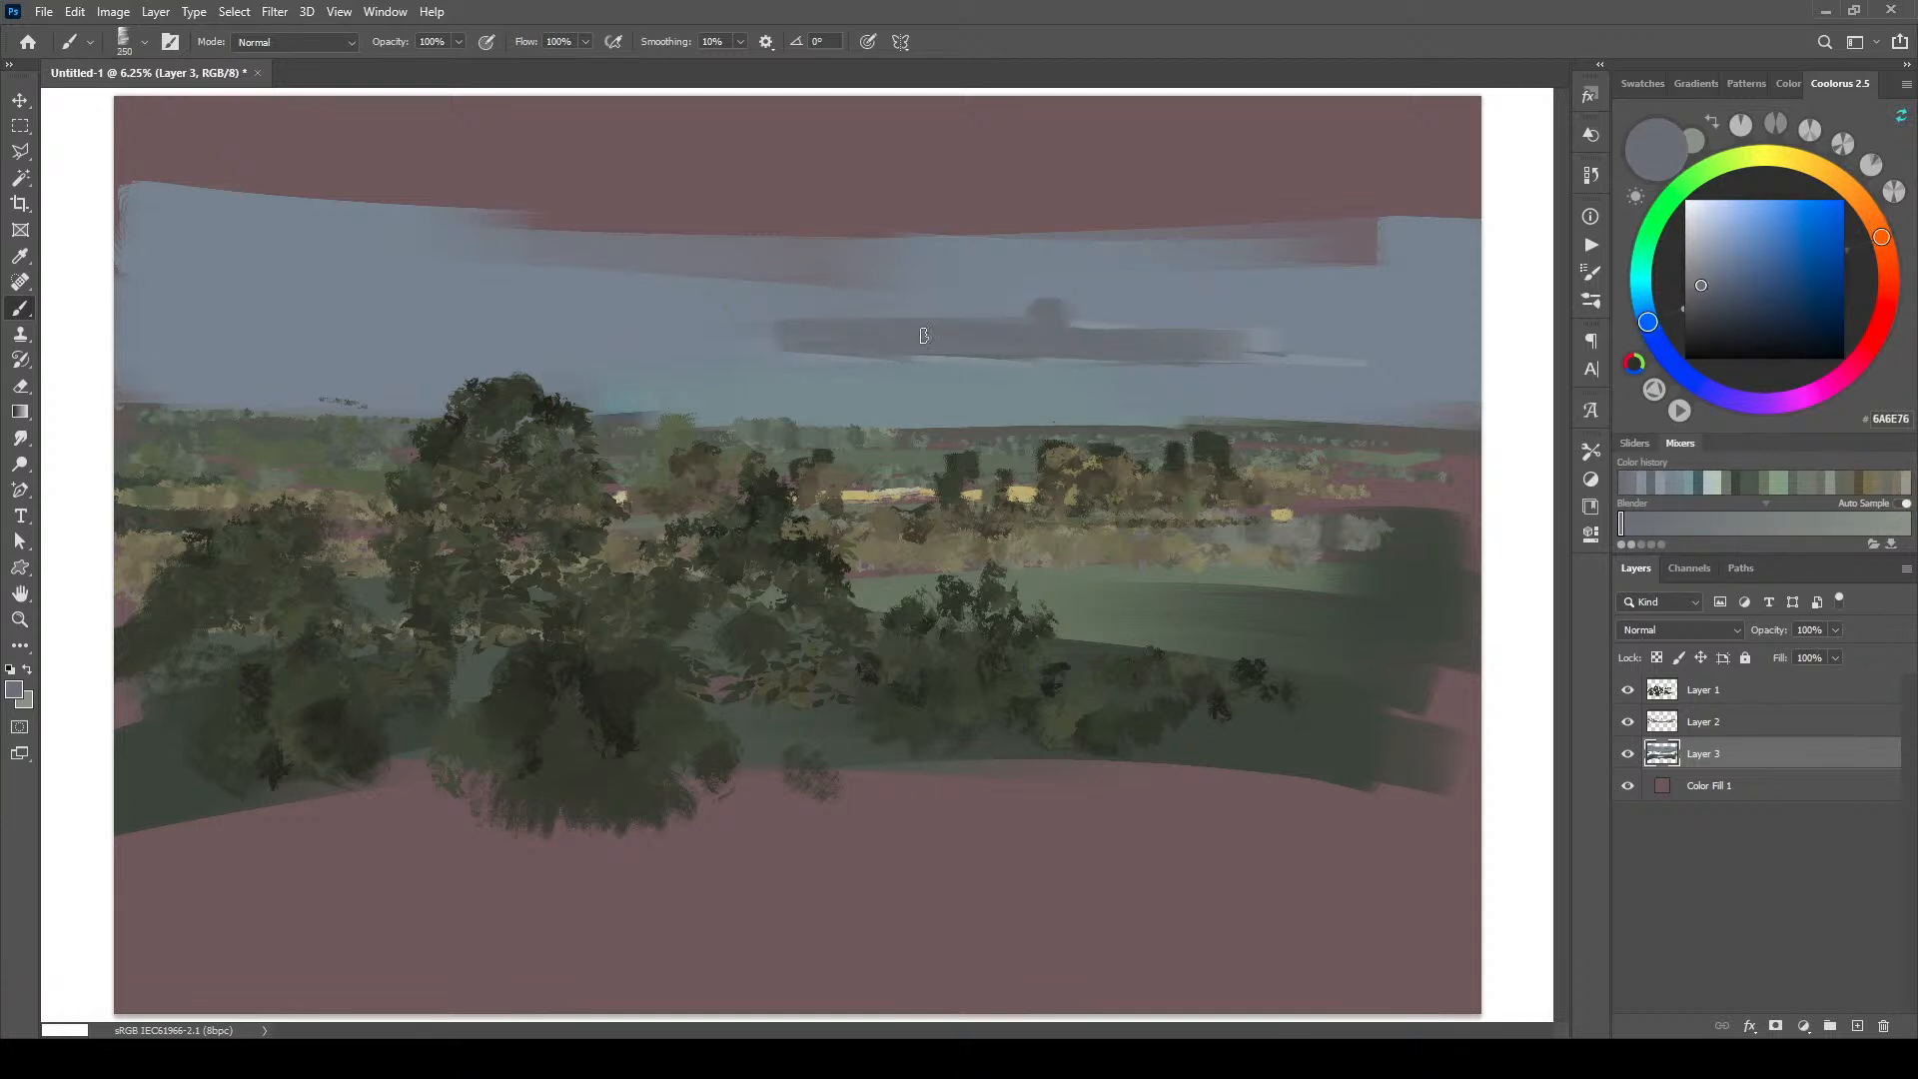
# Step: Extend the cloud with faint strokes to the left and soften its upper edge and puff with a sampled sky blue
pyautogui.moveTo(817, 339)
pyautogui.mouseDown()
pyautogui.moveTo(625, 339)
pyautogui.moveTo(654, 338)
pyautogui.mouseUp()
pyautogui.keyDown('alt'); pyautogui.click(843, 292); pyautogui.keyUp('alt')
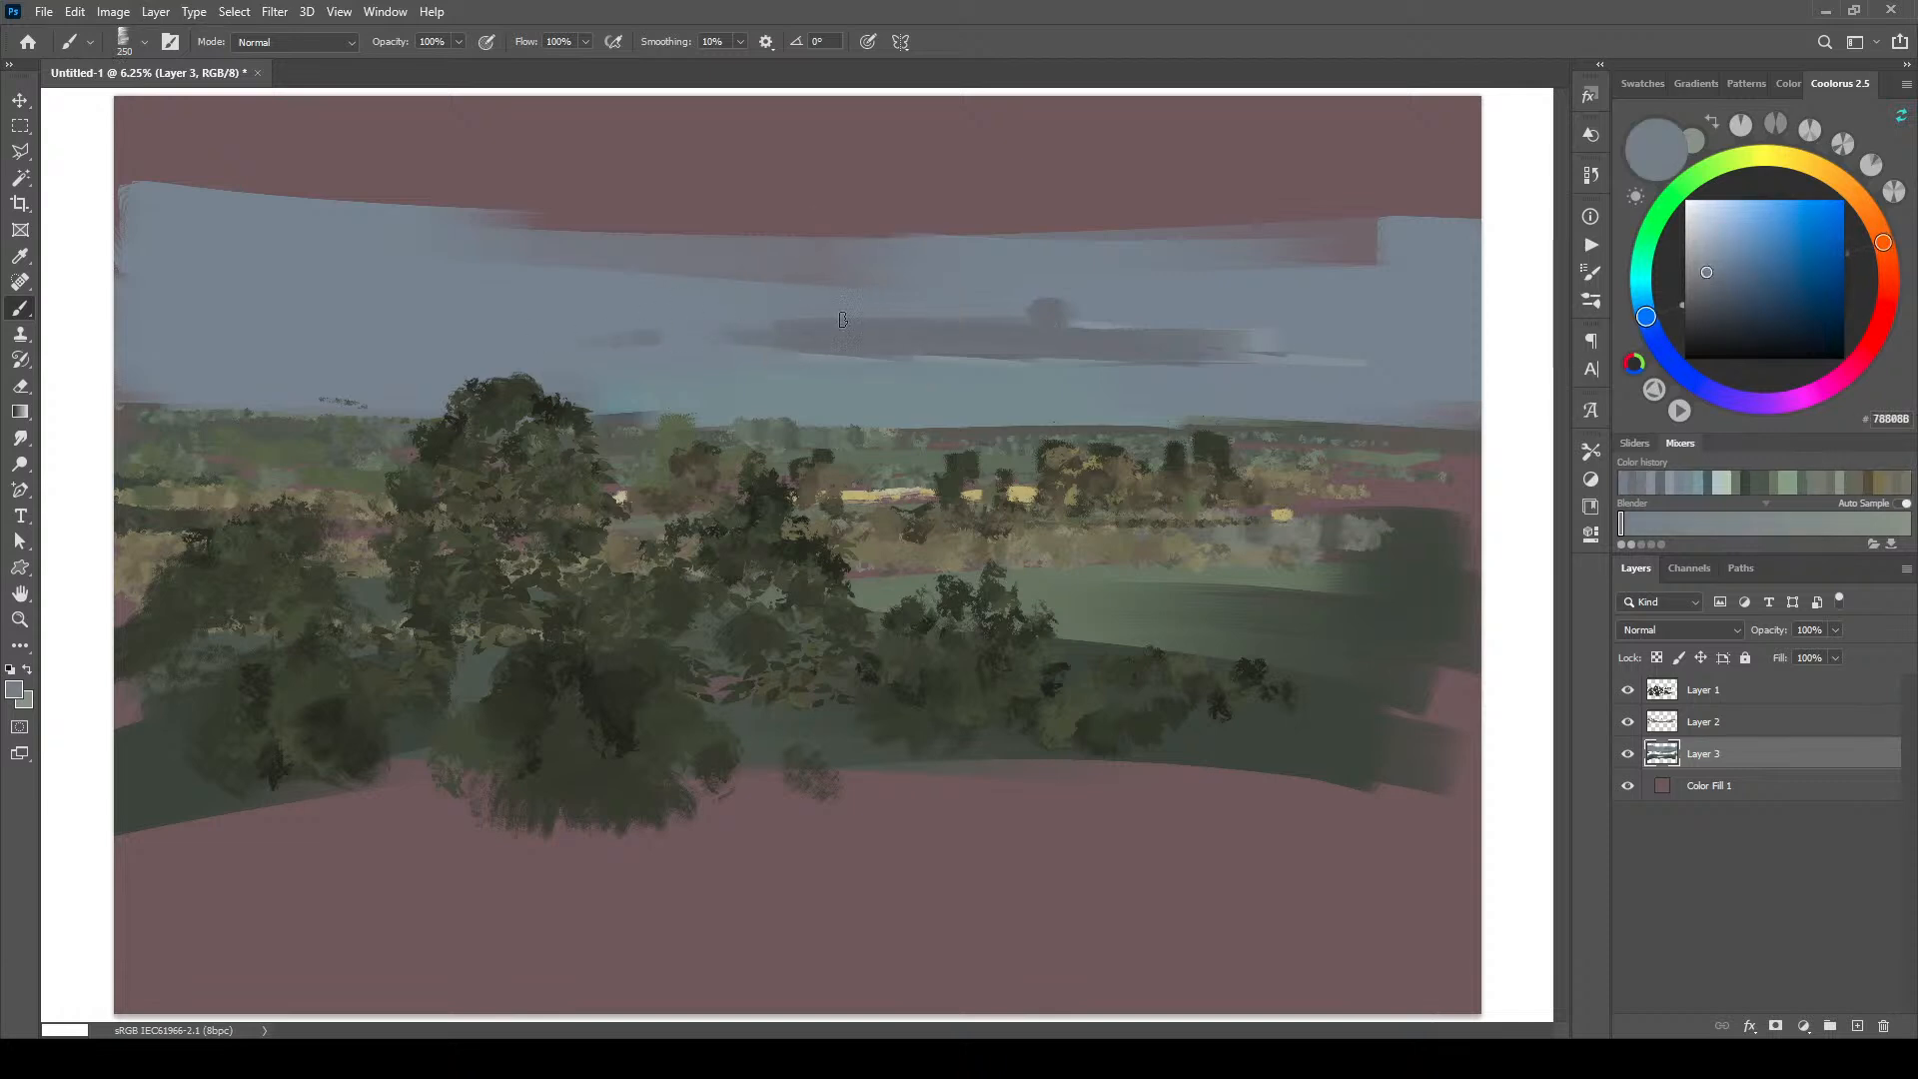
pyautogui.moveTo(949, 319); pyautogui.dragTo(845, 326)
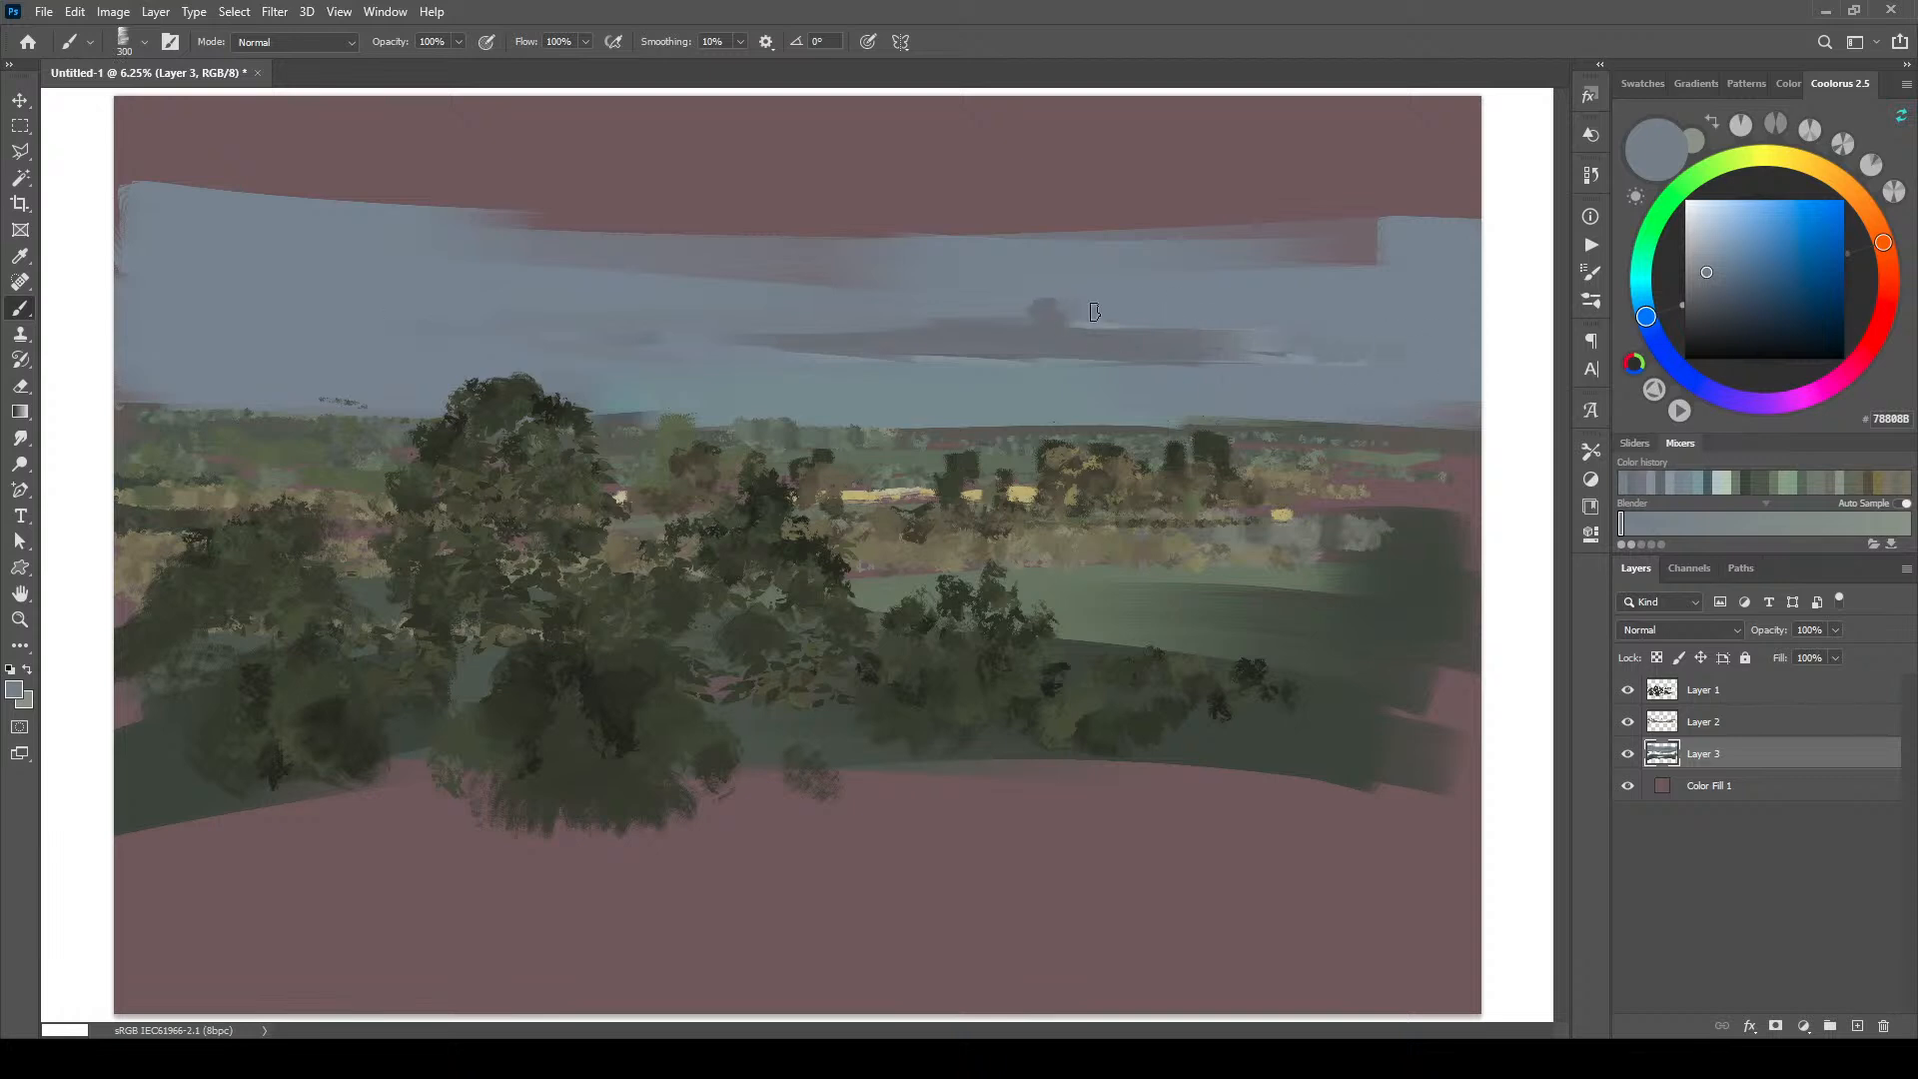
pyautogui.moveTo(1061, 293); pyautogui.dragTo(1023, 303)
# Step: Sample the cloud grey (#6A6E76), enlarge the brush and paint a rounded cloud behind the top of the tall tree
pyautogui.keyDown('alt'); pyautogui.click(1049, 312); pyautogui.keyUp('alt')
pyautogui.press(']')
pyautogui.press(']')
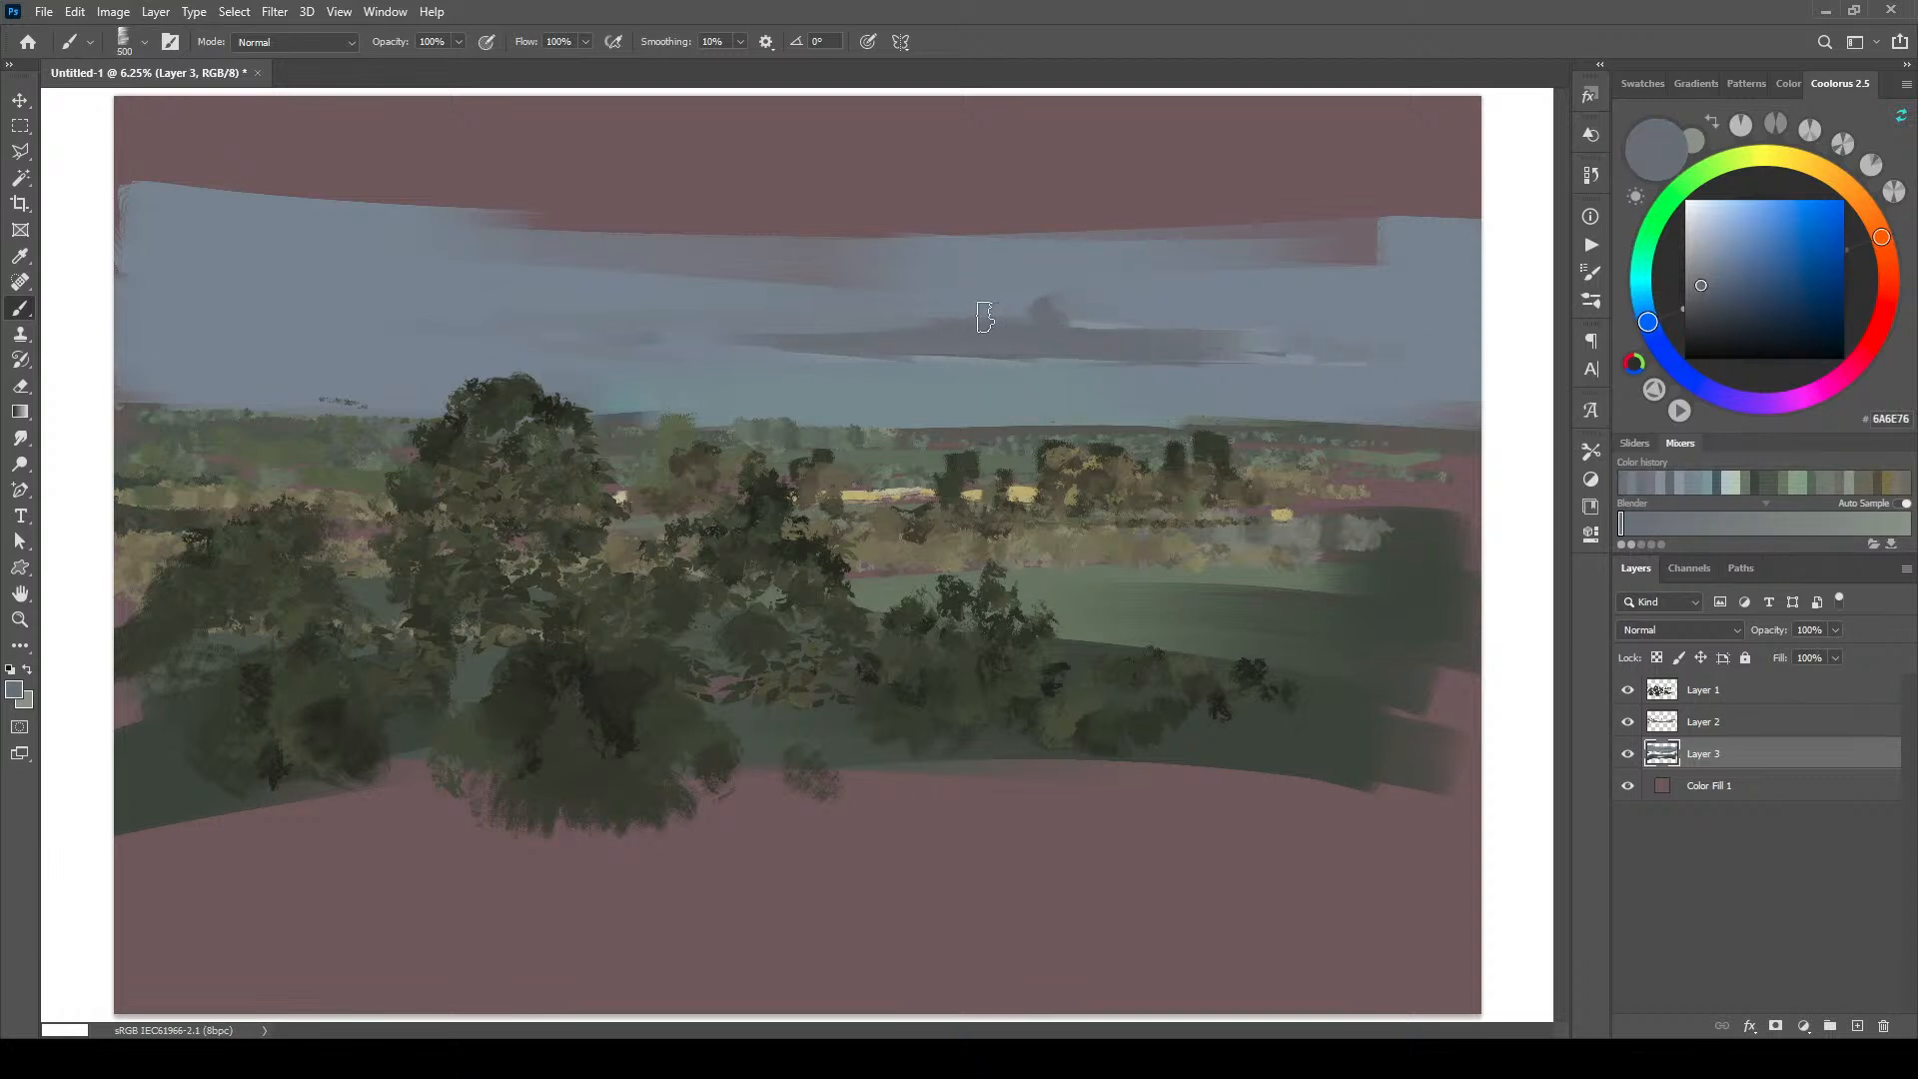
pyautogui.press(']')
pyautogui.press(']')
pyautogui.press(']')
pyautogui.press(']')
pyautogui.moveTo(459, 388)
pyautogui.mouseDown()
pyautogui.moveTo(437, 380)
pyautogui.moveTo(467, 378)
pyautogui.mouseUp()
# Step: Shrink the brush to about 200 px and extend the grey cloud bank to the right behind the tall tree
pyautogui.press('[')
pyautogui.press('[')
pyautogui.press('[')
pyautogui.press('[')
pyautogui.press('[')
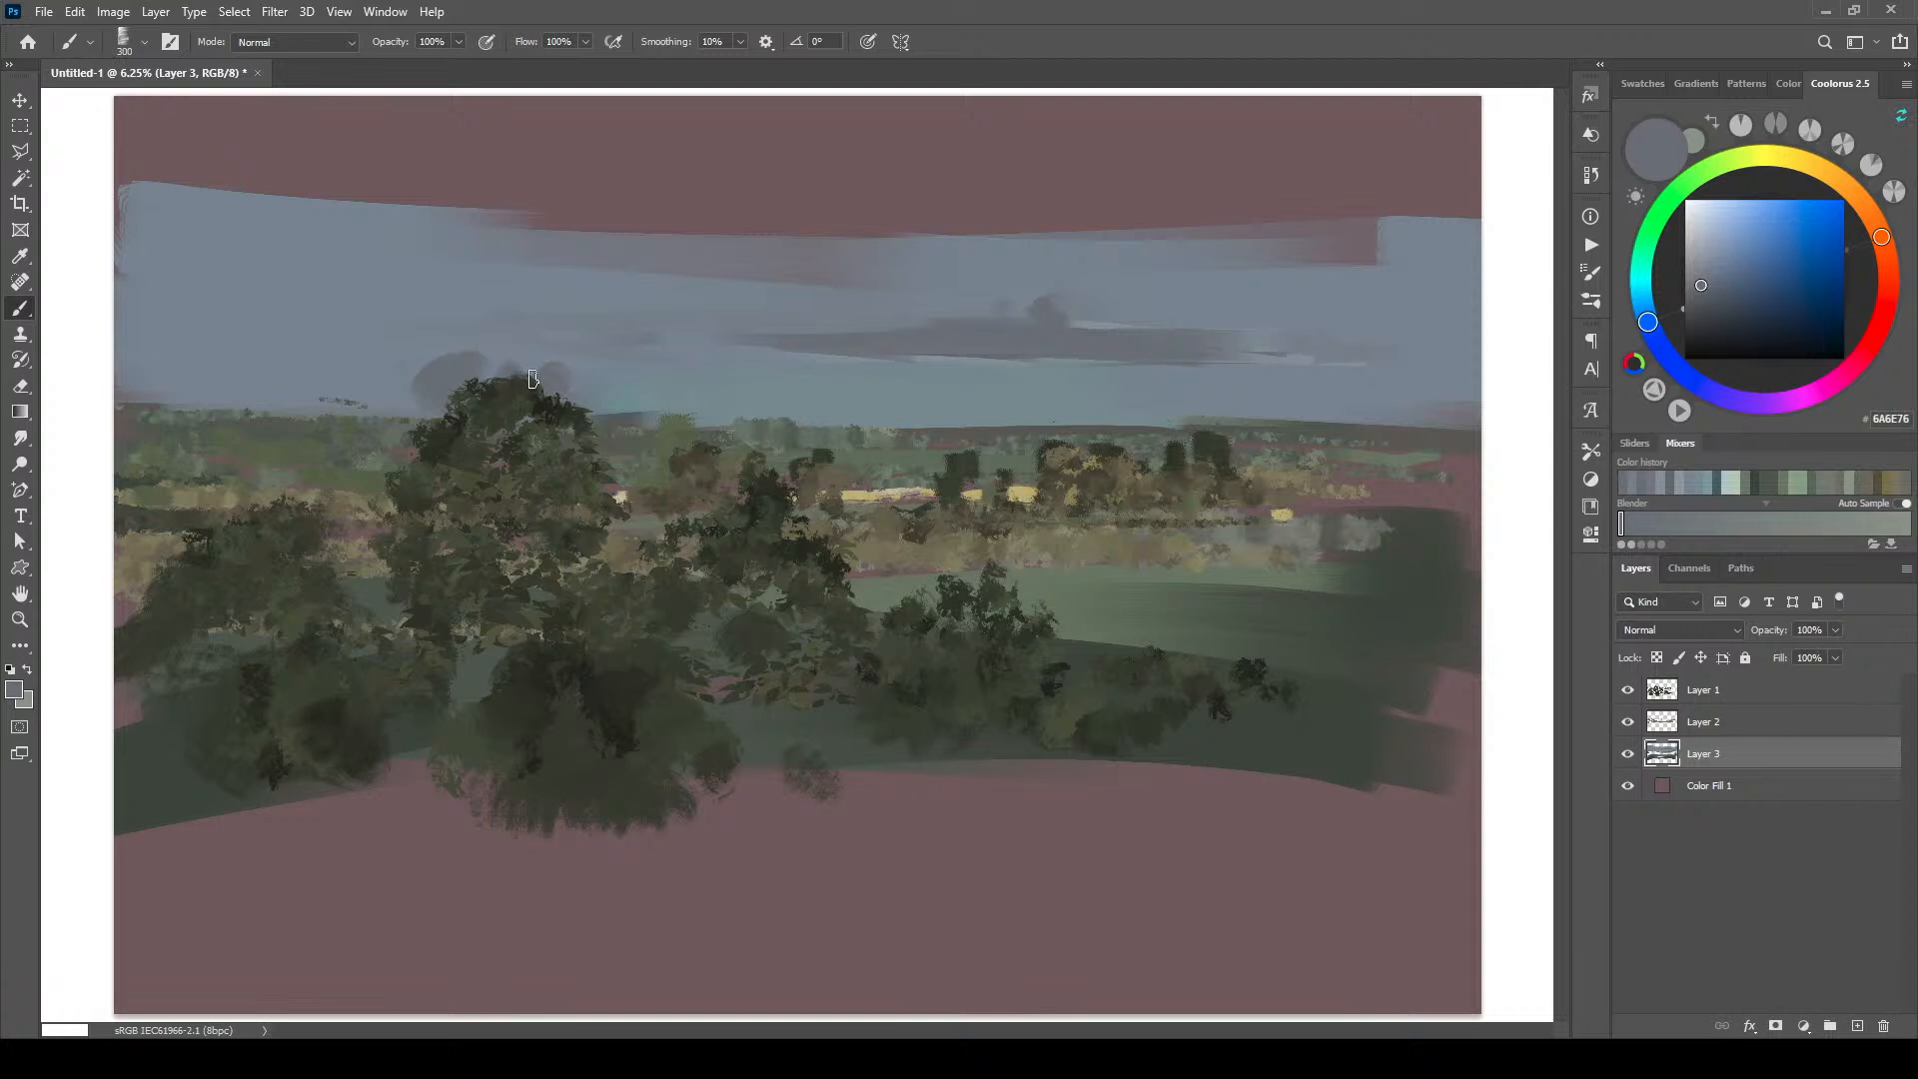
pyautogui.moveTo(517, 393); pyautogui.dragTo(771, 406)
pyautogui.moveTo(531, 375); pyautogui.dragTo(545, 362)
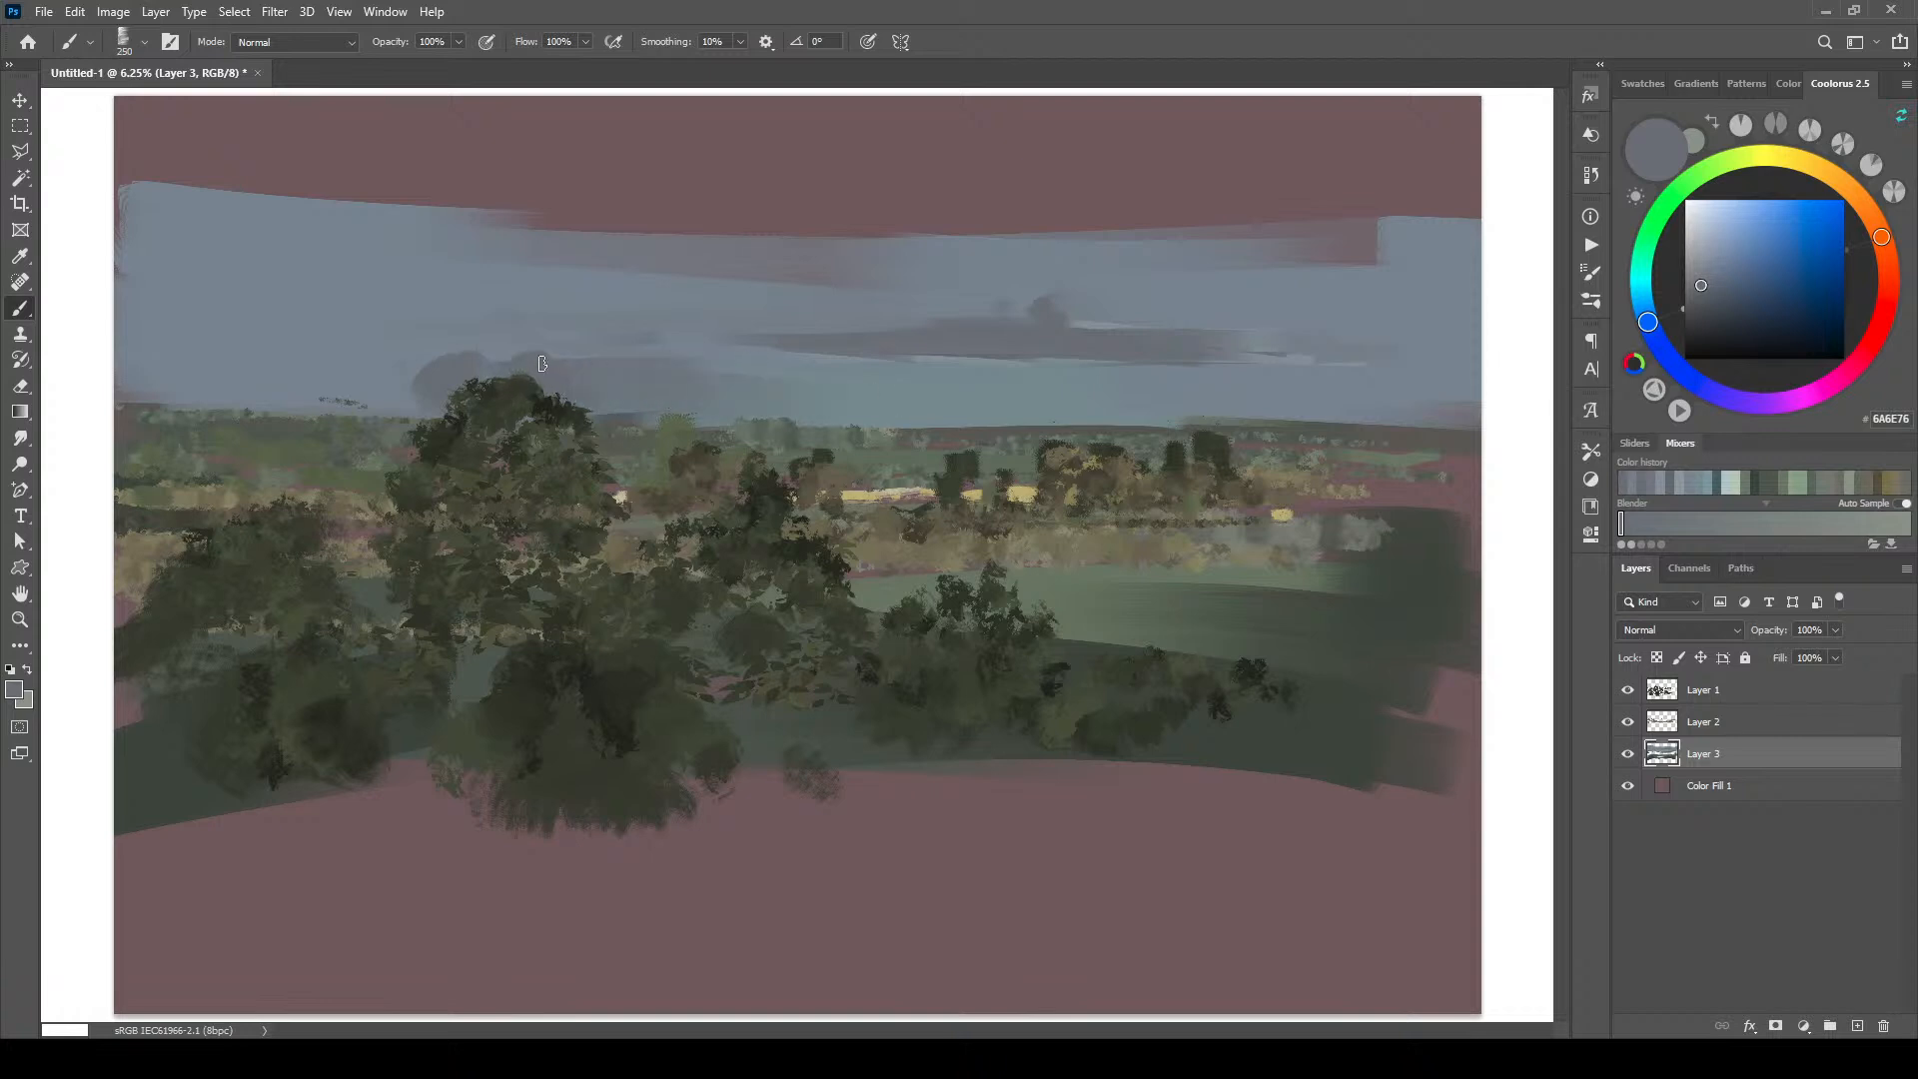
# Step: Paint low grey clouds out to the canvas's left edge and add thin cloud streaks above the horizon with a smaller brush
pyautogui.moveTo(412, 390); pyautogui.dragTo(263, 395)
pyautogui.press(']')
pyautogui.press(']')
pyautogui.press(']')
pyautogui.press(']')
pyautogui.moveTo(388, 384)
pyautogui.mouseDown()
pyautogui.moveTo(246, 391)
pyautogui.moveTo(226, 364)
pyautogui.moveTo(183, 392)
pyautogui.moveTo(108, 381)
pyautogui.mouseUp()
pyautogui.press('[')
pyautogui.press('[')
pyautogui.press('[')
pyautogui.press('[')
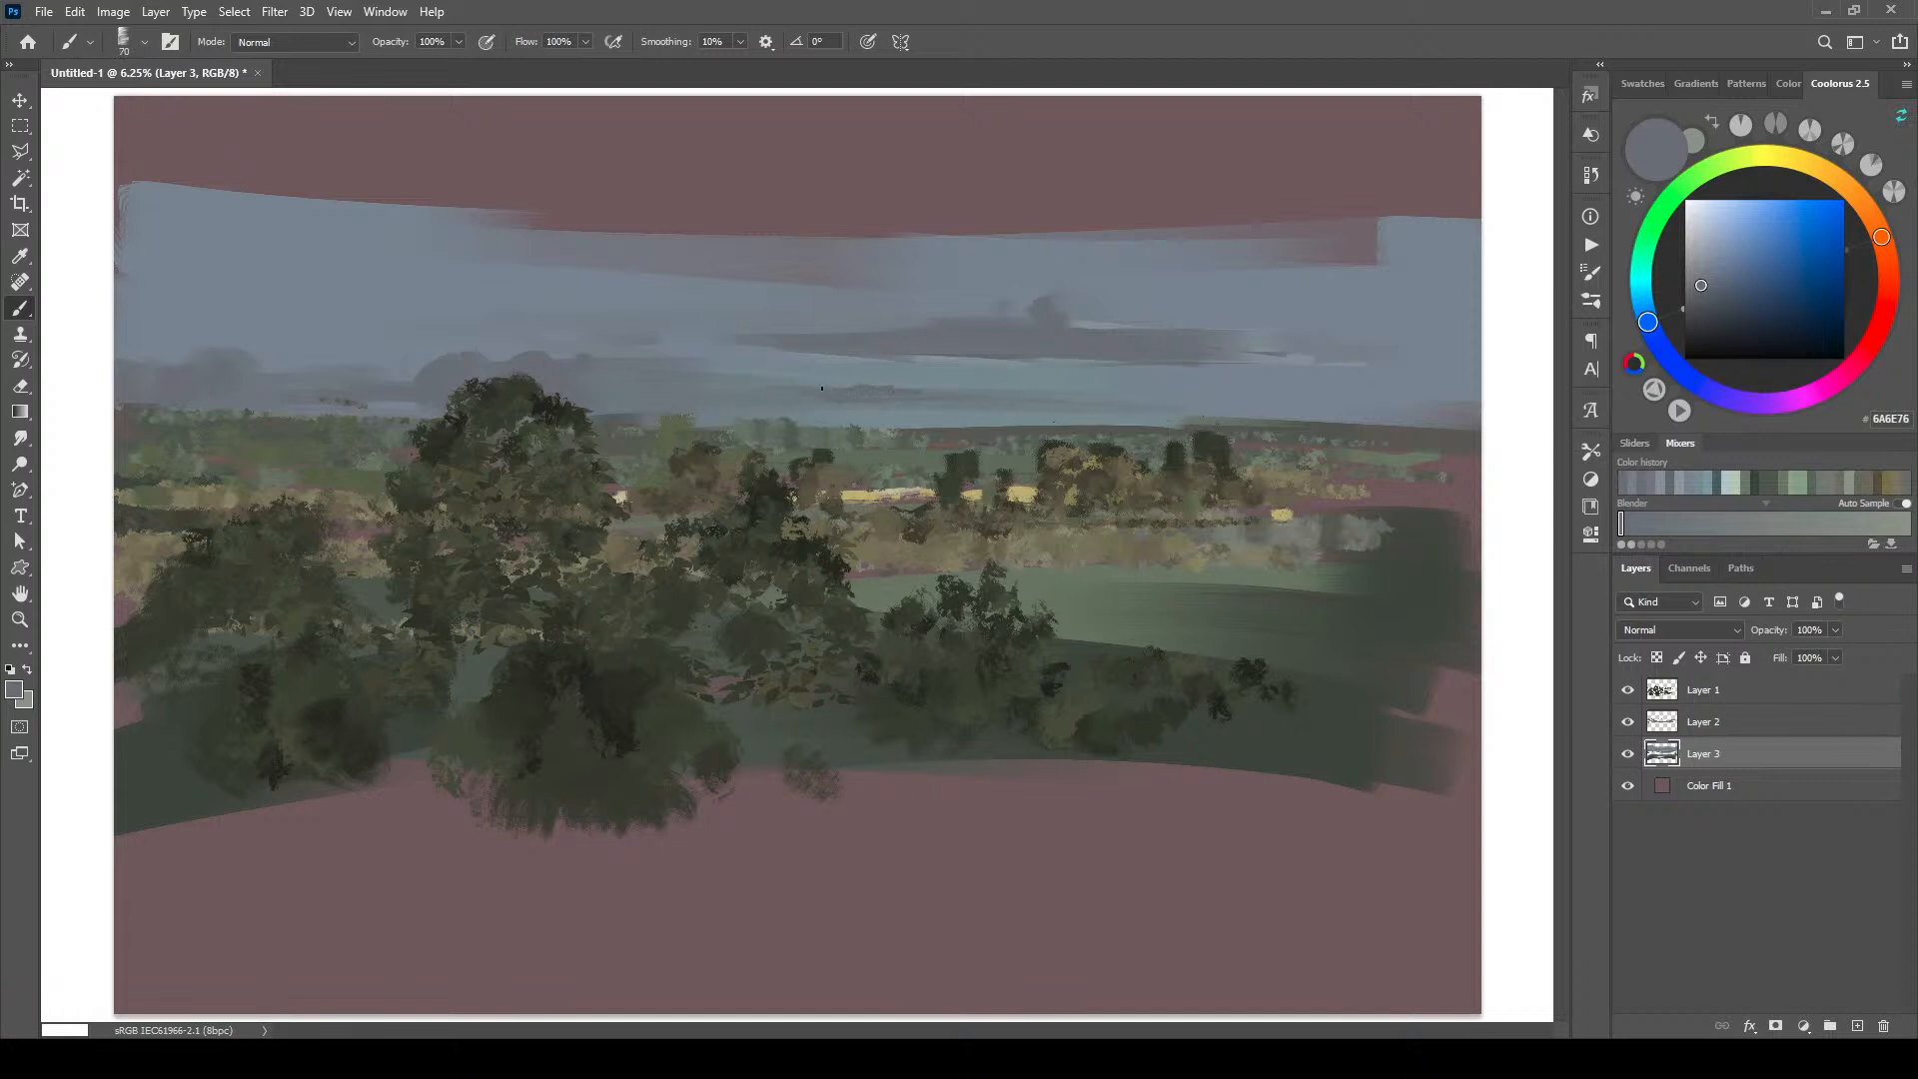
# Step: Pick a warm beige (#ADA292), enlarge the brush to 500 px and paint haze along the horizon, shifting to duller greys
pyautogui.click(1859, 199)
pyautogui.click(1761, 227)
pyautogui.moveTo(1759, 225); pyautogui.dragTo(1711, 251)
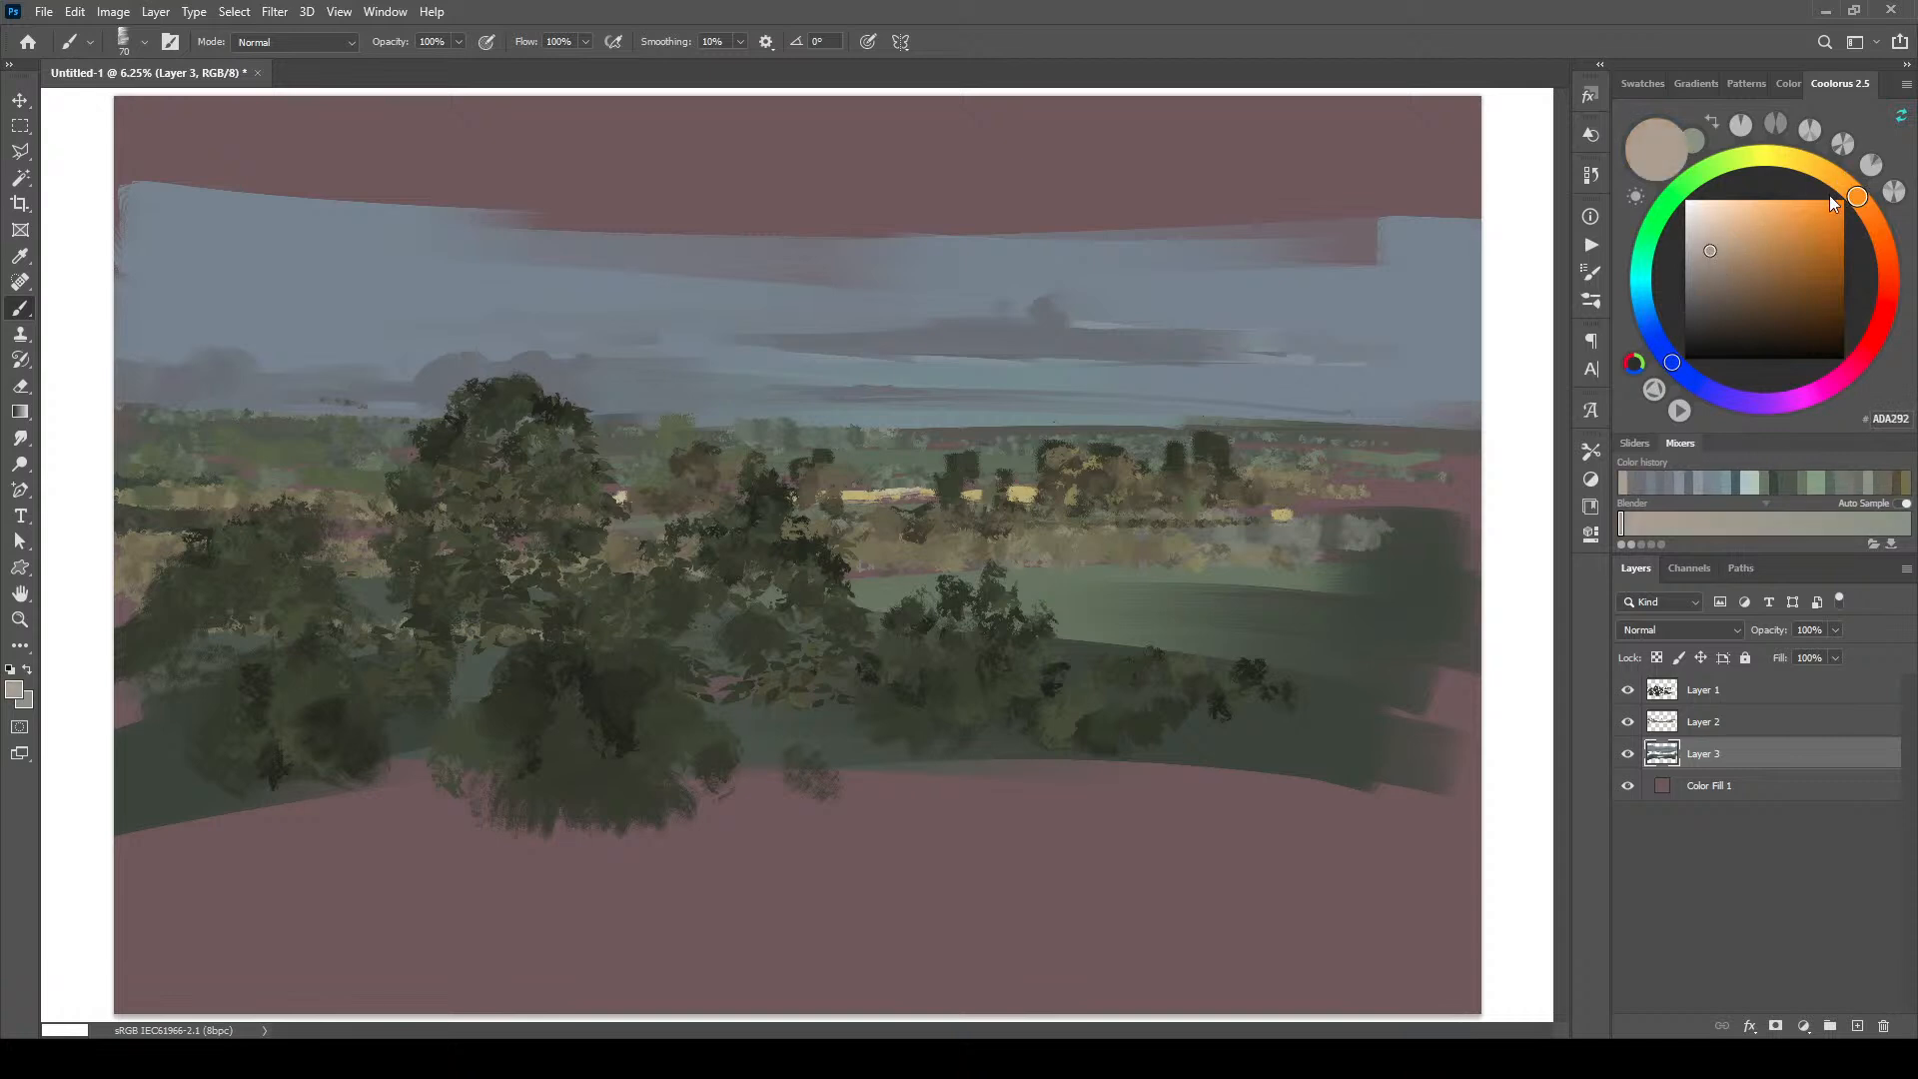
pyautogui.press(']')
pyautogui.press(']')
pyautogui.press(']')
pyautogui.press(']')
pyautogui.press(']')
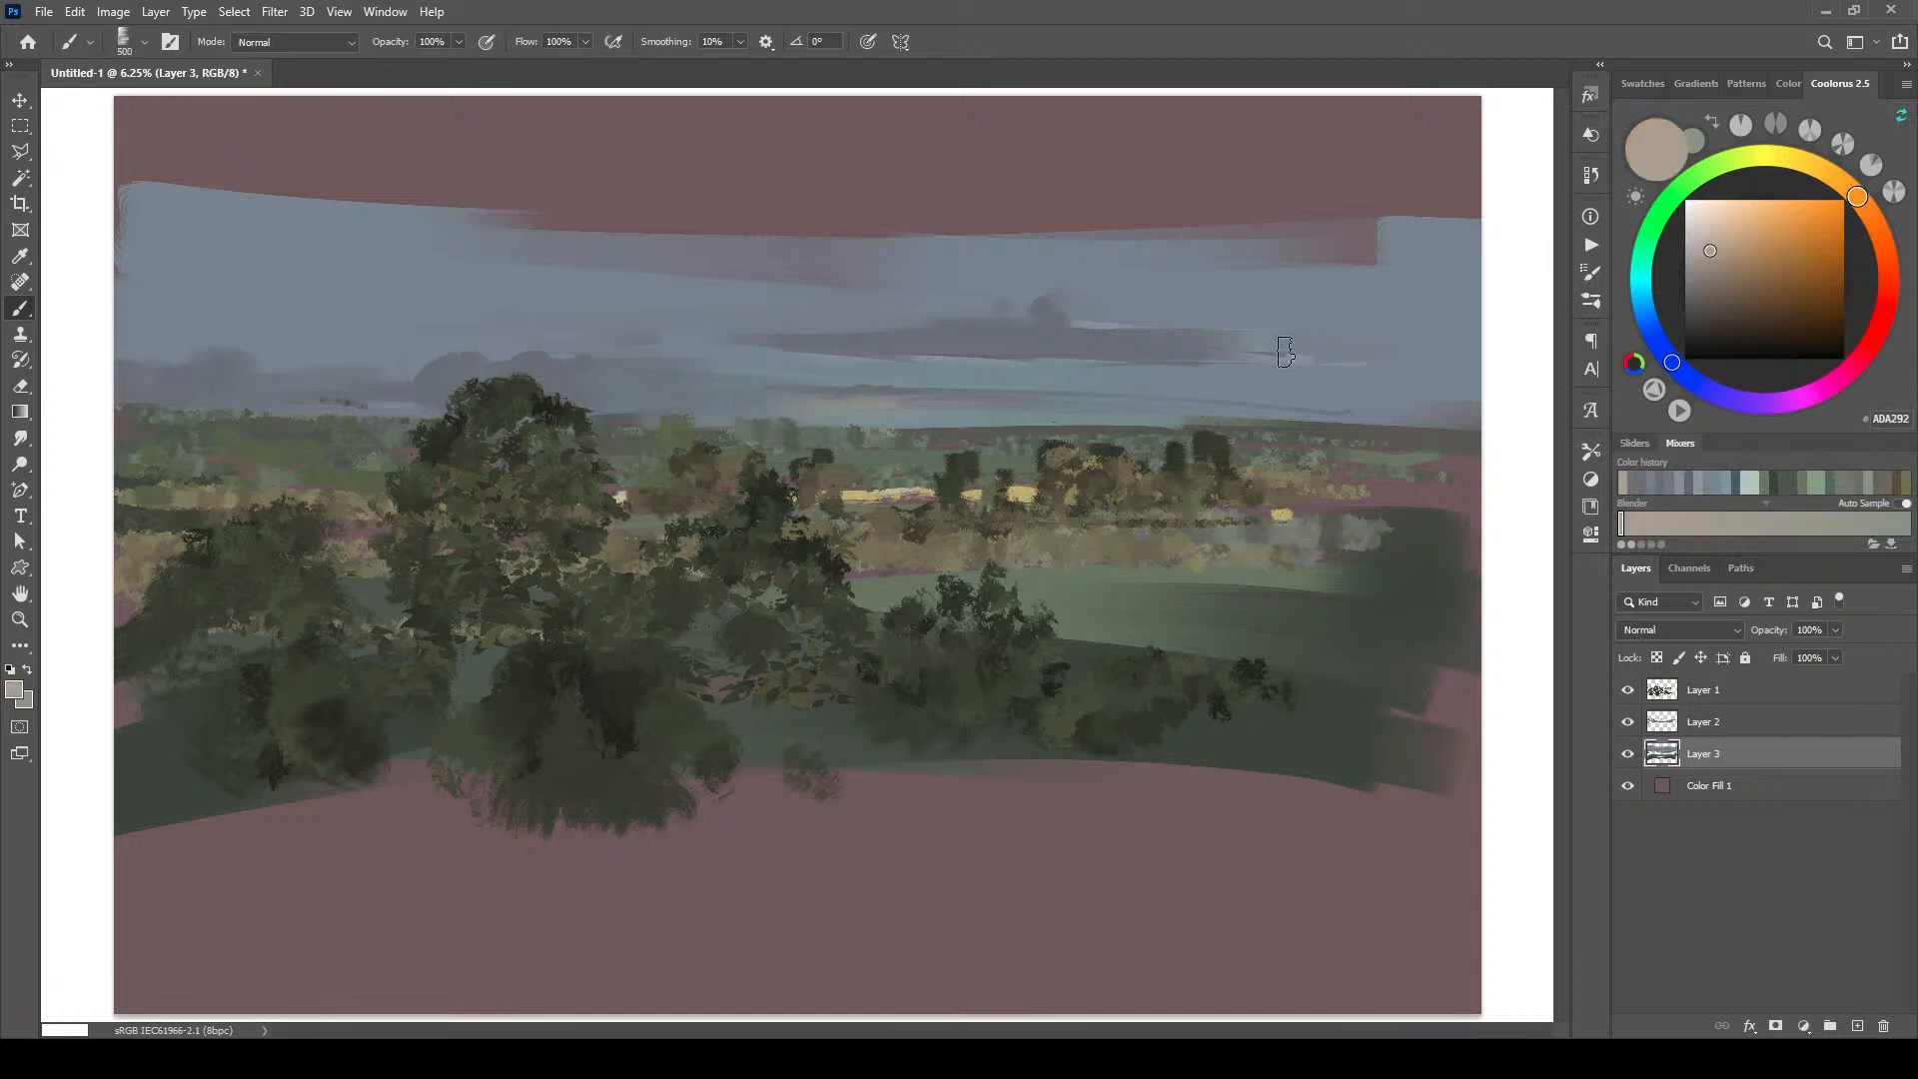
pyautogui.click(1697, 268)
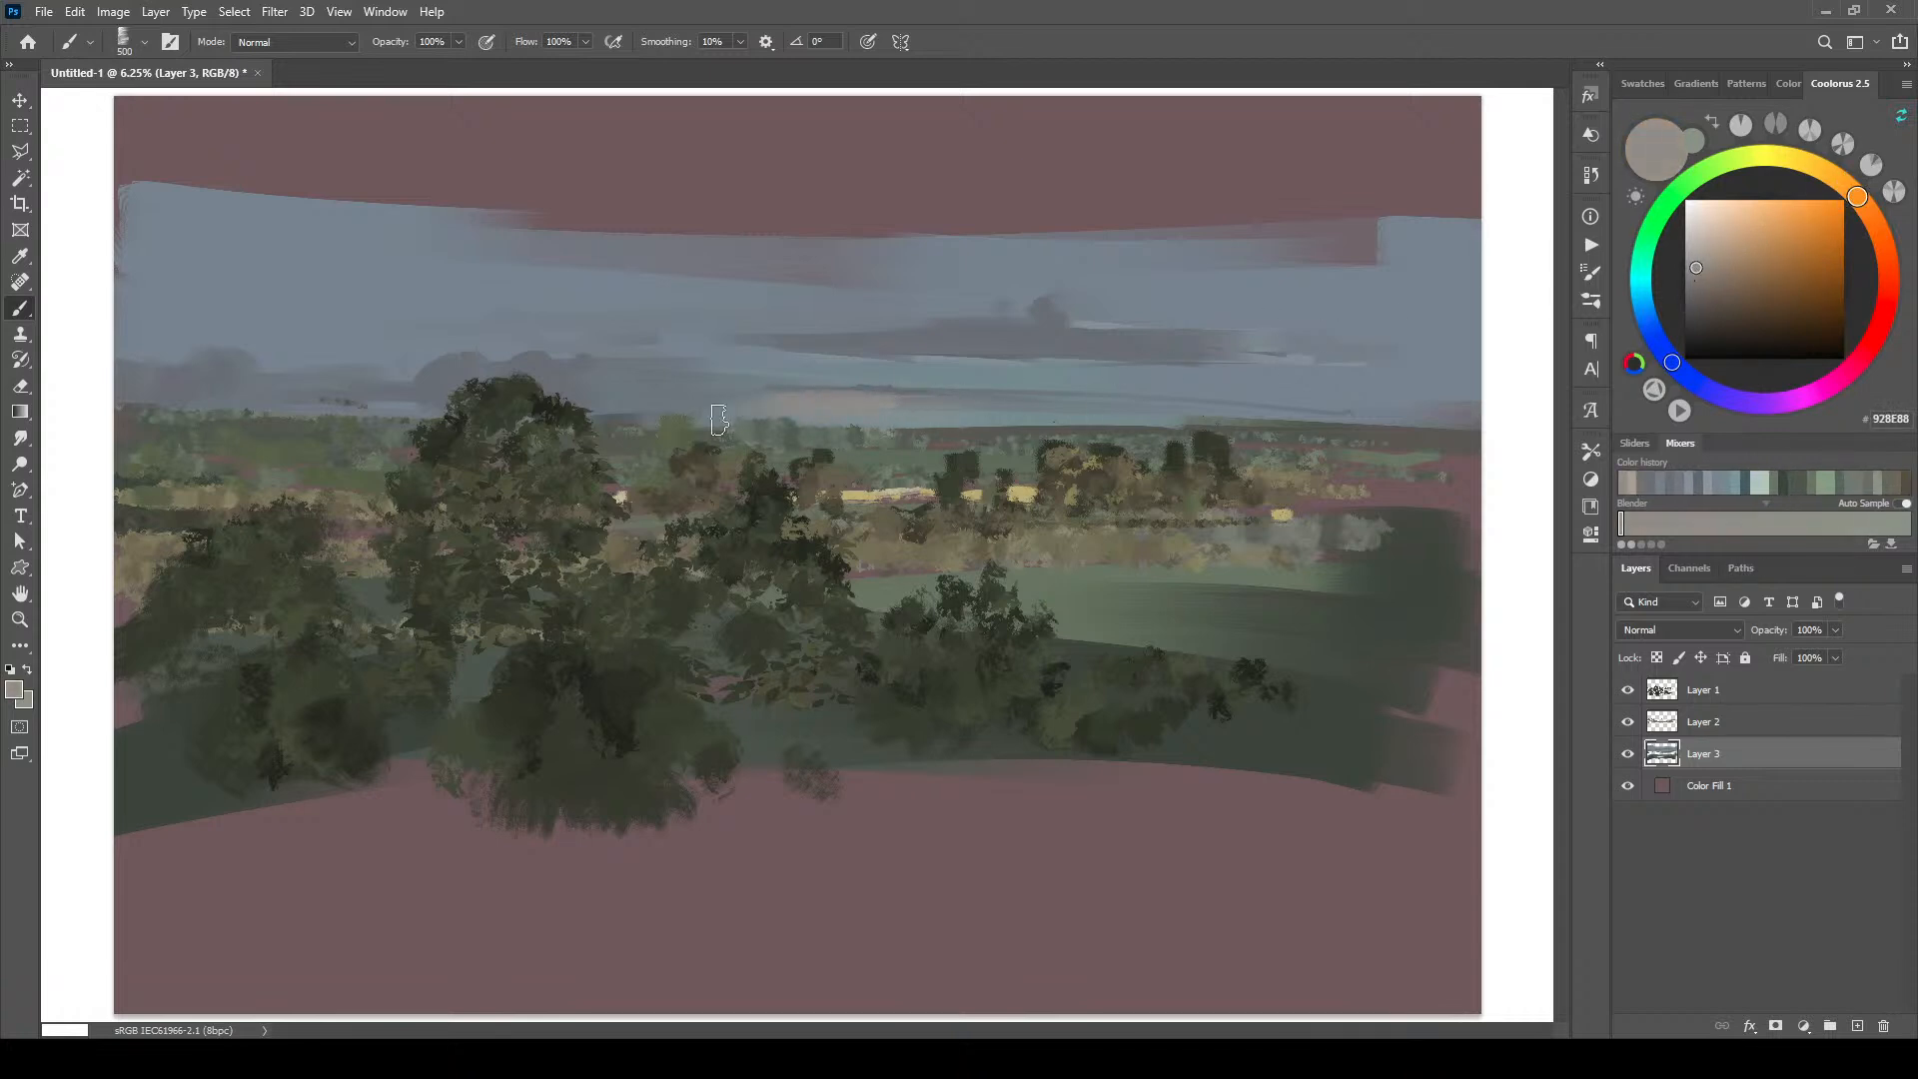
pyautogui.click(1690, 285)
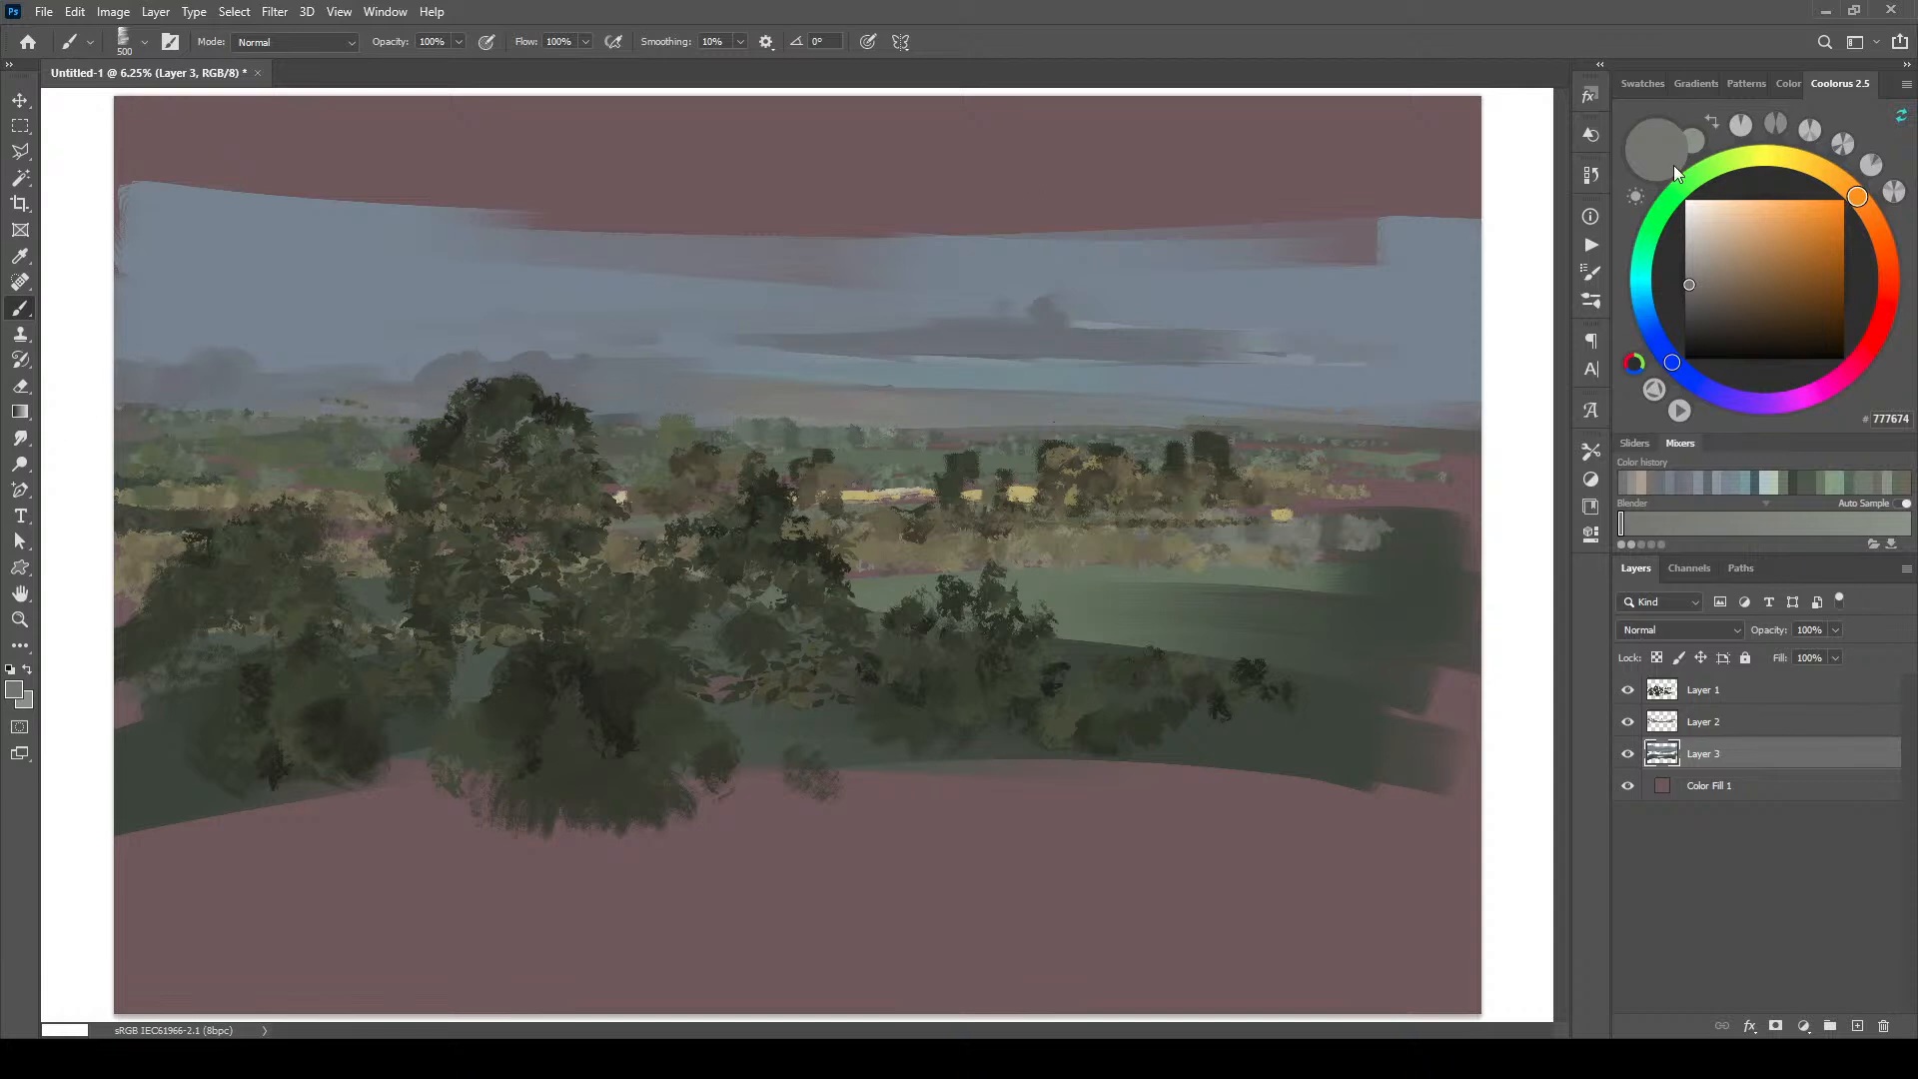
# Step: Sample the sky blue, darken it to #586472, enlarge the brush to 1200 px and fill the upper sky
pyautogui.keyDown('alt'); pyautogui.click(1399, 241); pyautogui.keyUp('alt')
pyautogui.click(1722, 289)
pyautogui.press(']')
pyautogui.press(']')
pyautogui.press(']')
pyautogui.press(']')
pyautogui.press(']')
pyautogui.press(']')
pyautogui.press(']')
pyautogui.moveTo(1036, 214)
pyautogui.mouseDown()
pyautogui.moveTo(1480, 242)
pyautogui.moveTo(1292, 199)
pyautogui.moveTo(1331, 146)
pyautogui.moveTo(1245, 147)
pyautogui.moveTo(1377, 85)
pyautogui.moveTo(1312, 176)
pyautogui.moveTo(852, 127)
pyautogui.moveTo(140, 100)
pyautogui.mouseUp()
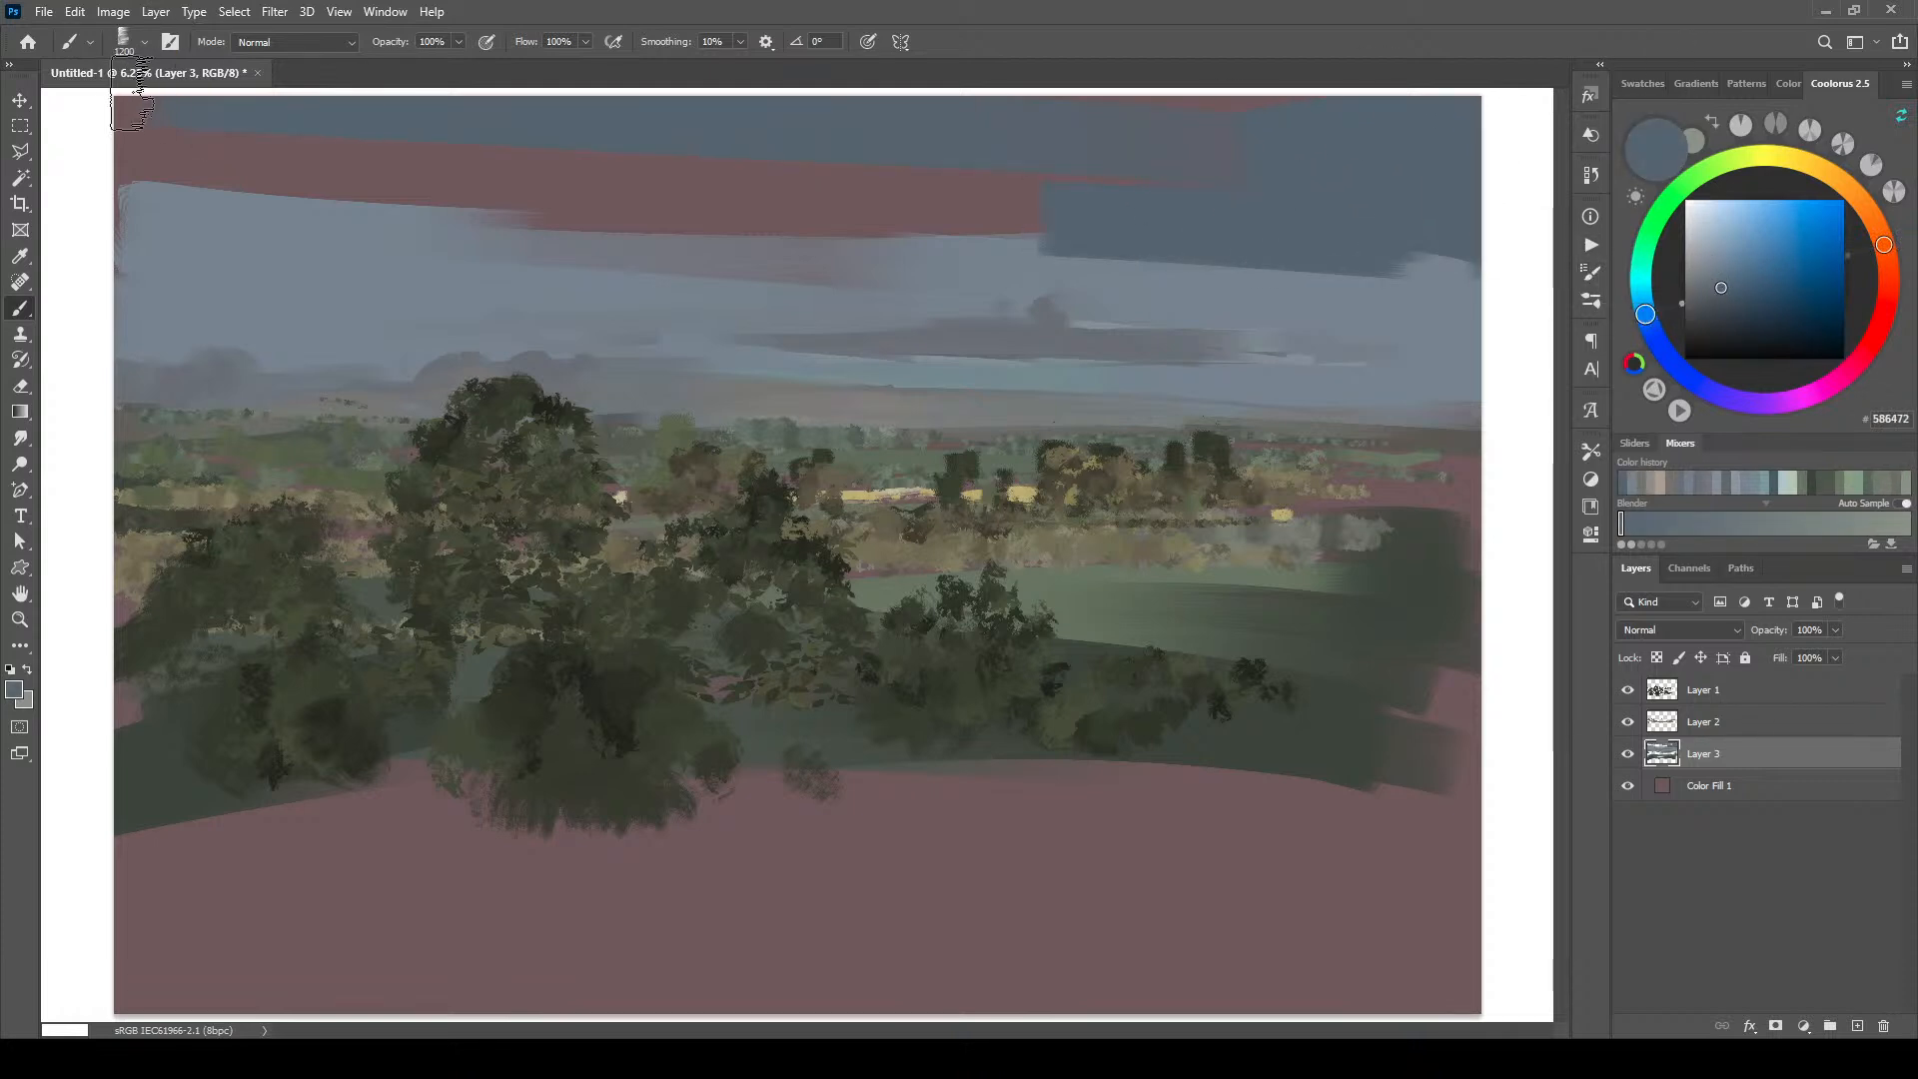
pyautogui.moveTo(240, 172)
pyautogui.mouseDown()
pyautogui.moveTo(377, 193)
pyautogui.moveTo(159, 285)
pyautogui.mouseUp()
pyautogui.moveTo(270, 190)
pyautogui.mouseDown()
pyautogui.moveTo(788, 184)
pyautogui.moveTo(586, 187)
pyautogui.moveTo(741, 153)
pyautogui.moveTo(764, 179)
pyautogui.moveTo(1185, 193)
pyautogui.moveTo(1340, 226)
pyautogui.moveTo(645, 178)
pyautogui.moveTo(1309, 125)
pyautogui.moveTo(1474, 142)
pyautogui.moveTo(1069, 212)
pyautogui.moveTo(386, 208)
pyautogui.moveTo(596, 120)
pyautogui.mouseUp()
# Step: Cover the reddish gap in the upper sky with sampled greys, then add lighter cloud streaks at its left with a 300 px brush
pyautogui.keyDown('alt'); pyautogui.click(849, 224); pyautogui.keyUp('alt')
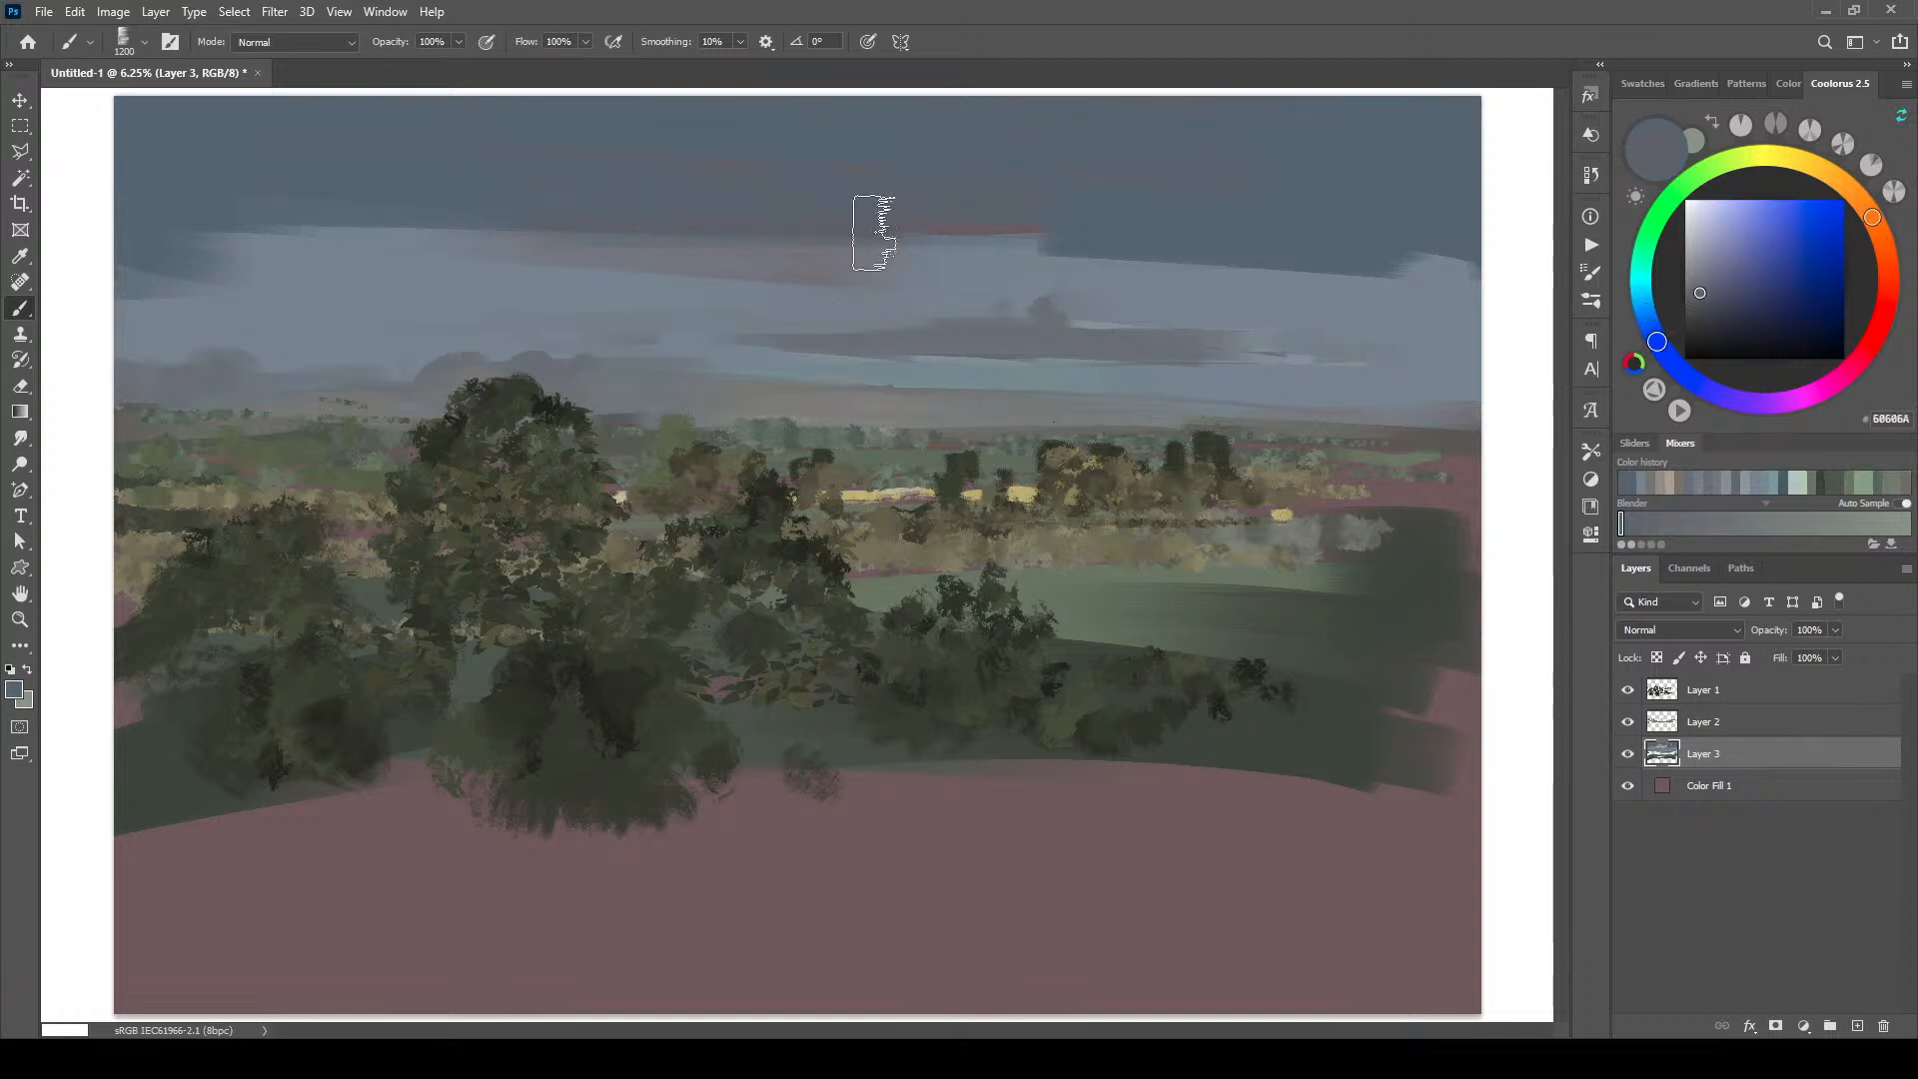
pyautogui.keyDown('alt'); pyautogui.click(899, 255); pyautogui.keyUp('alt')
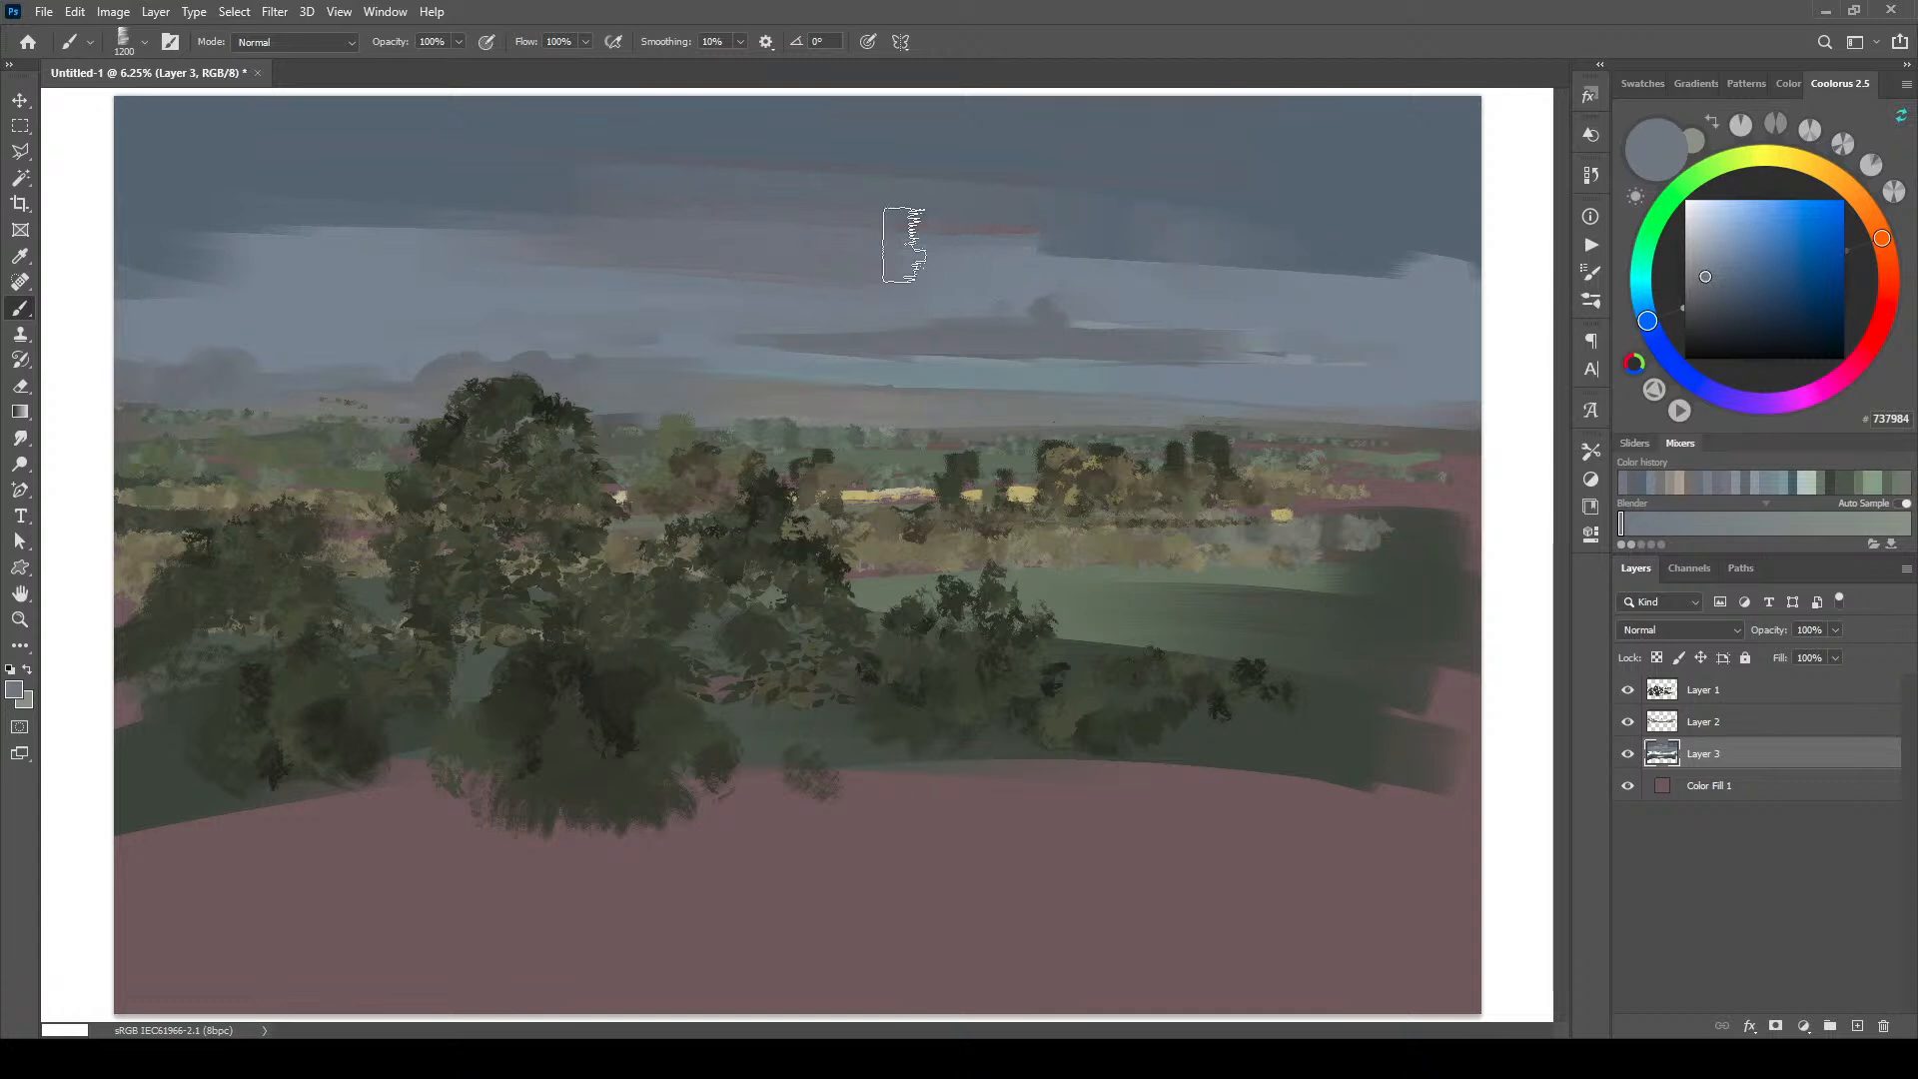
pyautogui.press('[')
pyautogui.press('[')
pyautogui.press('[')
pyautogui.press('[')
pyautogui.press('[')
pyautogui.press('[')
pyautogui.press('[')
pyautogui.press('[')
pyautogui.press('[')
pyautogui.moveTo(583, 210)
pyautogui.mouseDown()
pyautogui.moveTo(388, 221)
pyautogui.moveTo(597, 208)
pyautogui.moveTo(485, 207)
pyautogui.mouseUp()
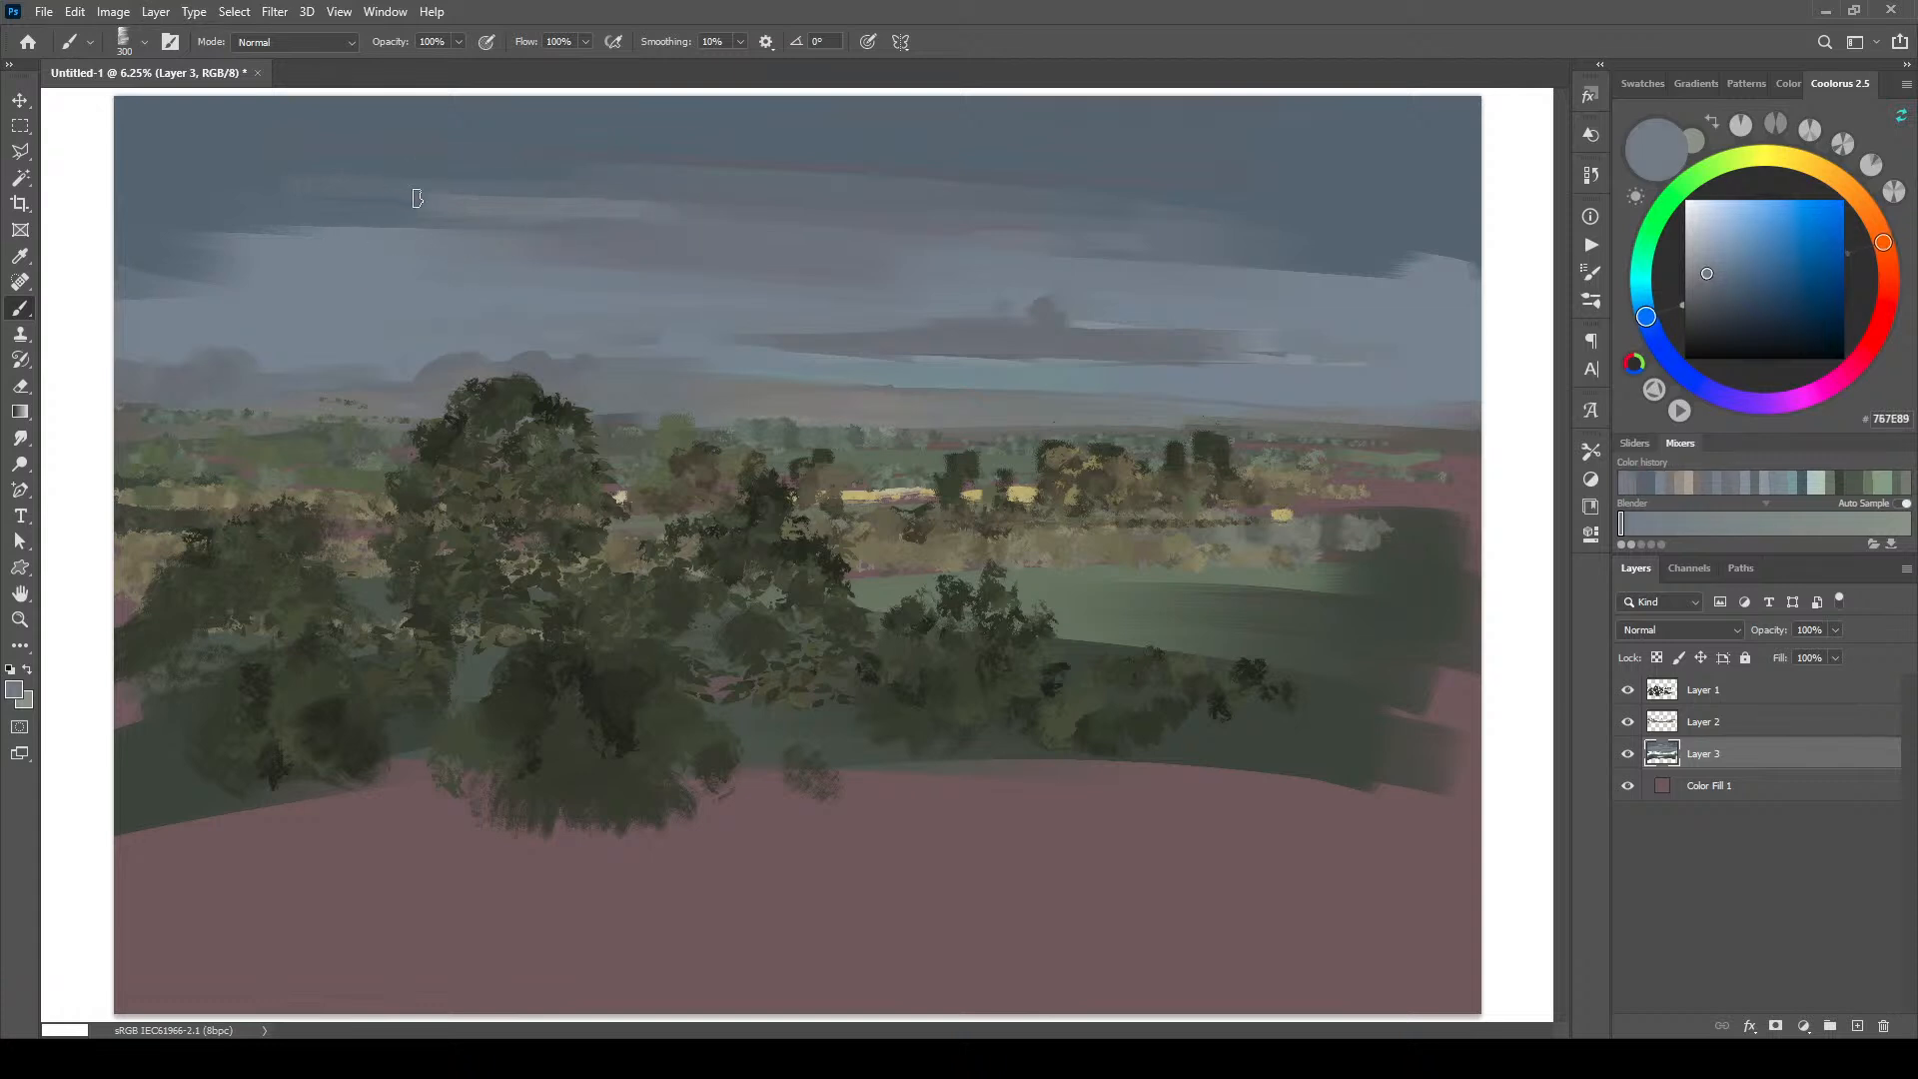
# Step: Sample the dark sky blue (#586472) and neighbouring greys to break up and blend the streaks across the upper sky
pyautogui.keyDown('alt'); pyautogui.click(476, 171); pyautogui.keyUp('alt')
pyautogui.keyDown('alt'); pyautogui.click(479, 168); pyautogui.keyUp('alt')
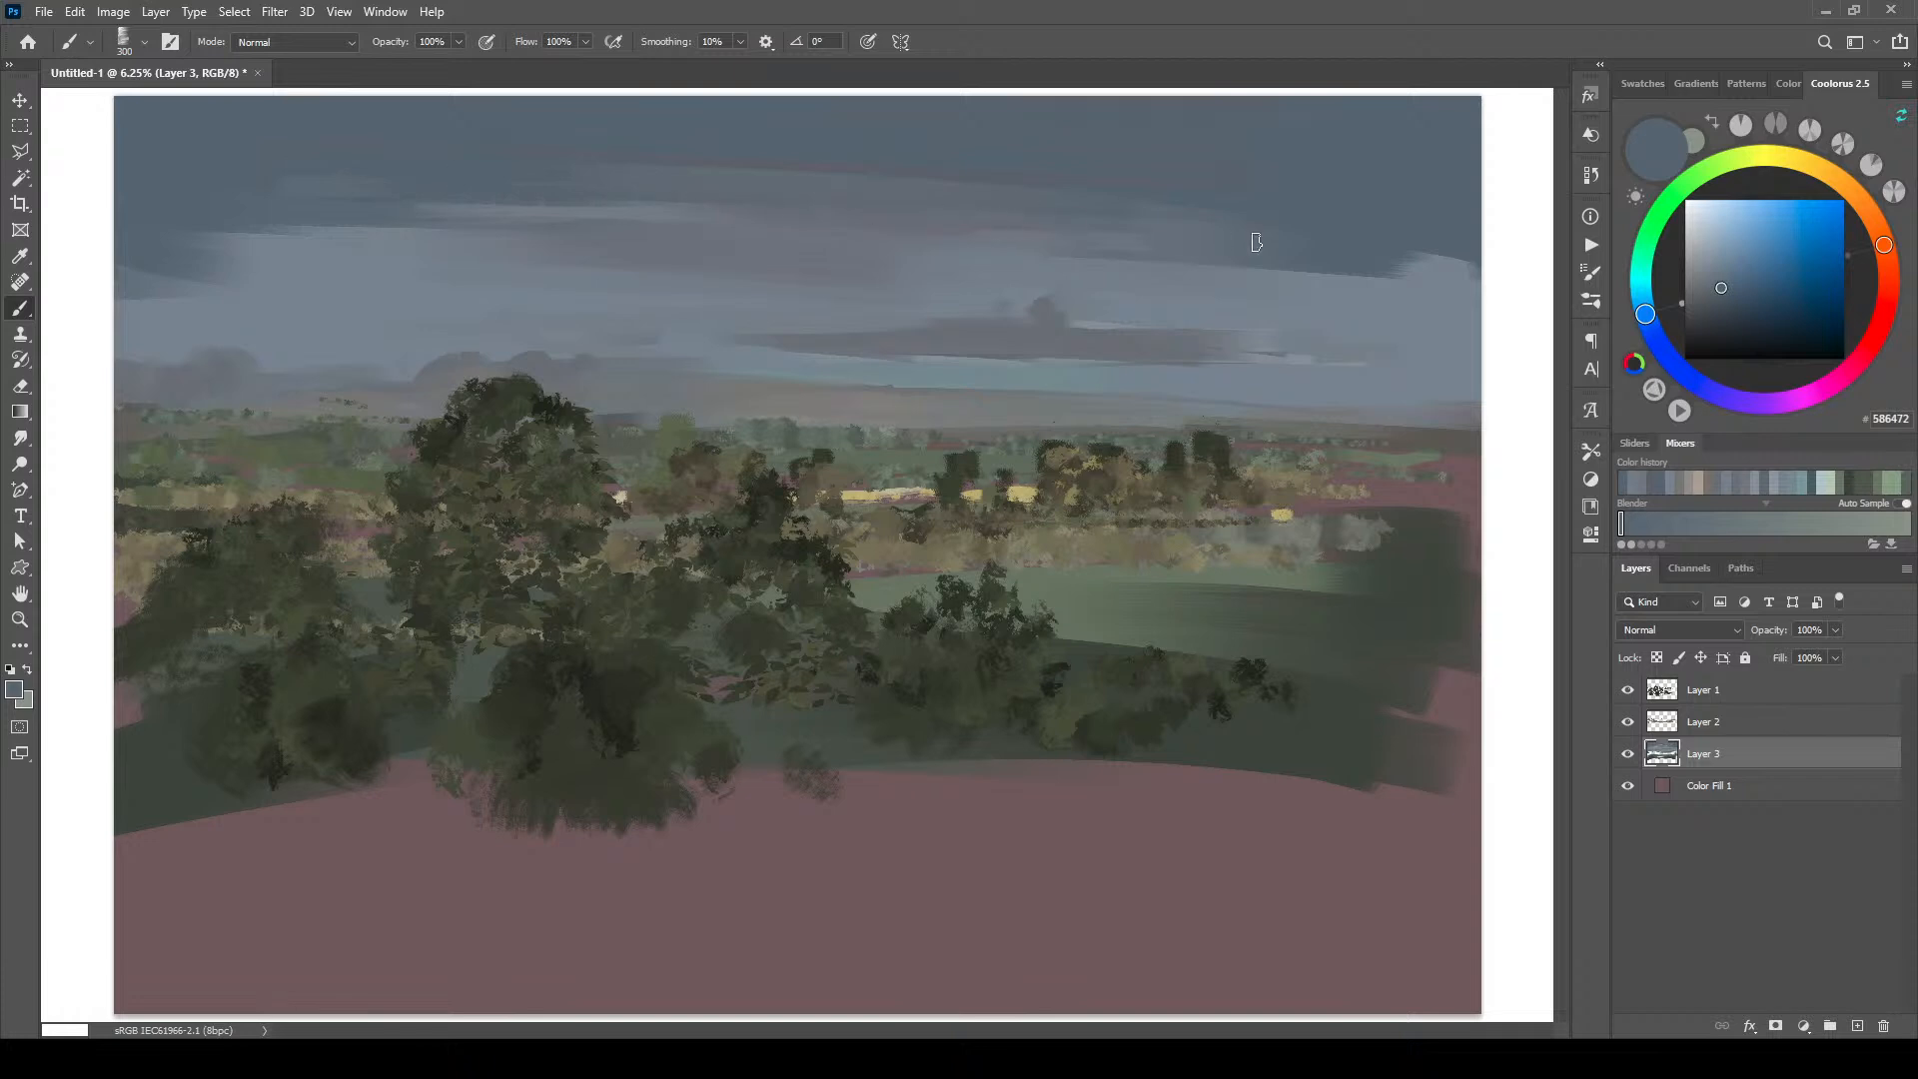
pyautogui.keyDown('alt'); pyautogui.click(1017, 236); pyautogui.keyUp('alt')
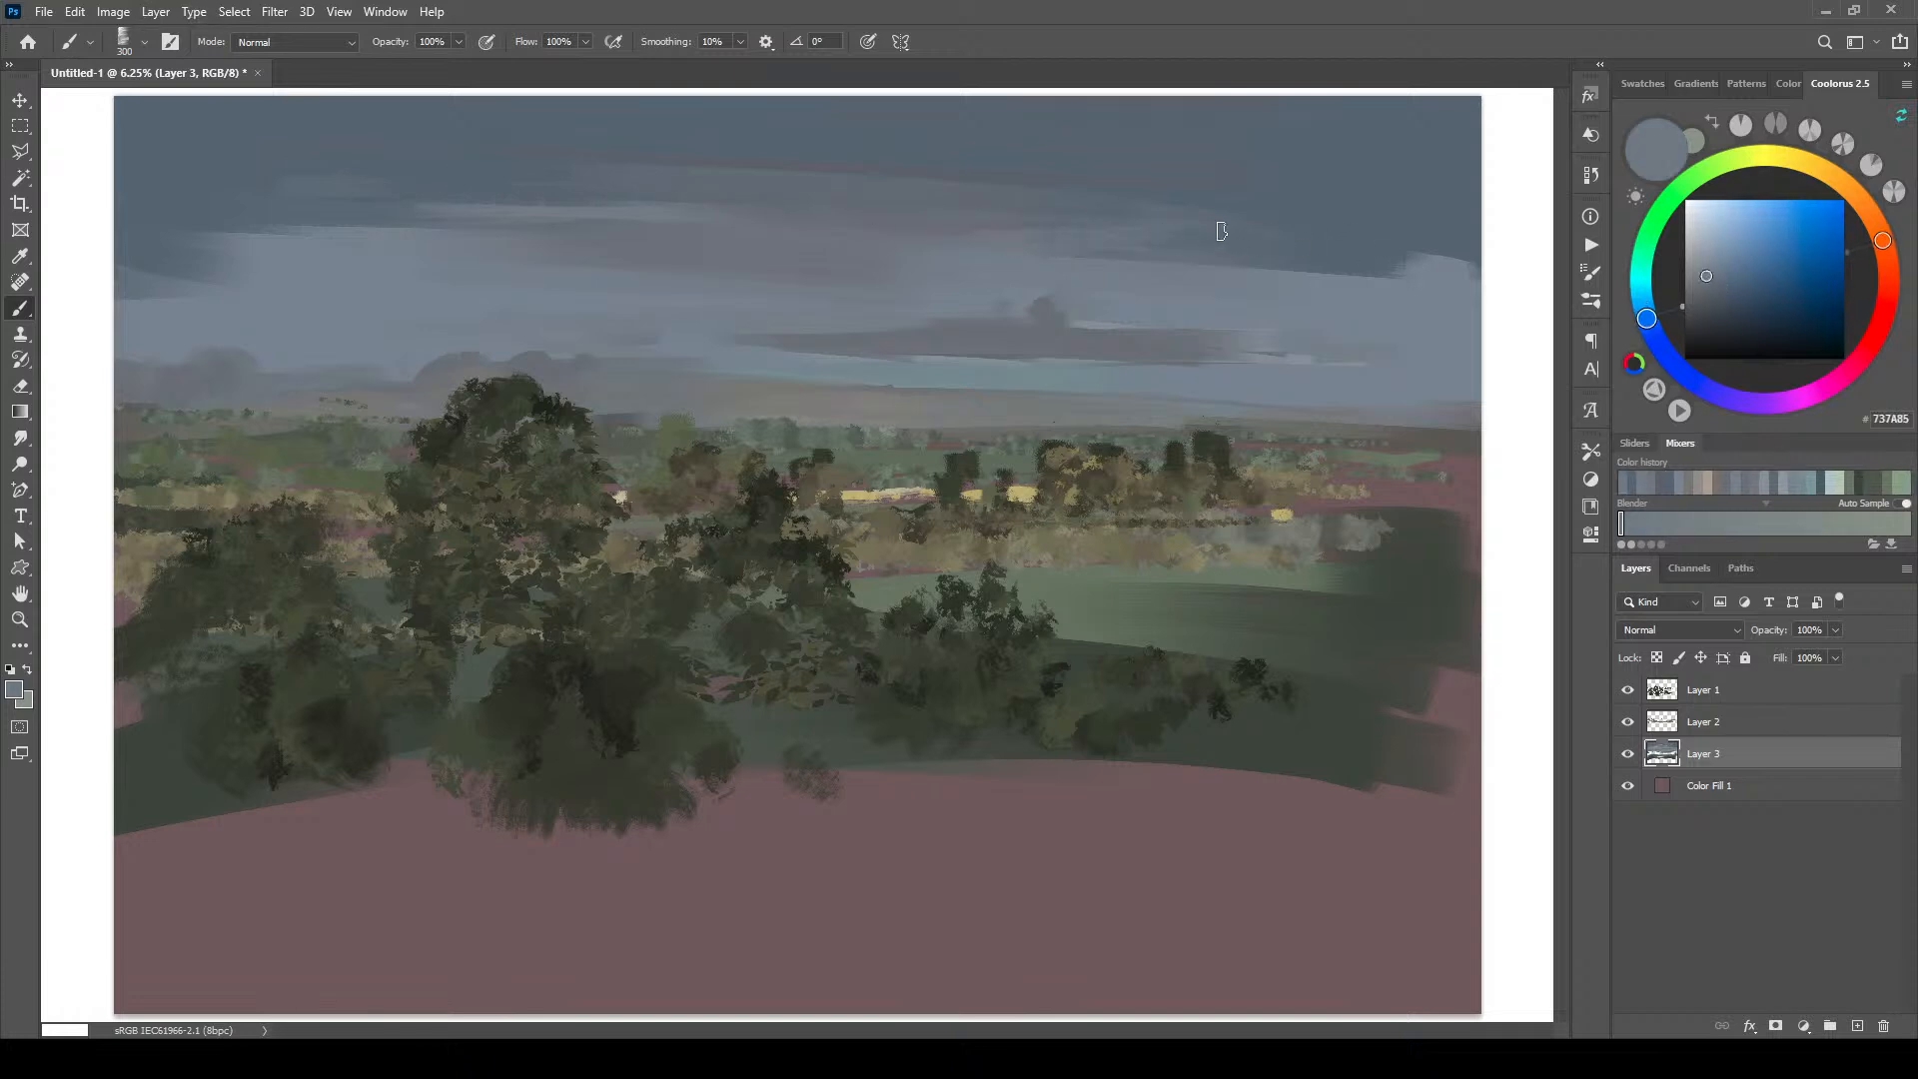
pyautogui.press('[')
pyautogui.press('[')
pyautogui.press('[')
pyautogui.press('[')
pyautogui.press('[')
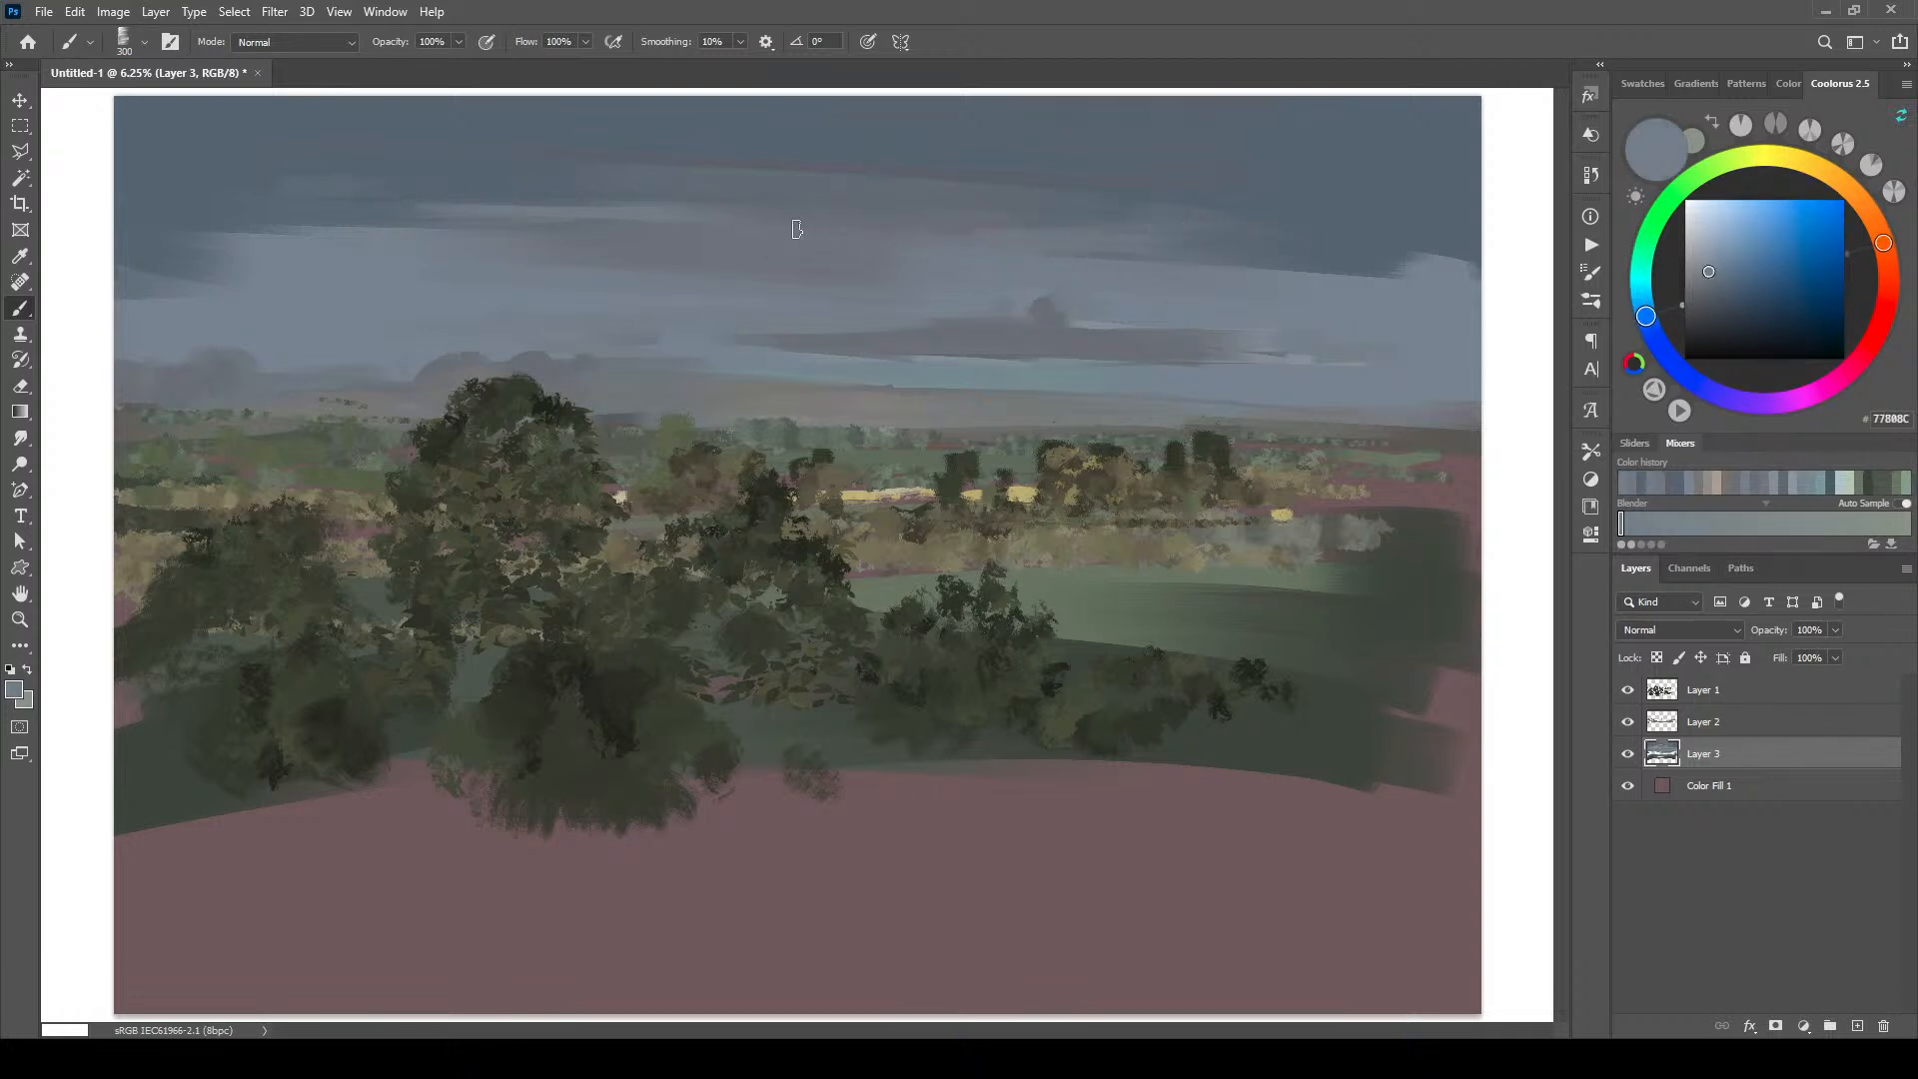
# Step: Sample the light grey-blue (#798491) of the right-hand clouds and work their upper edge with a brush of about 250 px
pyautogui.keyDown('alt'); pyautogui.click(1446, 271); pyautogui.keyUp('alt')
pyautogui.press(']')
pyautogui.press(']')
pyautogui.press(']')
pyautogui.press(']')
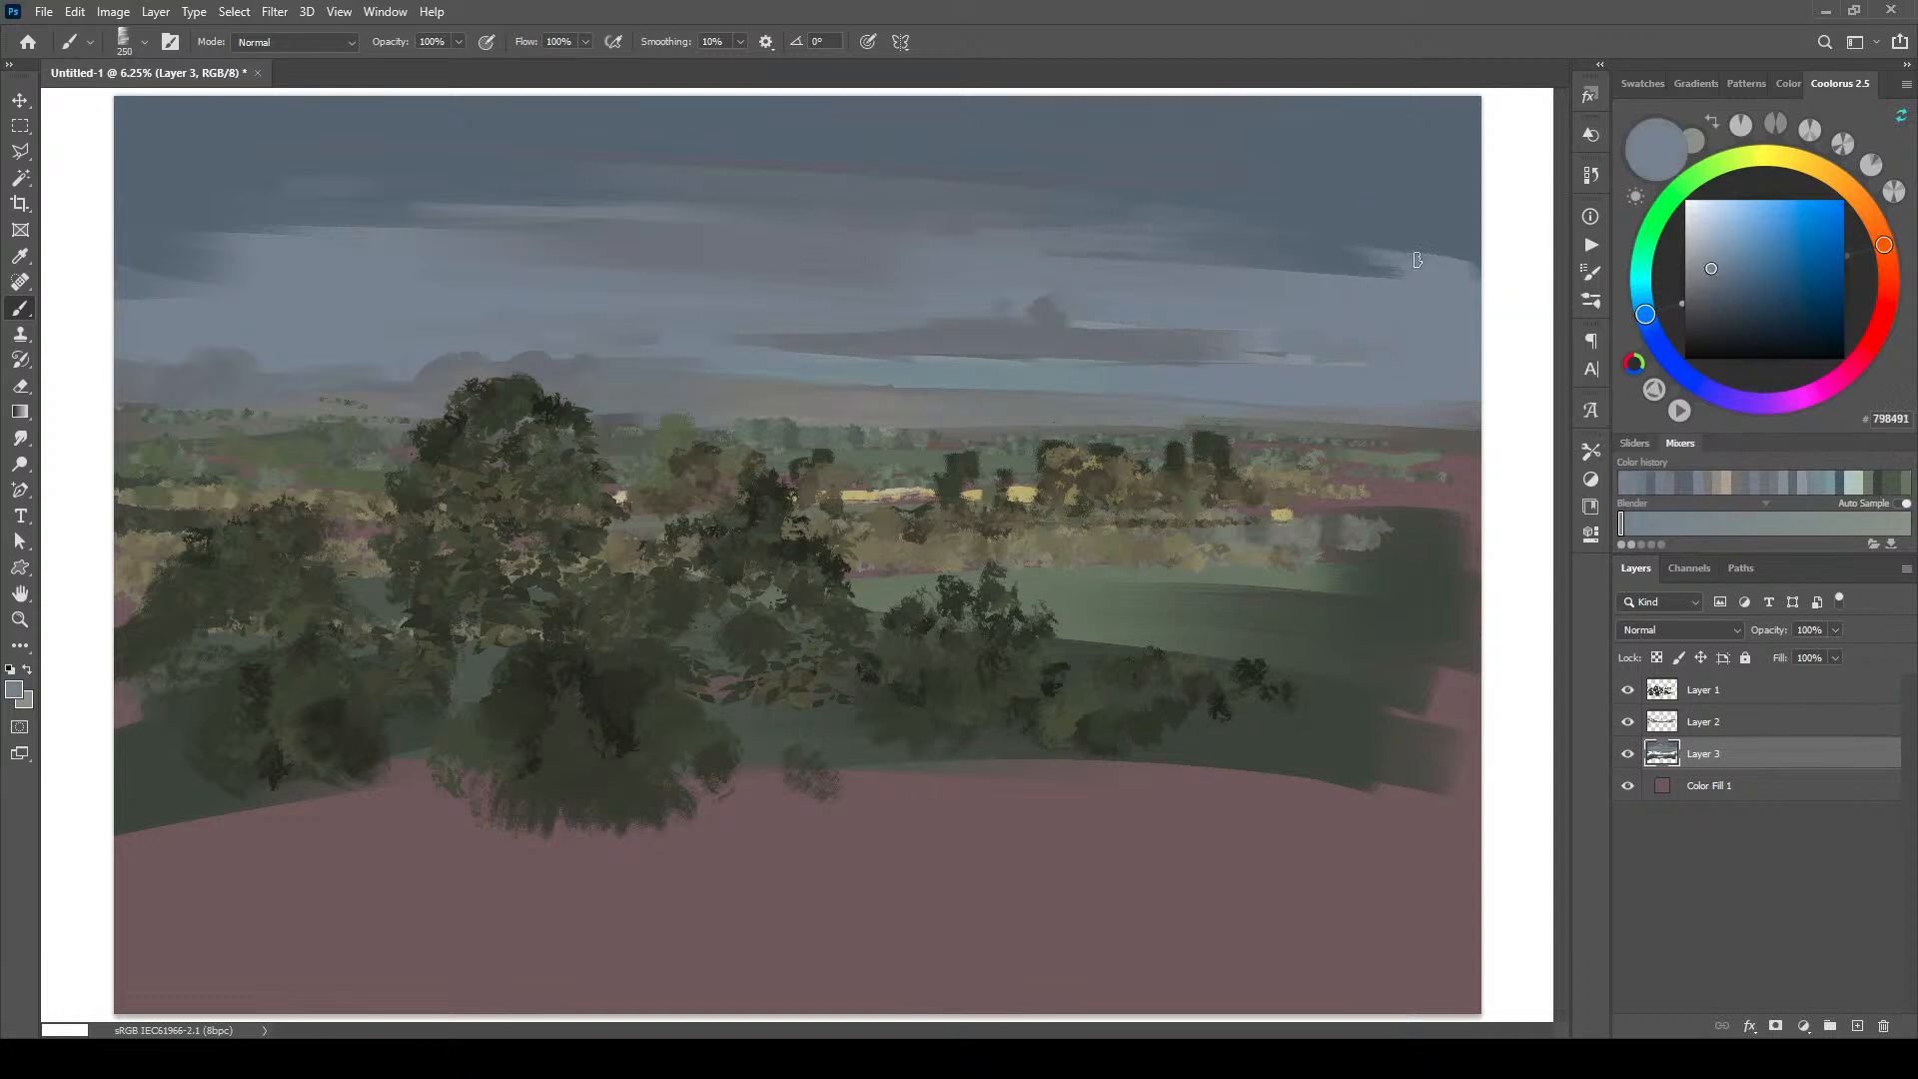
pyautogui.press(']')
pyautogui.press(']')
# Step: Paint thin dark blue (#596573) streaks through the mid-sky clouds with a 125 px brush and blend them using sampled greys at 200 px
pyautogui.keyDown('alt'); pyautogui.click(1379, 265); pyautogui.keyUp('alt')
pyautogui.press('[')
pyautogui.press('[')
pyautogui.press('[')
pyautogui.press('[')
pyautogui.press('[')
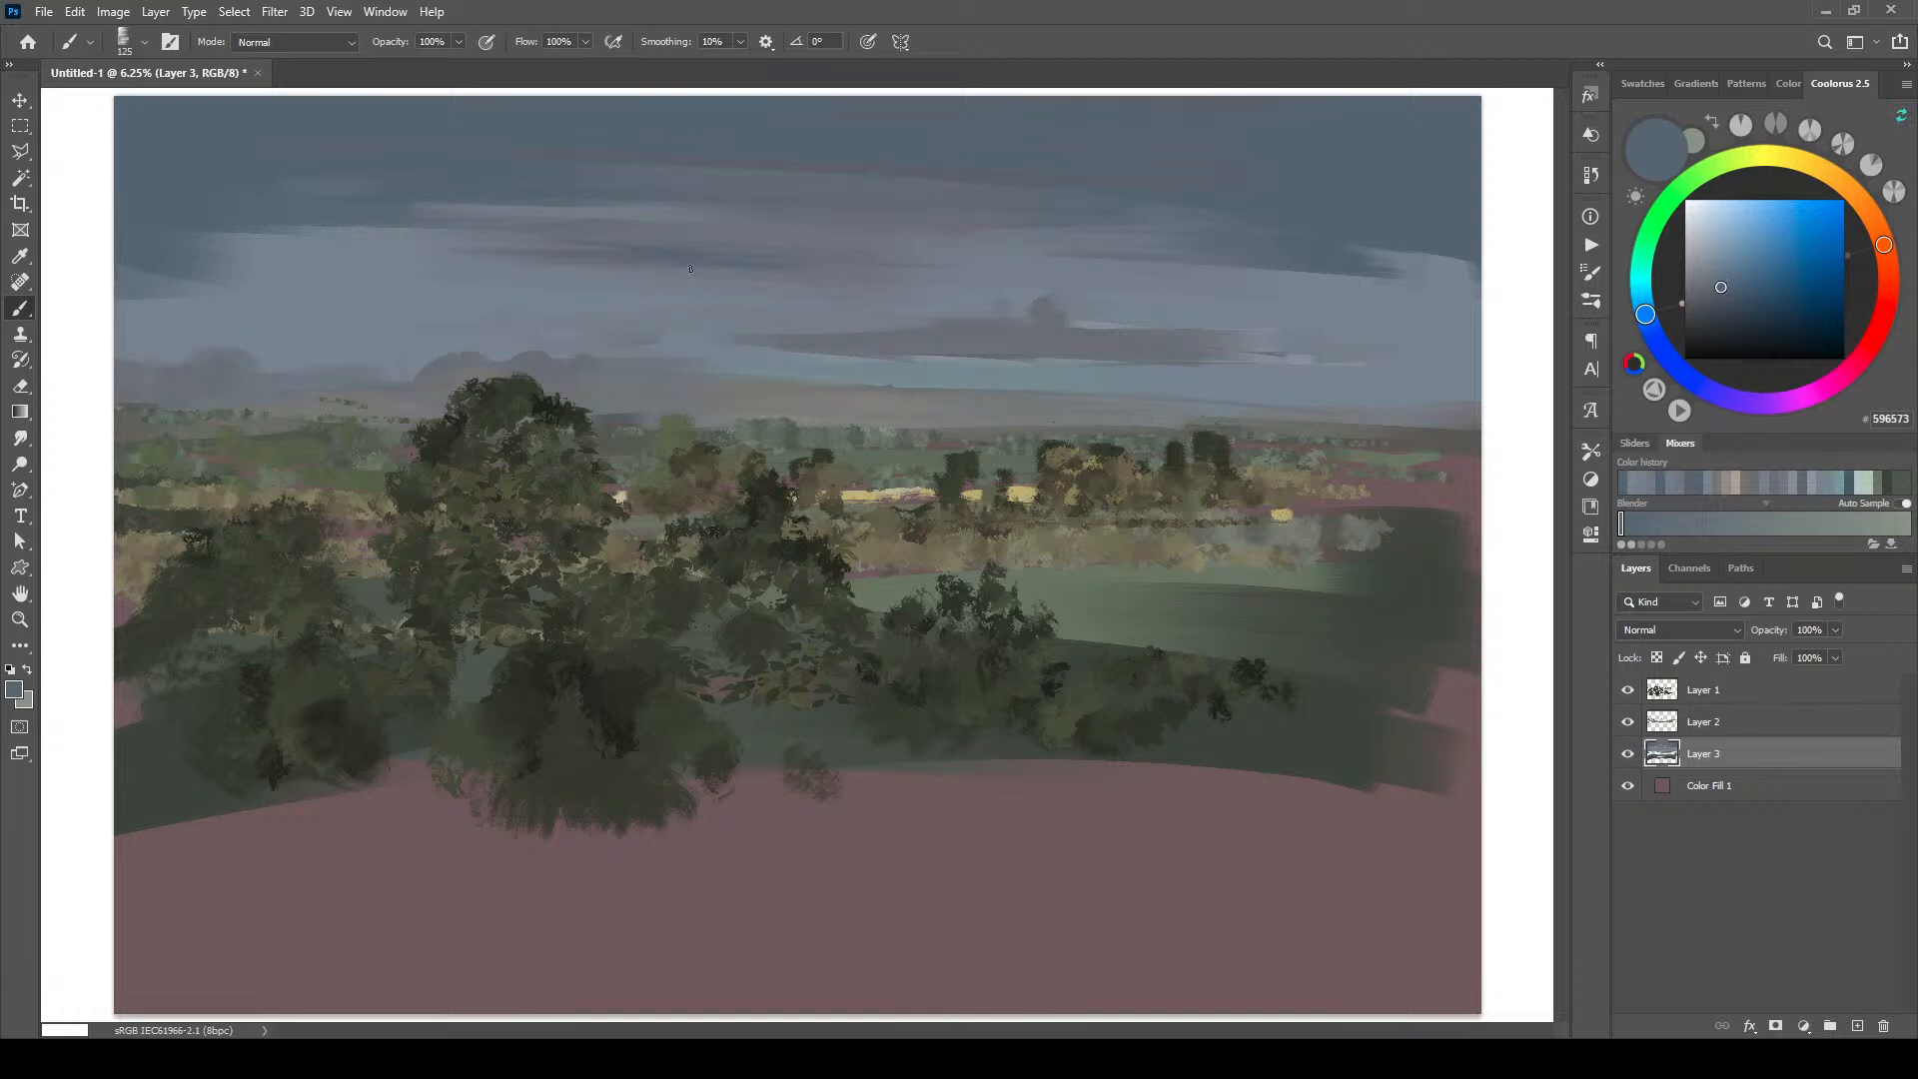
pyautogui.moveTo(432, 241)
pyautogui.mouseDown()
pyautogui.moveTo(332, 247)
pyautogui.moveTo(430, 249)
pyautogui.mouseUp()
pyautogui.keyDown('alt'); pyautogui.click(1062, 279); pyautogui.keyUp('alt')
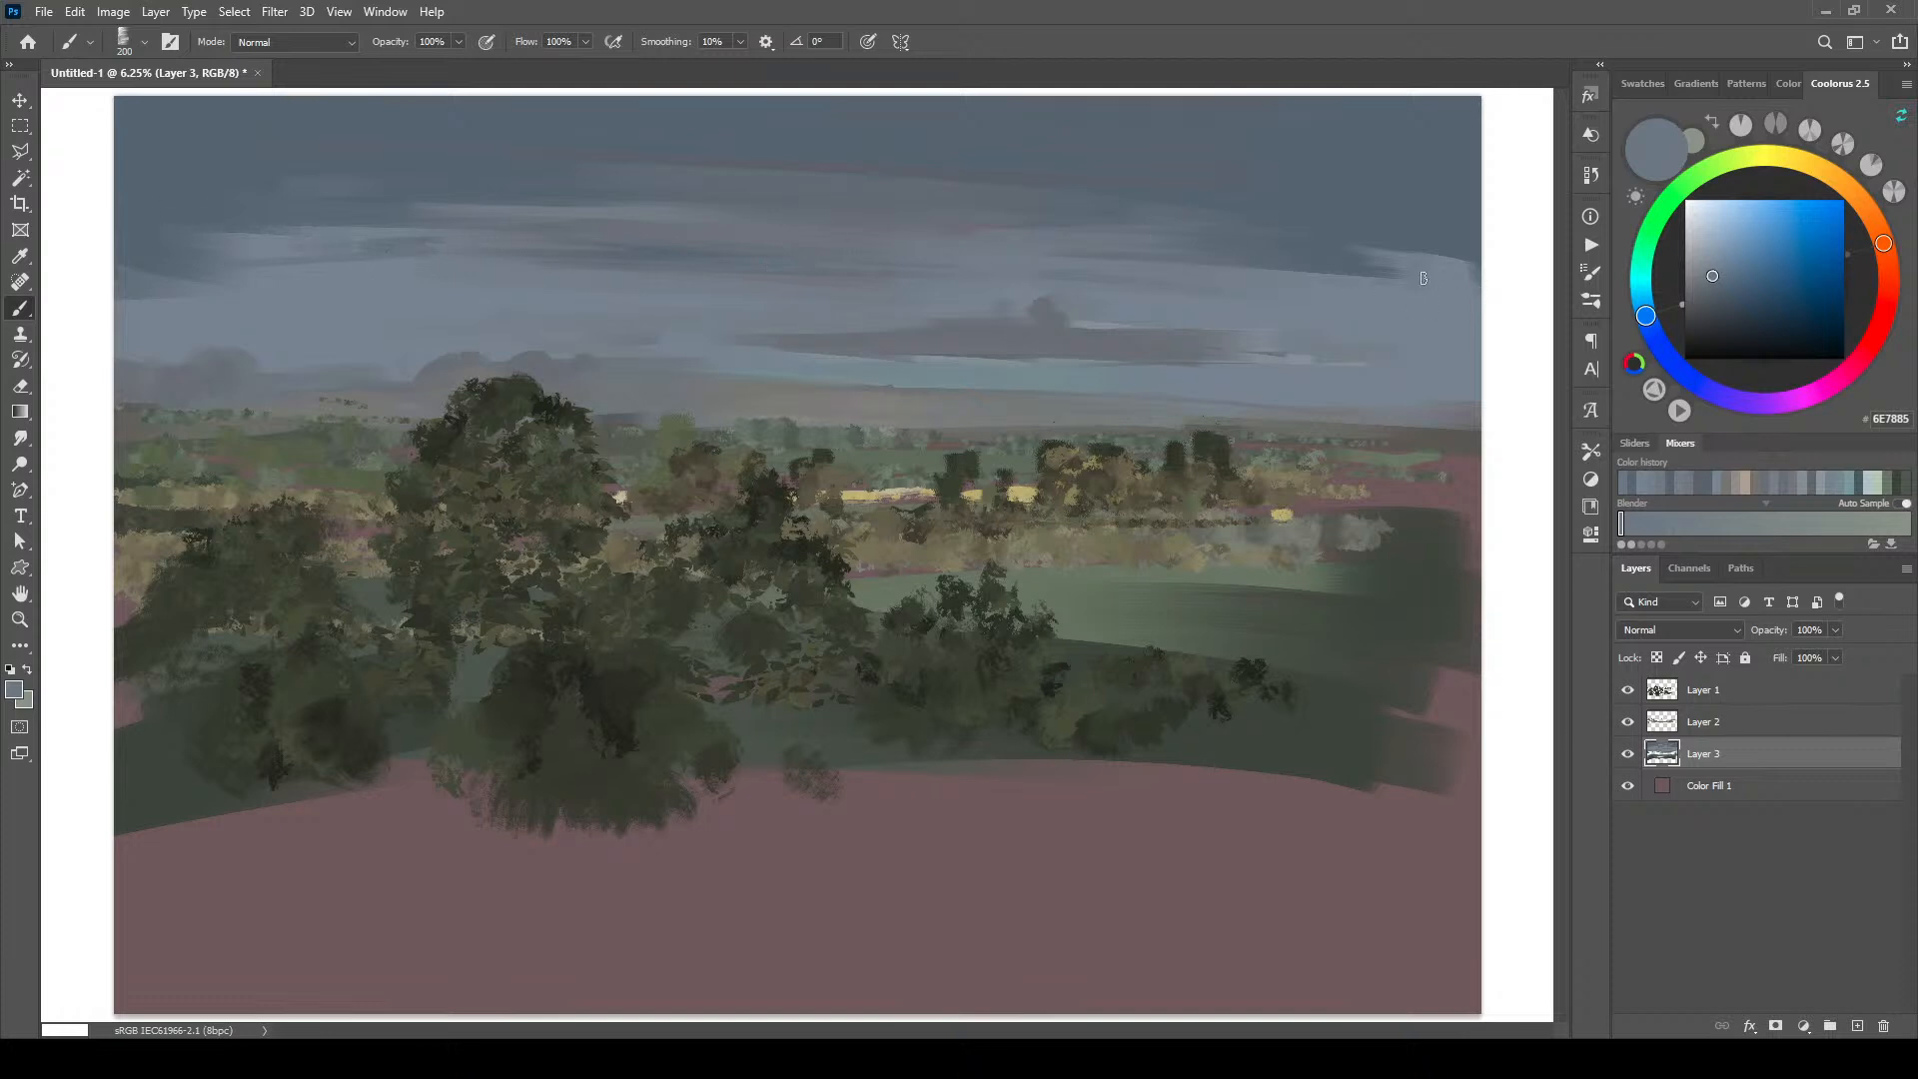
pyautogui.keyDown('alt'); pyautogui.click(1361, 261); pyautogui.keyUp('alt')
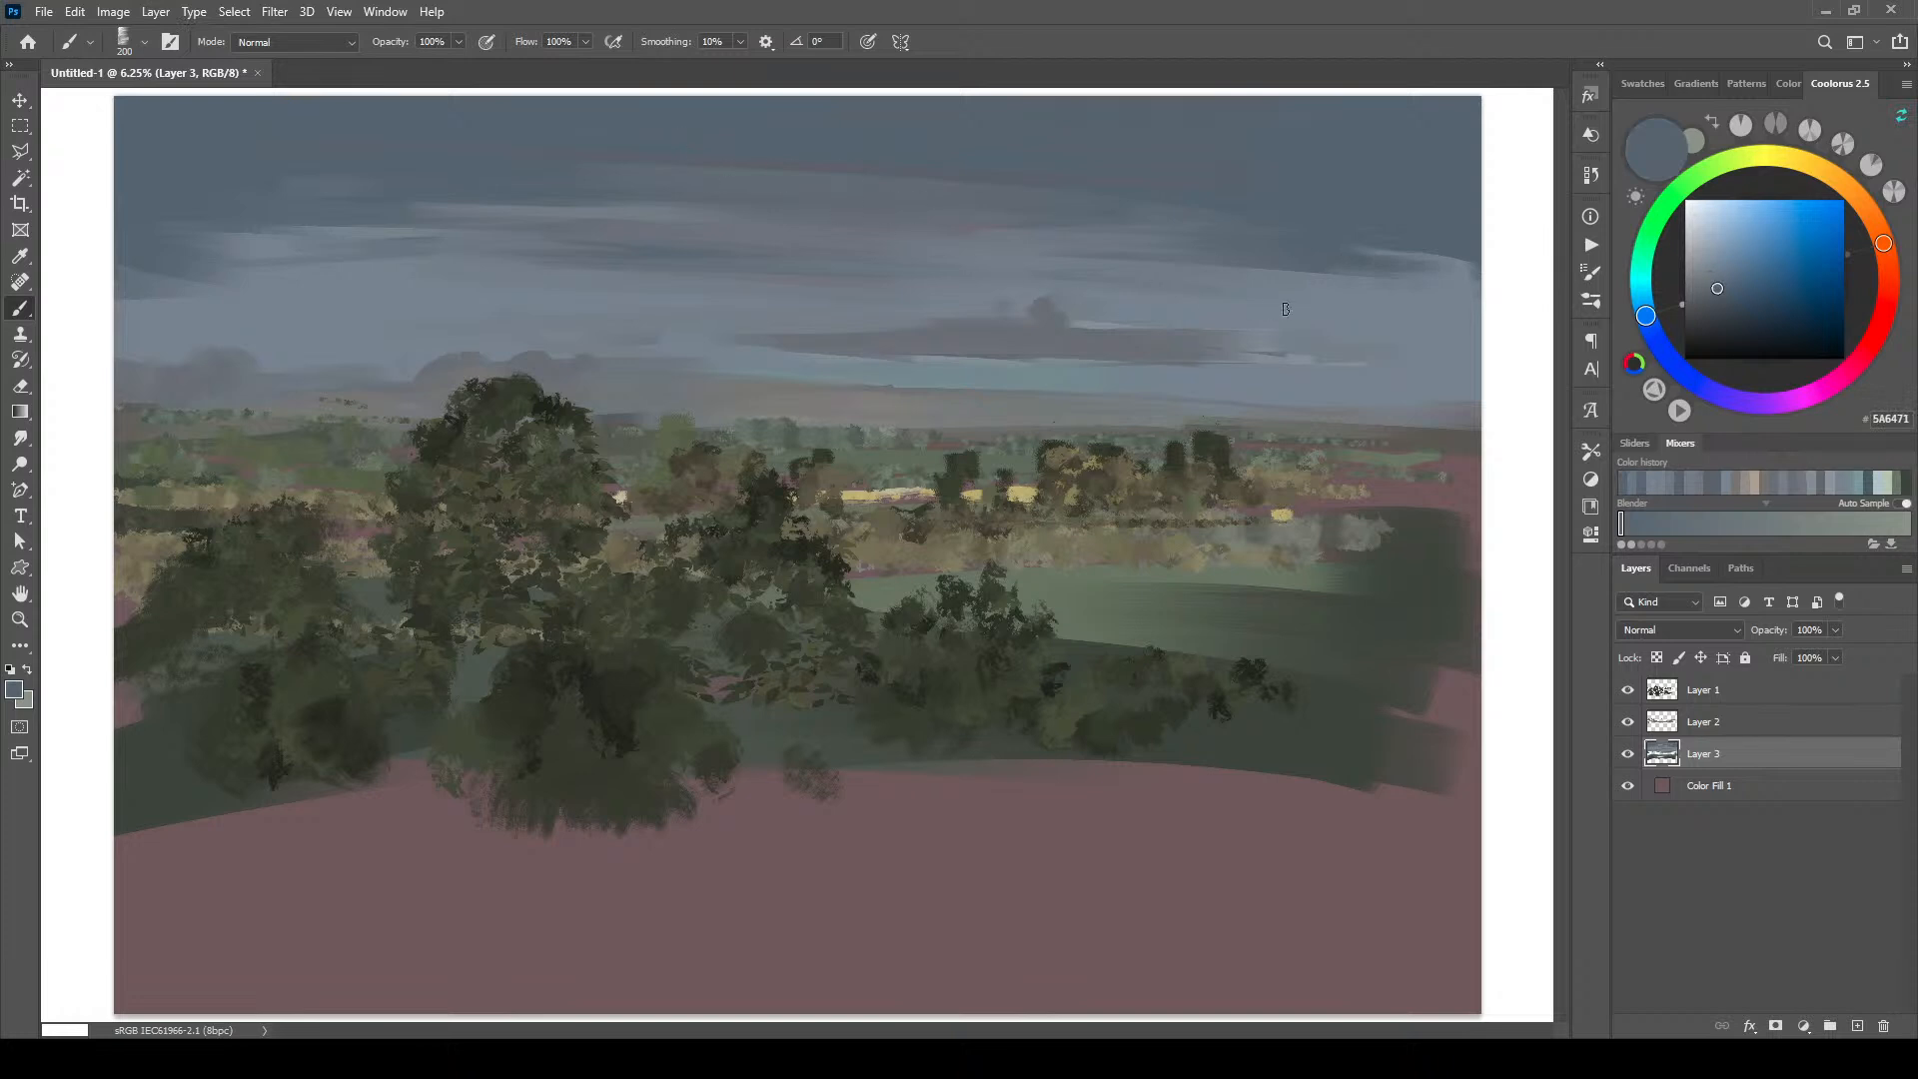
# Step: Paint a faint light-grey wisp (#747C88) in the upper-left sky with a 250 px brush and soften it with sampled darker blues
pyautogui.keyDown('alt'); pyautogui.click(1310, 243); pyautogui.keyUp('alt')
pyautogui.press(']')
pyautogui.press(']')
pyautogui.press(']')
pyautogui.press(']')
pyautogui.press('[')
pyautogui.press('[')
pyautogui.press('[')
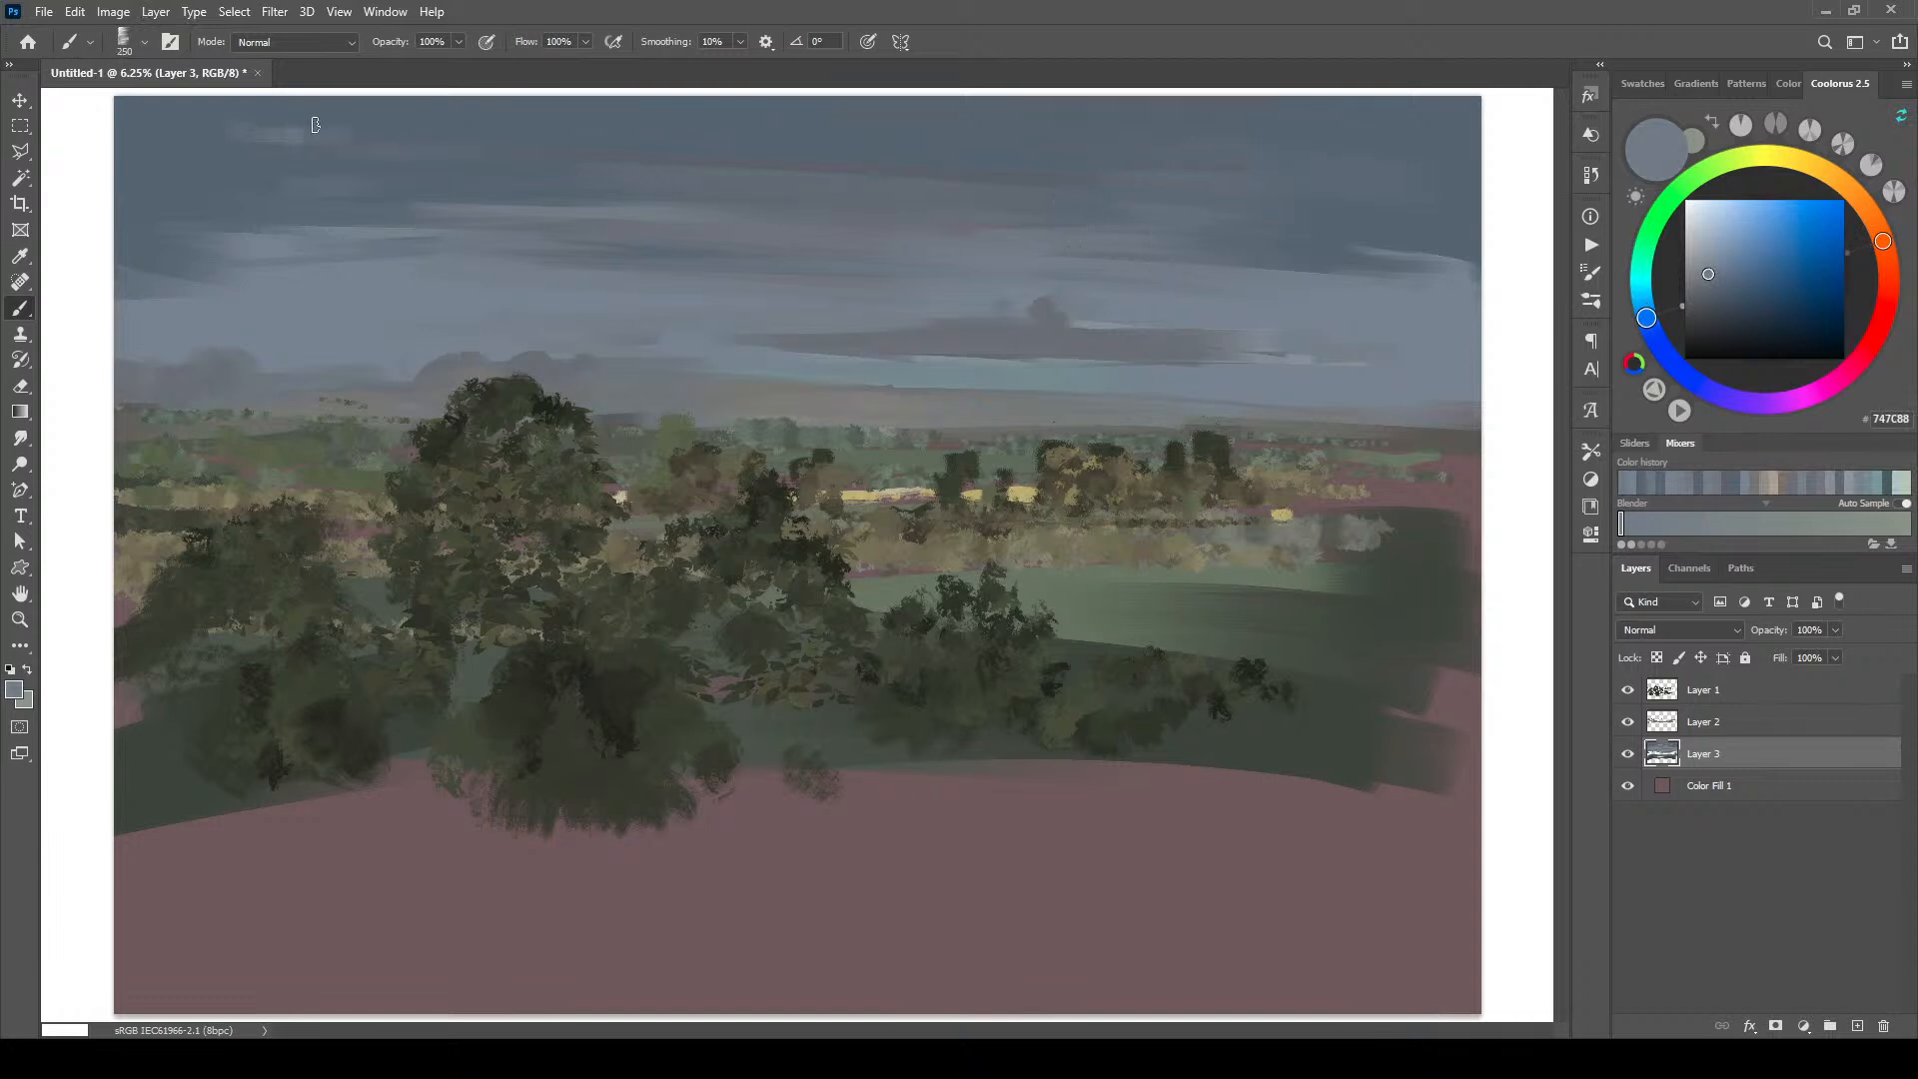
pyautogui.keyDown('alt'); pyautogui.click(330, 130); pyautogui.keyUp('alt')
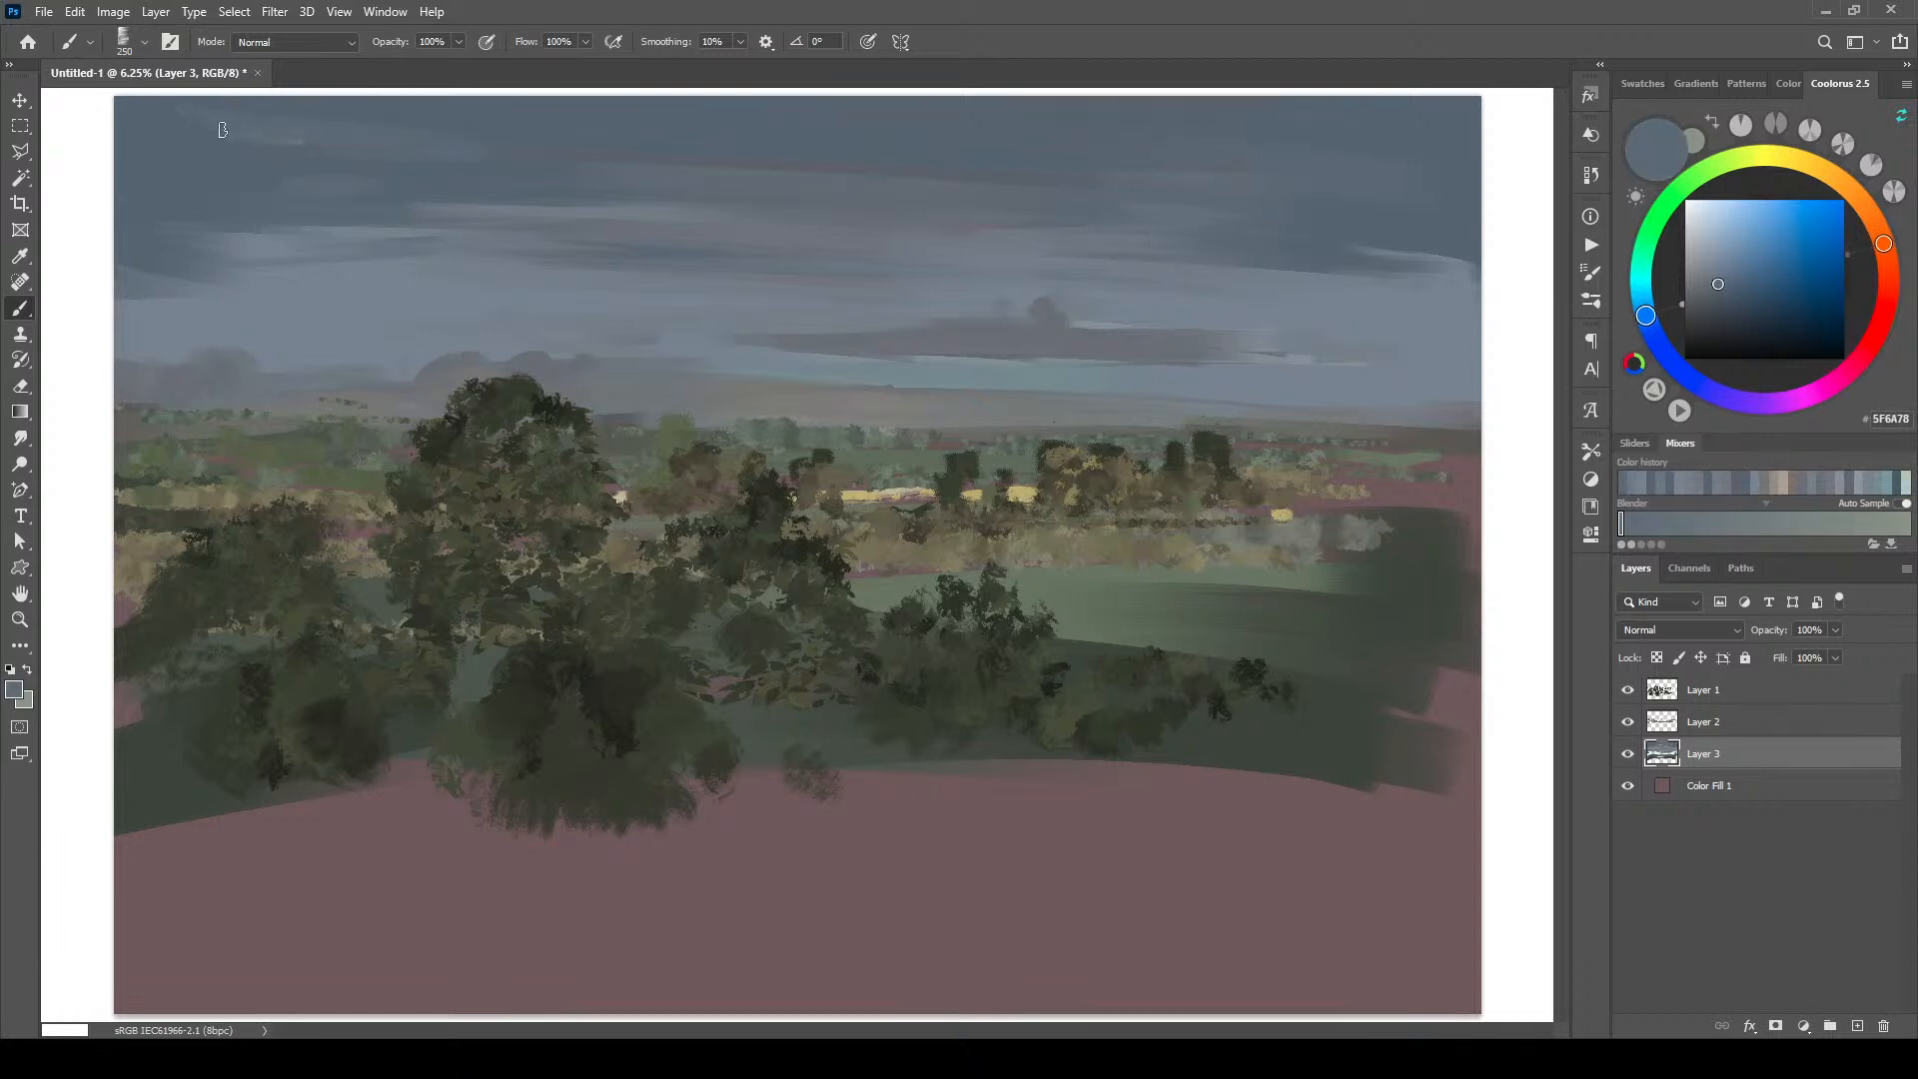
pyautogui.press('[')
pyautogui.press('[')
pyautogui.keyDown('alt'); pyautogui.click(279, 204); pyautogui.keyUp('alt')
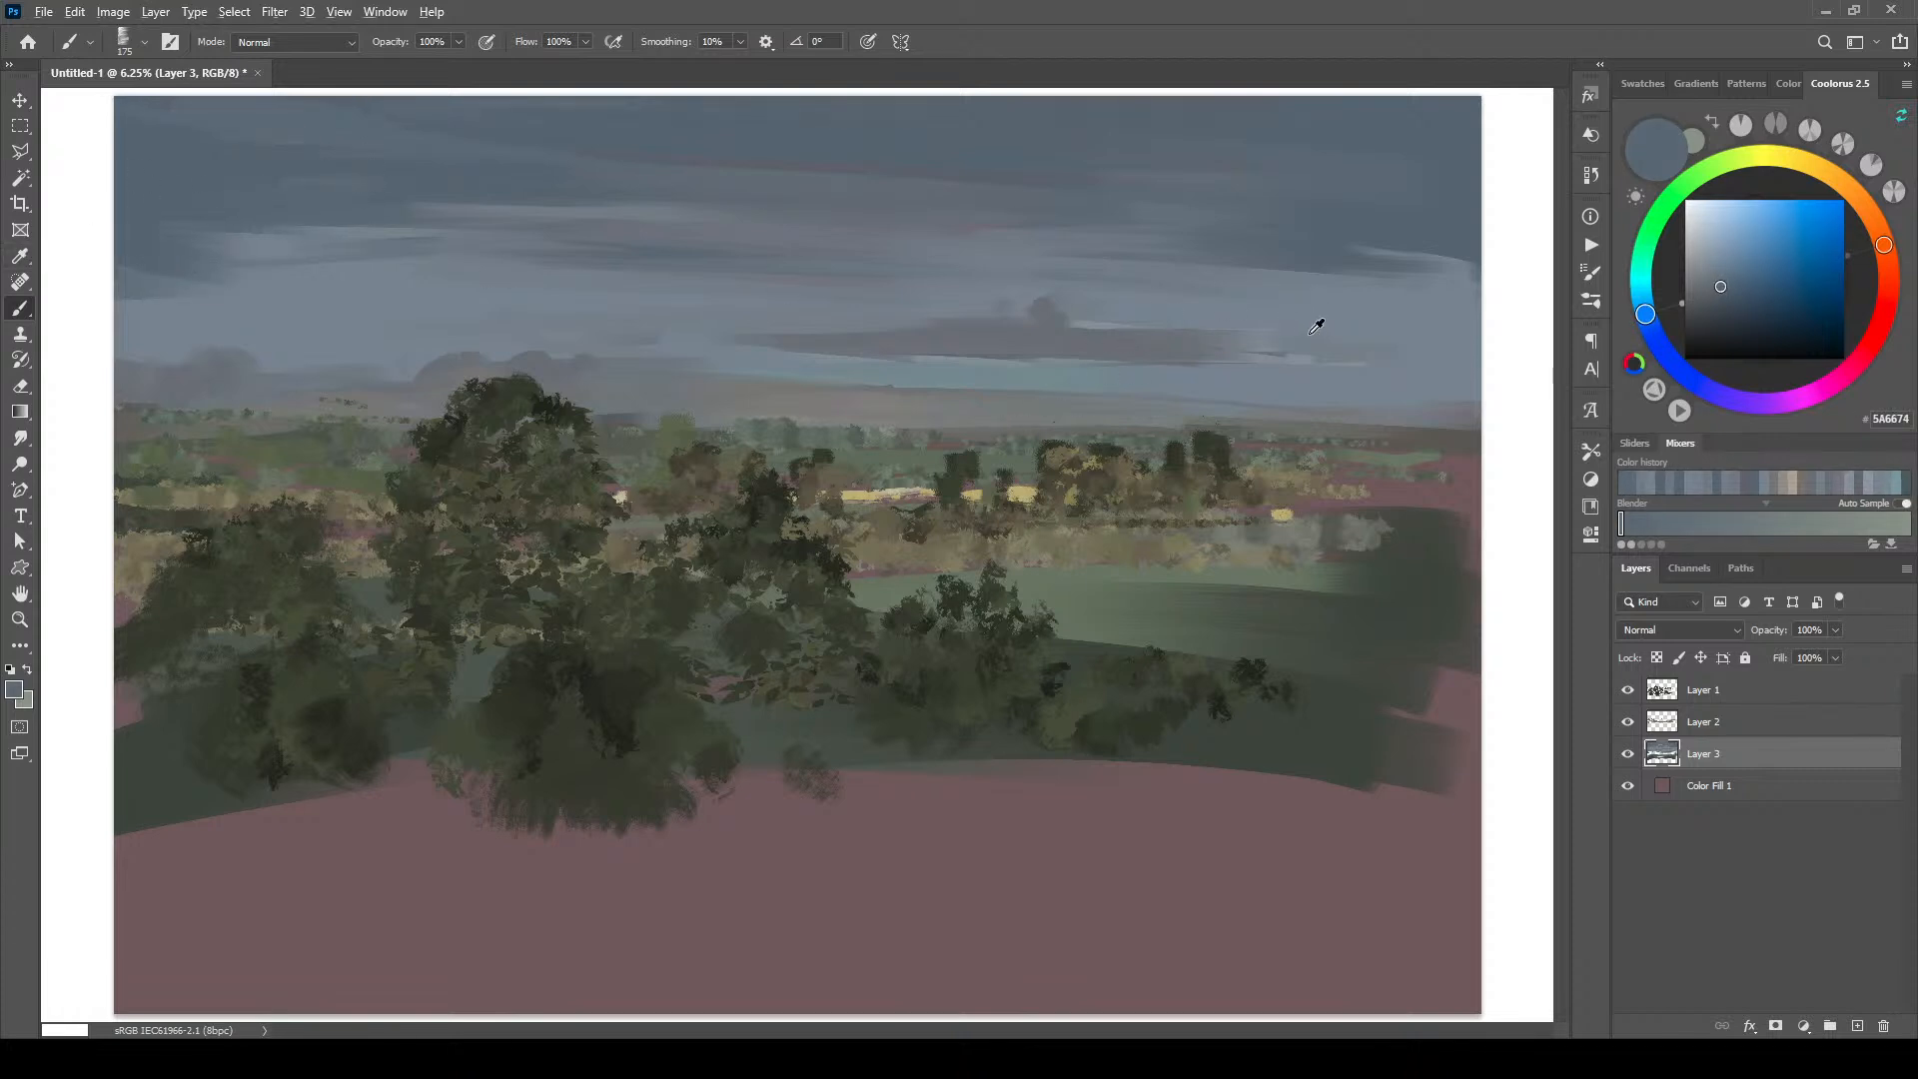
# Step: Sample a light grey (#7B828C), enlarge the brush to 600 px and soften the right end of the grey cloud bank above the horizon
pyautogui.keyDown('alt'); pyautogui.click(1257, 330); pyautogui.keyUp('alt')
pyautogui.press(']')
pyautogui.press(']')
pyautogui.press(']')
pyautogui.press(']')
pyautogui.press(']')
pyautogui.press(']')
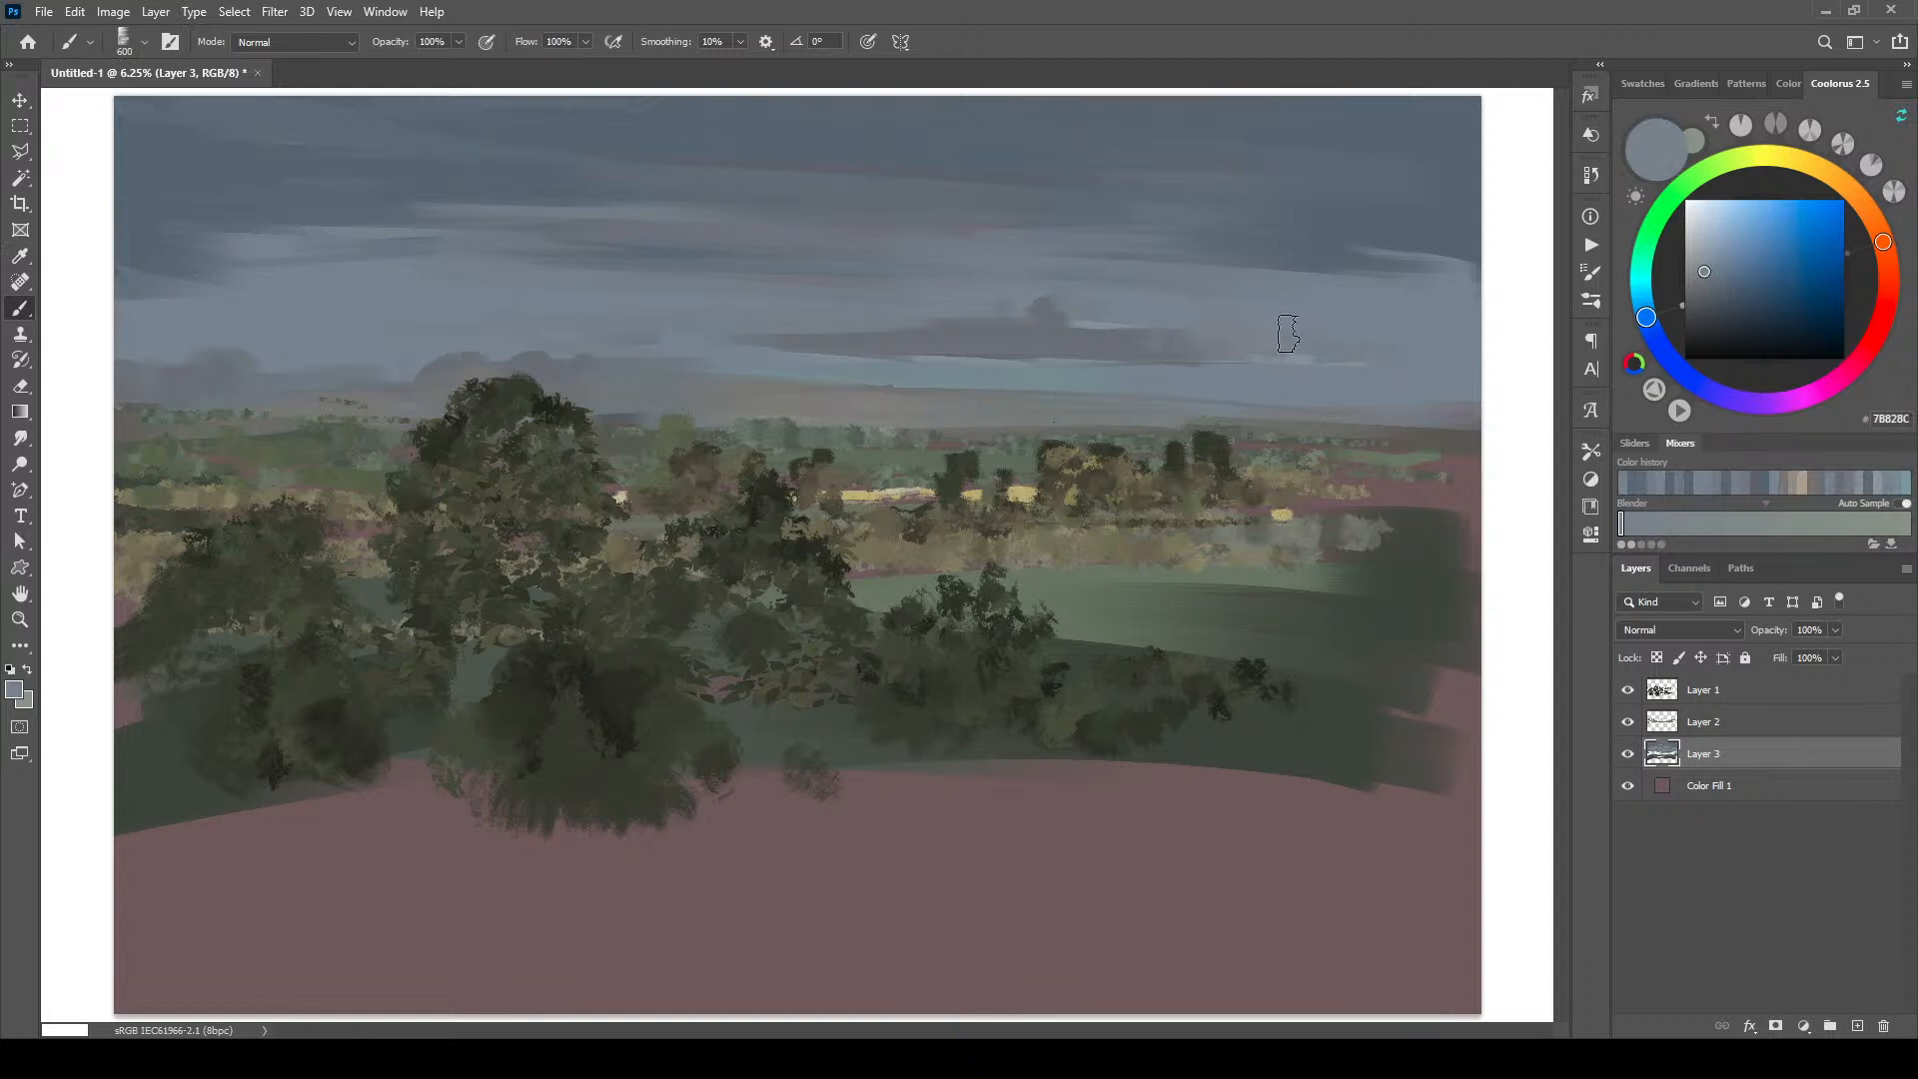
pyautogui.keyDown('alt'); pyautogui.click(1227, 337); pyautogui.keyUp('alt')
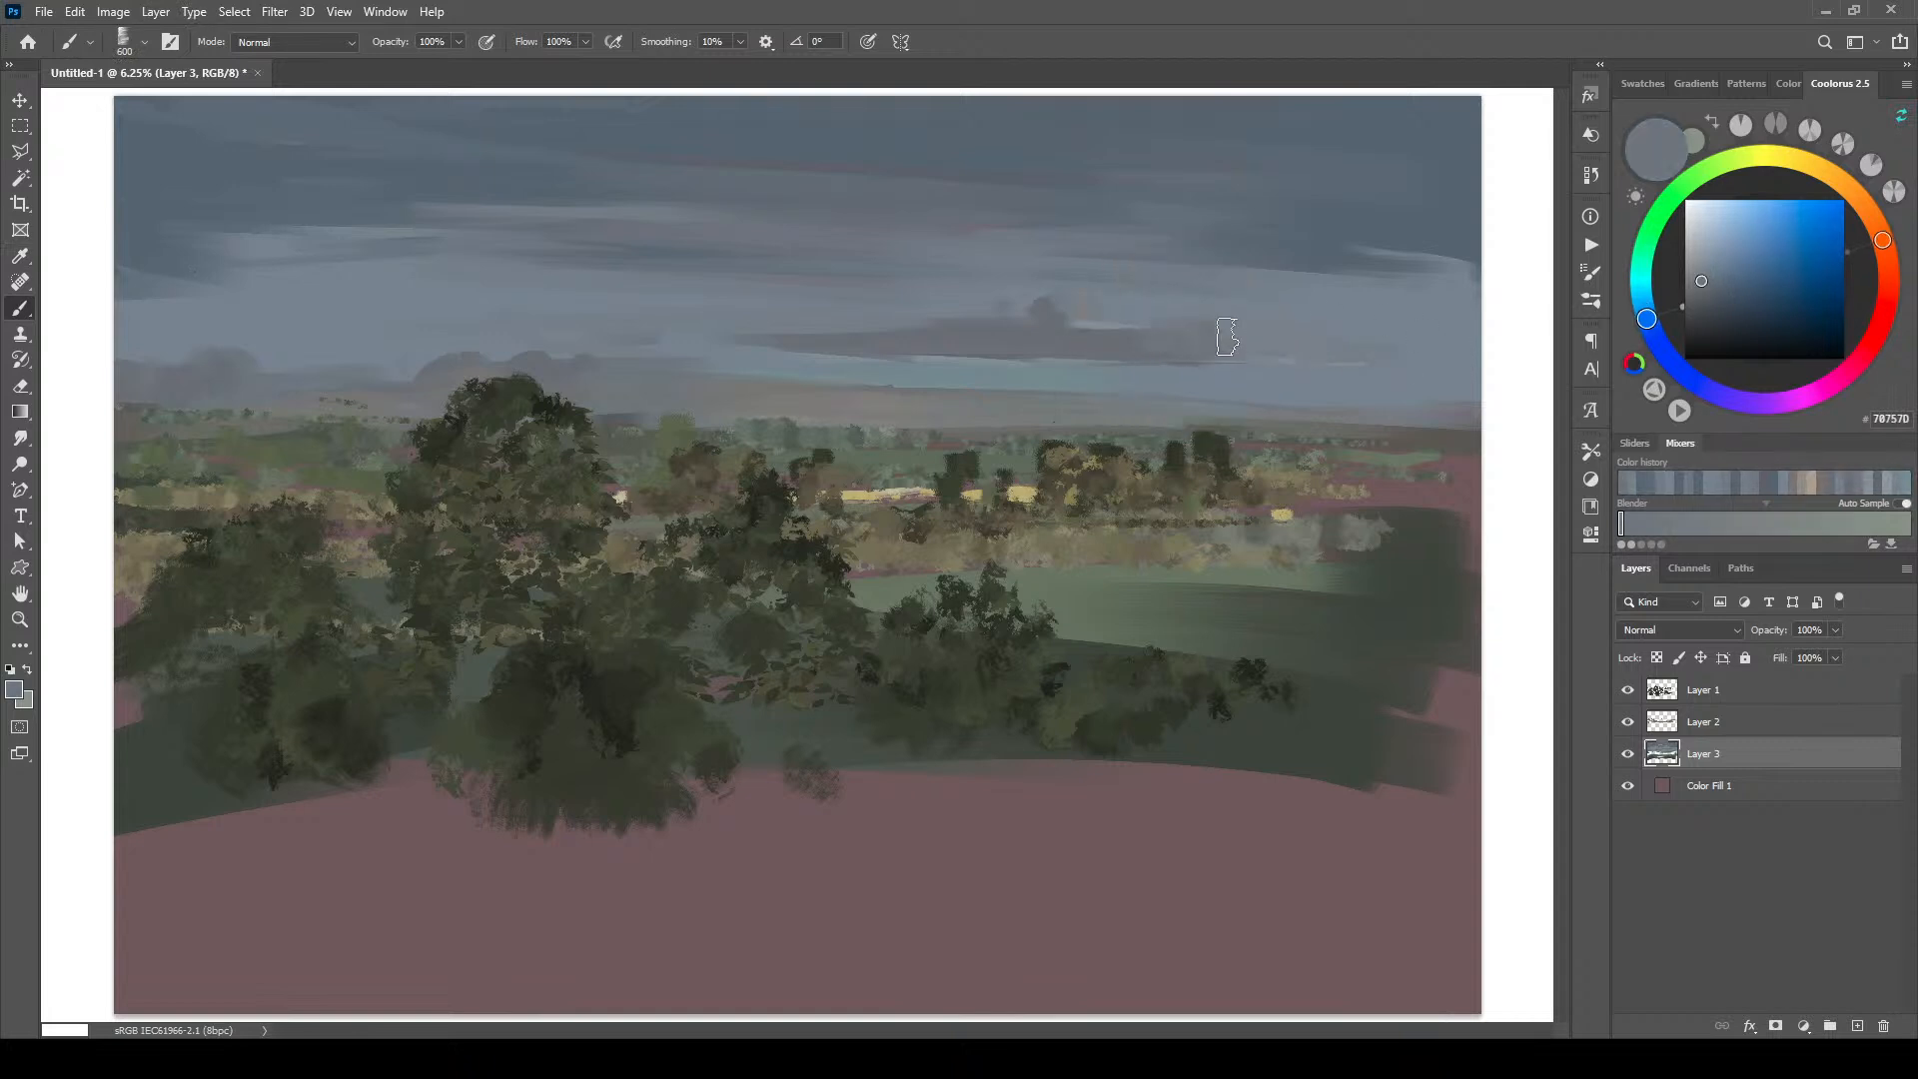
# Step: Extend the grey cloud bank to the right, then highlight its puffy tops in pale grey (#858E99) using a smaller brush
pyautogui.keyDown('alt'); pyautogui.click(1319, 333); pyautogui.keyUp('alt')
pyautogui.press('[')
pyautogui.press('[')
pyautogui.press('[')
pyautogui.press('[')
pyautogui.keyDown('alt'); pyautogui.click(1149, 318); pyautogui.keyUp('alt')
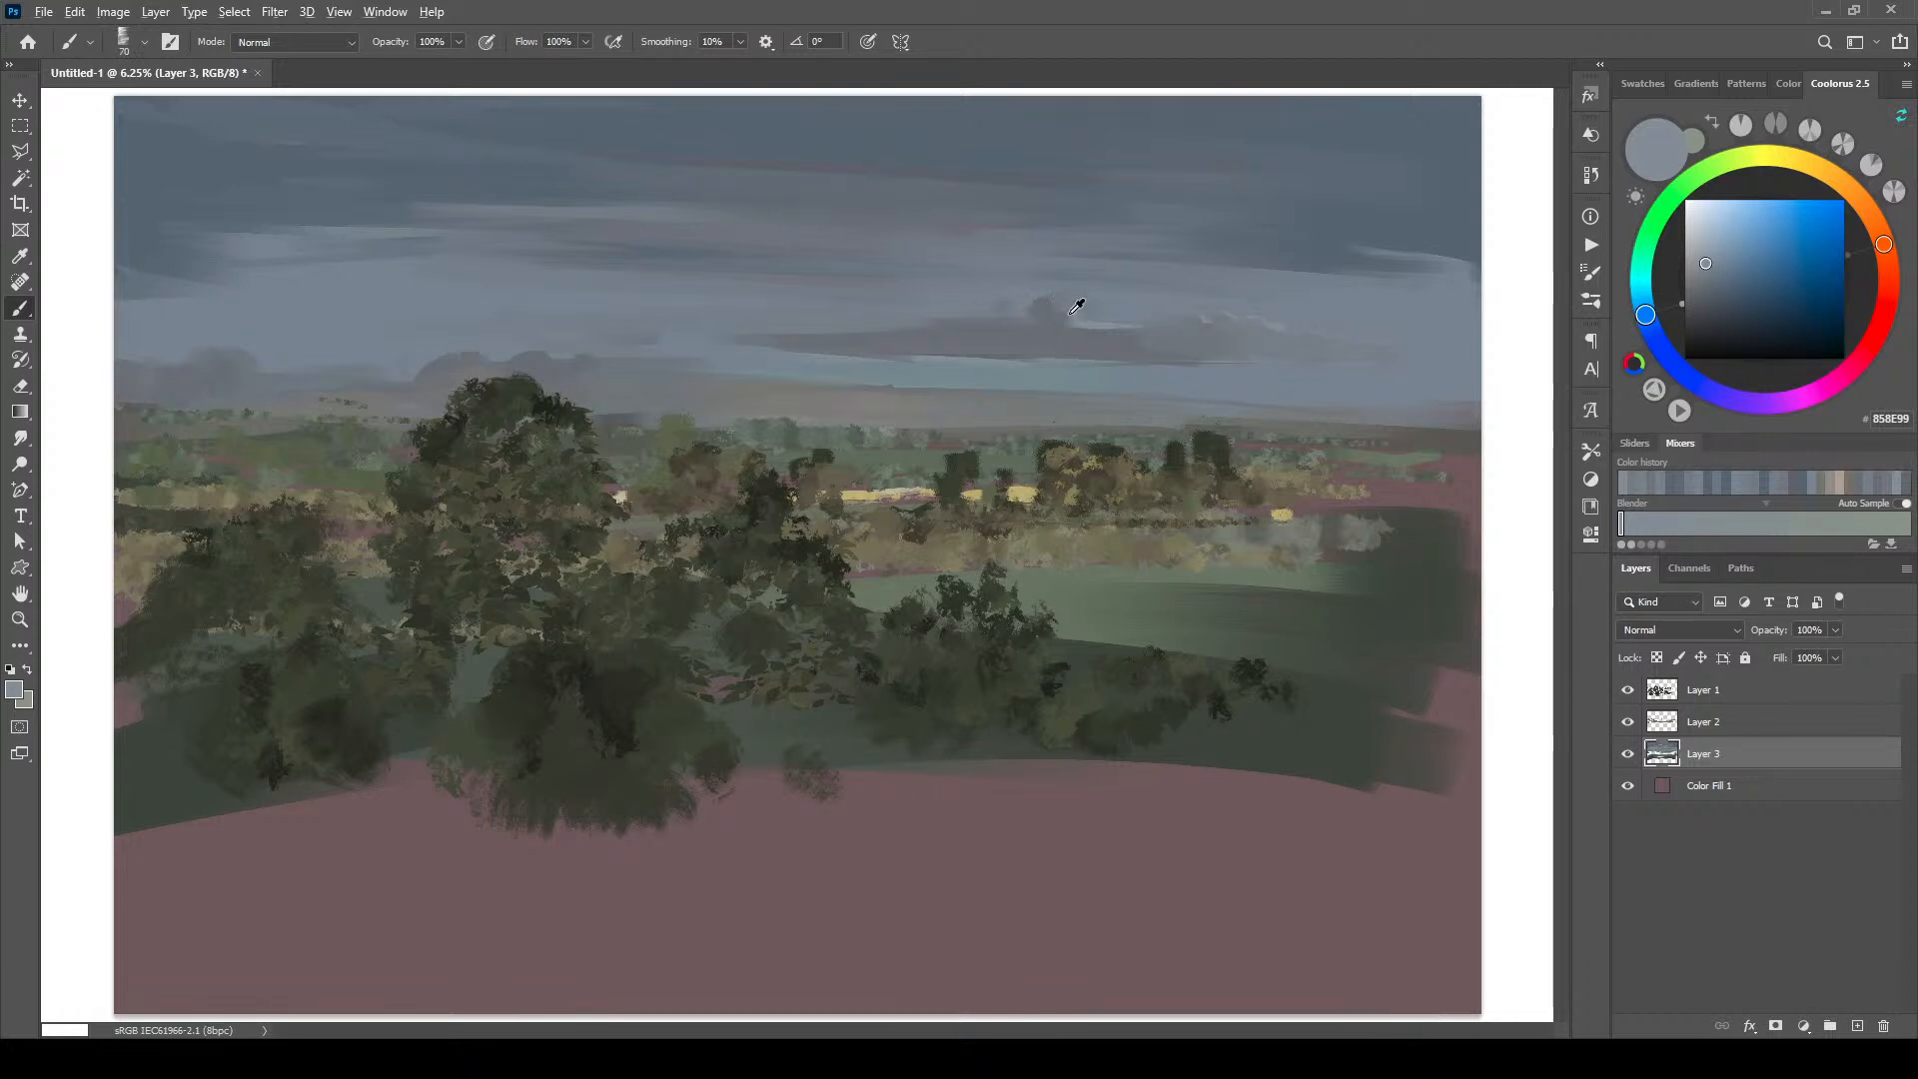
pyautogui.press(']')
pyautogui.press(']')
pyautogui.press(']')
pyautogui.press(']')
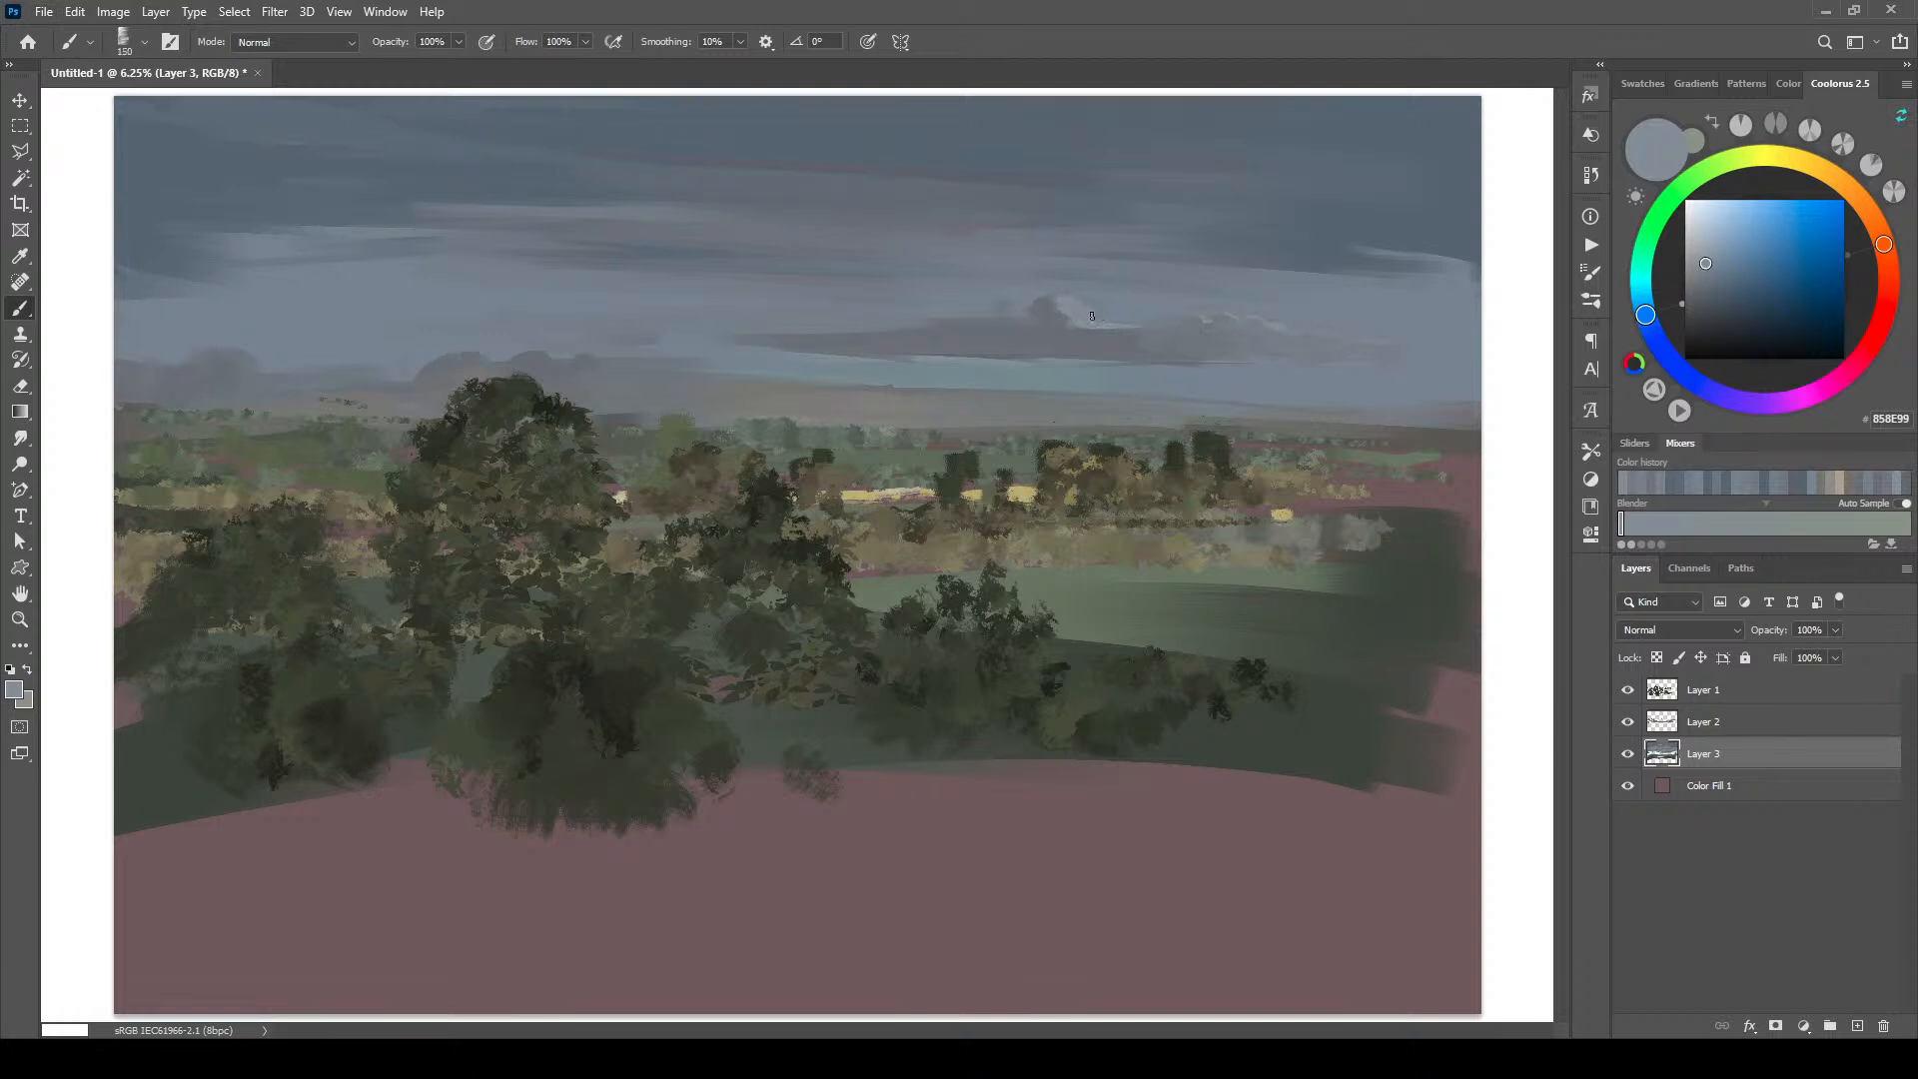
# Step: Build up the central cloud's darker top and left slope with sampled greys (#6F757E, #737A84), varying the brush from 80 to 175 px
pyautogui.keyDown('alt'); pyautogui.click(1002, 314); pyautogui.keyUp('alt')
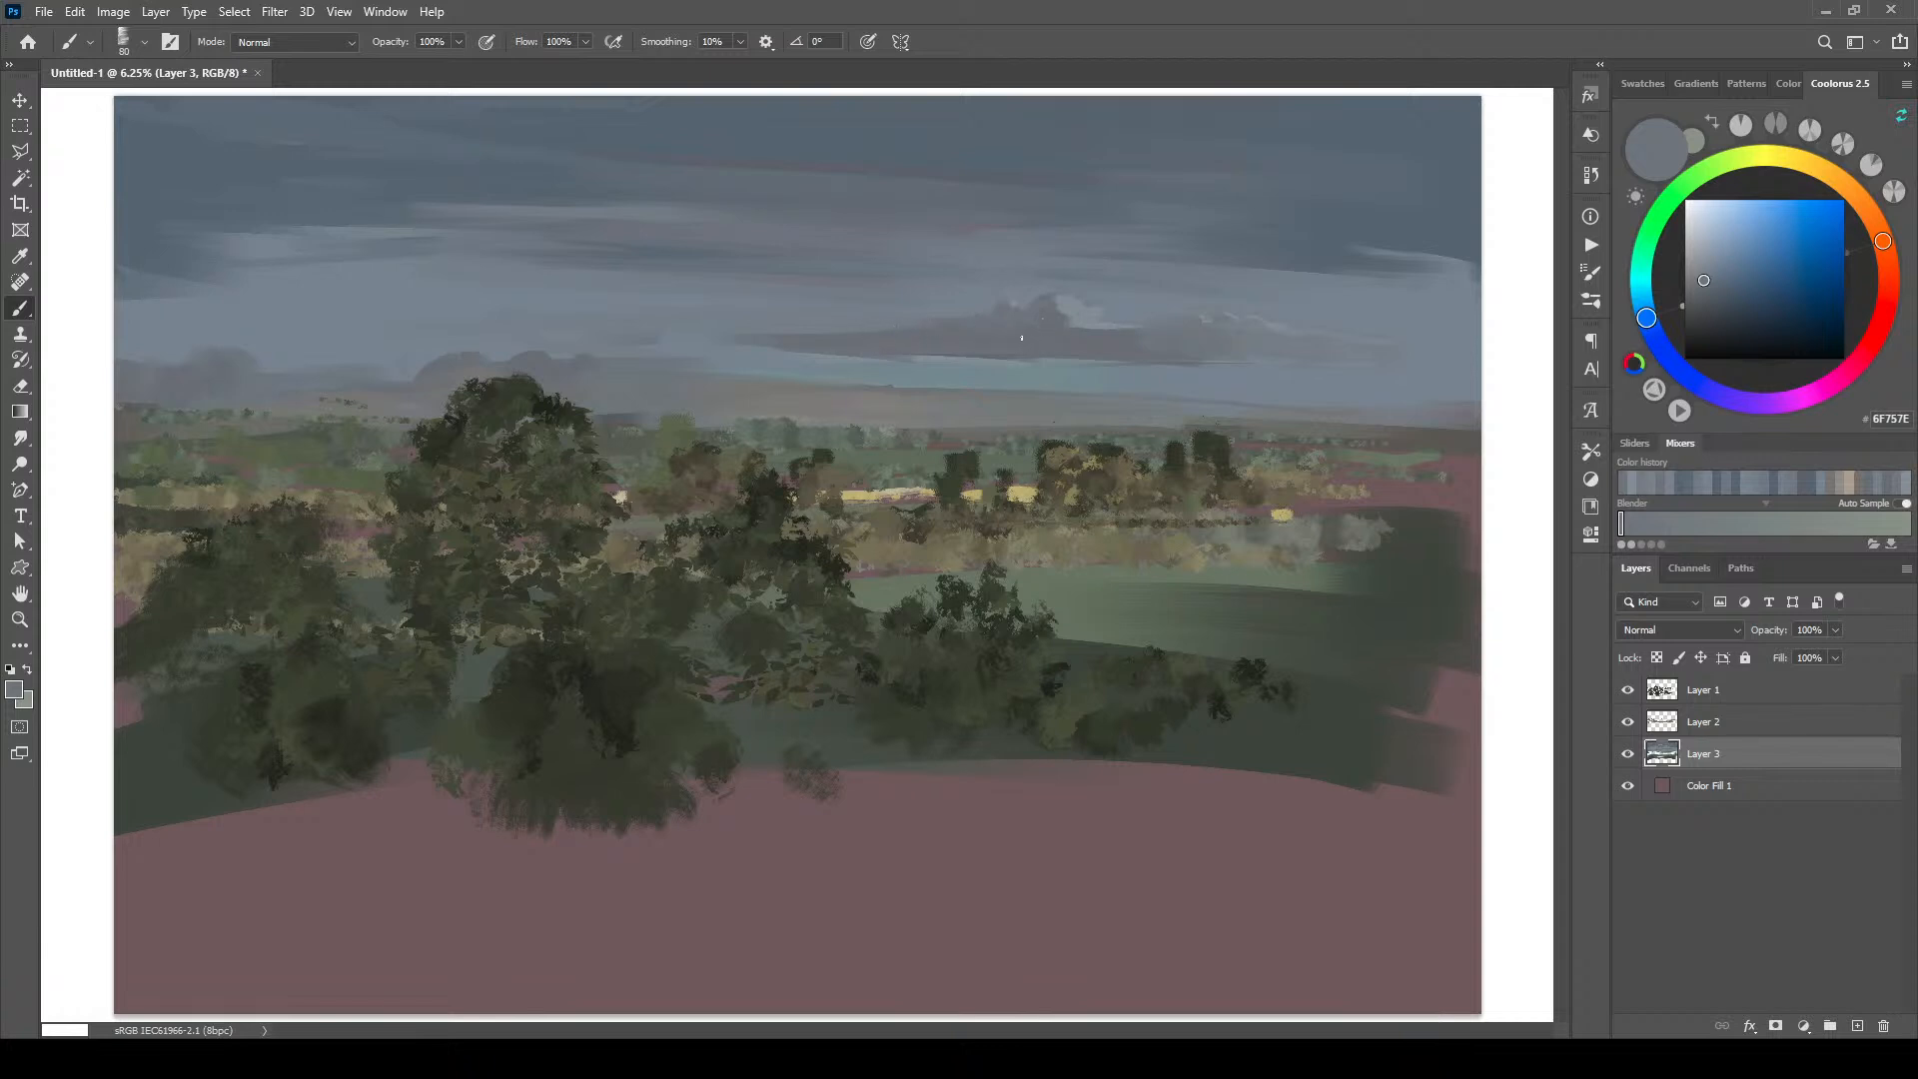
pyautogui.keyDown('alt'); pyautogui.click(927, 321); pyautogui.keyUp('alt')
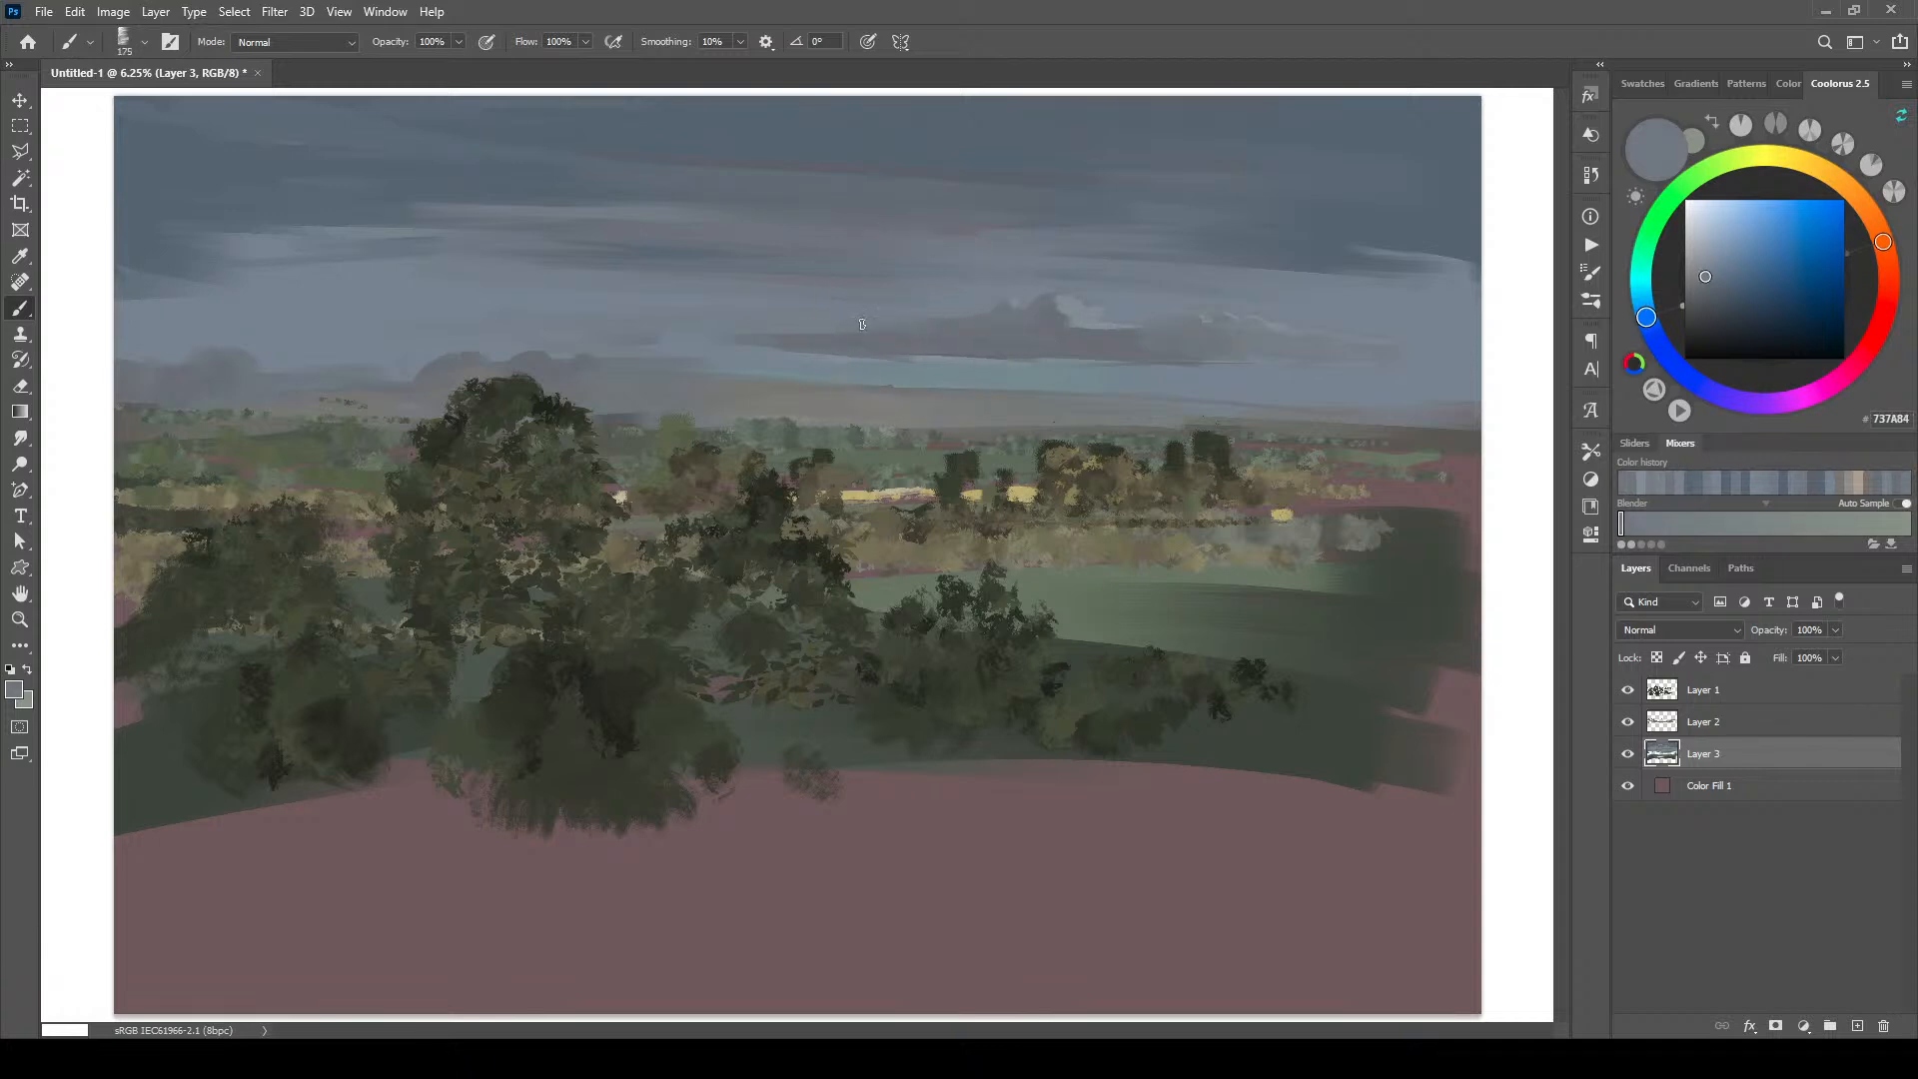
pyautogui.keyDown('alt'); pyautogui.click(1059, 293); pyautogui.keyUp('alt')
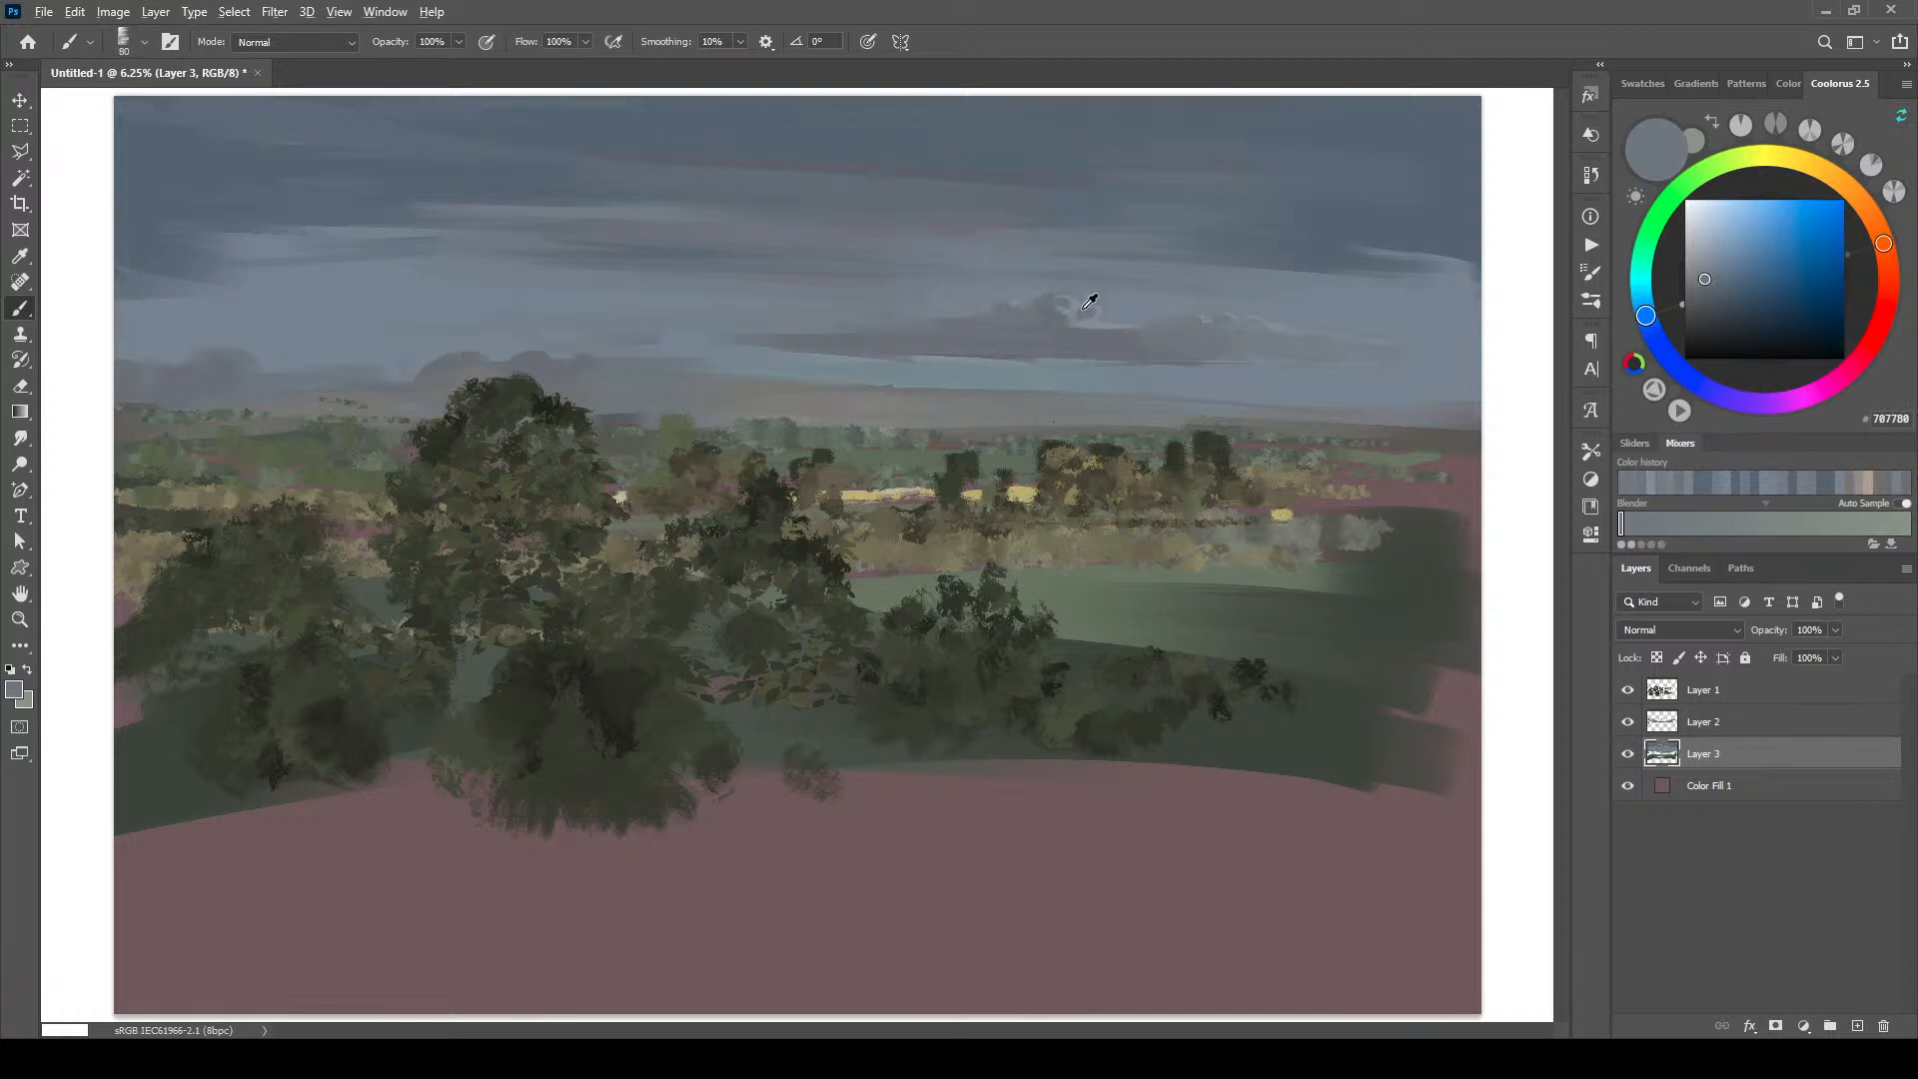
# Step: Shape the central cloud puff with an 80 px brush, alternating sampled pale highlights (#858E99) and darker shadow greys
pyautogui.keyDown('alt'); pyautogui.click(1083, 316); pyautogui.keyUp('alt')
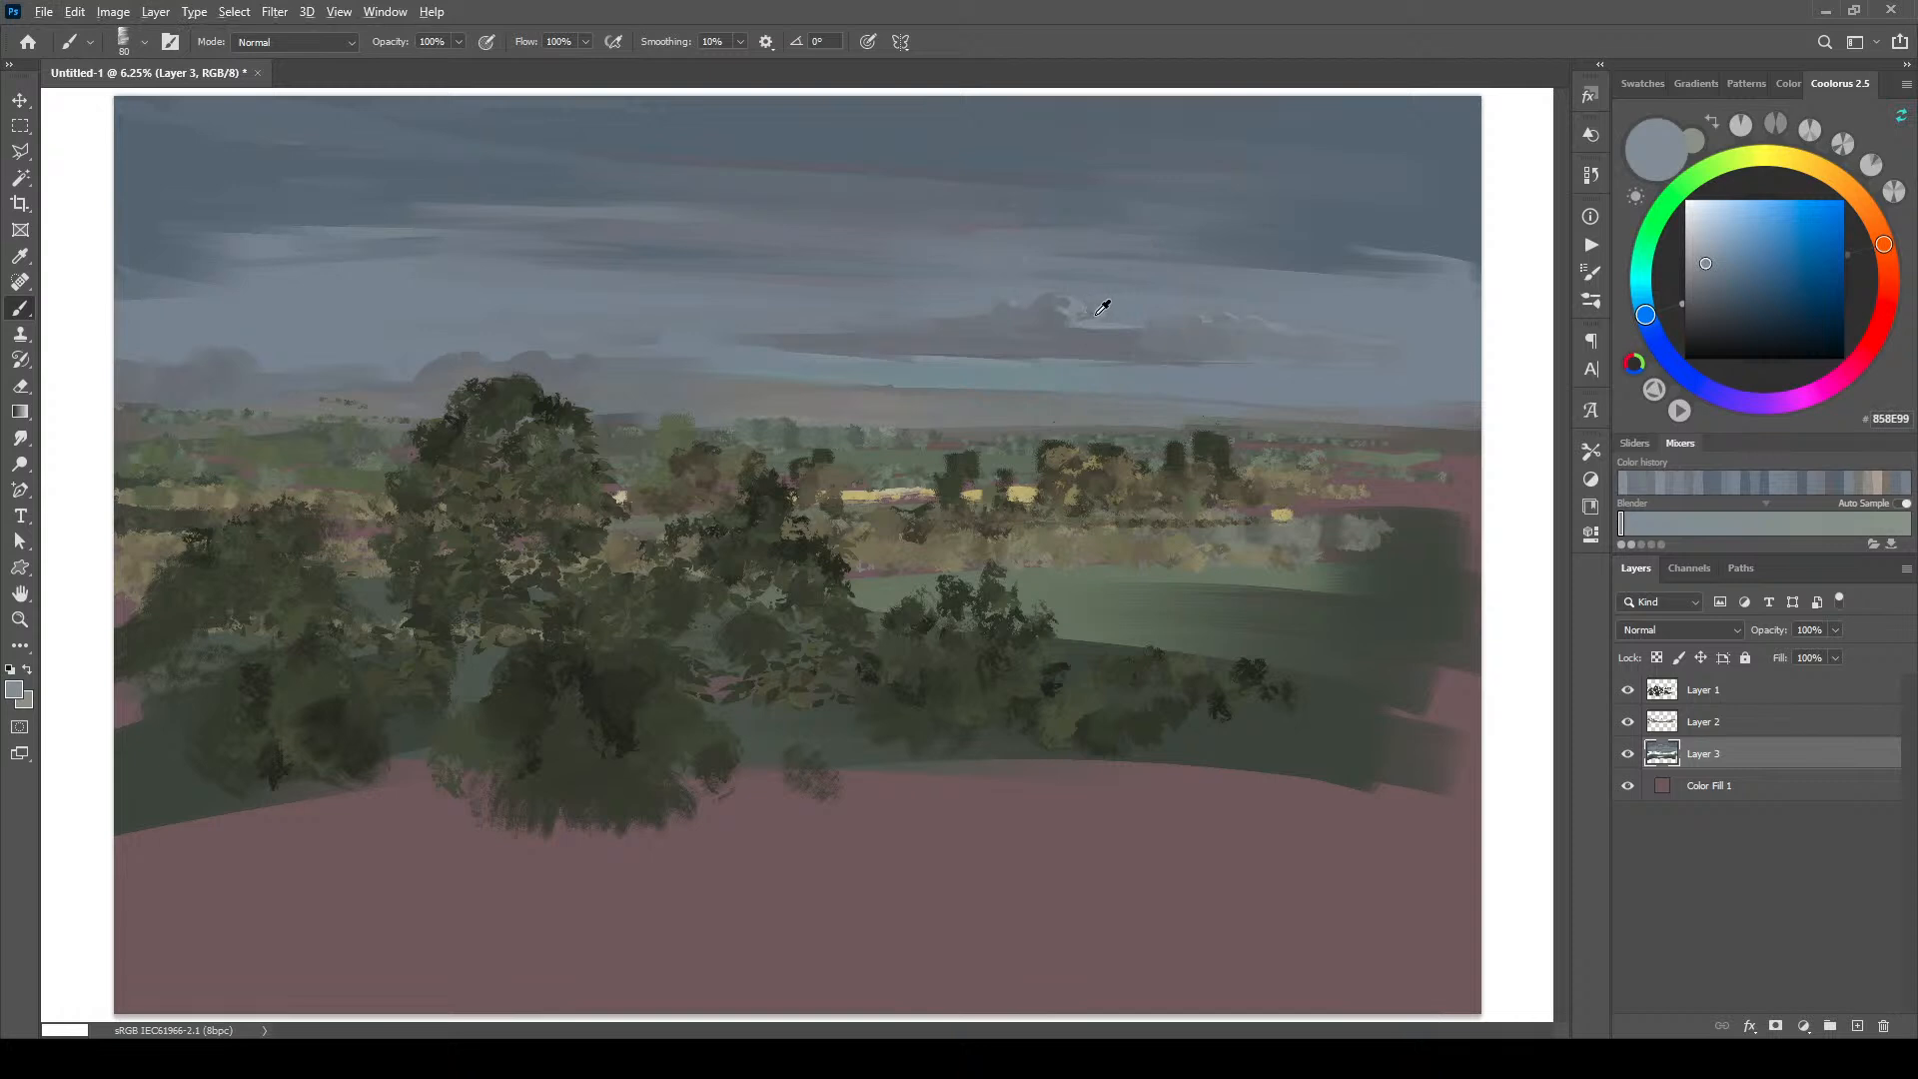
pyautogui.keyDown('alt'); pyautogui.click(1089, 310); pyautogui.keyUp('alt')
pyautogui.keyDown('alt'); pyautogui.click(1089, 305); pyautogui.keyUp('alt')
pyautogui.keyDown('alt'); pyautogui.click(1081, 318); pyautogui.keyUp('alt')
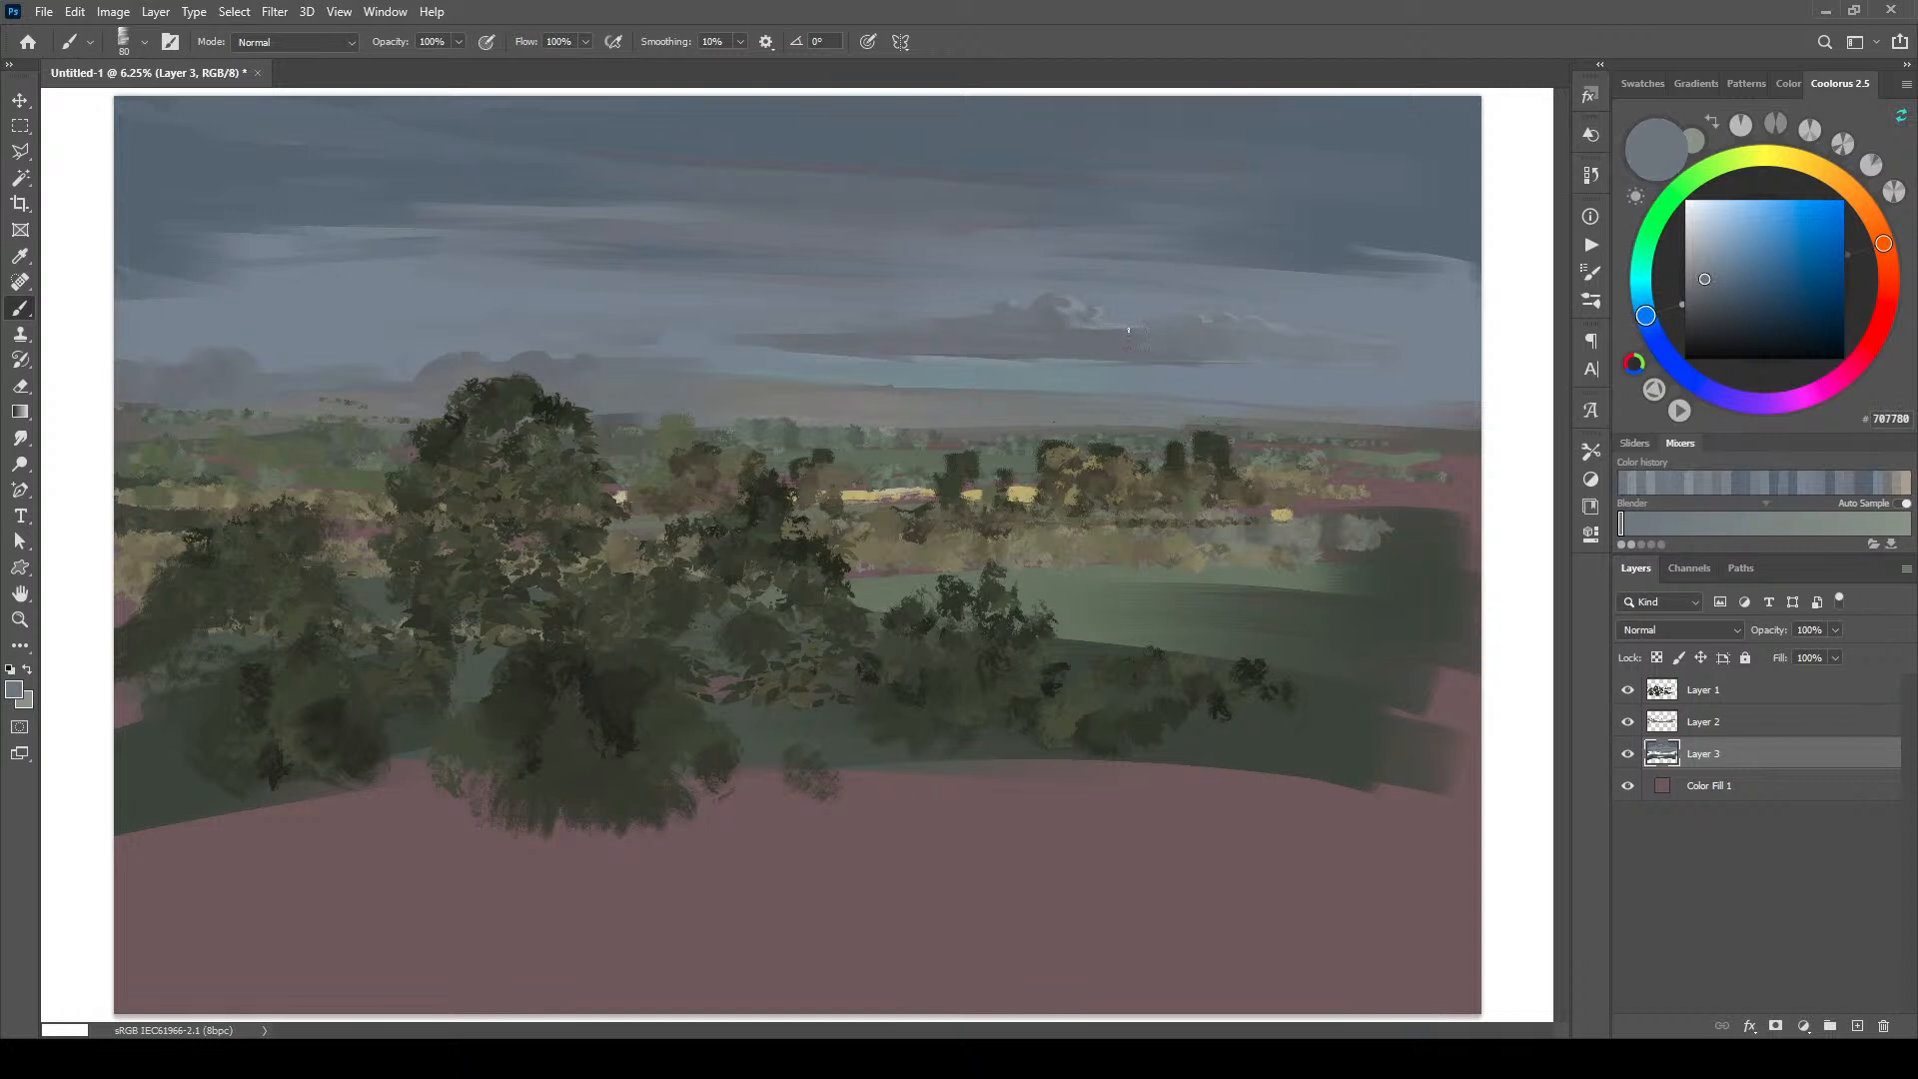
pyautogui.keyDown('alt'); pyautogui.click(1077, 315); pyautogui.keyUp('alt')
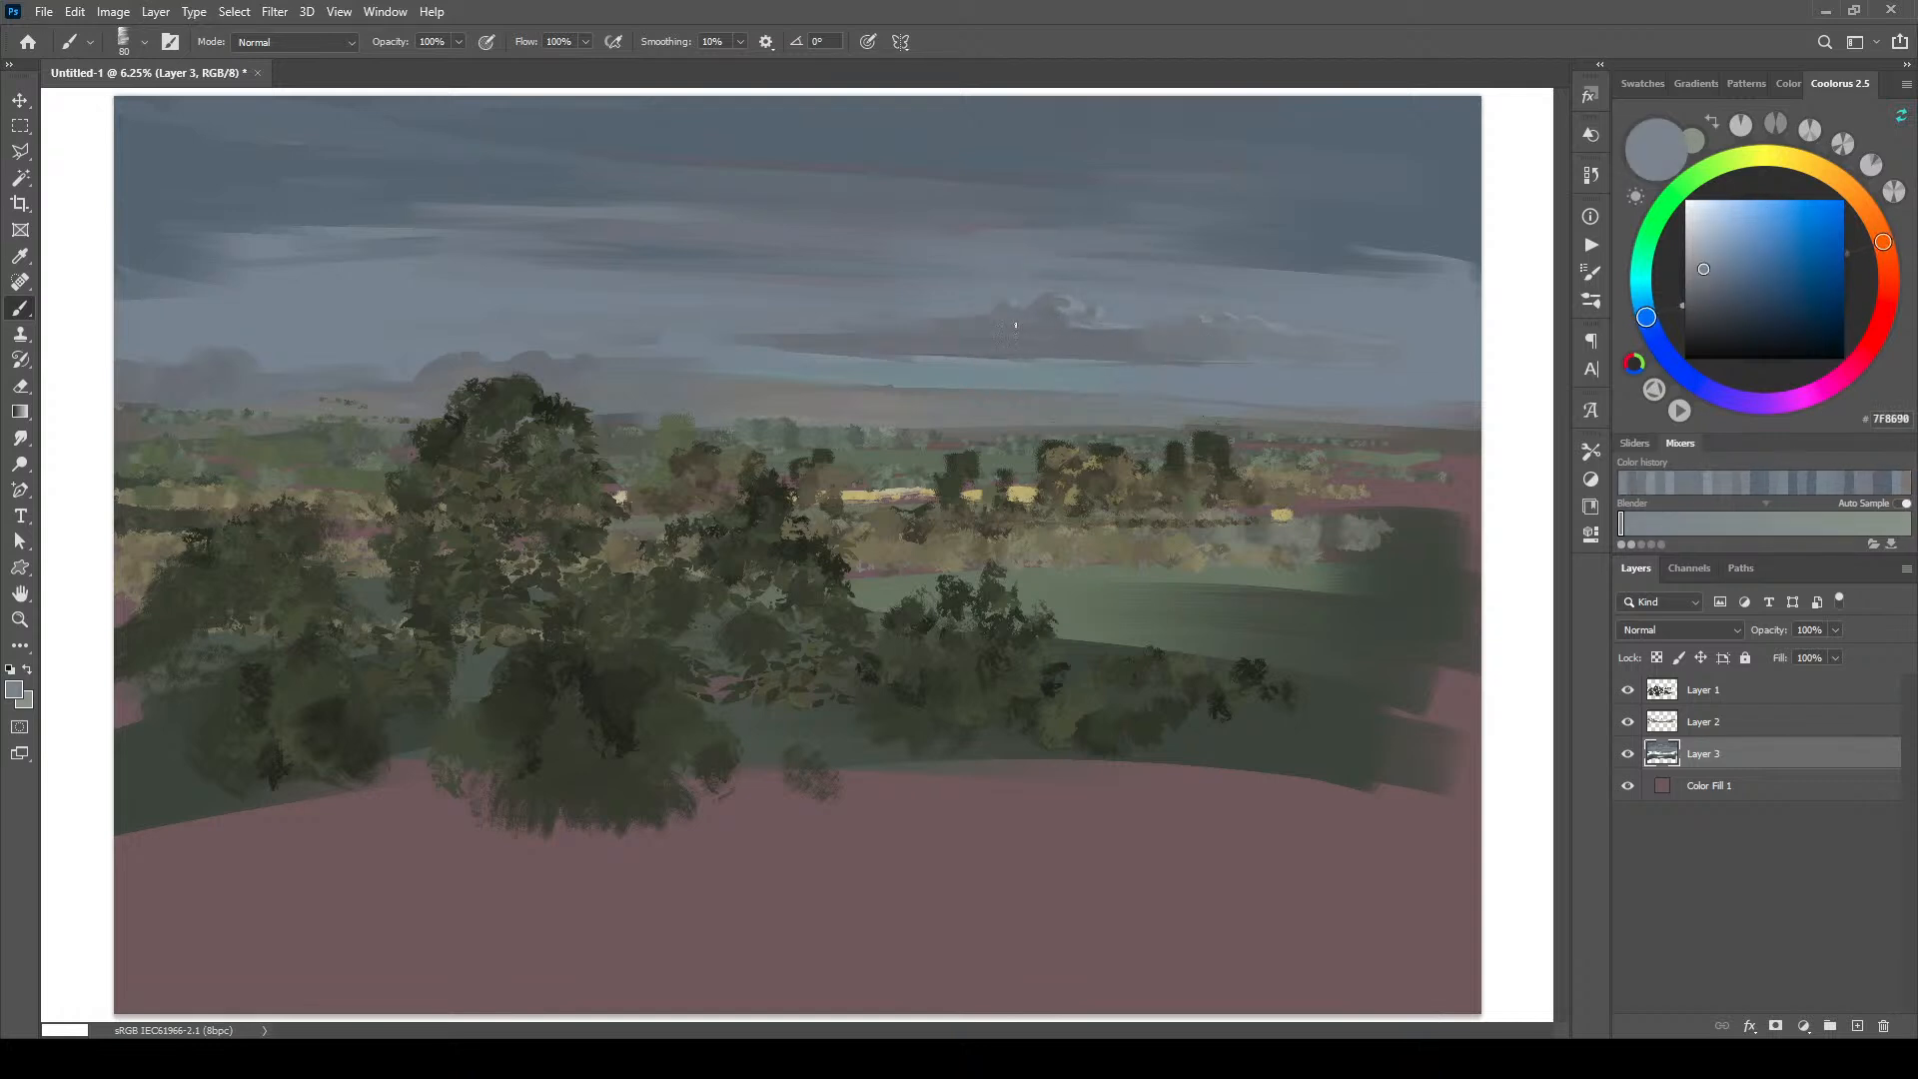
pyautogui.keyDown('alt'); pyautogui.click(1057, 306); pyautogui.keyUp('alt')
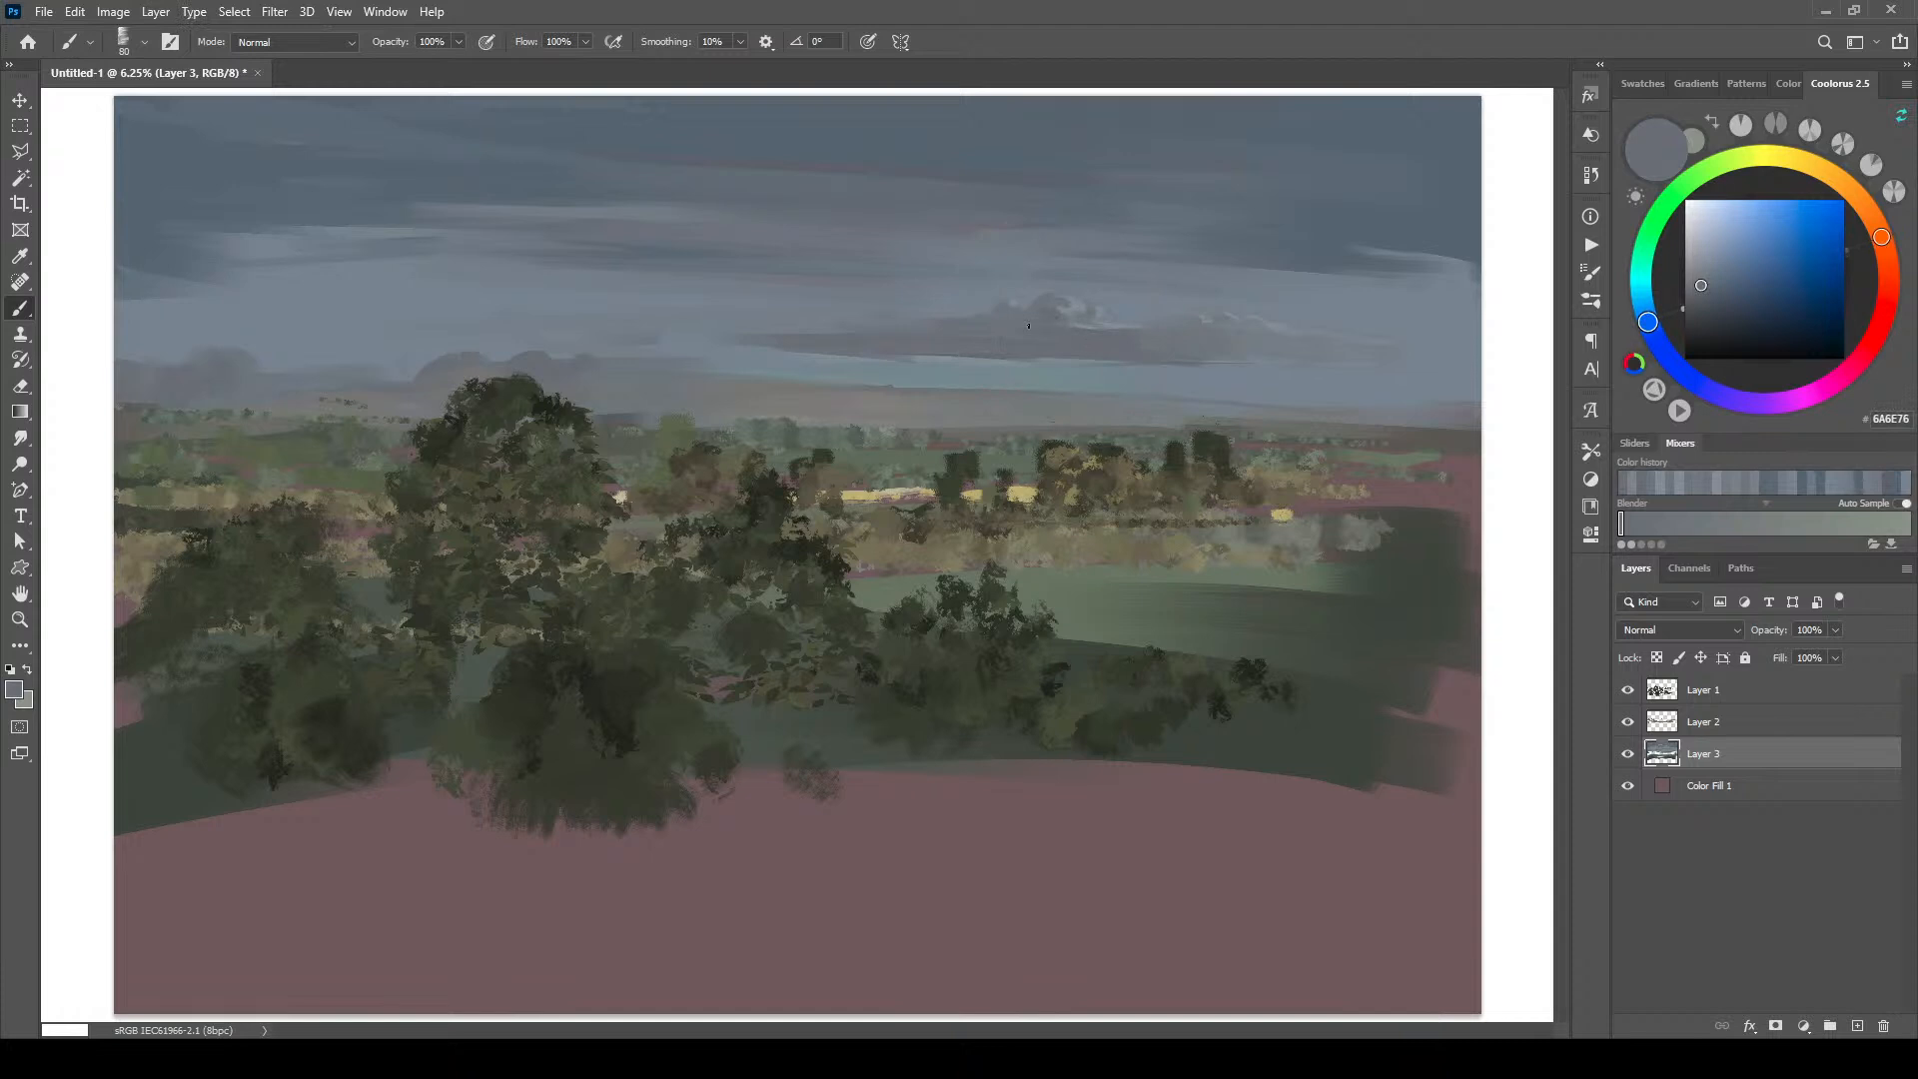
# Step: Refine the right-hand cloud's top with sampled greys and stretch a thin dark streak from its base toward the canvas's right side
pyautogui.keyDown('alt'); pyautogui.click(1198, 318); pyautogui.keyUp('alt')
pyautogui.keyDown('alt'); pyautogui.click(1134, 312); pyautogui.keyUp('alt')
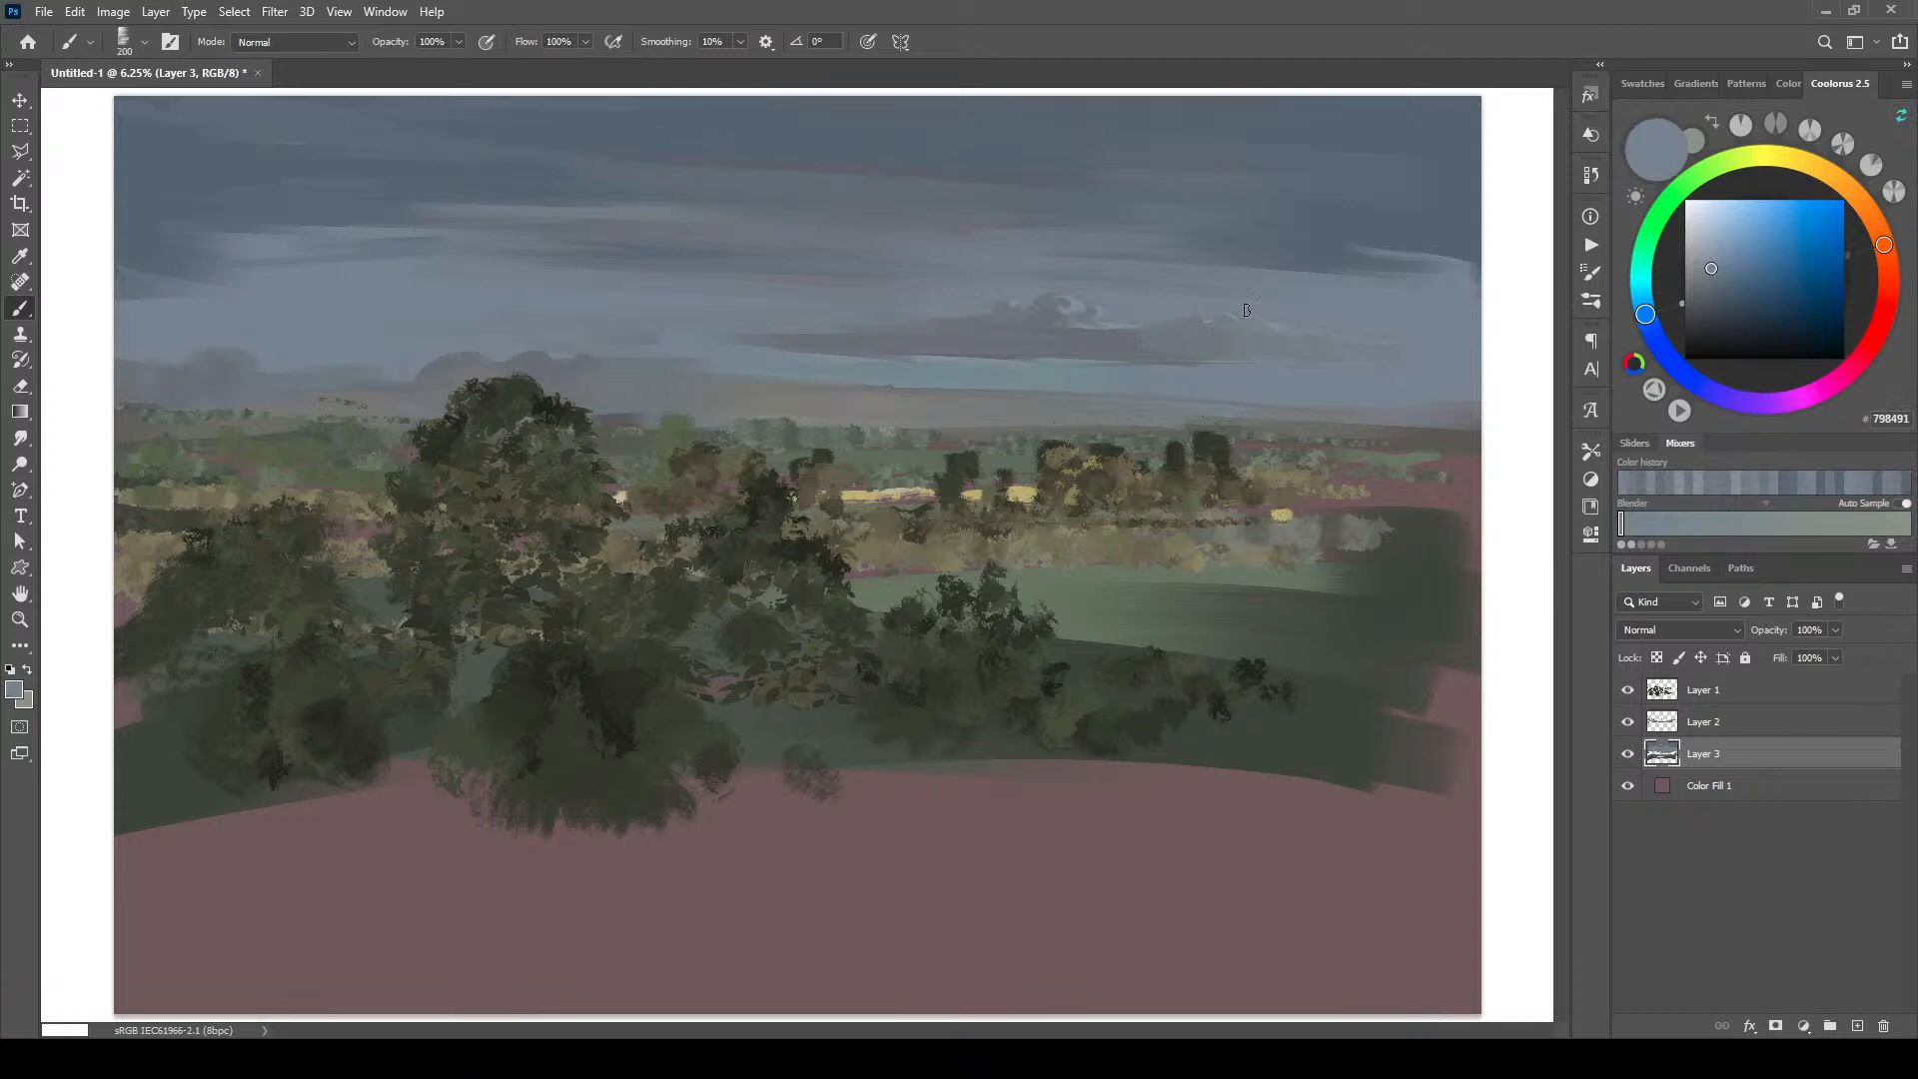
pyautogui.keyDown('alt'); pyautogui.click(1252, 354); pyautogui.keyUp('alt')
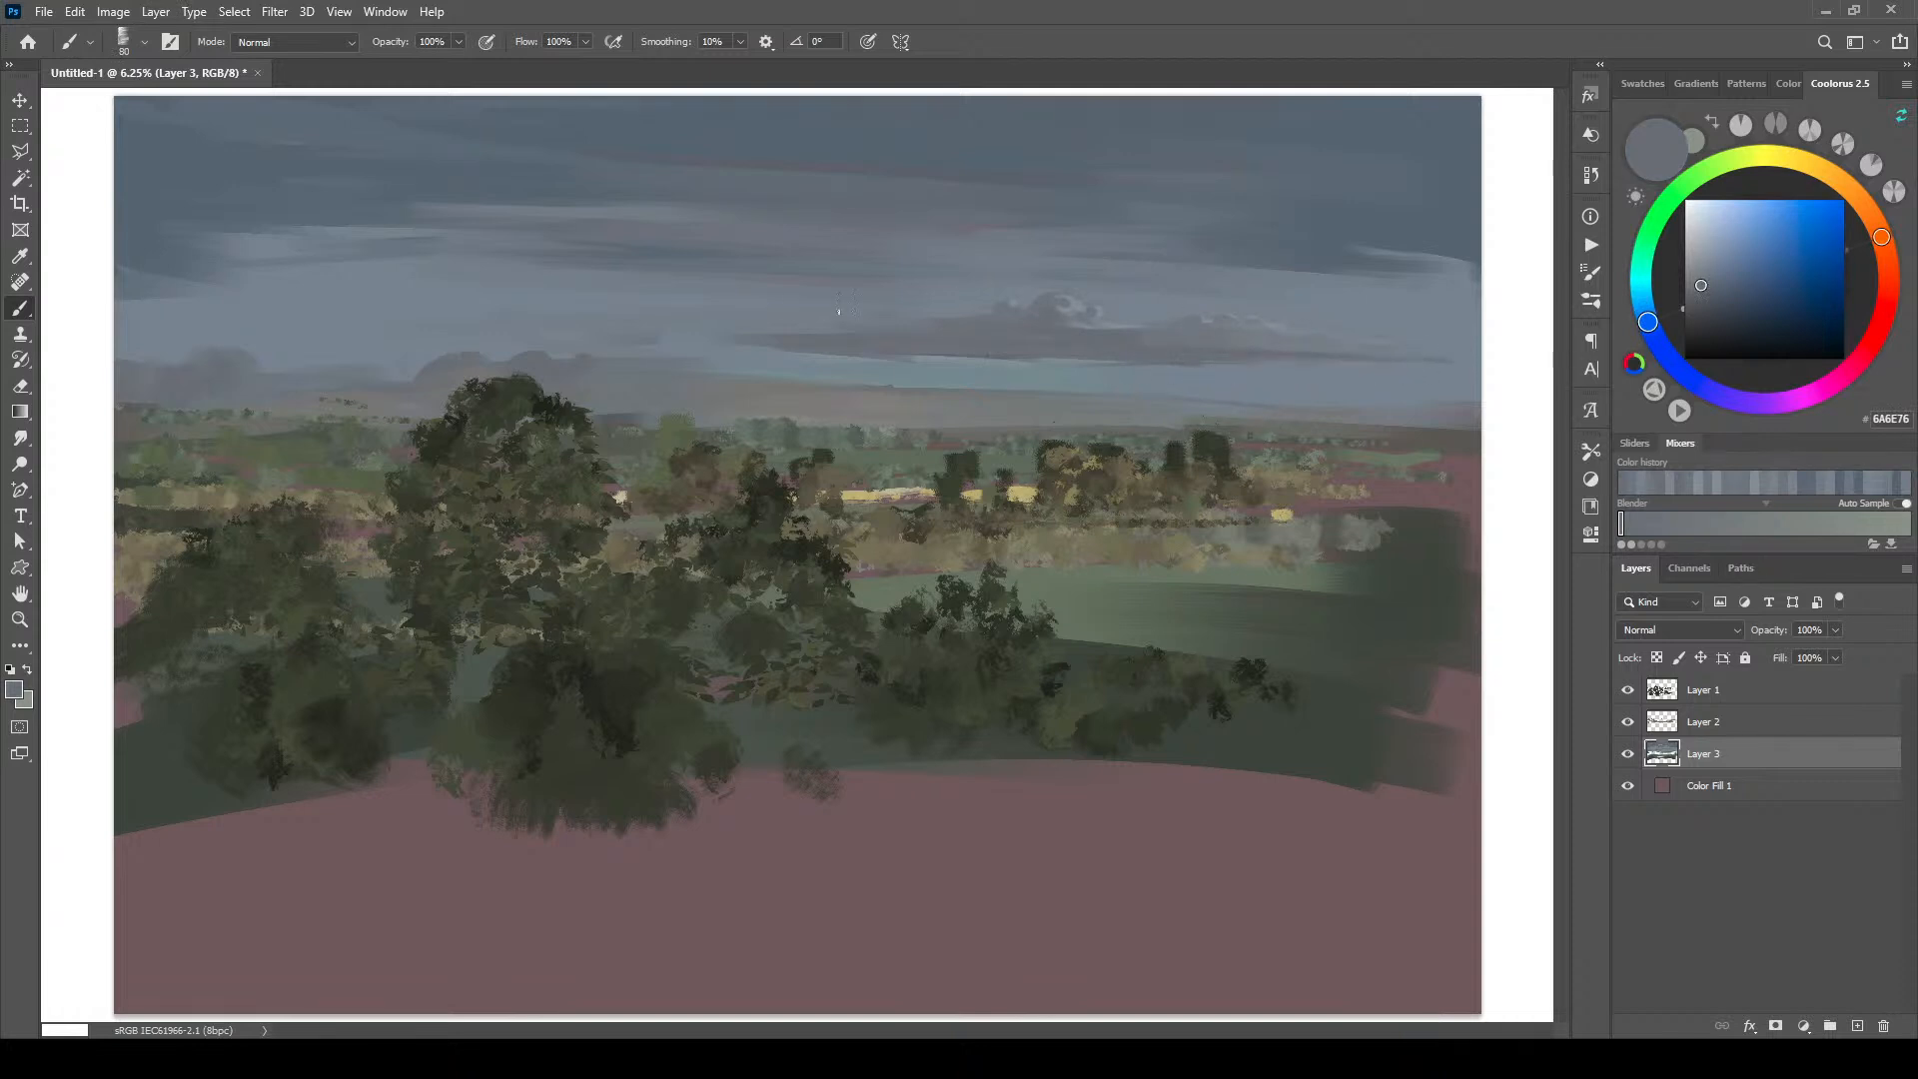
# Step: Sample a mid grey (#6F757E), enlarge the brush to 250 px and paint soft clouds above the tall left tree
pyautogui.keyDown('alt'); pyautogui.click(826, 321); pyautogui.keyUp('alt')
pyautogui.press(']')
pyautogui.press(']')
pyautogui.press(']')
pyautogui.press(']')
pyautogui.press(']')
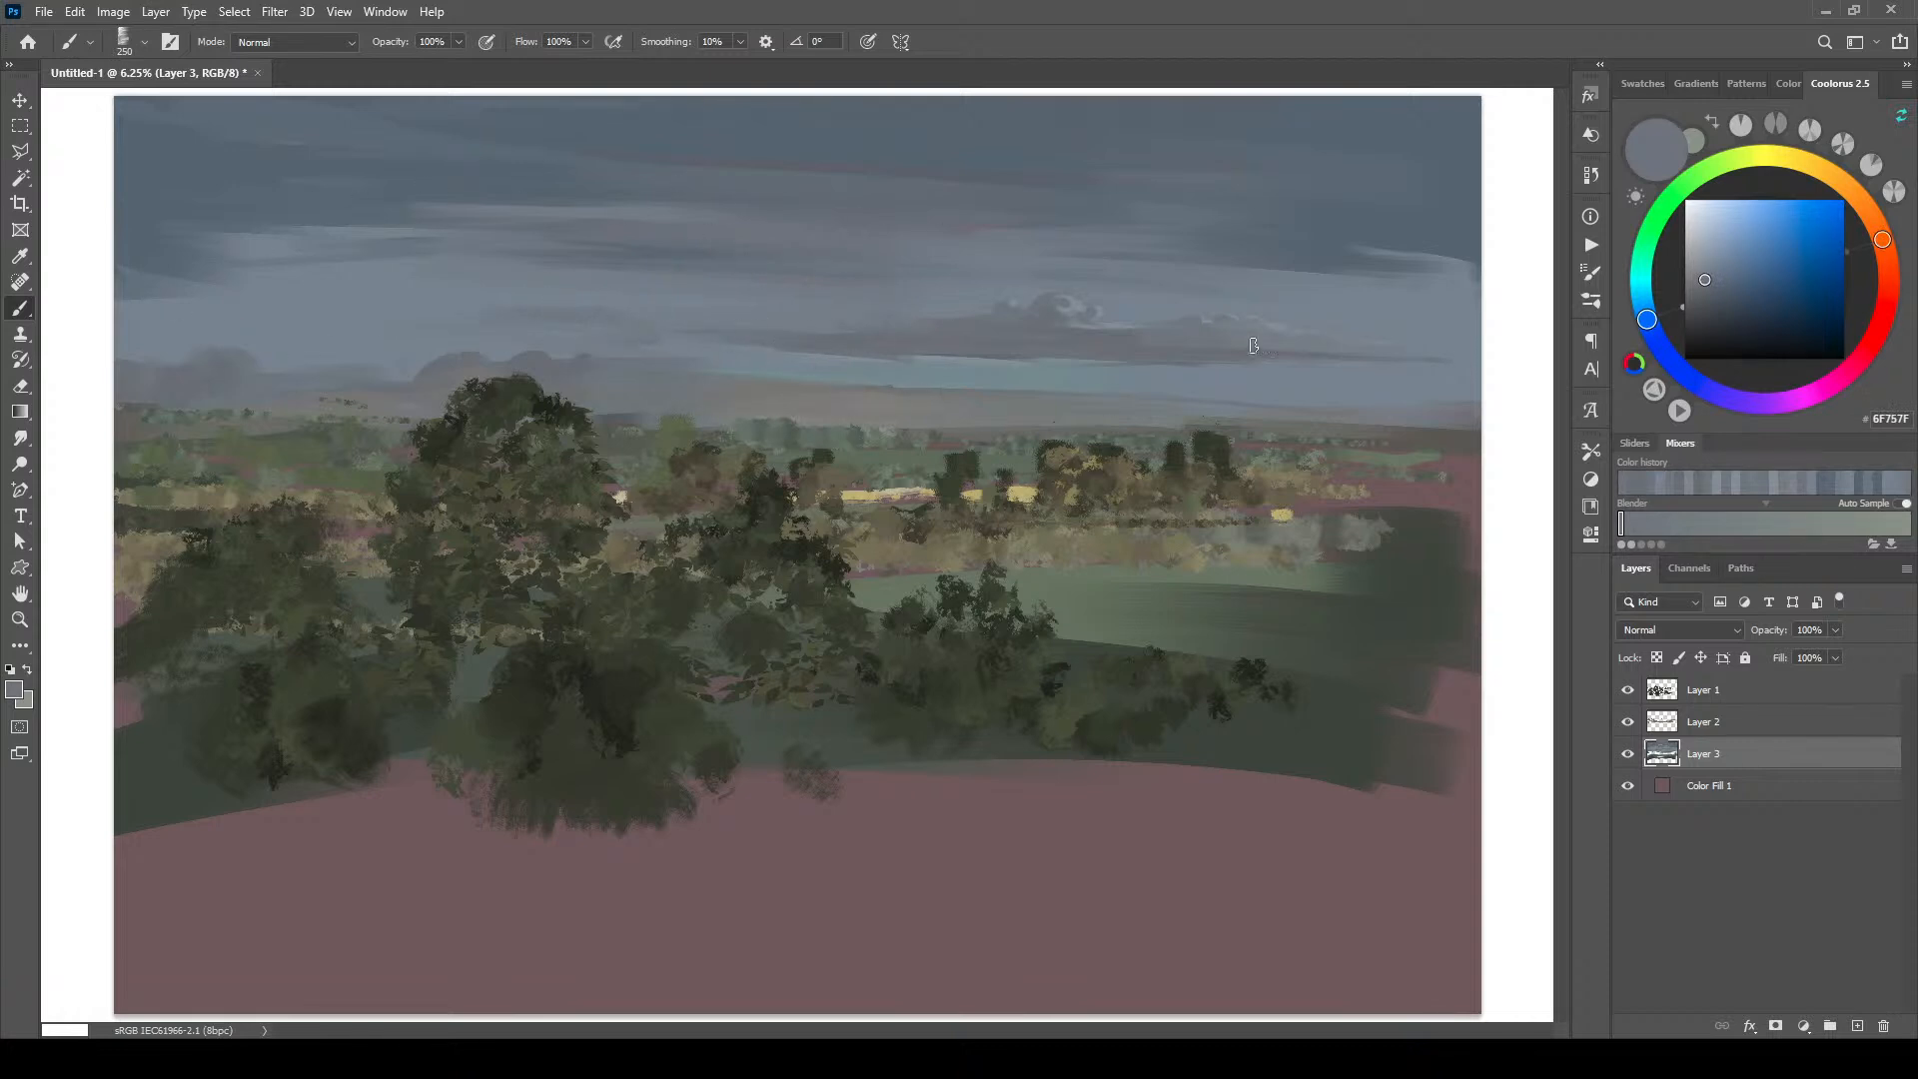
# Step: Mix a warm pinkish grey (#9C8E8B), dab highlights on the low clouds behind the tall tree with a 175 px brush and blend their edges
pyautogui.moveTo(1713, 280); pyautogui.dragTo(1700, 262)
pyautogui.moveTo(1882, 240); pyautogui.dragTo(1876, 225)
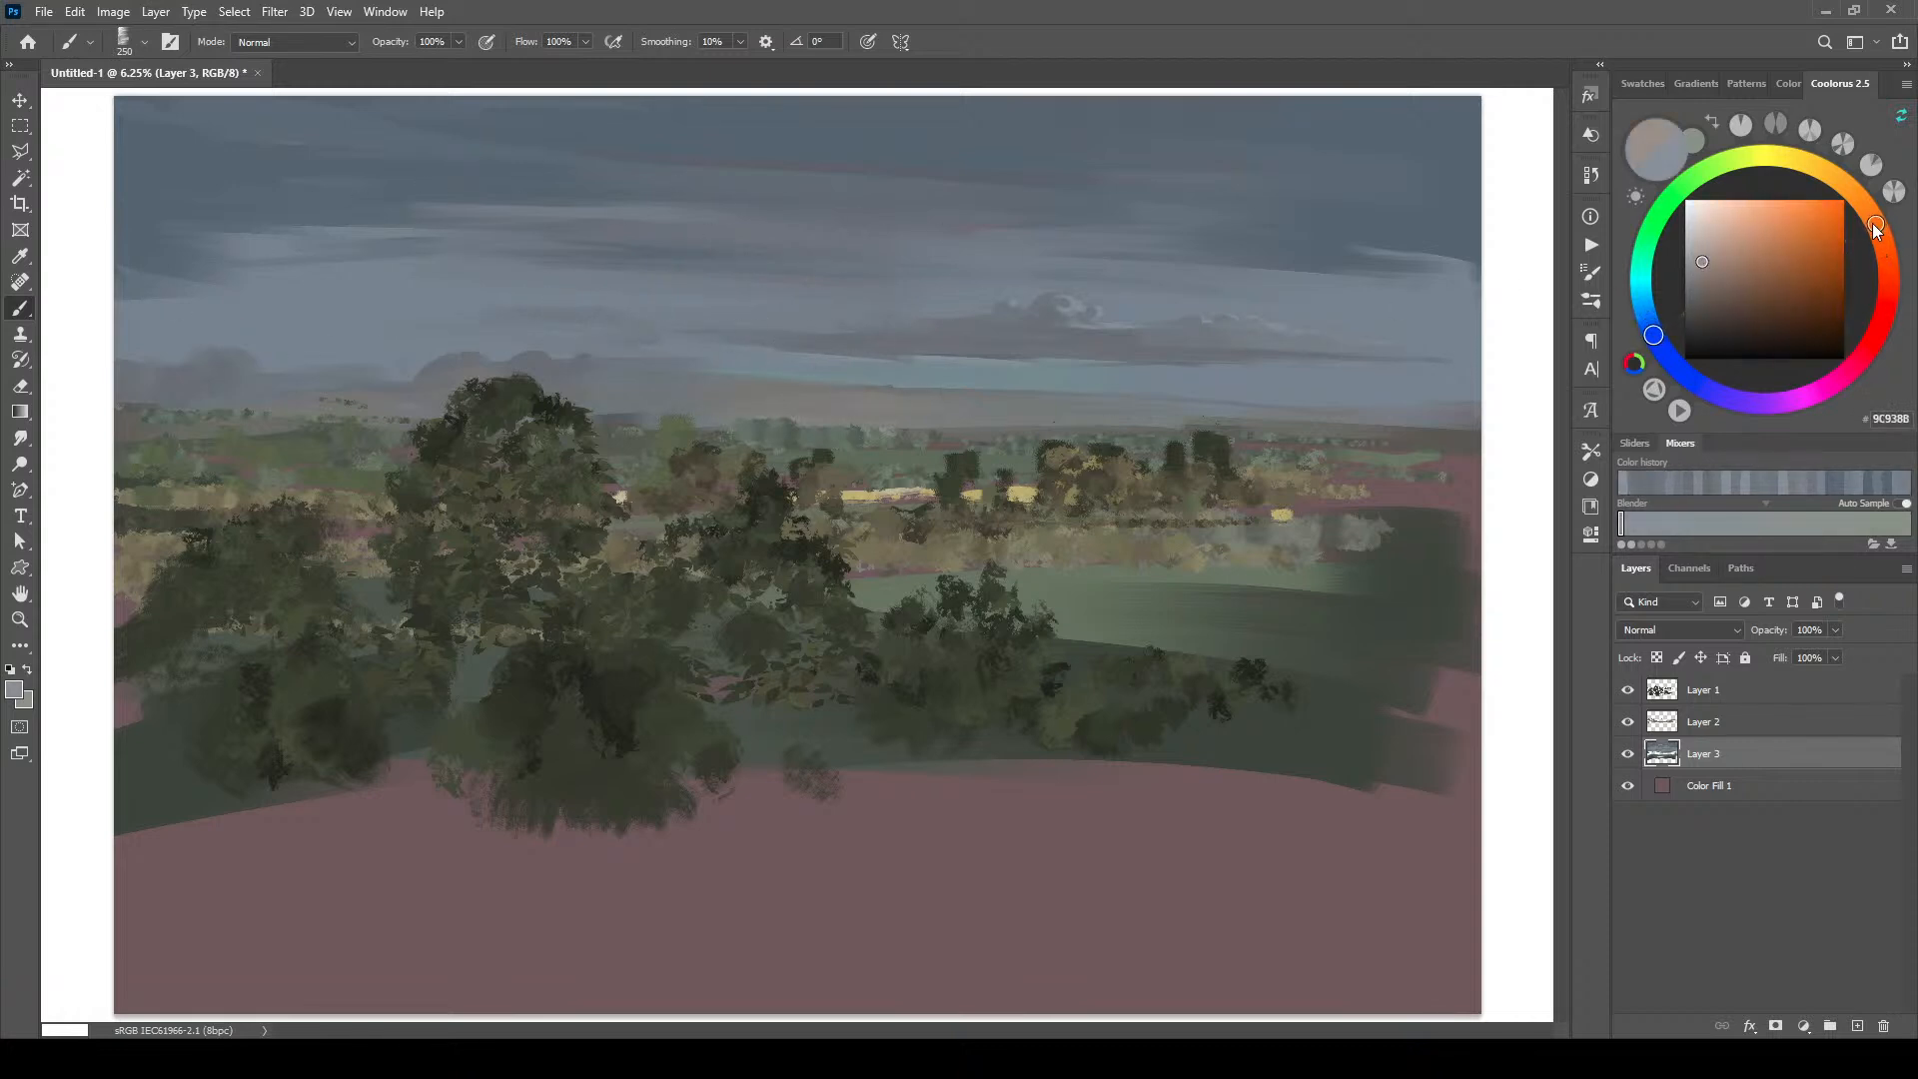
pyautogui.moveTo(1867, 327); pyautogui.dragTo(1884, 301)
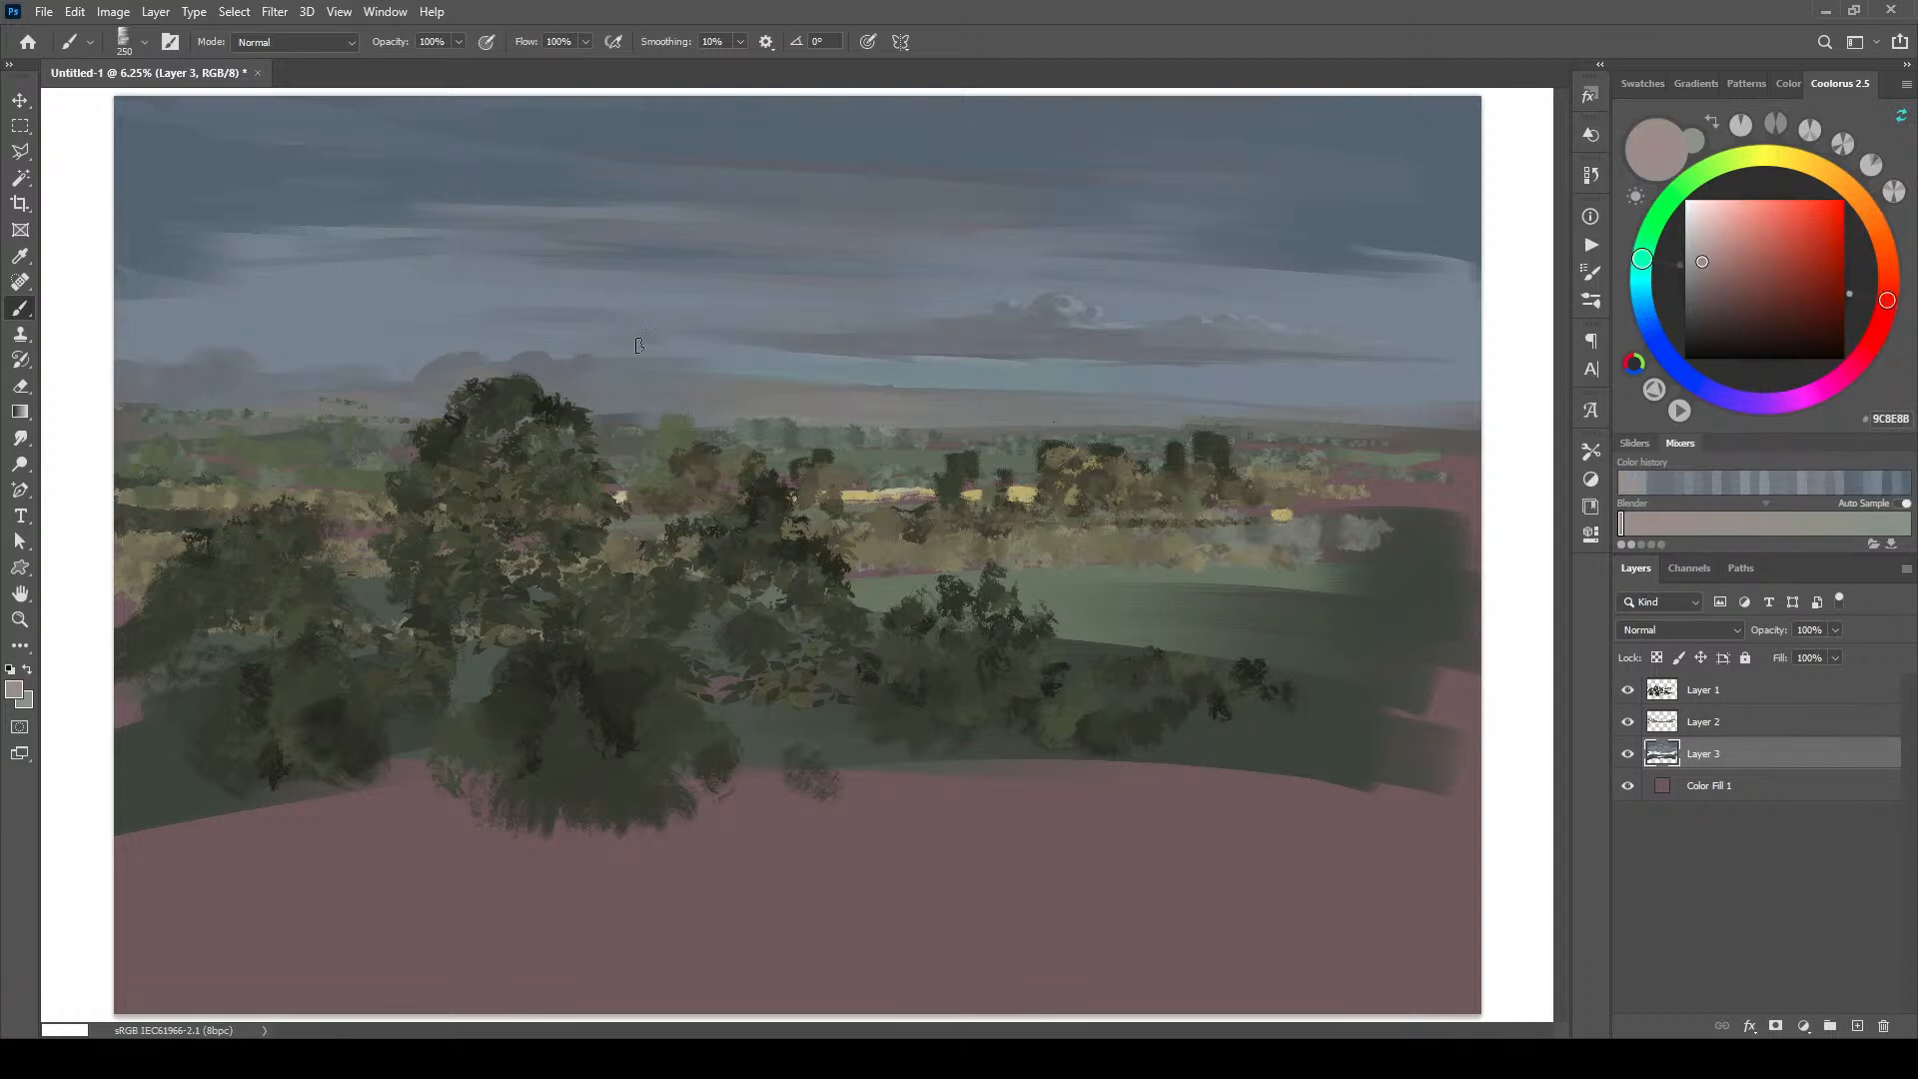
pyautogui.moveTo(605, 360); pyautogui.dragTo(707, 369)
pyautogui.press('[')
pyautogui.press('[')
pyautogui.moveTo(565, 360); pyautogui.dragTo(548, 354)
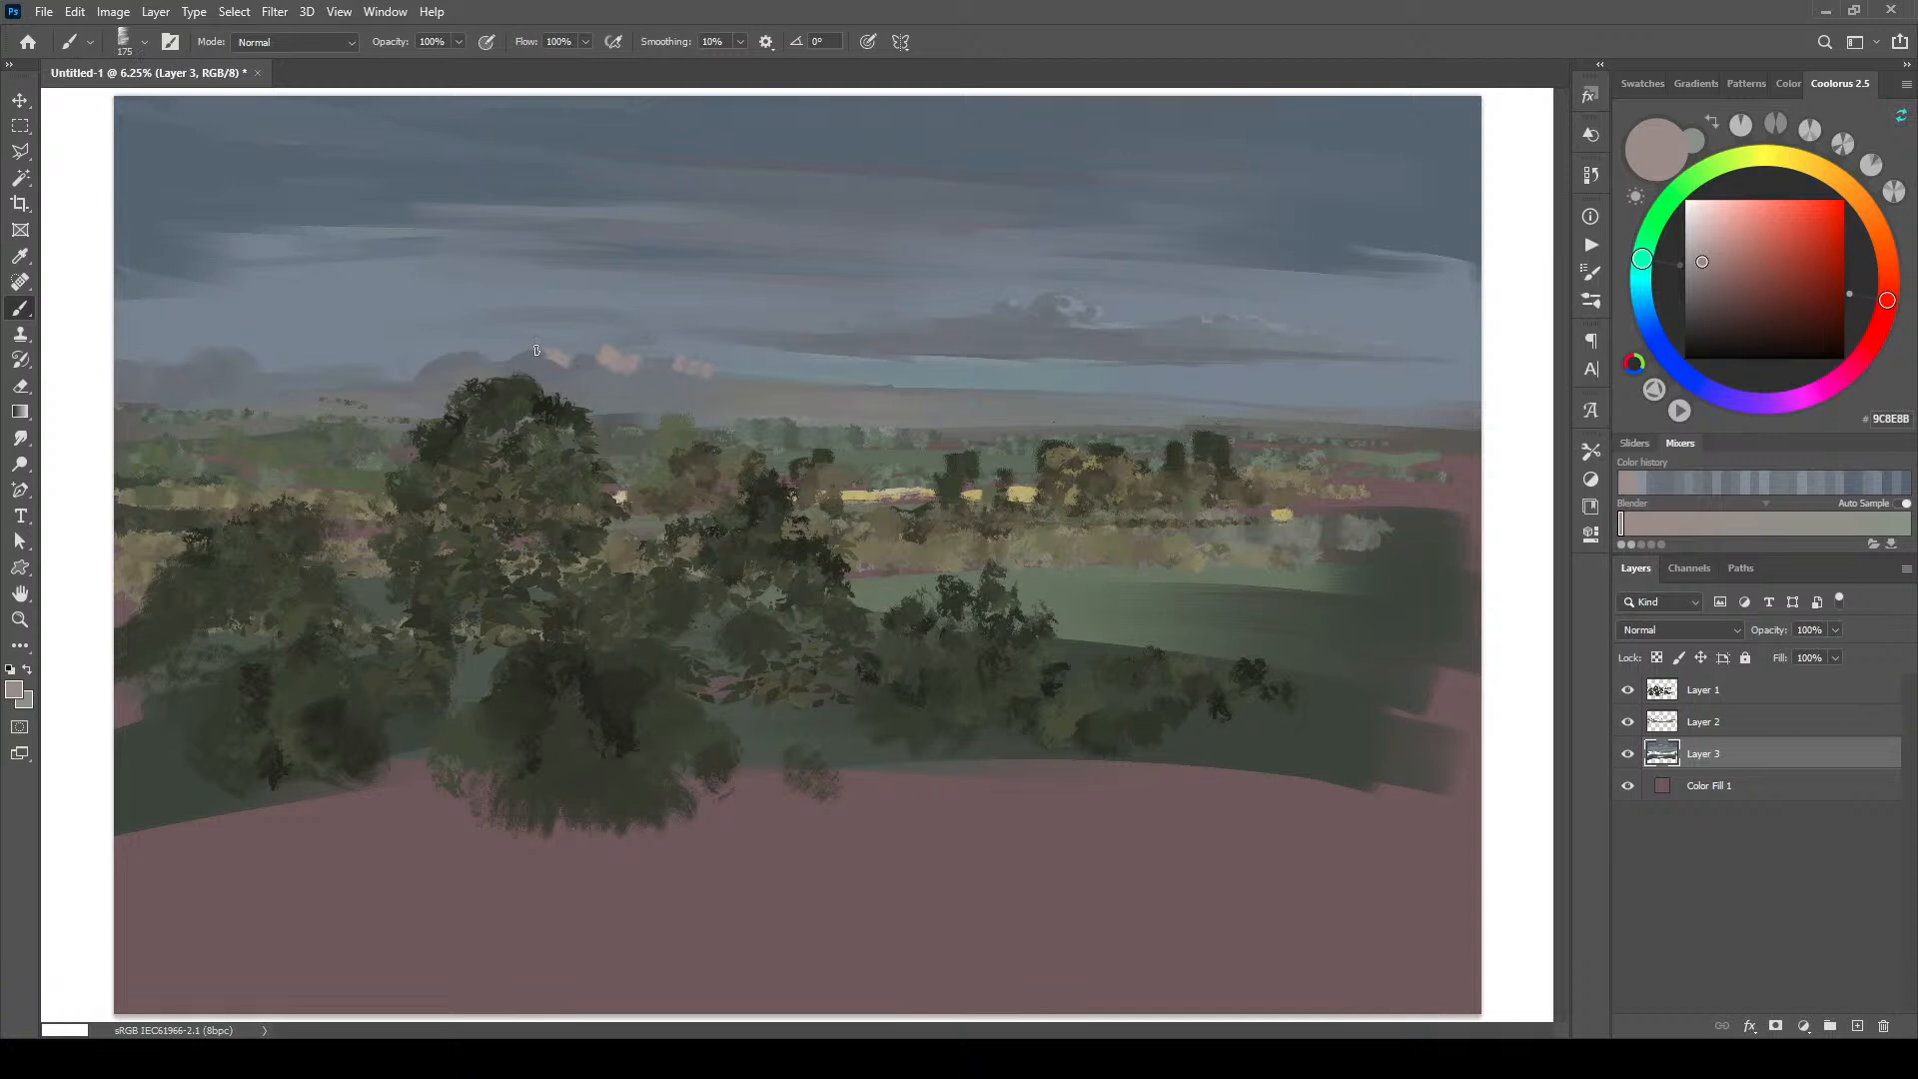
pyautogui.keyDown('alt'); pyautogui.click(479, 335); pyautogui.keyUp('alt')
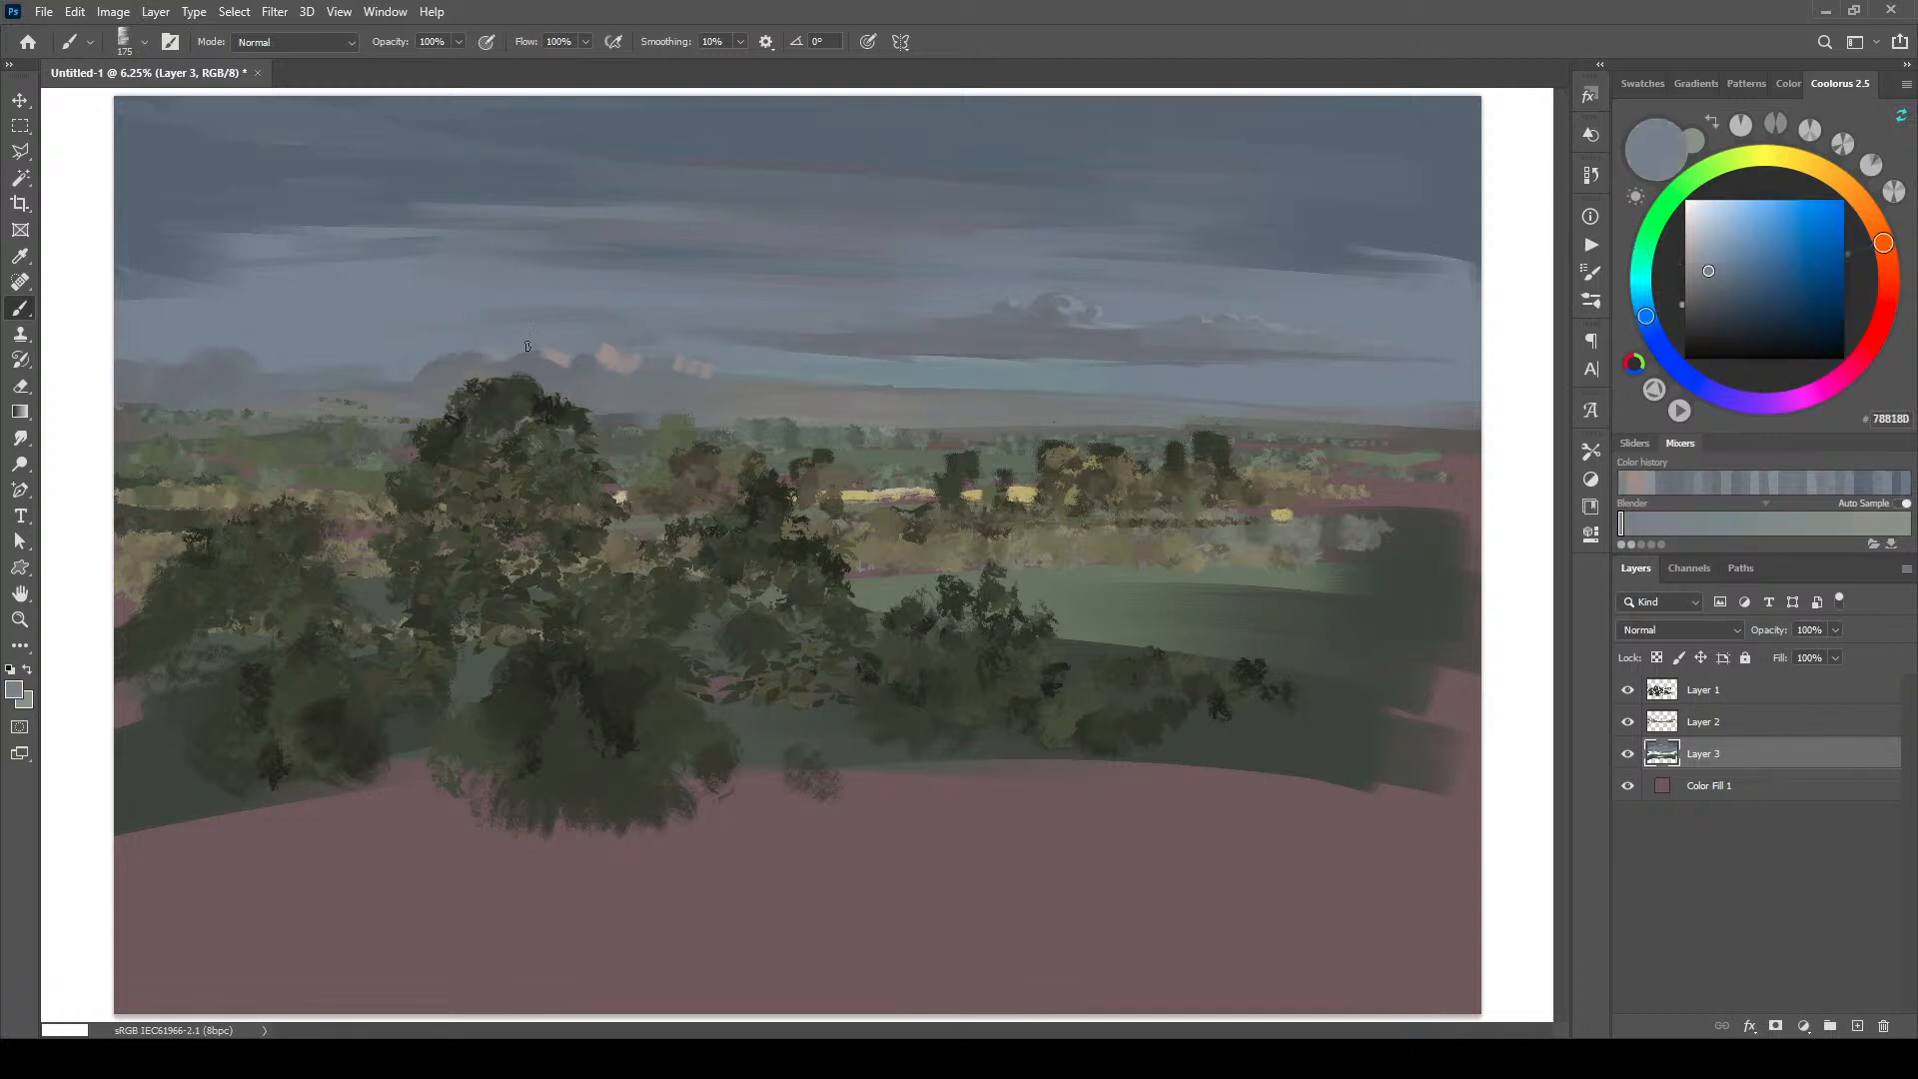
pyautogui.keyDown('alt'); pyautogui.click(626, 373); pyautogui.keyUp('alt')
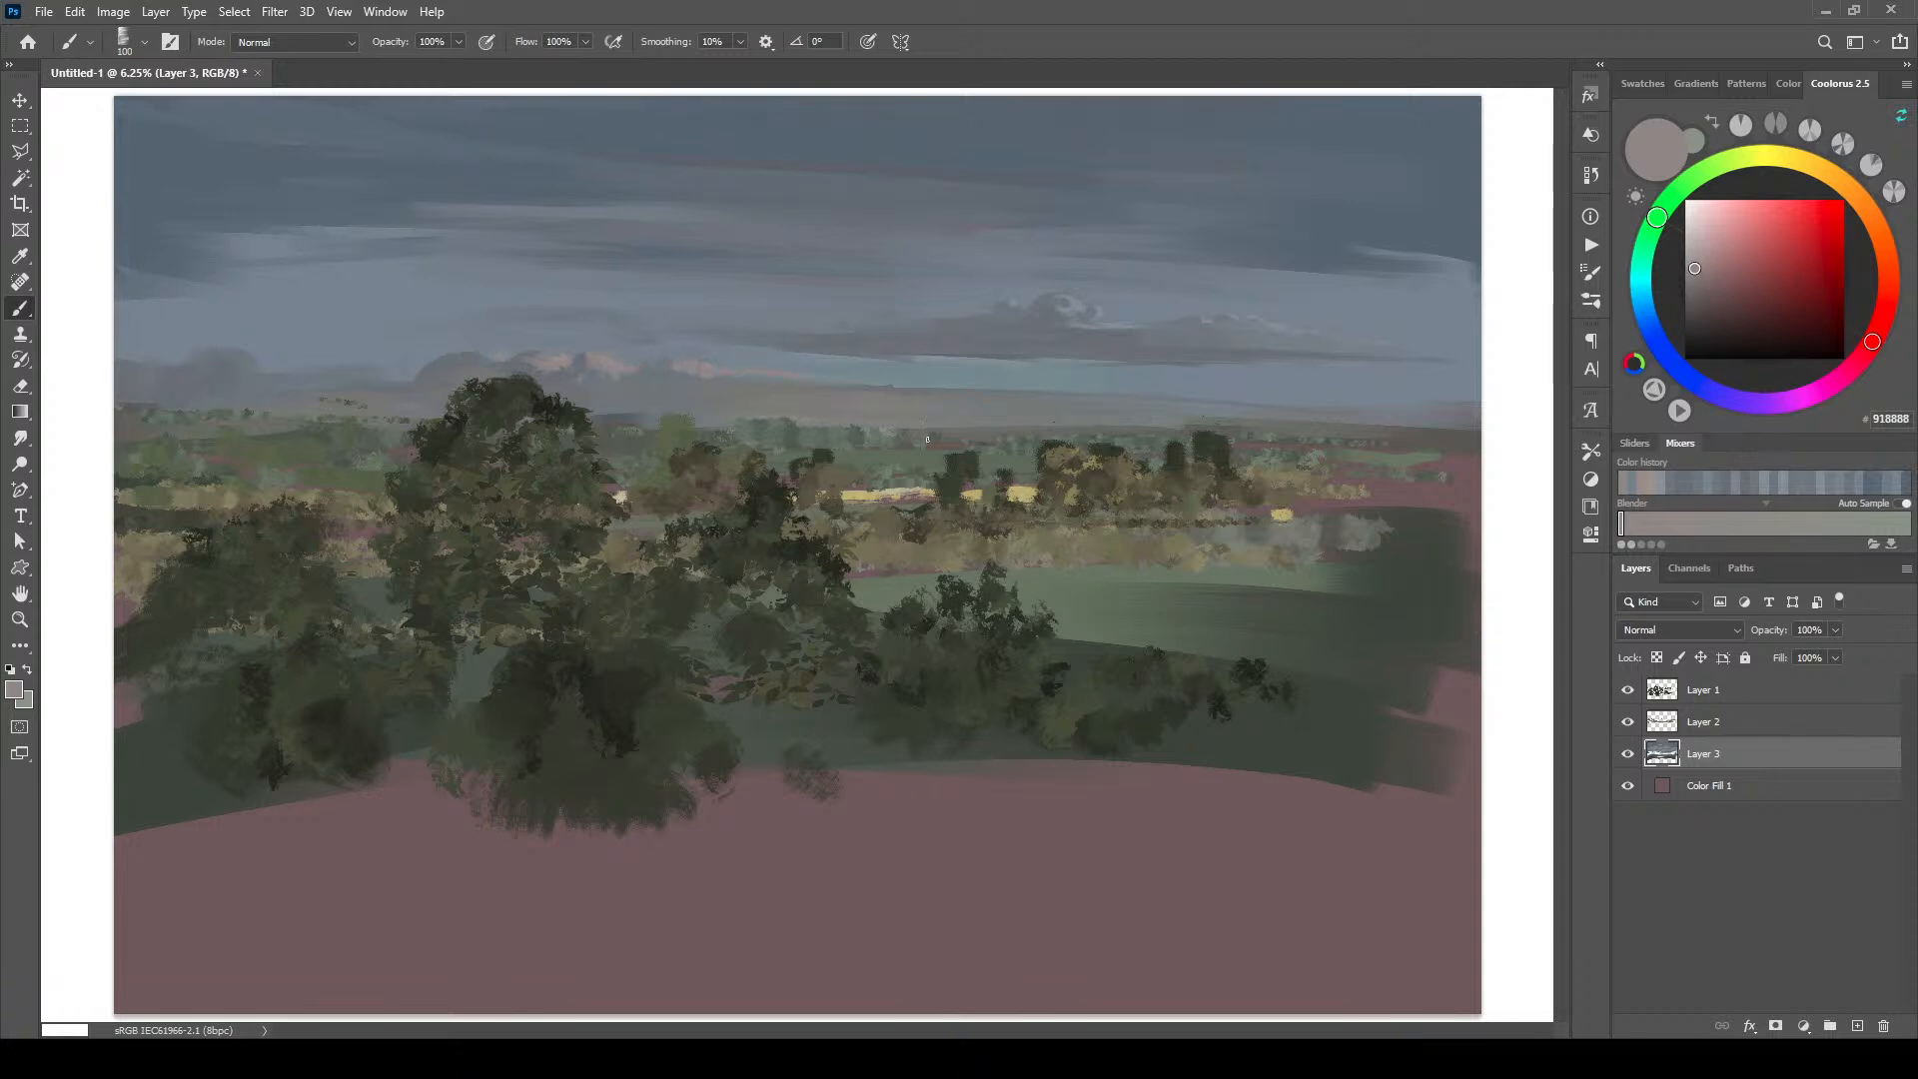
# Step: Add pinkish-grey highlights to the lower clouds right of the tall tree with a 175 px brush and blend them using sampled greys
pyautogui.press(']')
pyautogui.press(']')
pyautogui.moveTo(763, 400)
pyautogui.mouseDown()
pyautogui.moveTo(741, 398)
pyautogui.moveTo(796, 399)
pyautogui.mouseUp()
pyautogui.press(']')
pyautogui.keyDown('alt'); pyautogui.click(724, 403); pyautogui.keyUp('alt')
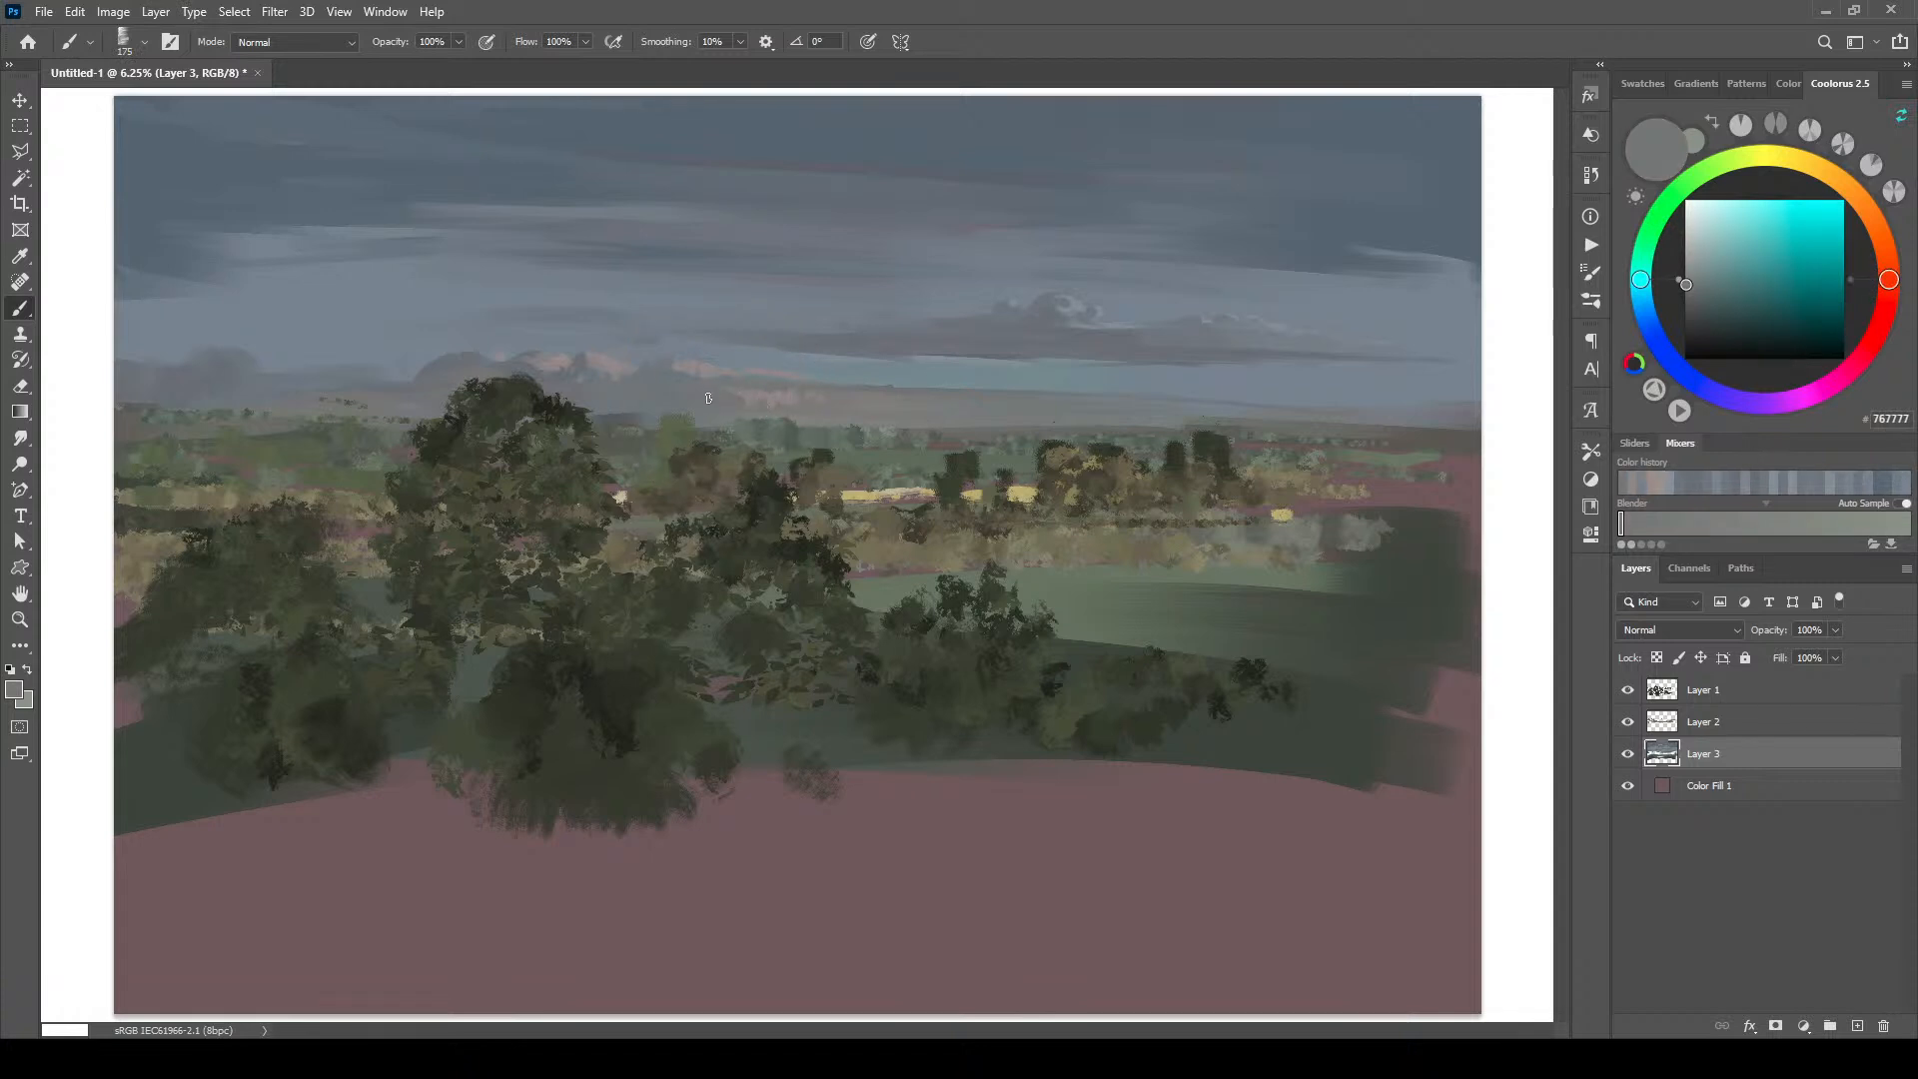
pyautogui.keyDown('alt'); pyautogui.click(782, 389); pyautogui.keyUp('alt')
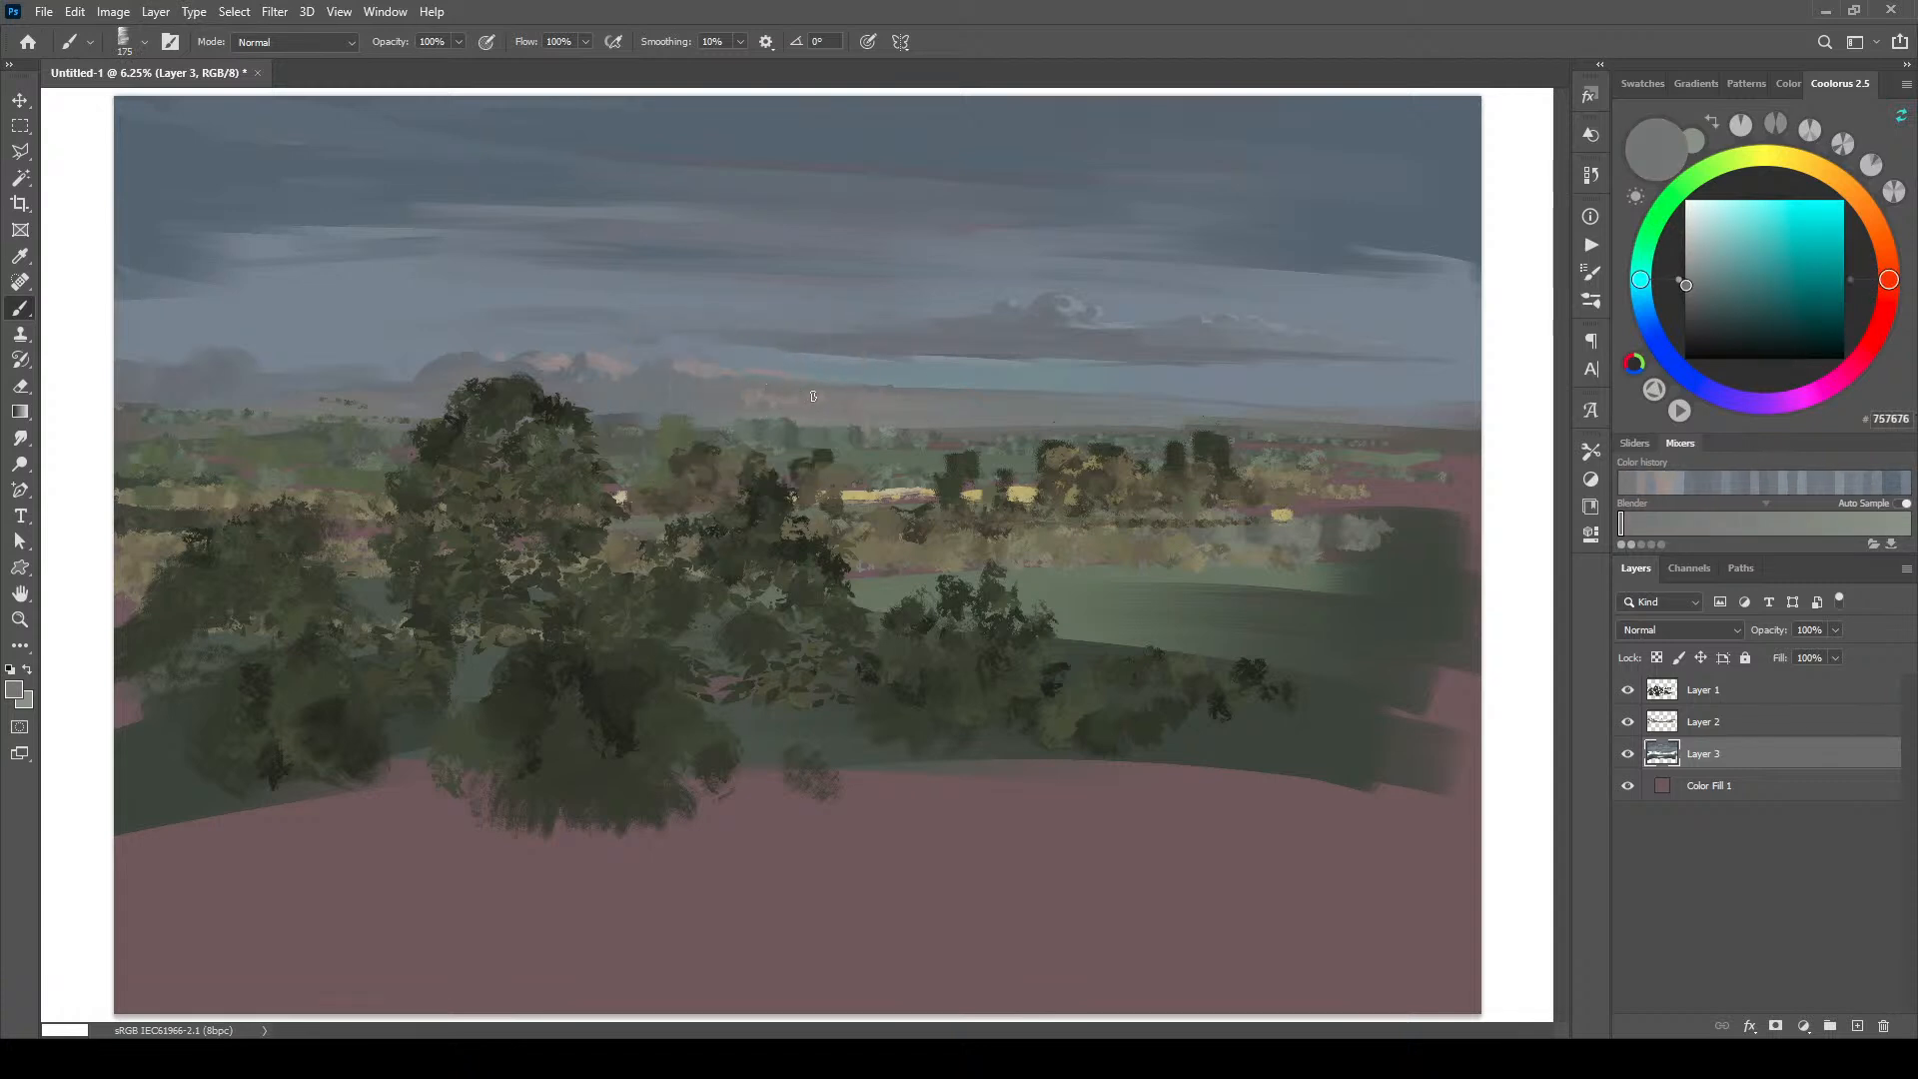
pyautogui.keyDown('alt'); pyautogui.click(599, 372); pyautogui.keyUp('alt')
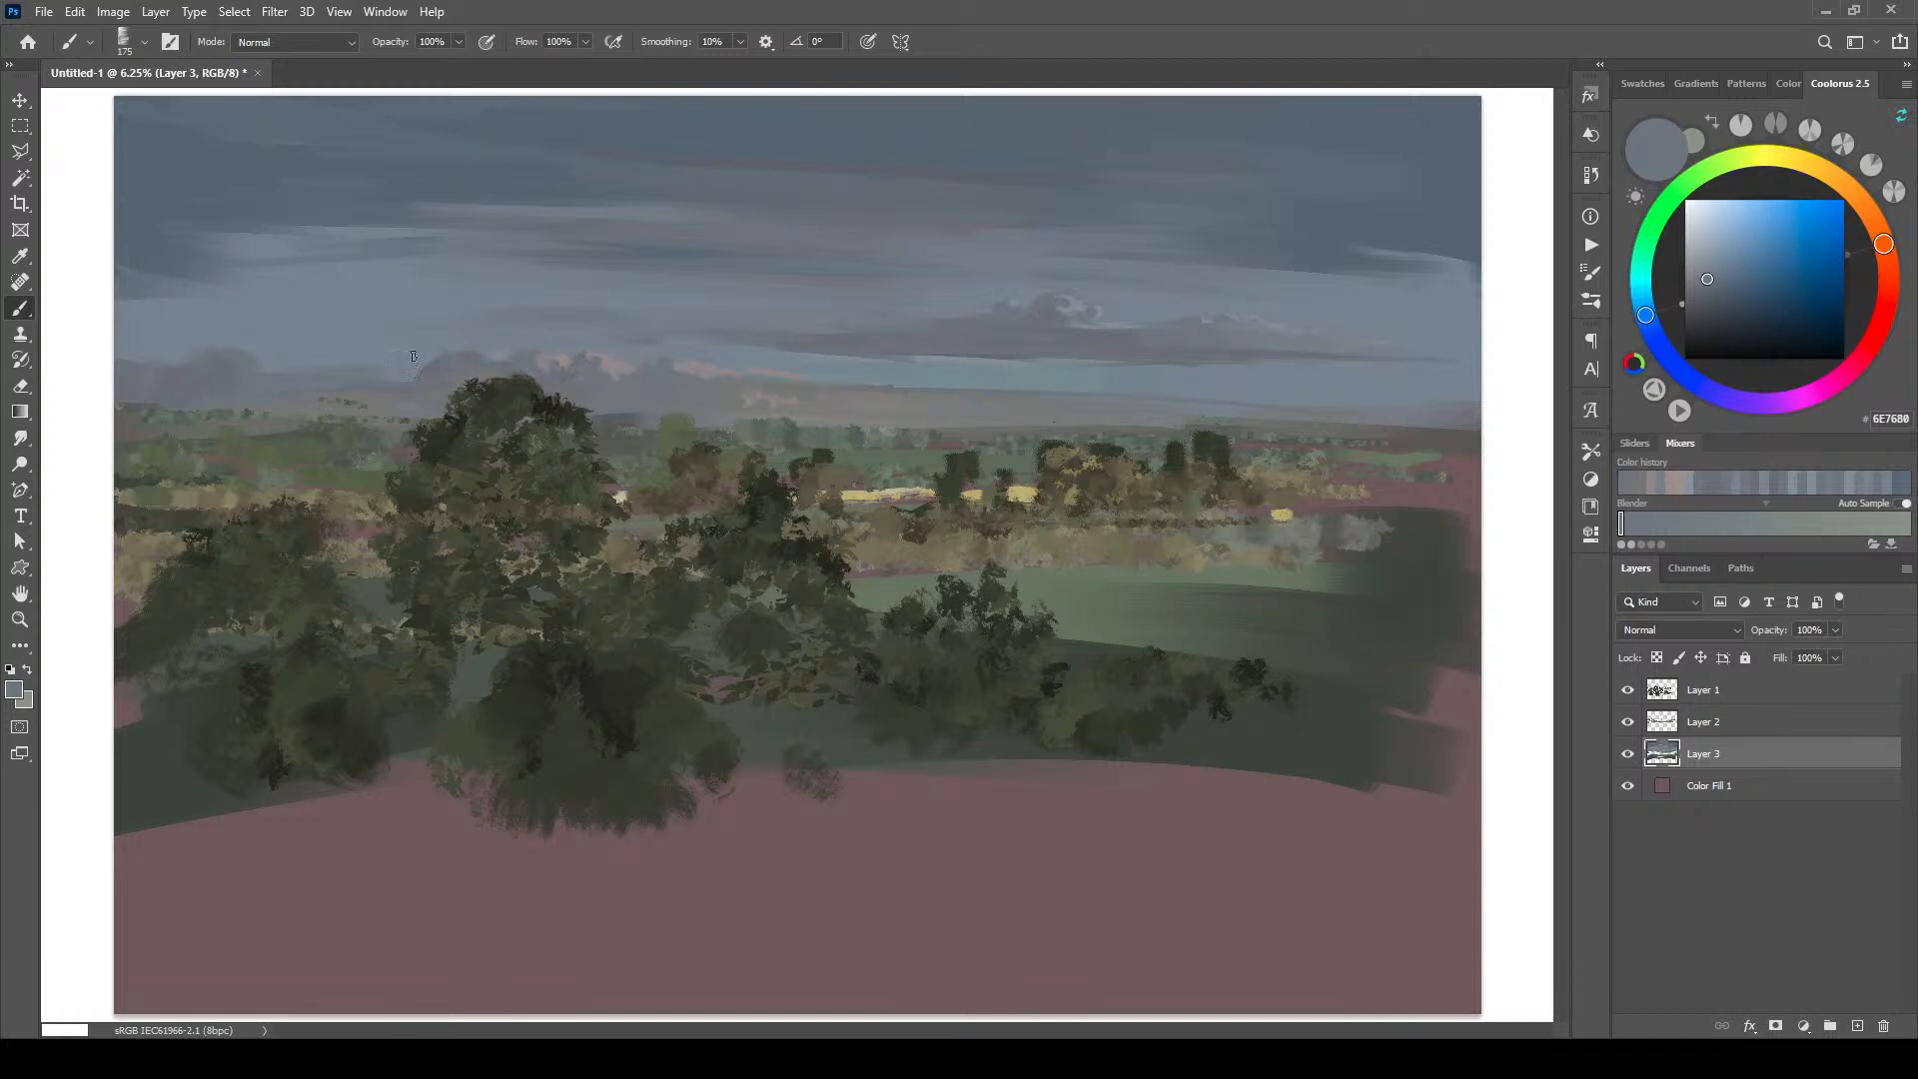
# Step: Touch up the low clouds and pale horizon strip right of the tall tree with sampled greys, reducing the brush to 80 px
pyautogui.press(']')
pyautogui.press(']')
pyautogui.press(']')
pyautogui.press(']')
pyautogui.press(']')
pyautogui.keyDown('alt'); pyautogui.click(889, 344); pyautogui.keyUp('alt')
pyautogui.press('[')
pyautogui.press('[')
pyautogui.press('[')
pyautogui.press('[')
pyautogui.press('[')
pyautogui.press('[')
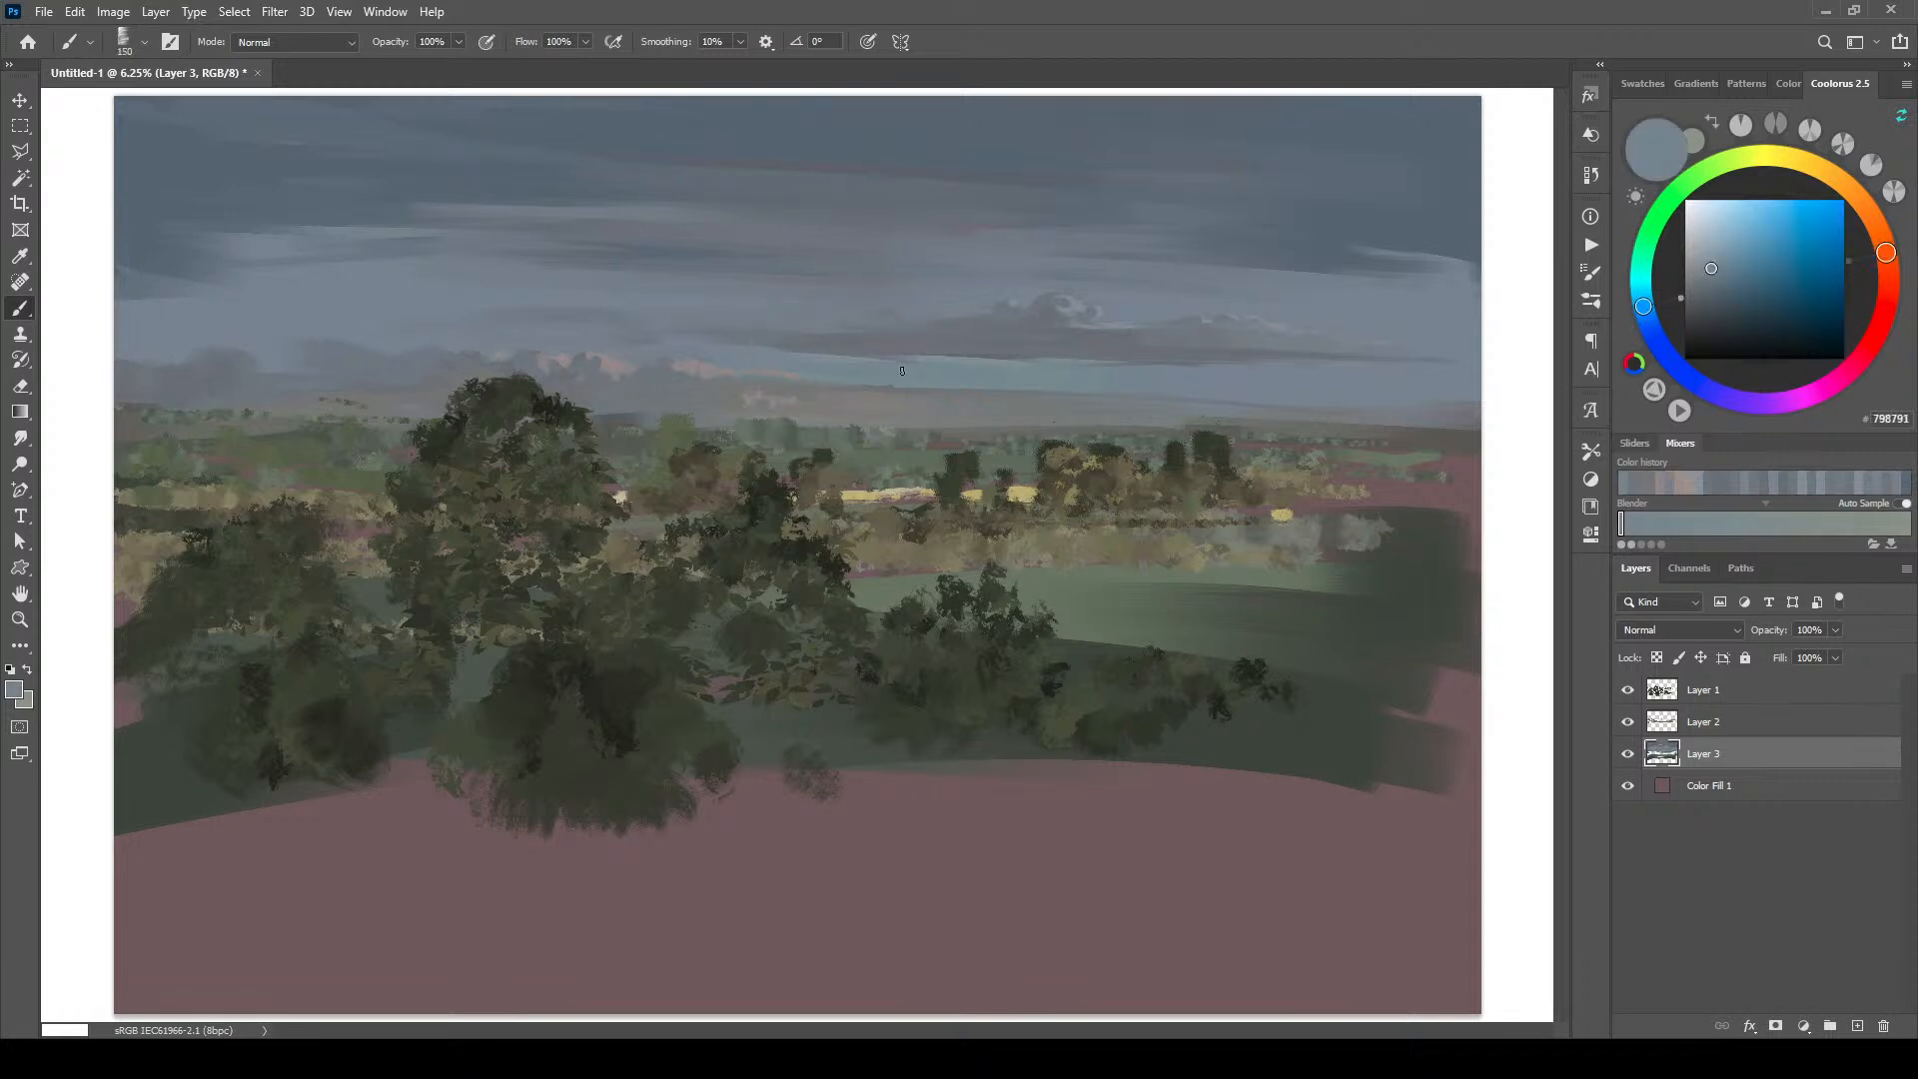
pyautogui.keyDown('alt'); pyautogui.click(799, 385); pyautogui.keyUp('alt')
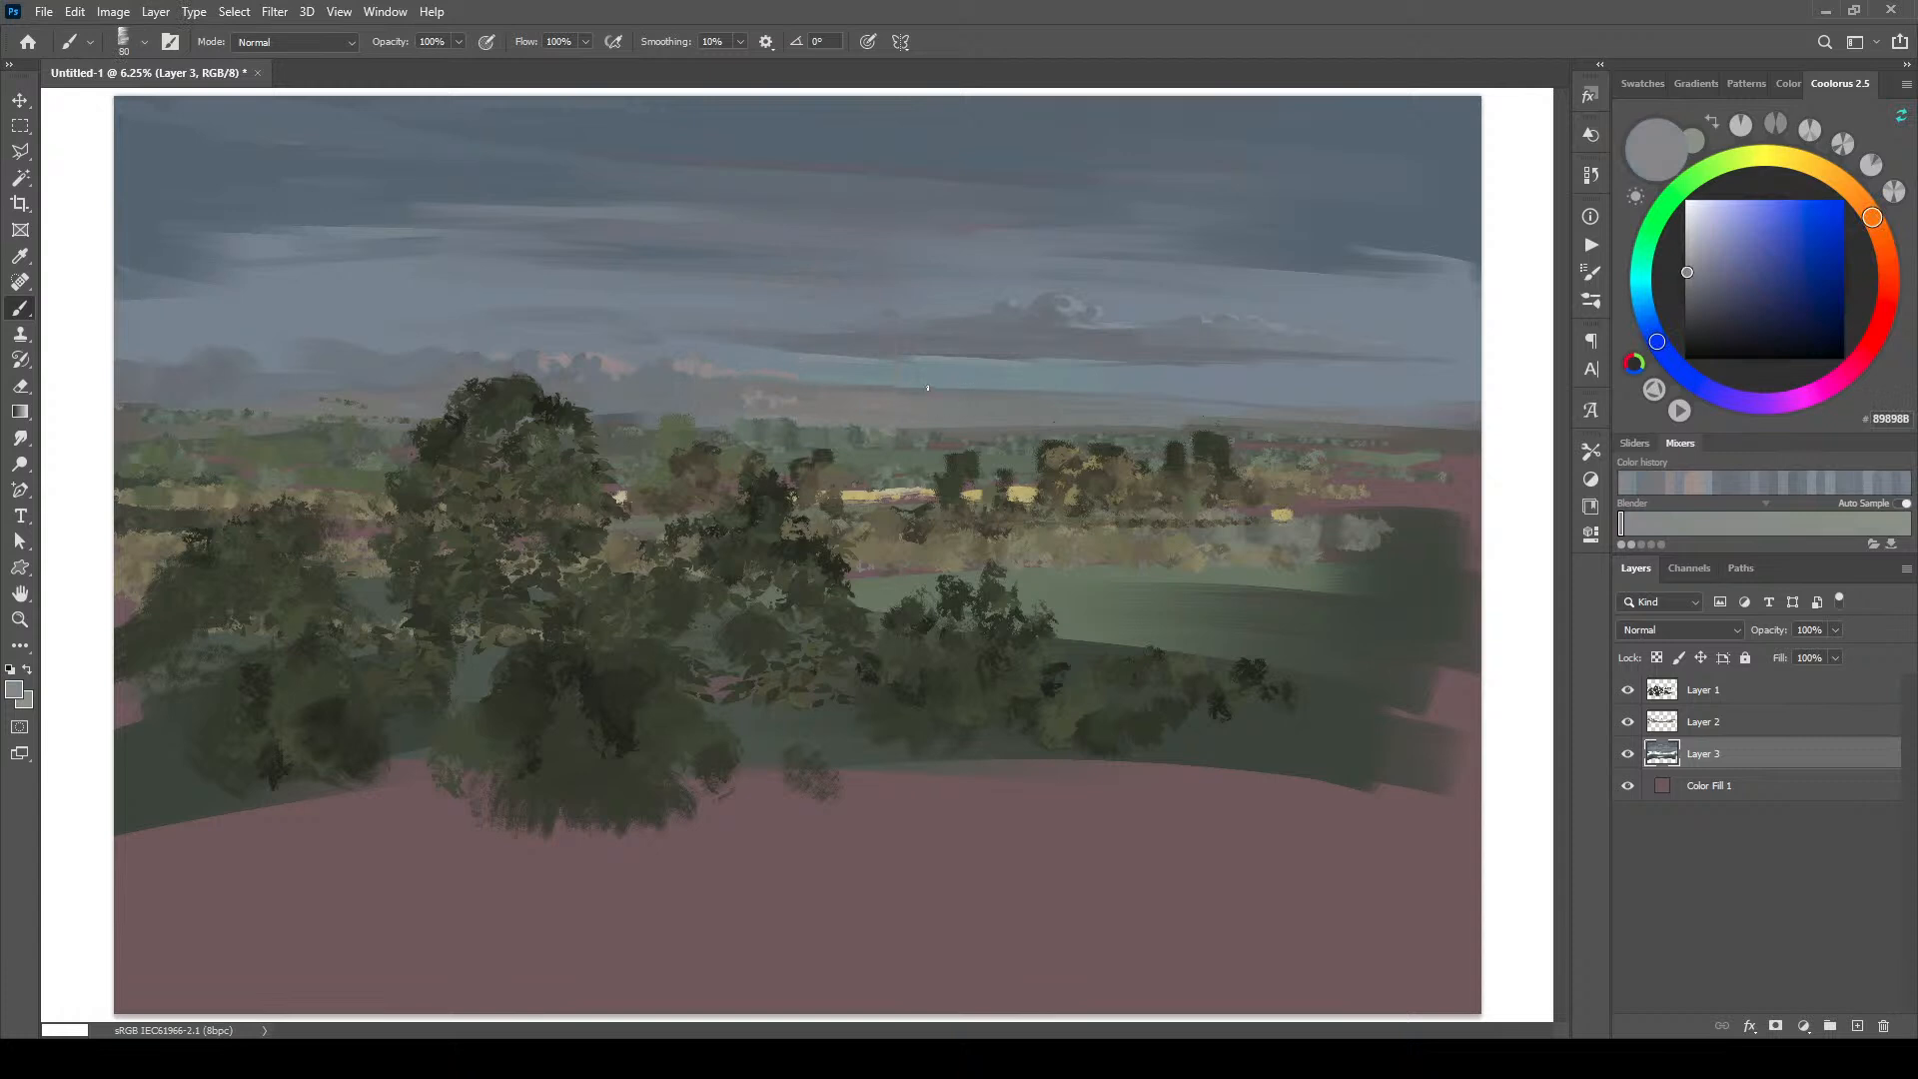
# Step: Refine the upper edges of the low clouds behind and left of the tall tree with sampled blue-greys and an 80 px brush
pyautogui.keyDown('alt'); pyautogui.click(408, 338); pyautogui.keyUp('alt')
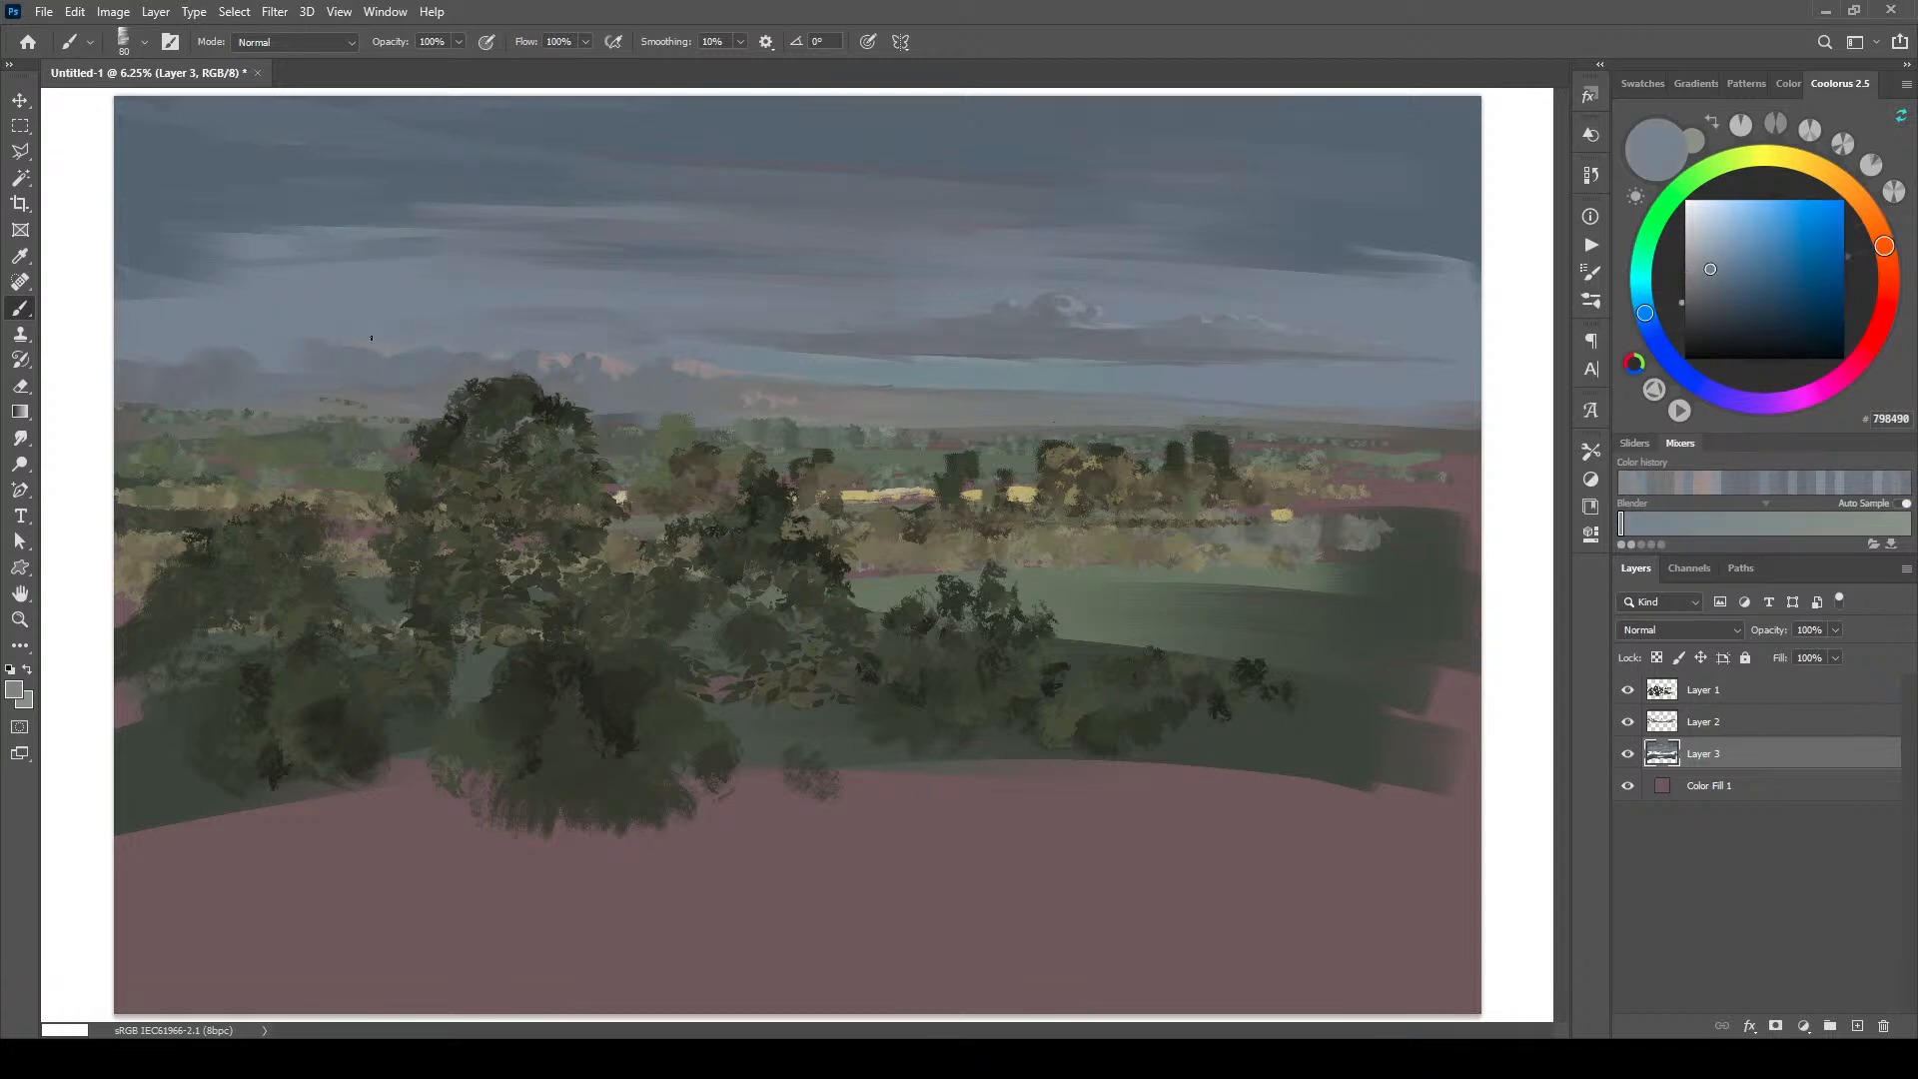
pyautogui.keyDown('alt'); pyautogui.click(490, 348); pyautogui.keyUp('alt')
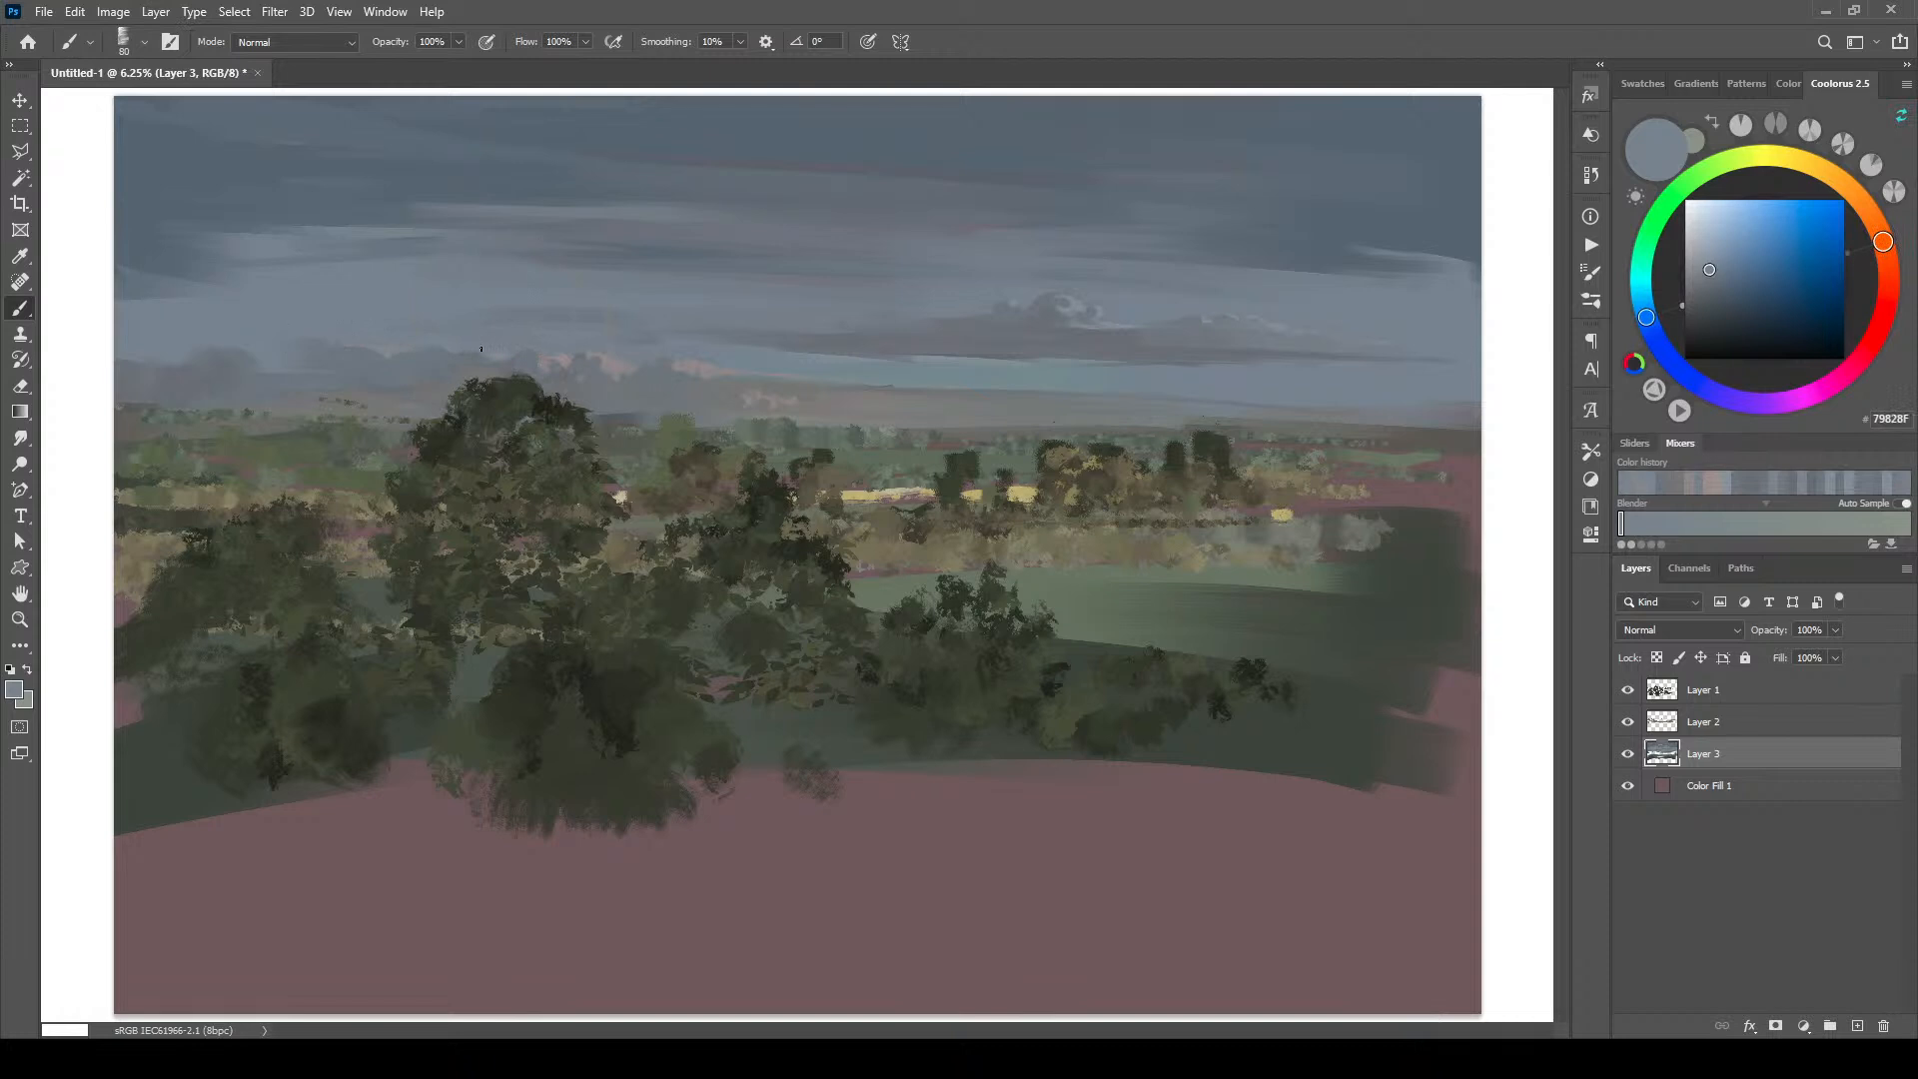
pyautogui.keyDown('alt'); pyautogui.click(555, 357); pyautogui.keyUp('alt')
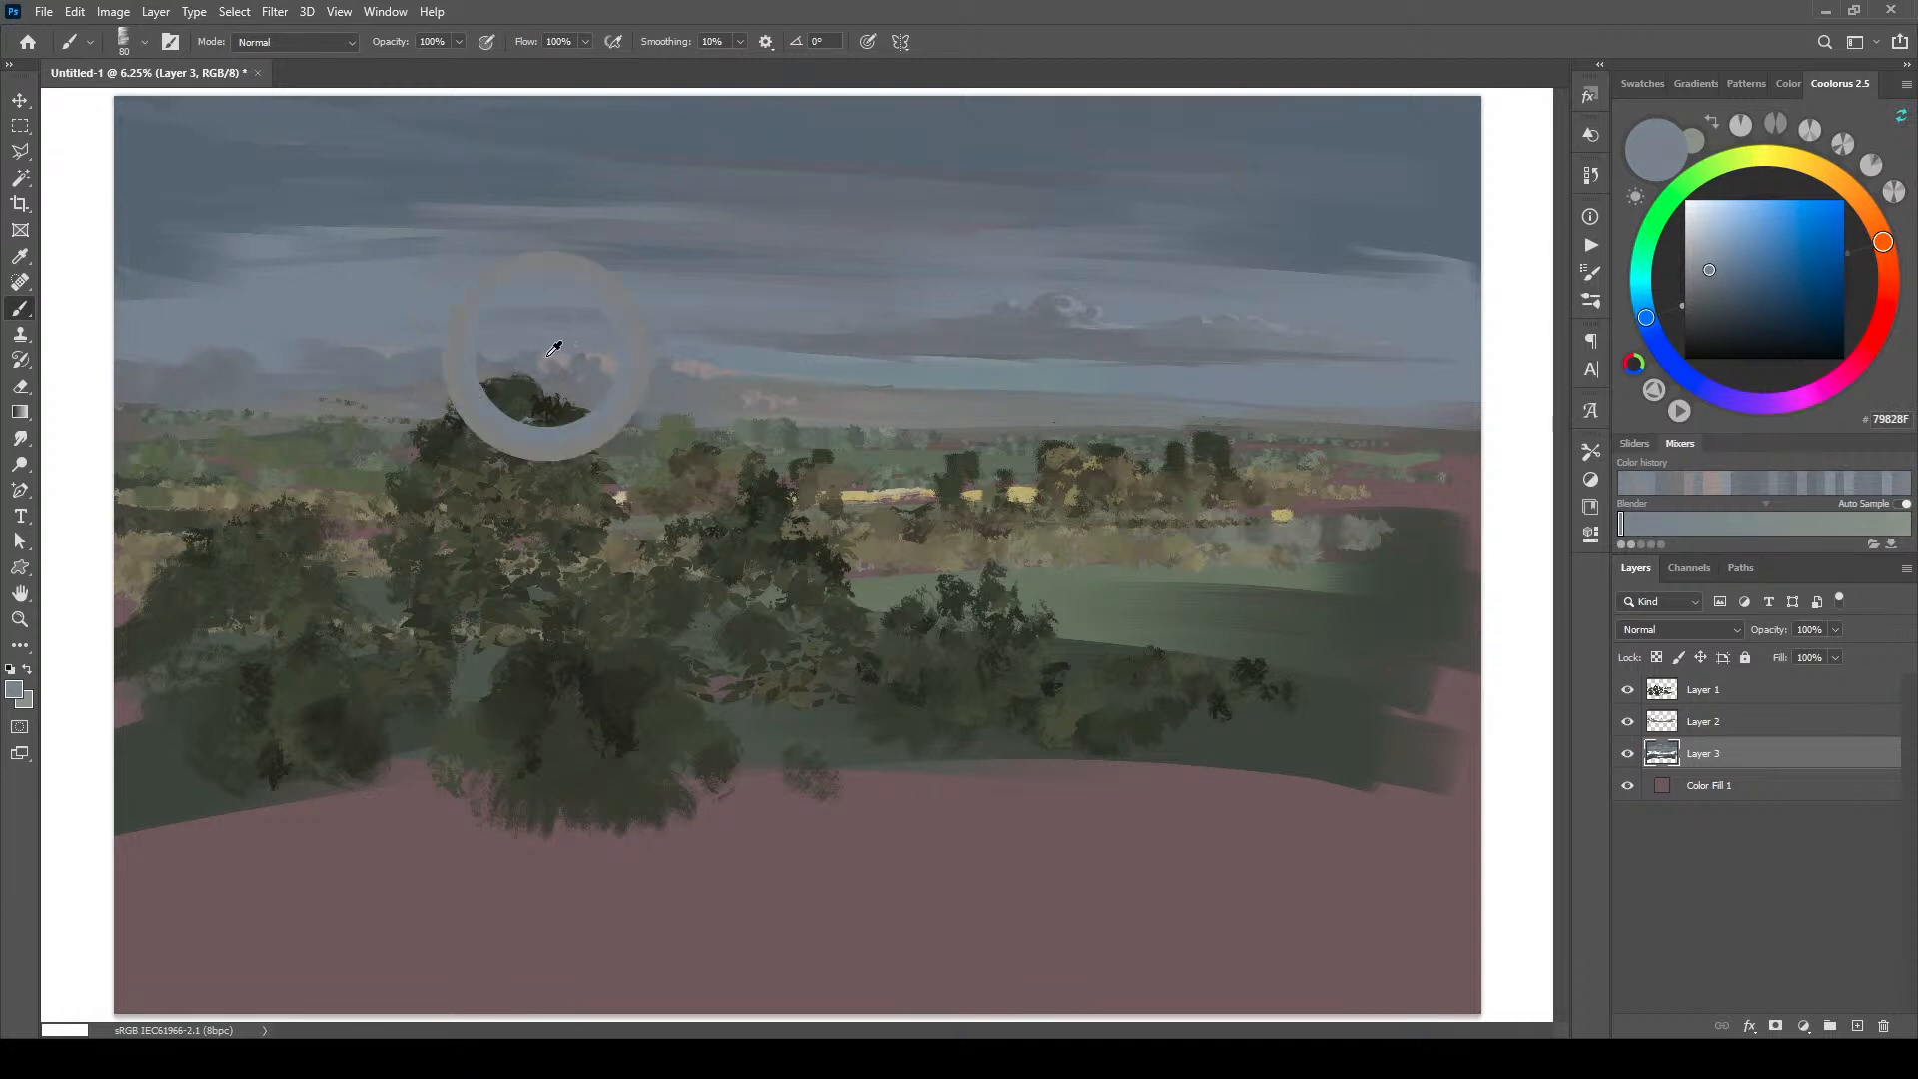
# Step: Enlarge the brush to 400 px and soften the low cloud bank left of the tall tree with blue-grey
pyautogui.press(']')
pyautogui.press(']')
pyautogui.press(']')
pyautogui.press(']')
pyautogui.press(']')
pyautogui.press(']')
pyautogui.press(']')
pyautogui.press(']')
pyautogui.press(']')
pyautogui.moveTo(277, 357); pyautogui.dragTo(351, 378)
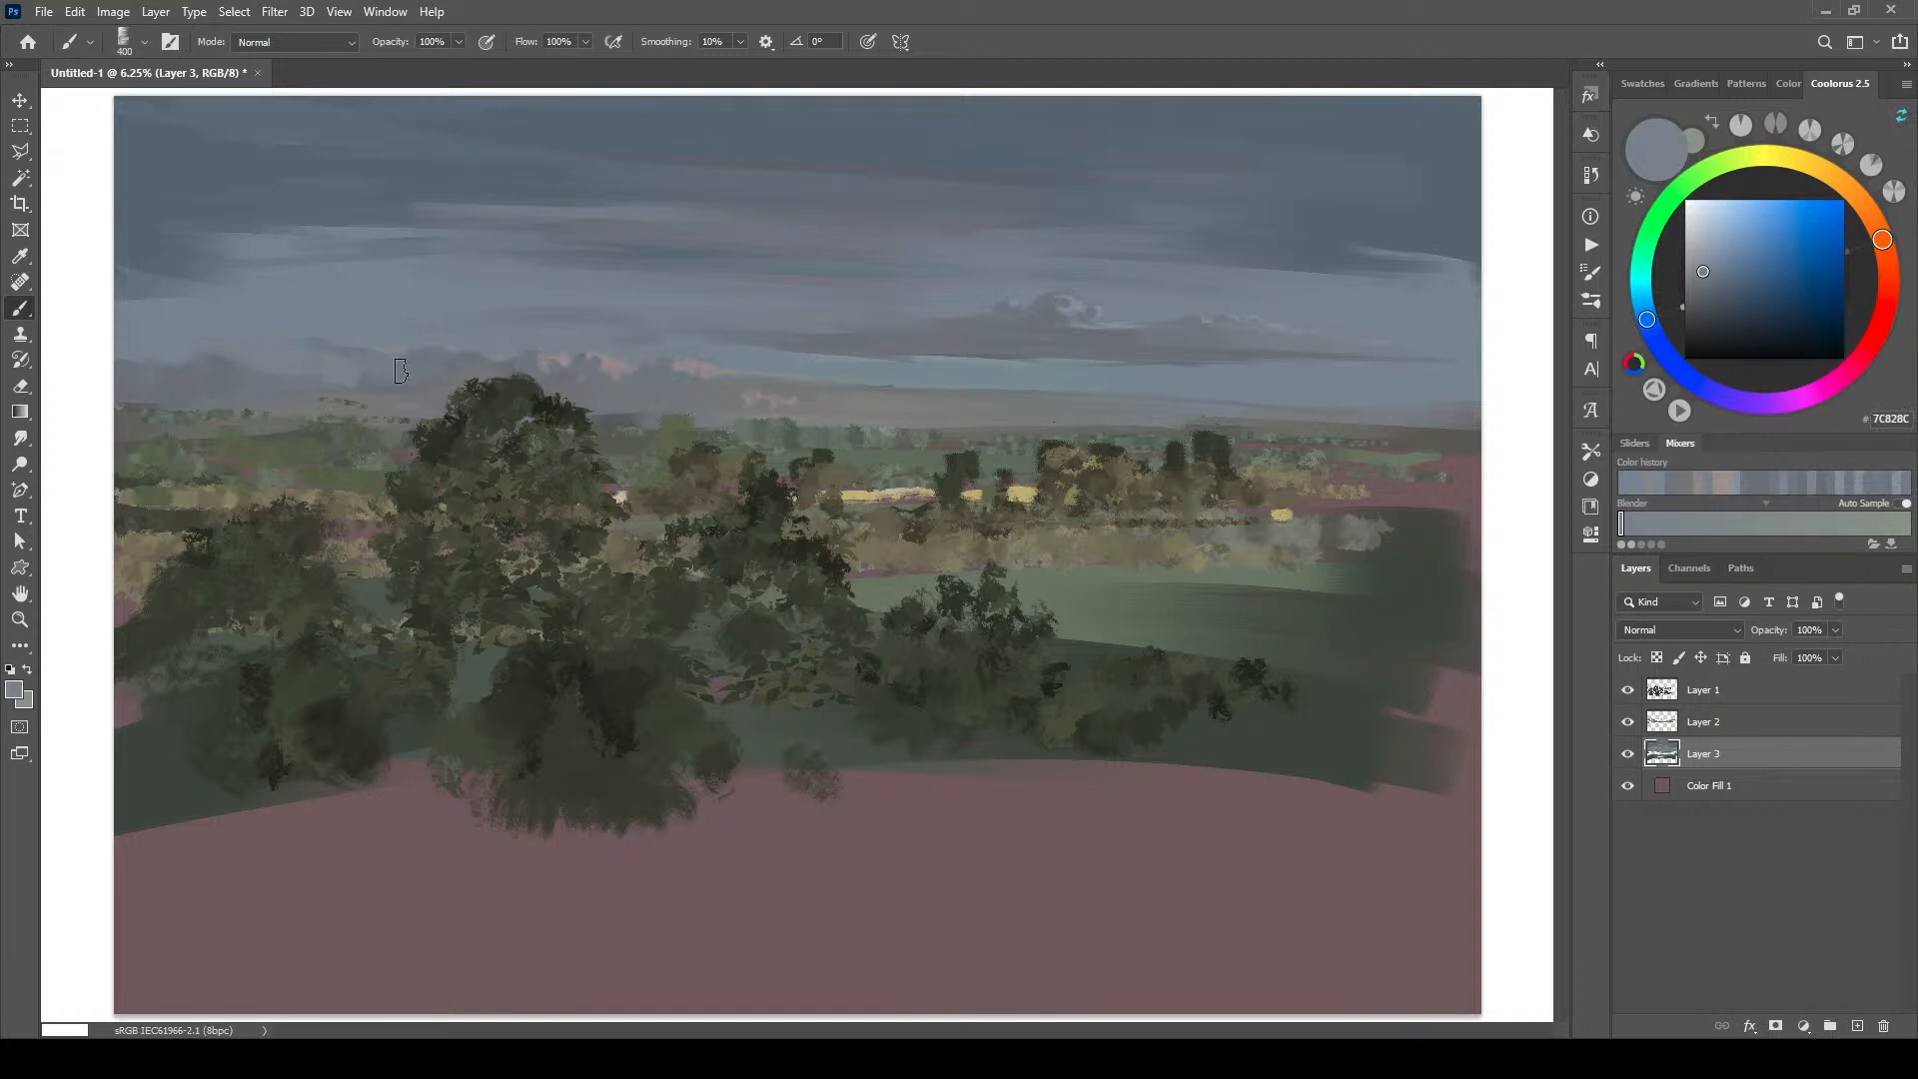
# Step: Sample the light blue-grey sky near the right edge and paint haze just above the right horizon with a 175 px brush
pyautogui.keyDown('alt'); pyautogui.click(1348, 388); pyautogui.keyUp('alt')
pyautogui.press('[')
pyautogui.press('[')
pyautogui.press('[')
pyautogui.press('[')
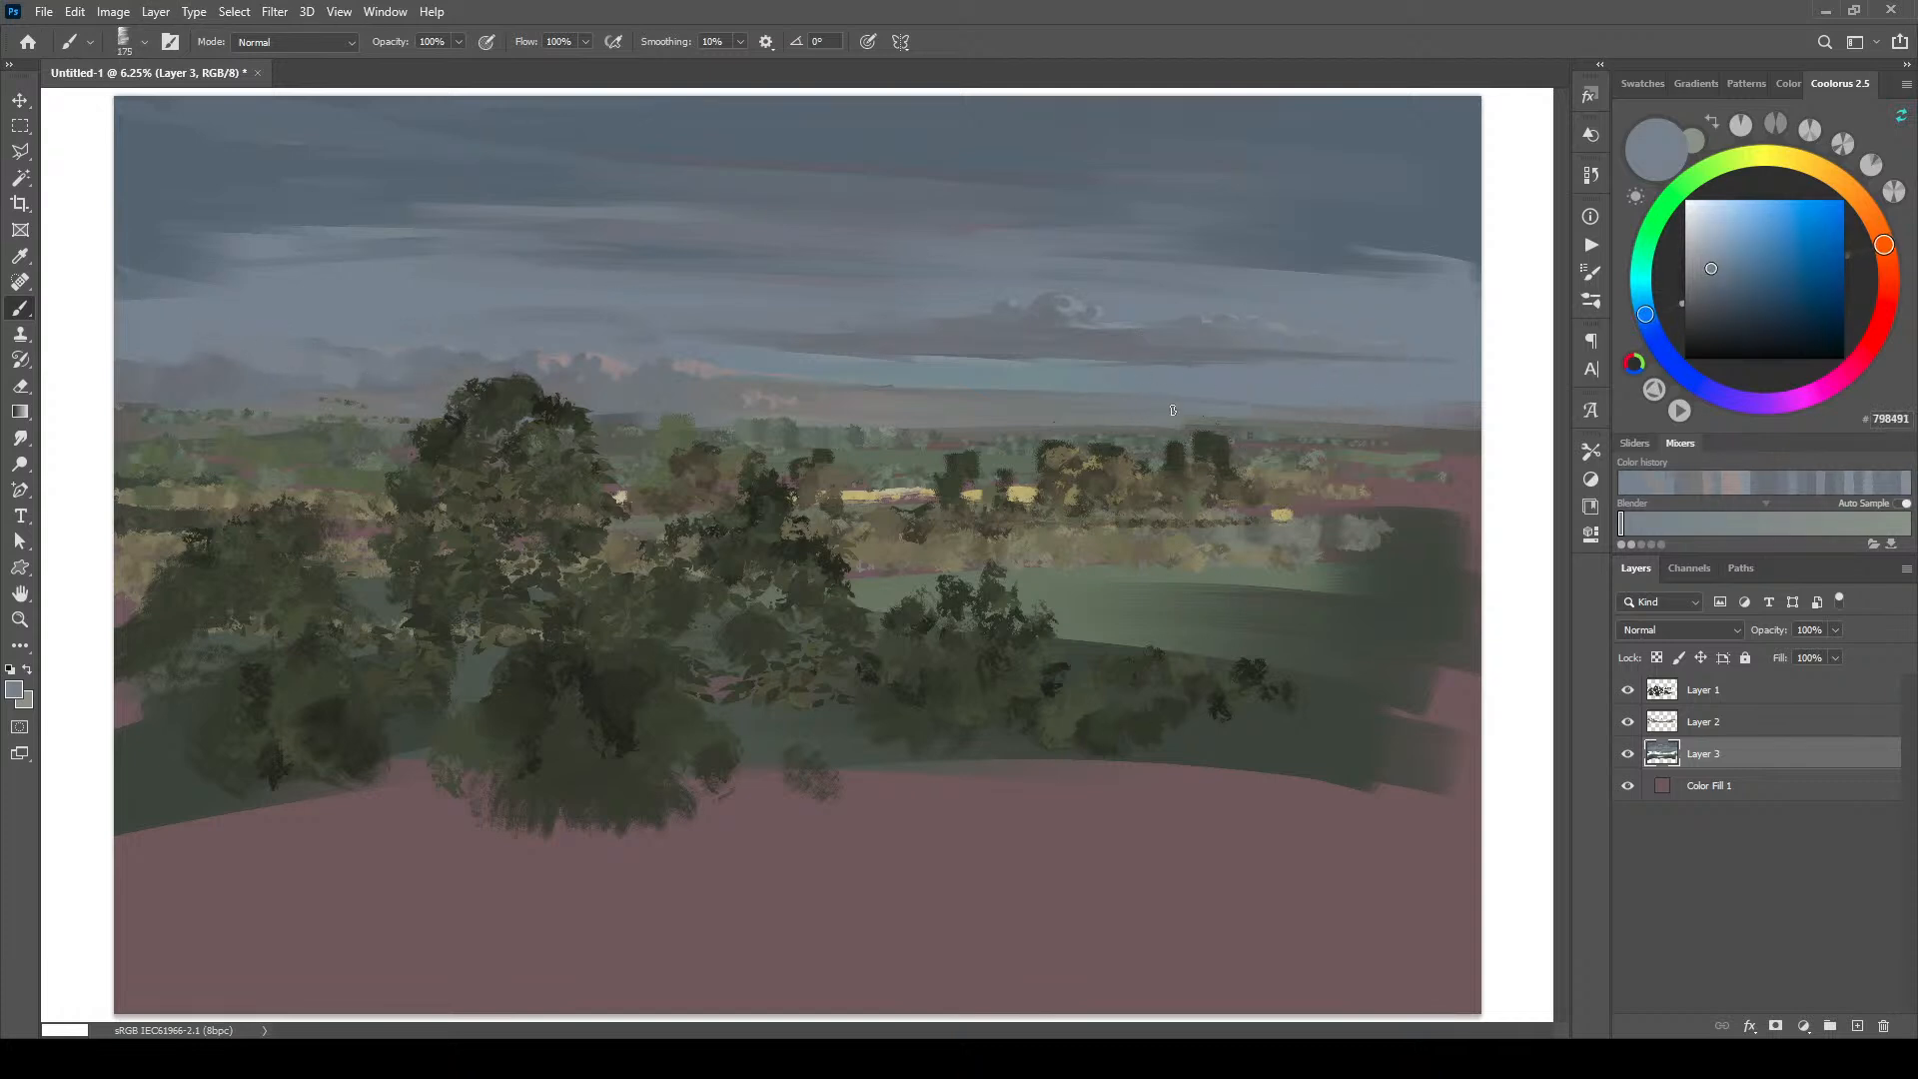
# Step: Mix a muted blue (#60717F) from the sampled horizon colour and paint a thin band of distant hills along the right horizon at 150 px
pyautogui.press(']')
pyautogui.press(']')
pyautogui.press(']')
pyautogui.keyDown('alt'); pyautogui.click(1086, 432); pyautogui.keyUp('alt')
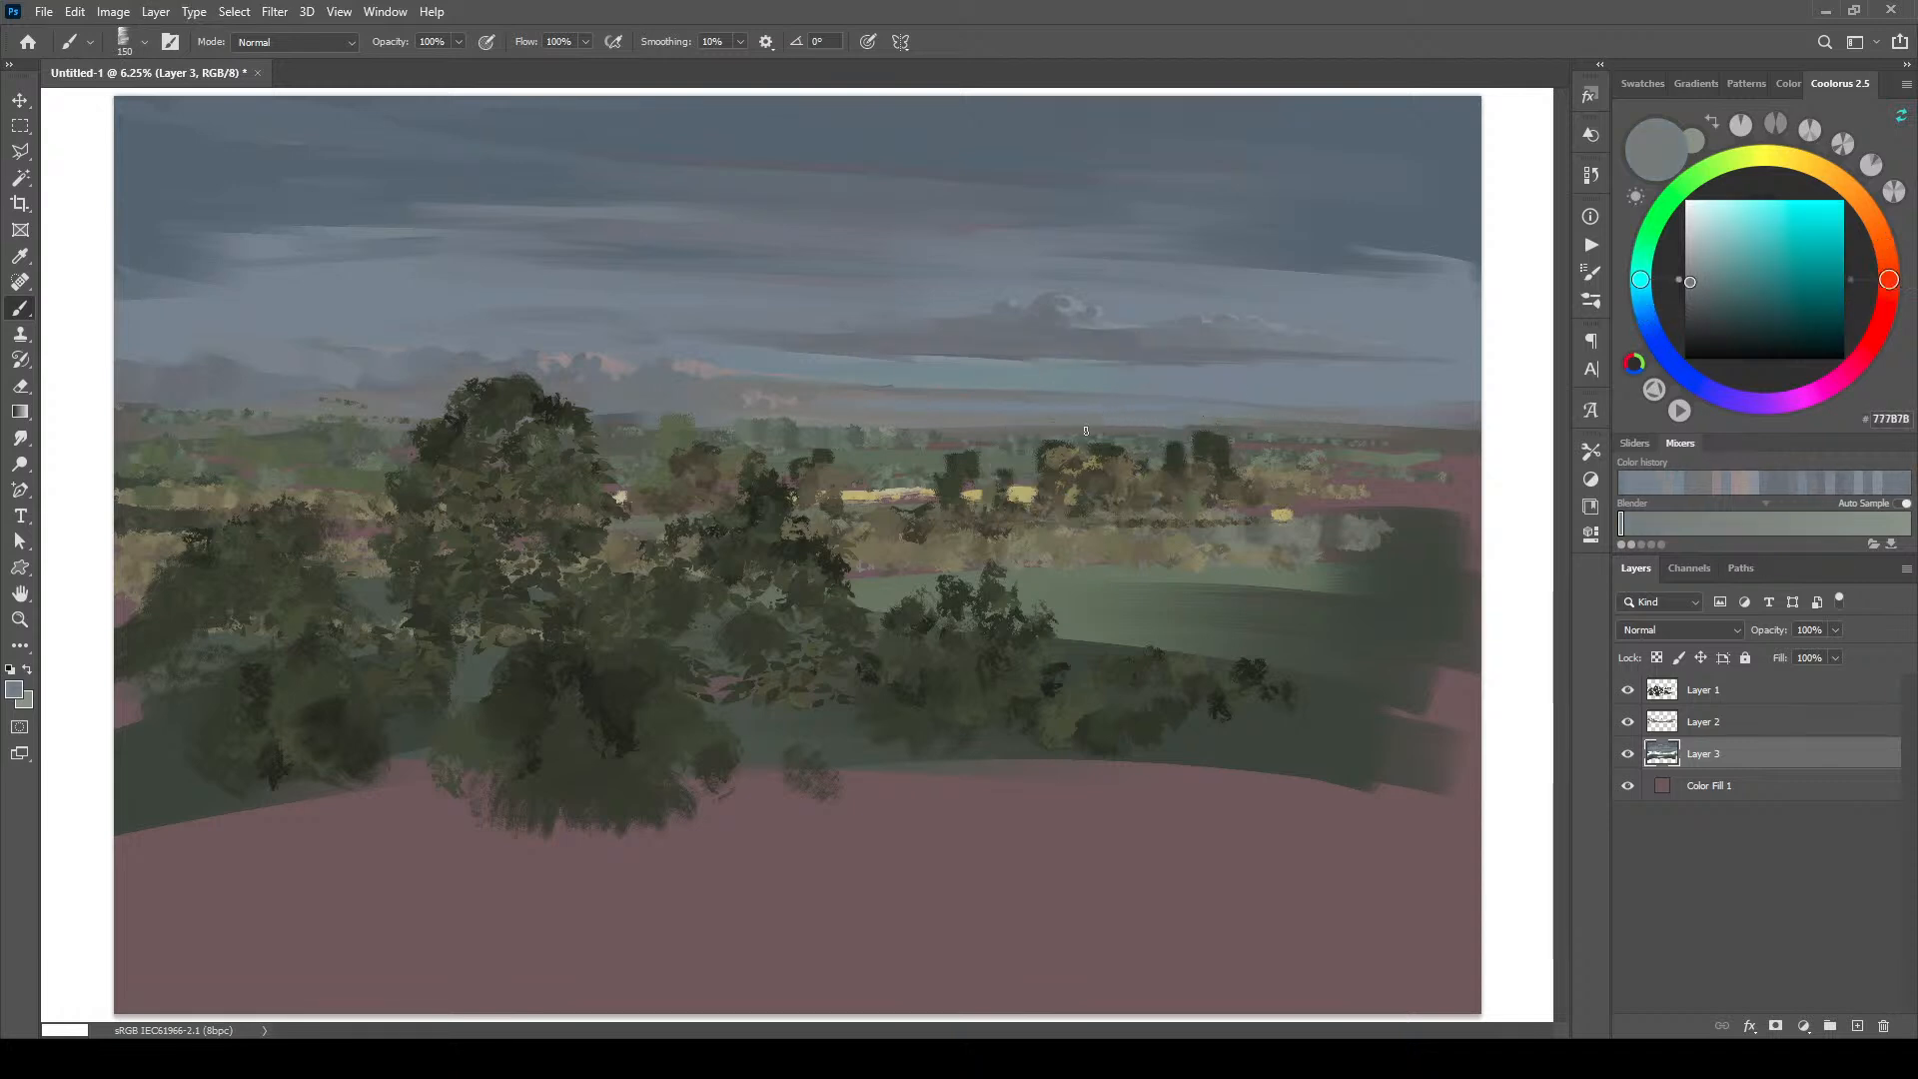
pyautogui.click(1713, 303)
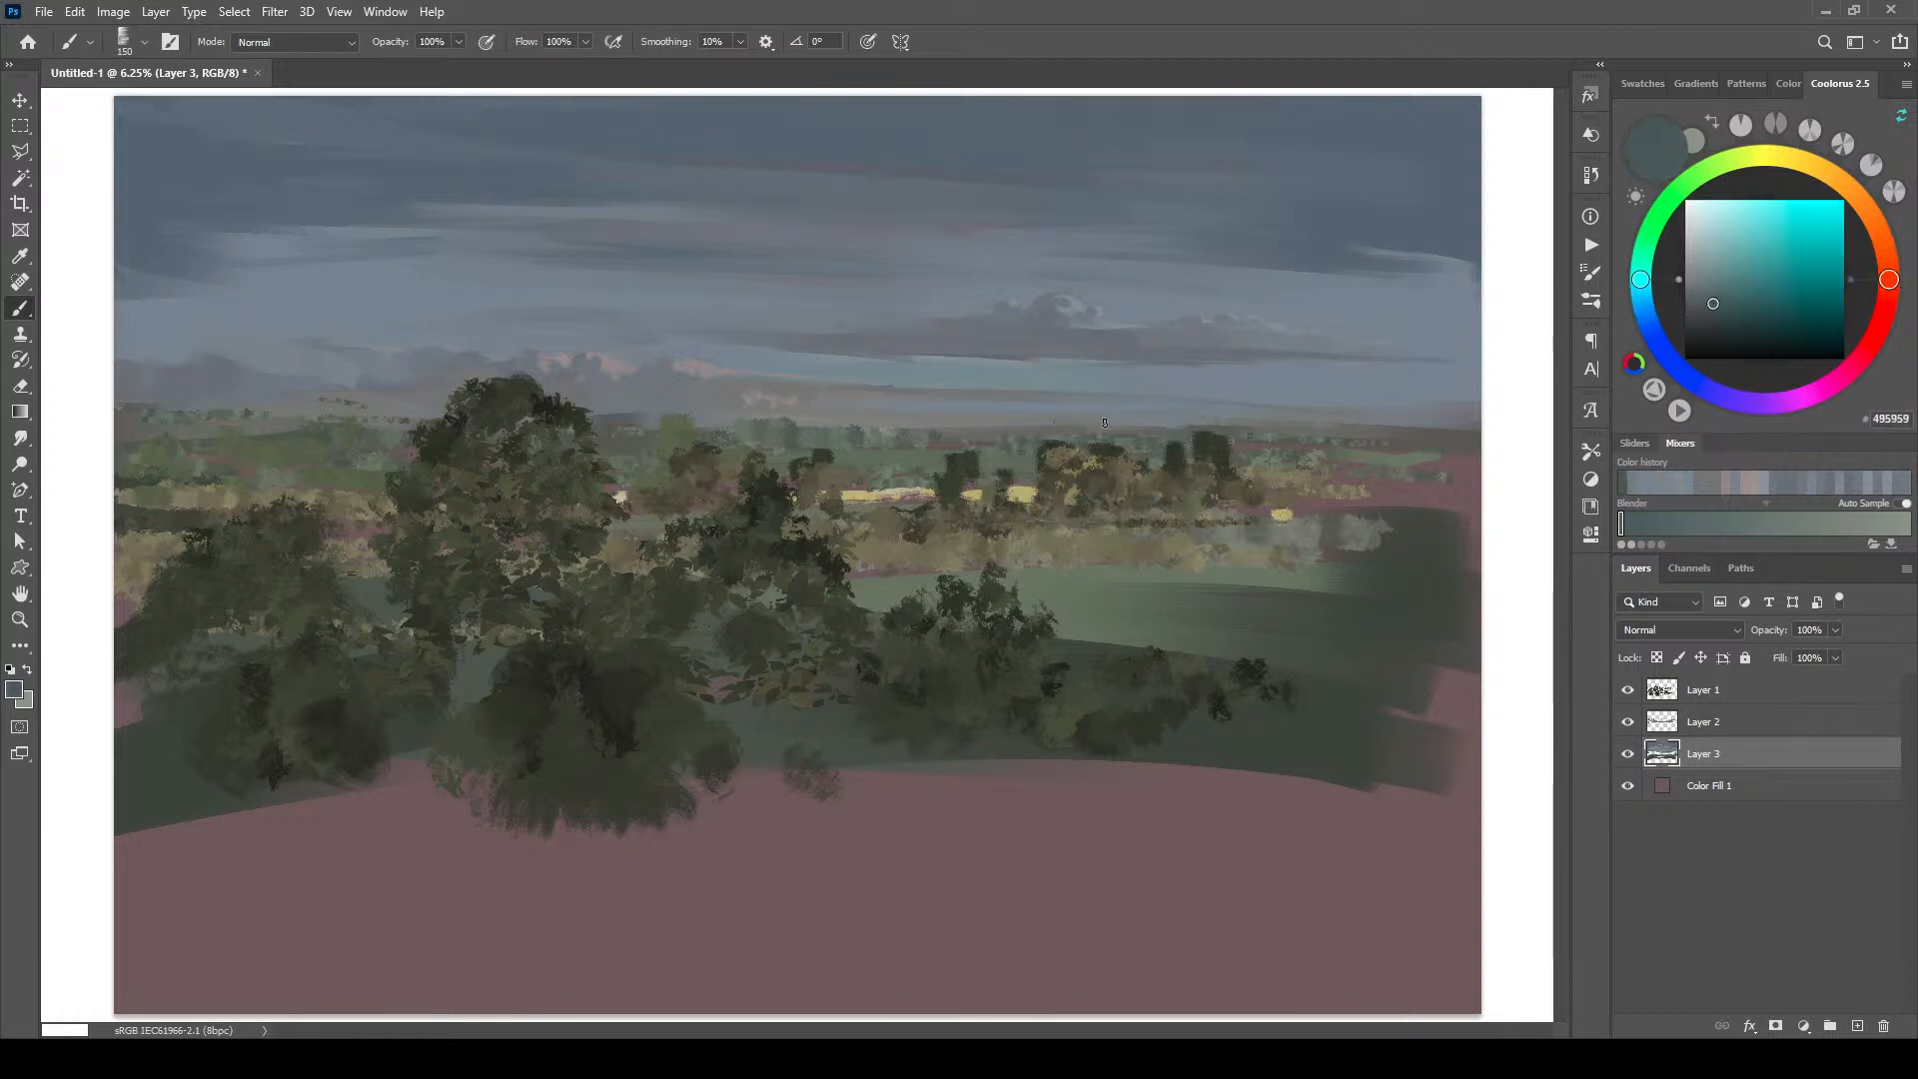
pyautogui.click(1702, 296)
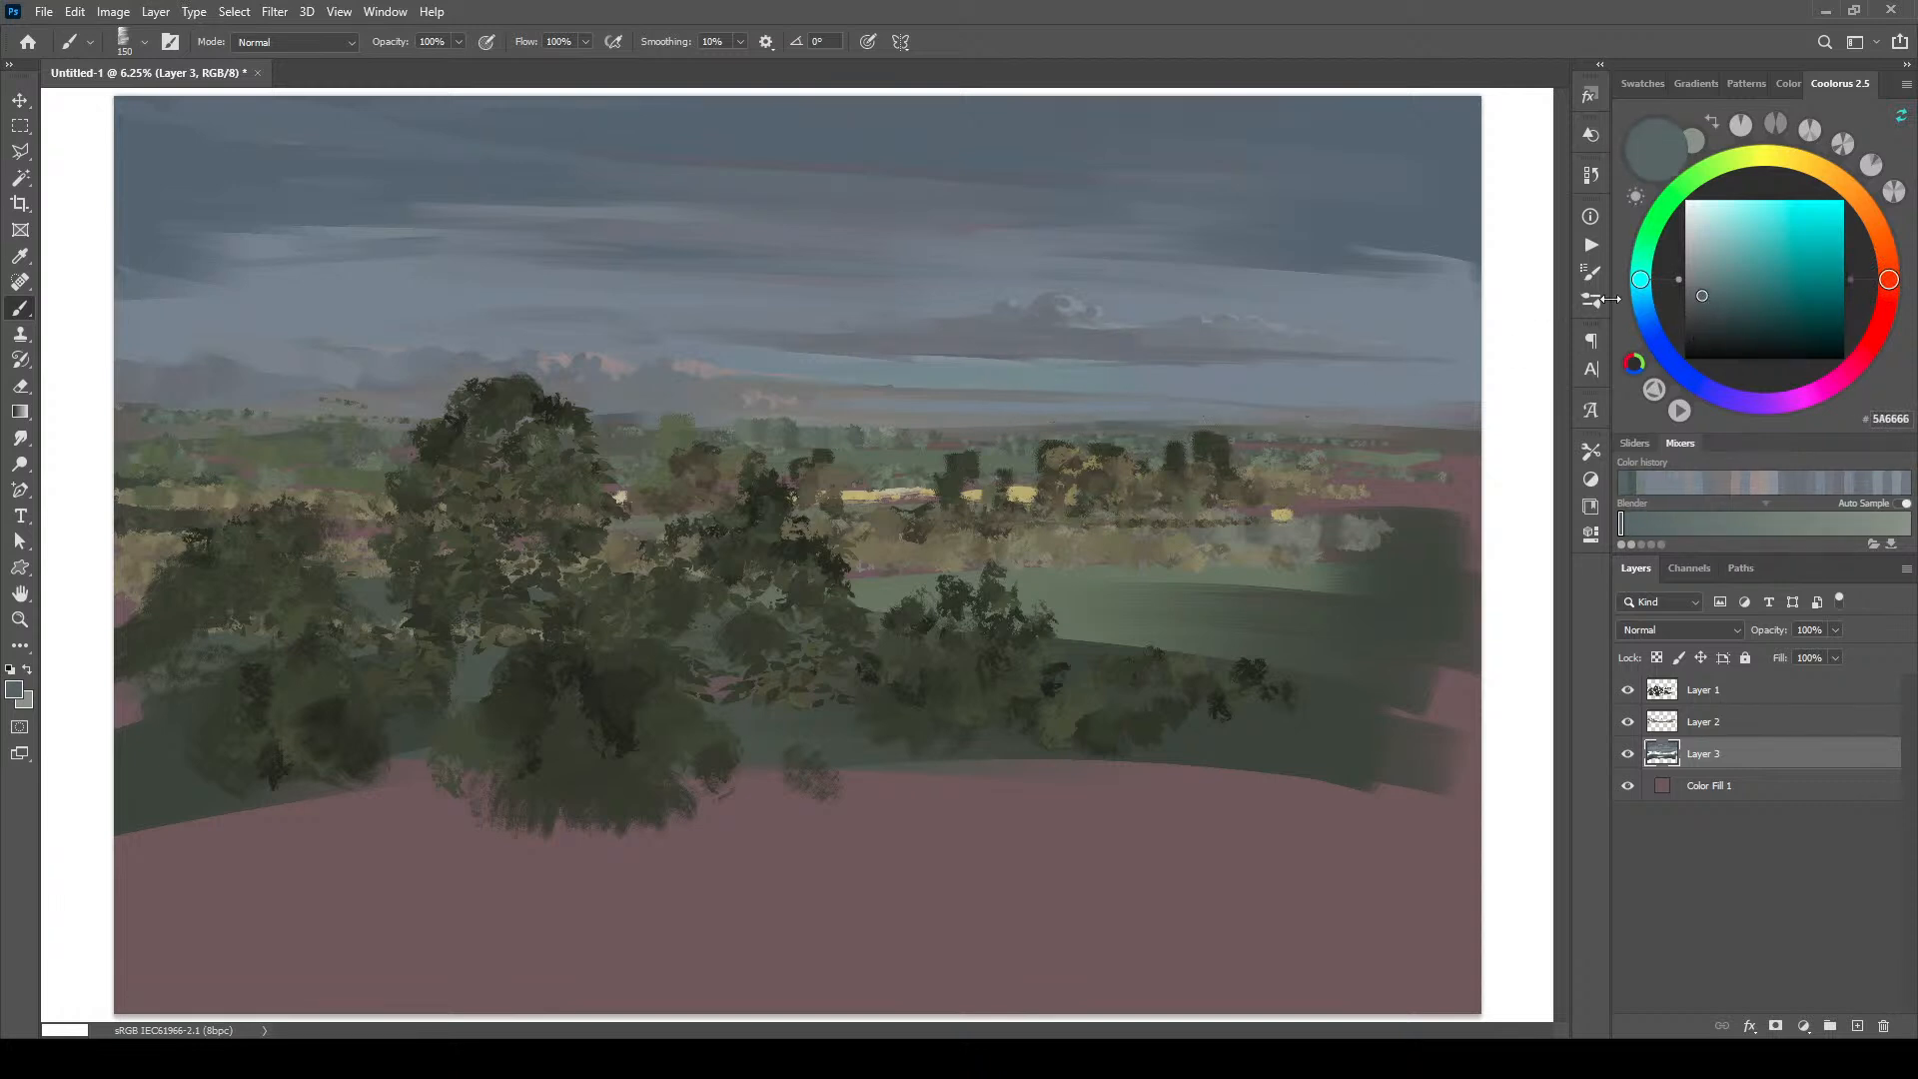
pyautogui.click(1644, 309)
pyautogui.moveTo(1102, 423)
pyautogui.mouseDown()
pyautogui.moveTo(1023, 422)
pyautogui.moveTo(1075, 421)
pyautogui.mouseUp()
pyautogui.click(1710, 271)
pyautogui.click(1723, 280)
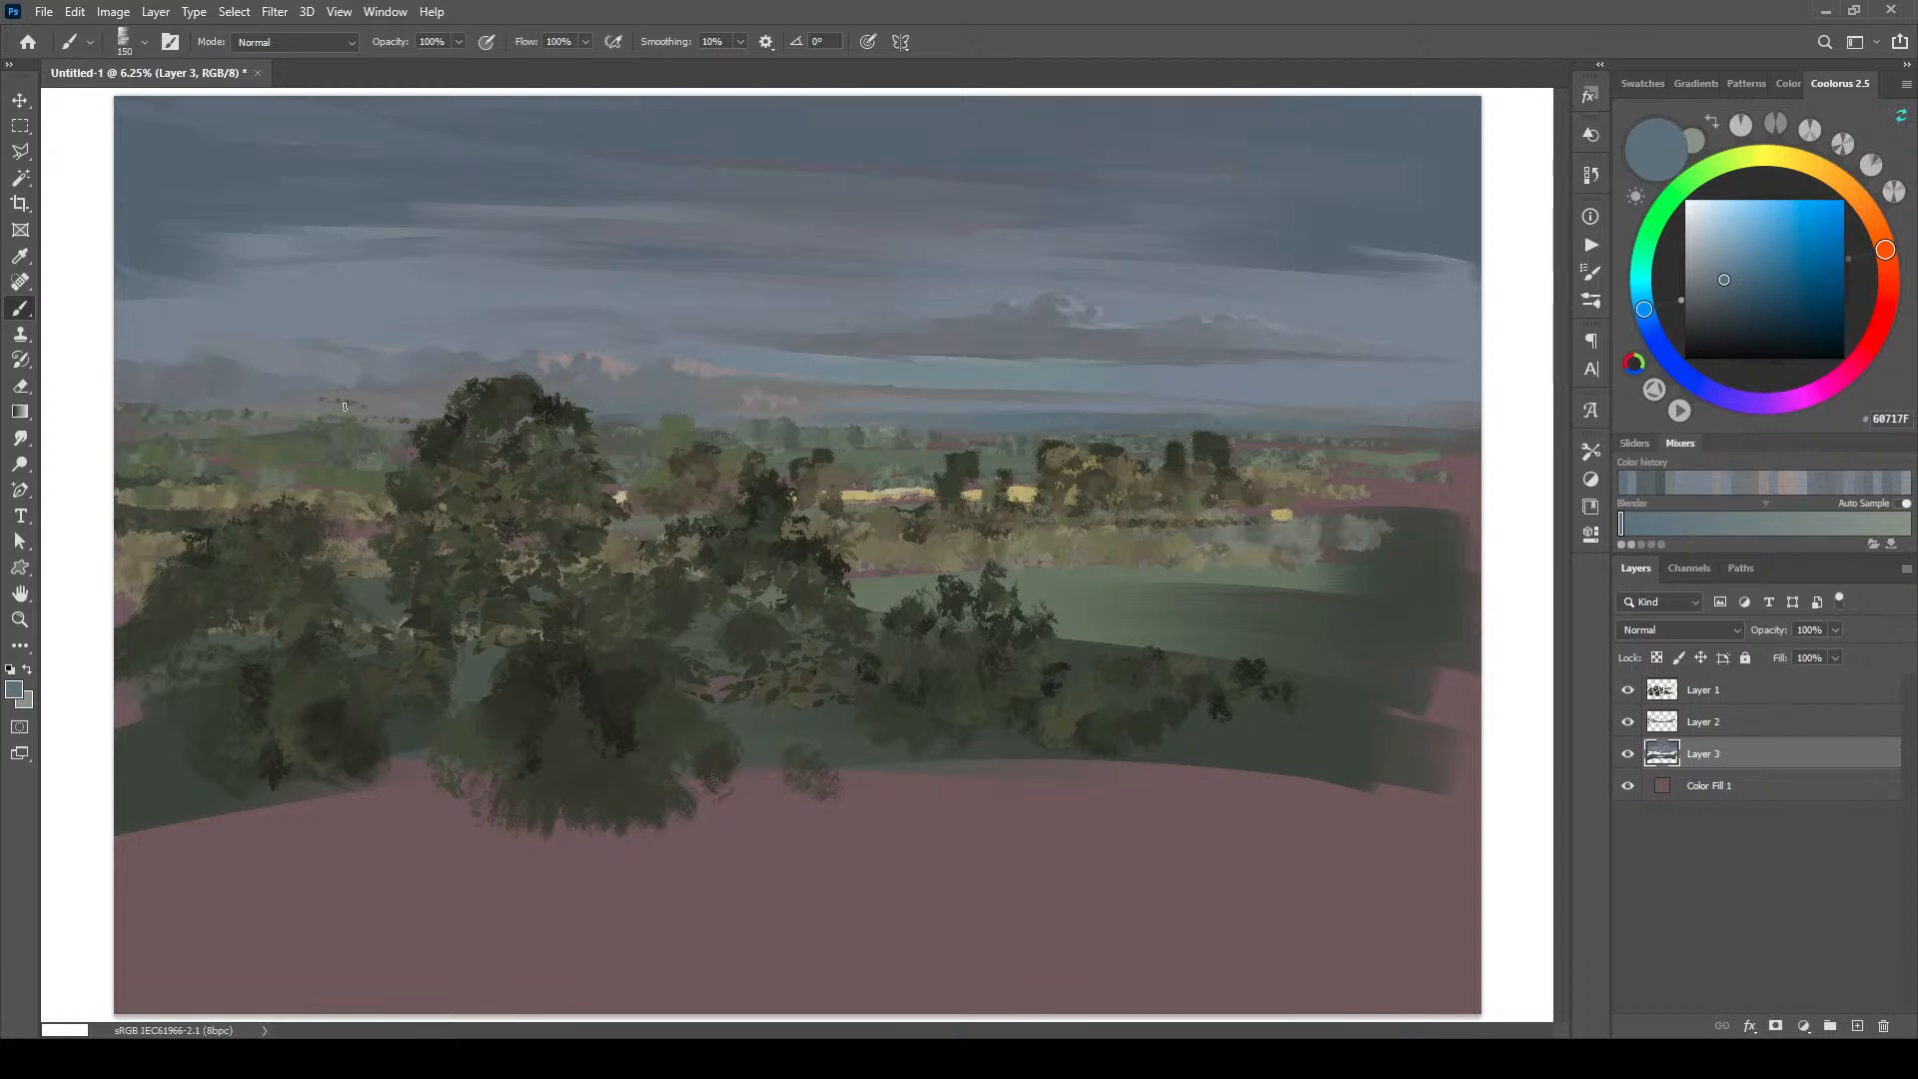
# Step: Mix a darker blue-grey (#526066) and paint the distant hills along the left horizon with a 300 px brush
pyautogui.press(']')
pyautogui.press(']')
pyautogui.press(']')
pyautogui.press(']')
pyautogui.click(1718, 296)
pyautogui.moveTo(1647, 303); pyautogui.dragTo(1645, 297)
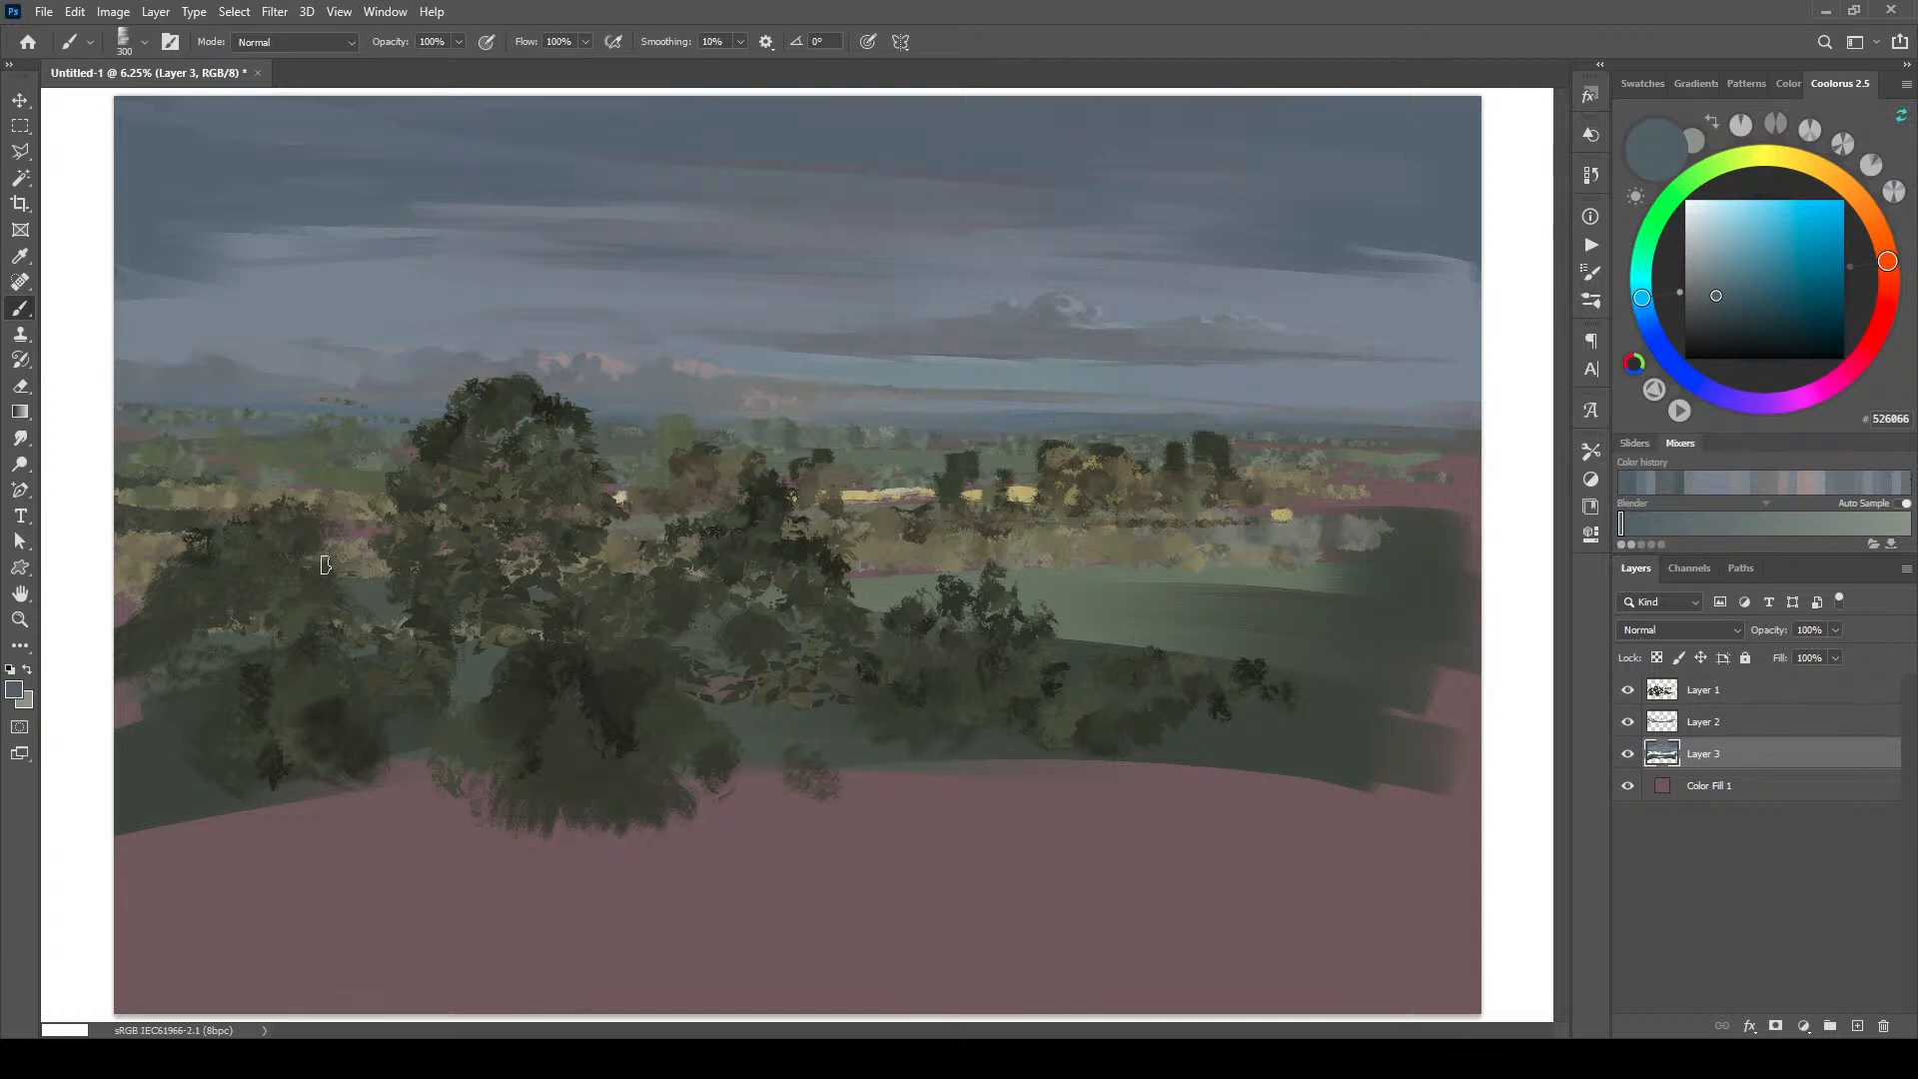
# Step: Paint a pale blue accent across the bright midground field and mix a light beige-yellow (#C8C4A0) to warm it, using a 70 px brush
pyautogui.click(1716, 236)
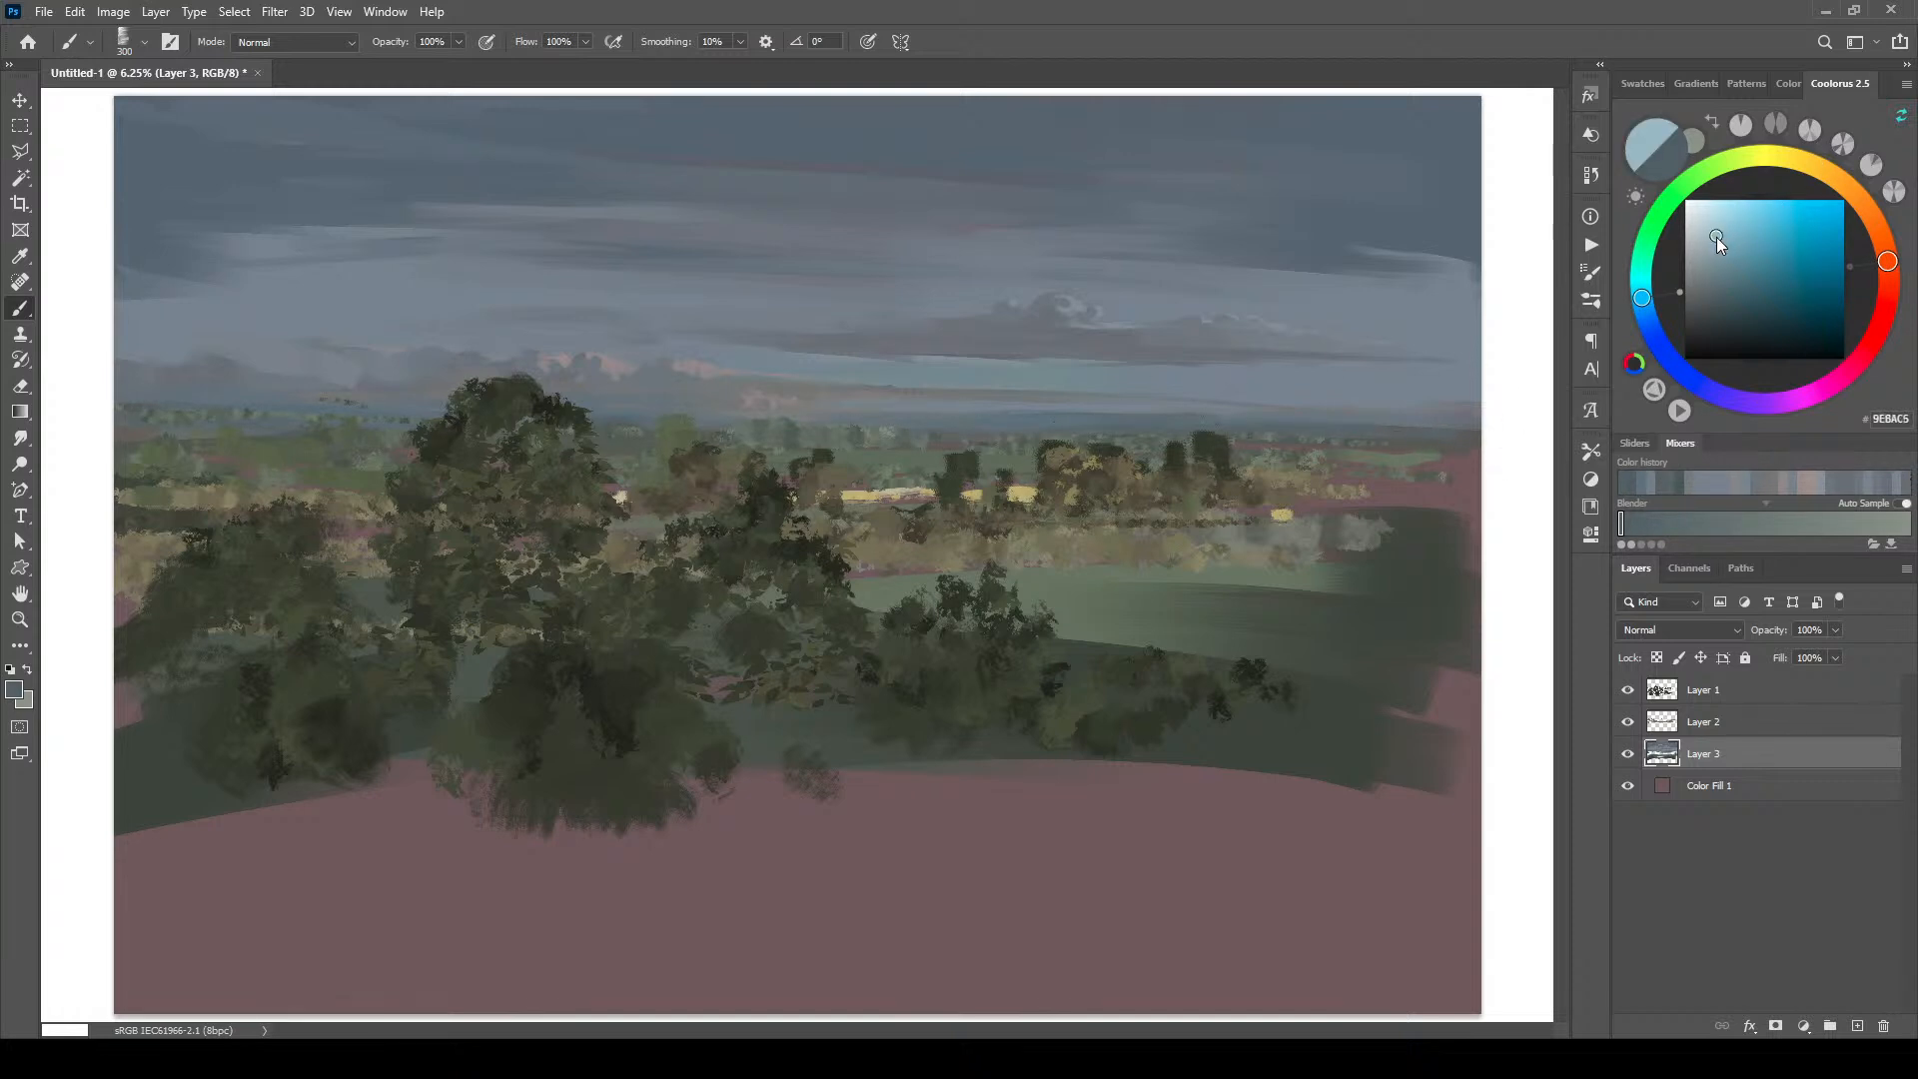
pyautogui.click(1698, 178)
pyautogui.moveTo(798, 511); pyautogui.dragTo(921, 504)
pyautogui.click(1763, 158)
pyautogui.click(1765, 228)
pyautogui.click(1796, 161)
pyautogui.click(1717, 235)
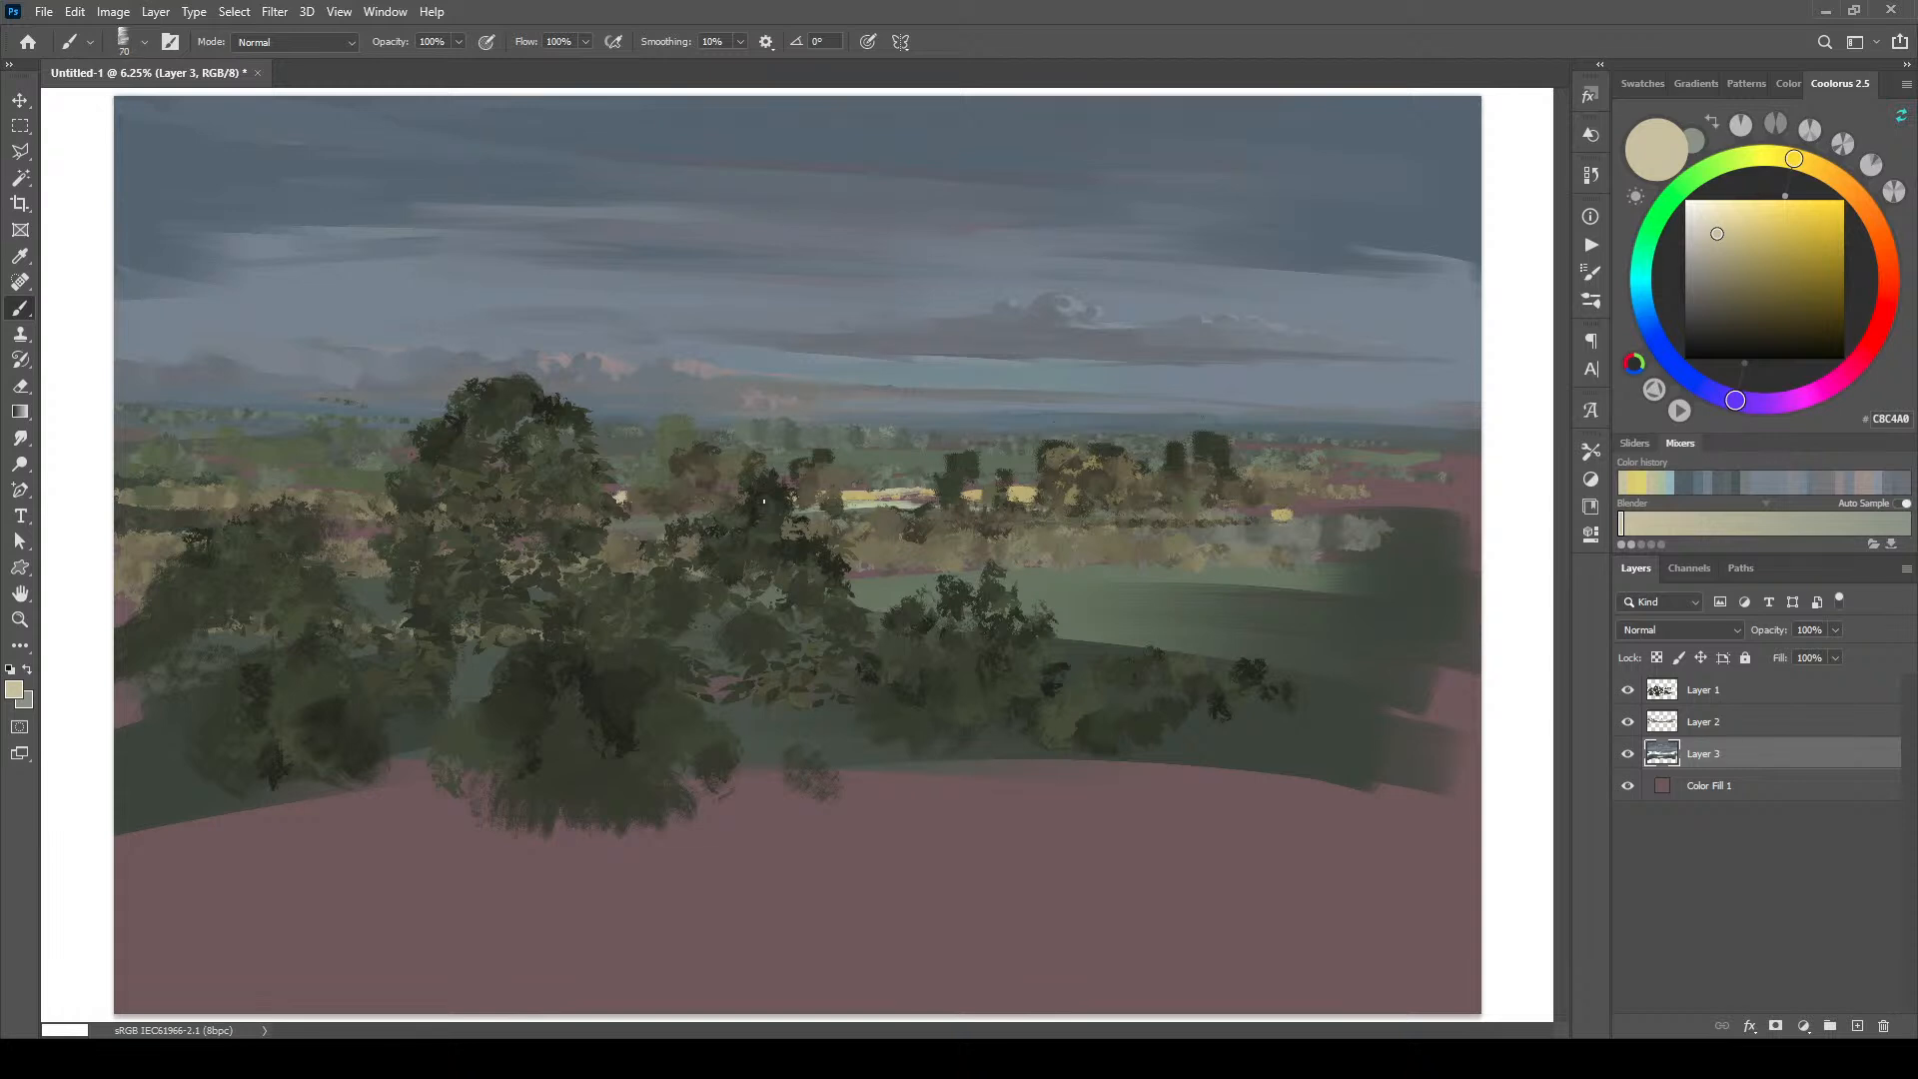
# Step: Mix a muted khaki yellow (#AFA77D) and repaint the bright field patches between the midground trees and at the far left
pyautogui.click(1731, 250)
pyautogui.click(1804, 160)
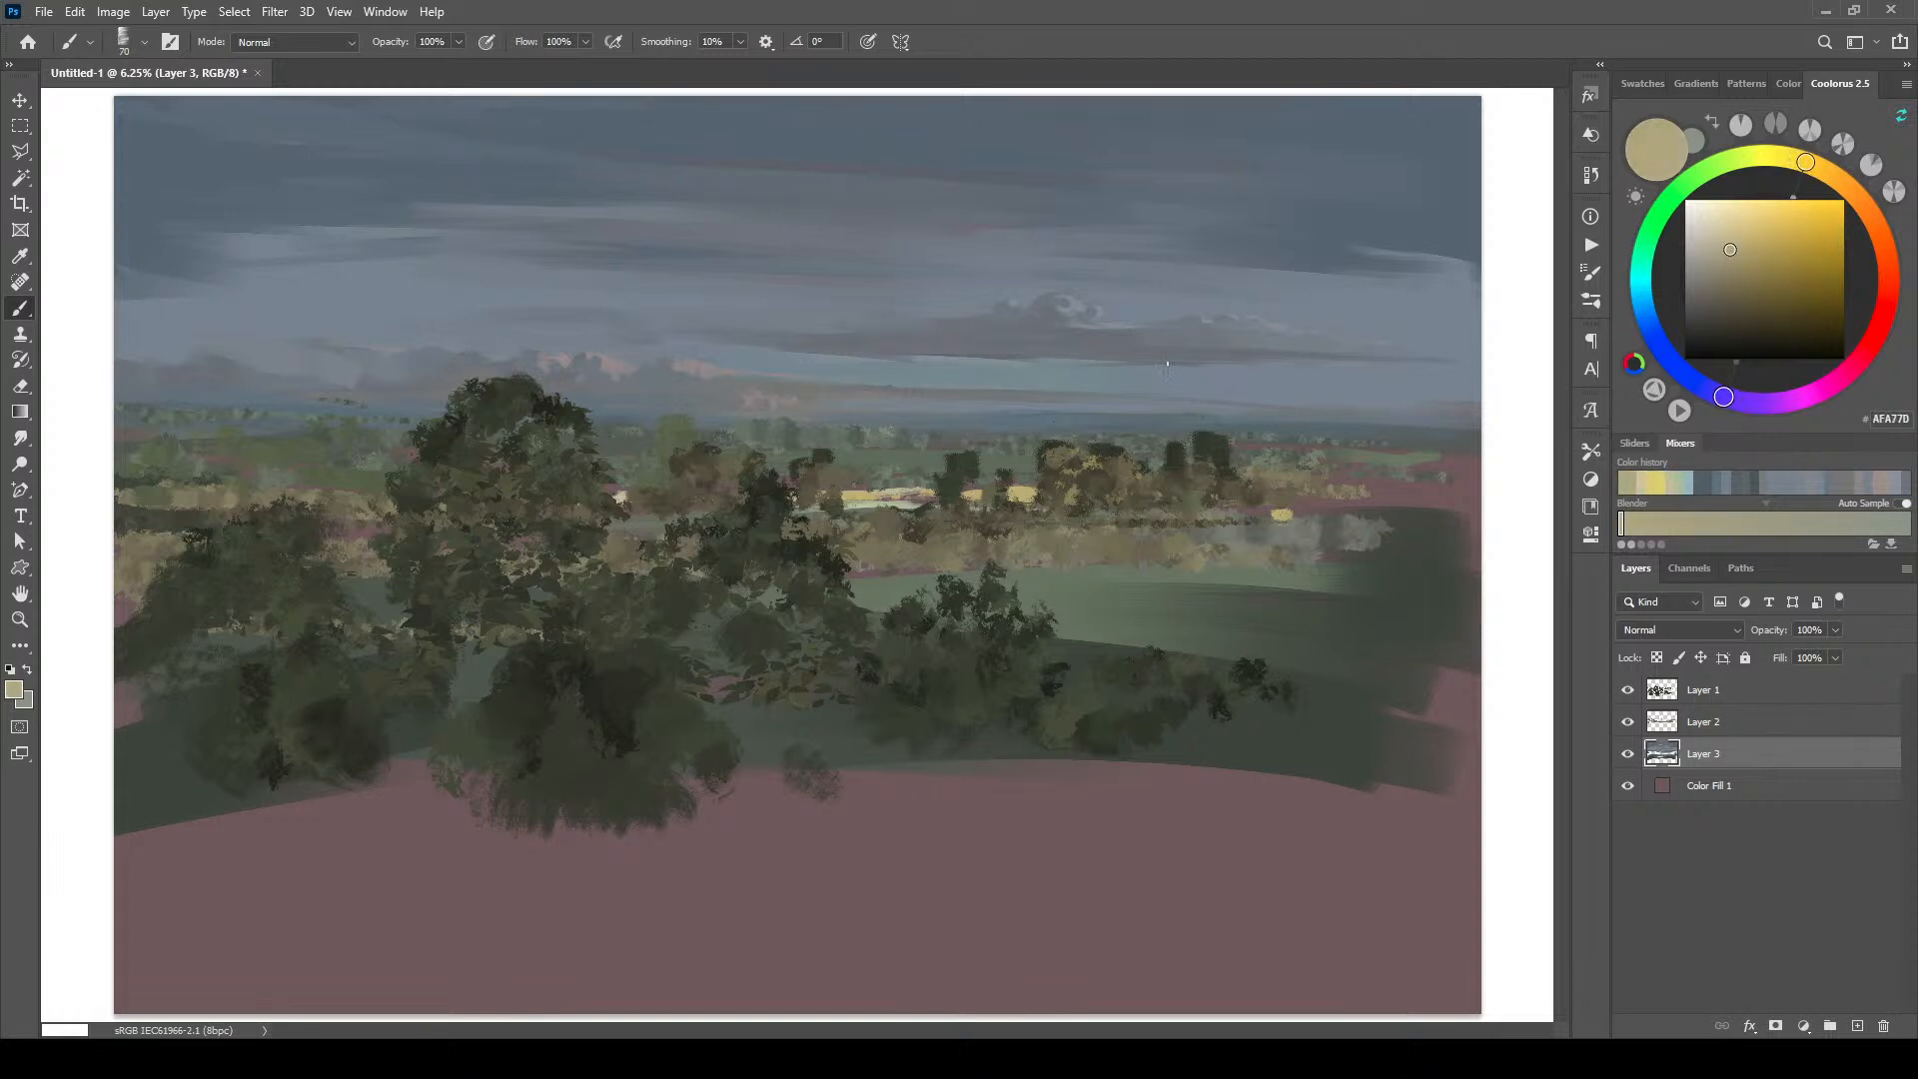
pyautogui.moveTo(926, 496)
pyautogui.mouseDown()
pyautogui.moveTo(878, 495)
pyautogui.moveTo(901, 501)
pyautogui.mouseUp()
pyautogui.moveTo(677, 508); pyautogui.dragTo(705, 507)
pyautogui.moveTo(941, 495); pyautogui.dragTo(915, 501)
pyautogui.moveTo(351, 493)
pyautogui.mouseDown()
pyautogui.moveTo(282, 491)
pyautogui.moveTo(397, 484)
pyautogui.moveTo(350, 517)
pyautogui.mouseUp()
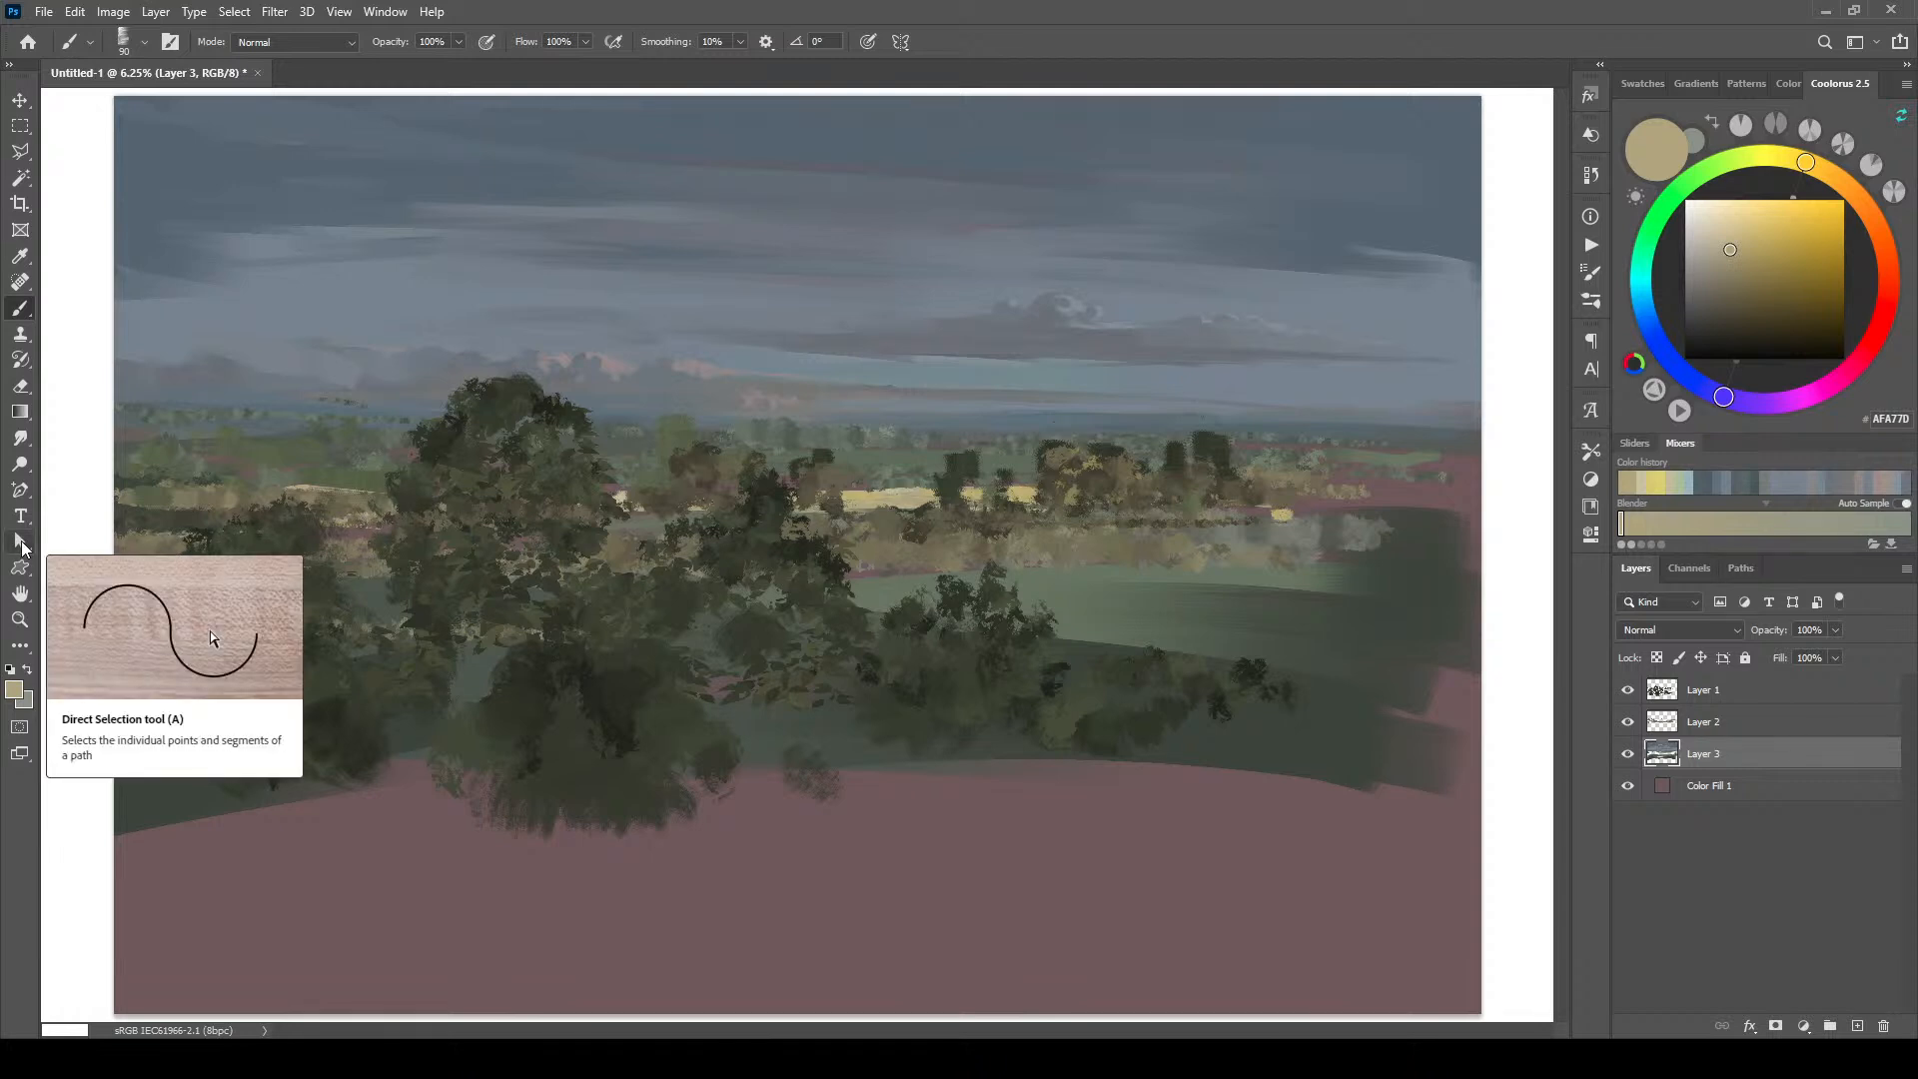
# Step: Mix a warm ochre (#998859) and enlarge the brush to 200 px for the midground foliage
pyautogui.click(1751, 266)
pyautogui.press(']')
pyautogui.press(']')
pyautogui.press(']')
pyautogui.press(']')
pyautogui.press(']')
pyautogui.press(']')
pyautogui.press(']')
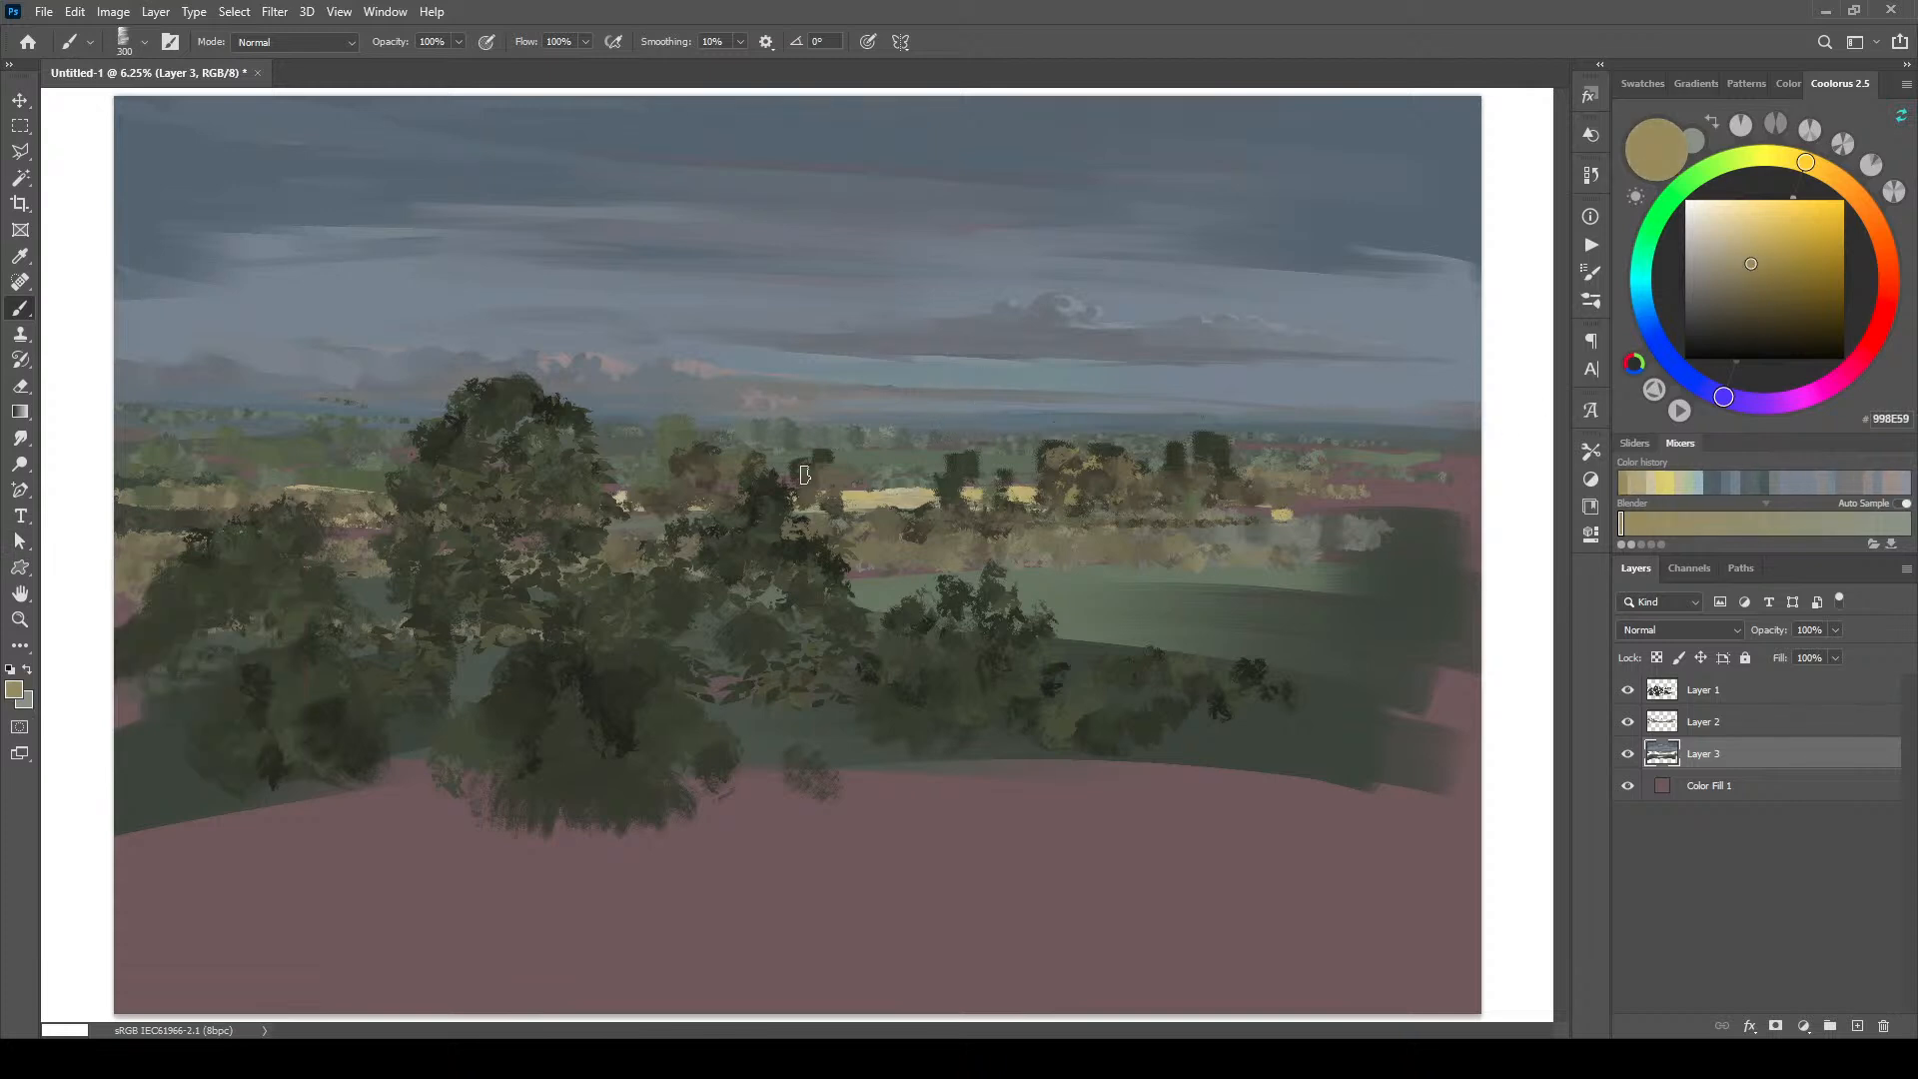
pyautogui.click(1816, 166)
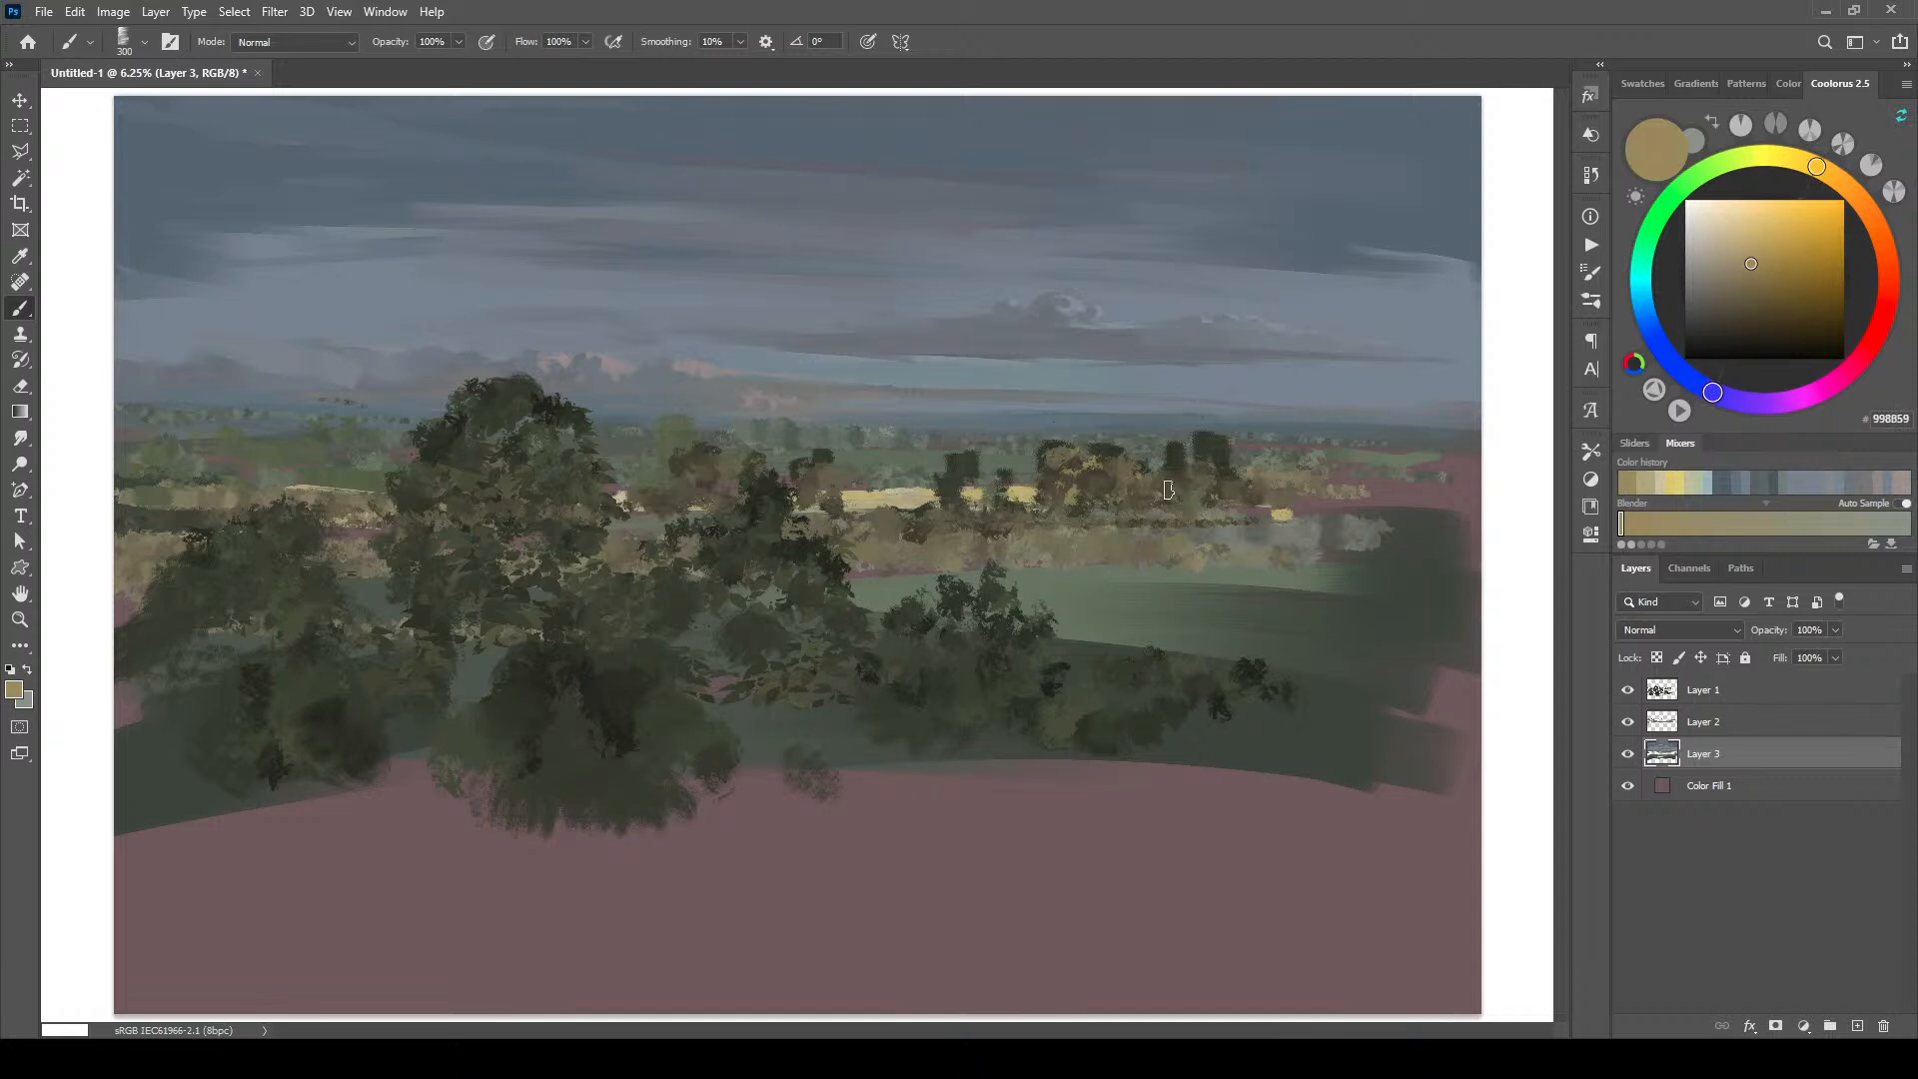
# Step: Add a new layer directly above Layer 2 and prepare a stronger ochre (#9F8830) with a 250 px brush
pyautogui.click(1783, 259)
pyautogui.click(1749, 722)
pyautogui.click(1857, 1026)
pyautogui.press('[')
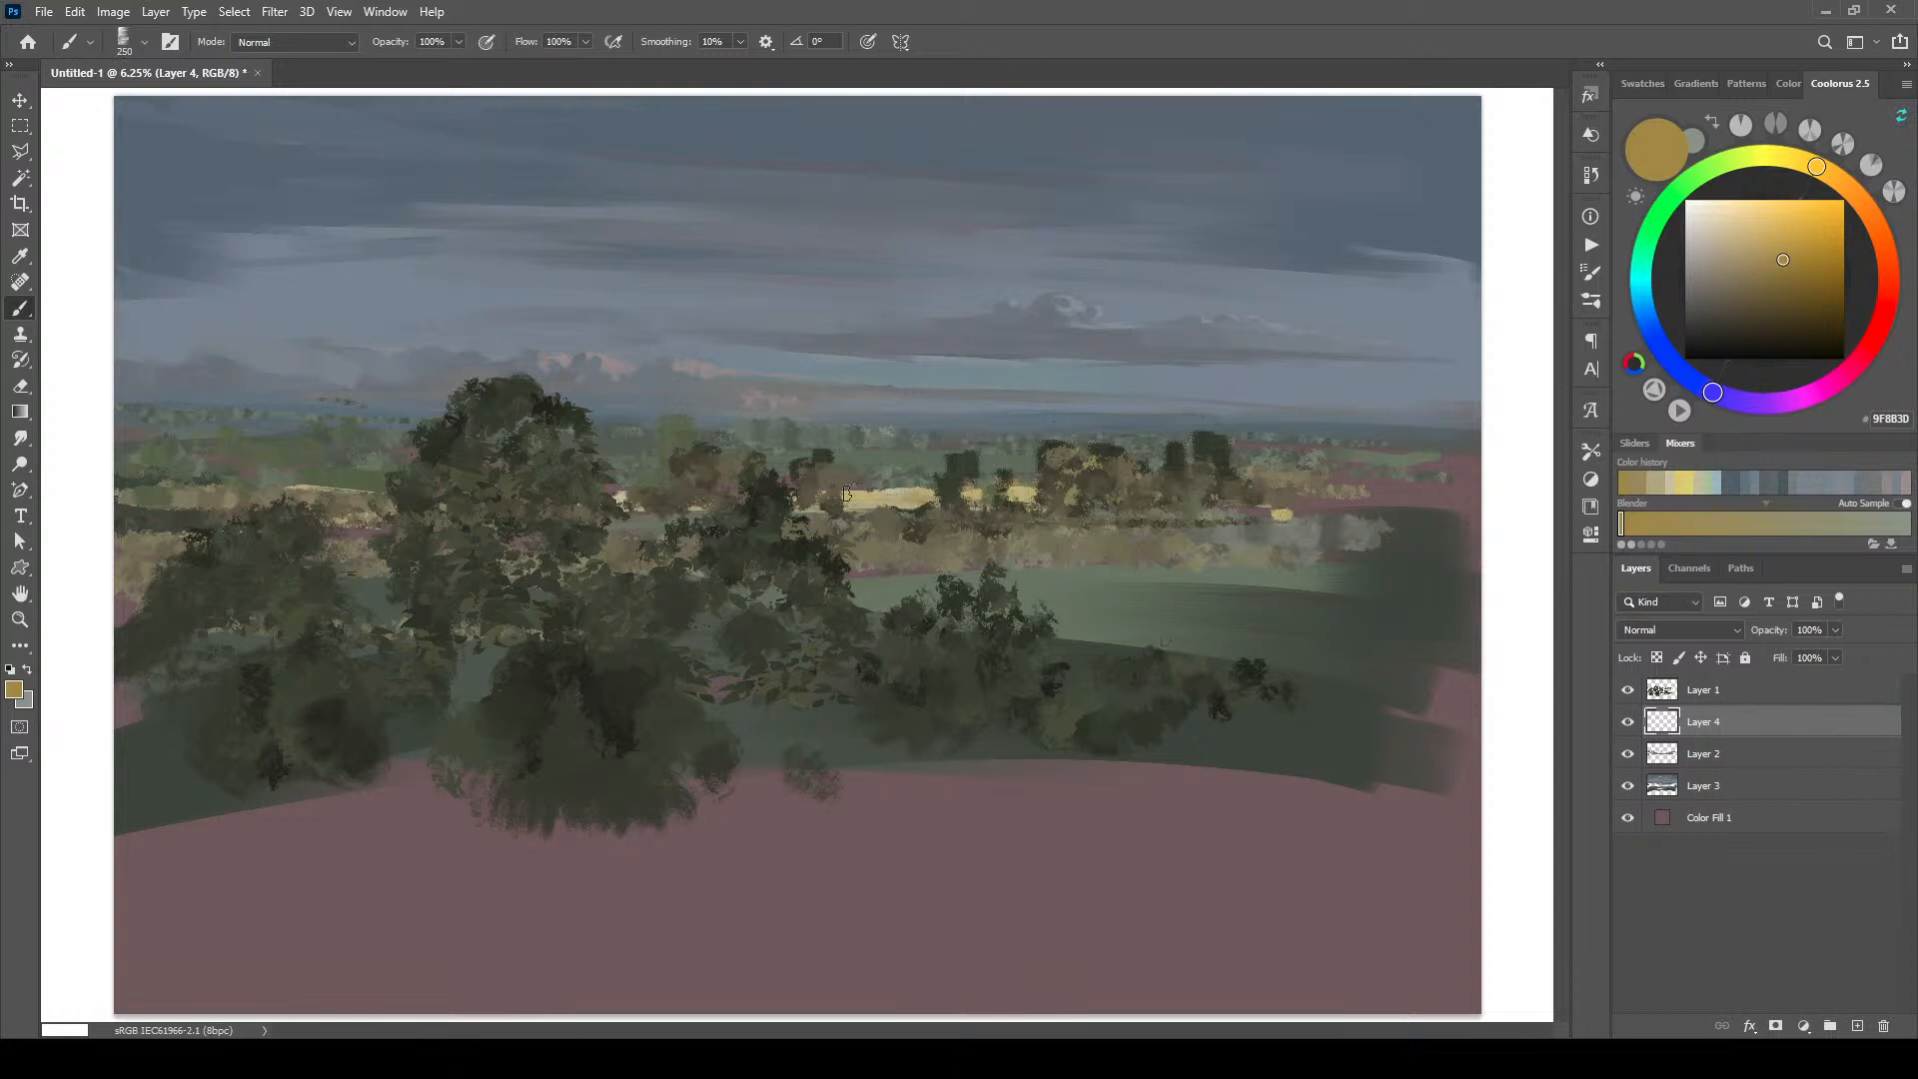
# Step: Lighten the ochre through sandy tones to a pale beige (#C4BFAE) and reduce the brush to 150 px
pyautogui.click(1749, 249)
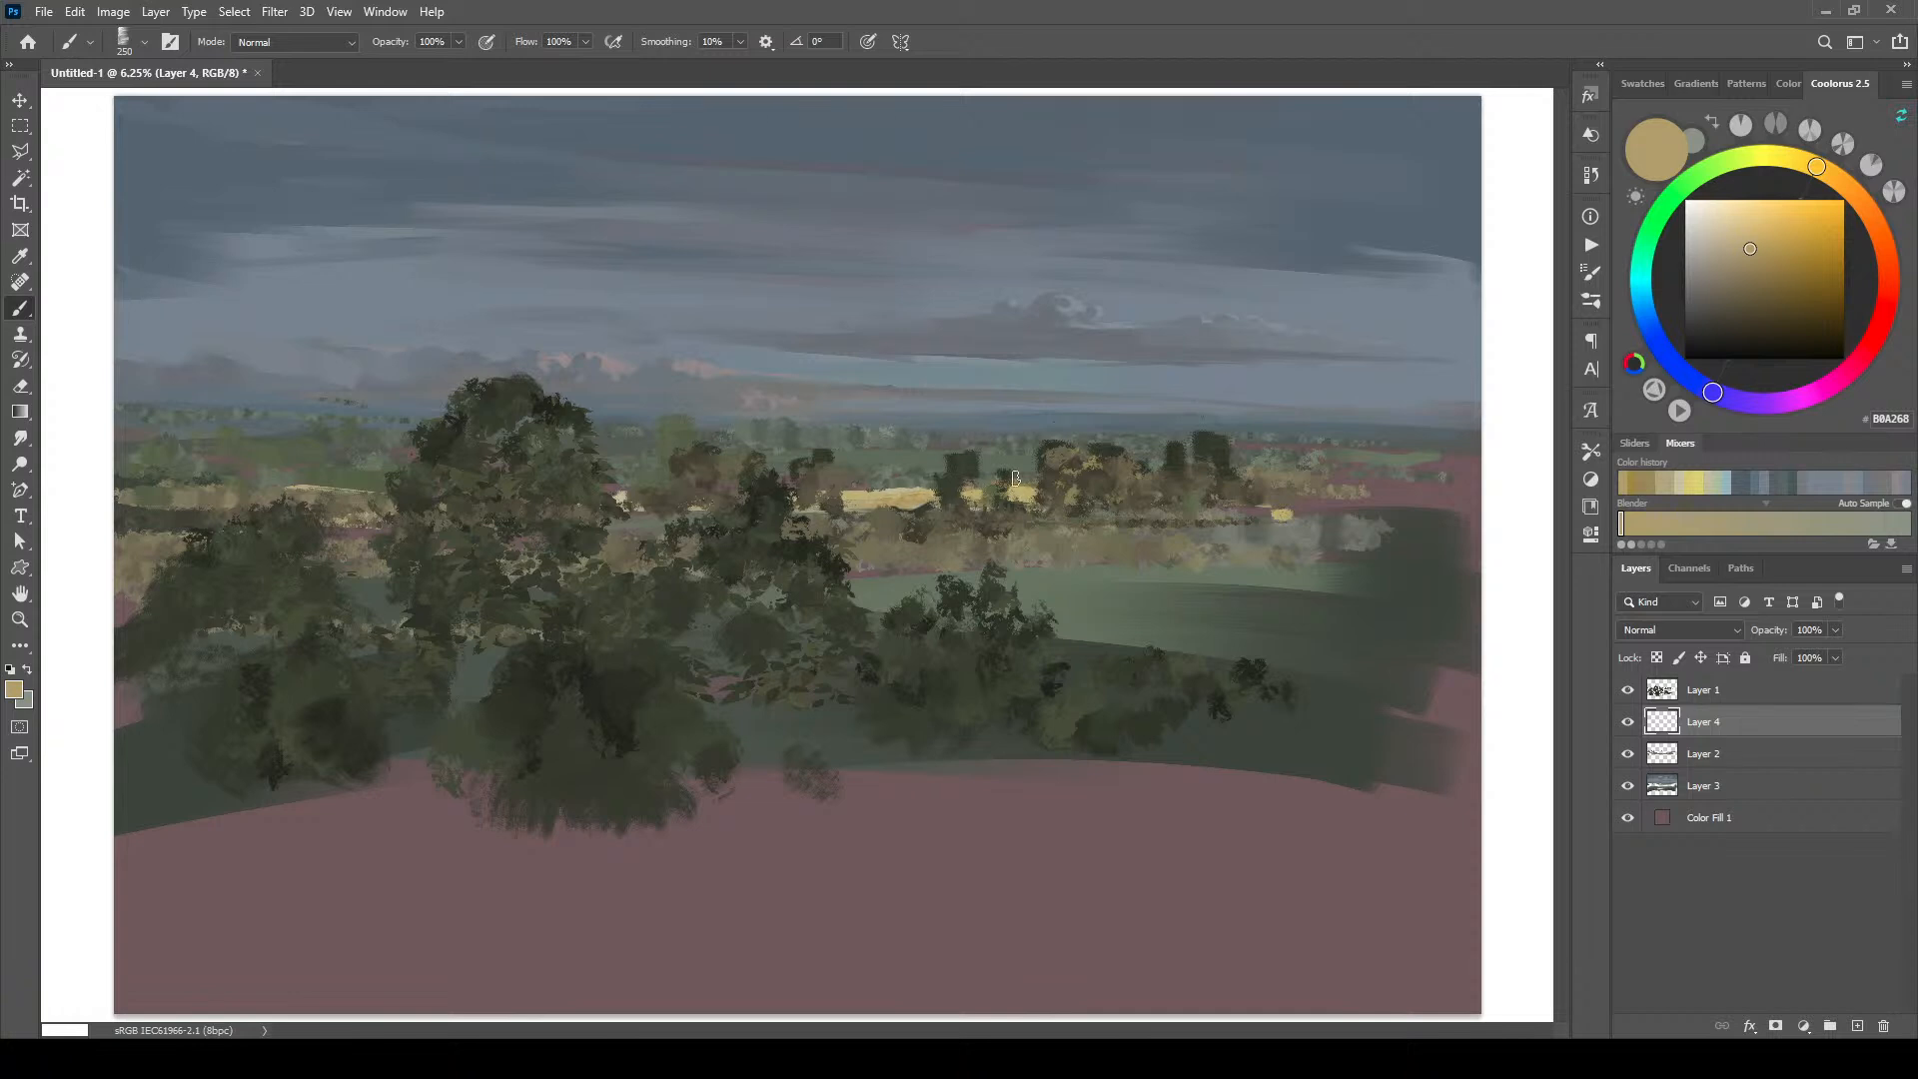
pyautogui.click(1724, 248)
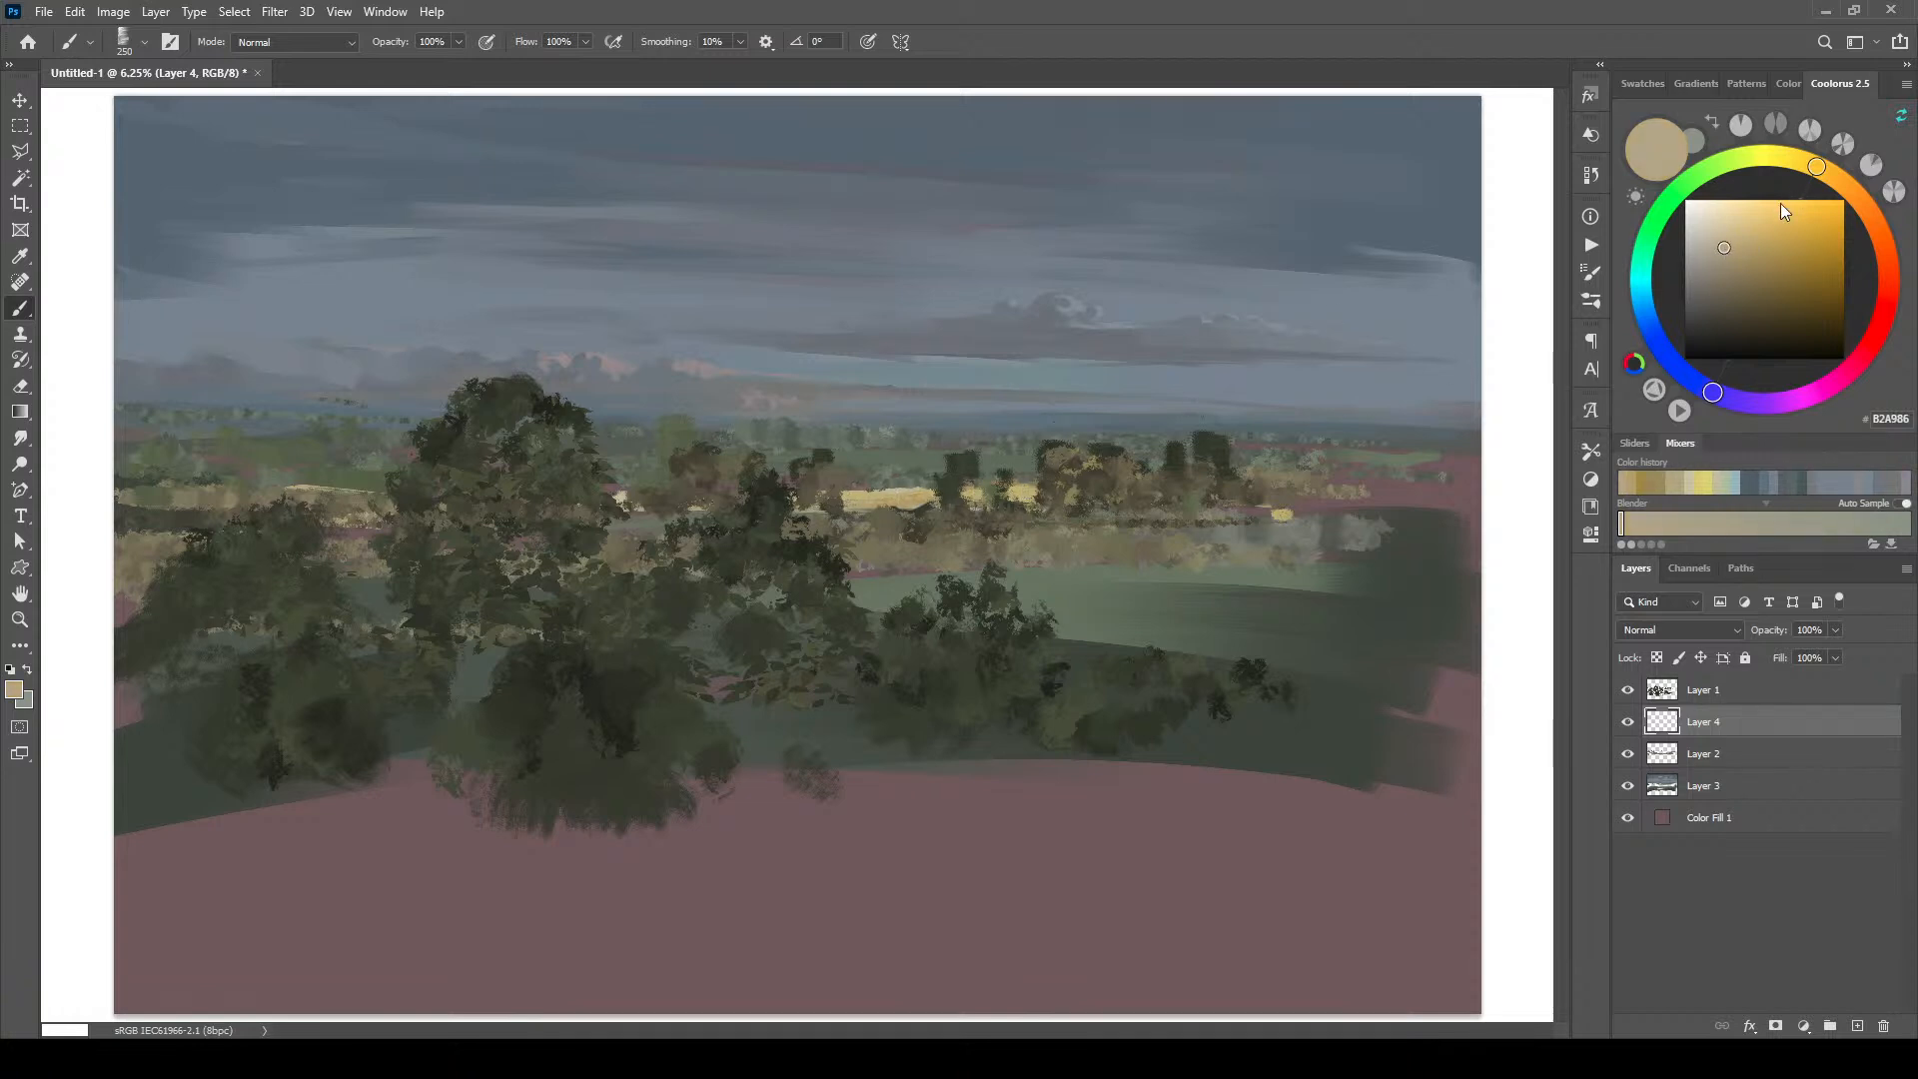
pyautogui.click(1703, 237)
pyautogui.press('[')
pyautogui.press('[')
pyautogui.press('[')
pyautogui.press('[')
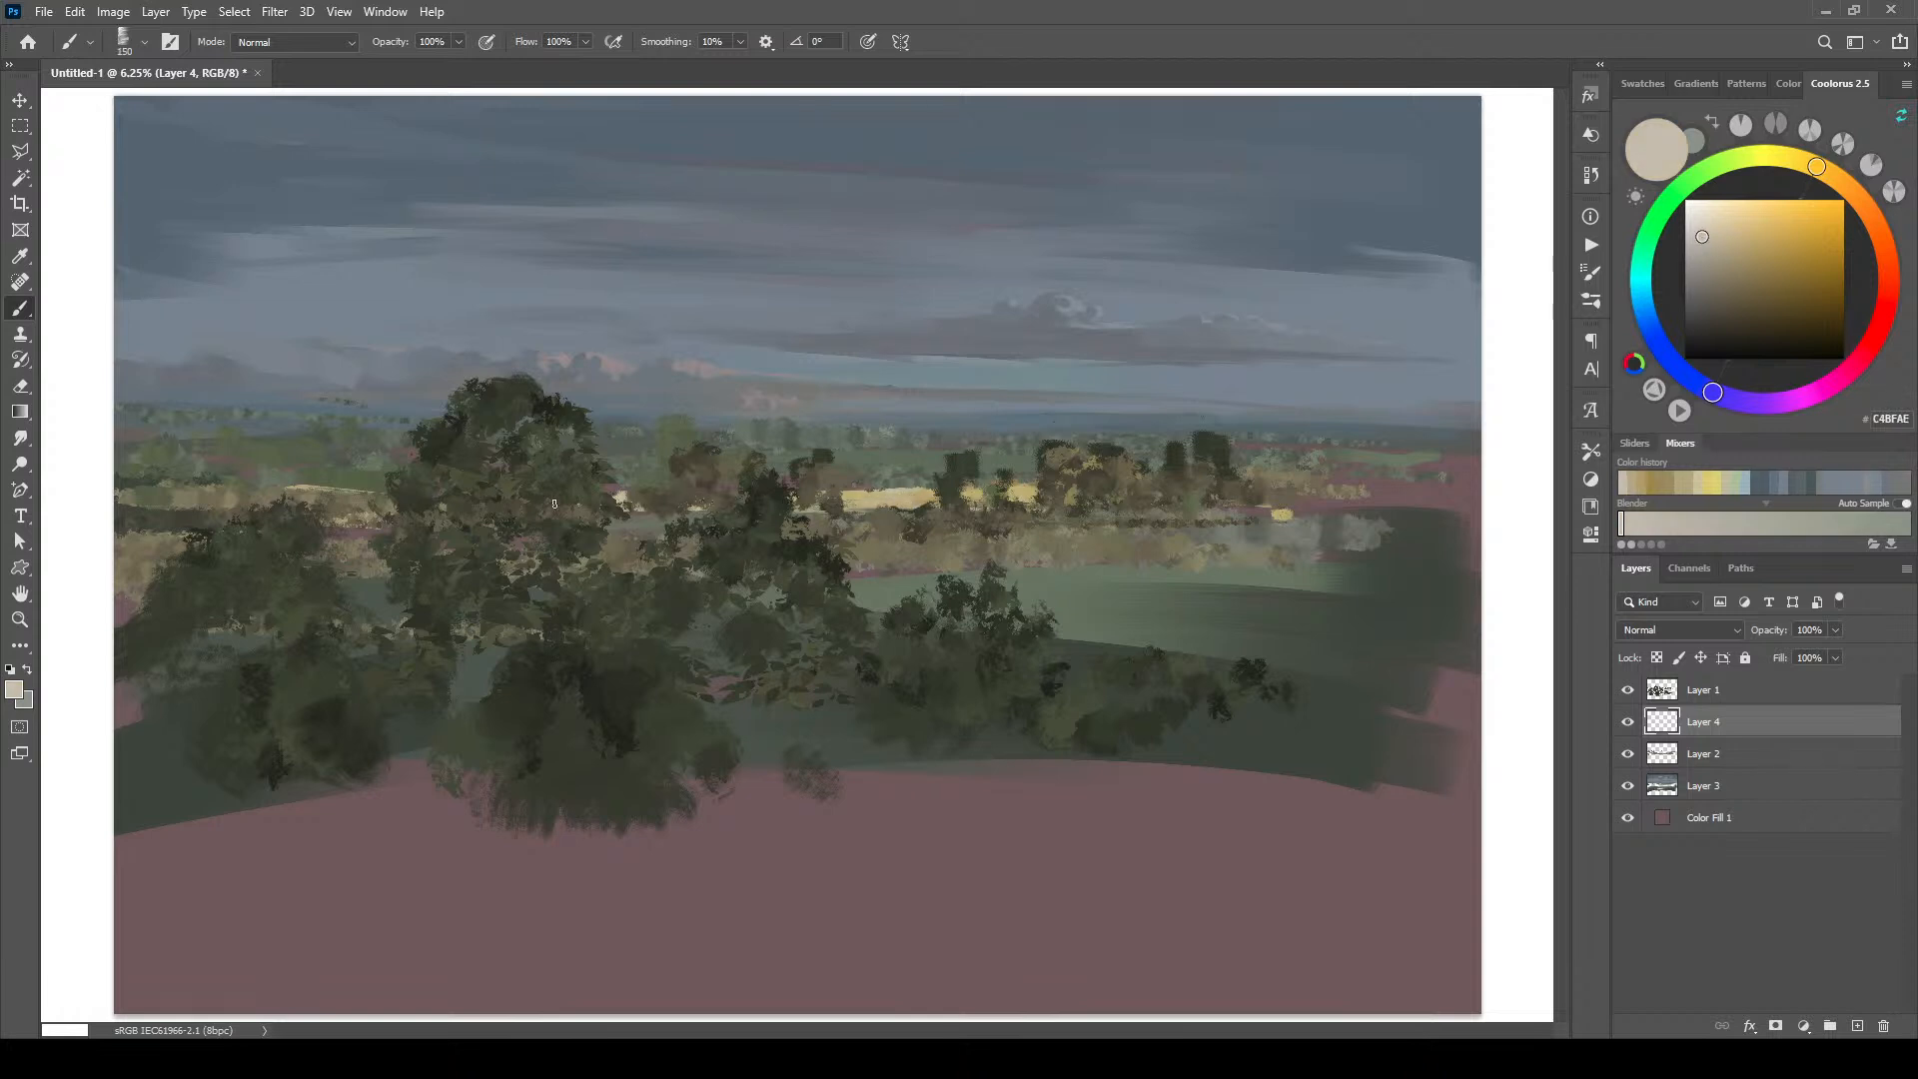
# Step: Add a new layer above Layer 1 and dab pale beige highlights between the central trees with a 125 px brush
pyautogui.hotkey('ctrl', 'shift', 'alt', 'n')
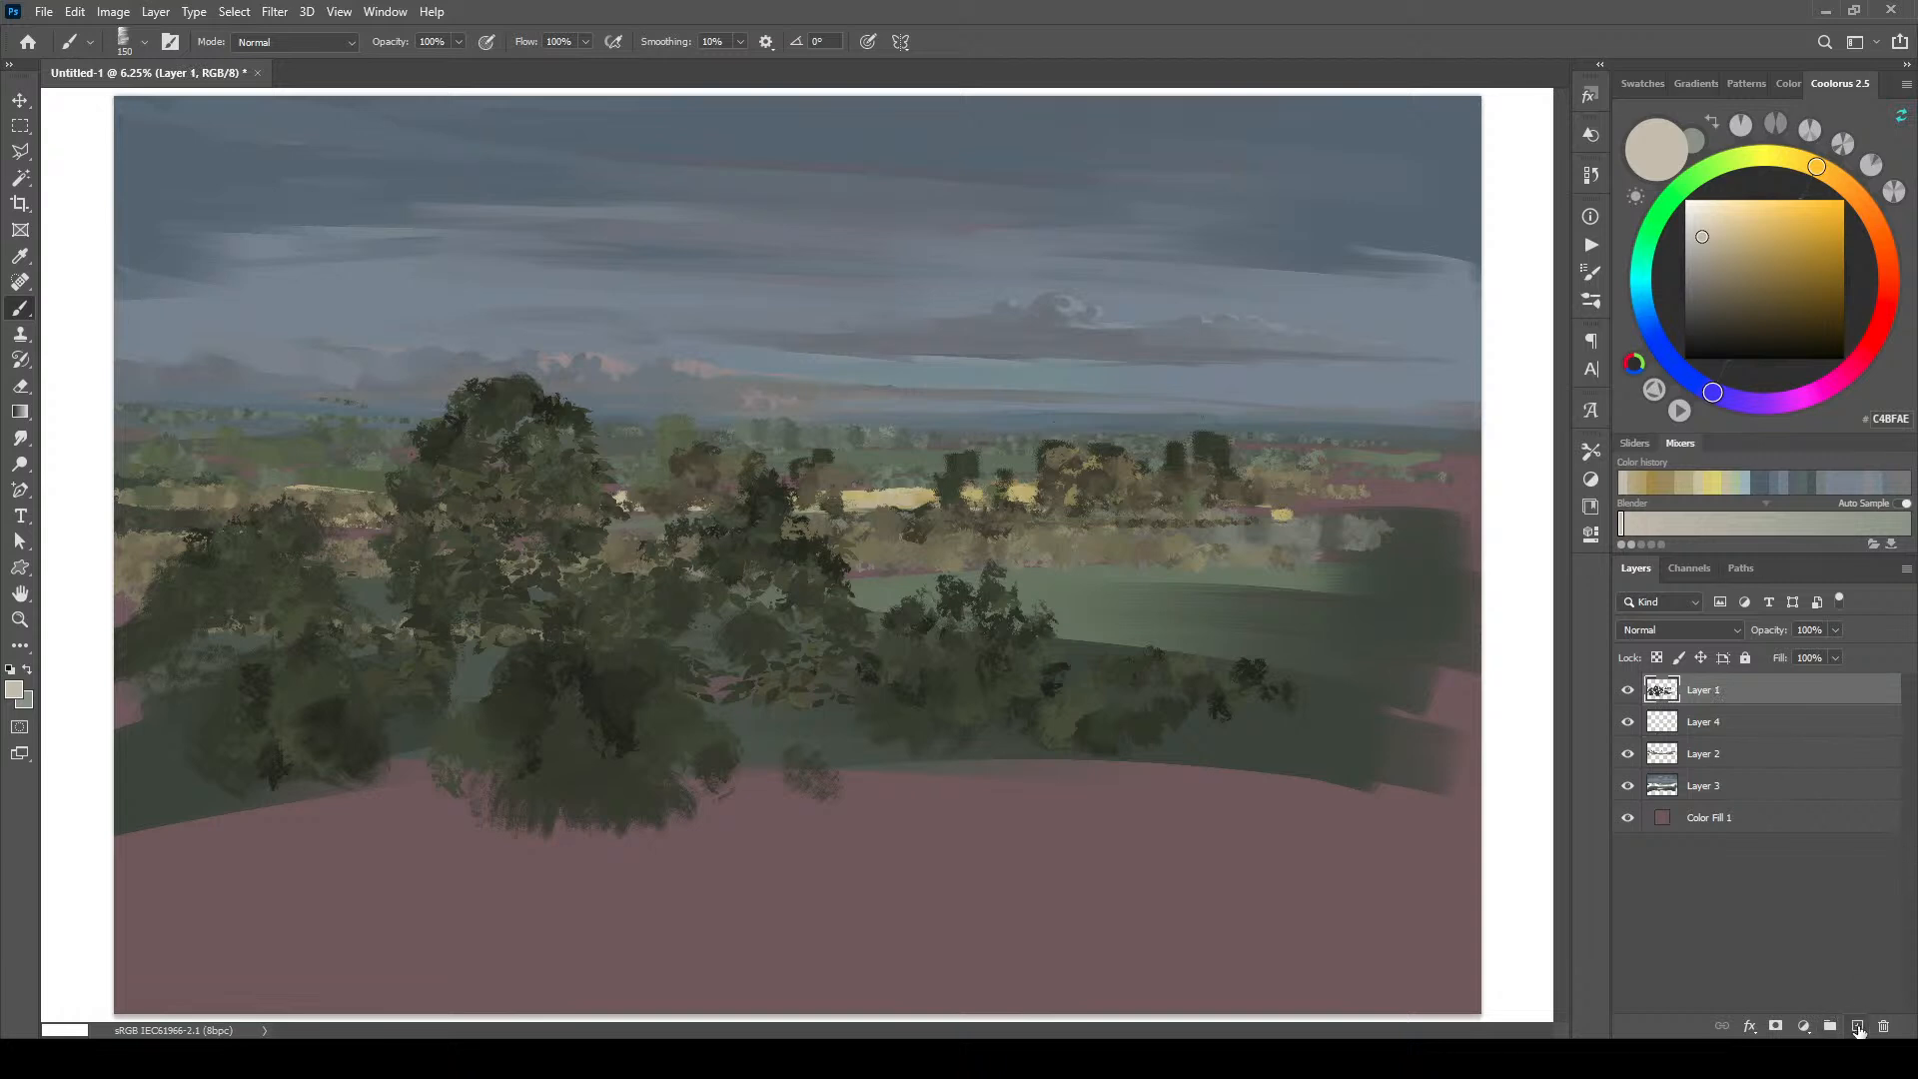
pyautogui.press('[')
pyautogui.click(703, 506)
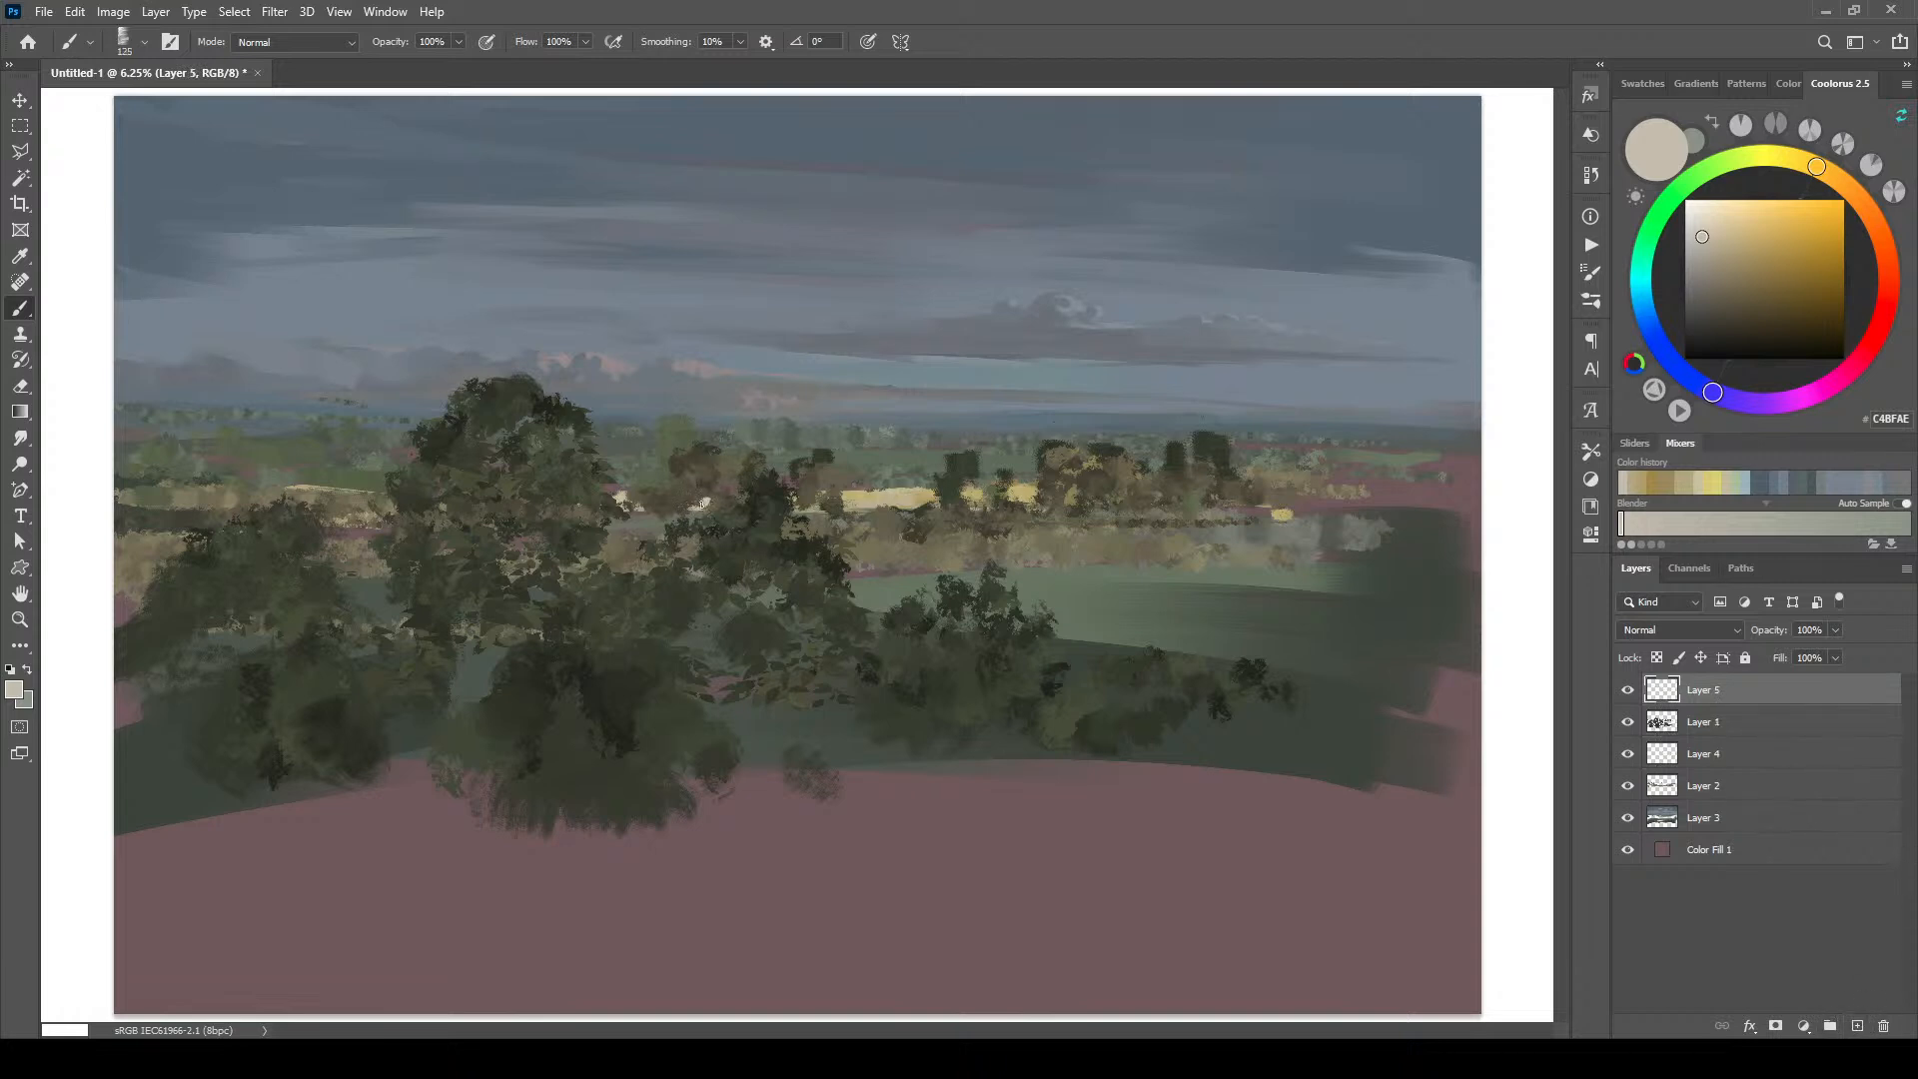
pyautogui.click(1710, 238)
pyautogui.moveTo(560, 503); pyautogui.dragTo(541, 501)
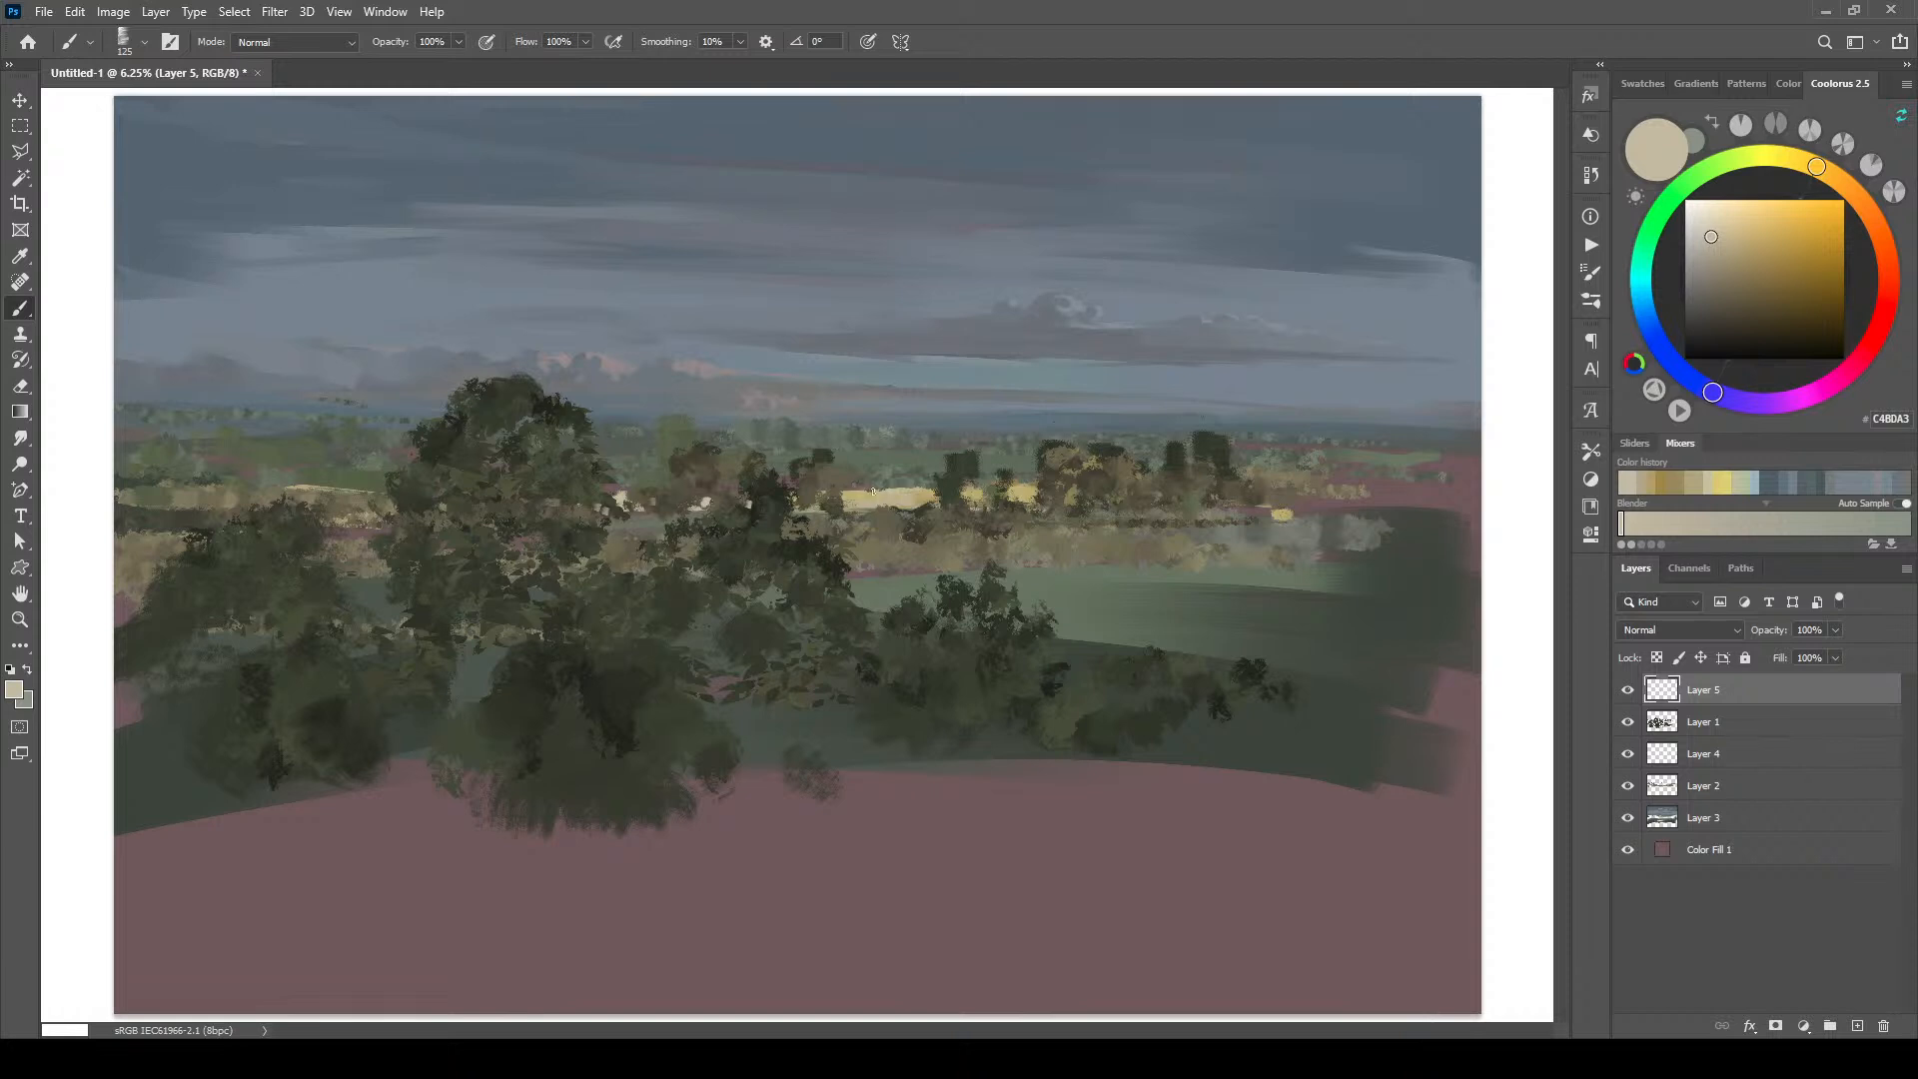
# Step: Reduce the brush to 50 px and model the upper edge of the bright midground field with progressively darker beige strokes
pyautogui.press('[')
pyautogui.press('[')
pyautogui.press('[')
pyautogui.press('[')
pyautogui.press('[')
pyautogui.moveTo(857, 491); pyautogui.dragTo(848, 491)
pyautogui.click(1718, 257)
pyautogui.moveTo(902, 491); pyautogui.dragTo(859, 490)
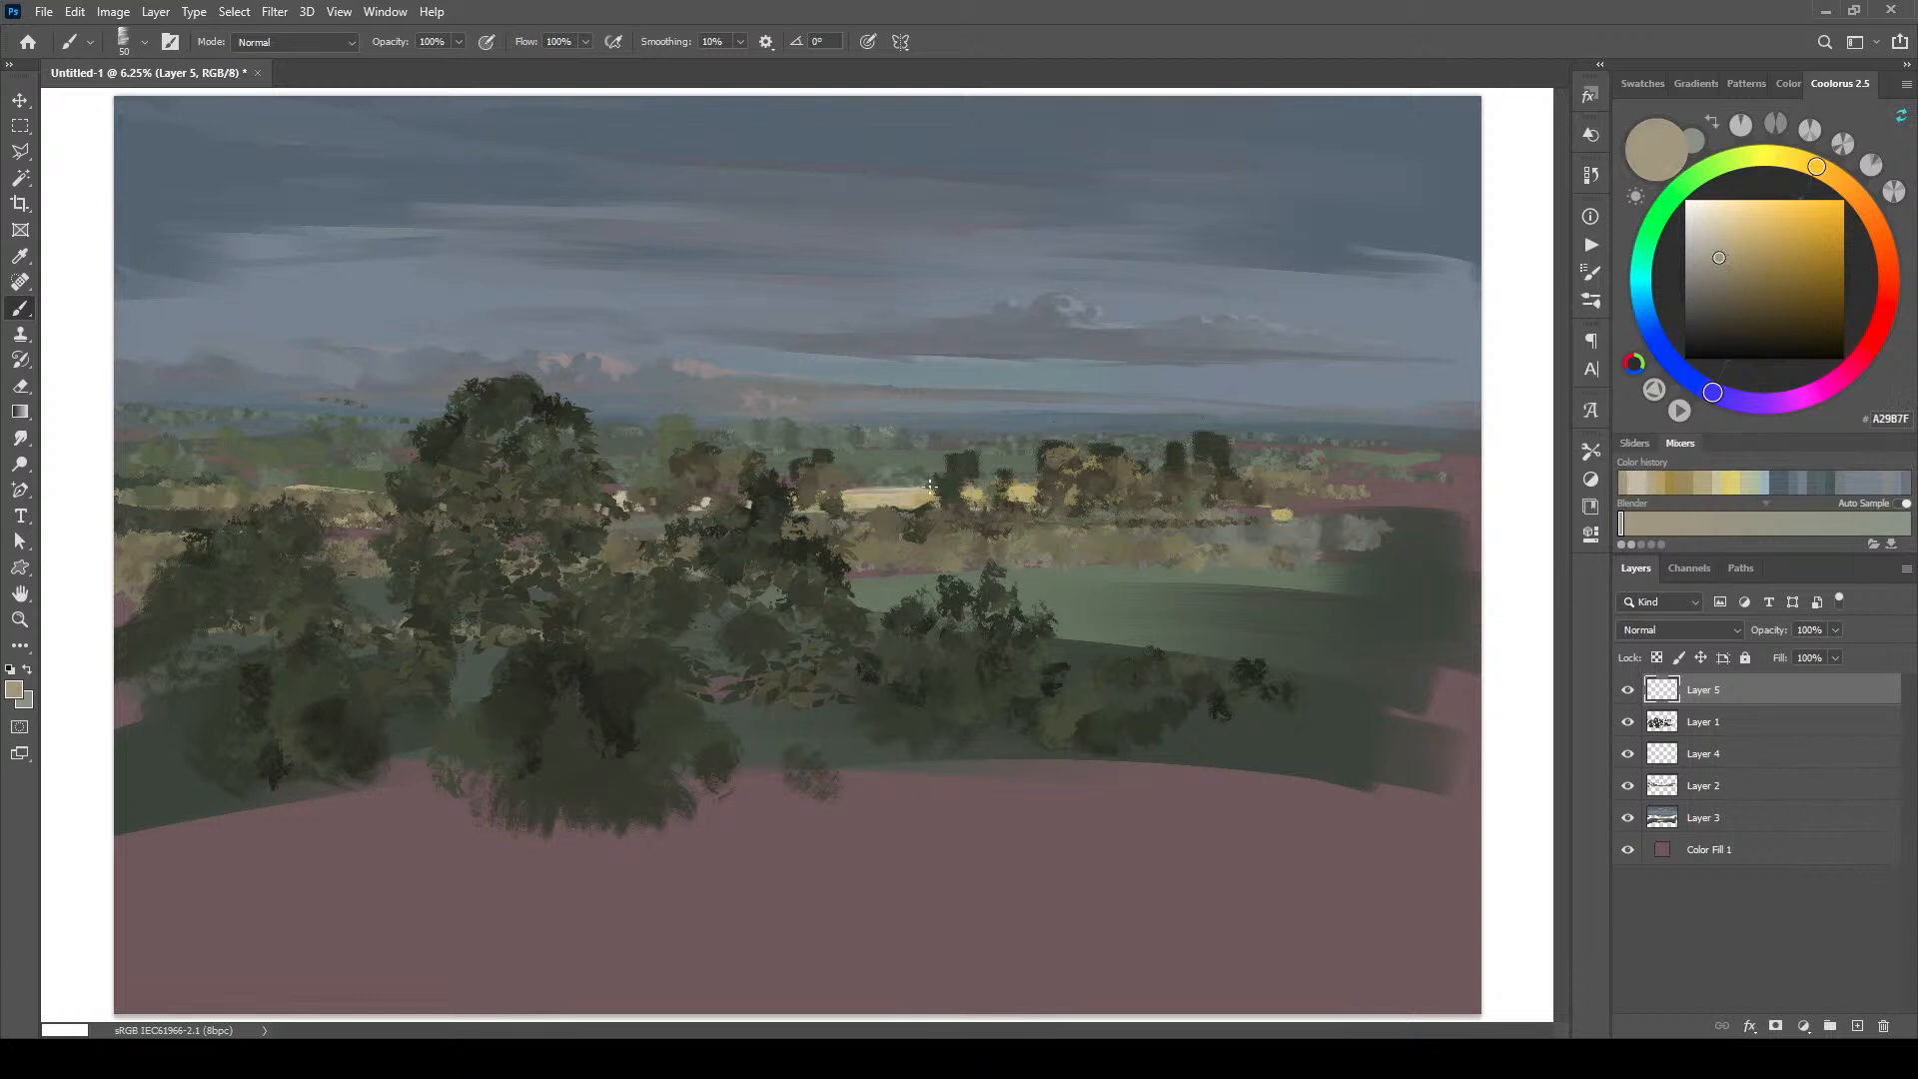
pyautogui.click(1726, 273)
pyautogui.moveTo(928, 494); pyautogui.dragTo(838, 492)
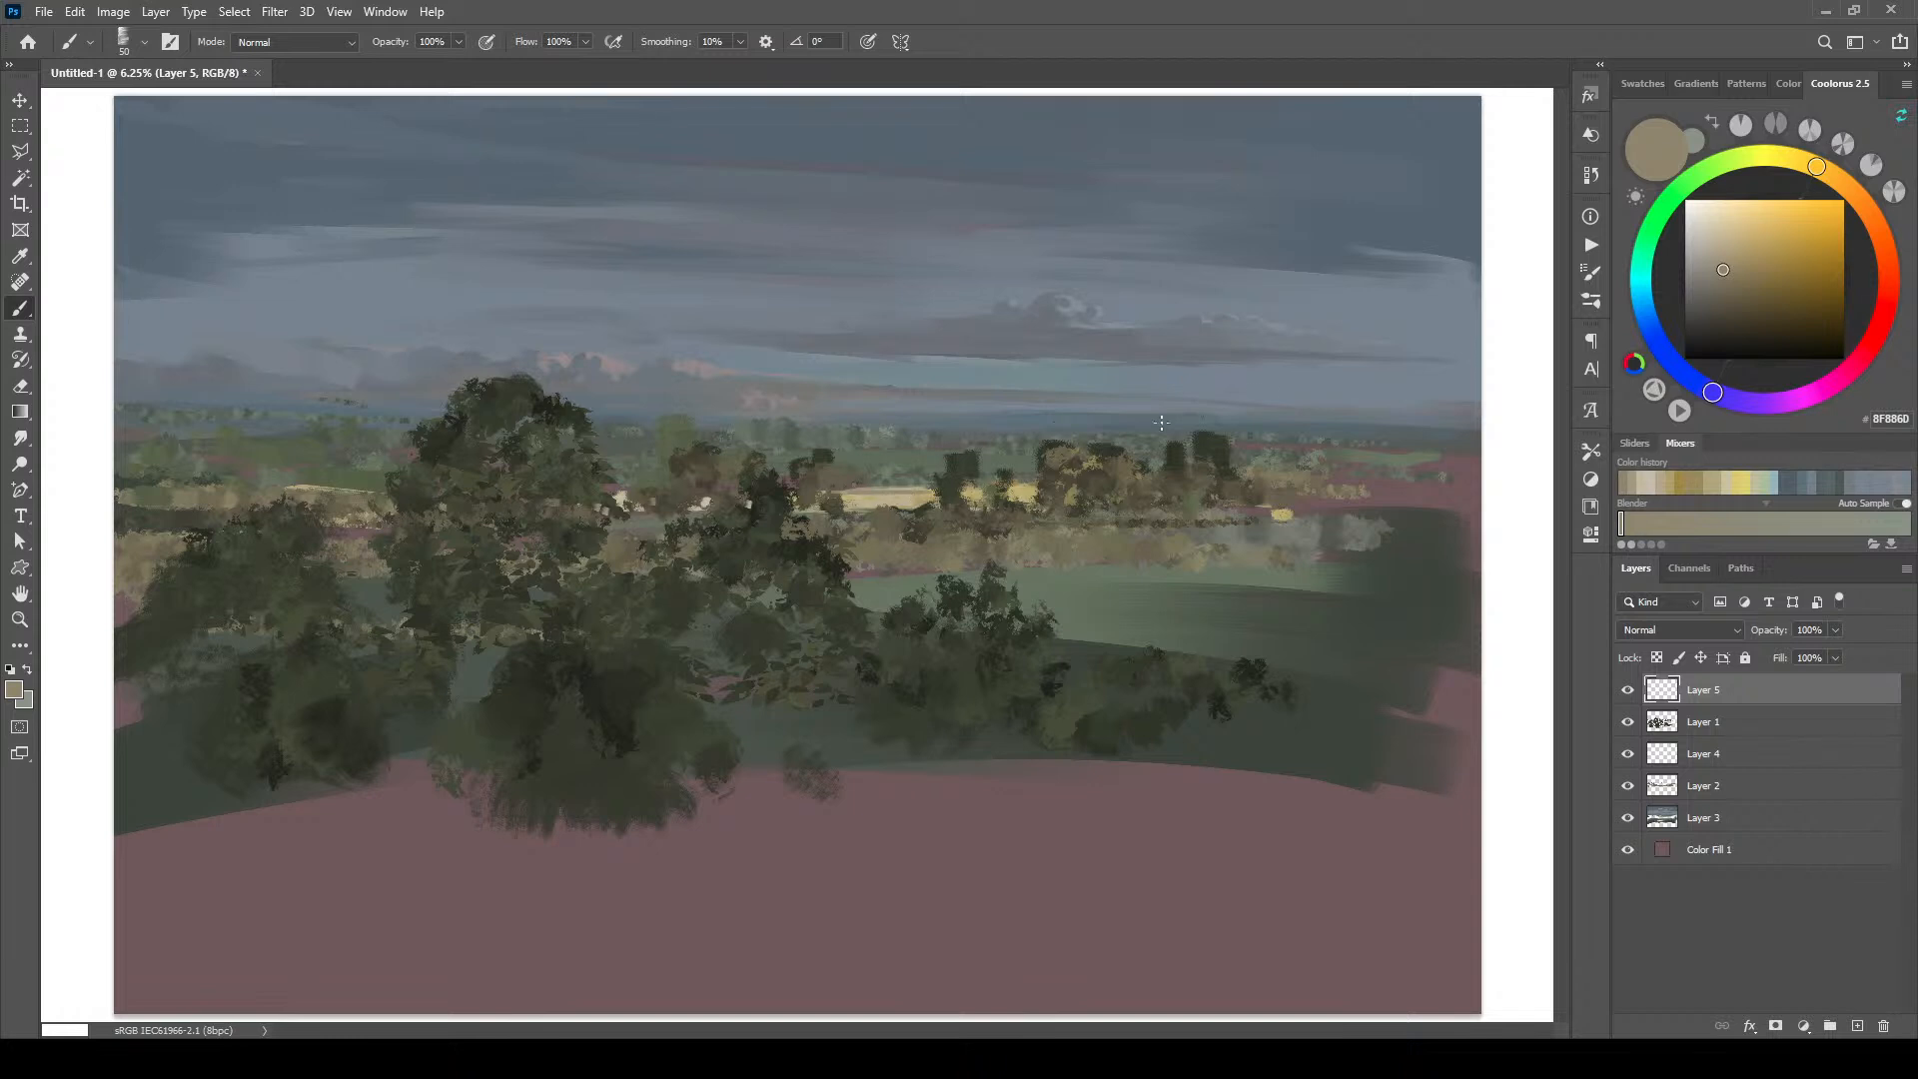
# Step: Mix a lighter beige and extend the bright field as a thin strip rightward between the midground trees
pyautogui.click(1725, 256)
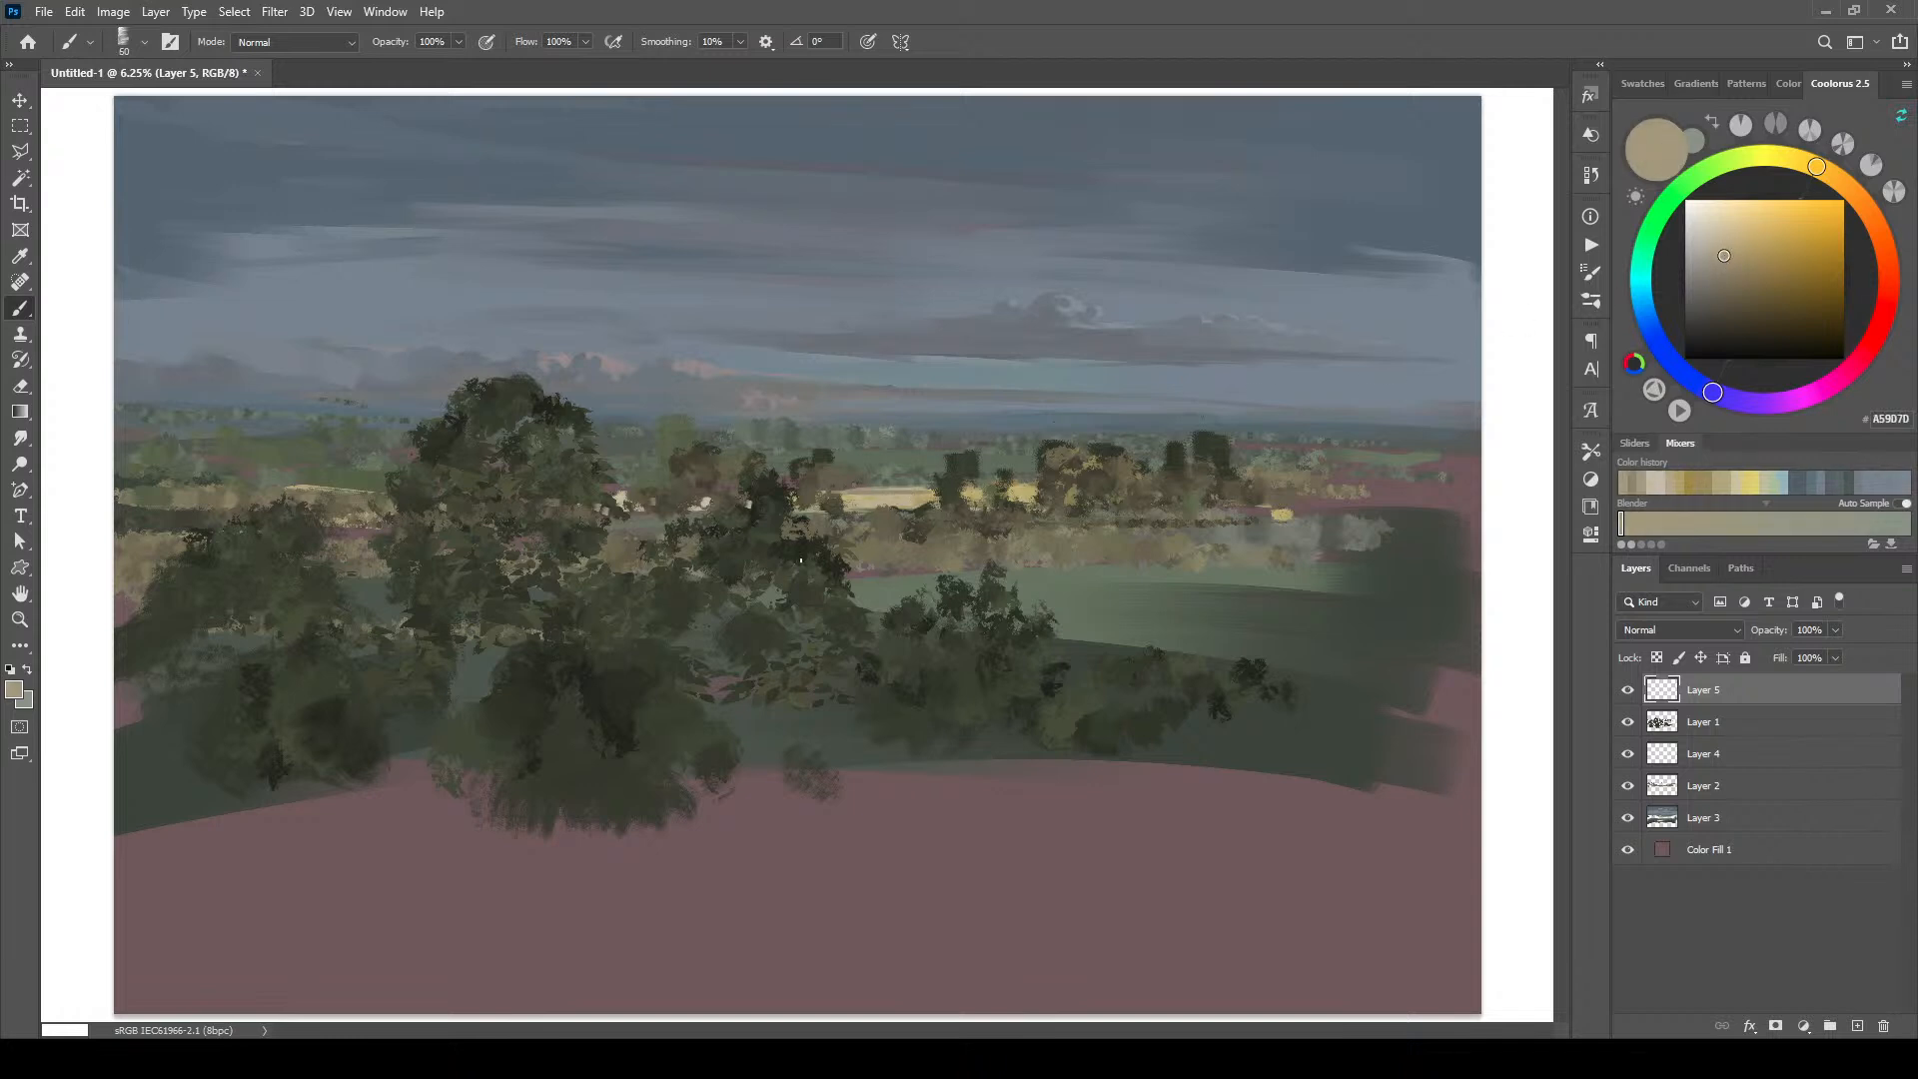
pyautogui.moveTo(928, 494); pyautogui.dragTo(876, 492)
pyautogui.moveTo(1009, 488); pyautogui.dragTo(989, 489)
pyautogui.moveTo(1112, 489); pyautogui.dragTo(1172, 490)
# Step: Sample olive, muted green and near-black tones and rework the midground trees right of centre with a 90 px brush
pyautogui.keyDown('alt'); pyautogui.click(927, 500); pyautogui.keyUp('alt')
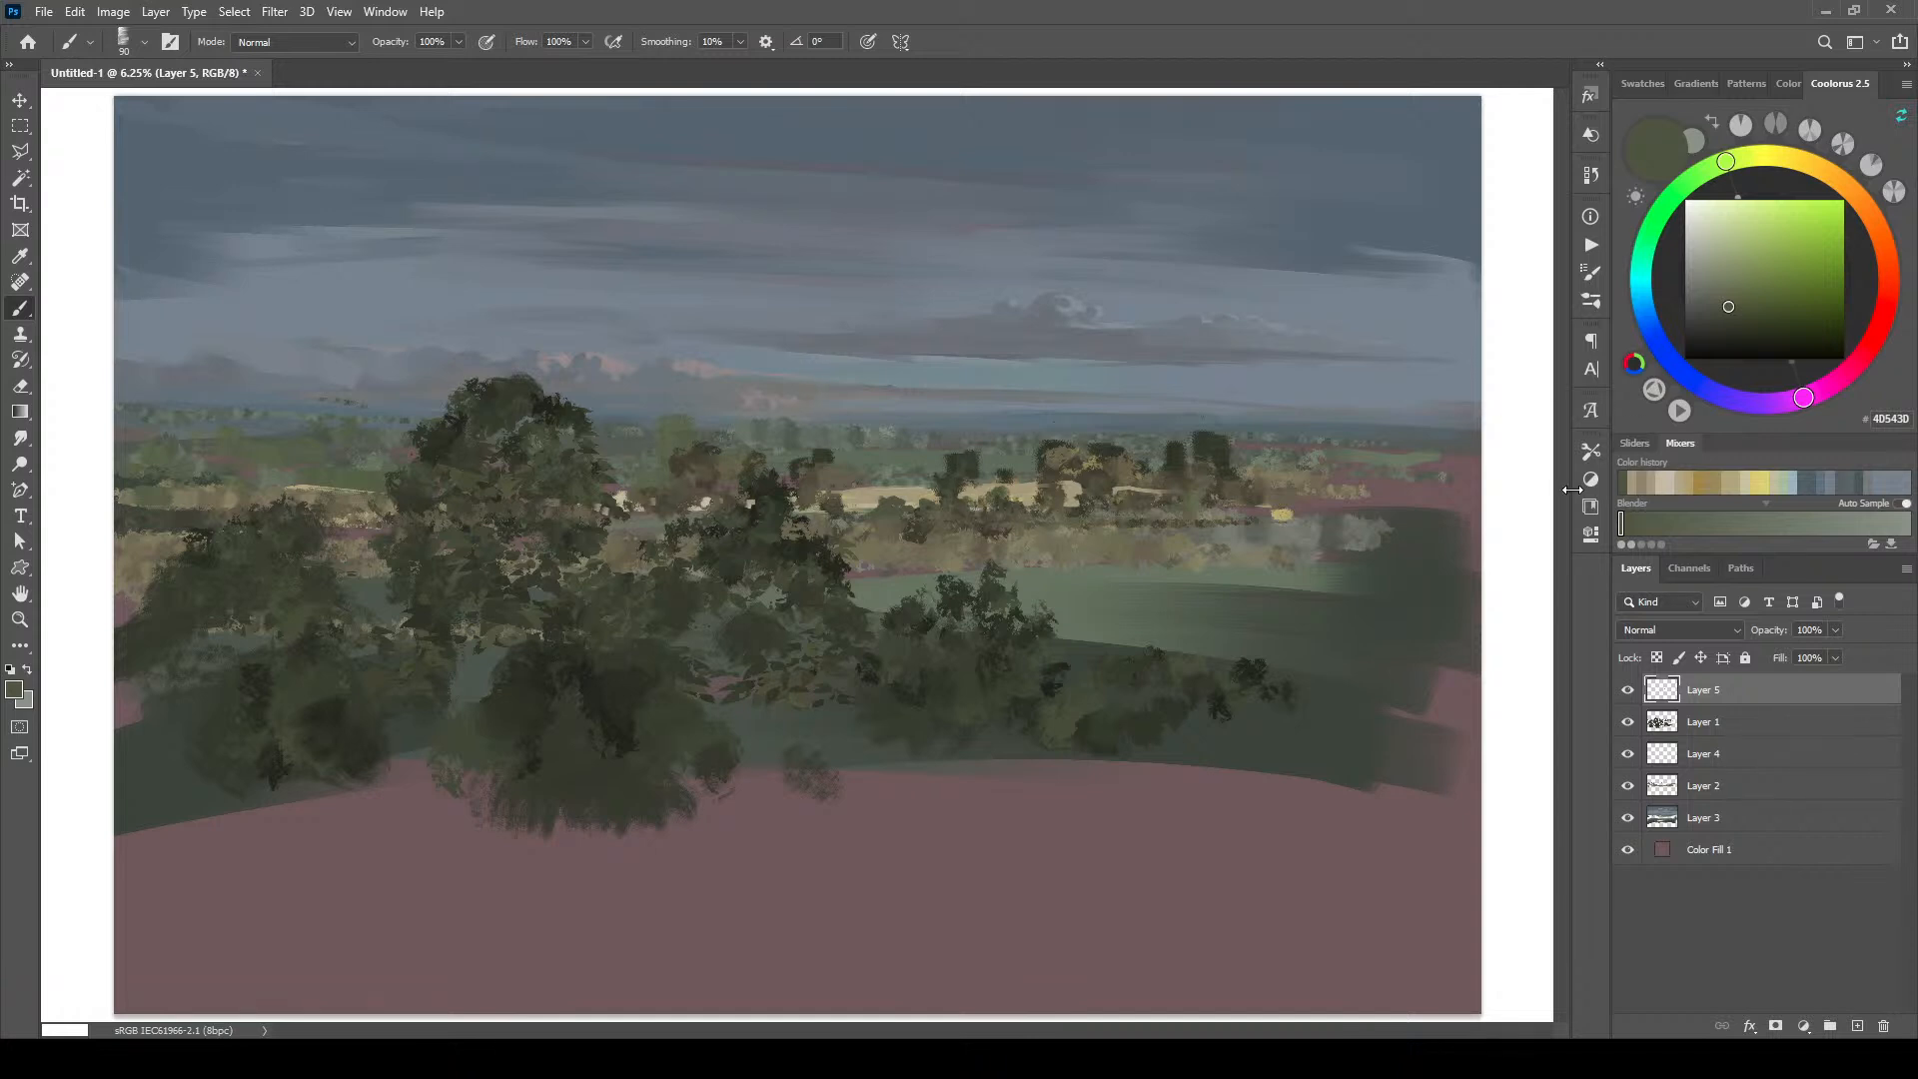
pyautogui.keyDown('alt'); pyautogui.click(1015, 447); pyautogui.keyUp('alt')
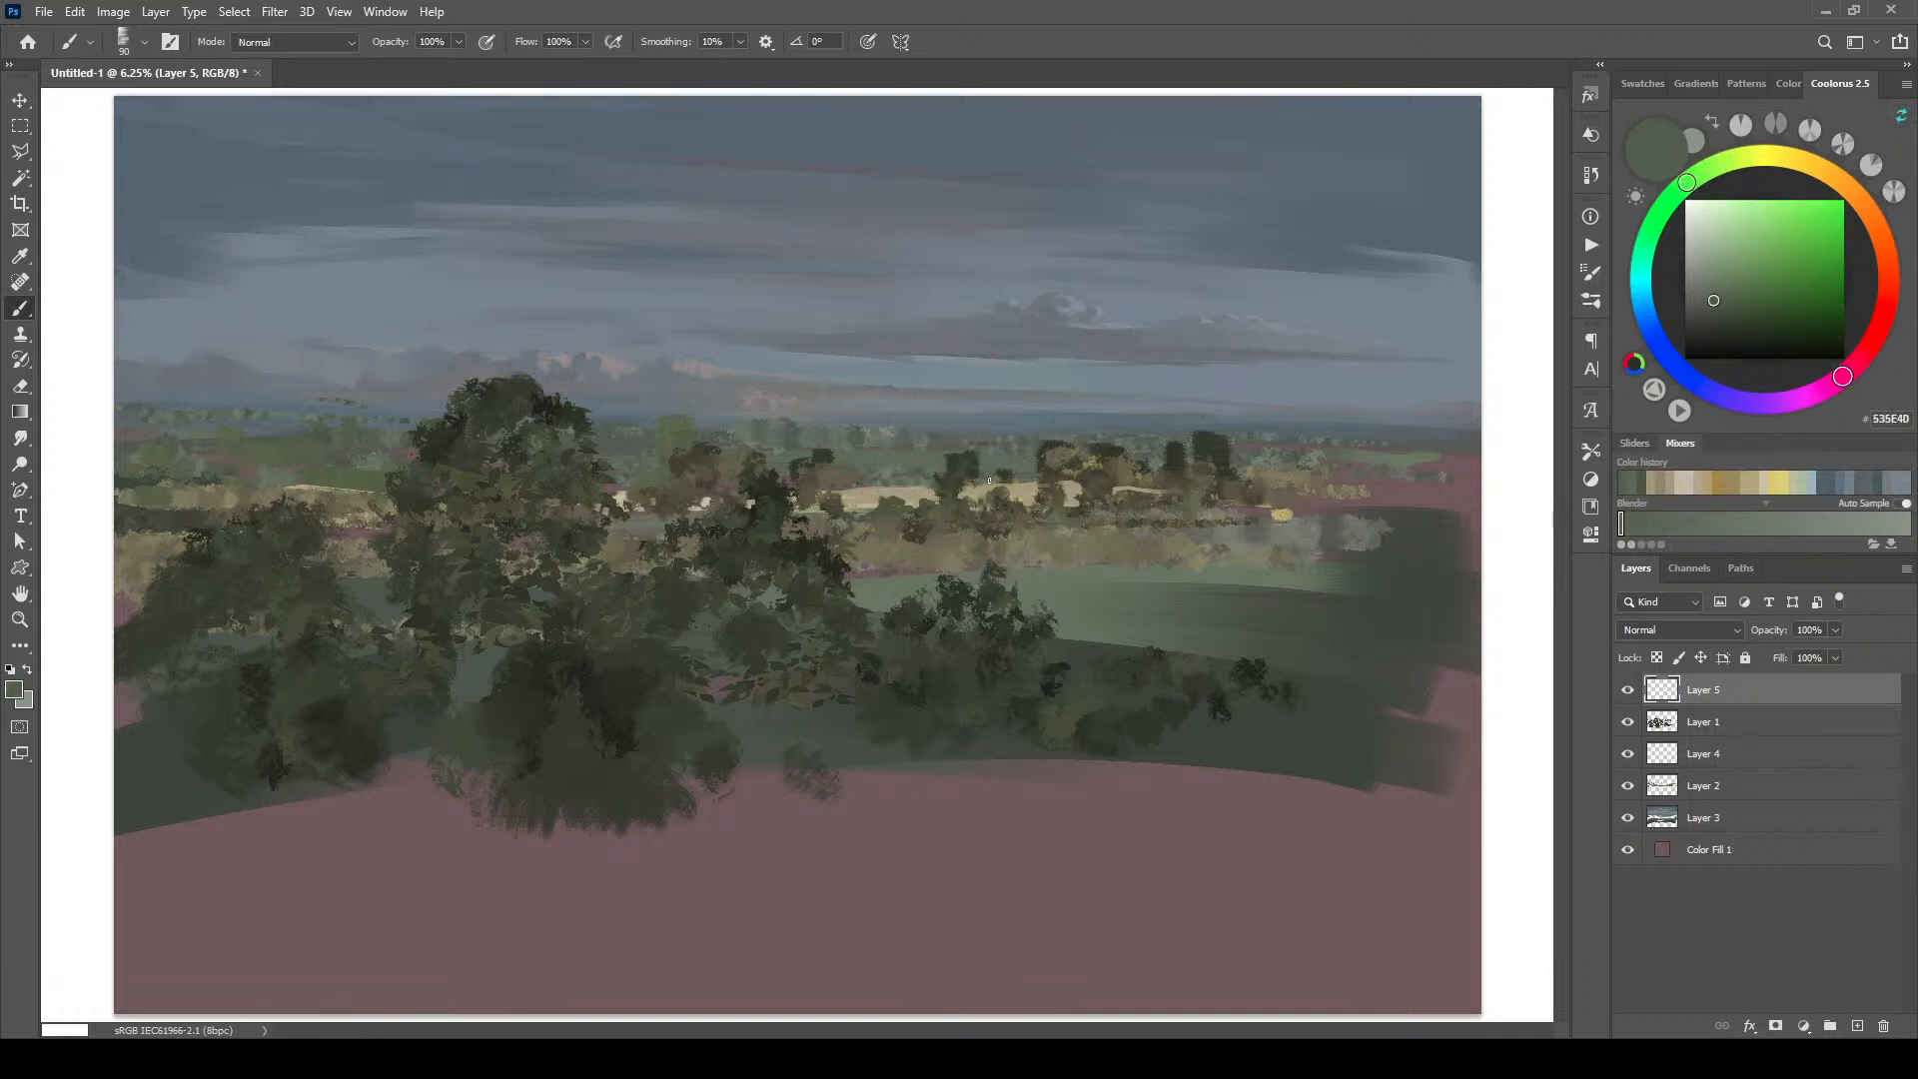
pyautogui.keyDown('alt'); pyautogui.click(1009, 473); pyautogui.keyUp('alt')
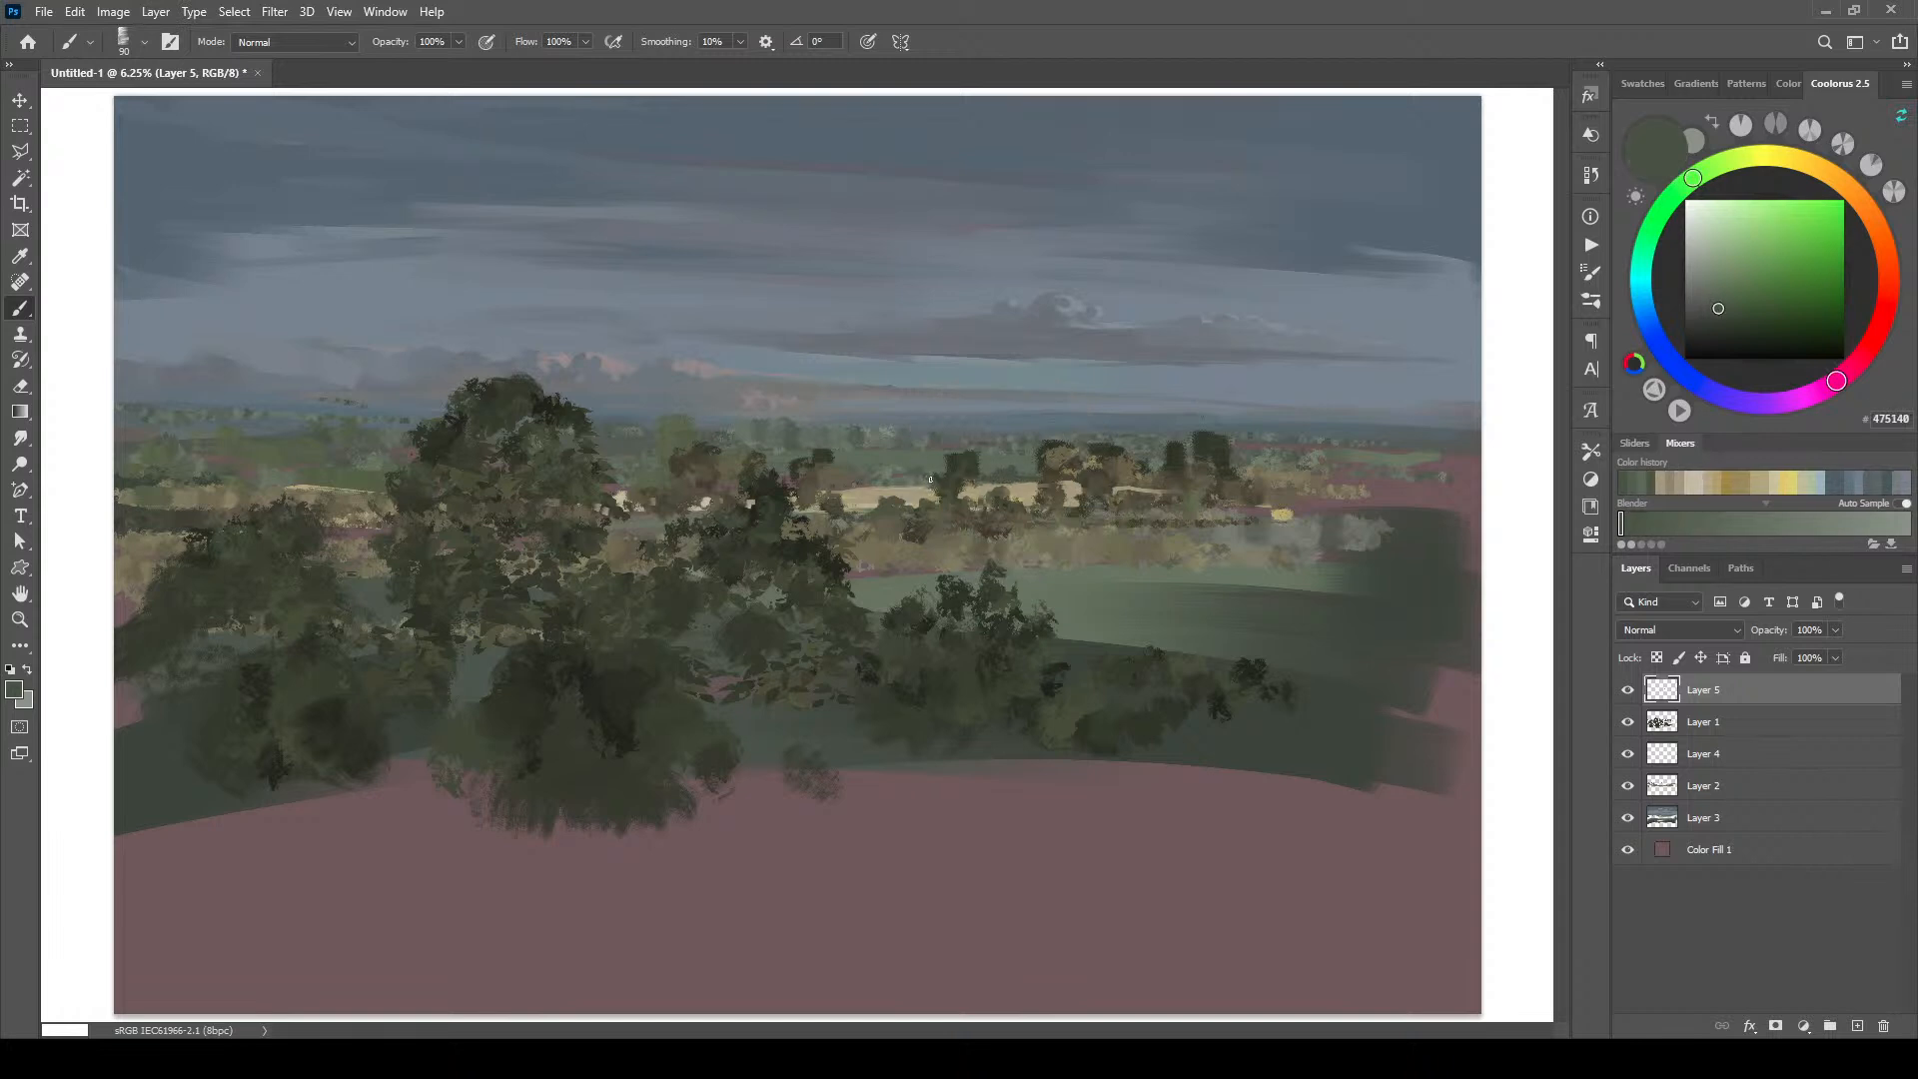
pyautogui.keyDown('alt'); pyautogui.click(1031, 452); pyautogui.keyUp('alt')
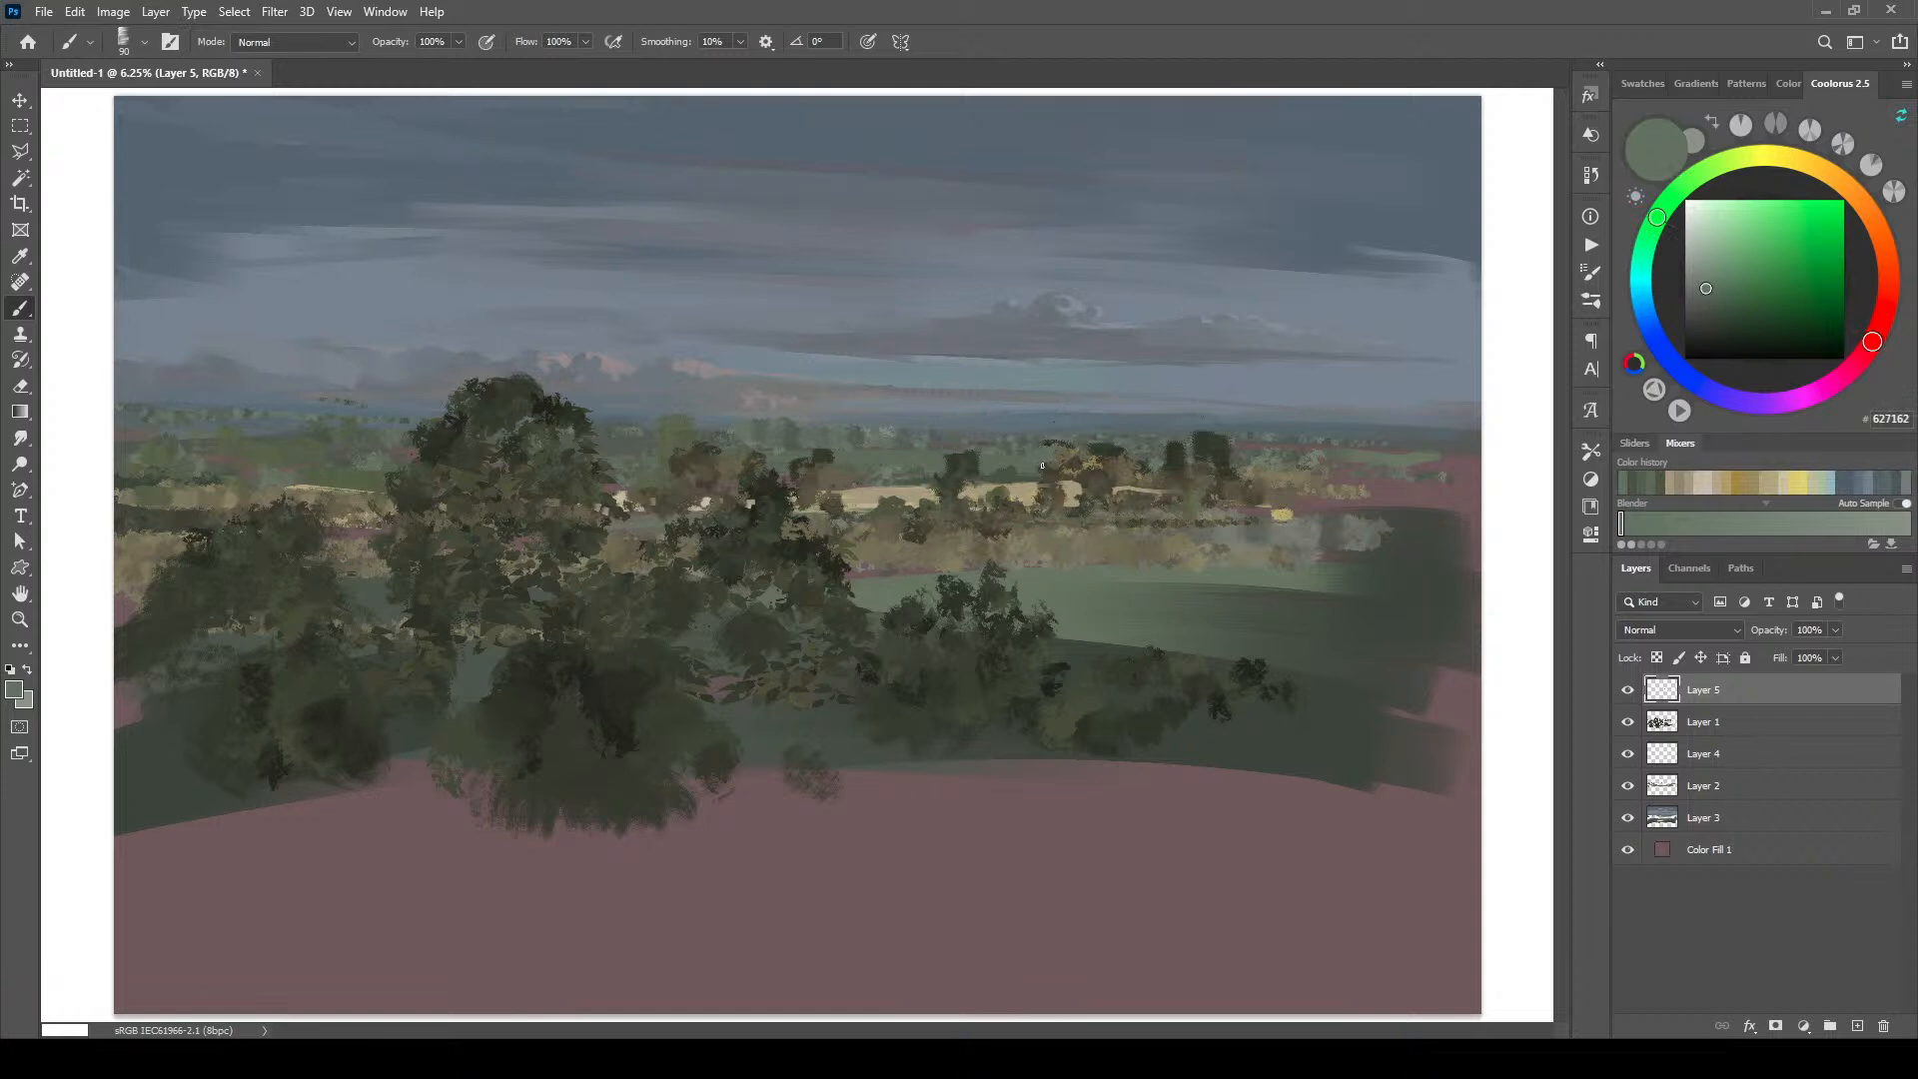
pyautogui.keyDown('alt'); pyautogui.click(1046, 443); pyautogui.keyUp('alt')
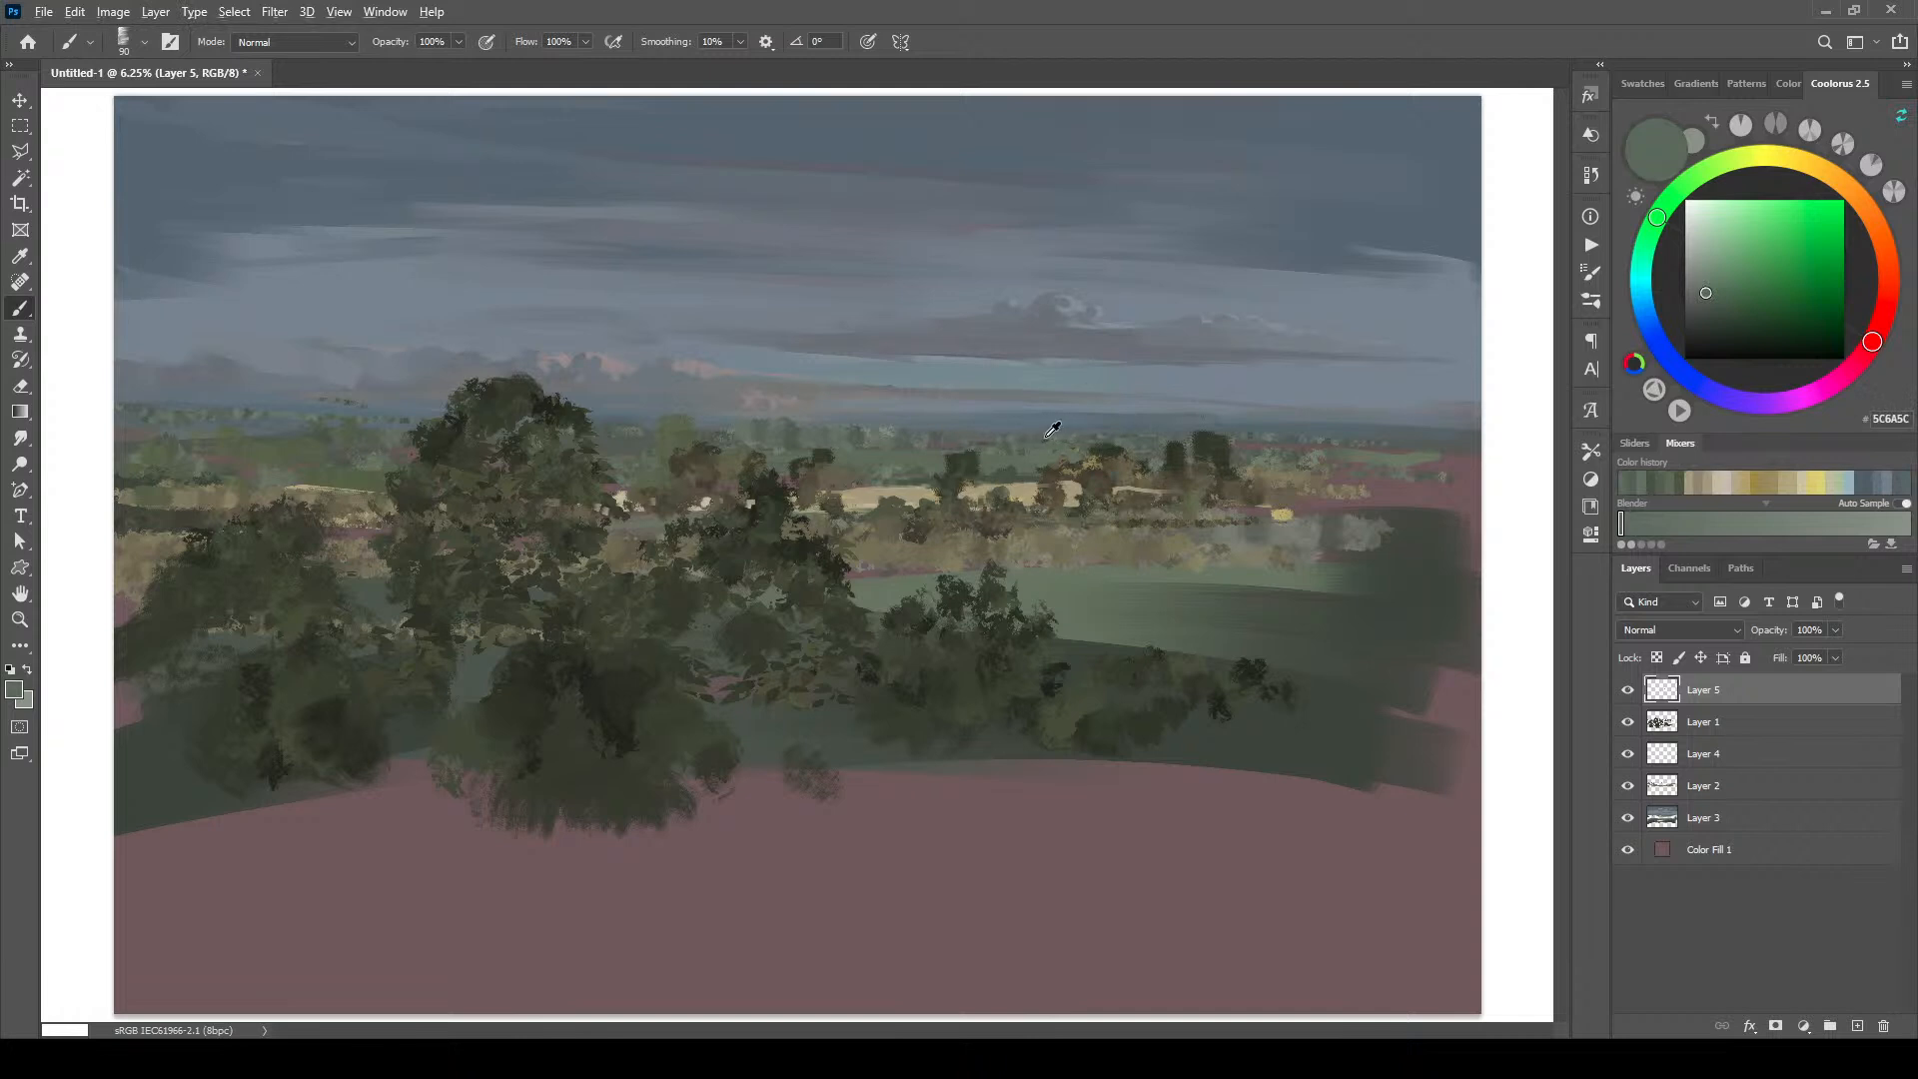
pyautogui.keyDown('alt'); pyautogui.click(1046, 441); pyautogui.keyUp('alt')
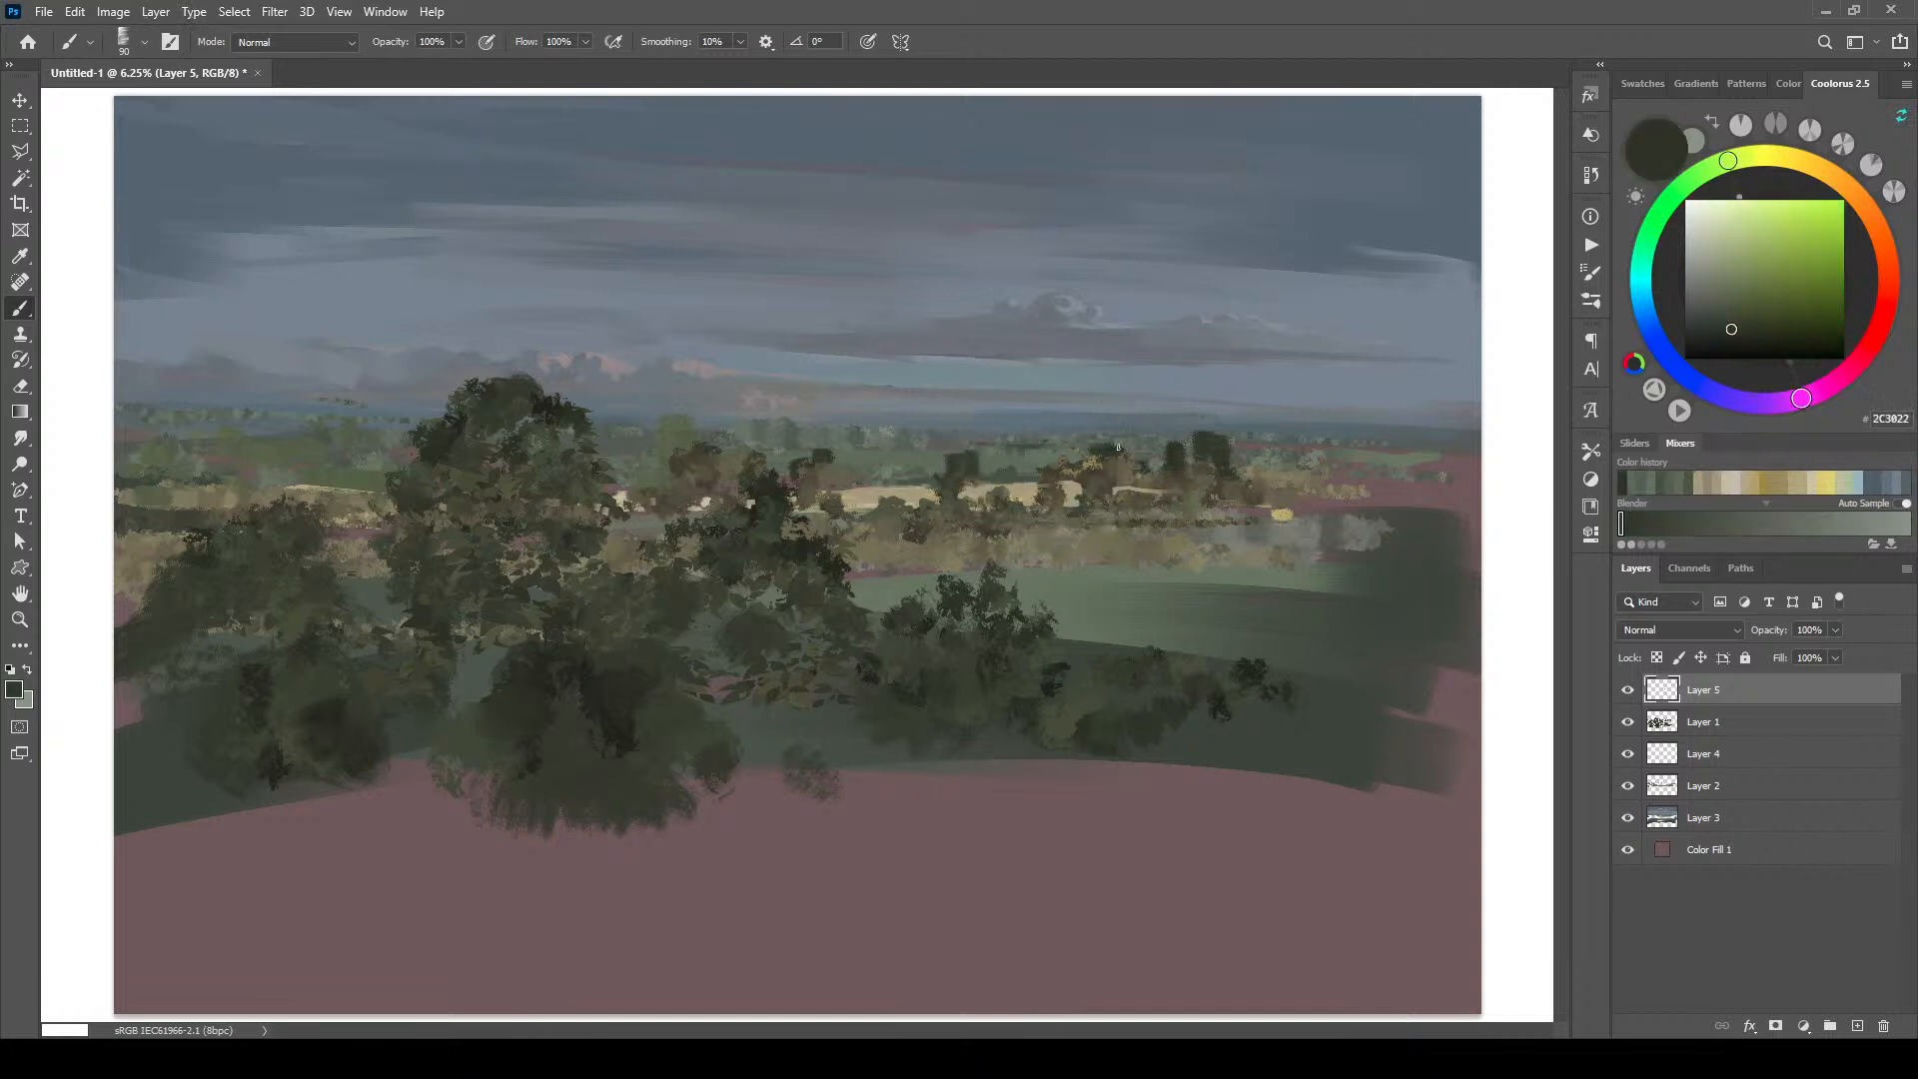
pyautogui.keyDown('alt'); pyautogui.click(1068, 445); pyautogui.keyUp('alt')
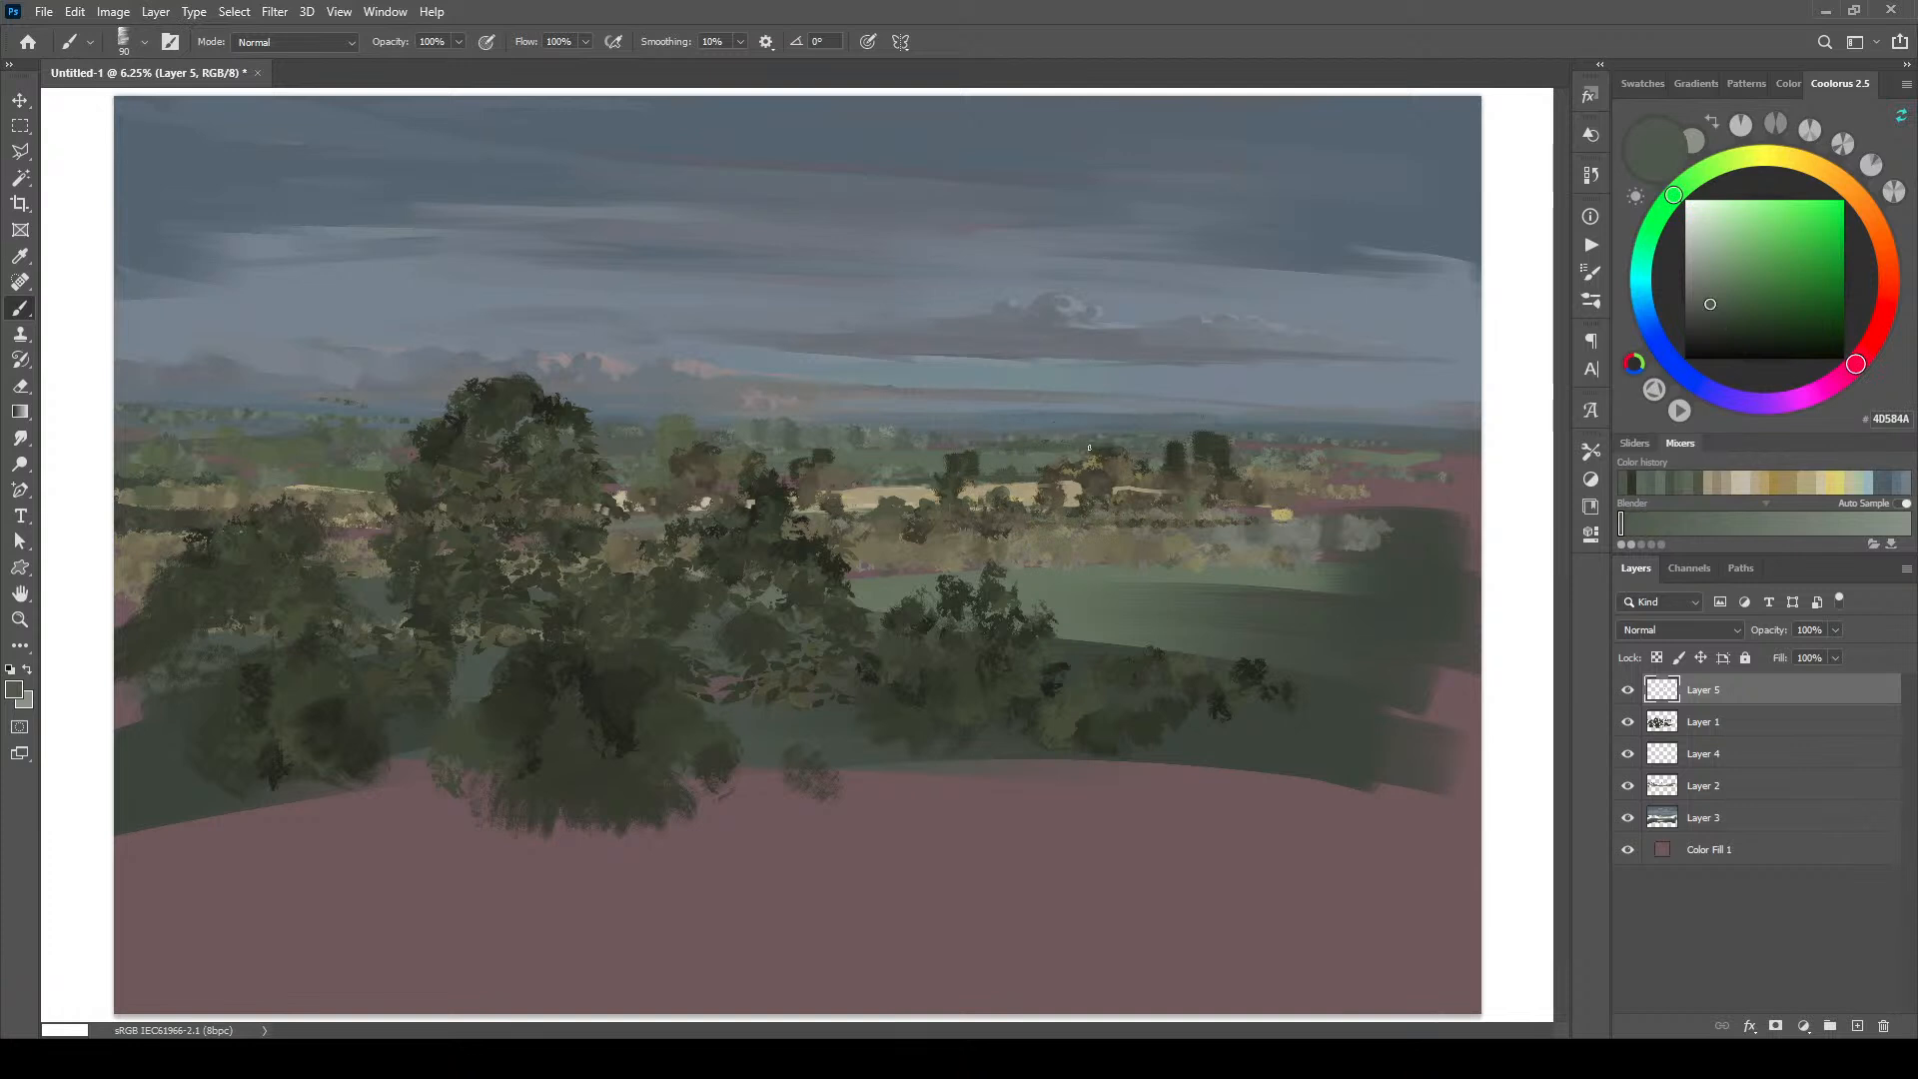
# Step: Refine the pair of square dark trees on the right midground with dark green foliage dabs, using a 45 px brush
pyautogui.press('[')
pyautogui.press('[')
pyautogui.press('[')
pyautogui.press('[')
pyautogui.keyDown('alt'); pyautogui.click(1174, 456); pyautogui.keyUp('alt')
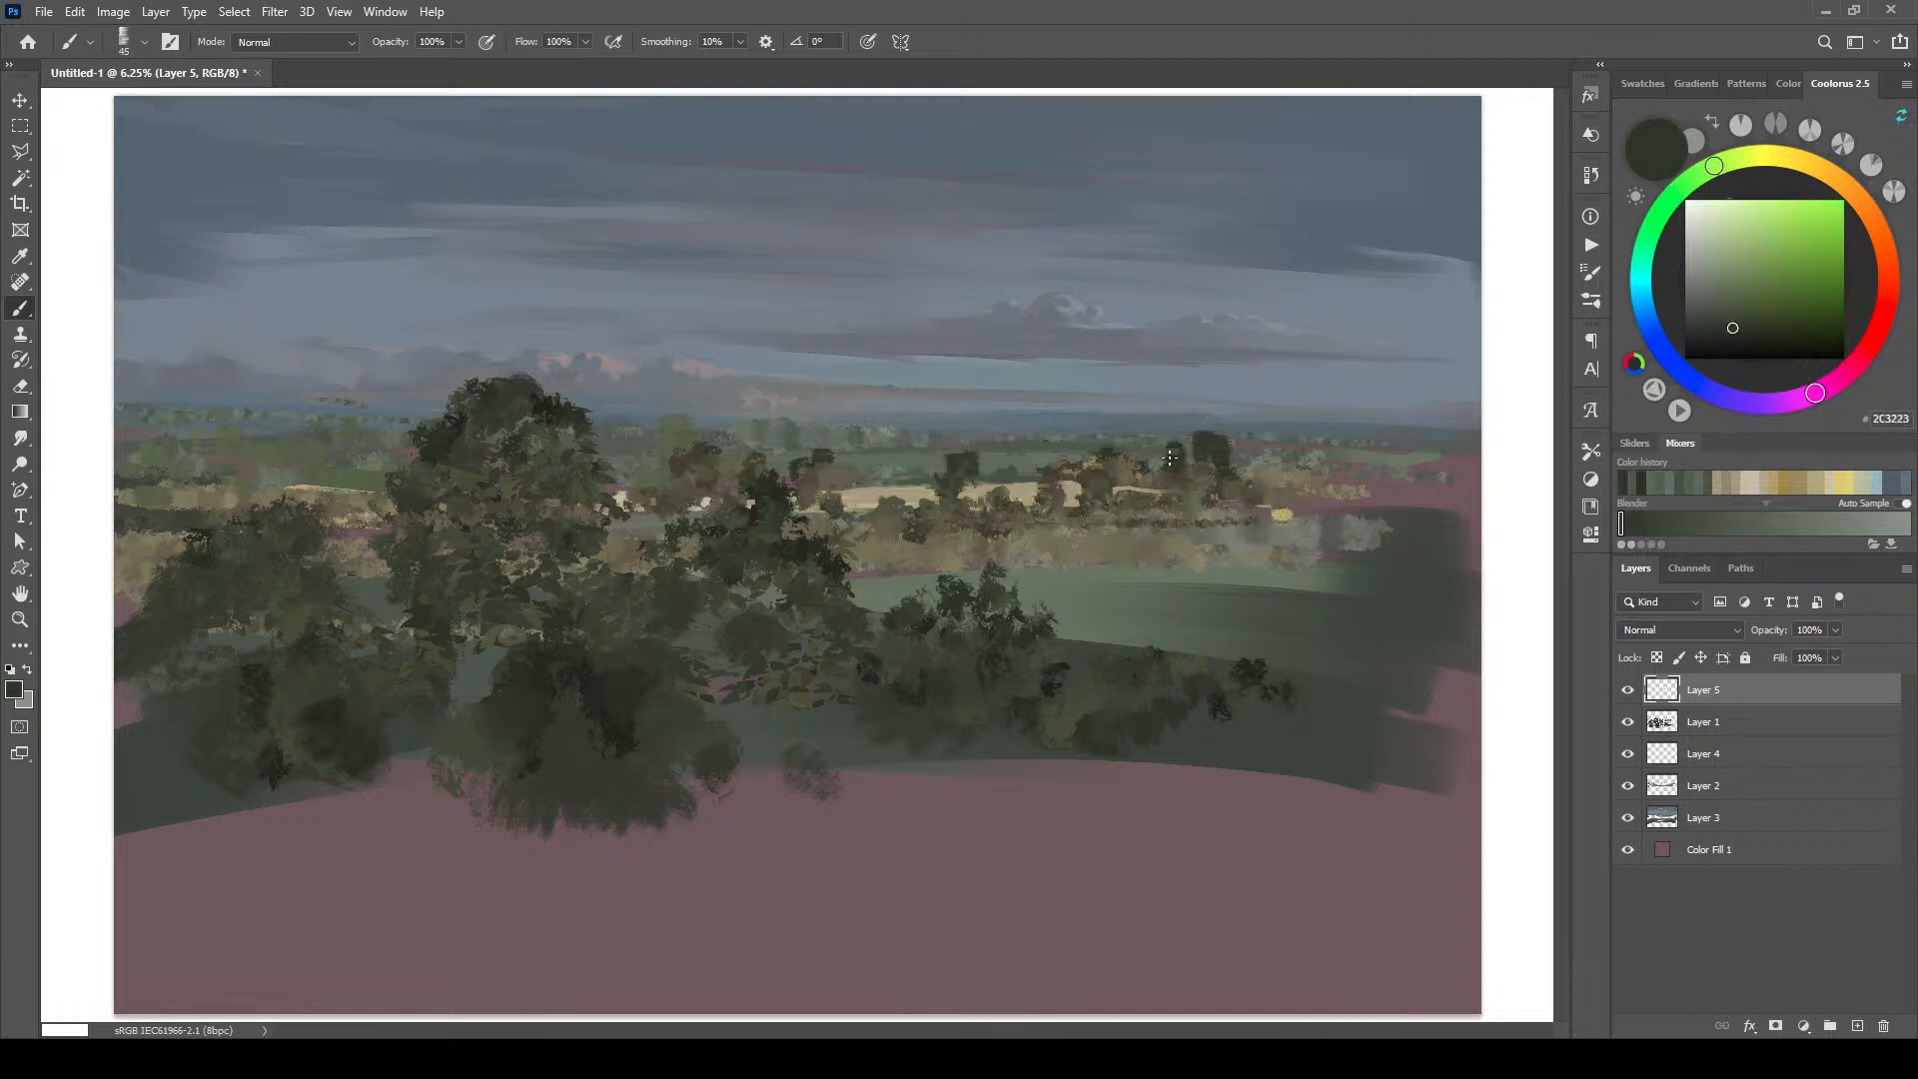
pyautogui.keyDown('alt'); pyautogui.click(1172, 469); pyautogui.keyUp('alt')
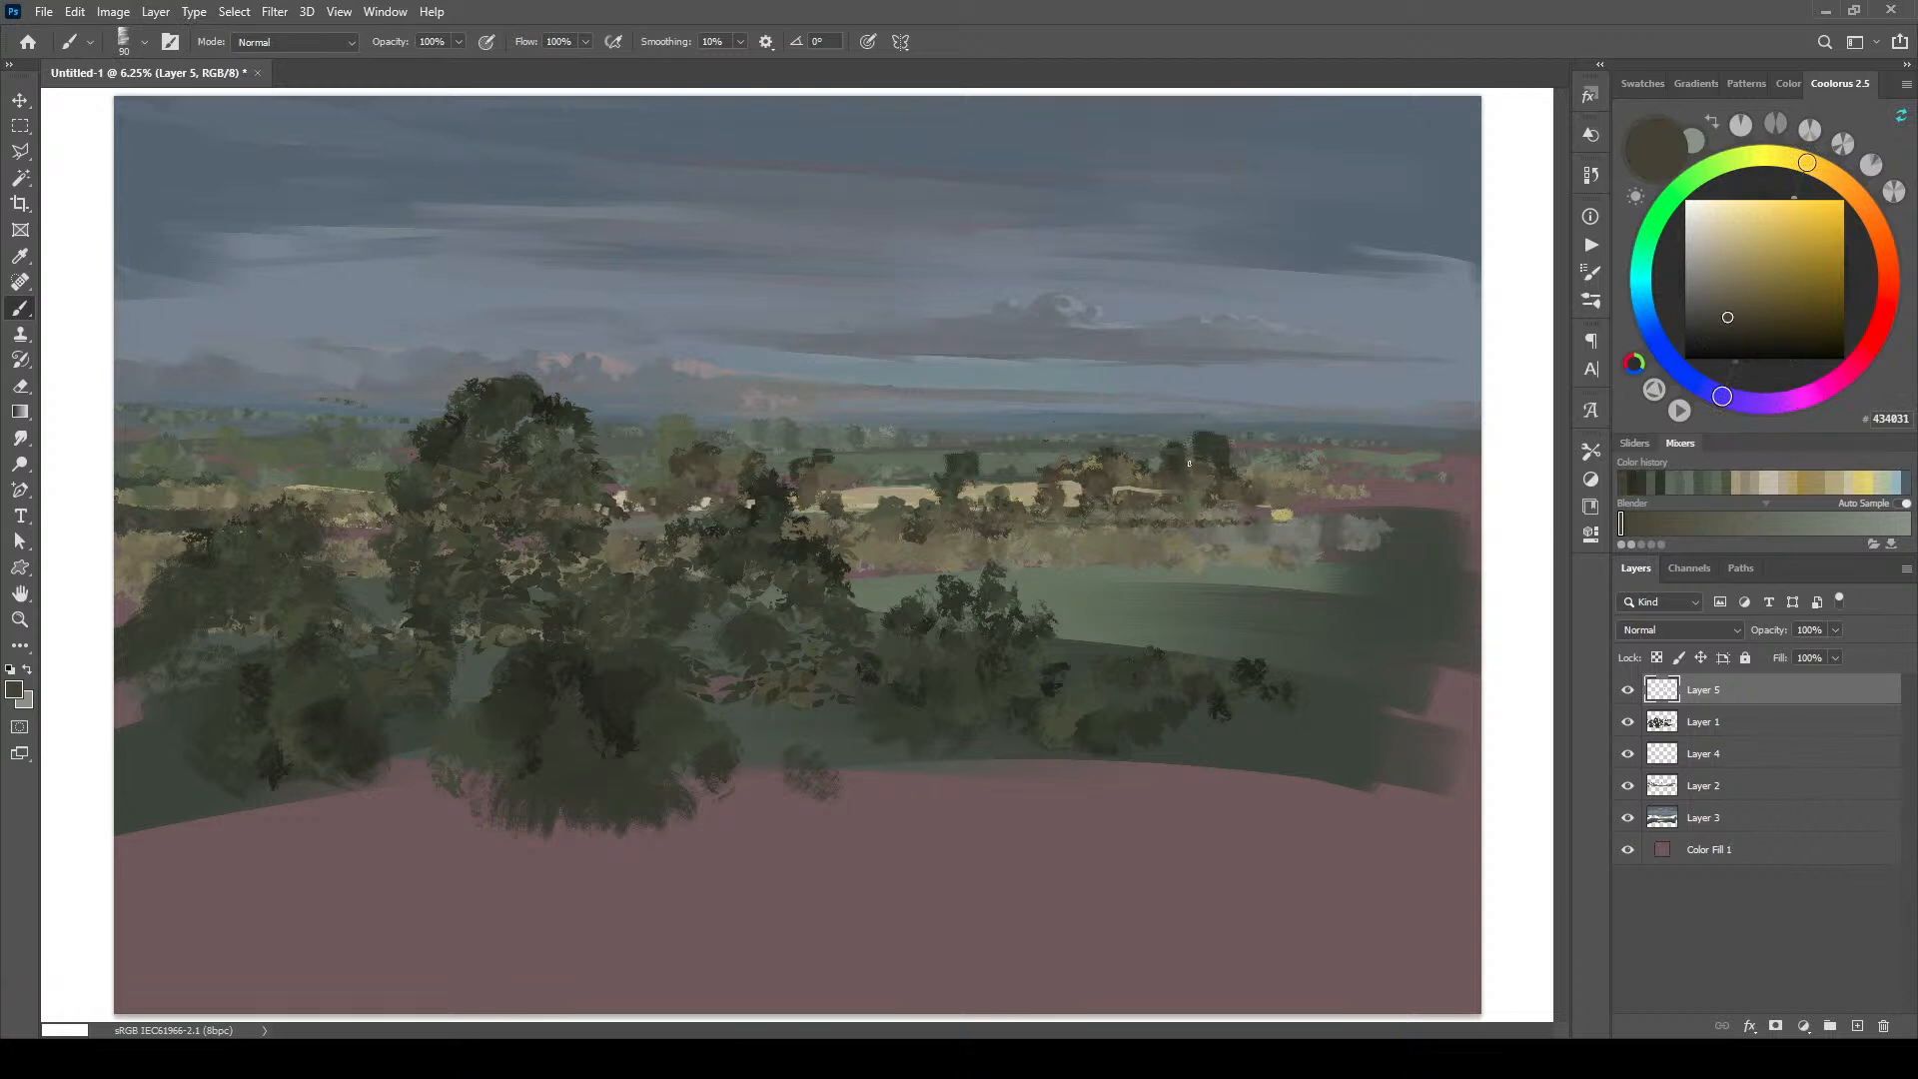
# Step: Extend the right midground tree group with dark brown undergrowth and soften its crowns with muted green (#475148) at 125 px
pyautogui.moveTo(1239, 471); pyautogui.dragTo(1276, 473)
pyautogui.keyDown('alt'); pyautogui.click(1164, 503); pyautogui.keyUp('alt')
pyautogui.moveTo(1171, 500); pyautogui.dragTo(1211, 481)
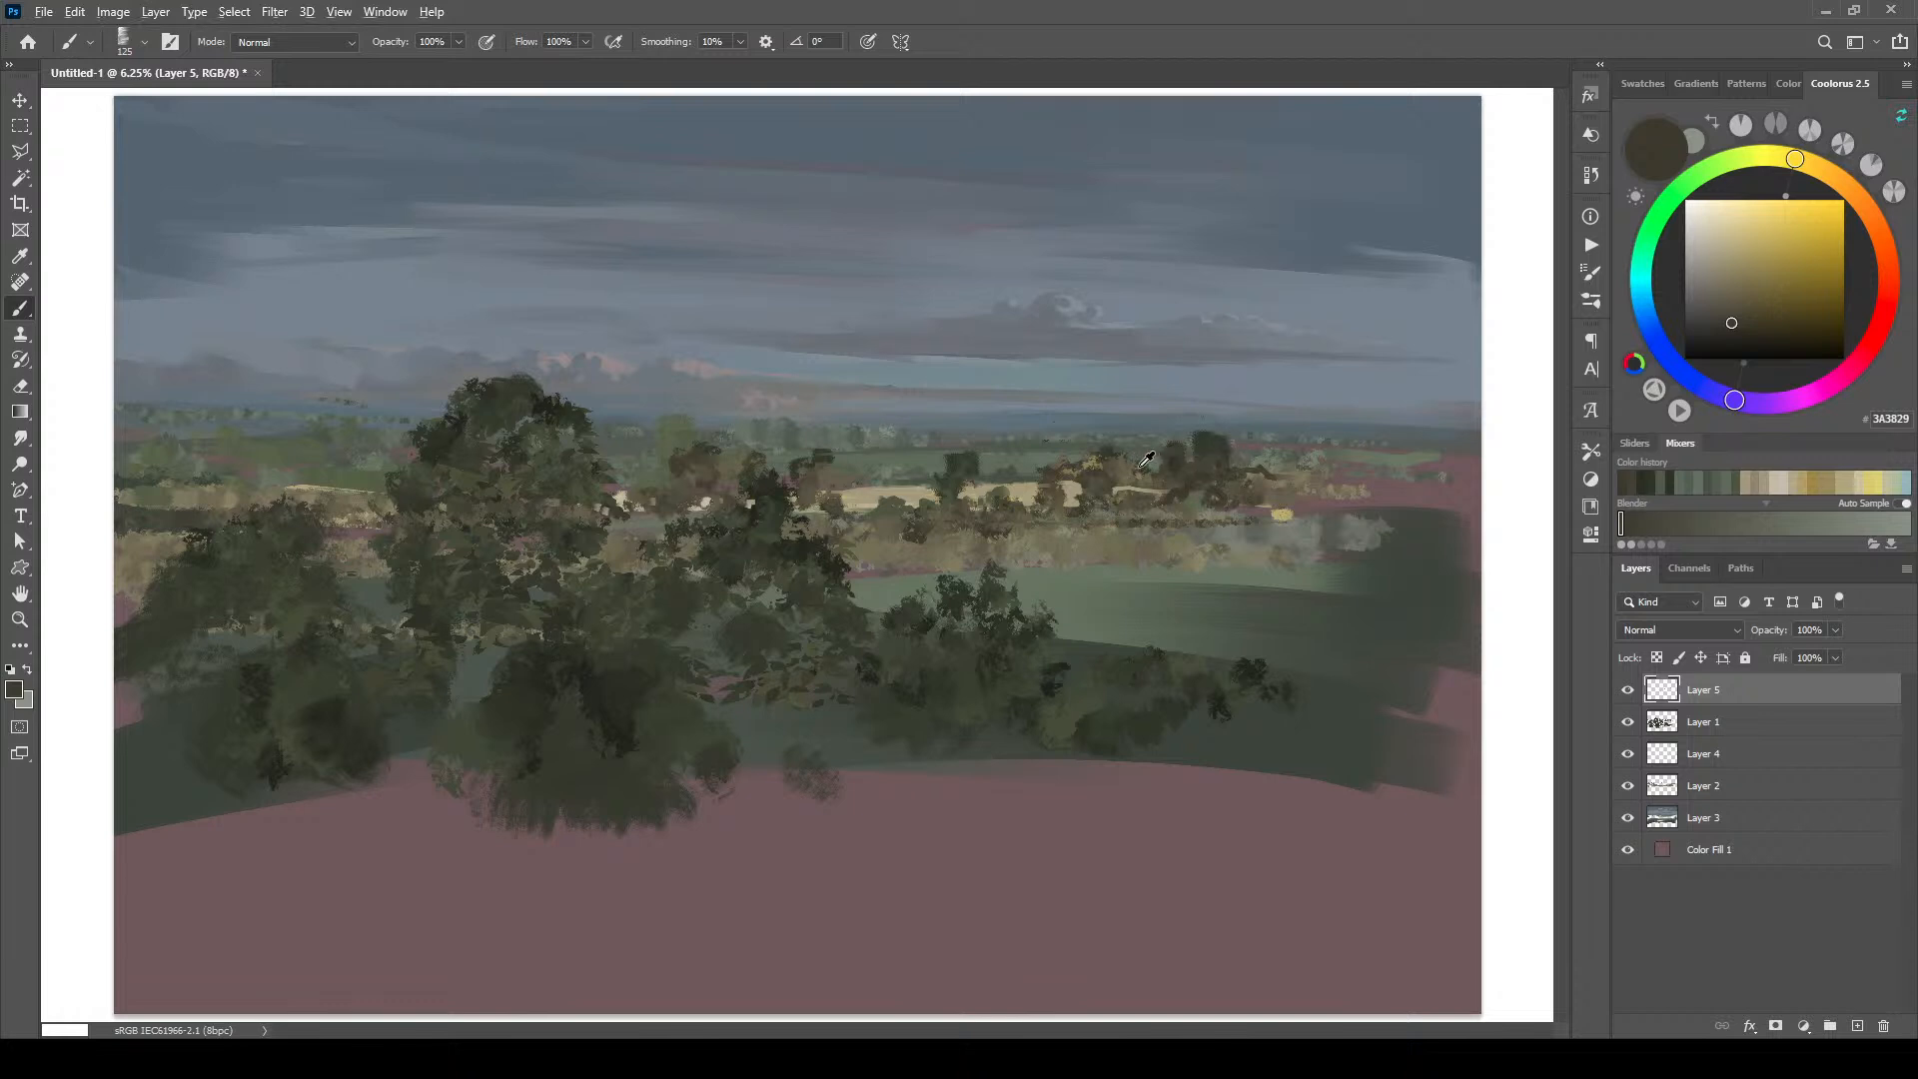
pyautogui.keyDown('alt'); pyautogui.click(1006, 479); pyautogui.keyUp('alt')
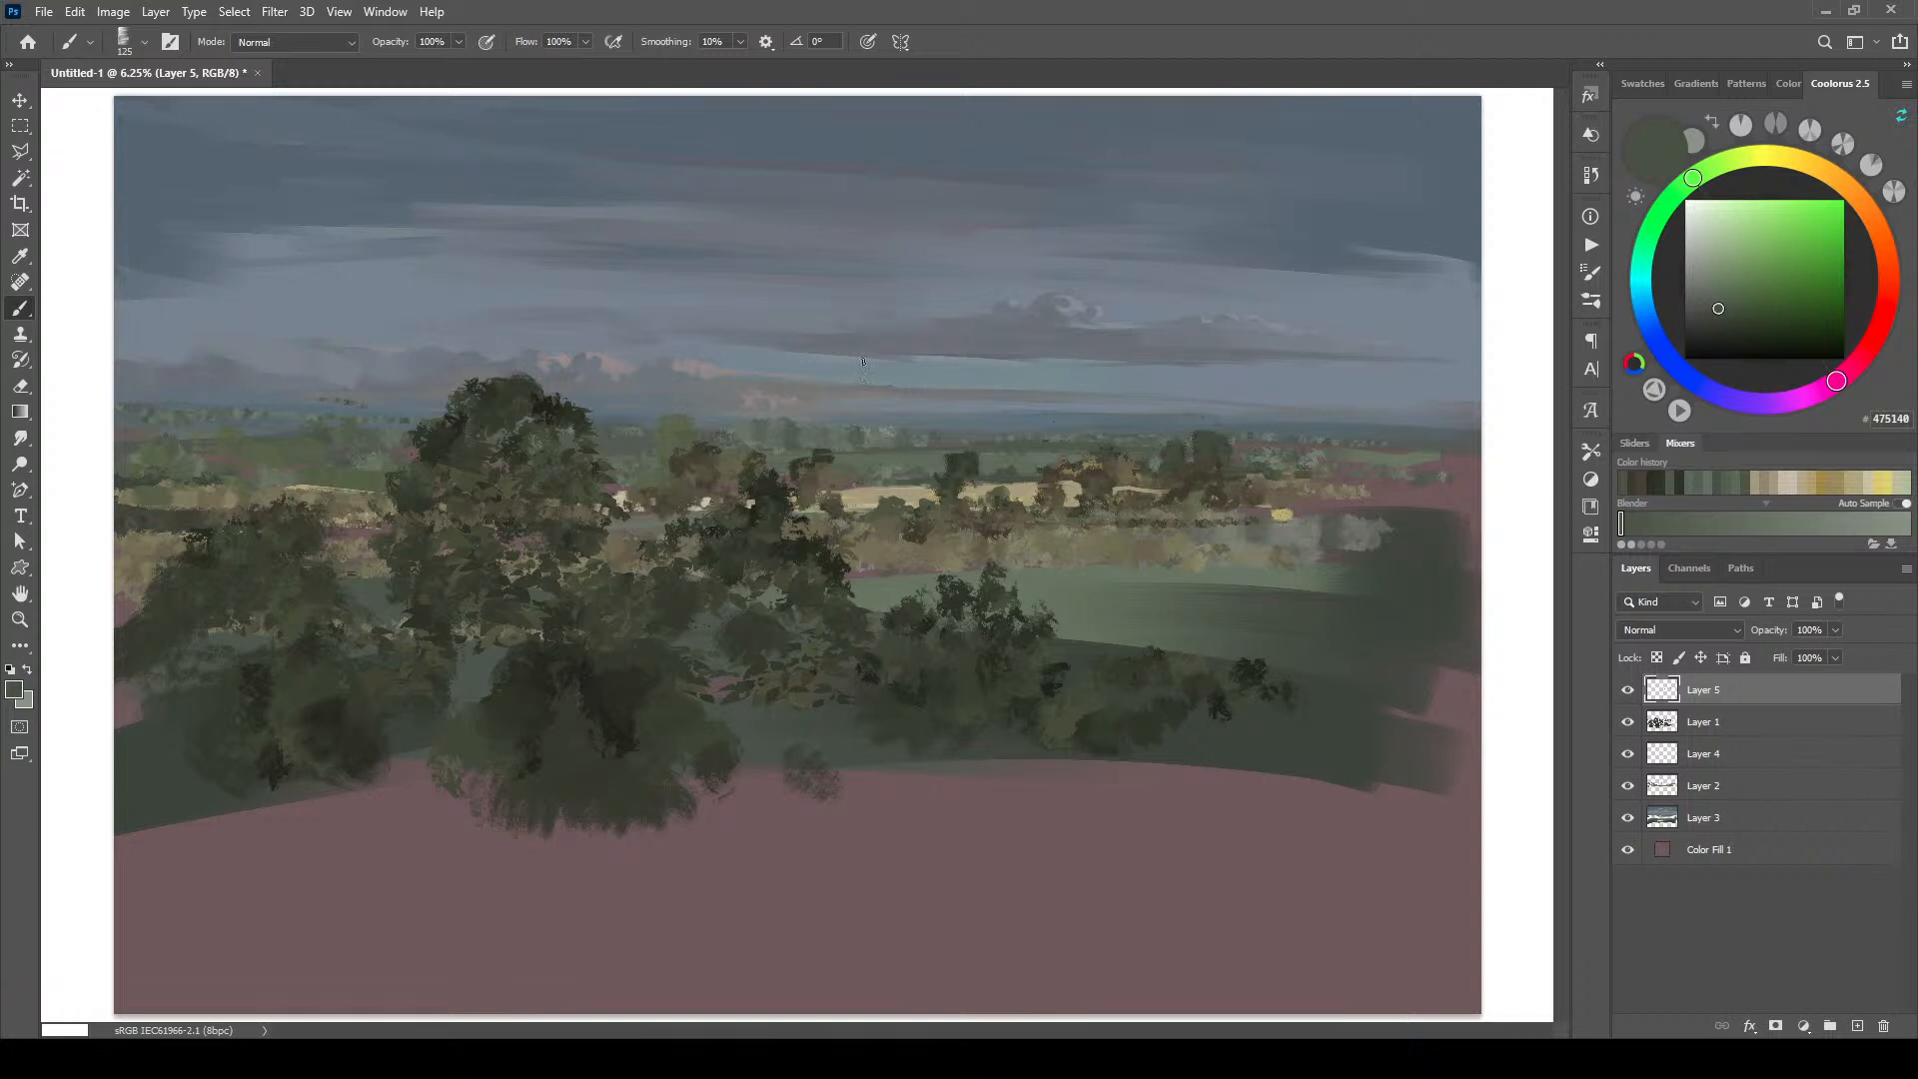
# Step: Touch up the thin lit field between the midground trees with sampled beige, then add muted green accents using a 40 px brush
pyautogui.press('[')
pyautogui.press('[')
pyautogui.keyDown('alt'); pyautogui.click(861, 491); pyautogui.keyUp('alt')
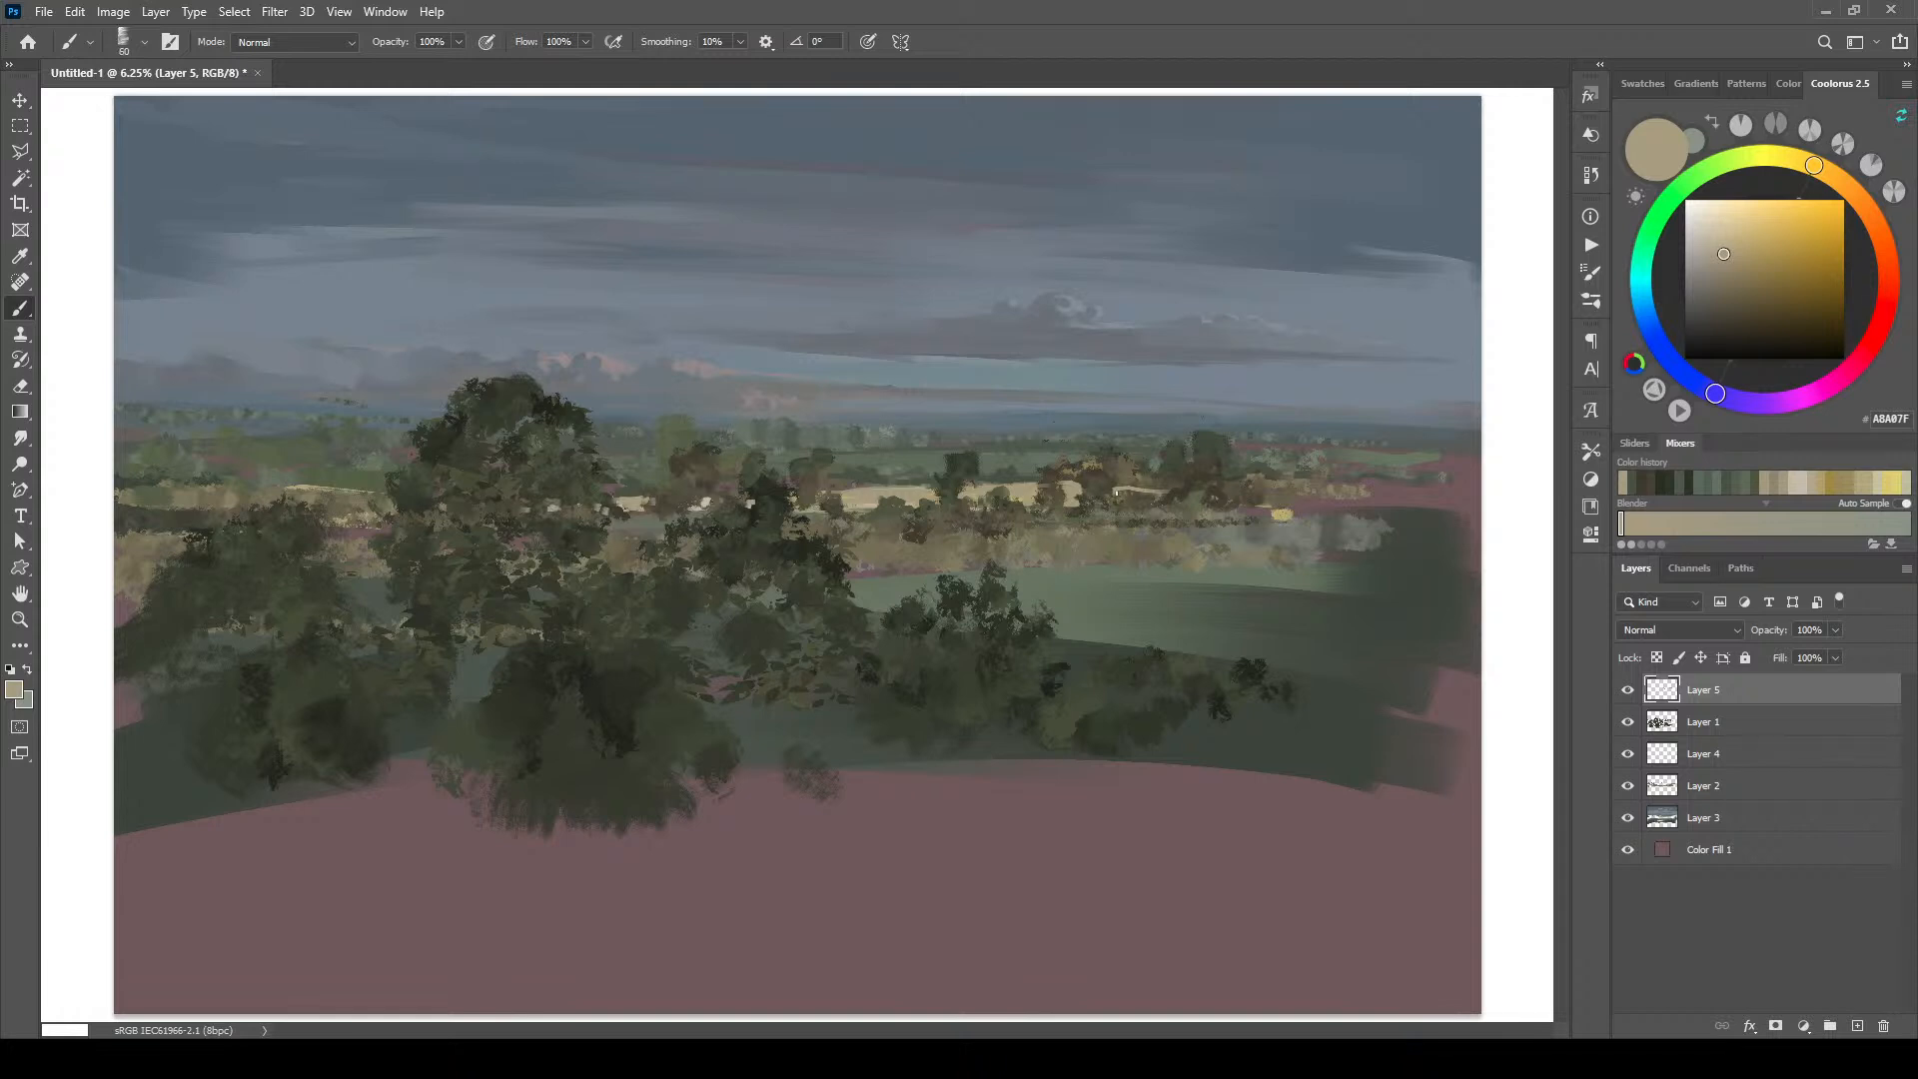
pyautogui.press('[')
pyautogui.press('[')
pyautogui.moveTo(1127, 486); pyautogui.dragTo(1169, 487)
pyautogui.keyDown('alt'); pyautogui.click(1036, 479); pyautogui.keyUp('alt')
pyautogui.moveTo(1068, 481); pyautogui.dragTo(1075, 477)
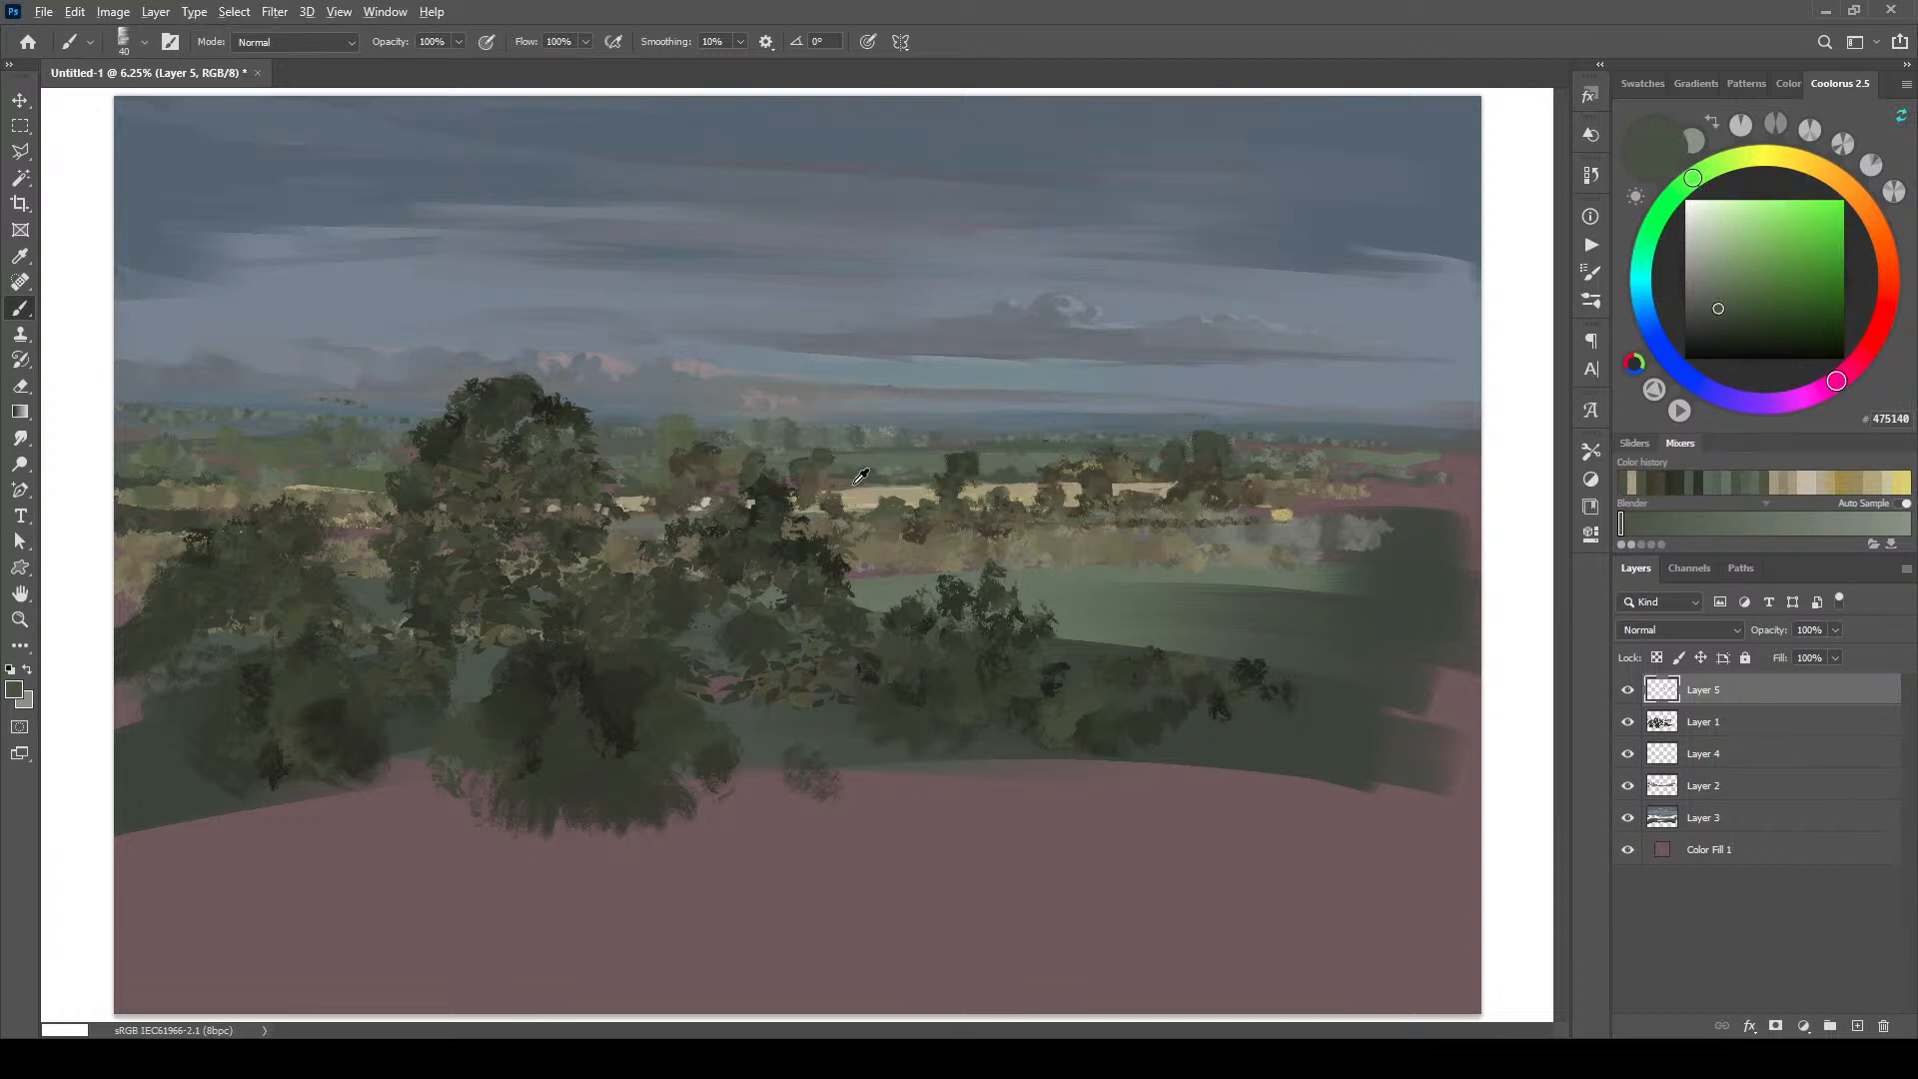
# Step: Paint dark brown (#39362A) foliage and trunk detail on the midground trees right of centre with a 30 px brush
pyautogui.keyDown('alt'); pyautogui.click(942, 476); pyautogui.keyUp('alt')
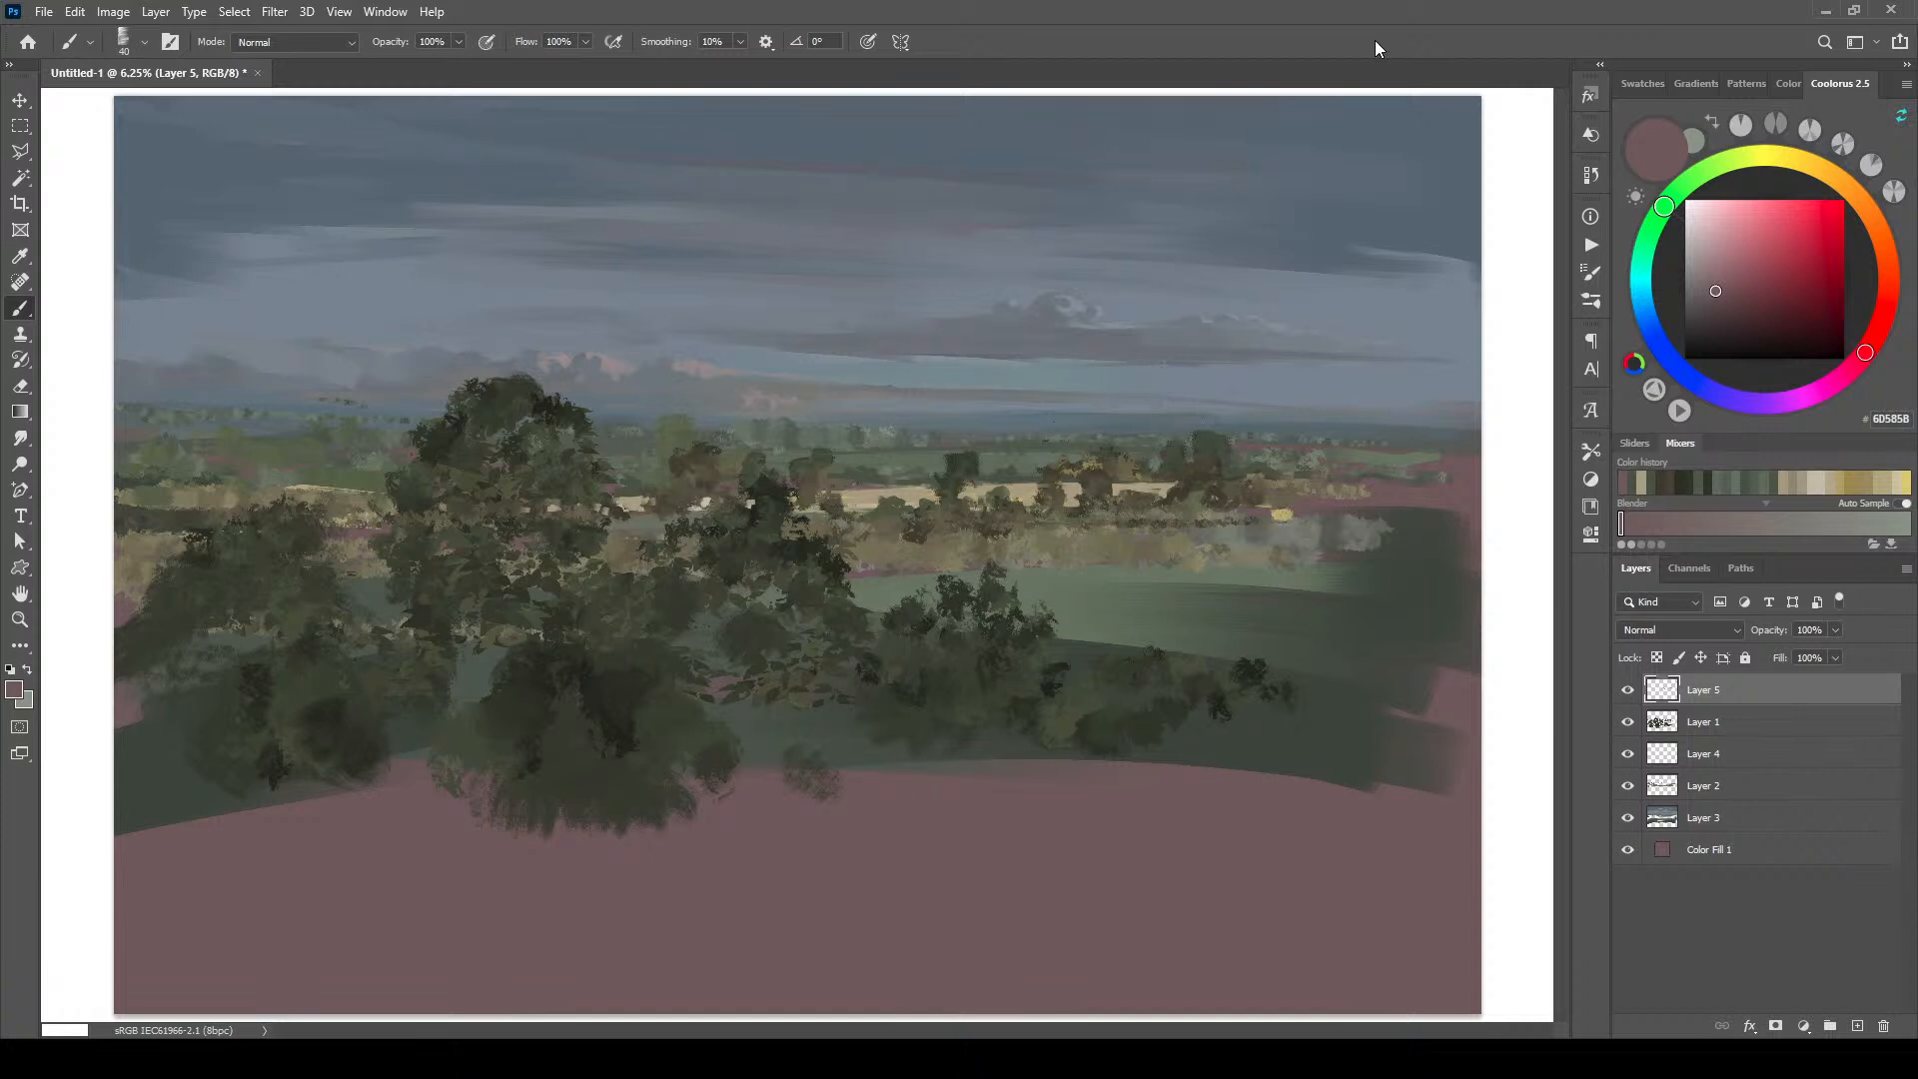
pyautogui.keyDown('alt'); pyautogui.click(994, 518); pyautogui.keyUp('alt')
pyautogui.press('[')
pyautogui.press('[')
pyautogui.press('[')
pyautogui.press('[')
pyautogui.press('[')
pyautogui.press('[')
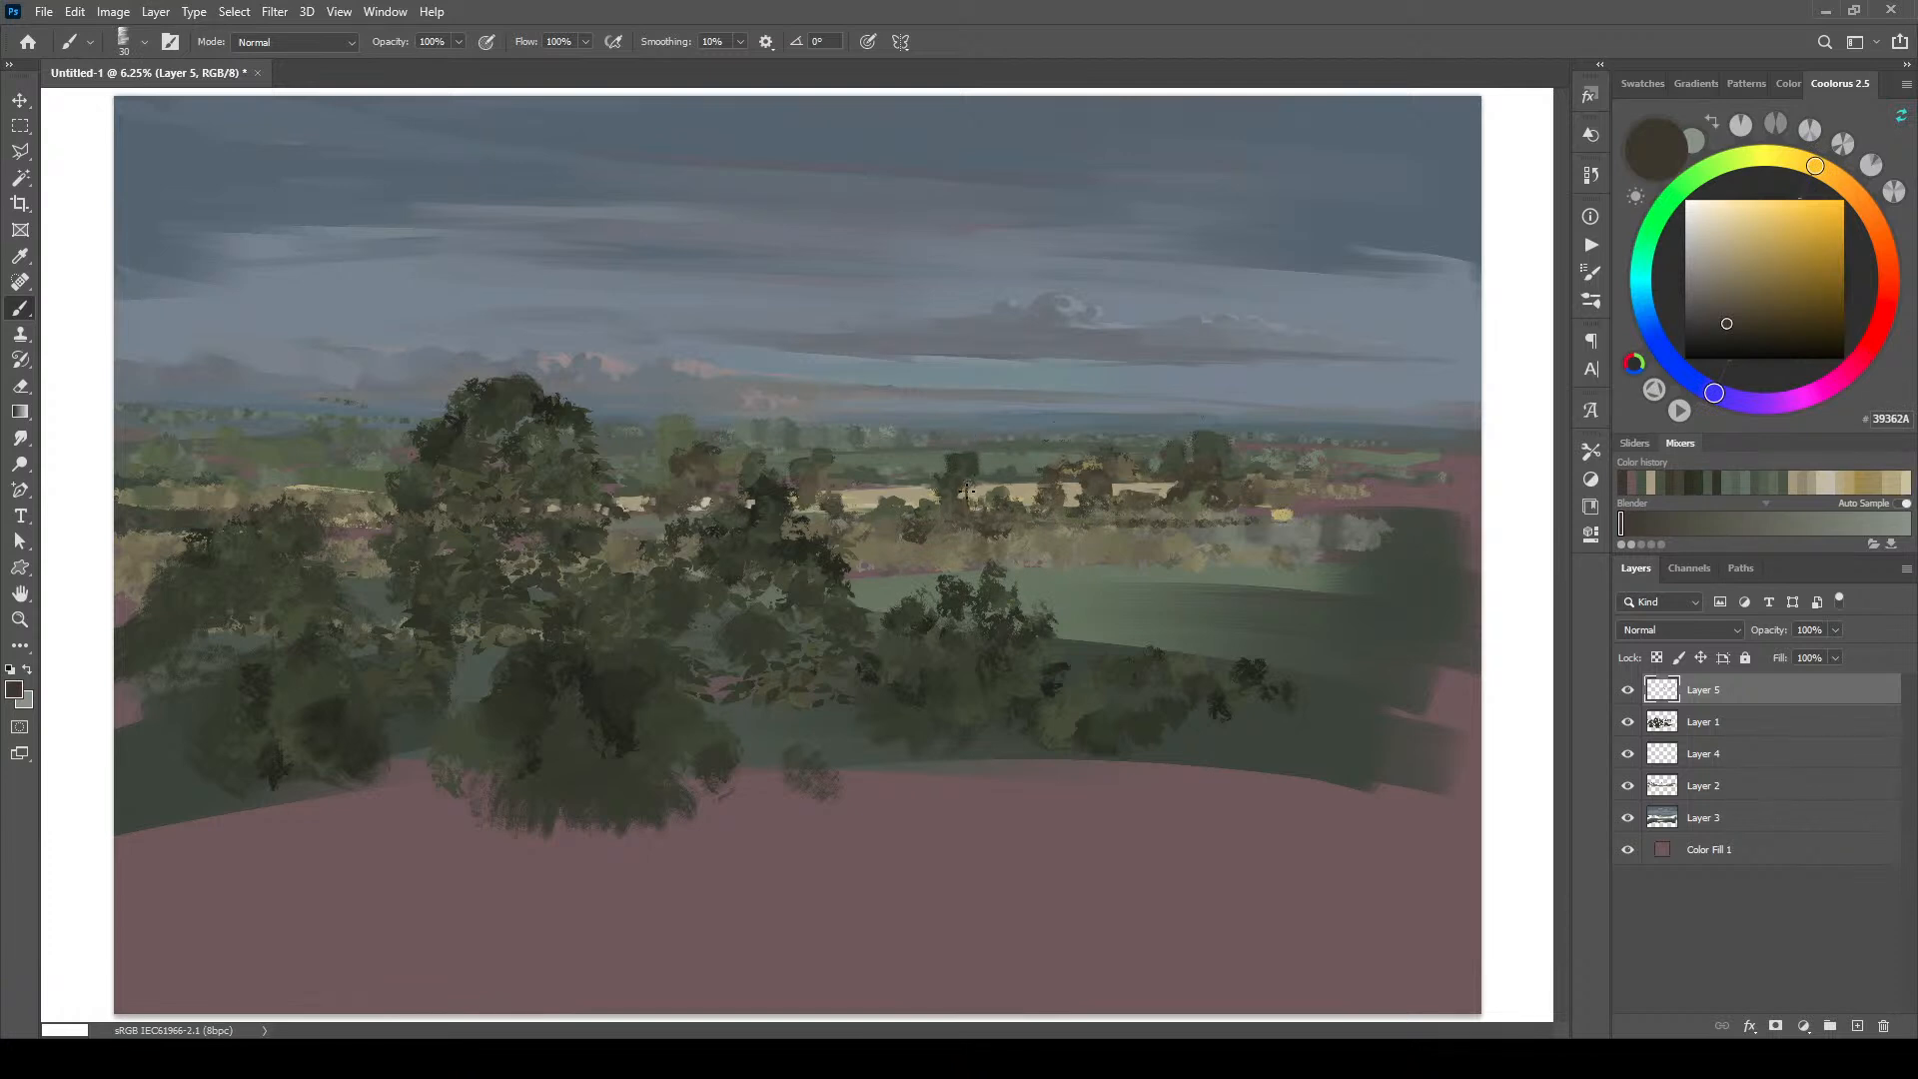
pyautogui.moveTo(960, 477)
pyautogui.mouseDown()
pyautogui.moveTo(974, 511)
pyautogui.moveTo(1016, 511)
pyautogui.mouseUp()
pyautogui.press(']')
pyautogui.keyDown('alt'); pyautogui.click(938, 460); pyautogui.keyUp('alt')
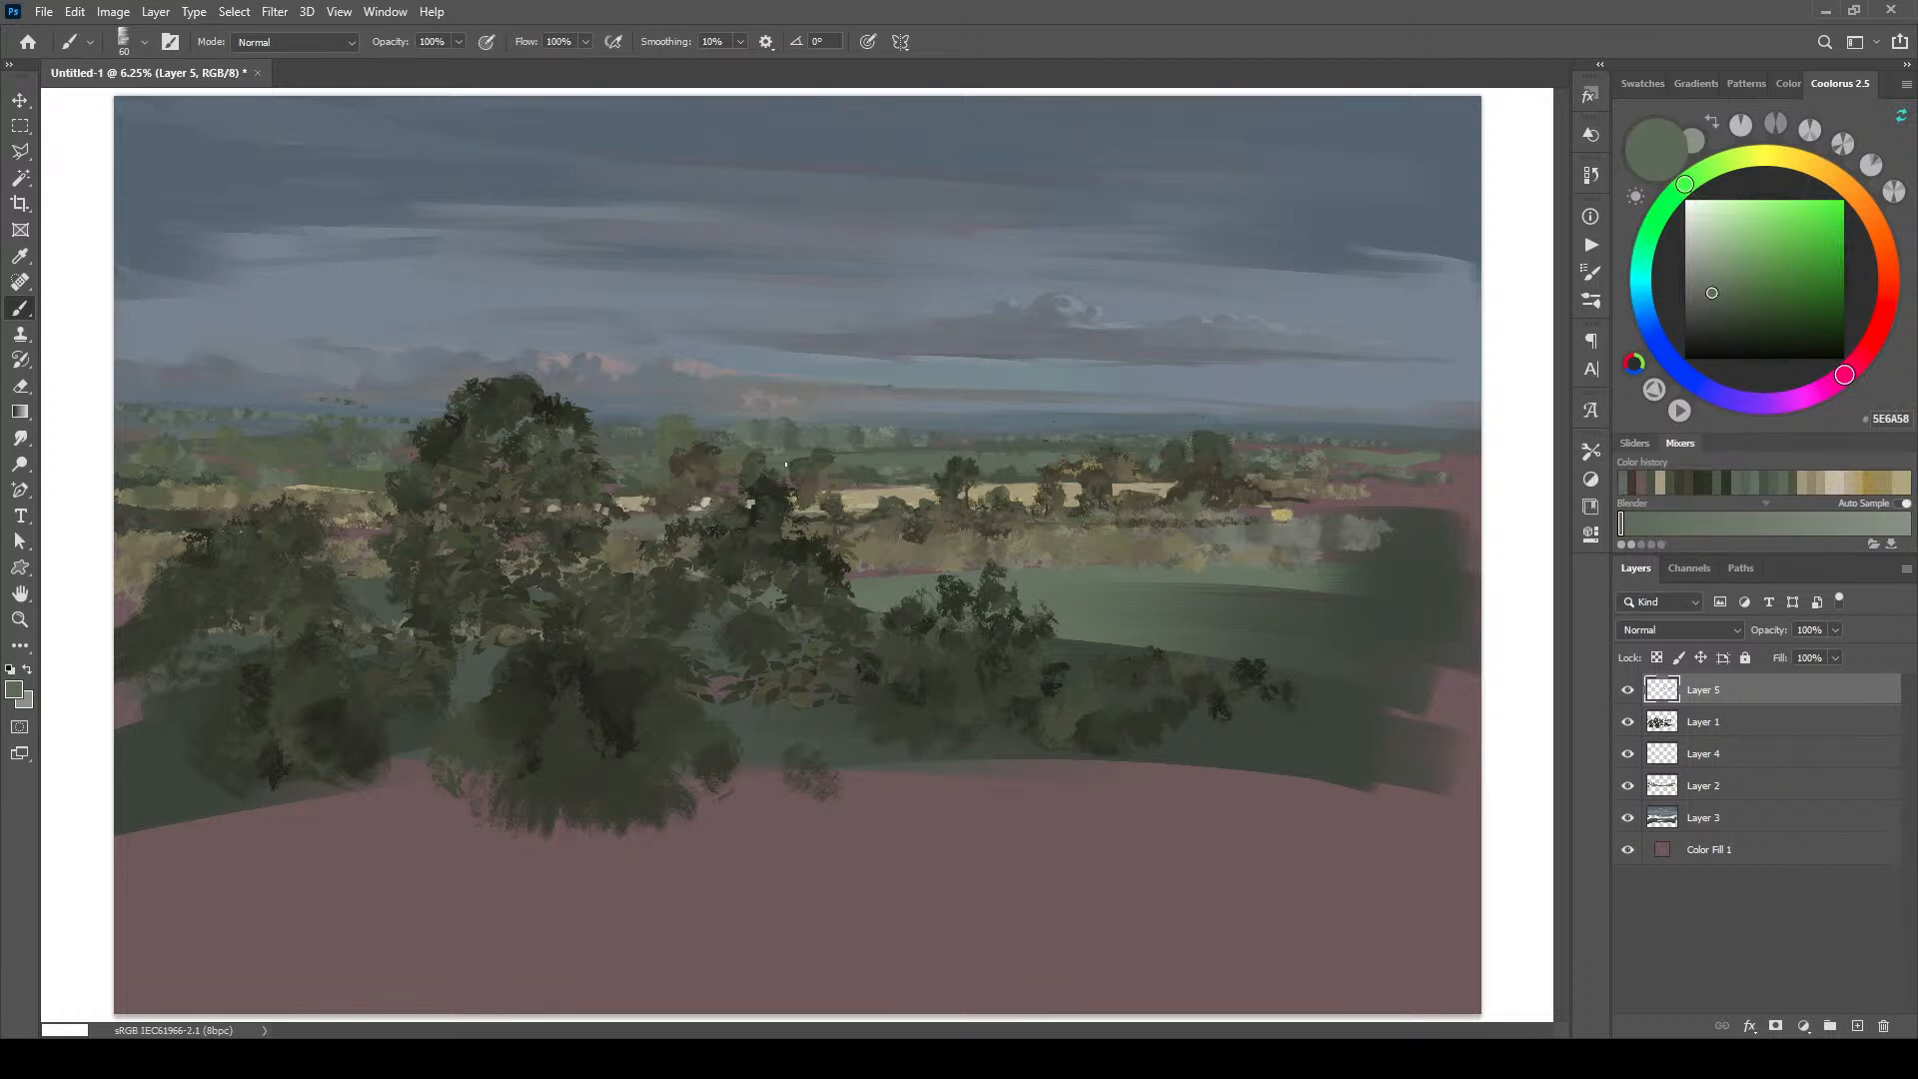
# Step: Dab muted green (#5E6A51) into the distant left fields and paint a dark olive hedge strip below the right midground trees
pyautogui.press('alt')
pyautogui.keyDown('alt'); pyautogui.click(287, 466); pyautogui.keyUp('alt')
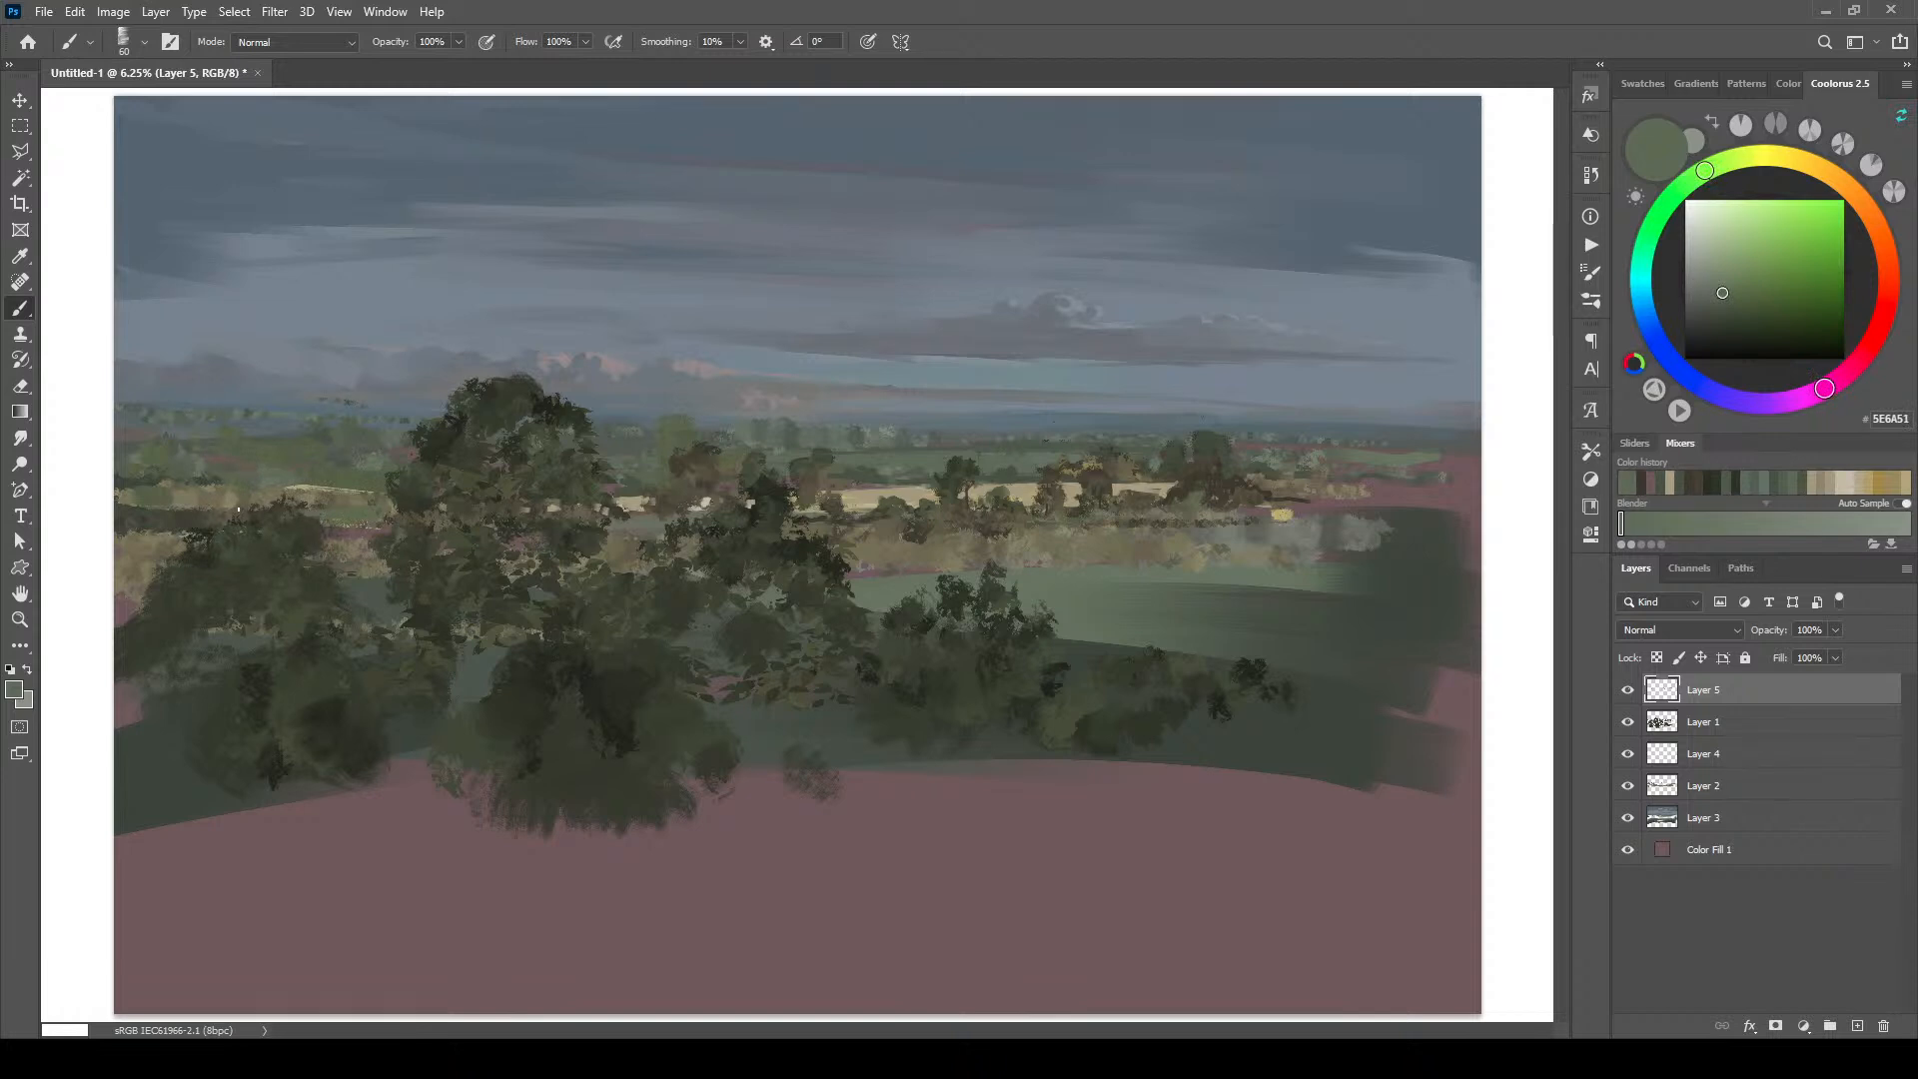
pyautogui.press(']')
pyautogui.press(']')
pyautogui.press(']')
pyautogui.press(']')
pyautogui.press(']')
pyautogui.keyDown('alt'); pyautogui.click(895, 539); pyautogui.keyUp('alt')
pyautogui.press('[')
pyautogui.press('[')
pyautogui.moveTo(1009, 536)
pyautogui.mouseDown()
pyautogui.moveTo(1203, 536)
pyautogui.moveTo(1110, 522)
pyautogui.moveTo(1052, 532)
pyautogui.moveTo(1261, 546)
pyautogui.mouseUp()
# Step: Switch to the EE Sinful Onion #2 brush preset at 300 px
pyautogui.press(']')
pyautogui.press(']')
pyautogui.press(']')
pyautogui.press(']')
pyautogui.press(']')
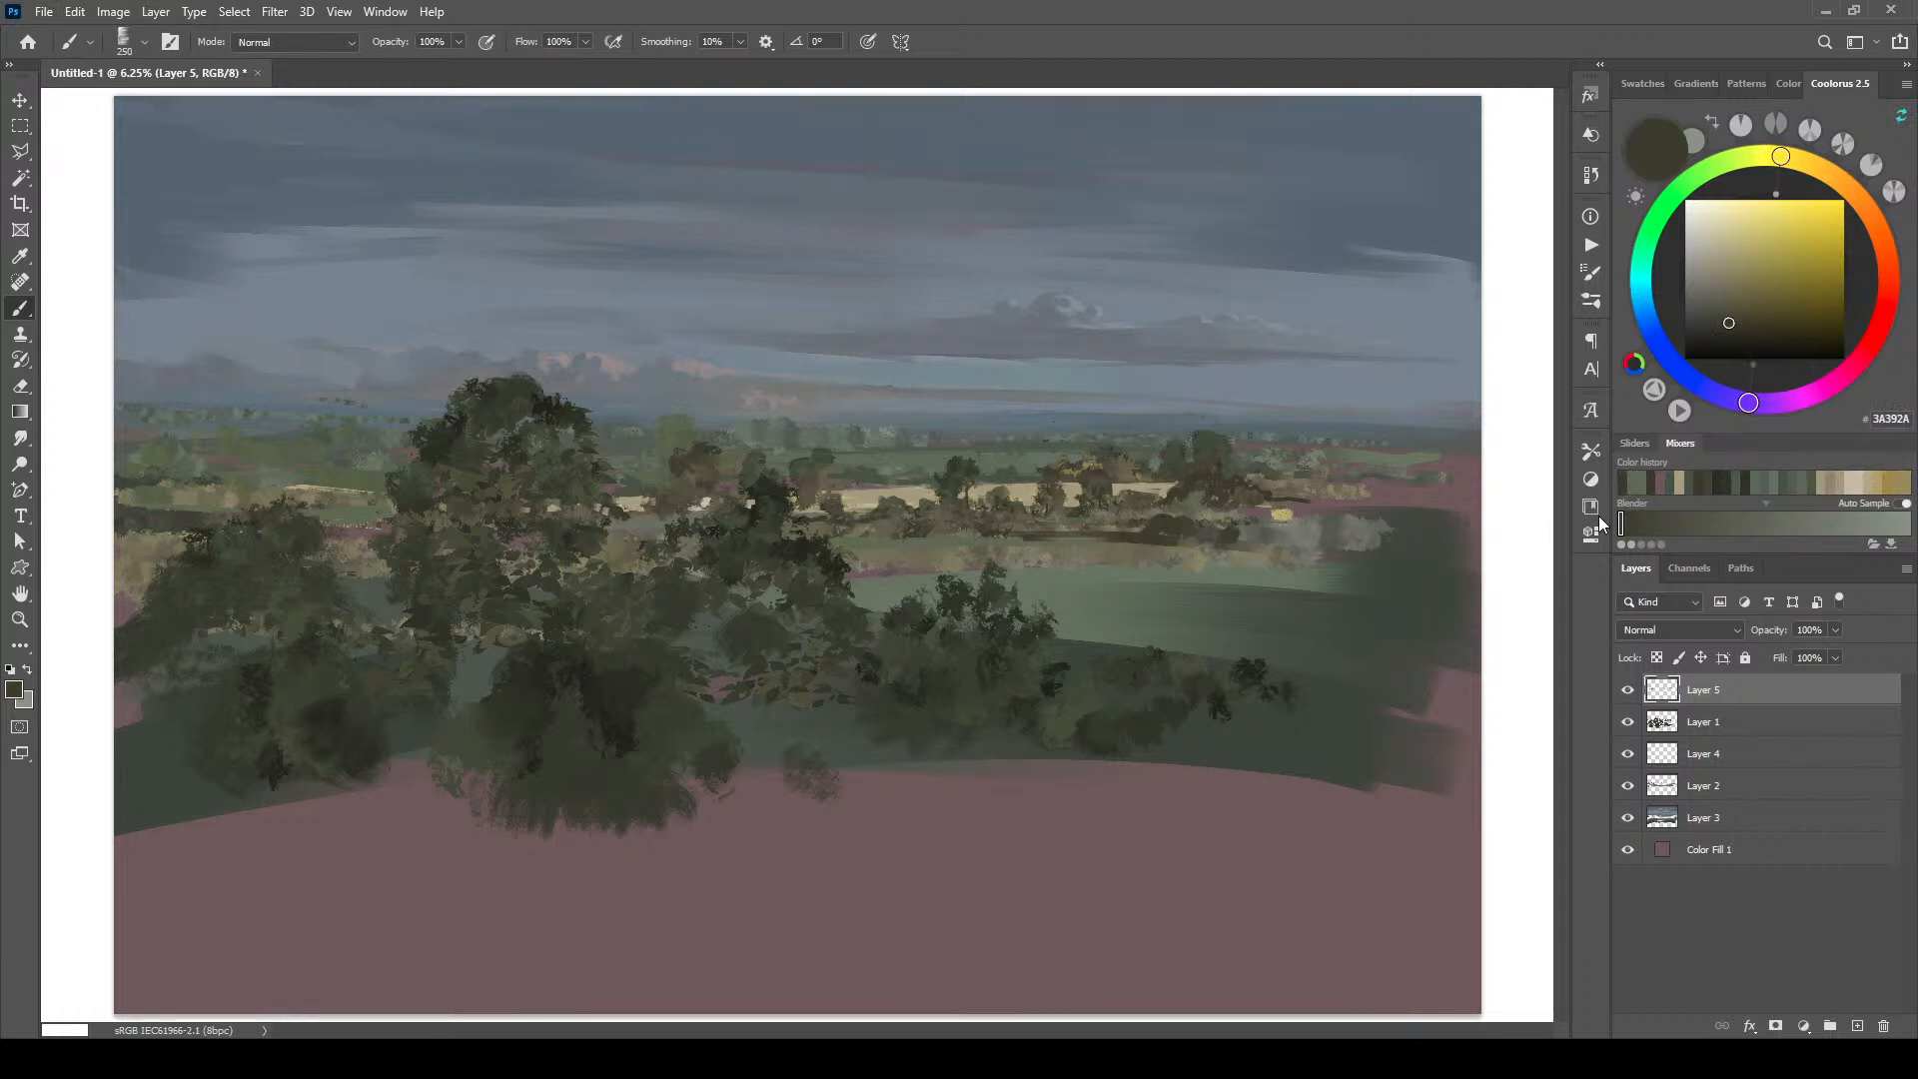
pyautogui.rightClick(1092, 473)
pyautogui.click(1539, 745)
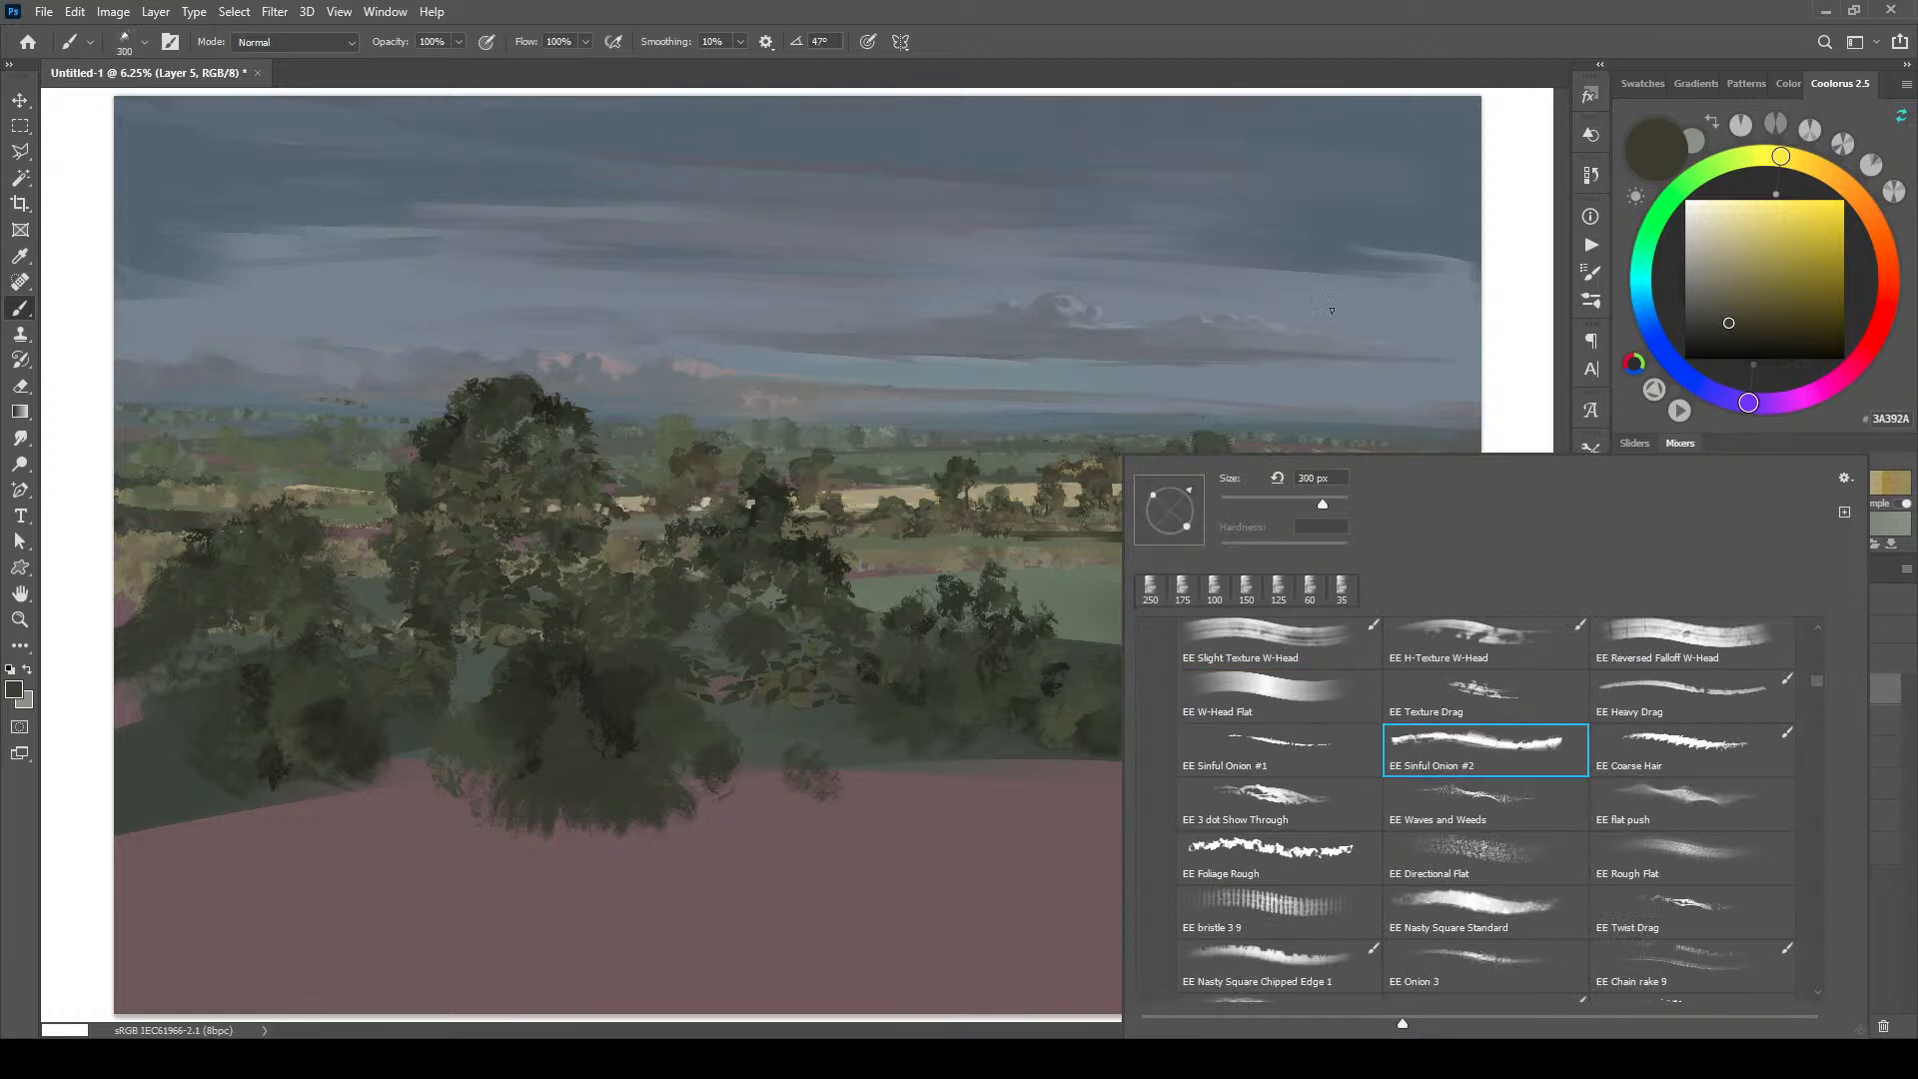
pyautogui.press('Return')
# Step: Paint dark olive (#3A392A) foliage along the right hedge line and out to the large bush near the canvas edge, varying the brush size
pyautogui.moveTo(1147, 507)
pyautogui.mouseDown()
pyautogui.moveTo(1434, 564)
pyautogui.moveTo(1404, 530)
pyautogui.moveTo(1443, 544)
pyautogui.moveTo(1427, 559)
pyautogui.mouseUp()
pyautogui.press('[')
pyautogui.press('[')
pyautogui.press('[')
pyautogui.press(']')
pyautogui.press(']')
pyautogui.press(']')
pyautogui.press(']')
pyautogui.press(']')
pyautogui.press(']')
pyautogui.press(']')
pyautogui.press(']')
pyautogui.press(']')
pyautogui.press('[')
pyautogui.press('[')
pyautogui.press('[')
pyautogui.press('[')
pyautogui.press('[')
pyautogui.press('[')
pyautogui.press('[')
pyautogui.press('[')
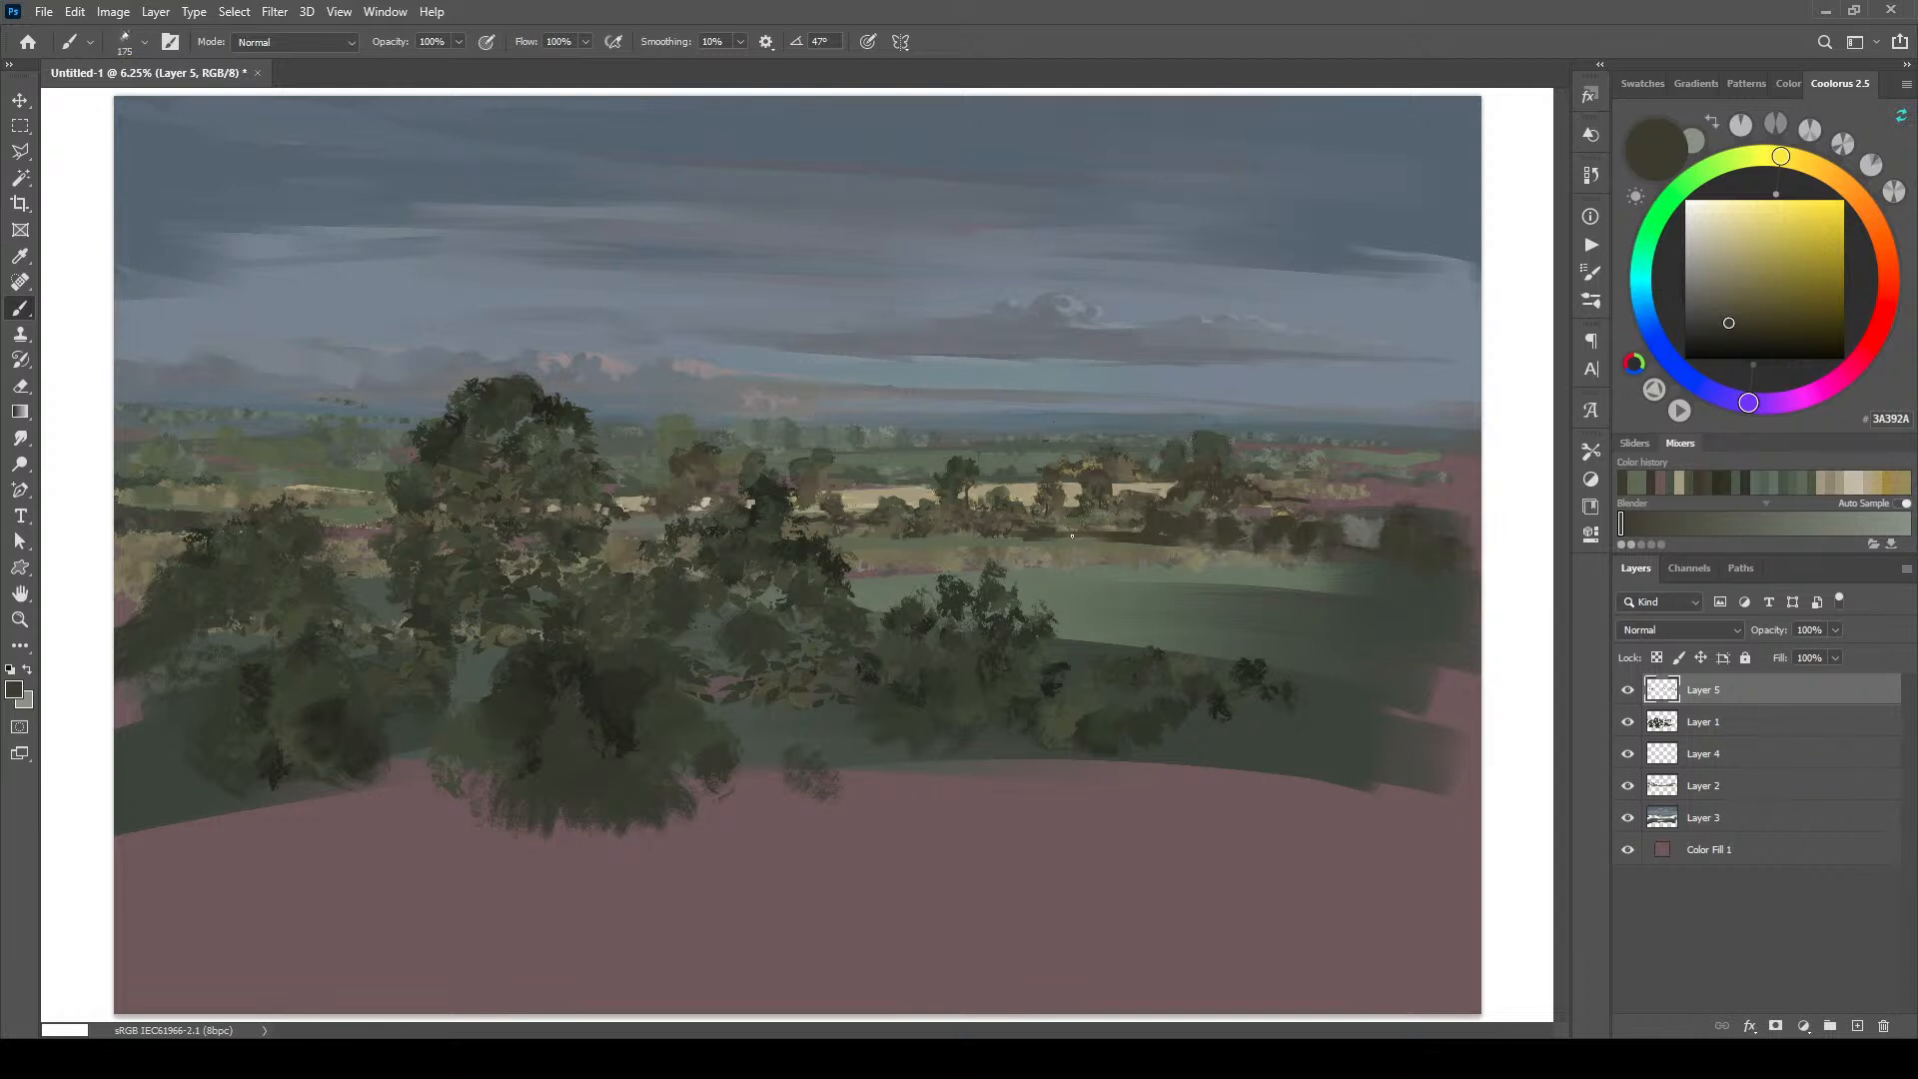
# Step: Sample grey-greens and lay pale field strips behind the central trees, extending them leftward with a 250 px brush
pyautogui.press(']')
pyautogui.press(']')
pyautogui.keyDown('alt'); pyautogui.click(645, 515); pyautogui.keyUp('alt')
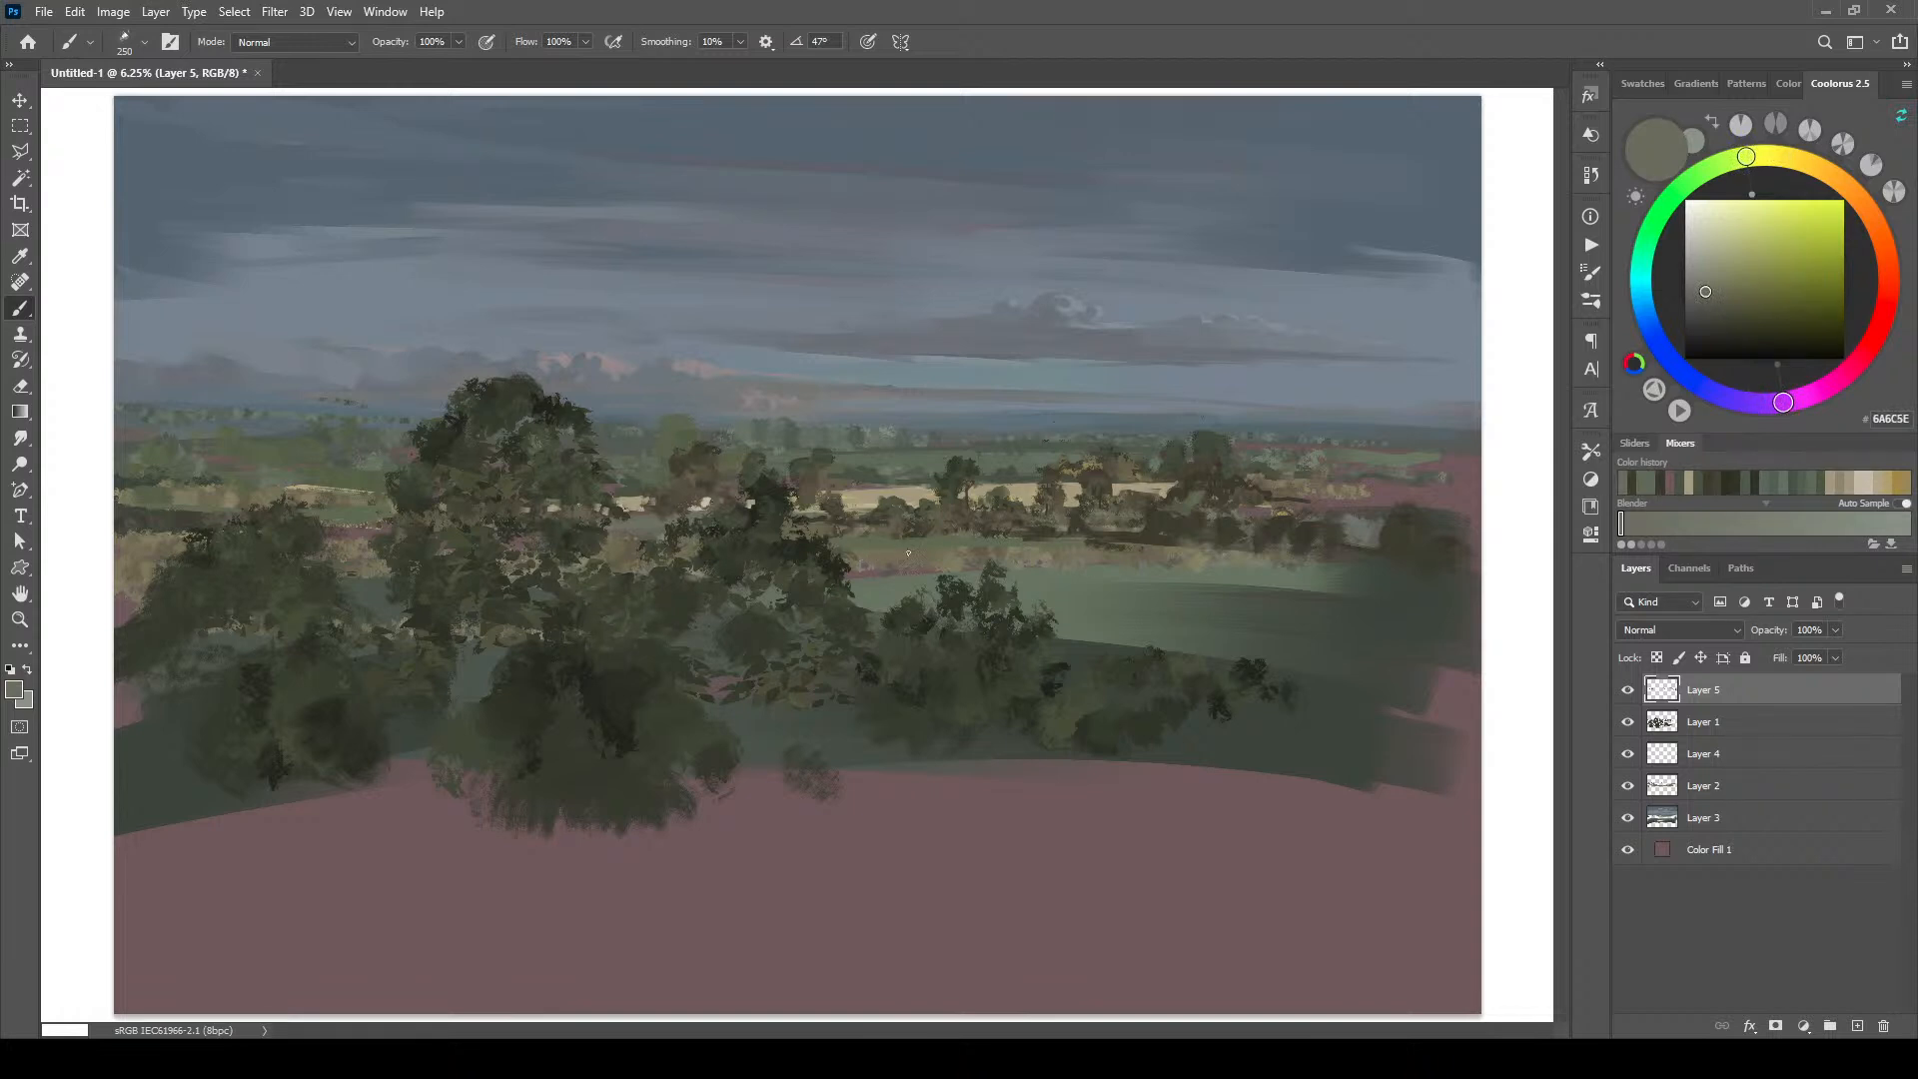
pyautogui.keyDown('alt'); pyautogui.click(646, 515); pyautogui.keyUp('alt')
pyautogui.keyDown('alt'); pyautogui.click(877, 557); pyautogui.keyUp('alt')
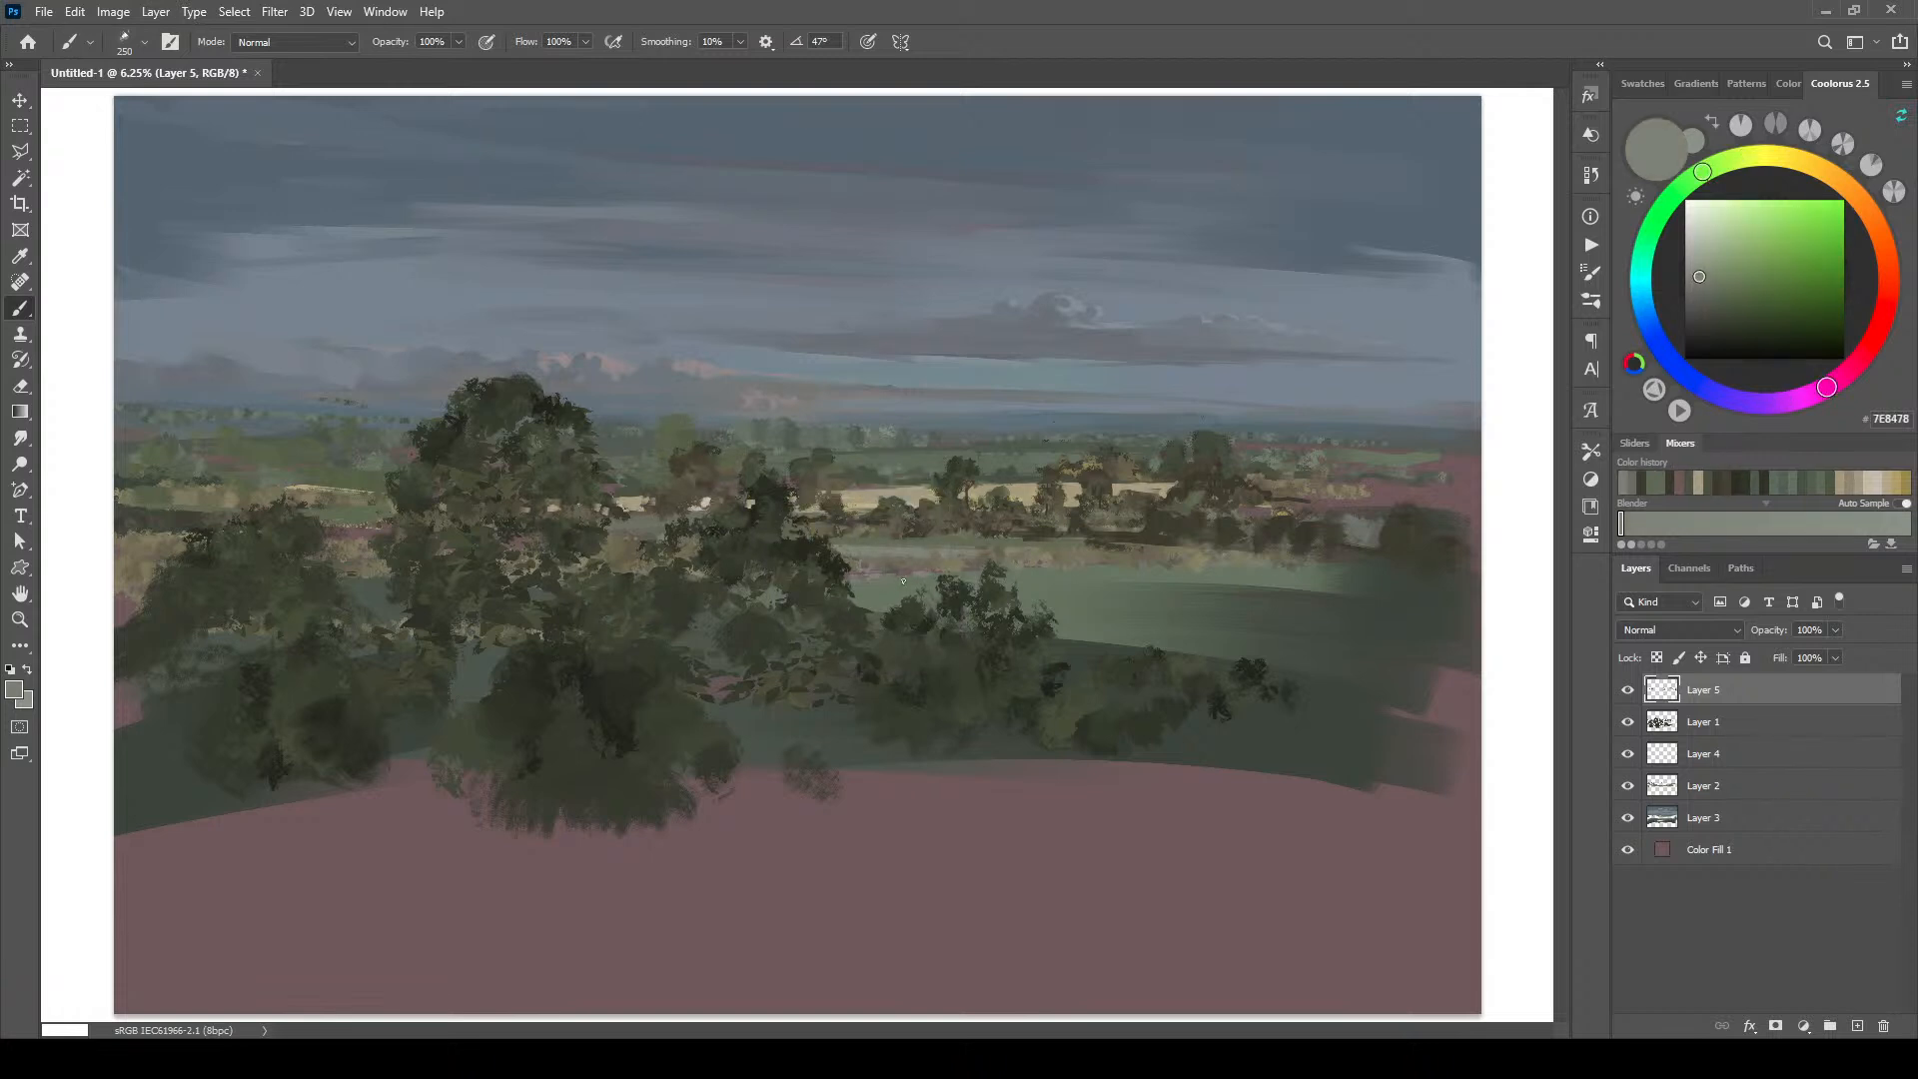
pyautogui.moveTo(665, 570); pyautogui.dragTo(567, 568)
# Step: Paint a broken dark green hedge line along the upper edge of the green field, from the central trees rightward
pyautogui.keyDown('alt'); pyautogui.click(1177, 516); pyautogui.keyUp('alt')
pyautogui.press(']')
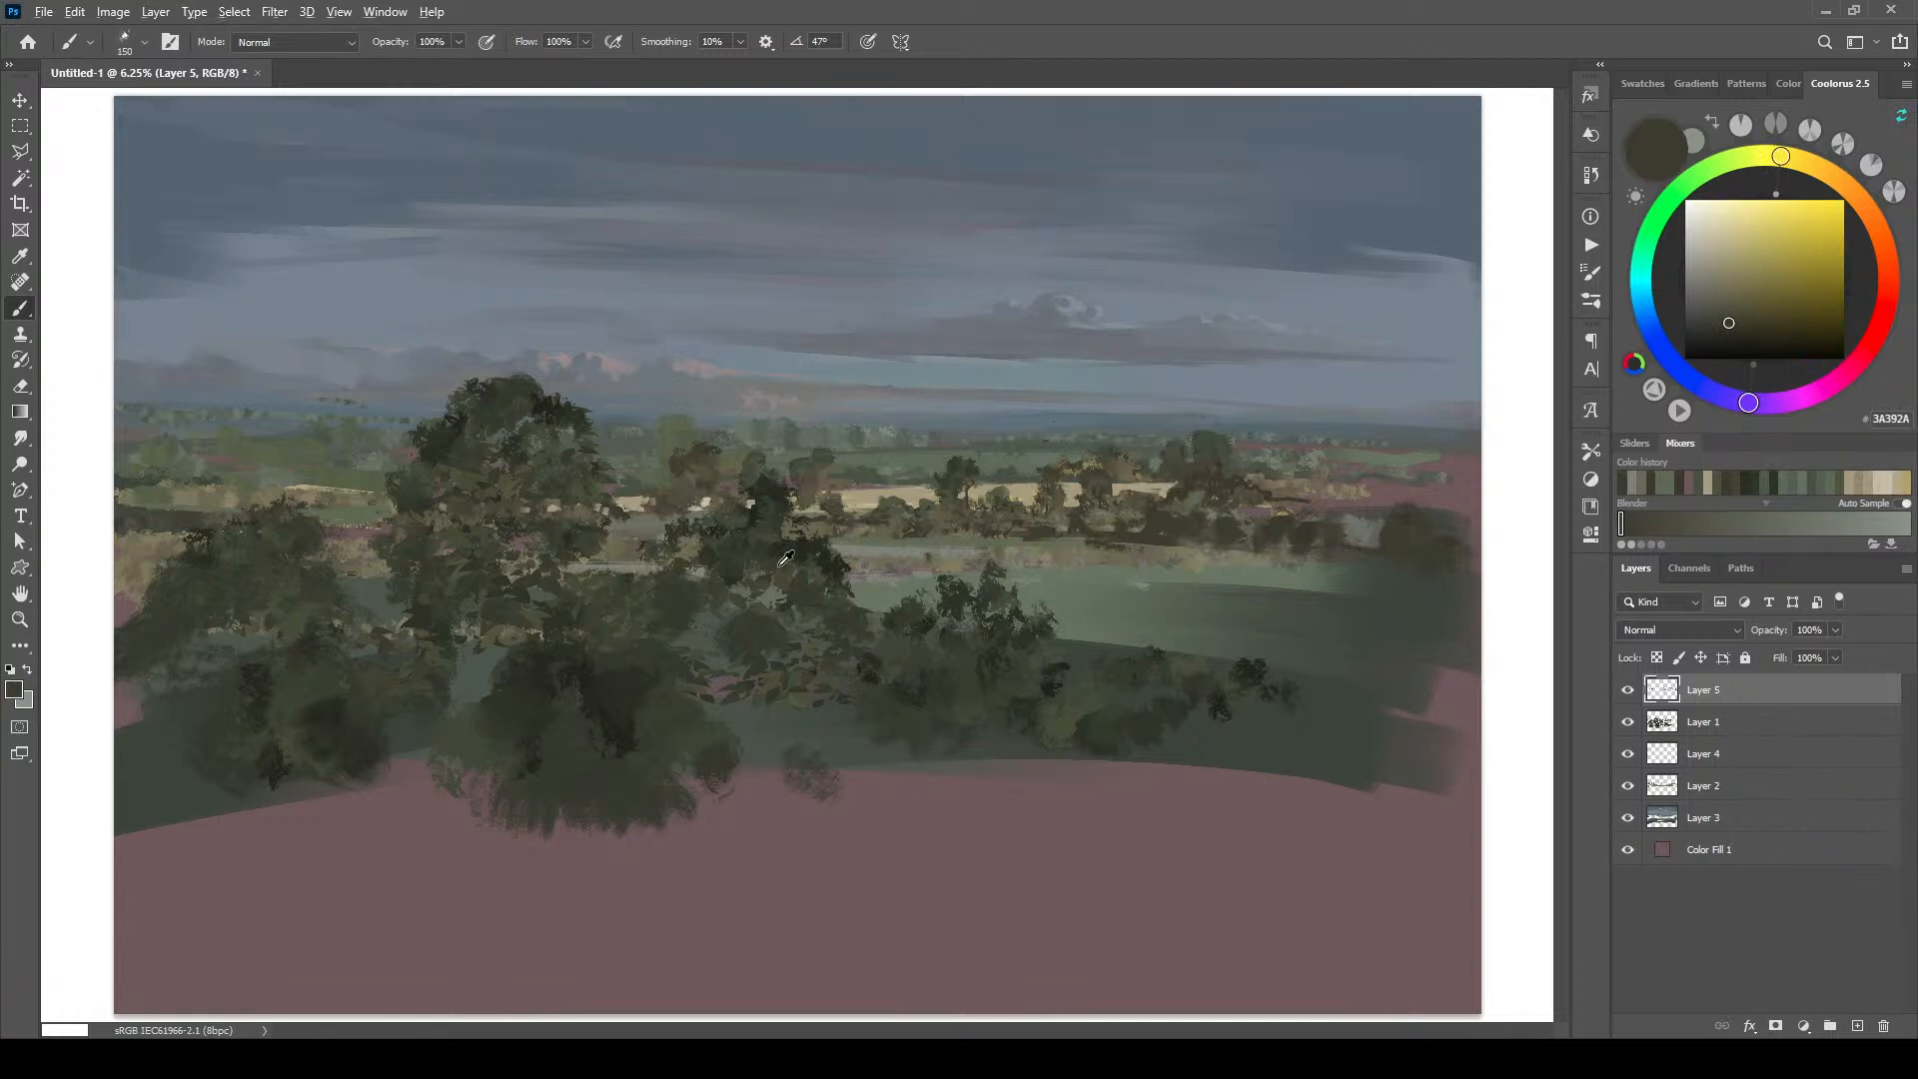
pyautogui.keyDown('alt'); pyautogui.click(868, 537); pyautogui.keyUp('alt')
pyautogui.press(']')
pyautogui.moveTo(907, 556); pyautogui.dragTo(922, 555)
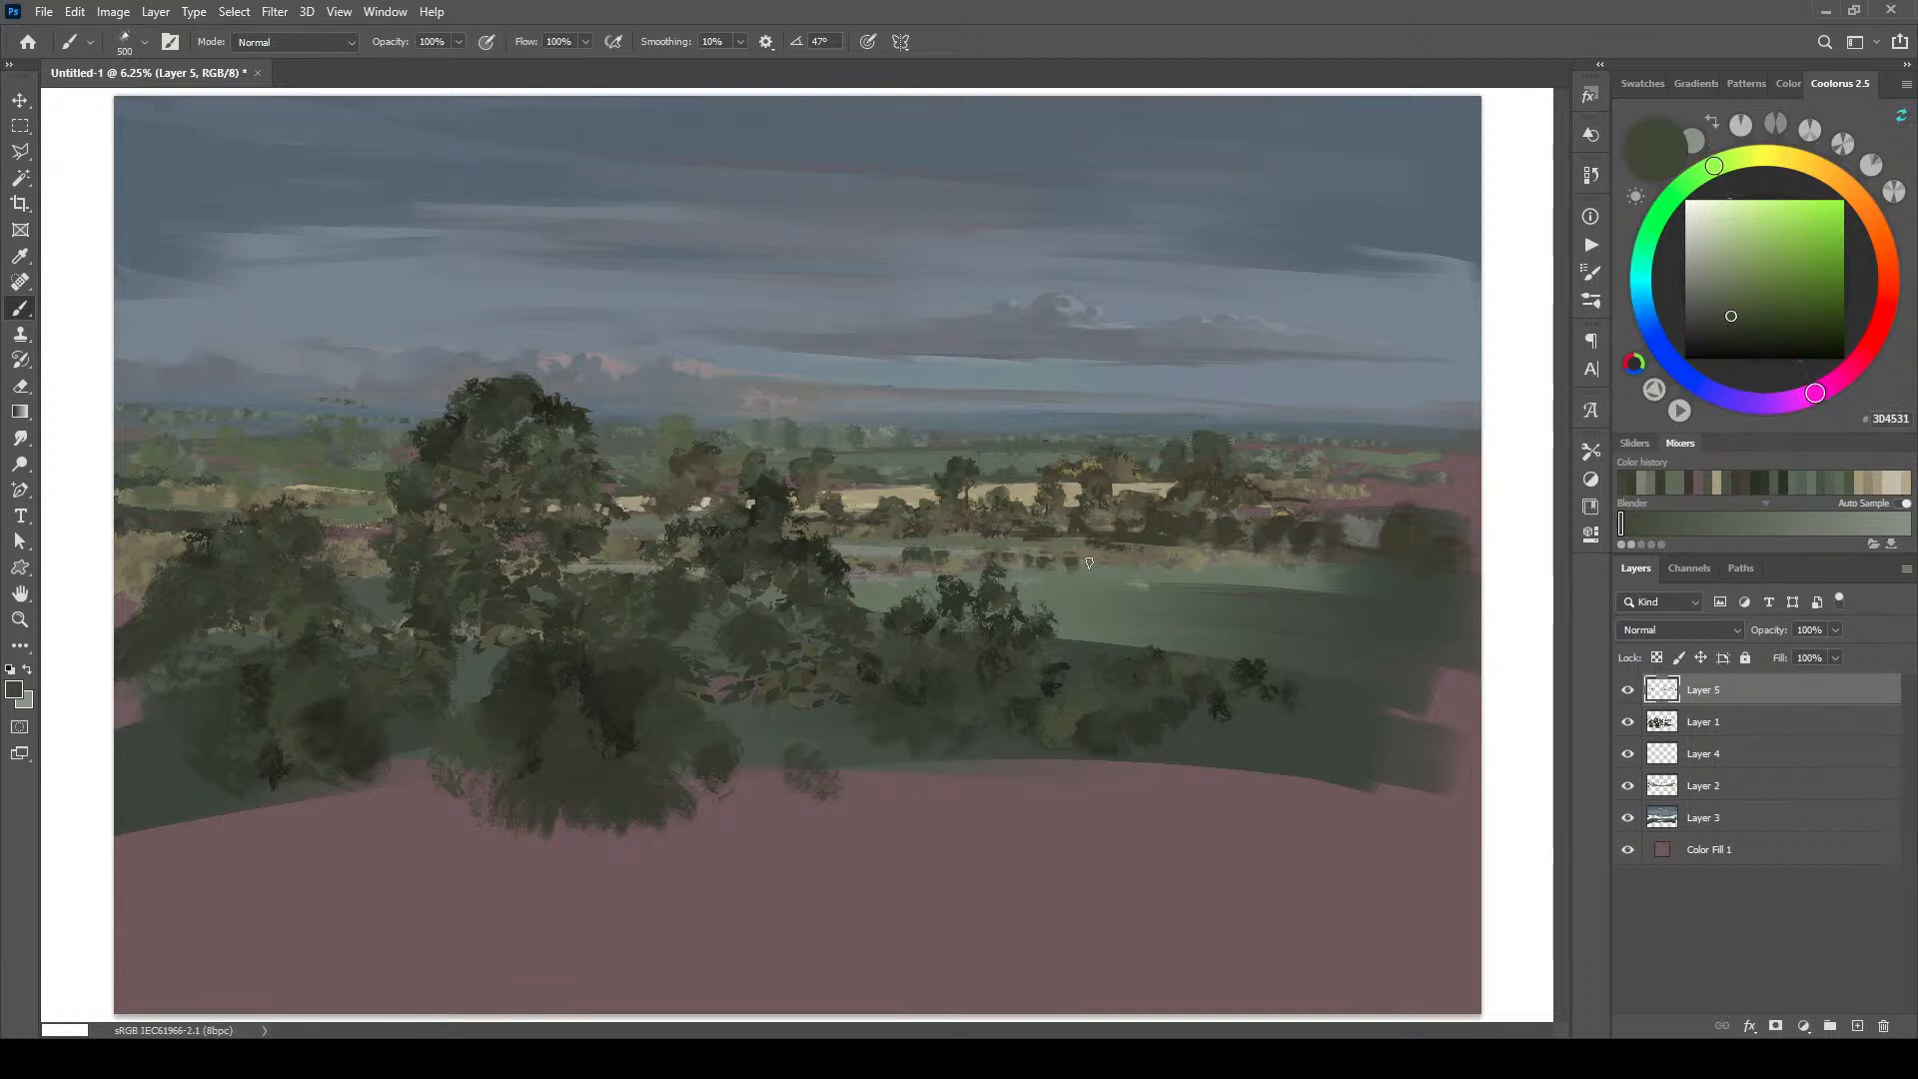
pyautogui.press('[')
pyautogui.press('[')
pyautogui.press('[')
pyautogui.press('[')
pyautogui.press('[')
pyautogui.moveTo(1136, 564); pyautogui.dragTo(1285, 570)
# Step: Enlarge the brush to 500 px and add dark green shrubs at the right end of the field's hedge line
pyautogui.press(']')
pyautogui.press(']')
pyautogui.press(']')
pyautogui.press(']')
pyautogui.press(']')
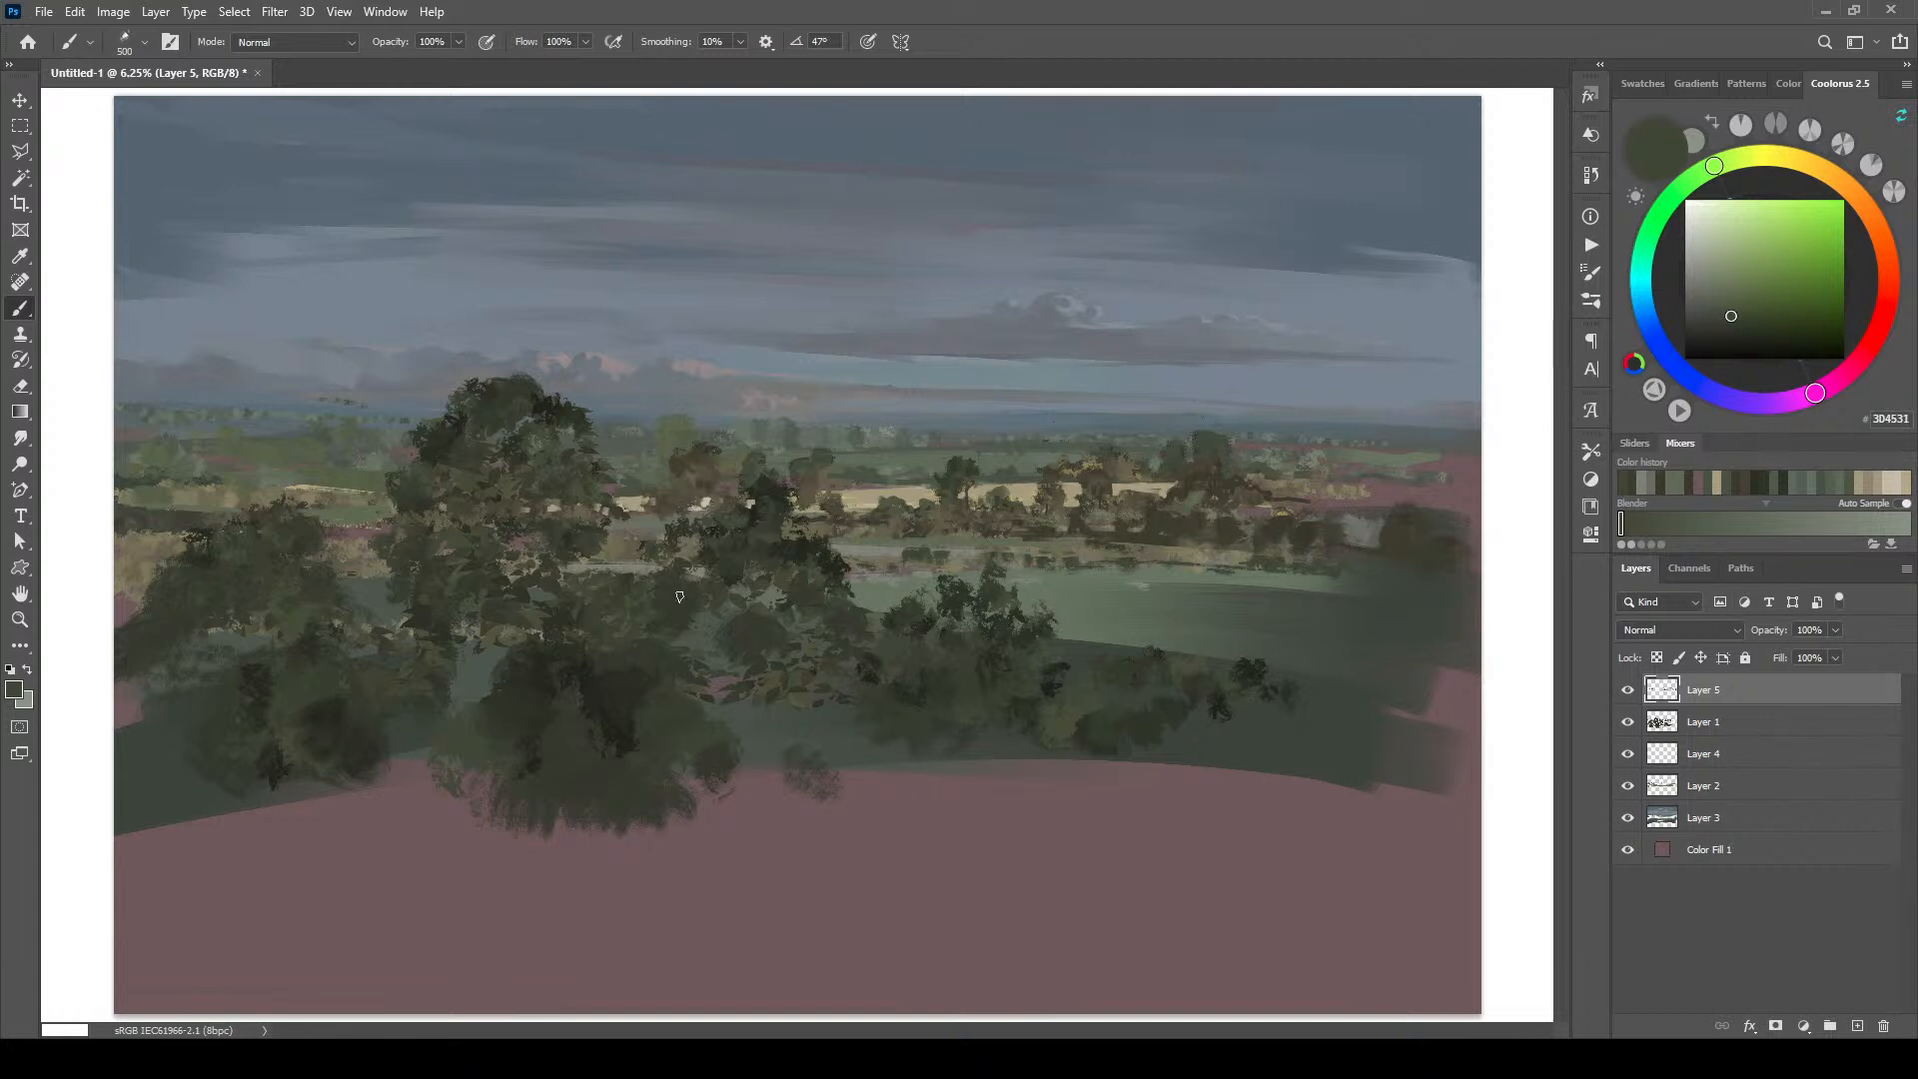
# Step: Reduce the brush to 250 px and break up the far-left midground field with sampled grey-green and muted ochre dabs
pyautogui.keyDown('alt'); pyautogui.click(887, 581); pyautogui.keyUp('alt')
pyautogui.press('[')
pyautogui.press('[')
pyautogui.press('[')
pyautogui.press('[')
pyautogui.press('[')
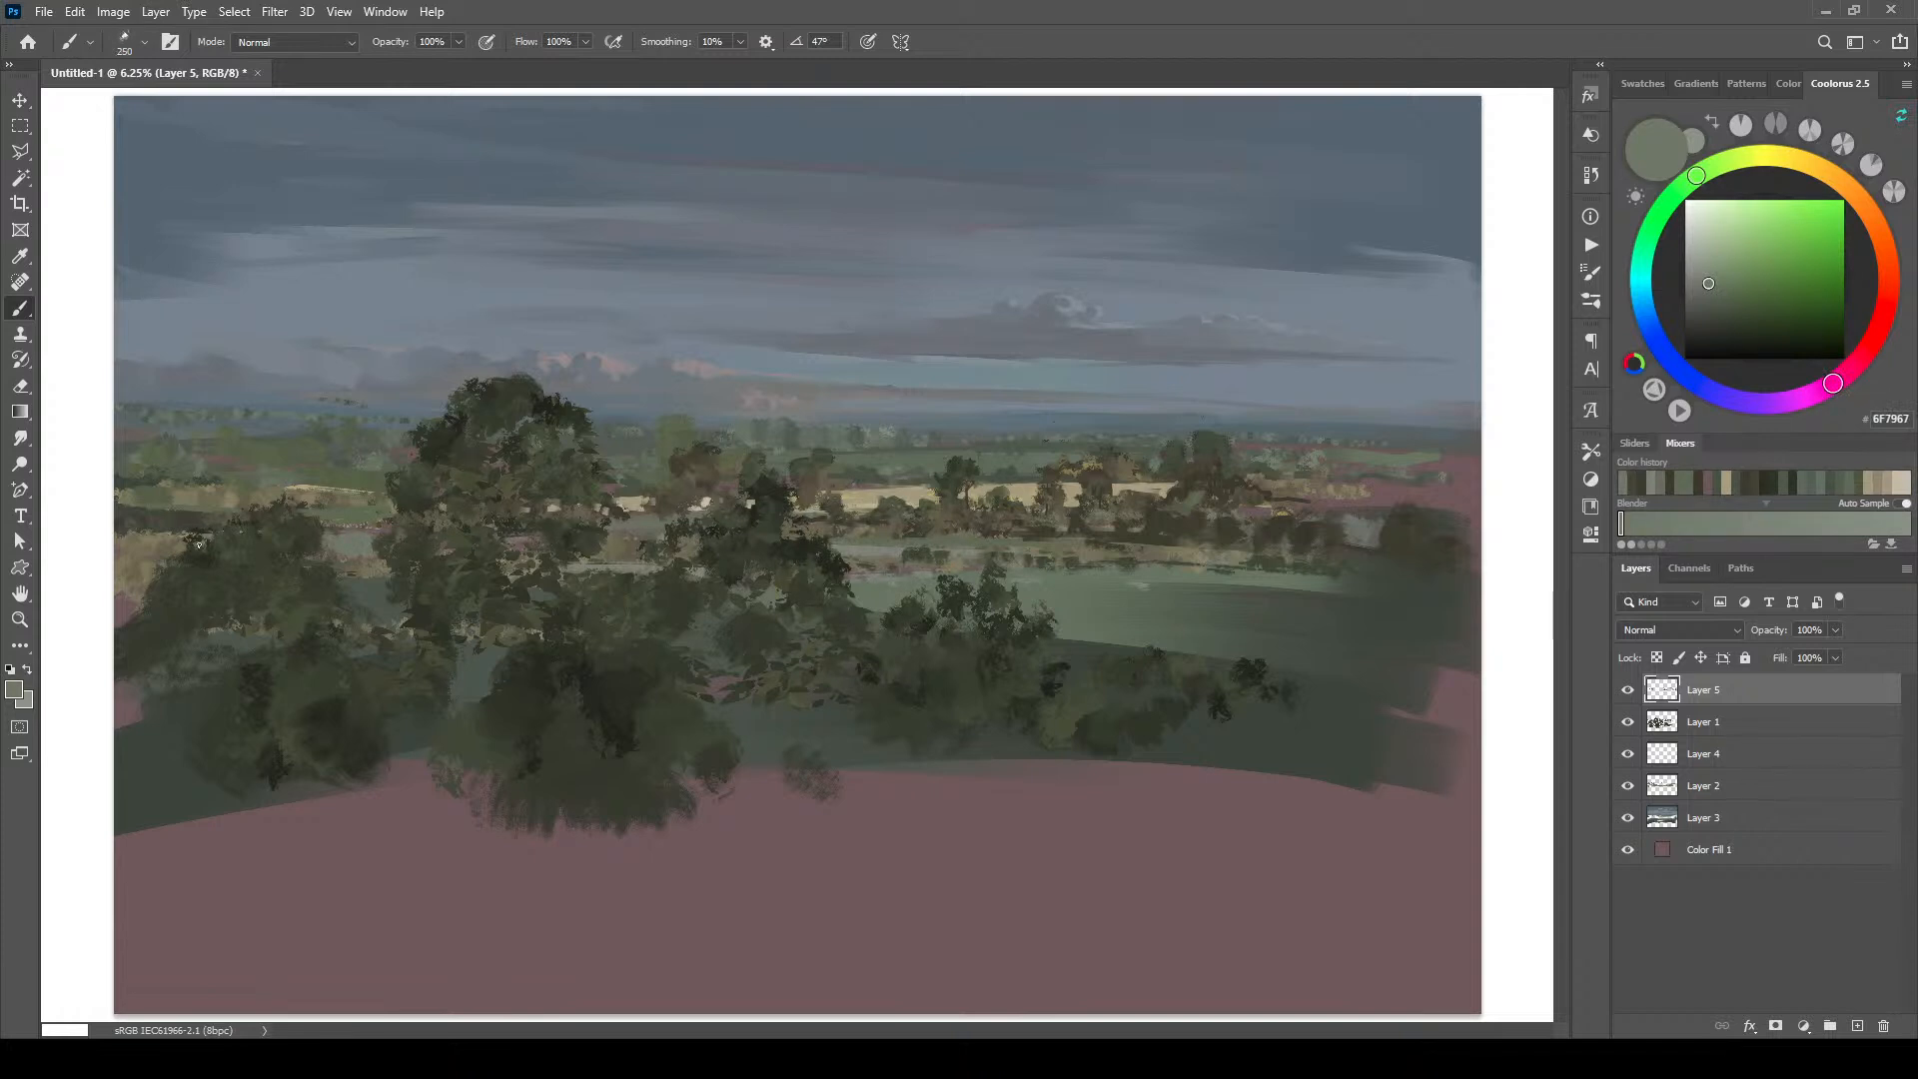
pyautogui.keyDown('alt'); pyautogui.click(190, 504); pyautogui.keyUp('alt')
pyautogui.keyDown('alt'); pyautogui.click(192, 505); pyautogui.keyUp('alt')
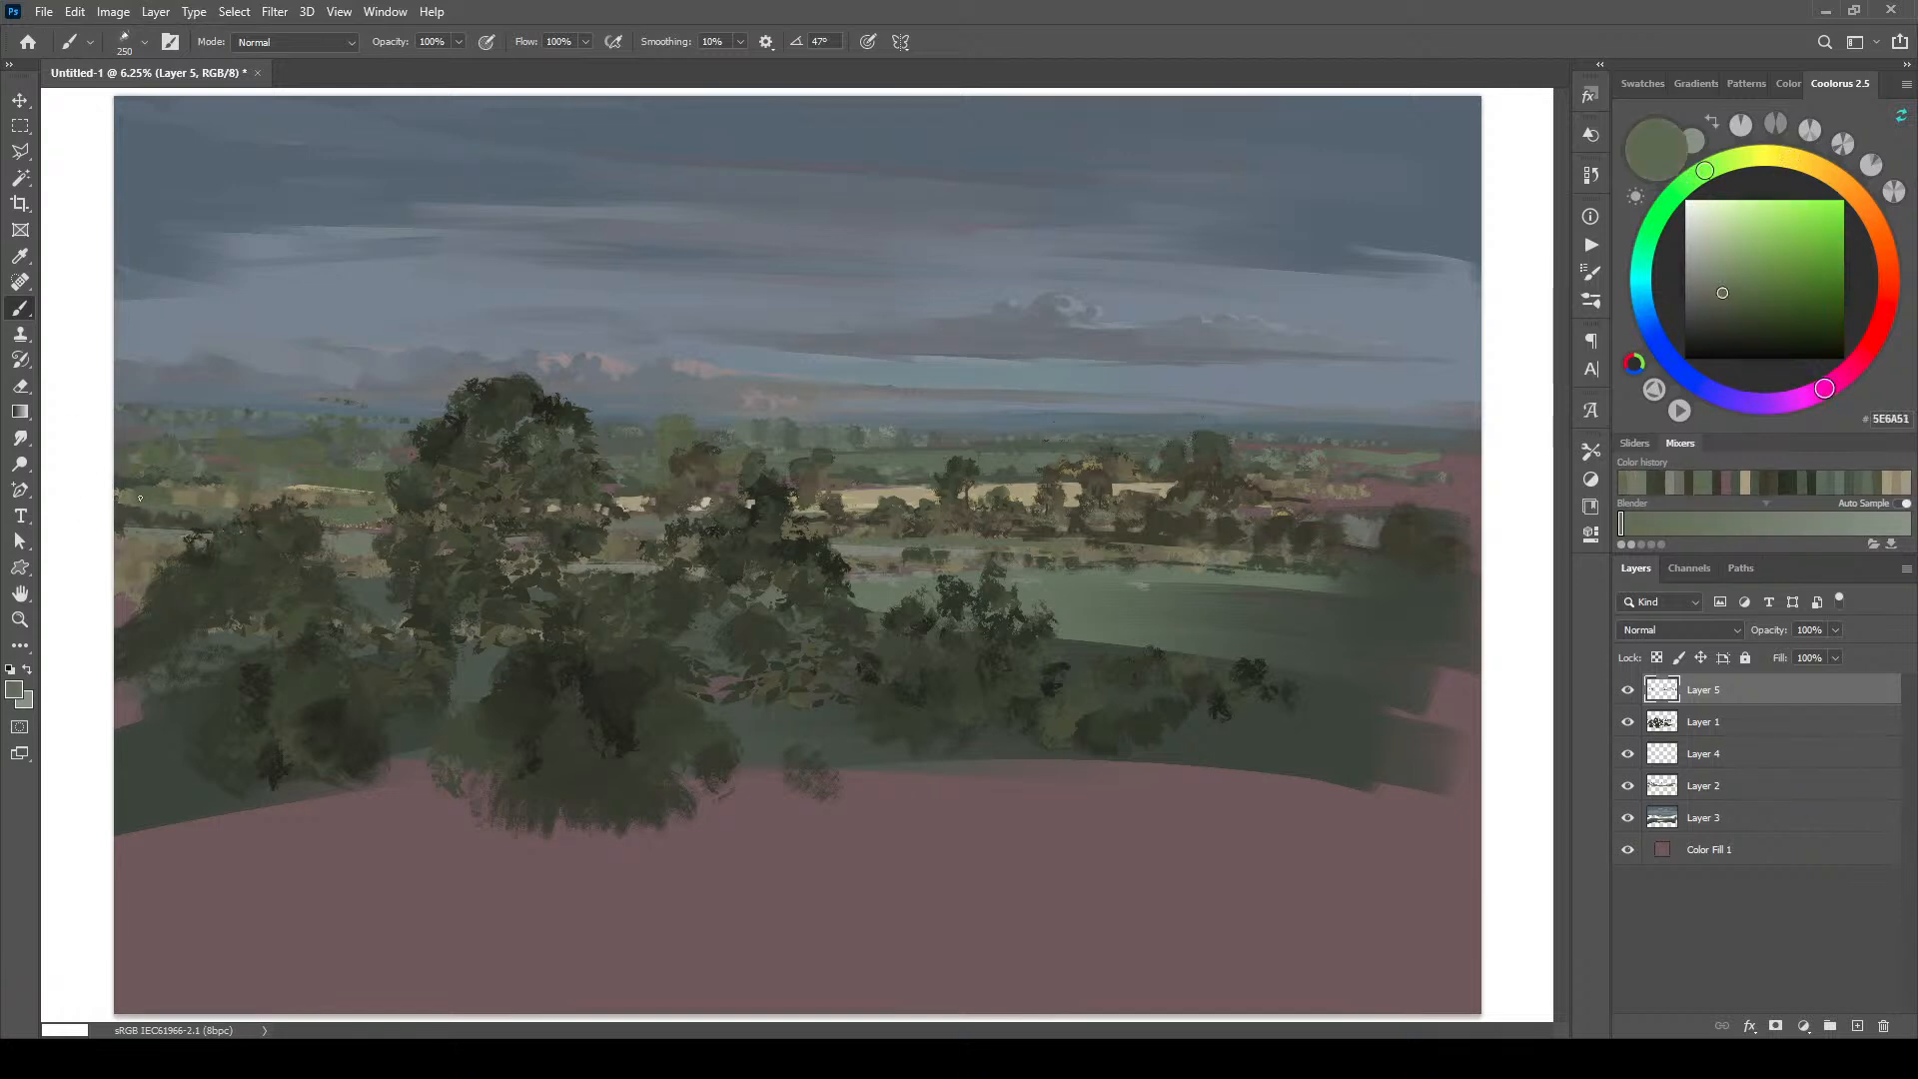
pyautogui.keyDown('alt'); pyautogui.click(166, 487); pyautogui.keyUp('alt')
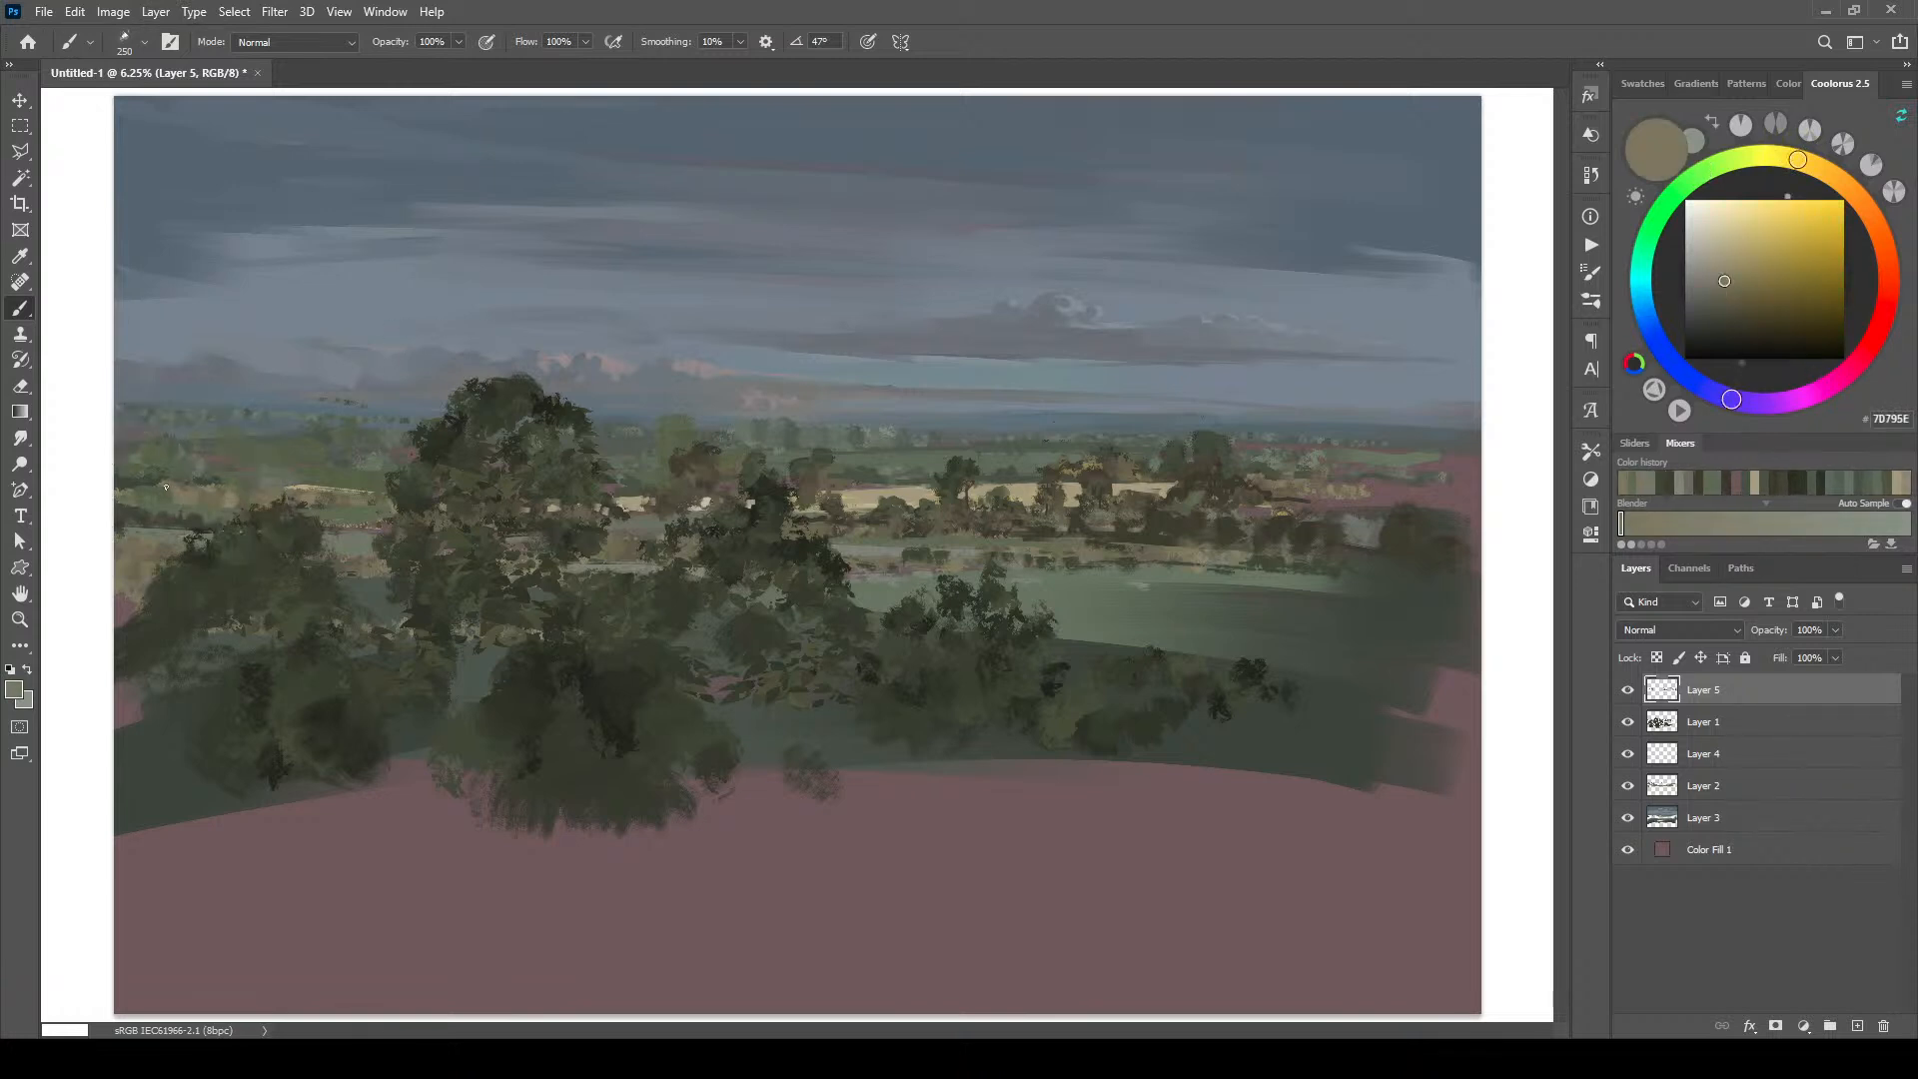
# Step: Paint small dark green shrubs and a thin hedge along the far-left midground field, then sample the distant field's green
pyautogui.keyDown('alt'); pyautogui.click(151, 471); pyautogui.keyUp('alt')
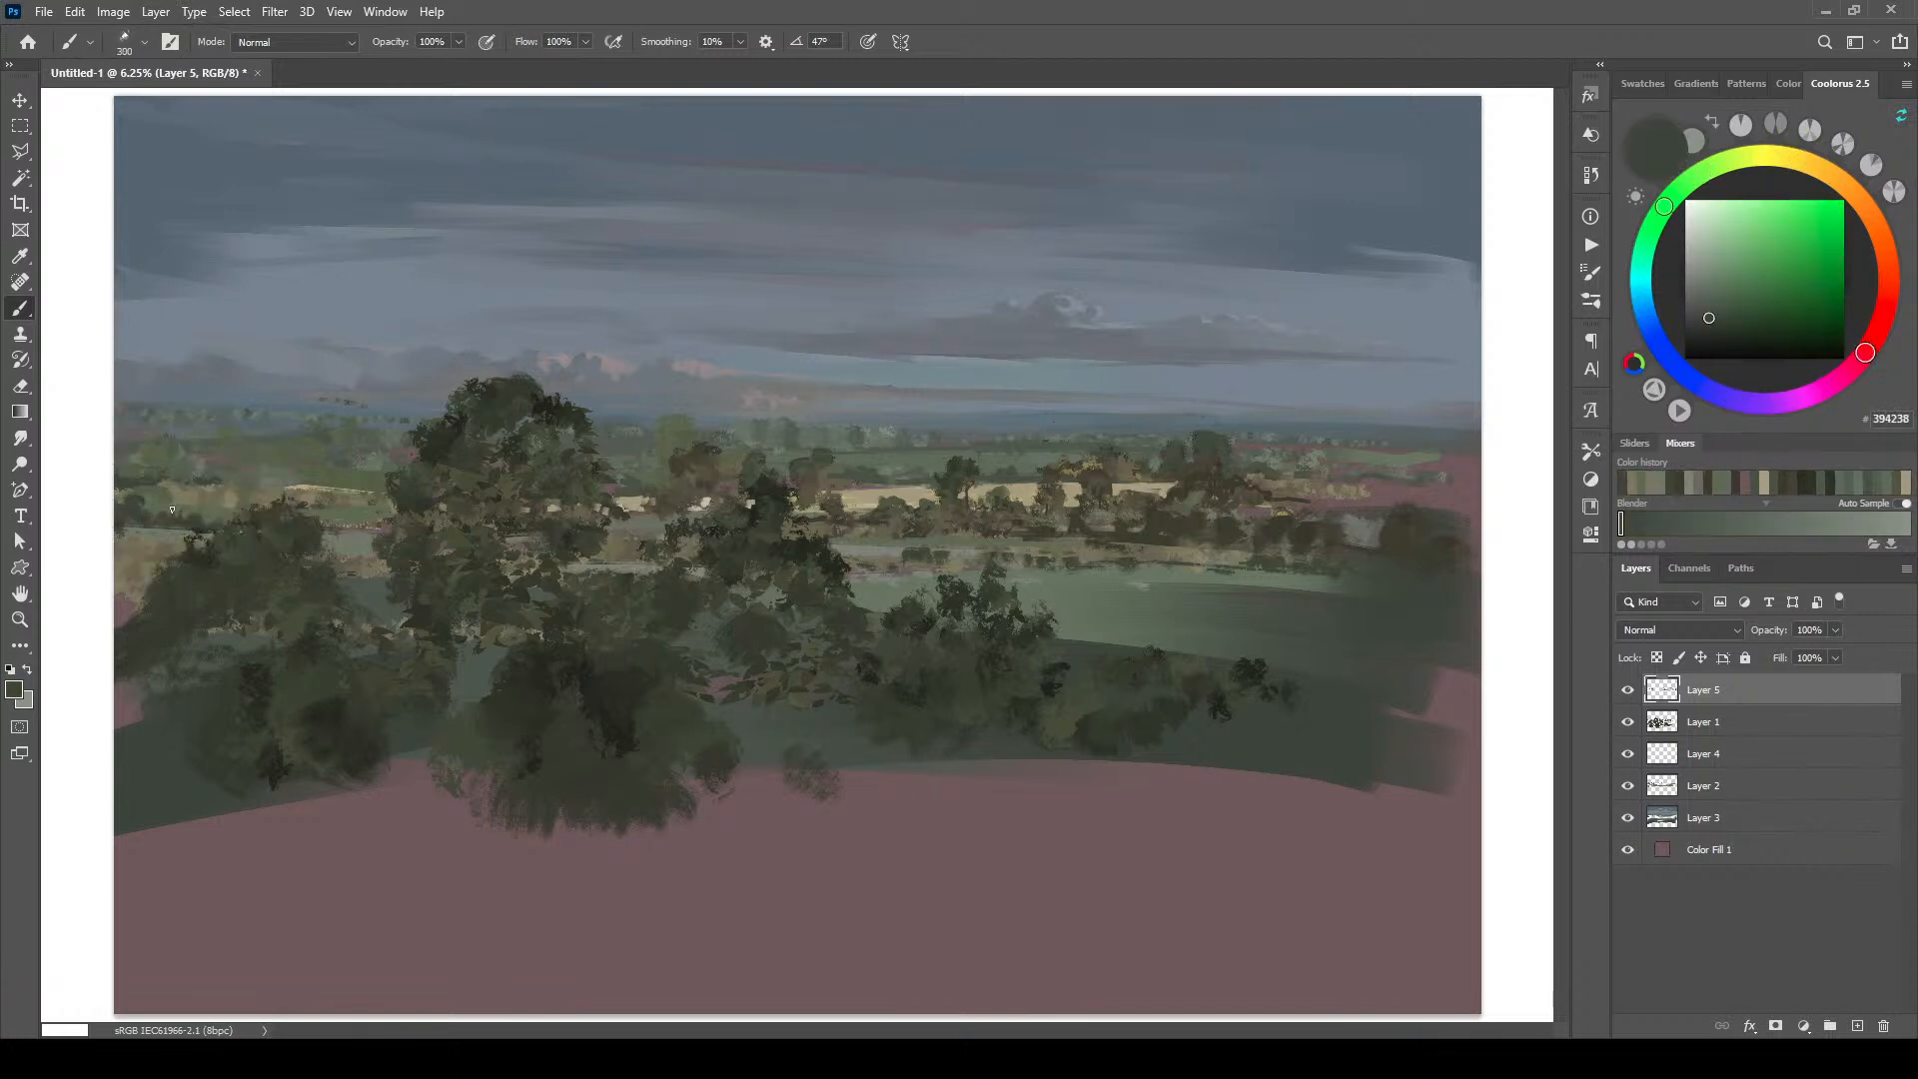
pyautogui.press(']')
pyautogui.moveTo(186, 489)
pyautogui.mouseDown()
pyautogui.moveTo(296, 495)
pyautogui.moveTo(209, 485)
pyautogui.moveTo(420, 462)
pyautogui.moveTo(291, 494)
pyautogui.moveTo(362, 498)
pyautogui.moveTo(267, 478)
pyautogui.mouseUp()
pyautogui.keyDown('alt'); pyautogui.click(269, 448); pyautogui.keyUp('alt')
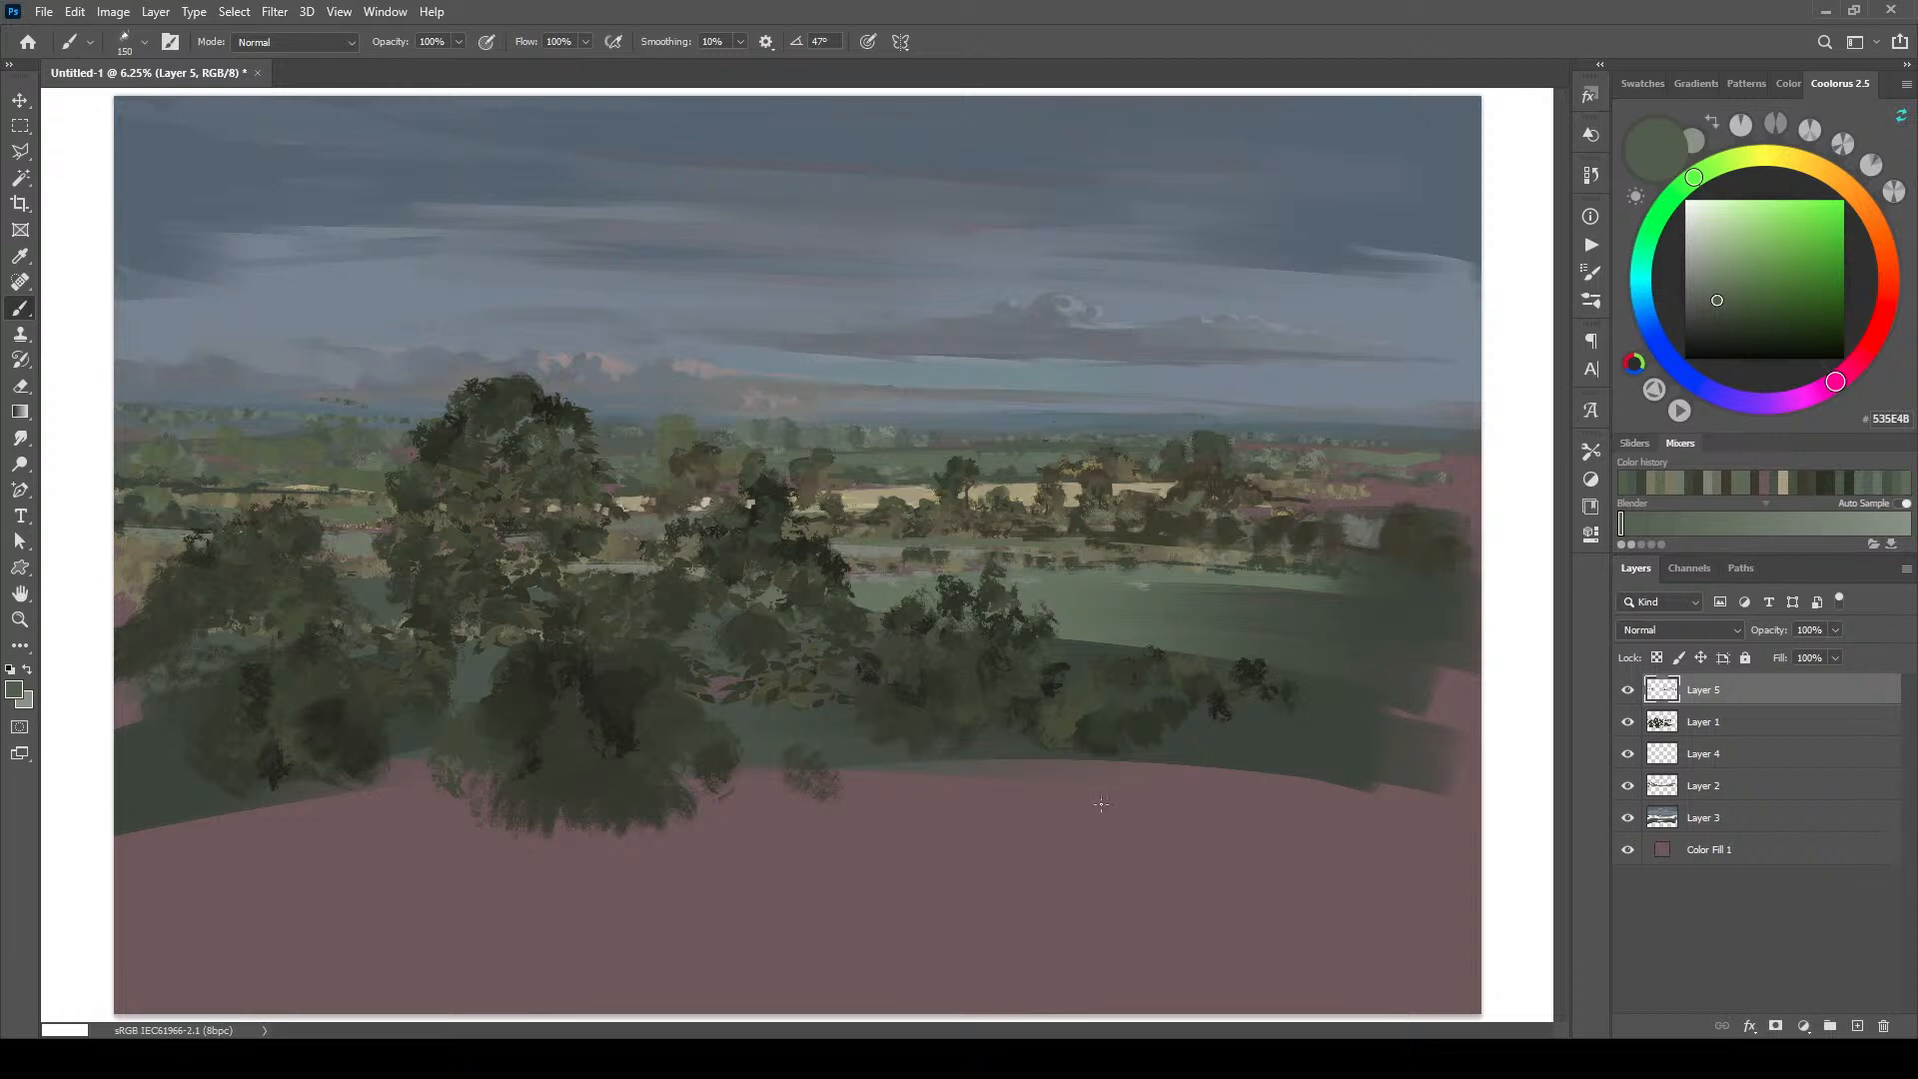
# Step: Build up the right foreground bushes with dark green (#2E3327) foliage clumps, extending them rightward with a 400 px or larger brush
pyautogui.keyDown('alt'); pyautogui.click(1168, 651); pyautogui.keyUp('alt')
pyautogui.moveTo(1151, 648)
pyautogui.mouseDown()
pyautogui.moveTo(1228, 638)
pyautogui.moveTo(1251, 651)
pyautogui.moveTo(1214, 671)
pyautogui.moveTo(1293, 671)
pyautogui.mouseUp()
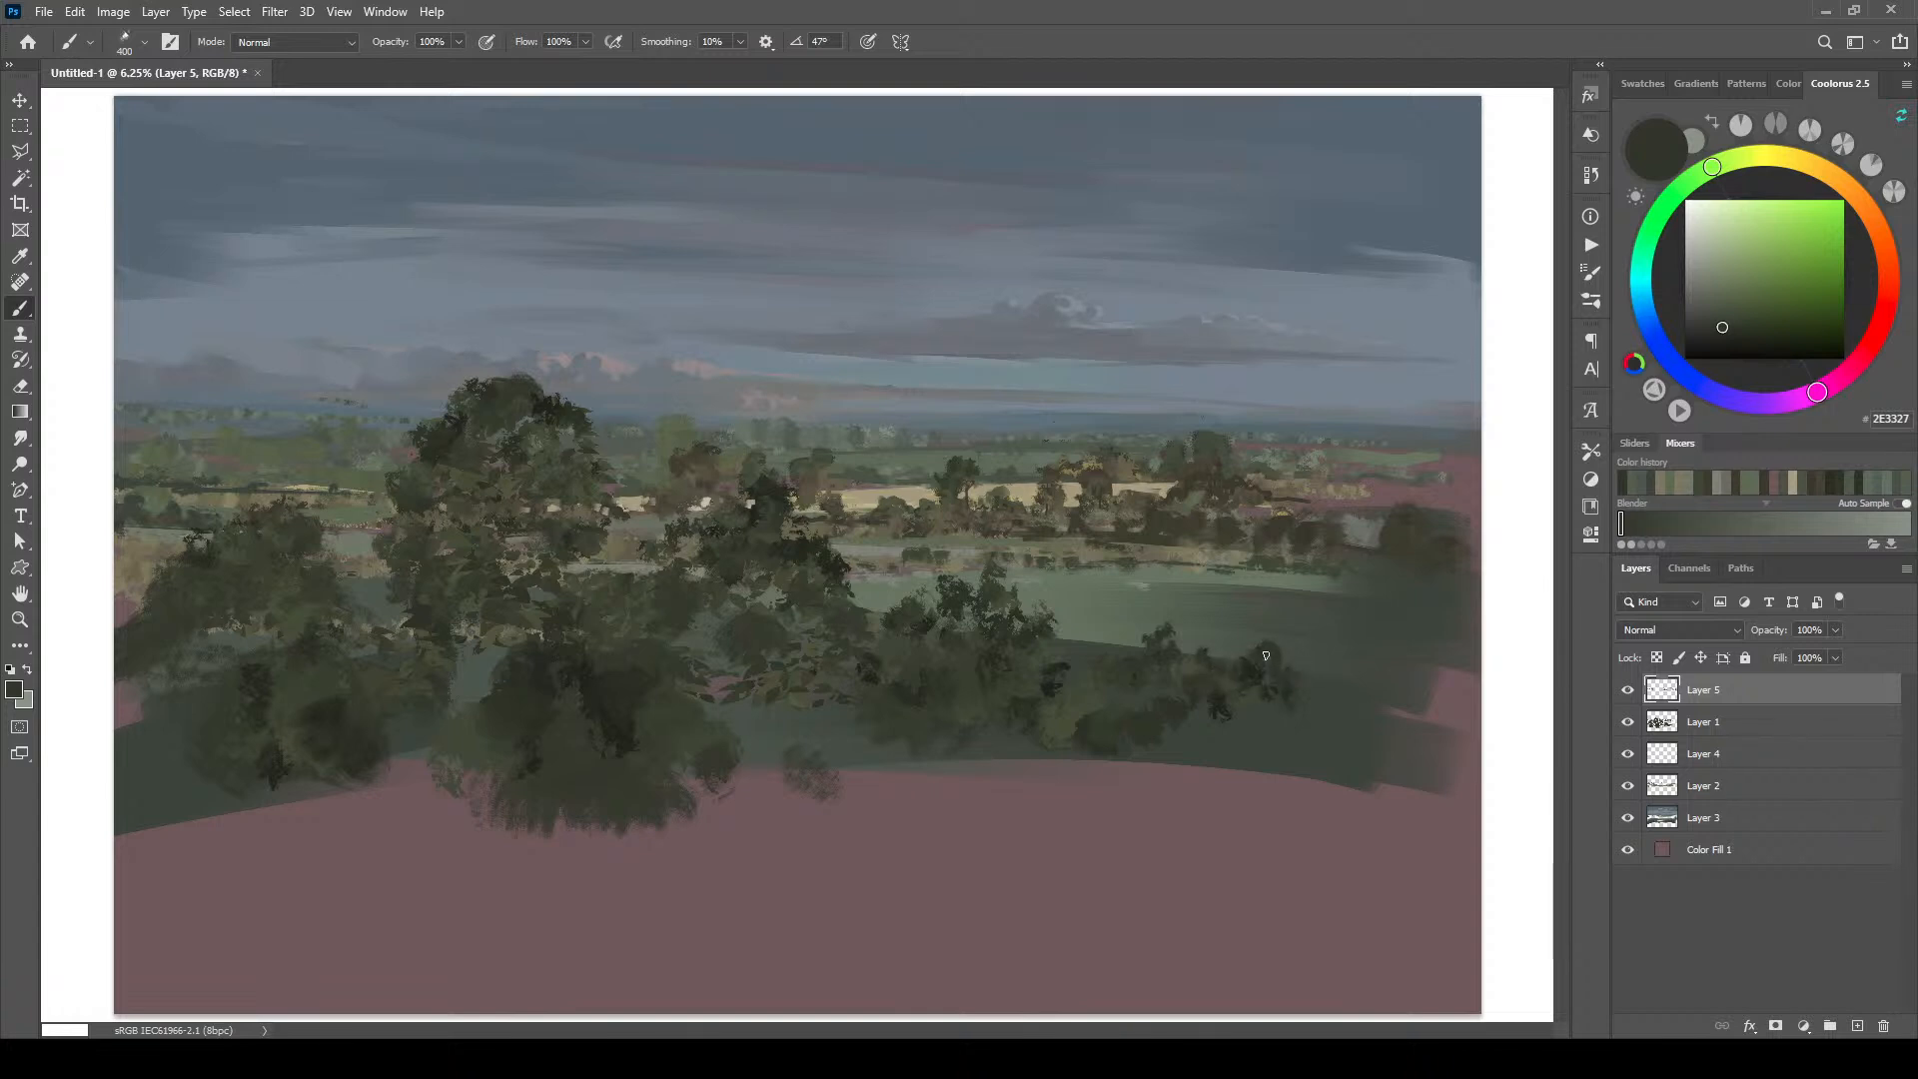
pyautogui.press(']')
pyautogui.press(']')
pyautogui.press(']')
pyautogui.moveTo(1325, 670)
pyautogui.mouseDown()
pyautogui.moveTo(1333, 652)
pyautogui.moveTo(1358, 682)
pyautogui.mouseUp()
pyautogui.press('[')
pyautogui.press('[')
# Step: Sample the shaded field green and cover the stray patches beneath the central trees with a 200 px brush
pyautogui.keyDown('alt'); pyautogui.click(736, 629); pyautogui.keyUp('alt')
pyautogui.press('[')
pyautogui.press('[')
pyautogui.press('[')
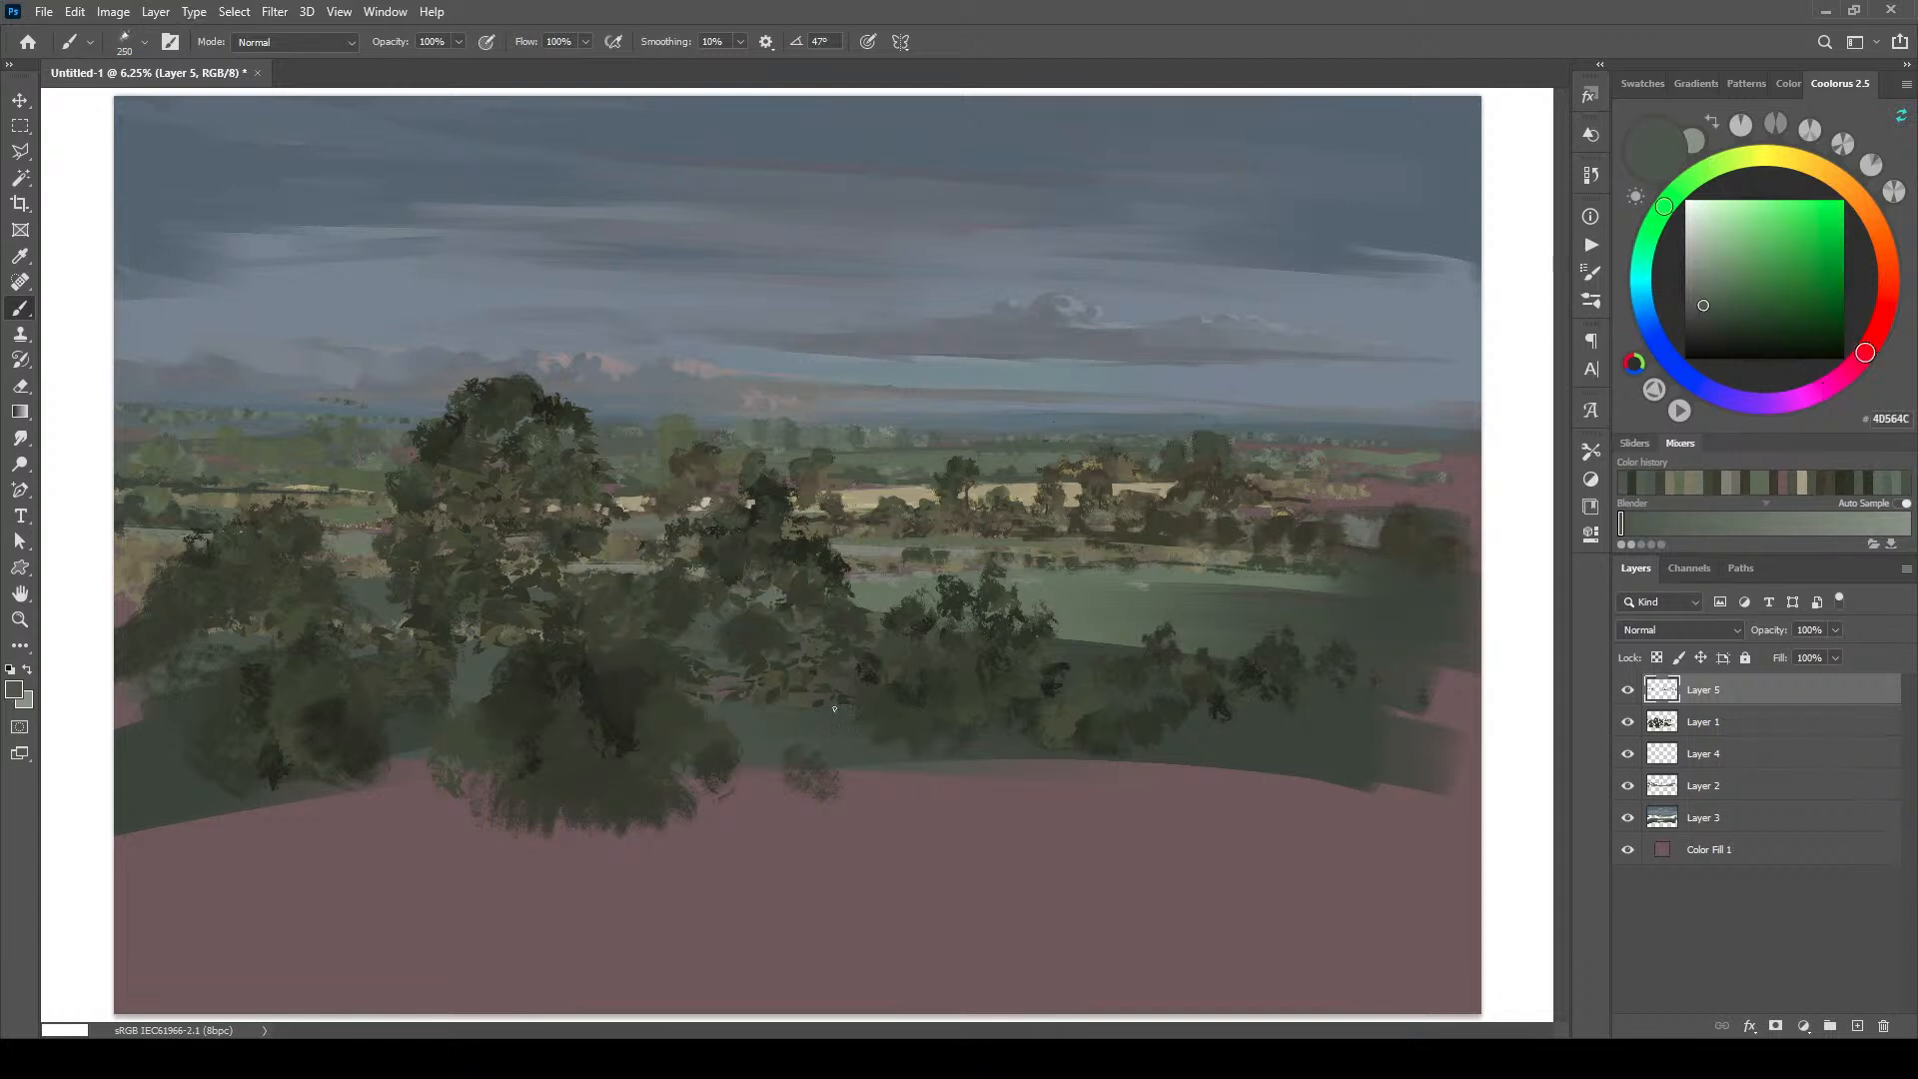
pyautogui.moveTo(804, 711); pyautogui.dragTo(846, 709)
# Step: Sample the dark foliage green and paint trunks and denser leaf clusters on the large left-centre tree
pyautogui.keyDown('alt'); pyautogui.click(514, 605); pyautogui.keyUp('alt')
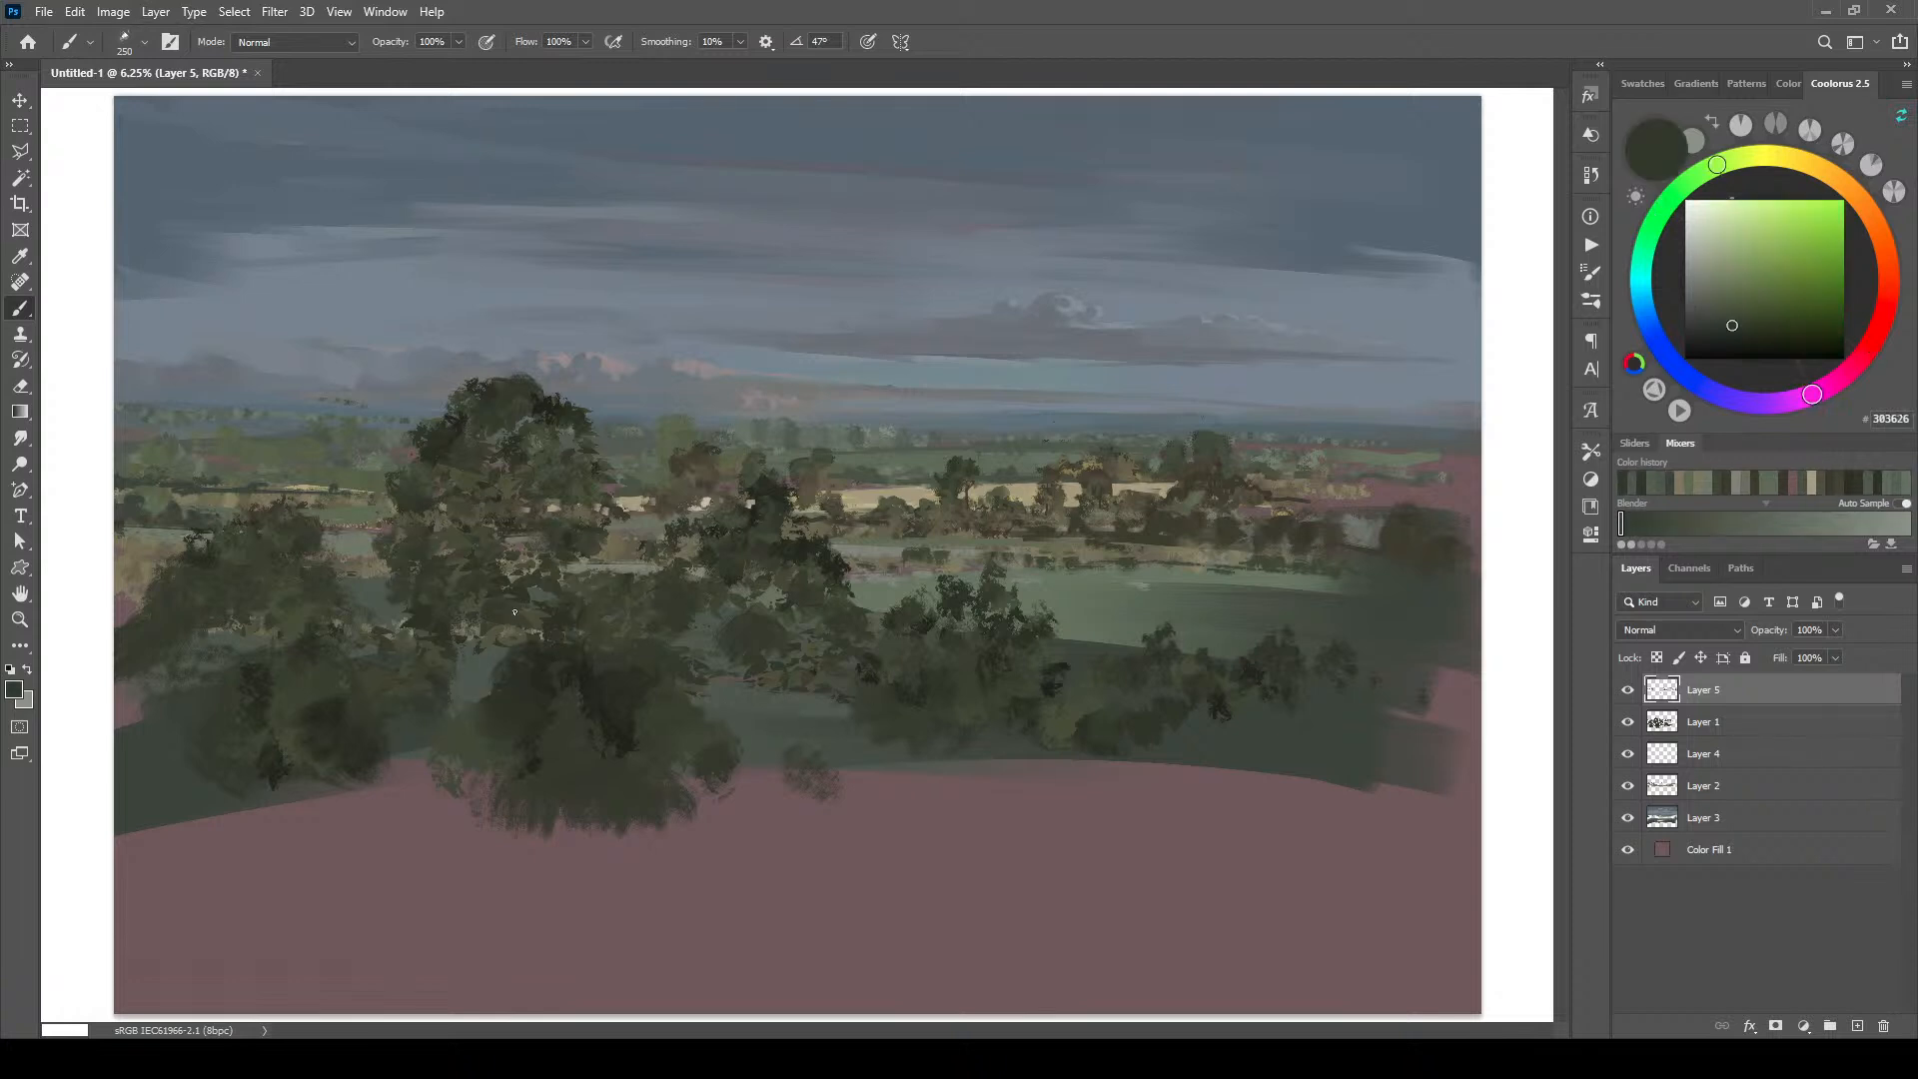
pyautogui.press('[')
pyautogui.moveTo(488, 676)
pyautogui.mouseDown()
pyautogui.moveTo(485, 652)
pyautogui.moveTo(463, 698)
pyautogui.moveTo(477, 707)
pyautogui.moveTo(486, 640)
pyautogui.mouseUp()
pyautogui.press('[')
pyautogui.moveTo(542, 510); pyautogui.dragTo(557, 503)
# Step: Enlarge the brush to paint dark foliage around the base of the large tree's trunks, then reduce the brush size
pyautogui.press(']')
pyautogui.press(']')
pyautogui.press(']')
pyautogui.press(']')
pyautogui.press(']')
pyautogui.press(']')
pyautogui.press(']')
pyautogui.press(']')
pyautogui.press(']')
pyautogui.press(']')
pyautogui.press(']')
pyautogui.moveTo(450, 707); pyautogui.dragTo(485, 693)
pyautogui.press('[')
pyautogui.press('[')
pyautogui.press('[')
pyautogui.press('[')
pyautogui.press('[')
pyautogui.press('[')
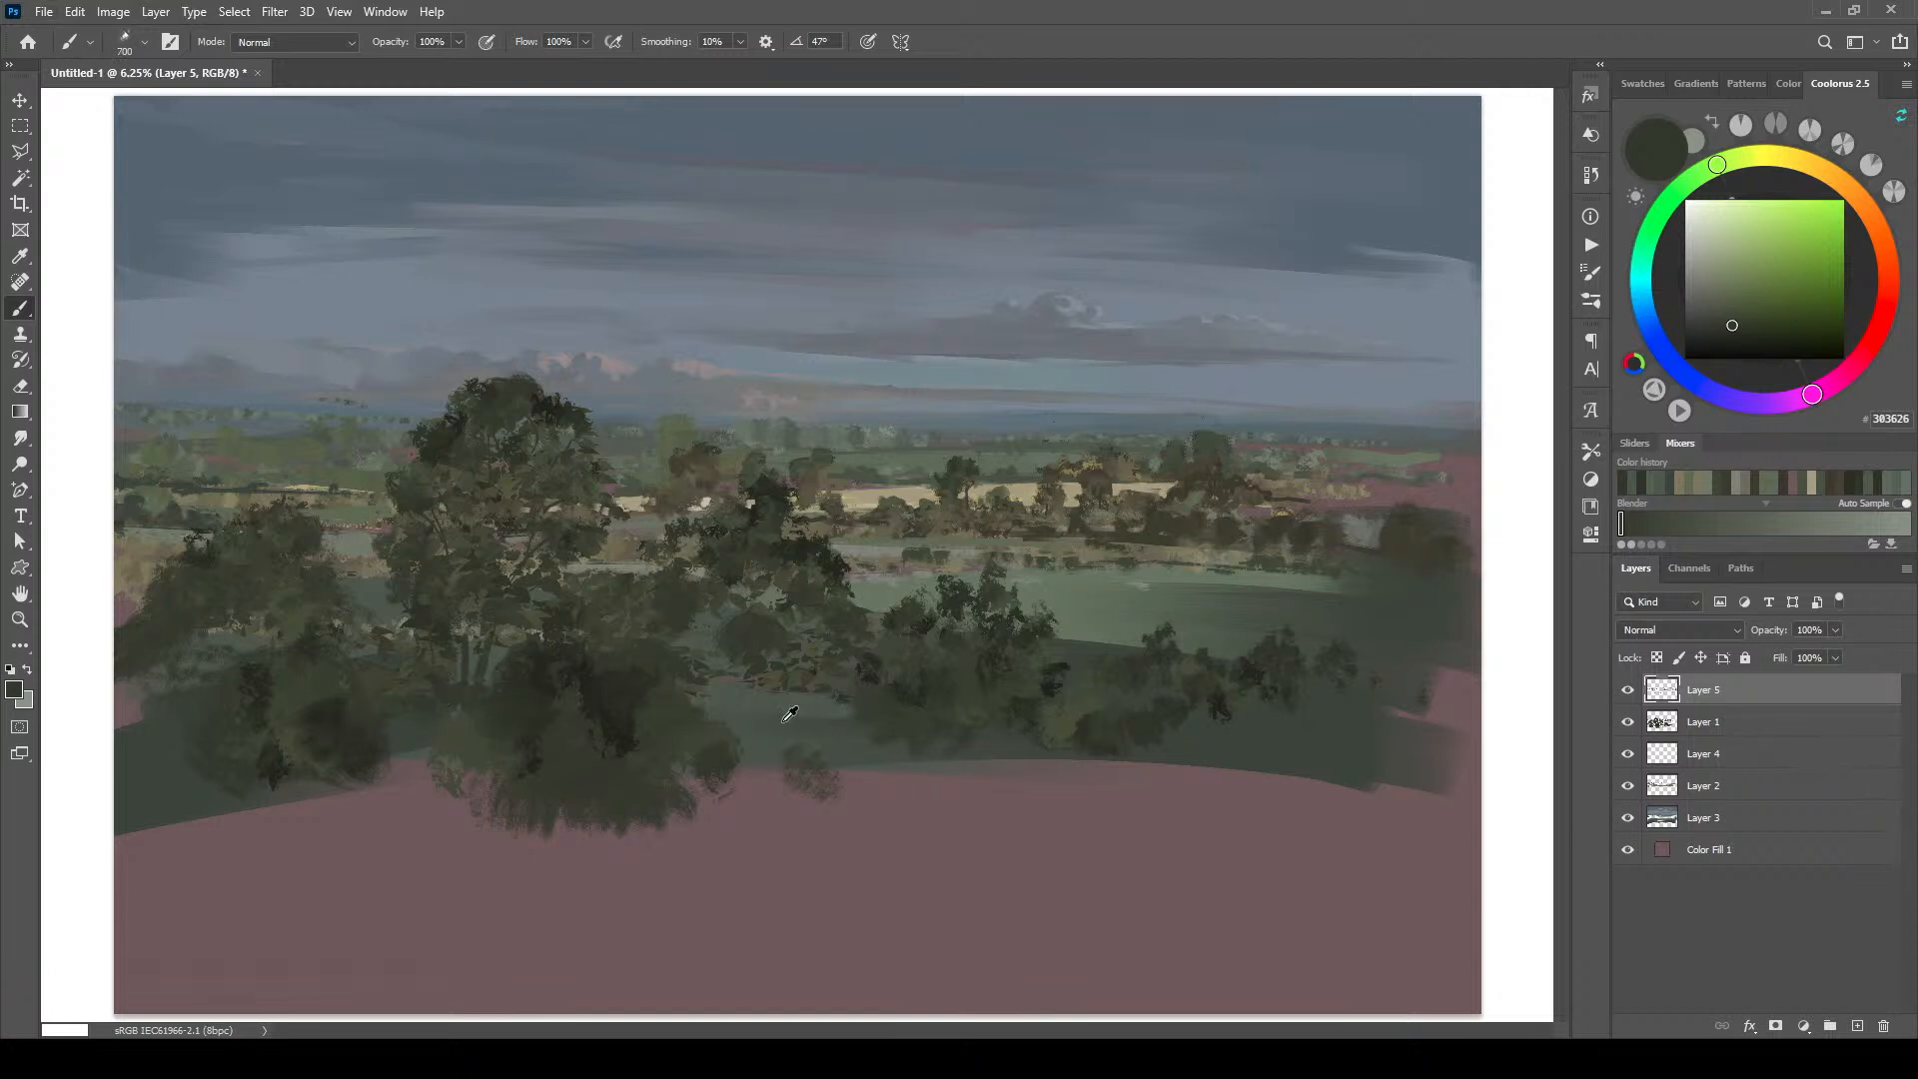
# Step: Sample the dark foliage greens and fill out the bushes between the left trees and the large tree's base, then enlarge the brush
pyautogui.keyDown('alt'); pyautogui.click(789, 711); pyautogui.keyUp('alt')
pyautogui.moveTo(403, 726)
pyautogui.mouseDown()
pyautogui.moveTo(435, 730)
pyautogui.moveTo(321, 778)
pyautogui.mouseUp()
pyautogui.keyDown('alt'); pyautogui.click(449, 702); pyautogui.keyUp('alt')
pyautogui.moveTo(458, 711); pyautogui.dragTo(444, 738)
pyautogui.moveTo(481, 670); pyautogui.dragTo(467, 690)
pyautogui.keyDown('alt'); pyautogui.click(453, 699); pyautogui.keyUp('alt')
pyautogui.press(']')
pyautogui.press(']')
pyautogui.press(']')
pyautogui.press(']')
pyautogui.press(']')
pyautogui.press(']')
pyautogui.press(']')
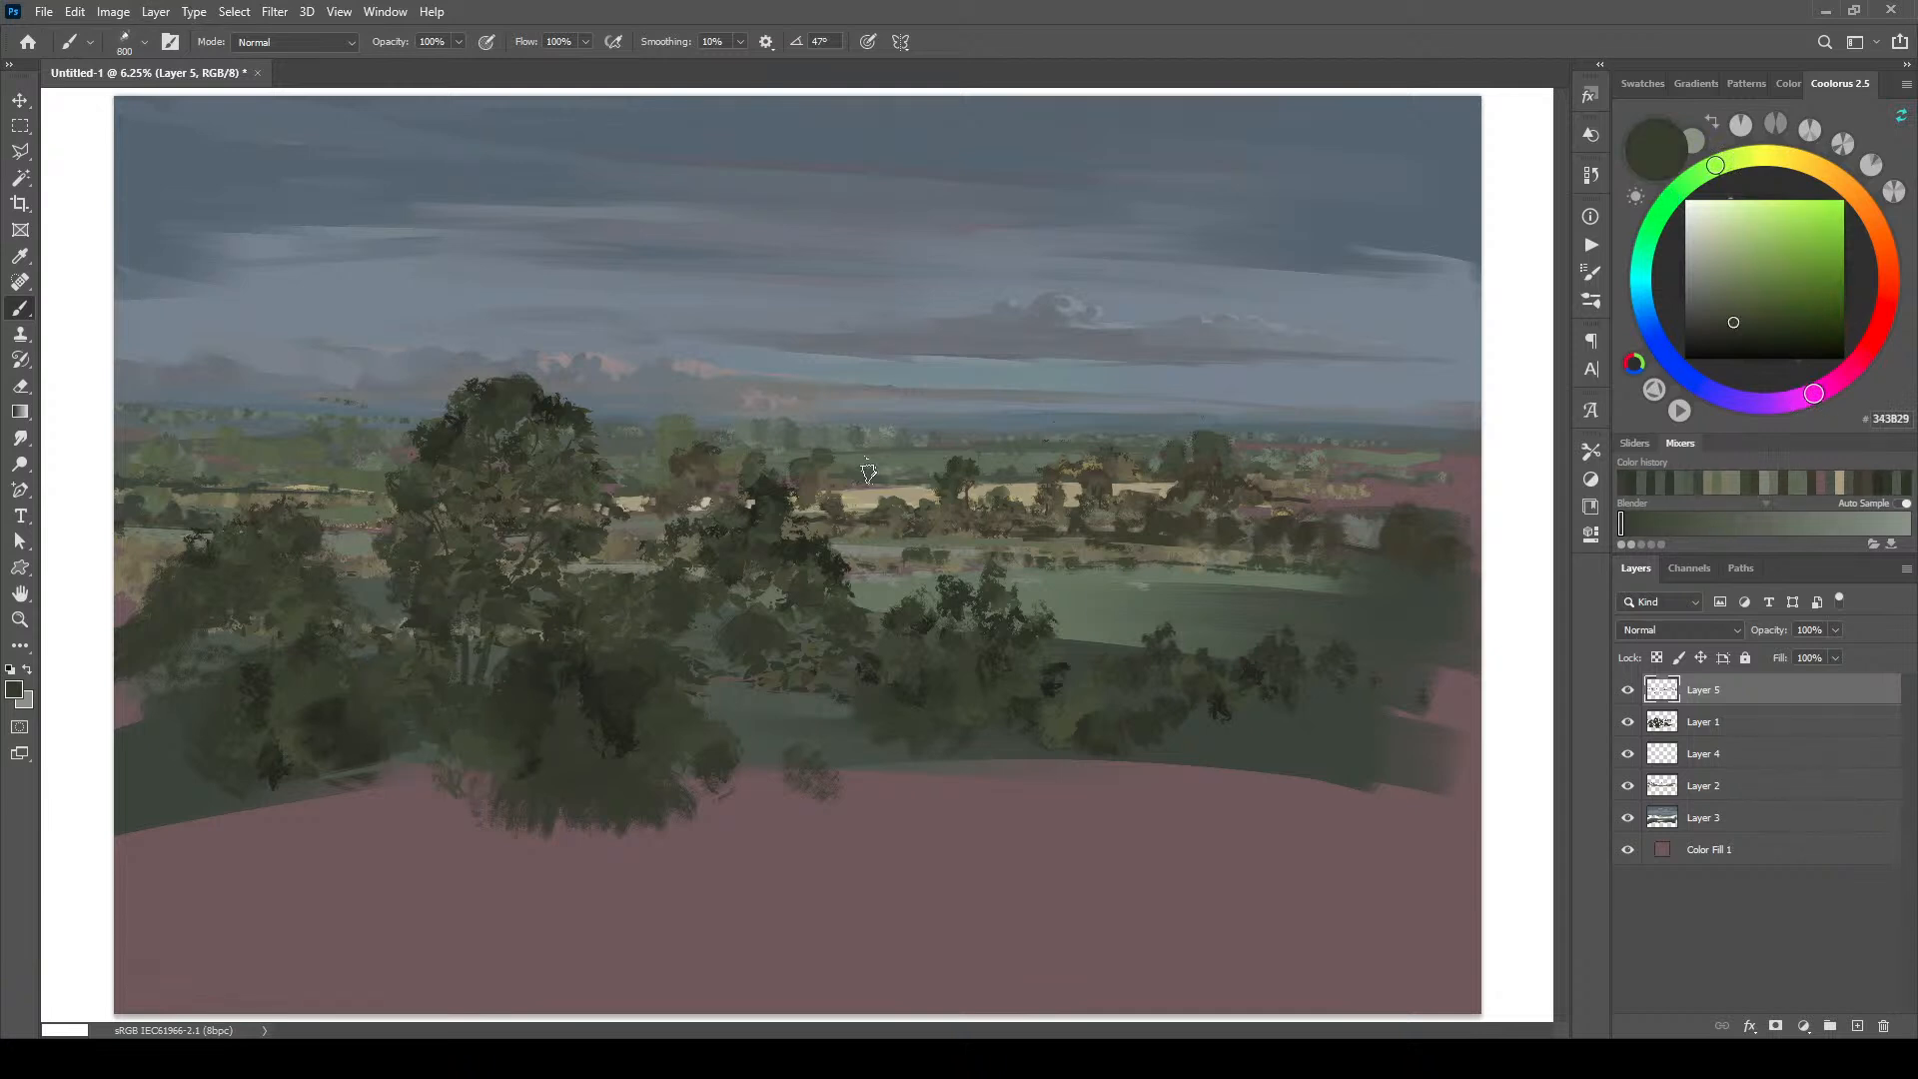
# Step: Sample the shaded ground green (#484F46) and touch up the gap beside the large tree's base with a smaller brush
pyautogui.keyDown('alt'); pyautogui.click(759, 734); pyautogui.keyUp('alt')
pyautogui.press('[')
pyautogui.press('[')
pyautogui.press('[')
pyautogui.press('[')
pyautogui.press('[')
pyautogui.moveTo(642, 655); pyautogui.dragTo(619, 661)
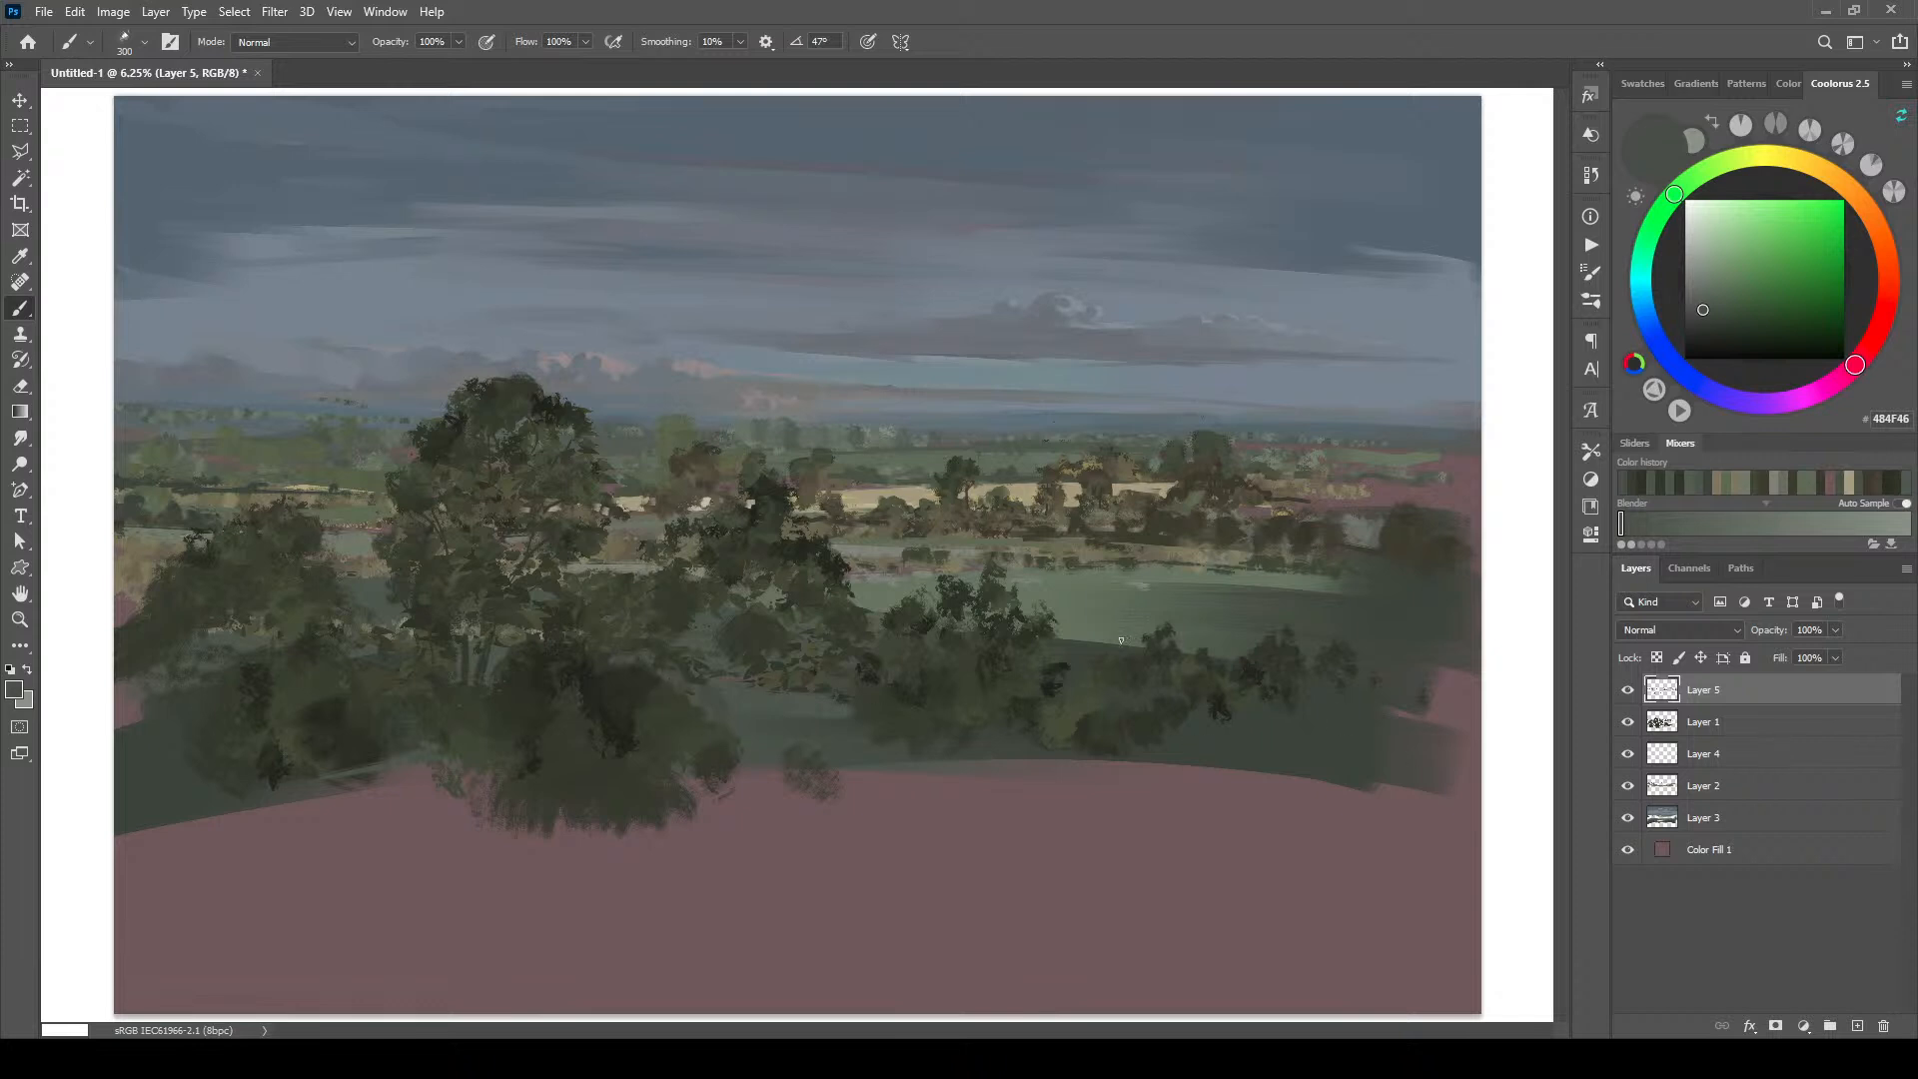
# Step: Sample the midground field greens and paint them into the gaps between the trees and over the field's right end
pyautogui.keyDown('alt'); pyautogui.click(1213, 652); pyautogui.keyUp('alt')
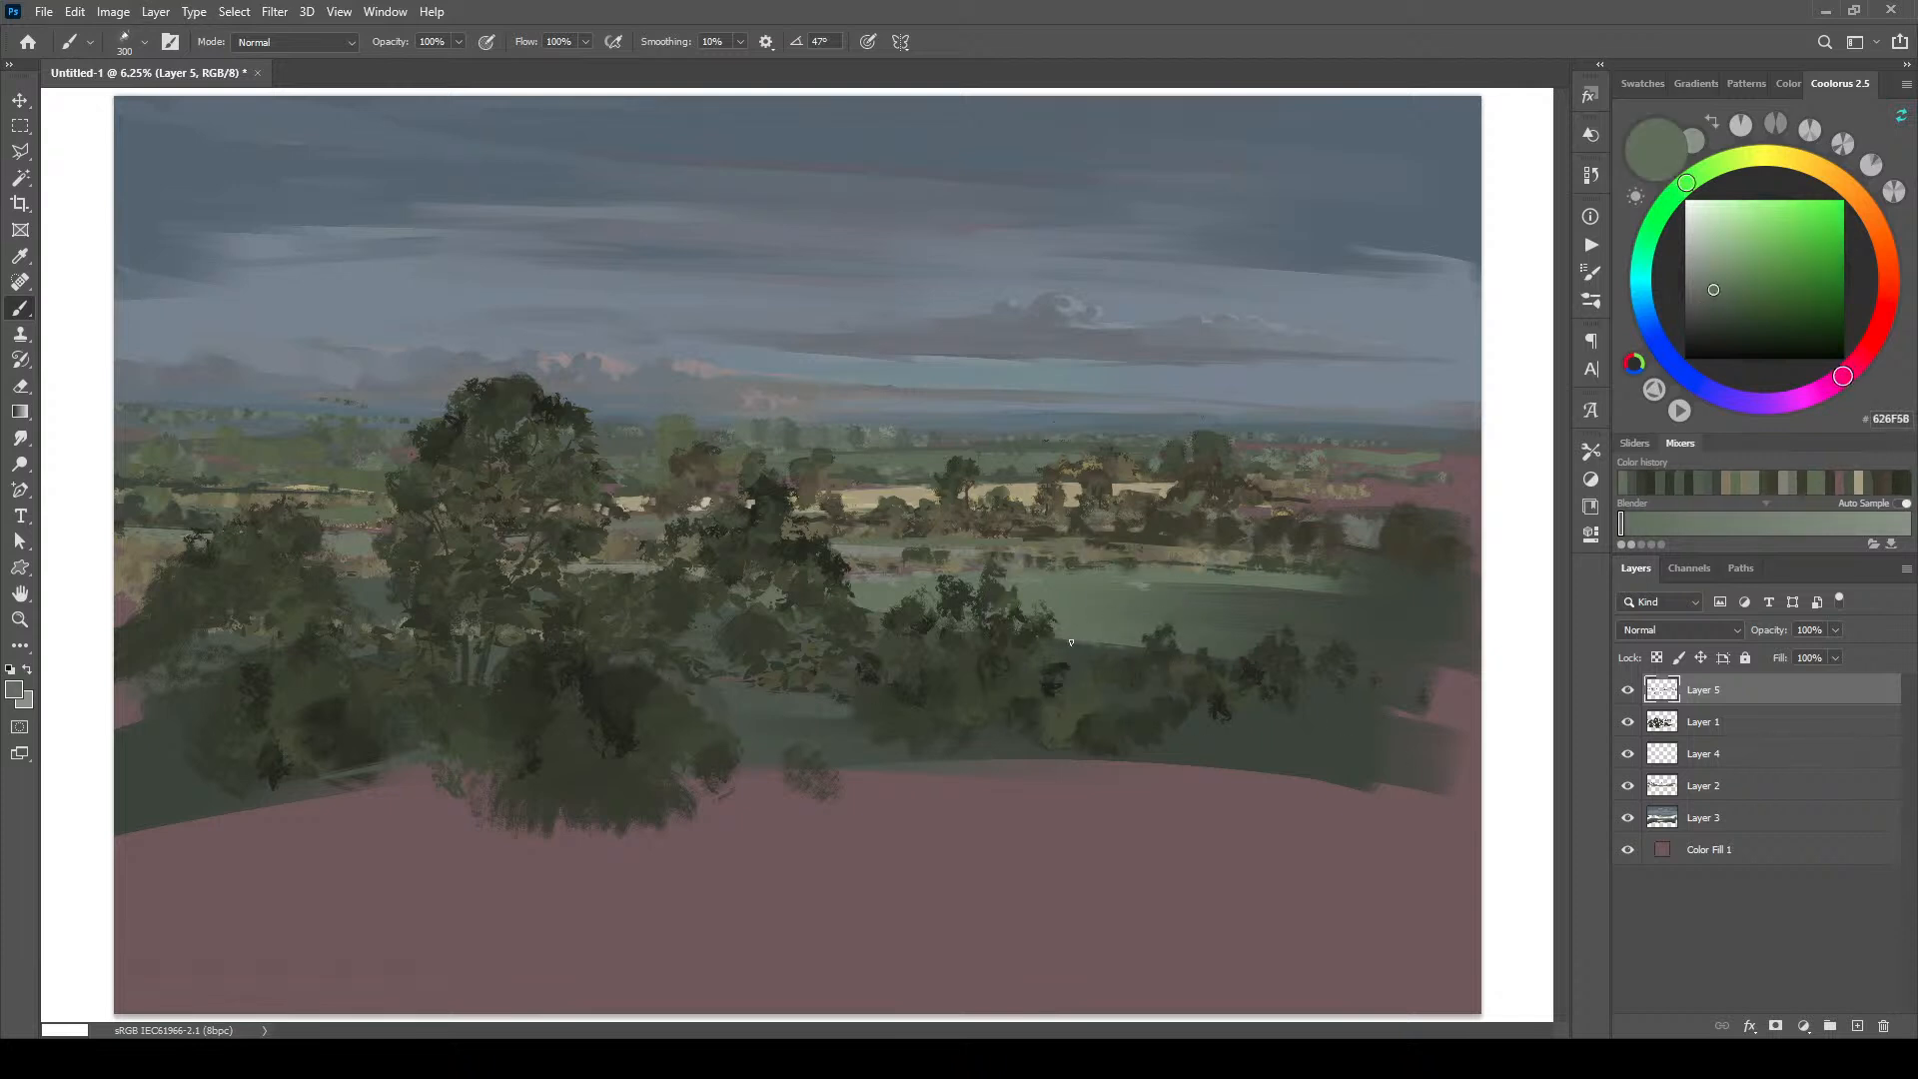
pyautogui.keyDown('alt'); pyautogui.click(878, 609); pyautogui.keyUp('alt')
pyautogui.keyDown('alt'); pyautogui.click(768, 598); pyautogui.keyUp('alt')
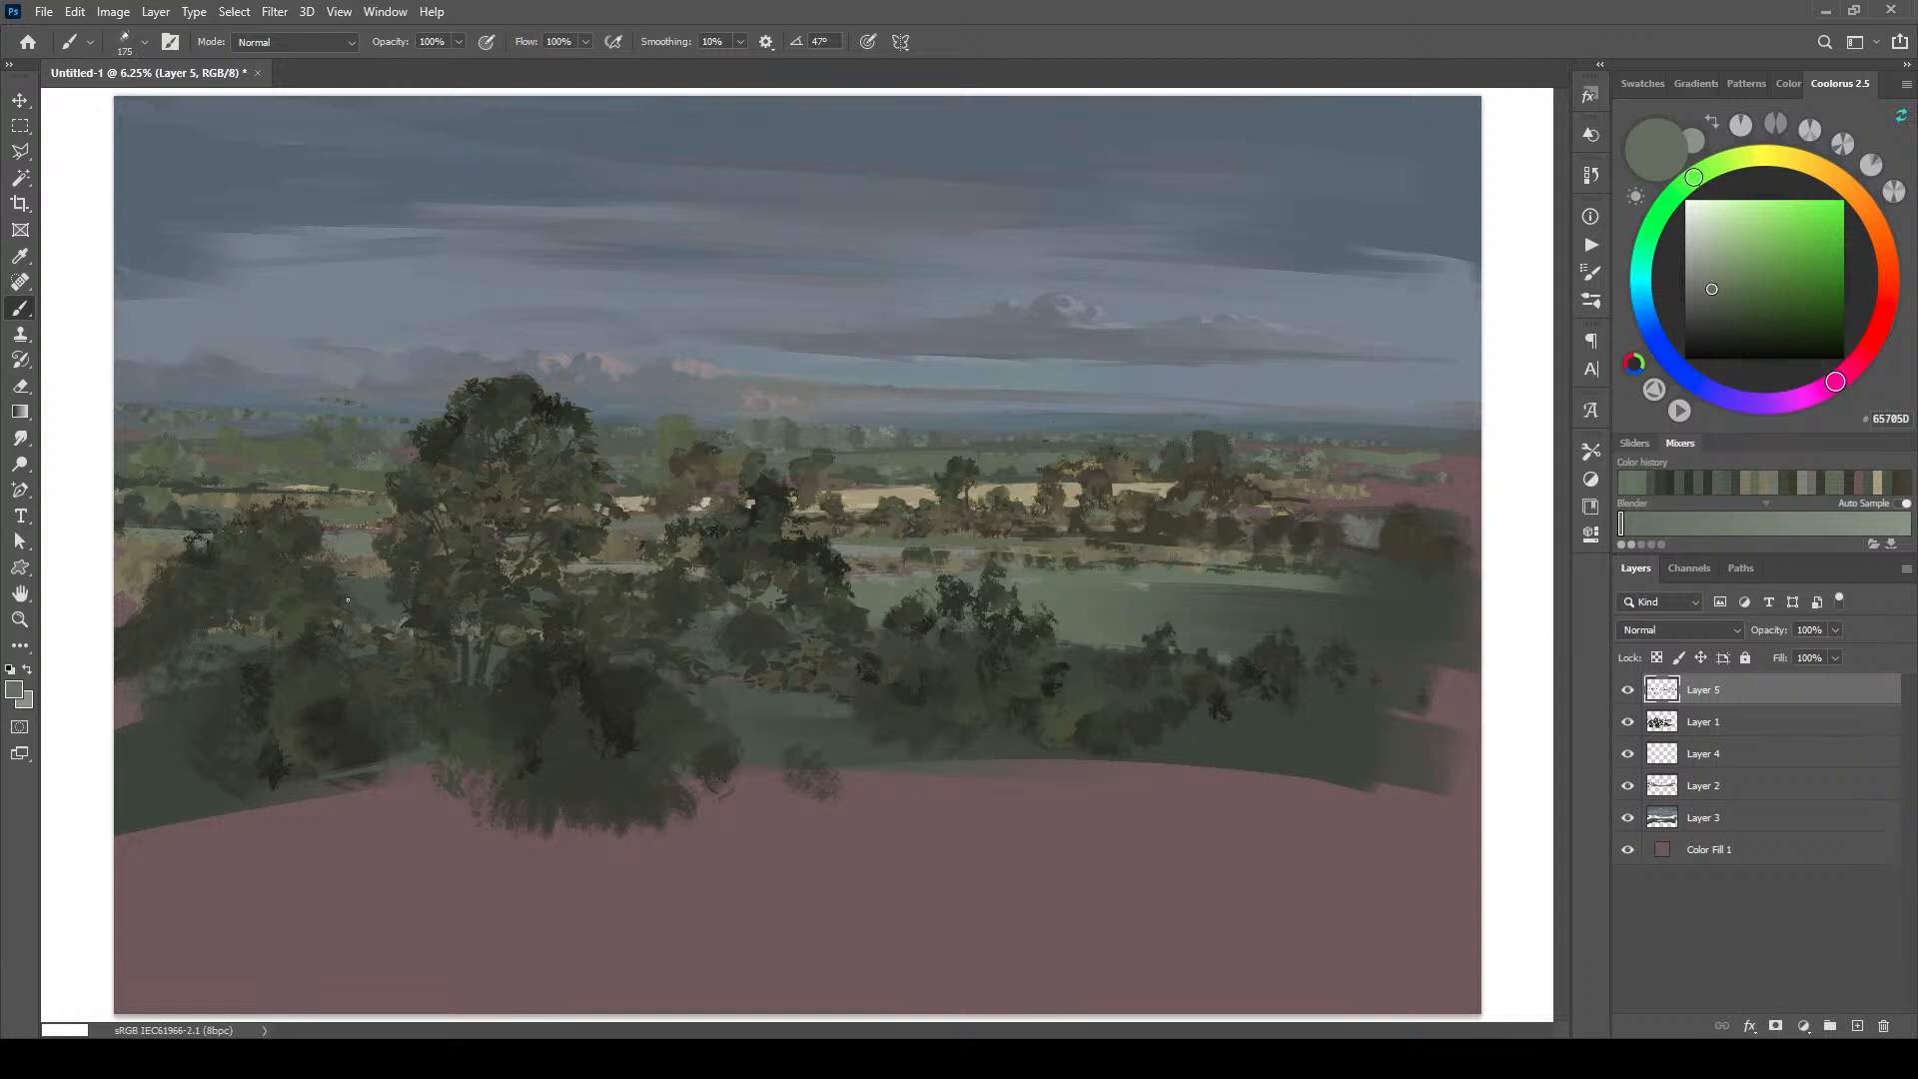
pyautogui.keyDown('alt'); pyautogui.click(1355, 584); pyautogui.keyUp('alt')
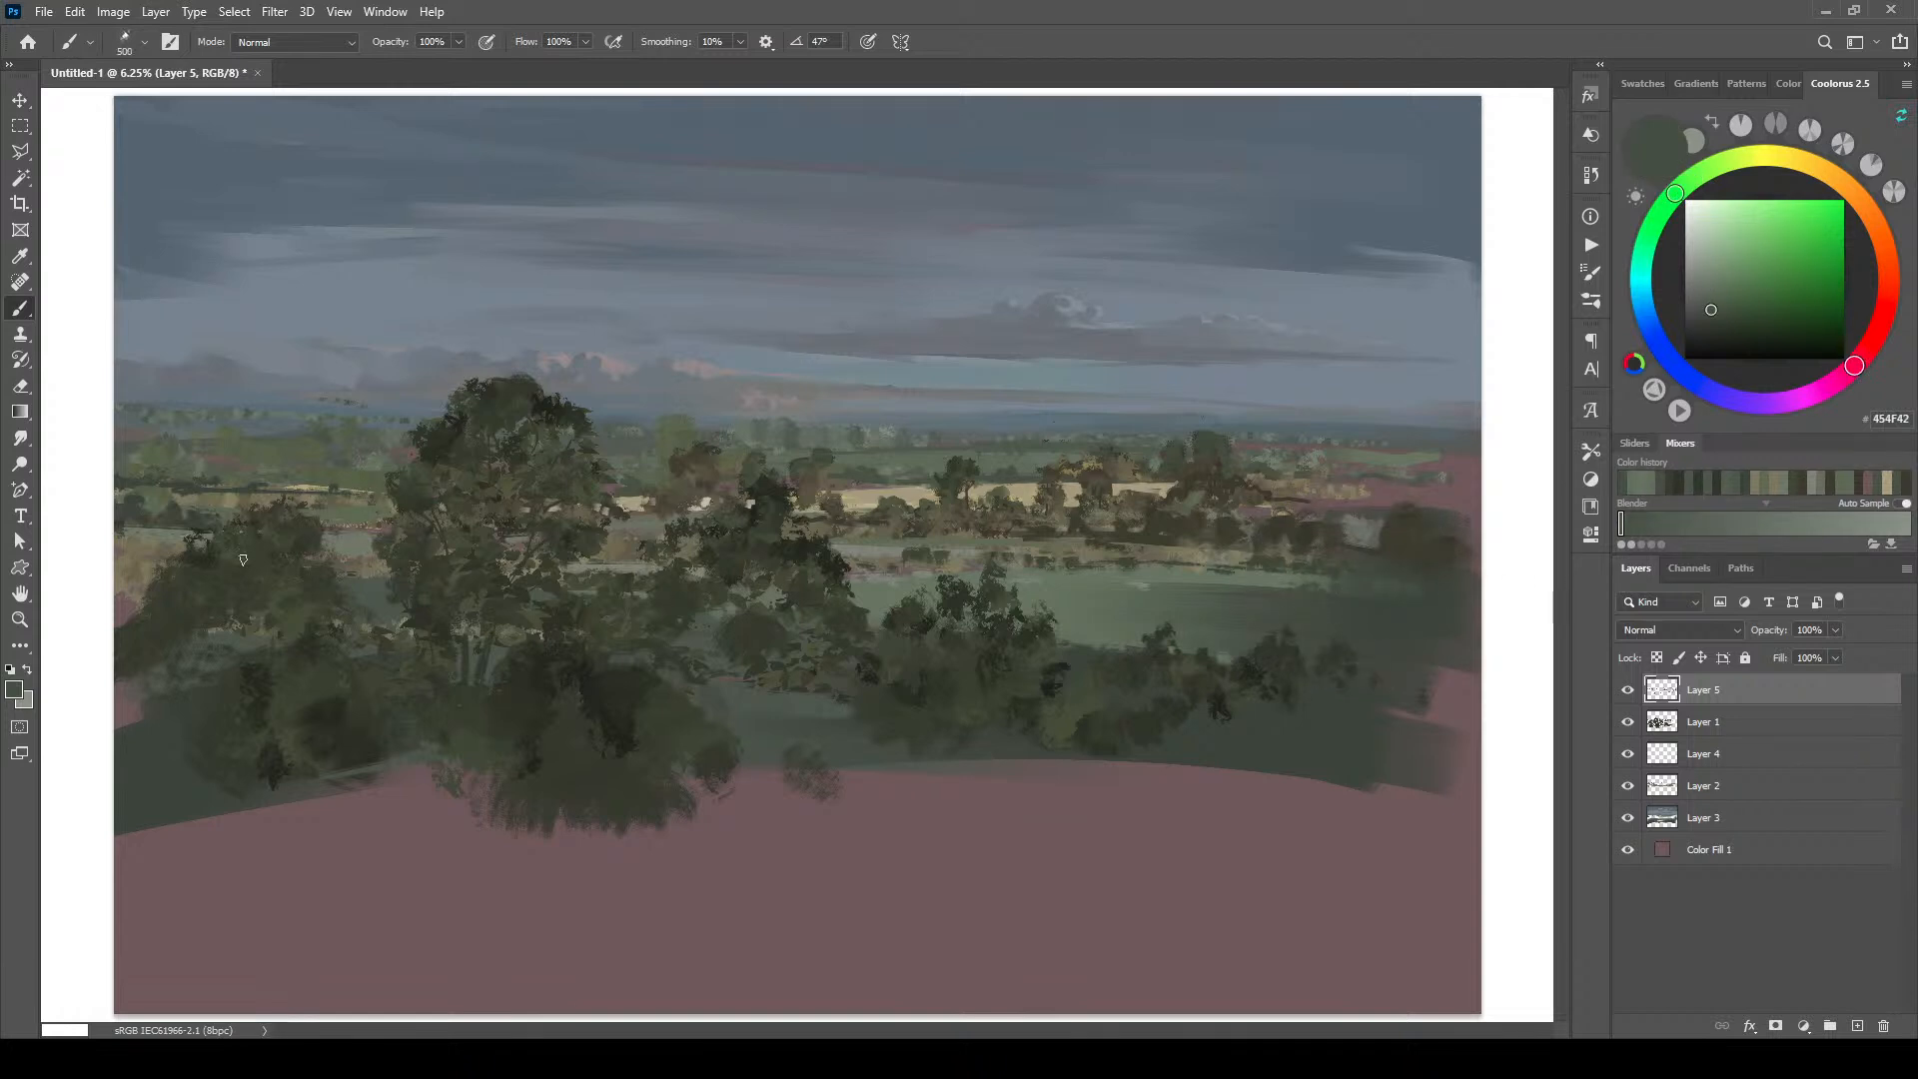
# Step: Extend the far-left tree with dark foliage and touch up the gaps around it in sampled field colours with a 200 px brush
pyautogui.keyDown('alt'); pyautogui.click(138, 585); pyautogui.keyUp('alt')
pyautogui.moveTo(138, 584); pyautogui.dragTo(116, 605)
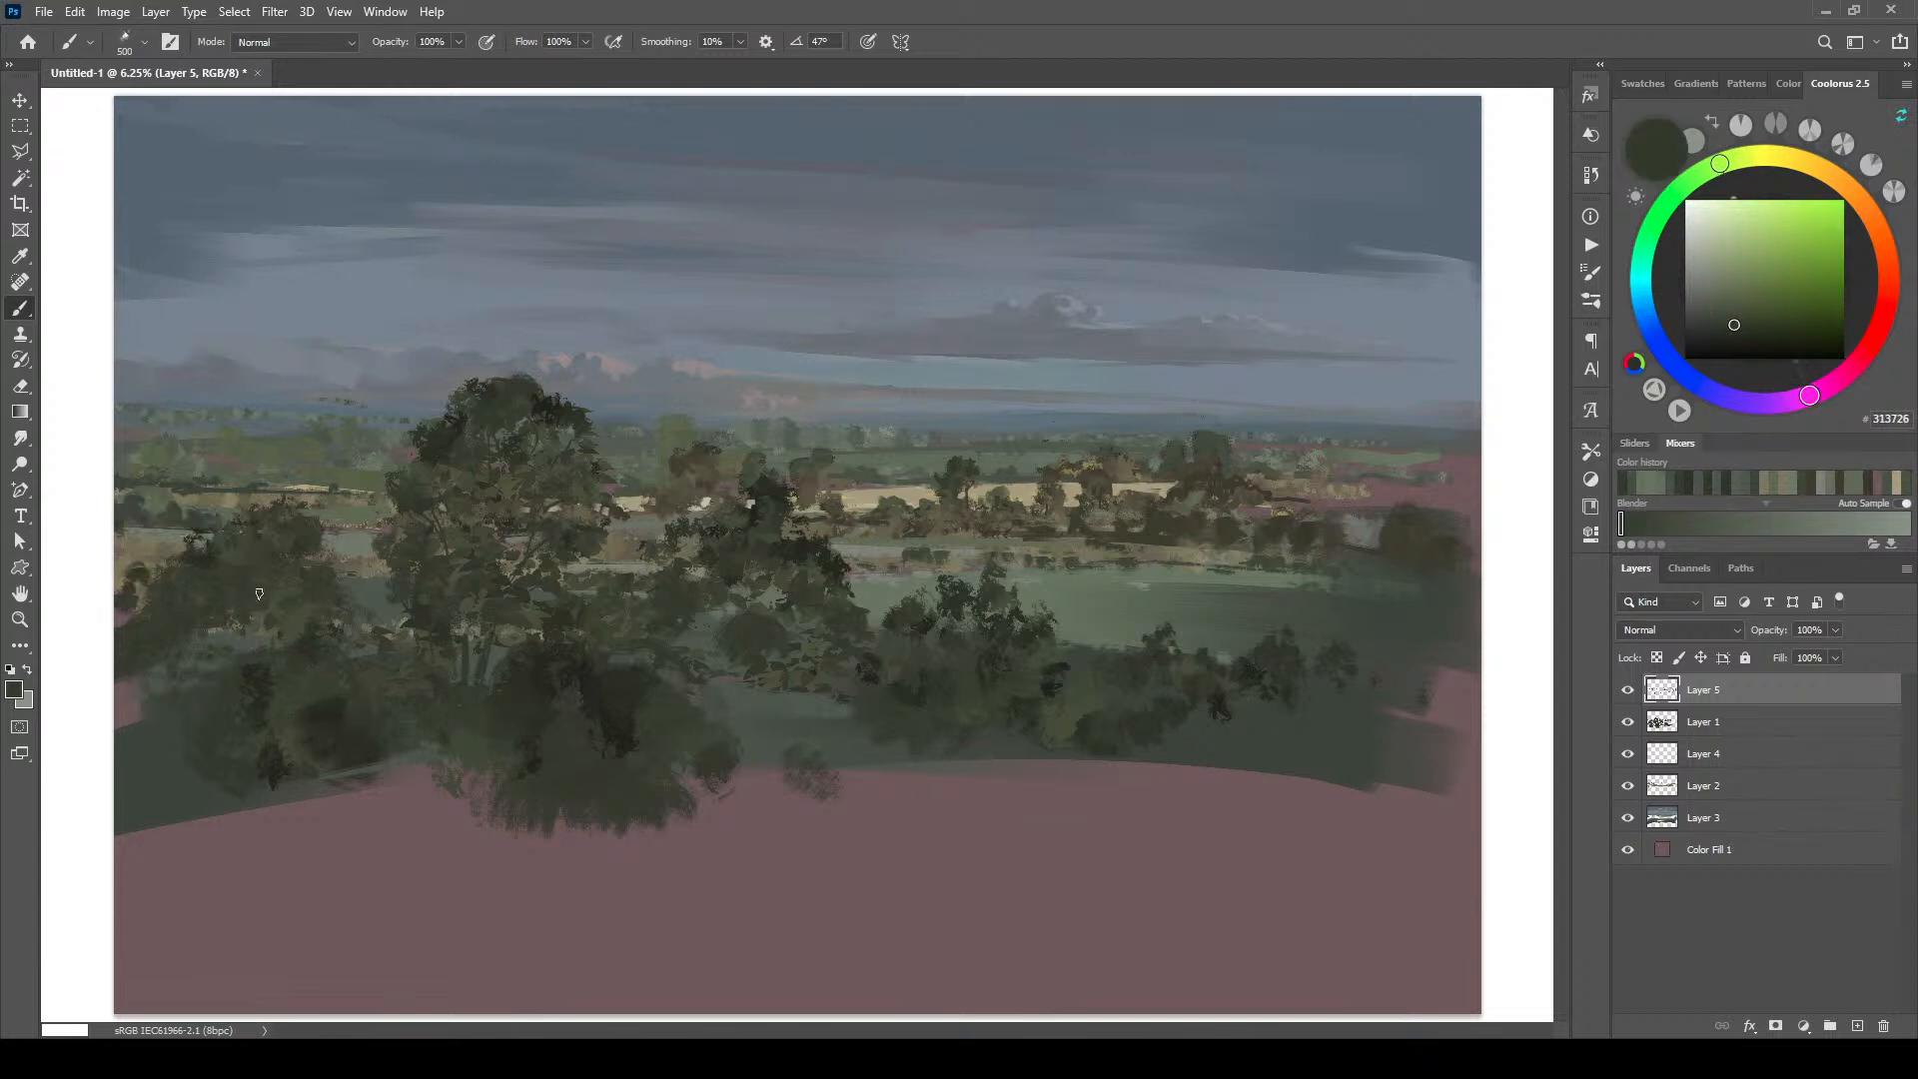
pyautogui.keyDown('alt'); pyautogui.click(128, 617); pyautogui.keyUp('alt')
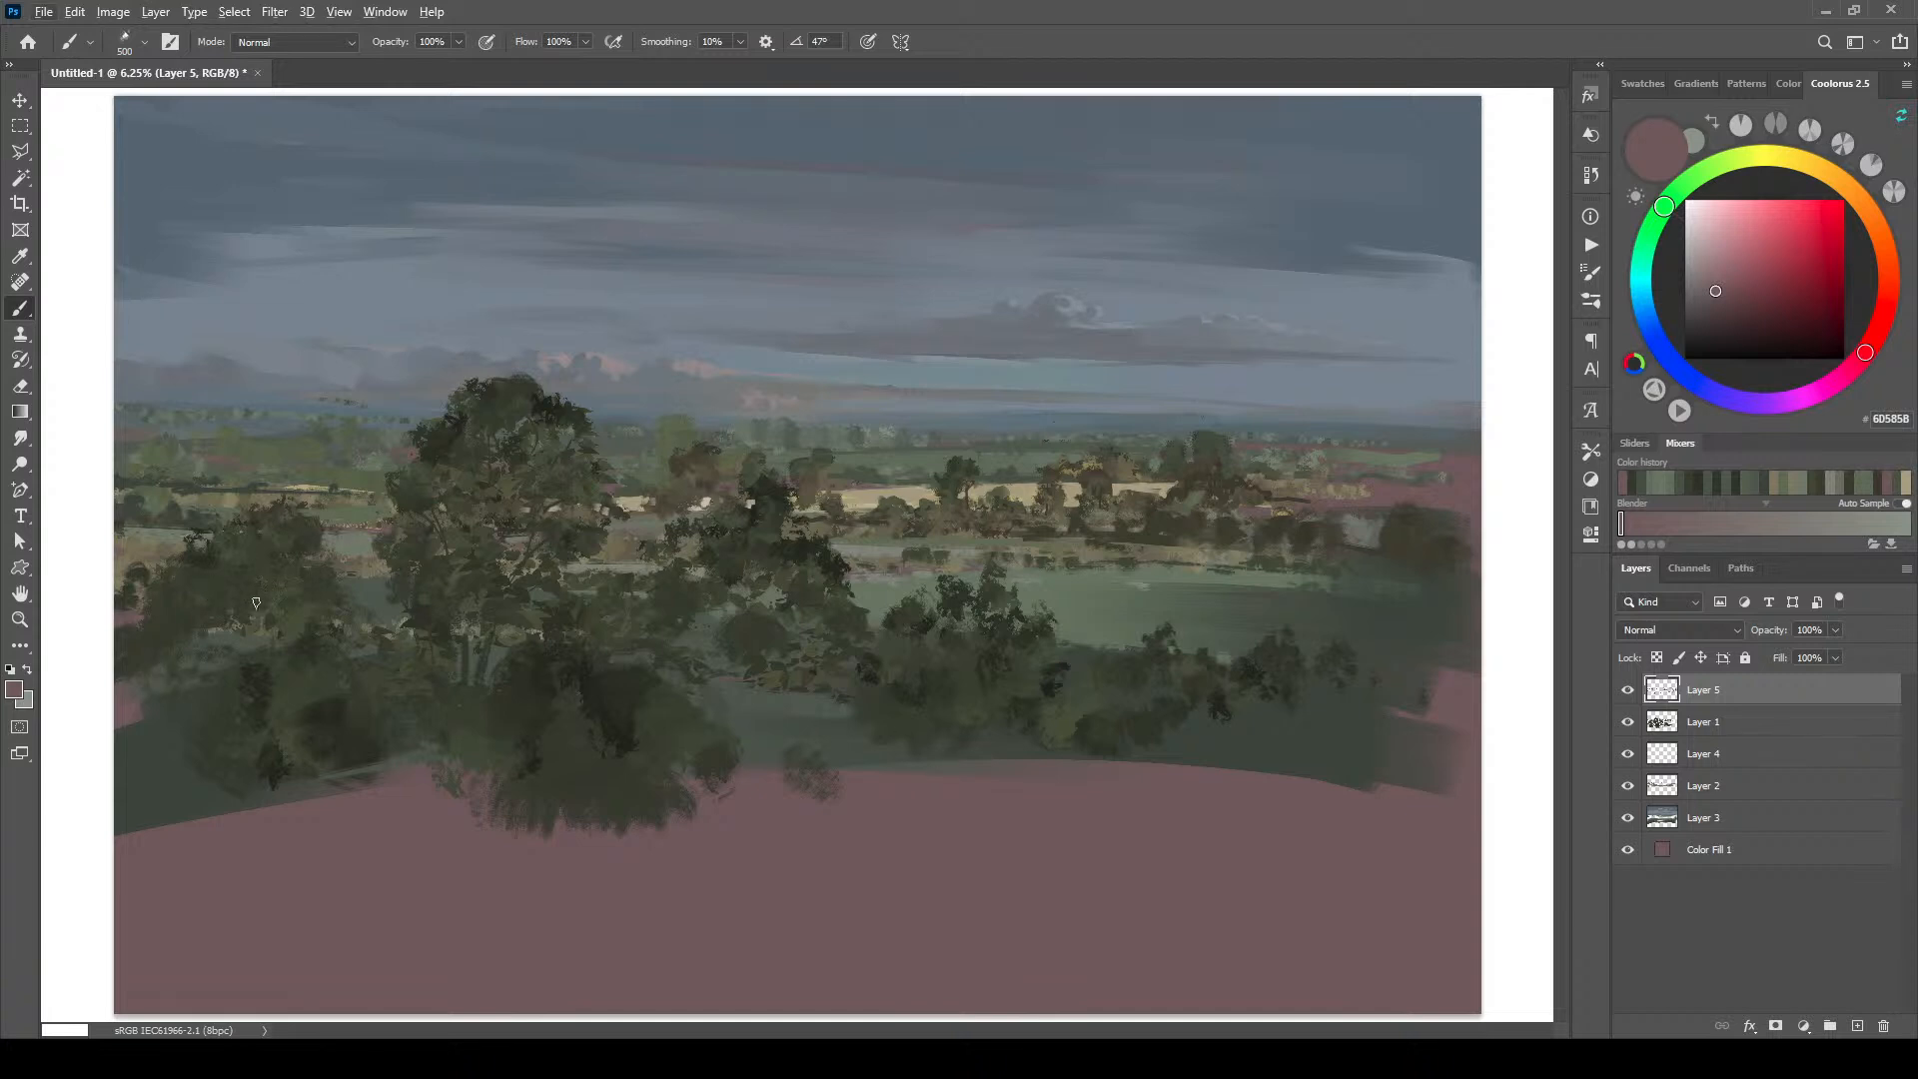
pyautogui.keyDown('alt'); pyautogui.click(293, 546); pyautogui.keyUp('alt')
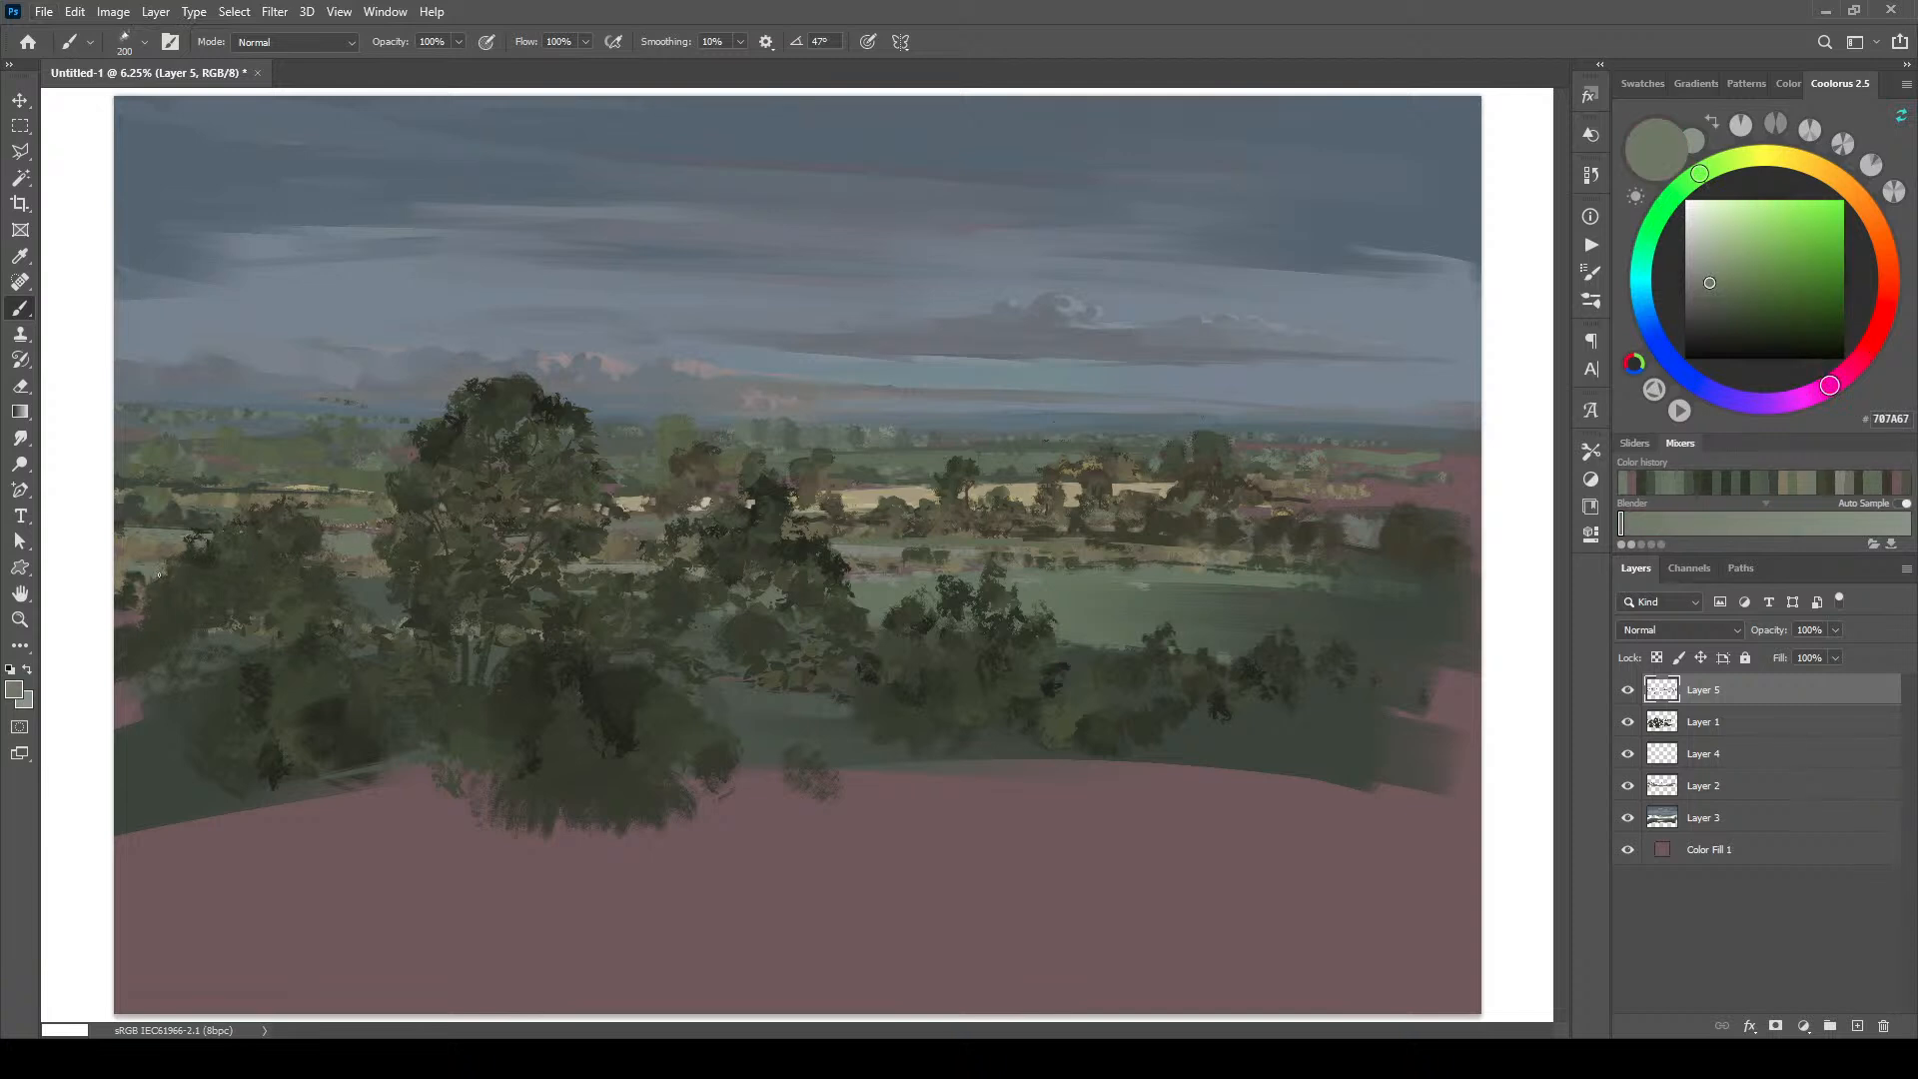
pyautogui.keyDown('alt'); pyautogui.click(355, 565); pyautogui.keyUp('alt')
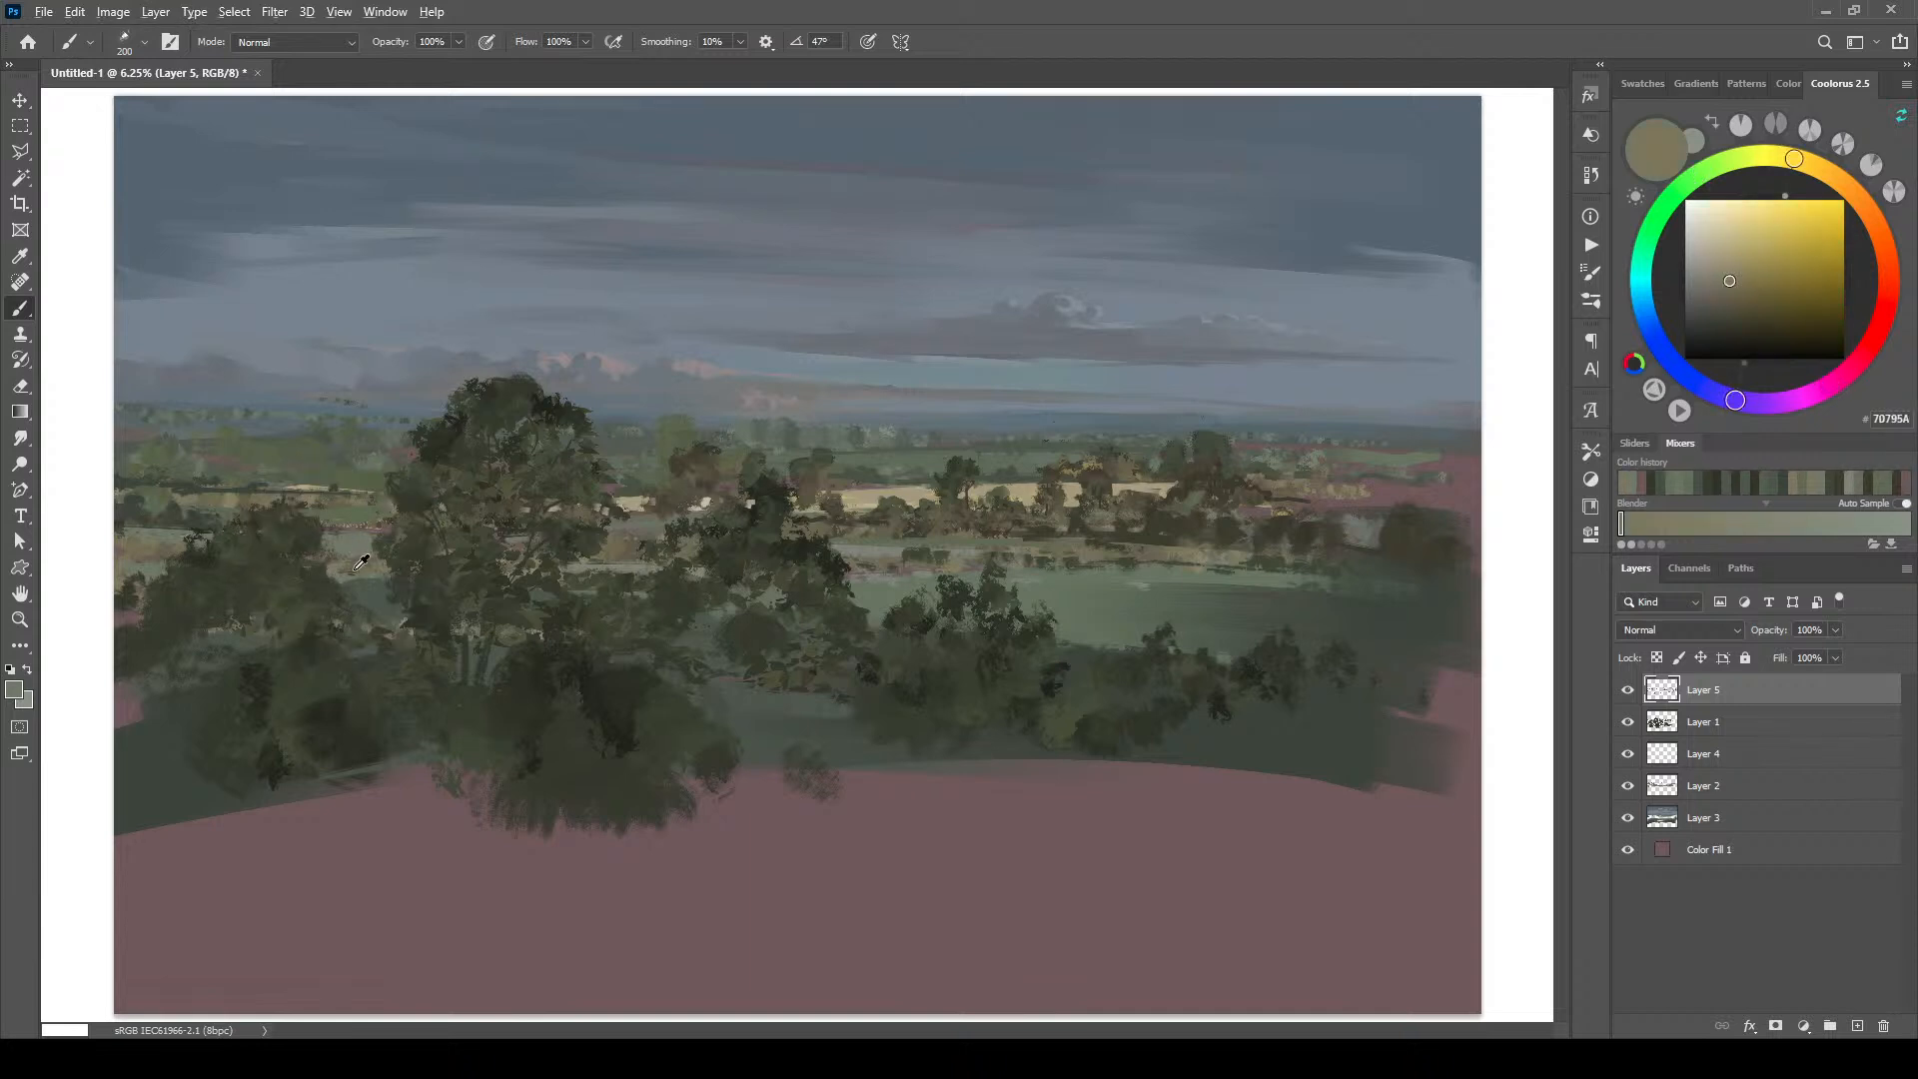
pyautogui.keyDown('alt'); pyautogui.click(351, 570); pyautogui.keyUp('alt')
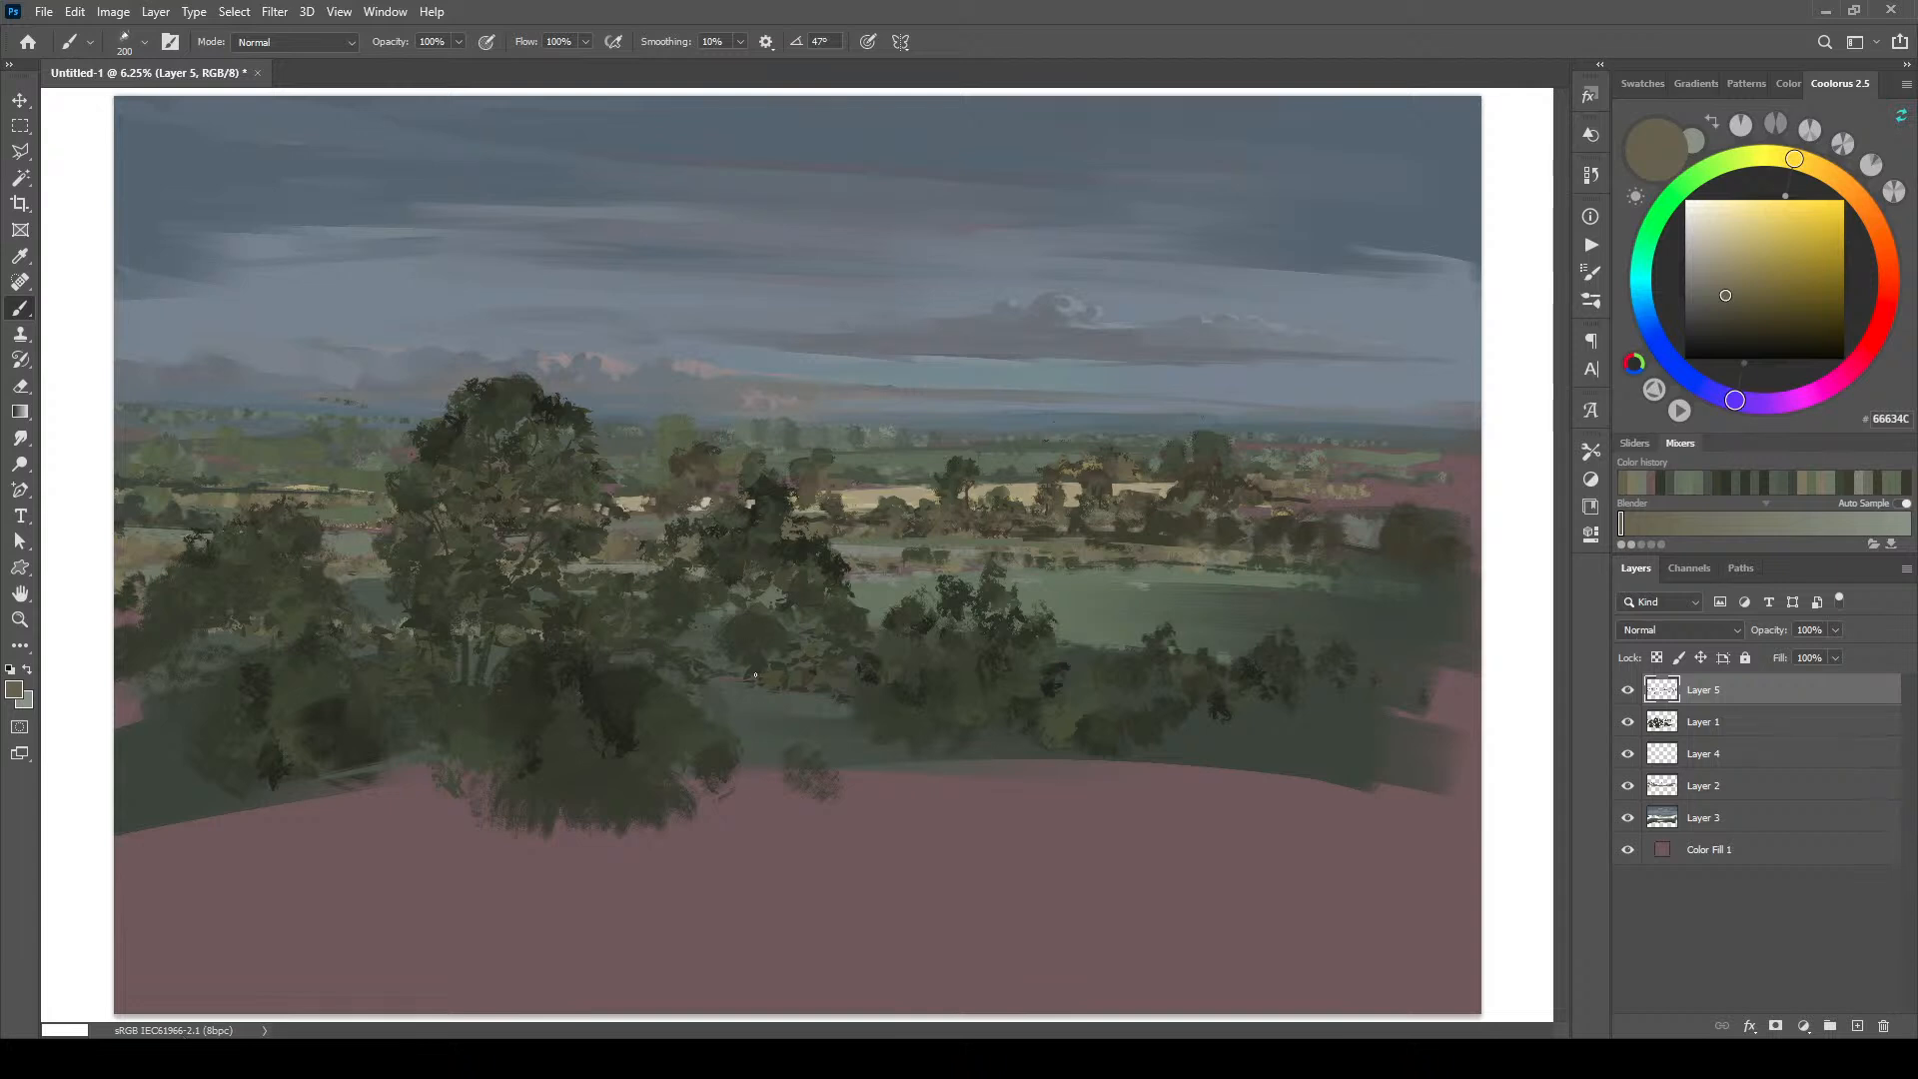
pyautogui.keyDown('alt'); pyautogui.click(391, 578); pyautogui.keyUp('alt')
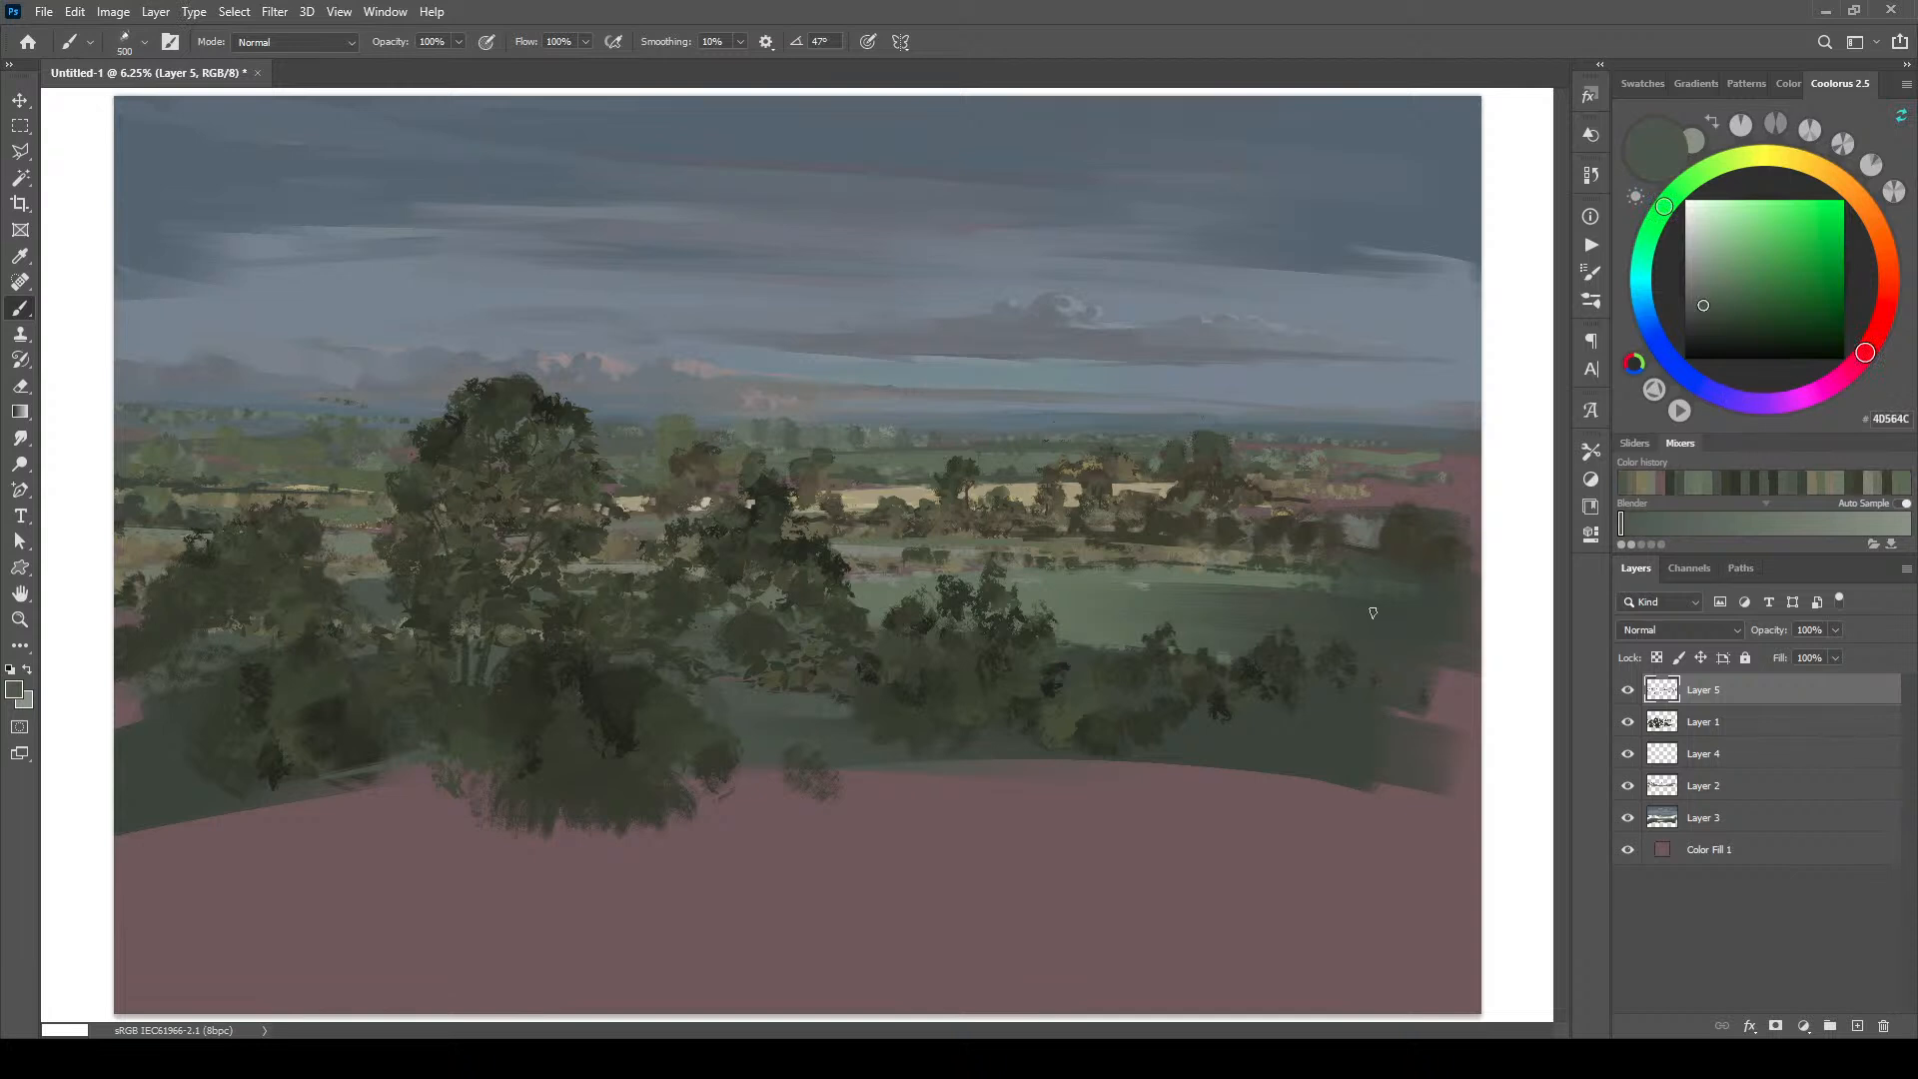
# Step: Sample a dark green and paint foliage clumps below the large tree, adding smaller clumps to its right with a reduced brush
pyautogui.keyDown('alt'); pyautogui.click(527, 716); pyautogui.keyUp('alt')
pyautogui.moveTo(429, 804)
pyautogui.mouseDown()
pyautogui.moveTo(483, 811)
pyautogui.moveTo(421, 817)
pyautogui.moveTo(444, 782)
pyautogui.moveTo(466, 817)
pyautogui.moveTo(439, 837)
pyautogui.moveTo(505, 844)
pyautogui.mouseUp()
pyautogui.press('[')
pyautogui.press('[')
pyautogui.press('[')
pyautogui.press('[')
pyautogui.press('[')
pyautogui.press('[')
pyautogui.press('[')
pyautogui.moveTo(735, 801); pyautogui.dragTo(806, 814)
# Step: Enlarge the brush, sample the dark bush green and paint ragged foliage along the base of the left bushes
pyautogui.press(']')
pyautogui.press(']')
pyautogui.press(']')
pyautogui.press(']')
pyautogui.press(']')
pyautogui.press(']')
pyautogui.keyDown('alt'); pyautogui.click(330, 720); pyautogui.keyUp('alt')
pyautogui.moveTo(306, 791)
pyautogui.mouseDown()
pyautogui.moveTo(356, 782)
pyautogui.moveTo(261, 787)
pyautogui.moveTo(340, 786)
pyautogui.moveTo(372, 755)
pyautogui.moveTo(243, 801)
pyautogui.mouseUp()
# Step: Reduce the brush and paint thin dark shadow strokes on the ground below the large tree and the bush to its right
pyautogui.press('[')
pyautogui.press('[')
pyautogui.press('[')
pyautogui.press('[')
pyautogui.press('[')
pyautogui.press('[')
pyautogui.press('[')
pyautogui.press('[')
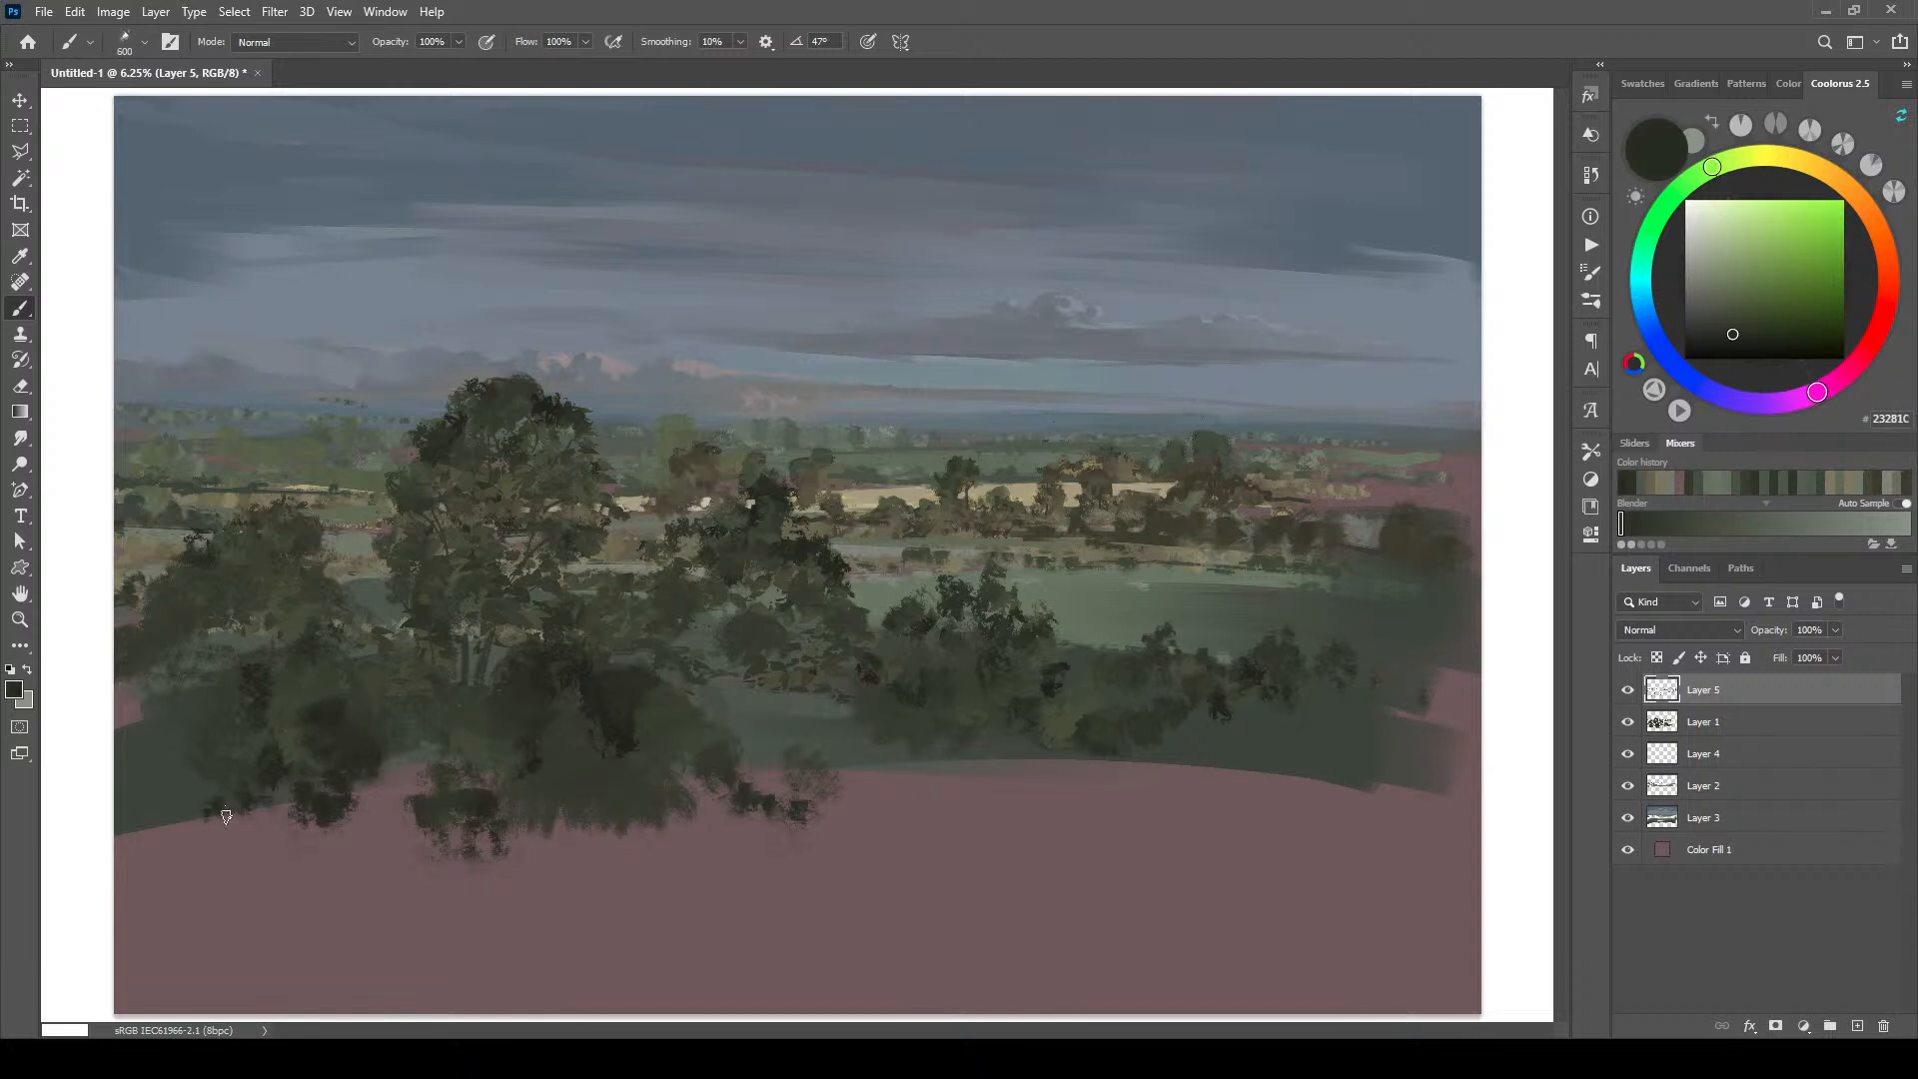
pyautogui.moveTo(751, 830); pyautogui.dragTo(795, 840)
pyautogui.moveTo(486, 859); pyautogui.dragTo(383, 868)
# Step: Sample the hedge green, soften the ground edge below the right hedge, and add diagonal grass strokes across the left foreground at 400 px
pyautogui.keyDown('alt'); pyautogui.click(1002, 745); pyautogui.keyUp('alt')
pyautogui.moveTo(879, 770); pyautogui.dragTo(1049, 768)
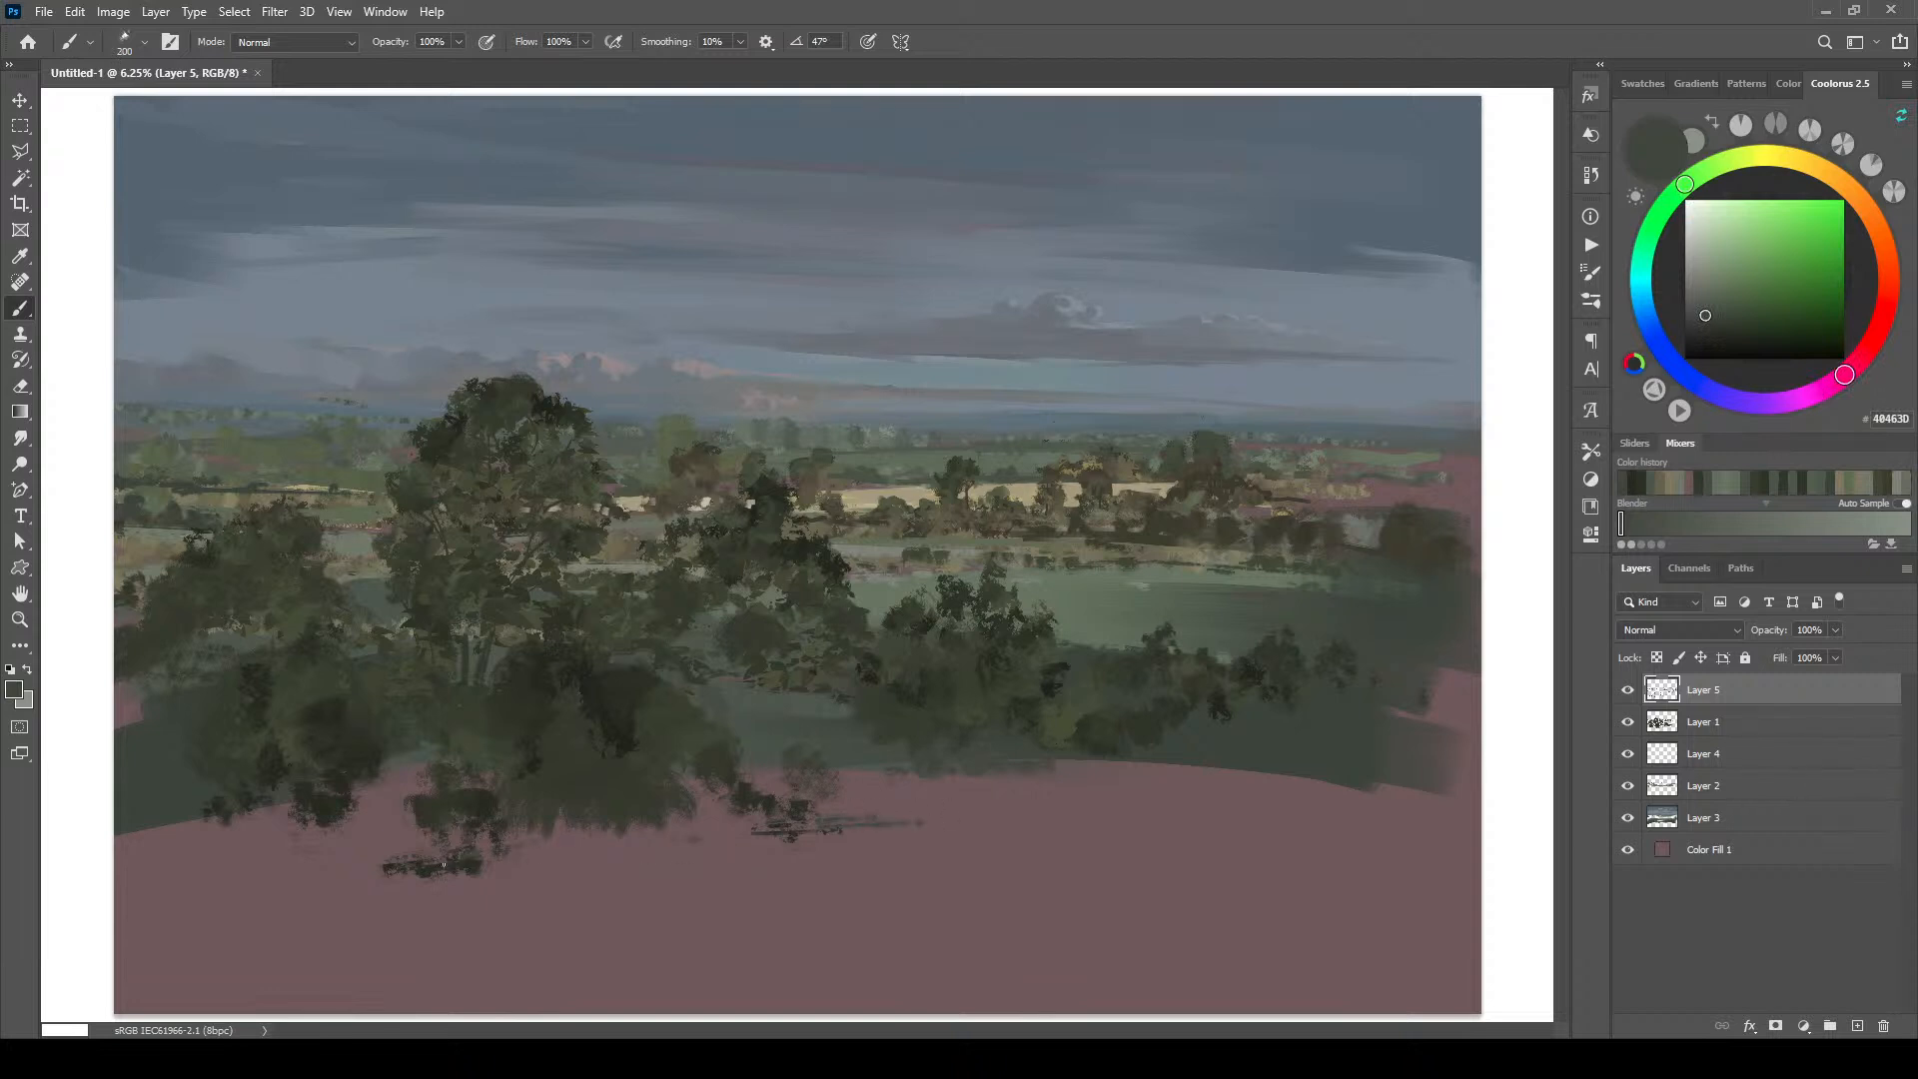
pyautogui.press(']')
pyautogui.press(']')
pyautogui.press(']')
pyautogui.moveTo(395, 885); pyautogui.dragTo(268, 921)
pyautogui.moveTo(300, 844)
pyautogui.mouseDown()
pyautogui.moveTo(167, 879)
pyautogui.moveTo(332, 807)
pyautogui.mouseUp()
pyautogui.moveTo(175, 826); pyautogui.dragTo(13, 893)
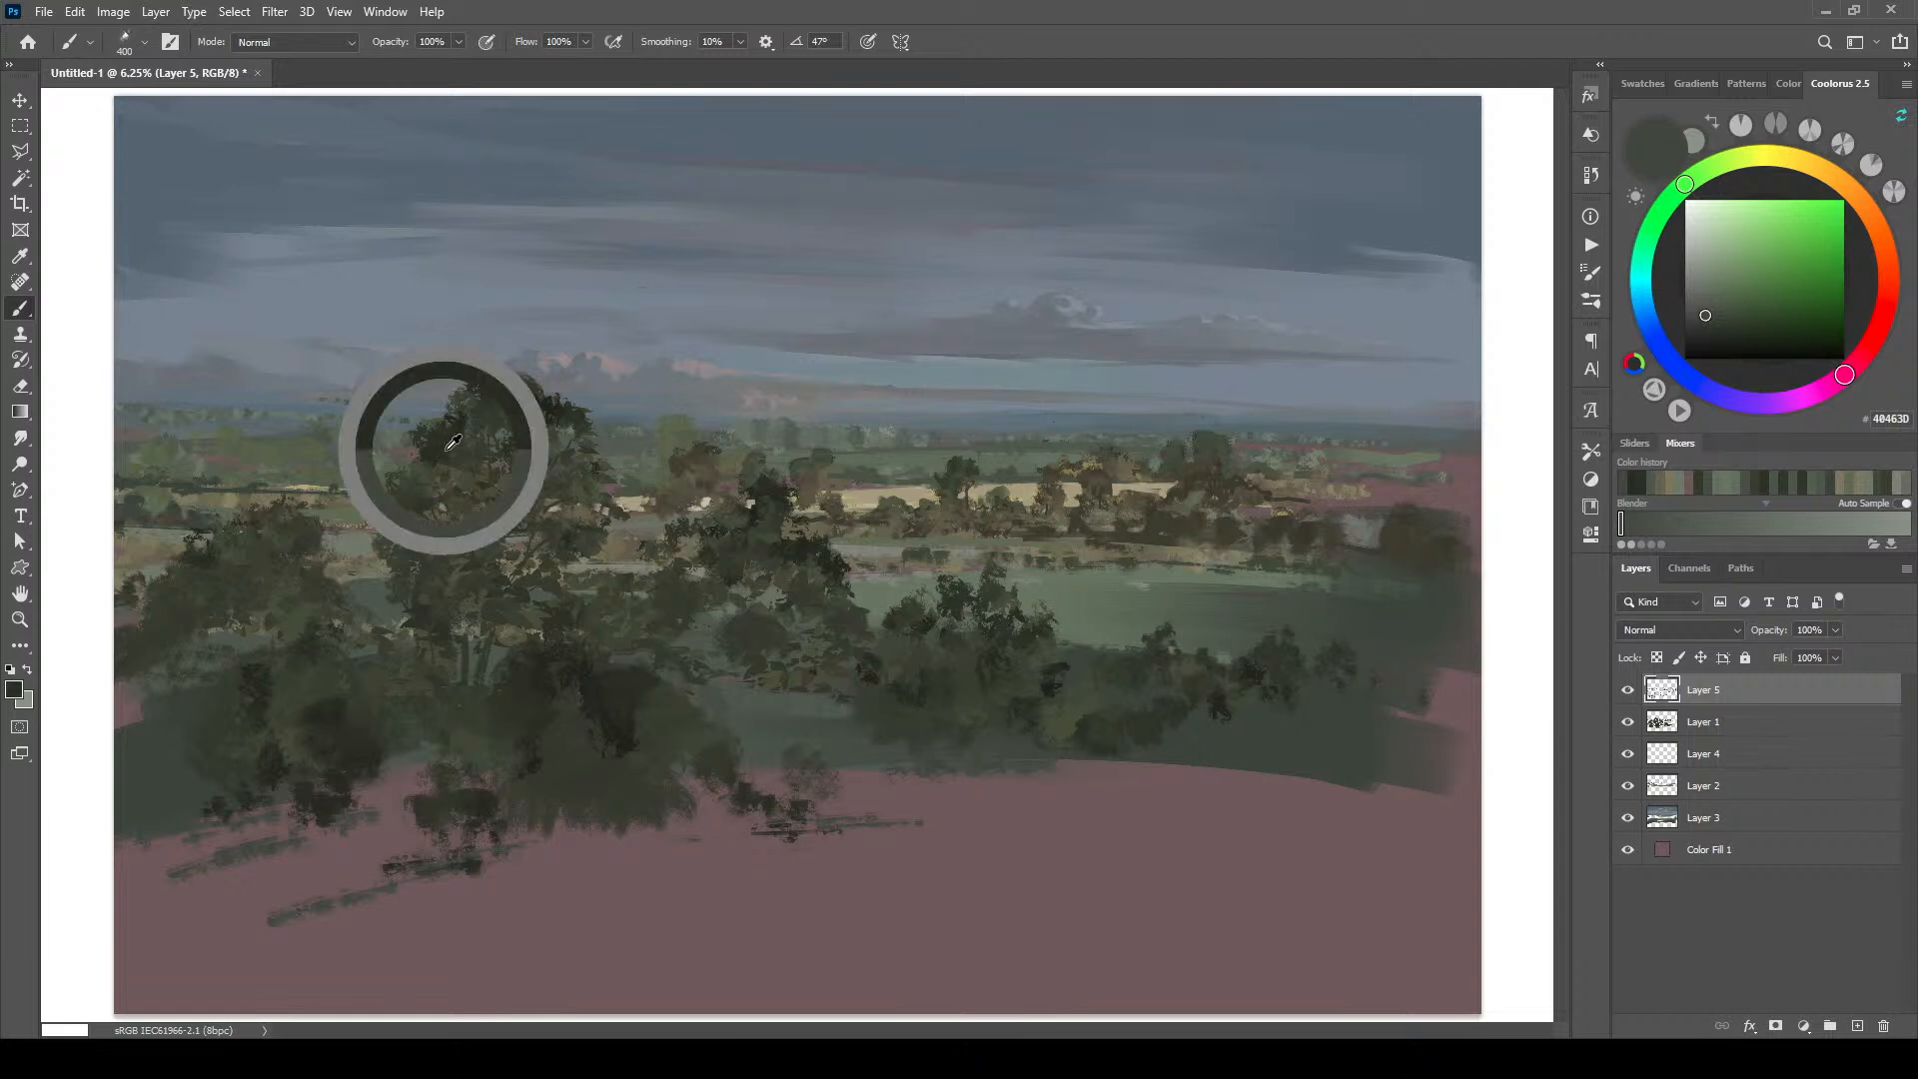
# Step: Set a very dark green (#24291E) and deepen the foliage of the left and central trees with a 700 to 1000 px brush
pyautogui.keyDown('alt'); pyautogui.click(318, 517); pyautogui.keyUp('alt')
pyautogui.press(']')
pyautogui.press(']')
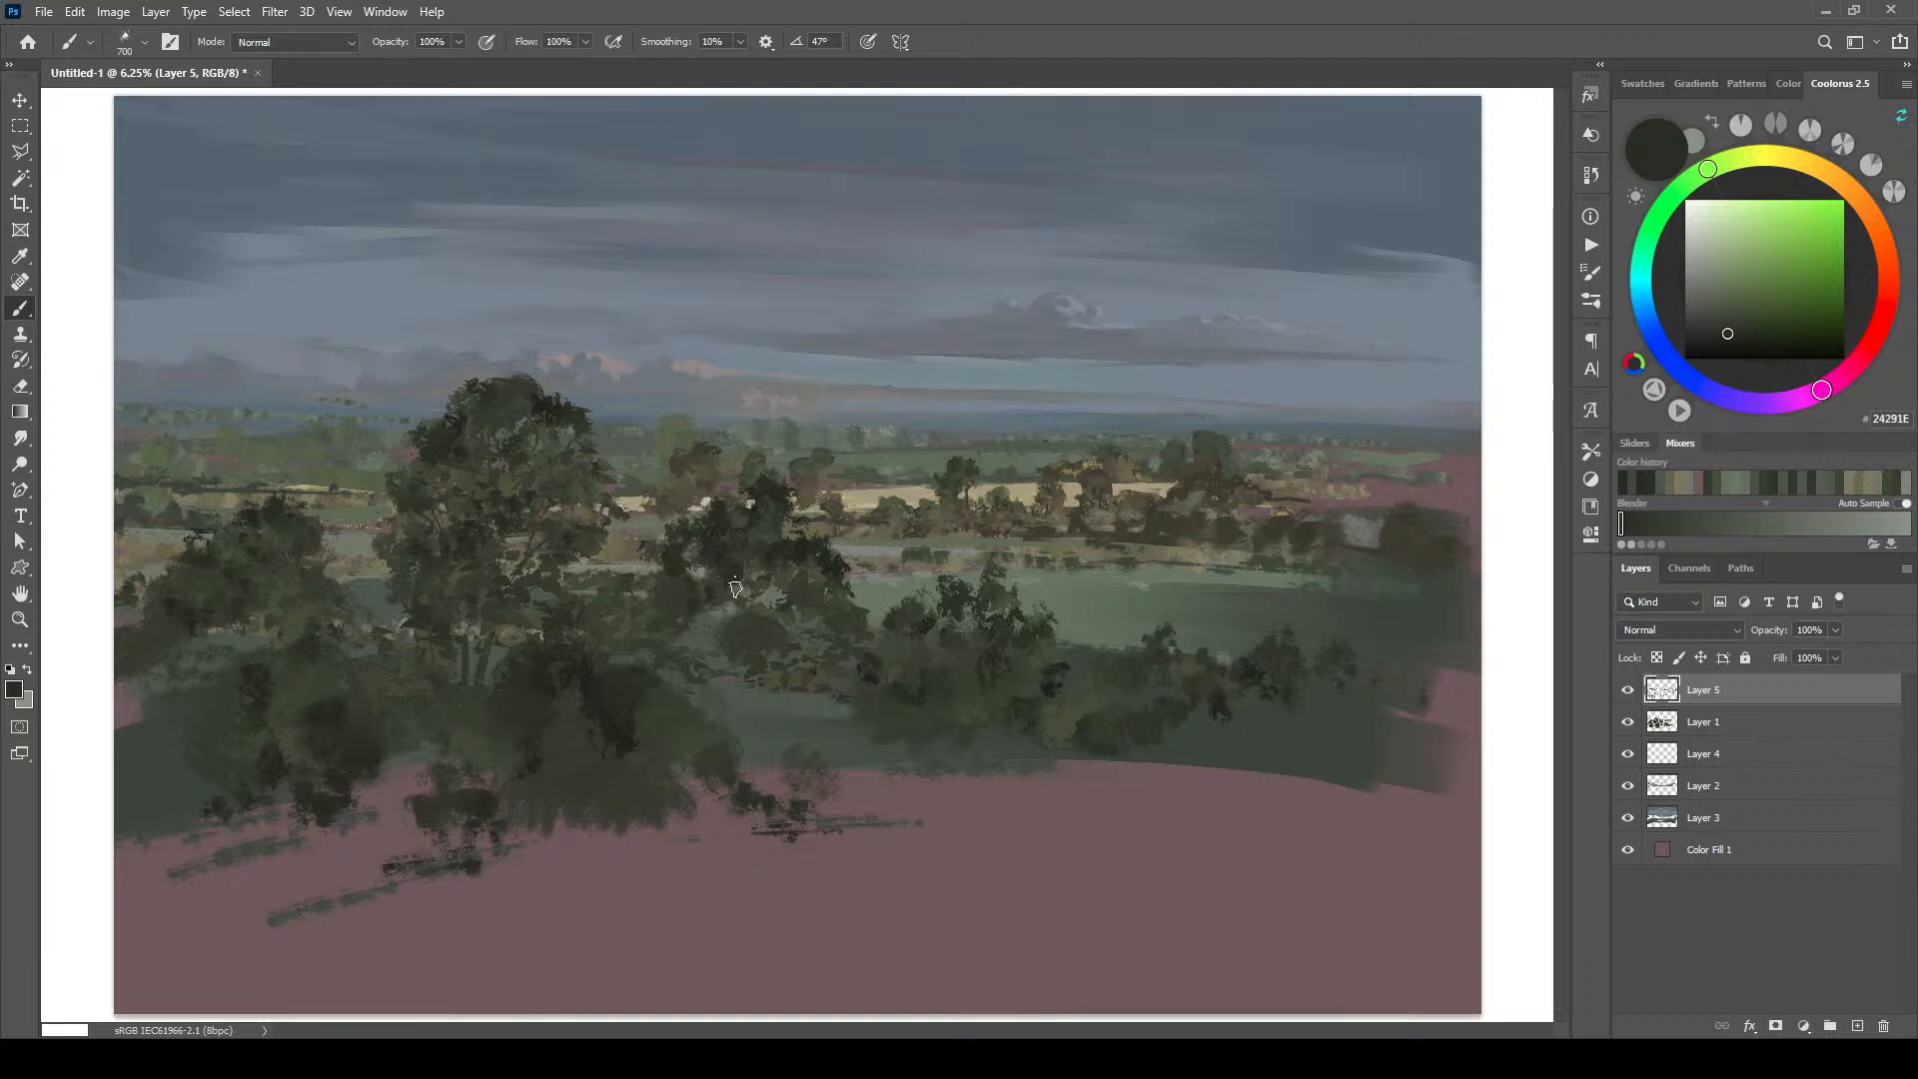
pyautogui.press(']')
pyautogui.press(']')
pyautogui.press(']')
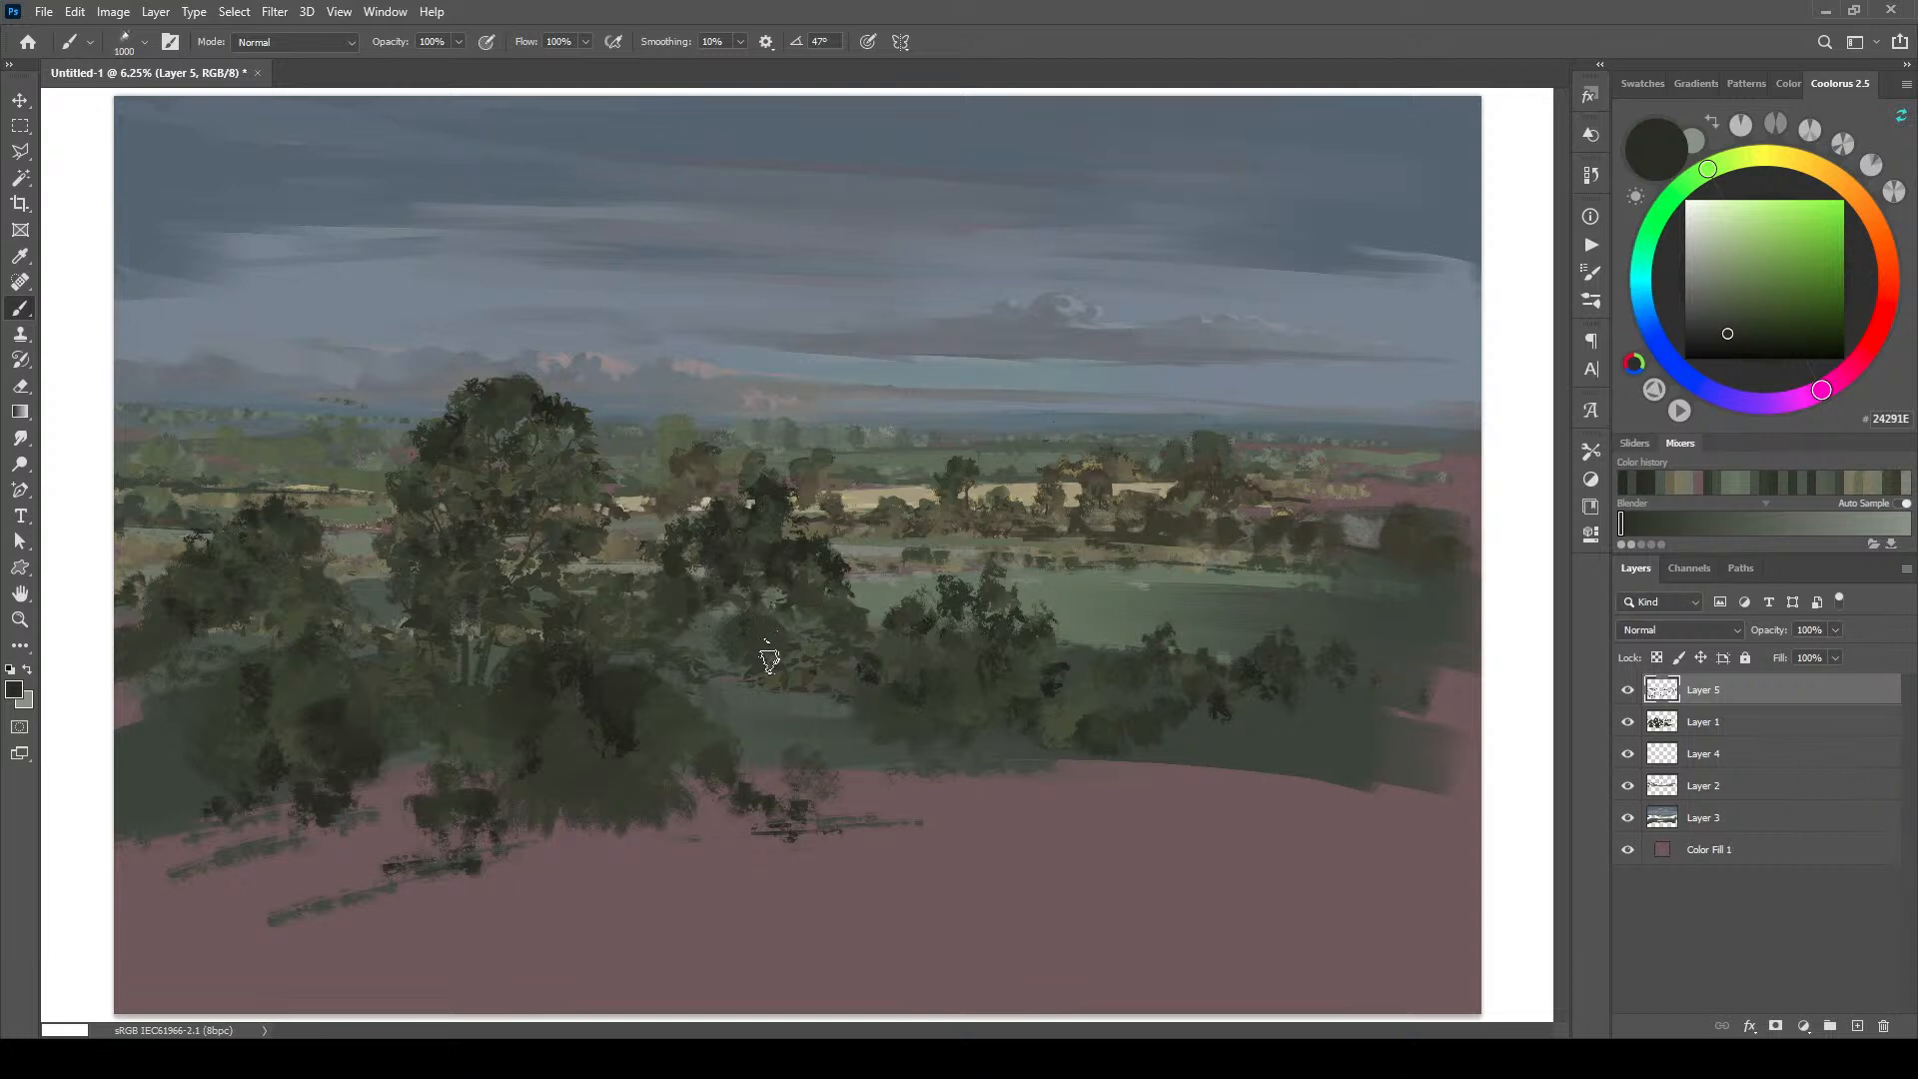
pyautogui.press('[')
pyautogui.press('[')
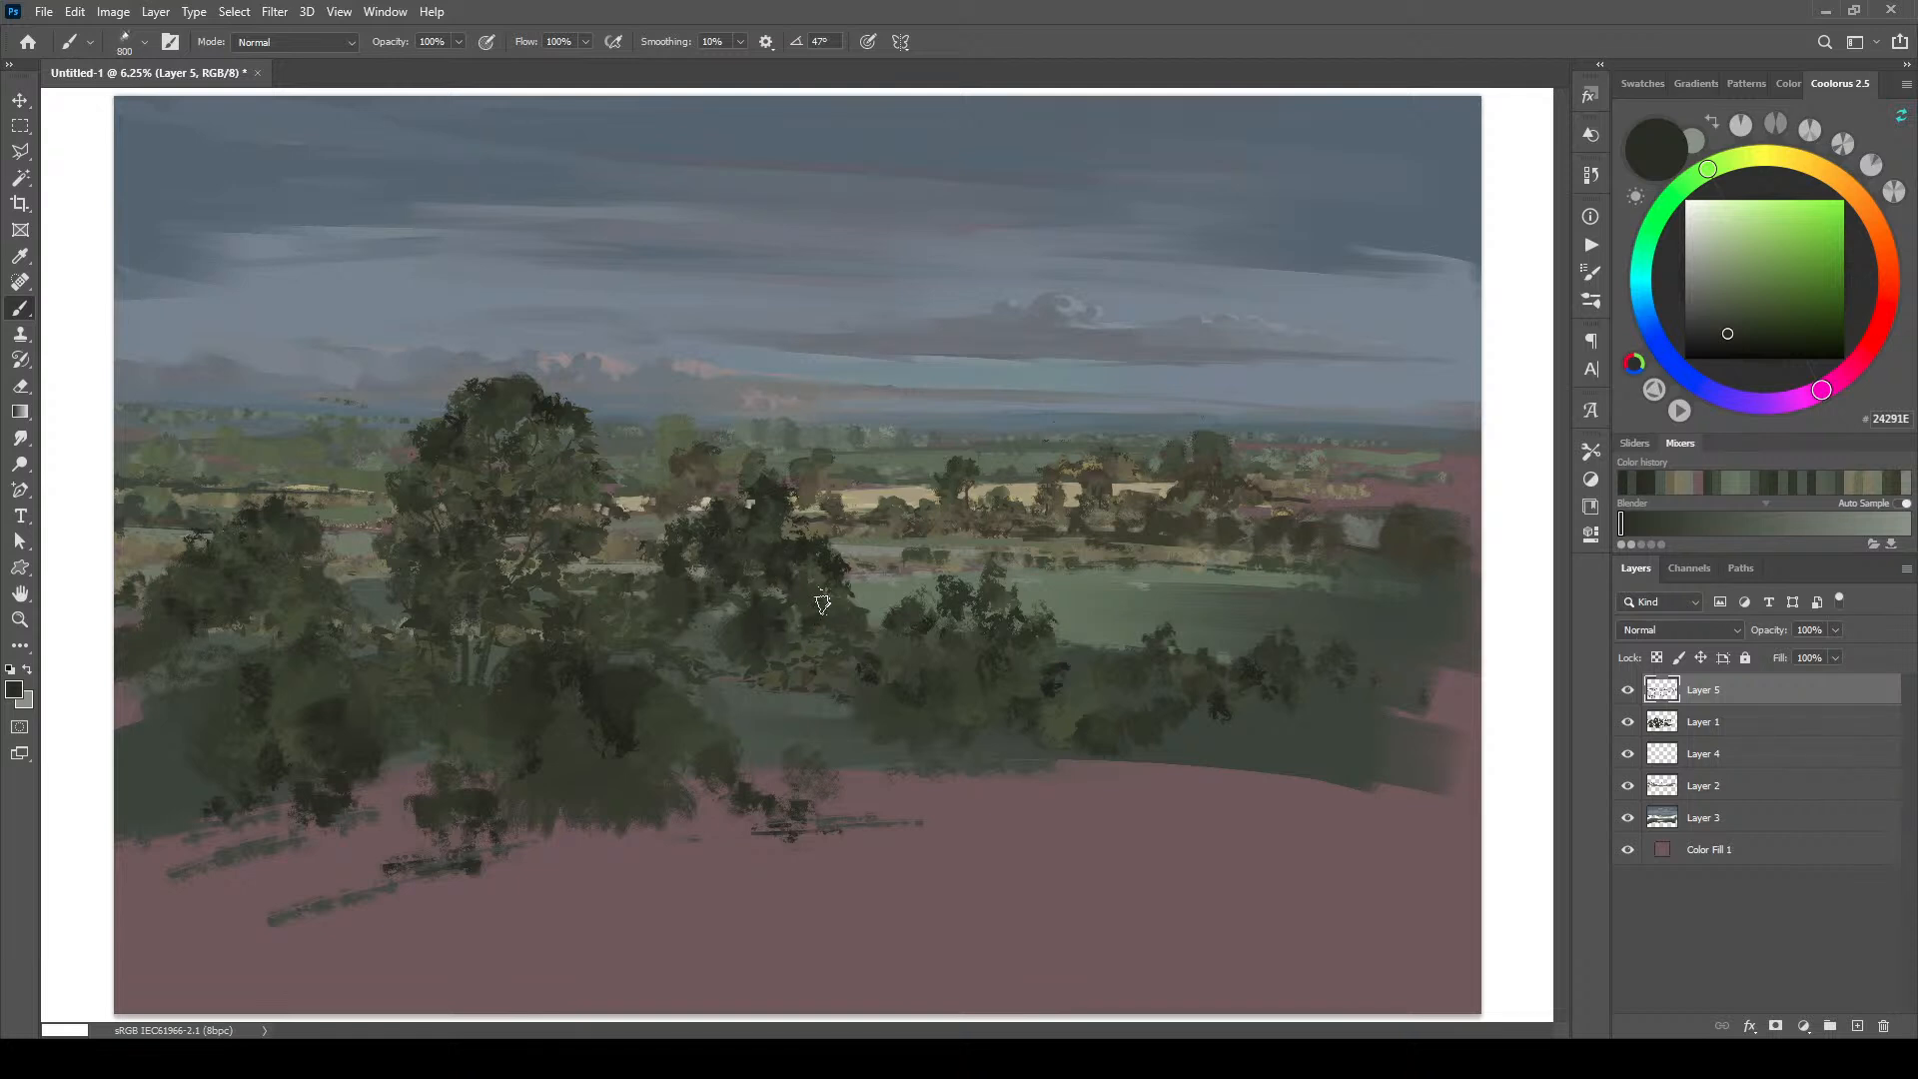
pyautogui.press(']')
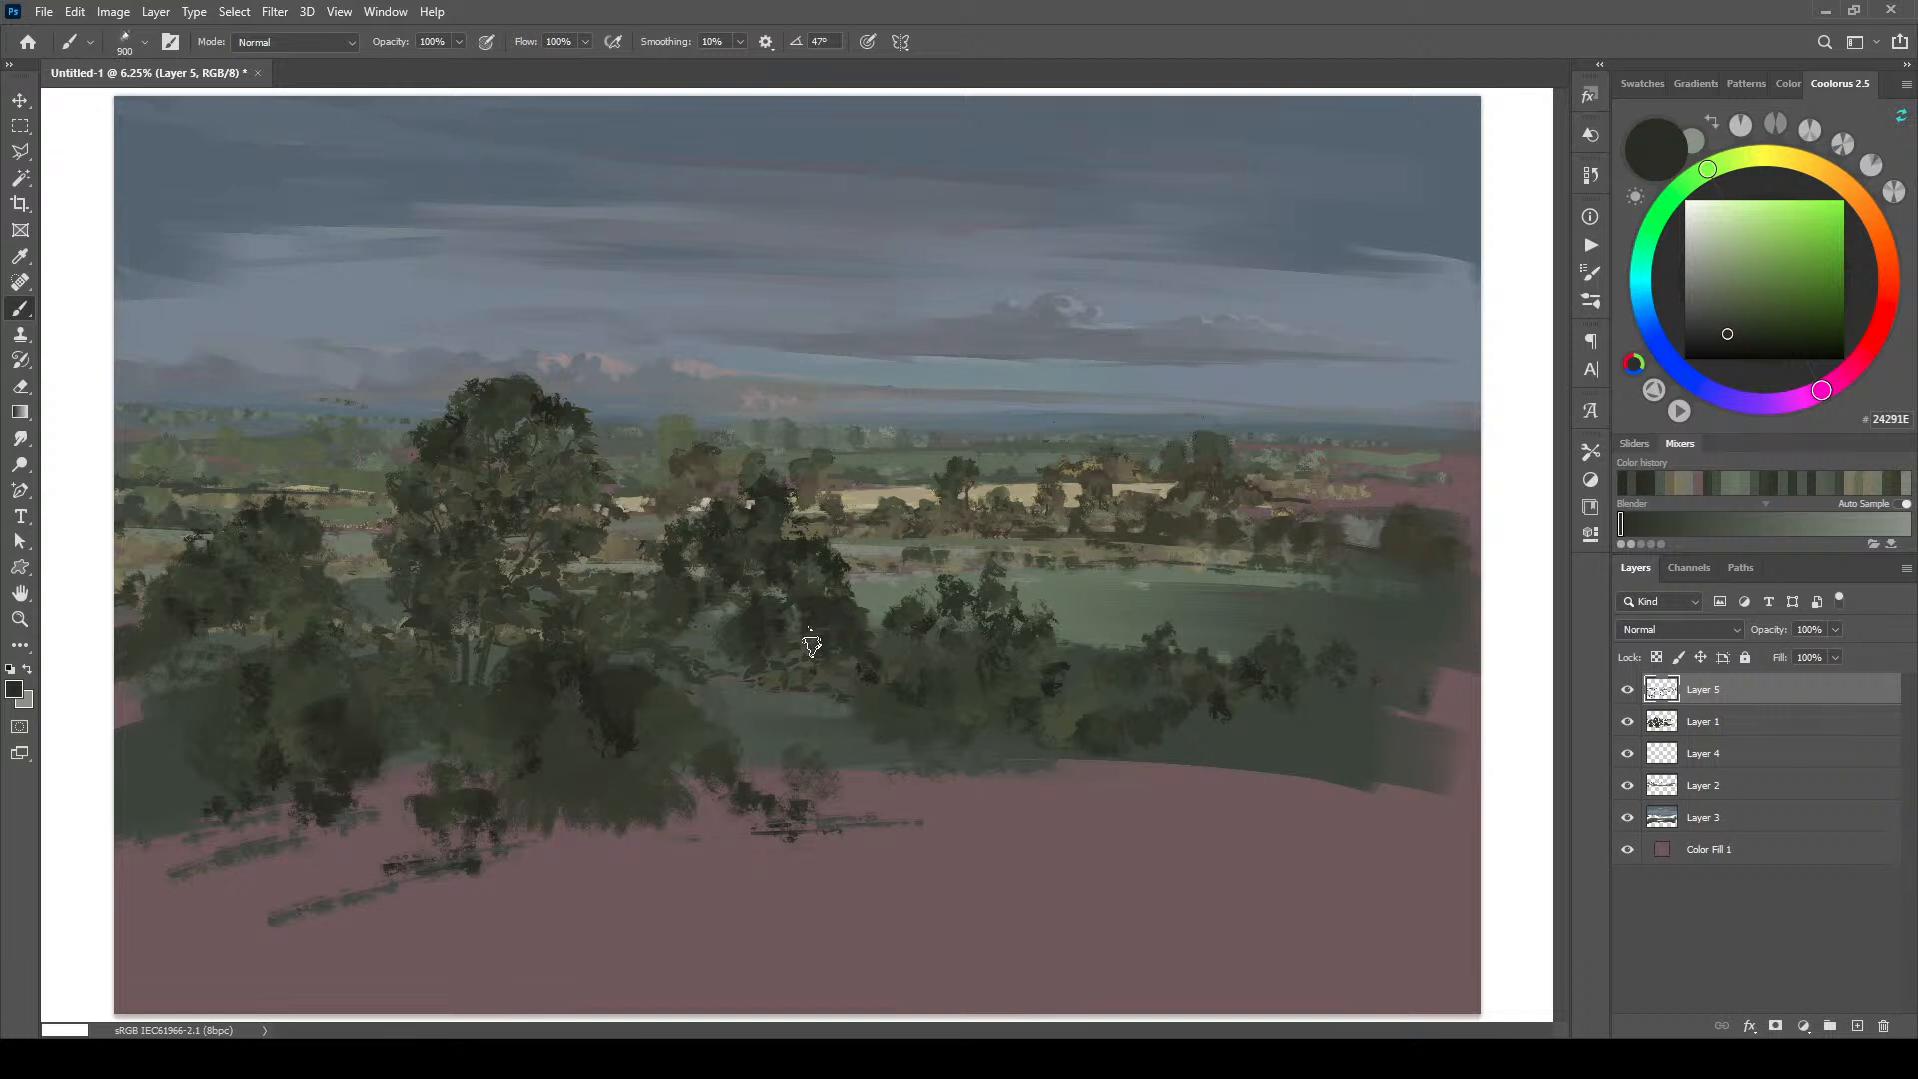
pyautogui.press('[')
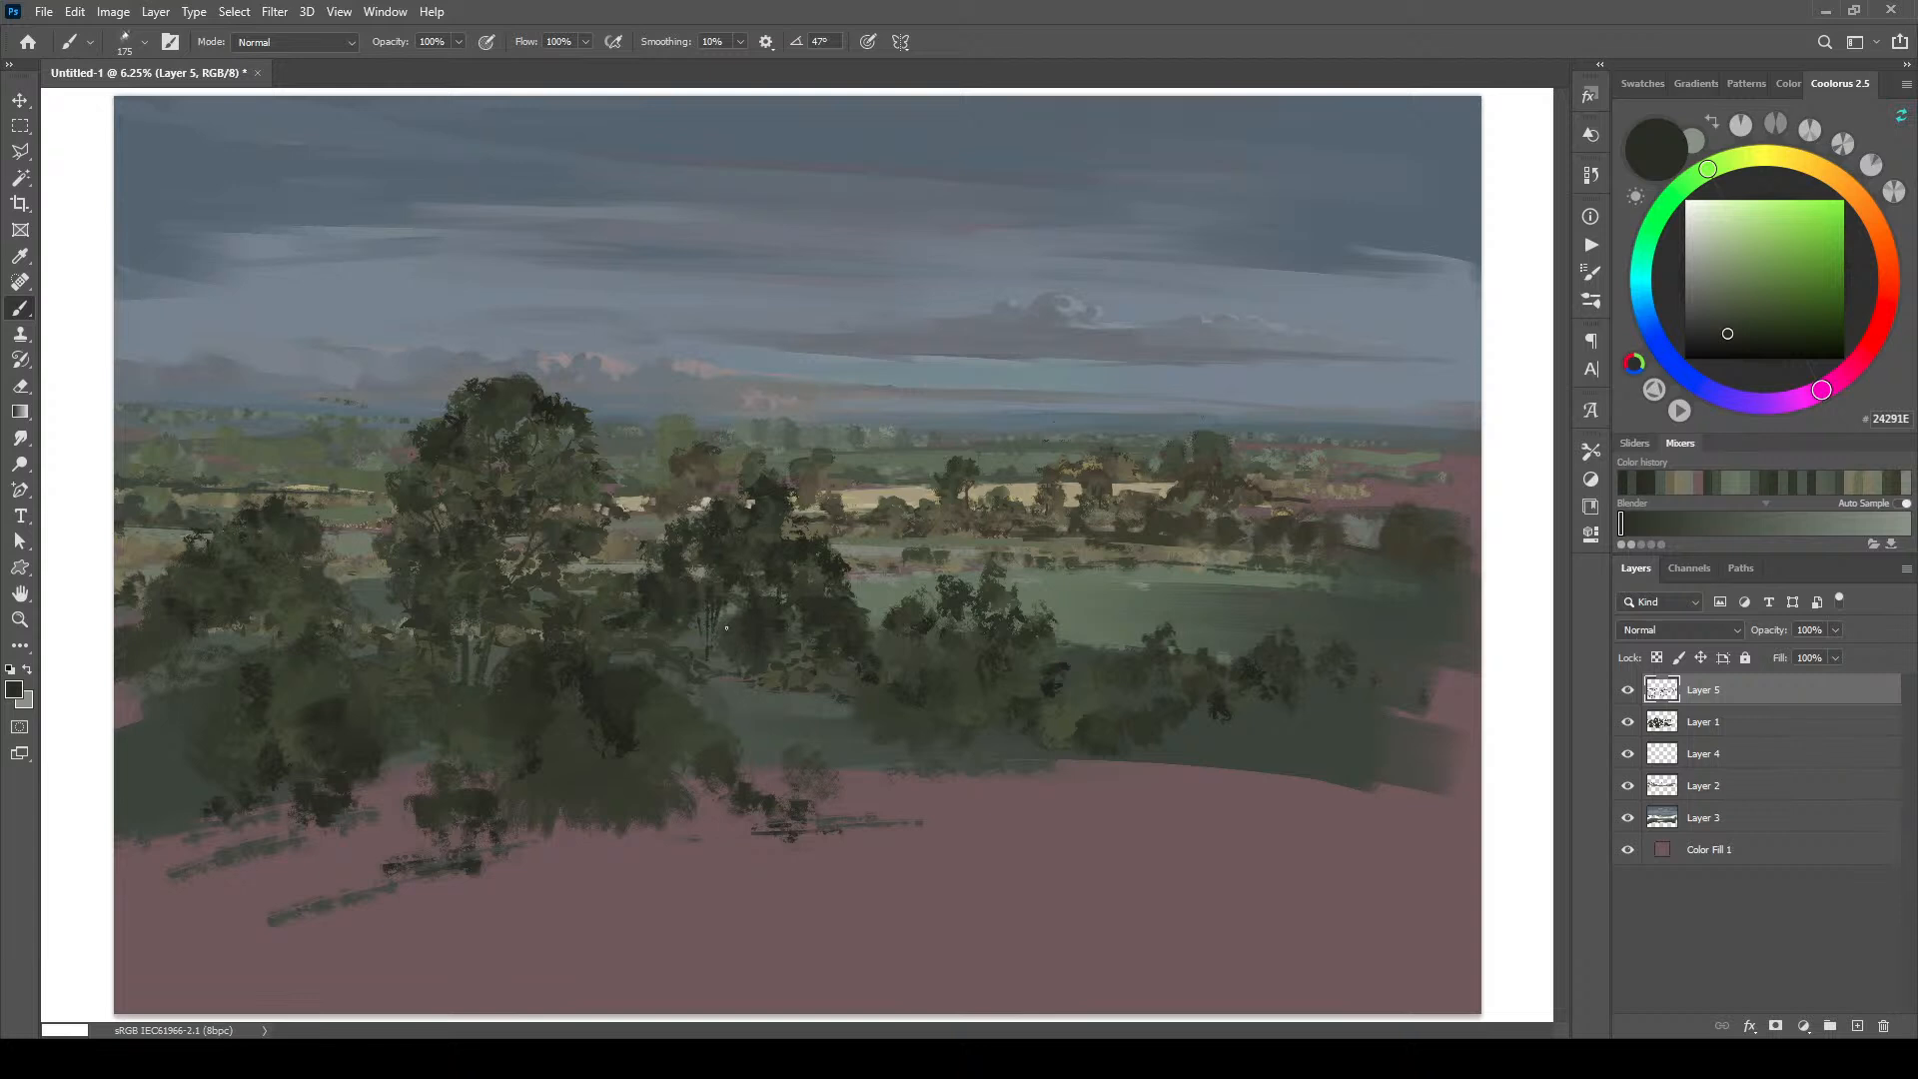
# Step: Darken the base of the central trees and paint horizontal shadow strokes beneath the hedge to their right in dark green
pyautogui.press(']')
pyautogui.press(']')
pyautogui.press(']')
pyautogui.press(']')
pyautogui.press(']')
pyautogui.press(']')
pyautogui.press(']')
pyautogui.press(']')
pyautogui.press('[')
pyautogui.press('[')
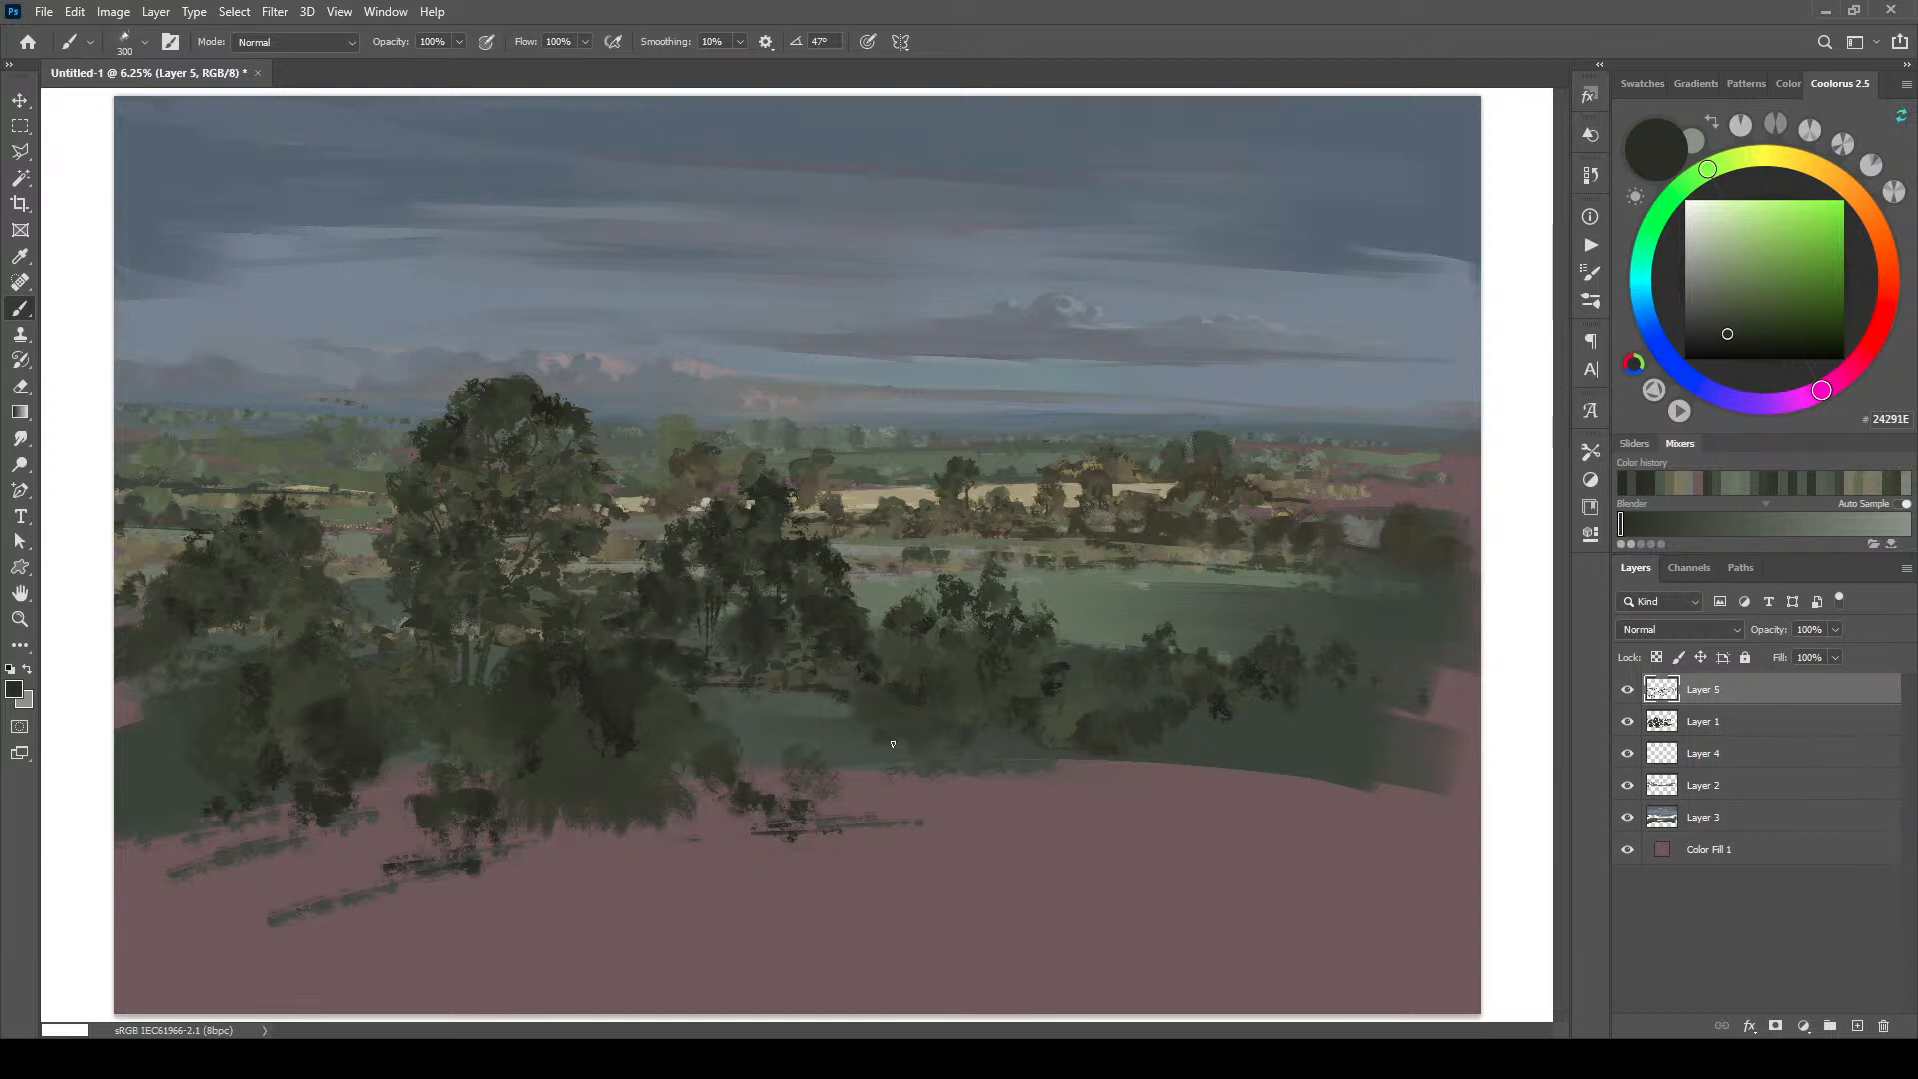
pyautogui.moveTo(908, 752); pyautogui.dragTo(834, 749)
pyautogui.press(']')
pyautogui.moveTo(1190, 746); pyautogui.dragTo(1324, 759)
pyautogui.press(']')
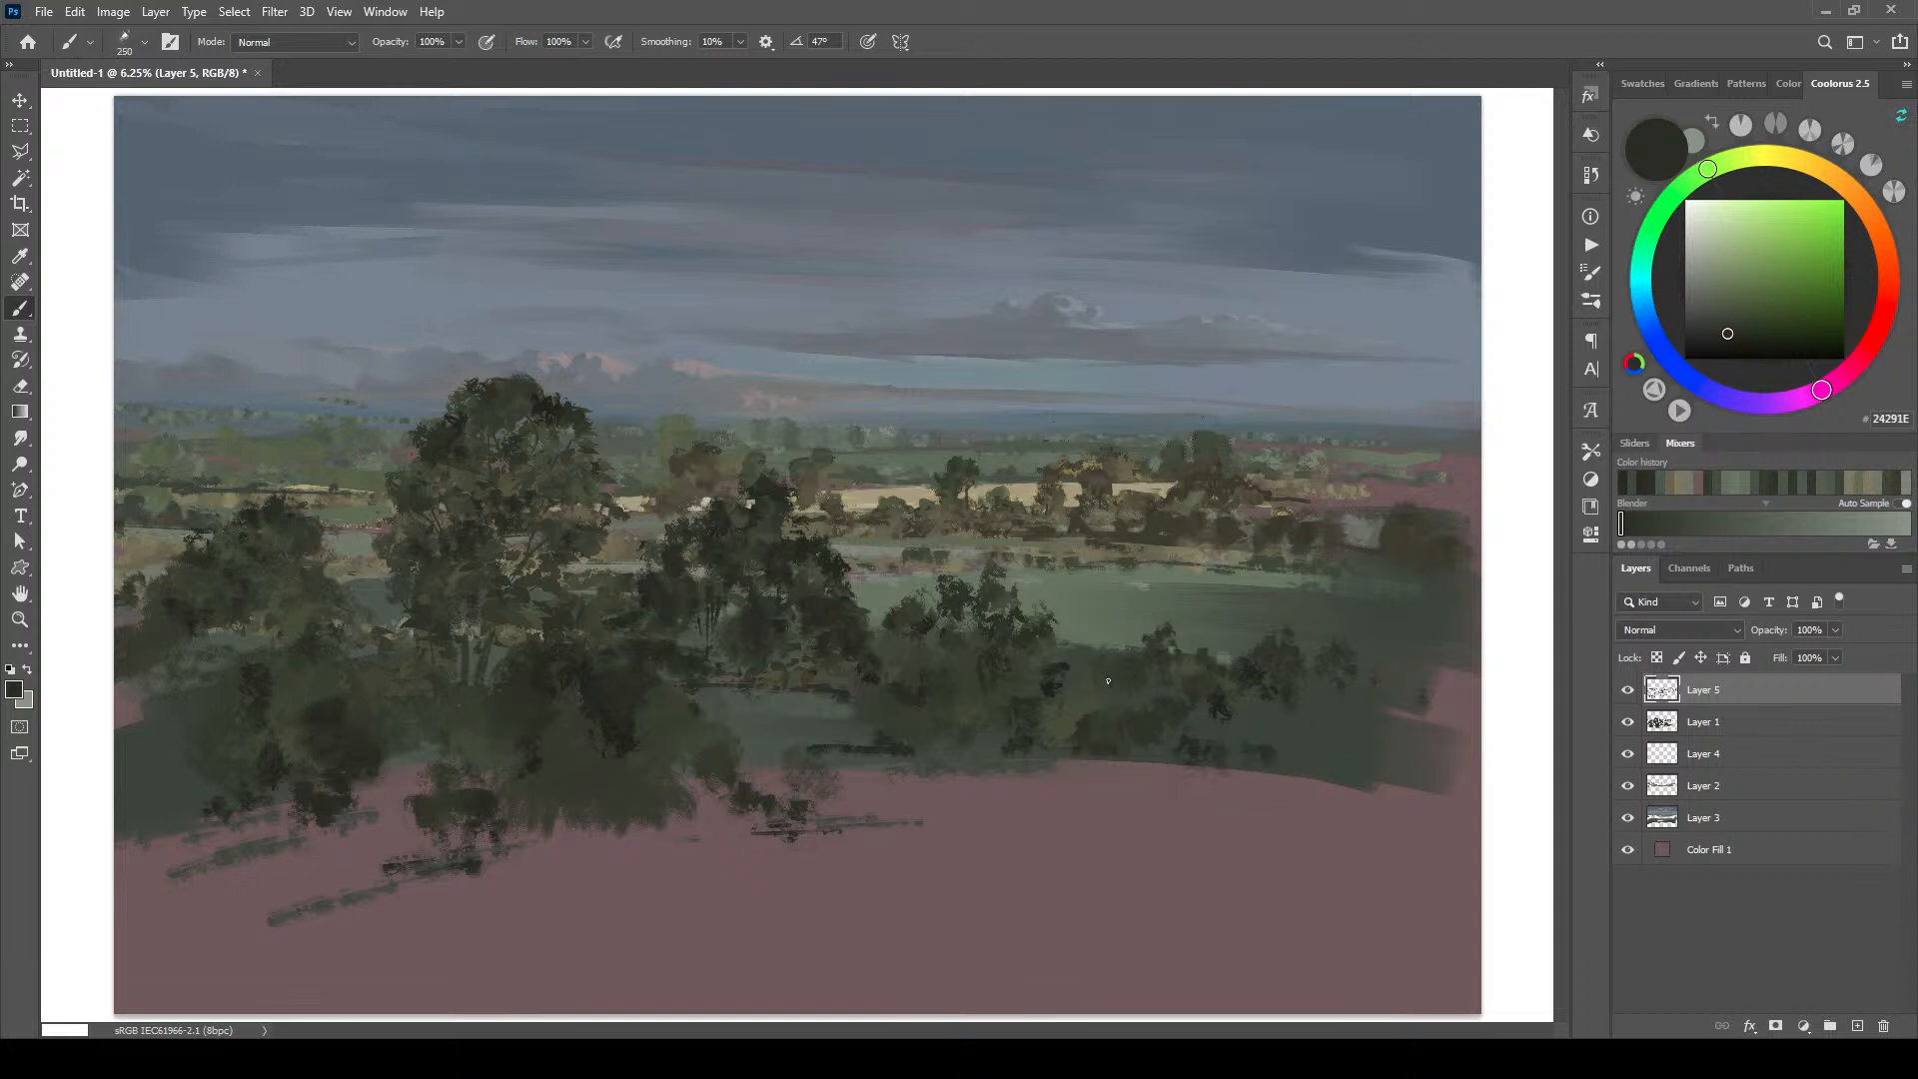
# Step: Enlarge the brush and paint dark foliage clumps at the hedge's right end, continuing down to the canvas edge
pyautogui.press(']')
pyautogui.press(']')
pyautogui.press(']')
pyautogui.press(']')
pyautogui.press(']')
pyautogui.press(']')
pyautogui.press(']')
pyautogui.press(']')
pyautogui.press(']')
pyautogui.press(']')
pyautogui.press(']')
pyautogui.press(']')
pyautogui.moveTo(1348, 679)
pyautogui.mouseDown()
pyautogui.moveTo(1384, 652)
pyautogui.moveTo(1358, 725)
pyautogui.moveTo(1387, 684)
pyautogui.moveTo(1421, 721)
pyautogui.moveTo(1393, 753)
pyautogui.moveTo(1411, 777)
pyautogui.moveTo(1303, 766)
pyautogui.moveTo(1477, 791)
pyautogui.mouseUp()
# Step: Reduce the brush to about 175 to 250 px and add dark foliage and shadow marks beneath the large tree's bushes
pyautogui.press('[')
pyautogui.press('[')
pyautogui.press('[')
pyautogui.press('[')
pyautogui.press('[')
pyautogui.press('[')
pyautogui.press('[')
pyautogui.press('[')
pyautogui.press('[')
pyautogui.press('[')
pyautogui.press('[')
pyautogui.press('[')
pyautogui.press('[')
pyautogui.press('[')
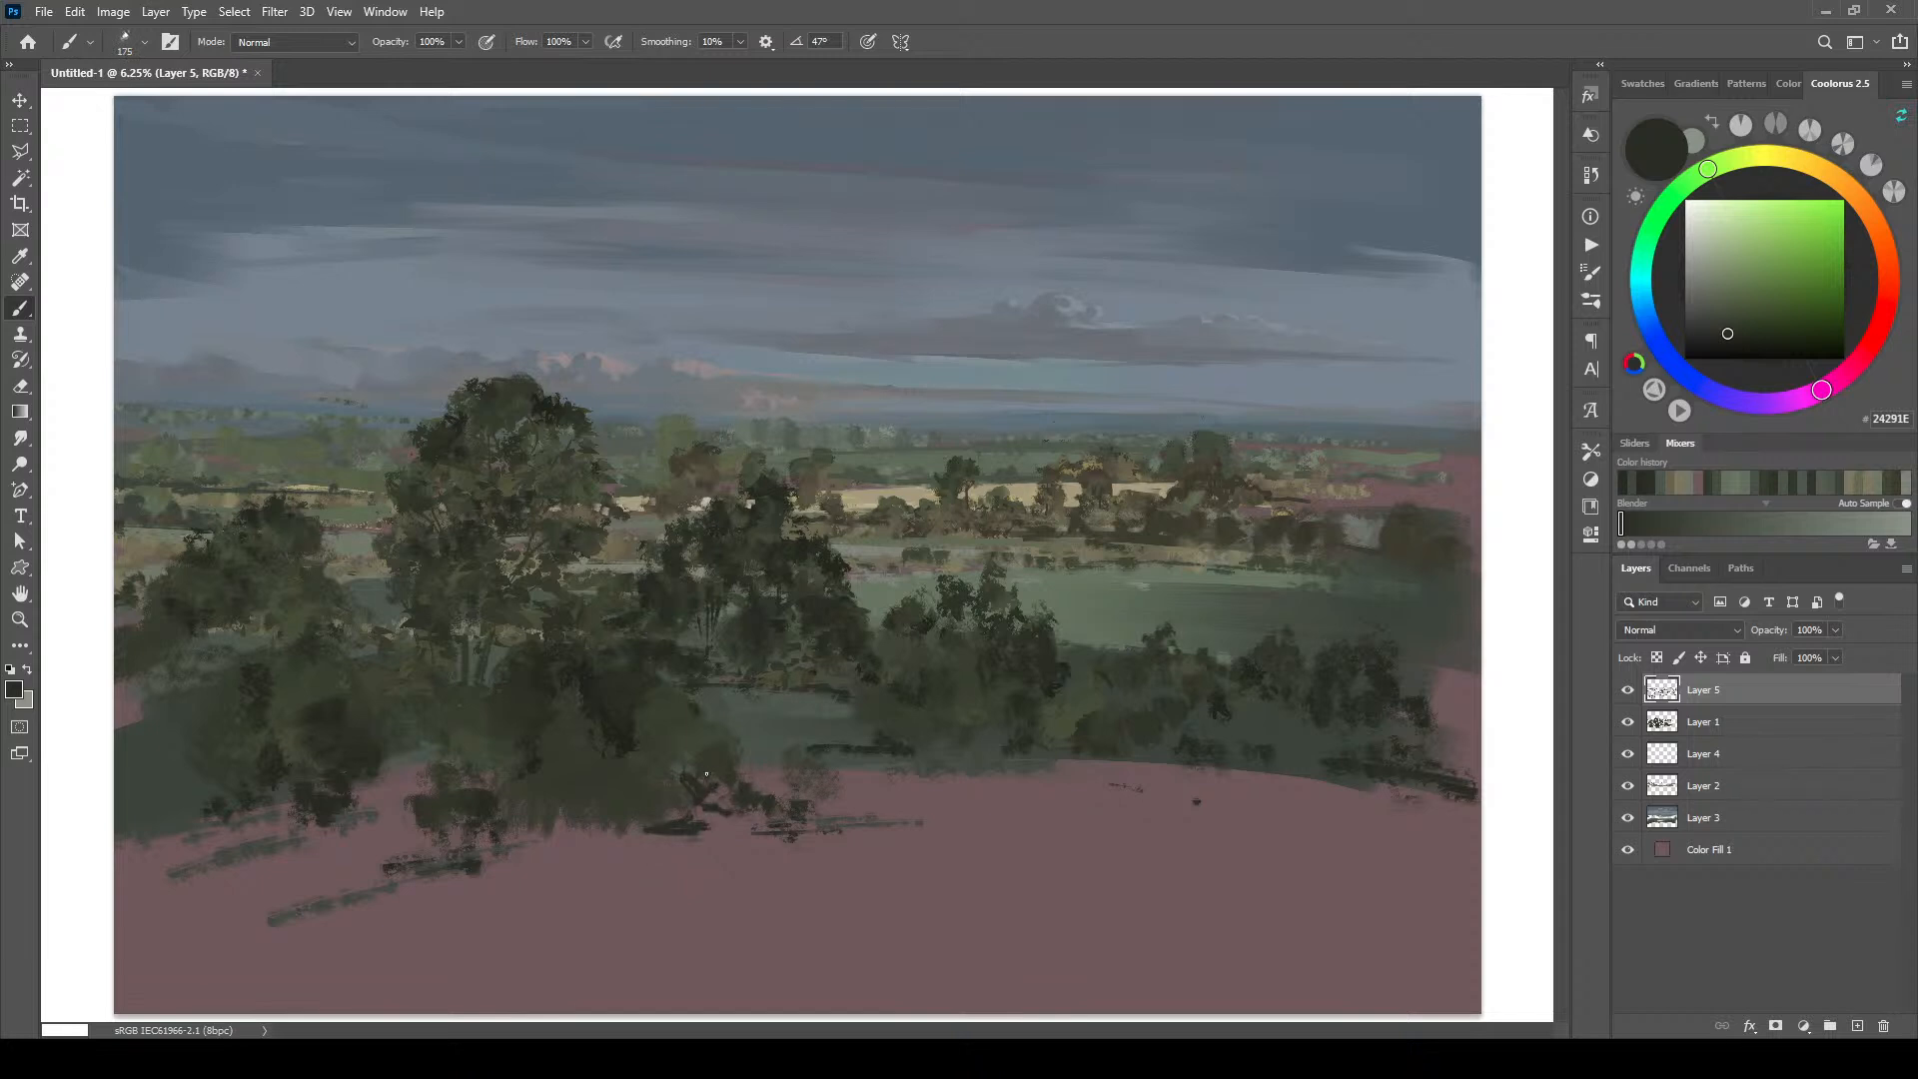
pyautogui.press(']')
pyautogui.press(']')
pyautogui.press(']')
pyautogui.press('[')
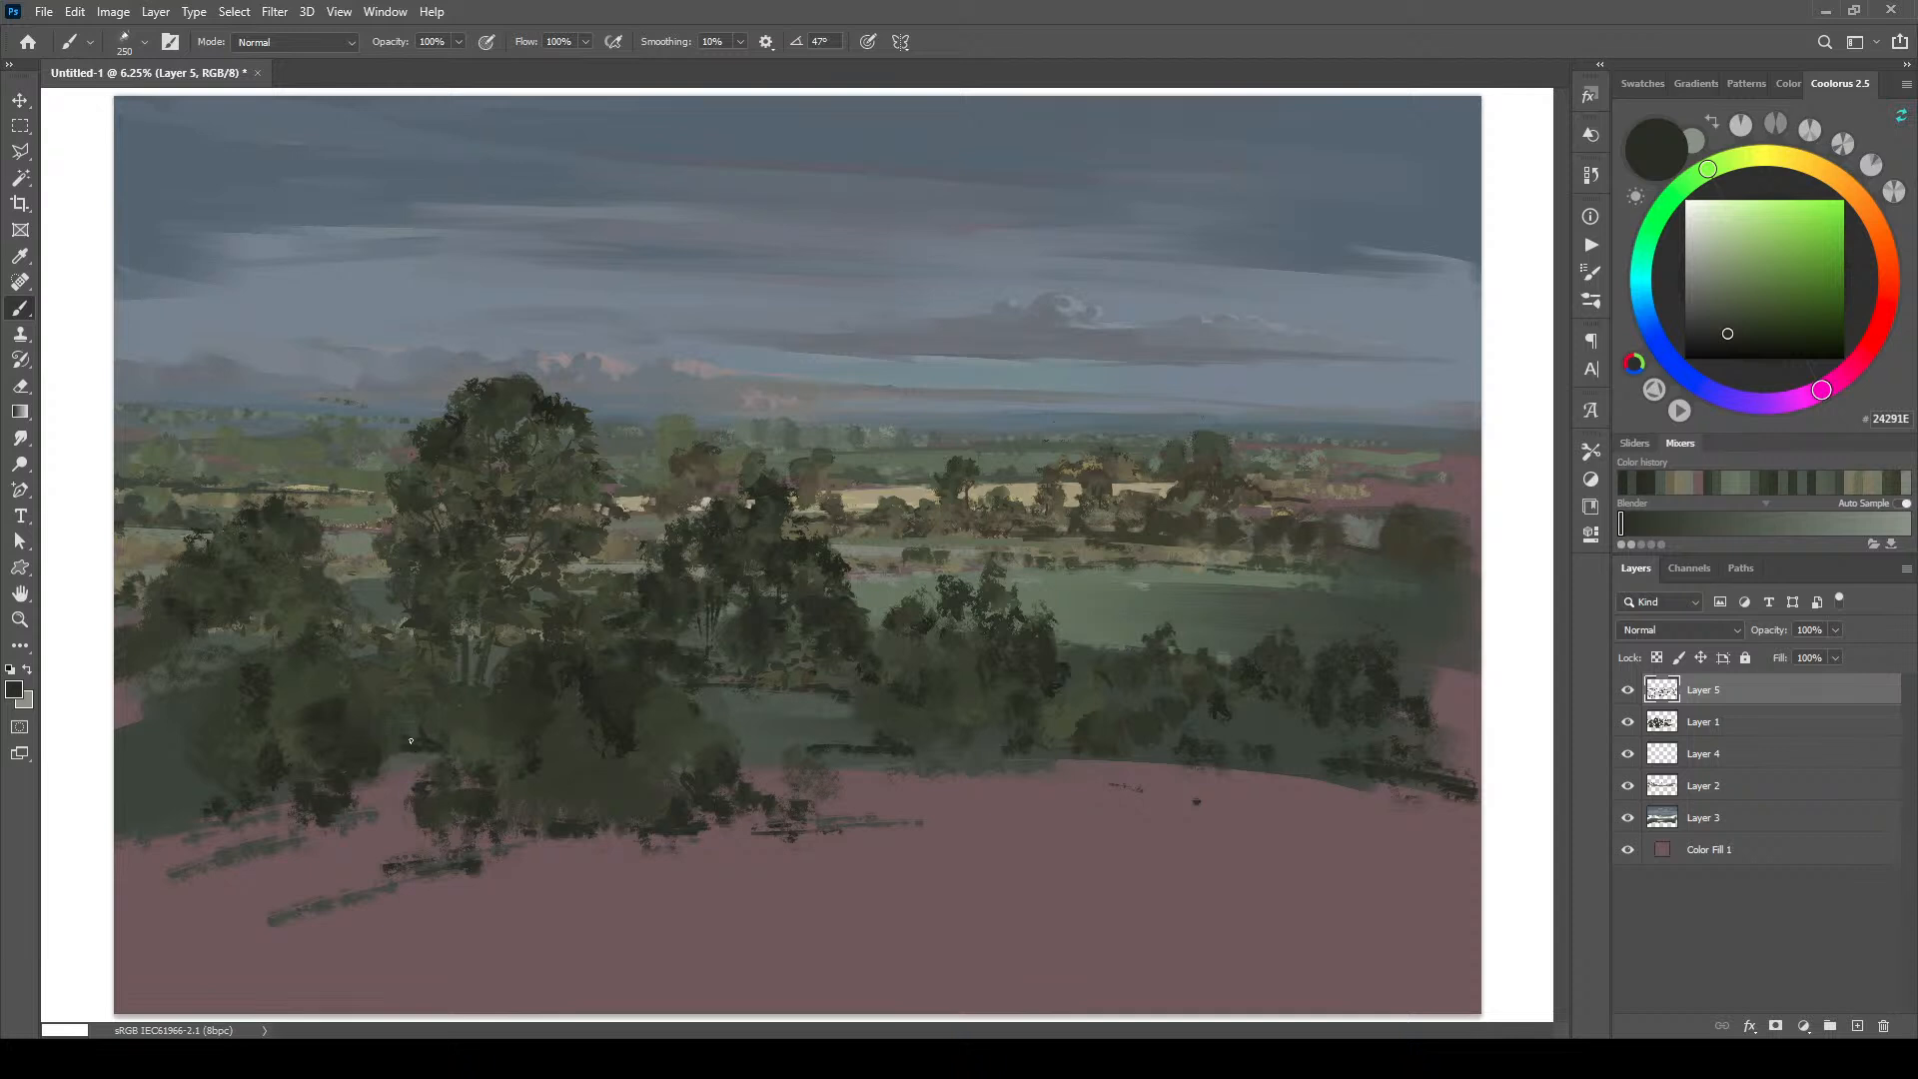
# Step: Undo the last stroke and add thin dark marks beneath the central trees with a 70 px brush
pyautogui.hotkey('ctrl', 'z')
pyautogui.press('[')
pyautogui.press('[')
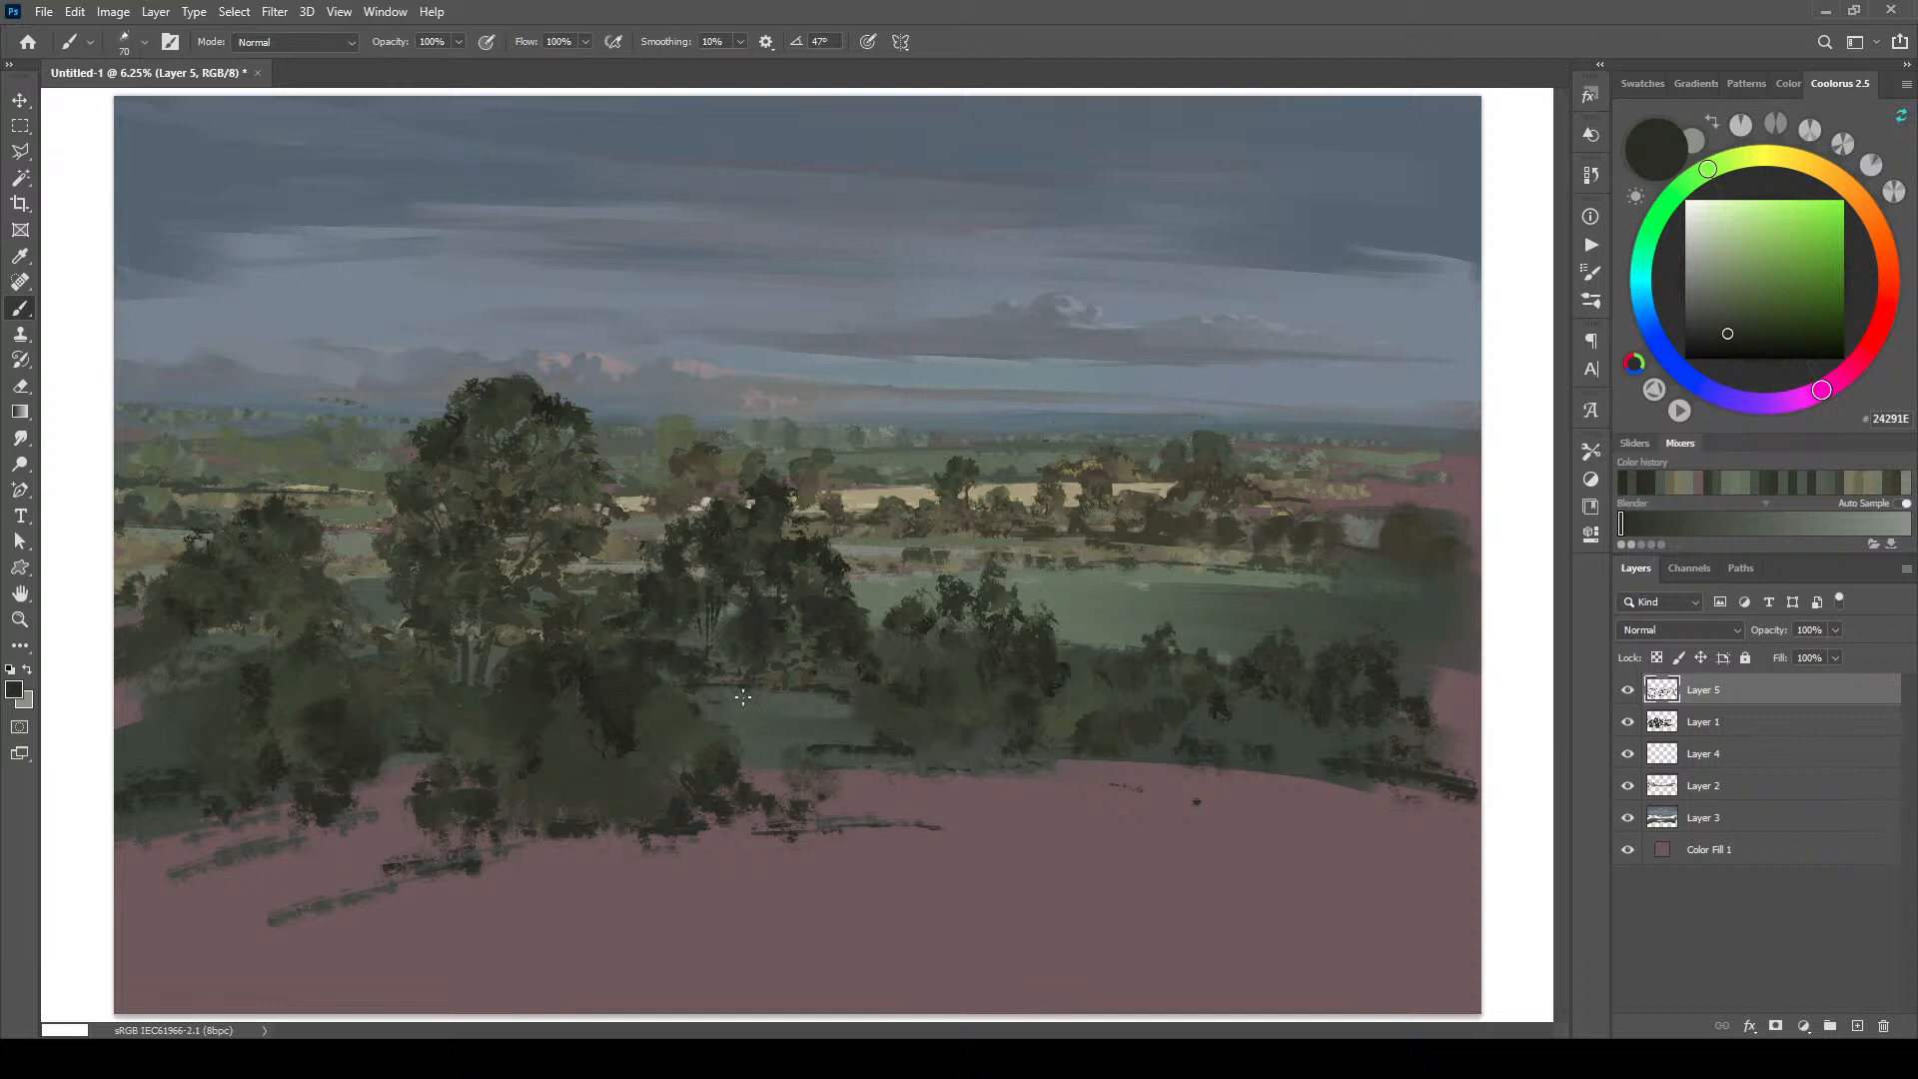
# Step: Paint dark shadow strokes beneath the right hedge out to the canvas edge, then enlarge the brush to 1100 px
pyautogui.press(']')
pyautogui.press(']')
pyautogui.moveTo(1439, 767); pyautogui.dragTo(1478, 760)
pyautogui.press('[')
pyautogui.press('[')
pyautogui.press('[')
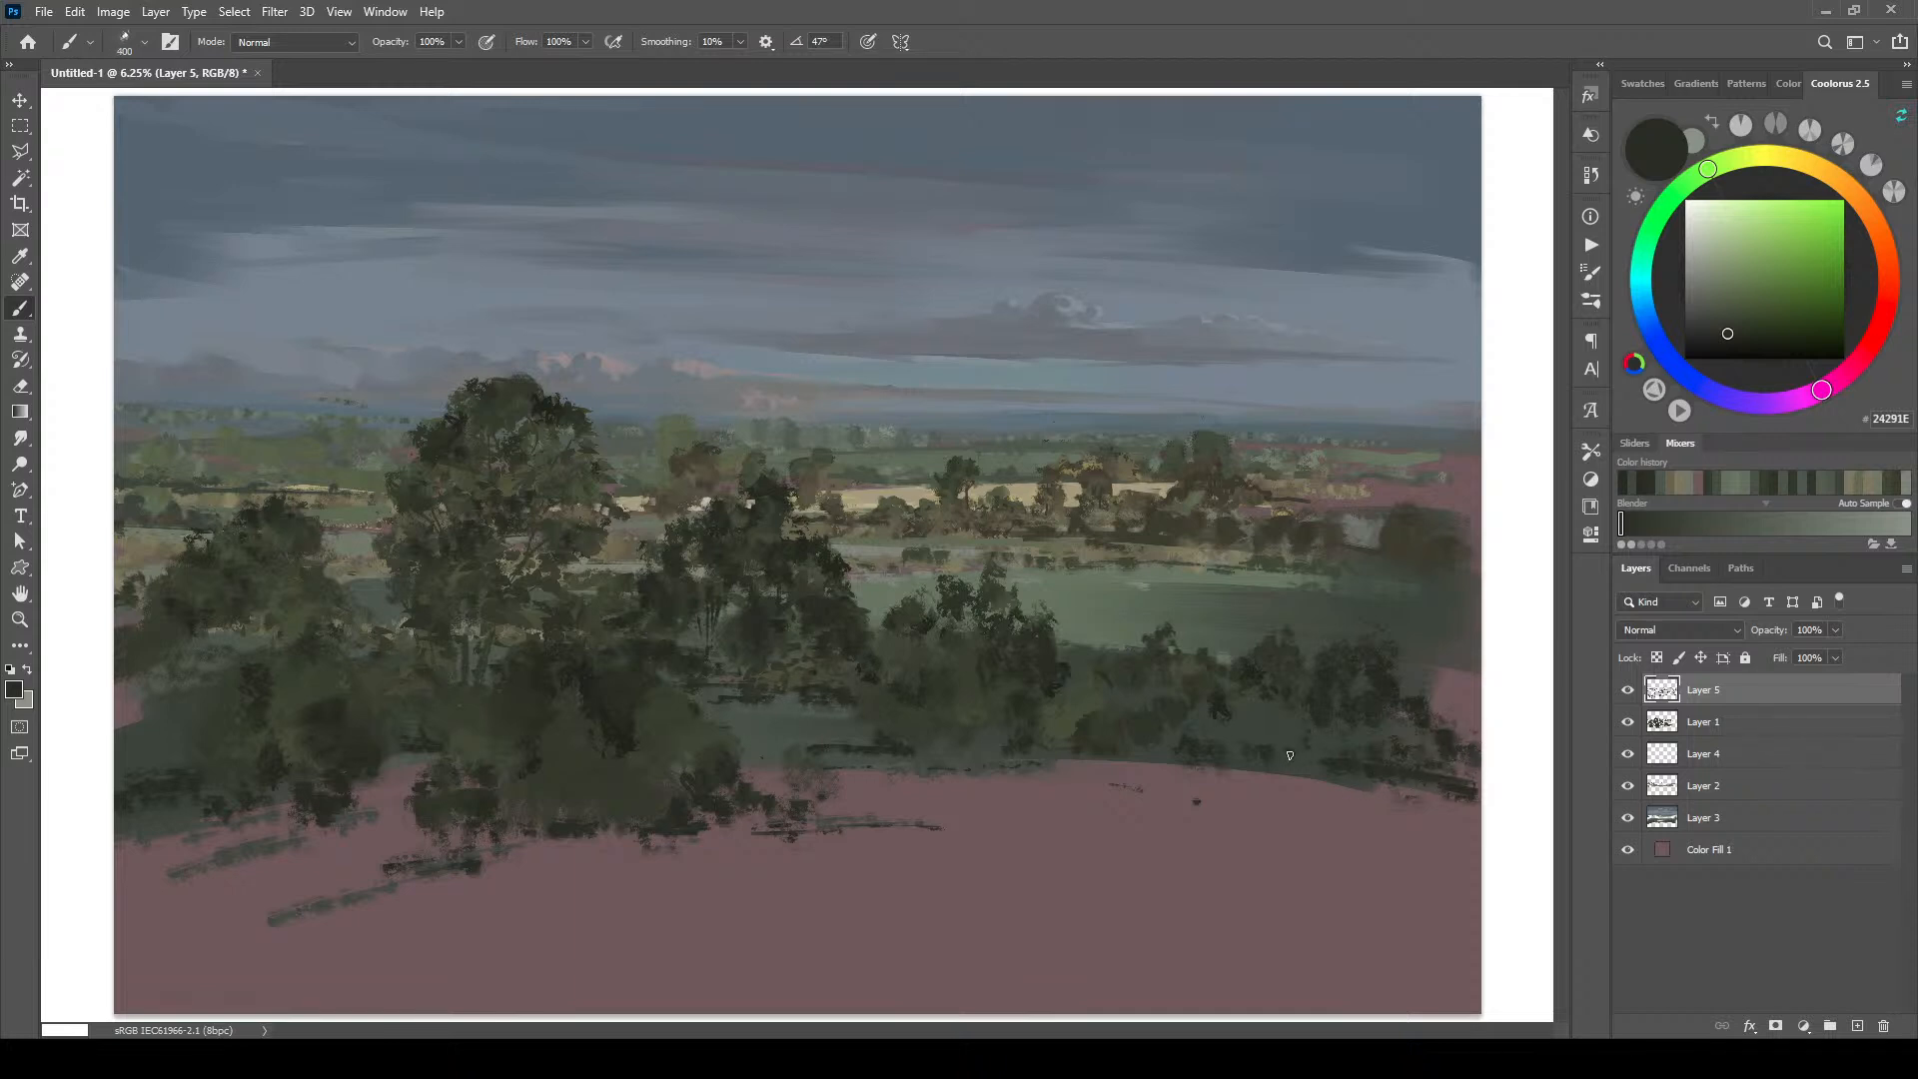
pyautogui.moveTo(1149, 787); pyautogui.dragTo(1362, 784)
pyautogui.press(']')
pyautogui.press(']')
pyautogui.press(']')
pyautogui.press(']')
pyautogui.press(']')
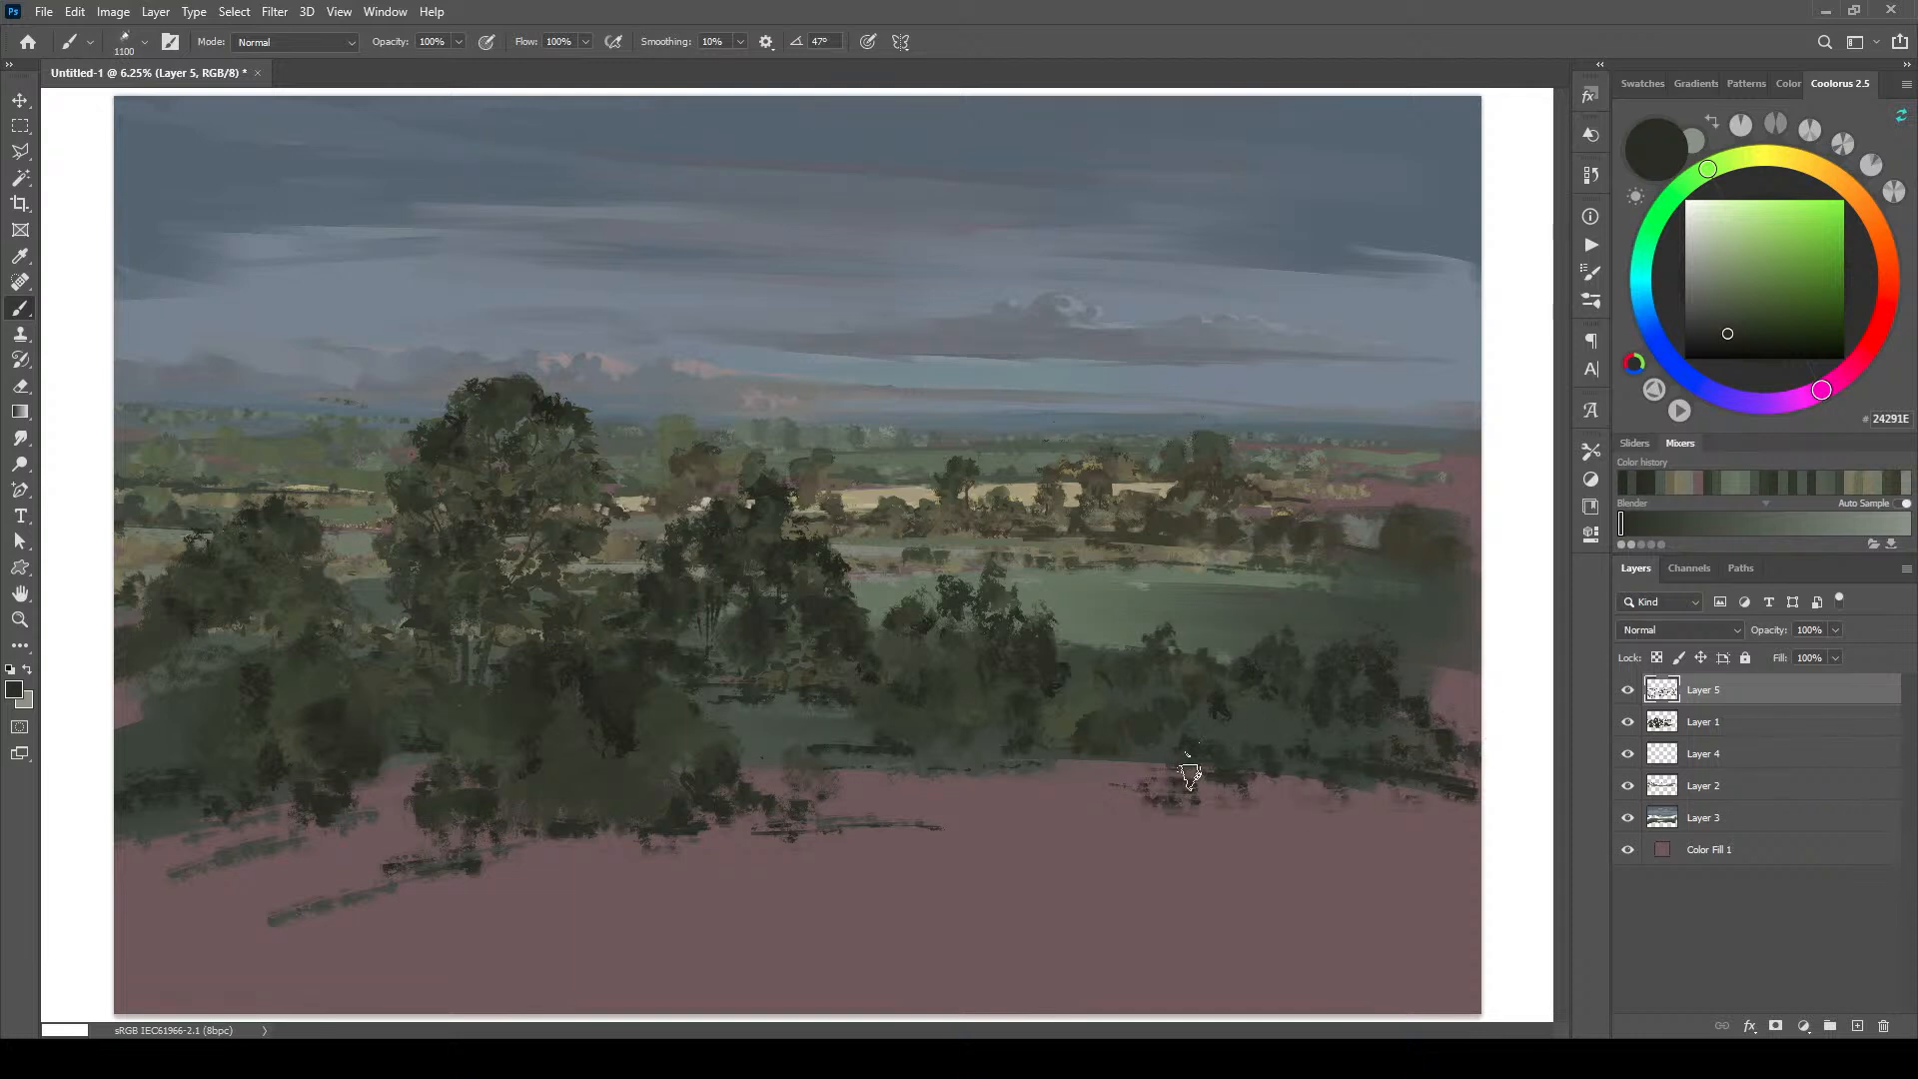
# Step: Sample the shadow colour below the right hedge and stamp broken ground patches across the right foreground with a larger brush
pyautogui.keyDown('alt'); pyautogui.click(1236, 797); pyautogui.keyUp('alt')
pyautogui.press(']')
pyautogui.press(']')
pyautogui.press(']')
pyautogui.moveTo(1237, 800)
pyautogui.mouseDown()
pyautogui.moveTo(1166, 811)
pyautogui.moveTo(1188, 784)
pyautogui.mouseUp()
pyautogui.moveTo(1171, 855); pyautogui.dragTo(1203, 853)
pyautogui.moveTo(1273, 860); pyautogui.dragTo(1293, 863)
pyautogui.moveTo(1365, 869); pyautogui.dragTo(1384, 871)
# Step: Resample a dark brown (#3E3933), spread broad horizontal strokes over the right and centre foreground, then enlarge the brush to 1700 px
pyautogui.keyDown('alt'); pyautogui.click(1167, 839); pyautogui.keyUp('alt')
pyautogui.moveTo(1169, 840)
pyautogui.mouseDown()
pyautogui.moveTo(1019, 849)
pyautogui.moveTo(1092, 843)
pyautogui.mouseUp()
pyautogui.moveTo(1249, 854); pyautogui.dragTo(1304, 861)
pyautogui.moveTo(1468, 885); pyautogui.dragTo(1458, 924)
pyautogui.moveTo(1058, 792)
pyautogui.mouseDown()
pyautogui.moveTo(856, 793)
pyautogui.moveTo(949, 797)
pyautogui.moveTo(879, 800)
pyautogui.mouseUp()
pyautogui.moveTo(1456, 854); pyautogui.dragTo(1246, 813)
pyautogui.press(']')
pyautogui.press(']')
pyautogui.press(']')
pyautogui.press(']')
pyautogui.press(']')
pyautogui.press(']')
pyautogui.press(']')
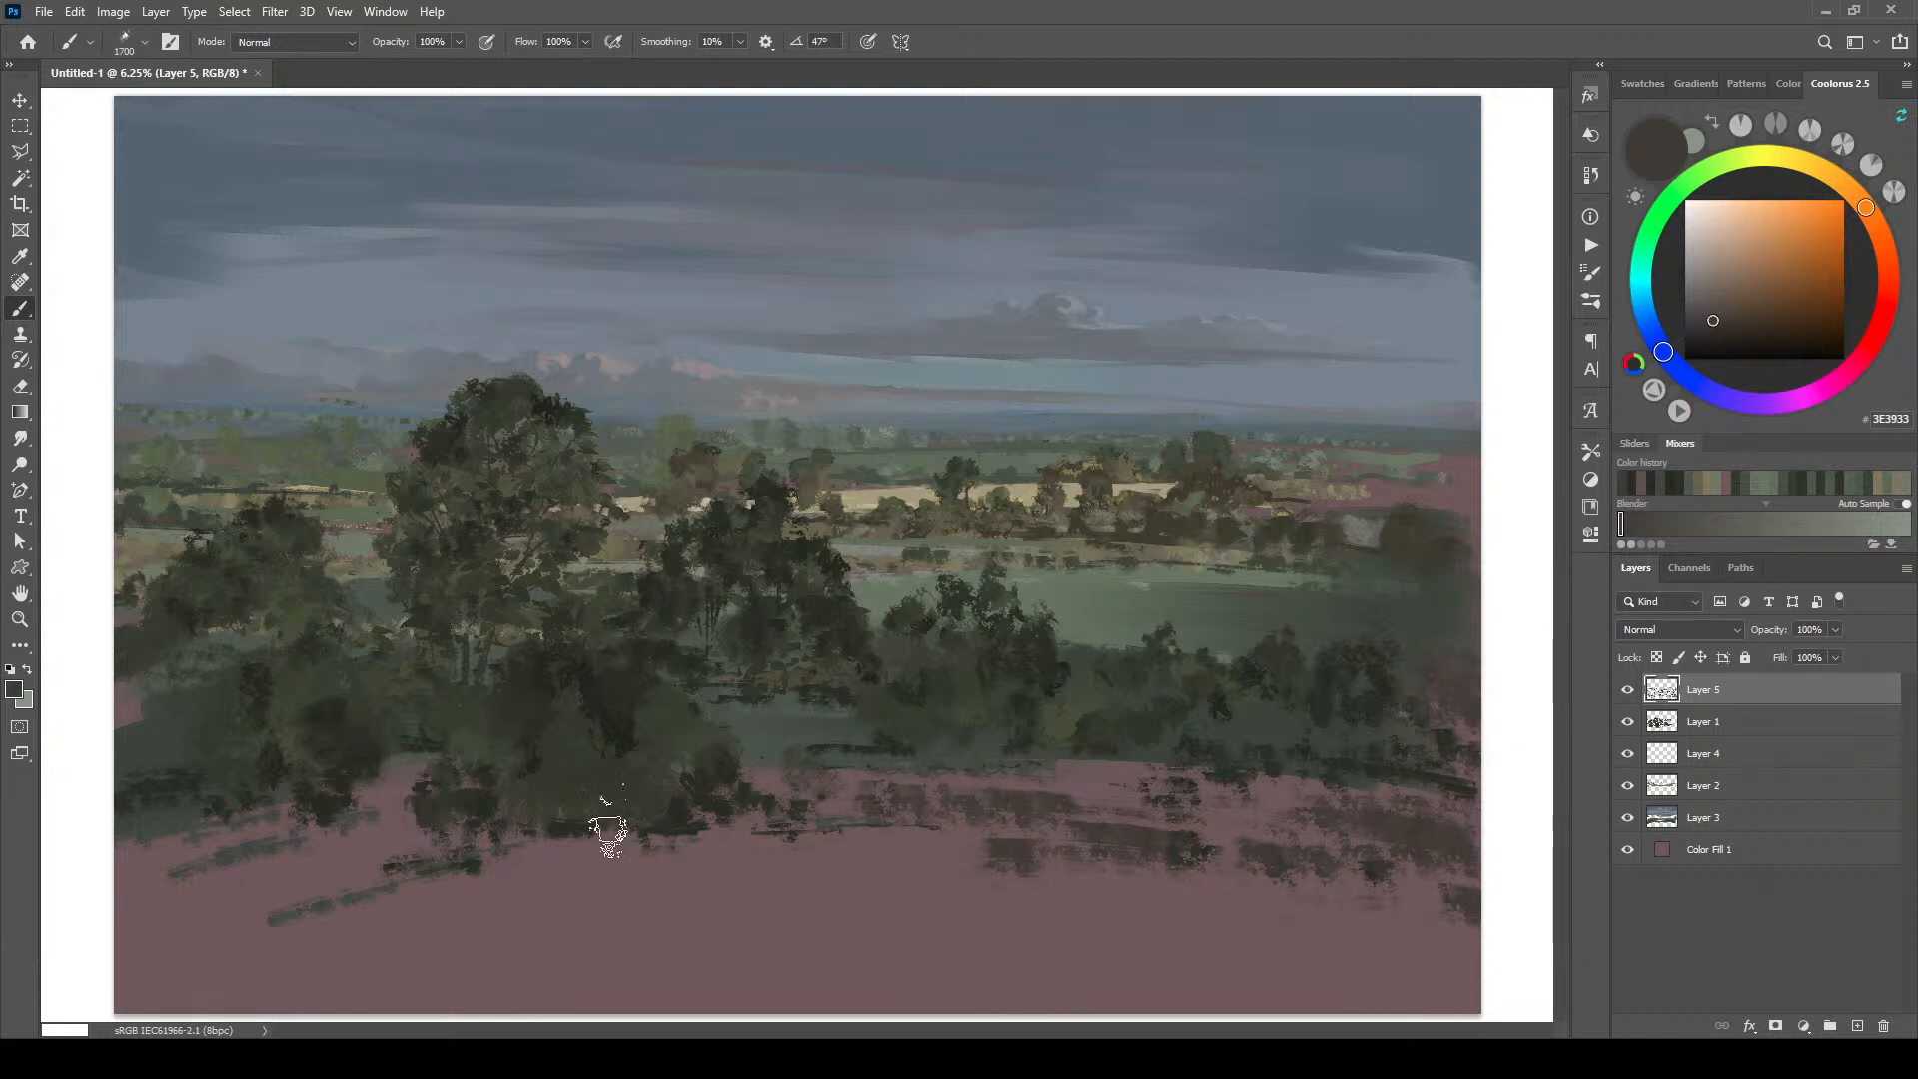
# Step: Spread broad broken dark brown strokes across the left foreground, extending them down to the canvas's lower-left corner with smaller brush sizes
pyautogui.press(']')
pyautogui.moveTo(393, 856)
pyautogui.mouseDown()
pyautogui.moveTo(245, 859)
pyautogui.moveTo(152, 849)
pyautogui.mouseUp()
pyautogui.press('[')
pyautogui.press('[')
pyautogui.press('[')
pyautogui.press('[')
pyautogui.press('[')
pyautogui.press('[')
pyautogui.press('[')
pyautogui.press('[')
pyautogui.press('[')
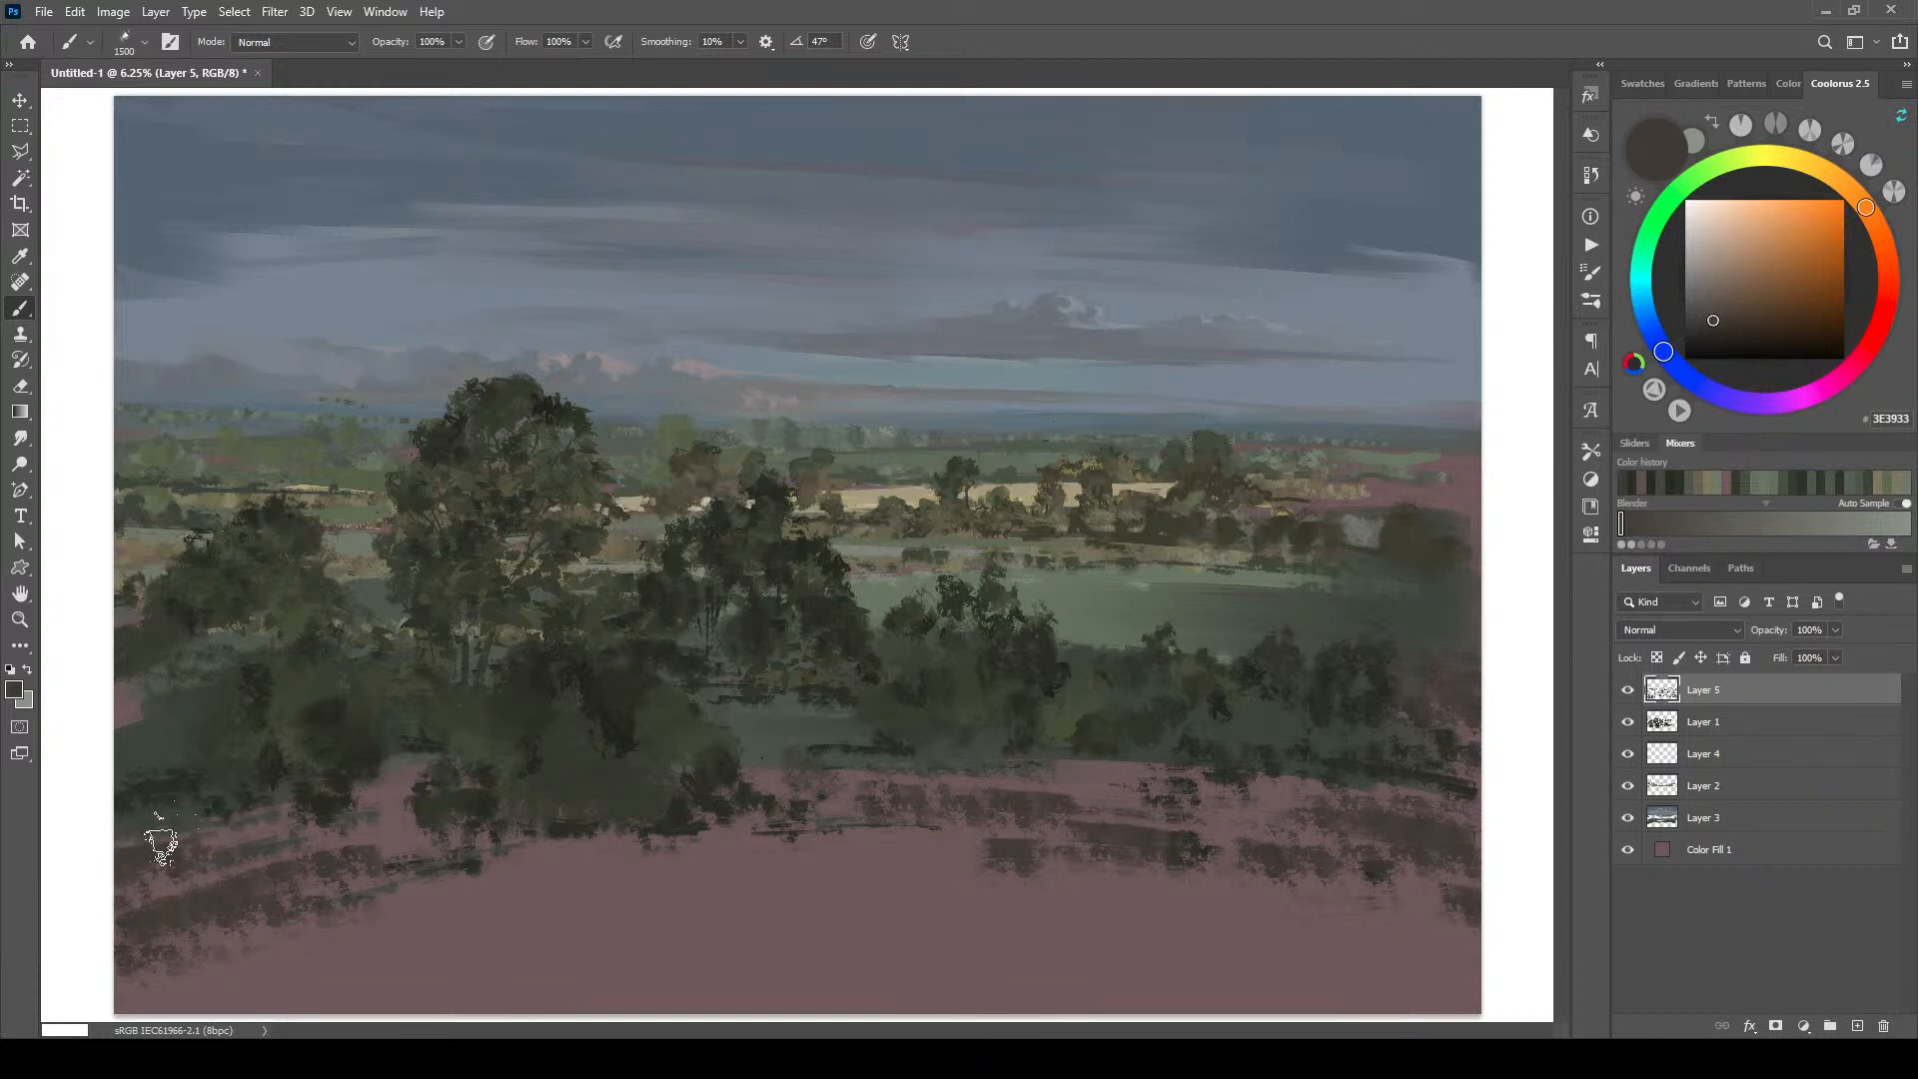
pyautogui.moveTo(271, 987)
pyautogui.mouseDown()
pyautogui.moveTo(145, 1007)
pyautogui.moveTo(537, 937)
pyautogui.moveTo(148, 990)
pyautogui.mouseUp()
pyautogui.click(618, 916)
pyautogui.moveTo(422, 991); pyautogui.dragTo(392, 1004)
# Step: Reduce the brush to 700 px and dab small dark ground patches in the lower centre foreground
pyautogui.press('[')
pyautogui.press('[')
pyautogui.press('[')
pyautogui.press('[')
pyautogui.press('[')
pyautogui.press('[')
pyautogui.moveTo(619, 967); pyautogui.dragTo(688, 971)
pyautogui.click(727, 967)
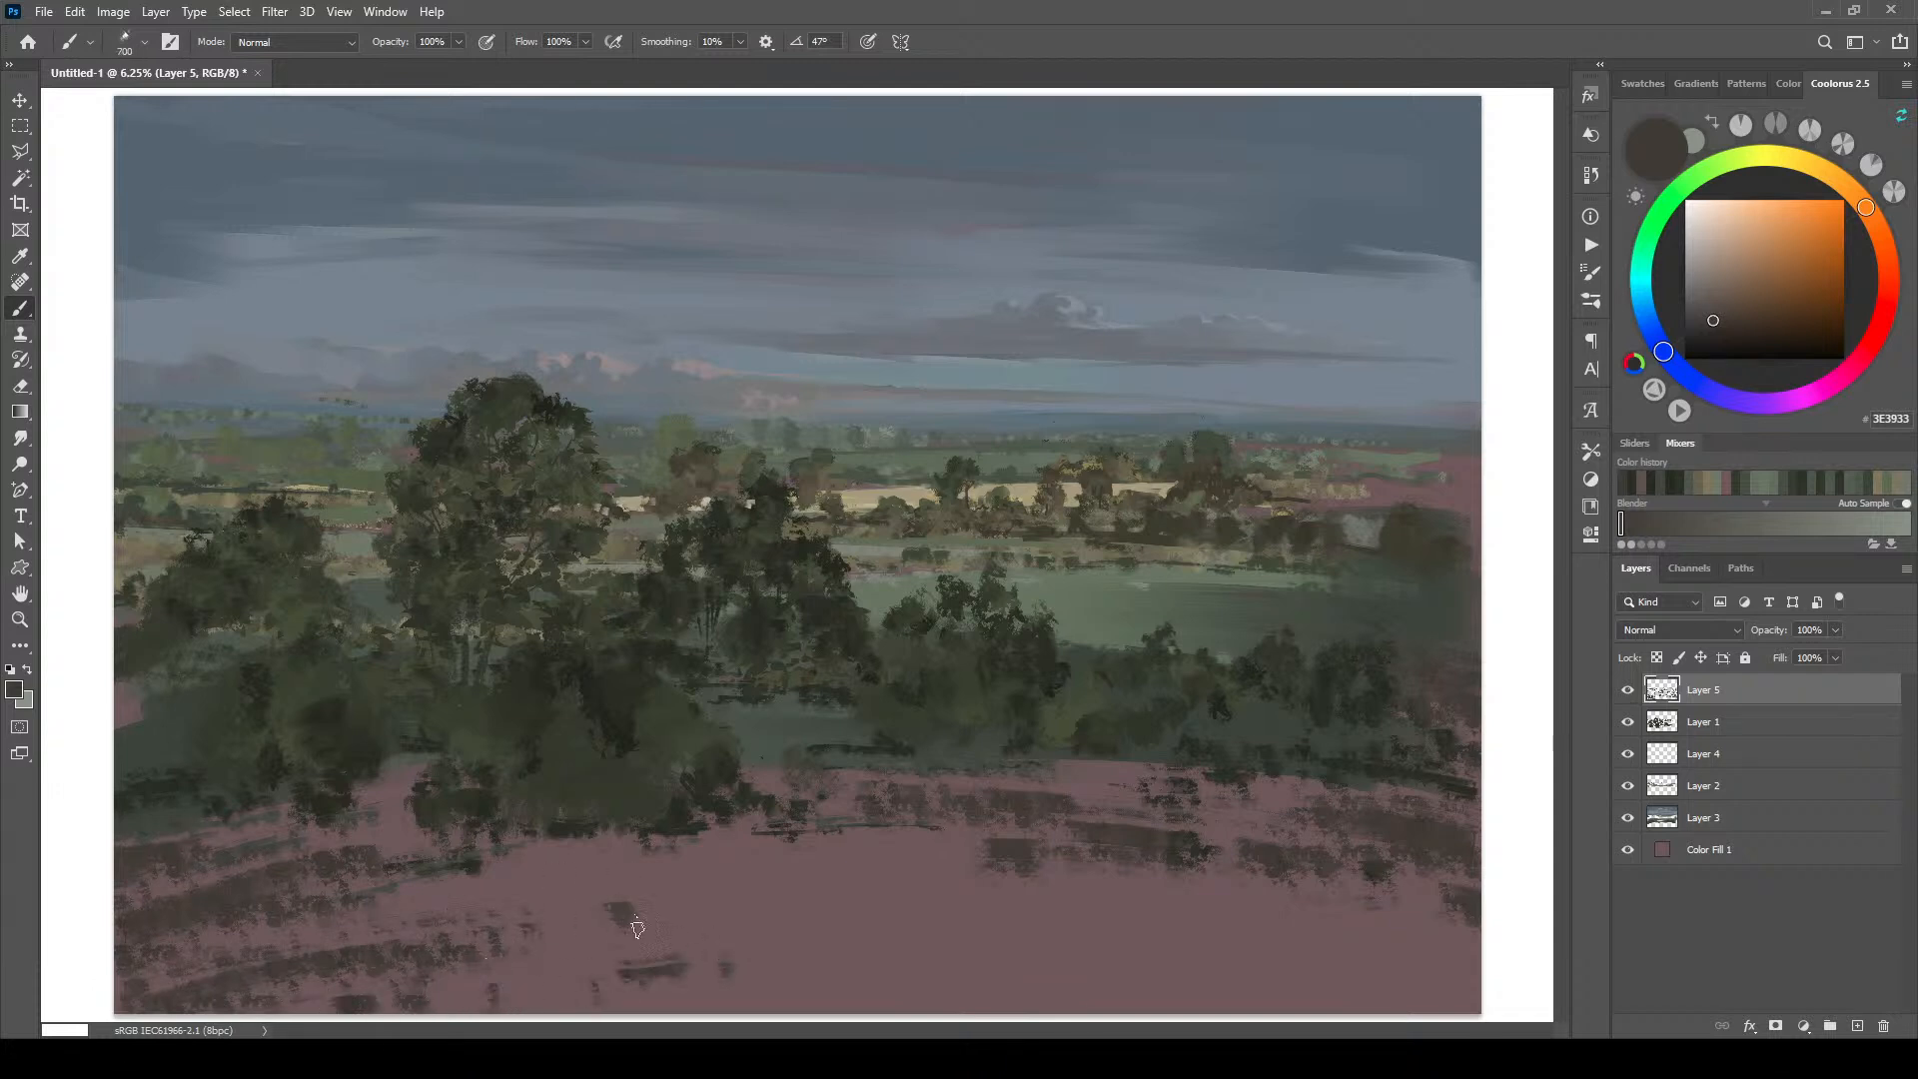
# Step: Sample the mauve ground colour and break up the left foreground's dark strokes with thin streaks, reducing the brush to 400 px
pyautogui.keyDown('alt'); pyautogui.click(494, 935); pyautogui.keyUp('alt')
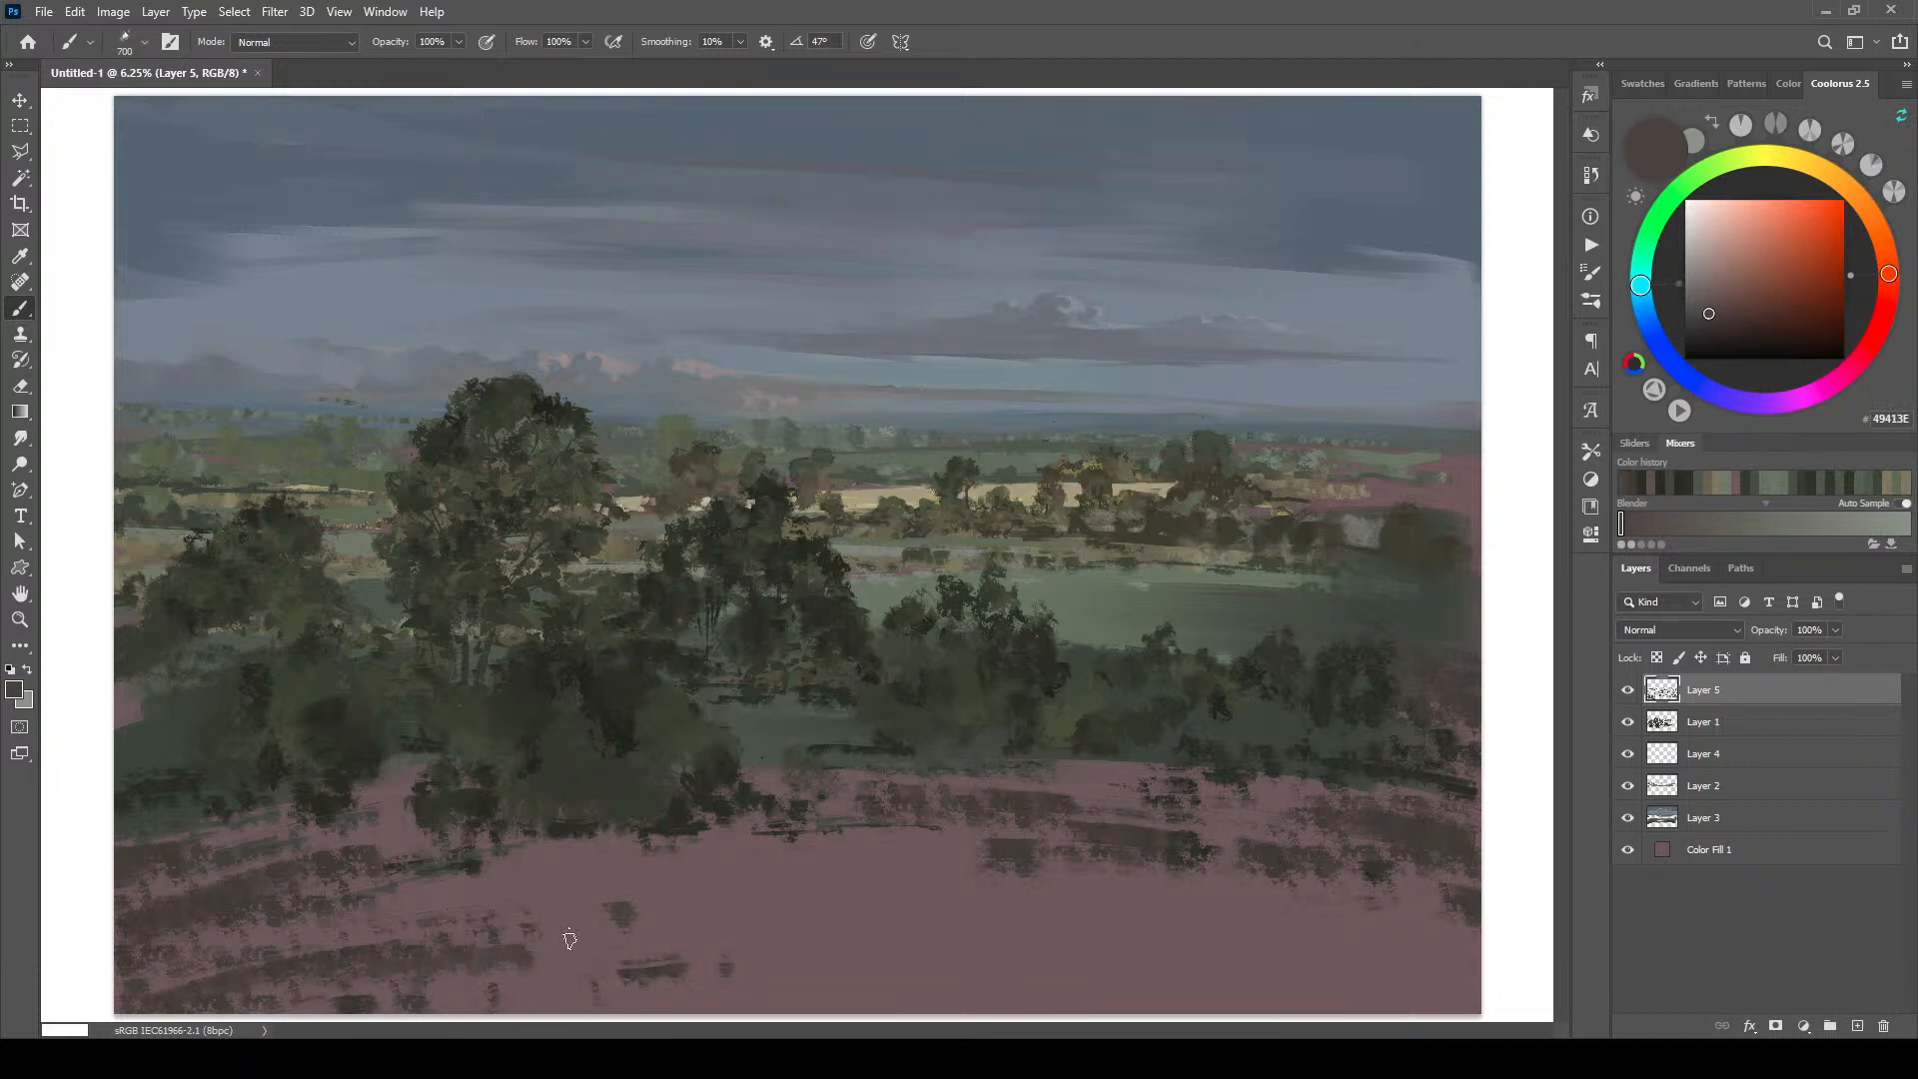
pyautogui.keyDown('alt'); pyautogui.click(663, 944); pyautogui.keyUp('alt')
pyautogui.moveTo(507, 956); pyautogui.dragTo(593, 952)
pyautogui.press('[')
pyautogui.press('[')
pyautogui.moveTo(465, 885); pyautogui.dragTo(276, 909)
pyautogui.moveTo(376, 865); pyautogui.dragTo(272, 892)
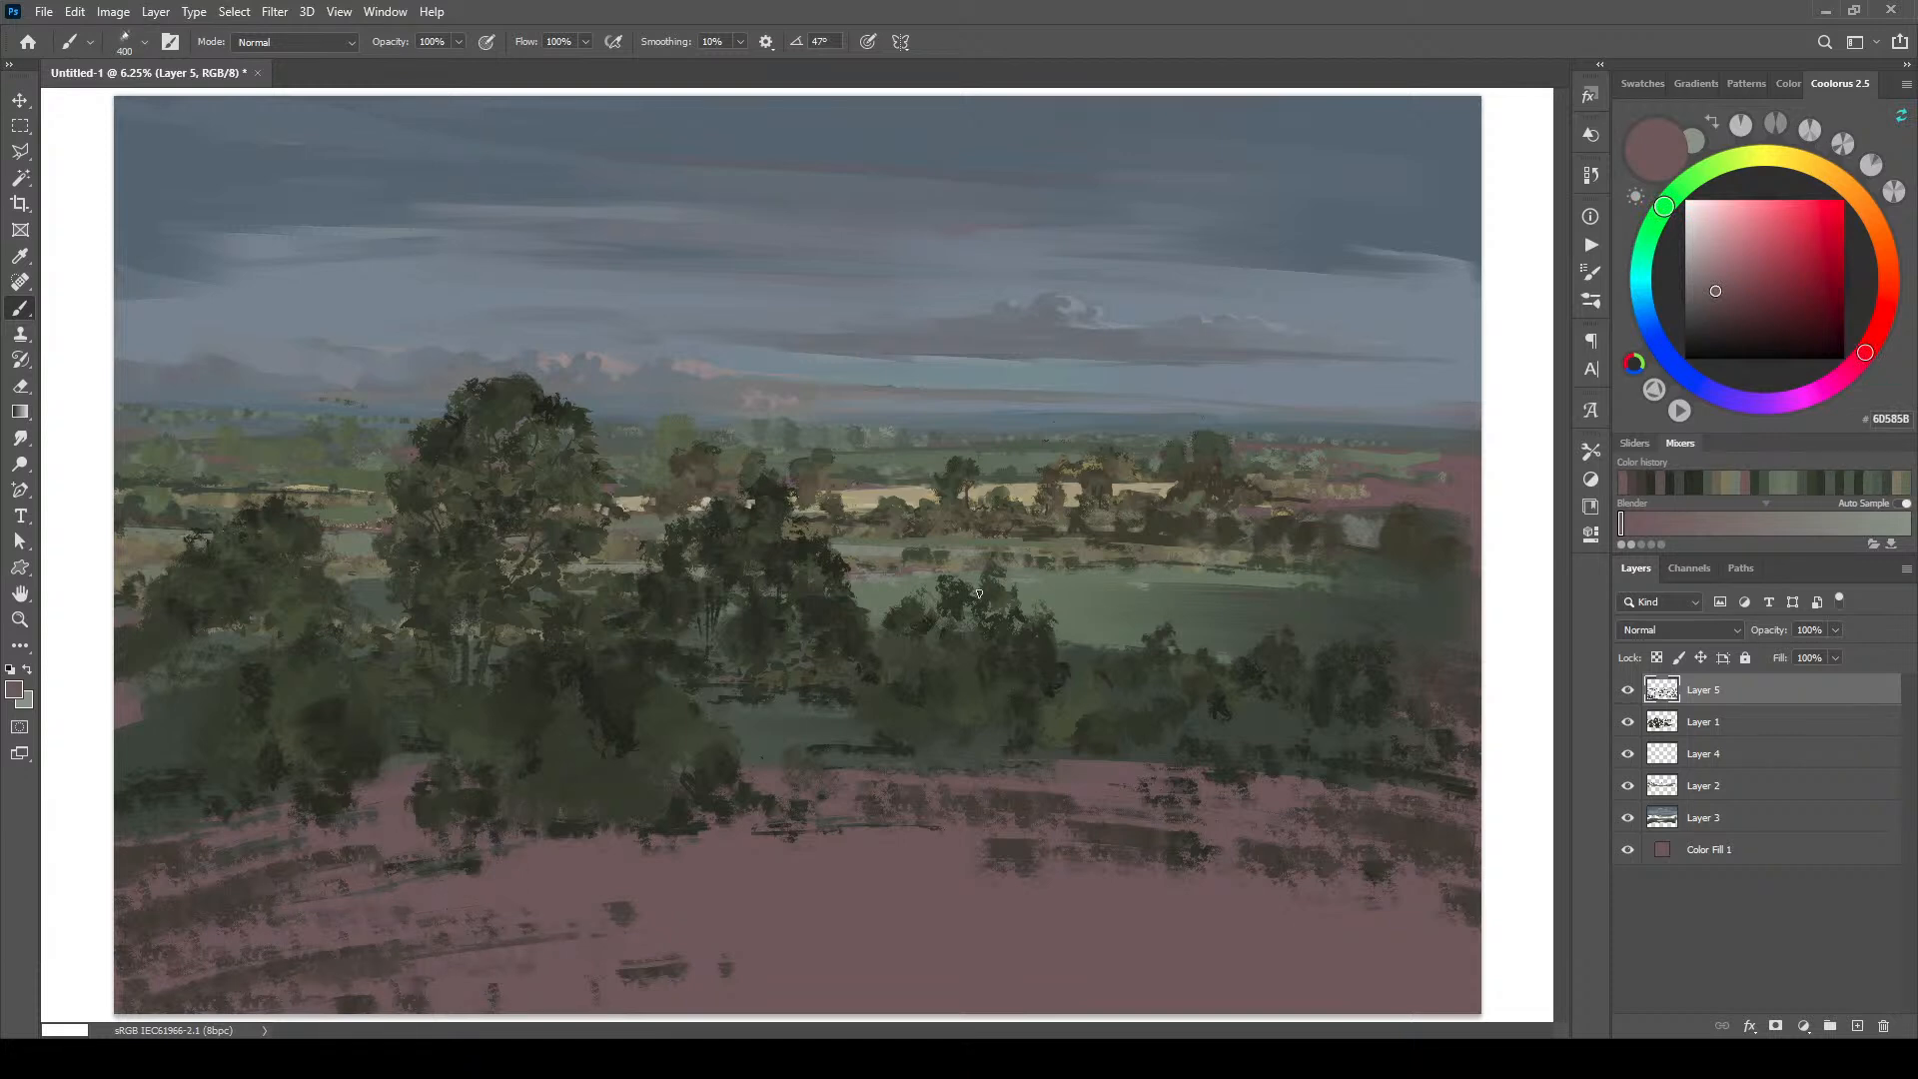
# Step: Sample a dark green (#3A412E) from the left trees and scatter grassy patches over the left and right foreground, enlarging the brush to 1400 px
pyautogui.keyDown('alt'); pyautogui.click(264, 738); pyautogui.keyUp('alt')
pyautogui.press(']')
pyautogui.press(']')
pyautogui.press(']')
pyautogui.press(']')
pyautogui.press(']')
pyautogui.press(']')
pyautogui.press(']')
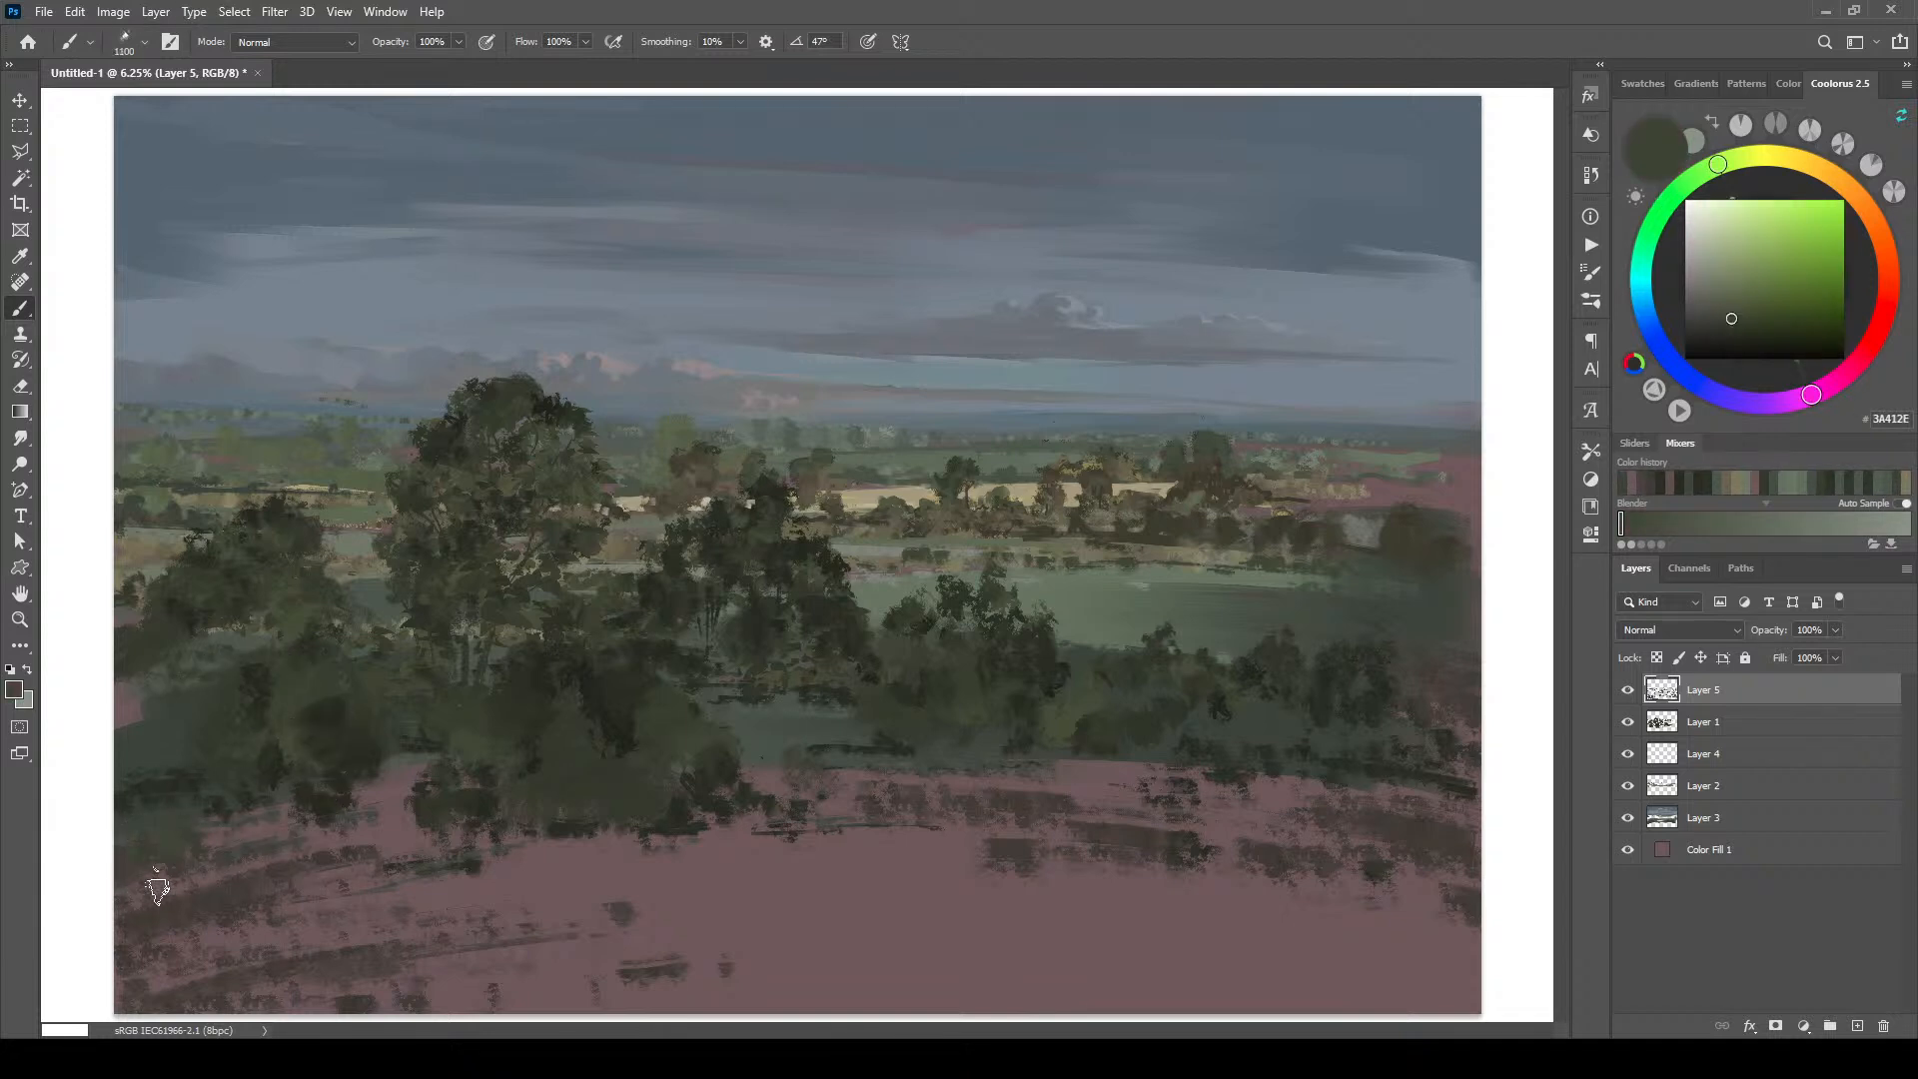
pyautogui.press(']')
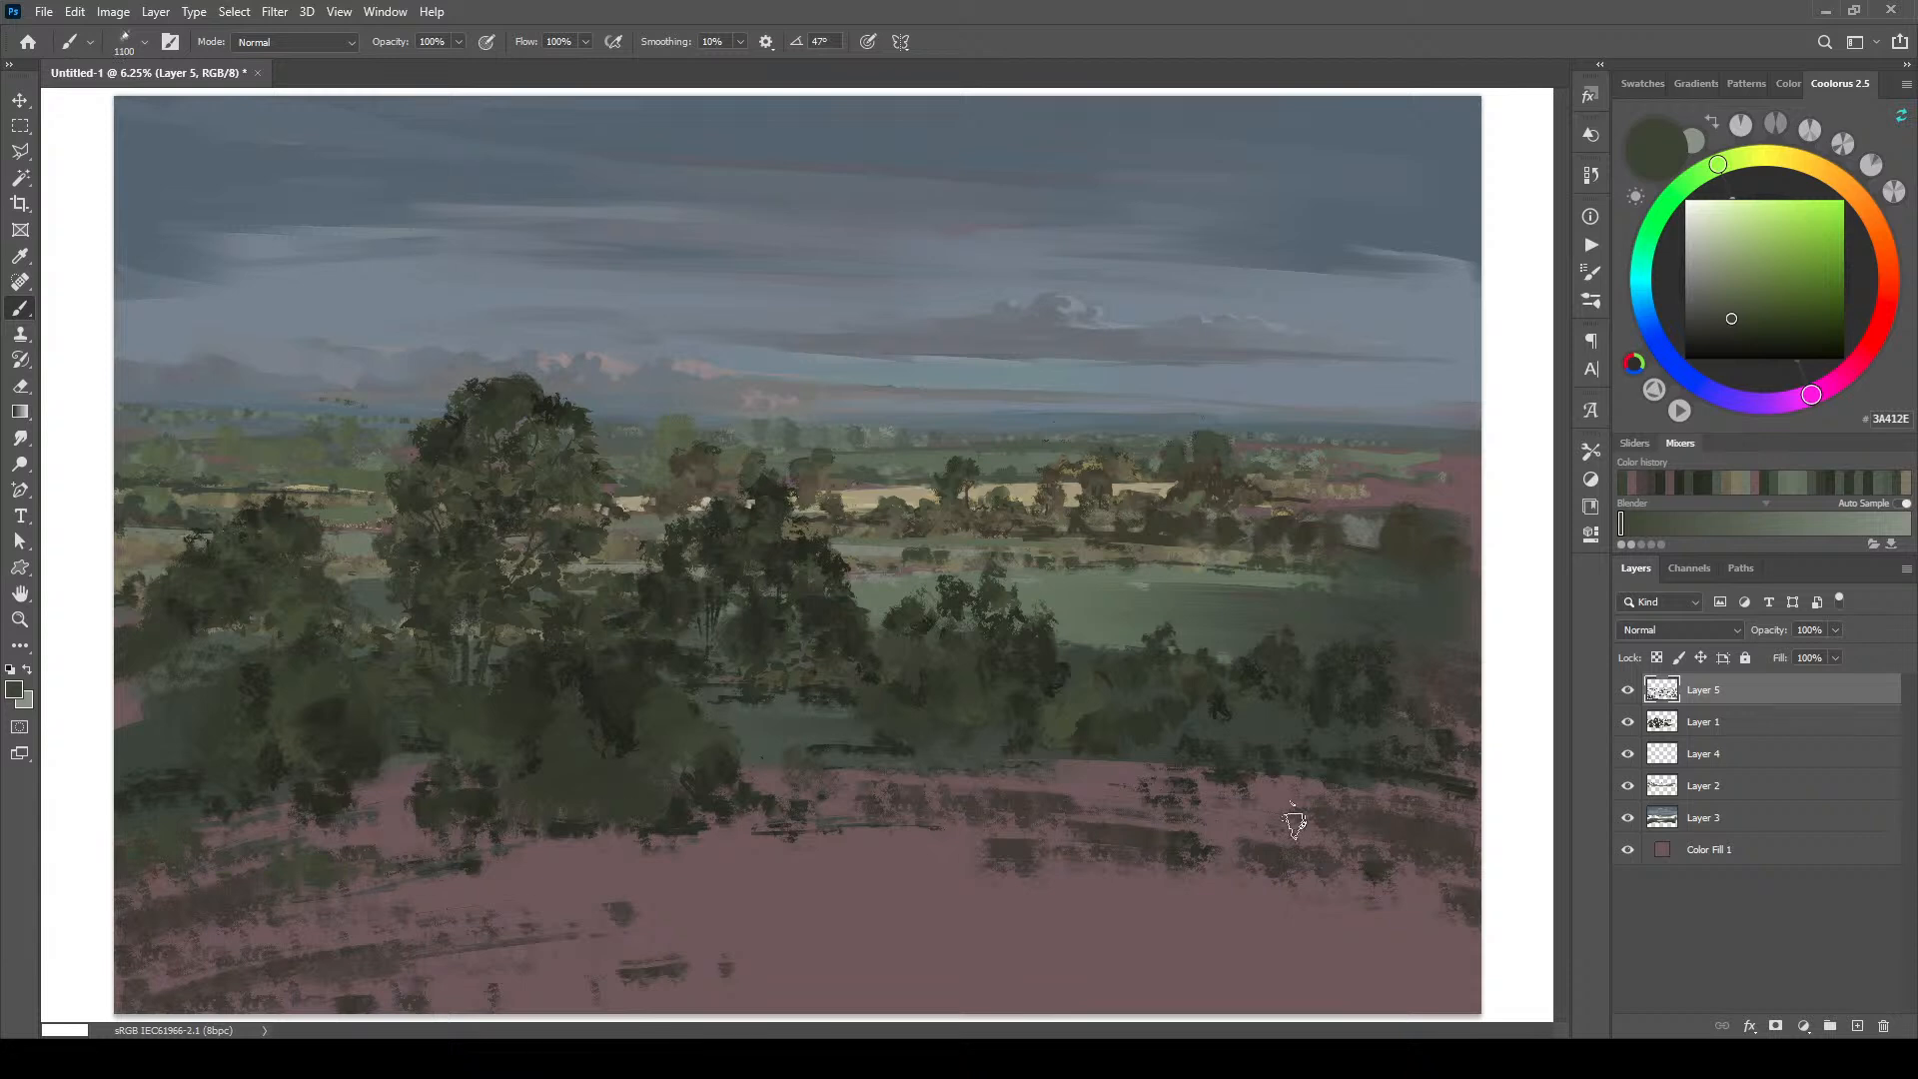
pyautogui.press(']')
pyautogui.press(']')
pyautogui.moveTo(1242, 857)
pyautogui.mouseDown()
pyautogui.moveTo(1294, 868)
pyautogui.moveTo(1345, 843)
pyautogui.moveTo(1496, 902)
pyautogui.mouseUp()
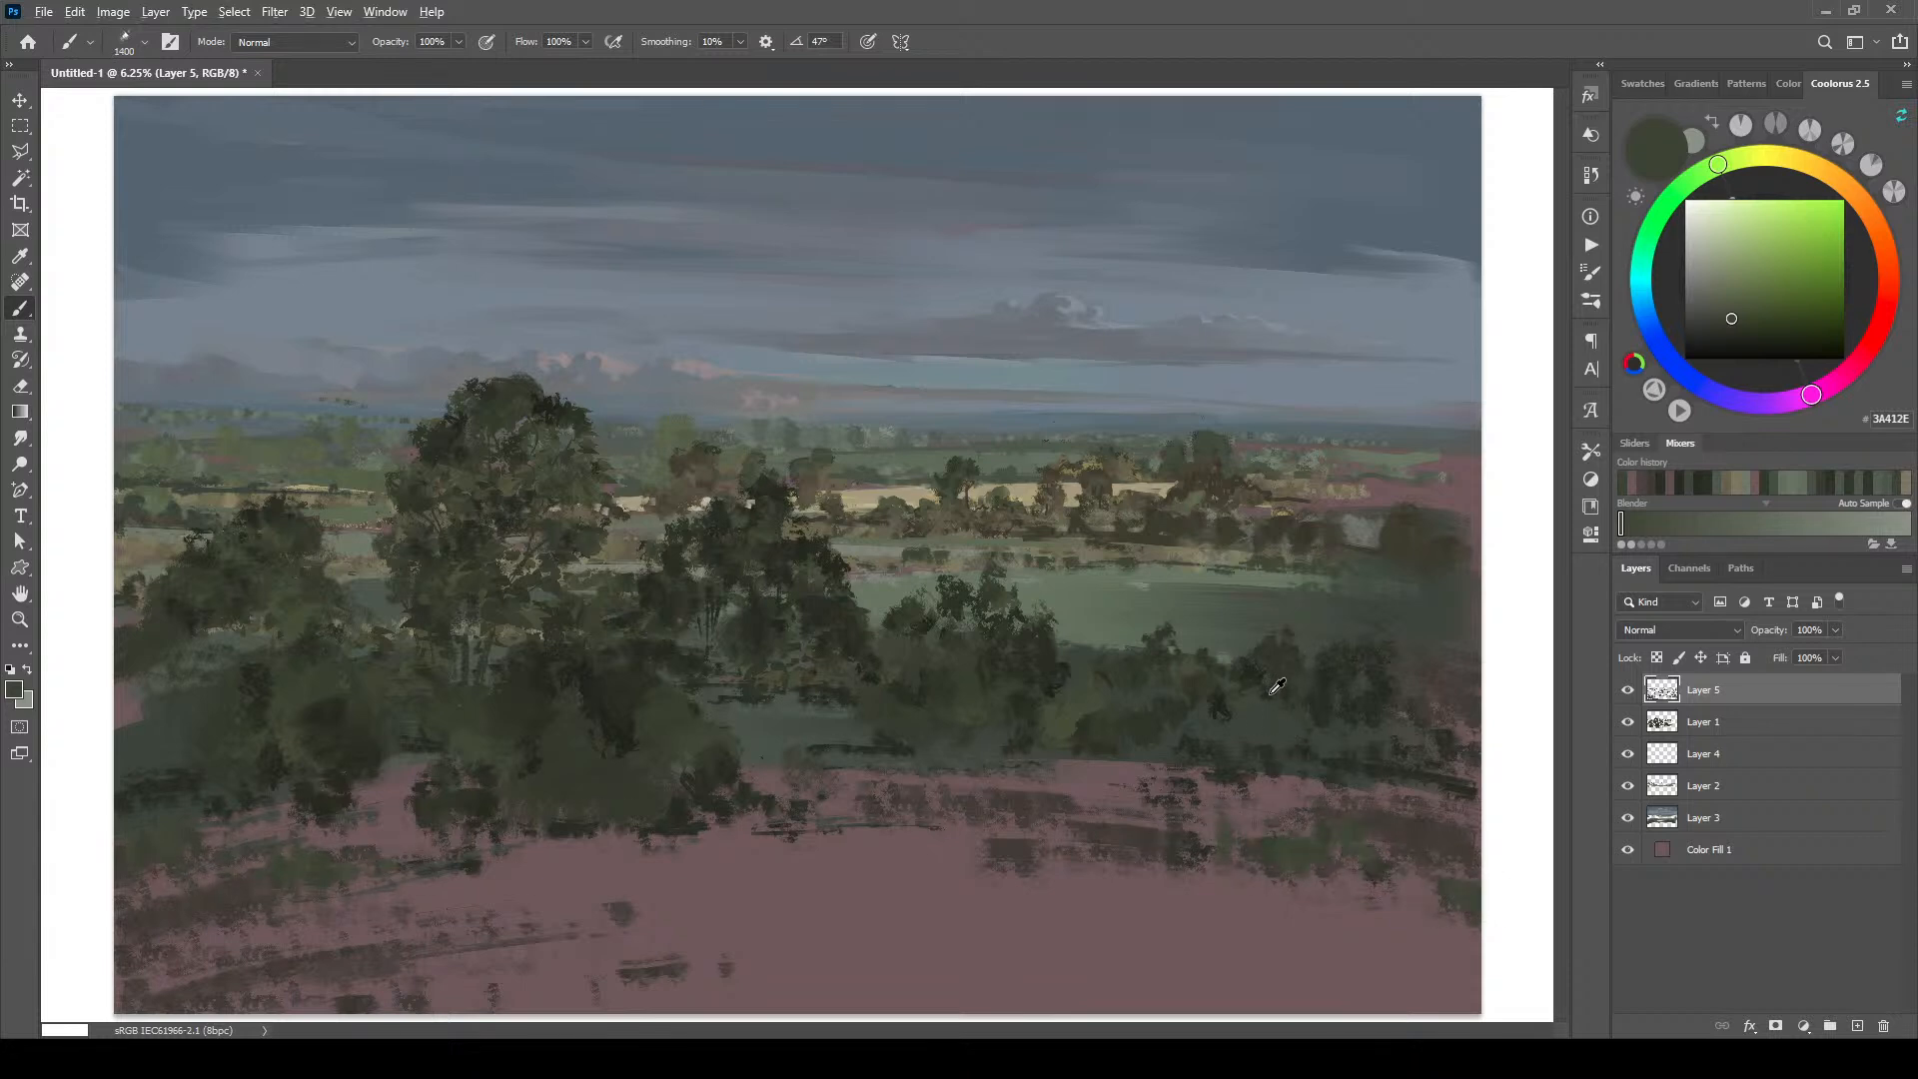
# Step: Sample the right hedge's dark green (#24291E) and add small shadow marks beneath the hedge with a 200 px brush
pyautogui.keyDown('alt'); pyautogui.click(1311, 709); pyautogui.keyUp('alt')
pyautogui.press('[')
pyautogui.press('[')
pyautogui.press('[')
pyautogui.press('[')
pyautogui.press('[')
pyautogui.press('[')
pyautogui.press('[')
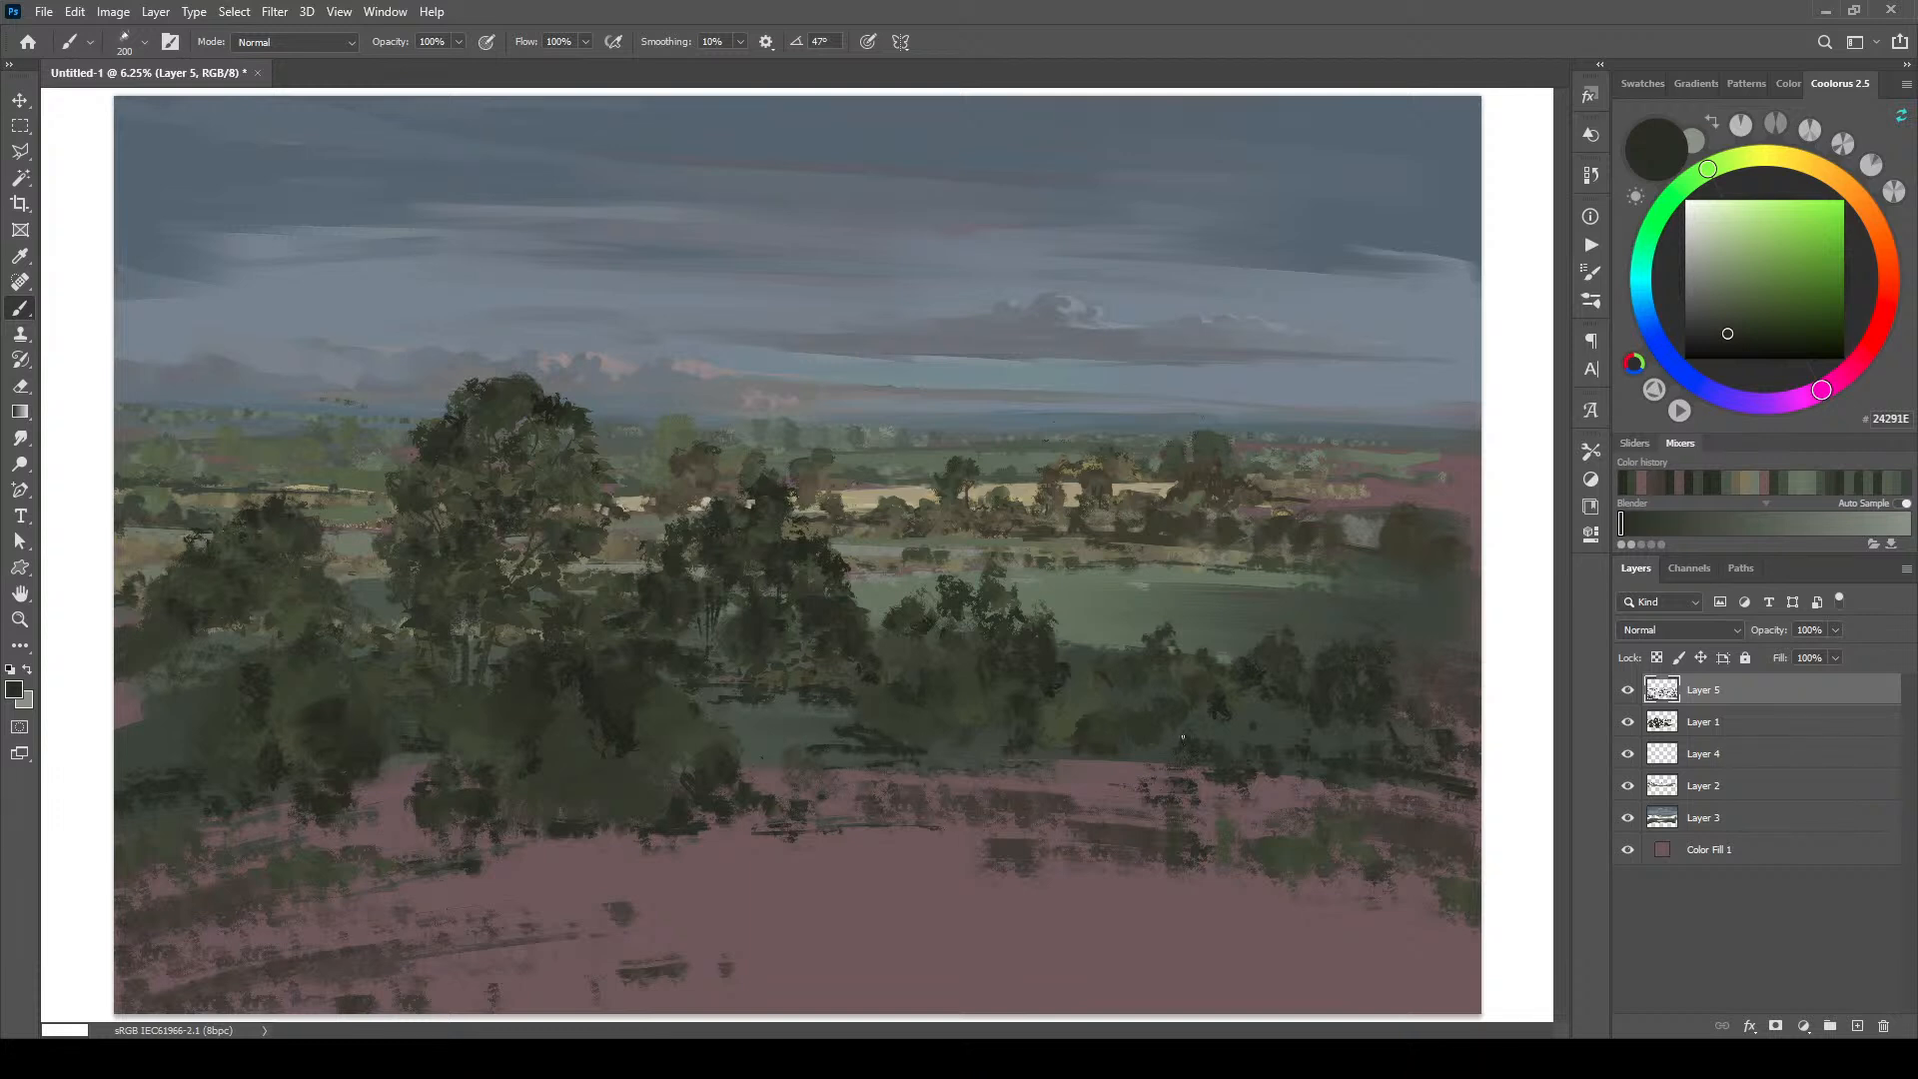
pyautogui.moveTo(1096, 758); pyautogui.dragTo(1117, 763)
# Step: Enlarge the brush to 700 px and paint dark shadow strokes along the ground below the right hedge
pyautogui.press(']')
pyautogui.press(']')
pyautogui.press(']')
pyautogui.press(']')
pyautogui.press(']')
pyautogui.press(']')
pyautogui.moveTo(1242, 783); pyautogui.dragTo(1382, 807)
pyautogui.moveTo(1151, 763)
pyautogui.mouseDown()
pyautogui.moveTo(1187, 776)
pyautogui.moveTo(1100, 767)
pyautogui.mouseUp()
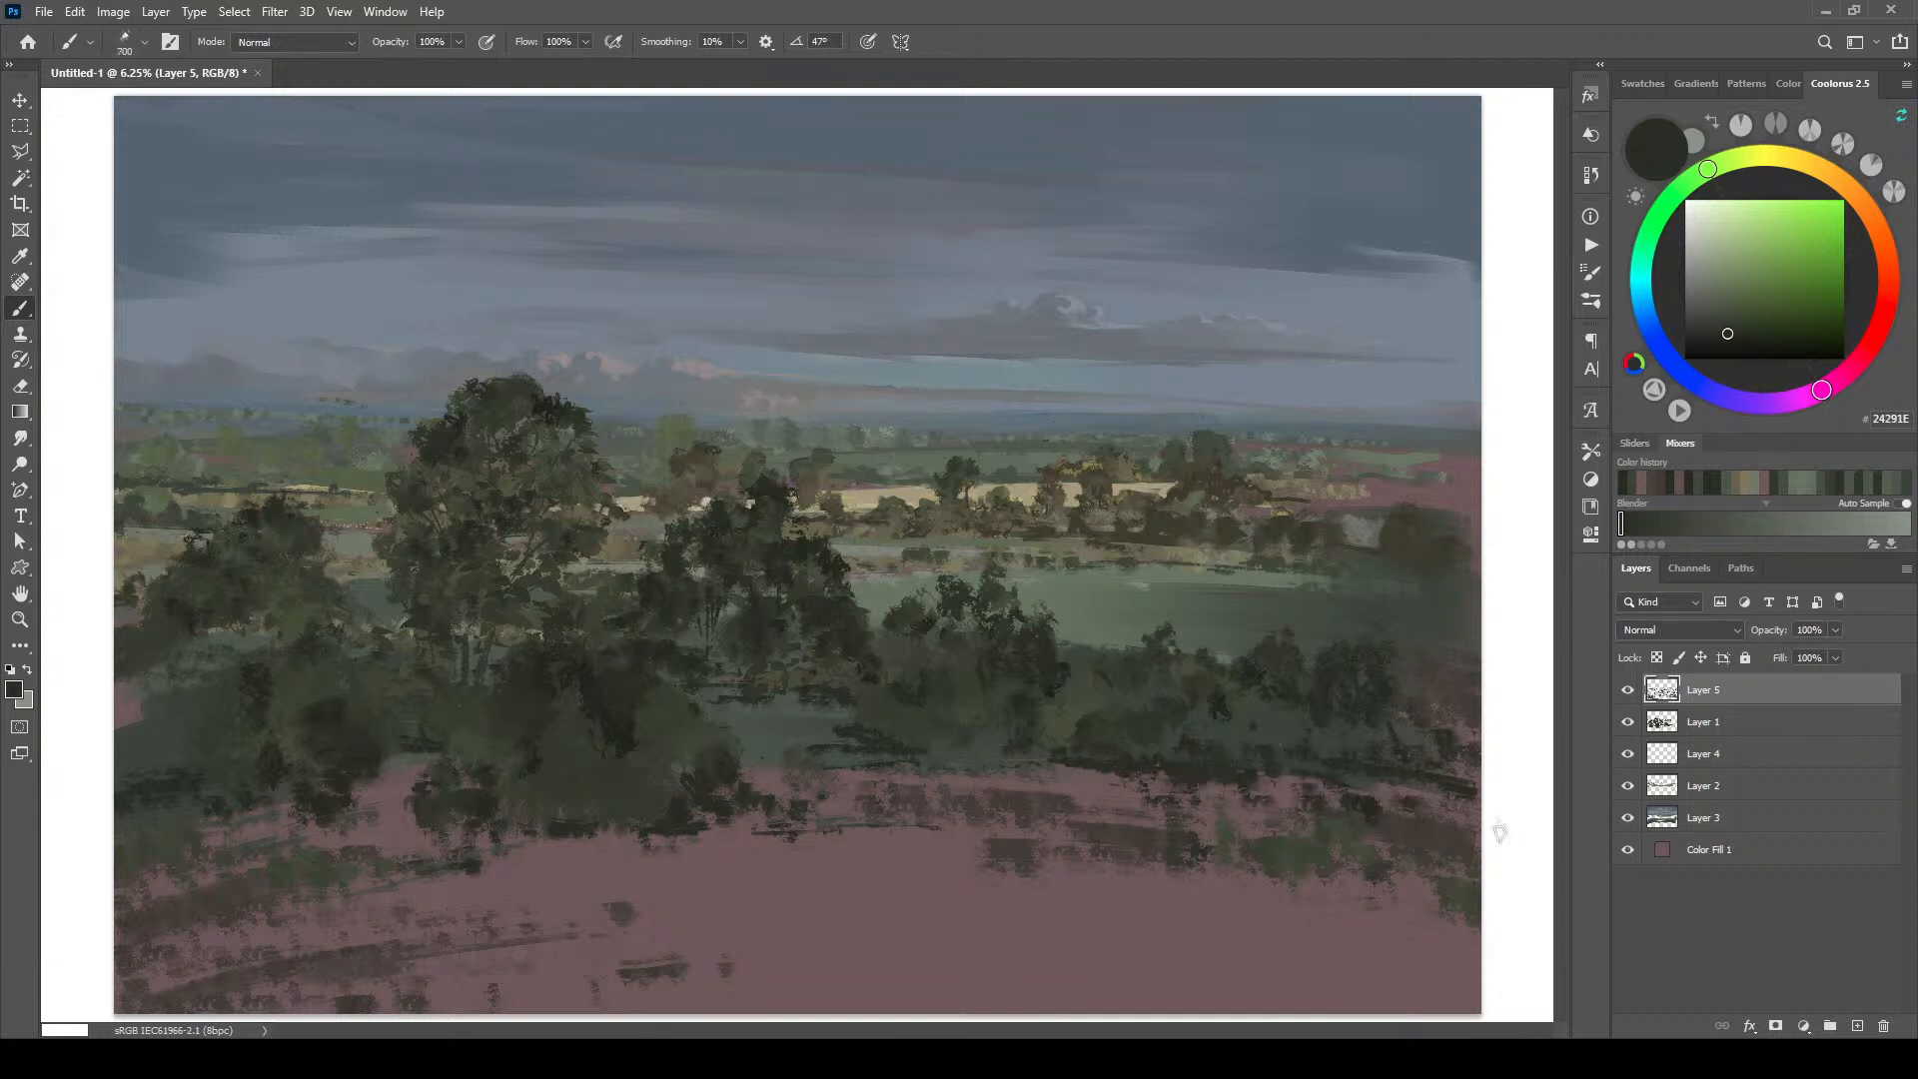
# Step: Resample dark green and brown tones around the right hedge and blend its base into the foreground with broken marks
pyautogui.keyDown('alt'); pyautogui.click(1187, 777); pyautogui.keyUp('alt')
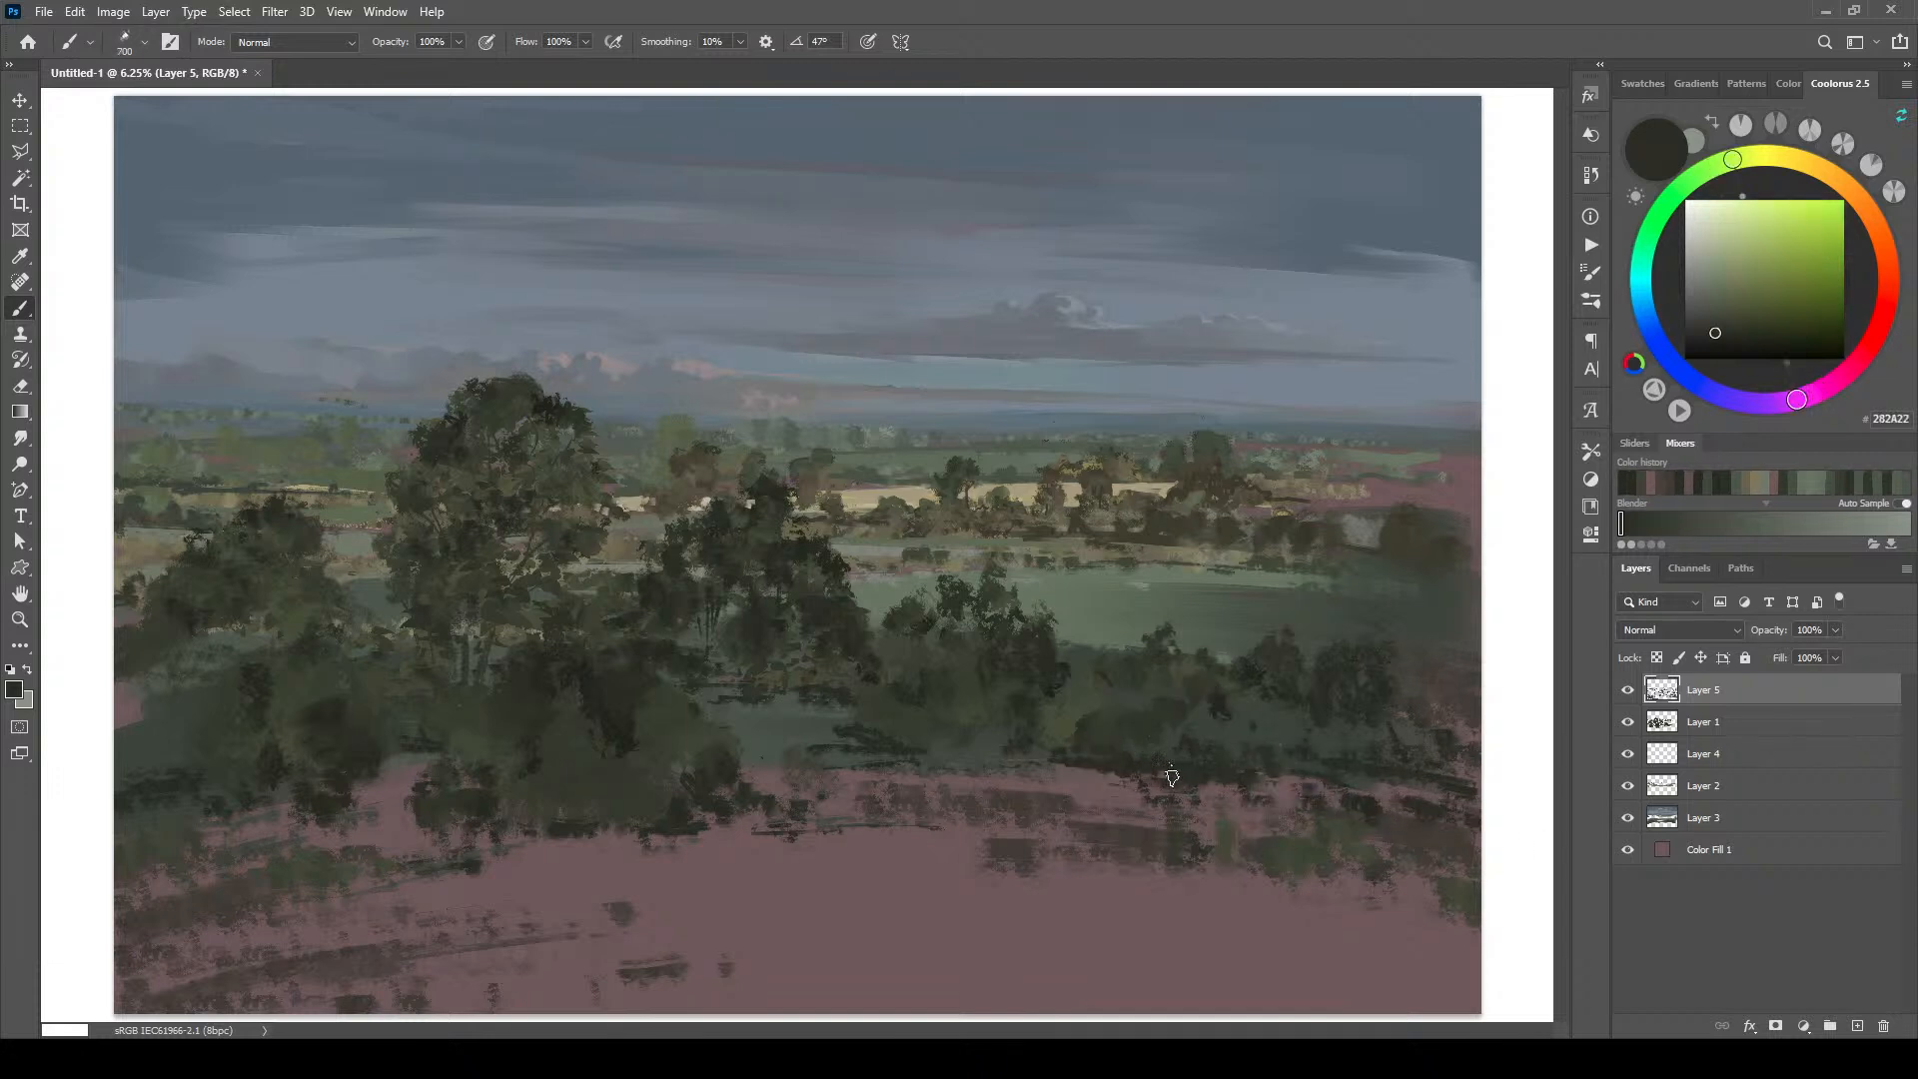
pyautogui.keyDown('alt'); pyautogui.click(1391, 833); pyautogui.keyUp('alt')
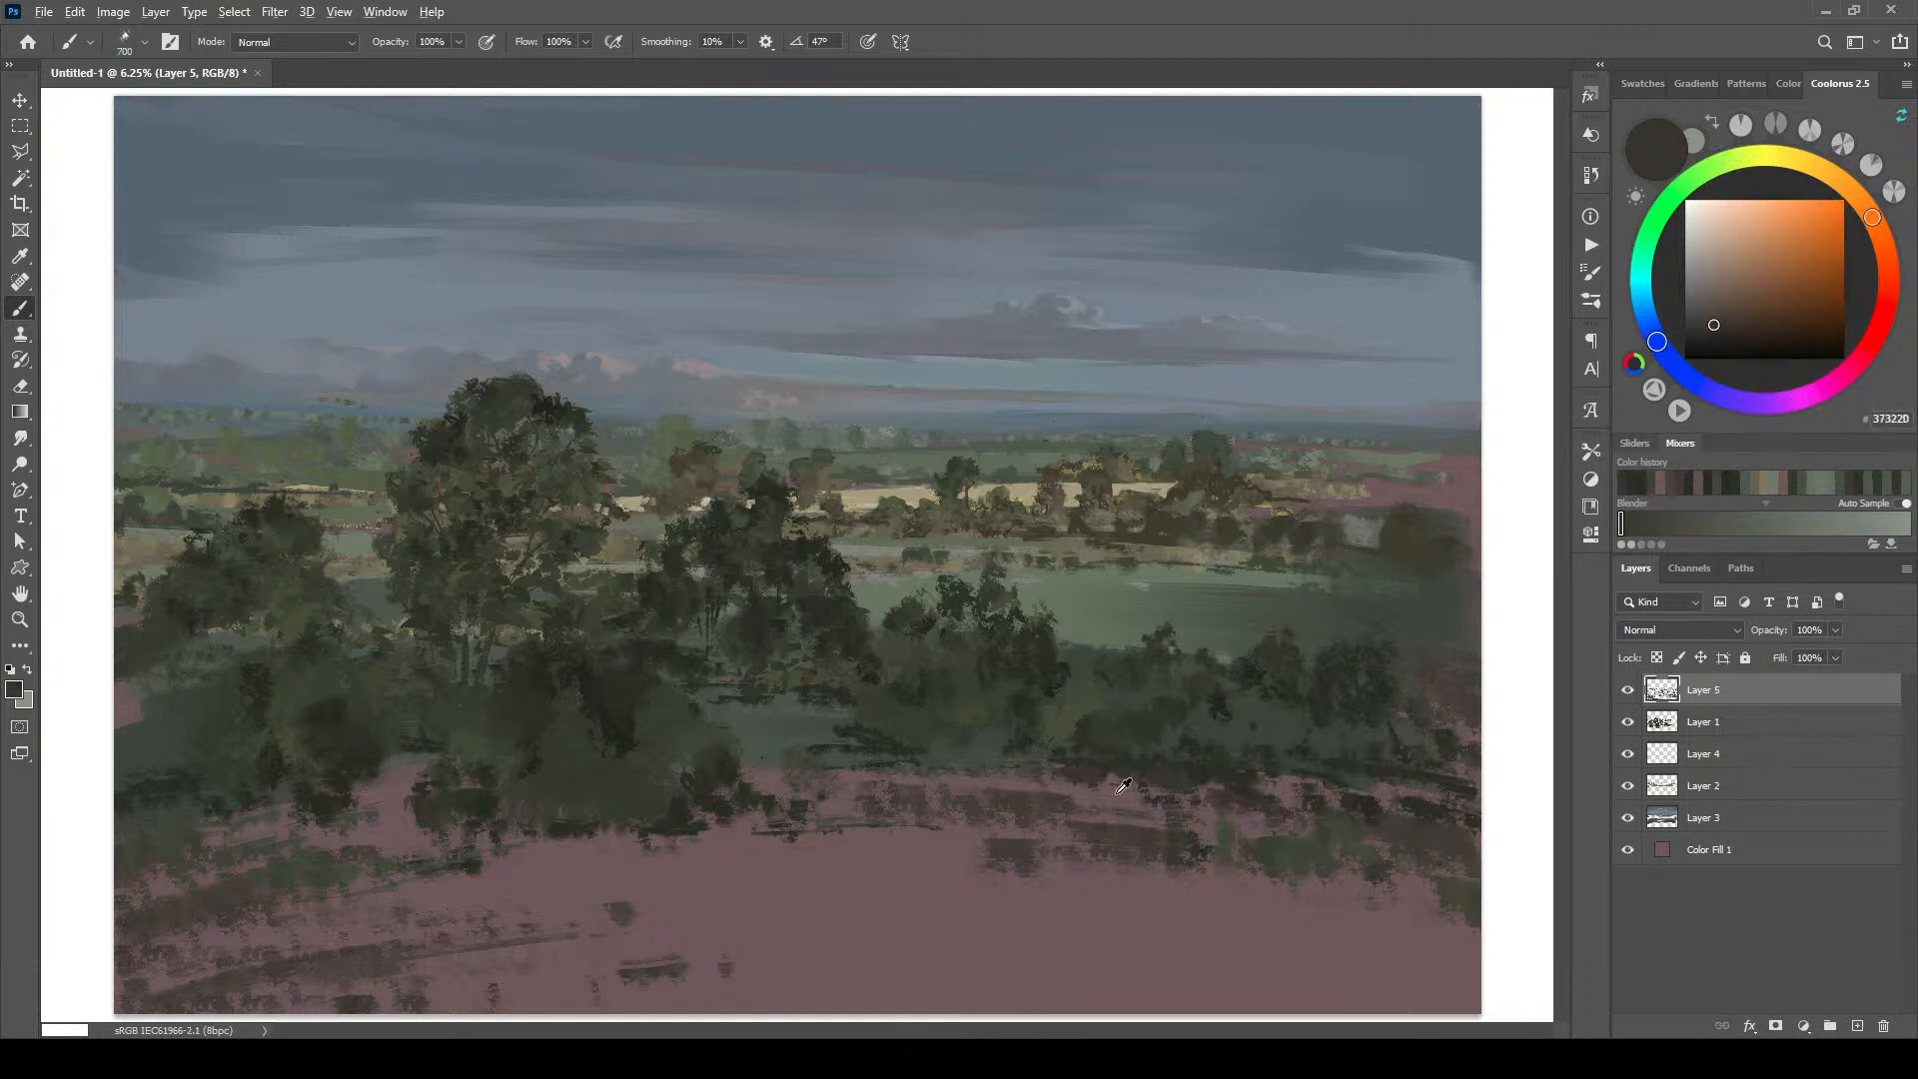
pyautogui.keyDown('alt'); pyautogui.click(1061, 781); pyautogui.keyUp('alt')
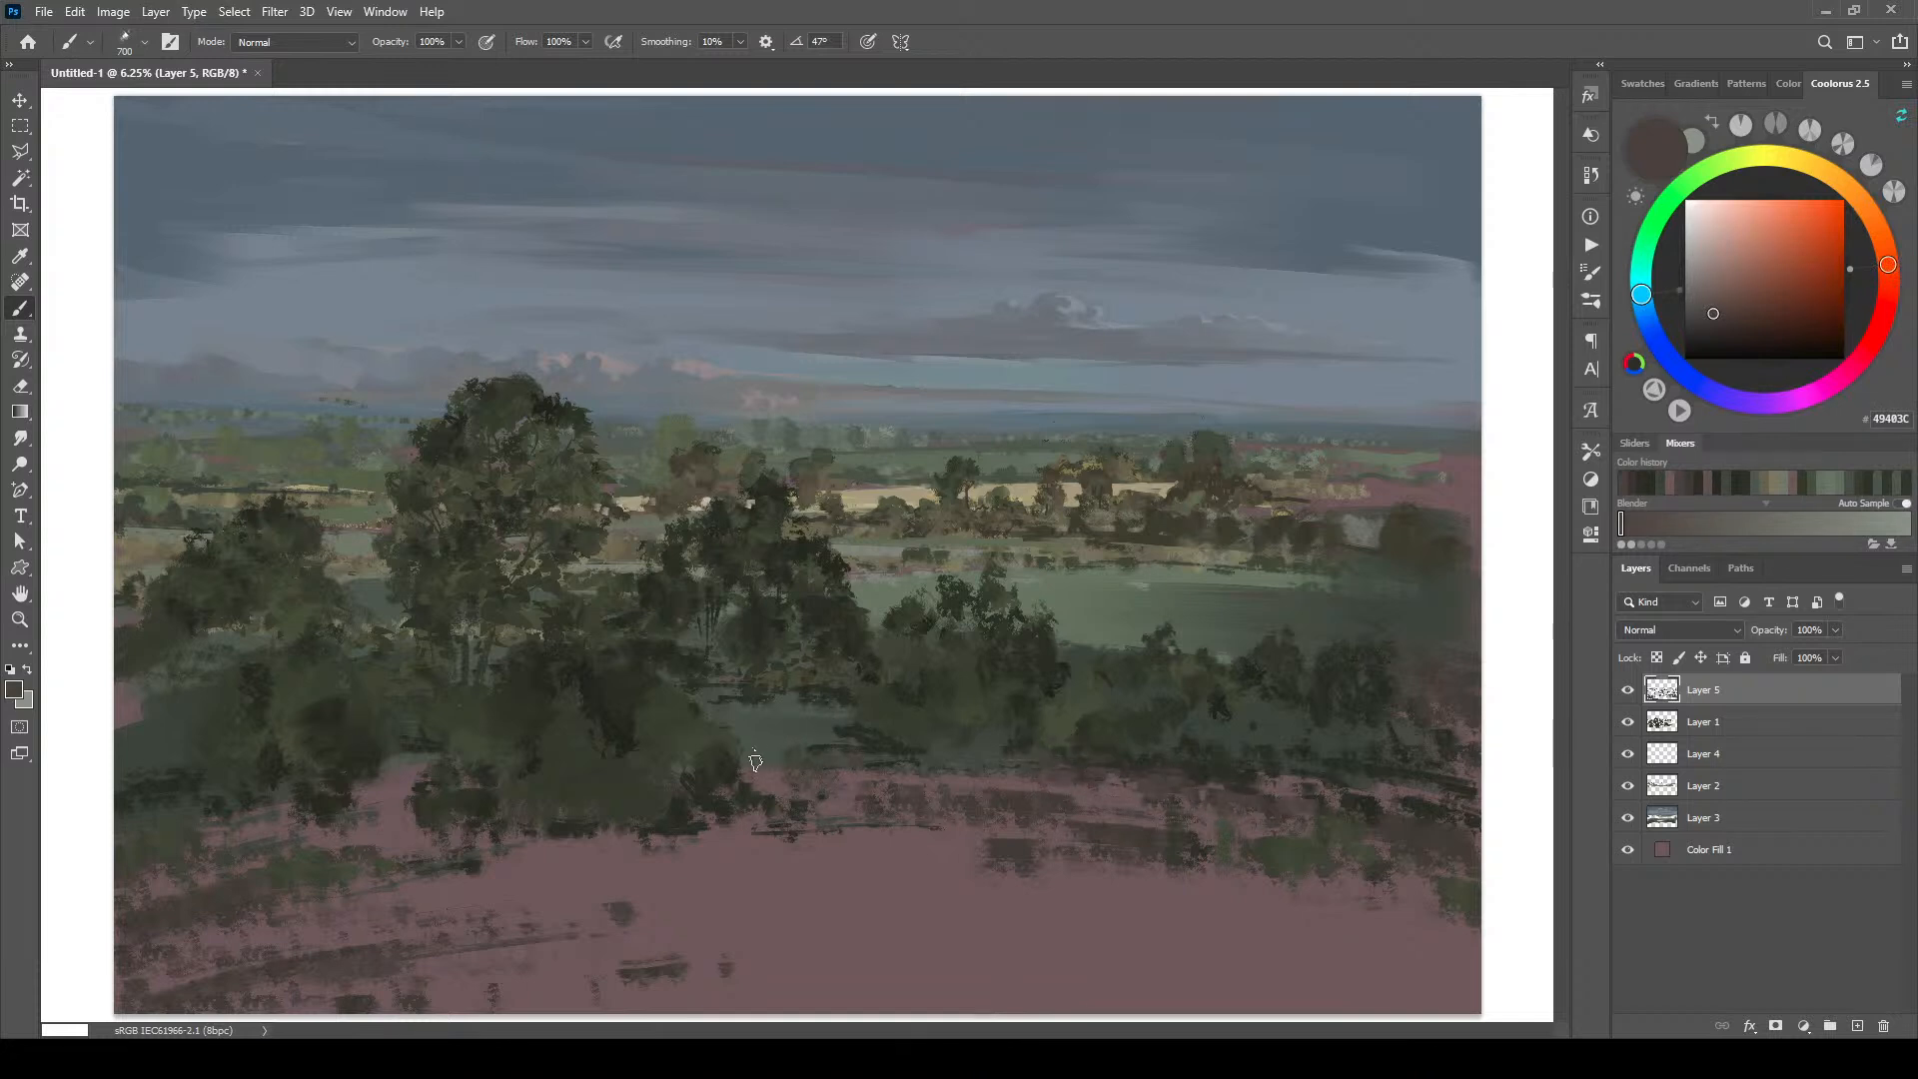
# Step: Add brown (#49403C) ground patches beneath the central and left trees with an 1100 px brush, finishing with a 500 px brush
pyautogui.press(']')
pyautogui.press(']')
pyautogui.press(']')
pyautogui.press(']')
pyautogui.press('[')
pyautogui.press('[')
pyautogui.press('[')
pyautogui.press('[')
pyautogui.press('[')
pyautogui.press('[')
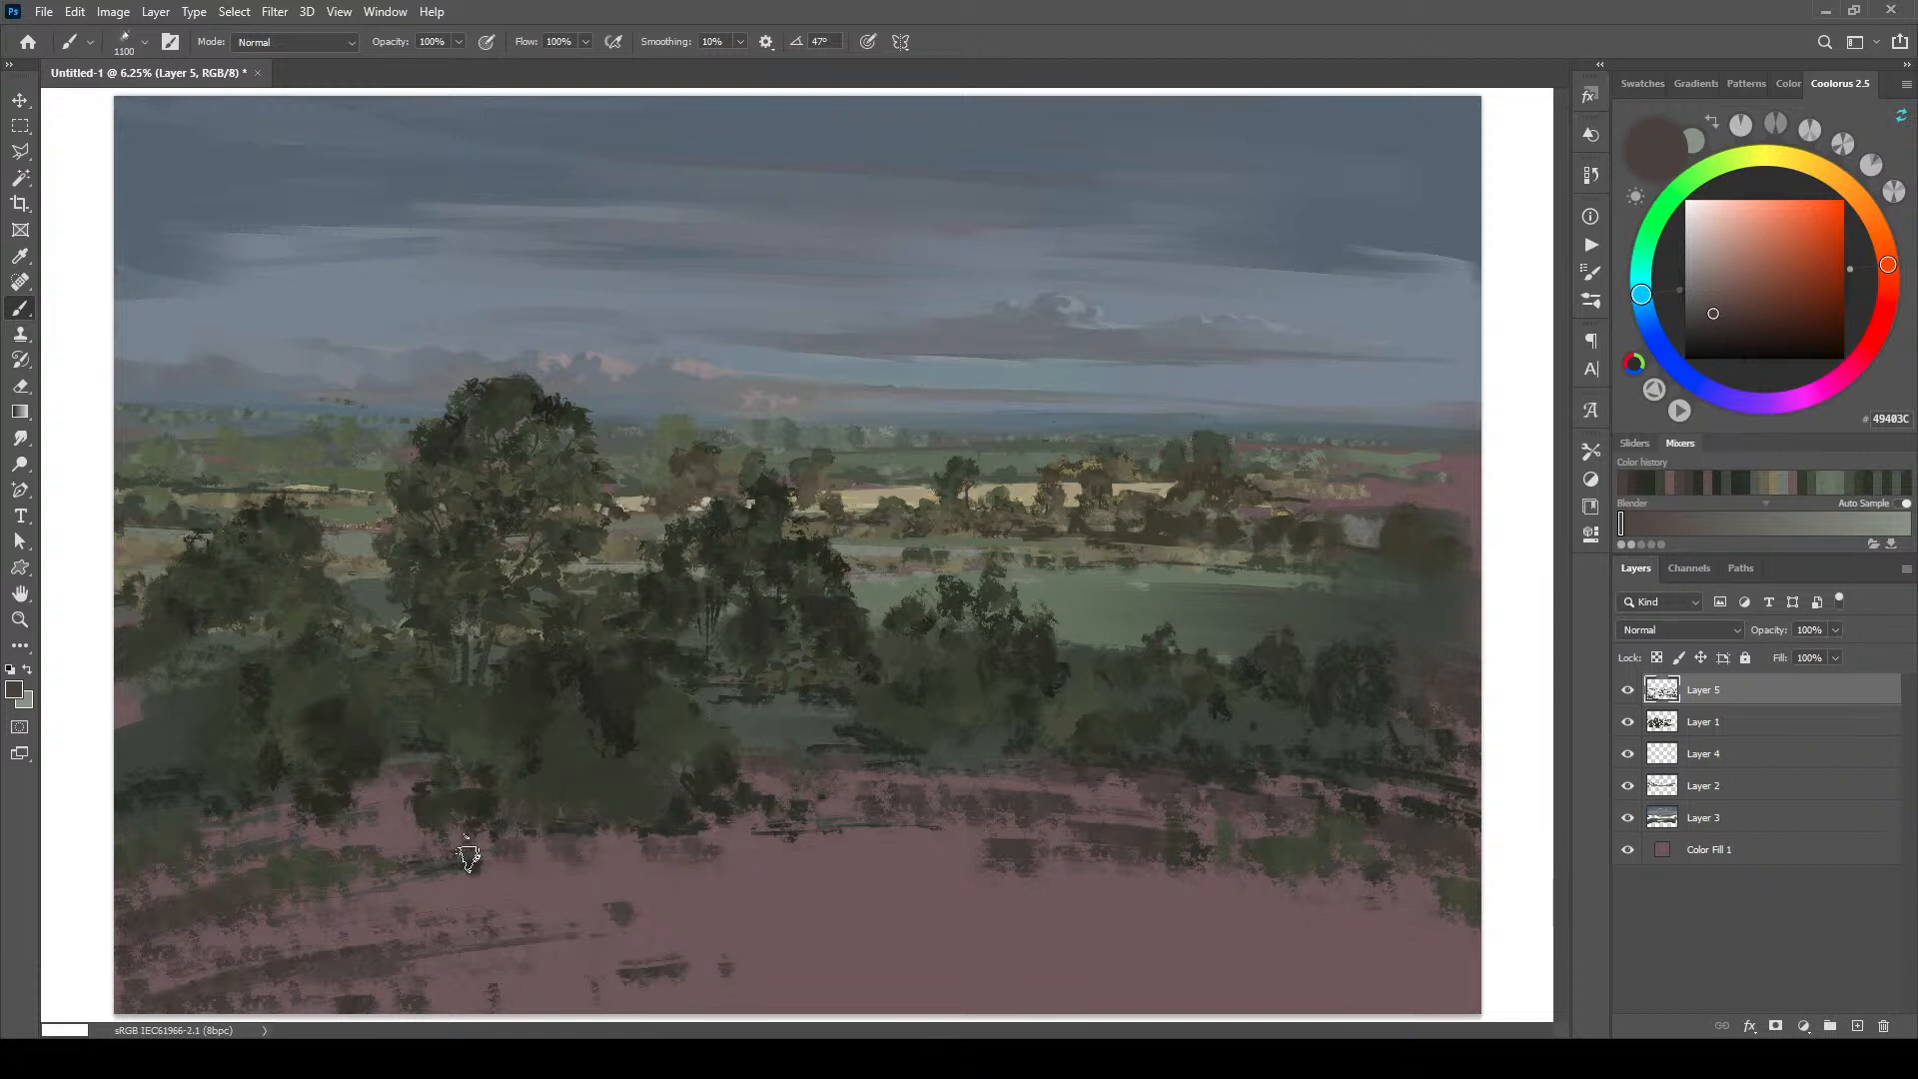
# Step: Sample dark greens from the central bushes, ending on #24291C, and deepen the shadows in their foliage
pyautogui.keyDown('alt'); pyautogui.click(648, 829); pyautogui.keyUp('alt')
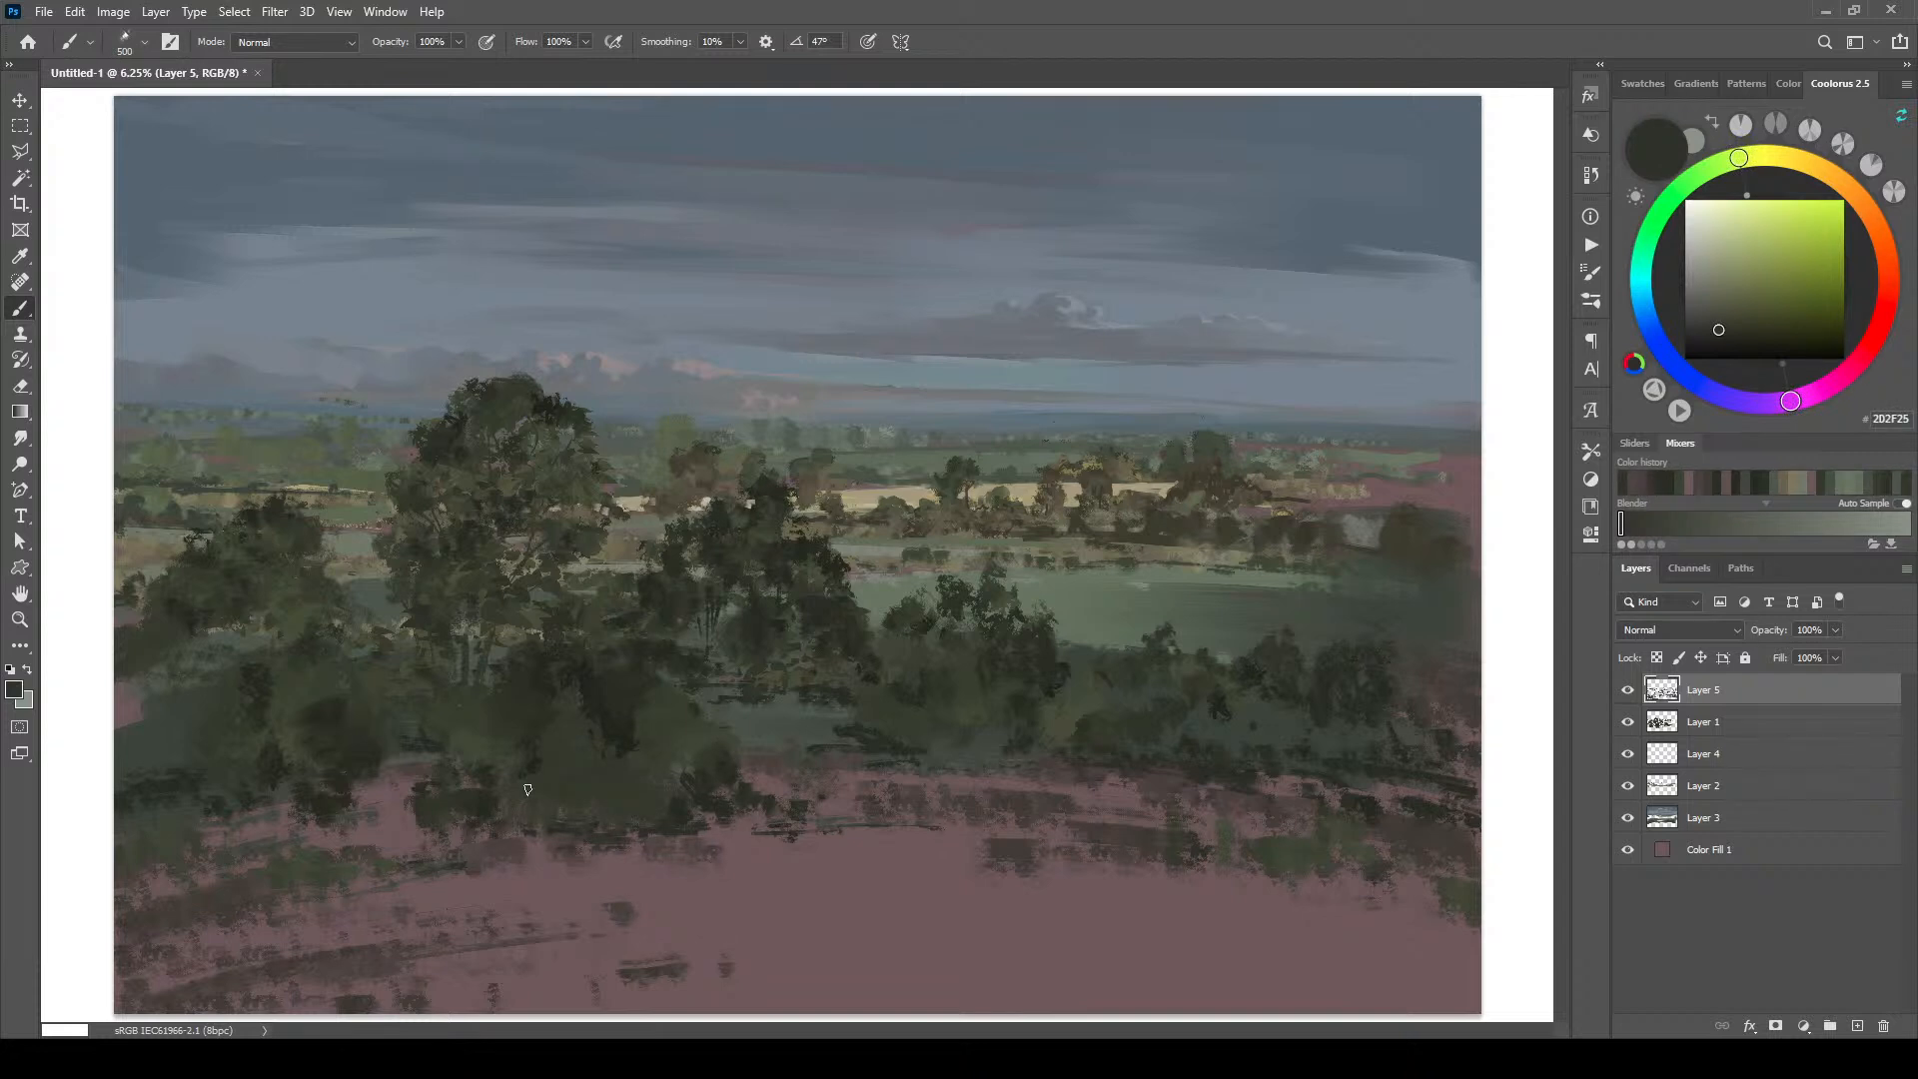
pyautogui.keyDown('alt'); pyautogui.click(693, 679); pyautogui.keyUp('alt')
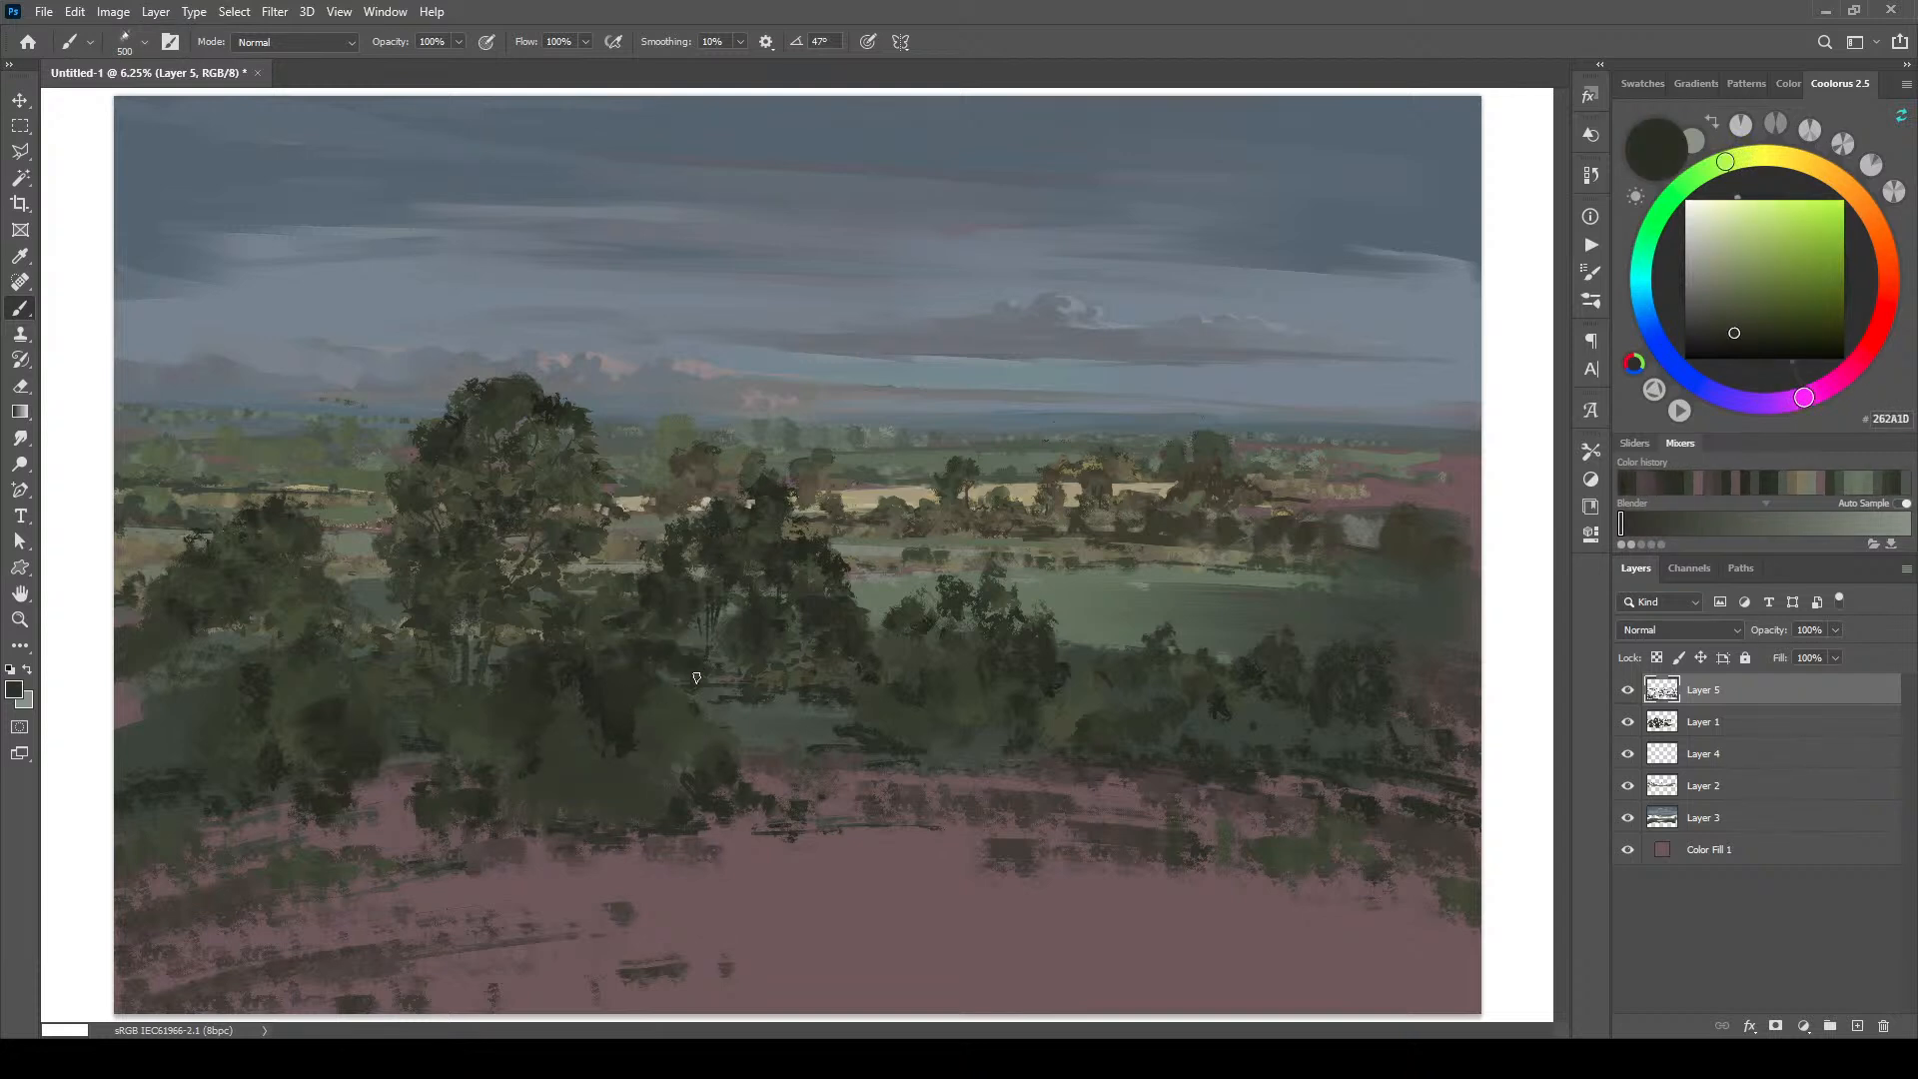
pyautogui.keyDown('alt'); pyautogui.click(623, 699); pyautogui.keyUp('alt')
pyautogui.press(']')
pyautogui.press(']')
pyautogui.press(']')
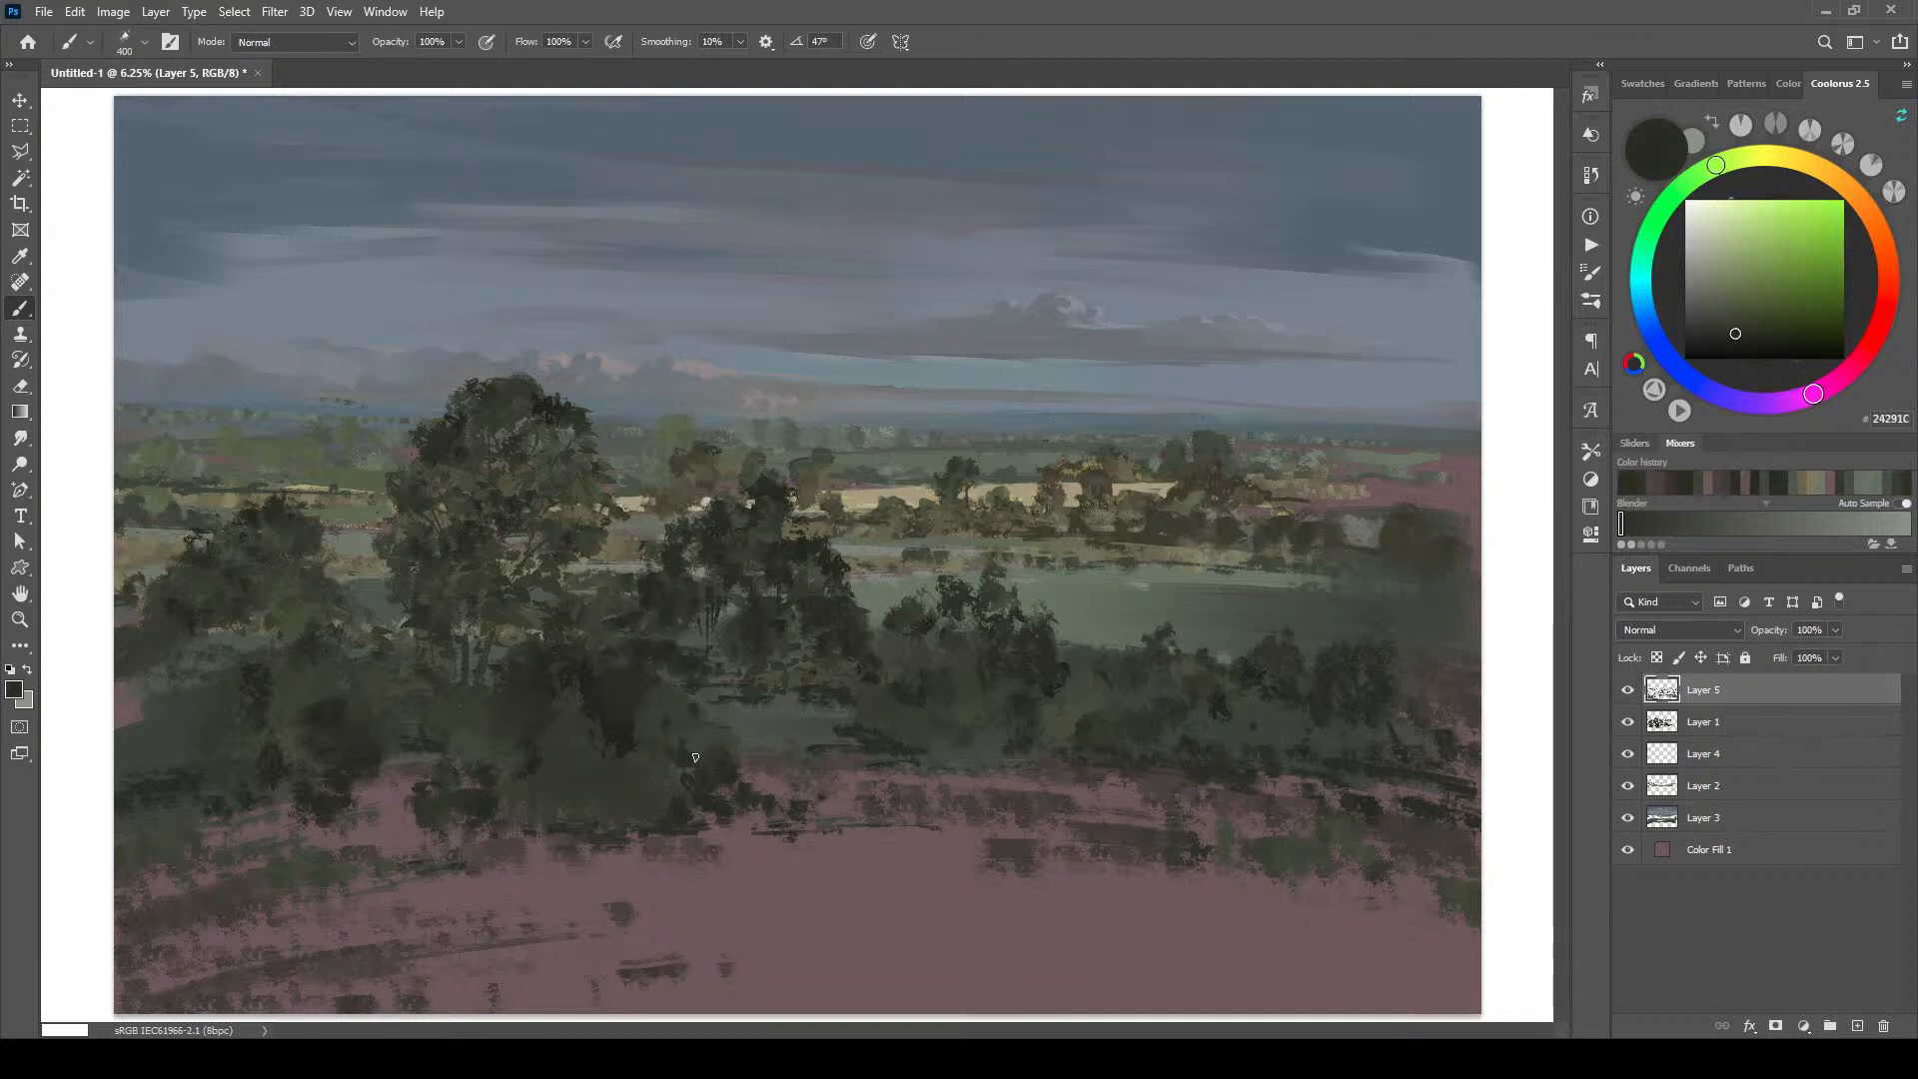
# Step: Build dark leafy clumps along the central bush and into the left trees with #24291C, varying the brush size
pyautogui.press(']')
pyautogui.press(']')
pyautogui.press(']')
pyautogui.press(']')
pyautogui.press('[')
pyautogui.press('[')
pyautogui.press('[')
pyautogui.press('[')
pyautogui.press('[')
pyautogui.press(']')
pyautogui.press(']')
pyautogui.press(']')
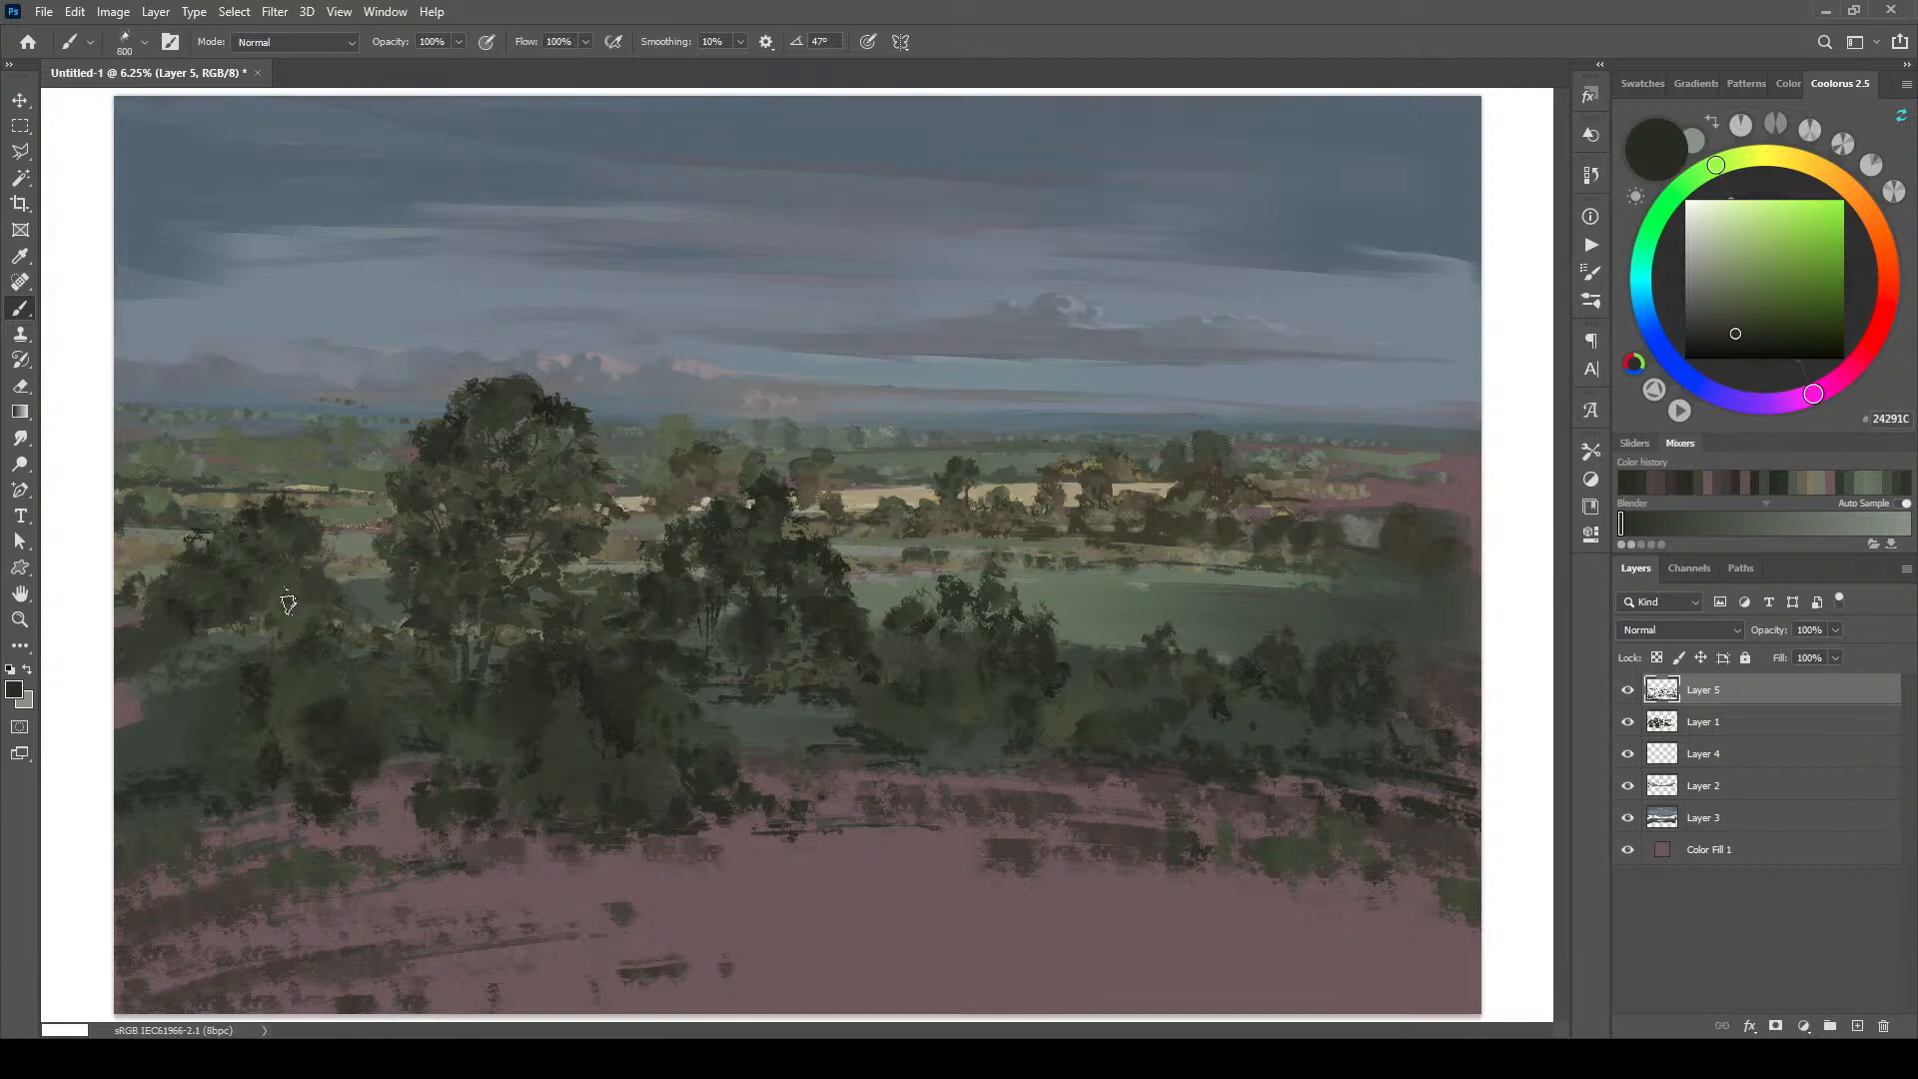
# Step: Paint thin dark trunks and branches beneath the left tree's canopy with a much smaller brush
pyautogui.press('[')
pyautogui.press('[')
pyautogui.press('[')
pyautogui.press('[')
pyautogui.press('[')
pyautogui.press('[')
pyautogui.press('[')
pyautogui.press('[')
pyautogui.press('[')
pyautogui.moveTo(232, 625)
pyautogui.mouseDown()
pyautogui.moveTo(236, 673)
pyautogui.moveTo(258, 621)
pyautogui.mouseUp()
pyautogui.press('[')
pyautogui.moveTo(196, 642); pyautogui.dragTo(200, 681)
# Step: Add fine branches and leaf clusters around the left tree's trunks, alternating between small and larger brush sizes
pyautogui.press('[')
pyautogui.press('[')
pyautogui.press('[')
pyautogui.press(']')
pyautogui.press(']')
pyautogui.press(']')
pyautogui.press(']')
pyautogui.press(']')
pyautogui.press(']')
pyautogui.press(']')
pyautogui.press(']')
pyautogui.press(']')
pyautogui.press(']')
pyautogui.press('[')
pyautogui.press('[')
pyautogui.press('[')
pyautogui.press('[')
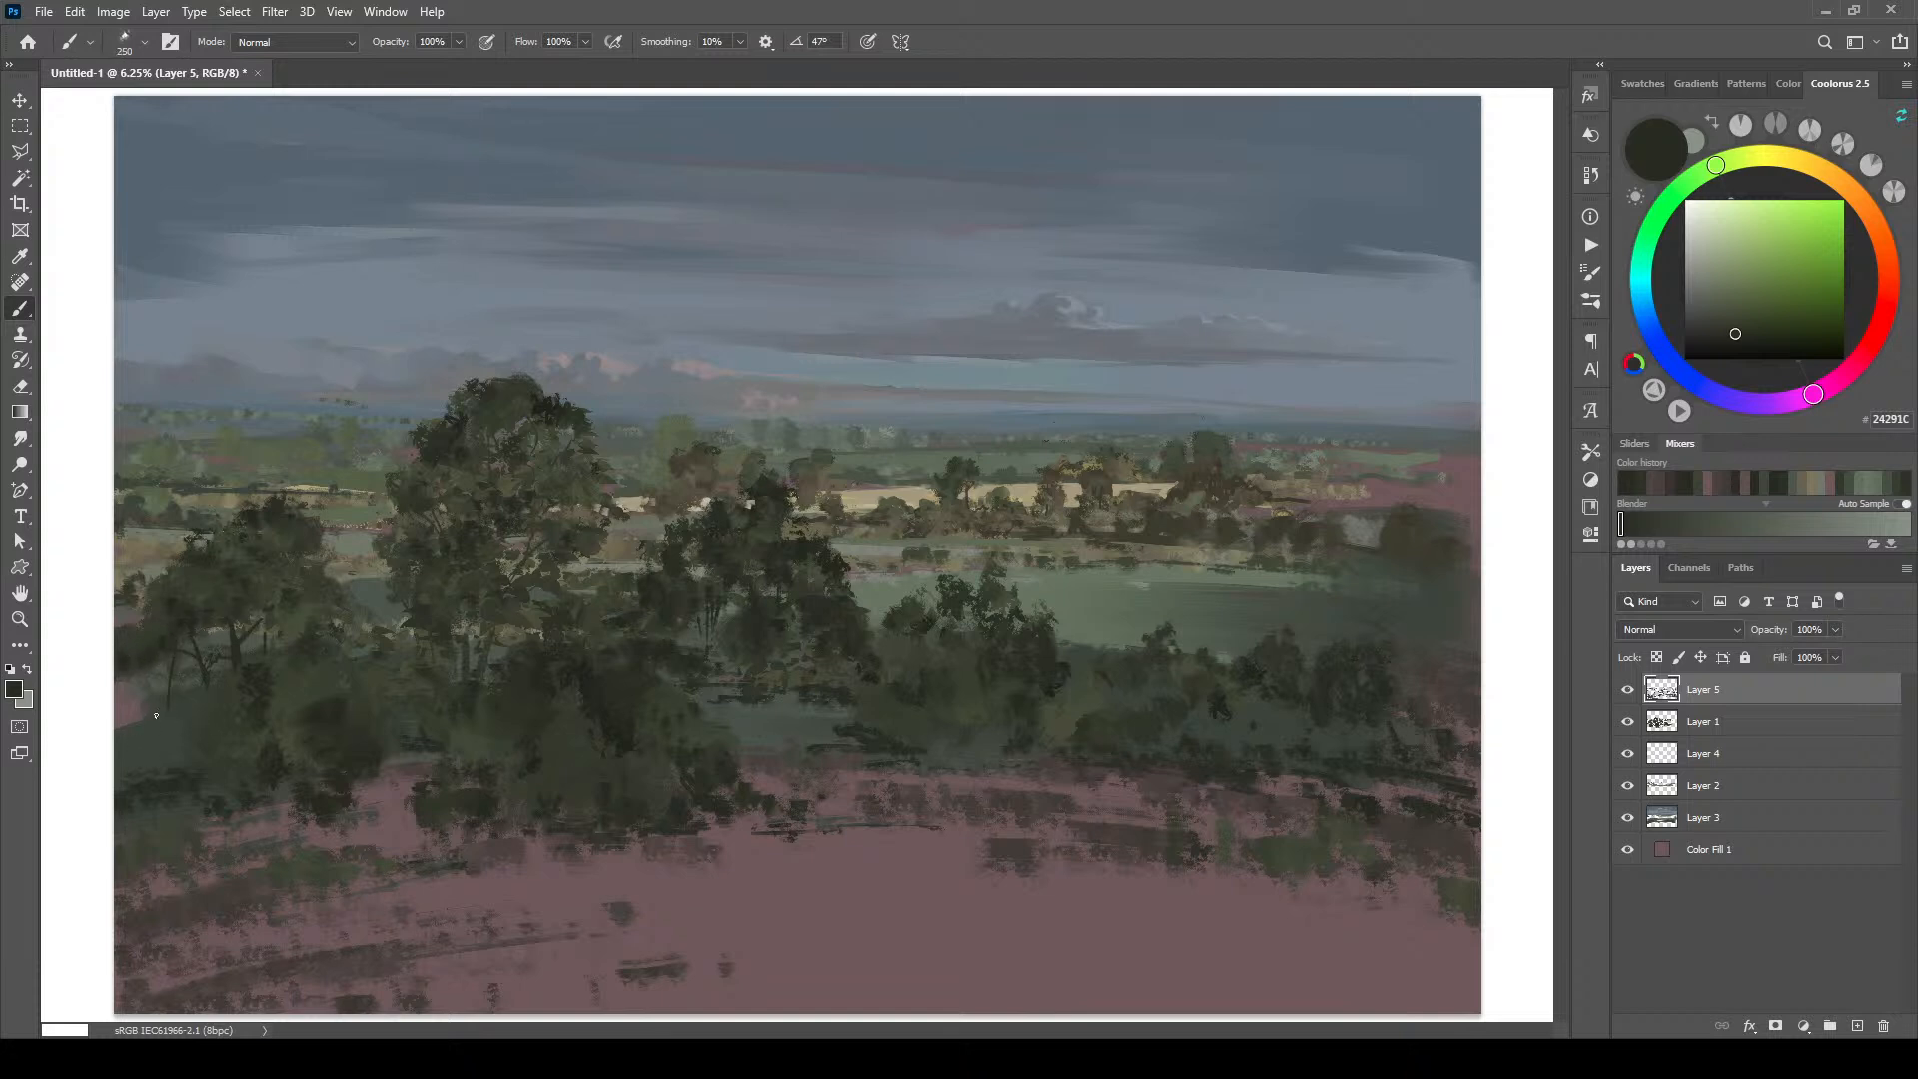
# Step: Enlarge the brush and cover the exposed mauve area at the canvas's left edge with dark foliage
pyautogui.press(']')
pyautogui.press(']')
pyautogui.press(']')
pyautogui.press(']')
pyautogui.press(']')
pyautogui.click(124, 713)
# Step: Sample olive and grey-green tones, including #6F6C51 and #757865, and touch up the midground hedgerows and fields with a 200 px brush
pyautogui.keyDown('alt'); pyautogui.click(841, 494); pyautogui.keyUp('alt')
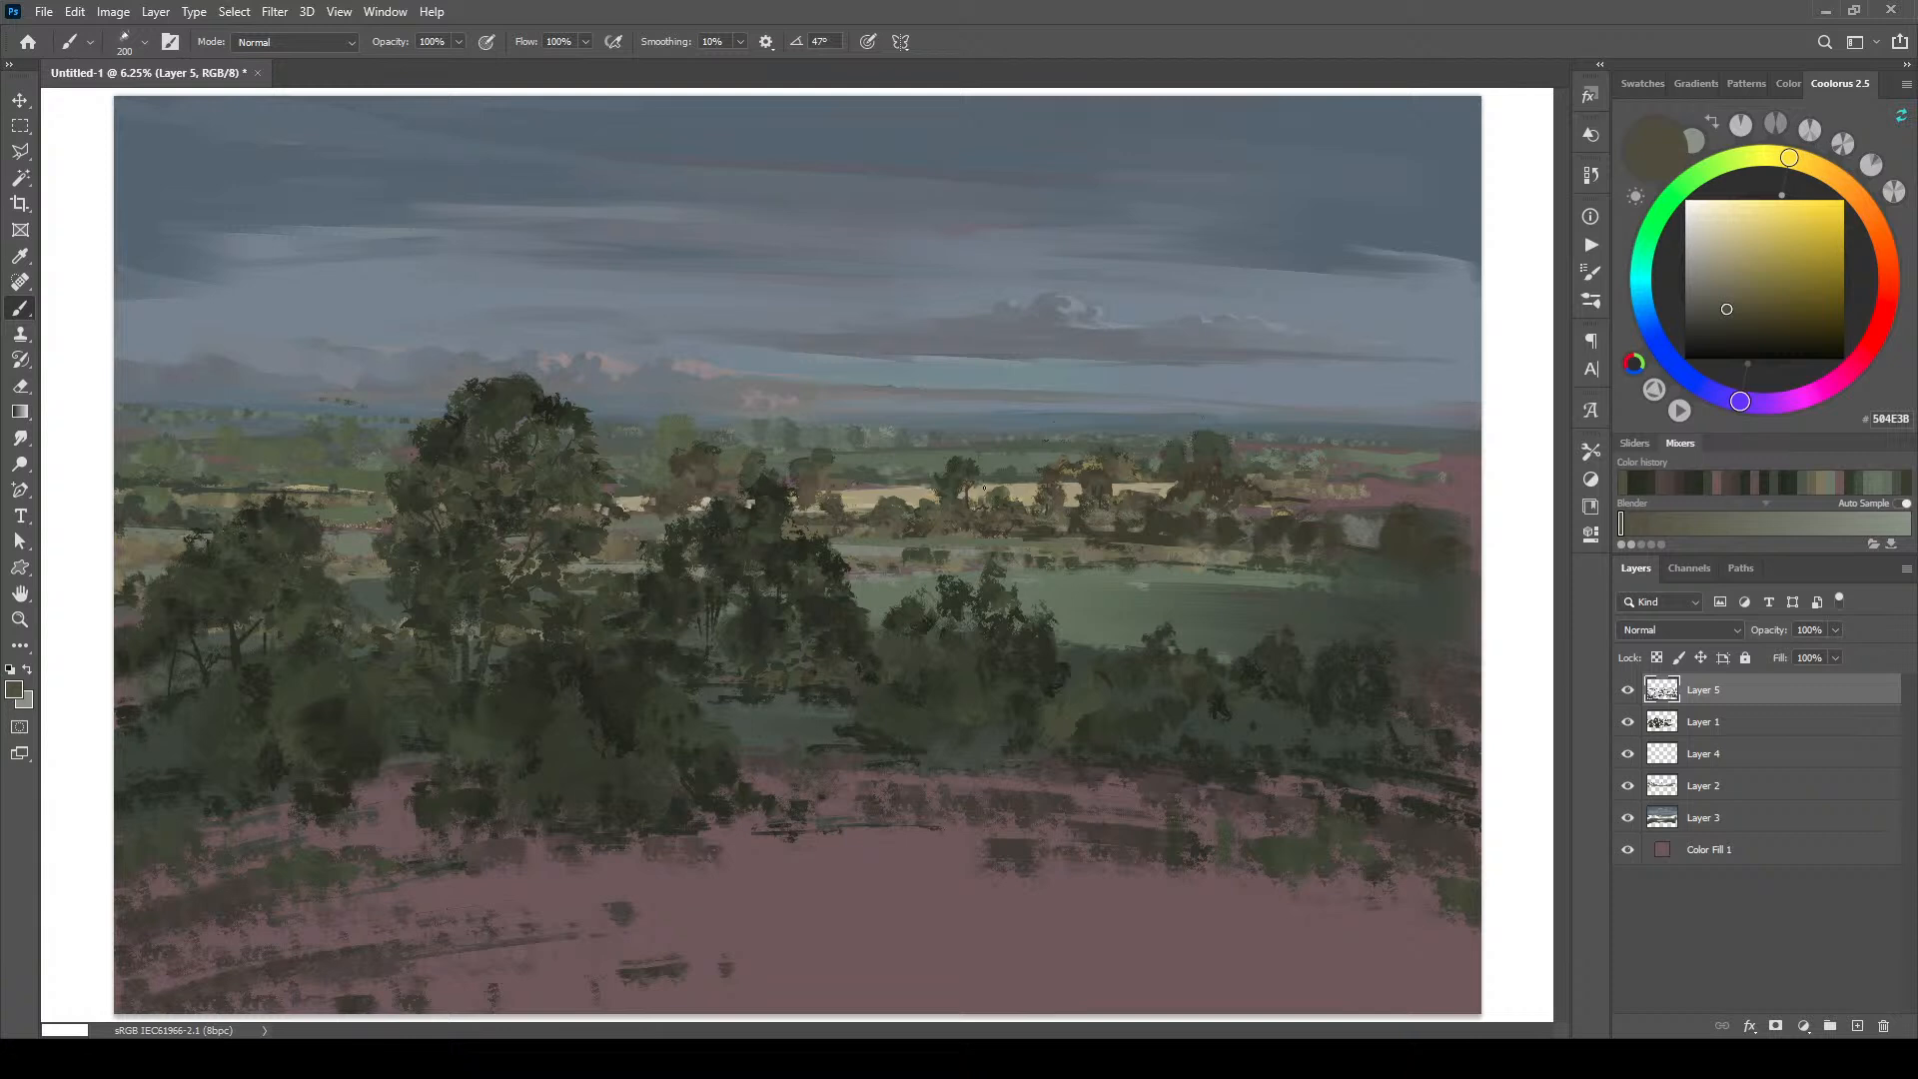
pyautogui.keyDown('alt'); pyautogui.click(1026, 510); pyautogui.keyUp('alt')
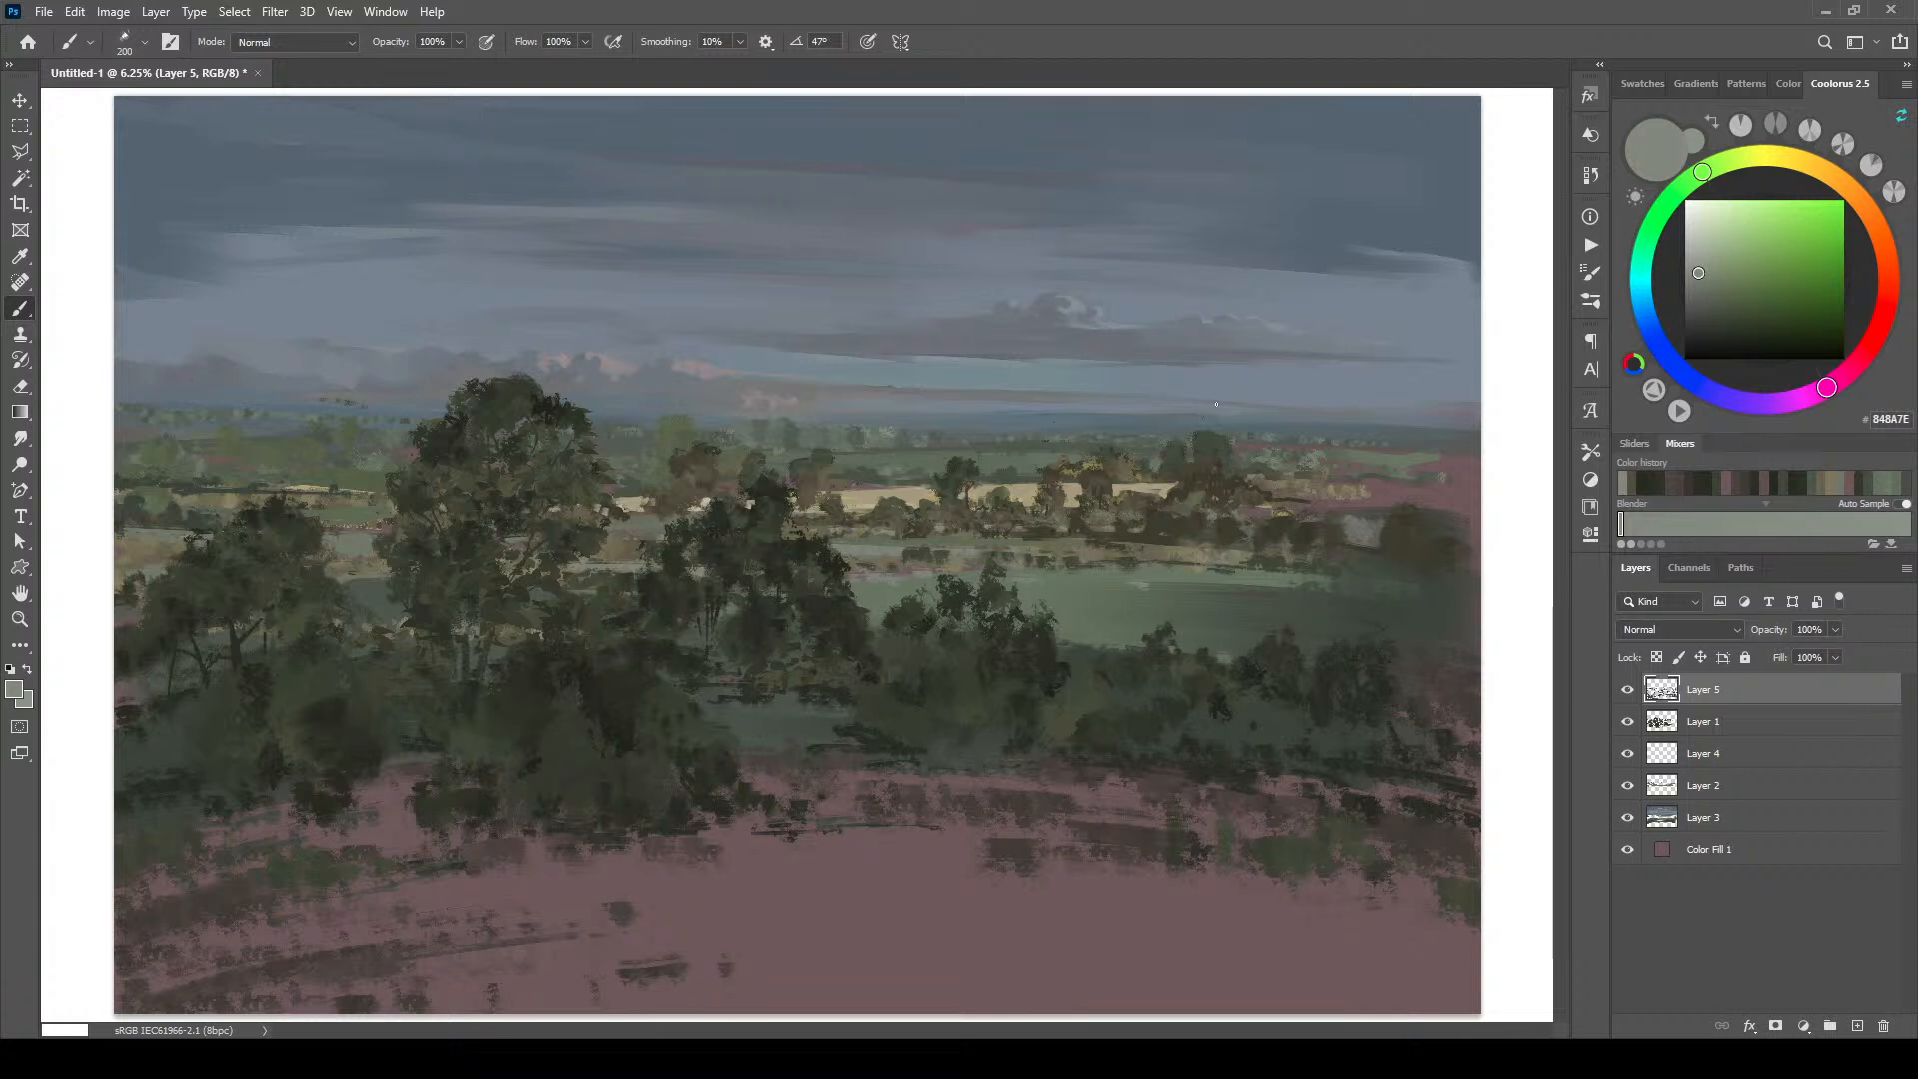
pyautogui.keyDown('alt'); pyautogui.click(1109, 526); pyautogui.keyUp('alt')
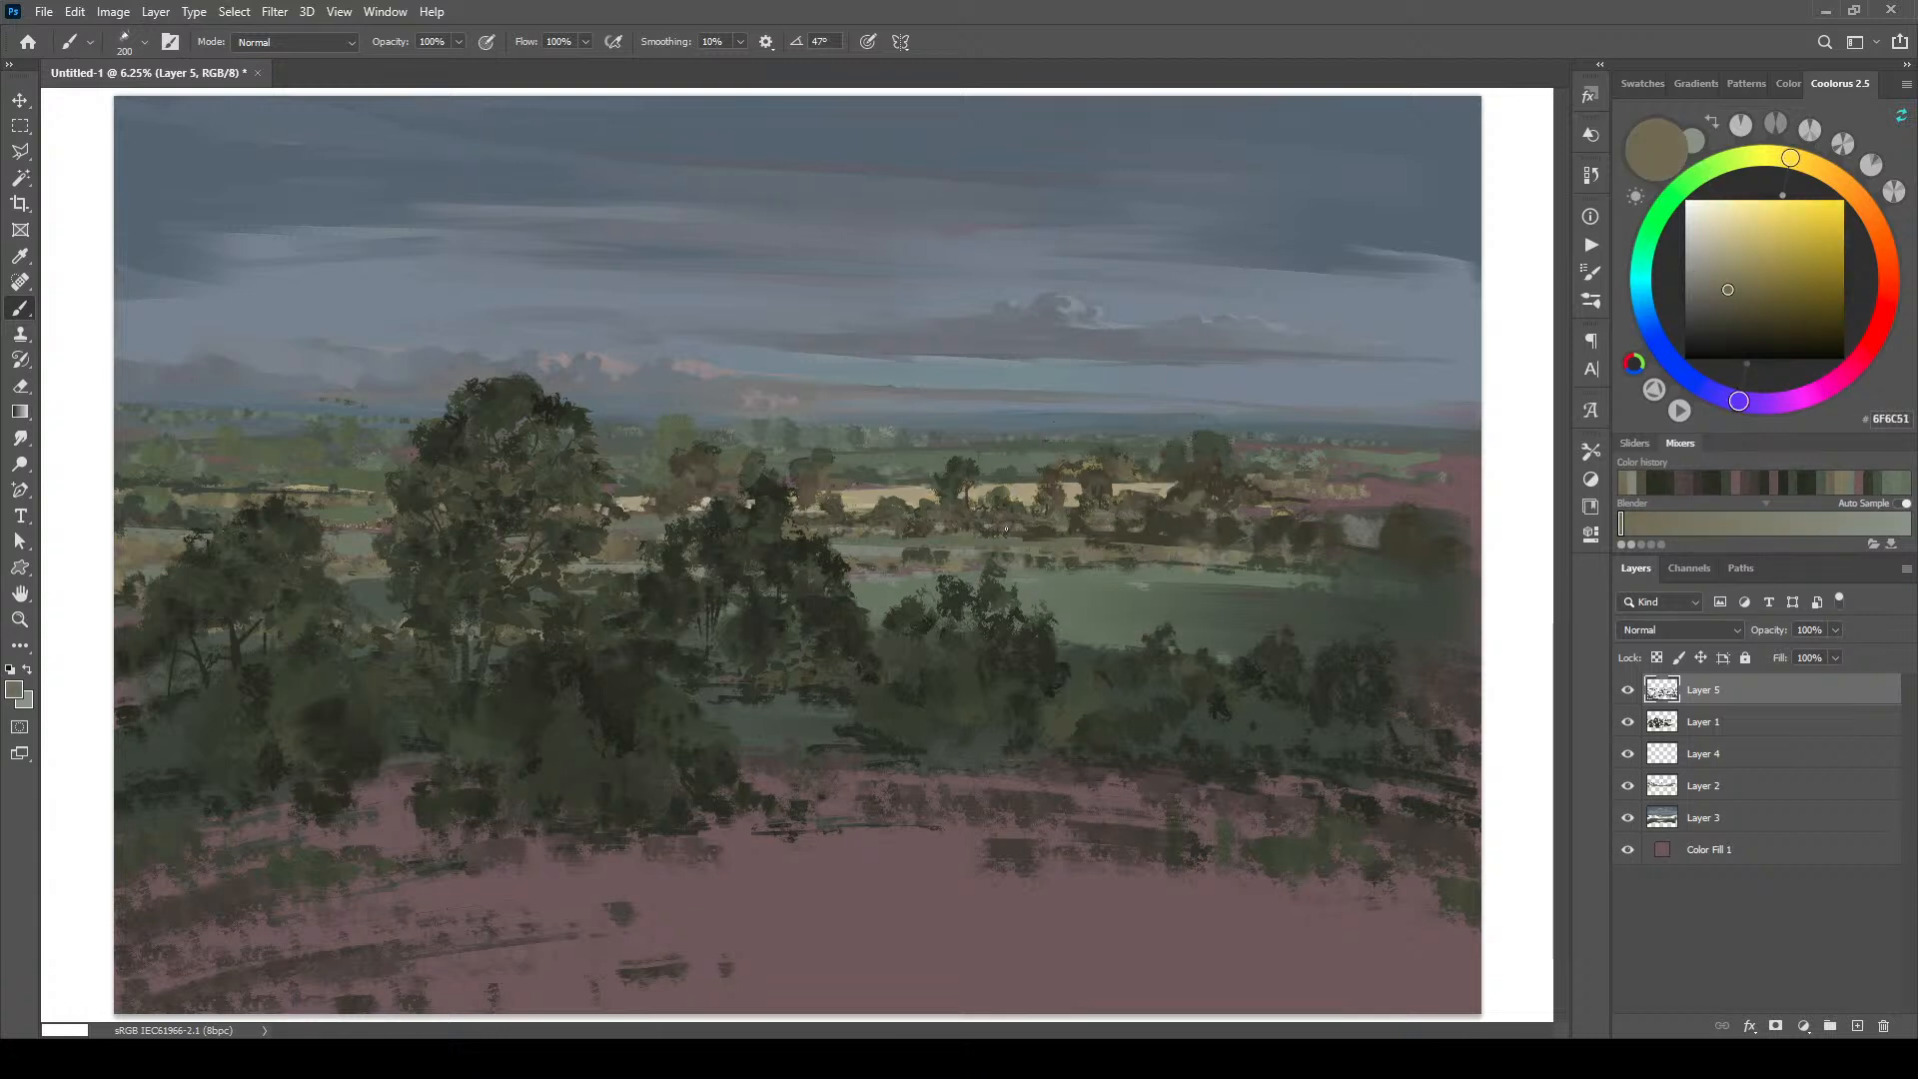
pyautogui.keyDown('alt'); pyautogui.click(1119, 523); pyautogui.keyUp('alt')
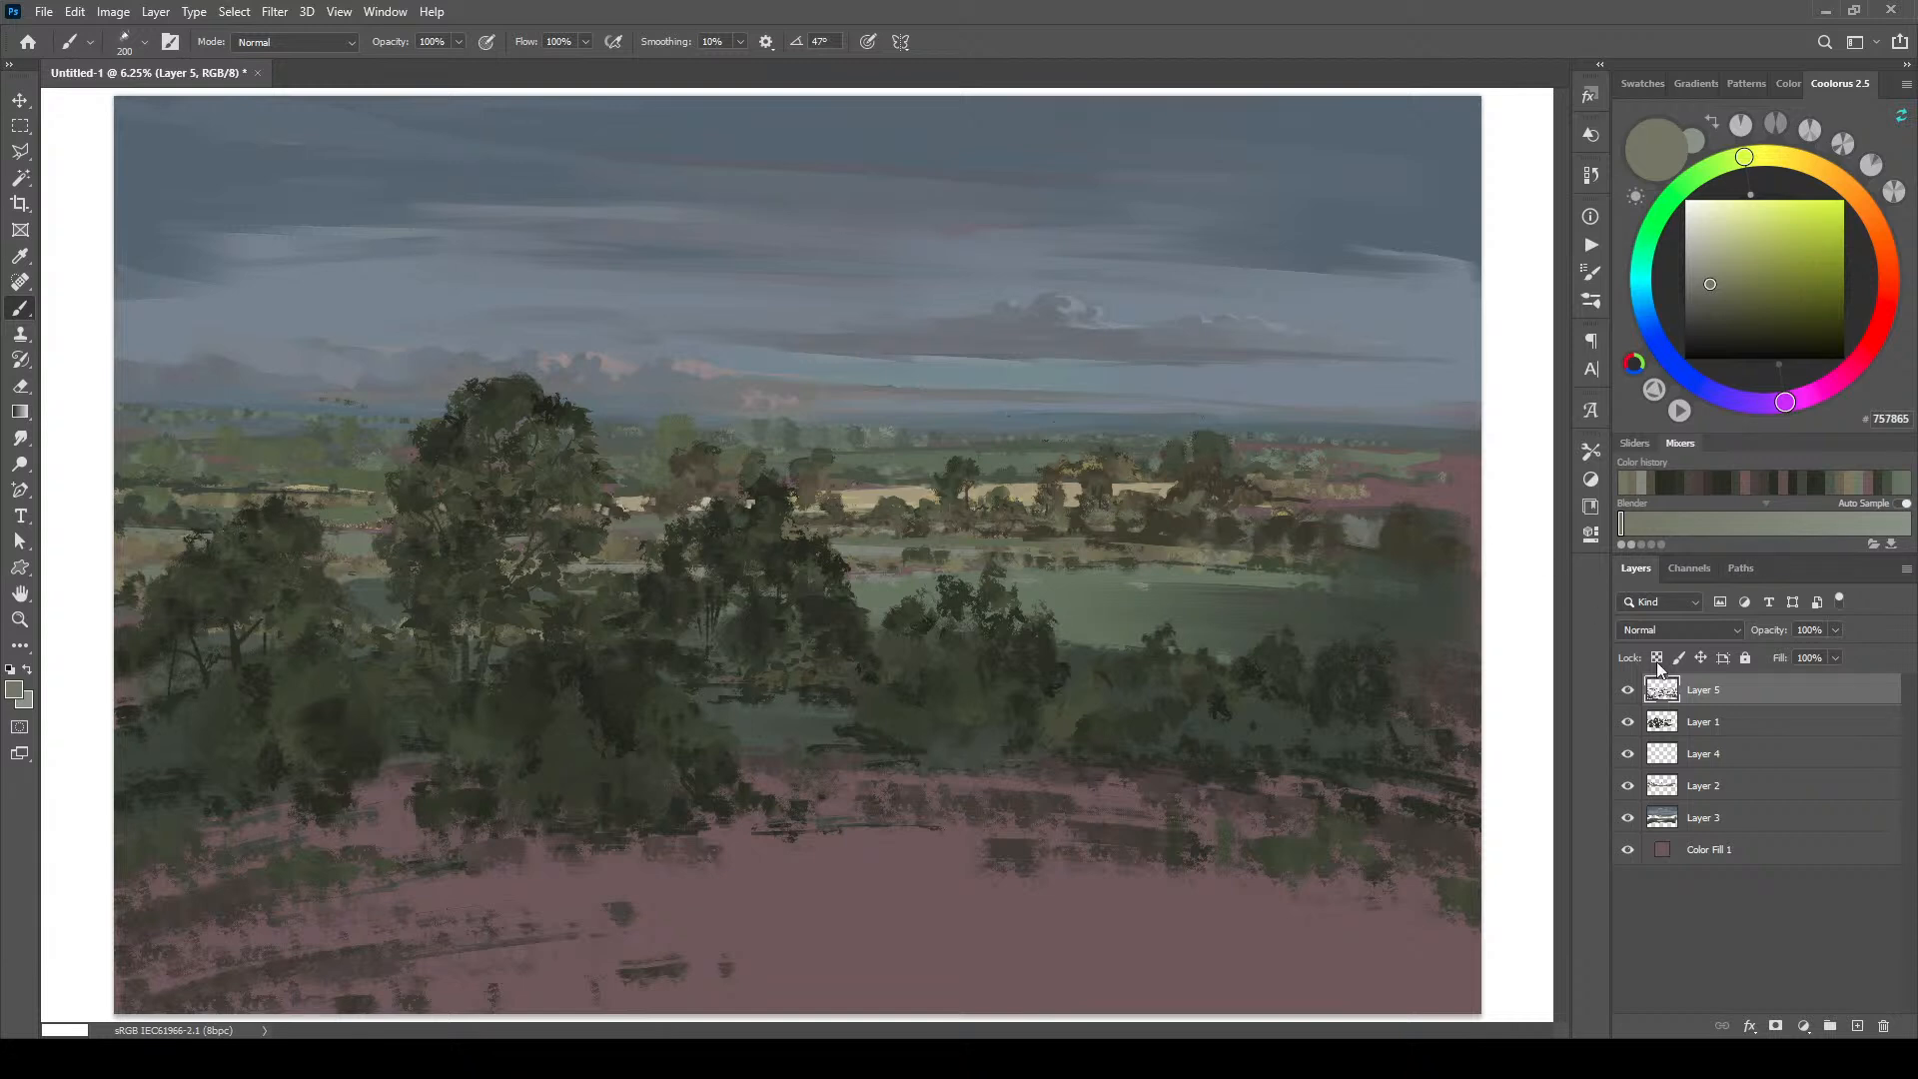
# Step: Create a new layer above Layer 5 and leave it visible
pyautogui.click(1858, 1026)
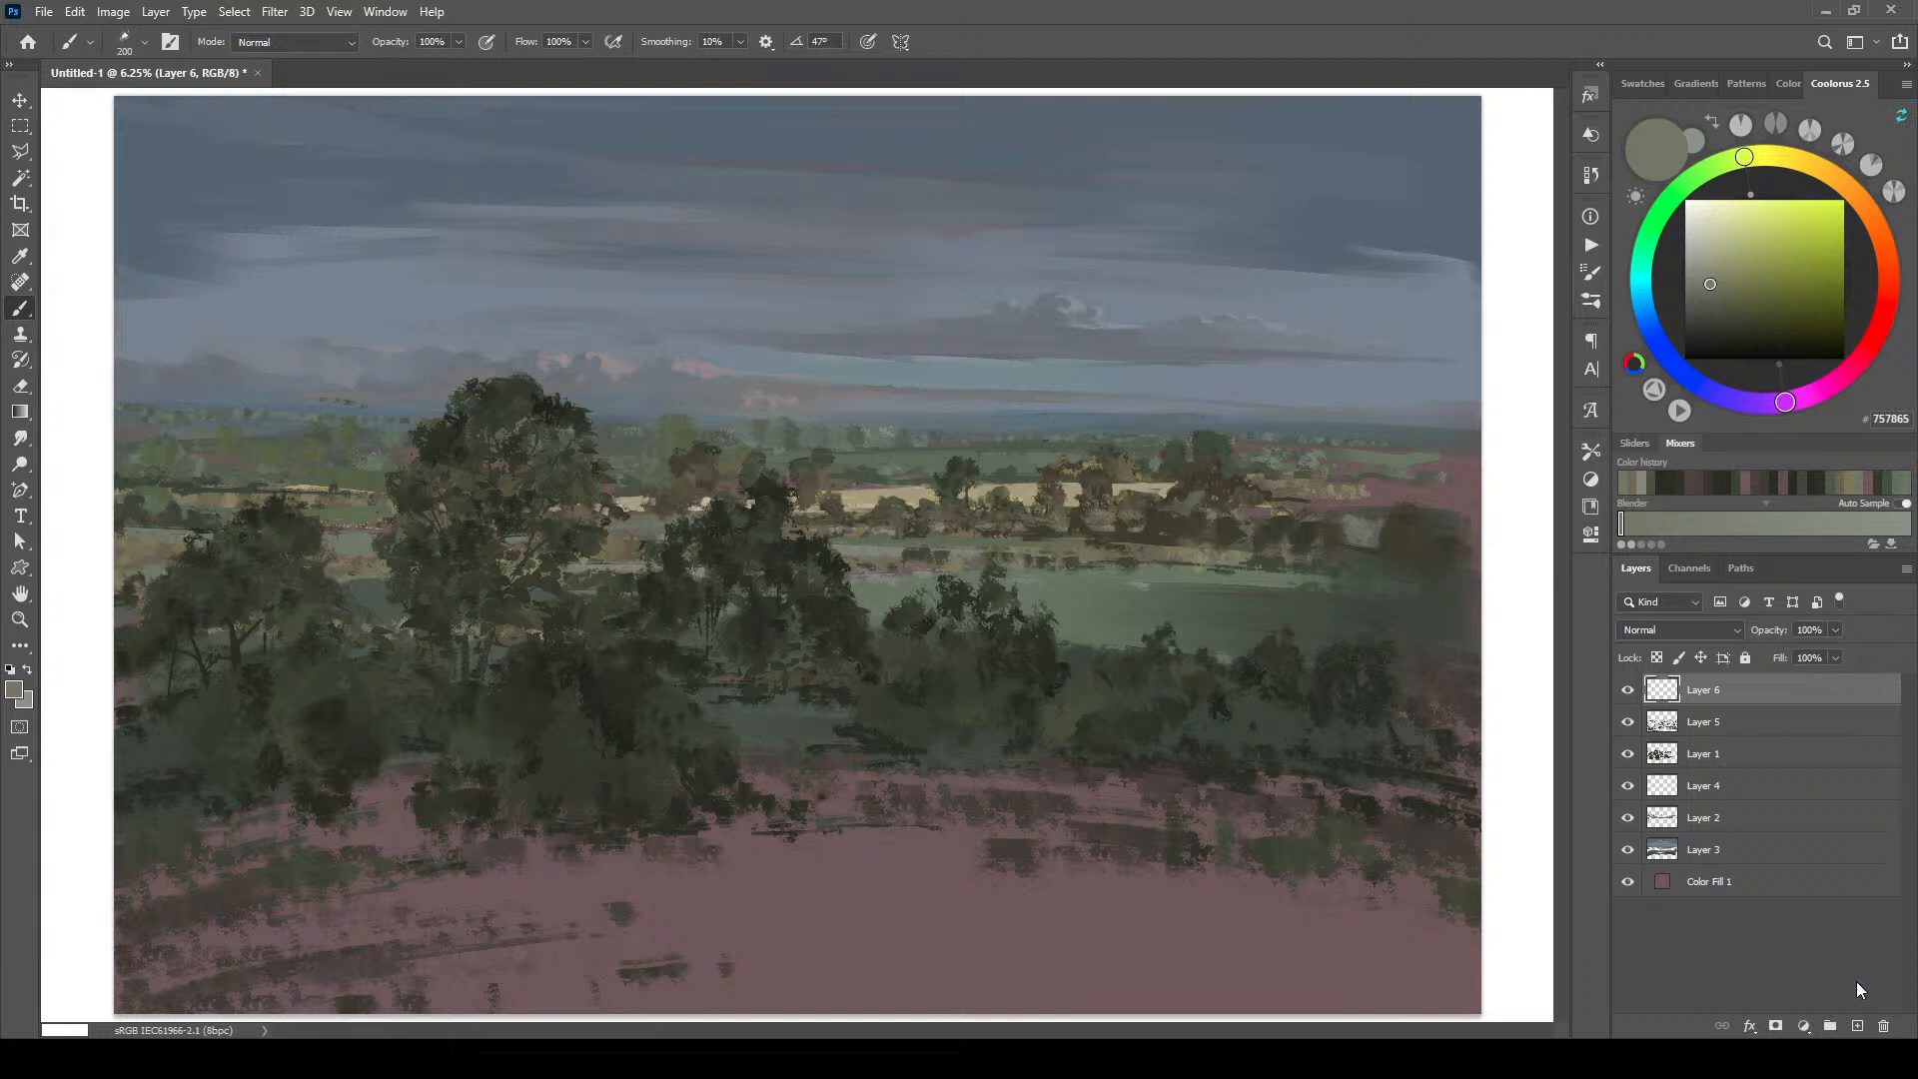
pyautogui.click(1629, 690)
pyautogui.click(1628, 690)
# Step: Sample the cloud pink, lighten it to #AF979E and paint highlights on the clouds beside the tall tree, adding paler pink accents
pyautogui.keyDown('alt'); pyautogui.click(699, 368); pyautogui.keyUp('alt')
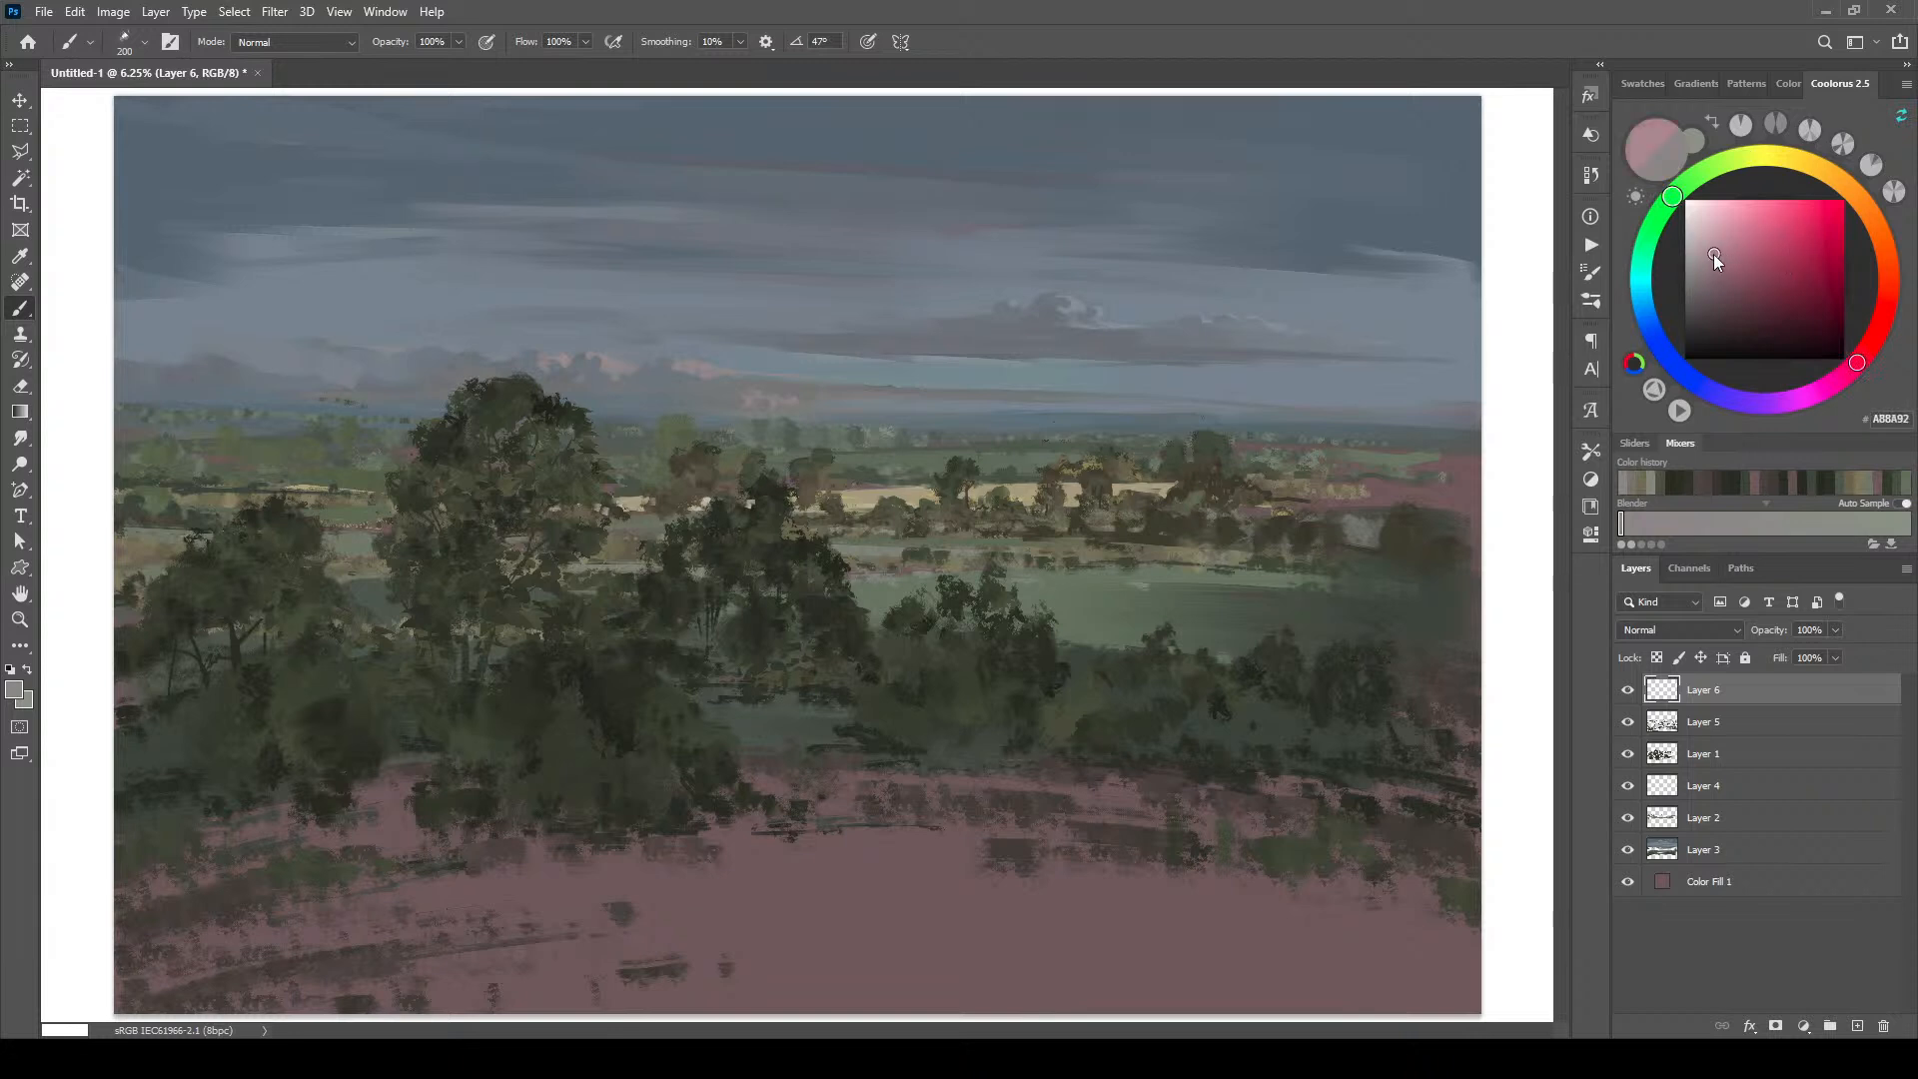
pyautogui.moveTo(1714, 254); pyautogui.dragTo(1706, 250)
pyautogui.moveTo(680, 372)
pyautogui.mouseDown()
pyautogui.moveTo(699, 359)
pyautogui.moveTo(729, 394)
pyautogui.moveTo(587, 349)
pyautogui.mouseUp()
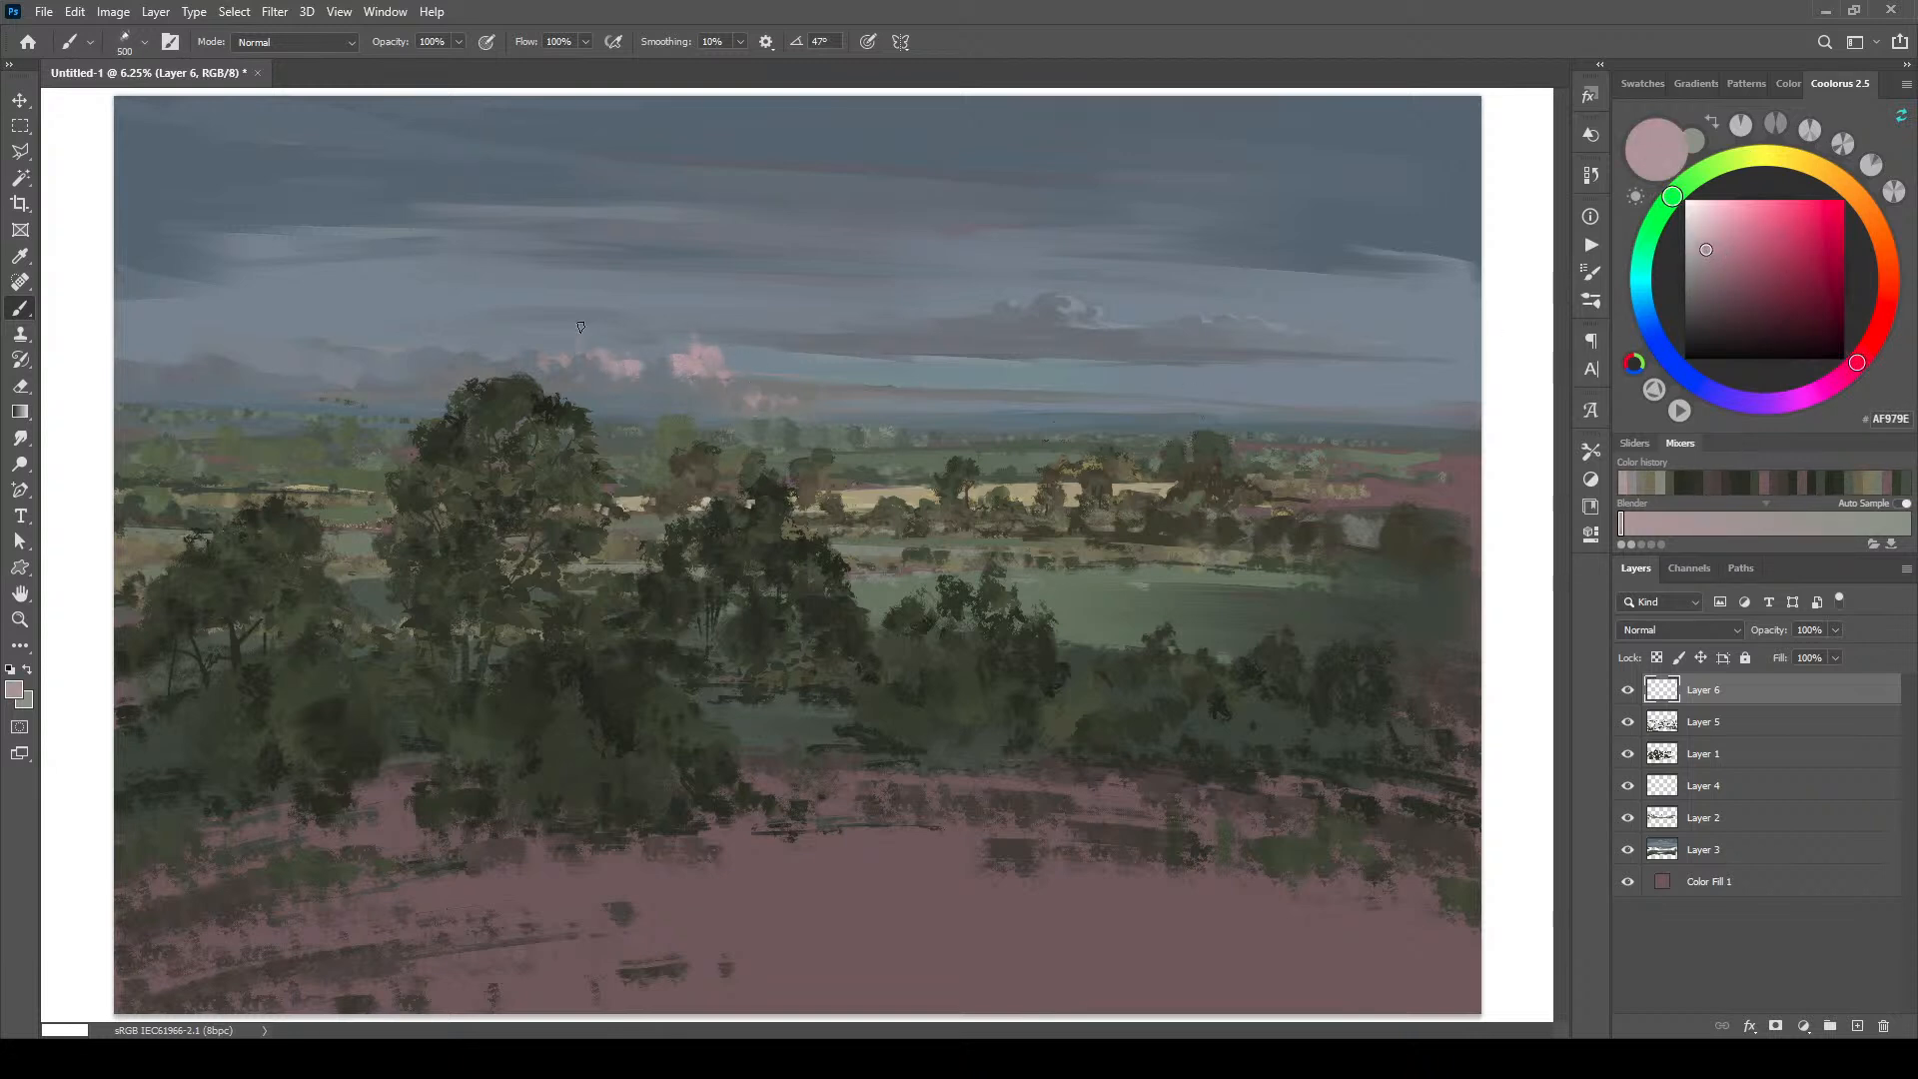
pyautogui.click(1703, 237)
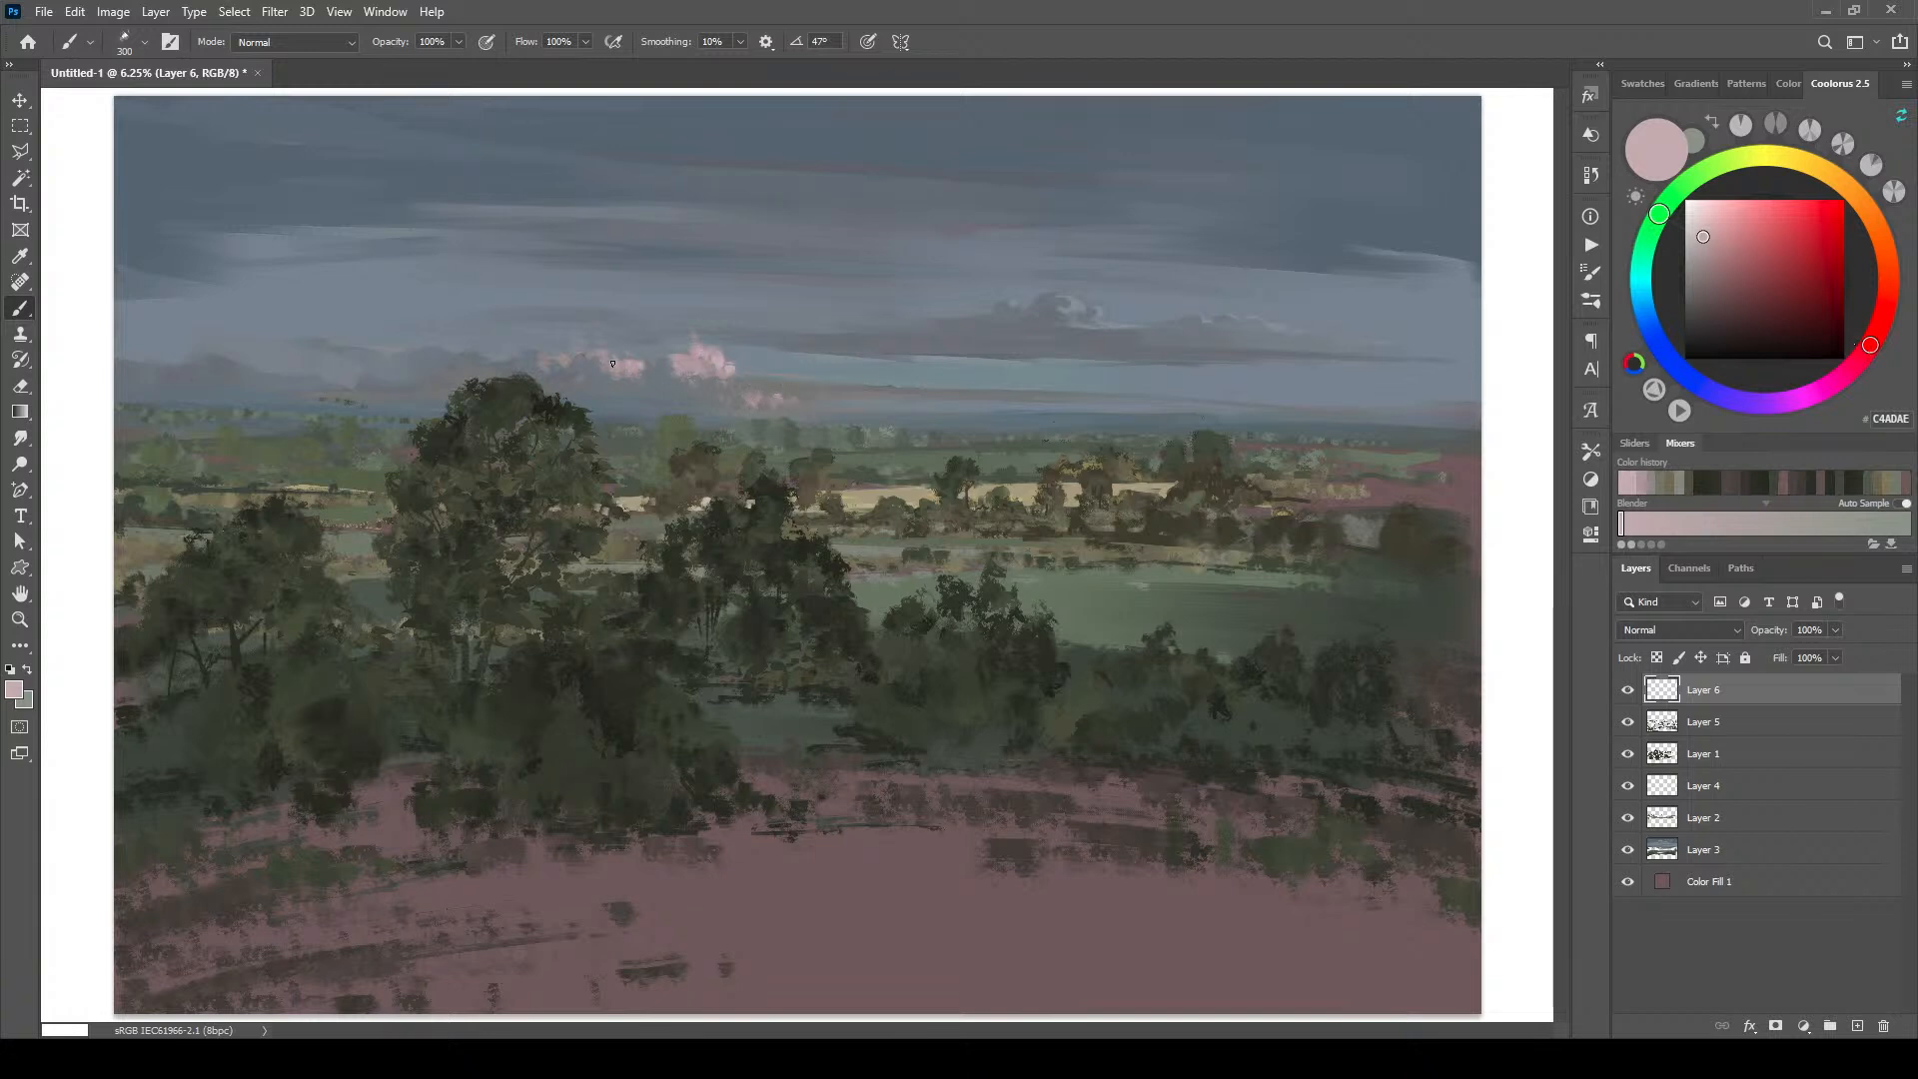
pyautogui.moveTo(467, 1059)
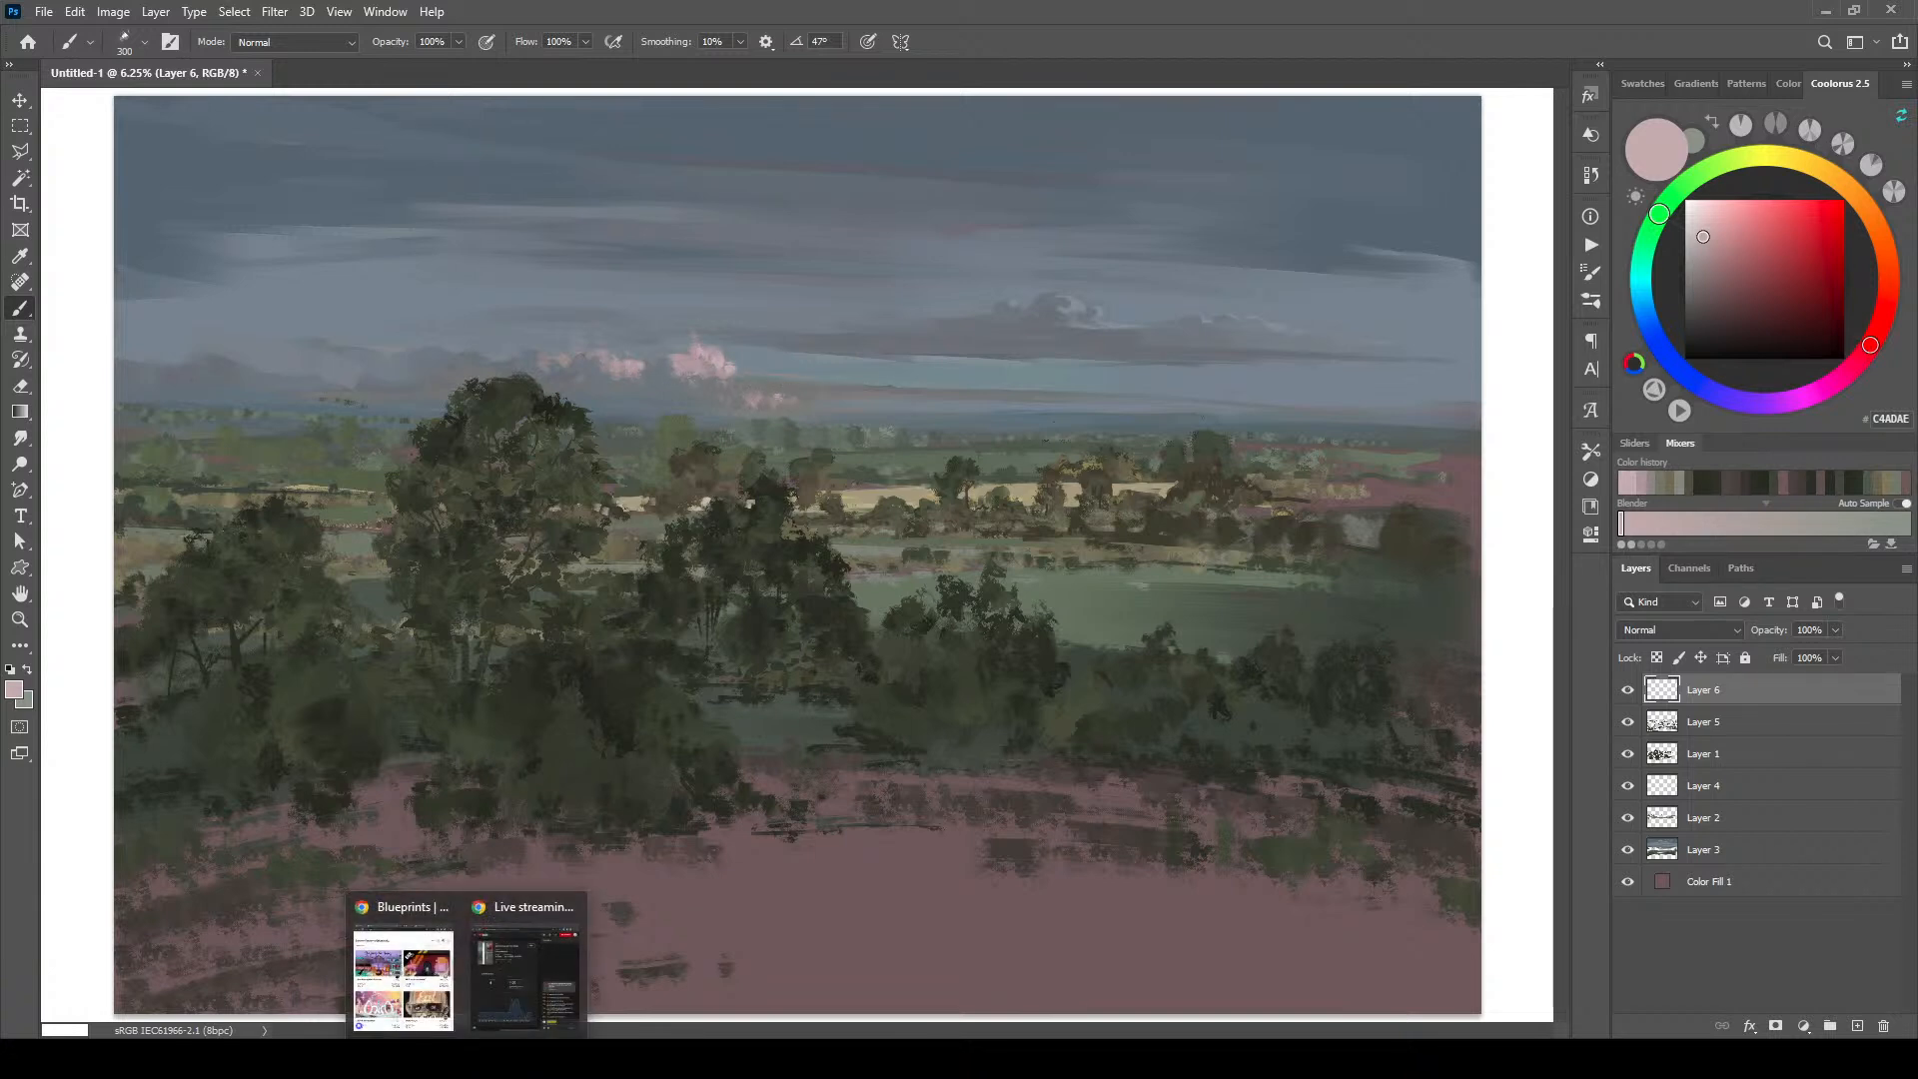
# Step: Choose a deeper dusty pink and paint highlights on the right cloud and the smaller cloud tops beside it
pyautogui.moveTo(1711, 231); pyautogui.dragTo(1713, 247)
pyautogui.moveTo(1066, 300); pyautogui.dragTo(1118, 328)
pyautogui.click(1014, 305)
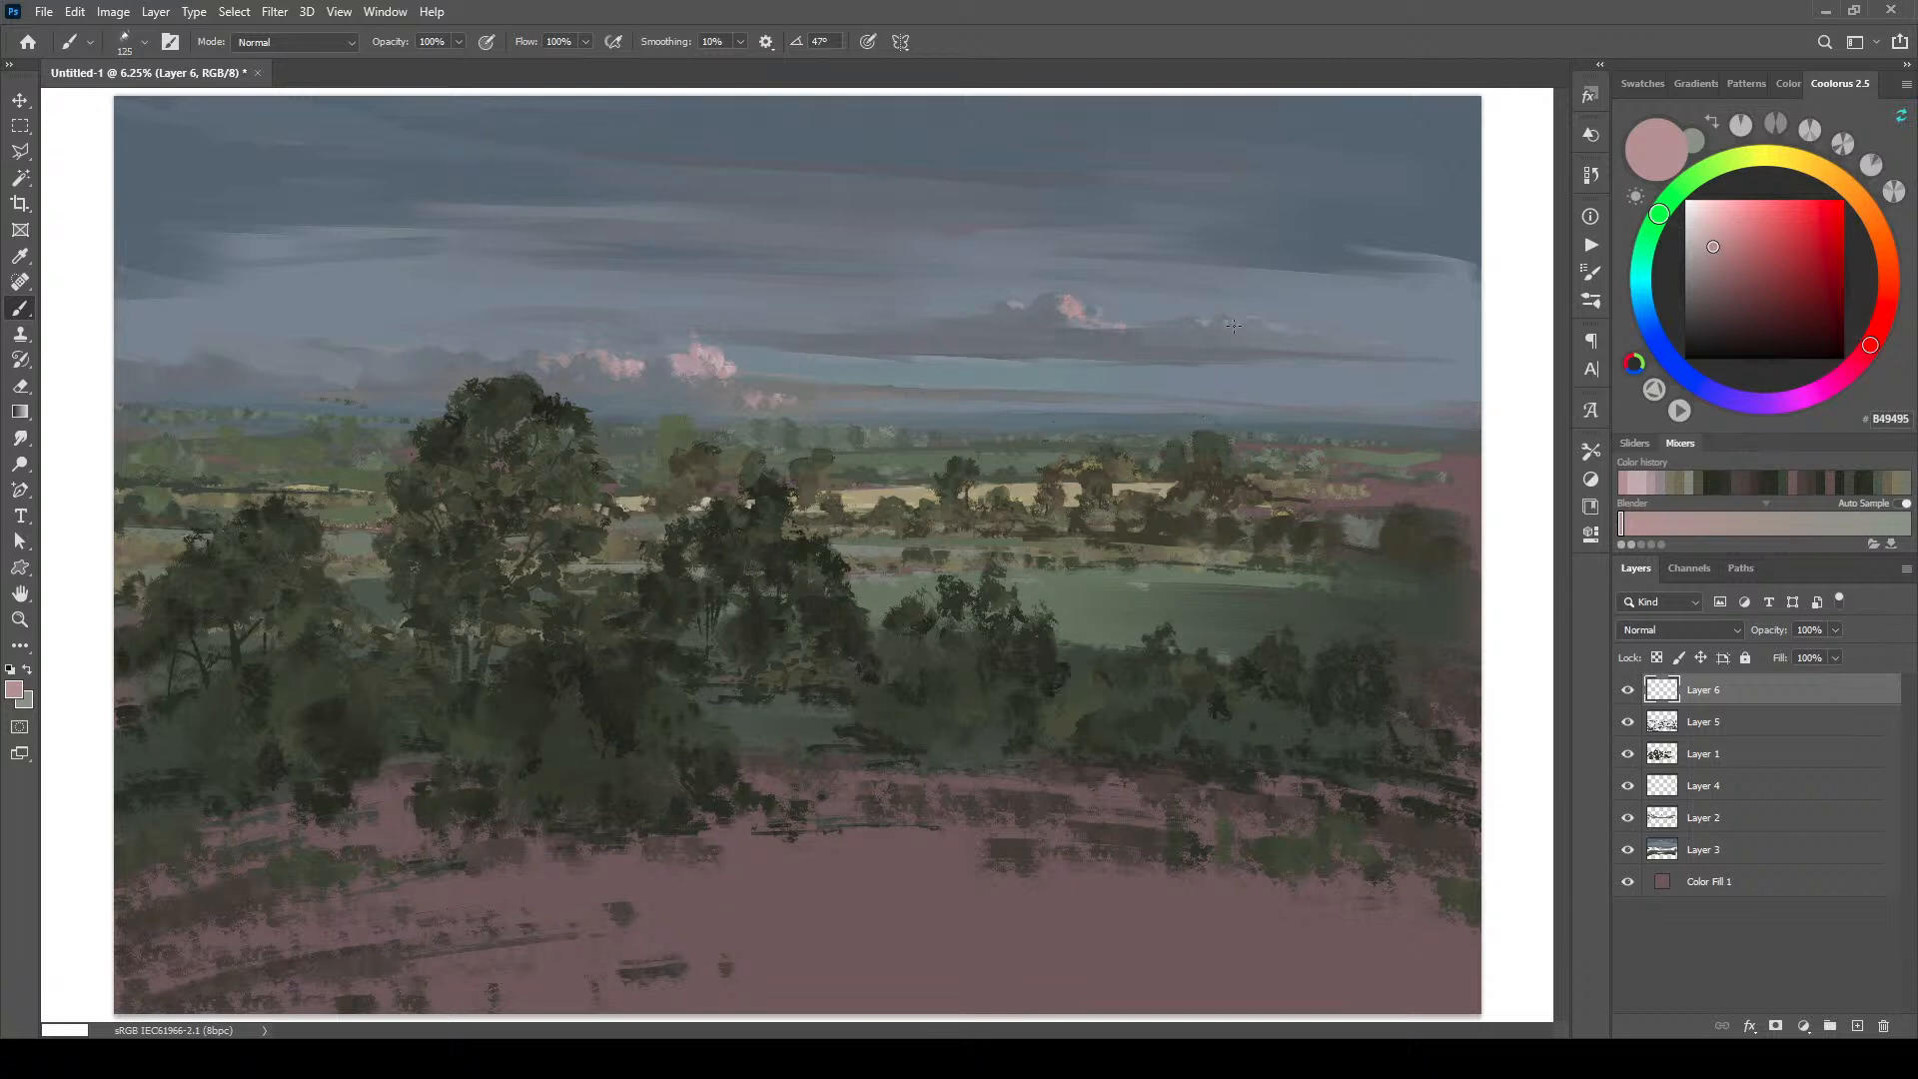
pyautogui.press(']')
pyautogui.press(']')
pyautogui.press(']')
pyautogui.moveTo(1267, 323); pyautogui.dragTo(1293, 334)
# Step: Mix a pale cyan (#AEC1C2), sample the blue-grey cloud colour and carve shadows into the pink clouds with a 300 px brush
pyautogui.keyDown('alt'); pyautogui.click(540, 344); pyautogui.keyUp('alt')
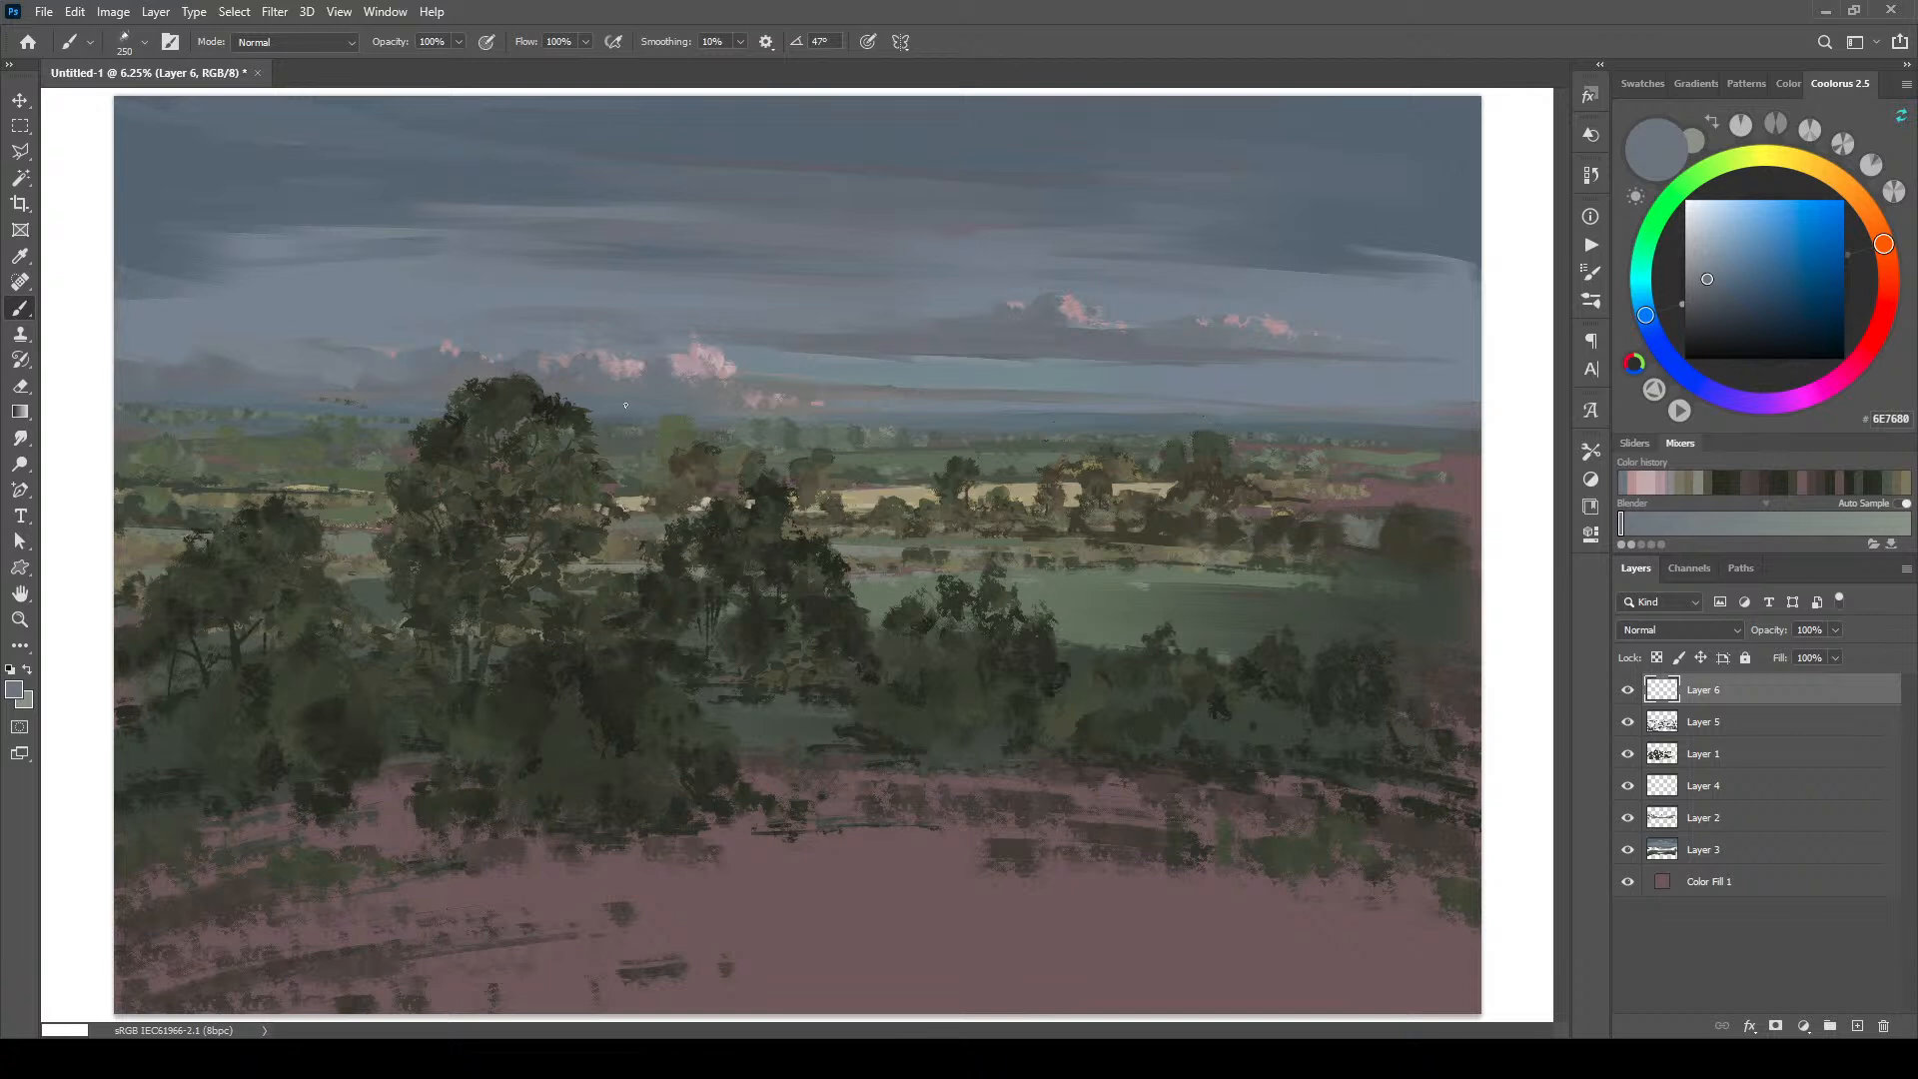
pyautogui.click(1700, 237)
pyautogui.click(1641, 286)
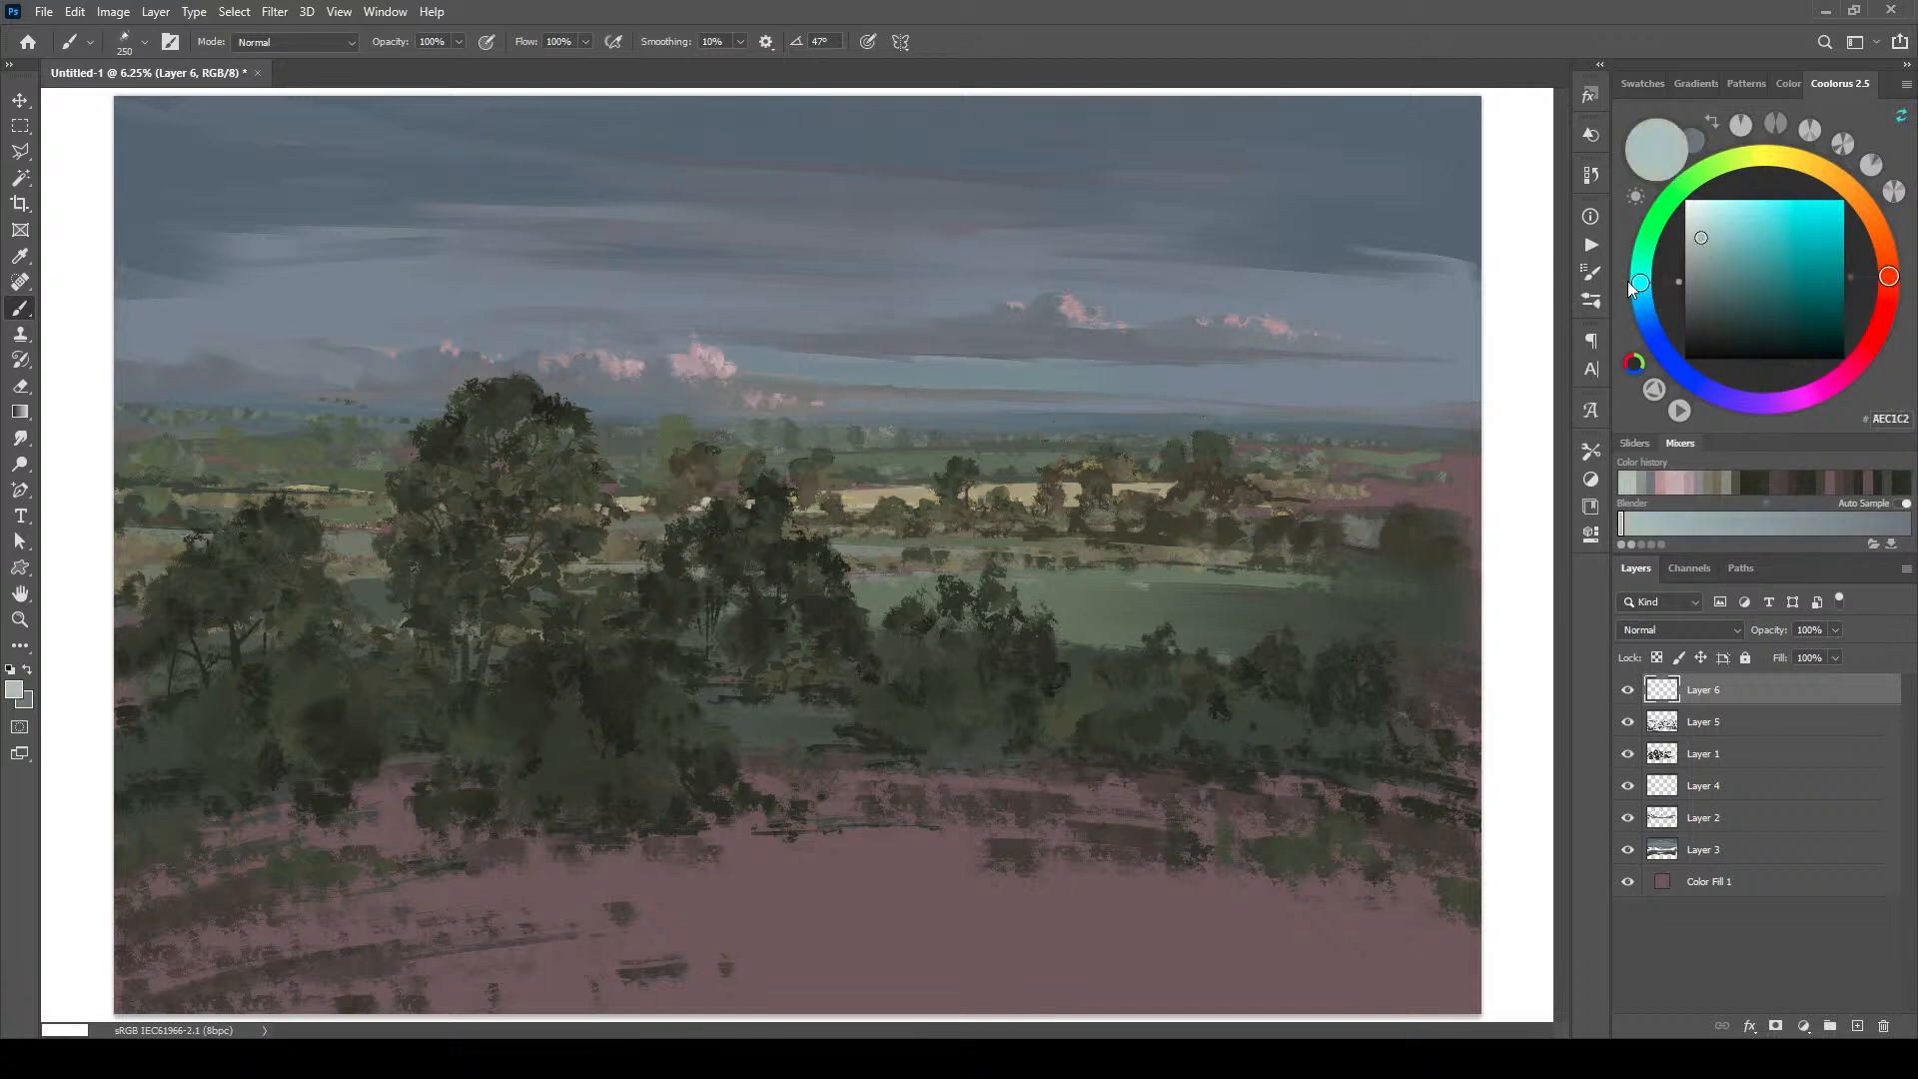
pyautogui.keyDown('alt'); pyautogui.click(674, 375); pyautogui.keyUp('alt')
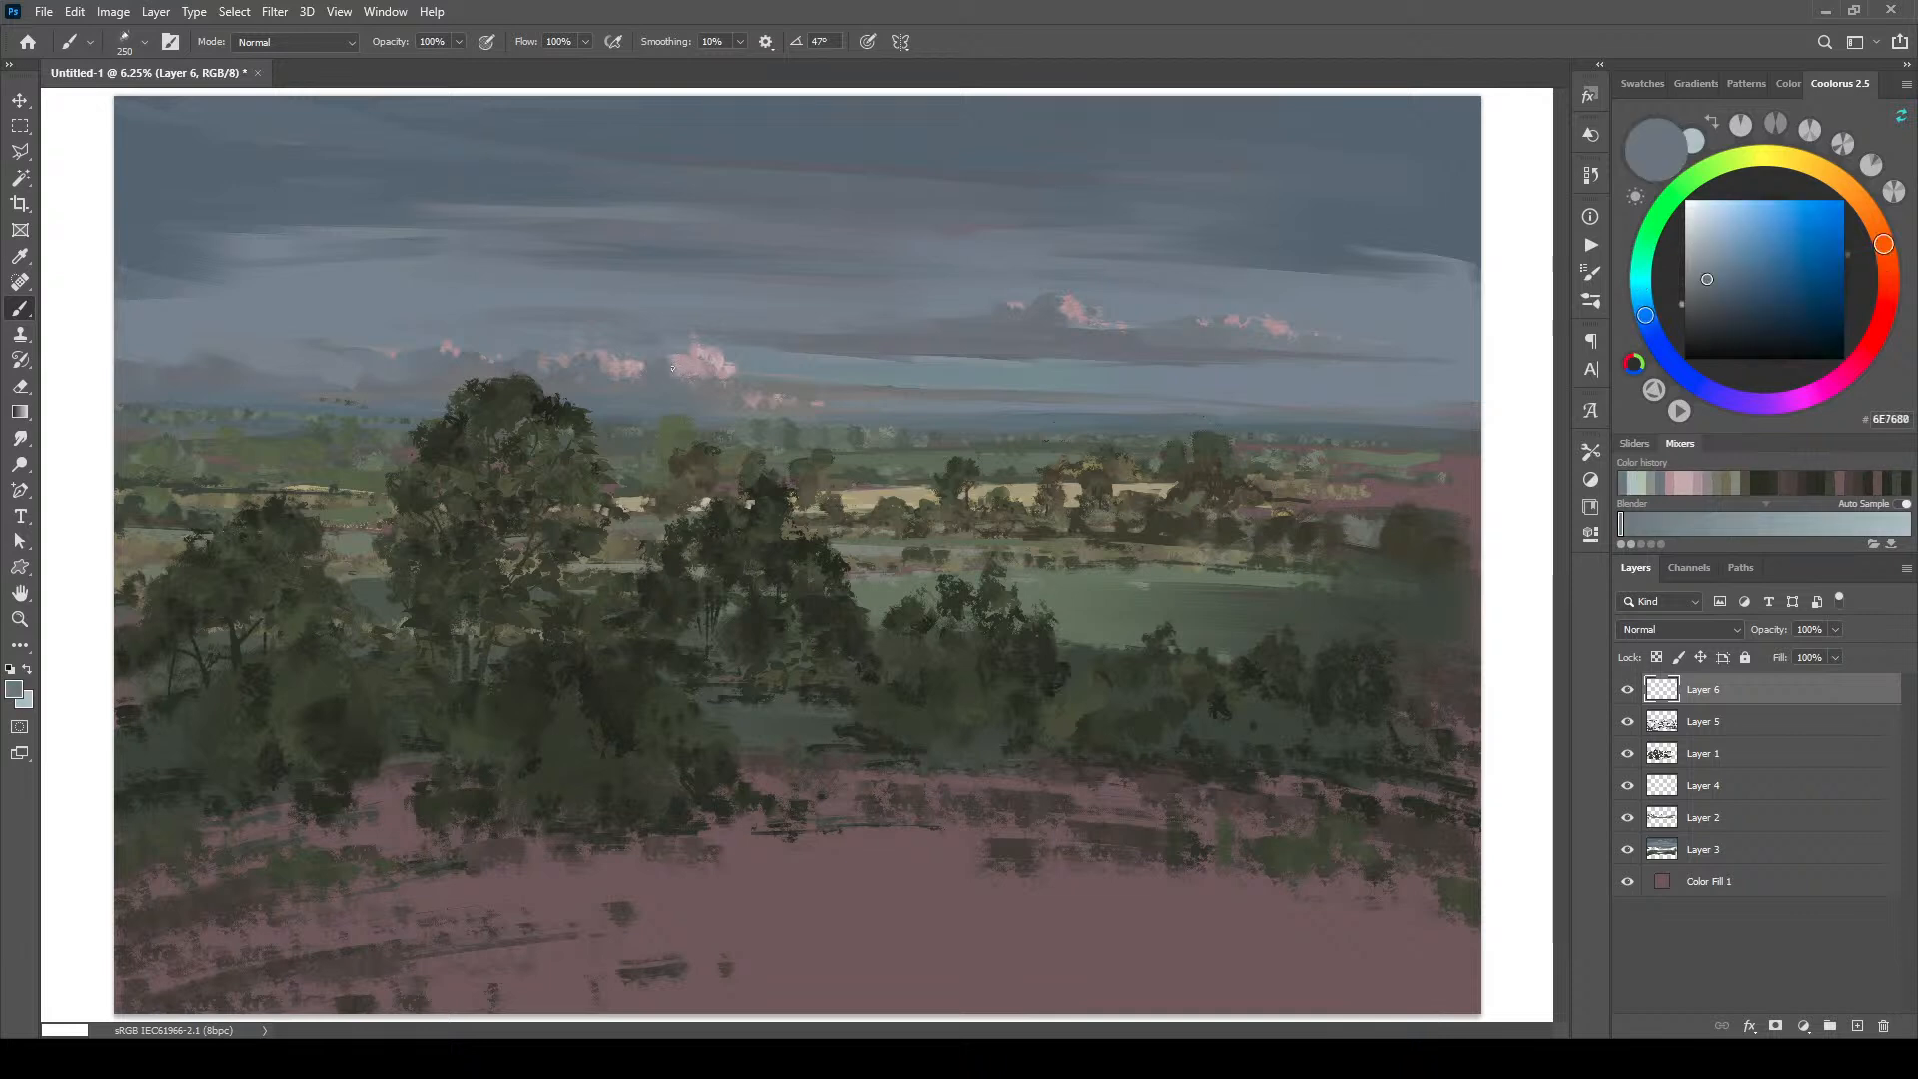
pyautogui.press(']')
pyautogui.press(']')
pyautogui.press('[')
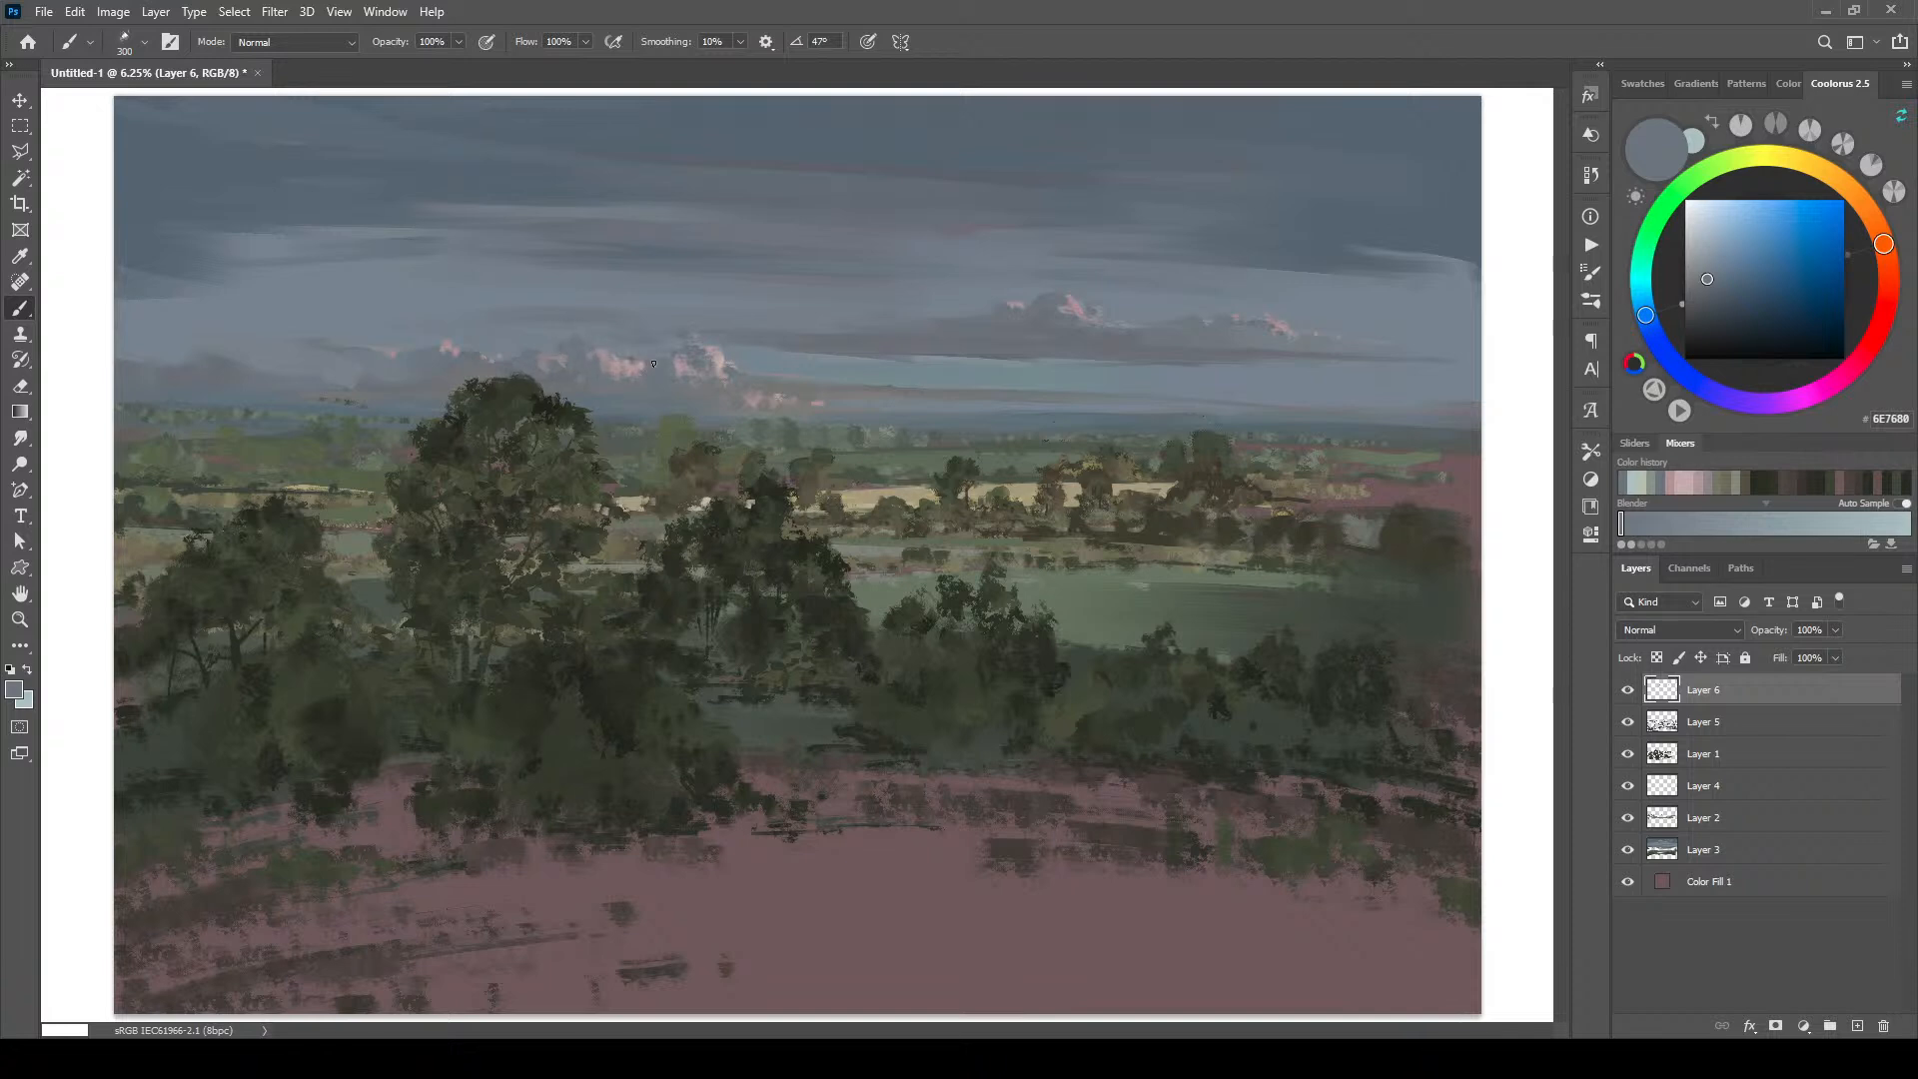
# Step: Refine the clouds with a sampled muted pink (#A7959B) and soften their highlights using a smaller Smudge tool at 92% strength
pyautogui.keyDown('alt'); pyautogui.click(706, 348); pyautogui.keyUp('alt')
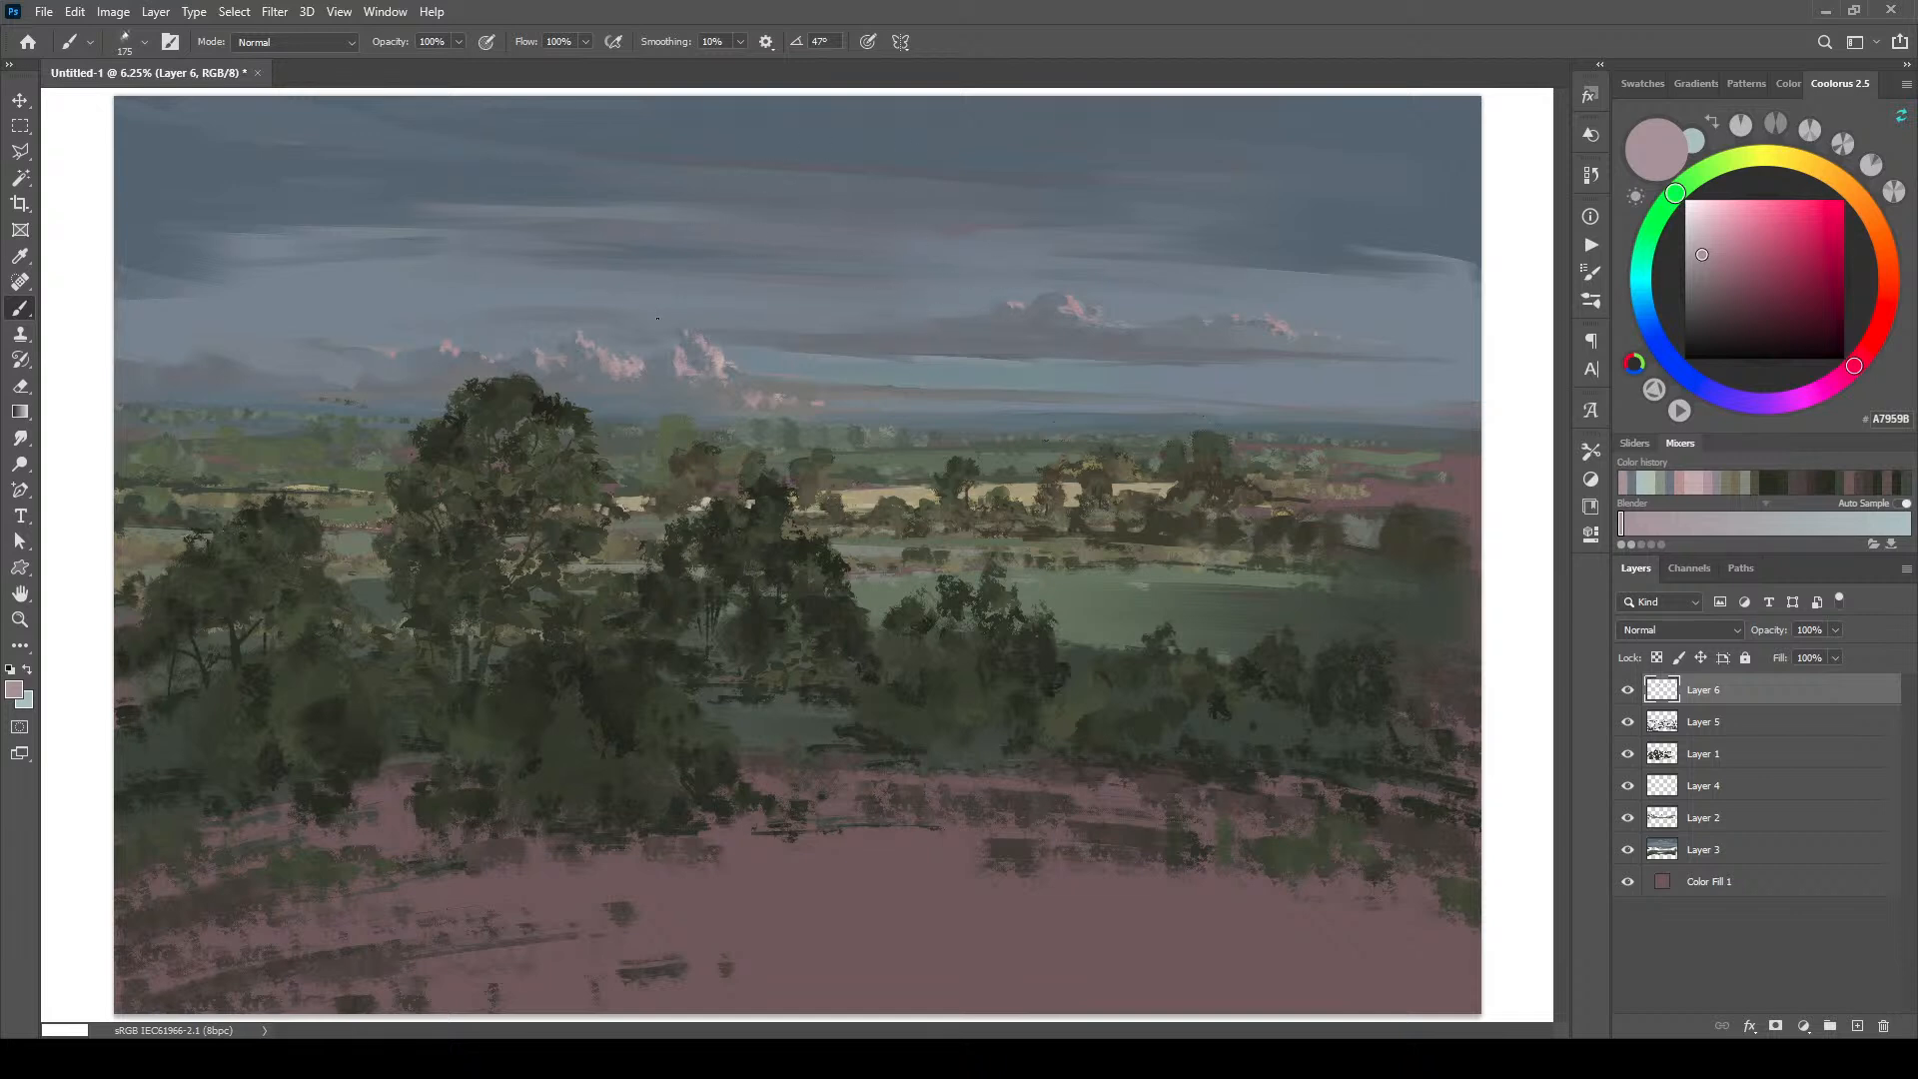
pyautogui.press('r')
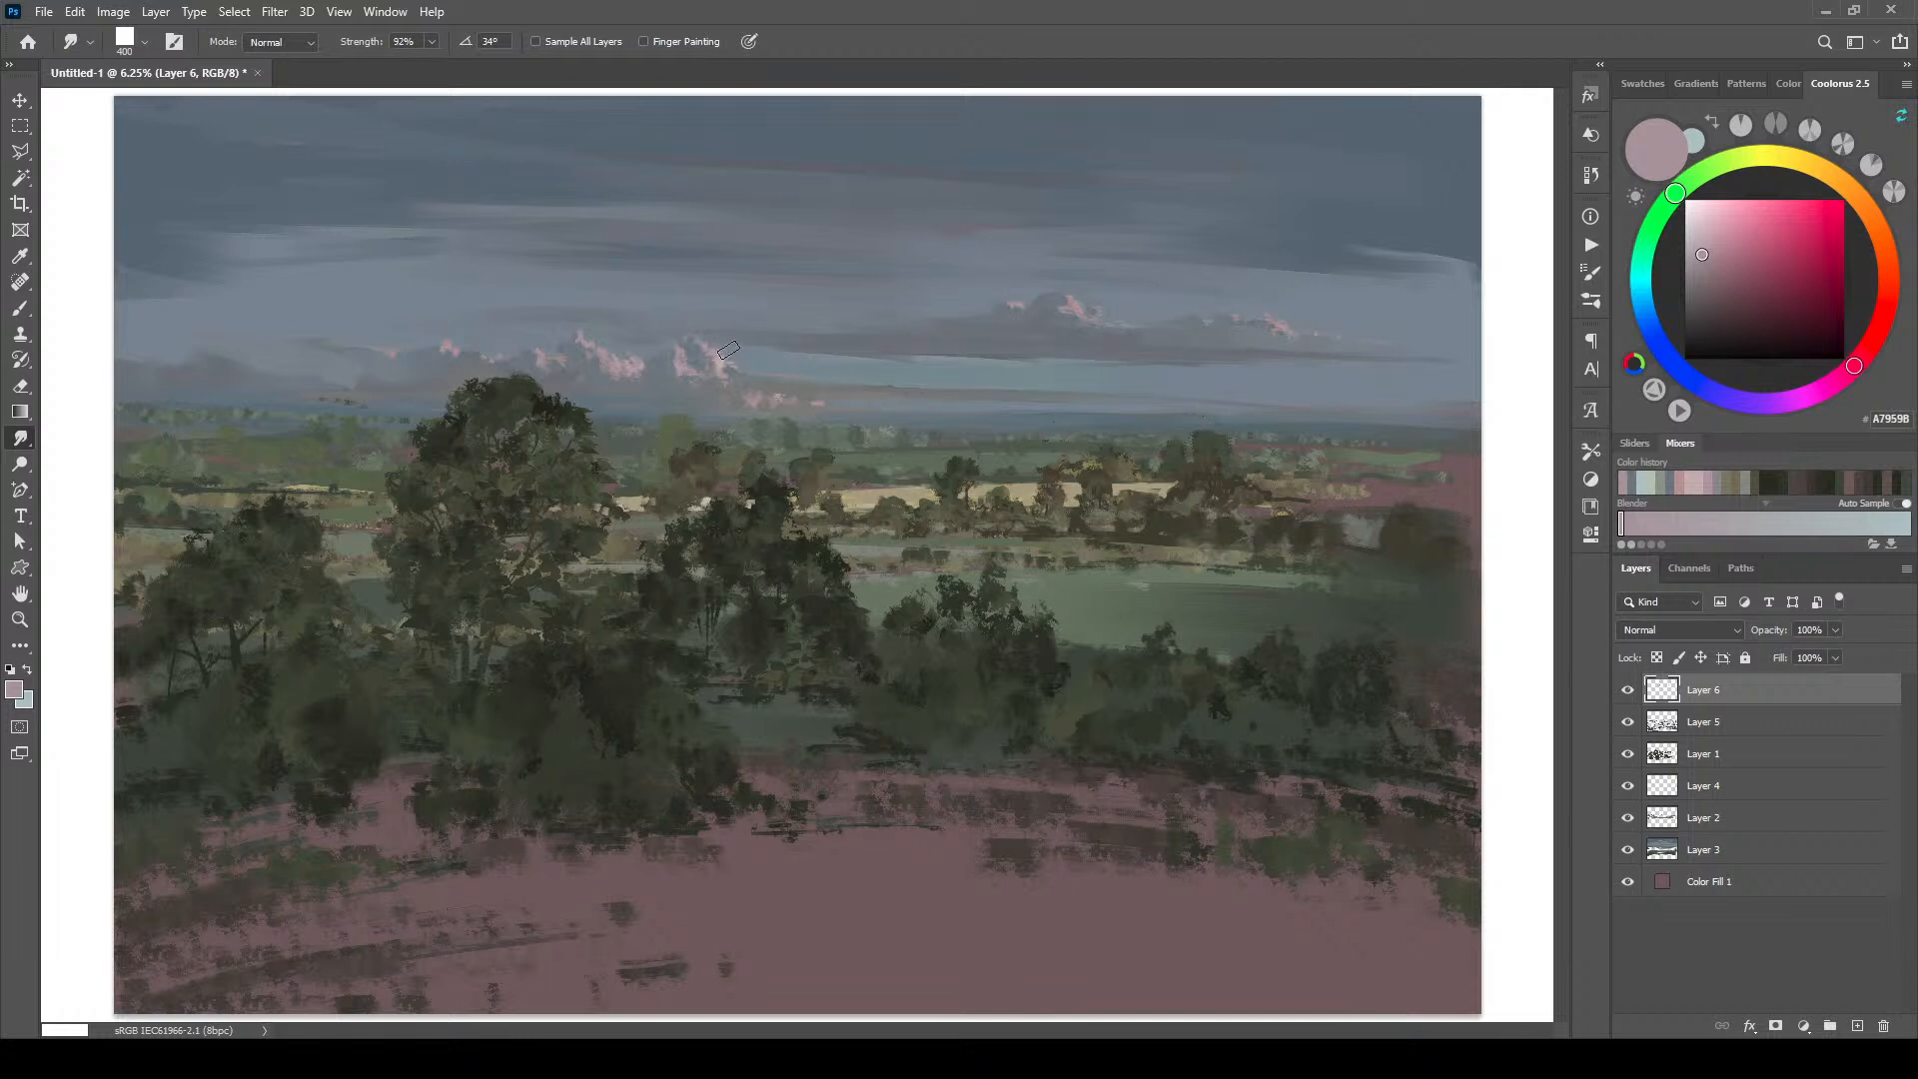
pyautogui.press('[')
pyautogui.press('[')
pyautogui.press('[')
pyautogui.press('[')
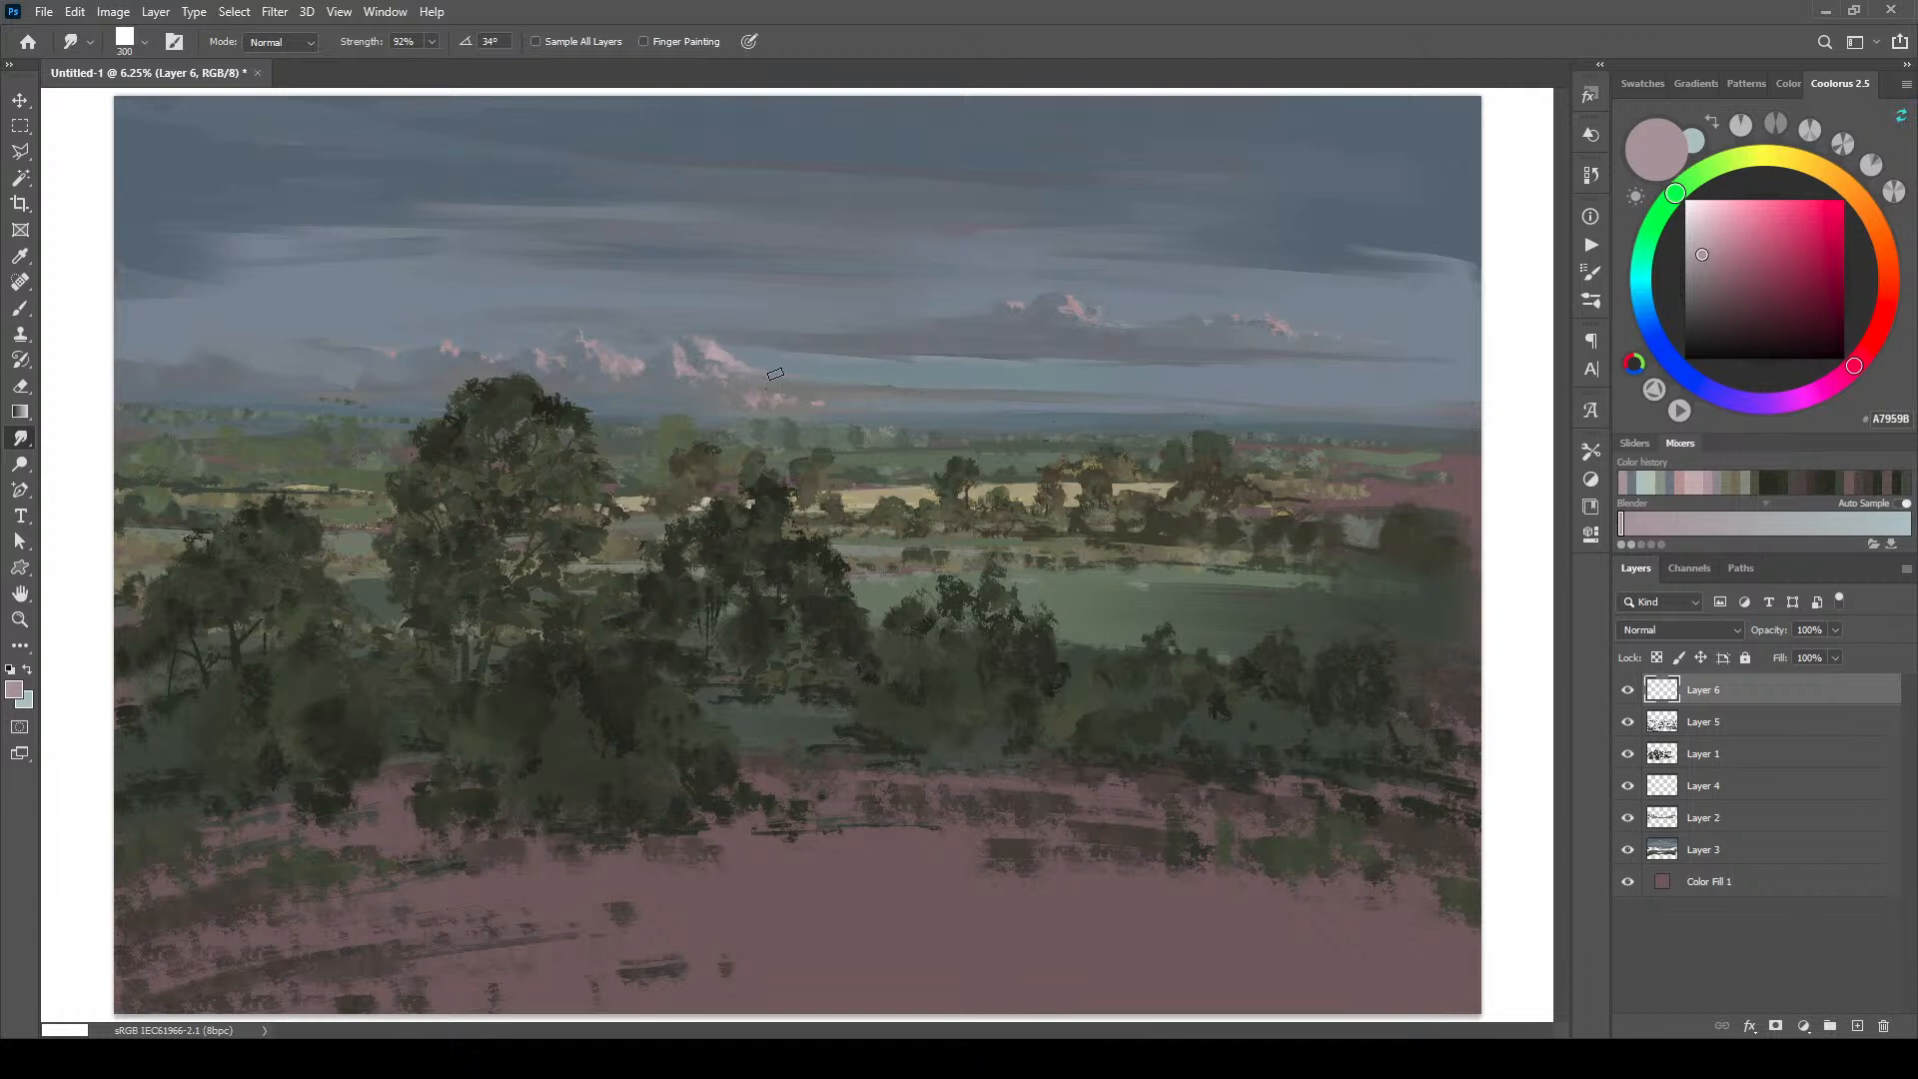
# Step: Streak soft pink through the long cloud bands in the upper-left sky with the Smudge tool enlarged to 600 px
pyautogui.press('[')
pyautogui.press('[')
pyautogui.press('[')
pyautogui.press('[')
pyautogui.press(']')
pyautogui.press(']')
pyautogui.press(']')
pyautogui.press('[')
pyautogui.press('[')
pyautogui.press('[')
pyautogui.press(']')
pyautogui.press(']')
pyautogui.press(']')
pyautogui.press(']')
pyautogui.press(']')
pyautogui.press(']')
pyautogui.press(']')
pyautogui.moveTo(393, 232)
pyautogui.mouseDown()
pyautogui.moveTo(245, 238)
pyautogui.moveTo(417, 236)
pyautogui.moveTo(303, 236)
pyautogui.mouseUp()
pyautogui.moveTo(432, 273)
pyautogui.mouseDown()
pyautogui.moveTo(530, 263)
pyautogui.moveTo(348, 279)
pyautogui.mouseUp()
pyautogui.press(']')
pyautogui.press(']')
pyautogui.moveTo(740, 290)
pyautogui.mouseDown()
pyautogui.moveTo(246, 294)
pyautogui.moveTo(535, 248)
pyautogui.moveTo(643, 258)
pyautogui.mouseUp()
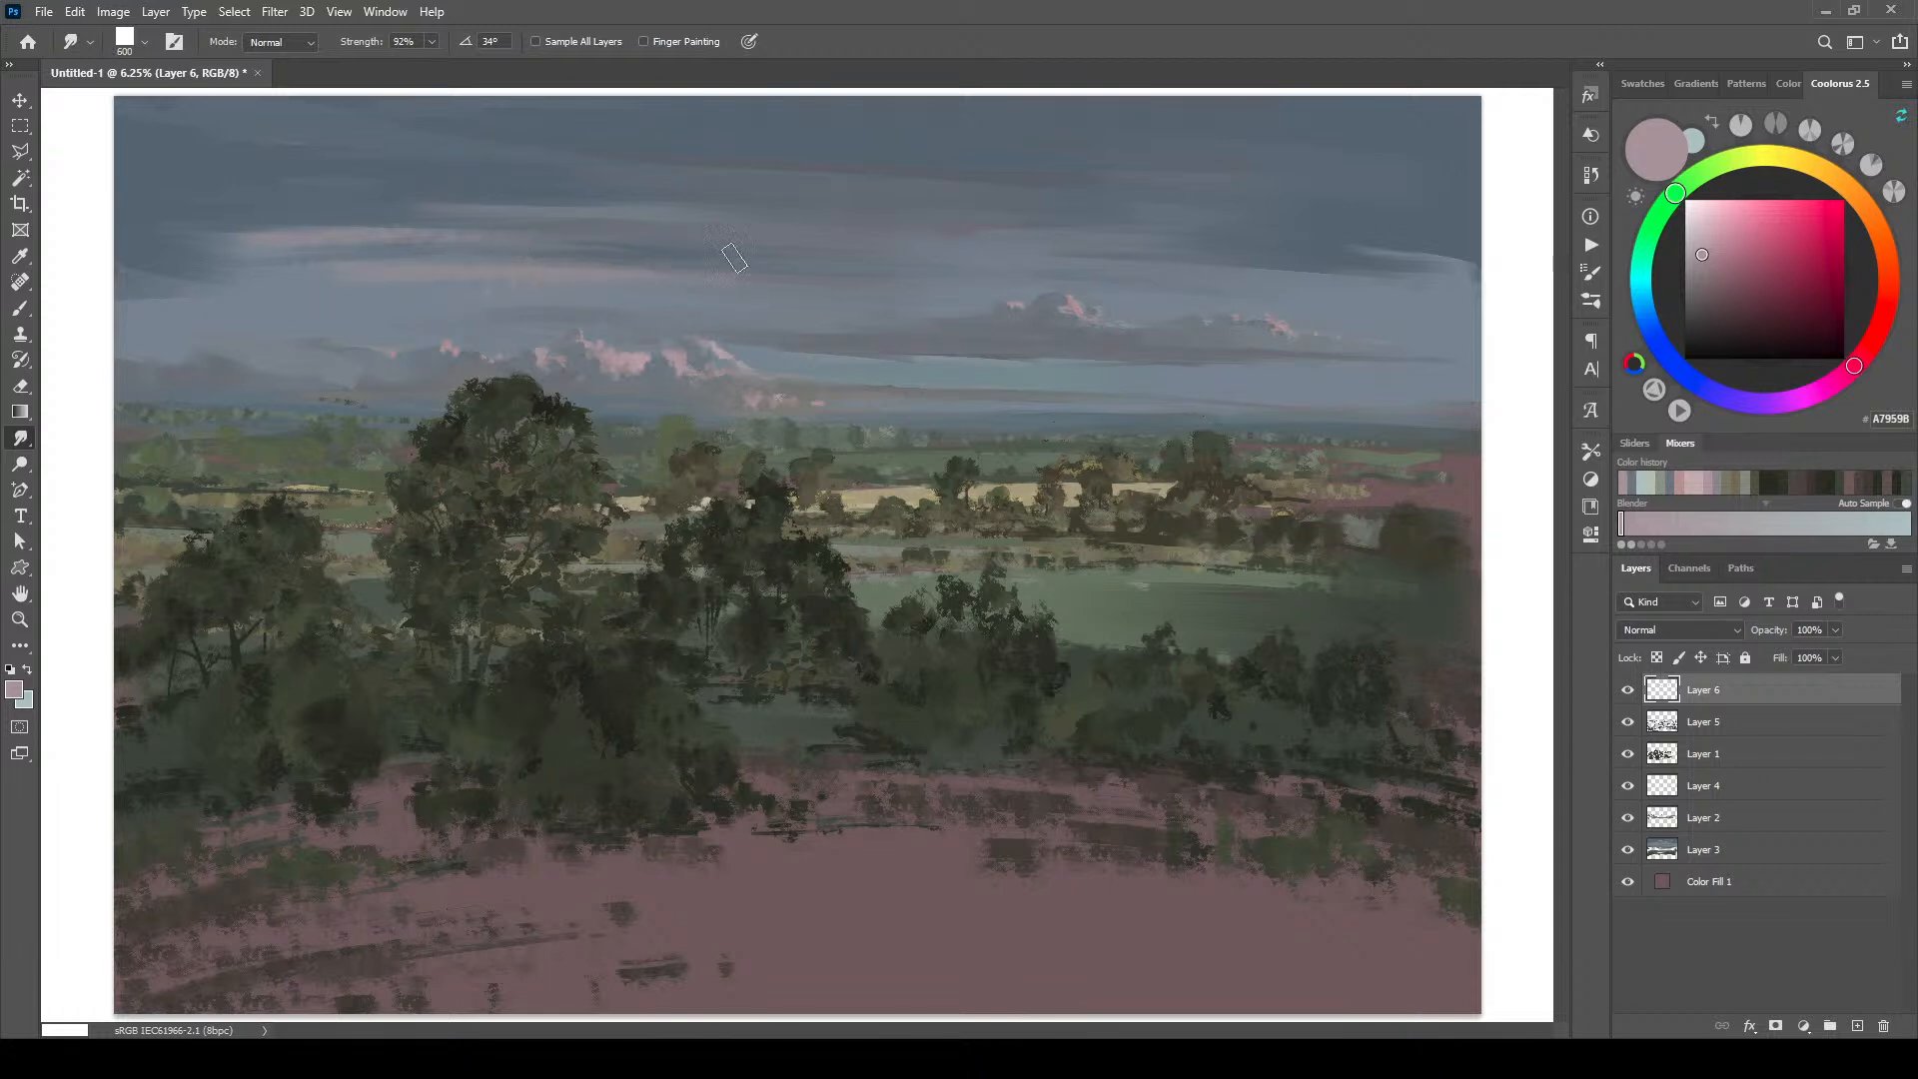
# Step: Extend the pink streaks toward the middle of the sky with a 400 px Smudge tool
pyautogui.press('[')
pyautogui.press('[')
pyautogui.press('[')
pyautogui.press('[')
pyautogui.press('[')
pyautogui.press(']')
pyautogui.press(']')
pyautogui.press(']')
pyautogui.press('[')
pyautogui.press('[')
pyautogui.press('[')
pyautogui.press('[')
pyautogui.press(']')
pyautogui.press(']')
pyautogui.press(']')
pyautogui.press(']')
pyautogui.moveTo(823, 236)
pyautogui.mouseDown()
pyautogui.moveTo(671, 211)
pyautogui.moveTo(867, 226)
pyautogui.moveTo(354, 211)
pyautogui.moveTo(658, 250)
pyautogui.mouseUp()
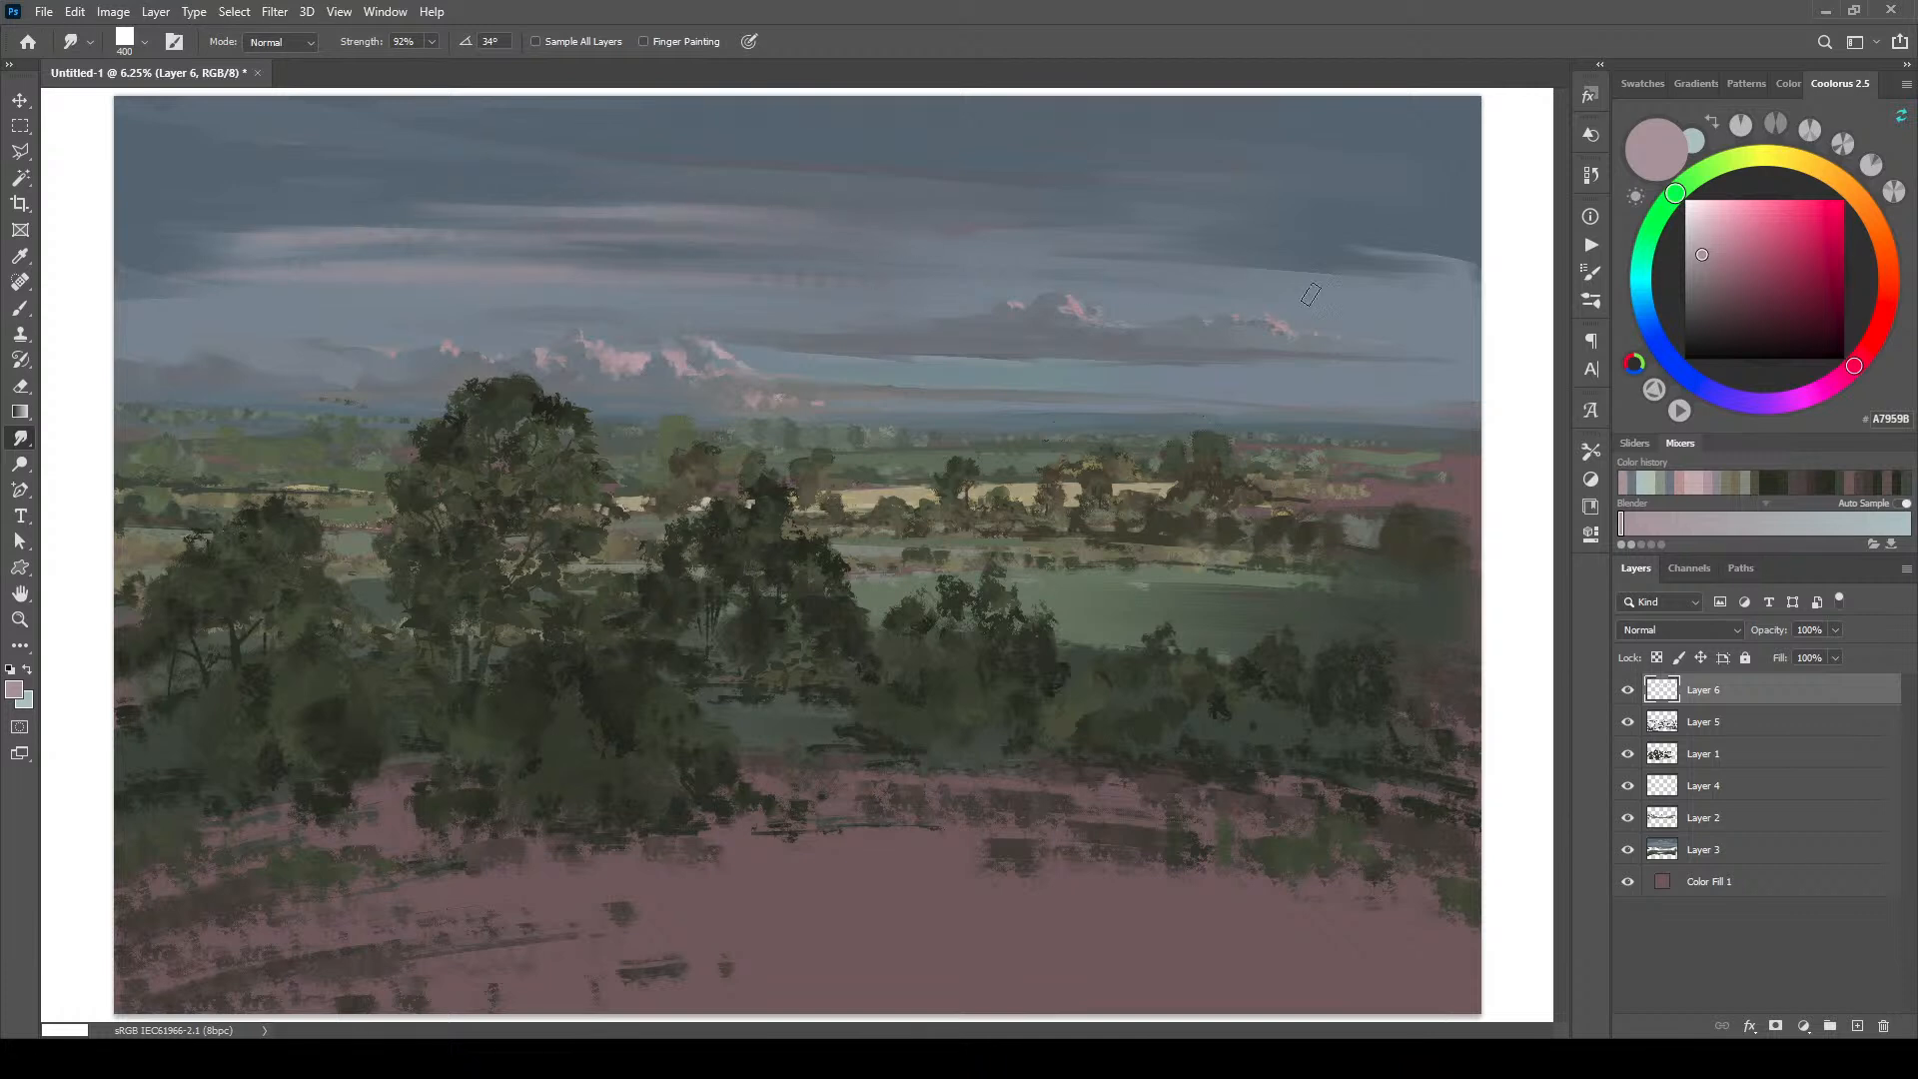
# Step: Switch to the pale cyan, darken it to grey-blue (#6C7679) and work shading into the right cloud at 250 px
pyautogui.press('[')
pyautogui.press('[')
pyautogui.press('x')
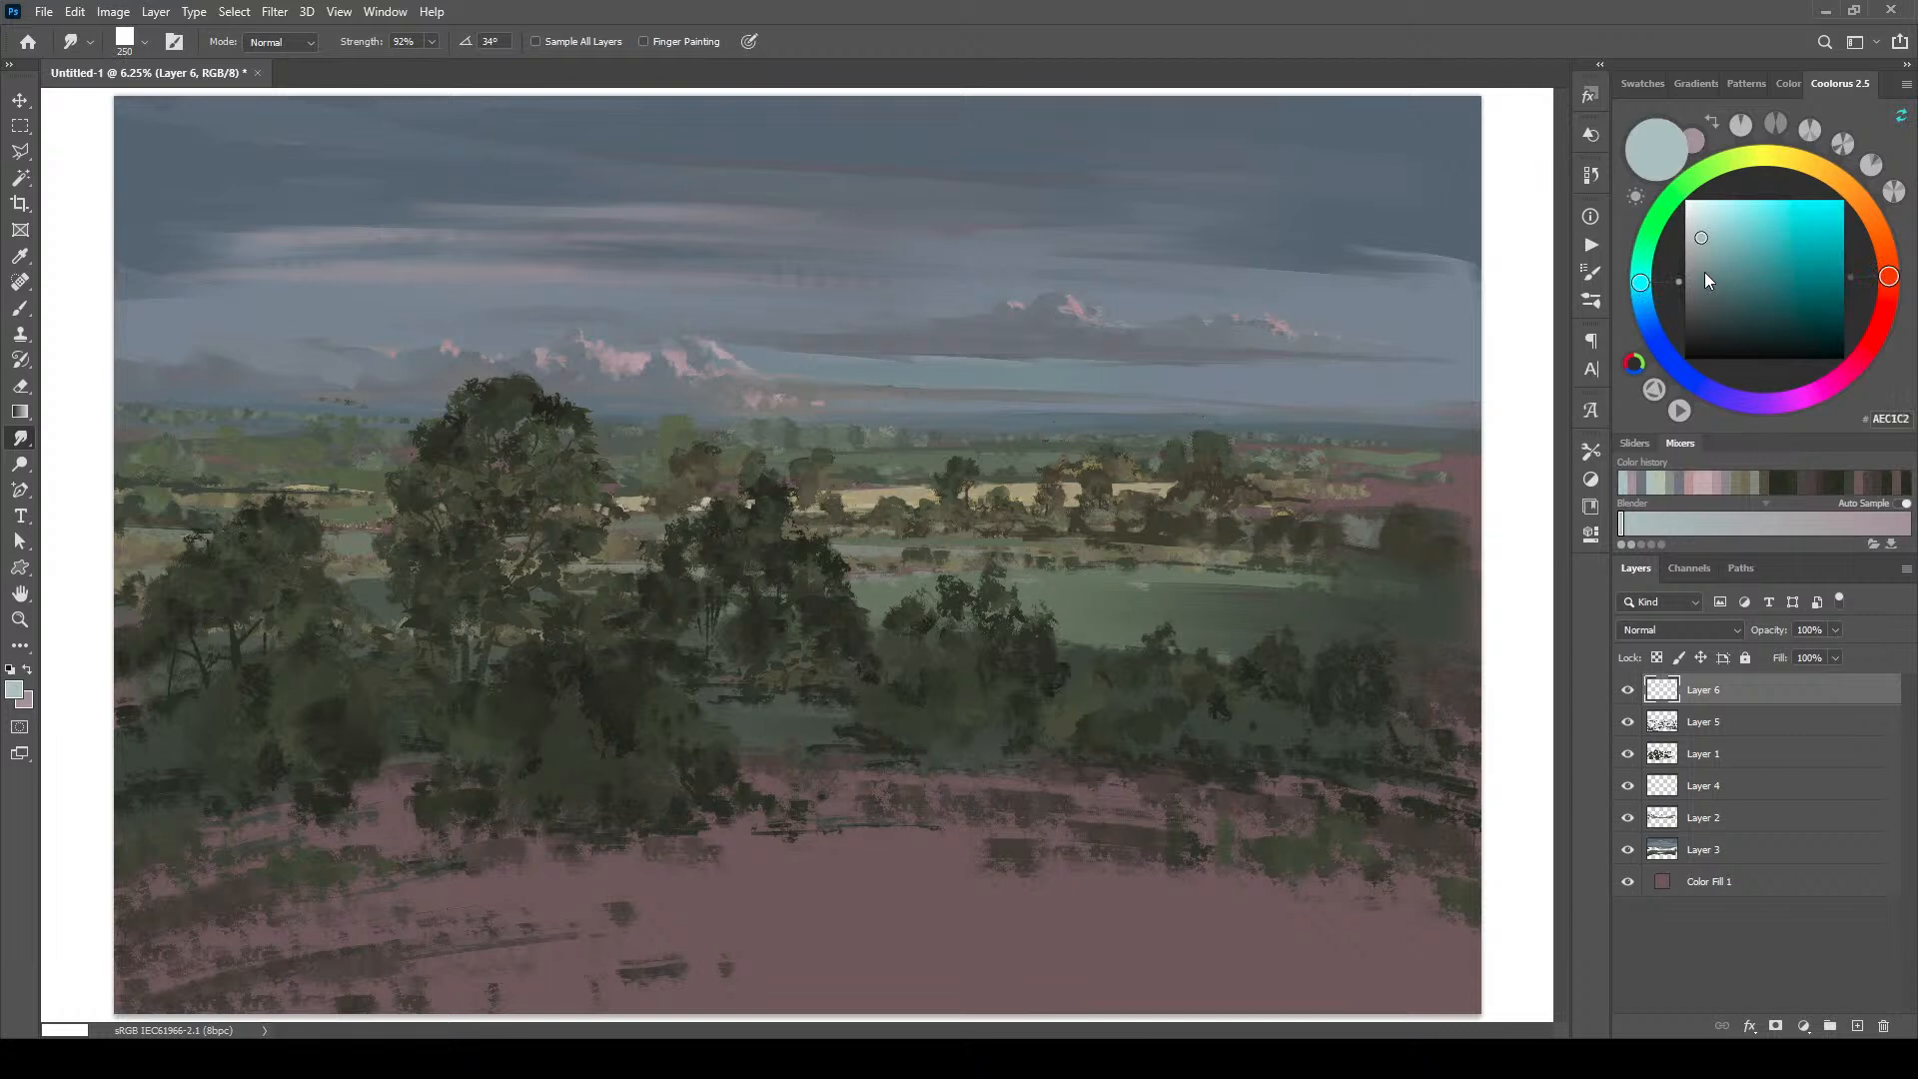
pyautogui.click(1634, 303)
pyautogui.click(1707, 262)
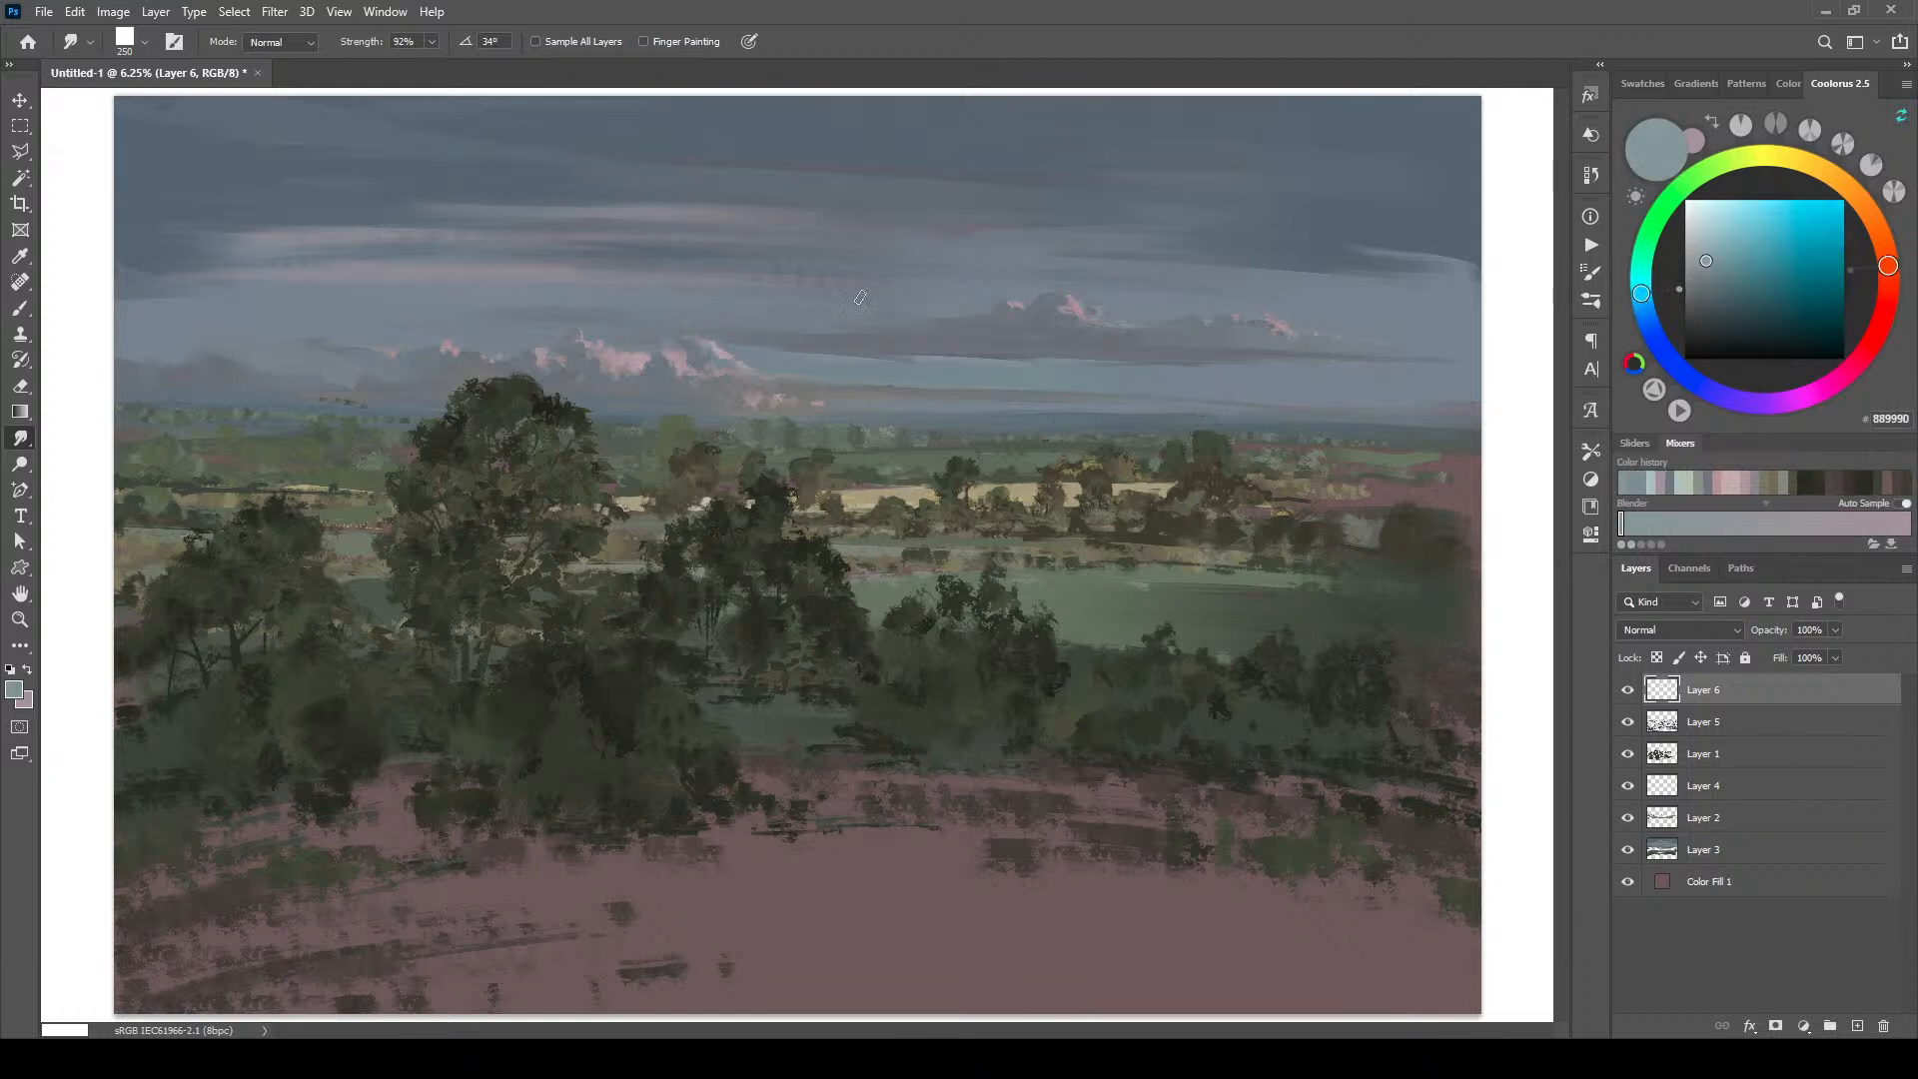
pyautogui.moveTo(1044, 300); pyautogui.dragTo(1067, 318)
pyautogui.click(1705, 284)
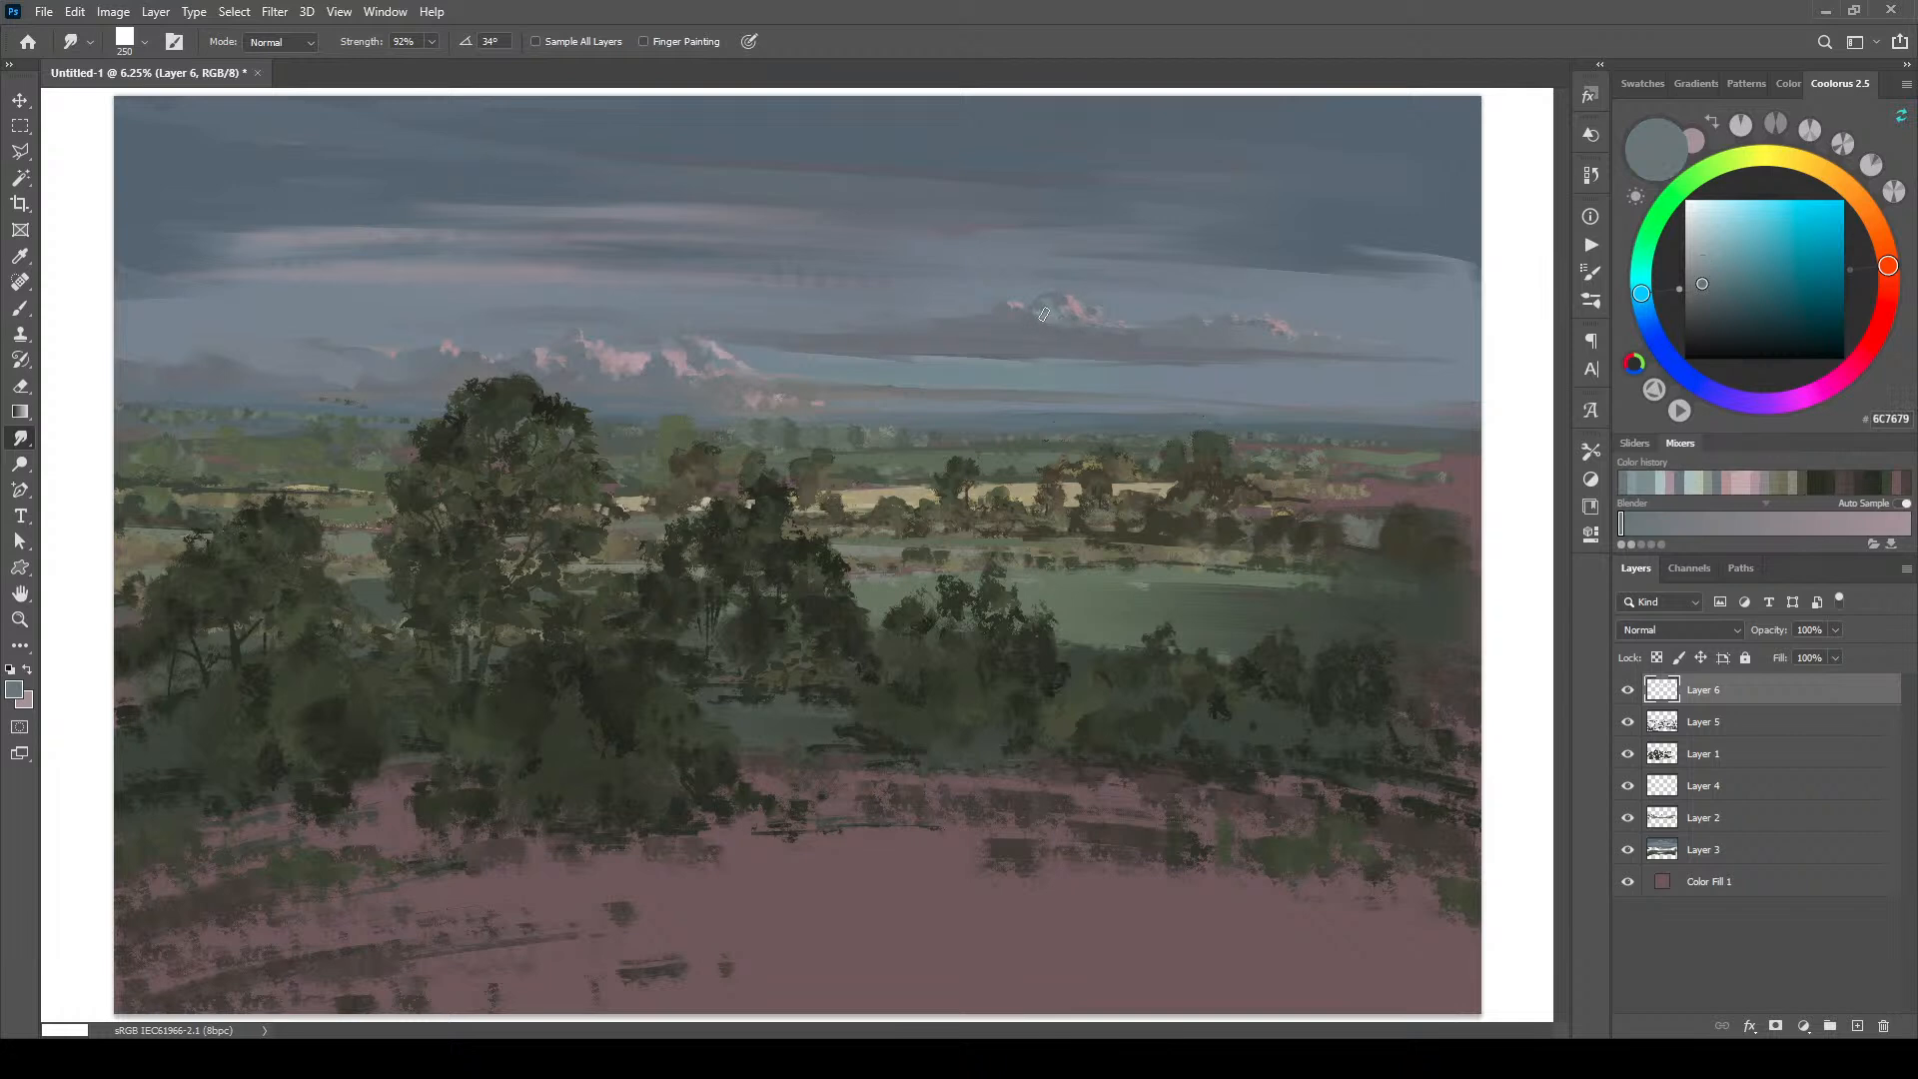
# Step: Shift the colour toward blue (#828D9C), deepen it to #697382 and shade the body of the right cloud
pyautogui.click(1700, 266)
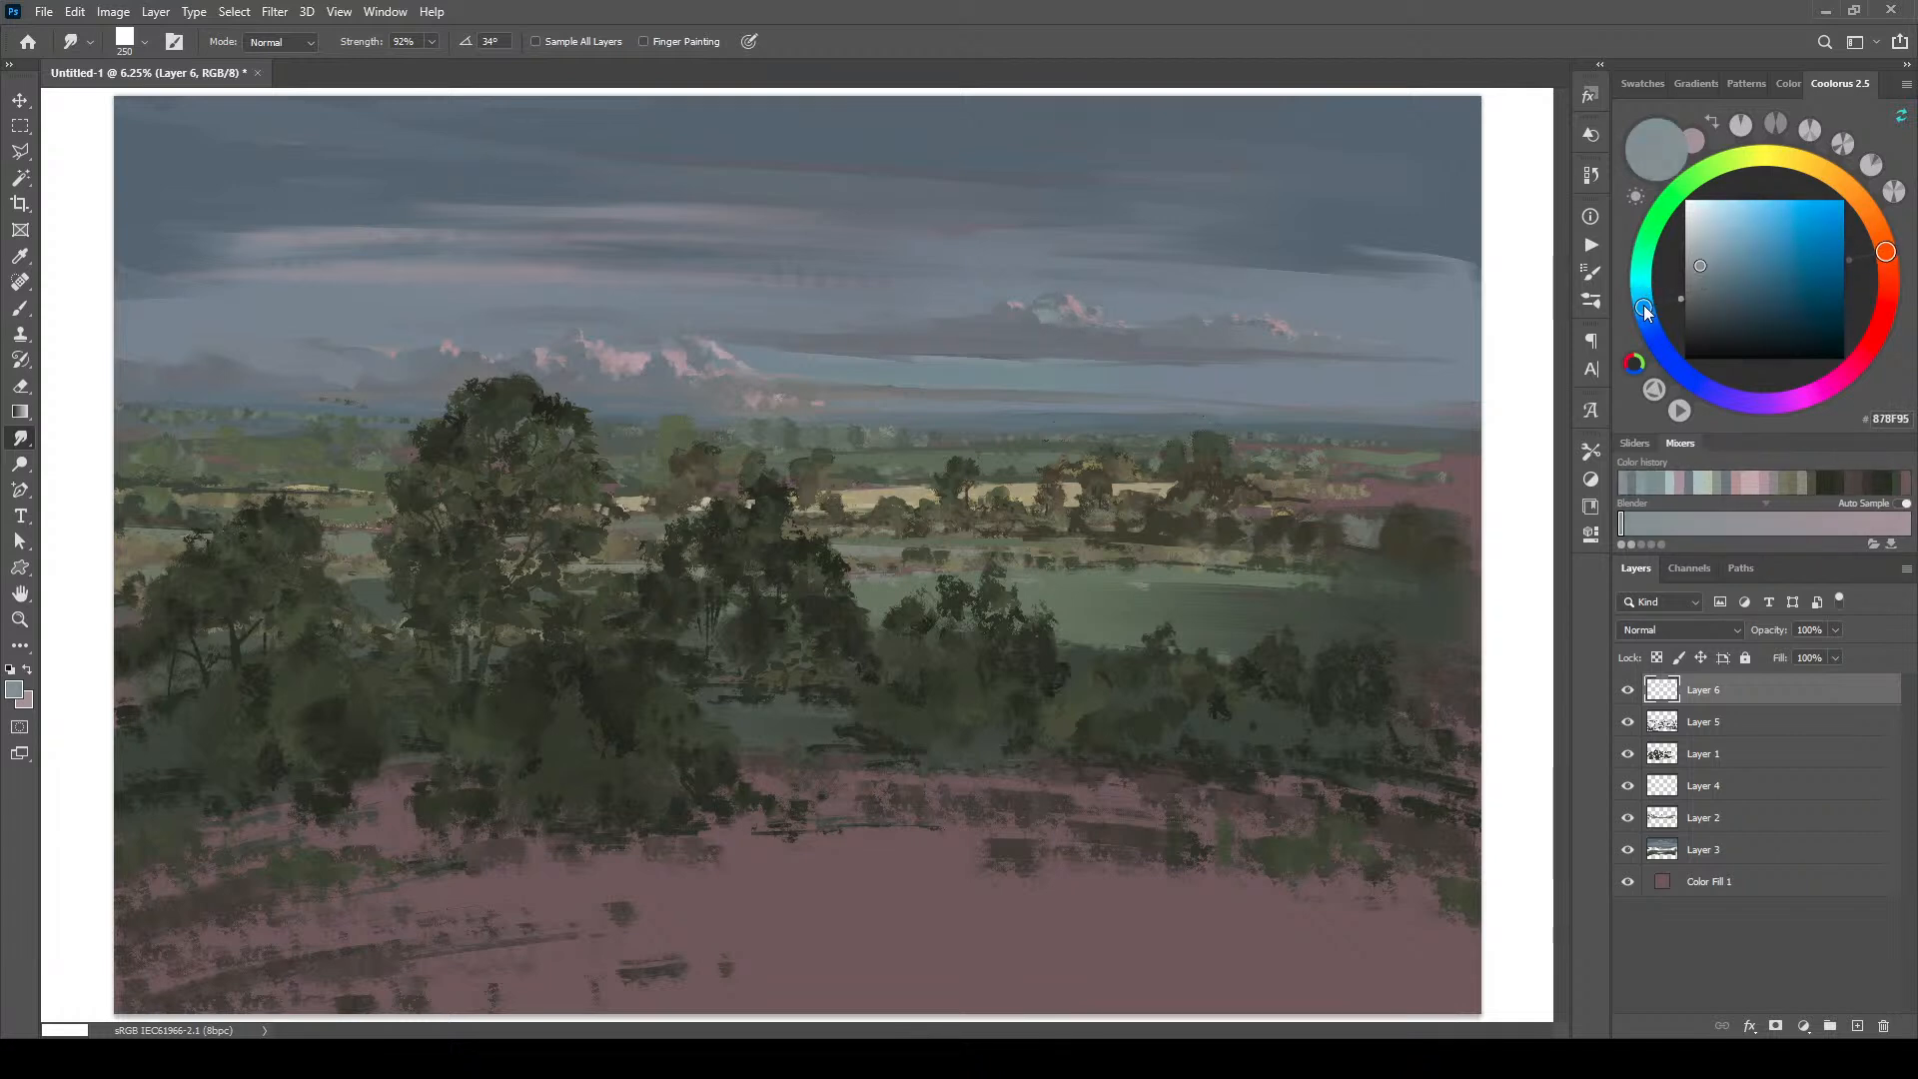
pyautogui.click(1704, 265)
pyautogui.moveTo(1046, 316)
pyautogui.mouseDown()
pyautogui.moveTo(1057, 302)
pyautogui.moveTo(1064, 326)
pyautogui.mouseUp()
pyautogui.moveTo(1643, 306); pyautogui.dragTo(1647, 317)
pyautogui.click(1711, 264)
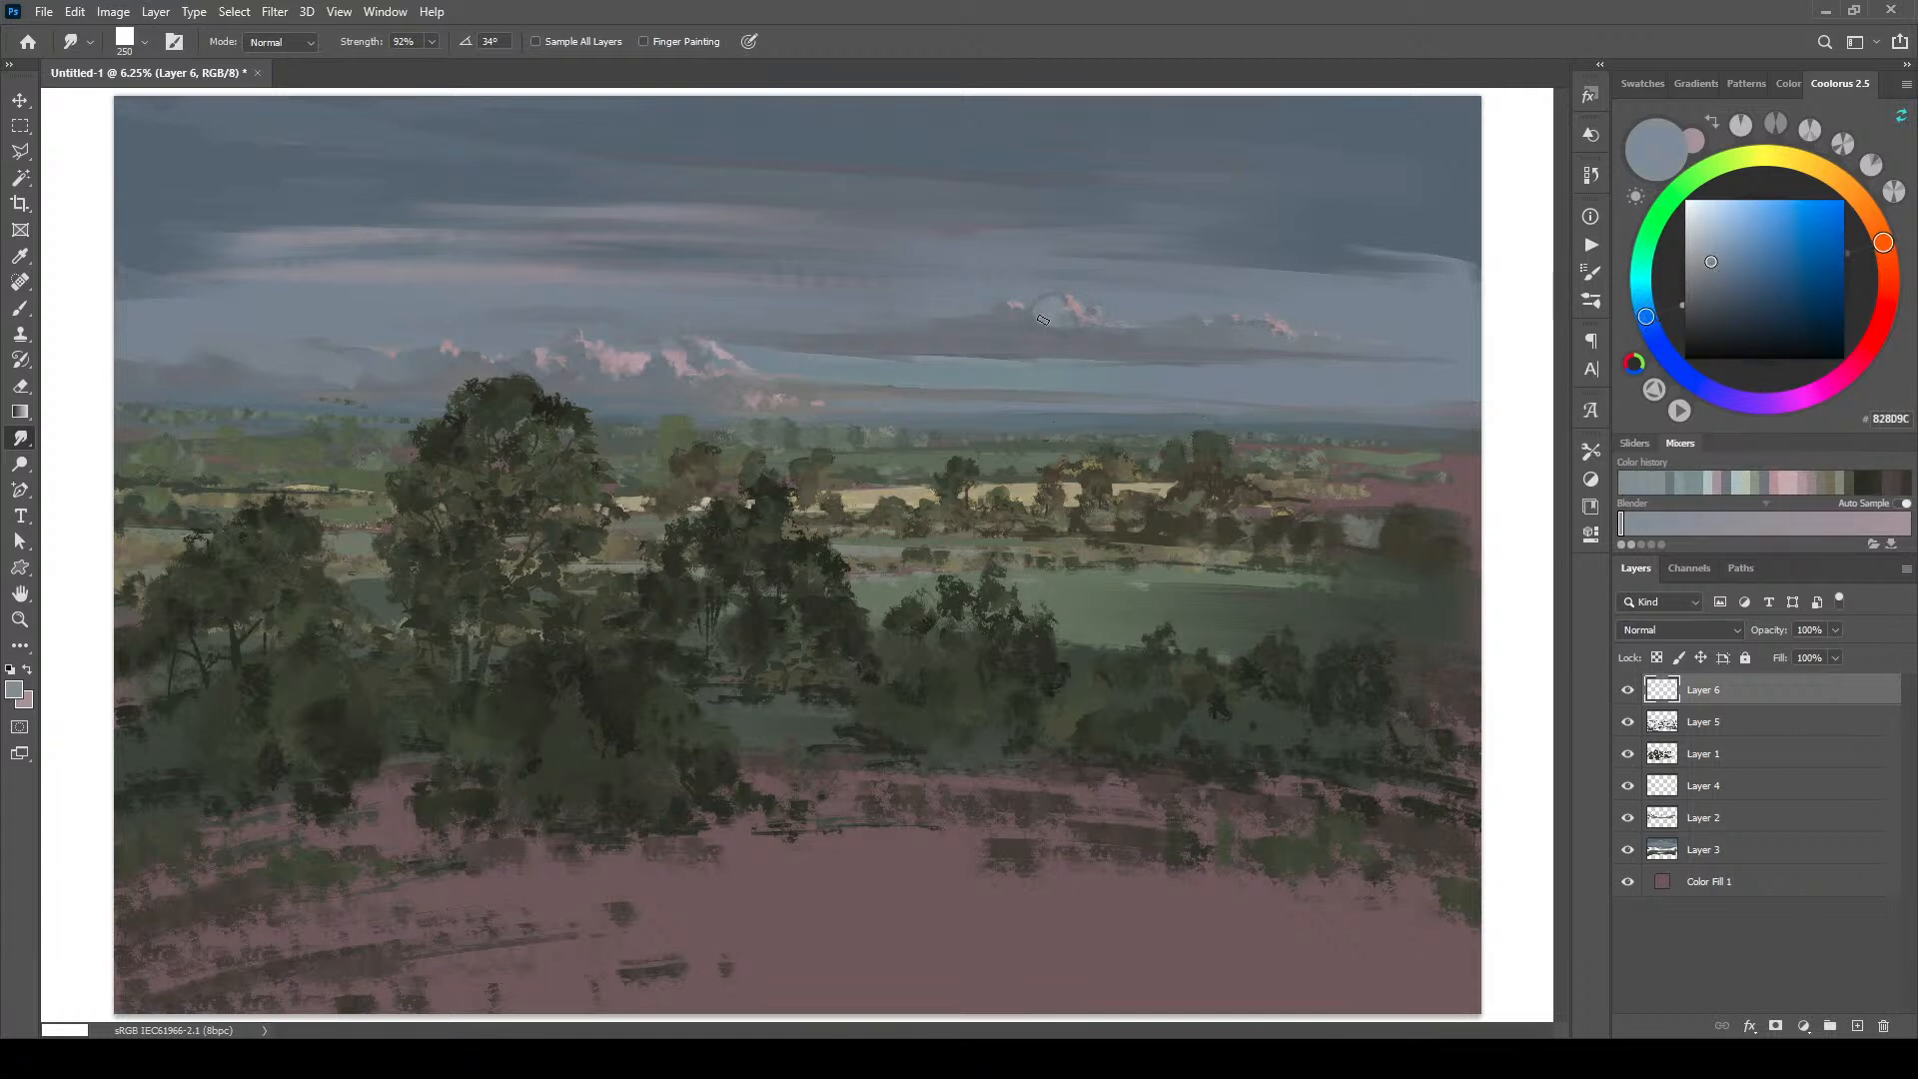
pyautogui.moveTo(996, 324); pyautogui.dragTo(1004, 319)
pyautogui.click(1713, 269)
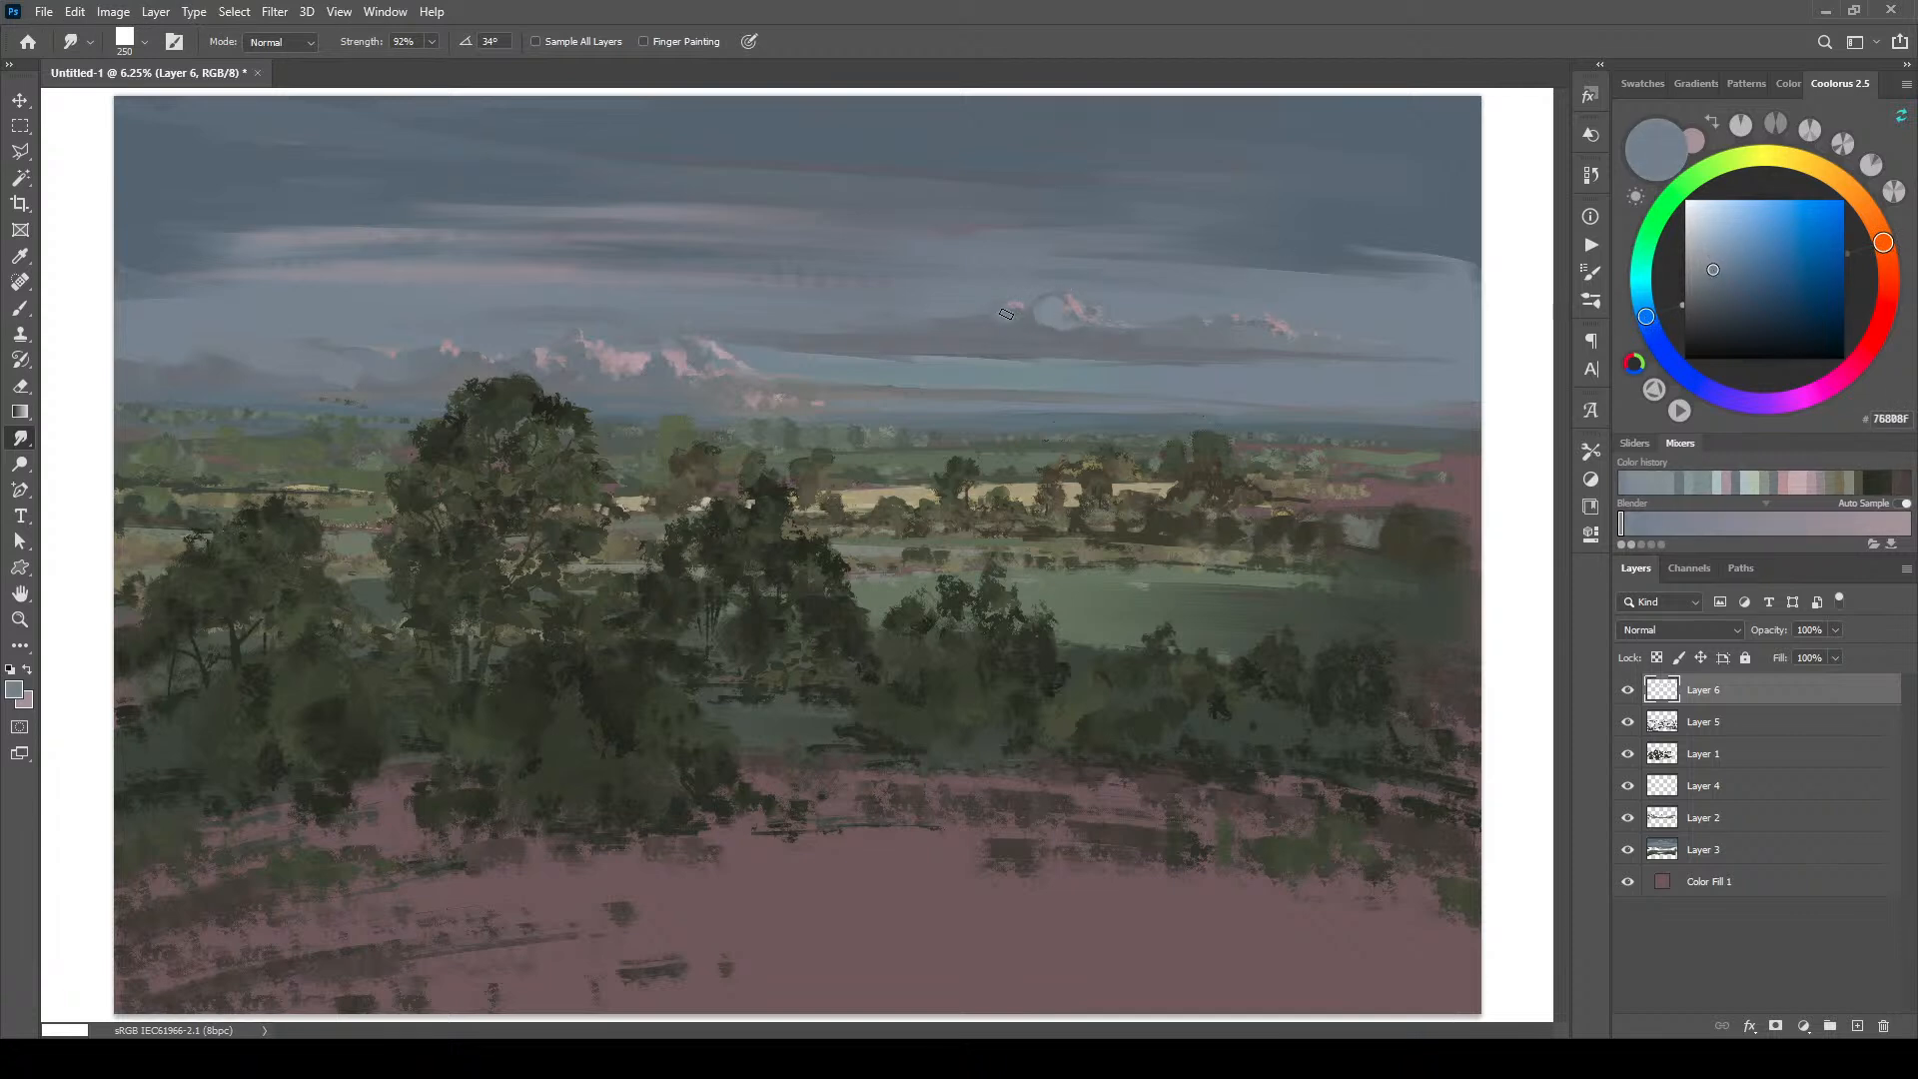
pyautogui.click(1717, 279)
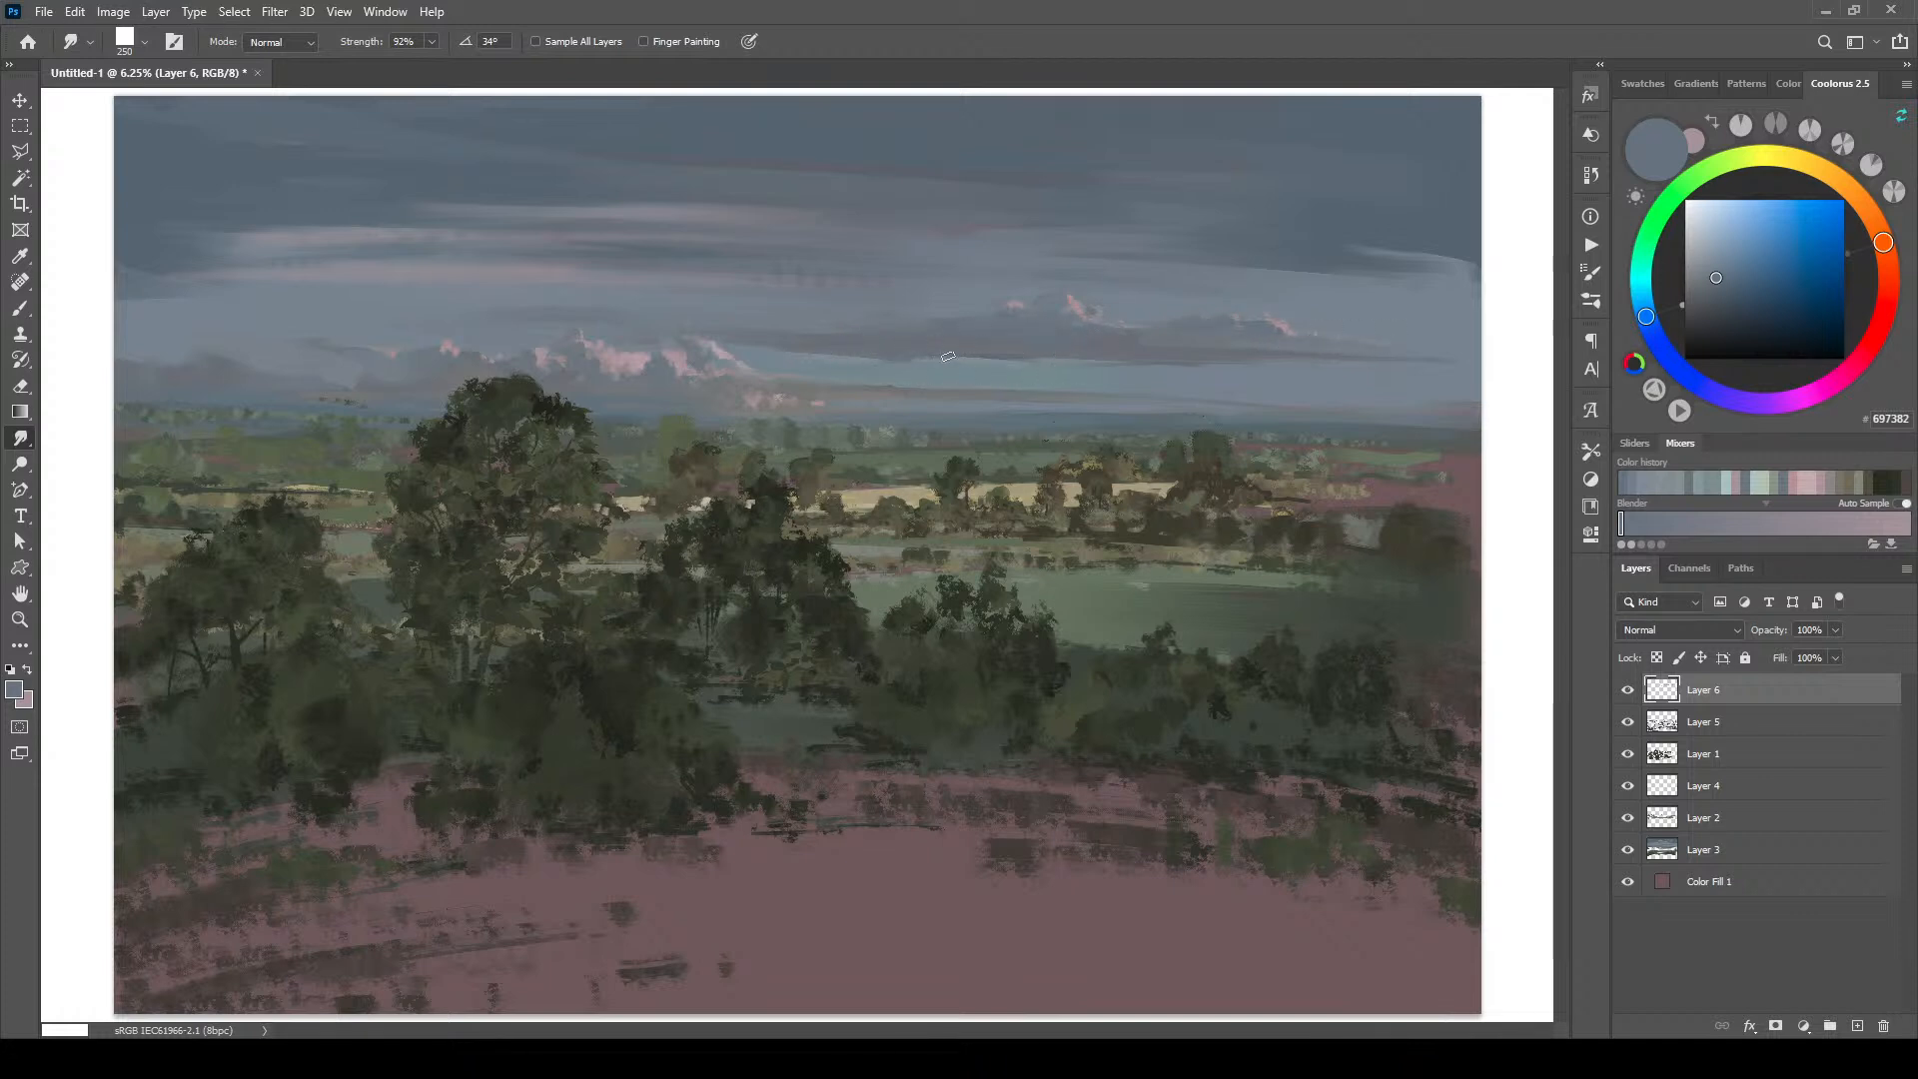
# Step: Blend the dark underside of the right cloud into the sky, varying the Smudge size up to 600 px
pyautogui.press(']')
pyautogui.press(']')
pyautogui.press(']')
pyautogui.press(']')
pyautogui.press(']')
pyautogui.press(']')
pyautogui.press(']')
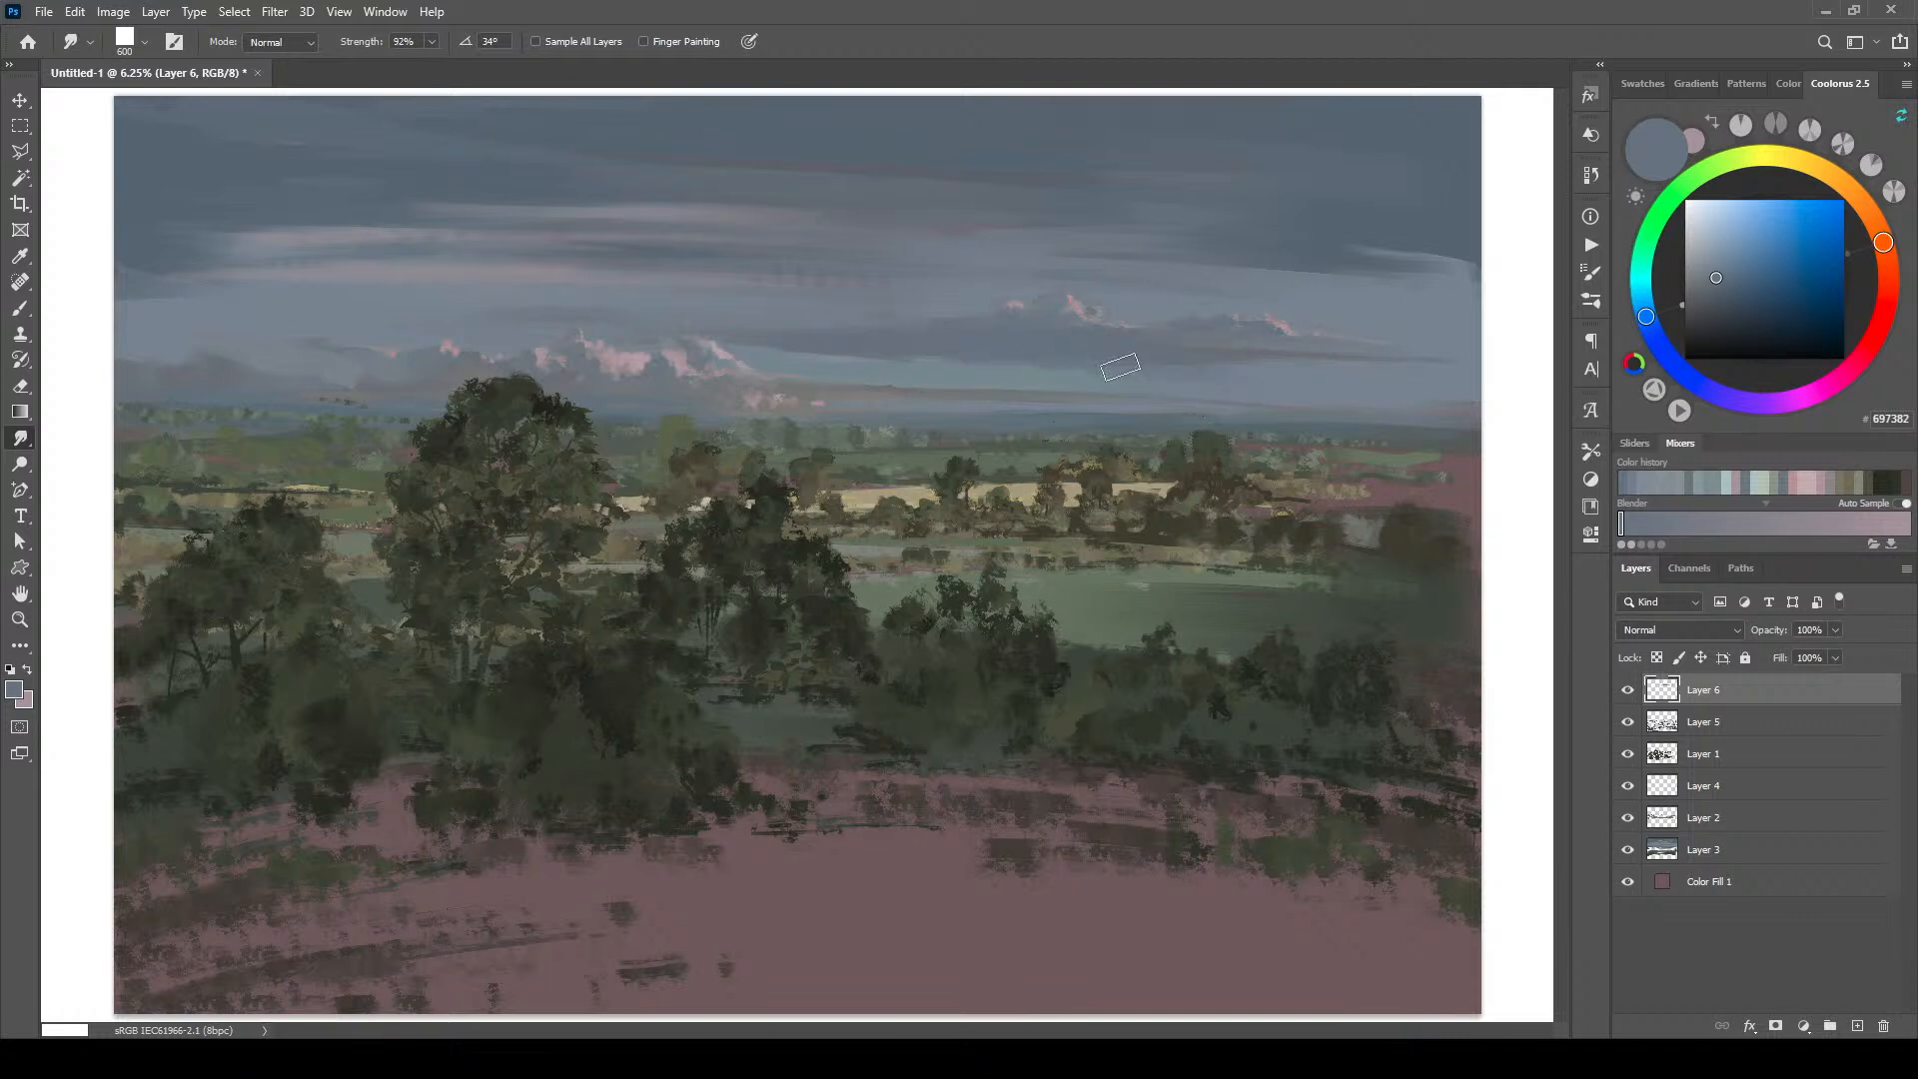
pyautogui.press('[')
pyautogui.press('[')
pyautogui.press('[')
pyautogui.press('[')
pyautogui.press('[')
pyautogui.press(']')
# Step: Mix lighter blue-greys, ending at #77818F, and soften the cloud streaks near the painting's right edge
pyautogui.click(1703, 264)
pyautogui.moveTo(1433, 357); pyautogui.dragTo(1406, 351)
pyautogui.click(1704, 271)
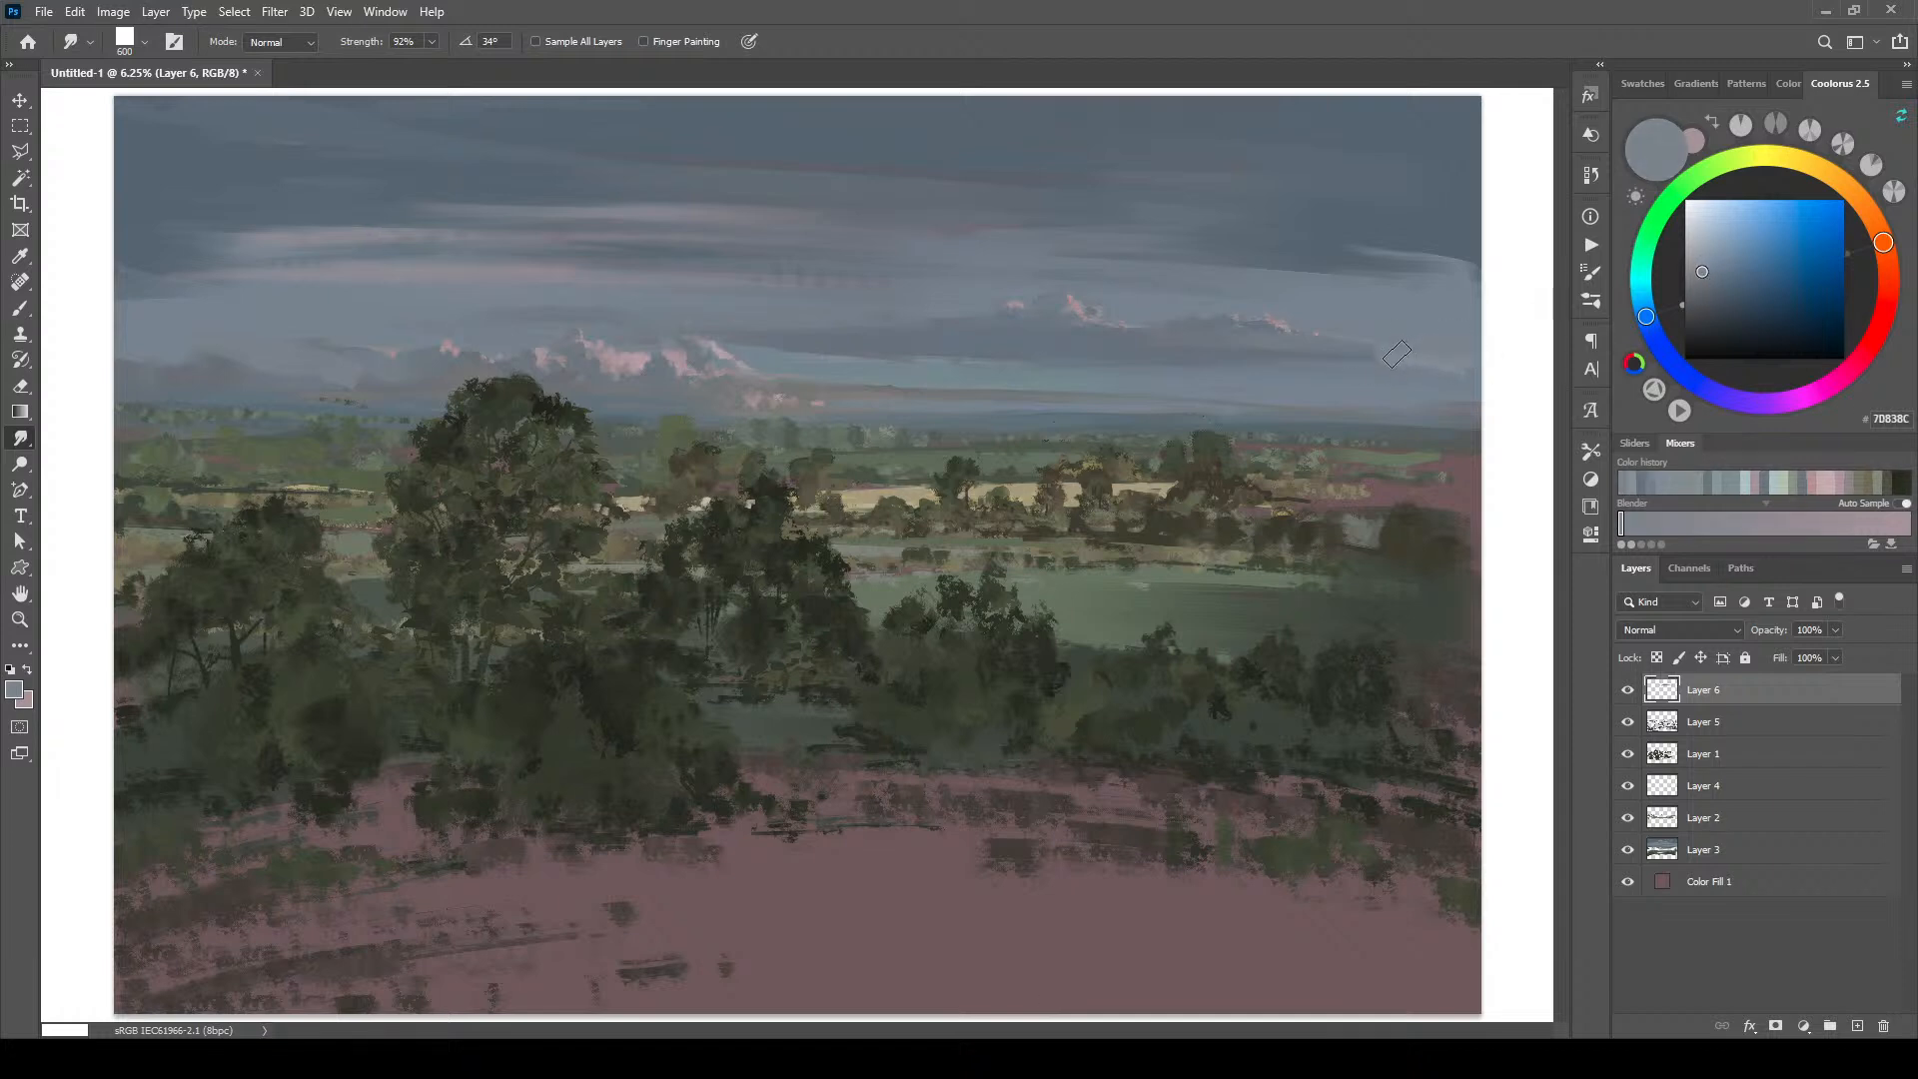
pyautogui.moveTo(1456, 365)
pyautogui.mouseDown()
pyautogui.moveTo(1330, 357)
pyautogui.moveTo(1461, 365)
pyautogui.moveTo(1390, 359)
pyautogui.mouseUp()
pyautogui.click(1710, 269)
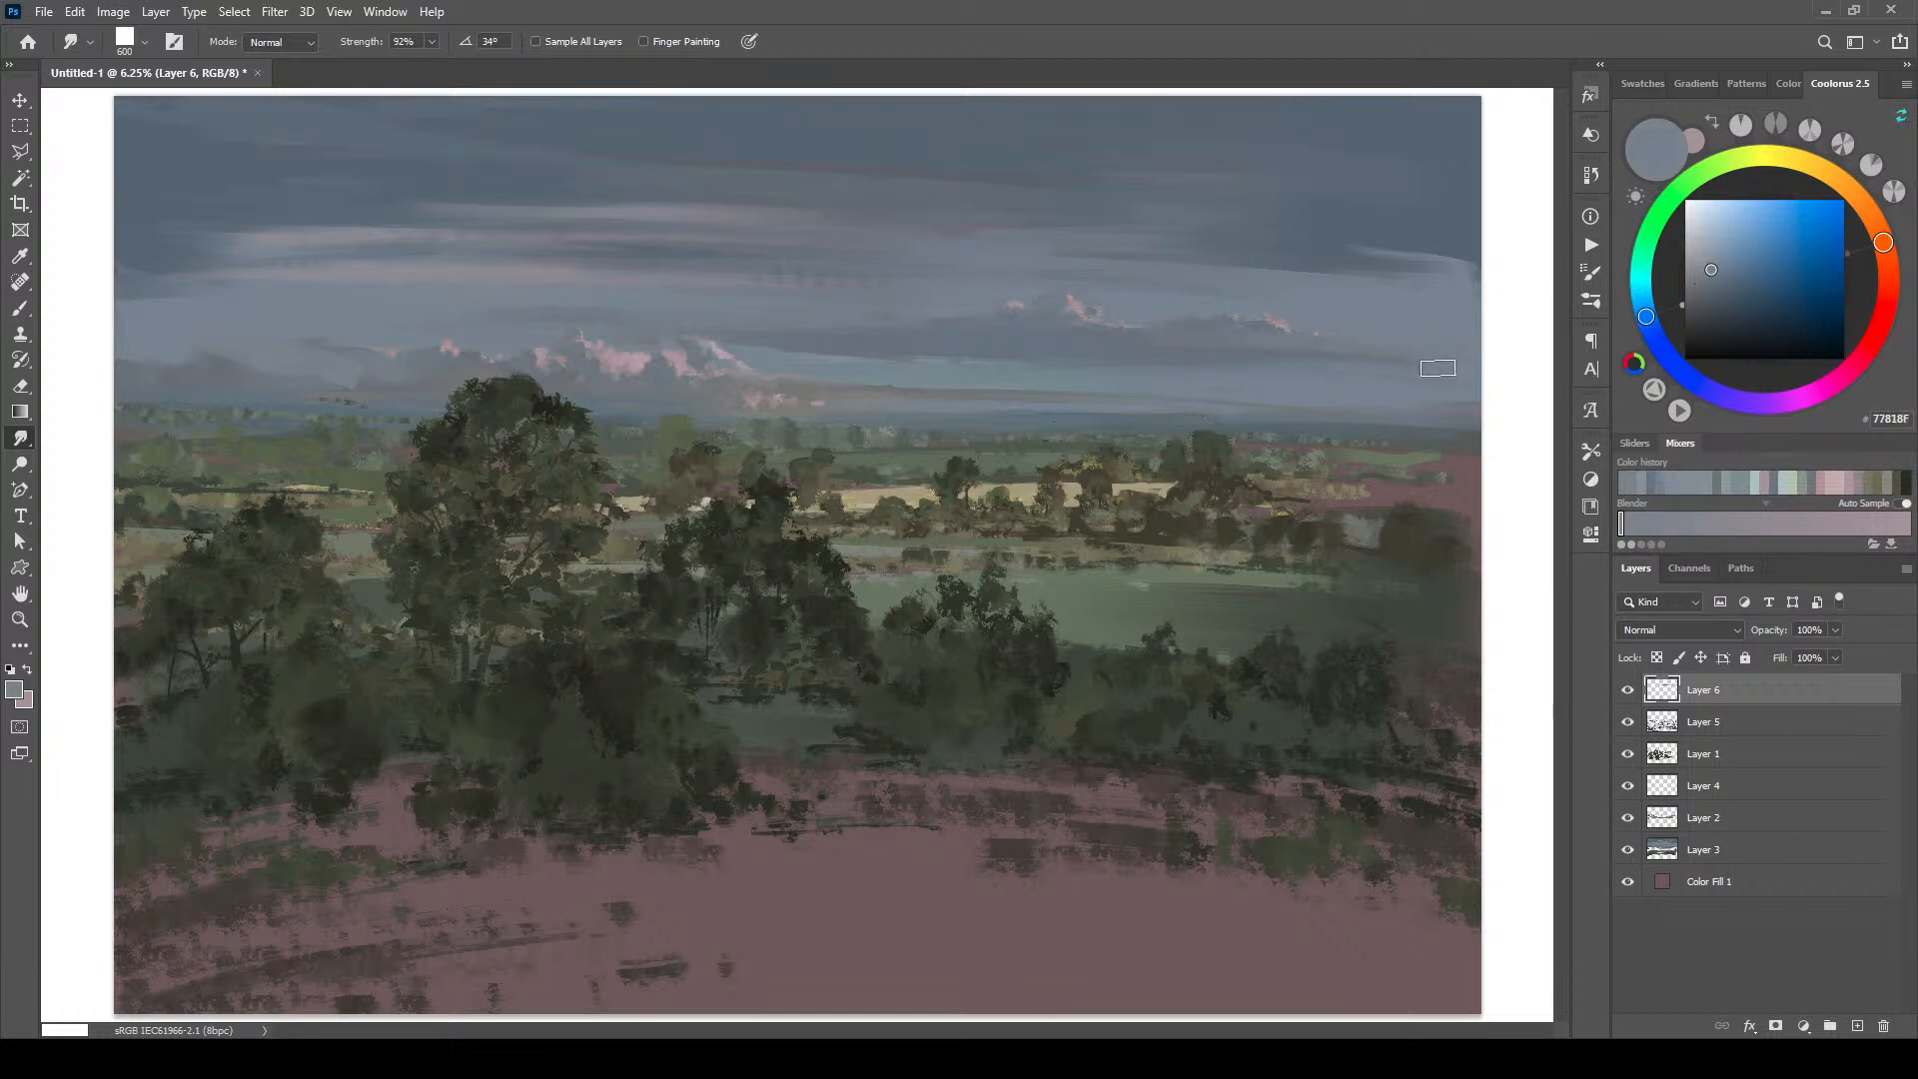
# Step: Smooth the cloud bands between the left and right cloud groups with a 700 px Smudge tool
pyautogui.press('[')
pyautogui.press('[')
pyautogui.press(']')
pyautogui.press(']')
pyautogui.press(']')
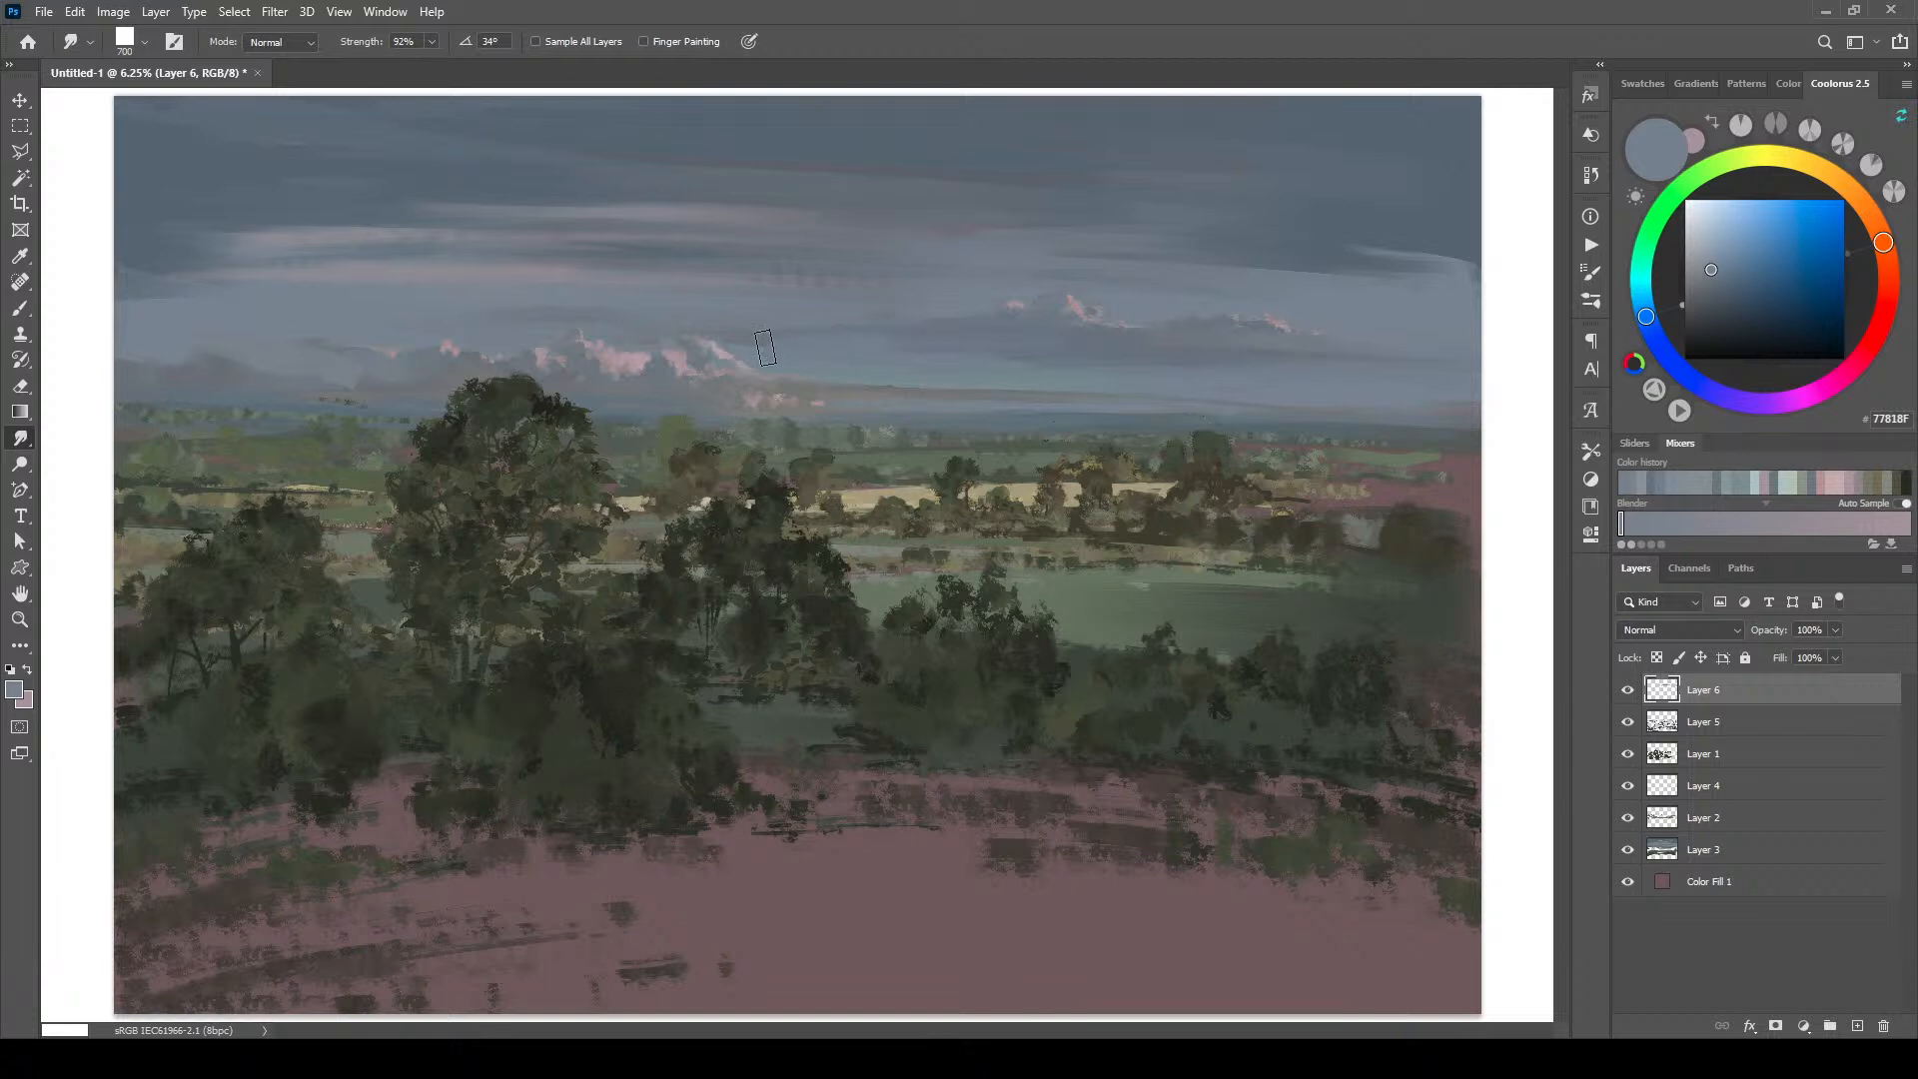
# Step: Smudge the undersides of the clouds and the low bands above the horizon, varying the tool size for fine and broad blends
pyautogui.press('[')
pyautogui.press('[')
pyautogui.press('[')
pyautogui.press(']')
pyautogui.press(']')
pyautogui.press(']')
pyautogui.press(']')
pyautogui.press(']')
pyautogui.press(']')
pyautogui.press(']')
pyautogui.press('[')
pyautogui.press('[')
pyautogui.press('[')
pyautogui.press('[')
pyautogui.press('[')
pyautogui.press('[')
pyautogui.press('[')
pyautogui.press('[')
pyautogui.press('[')
pyautogui.press('[')
pyautogui.press('[')
pyautogui.press(']')
pyautogui.press(']')
pyautogui.press(']')
pyautogui.press(']')
pyautogui.press('[')
pyautogui.press('[')
pyautogui.press(']')
pyautogui.press(']')
pyautogui.press(']')
pyautogui.press(']')
pyautogui.press(']')
pyautogui.press(']')
pyautogui.press(']')
pyautogui.press(']')
pyautogui.press(']')
# Step: Sample a blue-grey (#6E767F), paint over the cloud bank at the far left and smudge it into a smooth haze
pyautogui.press('b')
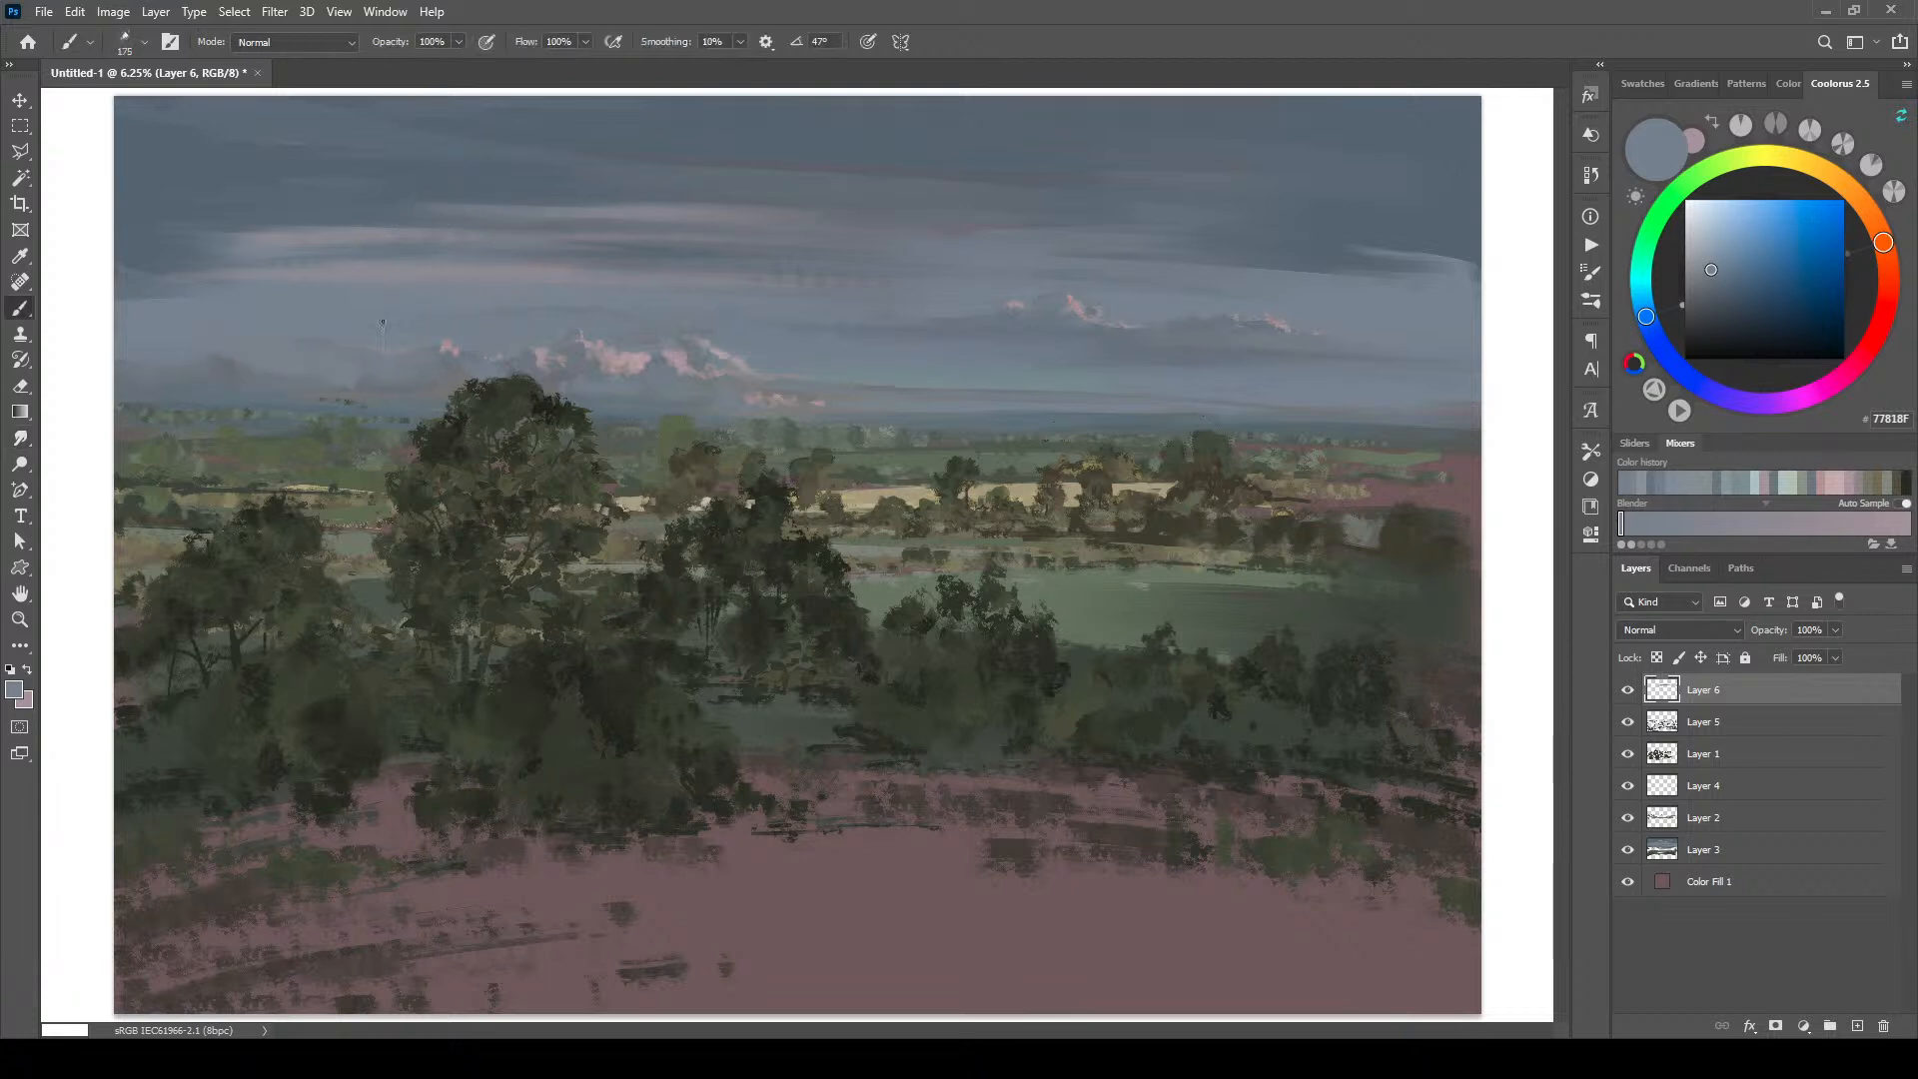
pyautogui.keyDown('alt'); pyautogui.click(391, 382); pyautogui.keyUp('alt')
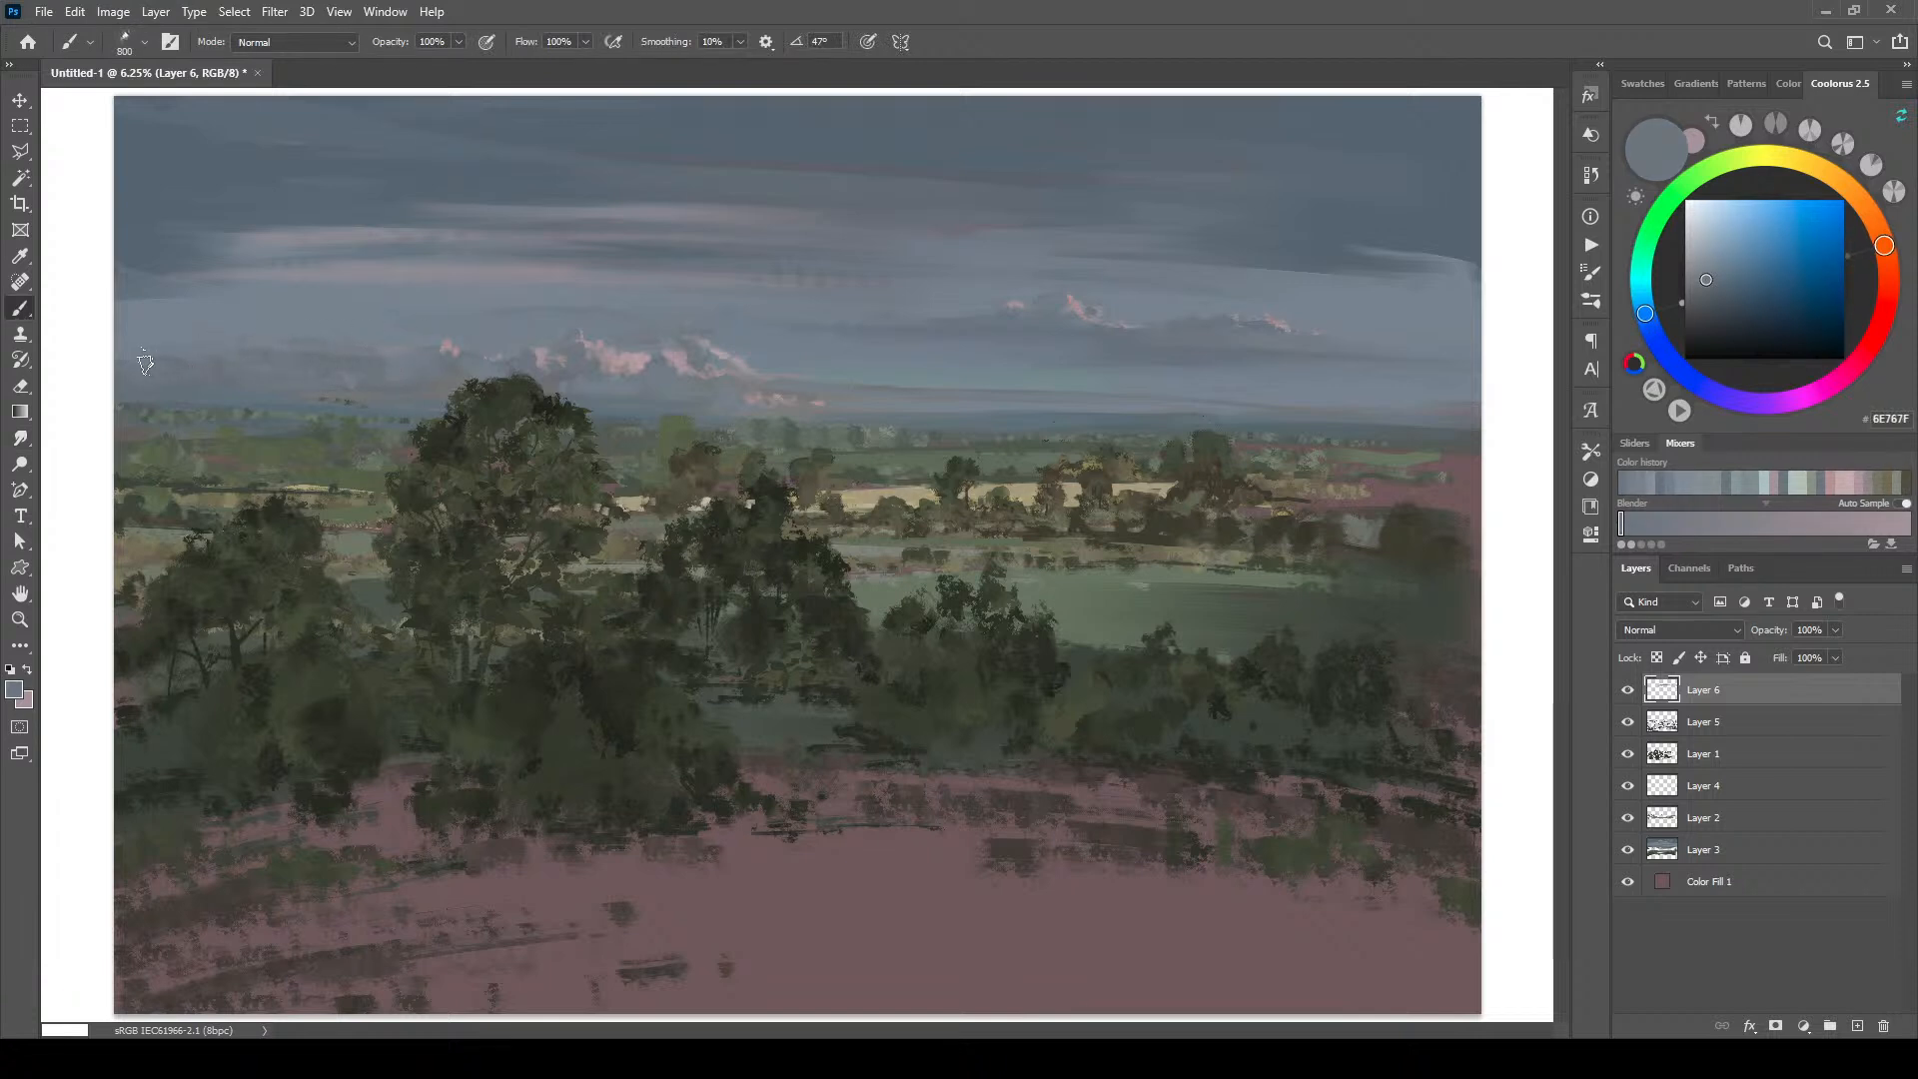
pyautogui.press('r')
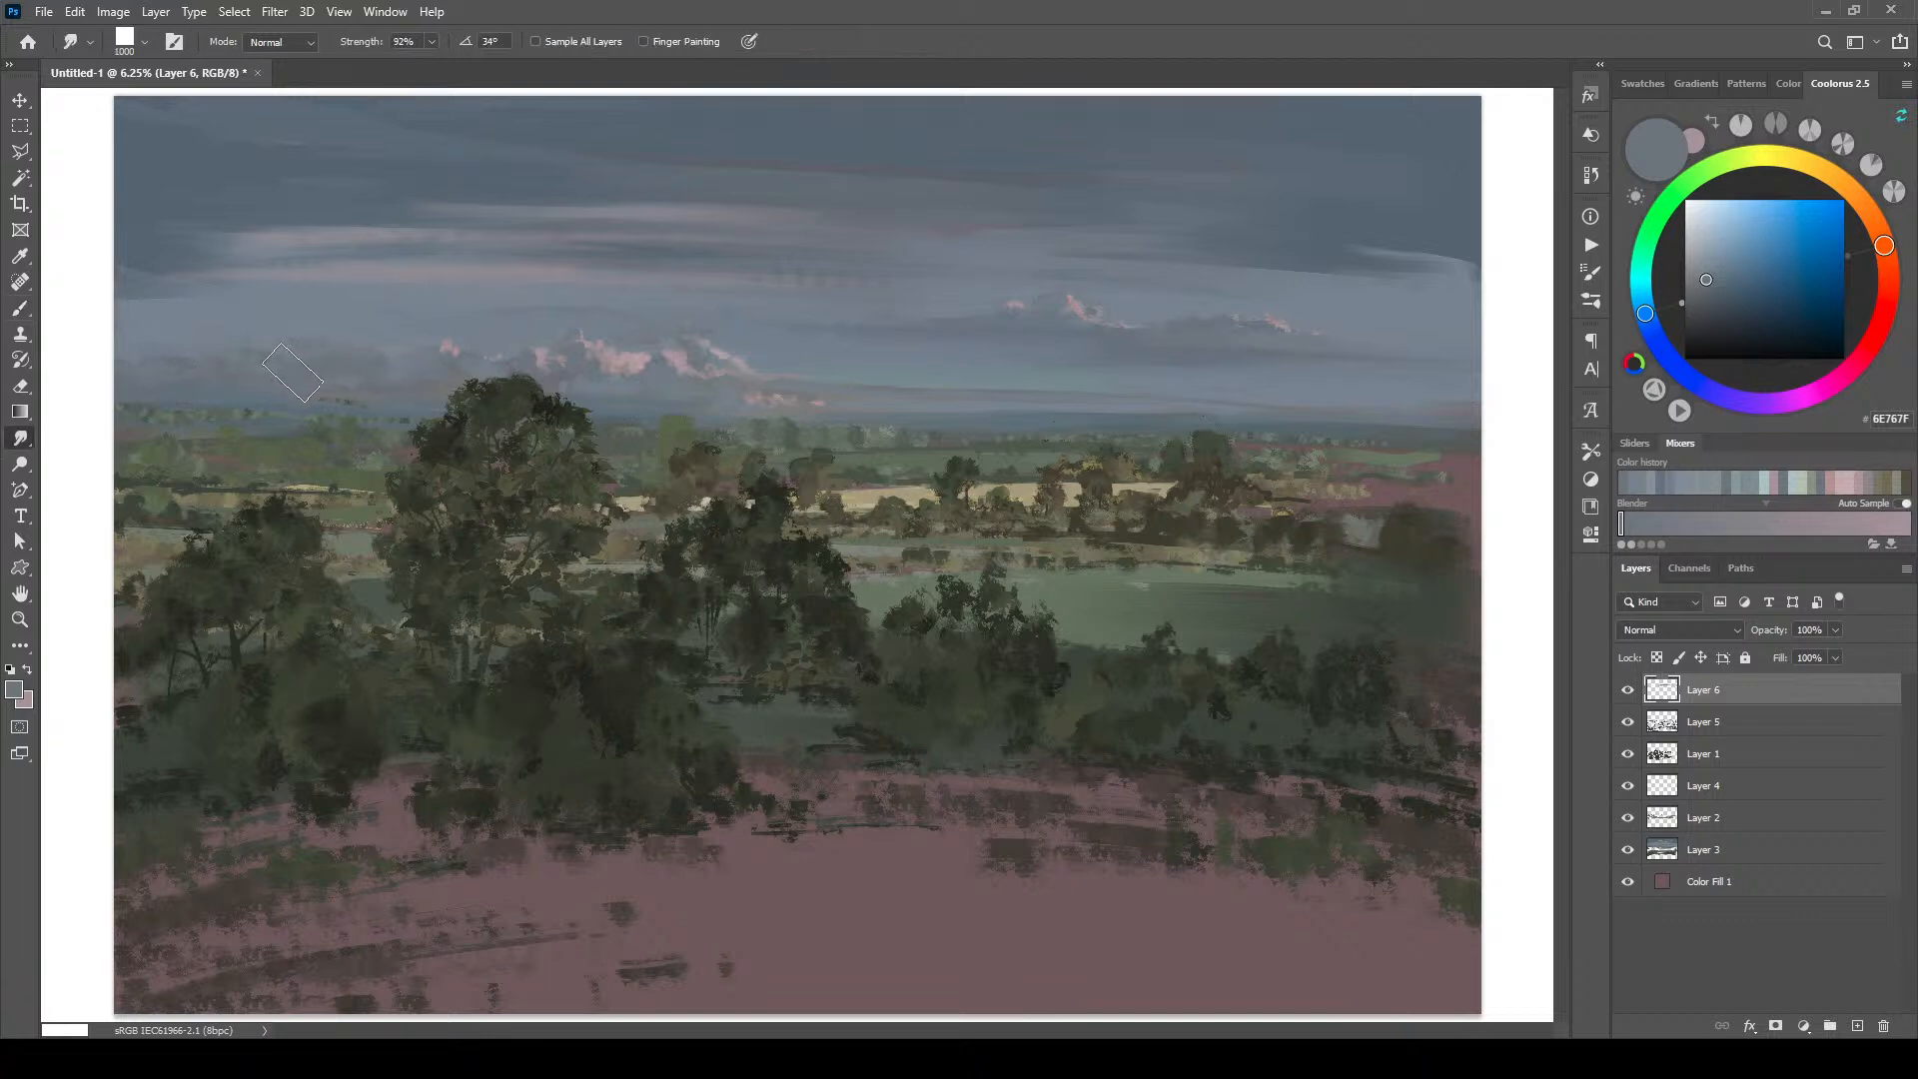
pyautogui.press('[')
pyautogui.moveTo(357, 369)
pyautogui.mouseDown()
pyautogui.moveTo(212, 363)
pyautogui.moveTo(378, 374)
pyautogui.moveTo(181, 365)
pyautogui.moveTo(397, 372)
pyautogui.moveTo(109, 372)
pyautogui.mouseUp()
pyautogui.press('[')
pyautogui.press('[')
pyautogui.press('[')
pyautogui.press('[')
pyautogui.press('[')
pyautogui.press(']')
pyautogui.press(']')
pyautogui.press(']')
pyautogui.press(']')
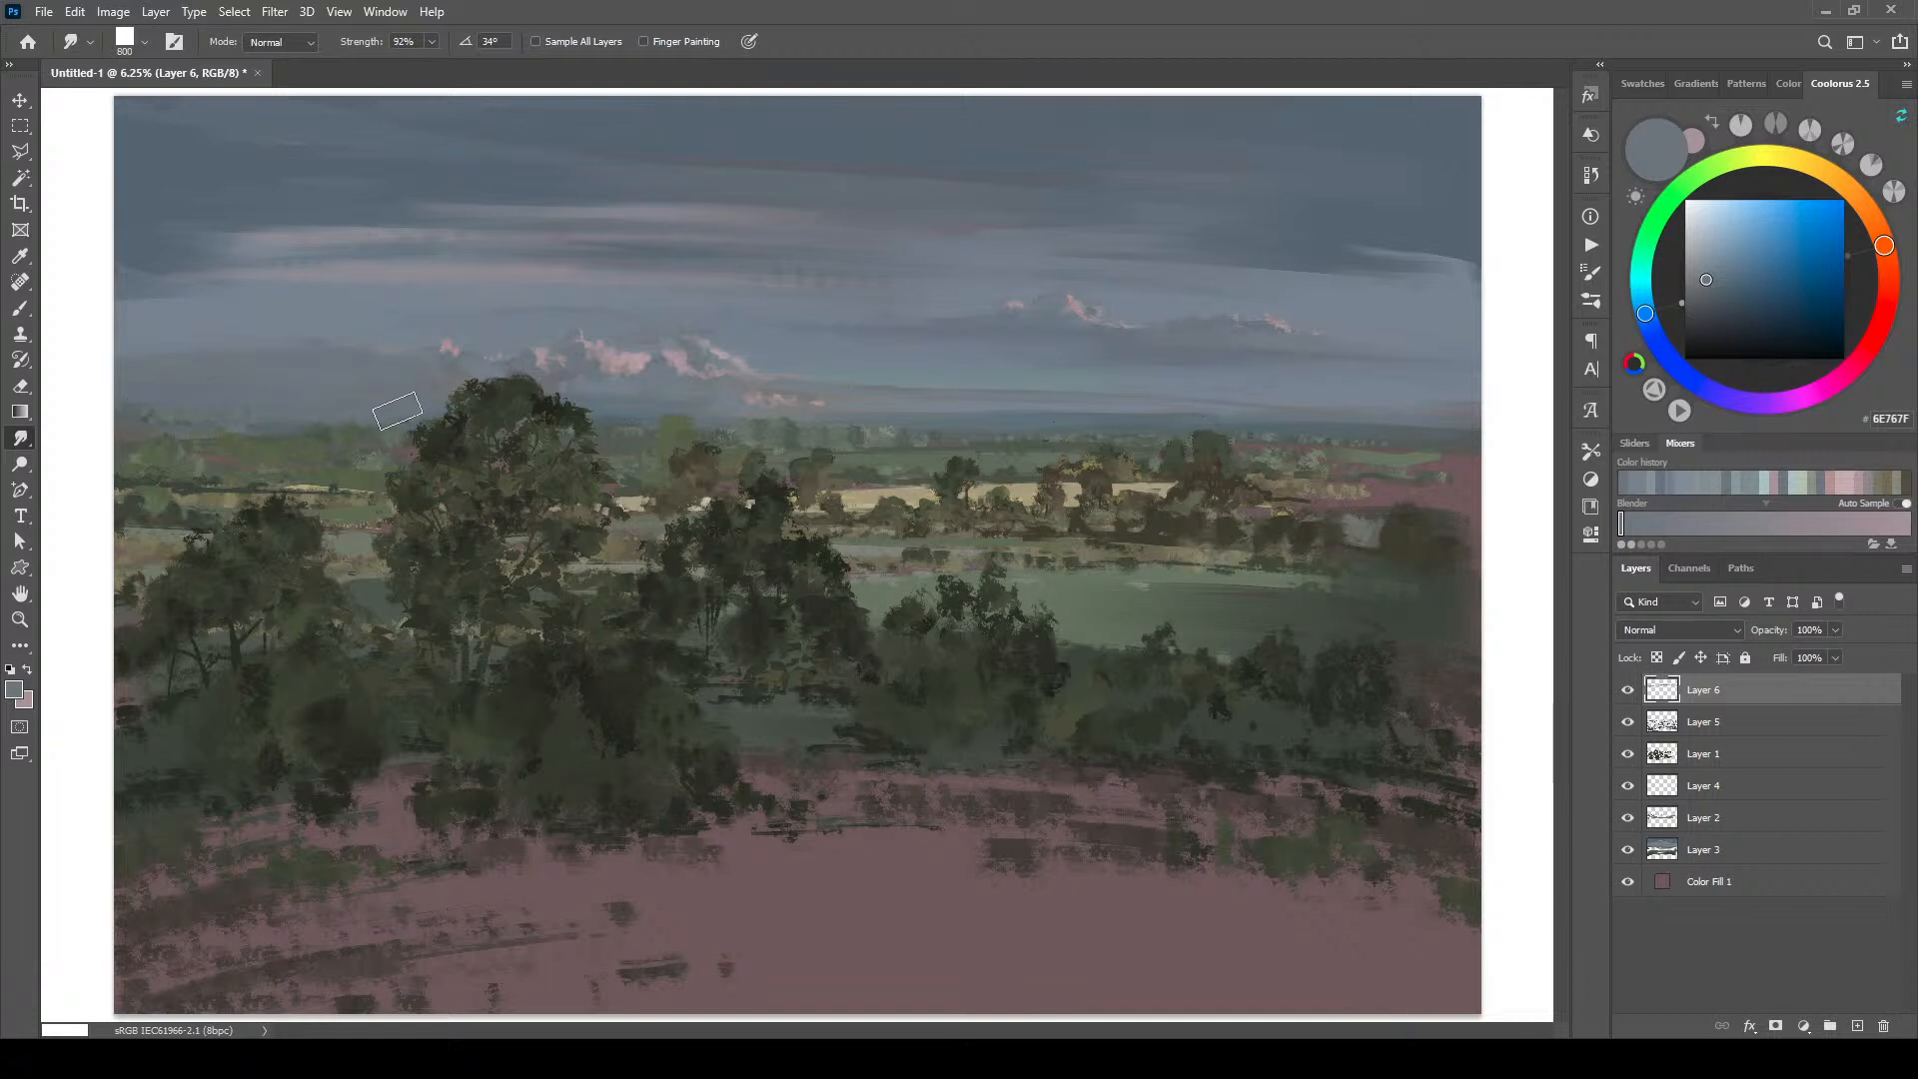
# Step: Soften the distant treeline along the left horizon with a smaller Smudge tool
pyautogui.press('[')
pyautogui.press('[')
pyautogui.press('[')
pyautogui.press('[')
pyautogui.press('[')
pyautogui.press('[')
pyautogui.press('[')
# Step: Sample a muted green and a horizon blue-grey (#6A757C), repaint the distant horizon at 300 px and soften it with a 100 px Smudge tool
pyautogui.press('b')
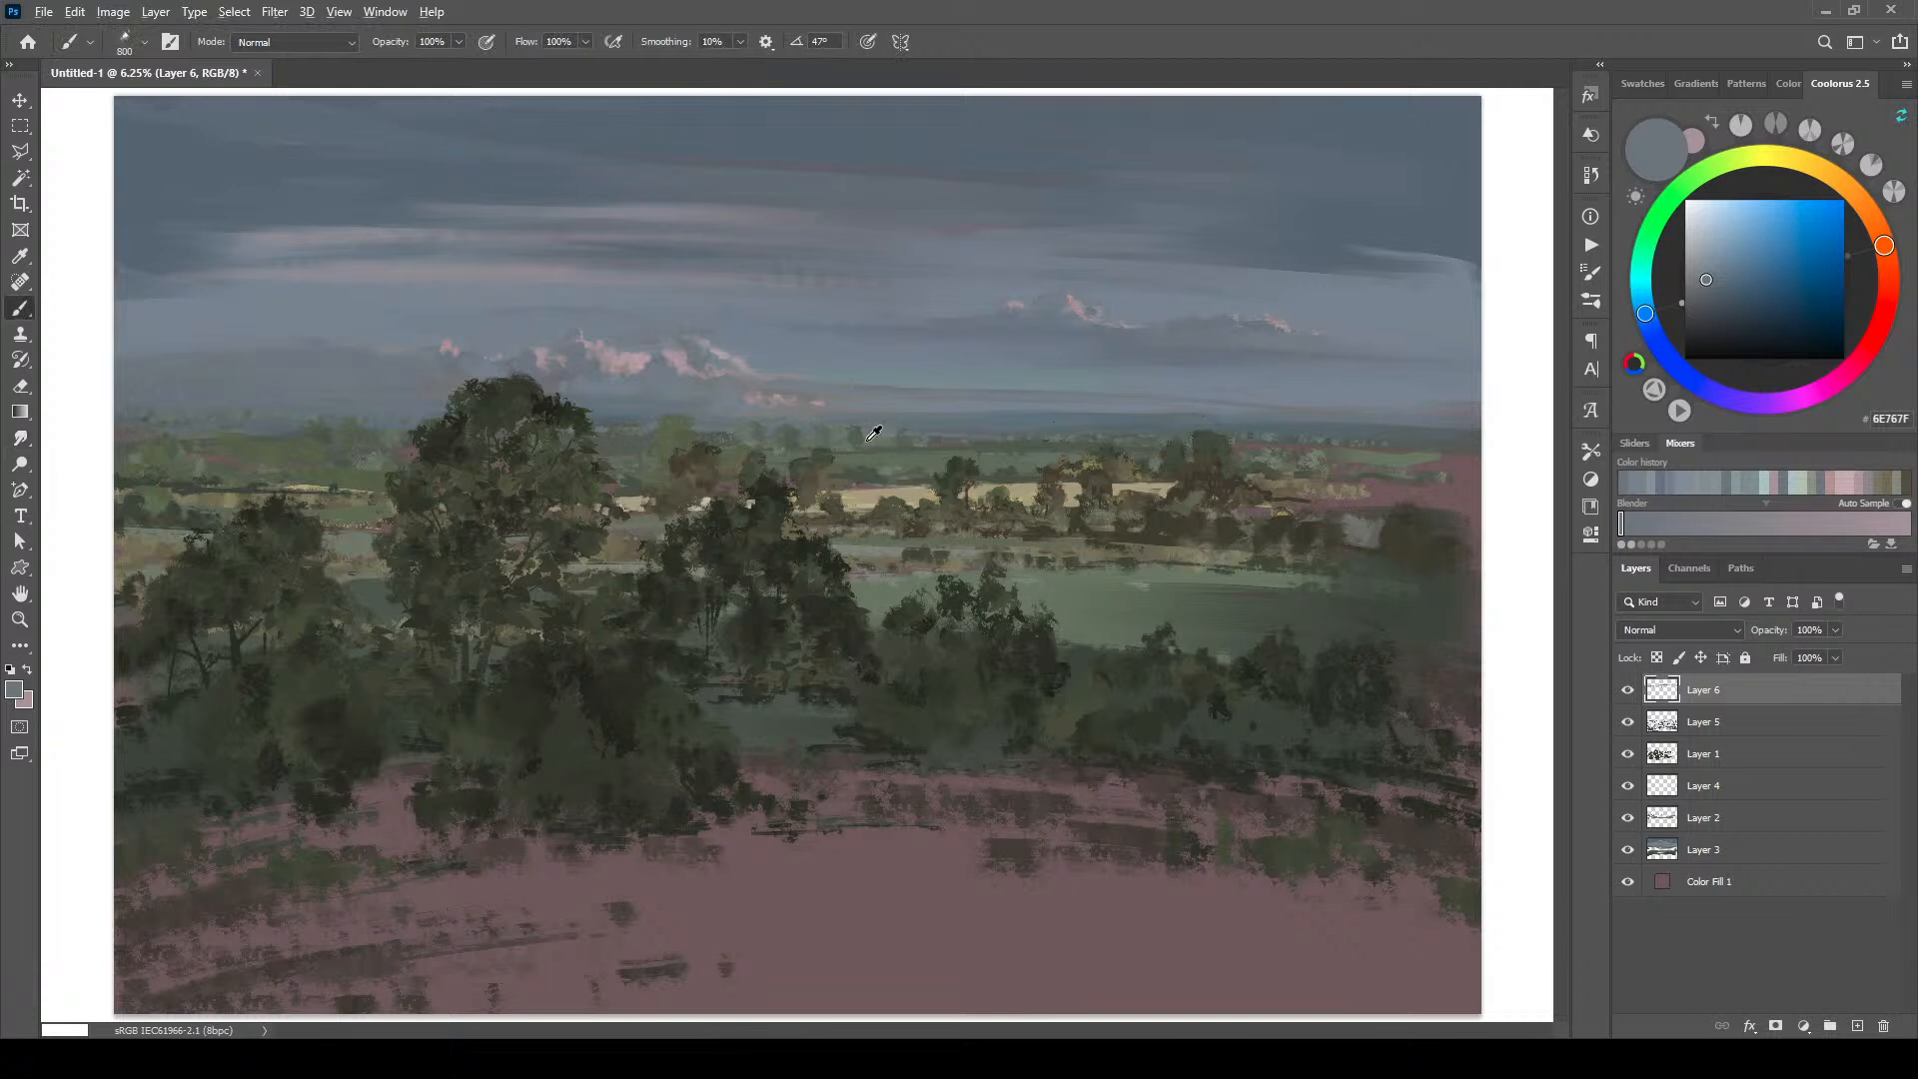
pyautogui.keyDown('alt'); pyautogui.click(795, 434); pyautogui.keyUp('alt')
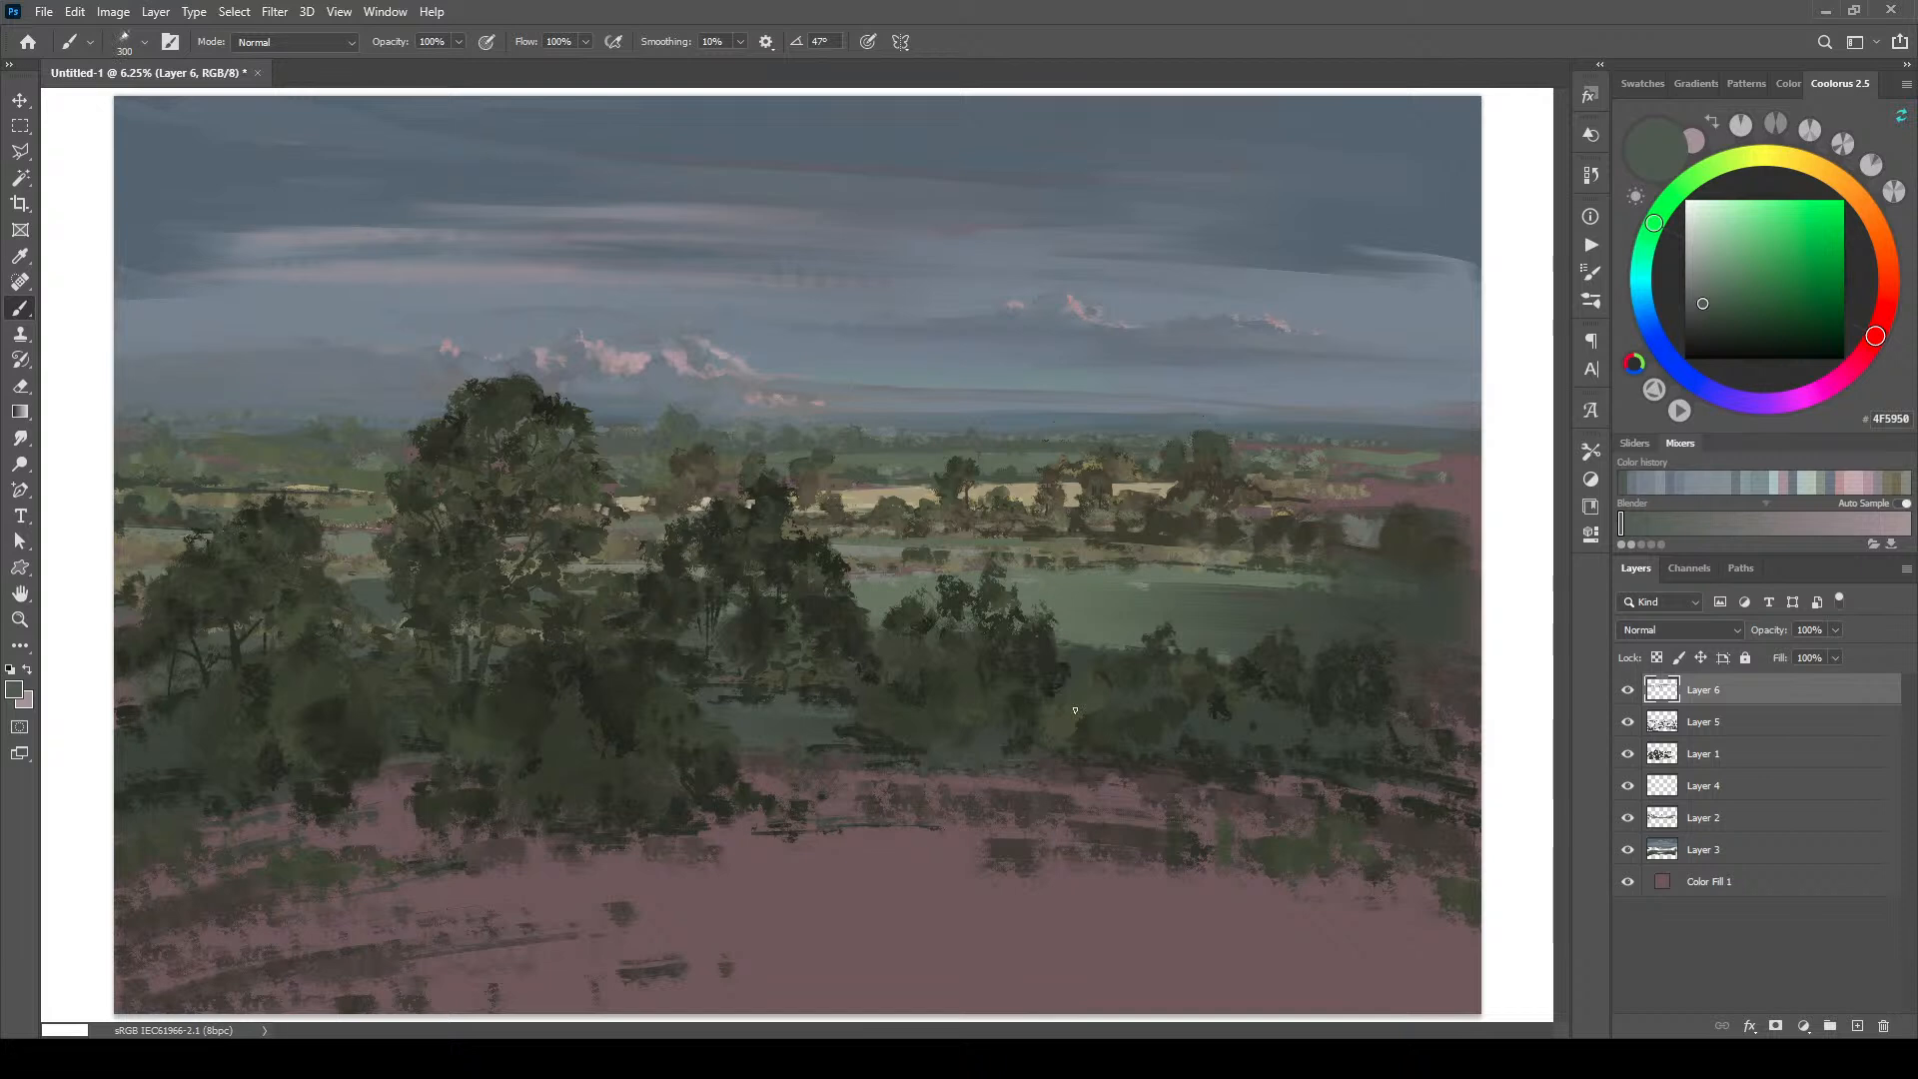
pyautogui.keyDown('alt'); pyautogui.click(1332, 419); pyautogui.keyUp('alt')
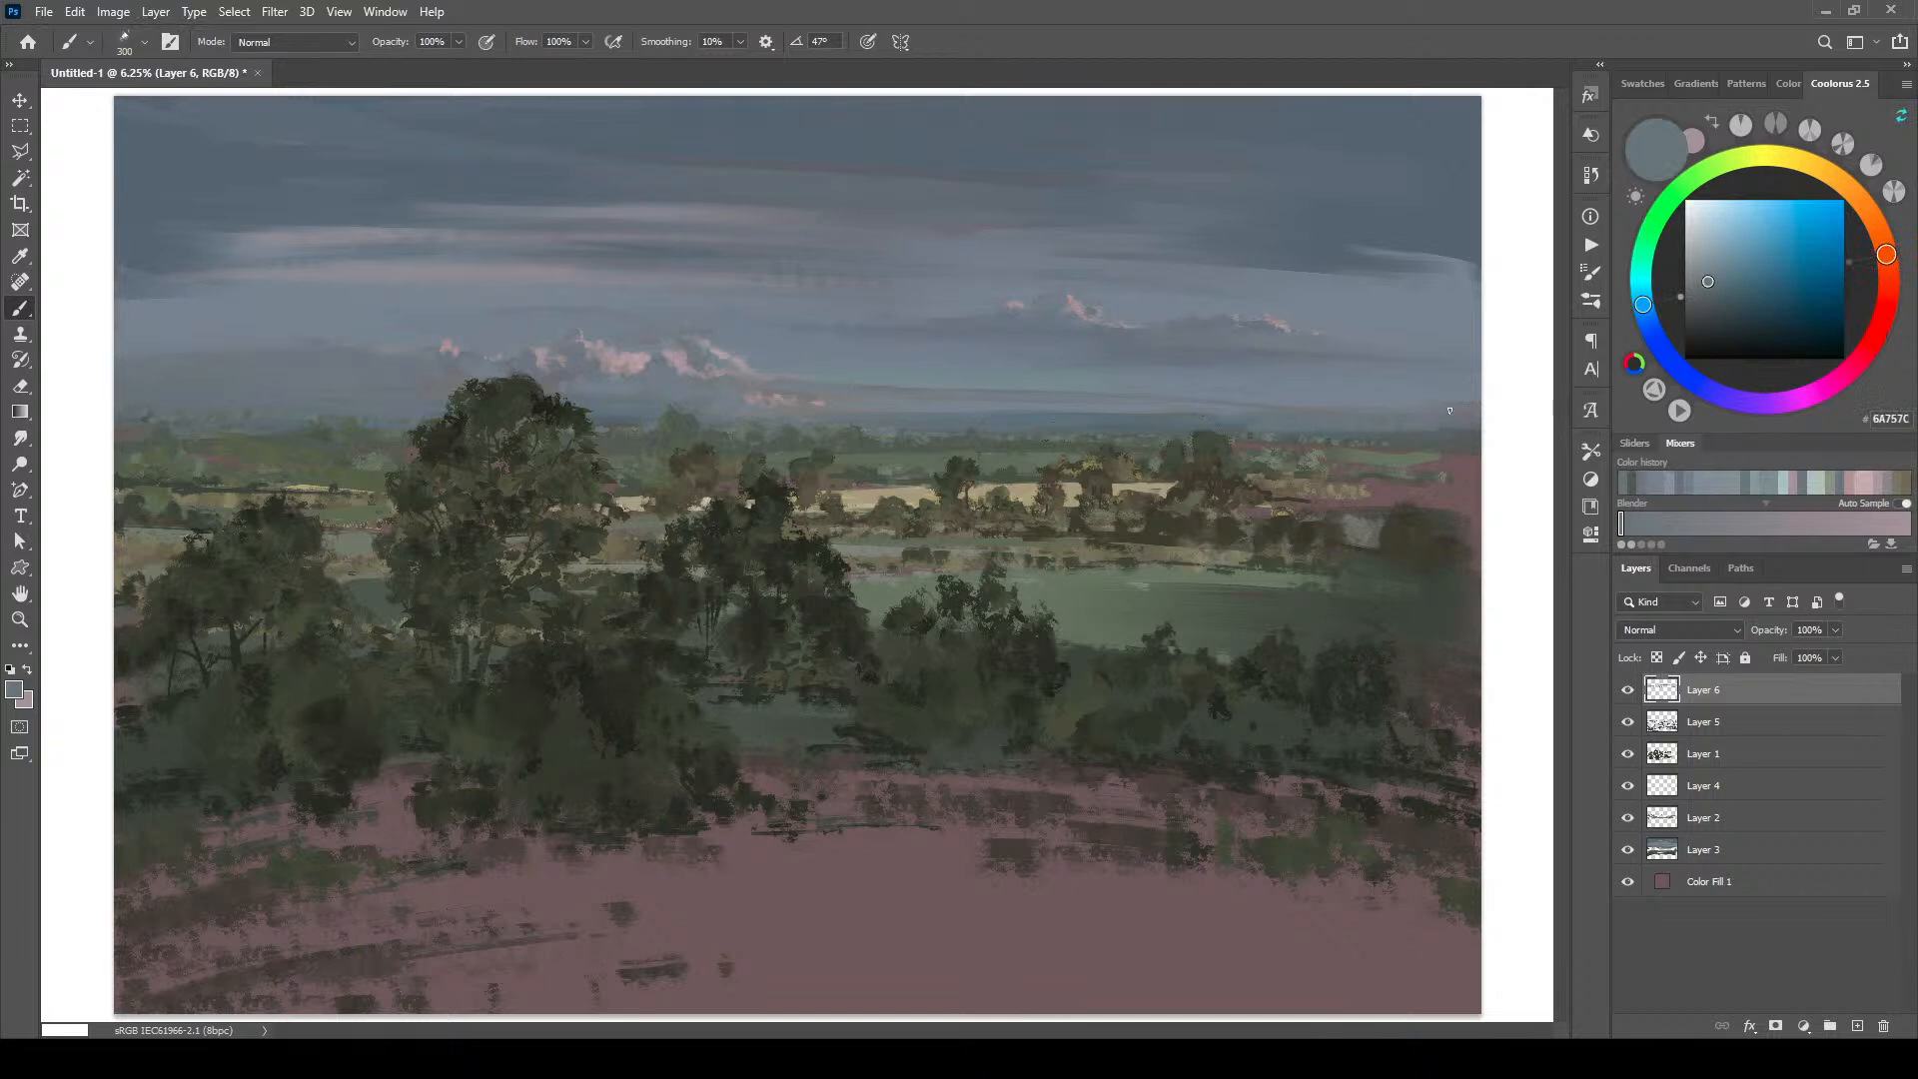
pyautogui.press('r')
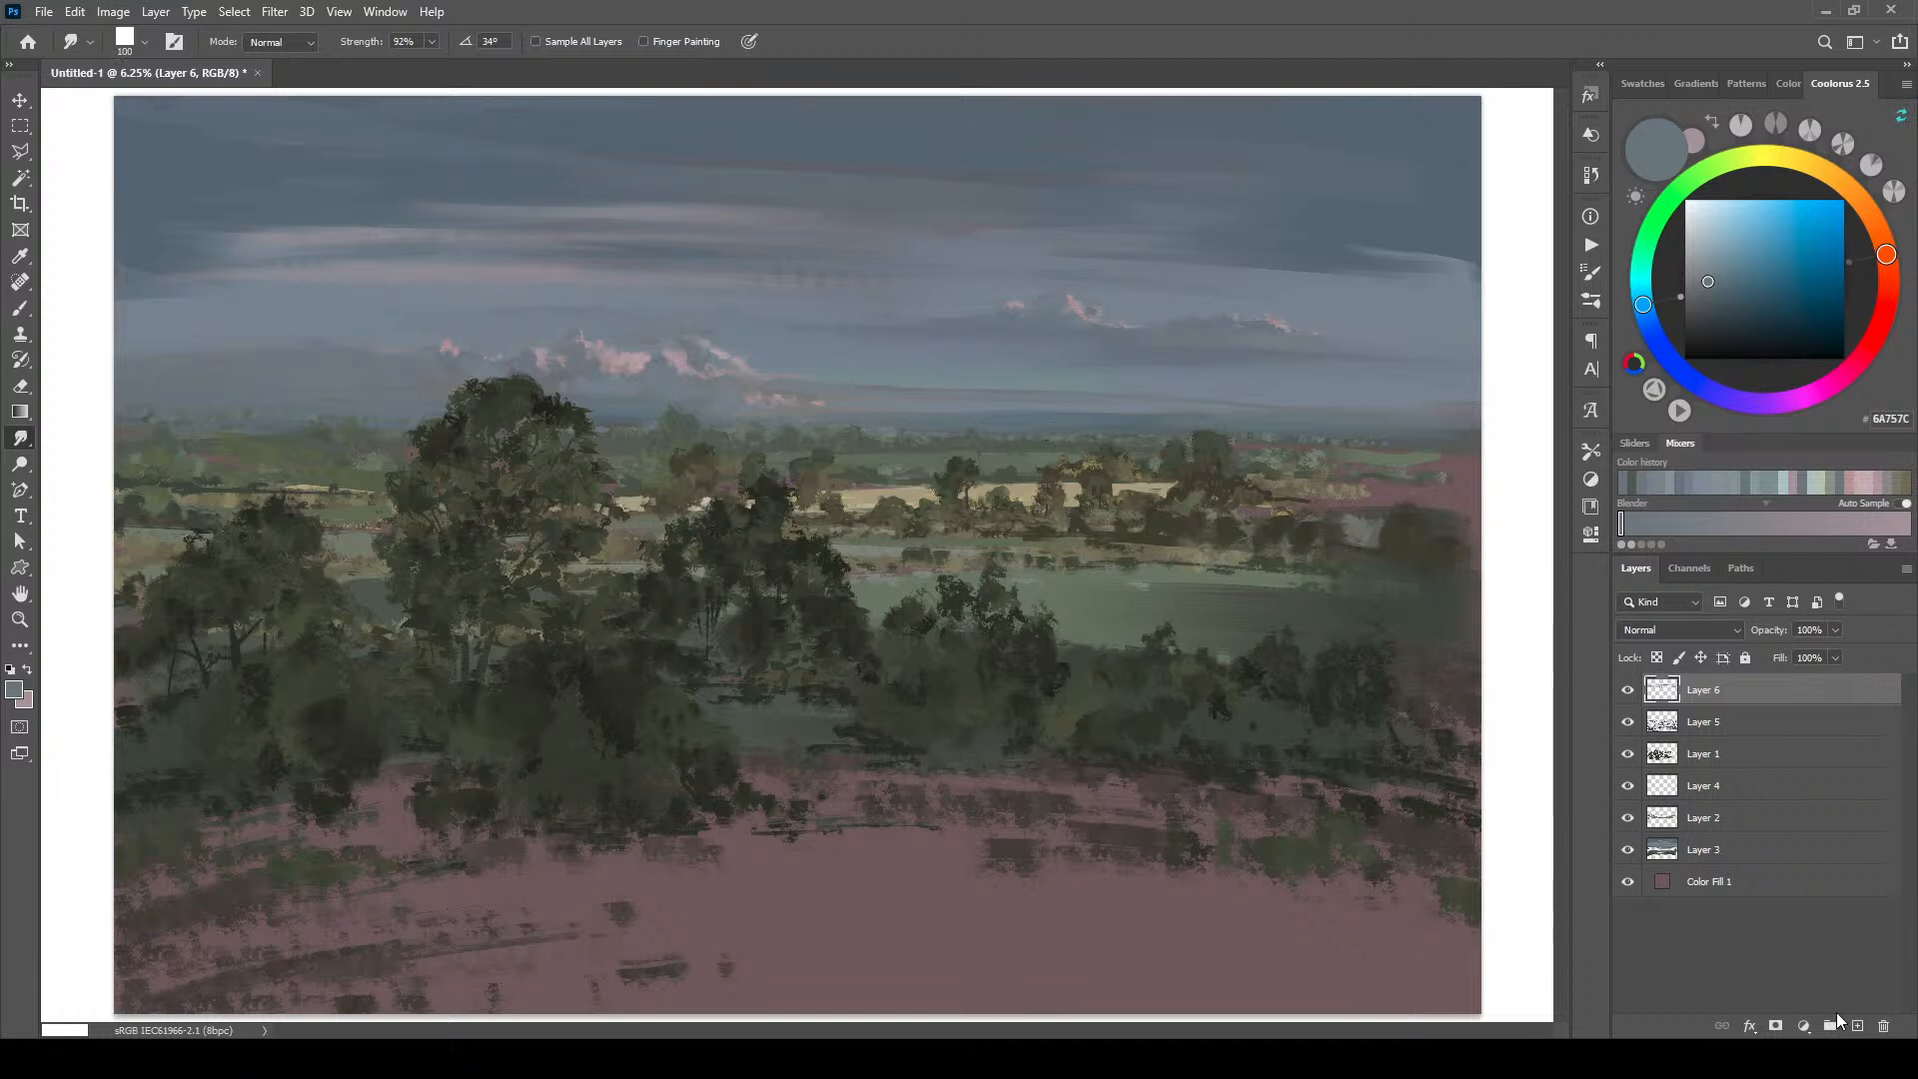
# Step: Add a new layer above Layer 6, set its blend mode to Overlay and ready the Brush tool
pyautogui.click(1860, 1029)
pyautogui.click(1694, 630)
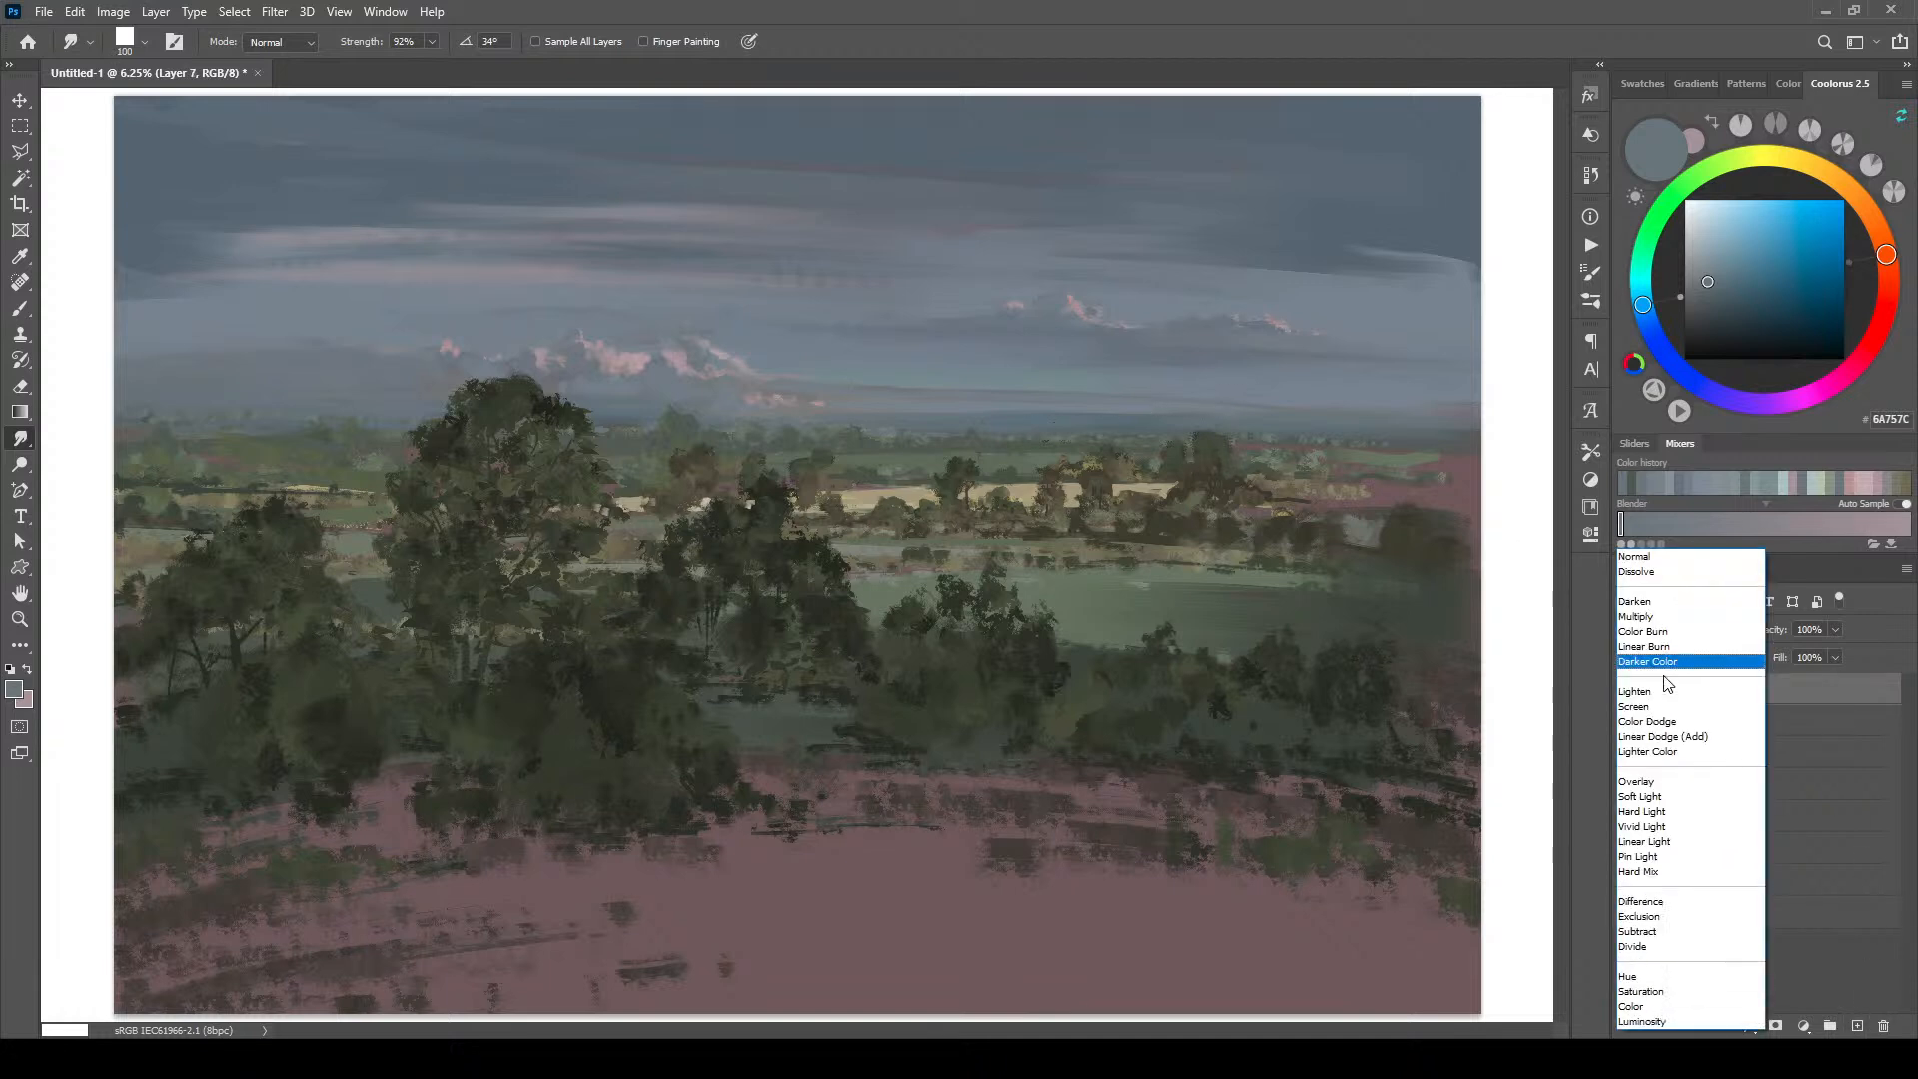
pyautogui.click(1640, 784)
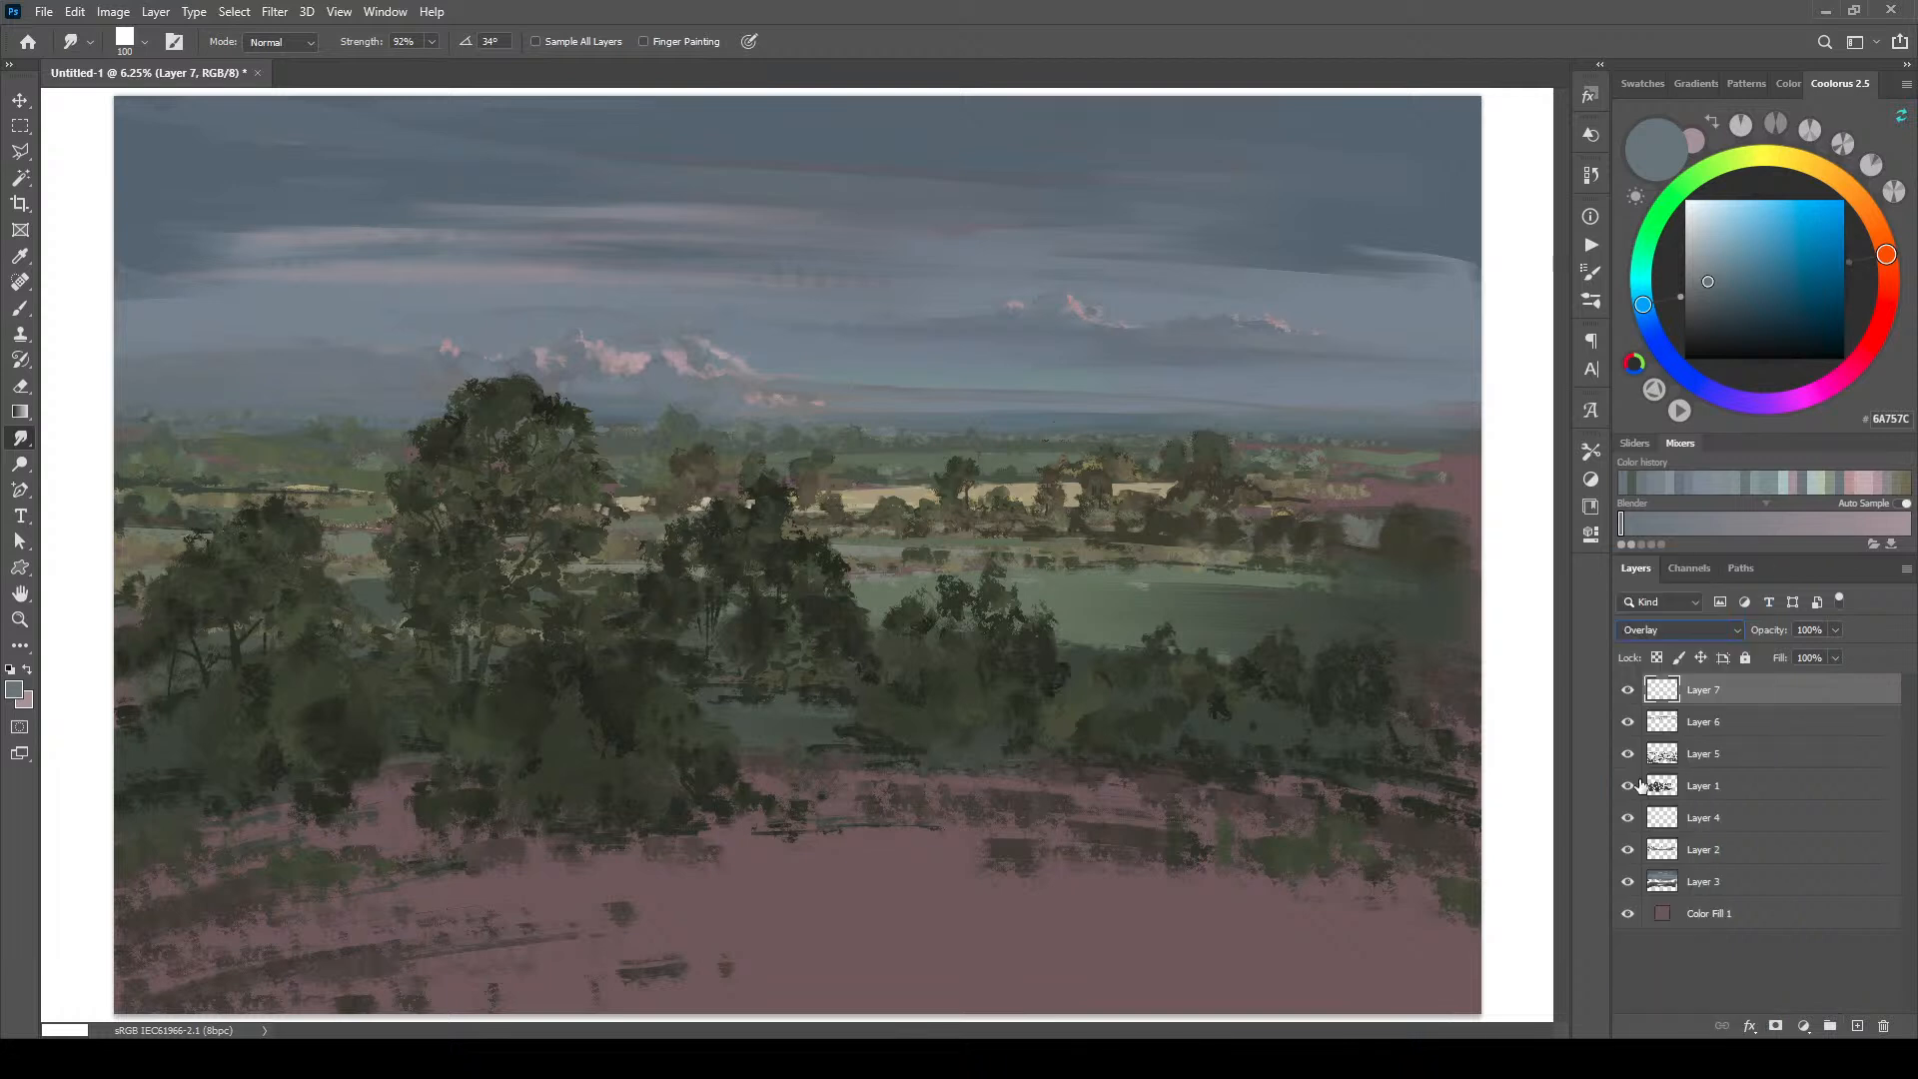
pyautogui.press('b')
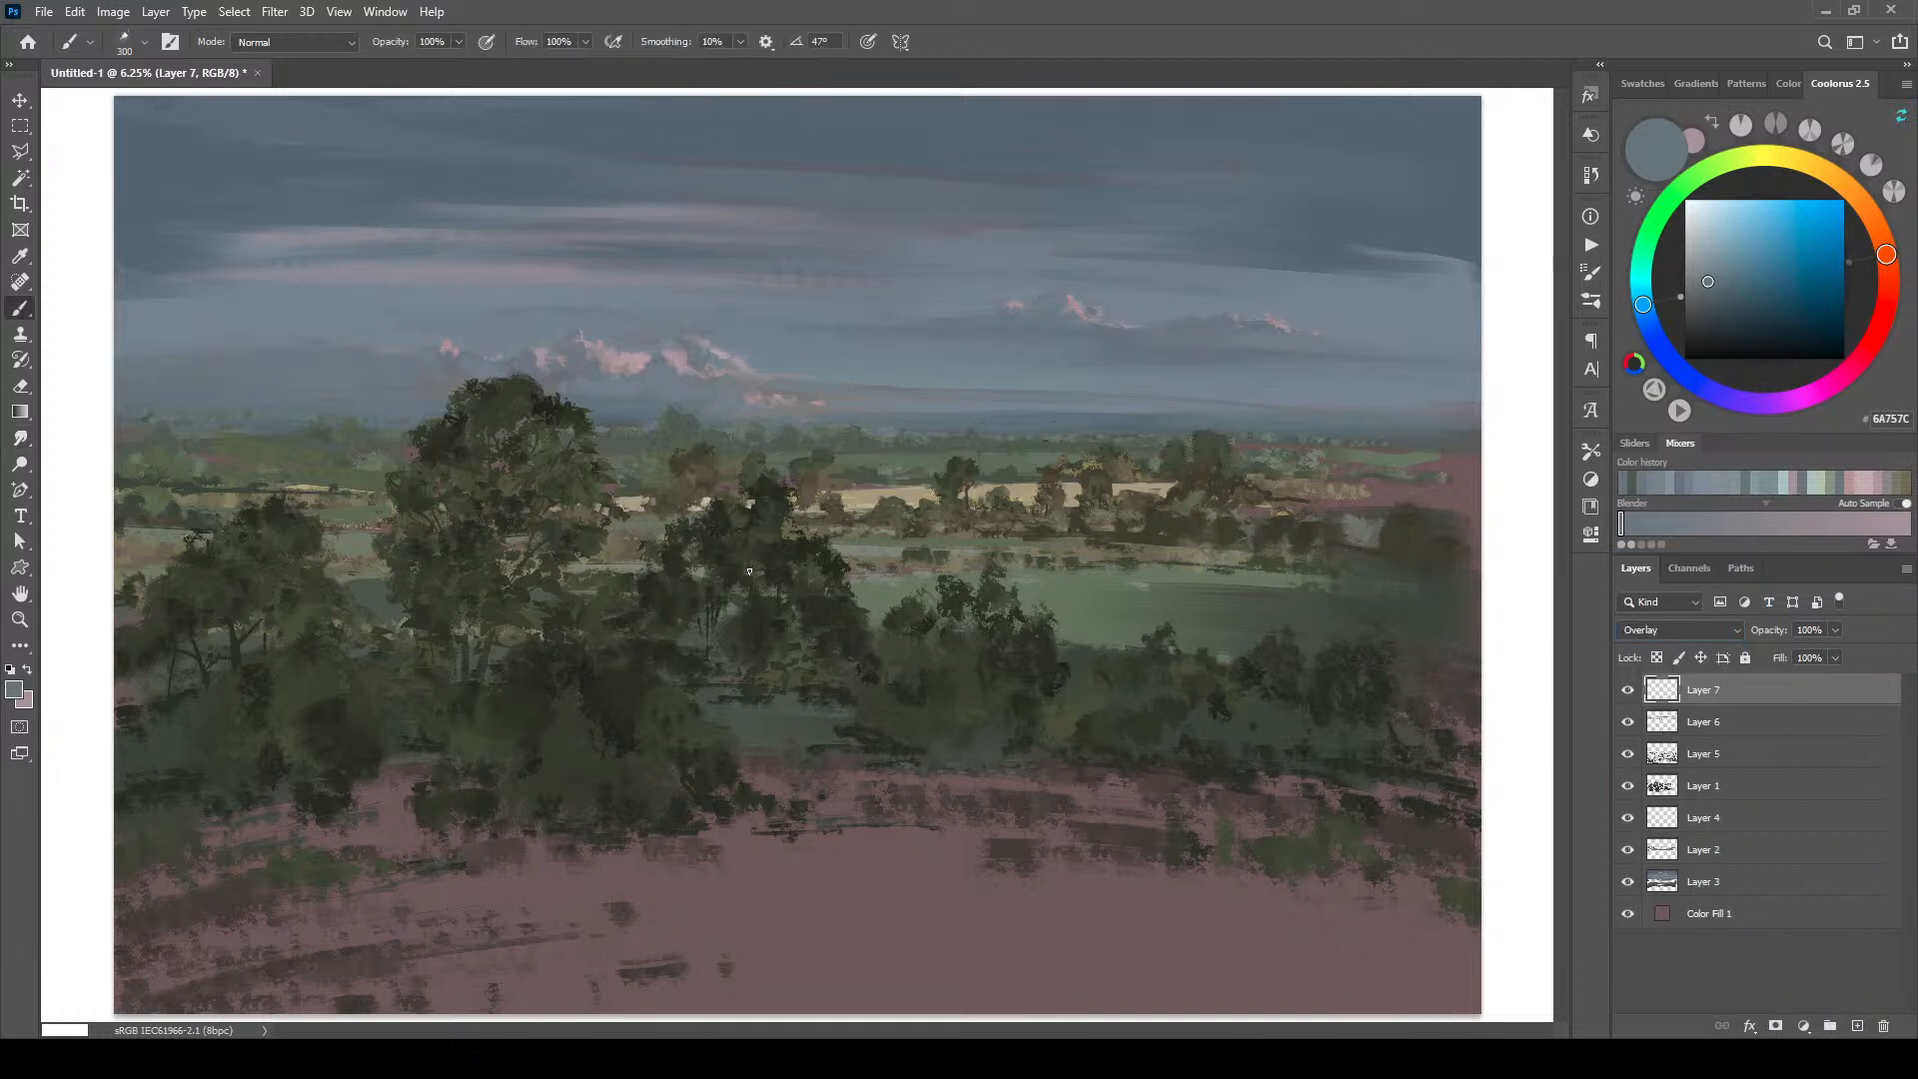
# Step: Choose a soft round brush and enlarge it to 3200 px
pyautogui.rightClick(756, 595)
pyautogui.moveTo(1456, 678)
pyautogui.mouseDown()
pyautogui.moveTo(1438, 951)
pyautogui.moveTo(1452, 903)
pyautogui.moveTo(1465, 990)
pyautogui.moveTo(1476, 830)
pyautogui.mouseUp()
pyautogui.click(849, 848)
pyautogui.press('Return')
pyautogui.press(']')
pyautogui.press(']')
pyautogui.press(']')
pyautogui.press(']')
pyautogui.press(']')
pyautogui.press(']')
pyautogui.press(']')
pyautogui.press(']')
pyautogui.press(']')
pyautogui.press(']')
pyautogui.press(']')
pyautogui.press(']')
pyautogui.press(']')
pyautogui.press(']')
pyautogui.press(']')
pyautogui.press(']')
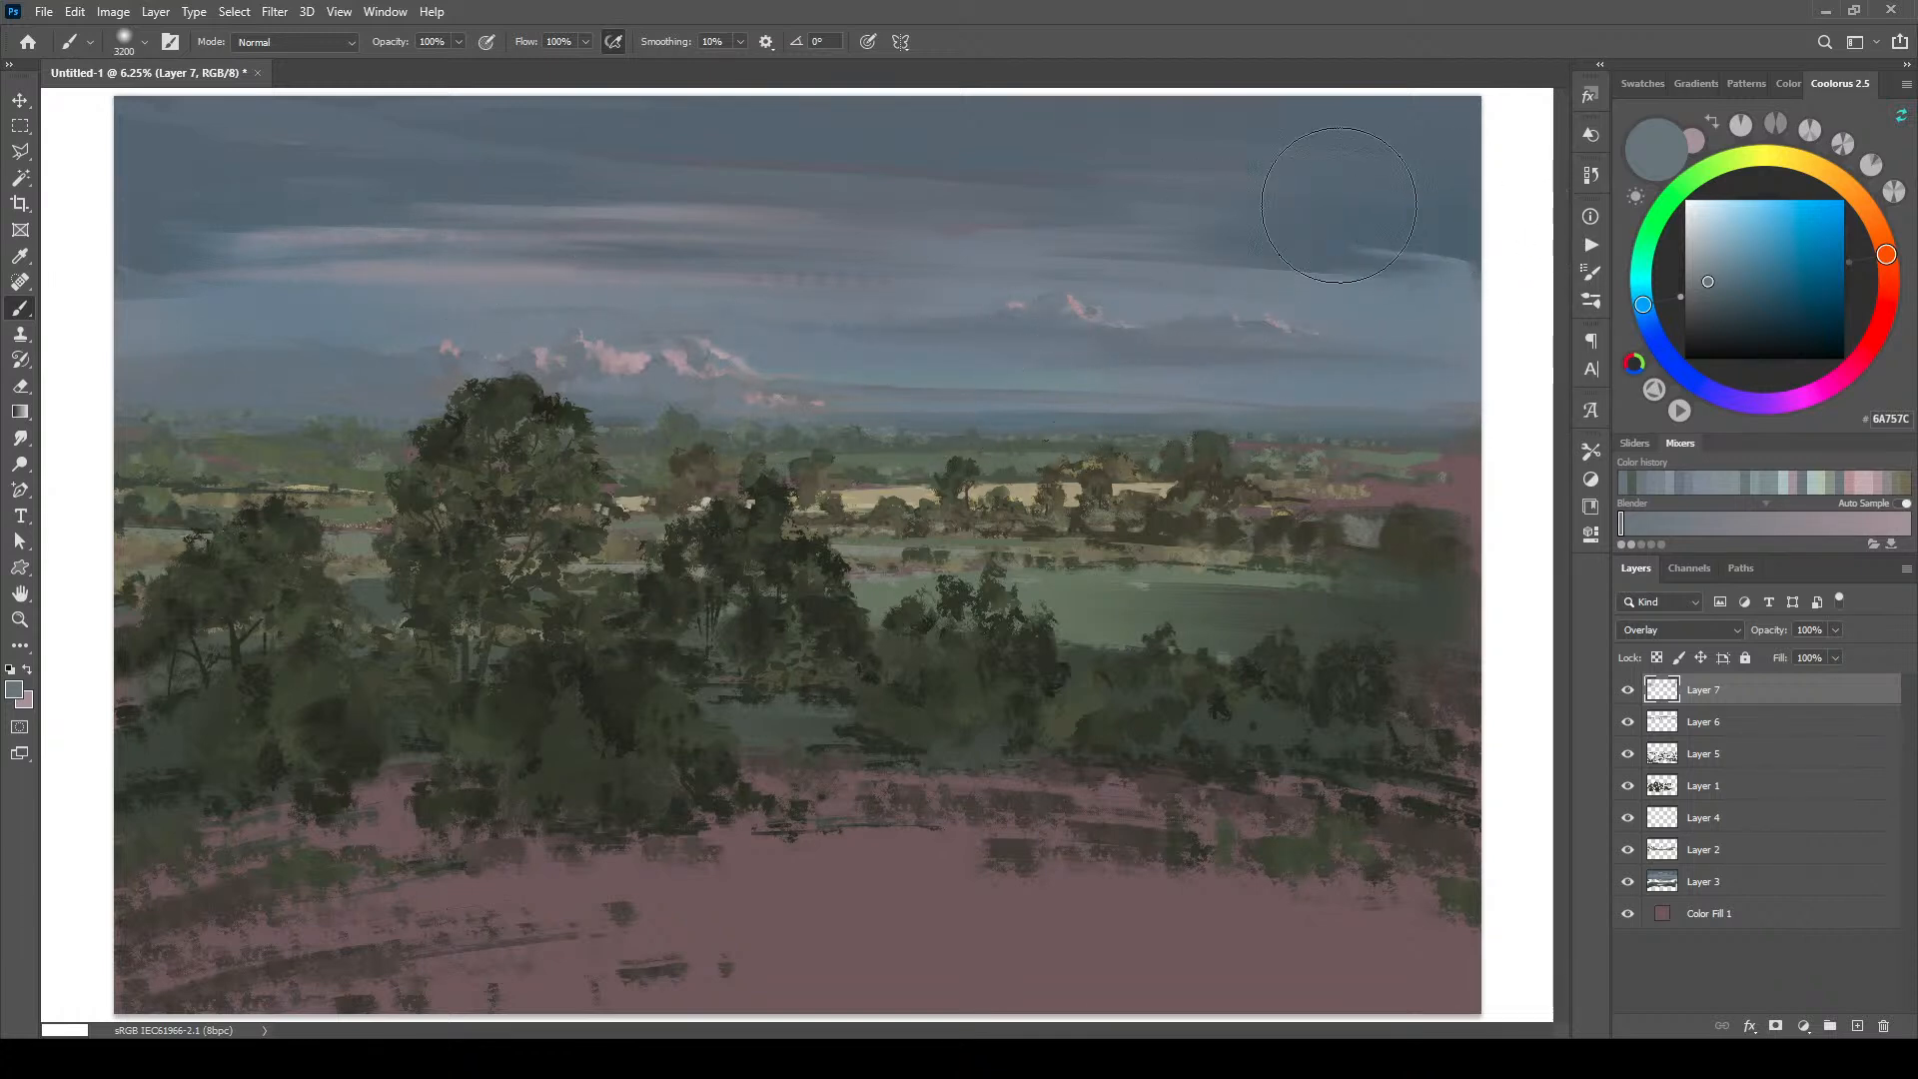
# Step: Pick a more saturated blue and tint the lower sky on the Overlay layer, reducing the soft brush from 3200 to 2000 px
pyautogui.click(1730, 273)
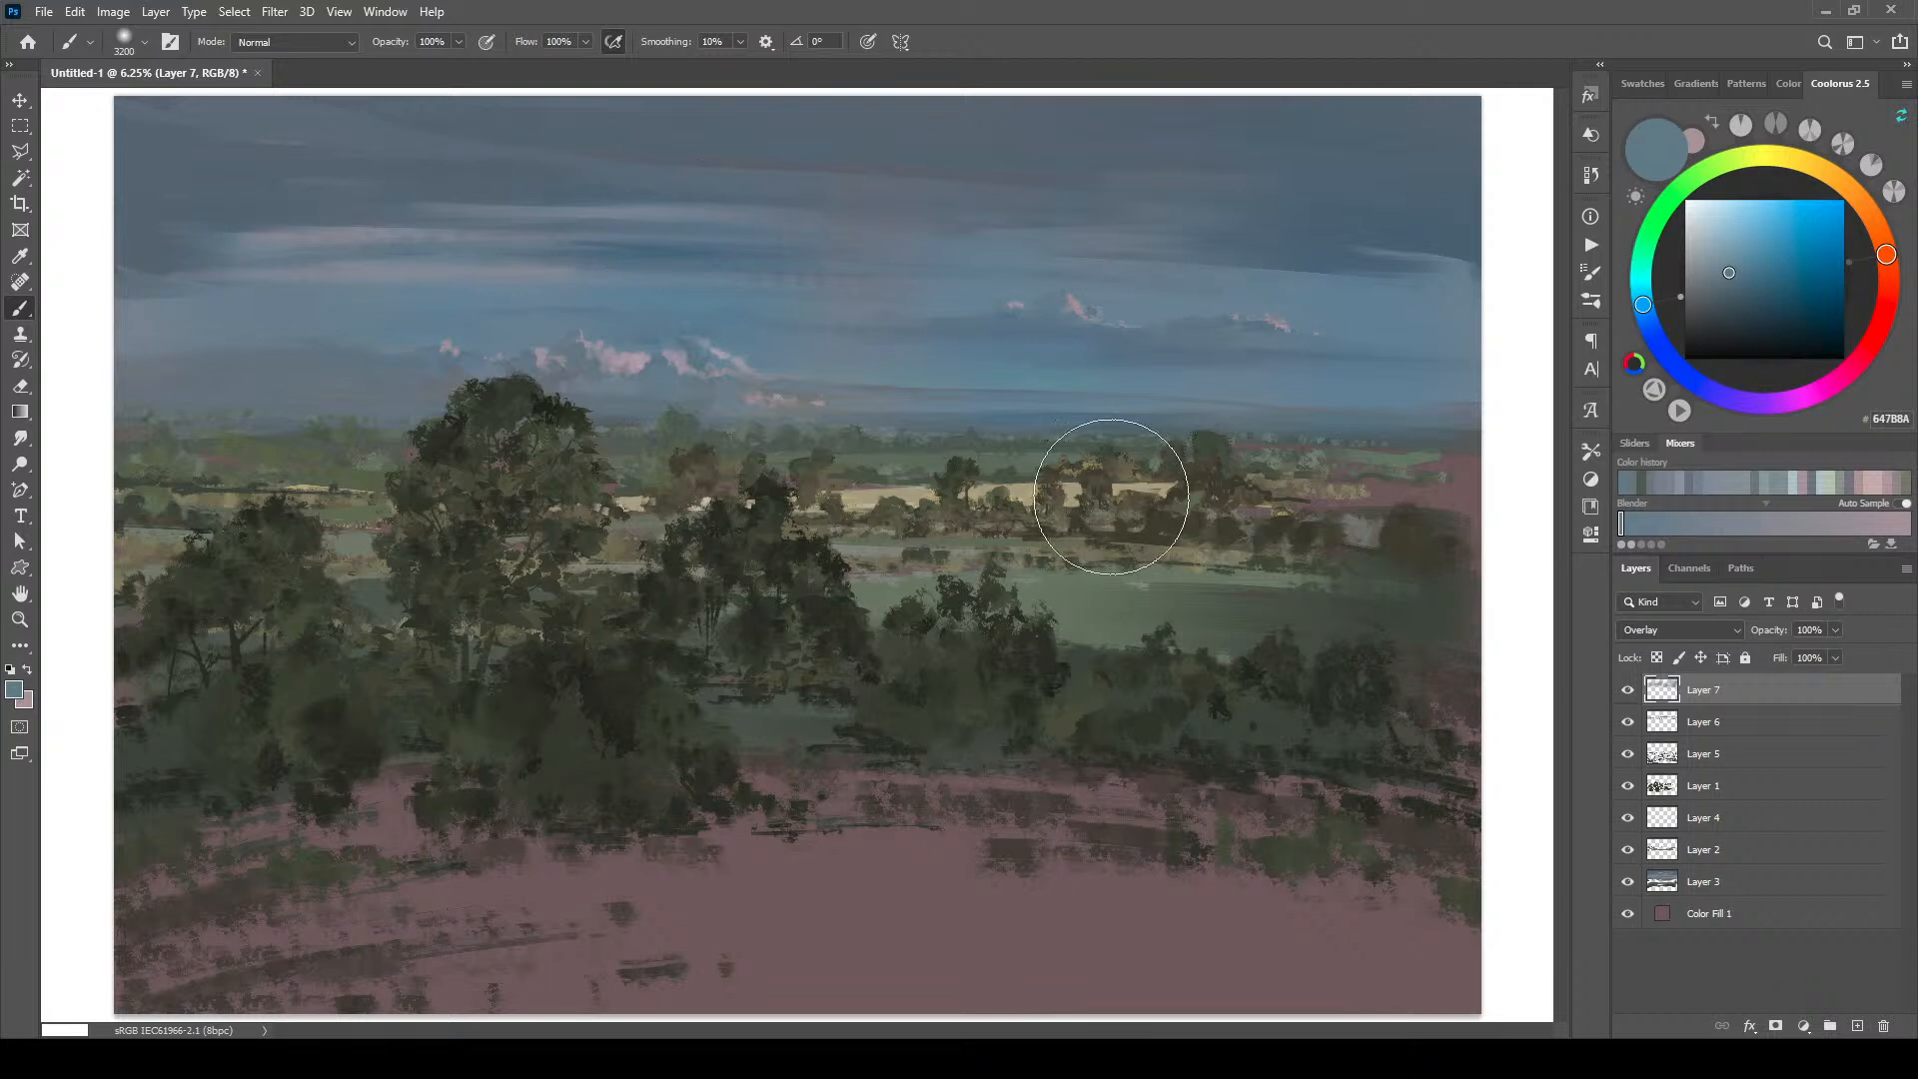
pyautogui.press('[')
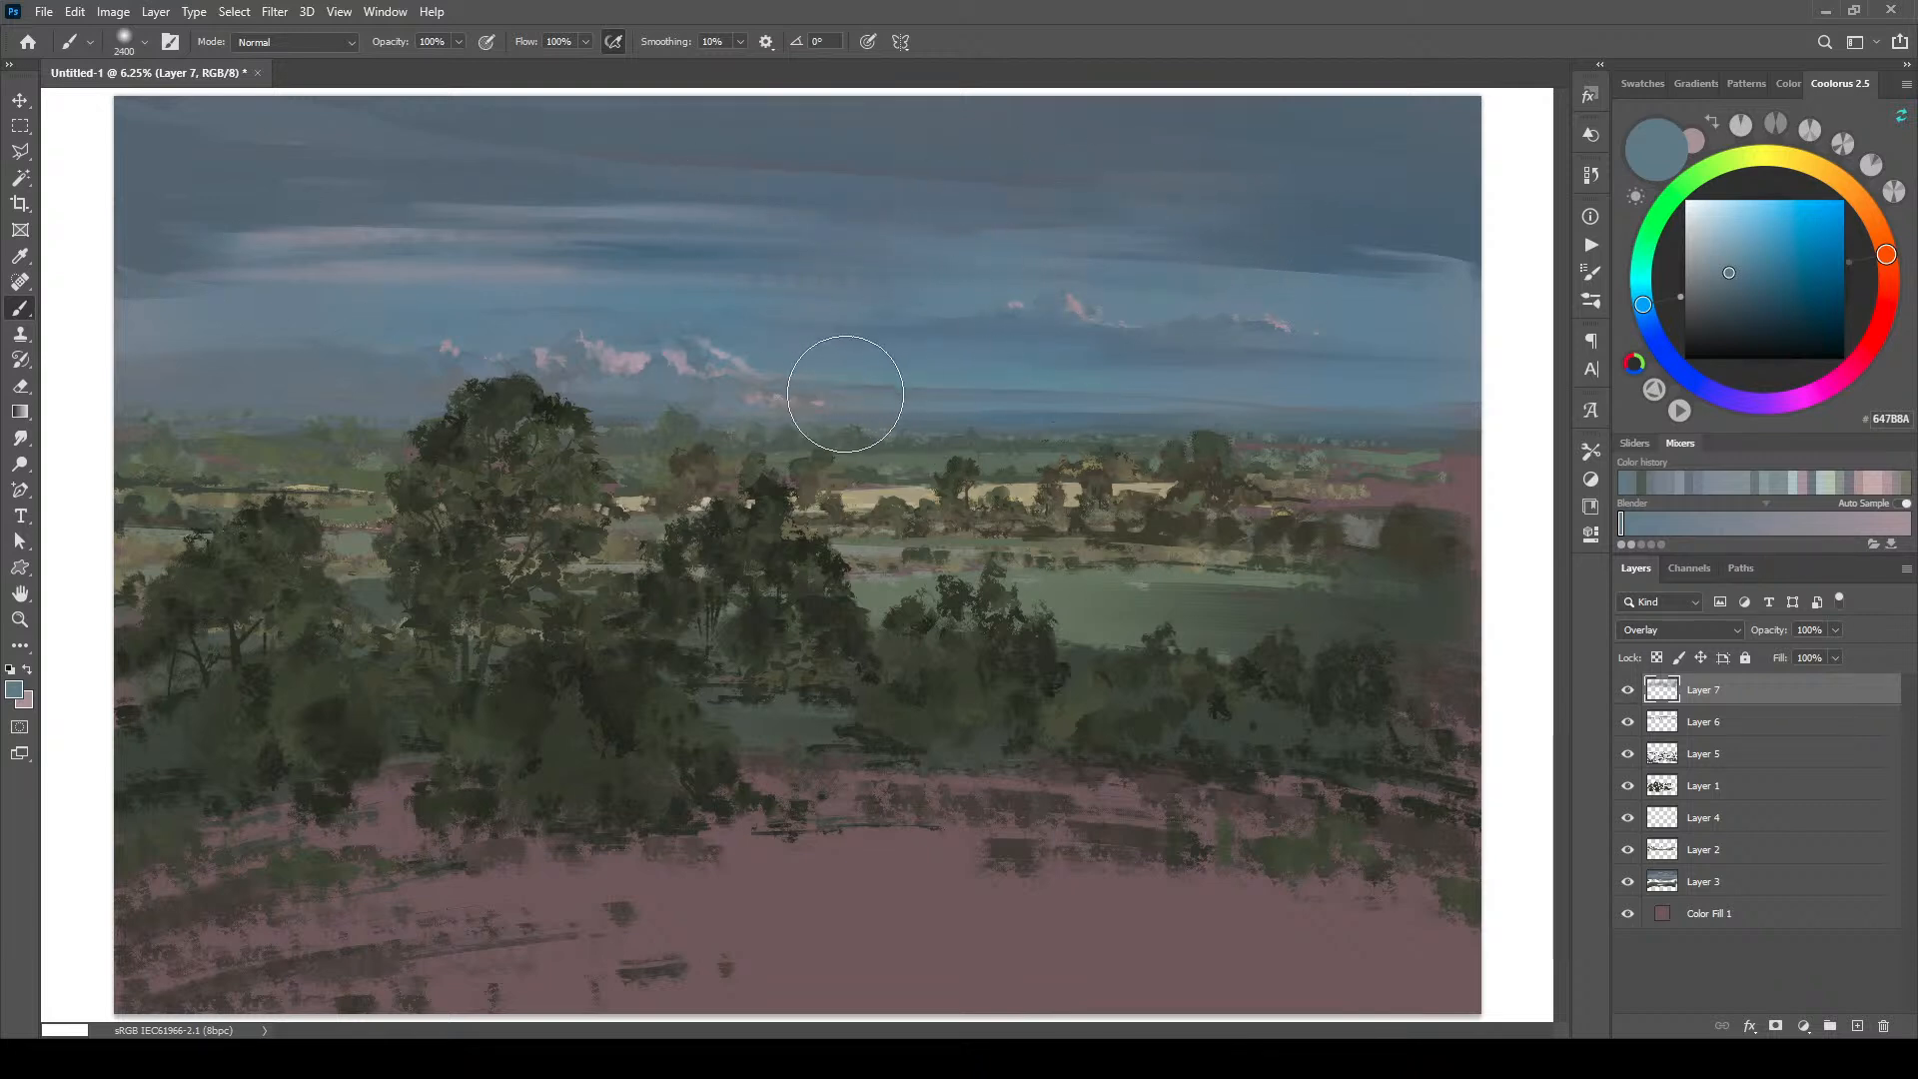
pyautogui.press('[')
pyautogui.press('[')
pyautogui.press('[')
pyautogui.press('[')
pyautogui.press('[')
pyautogui.press('[')
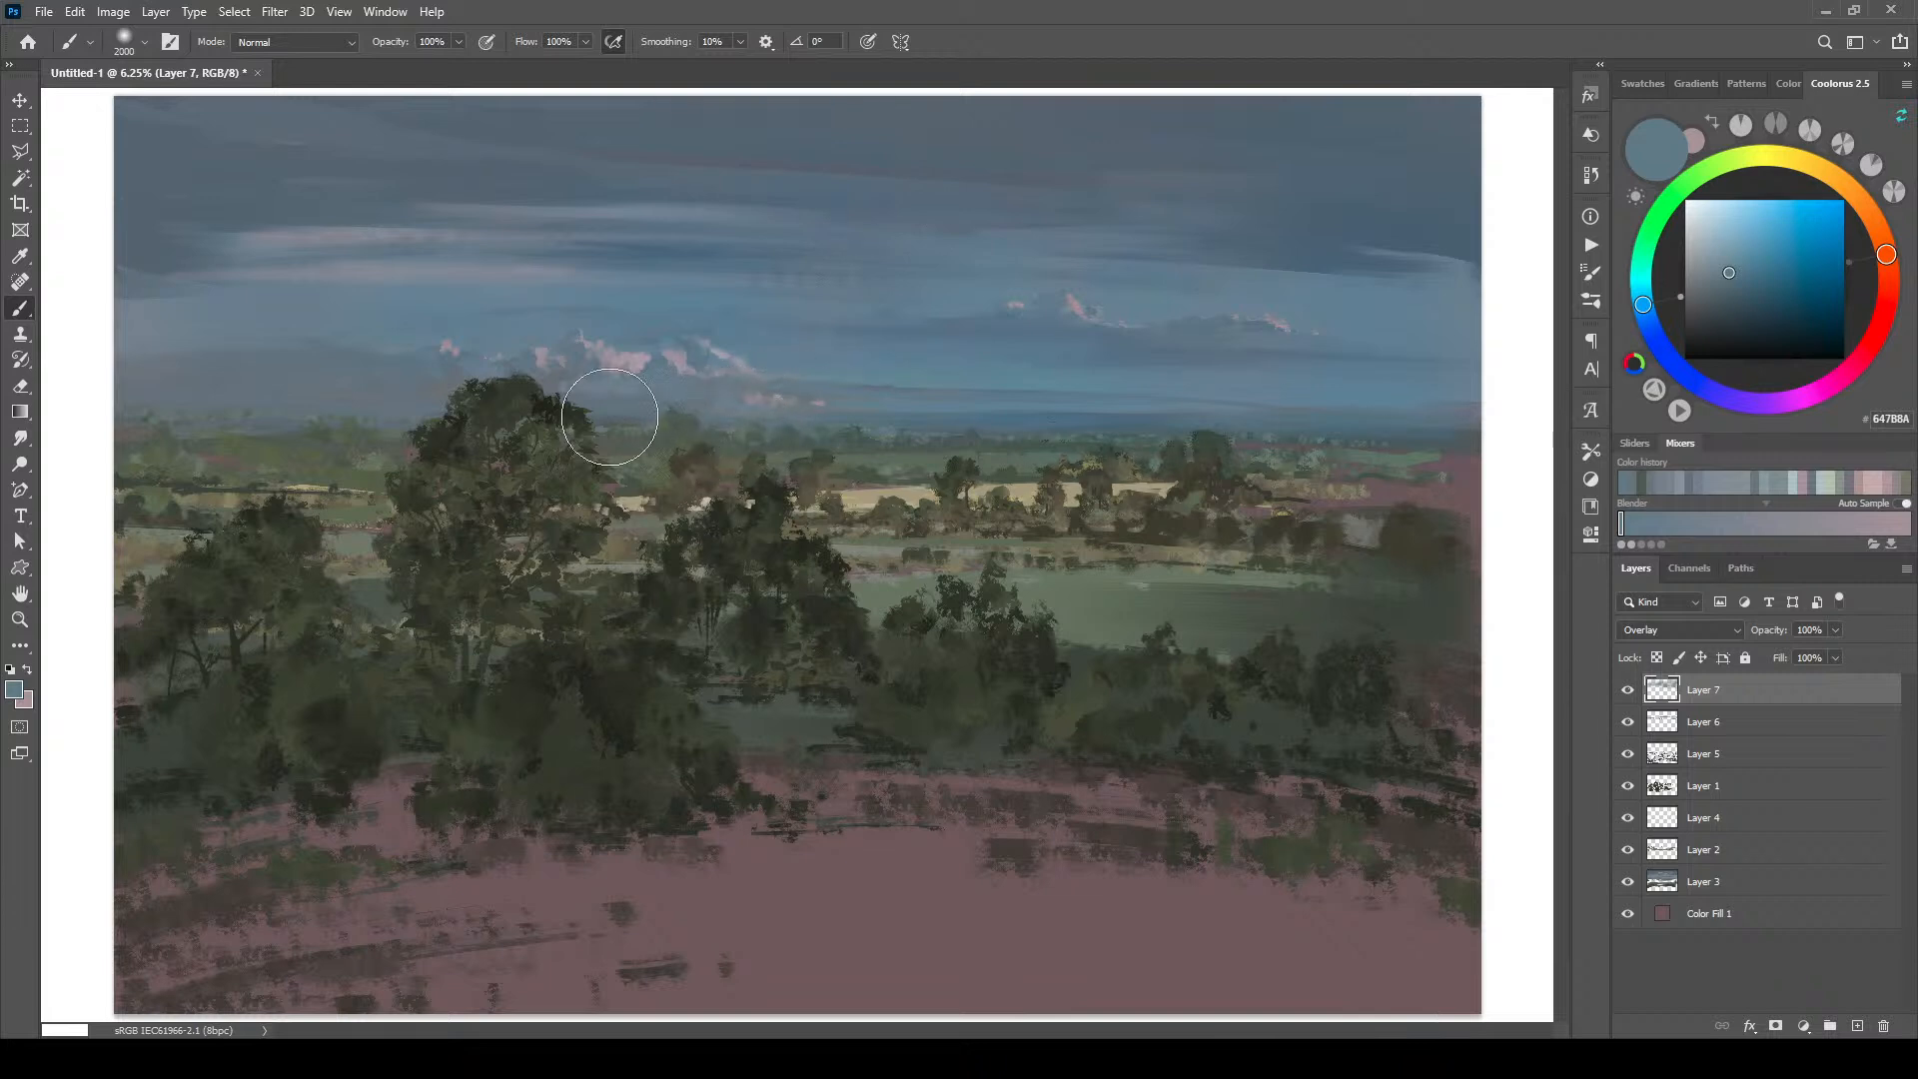
# Step: Glaze the same blue over the horizon and distant fields with the soft brush at 2400 px
pyautogui.press(']')
pyautogui.press(']')
pyautogui.press(']')
pyautogui.press(']')
pyautogui.press(']')
pyautogui.press(']')
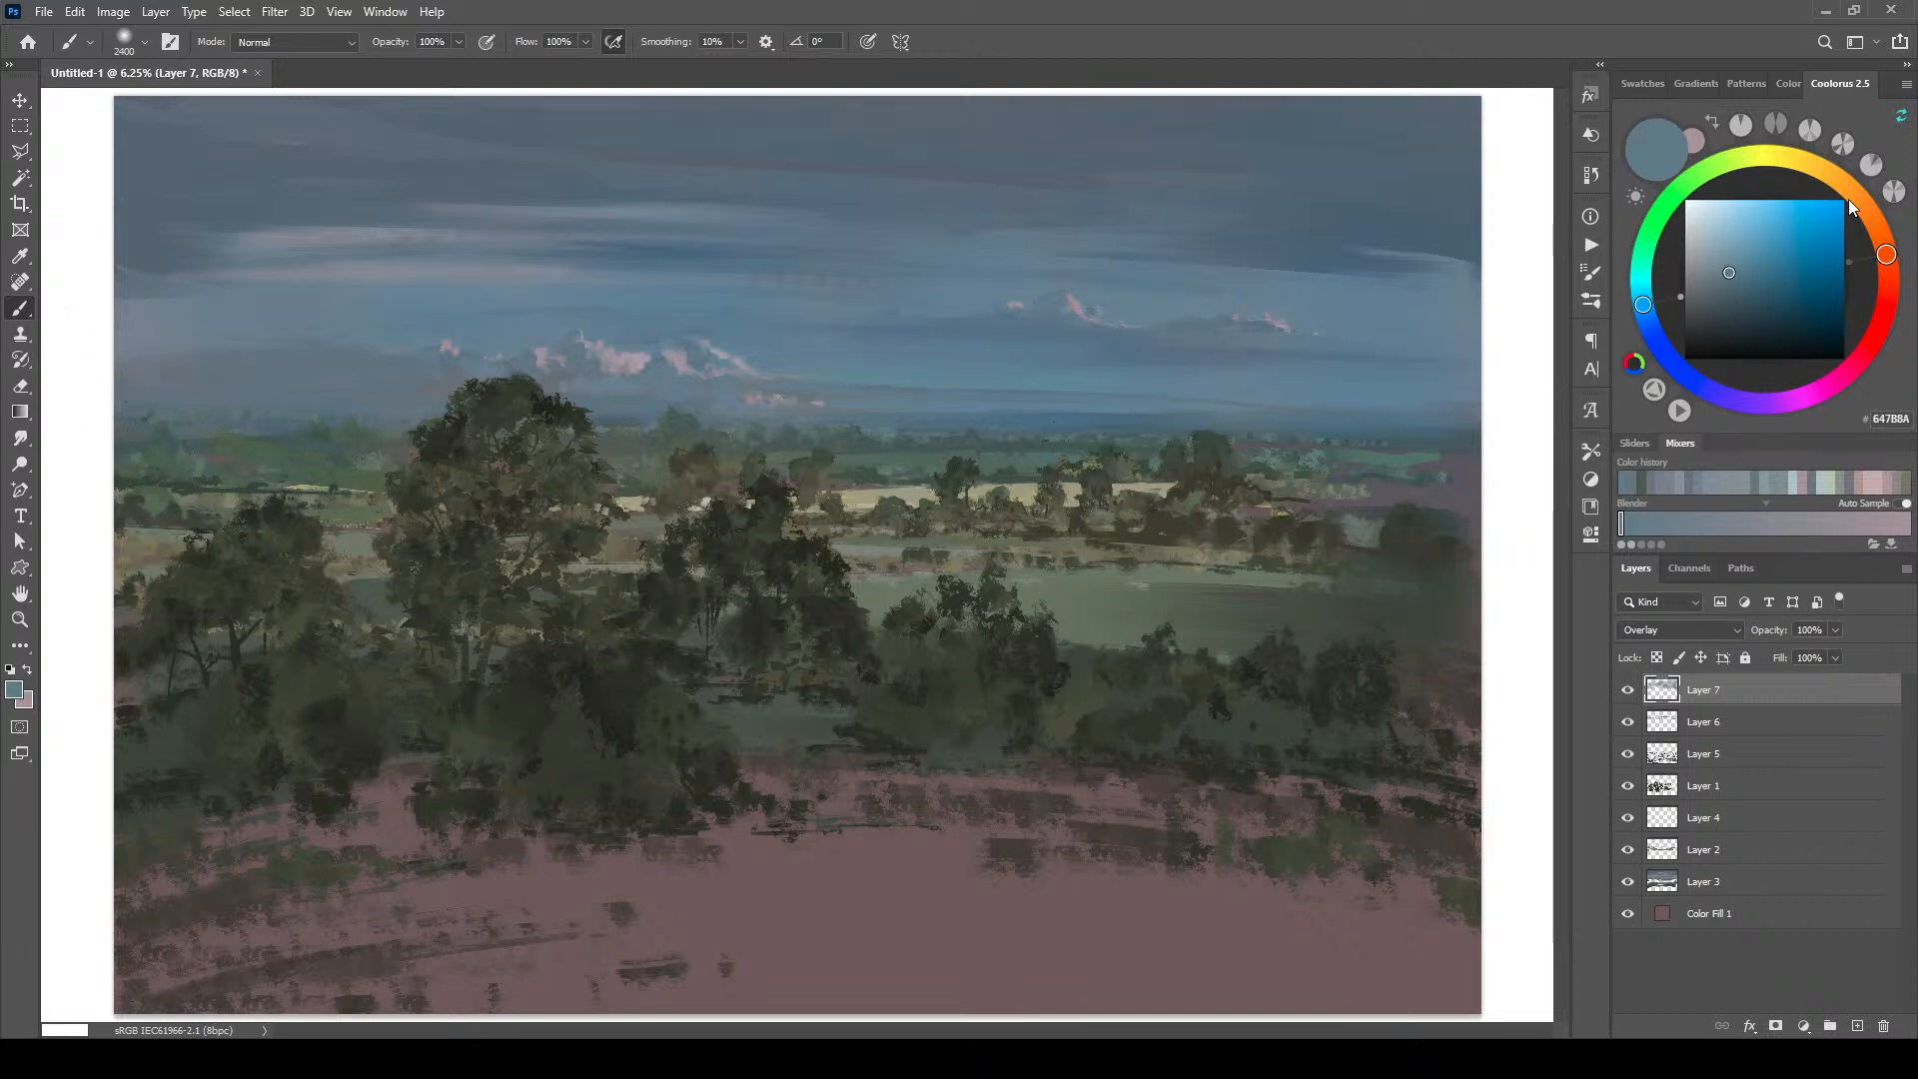
# Step: Pick a dark brown (#5C4D41), enlarge the soft brush to 3800 px and begin warming the foreground trees
pyautogui.click(1883, 244)
pyautogui.moveTo(1710, 326); pyautogui.dragTo(1732, 301)
pyautogui.press(']')
pyautogui.press(']')
pyautogui.press(']')
pyautogui.press(']')
pyautogui.press(']')
pyautogui.press(']')
pyautogui.press(']')
pyautogui.press(']')
pyautogui.press(']')
pyautogui.press(']')
pyautogui.press(']')
pyautogui.press(']')
pyautogui.press(']')
pyautogui.press(']')
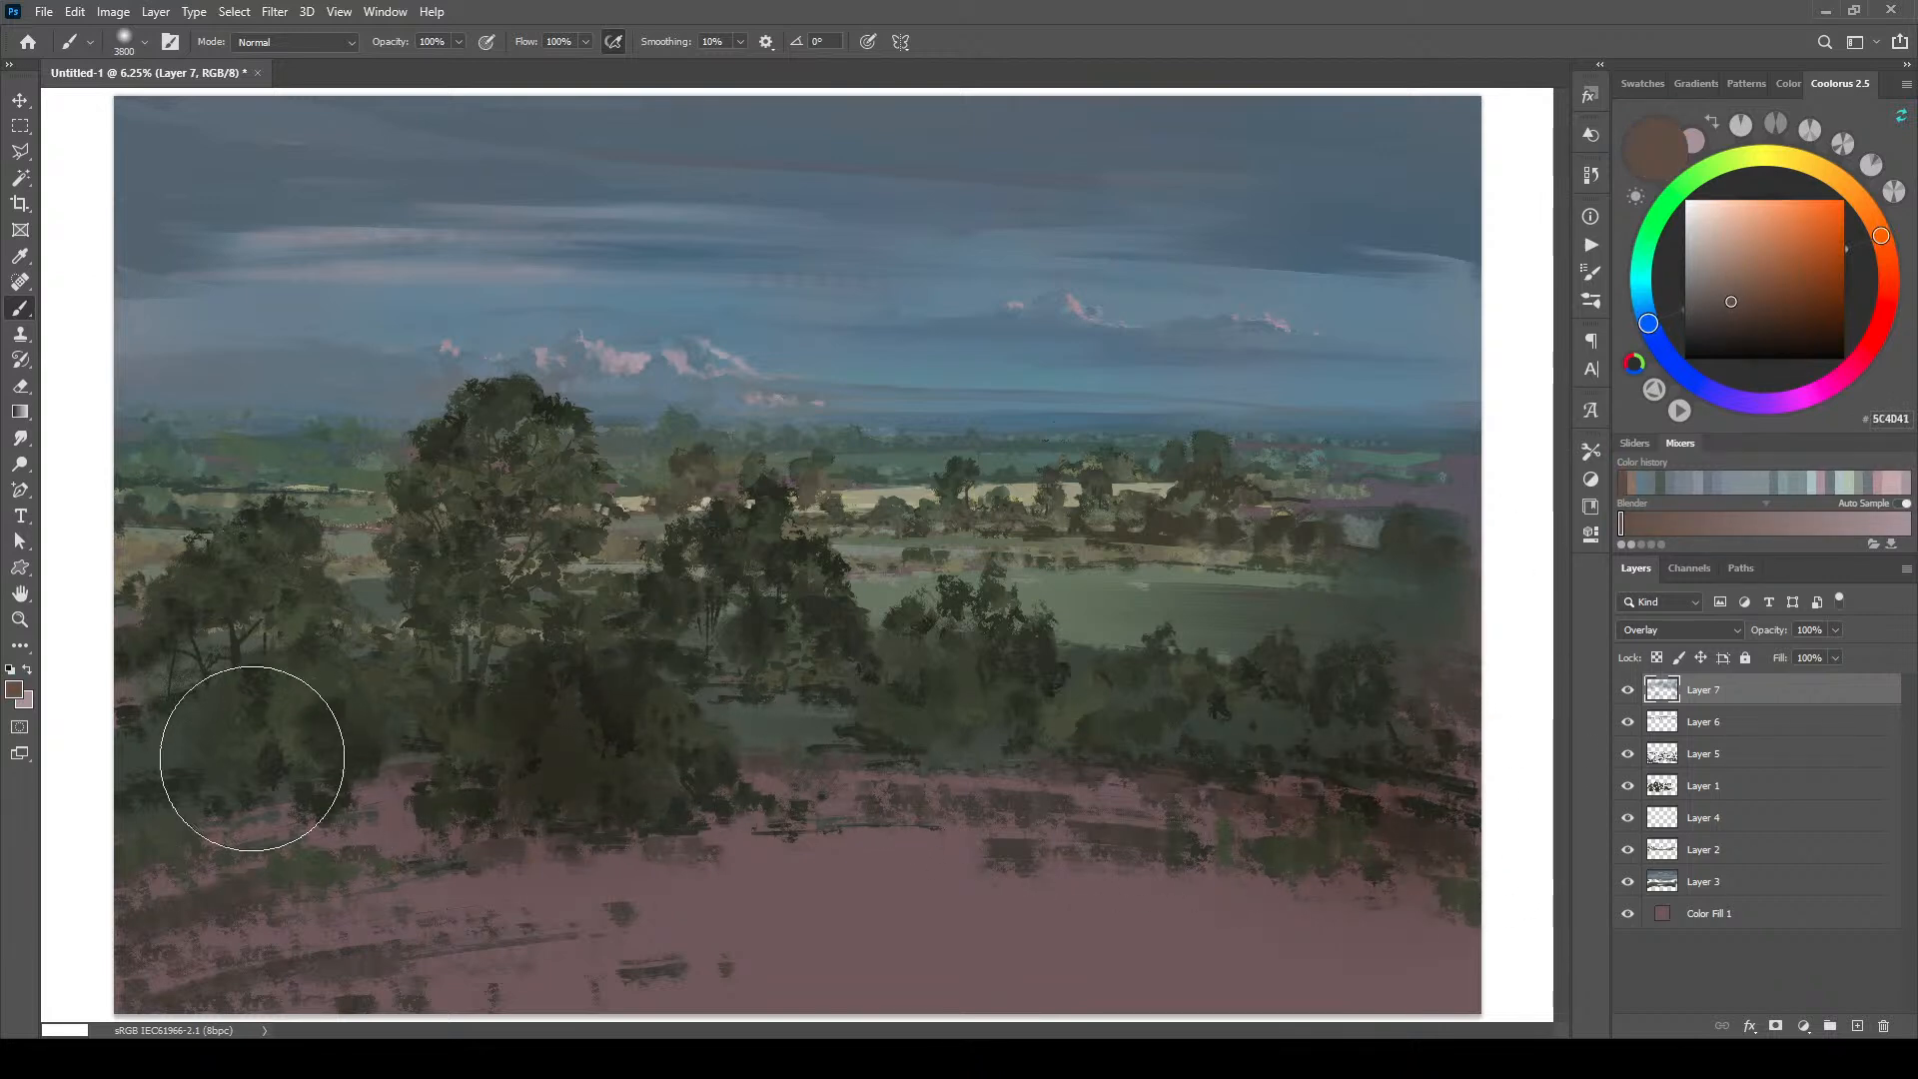
# Step: Glaze the brown over the left-hand trees, reducing the soft brush through 3200 px to 2600 px
pyautogui.press('[')
pyautogui.press('[')
pyautogui.press('[')
pyautogui.press('[')
pyautogui.press('[')
pyautogui.press('[')
pyautogui.press('[')
pyautogui.press('[')
pyautogui.press('[')
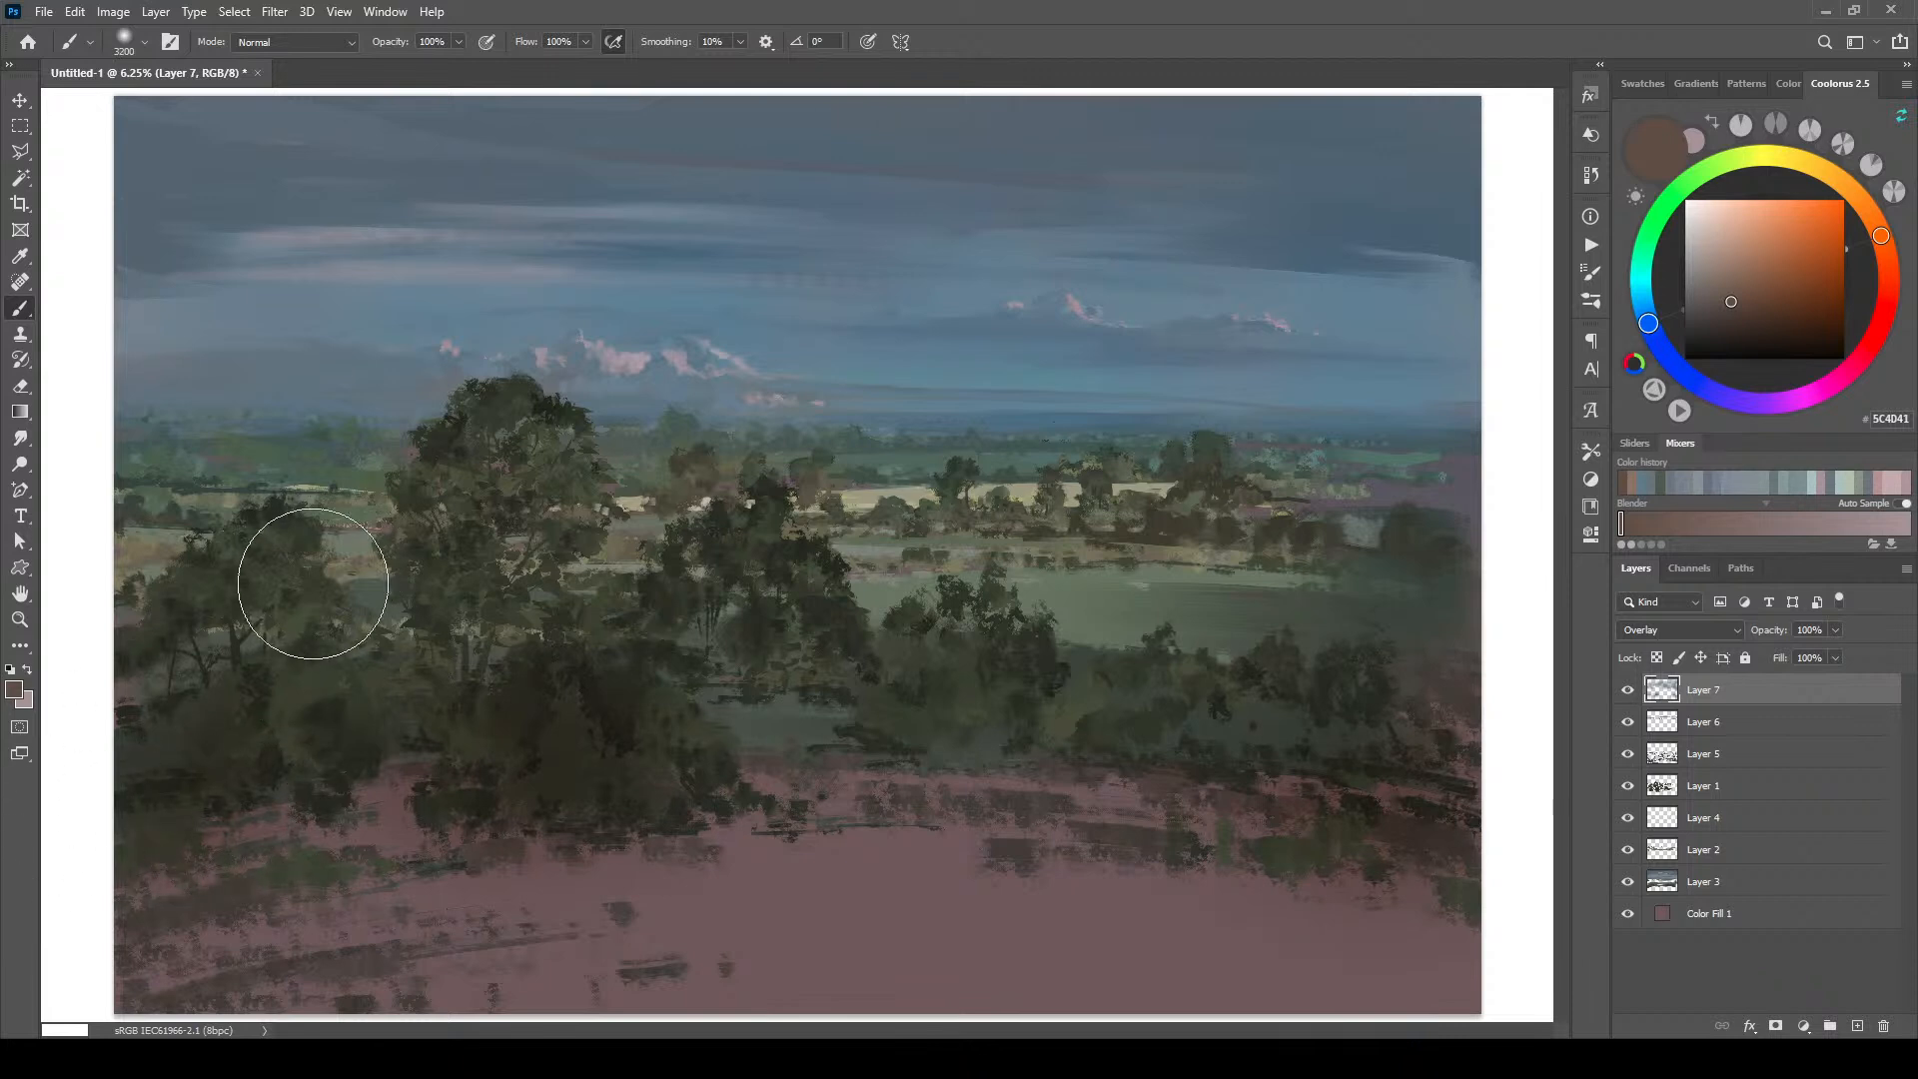
pyautogui.press('[')
pyautogui.press('[')
pyautogui.press('[')
pyautogui.press('[')
pyautogui.press('[')
pyautogui.press('[')
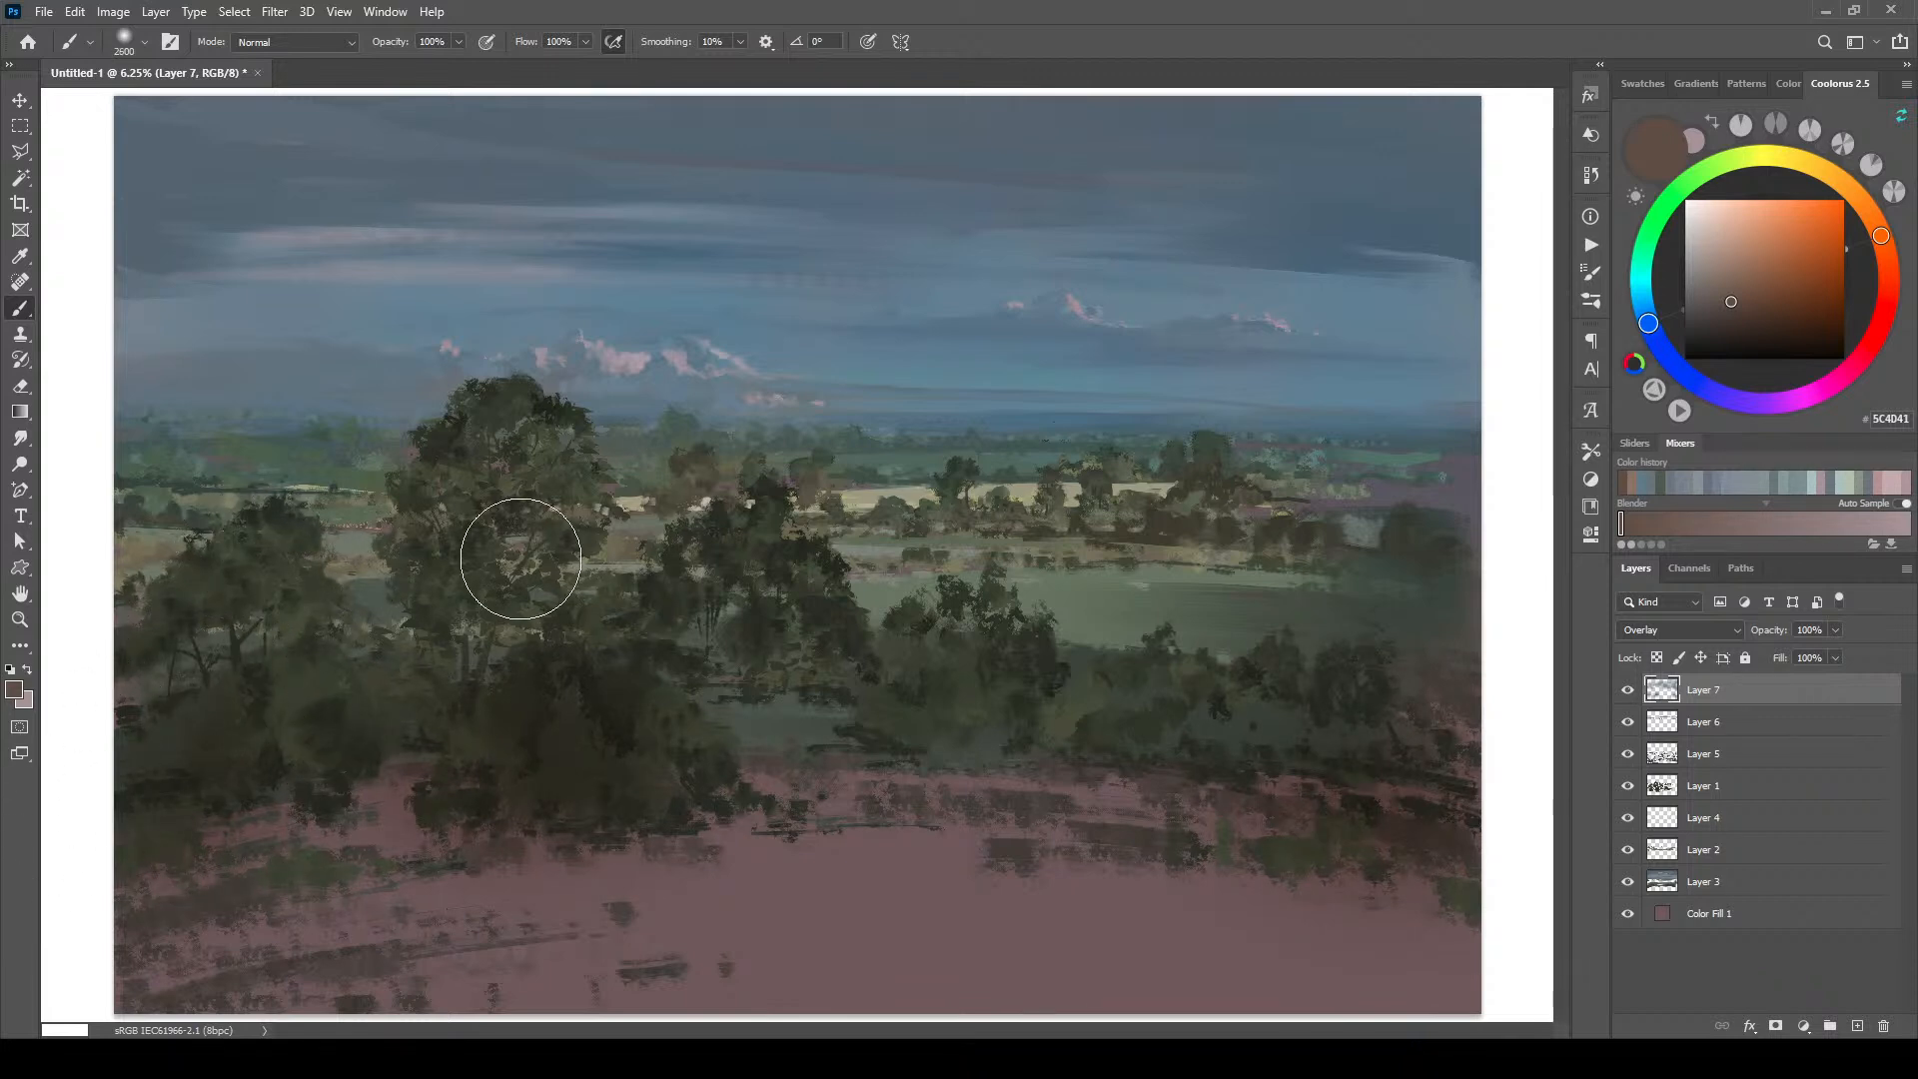
# Step: Warm and darken the bushes across the middle and right of the tree line, varying the brush size down to about 2100 px
pyautogui.press('[')
pyautogui.press('[')
pyautogui.press('[')
pyautogui.press(']')
pyautogui.press(']')
pyautogui.press(']')
pyautogui.press(']')
pyautogui.press(']')
pyautogui.press(']')
pyautogui.press(']')
pyautogui.press(']')
pyautogui.press(']')
pyautogui.press('[')
pyautogui.press('[')
pyautogui.press('[')
pyautogui.press('[')
pyautogui.press('[')
pyautogui.press('[')
pyautogui.press('[')
pyautogui.press('[')
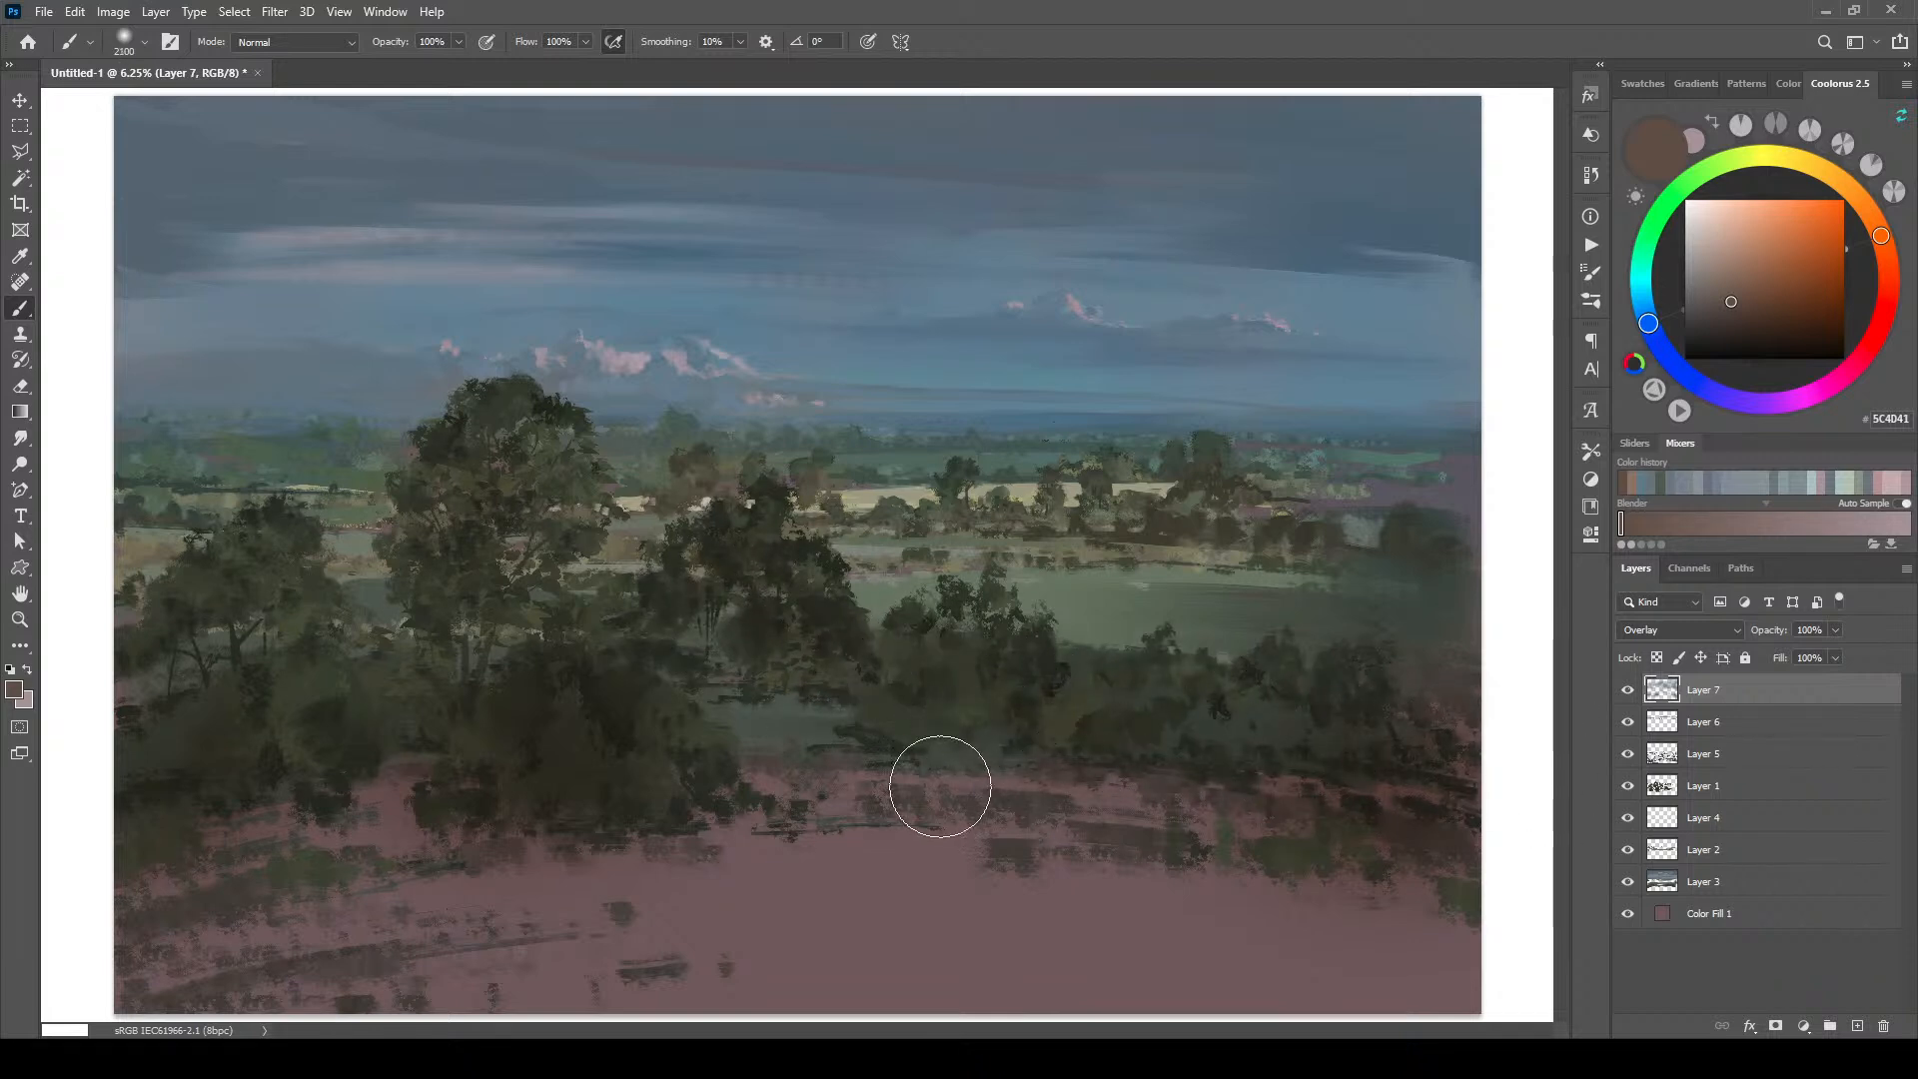
# Step: Reduce the soft brush to 600 px and deepen the brown in the central trees and undergrowth
pyautogui.press('[')
pyautogui.press('[')
pyautogui.press('[')
pyautogui.press('[')
pyautogui.press('[')
pyautogui.press('[')
pyautogui.press('[')
pyautogui.press('[')
pyautogui.press('[')
pyautogui.press('[')
pyautogui.press('[')
pyautogui.press('[')
pyautogui.press('[')
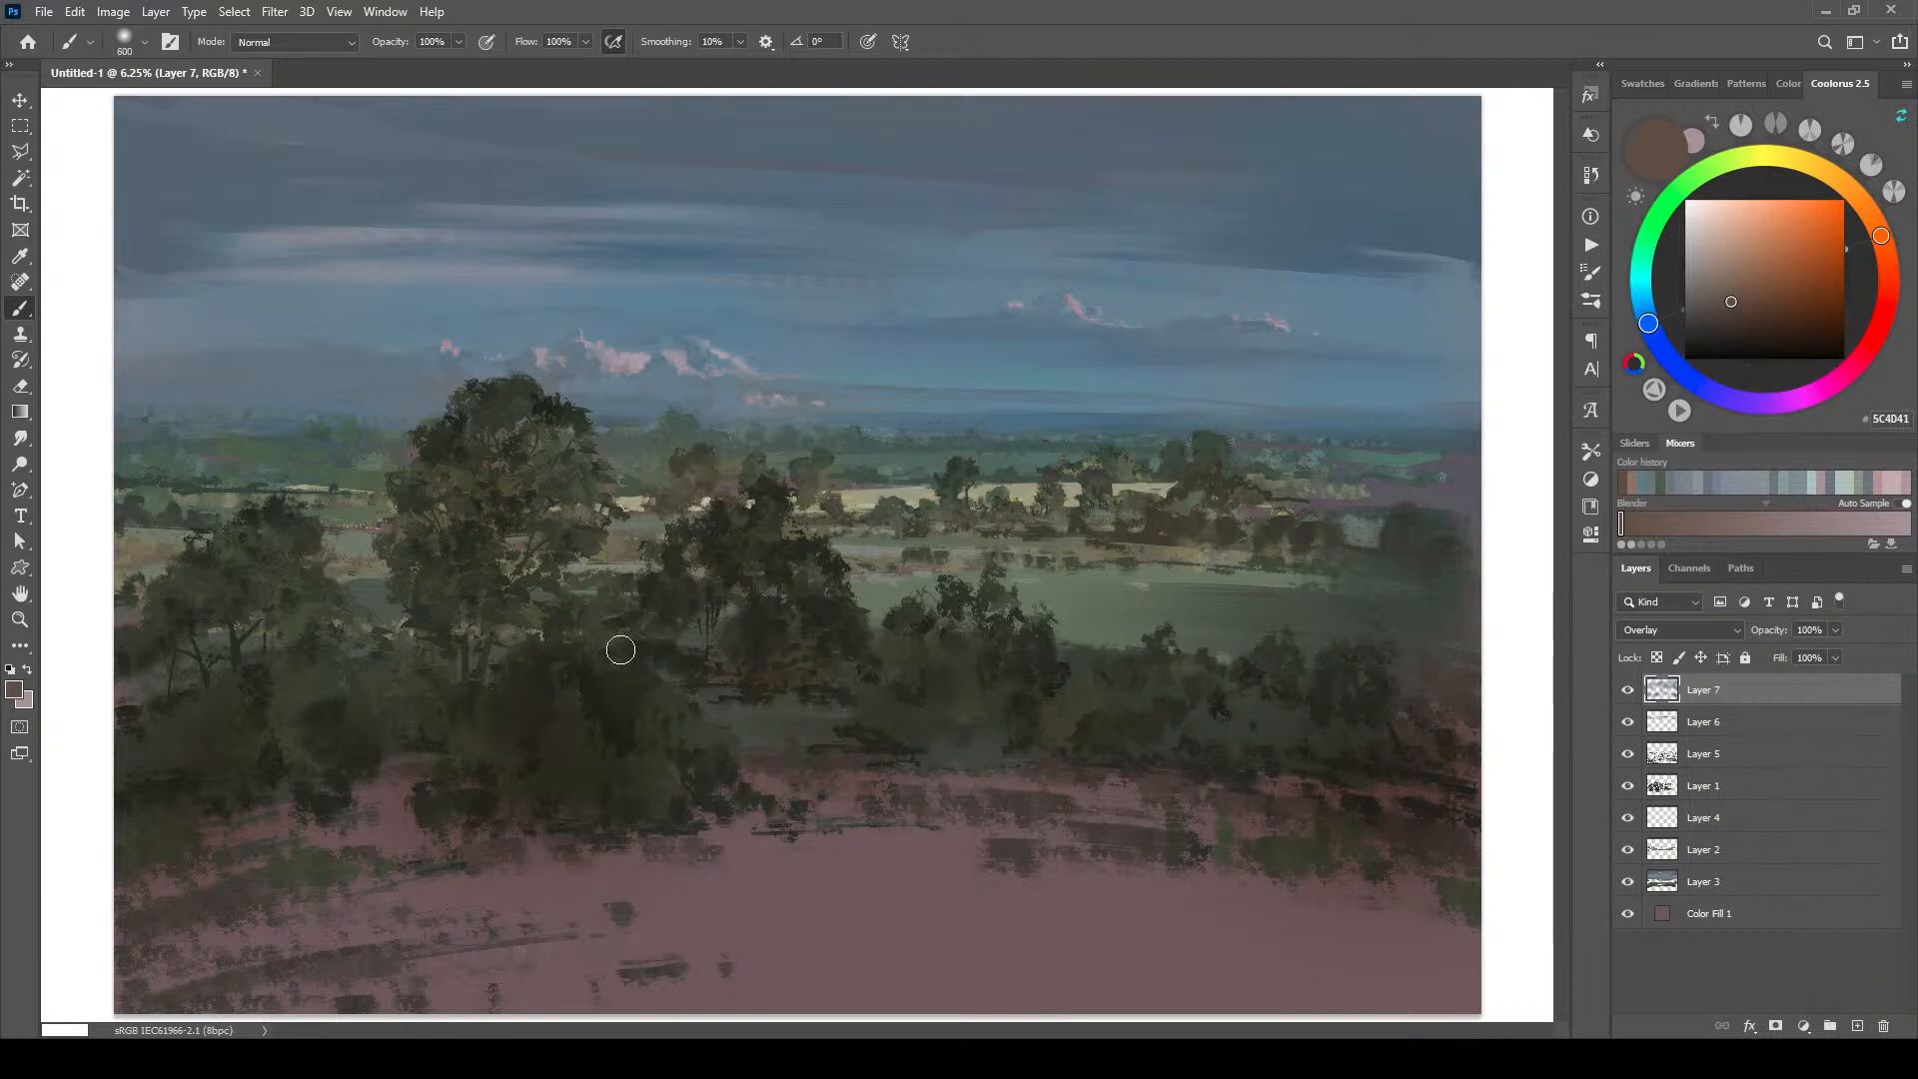
# Step: Glaze brown into the lower bushes and the trees at the left edge with the soft brush at about 1200 px
pyautogui.press(']')
pyautogui.press(']')
pyautogui.press(']')
pyautogui.press(']')
pyautogui.press('[')
pyautogui.press('[')
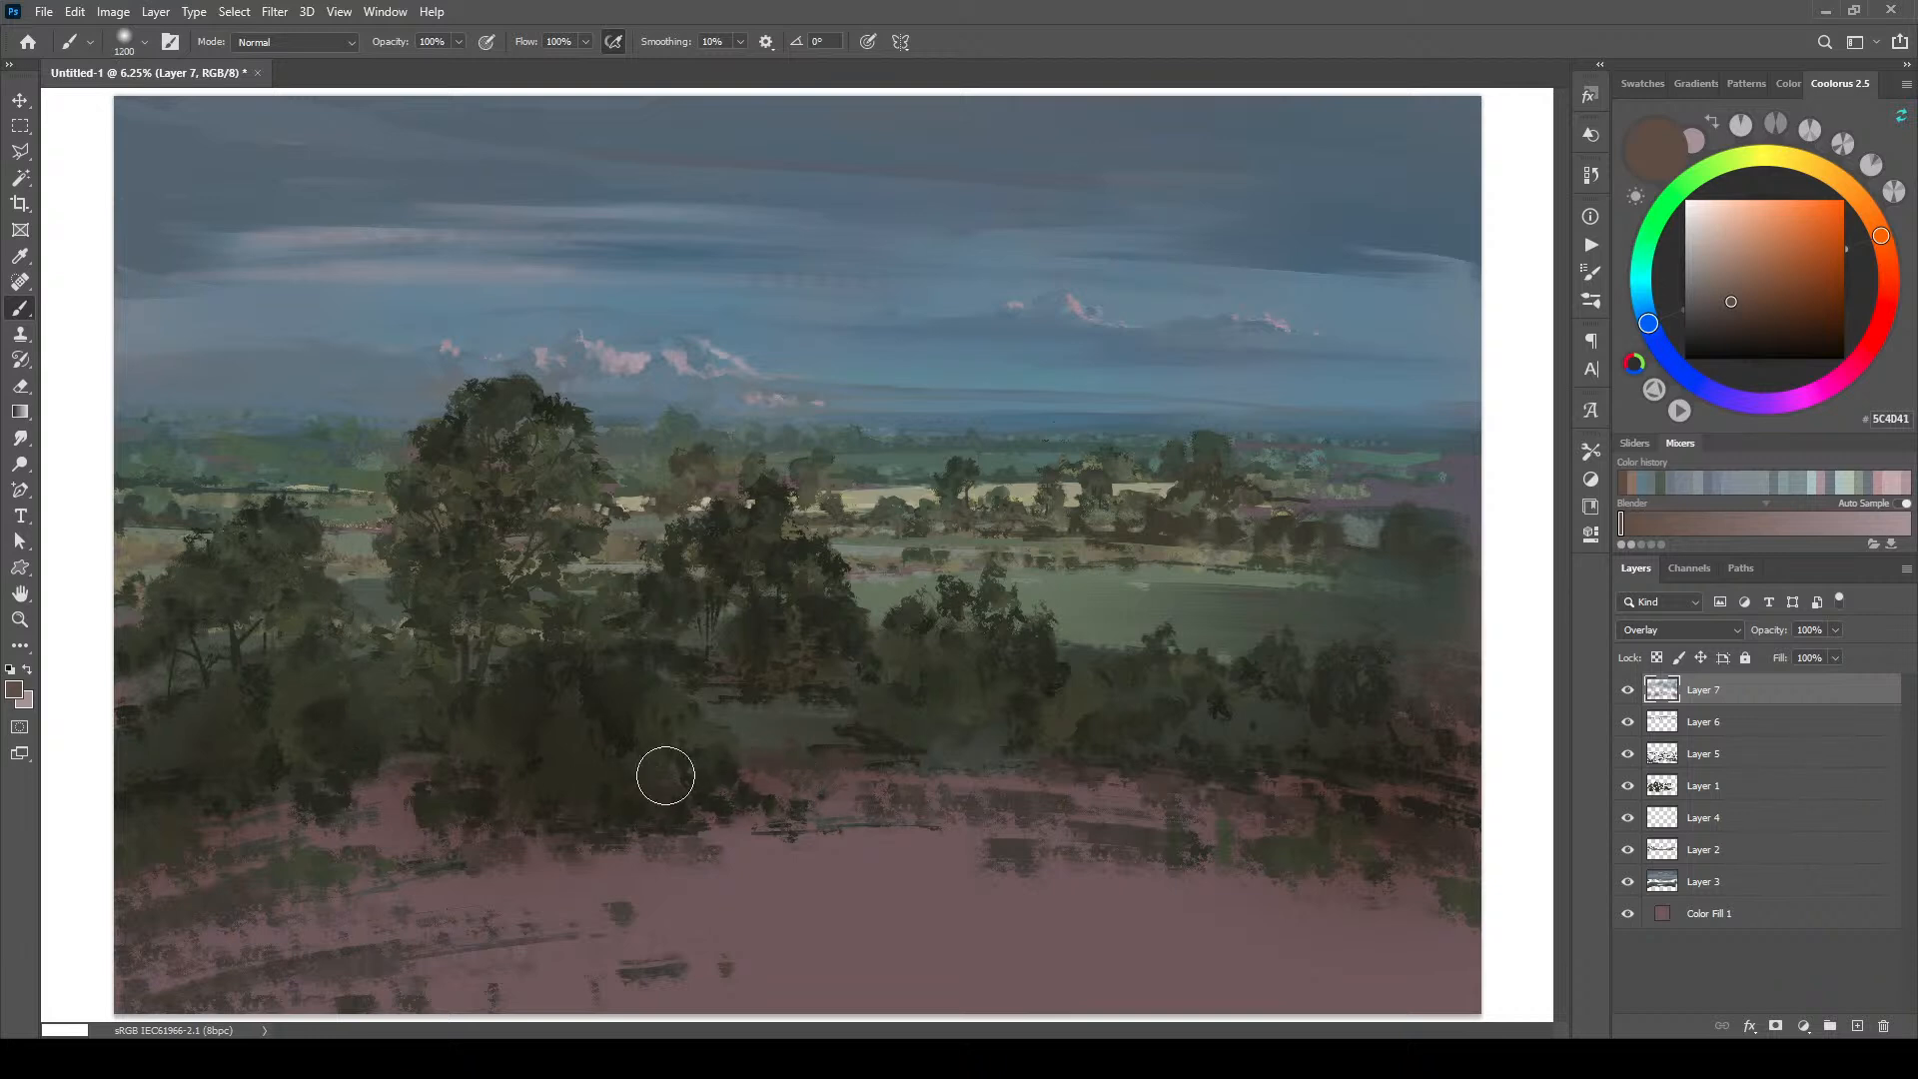
pyautogui.press('[')
pyautogui.press('[')
pyautogui.press('[')
pyautogui.press(']')
pyautogui.press(']')
pyautogui.press(']')
pyautogui.press(']')
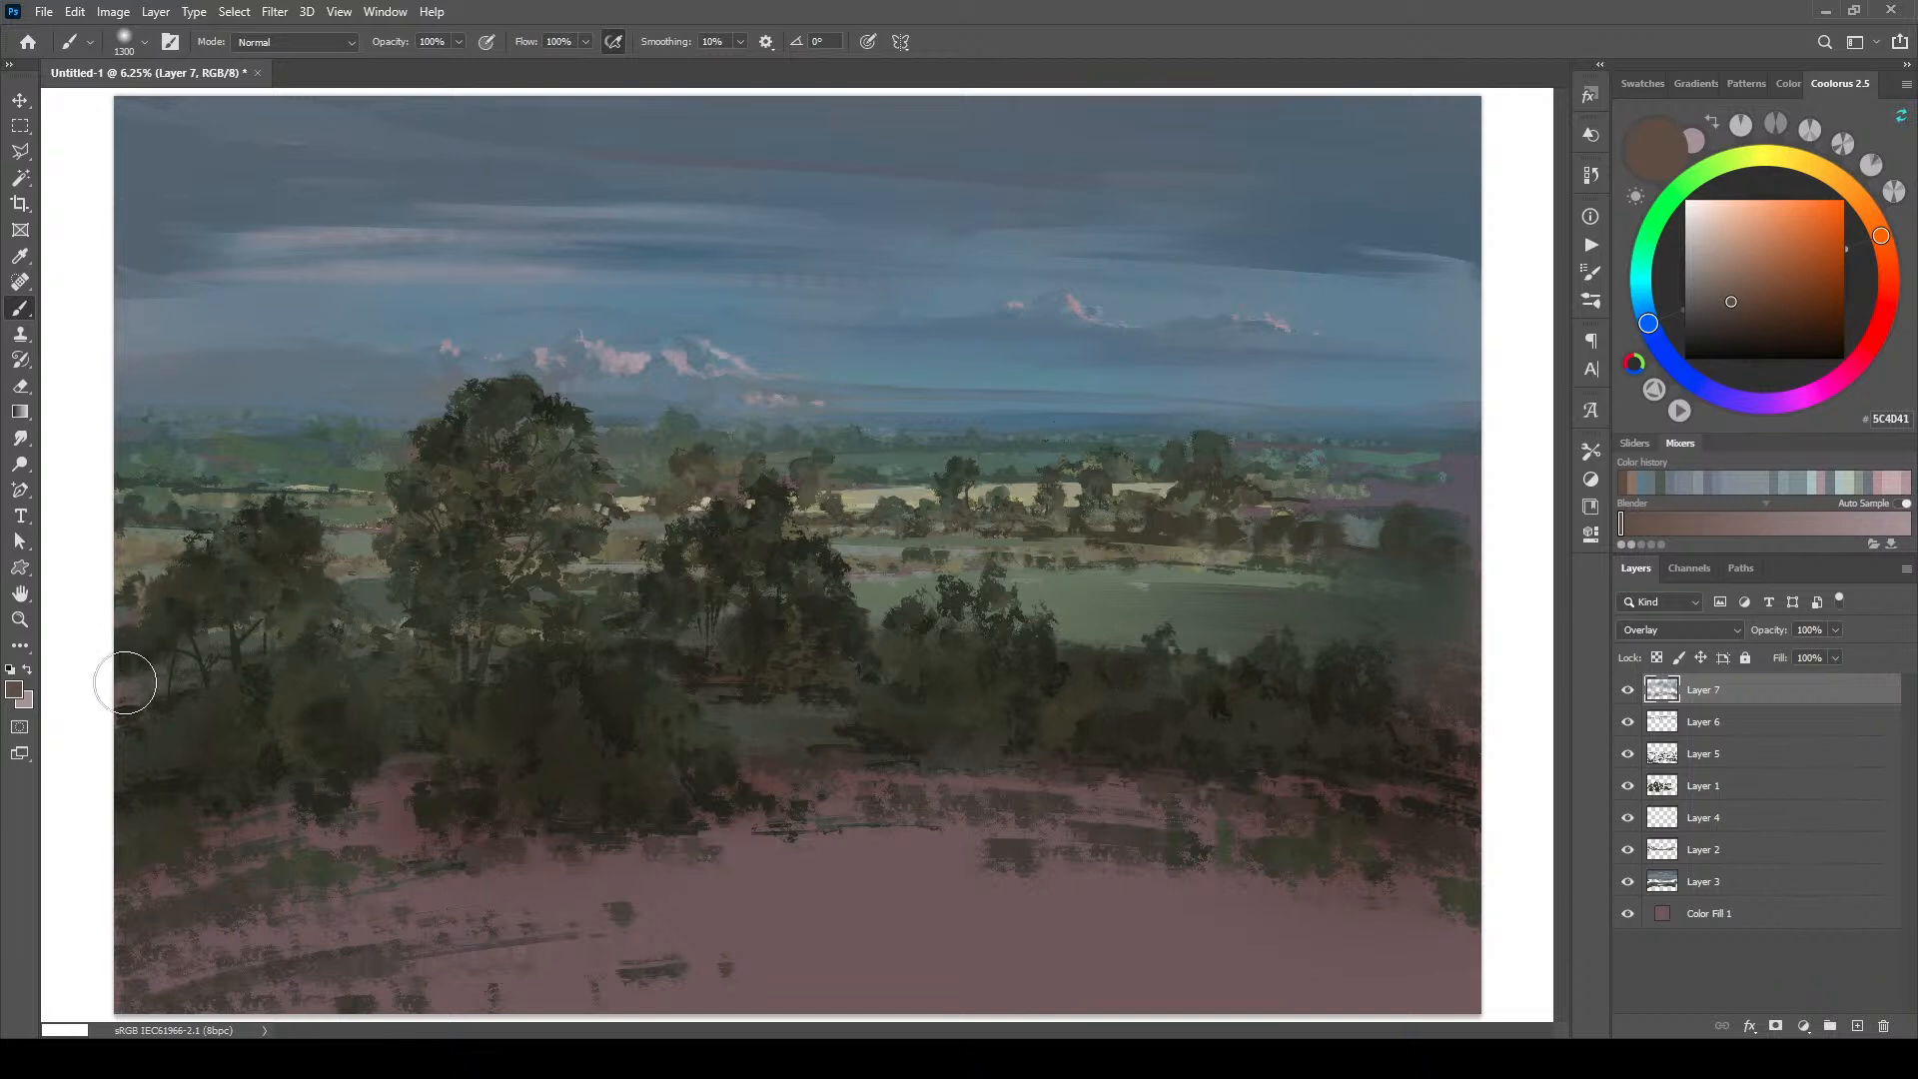
# Step: Enlarge the soft brush to 3200 px and glaze brown over the pink foreground, including its lower right corner
pyautogui.press('[')
pyautogui.press('[')
pyautogui.press('[')
pyautogui.press(']')
pyautogui.press(']')
pyautogui.press(']')
pyautogui.press(']')
pyautogui.press(']')
pyautogui.press(']')
pyautogui.press(']')
pyautogui.press(']')
pyautogui.press(']')
pyautogui.press(']')
pyautogui.press(']')
pyautogui.press(']')
pyautogui.press(']')
pyautogui.press(']')
pyautogui.press(']')
pyautogui.press(']')
pyautogui.press(']')
pyautogui.press(']')
pyautogui.press(']')
pyautogui.press(']')
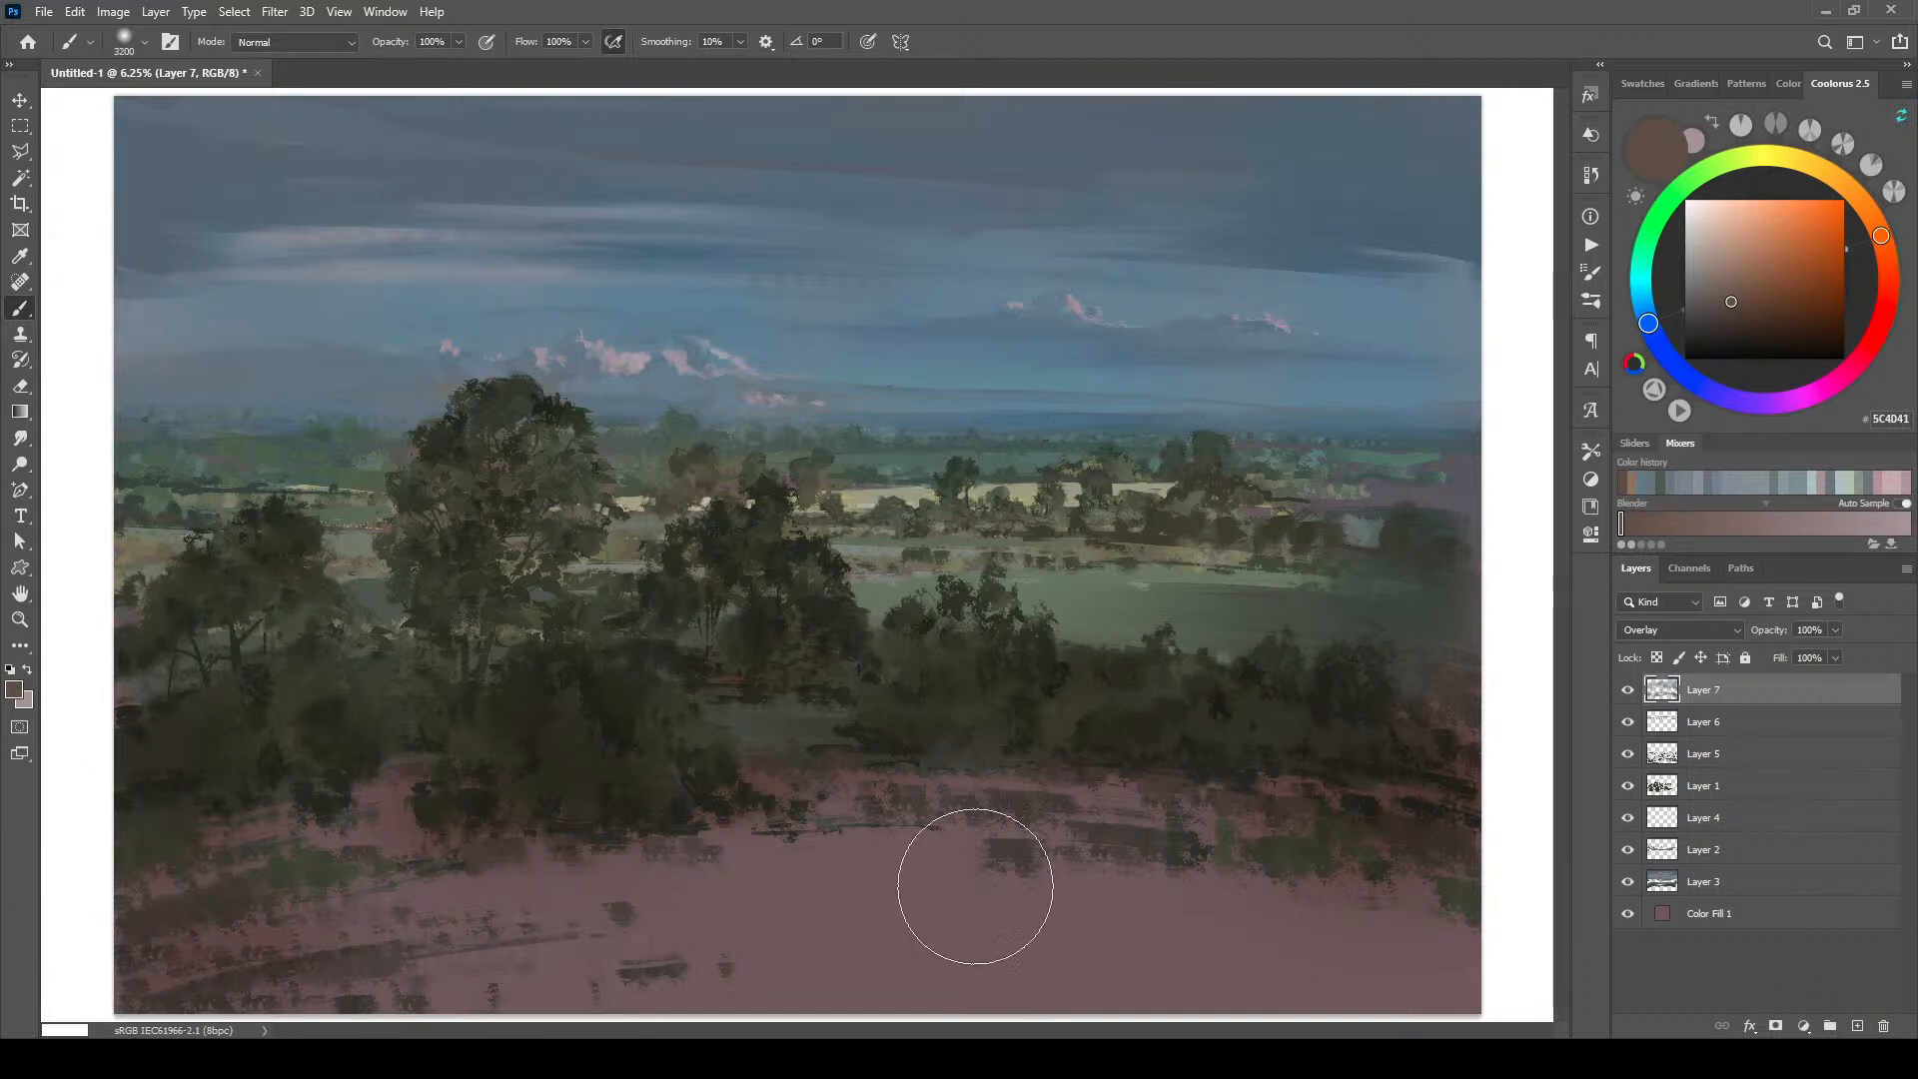
pyautogui.moveTo(1249, 949); pyautogui.dragTo(1459, 946)
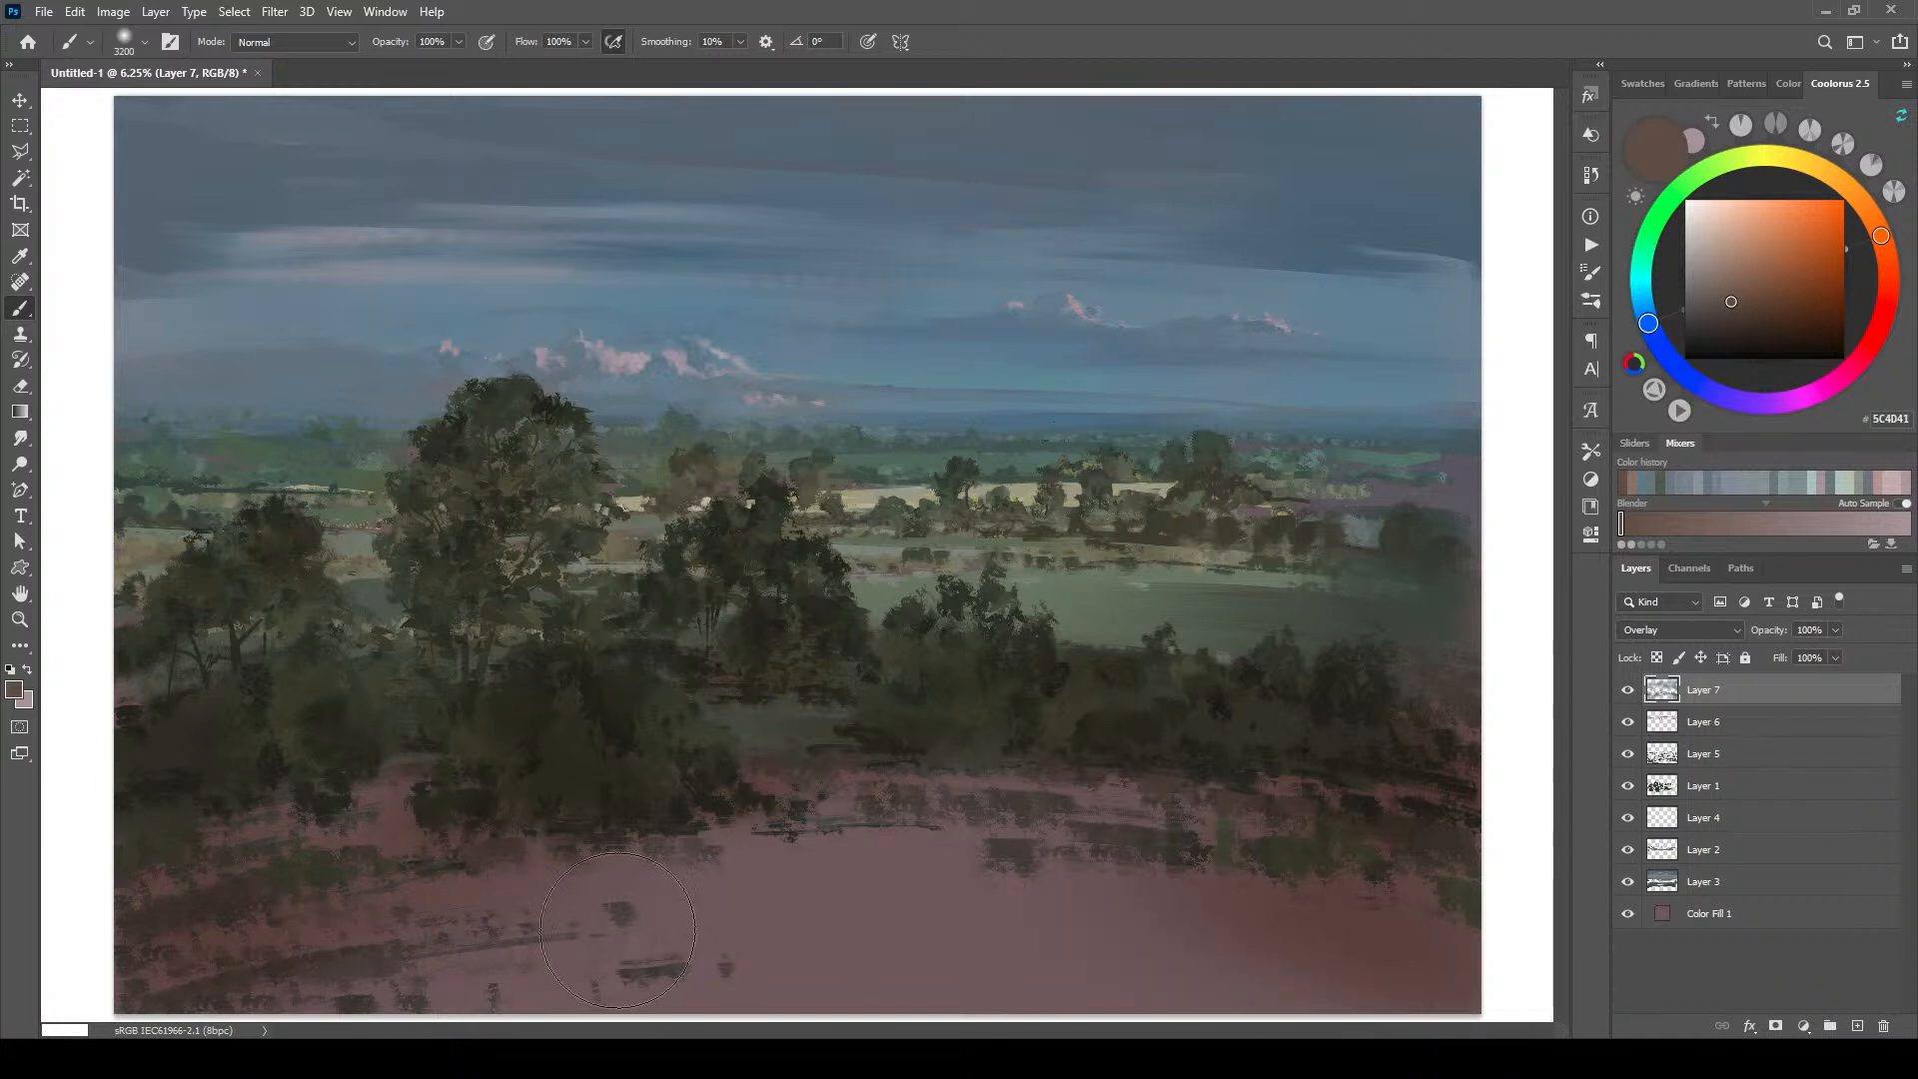
# Step: Pick a greyer brown (#544F48), darken the whole foreground with a larger soft brush and shade the right-hand bushes with a smaller one
pyautogui.click(1701, 307)
pyautogui.press(']')
pyautogui.press(']')
pyautogui.press(']')
pyautogui.press(']')
pyautogui.moveTo(467, 941)
pyautogui.mouseDown()
pyautogui.moveTo(921, 945)
pyautogui.moveTo(1427, 1004)
pyautogui.moveTo(1162, 978)
pyautogui.moveTo(316, 986)
pyautogui.moveTo(442, 904)
pyautogui.moveTo(800, 992)
pyautogui.moveTo(349, 1003)
pyautogui.moveTo(511, 858)
pyautogui.moveTo(794, 856)
pyautogui.moveTo(295, 920)
pyautogui.moveTo(708, 849)
pyautogui.moveTo(269, 850)
pyautogui.moveTo(434, 838)
pyautogui.moveTo(407, 815)
pyautogui.moveTo(421, 795)
pyautogui.moveTo(214, 855)
pyautogui.moveTo(177, 844)
pyautogui.moveTo(176, 816)
pyautogui.moveTo(223, 889)
pyautogui.moveTo(84, 809)
pyautogui.moveTo(1036, 813)
pyautogui.moveTo(1463, 848)
pyautogui.moveTo(1435, 853)
pyautogui.moveTo(1541, 838)
pyautogui.moveTo(1378, 941)
pyautogui.moveTo(1516, 912)
pyautogui.moveTo(1373, 836)
pyautogui.moveTo(1559, 788)
pyautogui.moveTo(1261, 778)
pyautogui.moveTo(1398, 782)
pyautogui.mouseUp()
pyautogui.press('[')
pyautogui.press('[')
pyautogui.press('[')
pyautogui.press('[')
pyautogui.press('[')
pyautogui.press('[')
pyautogui.moveTo(1179, 625)
pyautogui.mouseDown()
pyautogui.moveTo(1297, 663)
pyautogui.moveTo(1249, 639)
pyautogui.mouseUp()
pyautogui.press('[')
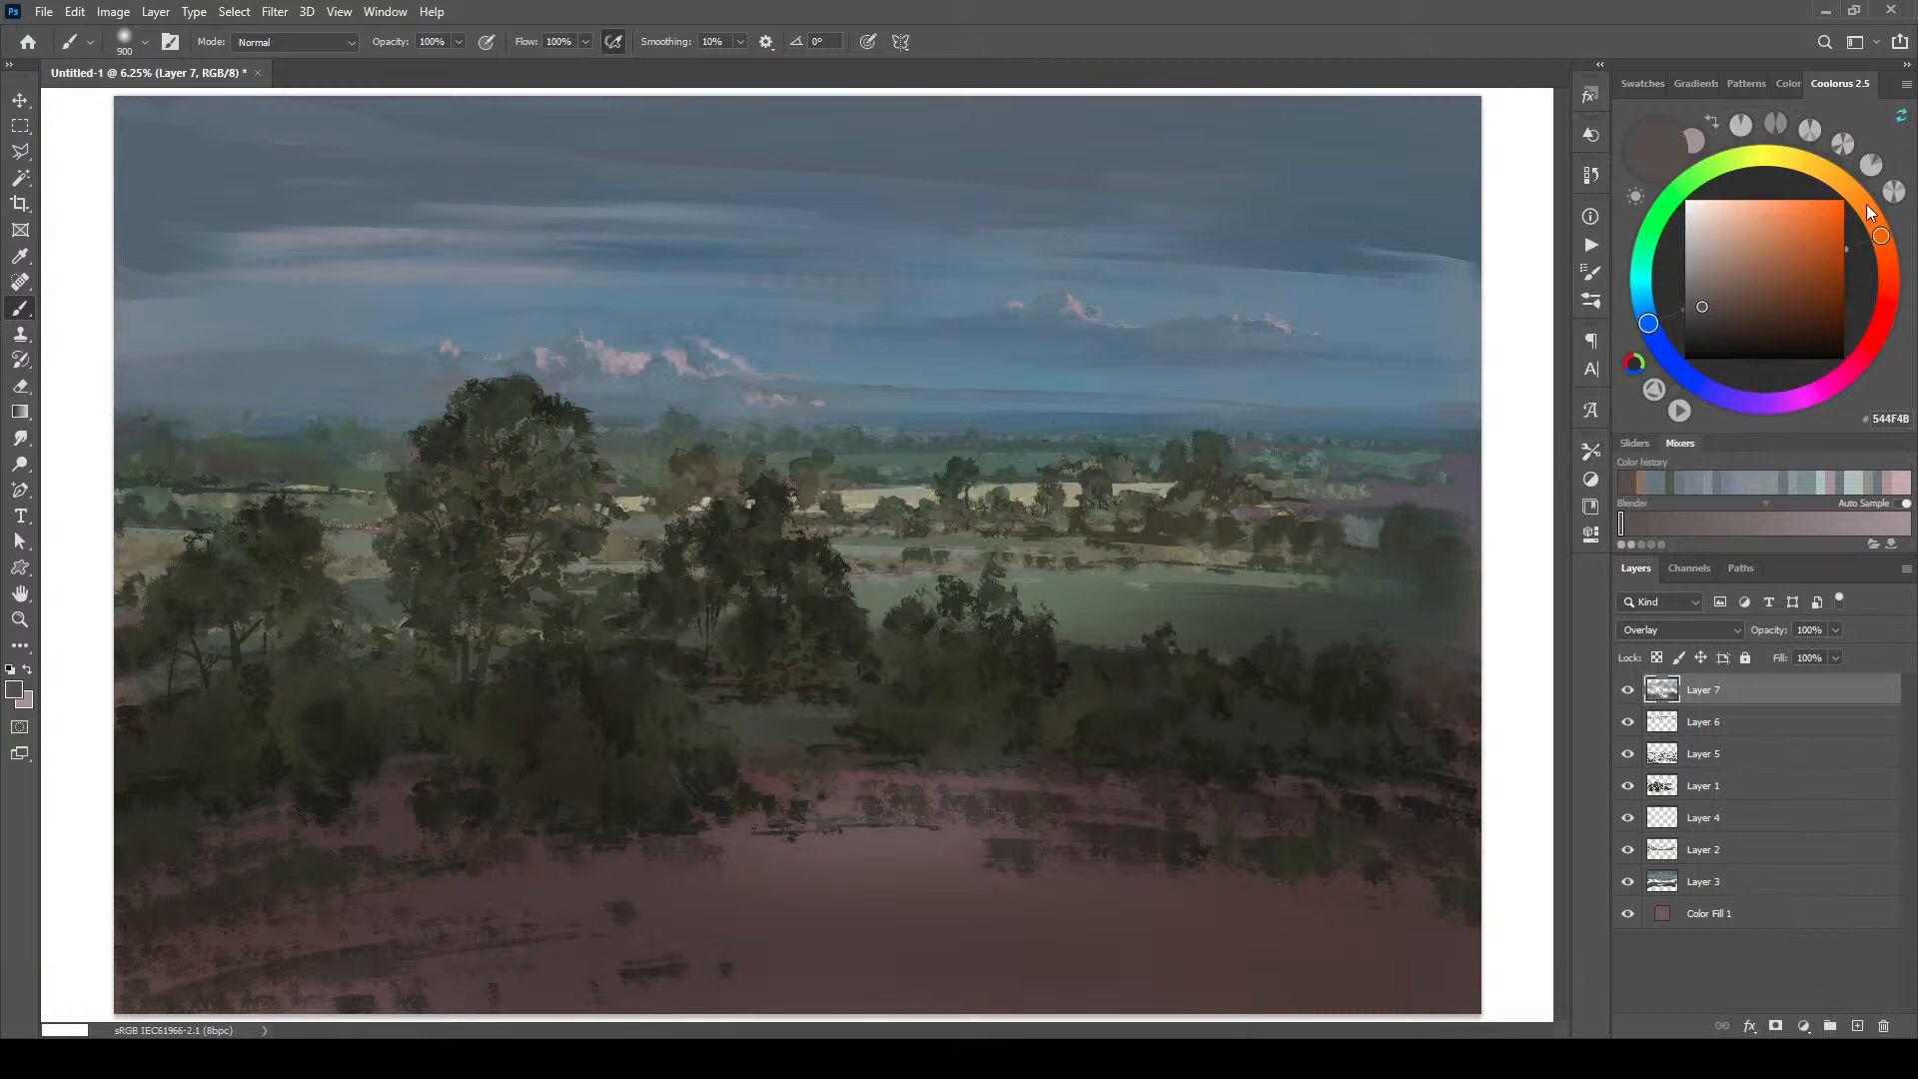
# Step: Warm the sunlit distant fields with a beige (#A28E7F), a lighter peach (#C4A48D) and a mid brown (#816957) using a small soft brush
pyautogui.moveTo(1745, 258); pyautogui.dragTo(1753, 225)
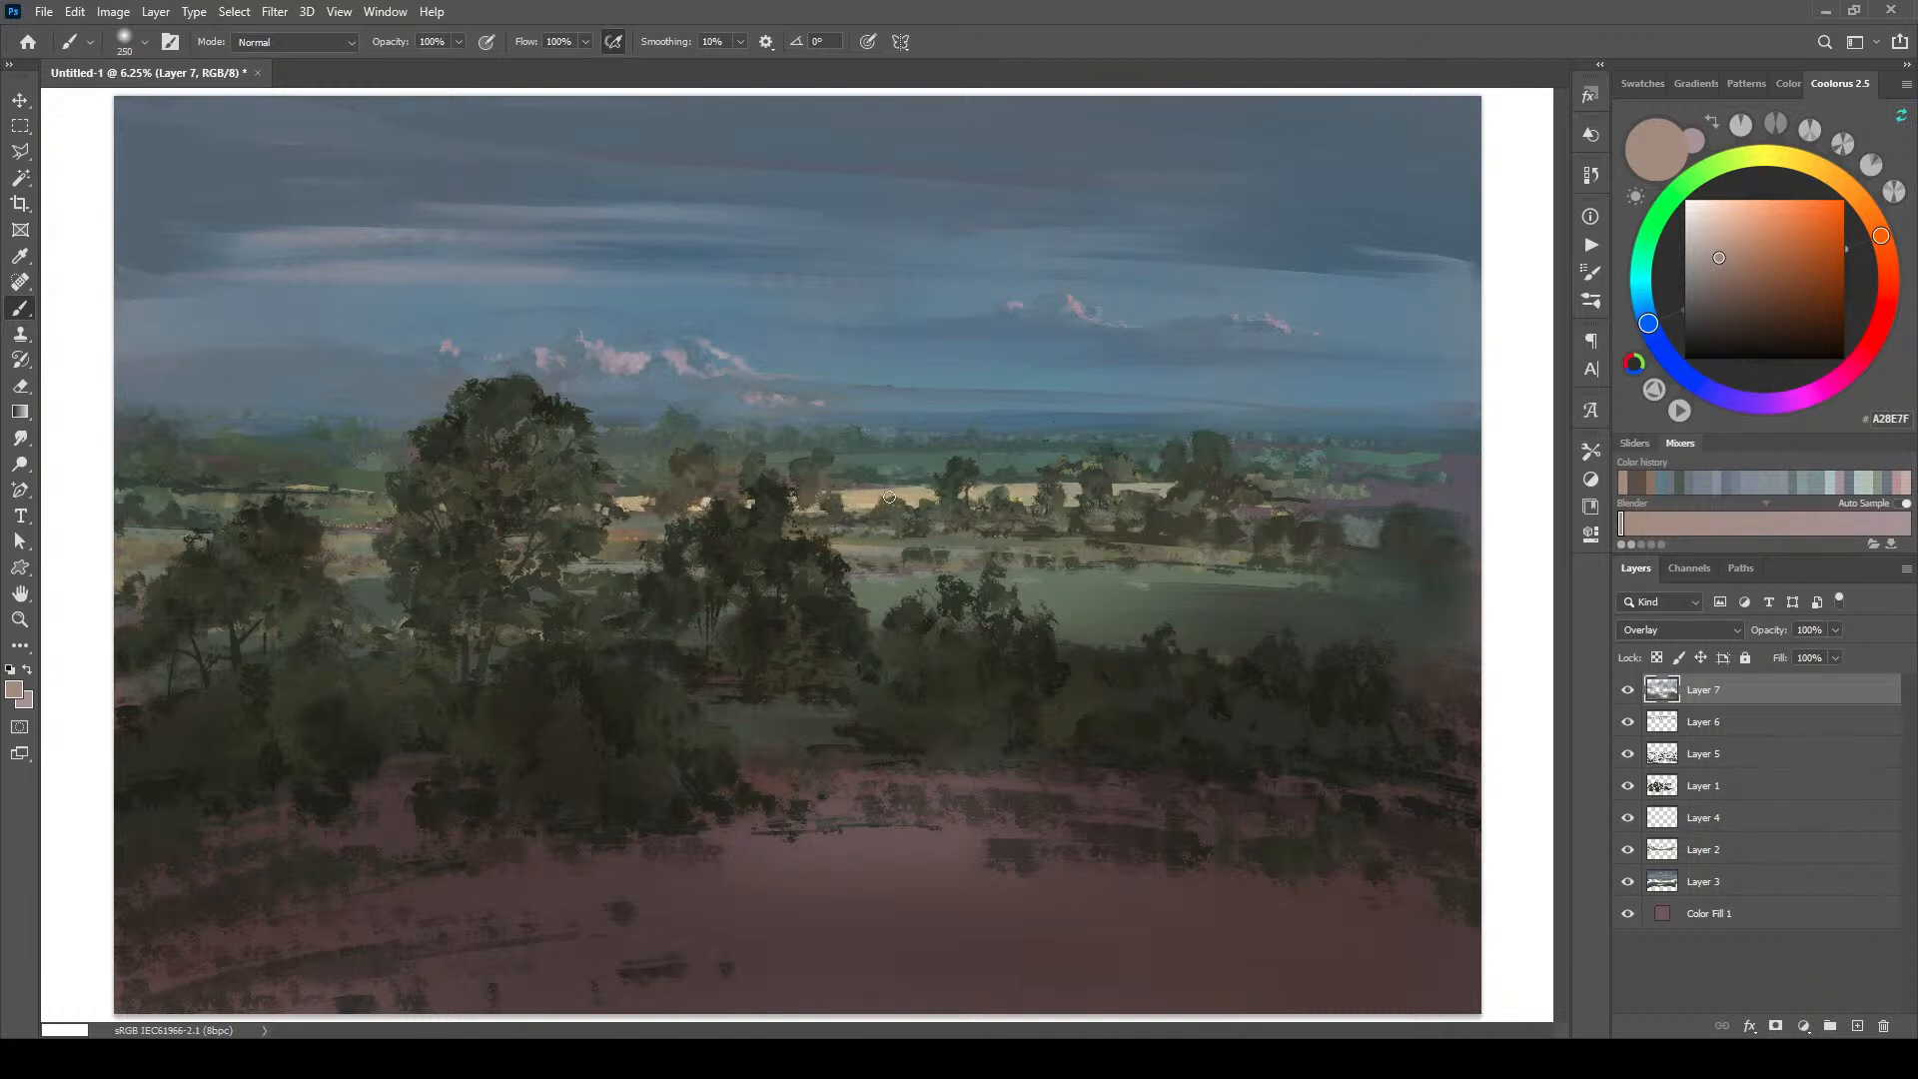
pyautogui.click(1730, 237)
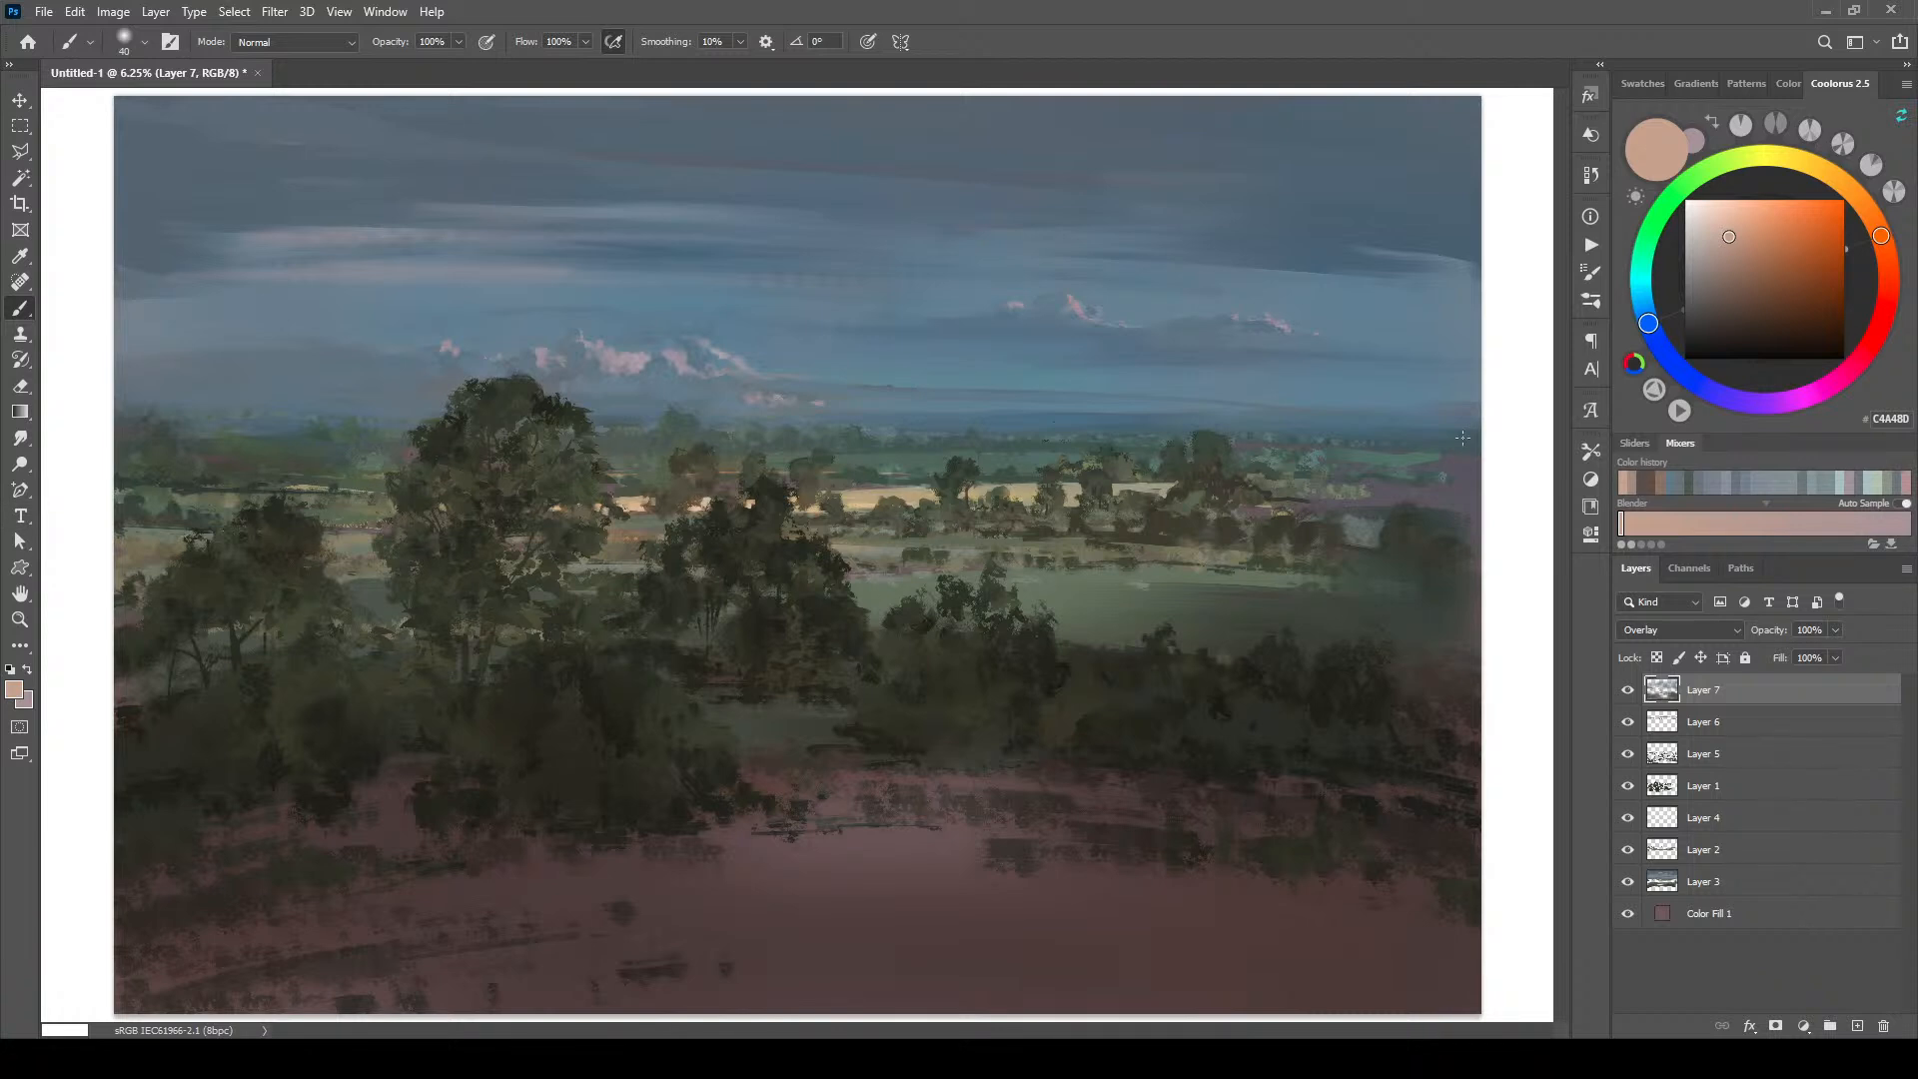
pyautogui.moveTo(1755, 263)
pyautogui.mouseDown()
pyautogui.moveTo(1722, 343)
pyautogui.moveTo(1736, 279)
pyautogui.mouseUp()
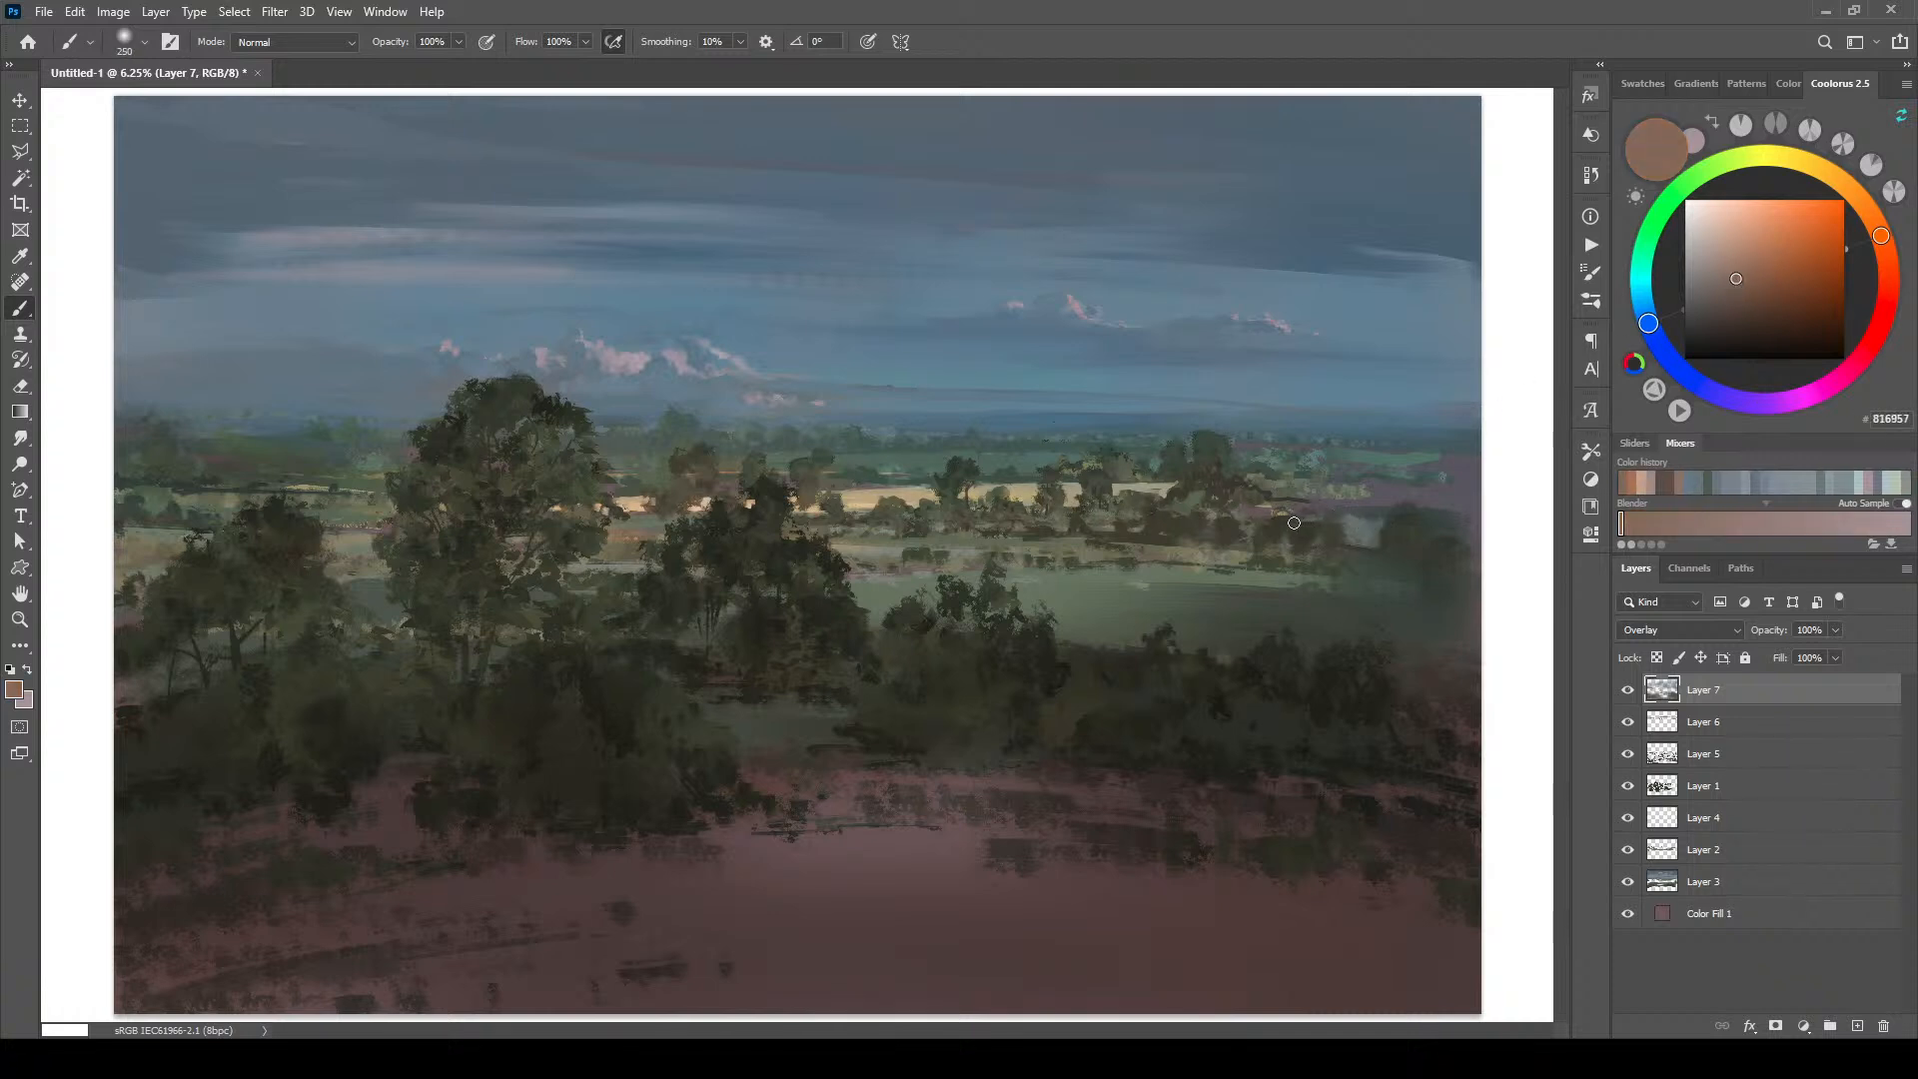
# Step: Pick a dark blue-grey (#4A5056) and darken the pinkish field at the right edge with a 250 px soft brush
pyautogui.moveTo(1712, 278); pyautogui.dragTo(1634, 310)
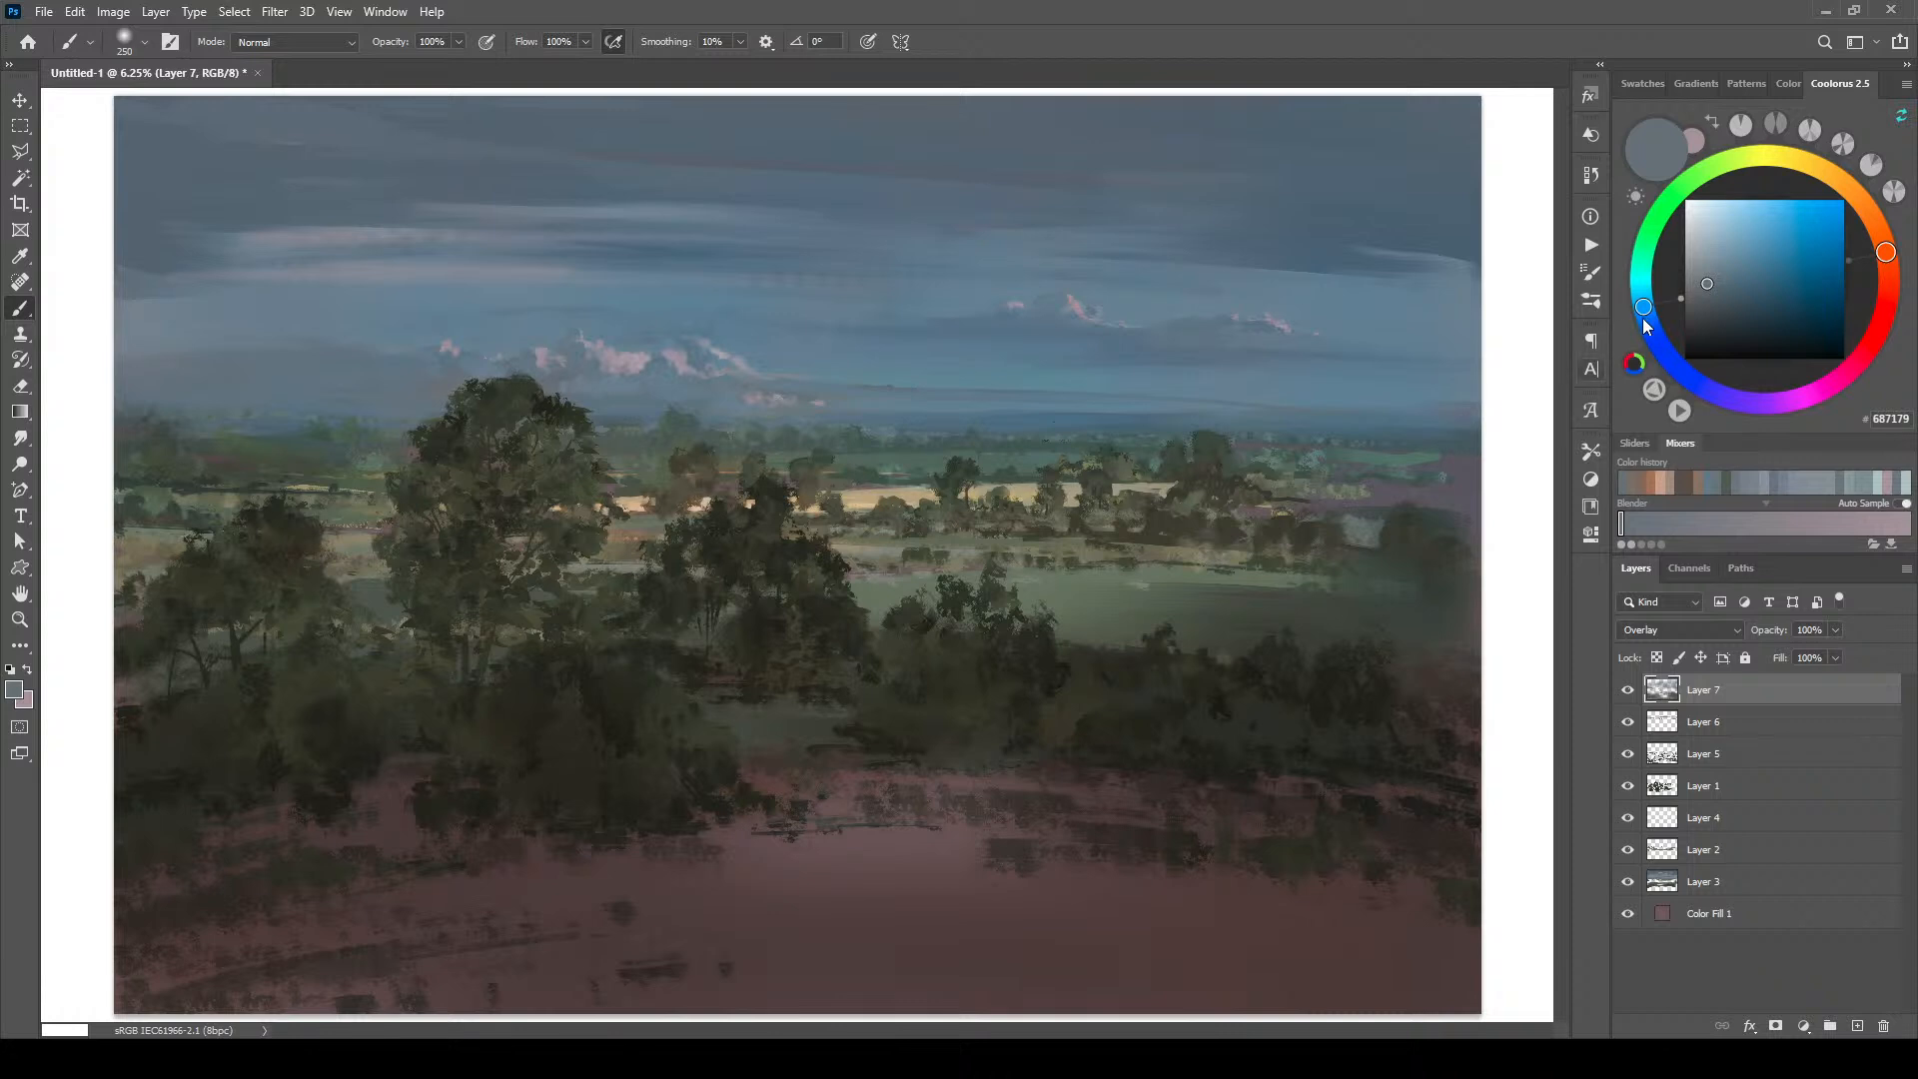
pyautogui.click(1707, 305)
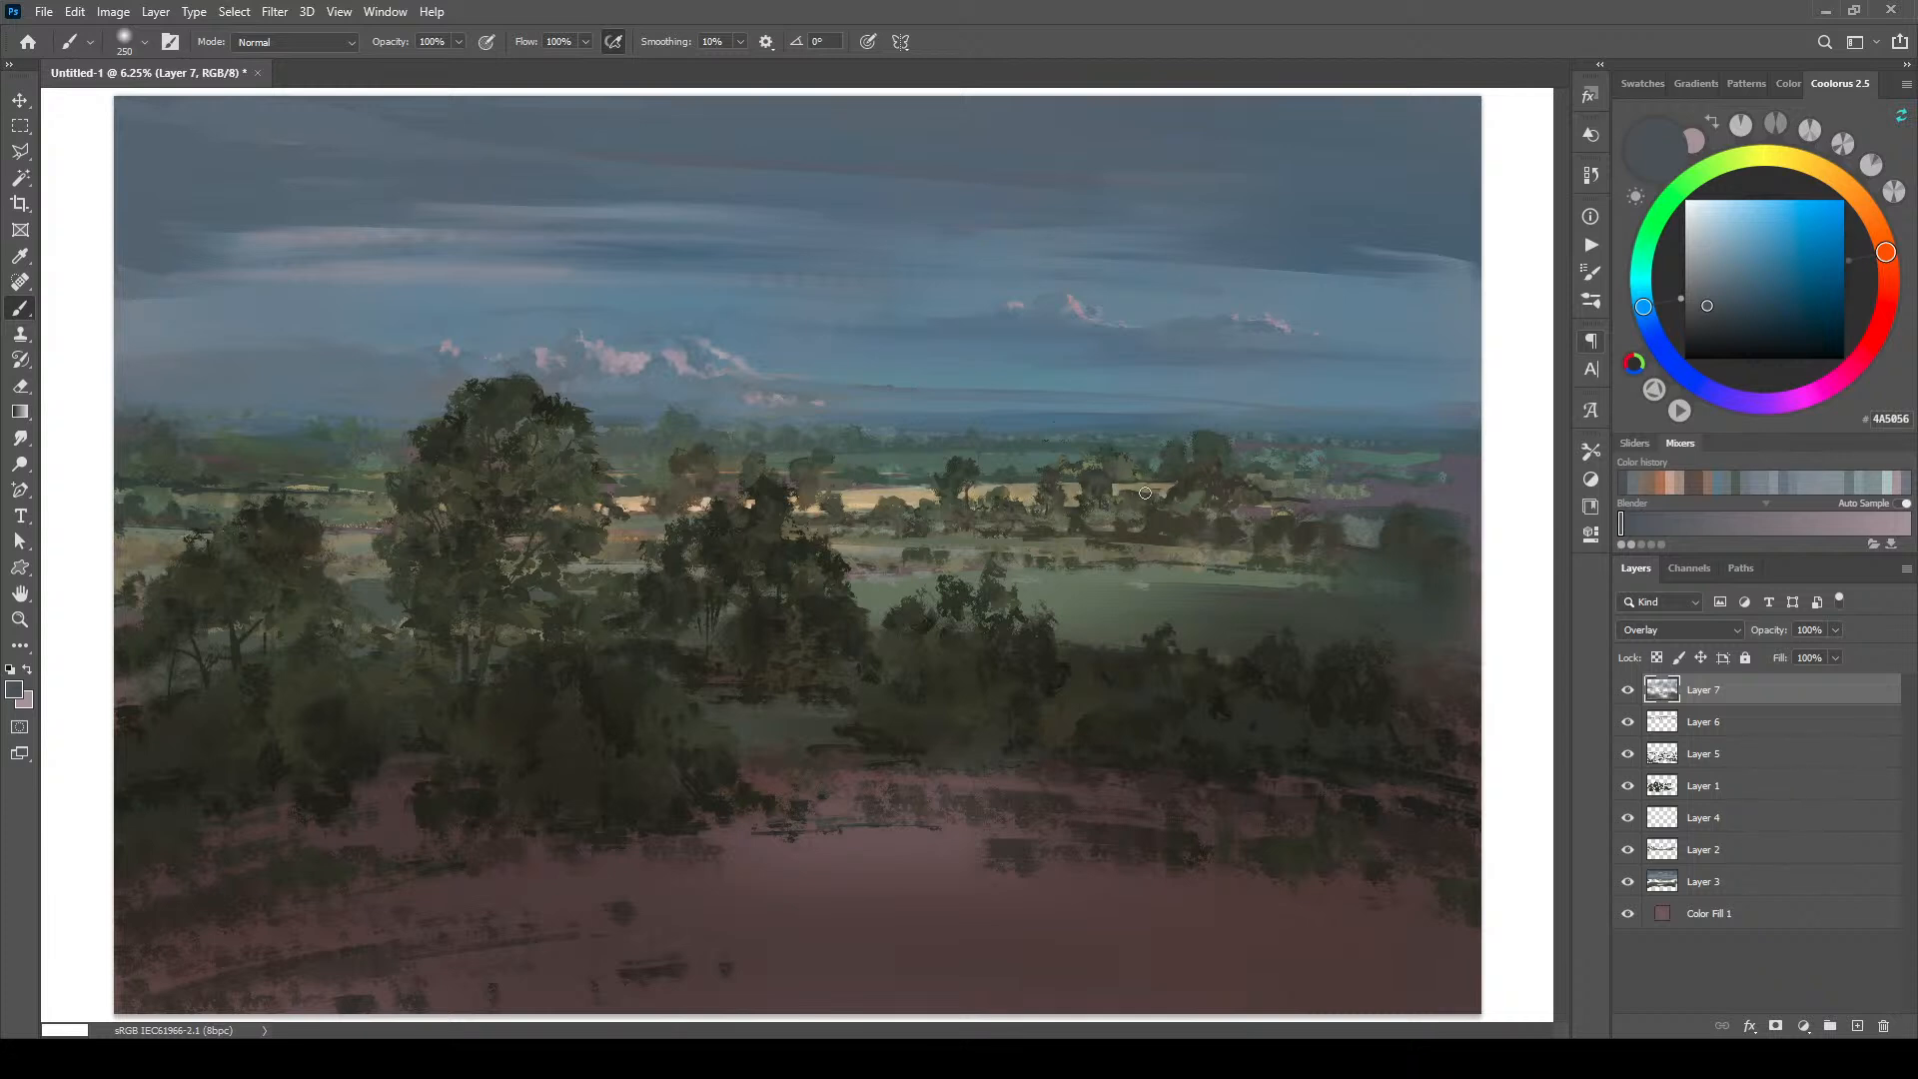
pyautogui.moveTo(1257, 492); pyautogui.dragTo(1488, 499)
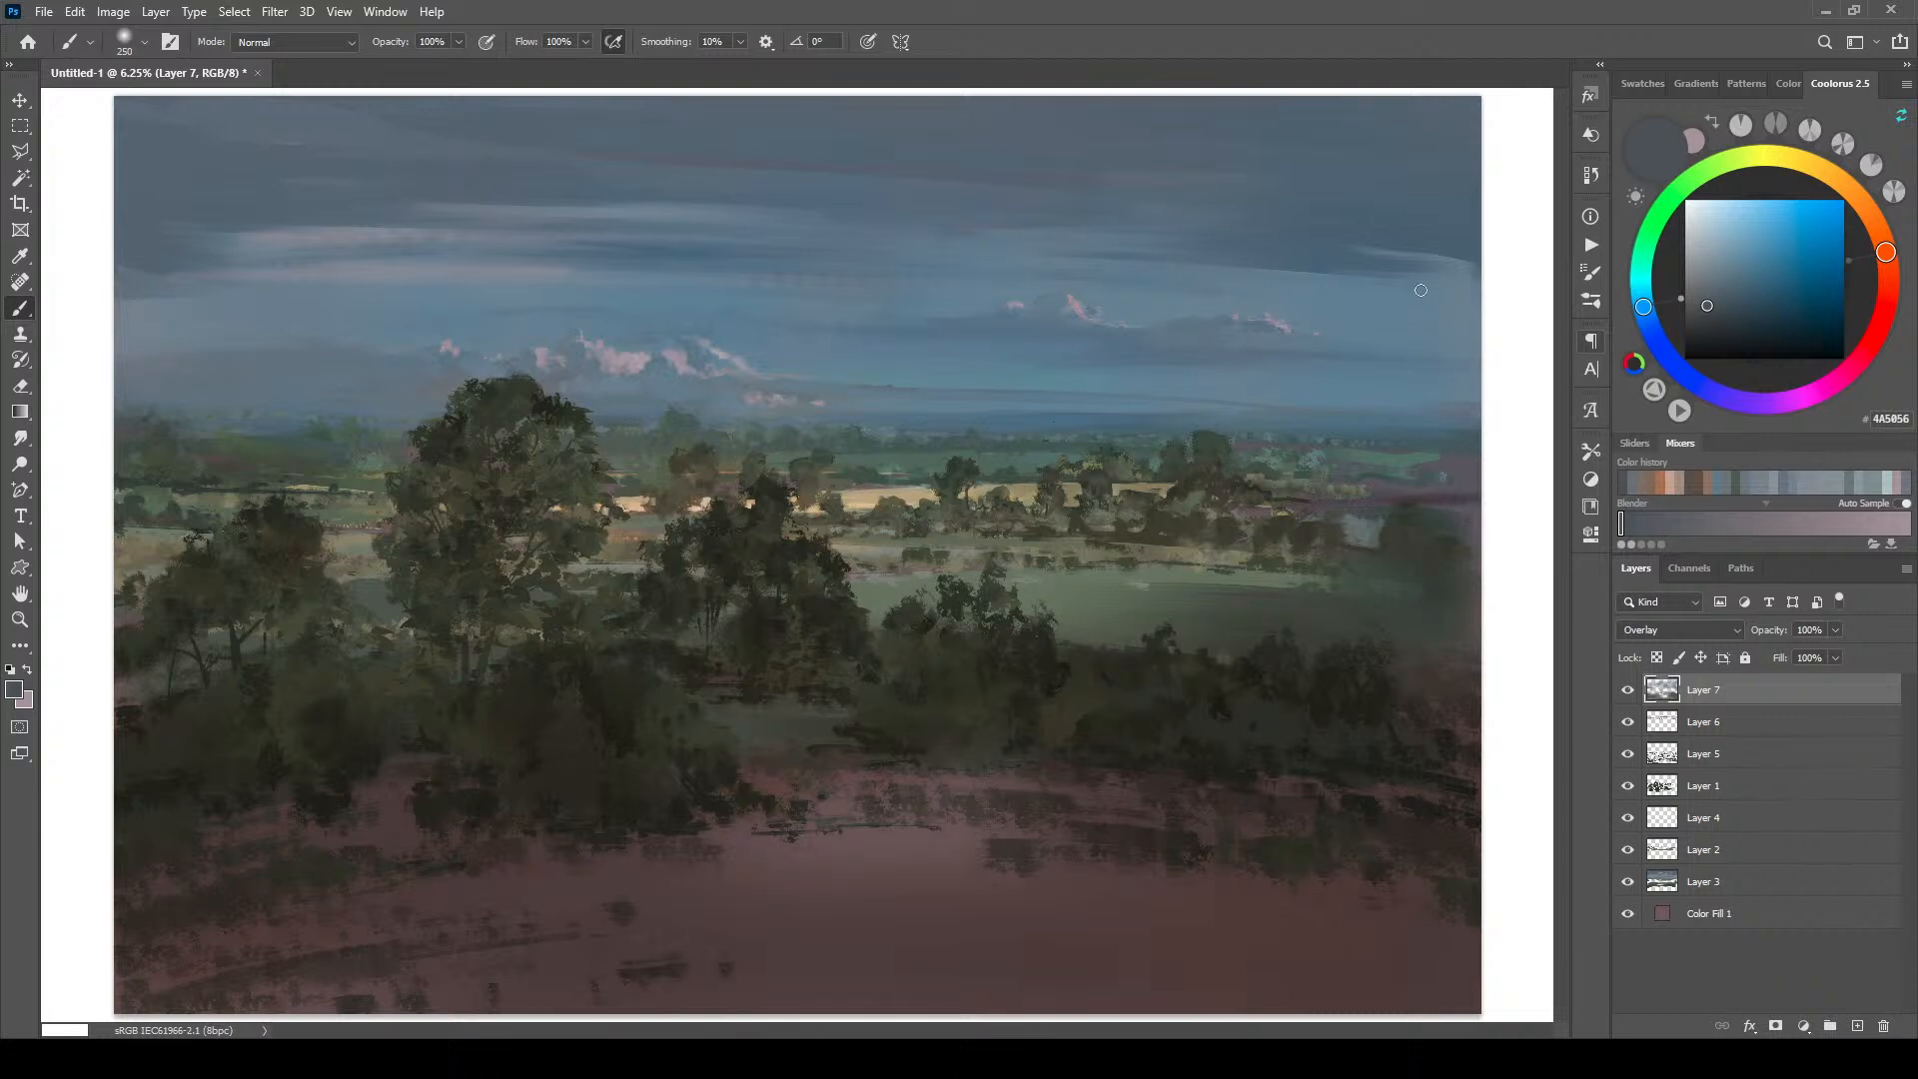
# Step: Enlarge the soft brush gradually to 1100 px and darken the remaining pinkish areas of the bushes and field along the right edge
pyautogui.press(']')
pyautogui.press(']')
pyautogui.press(']')
pyautogui.press(']')
pyautogui.press(']')
pyautogui.press(']')
pyautogui.press(']')
pyautogui.press(']')
pyautogui.press(']')
pyautogui.press(']')
pyautogui.press(']')
pyautogui.press(']')
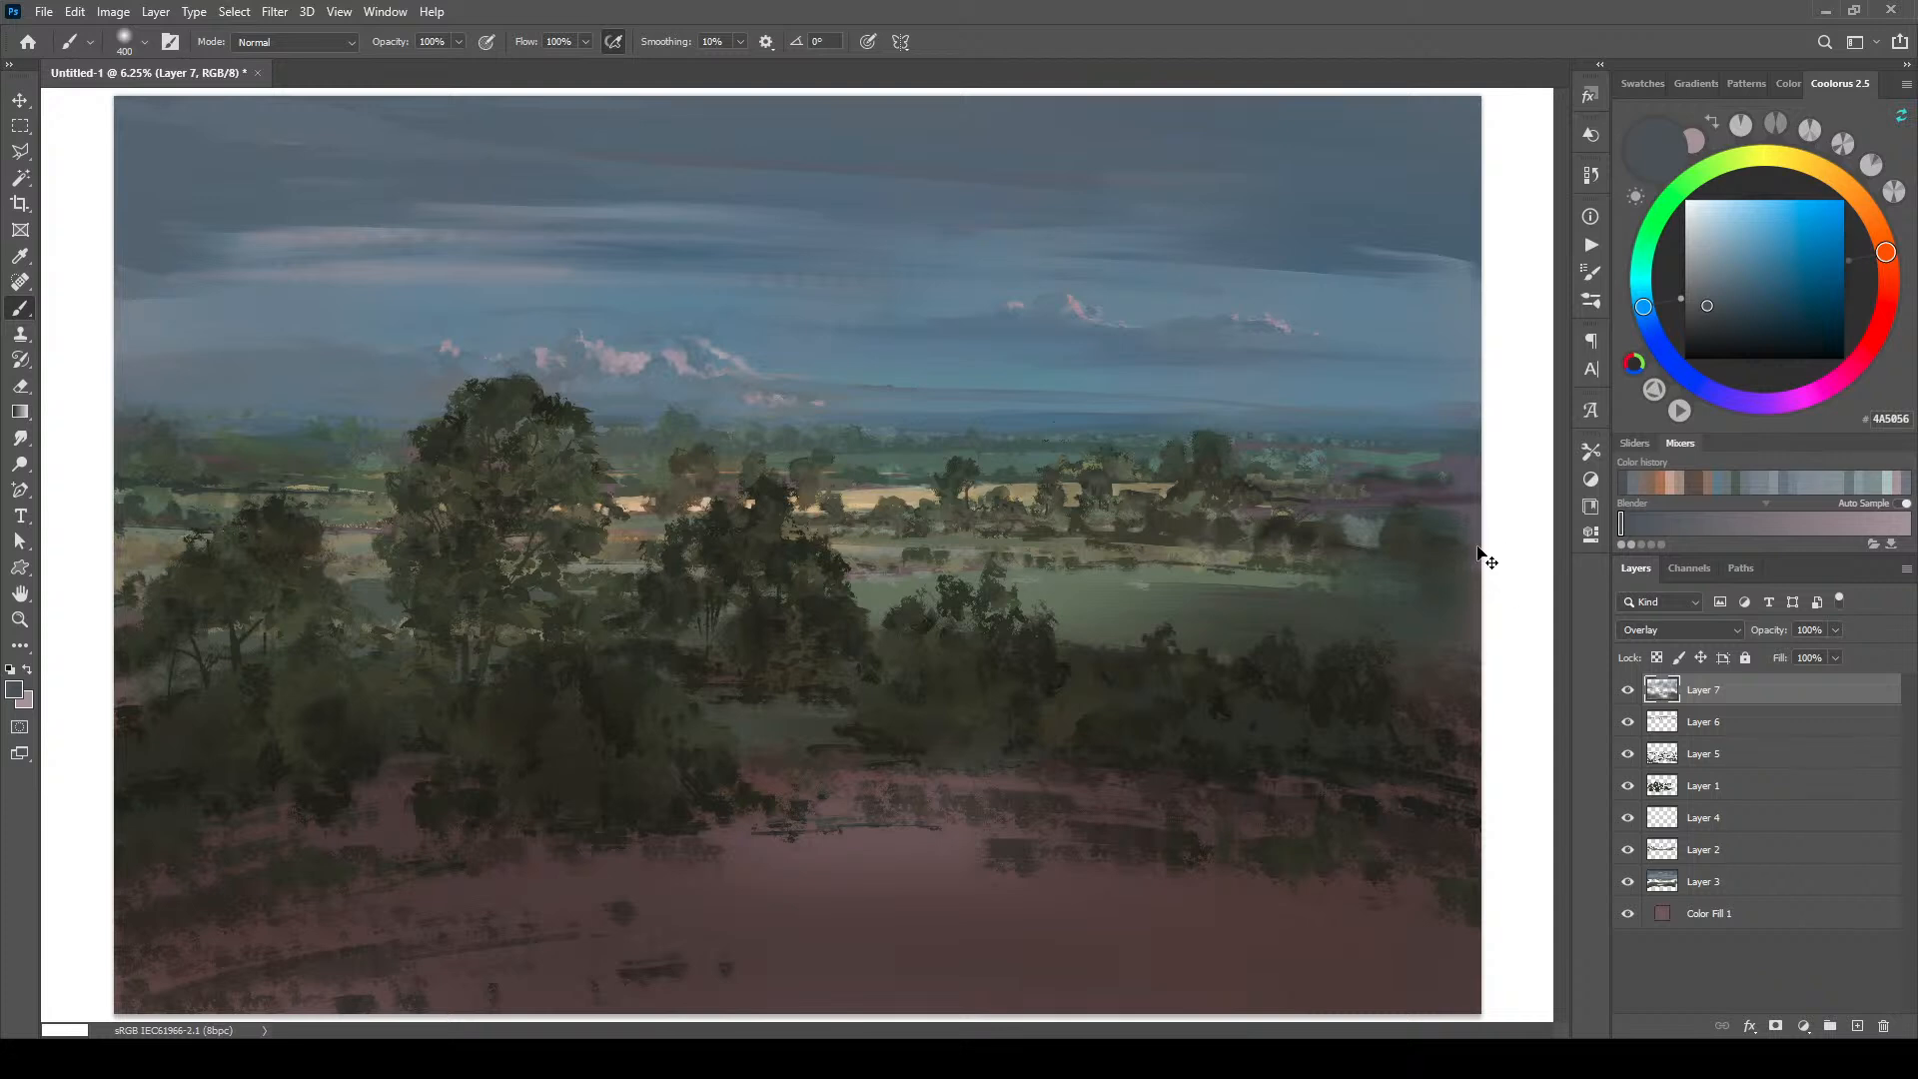
pyautogui.press(']')
pyautogui.press(']')
pyautogui.press(']')
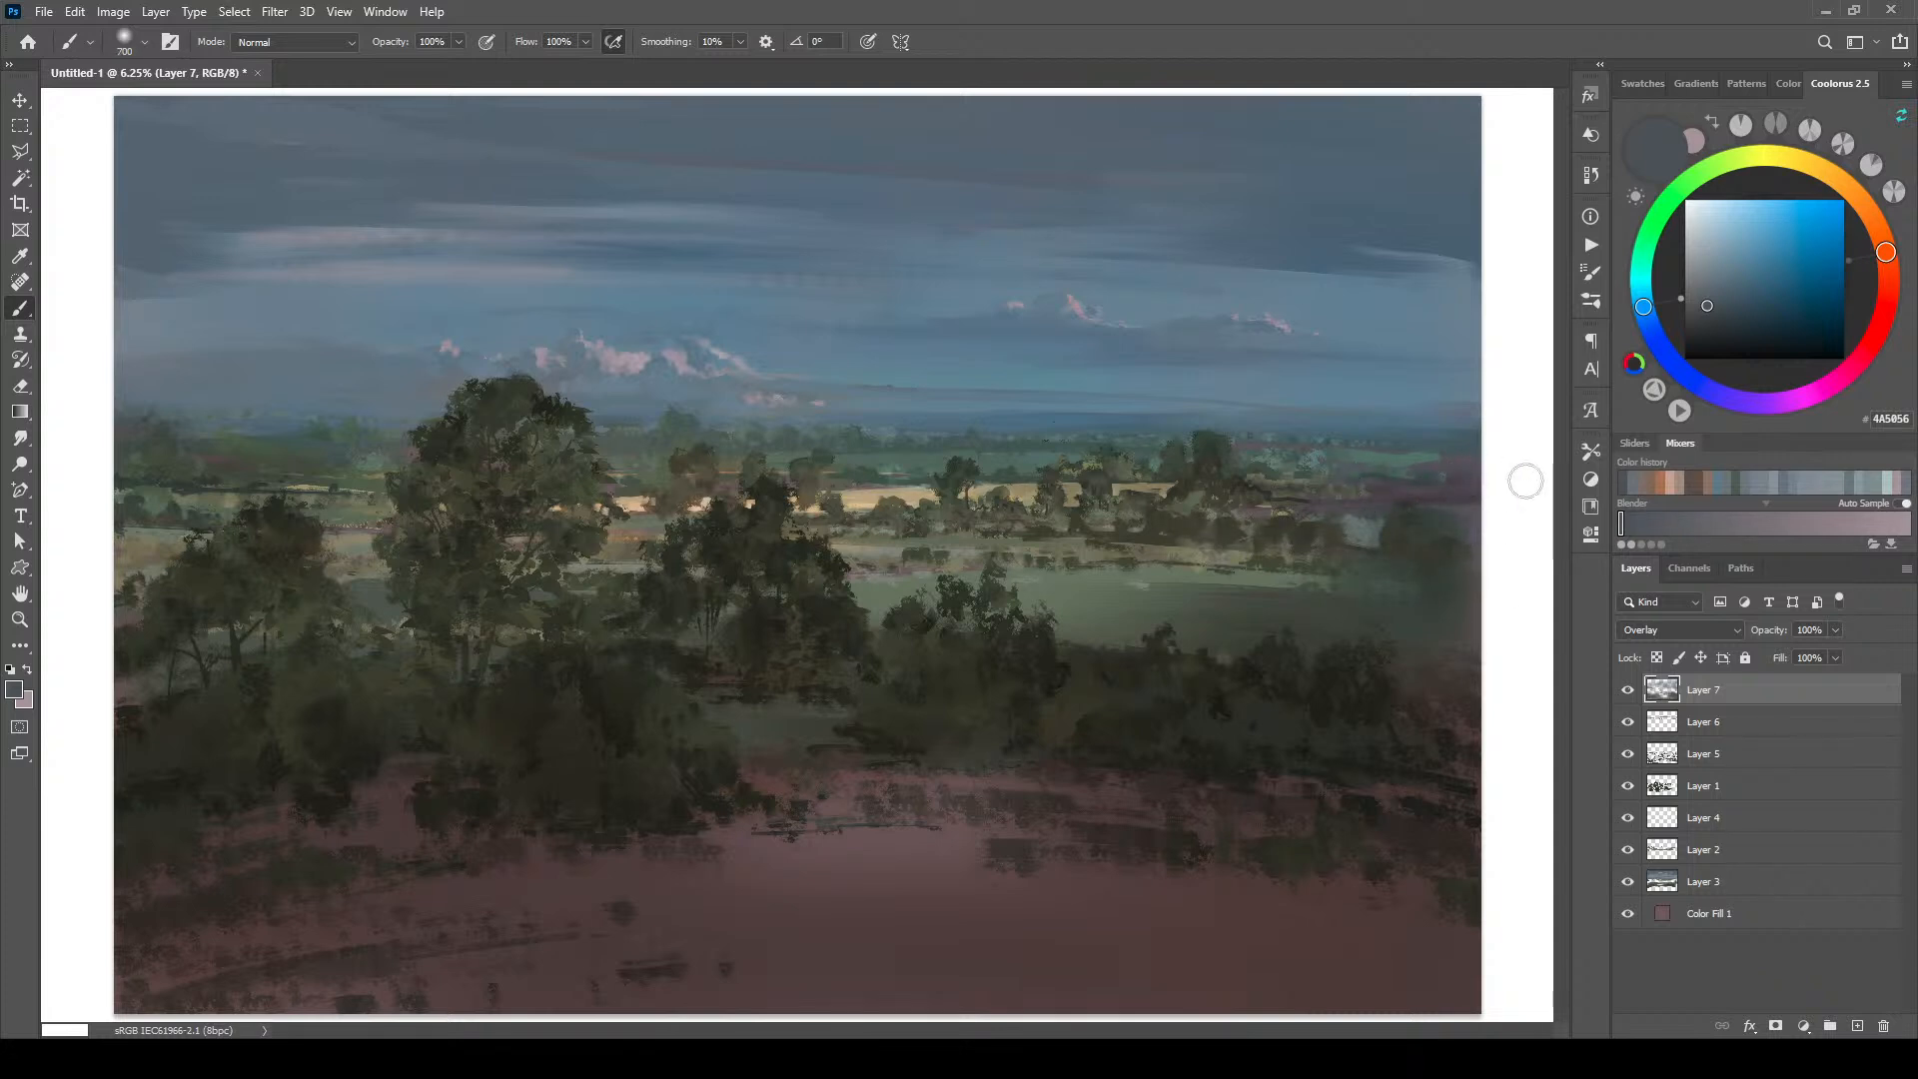
pyautogui.press(']')
pyautogui.press(']')
pyautogui.press(']')
pyautogui.press(']')
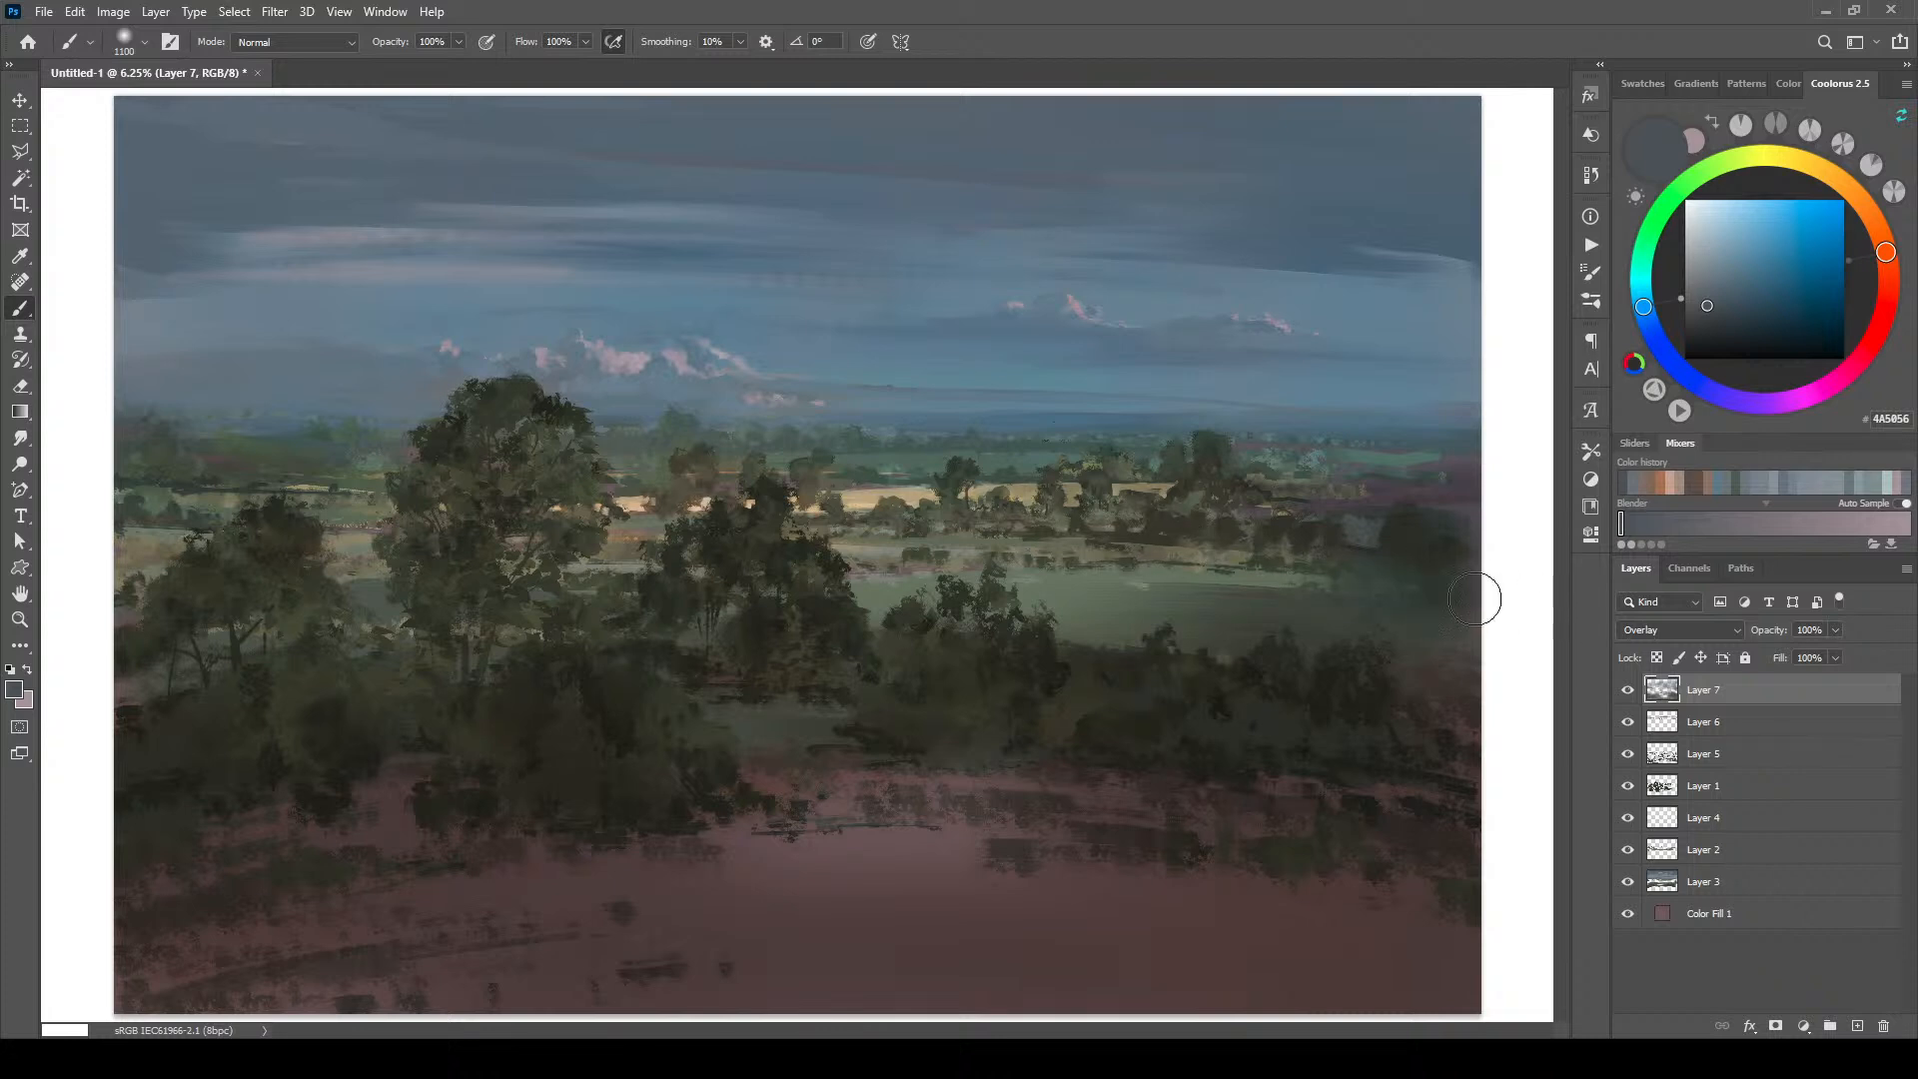
# Step: Reduce the soft brush to 150 px and shade the crown of the tall tree with the dark blue-grey
pyautogui.press('[')
pyautogui.press('[')
pyautogui.press('[')
pyautogui.press('[')
pyautogui.press('[')
pyautogui.press('[')
pyautogui.press('[')
pyautogui.press('[')
pyautogui.press('[')
pyautogui.press('[')
pyautogui.press(']')
pyautogui.press(']')
pyautogui.press(']')
pyautogui.press('[')
pyautogui.press('[')
pyautogui.press('[')
pyautogui.press('[')
pyautogui.press('[')
pyautogui.press('[')
pyautogui.press('[')
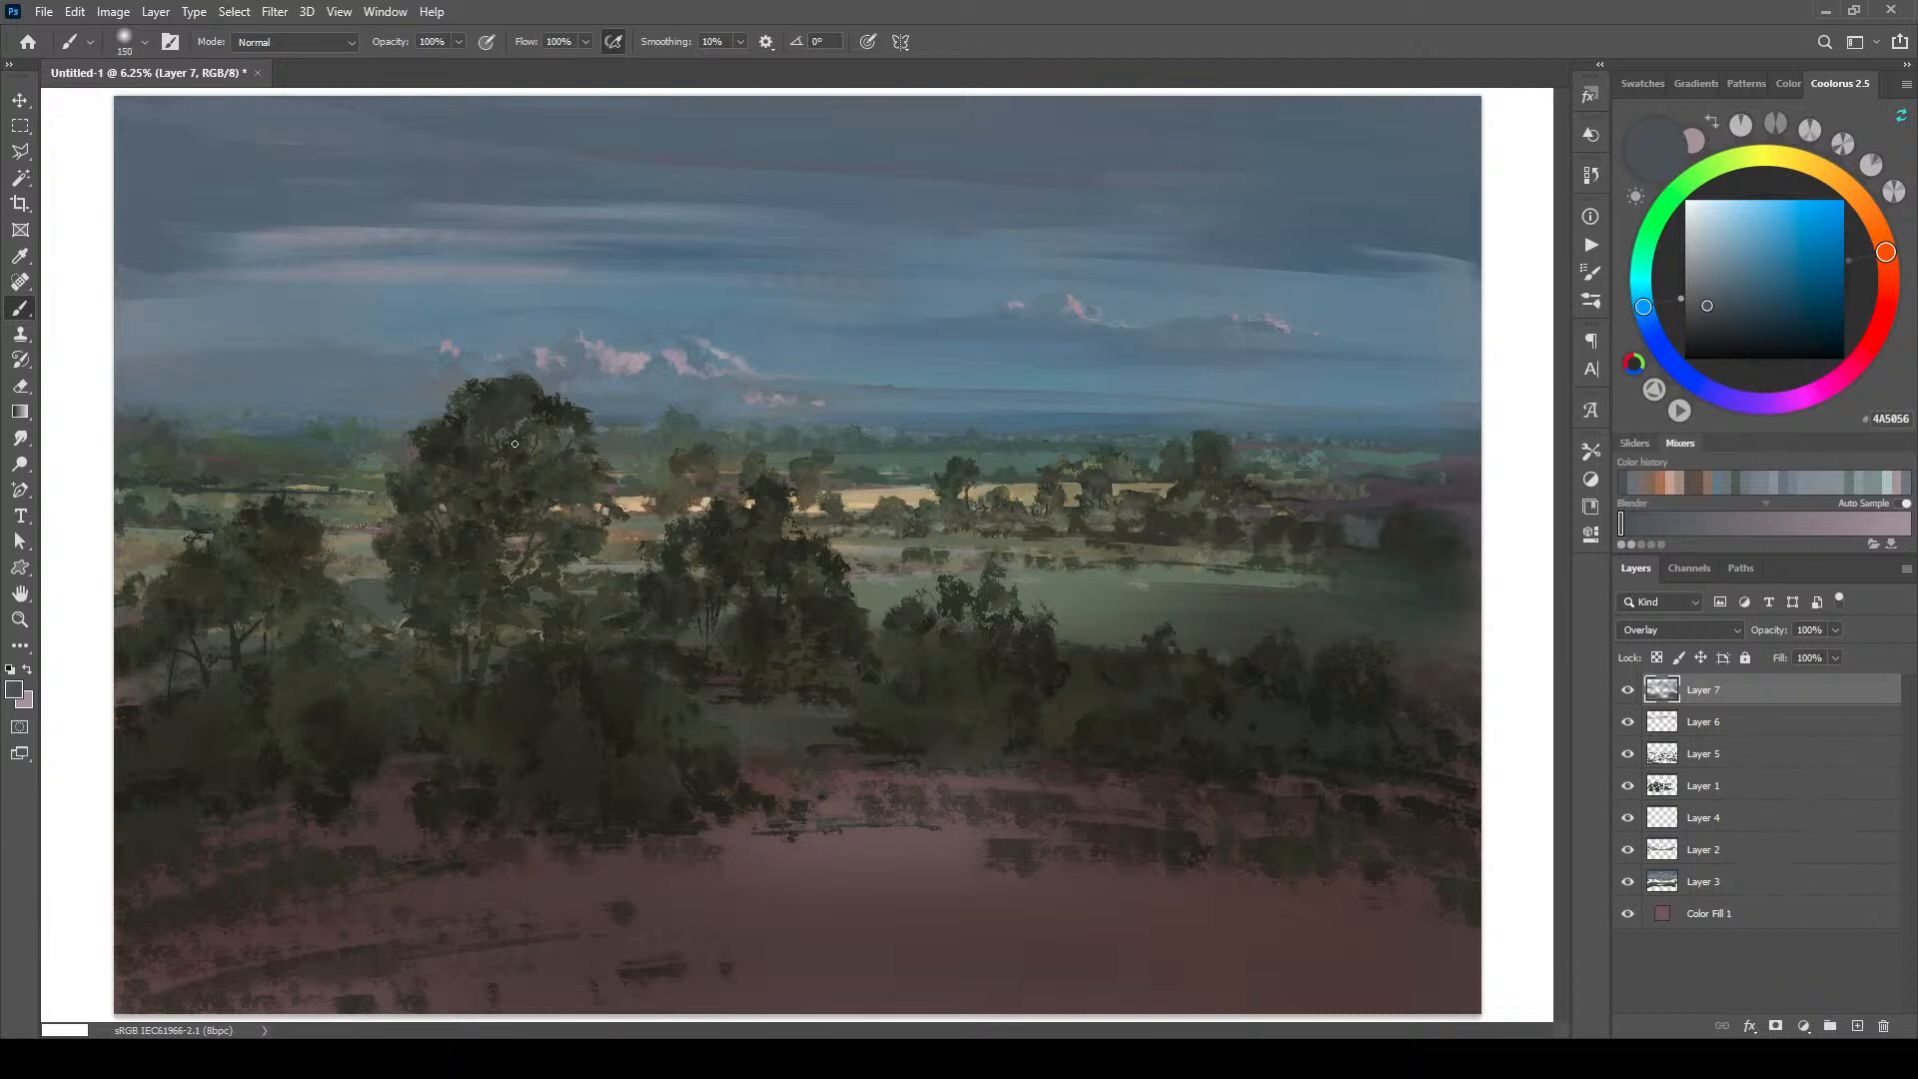
# Step: Darken the tall tree's middle and lower foliage down to the trunk with a 300 to 500 px soft brush
pyautogui.press(']')
pyautogui.press(']')
pyautogui.press(']')
pyautogui.press('[')
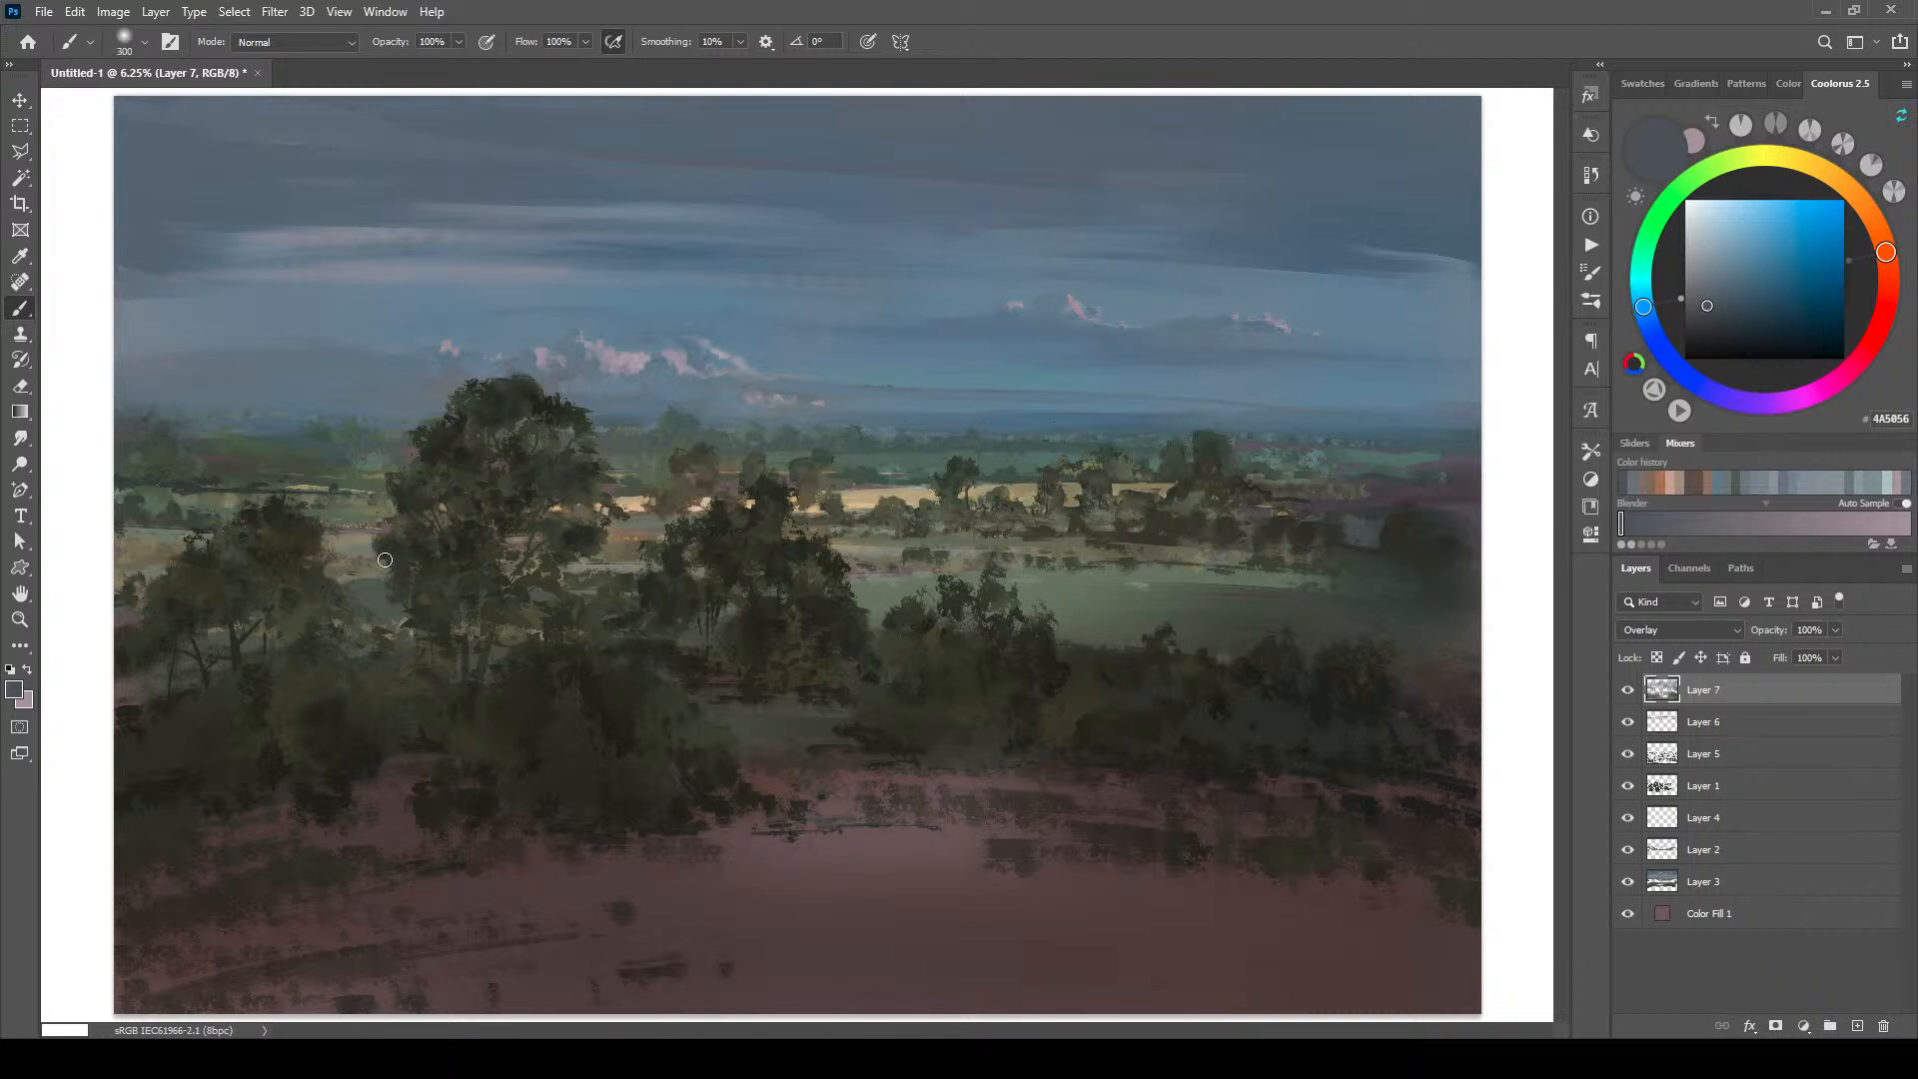
pyautogui.press(']')
pyautogui.press(']')
pyautogui.press(']')
pyautogui.press('[')
pyautogui.press(']')
pyautogui.press('[')
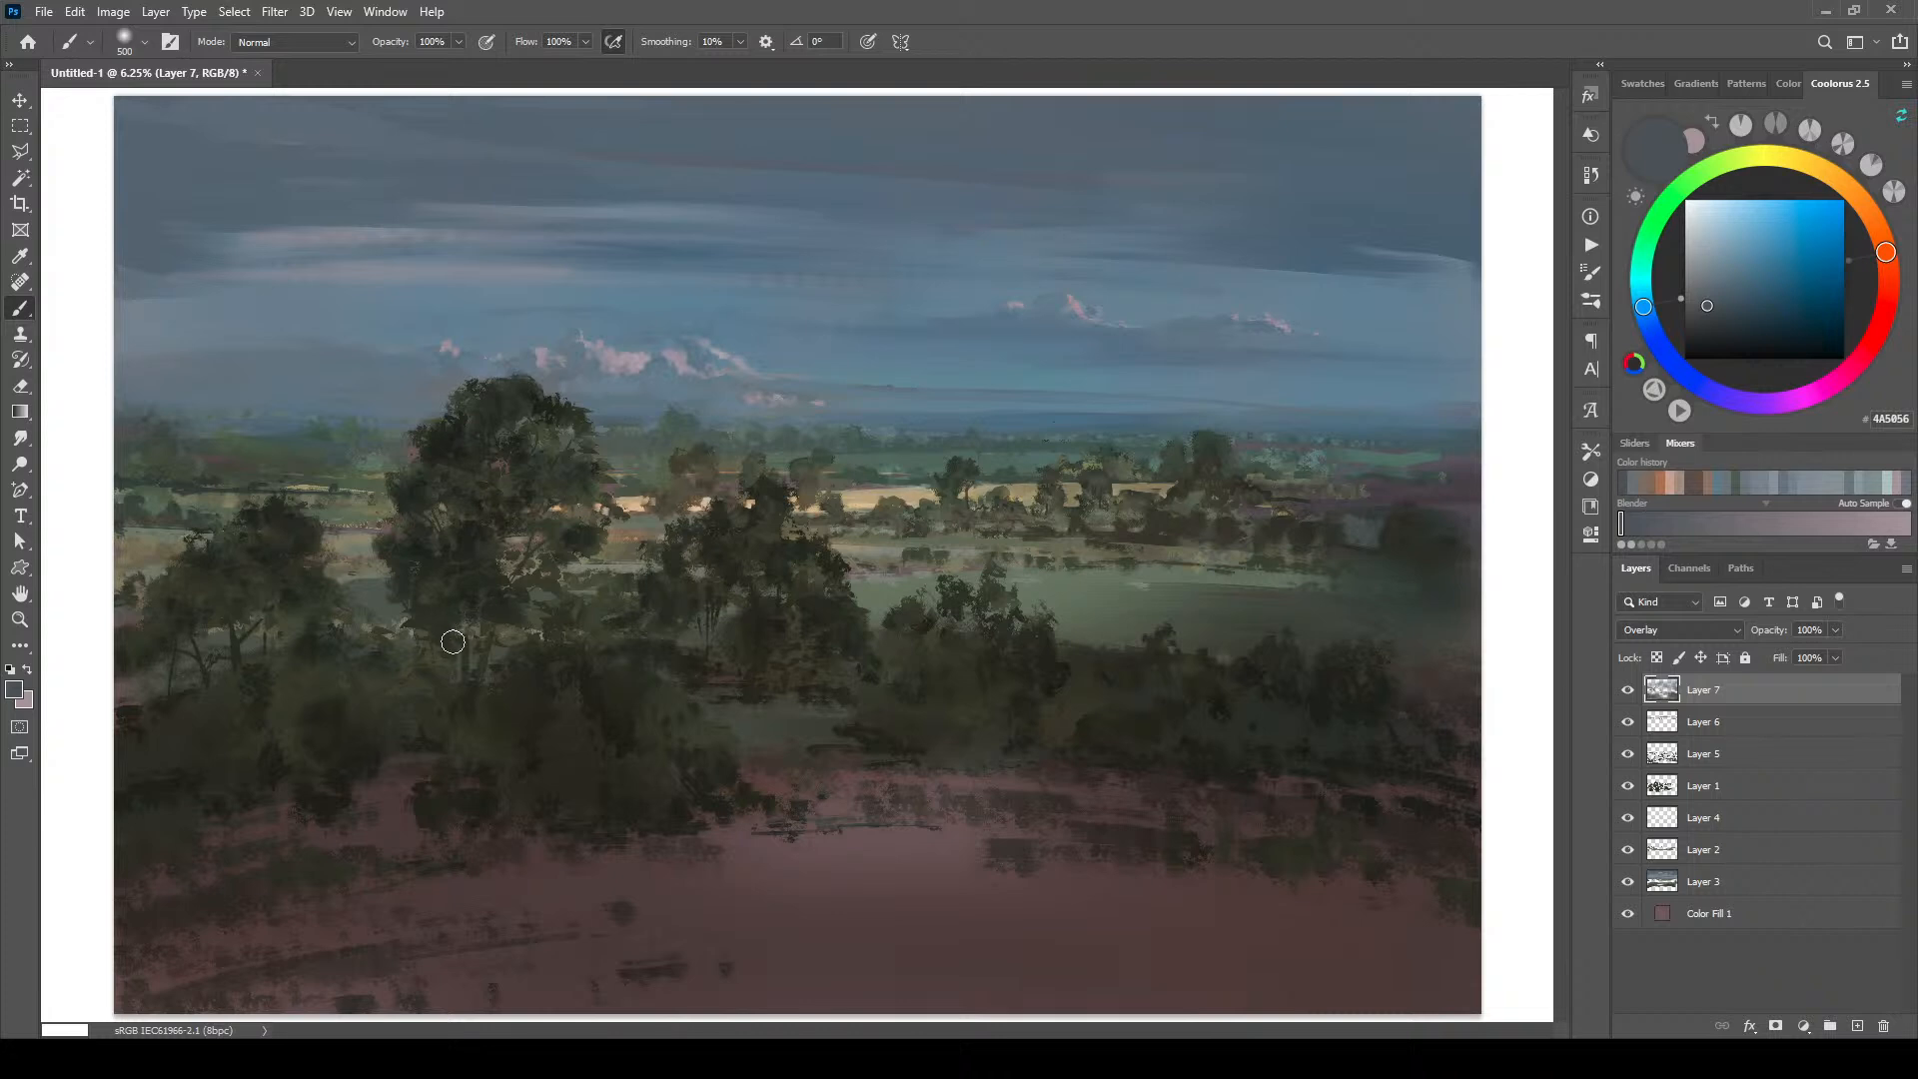
# Step: Darken the bushes beneath the left-hand trees with a 700 px soft brush
pyautogui.press(']')
pyautogui.press(']')
pyautogui.press(']')
pyautogui.press(']')
pyautogui.press('[')
pyautogui.press('[')
pyautogui.moveTo(317, 651)
pyautogui.mouseDown()
pyautogui.moveTo(266, 692)
pyautogui.moveTo(342, 722)
pyautogui.moveTo(255, 686)
pyautogui.mouseUp()
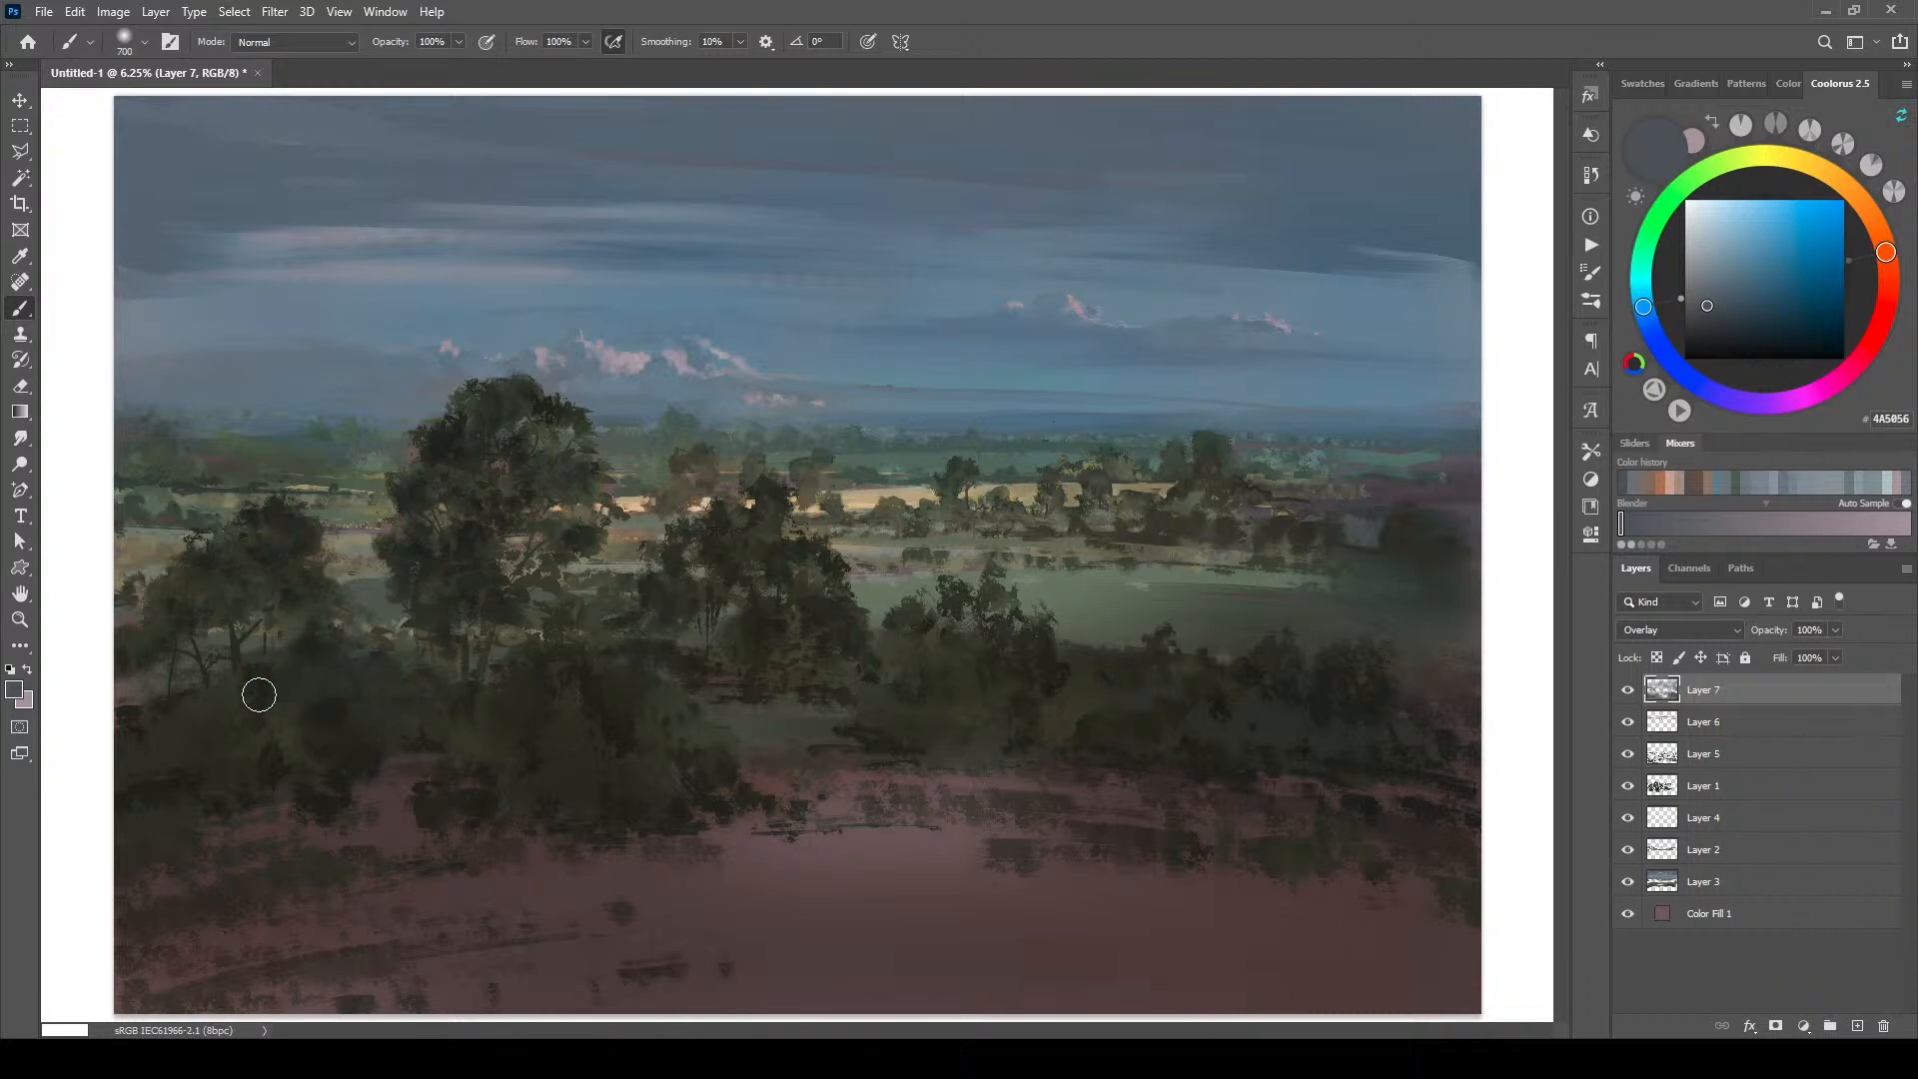
# Step: Shade the left-hand trees and the large bushes below the tall tree with soft brushes of about 600 px and larger
pyautogui.press('[')
pyautogui.press('[')
pyautogui.press('[')
pyautogui.press('[')
pyautogui.press('[')
pyautogui.press(']')
pyautogui.press(']')
pyautogui.press(']')
pyautogui.press(']')
pyautogui.press(']')
pyautogui.press(']')
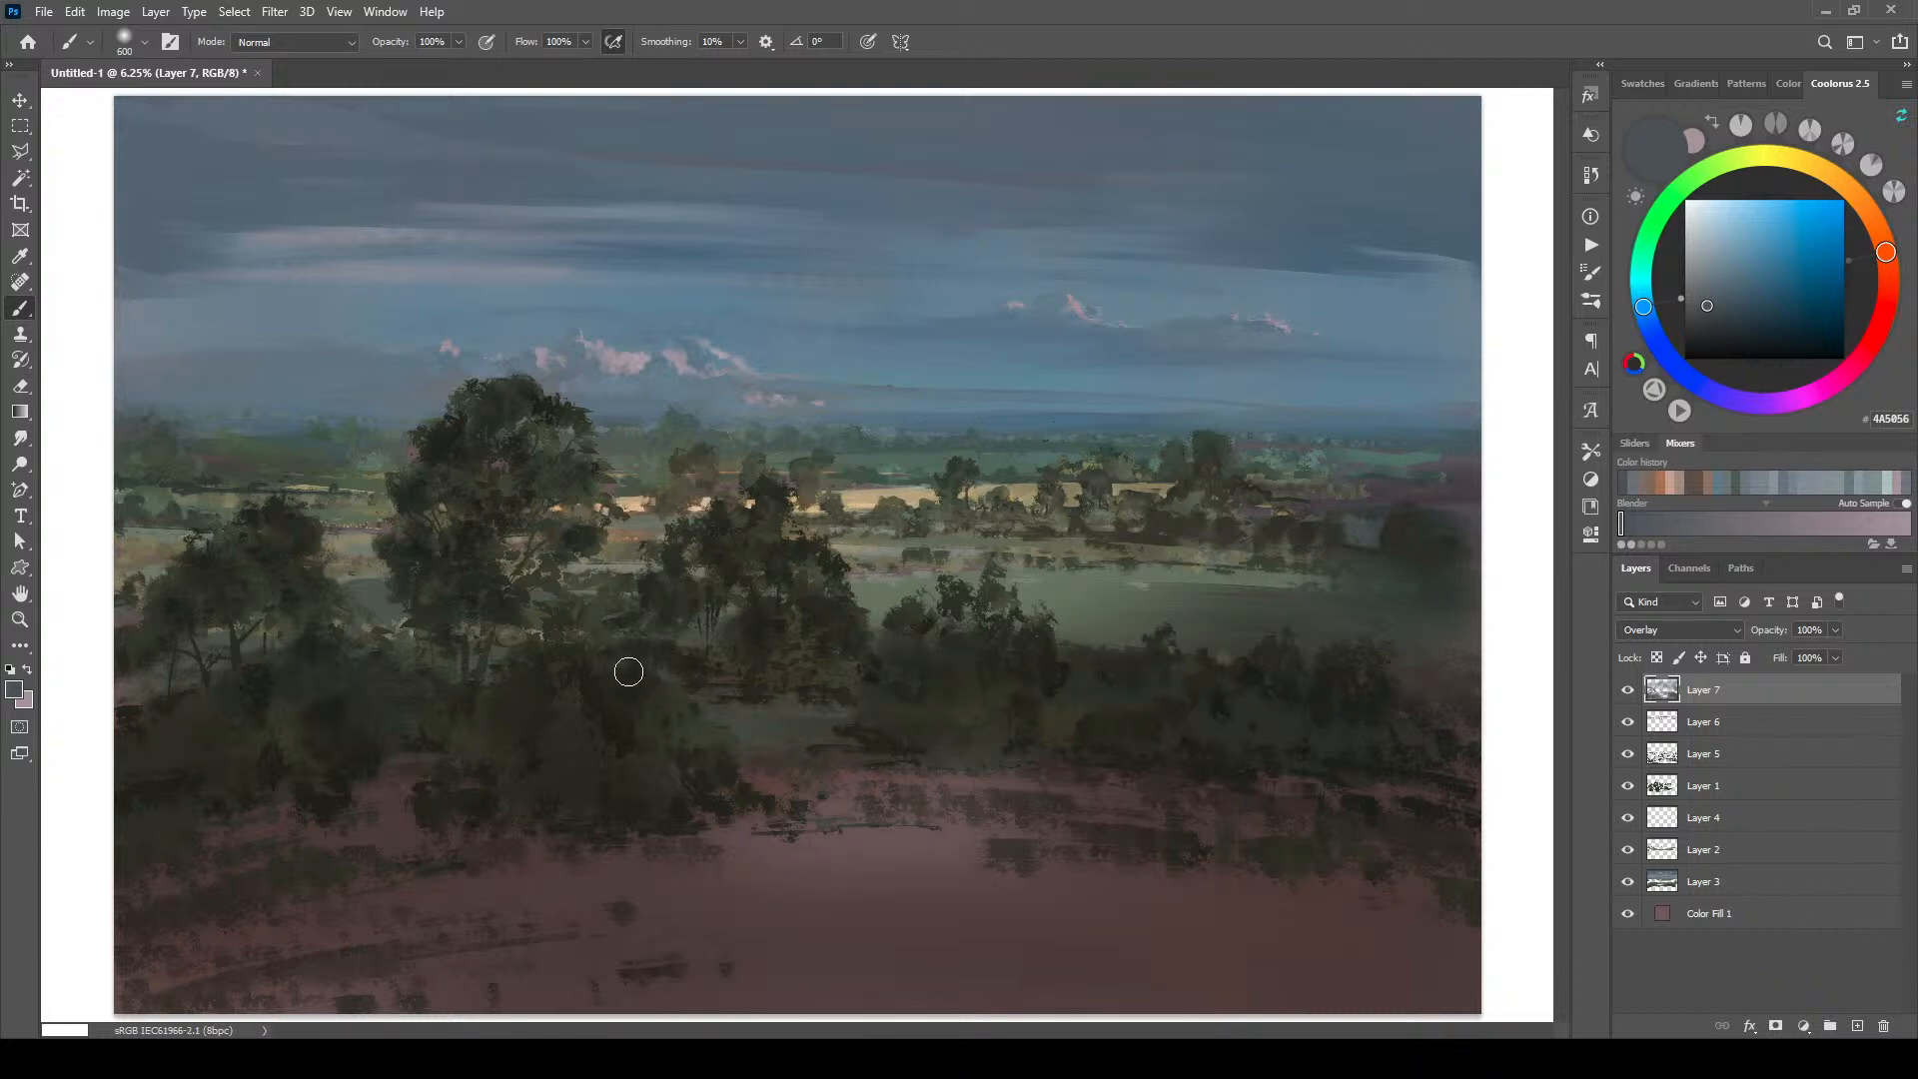
pyautogui.press(']')
pyautogui.press(']')
pyautogui.press(']')
pyautogui.press(']')
pyautogui.press('[')
# Step: Pick lighter blue-greys (#85919A and #77858F) and touch up the sunlit fields and meadow between the trees with a small soft brush
pyautogui.click(1707, 261)
pyautogui.press('[')
pyautogui.press('[')
pyautogui.press('[')
pyautogui.press('[')
pyautogui.press('[')
pyautogui.press('[')
pyautogui.press('[')
pyautogui.press('[')
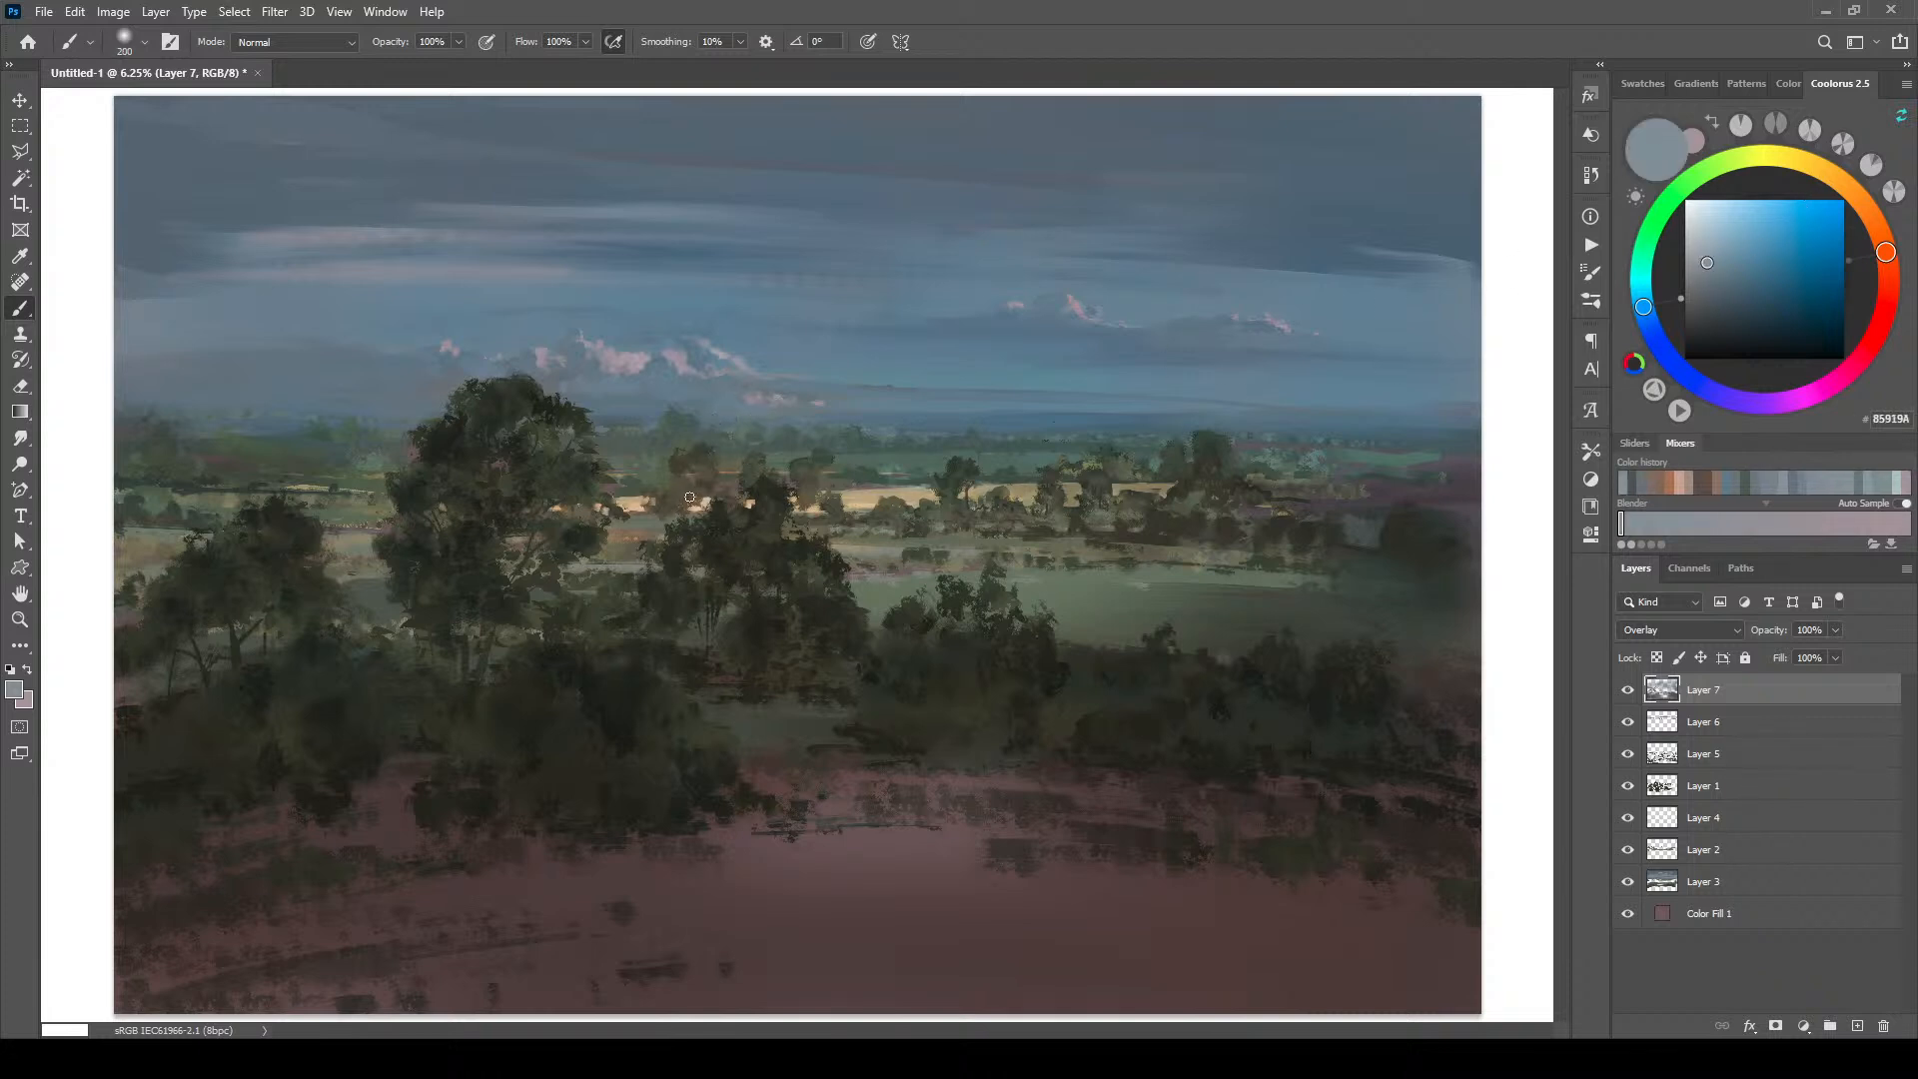
pyautogui.click(1713, 269)
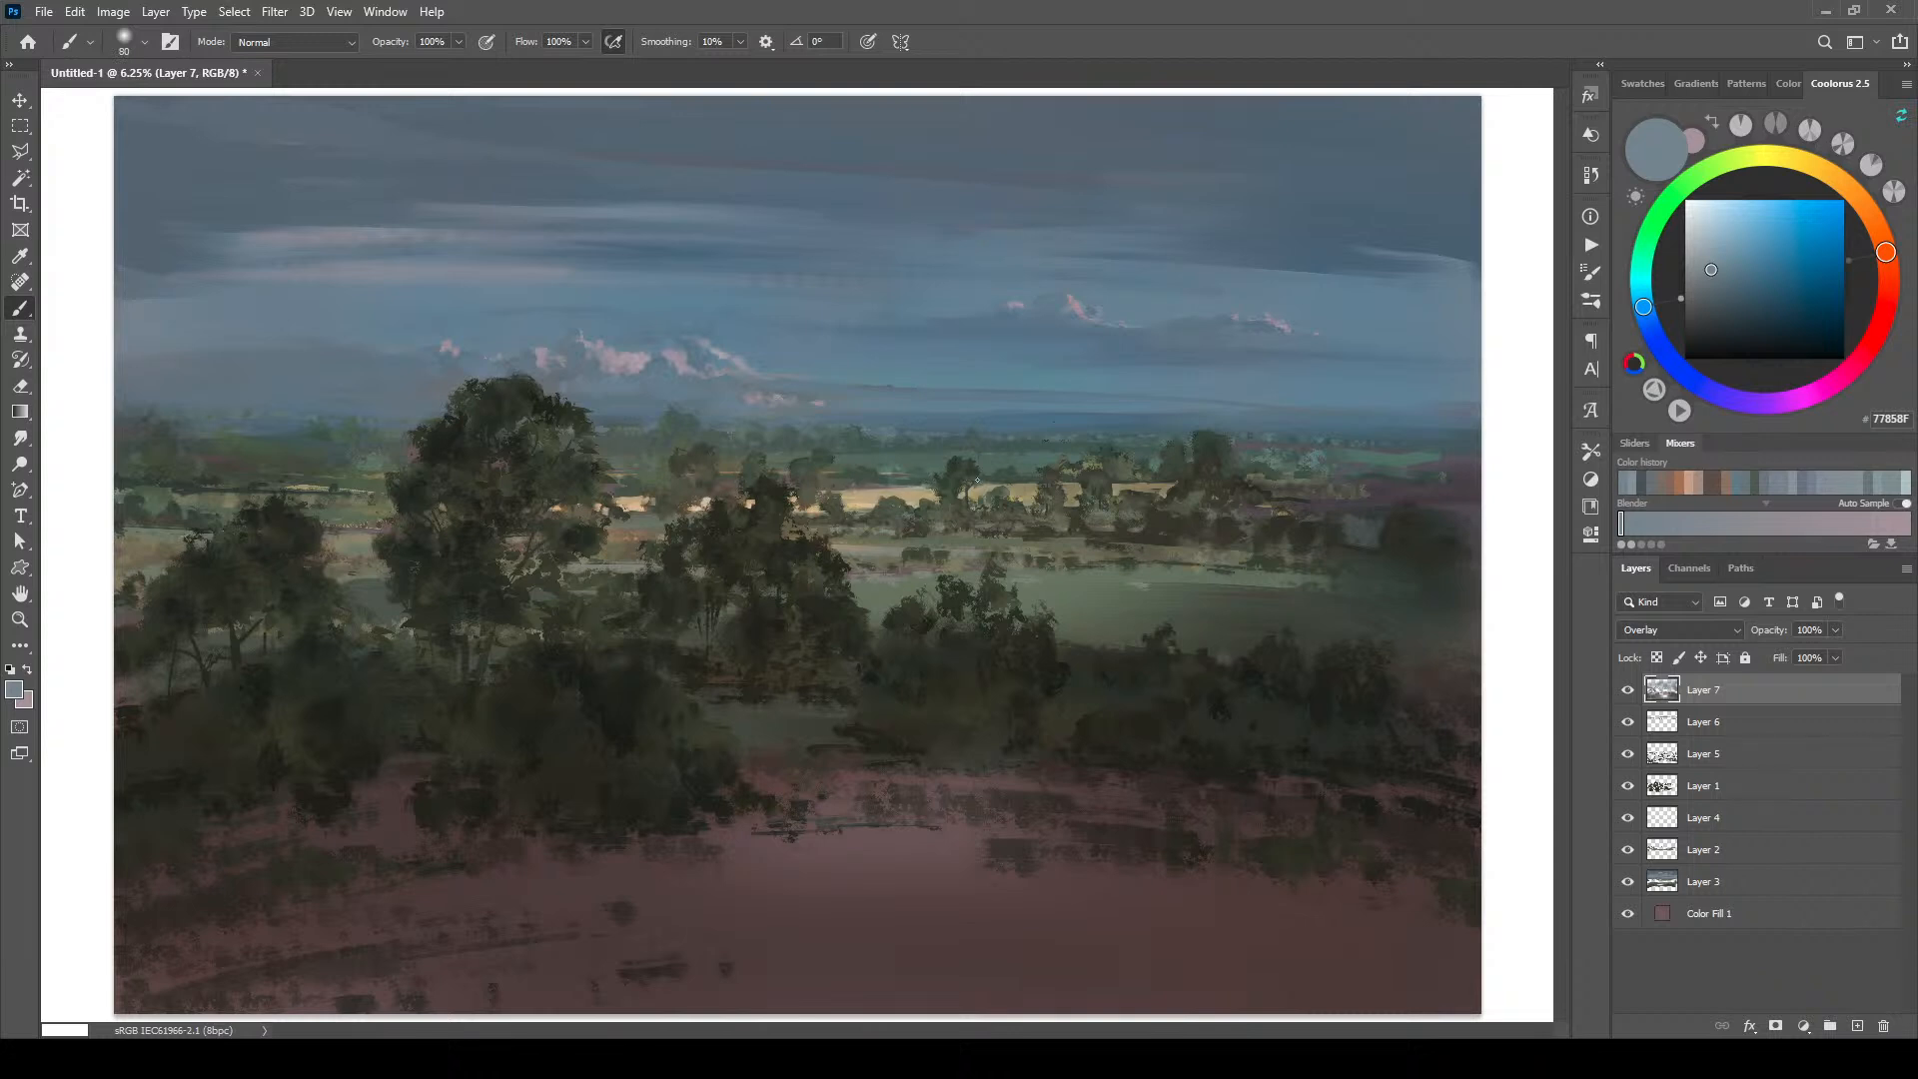
pyautogui.press(']')
pyautogui.press(']')
pyautogui.press(']')
# Step: Pick a dark blue-grey (#51595F), enlarge the soft brush to 3600 px and glaze the central pinkish foreground cooler
pyautogui.click(1710, 298)
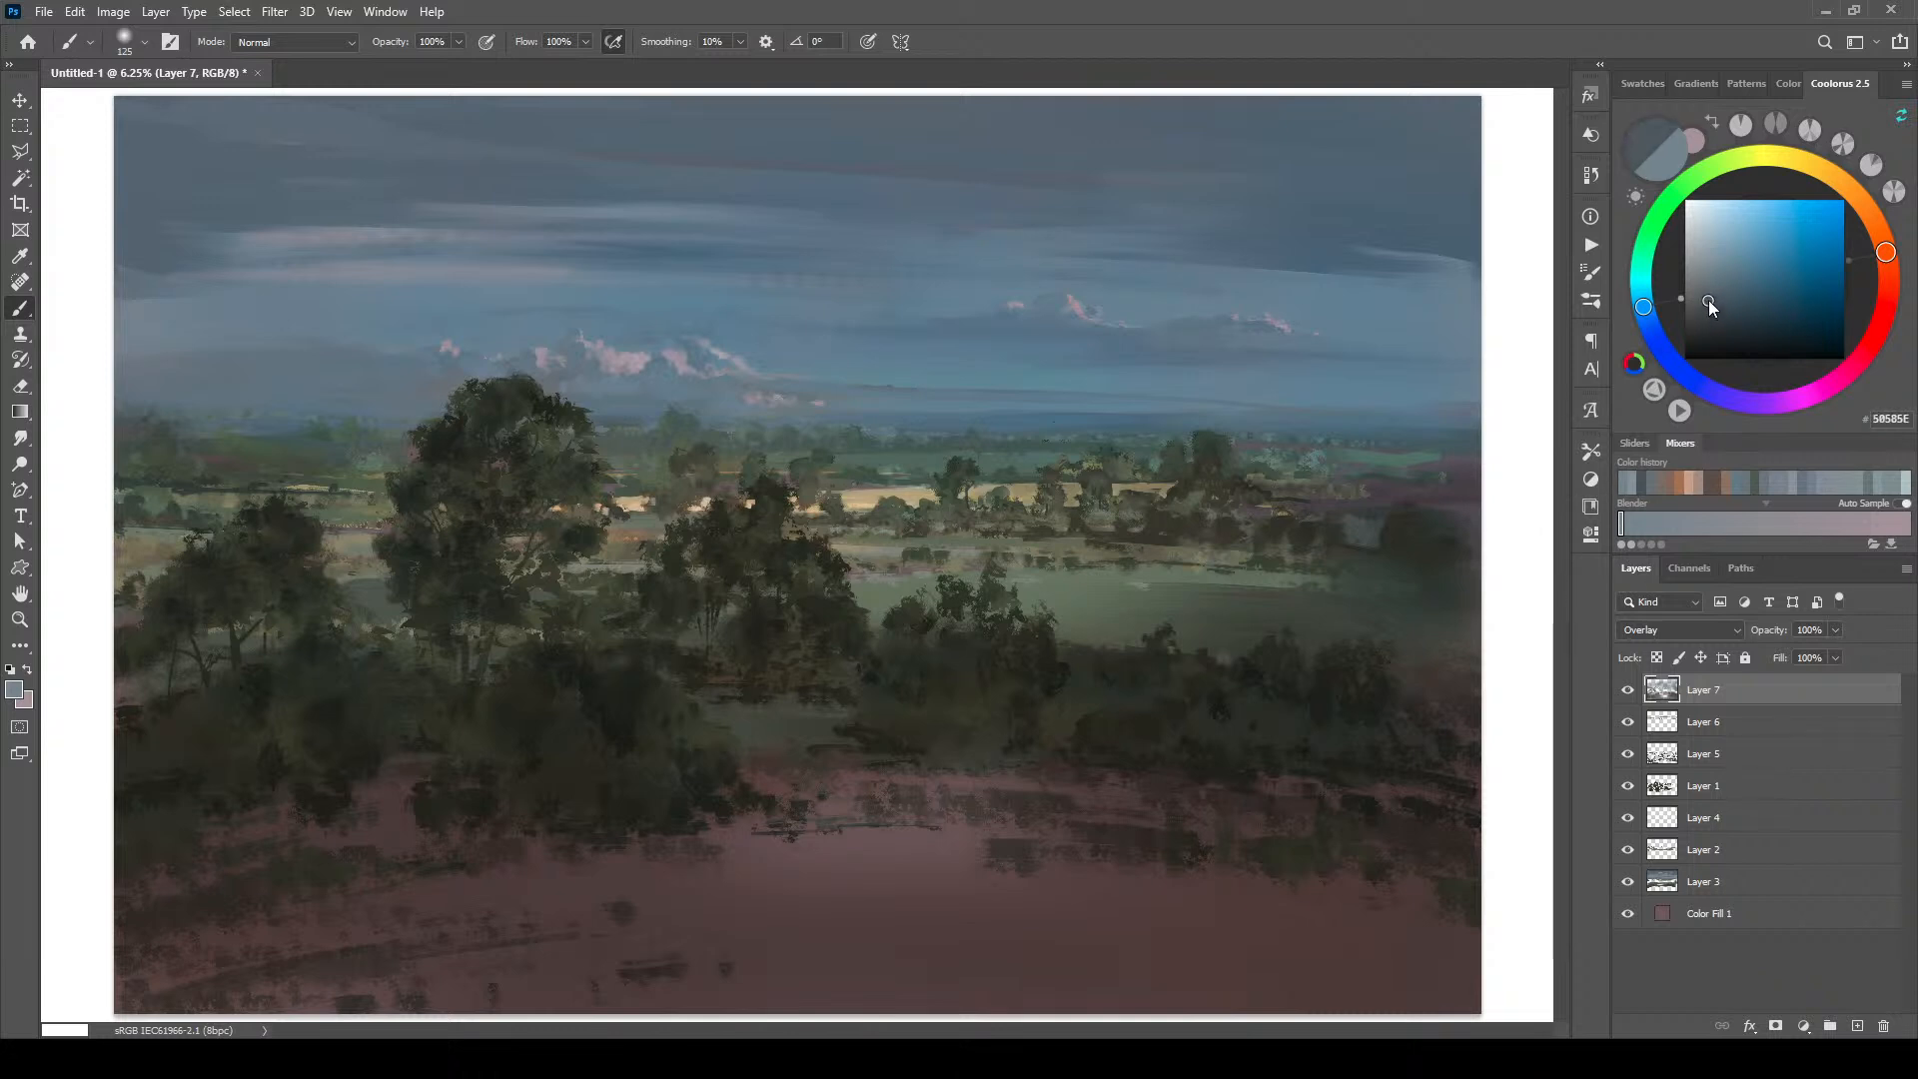
pyautogui.press(']')
pyautogui.press(']')
pyautogui.press(']')
pyautogui.press(']')
pyautogui.press(']')
pyautogui.press(']')
pyautogui.press(']')
pyautogui.press(']')
pyautogui.press(']')
pyautogui.press(']')
pyautogui.press(']')
pyautogui.press(']')
pyautogui.press(']')
pyautogui.press(']')
pyautogui.press(']')
pyautogui.press(']')
pyautogui.press(']')
pyautogui.press(']')
pyautogui.press(']')
pyautogui.press(']')
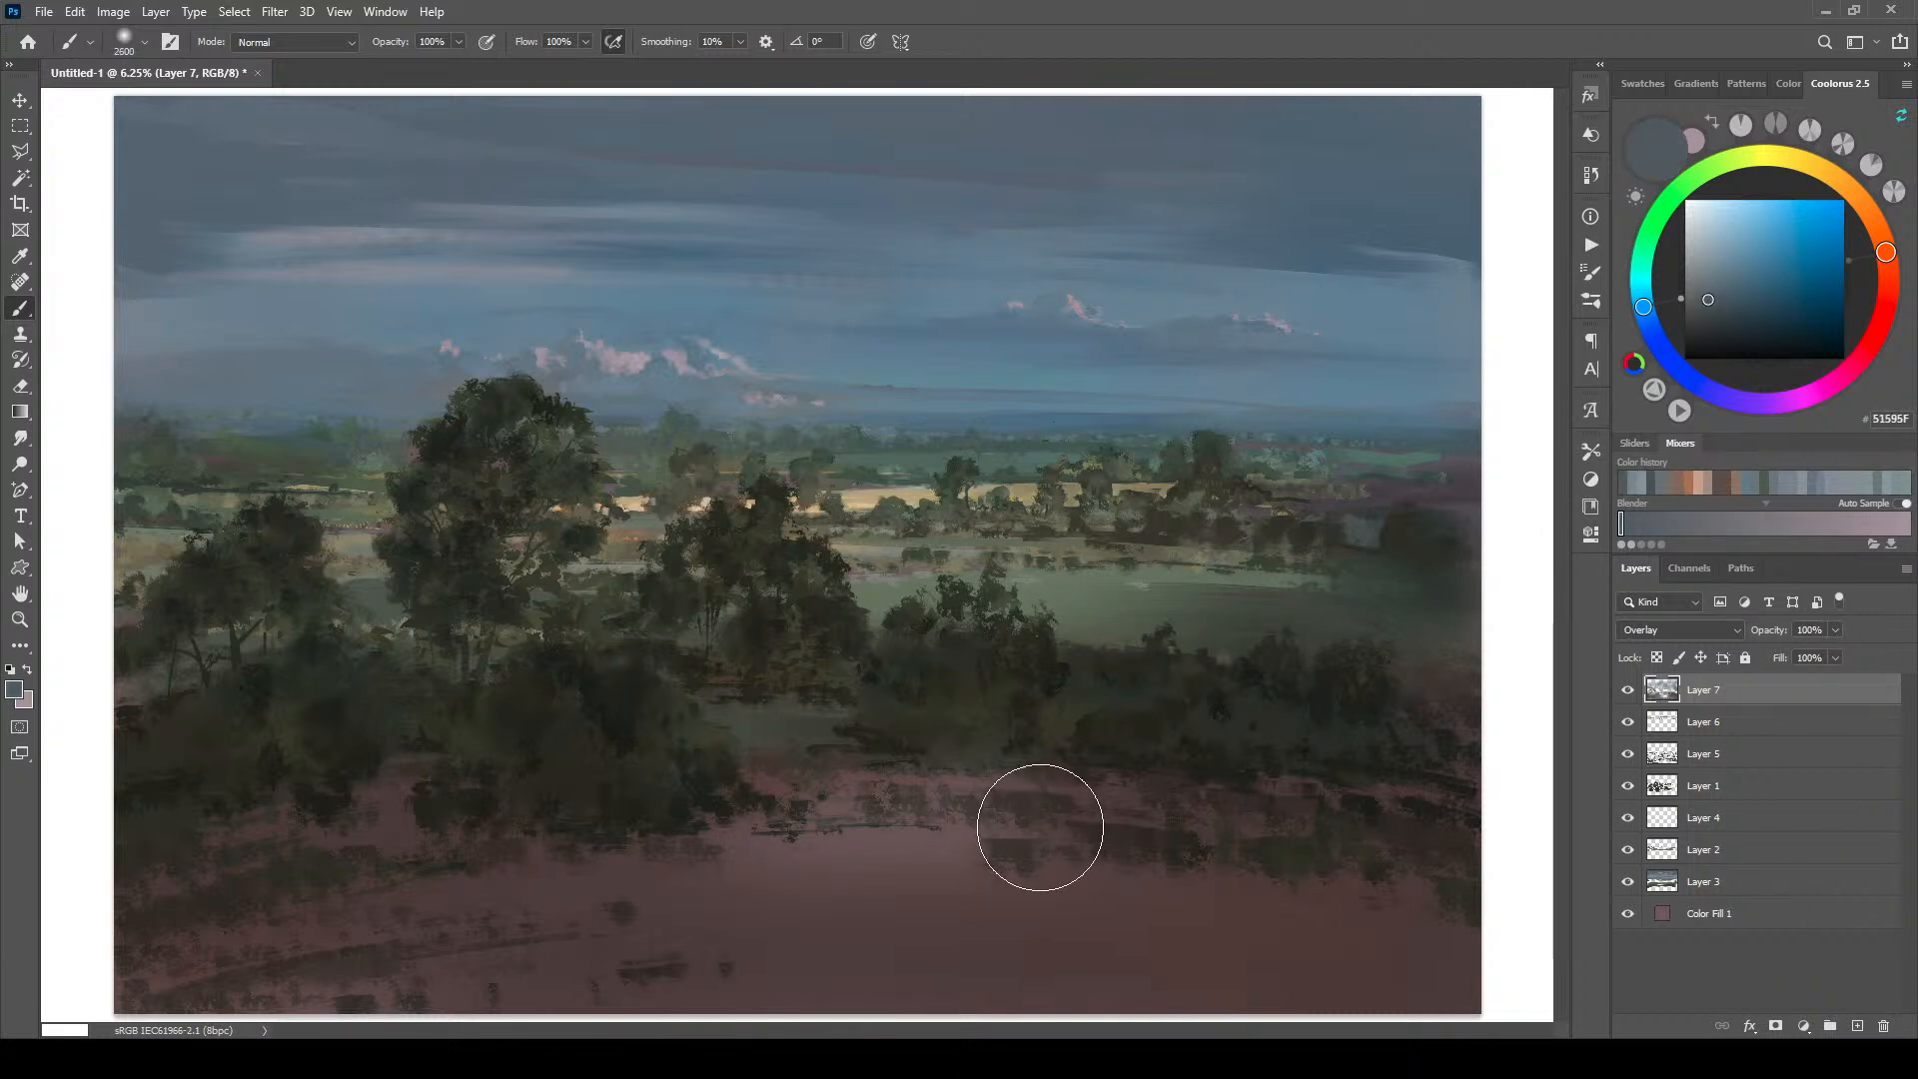
pyautogui.press(']')
pyautogui.press(']')
pyautogui.press(']')
pyautogui.press(']')
pyautogui.press(']')
pyautogui.press(']')
pyautogui.press(']')
pyautogui.press(']')
pyautogui.press(']')
pyautogui.press(']')
pyautogui.press(']')
pyautogui.press(']')
pyautogui.press(']')
pyautogui.press(']')
pyautogui.press(']')
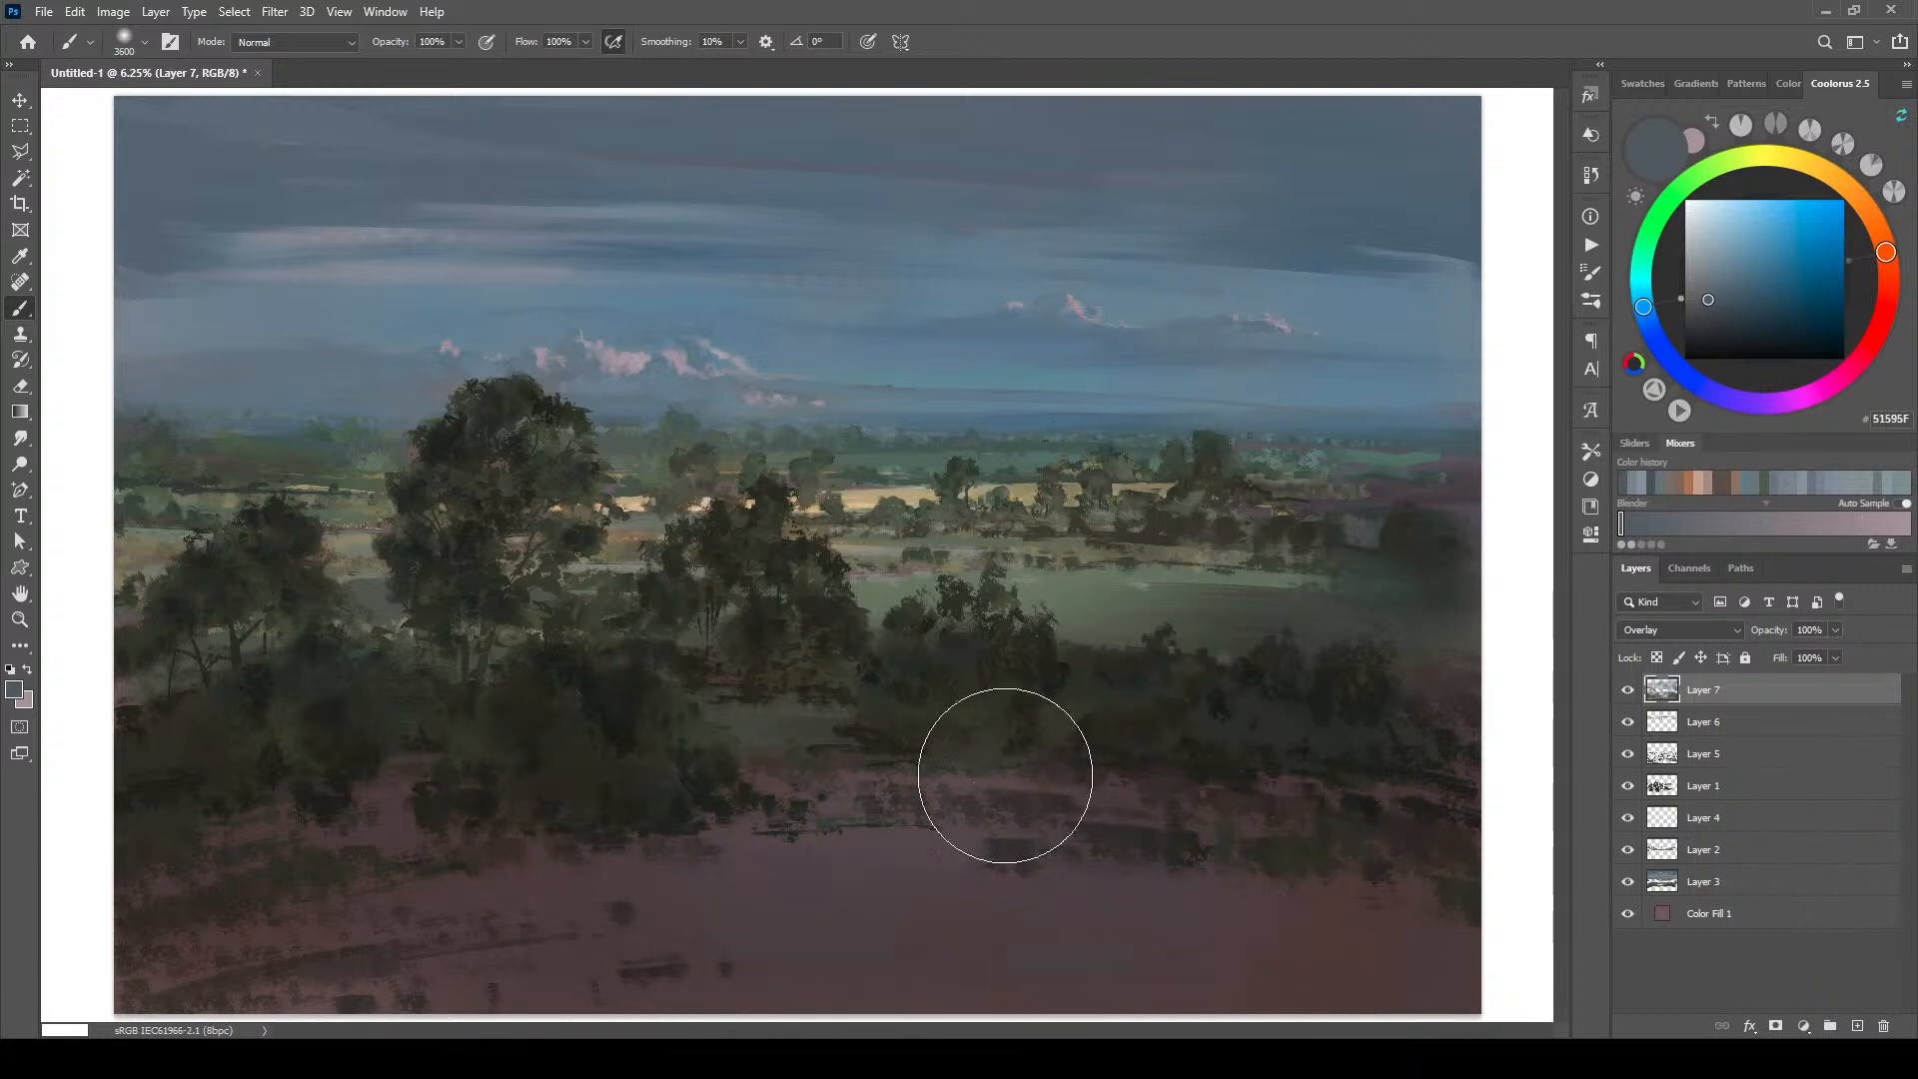
# Step: Reduce the soft brush to 2500 px and extend the cool glaze across the foreground and the lower bushes
pyautogui.press('[')
pyautogui.press('[')
pyautogui.press('[')
pyautogui.press('[')
pyautogui.press('[')
pyautogui.press('[')
pyautogui.press('[')
pyautogui.press('[')
pyautogui.press('[')
pyautogui.press('[')
pyautogui.press('[')
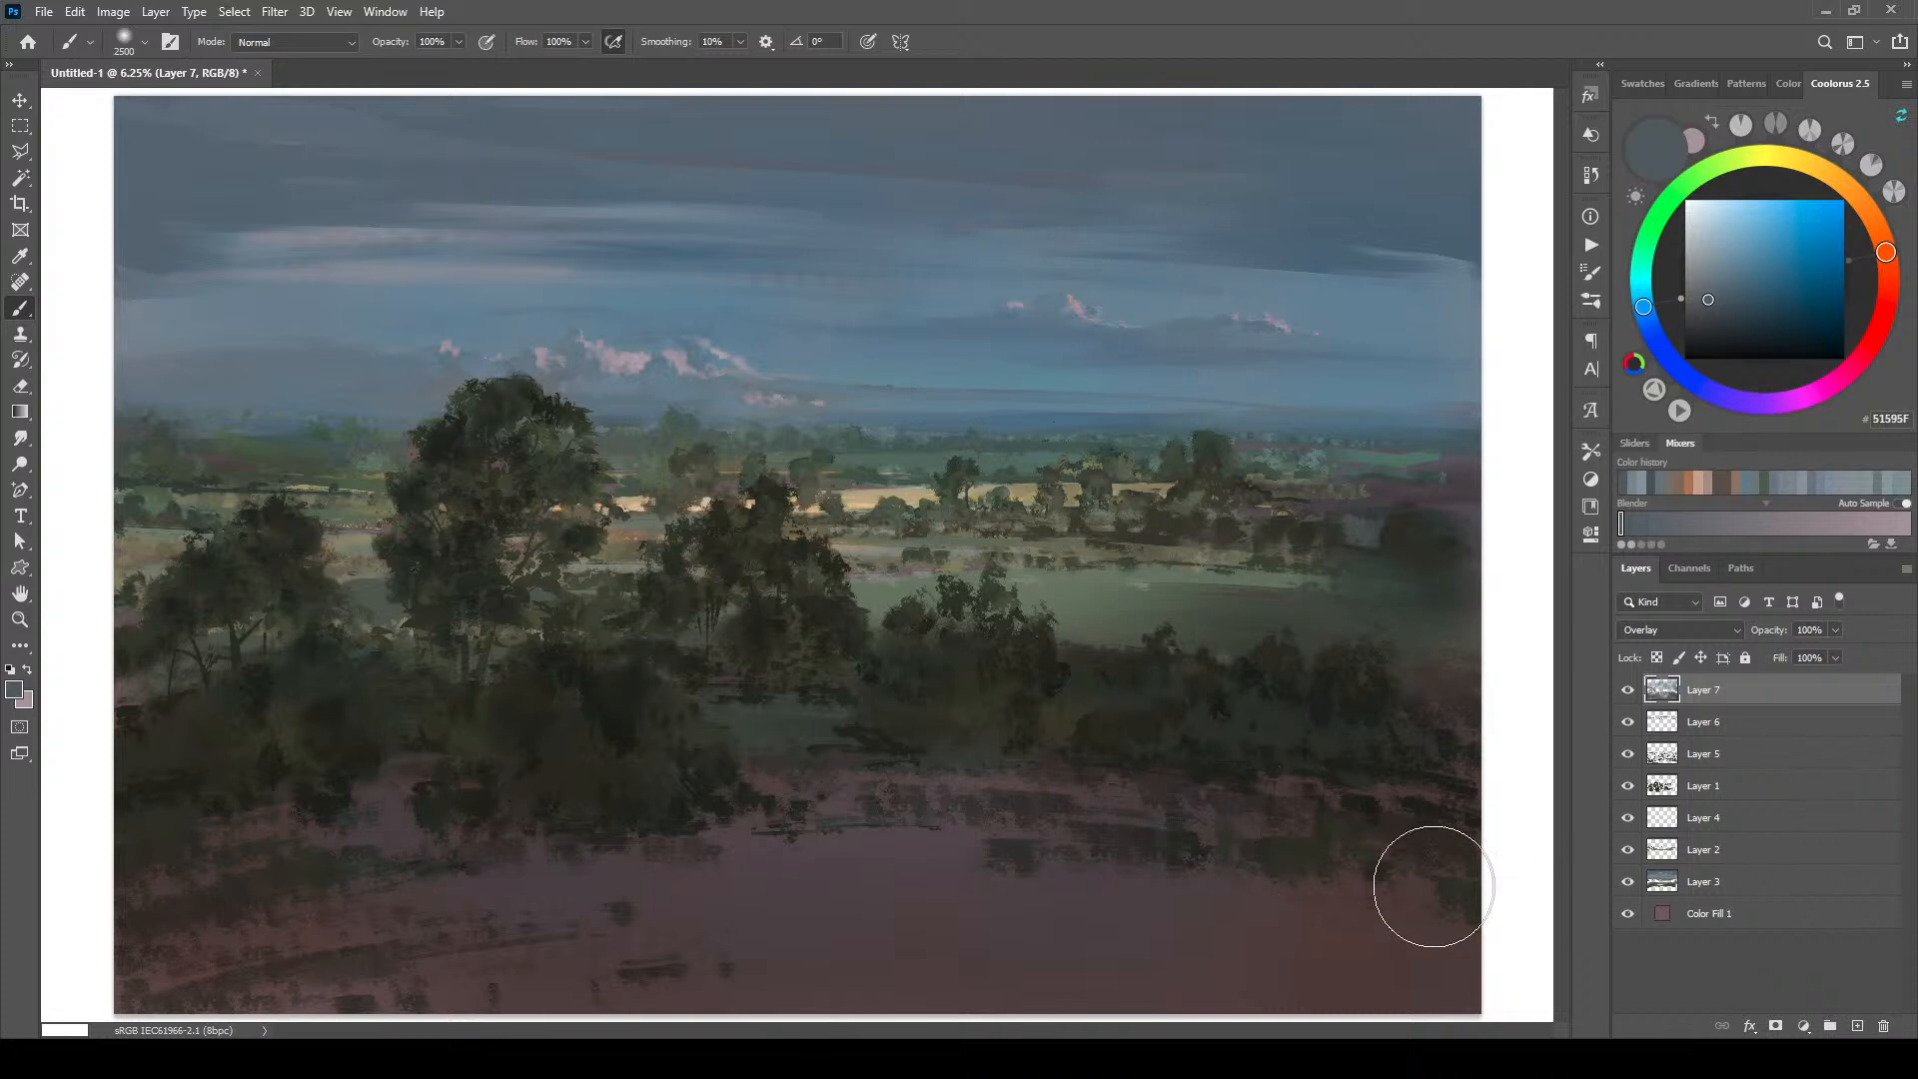
# Step: Shrink the soft brush to 1000 px and then 800 px and deepen the ground at the foot of the central bushes
pyautogui.press('[')
pyautogui.press('[')
pyautogui.press('[')
pyautogui.press('[')
pyautogui.press('[')
pyautogui.press('[')
pyautogui.press('[')
pyautogui.press('[')
pyautogui.press('[')
pyautogui.press('[')
pyautogui.press('[')
pyautogui.press('[')
pyautogui.press('[')
pyautogui.press('[')
pyautogui.press('[')
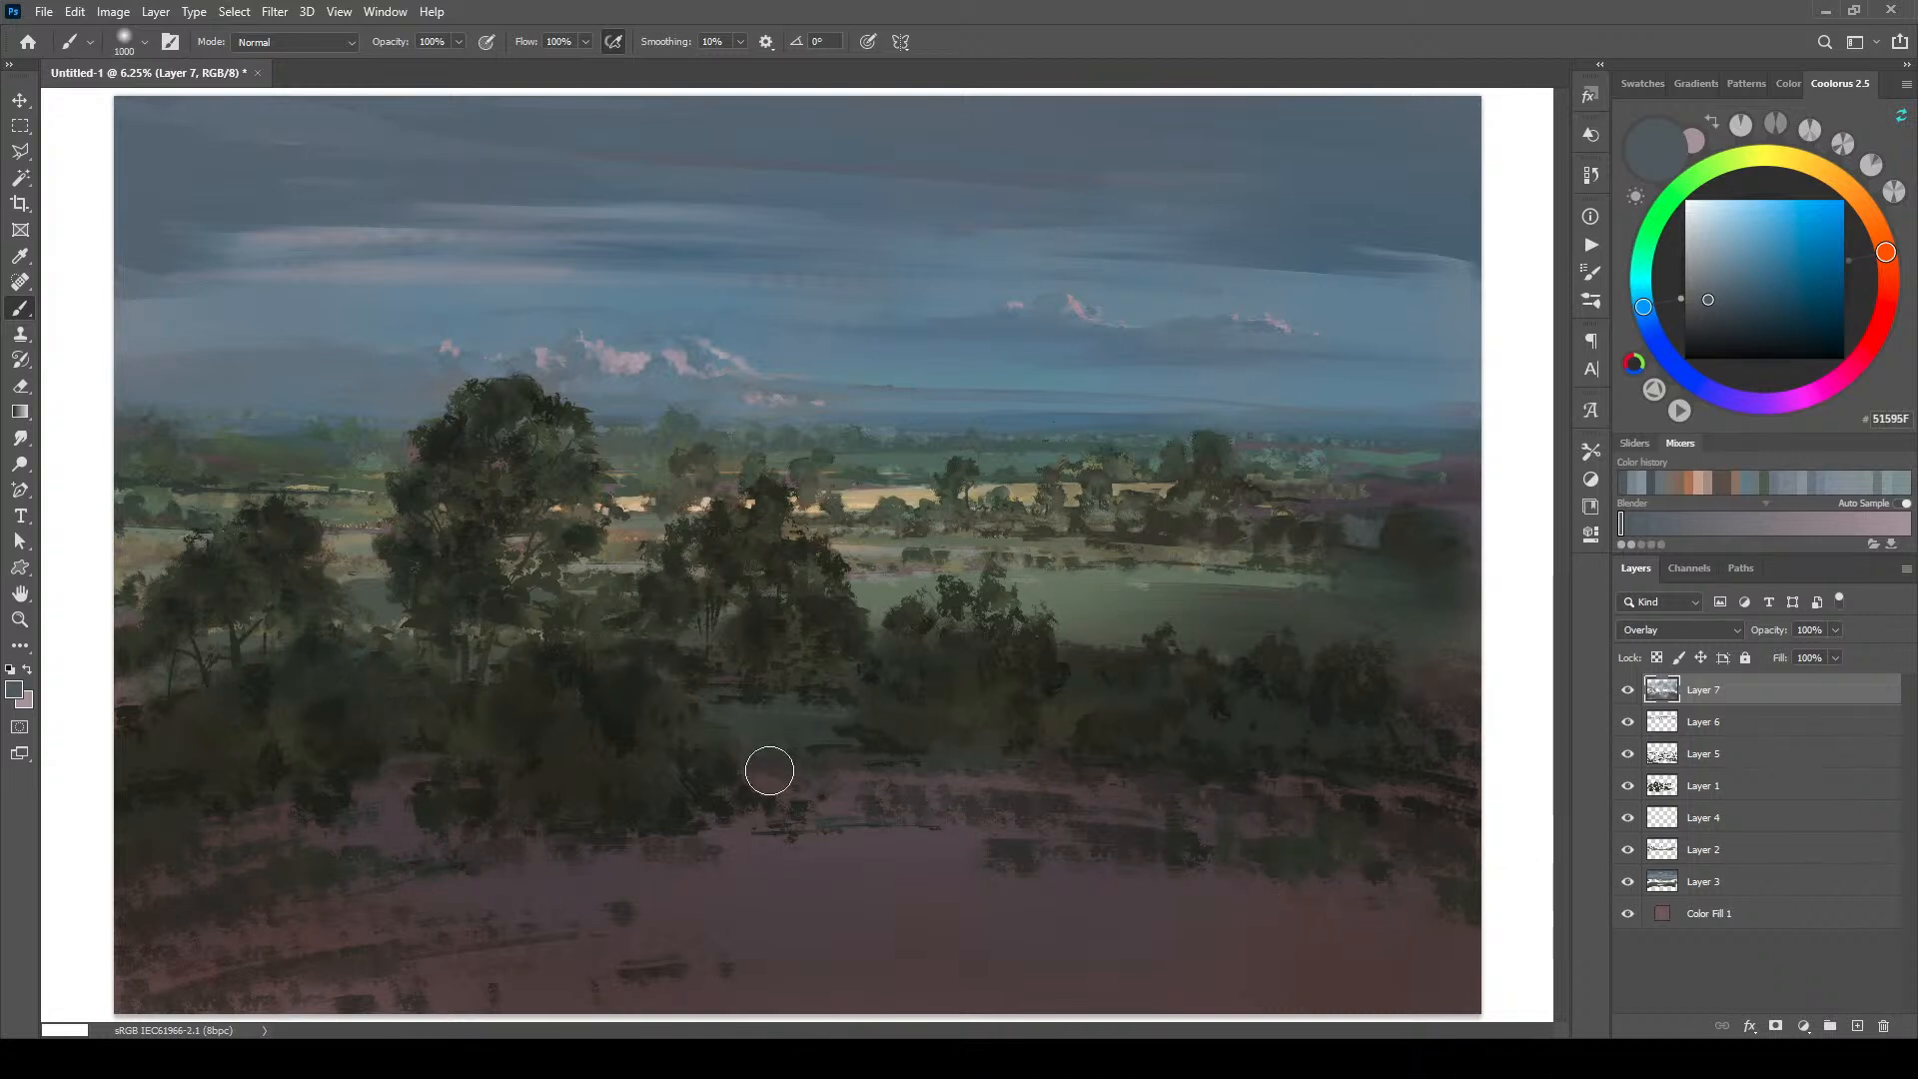
pyautogui.press('[')
# Step: Add an empty layer above the Overlay layer and insert a Color Balance adjustment directly above Layer 7
pyautogui.click(1859, 1026)
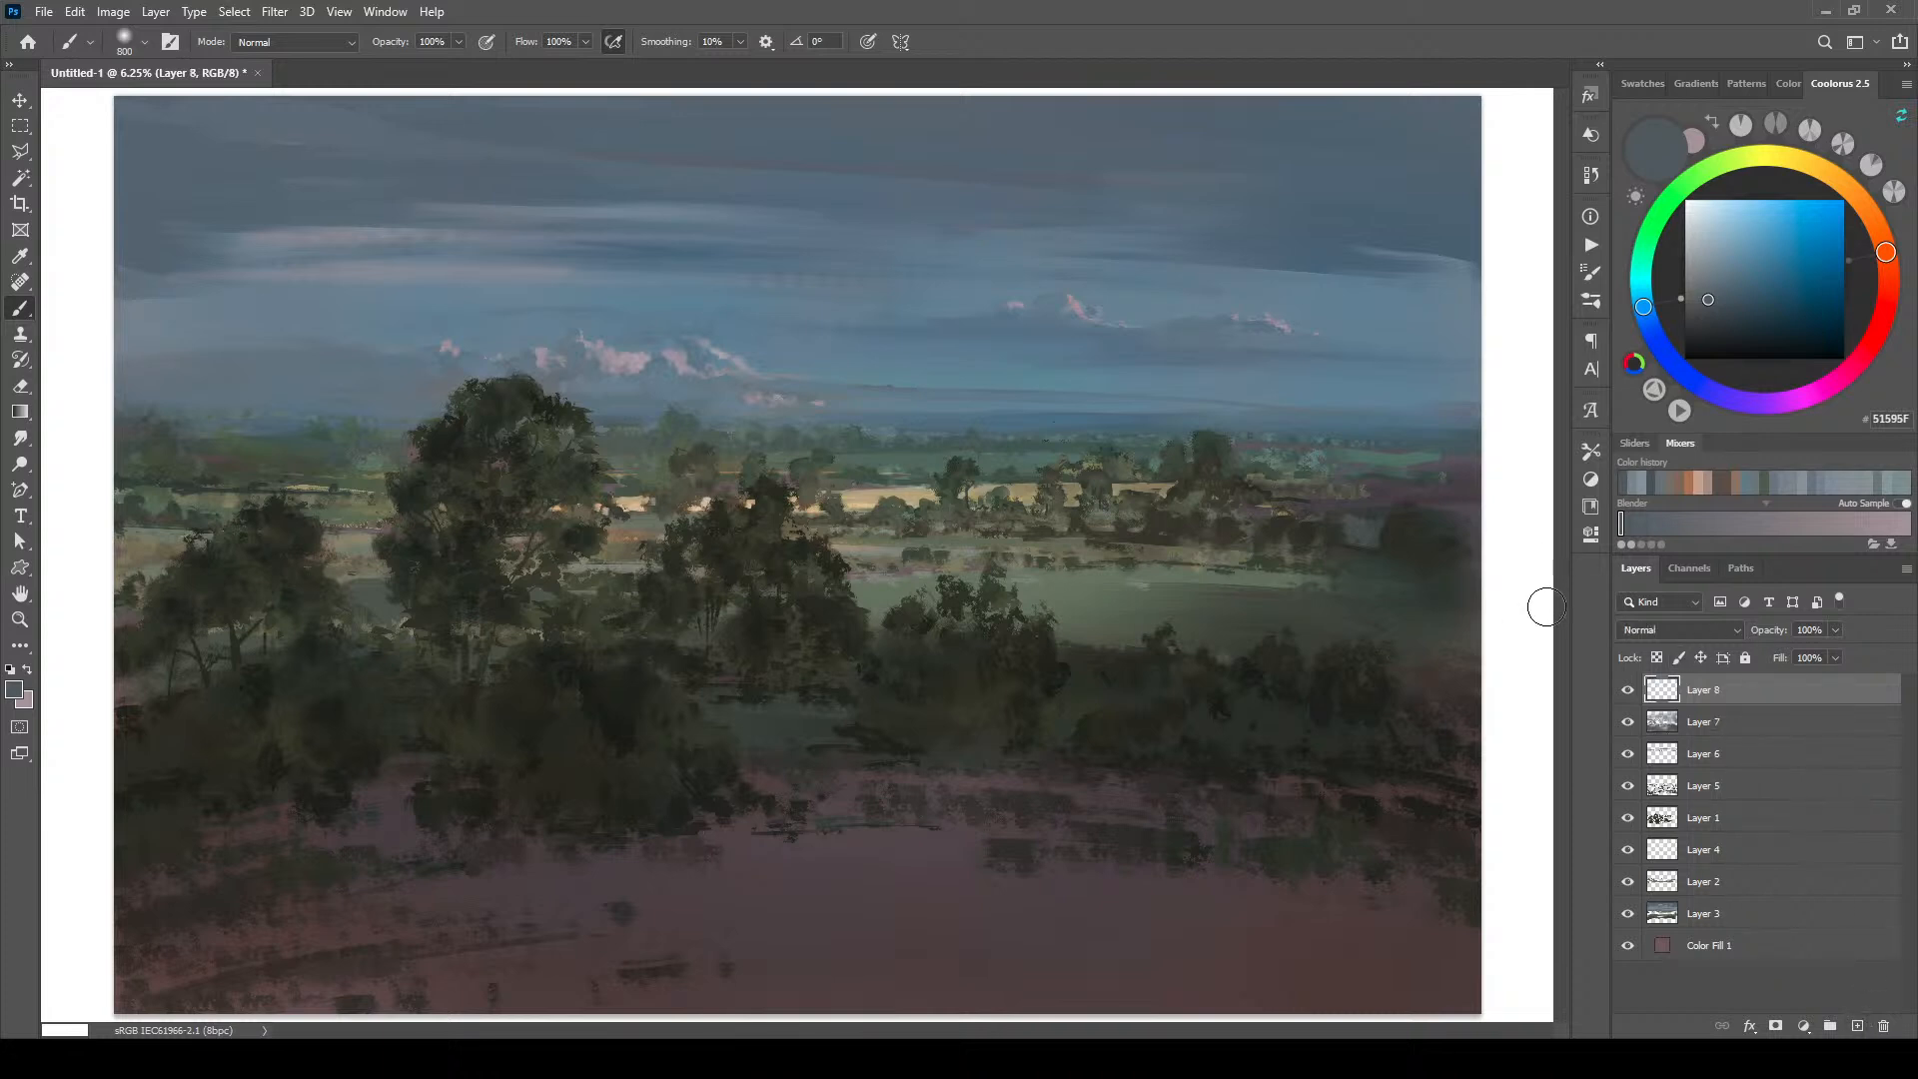
pyautogui.click(1758, 726)
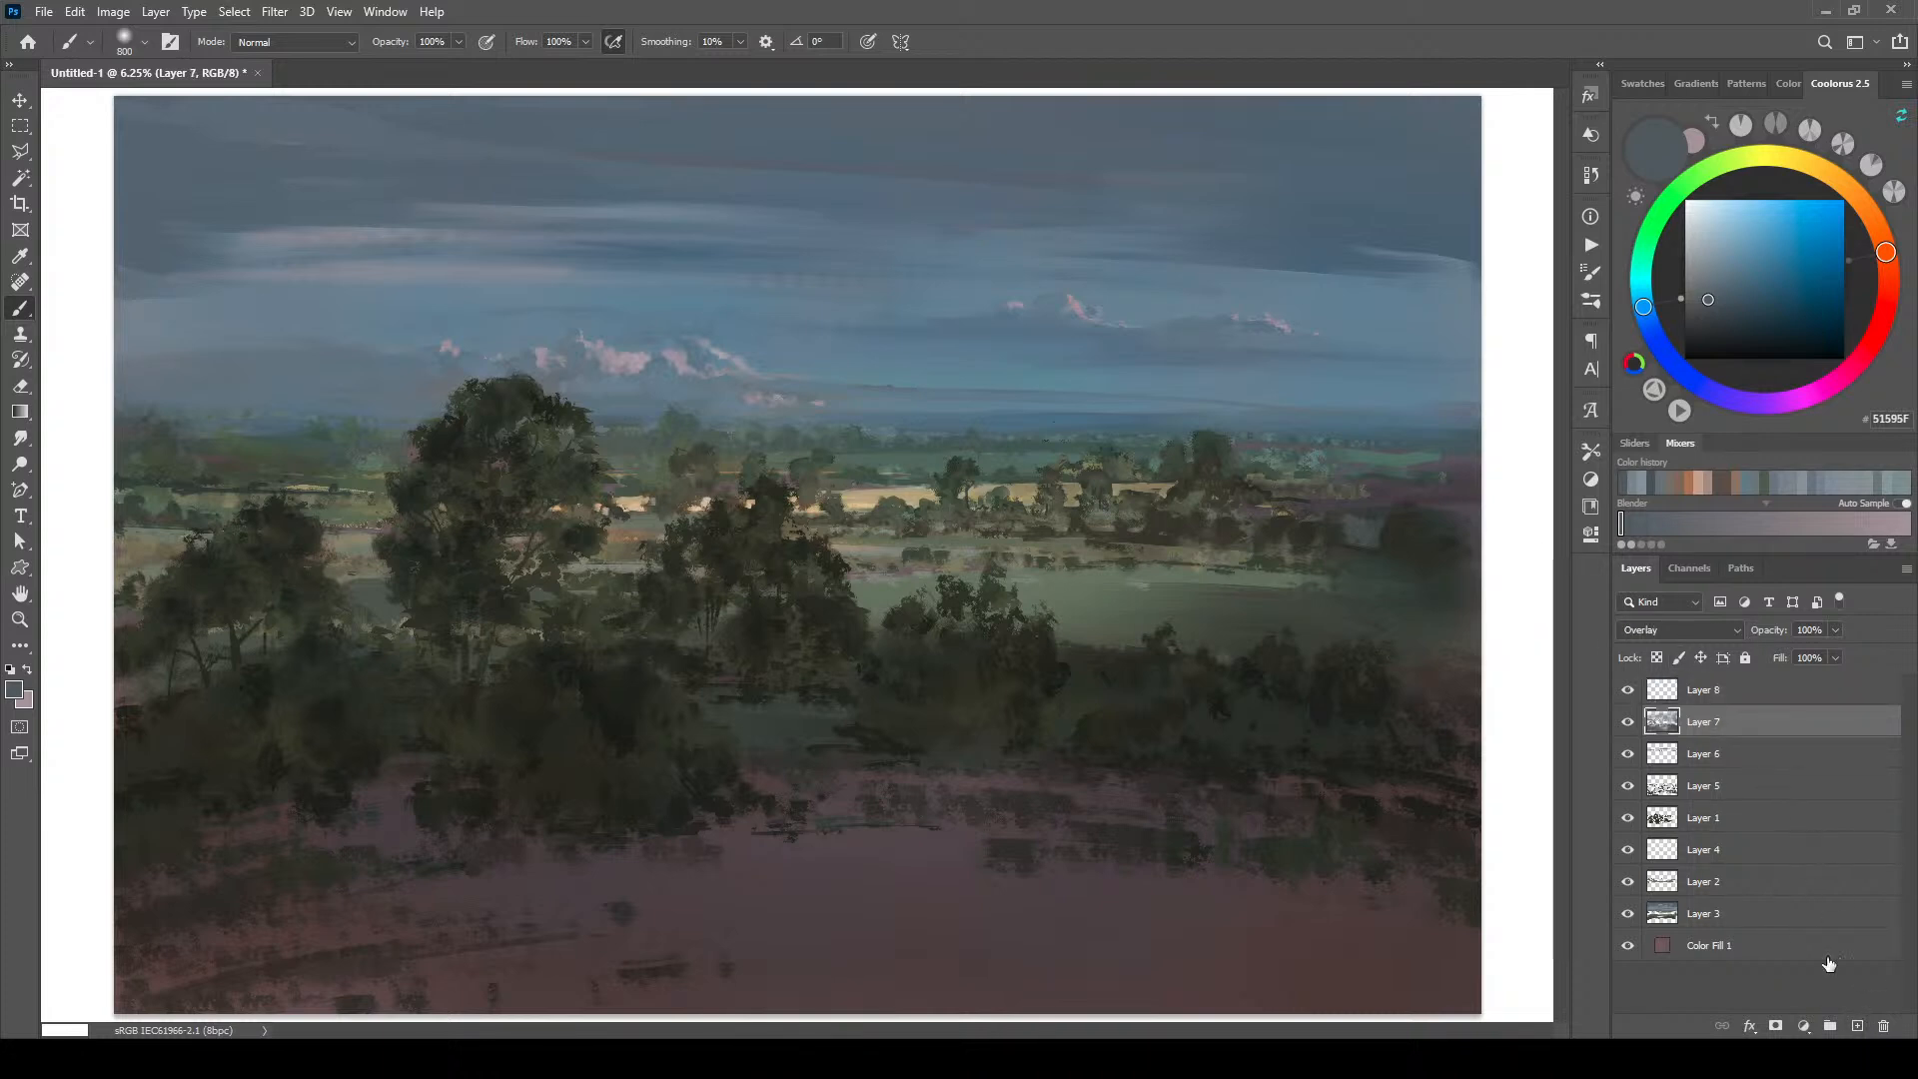
pyautogui.click(1803, 1026)
pyautogui.click(1810, 850)
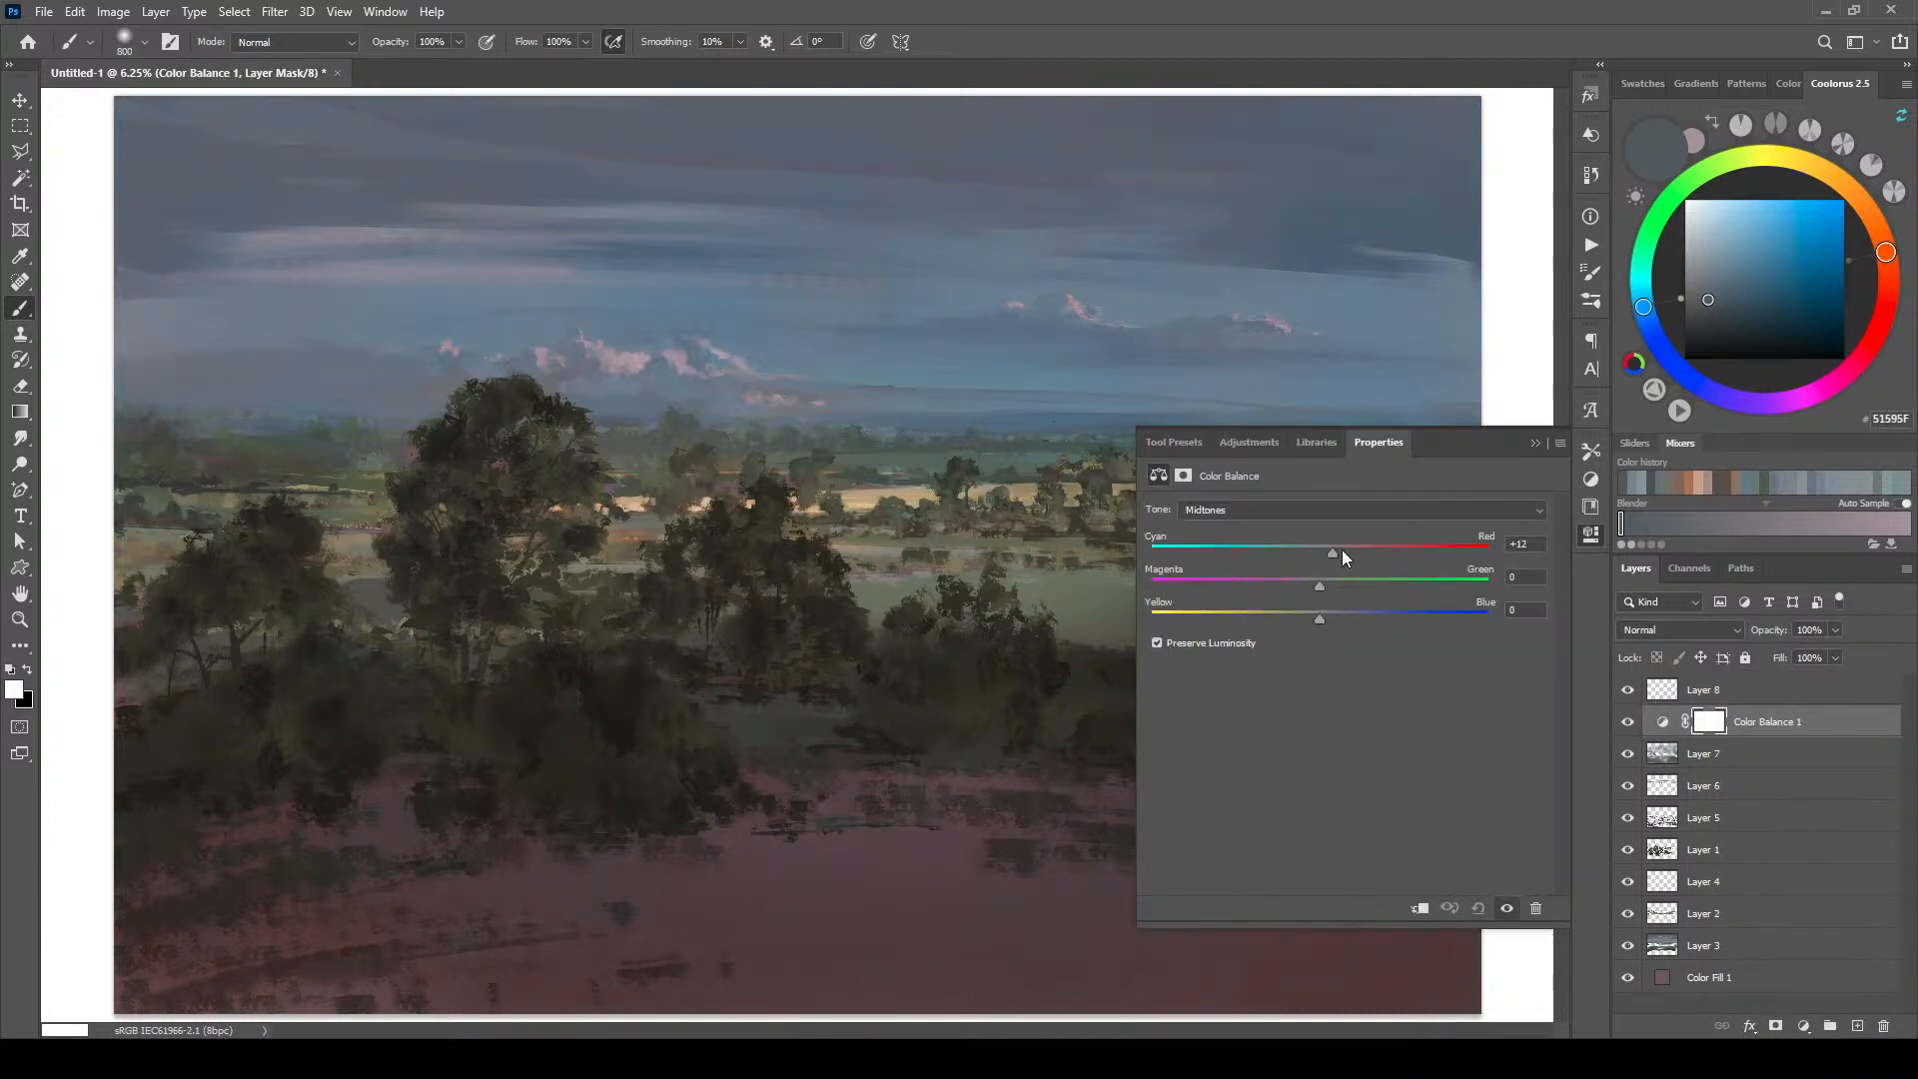
# Step: Set the Color Balance midtones to cyan-red -7, magenta-green -1 and yellow-blue +3
pyautogui.moveTo(1305, 550); pyautogui.dragTo(1335, 586)
pyautogui.moveTo(1303, 622)
pyautogui.mouseDown()
pyautogui.moveTo(1347, 615)
pyautogui.moveTo(1323, 619)
pyautogui.mouseUp()
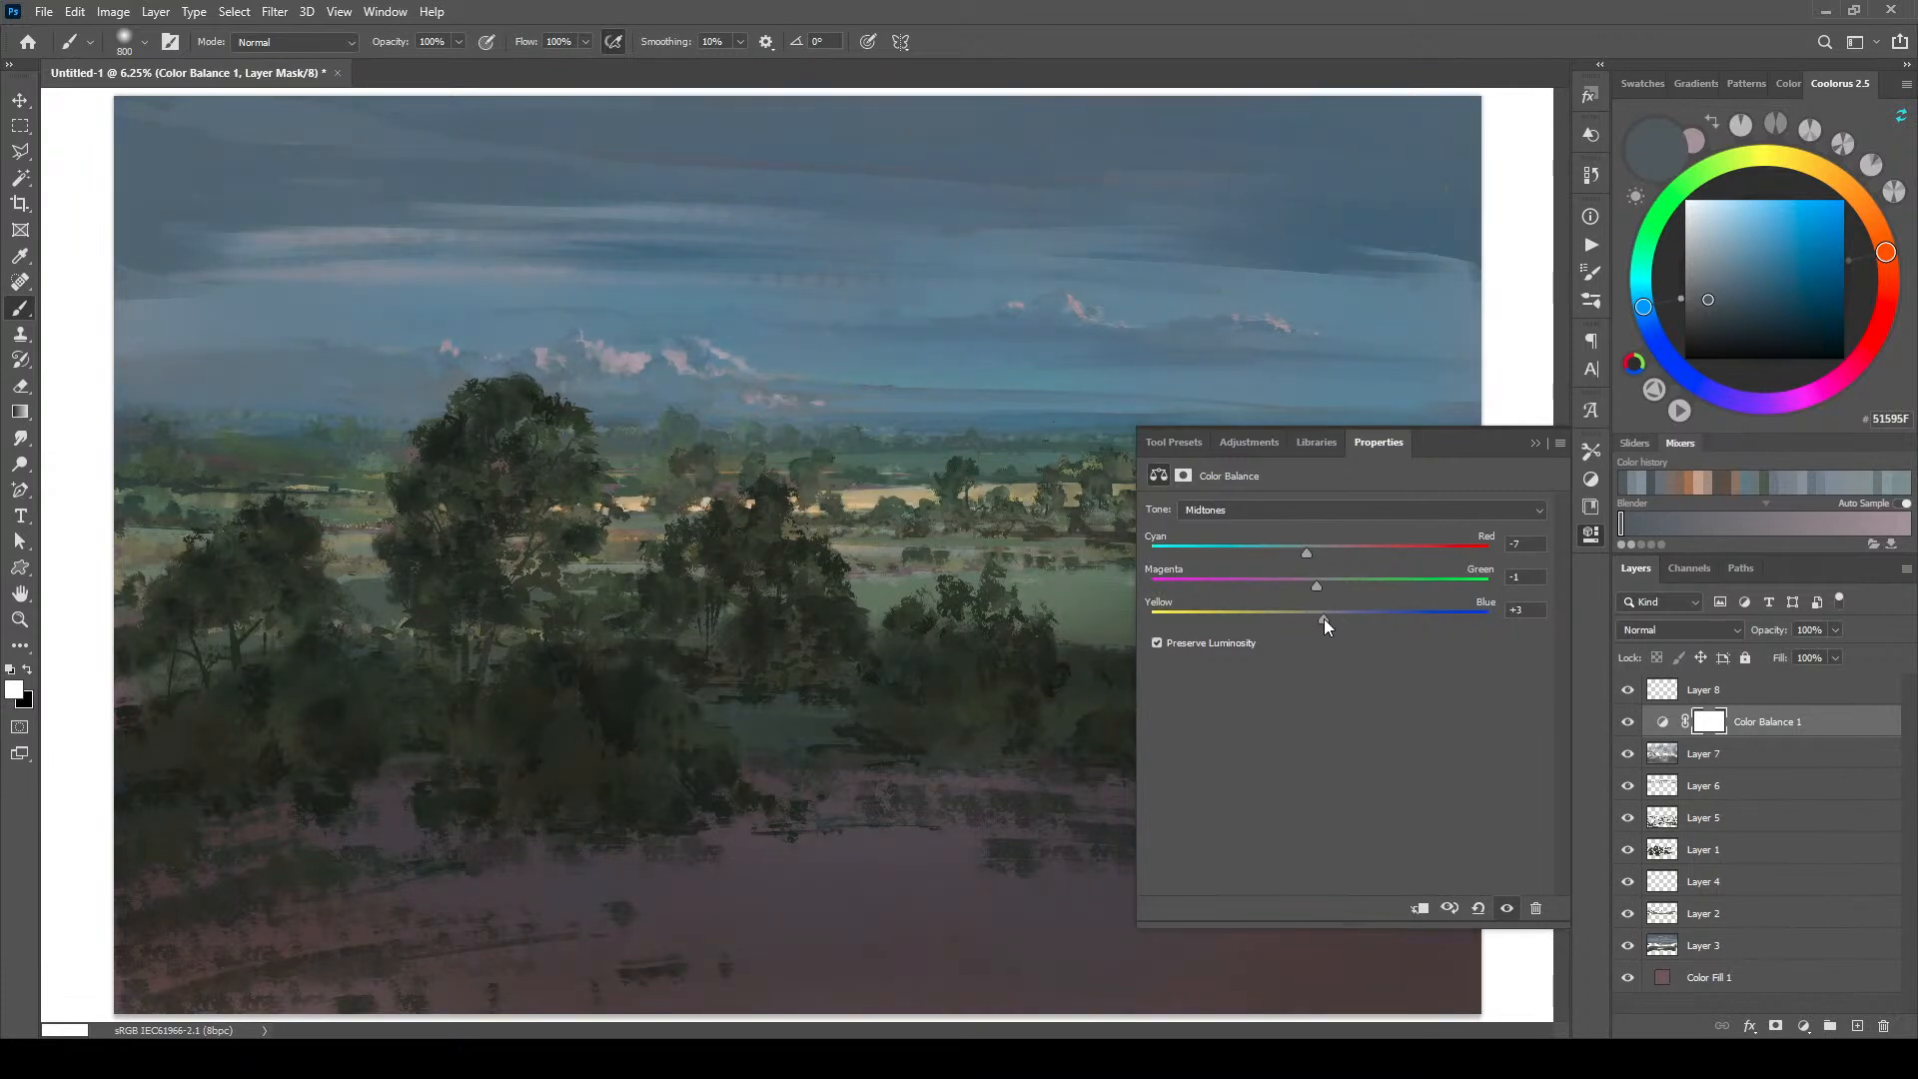
# Step: Set the Color Balance shadows to cyan-red +7 and magenta-green -2, and nudge their yellow-blue balance slightly toward blue
pyautogui.click(1299, 509)
pyautogui.click(1269, 522)
pyautogui.moveTo(1282, 551); pyautogui.dragTo(1305, 586)
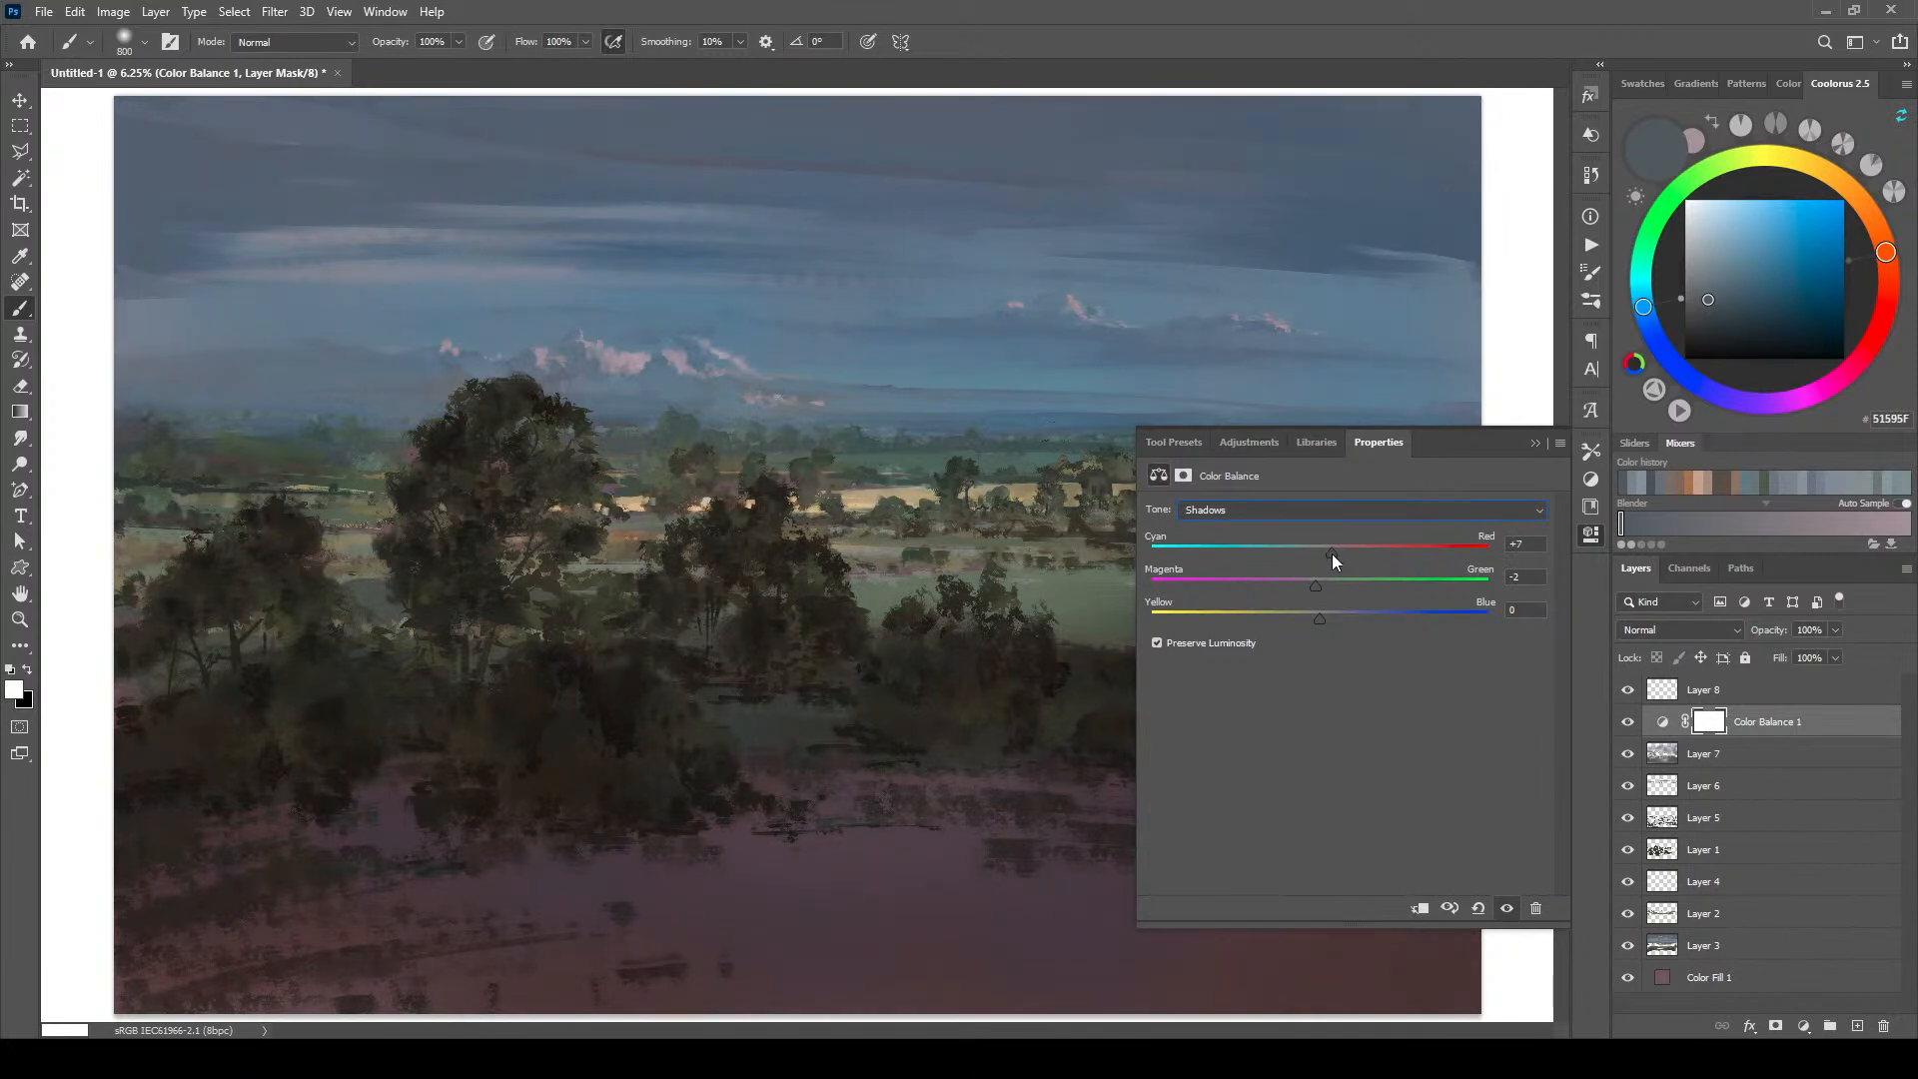
pyautogui.moveTo(1320, 620); pyautogui.dragTo(1329, 620)
# Step: Set the Color Balance highlights to cyan-red -10, magenta-green -6 and yellow-blue -8, and collapse the adjustment settings
pyautogui.click(1235, 505)
pyautogui.click(1289, 555)
pyautogui.moveTo(1313, 557)
pyautogui.mouseDown()
pyautogui.moveTo(1298, 552)
pyautogui.moveTo(1356, 548)
pyautogui.moveTo(1293, 550)
pyautogui.moveTo(1344, 579)
pyautogui.moveTo(1317, 585)
pyautogui.mouseUp()
pyautogui.moveTo(1319, 619)
pyautogui.mouseDown()
pyautogui.moveTo(1305, 586)
pyautogui.moveTo(1271, 623)
pyautogui.moveTo(1358, 613)
pyautogui.moveTo(1302, 627)
pyautogui.mouseUp()
pyautogui.moveTo(1316, 549); pyautogui.dragTo(1323, 592)
pyautogui.moveTo(1318, 584); pyautogui.dragTo(1325, 620)
pyautogui.click(1551, 437)
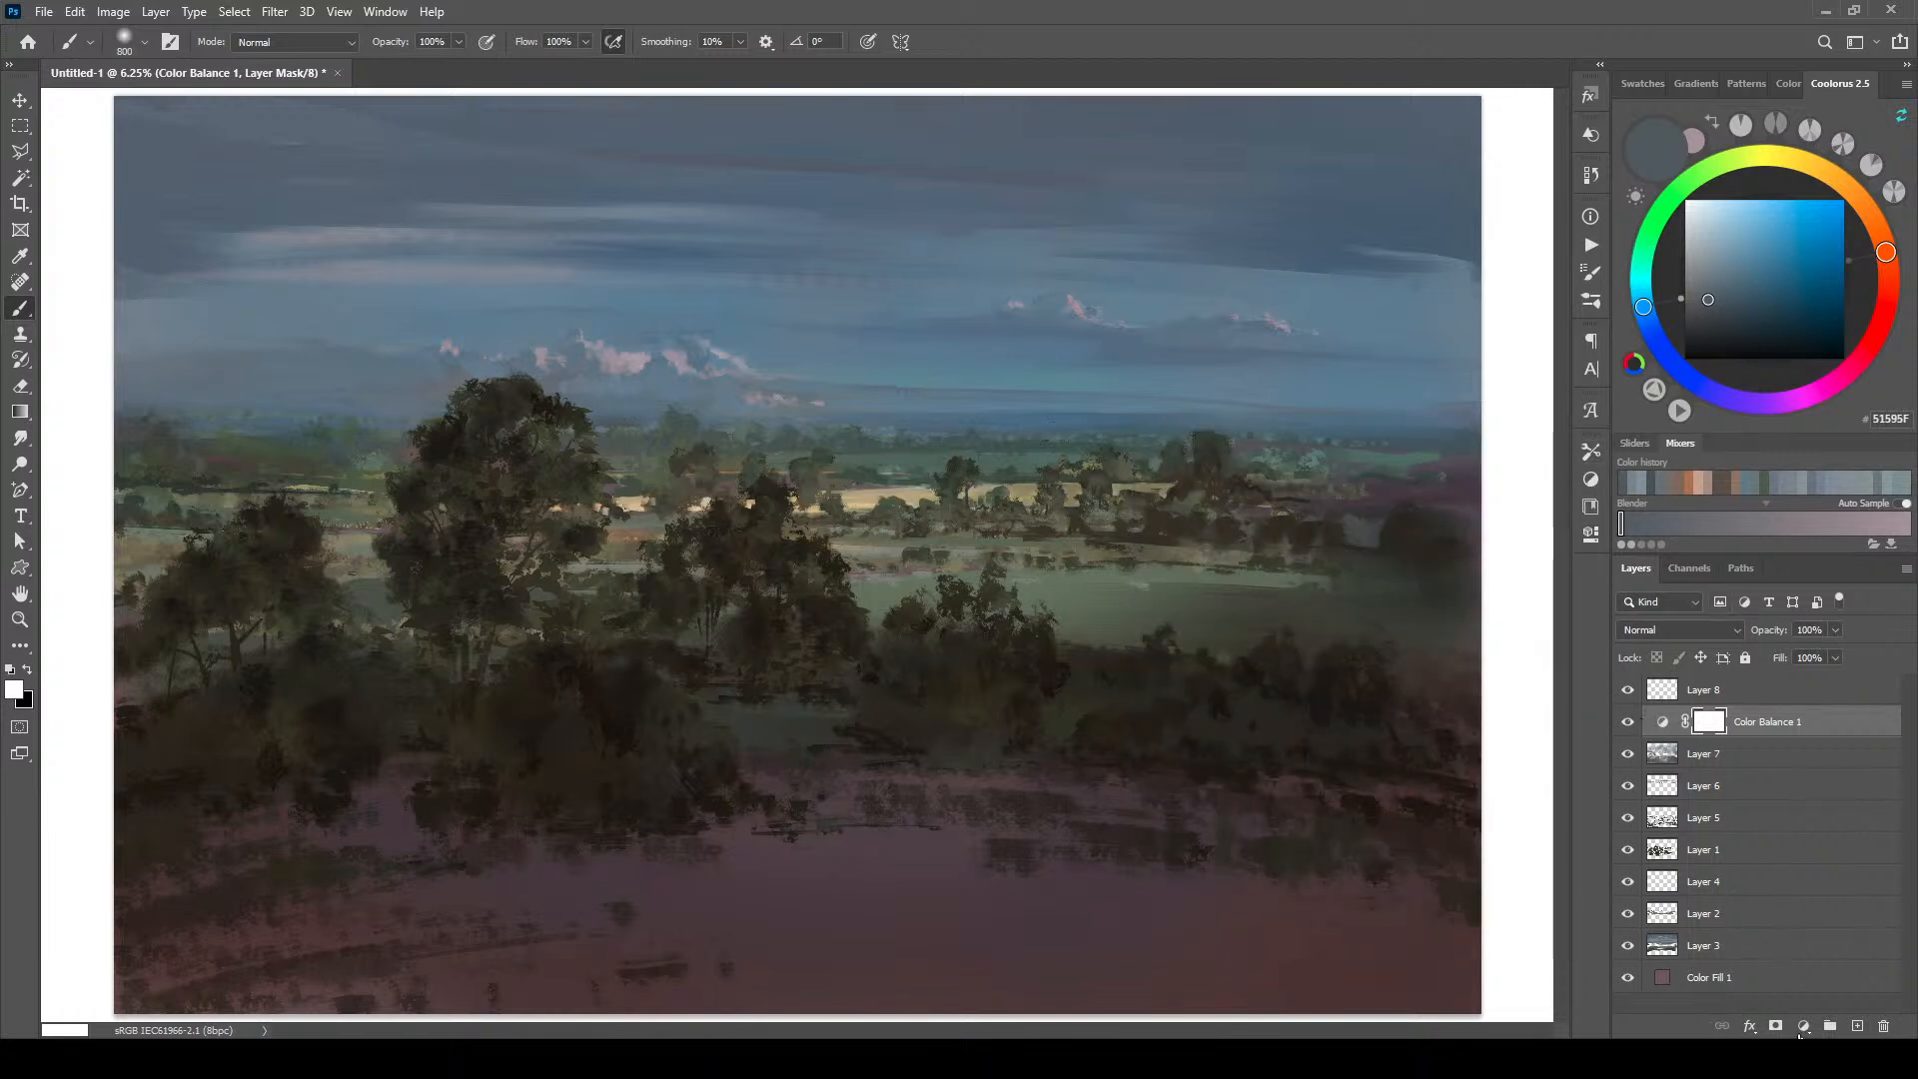
# Step: Add a Curves adjustment above Color Balance 1, place a midtone point at input 123, output 115, and pull the white point inward
pyautogui.click(1803, 1026)
pyautogui.click(1796, 772)
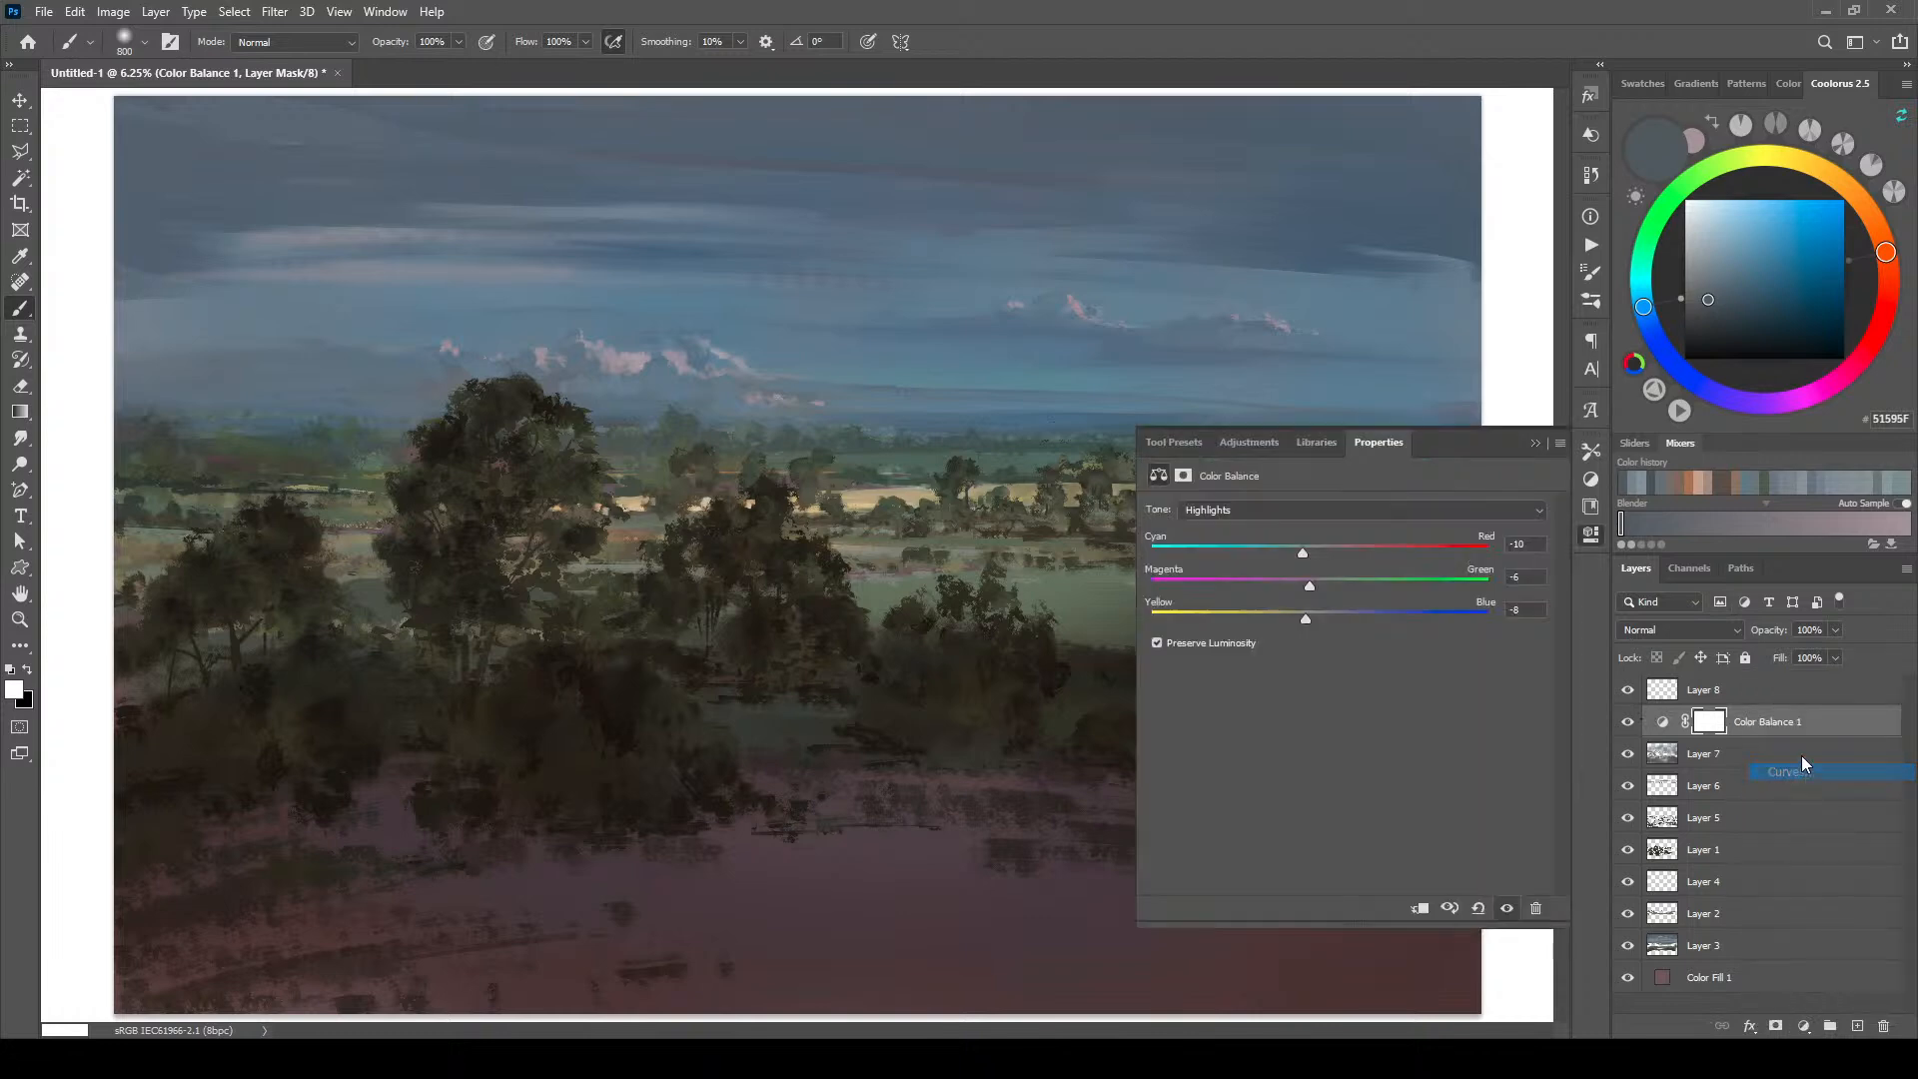
pyautogui.click(1362, 696)
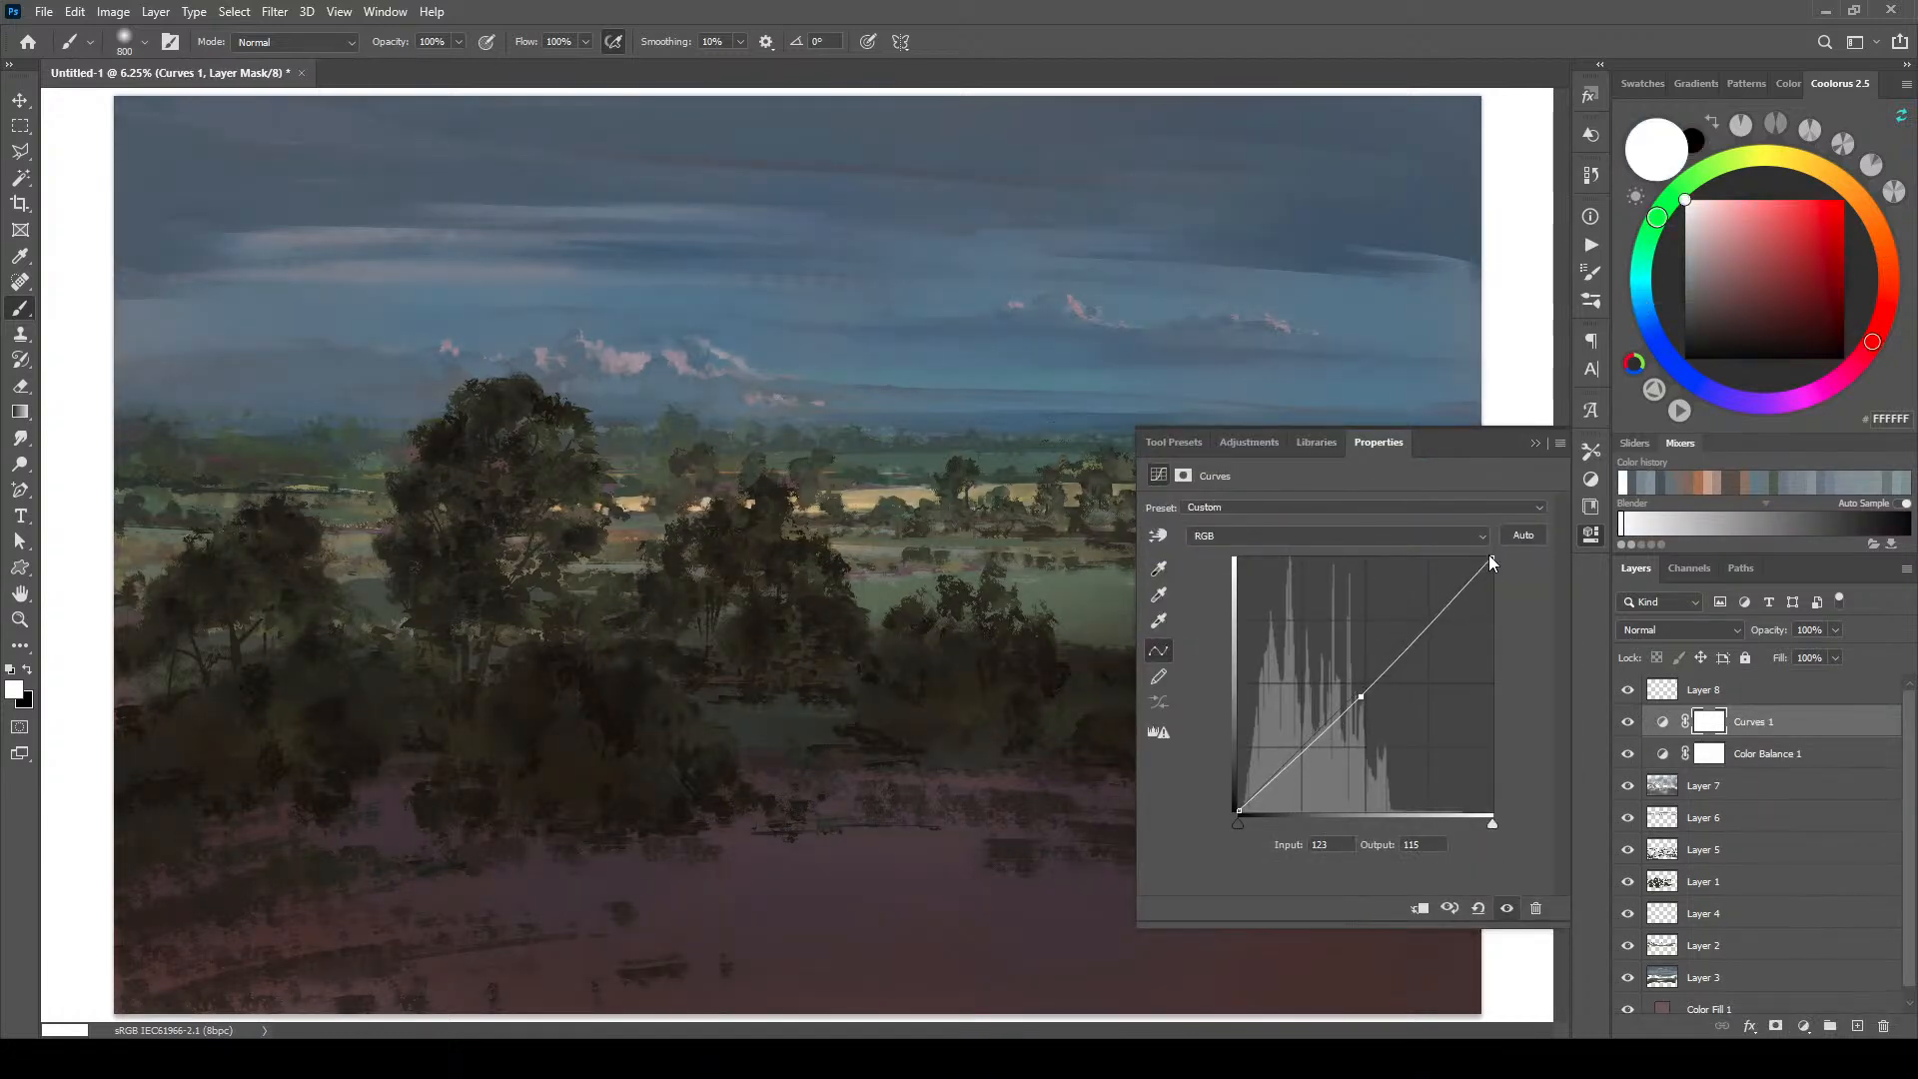
pyautogui.moveTo(1490, 560); pyautogui.dragTo(1441, 552)
# Step: Shape the RGB curve with darkened shadow points, including input 33, output 24, and an upper point at input 170, output 177
pyautogui.moveTo(1265, 784); pyautogui.dragTo(1299, 760)
pyautogui.click(1296, 757)
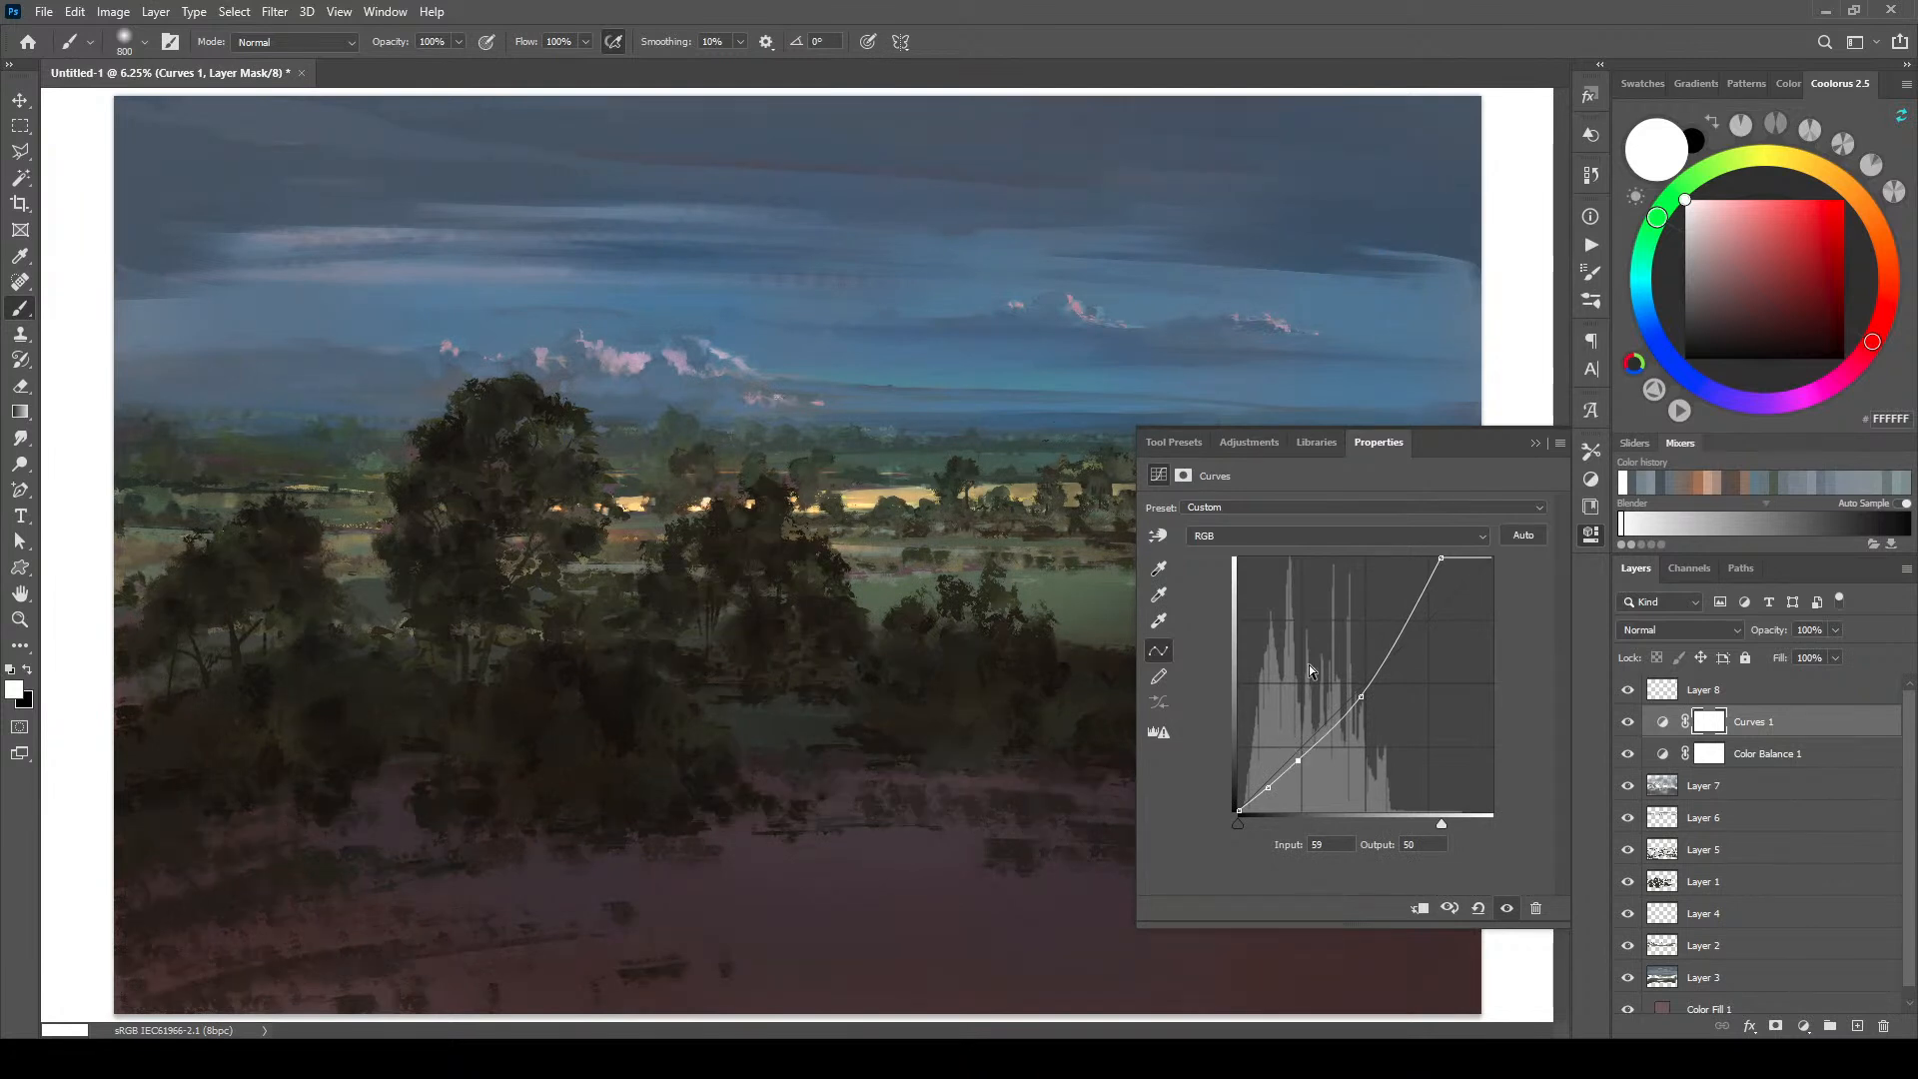
pyautogui.moveTo(1294, 755); pyautogui.dragTo(1296, 760)
pyautogui.moveTo(1296, 759); pyautogui.dragTo(1325, 738)
pyautogui.moveTo(1401, 636)
pyautogui.mouseDown()
pyautogui.moveTo(1386, 628)
pyautogui.moveTo(1408, 635)
pyautogui.mouseUp()
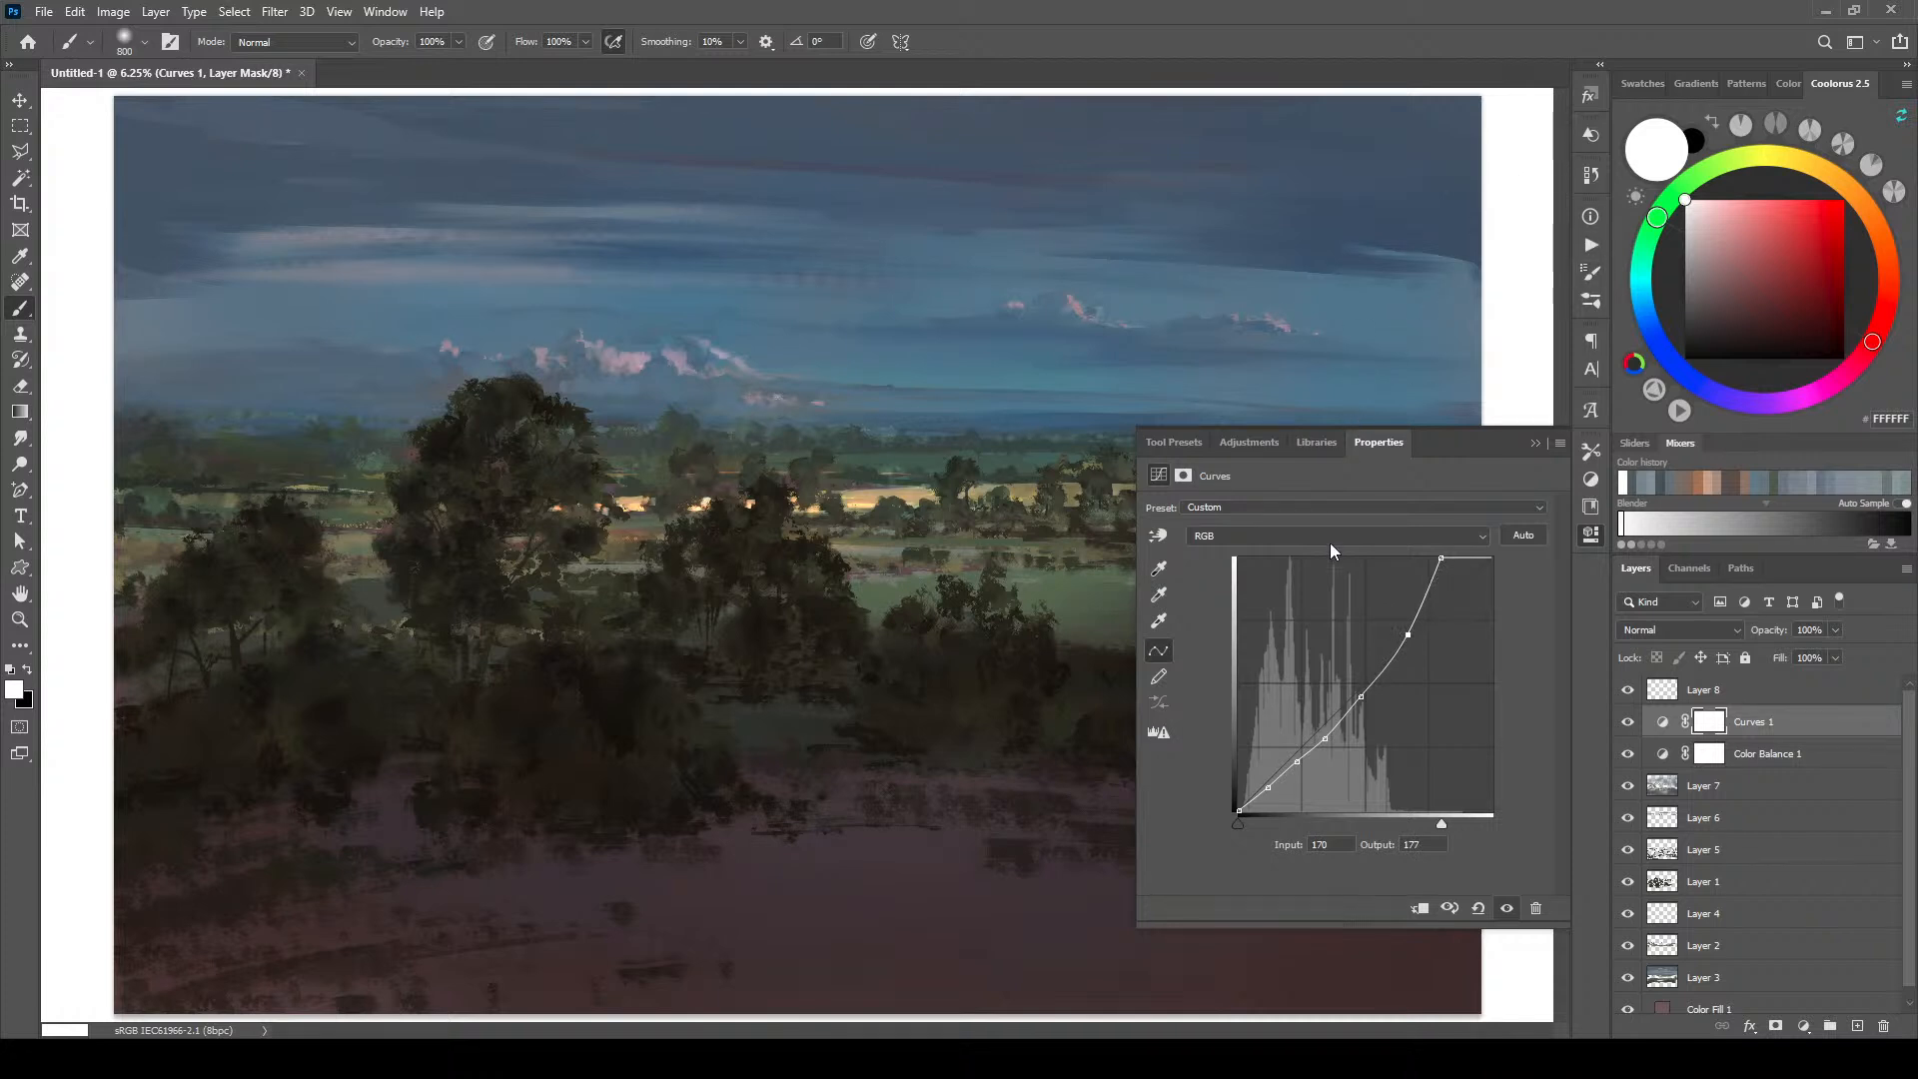
pyautogui.moveTo(1319, 737); pyautogui.dragTo(1268, 802)
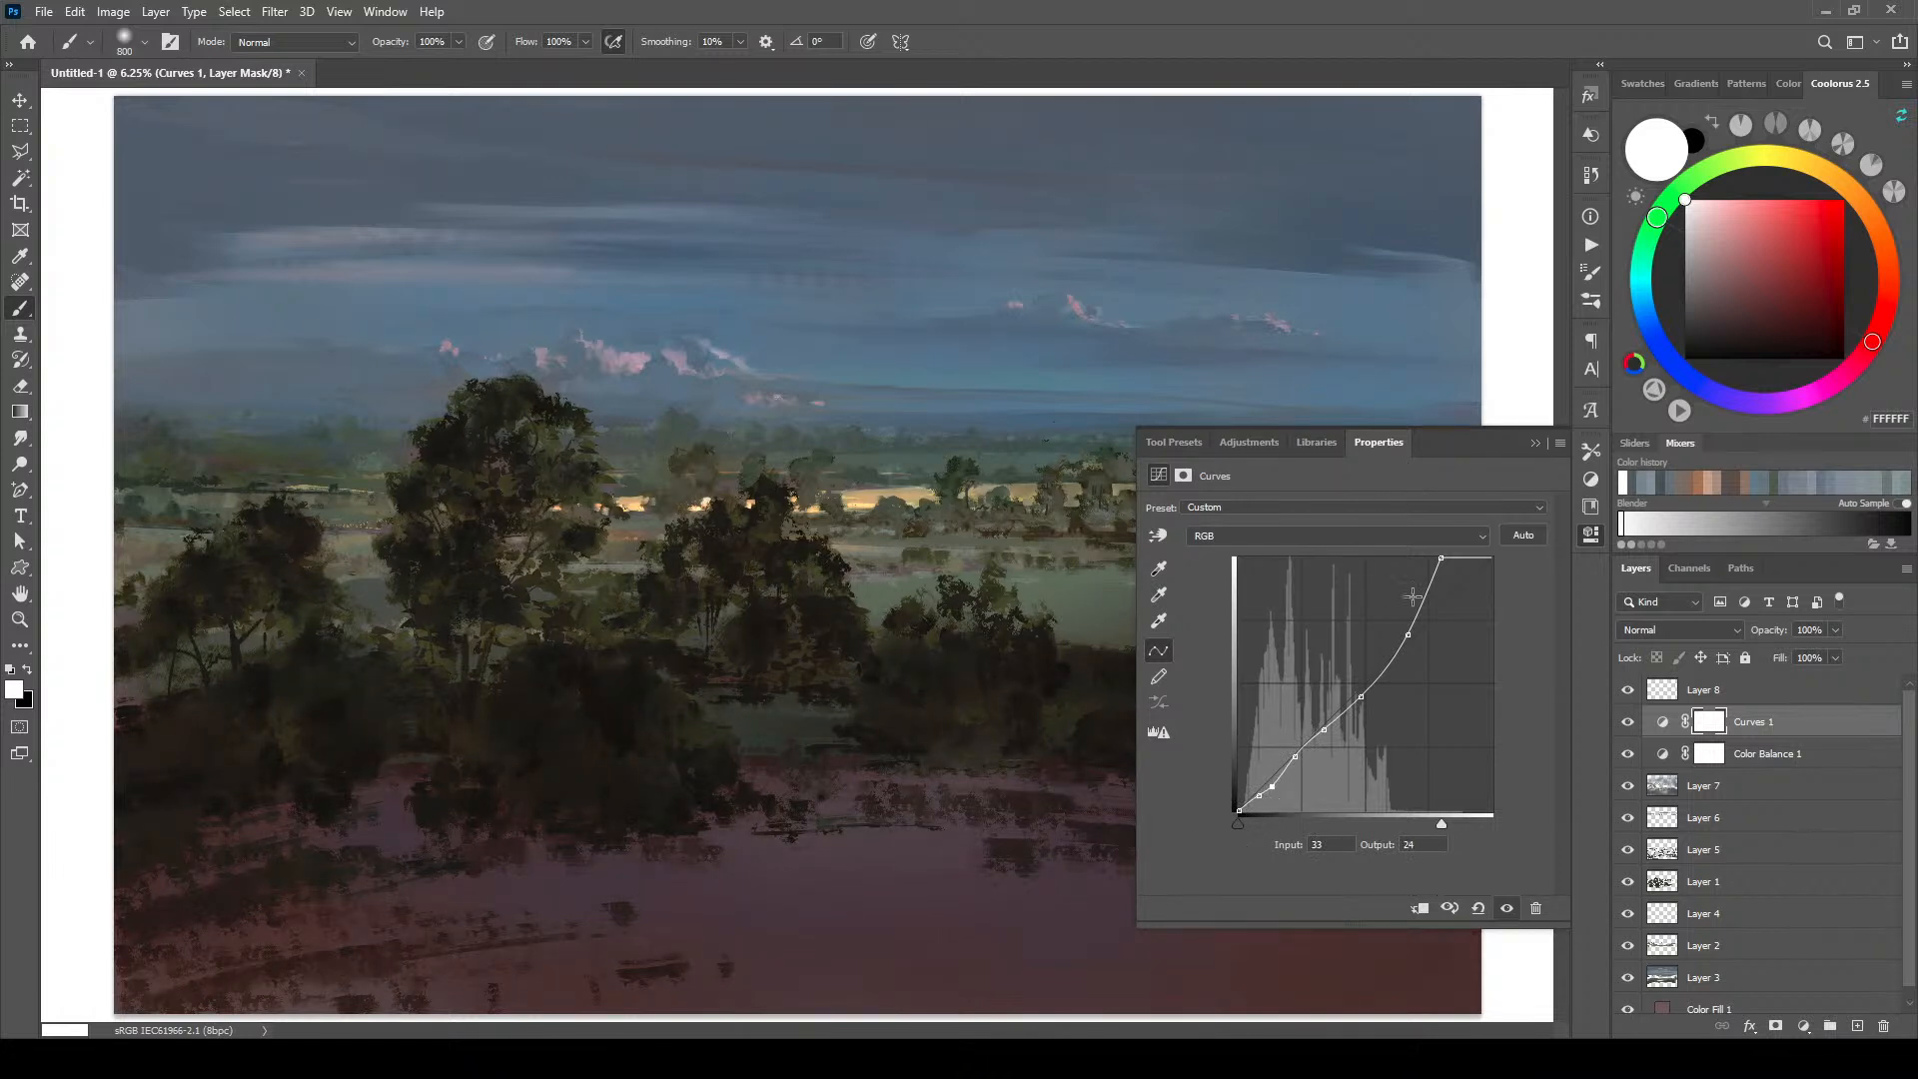
pyautogui.moveTo(1375, 681)
pyautogui.mouseDown()
pyautogui.moveTo(1375, 649)
pyautogui.moveTo(1385, 685)
pyautogui.mouseUp()
pyautogui.click(1536, 442)
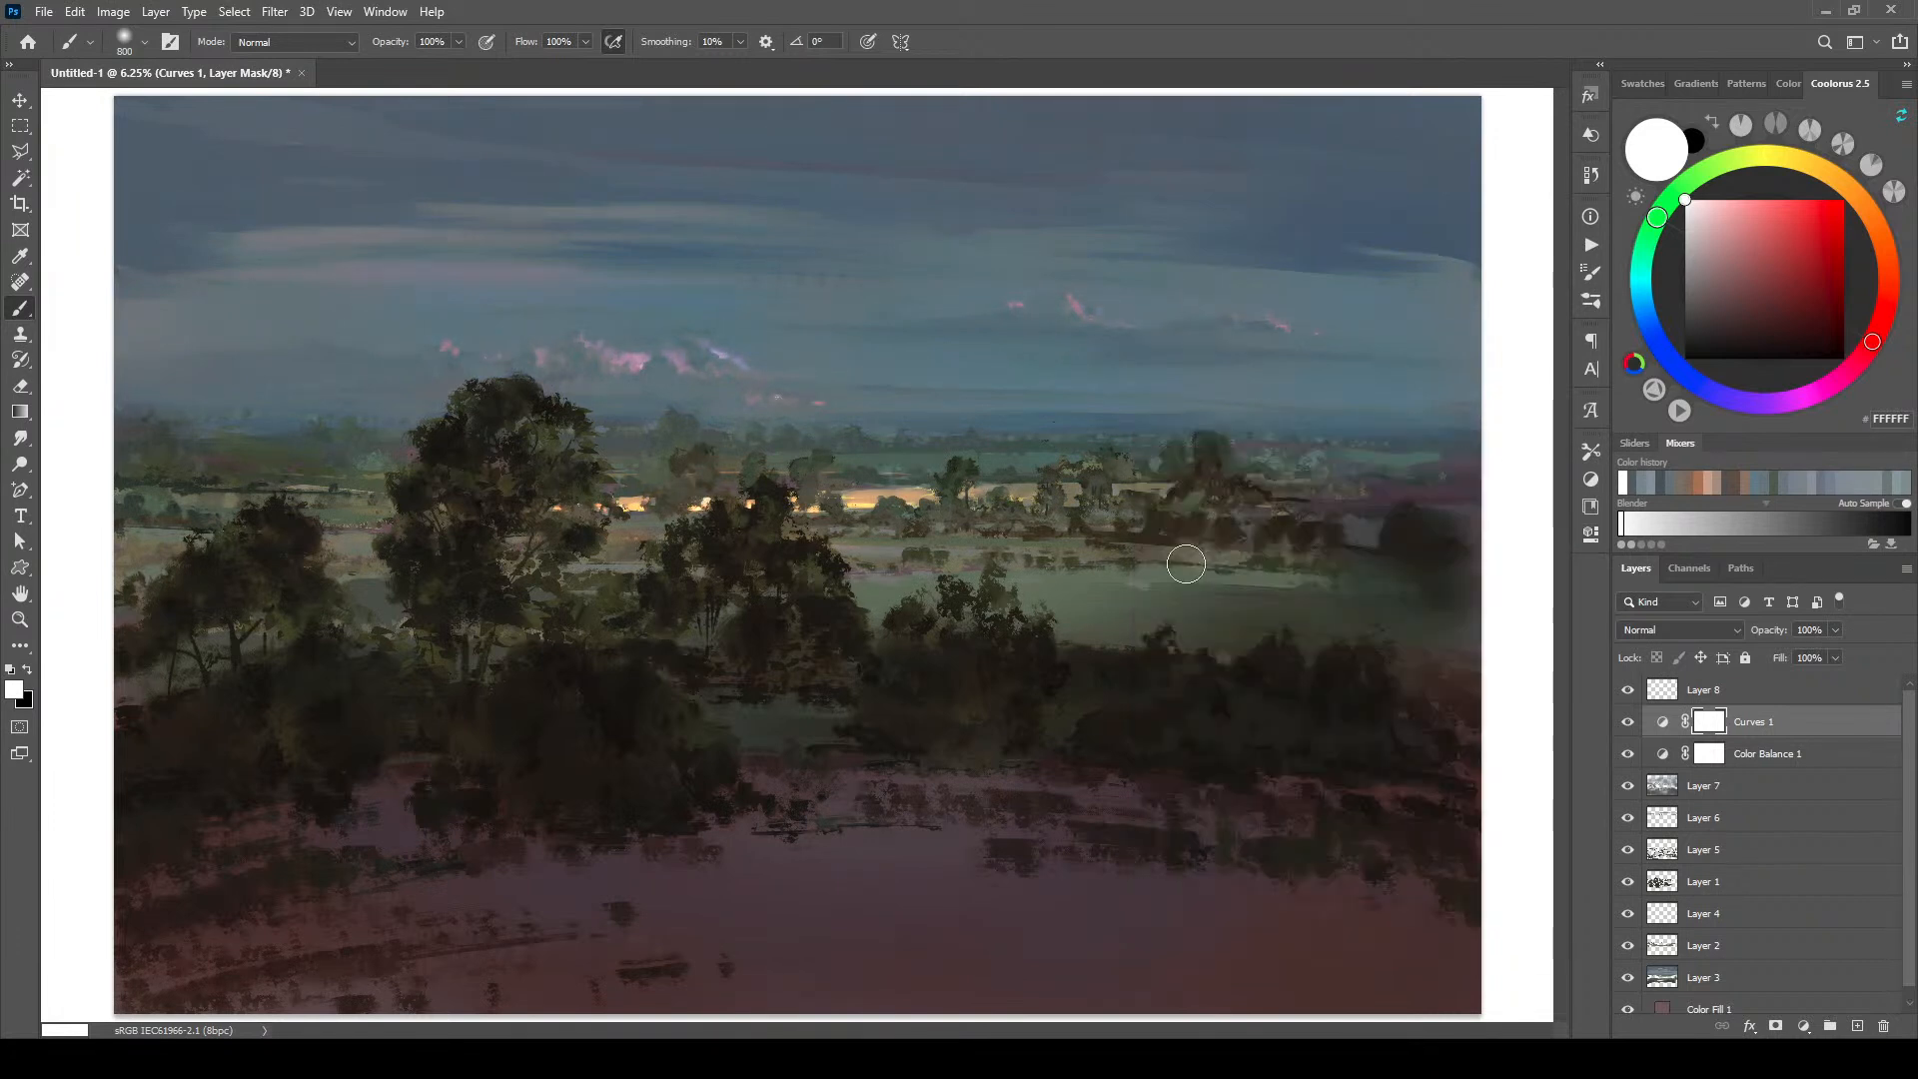
# Step: Duplicate the Curves 1 adjustment, set the copy's blend mode to Multiply, and hide the original Curves 1 layer
pyautogui.click(1646, 633)
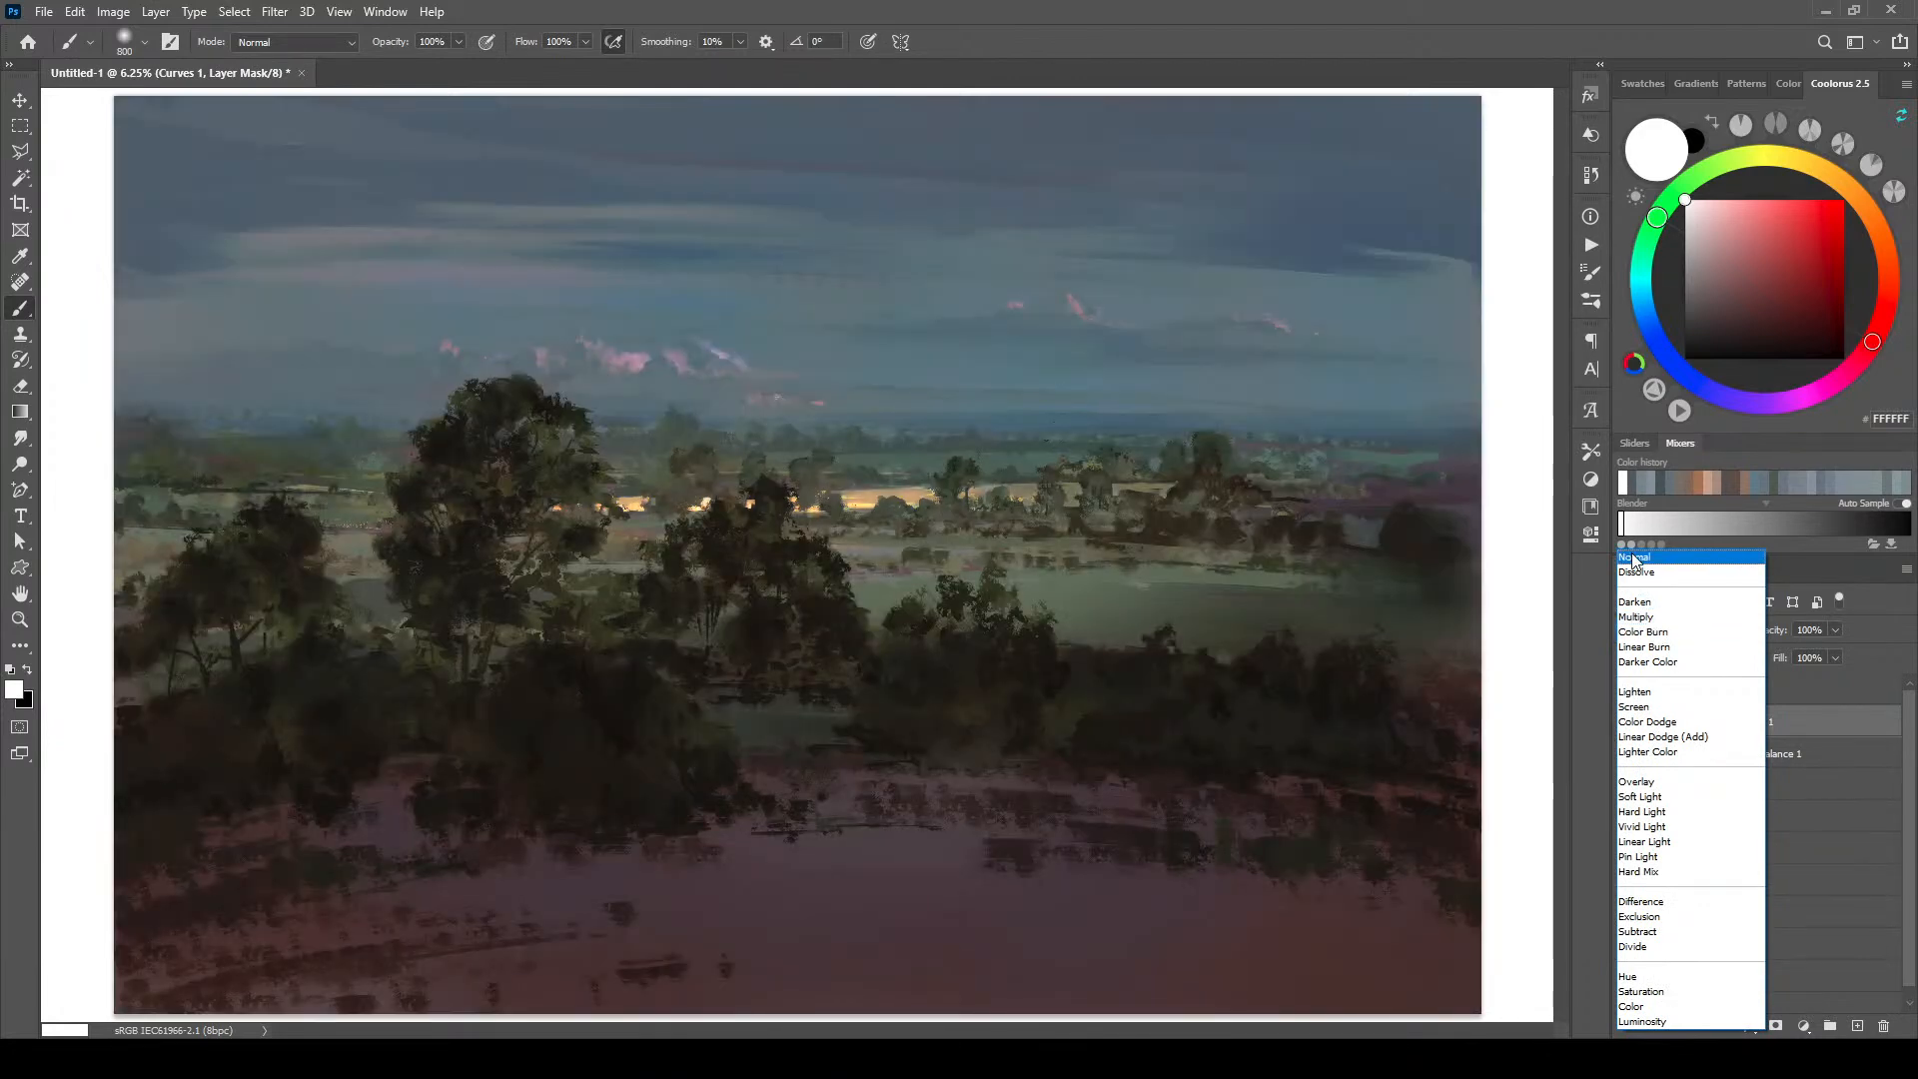
pyautogui.click(1639, 561)
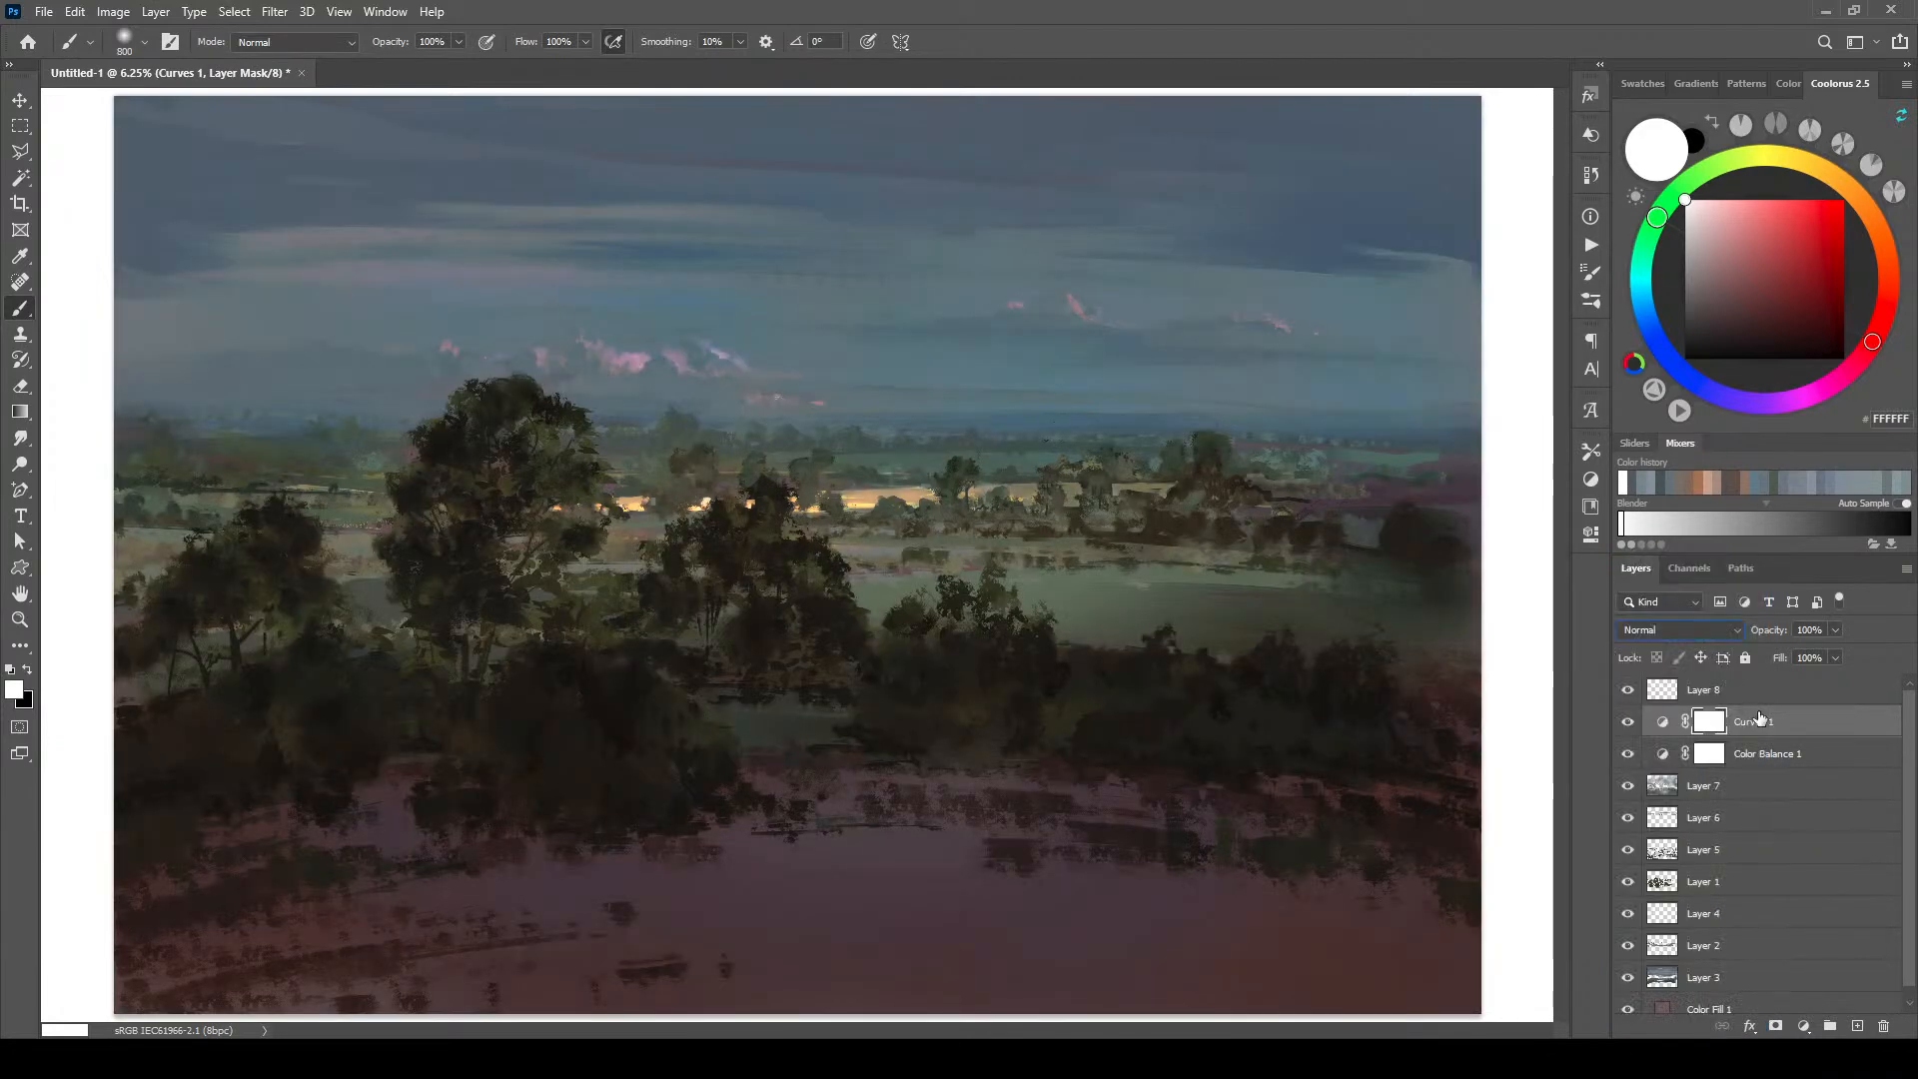
pyautogui.hotkey('ctrl', 'j')
pyautogui.click(1657, 633)
pyautogui.click(1660, 628)
pyautogui.click(1627, 755)
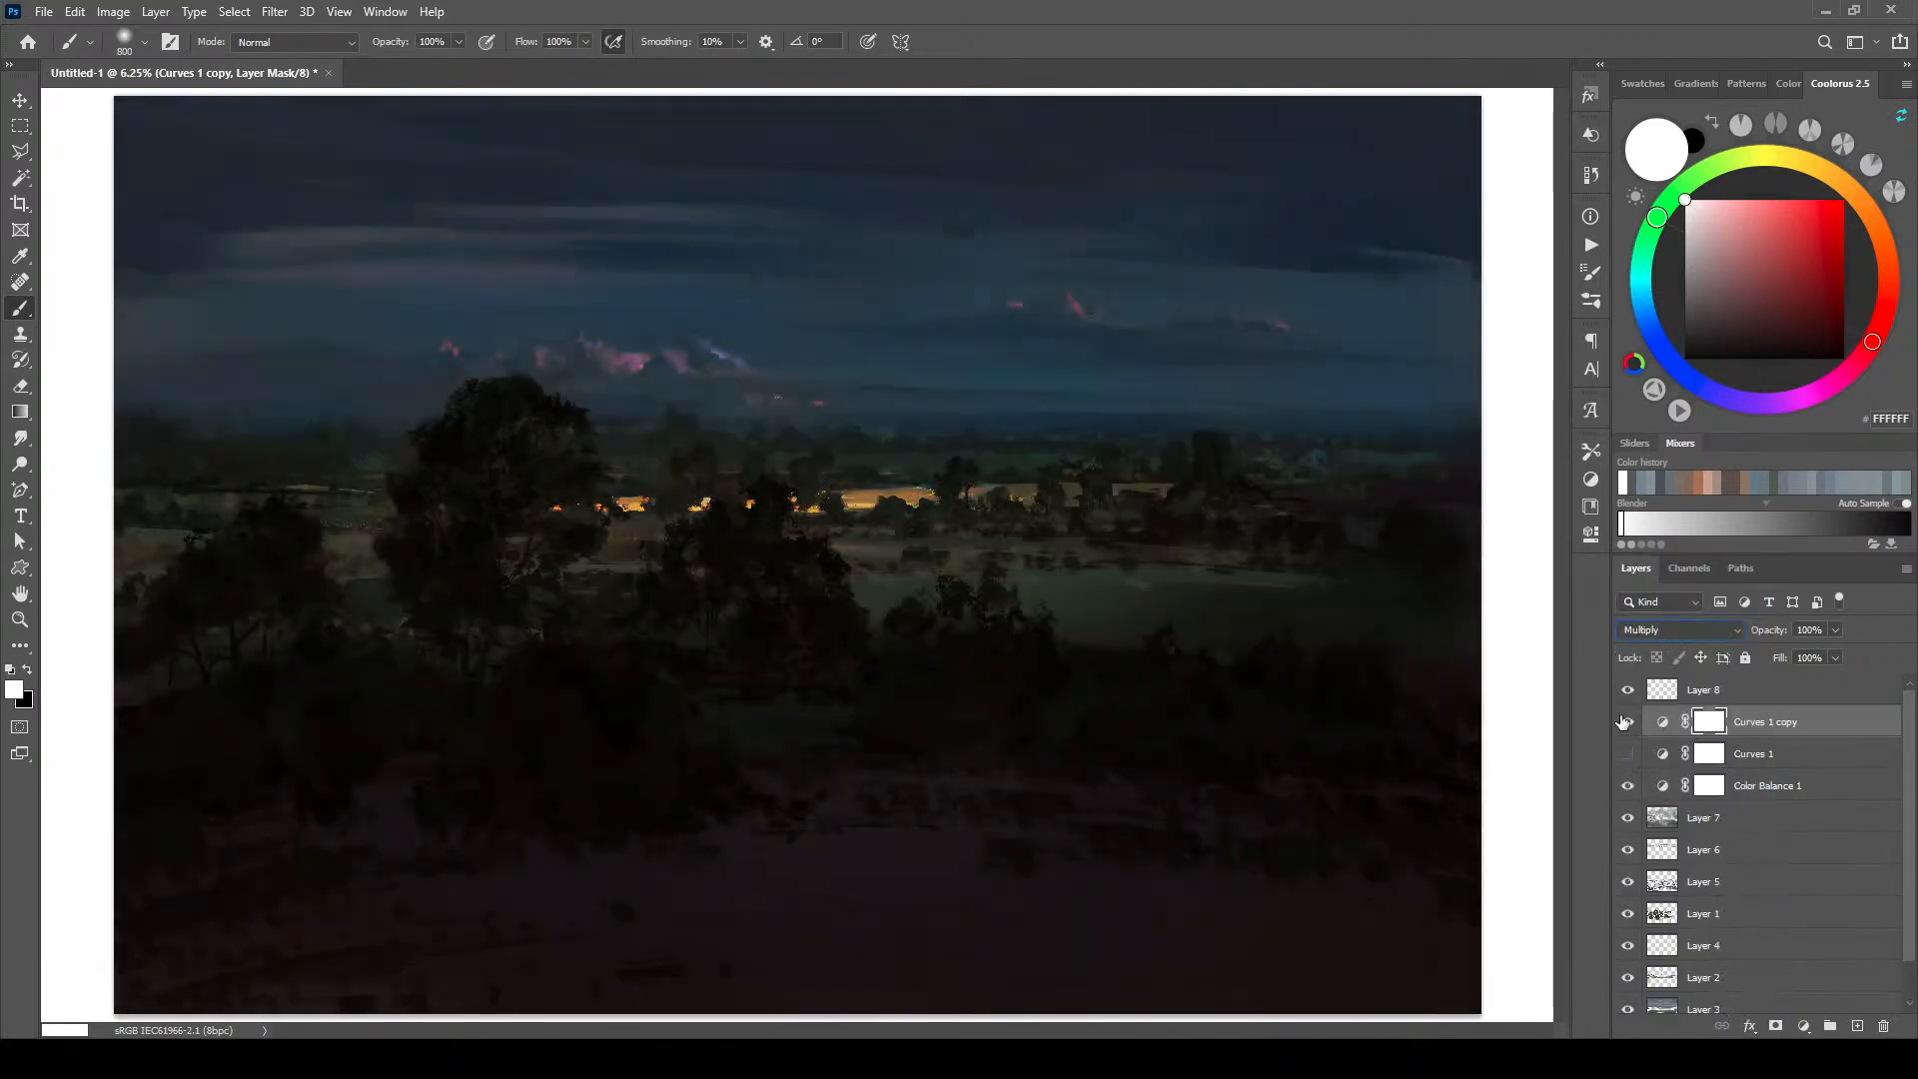
# Step: Try several fill strengths on the Multiply curves copy and settle on a fill of 52%
pyautogui.click(1836, 658)
pyautogui.moveTo(1812, 681)
pyautogui.mouseDown()
pyautogui.moveTo(1747, 678)
pyautogui.moveTo(1802, 677)
pyautogui.mouseUp()
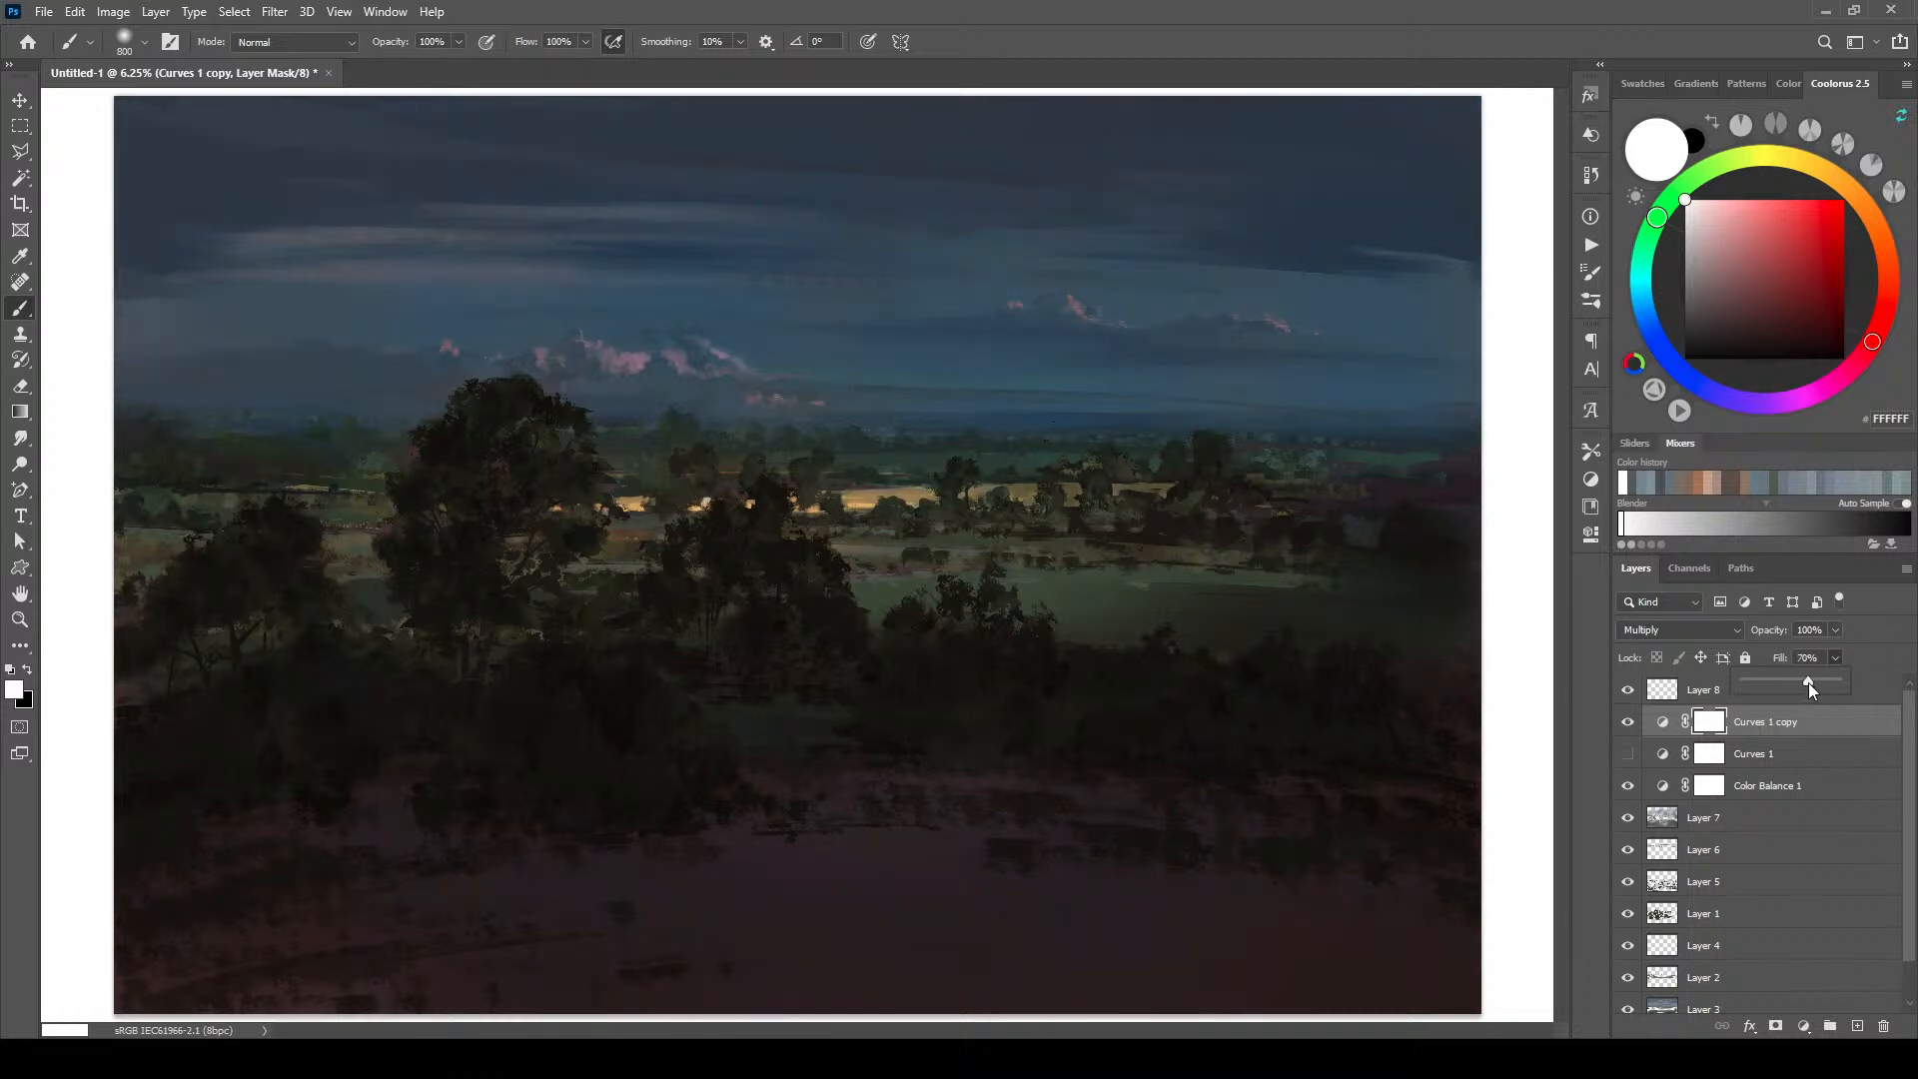
pyautogui.moveTo(1807, 682); pyautogui.dragTo(1783, 679)
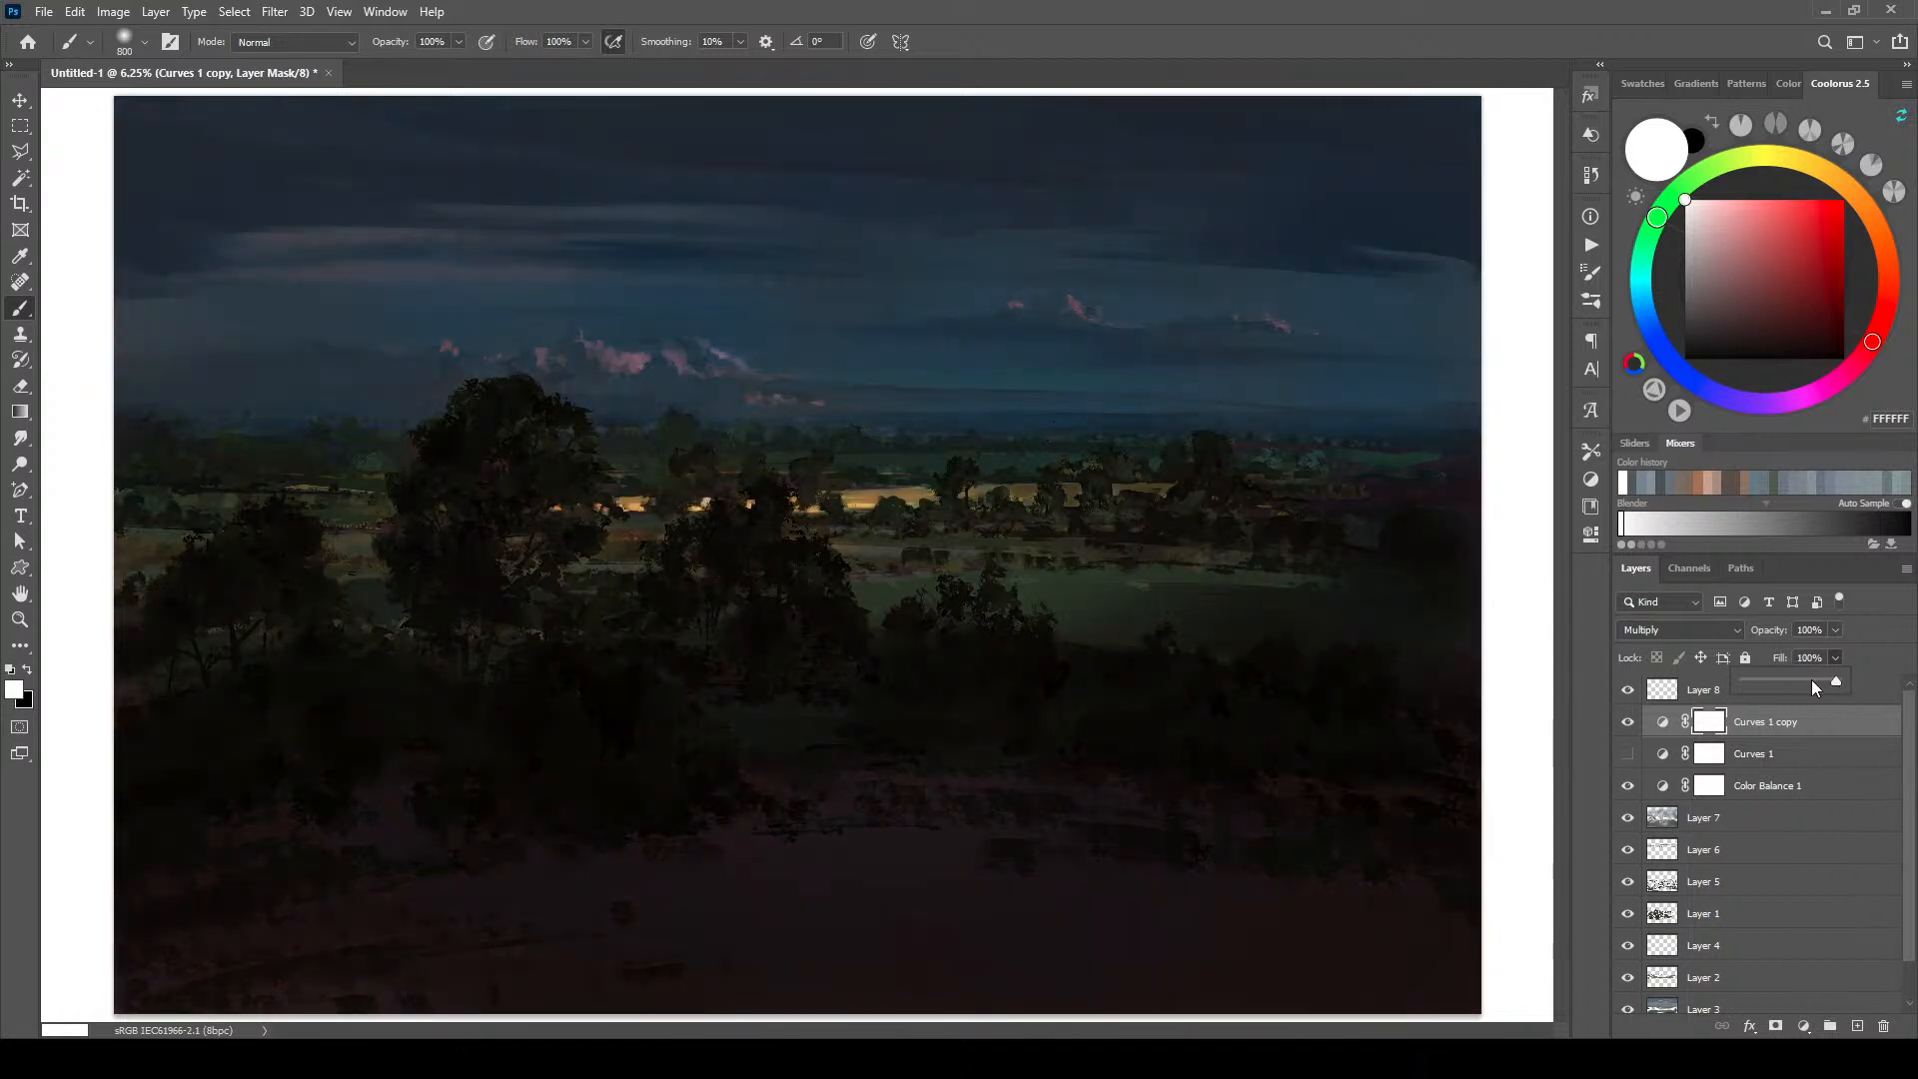
pyautogui.click(1809, 681)
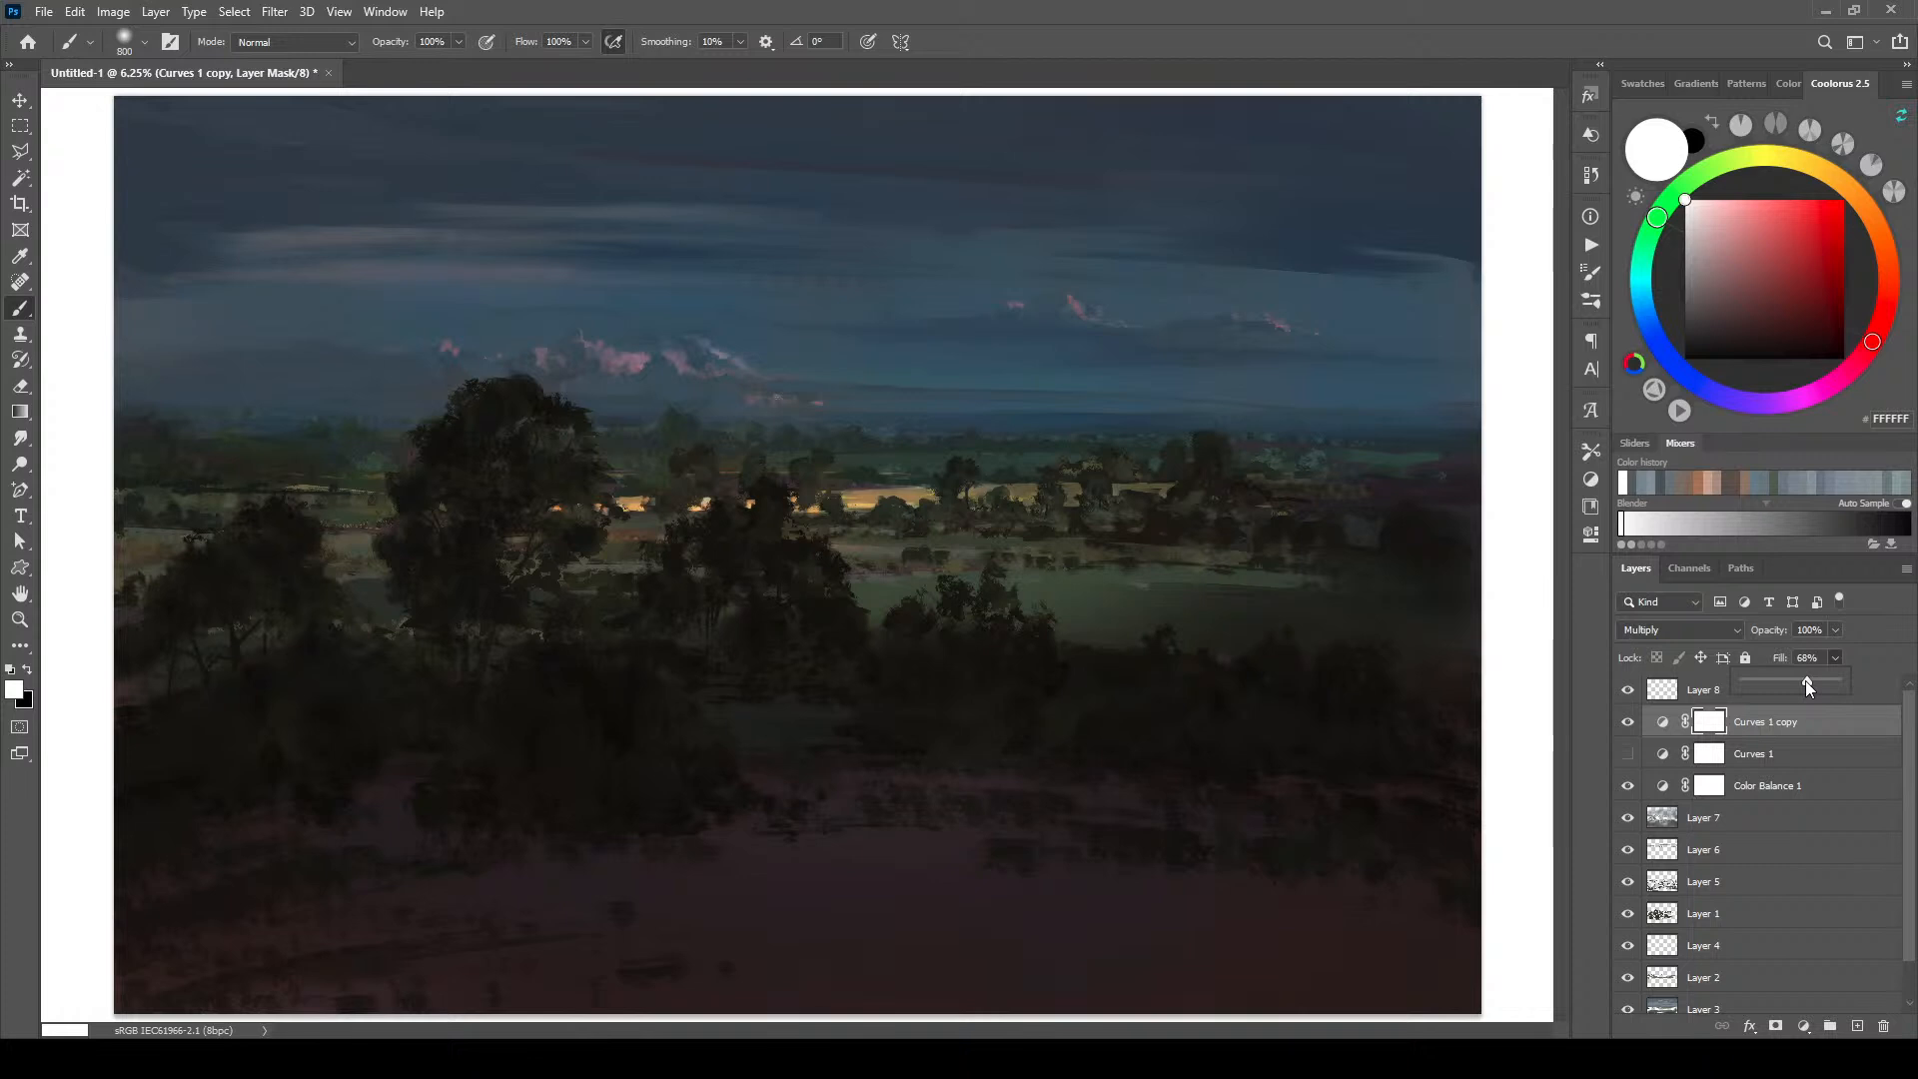
pyautogui.moveTo(1794, 680); pyautogui.dragTo(1776, 679)
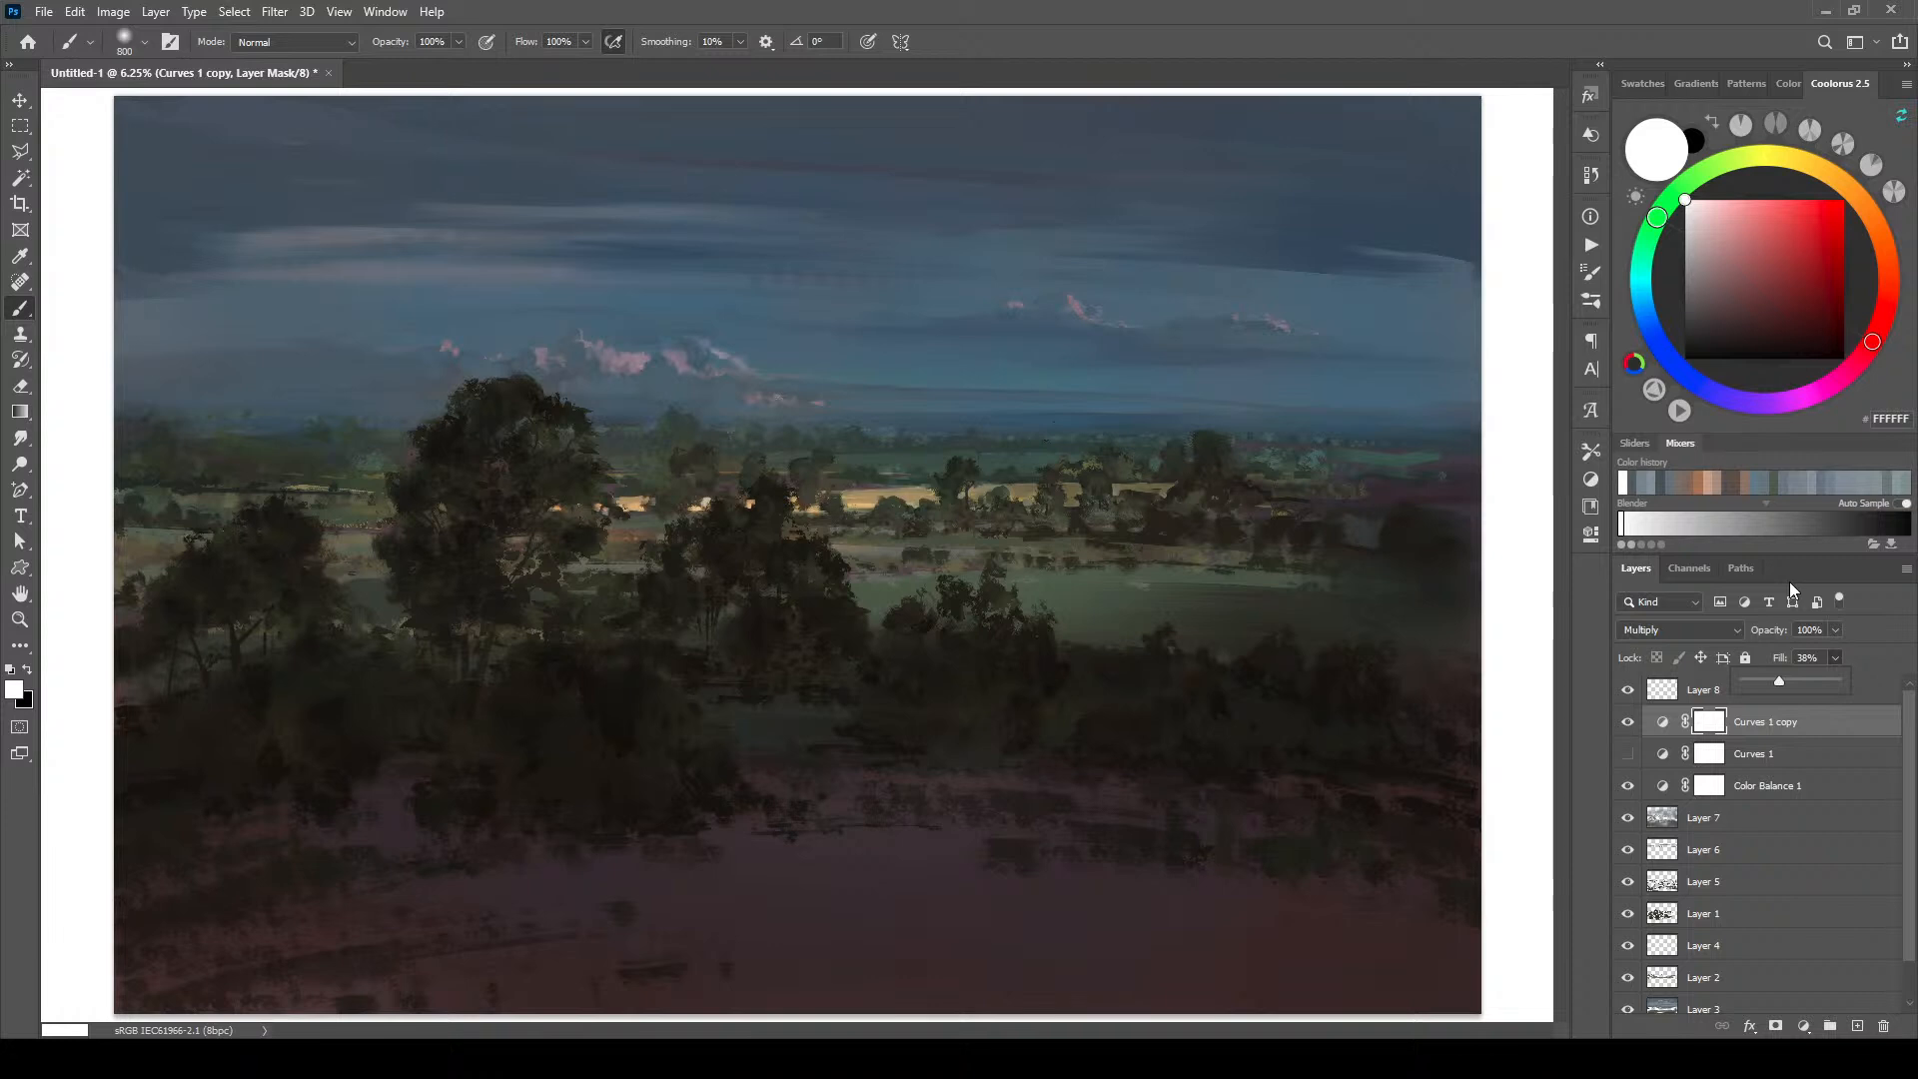
pyautogui.moveTo(1771, 681); pyautogui.dragTo(1795, 678)
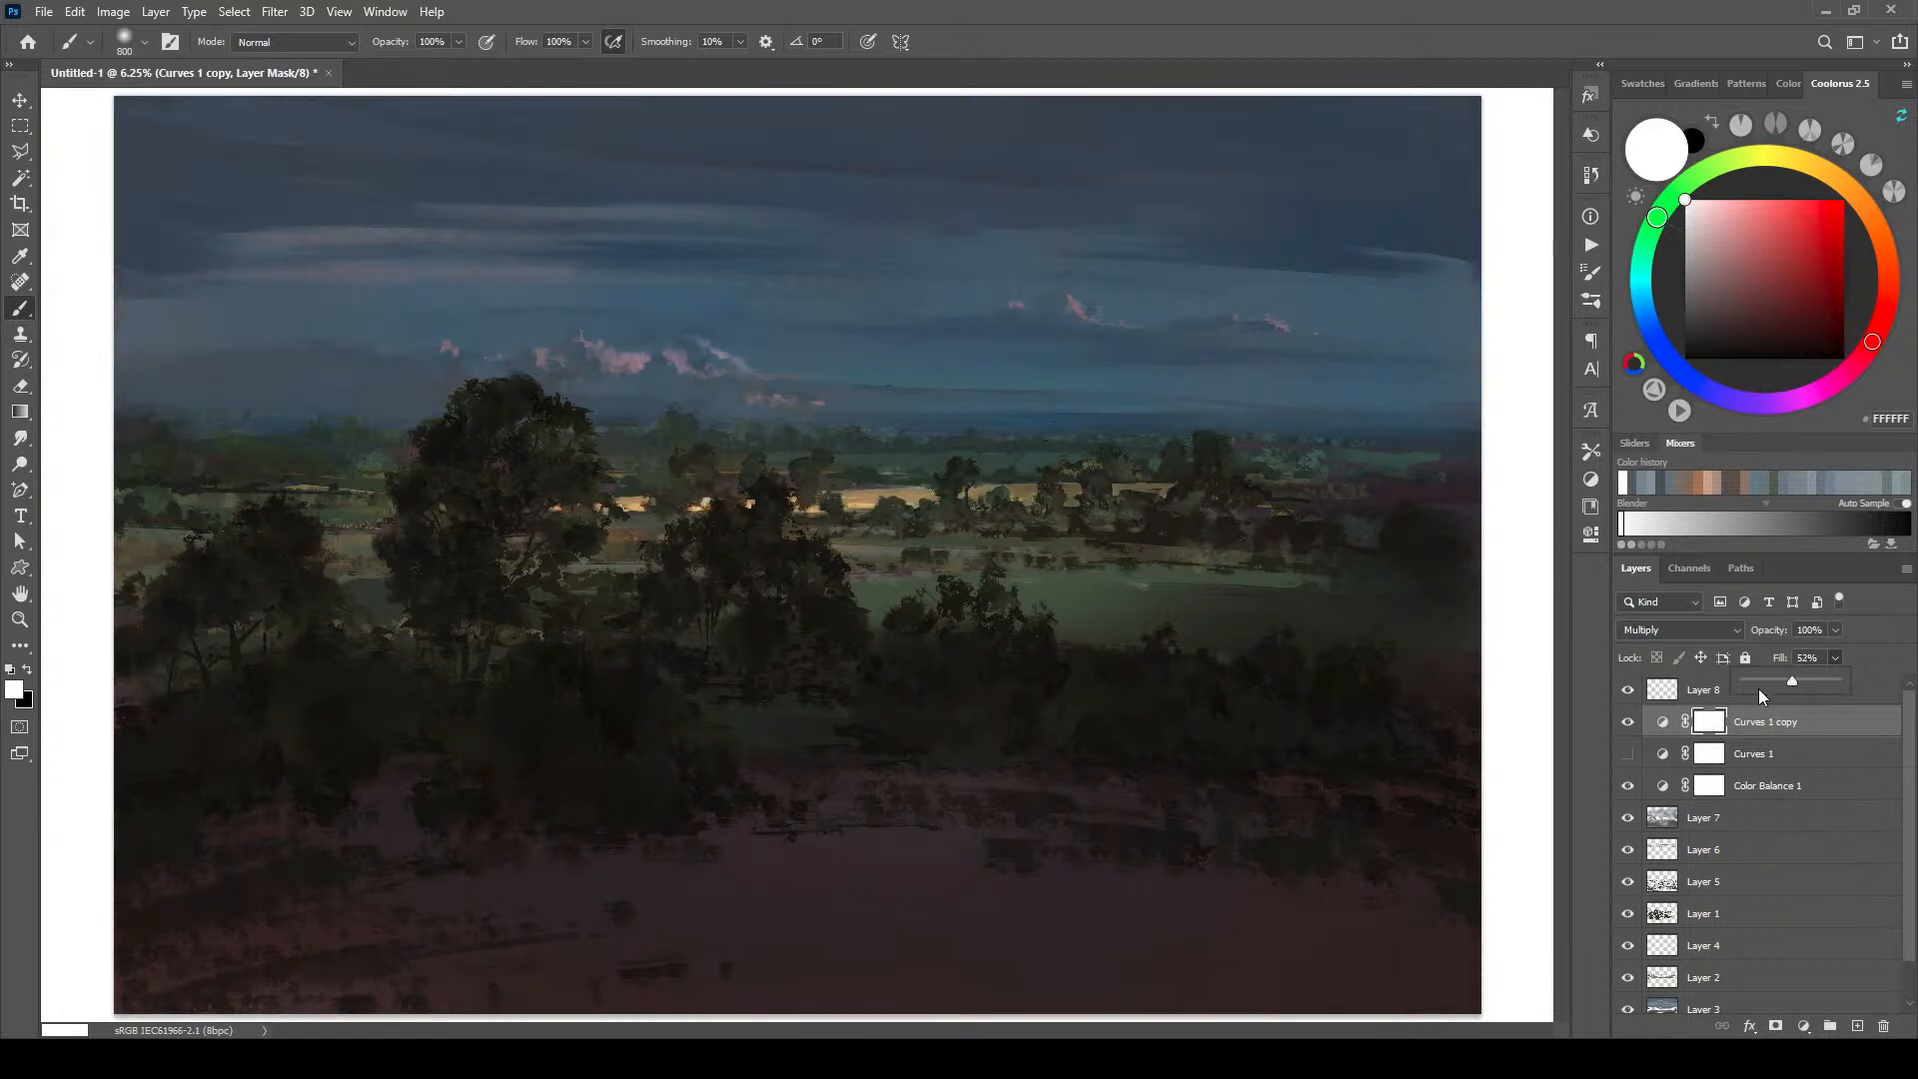
# Step: Make Curves 1 visible again and compare the painting with Curves 1 and its Multiply copy toggled, leaving both shown
pyautogui.click(1758, 755)
pyautogui.click(1627, 753)
pyautogui.moveTo(1771, 767)
pyautogui.mouseDown()
pyautogui.moveTo(1778, 737)
pyautogui.moveTo(1775, 768)
pyautogui.mouseUp()
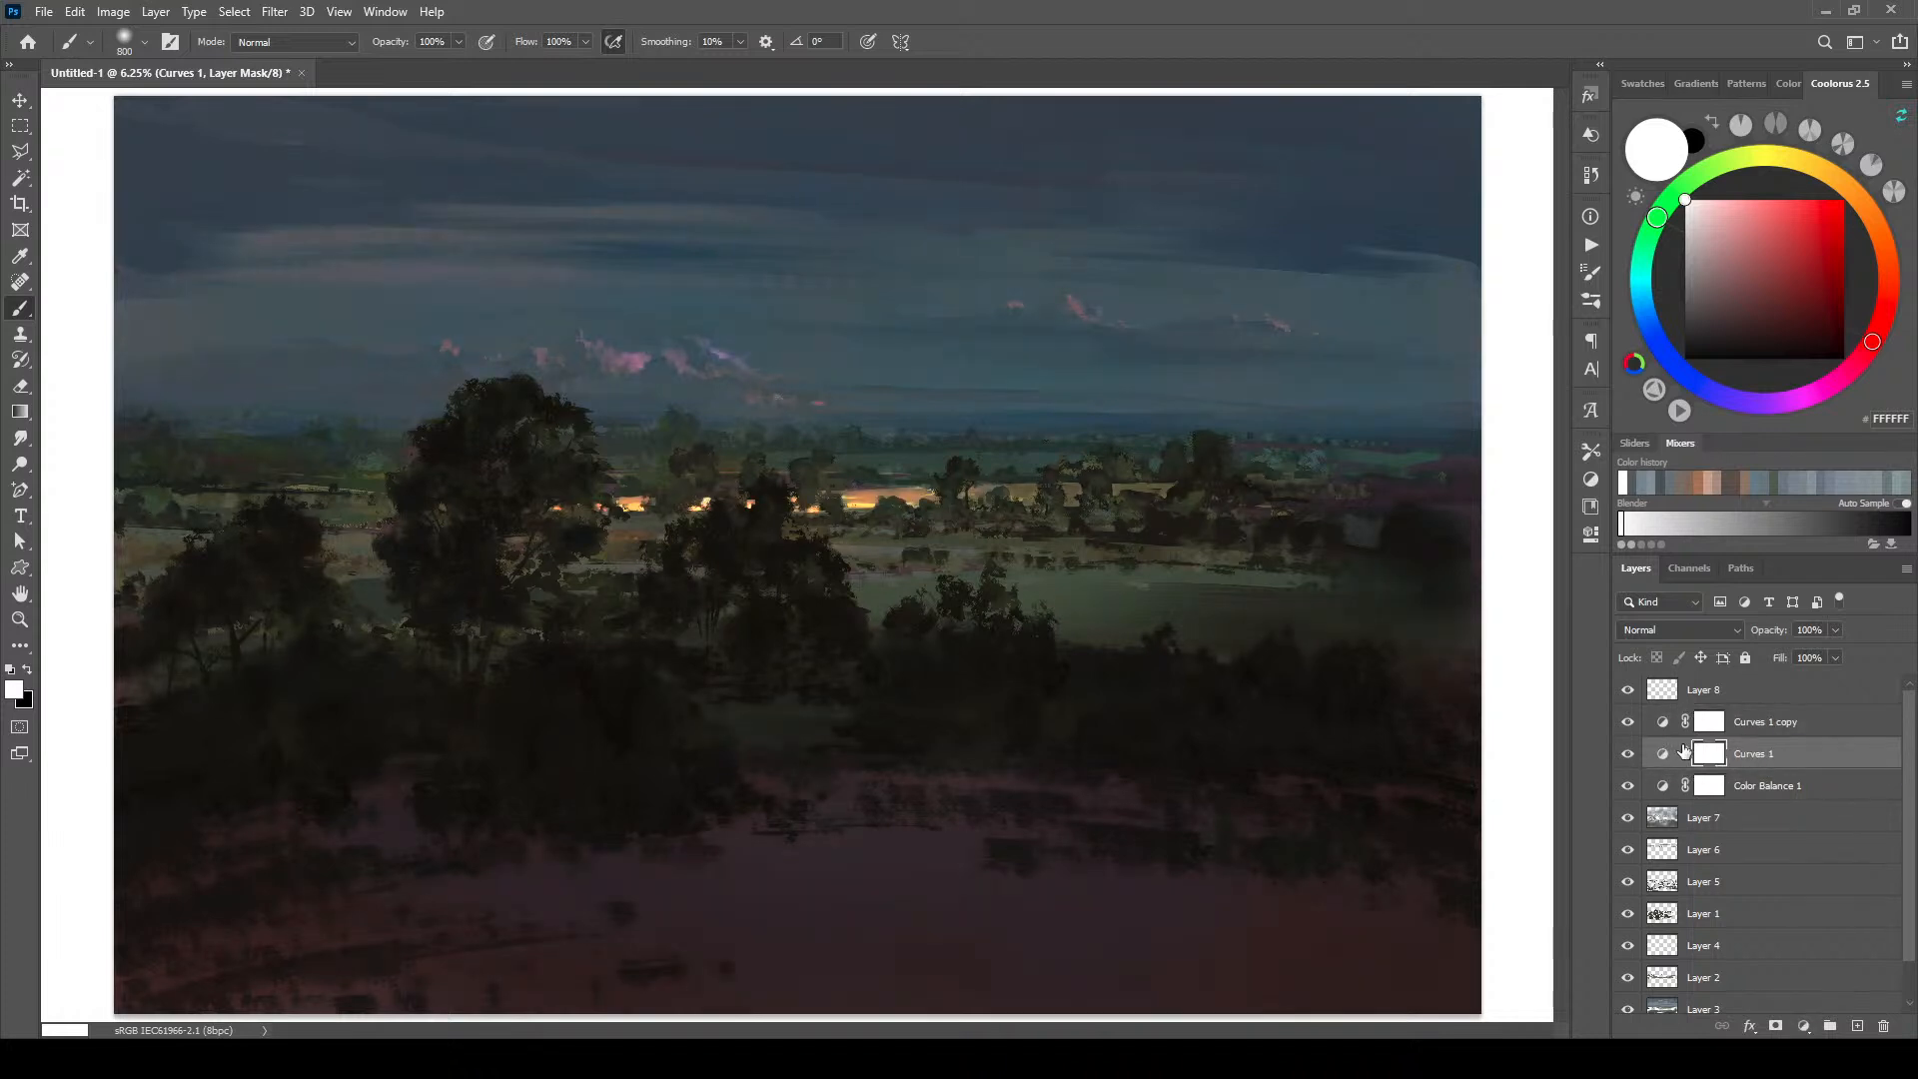
pyautogui.click(1627, 722)
pyautogui.click(1629, 755)
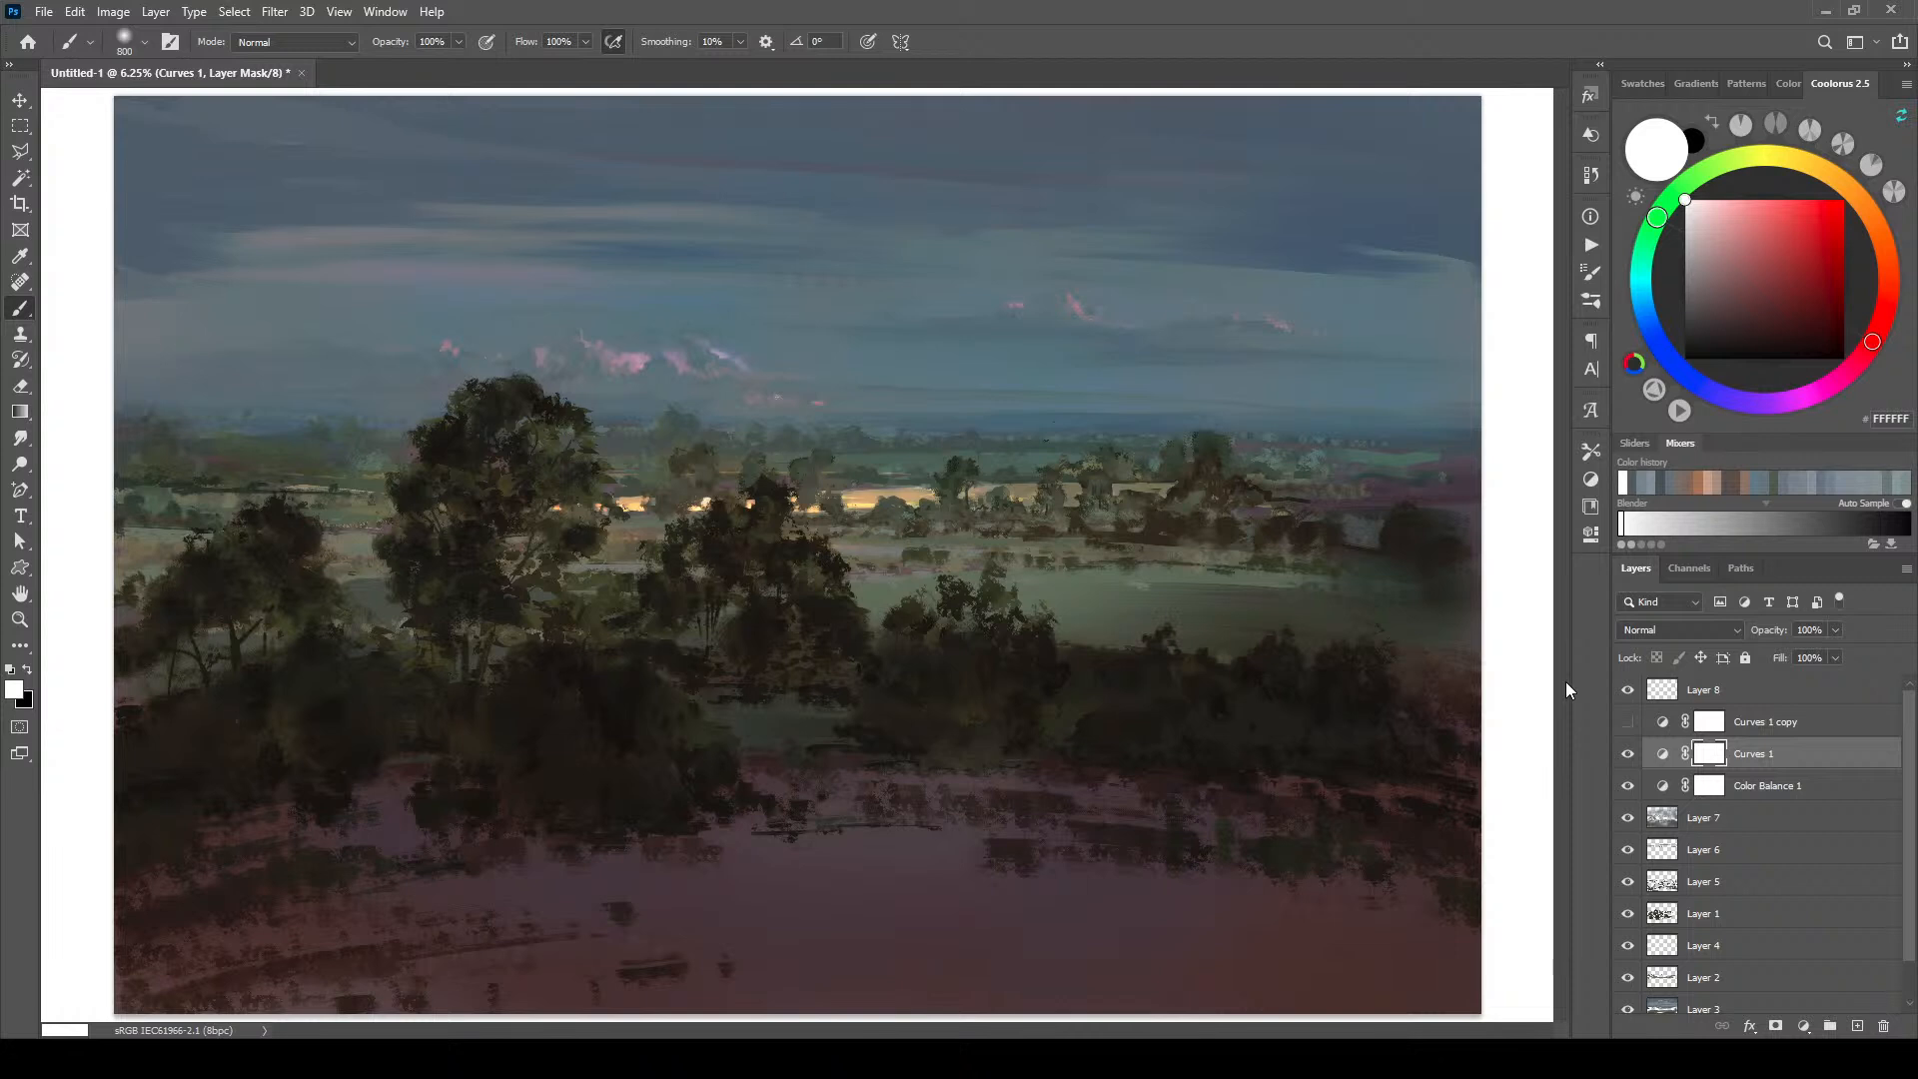
pyautogui.click(1627, 721)
pyautogui.click(1628, 752)
pyautogui.click(1628, 753)
pyautogui.click(1628, 721)
pyautogui.click(1627, 721)
# Step: Add a Curves adjustment above Curves 1 copy, lifting shadows to input 28, output 50 and lowering highlights to input 220, output 195
pyautogui.click(1769, 733)
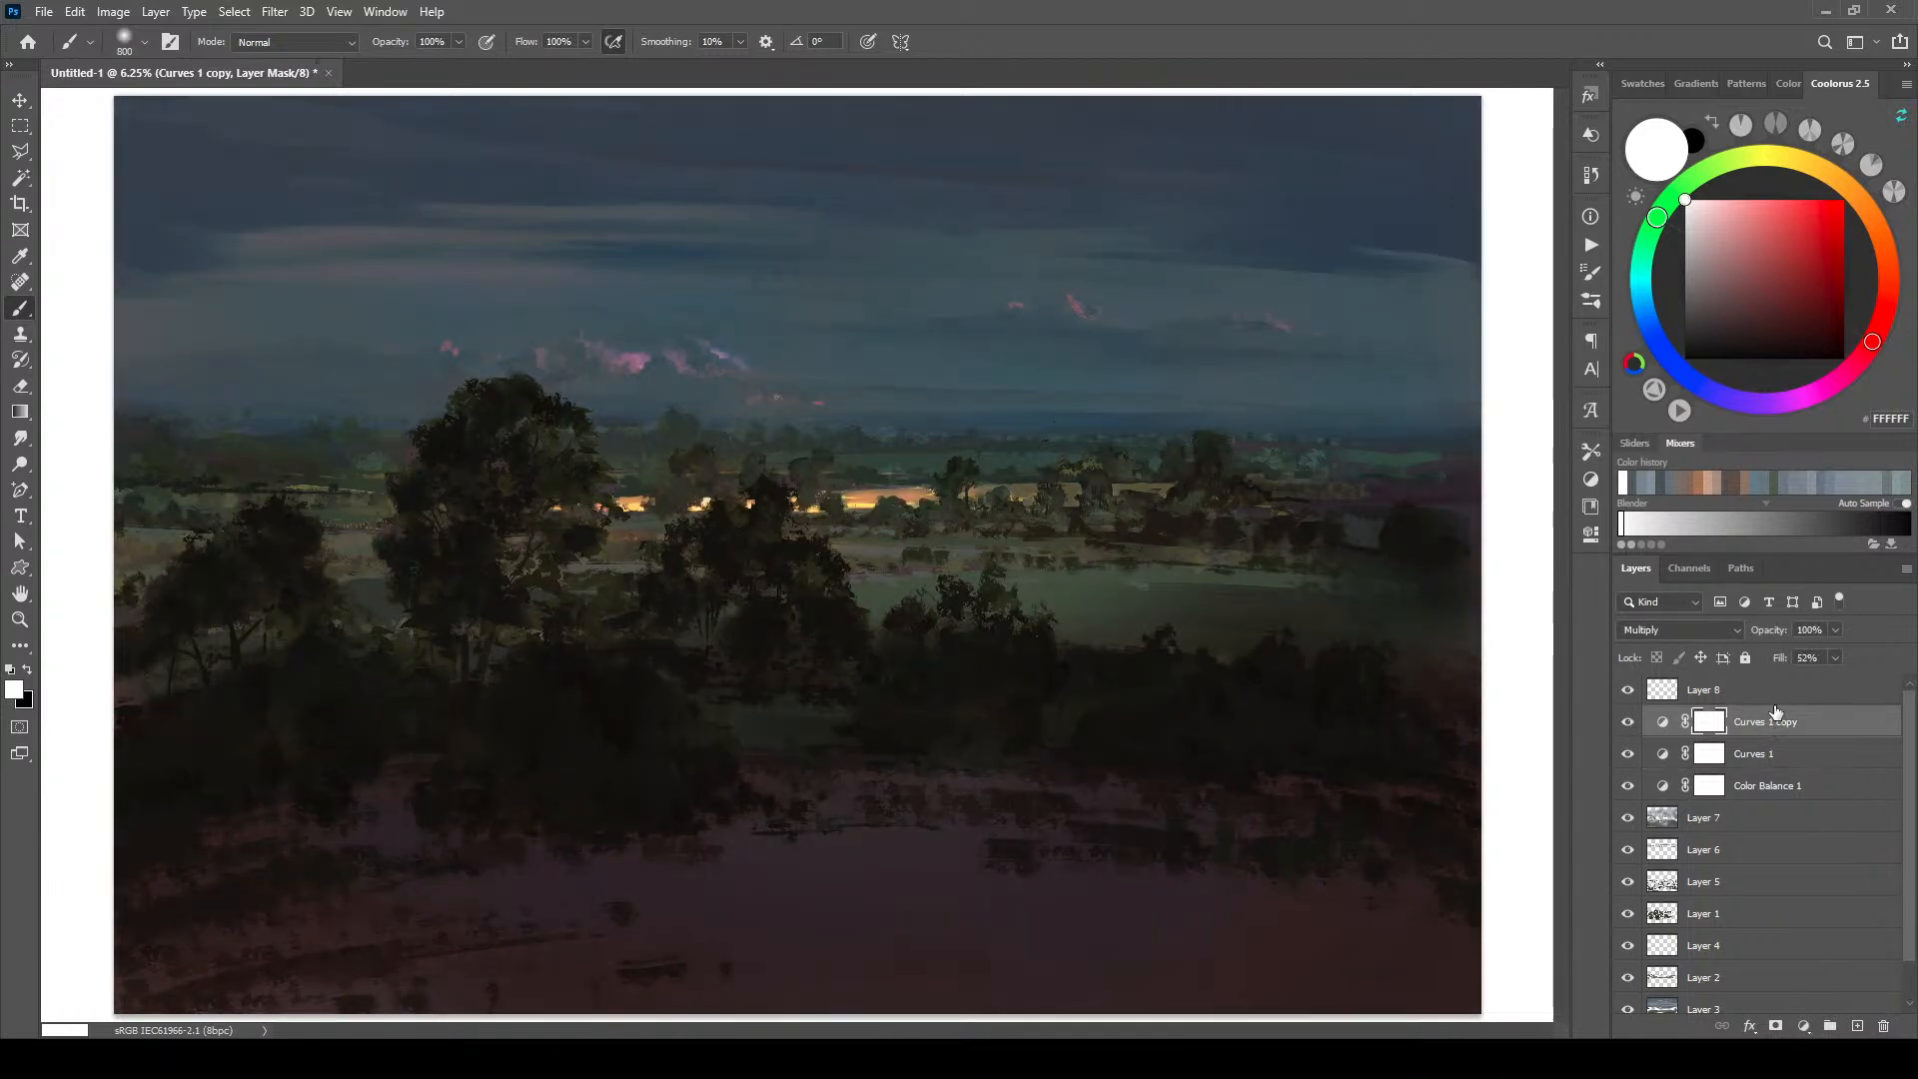
pyautogui.click(1803, 1027)
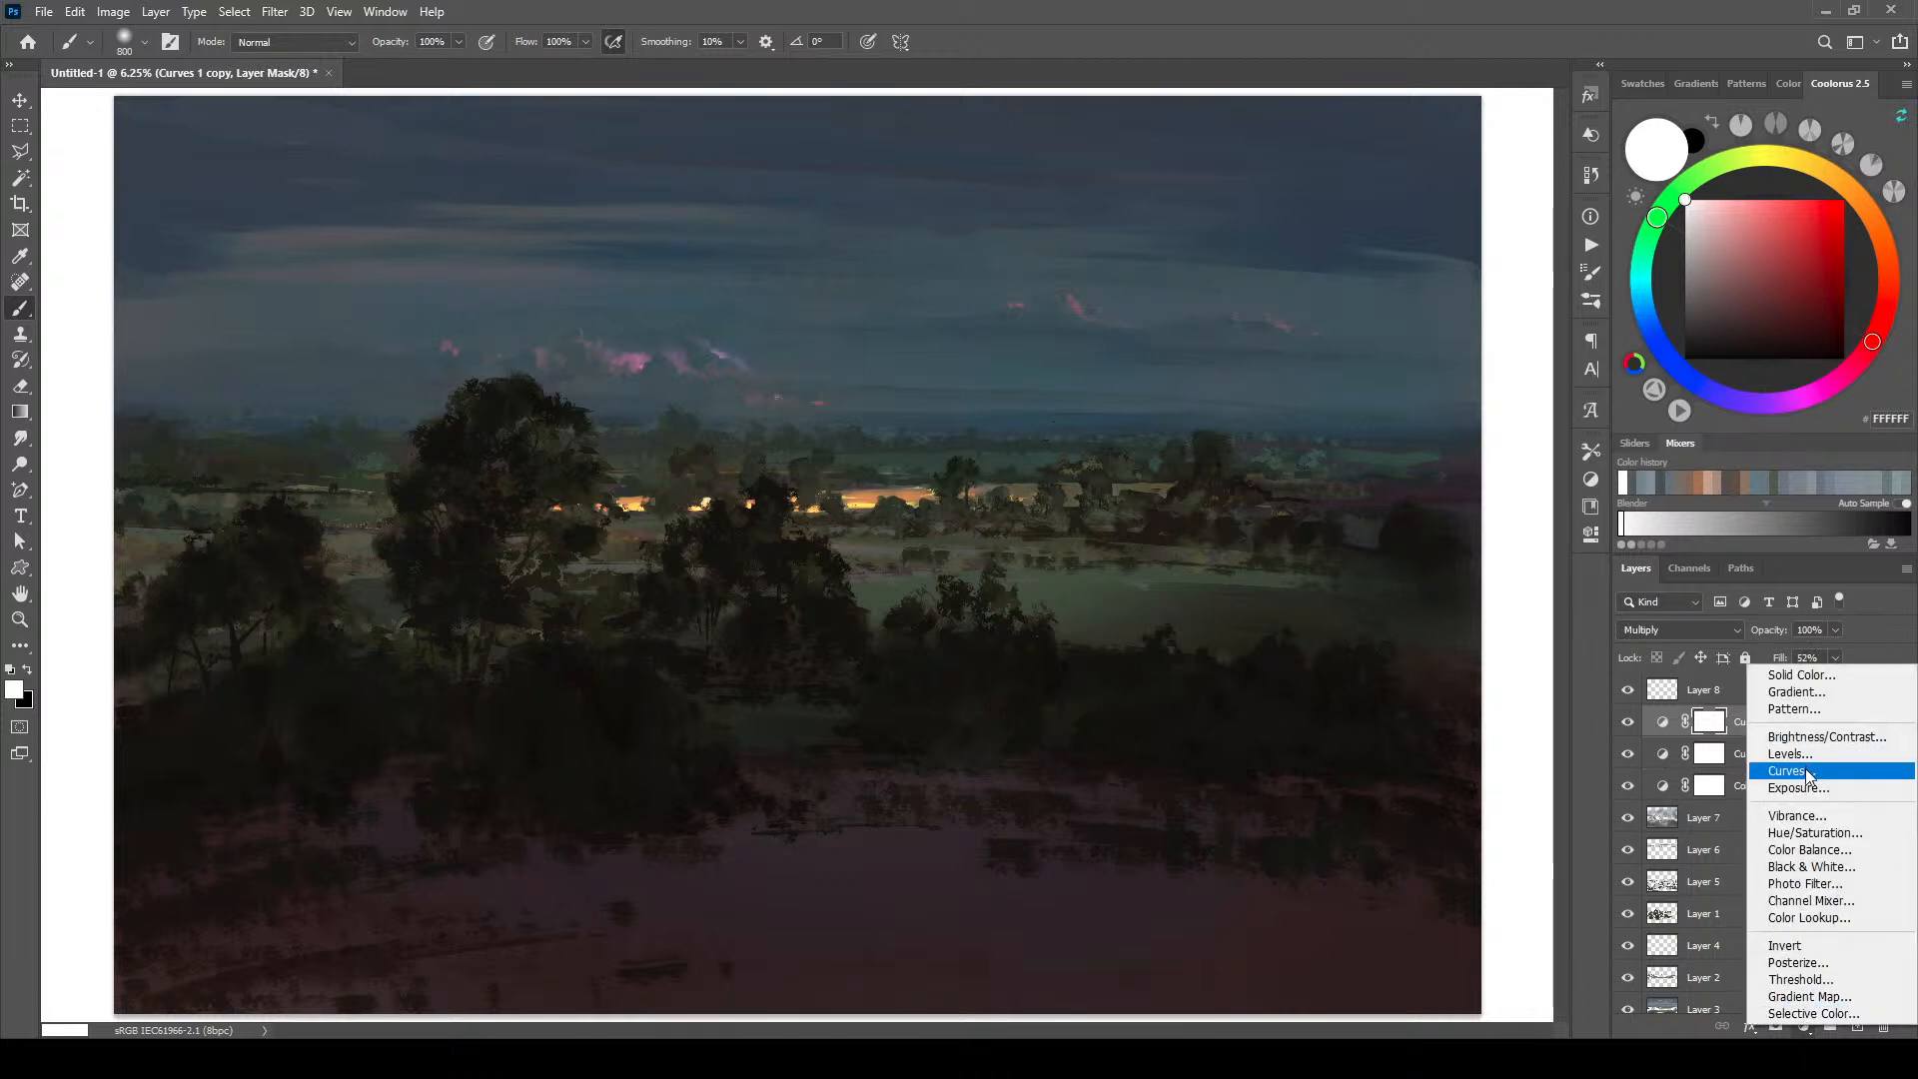
pyautogui.click(1798, 770)
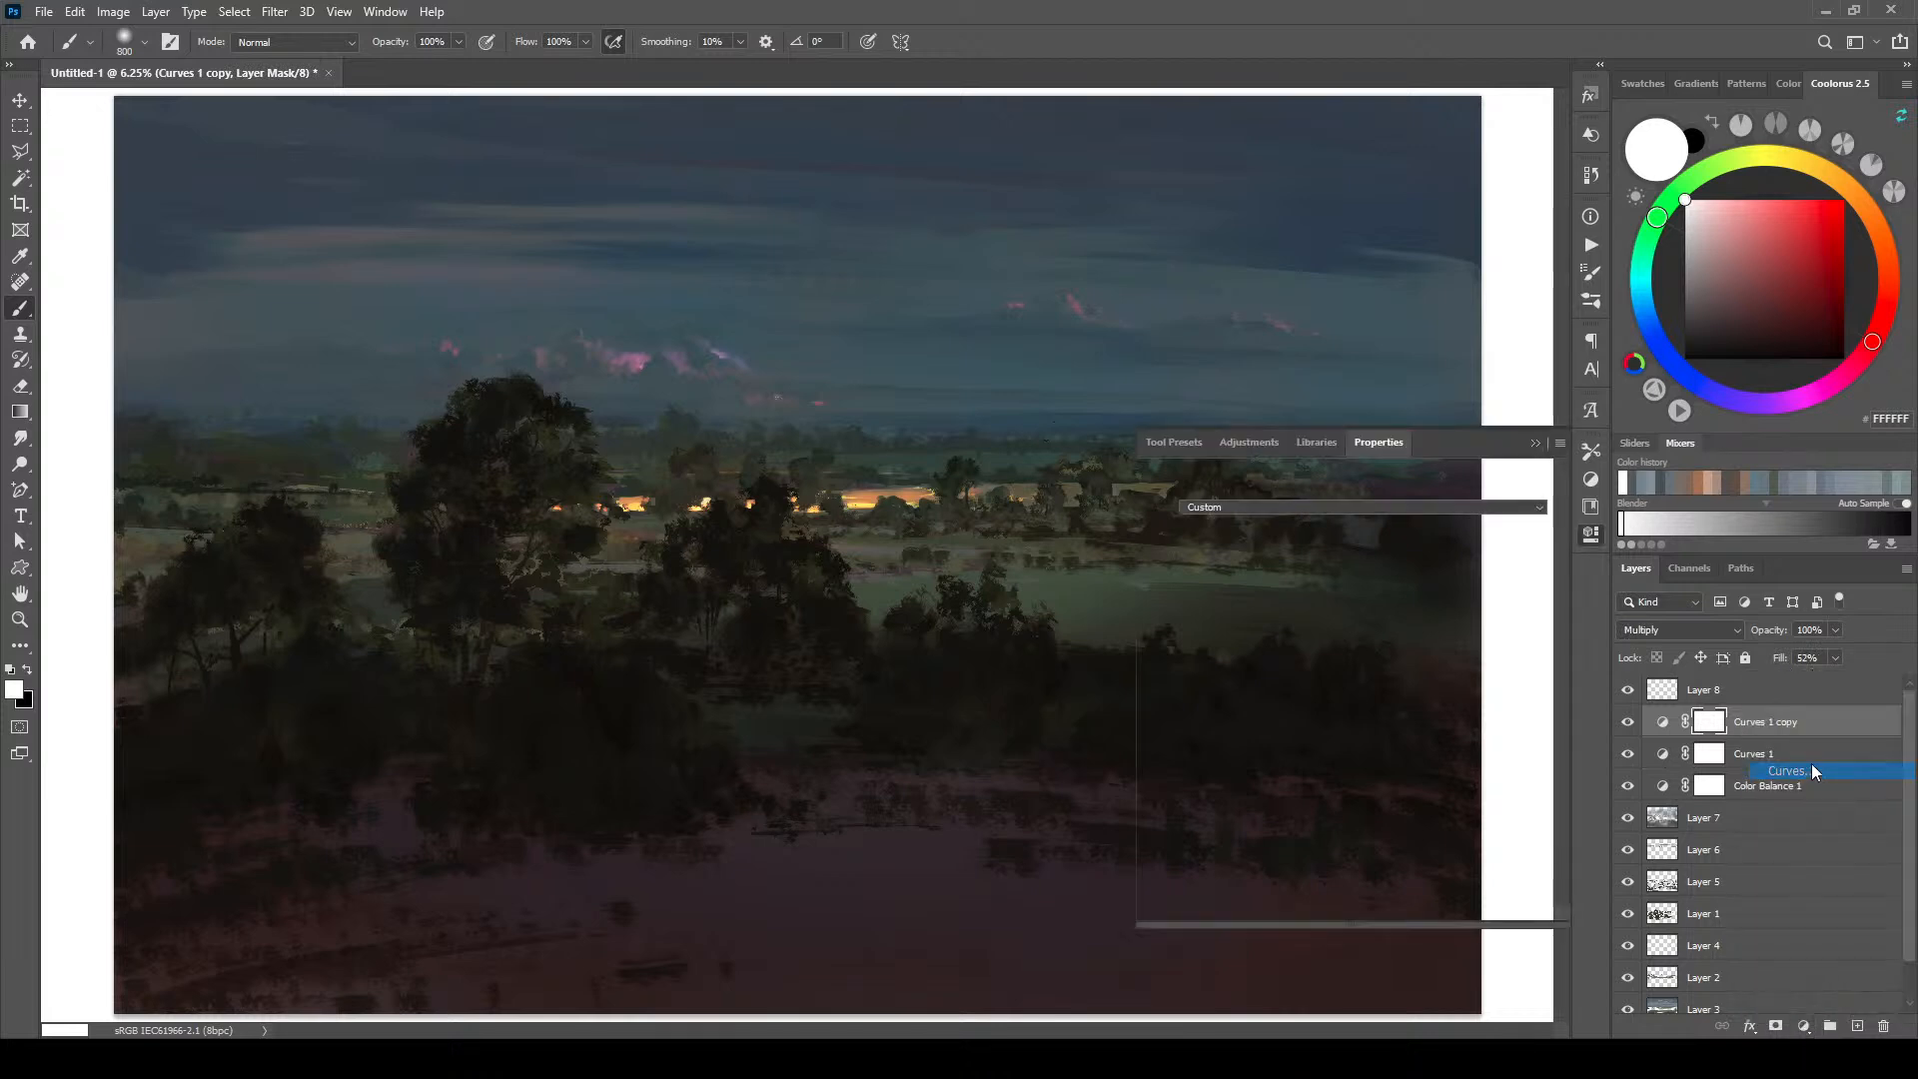
pyautogui.moveTo(1321, 721); pyautogui.dragTo(1269, 761)
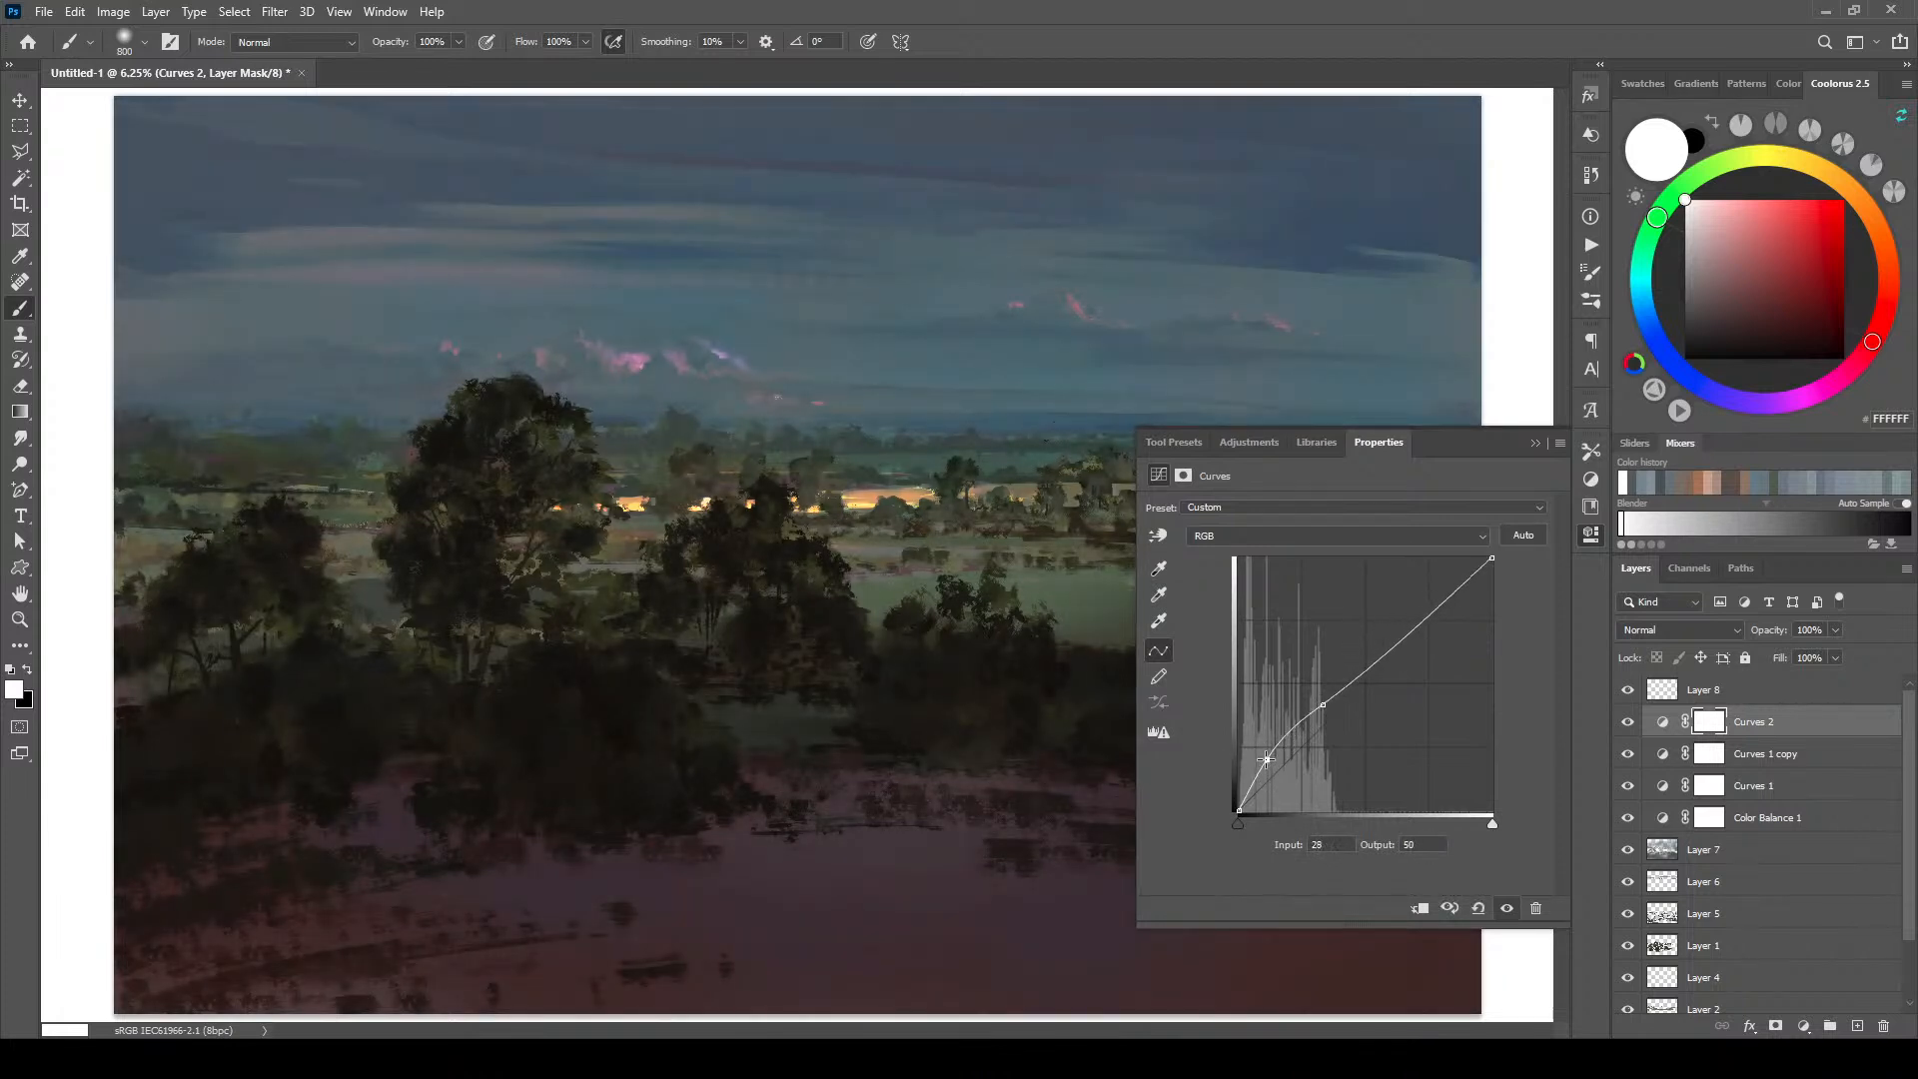
pyautogui.moveTo(1409, 632); pyautogui.dragTo(1452, 611)
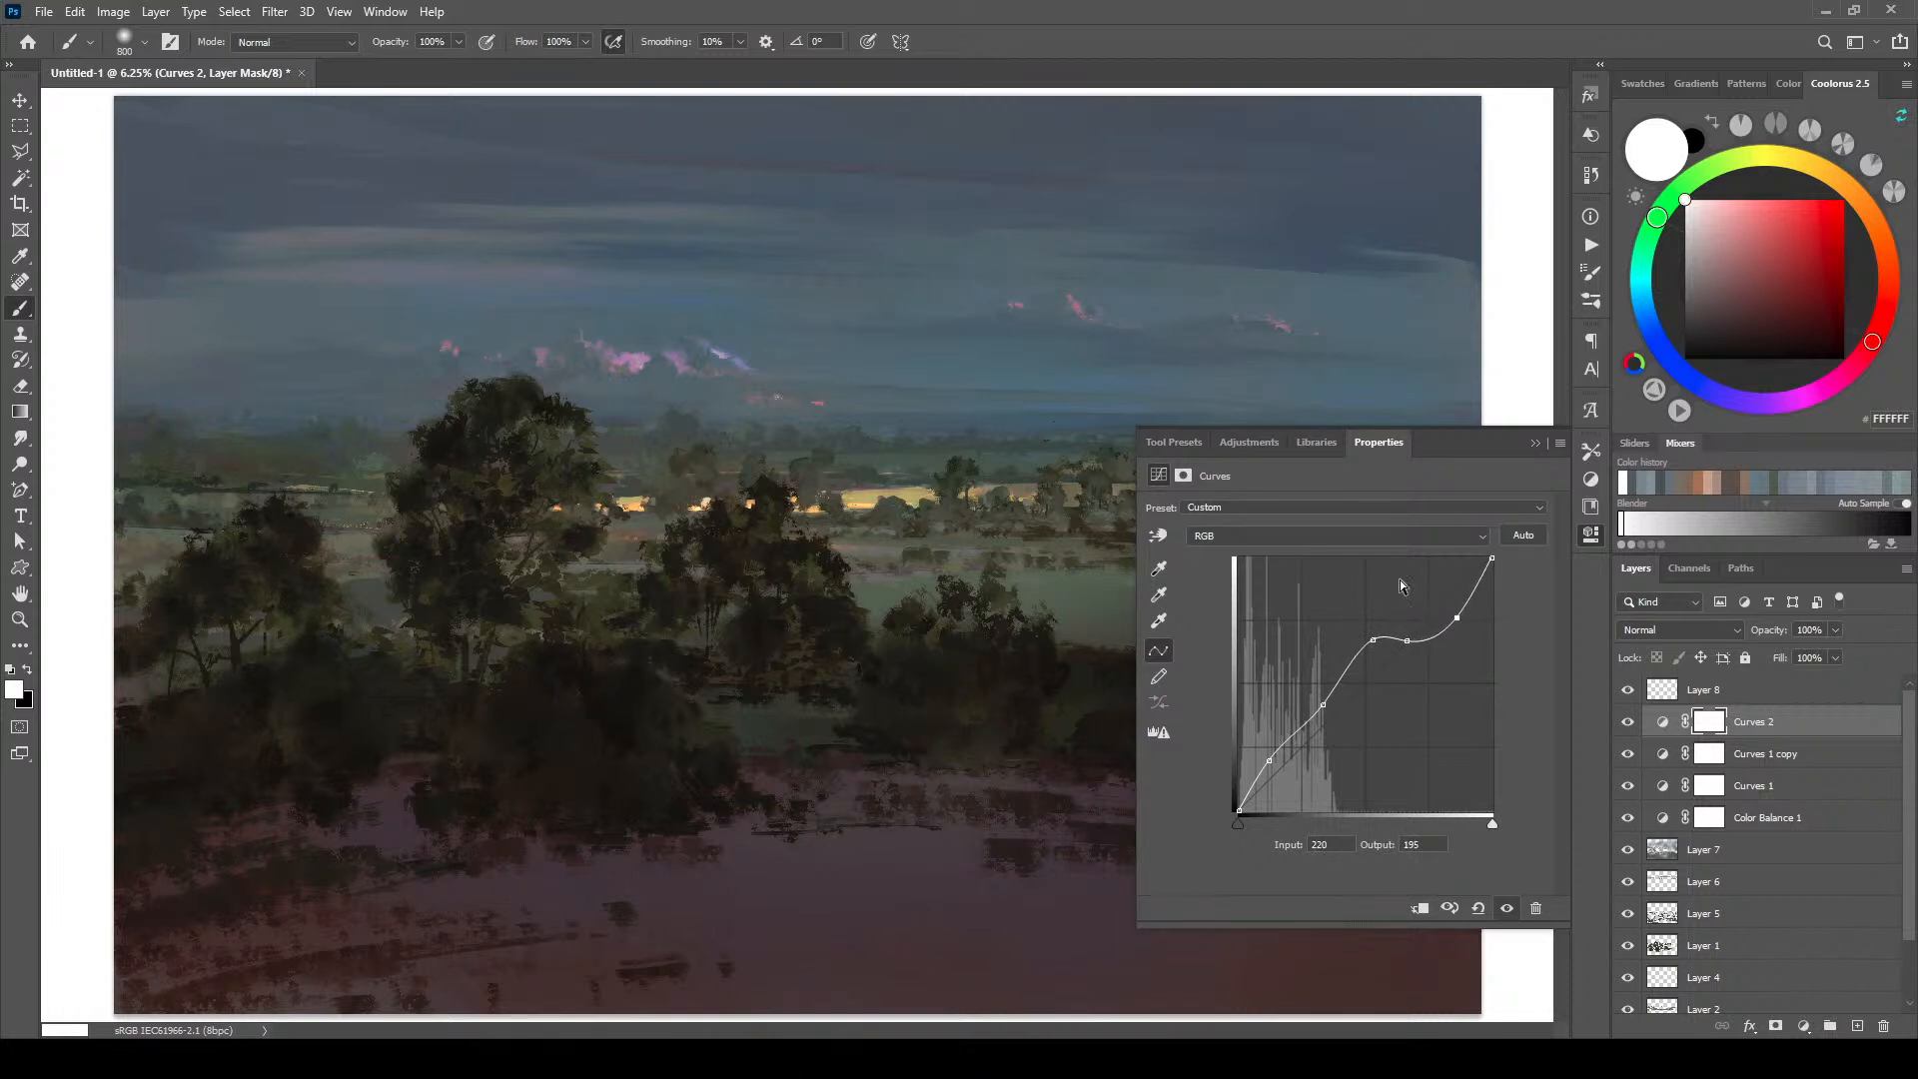
pyautogui.moveTo(1476, 591)
pyautogui.mouseDown()
pyautogui.moveTo(1476, 562)
pyautogui.moveTo(1476, 597)
pyautogui.mouseUp()
pyautogui.click(1534, 444)
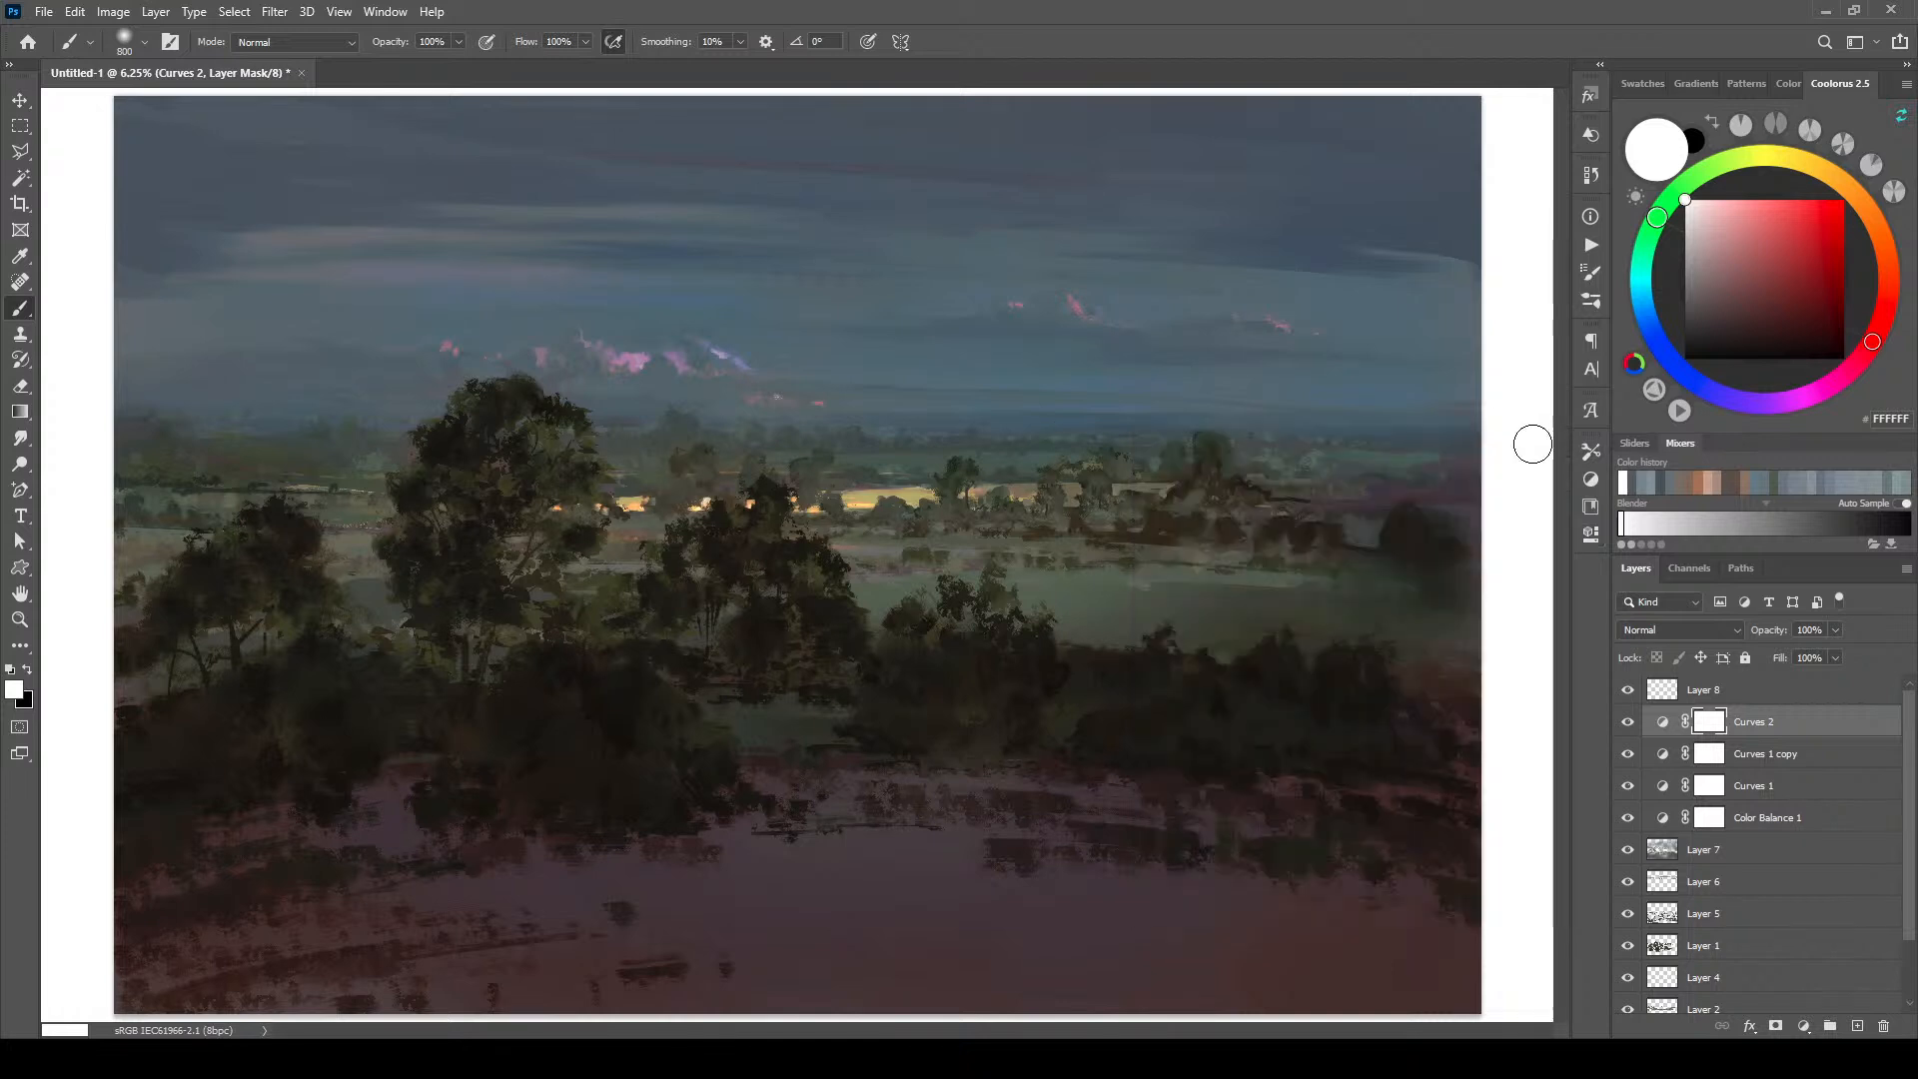
pyautogui.click(1629, 723)
pyautogui.click(1630, 724)
# Step: Add a second Color Balance adjustment above Curves 2 with midtones at cyan-red -9, magenta-green +6 and yellow-blue +7
pyautogui.click(1803, 1026)
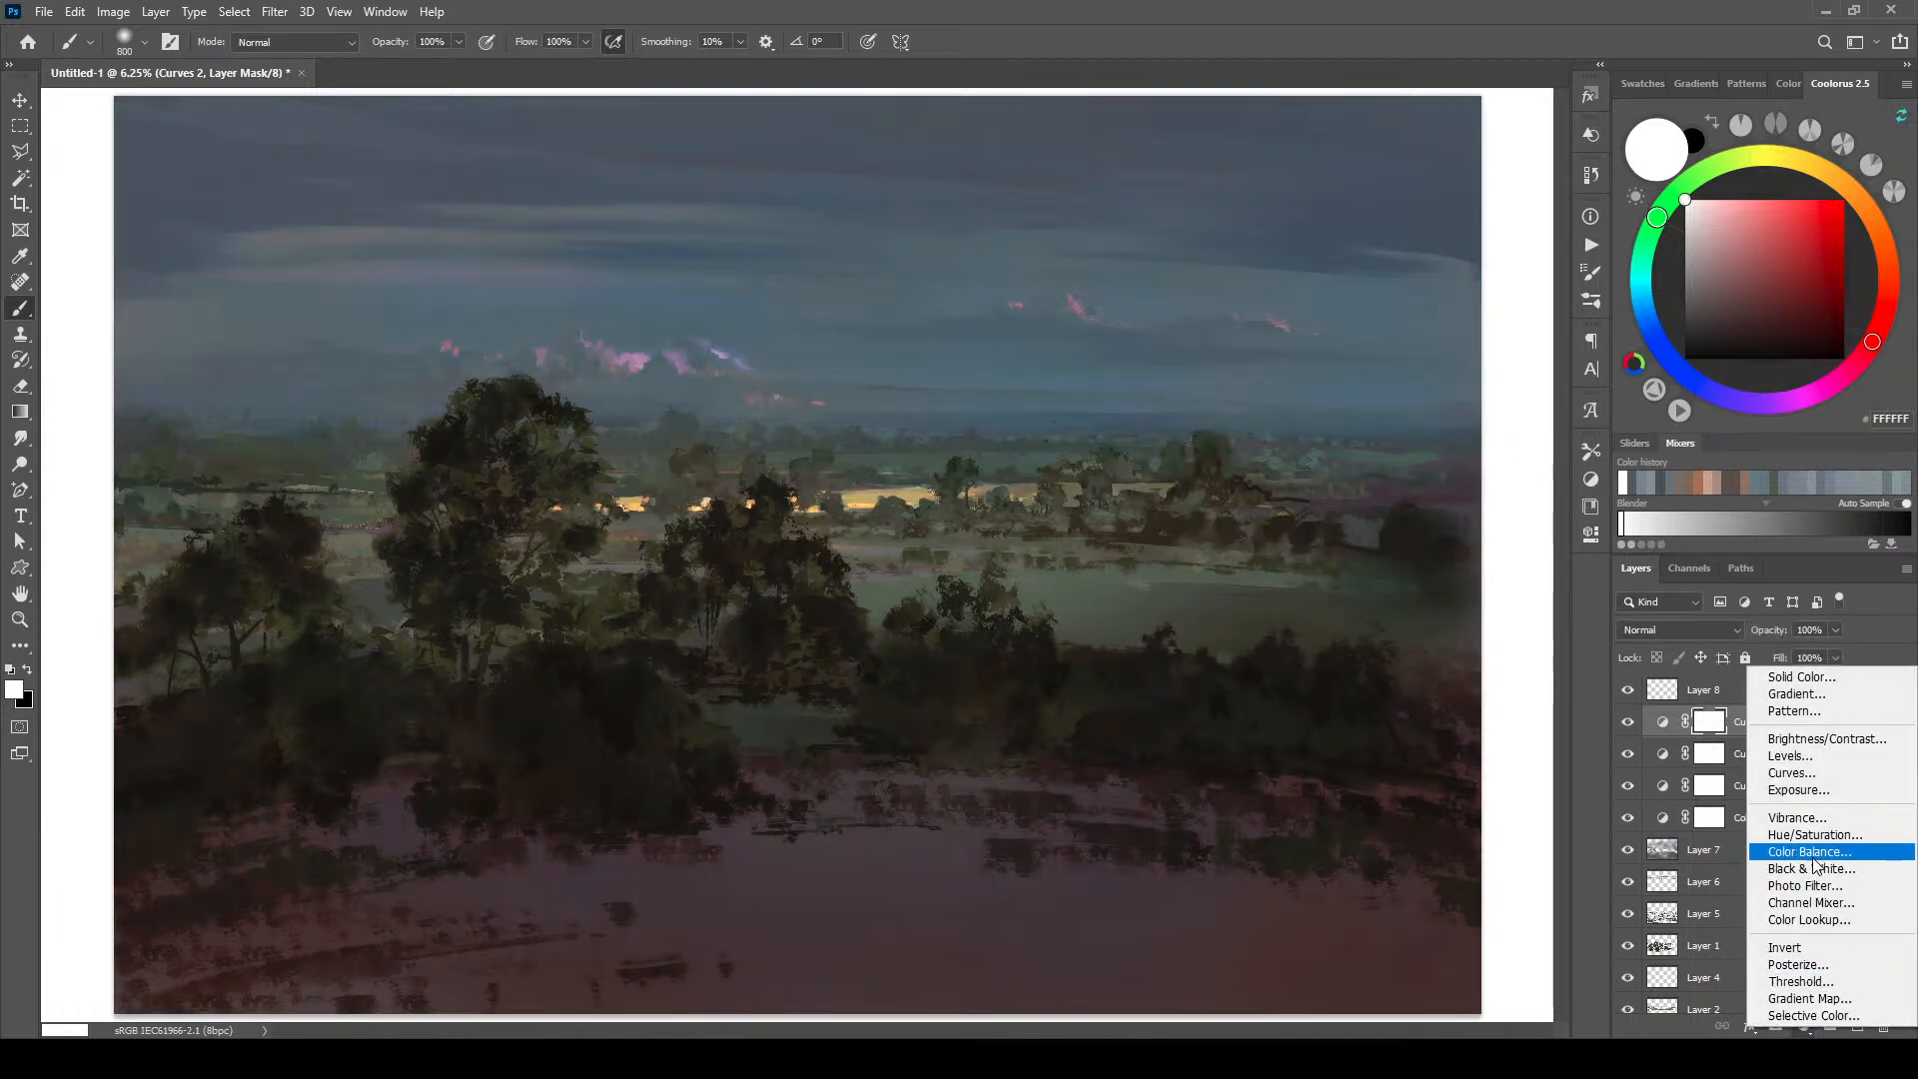
pyautogui.click(1811, 852)
pyautogui.moveTo(1320, 553); pyautogui.dragTo(1326, 620)
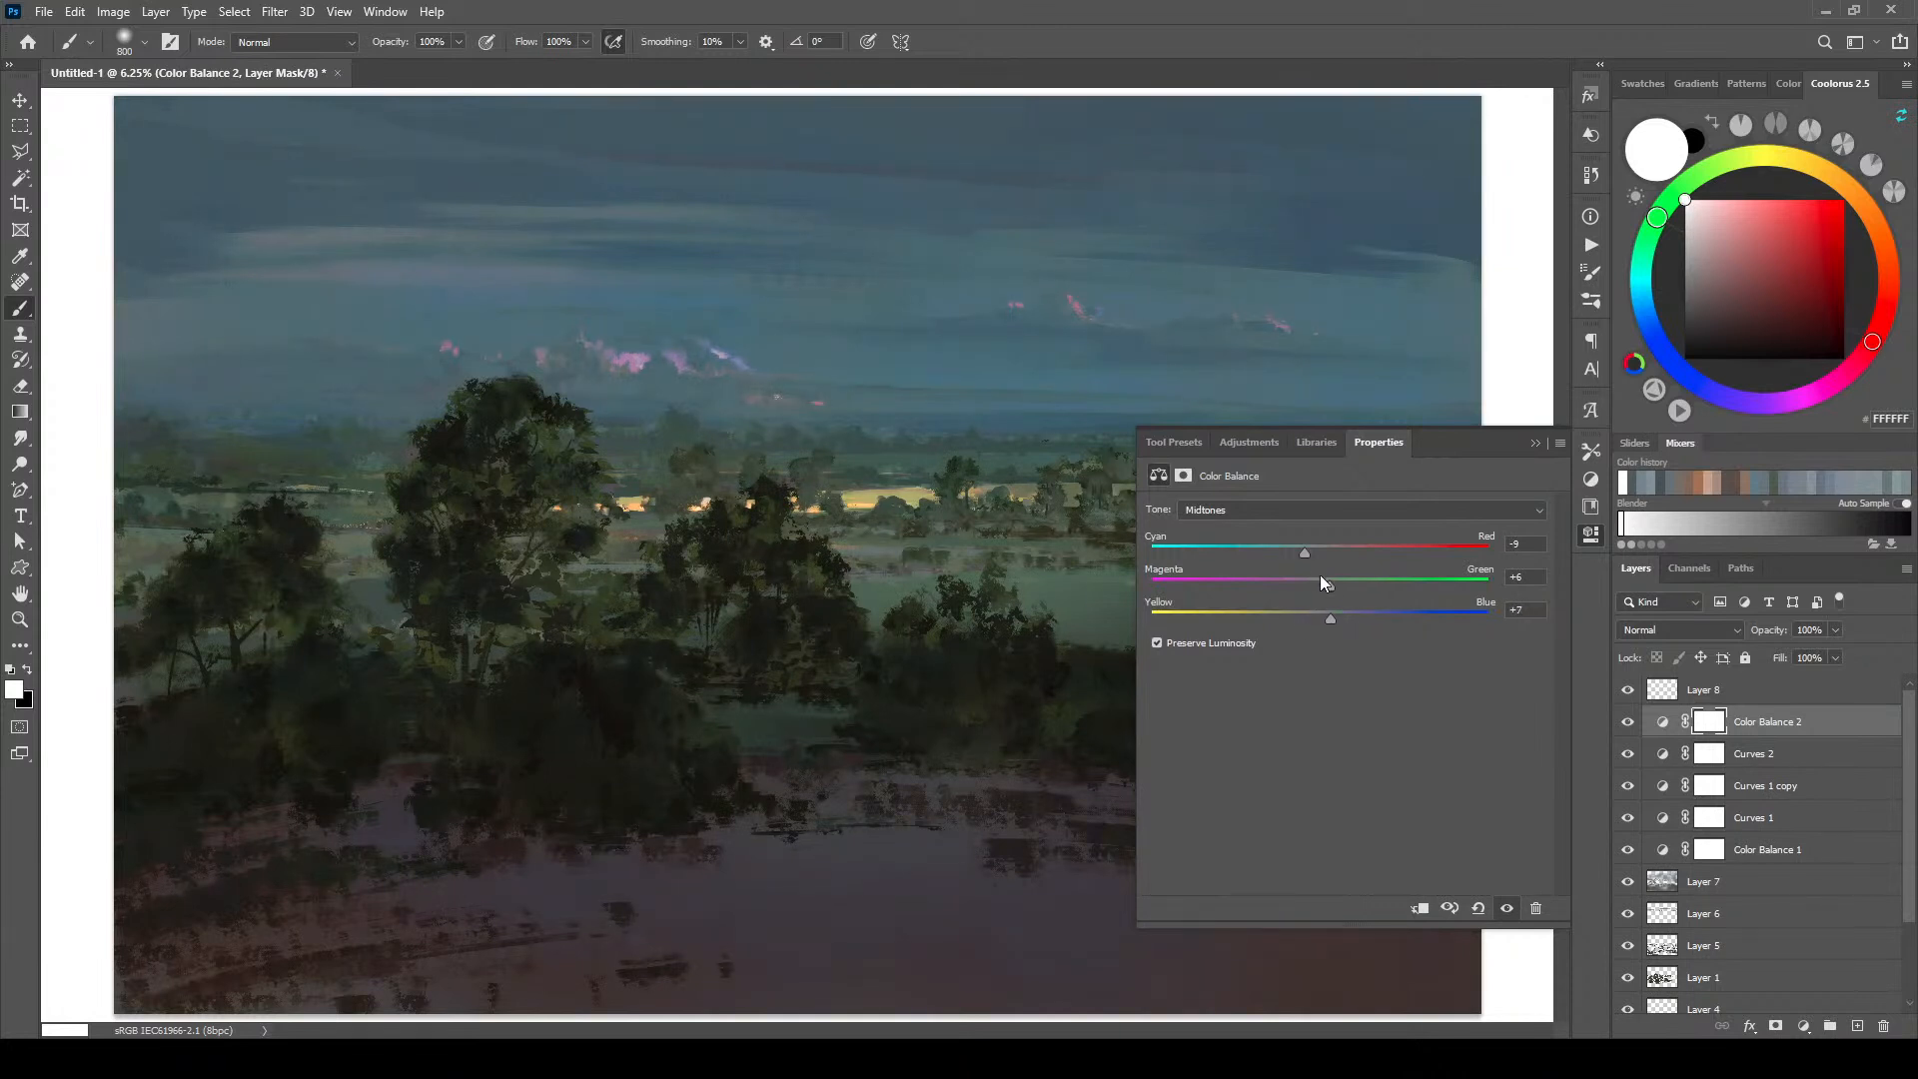
# Step: Fine-tune the shadow tones of Color Balance 2 across the cyan-red, magenta-green and yellow-blue balances
pyautogui.click(1284, 510)
pyautogui.click(1324, 528)
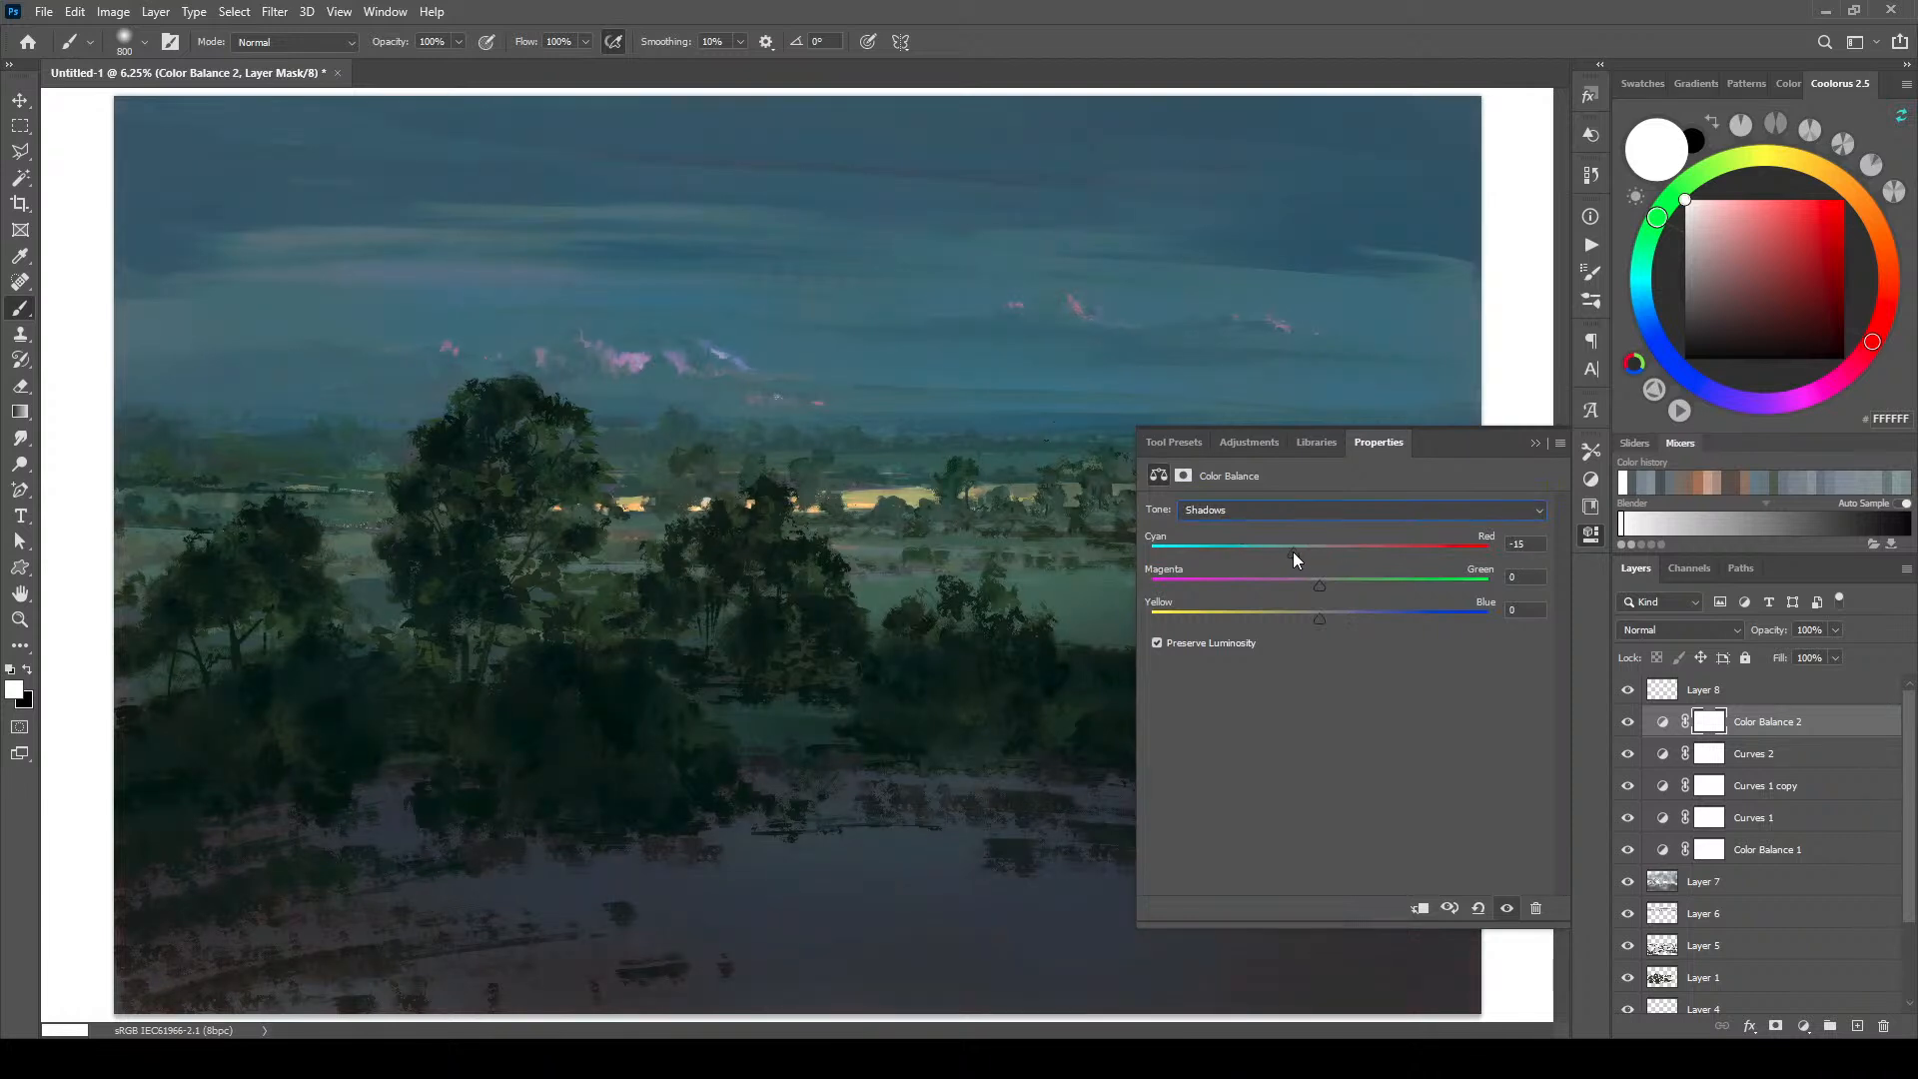
pyautogui.moveTo(1334, 556); pyautogui.dragTo(1322, 544)
pyautogui.moveTo(1318, 585)
pyautogui.mouseDown()
pyautogui.moveTo(1321, 621)
pyautogui.moveTo(1340, 622)
pyautogui.moveTo(1301, 625)
pyautogui.moveTo(1325, 550)
pyautogui.mouseUp()
pyautogui.moveTo(1305, 619); pyautogui.dragTo(1317, 623)
pyautogui.moveTo(1315, 552)
pyautogui.mouseDown()
pyautogui.moveTo(1332, 556)
pyautogui.moveTo(1315, 561)
pyautogui.mouseUp()
# Step: Shift the highlights of Color Balance 2 toward cyan, adjust their magenta-green balance slightly, and collapse the adjustment settings
pyautogui.click(1281, 512)
pyautogui.click(1257, 548)
pyautogui.moveTo(1297, 553)
pyautogui.mouseDown()
pyautogui.moveTo(1275, 555)
pyautogui.moveTo(1321, 555)
pyautogui.moveTo(1323, 584)
pyautogui.moveTo(1292, 620)
pyautogui.moveTo(1336, 626)
pyautogui.moveTo(1316, 585)
pyautogui.mouseUp()
pyautogui.click(1536, 443)
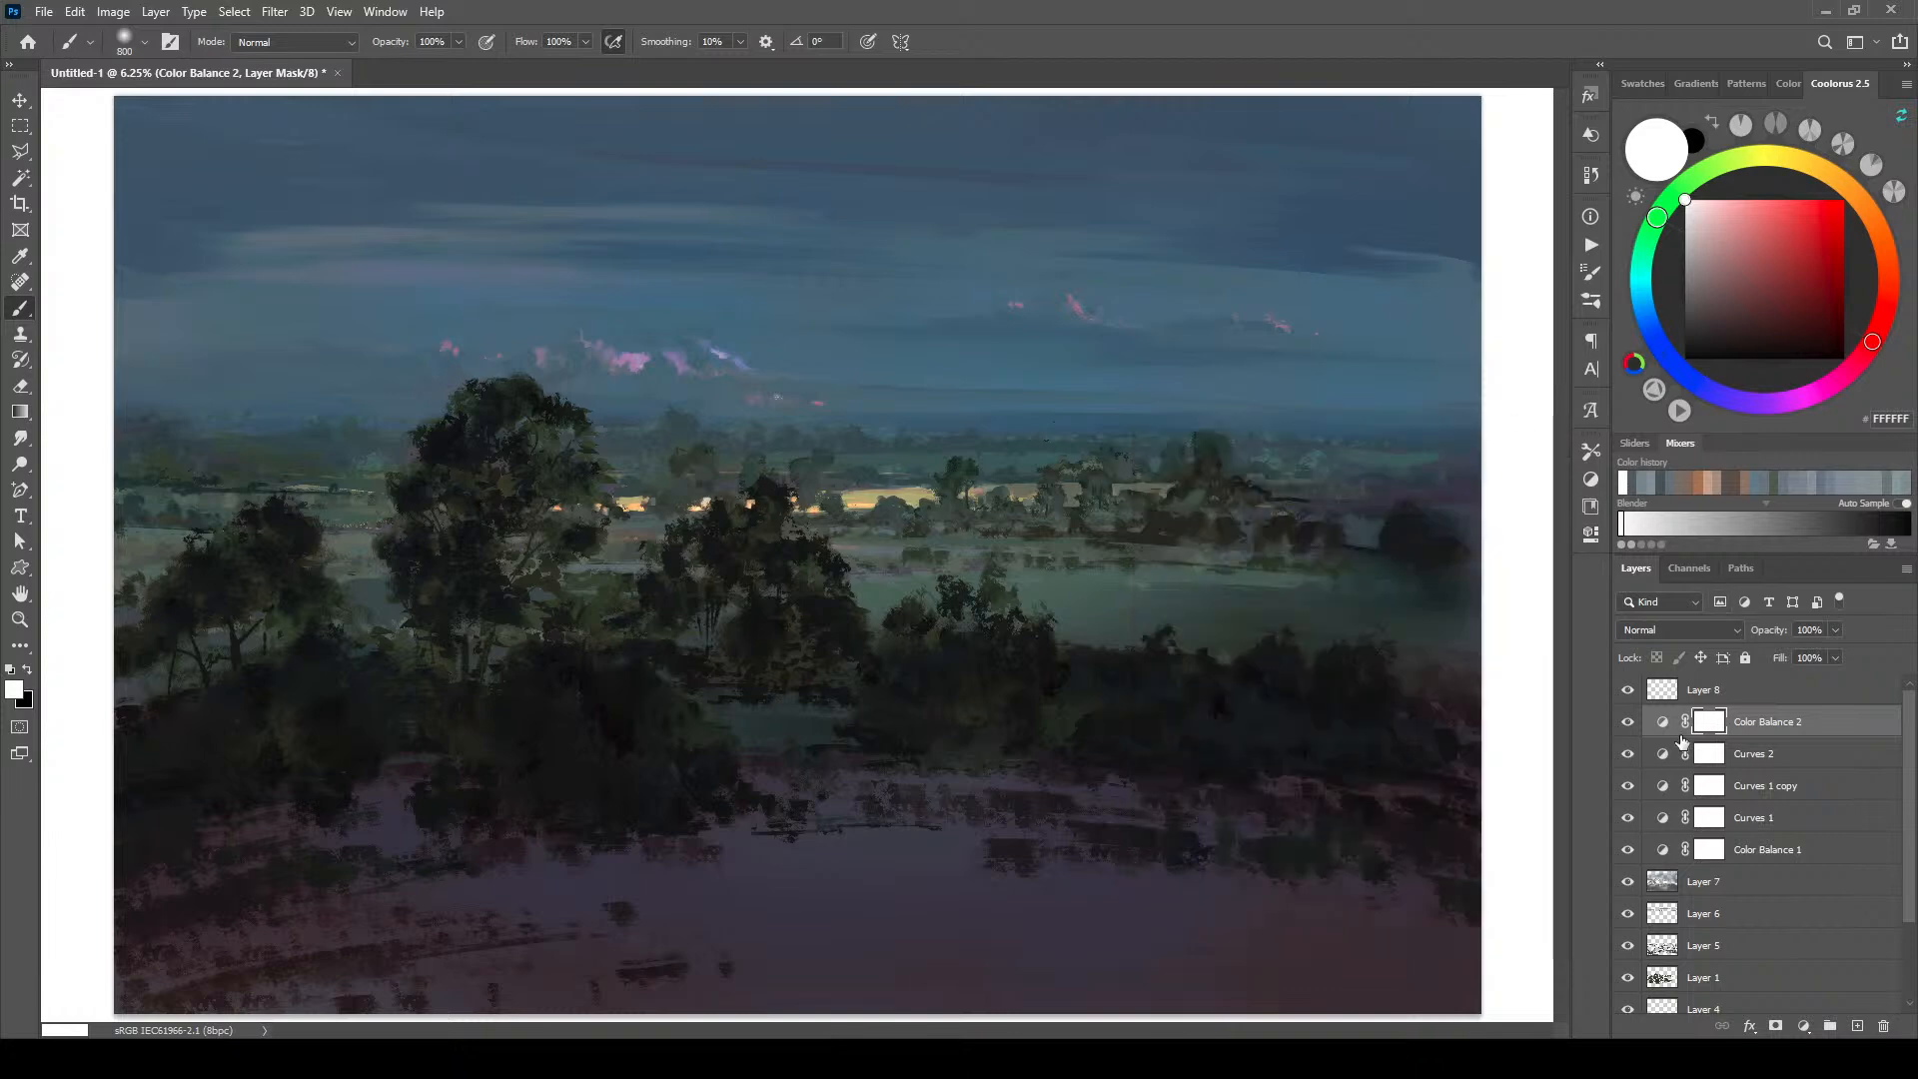
# Step: Compare the painting with and without Curves 2, Curves 1 copy and Curves 1 by toggling each layer's visibility
pyautogui.click(1628, 754)
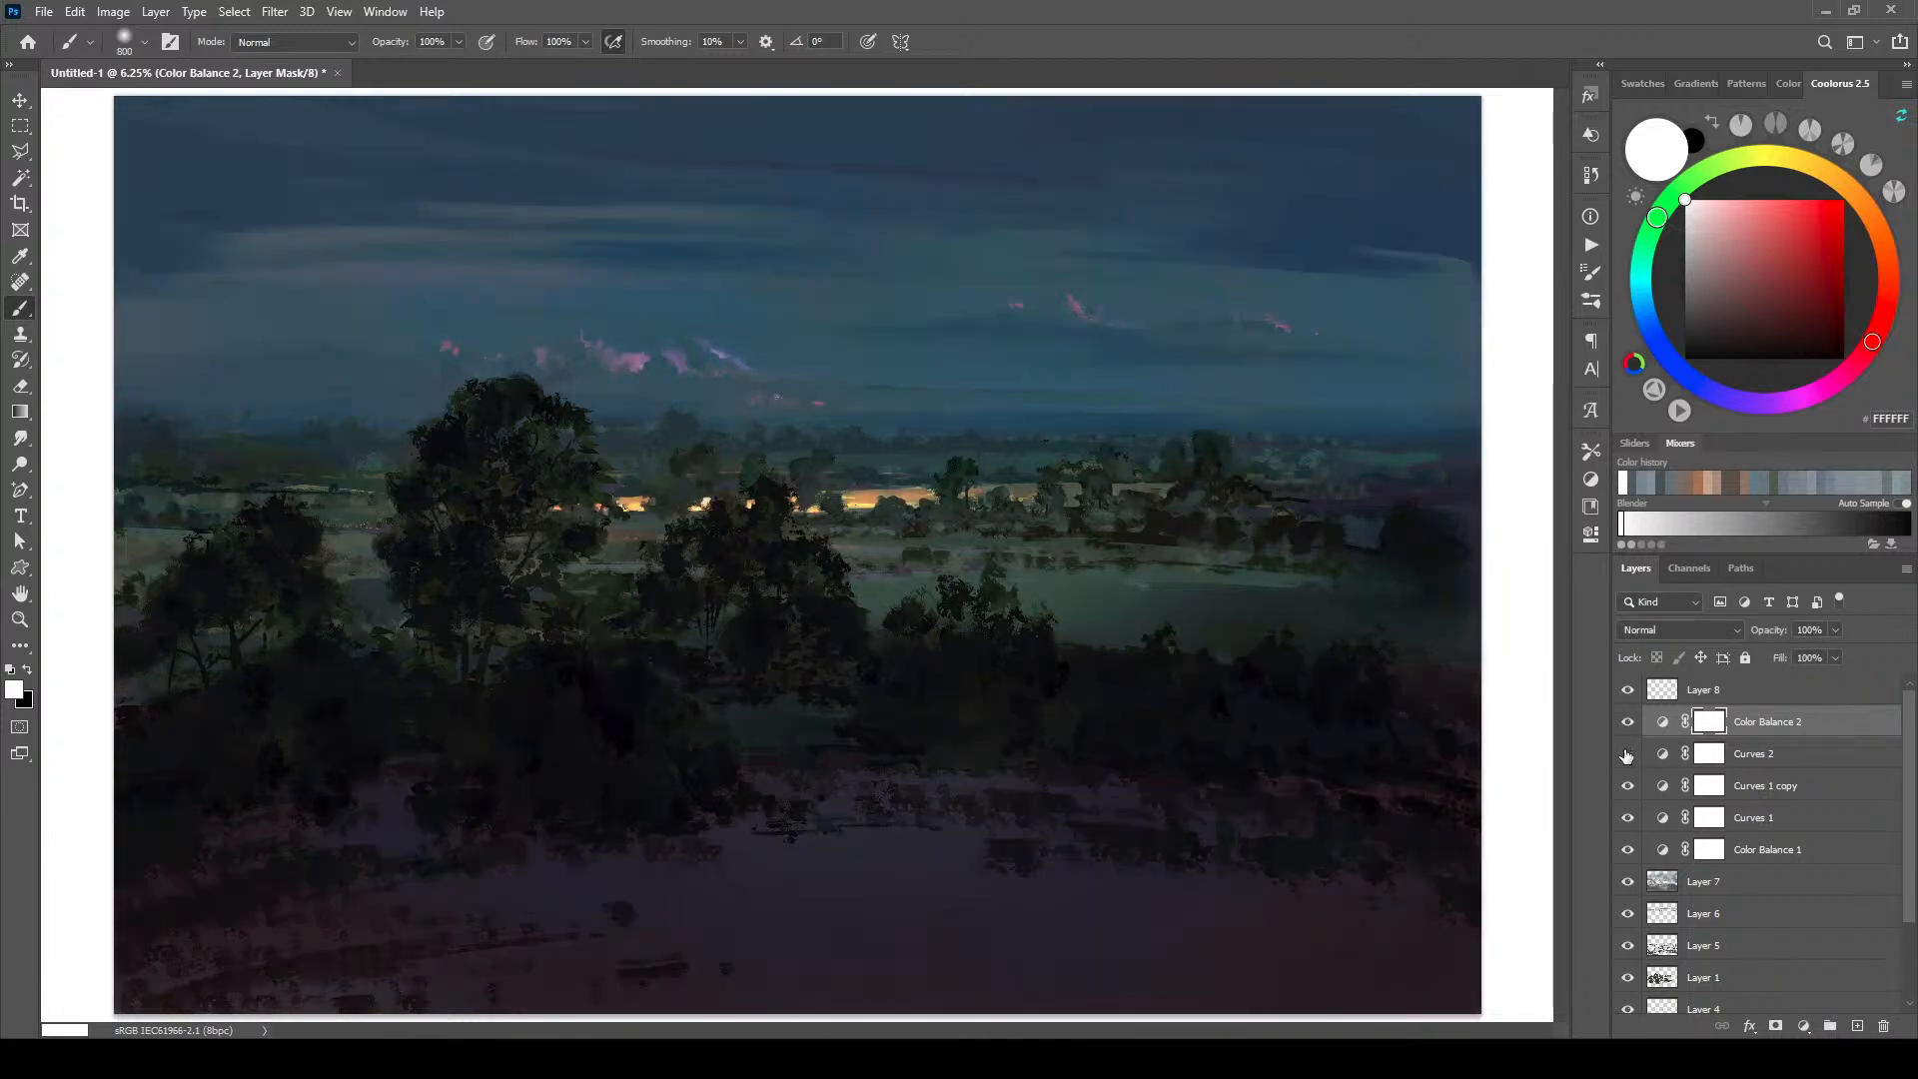
pyautogui.click(1627, 755)
pyautogui.click(1627, 787)
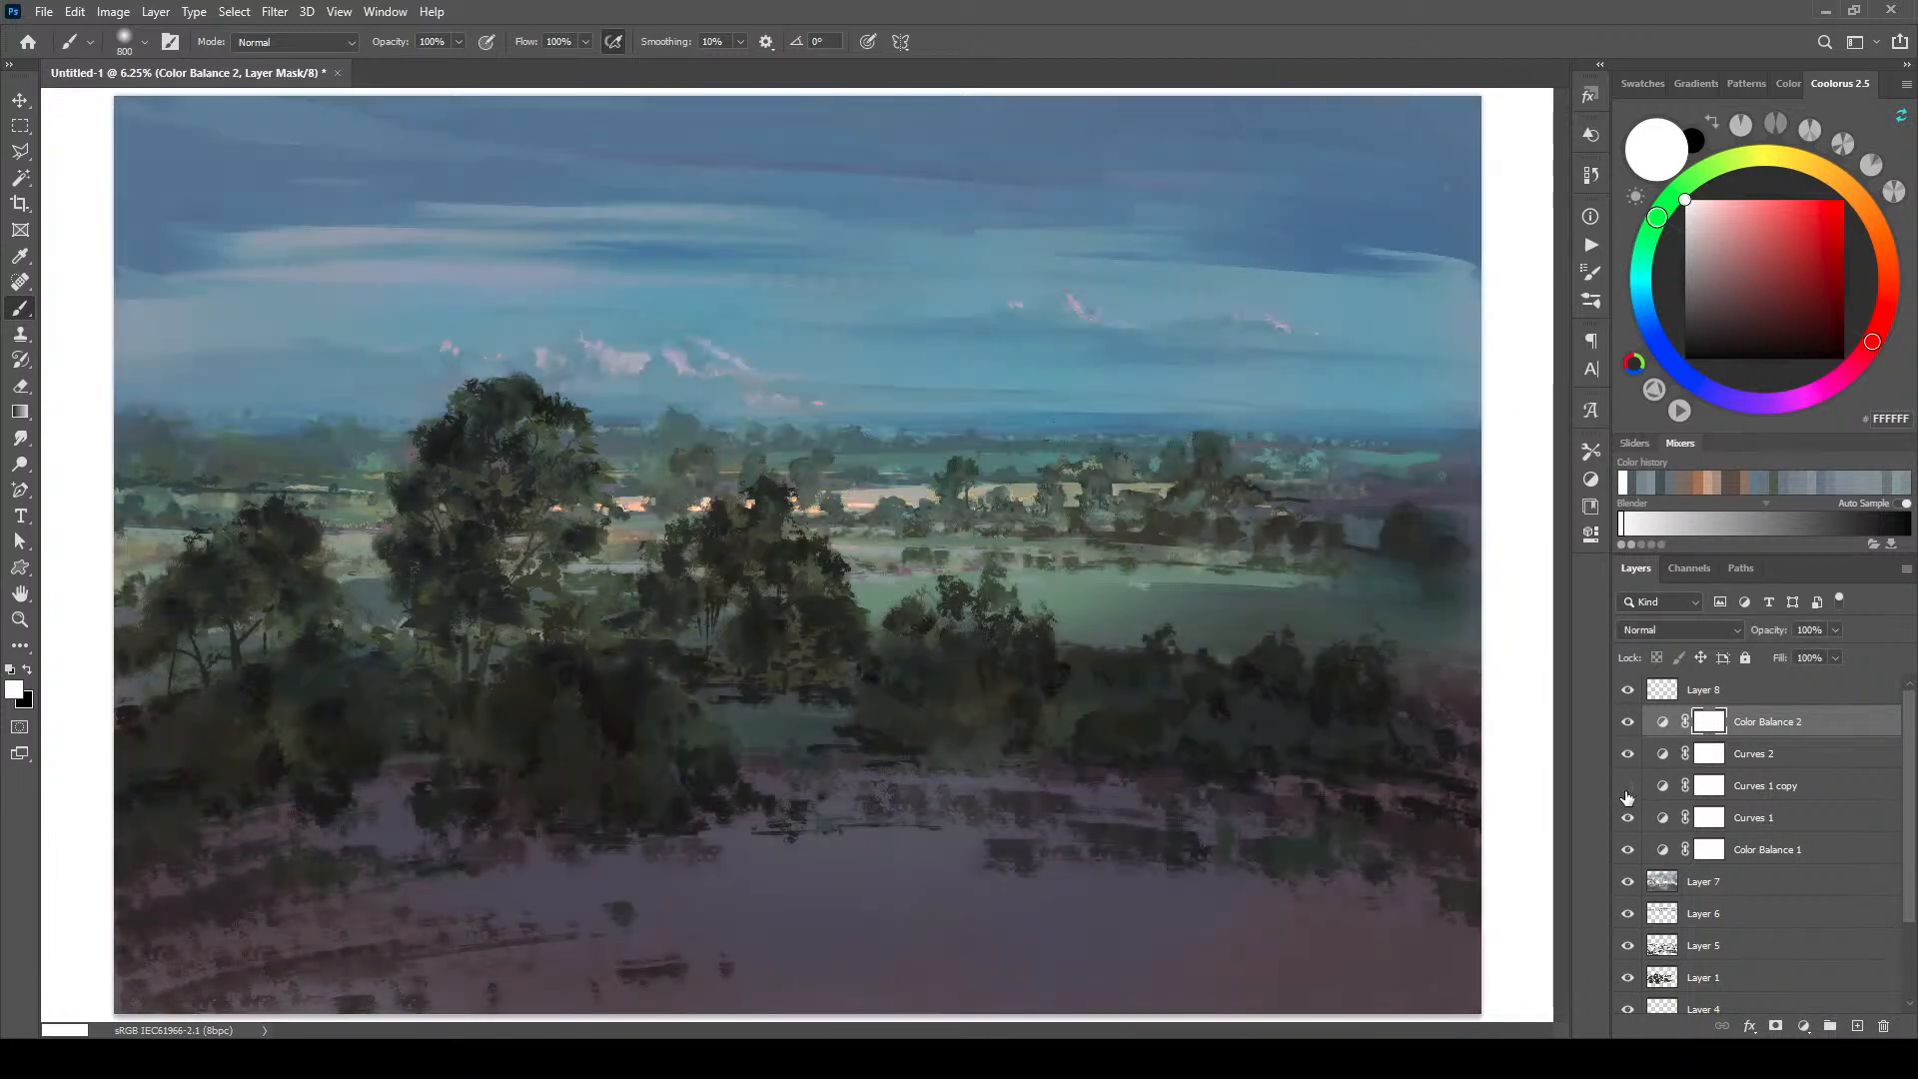
pyautogui.click(1627, 787)
pyautogui.click(1628, 818)
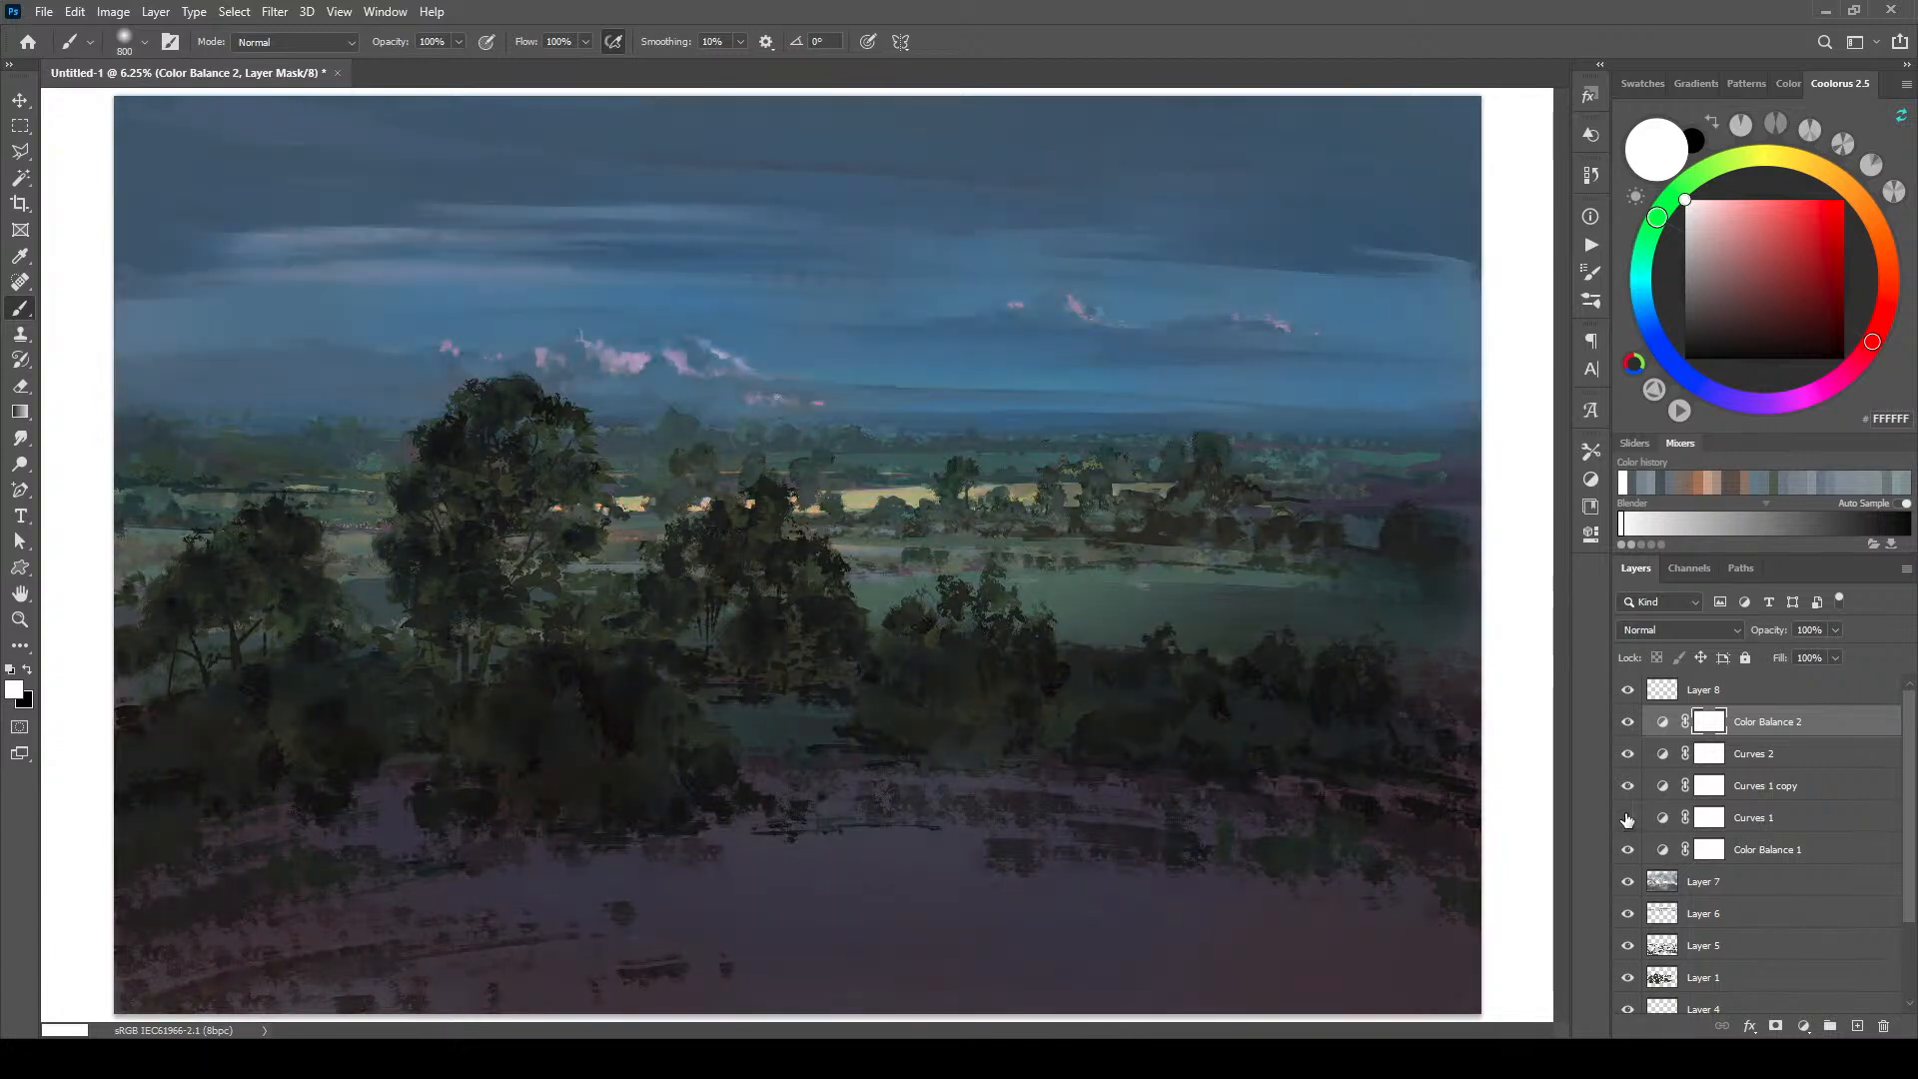
pyautogui.click(1628, 818)
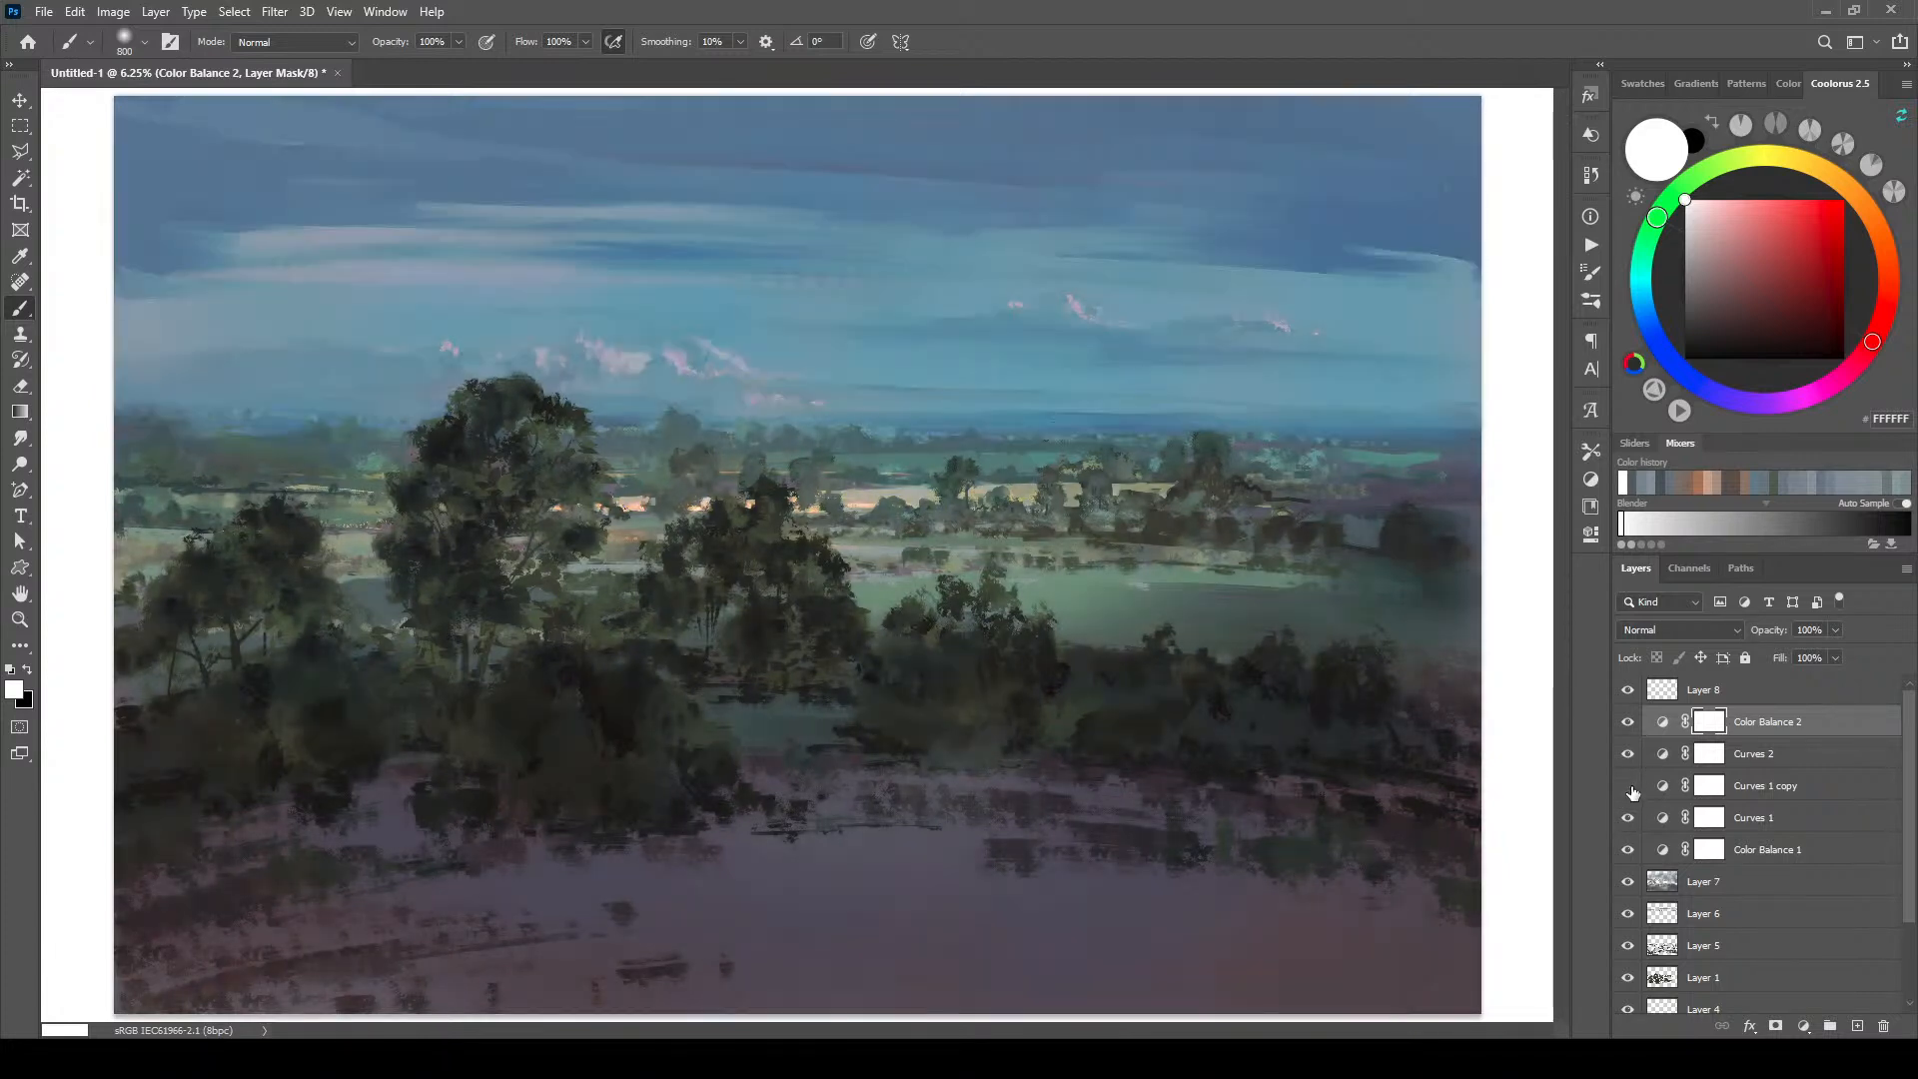
pyautogui.click(1628, 788)
pyautogui.click(1627, 787)
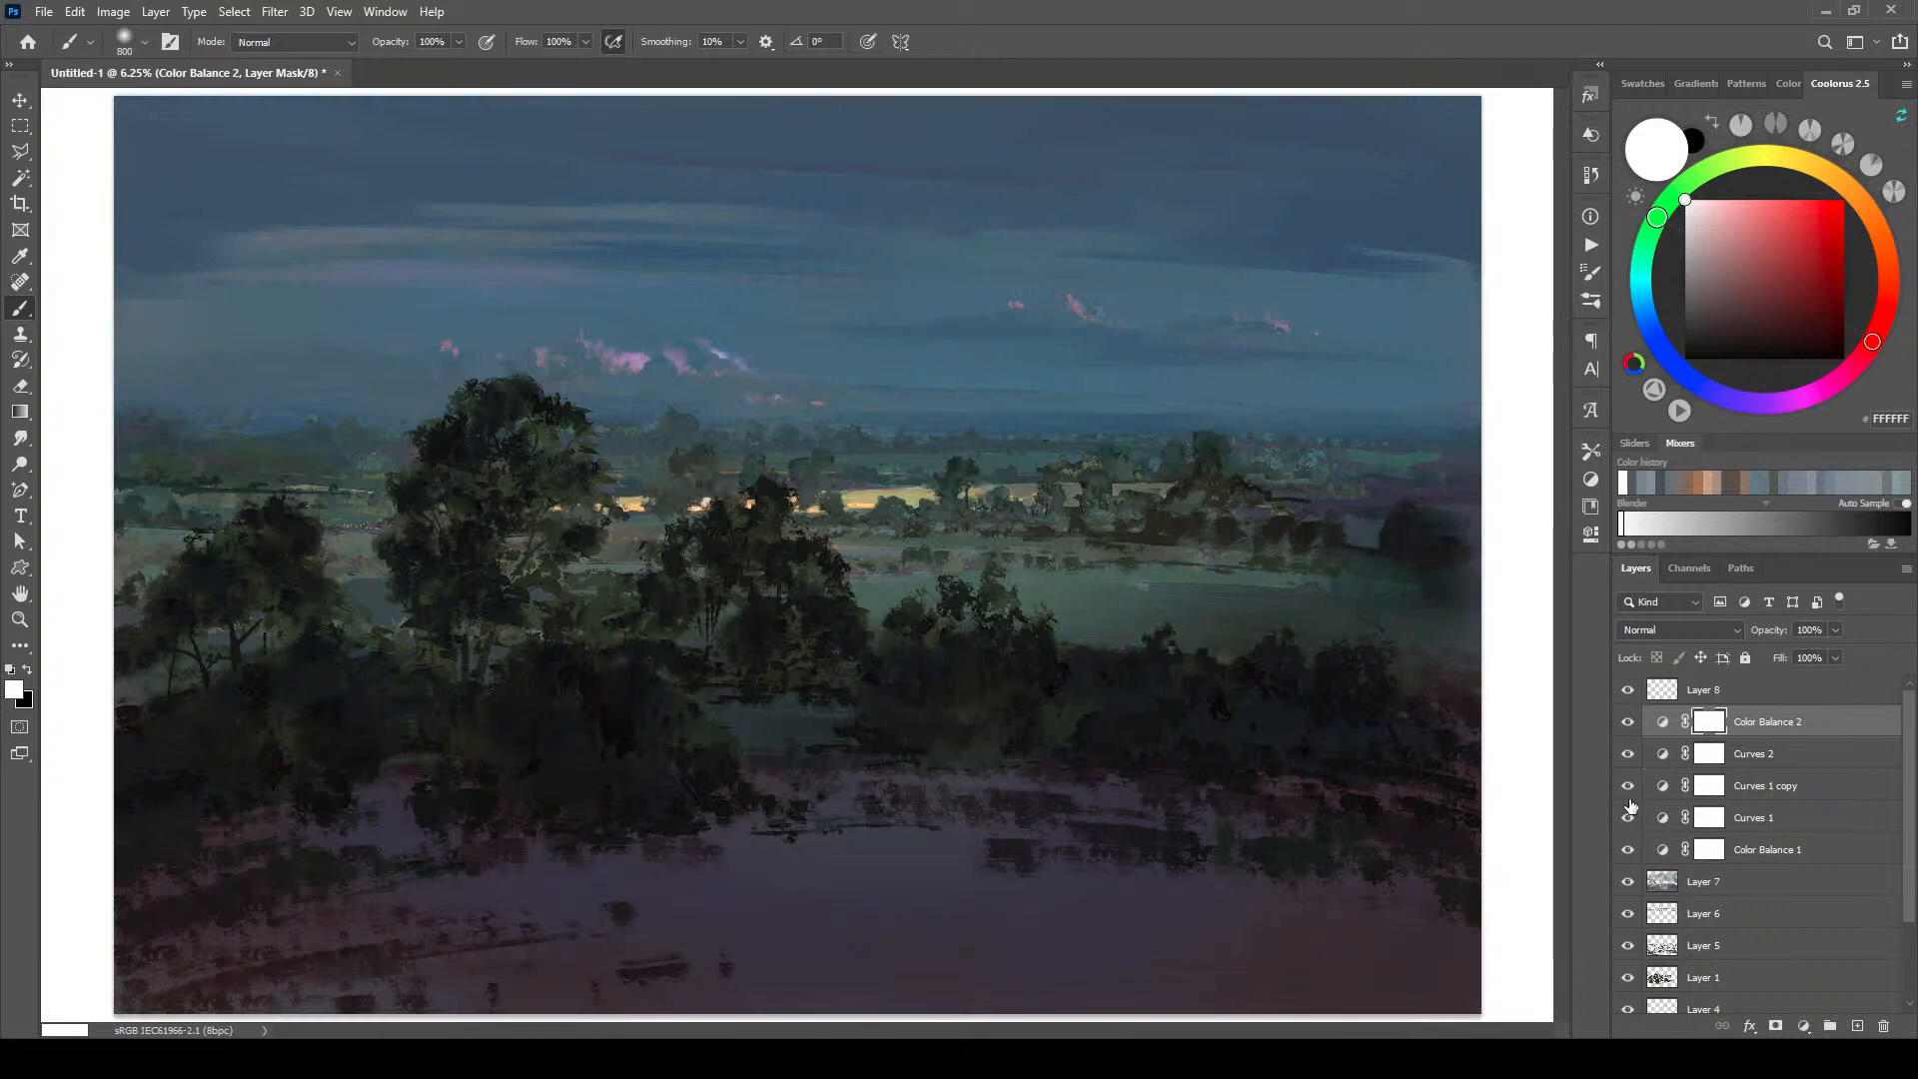
# Step: Lower the opacity of the Curves 1 copy layer to 62%
pyautogui.click(1775, 787)
pyautogui.click(1836, 630)
pyautogui.moveTo(1826, 657); pyautogui.dragTo(1800, 654)
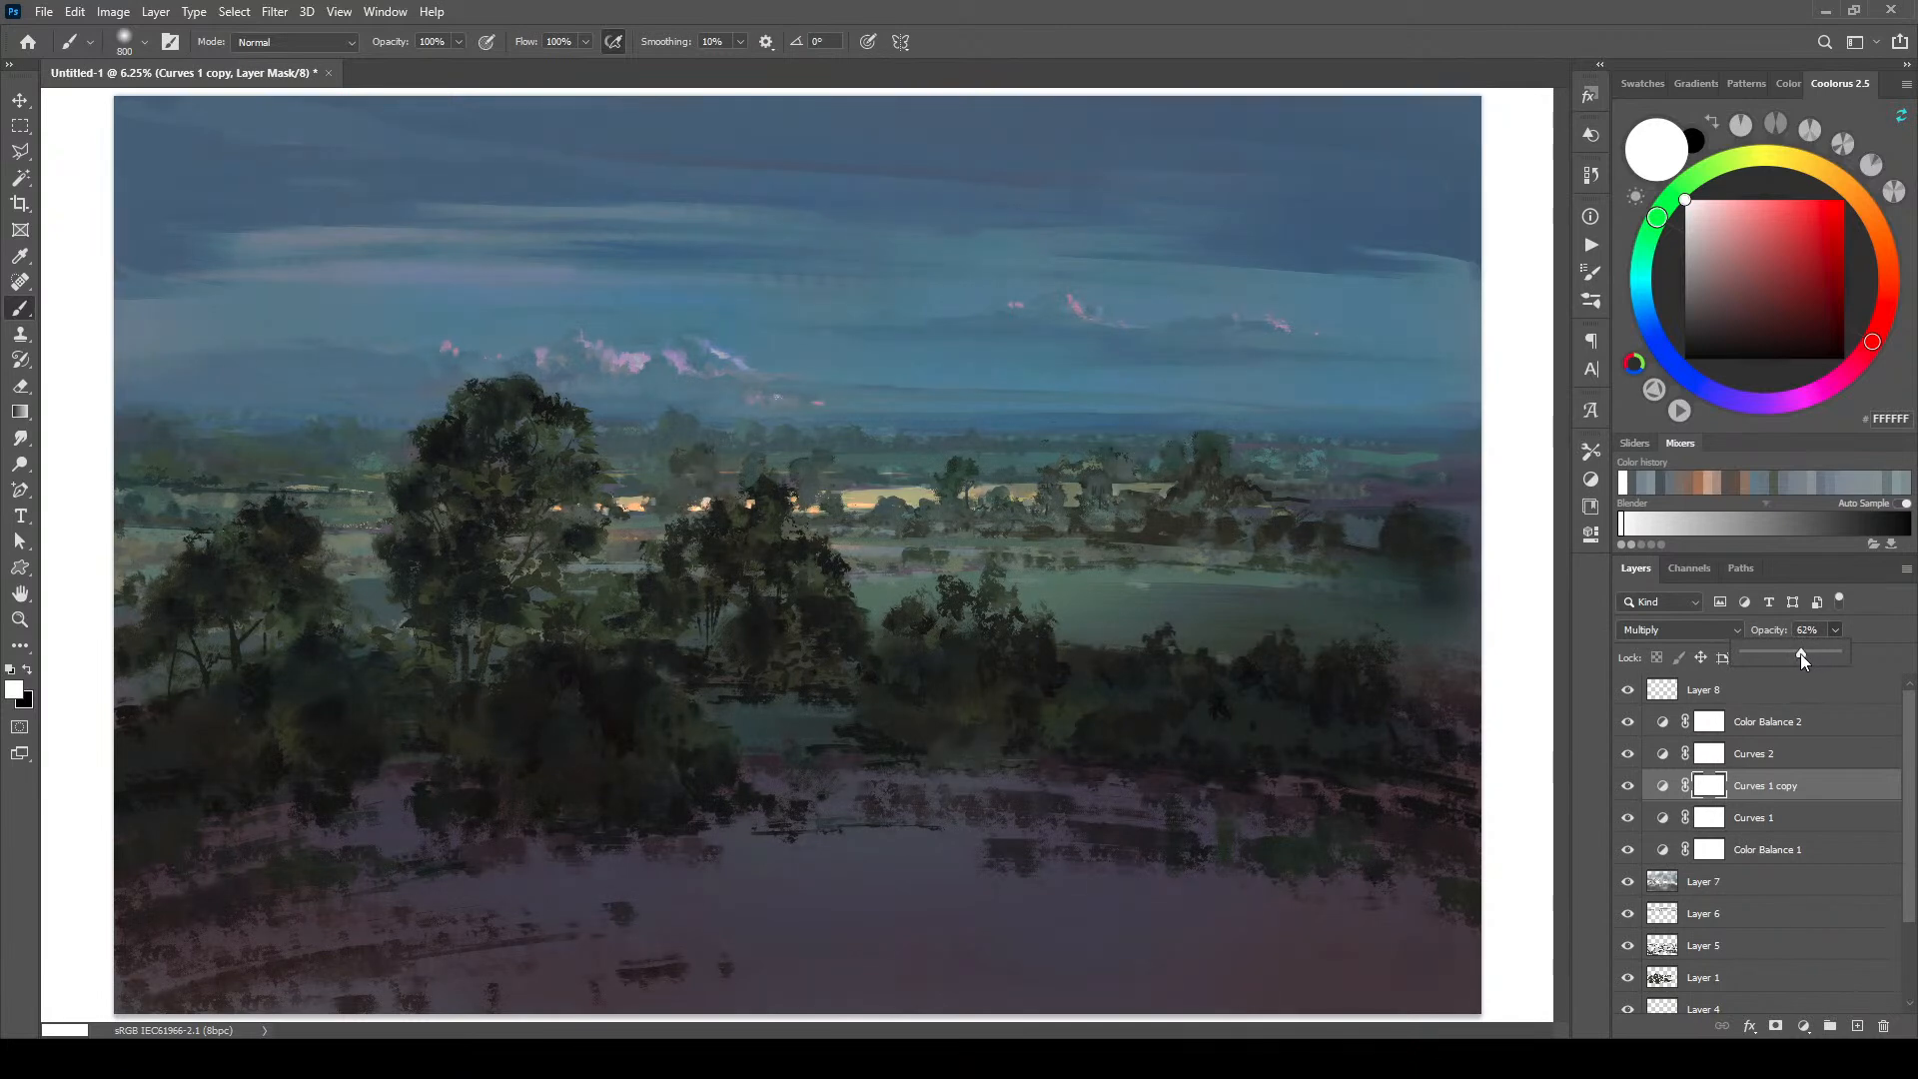
# Step: Check the effect of the Curves 1 layer by toggling its visibility, and set its opacity to 73%
pyautogui.click(1628, 818)
pyautogui.click(1629, 818)
pyautogui.click(1744, 823)
pyautogui.click(1835, 633)
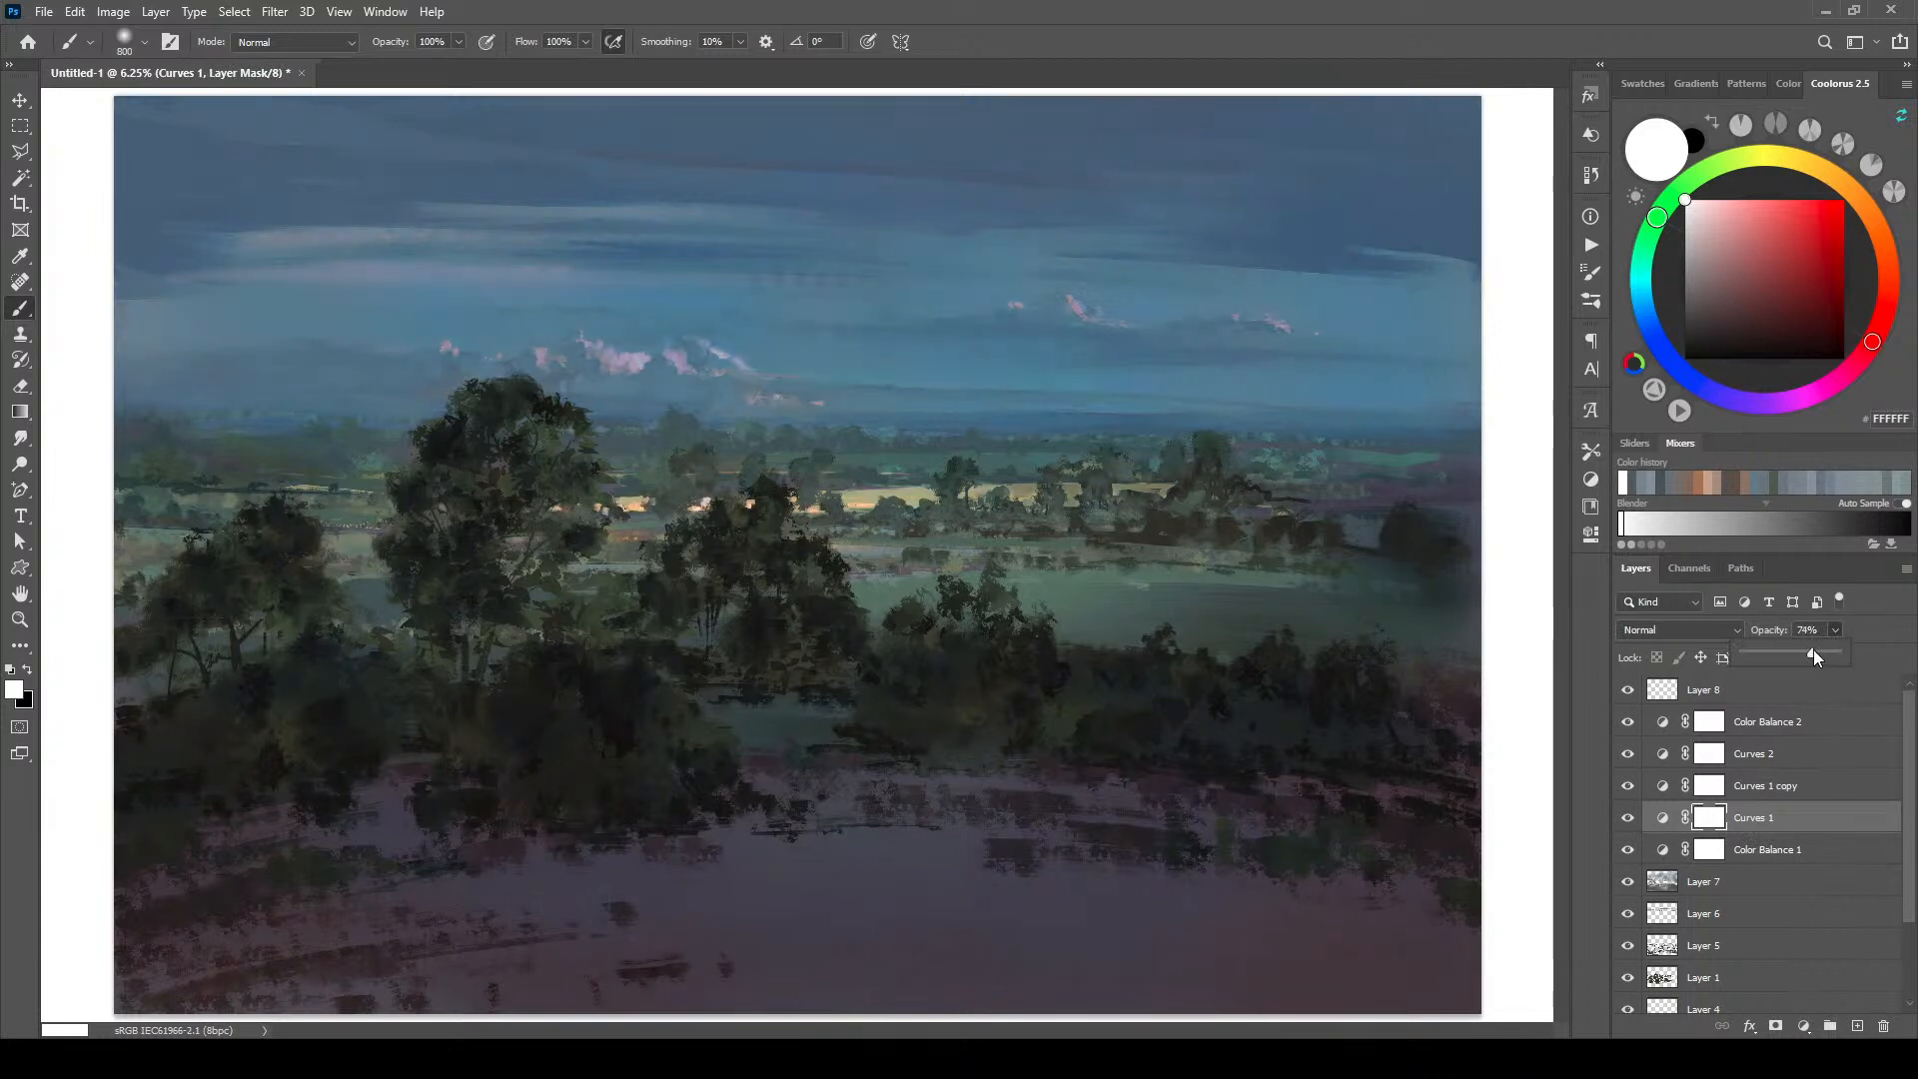
pyautogui.moveTo(1751, 655); pyautogui.dragTo(1795, 644)
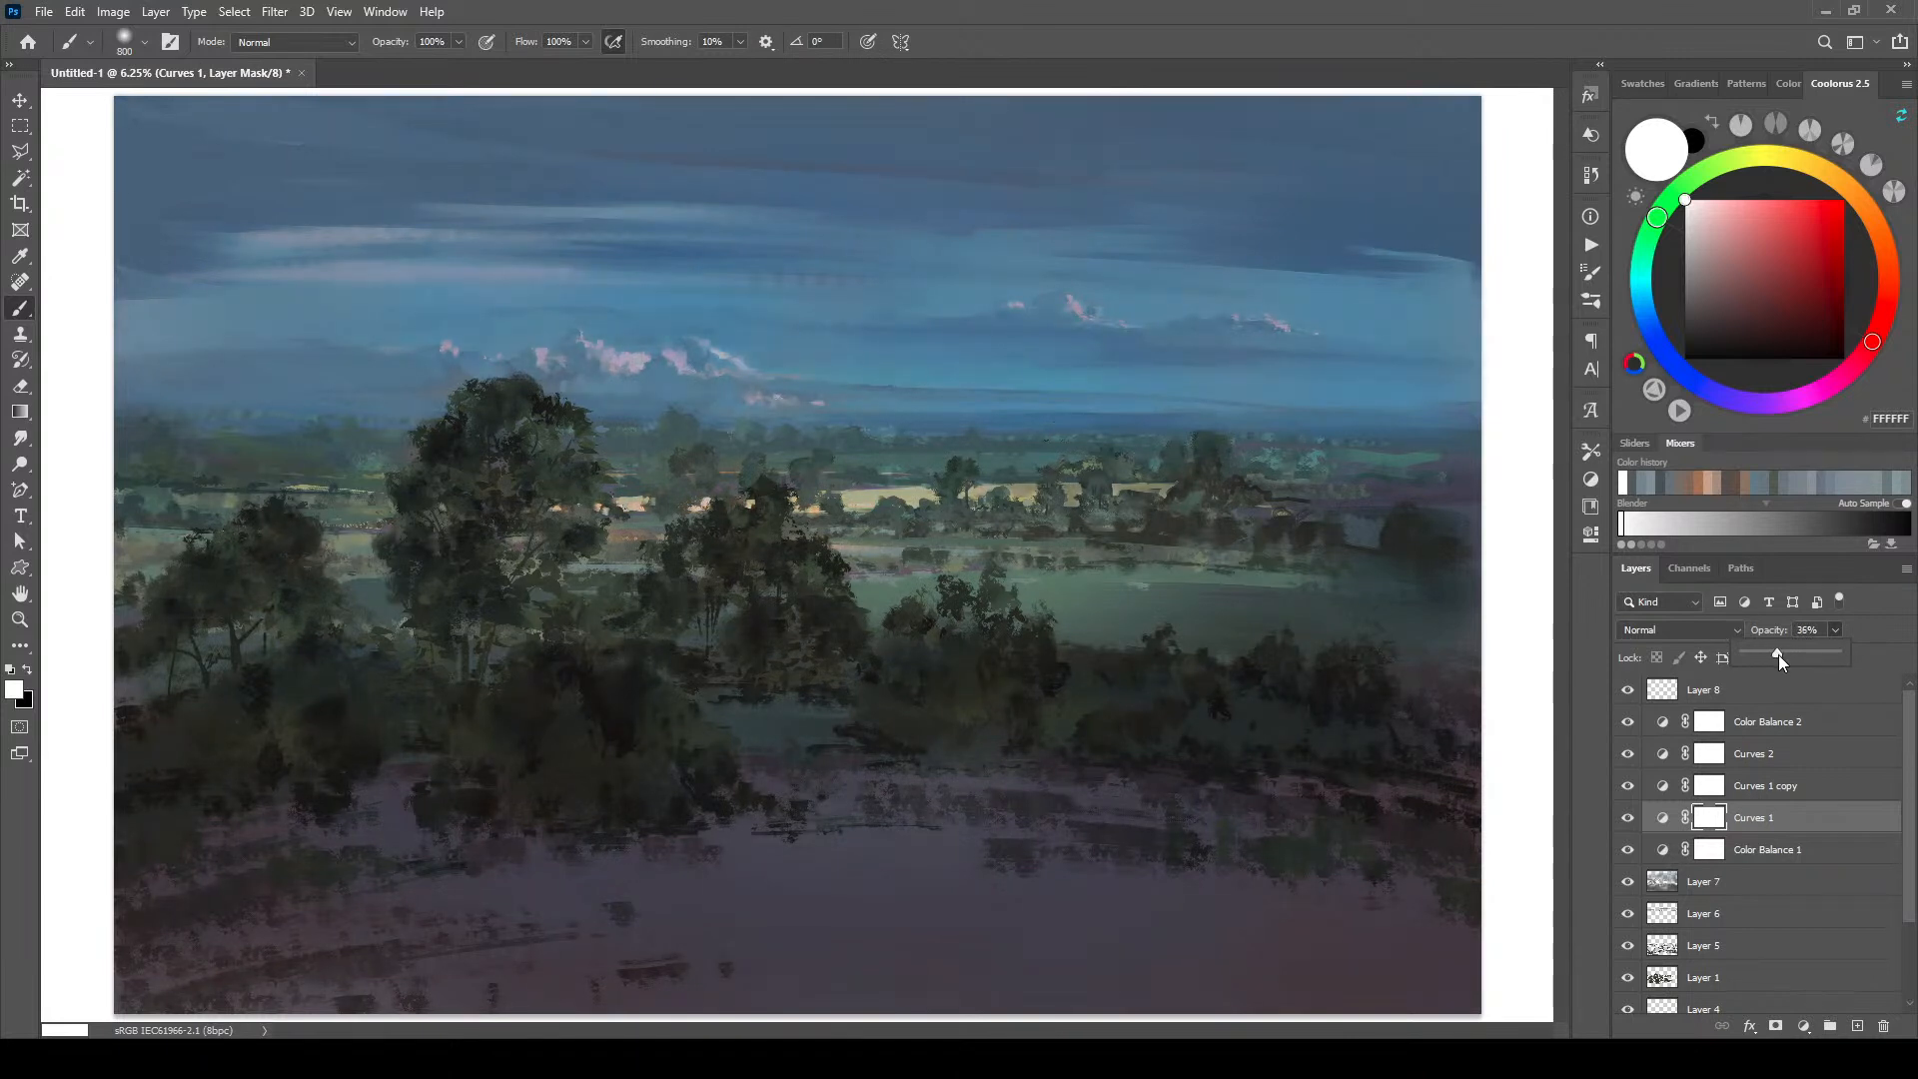
pyautogui.moveTo(1788, 654); pyautogui.dragTo(1807, 658)
pyautogui.moveTo(1822, 651); pyautogui.dragTo(1783, 654)
pyautogui.click(1764, 723)
pyautogui.click(1804, 1026)
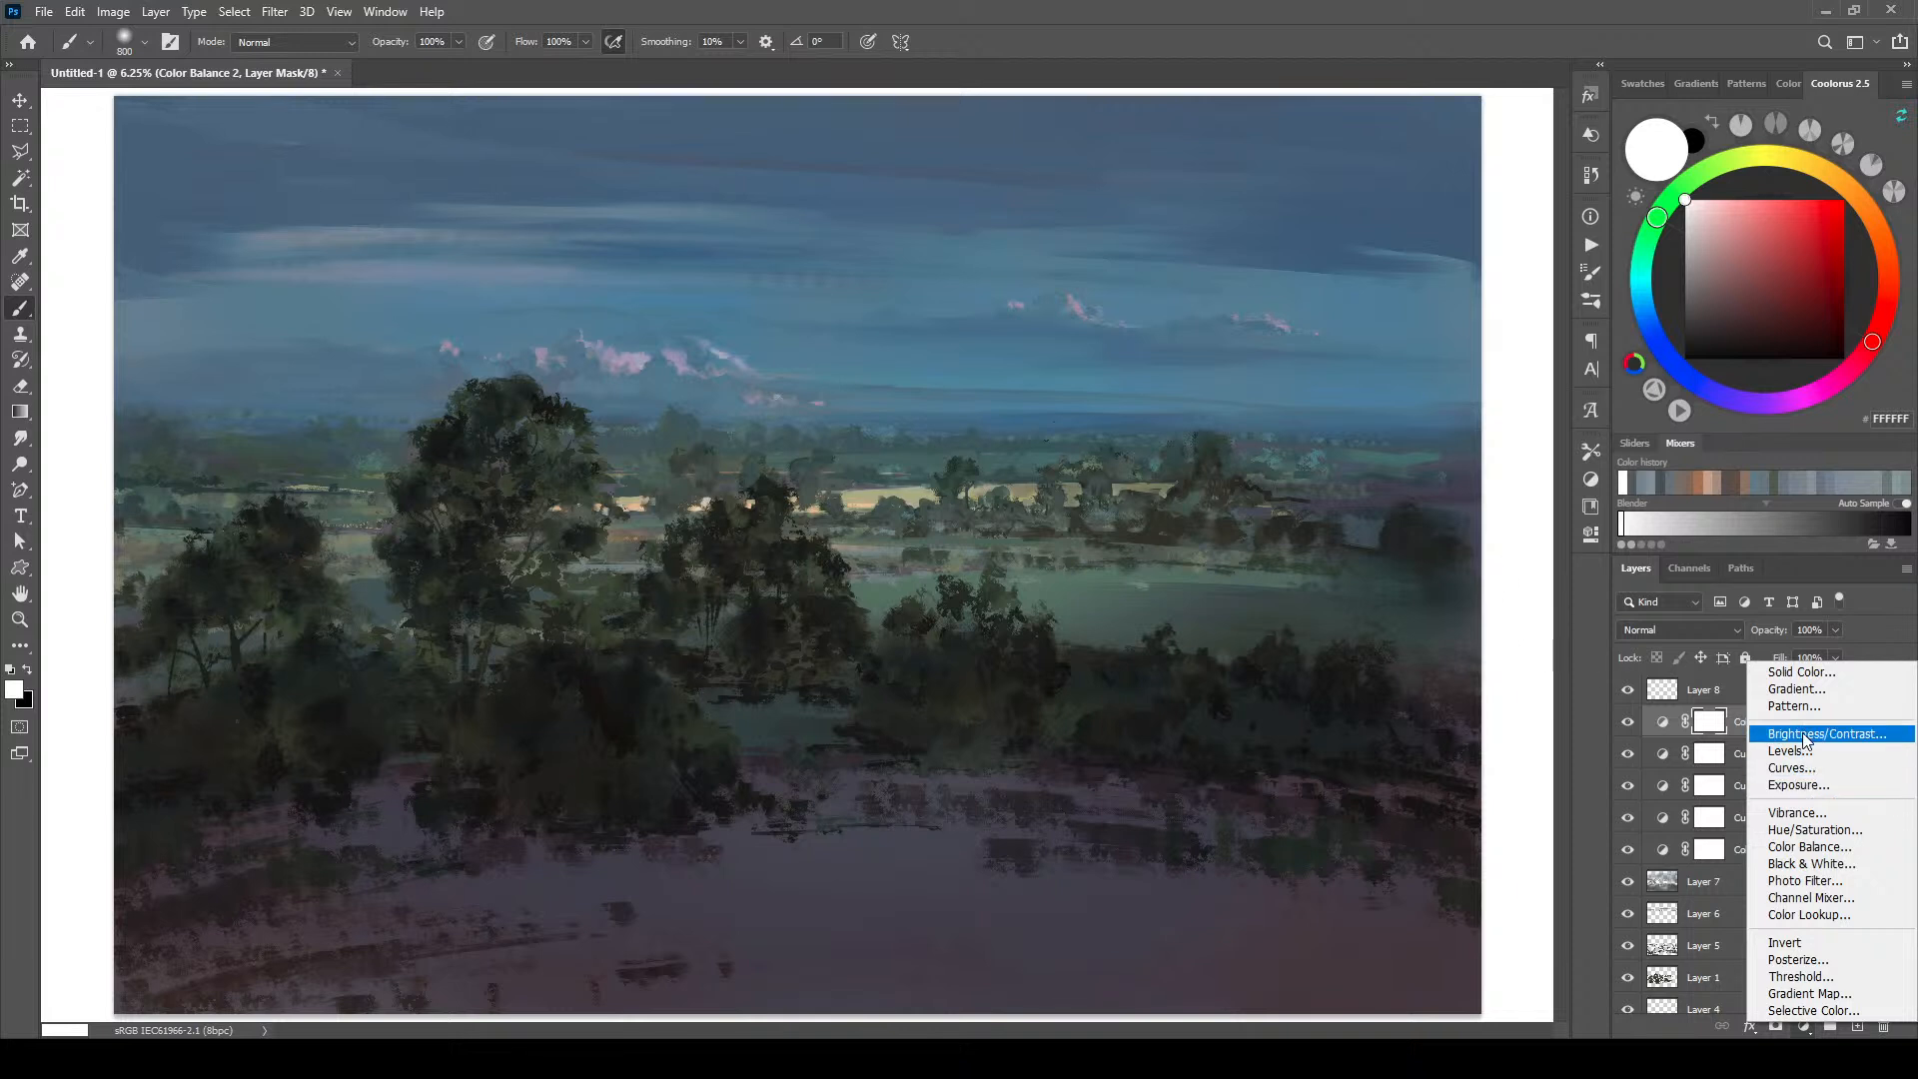
pyautogui.click(1879, 634)
# Step: Compare the painting with and without Color Balance 2, Curves 2, Curves 1 copy and Curves 1 by toggling each layer's visibility
pyautogui.click(1630, 722)
pyautogui.click(1631, 722)
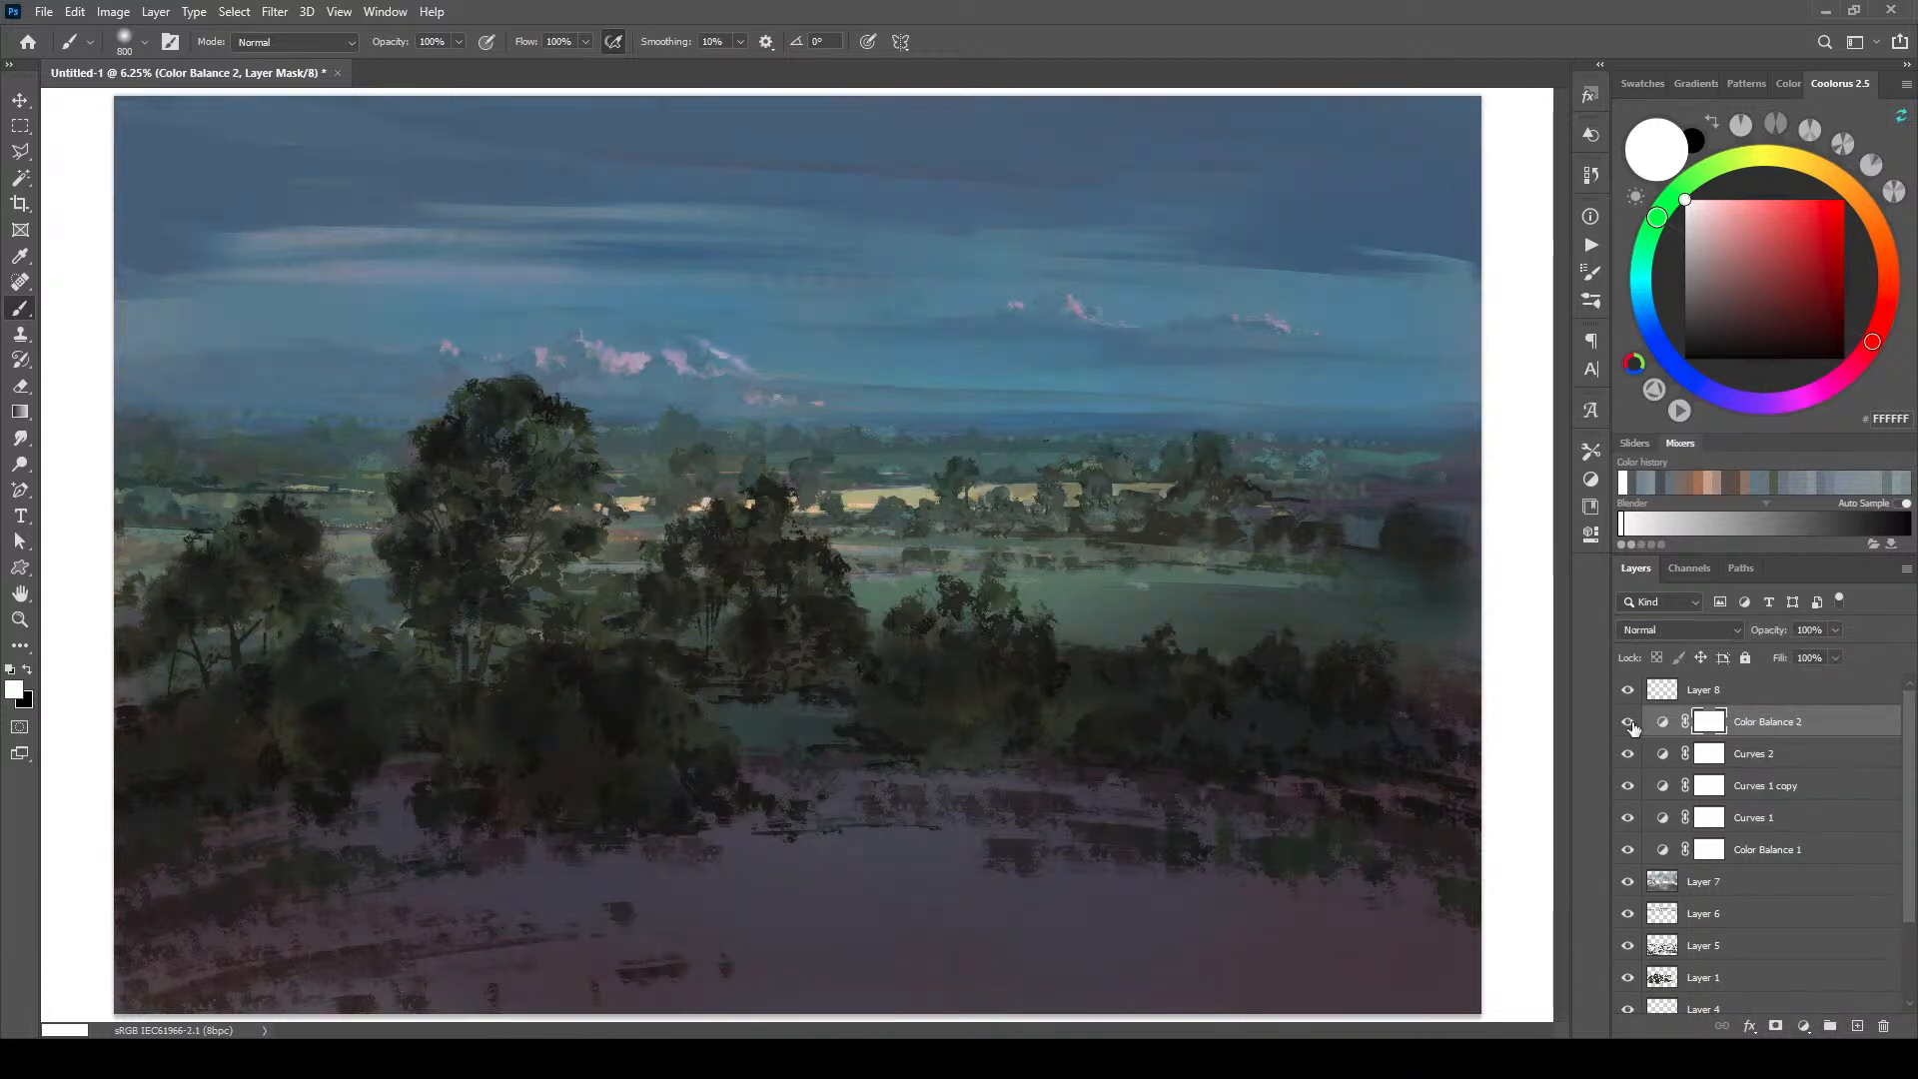
pyautogui.click(1630, 758)
pyautogui.click(1632, 763)
pyautogui.click(1632, 788)
pyautogui.click(1631, 788)
pyautogui.click(1634, 759)
pyautogui.click(1632, 757)
pyautogui.click(1629, 819)
pyautogui.click(1630, 819)
pyautogui.click(1629, 788)
pyautogui.click(1629, 789)
pyautogui.click(1629, 758)
pyautogui.click(1629, 757)
# Step: Set the blend mode of the Curves 2 layer to Normal
pyautogui.click(1761, 757)
pyautogui.click(1679, 629)
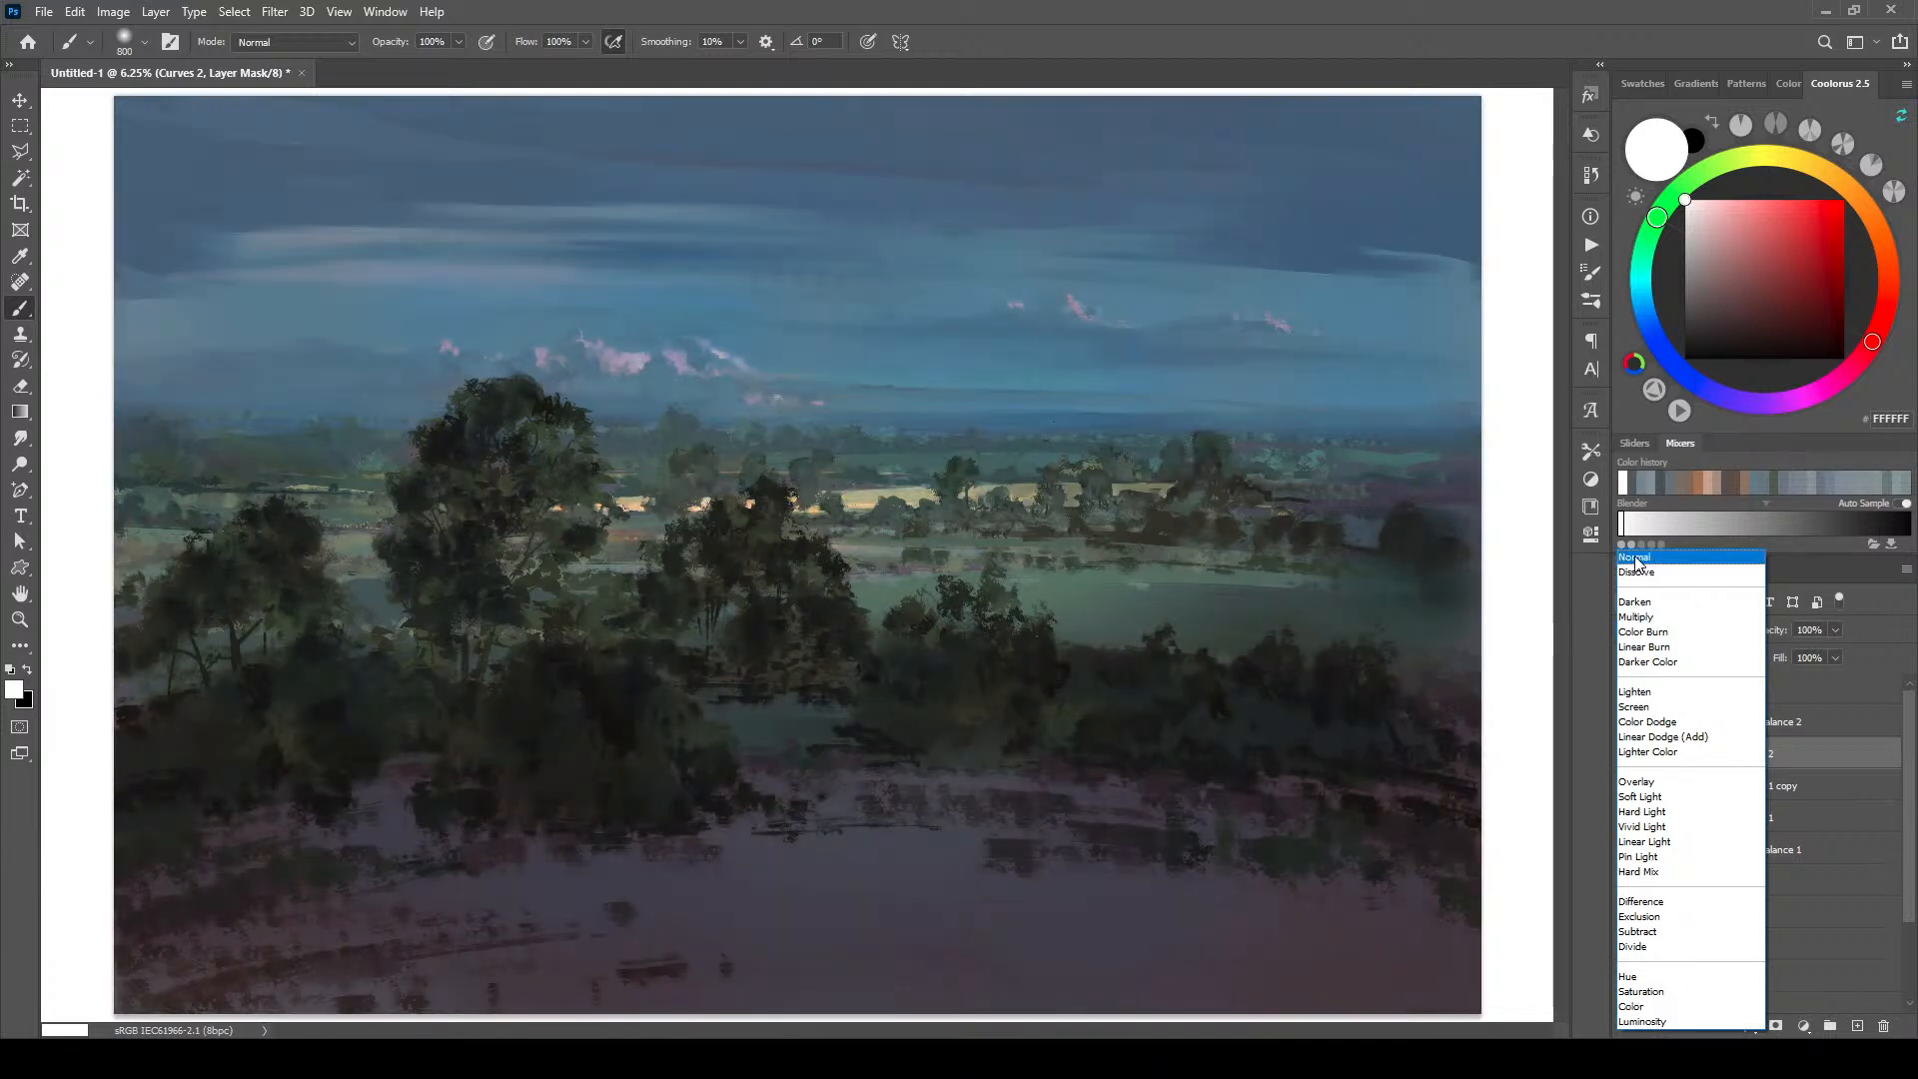
pyautogui.click(1636, 559)
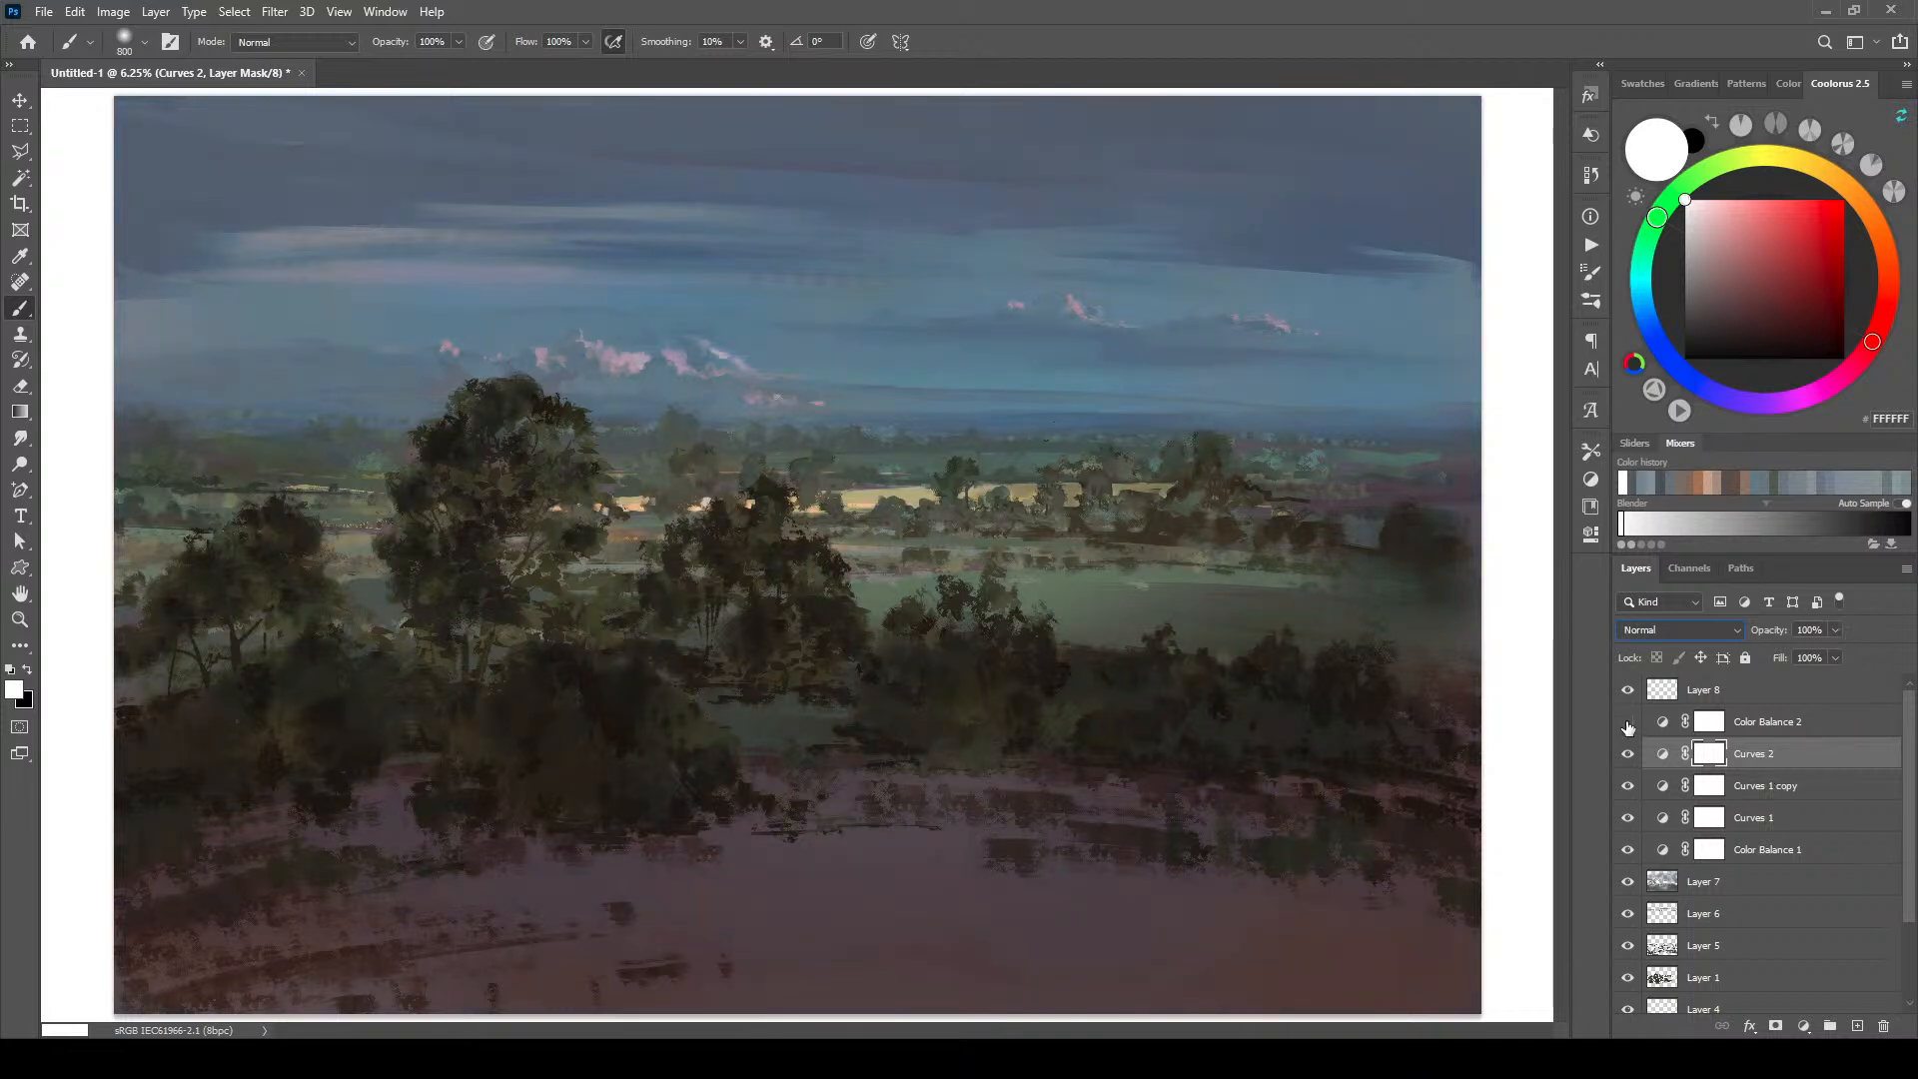
# Step: Examine how Curves 2, Curves 1 copy, Curves 1 and Color Balance 1 each affect the painting by toggling their visibility
pyautogui.click(1625, 754)
pyautogui.click(1627, 760)
pyautogui.click(1628, 788)
pyautogui.click(1629, 820)
pyautogui.click(1629, 820)
pyautogui.click(1630, 849)
pyautogui.click(1629, 818)
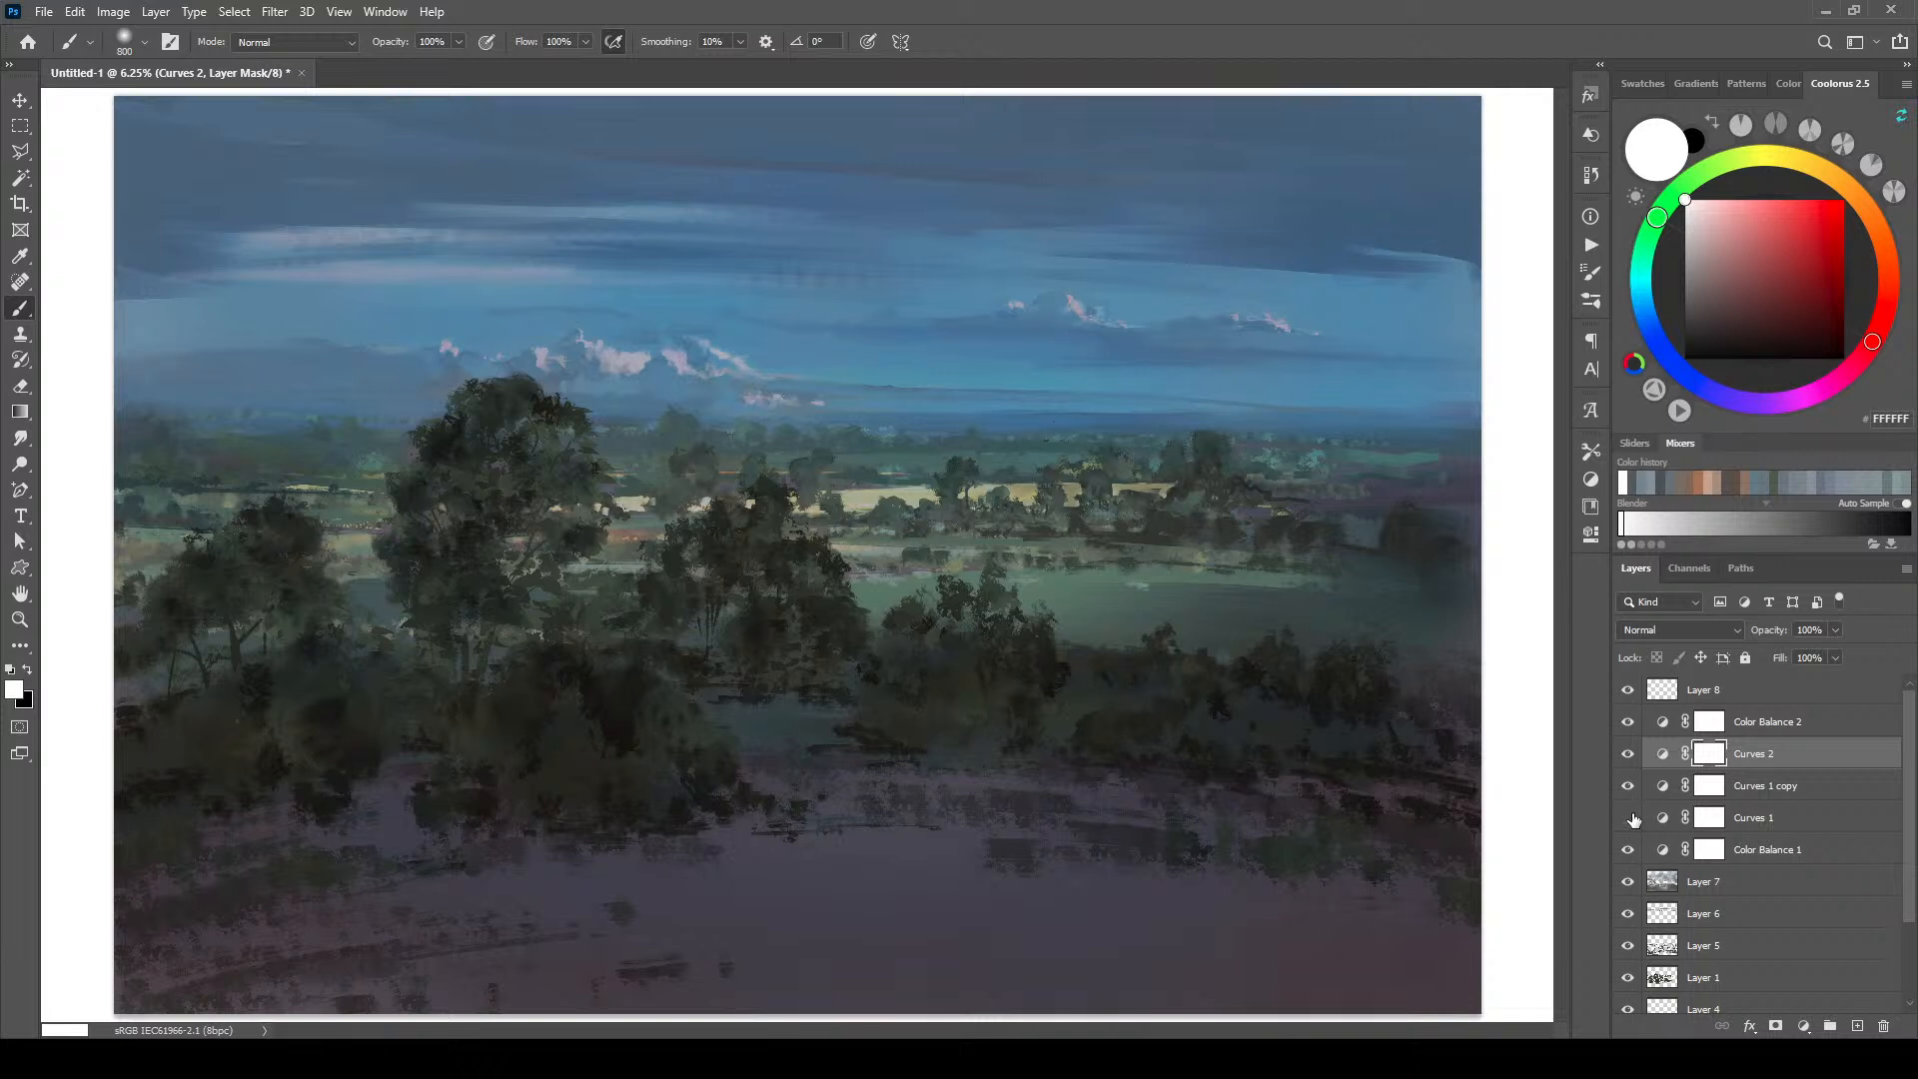
pyautogui.click(1629, 819)
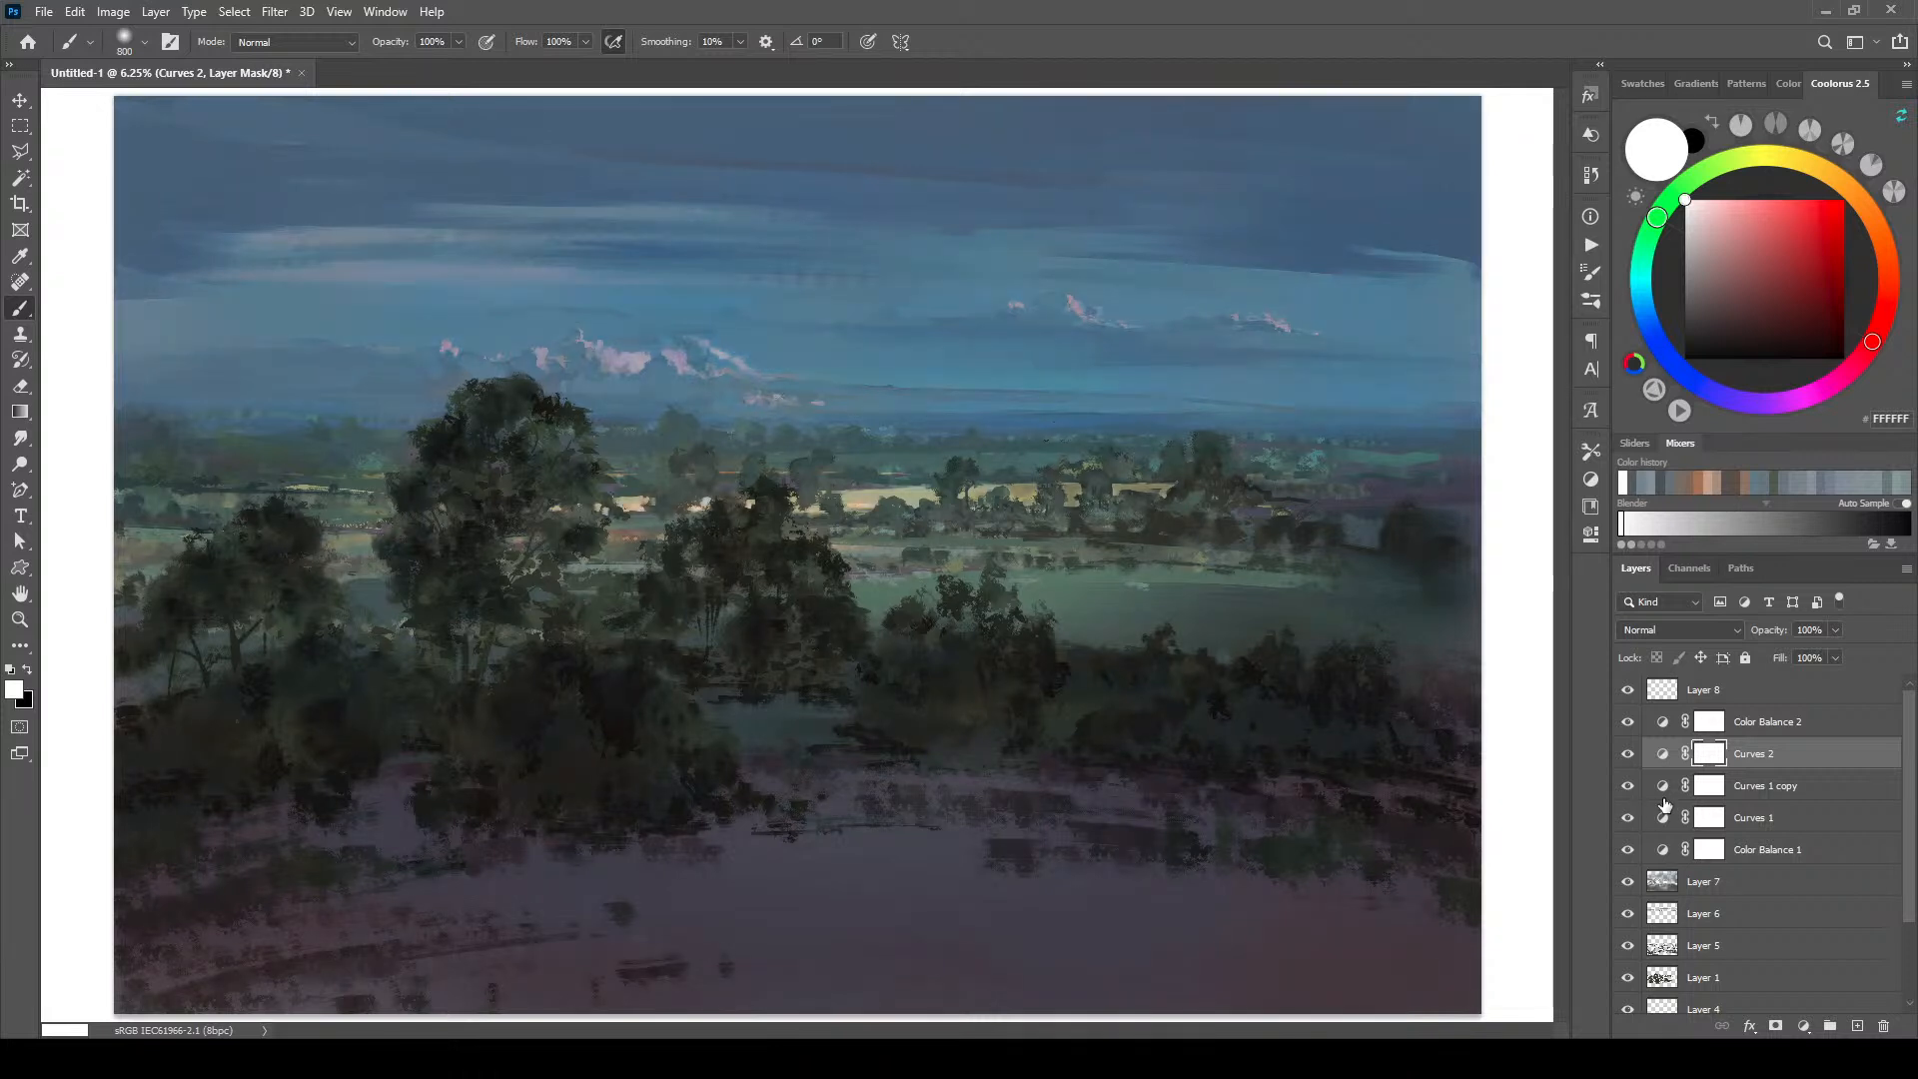
# Step: Lower the opacity of the Curves 1 layer to 10%
pyautogui.click(1758, 817)
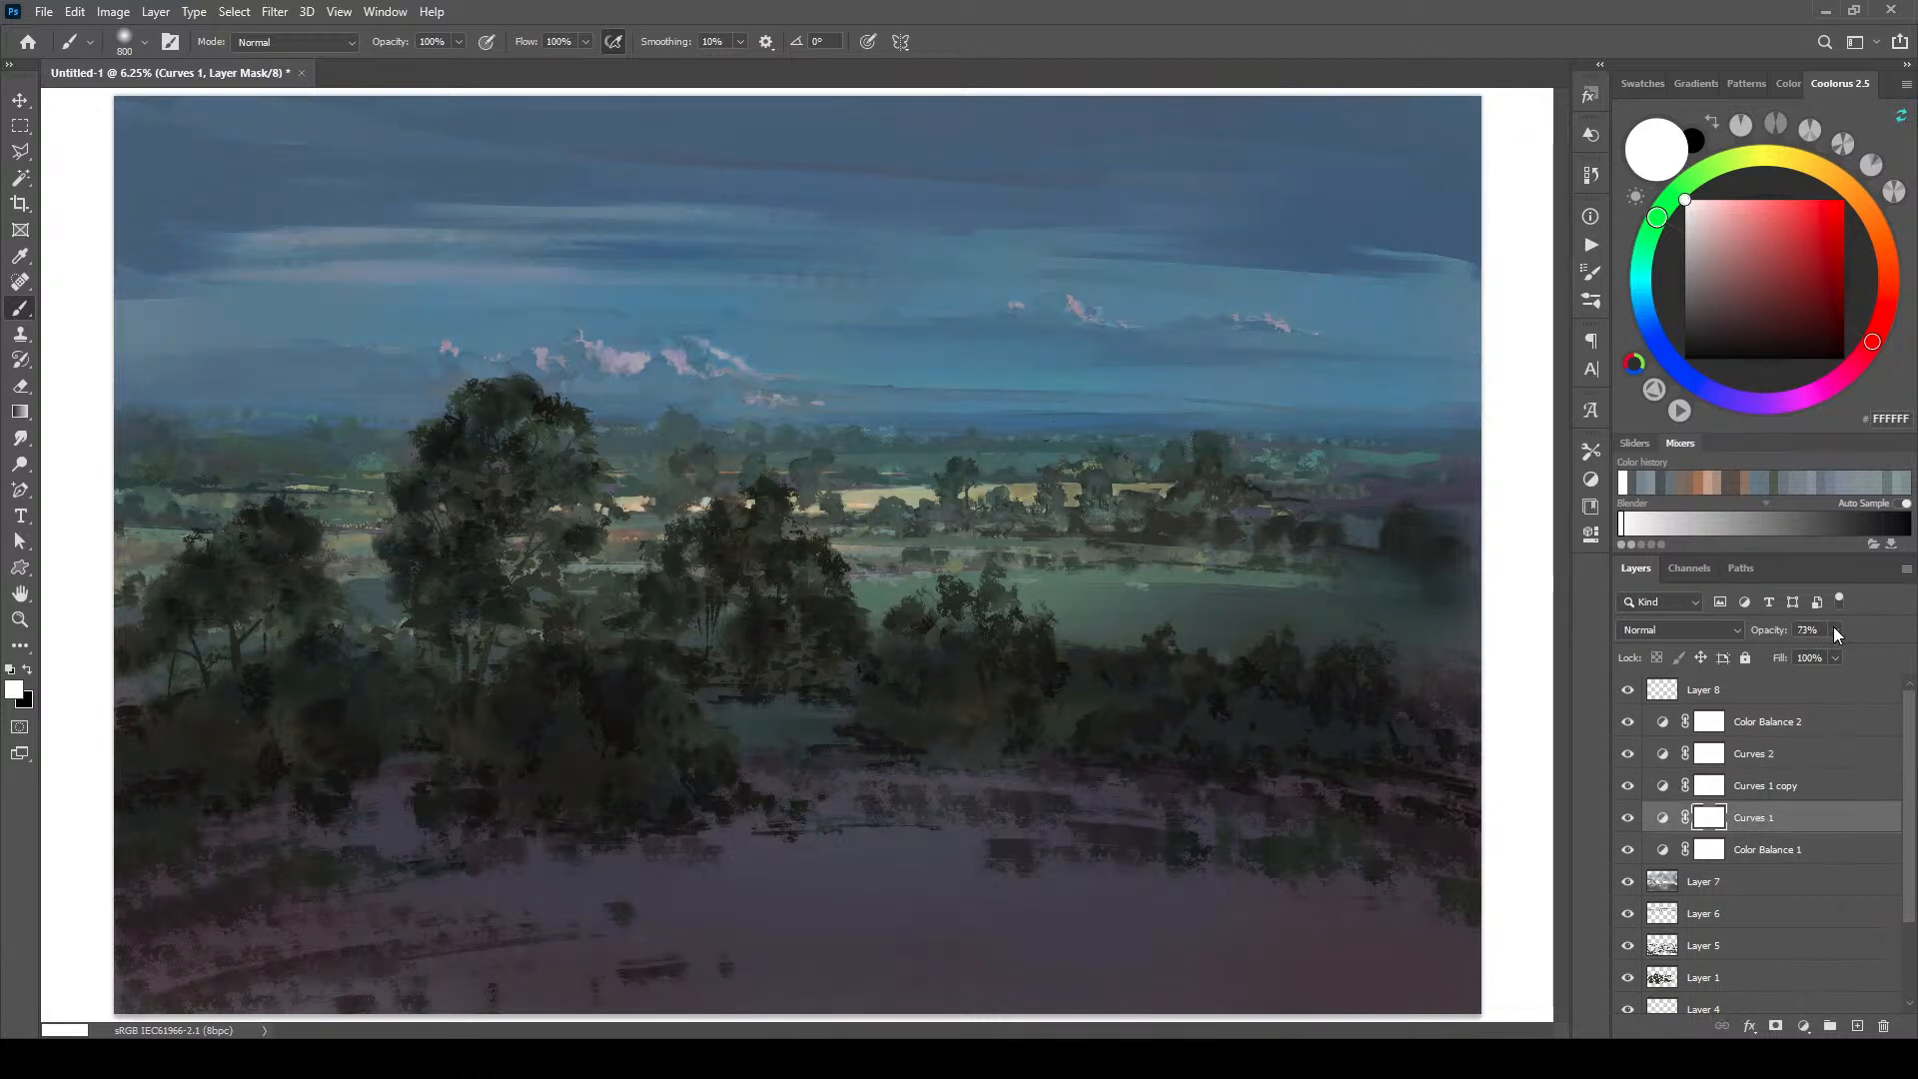
pyautogui.moveTo(1833, 651); pyautogui.dragTo(1823, 658)
pyautogui.moveTo(1821, 650); pyautogui.dragTo(1786, 651)
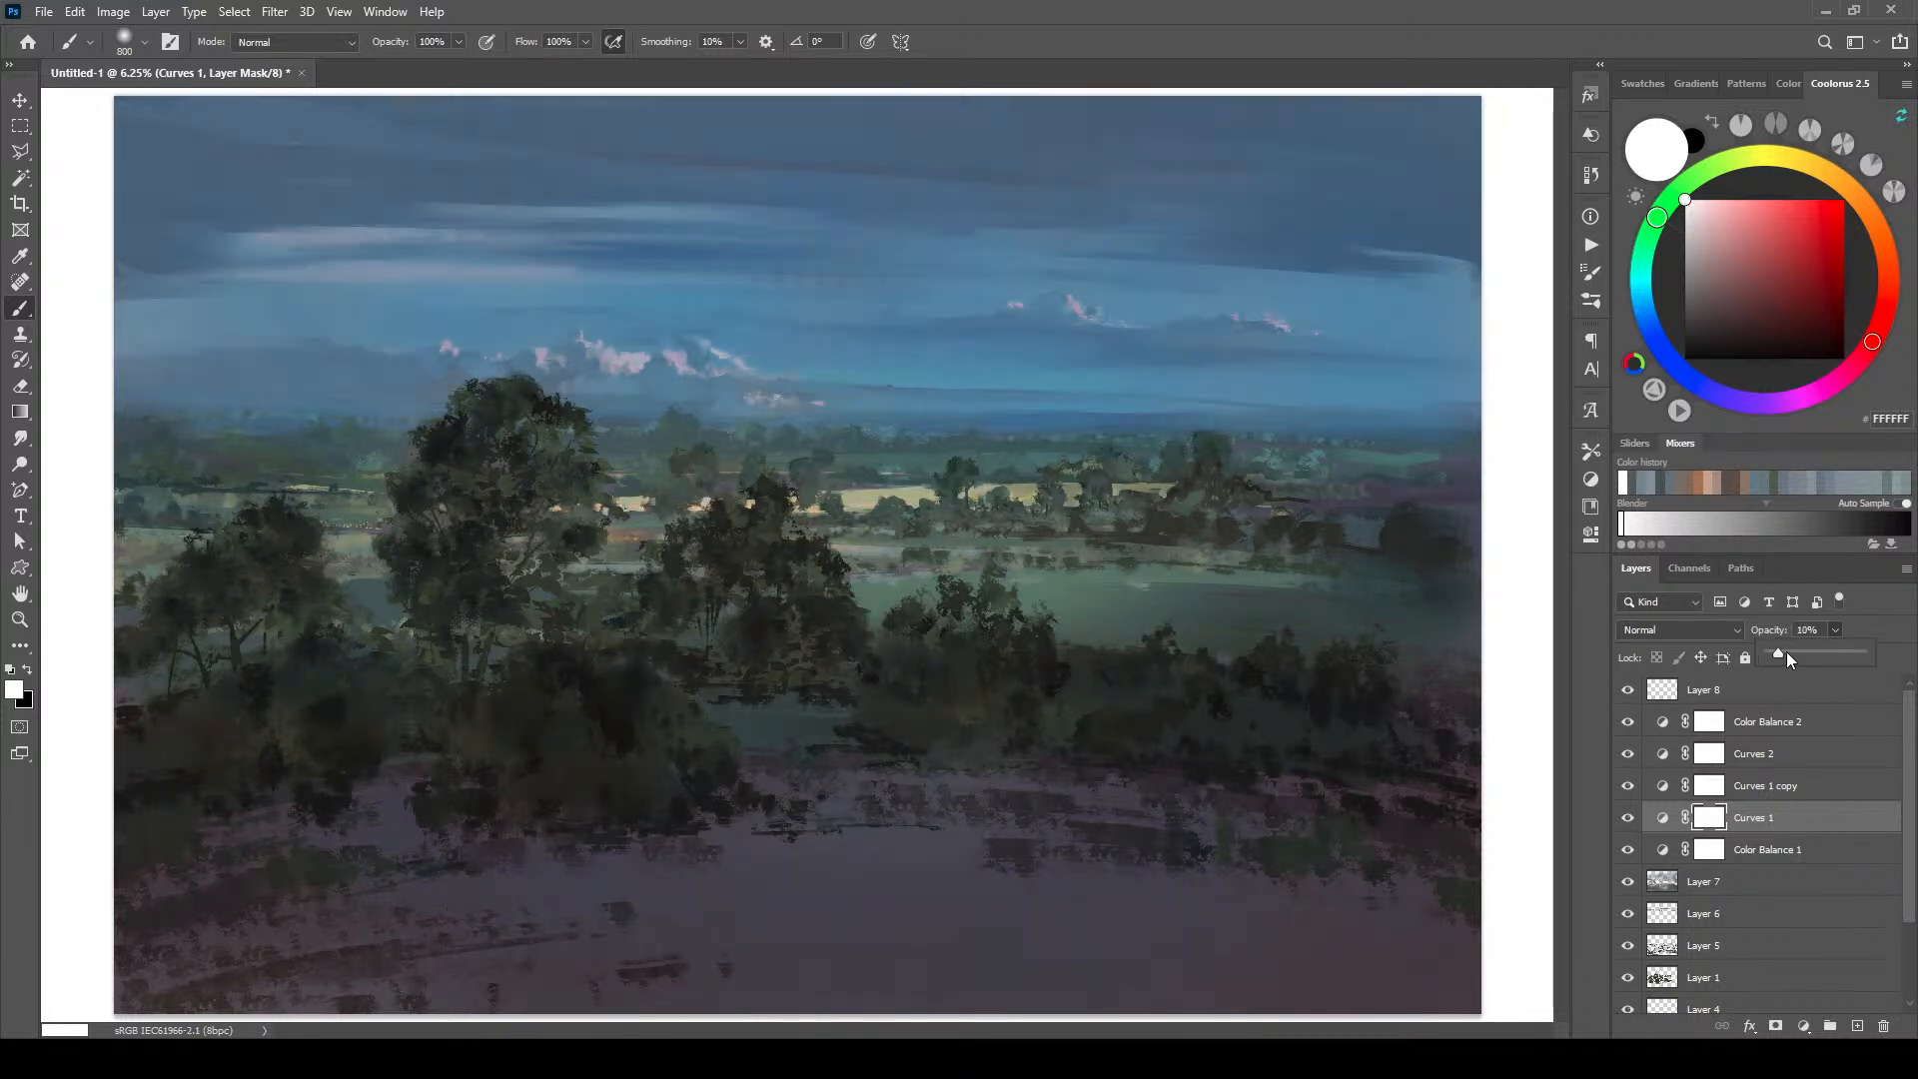
# Step: Add a Color Balance adjustment above Color Balance 2 with midtones at -13 cyan–red, -17 magenta–green and +8 yellow–blue
pyautogui.click(1788, 723)
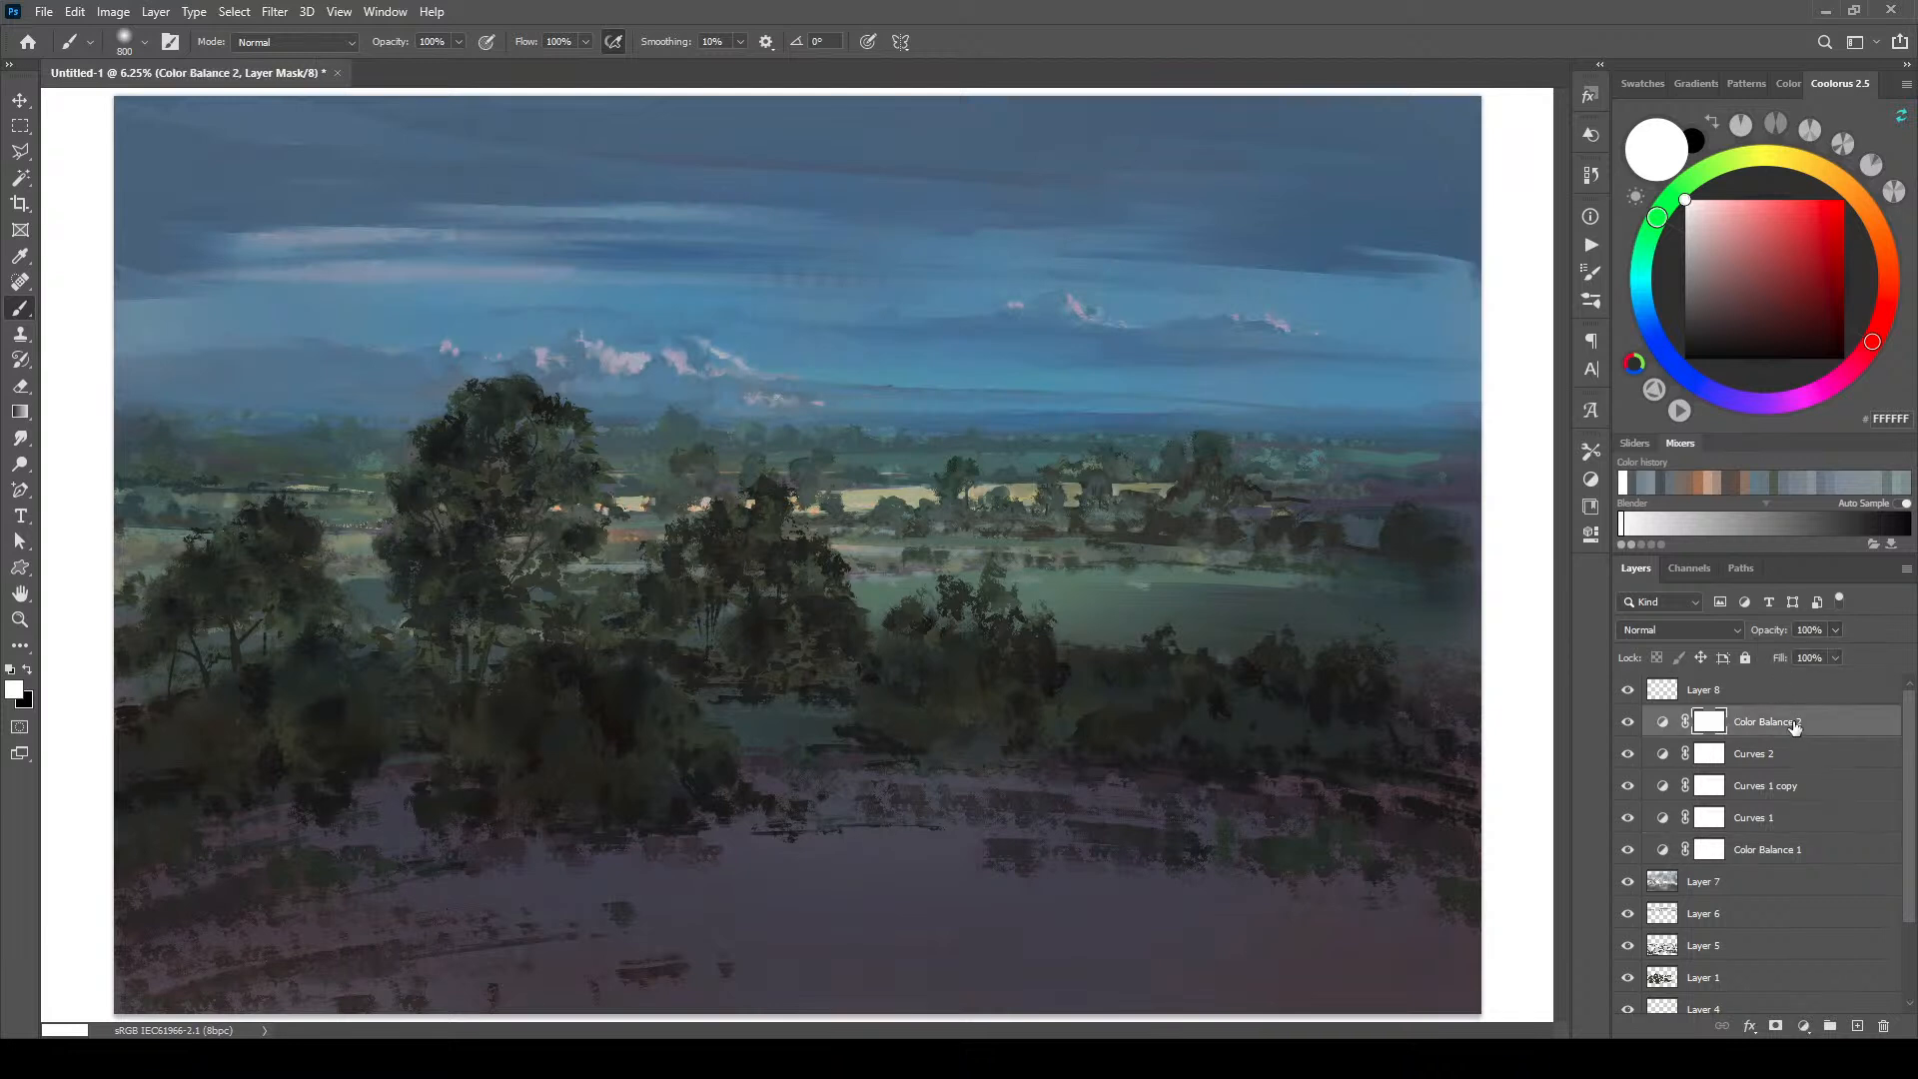
pyautogui.click(1803, 1026)
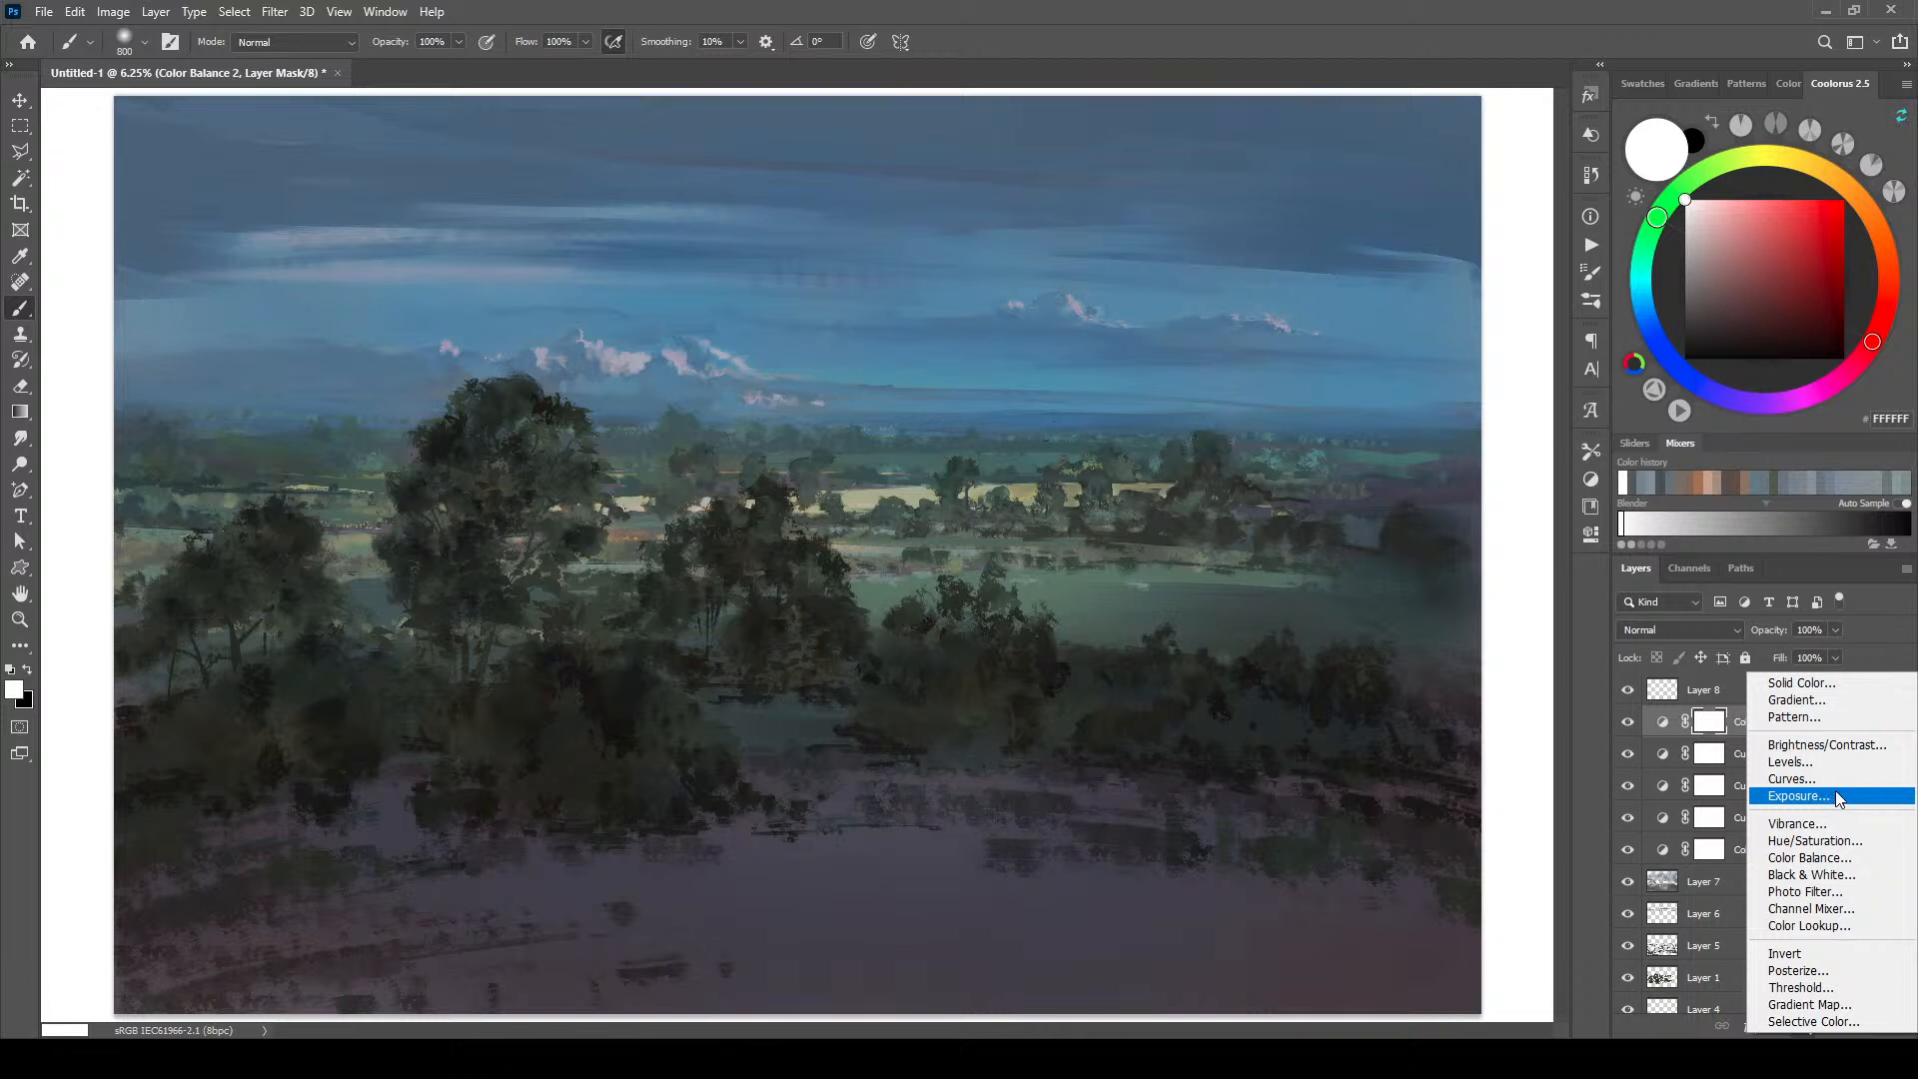
pyautogui.click(1830, 858)
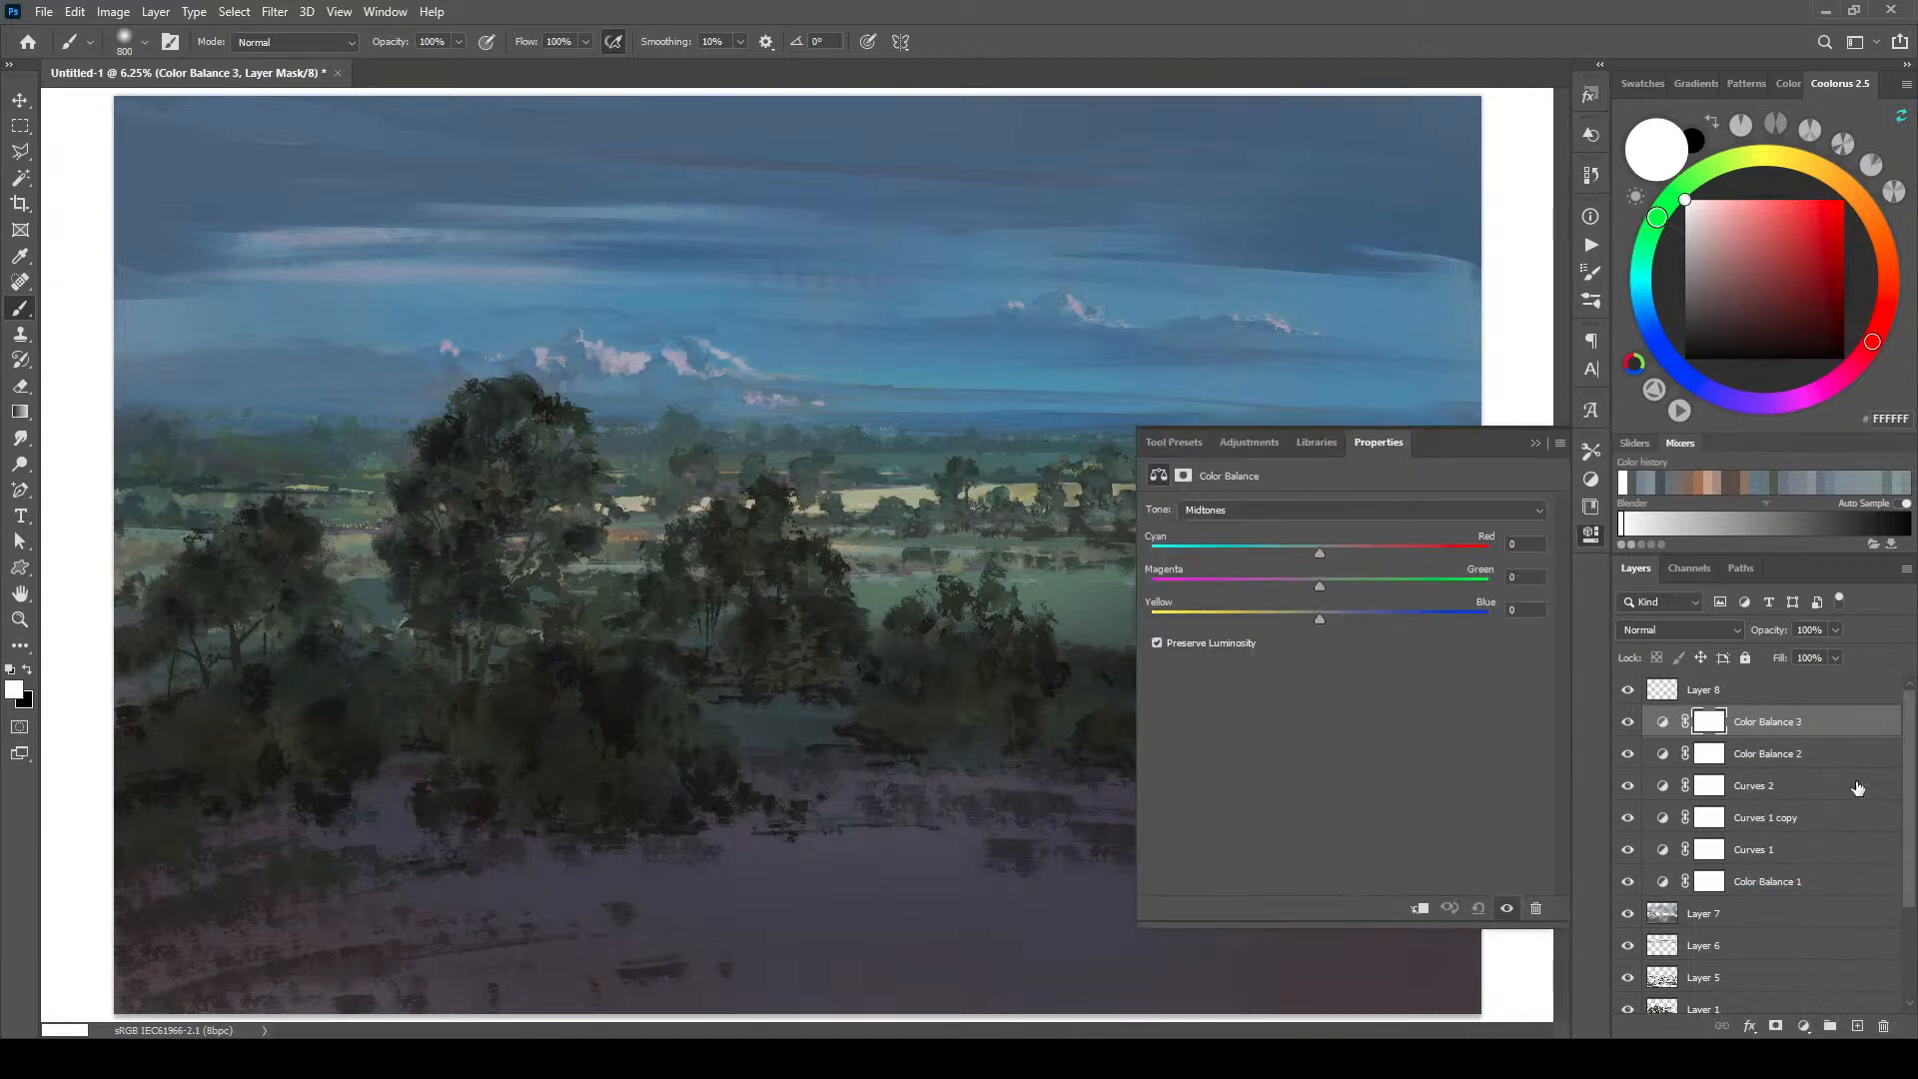
pyautogui.moveTo(1310, 554); pyautogui.dragTo(1296, 622)
pyautogui.moveTo(1315, 620)
pyautogui.mouseDown()
pyautogui.moveTo(1384, 617)
pyautogui.moveTo(1335, 625)
pyautogui.mouseUp()
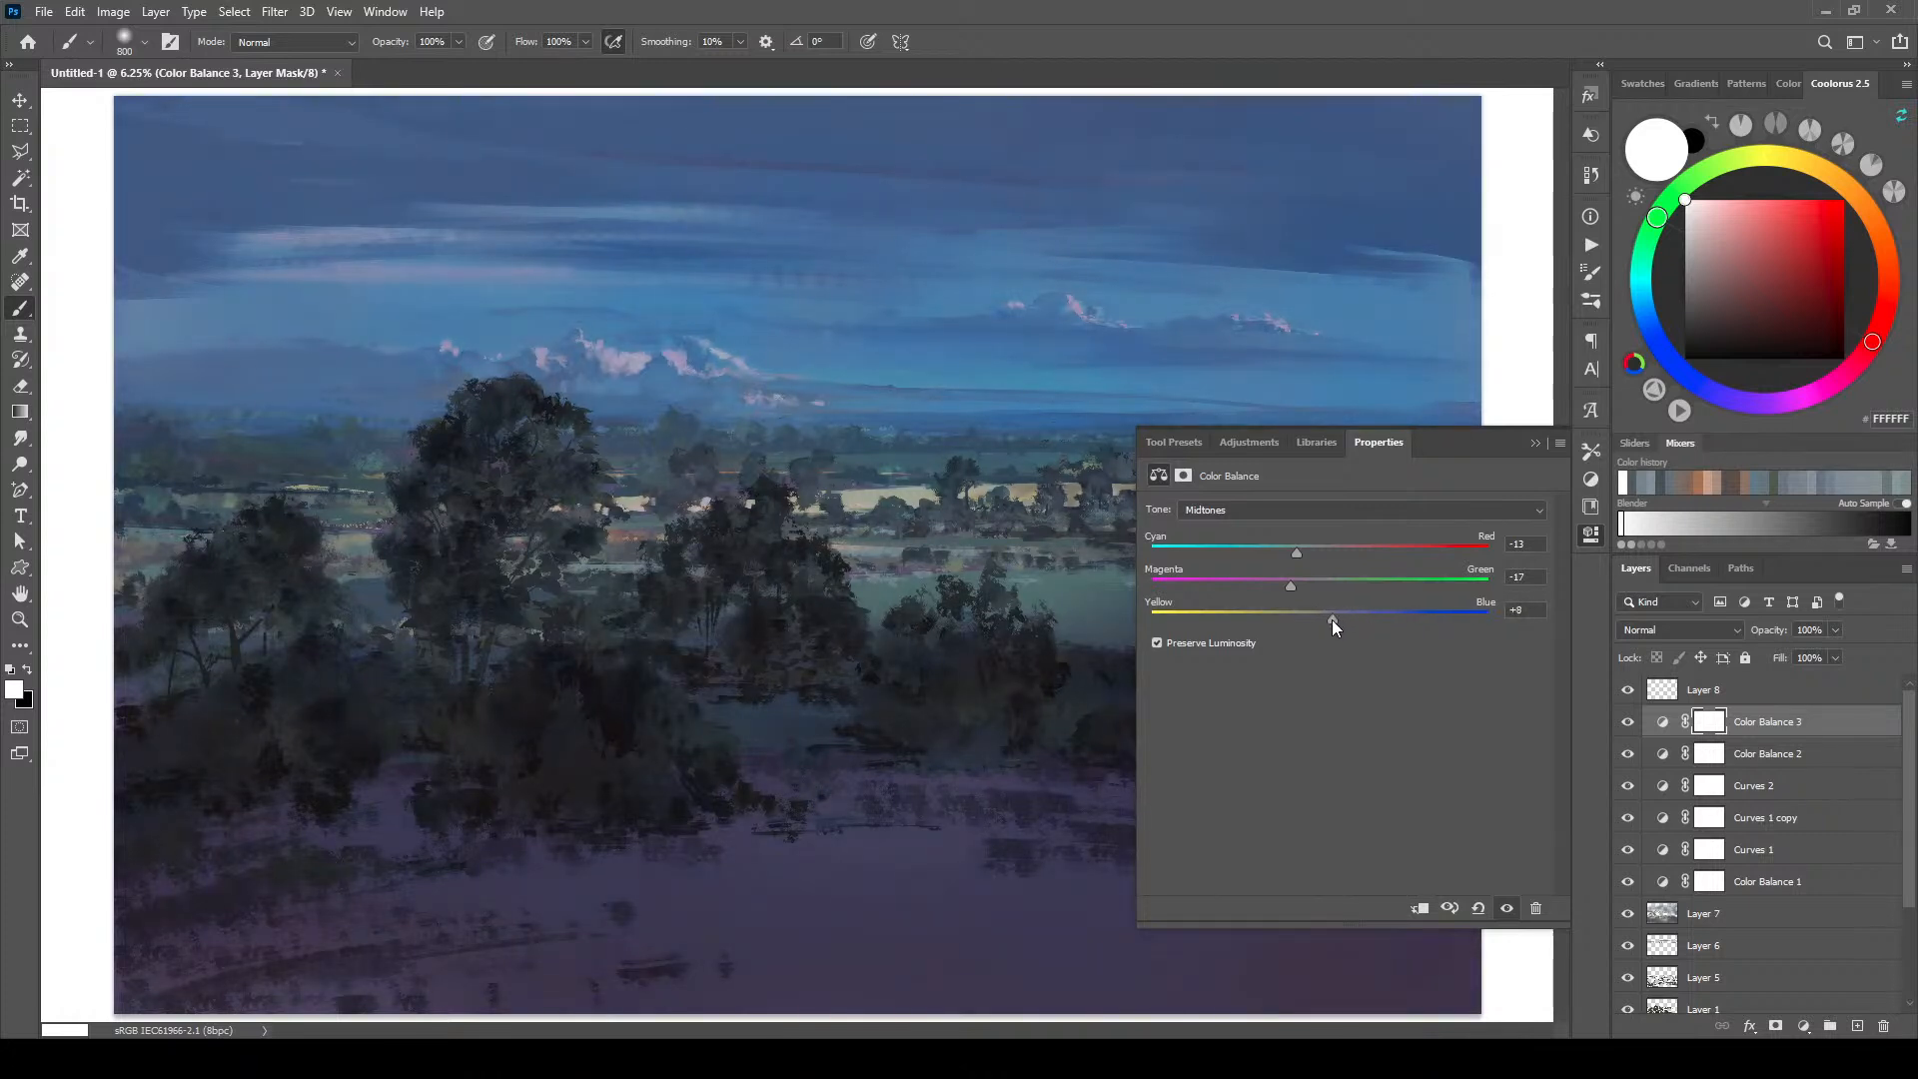
# Step: Set the shadows of the new Color Balance to +8 cyan–red, +6 magenta–green and -2 yellow–blue
pyautogui.click(1249, 509)
pyautogui.click(1242, 527)
pyautogui.moveTo(1303, 554)
pyautogui.mouseDown()
pyautogui.moveTo(1280, 549)
pyautogui.moveTo(1370, 556)
pyautogui.moveTo(1283, 583)
pyautogui.moveTo(1332, 584)
pyautogui.moveTo(1298, 553)
pyautogui.mouseUp()
pyautogui.moveTo(1320, 619)
pyautogui.mouseDown()
pyautogui.moveTo(1287, 626)
pyautogui.moveTo(1315, 619)
pyautogui.moveTo(1327, 584)
pyautogui.moveTo(1287, 583)
pyautogui.moveTo(1364, 550)
pyautogui.moveTo(1317, 553)
pyautogui.moveTo(1304, 591)
pyautogui.moveTo(1345, 612)
pyautogui.moveTo(1314, 615)
pyautogui.mouseUp()
pyautogui.moveTo(1311, 550); pyautogui.dragTo(1329, 583)
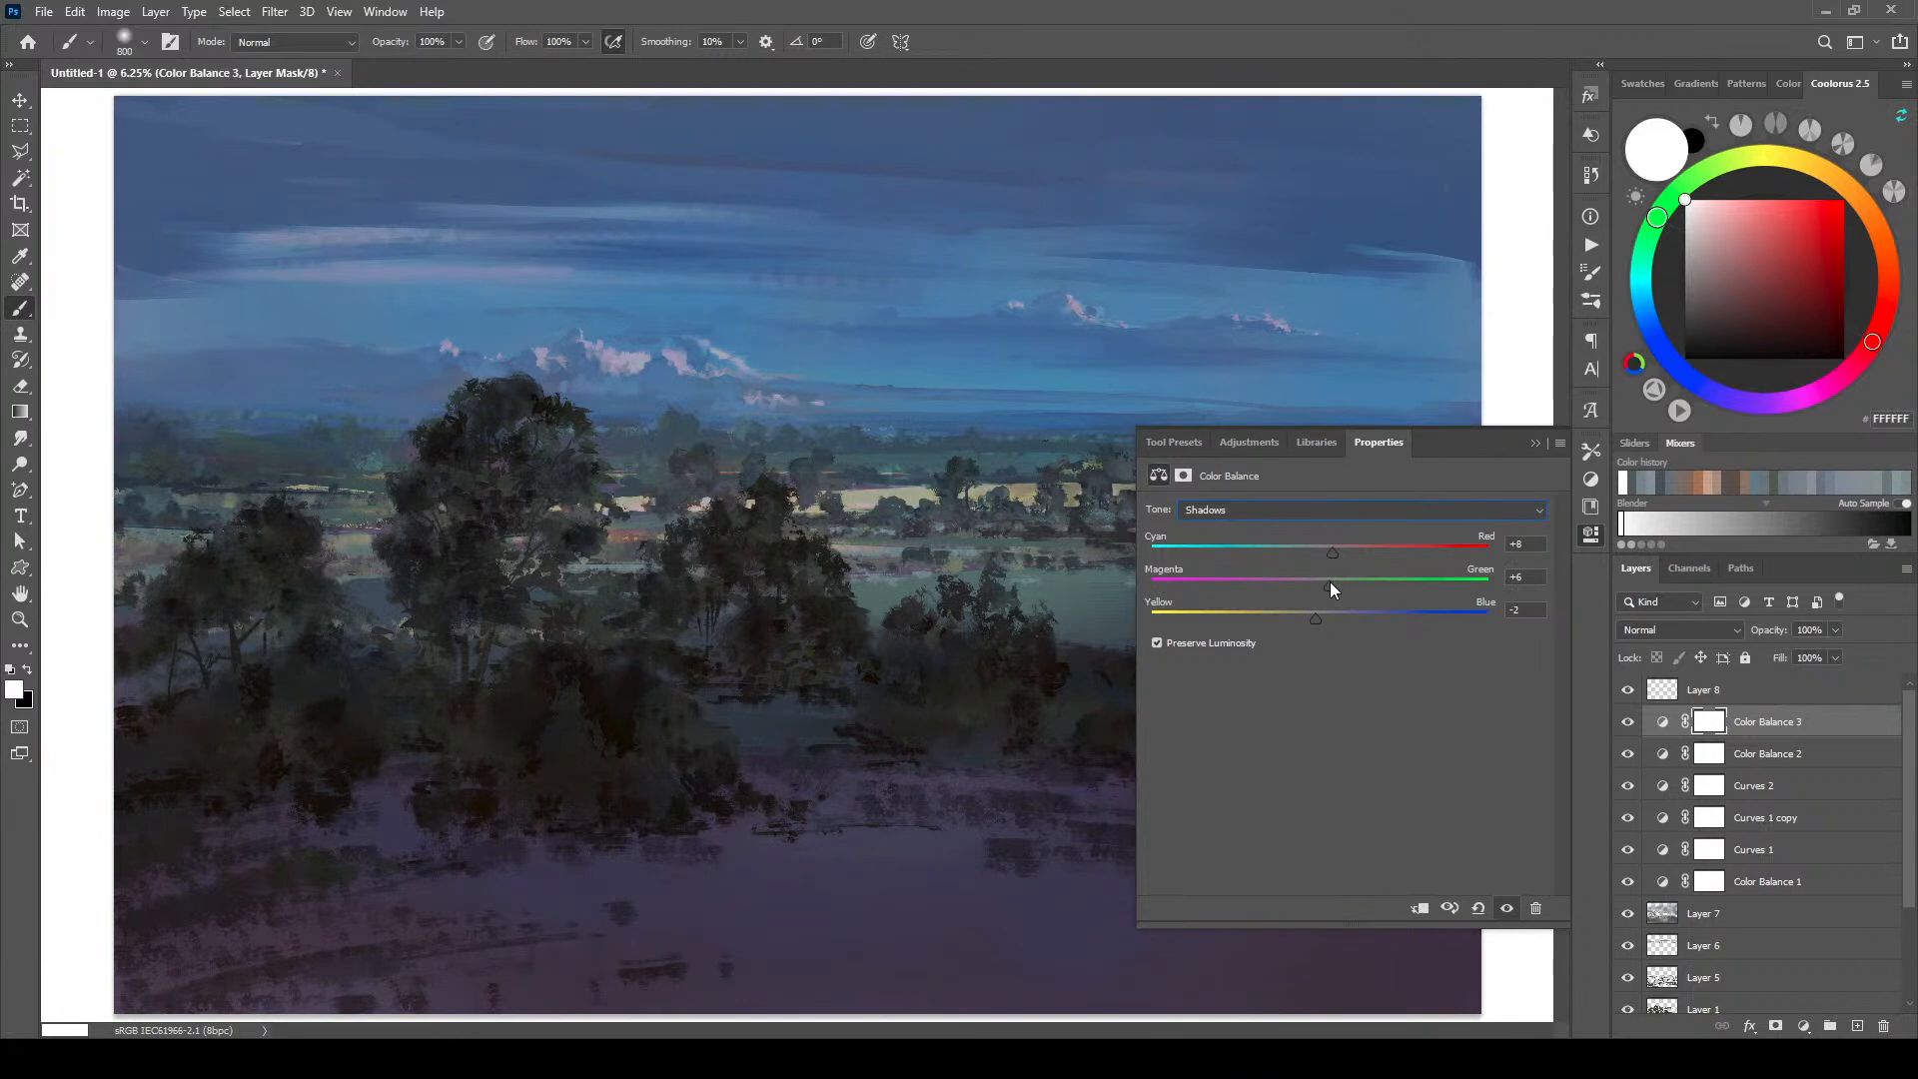
# Step: Set the highlights of the new Color Balance to -12 cyan–red, -7 magenta–green and -22 yellow–blue, and collapse its properties
pyautogui.click(1245, 518)
pyautogui.click(1269, 548)
pyautogui.moveTo(1306, 558); pyautogui.dragTo(1260, 556)
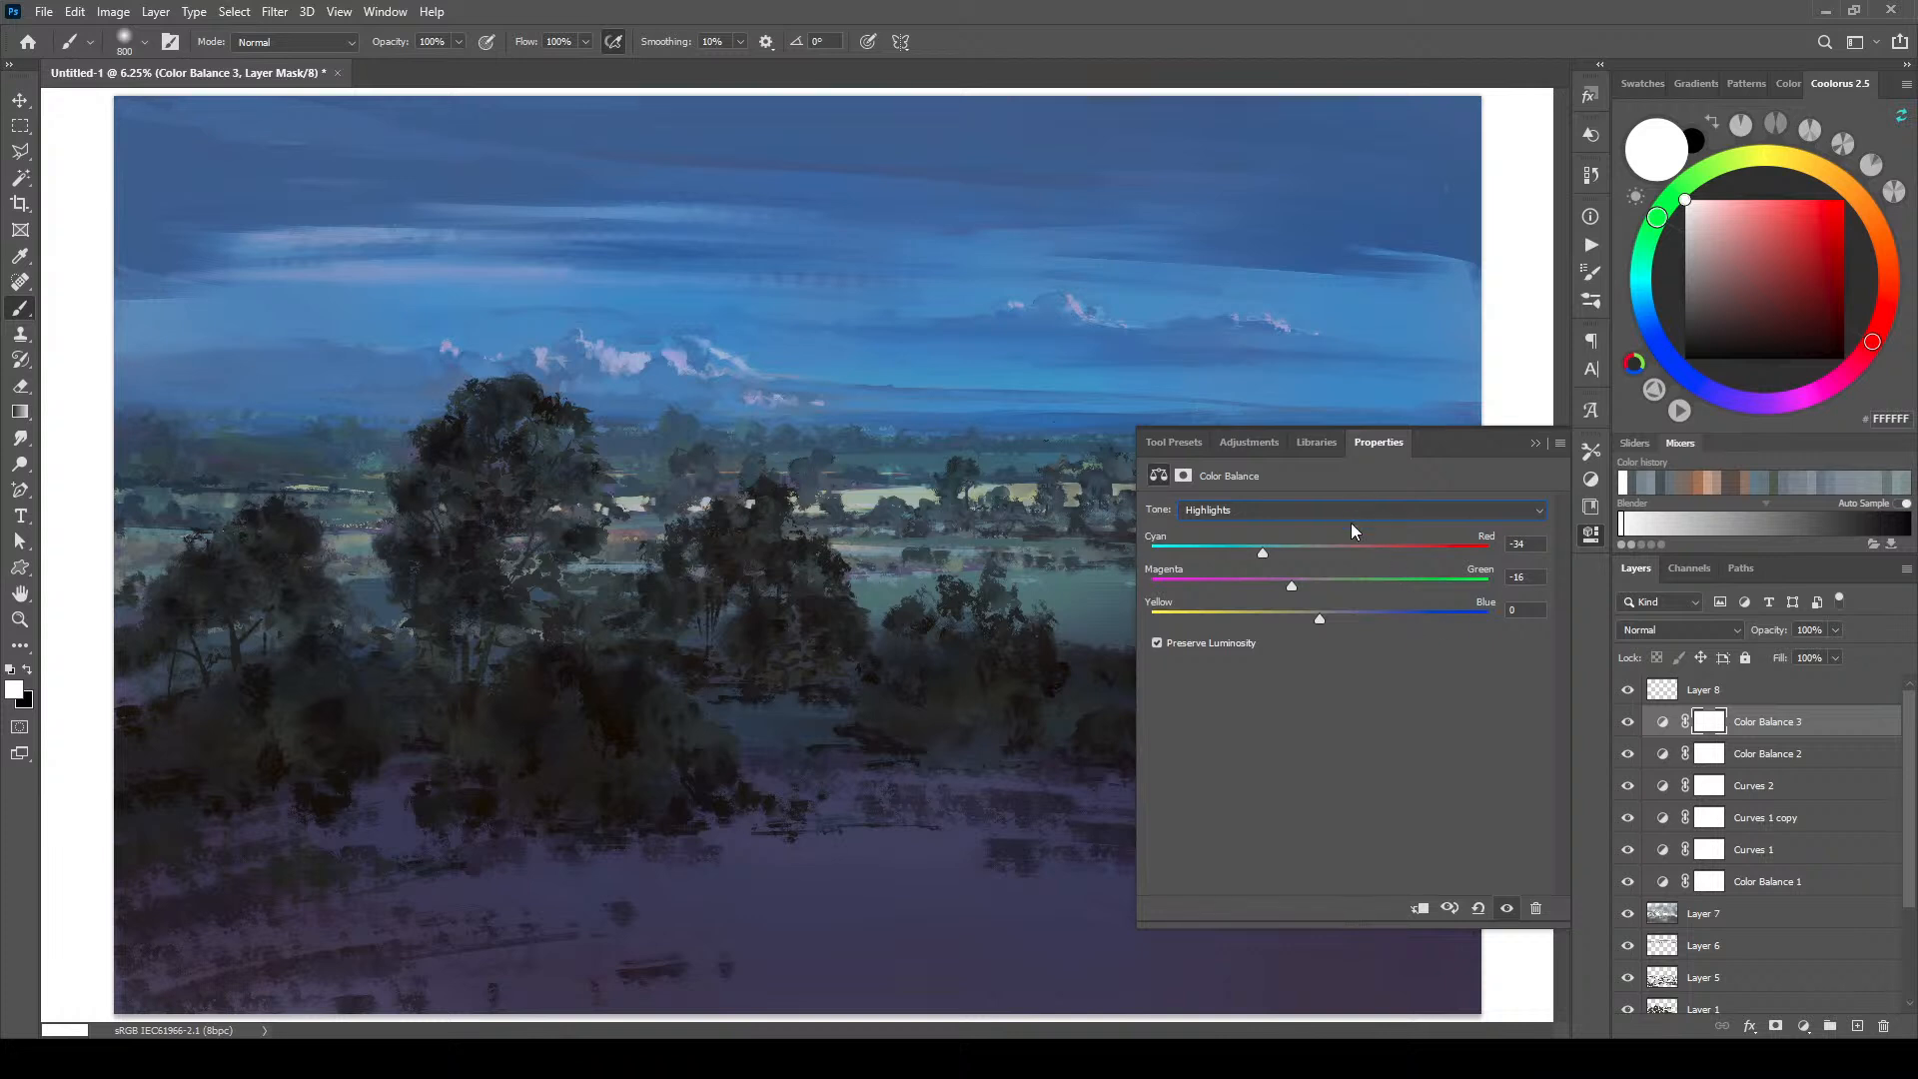
pyautogui.moveTo(1278, 620); pyautogui.dragTo(1295, 620)
pyautogui.moveTo(1281, 555); pyautogui.dragTo(1311, 621)
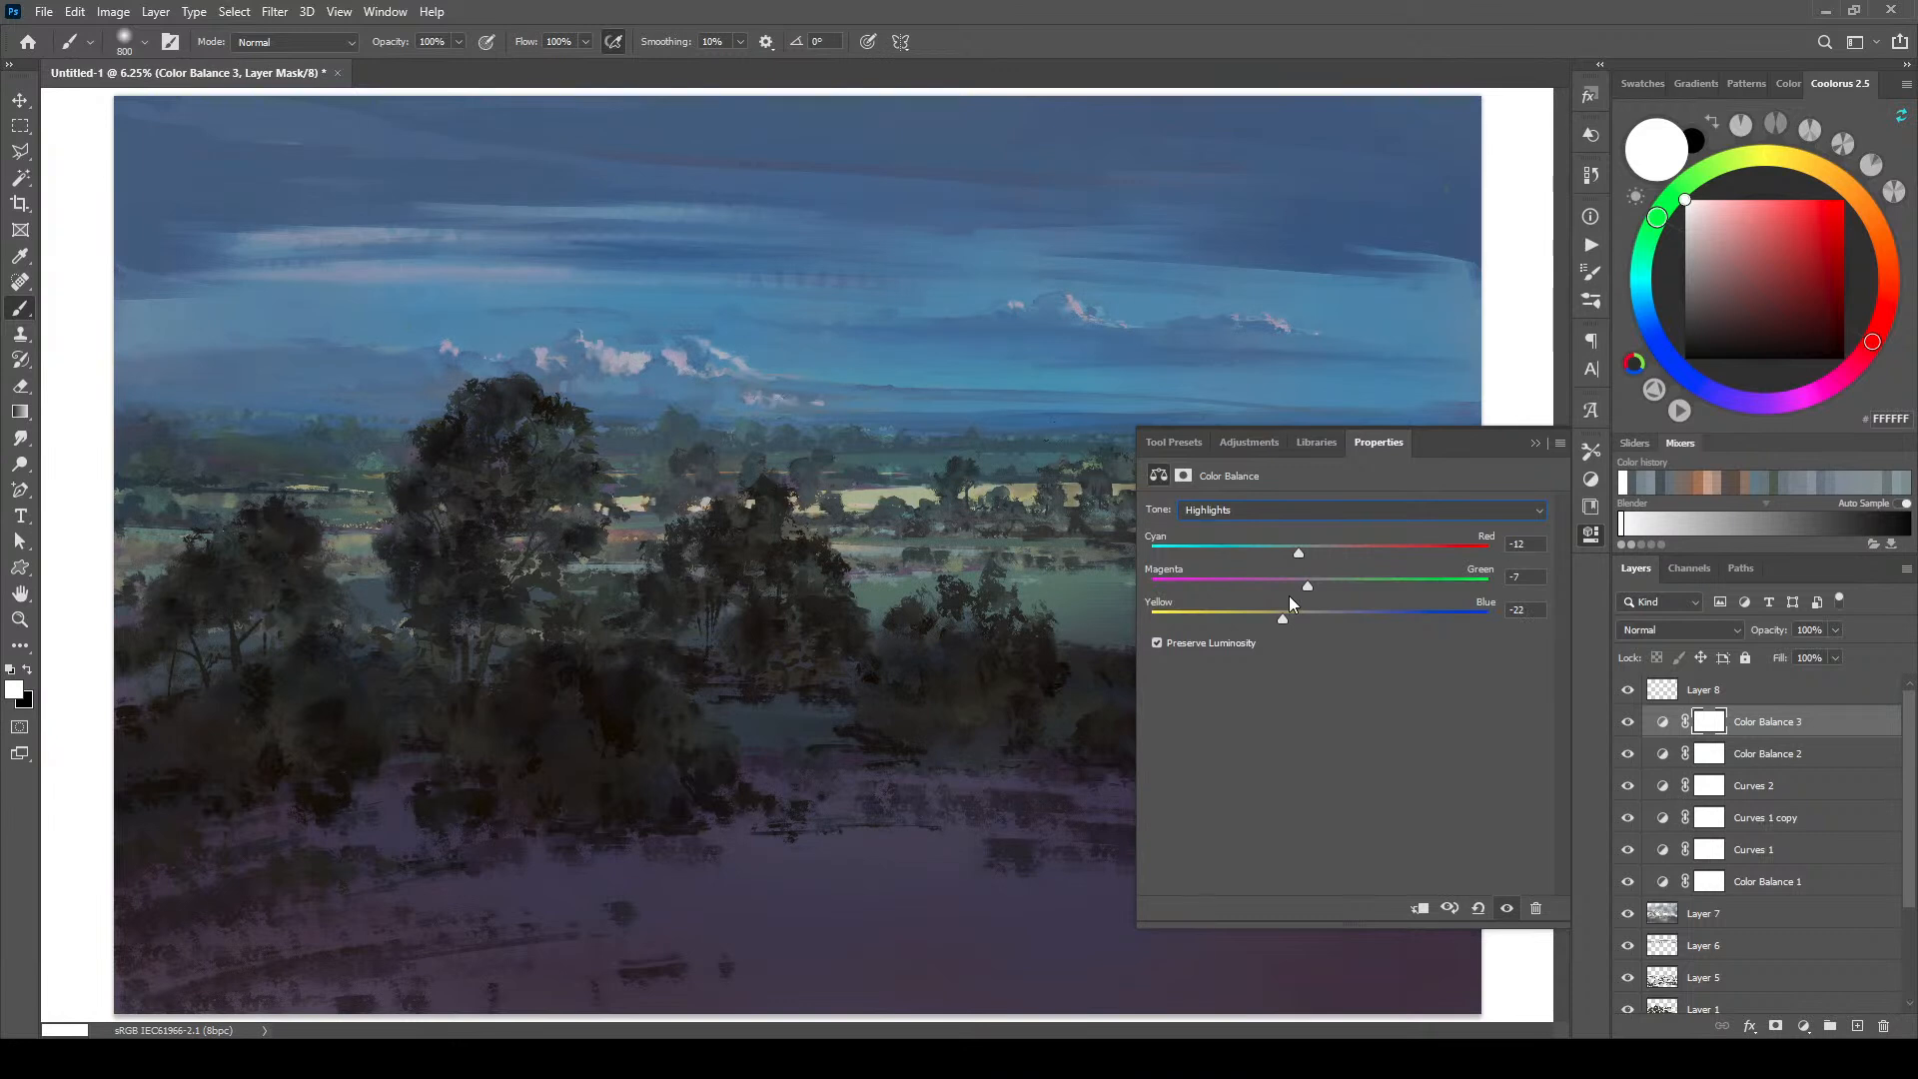
pyautogui.click(1536, 443)
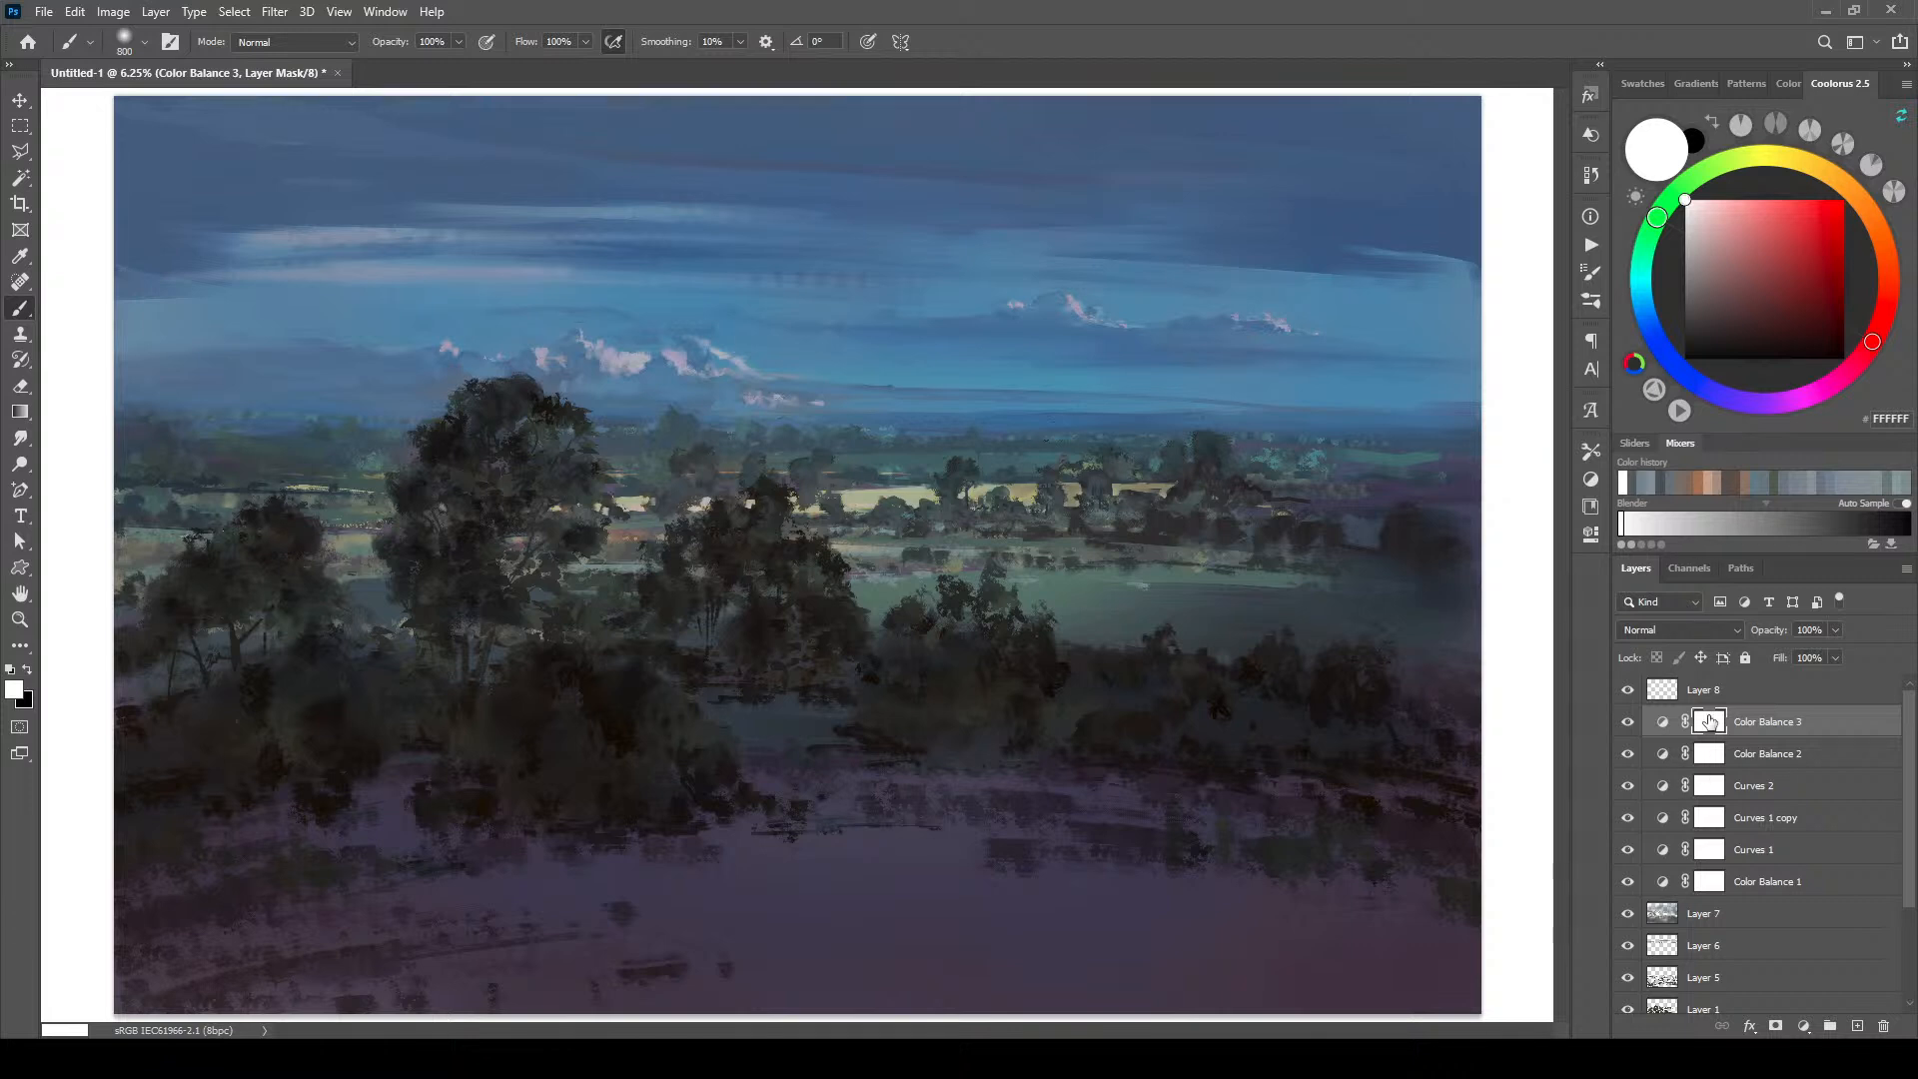
# Step: Unlink the mask of Color Balance 3 and set Layer 8's blend mode to Overlay
pyautogui.click(1627, 689)
pyautogui.click(1687, 719)
pyautogui.click(1628, 689)
pyautogui.click(1704, 689)
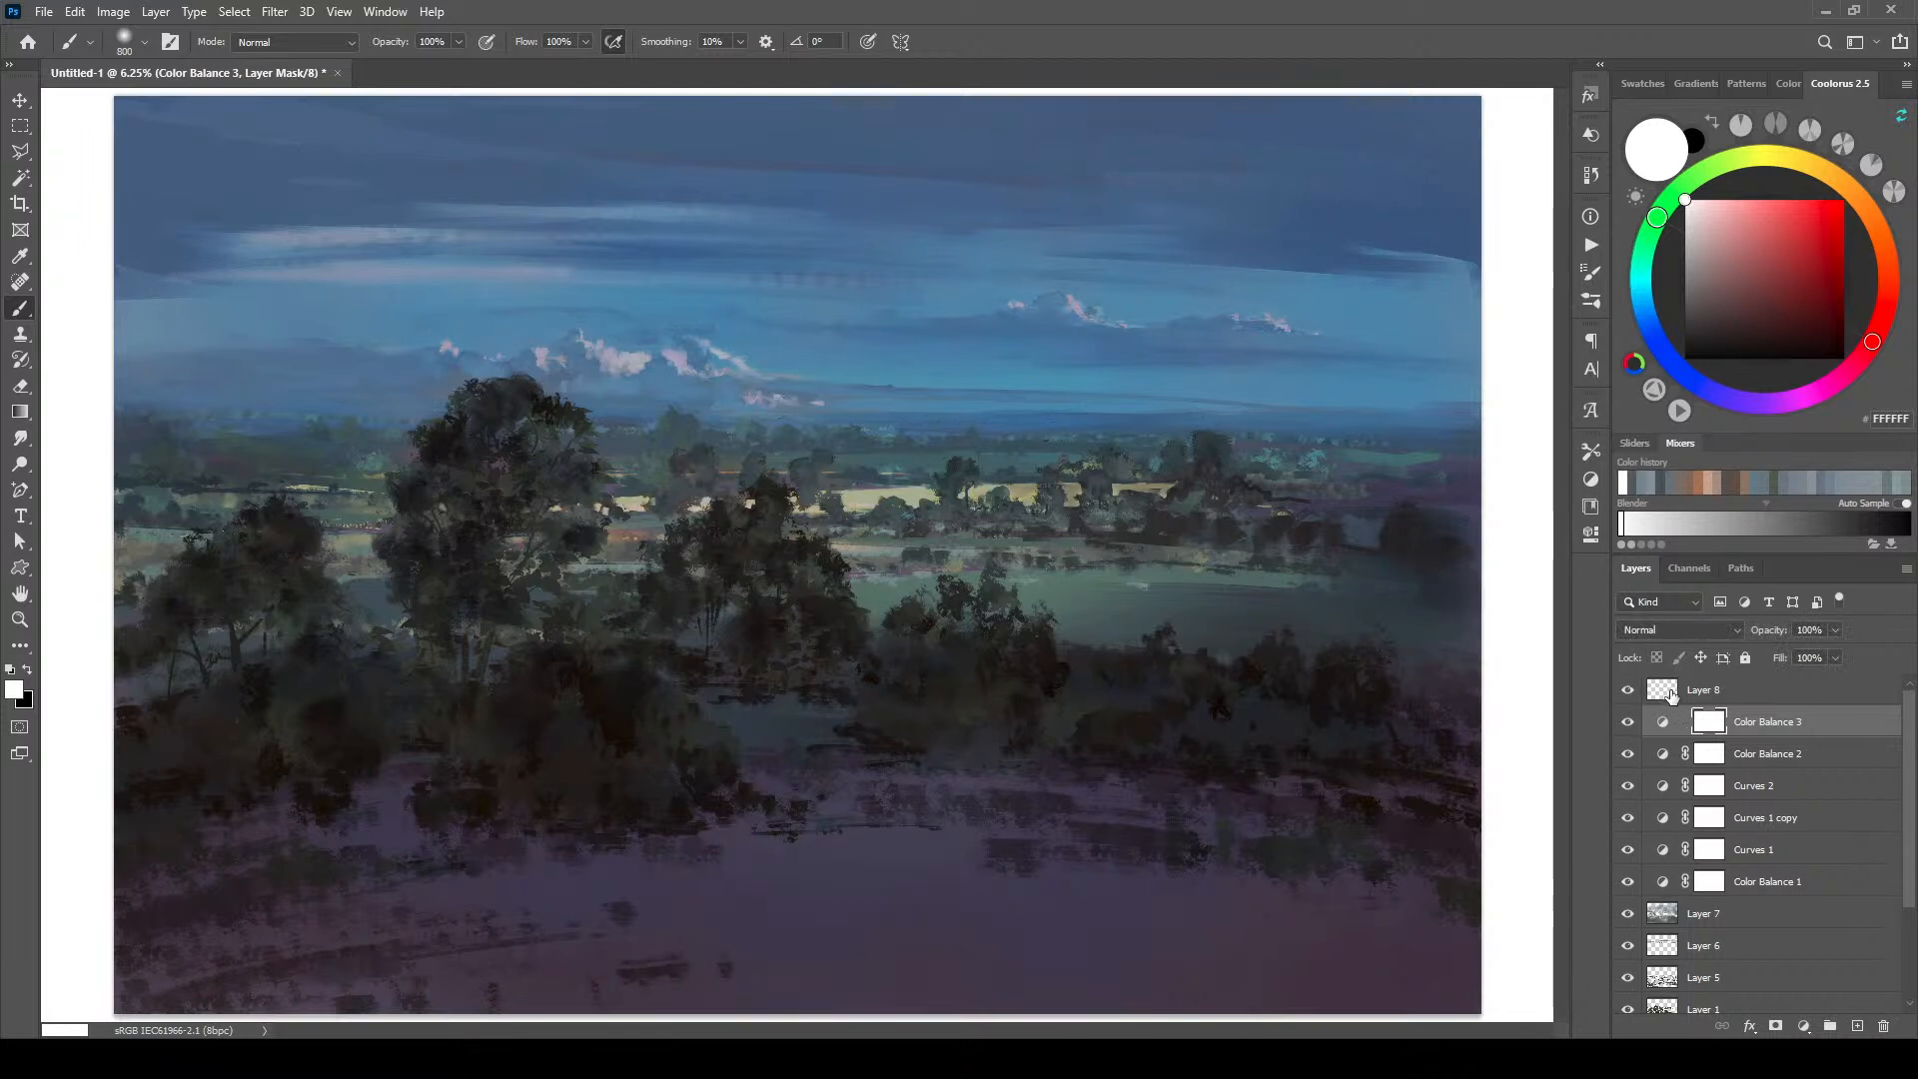
pyautogui.click(1657, 629)
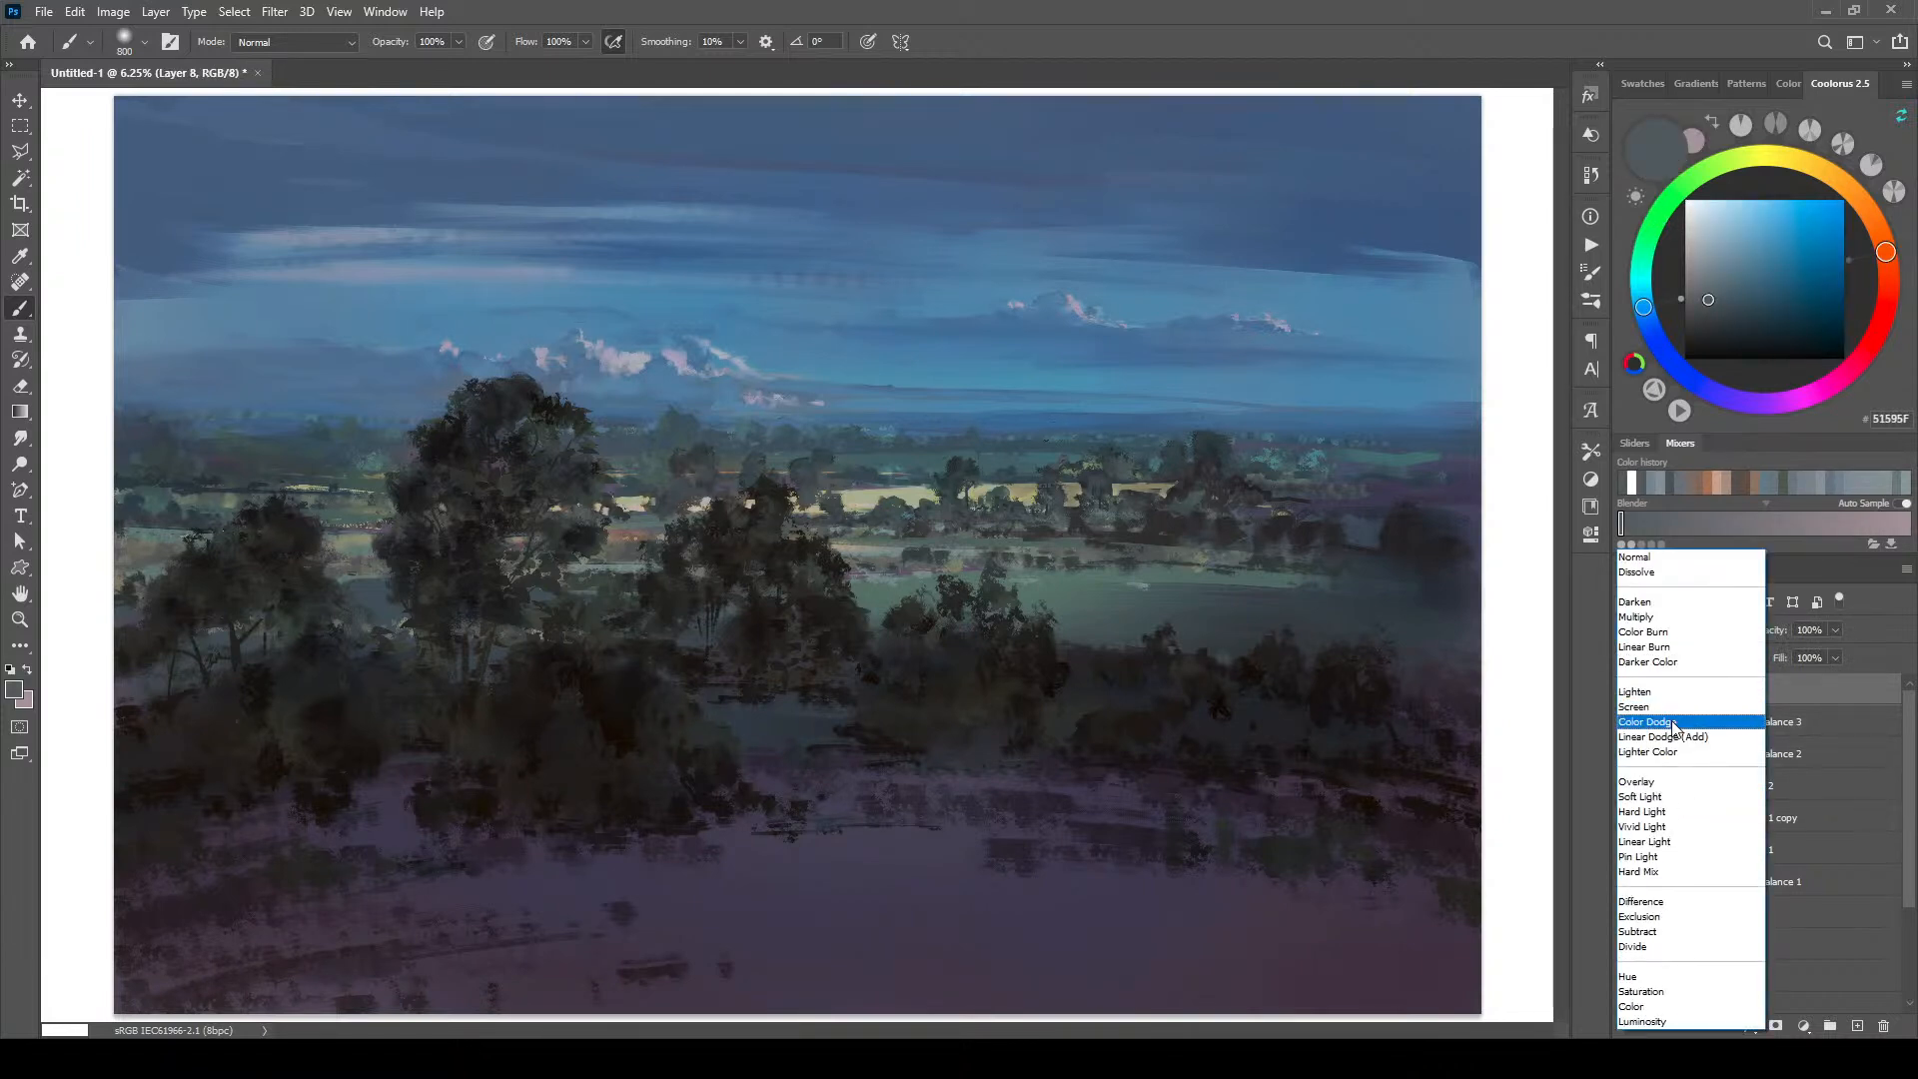
pyautogui.click(1675, 784)
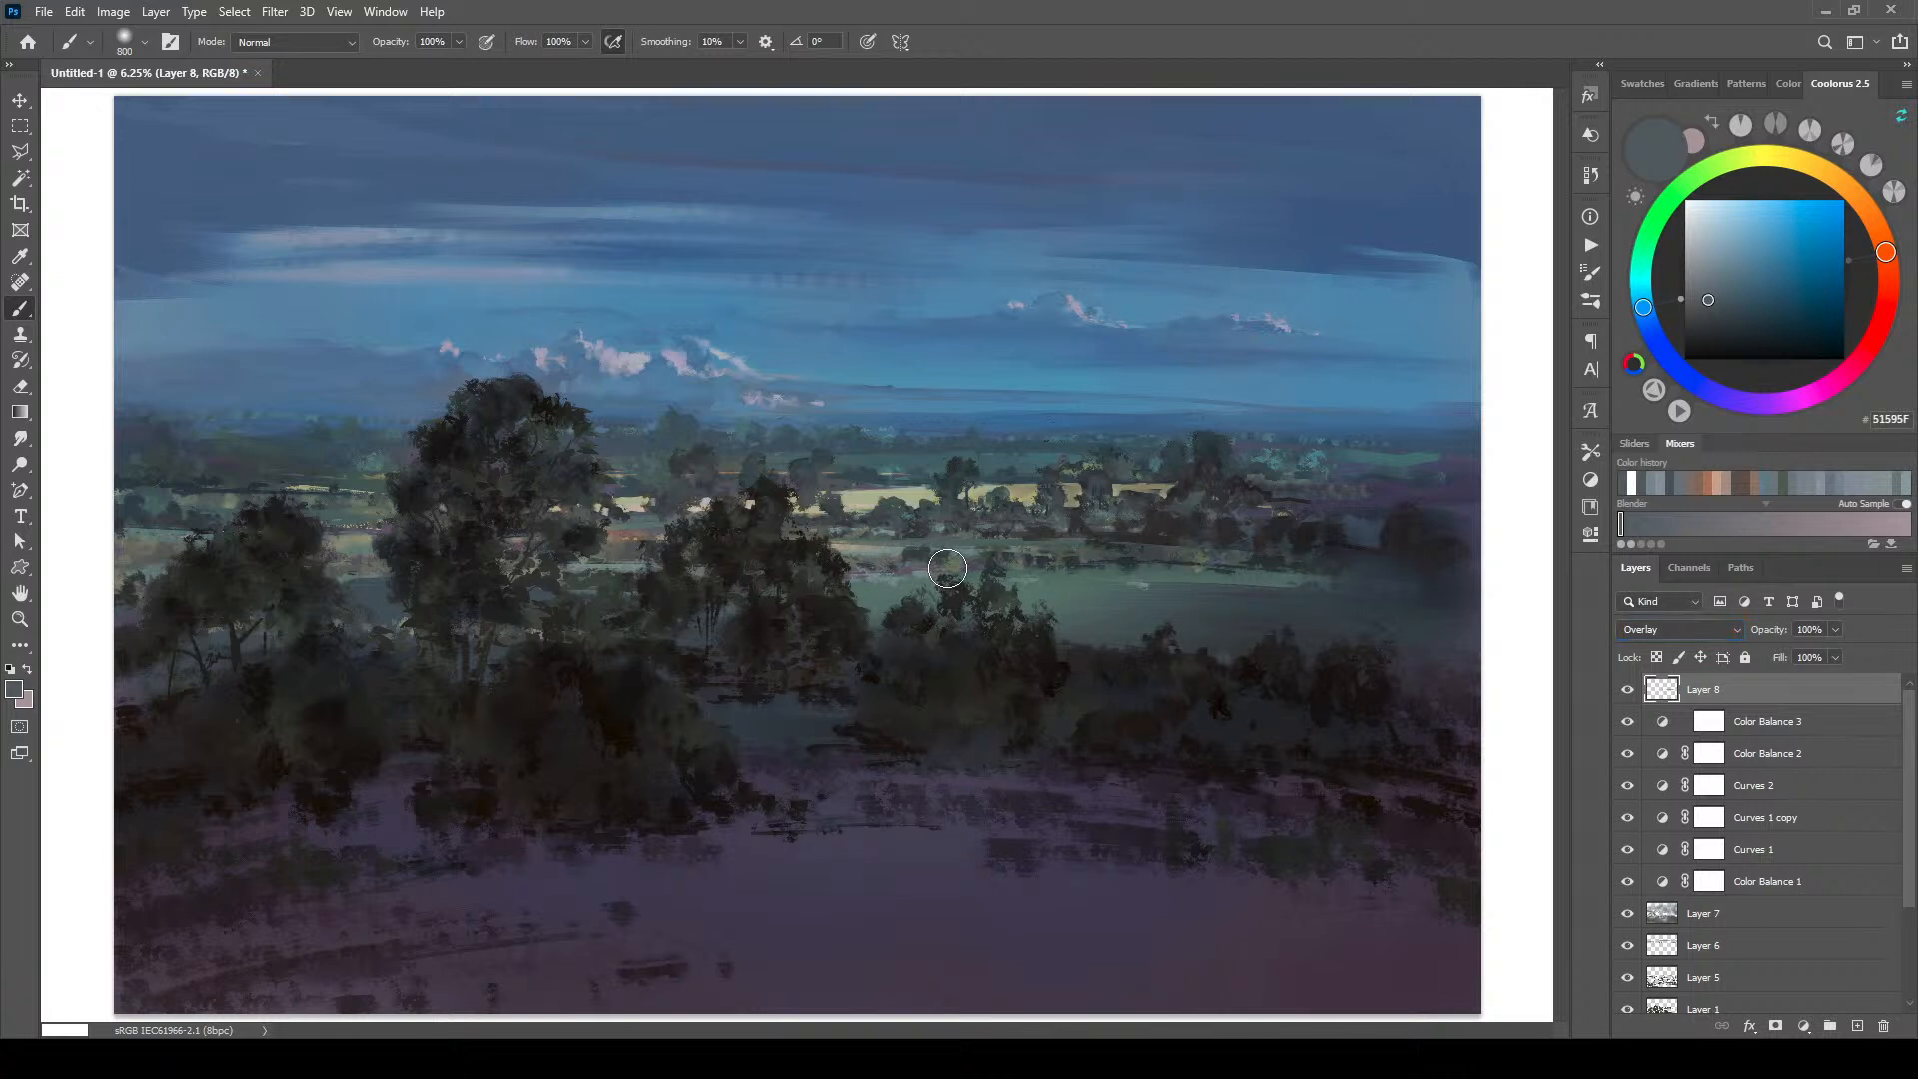
# Step: Swap the paint colors, pick a muted warm brown (#95887C) and brush it near the dark tree at the field's right end
pyautogui.press('x')
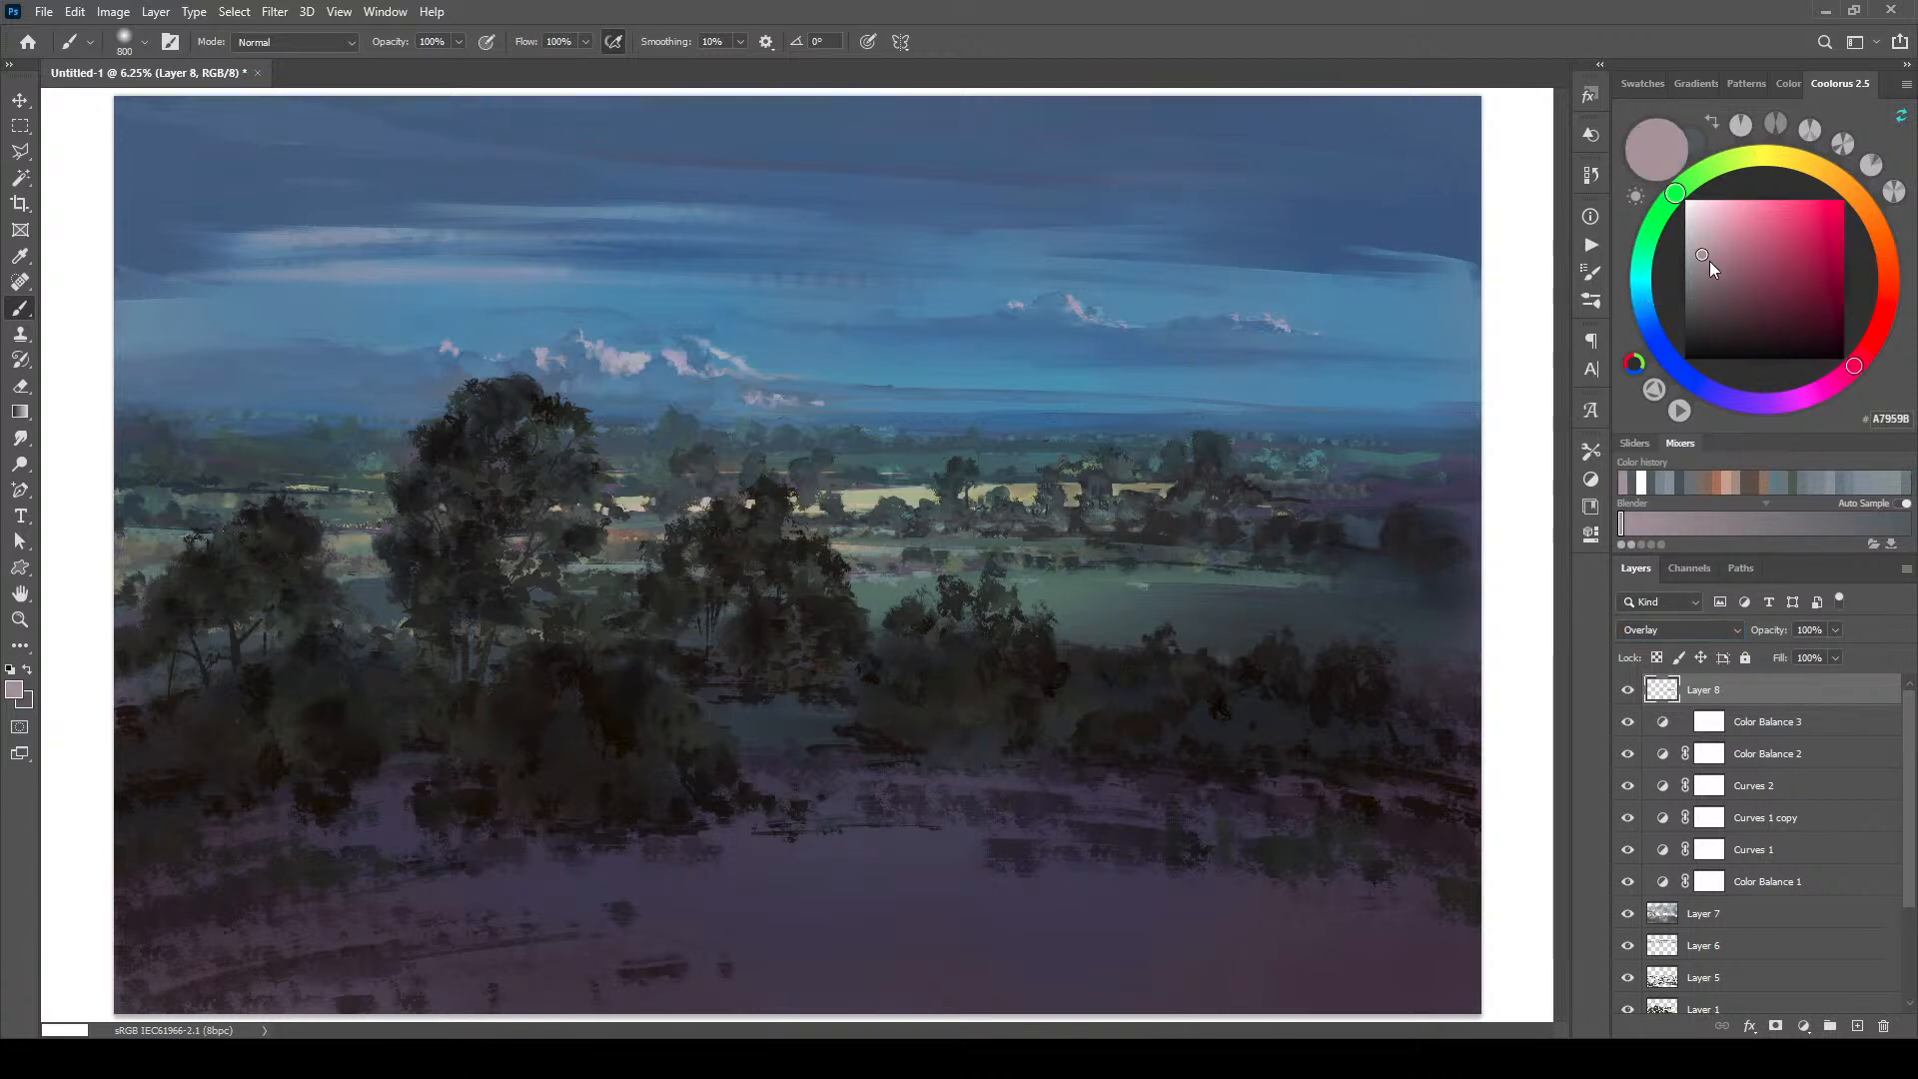
pyautogui.moveTo(1897, 290); pyautogui.dragTo(1877, 226)
pyautogui.moveTo(1714, 228); pyautogui.dragTo(1713, 266)
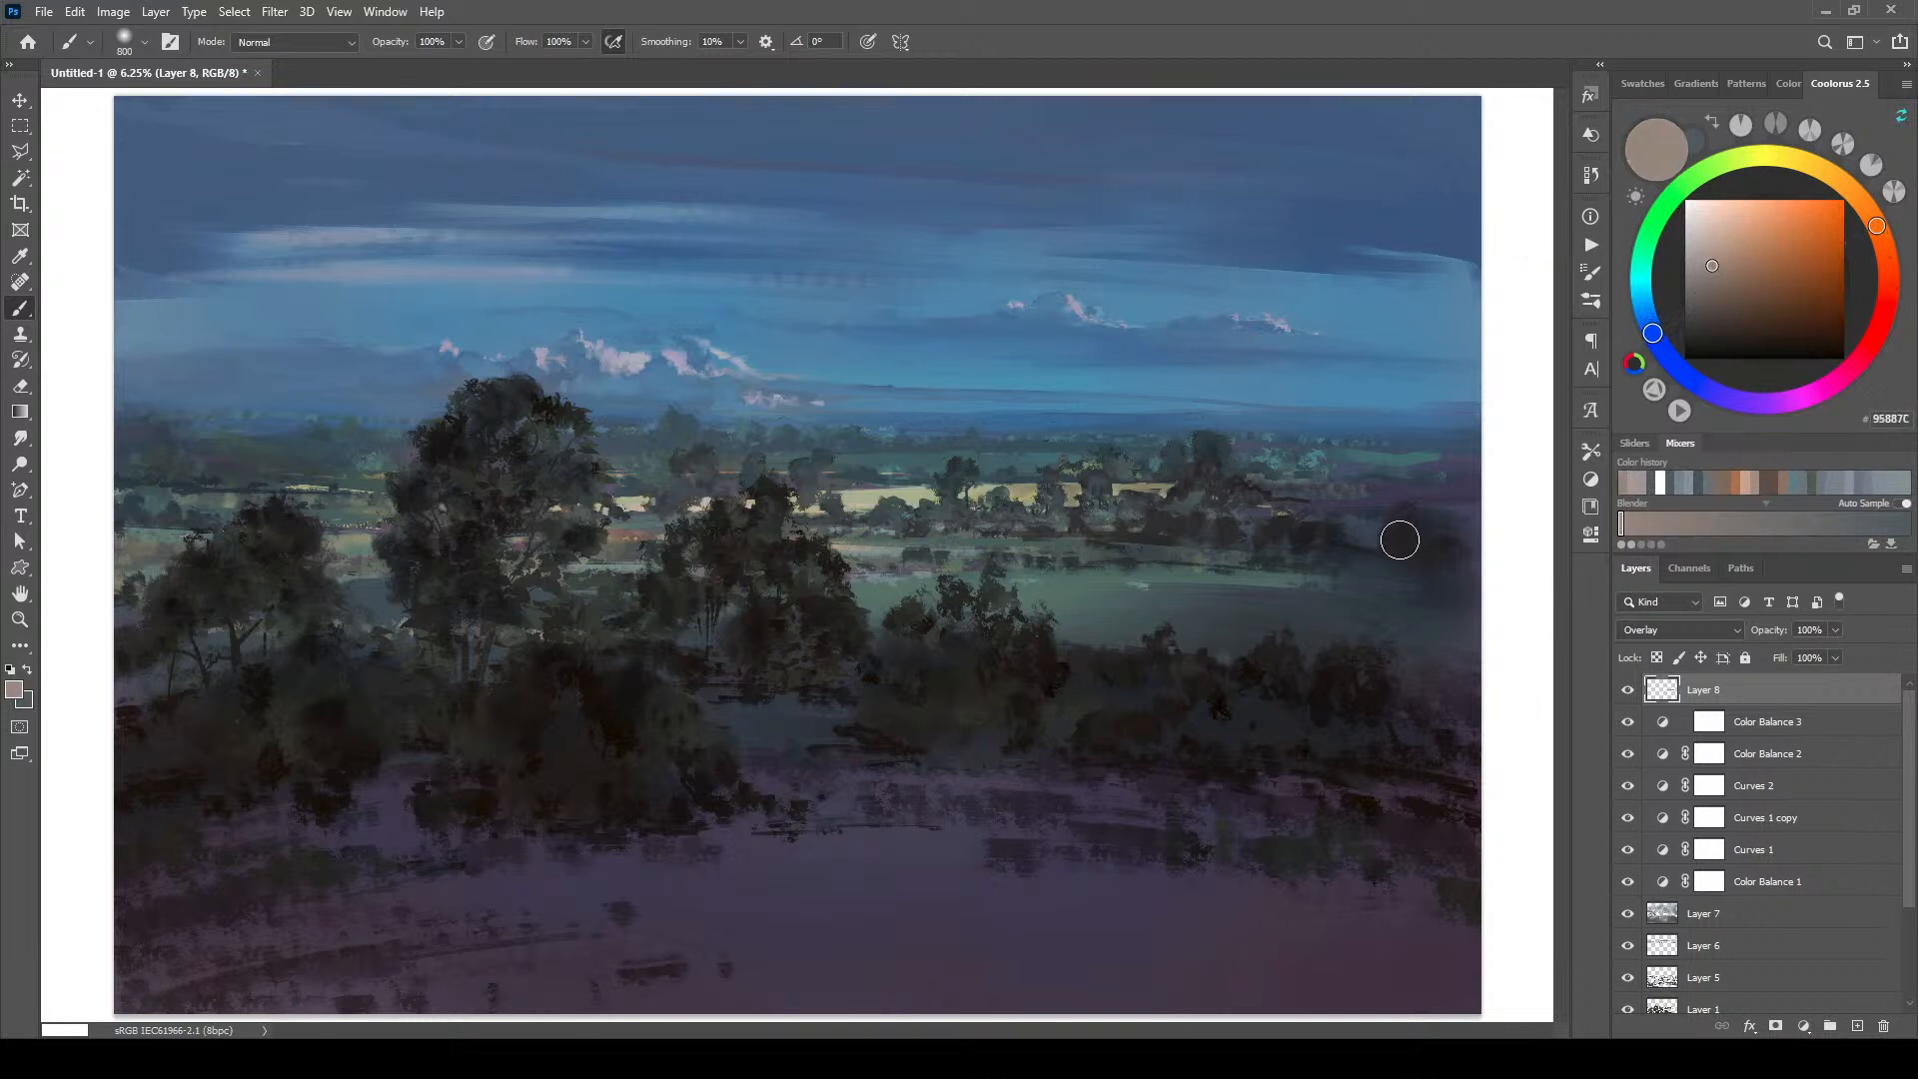
pyautogui.moveTo(1401, 538); pyautogui.dragTo(1388, 540)
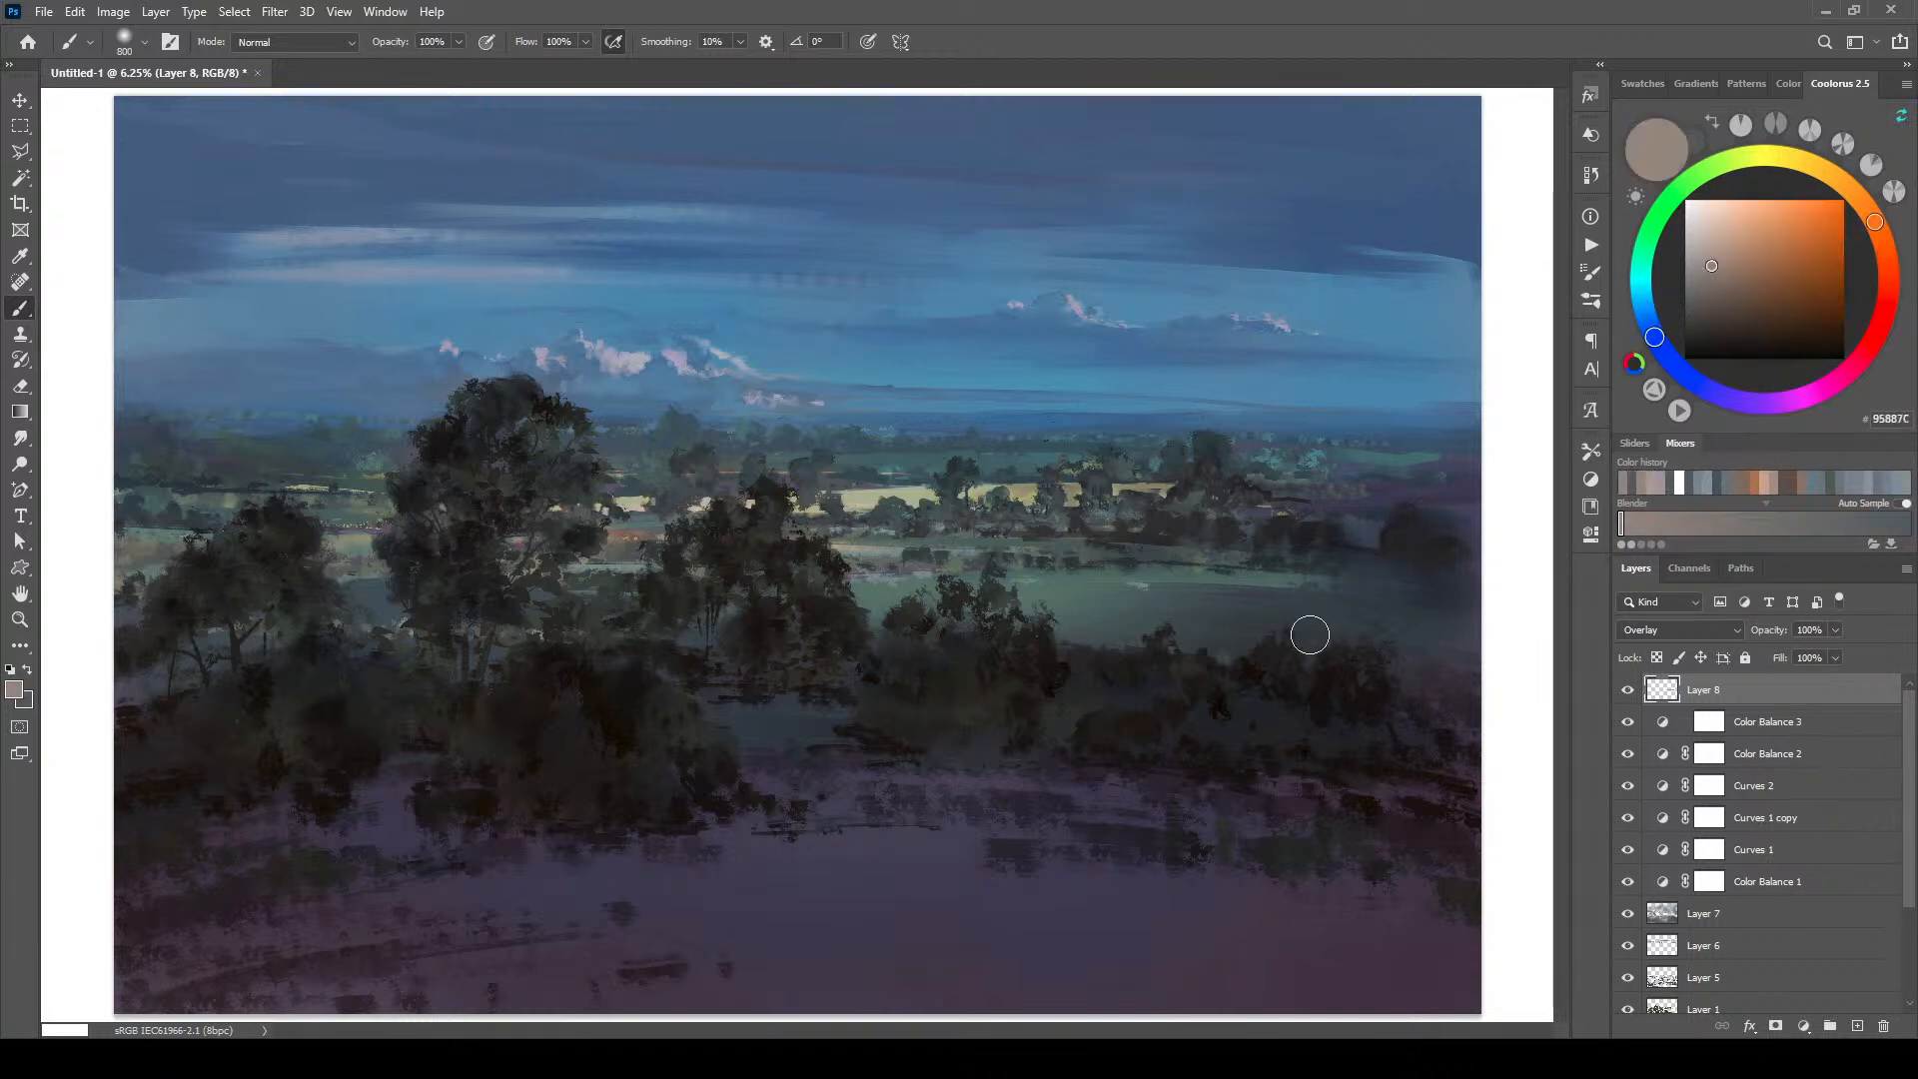
# Step: Enlarge the brush to 2500 px, brush soft warm light over the landscape on Layer 8 and undo the last strokes
pyautogui.press(']')
pyautogui.press(']')
pyautogui.press(']')
pyautogui.press(']')
pyautogui.press(']')
pyautogui.press(']')
pyautogui.press(']')
pyautogui.press(']')
pyautogui.press(']')
pyautogui.press(']')
pyautogui.press(']')
pyautogui.press(']')
pyautogui.press(']')
pyautogui.press(']')
pyautogui.press(']')
pyautogui.press(']')
pyautogui.press(']')
pyautogui.press(']')
pyautogui.press(']')
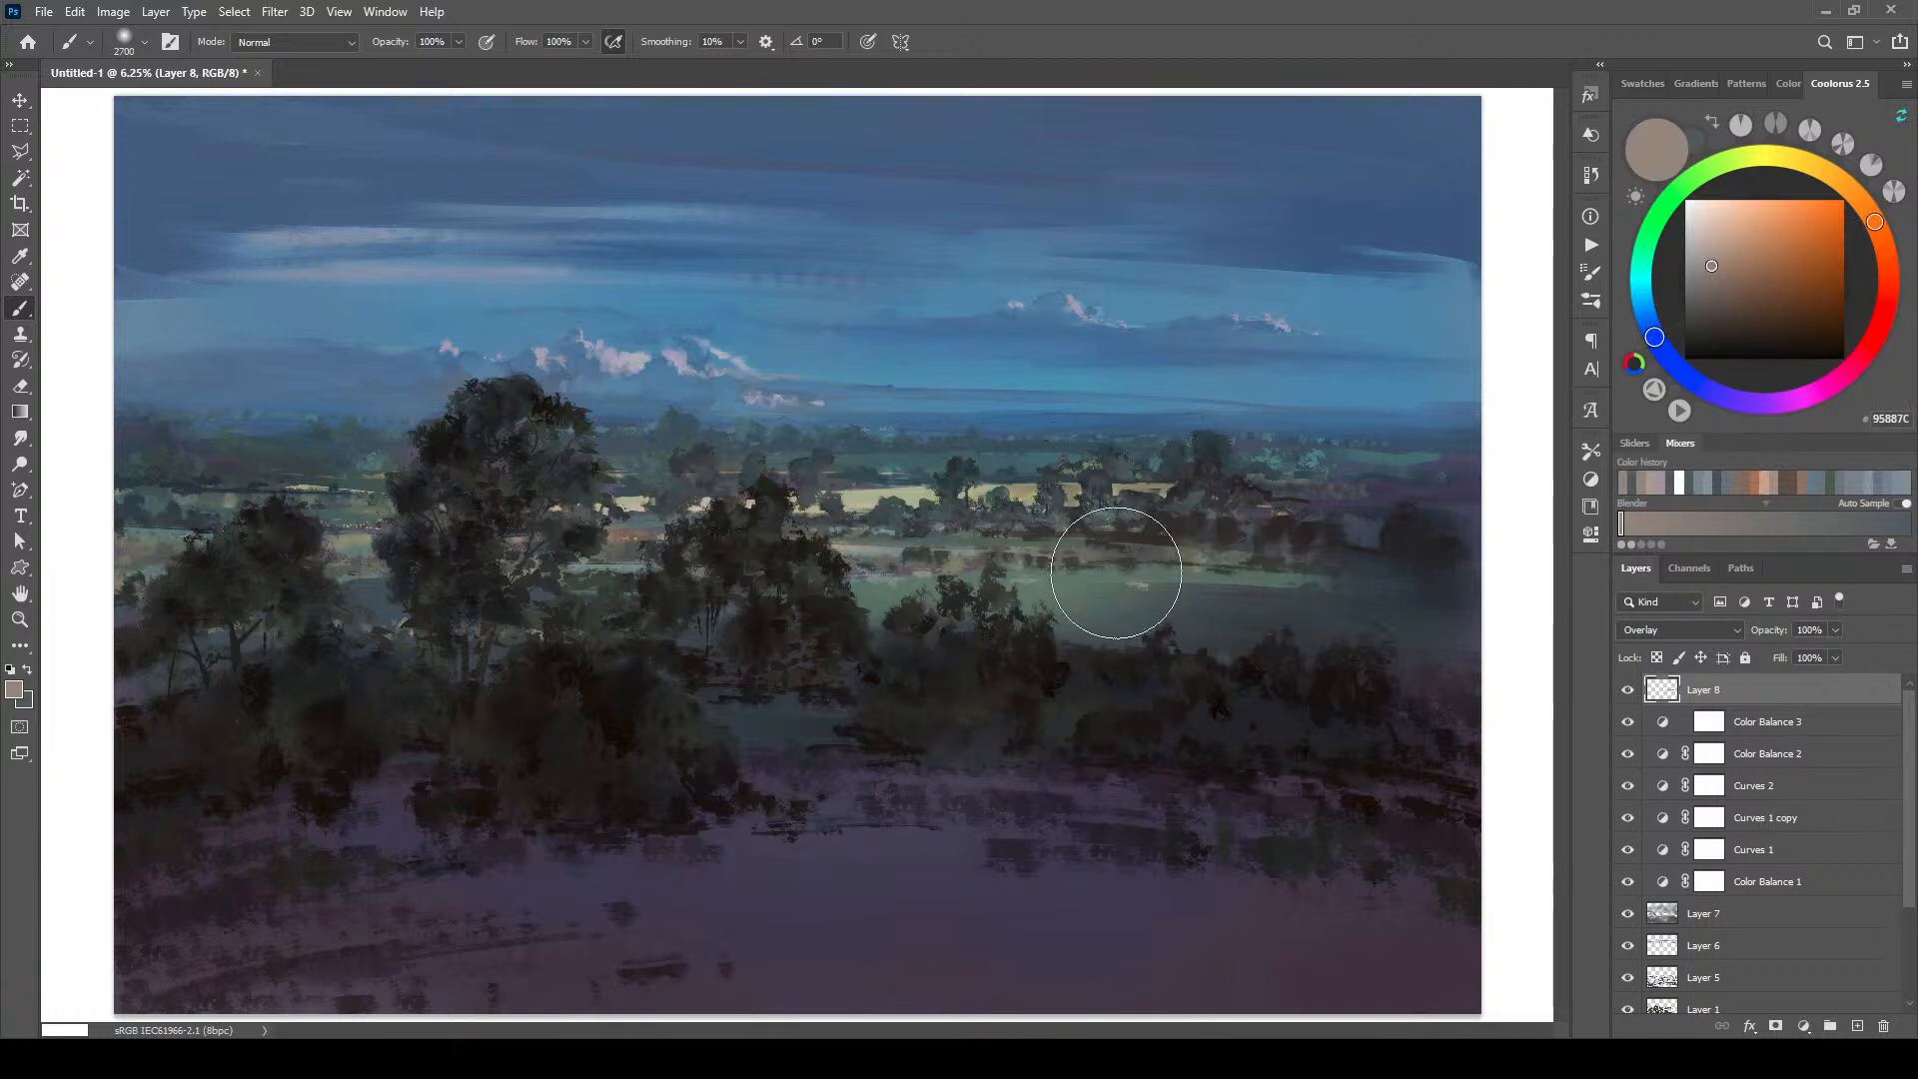
pyautogui.press('[')
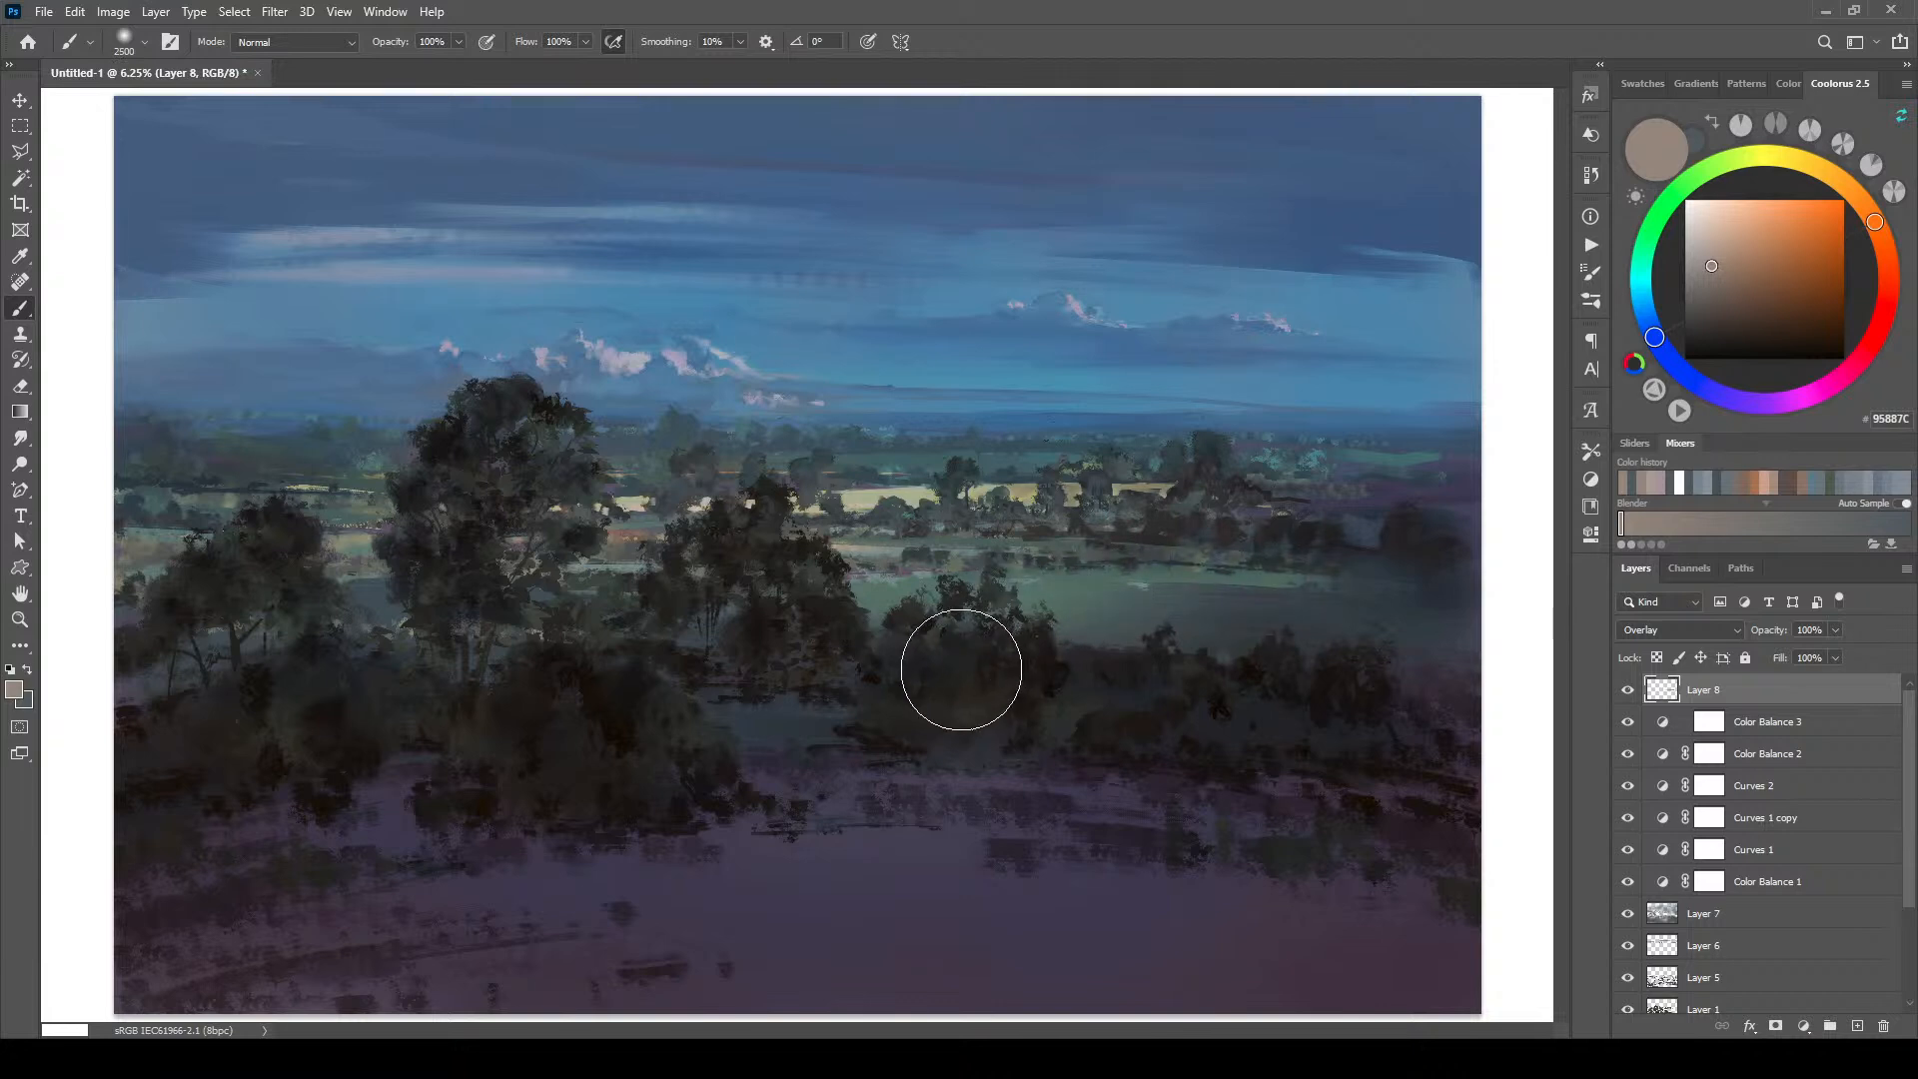
pyautogui.moveTo(1466, 14); pyautogui.dragTo(1485, 40)
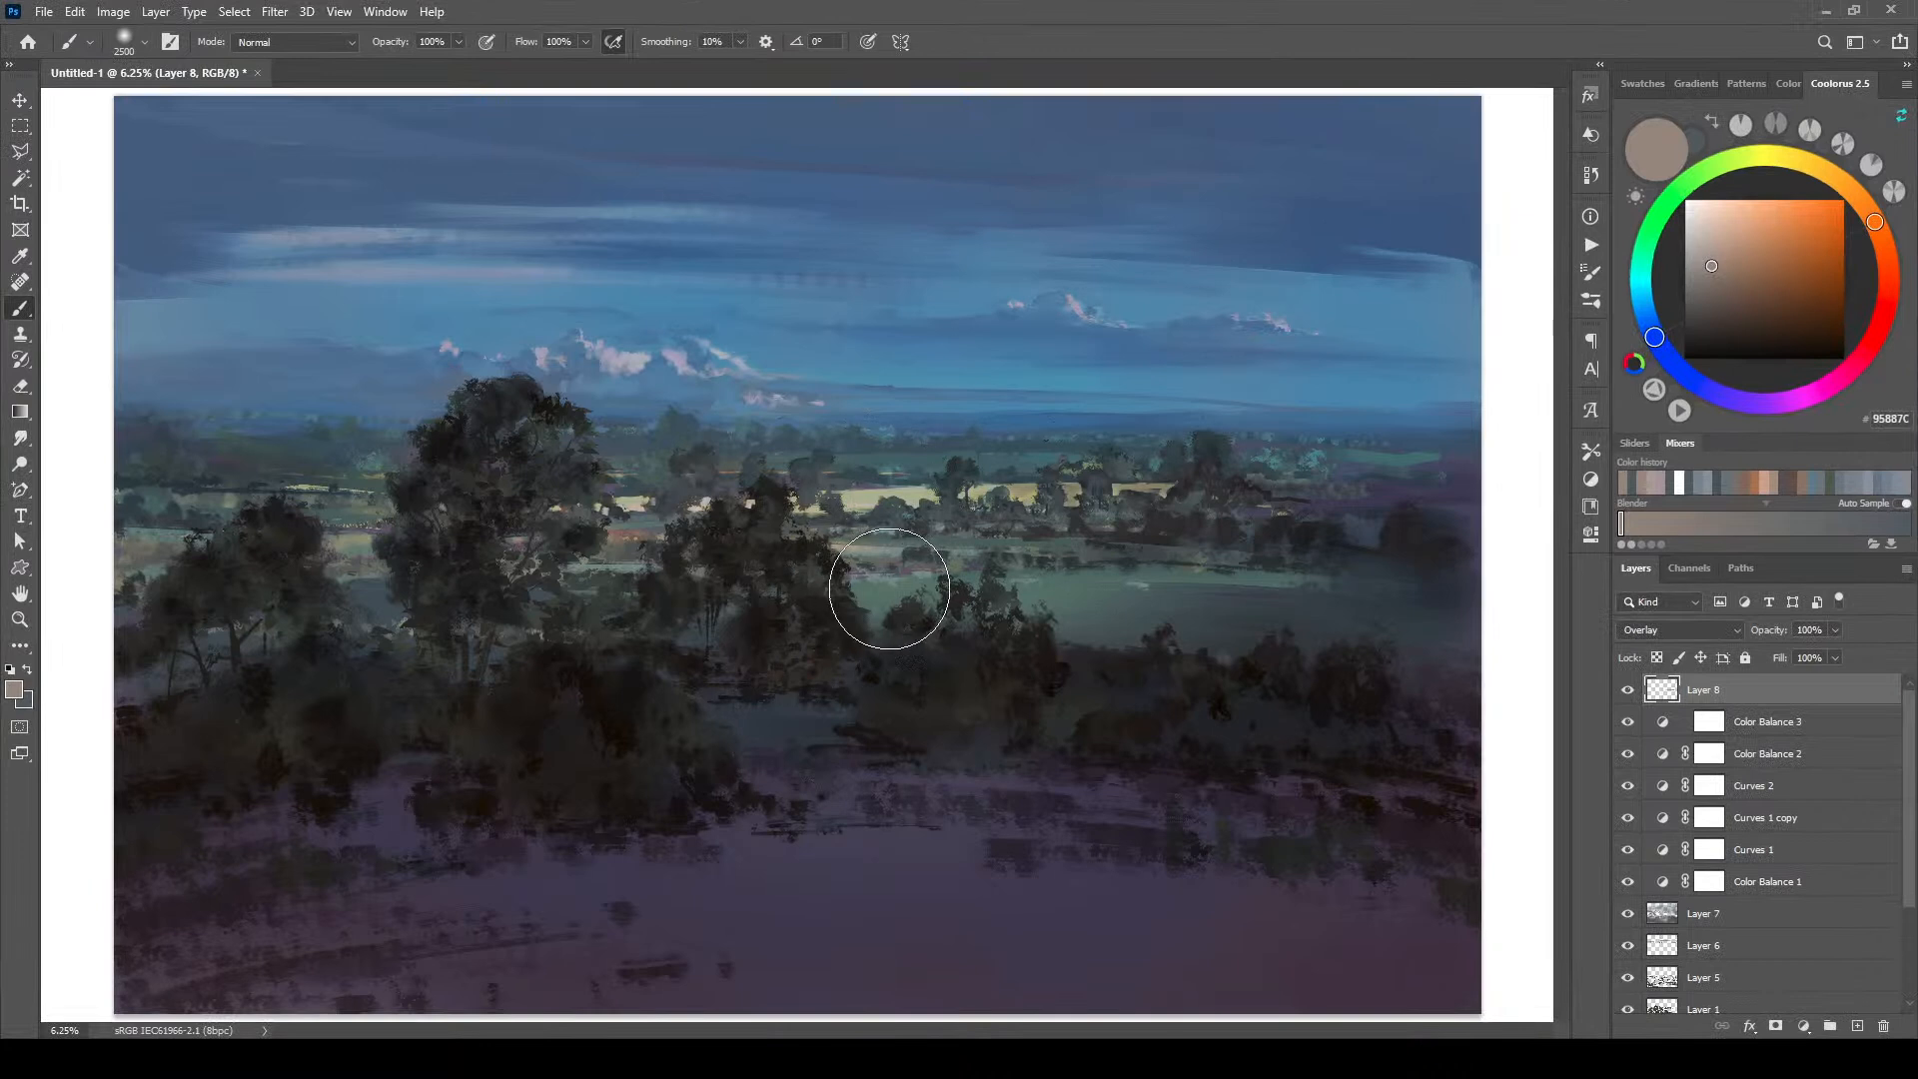
pyautogui.hotkey('ctrl', 'z')
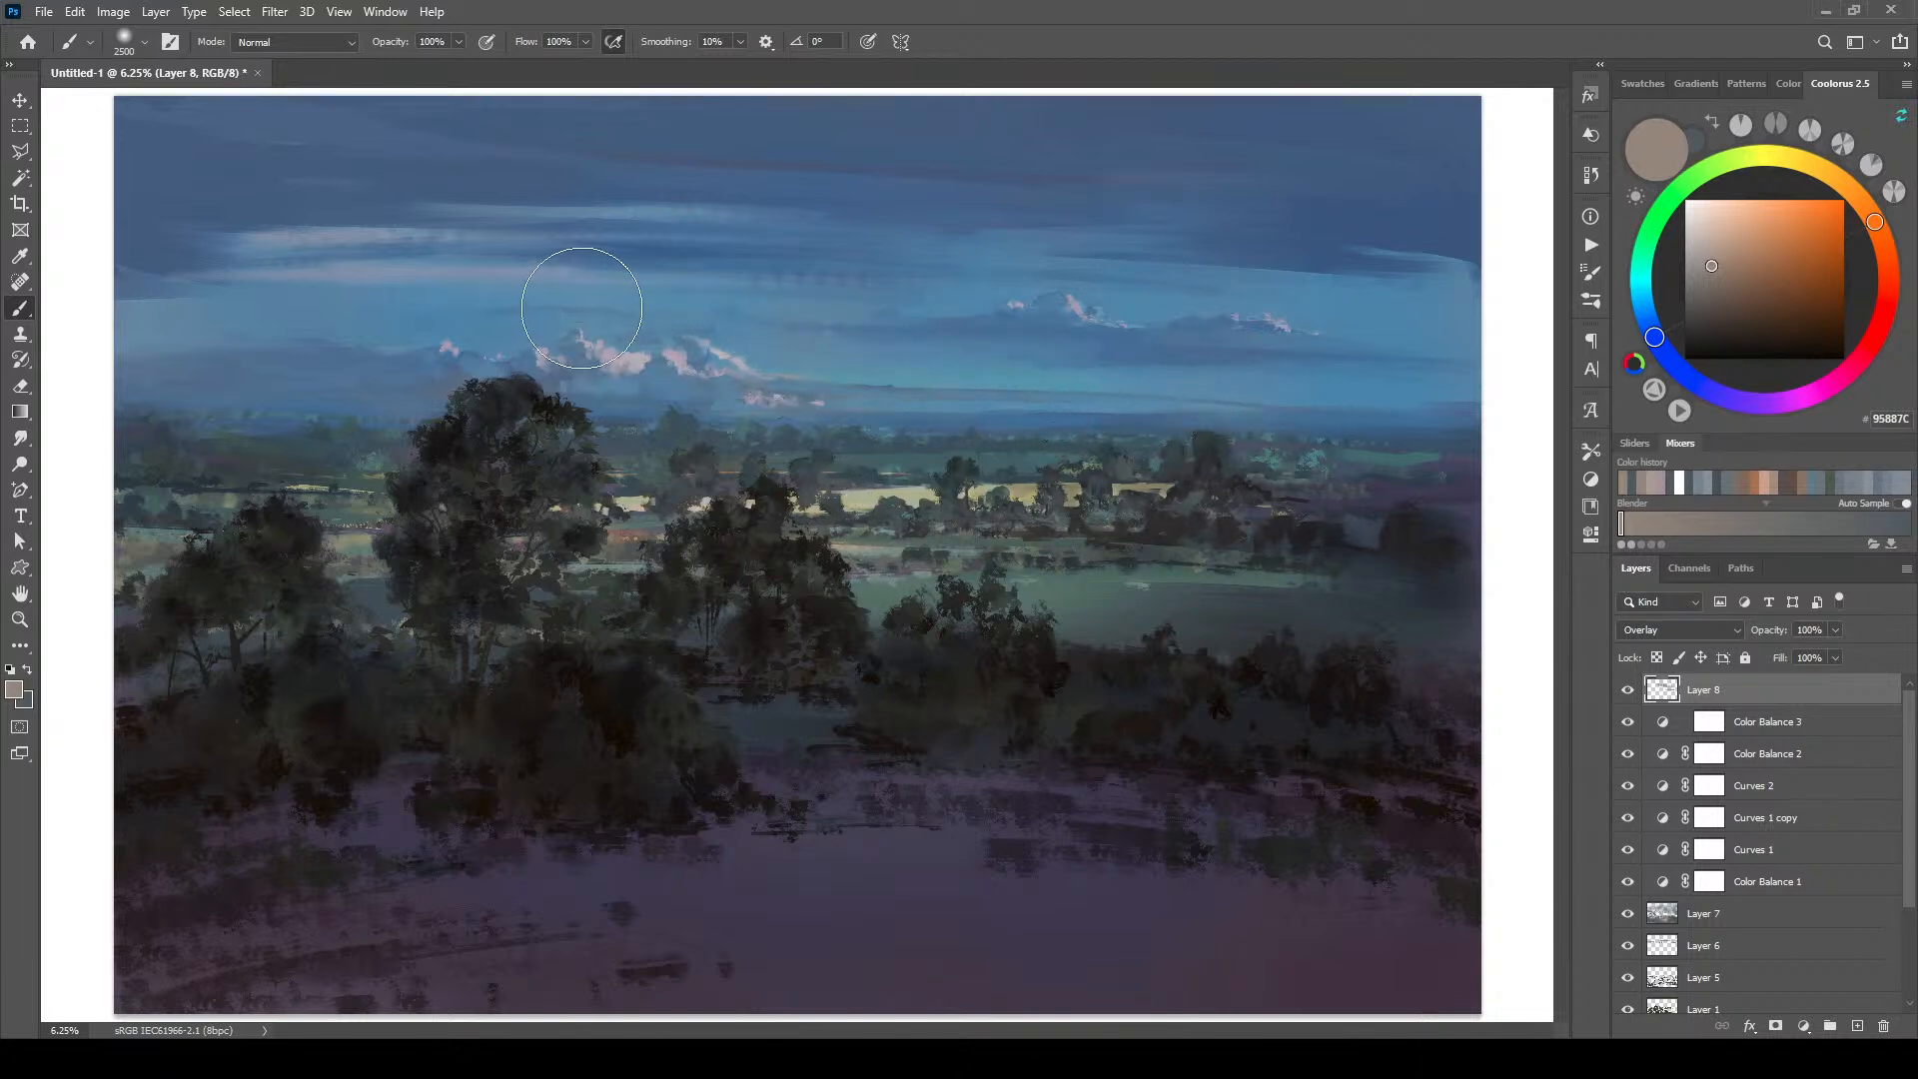
pyautogui.hotkey('ctrl', 'z')
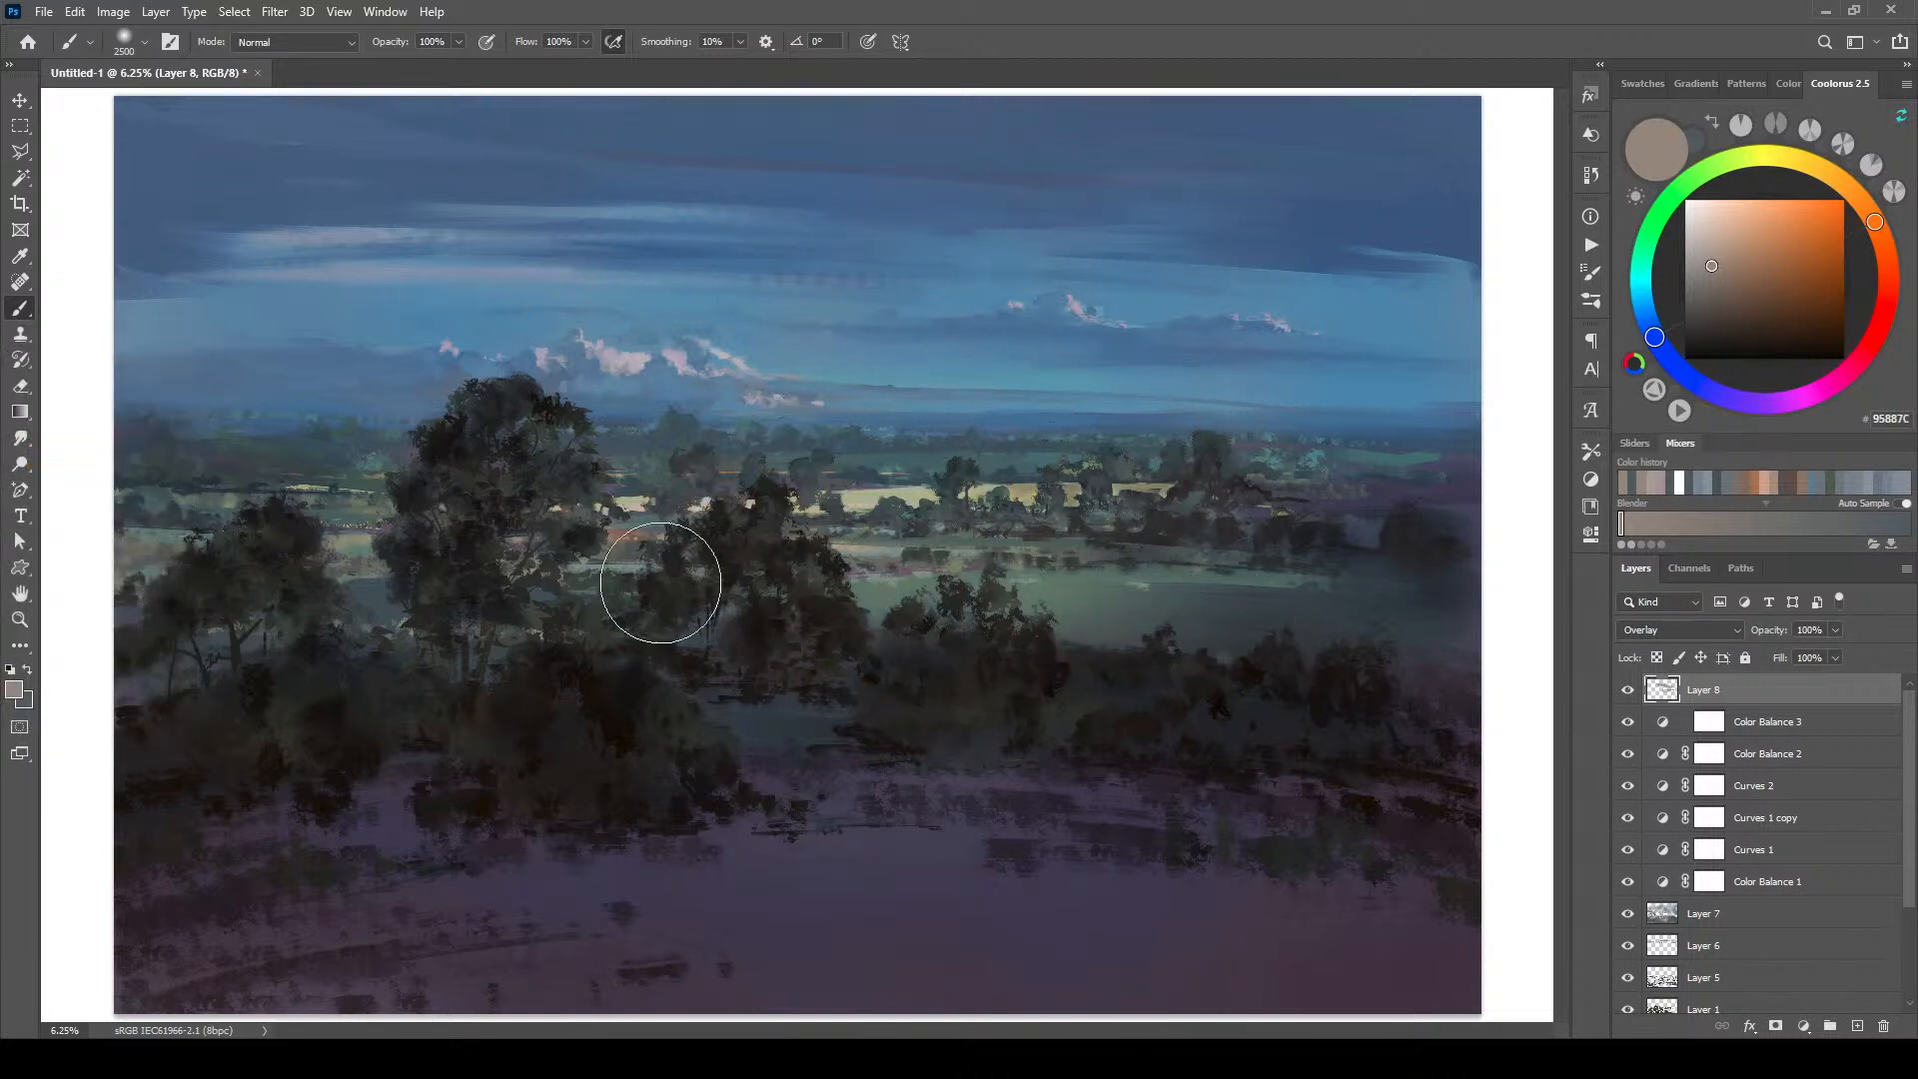
# Step: Shrink the brush considerably and paint soft warm light over the green fields between the trees
pyautogui.press('[')
pyautogui.press('[')
pyautogui.press('[')
pyautogui.press('[')
pyautogui.press('[')
pyautogui.press('[')
pyautogui.press('[')
pyautogui.press('[')
pyautogui.press('[')
pyautogui.press('[')
pyautogui.press('[')
pyautogui.press('[')
pyautogui.press('[')
pyautogui.press('[')
pyautogui.press('[')
pyautogui.press('[')
pyautogui.press('[')
pyautogui.press('[')
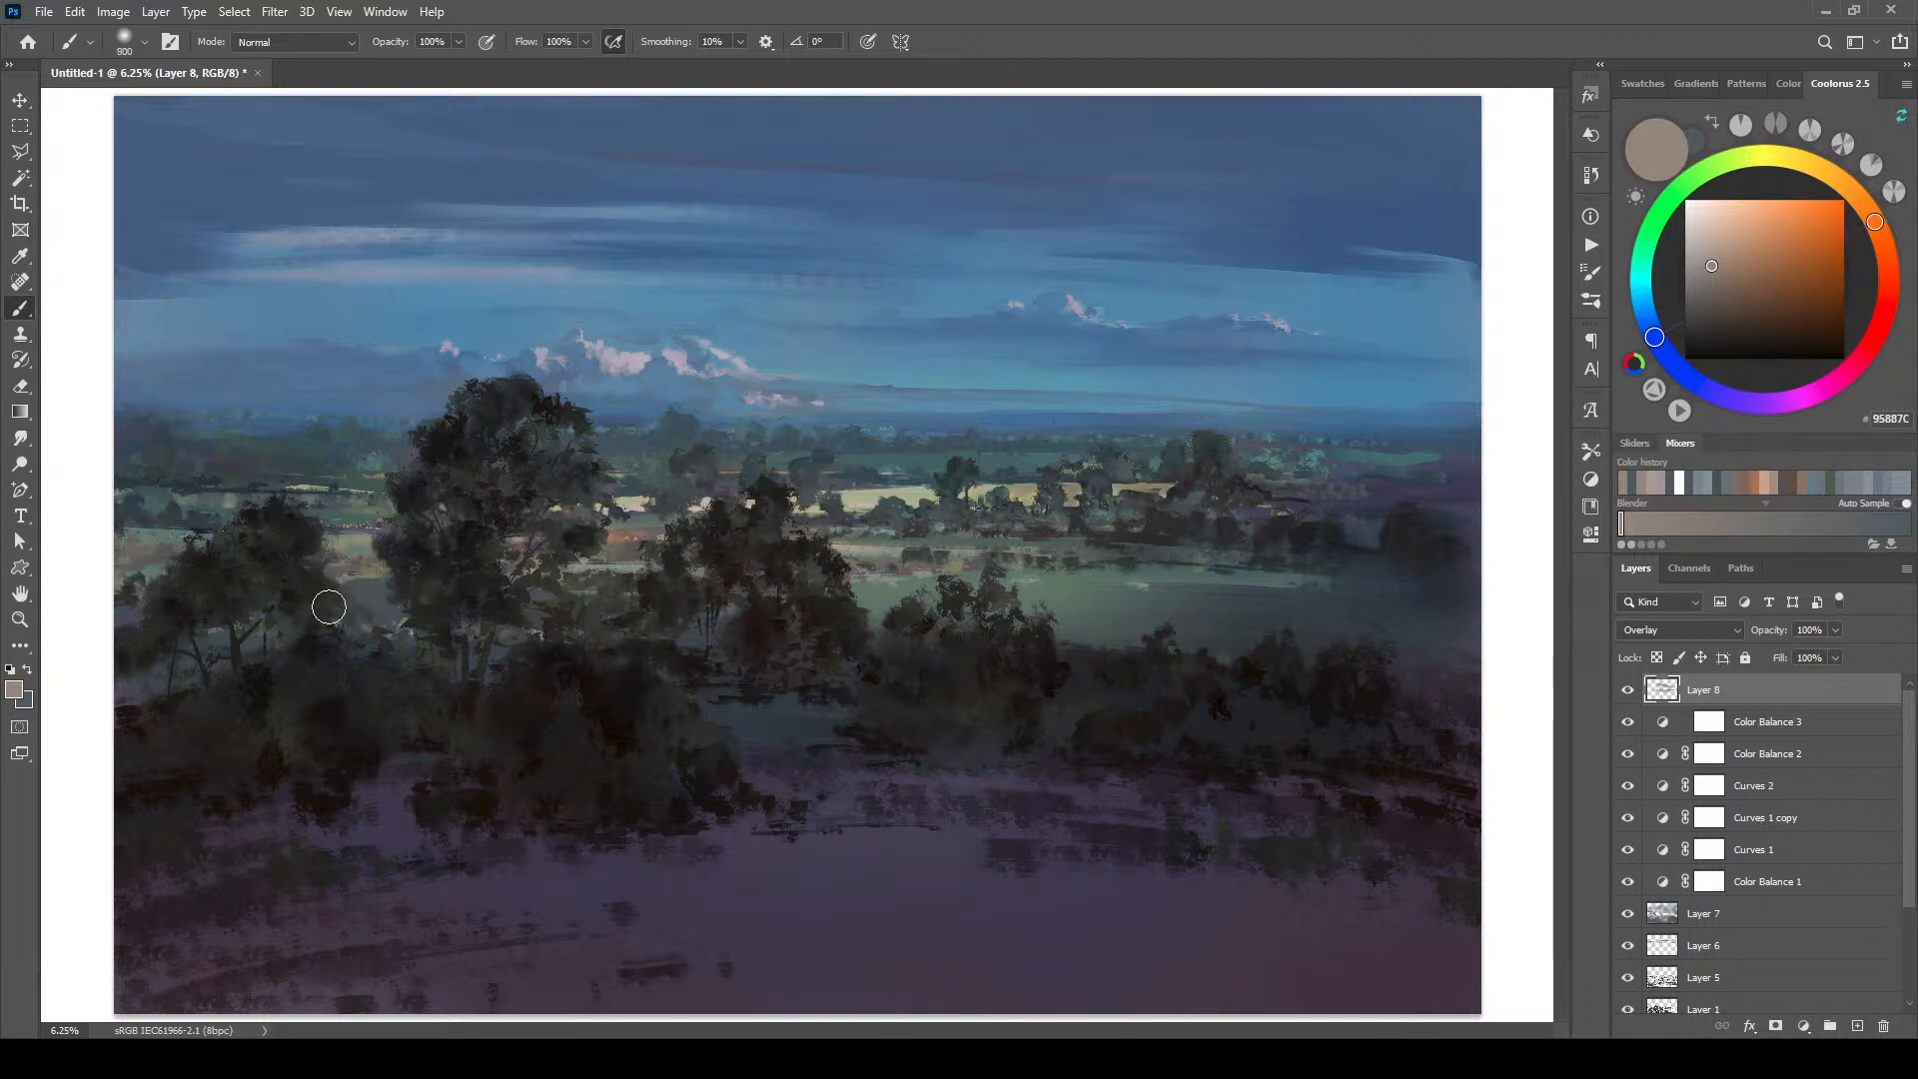
# Step: Paint warm brown (#9A7B5F) accents on the distant yellow field with a small brush of about 125 px
pyautogui.press('[')
pyautogui.press('[')
pyautogui.press('[')
pyautogui.press('[')
pyautogui.press('[')
pyautogui.press('[')
pyautogui.press('[')
pyautogui.press(']')
pyautogui.press('[')
pyautogui.press('[')
pyautogui.press('[')
pyautogui.press('[')
pyautogui.press('[')
pyautogui.press('[')
pyautogui.press('[')
pyautogui.press(']')
pyautogui.press(']')
pyautogui.press(']')
pyautogui.press(']')
pyautogui.click(1746, 263)
pyautogui.press(']')
pyautogui.press(']')
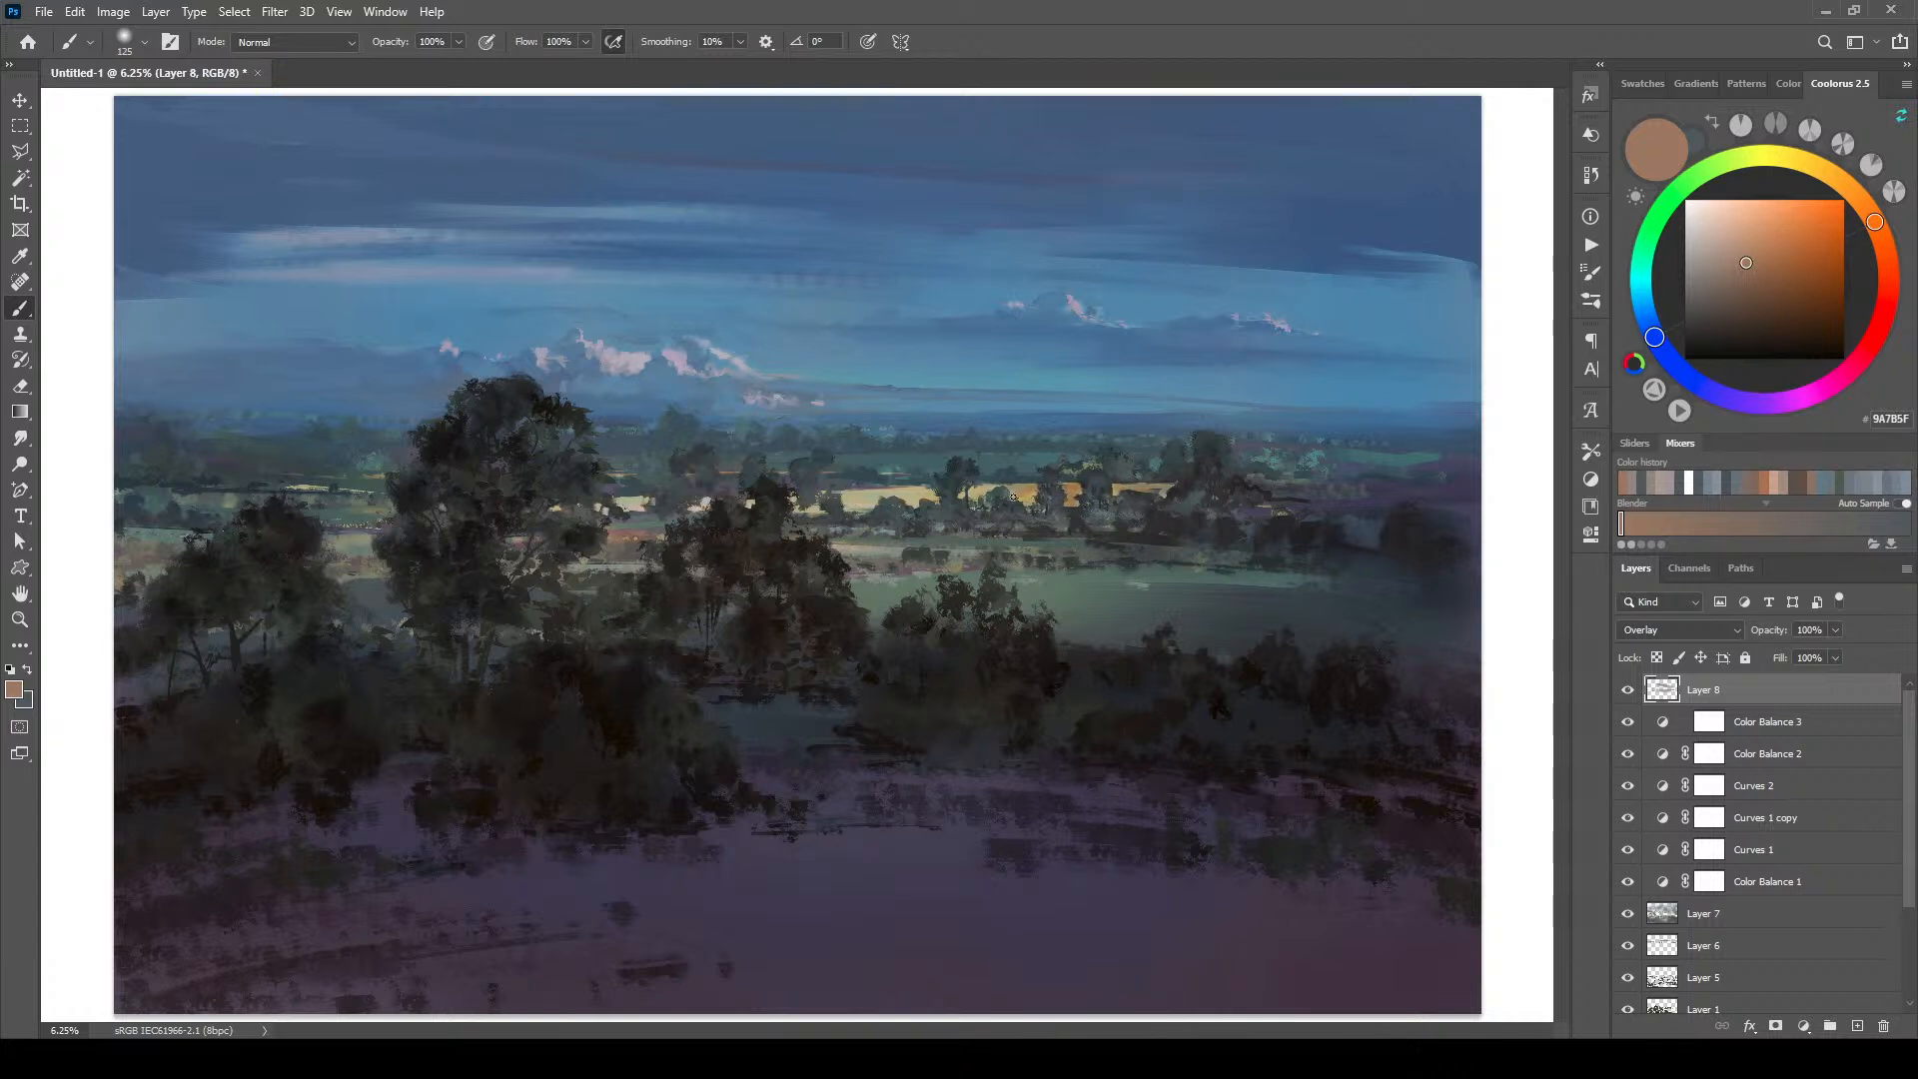
# Step: Soften the distant yellow field with a more muted brown at 175 px and pick a grey-brown (#817A73)
pyautogui.press('[')
pyautogui.press('[')
pyautogui.click(1720, 269)
pyautogui.press(']')
pyautogui.press(']')
pyautogui.press(']')
pyautogui.press(']')
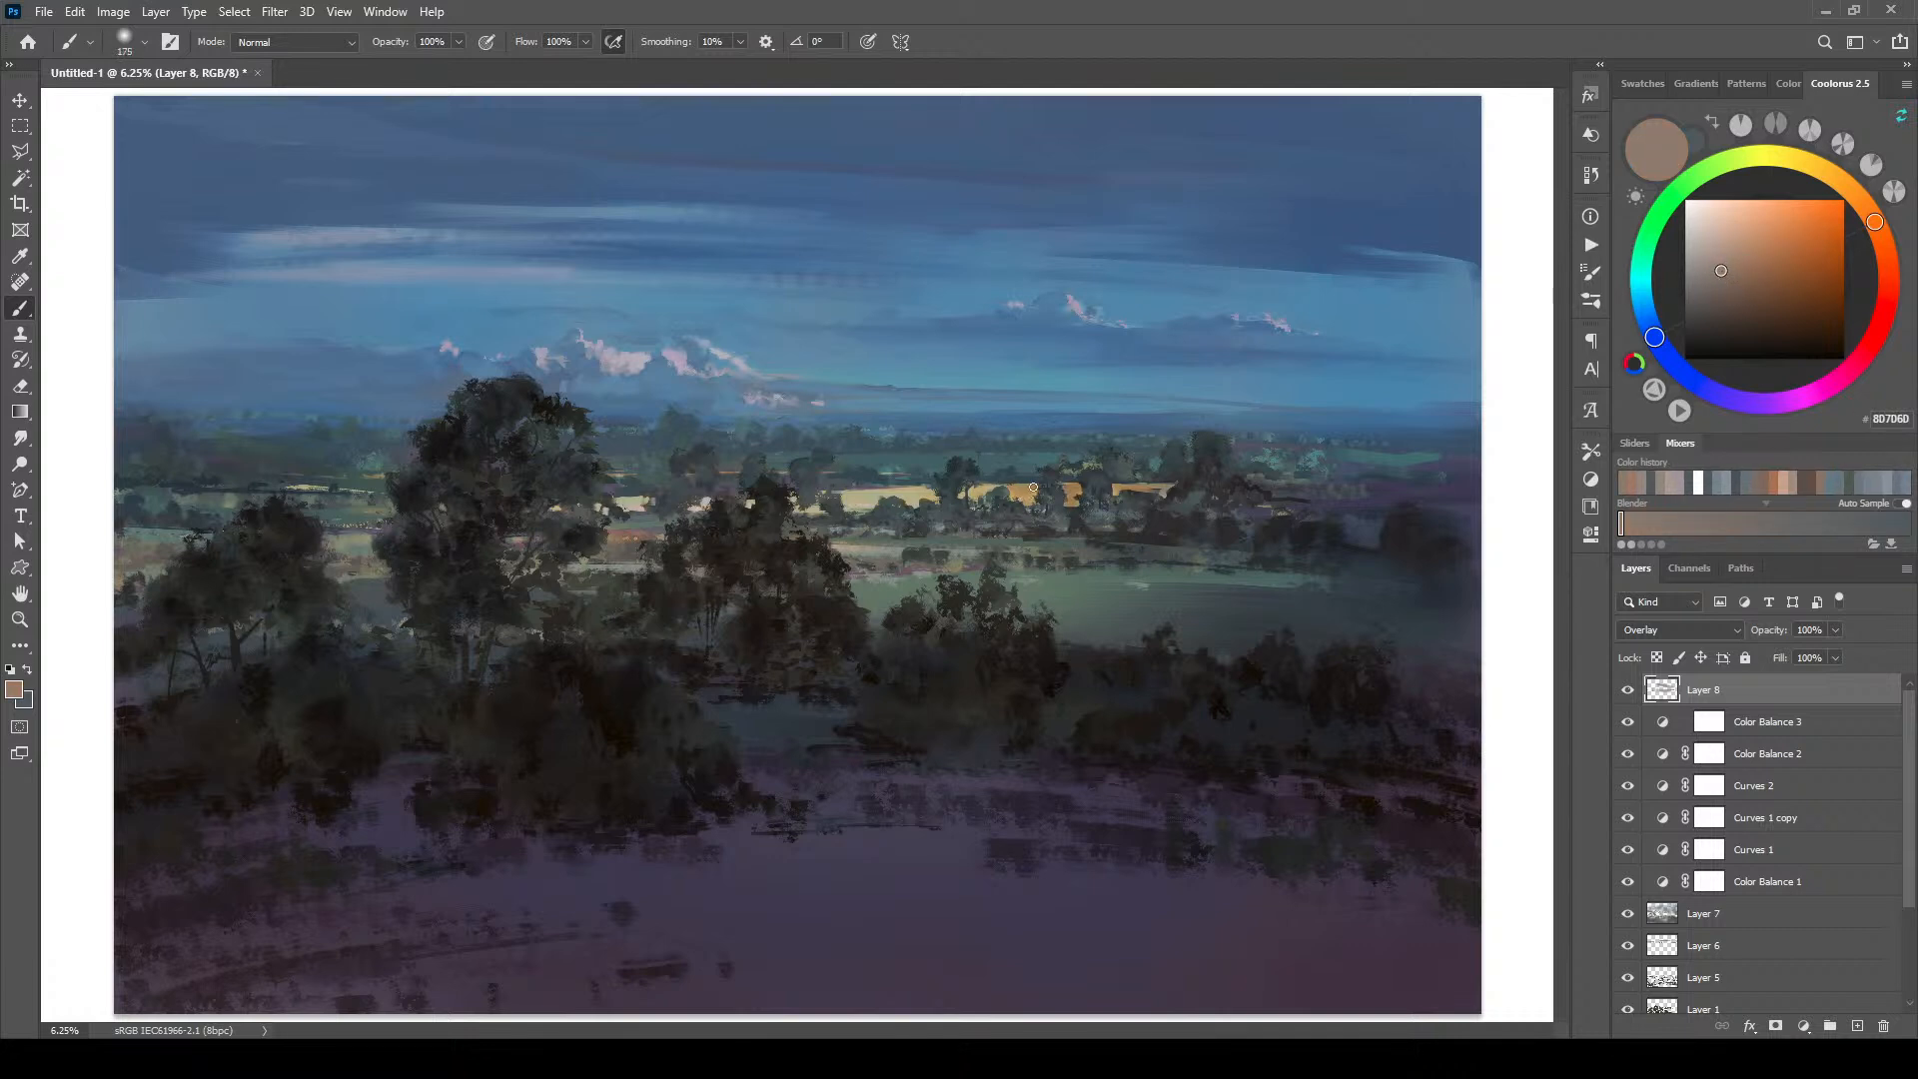
pyautogui.click(1702, 279)
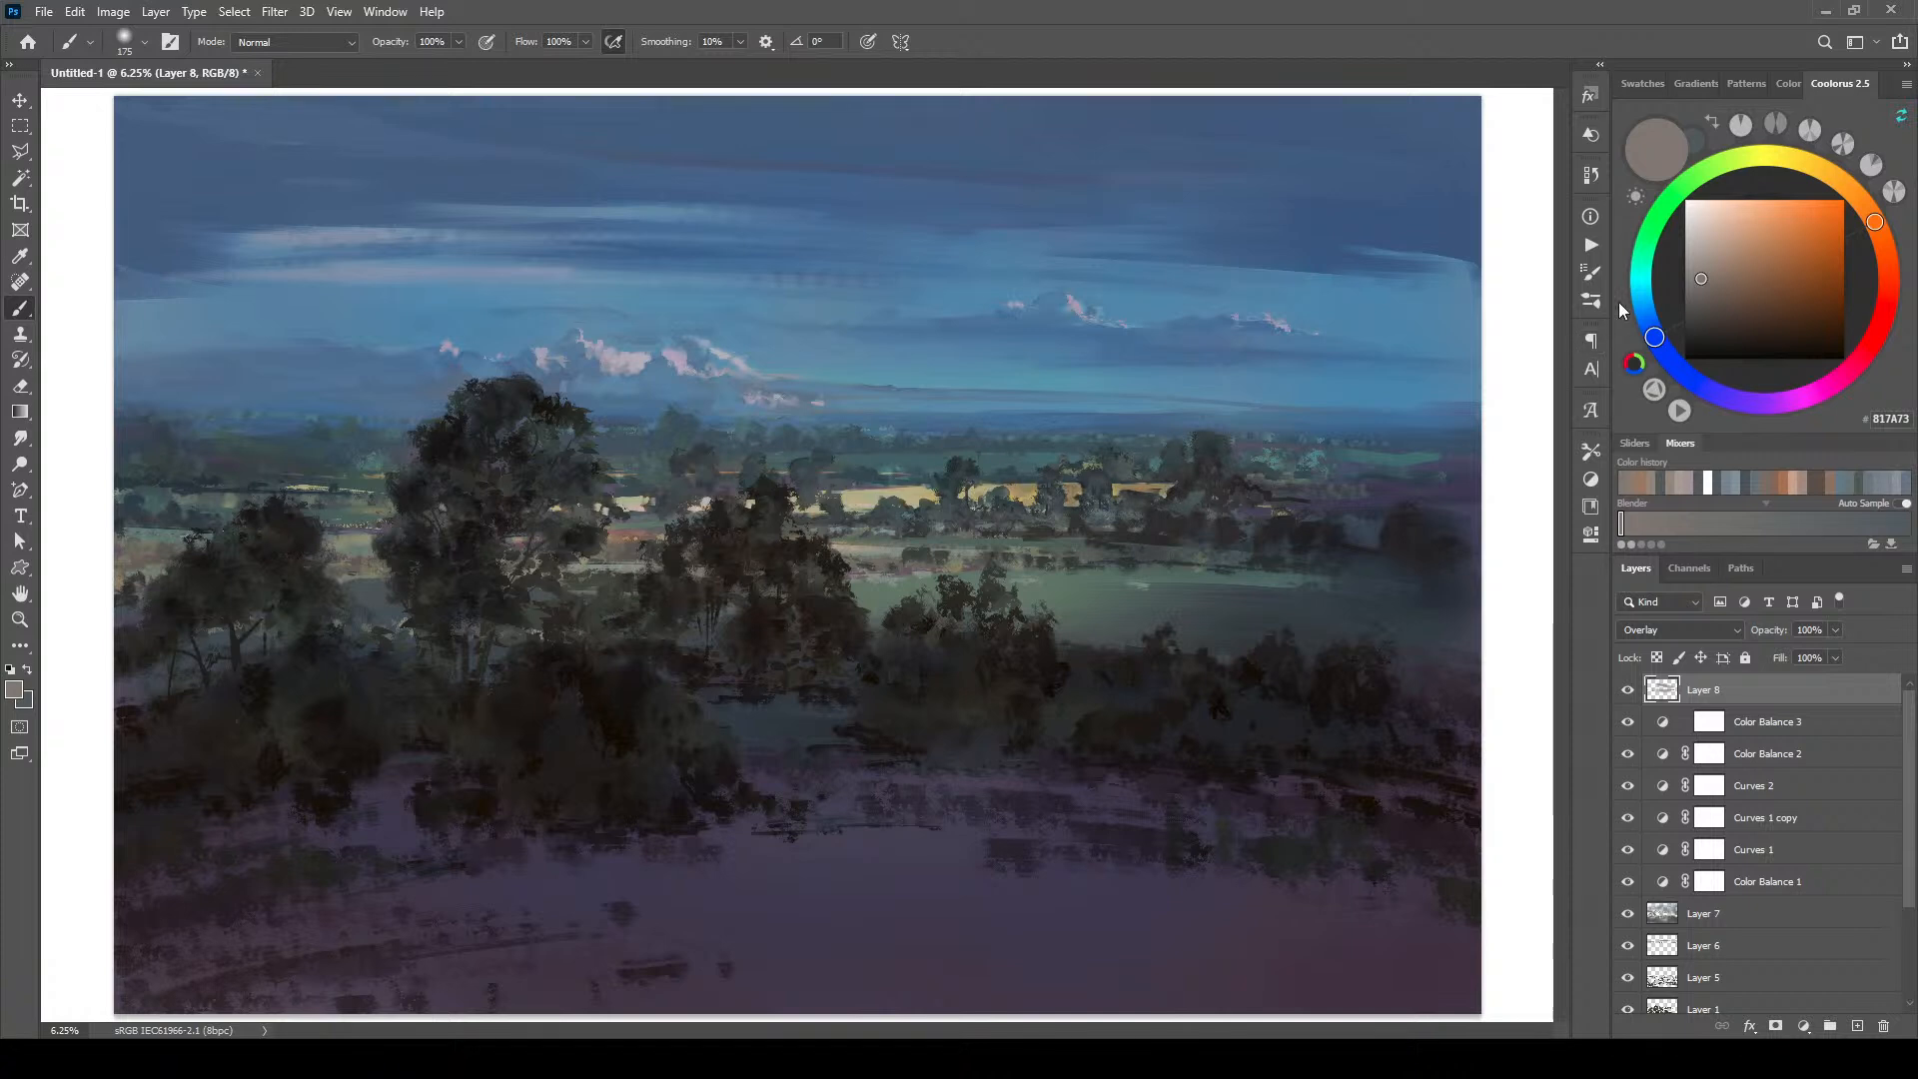
# Step: Pick a saturated orange (#AD743F) and add fine warm accents to the lit fields with a 60 px brush
pyautogui.click(1786, 251)
pyautogui.press('[')
pyautogui.press('[')
pyautogui.press('[')
pyautogui.press('[')
pyautogui.press('[')
pyautogui.press('[')
pyautogui.press('[')
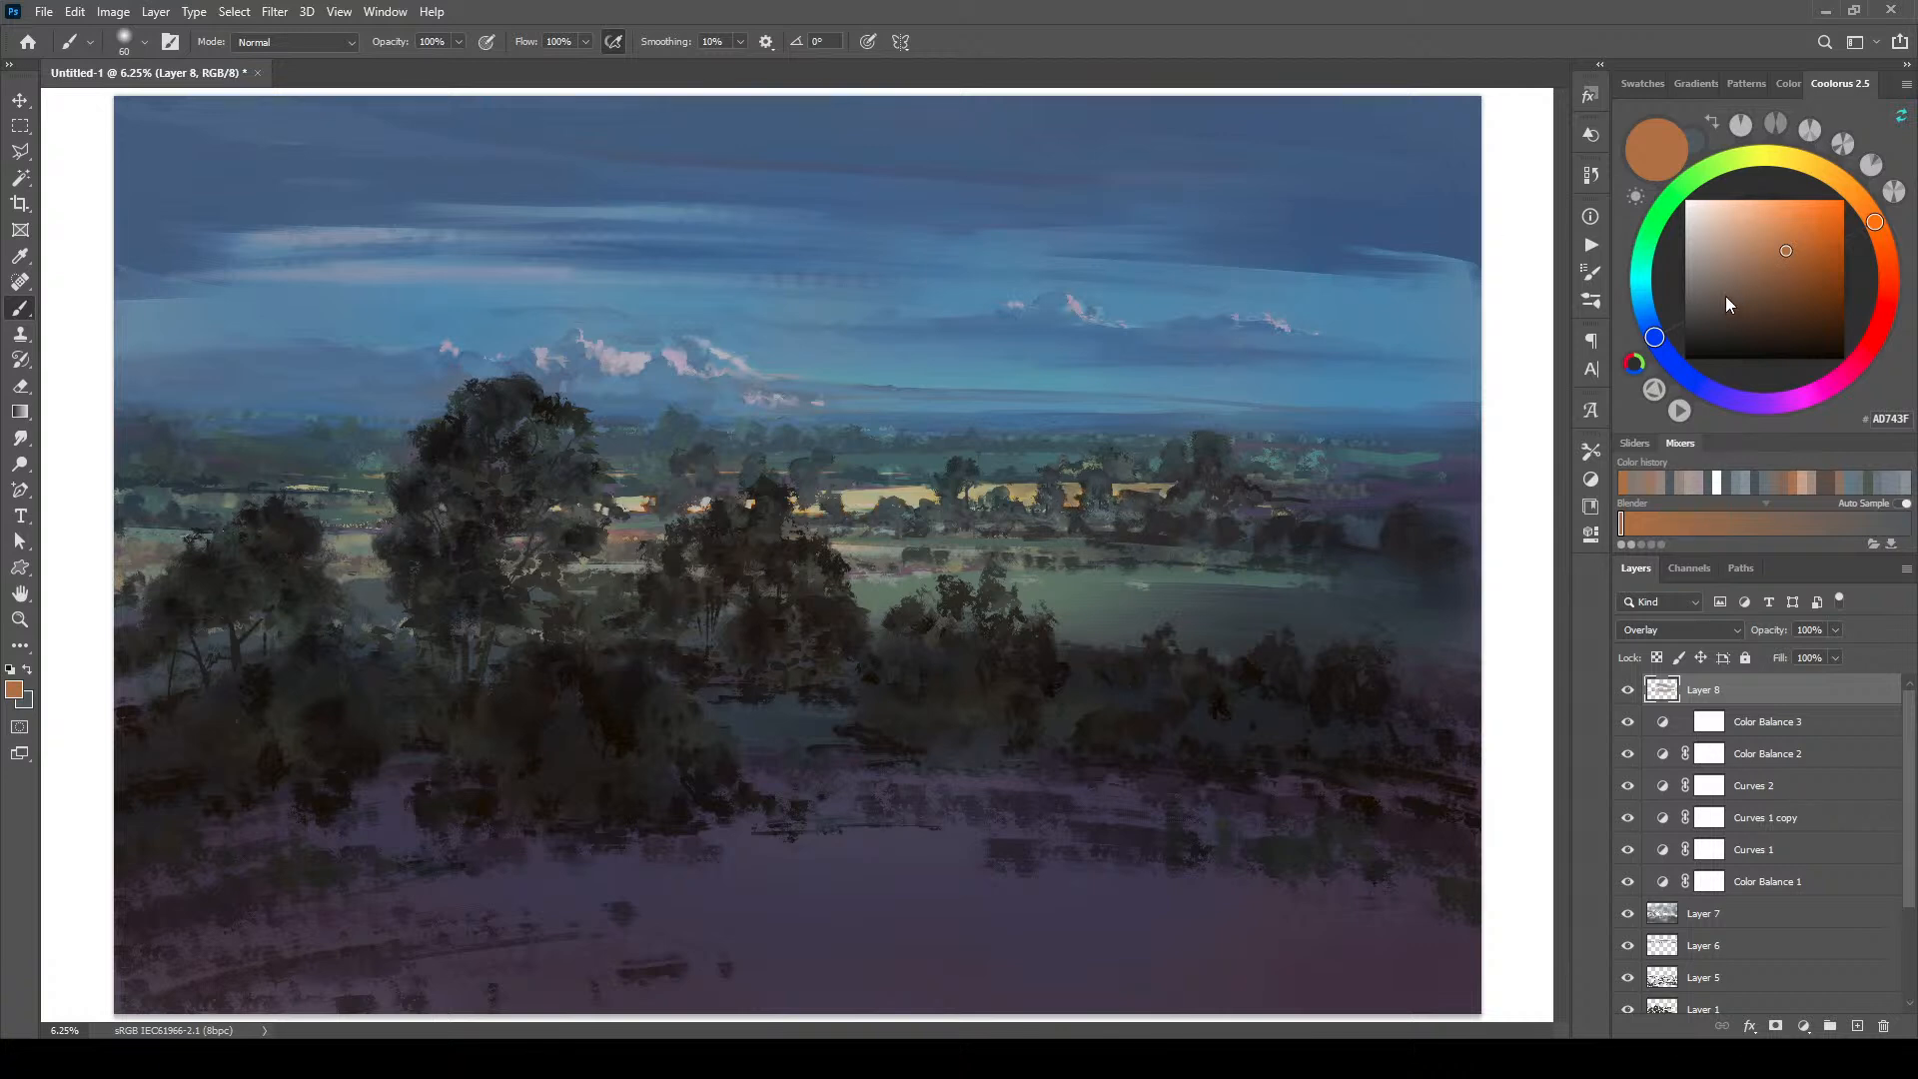
# Step: Switch to the Smudge tool at size 90 and pick a muted brown (#857363) for refining the fields
pyautogui.press('r')
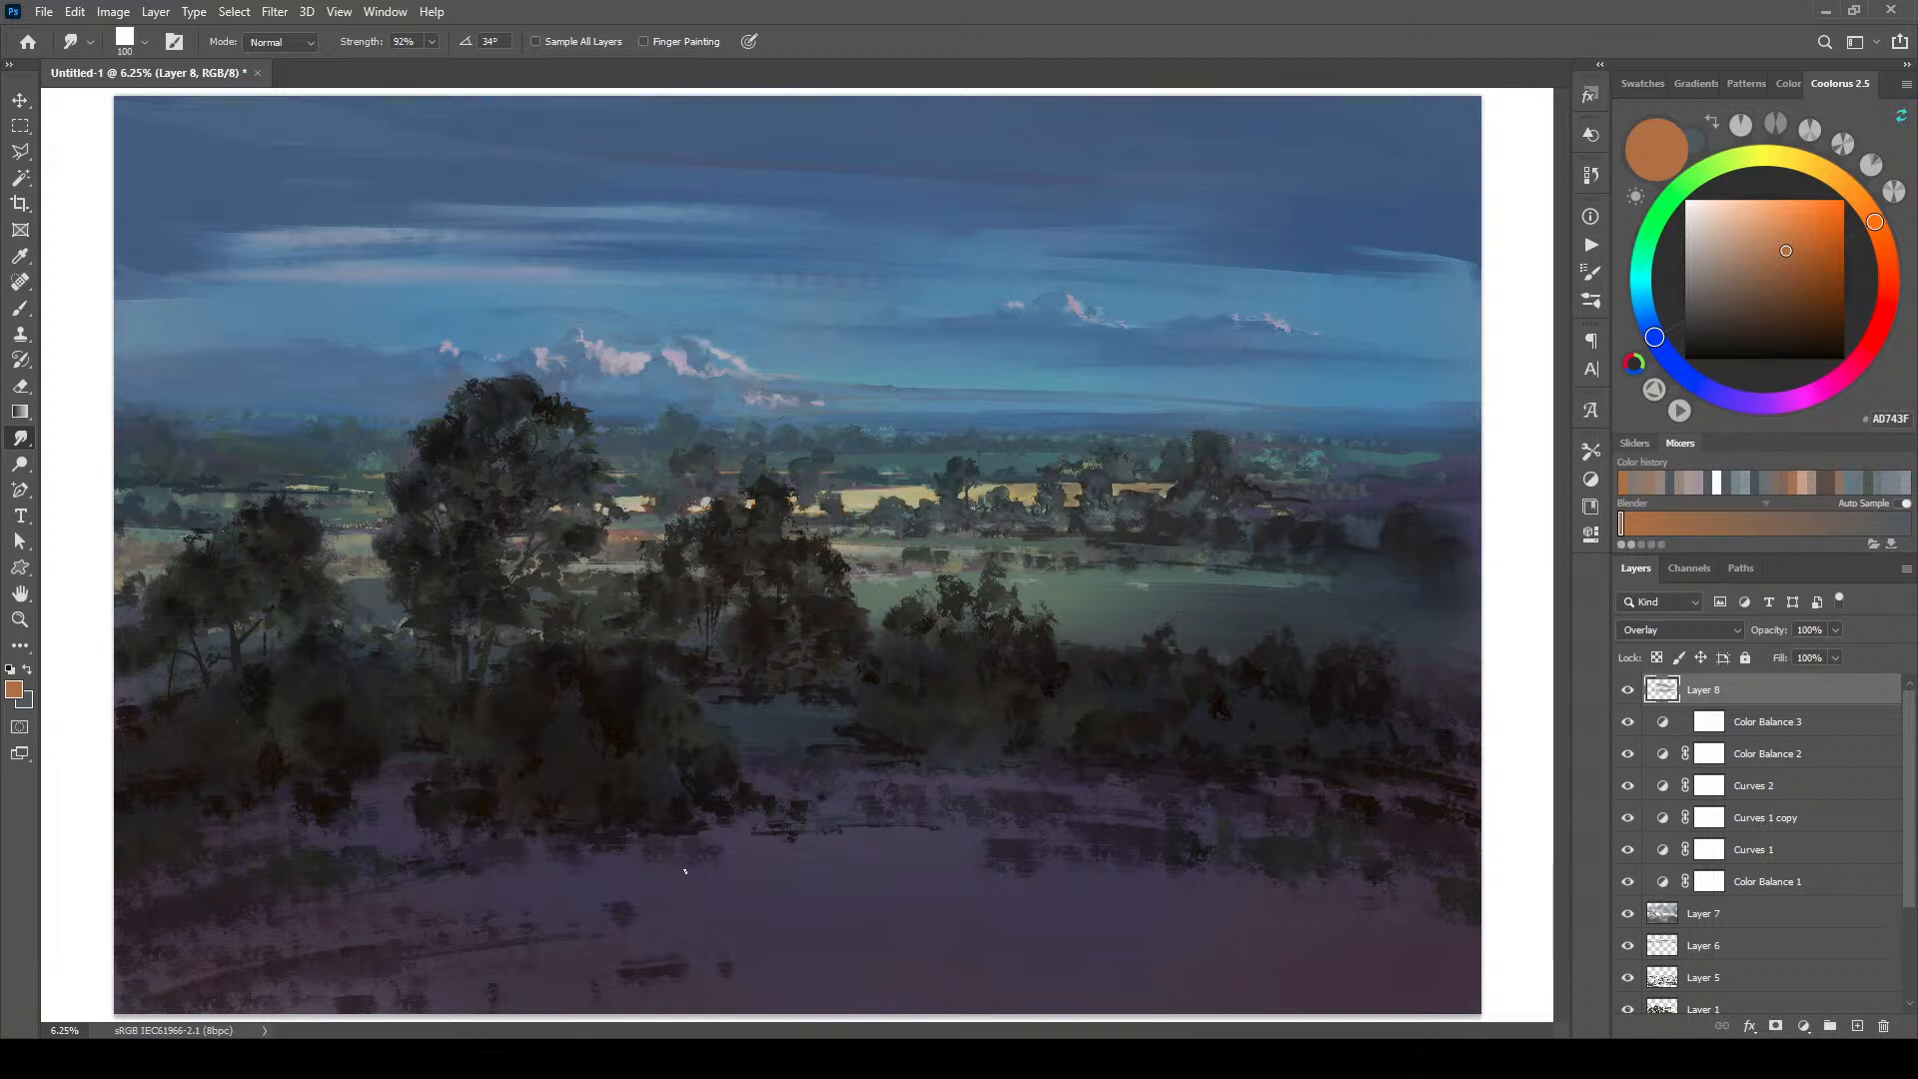
pyautogui.press('[')
pyautogui.click(1728, 276)
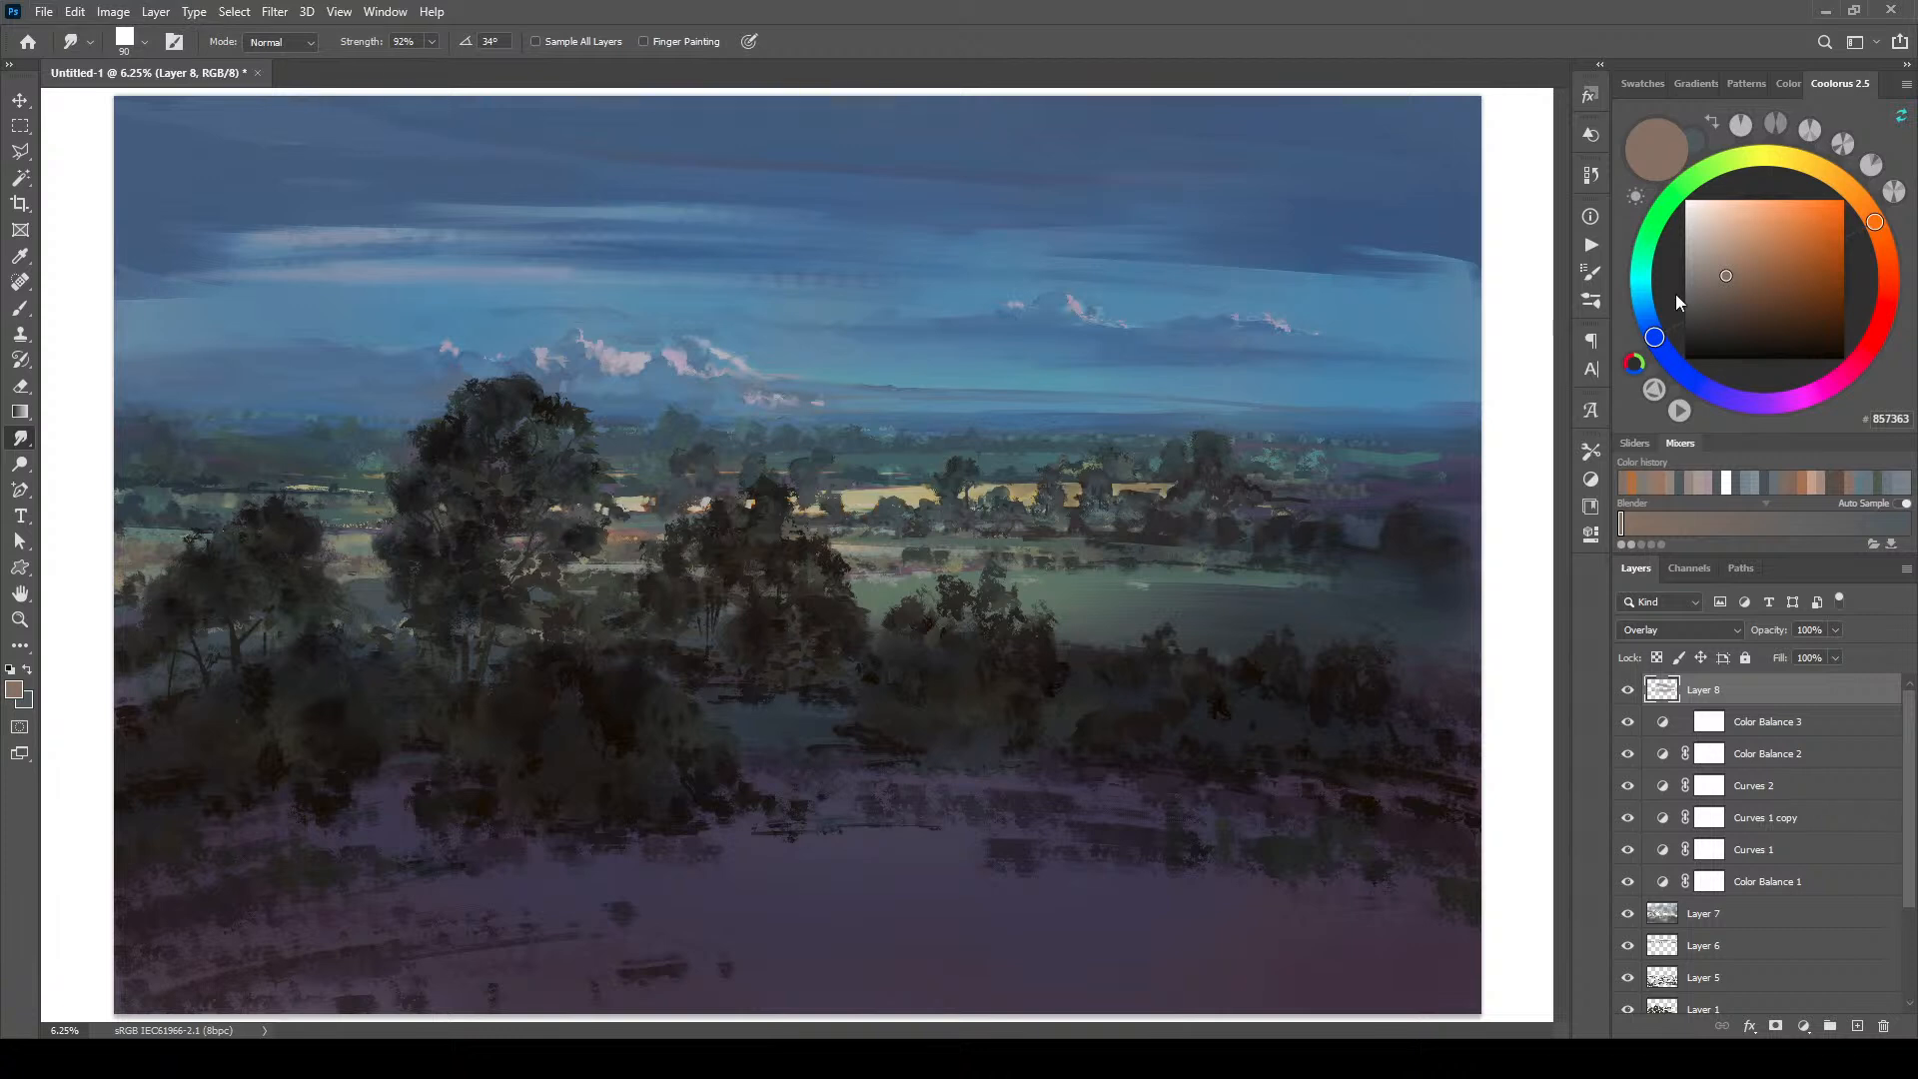
# Step: Refine the light bands in the middle fields using a pale beige and a dark brown-grey (#4F4C4A), with the tip at size 80
pyautogui.click(1698, 219)
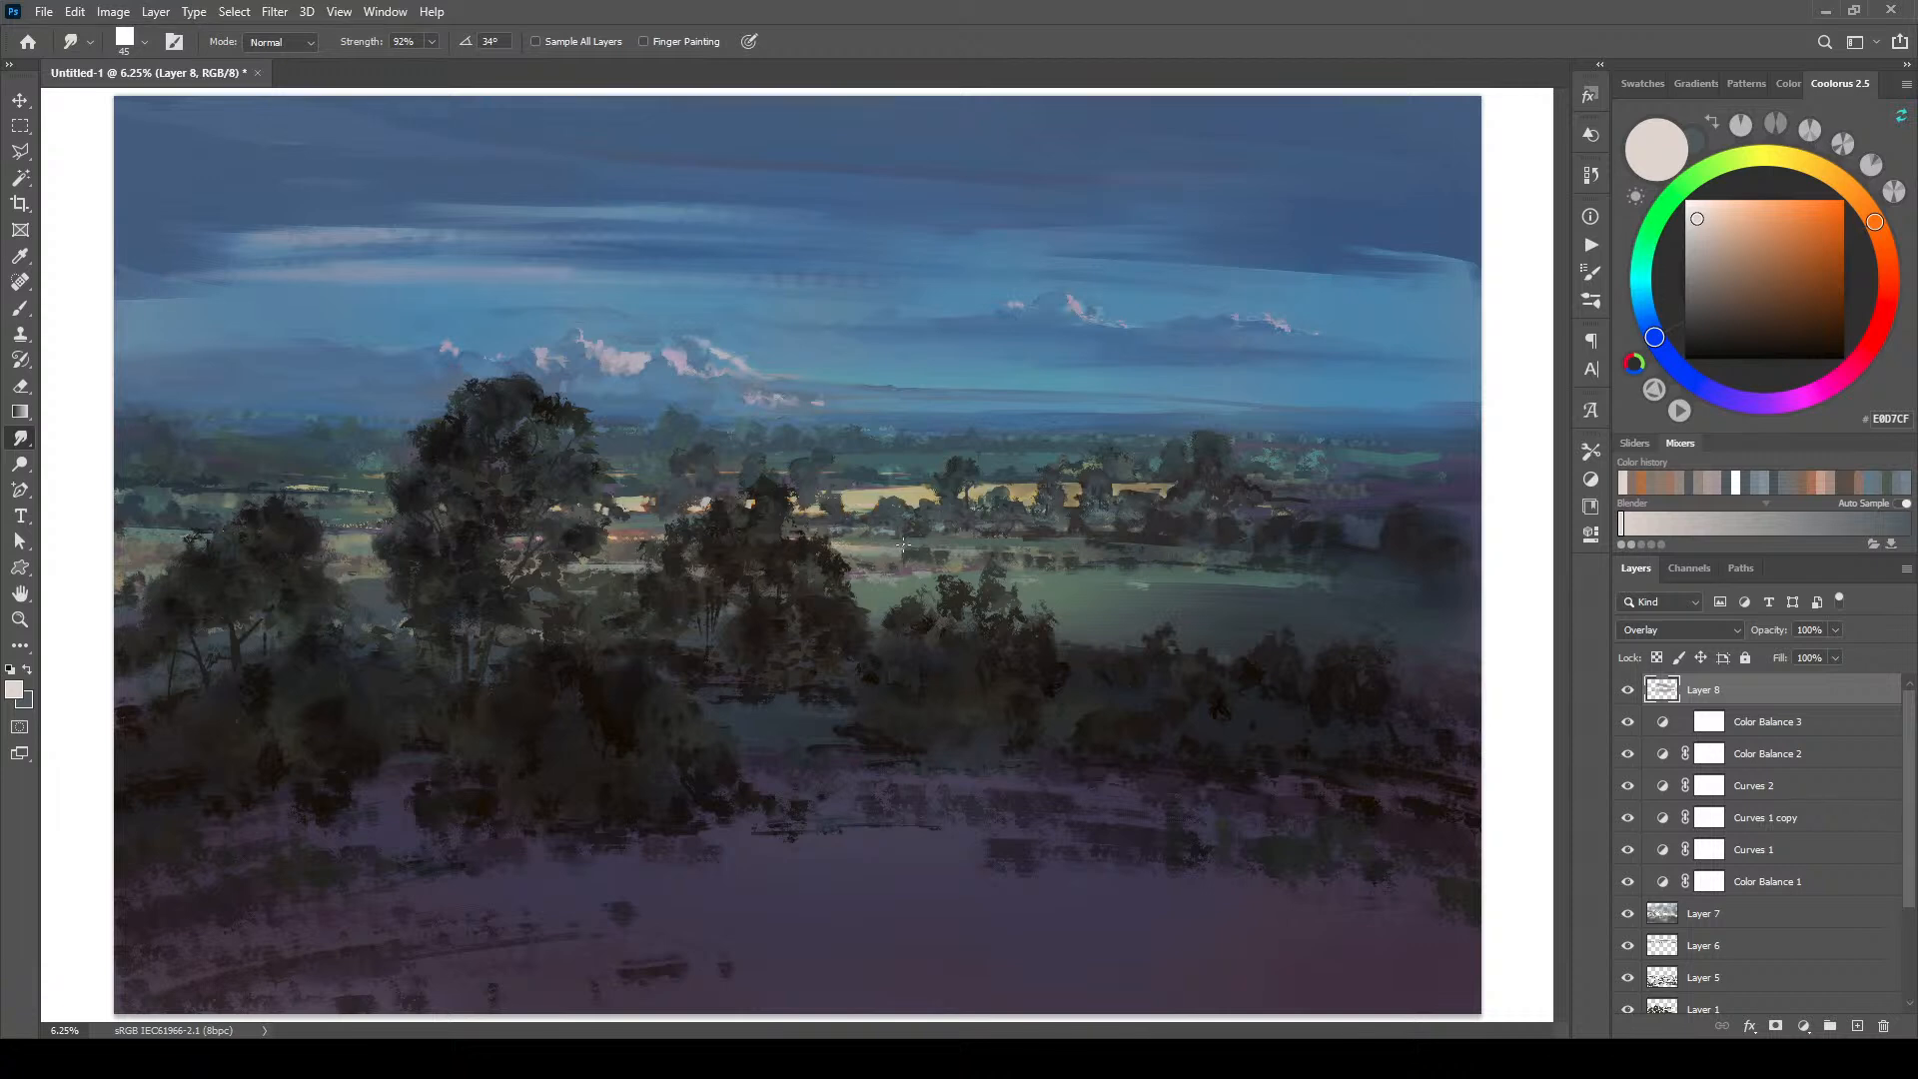
pyautogui.press(']')
pyautogui.press(']')
pyautogui.press(']')
pyautogui.press(']')
pyautogui.press(']')
pyautogui.press(']')
pyautogui.press('[')
pyautogui.press('[')
pyautogui.moveTo(1708, 294); pyautogui.dragTo(1695, 309)
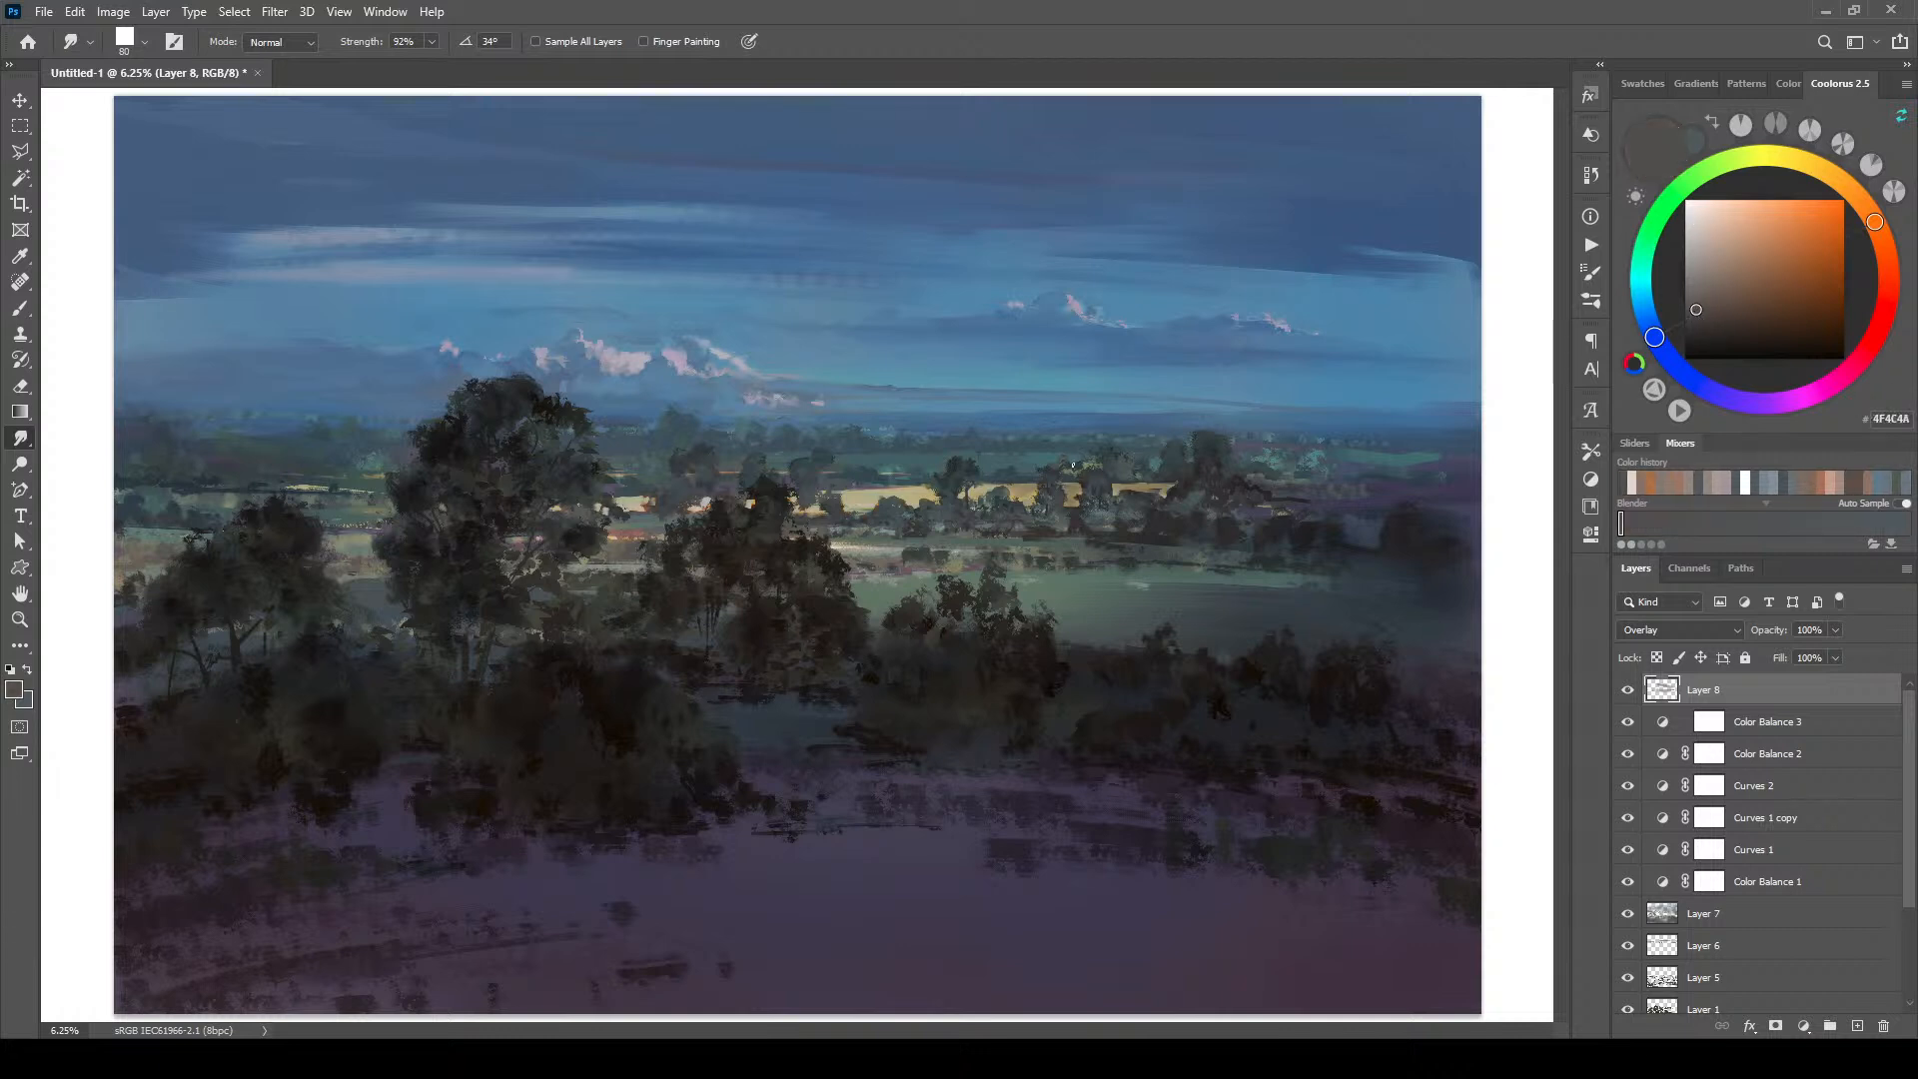
# Step: Shift the color to a yellow hue and refine the midground field with olive-grey (#868775) and darker grey tones
pyautogui.click(1745, 165)
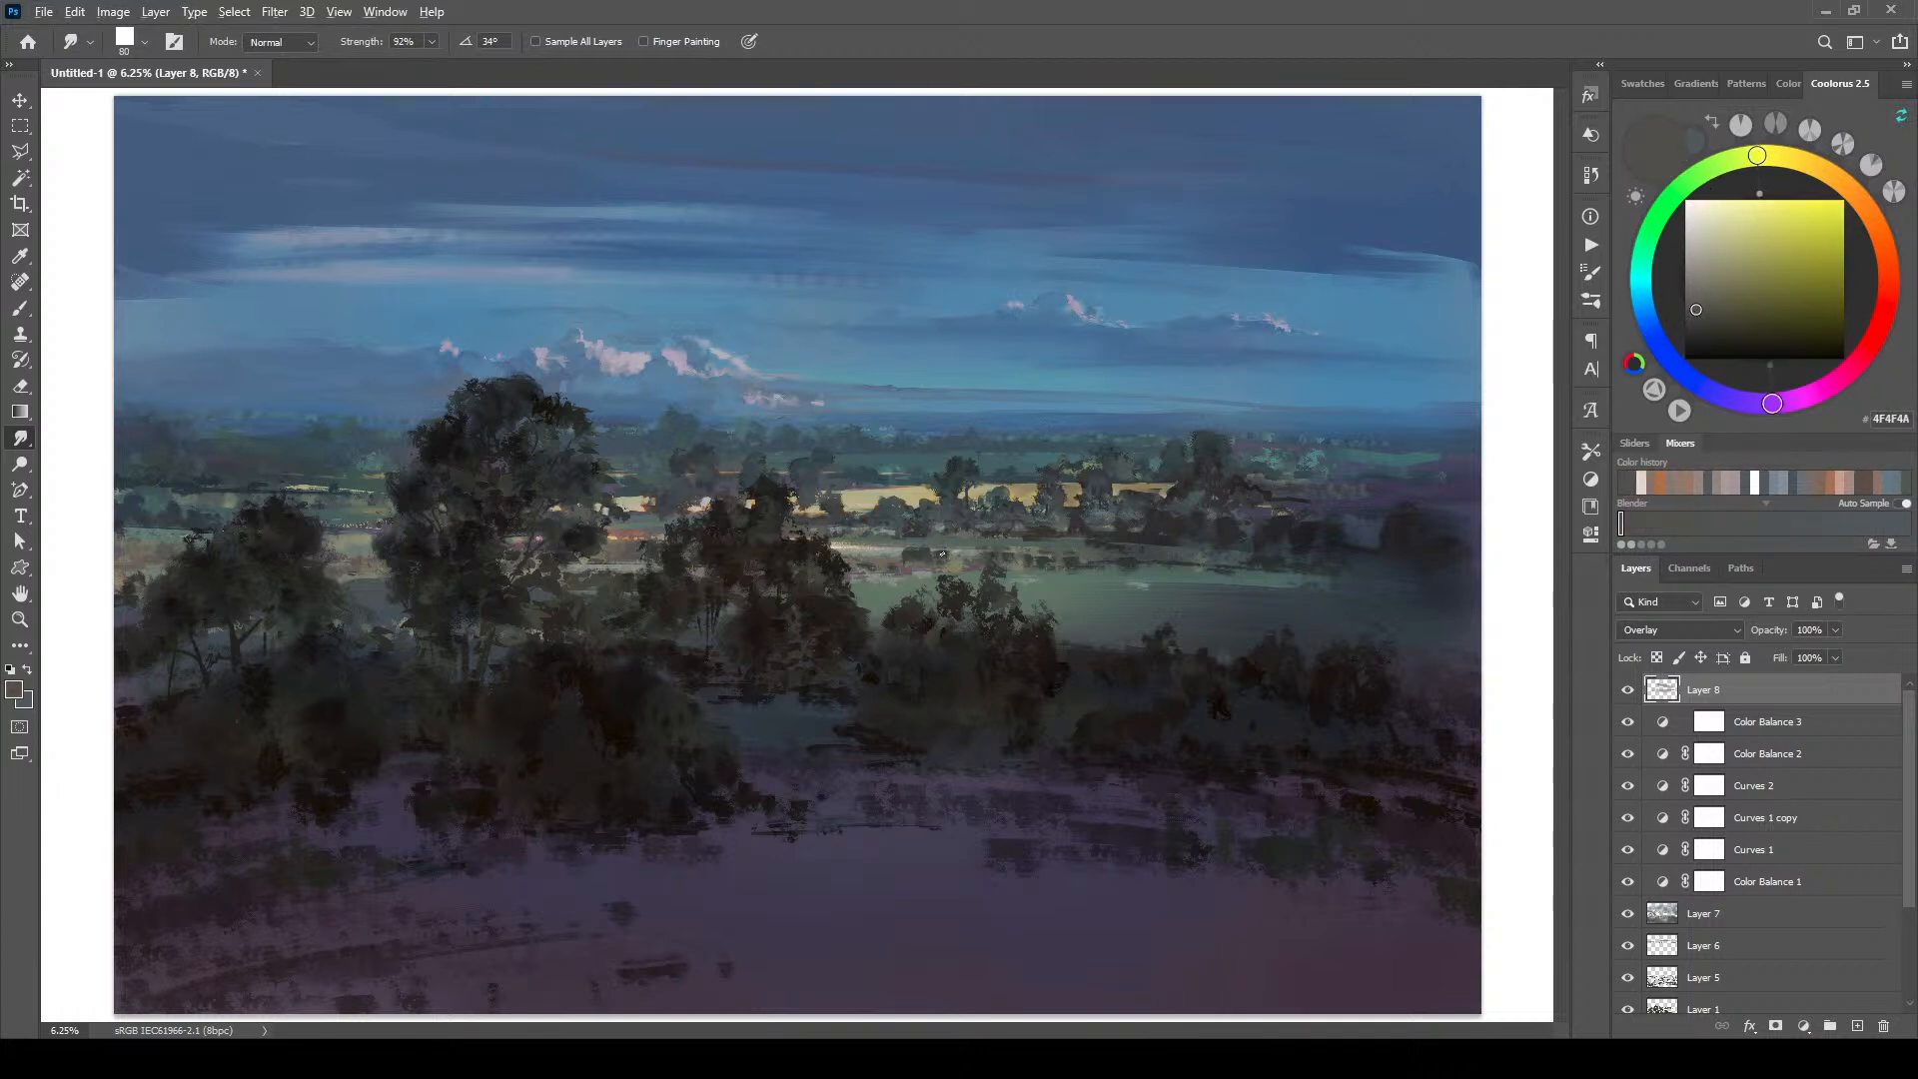
pyautogui.click(1706, 274)
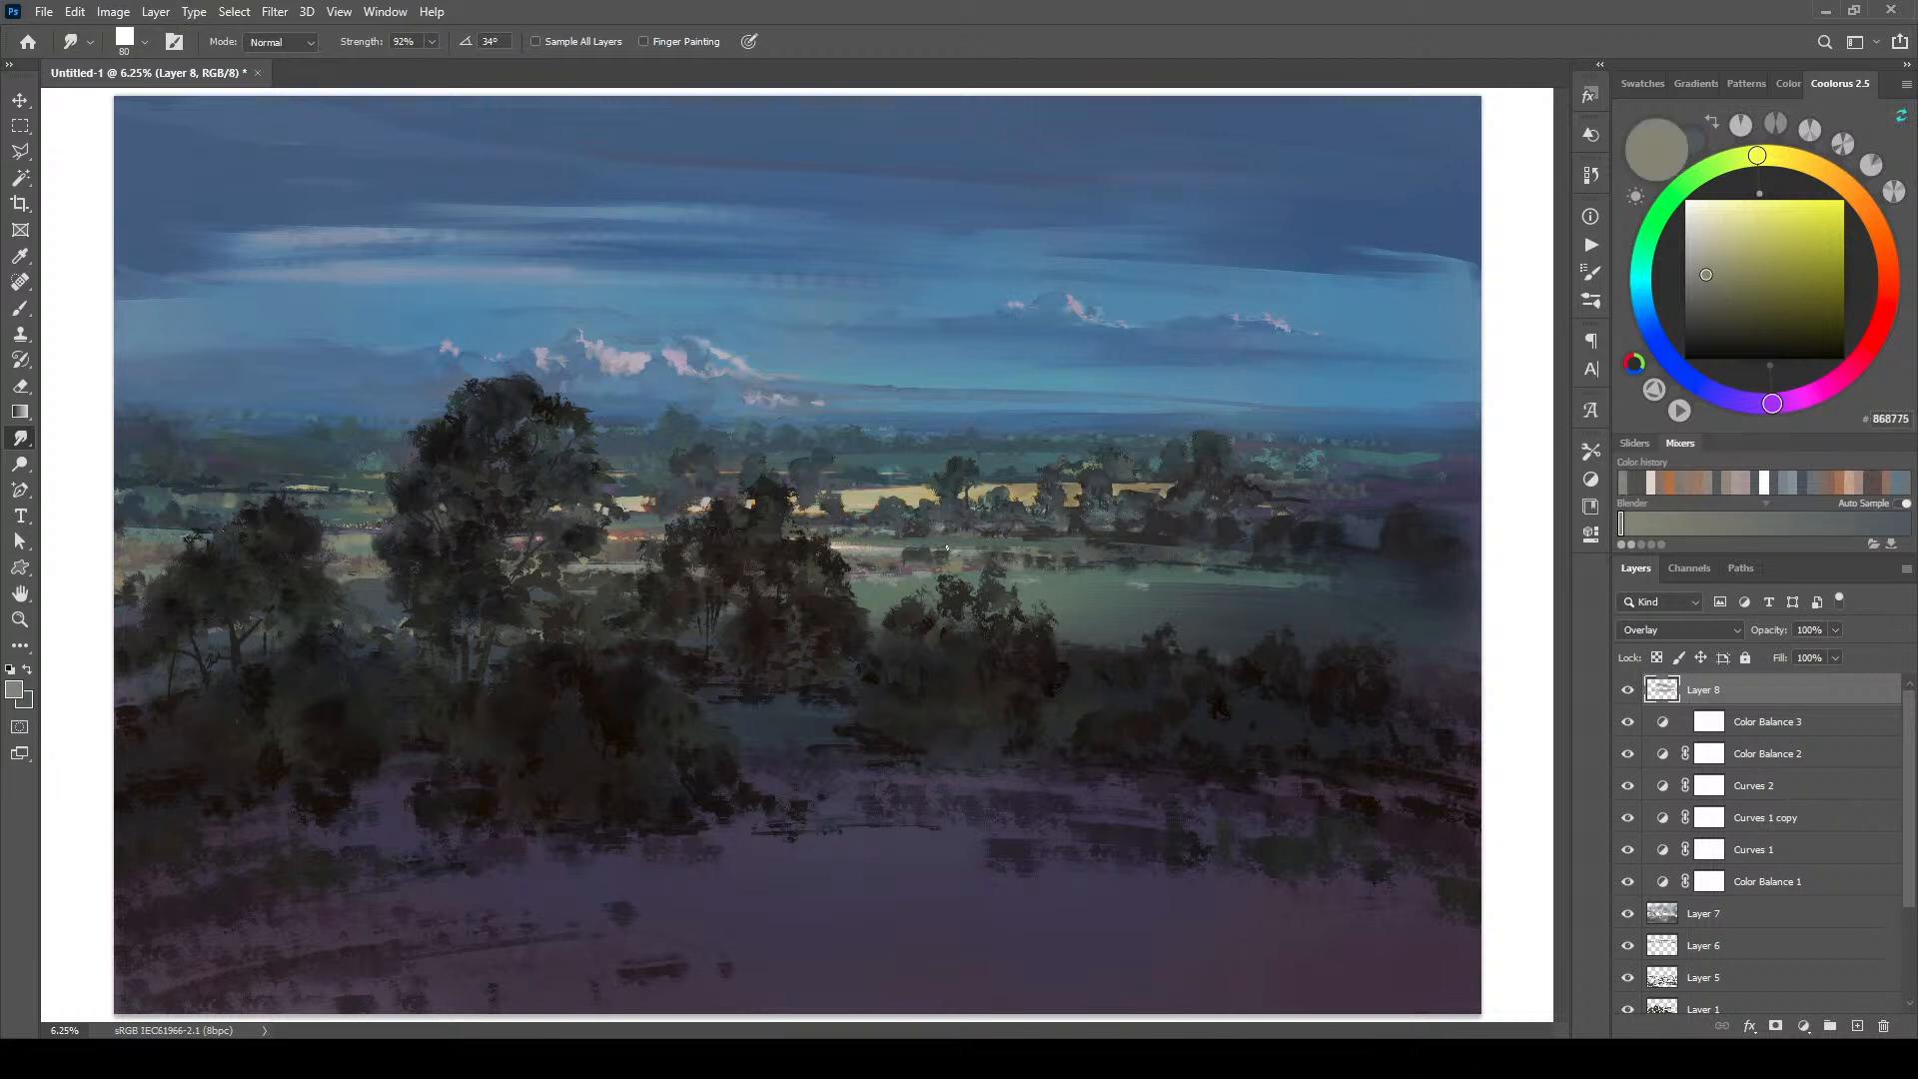
pyautogui.click(1714, 296)
pyautogui.click(1687, 301)
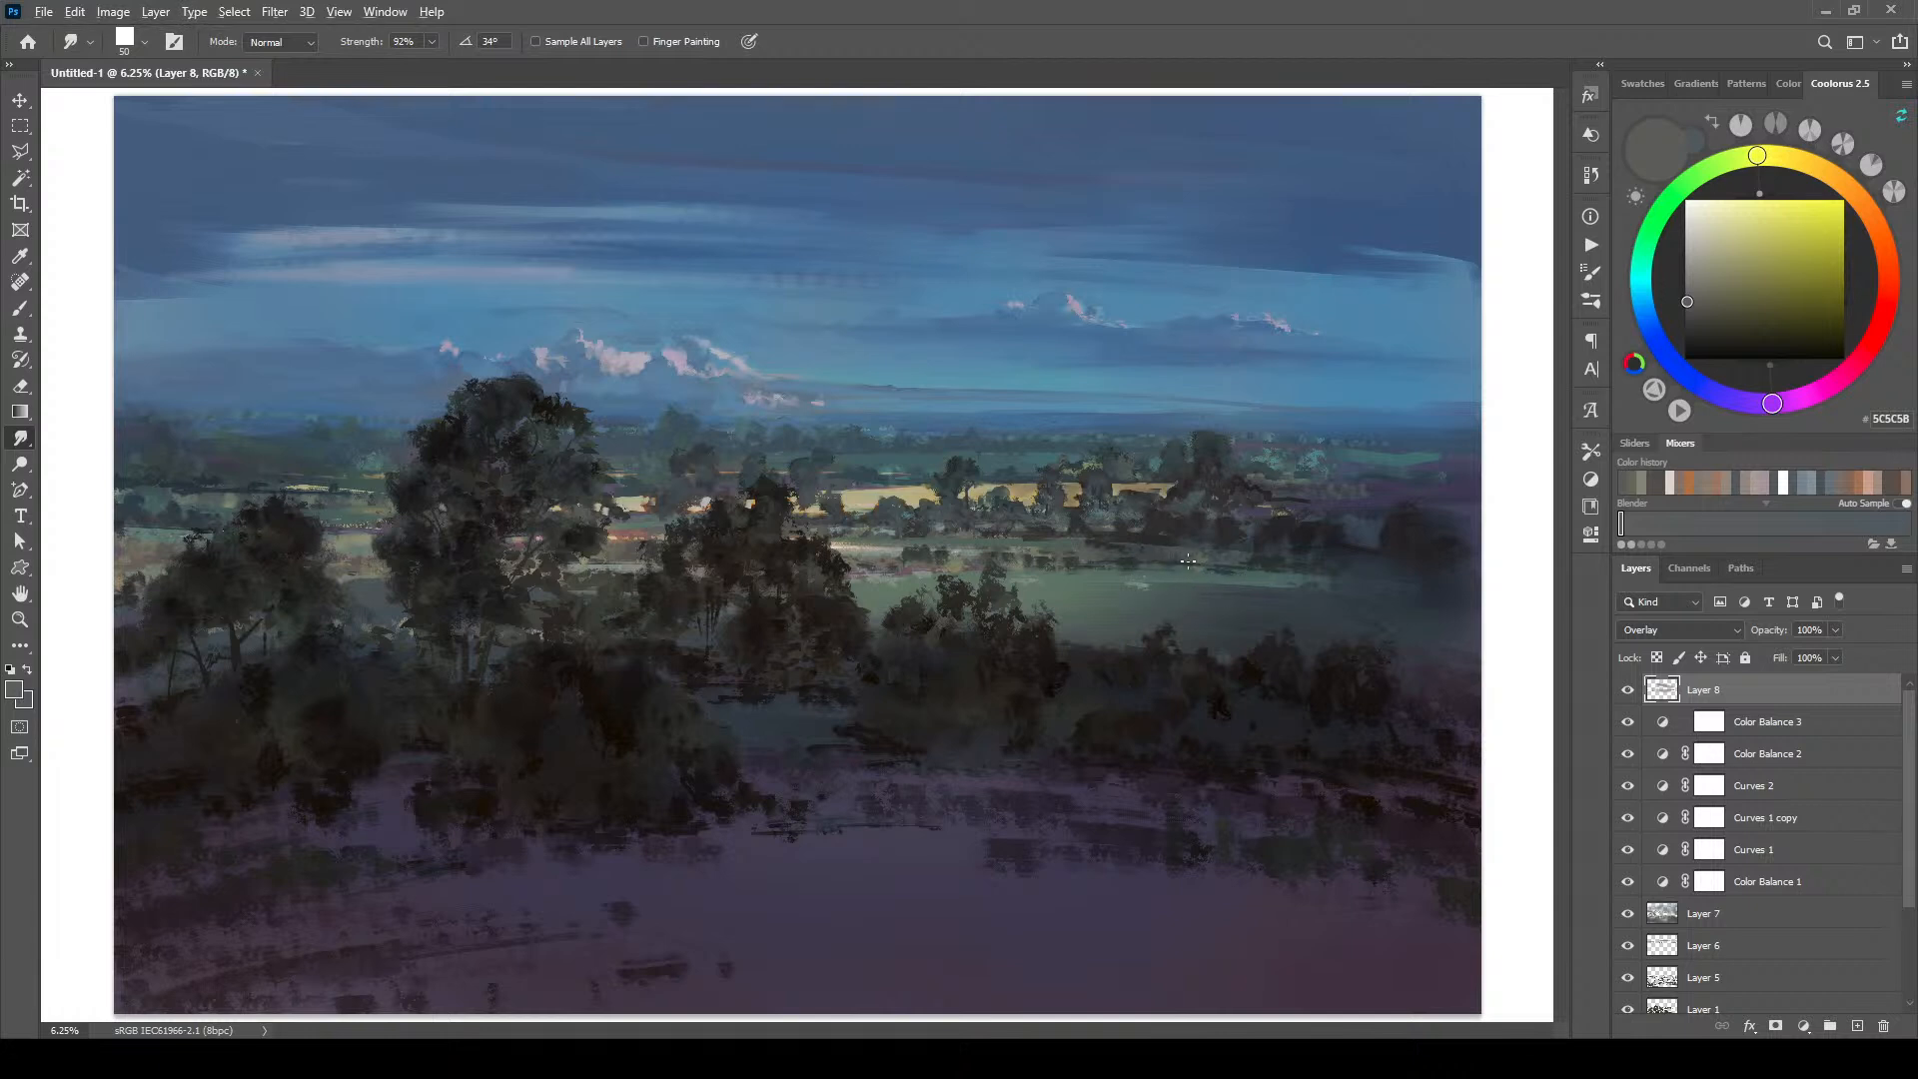
# Step: Brighten the midground field using progressively chosen neutral grey, pale yellow-grey and muted yellow-grey (#A7A895) tones
pyautogui.press(']')
pyautogui.press(']')
pyautogui.click(1688, 270)
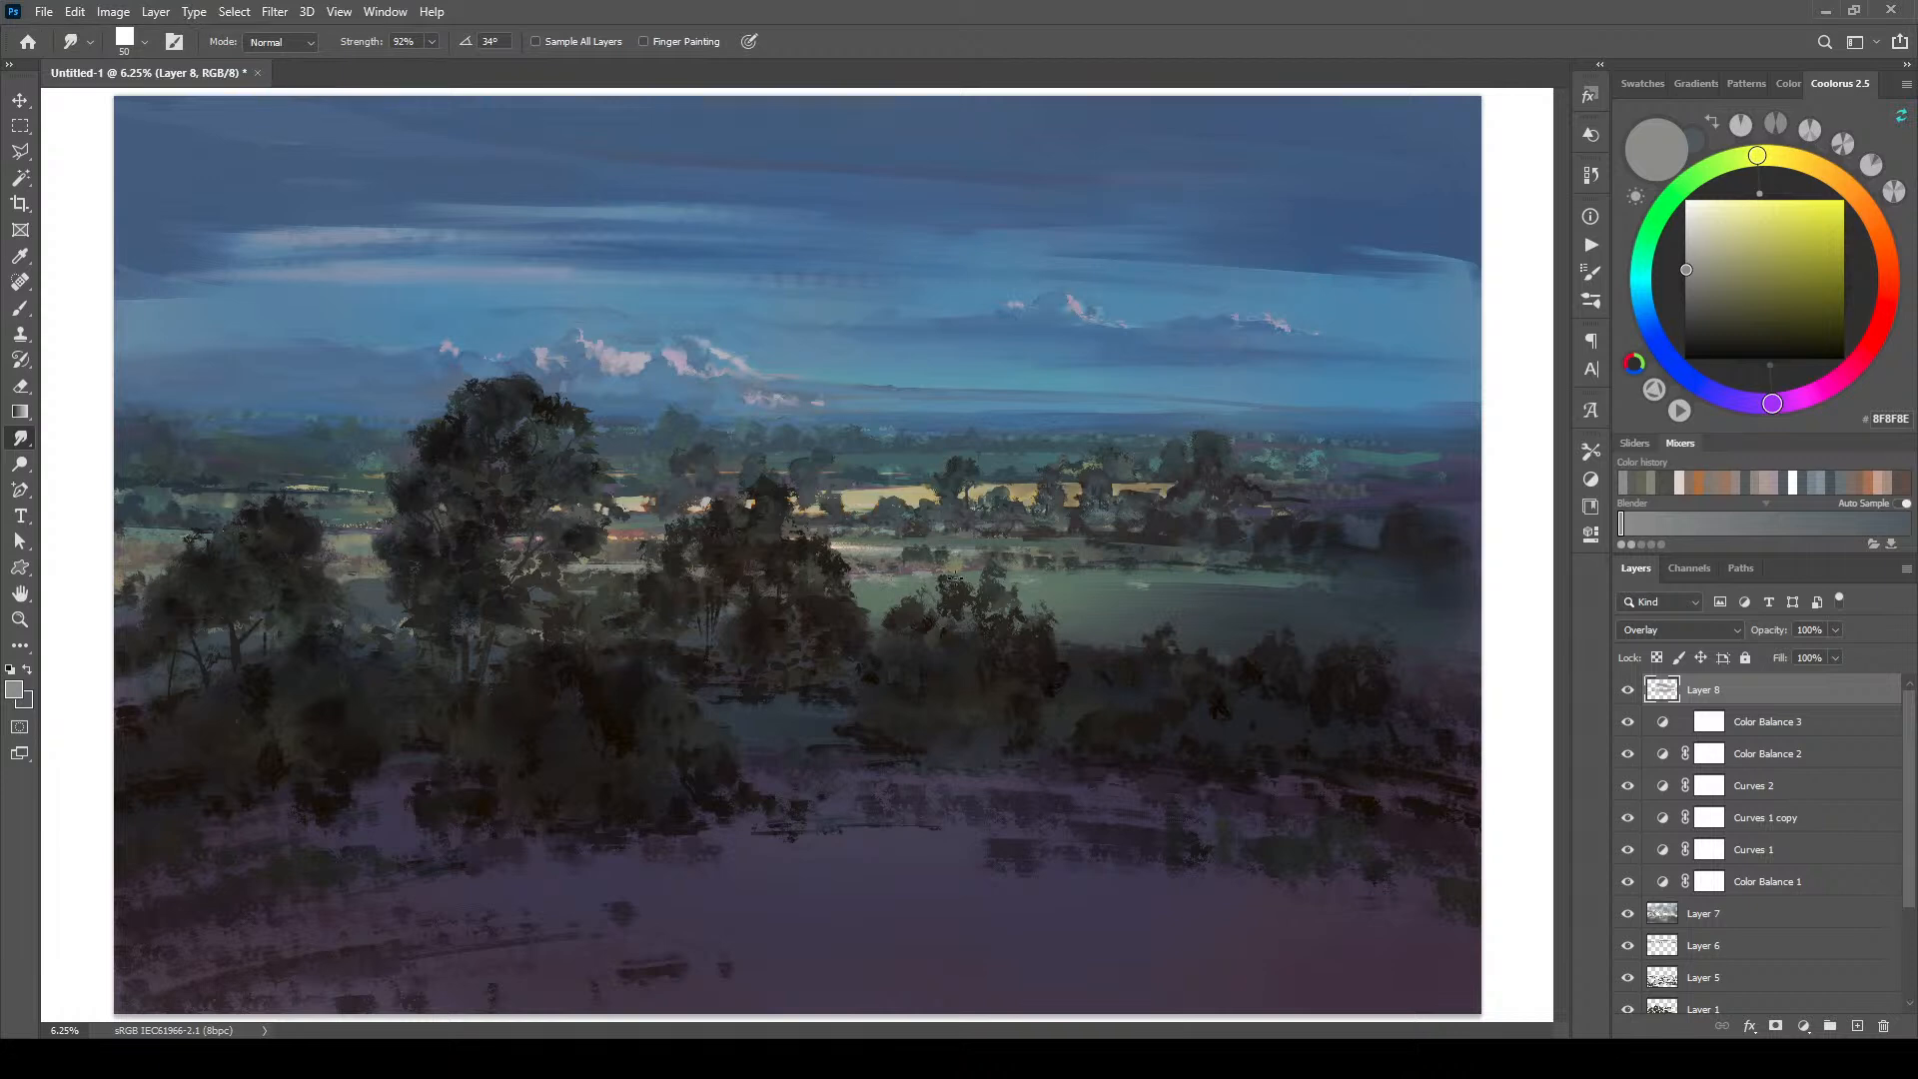
pyautogui.click(1697, 233)
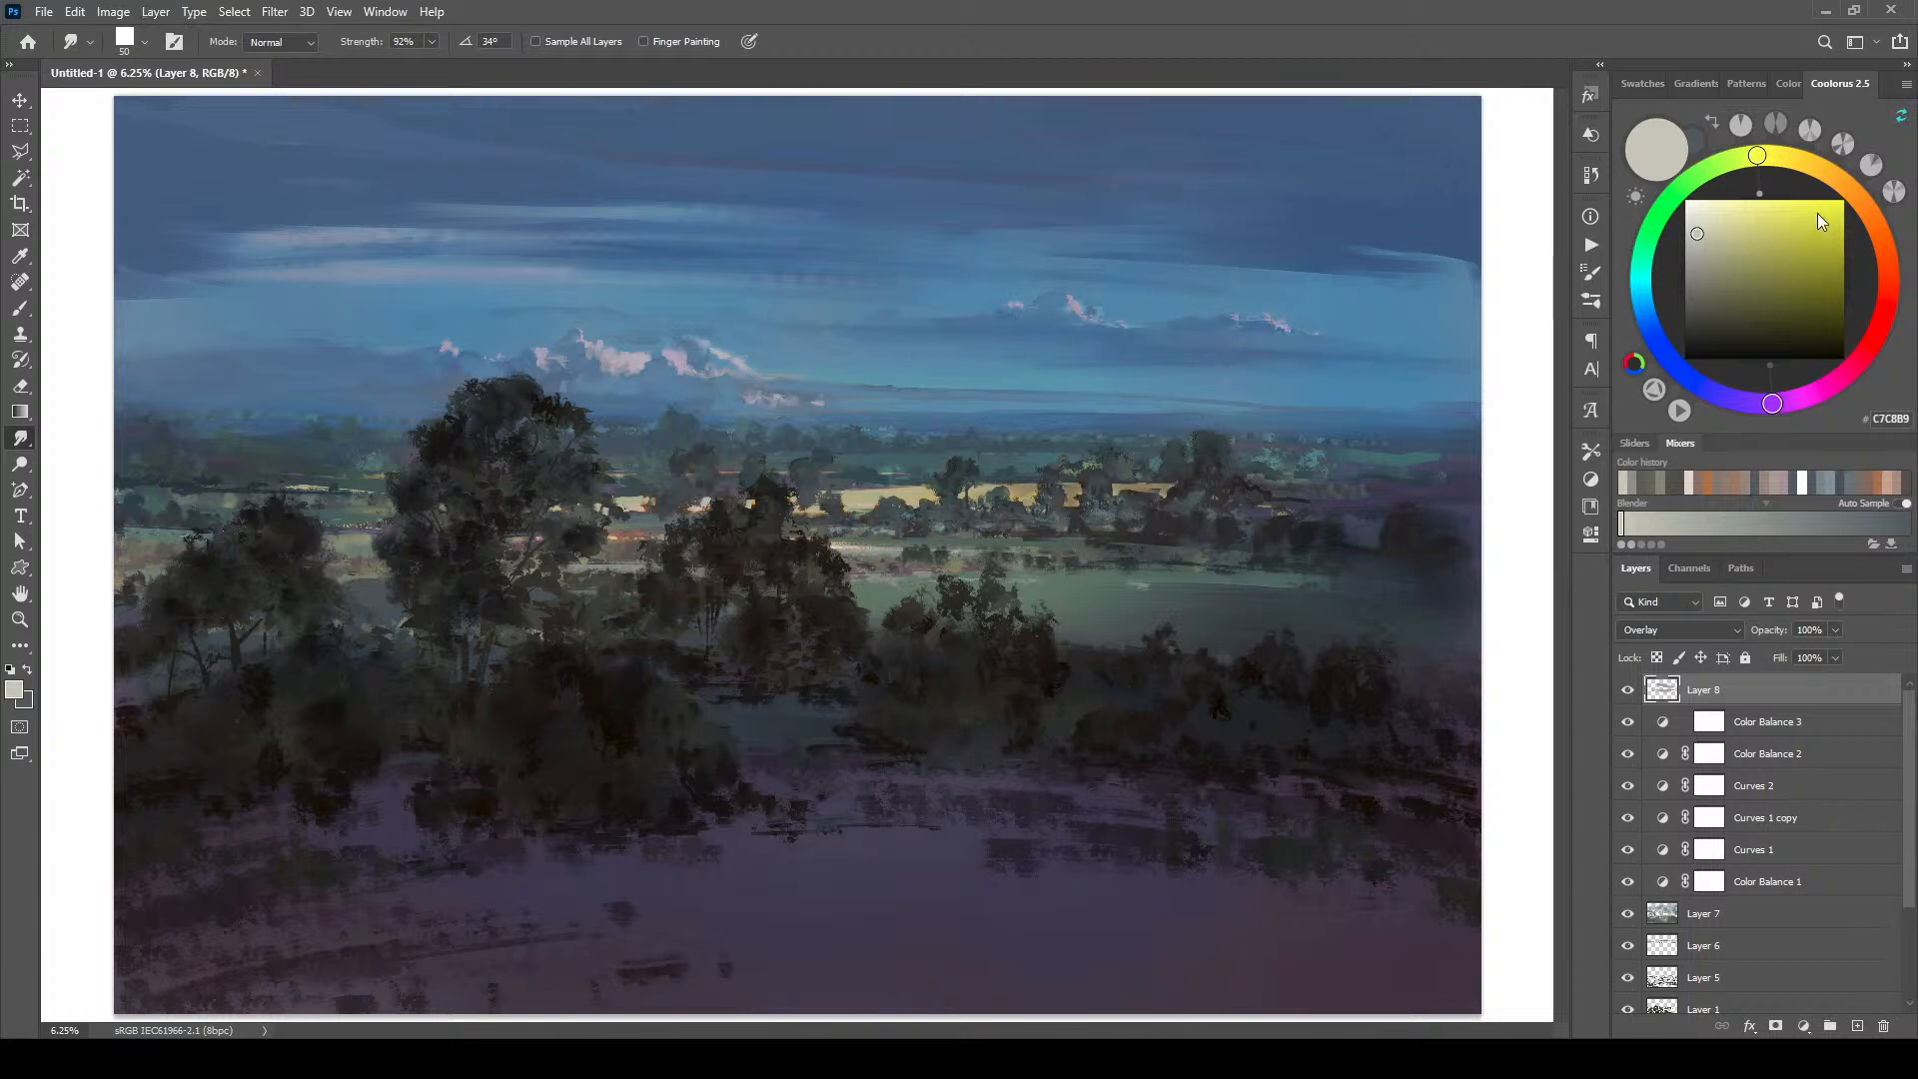
pyautogui.click(1703, 253)
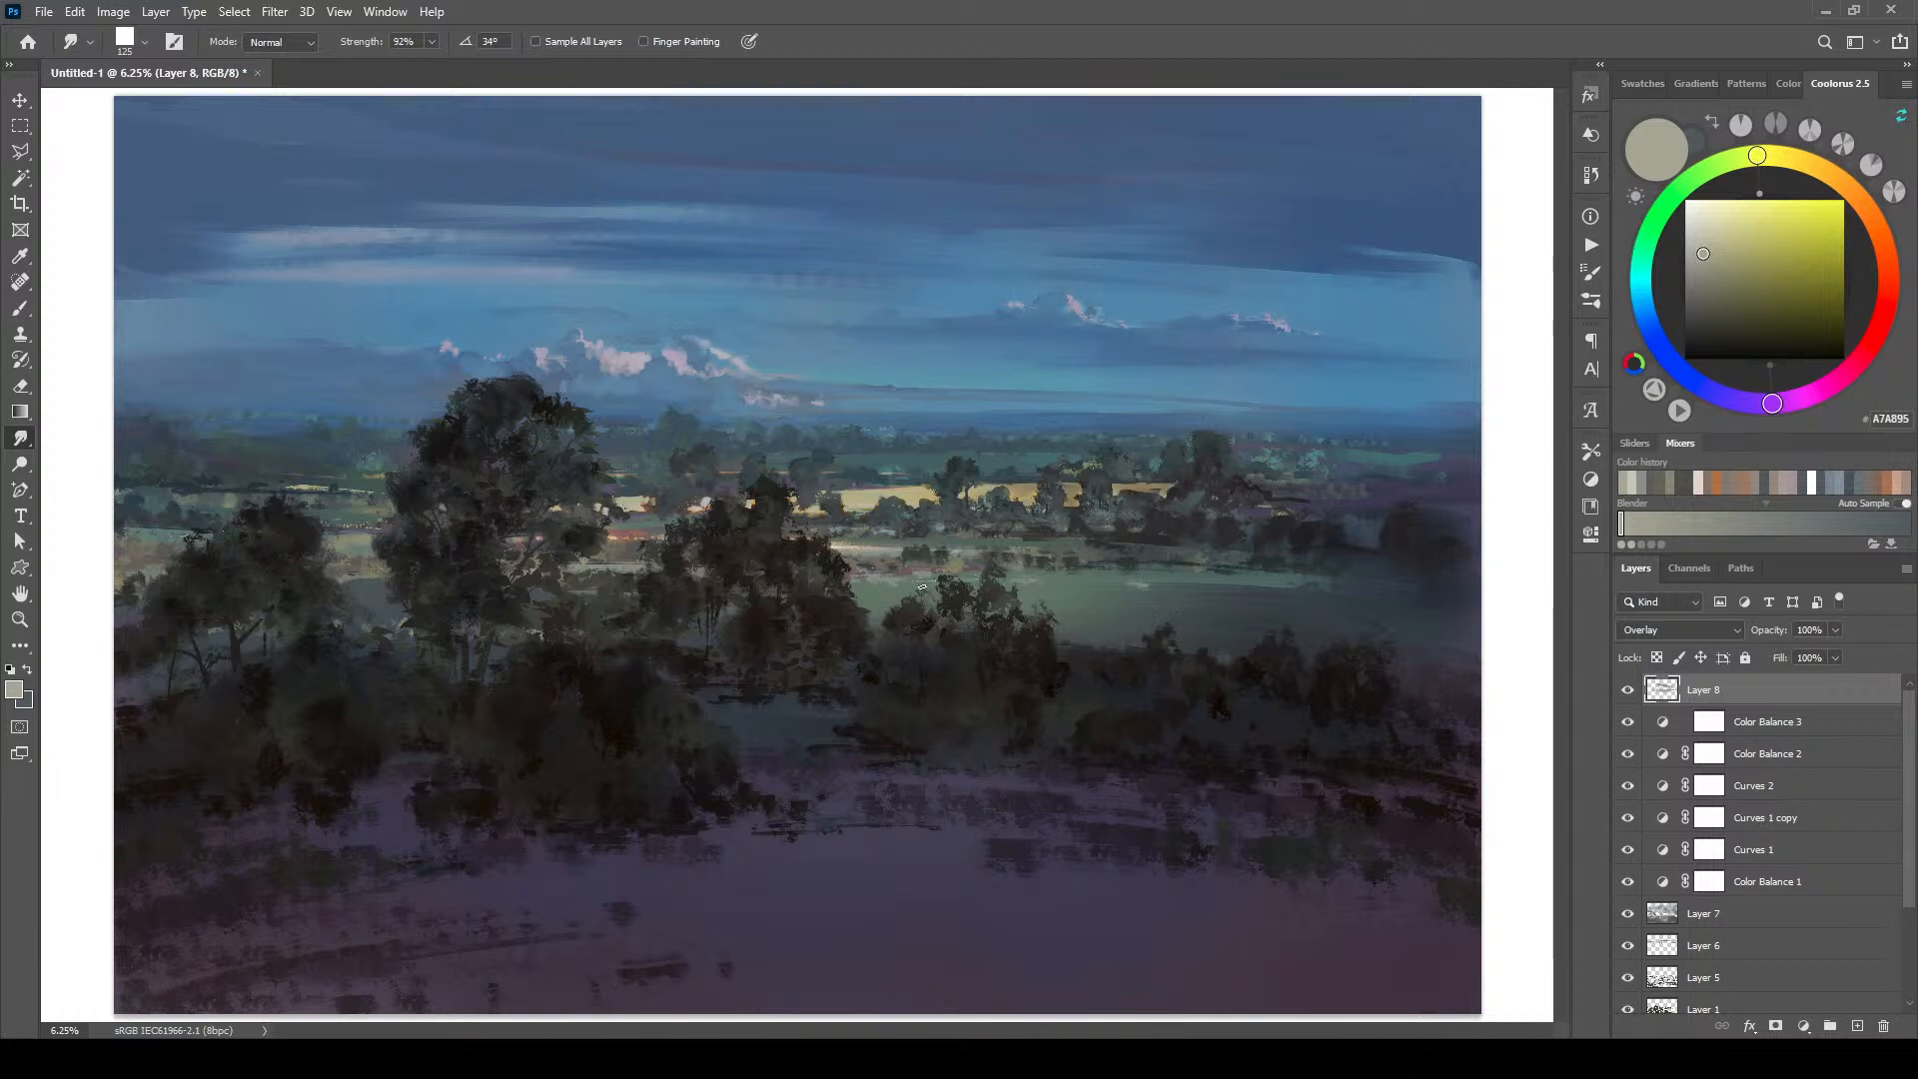
# Step: Reduce the tool's tip size and add a new empty layer above Layer 8
pyautogui.press('[')
pyautogui.press('[')
pyautogui.press('[')
pyautogui.press('[')
pyautogui.press('[')
pyautogui.click(1858, 1025)
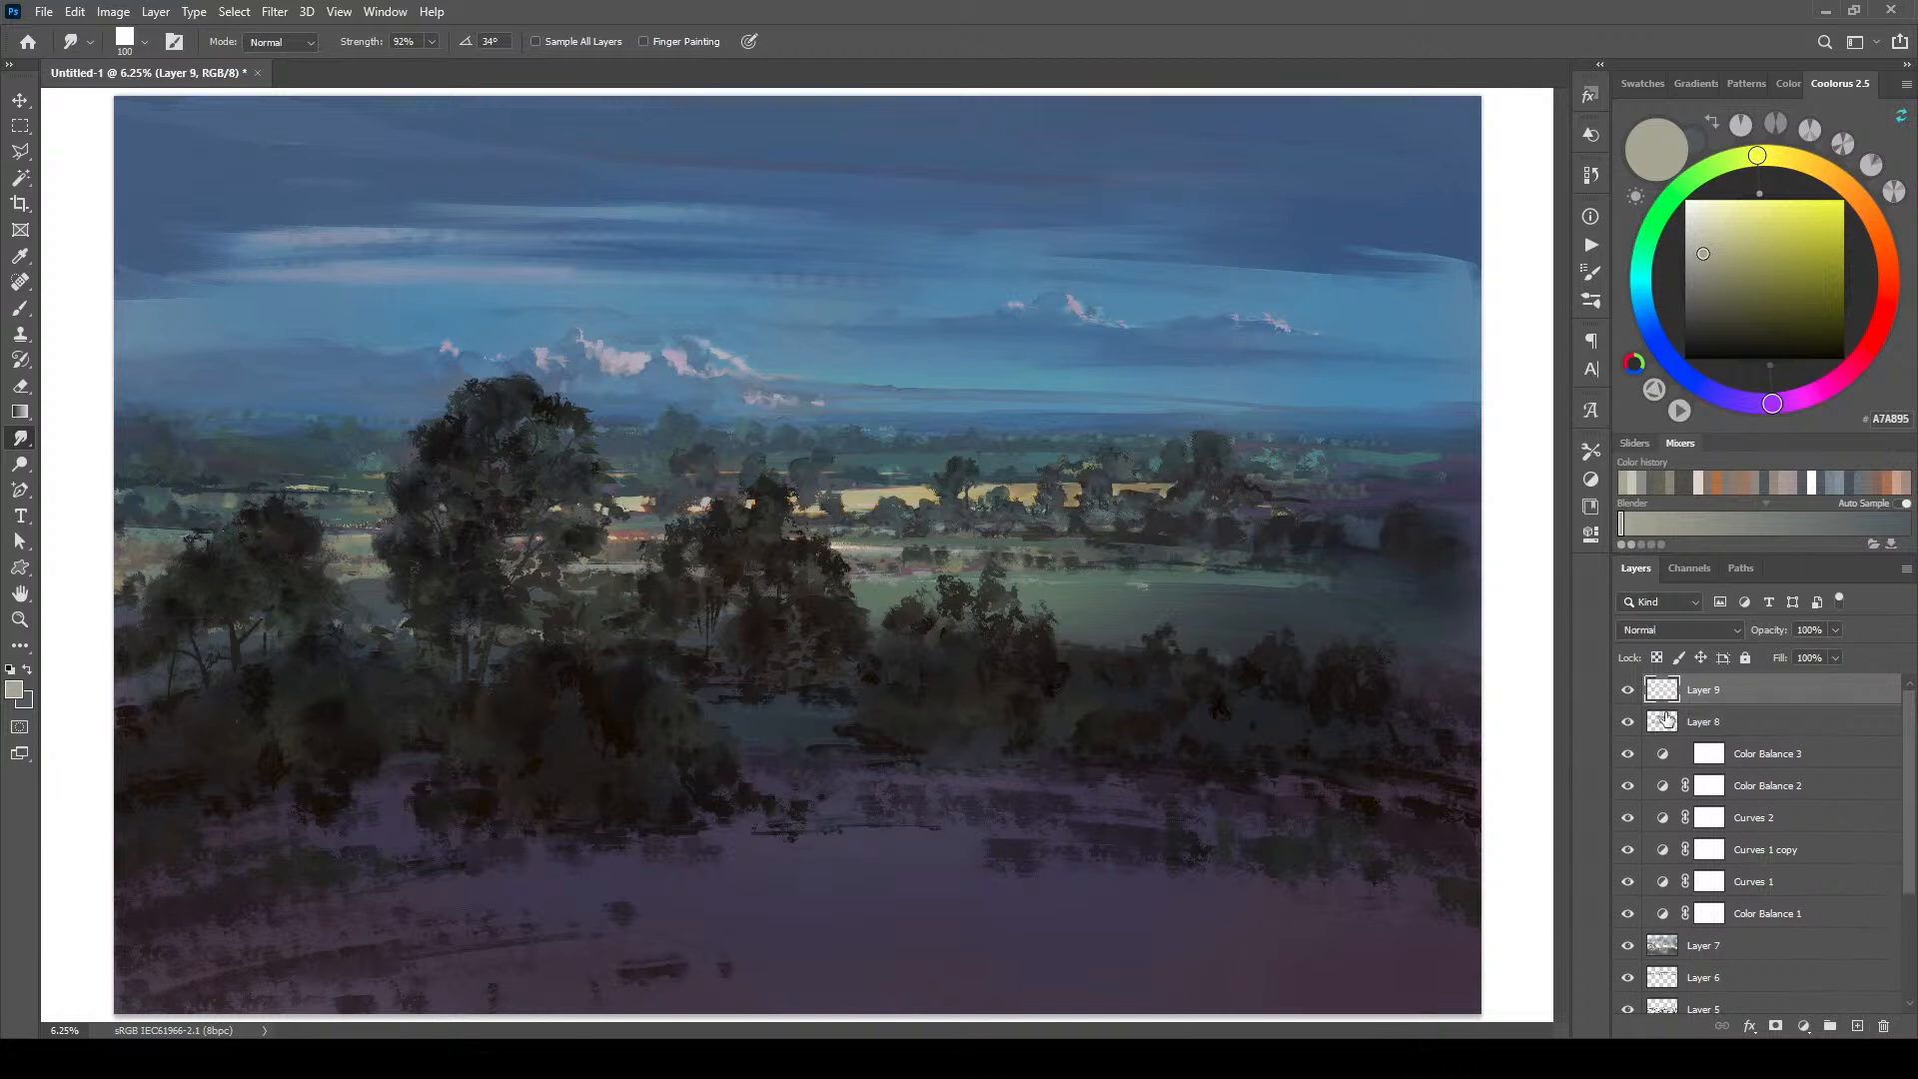
# Step: Switch to the Brush tool with the AirSoft brush tip
pyautogui.press('b')
pyautogui.rightClick(806, 626)
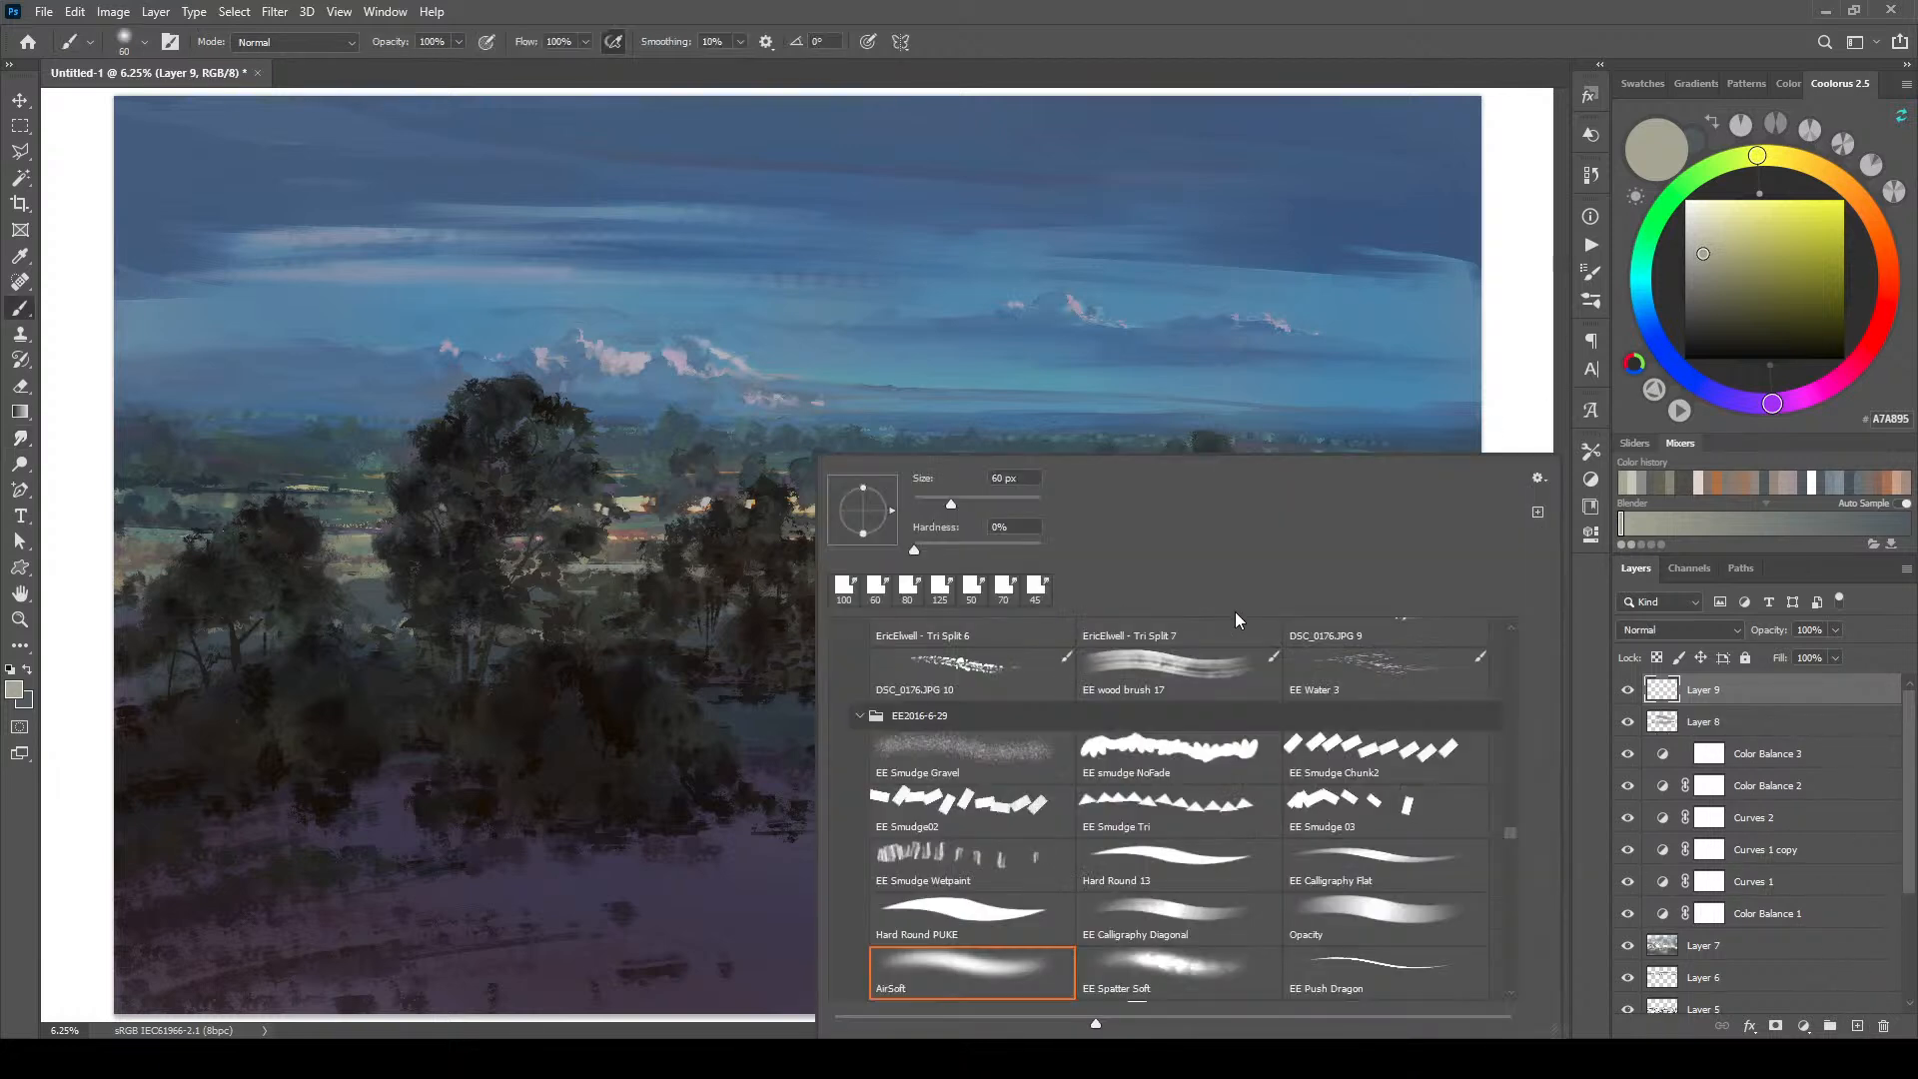
pyautogui.click(959, 969)
pyautogui.click(1161, 65)
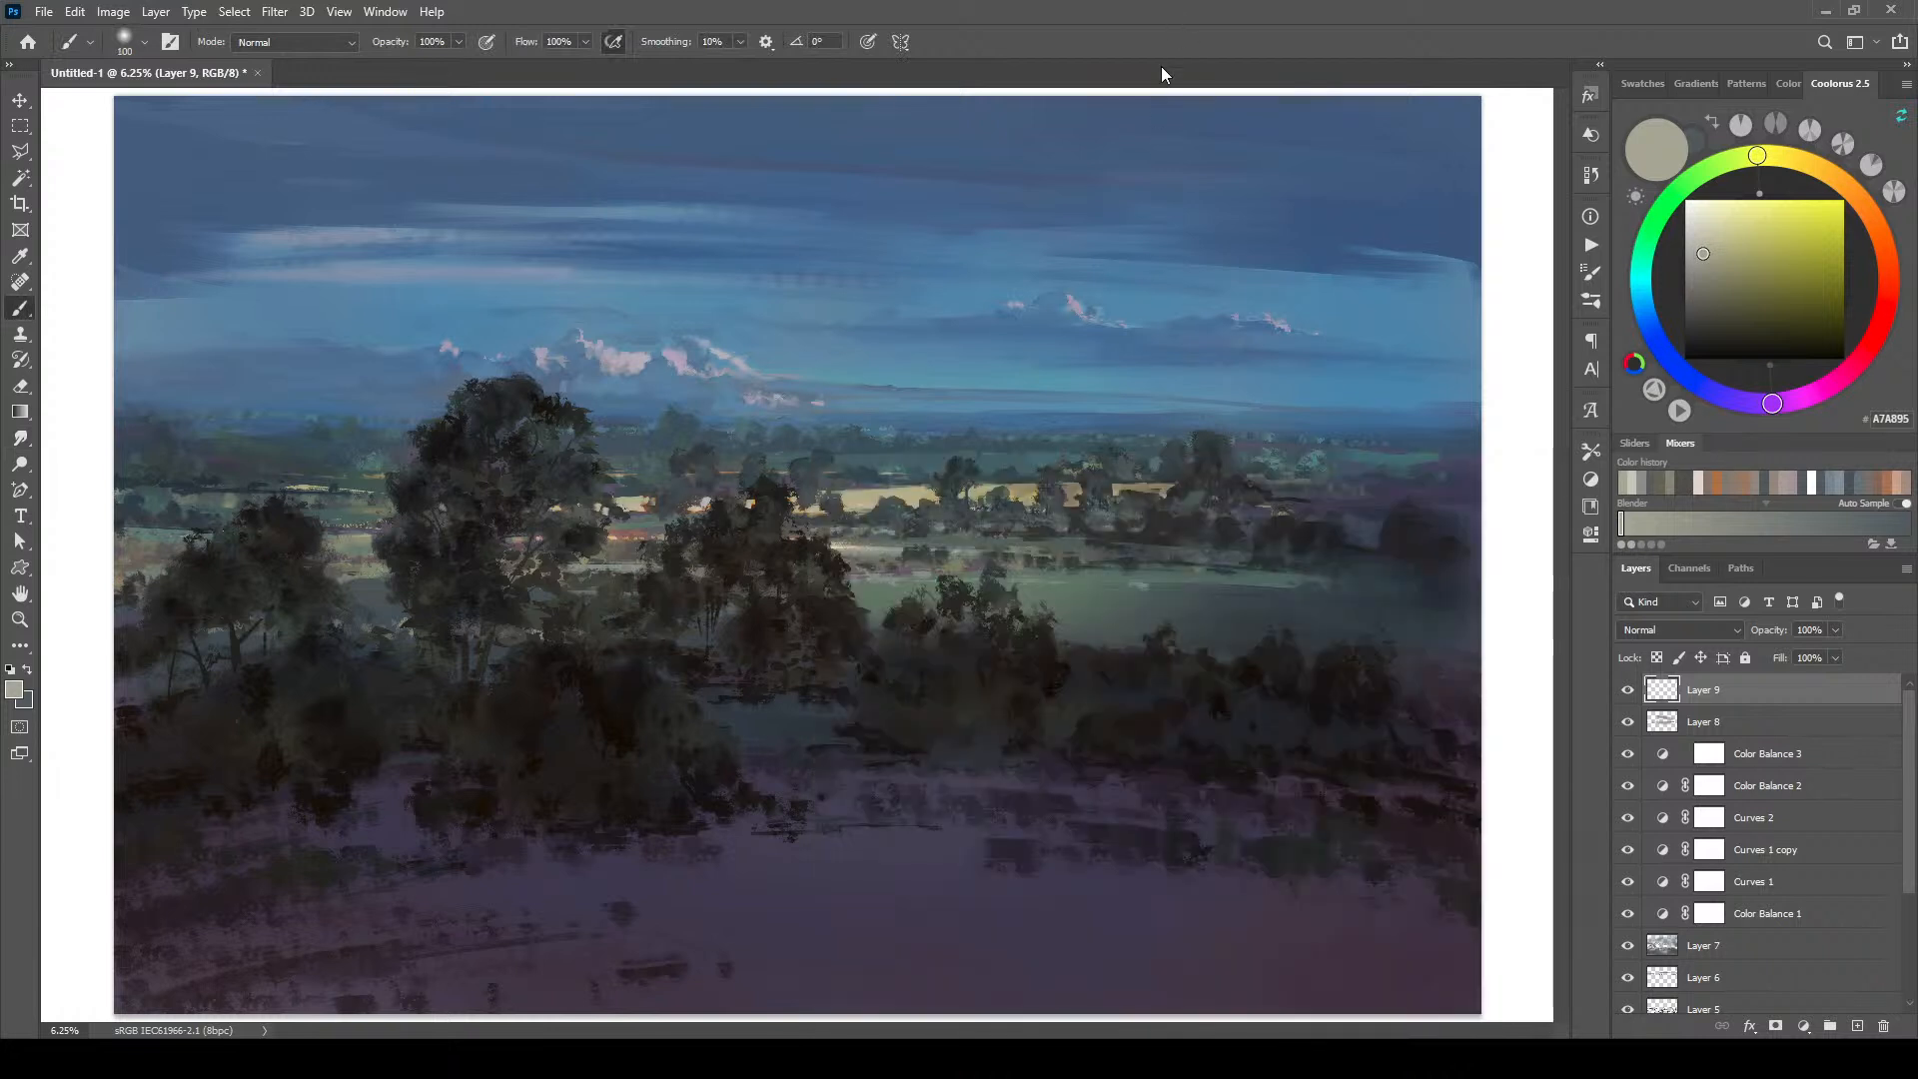
# Step: Brush a soft pale grey (#C9CABD) glow into the sky above the tall tree, with the tip at size 3200
pyautogui.press(']')
pyautogui.press(']')
pyautogui.press(']')
pyautogui.press(']')
pyautogui.press(']')
pyautogui.press(']')
pyautogui.press(']')
pyautogui.press(']')
pyautogui.press(']')
pyautogui.press(']')
pyautogui.moveTo(1703, 244); pyautogui.dragTo(1695, 232)
pyautogui.press(']')
pyautogui.press(']')
pyautogui.press(']')
pyautogui.press(']')
pyautogui.press(']')
pyautogui.press(']')
pyautogui.press(']')
pyautogui.press(']')
pyautogui.press(']')
pyautogui.press(']')
pyautogui.press(']')
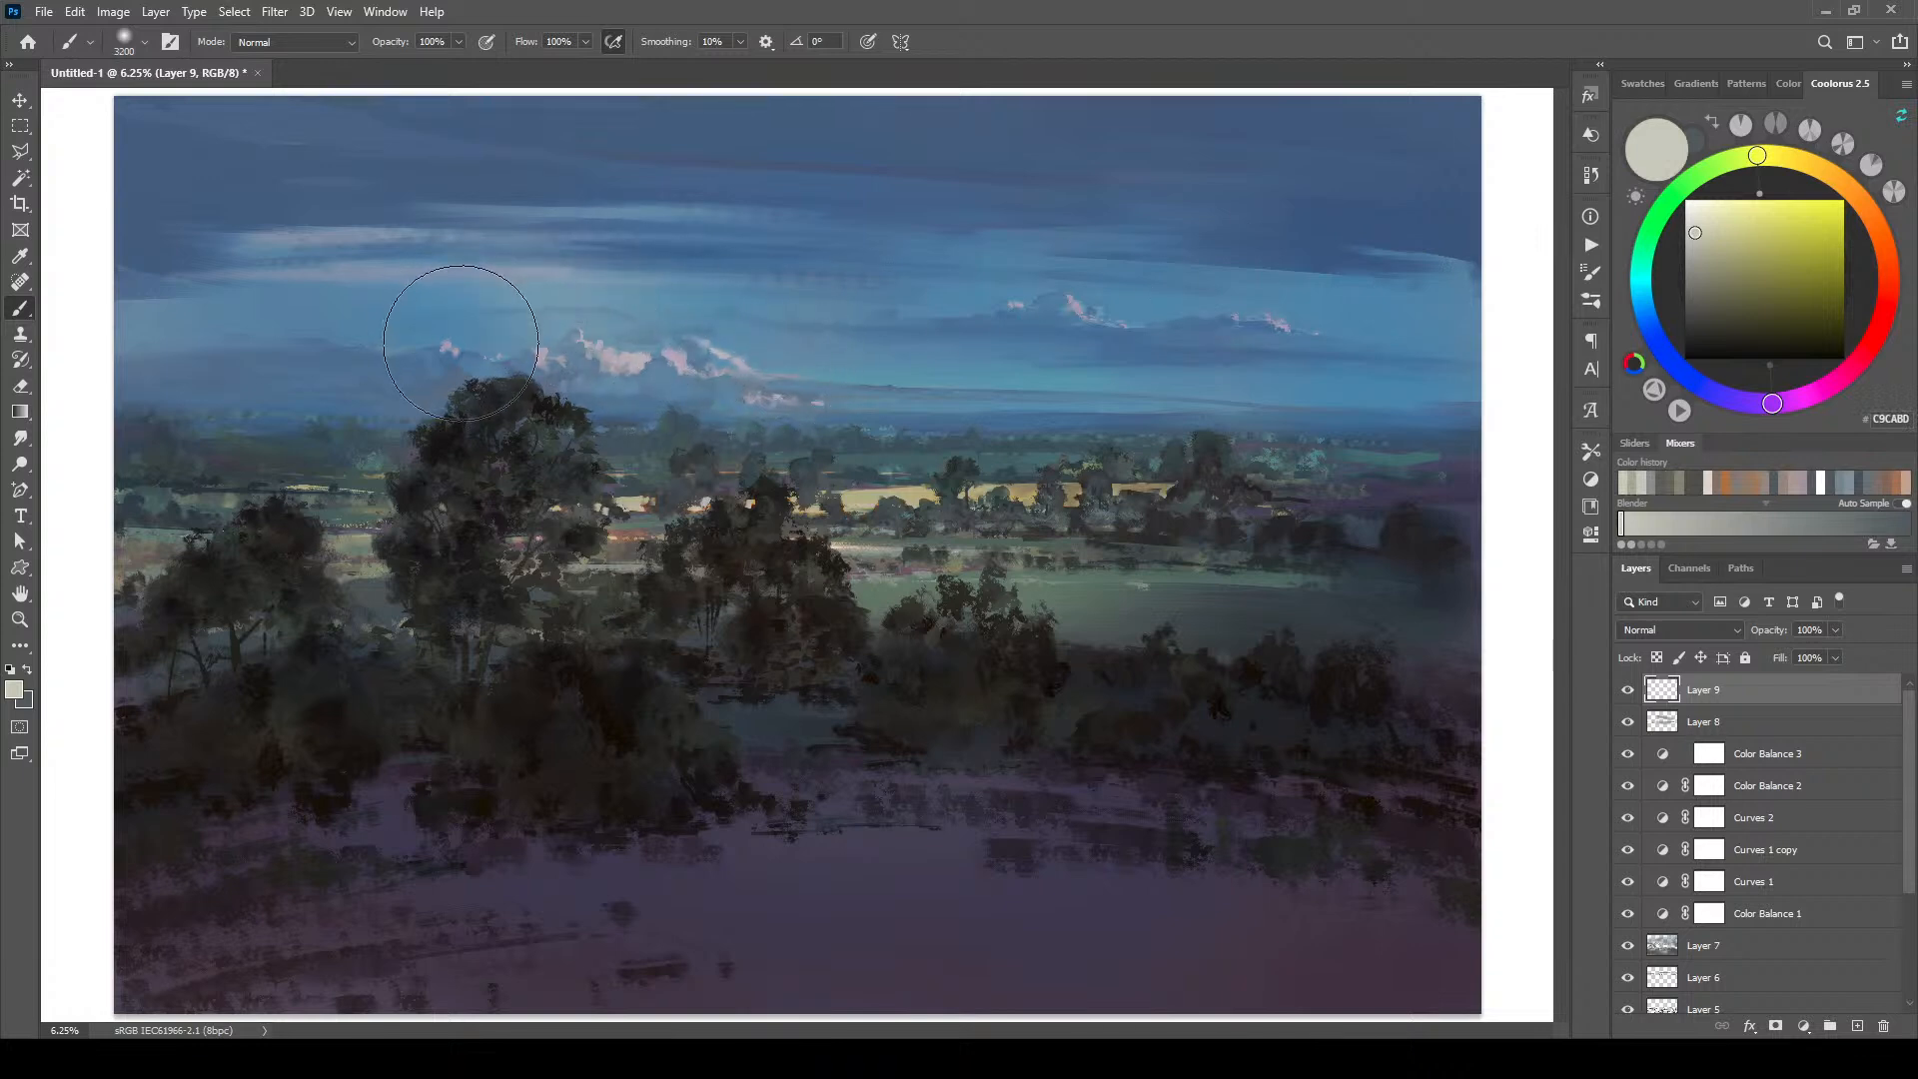
pyautogui.moveTo(341, 333); pyautogui.dragTo(379, 325)
# Step: Add soft pale grey light to the main pink-white cloud bank using a tip size of about 400
pyautogui.press('[')
pyautogui.press('[')
pyautogui.press('[')
pyautogui.press('[')
pyautogui.press('[')
pyautogui.press('[')
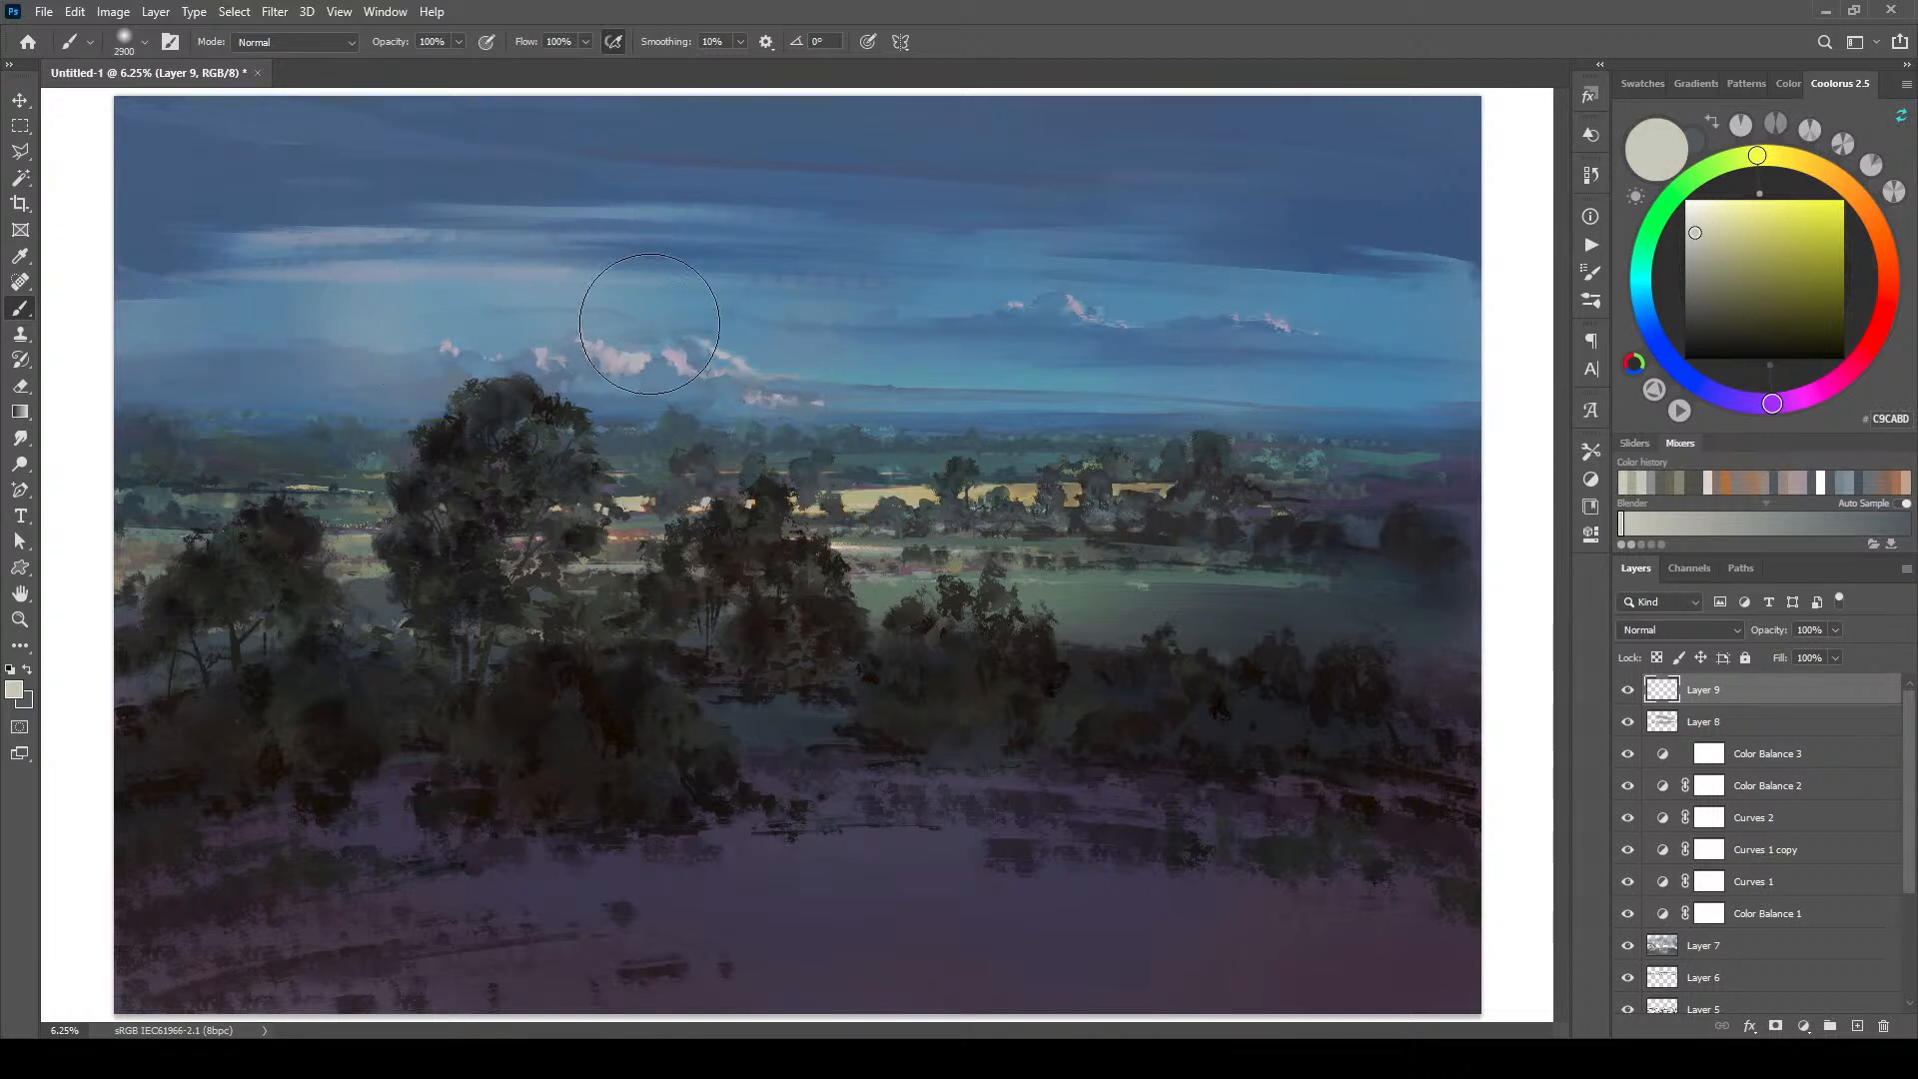
pyautogui.press('[')
pyautogui.press('[')
pyautogui.press('[')
pyautogui.press('[')
pyautogui.press('[')
pyautogui.press('[')
pyautogui.press('[')
pyautogui.press('[')
pyautogui.press('[')
pyautogui.press('[')
pyautogui.press('[')
pyautogui.press('[')
pyautogui.press('[')
pyautogui.press('[')
pyautogui.press('[')
pyautogui.press('[')
pyautogui.press('[')
pyautogui.press('[')
pyautogui.press('[')
pyautogui.press('[')
pyautogui.press('[')
pyautogui.moveTo(602, 340); pyautogui.dragTo(649, 357)
pyautogui.press(']')
pyautogui.press('[')
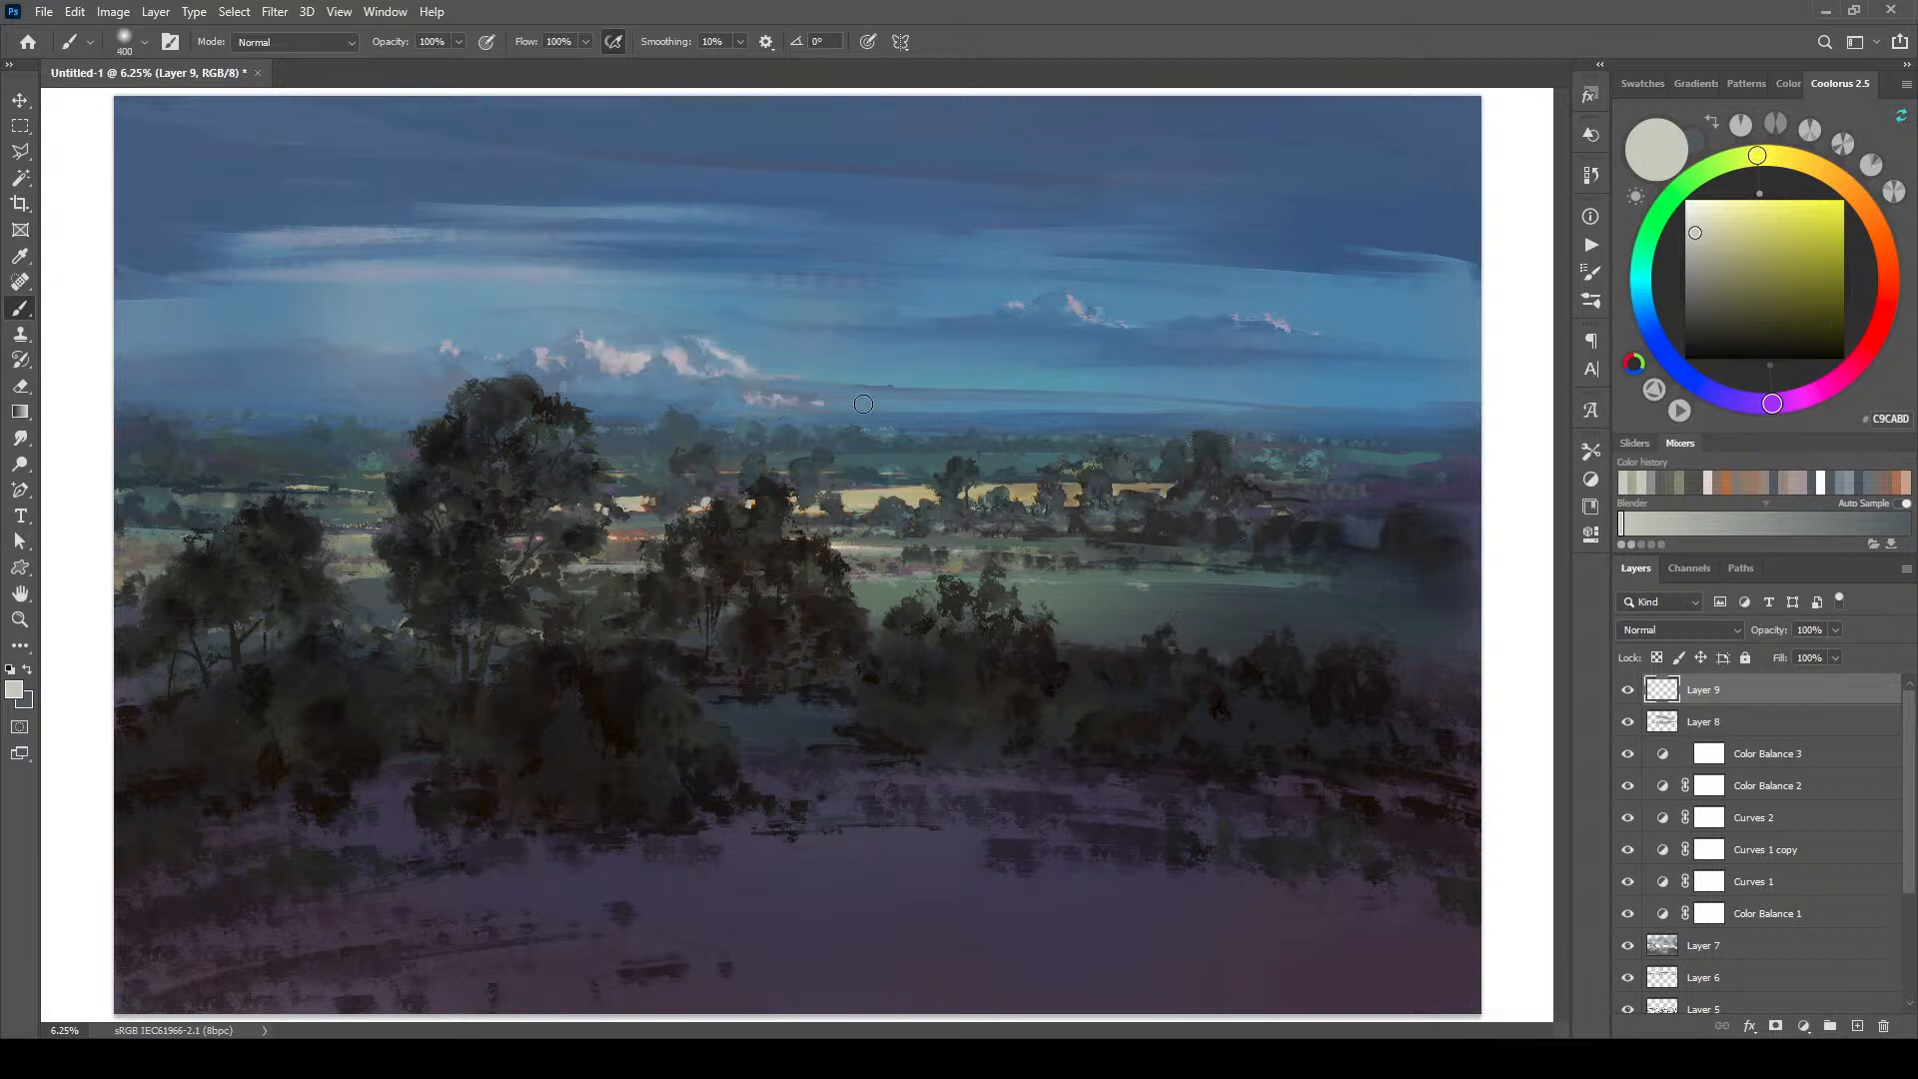
# Step: Lighten the small low cloud, the far-right cloud and the leftmost cloud with the same pale grey, reducing the tip to size 250
pyautogui.moveTo(765, 400); pyautogui.dragTo(785, 398)
pyautogui.press('[')
pyautogui.press('[')
pyautogui.press('[')
pyautogui.press(']')
pyautogui.press(']')
pyautogui.press(']')
pyautogui.press('[')
pyautogui.press('[')
pyautogui.moveTo(1282, 323); pyautogui.dragTo(1295, 329)
pyautogui.press('[')
pyautogui.moveTo(445, 345); pyautogui.dragTo(451, 346)
# Step: Sample the blue sky beside the leftmost cloud and soften its edge with the tip at size 300
pyautogui.click(1697, 261)
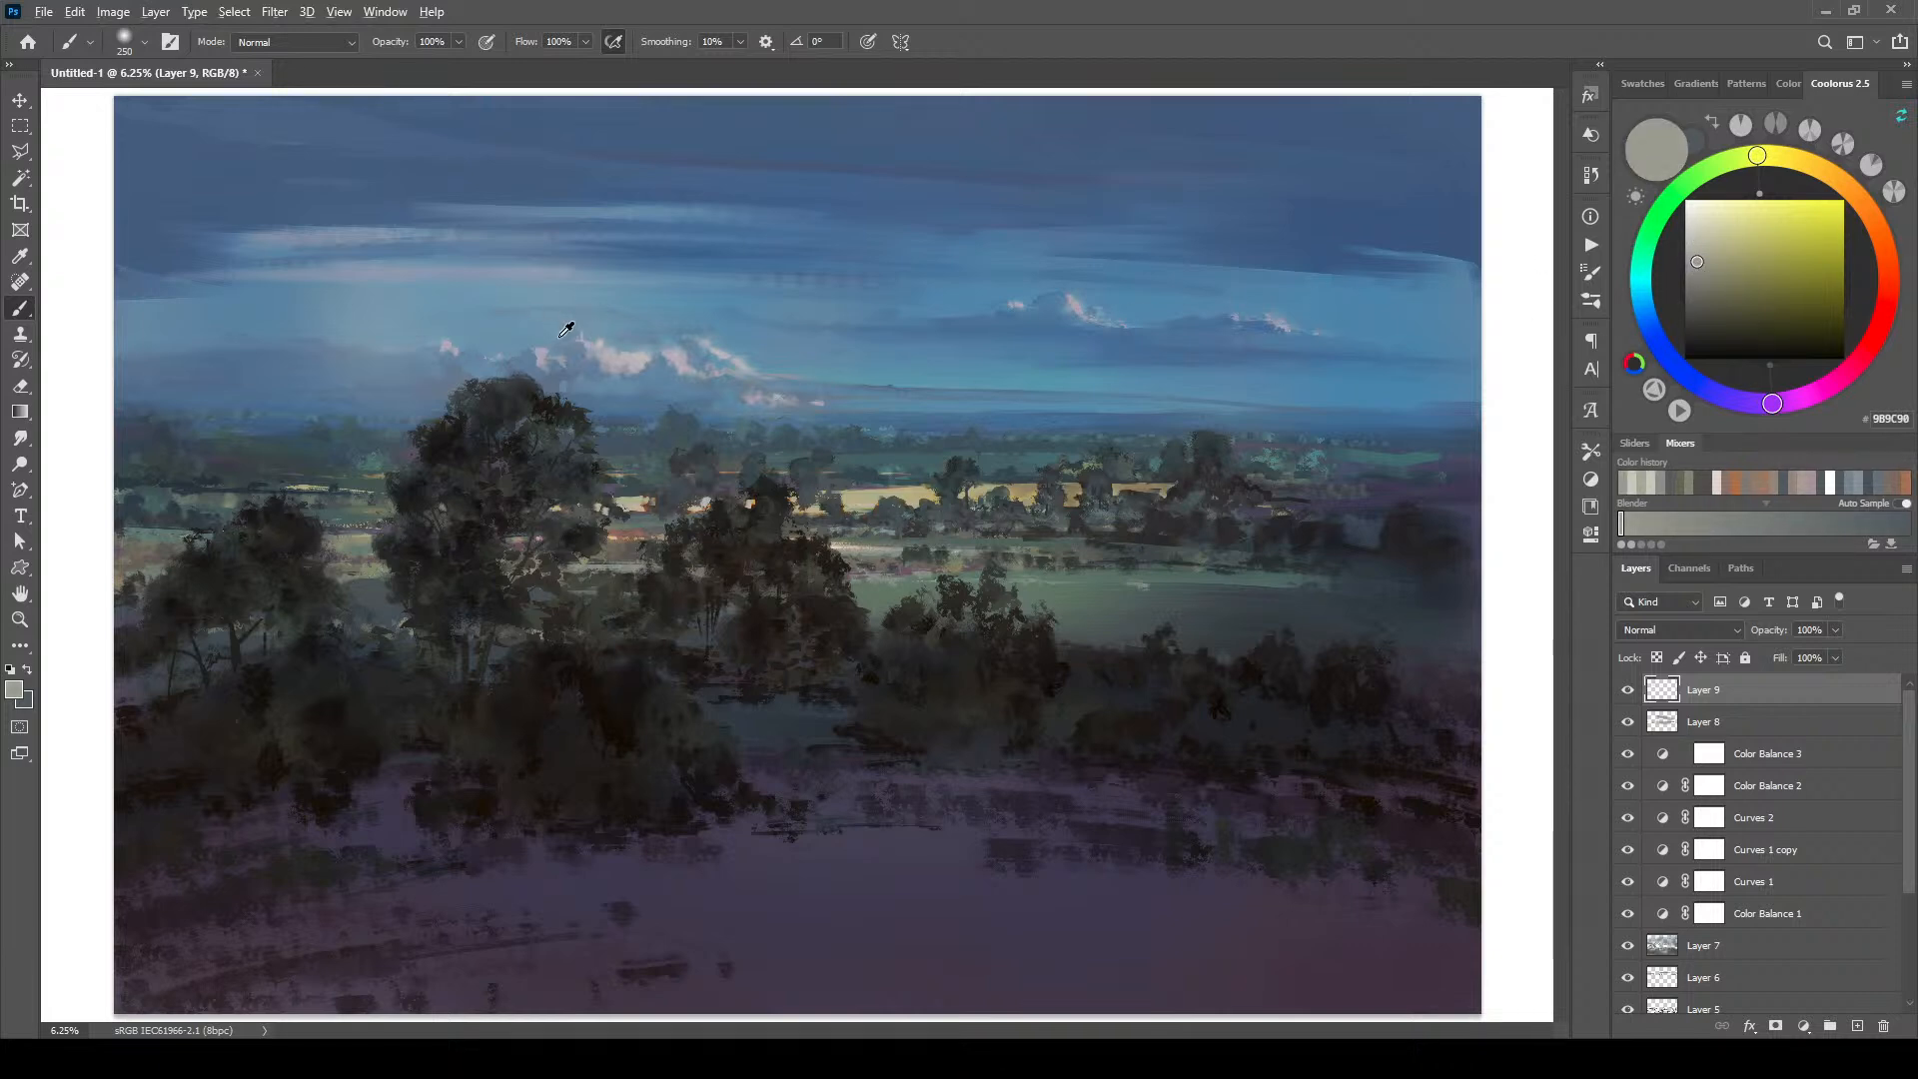
pyautogui.keyDown('alt'); pyautogui.click(439, 337); pyautogui.keyUp('alt')
pyautogui.press(']')
pyautogui.press(']')
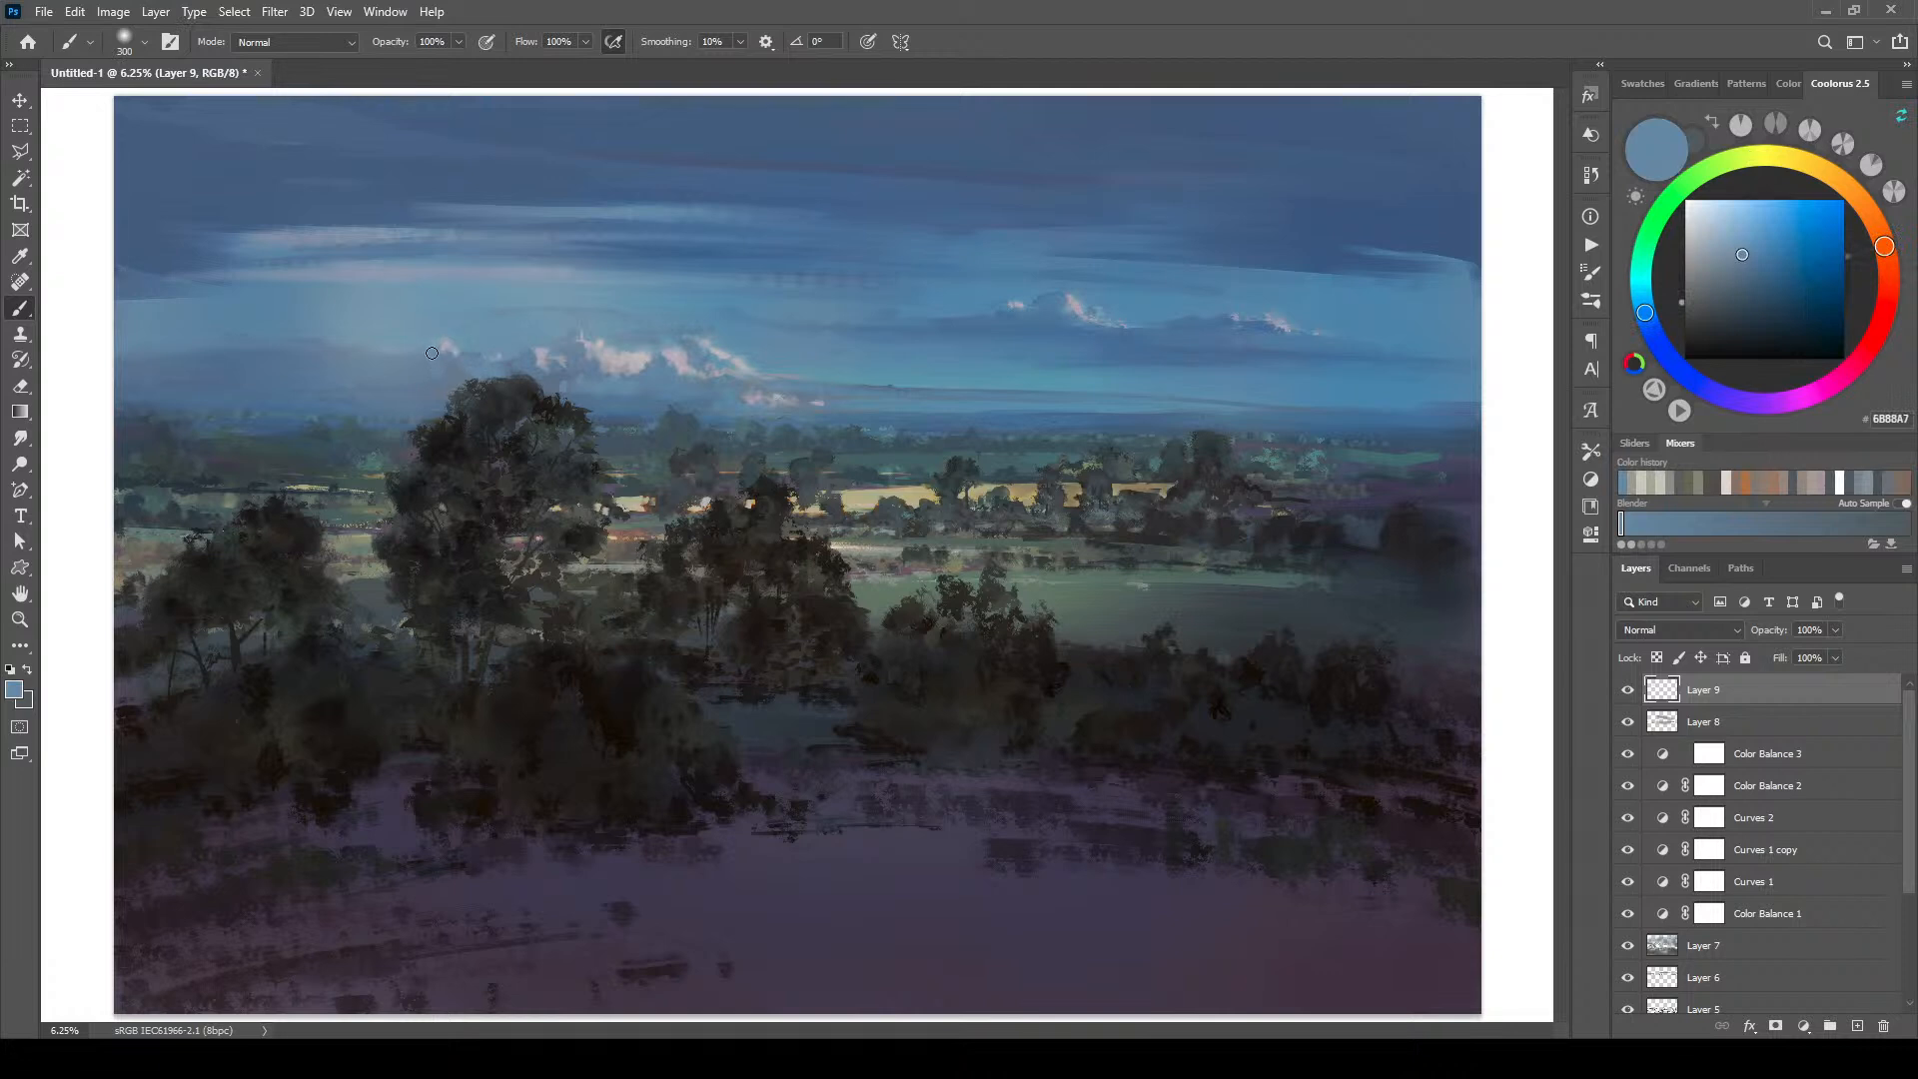
# Step: Refine the edges of the main cloud bank with sampled grey-lavender (#A4A5B2) and sky blues at tip size 70
pyautogui.press('[')
pyautogui.press('[')
pyautogui.press('[')
pyautogui.press('[')
pyautogui.press('[')
pyautogui.press('[')
pyautogui.press('[')
pyautogui.press('[')
pyautogui.keyDown('alt'); pyautogui.click(598, 348); pyautogui.keyUp('alt')
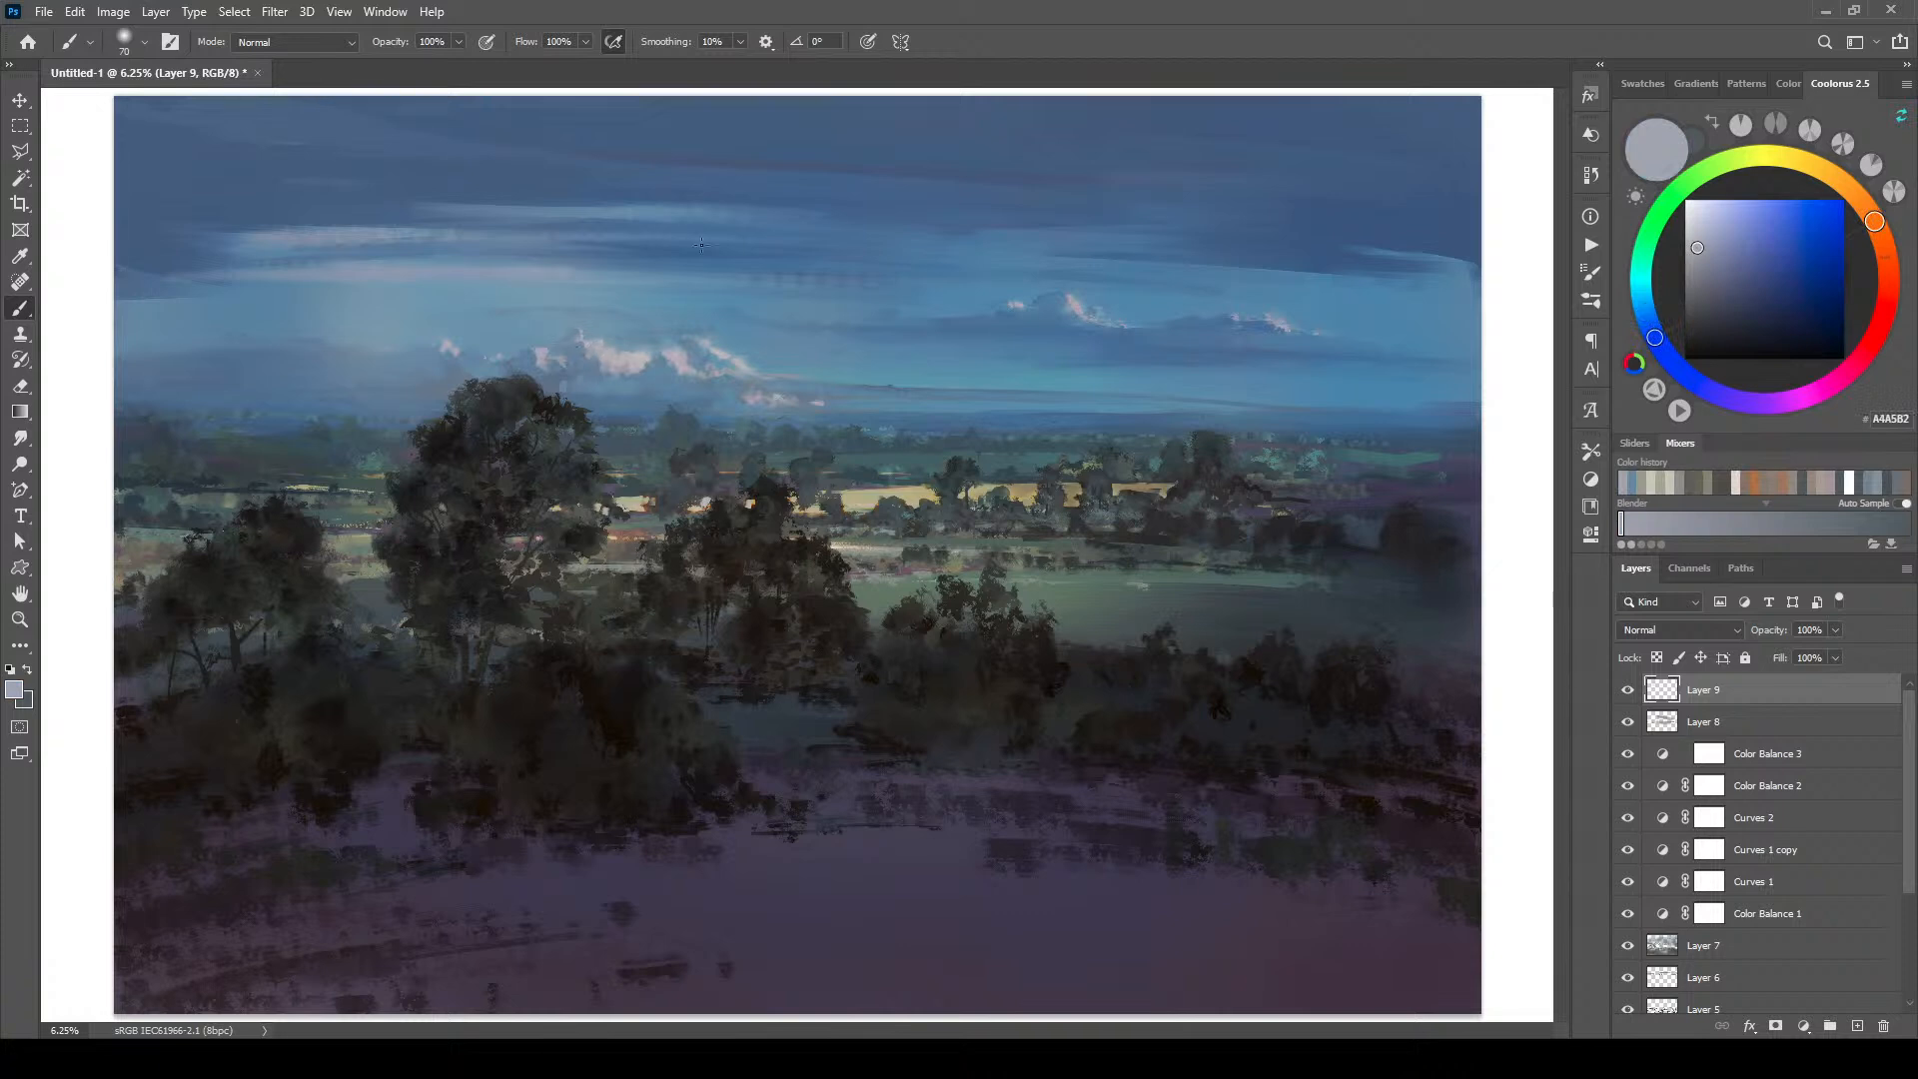
pyautogui.keyDown('alt'); pyautogui.click(699, 330); pyautogui.keyUp('alt')
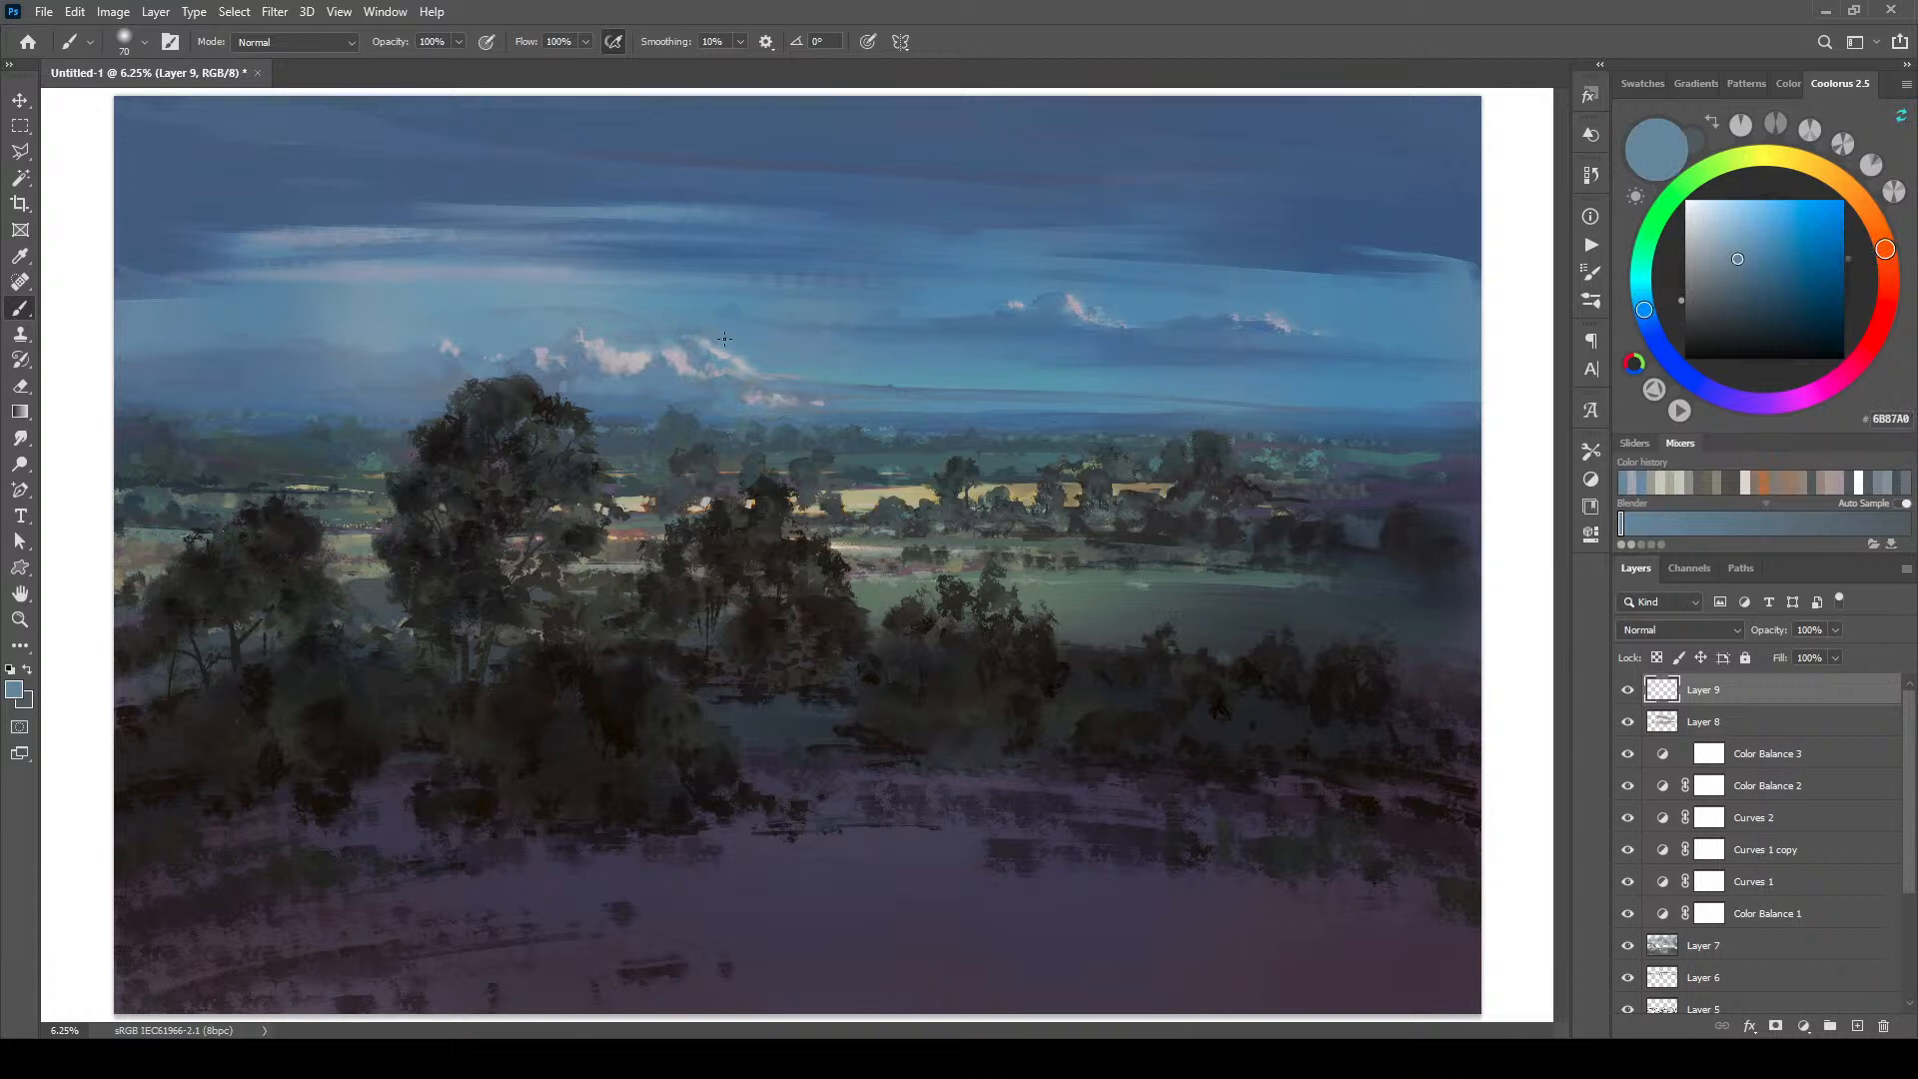
pyautogui.keyDown('alt'); pyautogui.click(719, 338); pyautogui.keyUp('alt')
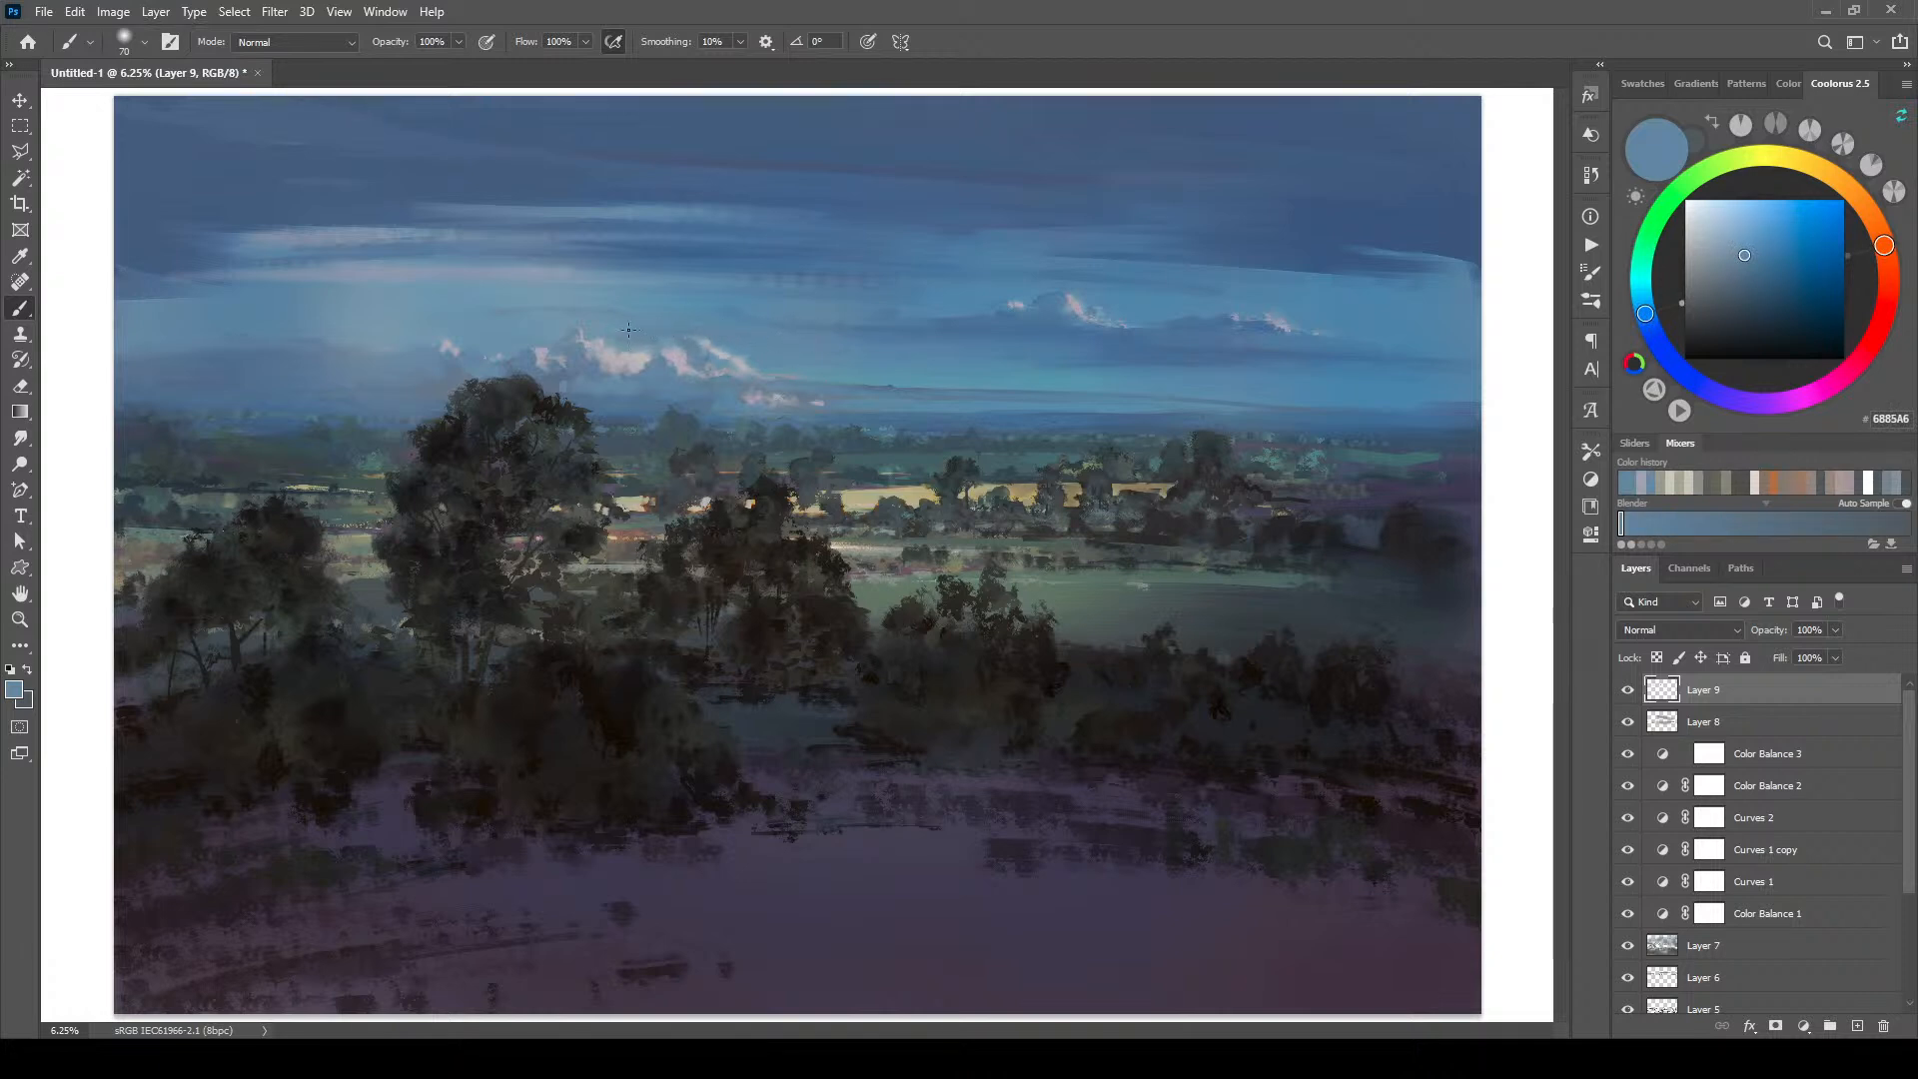
# Step: Blend the sky just above the main cloud bank with blues sampled around it, at tip size 150
pyautogui.keyDown('alt'); pyautogui.click(735, 315); pyautogui.keyUp('alt')
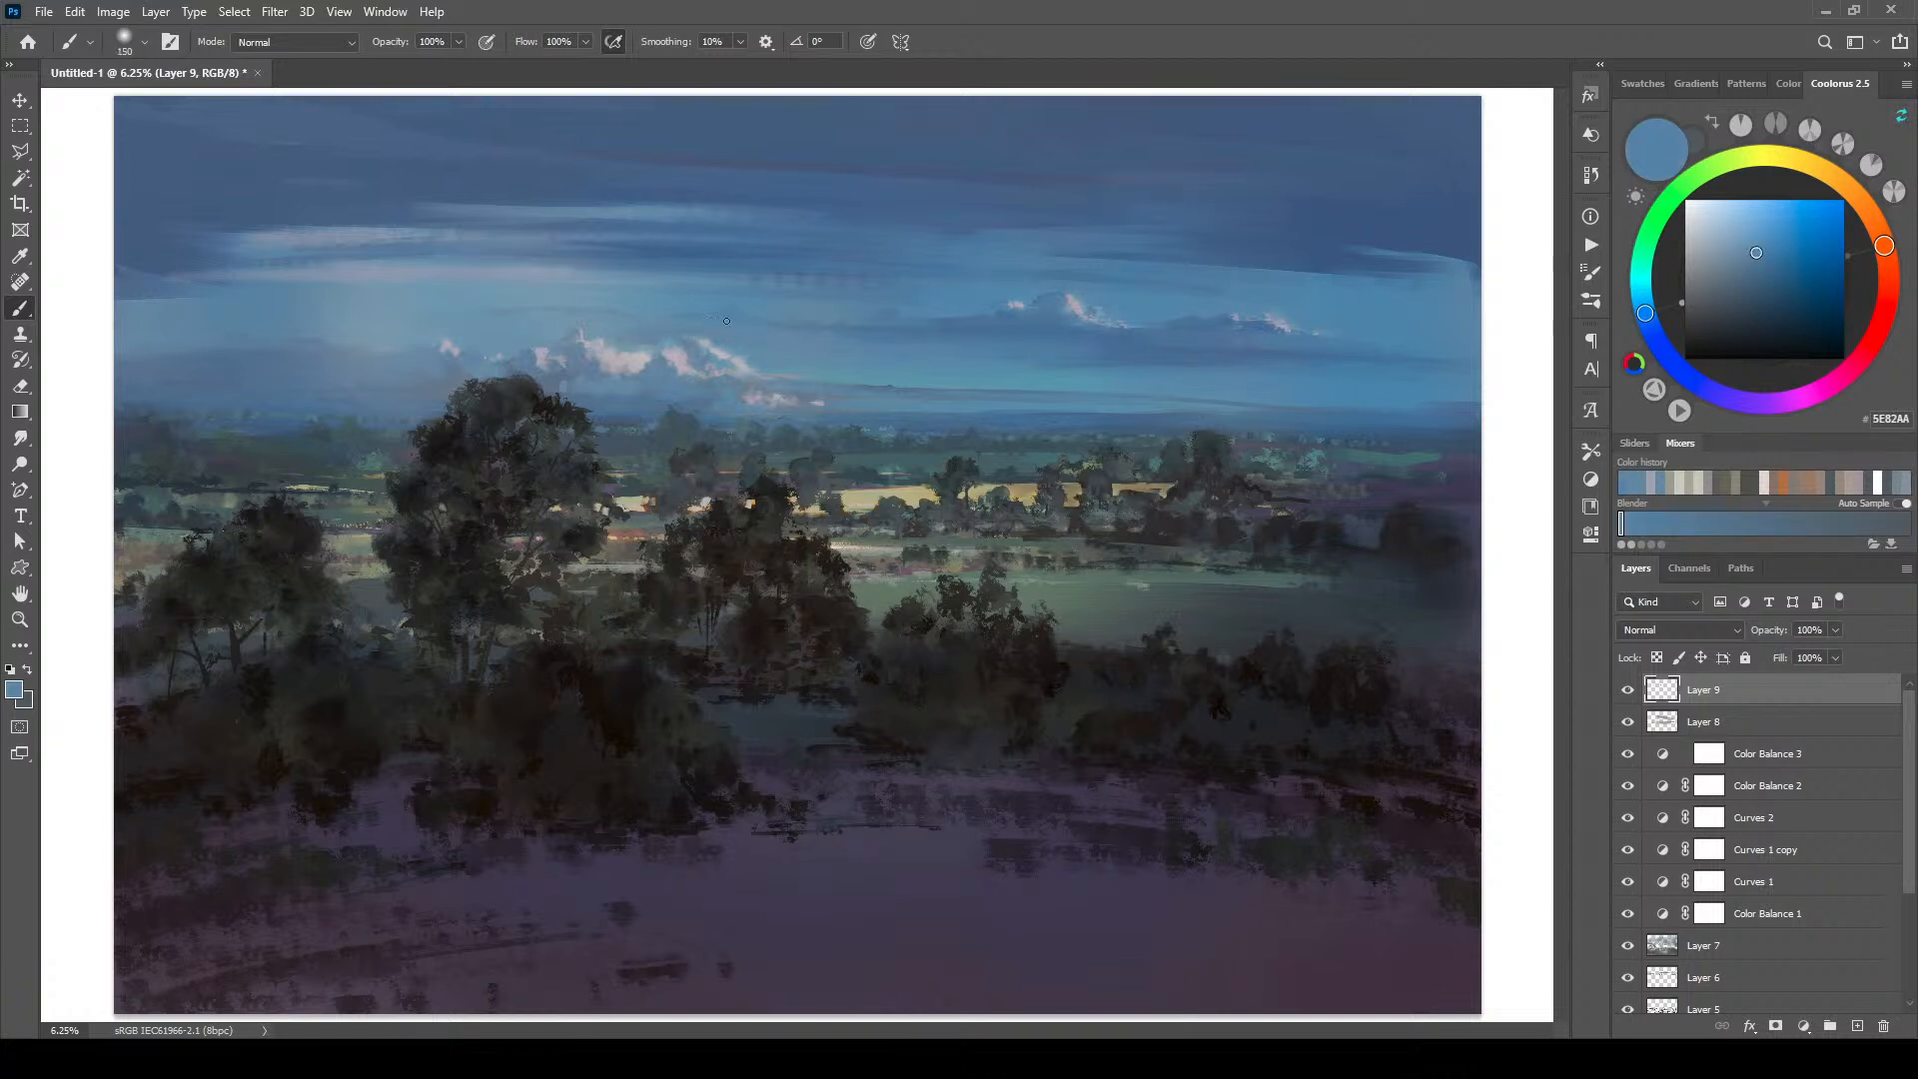
pyautogui.keyDown('alt'); pyautogui.click(608, 310); pyautogui.keyUp('alt')
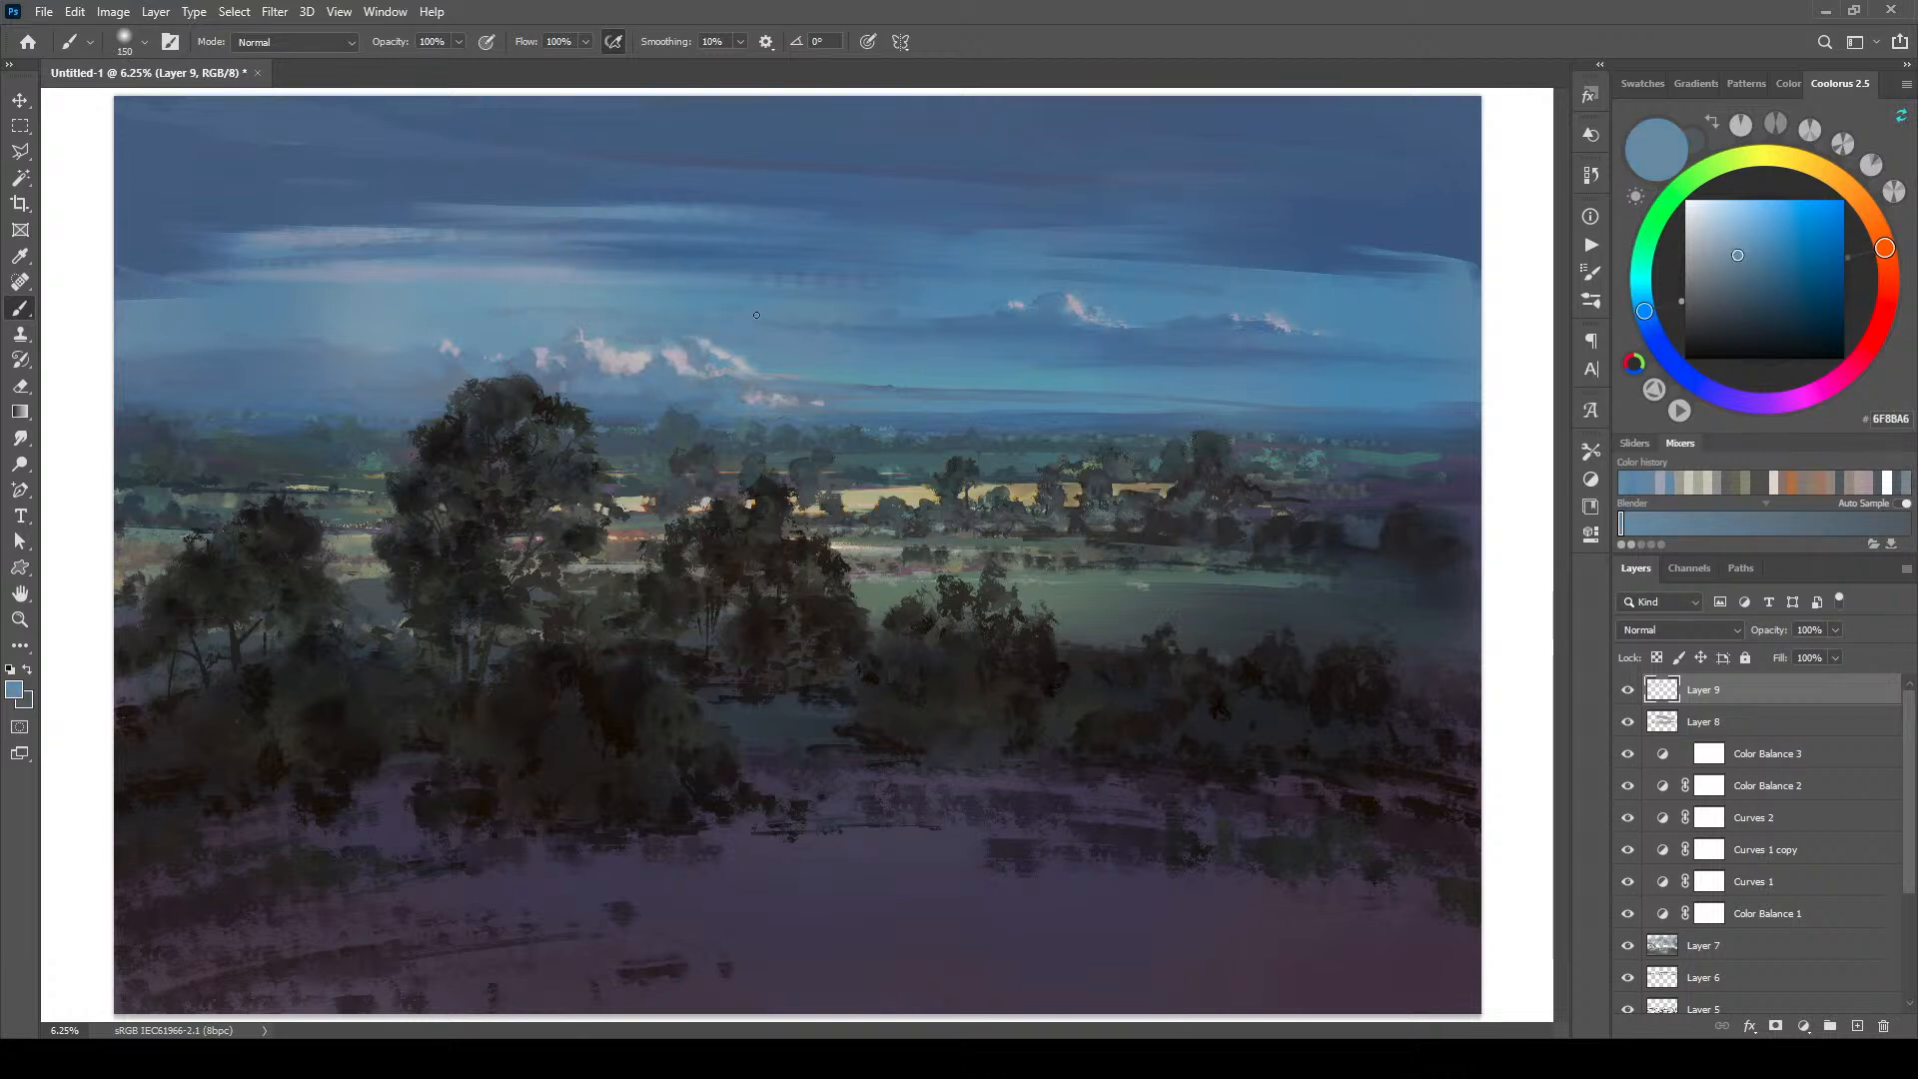
pyautogui.keyDown('alt'); pyautogui.click(776, 315); pyautogui.keyUp('alt')
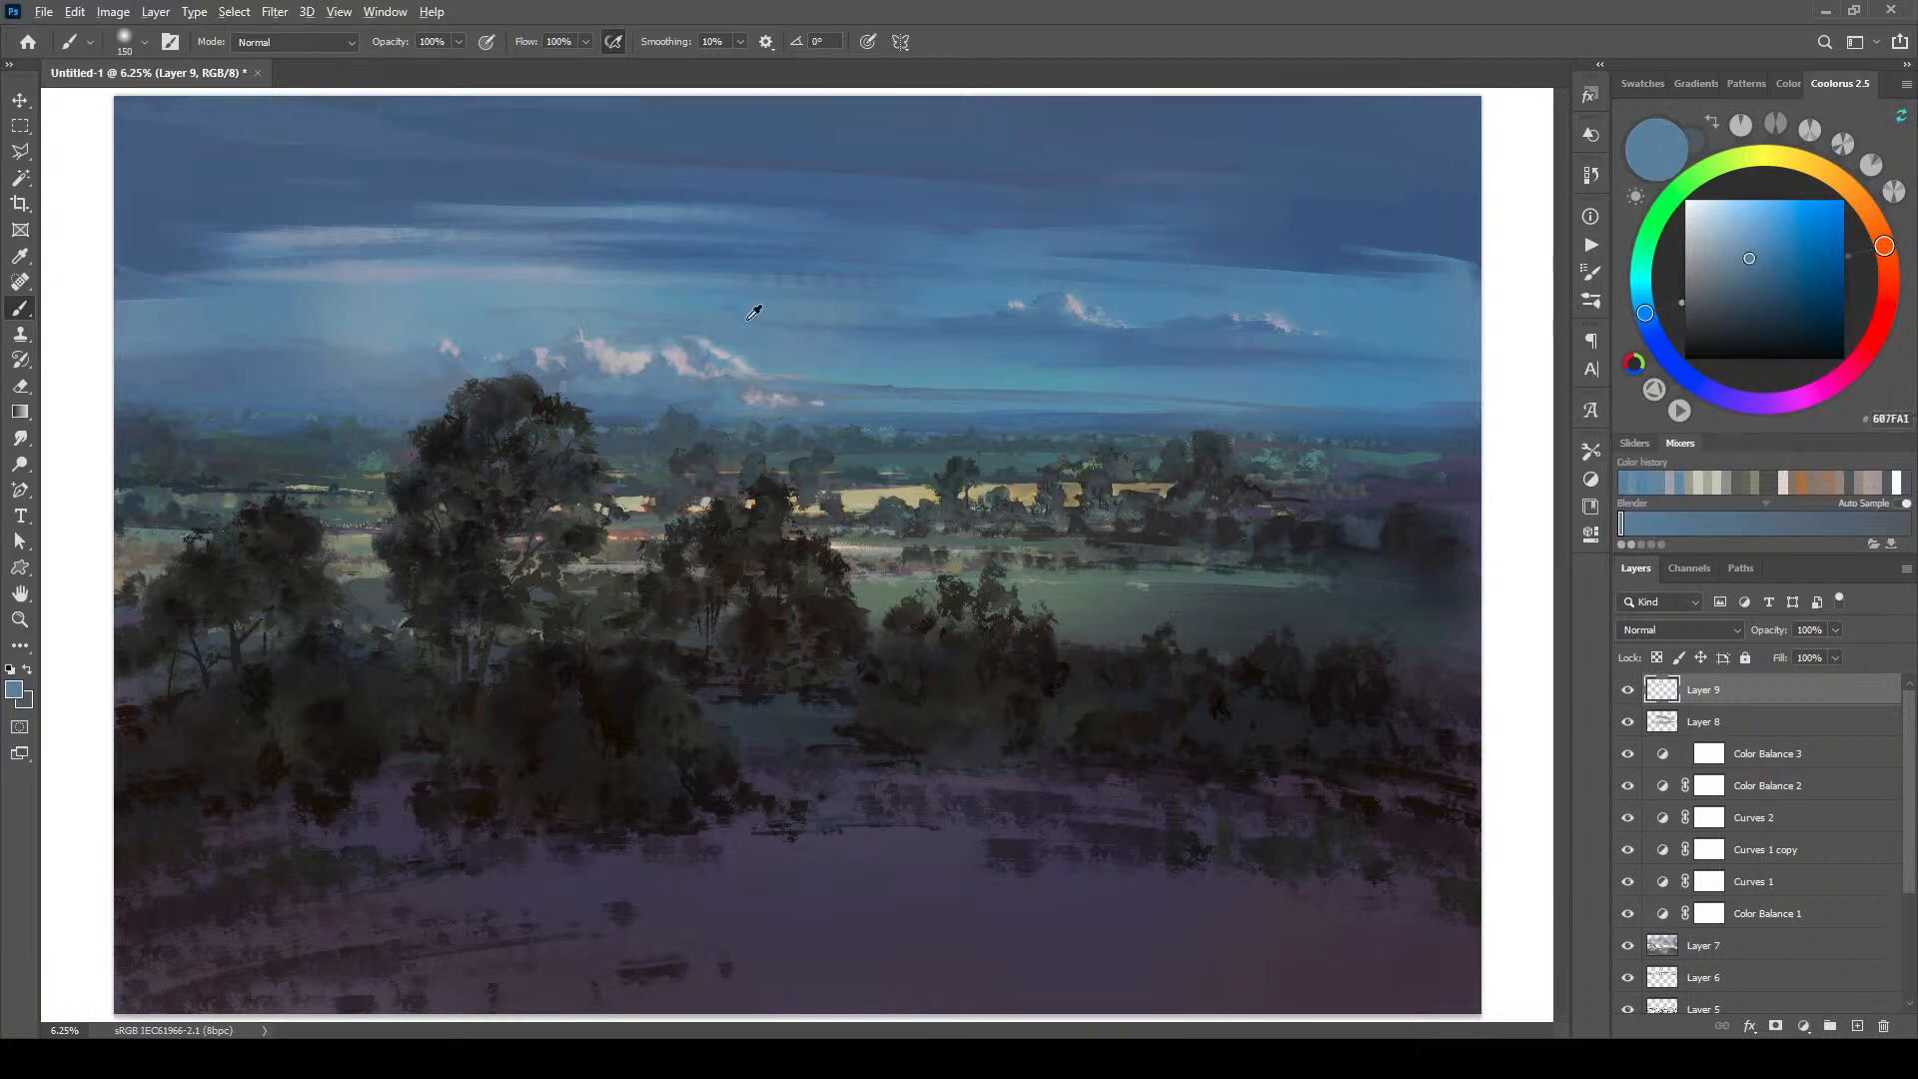
pyautogui.keyDown('alt'); pyautogui.click(744, 316); pyautogui.keyUp('alt')
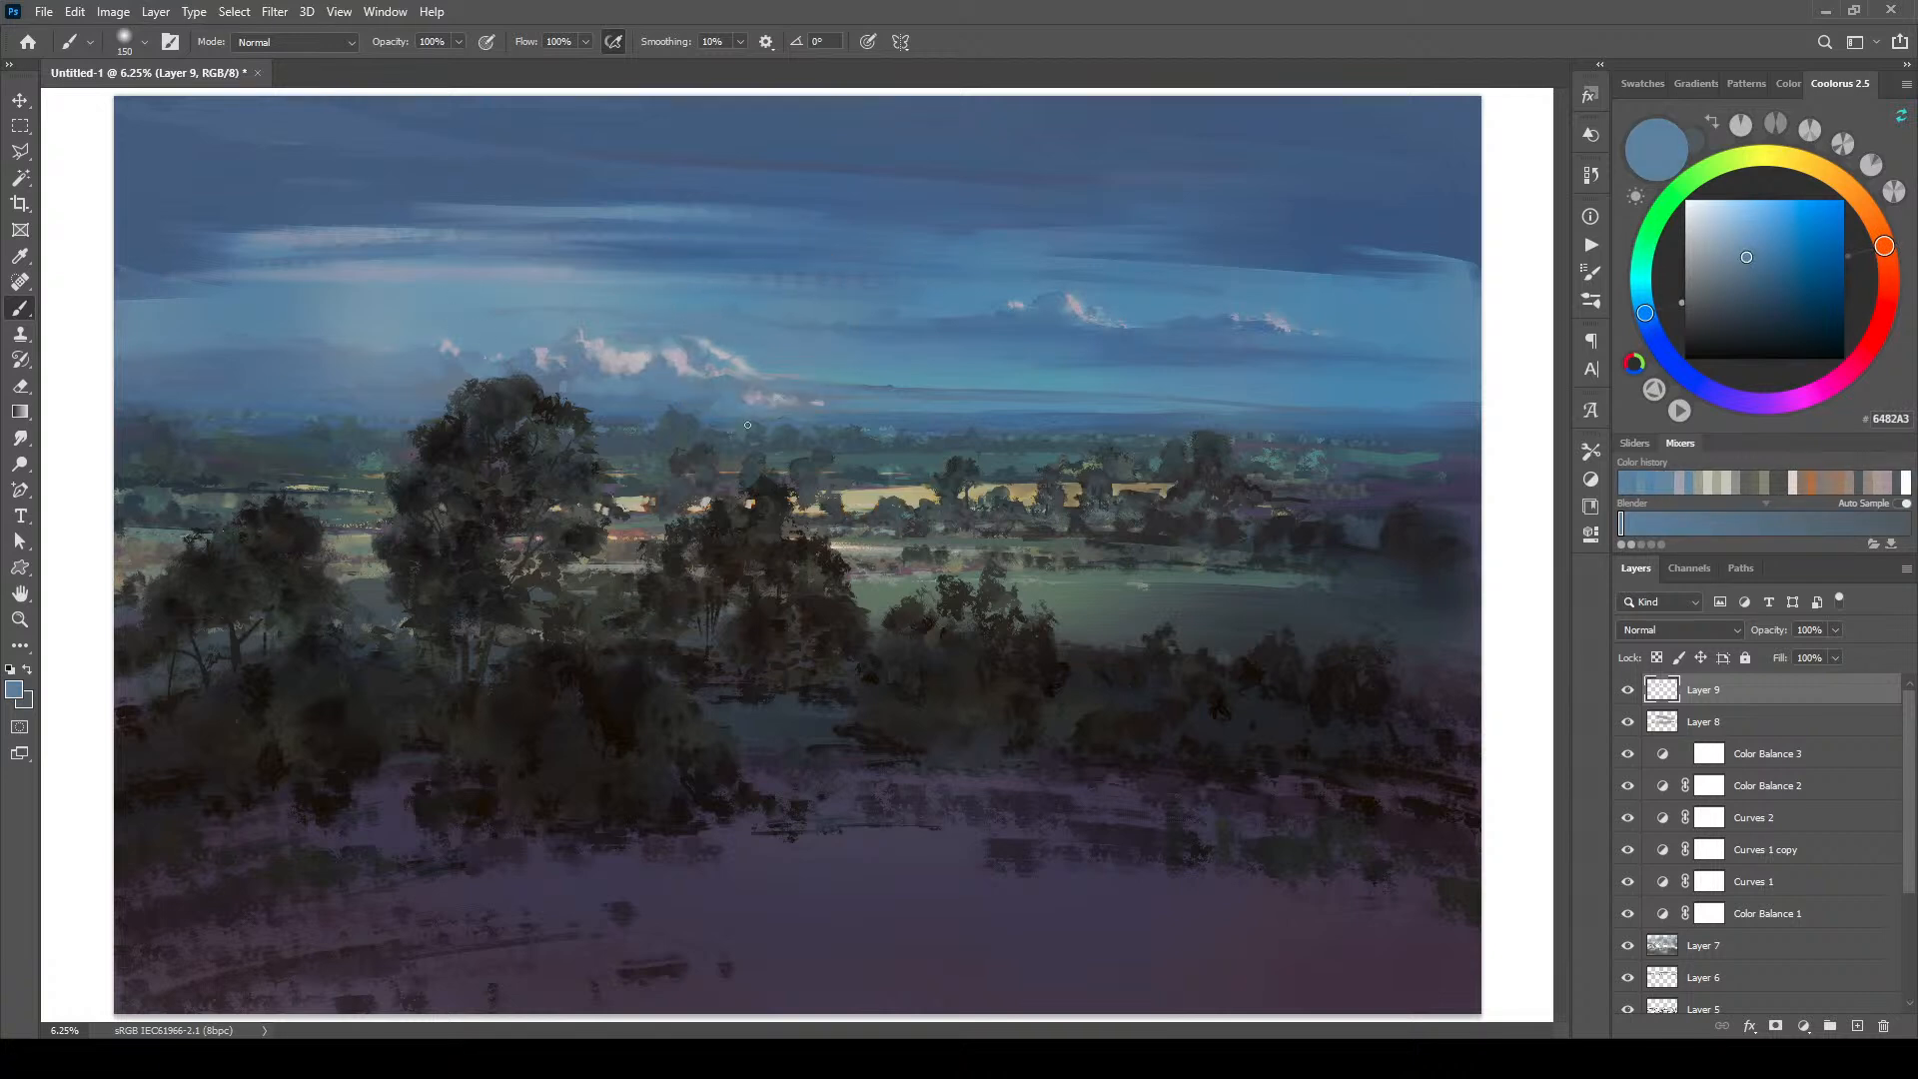
# Step: Smooth the sky between the leftmost cloud and the main cloud bank using nearby sampled grey-blues
pyautogui.keyDown('alt'); pyautogui.click(505, 299); pyautogui.keyUp('alt')
pyautogui.keyDown('alt'); pyautogui.click(473, 313); pyautogui.keyUp('alt')
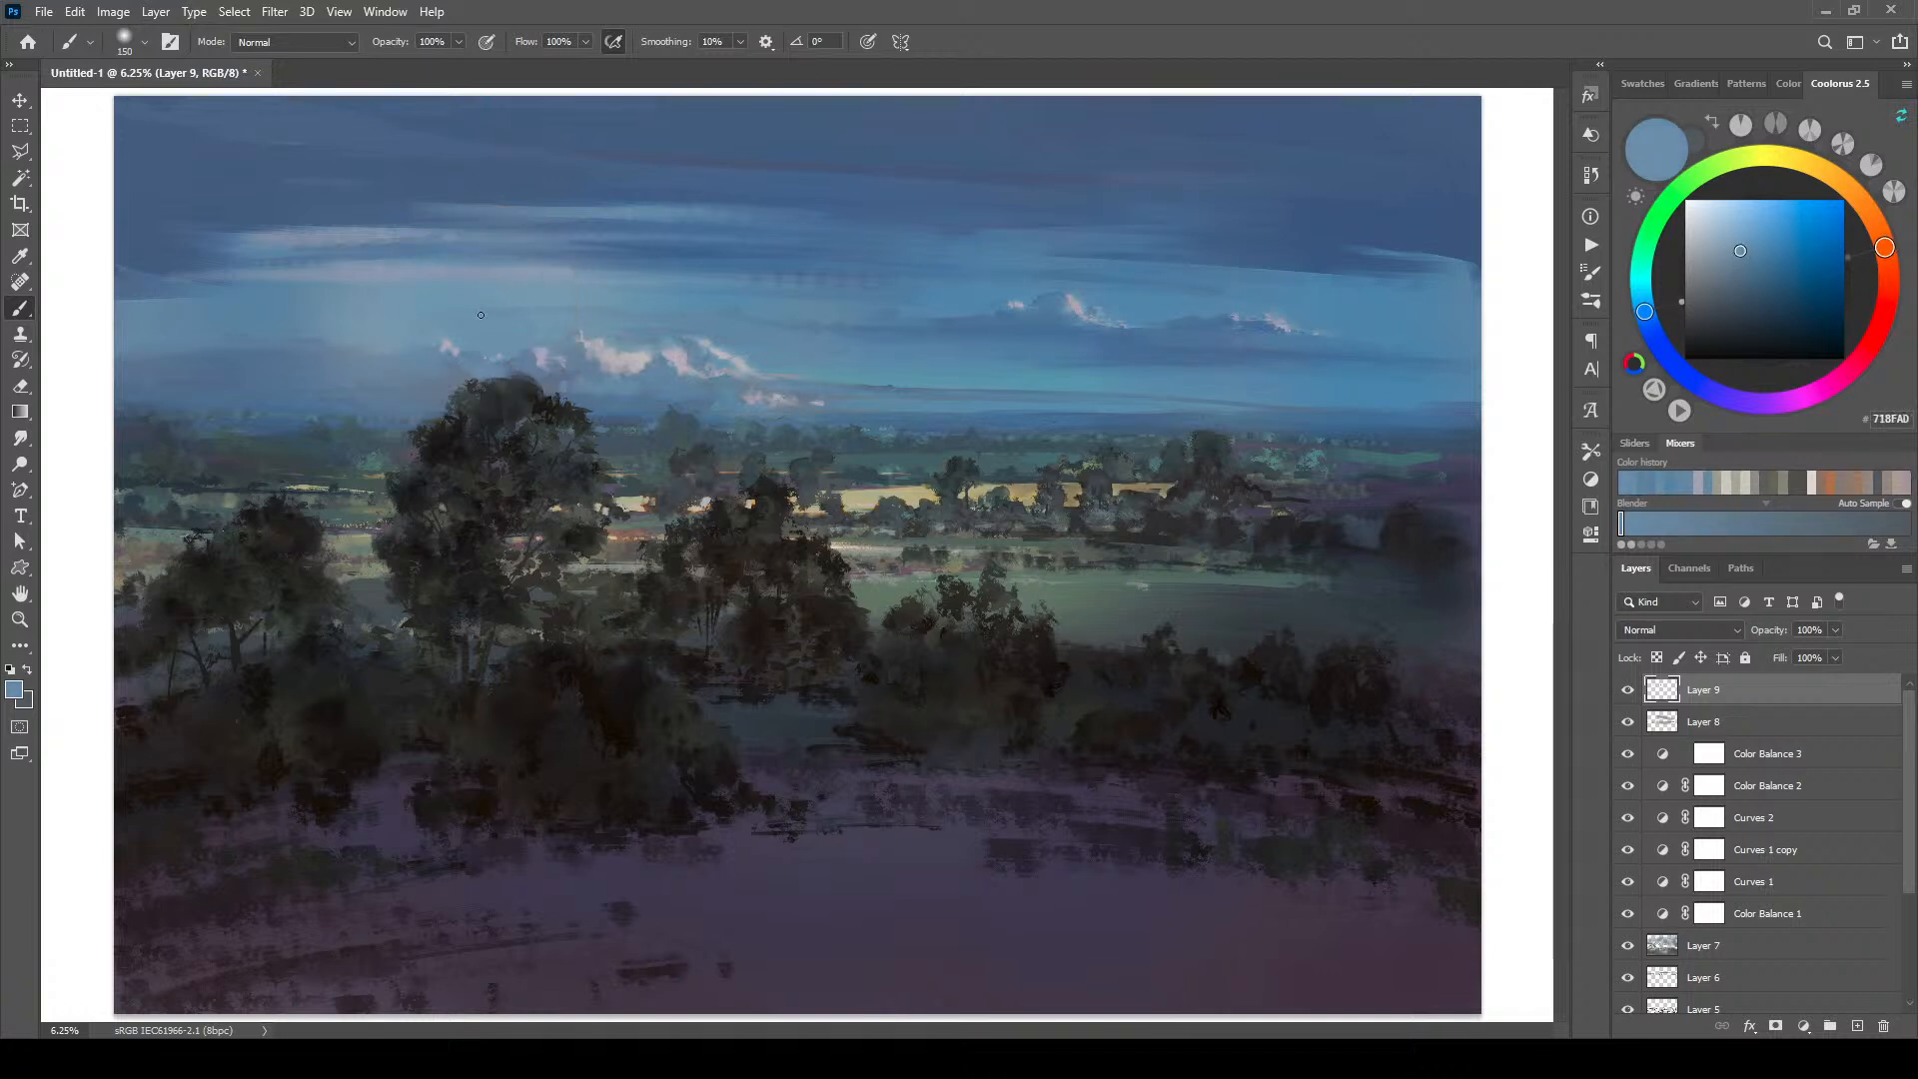
pyautogui.keyDown('alt'); pyautogui.click(530, 296); pyautogui.keyUp('alt')
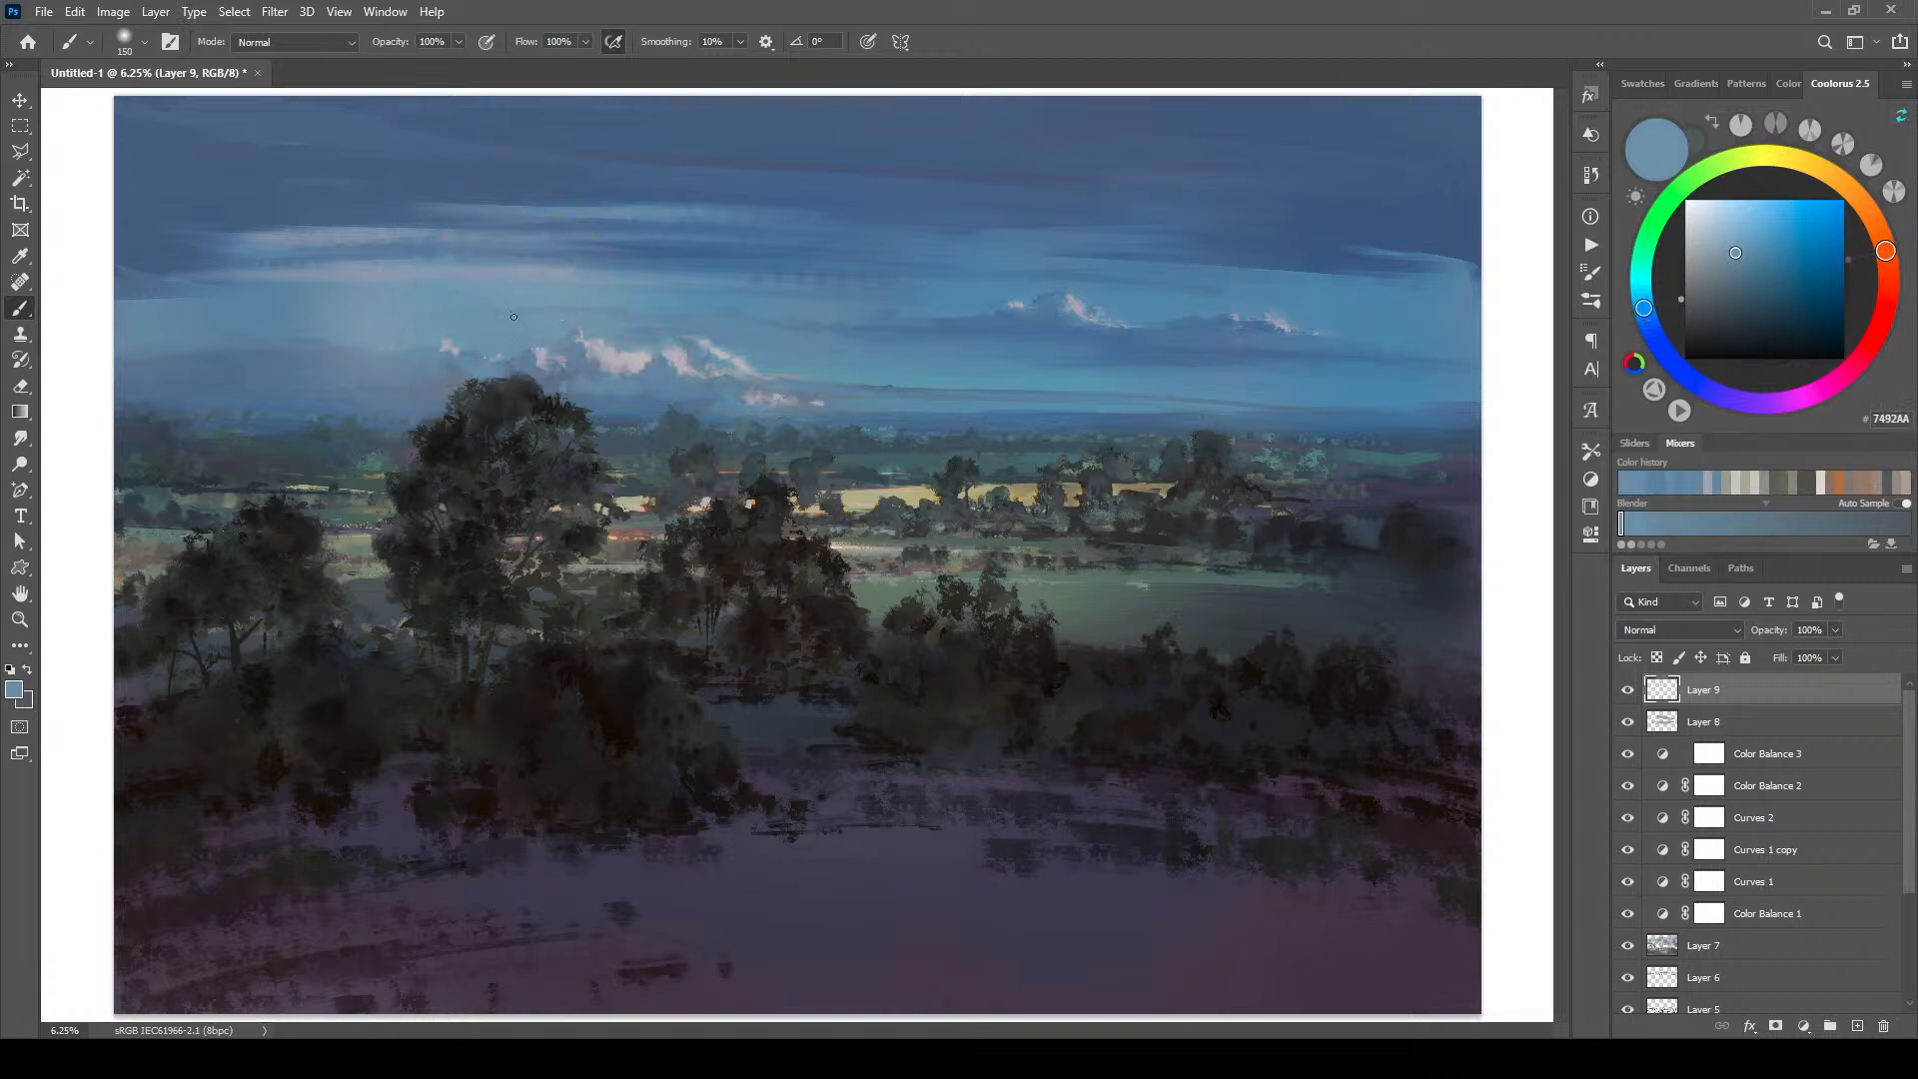
pyautogui.keyDown('alt'); pyautogui.click(574, 310); pyautogui.keyUp('alt')
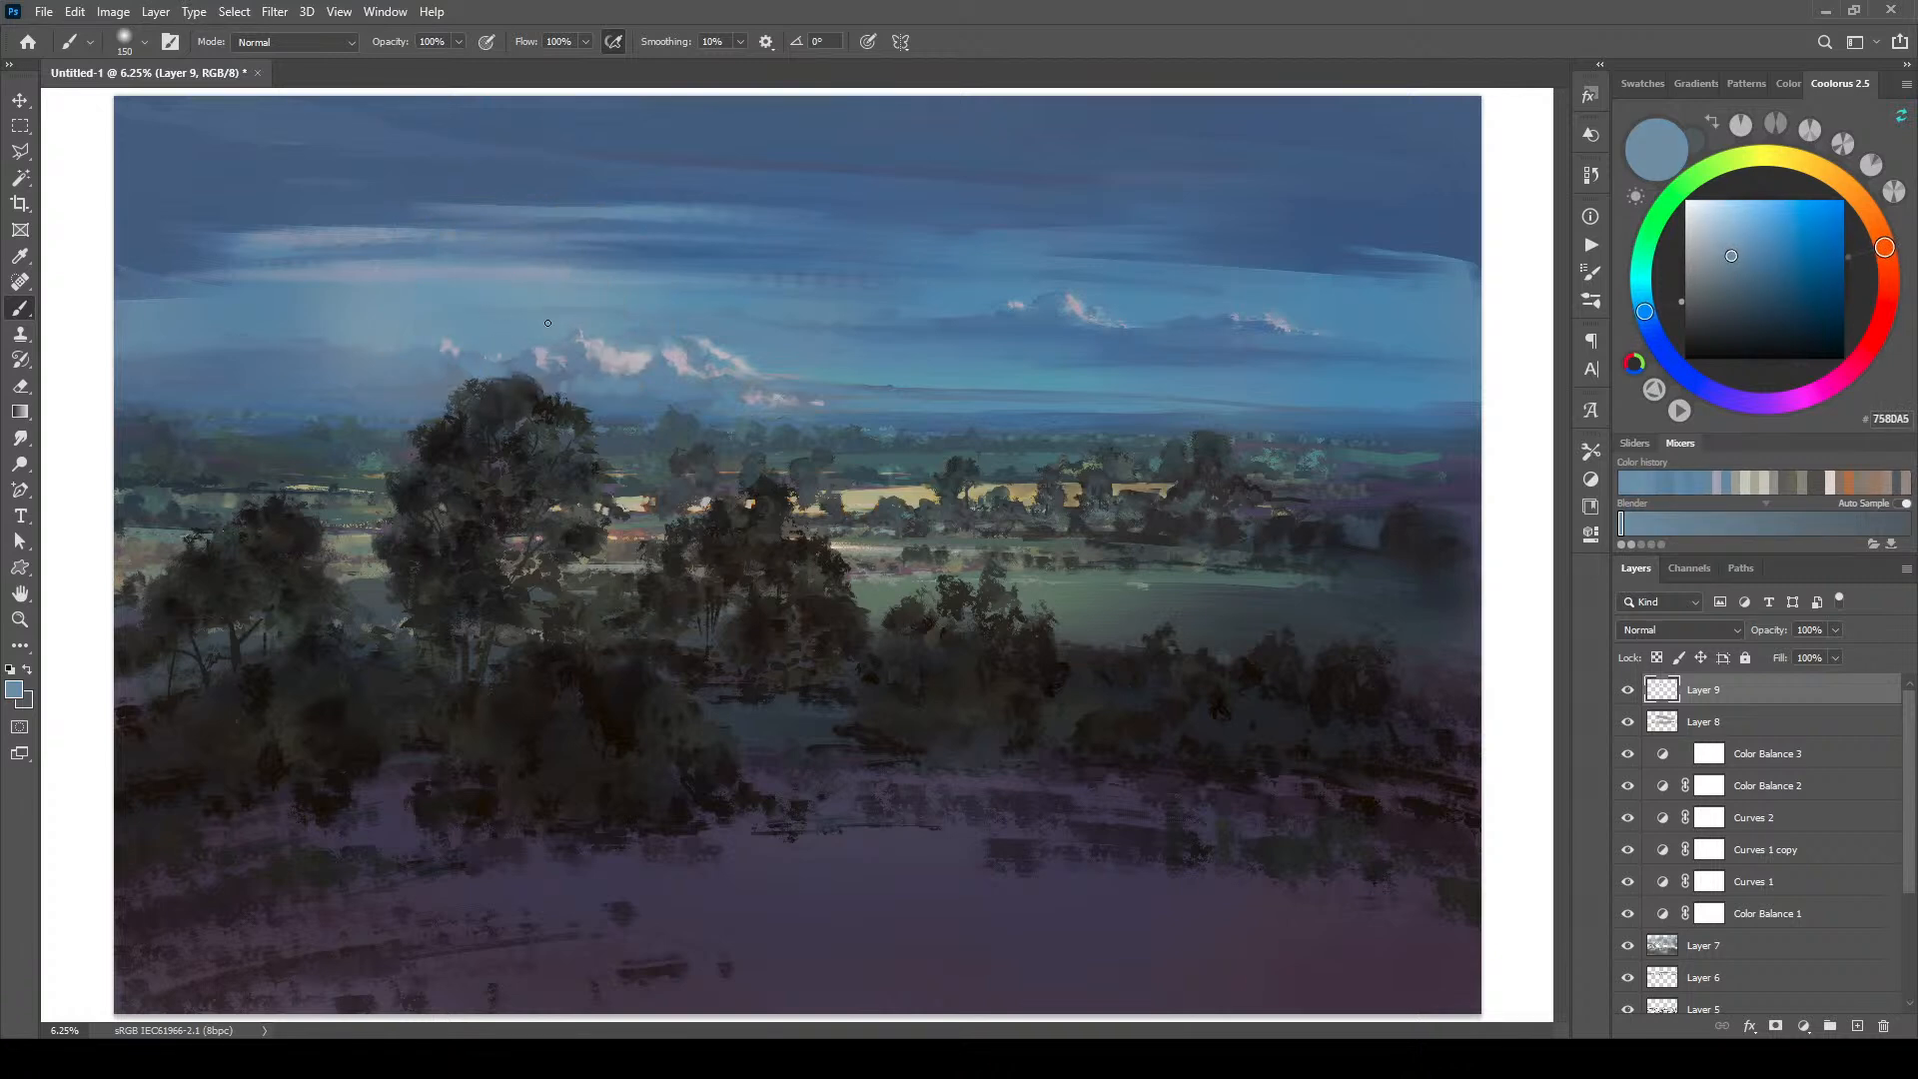
pyautogui.keyDown('alt'); pyautogui.click(506, 320); pyautogui.keyUp('alt')
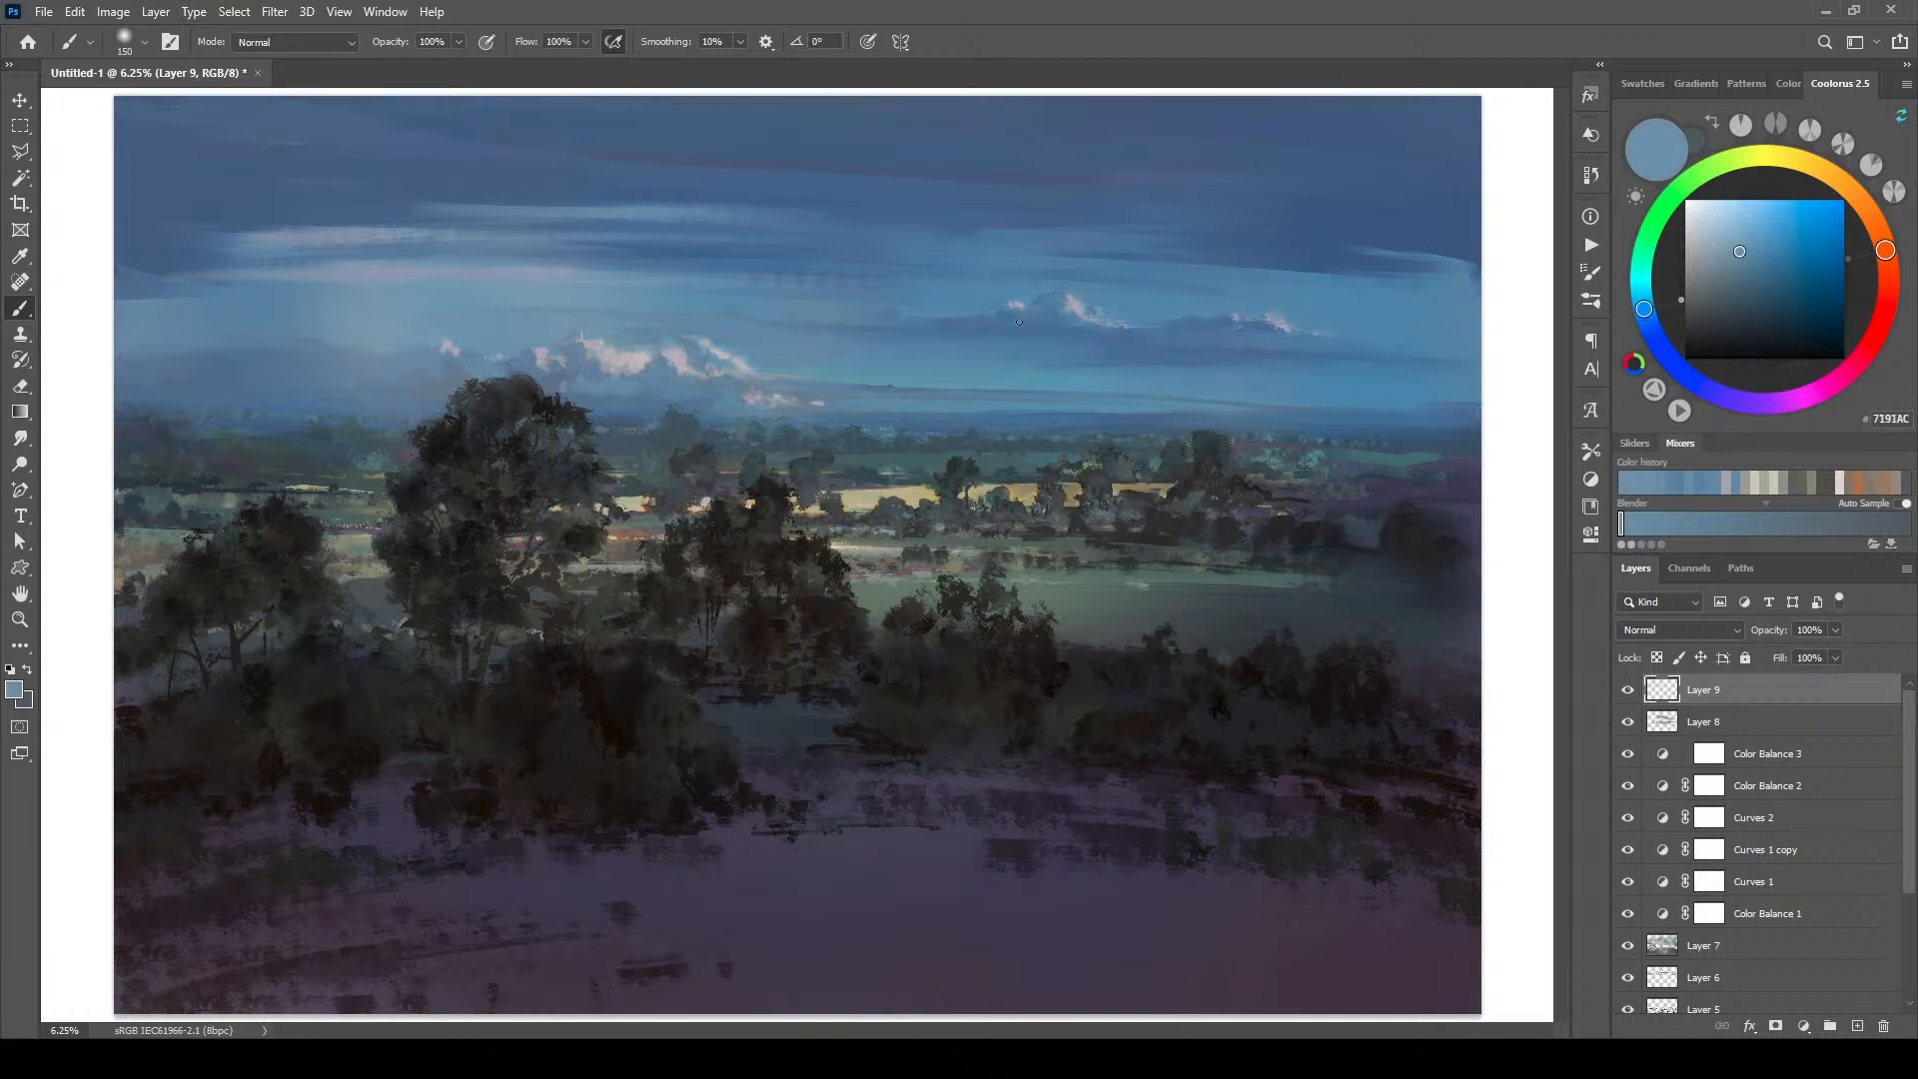
# Step: Blend the sky between the main cloud bank and the clouds farther right using sampled blues, ending at tip size 175
pyautogui.keyDown('alt'); pyautogui.click(884, 339); pyautogui.keyUp('alt')
pyautogui.press(']')
pyautogui.press(']')
pyautogui.press(']')
pyautogui.press(']')
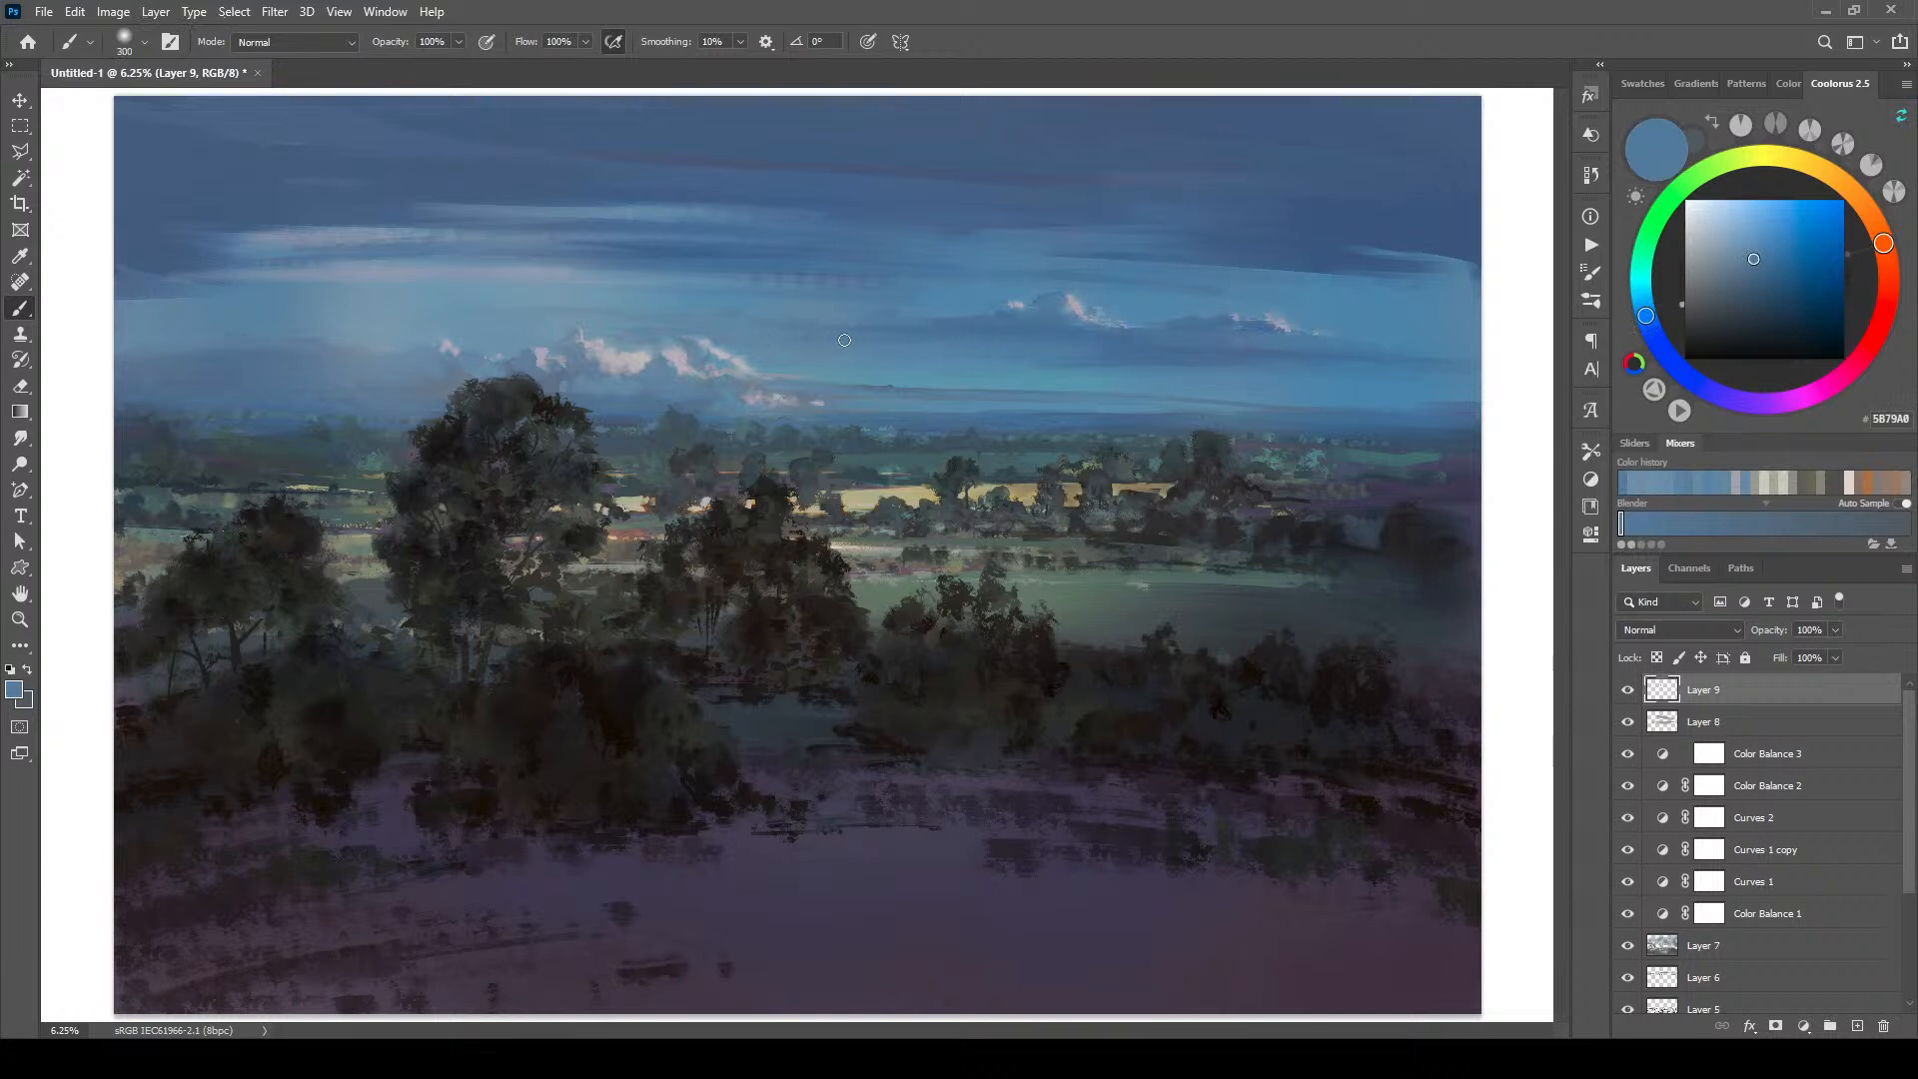
pyautogui.press('[')
pyautogui.press('[')
pyautogui.press('[')
pyautogui.keyDown('alt'); pyautogui.click(794, 347); pyautogui.keyUp('alt')
# Step: Even out the blue haze beneath the two distant right-hand clouds with colors sampled there, out to the painting's edge
pyautogui.keyDown('alt'); pyautogui.click(1051, 332); pyautogui.keyUp('alt')
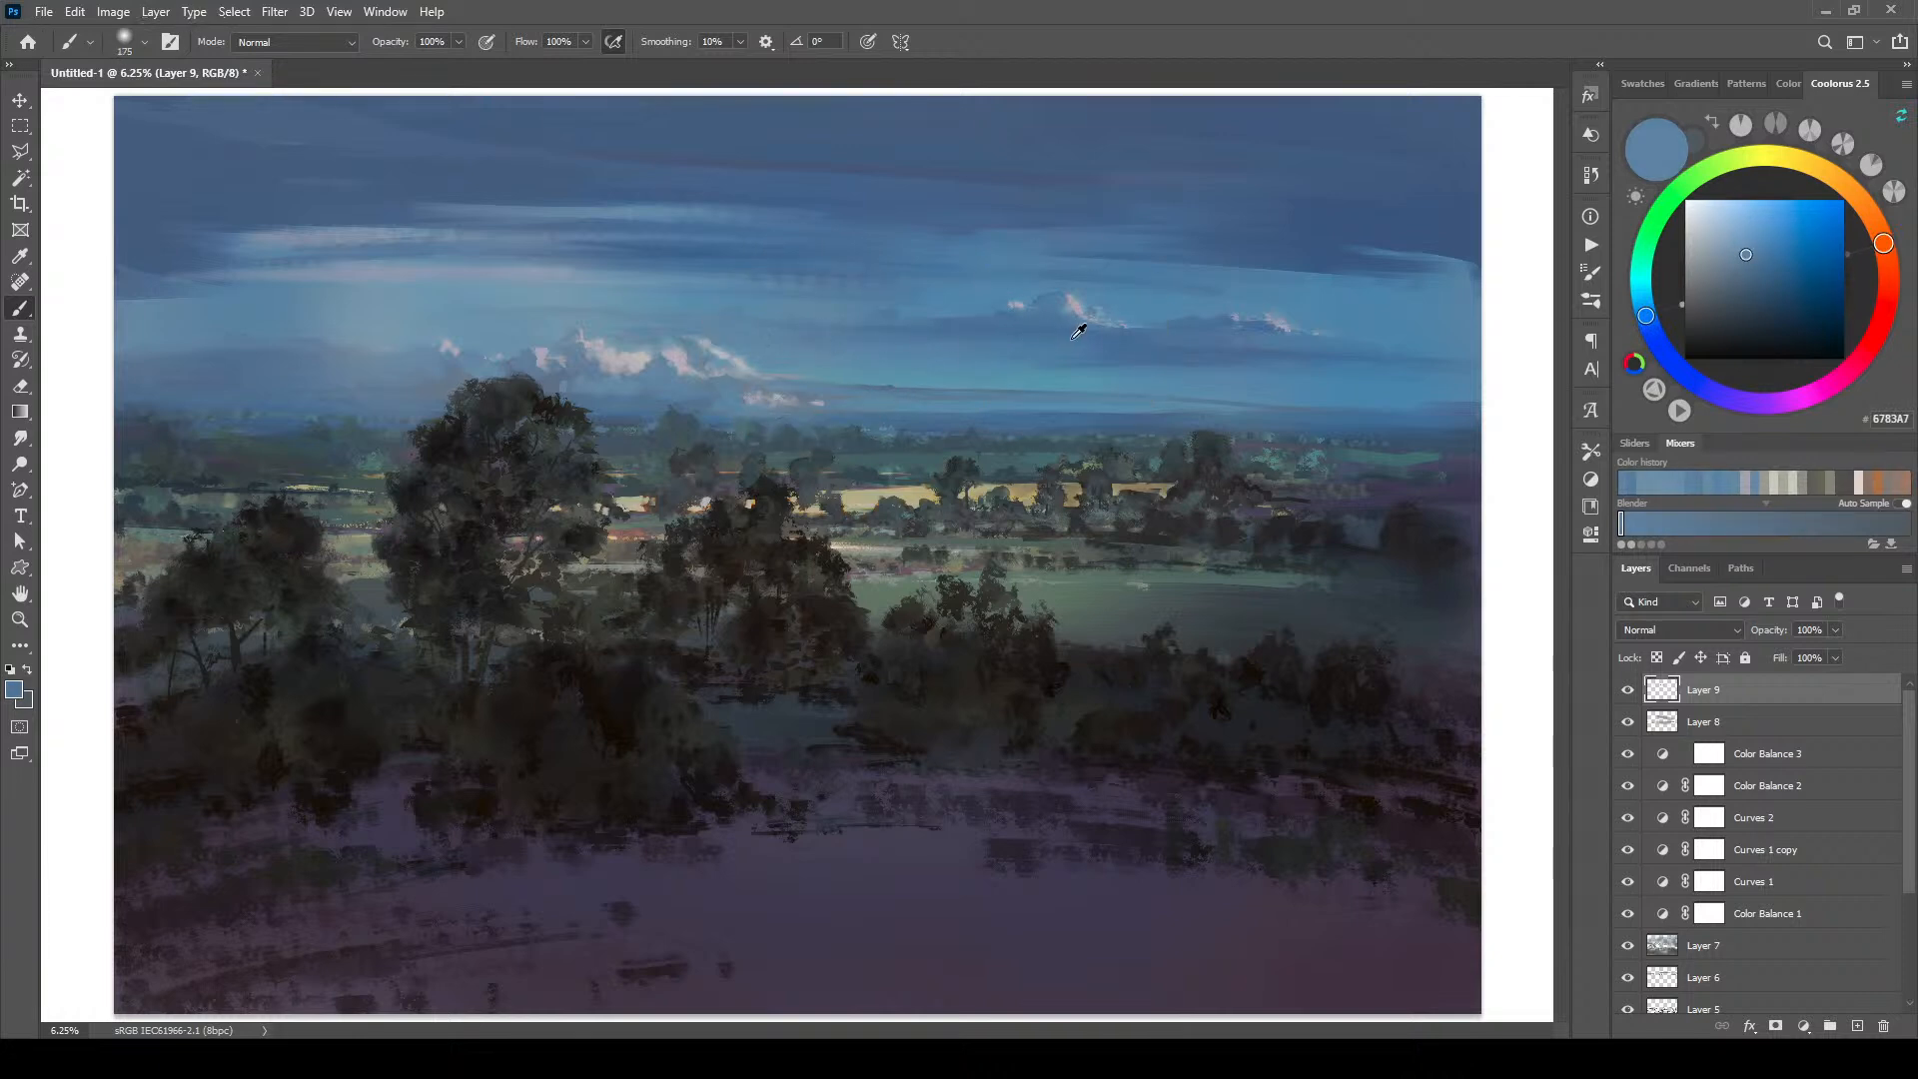
pyautogui.keyDown('alt'); pyautogui.click(1108, 347); pyautogui.keyUp('alt')
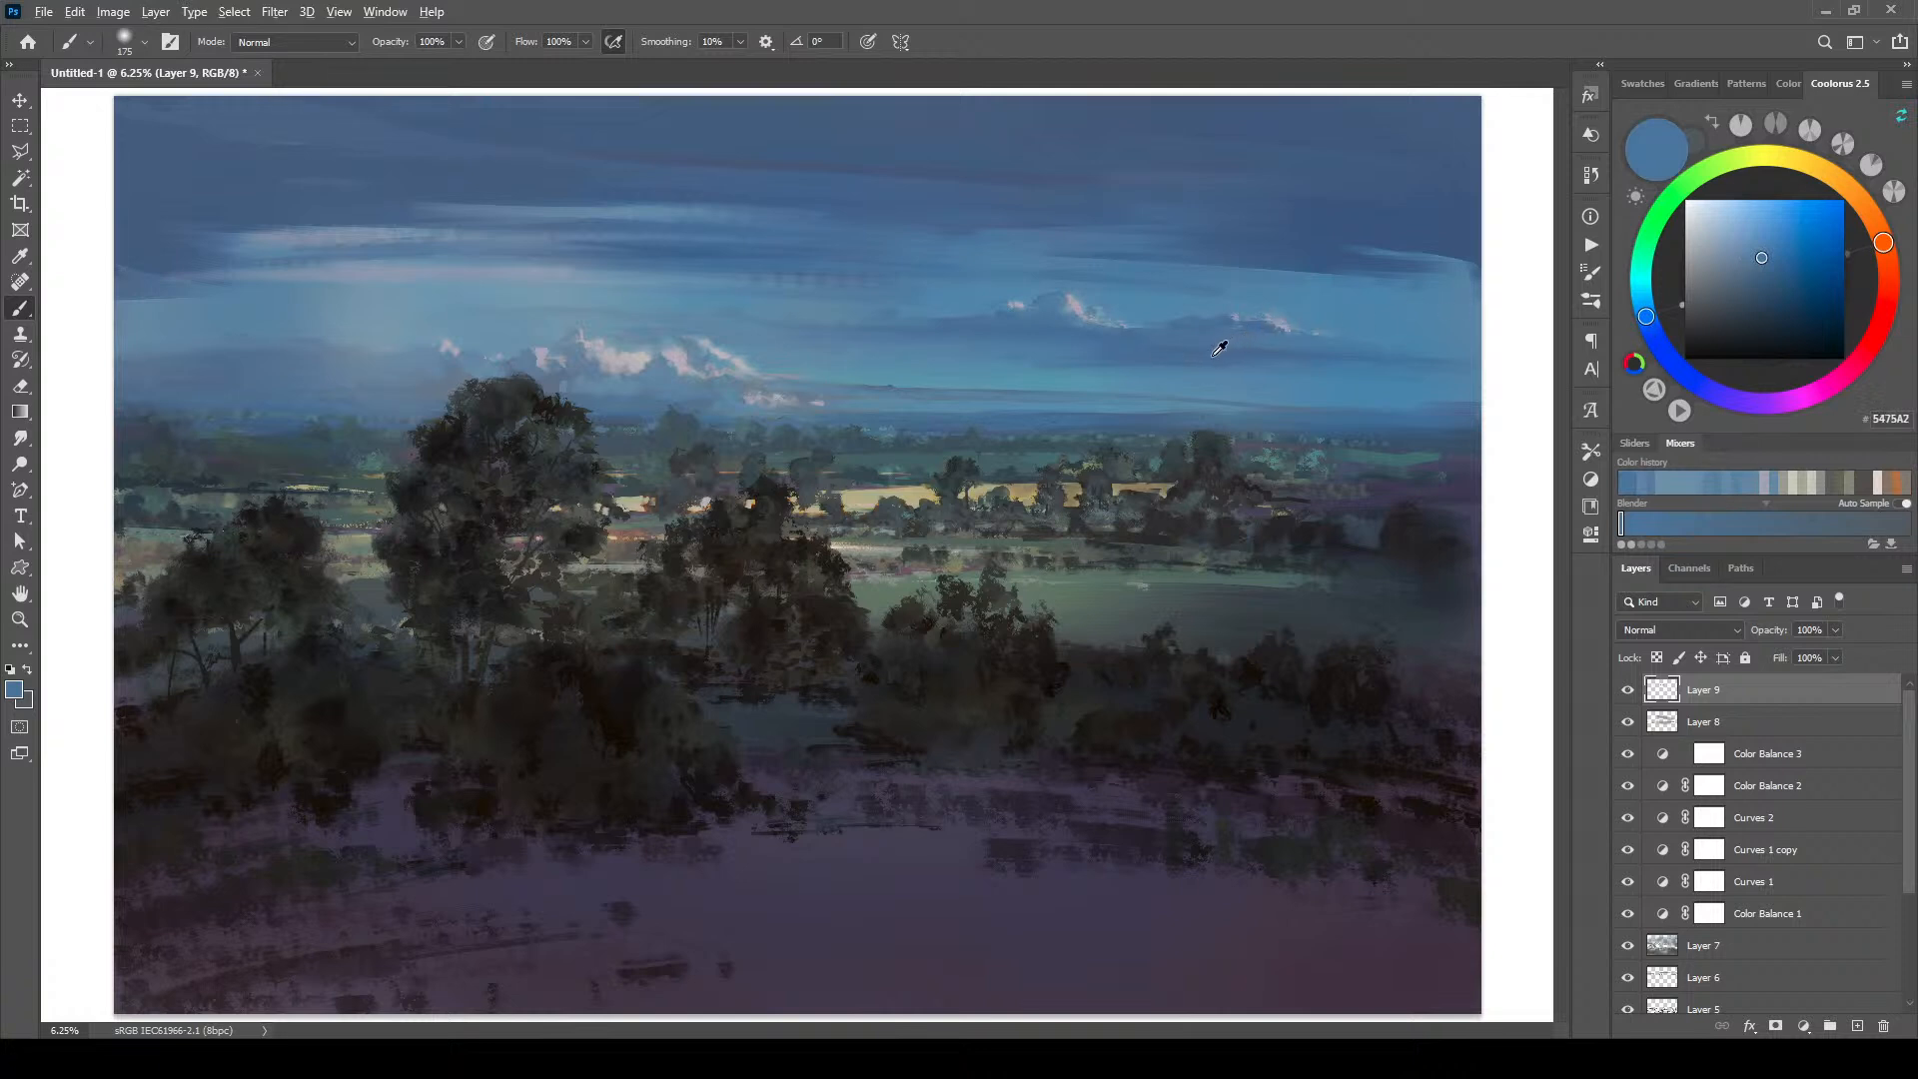
pyautogui.keyDown('alt'); pyautogui.click(1372, 344); pyautogui.keyUp('alt')
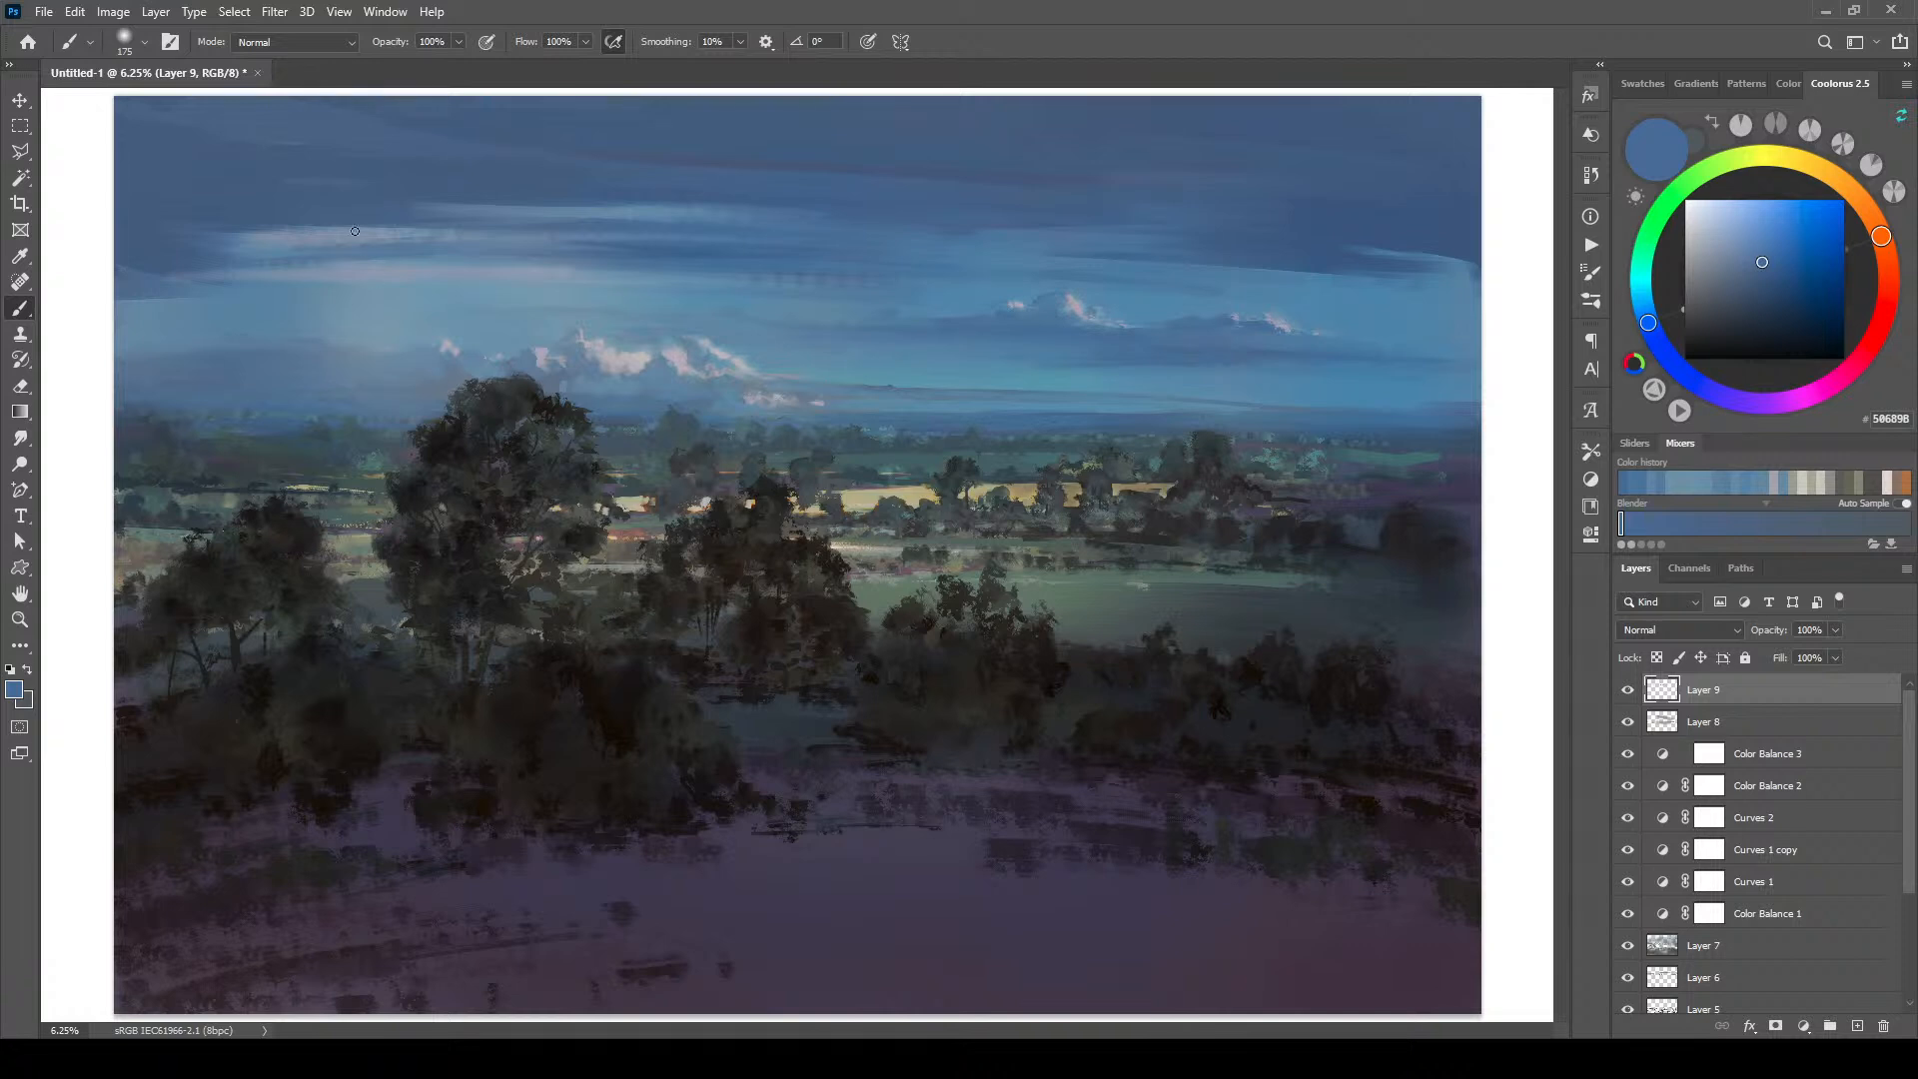
# Step: Sample the muted blue haze left of the leftmost cloud and blend that area, ending at tip size 200
pyautogui.keyDown('alt'); pyautogui.click(334, 345); pyautogui.keyUp('alt')
pyautogui.press(']')
pyautogui.press(']')
pyautogui.press(']')
pyautogui.press(']')
pyautogui.press(']')
pyautogui.press('[')
pyautogui.press('[')
pyautogui.press('[')
pyautogui.press('[')
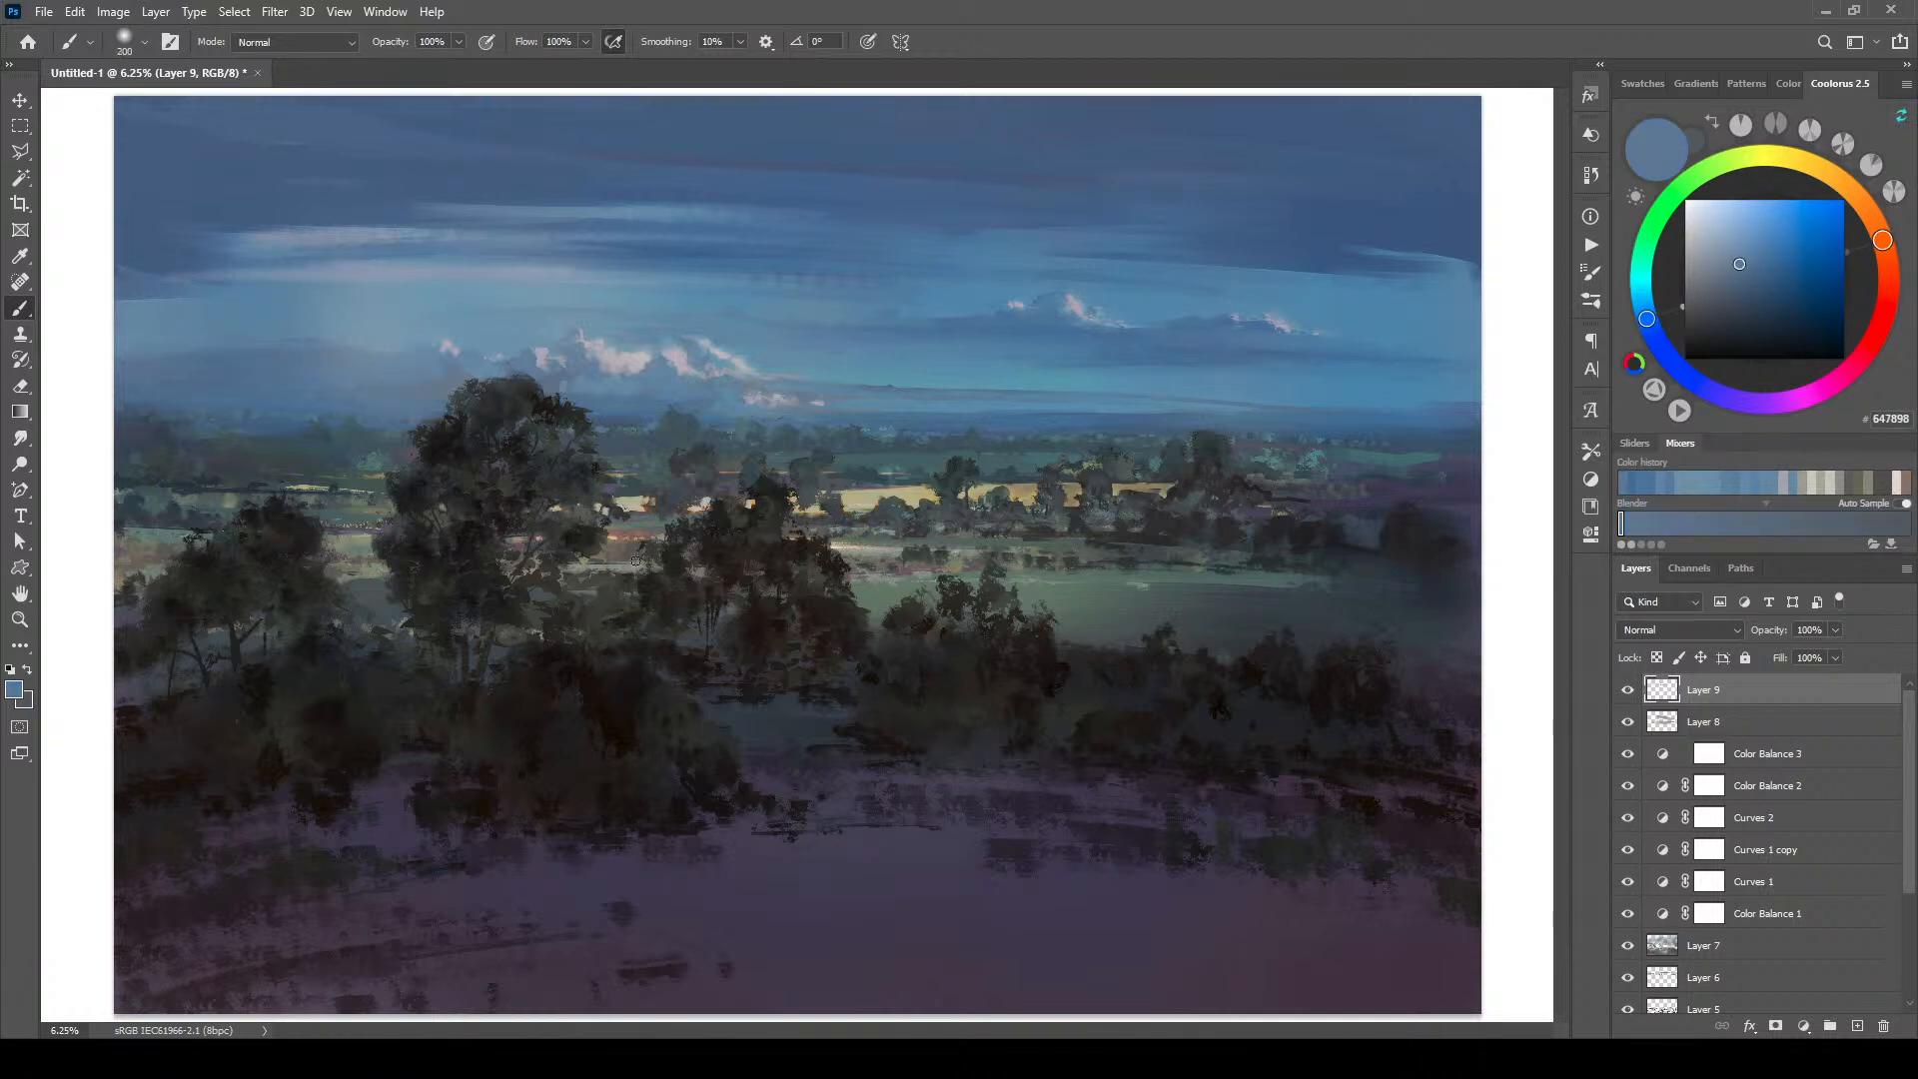
# Step: Soften the pale horizontal cloud streak in the left sky with a sampled light lavender-blue at about tip size 500
pyautogui.keyDown('alt'); pyautogui.click(467, 256); pyautogui.keyUp('alt')
pyautogui.press(']')
pyautogui.press(']')
pyautogui.press(']')
pyautogui.press(']')
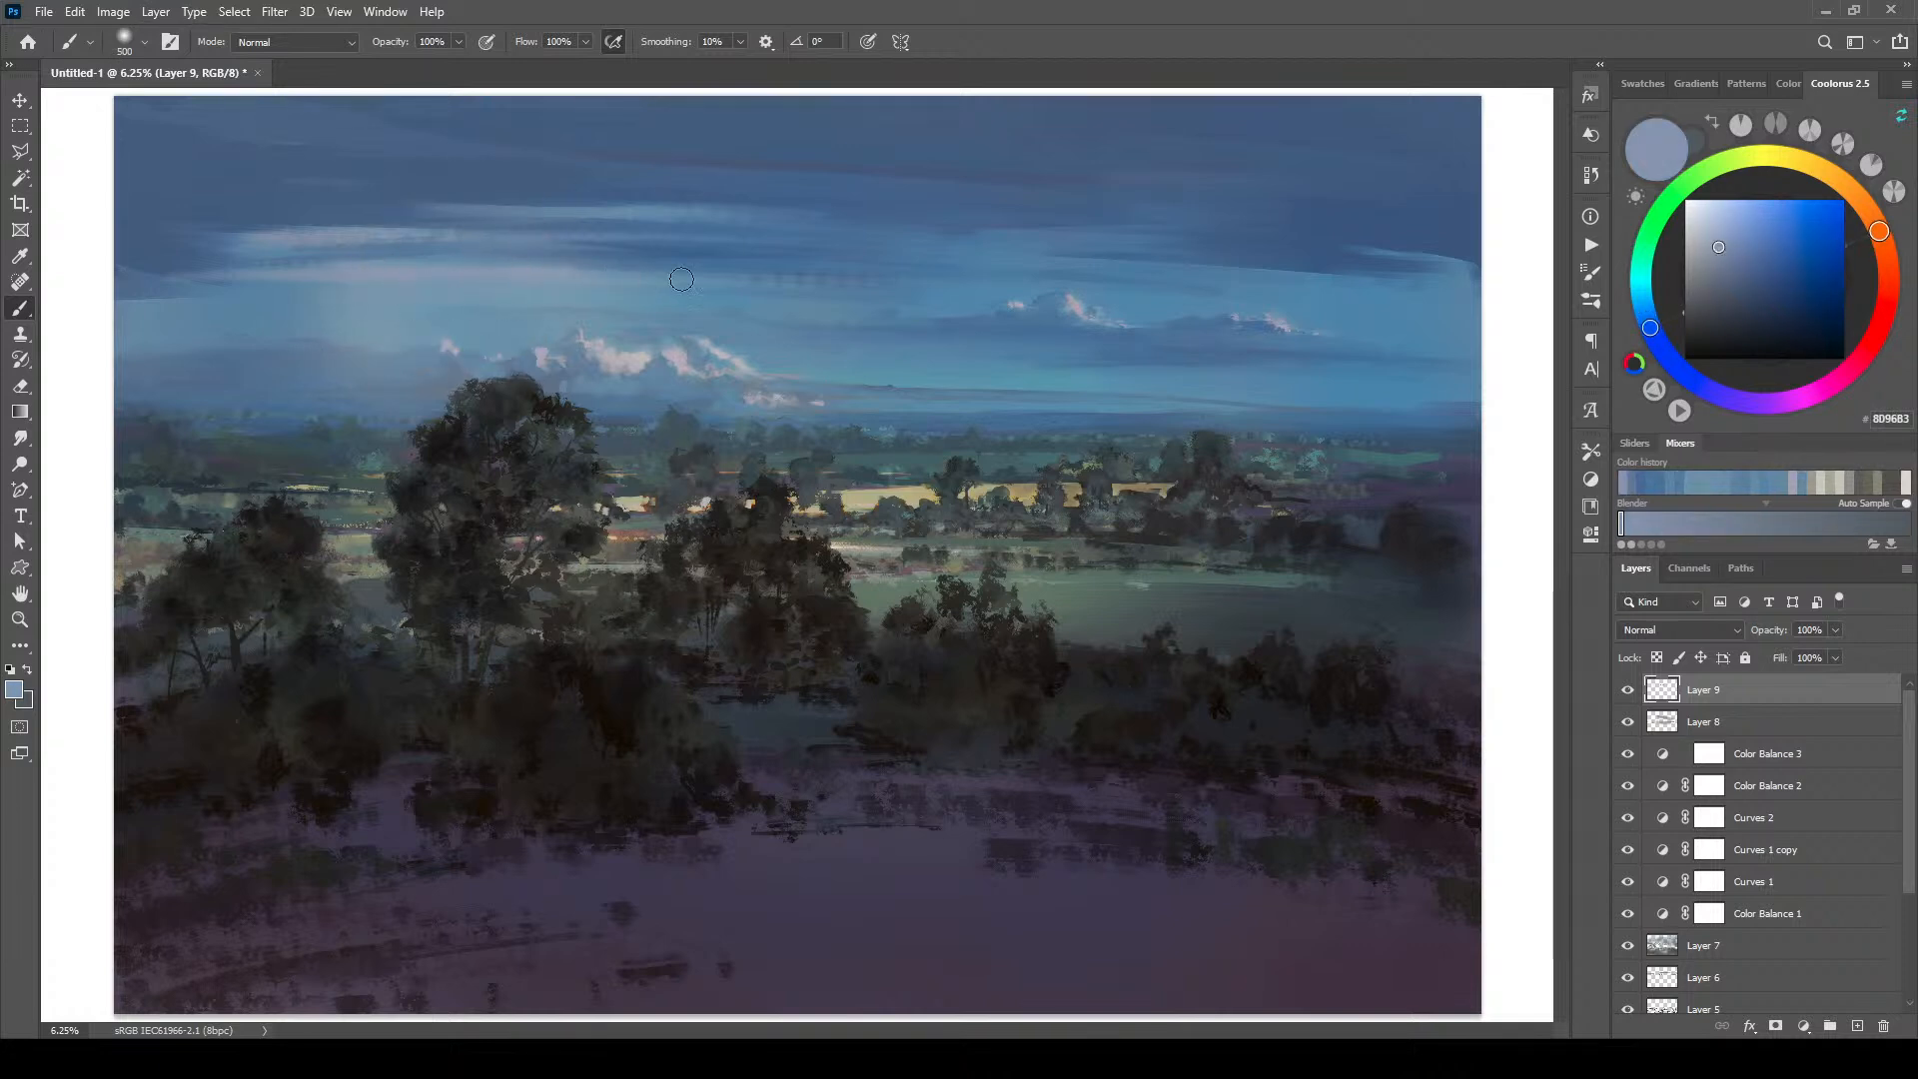
pyautogui.press('[')
pyautogui.press(']')
pyautogui.press(']')
pyautogui.press('[')
# Step: Blend the streak's end into the central sky using sampled blues with the tip at size 150
pyautogui.keyDown('alt'); pyautogui.click(717, 290); pyautogui.keyUp('alt')
pyautogui.press('[')
pyautogui.press('[')
pyautogui.press('[')
pyautogui.press('[')
pyautogui.press('[')
pyautogui.press('[')
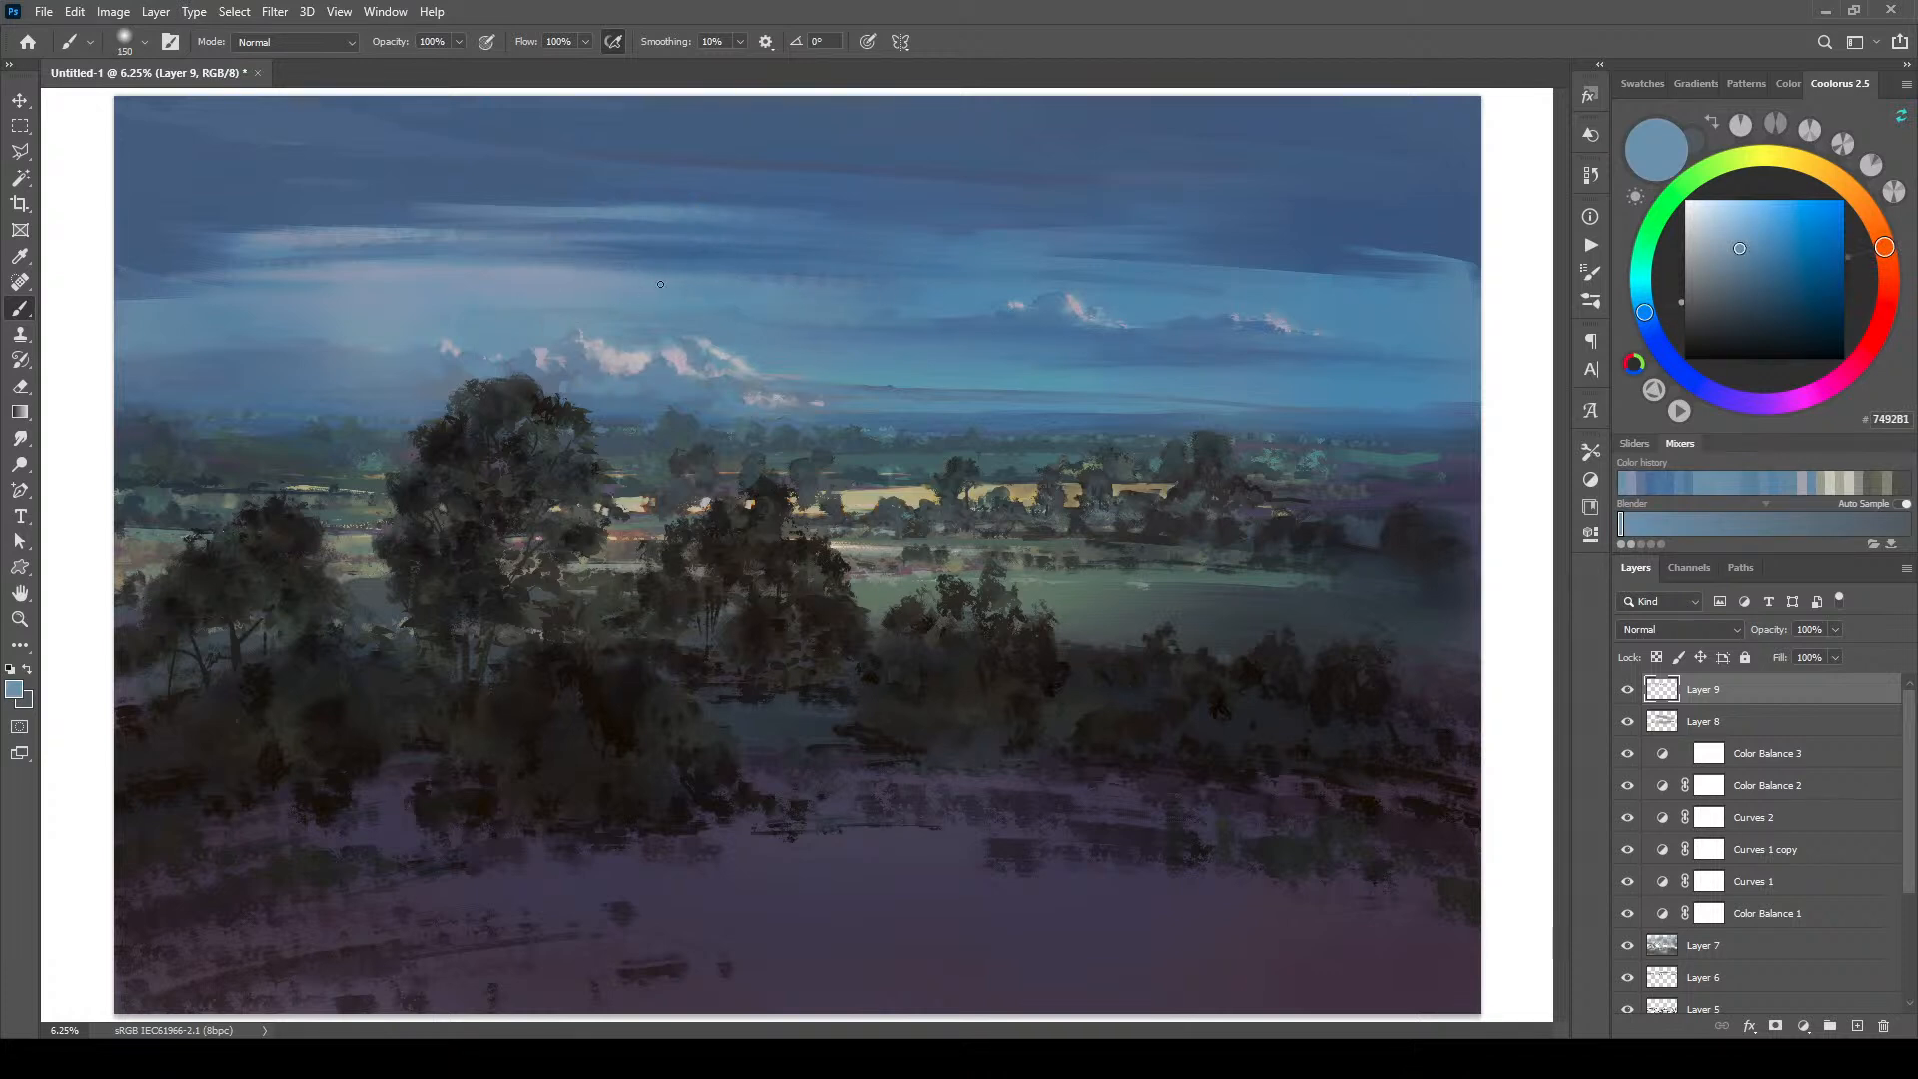
pyautogui.keyDown('alt'); pyautogui.click(587, 291); pyautogui.keyUp('alt')
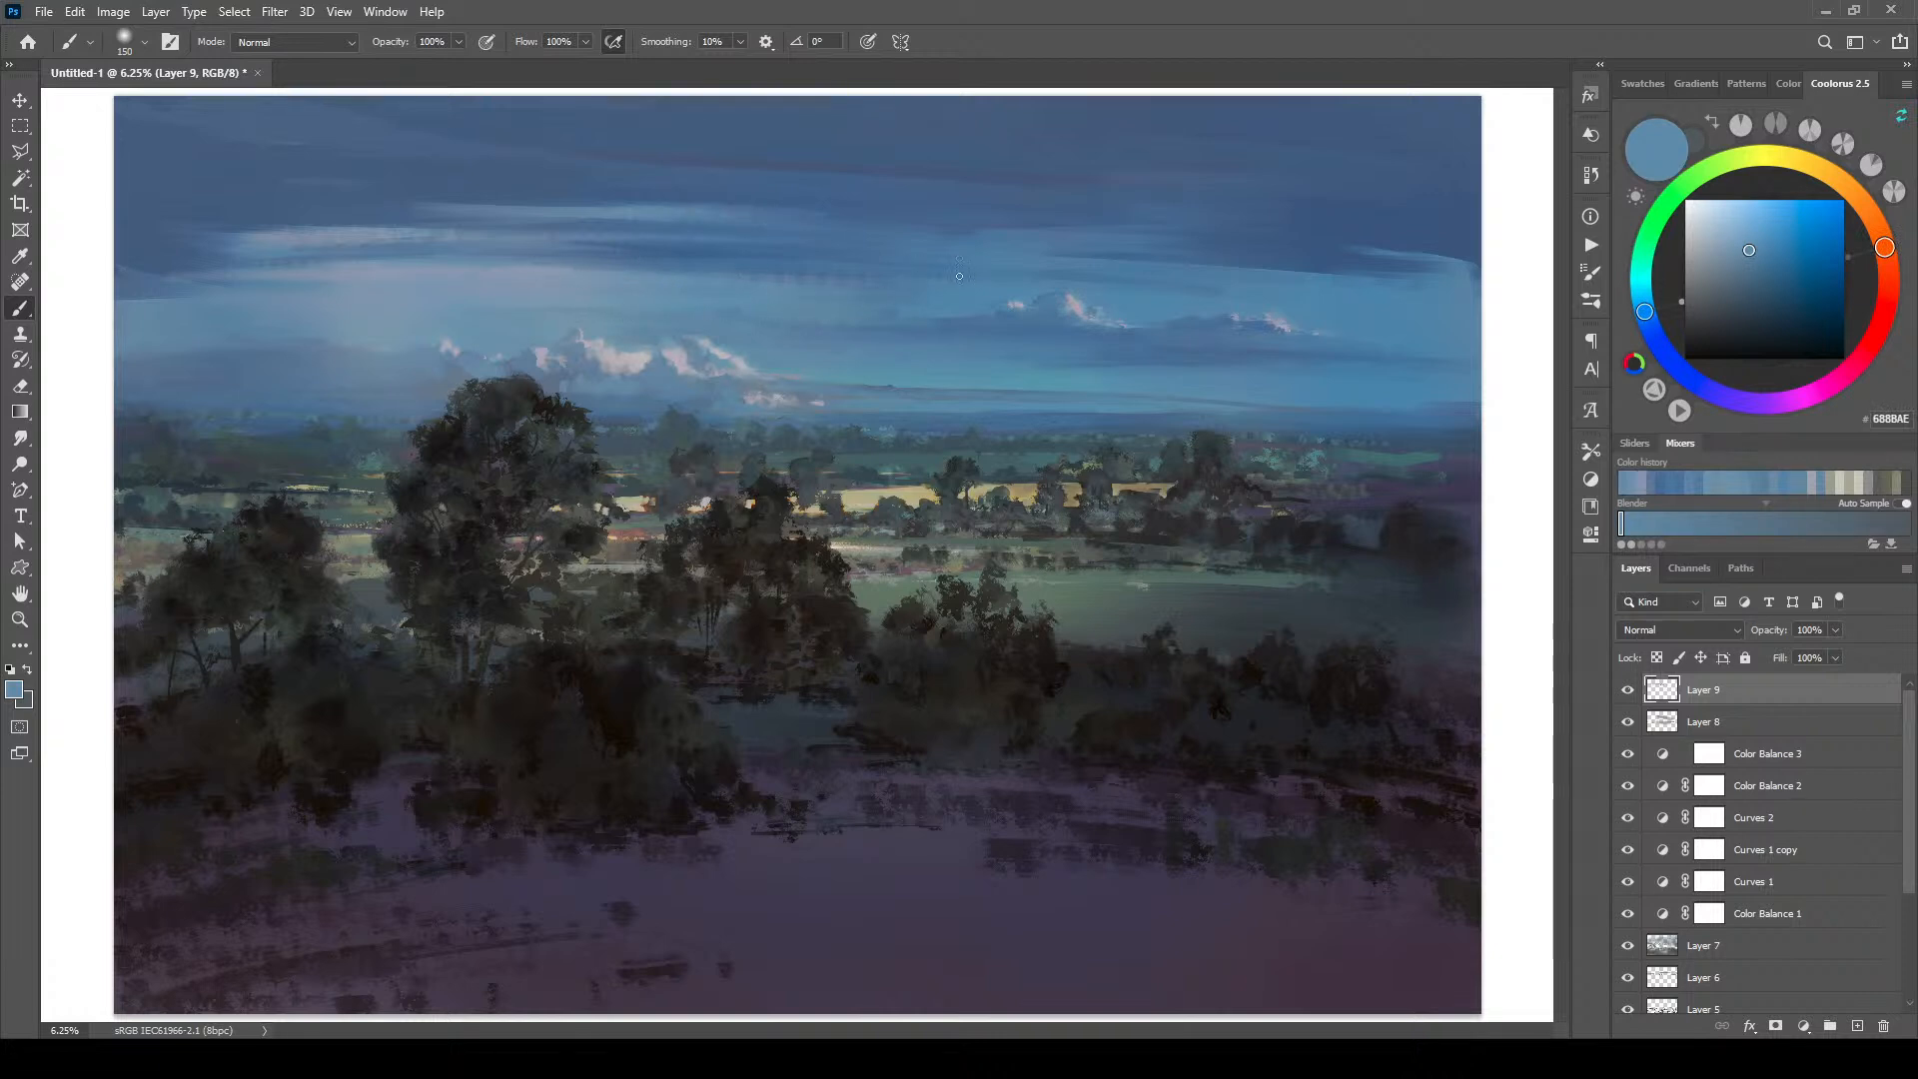
pyautogui.keyDown('alt'); pyautogui.click(706, 284); pyautogui.keyUp('alt')
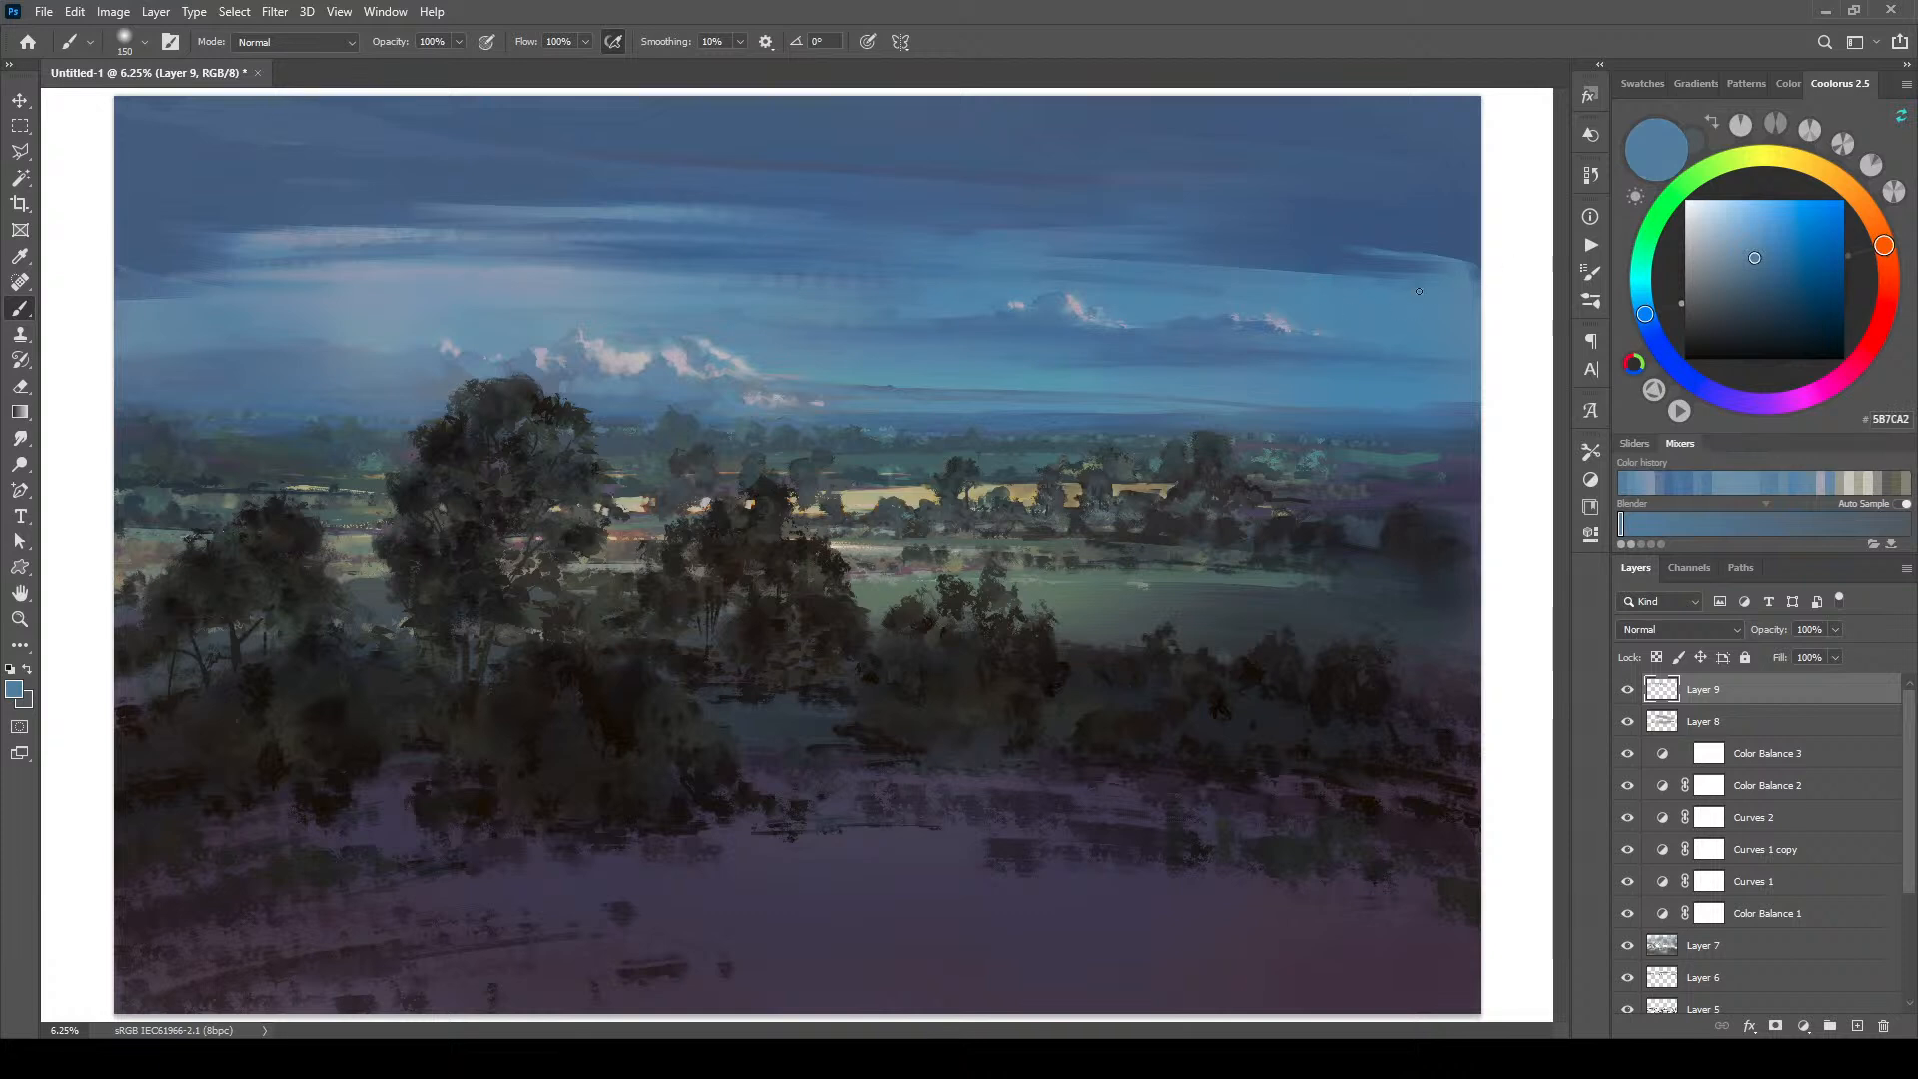
# Step: Brush sampled sky blue along the light cloud edge in the upper-right sky with the tip at size 400
pyautogui.keyDown('alt'); pyautogui.click(1444, 271); pyautogui.keyUp('alt')
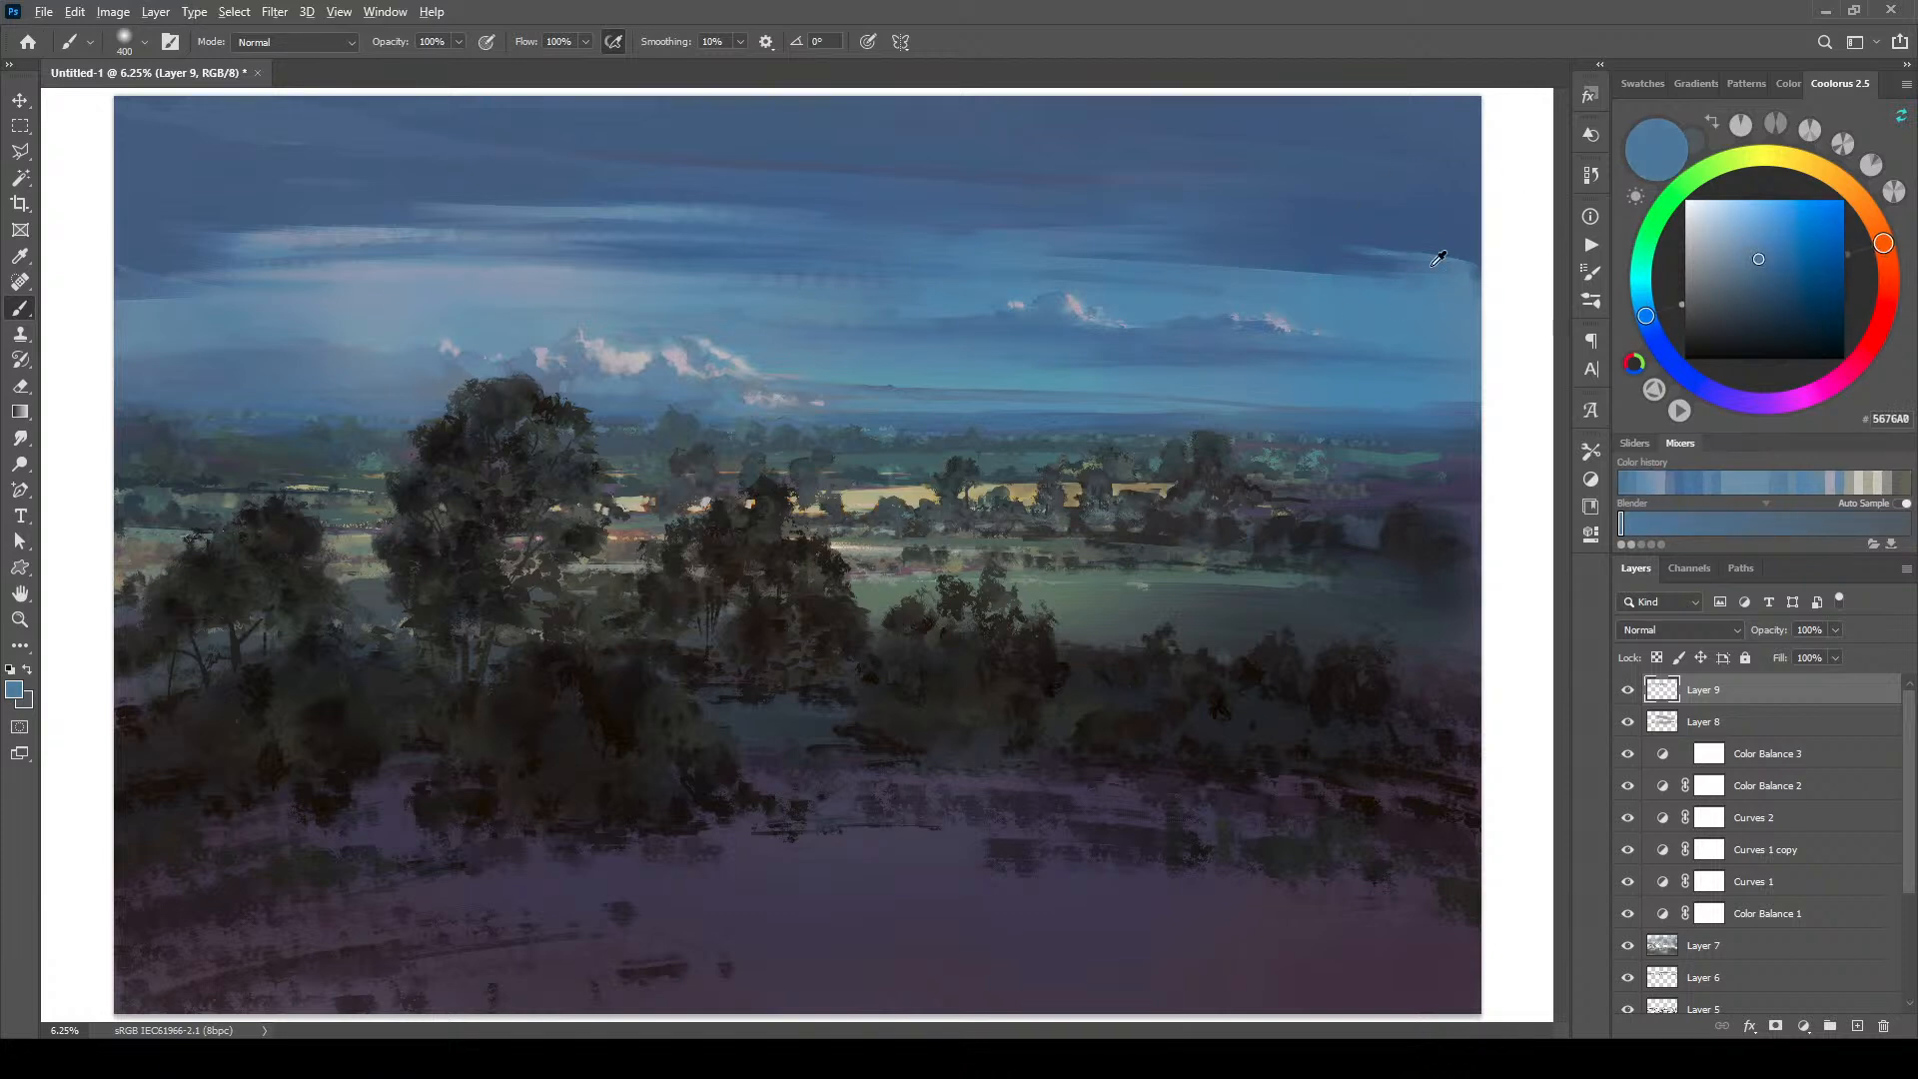
pyautogui.keyDown('alt'); pyautogui.click(1375, 267); pyautogui.keyUp('alt')
pyautogui.moveTo(1352, 265); pyautogui.dragTo(1459, 281)
pyautogui.keyDown('alt'); pyautogui.click(1452, 270); pyautogui.keyUp('alt')
# Step: Retouch the upper-right cloud edge with nearby sampled blues at tip size 100
pyautogui.press('[')
pyautogui.press('[')
pyautogui.press('[')
pyautogui.press('[')
pyautogui.press('[')
pyautogui.press('[')
pyautogui.press('[')
pyautogui.keyDown('alt'); pyautogui.click(1443, 258); pyautogui.keyUp('alt')
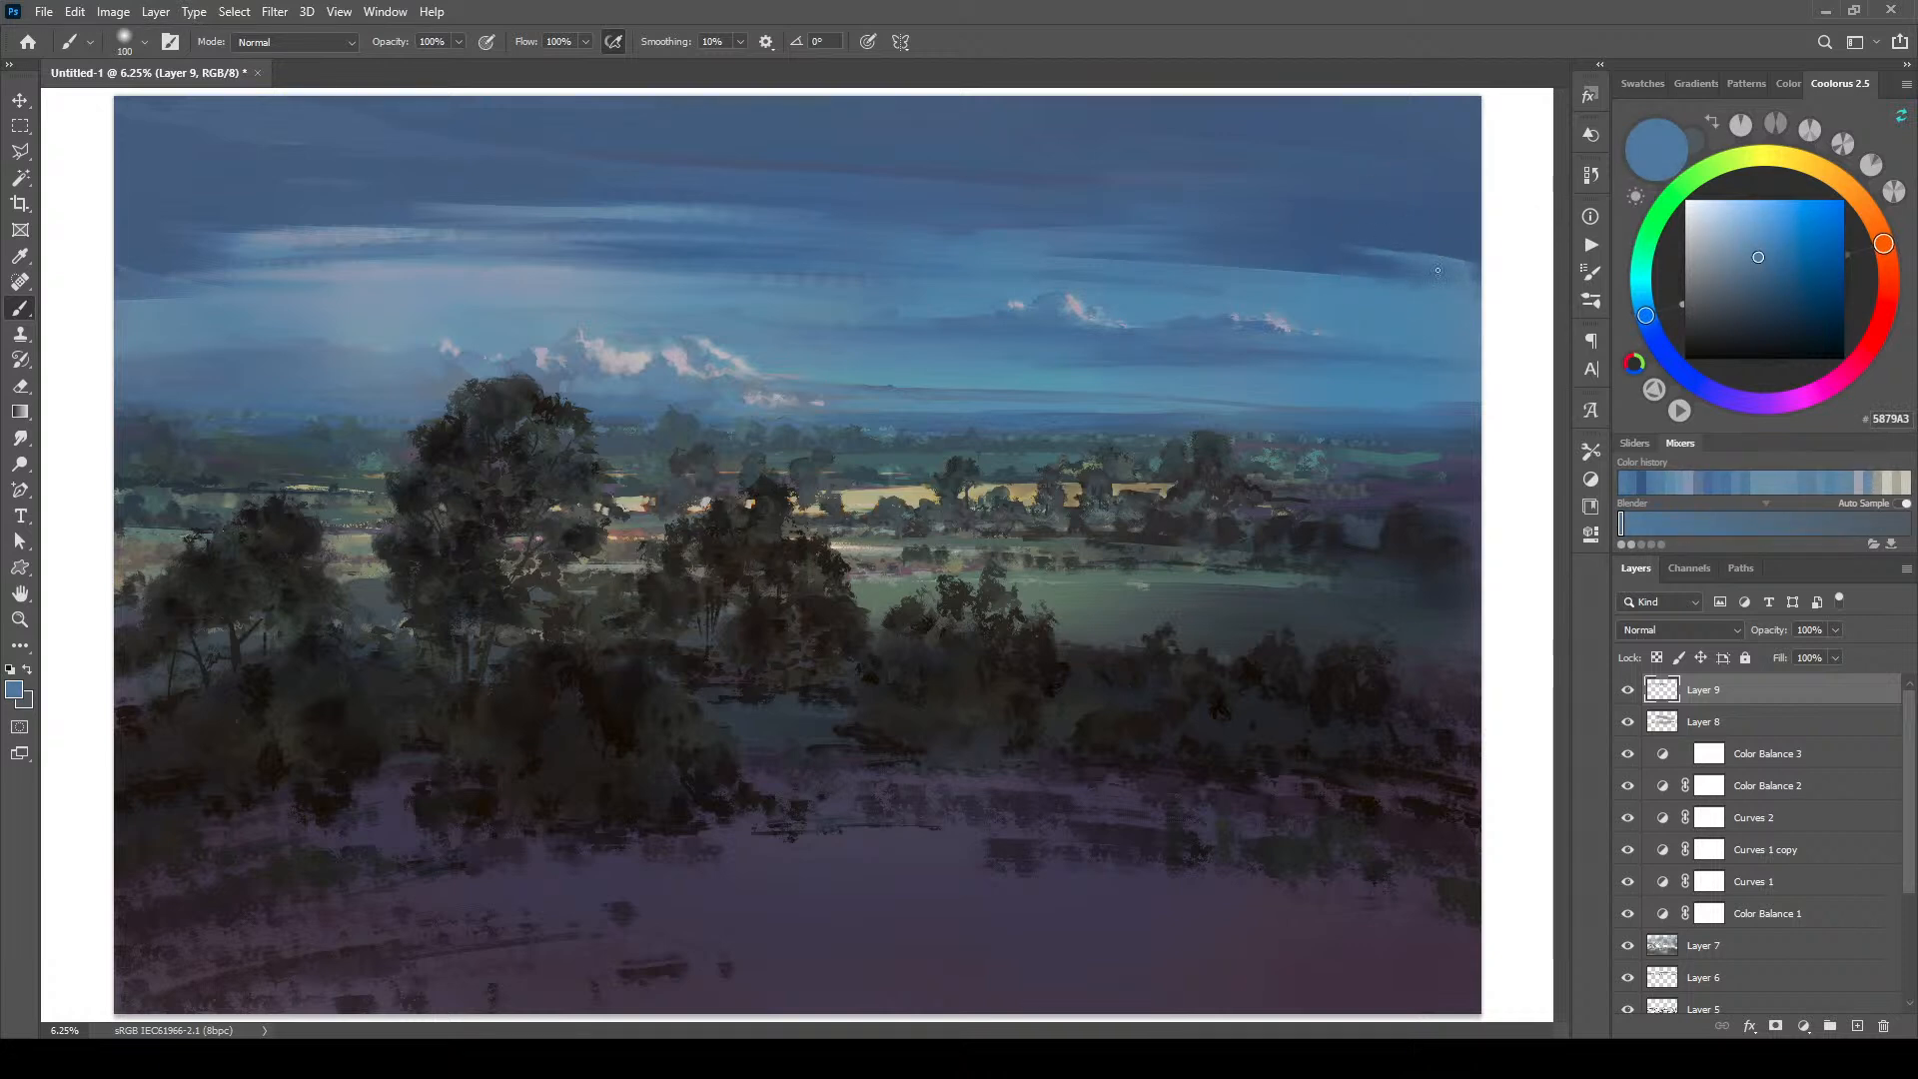
pyautogui.keyDown('alt'); pyautogui.click(1418, 274); pyautogui.keyUp('alt')
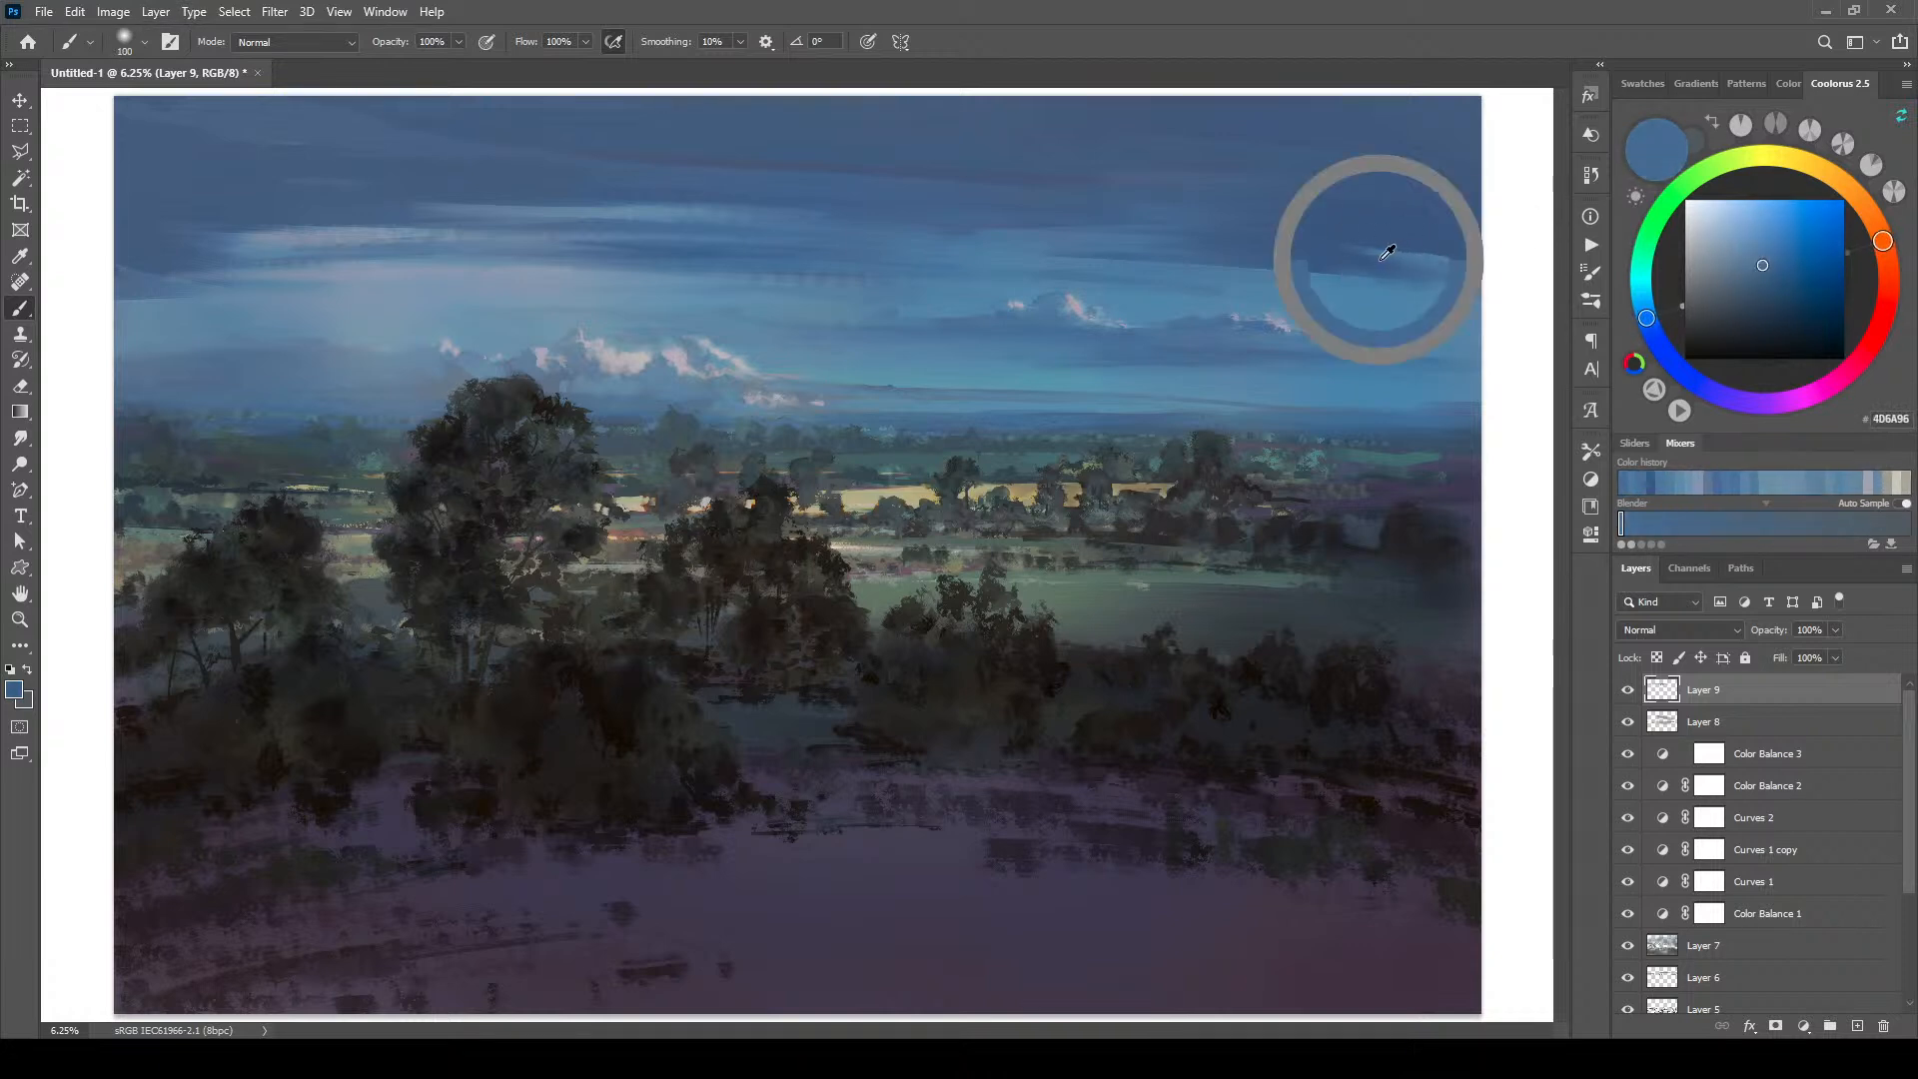
# Step: Define the underside of the upper-right cloud edge with sampled darker and mid blues, using tip sizes 50 to 90
pyautogui.keyDown('alt'); pyautogui.click(1381, 257); pyautogui.keyUp('alt')
pyautogui.press('[')
pyautogui.press('[')
pyautogui.press('[')
pyautogui.press('[')
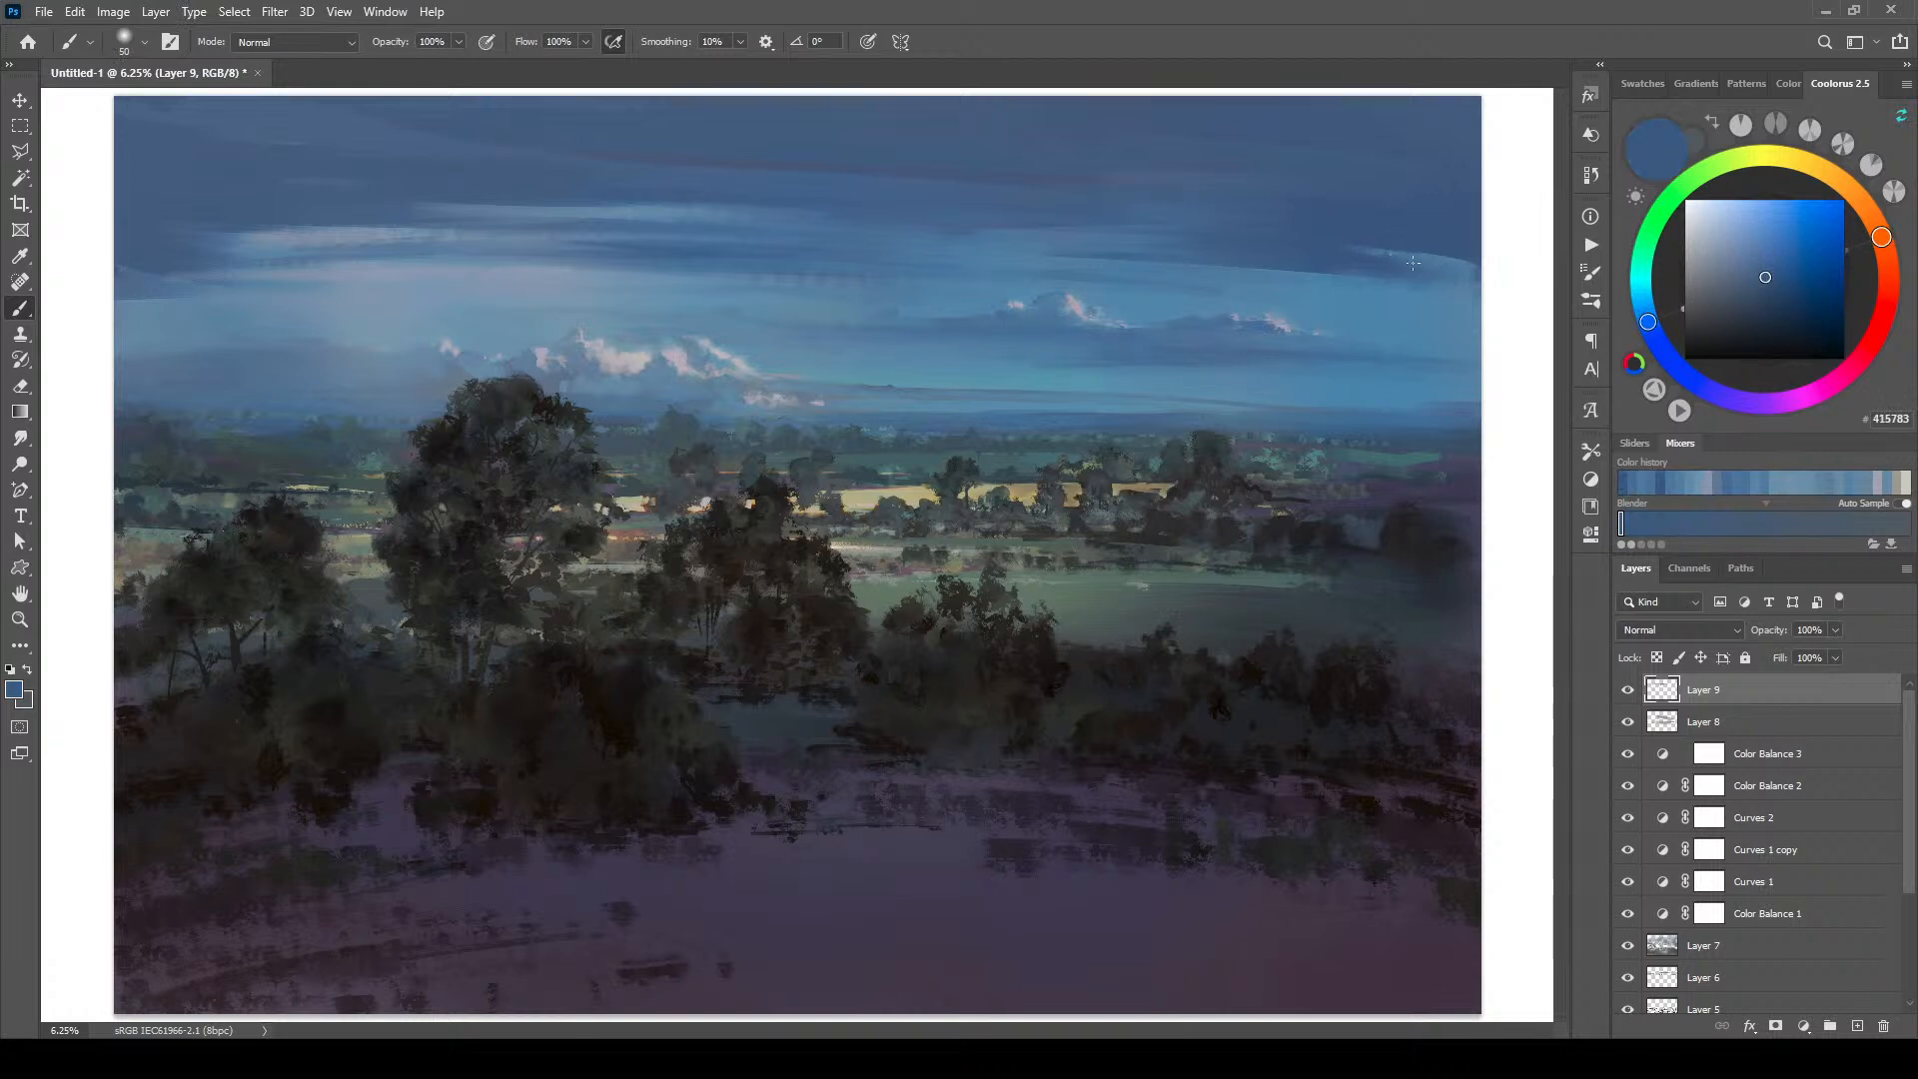
pyautogui.keyDown('alt'); pyautogui.click(1425, 261); pyautogui.keyUp('alt')
pyautogui.press(']')
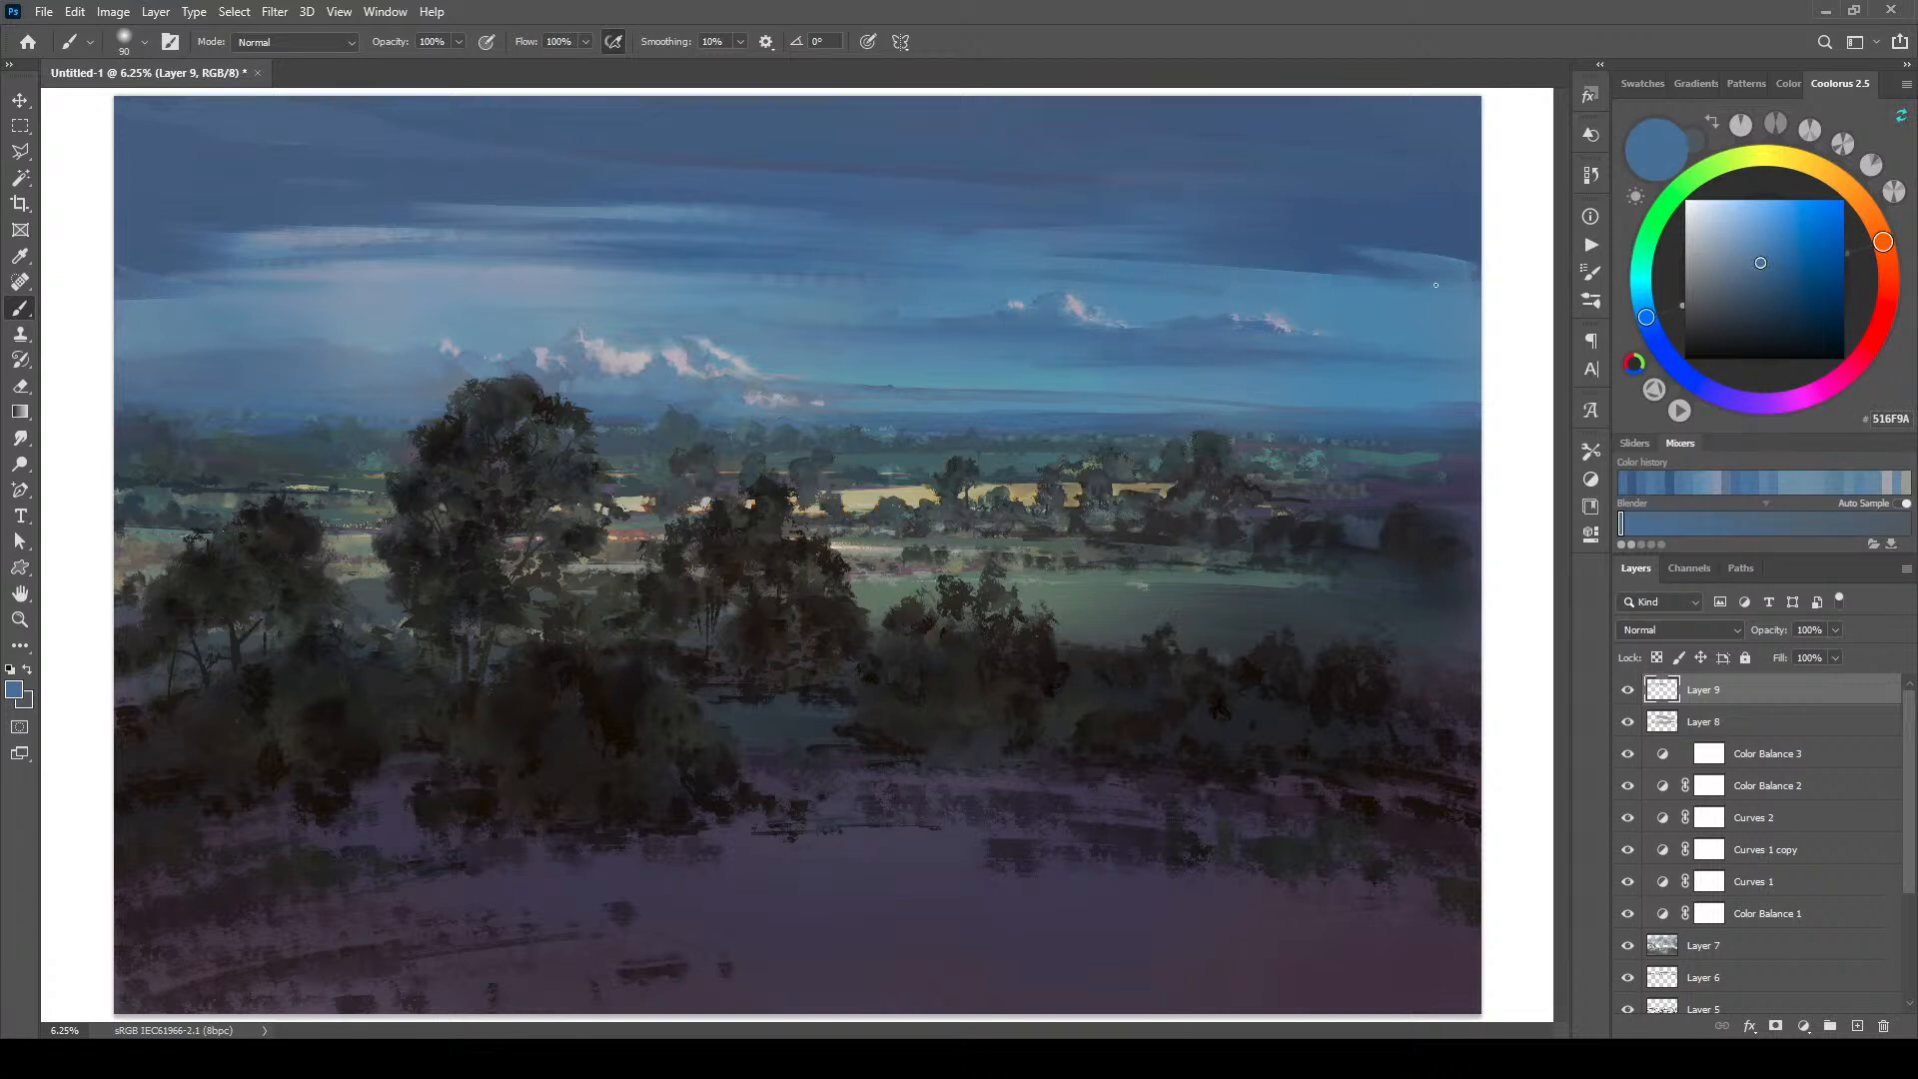
pyautogui.keyDown('alt'); pyautogui.click(1379, 262); pyautogui.keyUp('alt')
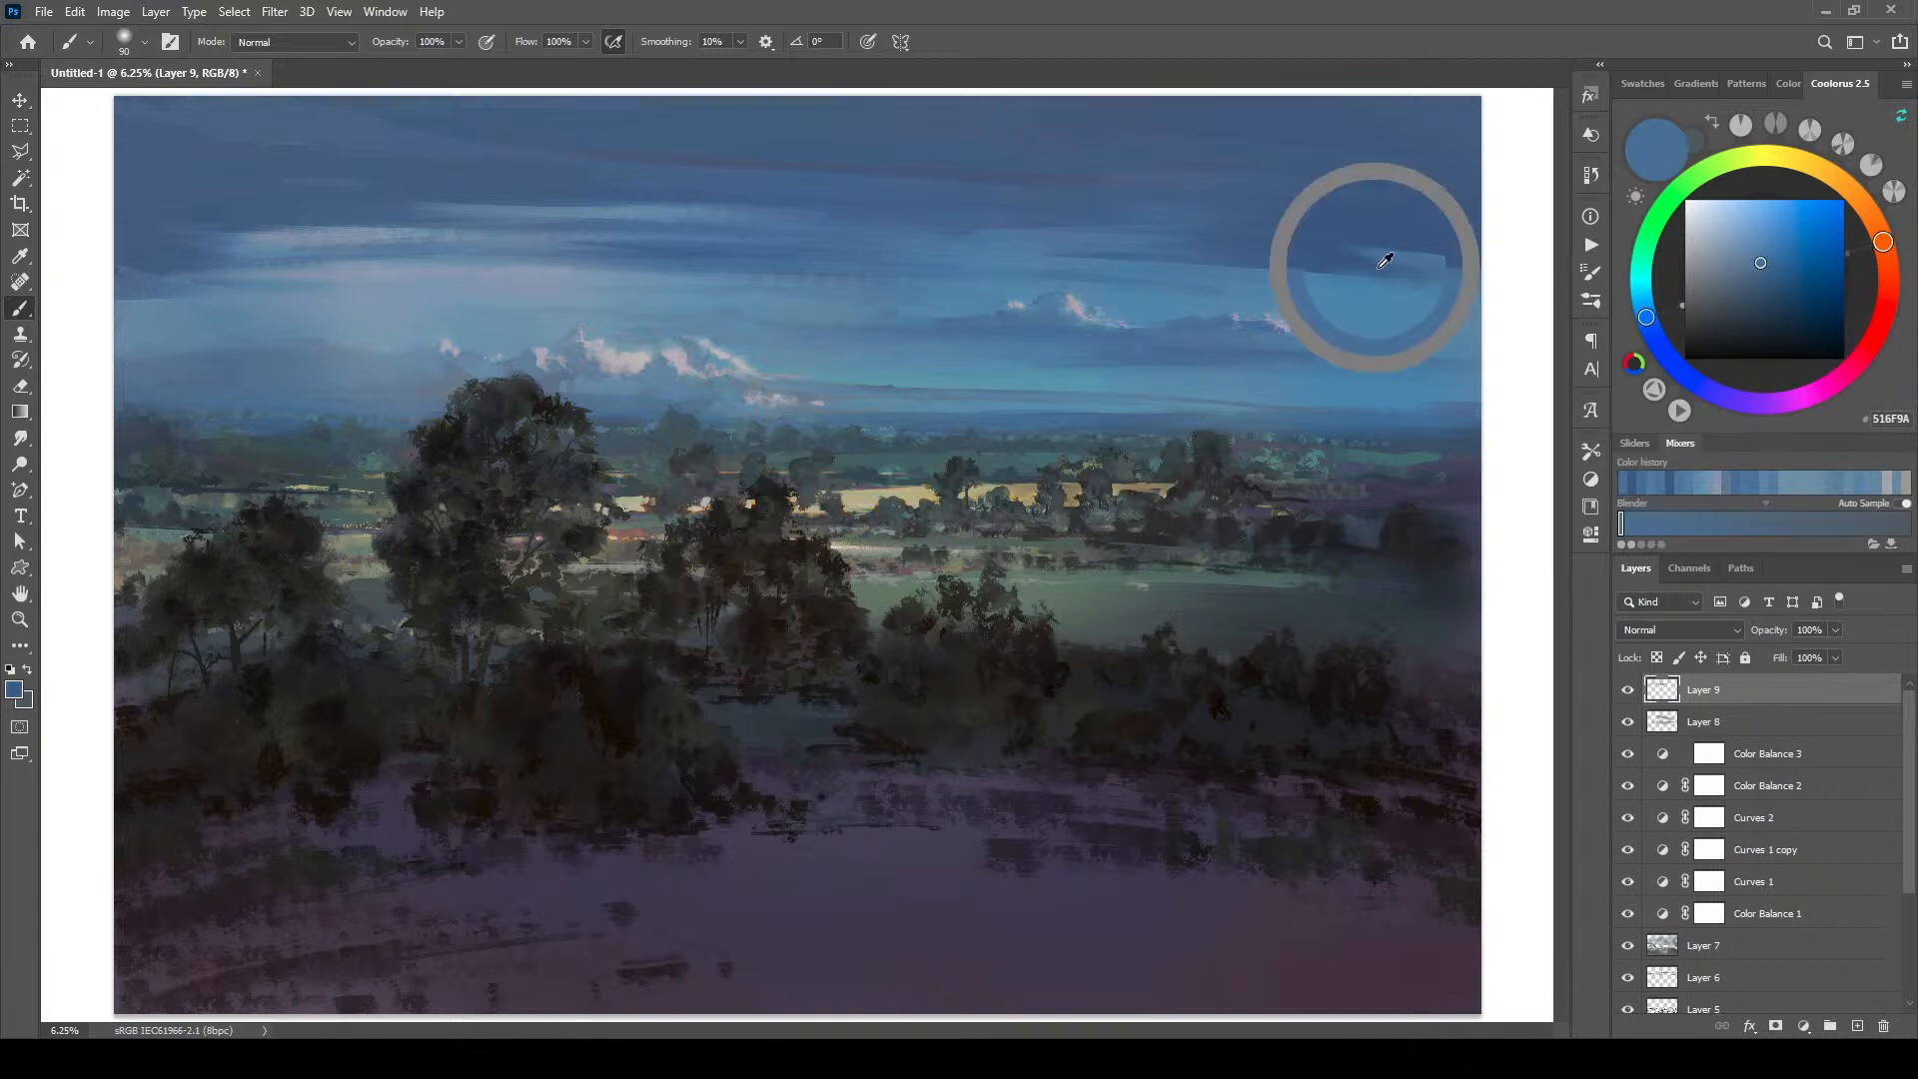
pyautogui.keyDown('alt'); pyautogui.click(1431, 277); pyautogui.keyUp('alt')
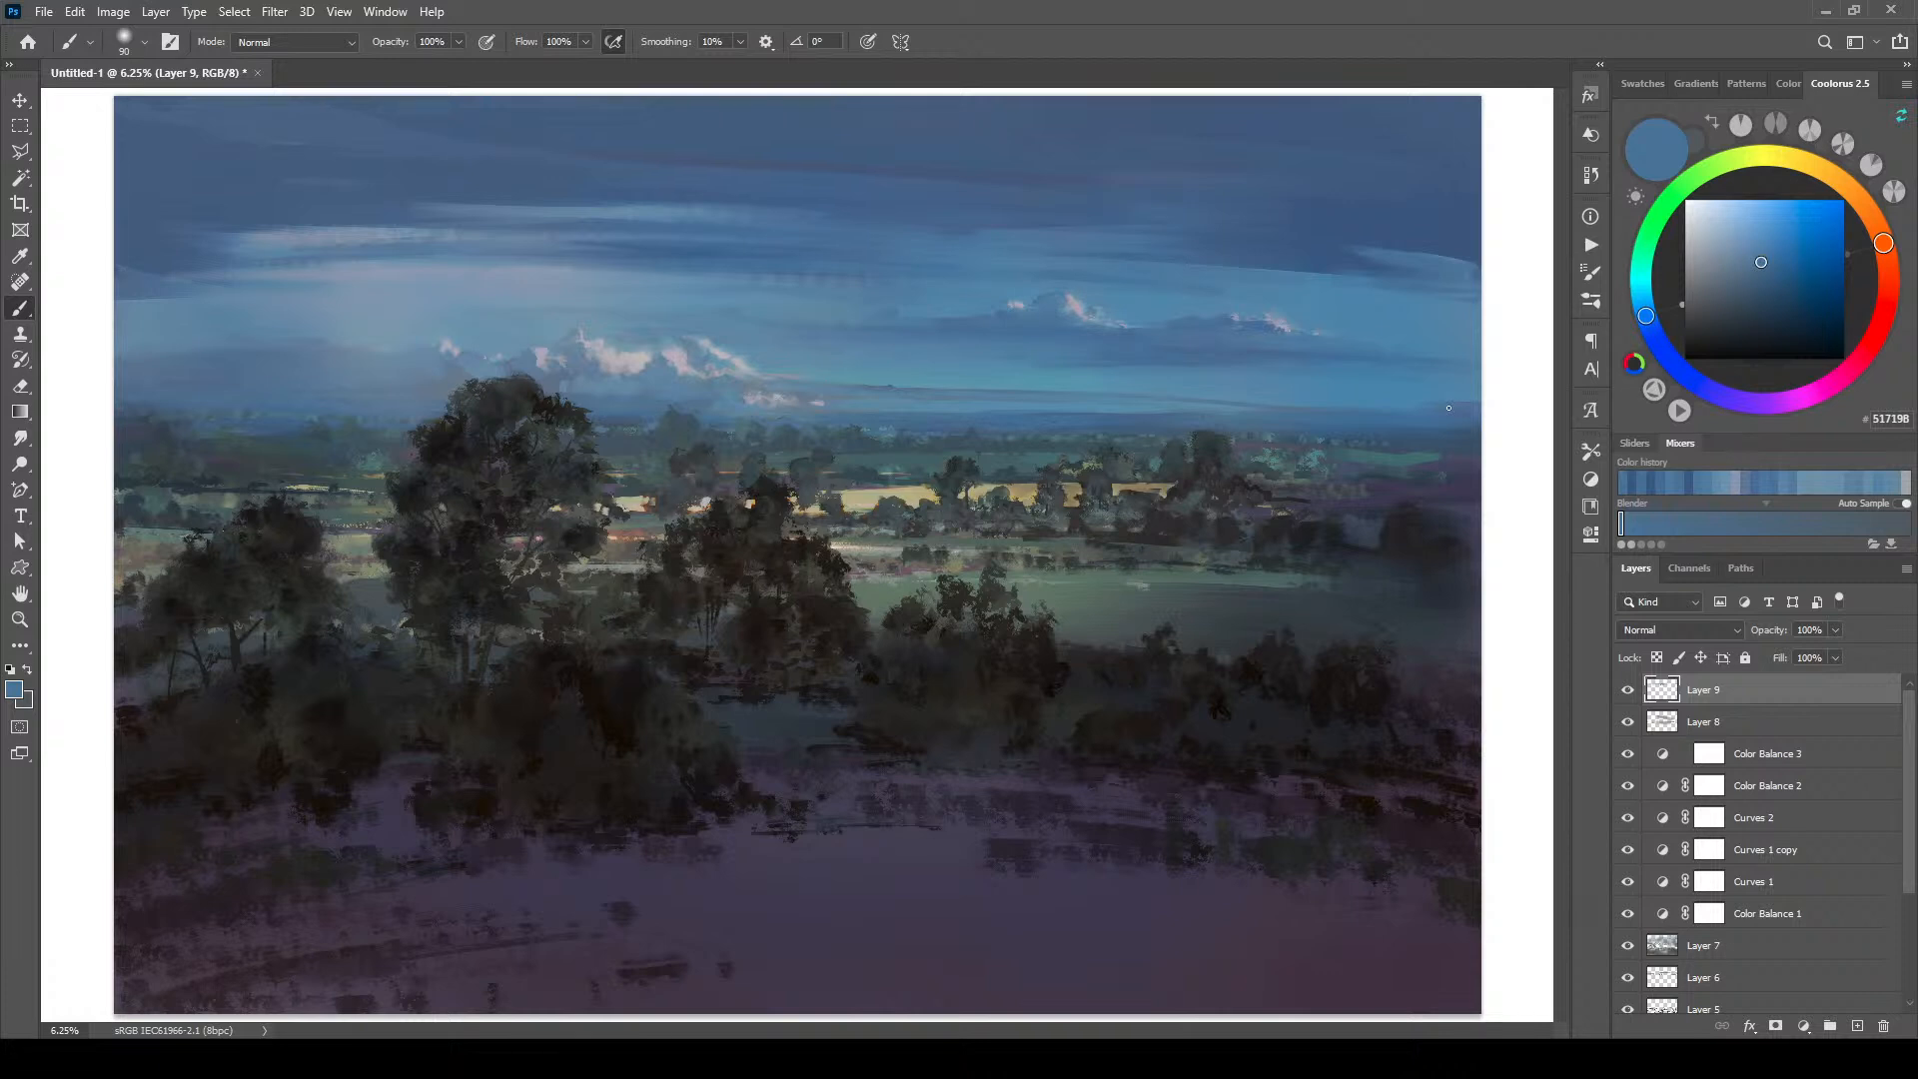
# Step: Brush a muted grey haze (#575459) over the ground in the gap between the central tree groups with tip sizes 1400 to 1800
pyautogui.keyDown('alt'); pyautogui.click(767, 755); pyautogui.keyUp('alt')
pyautogui.click(1708, 323)
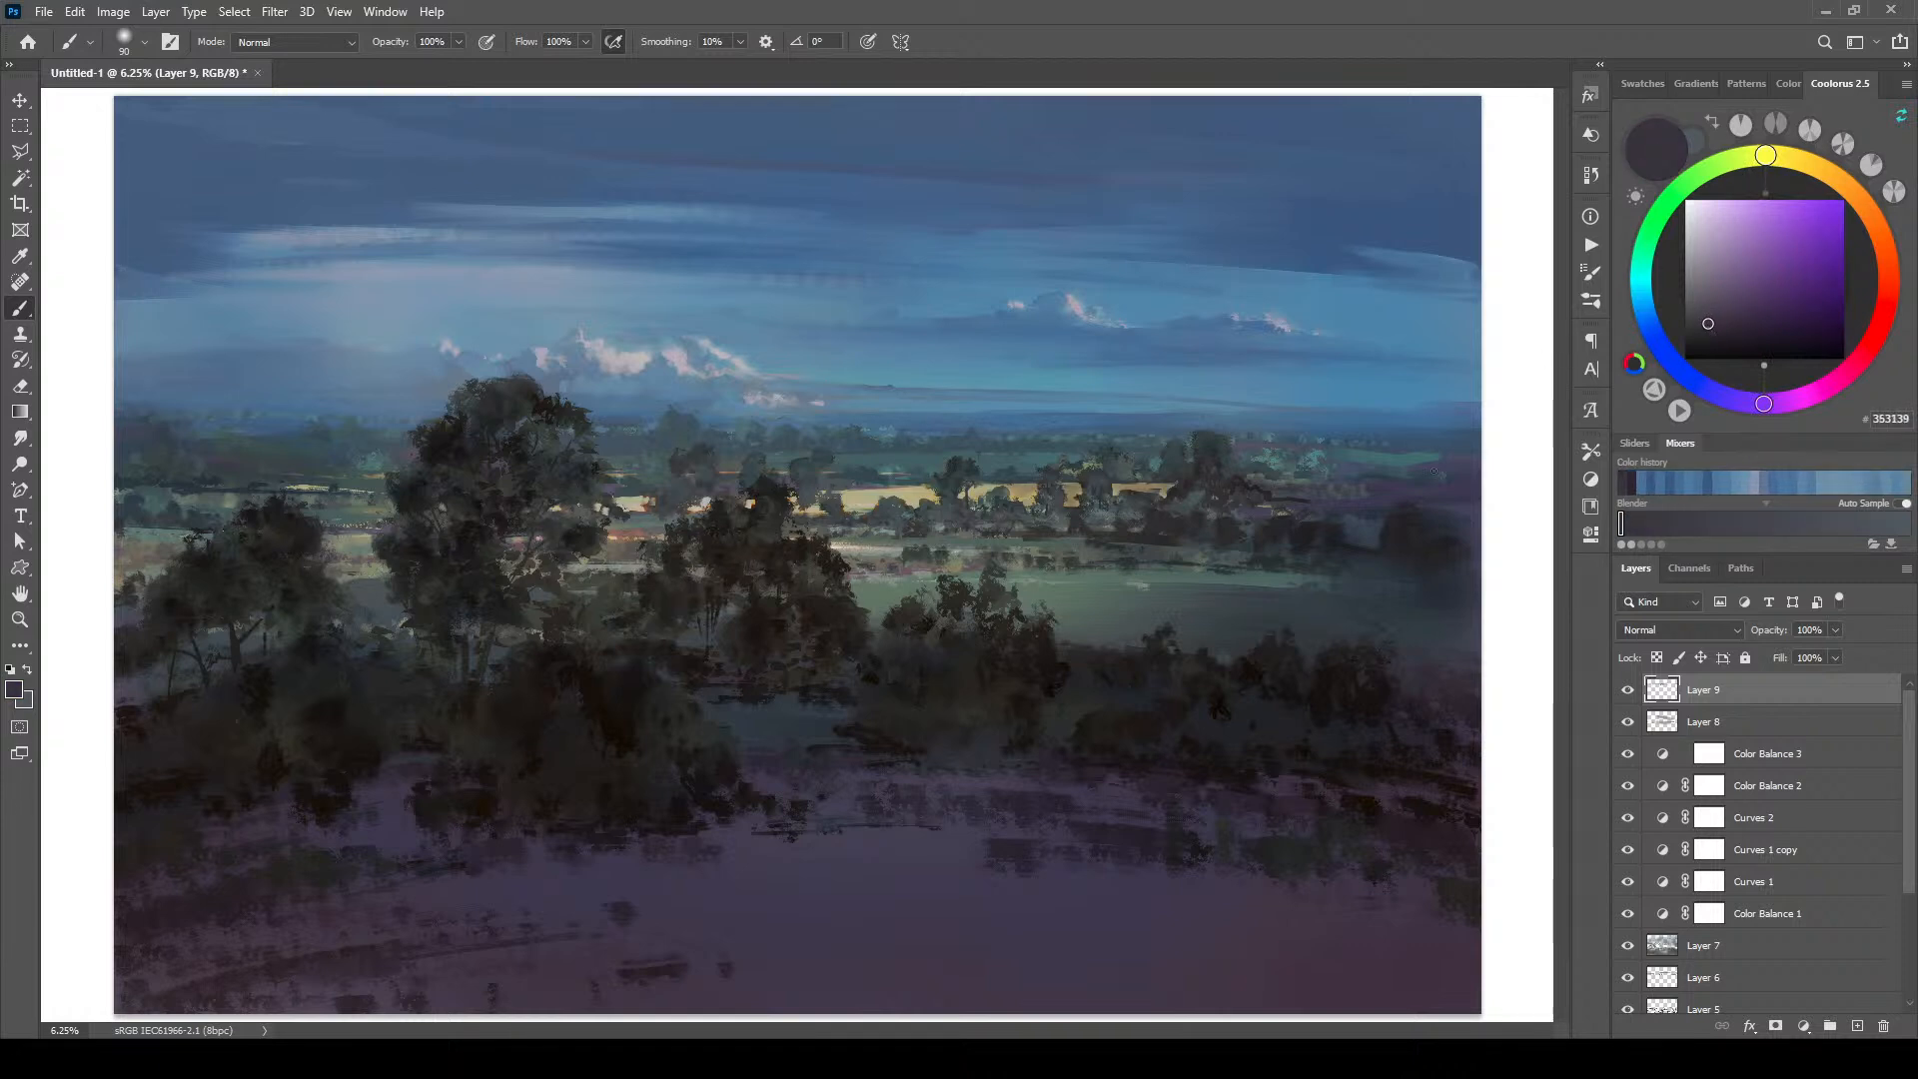
pyautogui.press(']')
pyautogui.press(']')
pyautogui.press(']')
pyautogui.click(1694, 303)
pyautogui.press('[')
pyautogui.press('[')
pyautogui.press('[')
pyautogui.press('[')
pyautogui.press('[')
pyautogui.press('[')
pyautogui.press('[')
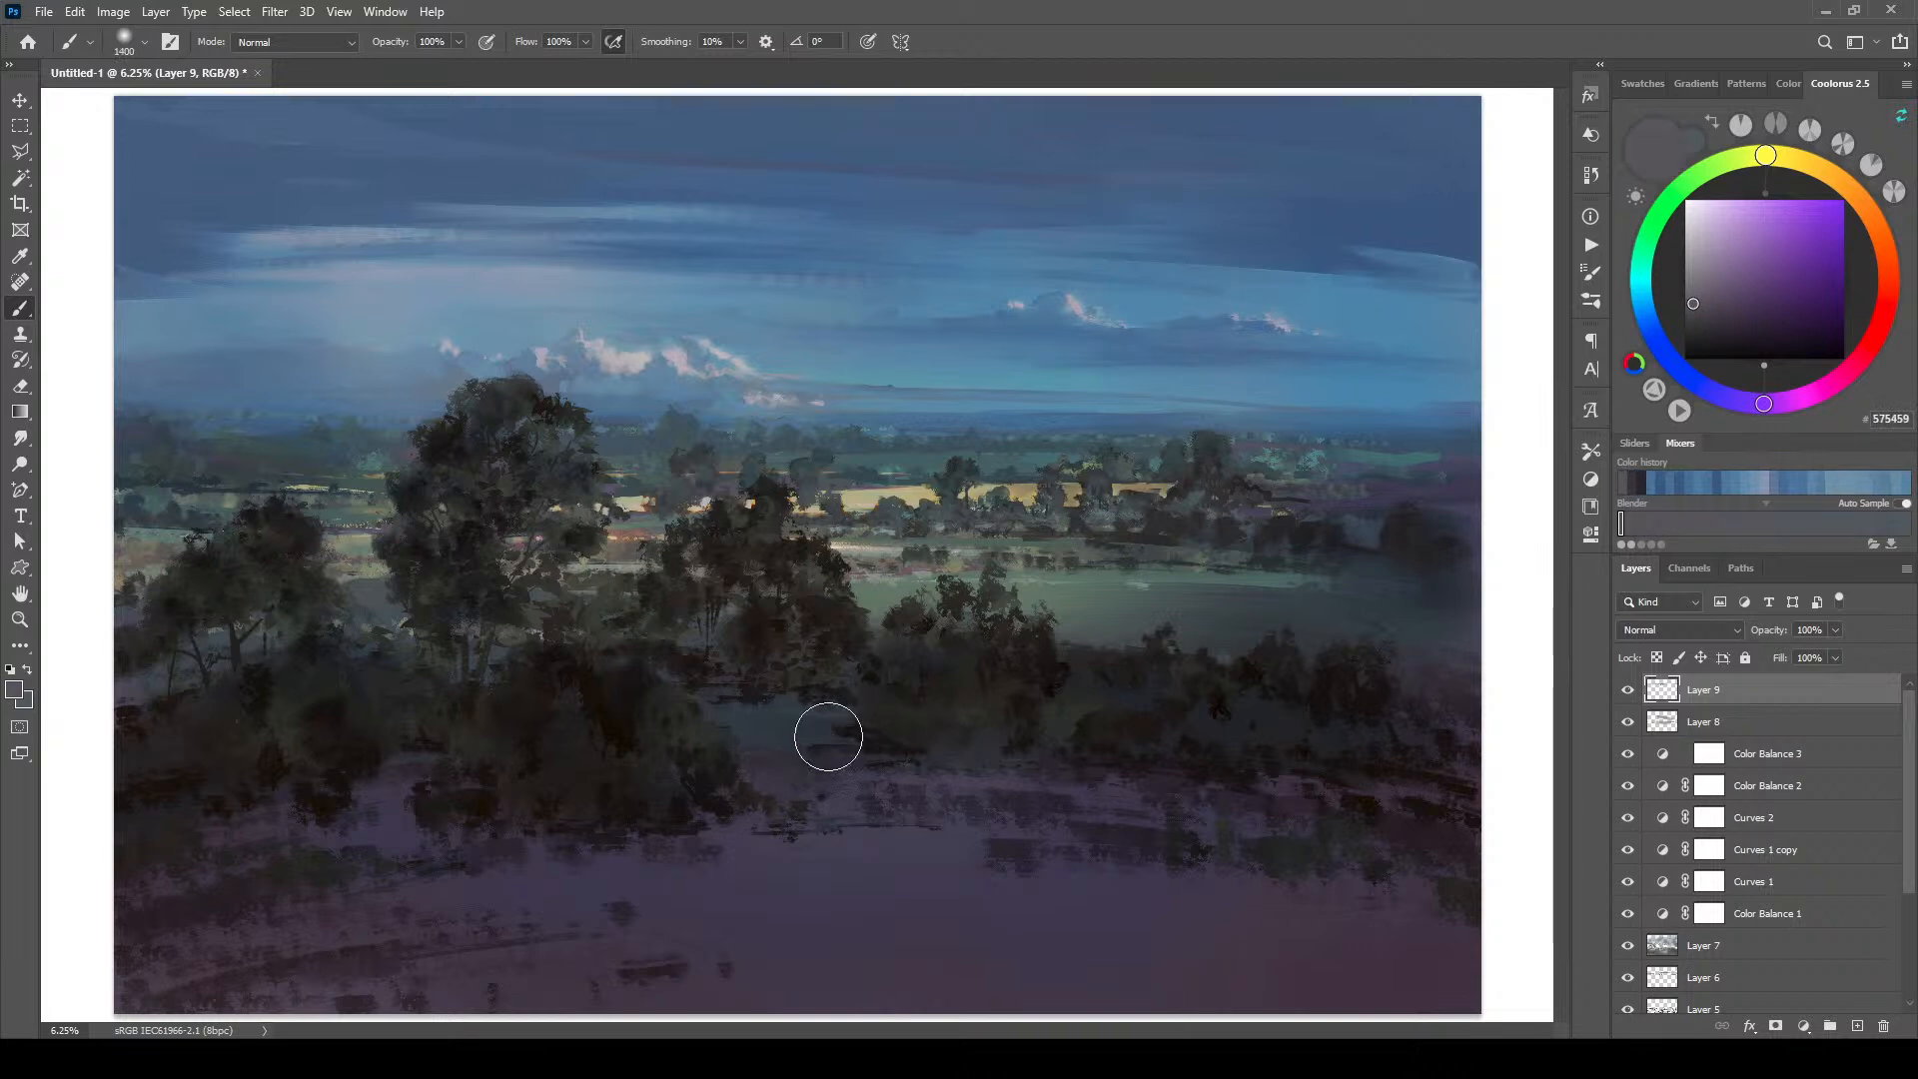
pyautogui.press(']')
pyautogui.press(']')
pyautogui.press(']')
pyautogui.press(']')
pyautogui.press(']')
pyautogui.press(']')
pyautogui.press(']')
pyautogui.press(']')
pyautogui.press(']')
pyautogui.press(']')
pyautogui.press(']')
pyautogui.press(']')
pyautogui.press(']')
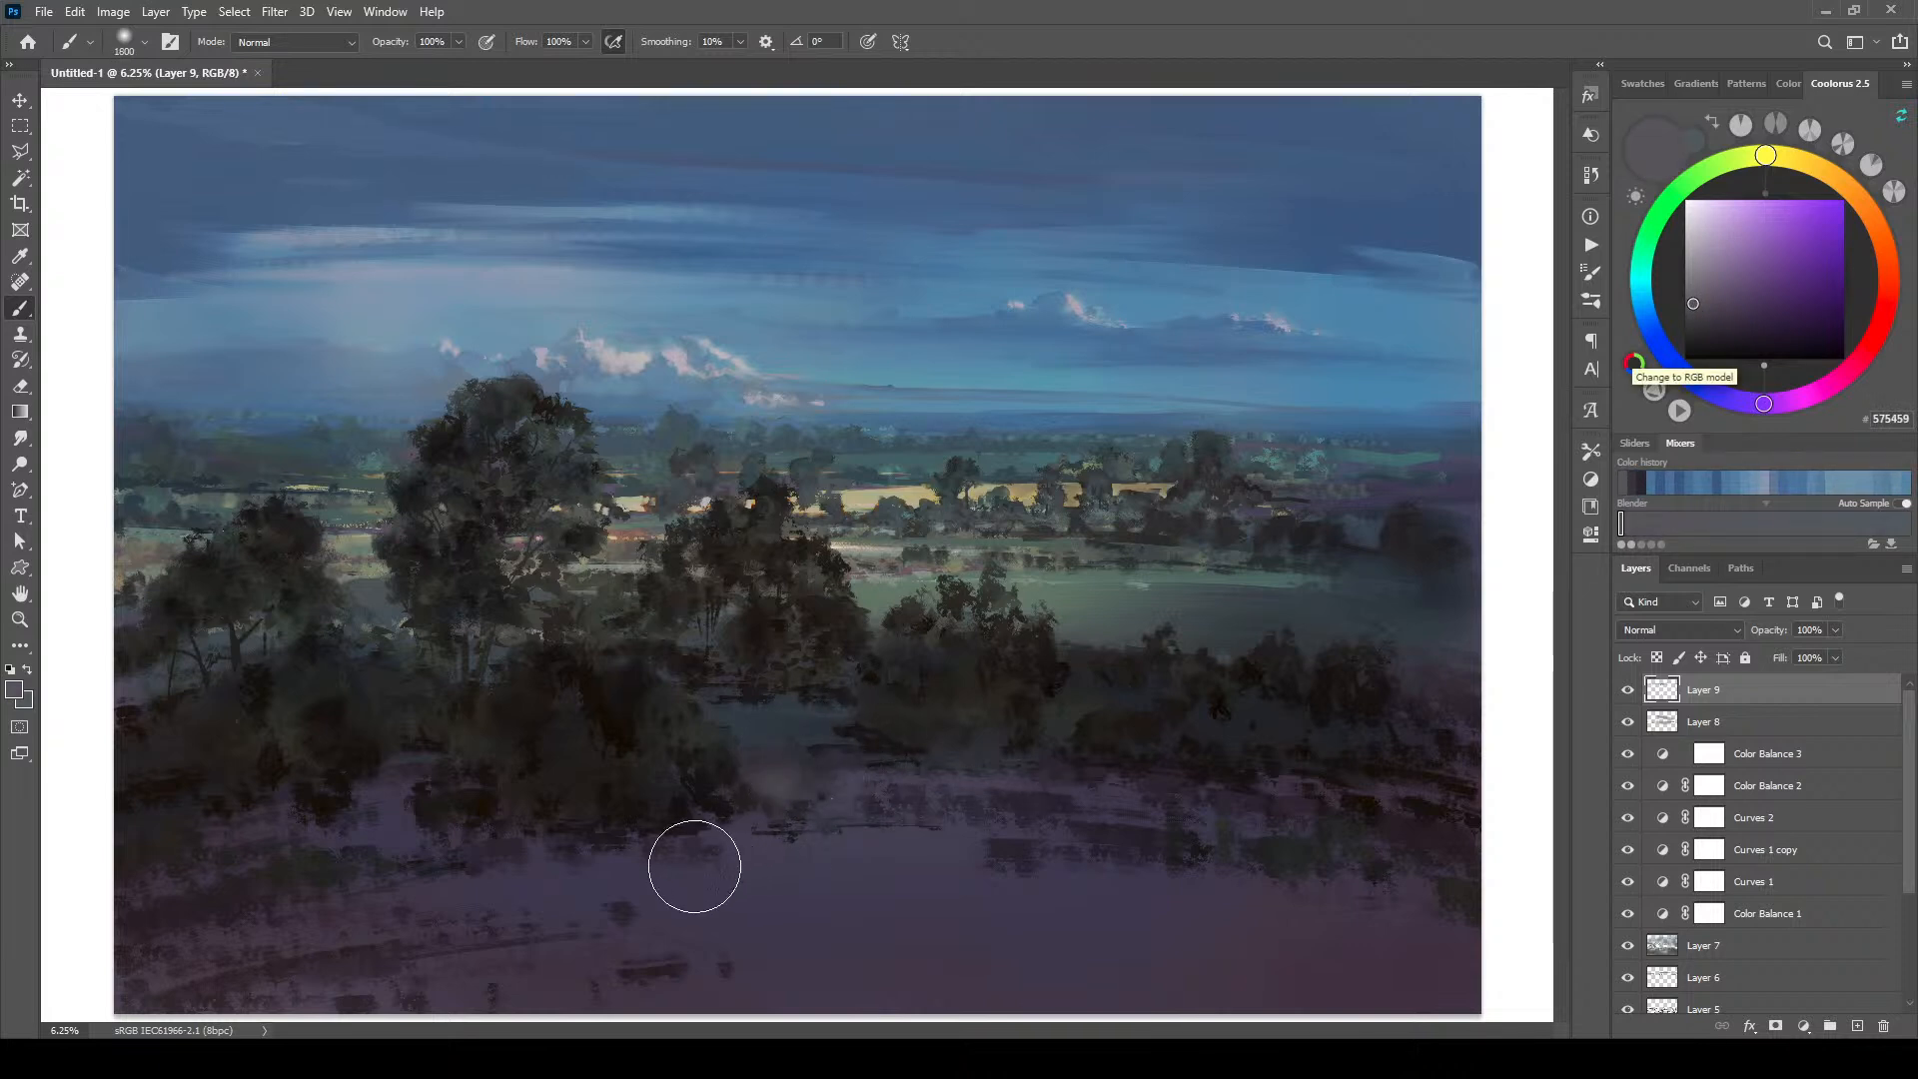
# Step: Tone down the purple central foreground with dark neutral grey #3C3B3E using a very large tip of 2000 to 2200
pyautogui.click(837, 775)
pyautogui.click(1693, 321)
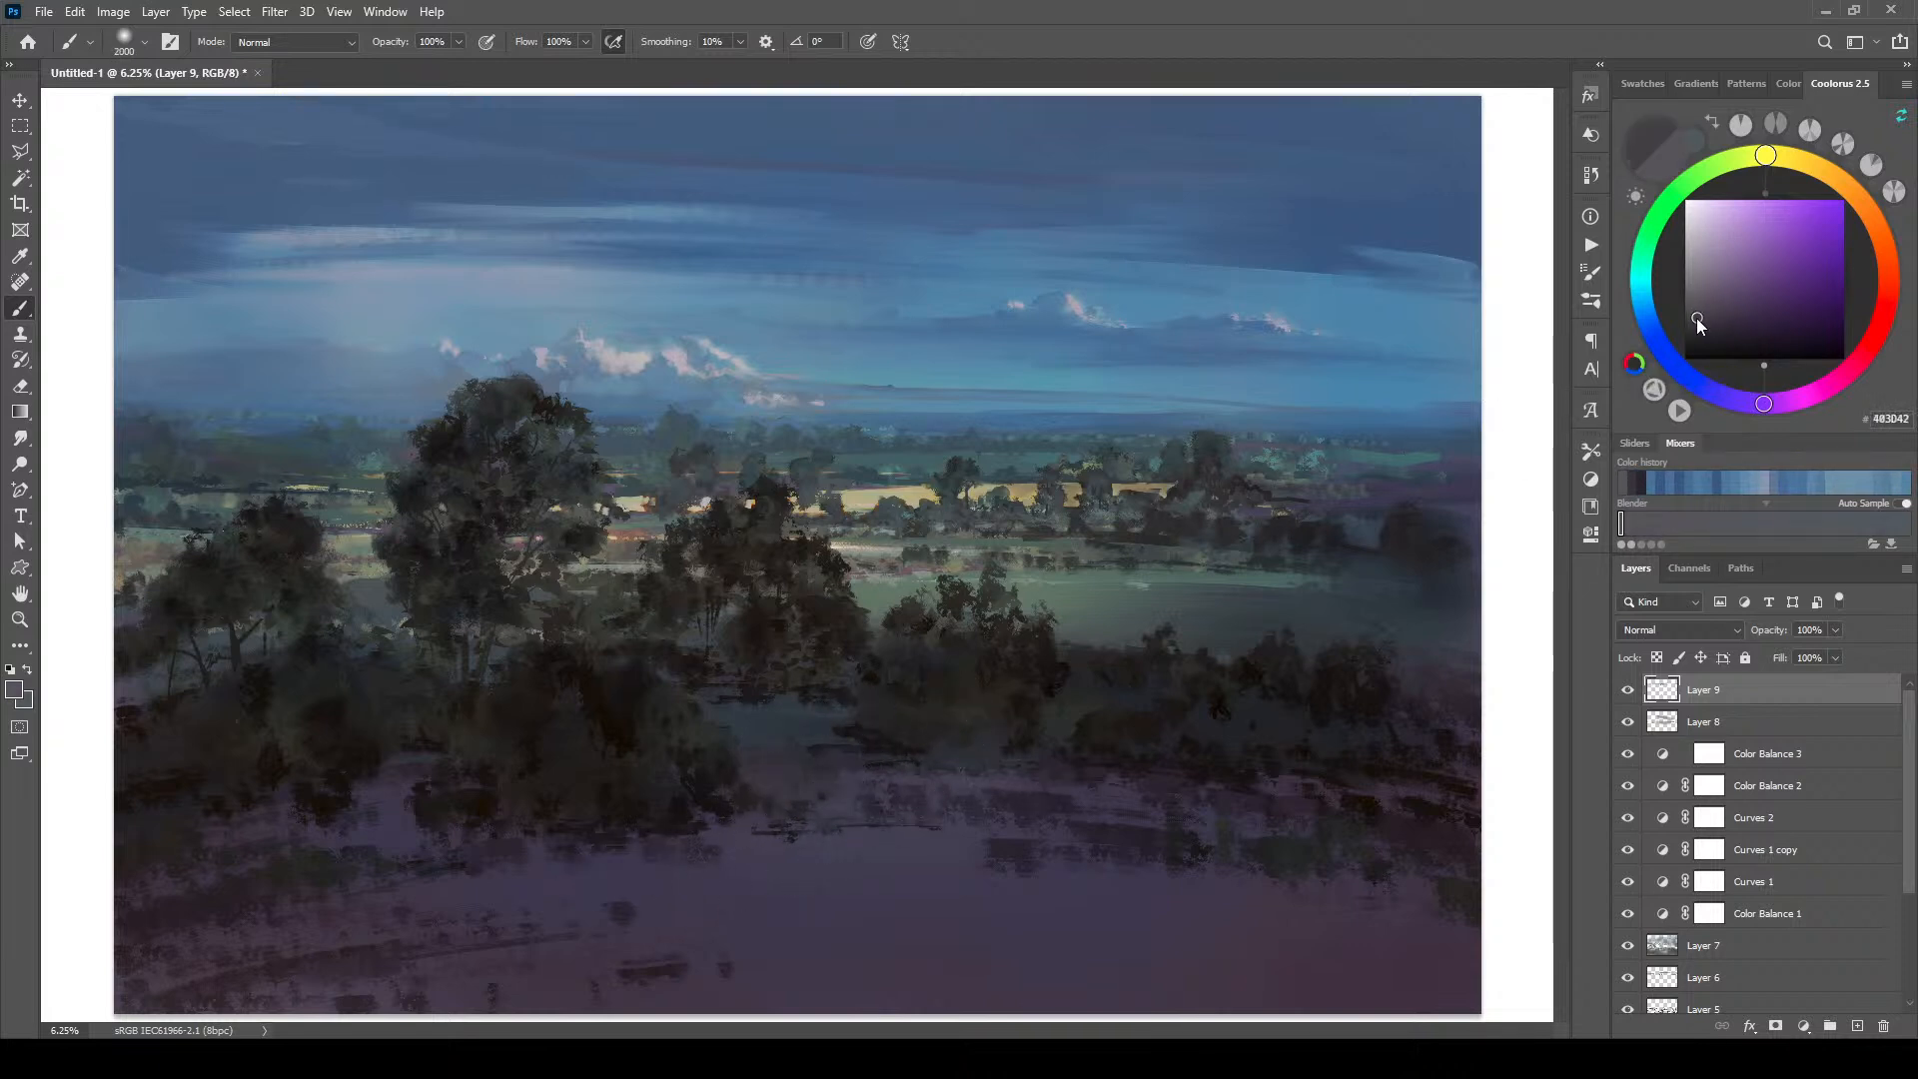
pyautogui.press(']')
pyautogui.press(']')
pyautogui.press(']')
pyautogui.press(']')
pyautogui.press(']')
pyautogui.press(']')
pyautogui.press(']')
pyautogui.press(']')
pyautogui.press('[')
pyautogui.press('[')
pyautogui.press('[')
pyautogui.press('[')
pyautogui.press('[')
pyautogui.press('[')
pyautogui.press('[')
pyautogui.press('[')
pyautogui.press('[')
pyautogui.press('[')
pyautogui.press('[')
pyautogui.press('[')
pyautogui.press('[')
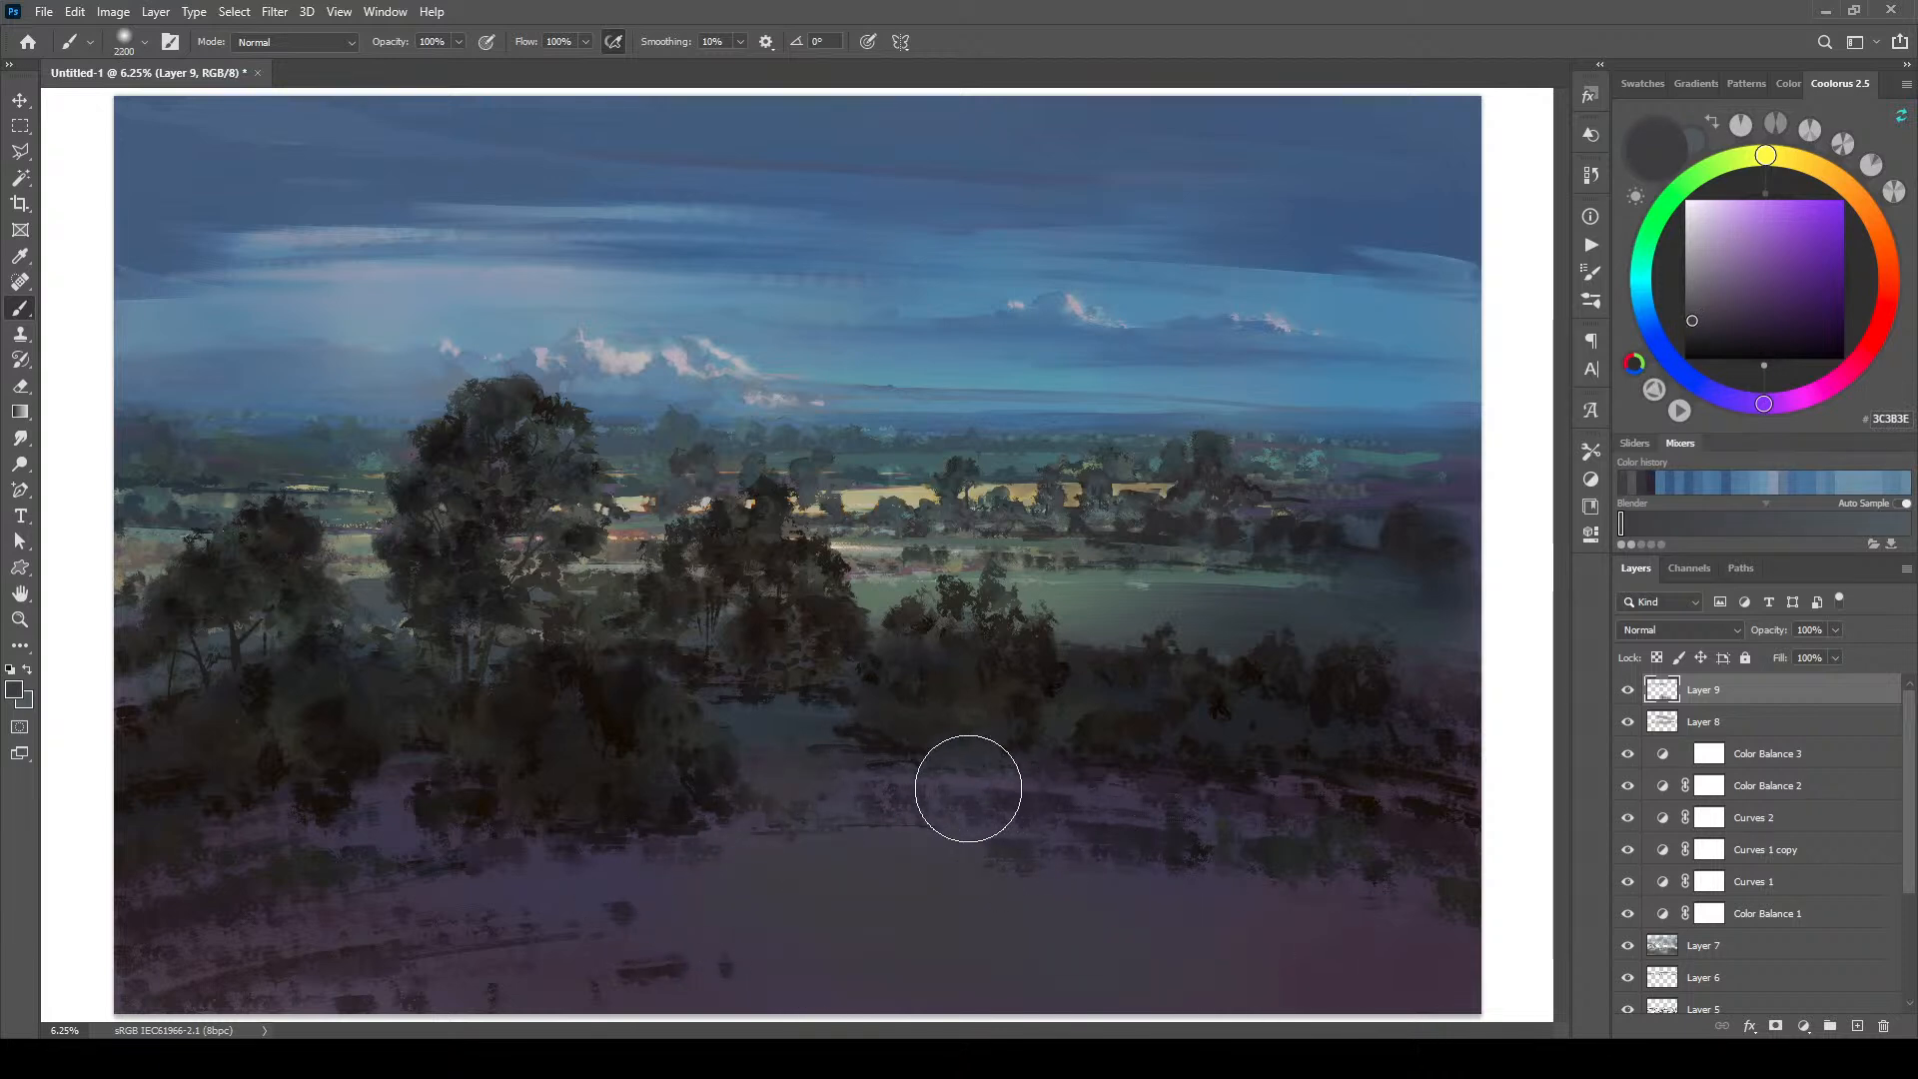
# Step: Blend the same dark grey across the central foreground below the trees with the tip at size 1200
pyautogui.press('[')
pyautogui.press('[')
pyautogui.press('[')
pyautogui.press('[')
pyautogui.press('[')
pyautogui.press('[')
pyautogui.press('[')
pyautogui.press('[')
pyautogui.press('[')
pyautogui.press('[')
pyautogui.press('[')
pyautogui.press('[')
pyautogui.press(']')
pyautogui.press(']')
pyautogui.press(']')
pyautogui.press(']')
pyautogui.press(']')
pyautogui.press(']')
pyautogui.press(']')
pyautogui.press(']')
pyautogui.press(']')
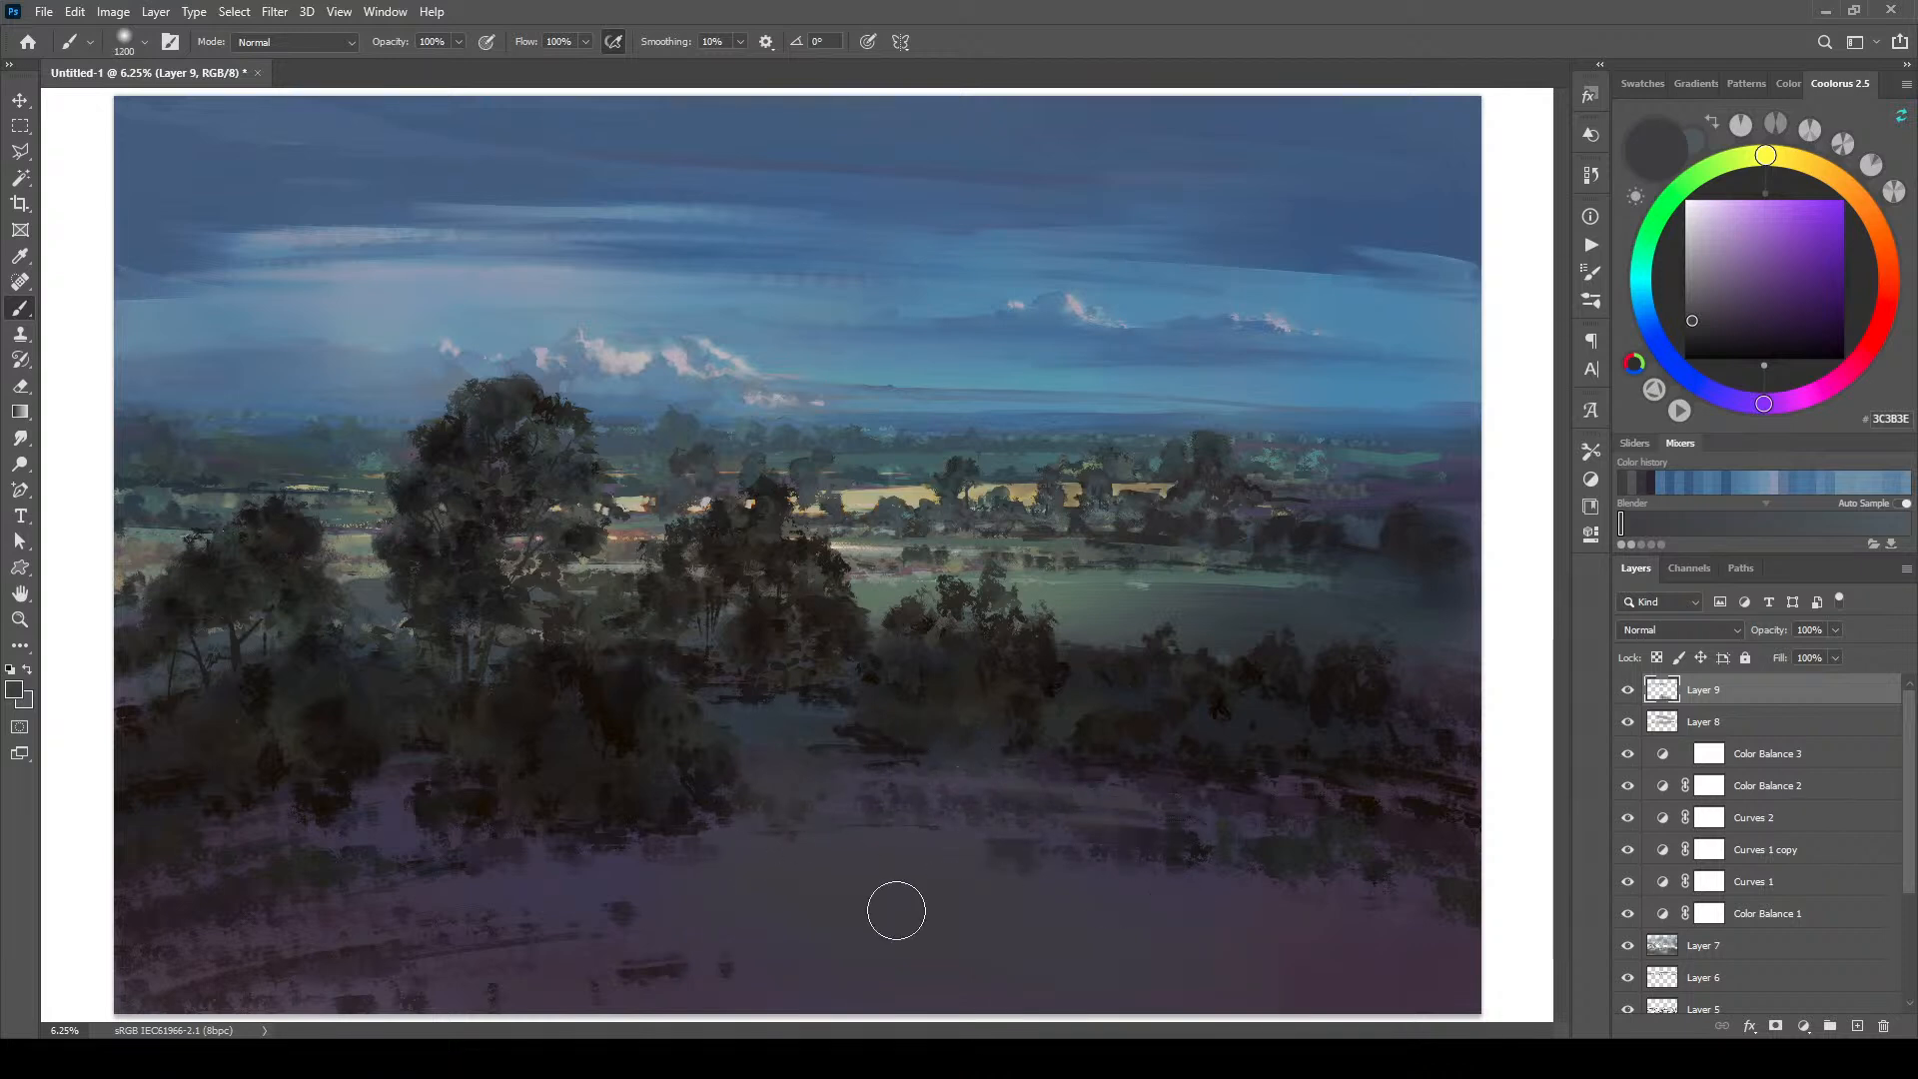
# Step: Soften the purple grass textures in the middle and left foreground with dark grey strokes at tip size 400
pyautogui.press('[')
pyautogui.press('[')
pyautogui.press('[')
pyautogui.press('[')
pyautogui.press('[')
pyautogui.press('[')
pyautogui.press('[')
pyautogui.press('[')
pyautogui.press(']')
pyautogui.press(']')
pyautogui.press(']')
pyautogui.press(']')
pyautogui.press('[')
pyautogui.press('[')
pyautogui.press('[')
pyautogui.press('[')
pyautogui.press('[')
pyautogui.press(']')
pyautogui.press(']')
pyautogui.press(']')
pyautogui.press(']')
pyautogui.press(']')
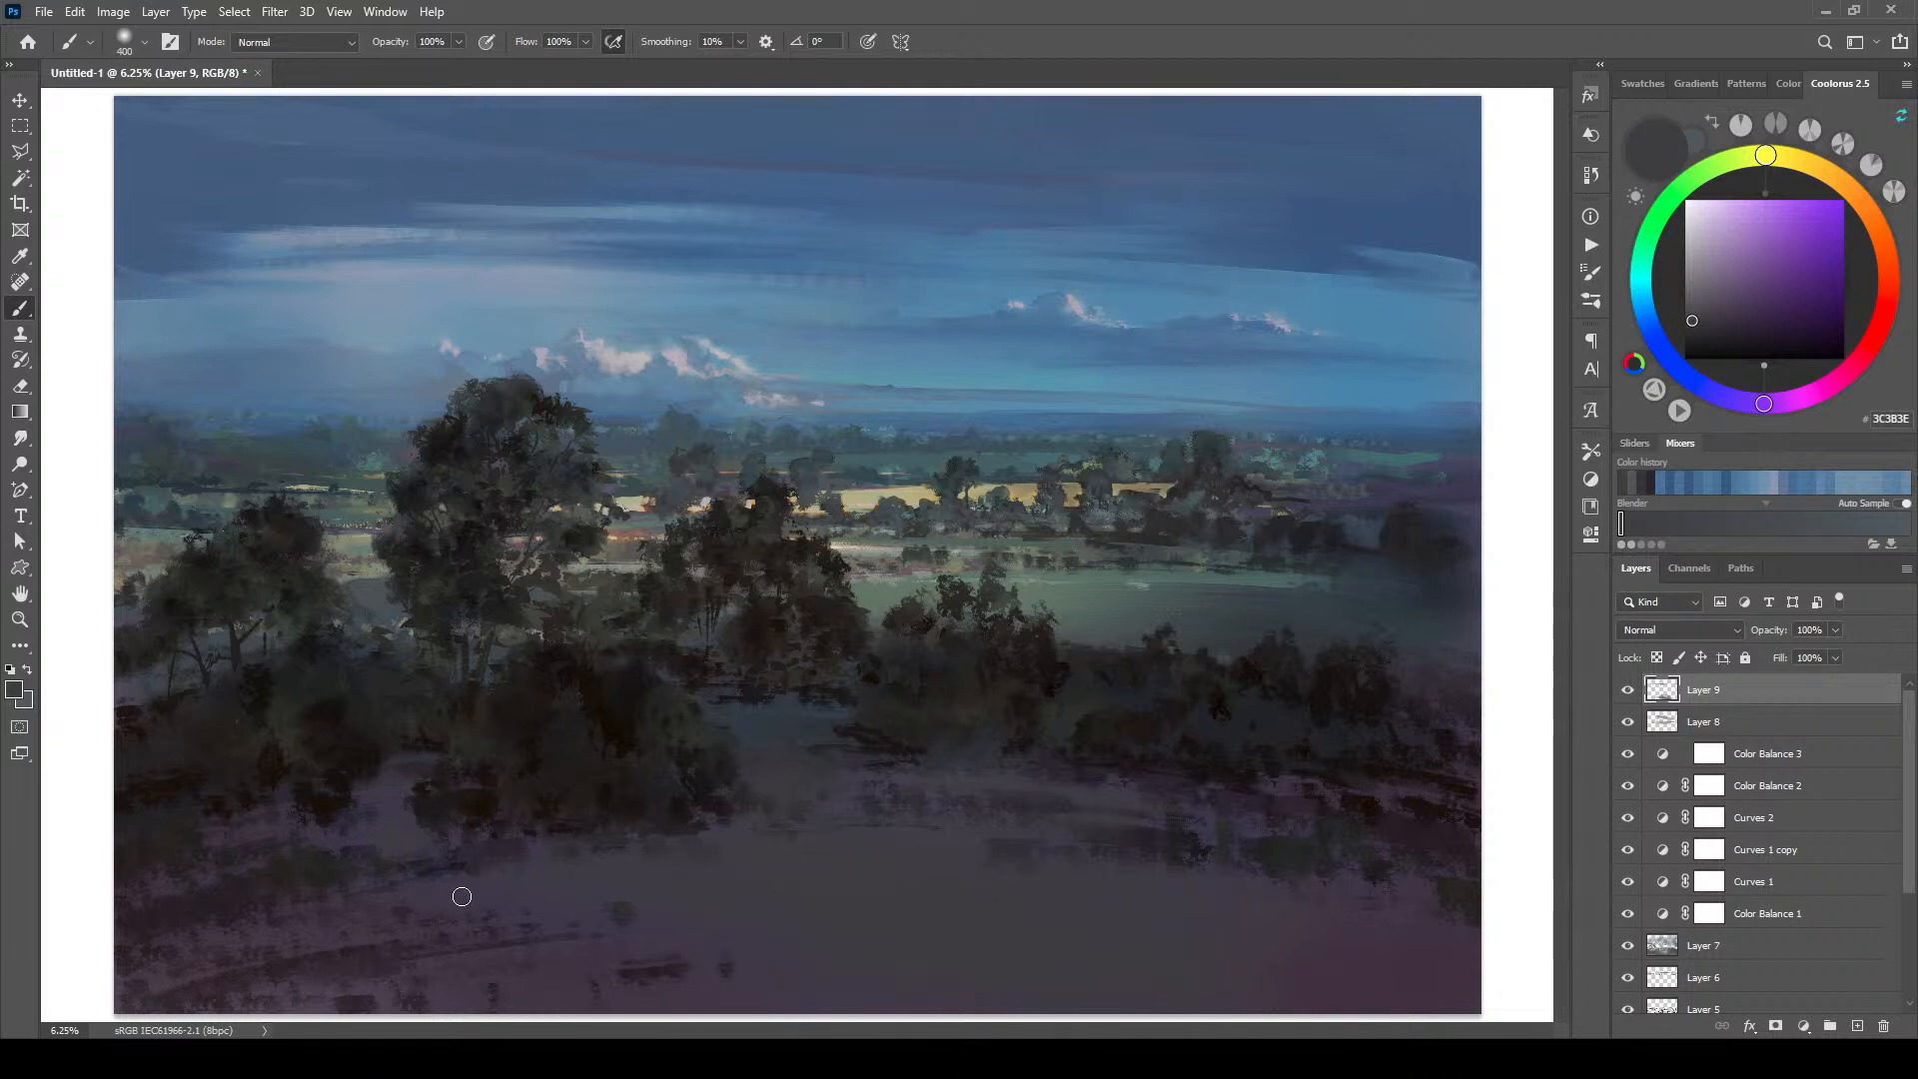
# Step: Darken the lower-left foreground with near-black grey #262527 using tip sizes 1900 to 2000
pyautogui.press(']')
pyautogui.press(']')
pyautogui.press(']')
pyautogui.click(1694, 337)
pyautogui.press(']')
pyautogui.press(']')
pyautogui.press(']')
pyautogui.press(']')
pyautogui.press(']')
pyautogui.press(']')
pyautogui.press(']')
pyautogui.press(']')
pyautogui.press(']')
pyautogui.press(']')
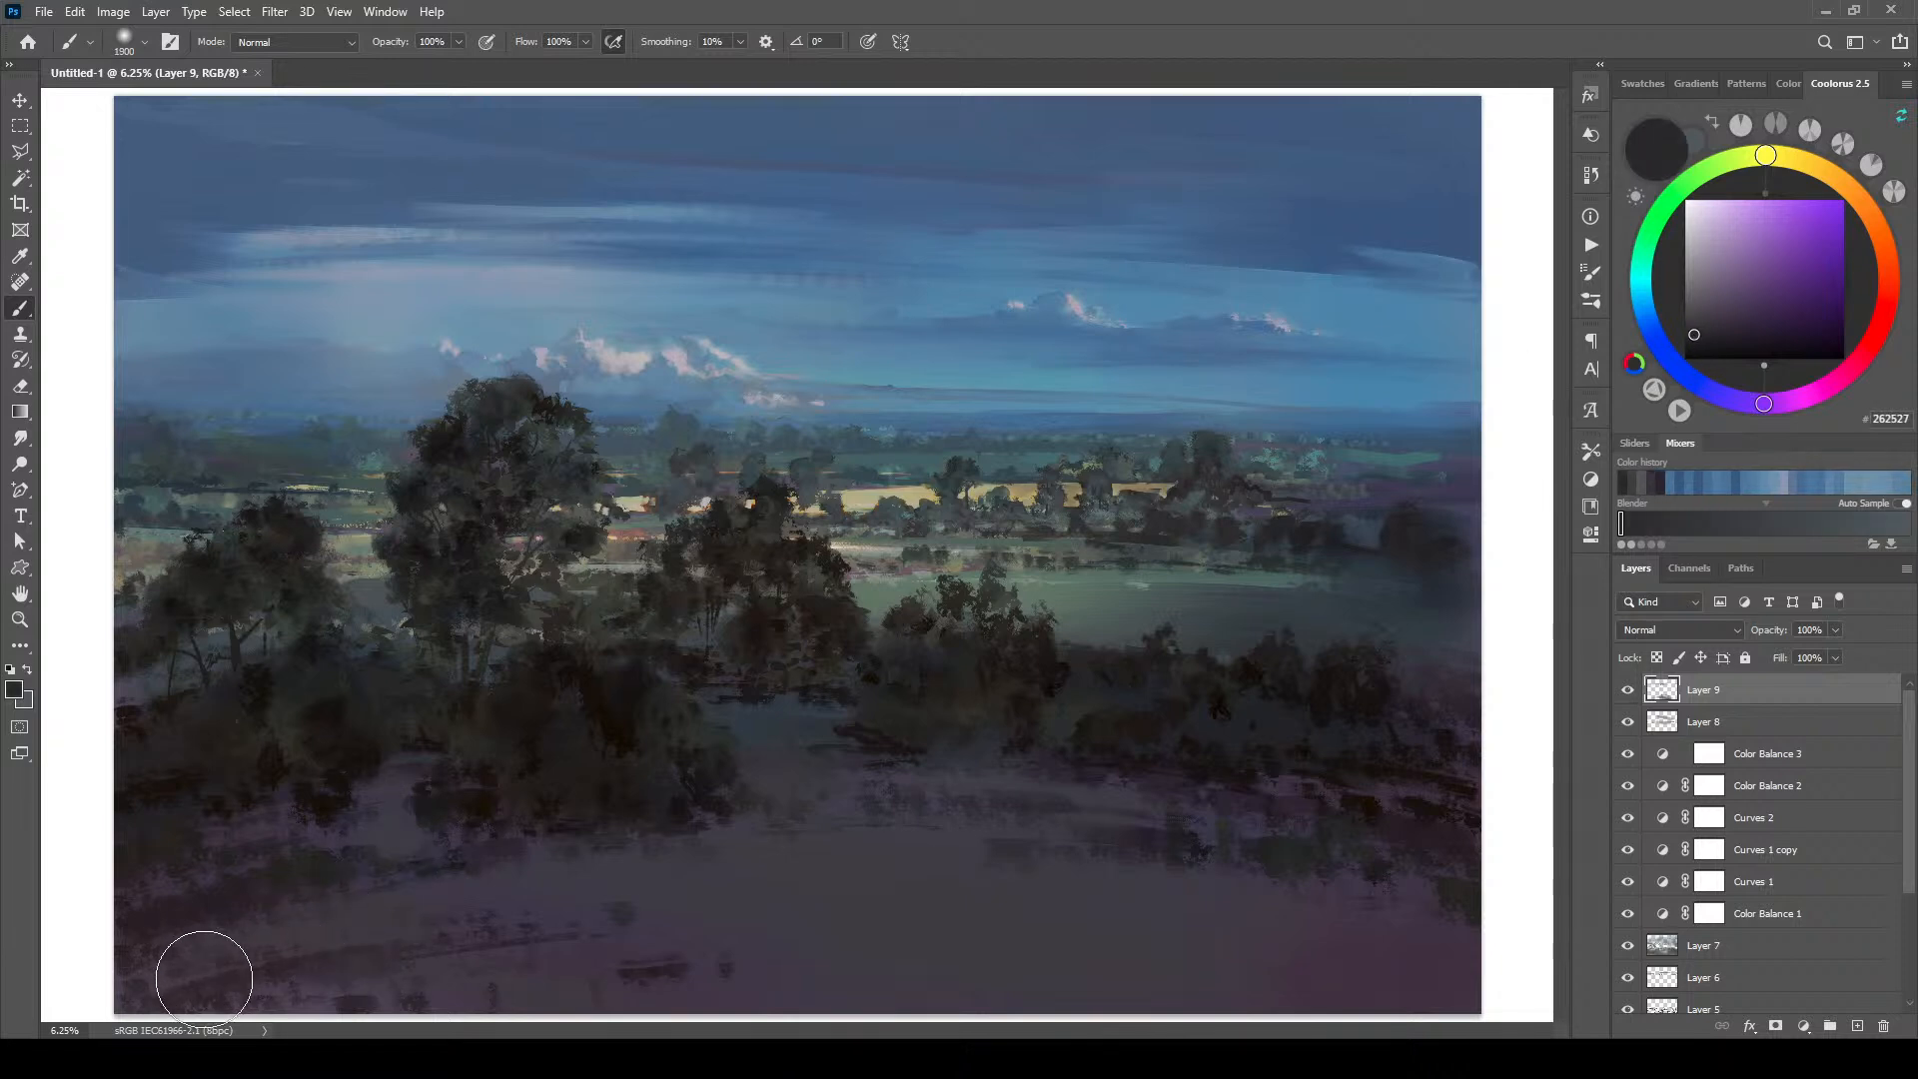
pyautogui.press('[')
pyautogui.press('[')
pyautogui.press('[')
pyautogui.press('[')
pyautogui.press('[')
pyautogui.press('[')
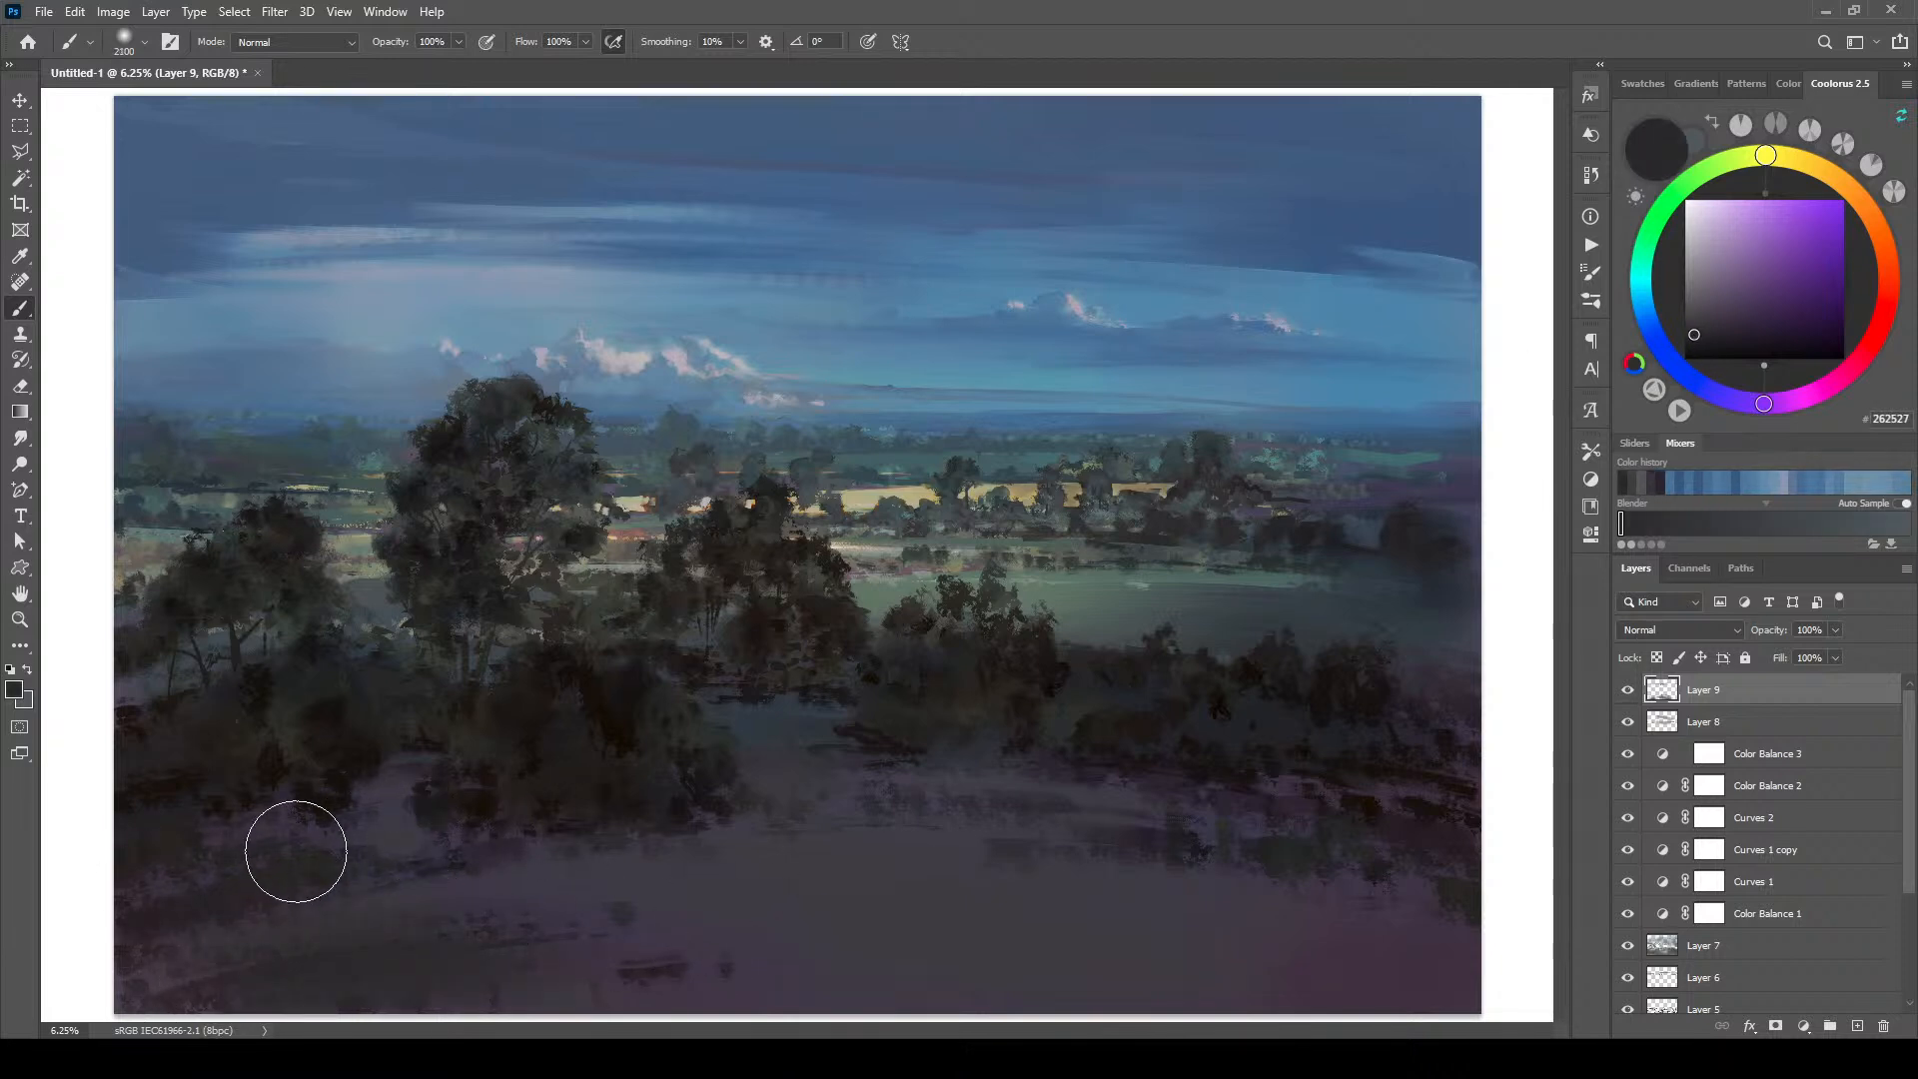
# Step: Shade the bottom edge and lower-right corner of the foreground with the near-black grey at tip size 1800
pyautogui.press('[')
pyautogui.press('[')
pyautogui.press('[')
pyautogui.press('[')
pyautogui.press('[')
pyautogui.press('[')
pyautogui.press('[')
pyautogui.press('[')
pyautogui.press('[')
pyautogui.press('[')
pyautogui.press('[')
pyautogui.press(']')
pyautogui.press(']')
pyautogui.press(']')
pyautogui.press(']')
pyautogui.press(']')
pyautogui.press(']')
pyautogui.press(']')
pyautogui.press(']')
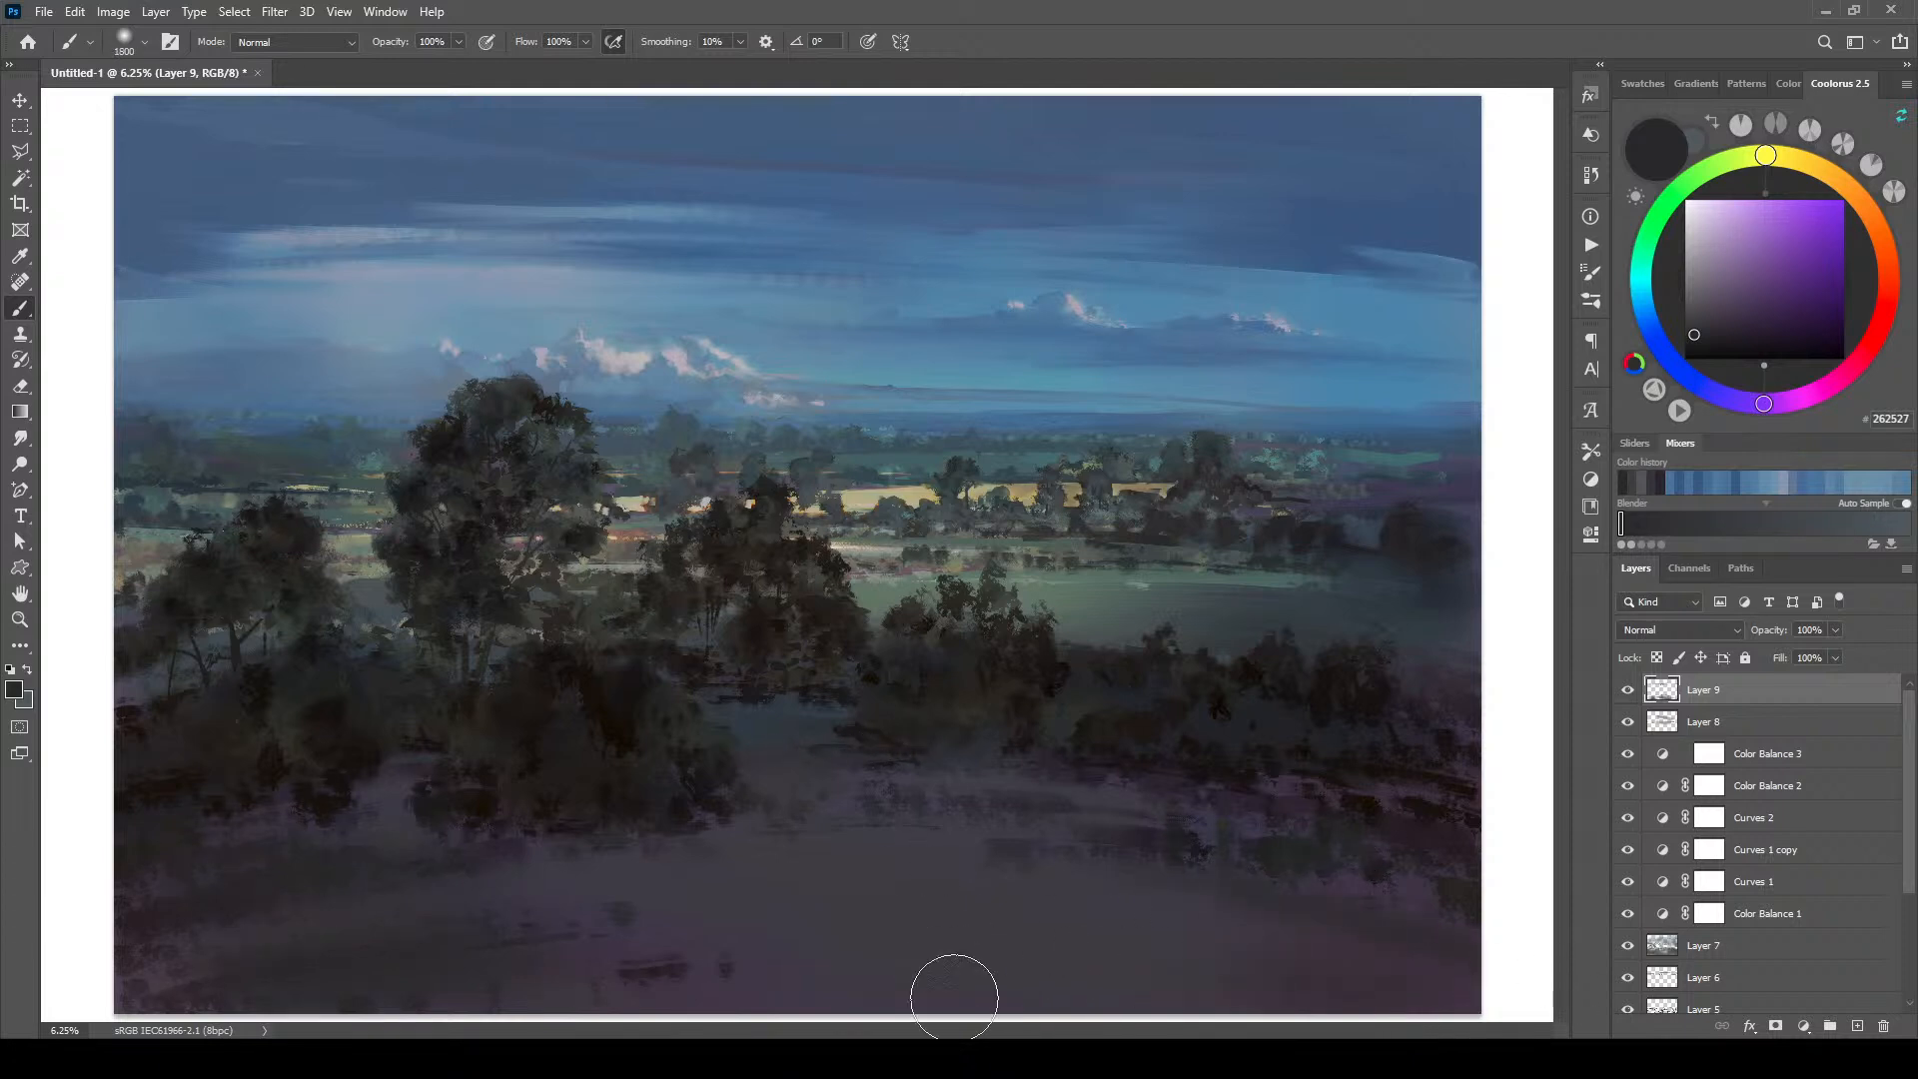
# Step: Subdue the ground below the right-hand bushes with a sampled dark blue-grey (#202024) at tip size 400
pyautogui.press('[')
pyautogui.press('[')
pyautogui.press('[')
pyautogui.press('[')
pyautogui.press('[')
pyautogui.press('[')
pyautogui.press('[')
pyautogui.press('[')
pyautogui.press('[')
pyautogui.keyDown('alt'); pyautogui.click(1344, 779); pyautogui.keyUp('alt')
pyautogui.press(']')
pyautogui.press(']')
pyautogui.press(']')
pyautogui.press(']')
pyautogui.press(']')
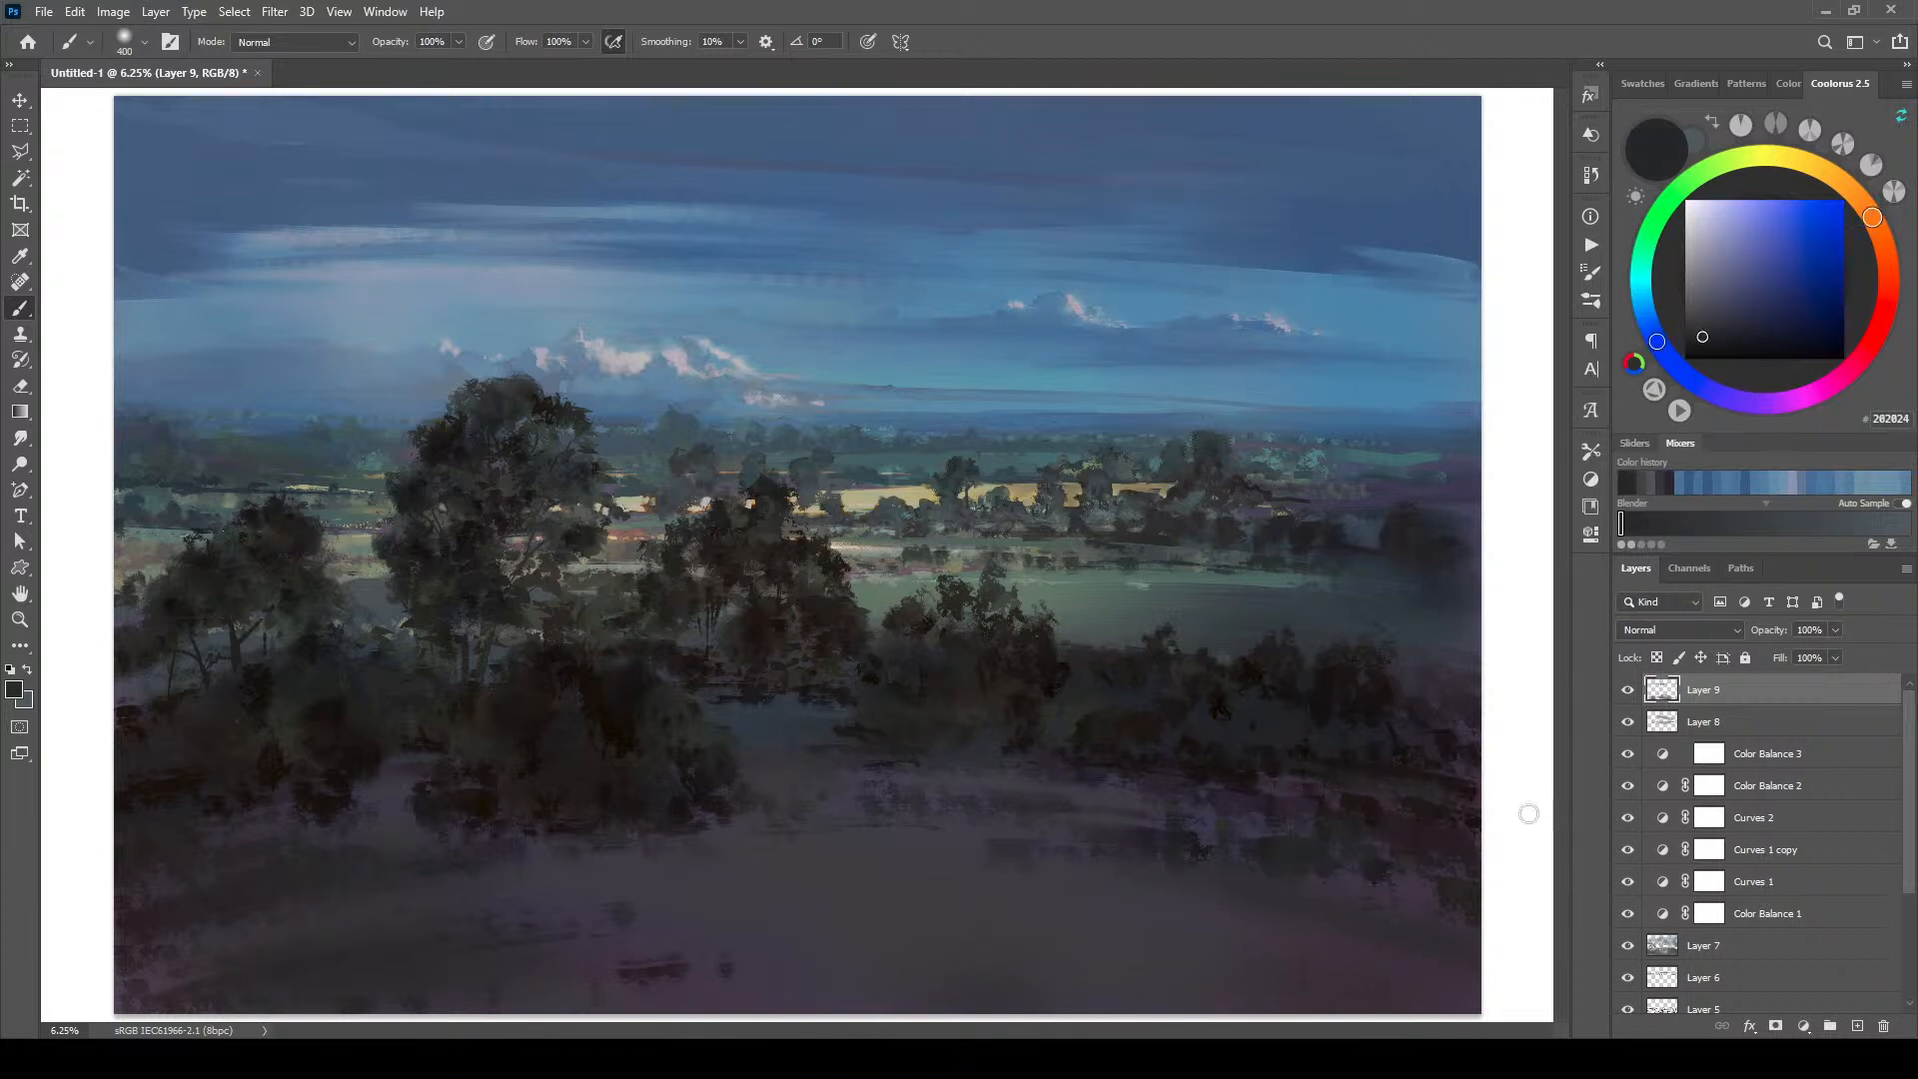
pyautogui.press(']')
pyautogui.press(']')
pyautogui.press('[')
pyautogui.press('[')
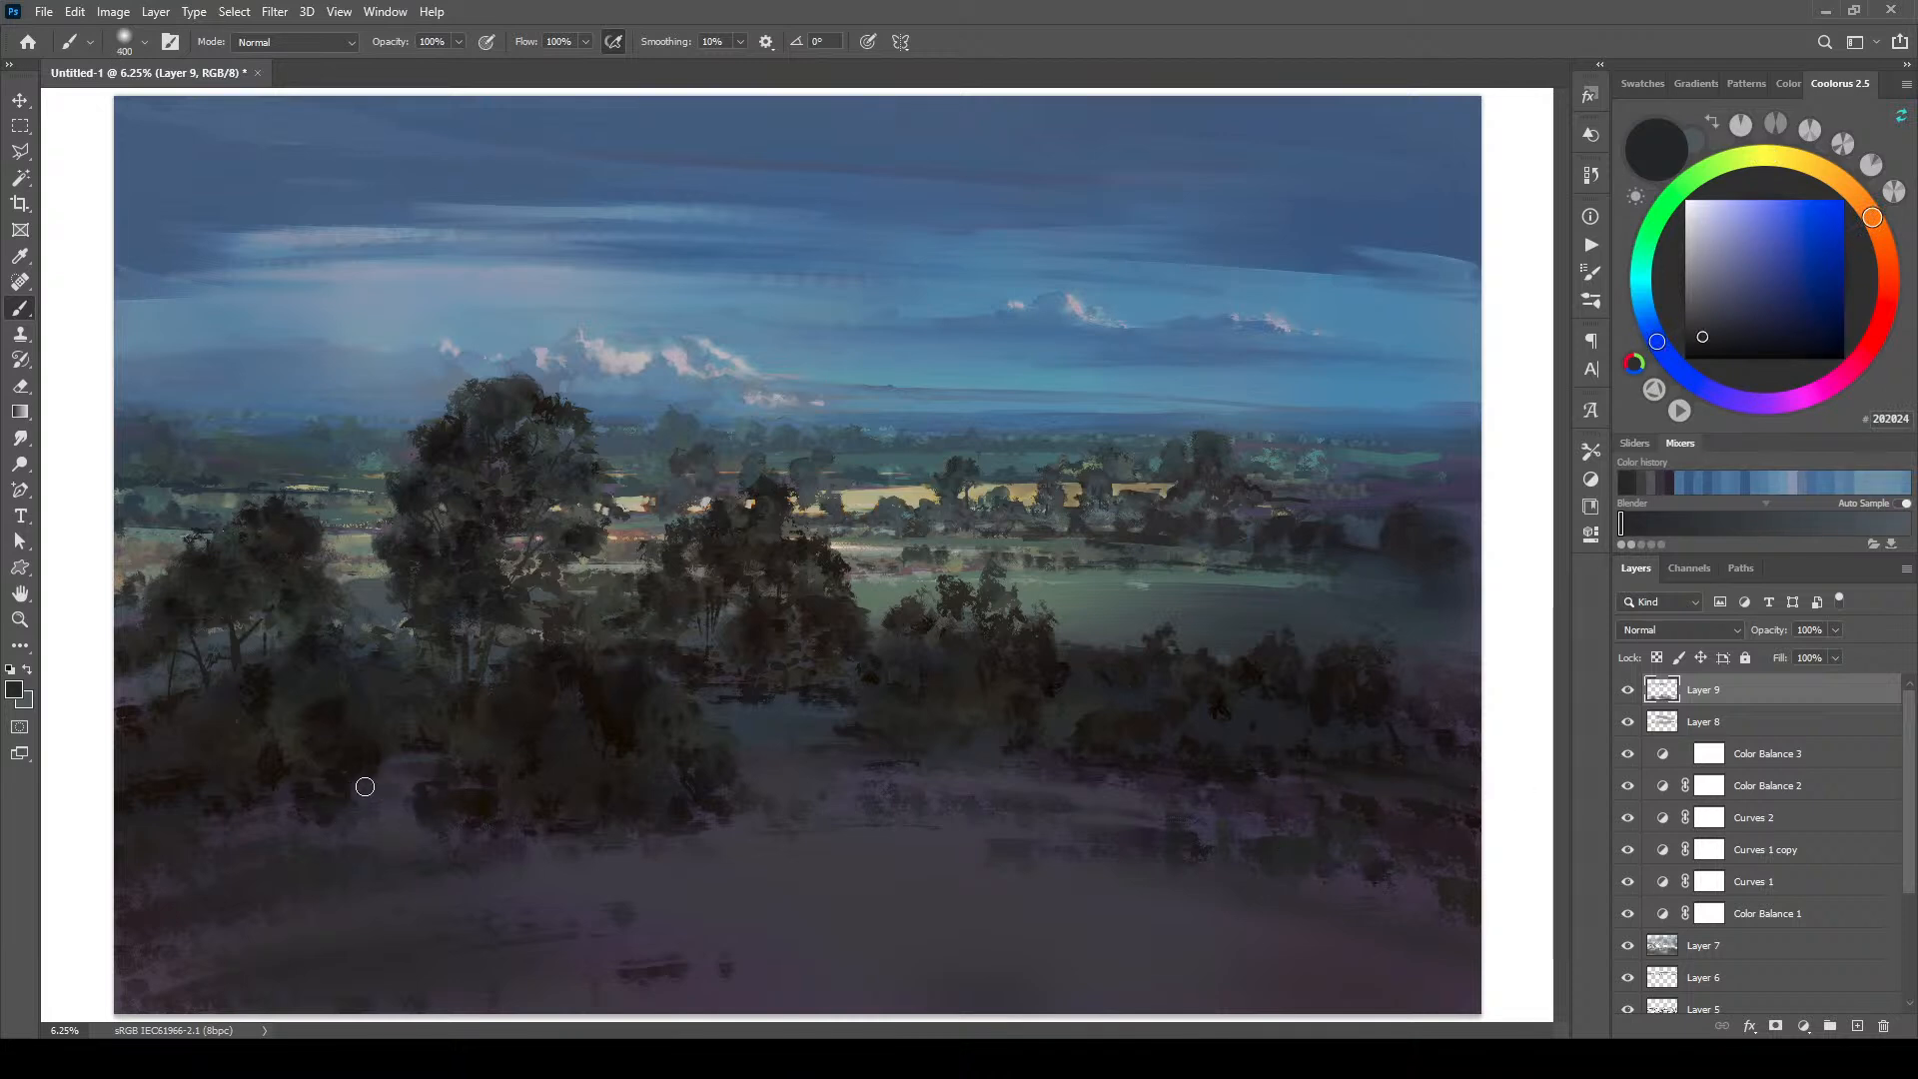
# Step: Rework the base of the left-hand bushes with dark browns and greys sampled nearby, using tip sizes 300 to 400
pyautogui.press(']')
pyautogui.press(']')
pyautogui.press(']')
pyautogui.keyDown('alt'); pyautogui.click(236, 808); pyautogui.keyUp('alt')
pyautogui.press(']')
pyautogui.press(']')
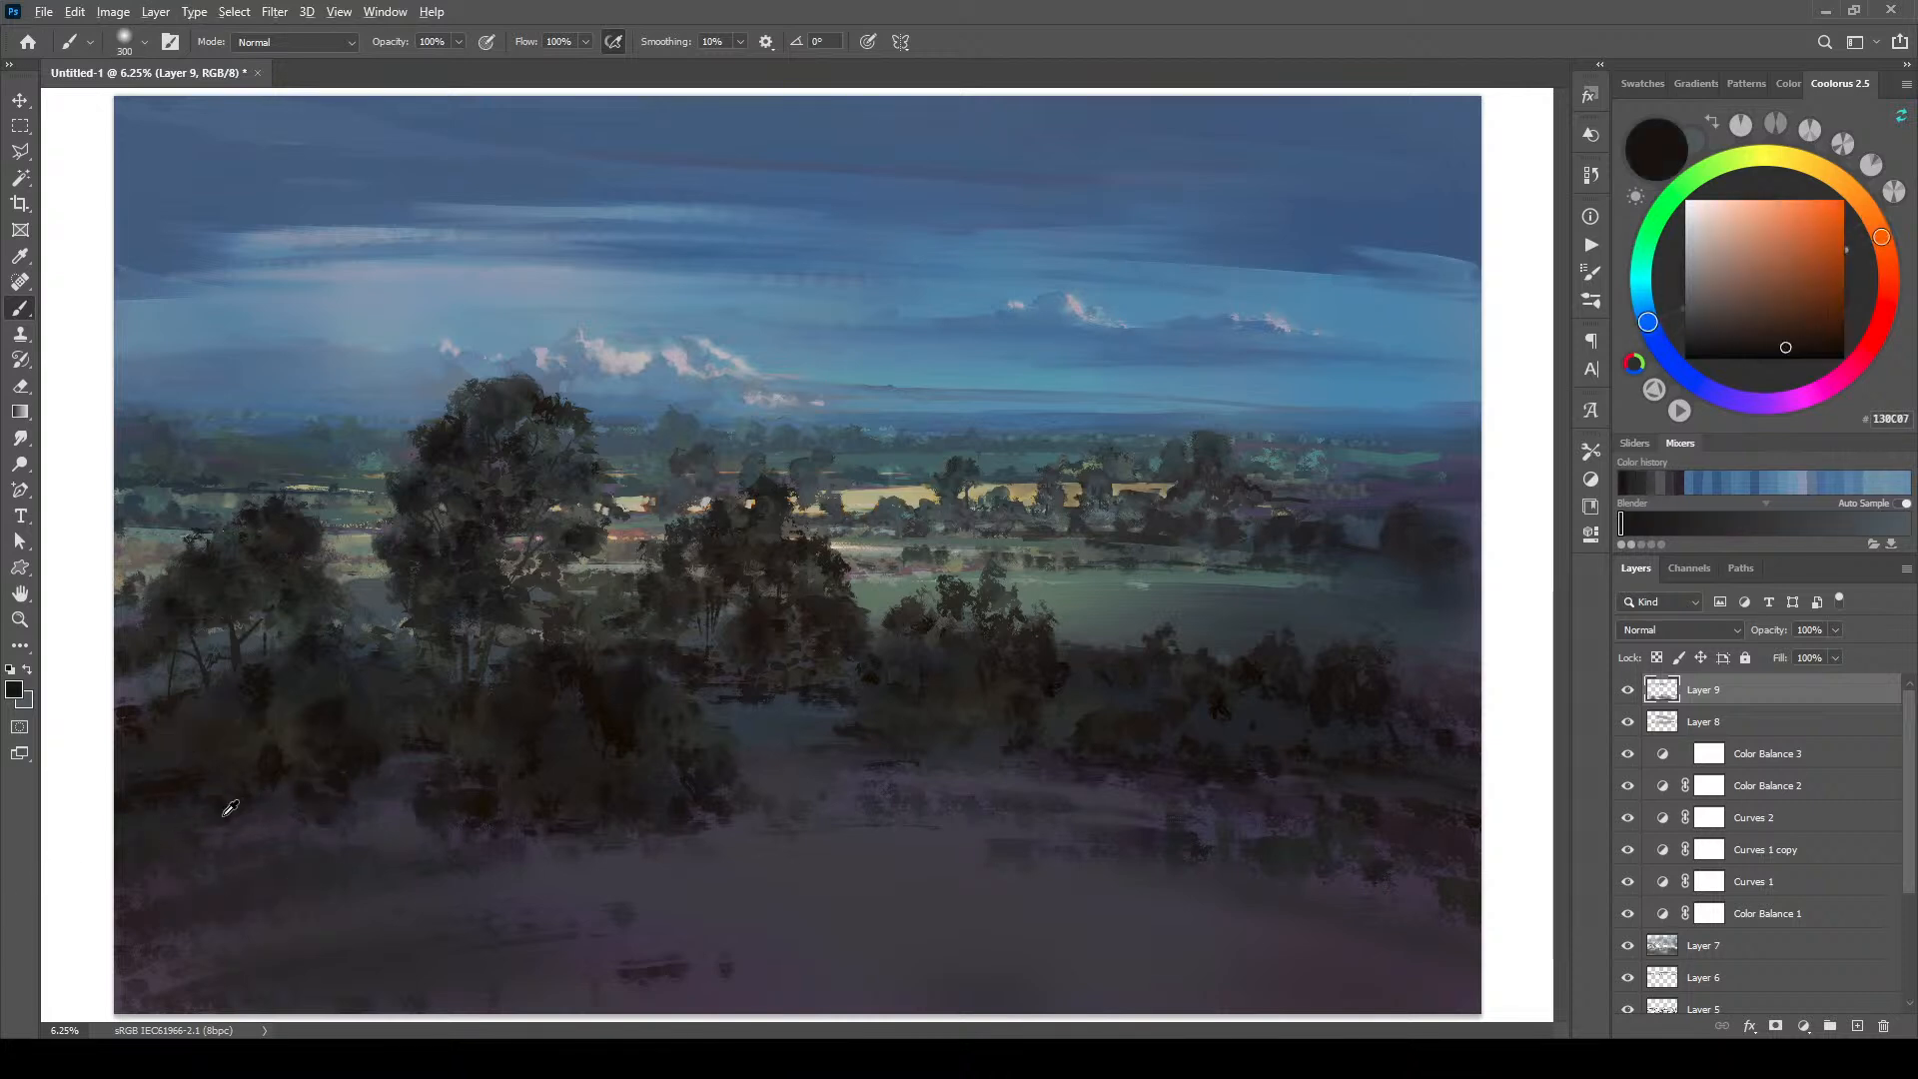
pyautogui.keyDown('alt'); pyautogui.click(217, 816); pyautogui.keyUp('alt')
pyautogui.press('[')
pyautogui.press('[')
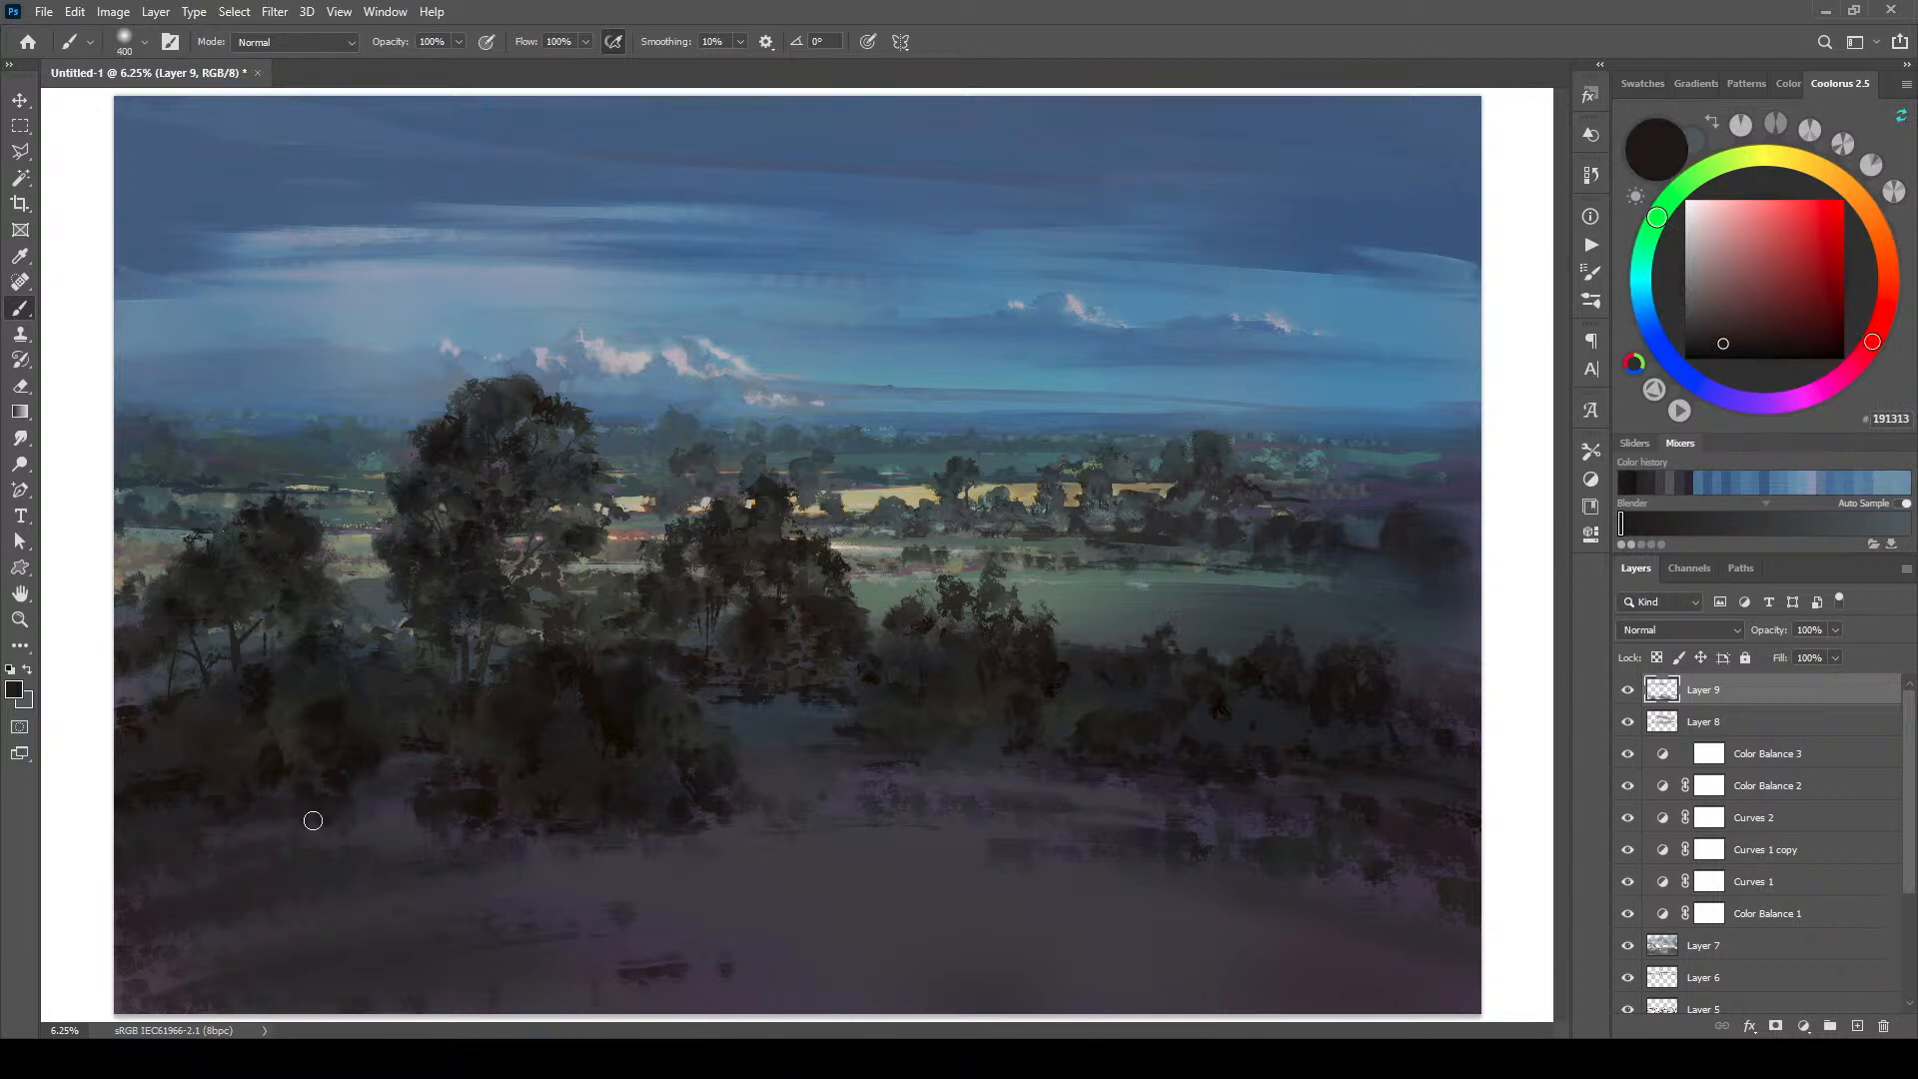
pyautogui.keyDown('alt'); pyautogui.click(333, 810); pyautogui.keyUp('alt')
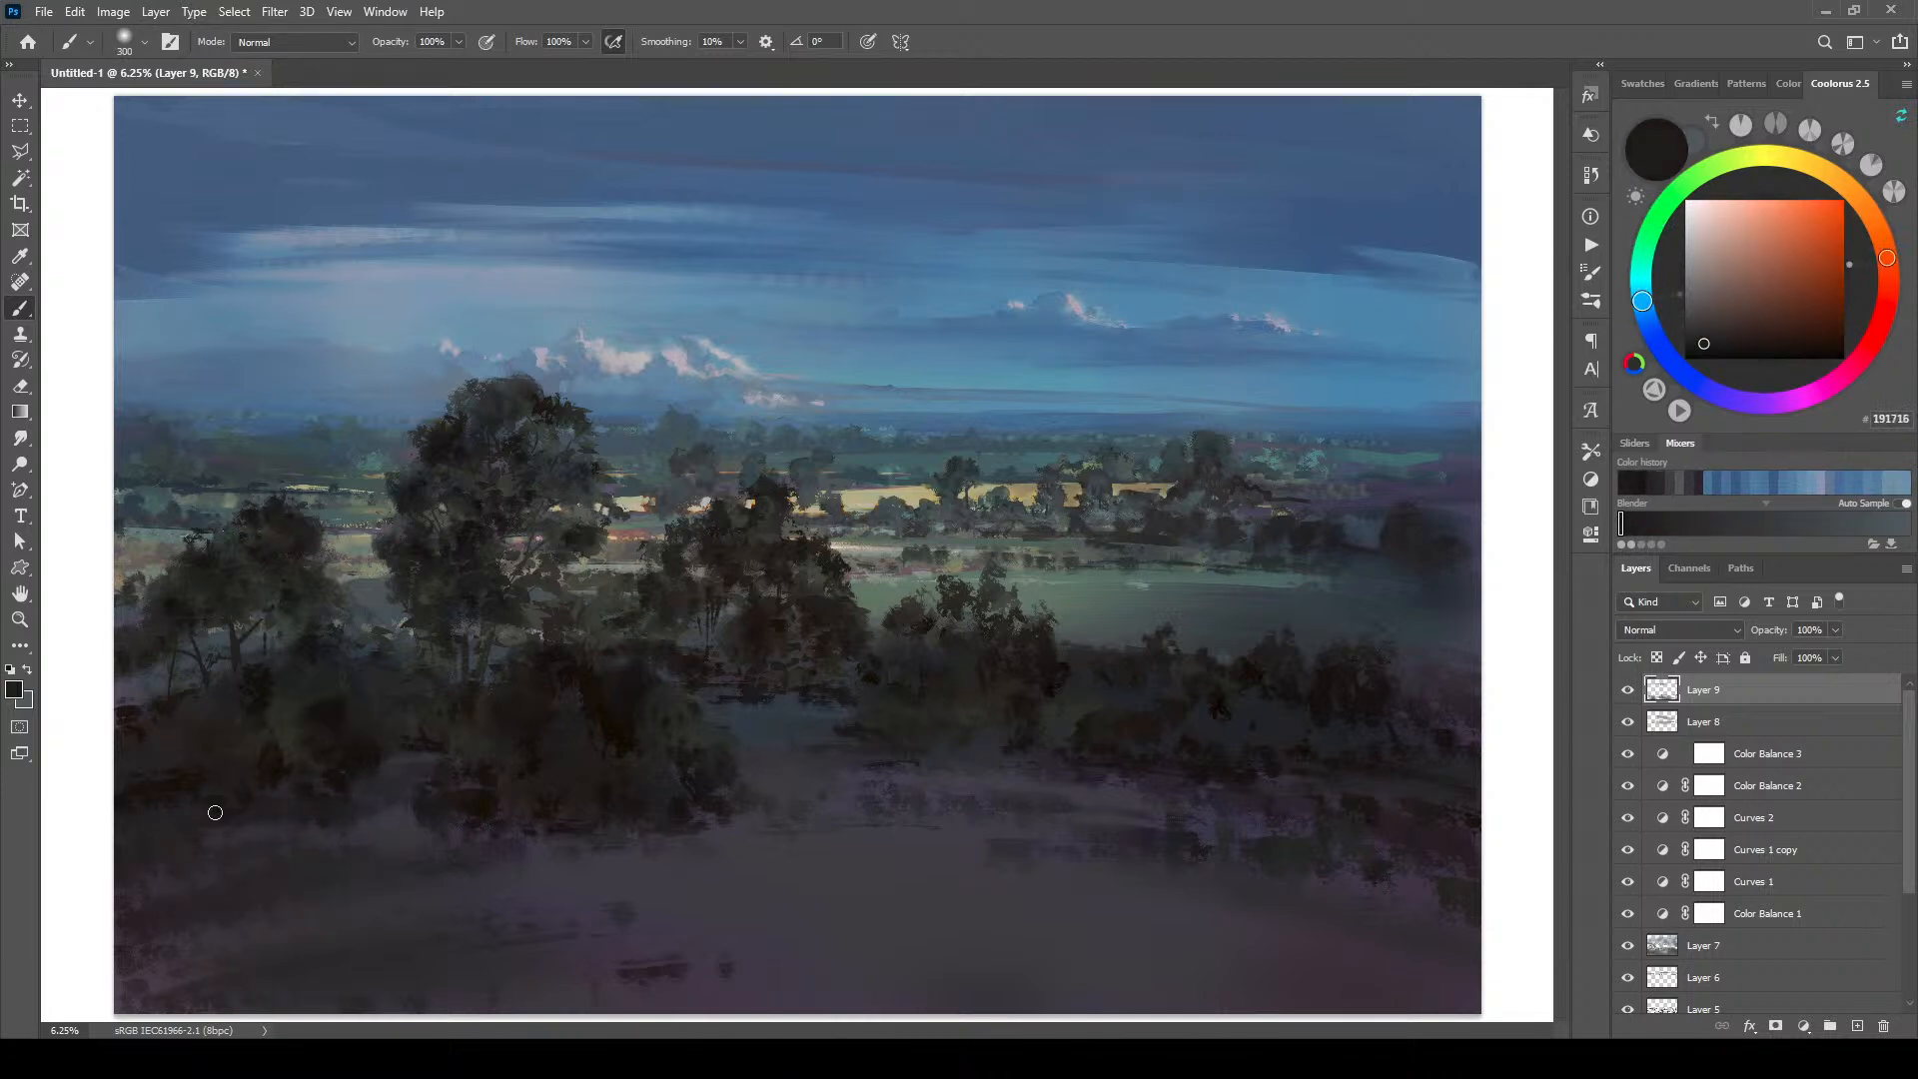
# Step: Darken the ground beneath the left-hand bushes and across the left foreground with near-black #191716
pyautogui.press(']')
pyautogui.press(']')
pyautogui.press(']')
pyautogui.press(']')
pyautogui.press('[')
pyautogui.press('[')
pyautogui.press(']')
pyautogui.press(']')
pyautogui.press(']')
pyautogui.press(']')
pyautogui.press(']')
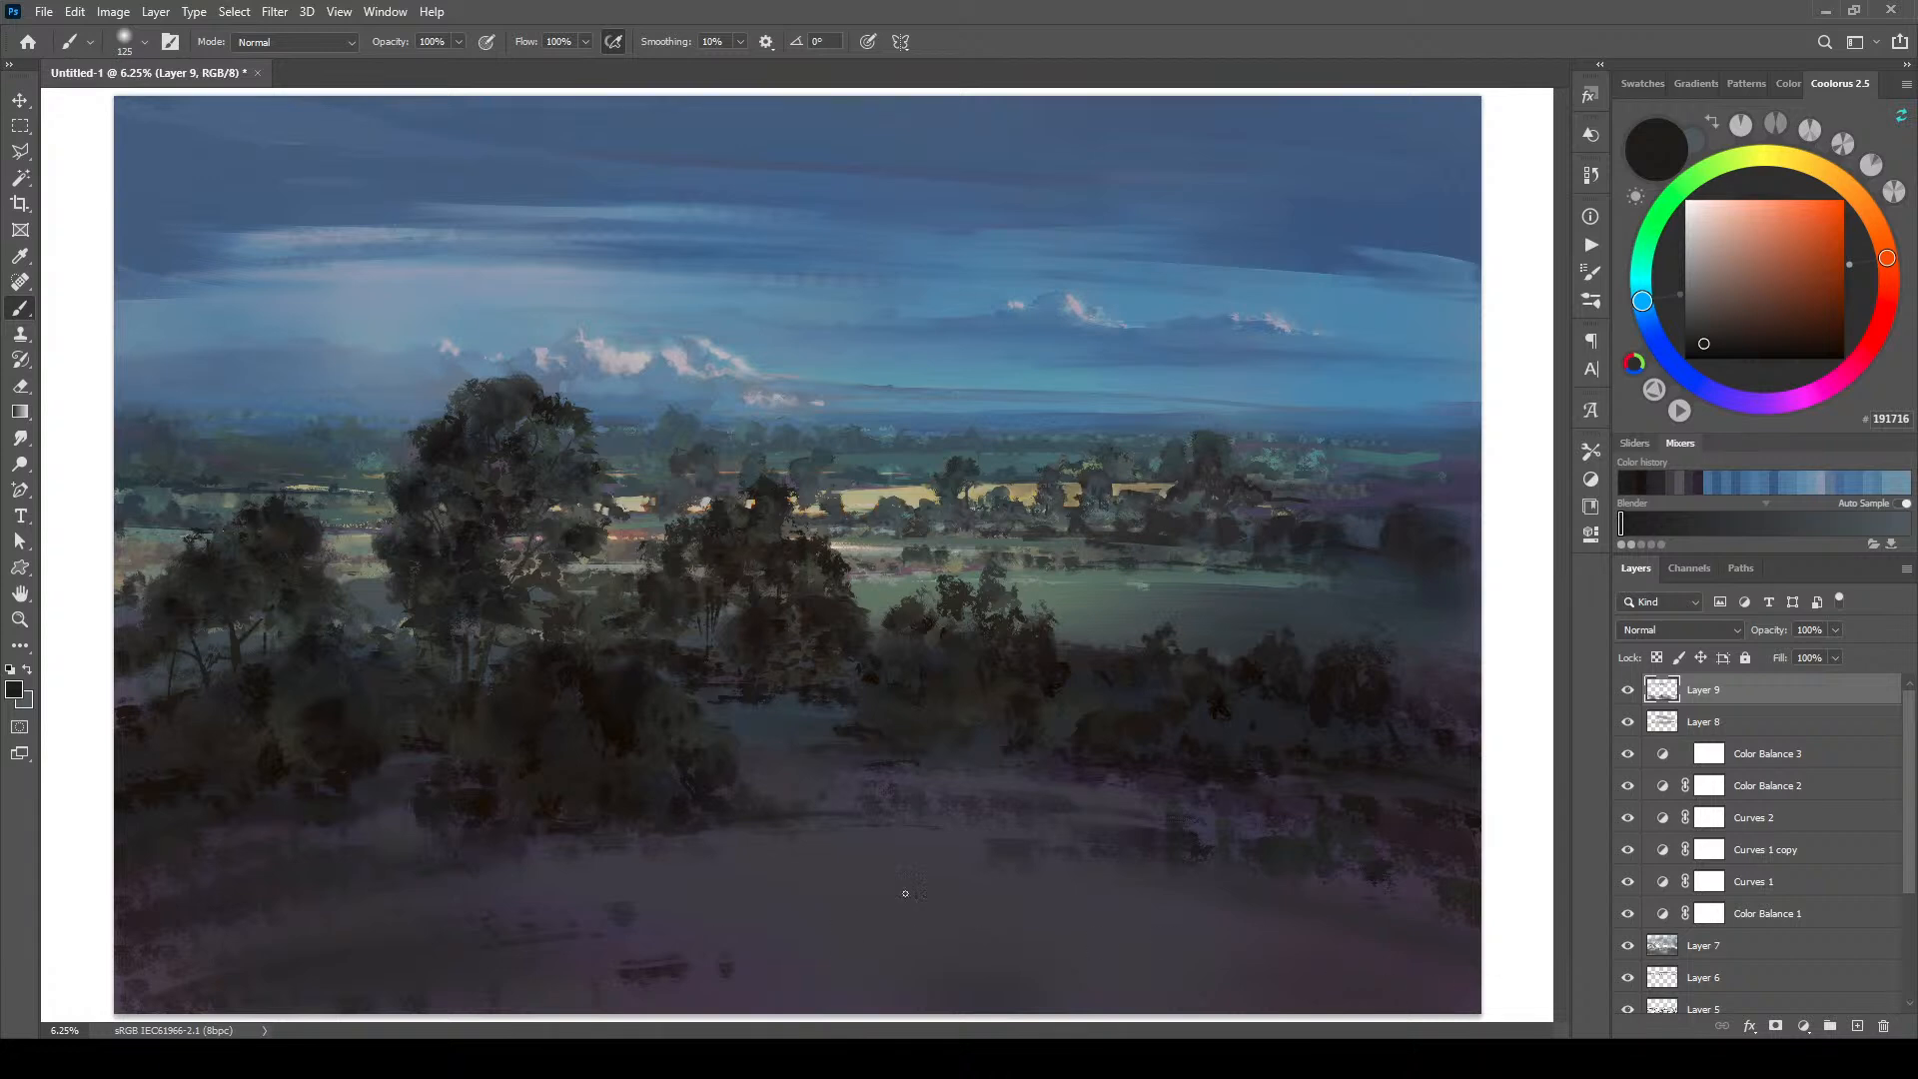
# Step: Shade the lower-right corner of the foreground with near-black #191716, using tip sizes from 600 up to 2100
pyautogui.press(']')
pyautogui.press(']')
pyautogui.press(']')
pyautogui.press(']')
pyautogui.press(']')
pyautogui.press(']')
pyautogui.press(']')
pyautogui.press(']')
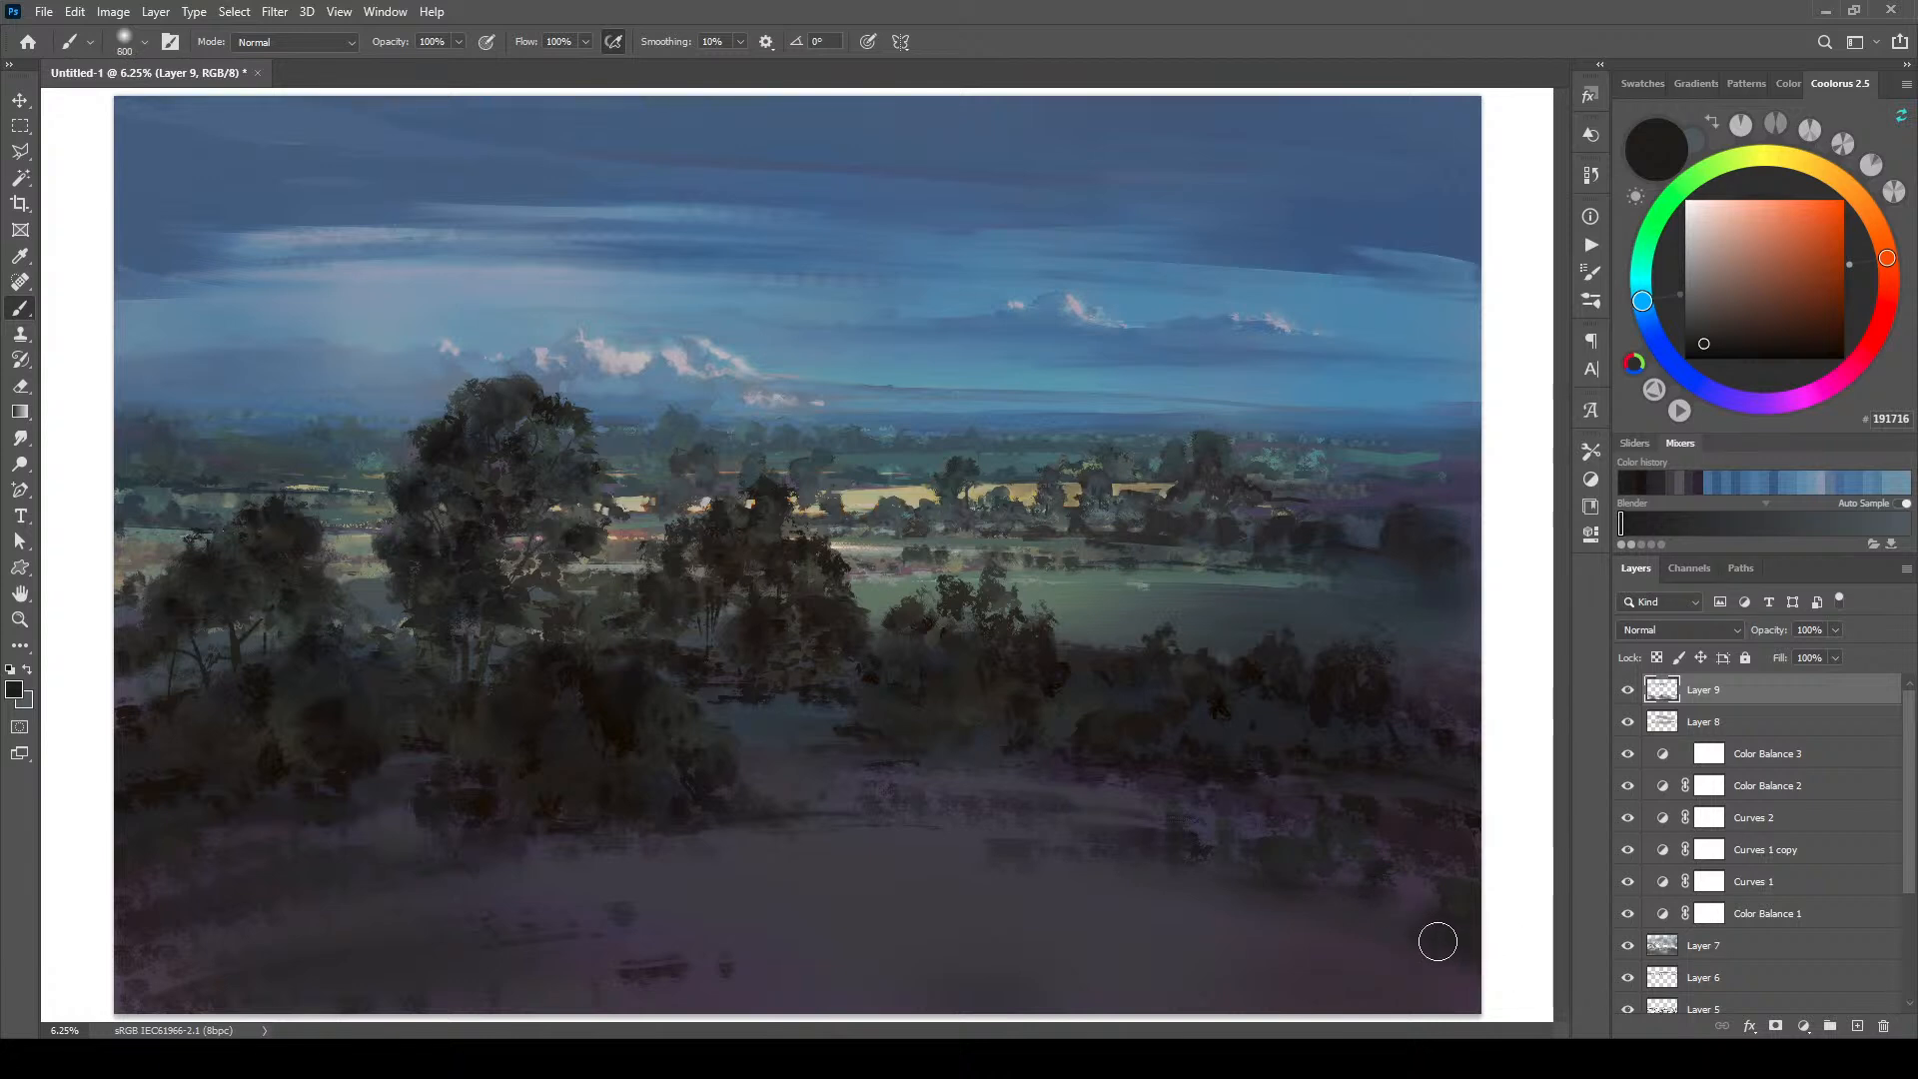
pyautogui.press(']')
pyautogui.press(']')
pyautogui.press(']')
pyautogui.press(']')
pyautogui.press(']')
pyautogui.press(']')
pyautogui.press(']')
pyautogui.press(']')
pyautogui.press(']')
pyautogui.press(']')
pyautogui.press(']')
pyautogui.press(']')
pyautogui.press(']')
pyautogui.press(']')
pyautogui.press(']')
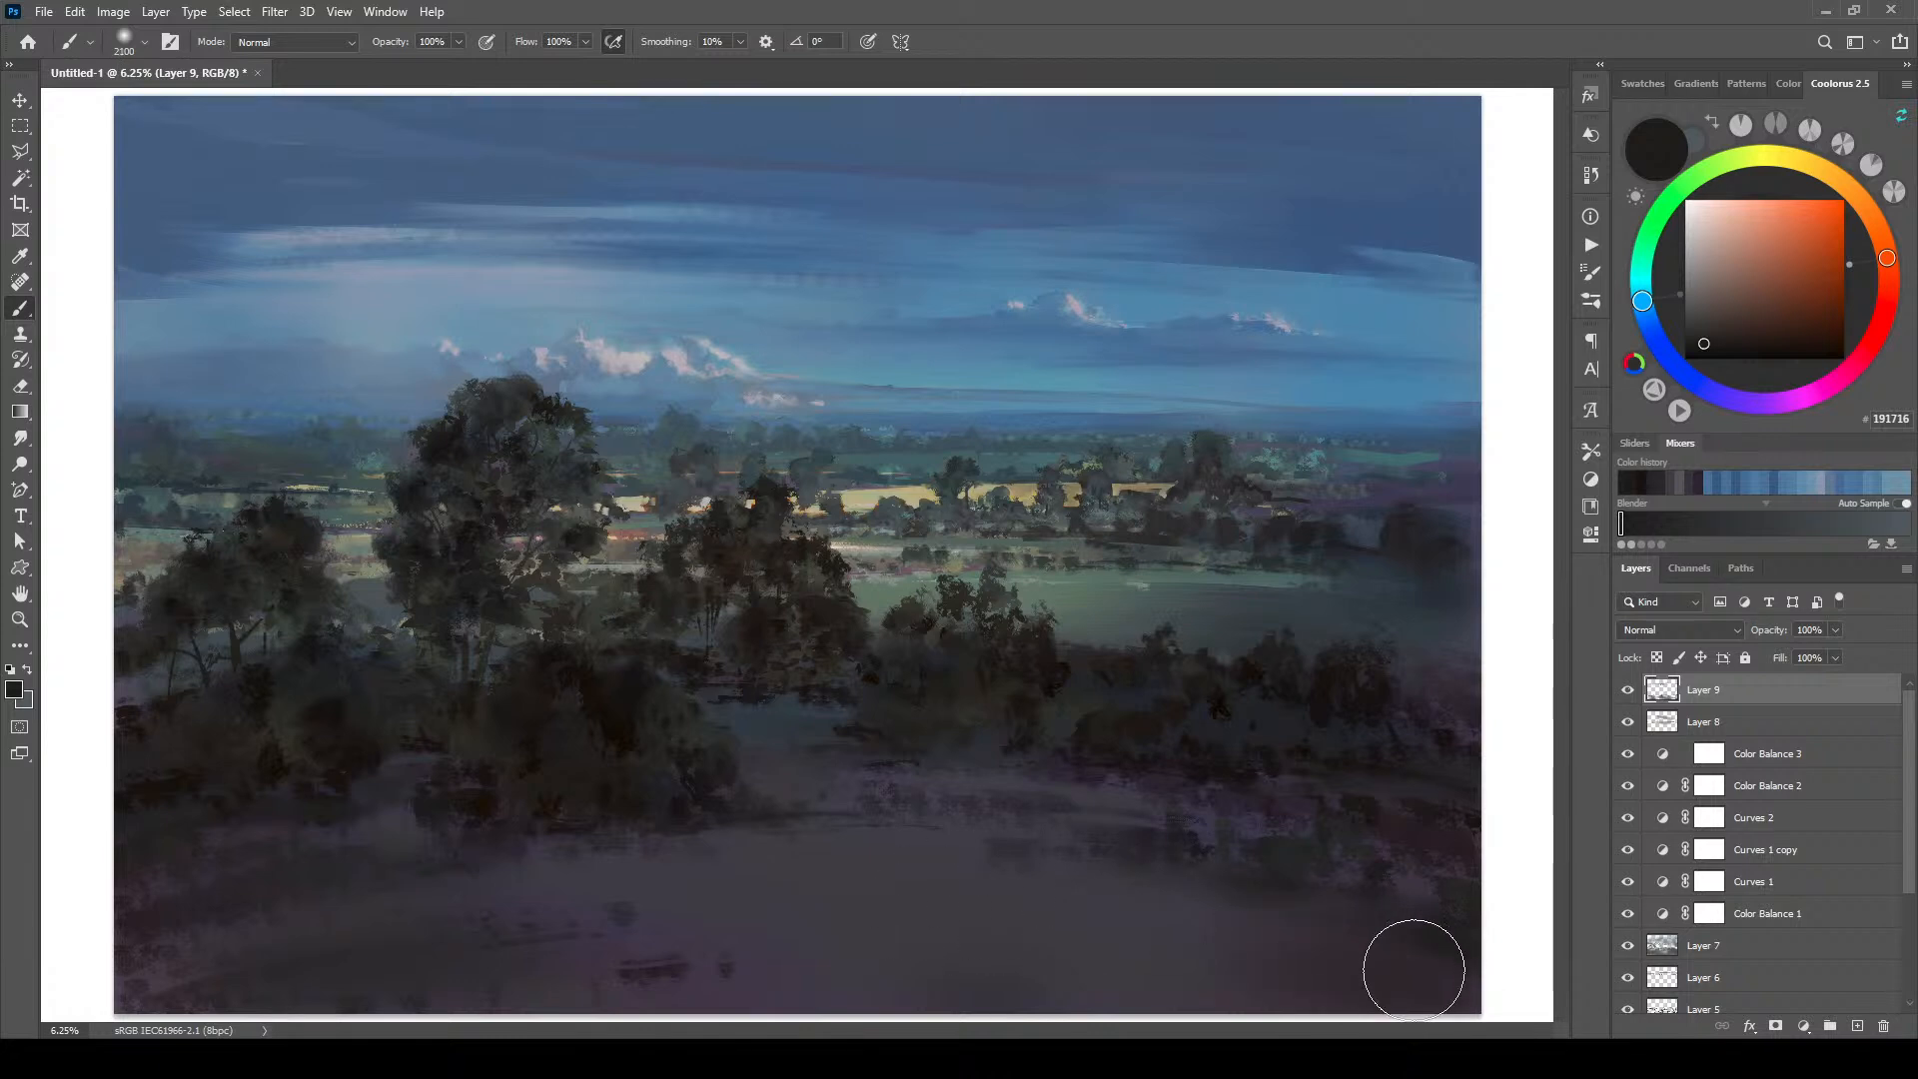
# Step: Deepen the shadows around the bases of the middle bushes with near-black #191716 at tip sizes 150 to 700
pyautogui.press('[')
pyautogui.press('[')
pyautogui.press('[')
pyautogui.press('[')
pyautogui.press('[')
pyautogui.press('[')
pyautogui.press('[')
pyautogui.press('[')
pyautogui.press('[')
pyautogui.press('[')
pyautogui.press('[')
pyautogui.press('[')
pyautogui.press('[')
pyautogui.press('[')
pyautogui.press('[')
pyautogui.press('[')
pyautogui.press('[')
pyautogui.press('[')
pyautogui.press('[')
pyautogui.press('[')
pyautogui.press('[')
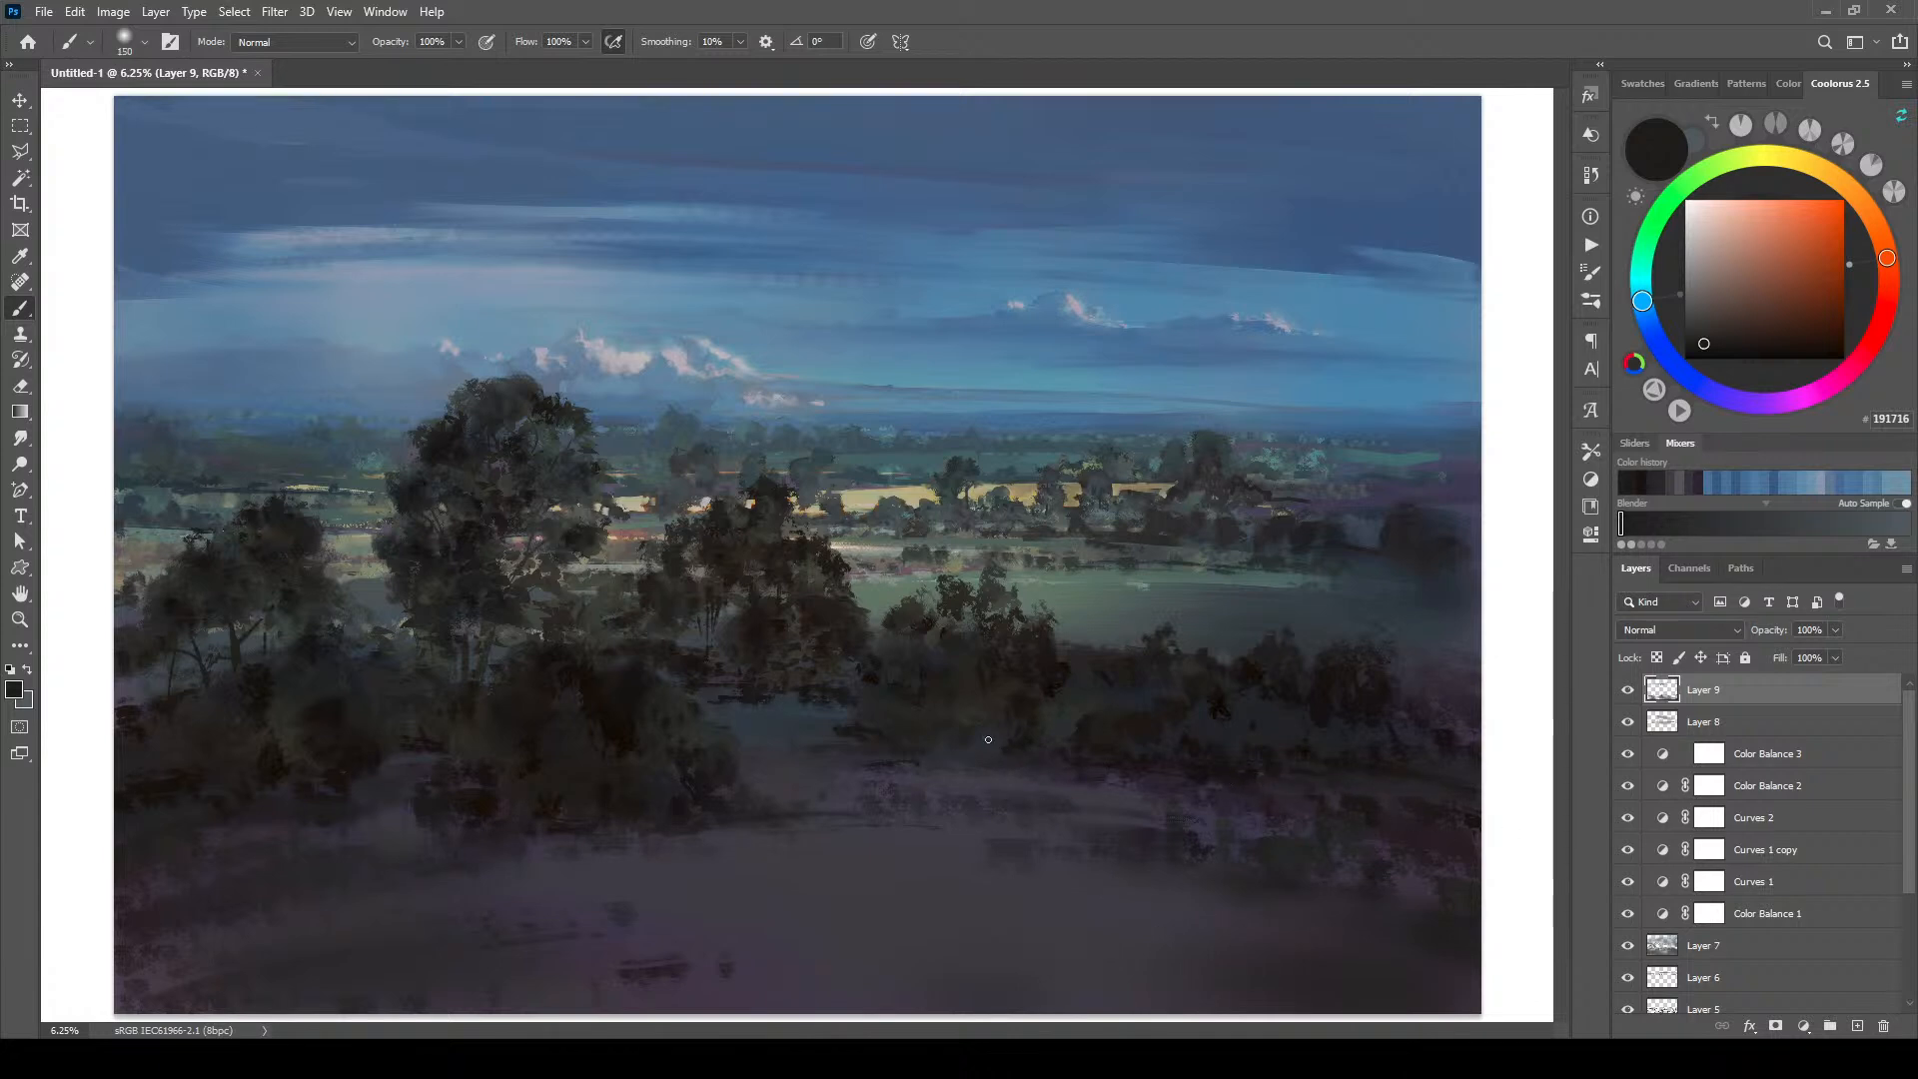
pyautogui.press(']')
pyautogui.press(']')
pyautogui.press(']')
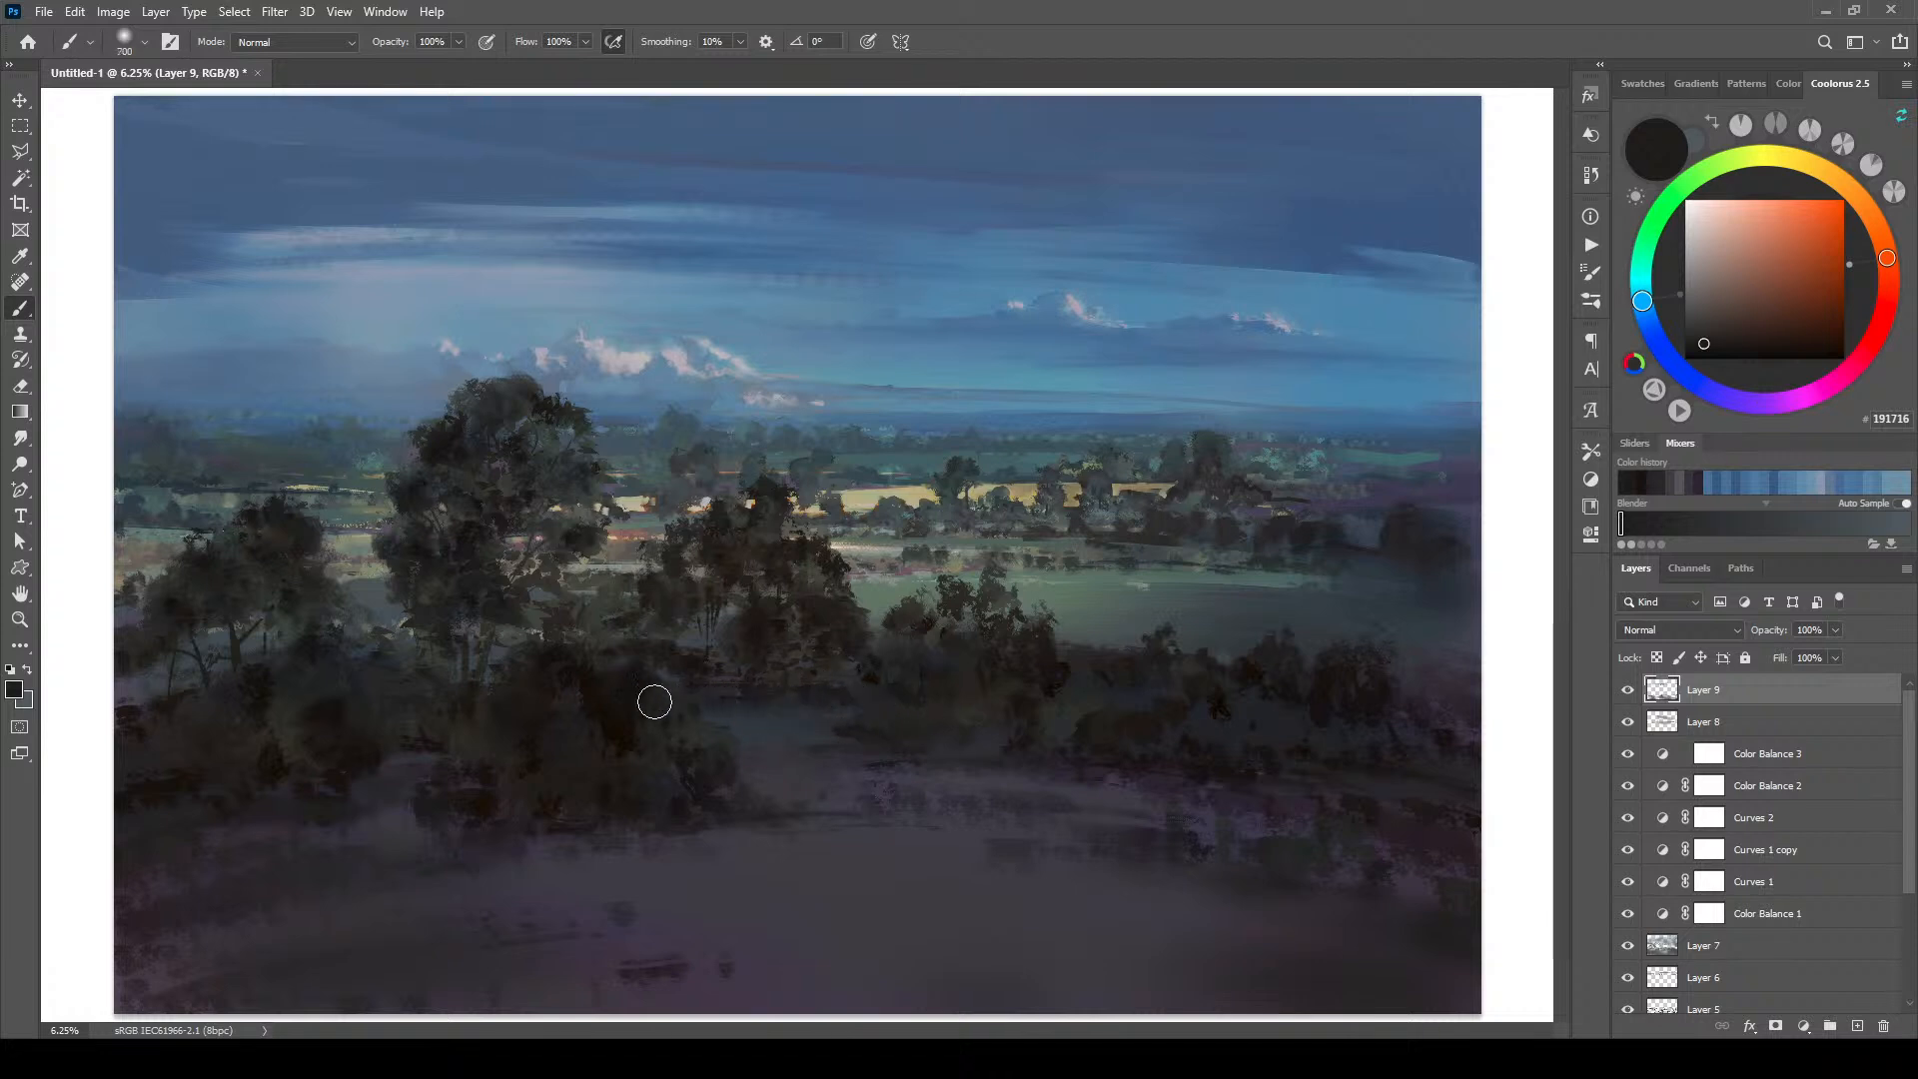
# Step: Add dark, soft streaks of near-black #191716 to the lower-left foreground at tip sizes 175 to 700
pyautogui.press('[')
pyautogui.press('[')
pyautogui.press('[')
pyautogui.press('[')
pyautogui.press('[')
pyautogui.press(']')
pyautogui.press(']')
pyautogui.press(']')
pyautogui.press(']')
pyautogui.press(']')
pyautogui.press(']')
pyautogui.press(']')
pyautogui.press(']')
pyautogui.press(']')
pyautogui.press(']')
pyautogui.press(']')
pyautogui.press(']')
pyautogui.press(']')
pyautogui.press(']')
pyautogui.press(']')
pyautogui.press(']')
pyautogui.press(']')
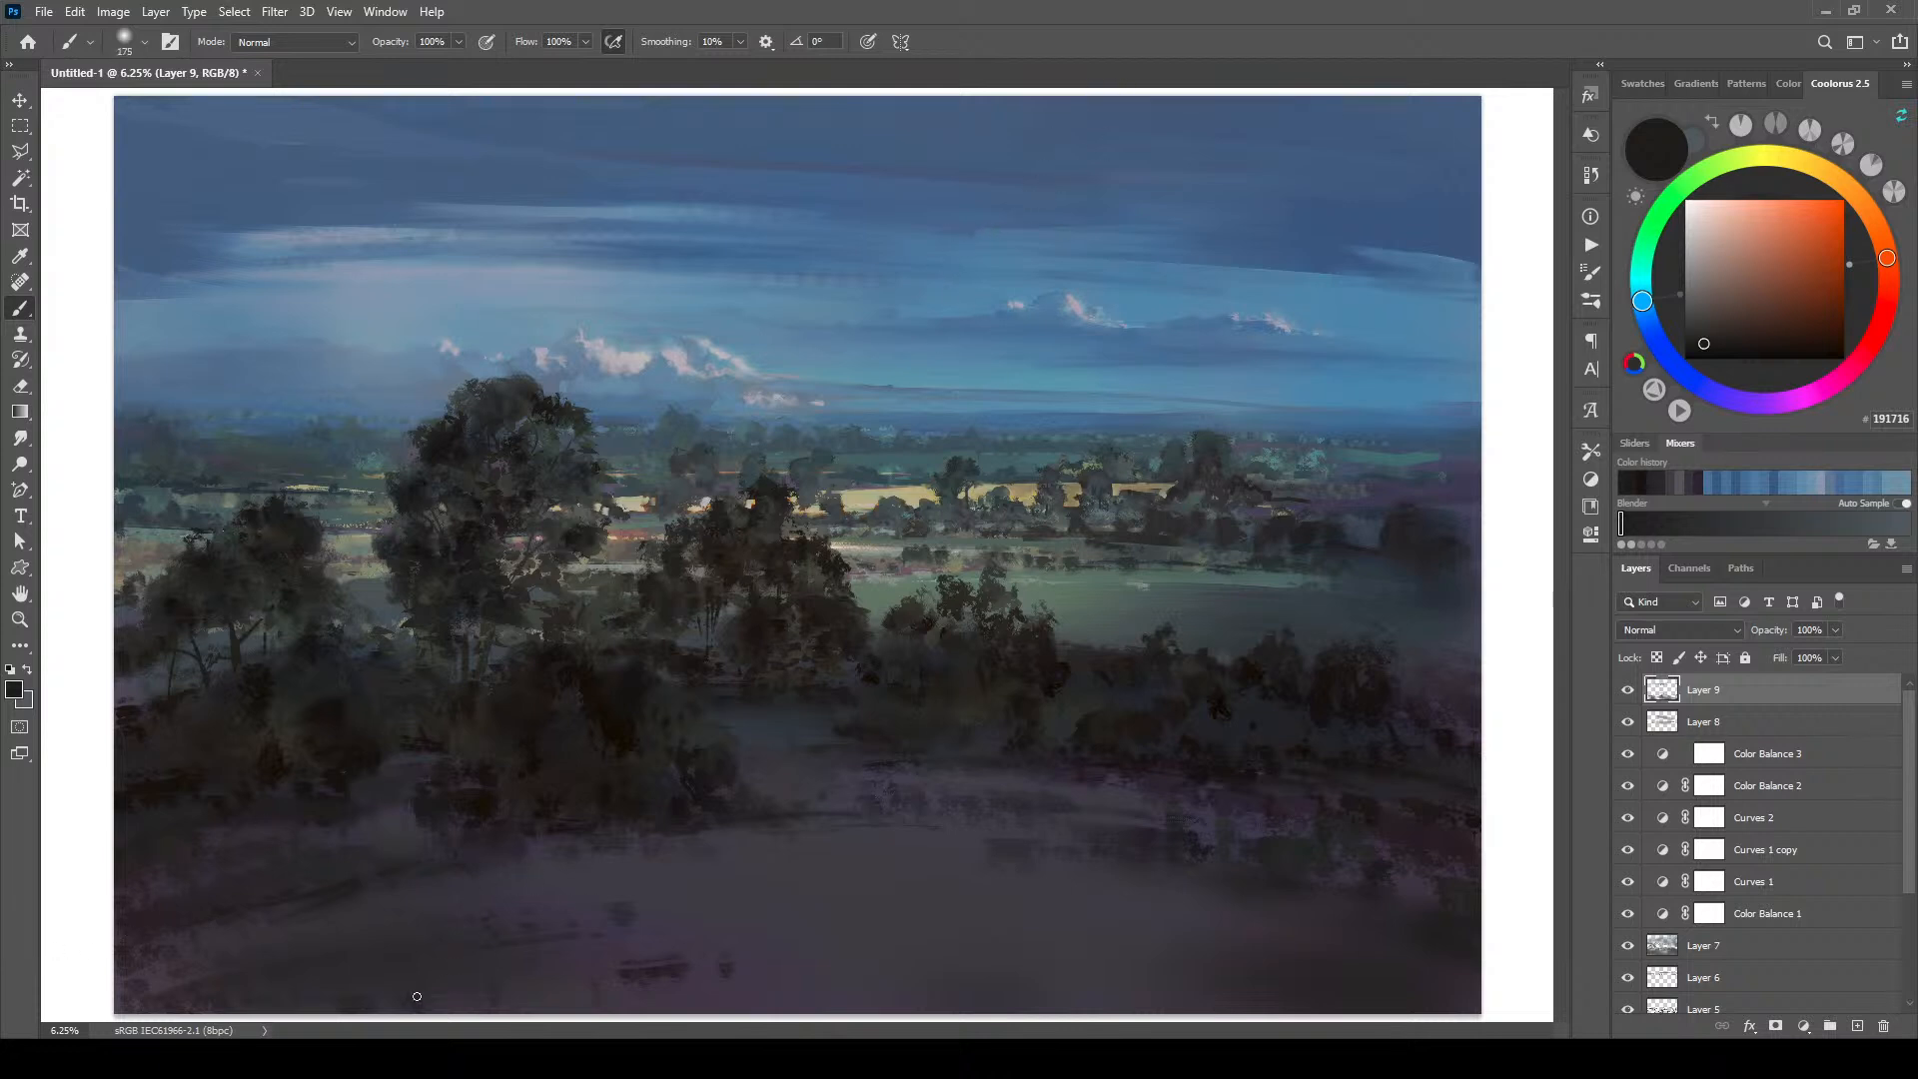
pyautogui.press(']')
pyautogui.press(']')
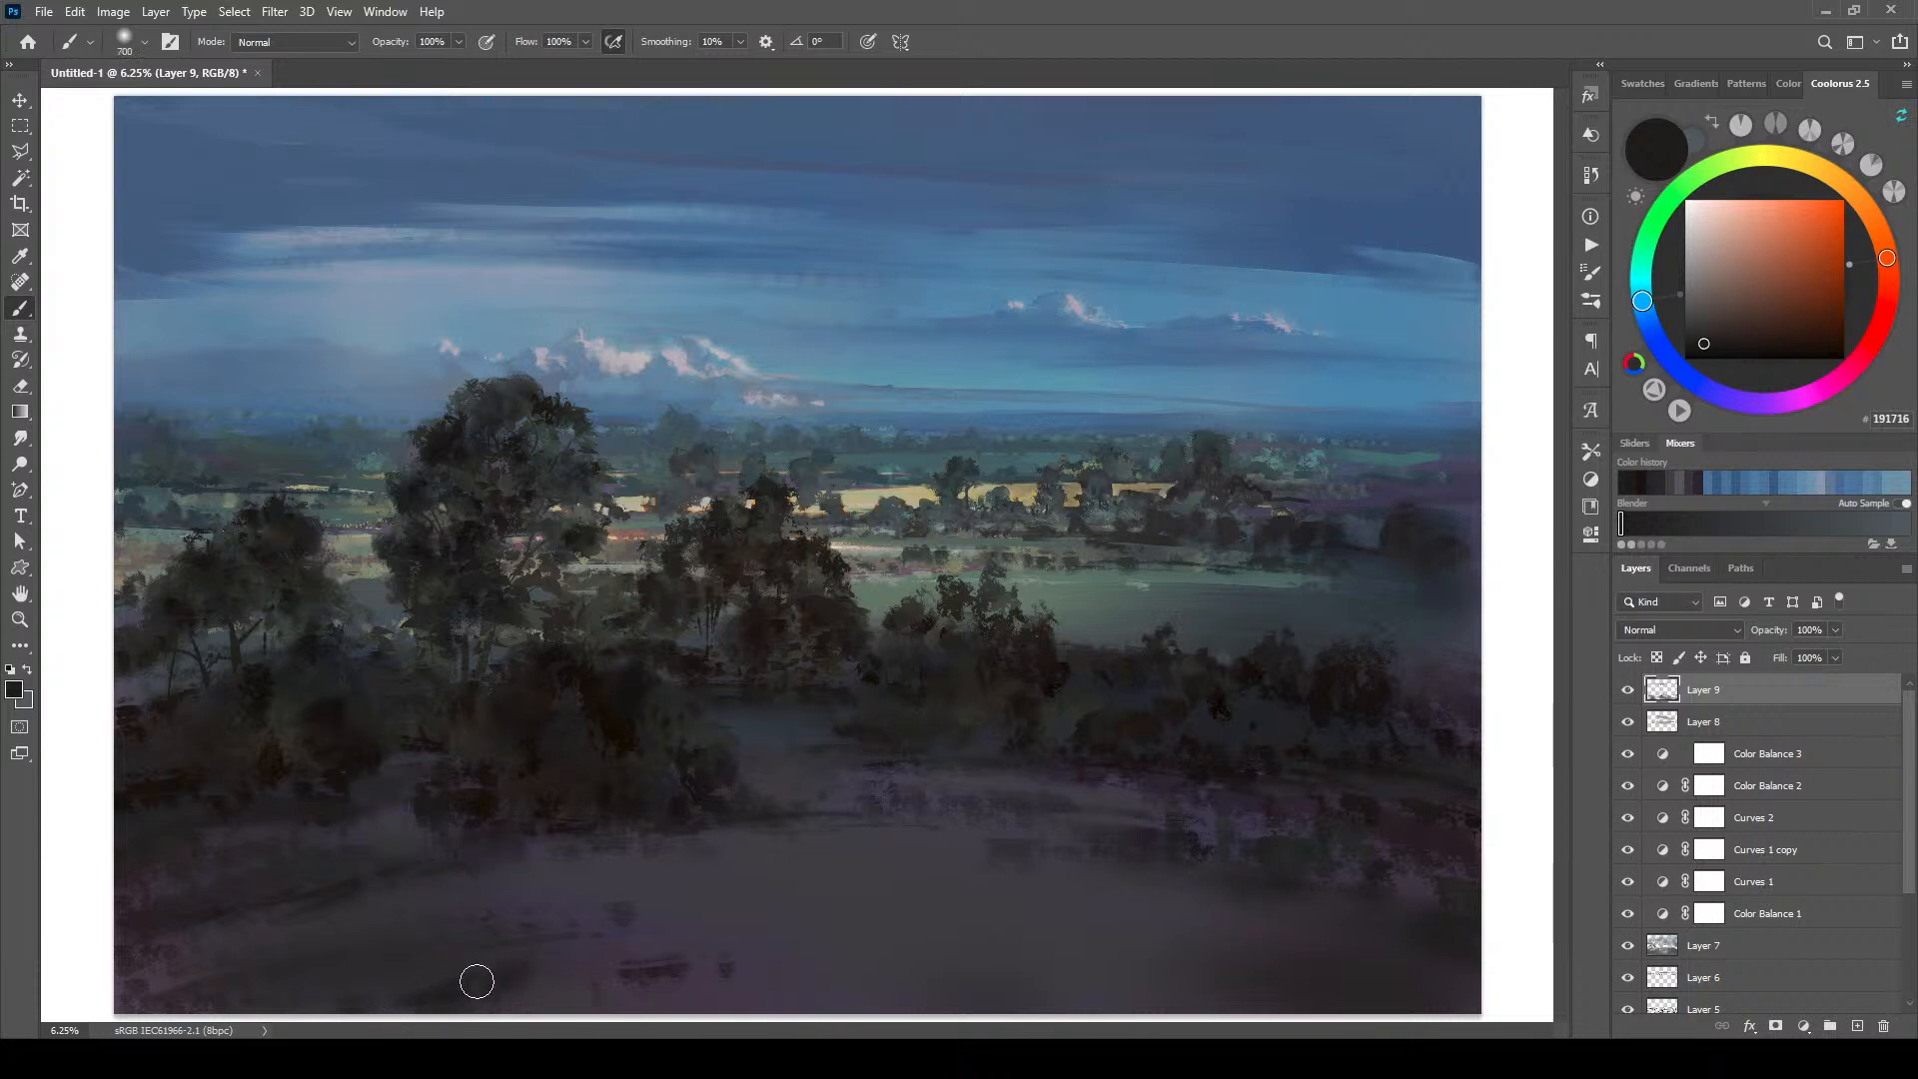
# Step: Blend the dark streaks in the lower-left foreground with purple-greys sampled nearby, including #322F34
pyautogui.keyDown('alt'); pyautogui.click(464, 949); pyautogui.keyUp('alt')
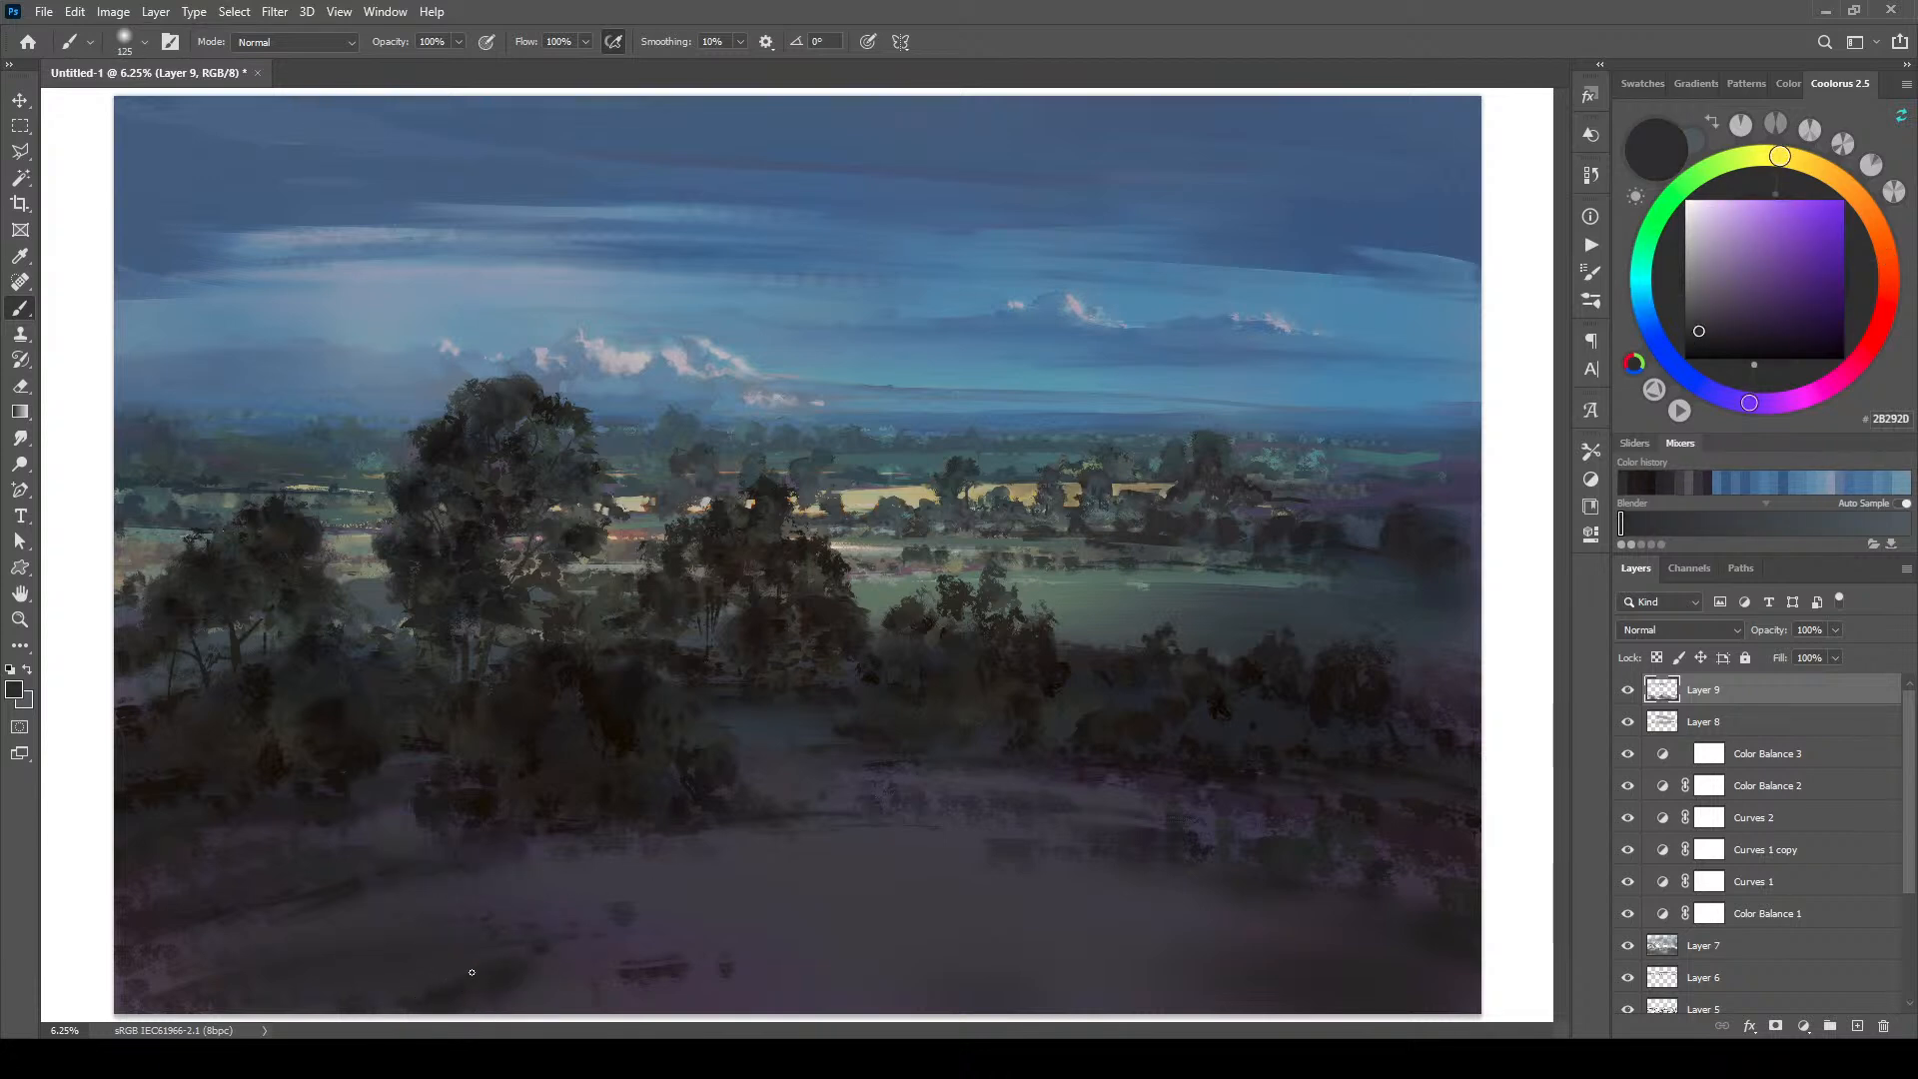
pyautogui.keyDown('alt'); pyautogui.click(540, 952); pyautogui.keyUp('alt')
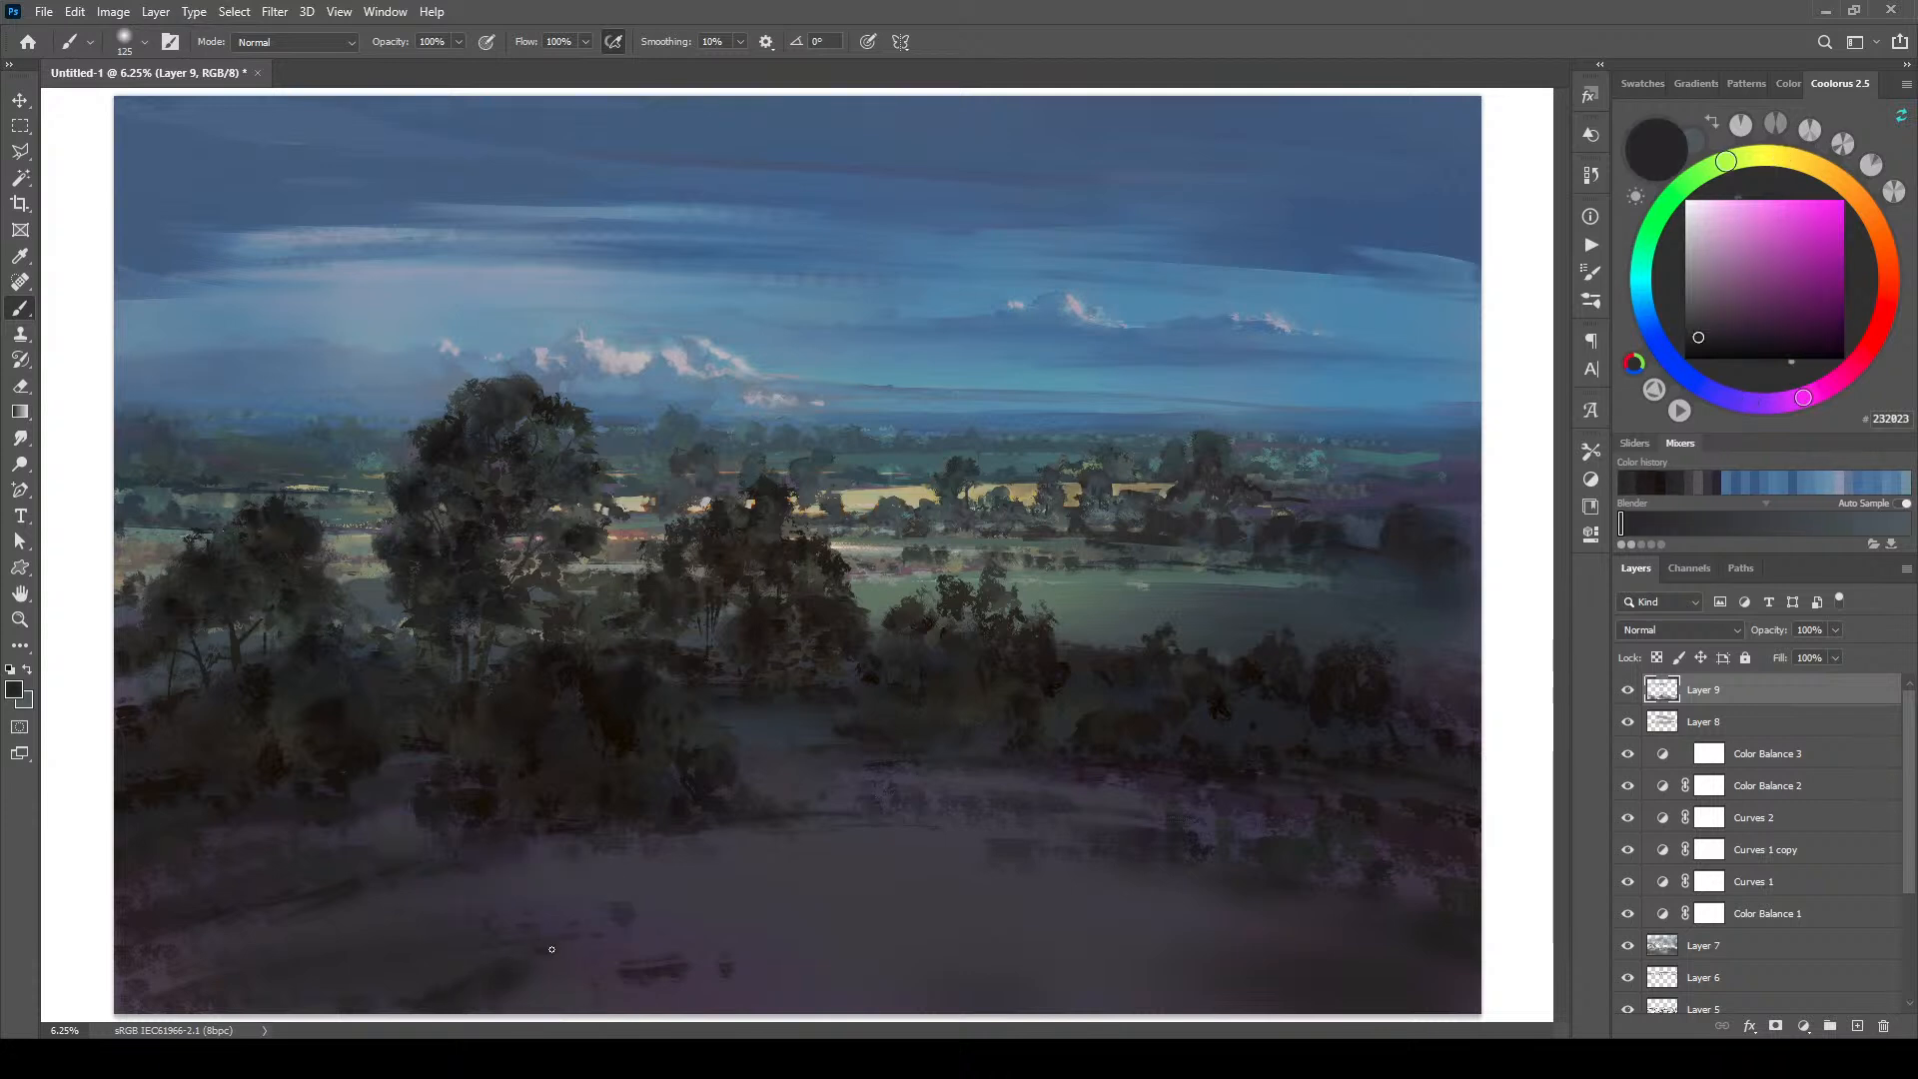
pyautogui.keyDown('alt'); pyautogui.click(535, 930); pyautogui.keyUp('alt')
pyautogui.press(']')
pyautogui.press(']')
pyautogui.press(']')
pyautogui.press(']')
pyautogui.press(']')
pyautogui.press(']')
pyautogui.press('[')
pyautogui.press('[')
pyautogui.press('[')
pyautogui.press('[')
pyautogui.keyDown('alt'); pyautogui.click(410, 892); pyautogui.keyUp('alt')
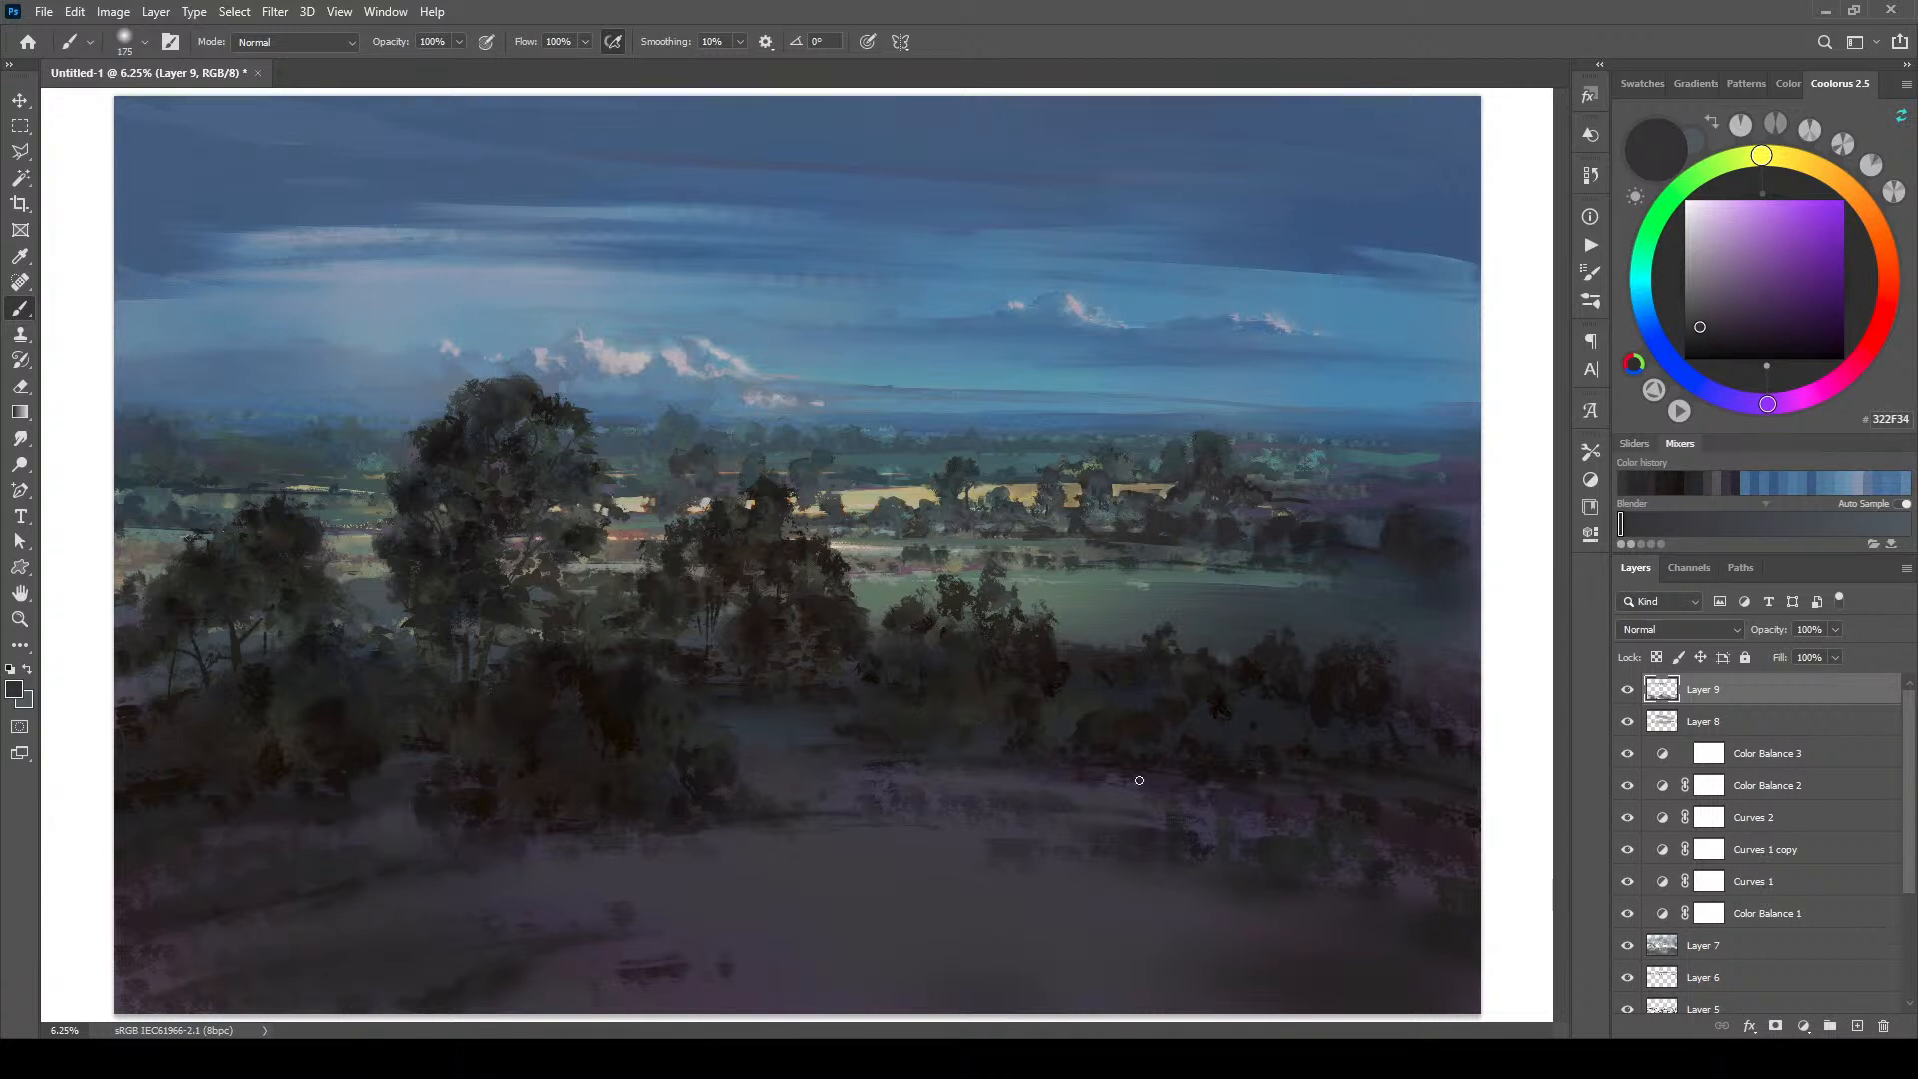
# Step: Rework the distant trees and purple haze on the right side with sampled #2E2C31, #333F44 and #39354F at tip sizes 80 to 200
pyautogui.keyDown('alt'); pyautogui.click(1249, 487); pyautogui.keyUp('alt')
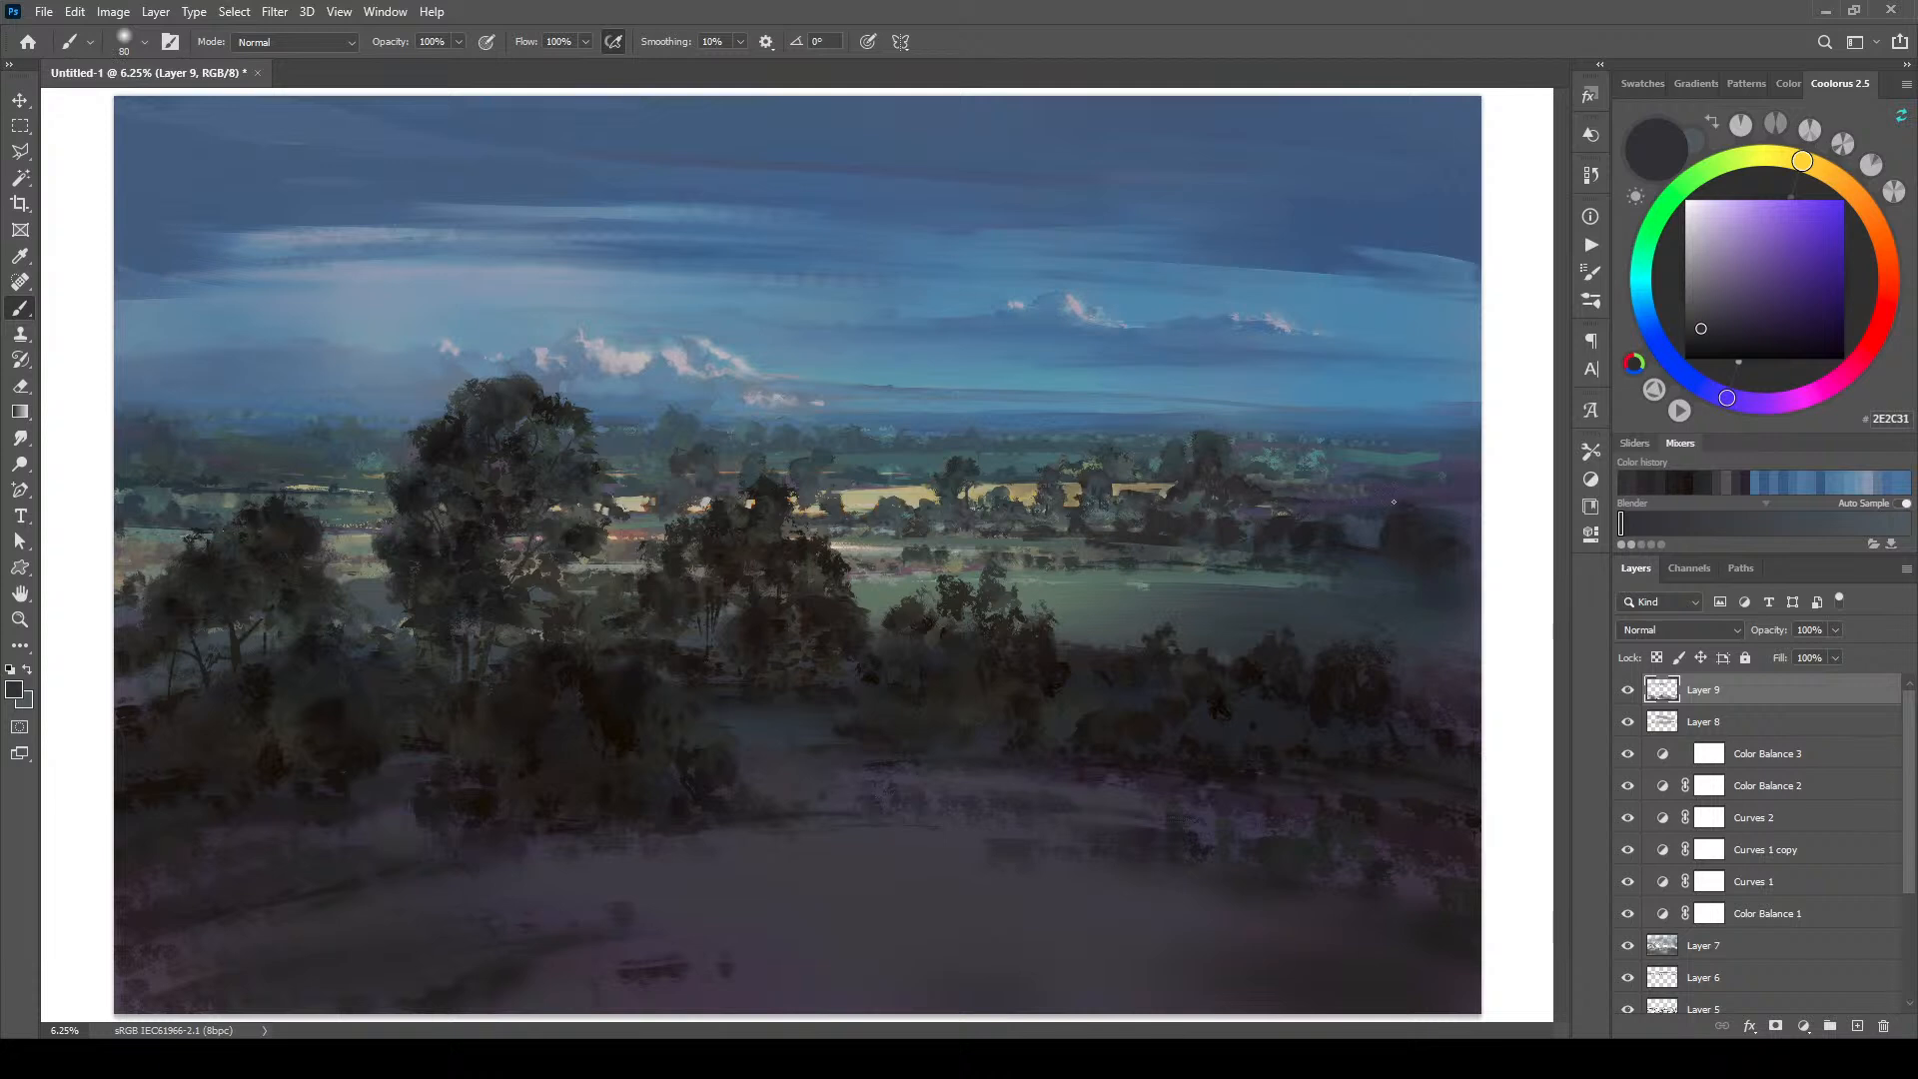
pyautogui.keyDown('alt'); pyautogui.click(1179, 455); pyautogui.keyUp('alt')
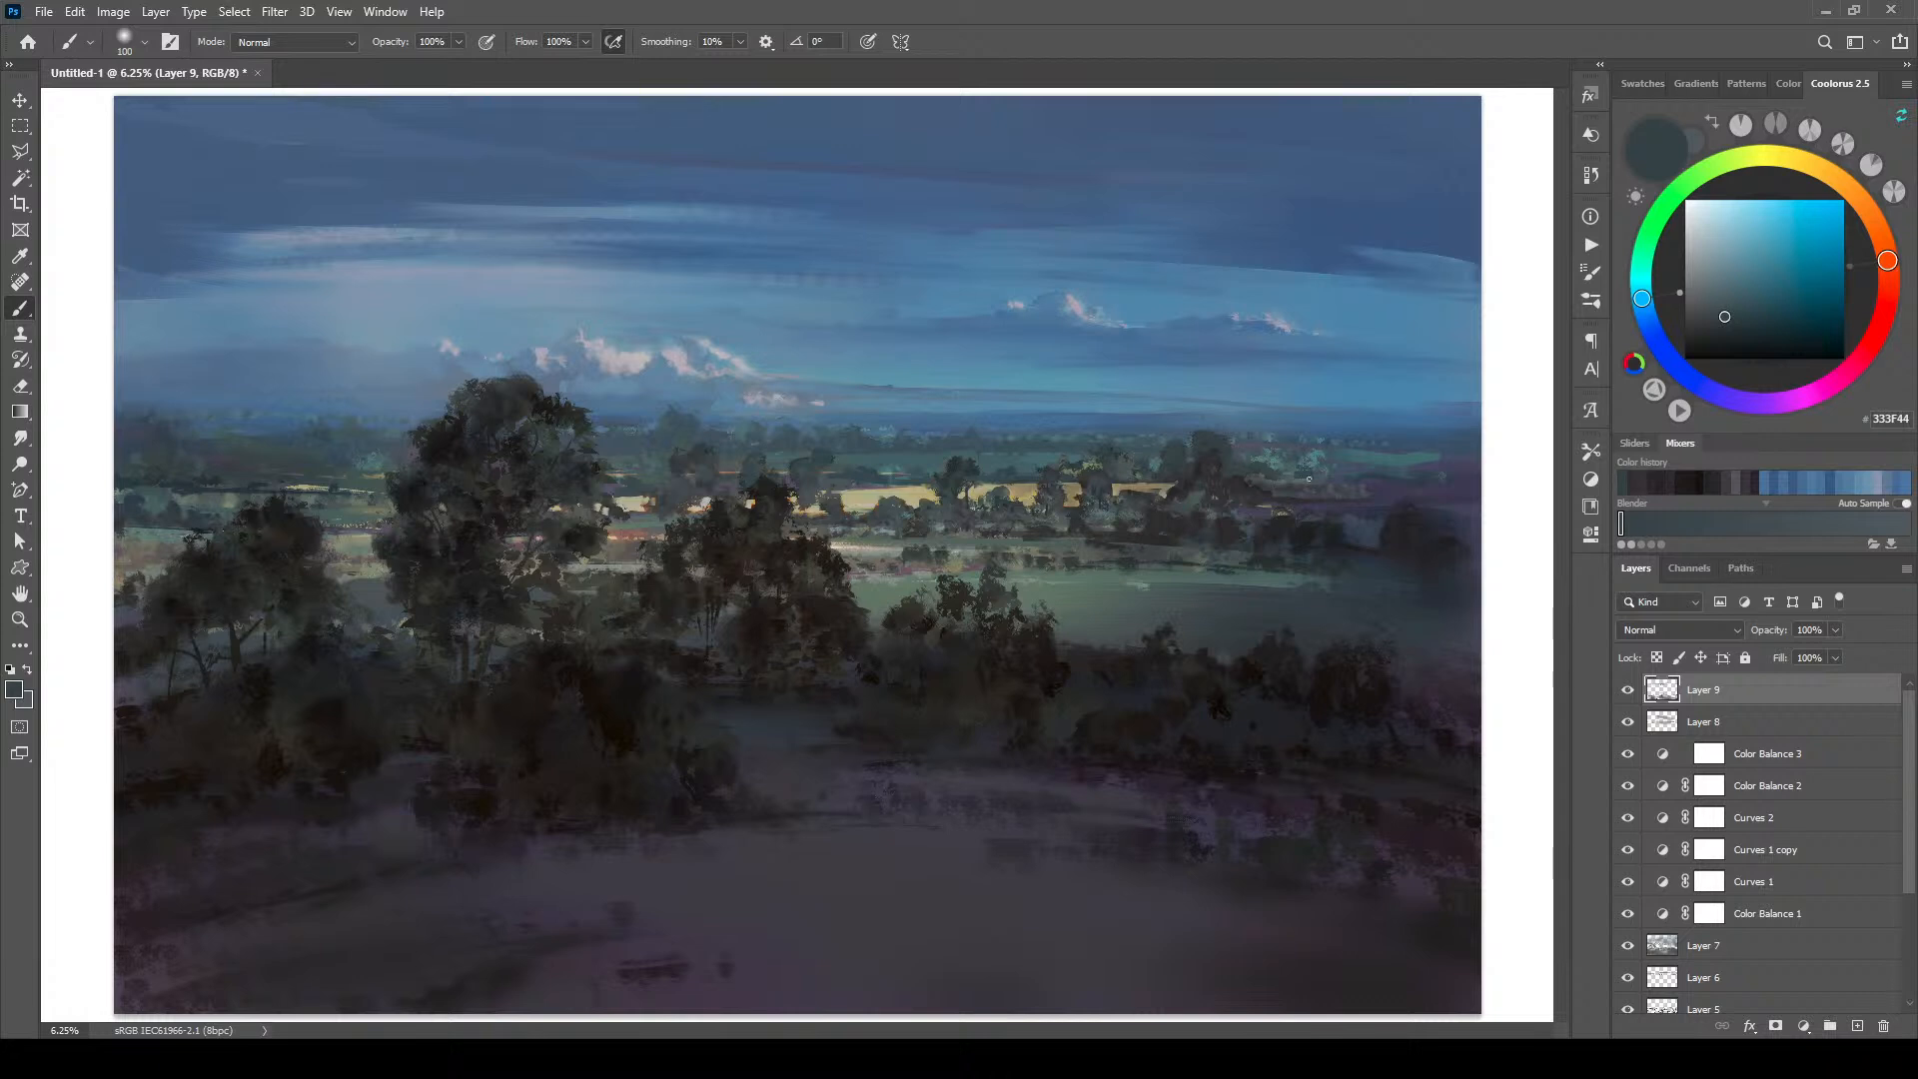
pyautogui.keyDown('alt'); pyautogui.click(1419, 487); pyautogui.keyUp('alt')
pyautogui.press('[')
pyautogui.press('[')
pyautogui.press('[')
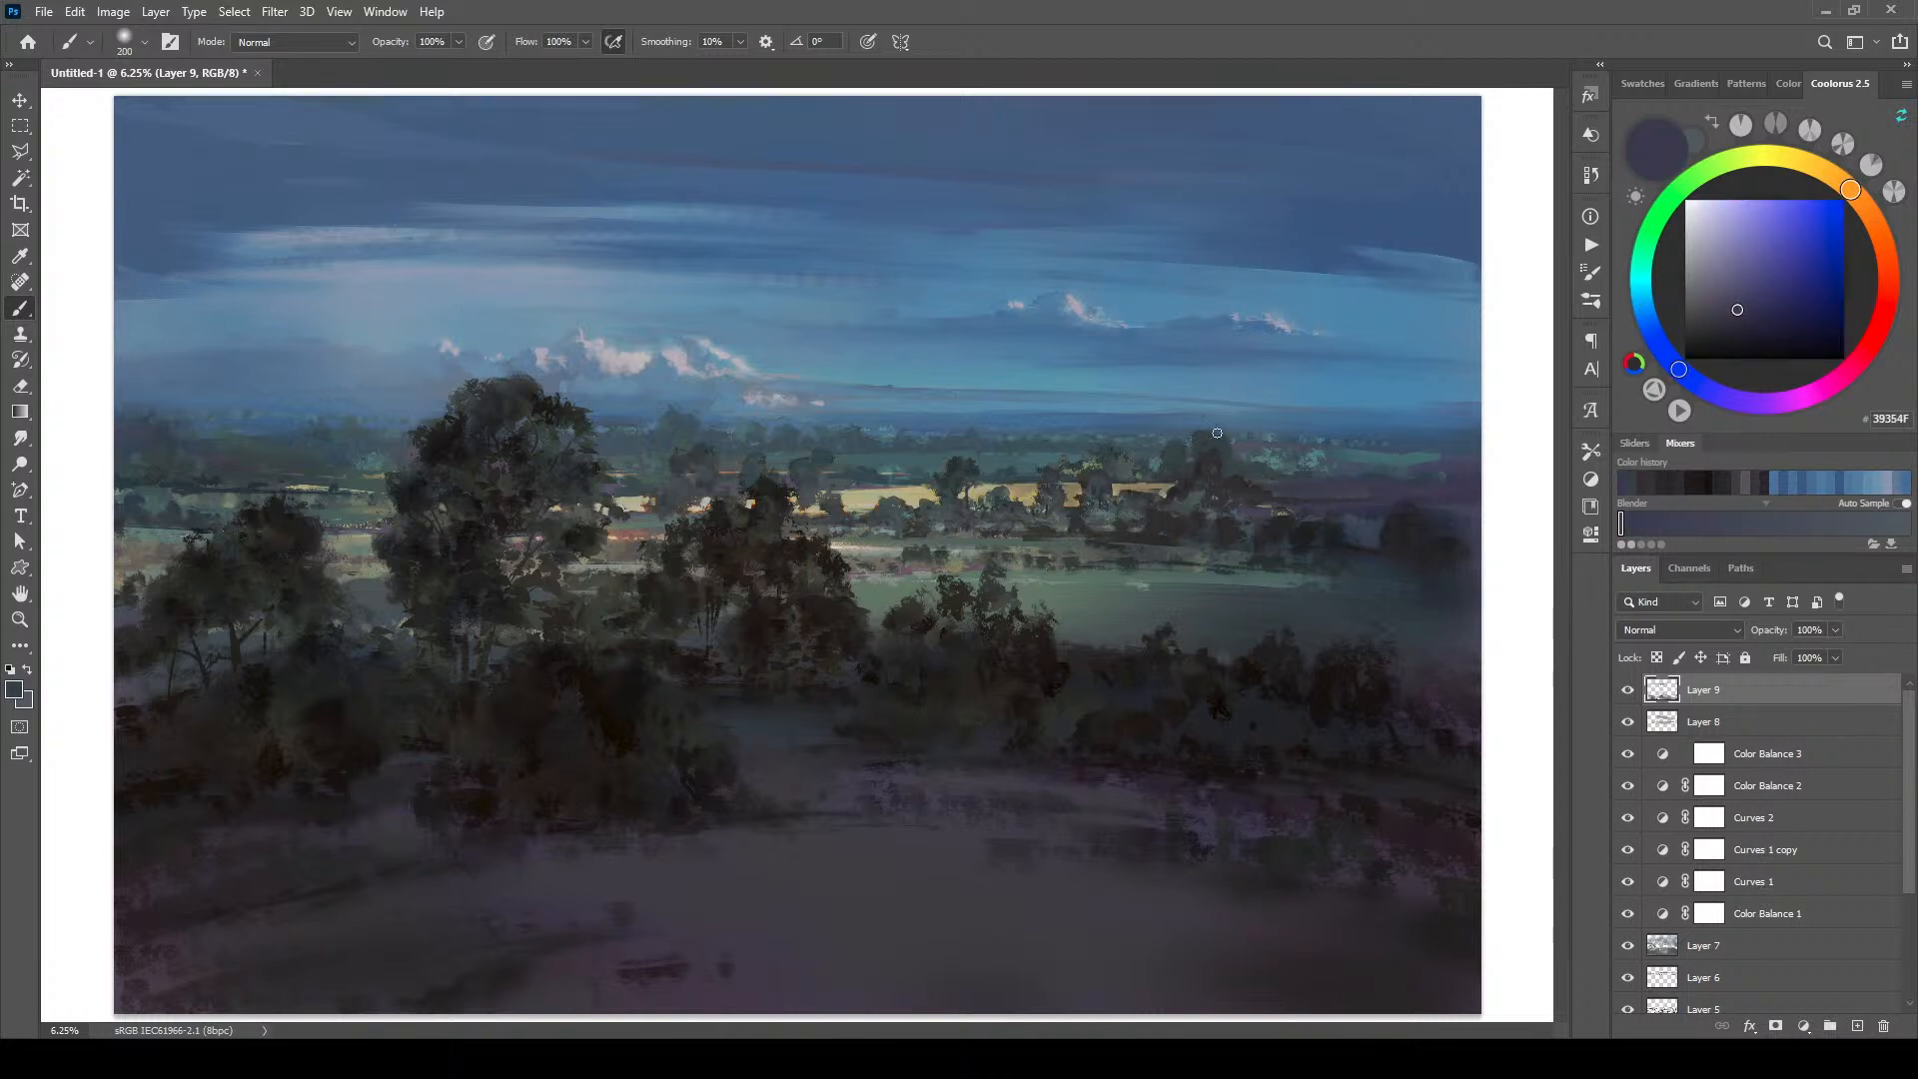
# Step: Refine the strip of land right of the distant trees with sampled #2A2726, #645C4F, #505051 and #383953 at tip sizes 80 to 200
pyautogui.keyDown('alt'); pyautogui.click(1159, 483); pyautogui.keyUp('alt')
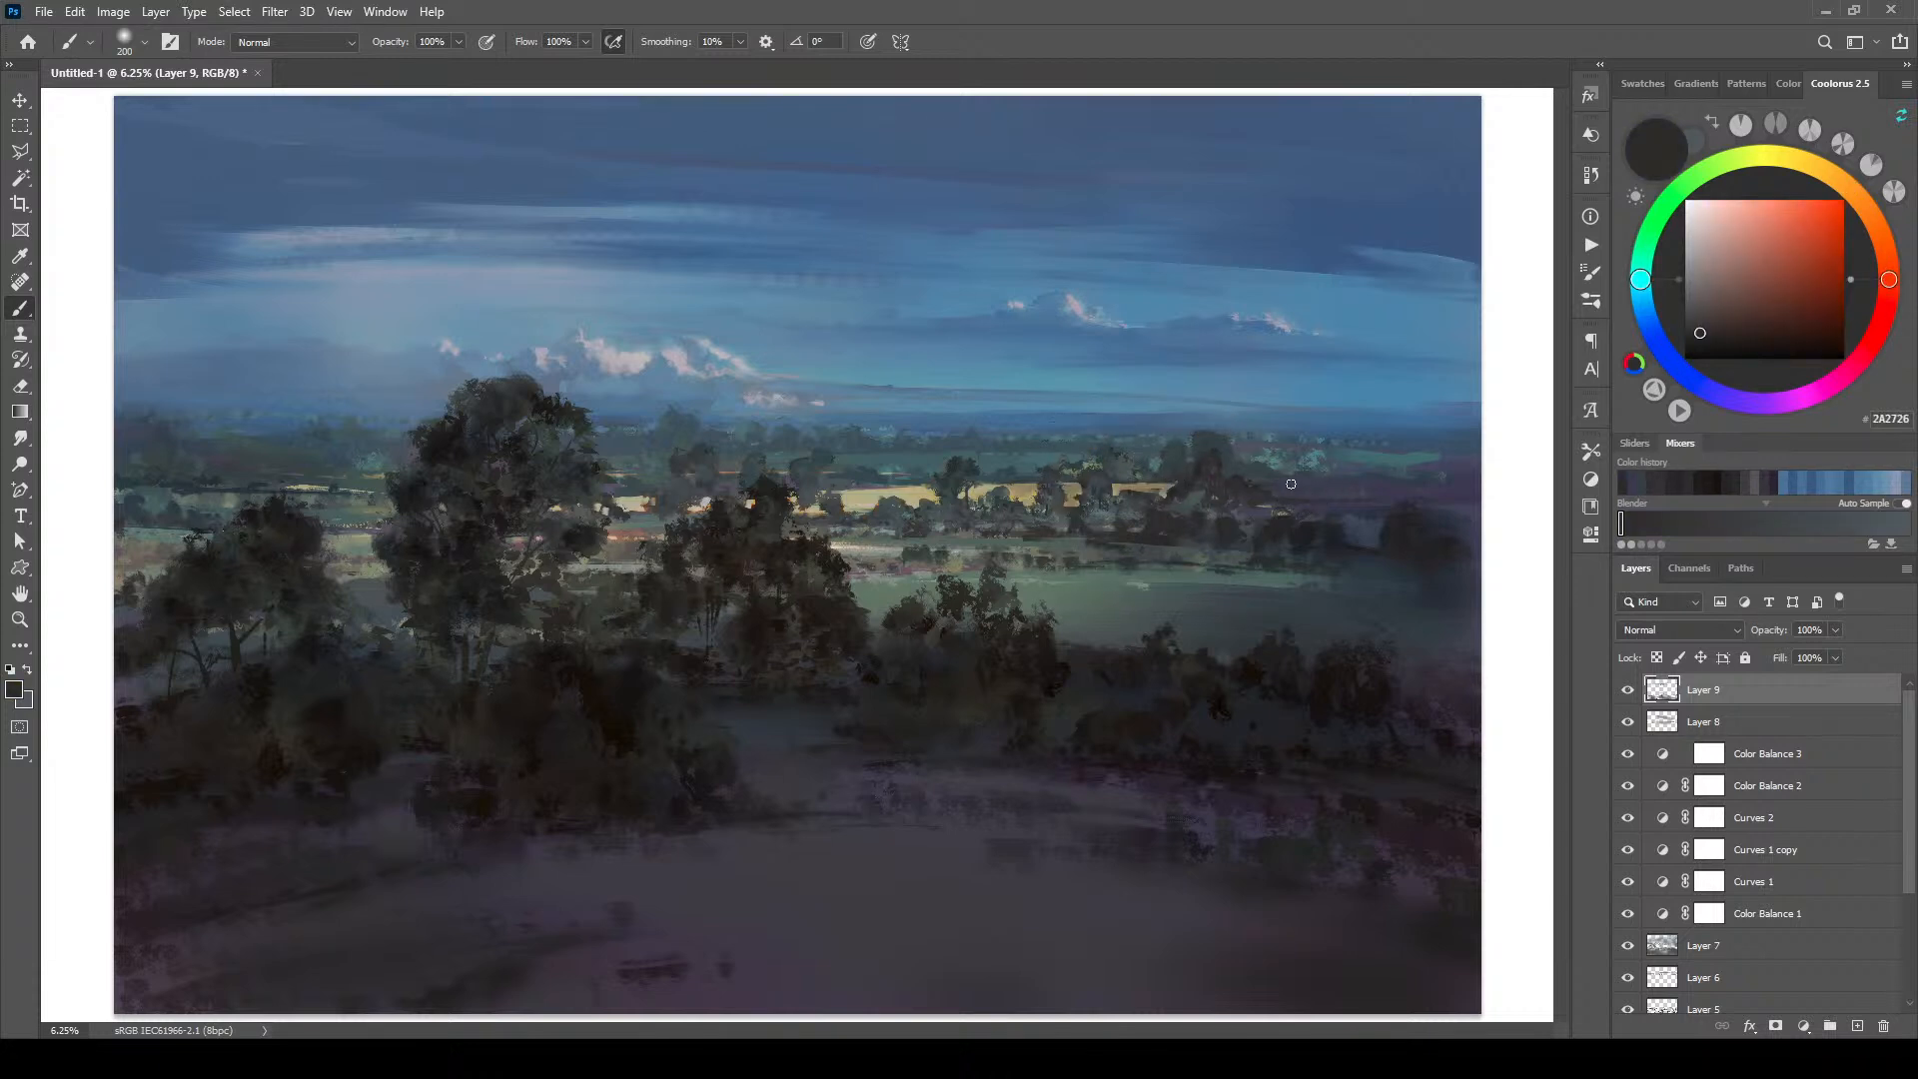
pyautogui.keyDown('alt'); pyautogui.click(1139, 490); pyautogui.keyUp('alt')
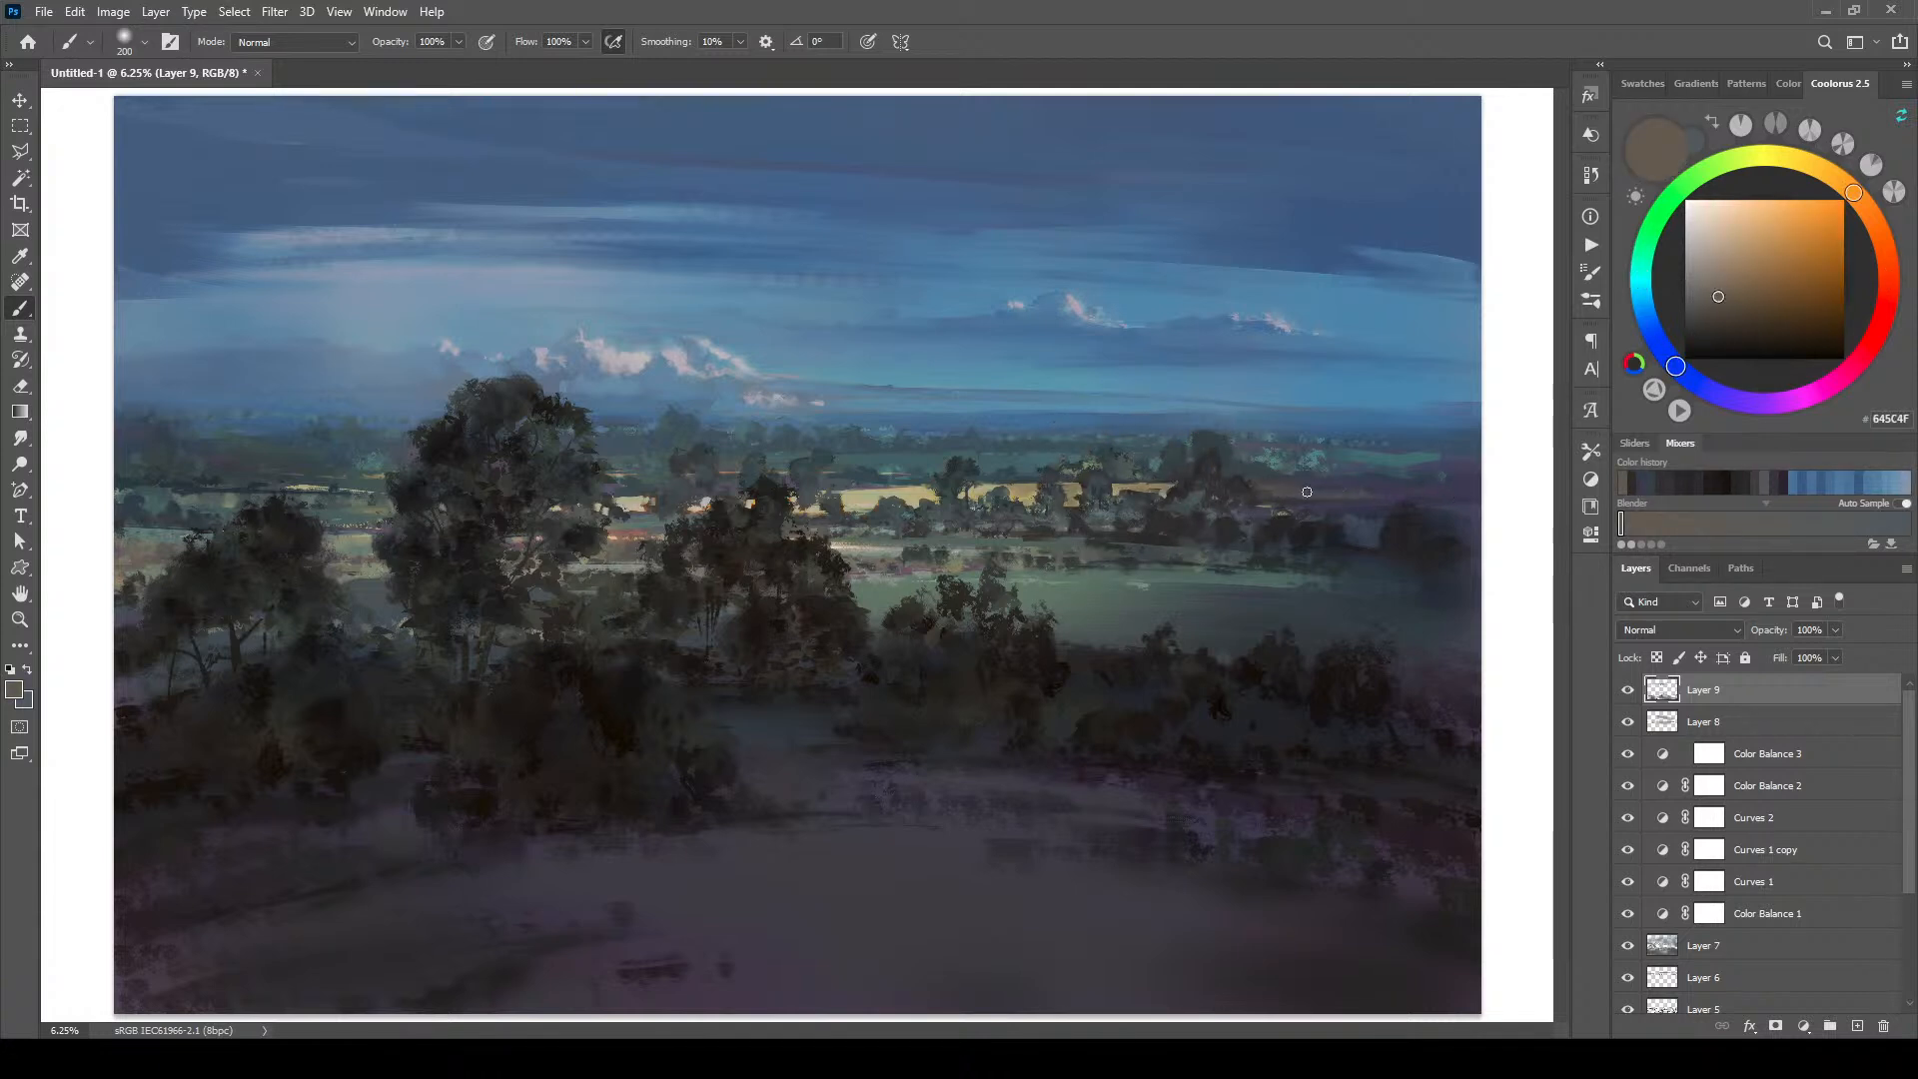
pyautogui.keyDown('alt'); pyautogui.click(1359, 489); pyautogui.keyUp('alt')
pyautogui.press('[')
pyautogui.press('[')
pyautogui.press('[')
pyautogui.press('[')
pyautogui.press('[')
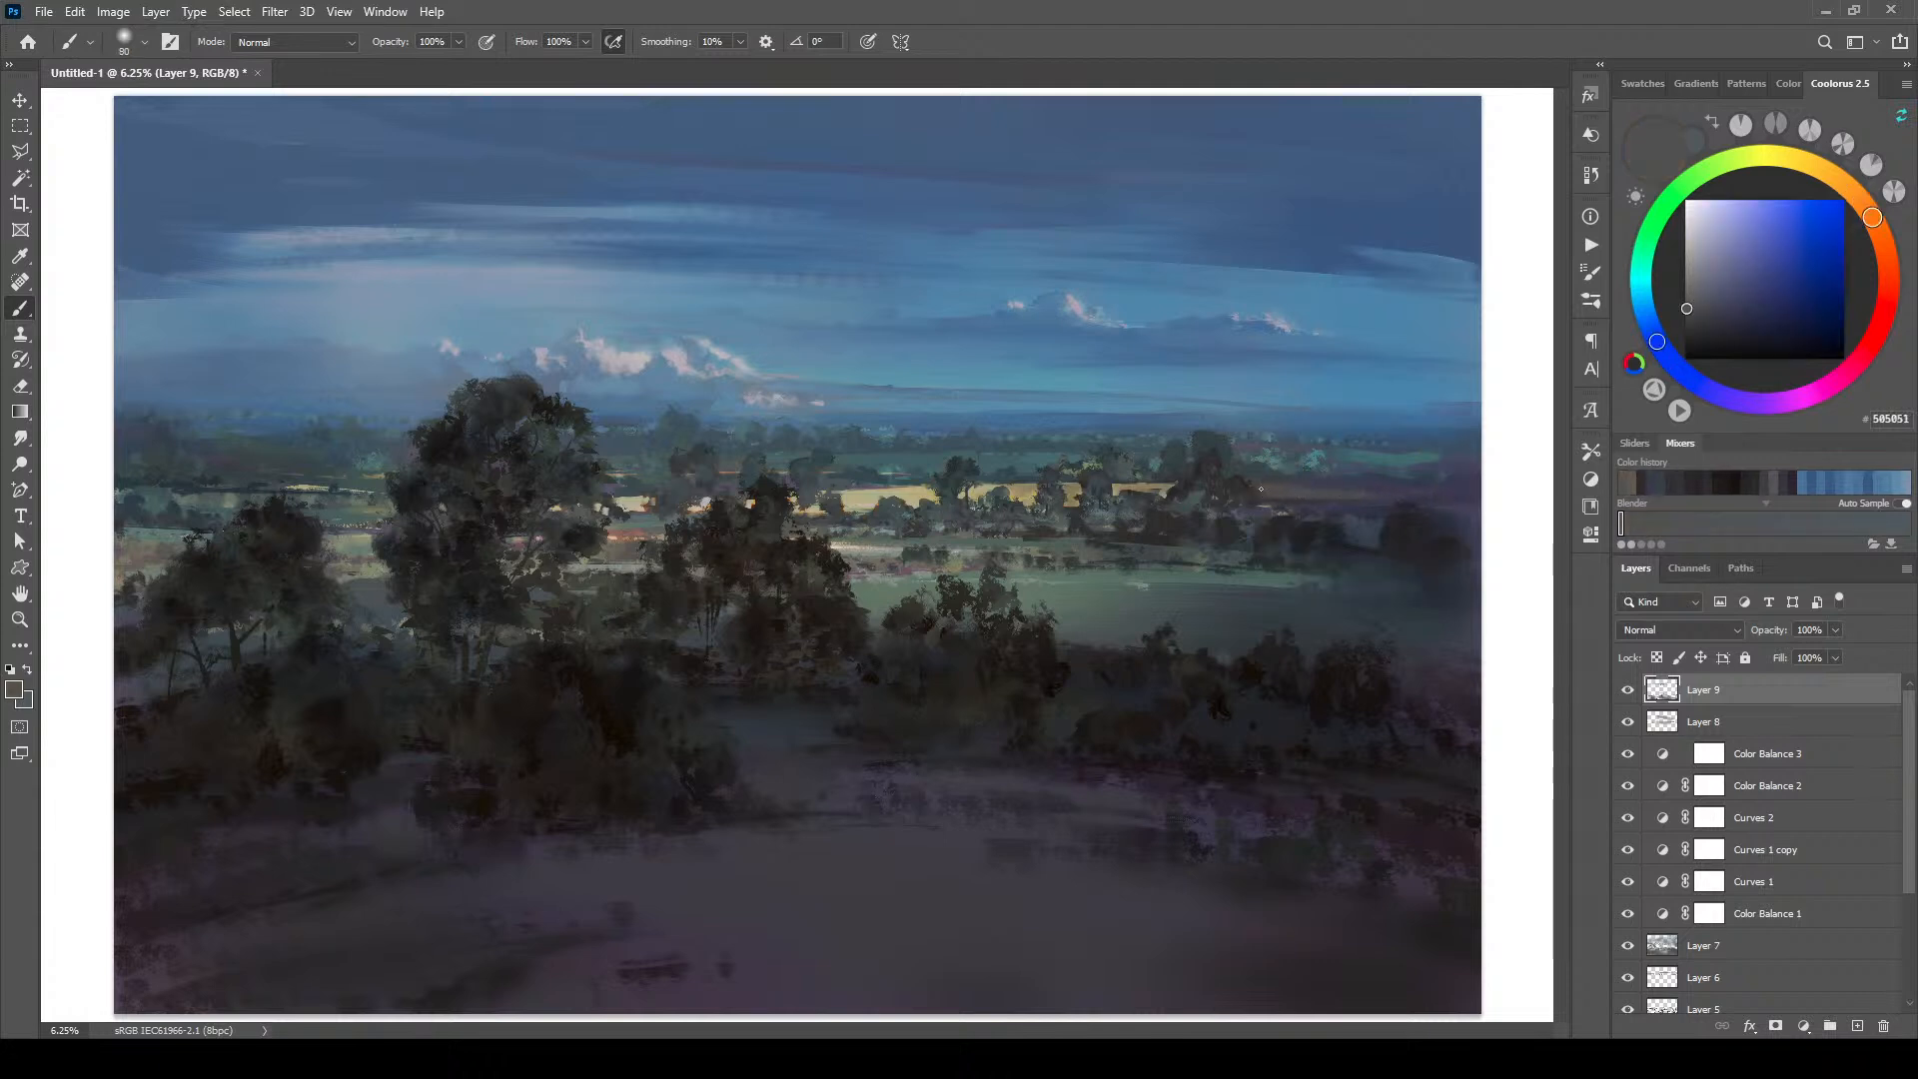
pyautogui.keyDown('alt'); pyautogui.click(1381, 475); pyautogui.keyUp('alt')
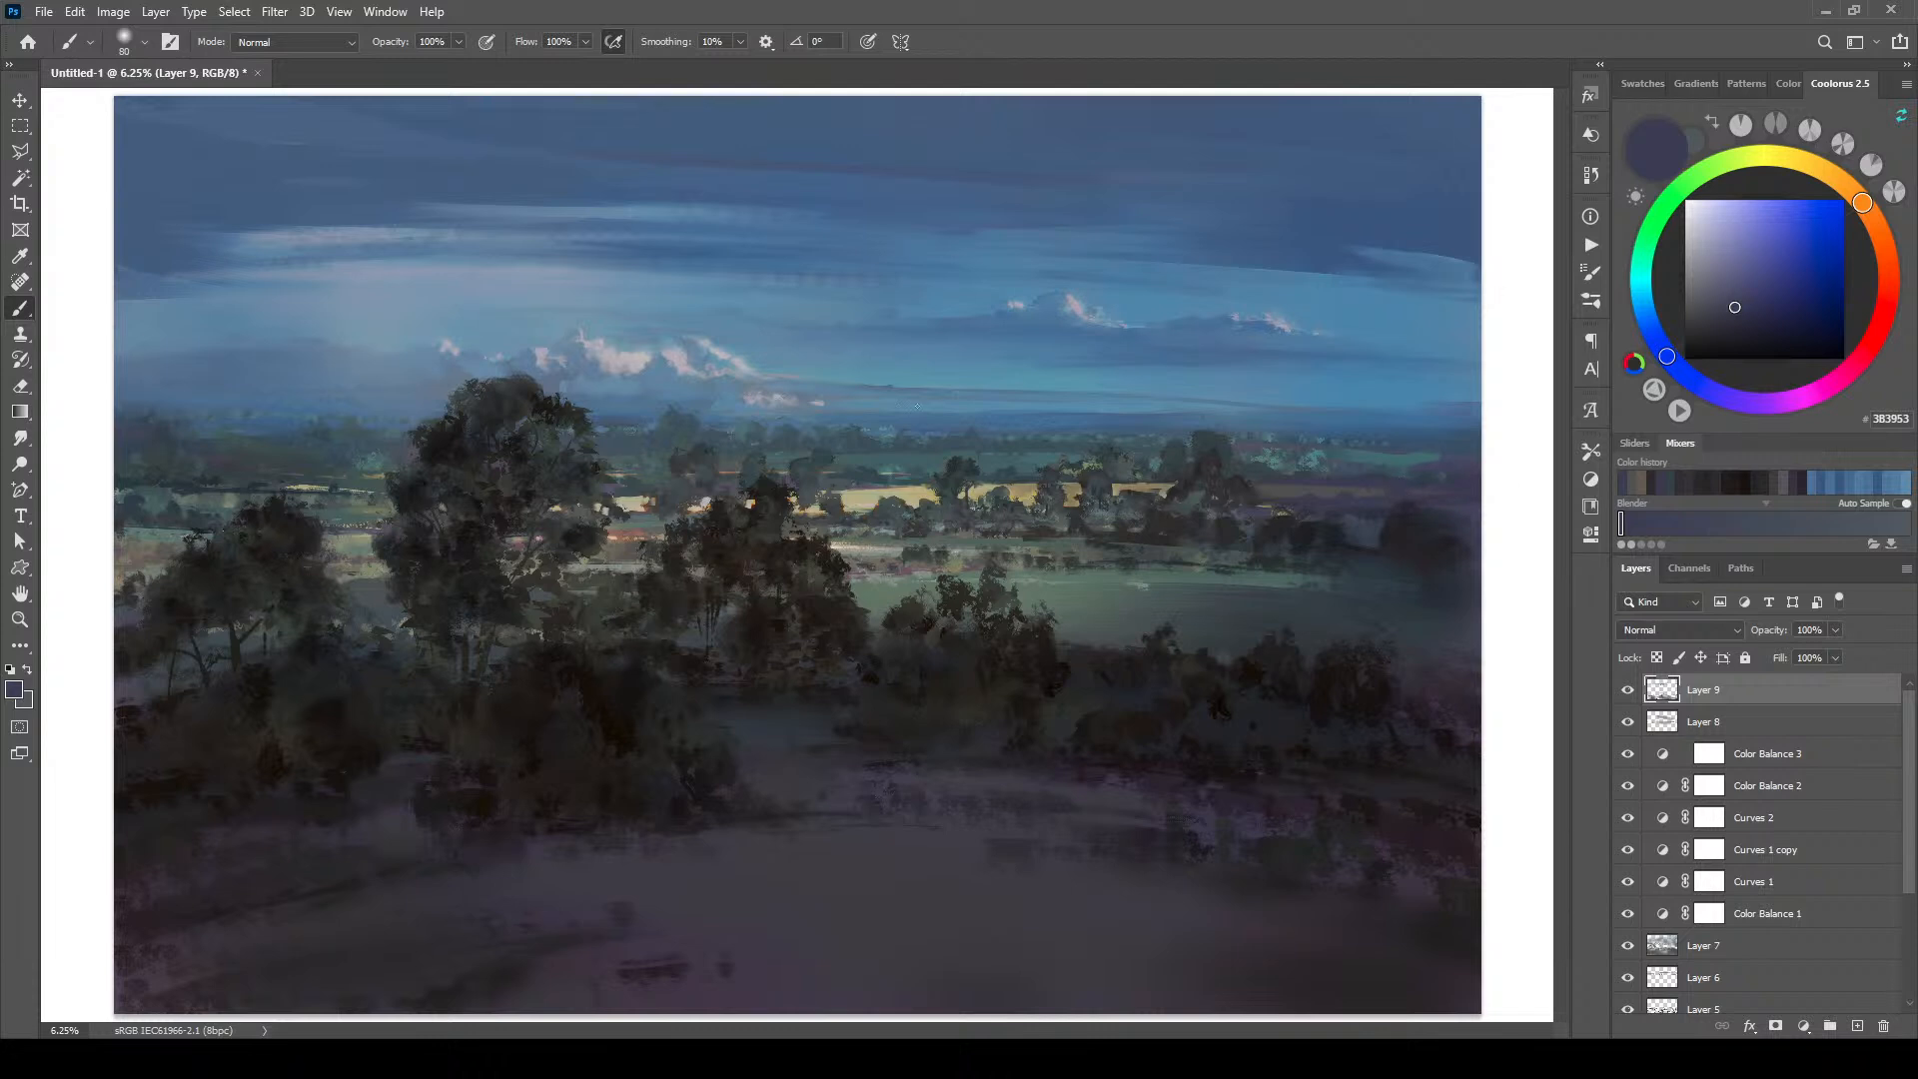
# Step: Sample the dark green-grey #32352E beside the large tree and select the EE Sinful Onion #2 brush
pyautogui.keyDown('alt'); pyautogui.click(604, 534); pyautogui.keyUp('alt')
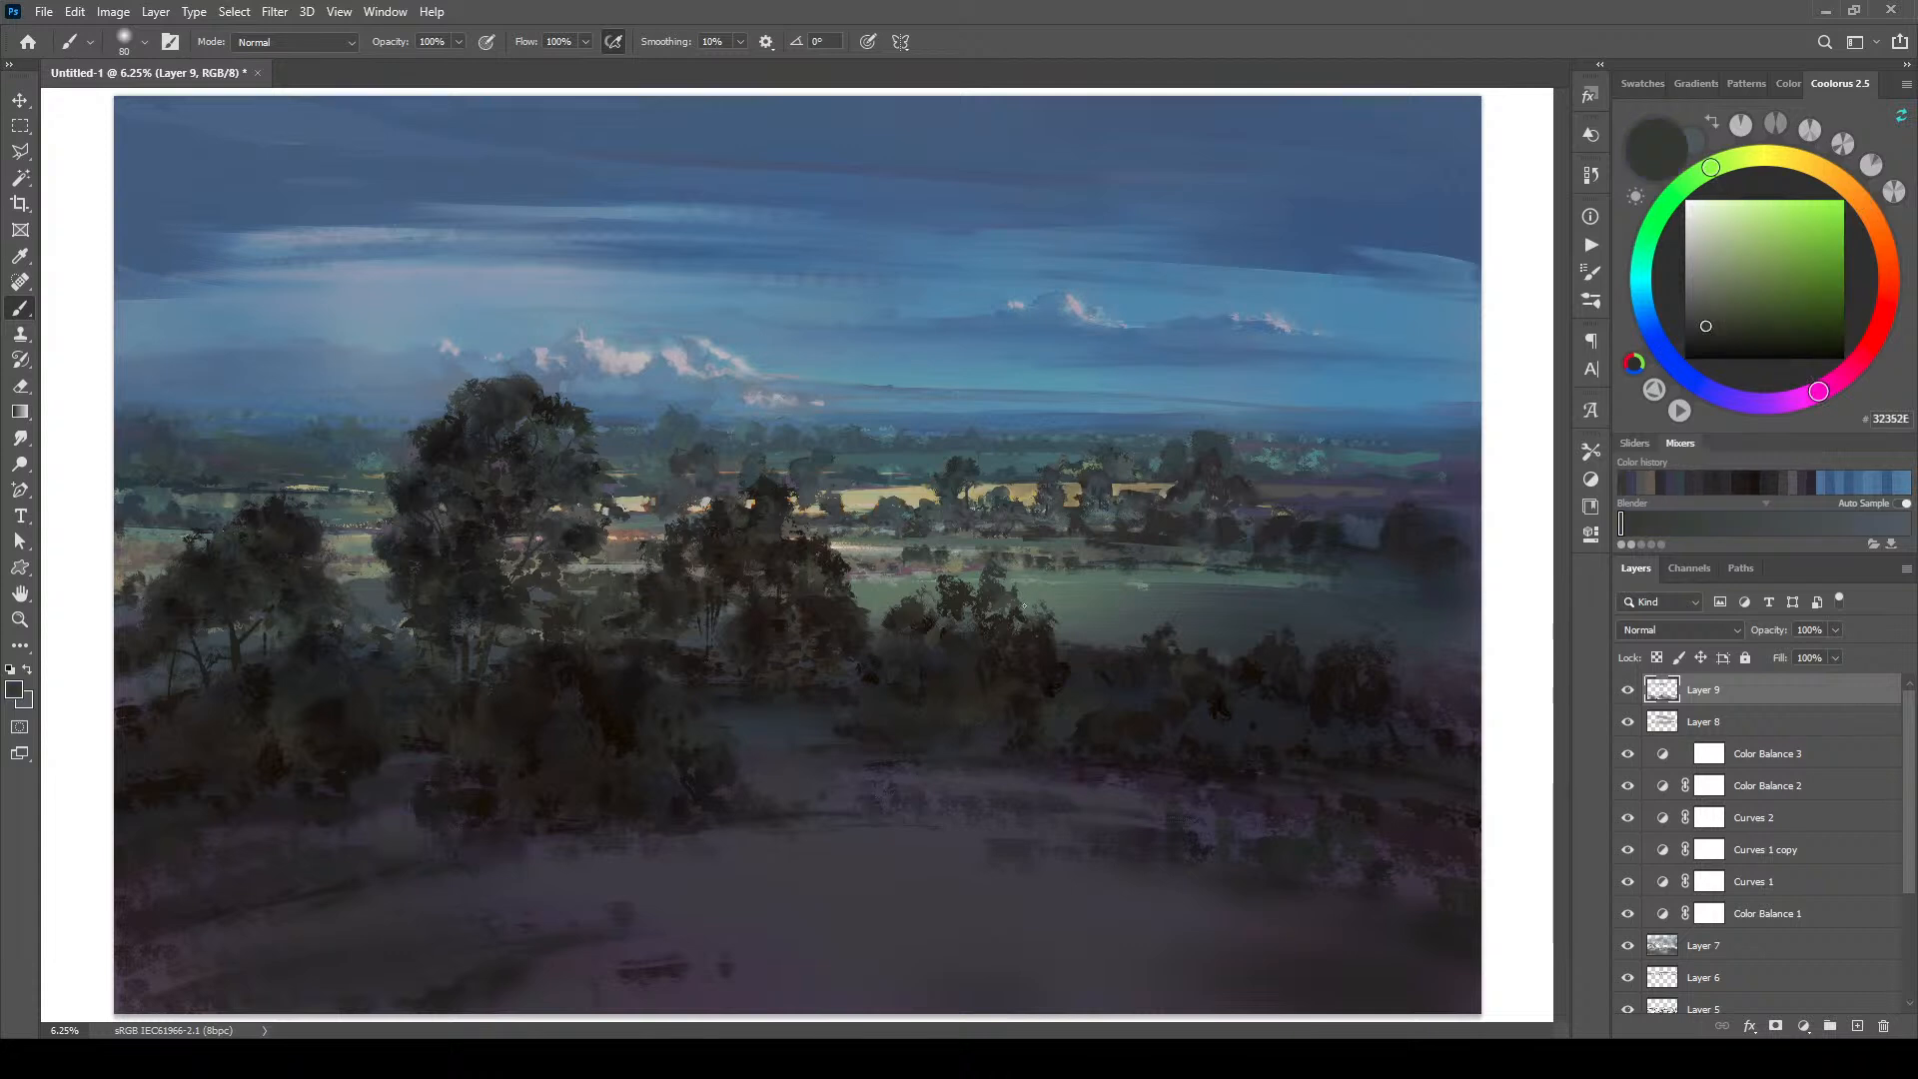
pyautogui.rightClick(475, 599)
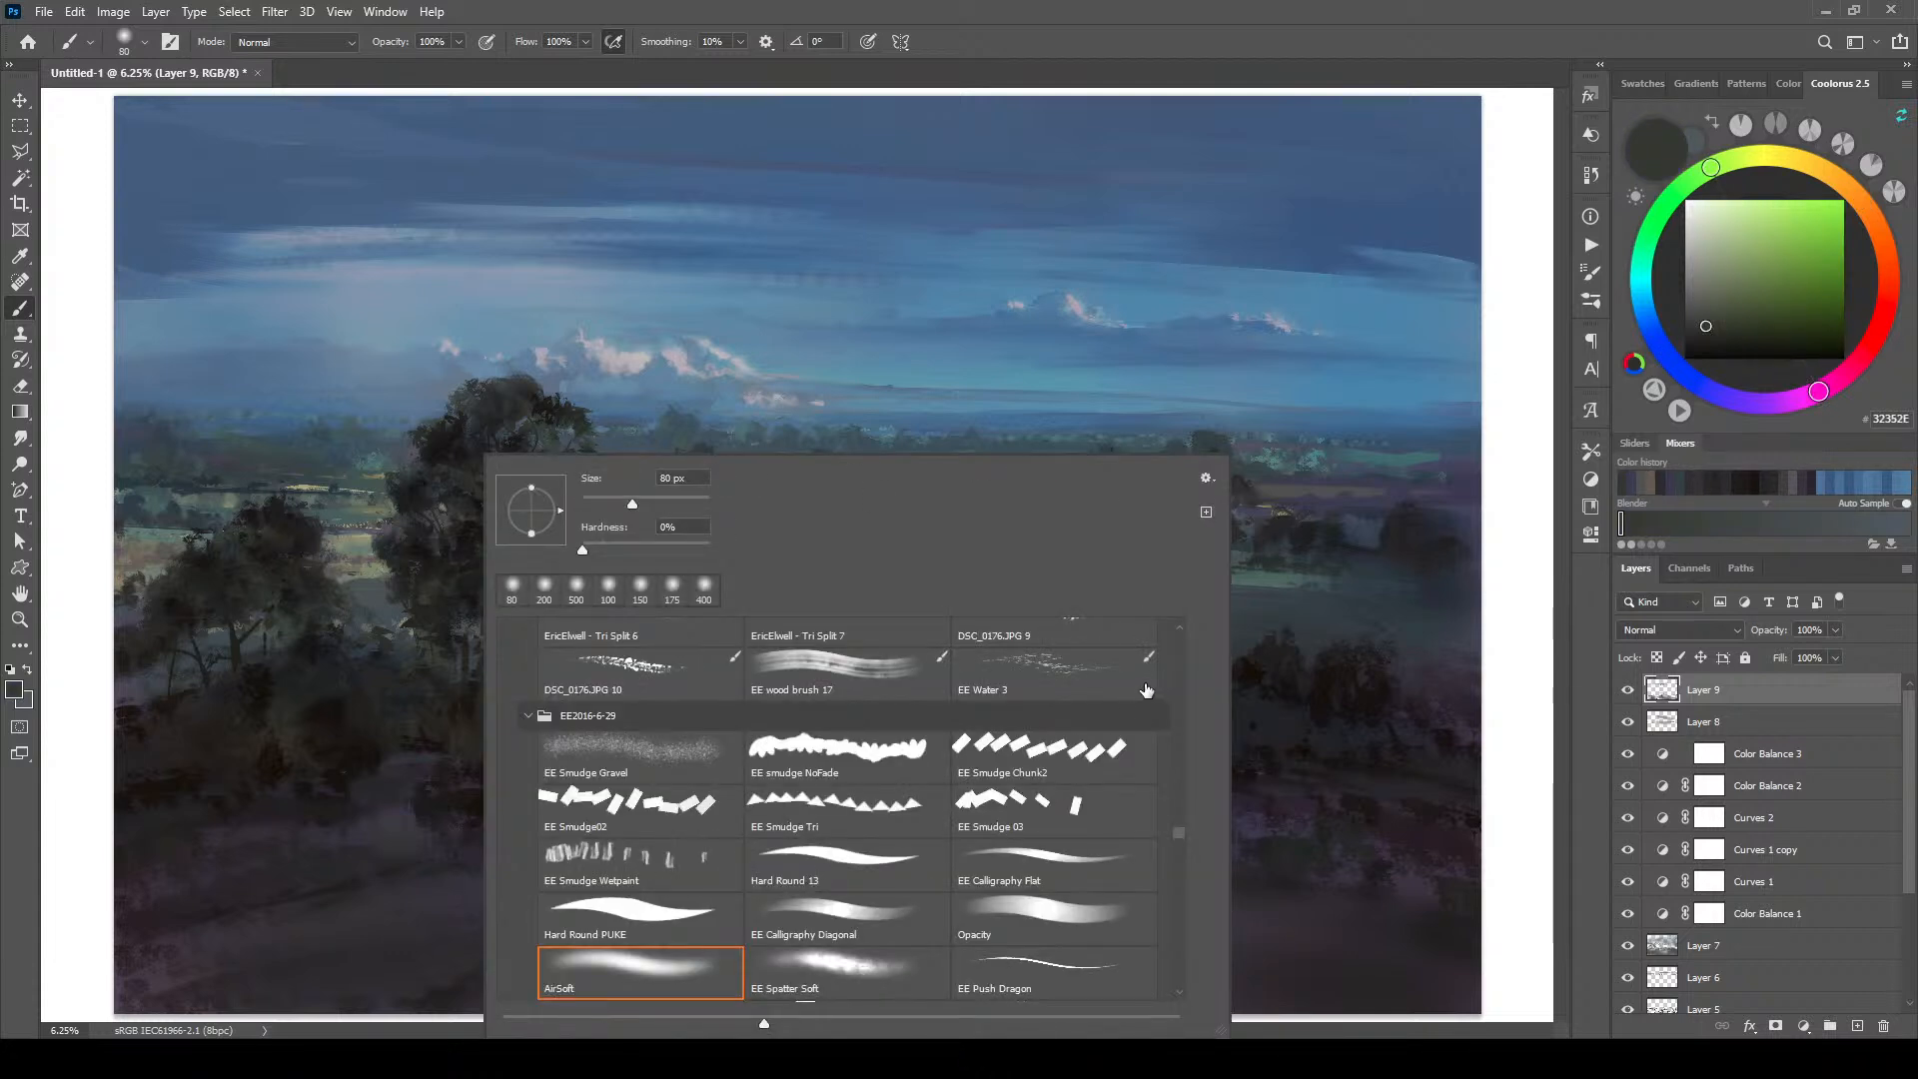
pyautogui.moveTo(1181, 832)
pyautogui.mouseDown()
pyautogui.moveTo(1193, 644)
pyautogui.moveTo(1191, 676)
pyautogui.mouseUp()
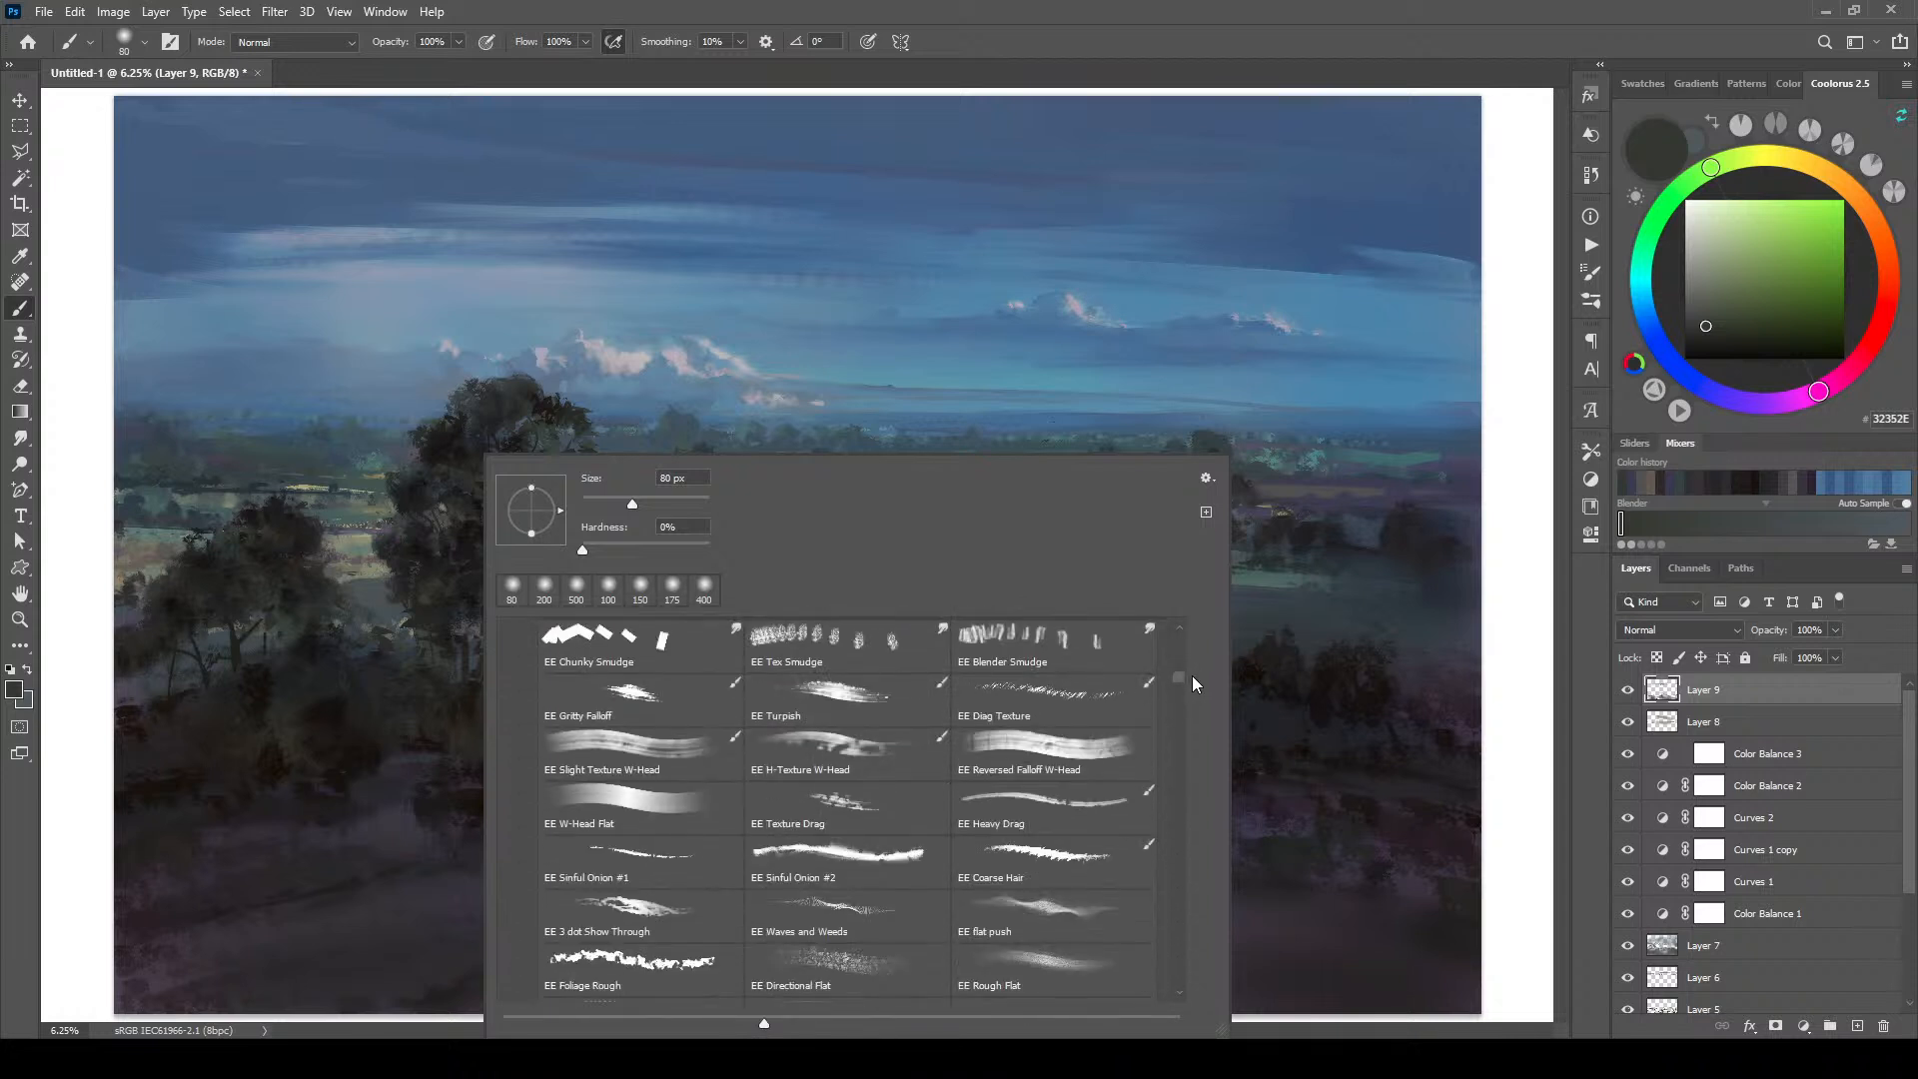
pyautogui.click(847, 859)
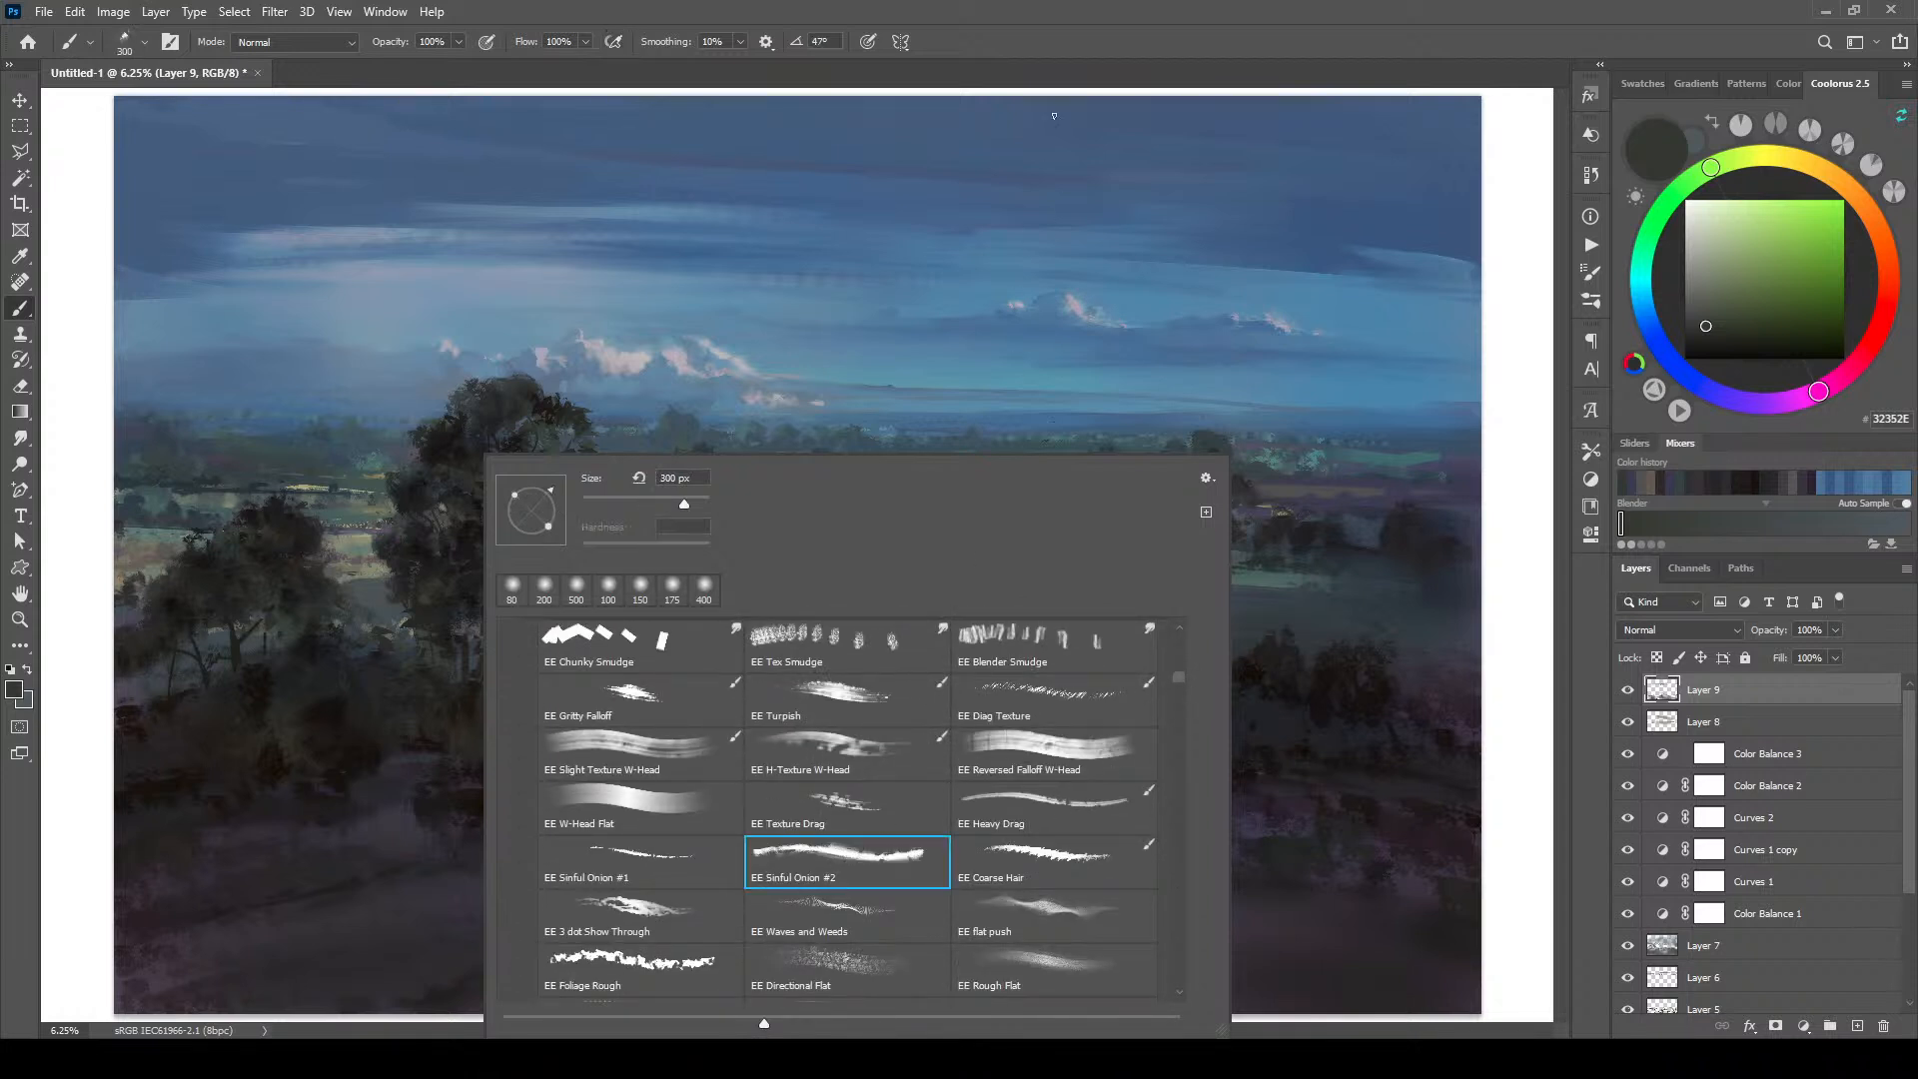
pyautogui.click(1047, 156)
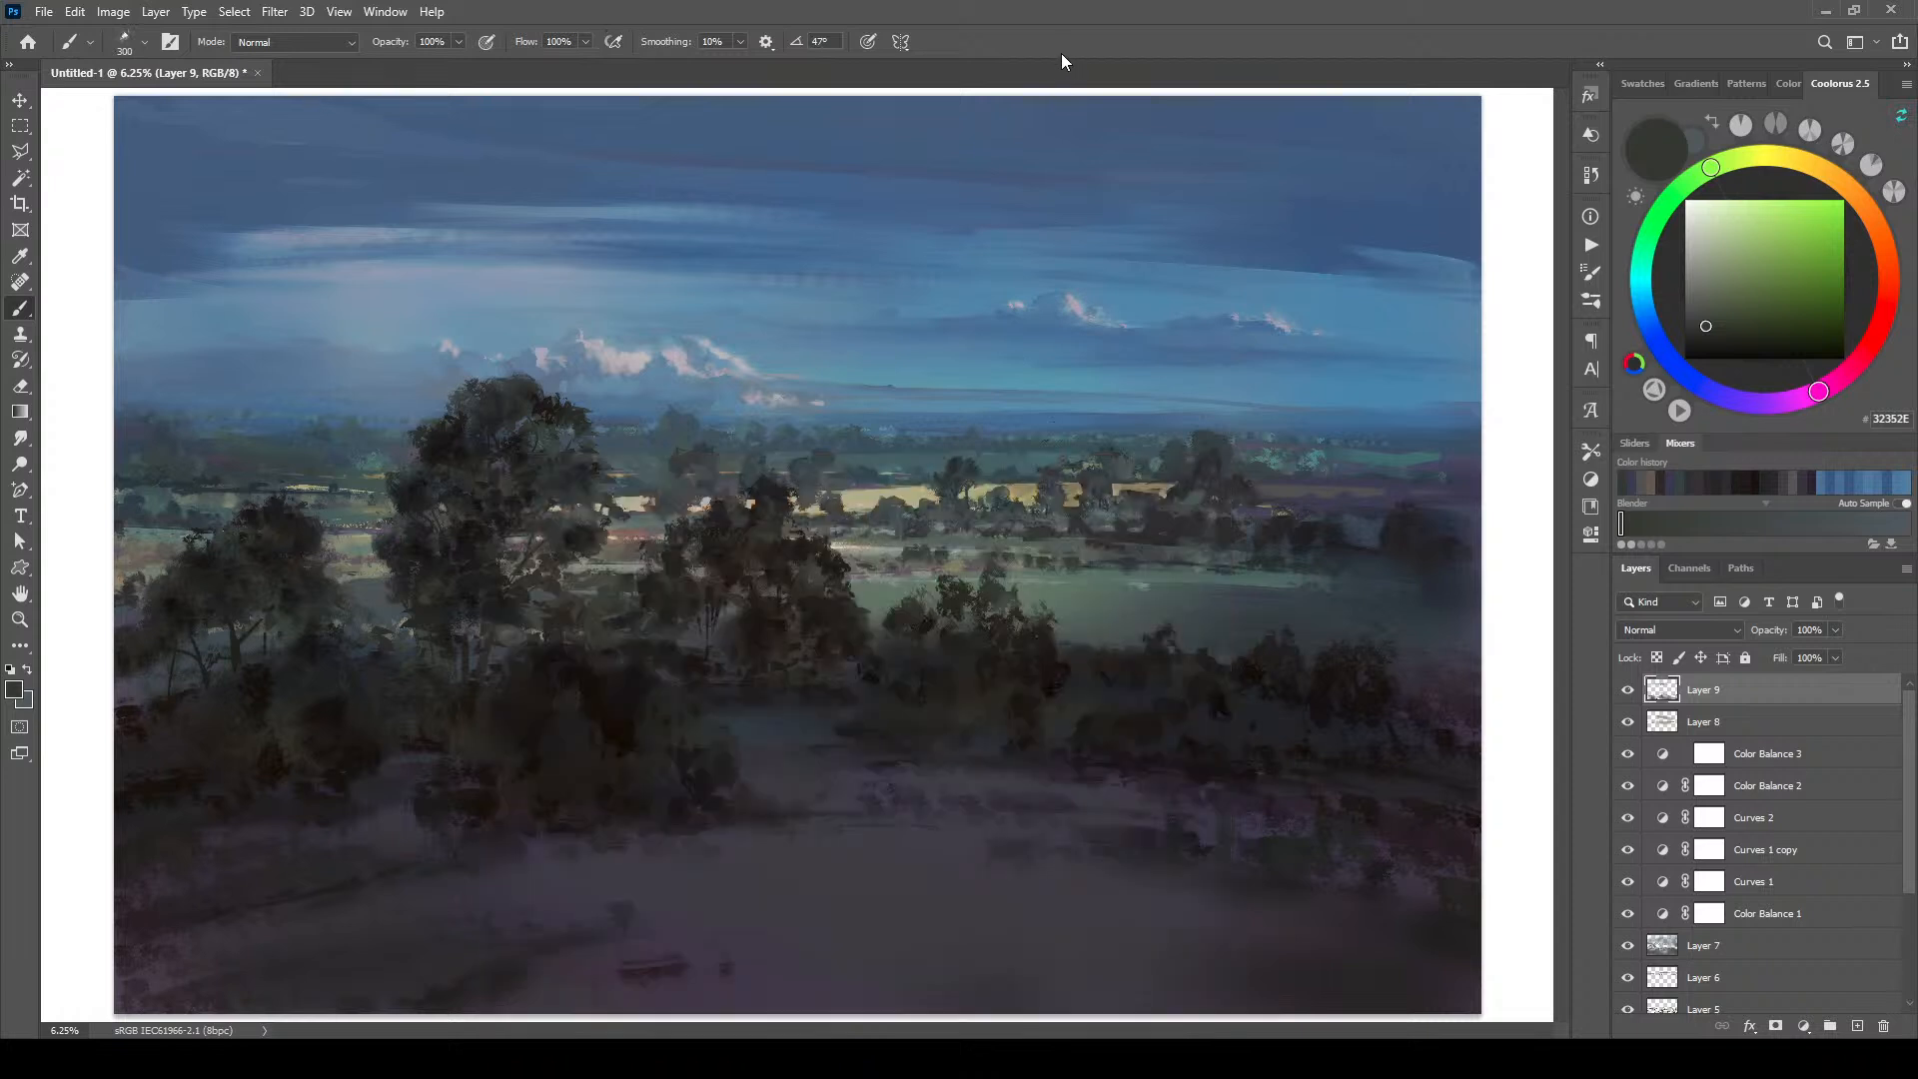
# Step: Thicken the large tree's lower foliage with sampled near-black tones at tip sizes 500 to 700
pyautogui.keyDown('alt'); pyautogui.click(475, 575); pyautogui.keyUp('alt')
pyautogui.press(']')
pyautogui.press(']')
pyautogui.press(']')
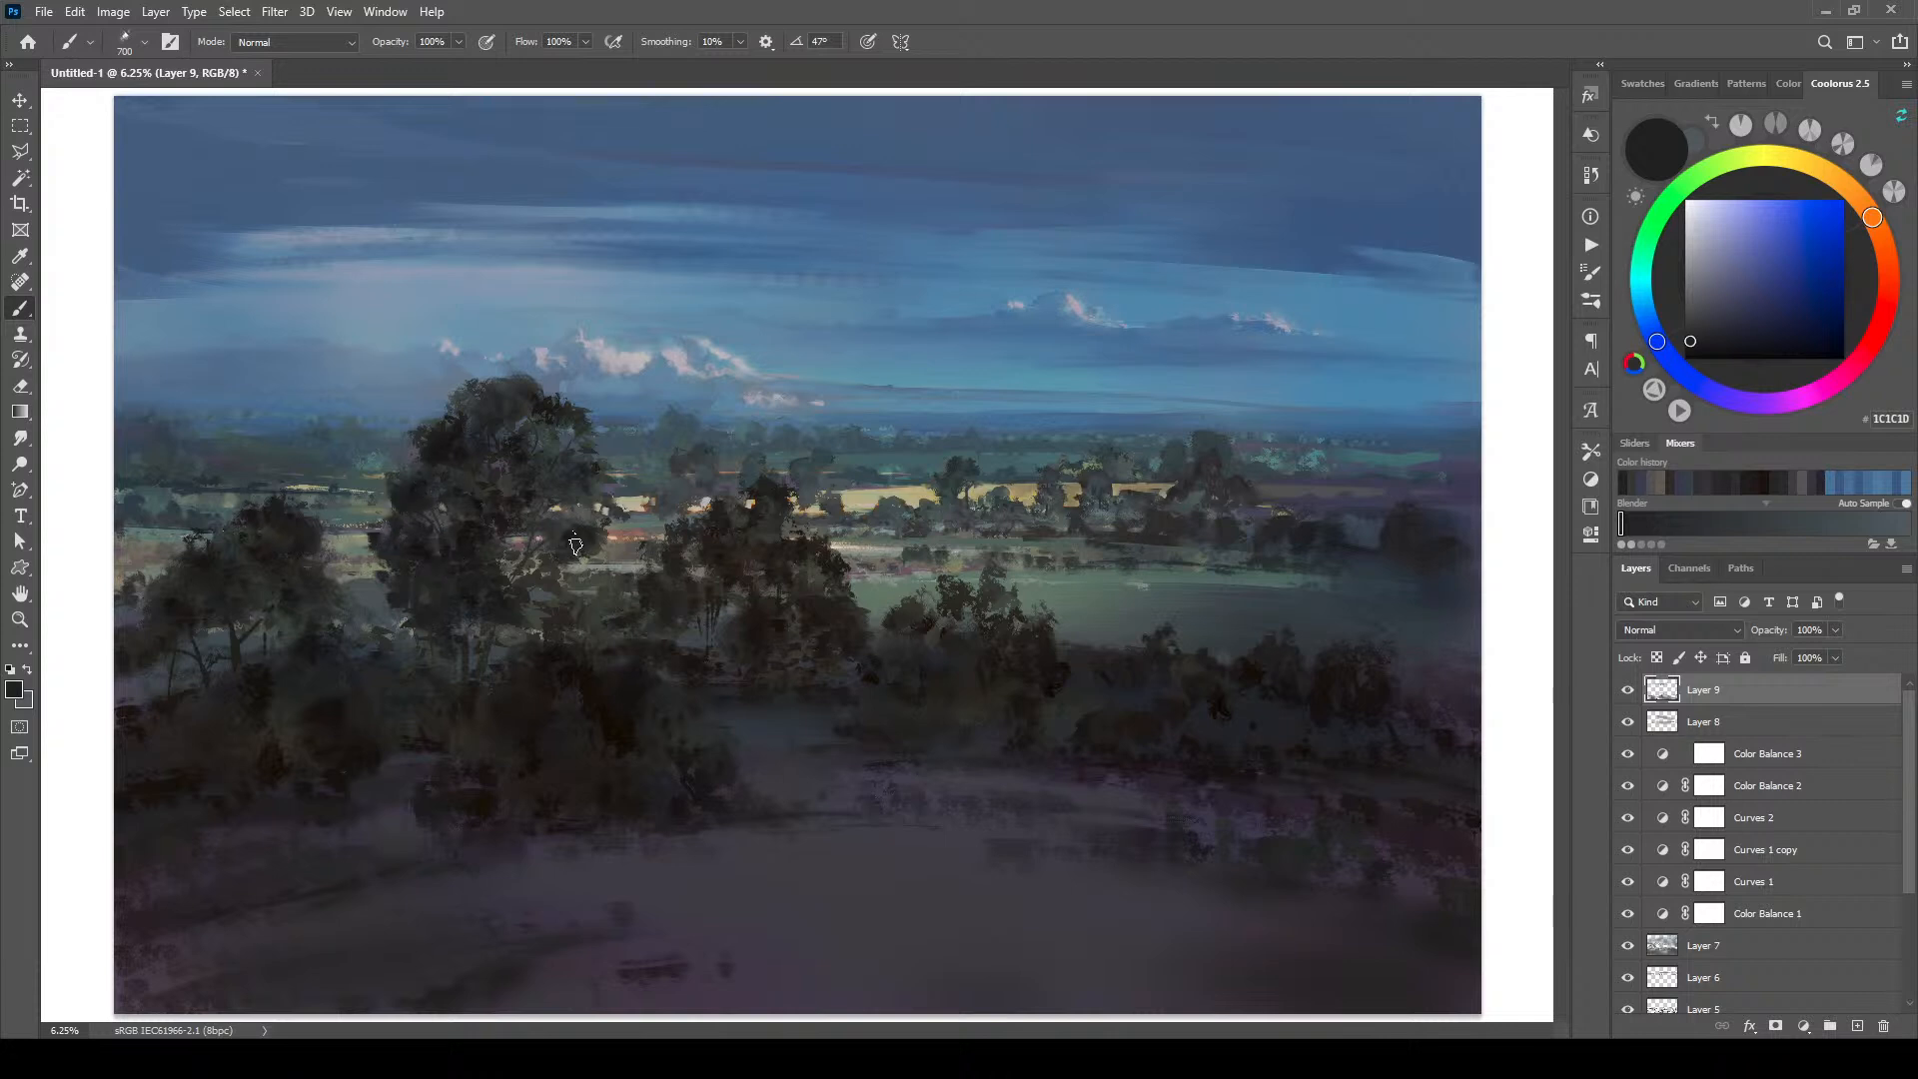
pyautogui.press('[')
pyautogui.press('[')
pyautogui.press('[')
pyautogui.press('[')
pyautogui.press(']')
pyautogui.keyDown('alt'); pyautogui.click(528, 603); pyautogui.keyUp('alt')
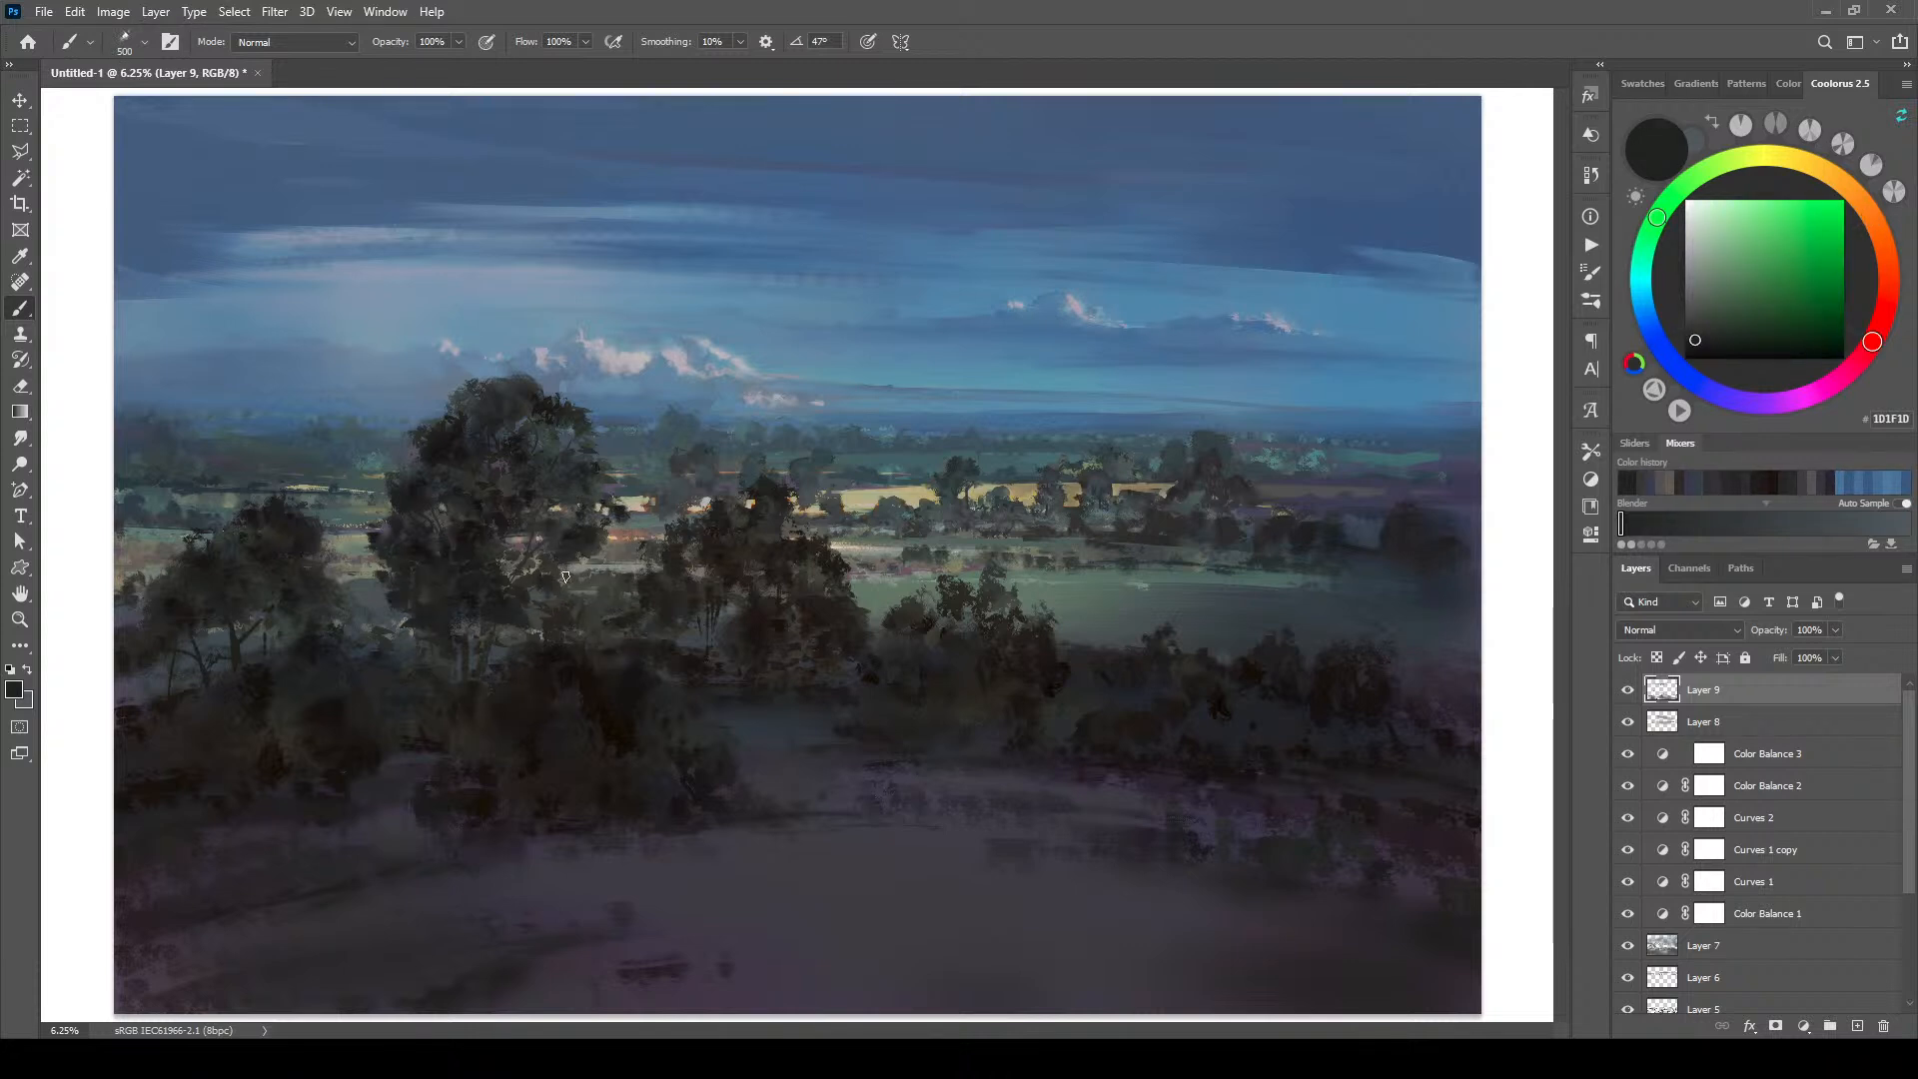
# Step: Refine the foliage and ground gaps around the large tree's base with sampled #3C413A, #2E3744 and #222123 at tip sizes 100 to 200
pyautogui.press('[')
pyautogui.press('[')
pyautogui.press('[')
pyautogui.press('[')
pyautogui.press('[')
pyautogui.press('[')
pyautogui.press('[')
pyautogui.press(']')
pyautogui.press(']')
pyautogui.keyDown('alt'); pyautogui.click(395, 662); pyautogui.keyUp('alt')
pyautogui.keyDown('alt'); pyautogui.click(407, 631); pyautogui.keyUp('alt')
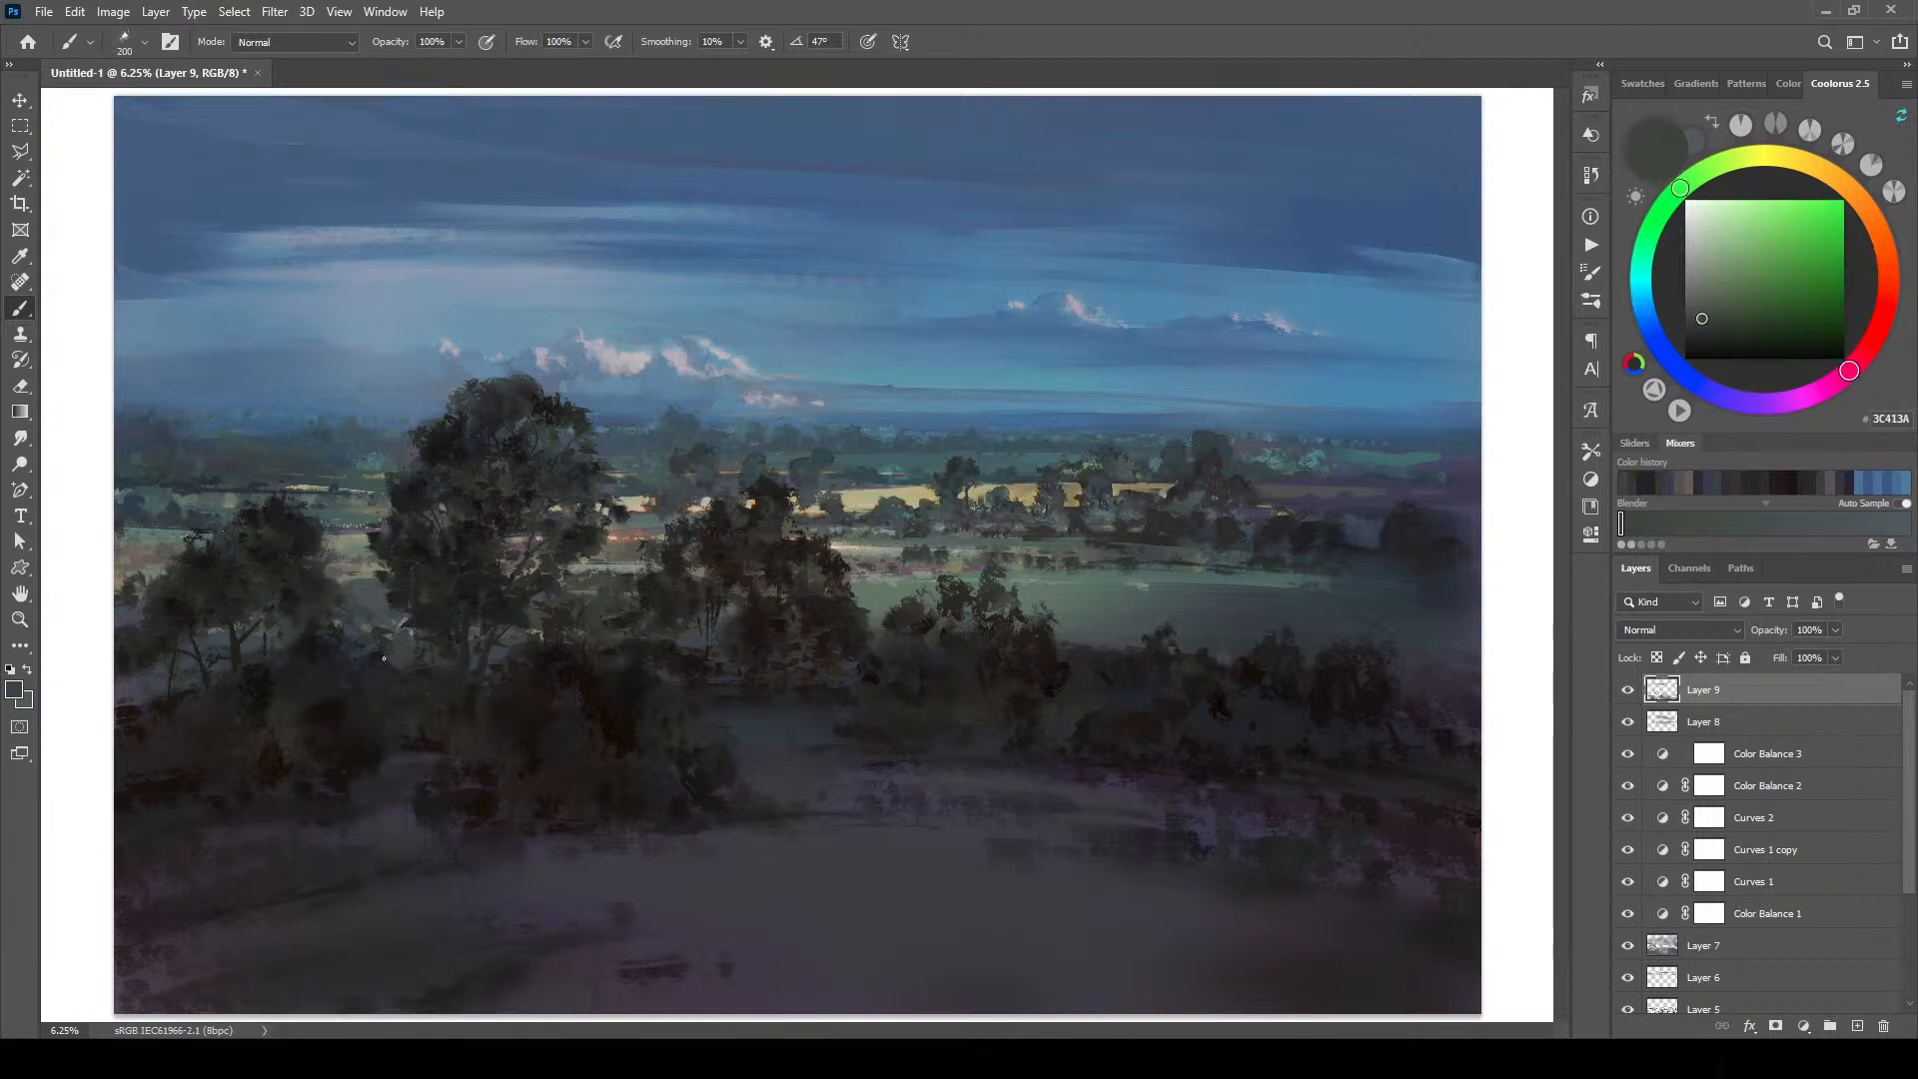
pyautogui.keyDown('alt'); pyautogui.click(364, 654); pyautogui.keyUp('alt')
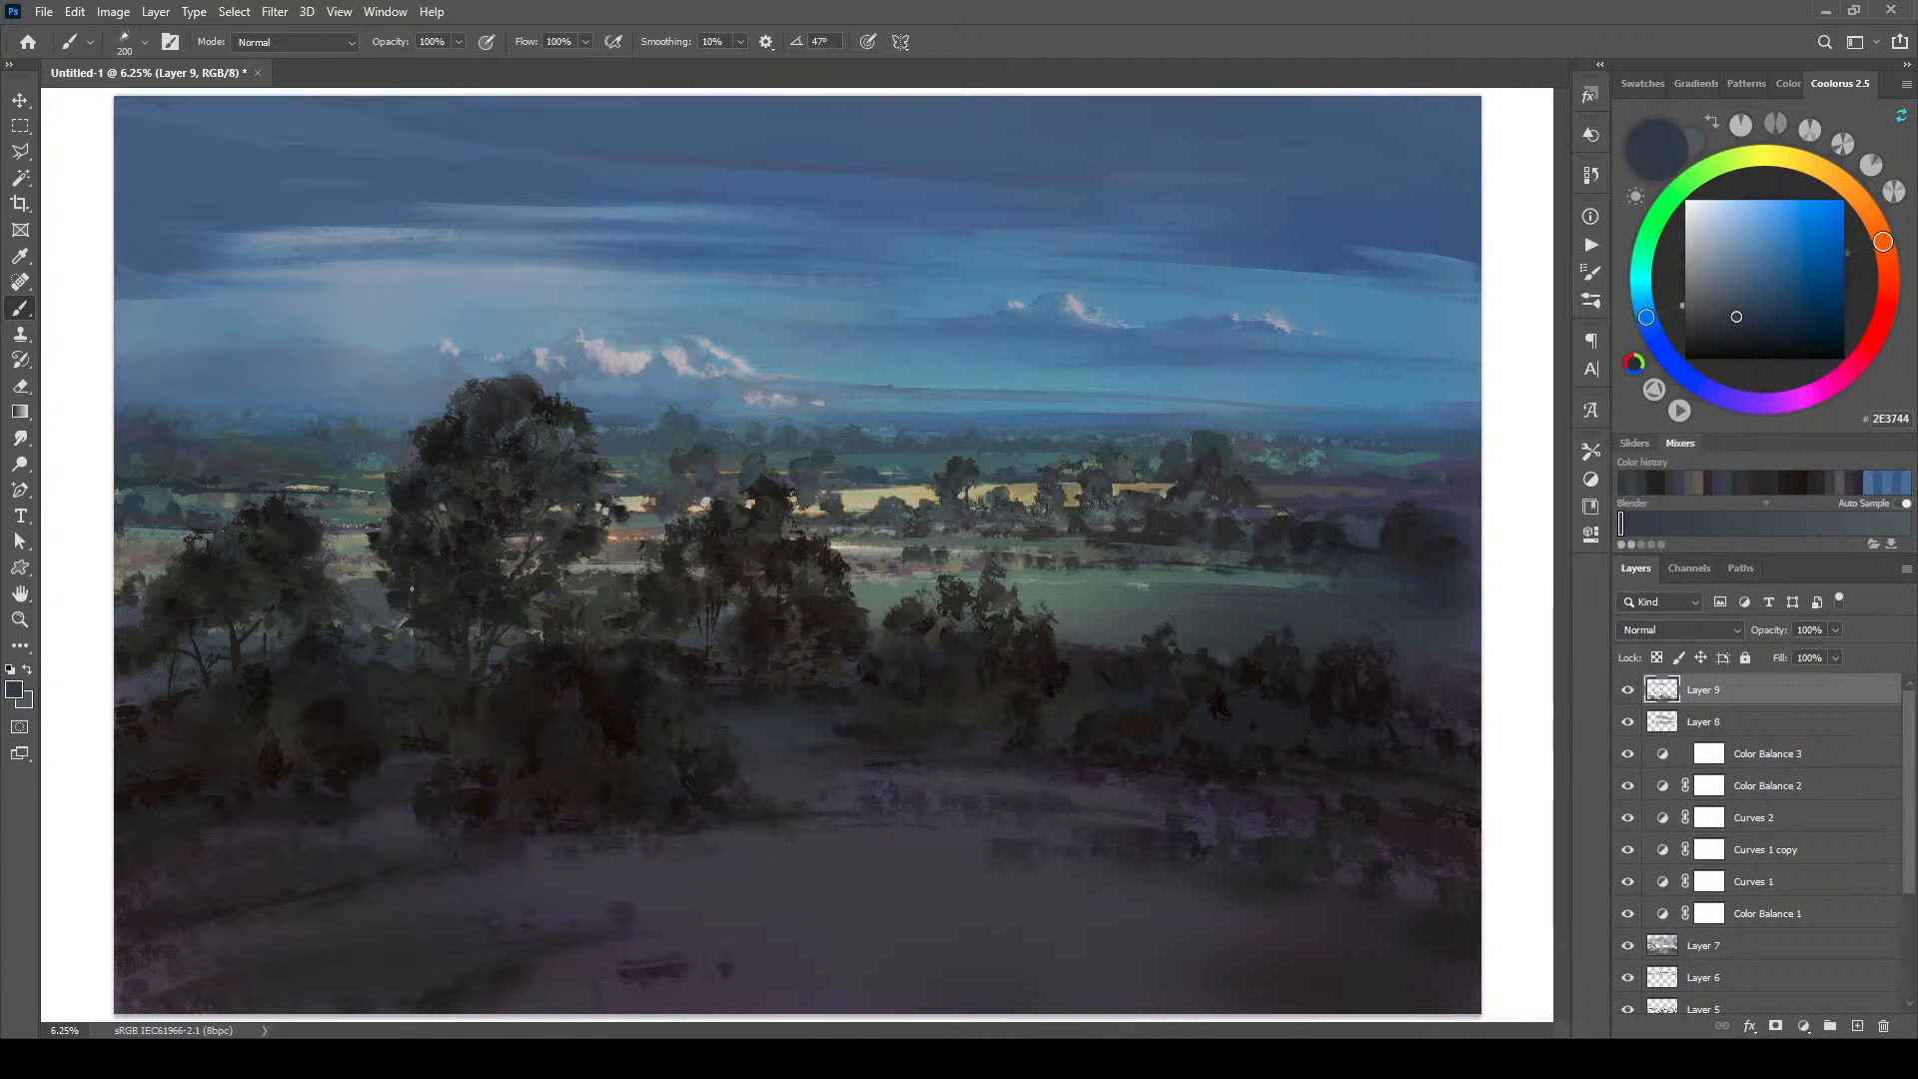
pyautogui.keyDown('alt'); pyautogui.click(401, 677); pyautogui.keyUp('alt')
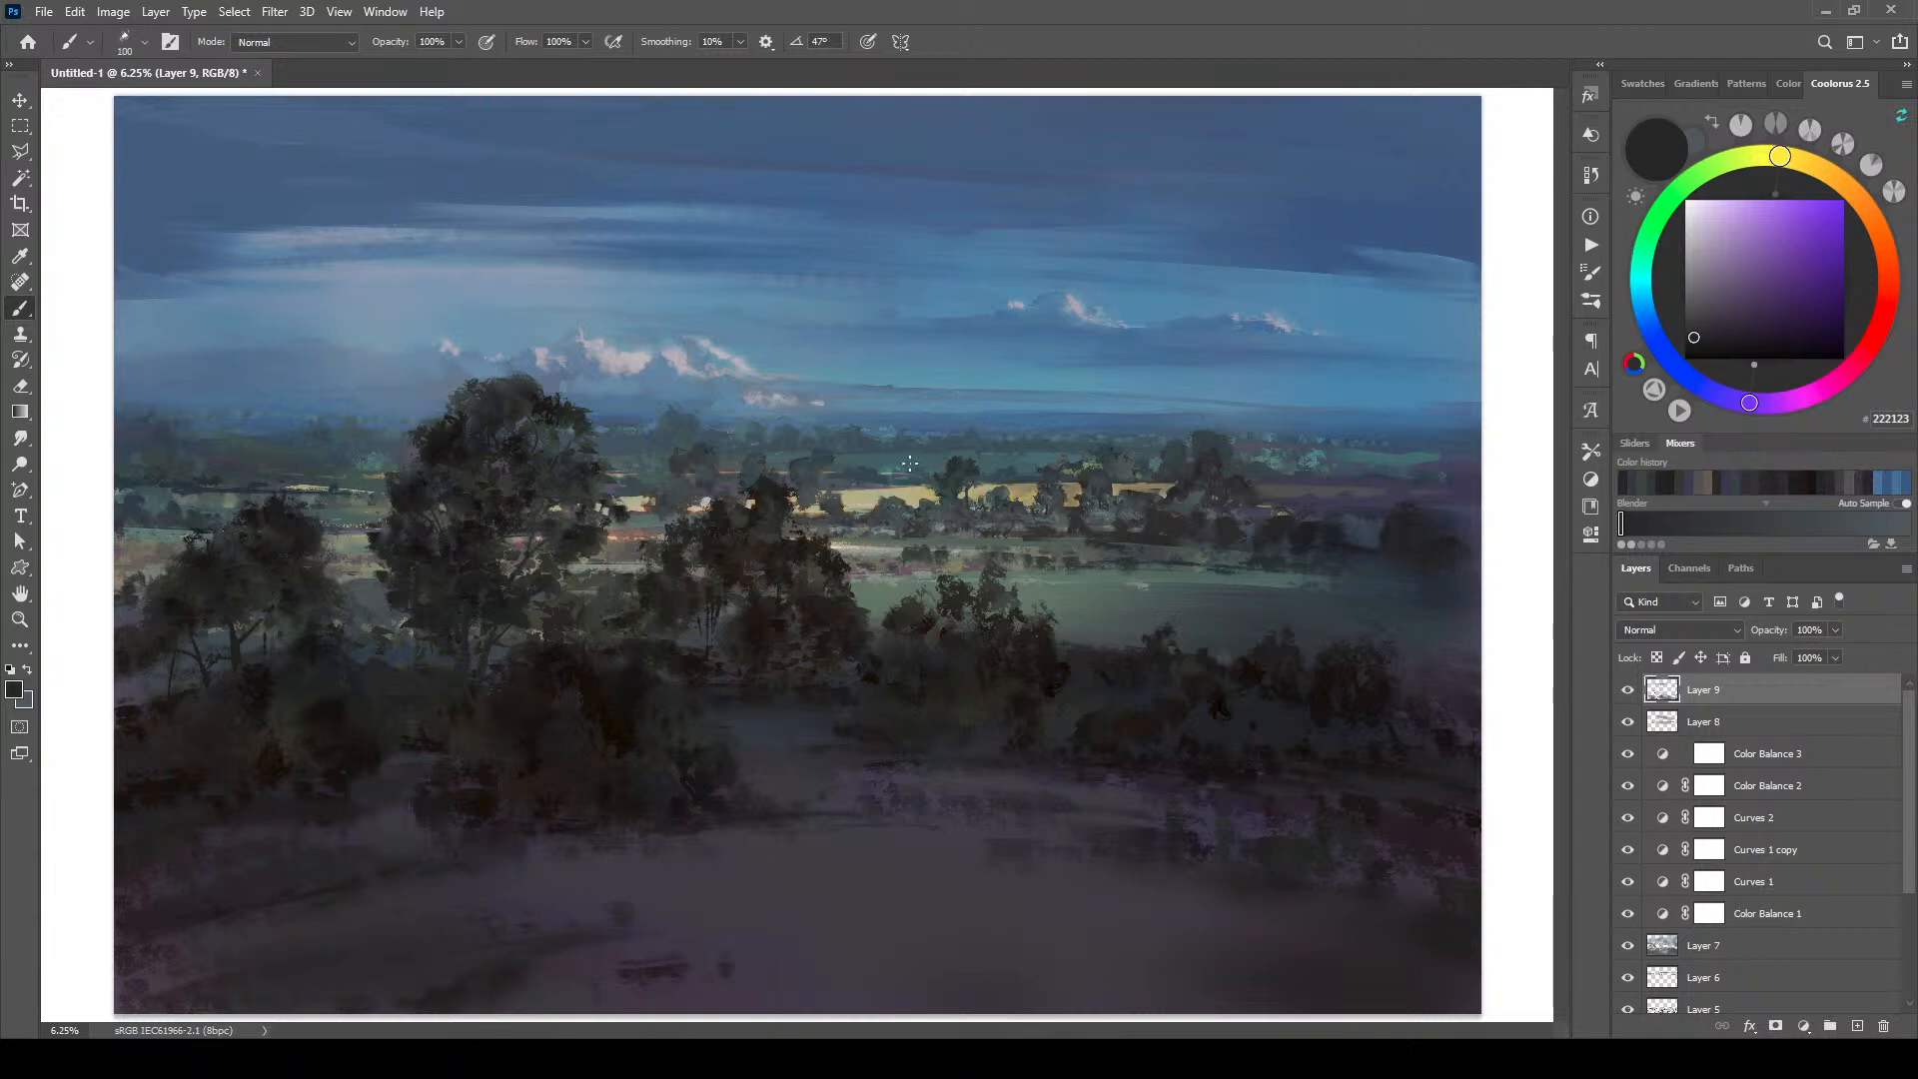
# Step: Touch up the bright field gaps behind the central tree with sampled pale yellows and beige at tip size 45
pyautogui.scroll(5, 939, 465)
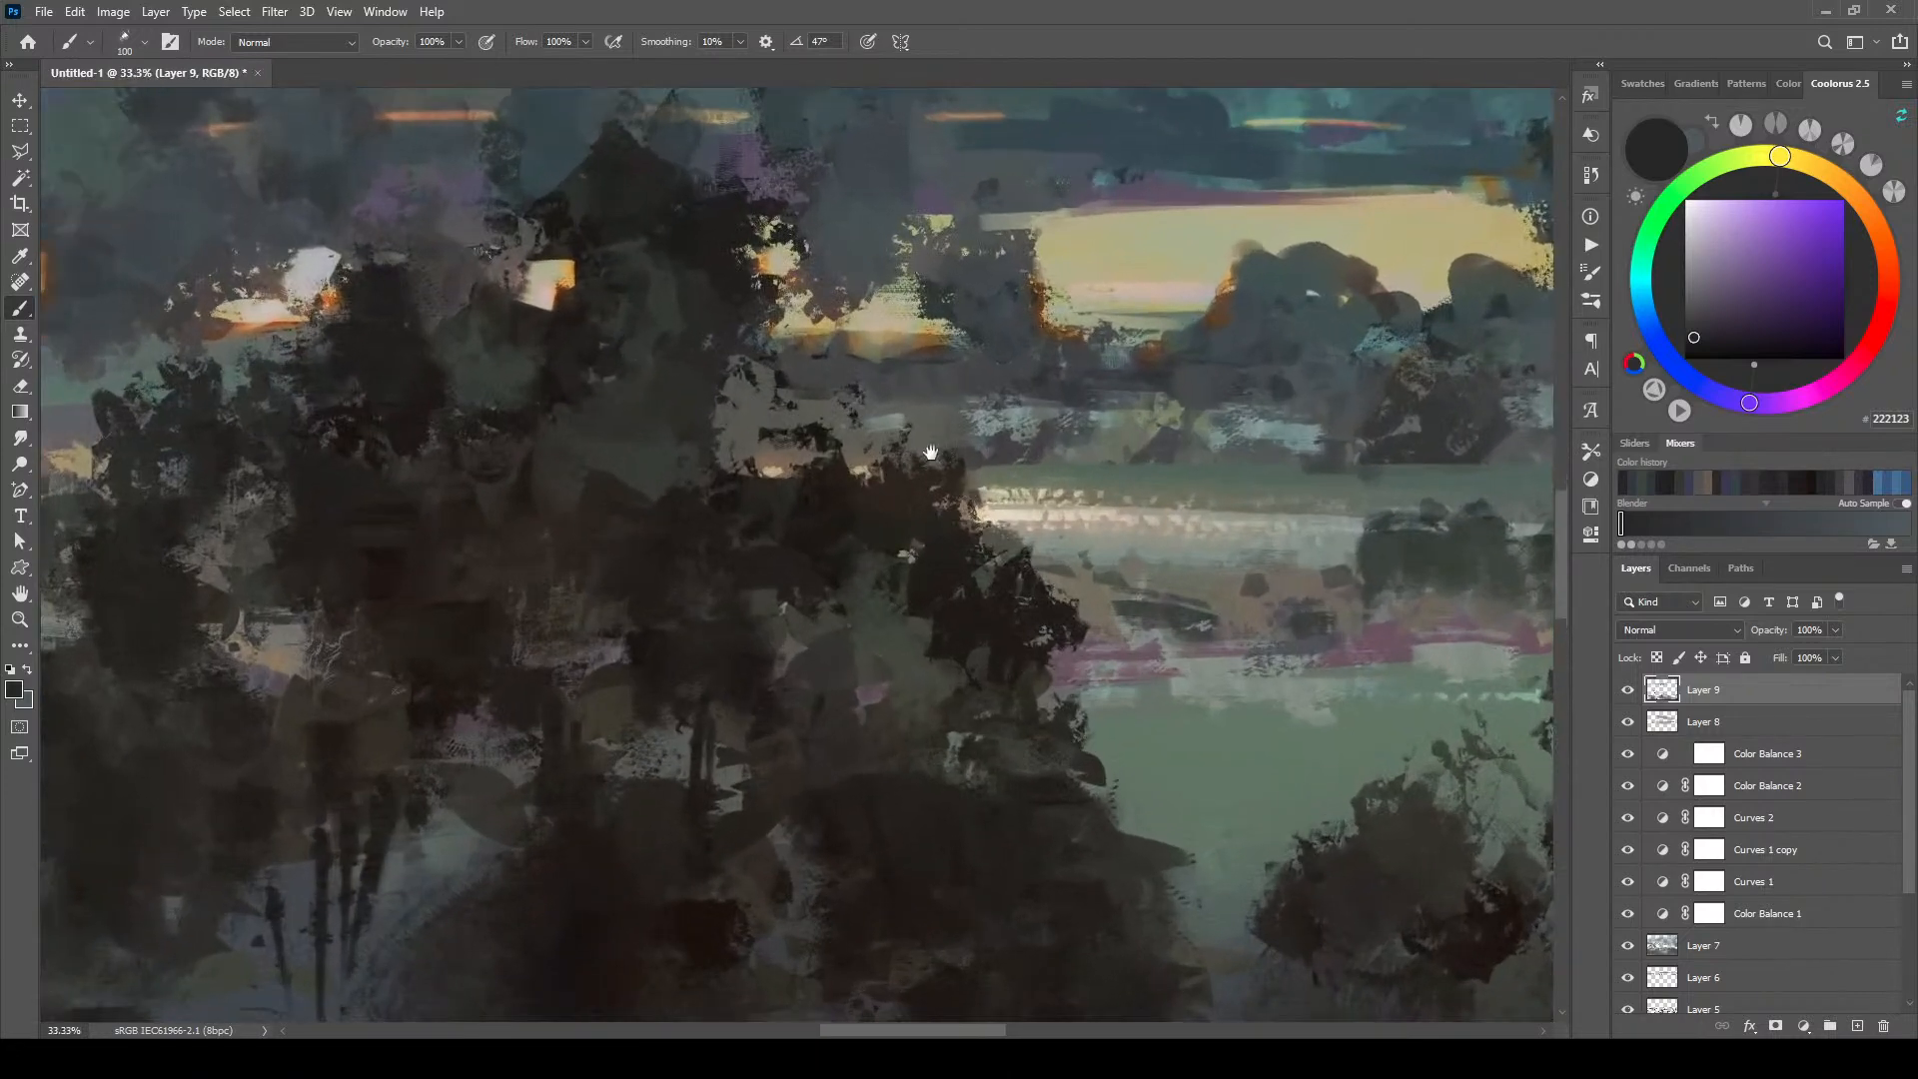
pyautogui.moveTo(593, 300); pyautogui.dragTo(849, 505)
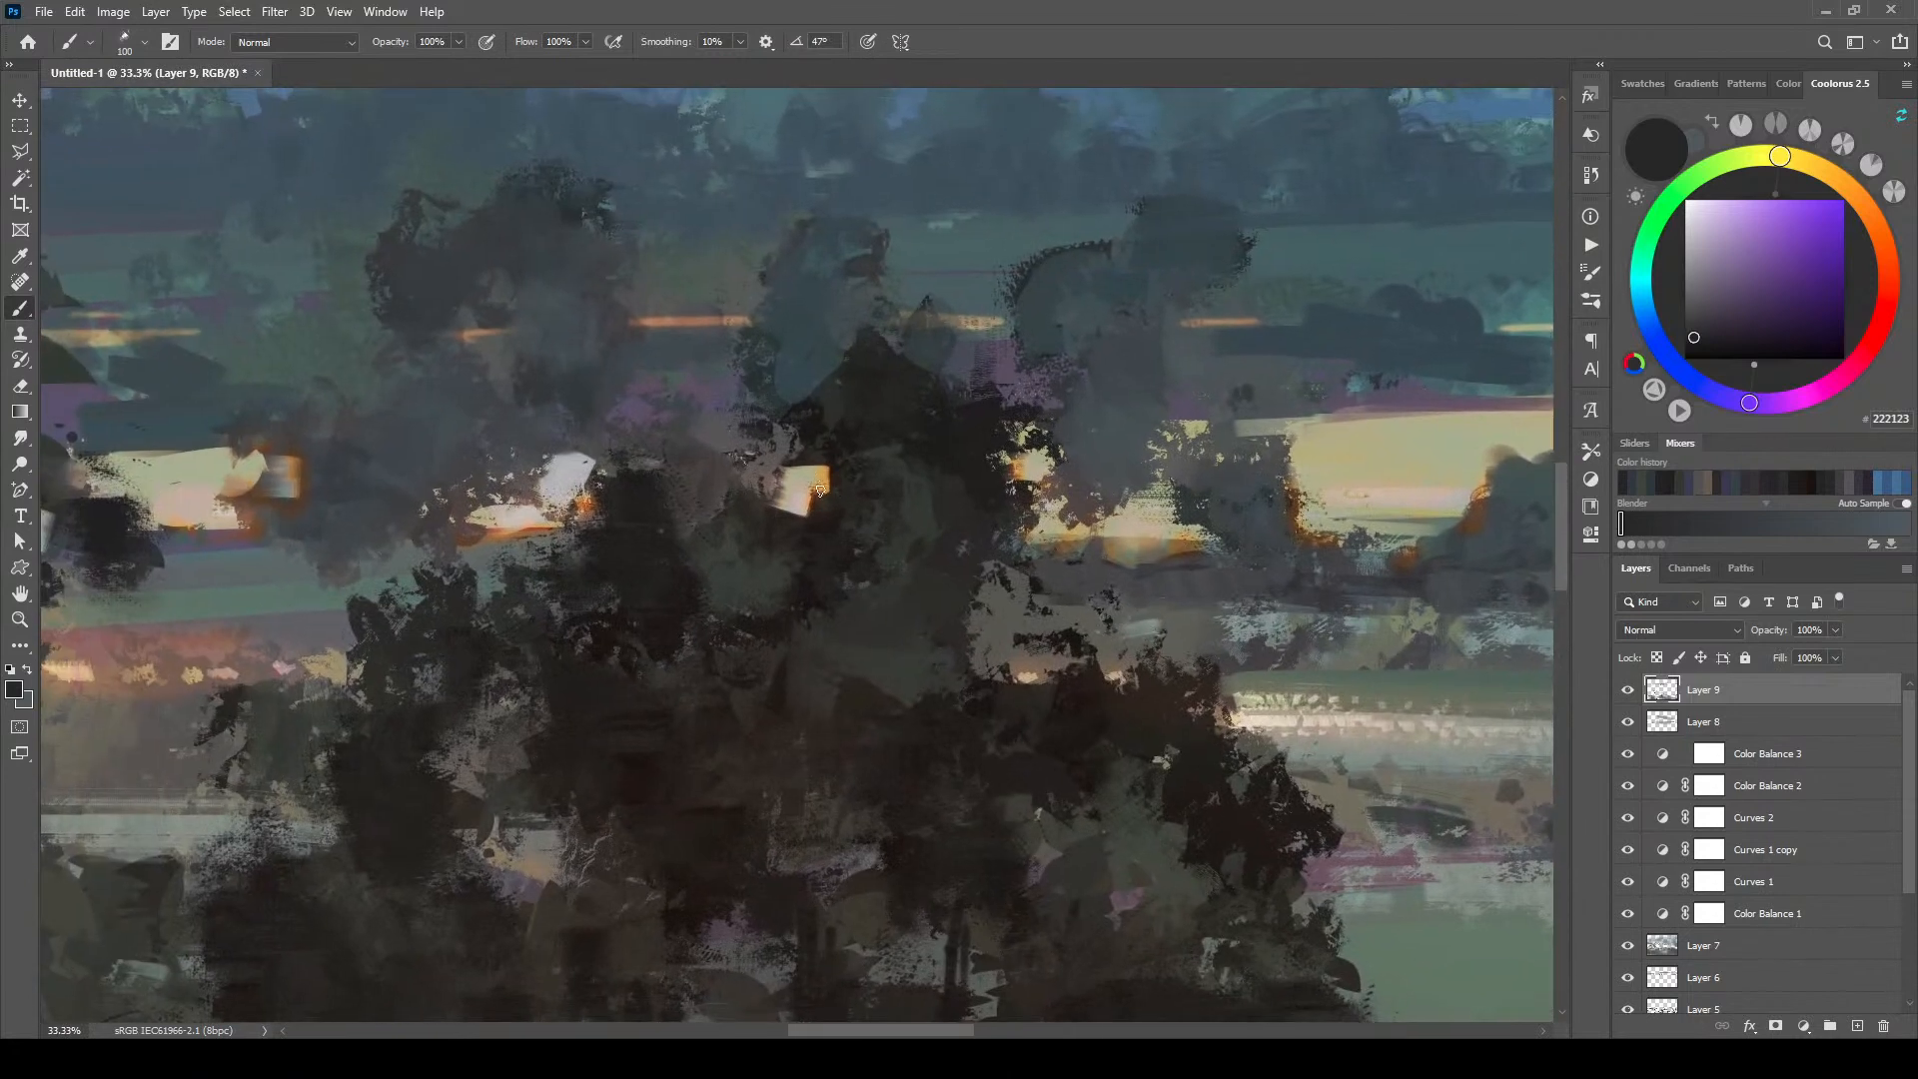
pyautogui.keyDown('alt'); pyautogui.click(817, 471); pyautogui.keyUp('alt')
pyautogui.press('[')
pyautogui.press('[')
pyautogui.press('[')
pyautogui.press('[')
pyautogui.press('[')
pyautogui.press('[')
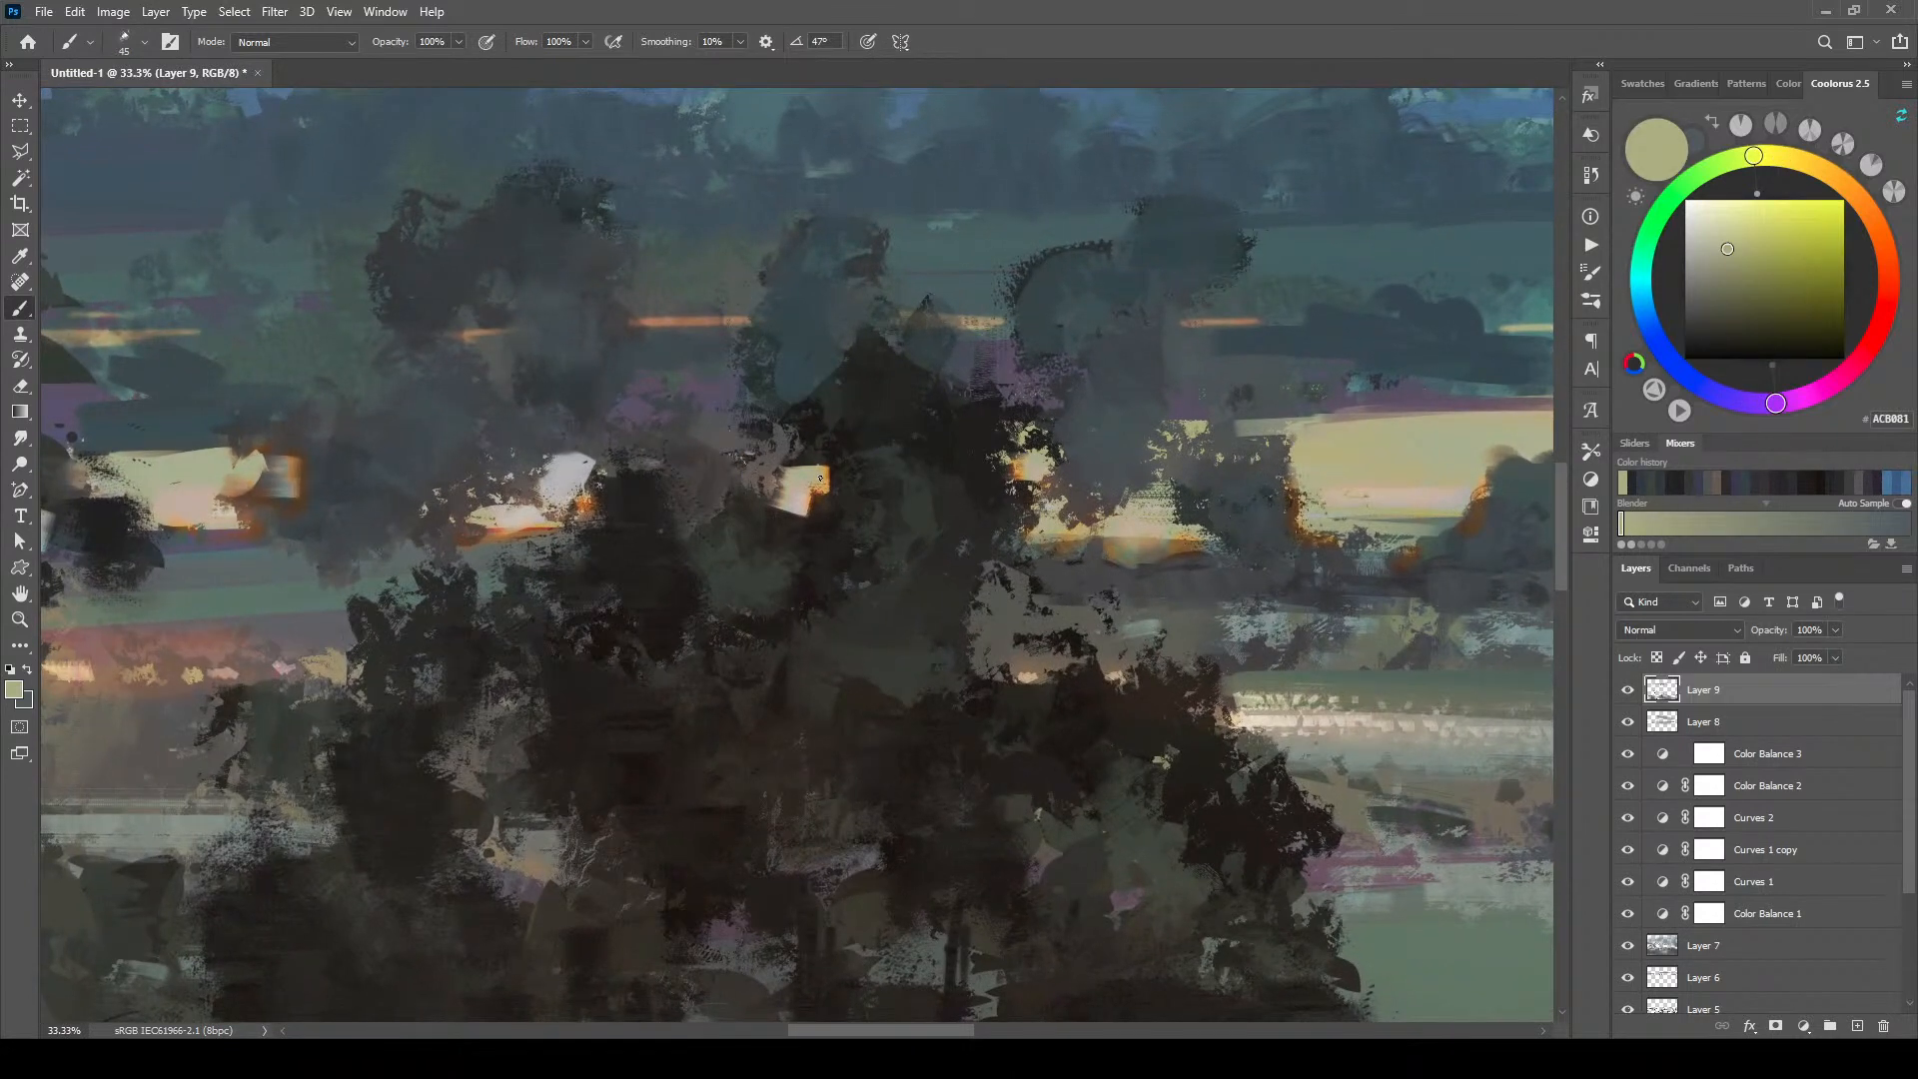
pyautogui.keyDown('alt'); pyautogui.click(1023, 468); pyautogui.keyUp('alt')
pyautogui.keyDown('alt'); pyautogui.click(1307, 508); pyautogui.keyUp('alt')
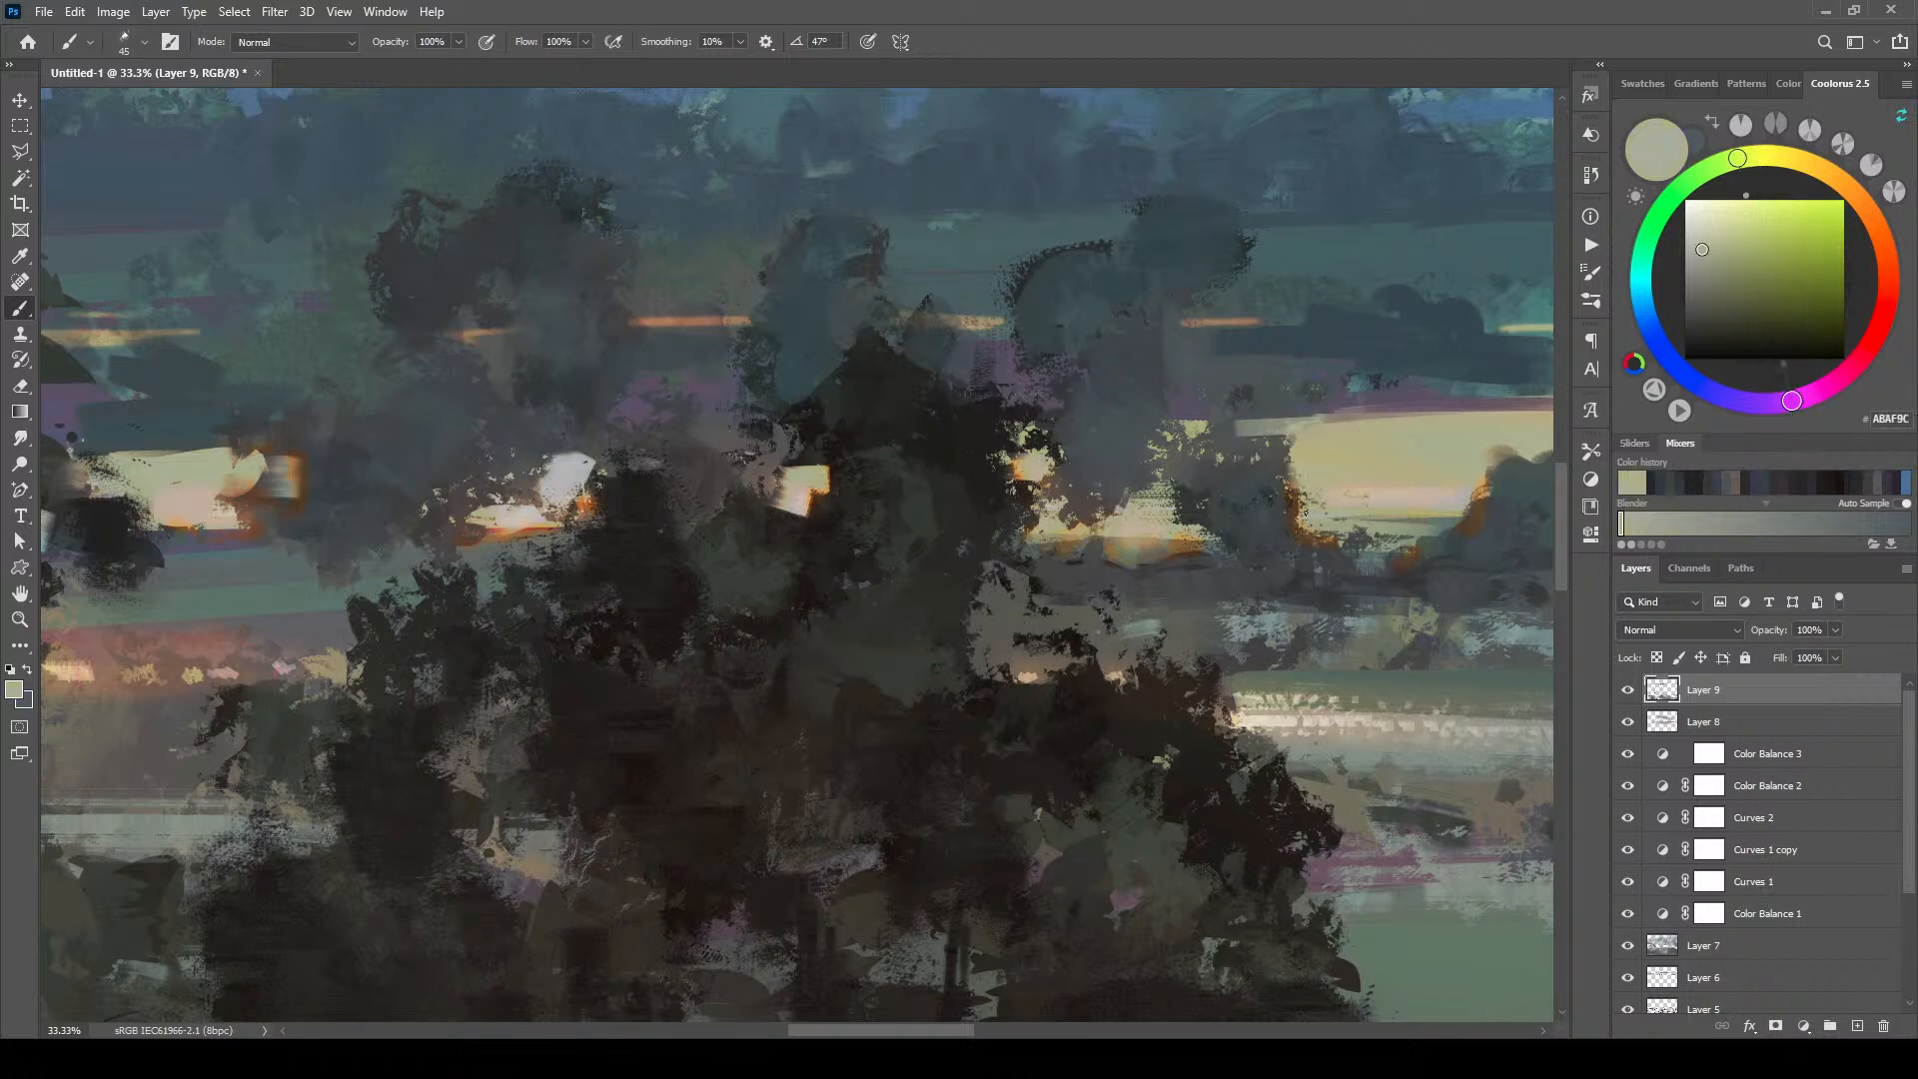
pyautogui.keyDown('alt'); pyautogui.click(1171, 540); pyautogui.keyUp('alt')
pyautogui.keyDown('alt'); pyautogui.click(1199, 534); pyautogui.keyUp('alt')
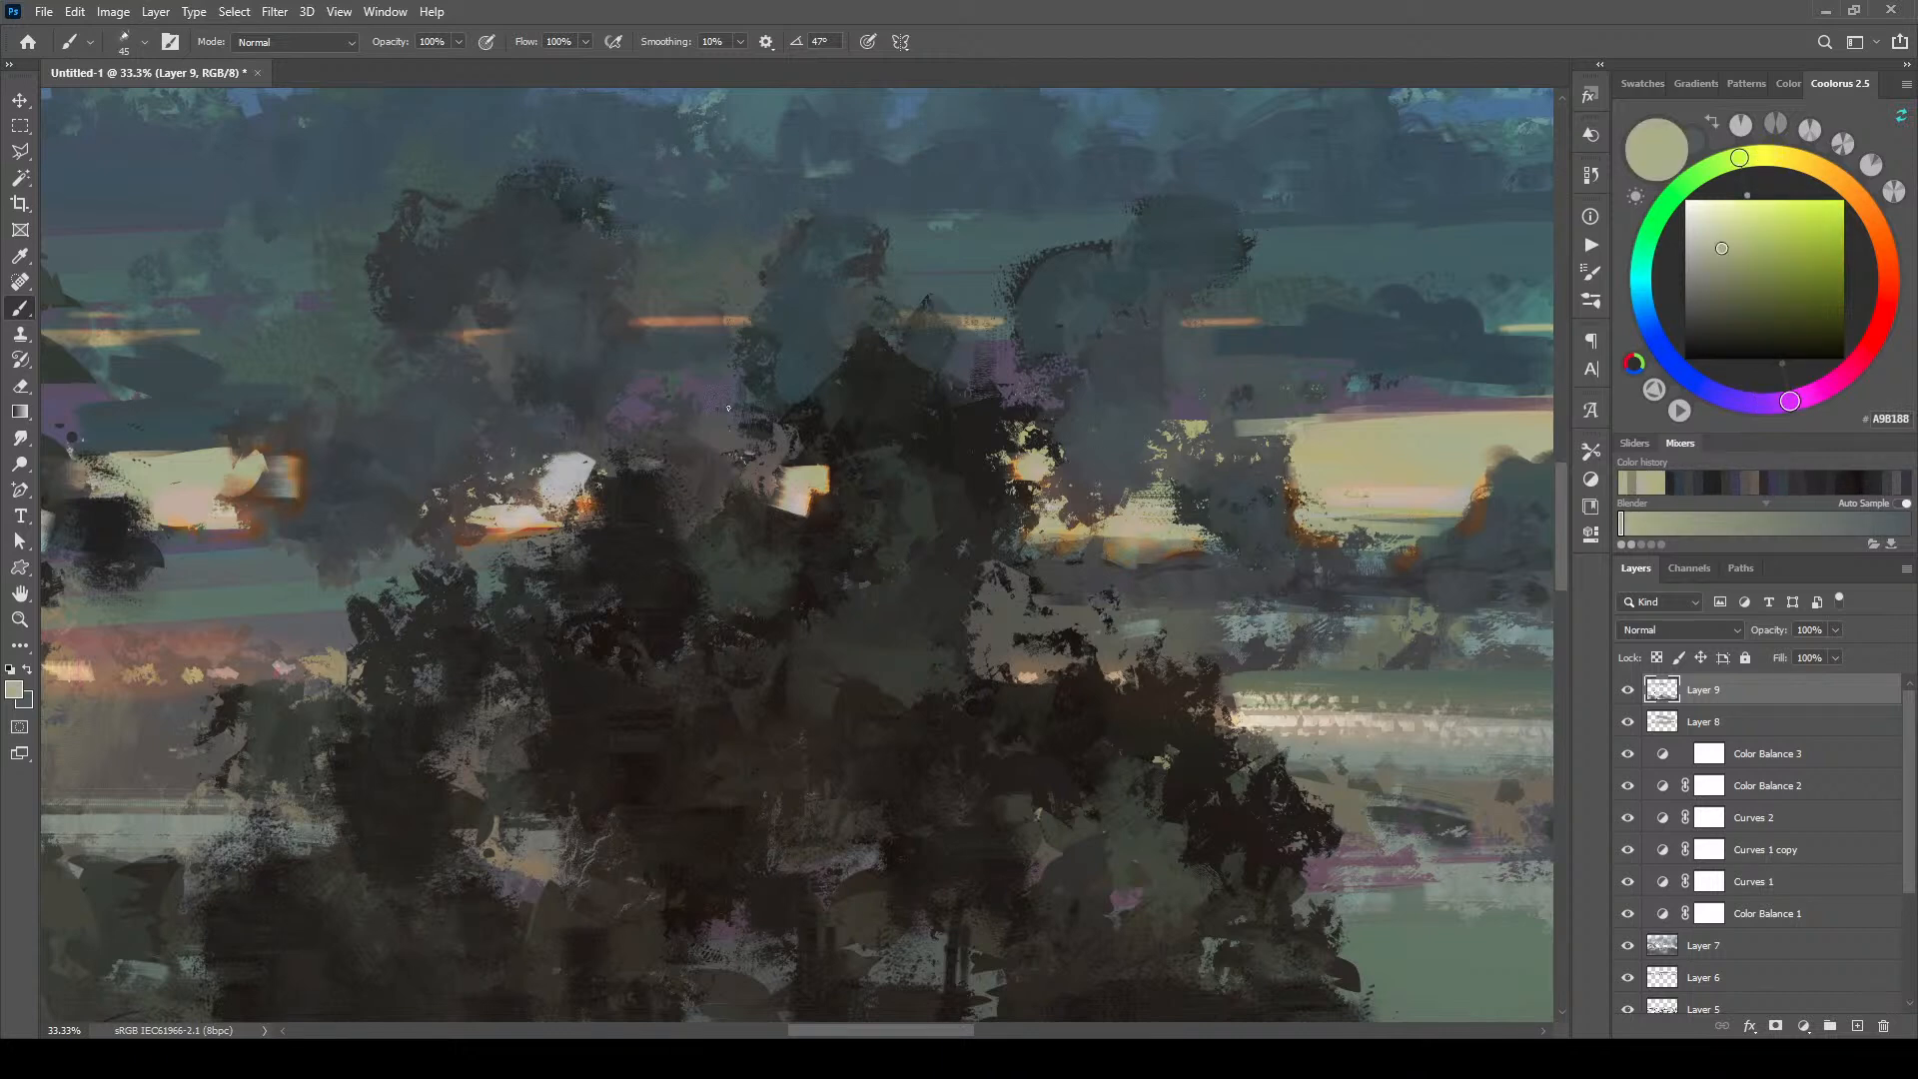
pyautogui.keyDown('alt'); pyautogui.click(523, 517); pyautogui.keyUp('alt')
pyautogui.scroll(-10, 840, 397)
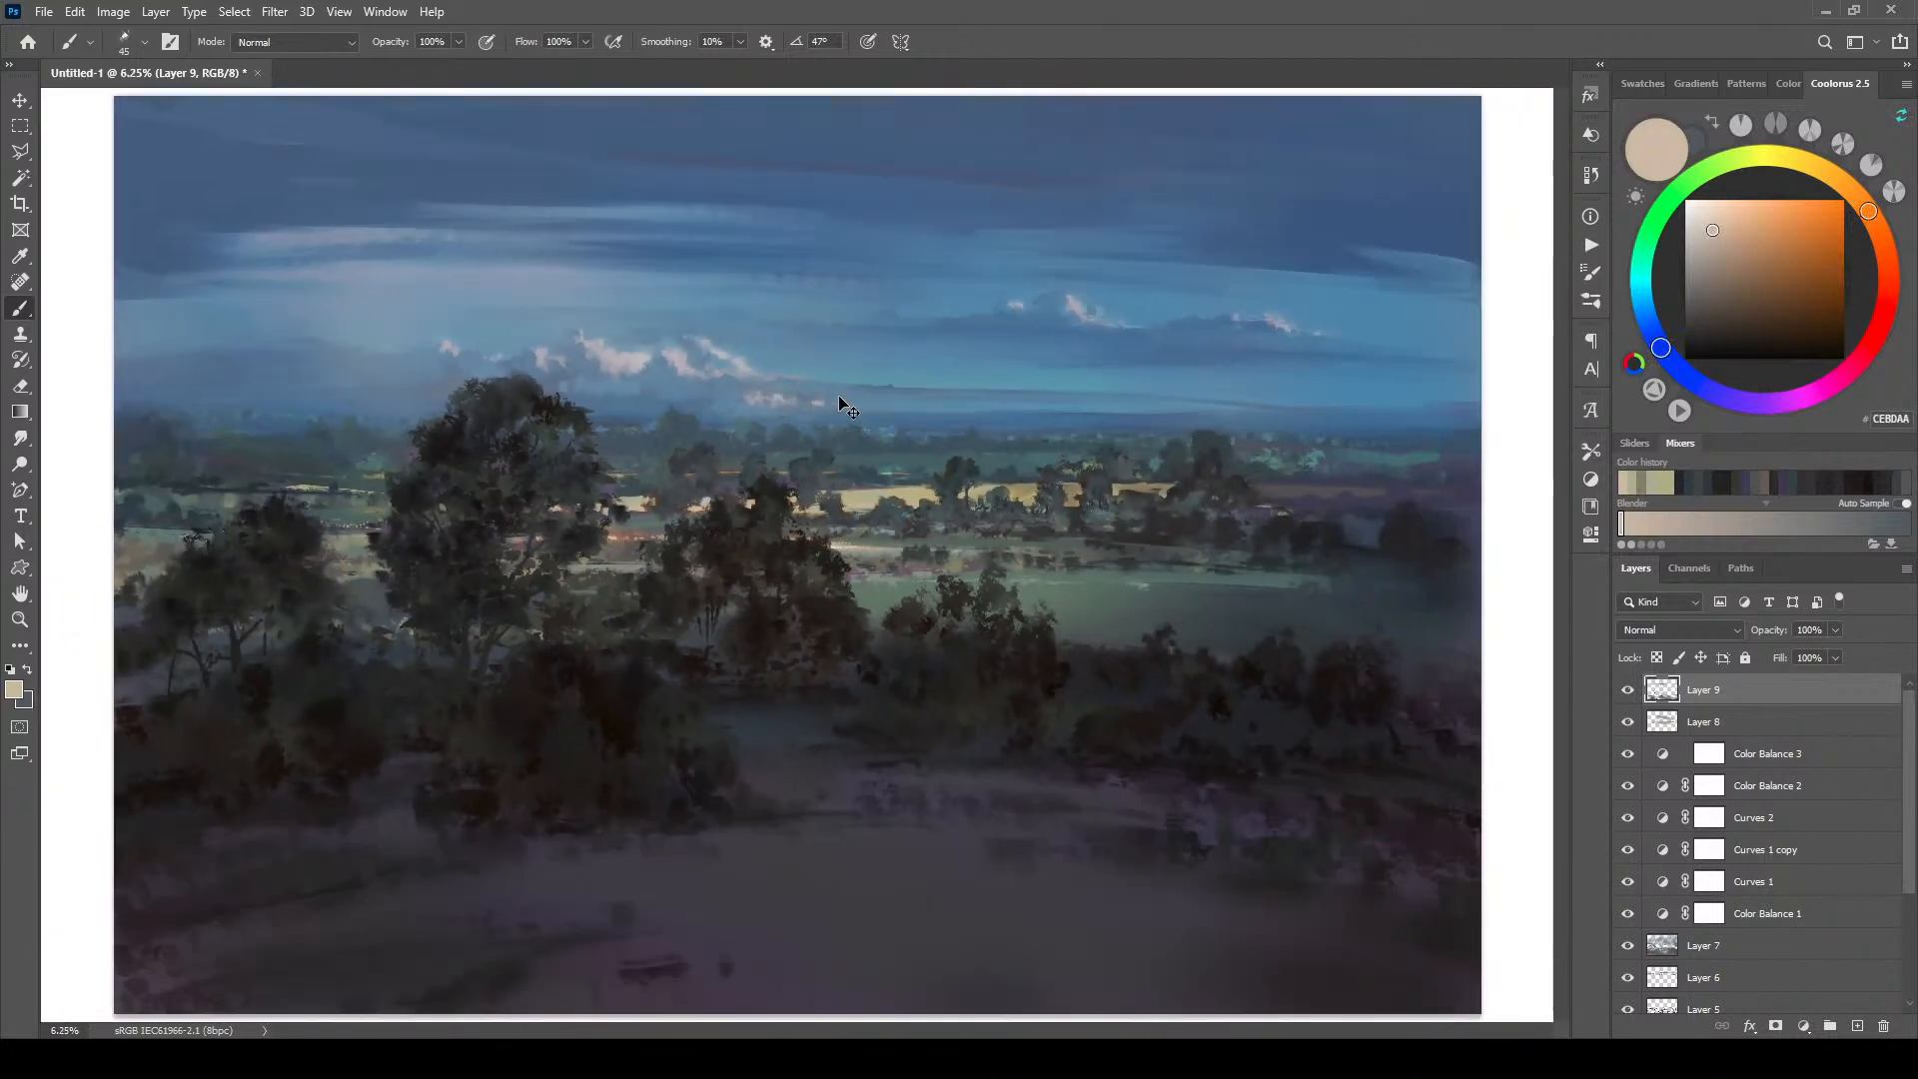
# Step: Darken the bushes beneath the large tree with sampled near-black #100808 at tip sizes 900 to 1200
pyautogui.scroll(-3, 839, 398)
pyautogui.scroll(3, 840, 398)
pyautogui.scroll(1, 839, 398)
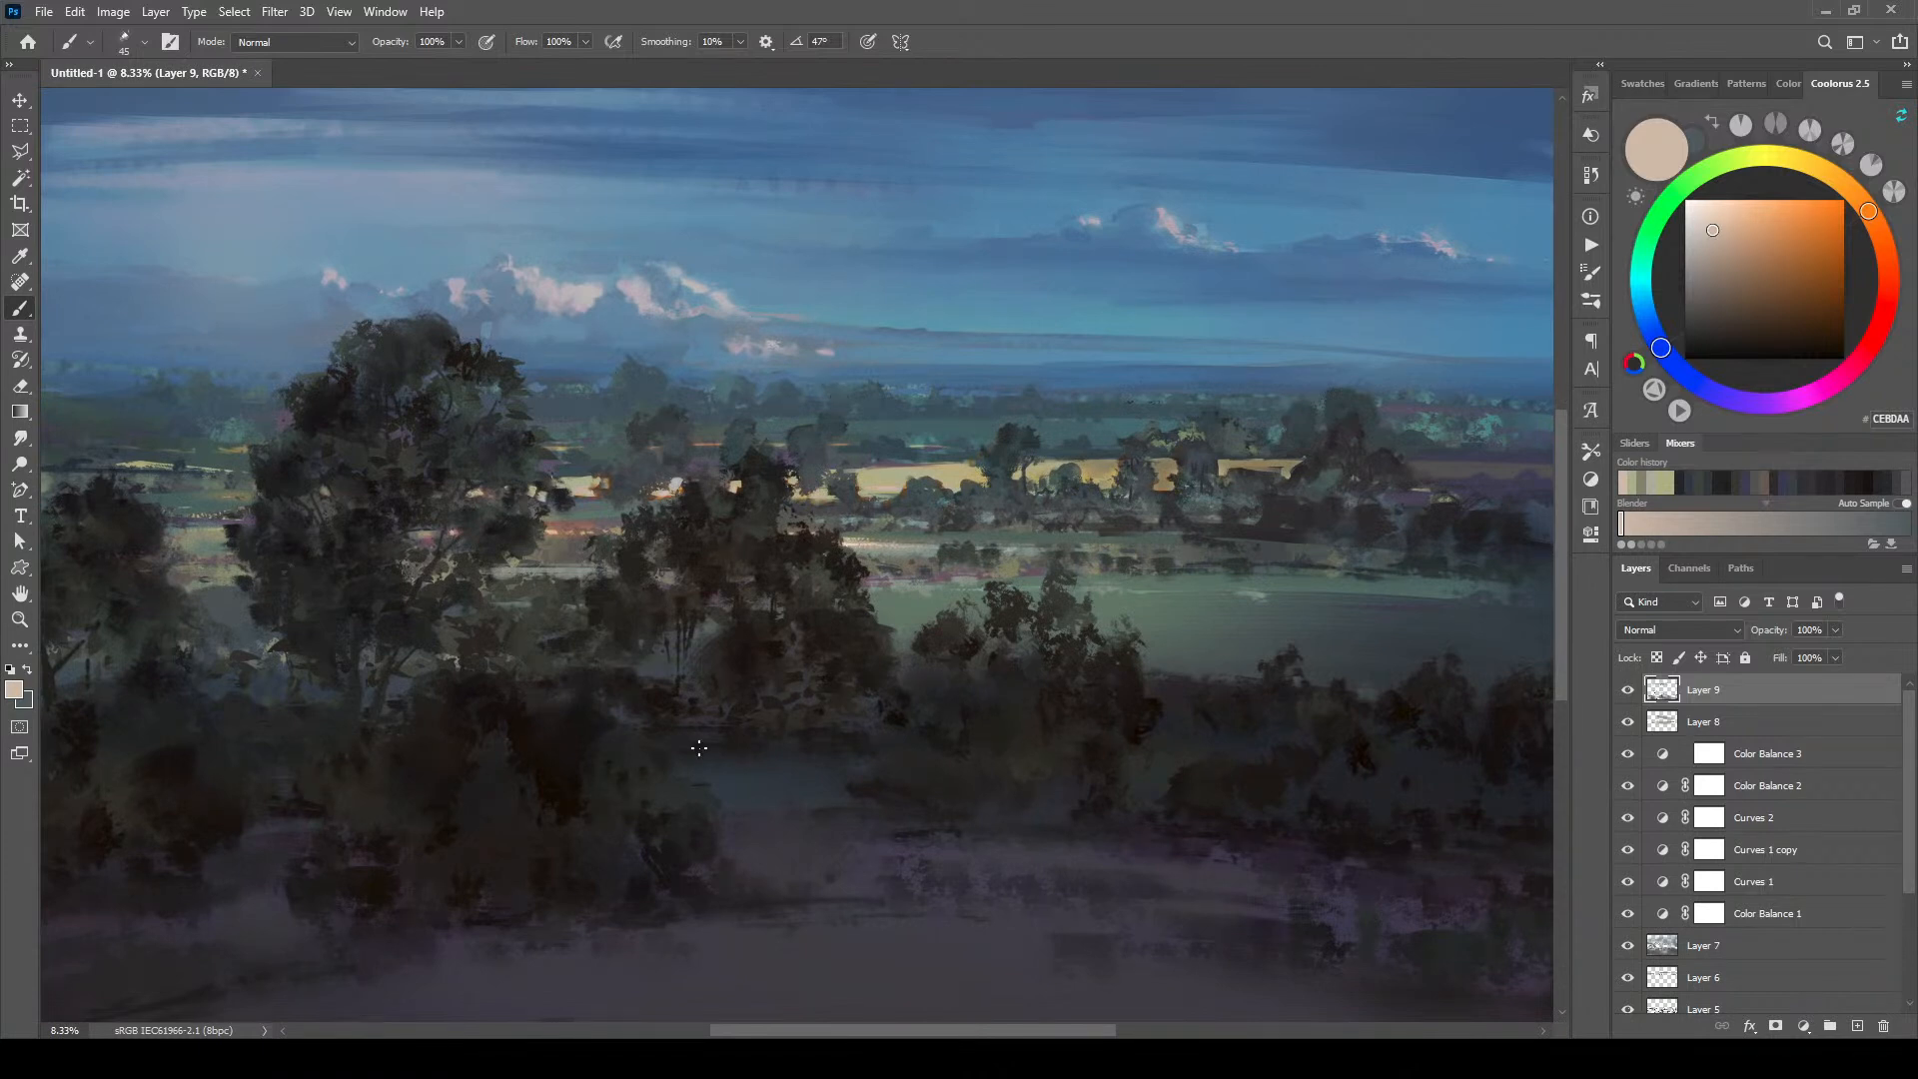
pyautogui.keyDown('alt'); pyautogui.click(561, 727); pyautogui.keyUp('alt')
pyautogui.press(']')
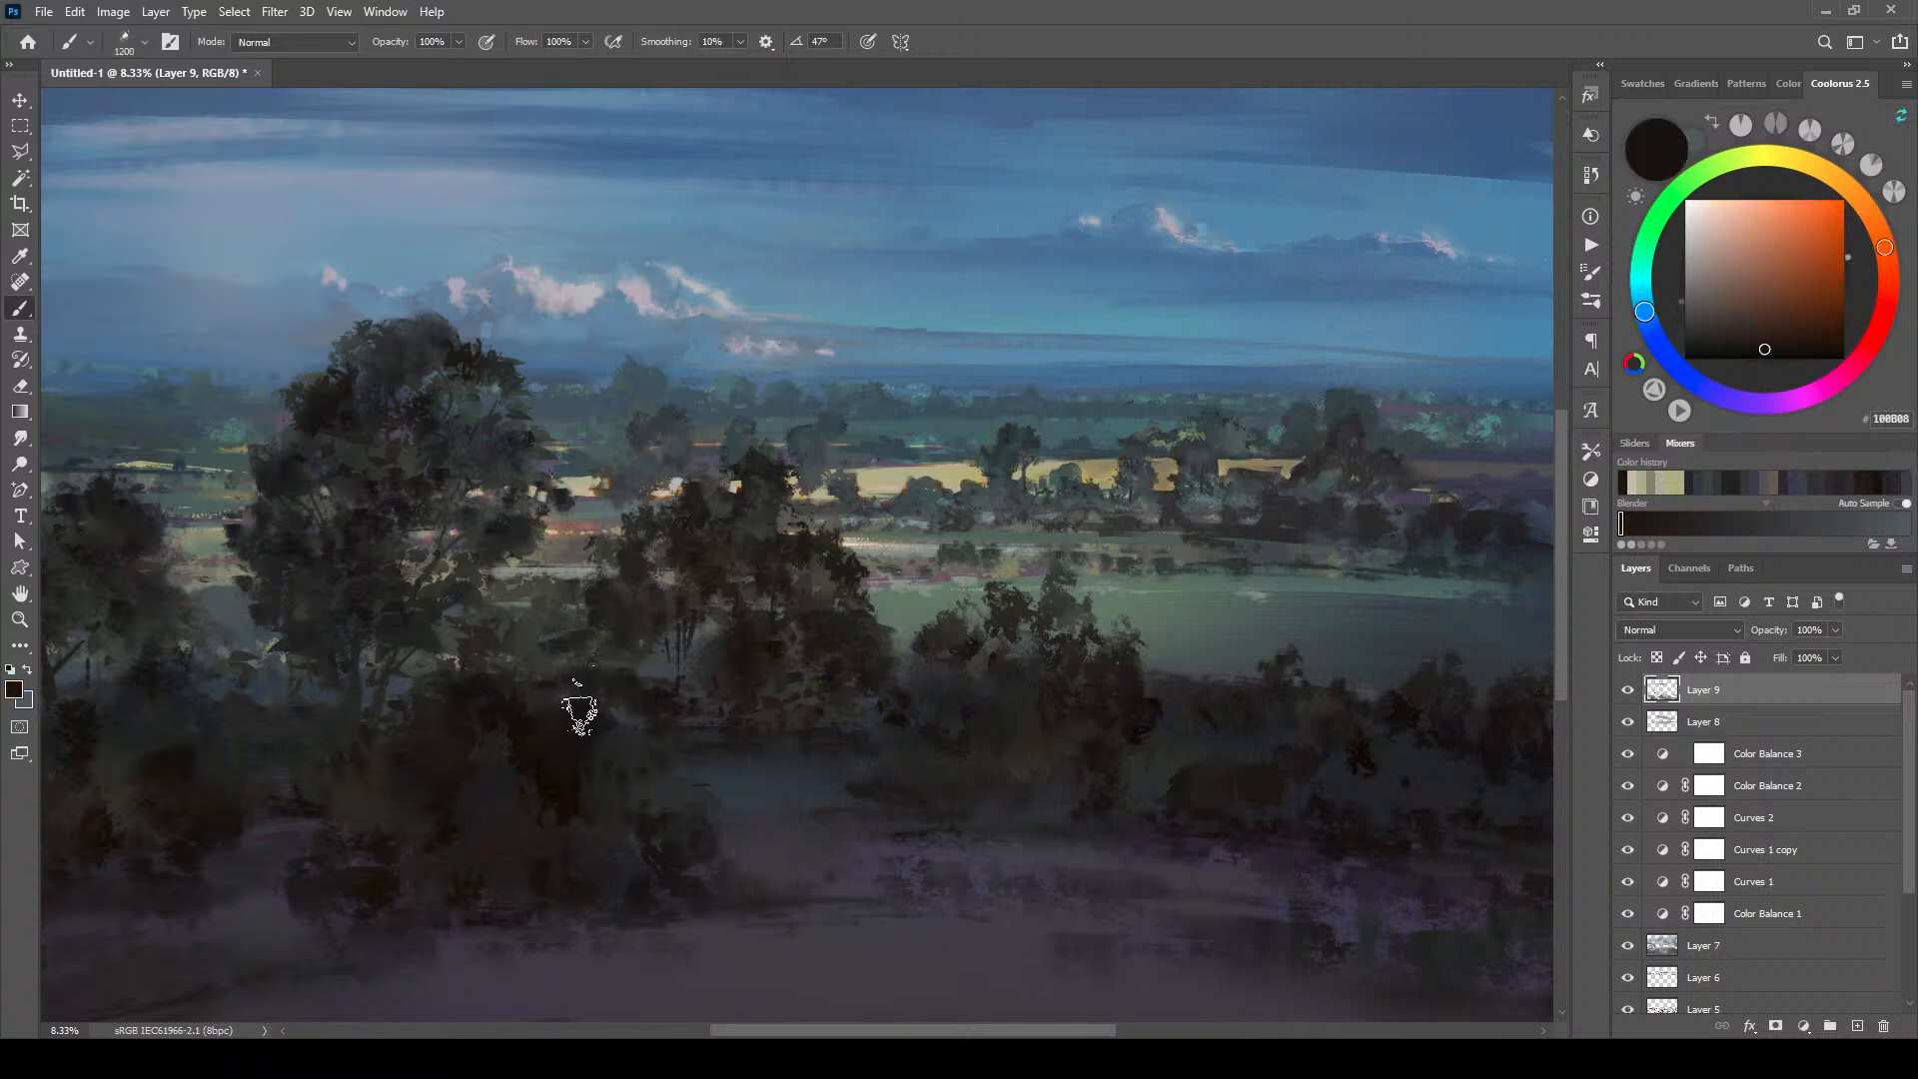
pyautogui.press('[')
pyautogui.press('[')
pyautogui.press('[')
pyautogui.press('[')
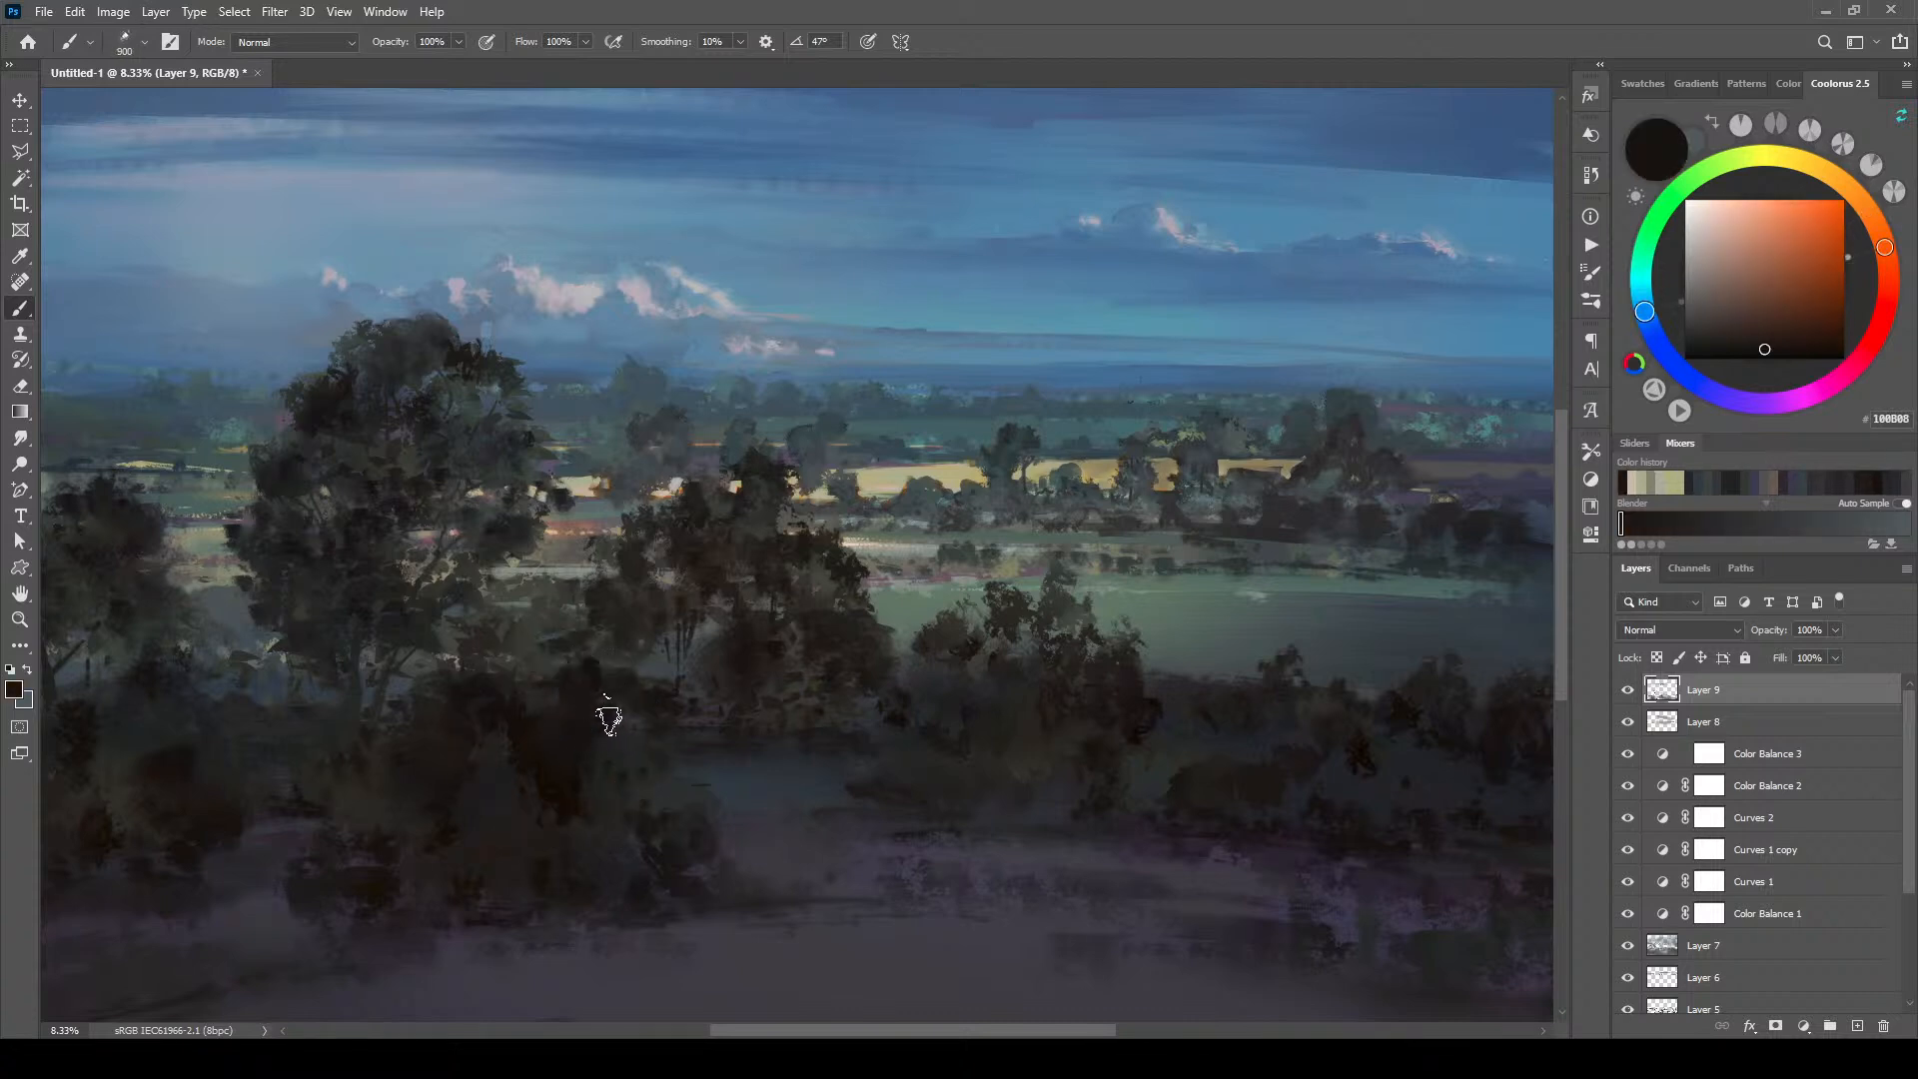
pyautogui.press('[')
pyautogui.press('[')
pyautogui.press('[')
pyautogui.press('[')
# Step: Touch up the central tree's crown with sampled near-black #1C1C18 at tip size 600
pyautogui.keyDown('alt'); pyautogui.click(757, 460); pyautogui.keyUp('alt')
pyautogui.press('[')
pyautogui.press('[')
pyautogui.press('[')
pyautogui.press('[')
pyautogui.moveTo(769, 452)
pyautogui.mouseDown()
pyautogui.moveTo(761, 478)
pyautogui.moveTo(716, 494)
pyautogui.mouseUp()
pyautogui.press('[')
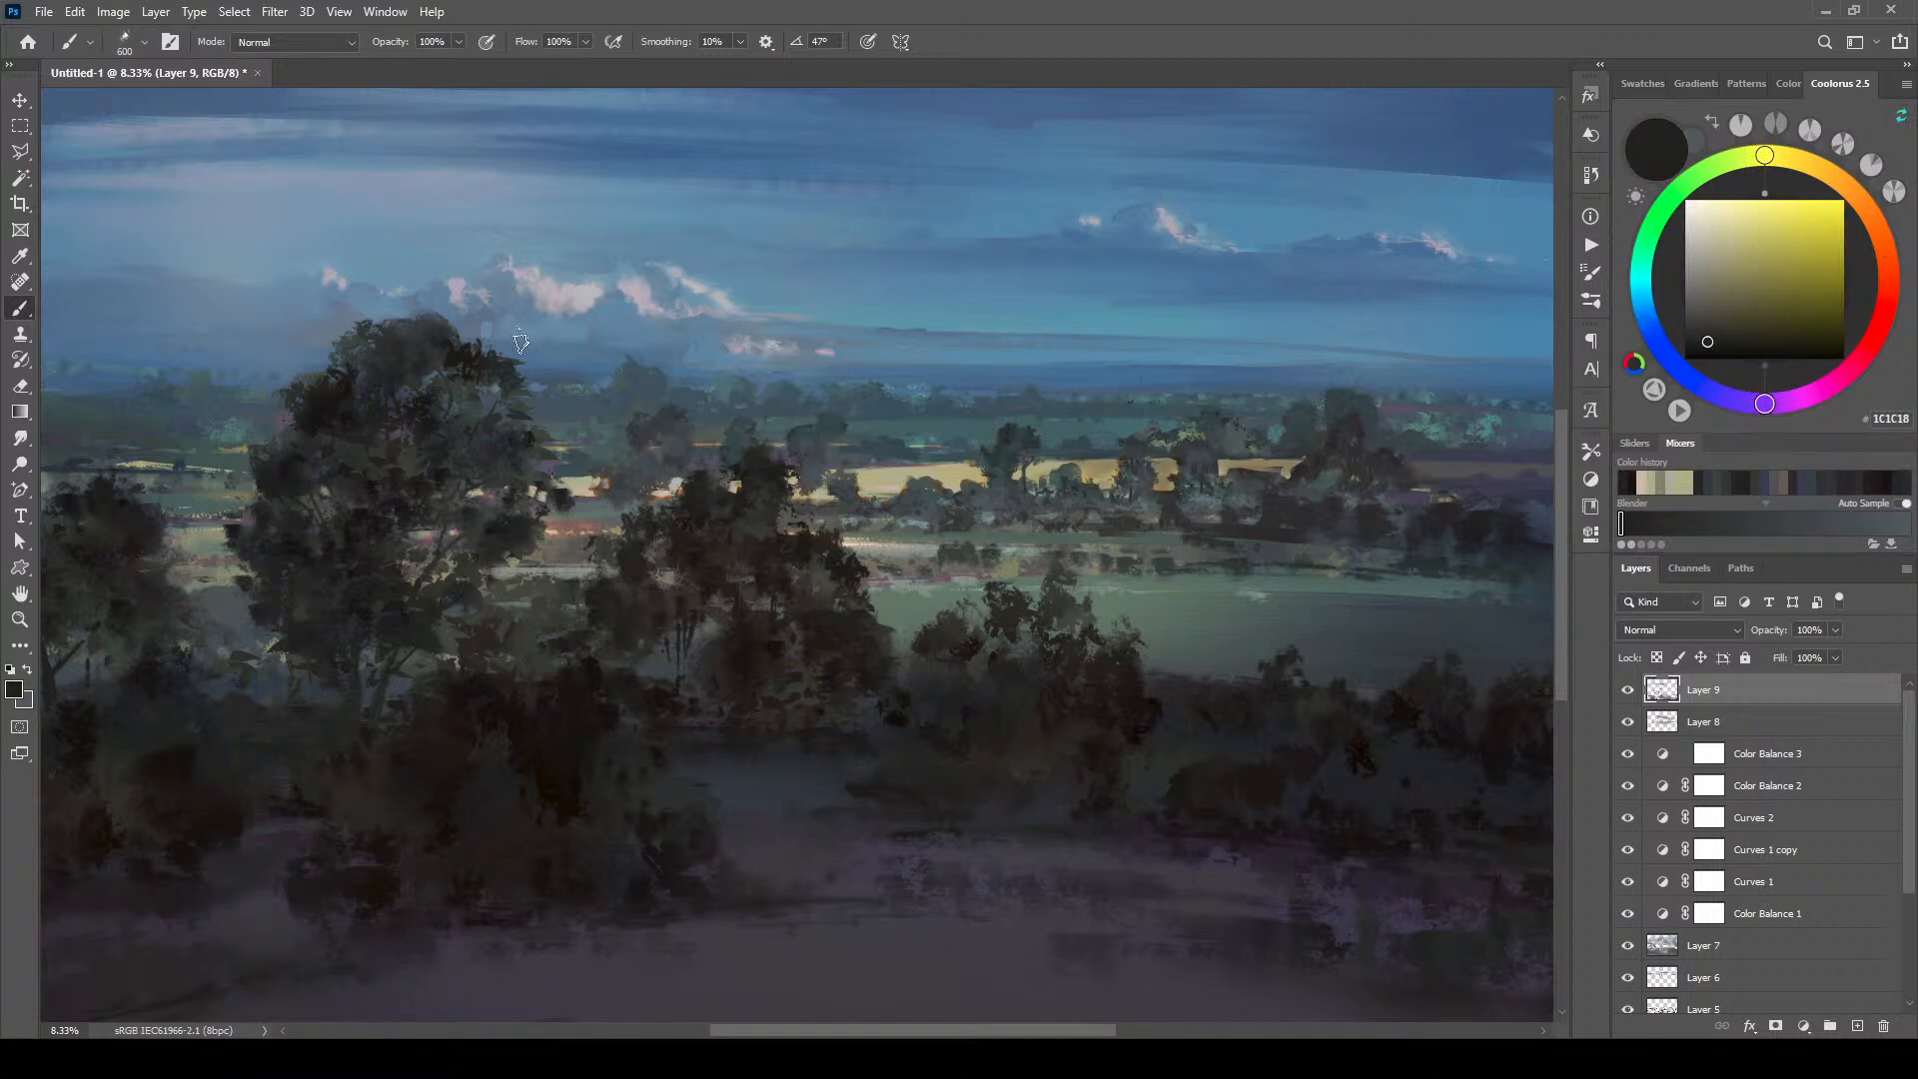
# Step: Build up the large tree's crown and left edge with sampled #2E2F32 and #1E201B at tip sizes 800 to 1100
pyautogui.keyDown('alt'); pyautogui.click(424, 336); pyautogui.keyUp('alt')
pyautogui.press(']')
pyautogui.press(']')
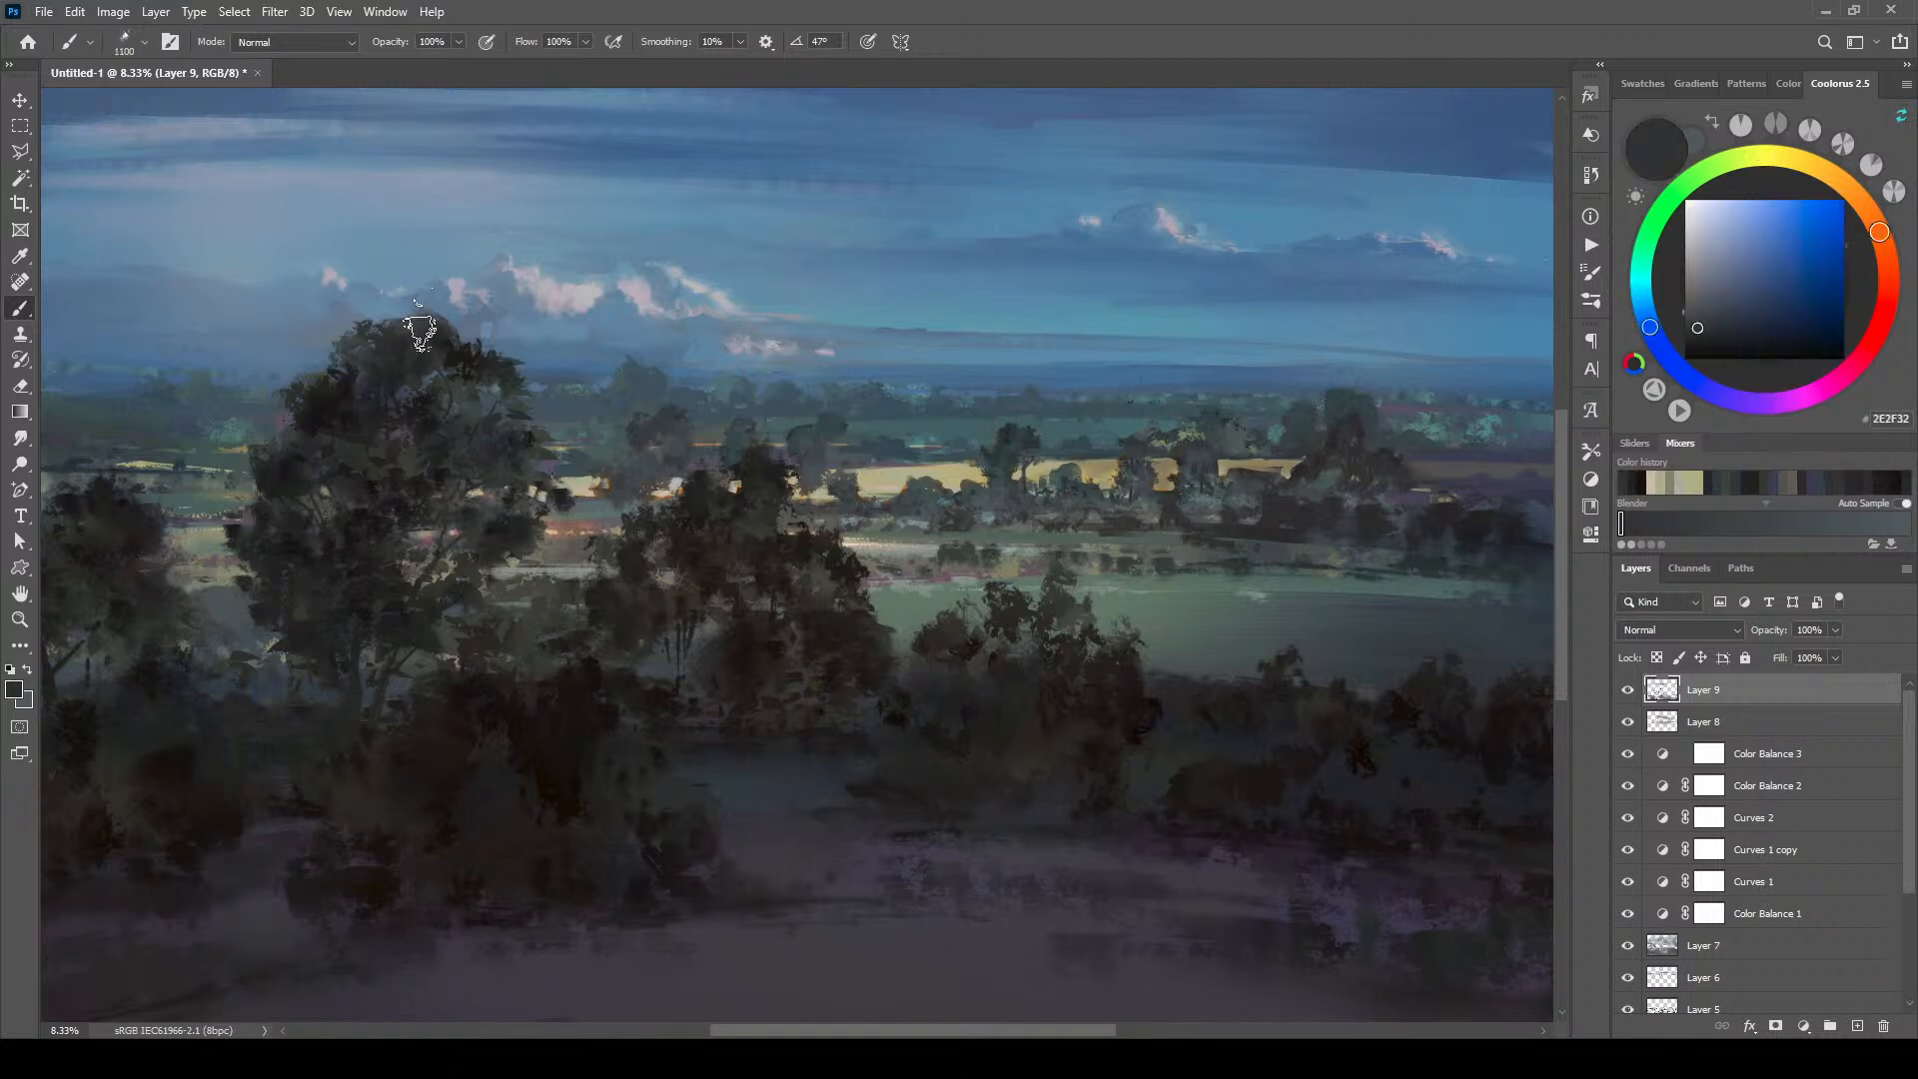
pyautogui.press('[')
pyautogui.press('[')
pyautogui.press(']')
pyautogui.press(']')
pyautogui.press(']')
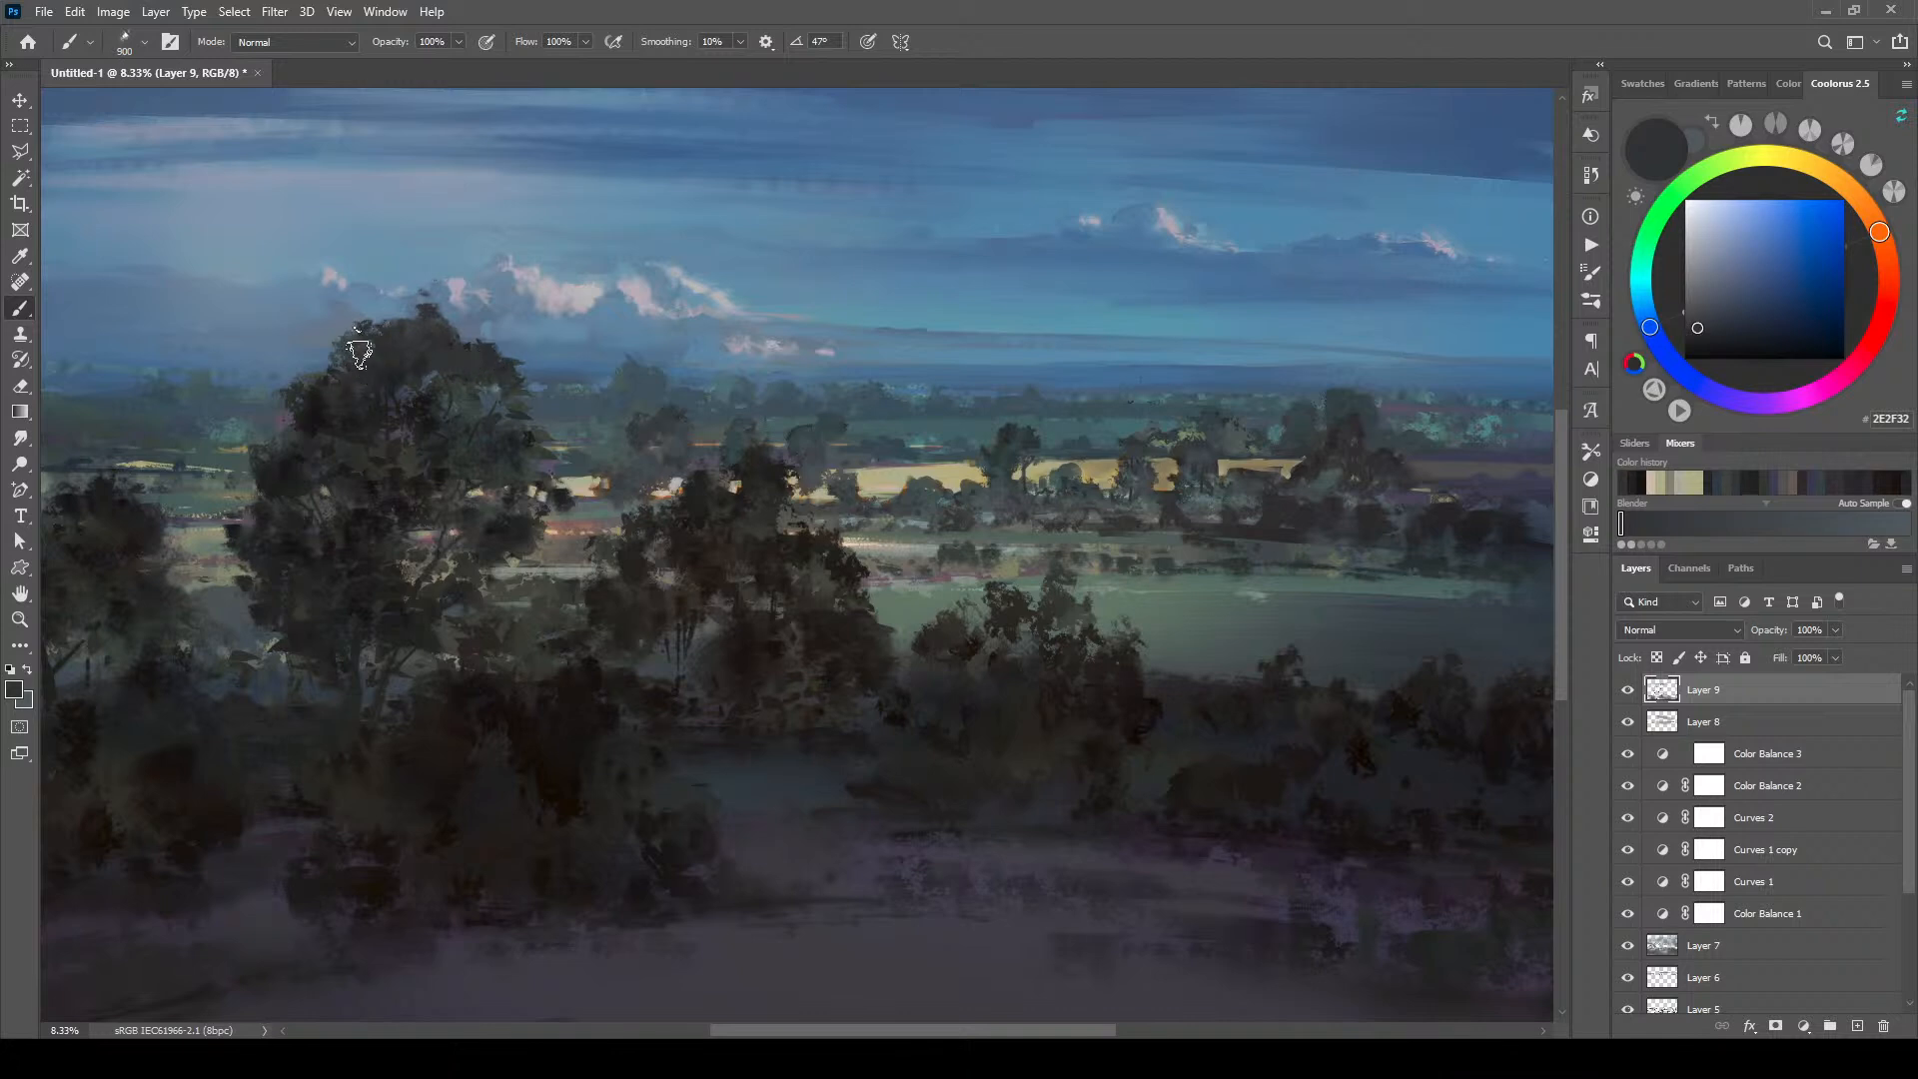
pyautogui.keyDown('alt'); pyautogui.click(317, 400); pyautogui.keyUp('alt')
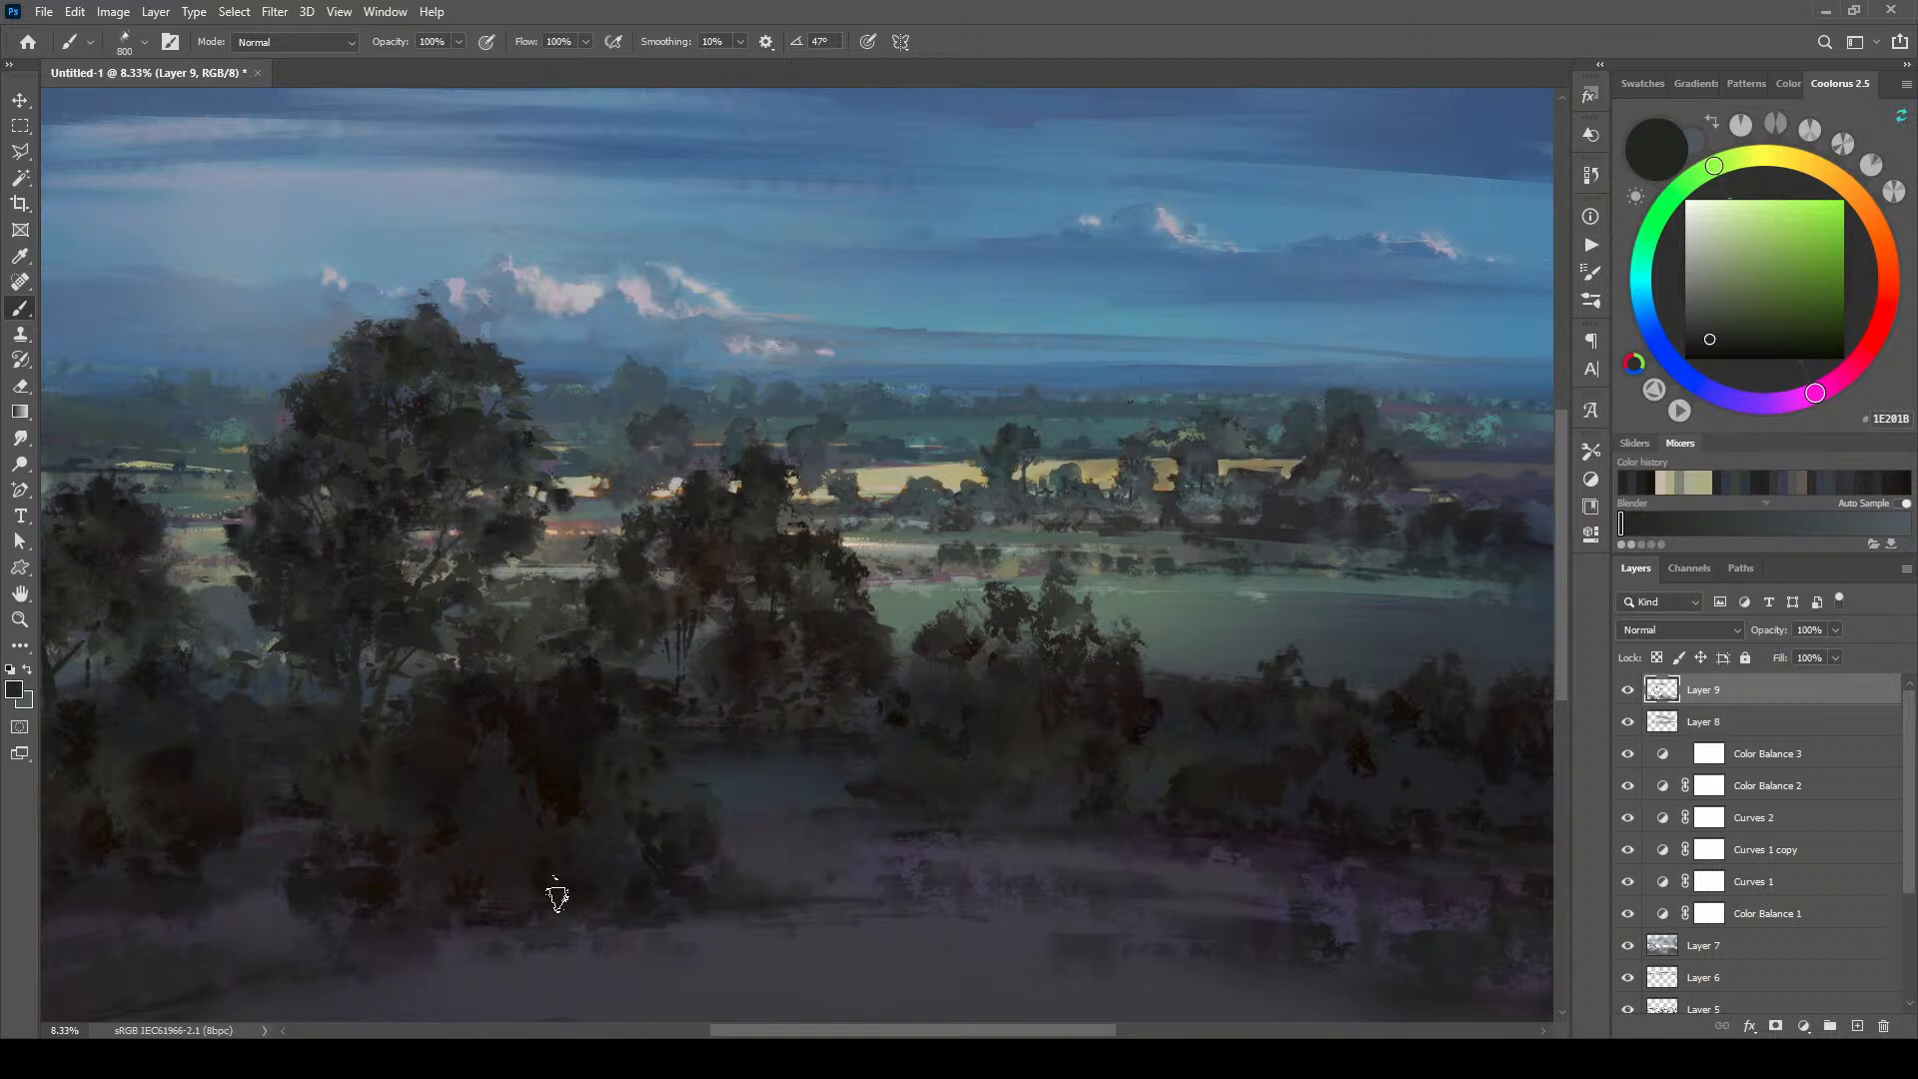
# Step: Refine the left tree group with sampled #565450, #1E1E17, #1F2020 and #191817 at tip sizes 175 to 600
pyautogui.moveTo(629, 612); pyautogui.dragTo(896, 577)
pyautogui.press('[')
pyautogui.press('[')
pyautogui.press('[')
pyautogui.keyDown('alt'); pyautogui.click(577, 541); pyautogui.keyUp('alt')
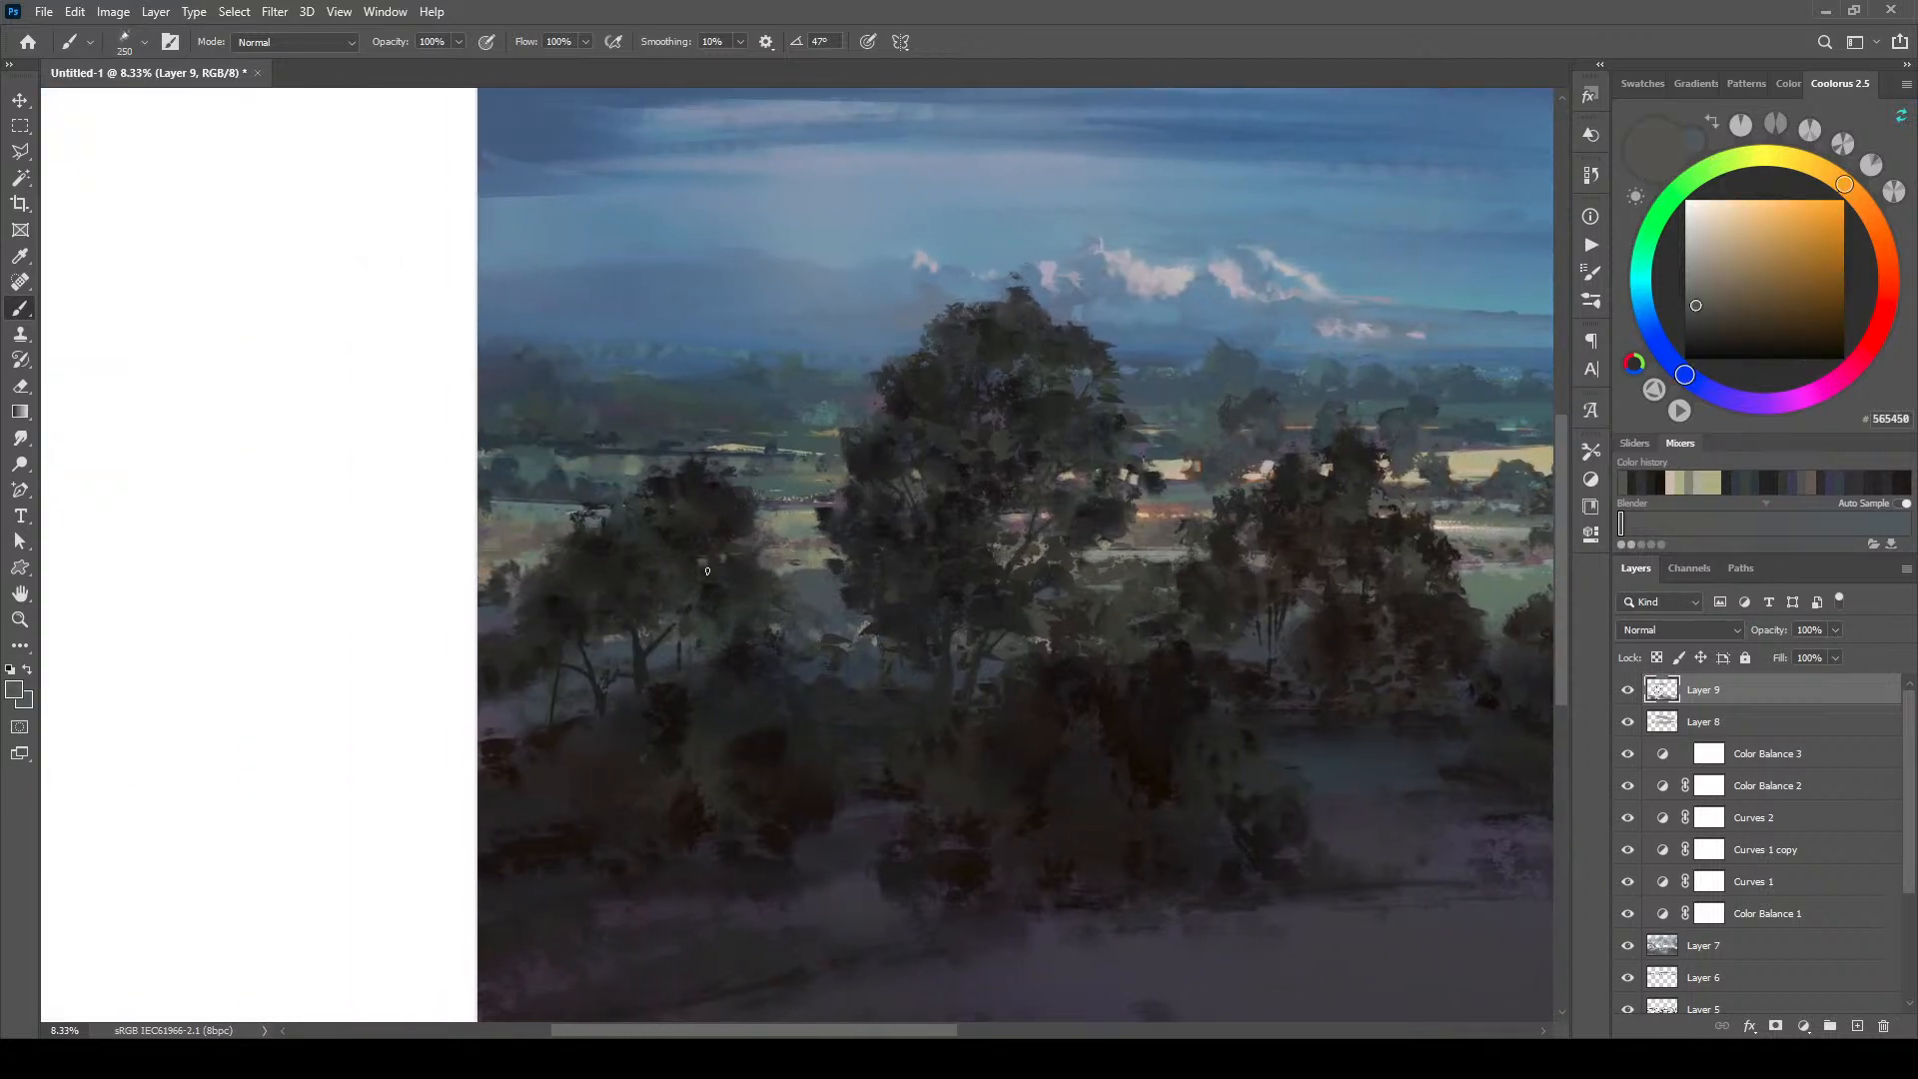
pyautogui.keyDown('alt'); pyautogui.click(685, 573); pyautogui.keyUp('alt')
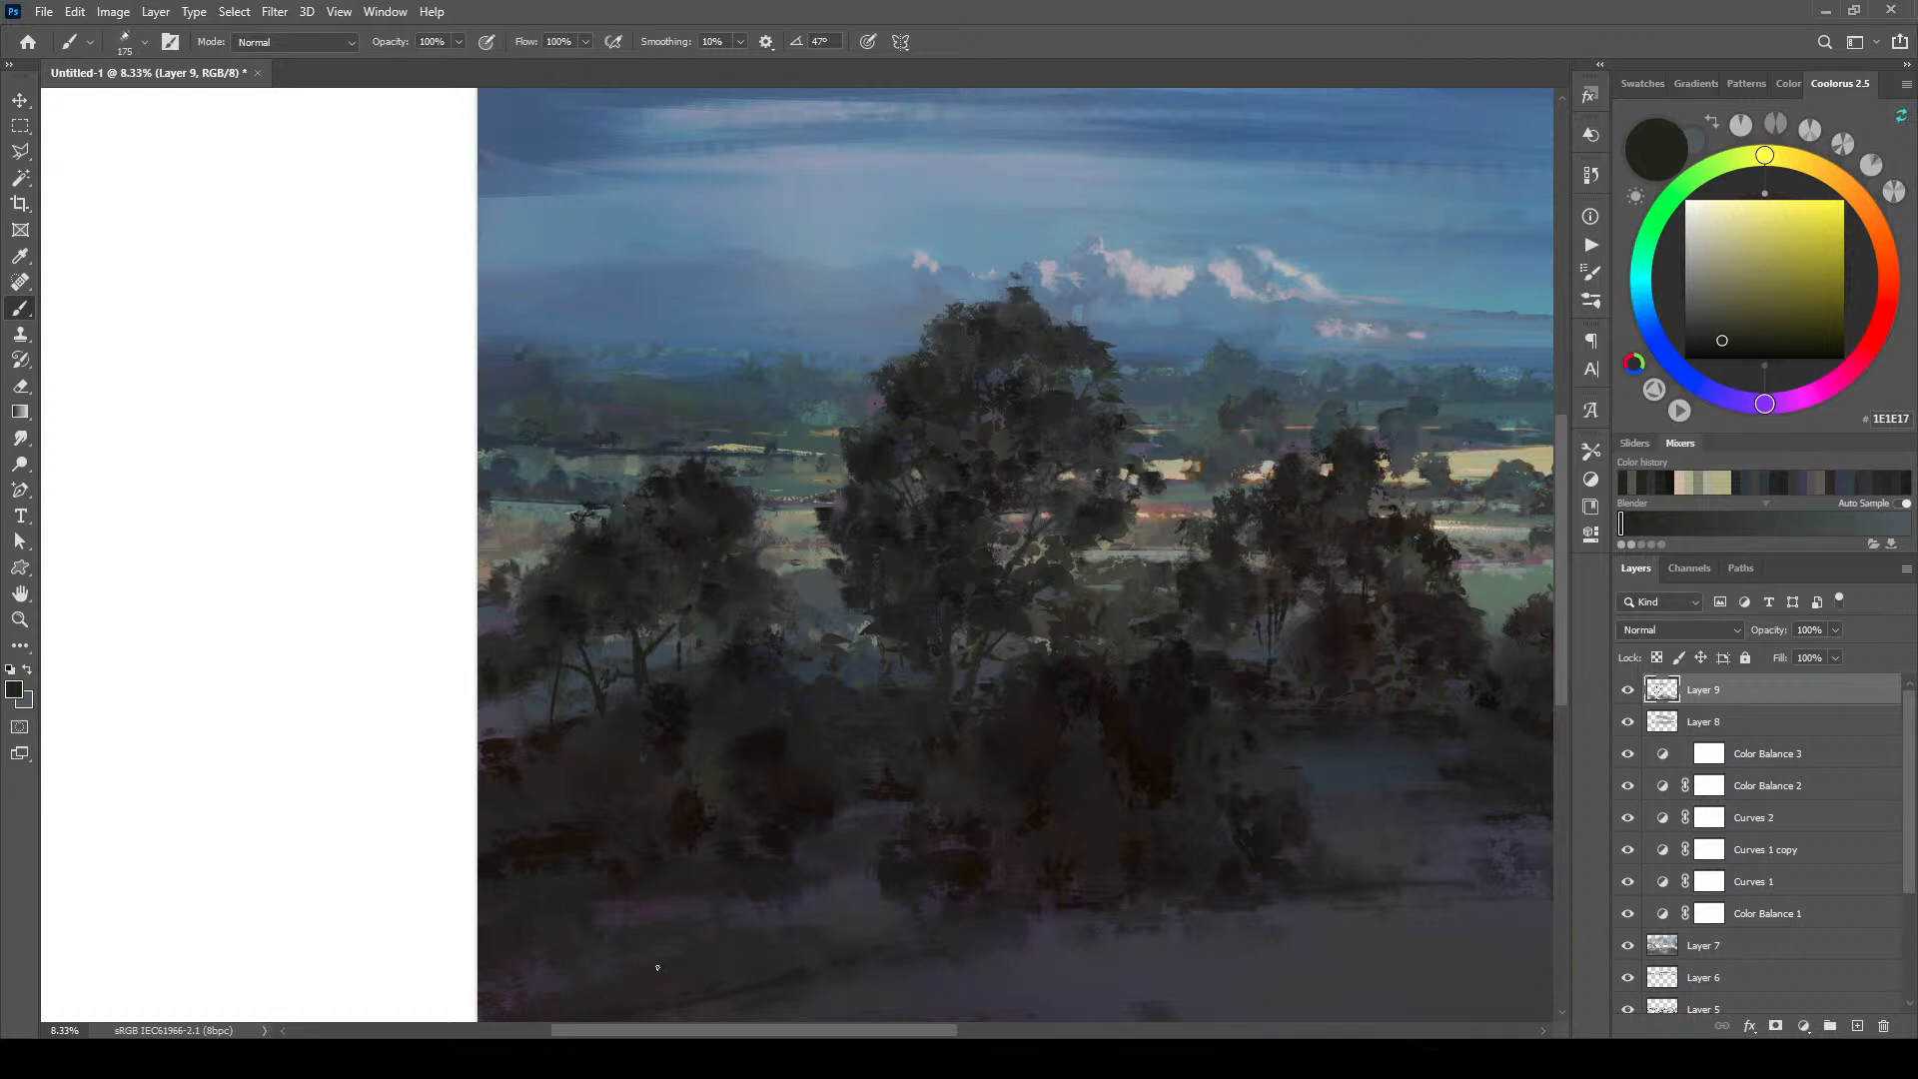
pyautogui.moveTo(1276, 719)
pyautogui.mouseDown()
pyautogui.moveTo(1088, 762)
pyautogui.moveTo(1298, 797)
pyautogui.moveTo(1105, 817)
pyautogui.mouseUp()
pyautogui.keyDown('alt'); pyautogui.click(569, 697); pyautogui.keyUp('alt')
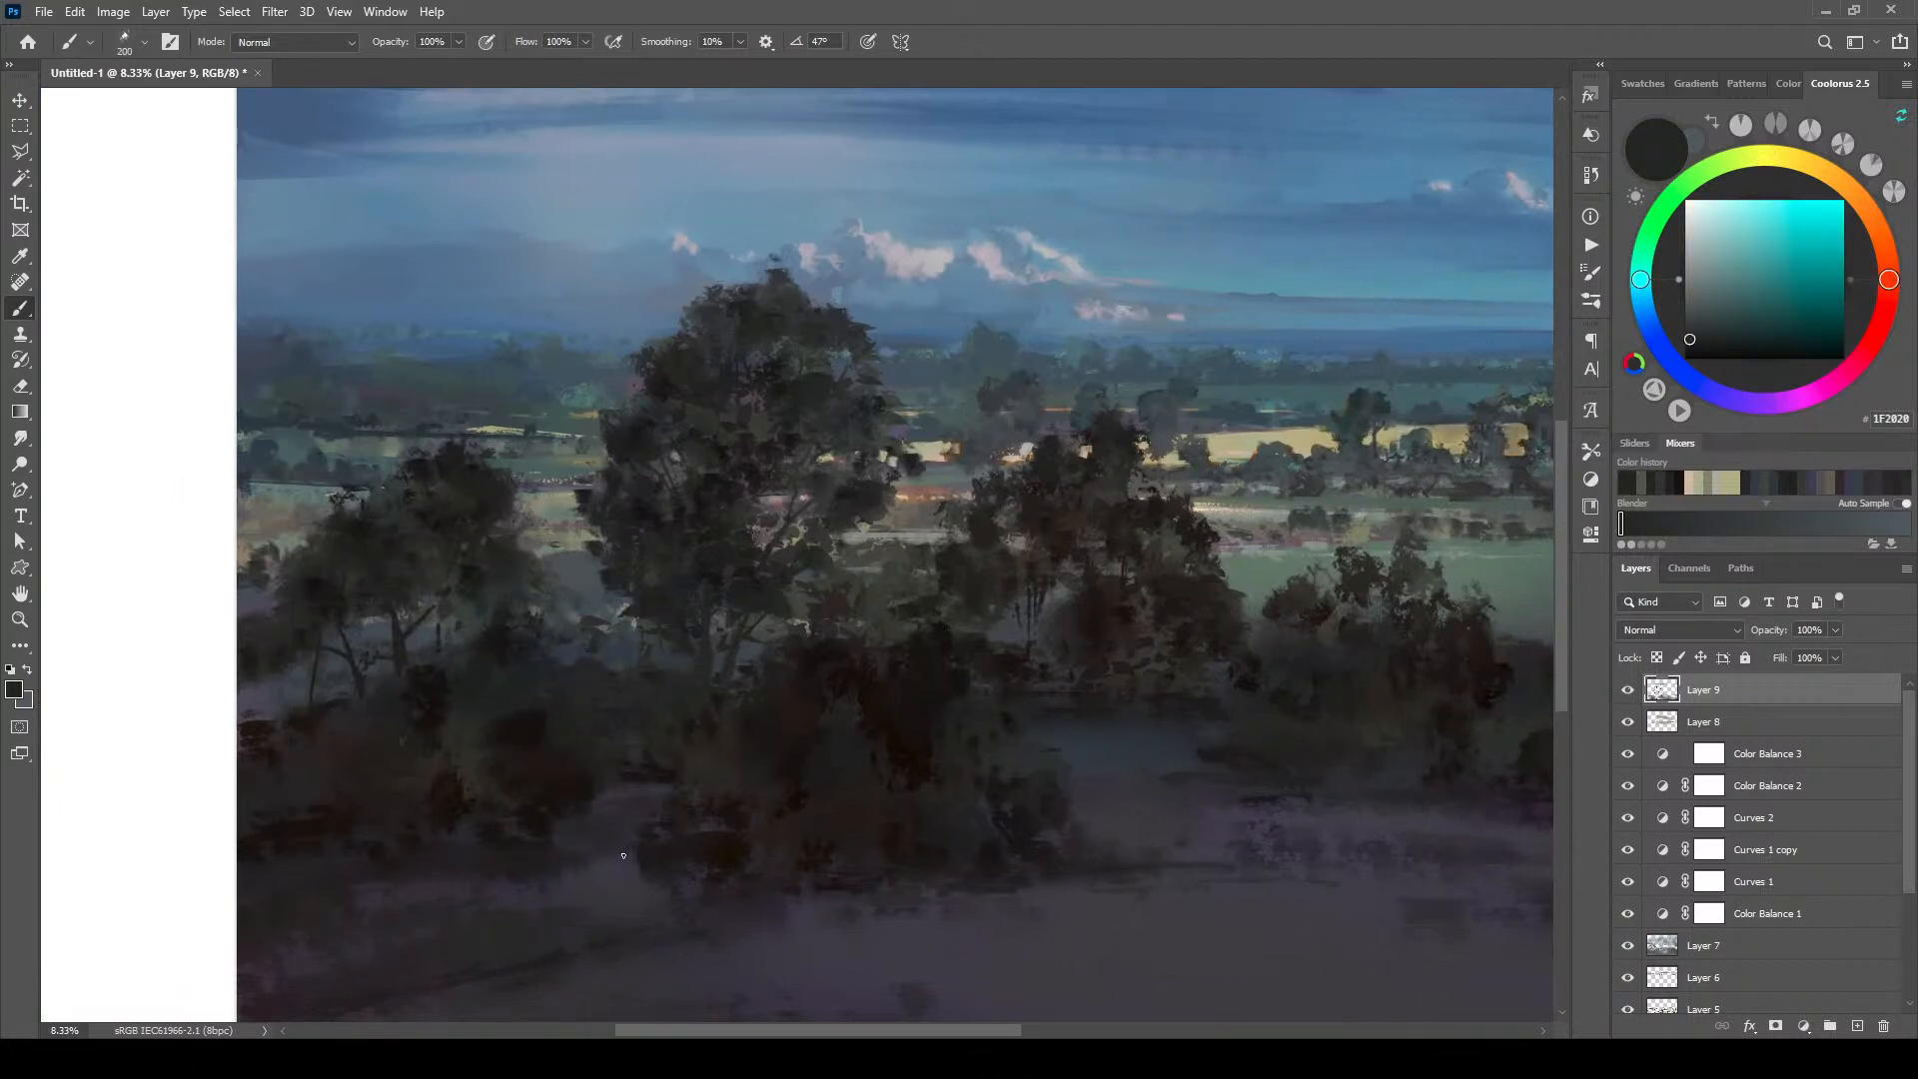
pyautogui.keyDown('alt'); pyautogui.click(494, 487); pyautogui.keyUp('alt')
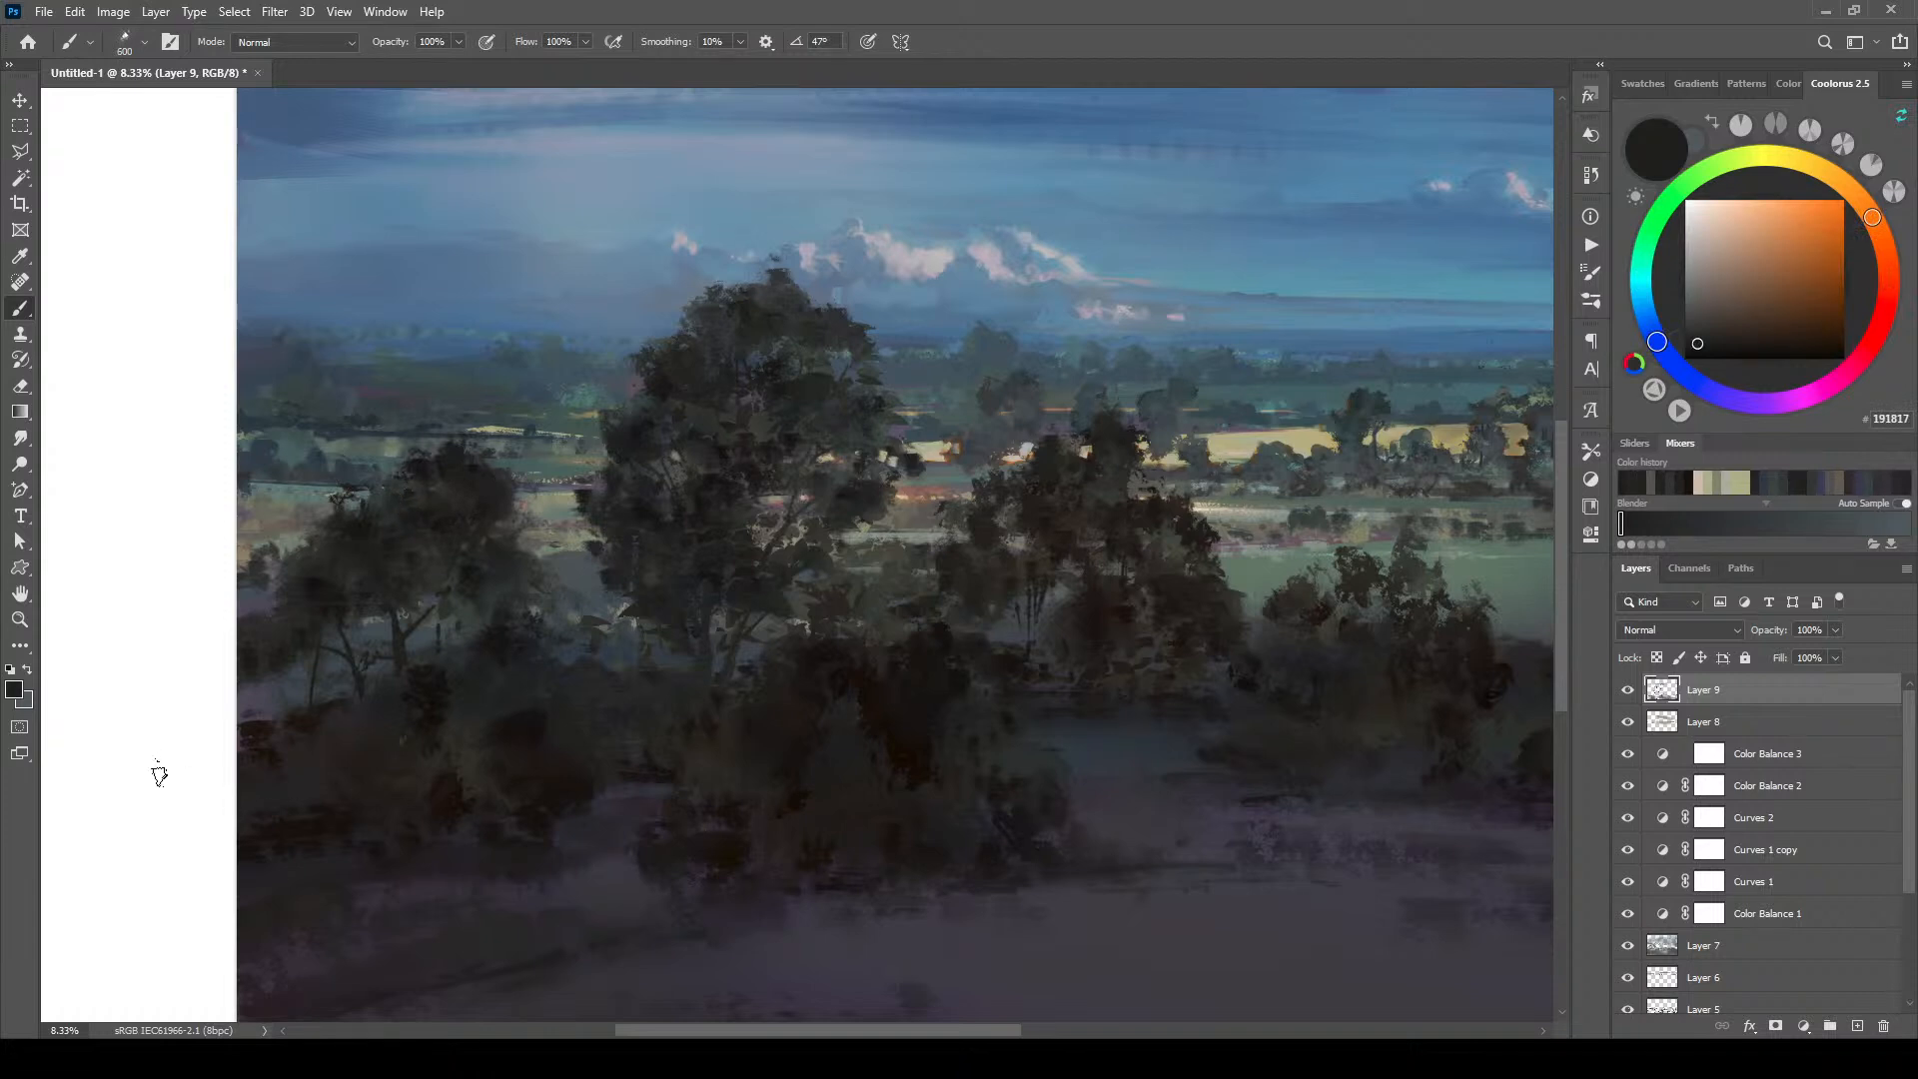
# Step: Rework the small tree right of the central one with sampled dark brown #27231C at tip size 500
pyautogui.moveTo(1085, 649); pyautogui.dragTo(924, 726)
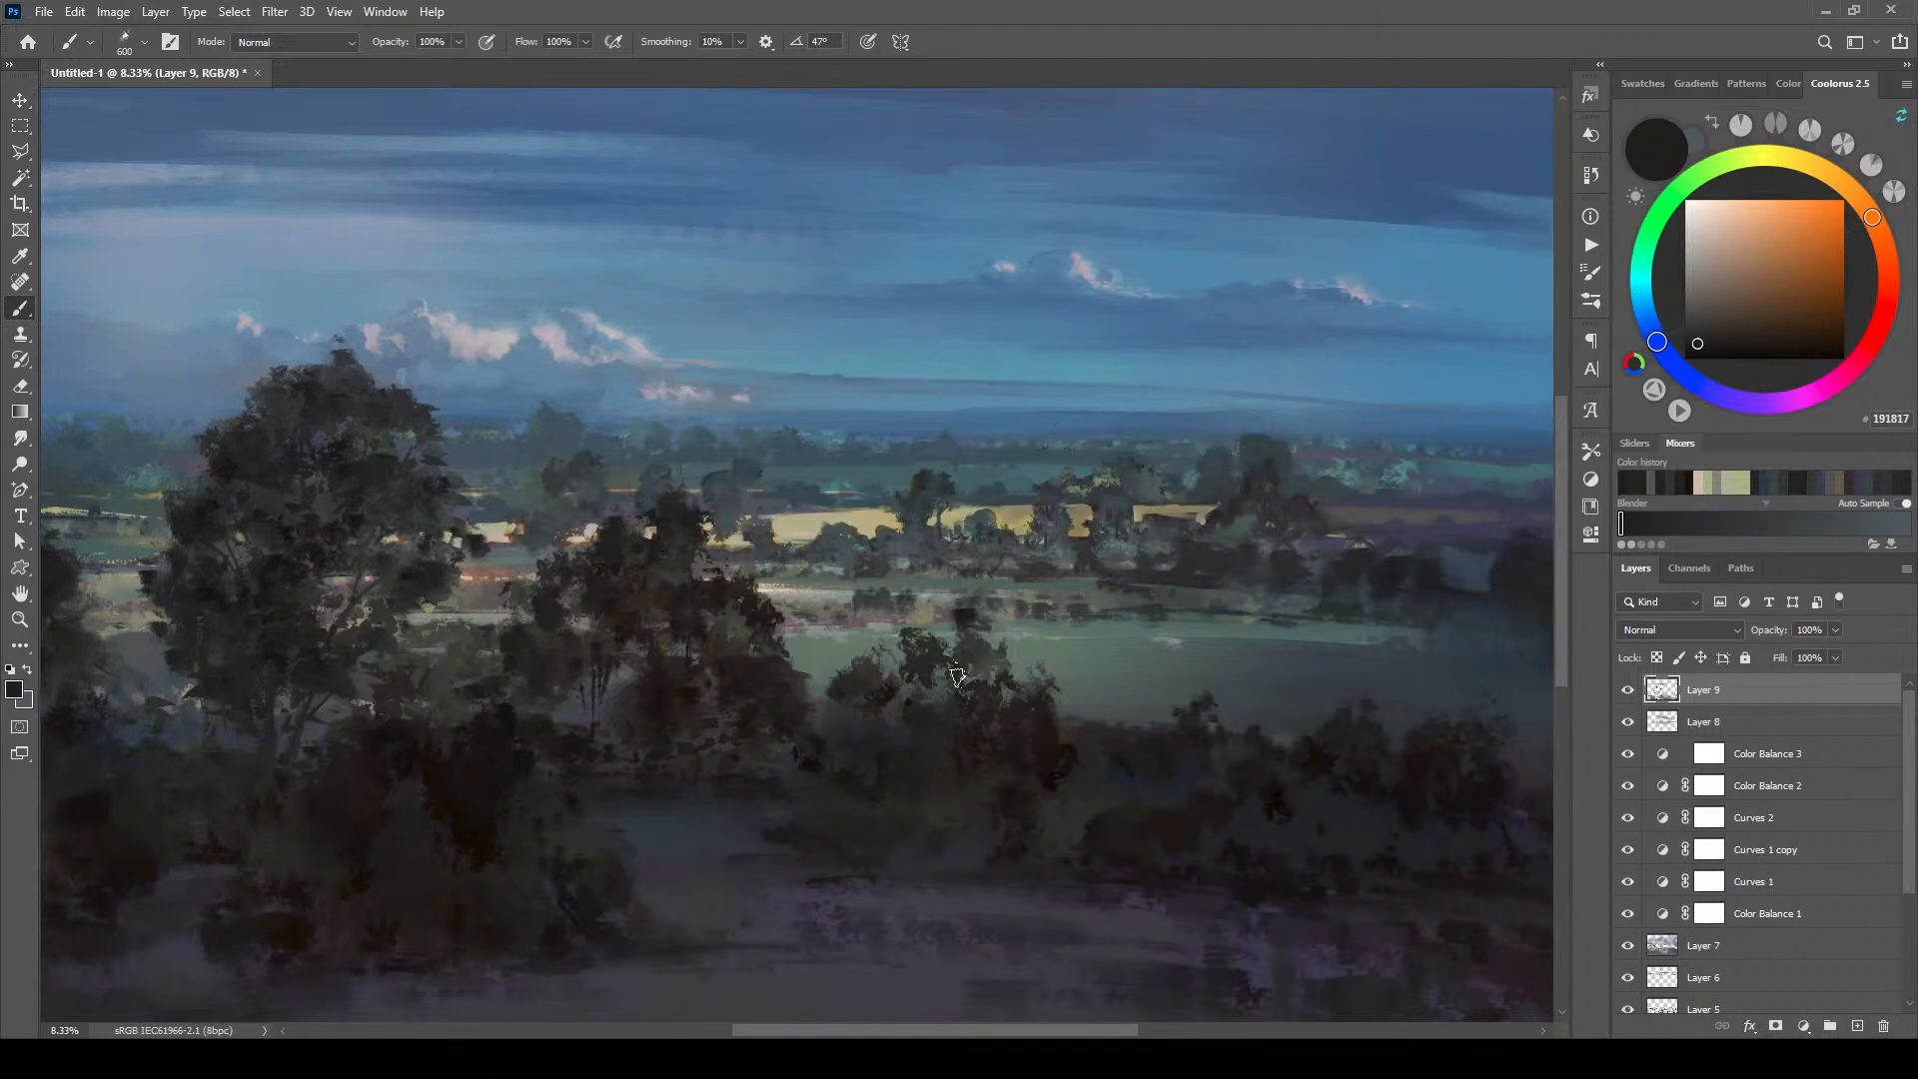
pyautogui.press('[')
pyautogui.keyDown('alt'); pyautogui.click(951, 655); pyautogui.keyUp('alt')
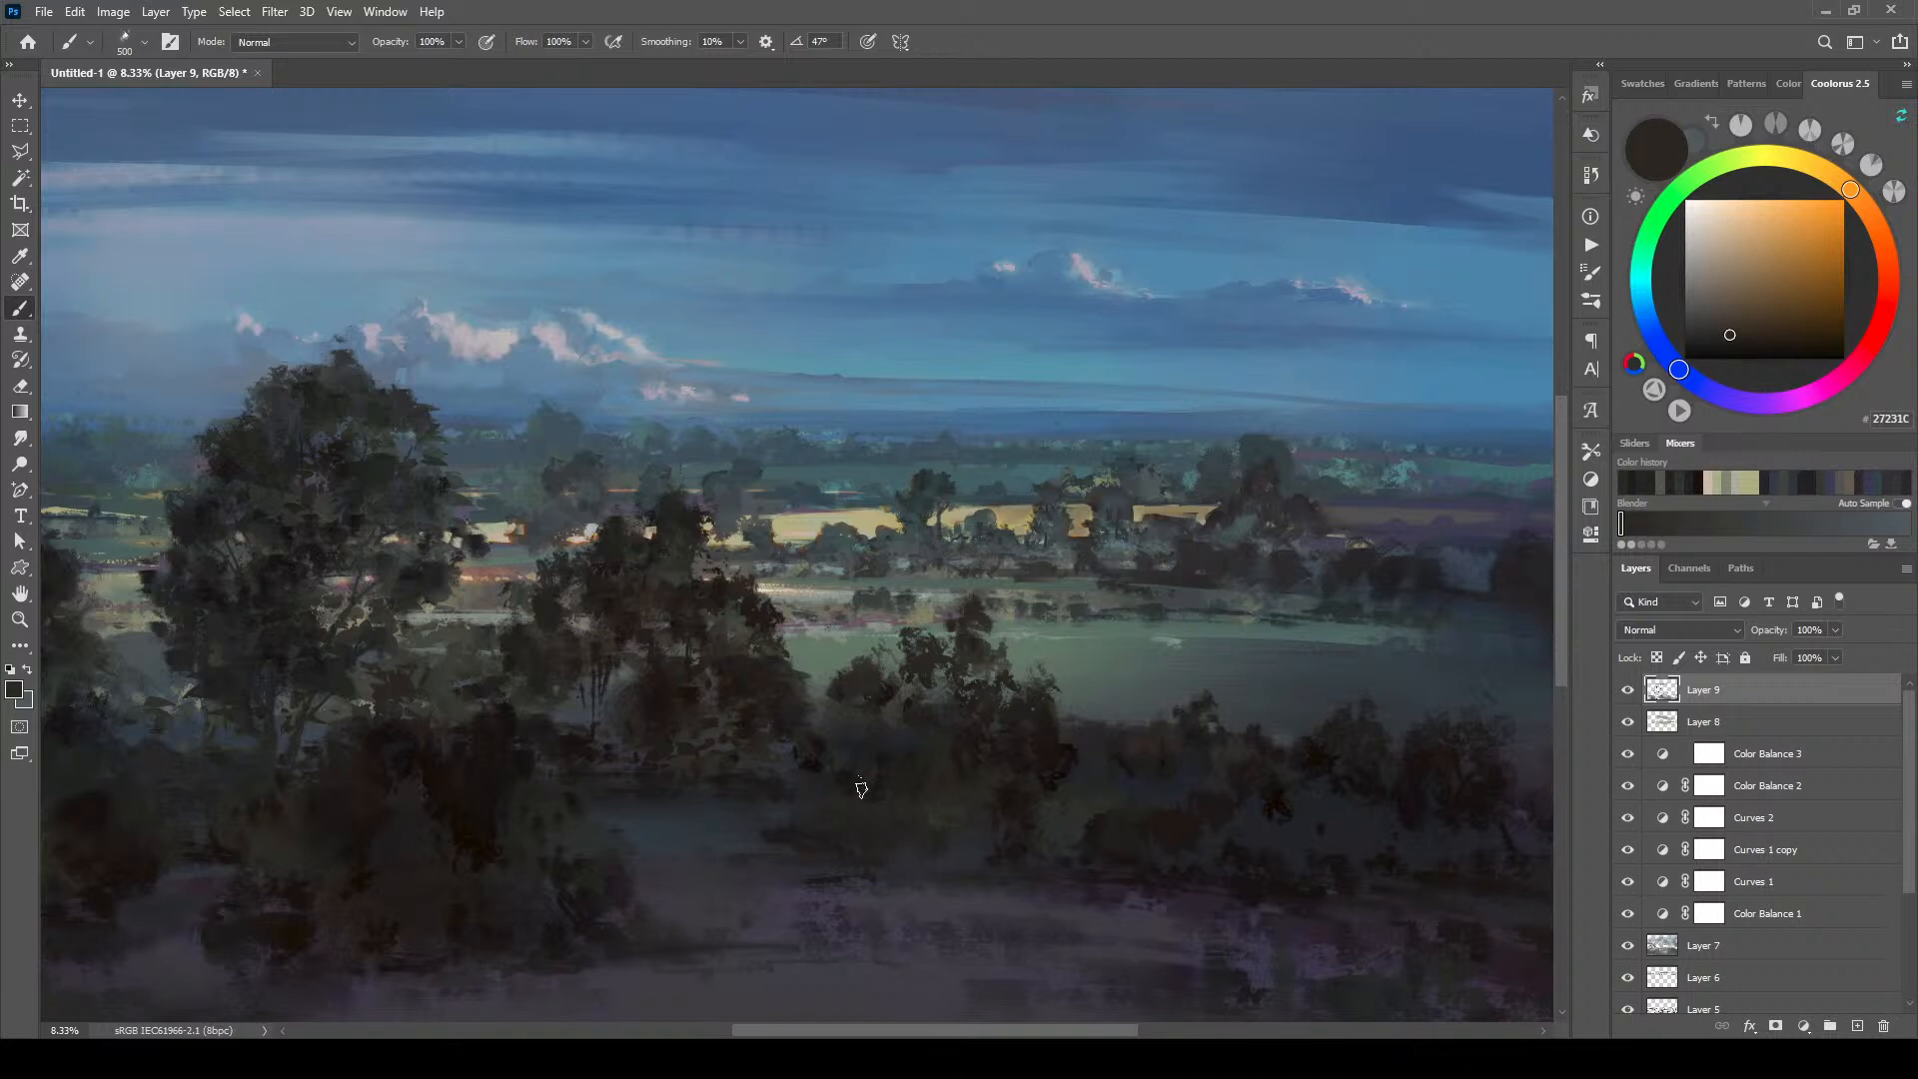
# Step: Examine the overall composition and tree silhouettes with the whole painting in view
pyautogui.hotkey('ctrl', '-')
pyautogui.hotkey('ctrl', '-')
pyautogui.hotkey('ctrl', '-')
pyautogui.hotkey('ctrl', '-')
pyautogui.hotkey('ctrl', '-')
pyautogui.hotkey('ctrl', '-')
pyautogui.hotkey('ctrl', '-')
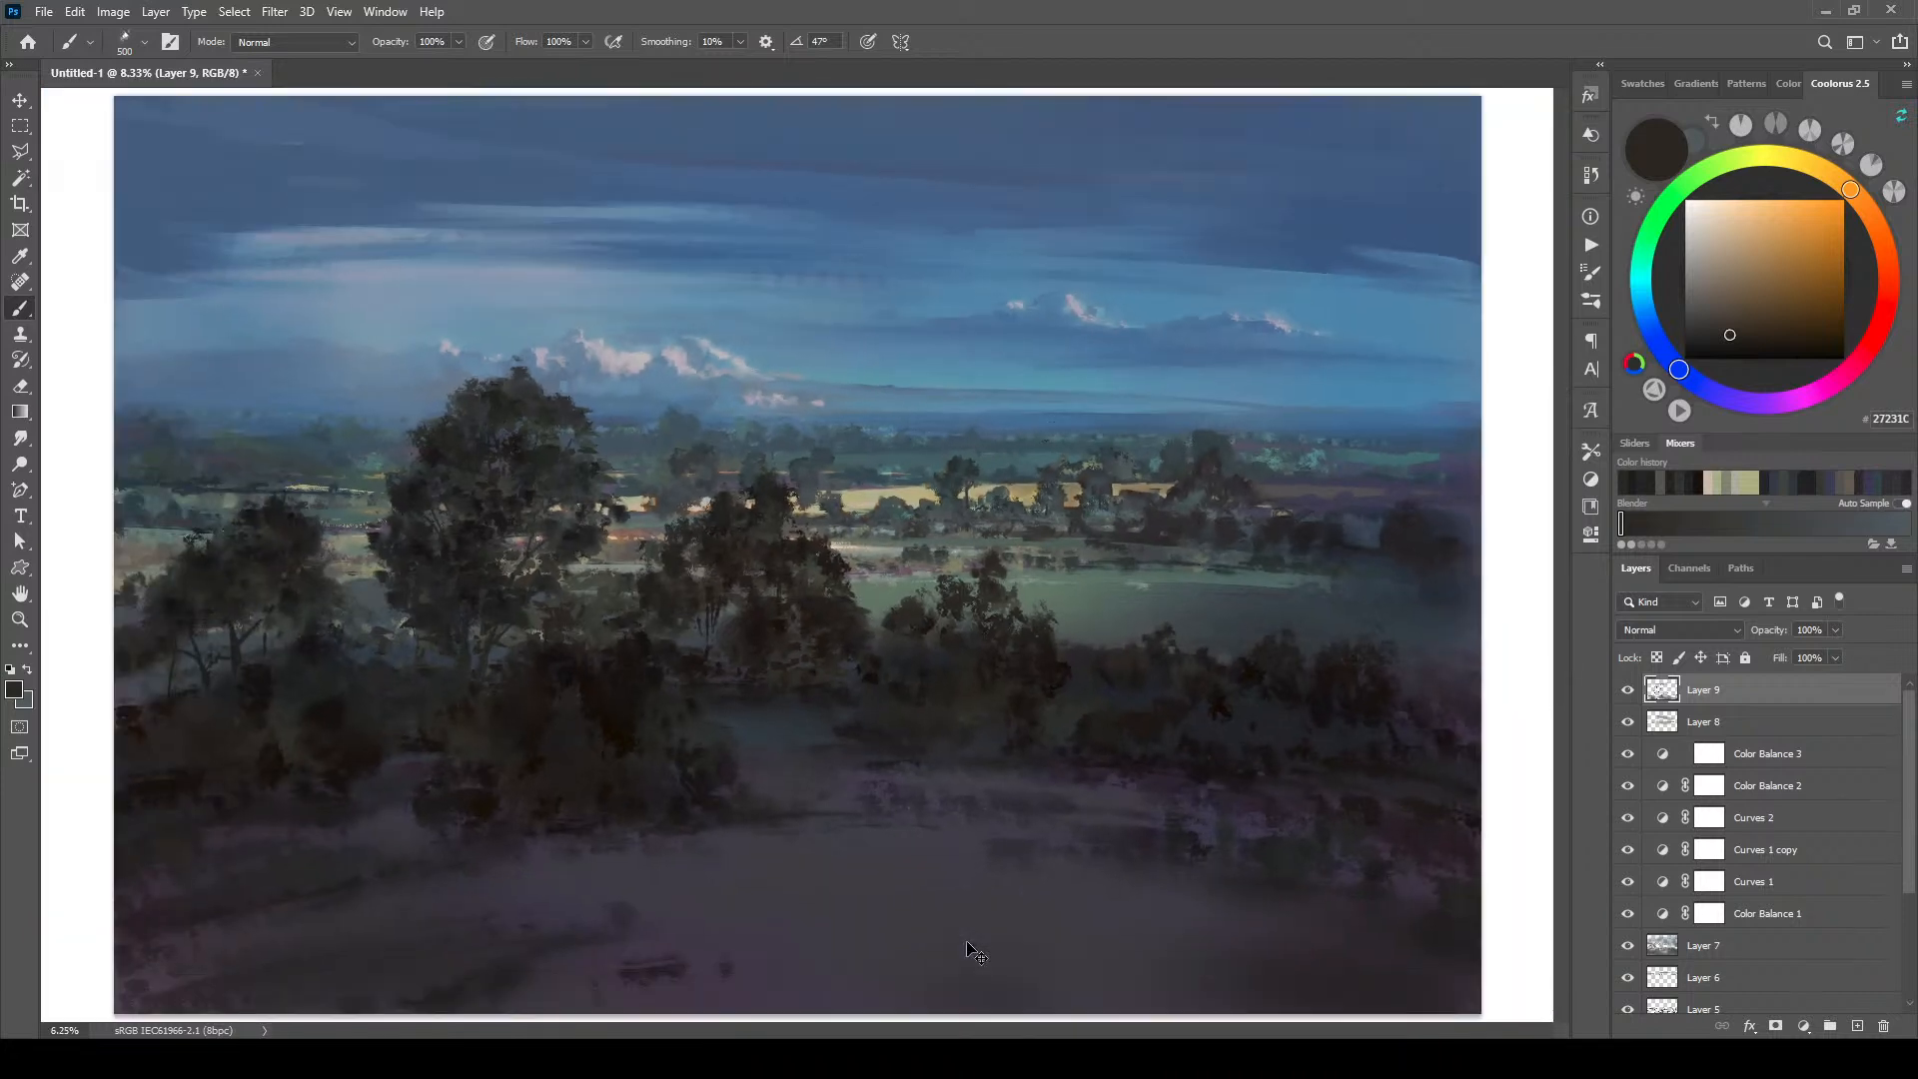
pyautogui.hotkey('ctrl', '+')
pyautogui.hotkey('ctrl', '+')
pyautogui.hotkey('ctrl', '+')
pyautogui.hotkey('ctrl', '+')
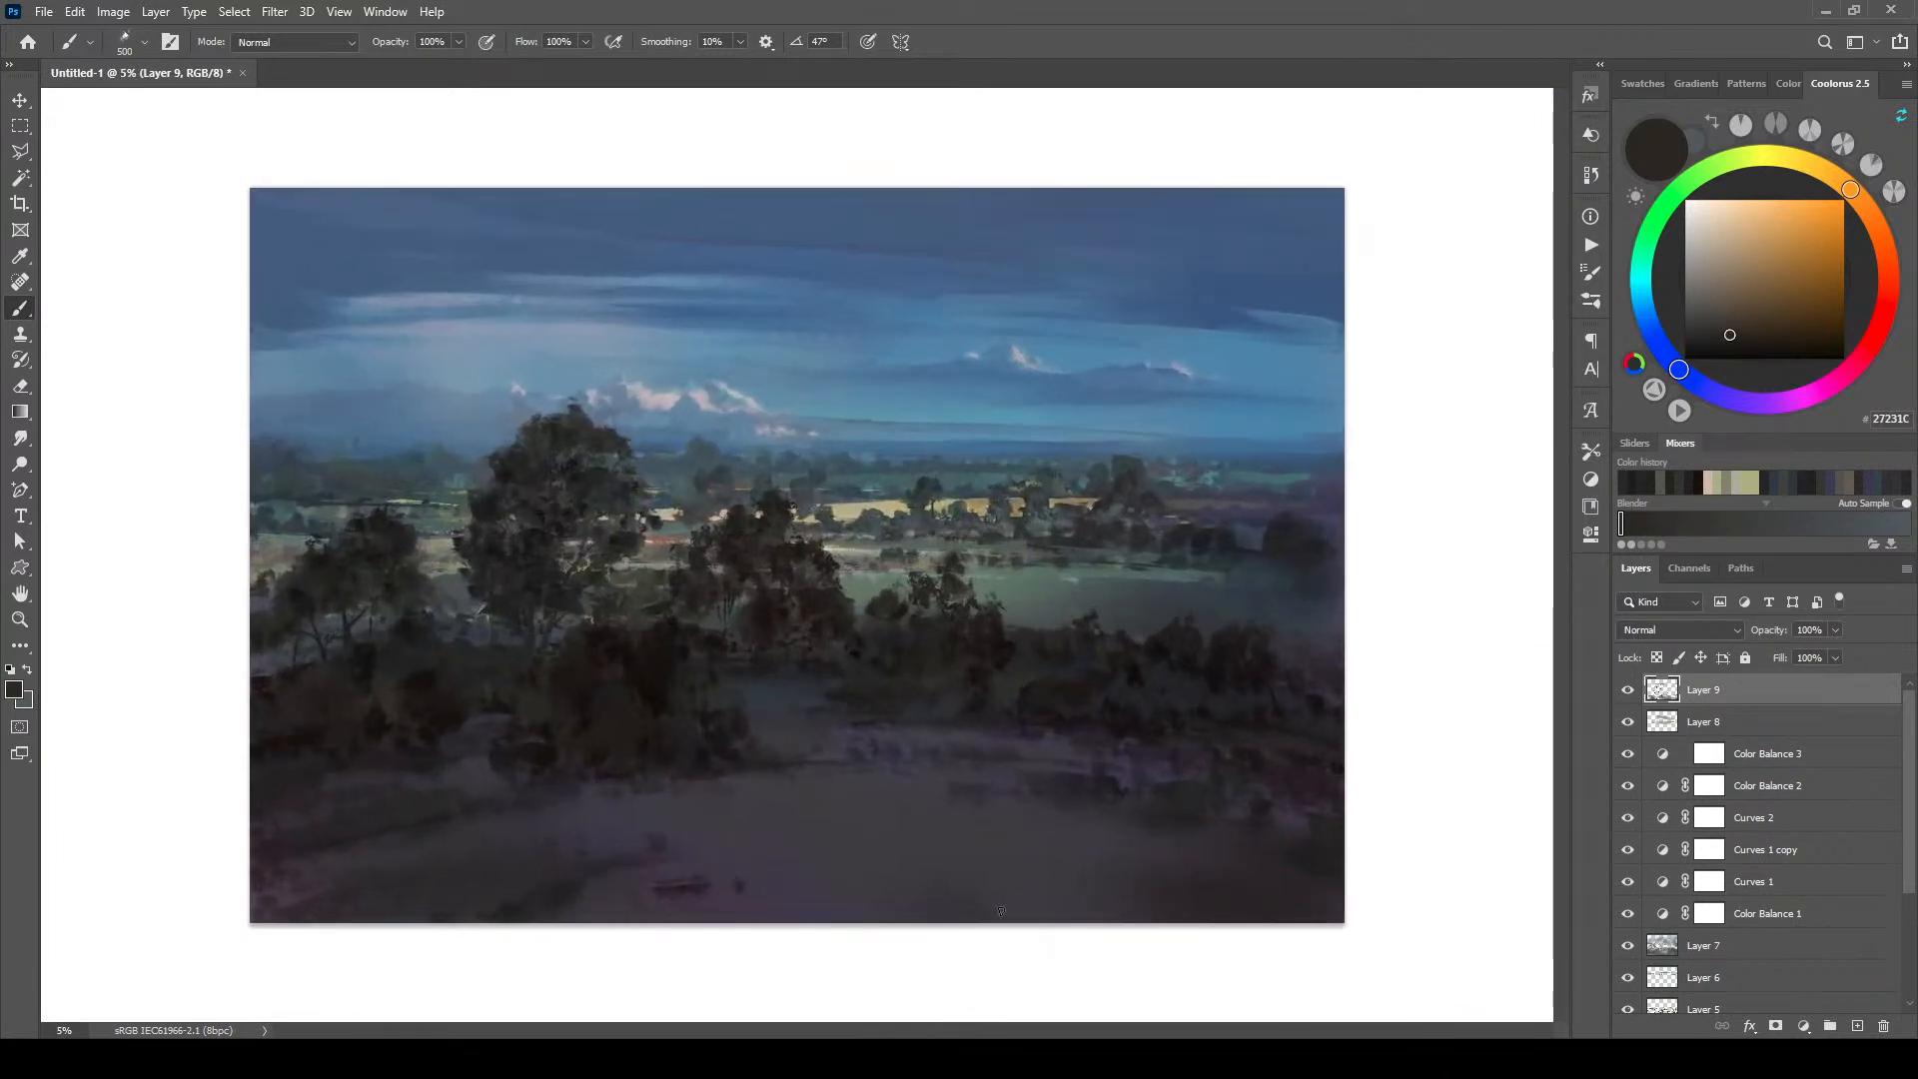
# Step: Touch up the field gap between the left and large trees with sampled #455358, #667463 and #4A5051 at tip size 250
pyautogui.keyDown('alt'); pyautogui.click(449, 510); pyautogui.keyUp('alt')
pyautogui.keyDown('alt'); pyautogui.click(450, 507); pyautogui.keyUp('alt')
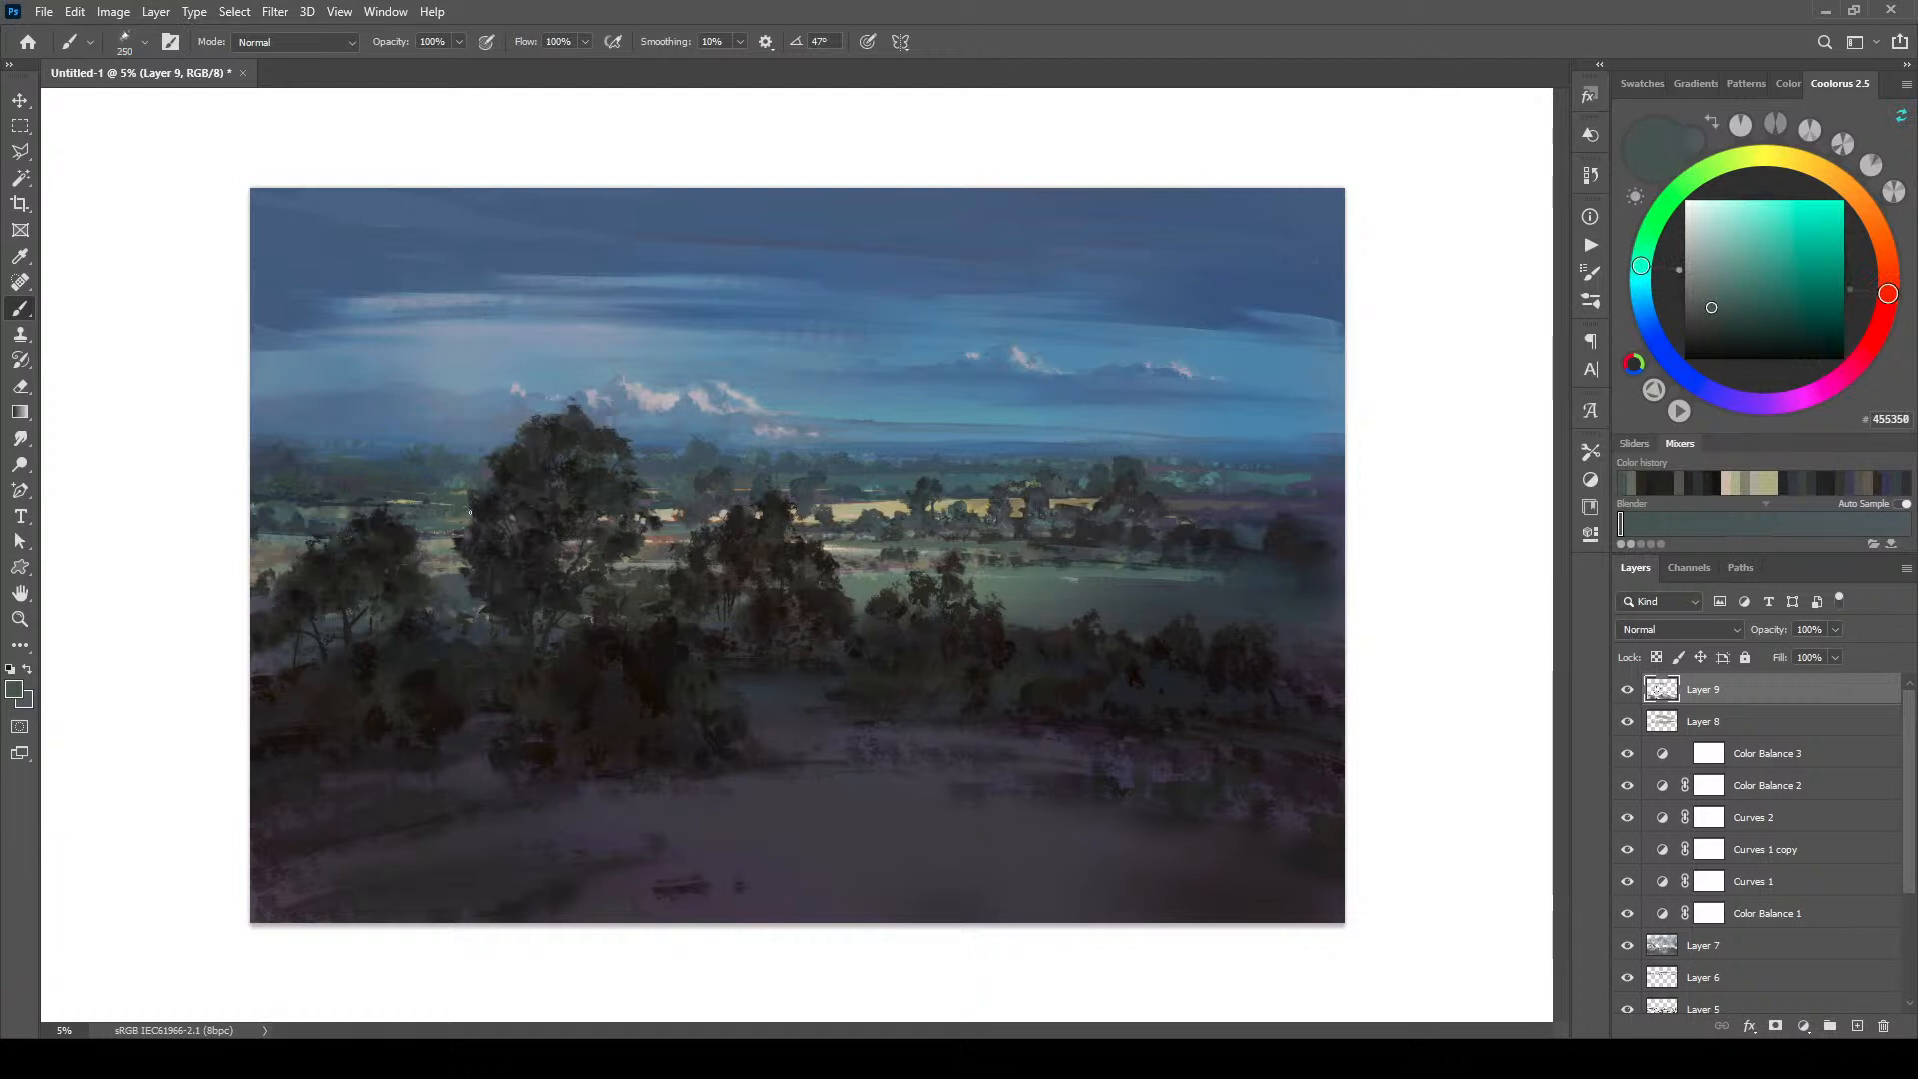
pyautogui.keyDown('alt'); pyautogui.click(443, 512); pyautogui.keyUp('alt')
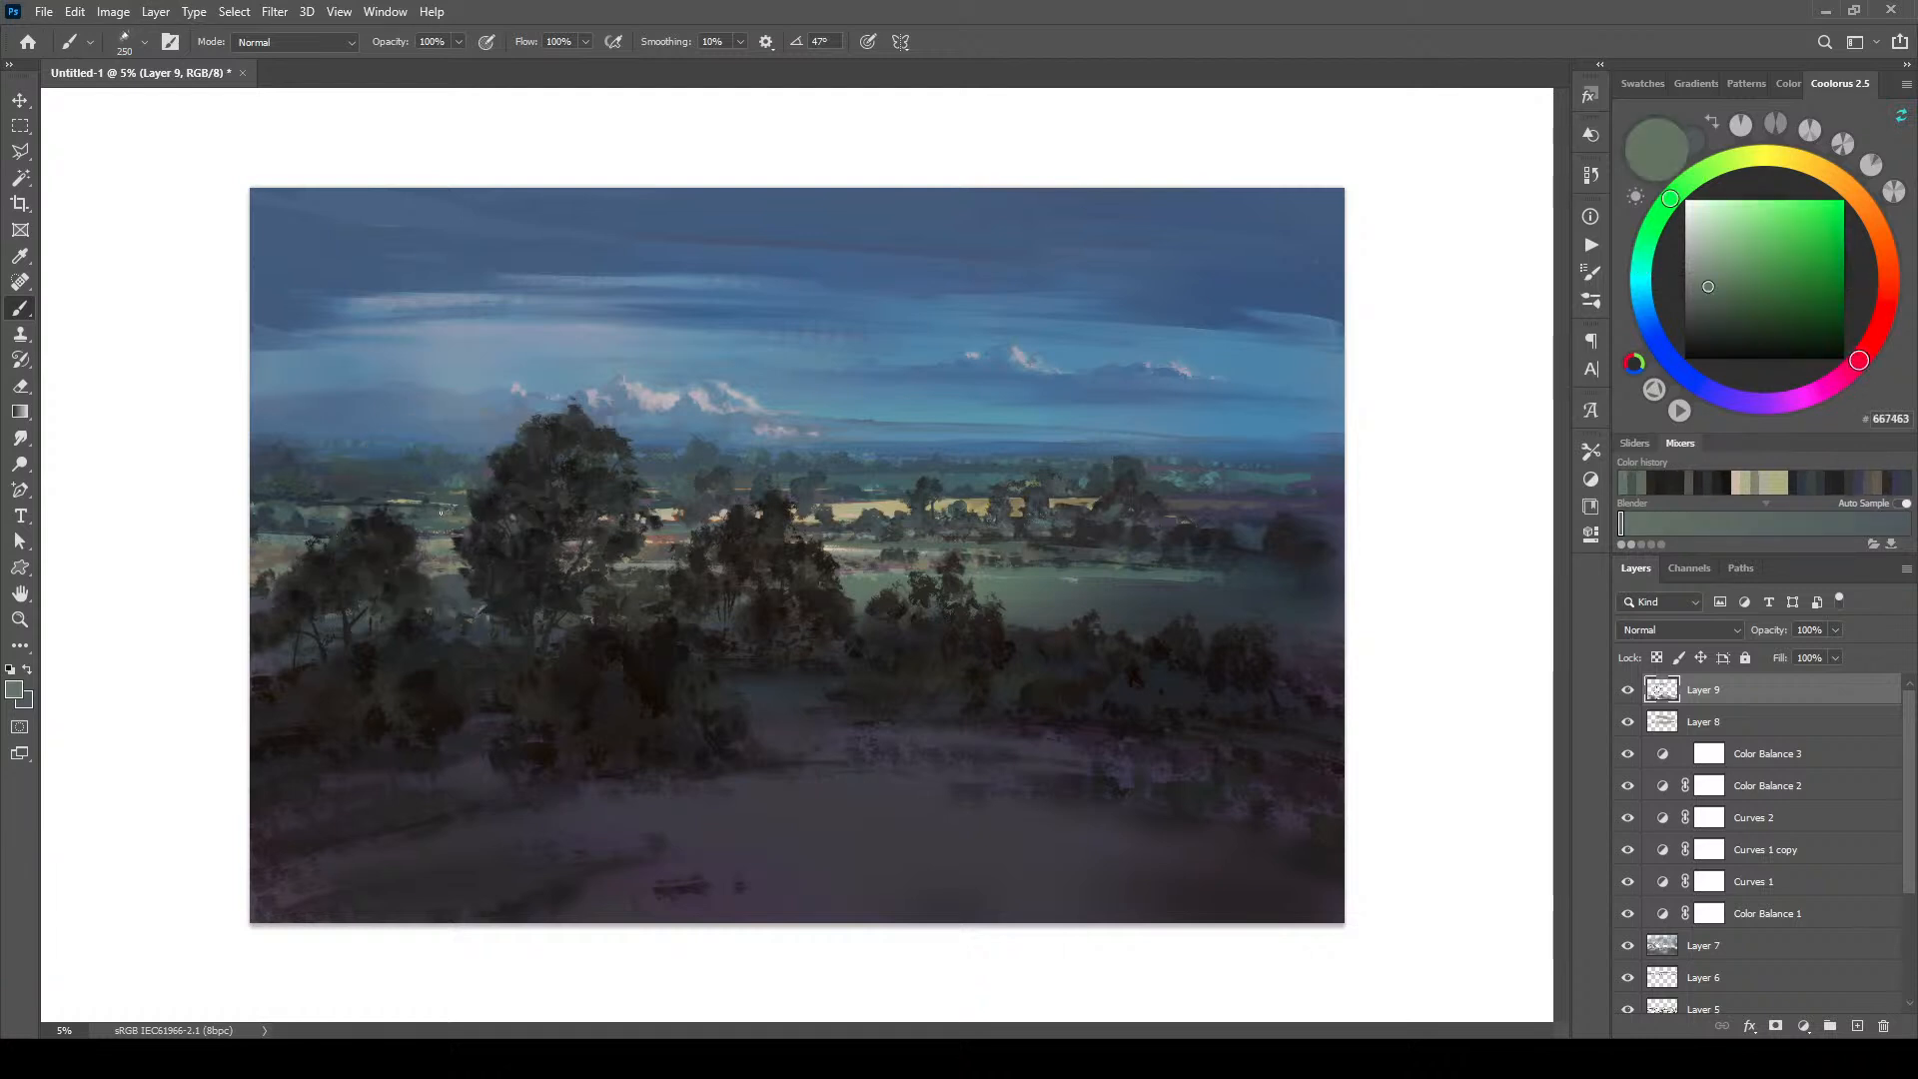
pyautogui.keyDown('alt'); pyautogui.click(400, 508); pyautogui.keyUp('alt')
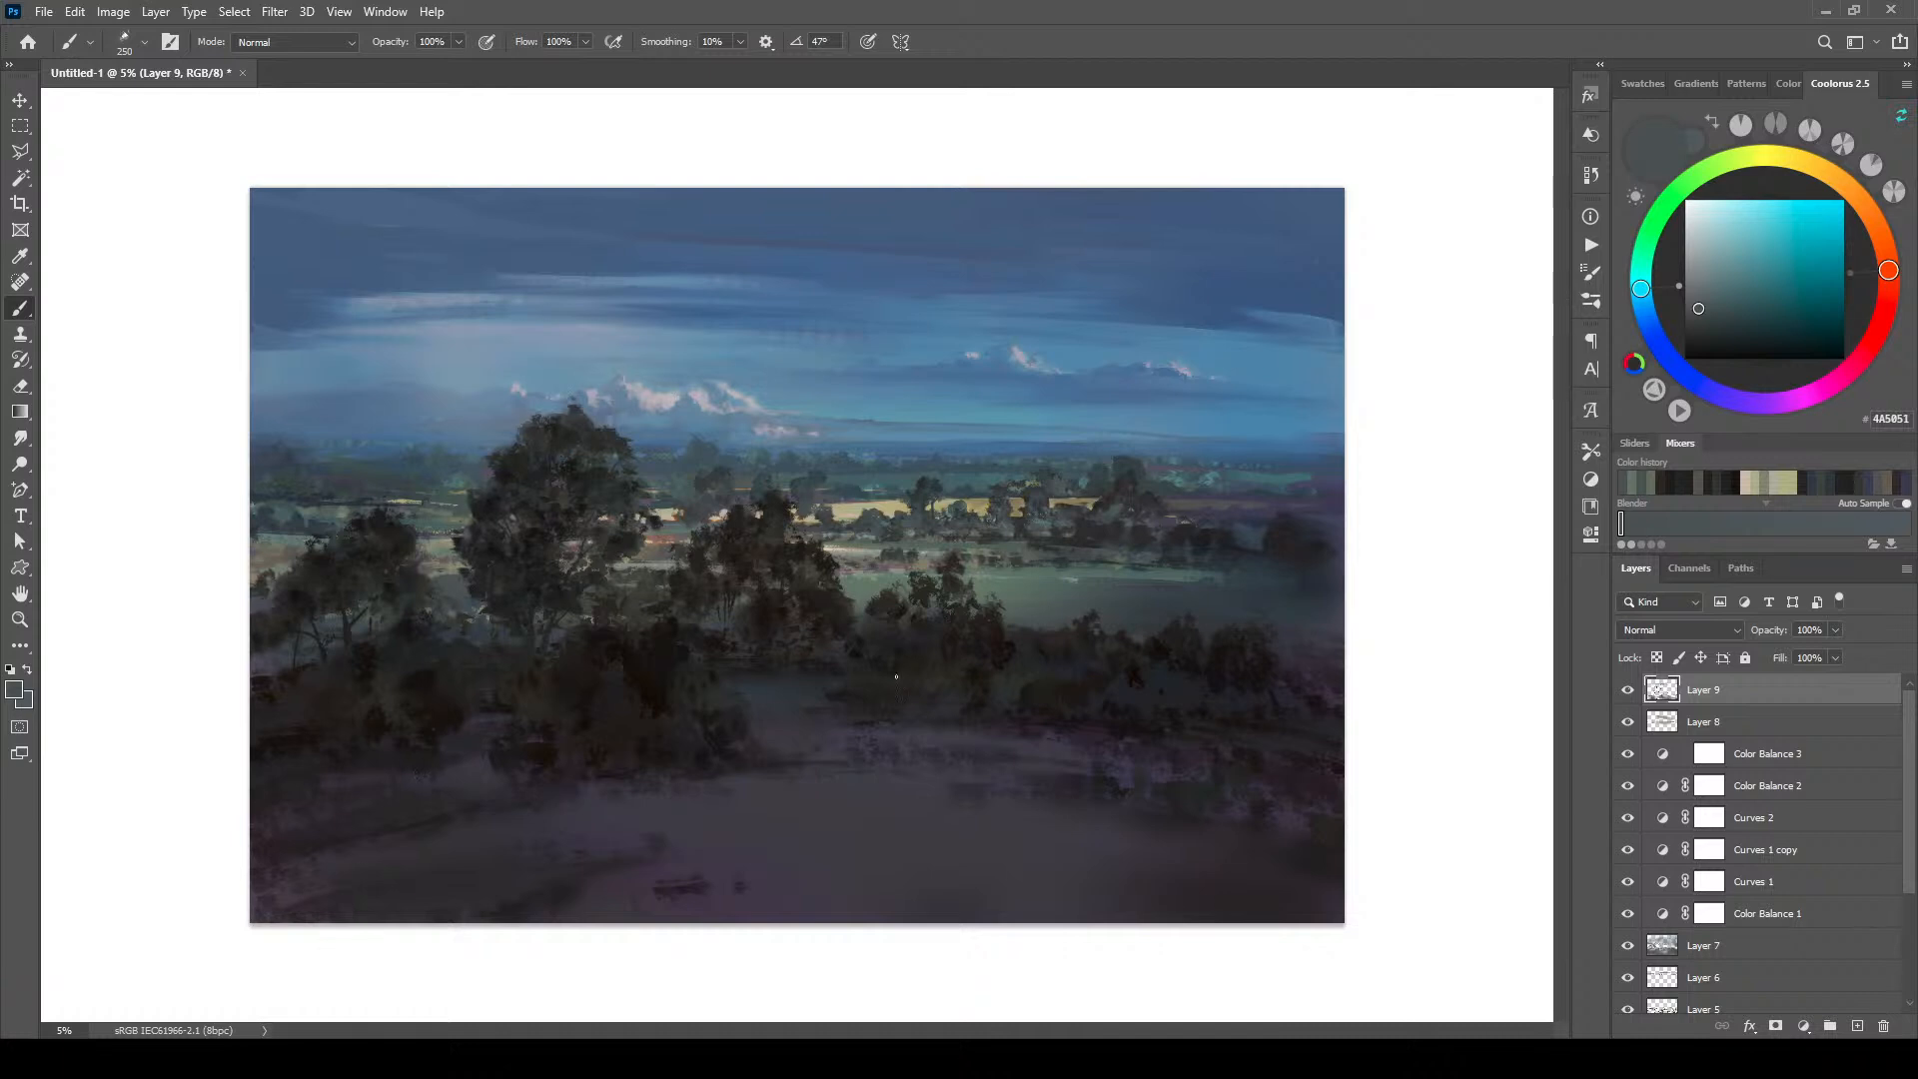
# Step: Add a new layer and extend the large tree's left foliage with sampled #1E201F at tip size 1400
pyautogui.click(1861, 1026)
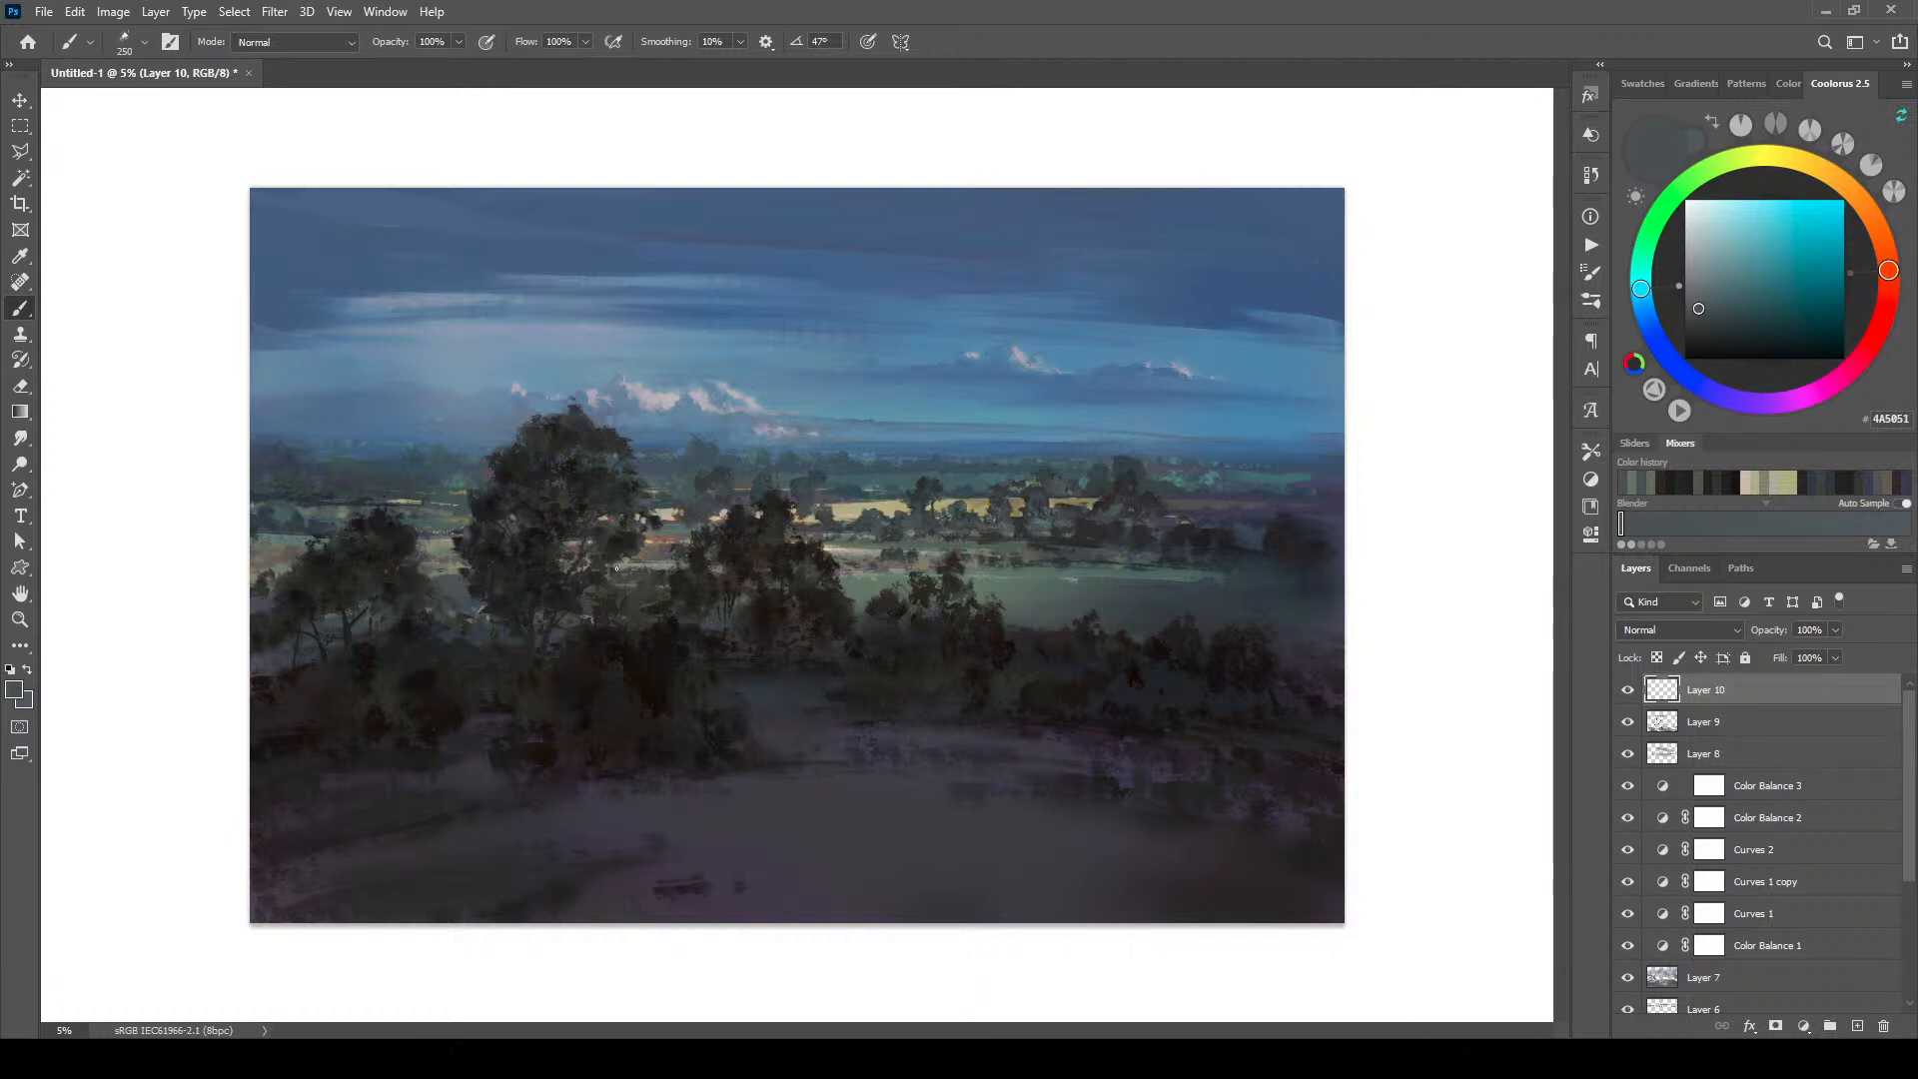
pyautogui.keyDown('alt'); pyautogui.click(385, 556); pyautogui.keyUp('alt')
pyautogui.press(']')
pyautogui.press(']')
pyautogui.press(']')
pyautogui.press(']')
pyautogui.press(']')
pyautogui.press(']')
pyautogui.press(']')
pyautogui.press(']')
pyautogui.press(']')
pyautogui.press(']')
pyautogui.press(']')
pyautogui.press(']')
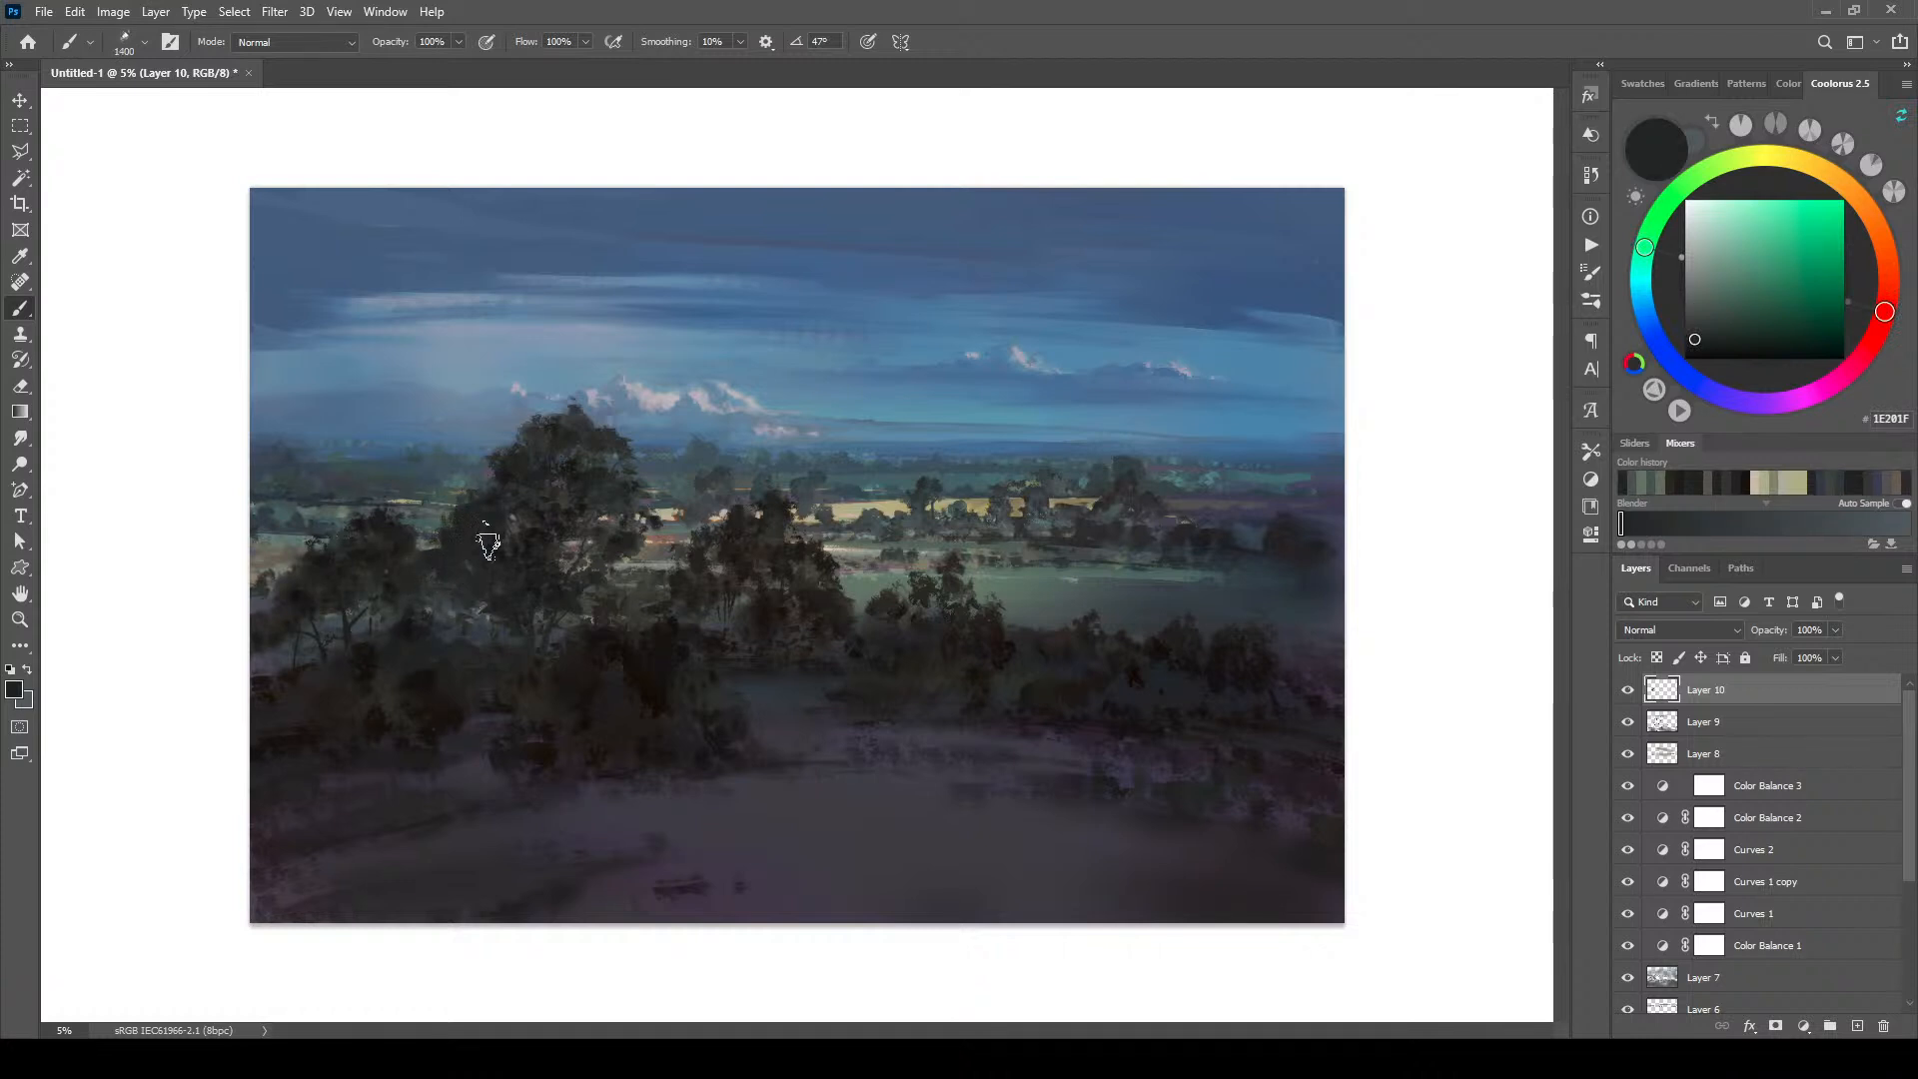
# Step: Break up the large tree's new left foliage with sampled grey #545454 at tip size 800
pyautogui.keyDown('alt'); pyautogui.click(479, 515); pyautogui.keyUp('alt')
pyautogui.press('[')
pyautogui.press('[')
pyautogui.press('[')
pyautogui.press('[')
pyautogui.press('[')
pyautogui.press('[')
pyautogui.press('[')
pyautogui.press('[')
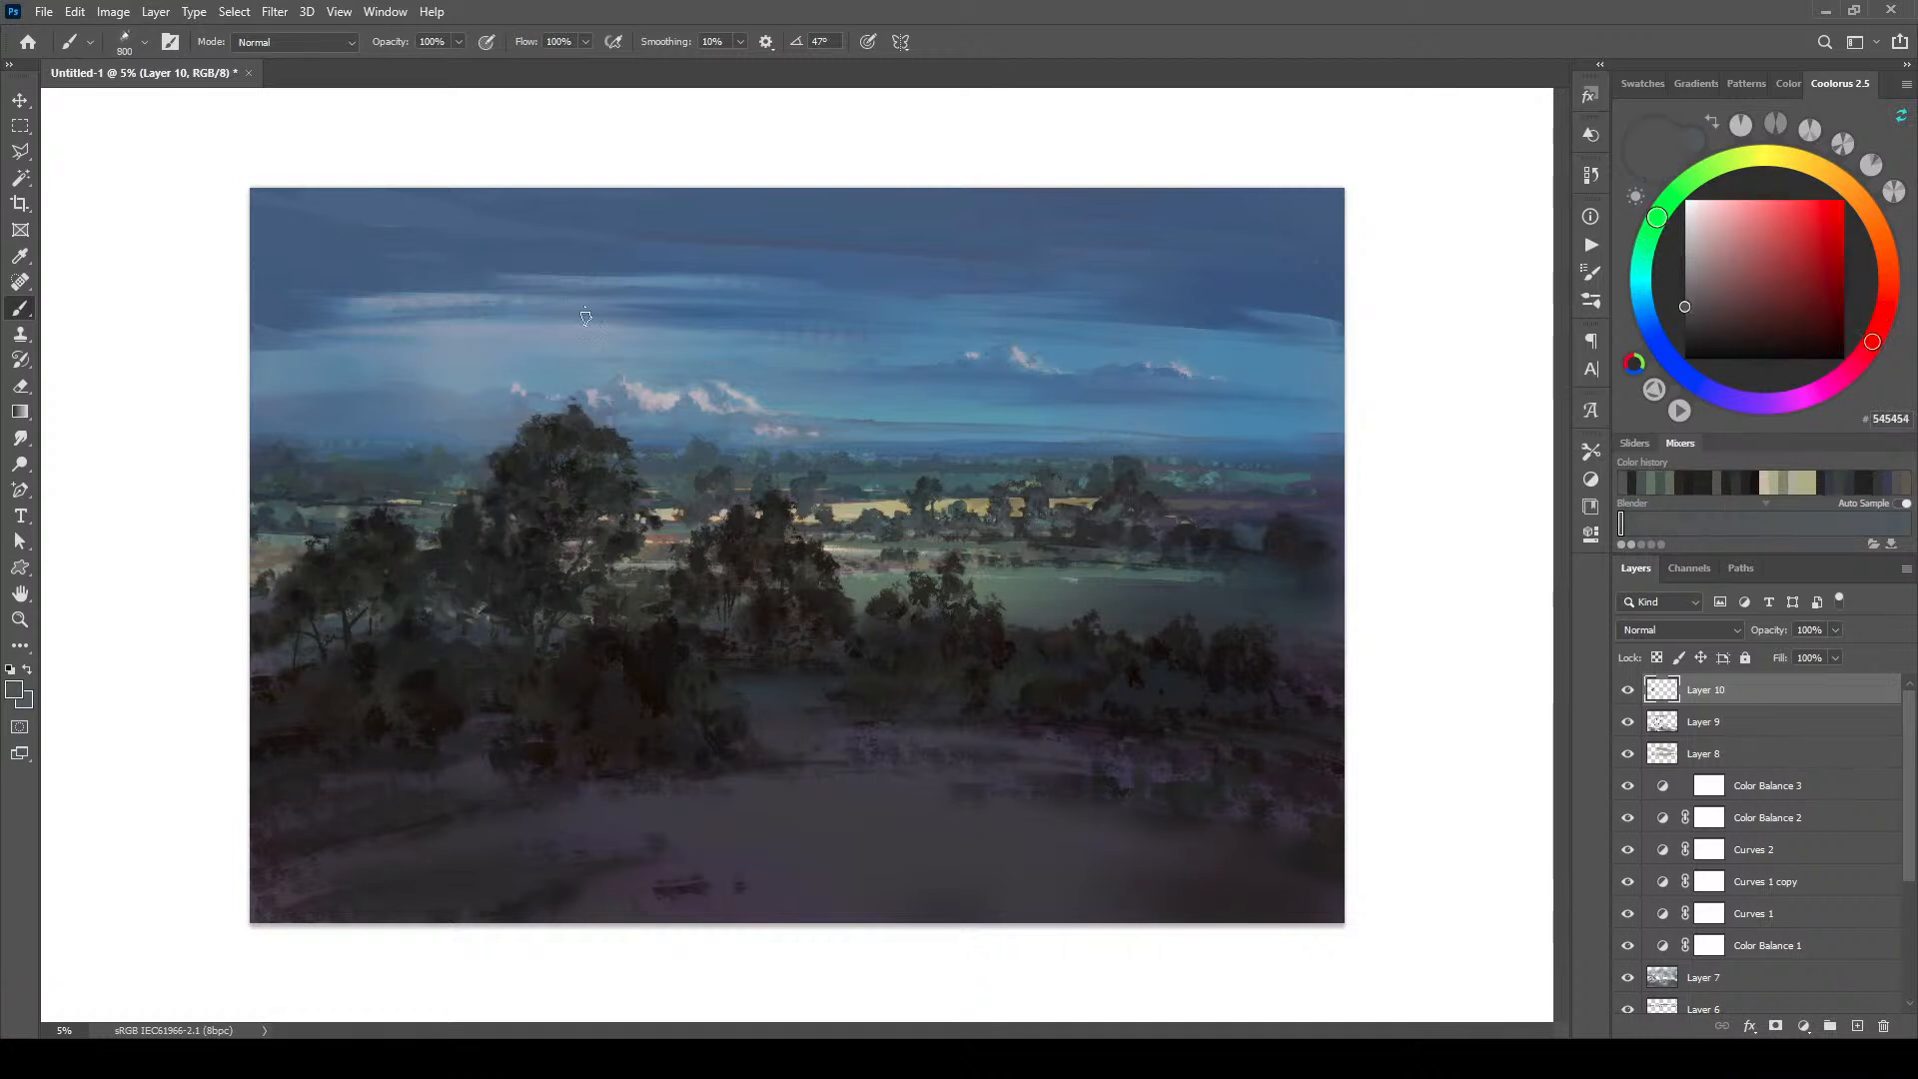
# Step: Cut back the large tree's upper-left edge with sampled blues #455562, #5E7393 and #66748C at tip sizes 300 to 600
pyautogui.keyDown('alt'); pyautogui.click(495, 464); pyautogui.keyUp('alt')
pyautogui.keyDown('alt'); pyautogui.click(496, 464); pyautogui.keyUp('alt')
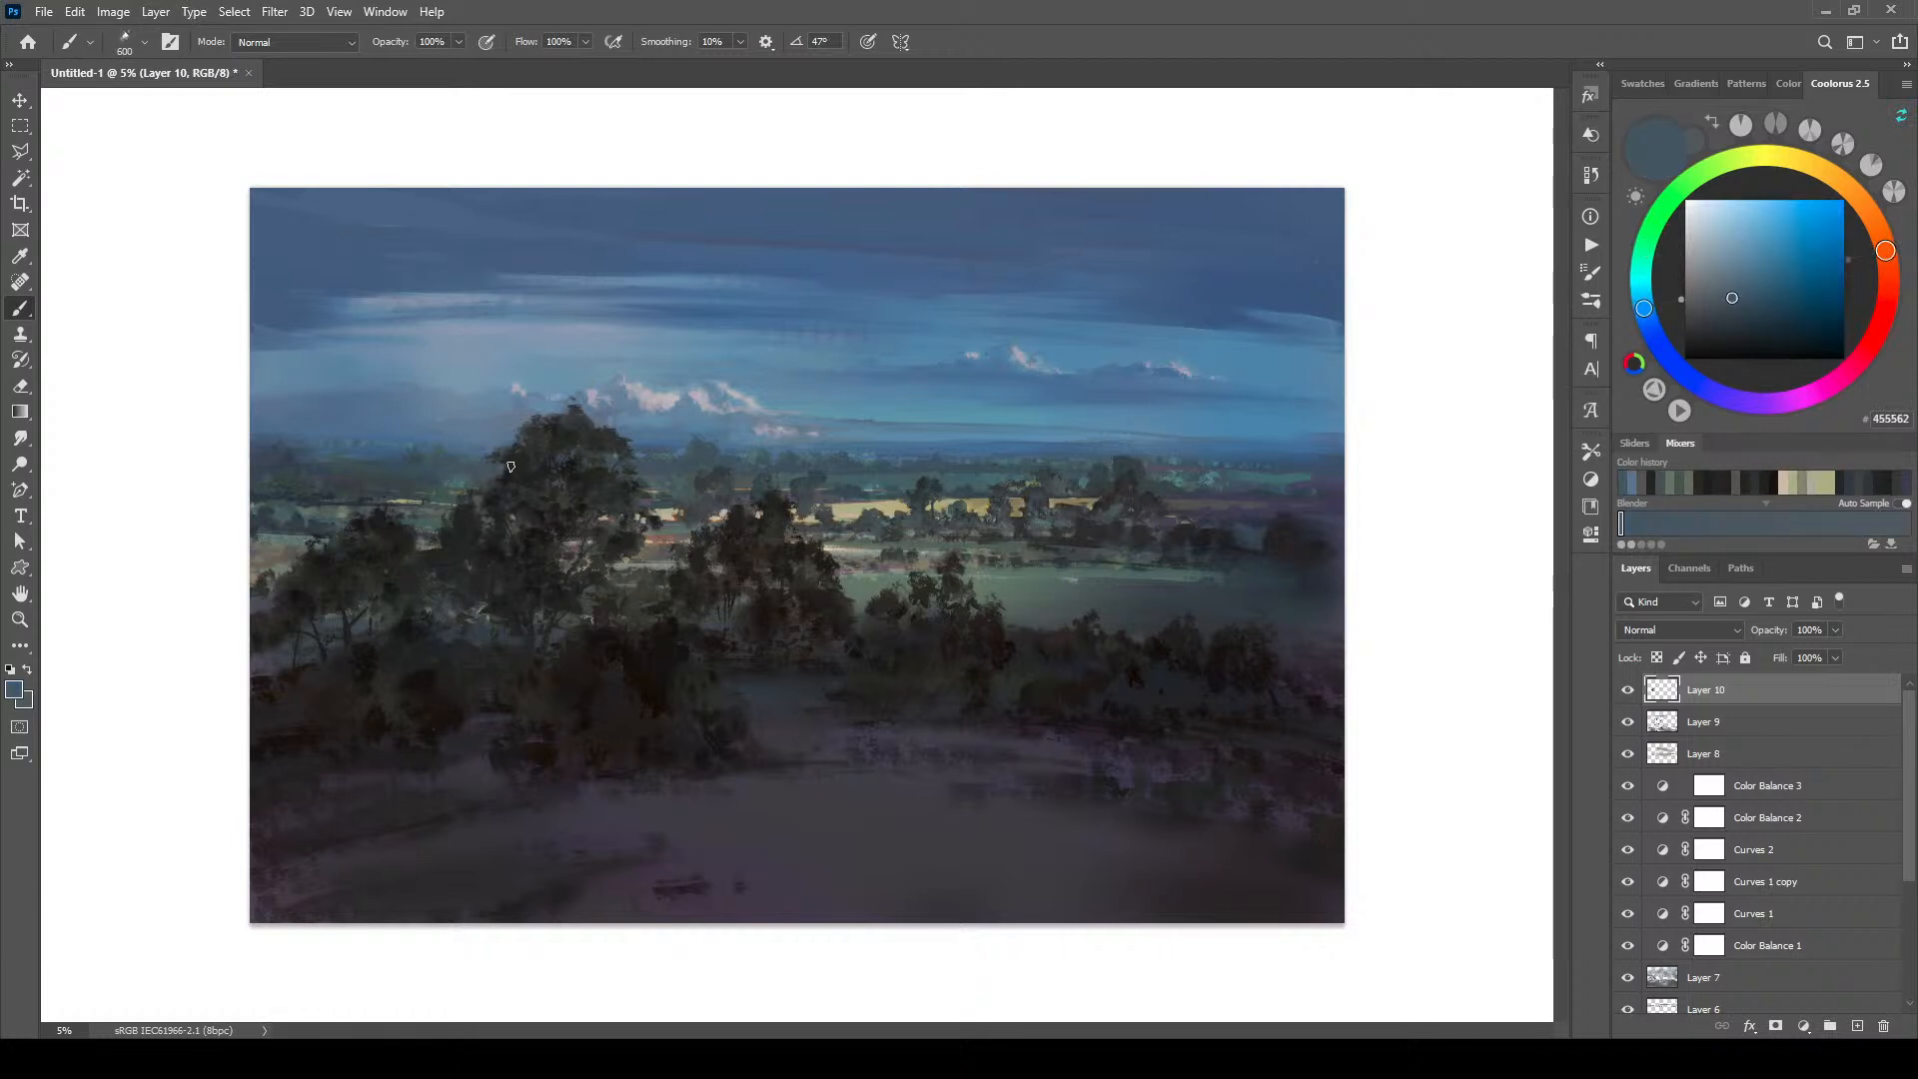
pyautogui.keyDown('alt'); pyautogui.click(511, 427); pyautogui.keyUp('alt')
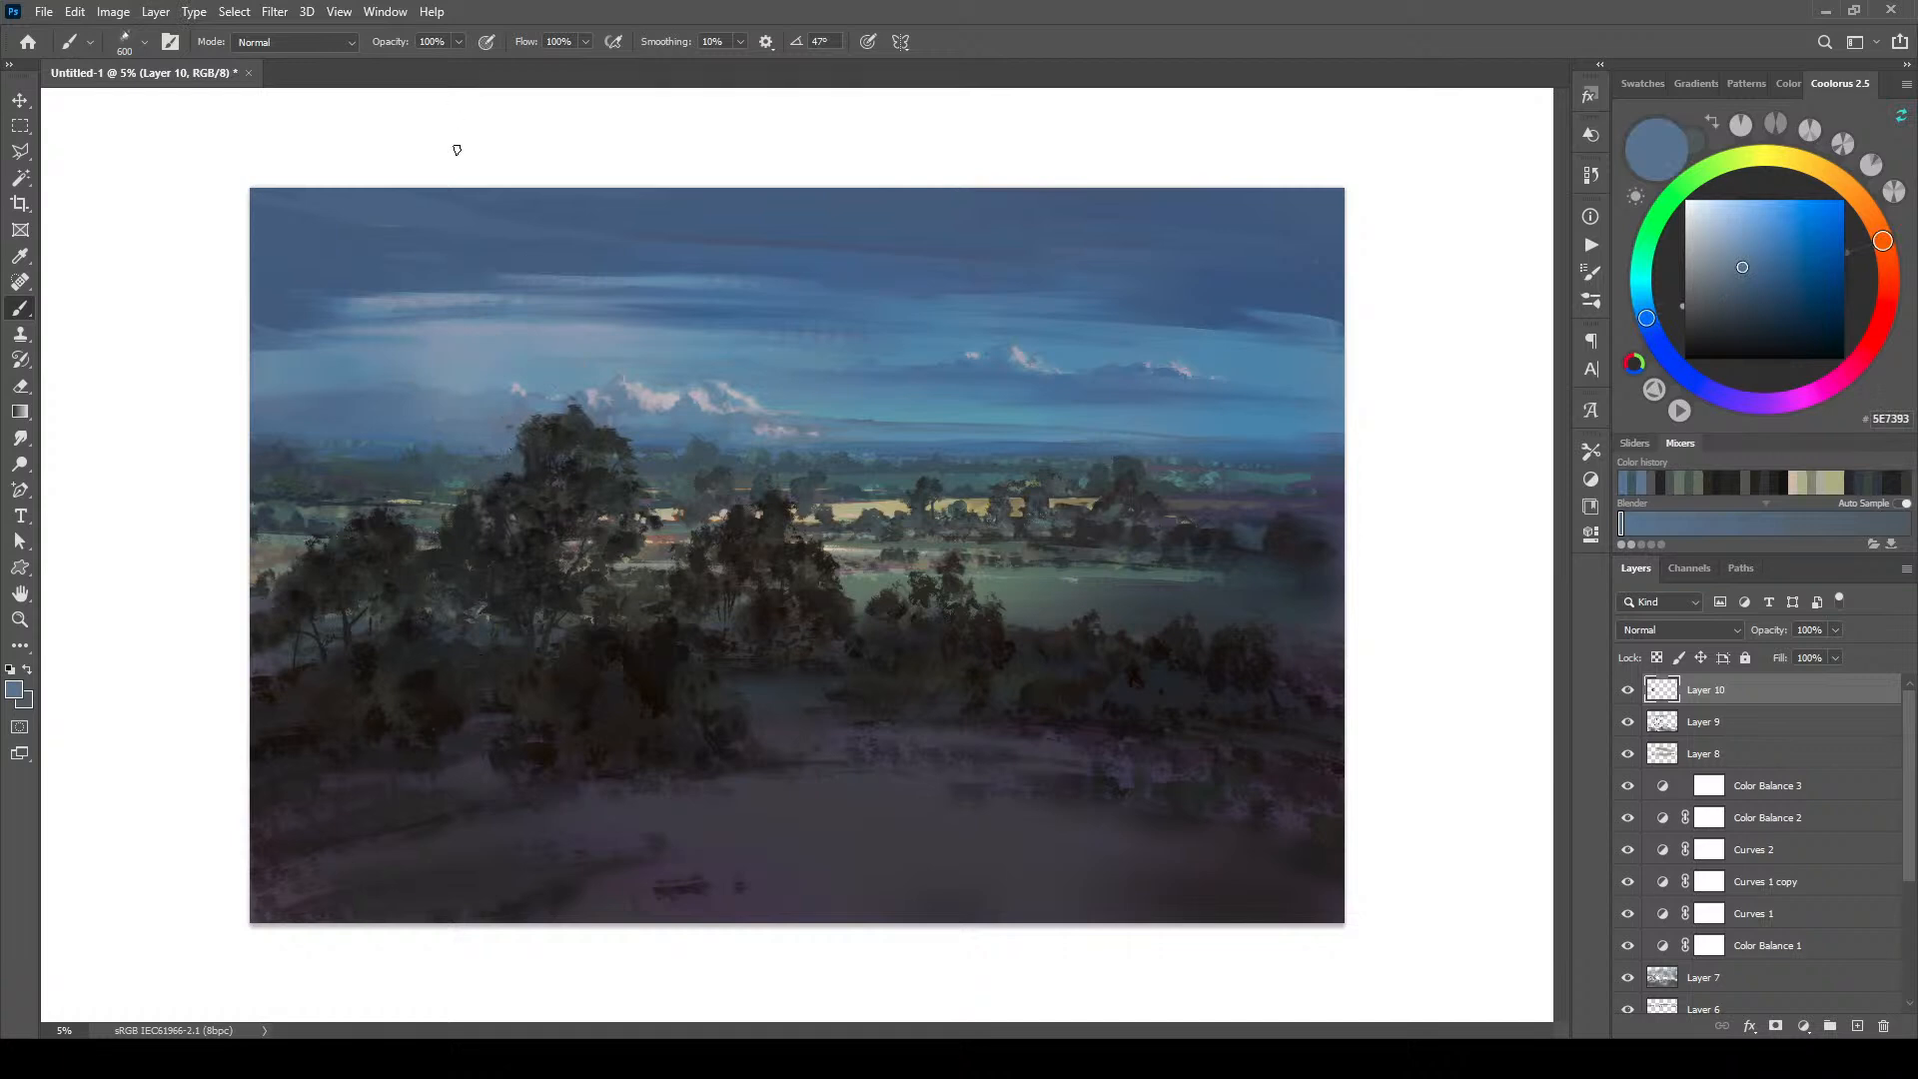
pyautogui.keyDown('alt'); pyautogui.click(524, 432); pyautogui.keyUp('alt')
pyautogui.moveTo(513, 451); pyautogui.dragTo(534, 415)
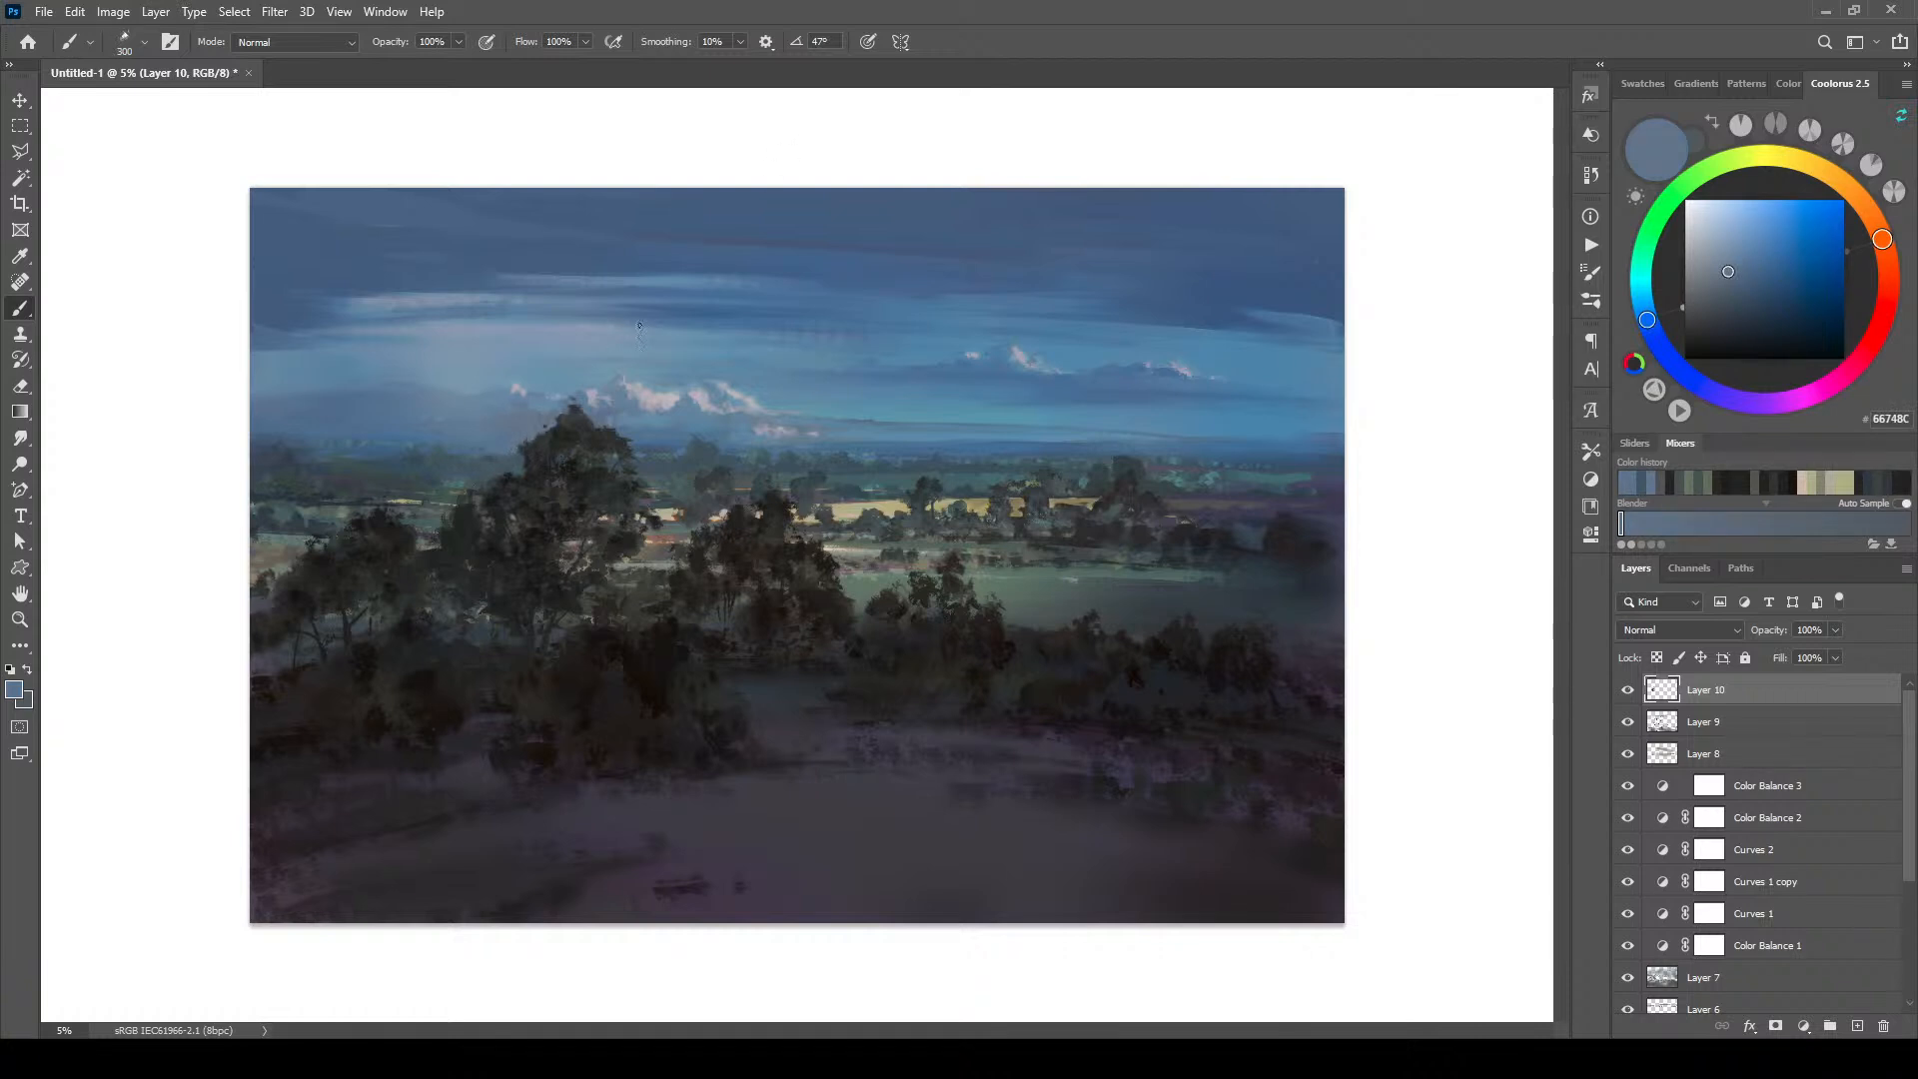
# Step: Reshape the sky edge around the large tree's top with sampled blues #6784A2, #677A98 and #657289, down to tip size 250
pyautogui.keyDown('alt'); pyautogui.click(591, 403); pyautogui.keyUp('alt')
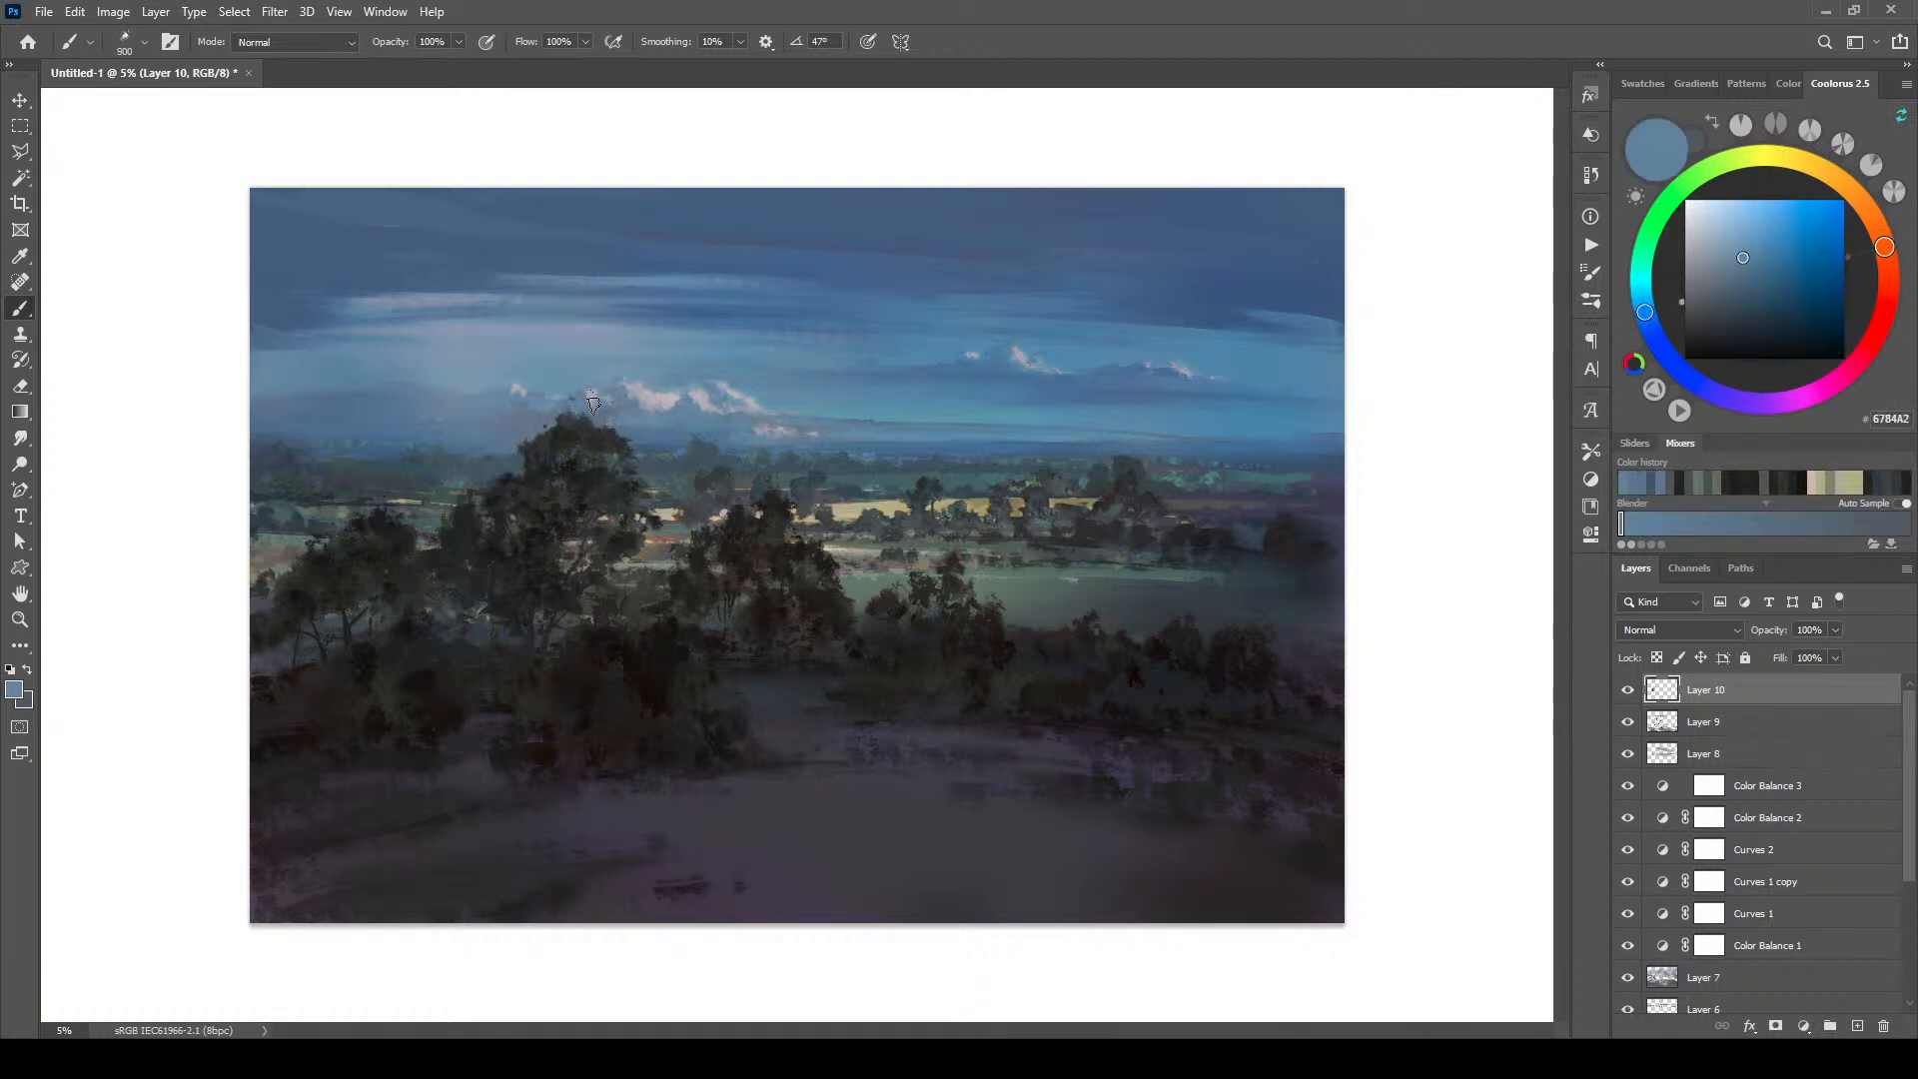
pyautogui.keyDown('alt'); pyautogui.click(578, 400); pyautogui.keyUp('alt')
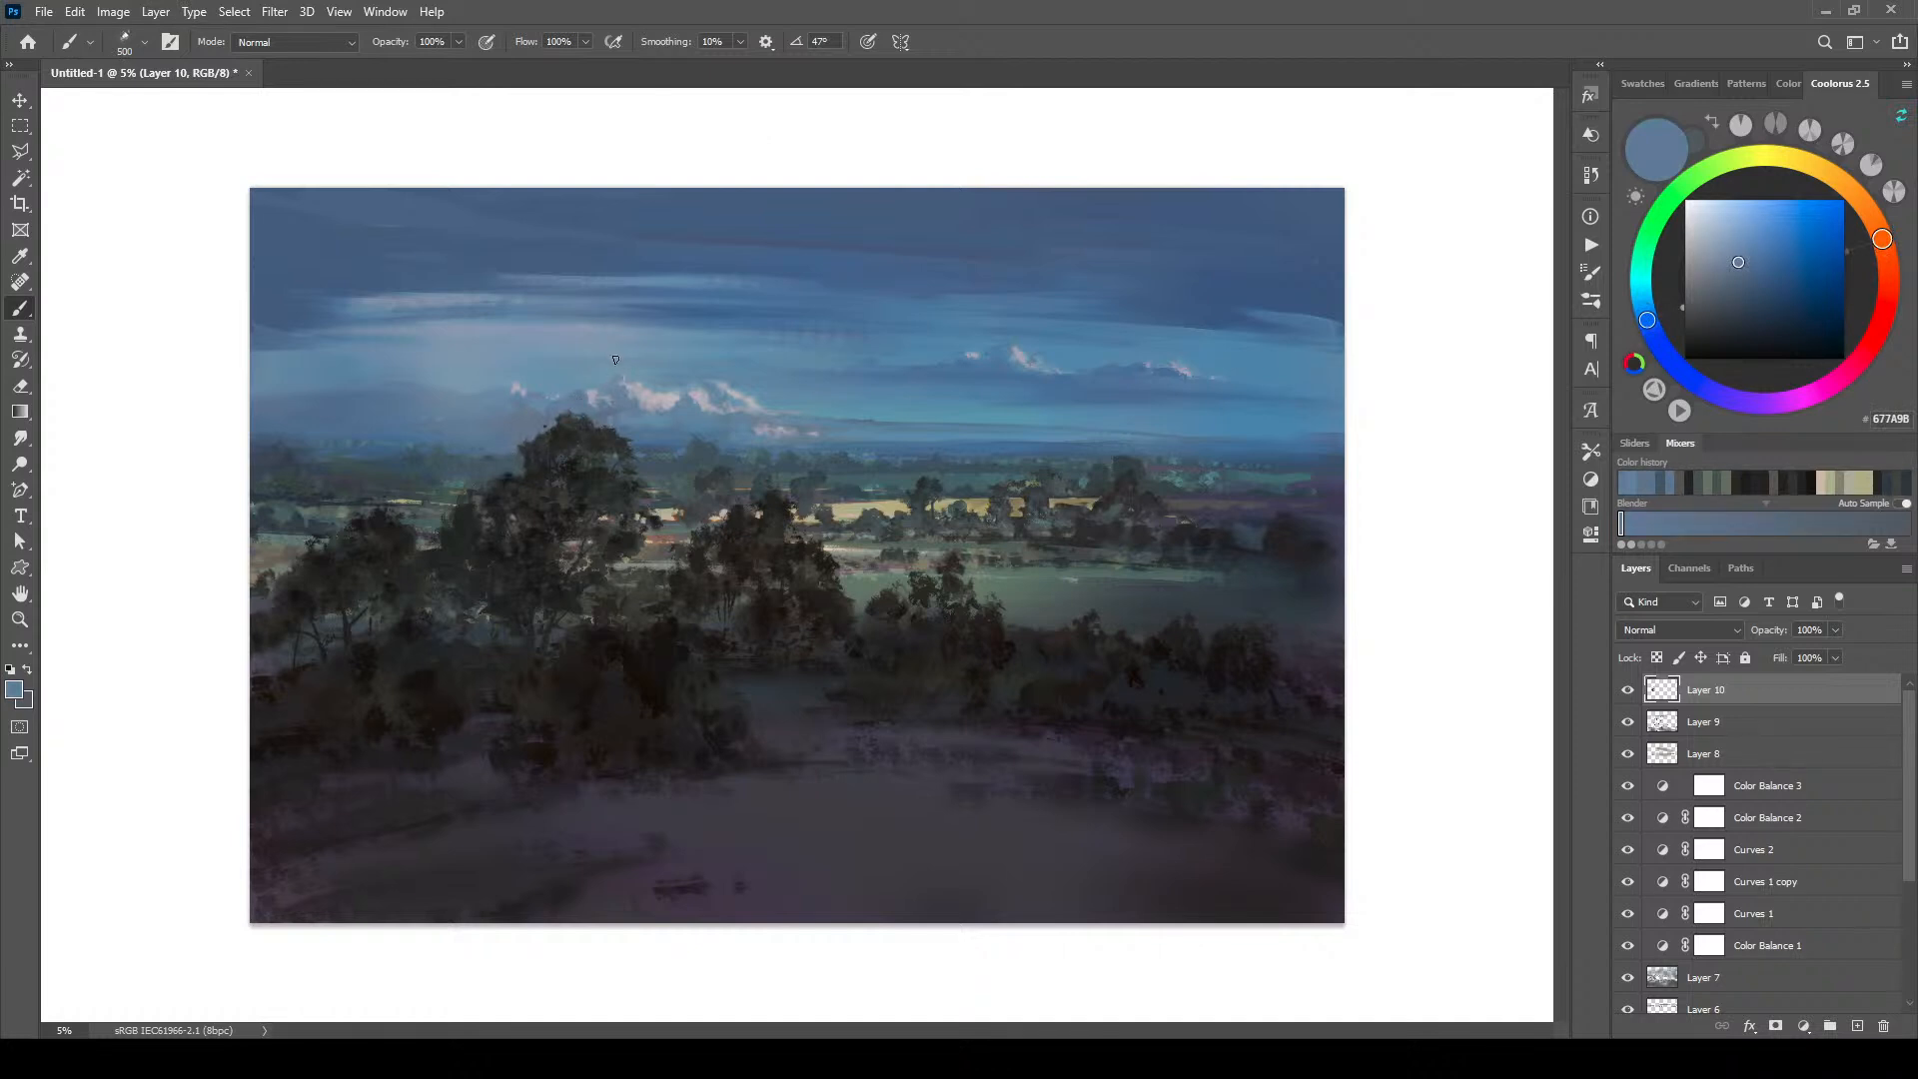
pyautogui.keyDown('alt'); pyautogui.click(588, 419); pyautogui.keyUp('alt')
pyautogui.press('[')
pyautogui.press('[')
pyautogui.press('[')
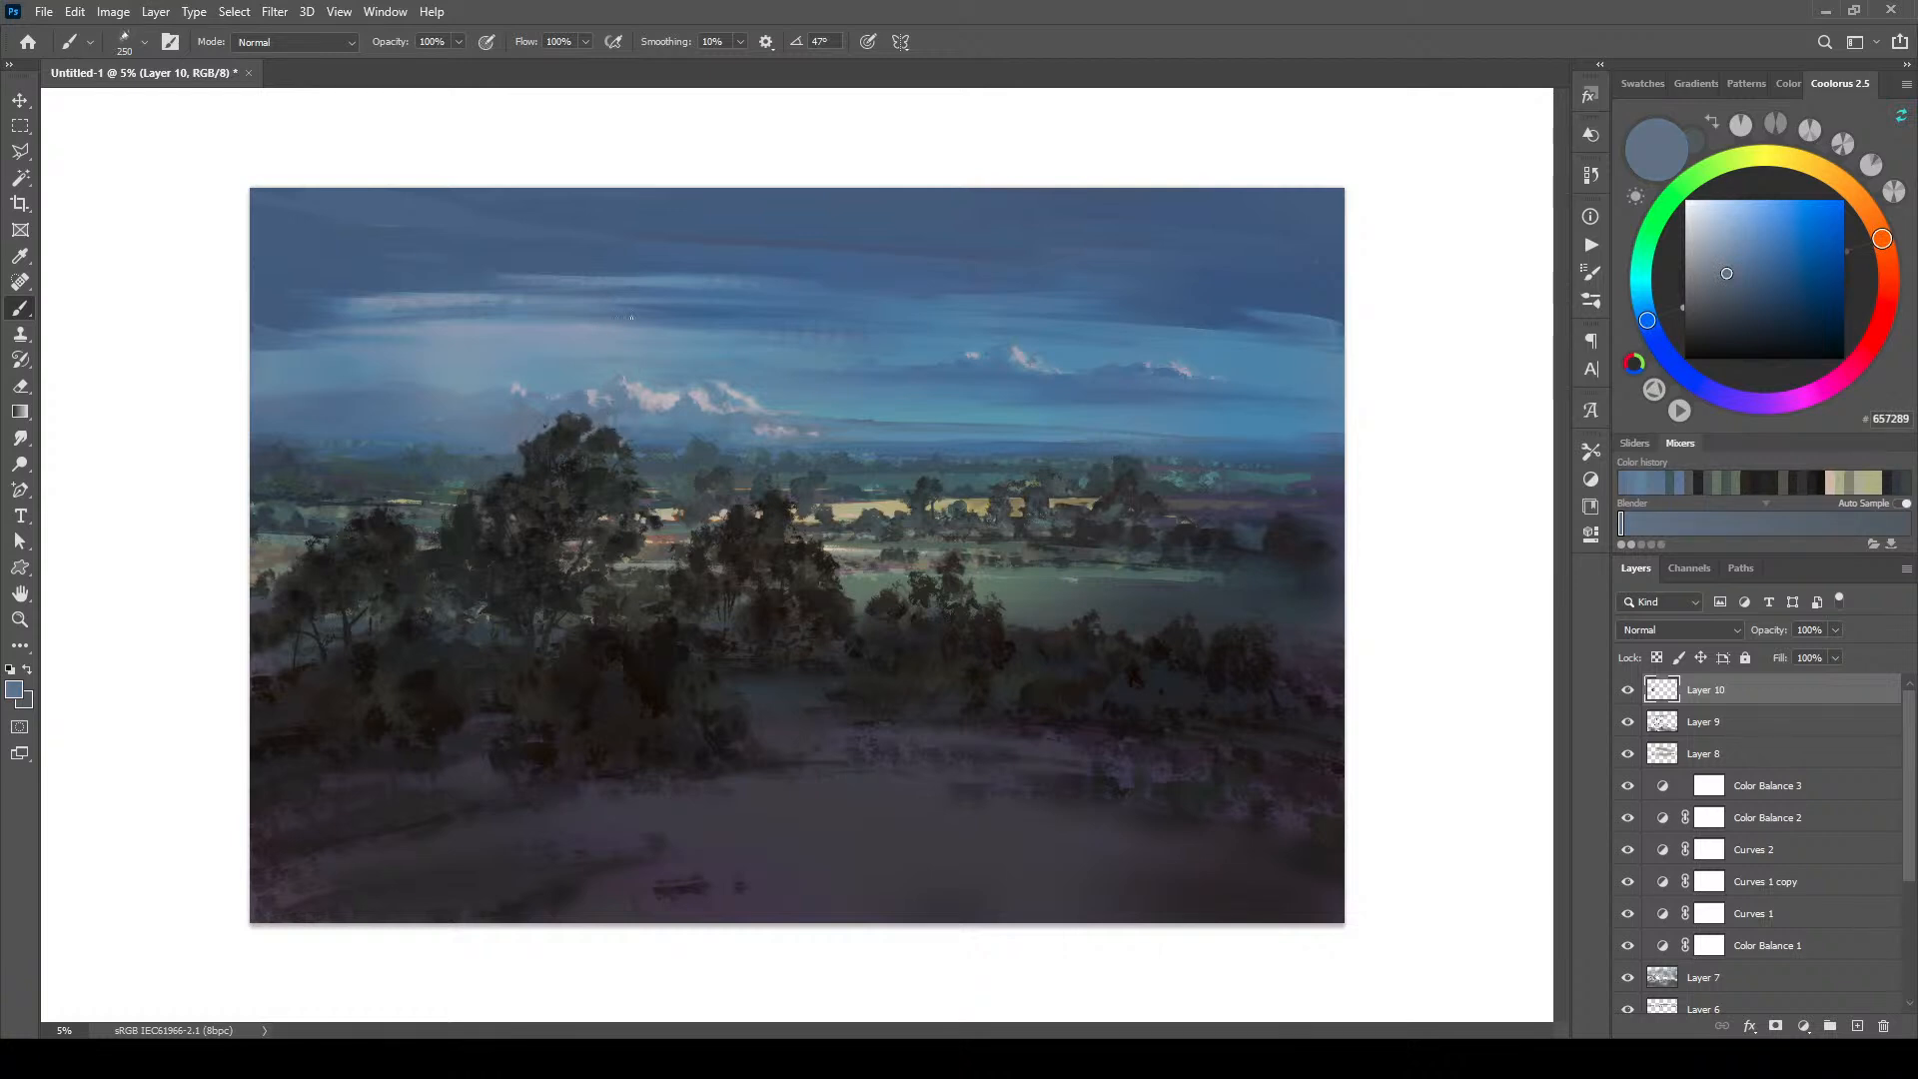
# Step: Restore dark foliage on the large tree with sampled #2B2C2B at tip size 250 and #18171A at tip size 800
pyautogui.keyDown('alt'); pyautogui.click(596, 436); pyautogui.keyUp('alt')
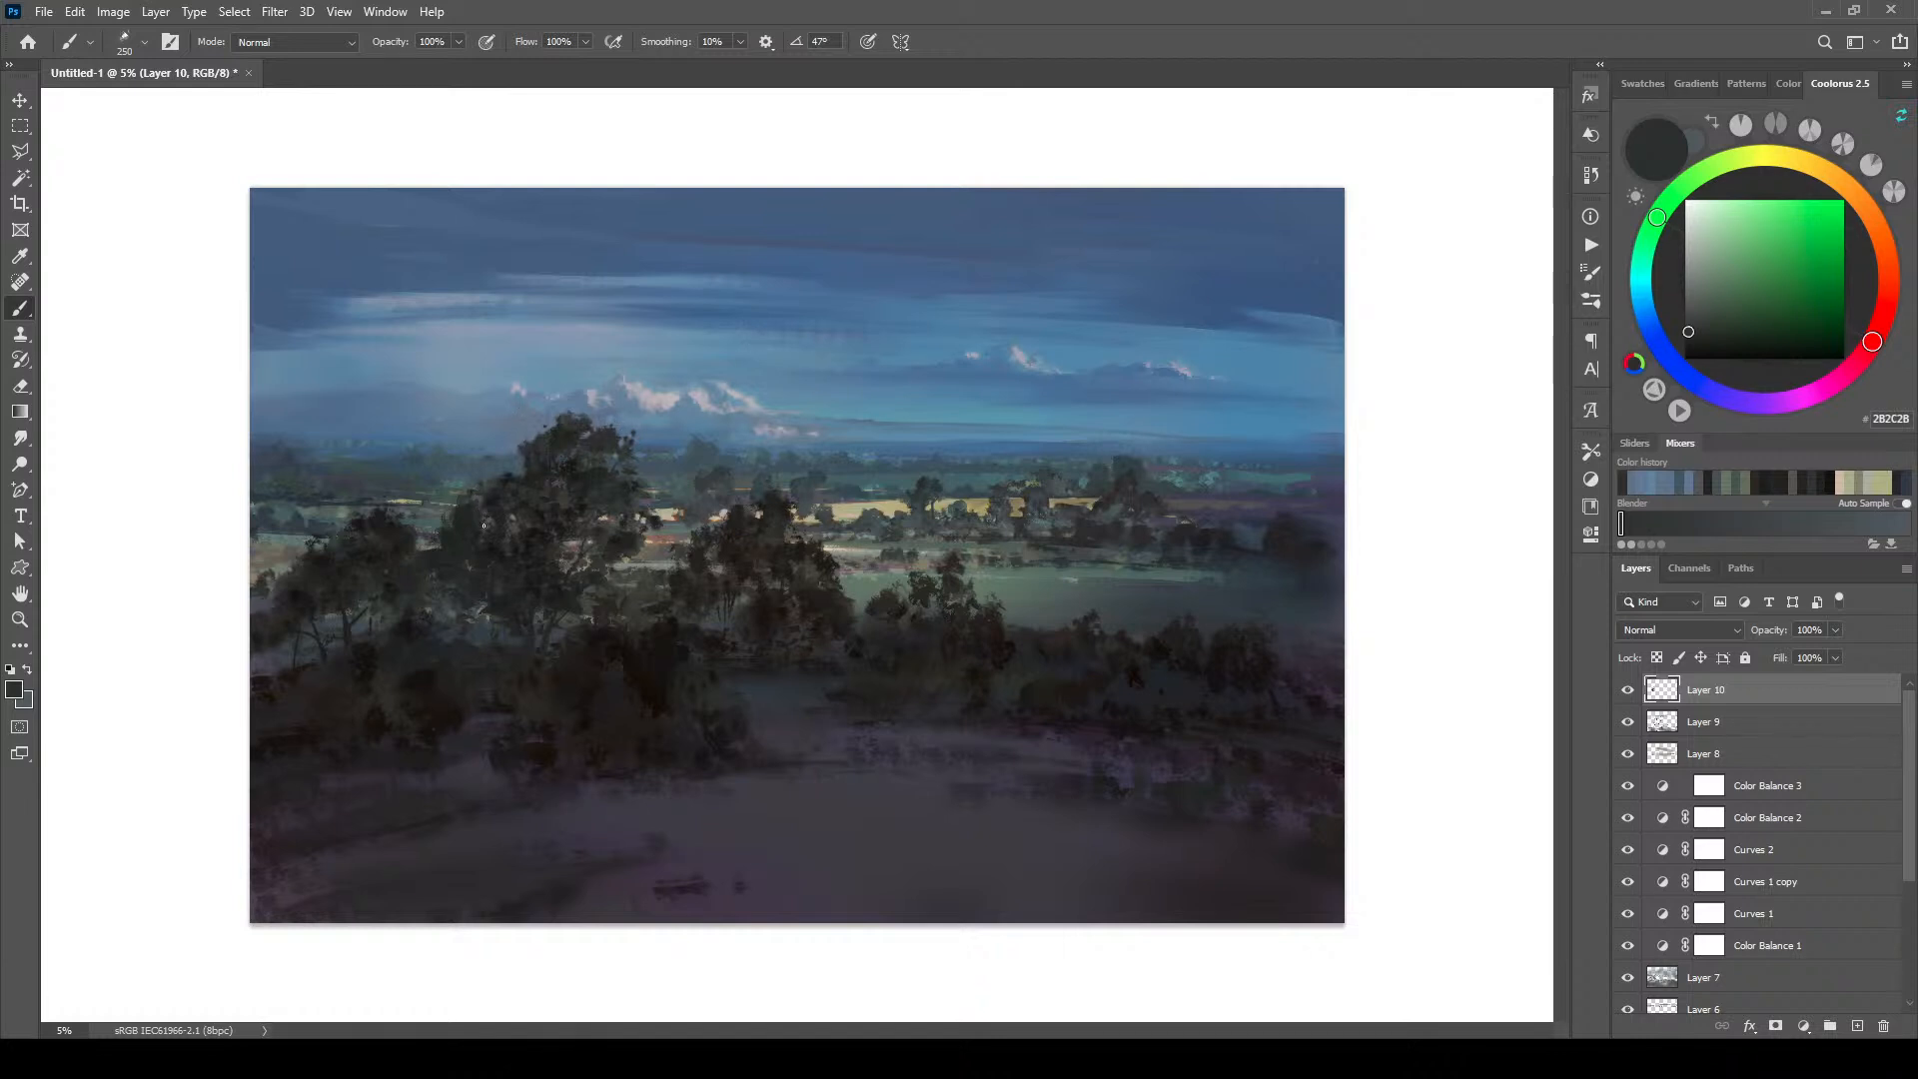
pyautogui.keyDown('alt'); pyautogui.click(490, 555); pyautogui.keyUp('alt')
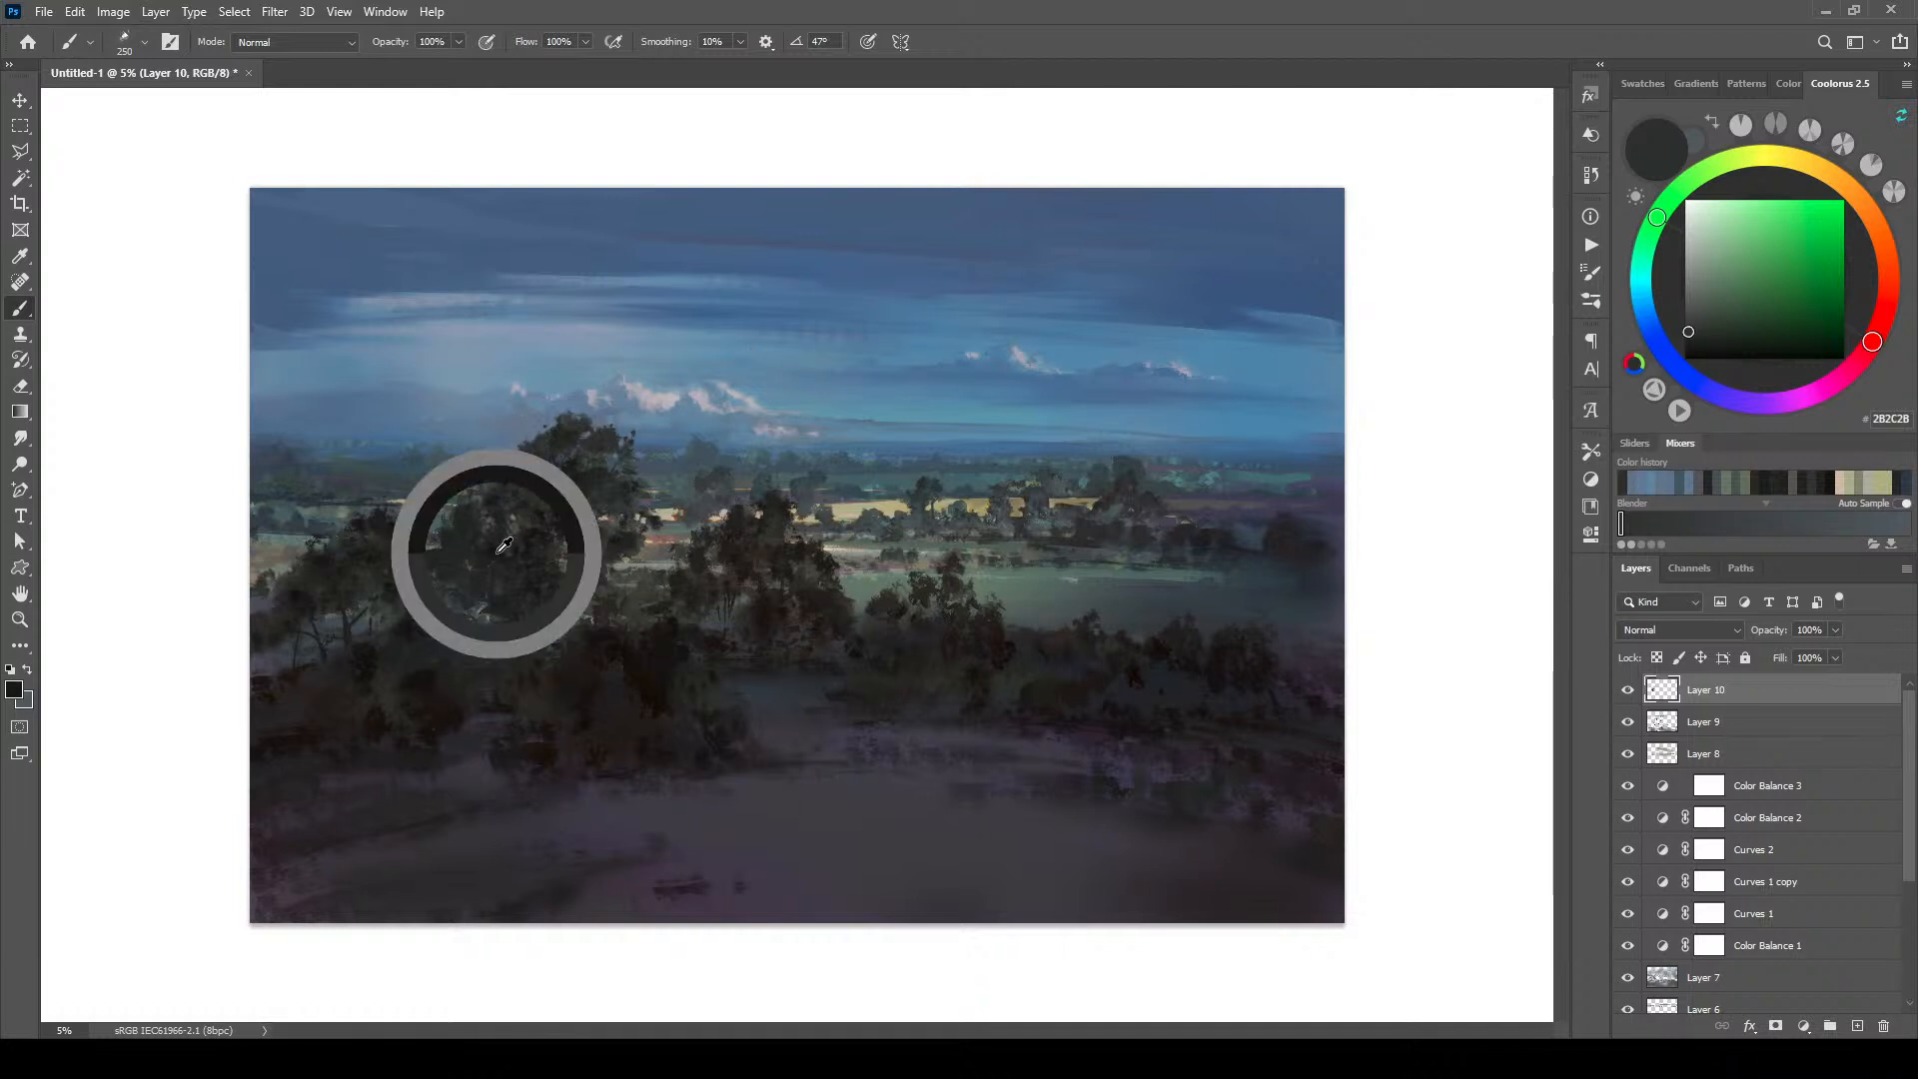
pyautogui.keyDown('alt'); pyautogui.click(447, 592); pyautogui.keyUp('alt')
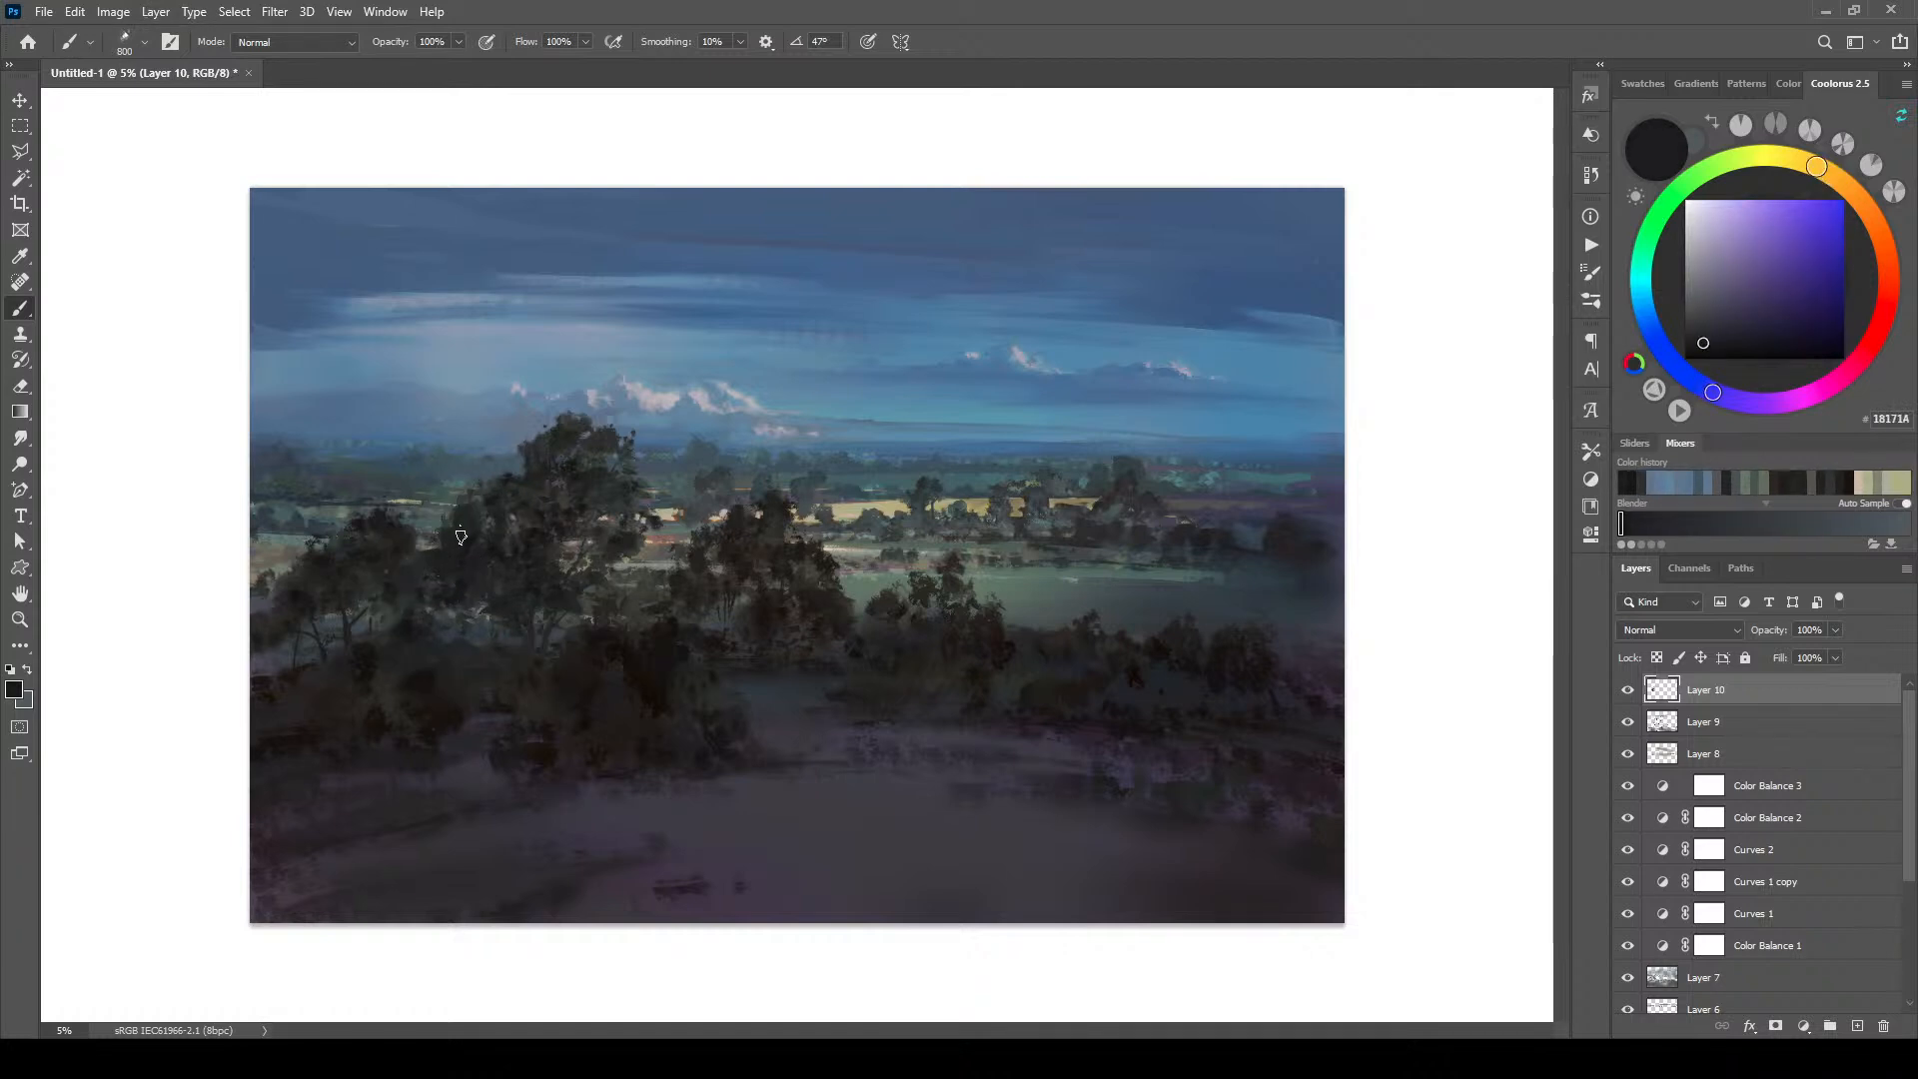
# Step: Refine the gaps between the left and large trees with sampled #272E33, #63555A and #414338 at tip size 300
pyautogui.press('[')
pyautogui.press('[')
pyautogui.press('[')
pyautogui.press('[')
pyautogui.press('[')
pyautogui.keyDown('alt'); pyautogui.click(474, 632); pyautogui.keyUp('alt')
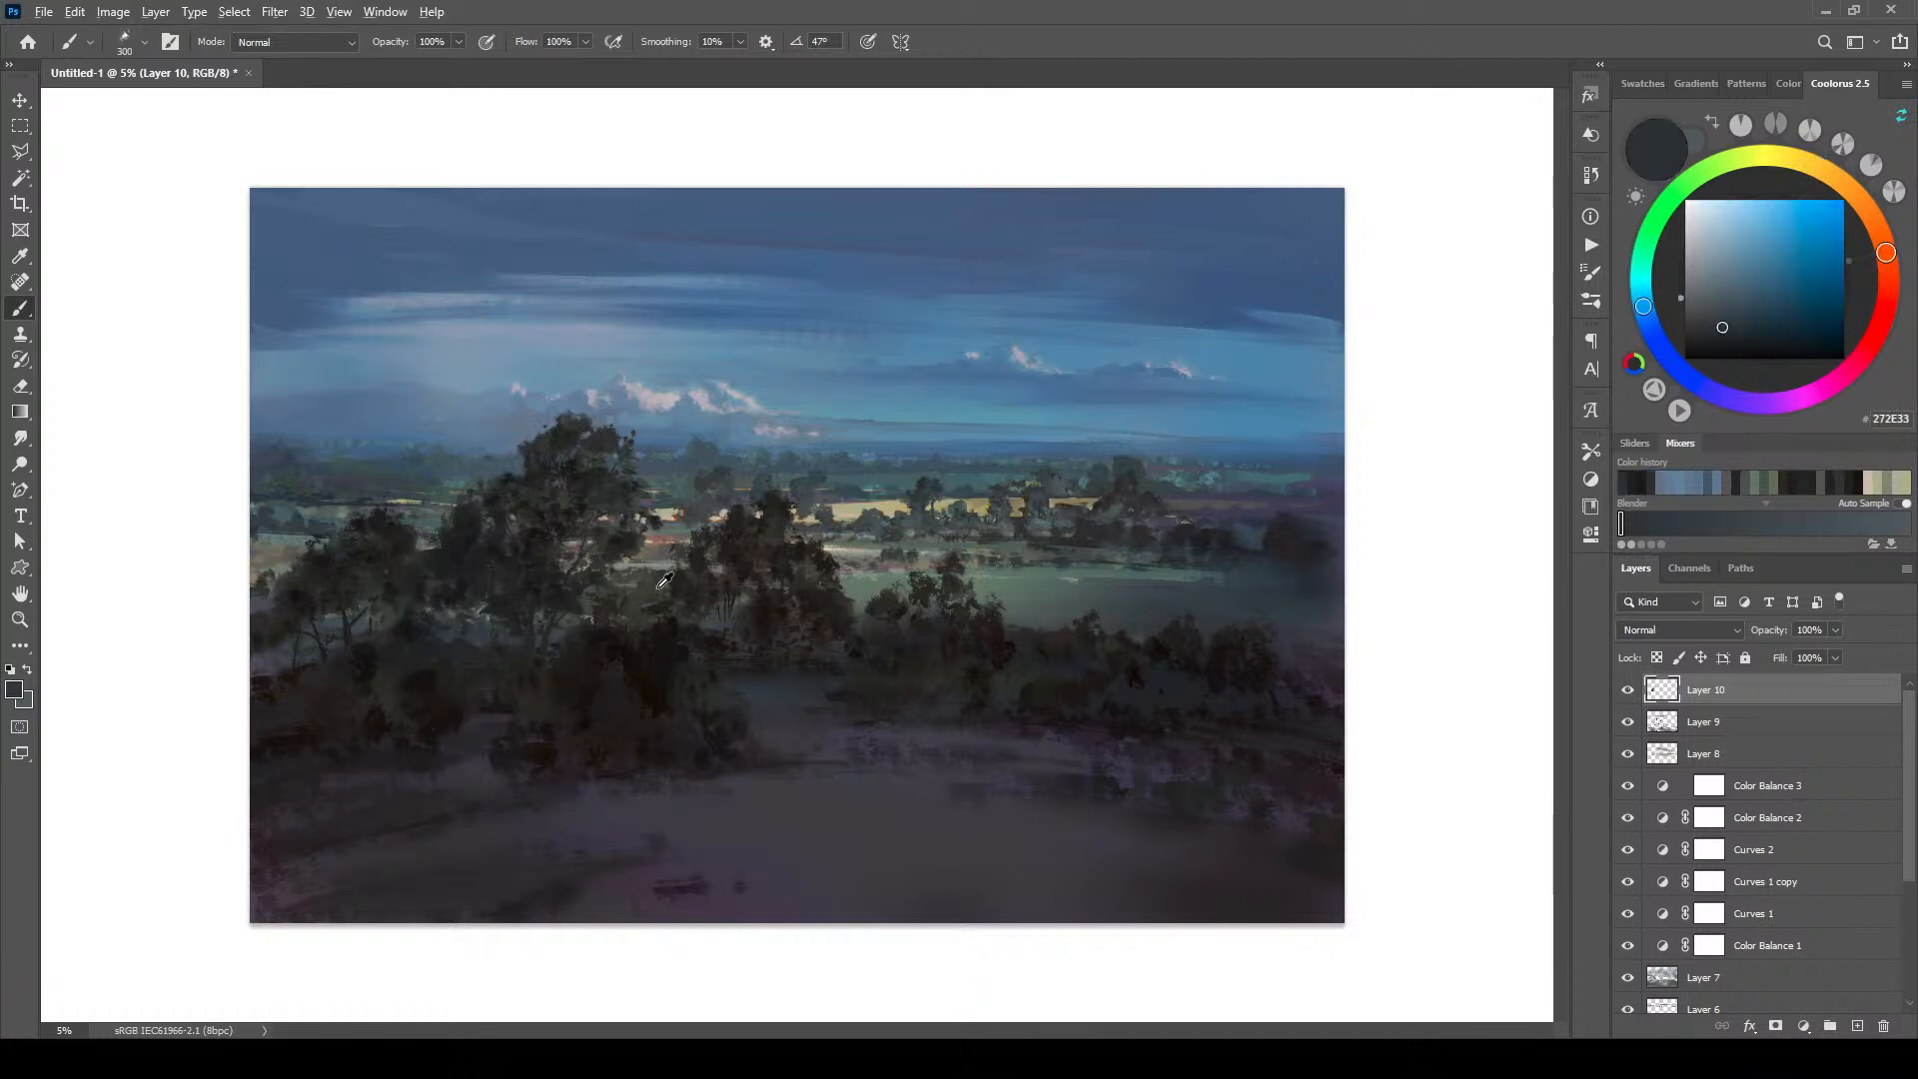
pyautogui.keyDown('alt'); pyautogui.click(309, 554); pyautogui.keyUp('alt')
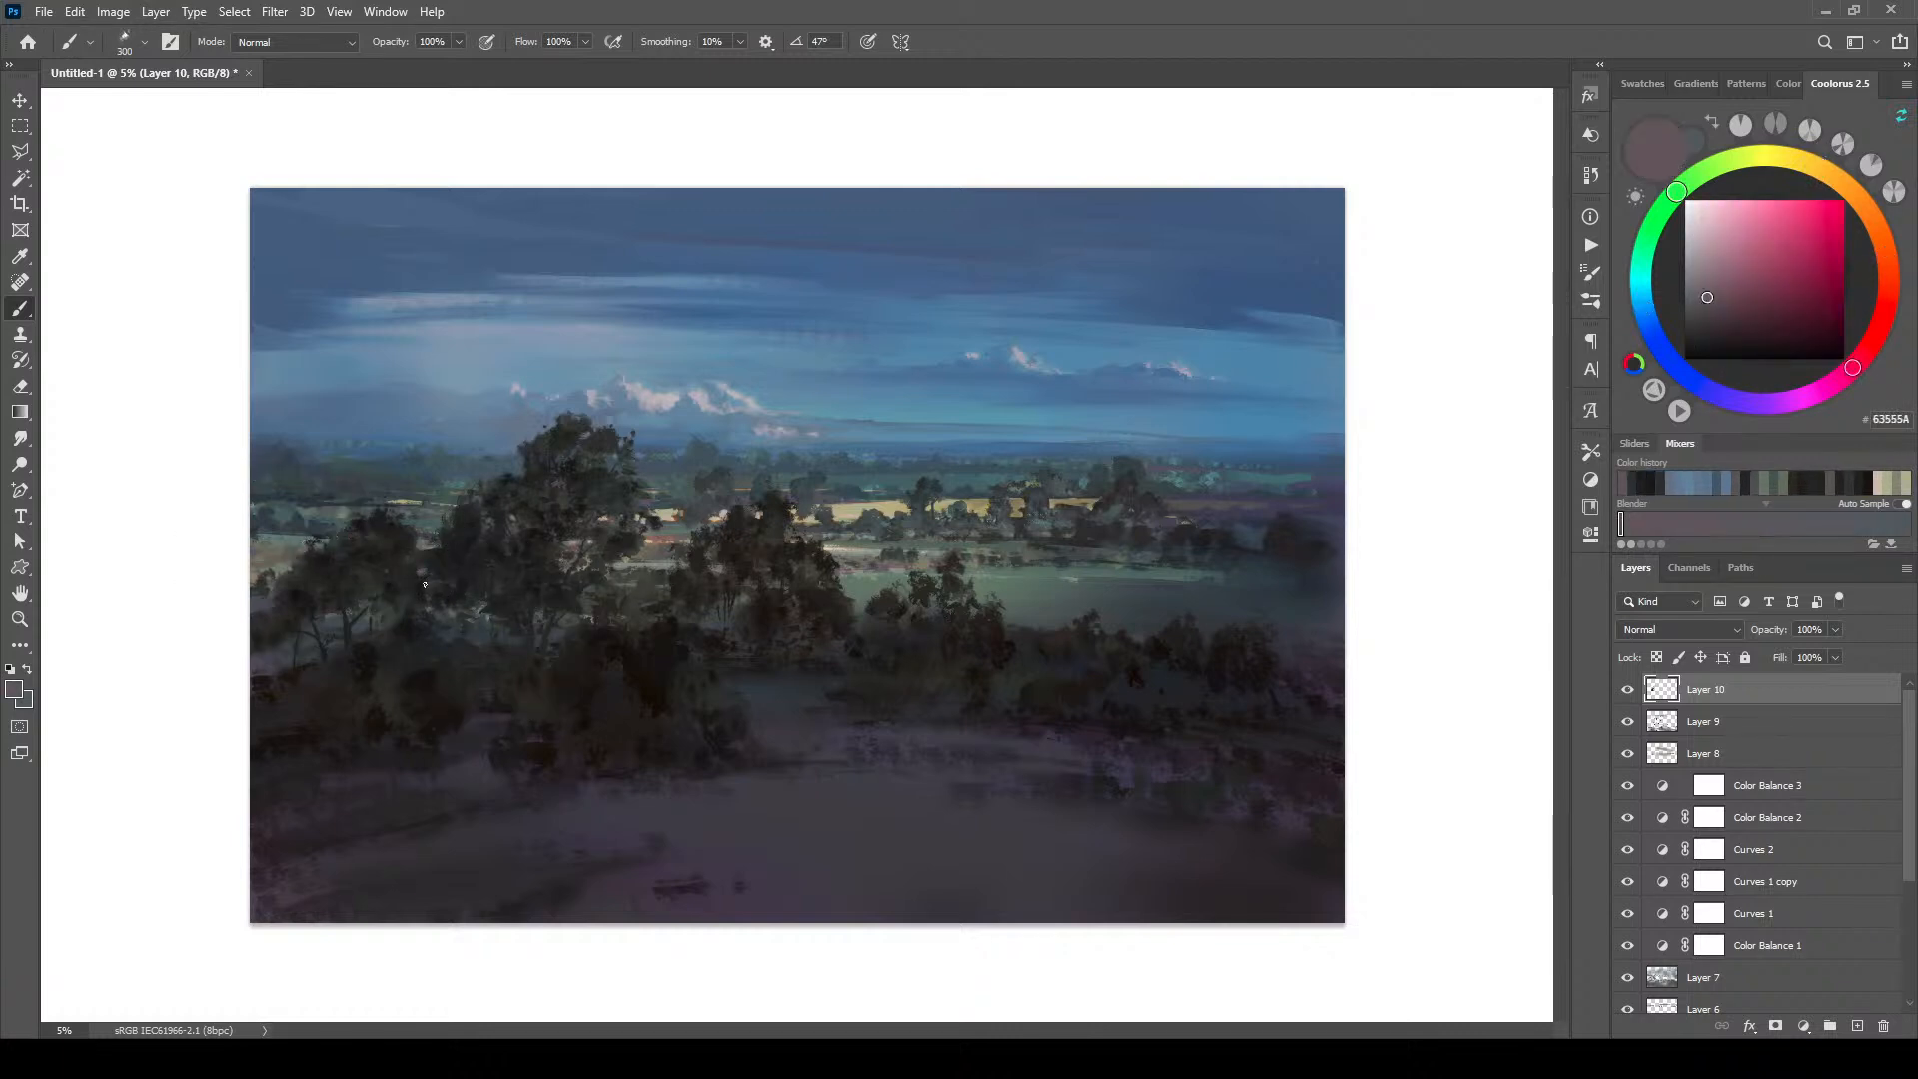
pyautogui.keyDown('alt'); pyautogui.click(627, 575); pyautogui.keyUp('alt')
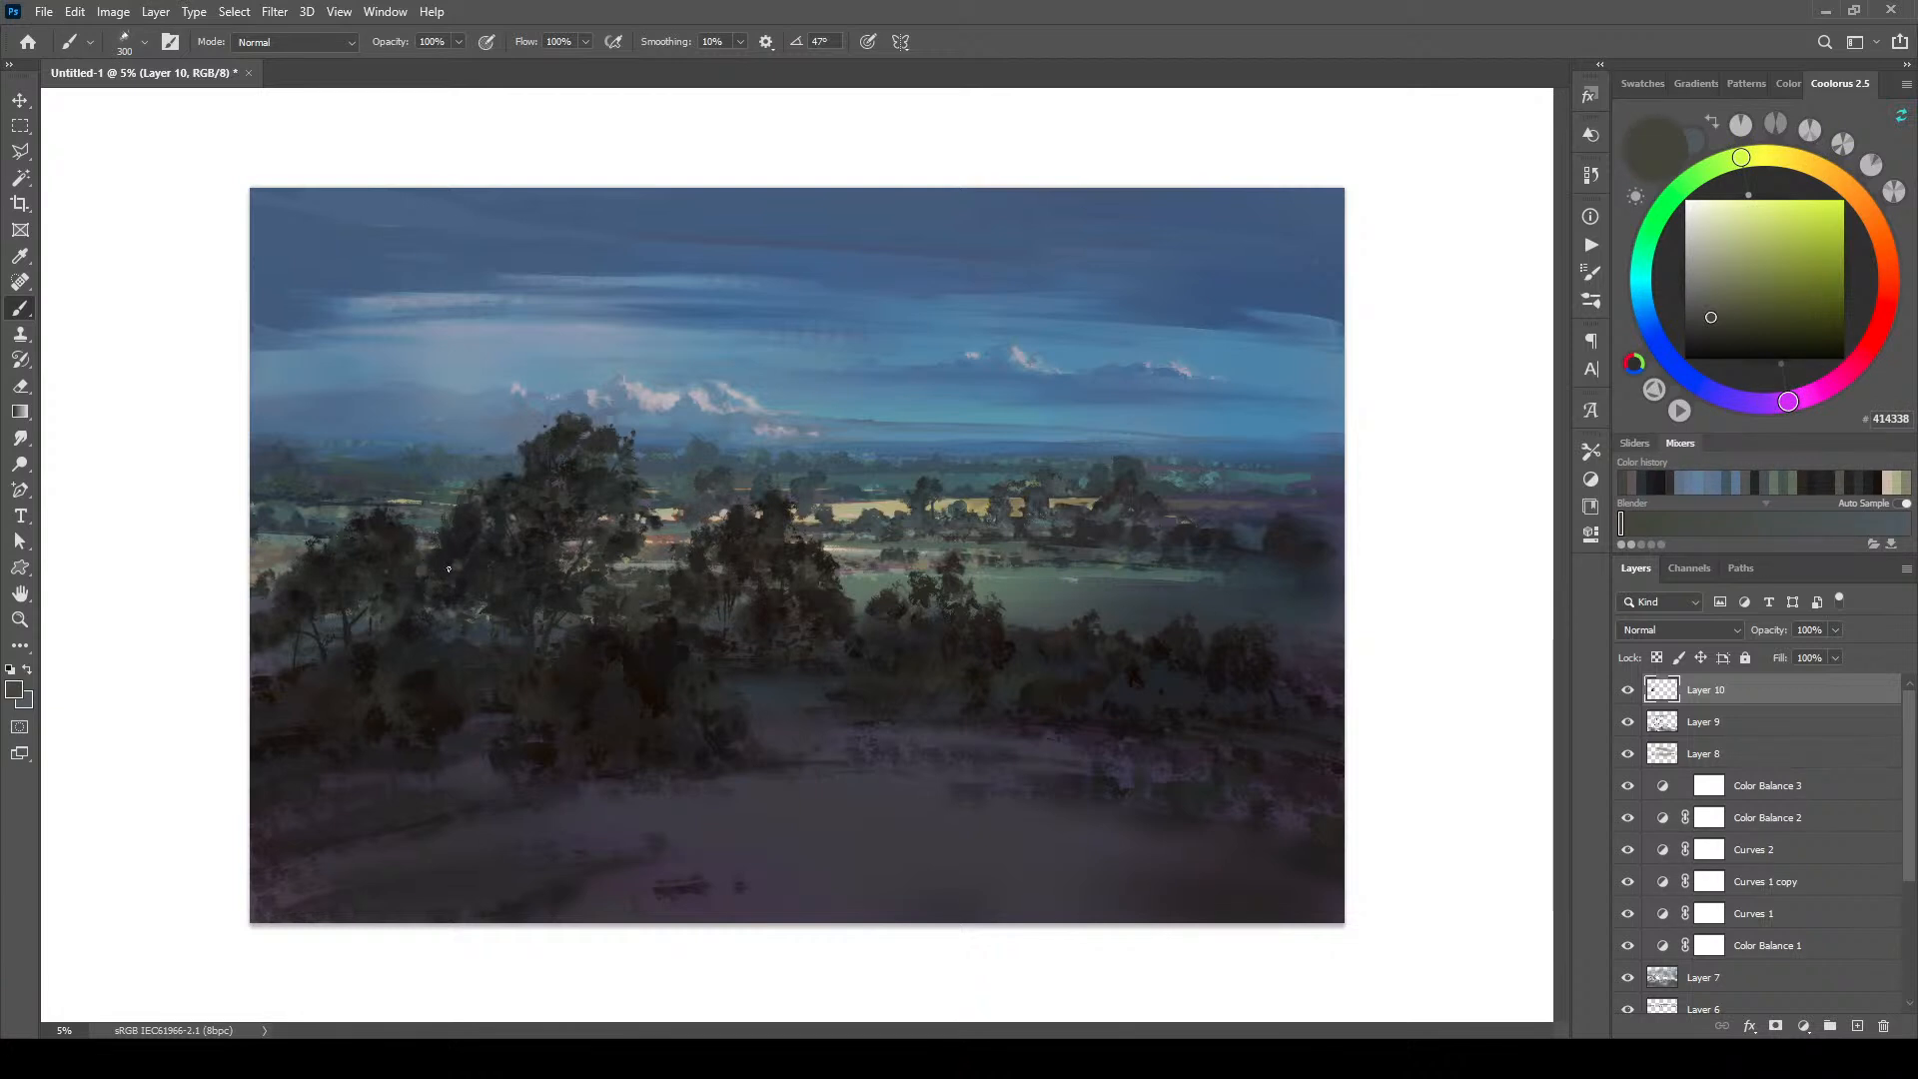
# Step: Darken the left tree's foliage and the gap beside the large tree with sampled #130E0D at tip size 900 and #161514 at 500
pyautogui.keyDown('alt'); pyautogui.click(328, 597); pyautogui.keyUp('alt')
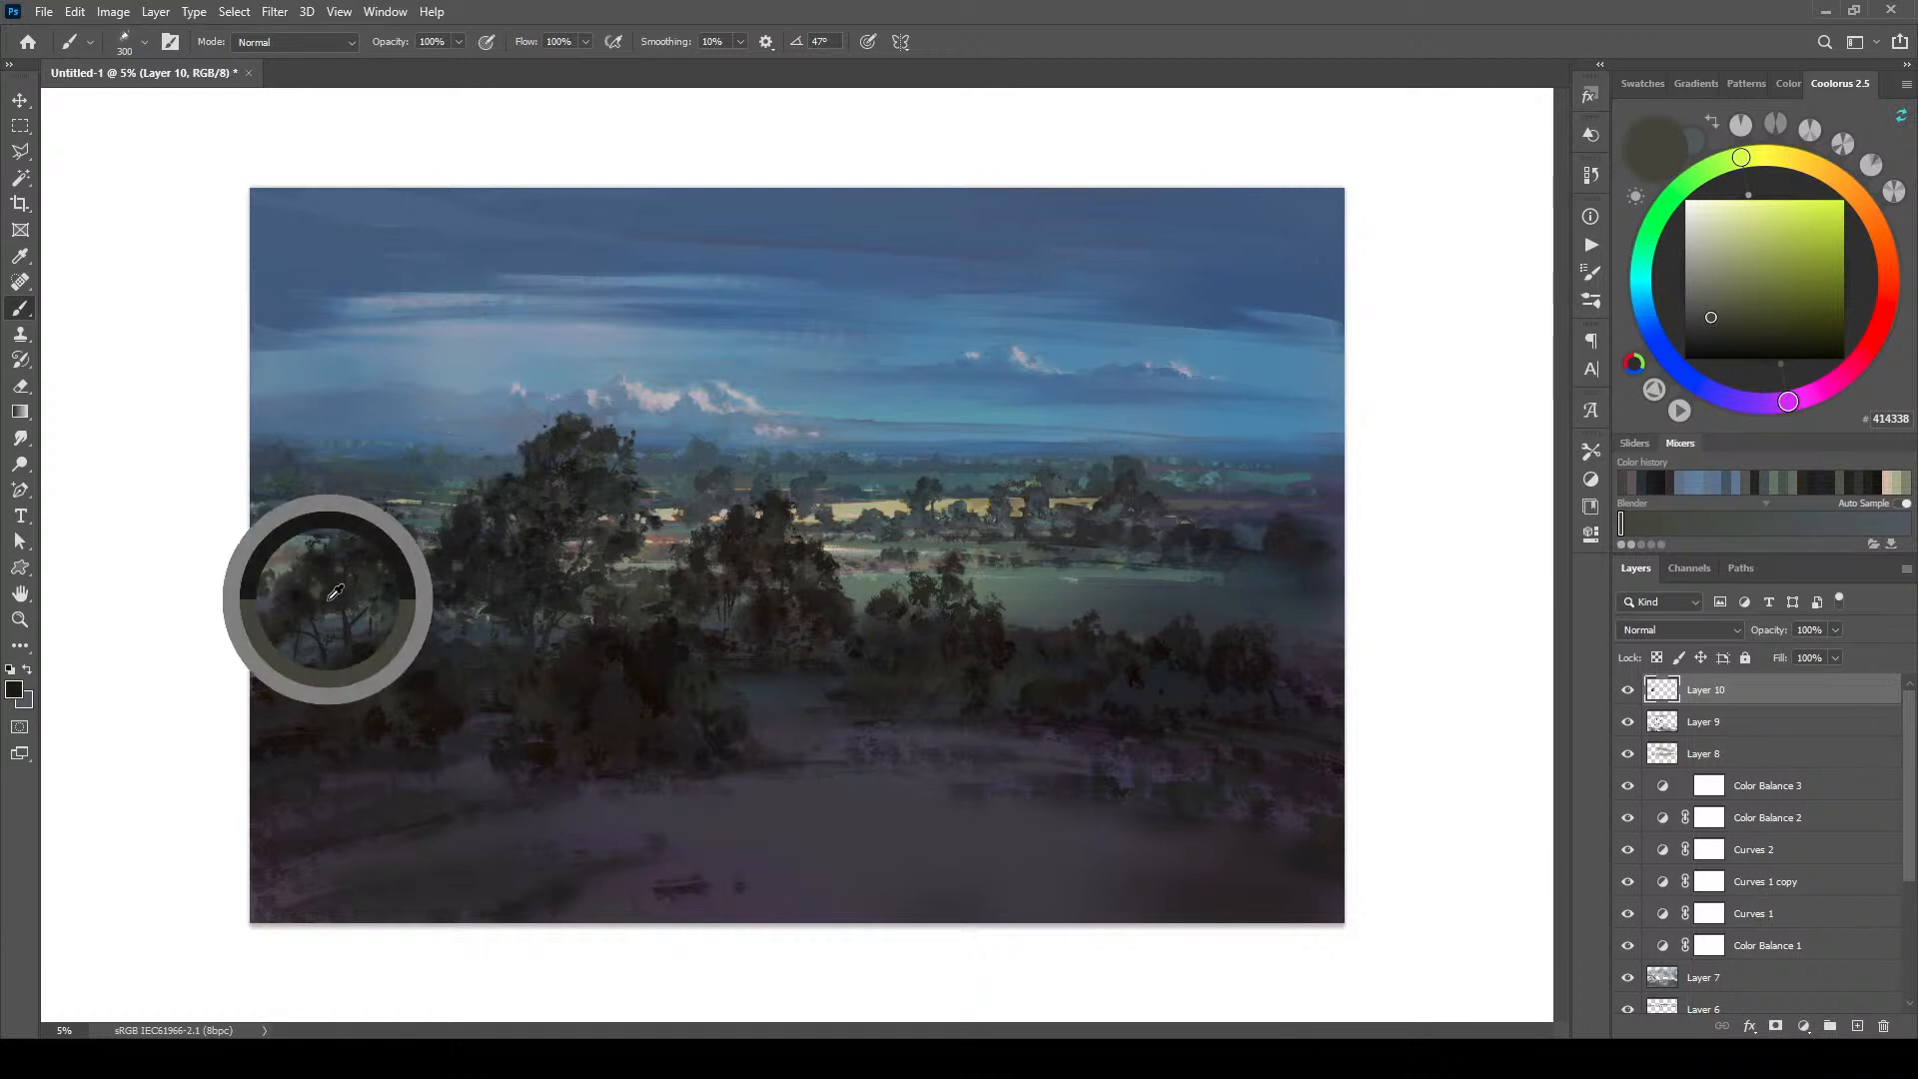
pyautogui.press('[')
pyautogui.press('[')
pyautogui.press('[')
pyautogui.press('[')
pyautogui.press('[')
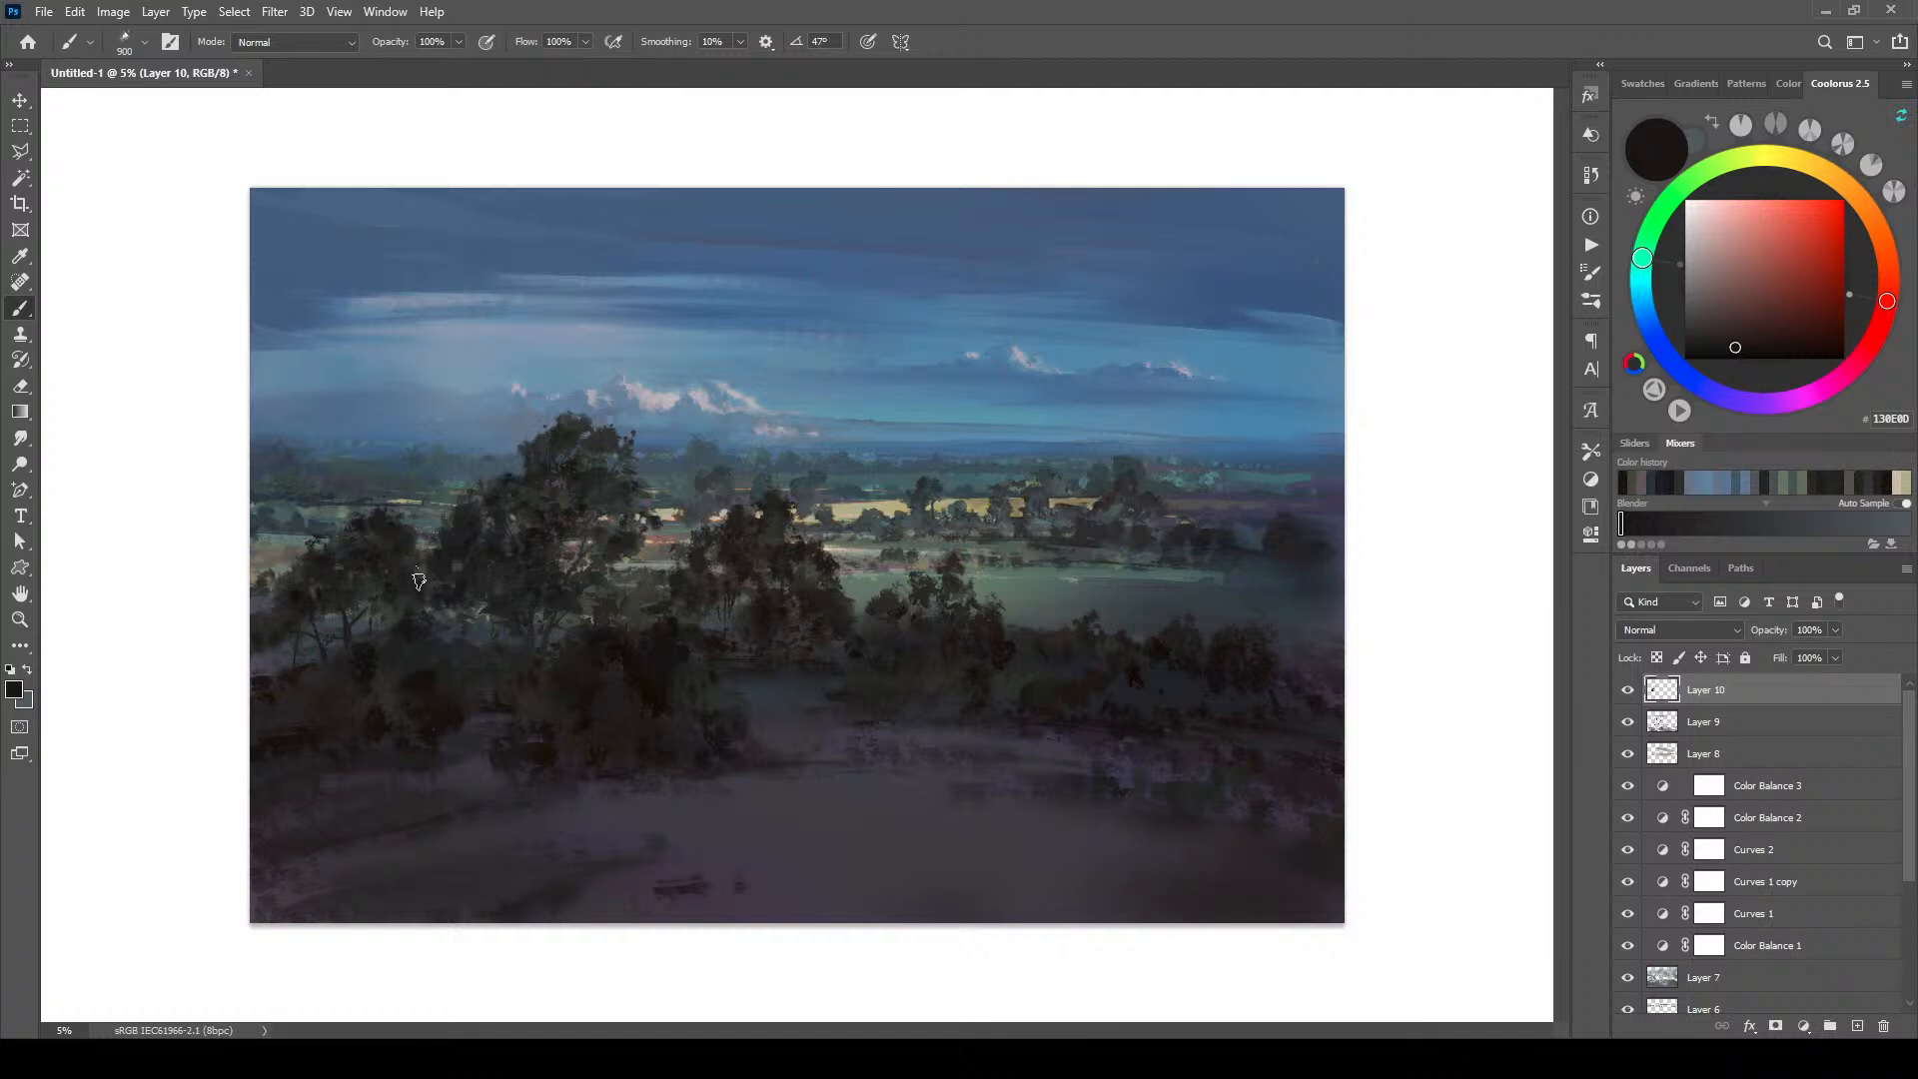
pyautogui.press(']')
pyautogui.press(']')
pyautogui.press(']')
pyautogui.press(']')
pyautogui.press('[')
pyautogui.press('[')
pyautogui.press('[')
pyautogui.keyDown('alt'); pyautogui.click(389, 584); pyautogui.keyUp('alt')
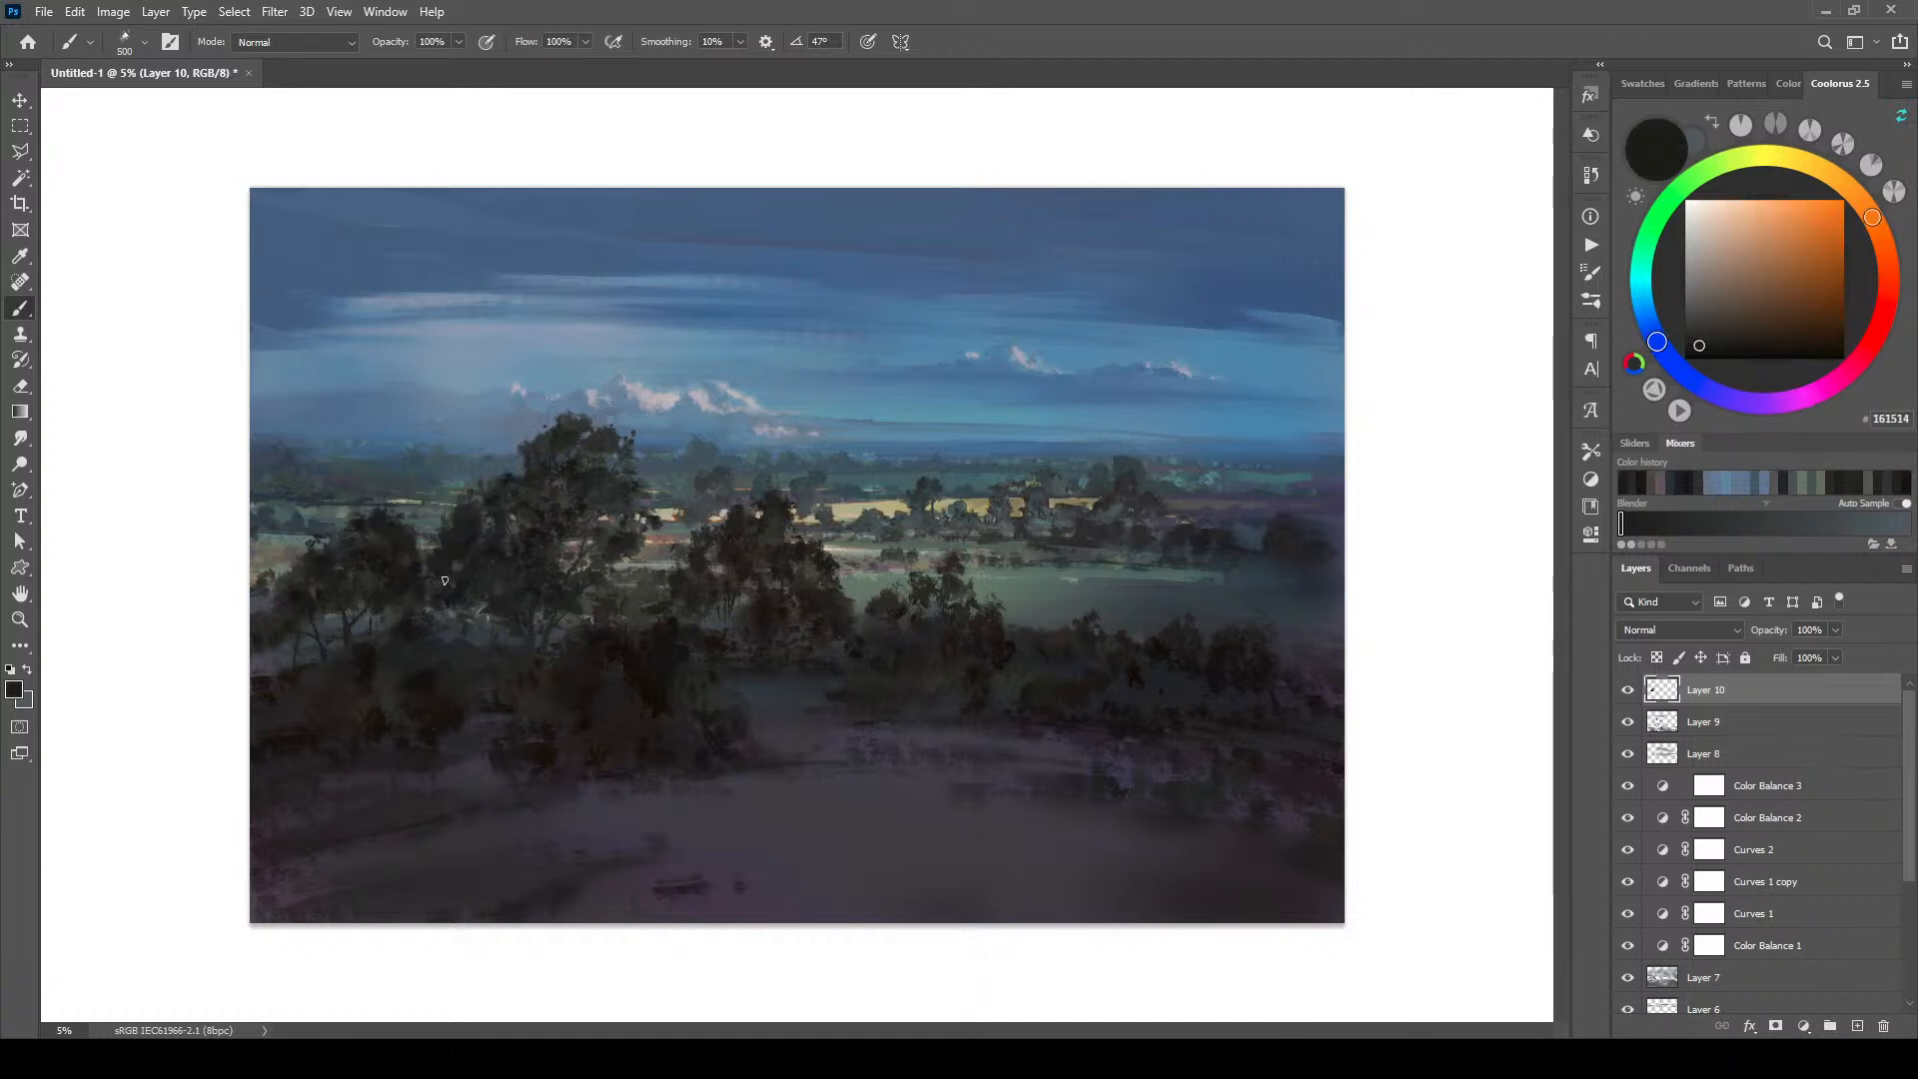
# Step: Refine the left tree's edges with sampled #3F4B54 at tip size 250, and extend foliage to the canvas's left edge with #31352F at 500
pyautogui.keyDown('alt'); pyautogui.click(378, 617); pyautogui.keyUp('alt')
pyautogui.press('[')
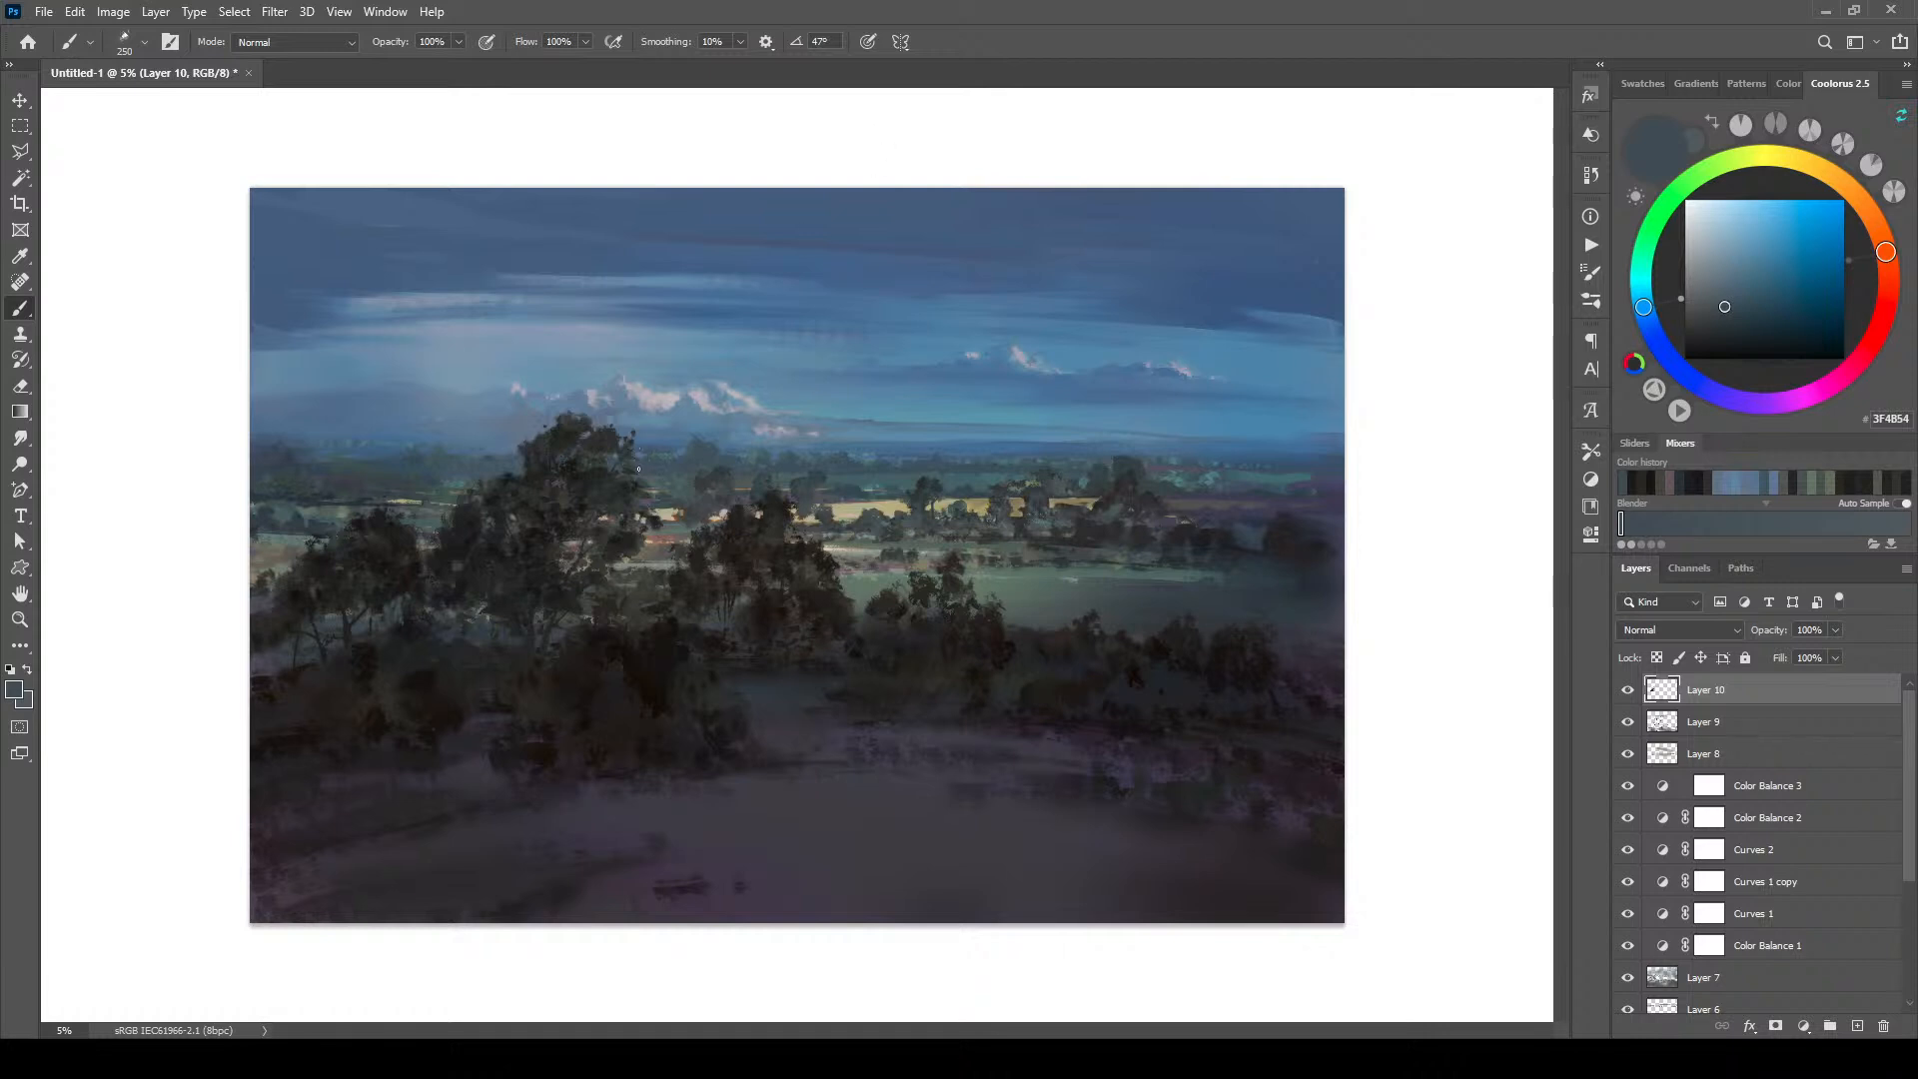
pyautogui.keyDown('alt'); pyautogui.click(263, 587); pyautogui.keyUp('alt')
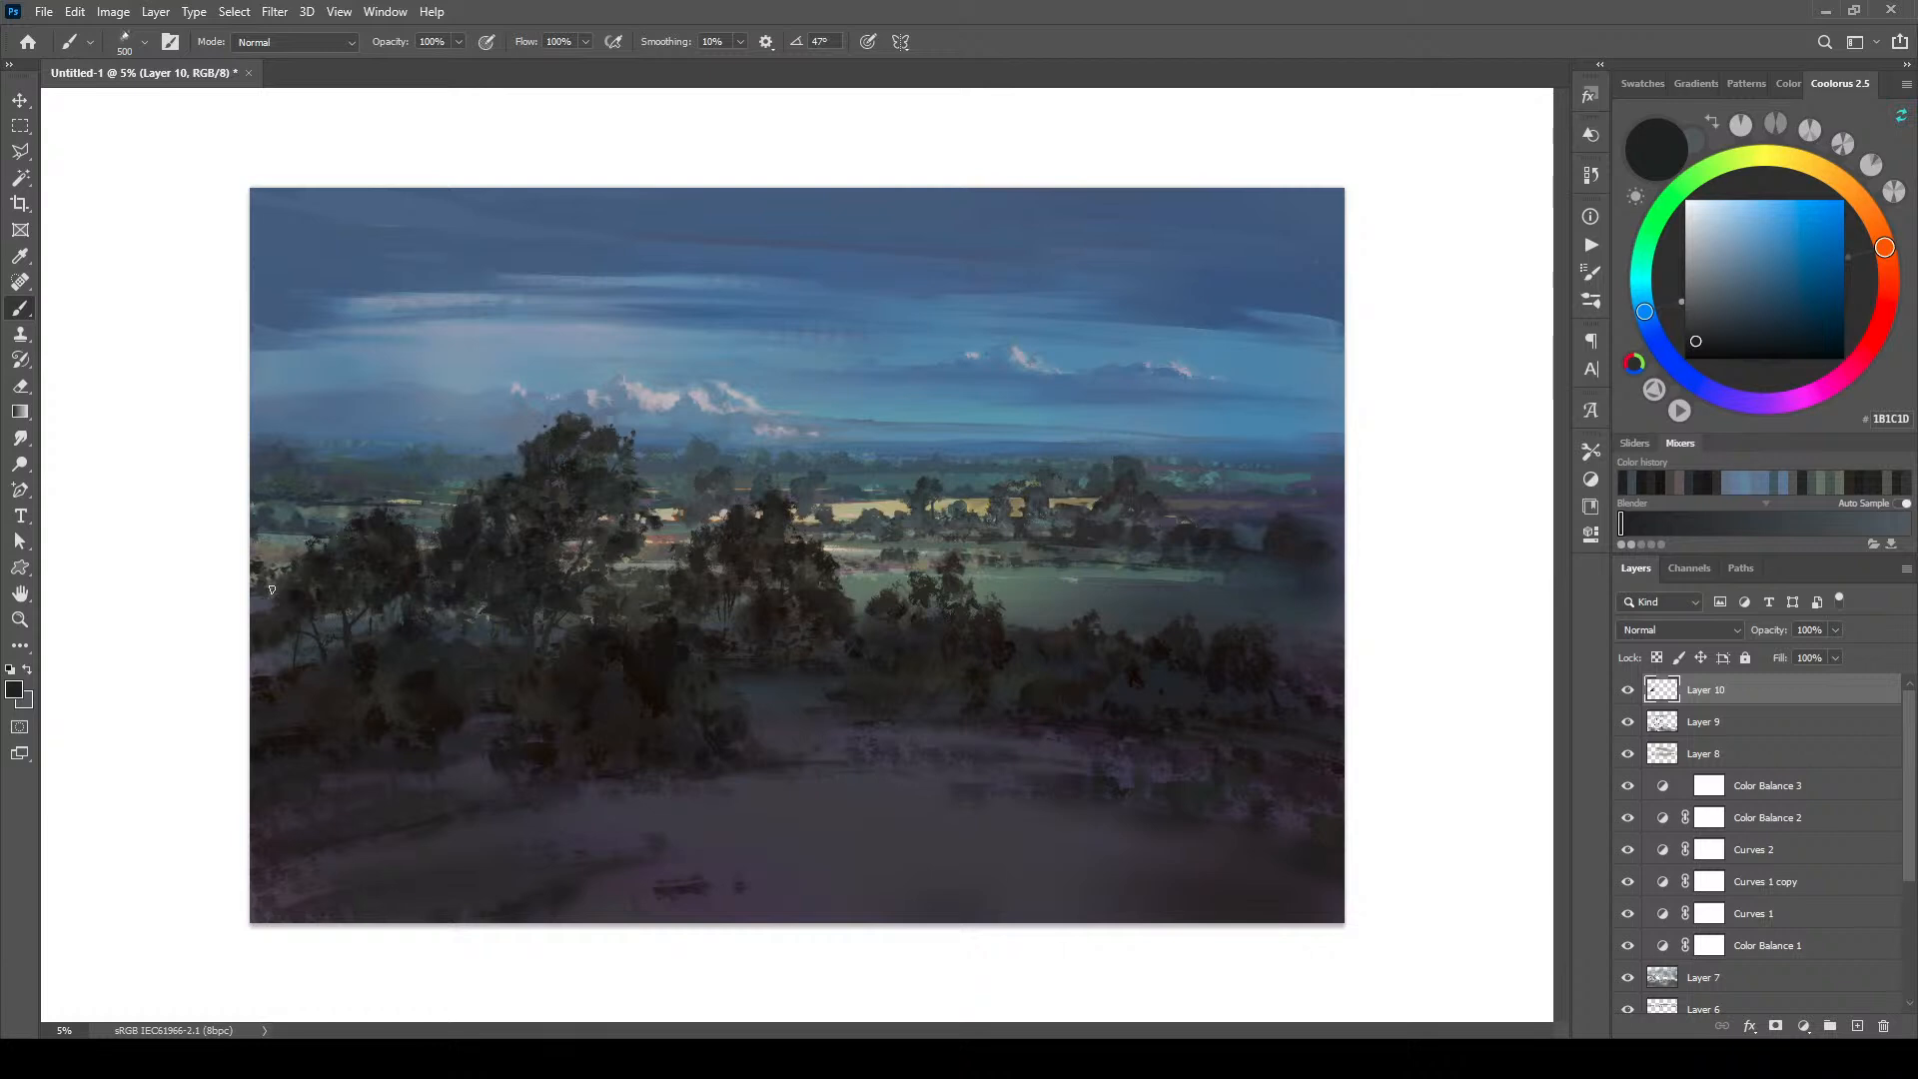
pyautogui.keyDown('alt'); pyautogui.click(263, 582); pyautogui.keyUp('alt')
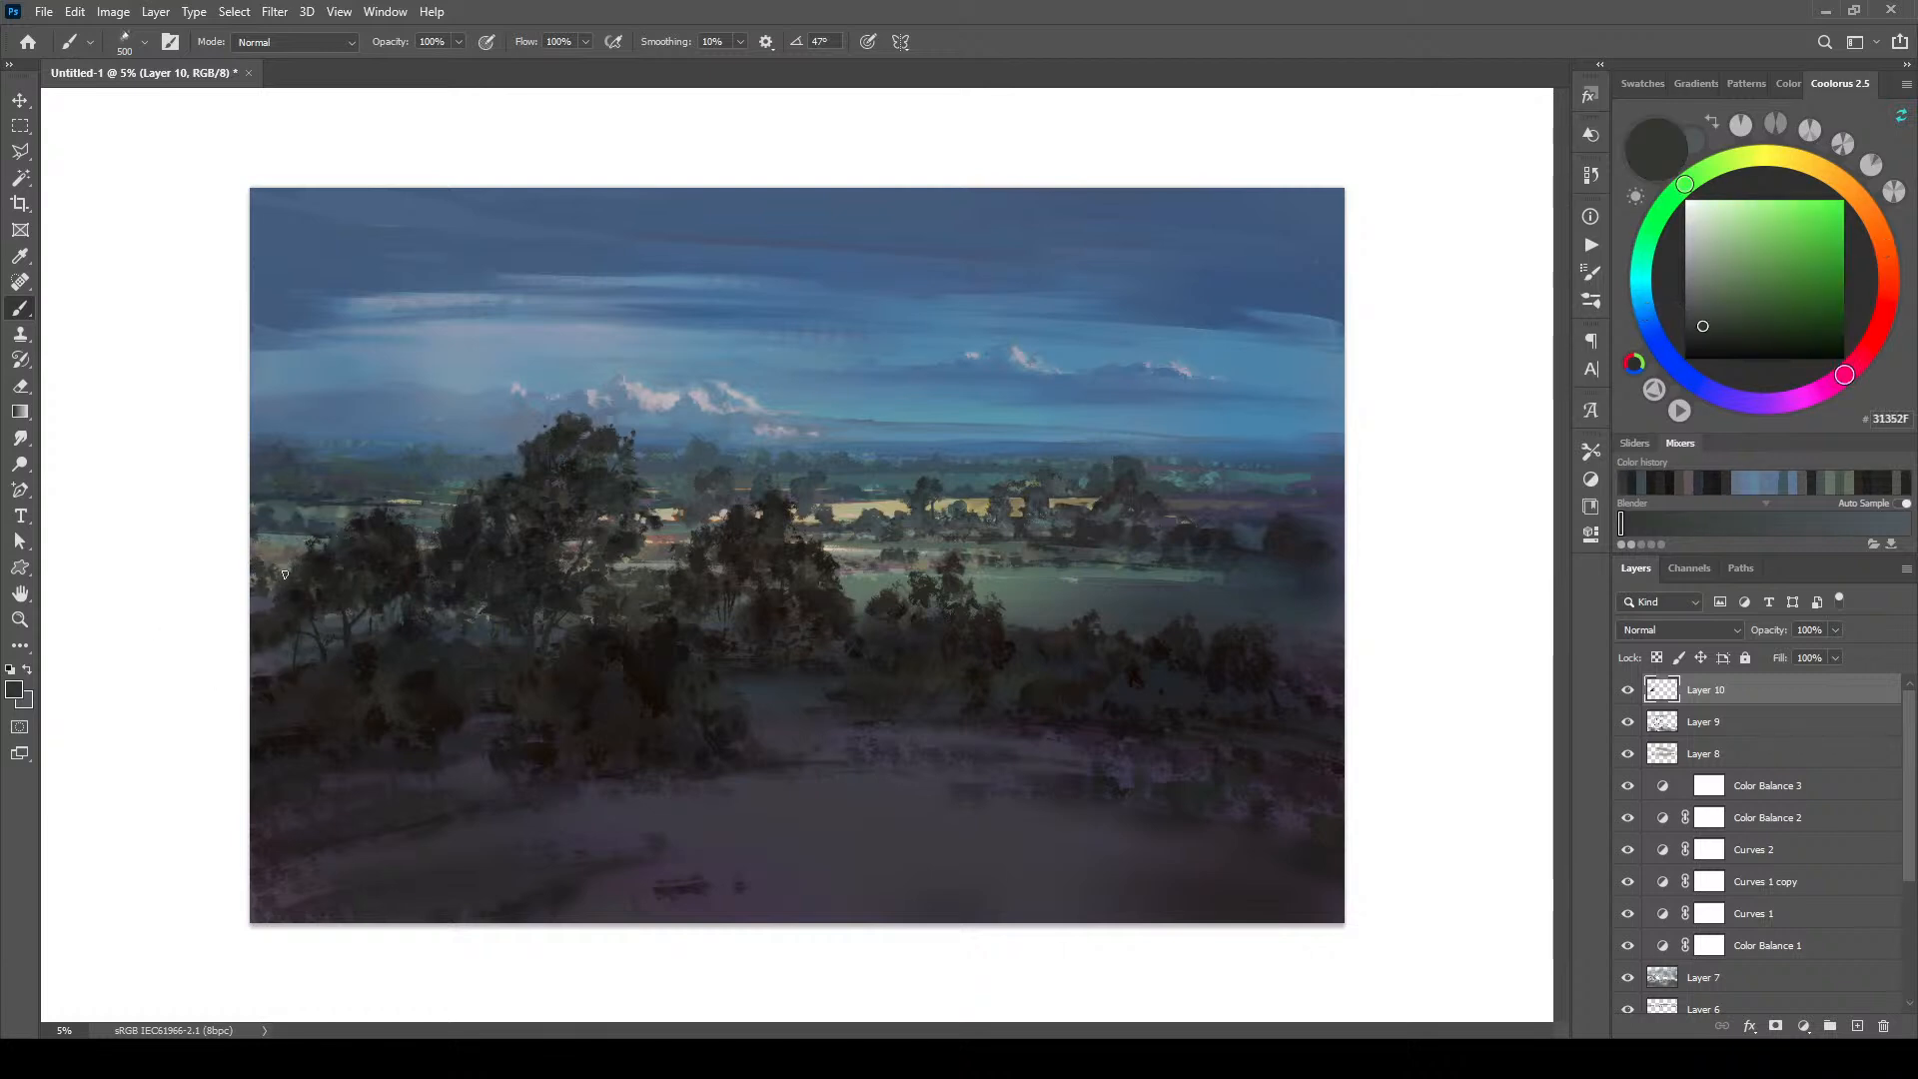
# Step: Darken the shrubs below the left tree with sampled #23231F at tip size 500 and #171010 at tip size 700
pyautogui.keyDown('alt'); pyautogui.click(297, 648); pyautogui.keyUp('alt')
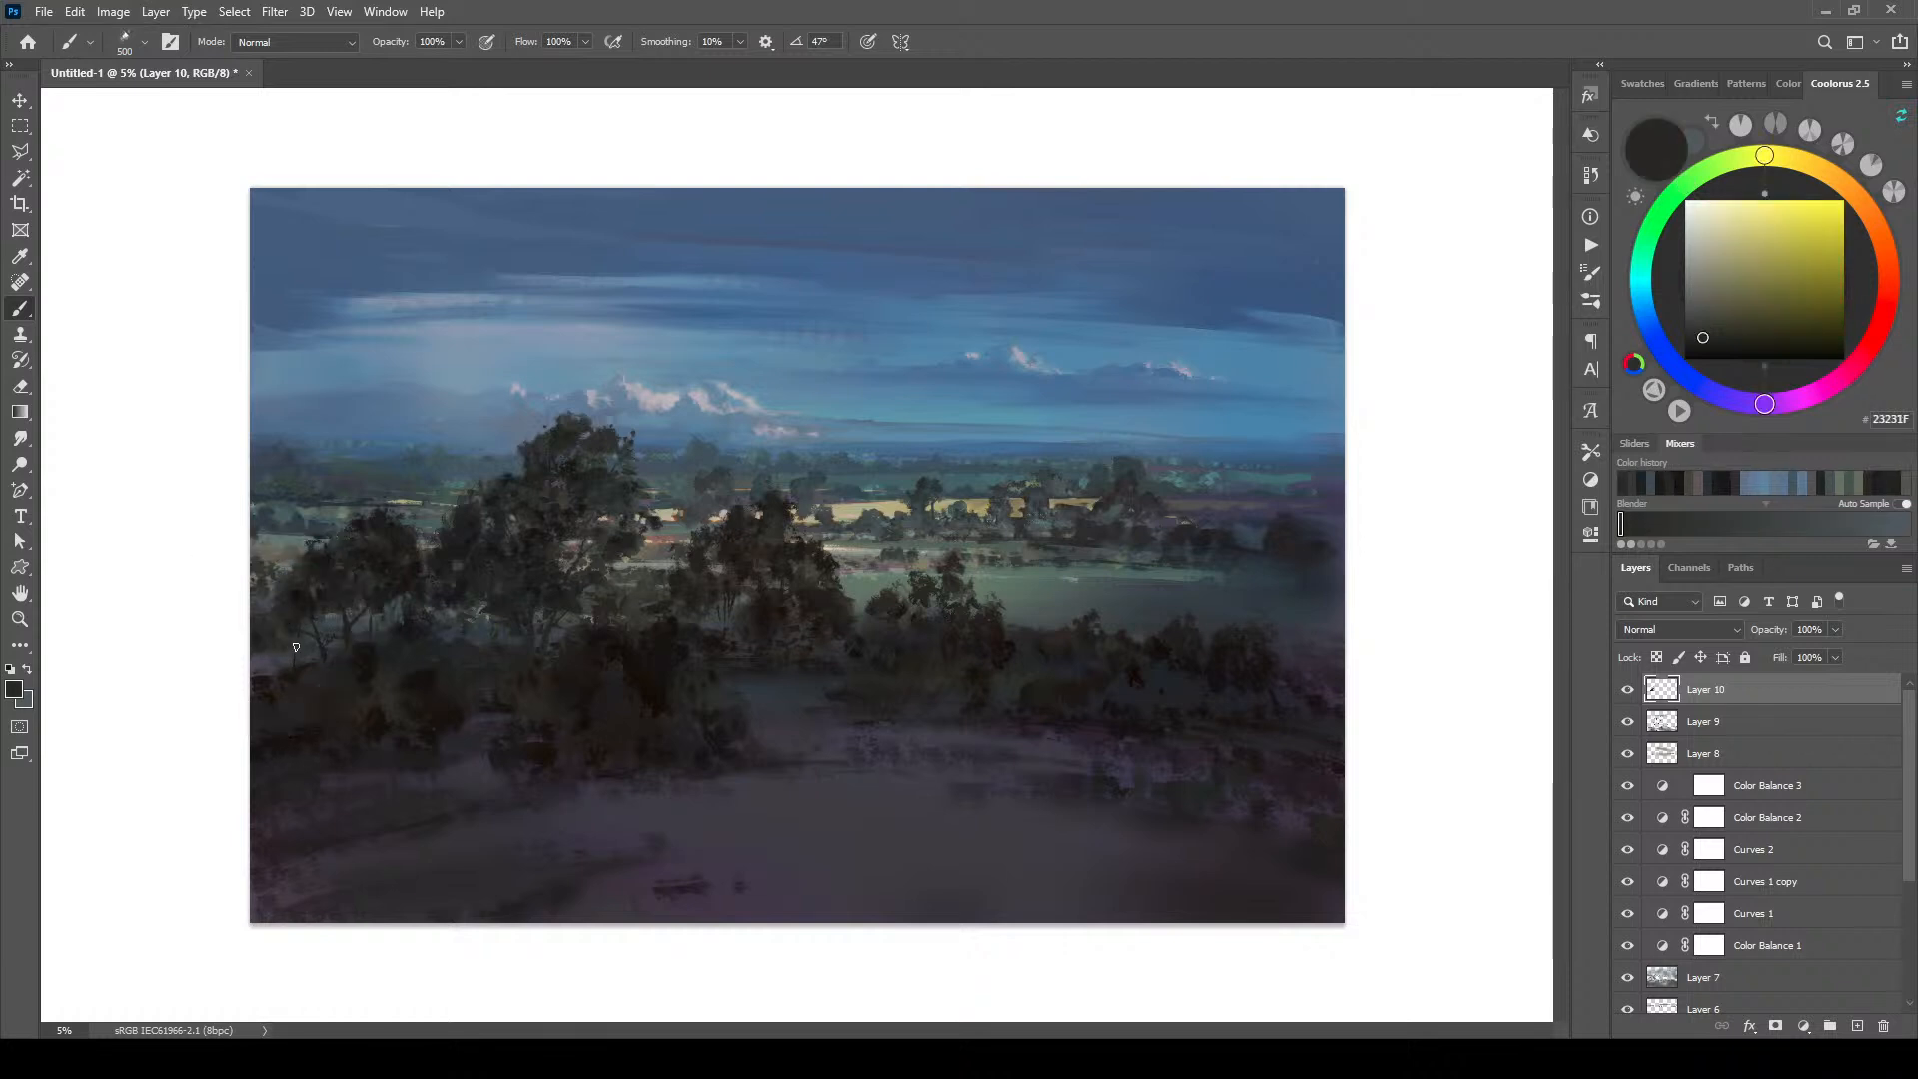
pyautogui.press(']')
pyautogui.press(']')
pyautogui.keyDown('alt'); pyautogui.click(332, 649); pyautogui.keyUp('alt')
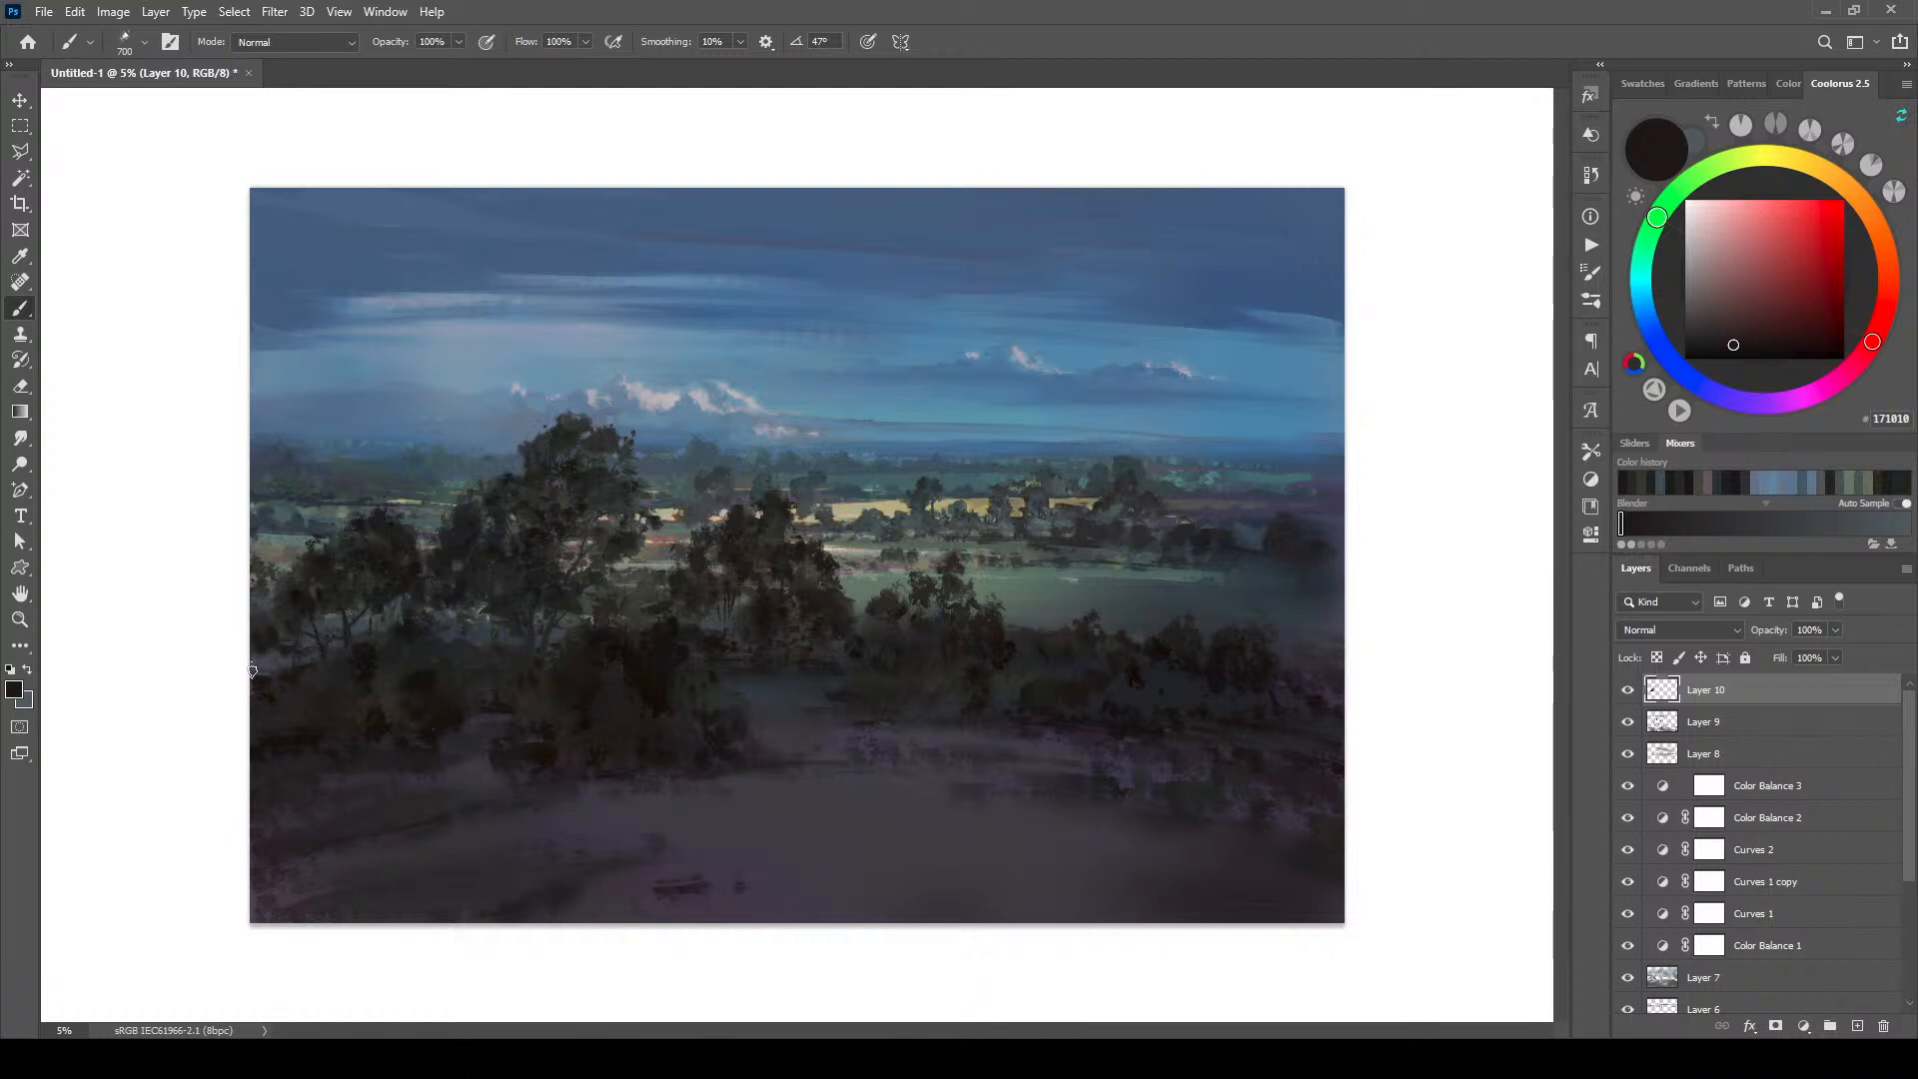
pyautogui.press(']')
pyautogui.press(']')
# Step: On a new layer, draw a red #FF4141 guide curve along the foreground from the canvas's right edge to below the central bushes
pyautogui.click(1857, 1026)
pyautogui.click(1803, 199)
pyautogui.press('[')
pyautogui.press('[')
pyautogui.press('[')
pyautogui.press('[')
pyautogui.press('[')
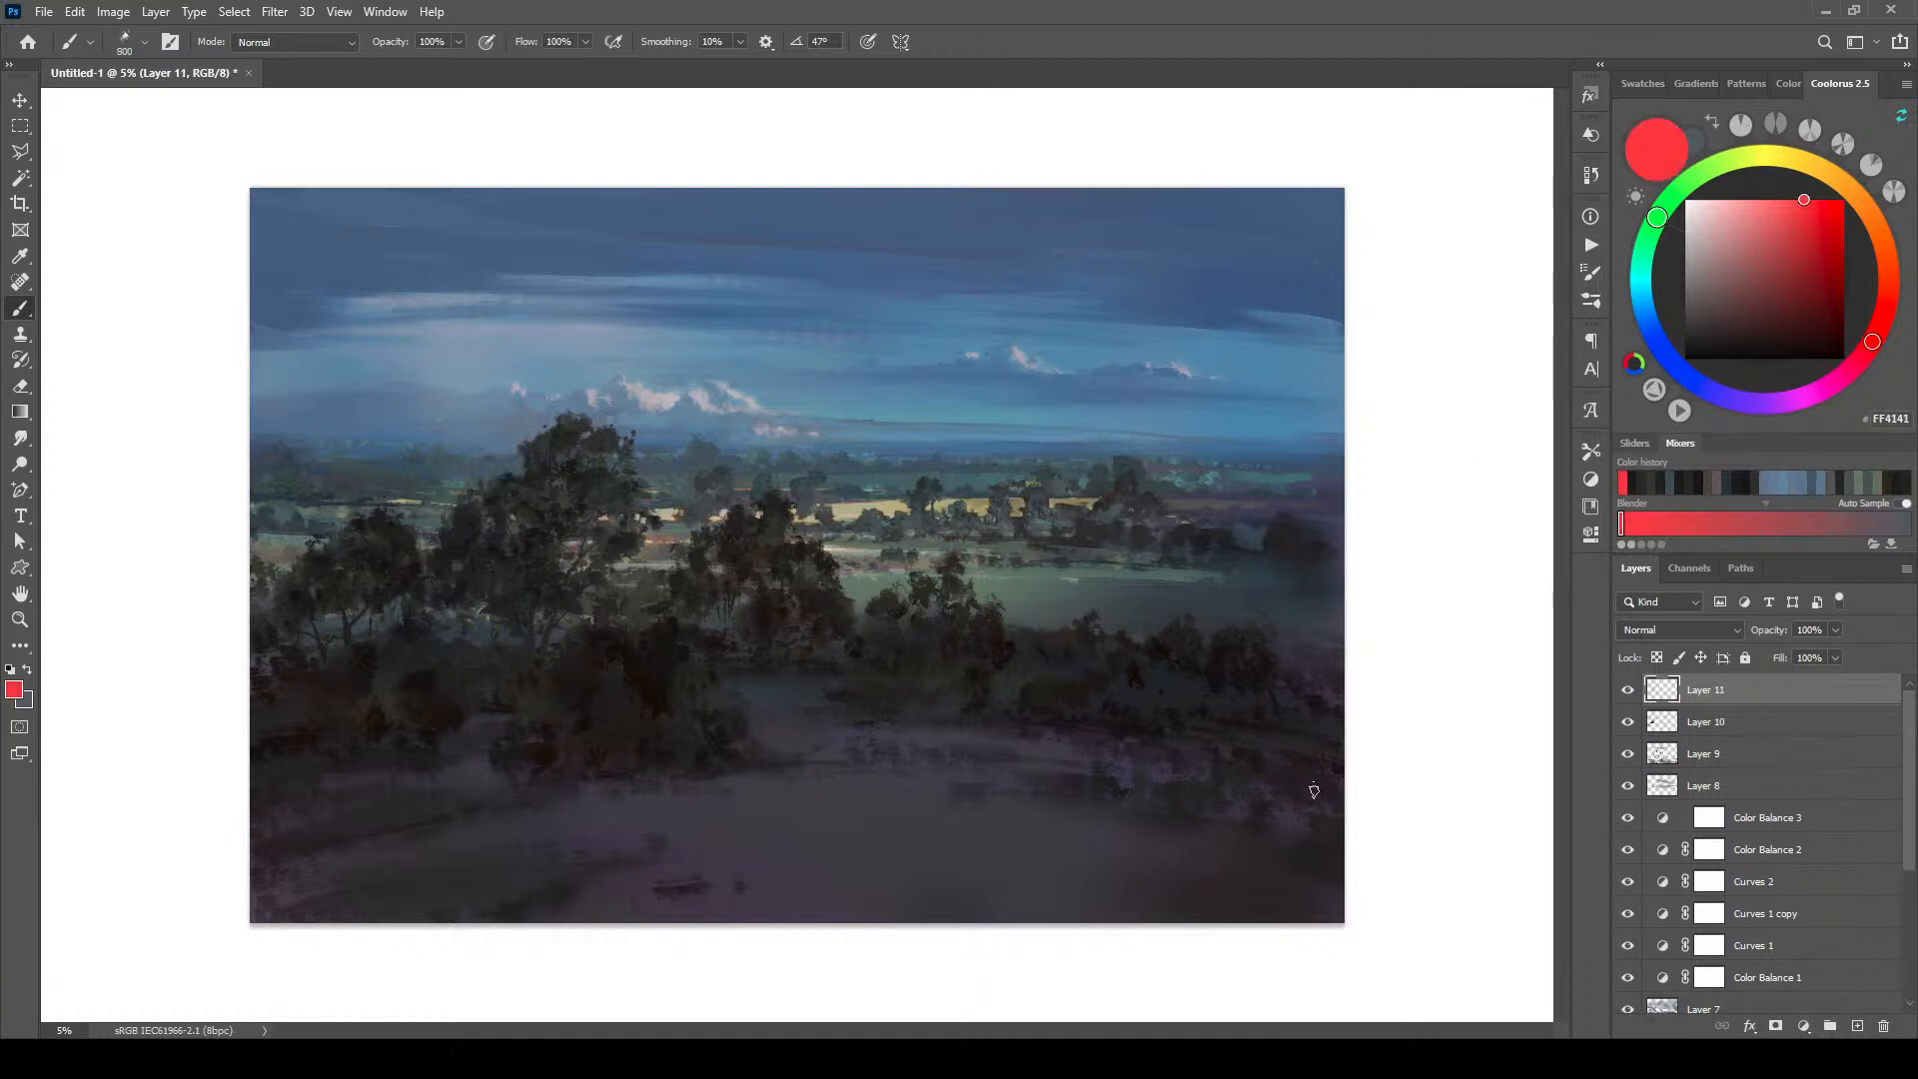
pyautogui.moveTo(1346, 886)
pyautogui.mouseDown()
pyautogui.moveTo(1104, 814)
pyautogui.moveTo(711, 785)
pyautogui.mouseUp()
# Step: Draw red guides at tip size 125 along the right-hand bush line and up the left slope to the large tree's top
pyautogui.press('[')
pyautogui.press('[')
pyautogui.press('[')
pyautogui.press('[')
pyautogui.moveTo(1345, 699)
pyautogui.mouseDown()
pyautogui.moveTo(1063, 627)
pyautogui.moveTo(752, 588)
pyautogui.mouseUp()
pyautogui.moveTo(273, 556)
pyautogui.mouseDown()
pyautogui.moveTo(405, 515)
pyautogui.moveTo(558, 395)
pyautogui.mouseUp()
pyautogui.moveTo(405, 516); pyautogui.dragTo(556, 424)
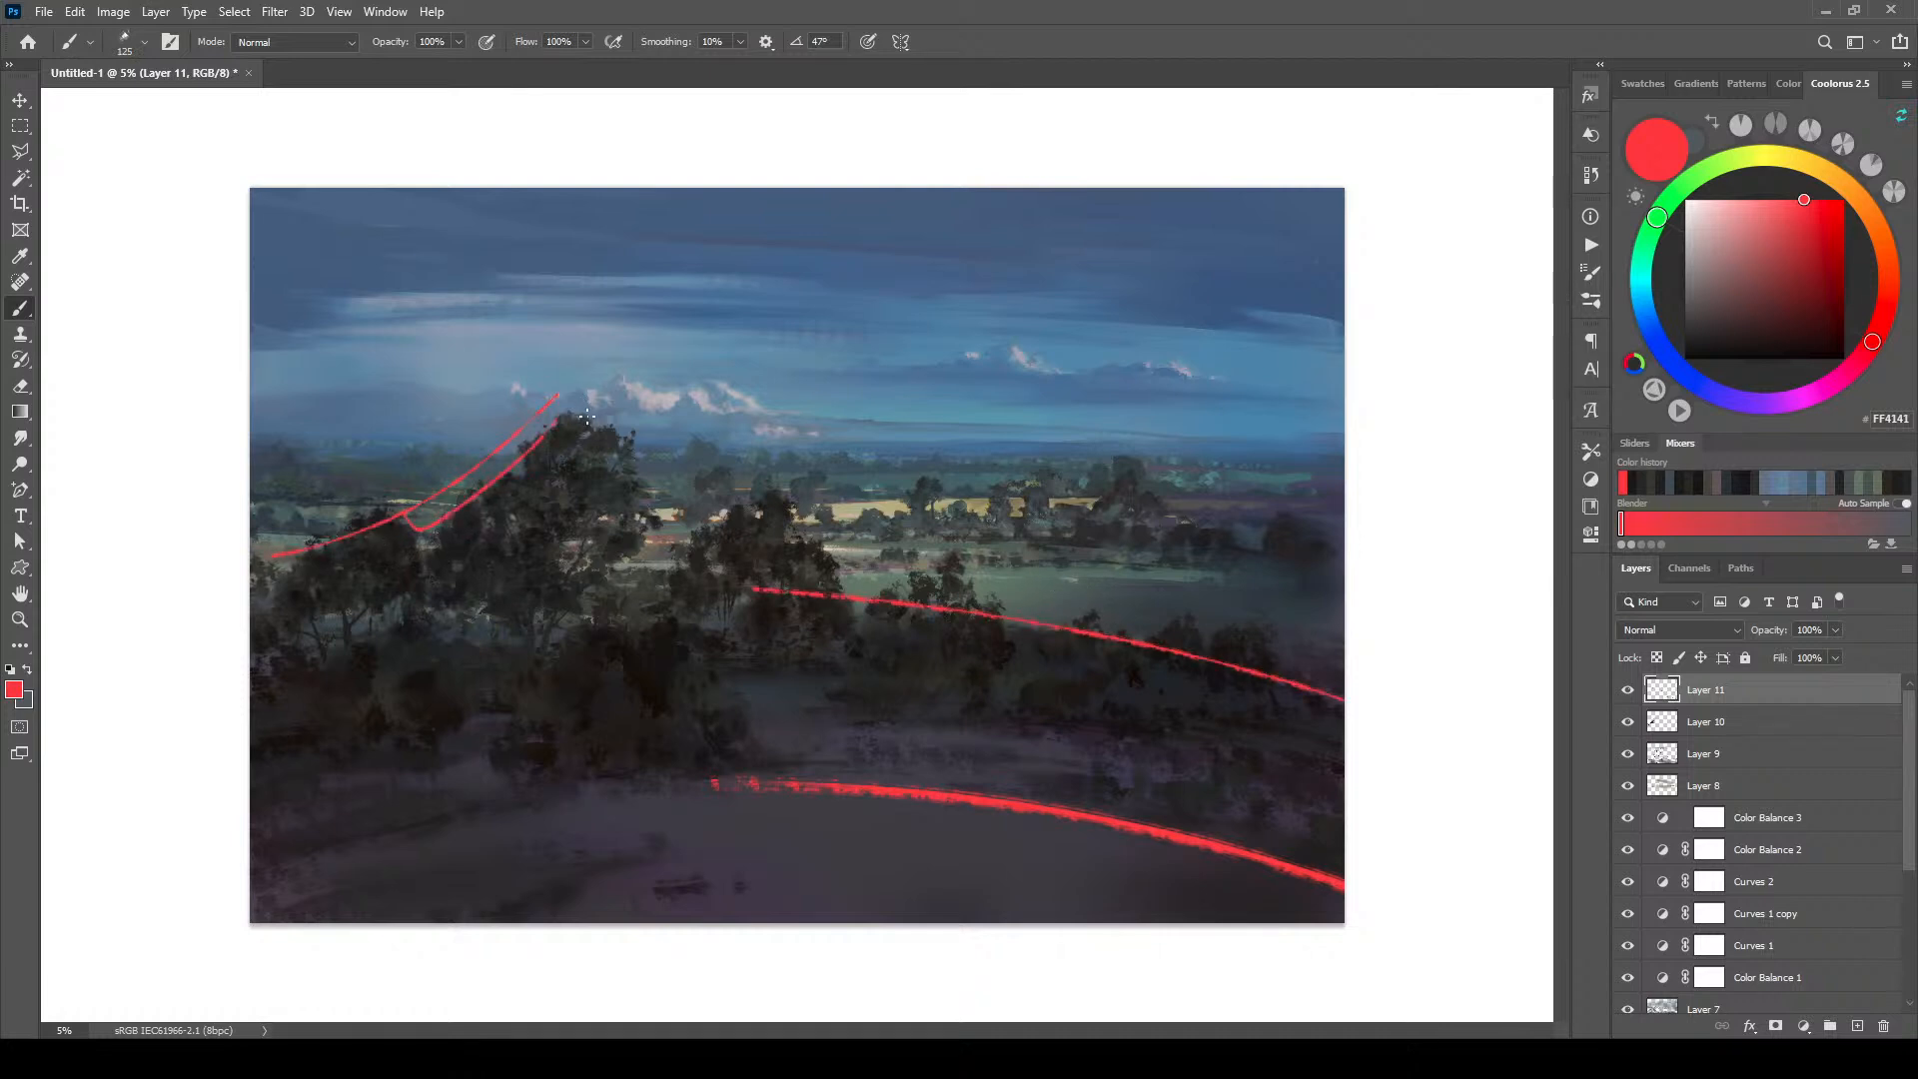
# Step: Outline the large tree's right side and the rounded bush and tree masses in red, and hide the guide layer
pyautogui.moveTo(543, 646)
pyautogui.mouseDown()
pyautogui.moveTo(655, 522)
pyautogui.moveTo(611, 435)
pyautogui.mouseUp()
pyautogui.moveTo(501, 716); pyautogui.dragTo(739, 733)
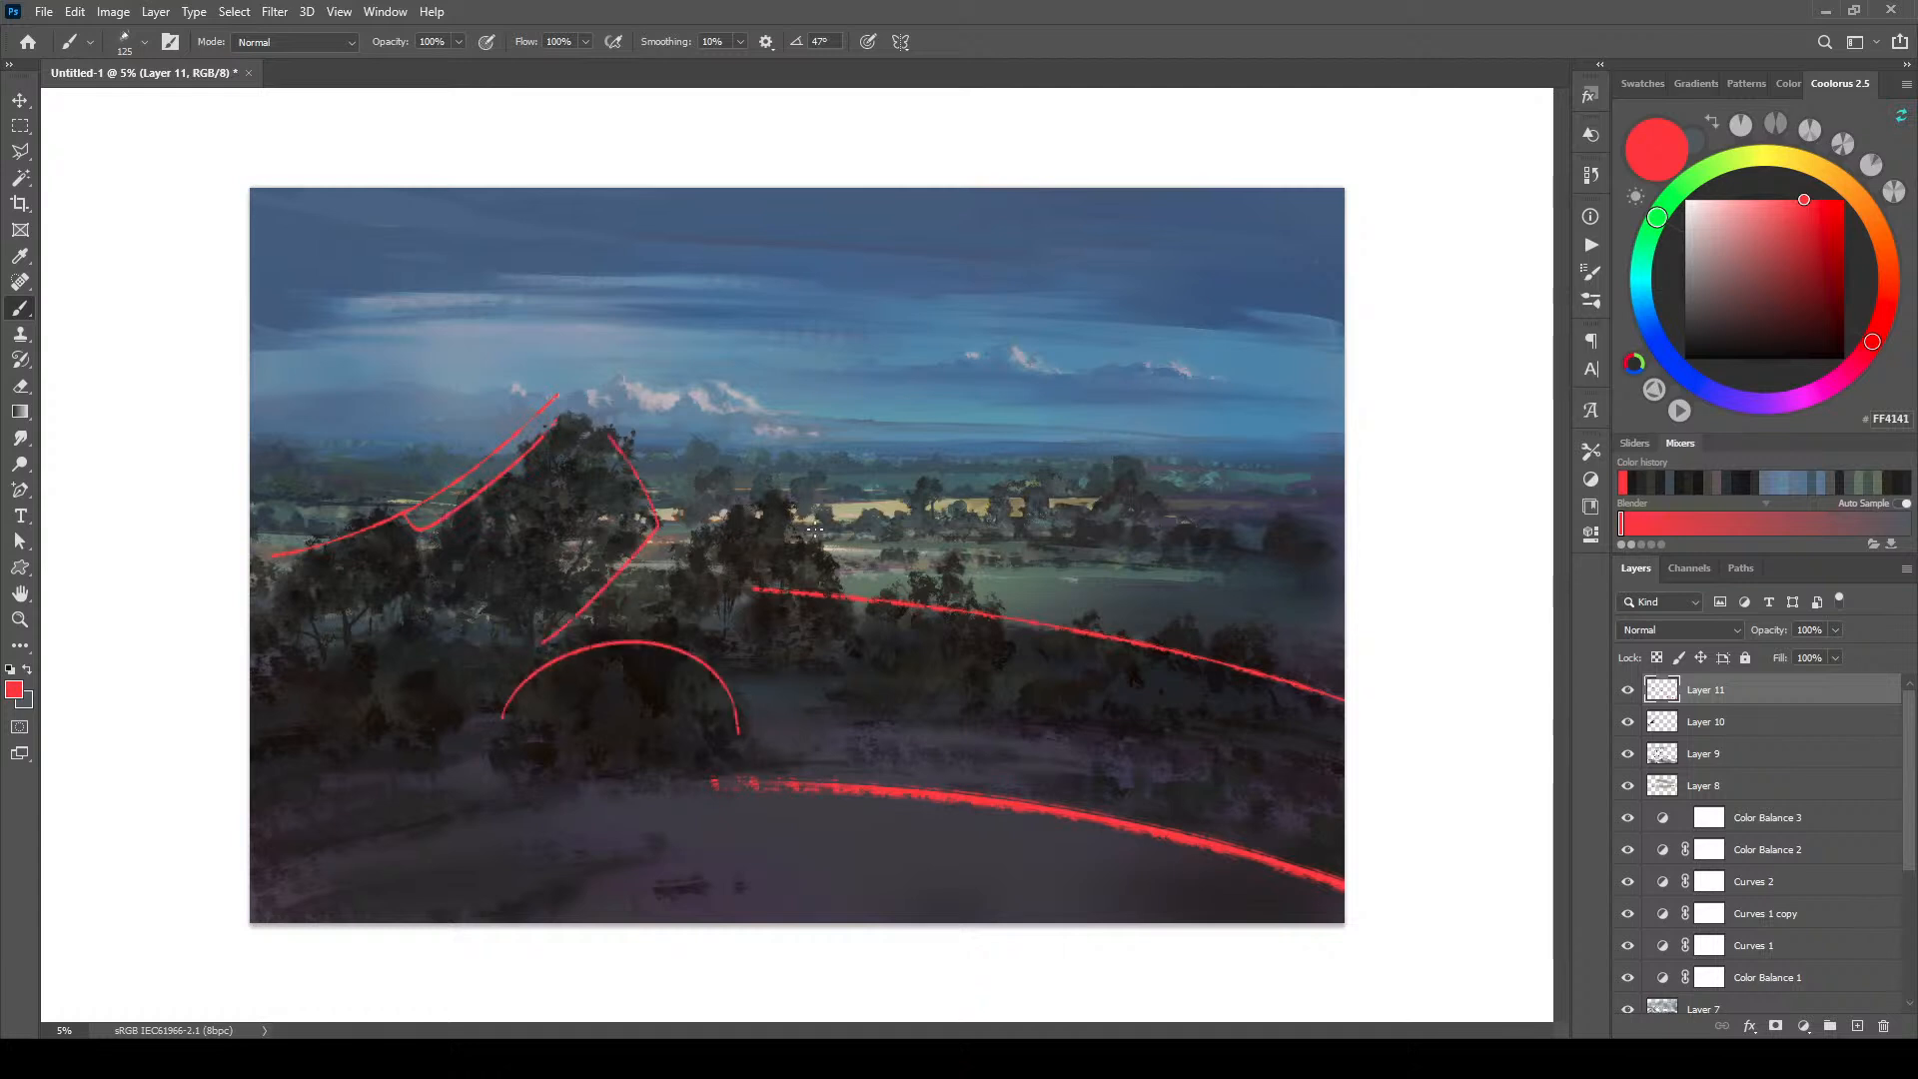
pyautogui.moveTo(675, 566)
pyautogui.mouseDown()
pyautogui.moveTo(798, 504)
pyautogui.moveTo(906, 638)
pyautogui.moveTo(876, 592)
pyautogui.moveTo(928, 557)
pyautogui.moveTo(1051, 676)
pyautogui.mouseUp()
pyautogui.click(1627, 689)
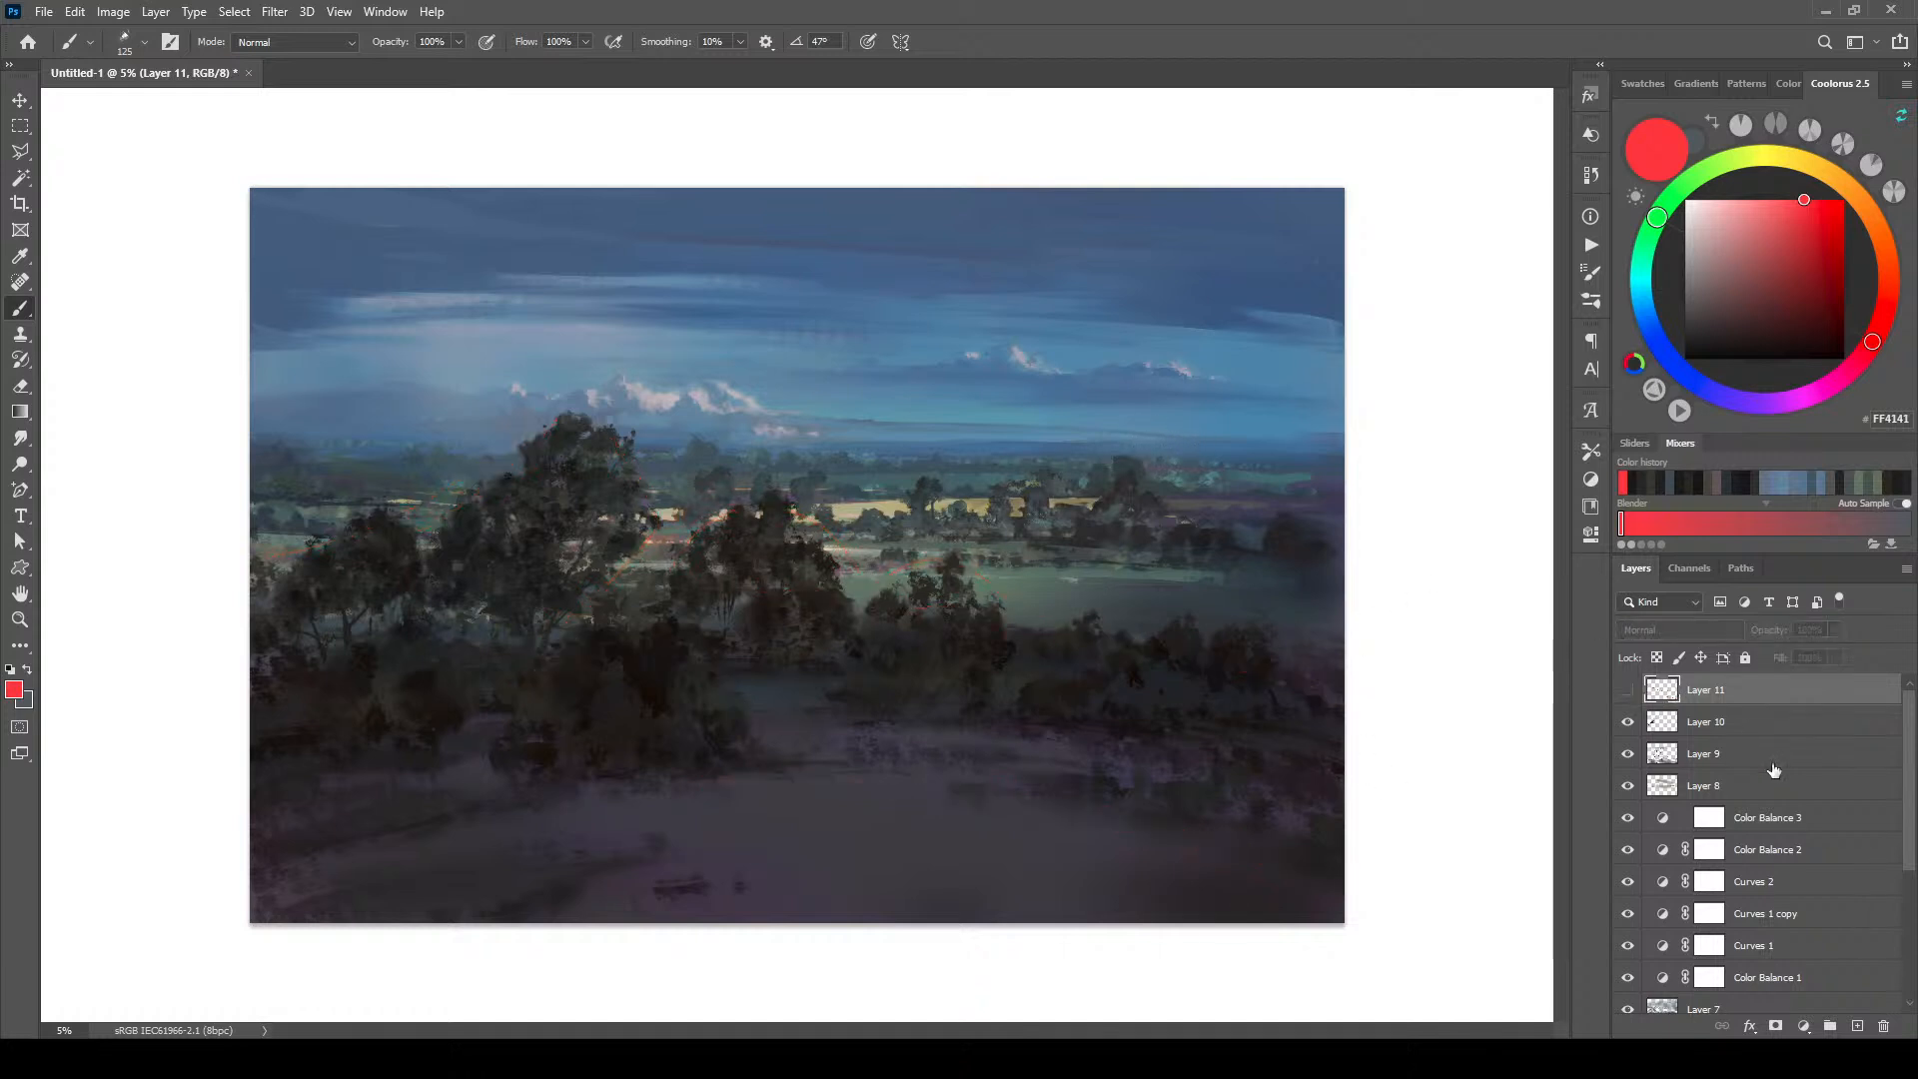
# Step: On a new layer, draw green #99FF41 guide lines across the lit distant fields and undo the last two strokes
pyautogui.click(1857, 1026)
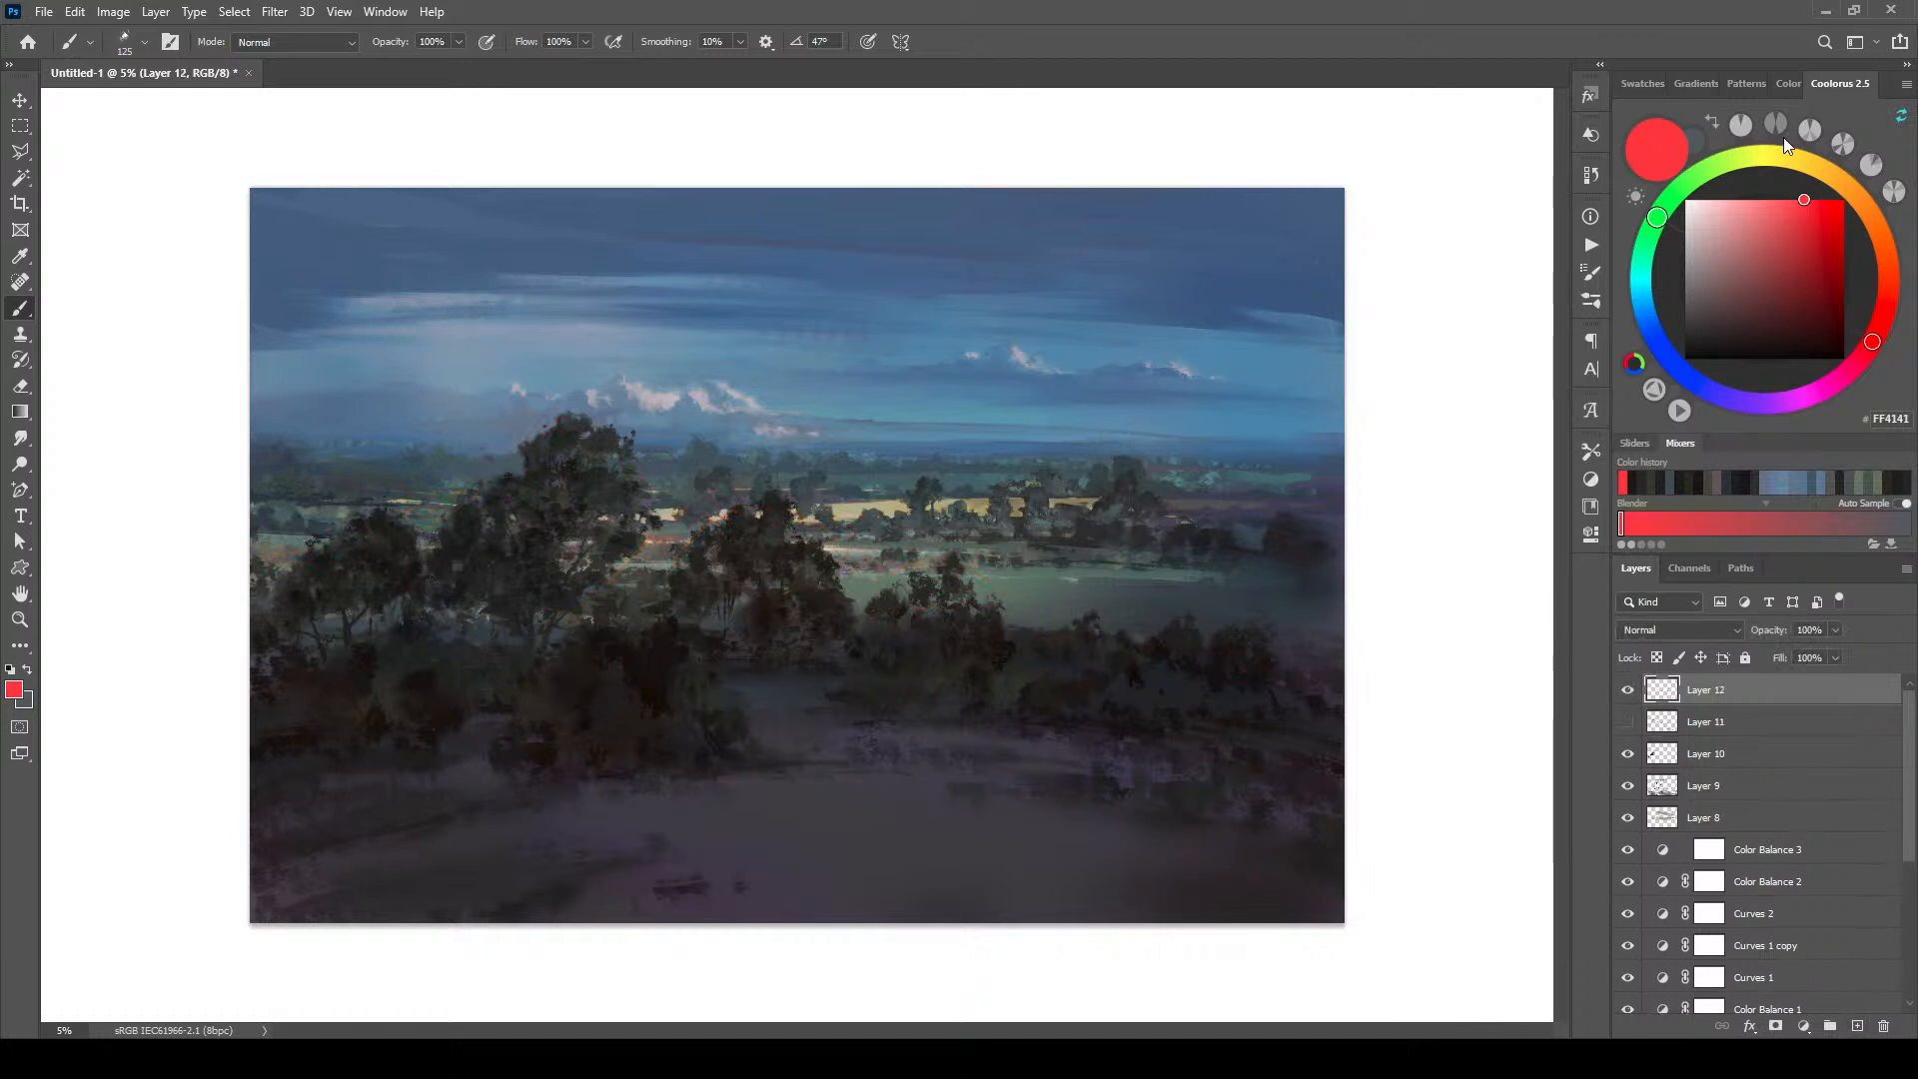
pyautogui.click(1704, 172)
pyautogui.moveTo(1704, 172); pyautogui.dragTo(1698, 174)
pyautogui.moveTo(547, 512)
pyautogui.mouseDown()
pyautogui.moveTo(1230, 495)
pyautogui.moveTo(697, 498)
pyautogui.moveTo(1156, 497)
pyautogui.mouseUp()
pyautogui.moveTo(662, 517); pyautogui.dragTo(1099, 510)
pyautogui.moveTo(713, 541); pyautogui.dragTo(1165, 569)
pyautogui.moveTo(821, 557)
pyautogui.mouseDown()
pyautogui.moveTo(724, 565)
pyautogui.moveTo(763, 585)
pyautogui.moveTo(676, 585)
pyautogui.moveTo(1117, 583)
pyautogui.mouseUp()
pyautogui.hotkey('ctrl', 'z')
pyautogui.hotkey('ctrl', 'z')
# Step: Mark the remaining horizontal field bands with green guide lines at tip size 80, and hide the layer
pyautogui.press('[')
pyautogui.press('[')
pyautogui.press('[')
pyautogui.moveTo(623, 566); pyautogui.dragTo(966, 572)
pyautogui.hotkey('ctrl', 'z')
pyautogui.moveTo(644, 561); pyautogui.dragTo(1142, 554)
pyautogui.moveTo(825, 568); pyautogui.dragTo(1053, 568)
pyautogui.moveTo(472, 509); pyautogui.dragTo(560, 523)
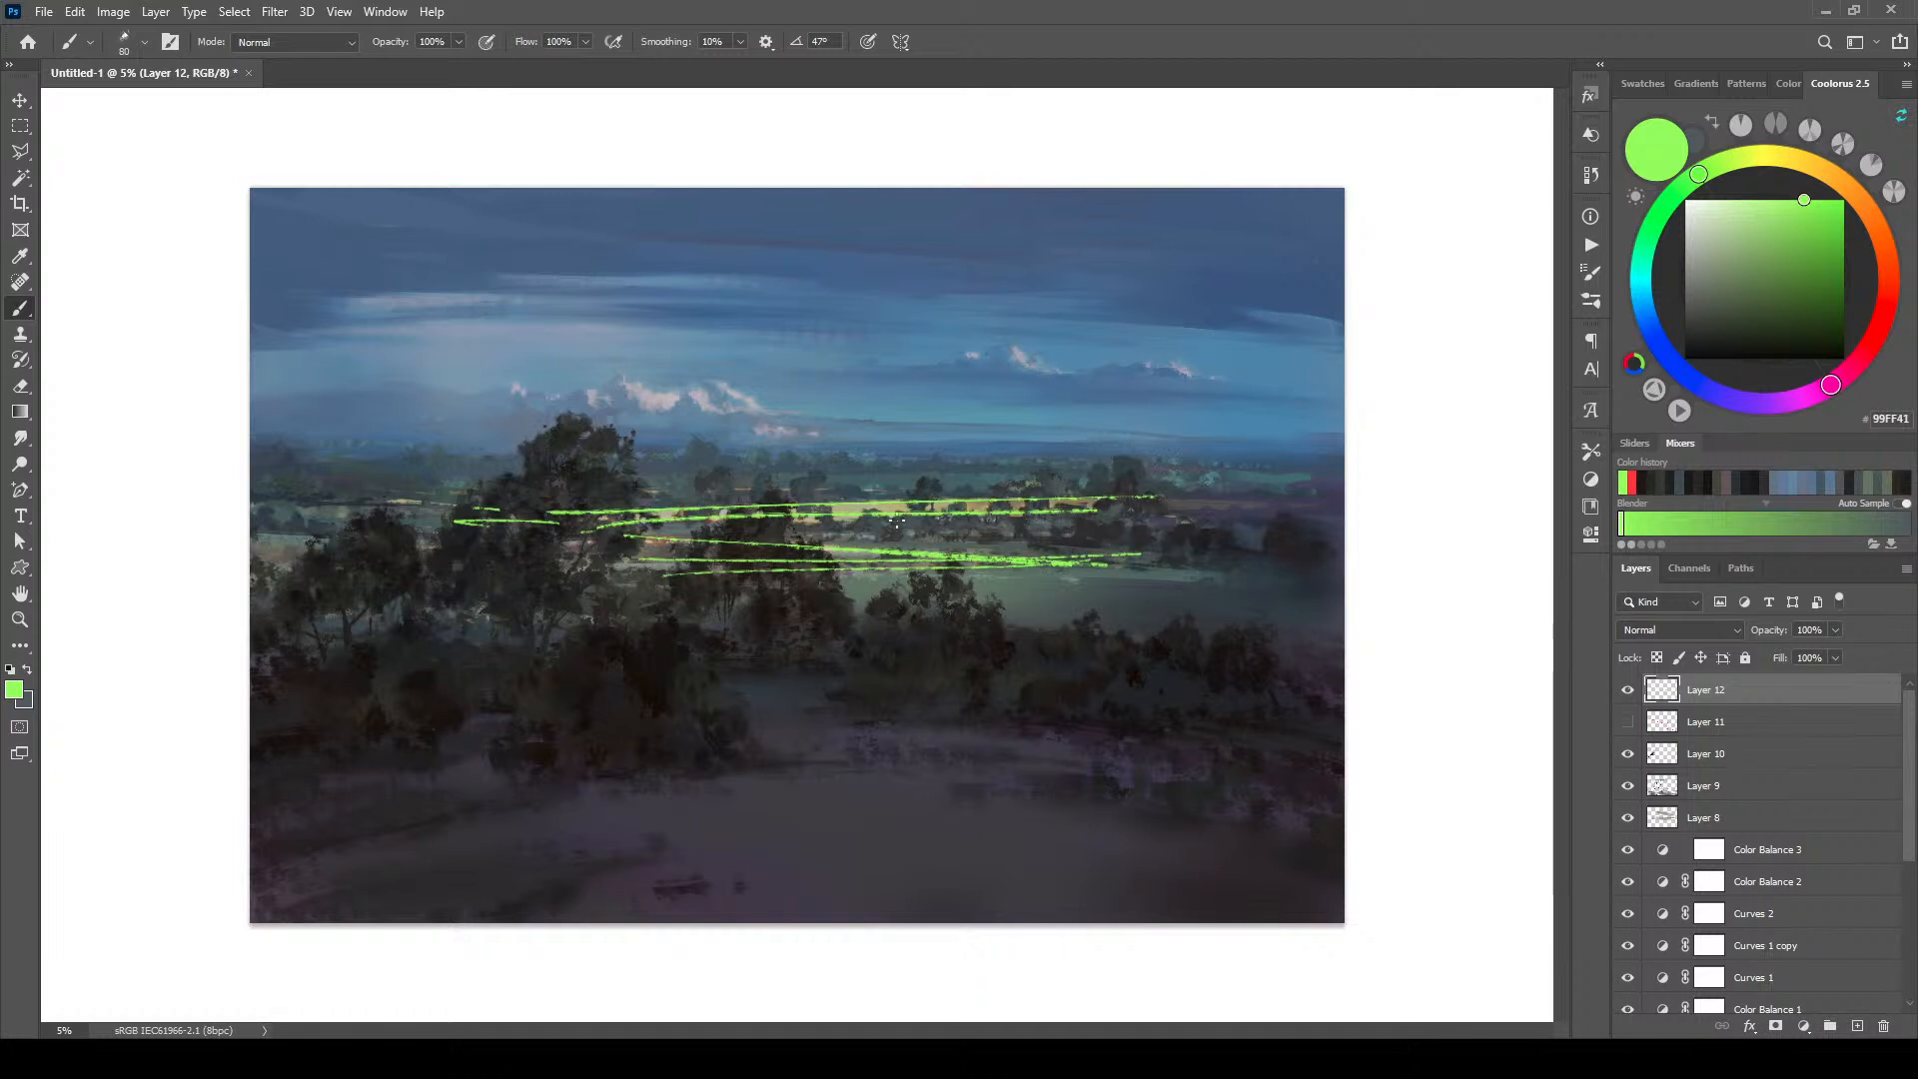
pyautogui.moveTo(662, 497); pyautogui.dragTo(1039, 493)
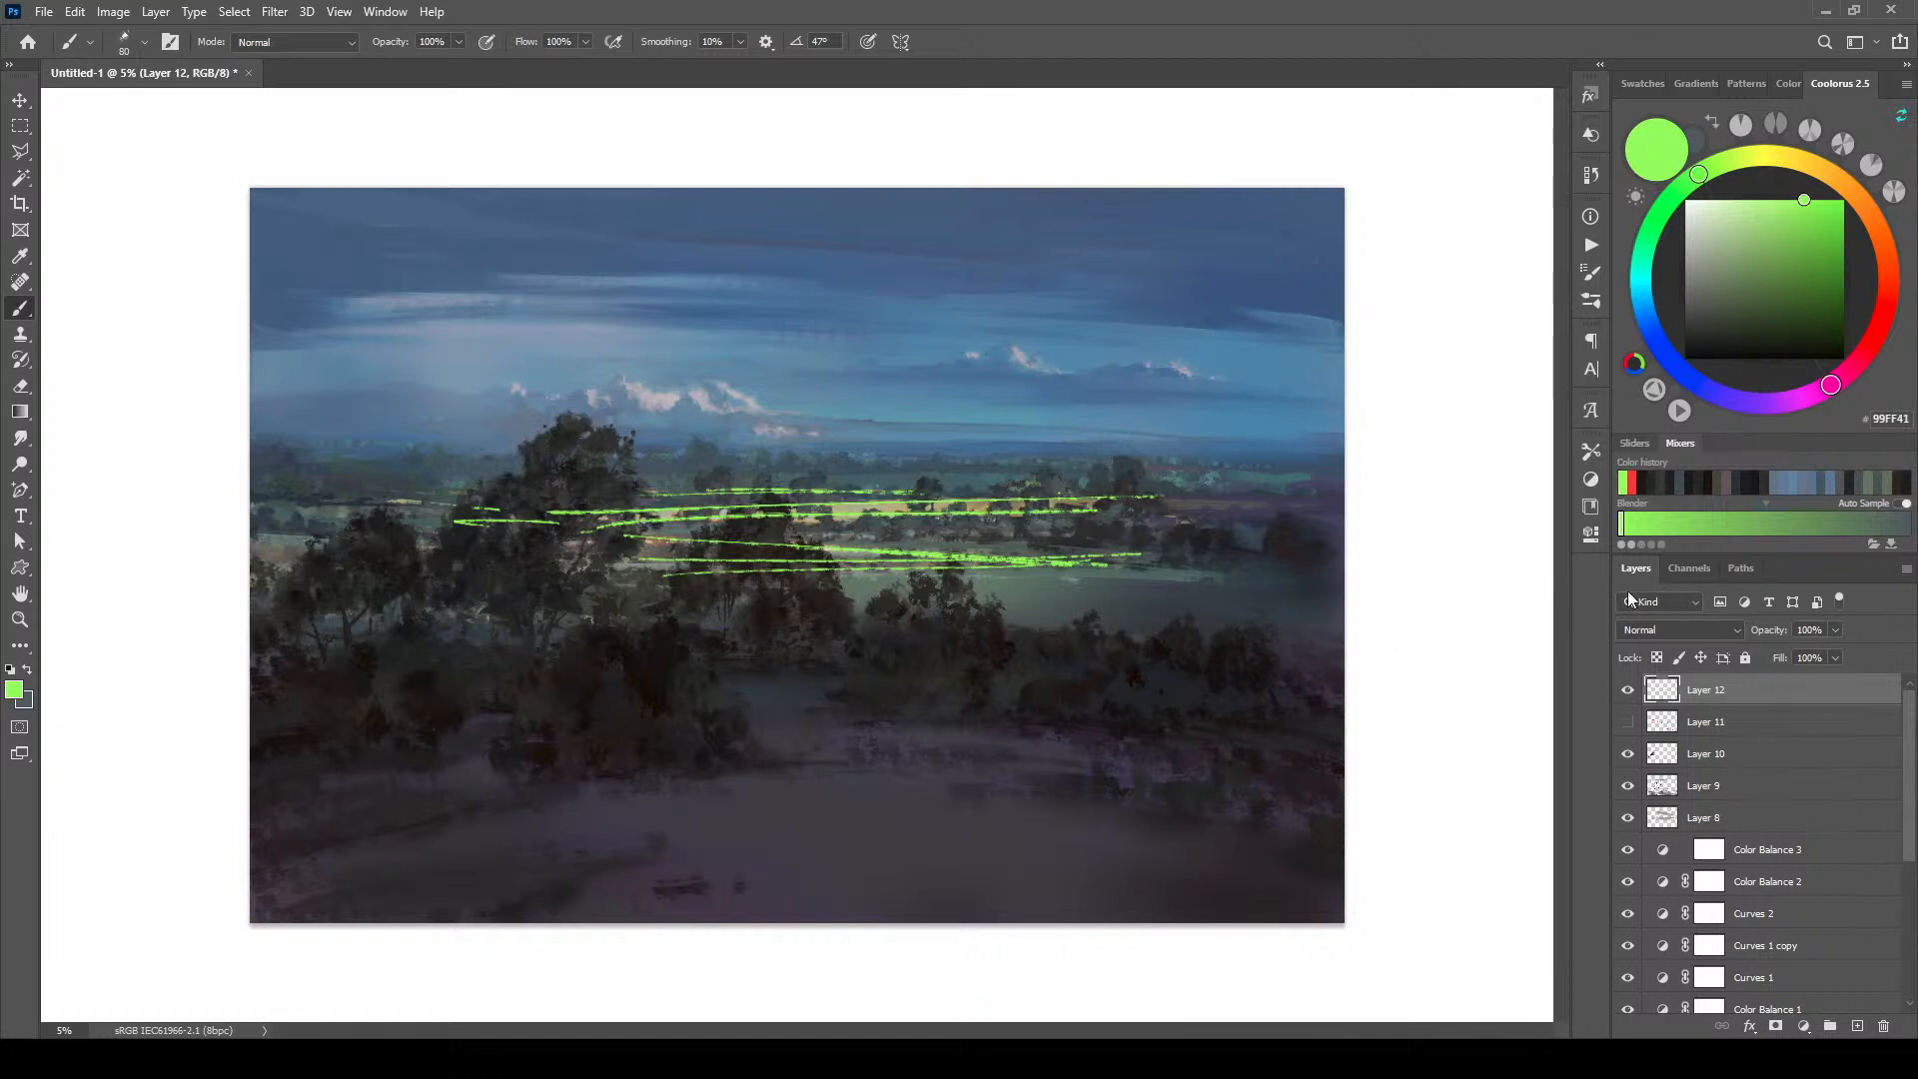
pyautogui.click(1628, 690)
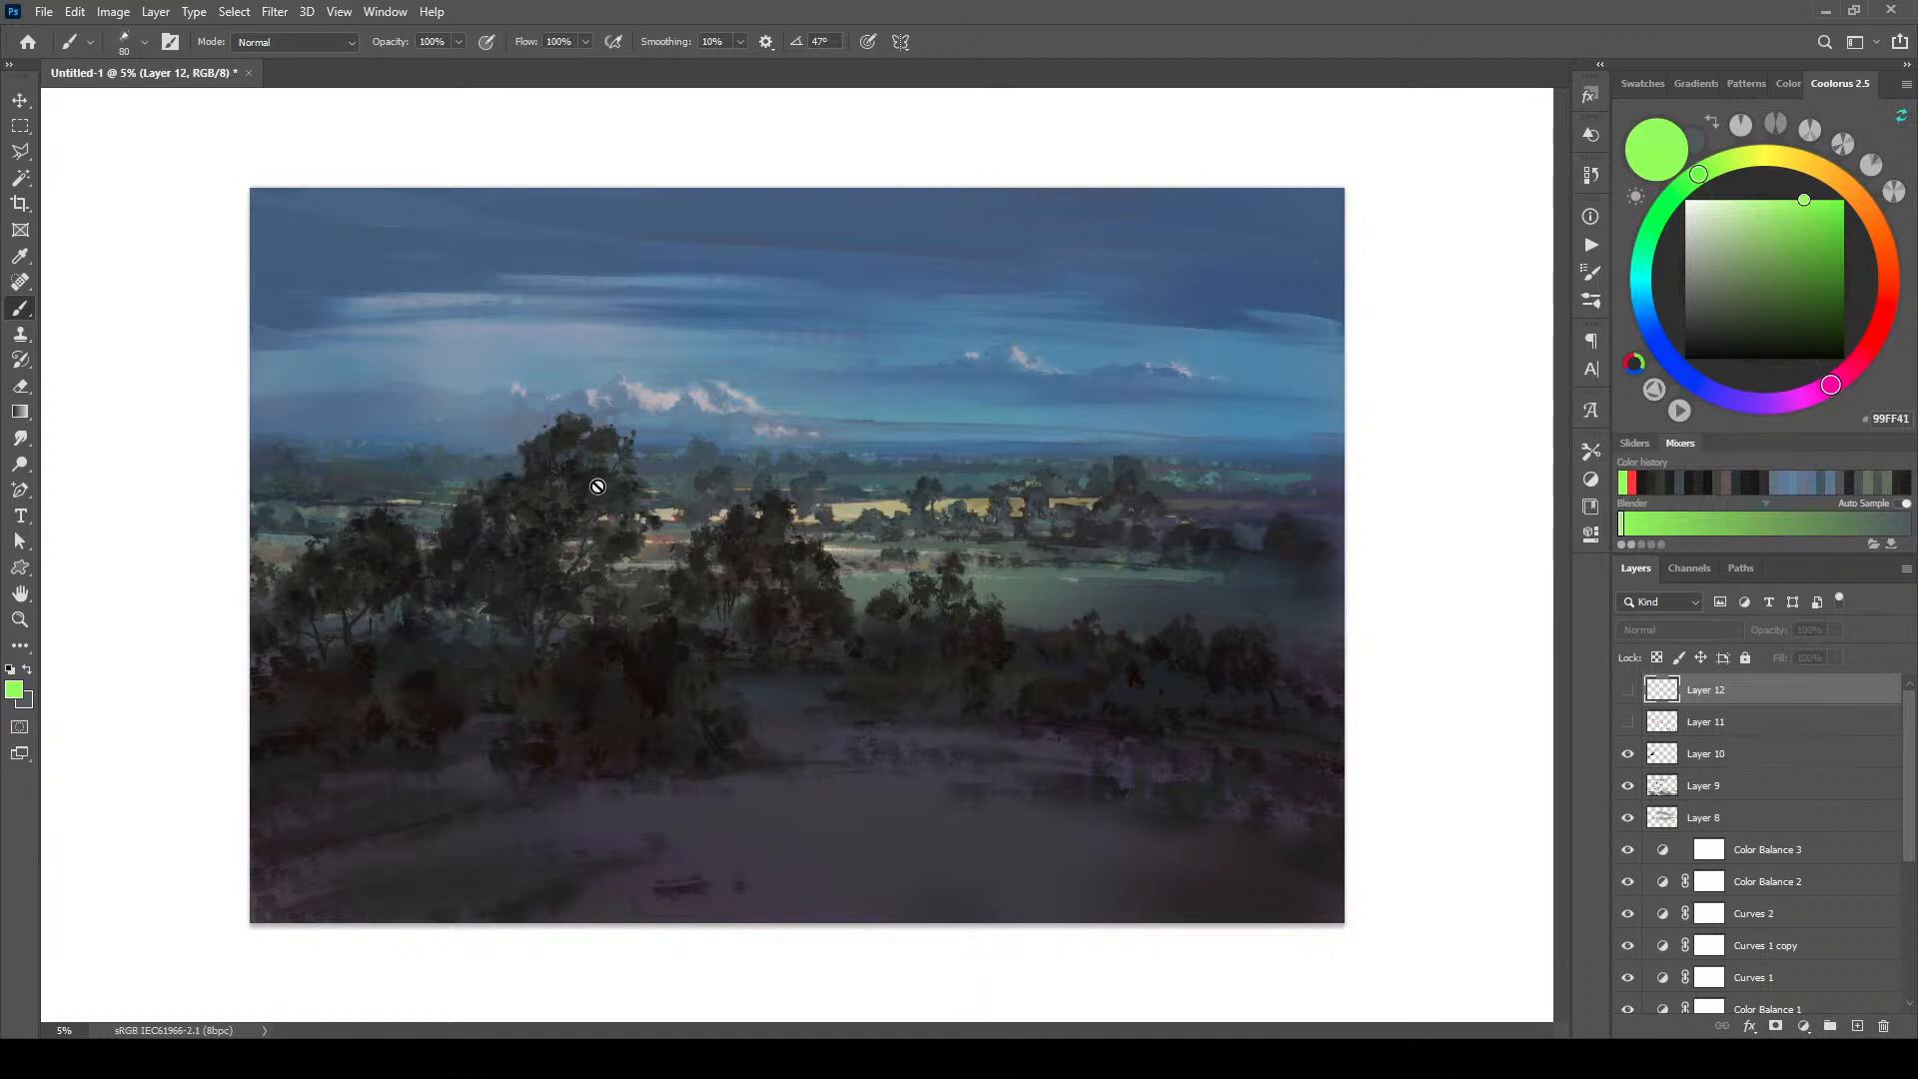
# Step: On a new layer, outline the bright clouds and the low streak above the horizon with yellow lines at tip size 70
pyautogui.click(1857, 1026)
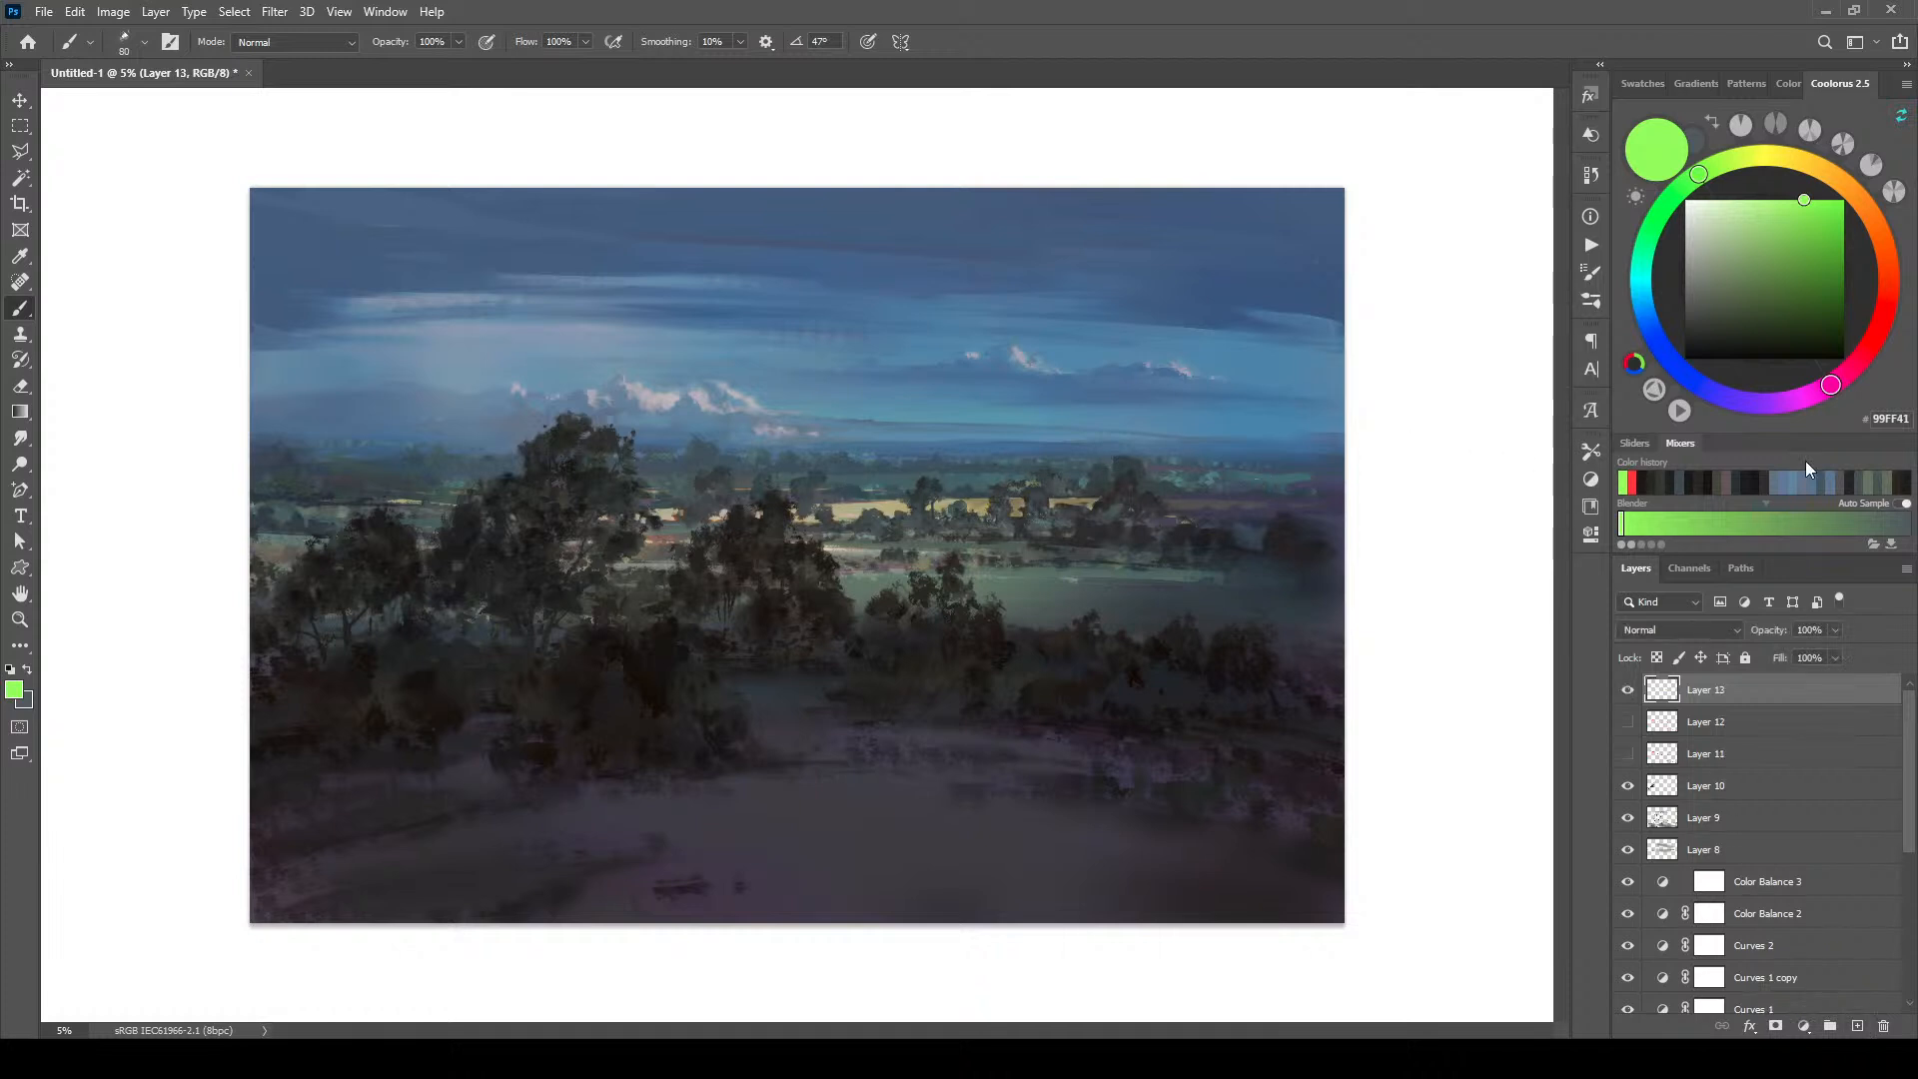
pyautogui.click(1776, 159)
pyautogui.press('[')
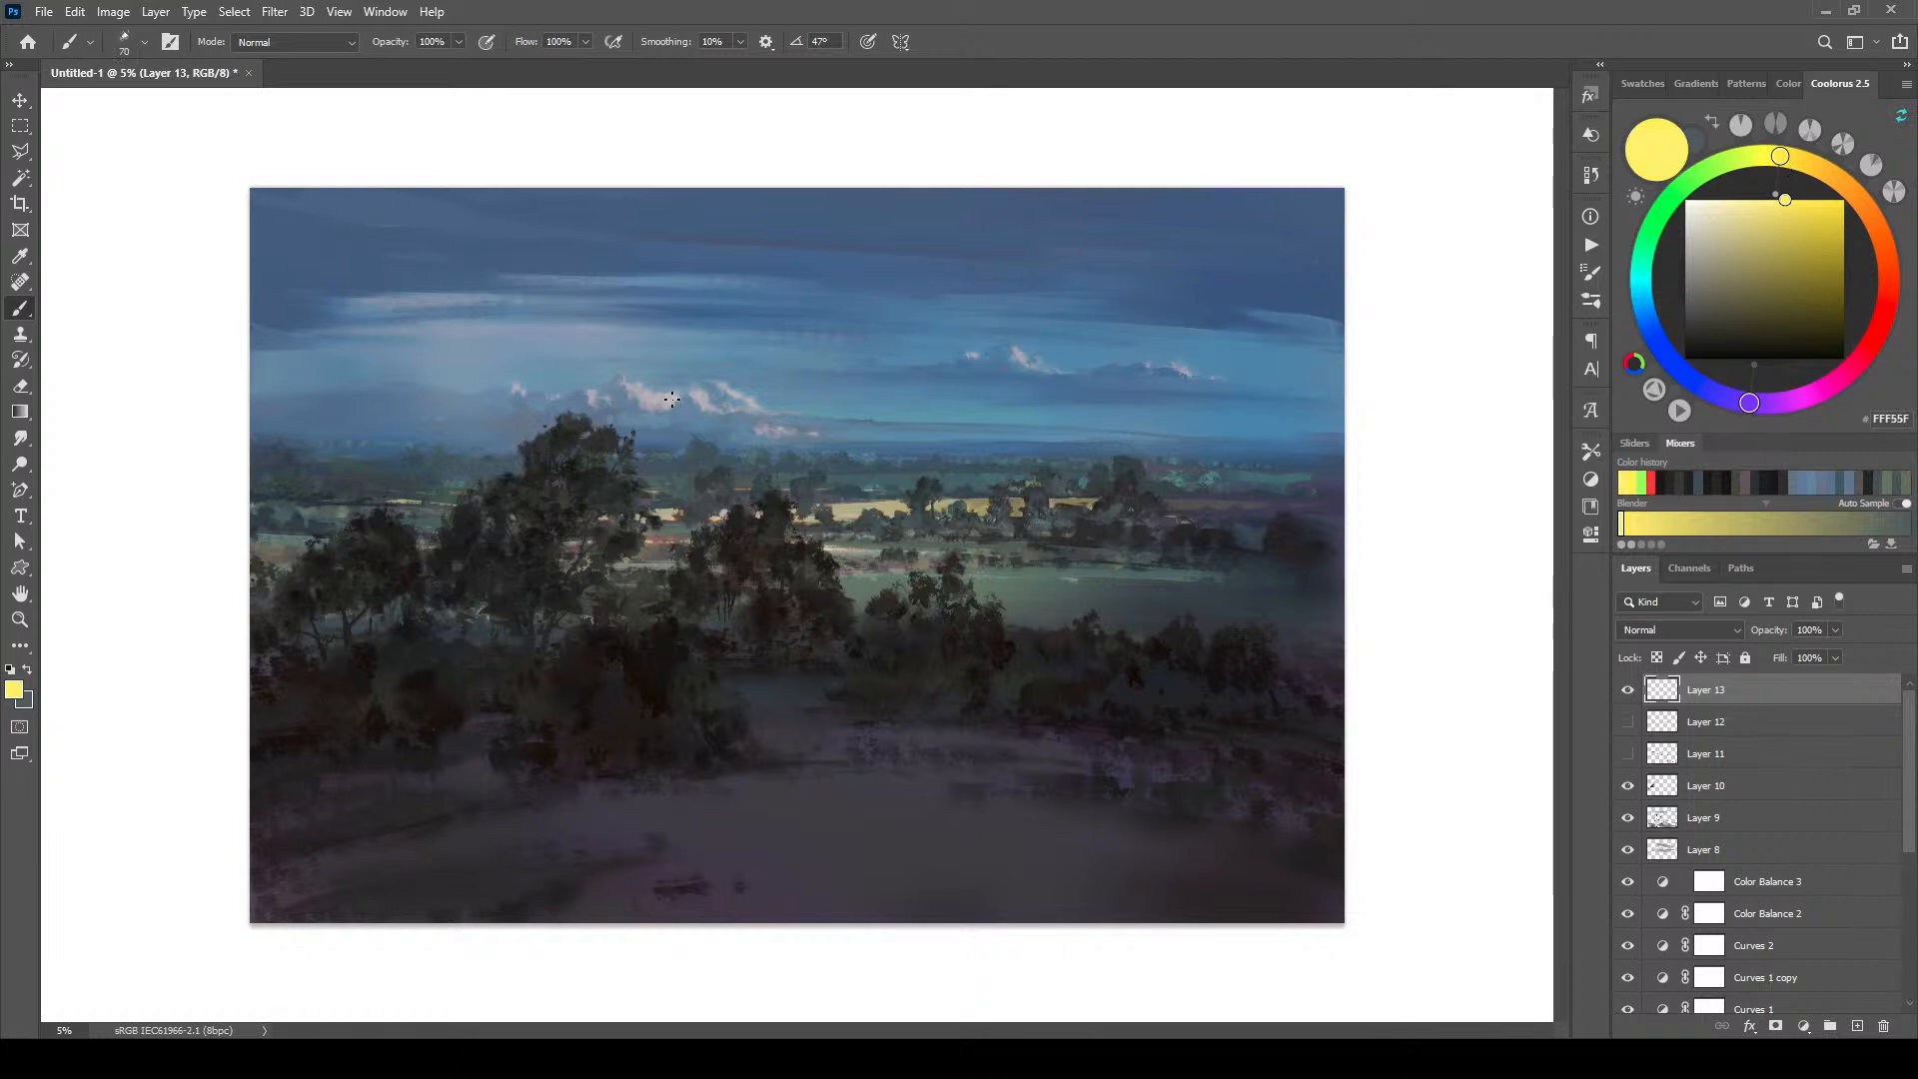
pyautogui.moveTo(502, 391)
pyautogui.mouseDown()
pyautogui.moveTo(727, 382)
pyautogui.moveTo(799, 414)
pyautogui.mouseUp()
pyautogui.moveTo(629, 391)
pyautogui.mouseDown()
pyautogui.moveTo(819, 413)
pyautogui.moveTo(756, 434)
pyautogui.mouseUp()
pyautogui.moveTo(955, 353); pyautogui.dragTo(1171, 373)
pyautogui.moveTo(857, 419); pyautogui.dragTo(1223, 436)
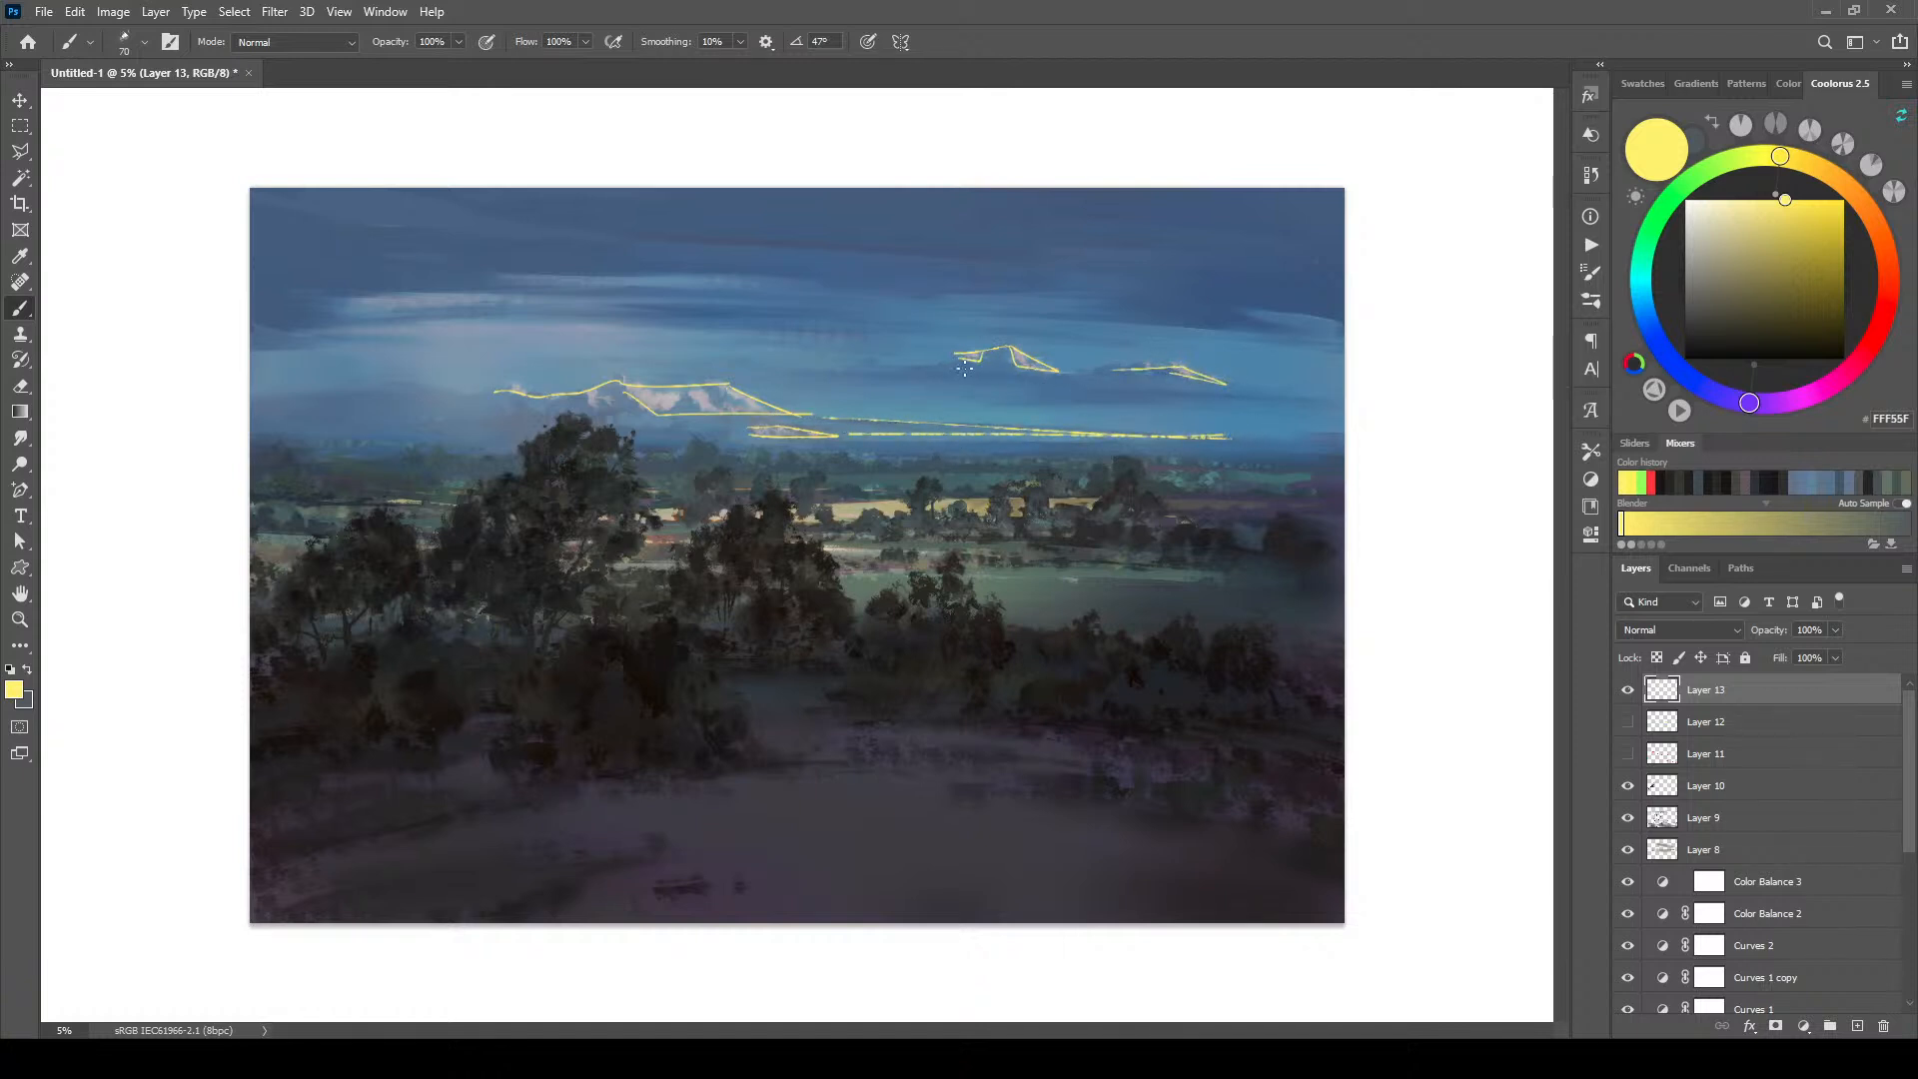
# Step: Extend yellow guide lines from the clouds toward both sides of the sky, and hide the layer
pyautogui.moveTo(960, 357); pyautogui.dragTo(696, 364)
pyautogui.moveTo(1215, 403); pyautogui.dragTo(1383, 415)
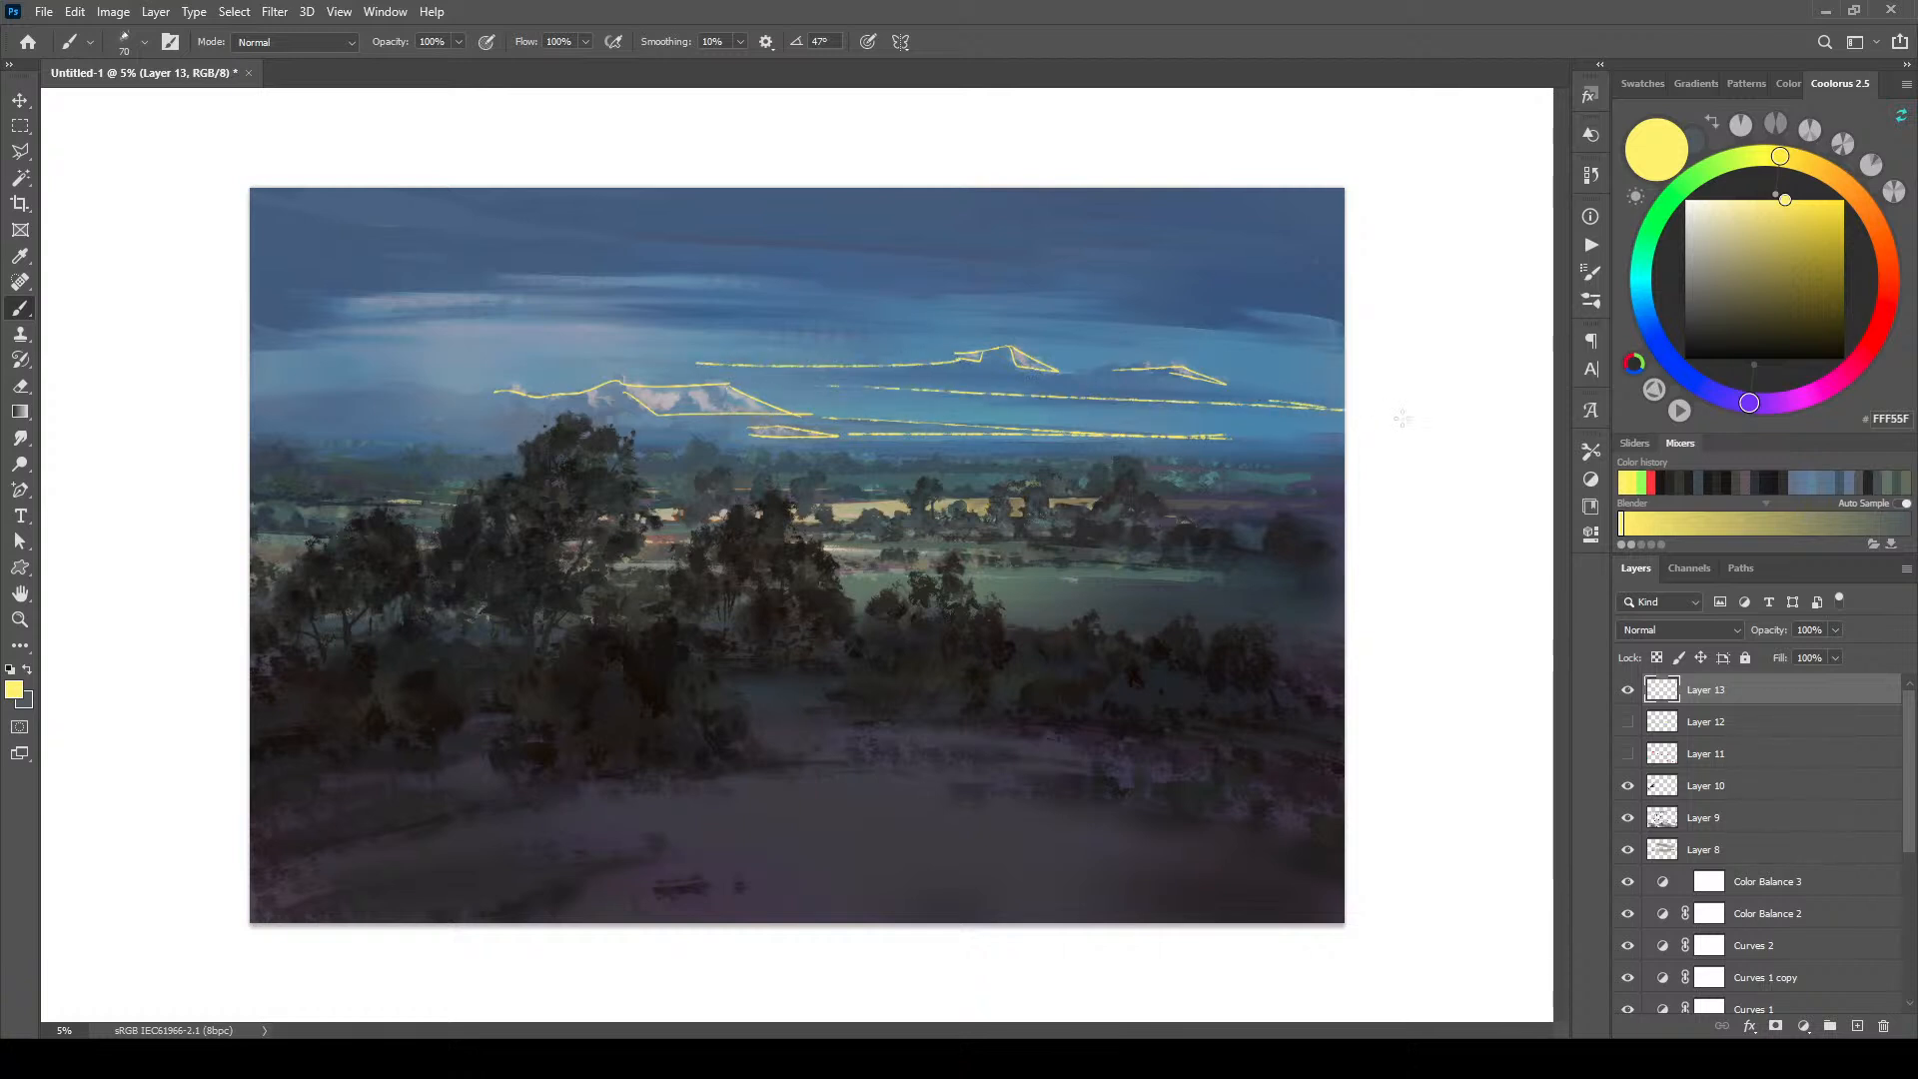
pyautogui.moveTo(494, 396); pyautogui.dragTo(309, 394)
pyautogui.moveTo(409, 432); pyautogui.dragTo(315, 425)
pyautogui.click(1628, 689)
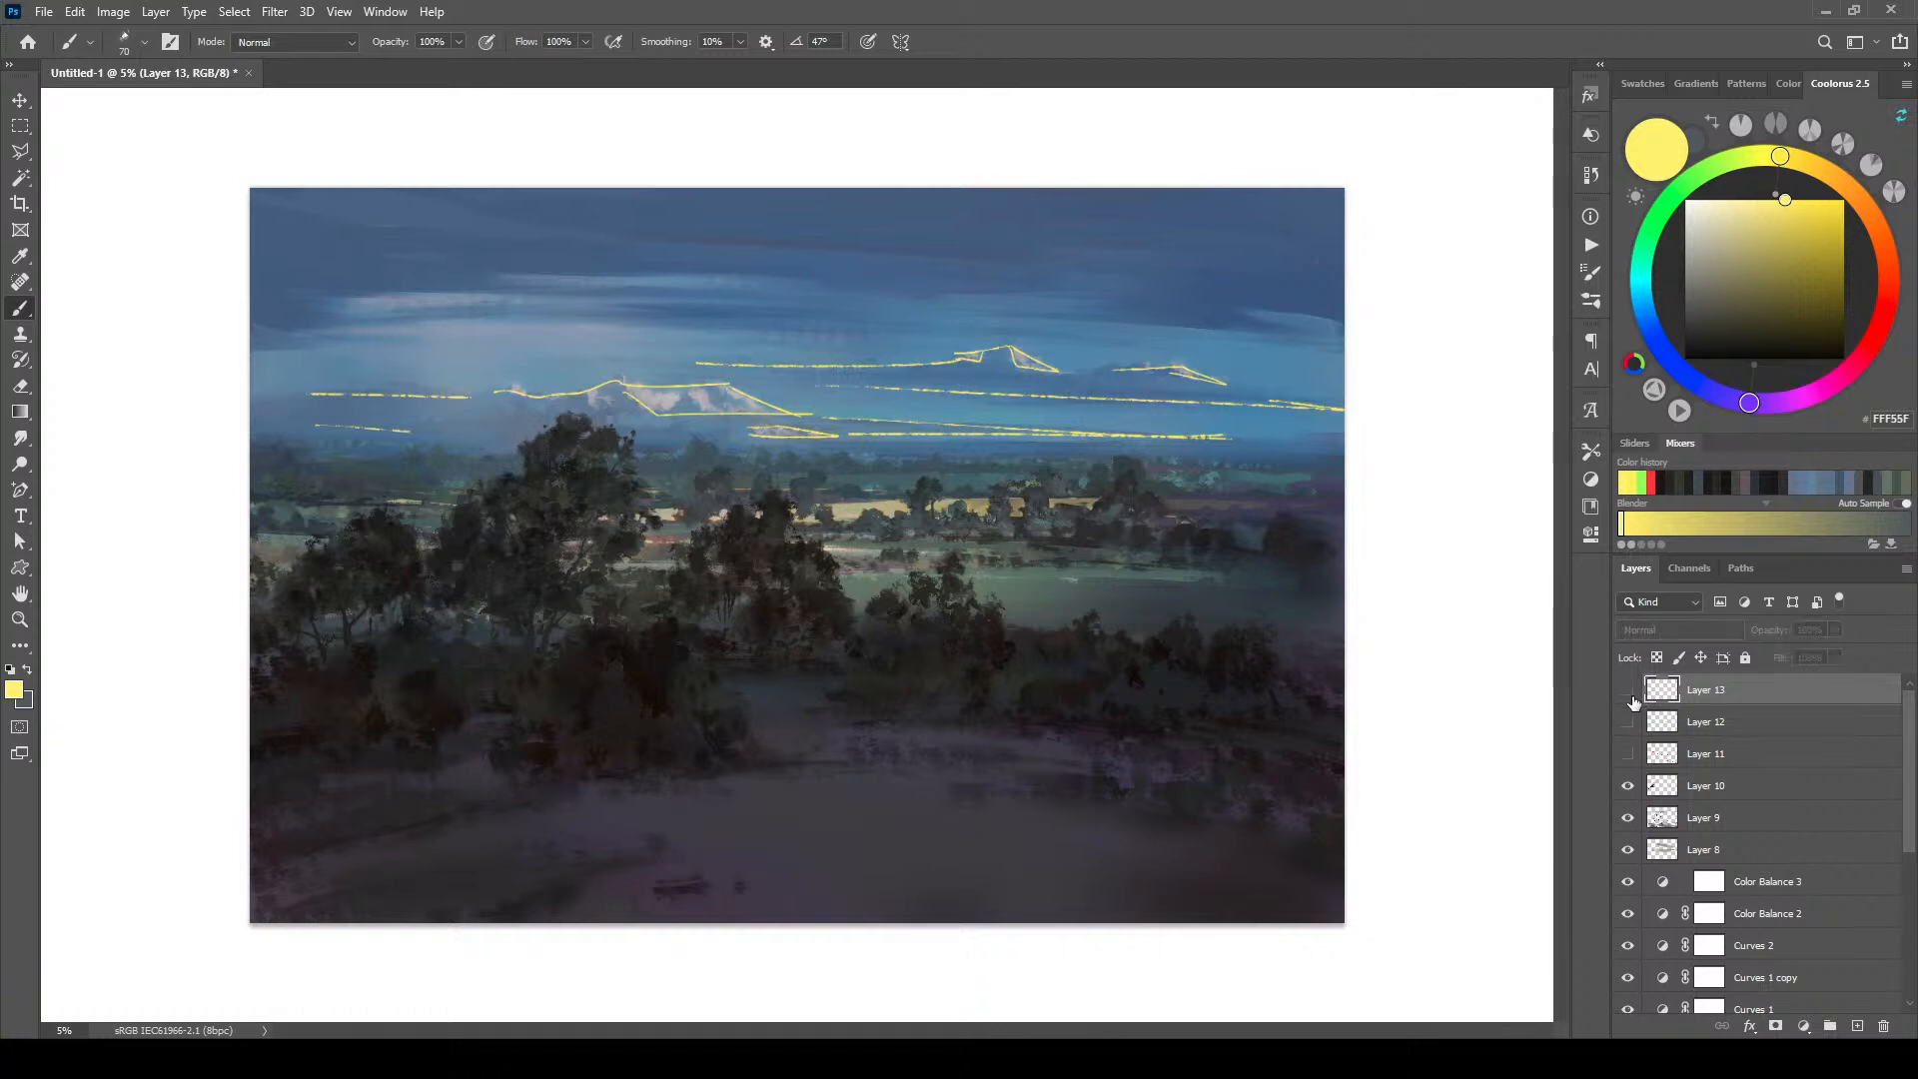
# Step: With orange #FF7F3F as the painting color, show the three guide layers and reorder them with Layer 11 on top and Layer 13 lowest
pyautogui.moveTo(1854, 205); pyautogui.dragTo(1844, 268)
pyautogui.click(1807, 201)
pyautogui.moveTo(1628, 759); pyautogui.dragTo(1630, 690)
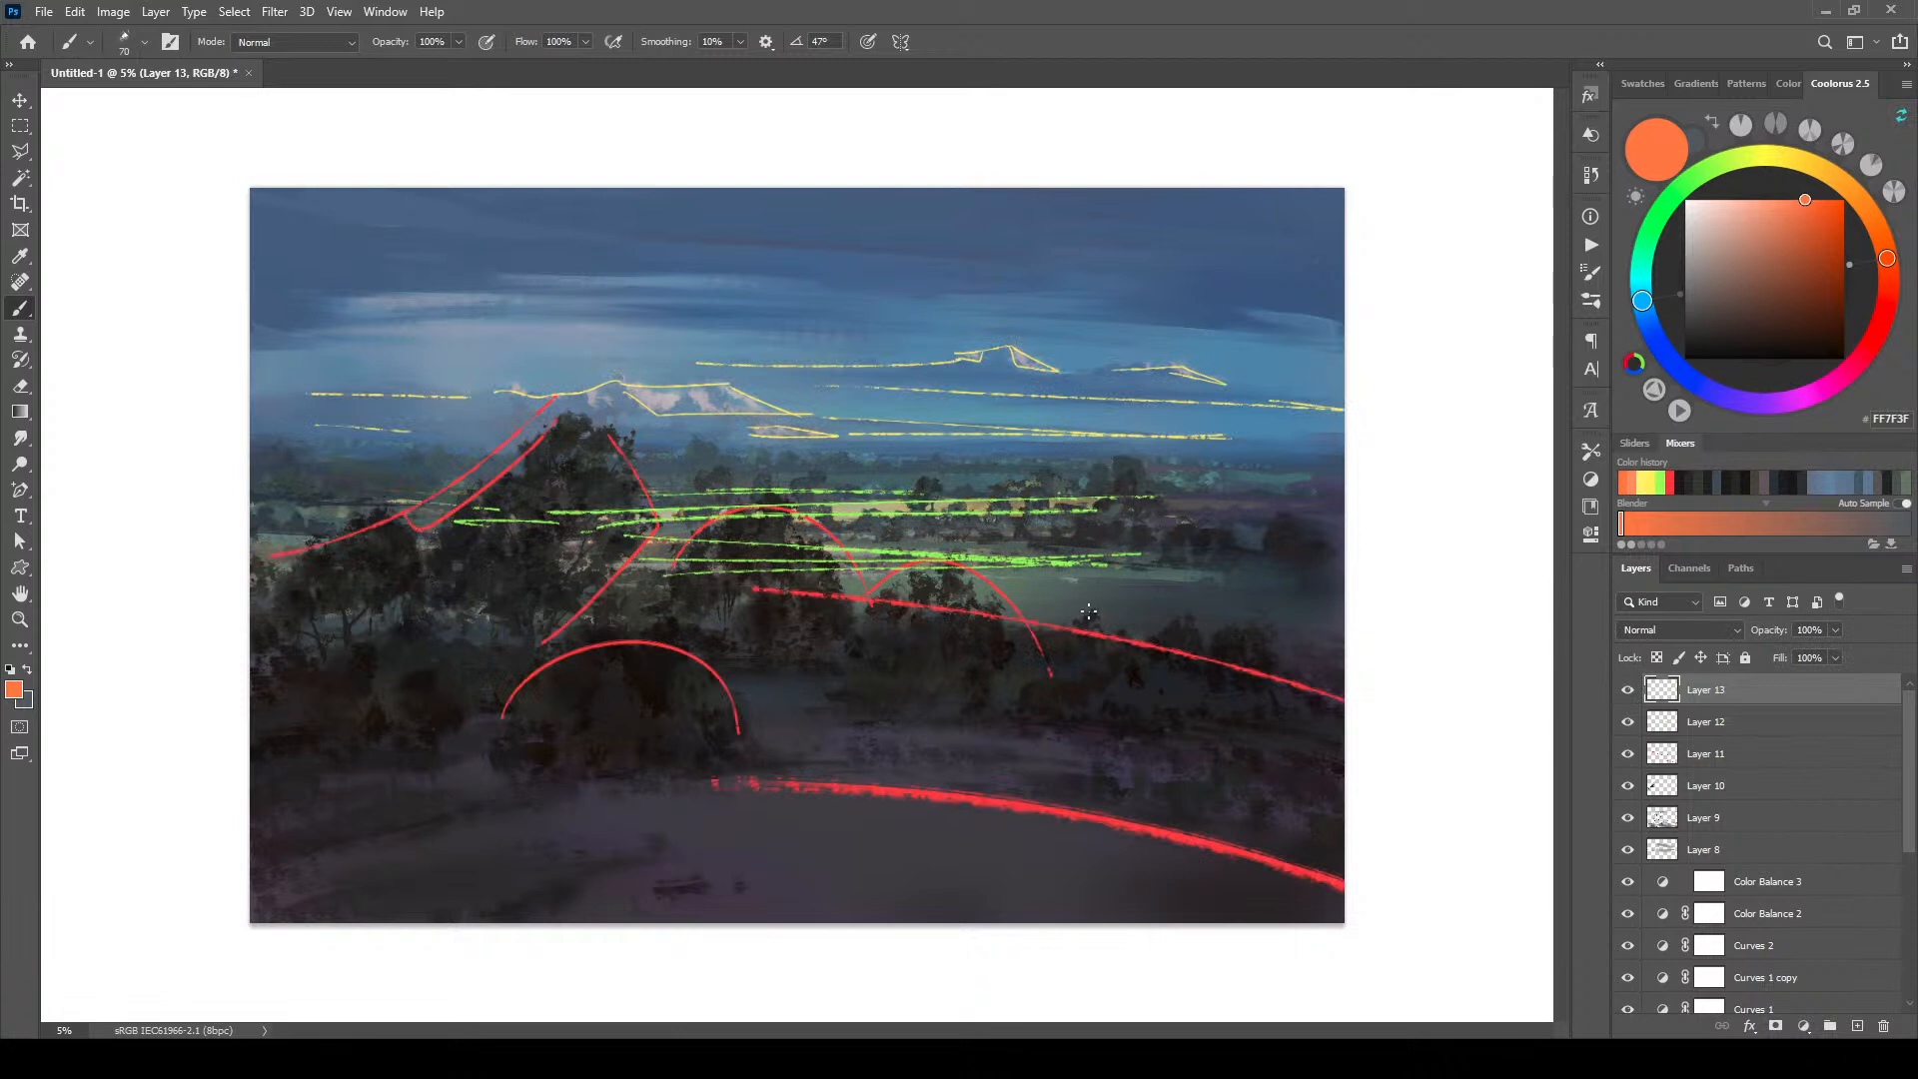
pyautogui.moveTo(1715, 759)
pyautogui.mouseDown()
pyautogui.moveTo(1737, 705)
pyautogui.moveTo(1702, 783)
pyautogui.mouseUp()
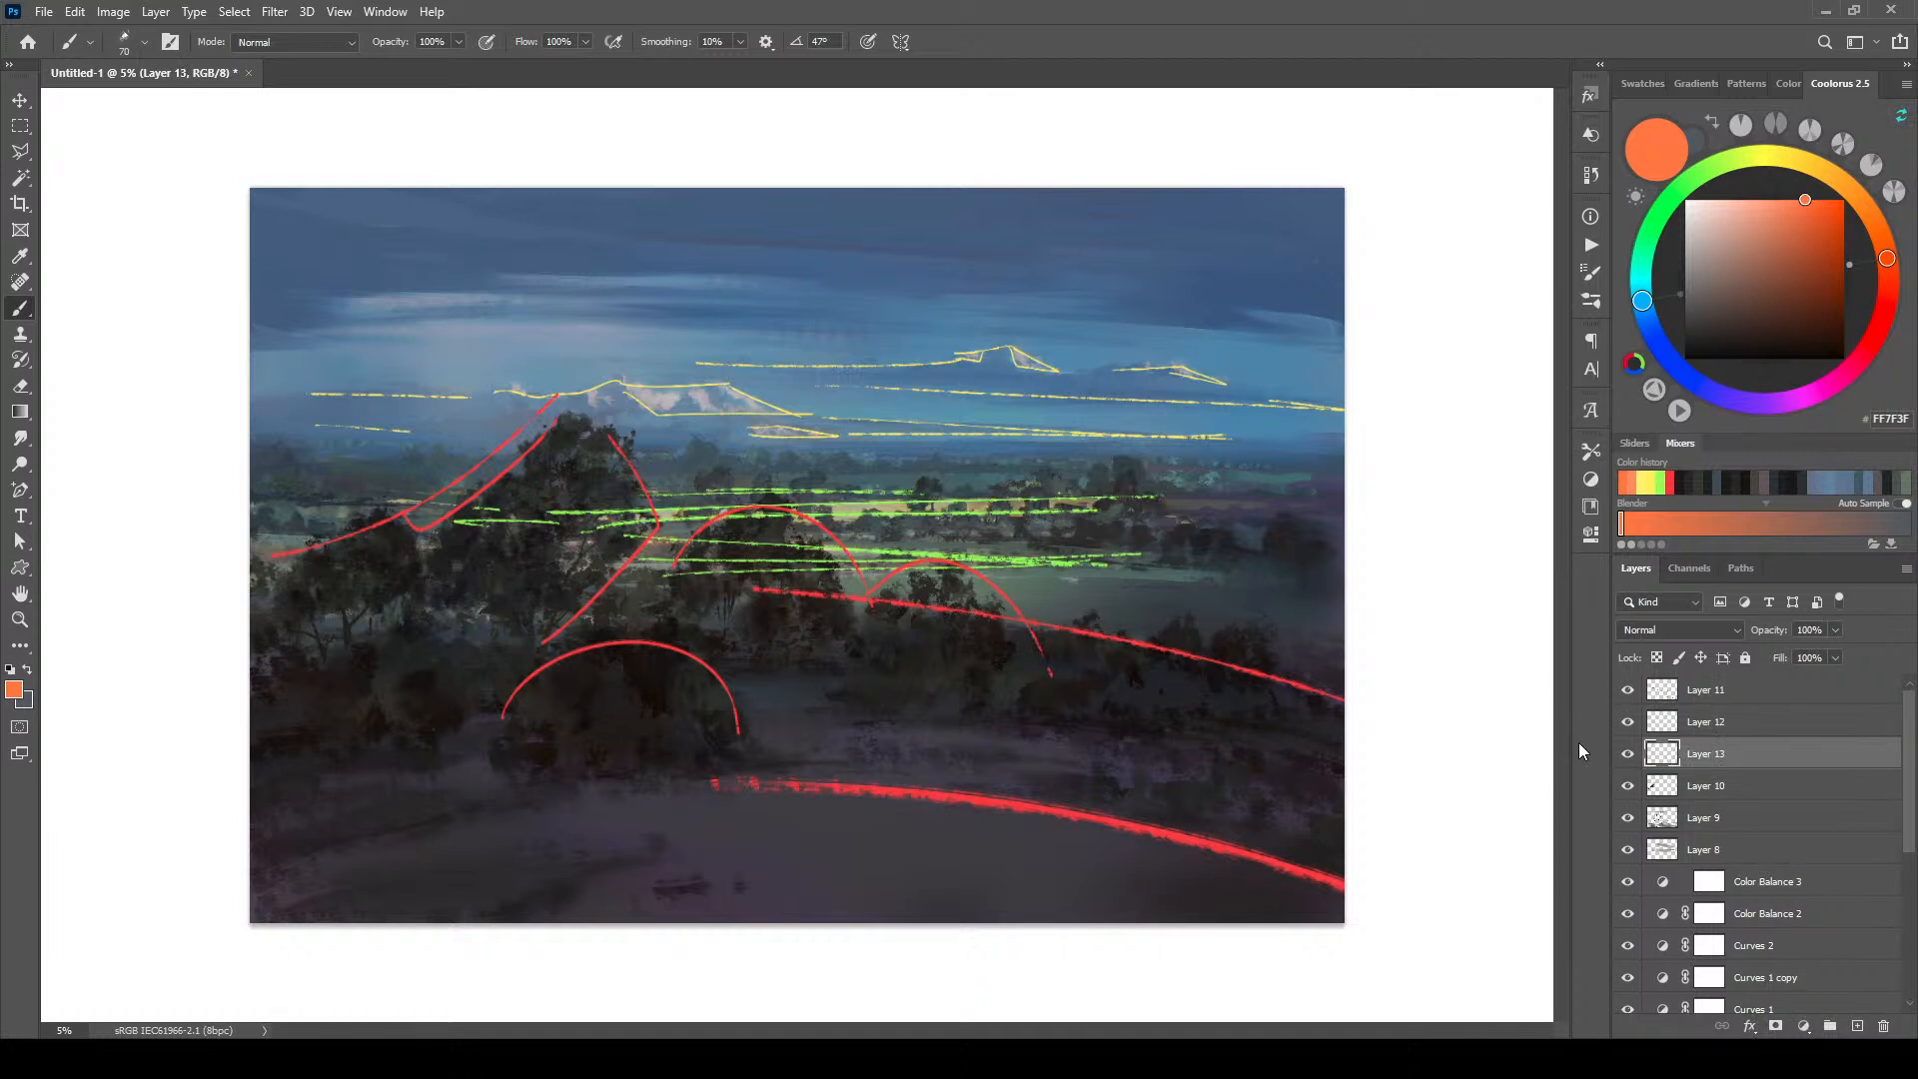
# Step: Hide the three guide layers and draw an orange arc across the upper sky on a new layer
pyautogui.click(1627, 753)
pyautogui.moveTo(1627, 721); pyautogui.dragTo(1627, 689)
pyautogui.click(1759, 689)
pyautogui.click(1857, 1026)
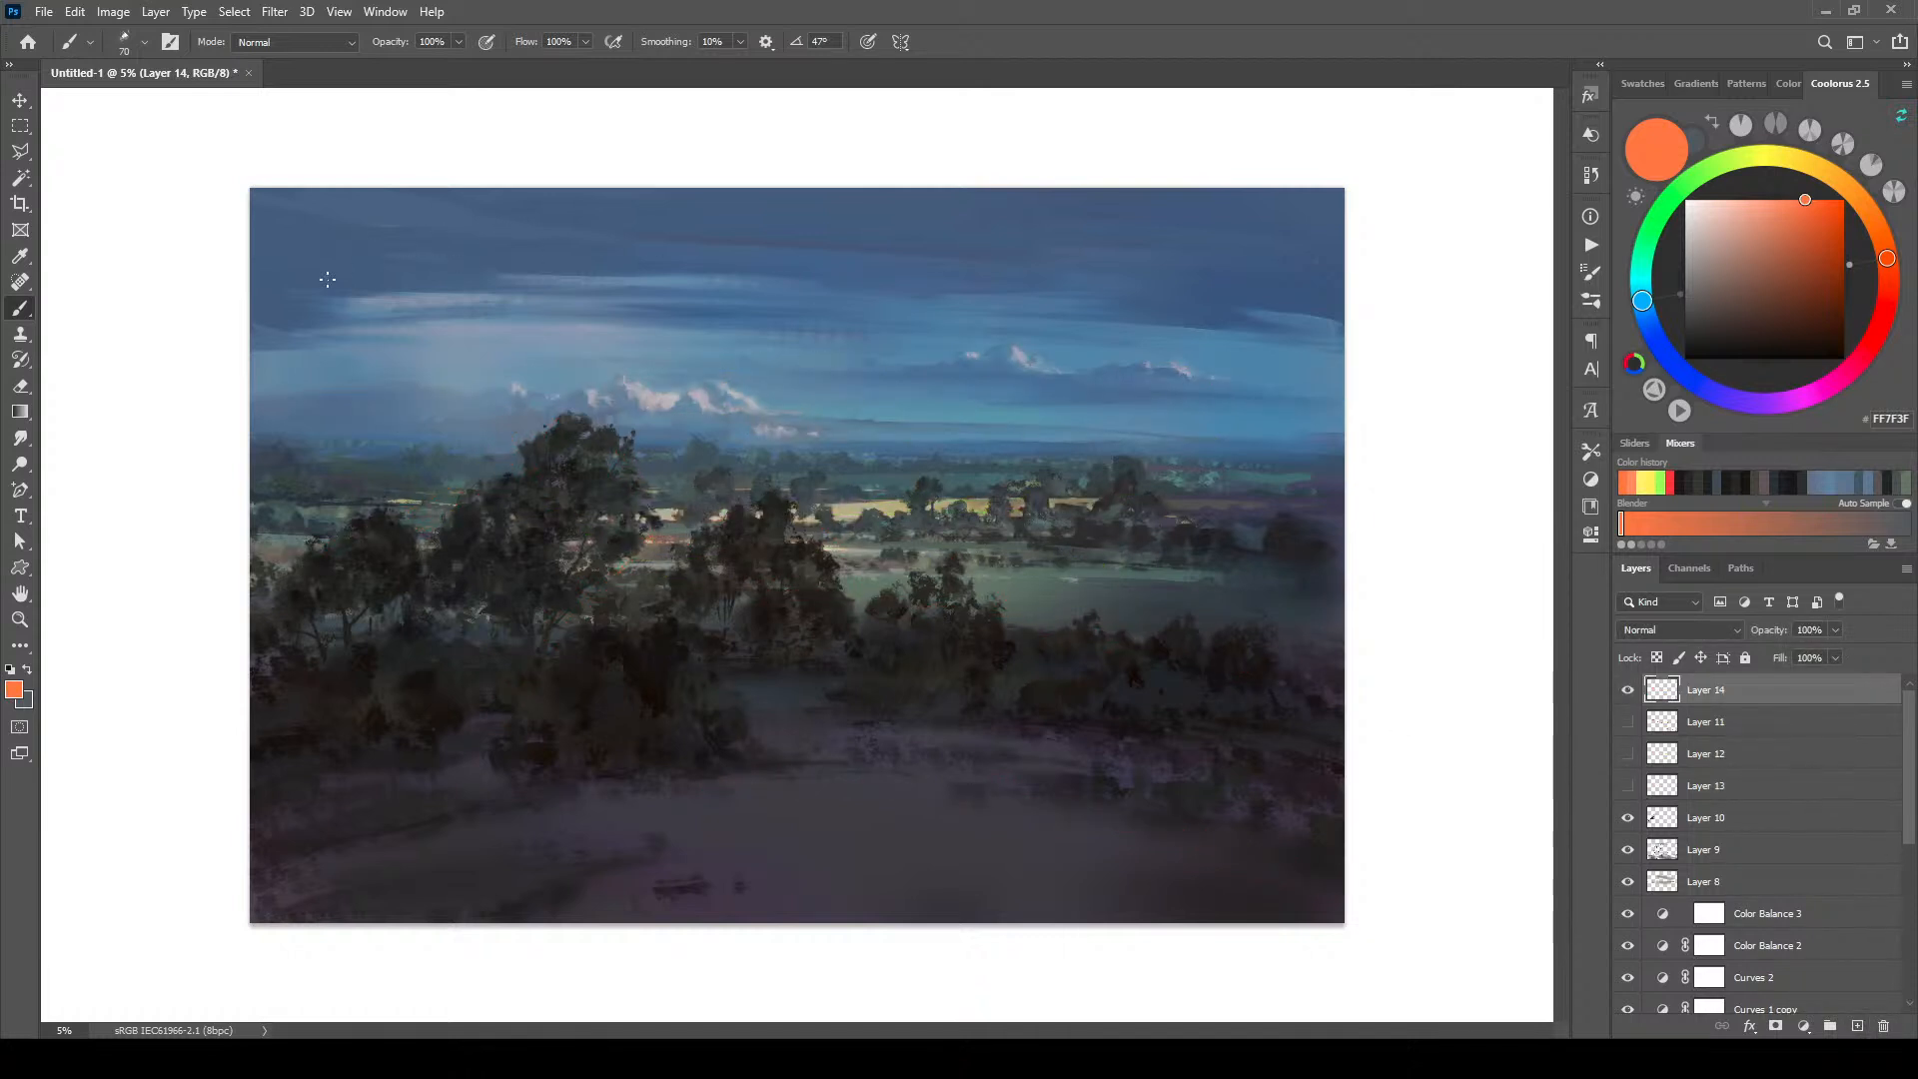
pyautogui.moveTo(268, 346)
pyautogui.mouseDown()
pyautogui.moveTo(534, 267)
pyautogui.moveTo(830, 237)
pyautogui.moveTo(1121, 240)
pyautogui.moveTo(1343, 272)
pyautogui.mouseUp()
pyautogui.hotkey('ctrl', 'z')
pyautogui.moveTo(983, 269)
pyautogui.mouseDown()
pyautogui.moveTo(1317, 365)
pyautogui.moveTo(1277, 360)
pyautogui.mouseUp()
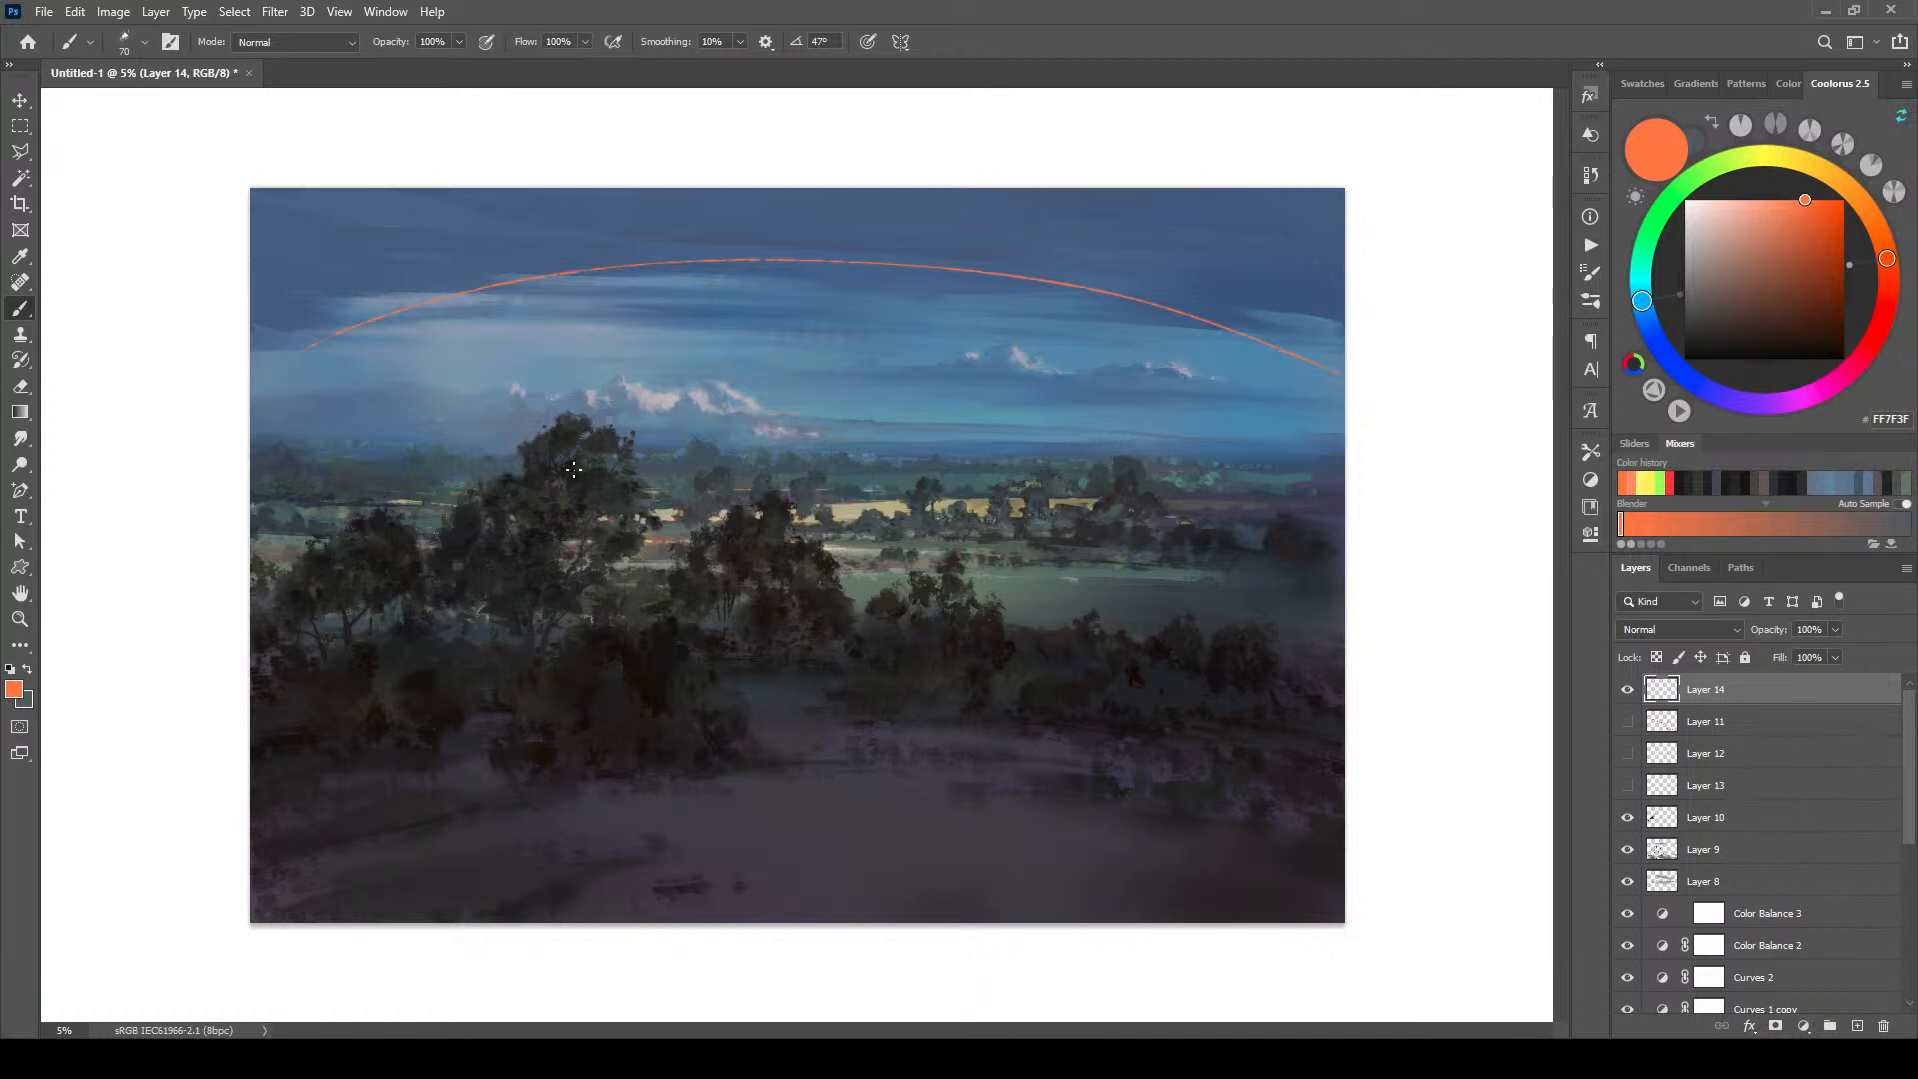
# Step: Outline the dark foreground mass in orange, peaking at the large tree and running down the canvas's left side and along its lower edge
pyautogui.moveTo(265, 580)
pyautogui.mouseDown()
pyautogui.moveTo(605, 431)
pyautogui.moveTo(1070, 619)
pyautogui.mouseUp()
pyautogui.moveTo(1454, 721); pyautogui.dragTo(1403, 885)
pyautogui.moveTo(1226, 921); pyautogui.dragTo(257, 897)
pyautogui.moveTo(258, 574); pyautogui.dragTo(258, 578)
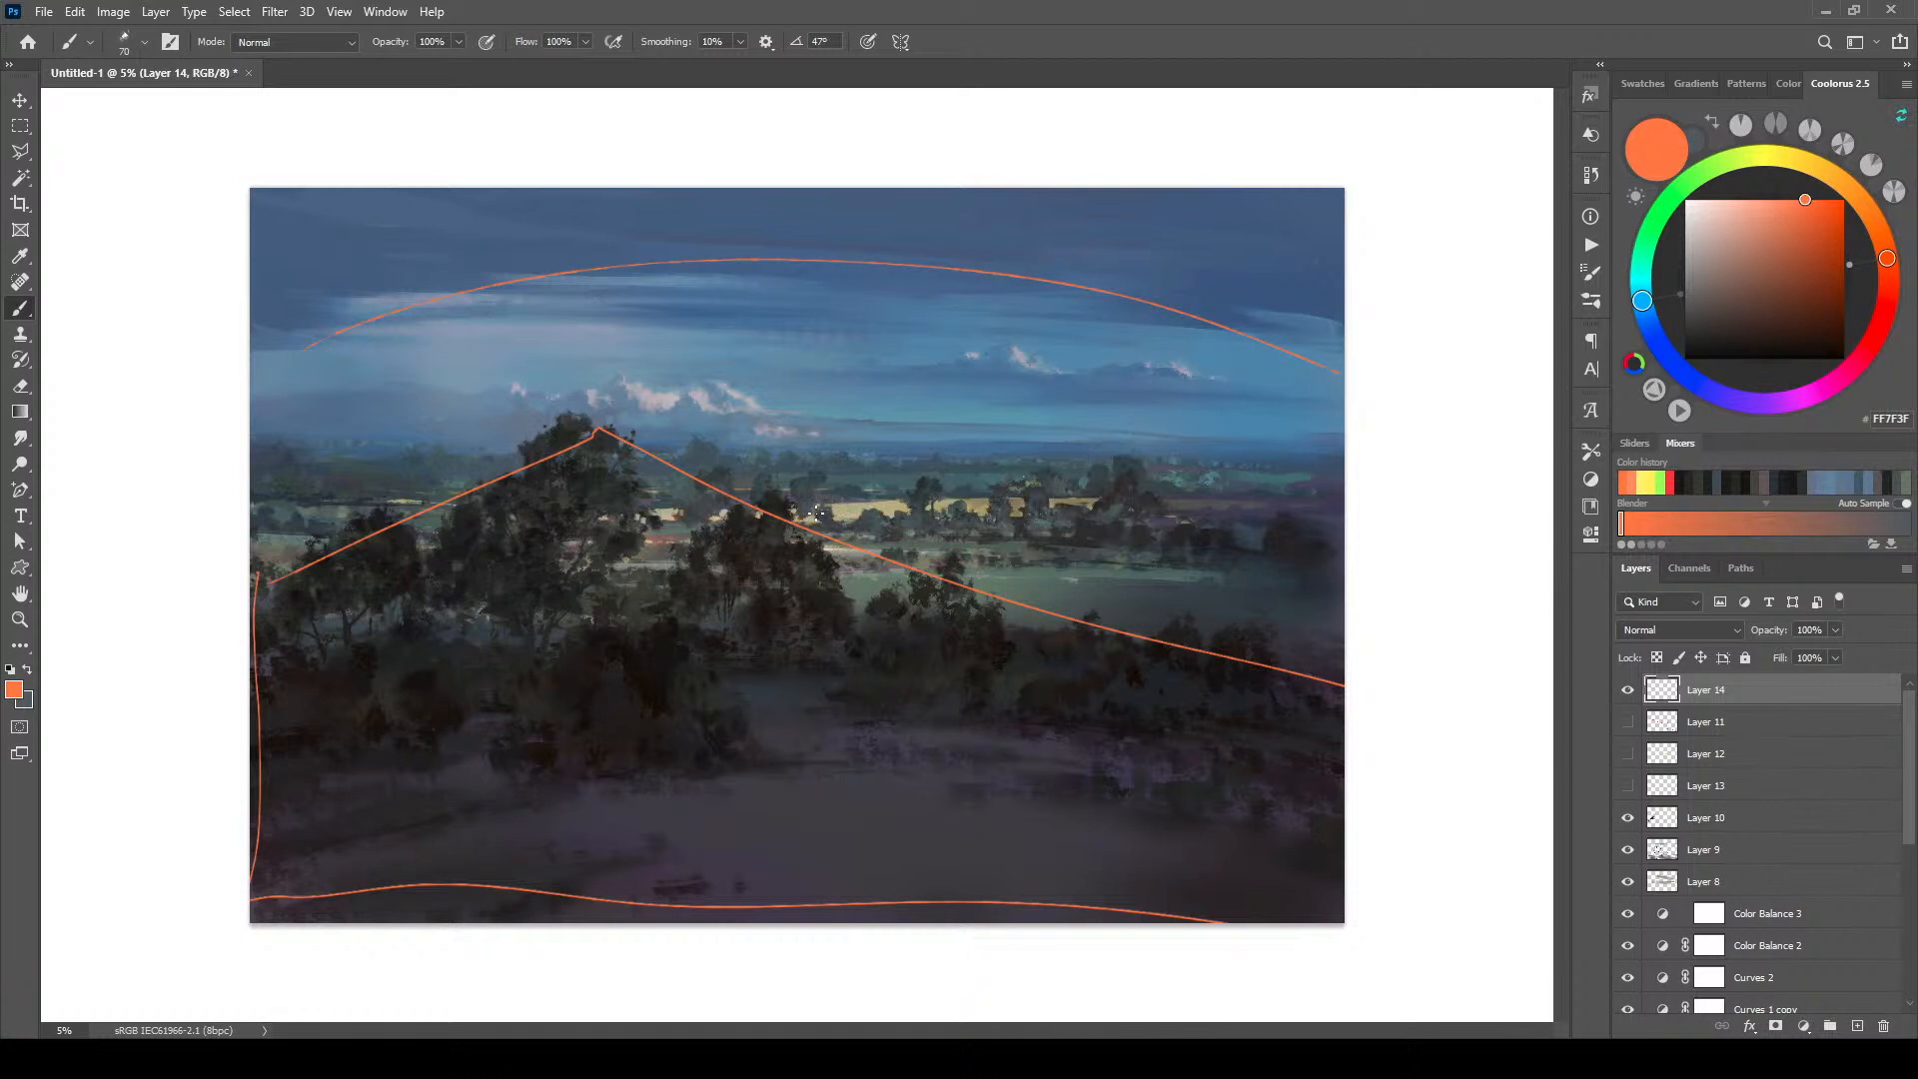
# Step: Draw orange guide lines along the horizon on both sides of the large tree and along the left field band
pyautogui.moveTo(815, 514); pyautogui.dragTo(1057, 492)
pyautogui.hotkey('ctrl', 'z')
pyautogui.moveTo(274, 445); pyautogui.dragTo(537, 446)
pyautogui.moveTo(261, 500); pyautogui.dragTo(462, 487)
pyautogui.moveTo(692, 444)
pyautogui.mouseDown()
pyautogui.moveTo(1273, 474)
pyautogui.moveTo(1015, 499)
pyautogui.moveTo(1343, 491)
pyautogui.mouseUp()
# Step: Outline the right distant tree band and field edge in orange, trace over the clouds, and hide the layer
pyautogui.moveTo(845, 527)
pyautogui.mouseDown()
pyautogui.moveTo(1120, 470)
pyautogui.moveTo(1343, 577)
pyautogui.mouseUp()
pyautogui.hotkey('ctrl', 'z')
pyautogui.moveTo(854, 531)
pyautogui.mouseDown()
pyautogui.moveTo(1133, 473)
pyautogui.moveTo(1344, 528)
pyautogui.mouseUp()
pyautogui.moveTo(930, 567); pyautogui.dragTo(1415, 555)
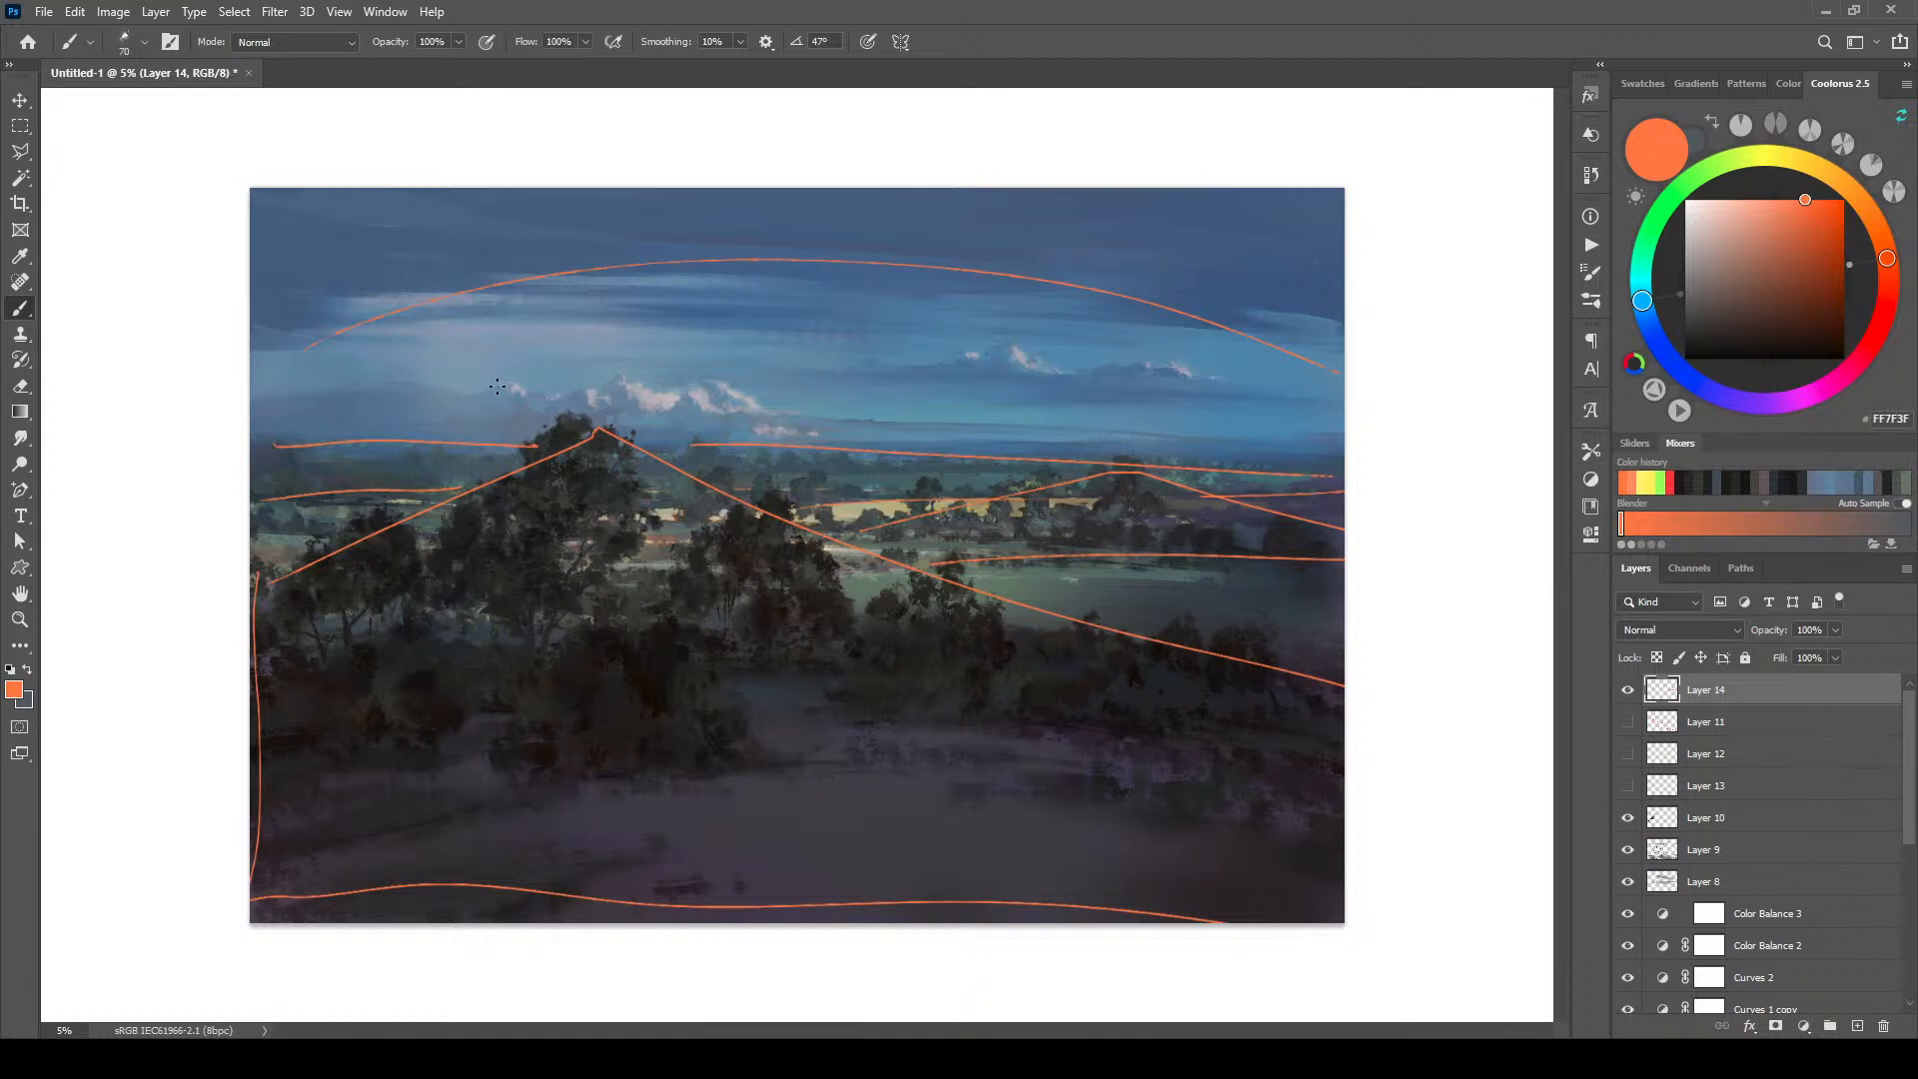
pyautogui.moveTo(767, 413)
pyautogui.mouseDown()
pyautogui.moveTo(693, 398)
pyautogui.moveTo(634, 403)
pyautogui.mouseUp()
pyautogui.moveTo(1134, 370)
pyautogui.mouseDown()
pyautogui.moveTo(1224, 379)
pyautogui.moveTo(1139, 372)
pyautogui.mouseUp()
pyautogui.click(1627, 689)
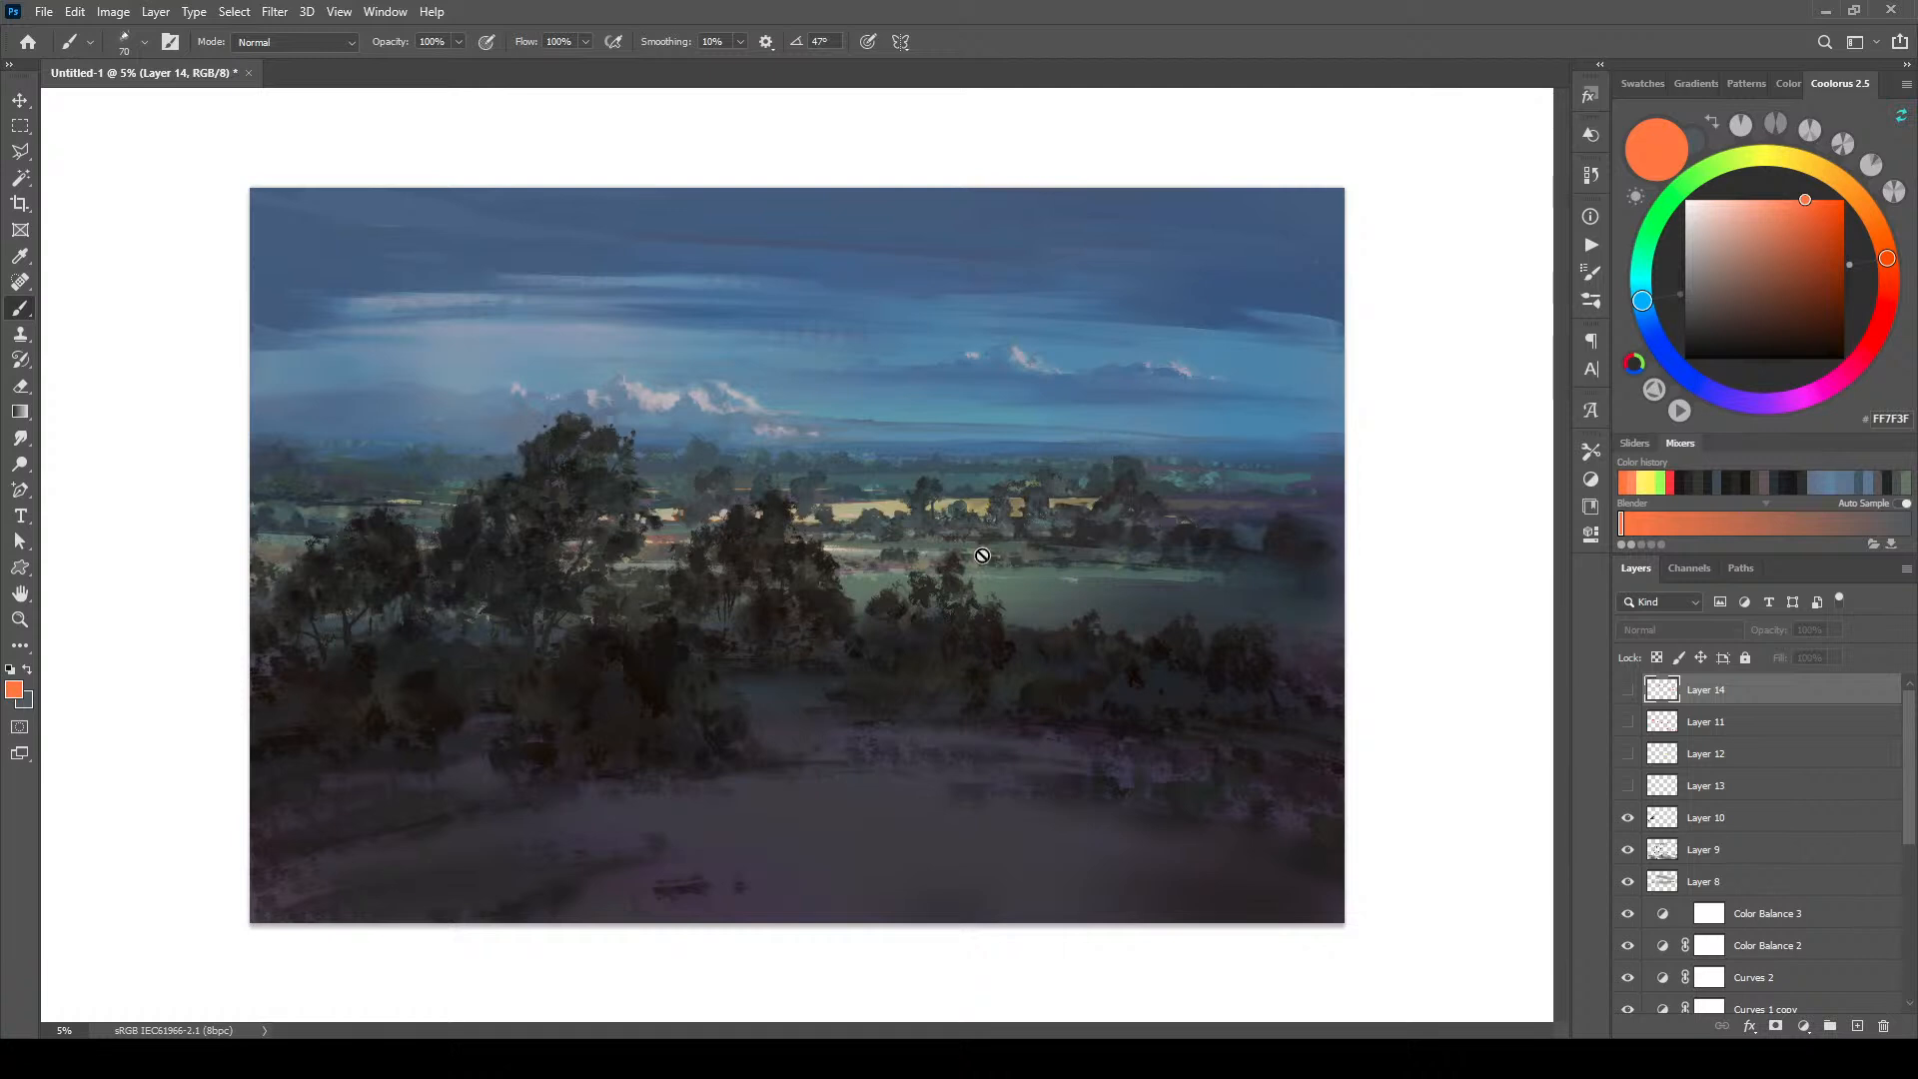
# Step: On a new layer, draw thin orange lines at tip size 35 along the right-hand field bands and bush line, and hide the layer
pyautogui.click(1858, 1026)
pyautogui.press('[')
pyautogui.press('[')
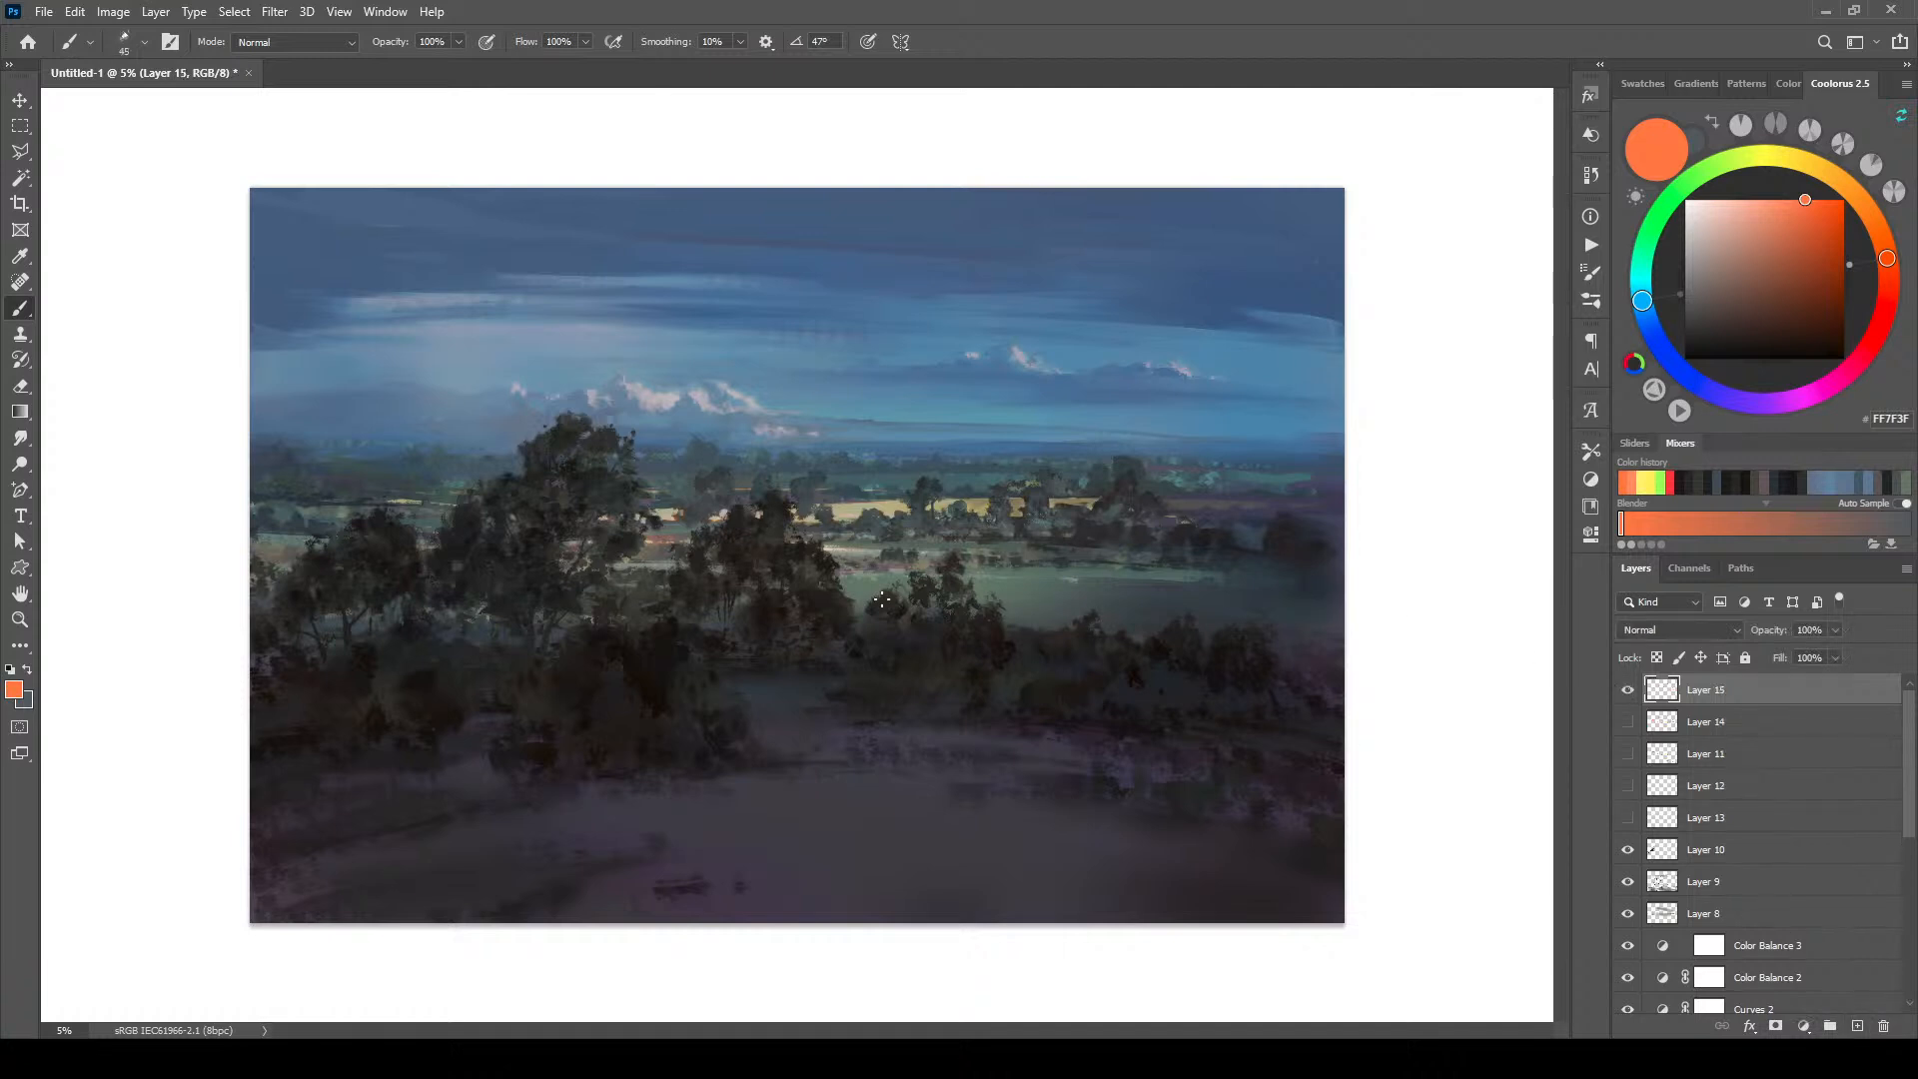
pyautogui.keyDown('shift'); pyautogui.click(1310, 559); pyautogui.keyUp('shift')
pyautogui.keyDown('shift'); pyautogui.click(1315, 548); pyautogui.keyUp('shift')
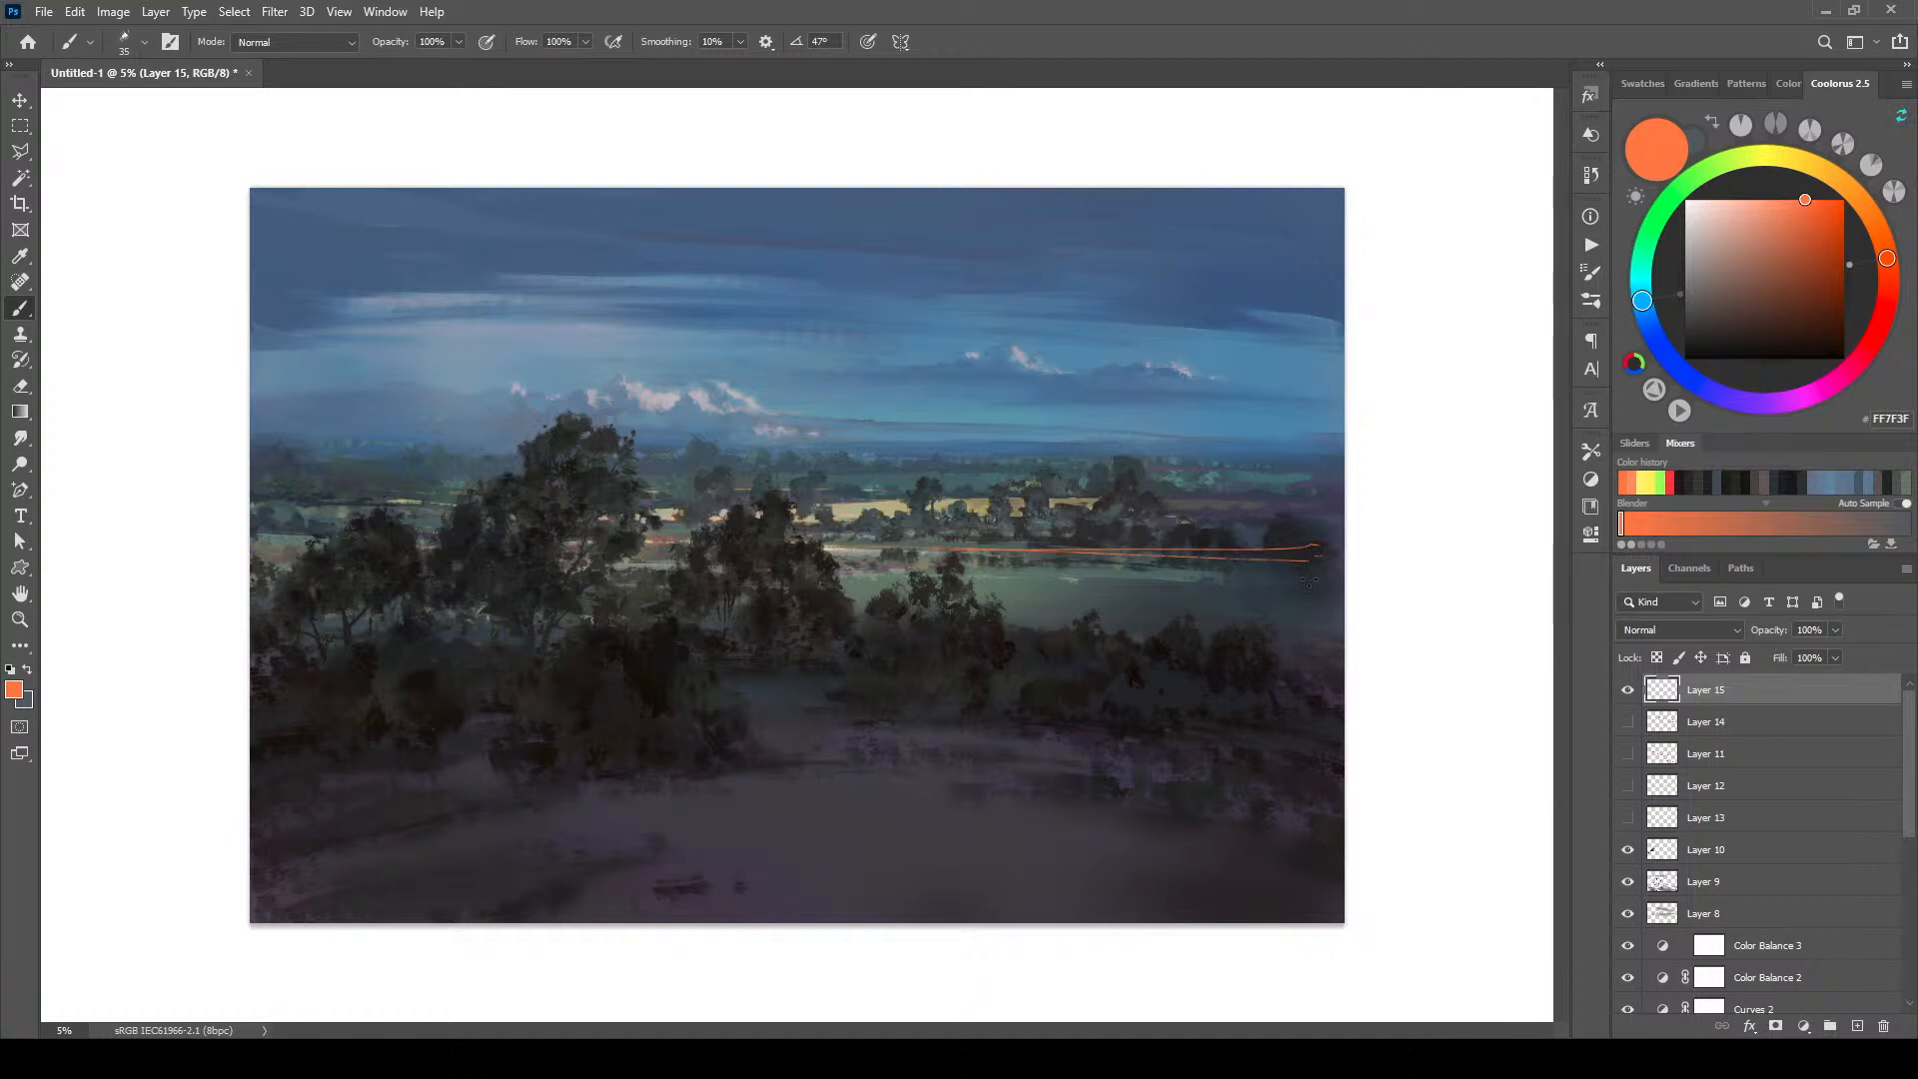
pyautogui.moveTo(1319, 586)
pyautogui.mouseDown()
pyautogui.moveTo(860, 610)
pyautogui.moveTo(1371, 682)
pyautogui.mouseUp()
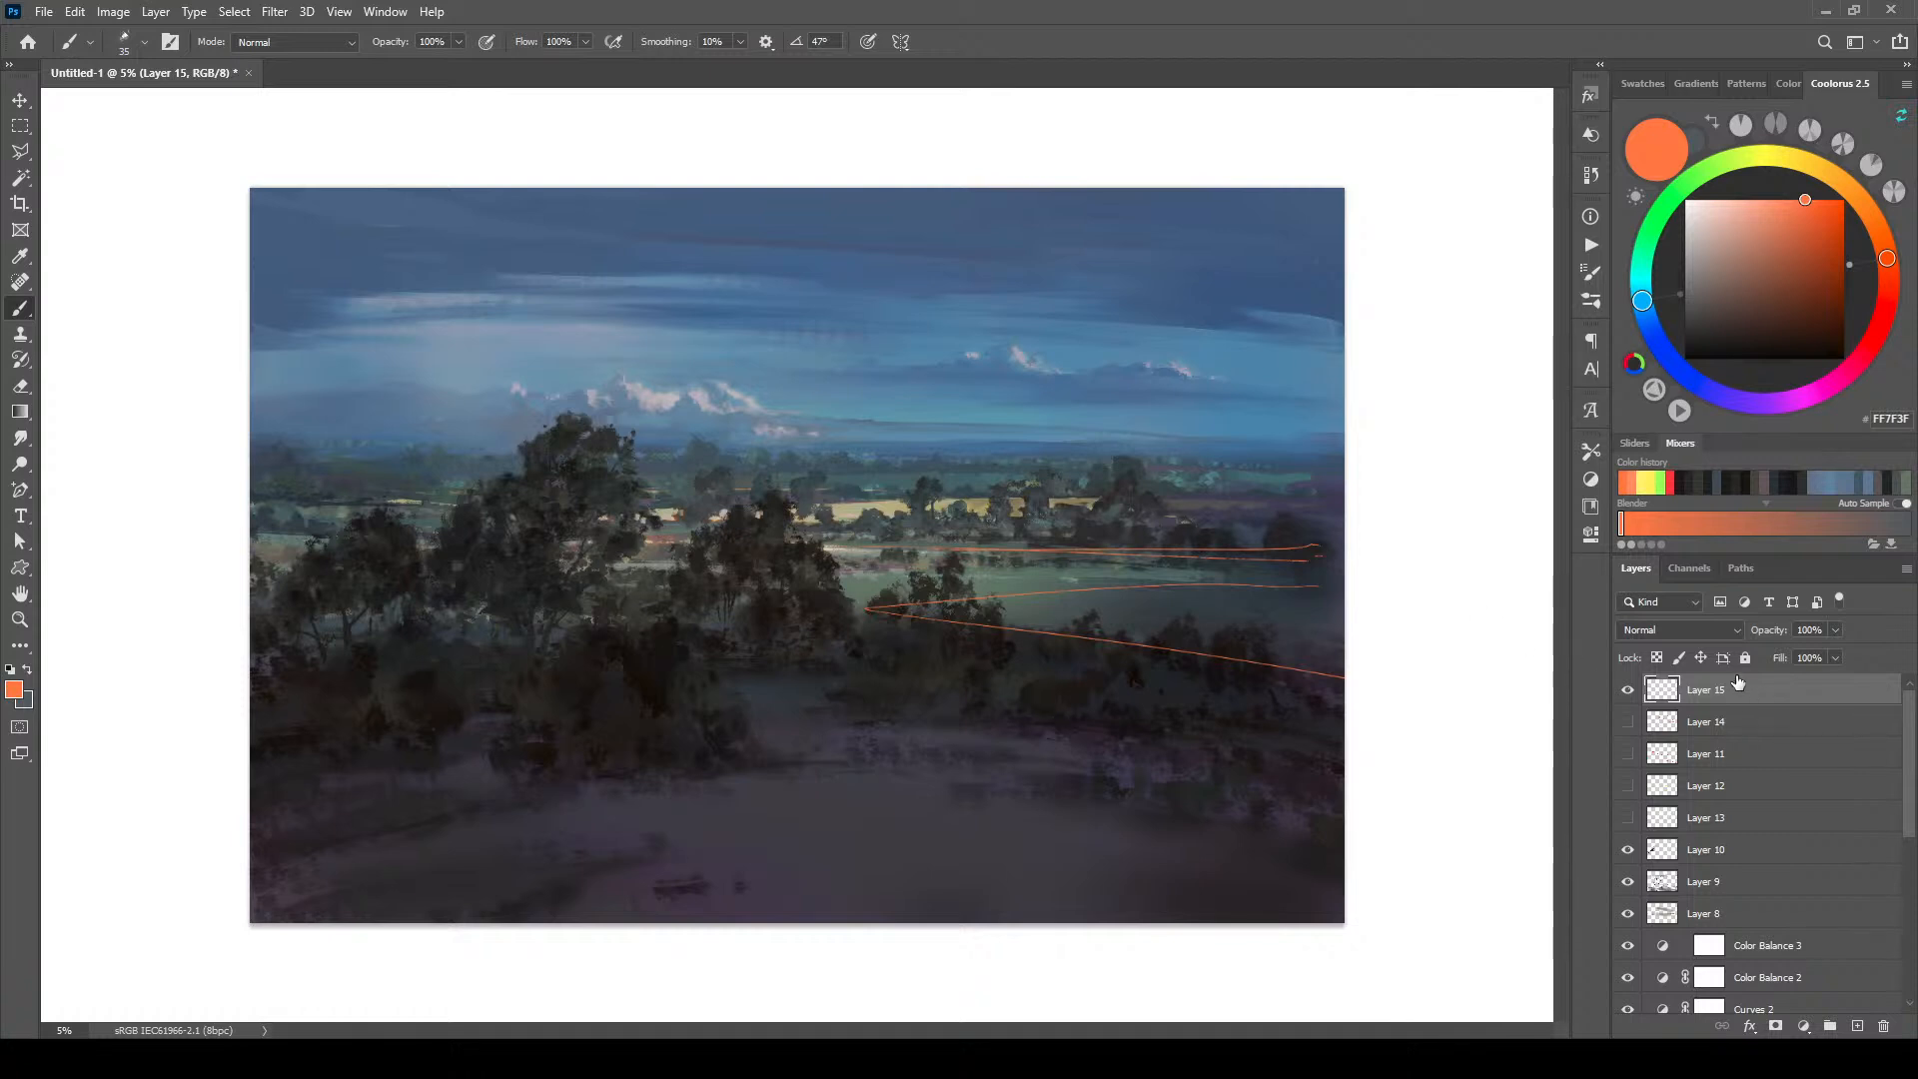
pyautogui.click(1628, 689)
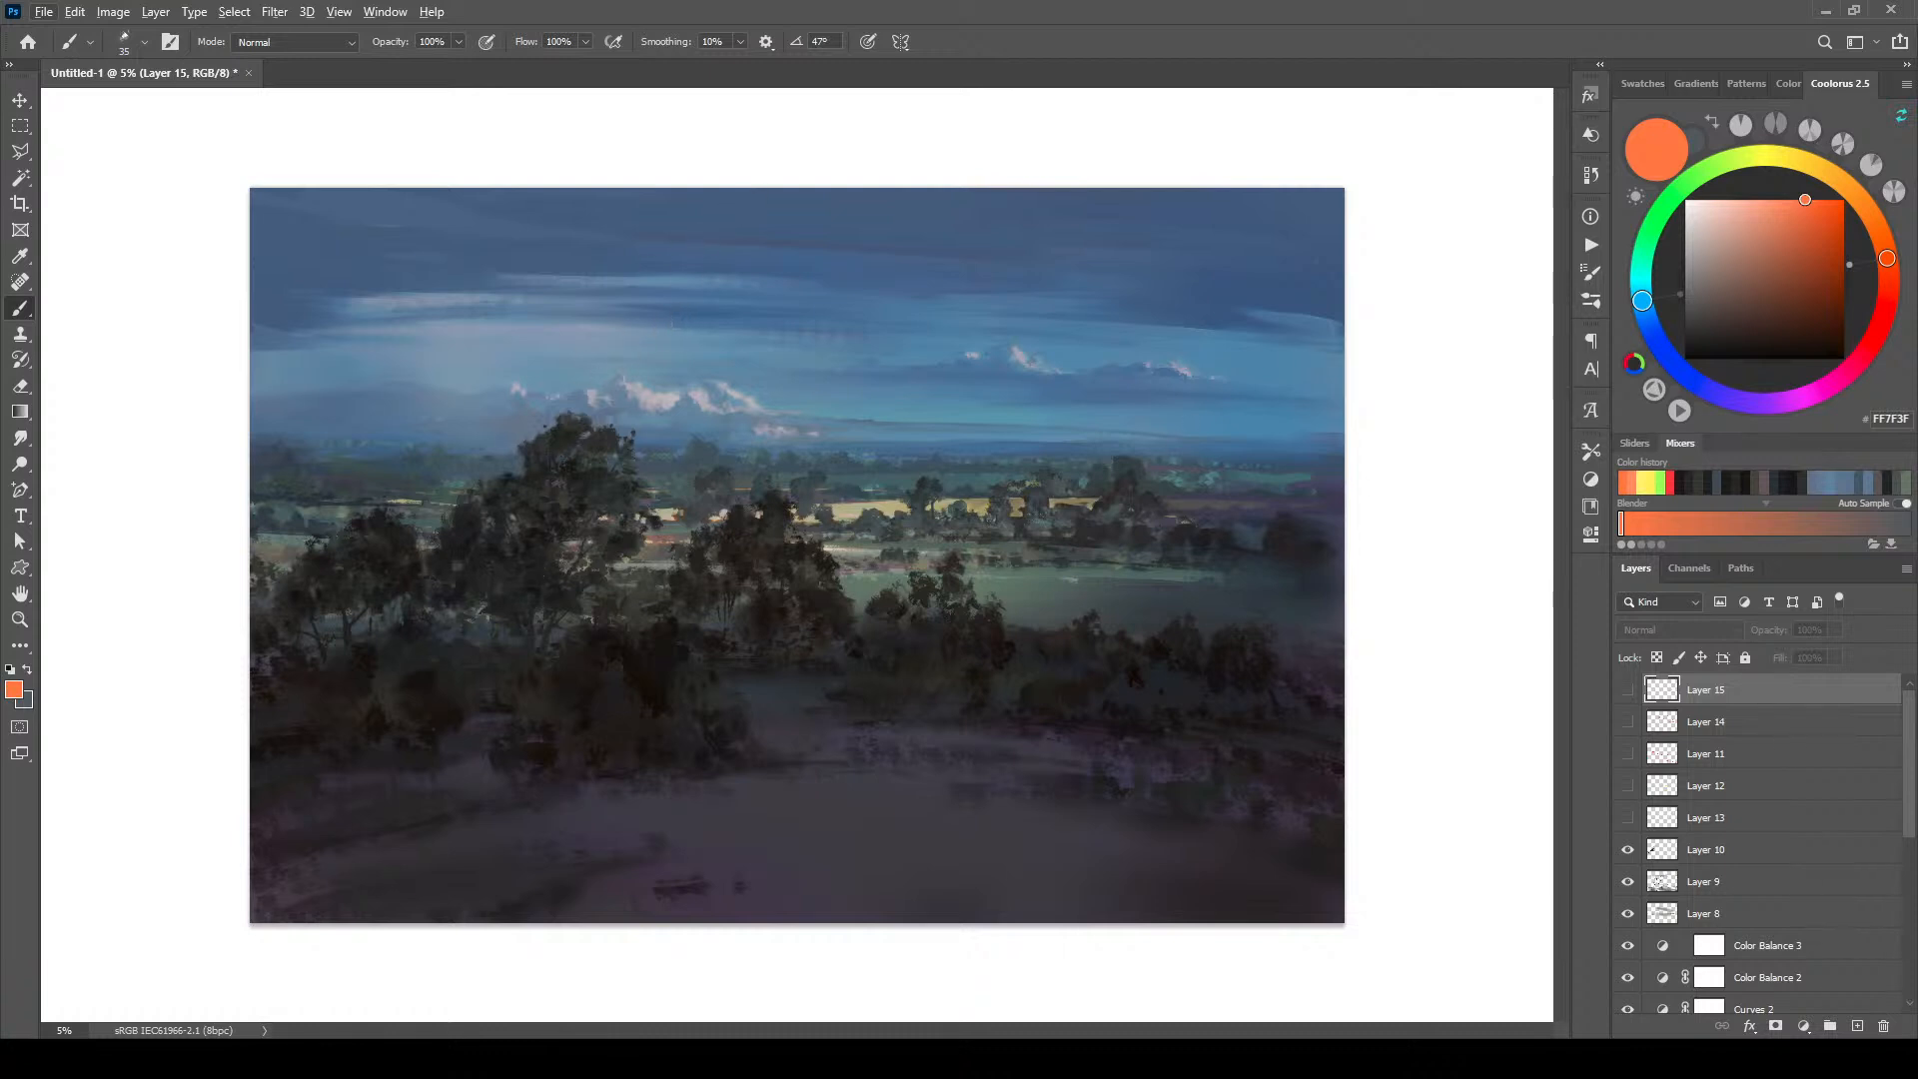
# Step: Add a new layer, set the color to near-black 090909 and choose the EE Natural Drag brush
pyautogui.click(1857, 1027)
pyautogui.click(1684, 354)
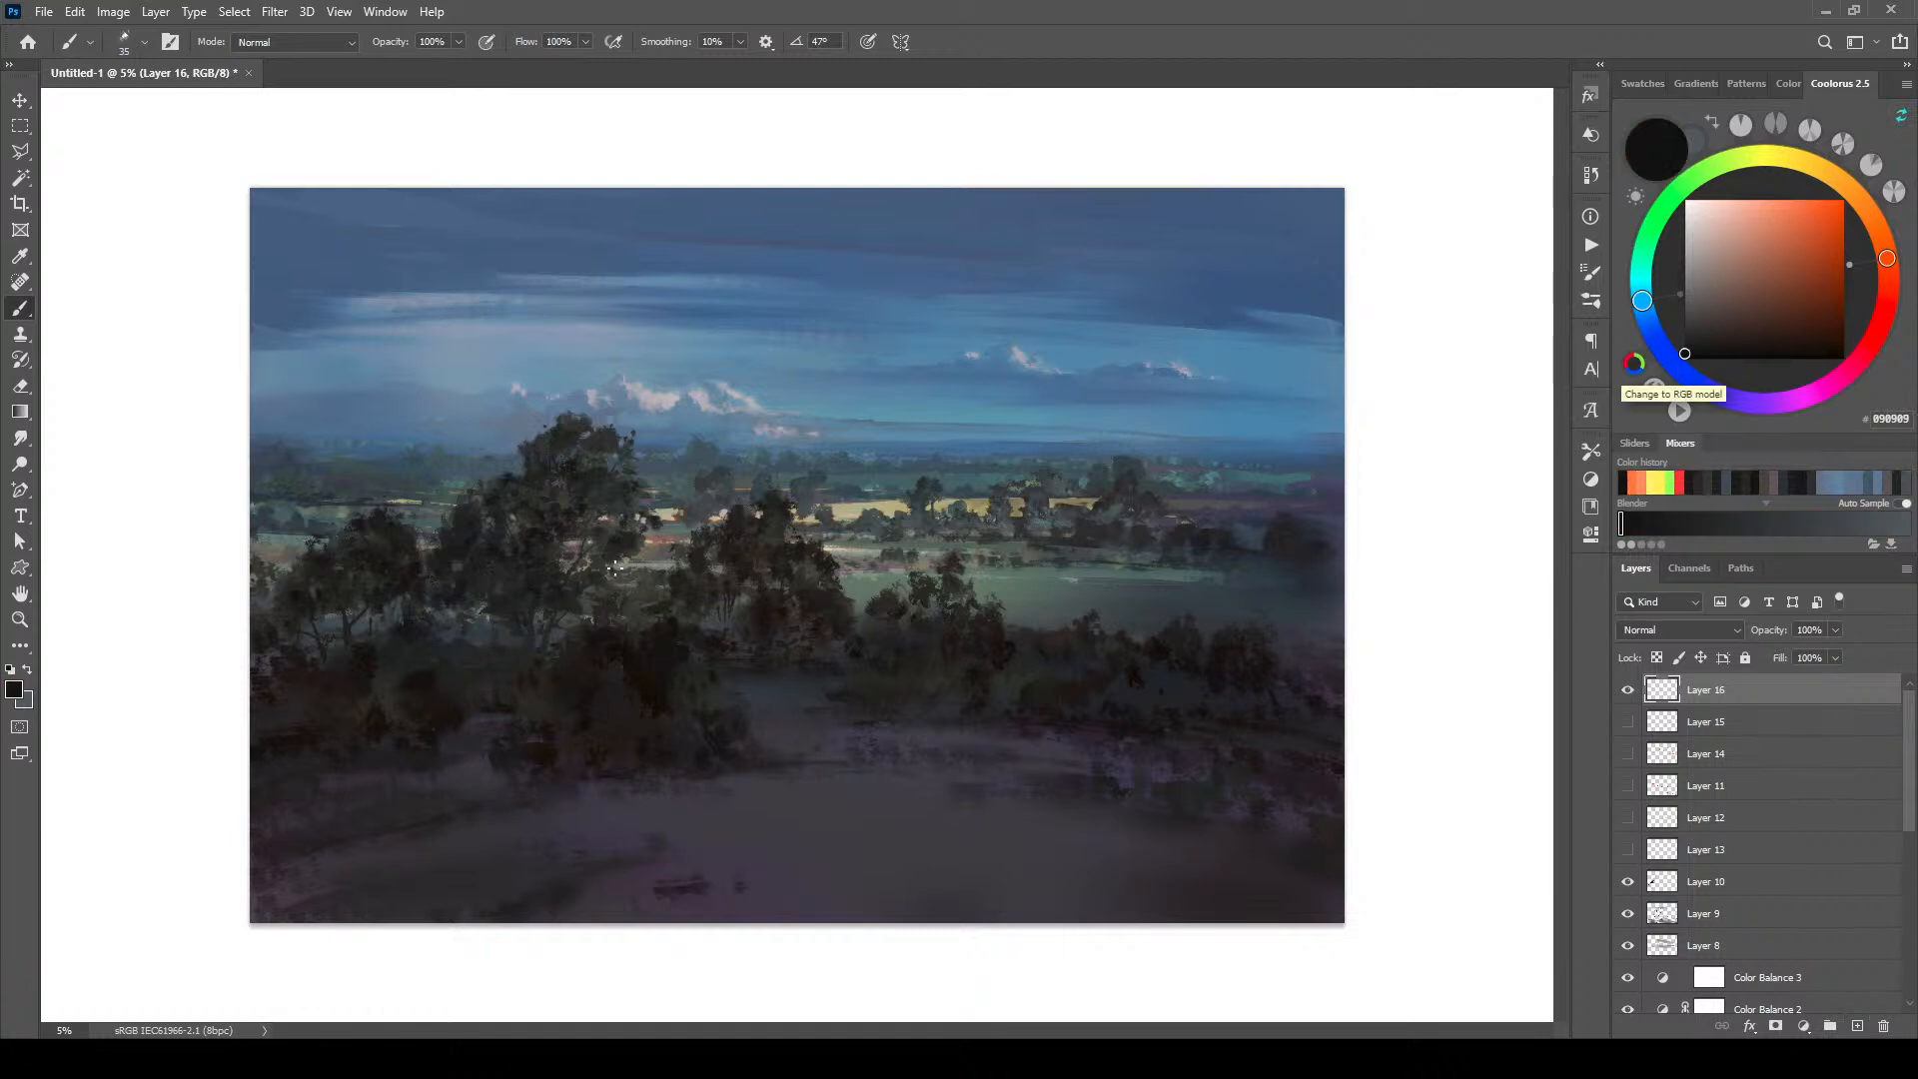
pyautogui.rightClick(1317, 698)
pyautogui.click(951, 862)
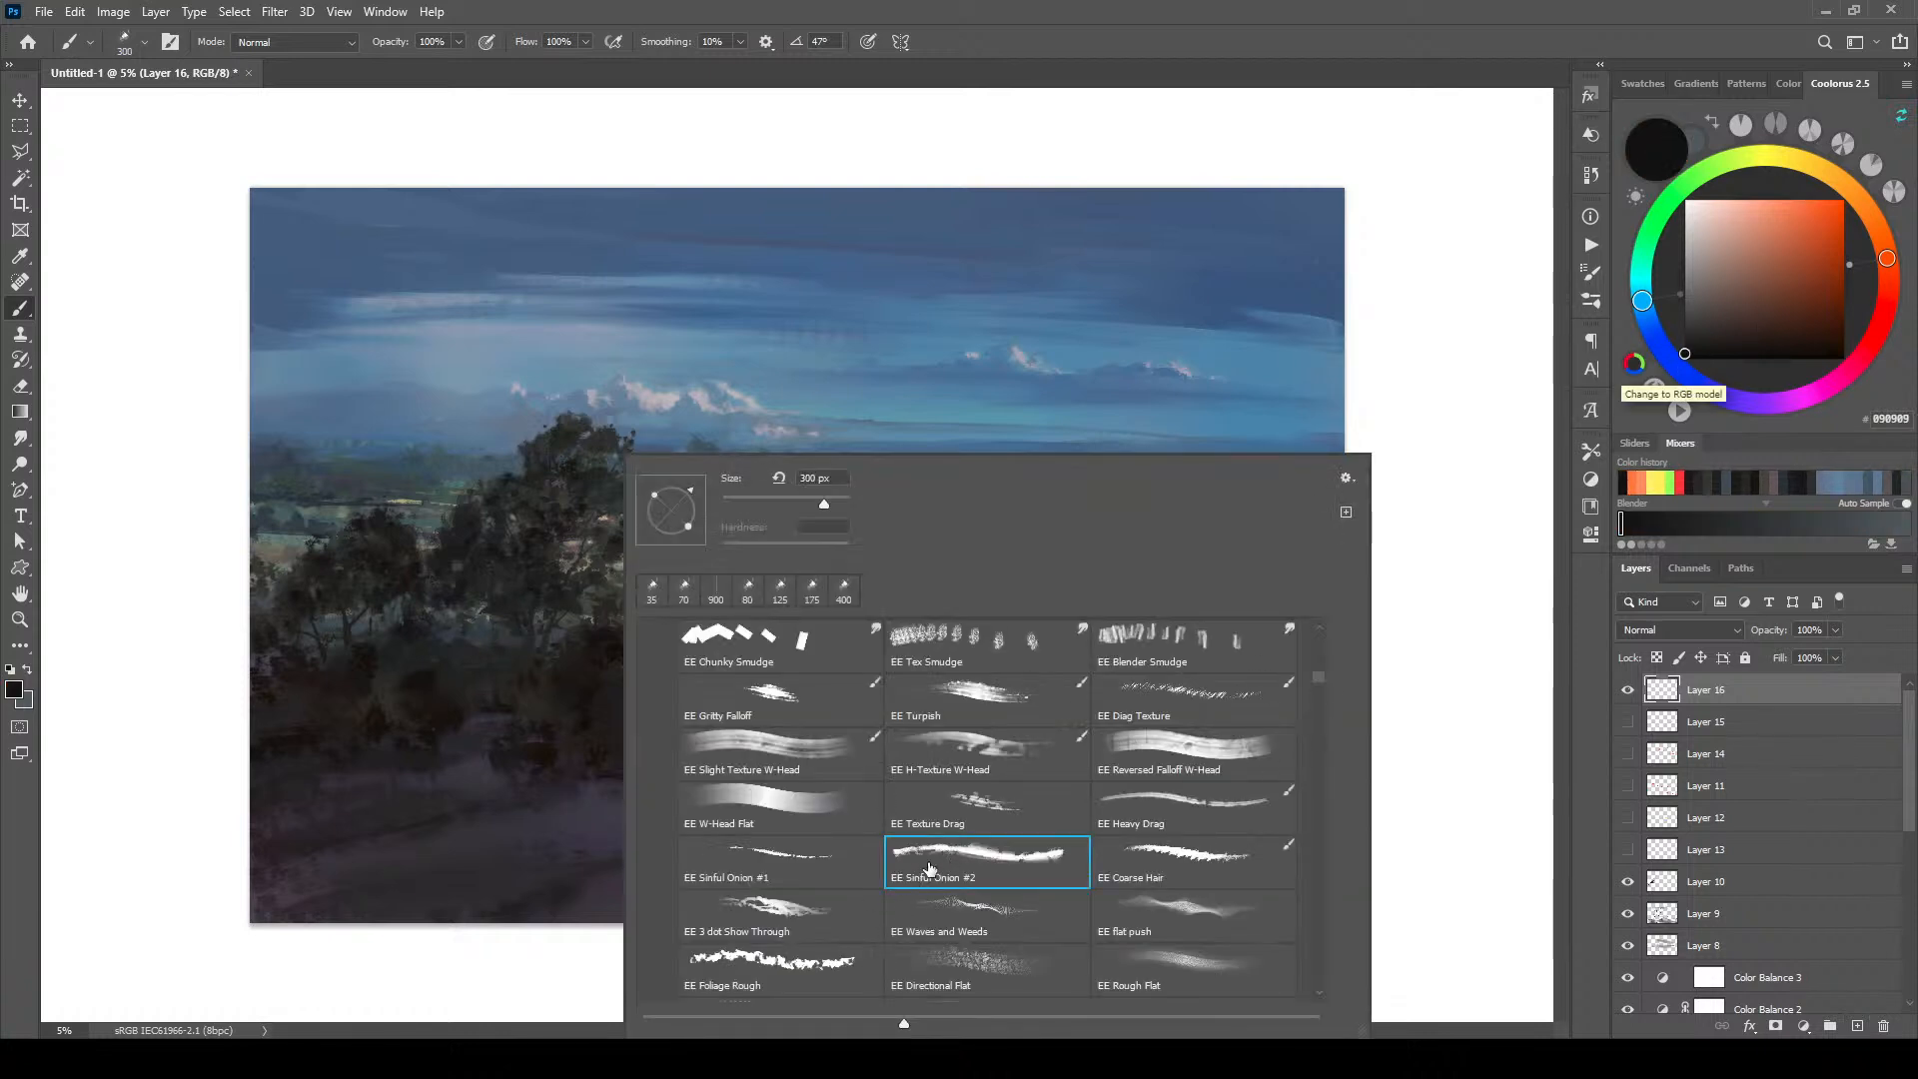
pyautogui.scroll(-3, 1322, 685)
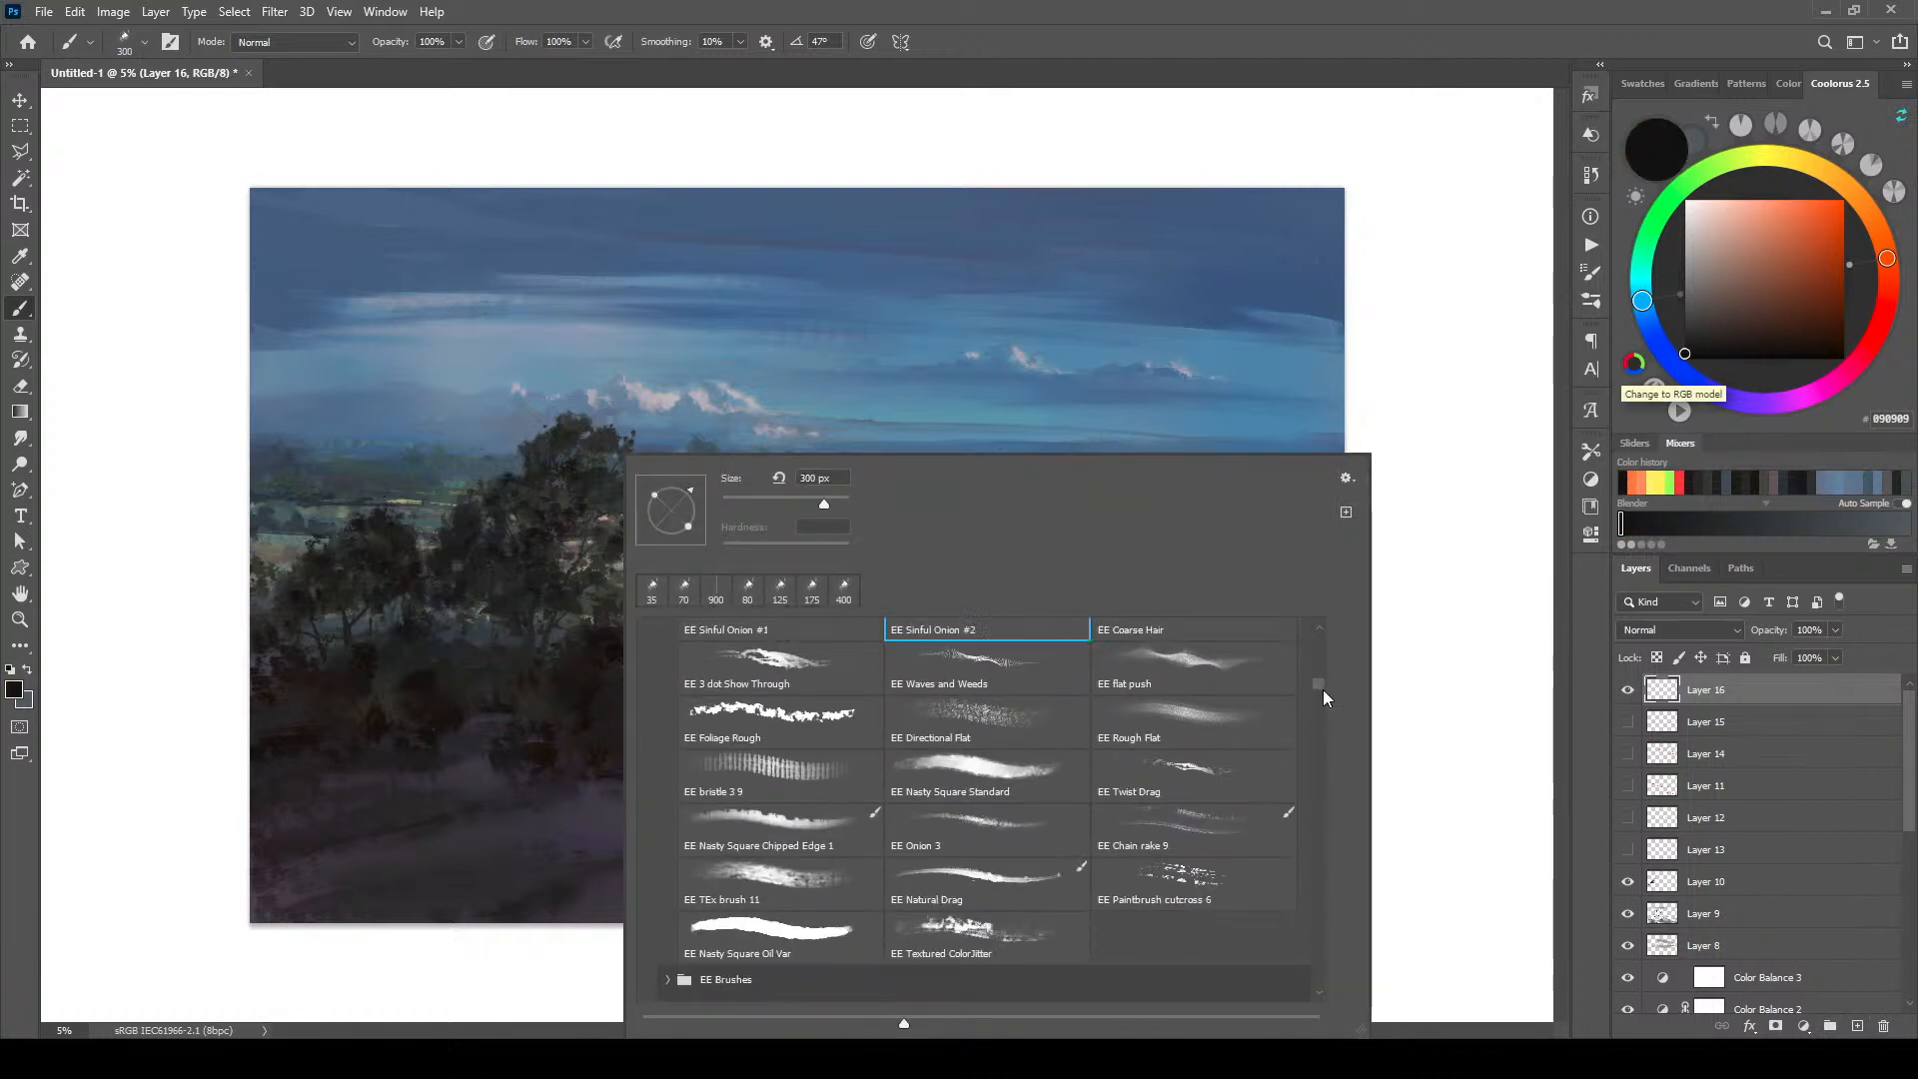
pyautogui.scroll(-1, 1323, 687)
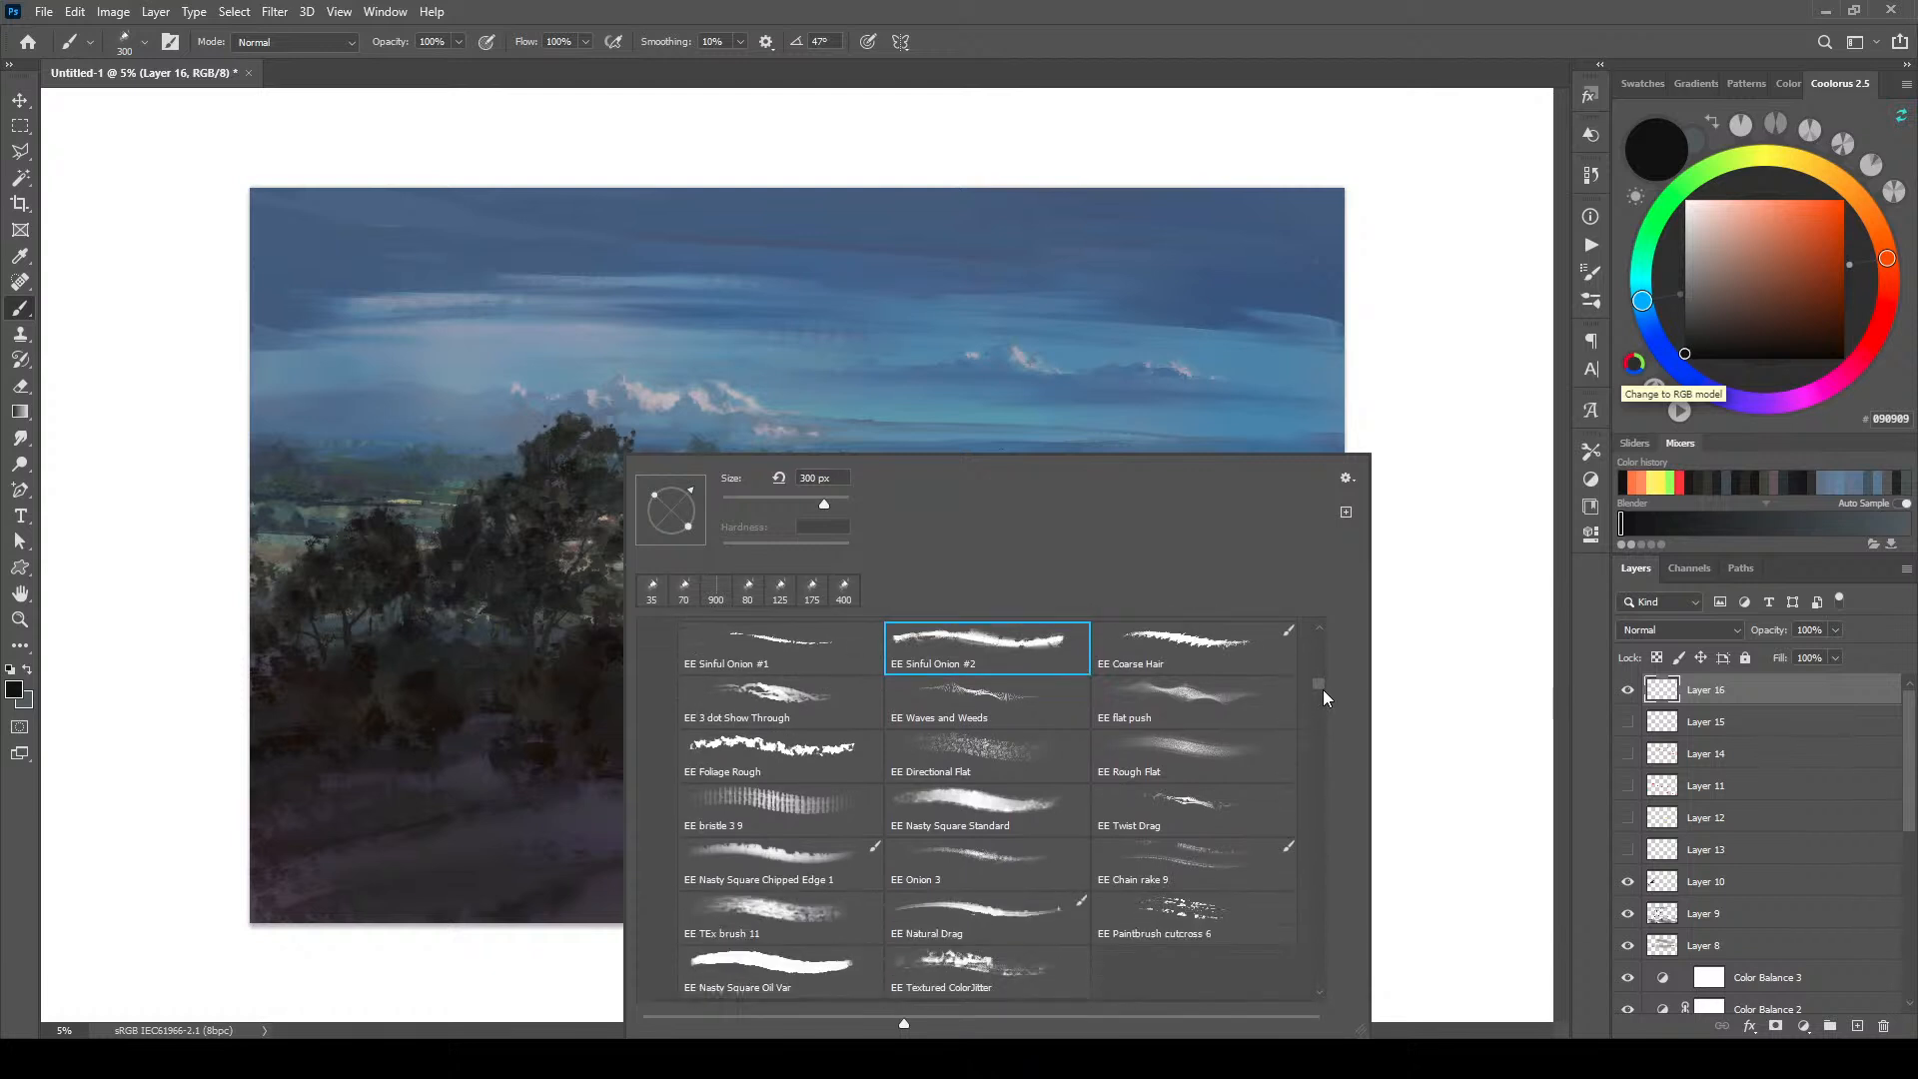
pyautogui.doubleClick(973, 909)
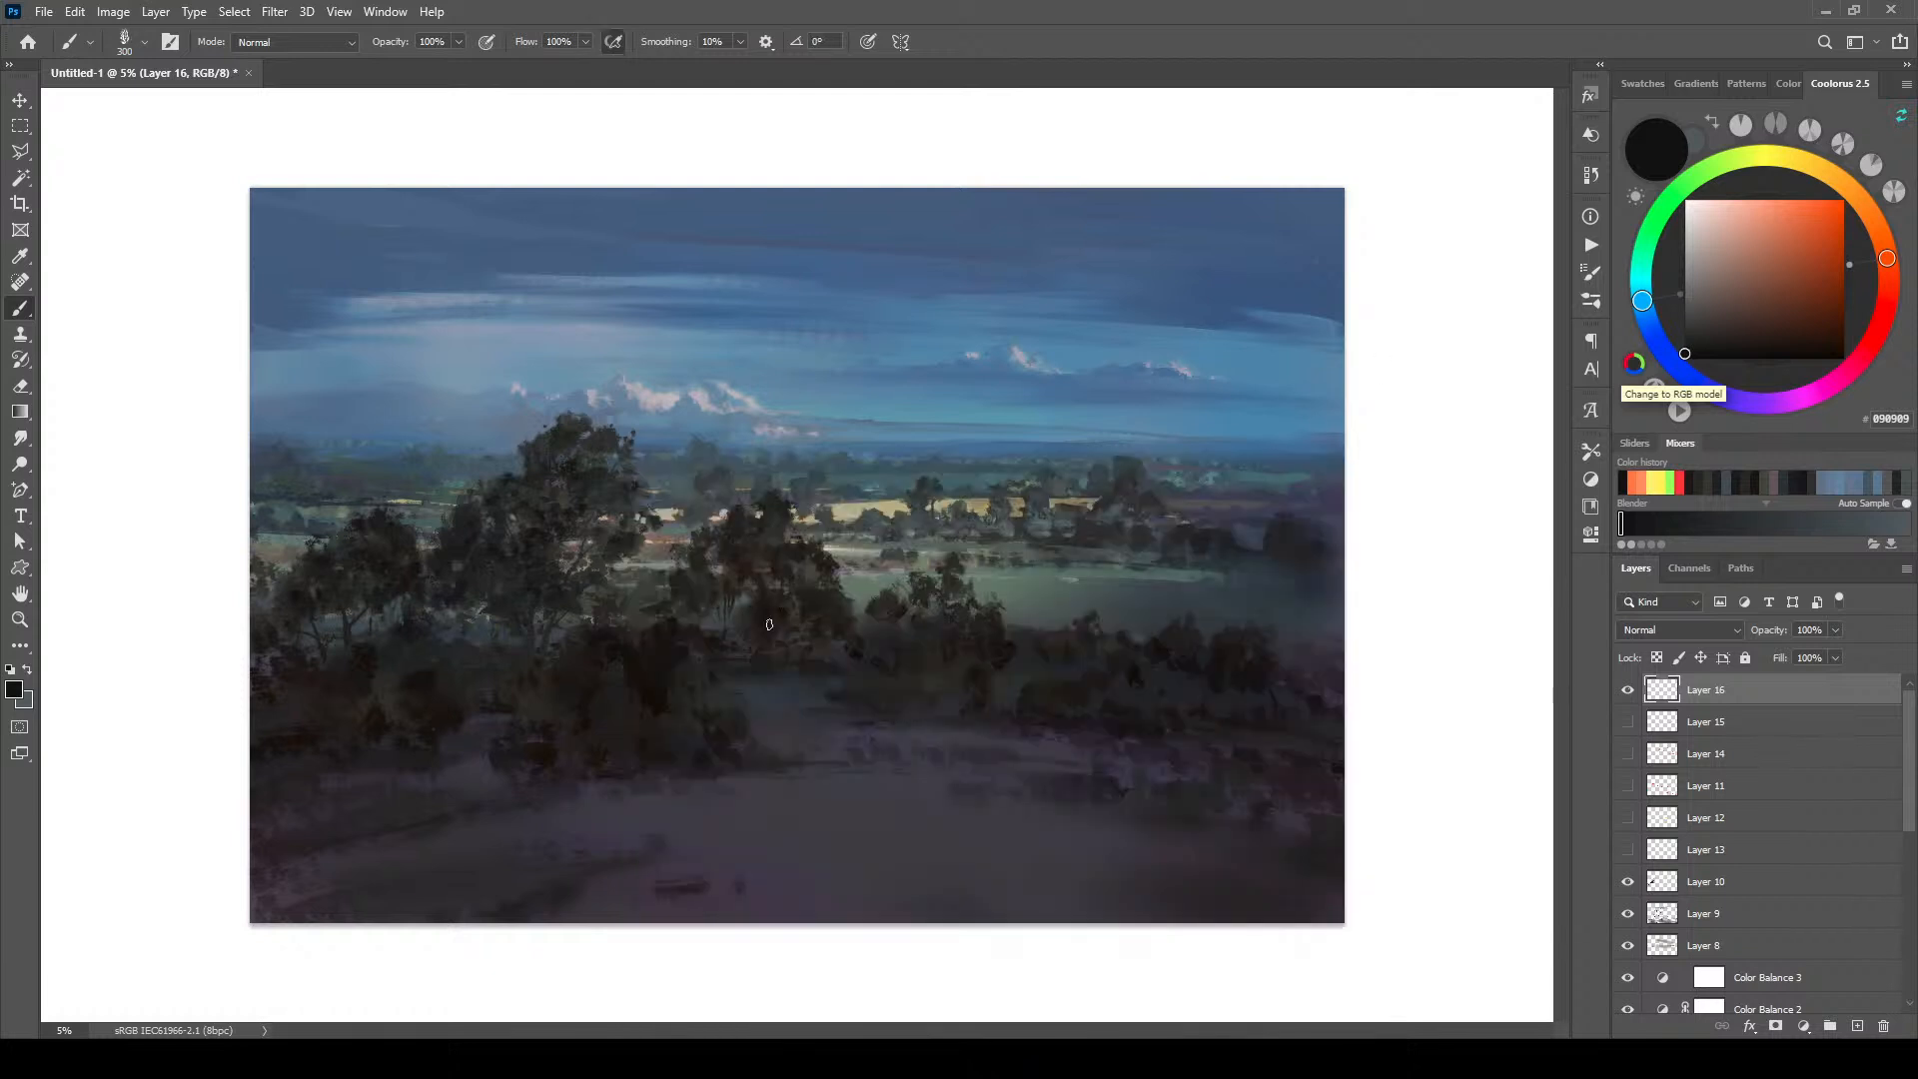
# Step: Paint a near-black trunk leaning up from the canvas's left edge and an arching branch across the sky, tapering with smaller tips
pyautogui.press('[')
pyautogui.press('[')
pyautogui.press('[')
pyautogui.press('[')
pyautogui.press('[')
pyautogui.press('[')
pyautogui.press('[')
pyautogui.press(']')
pyautogui.press(']')
pyautogui.press('[')
pyautogui.press('[')
pyautogui.press('[')
pyautogui.press('[')
pyautogui.press('[')
pyautogui.press('[')
pyautogui.moveTo(516, 378); pyautogui.dragTo(577, 345)
pyautogui.moveTo(657, 298)
pyautogui.mouseDown()
pyautogui.moveTo(844, 258)
pyautogui.moveTo(937, 336)
pyautogui.moveTo(884, 277)
pyautogui.mouseUp()
pyautogui.press('[')
pyautogui.press('[')
pyautogui.press('[')
pyautogui.press('[')
pyautogui.press('[')
pyautogui.press('[')
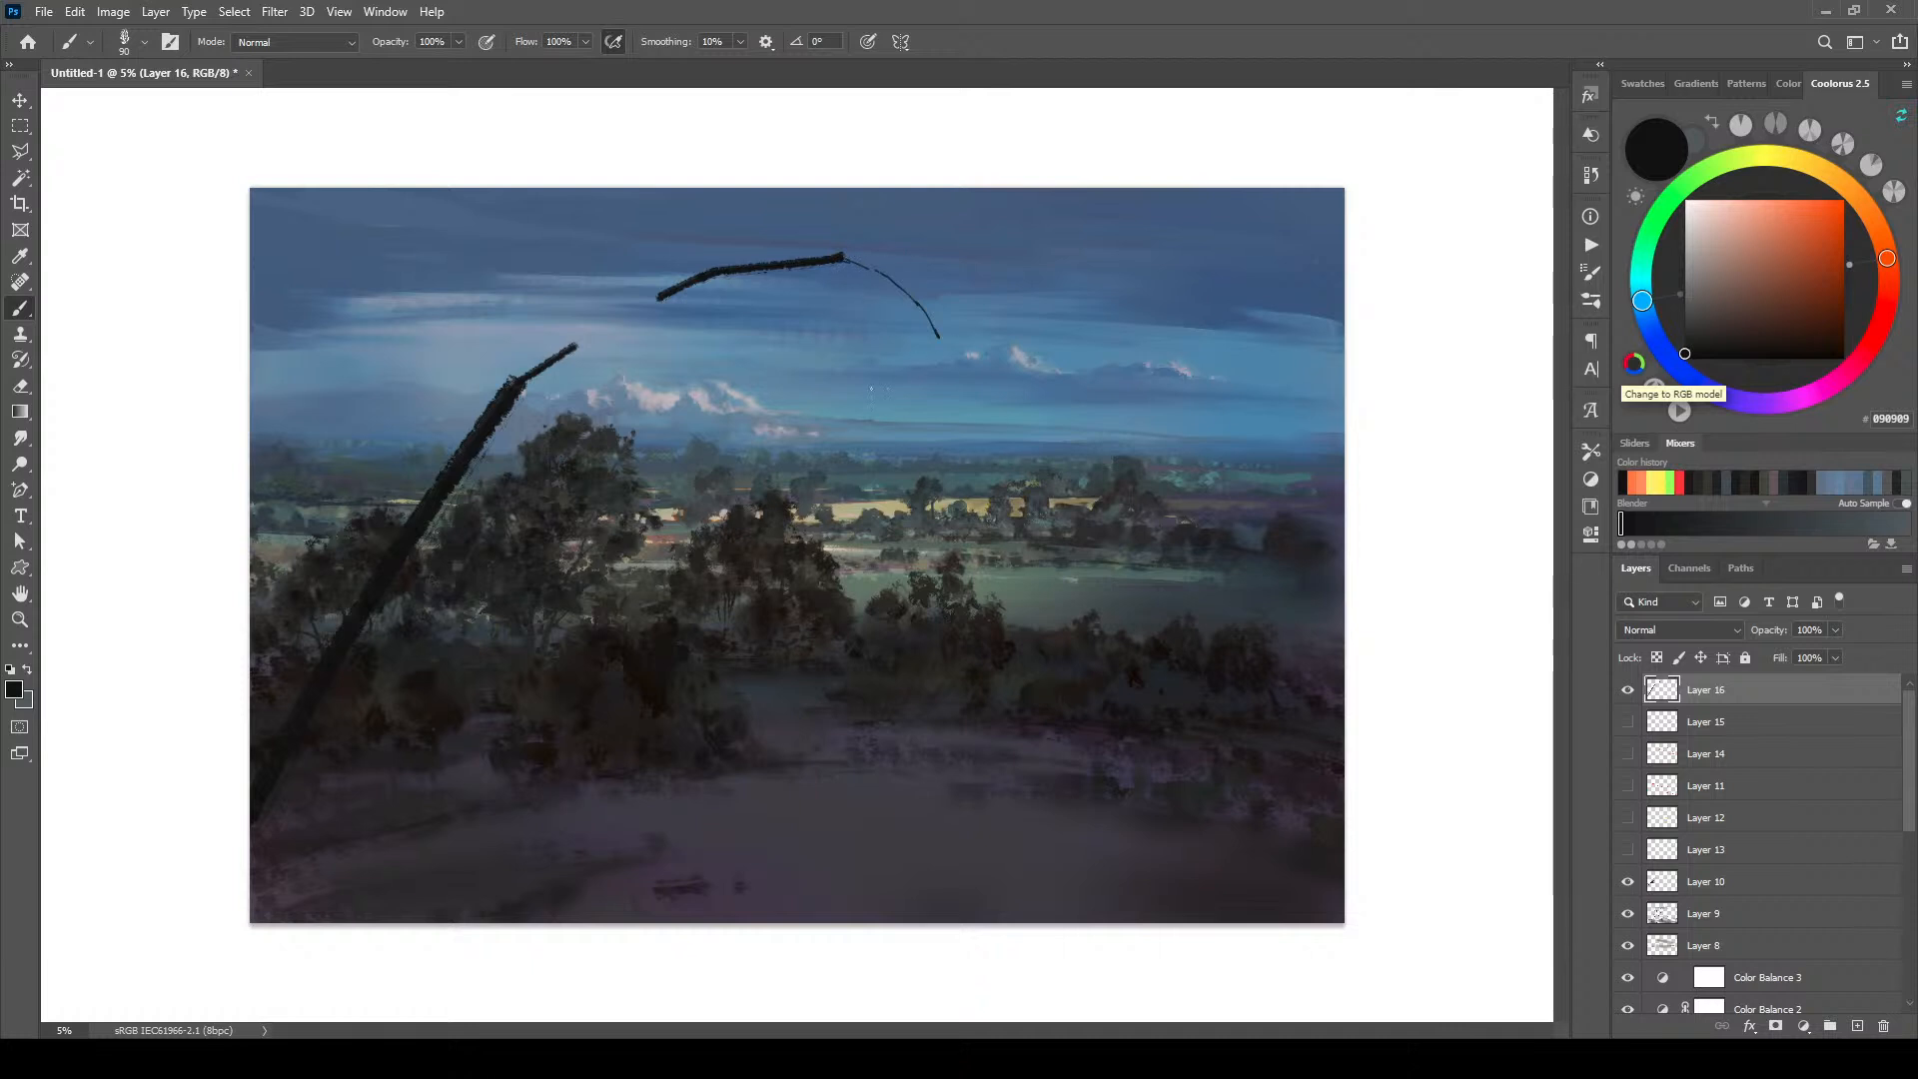
# Step: Hide the layer and, on a new layer, paint a thick curved trunk at tip size 900 from the lower-left foreground into the sky
pyautogui.press(']')
pyautogui.press(']')
pyautogui.press(']')
pyautogui.press(']')
pyautogui.press(']')
pyautogui.press(']')
pyautogui.press(']')
pyautogui.press(']')
pyautogui.press(']')
pyautogui.click(1628, 689)
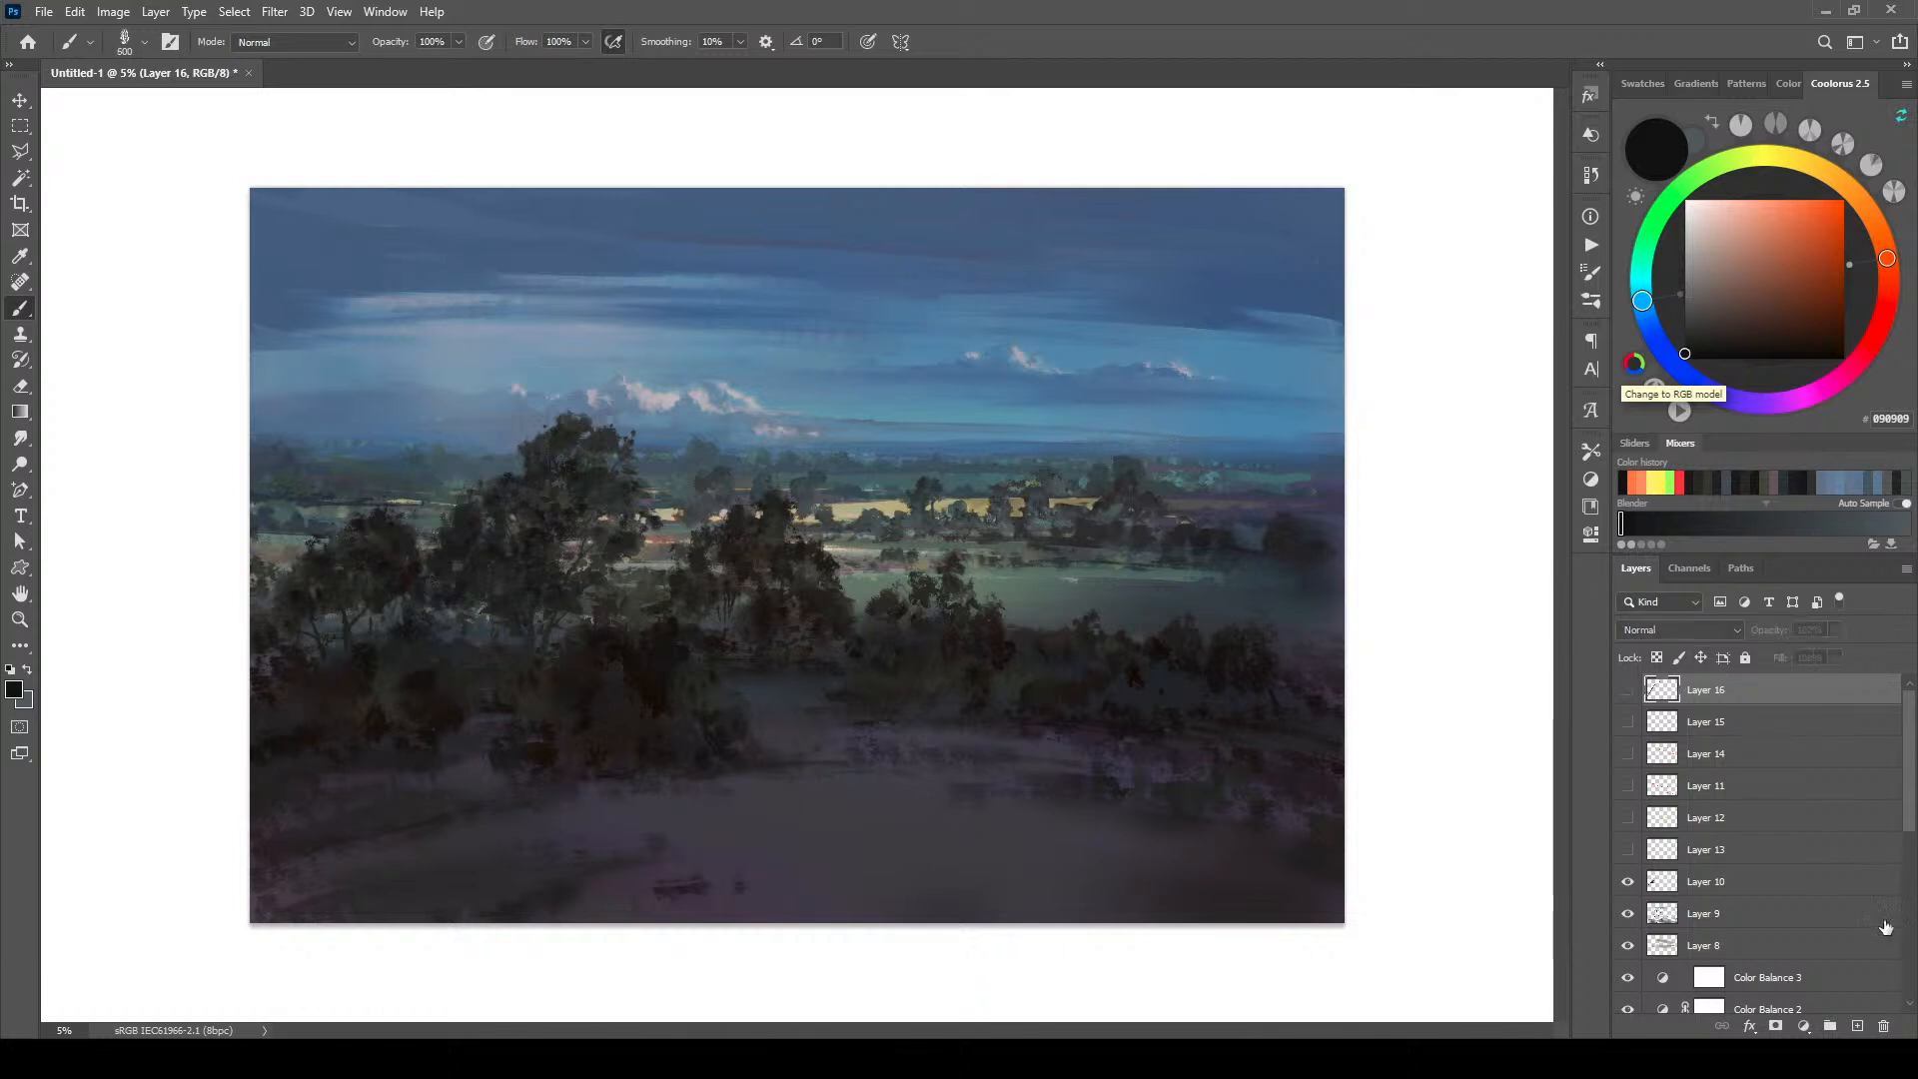
pyautogui.click(1857, 1026)
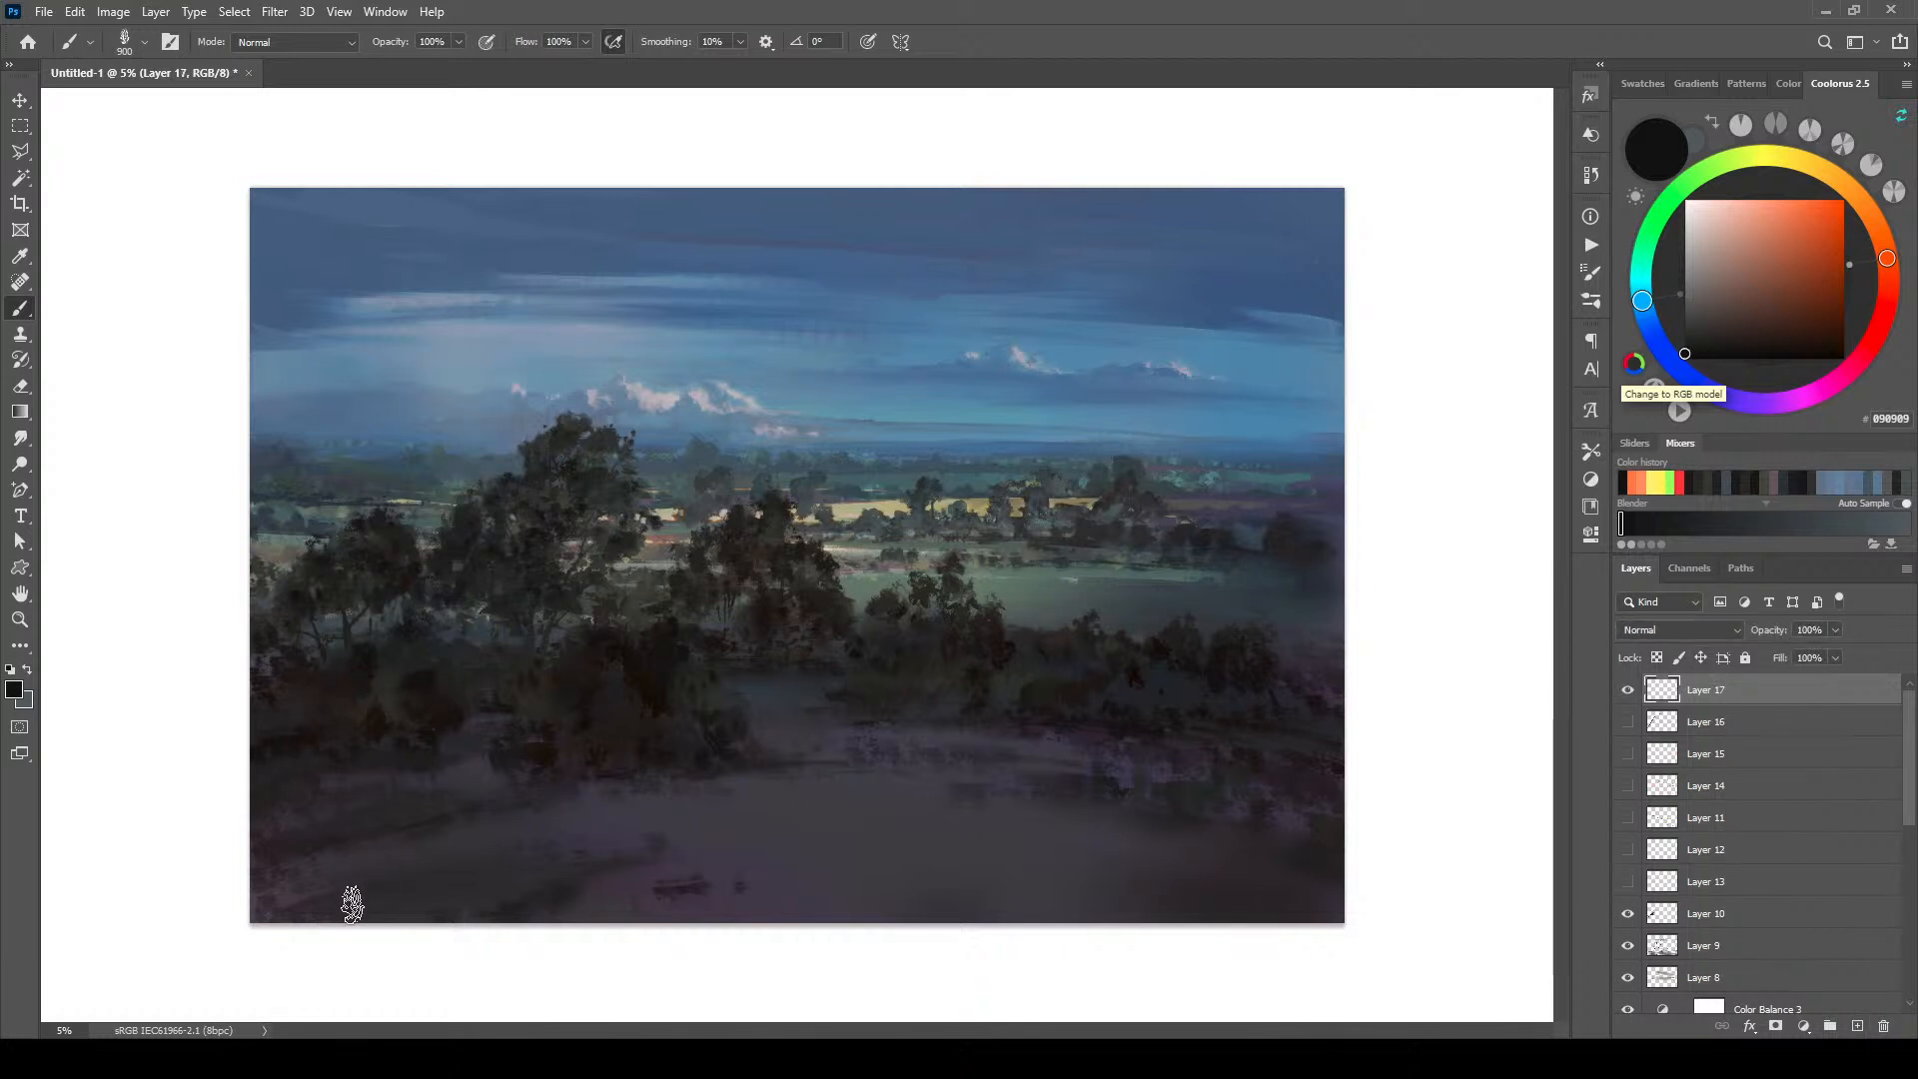
pyautogui.moveTo(356, 913)
pyautogui.mouseDown()
pyautogui.moveTo(396, 650)
pyautogui.moveTo(615, 215)
pyautogui.mouseUp()
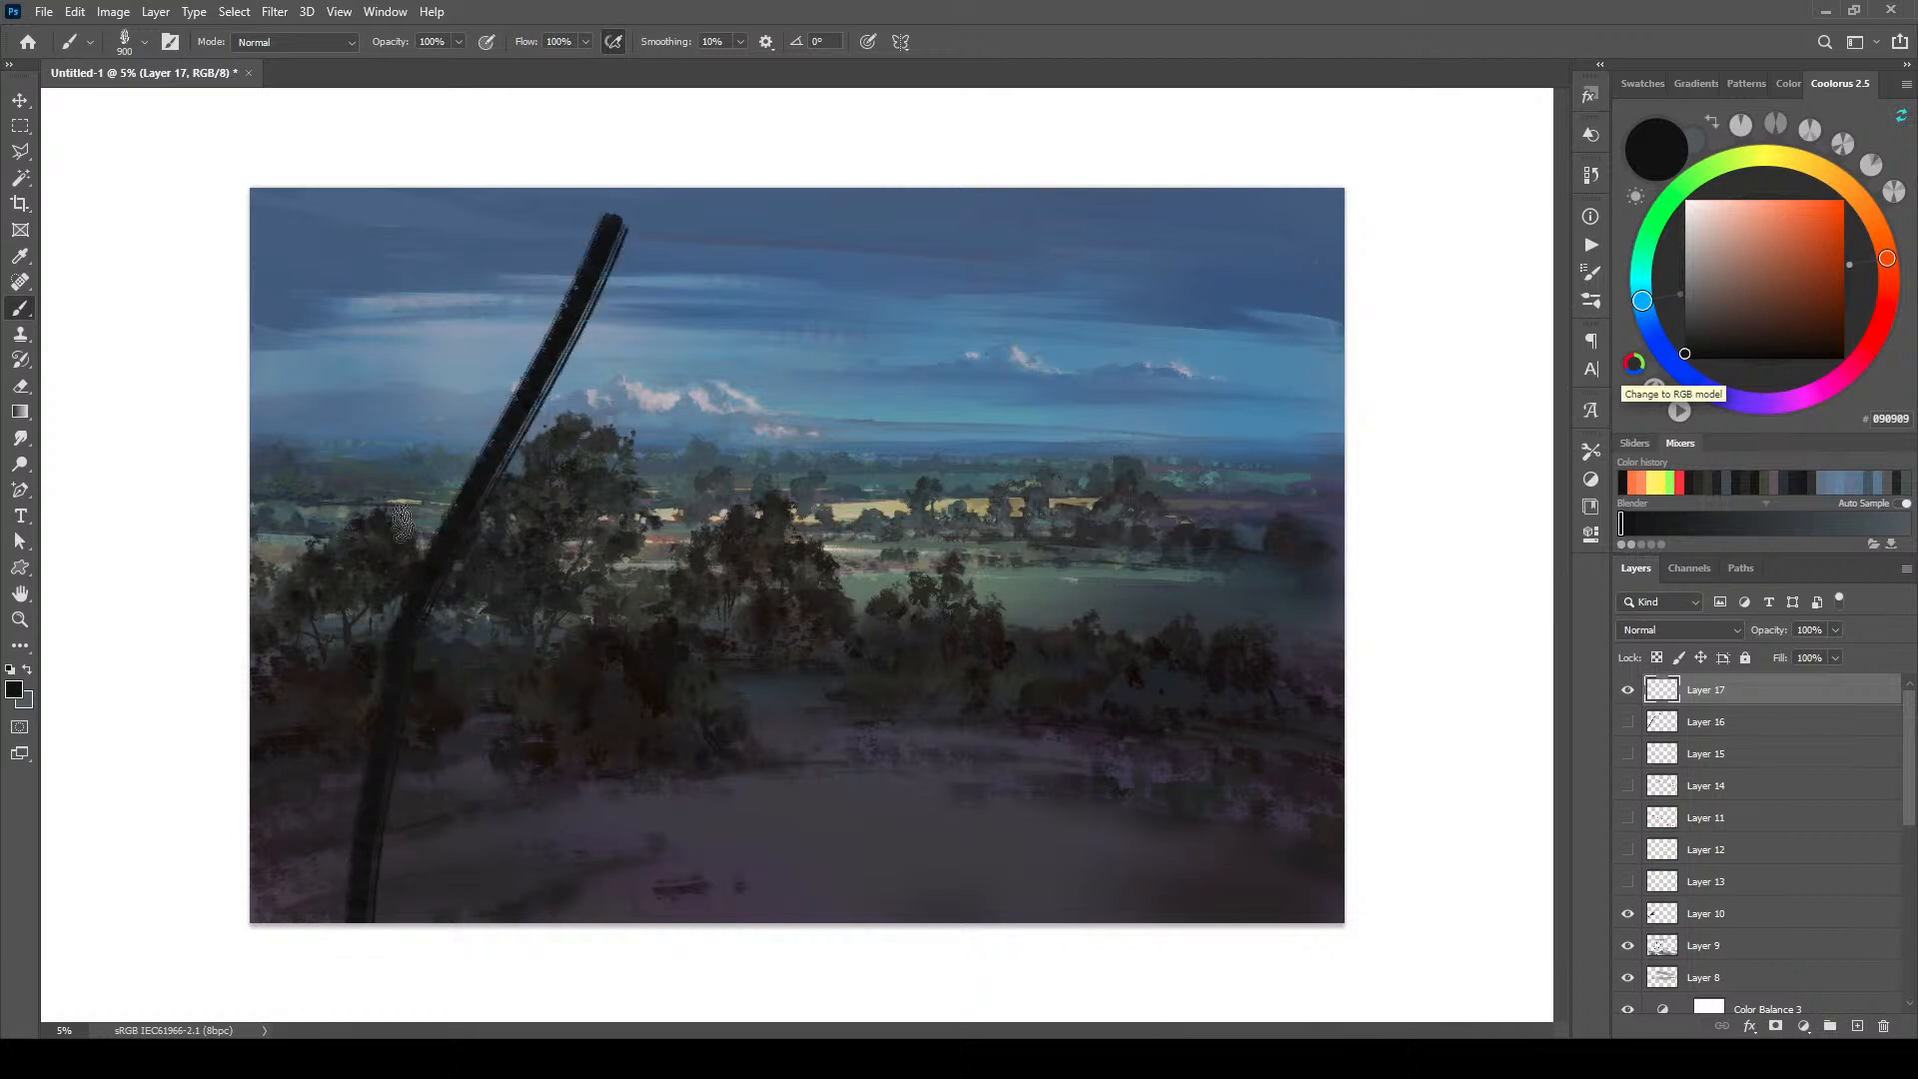
# Step: Extend the trunk to the canvas's upper edge, then thicken its base and its bend beside the large tree
pyautogui.press(']')
pyautogui.press(']')
pyautogui.moveTo(339, 882)
pyautogui.mouseDown()
pyautogui.moveTo(336, 756)
pyautogui.moveTo(352, 762)
pyautogui.moveTo(335, 906)
pyautogui.moveTo(367, 748)
pyautogui.moveTo(351, 904)
pyautogui.mouseUp()
pyautogui.press('[')
pyautogui.press('[')
pyautogui.press('[')
pyautogui.press('[')
pyautogui.press('[')
pyautogui.press('[')
pyautogui.press('[')
pyautogui.press('[')
pyautogui.press('[')
pyautogui.press('[')
pyautogui.press('[')
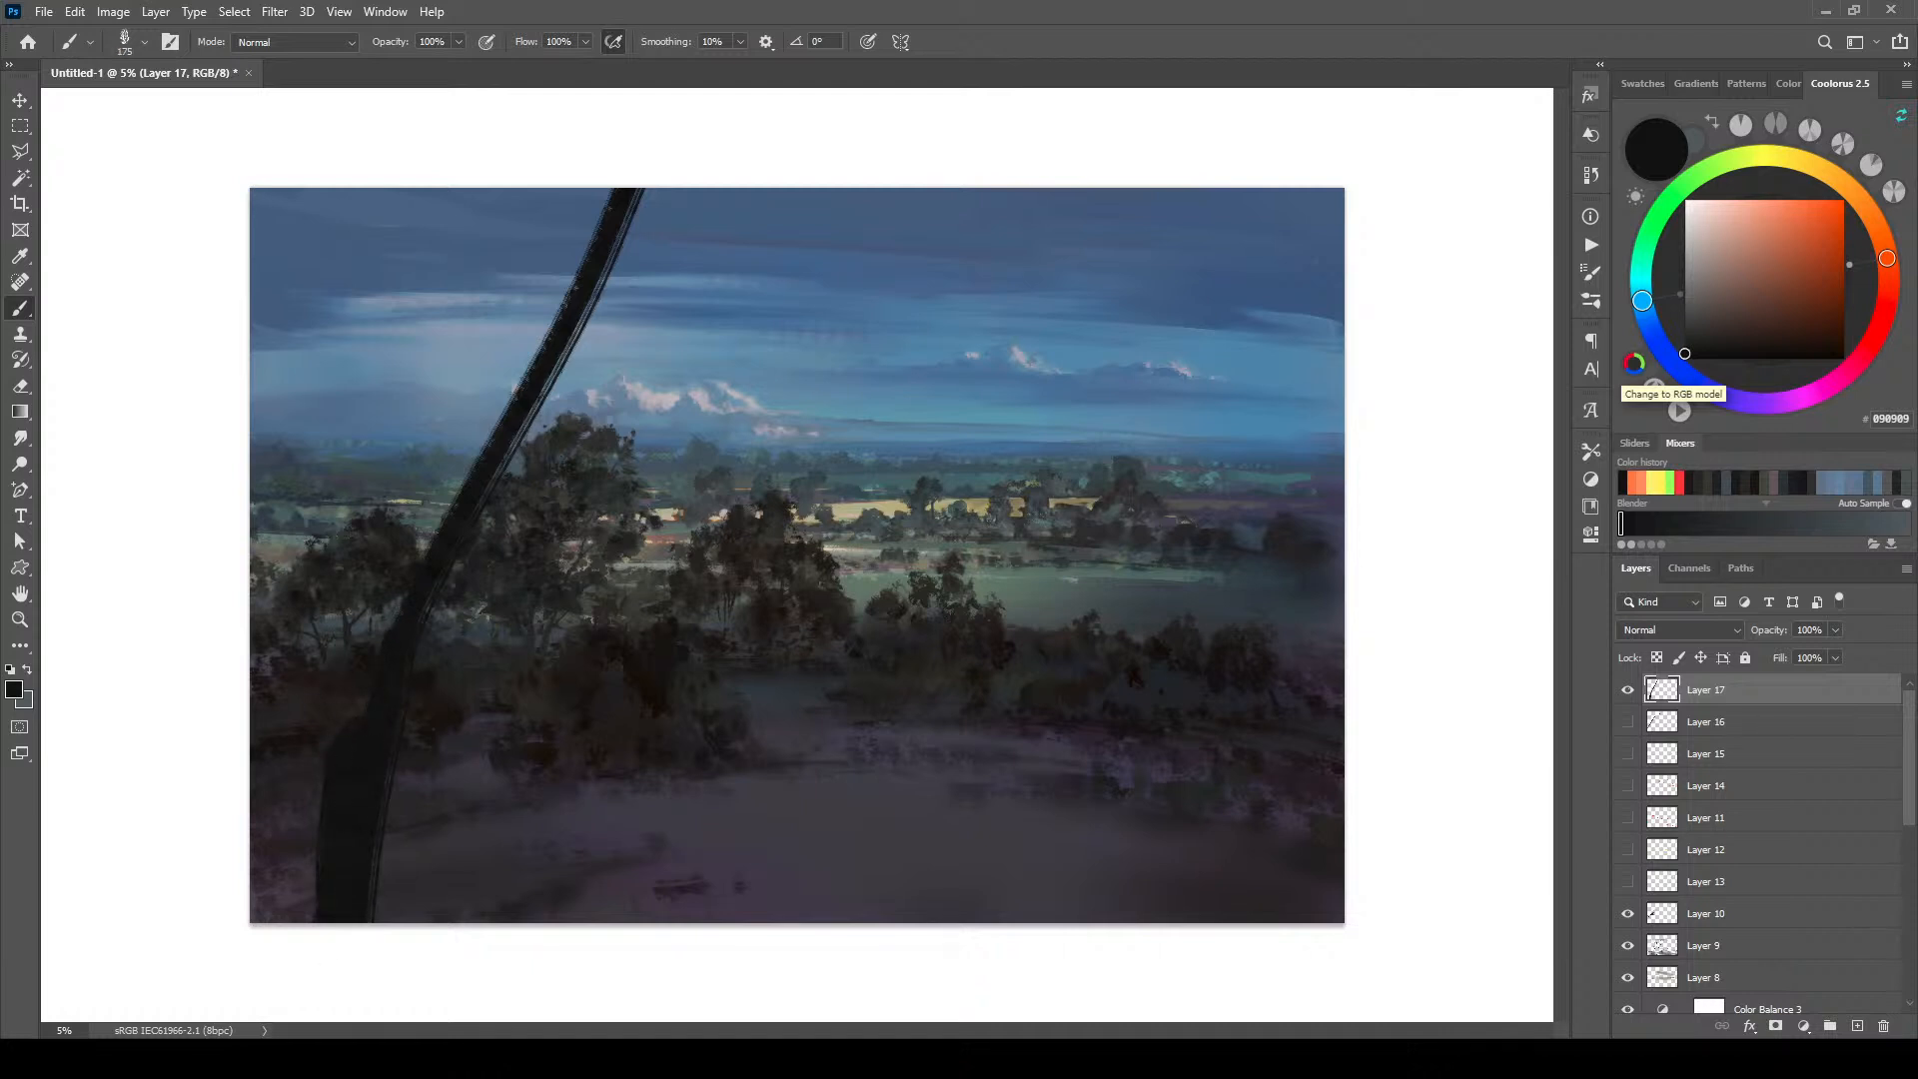
pyautogui.press(']')
pyautogui.press(']')
pyautogui.press(']')
pyautogui.press(']')
pyautogui.press(']')
pyautogui.moveTo(381, 638)
pyautogui.mouseDown()
pyautogui.moveTo(394, 569)
pyautogui.moveTo(433, 549)
pyautogui.mouseUp()
# Step: Paint a thin branch at tip size 100 forking off the upper trunk to the canvas's upper edge, with a small side twig
pyautogui.press('[')
pyautogui.press('[')
pyautogui.press('[')
pyautogui.press('[')
pyautogui.press('[')
pyautogui.press('[')
pyautogui.press('[')
pyautogui.moveTo(508, 431)
pyautogui.mouseDown()
pyautogui.moveTo(547, 190)
pyautogui.moveTo(526, 379)
pyautogui.moveTo(533, 320)
pyautogui.moveTo(548, 344)
pyautogui.mouseUp()
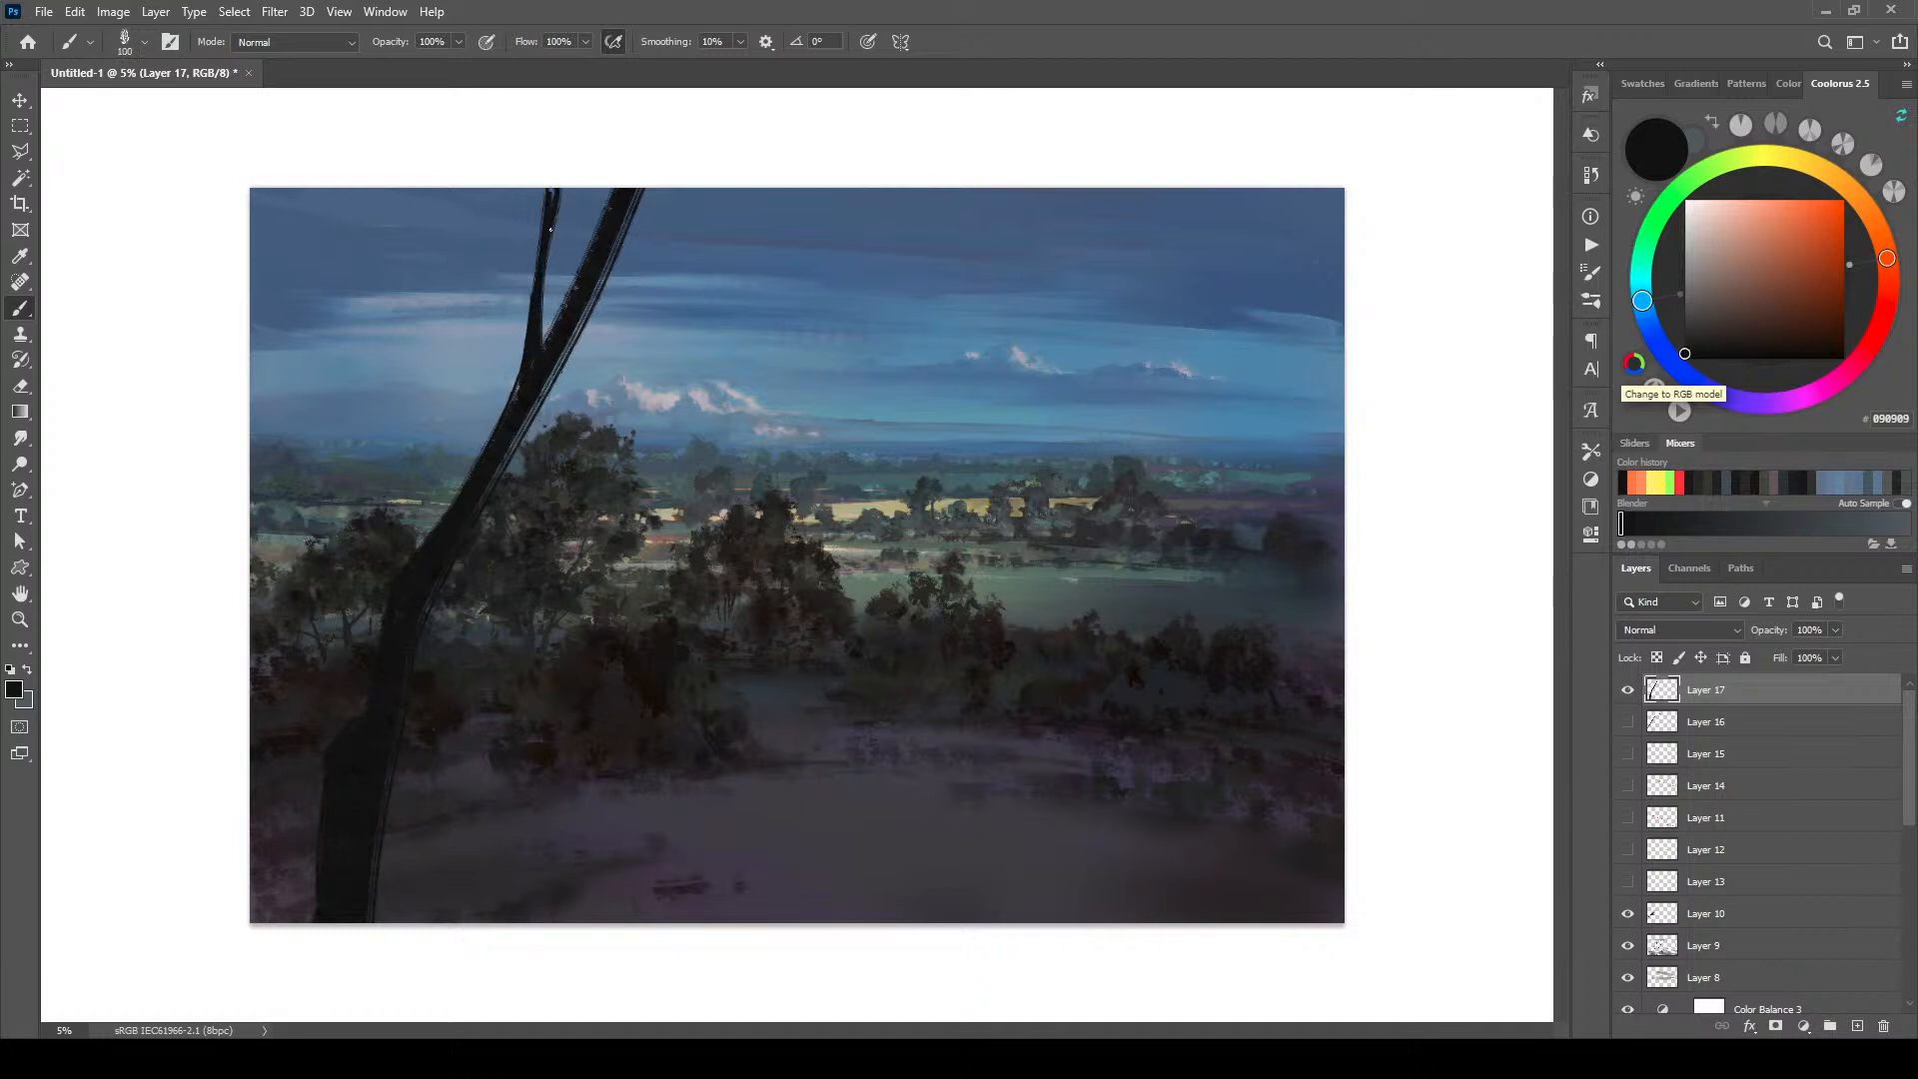
pyautogui.moveTo(519, 193); pyautogui.dragTo(539, 233)
# Step: Fill out both sides of the trunk's base at tip size 500
pyautogui.press(']')
pyautogui.press(']')
pyautogui.press(']')
pyautogui.press(']')
pyautogui.press(']')
pyautogui.press(']')
pyautogui.press(']')
pyautogui.press(']')
pyautogui.moveTo(371, 827); pyautogui.dragTo(388, 949)
pyautogui.moveTo(326, 879); pyautogui.dragTo(320, 786)
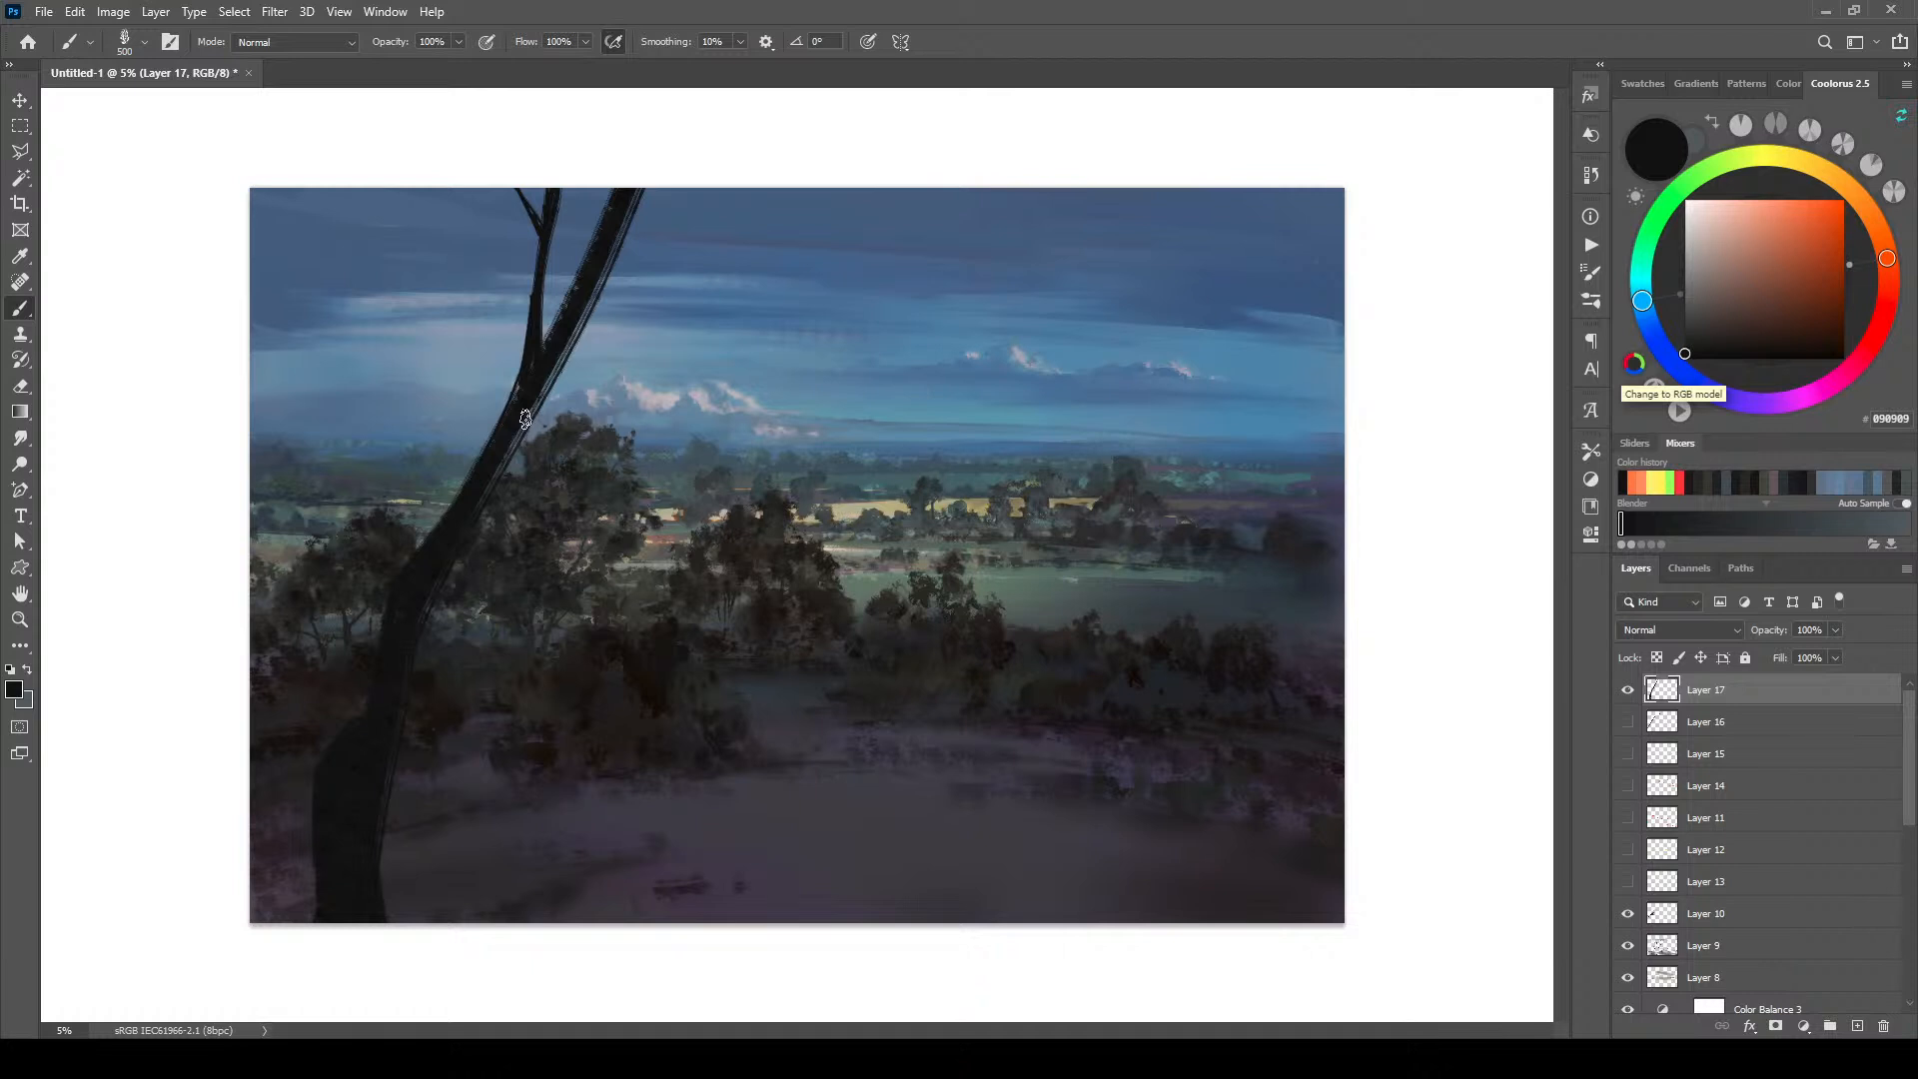
# Step: Paint dark leaf clusters with a much larger tip in the sky's upper-left corner and along the canvas's left edge
pyautogui.press(']')
pyautogui.press(']')
pyautogui.press(']')
pyautogui.press(']')
pyautogui.press(']')
pyautogui.press(']')
pyautogui.press(']')
pyautogui.press(']')
pyautogui.press(']')
pyautogui.press(']')
pyautogui.press(']')
pyautogui.press(']')
pyautogui.press(']')
pyautogui.press(']')
pyautogui.press(']')
pyautogui.press(']')
pyautogui.press(']')
pyautogui.press(']')
pyautogui.moveTo(398, 180)
pyautogui.mouseDown()
pyautogui.moveTo(347, 205)
pyautogui.moveTo(290, 190)
pyautogui.mouseUp()
pyautogui.press('[')
pyautogui.press('[')
pyautogui.press('[')
pyautogui.press('[')
pyautogui.press('[')
pyautogui.press('[')
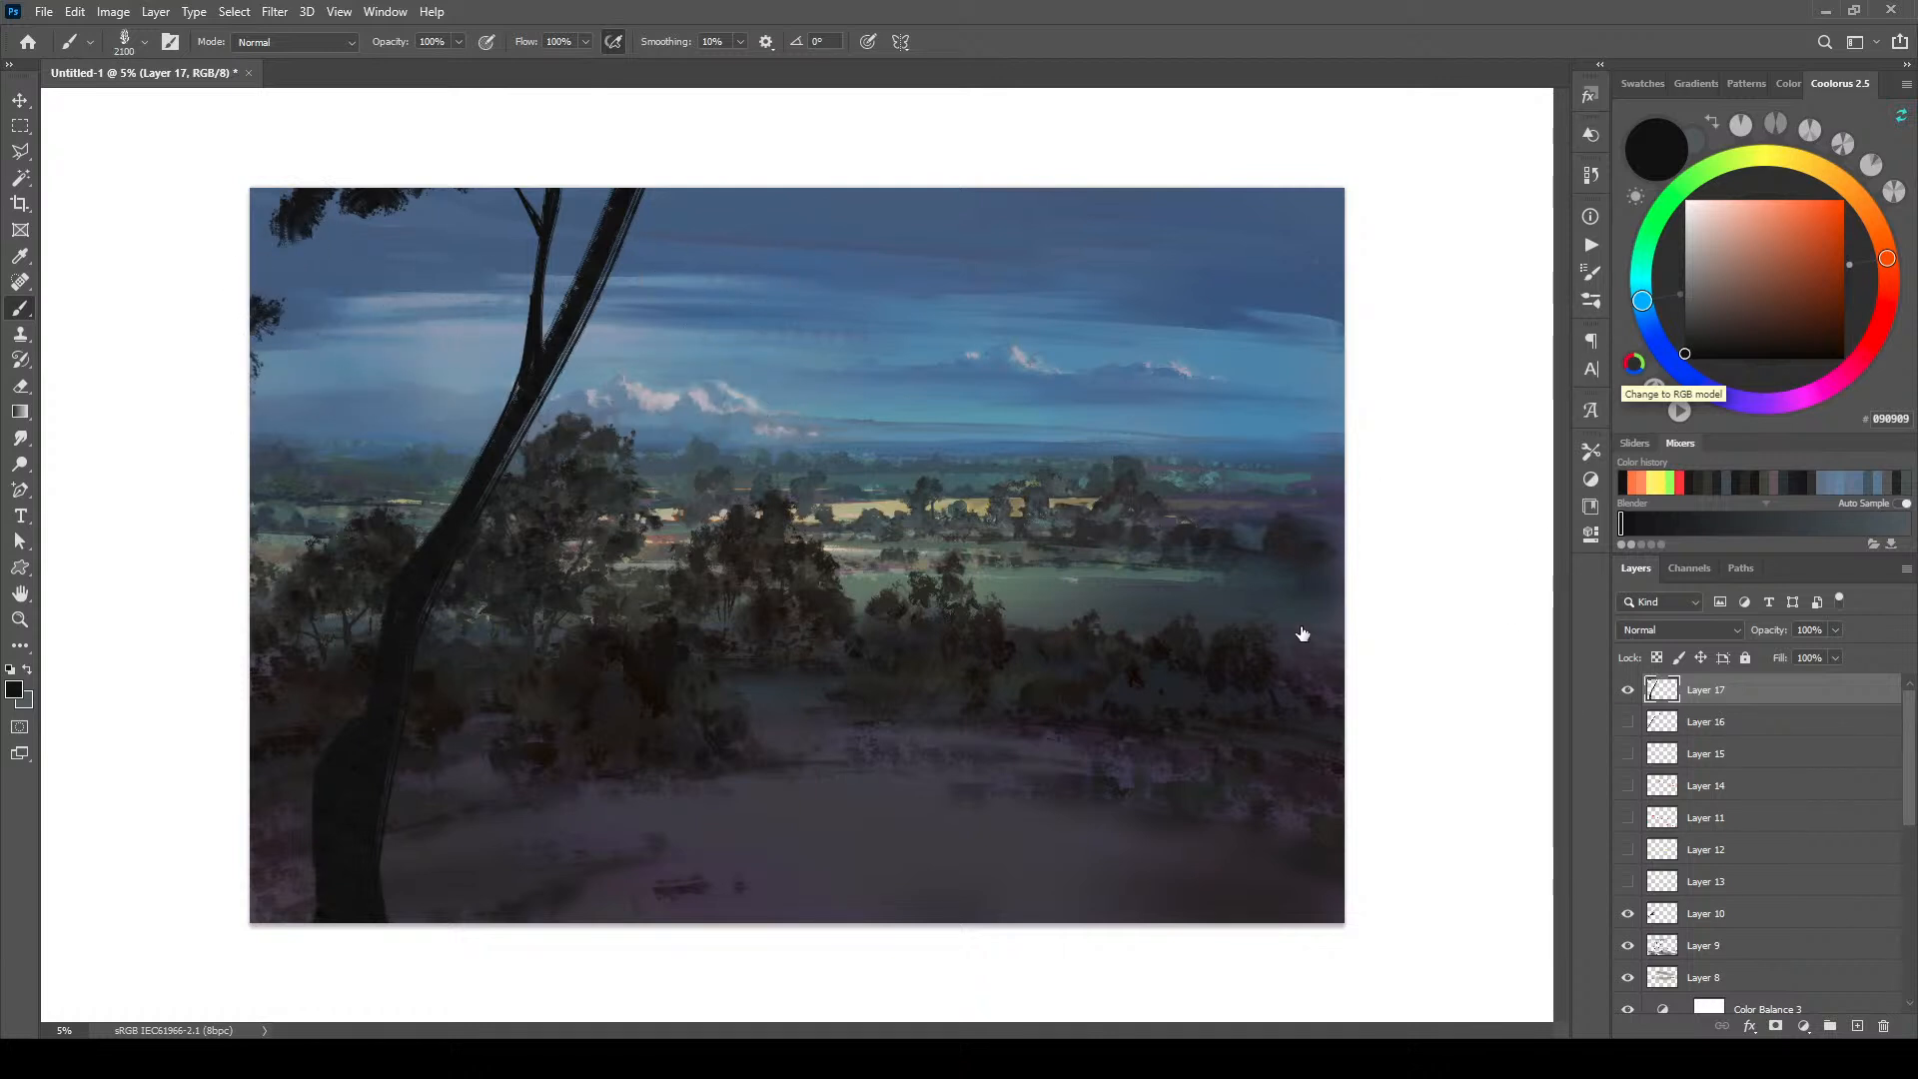
# Step: Free-transform the foreground tree to 105.54% scale, rotate it to 5.84° and shift it to the right
pyautogui.hotkey('ctrl', 't')
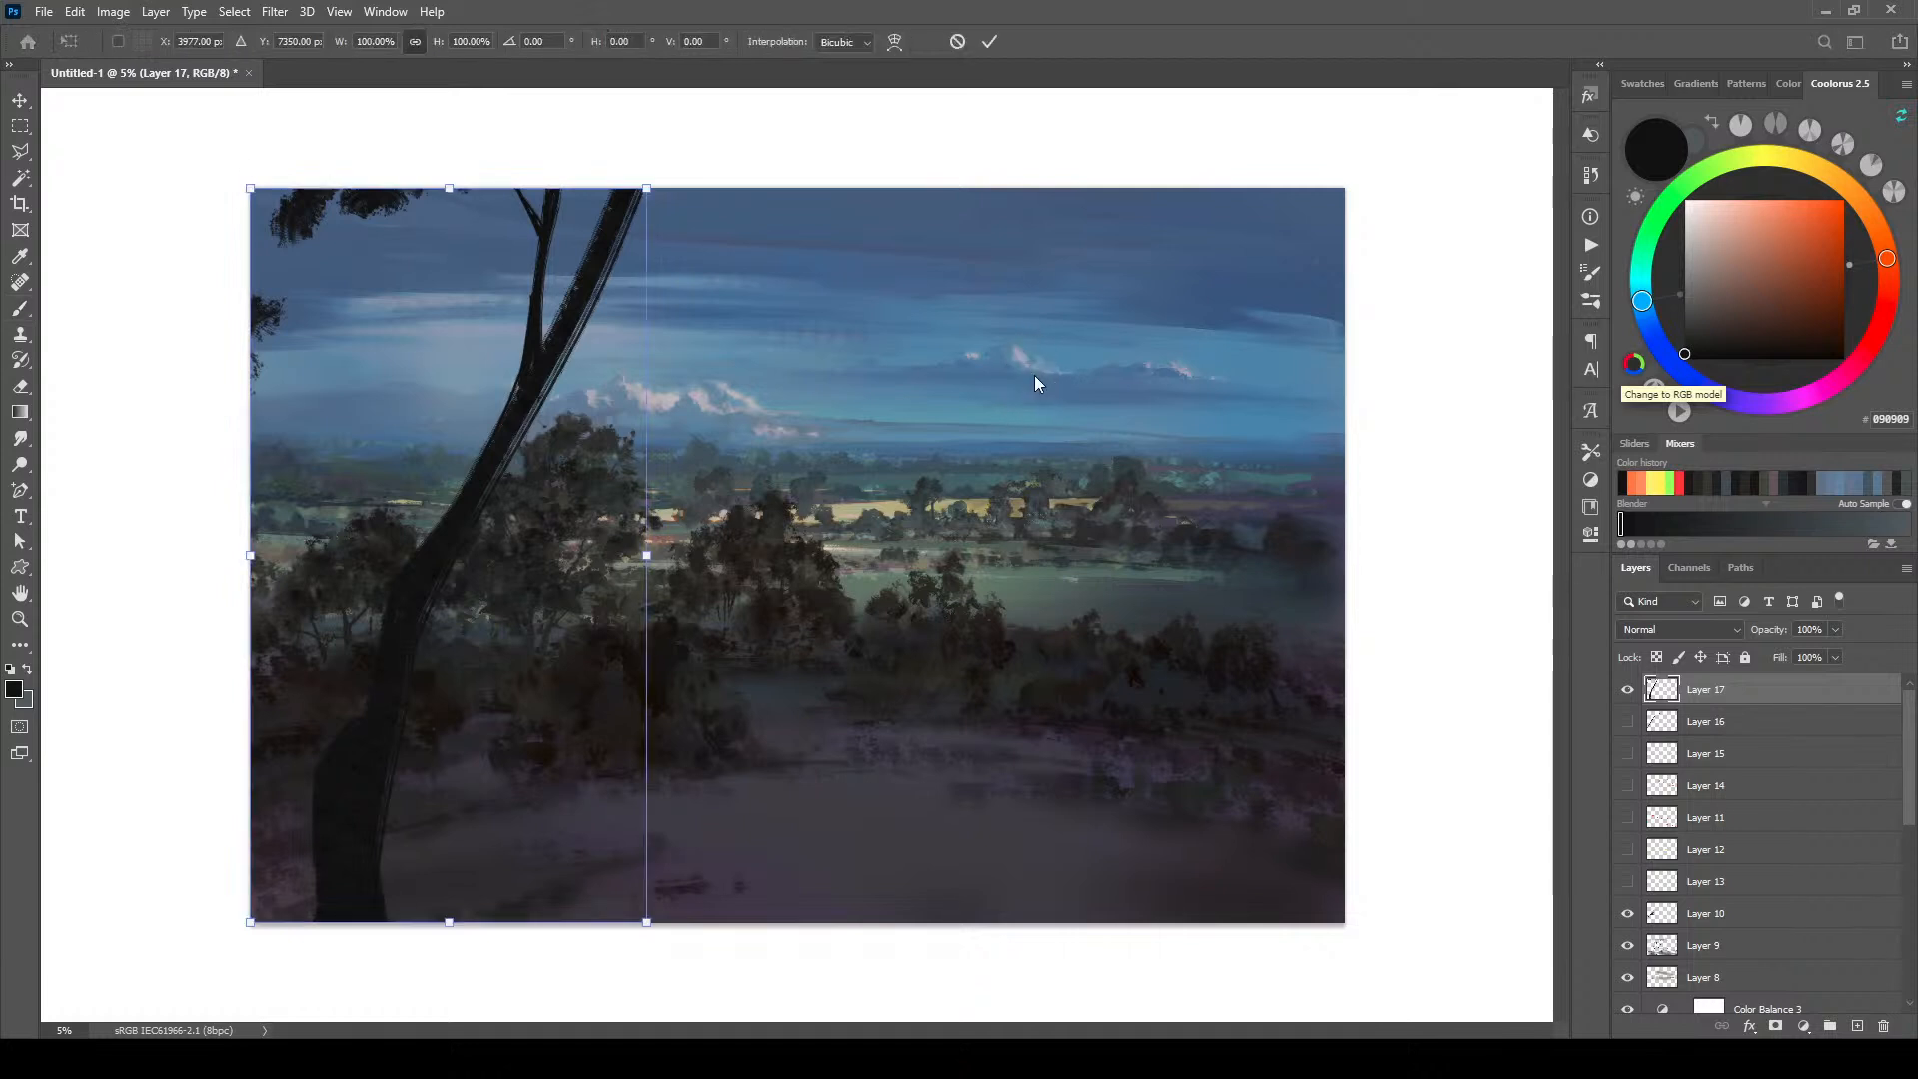
pyautogui.moveTo(714, 210); pyautogui.dragTo(725, 239)
pyautogui.moveTo(604, 354); pyautogui.dragTo(613, 371)
pyautogui.moveTo(678, 215); pyautogui.dragTo(715, 175)
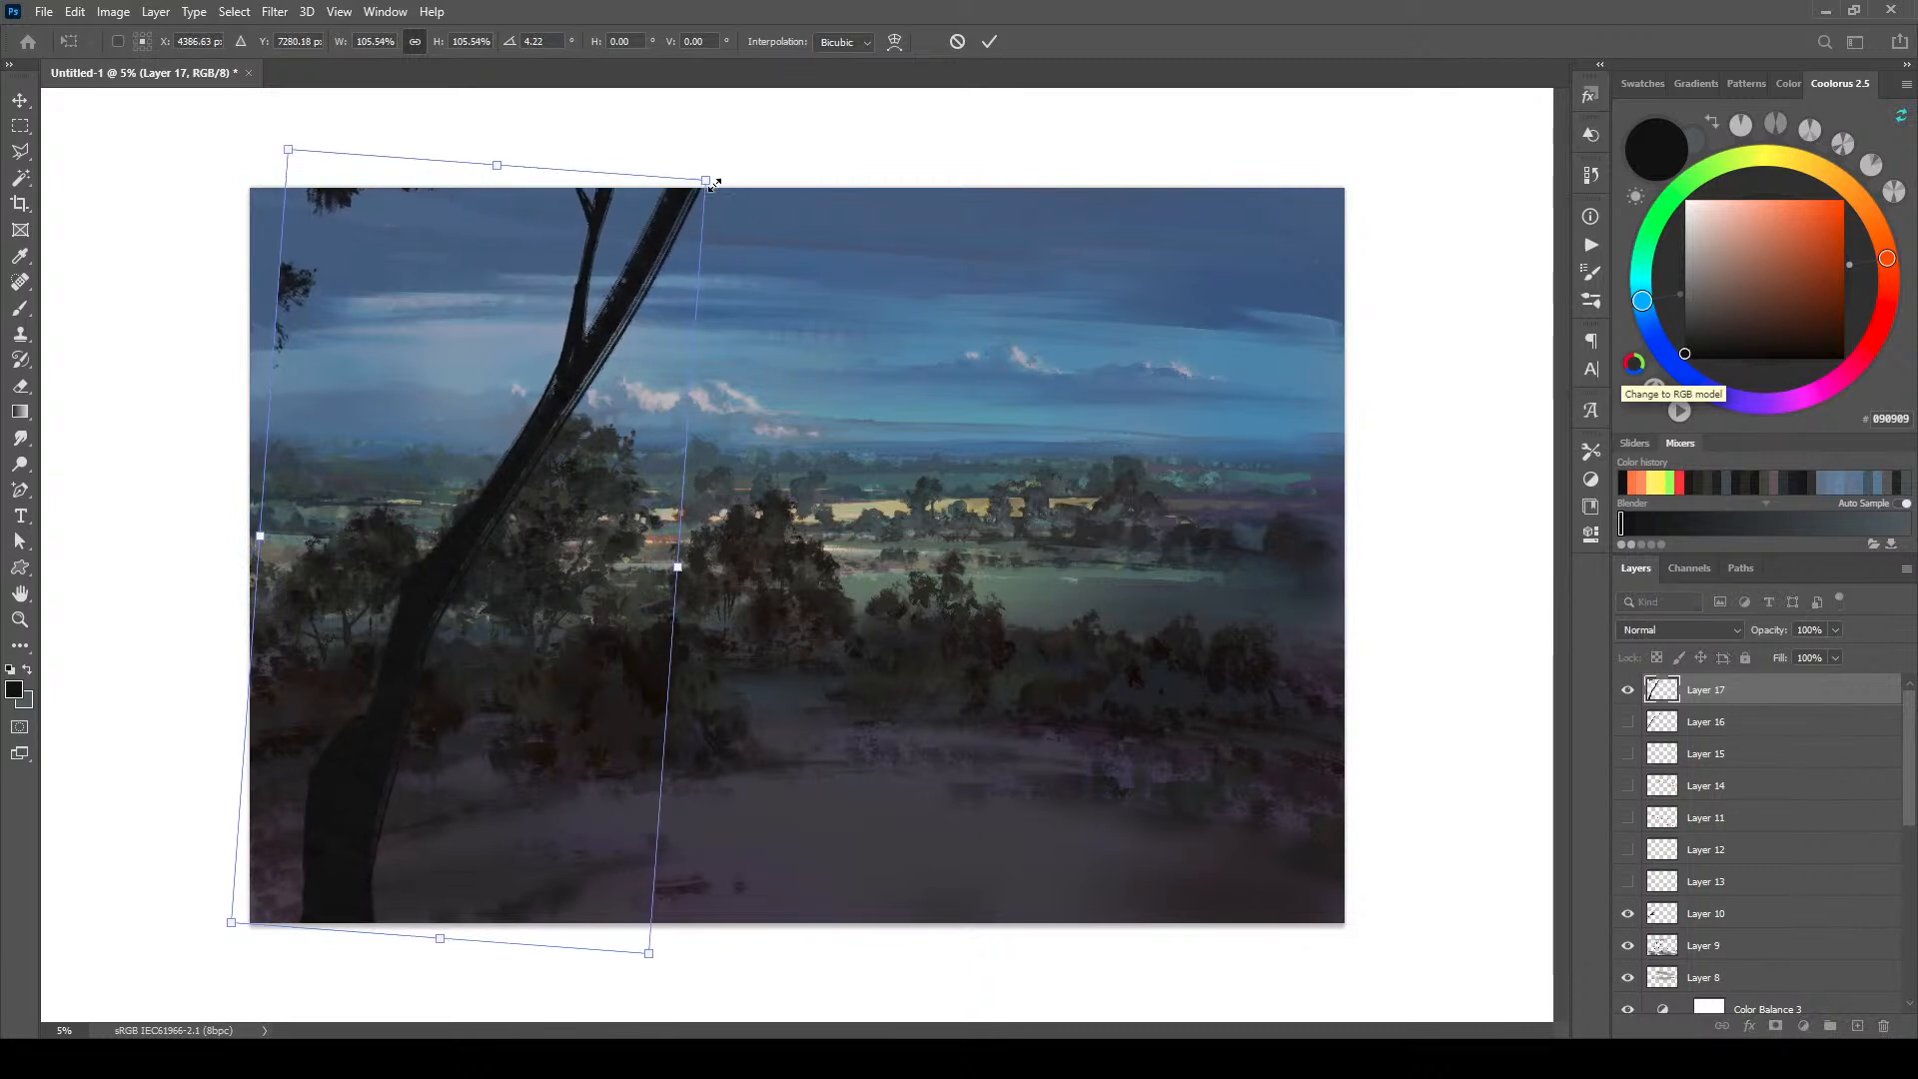
pyautogui.moveTo(878, 325)
pyautogui.mouseDown()
pyautogui.moveTo(882, 359)
pyautogui.moveTo(865, 286)
pyautogui.moveTo(801, 243)
pyautogui.moveTo(880, 344)
pyautogui.moveTo(872, 327)
pyautogui.mouseUp()
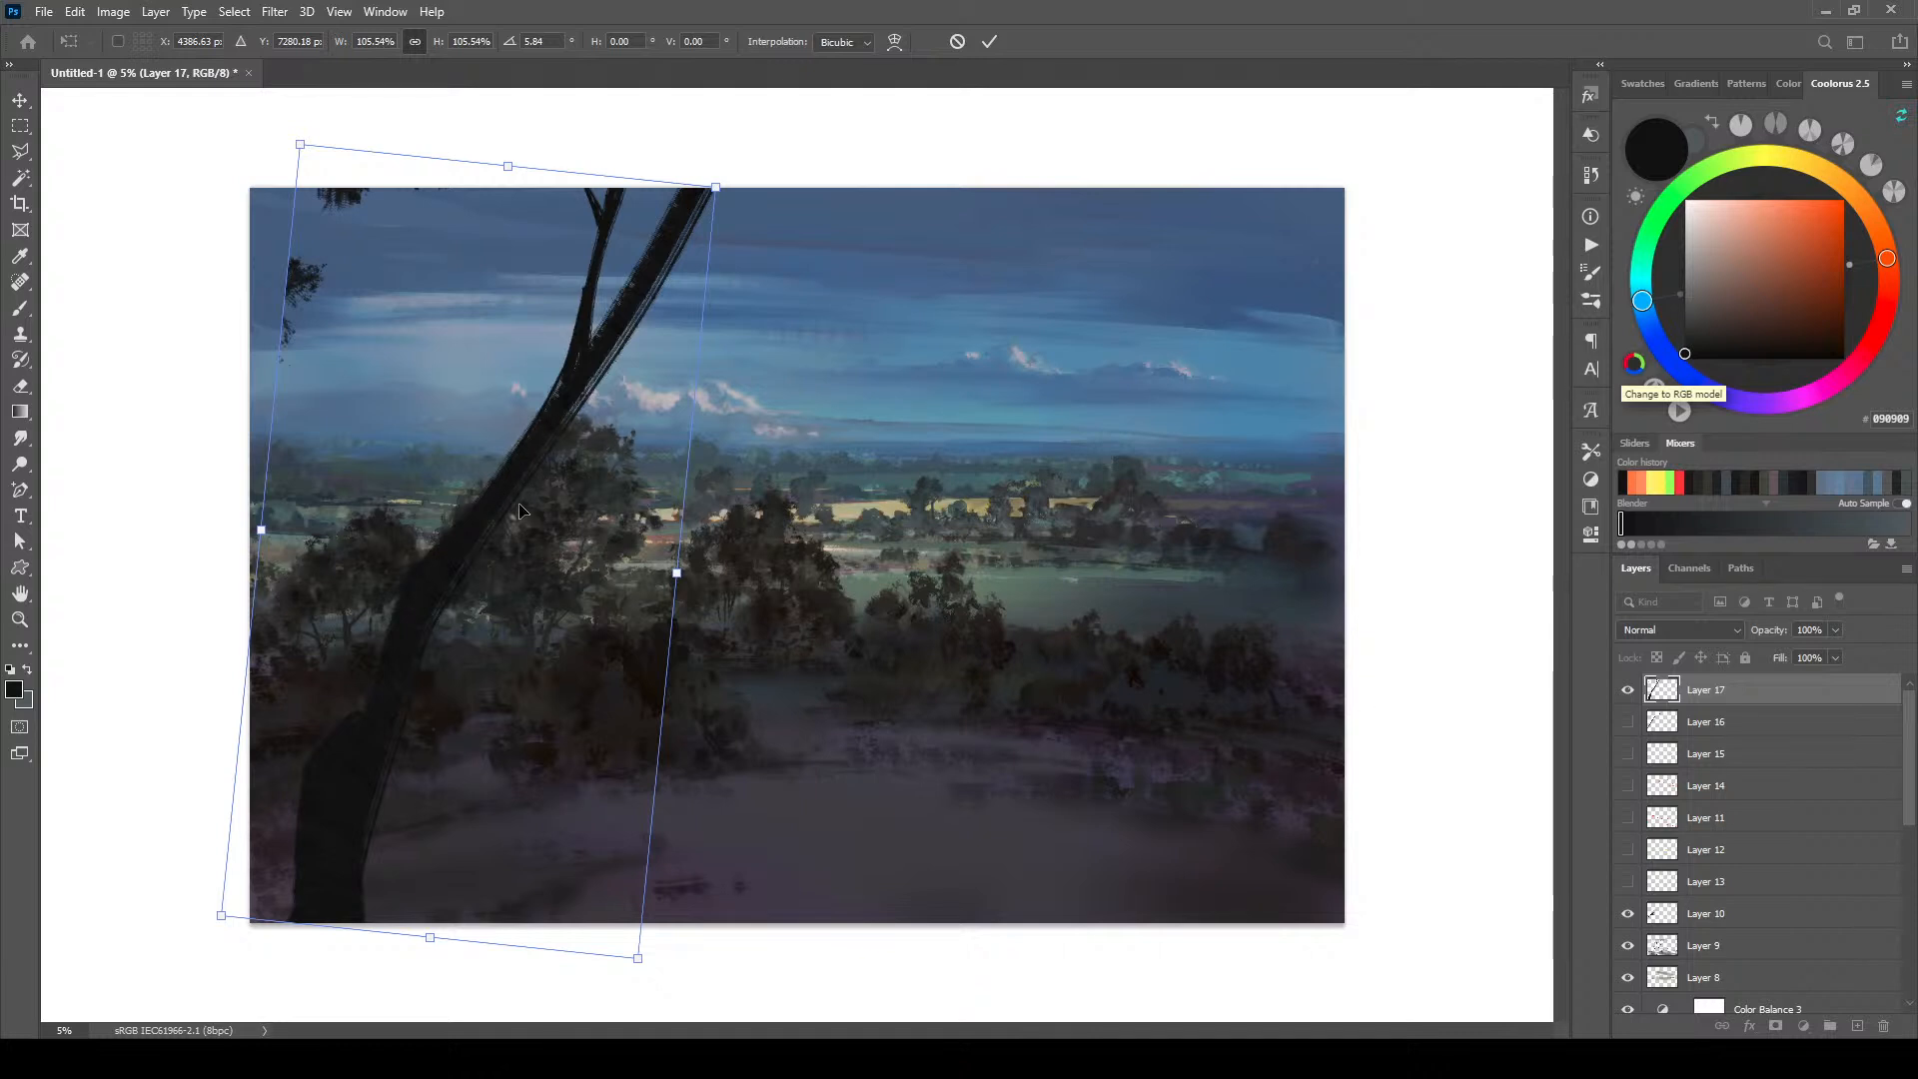
pyautogui.moveTo(493, 508); pyautogui.dragTo(543, 504)
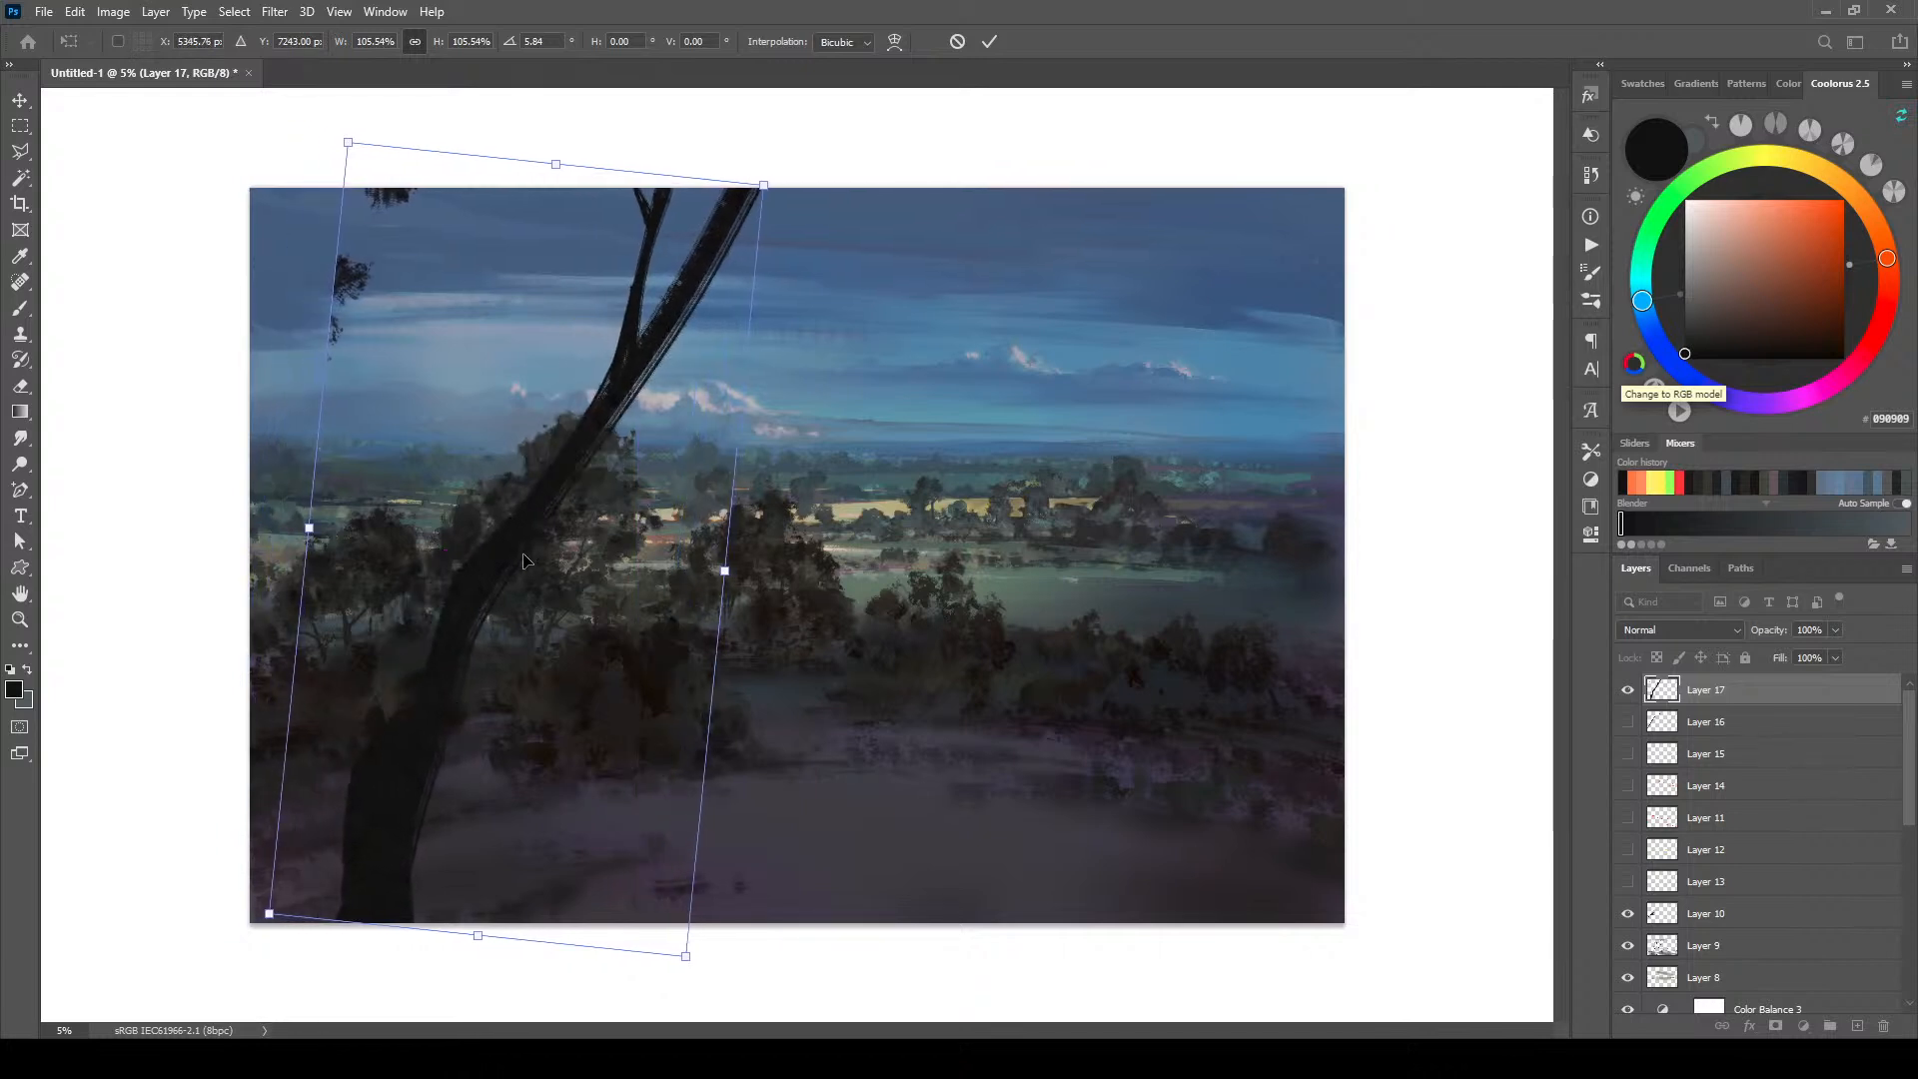
# Step: Try a stronger lean for the foreground tree by rotating it to 18.70° and moving it toward the canvas's left edge
pyautogui.moveTo(821, 171); pyautogui.dragTo(959, 306)
pyautogui.moveTo(769, 381); pyautogui.dragTo(679, 260)
pyautogui.moveTo(904, 150); pyautogui.dragTo(859, 120)
pyautogui.moveTo(705, 211); pyautogui.dragTo(698, 213)
pyautogui.moveTo(867, 151); pyautogui.dragTo(837, 122)
pyautogui.moveTo(657, 209); pyautogui.dragTo(645, 261)
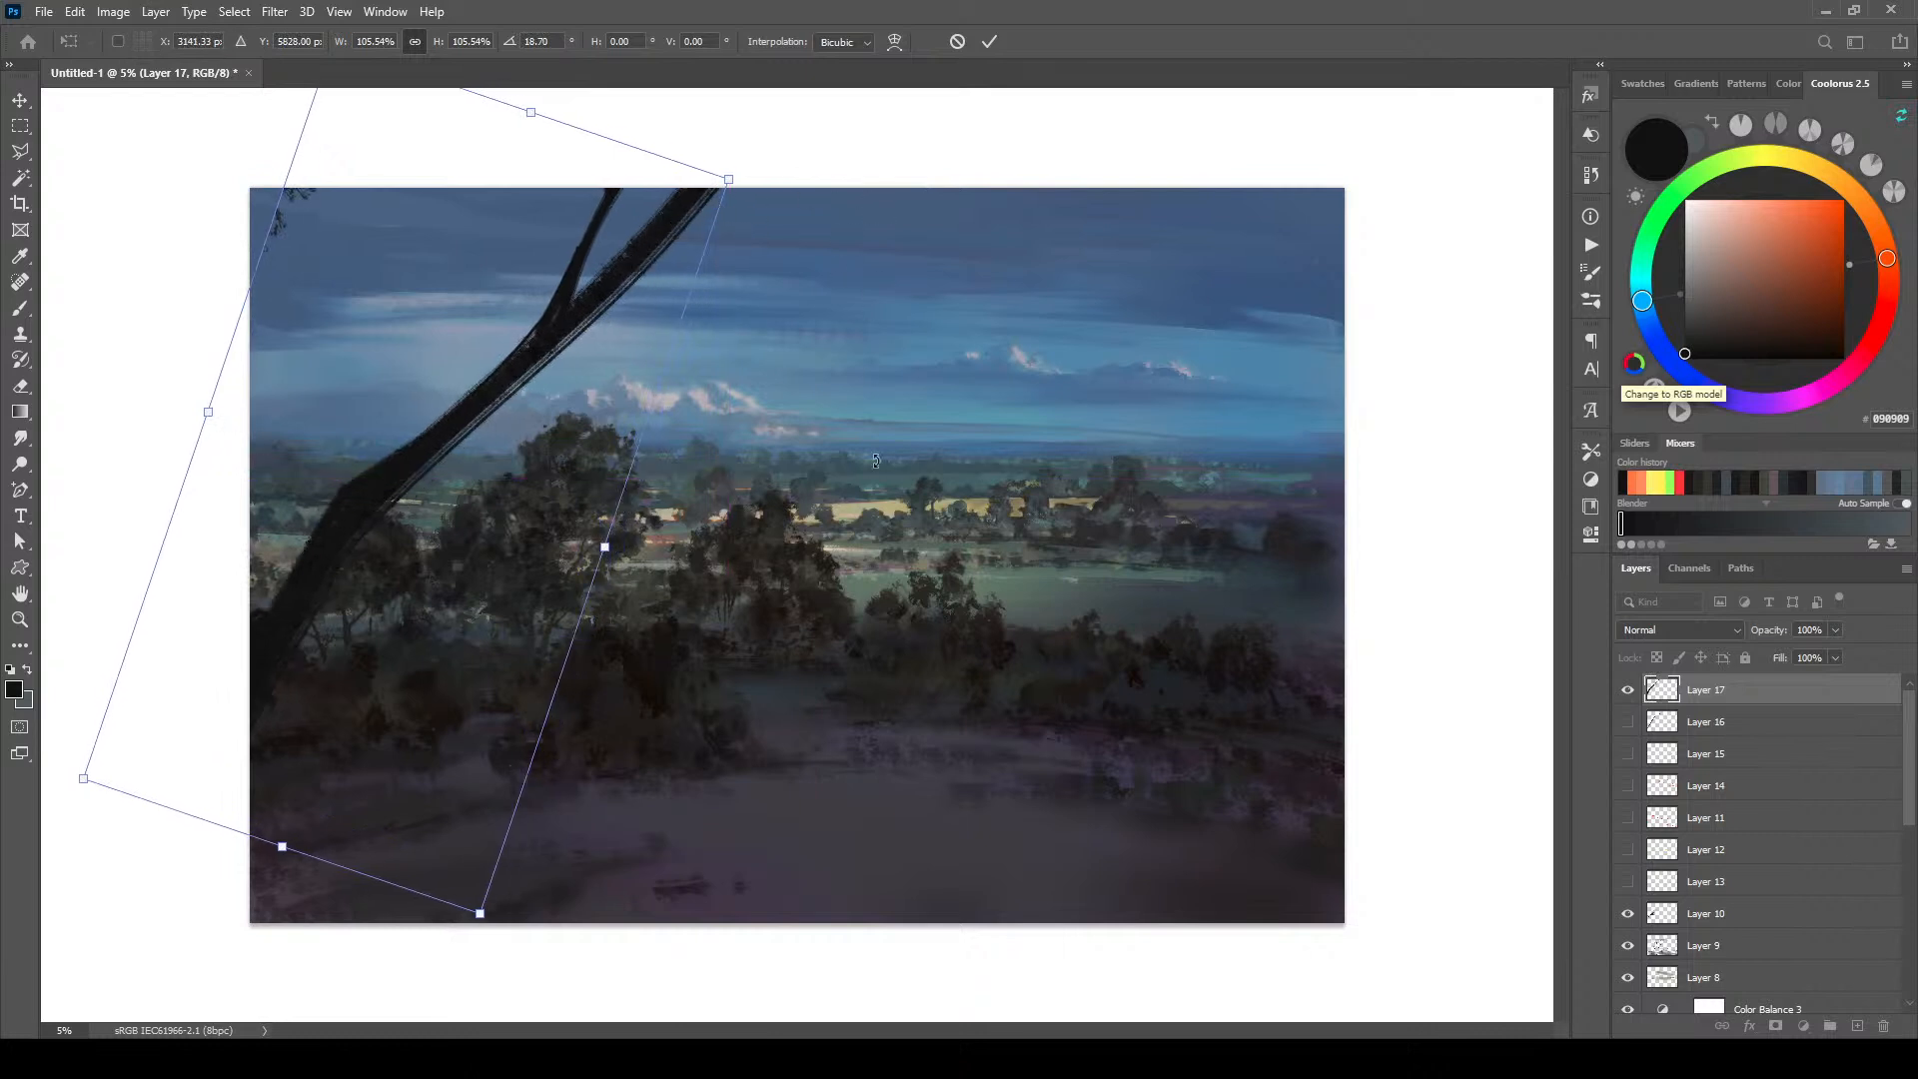
# Step: Straighten the foreground tree to 0.05° rotation and place its base against the canvas's left edge
pyautogui.moveTo(659, 1059)
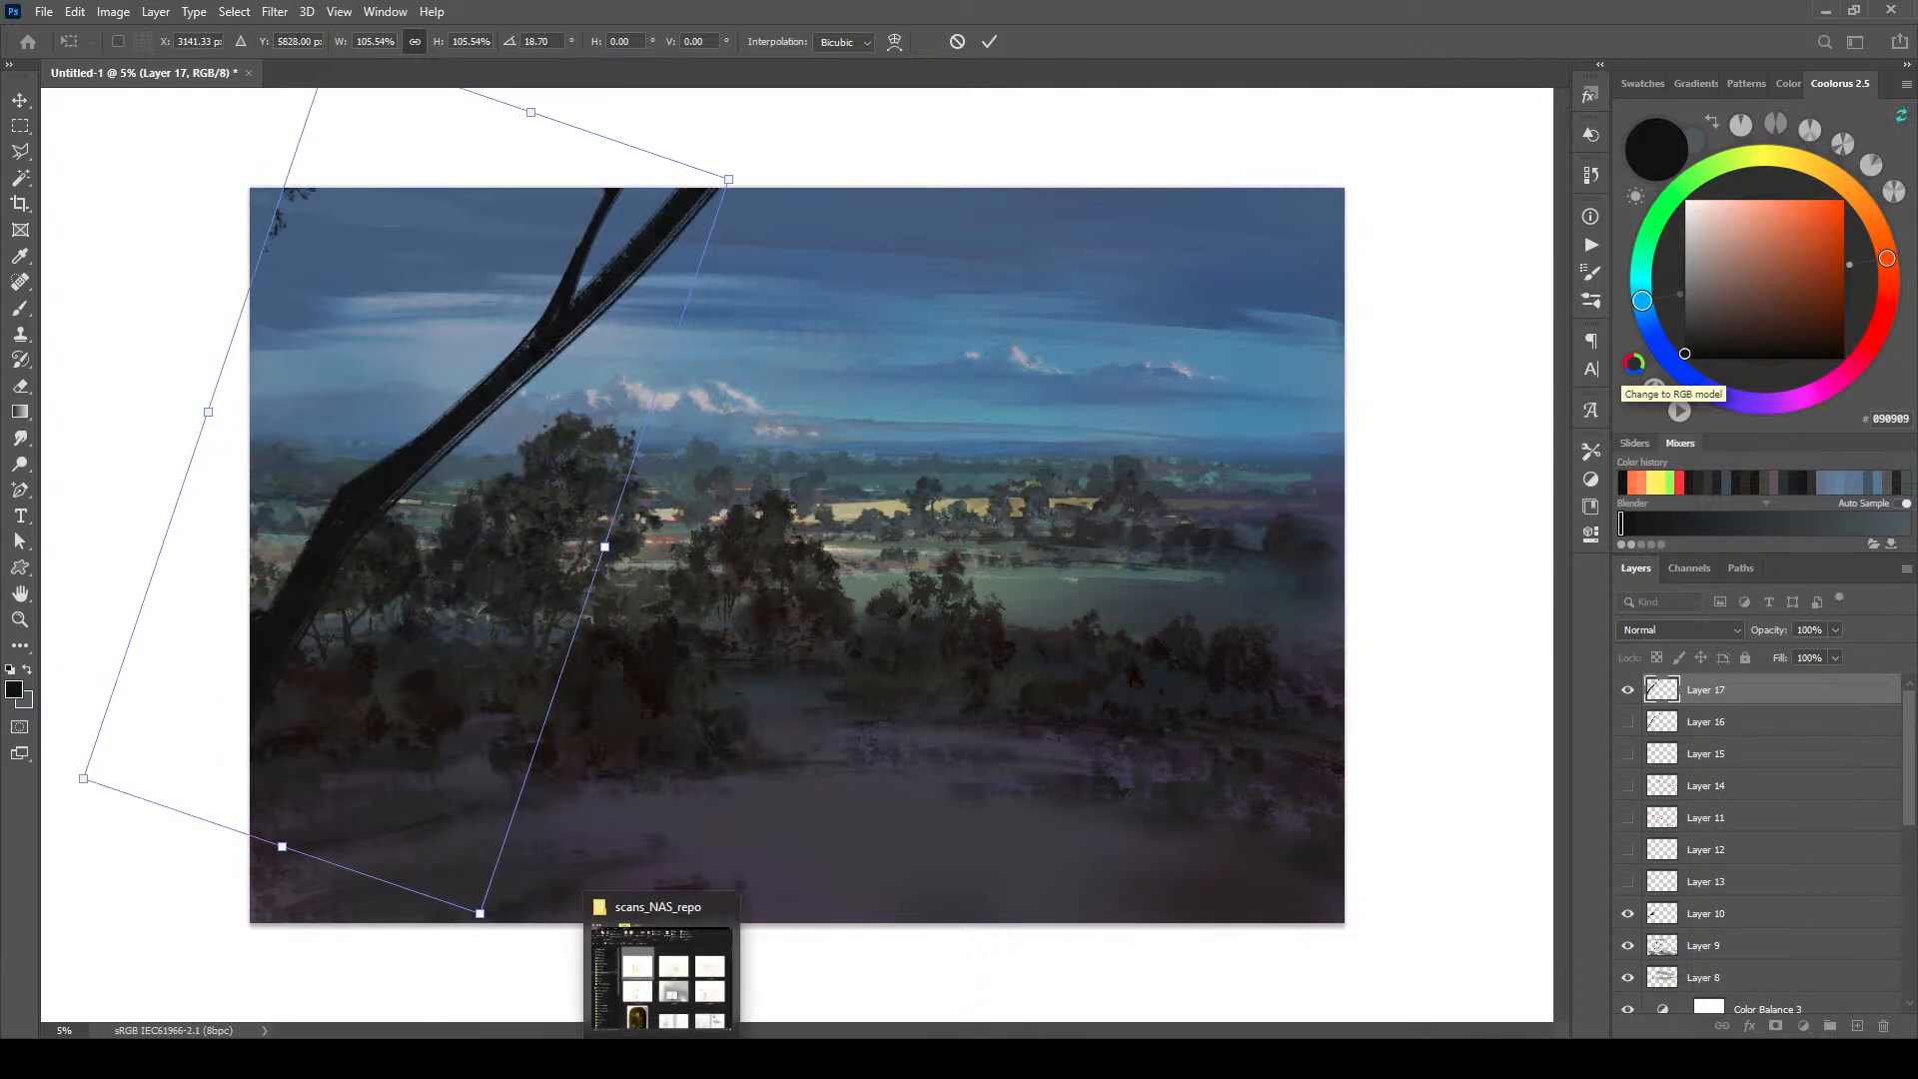
pyautogui.moveTo(609, 289)
pyautogui.mouseDown()
pyautogui.moveTo(551, 276)
pyautogui.moveTo(598, 285)
pyautogui.mouseUp()
pyautogui.moveTo(744, 170); pyautogui.dragTo(685, 100)
pyautogui.moveTo(473, 249); pyautogui.dragTo(521, 308)
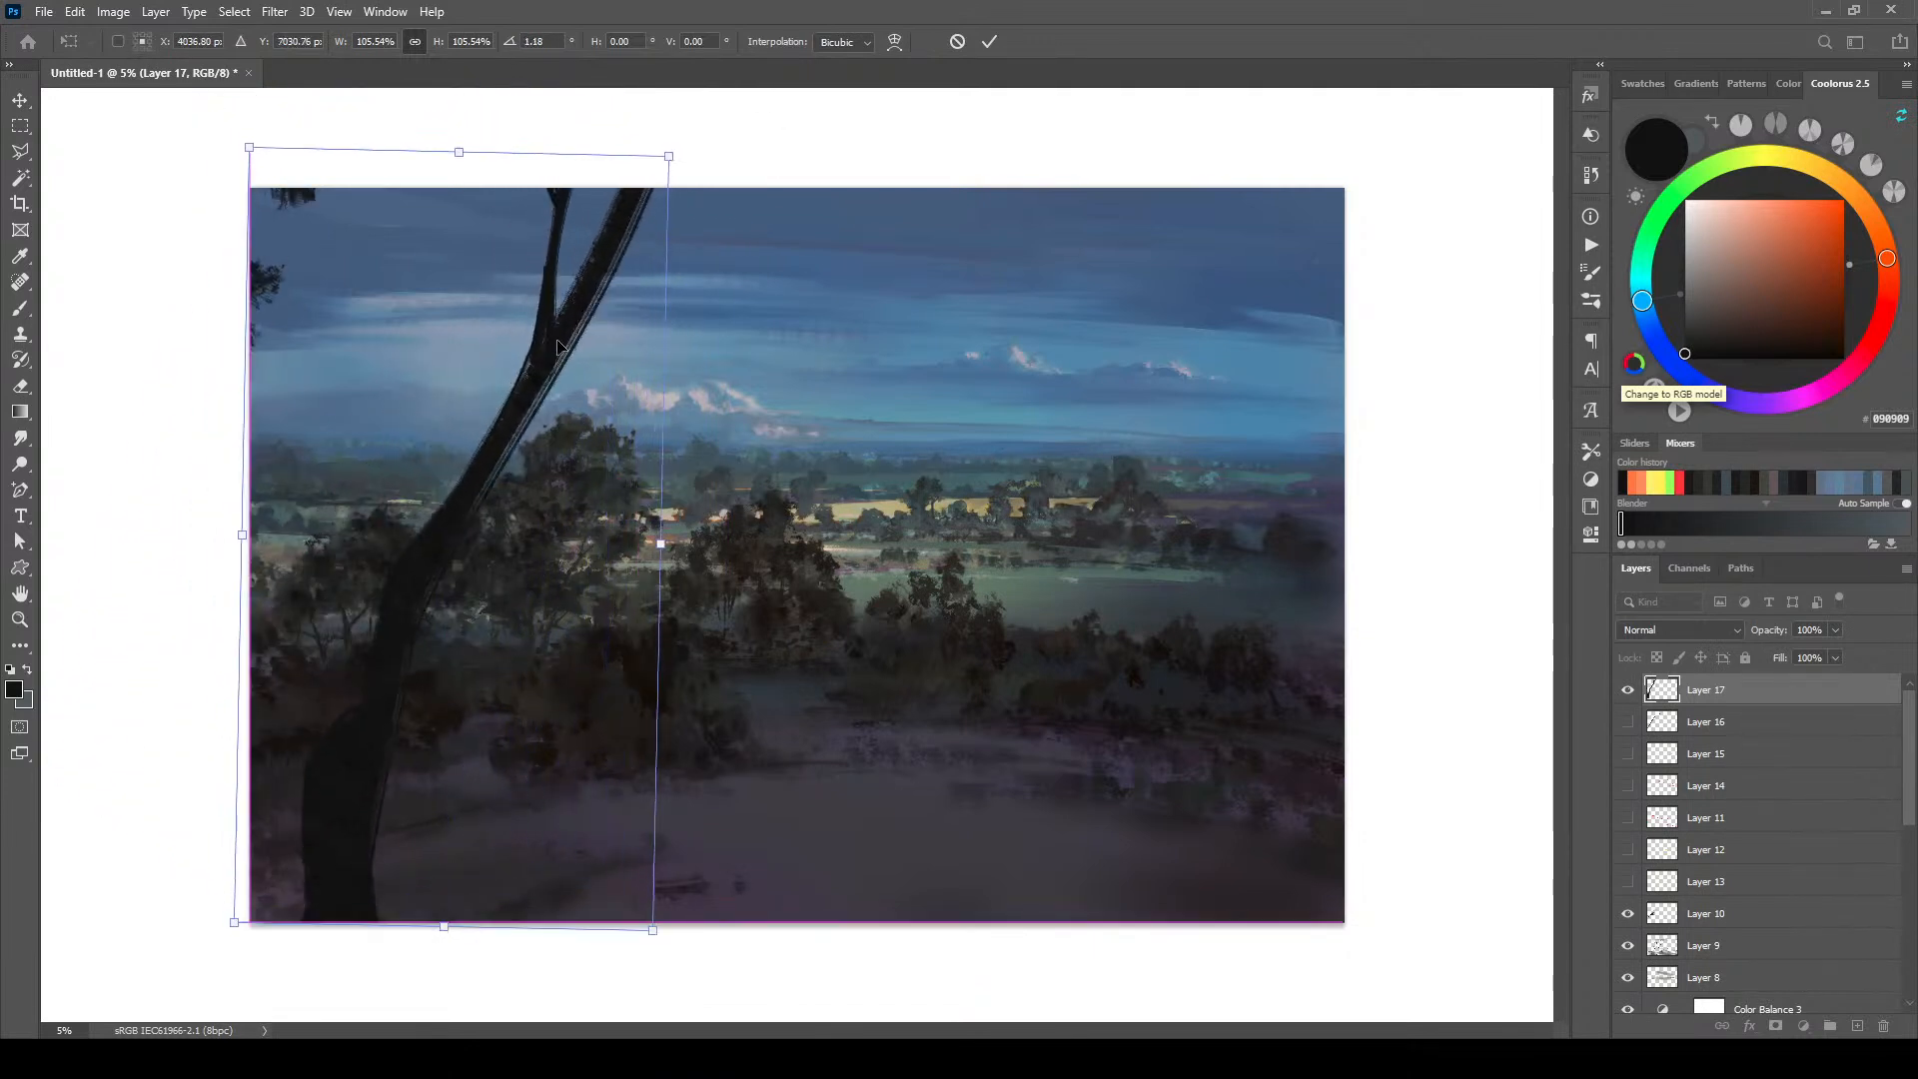
pyautogui.moveTo(762, 140); pyautogui.dragTo(701, 172)
pyautogui.moveTo(593, 270); pyautogui.dragTo(625, 289)
pyautogui.moveTo(776, 171)
pyautogui.mouseDown()
pyautogui.moveTo(745, 128)
pyautogui.moveTo(770, 171)
pyautogui.mouseUp()
pyautogui.moveTo(594, 277); pyautogui.dragTo(508, 271)
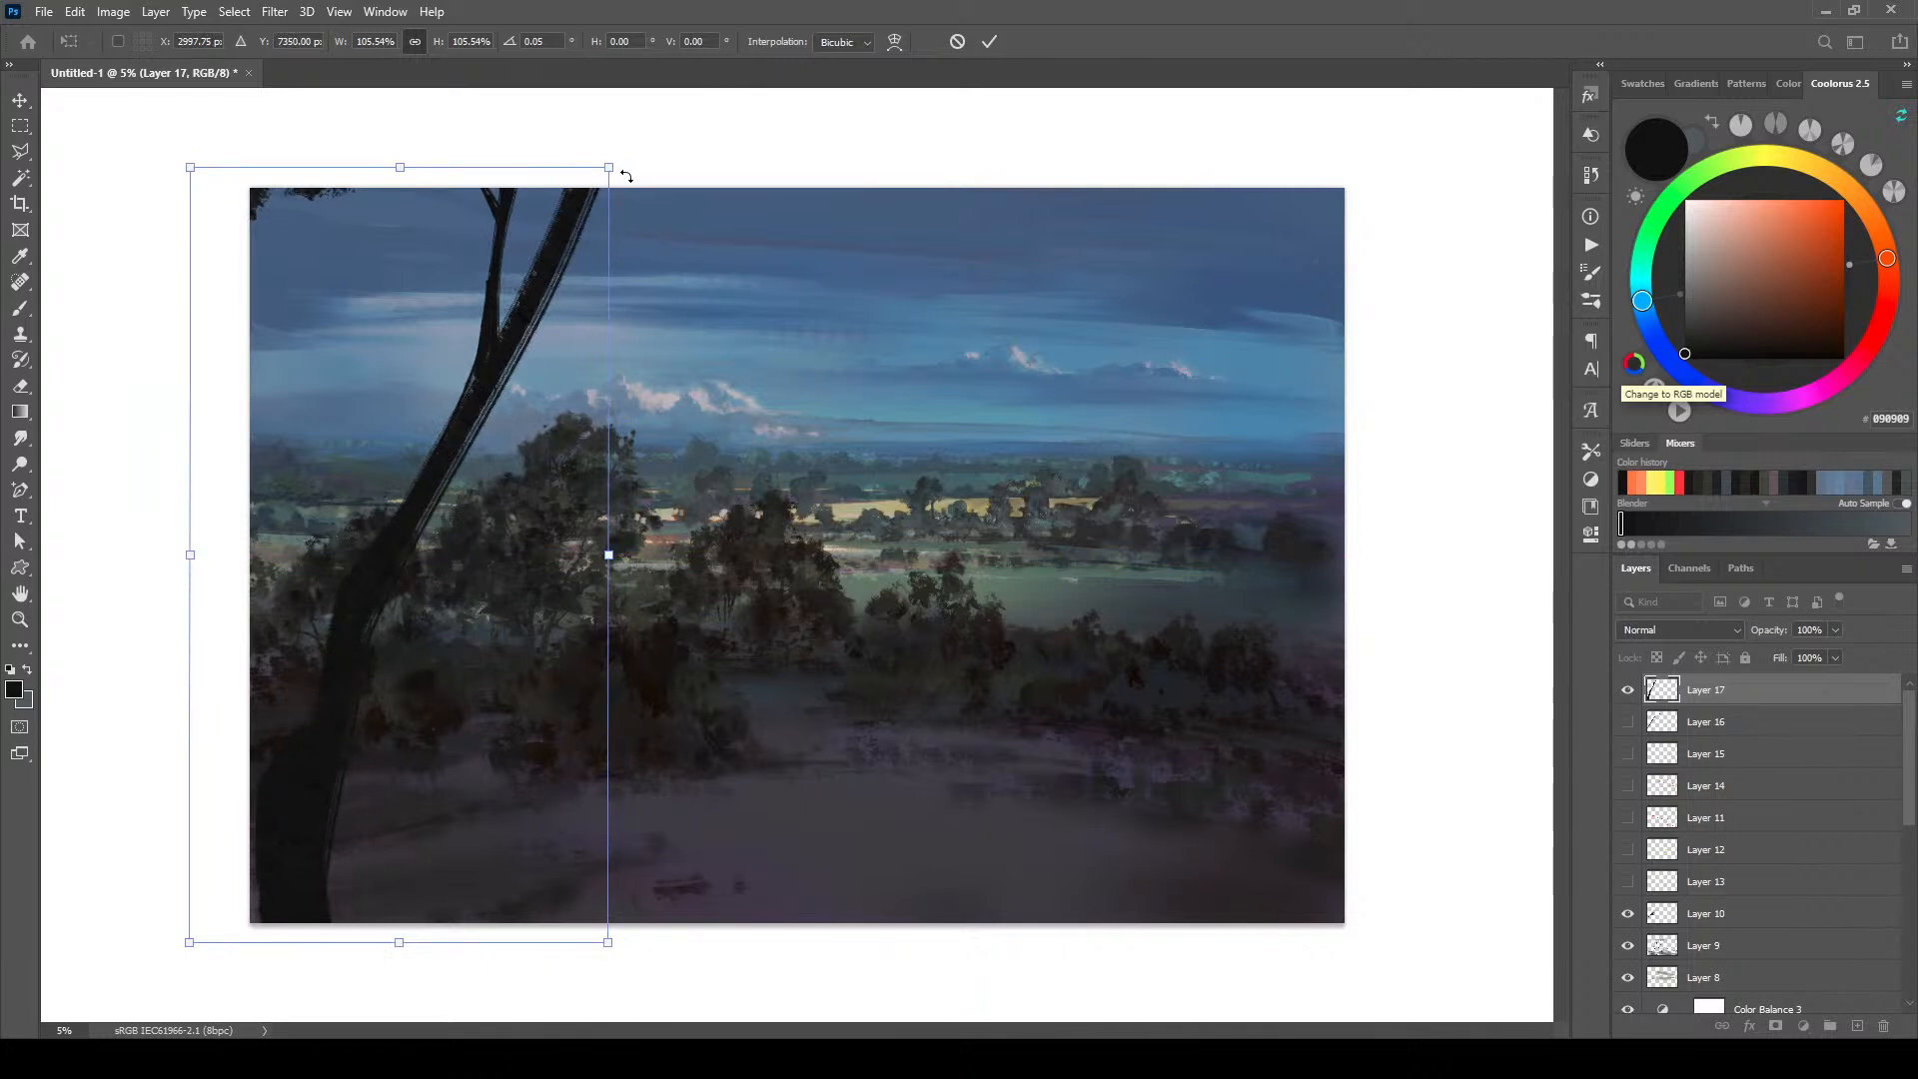
# Step: Skew the tree to a 7.46° slant at -1.80° rotation, 101.07% width and 104.94% height, shift it left and apply the transform
pyautogui.moveTo(611, 171); pyautogui.dragTo(595, 170)
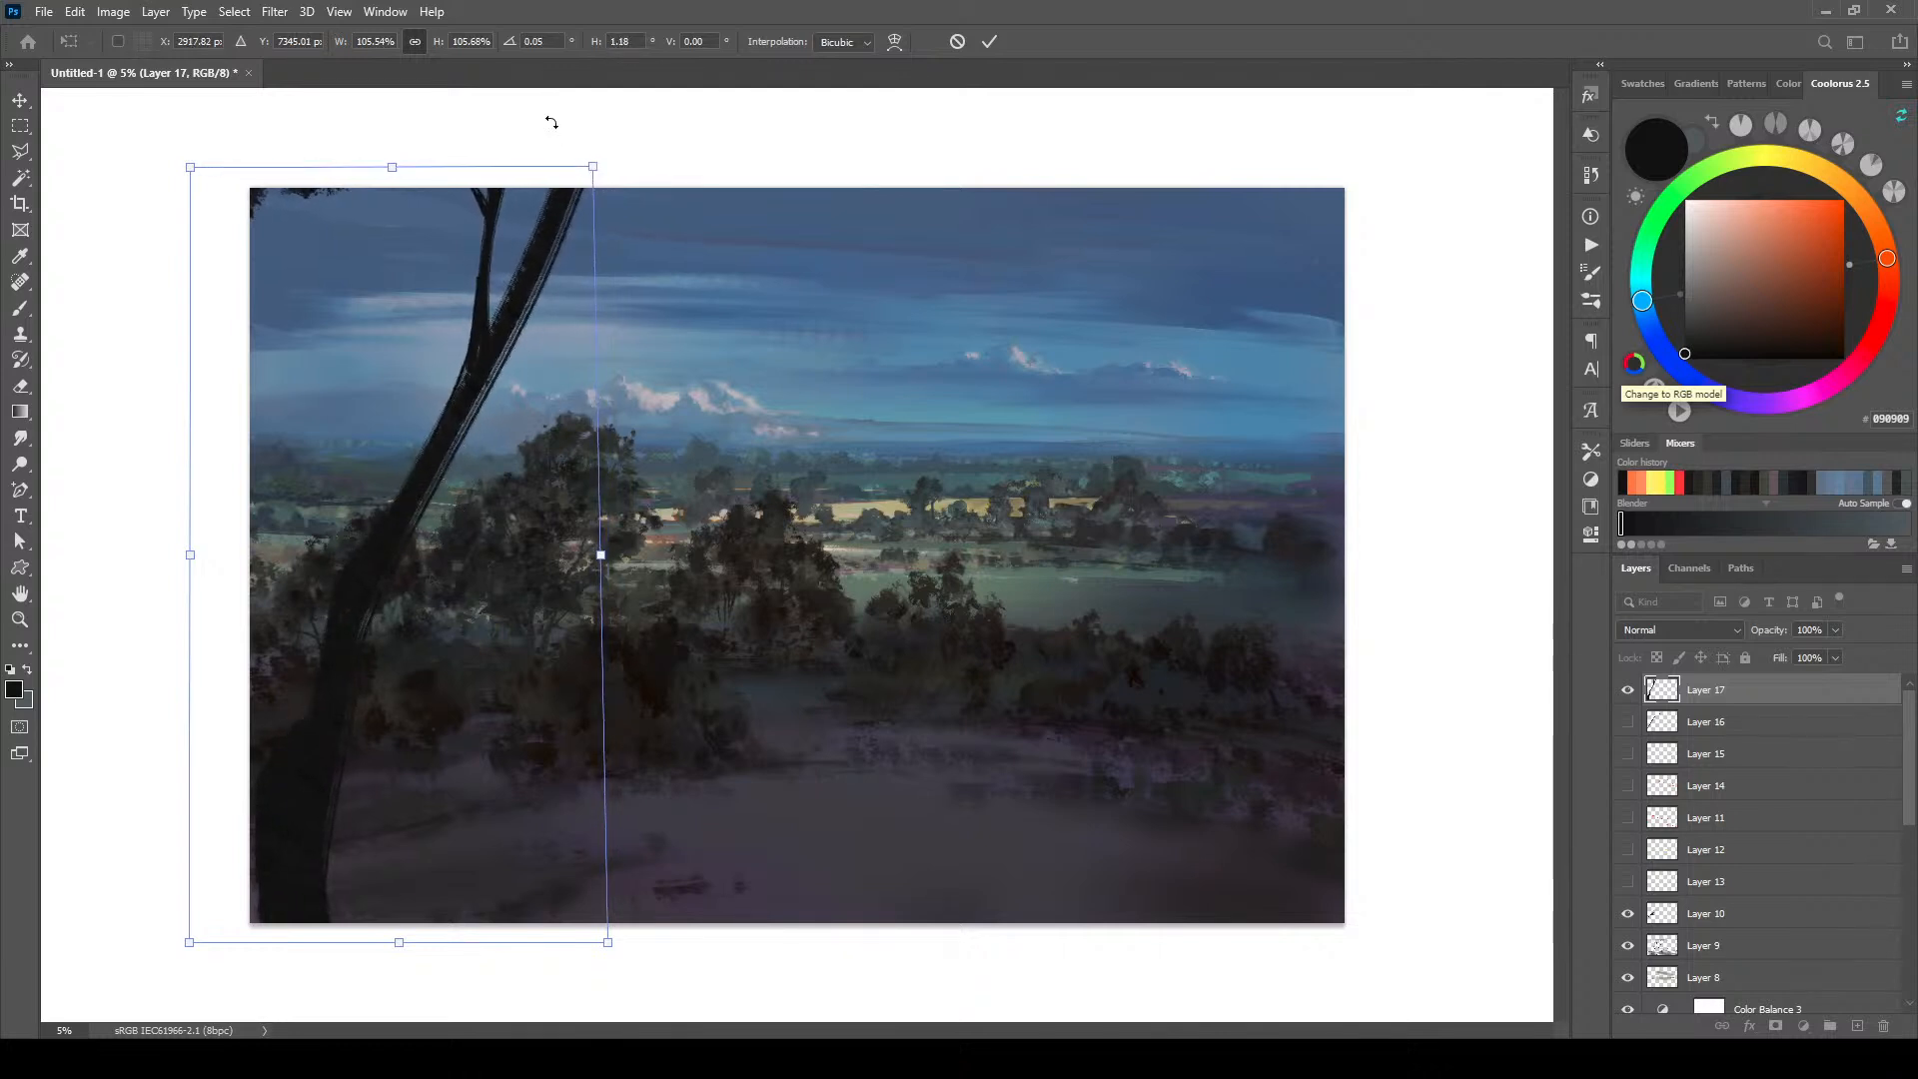
pyautogui.moveTo(596, 169); pyautogui.dragTo(589, 164)
pyautogui.moveTo(187, 174); pyautogui.dragTo(189, 179)
pyautogui.moveTo(611, 943)
pyautogui.mouseDown()
pyautogui.moveTo(635, 937)
pyautogui.moveTo(586, 925)
pyautogui.mouseUp()
pyautogui.moveTo(397, 939); pyautogui.dragTo(559, 921)
pyautogui.moveTo(390, 170); pyautogui.dragTo(437, 158)
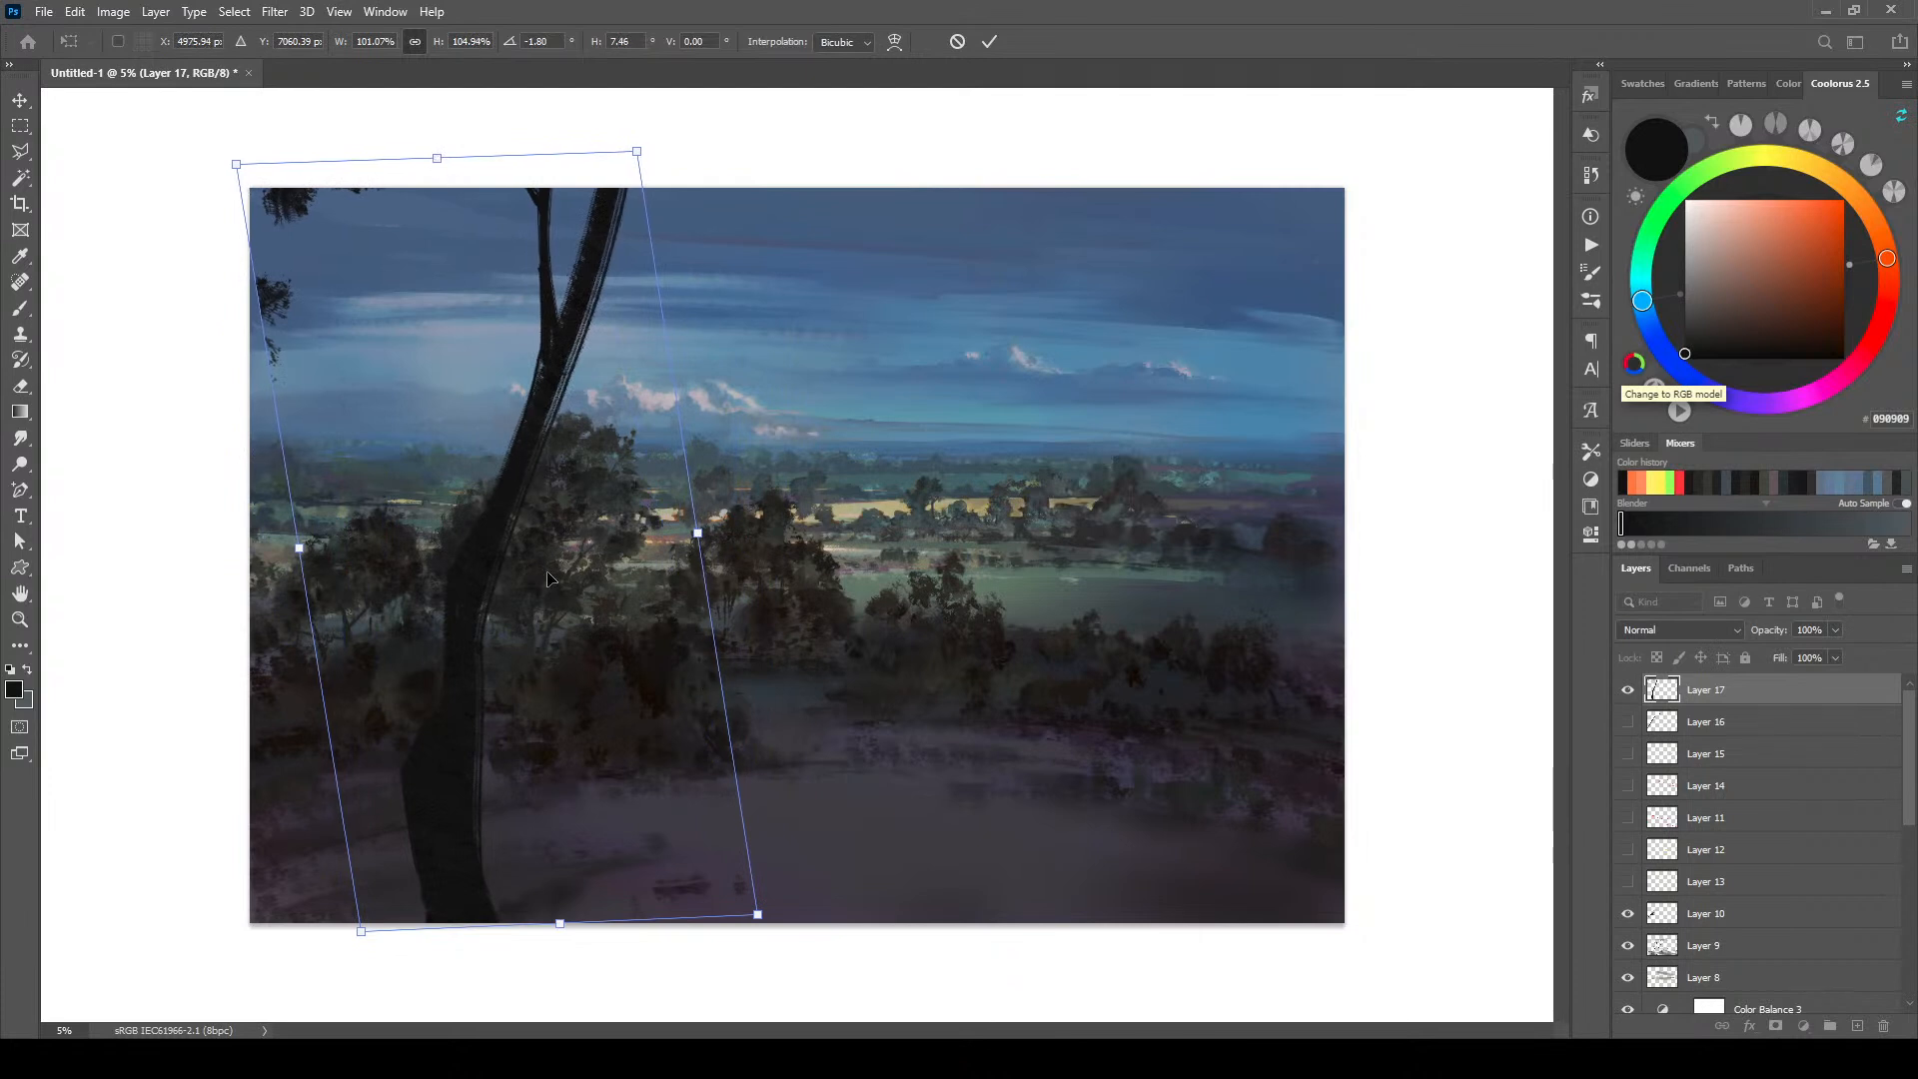
pyautogui.moveTo(543, 580); pyautogui.dragTo(461, 570)
pyautogui.press('Return')
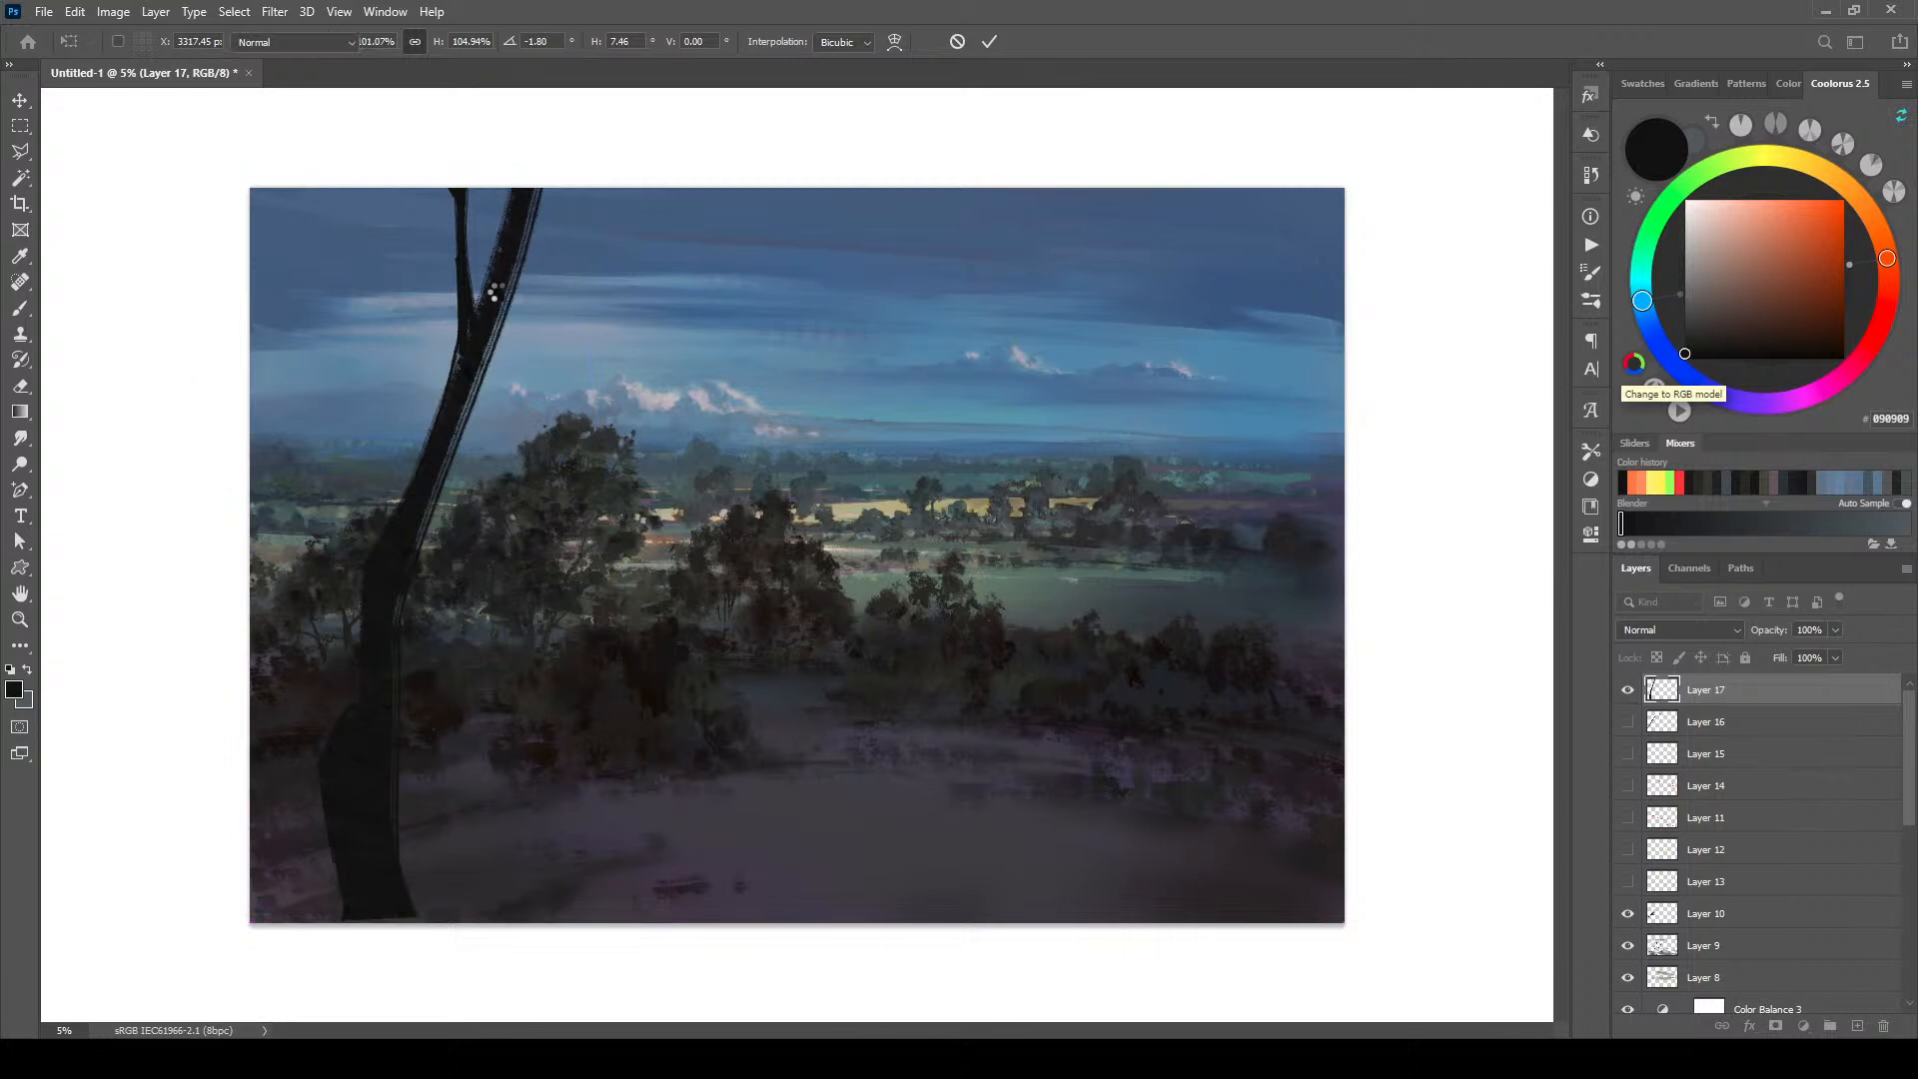
# Step: Paint dark leaf clusters in the canvas's upper-left corner and around the thin upper branch of the foreground tree
pyautogui.press(']')
pyautogui.press(']')
pyautogui.press(']')
pyautogui.press(']')
pyautogui.press(']')
pyautogui.press(']')
pyautogui.press(']')
pyautogui.press(']')
pyautogui.press(']')
pyautogui.press('[')
pyautogui.press('[')
pyautogui.press('[')
pyautogui.press('[')
pyautogui.press('[')
pyautogui.press('[')
pyautogui.press('[')
pyautogui.press('[')
pyautogui.press('[')
pyautogui.press('[')
pyautogui.press('[')
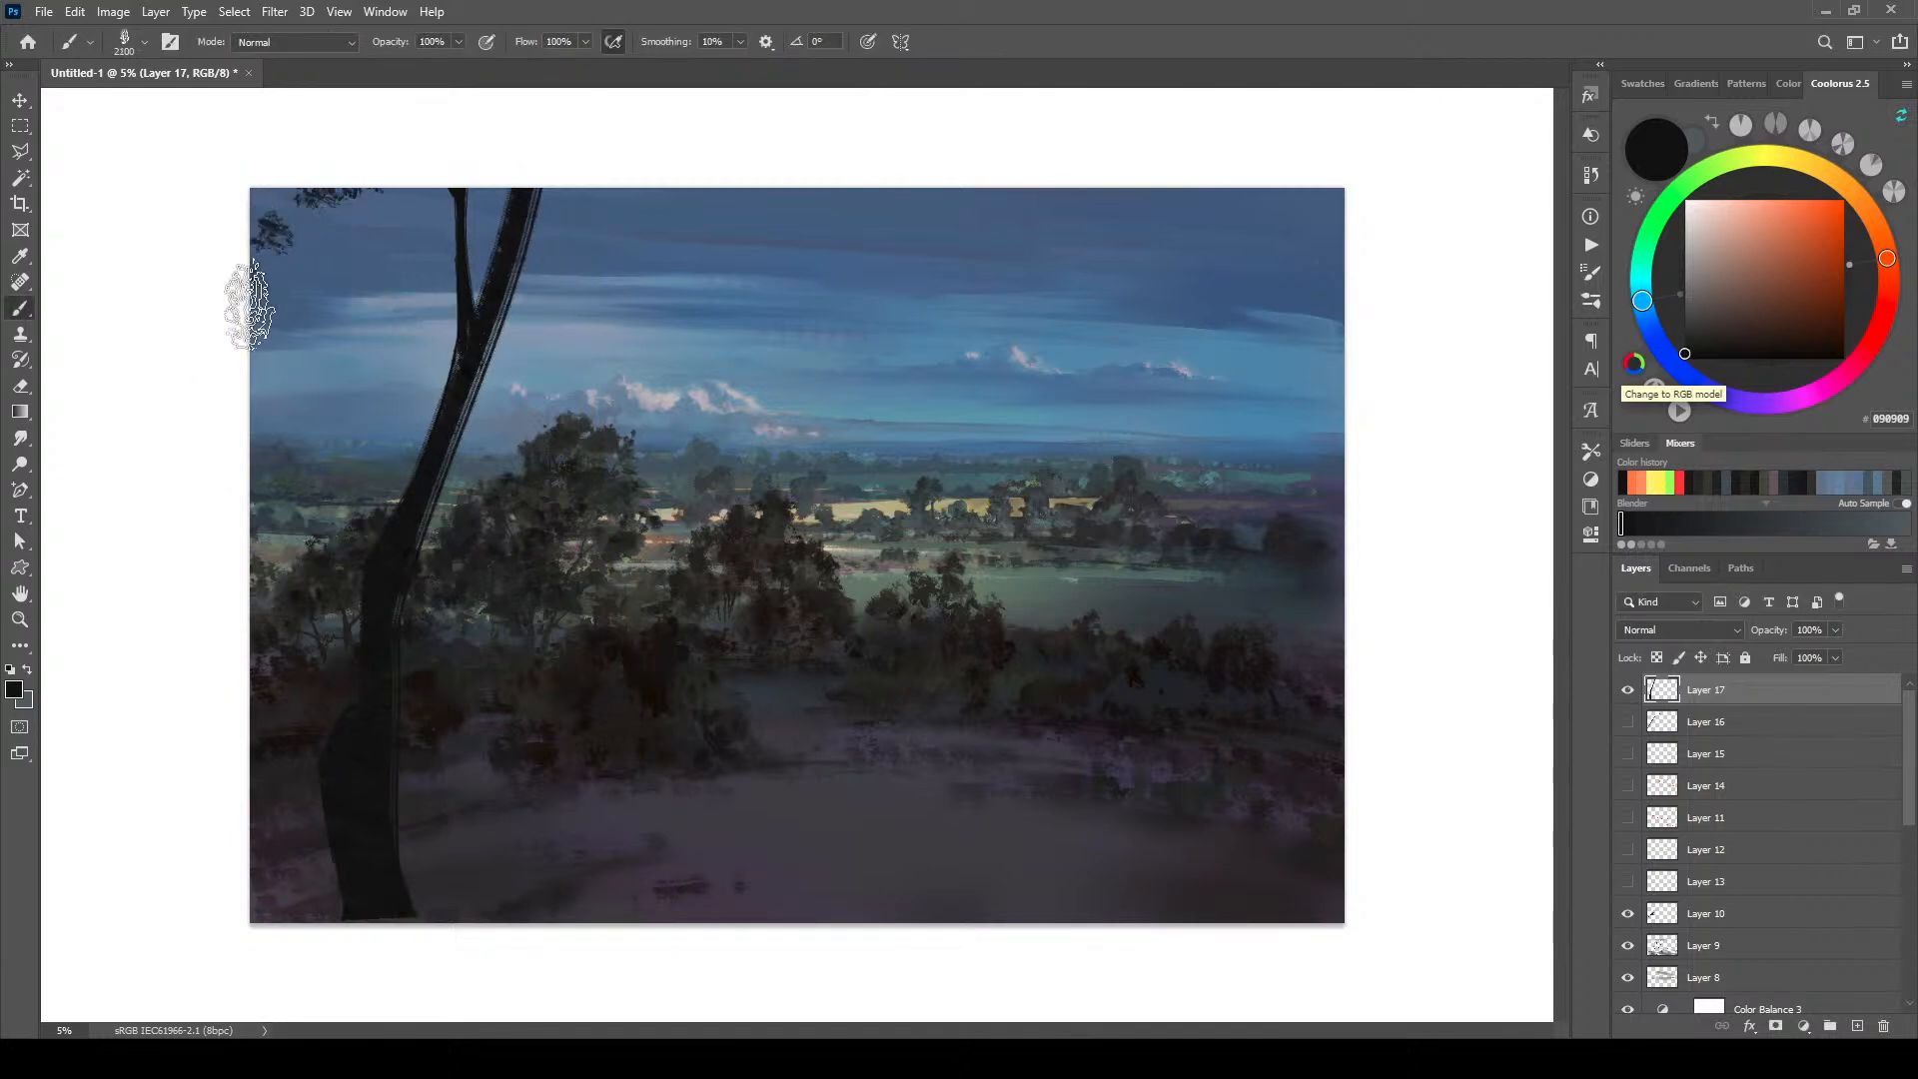
pyautogui.click(455, 215)
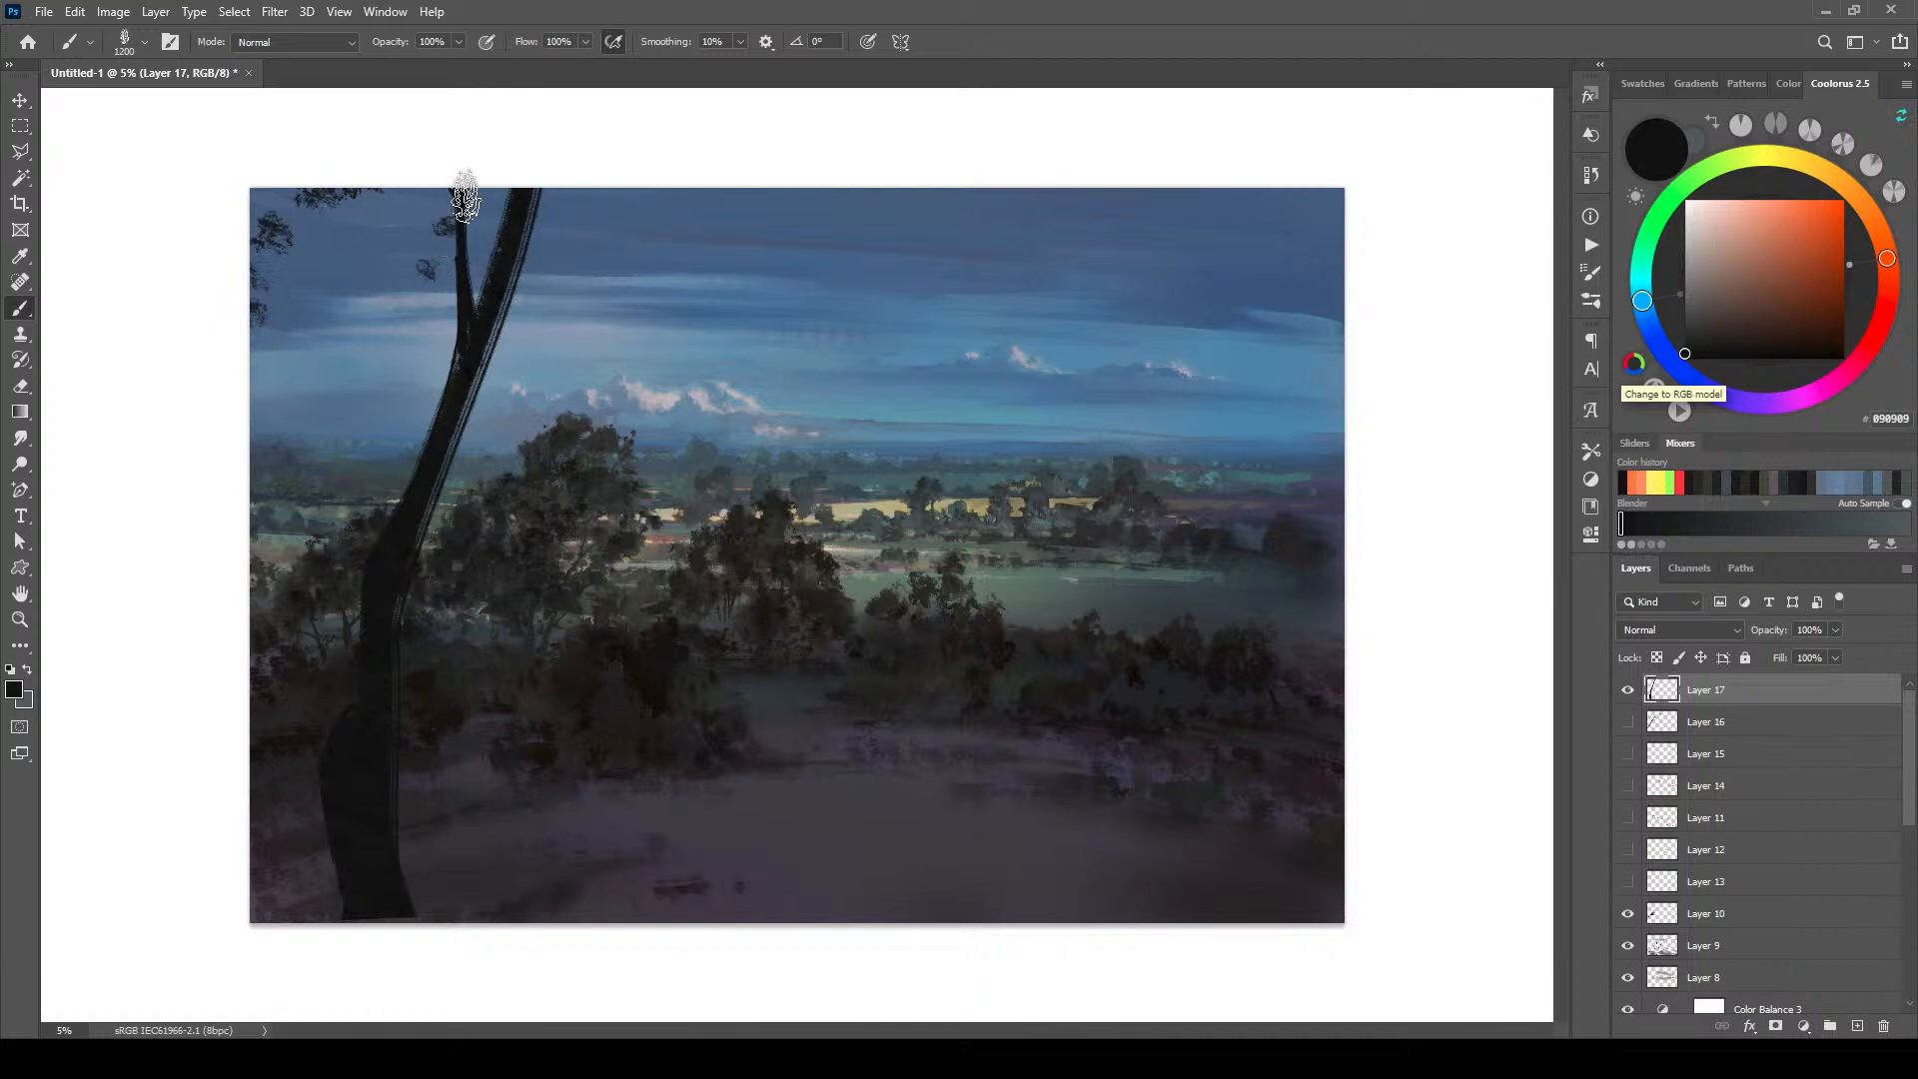
pyautogui.click(425, 255)
# Step: Paint a drooping branch with a curled tip off the trunk's upper right side and a shorter branch above it
pyautogui.press('[')
pyautogui.press('[')
pyautogui.press('[')
pyautogui.press('[')
pyautogui.press('[')
pyautogui.press('[')
pyautogui.press('[')
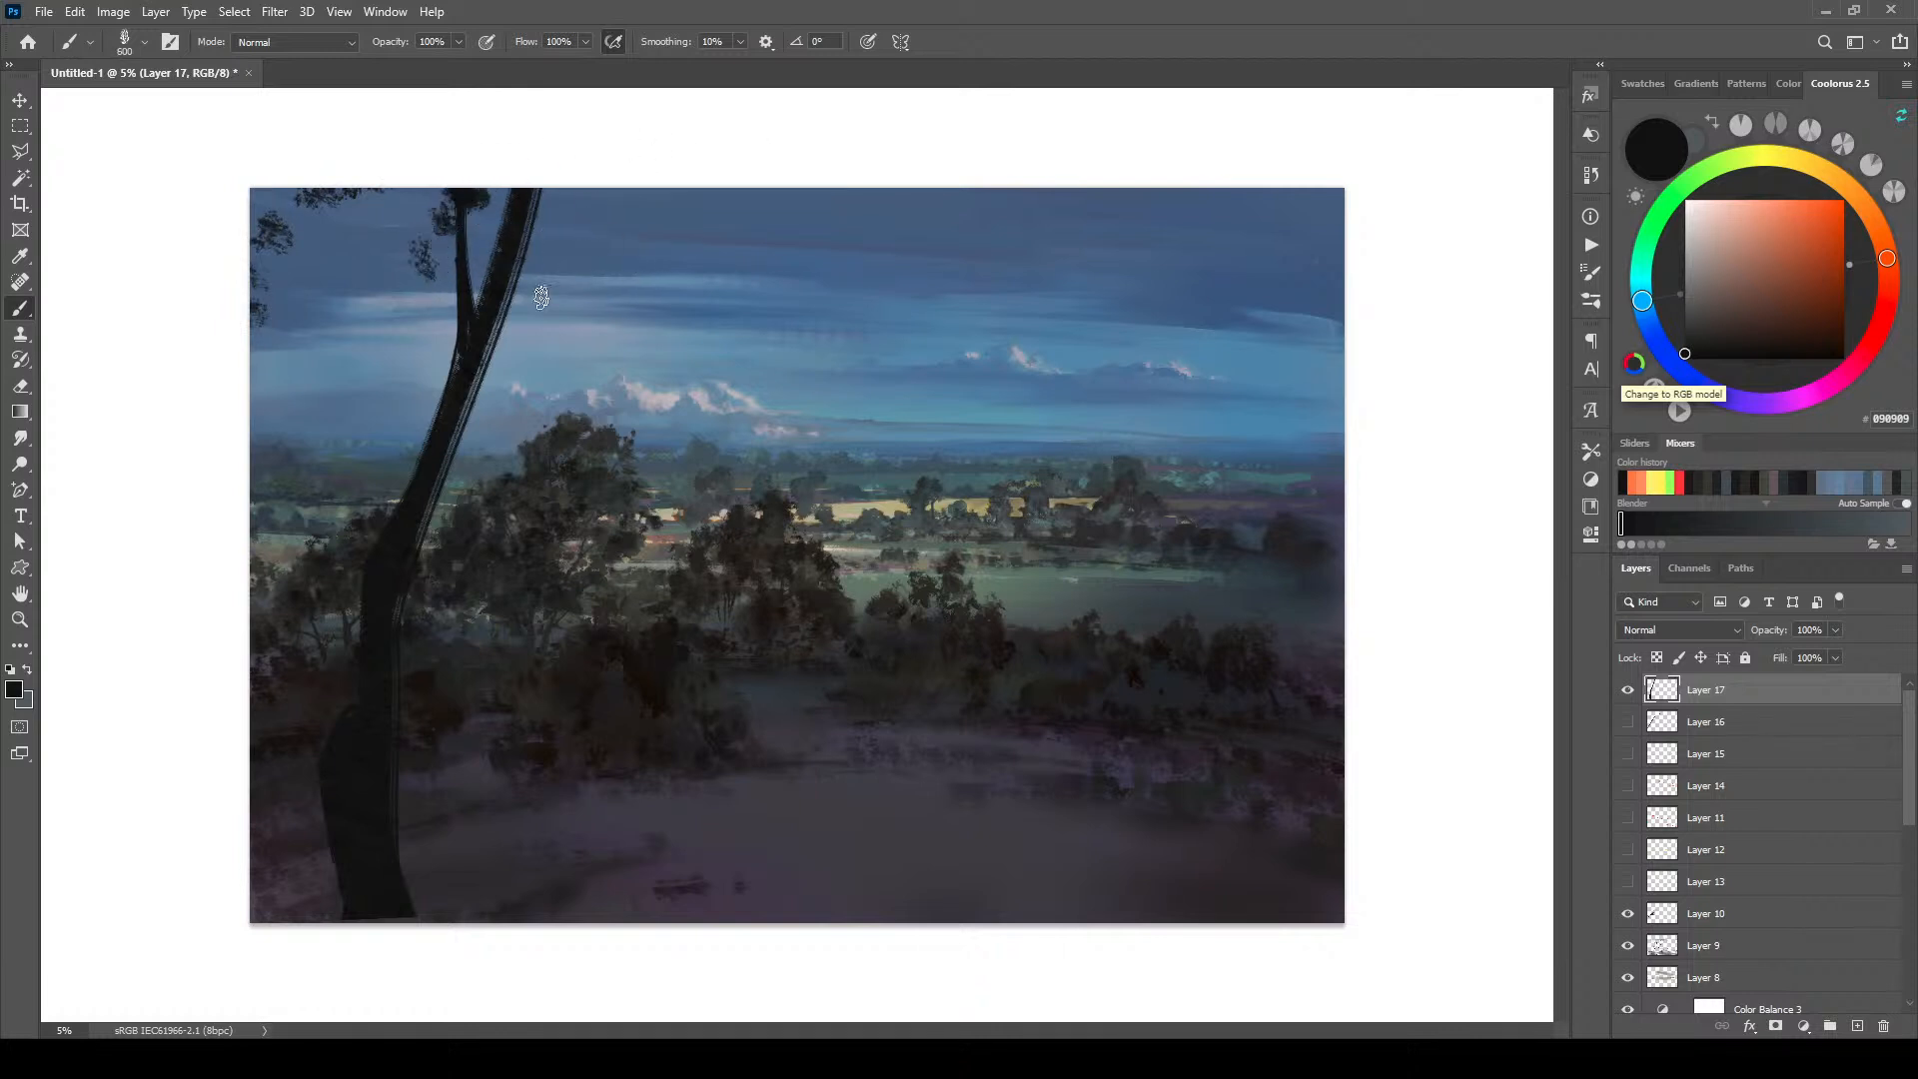
pyautogui.moveTo(555, 257); pyautogui.dragTo(560, 252)
pyautogui.moveTo(577, 247); pyautogui.dragTo(647, 276)
pyautogui.moveTo(512, 298); pyautogui.dragTo(553, 264)
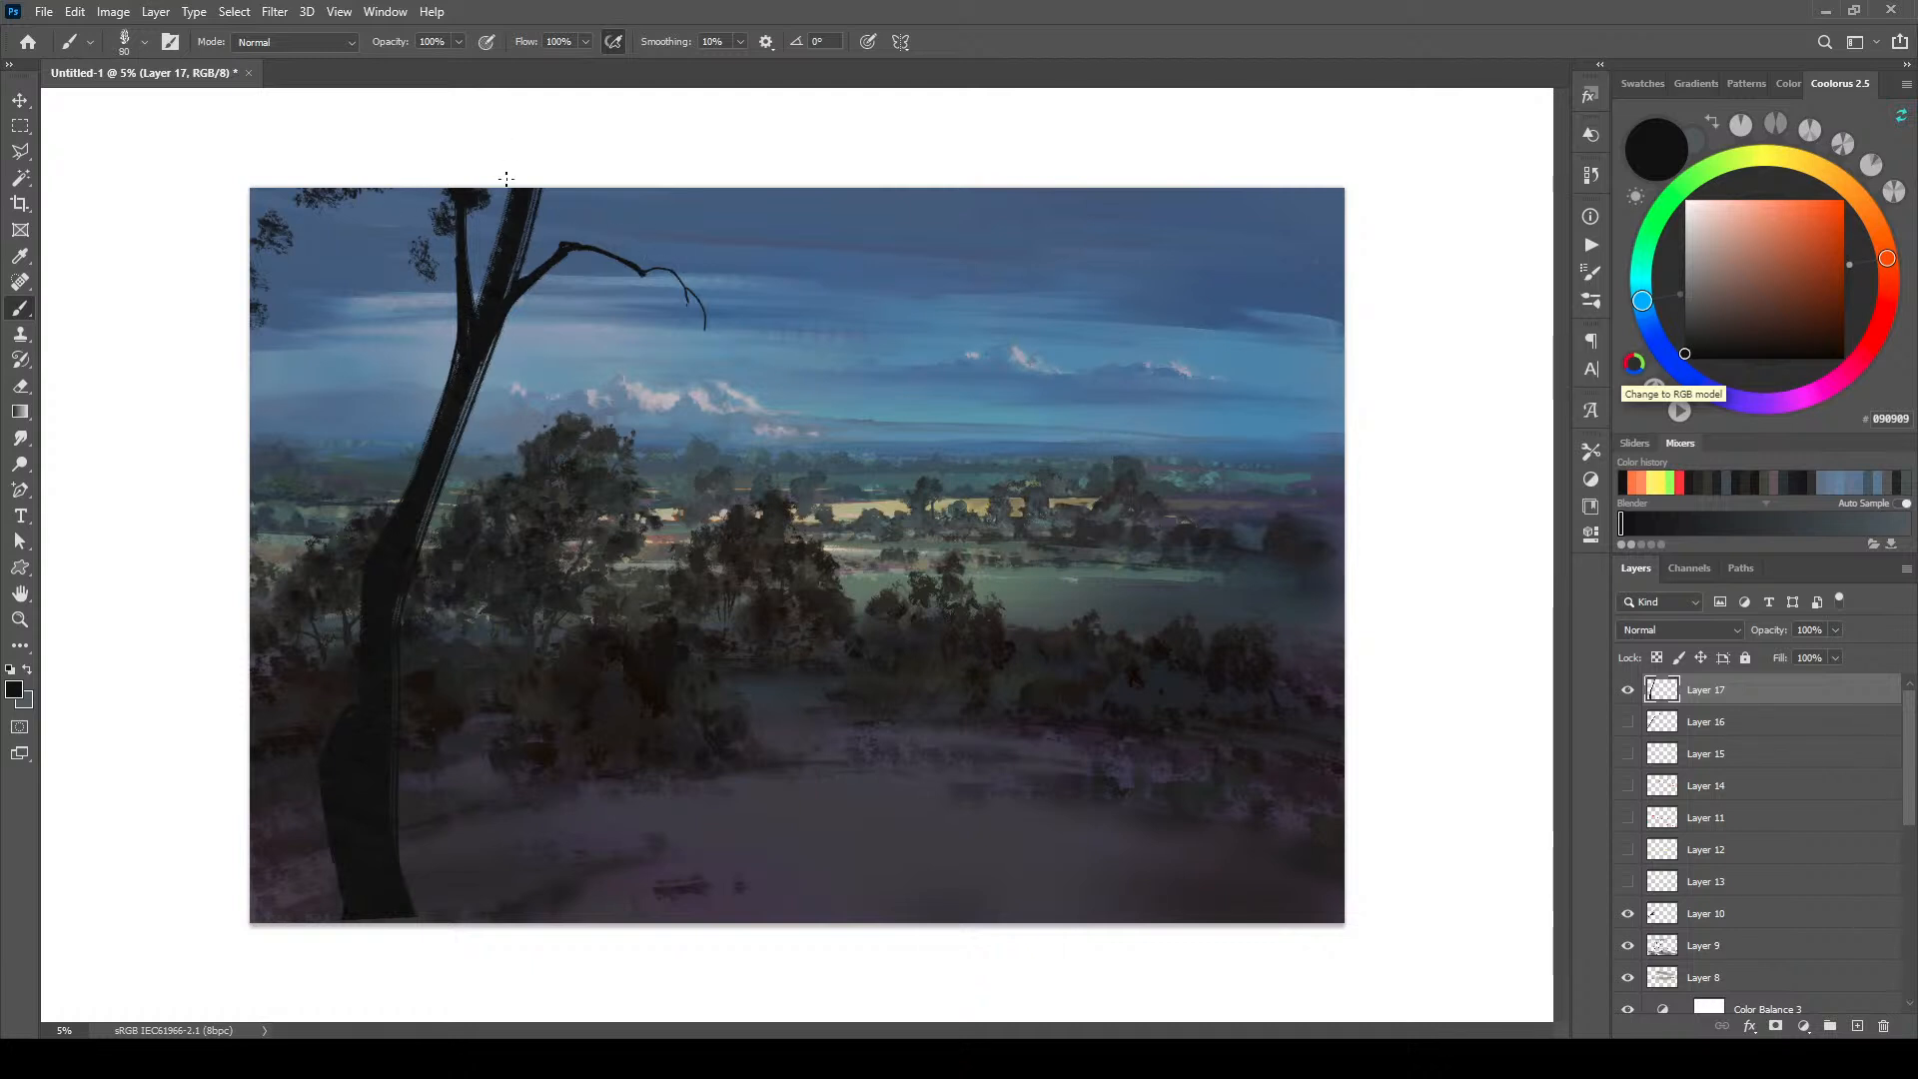
pyautogui.moveTo(615, 193); pyautogui.dragTo(537, 213)
# Step: Try a curved branch growing from the left side of the middle trunk and undo it
pyautogui.moveTo(397, 514); pyautogui.dragTo(392, 460)
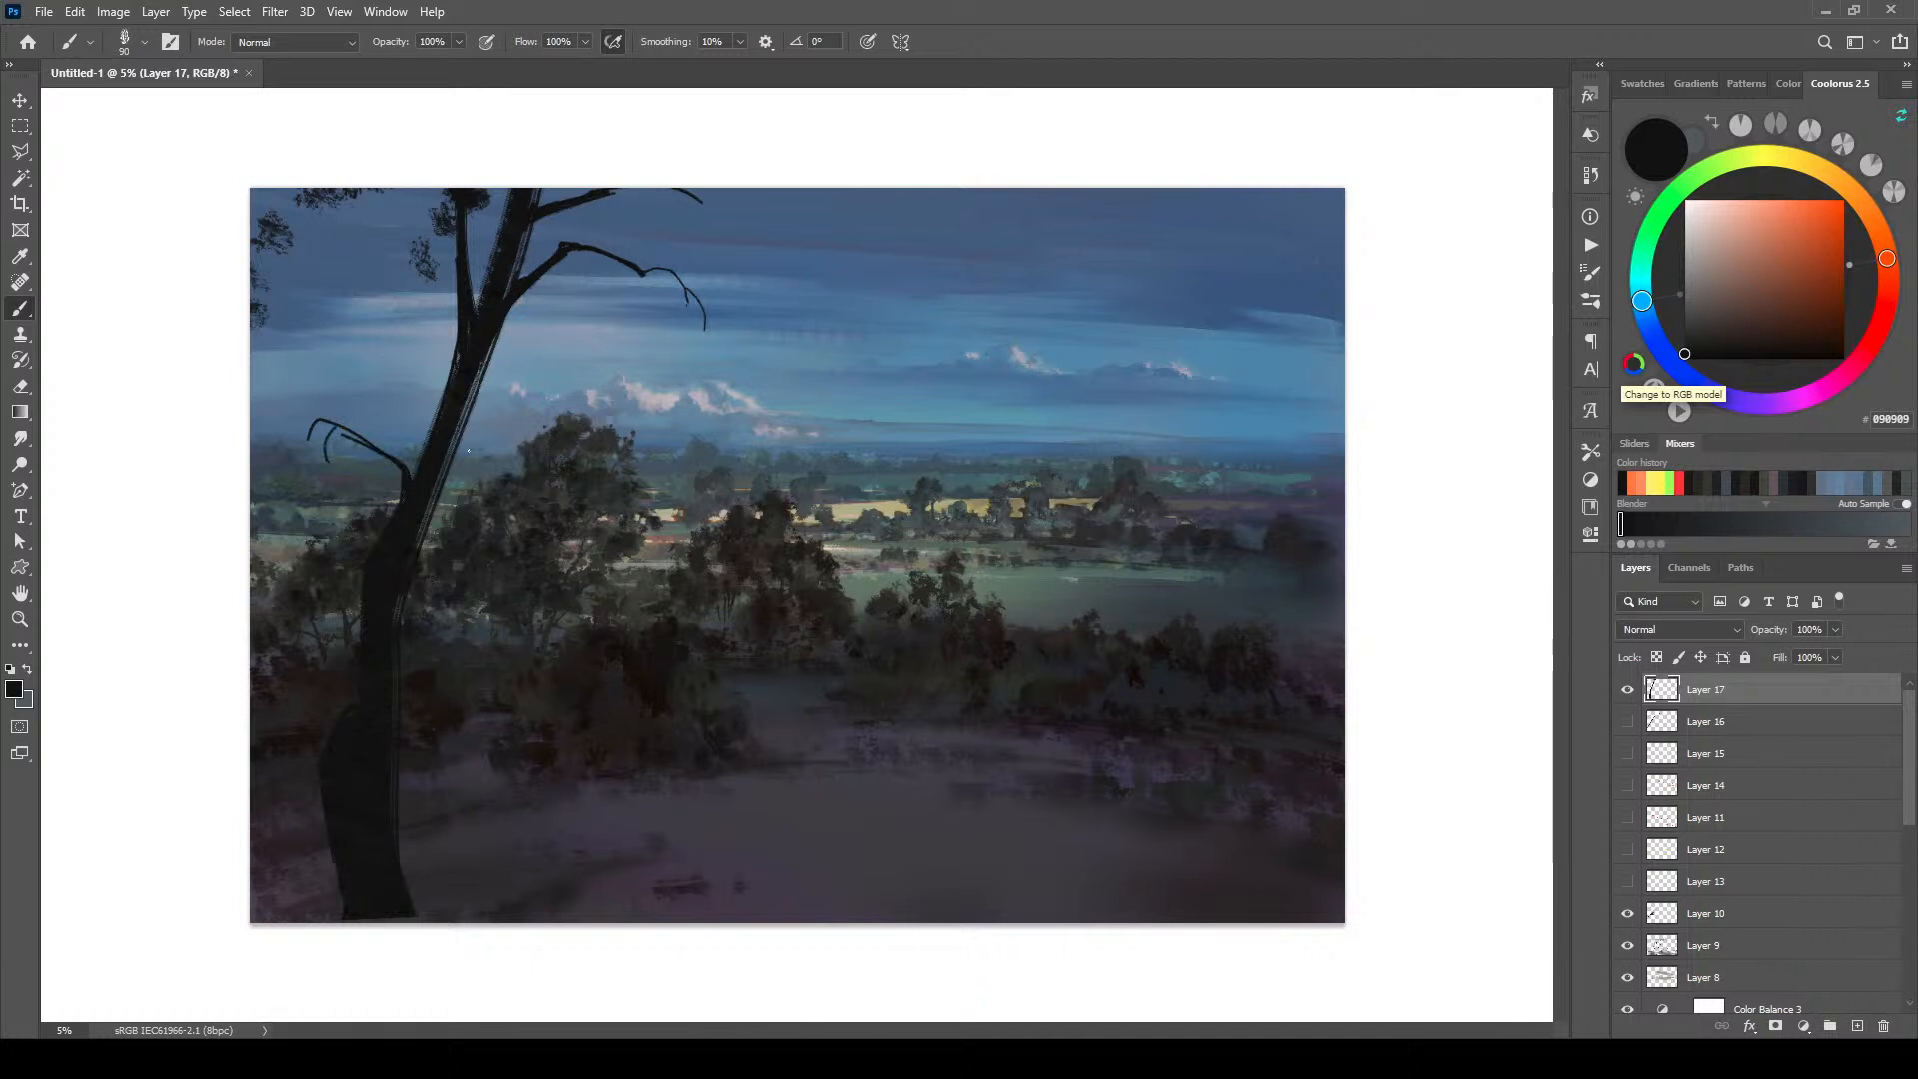
pyautogui.hotkey('ctrl', 'z')
pyautogui.hotkey('ctrl', 'z')
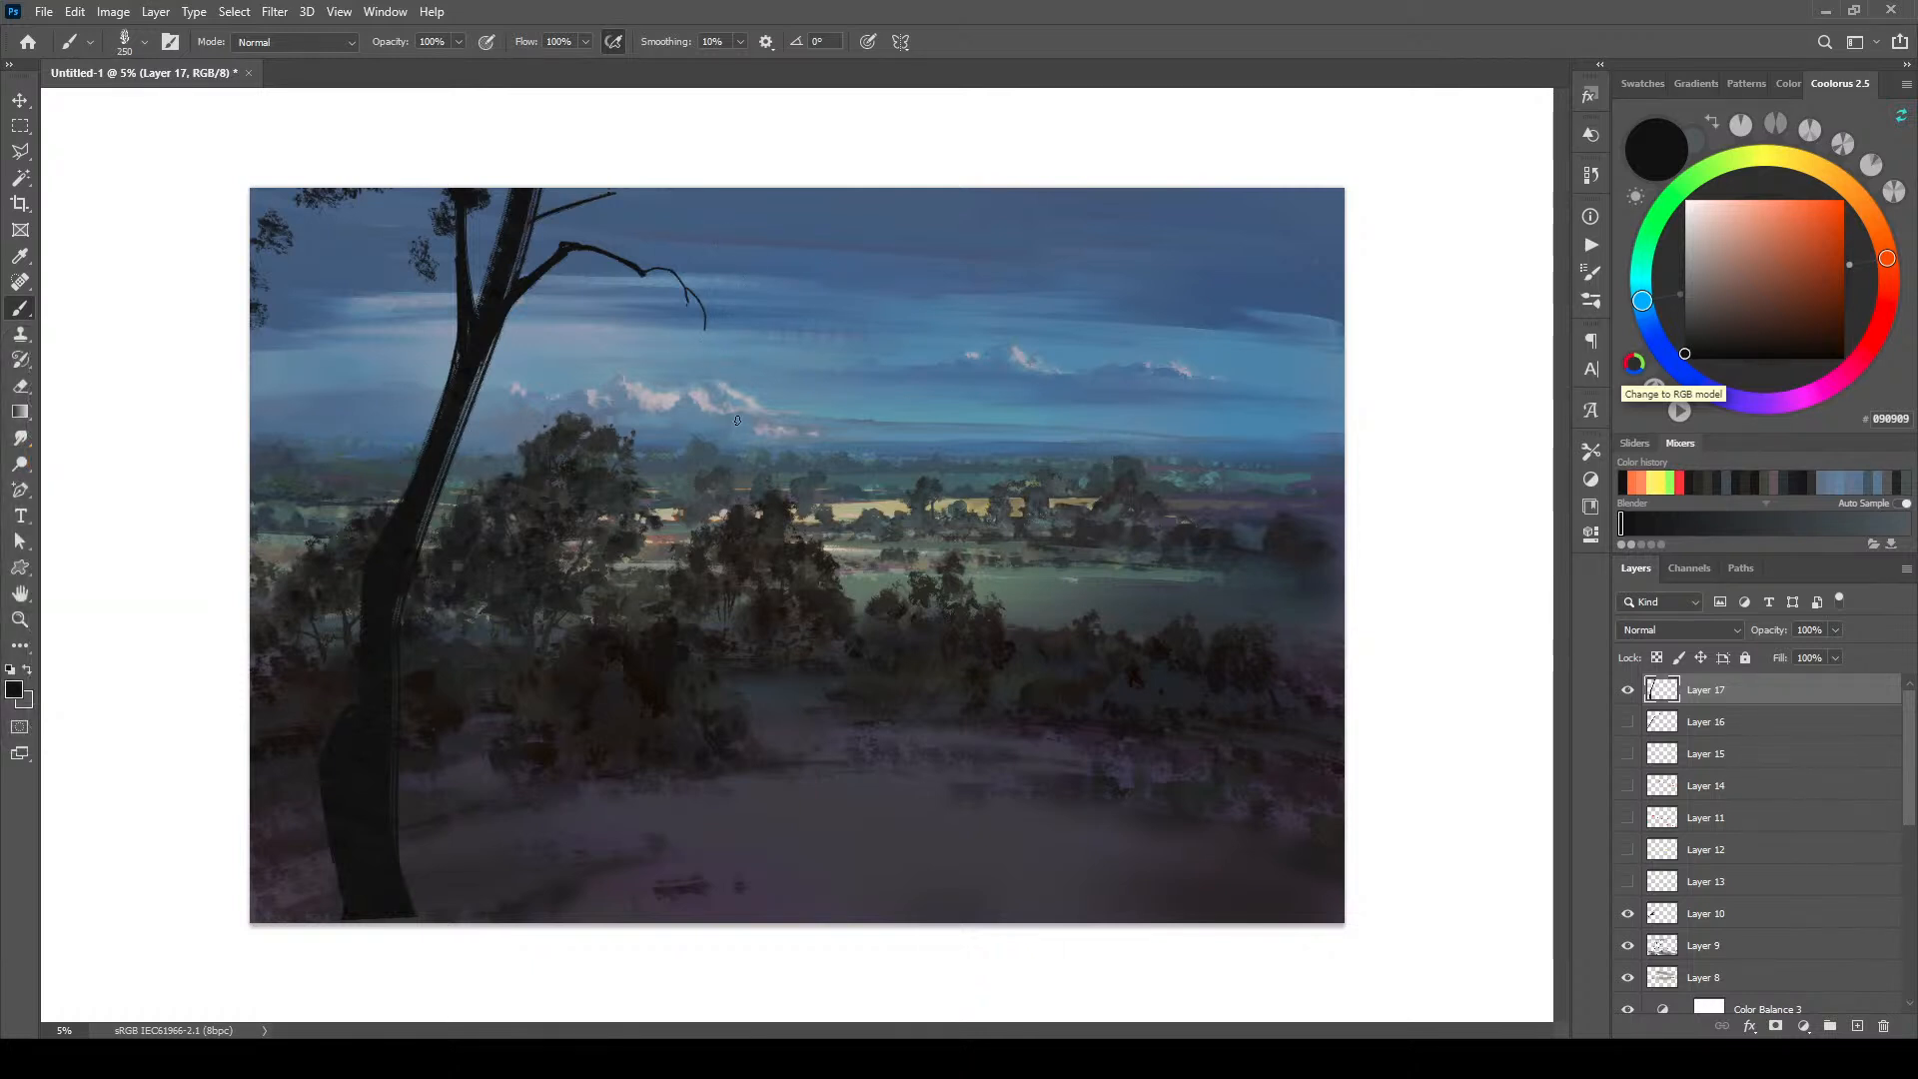
# Step: Dab dark leaves onto the drooping branch's tip and along the canvas's top edge beside the tree
pyautogui.click(706, 349)
pyautogui.click(707, 324)
pyautogui.click(692, 288)
pyautogui.moveTo(641, 191)
pyautogui.mouseDown()
pyautogui.moveTo(706, 216)
pyautogui.moveTo(702, 181)
pyautogui.moveTo(719, 224)
pyautogui.moveTo(743, 192)
pyautogui.moveTo(746, 233)
pyautogui.moveTo(774, 205)
pyautogui.mouseUp()
# Step: Paint small leafy shoots on both sides of the middle trunk with a smaller brush
pyautogui.press('[')
pyautogui.press('[')
pyautogui.press('[')
pyautogui.press('[')
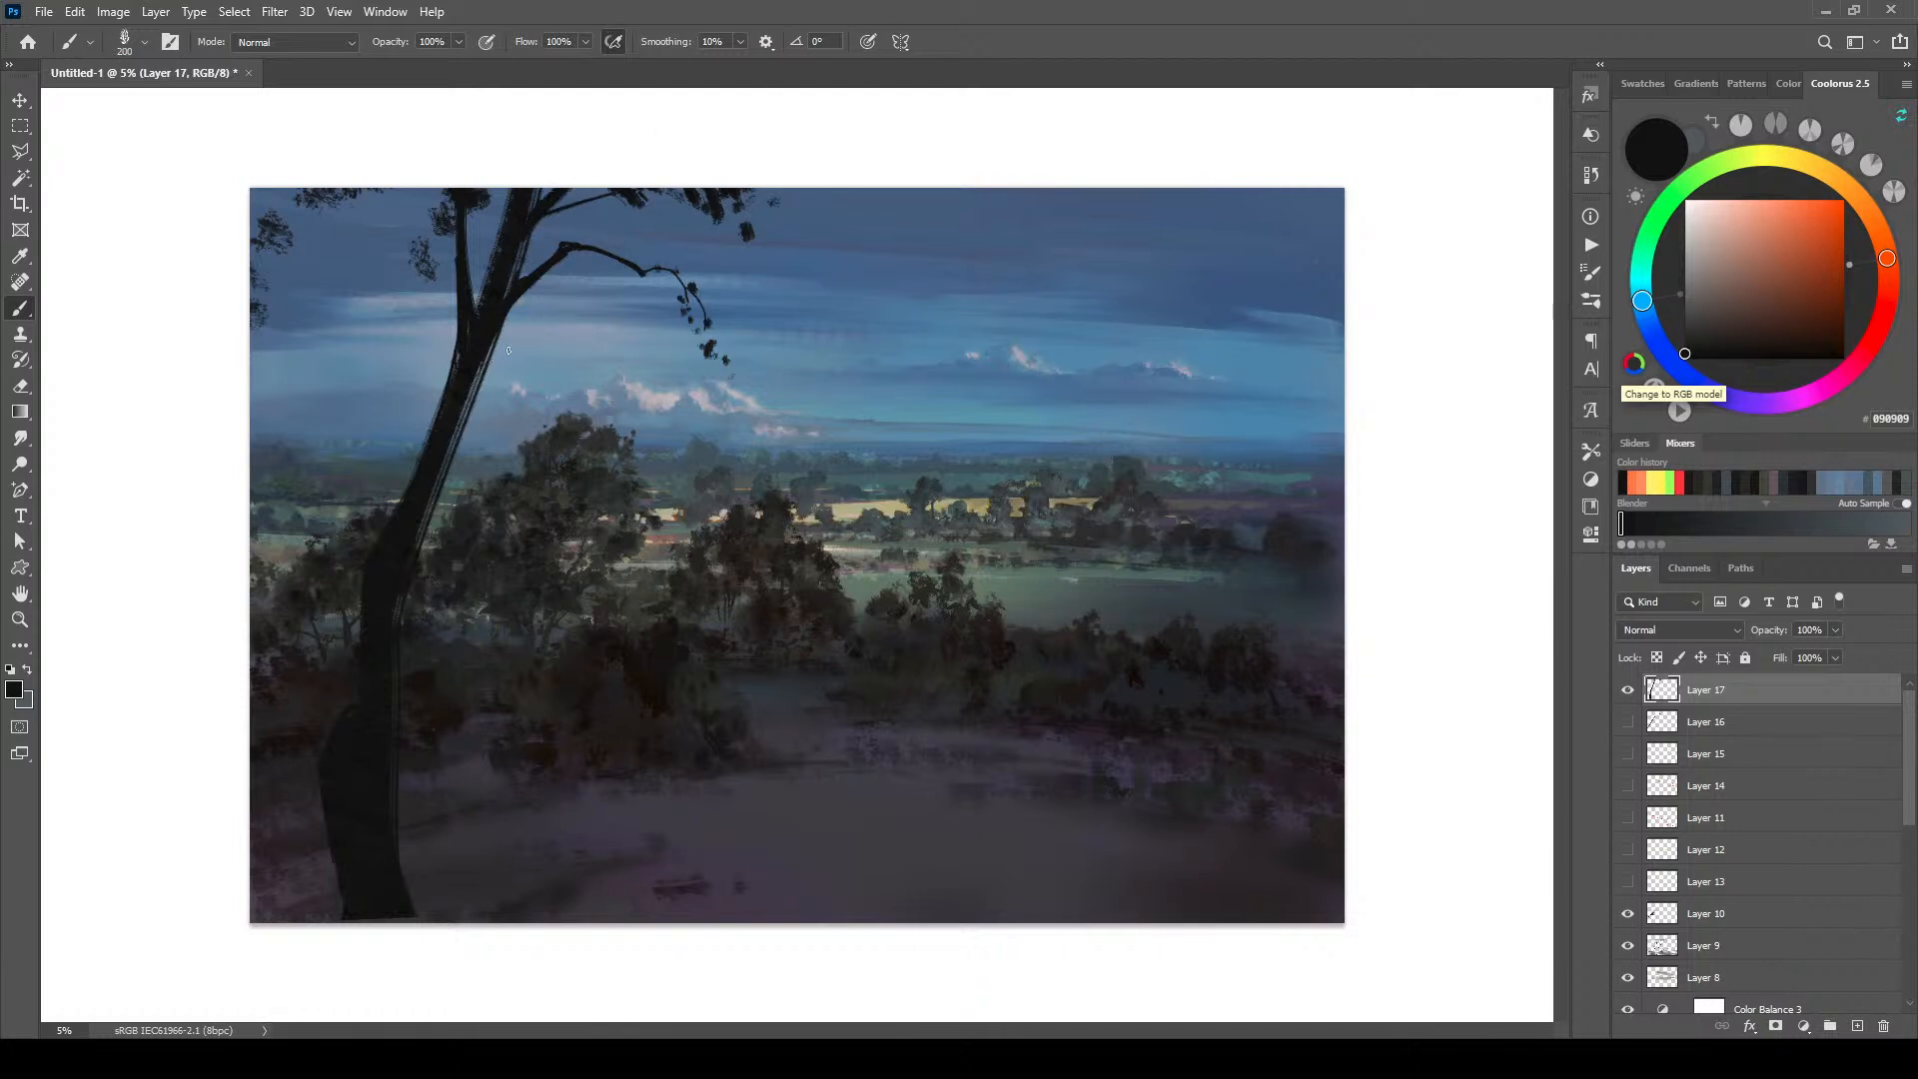
pyautogui.click(387, 442)
pyautogui.moveTo(422, 420); pyautogui.dragTo(440, 409)
pyautogui.click(486, 400)
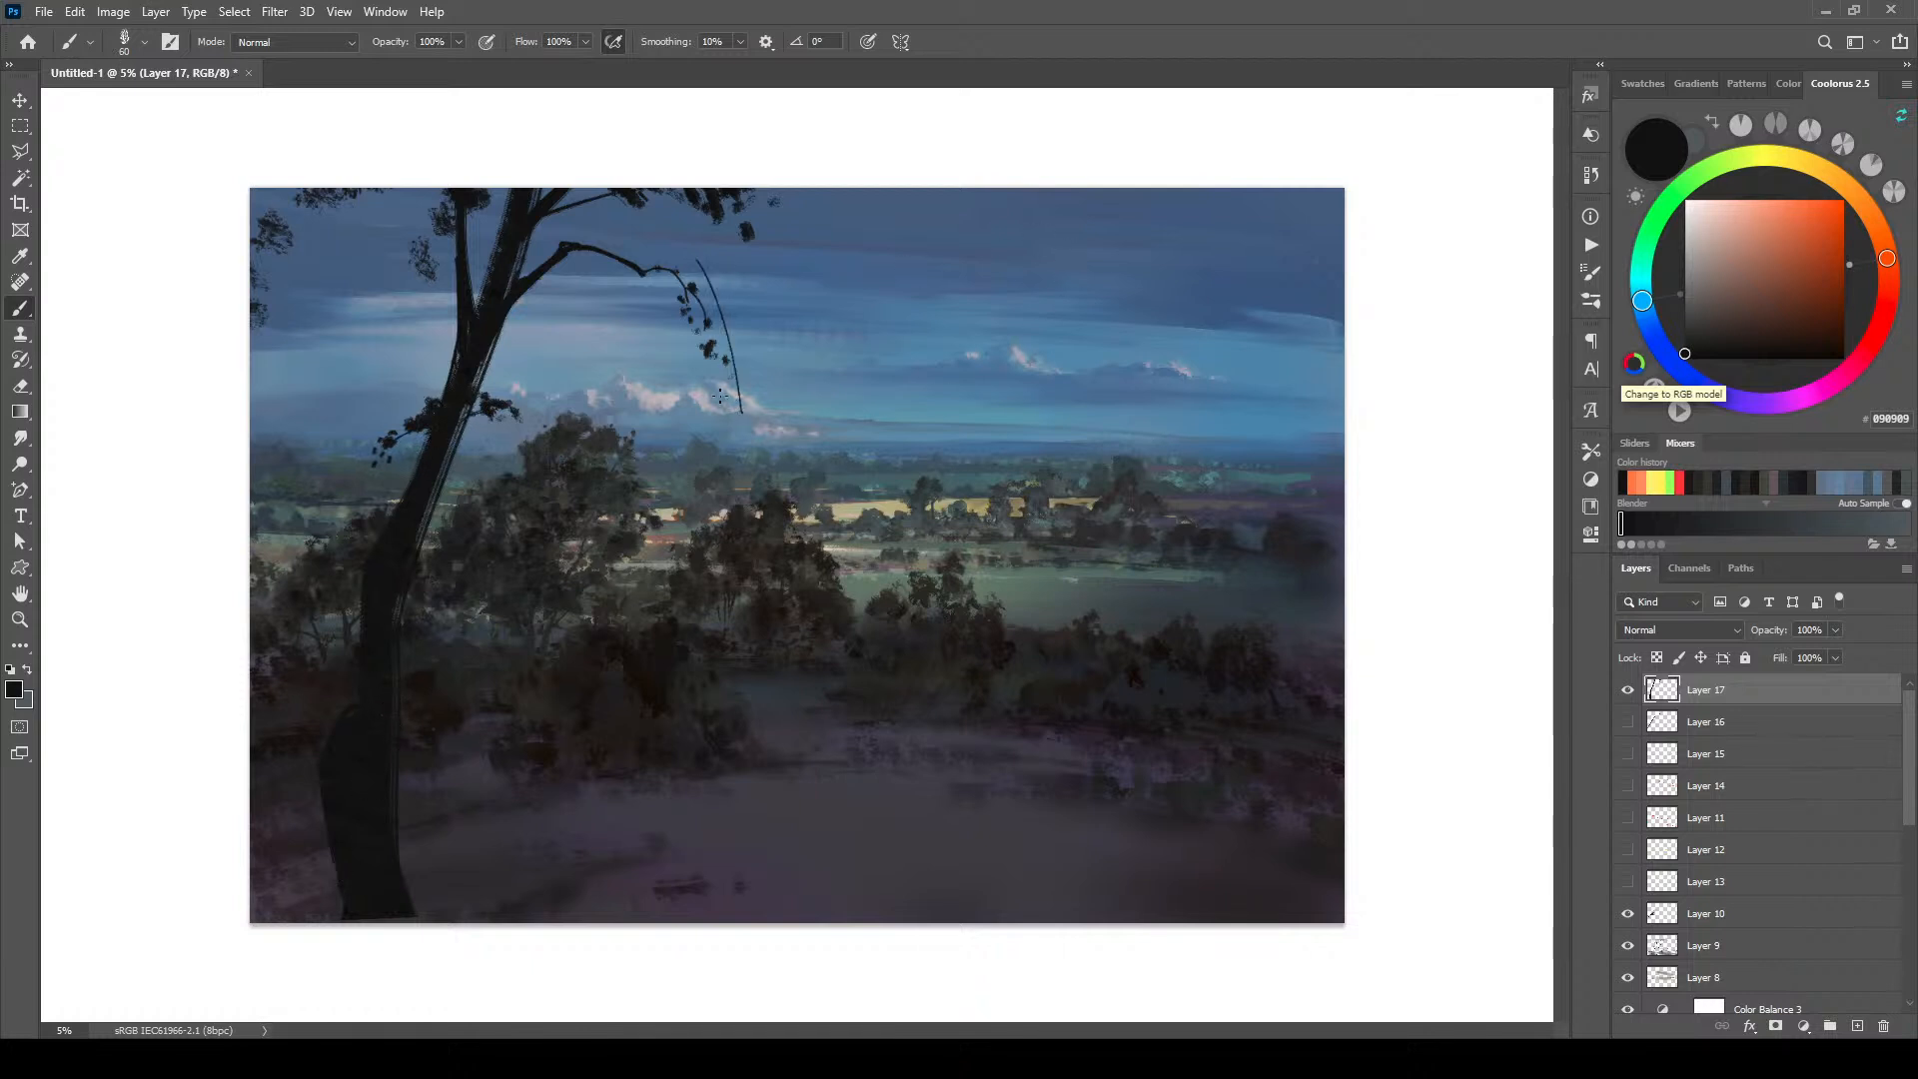
# Step: Try a long thin twig hanging down beside the drooping branch's leaves and undo it
pyautogui.moveTo(722, 397); pyautogui.dragTo(751, 406)
pyautogui.hotkey('ctrl', 'z')
pyautogui.hotkey('ctrl', 'z')
# Step: Link the upper-left leaf clusters with thin twigs and start dark foliage at the right of the trunk's base
pyautogui.press('[')
pyautogui.press('[')
pyautogui.press(']')
pyautogui.press(']')
pyautogui.press(']')
pyautogui.press(']')
pyautogui.press(']')
pyautogui.press(']')
pyautogui.press(']')
pyautogui.press(']')
pyautogui.press(']')
pyautogui.press(']')
pyautogui.press(']')
pyautogui.press(']')
pyautogui.press(']')
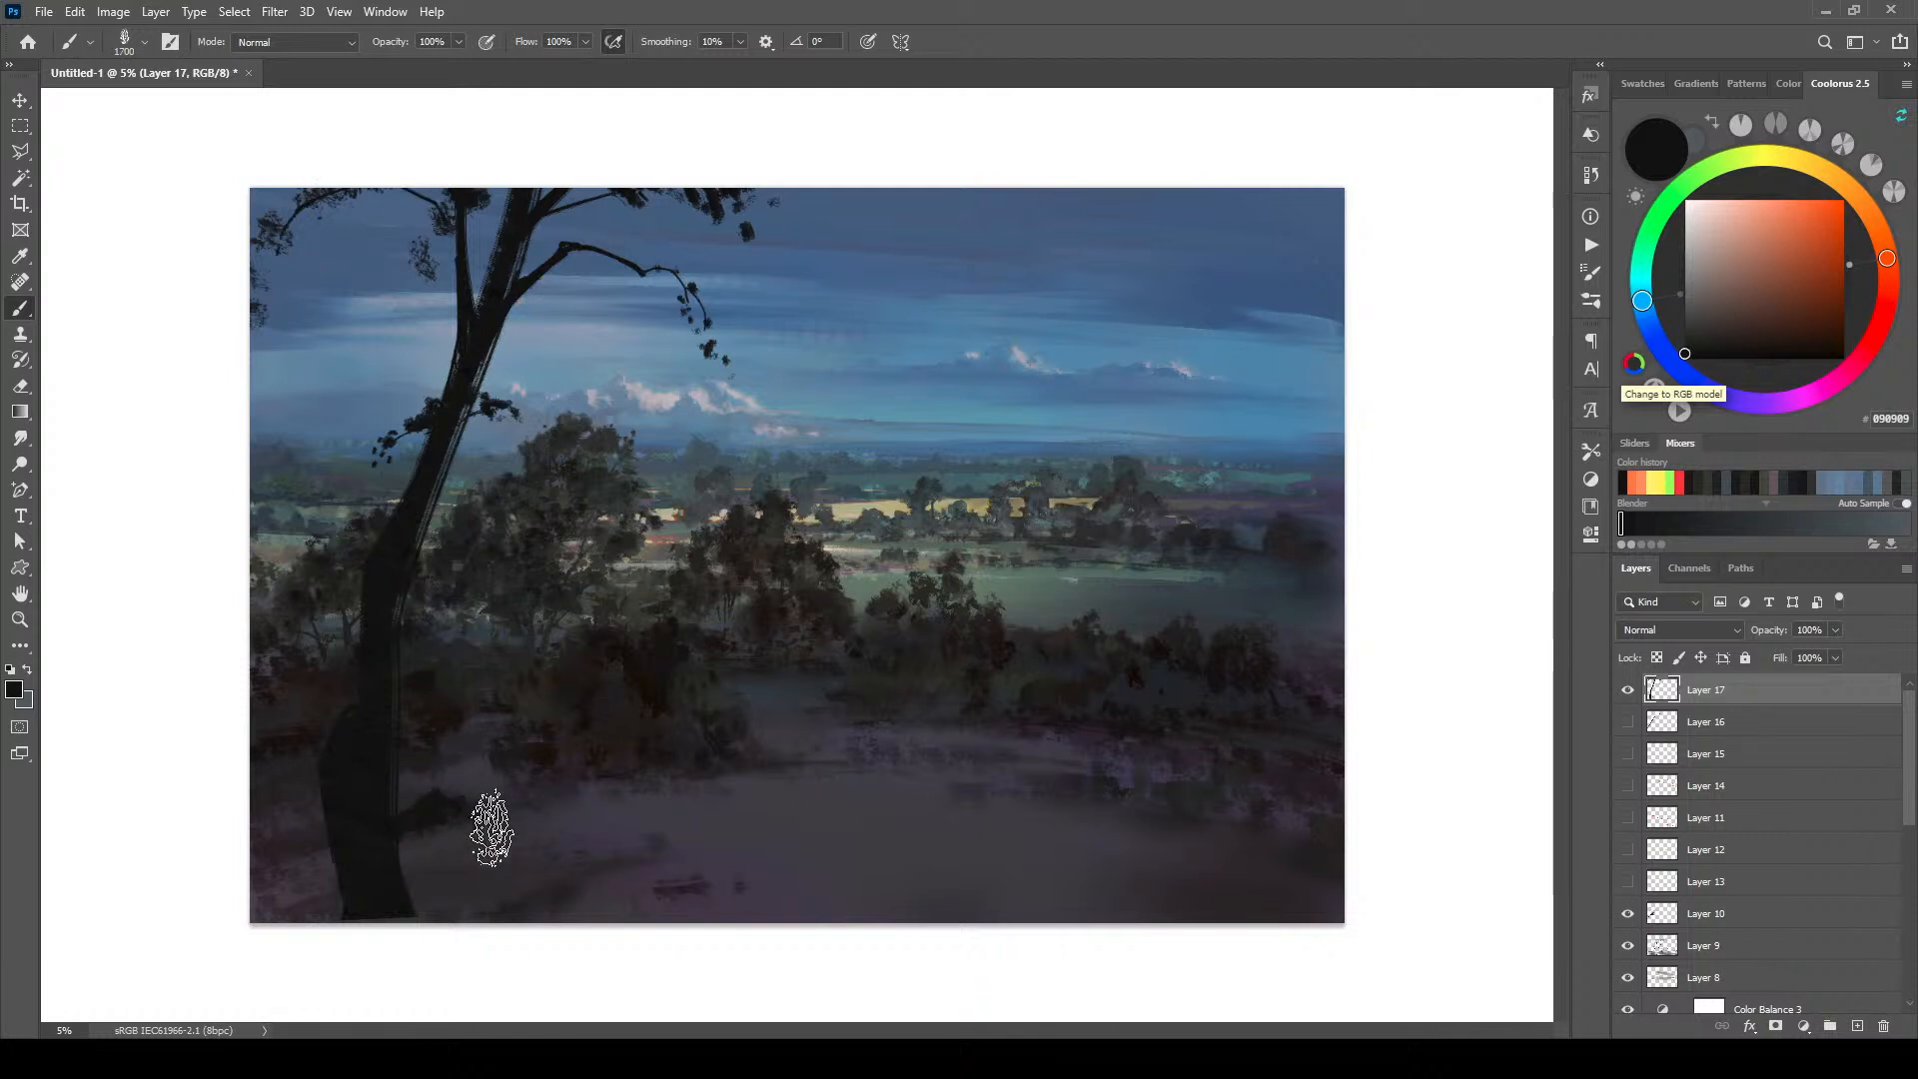
pyautogui.press(']')
pyautogui.press('[')
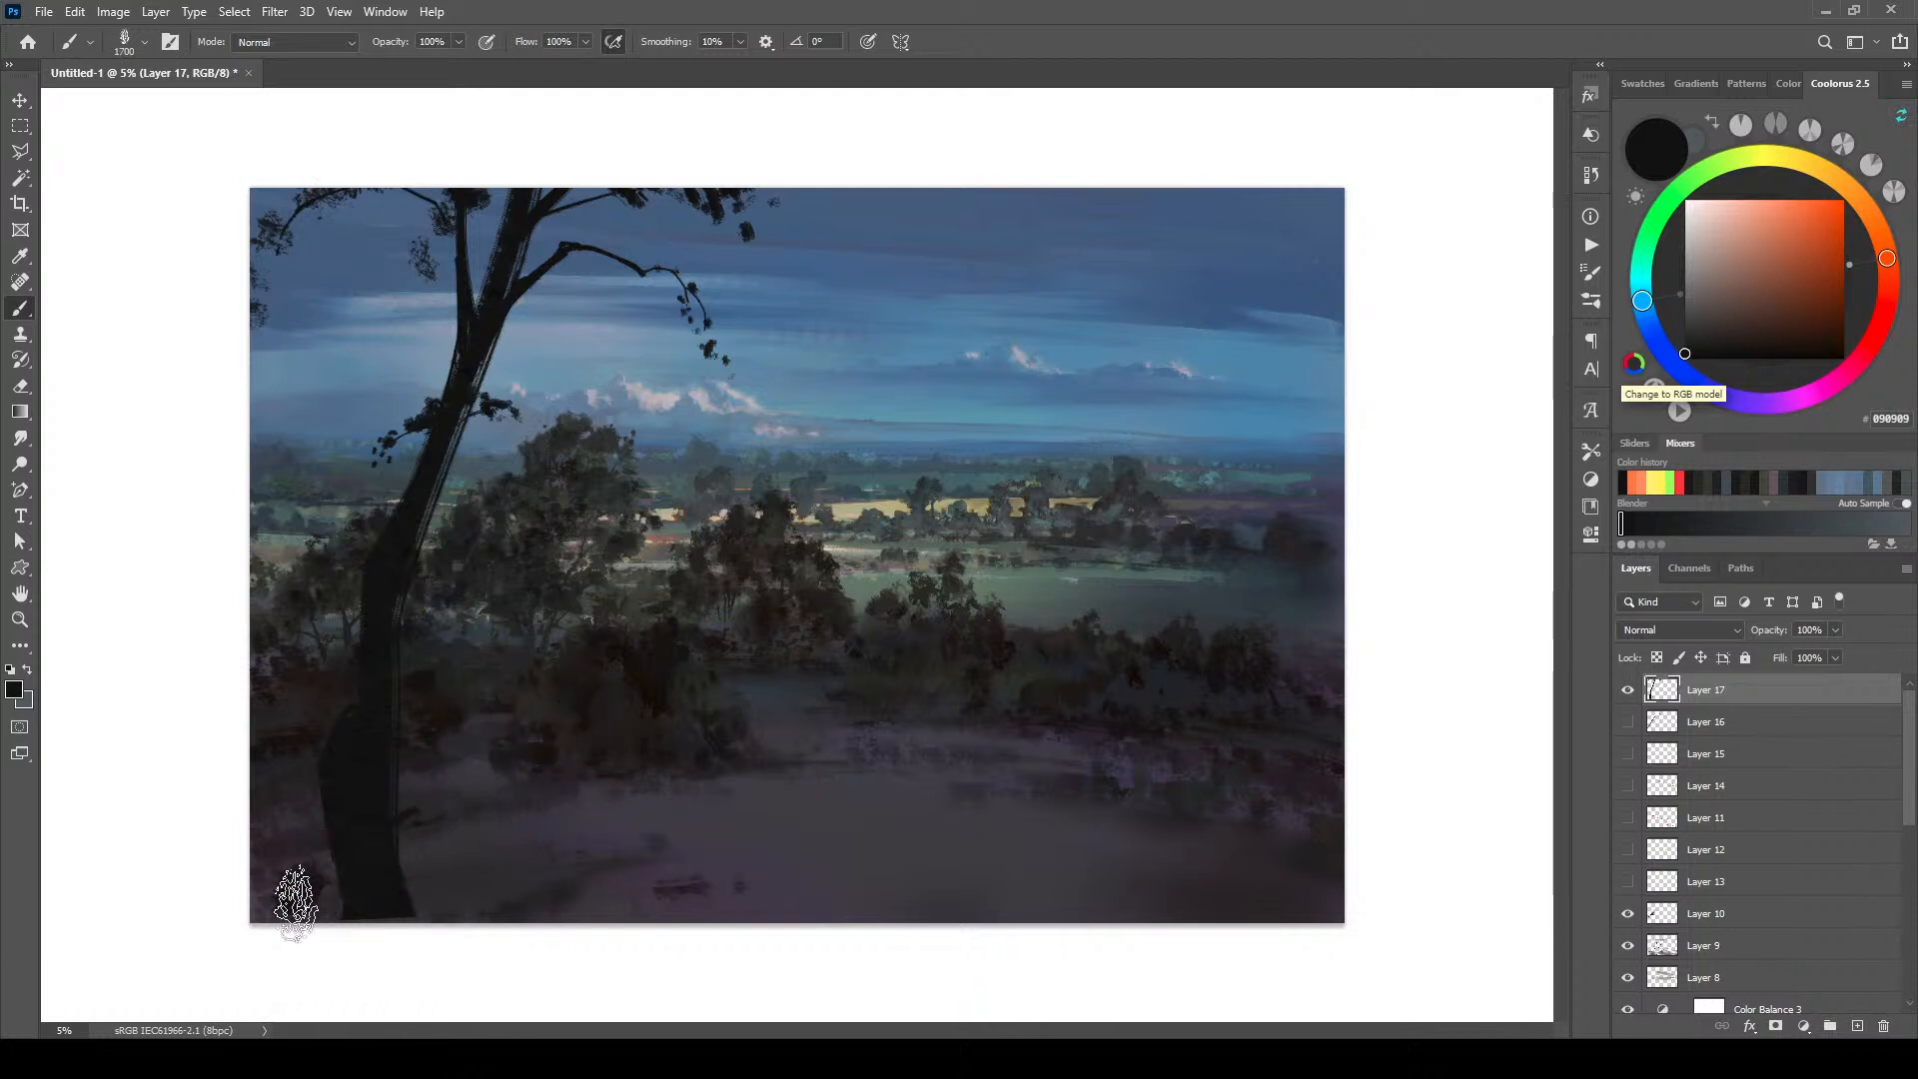
# Step: Paint dark foliage clumps on both sides of the trunk's base with a smaller brush
pyautogui.press('[')
pyautogui.press('[')
pyautogui.press('[')
pyautogui.press('[')
pyautogui.press('[')
pyautogui.press('[')
pyautogui.press('[')
pyautogui.press('[')
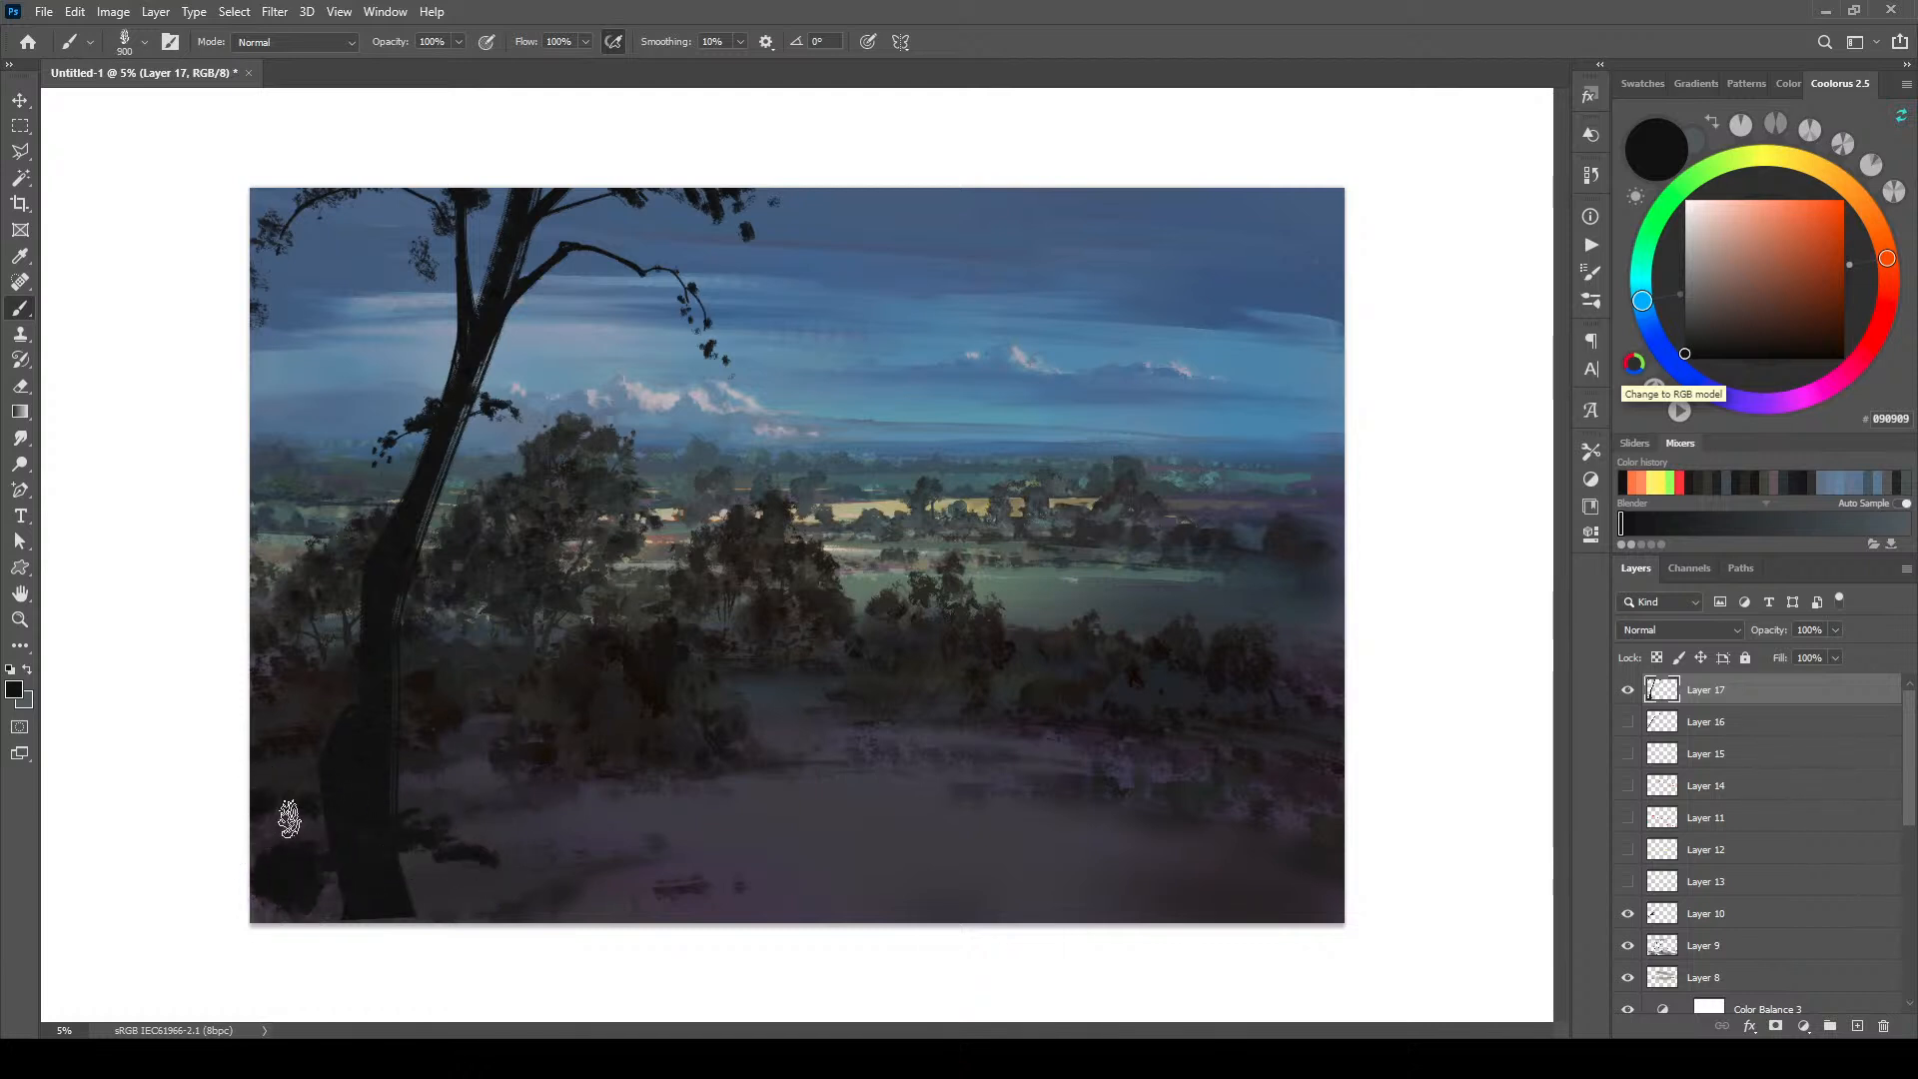
pyautogui.press('[')
pyautogui.press('[')
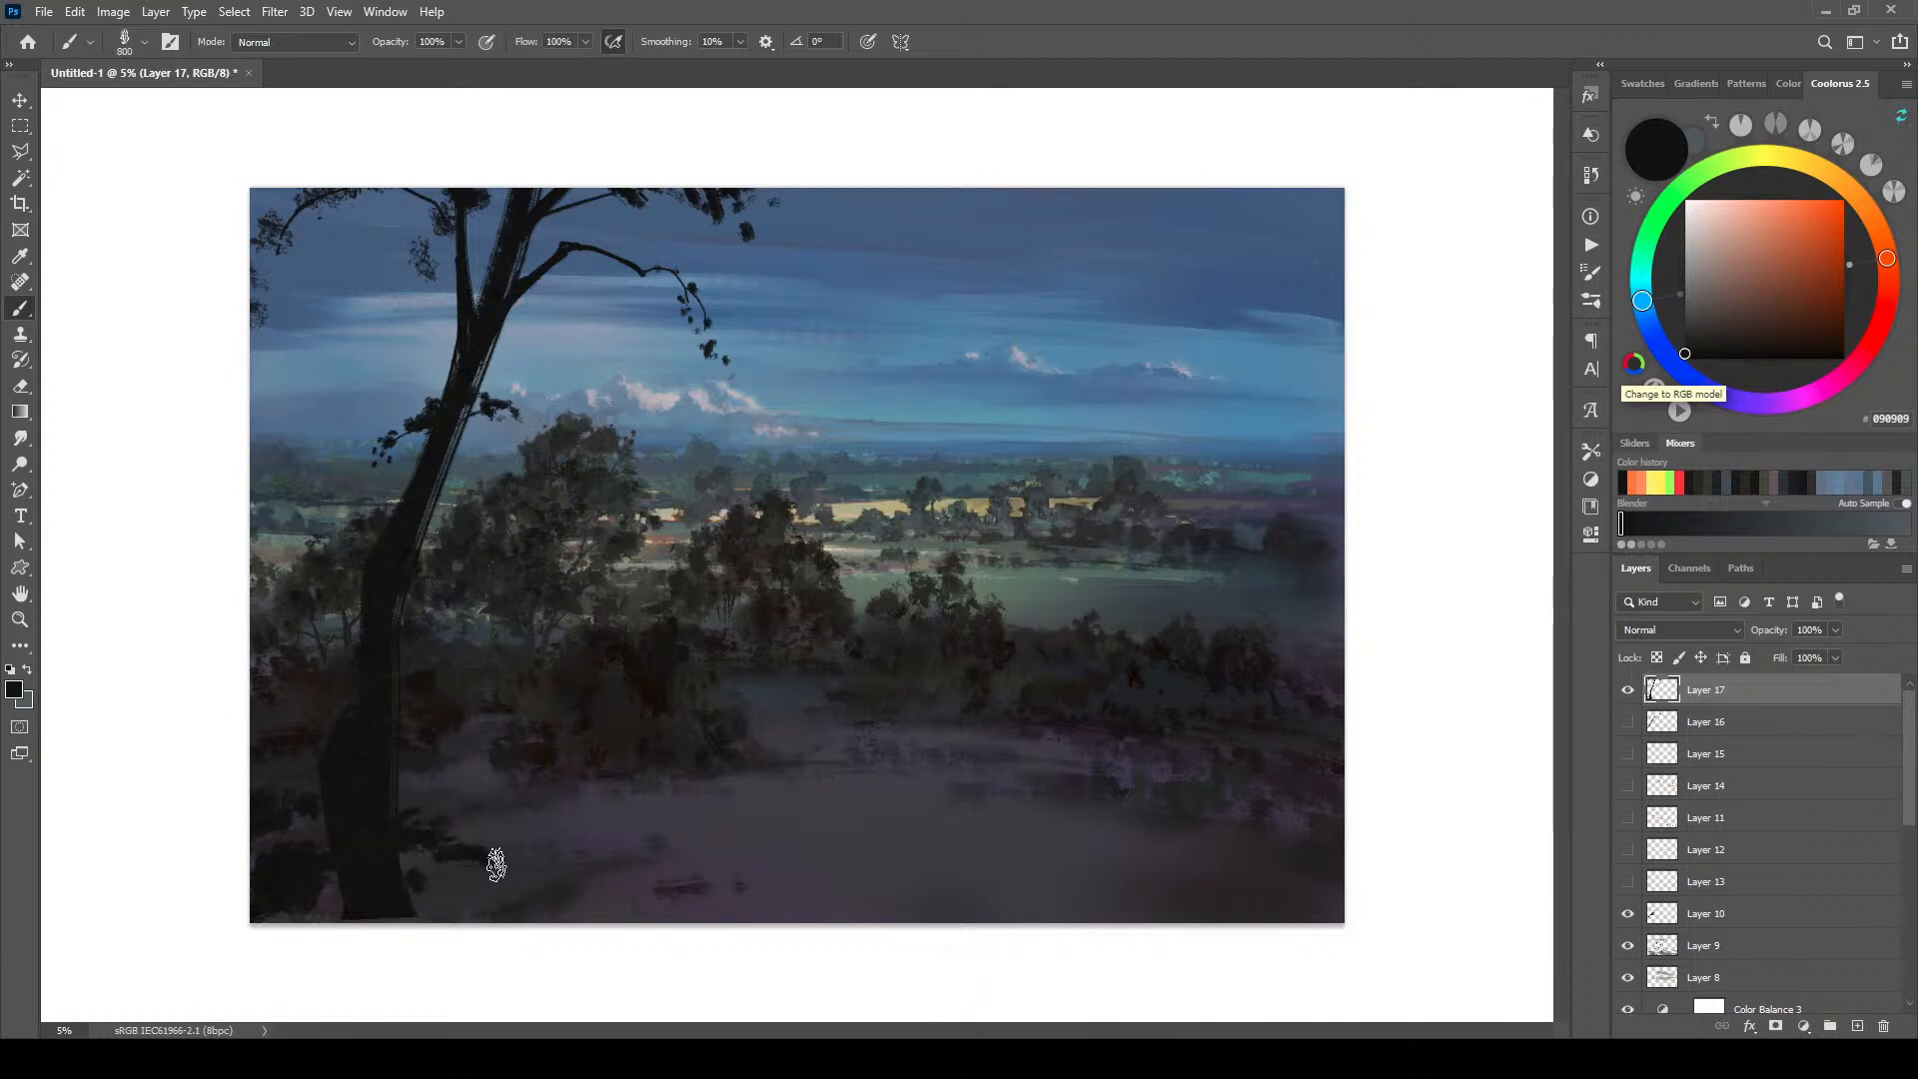
# Step: Extend the low foliage from the trunk's base rightward across the ground with branching strokes and leaf clumps
pyautogui.press('[')
pyautogui.moveTo(475, 842); pyautogui.dragTo(516, 862)
pyautogui.press(']')
pyautogui.press(']')
pyautogui.press(']')
pyautogui.press(']')
pyautogui.press(']')
pyautogui.moveTo(579, 818)
pyautogui.mouseDown()
pyautogui.moveTo(662, 807)
pyautogui.moveTo(509, 850)
pyautogui.mouseUp()
pyautogui.press(']')
pyautogui.press(']')
pyautogui.press(']')
pyautogui.press(']')
pyautogui.press(']')
pyautogui.press('[')
pyautogui.press('[')
pyautogui.press('[')
pyautogui.press('[')
pyautogui.press('[')
pyautogui.press('[')
pyautogui.press('[')
pyautogui.press('[')
pyautogui.press('[')
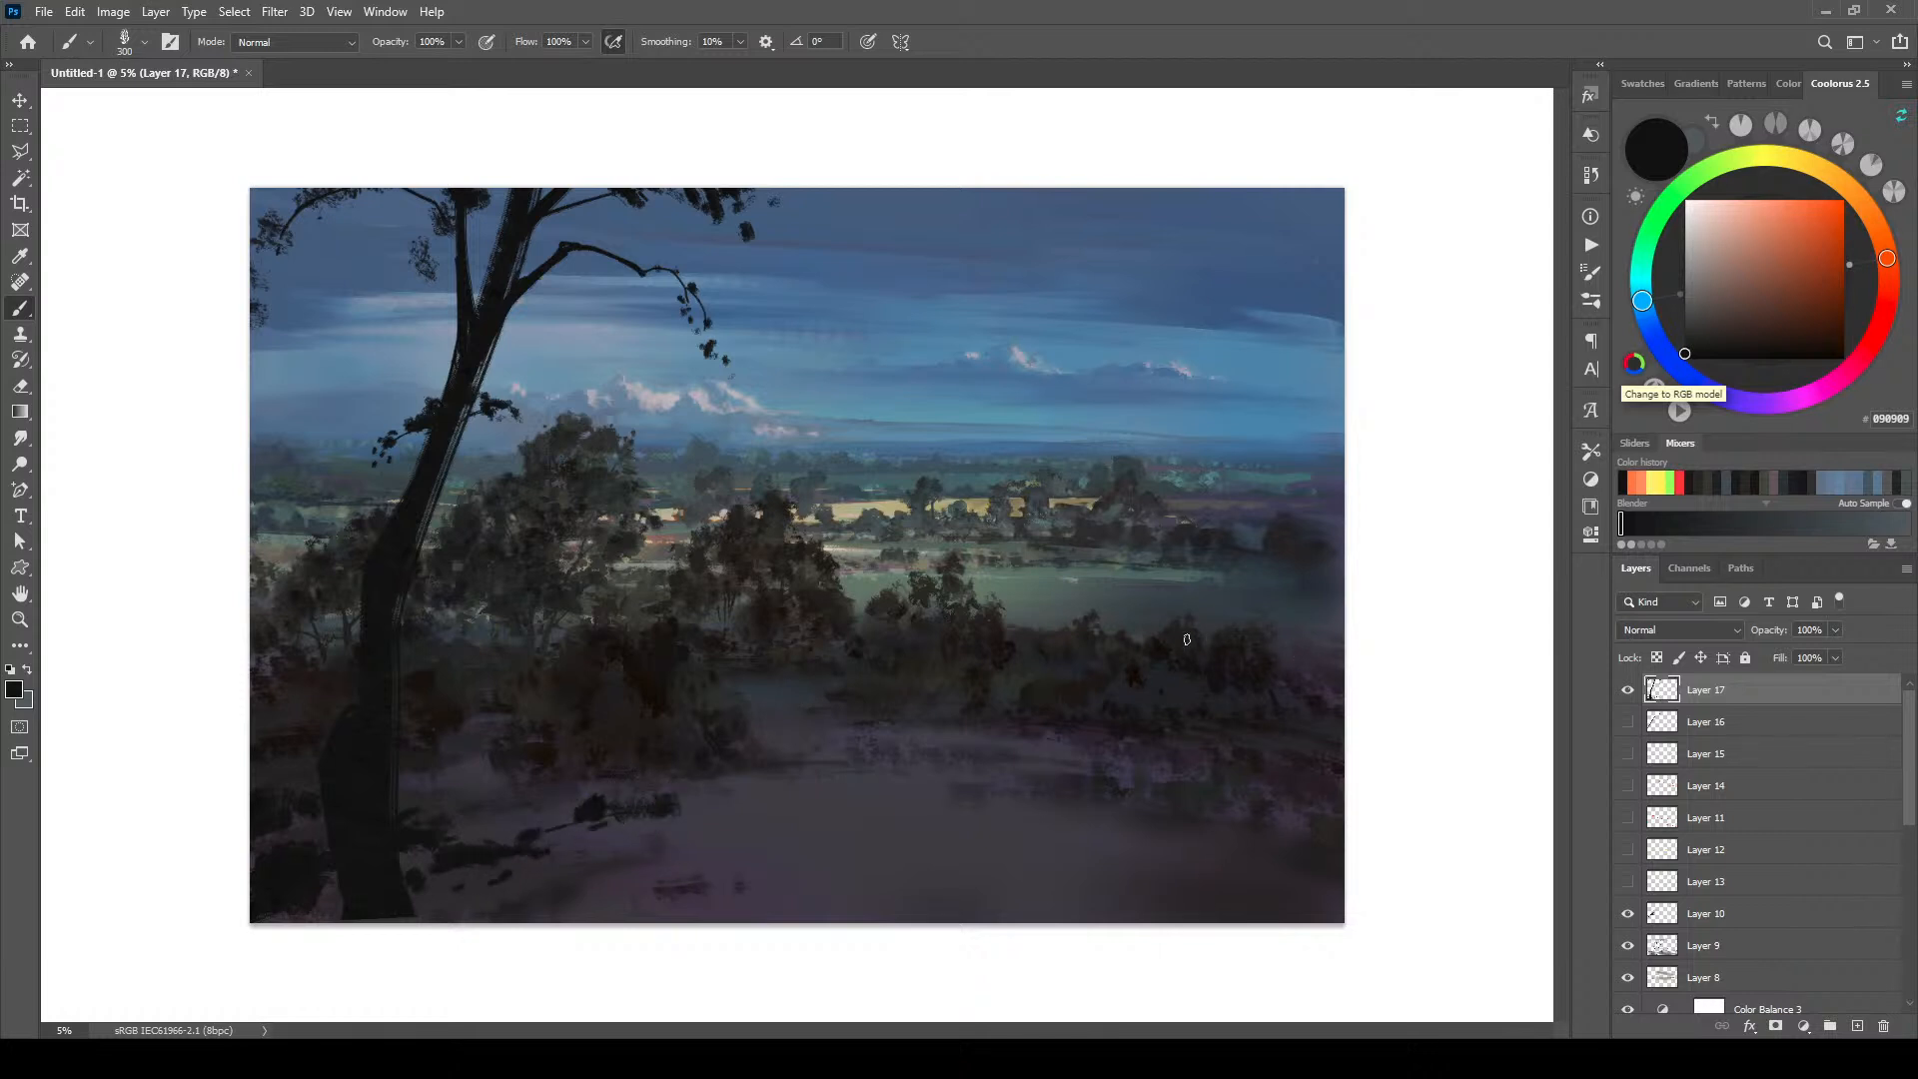
# Step: Paint a dark bent branch on the ground in the painting's lower-right foreground
pyautogui.press(']')
pyautogui.press(']')
pyautogui.press(']')
pyautogui.press(']')
pyautogui.press(']')
pyautogui.press(']')
pyautogui.press(']')
pyautogui.press(']')
pyautogui.moveTo(1159, 878); pyautogui.dragTo(1255, 912)
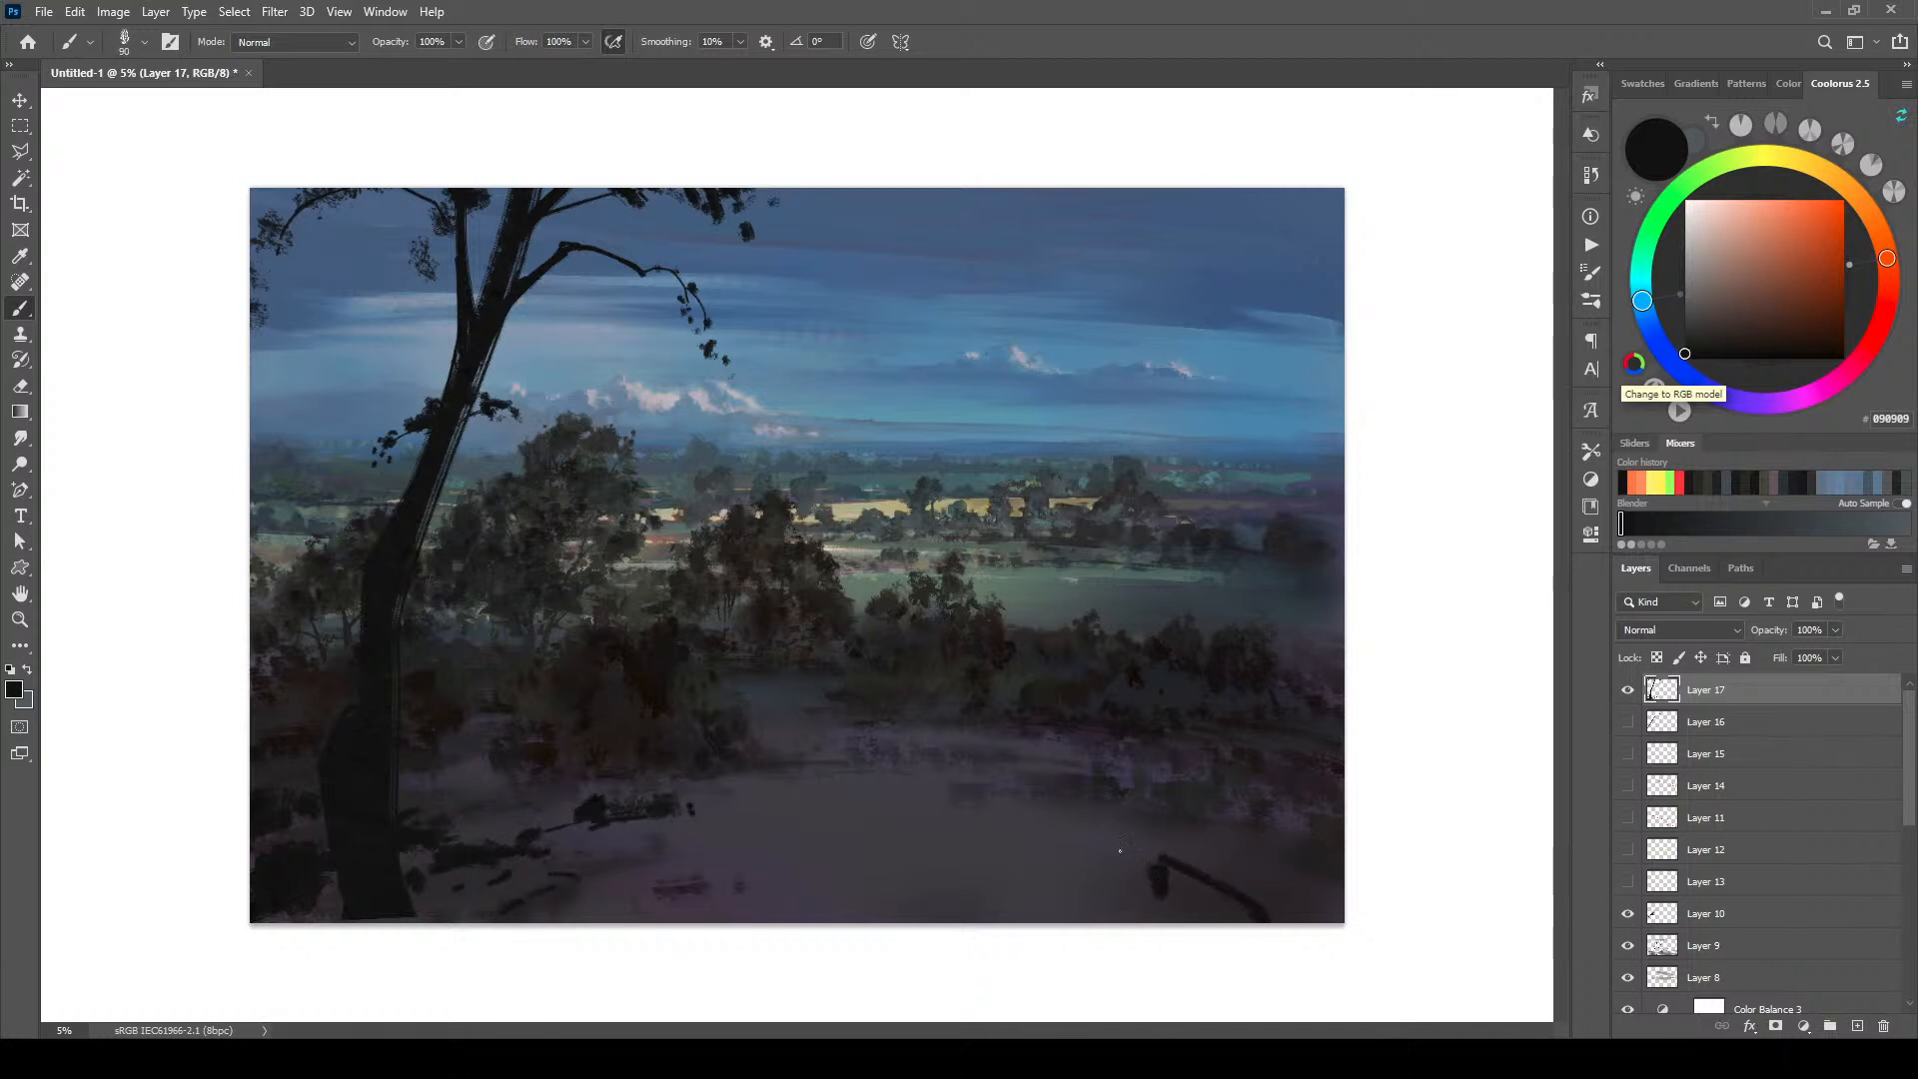
# Step: Extend the lower-right branch upward into a thin curved stem reaching the distant bushes
pyautogui.press(']')
pyautogui.press(']')
pyautogui.press(']')
pyautogui.moveTo(1162, 878); pyautogui.dragTo(1167, 824)
# Step: Paint large dark overhanging foliage clusters in the canvas's upper-right corner with an enlarged brush
pyautogui.press(']')
pyautogui.press(']')
pyautogui.press(']')
pyautogui.press(']')
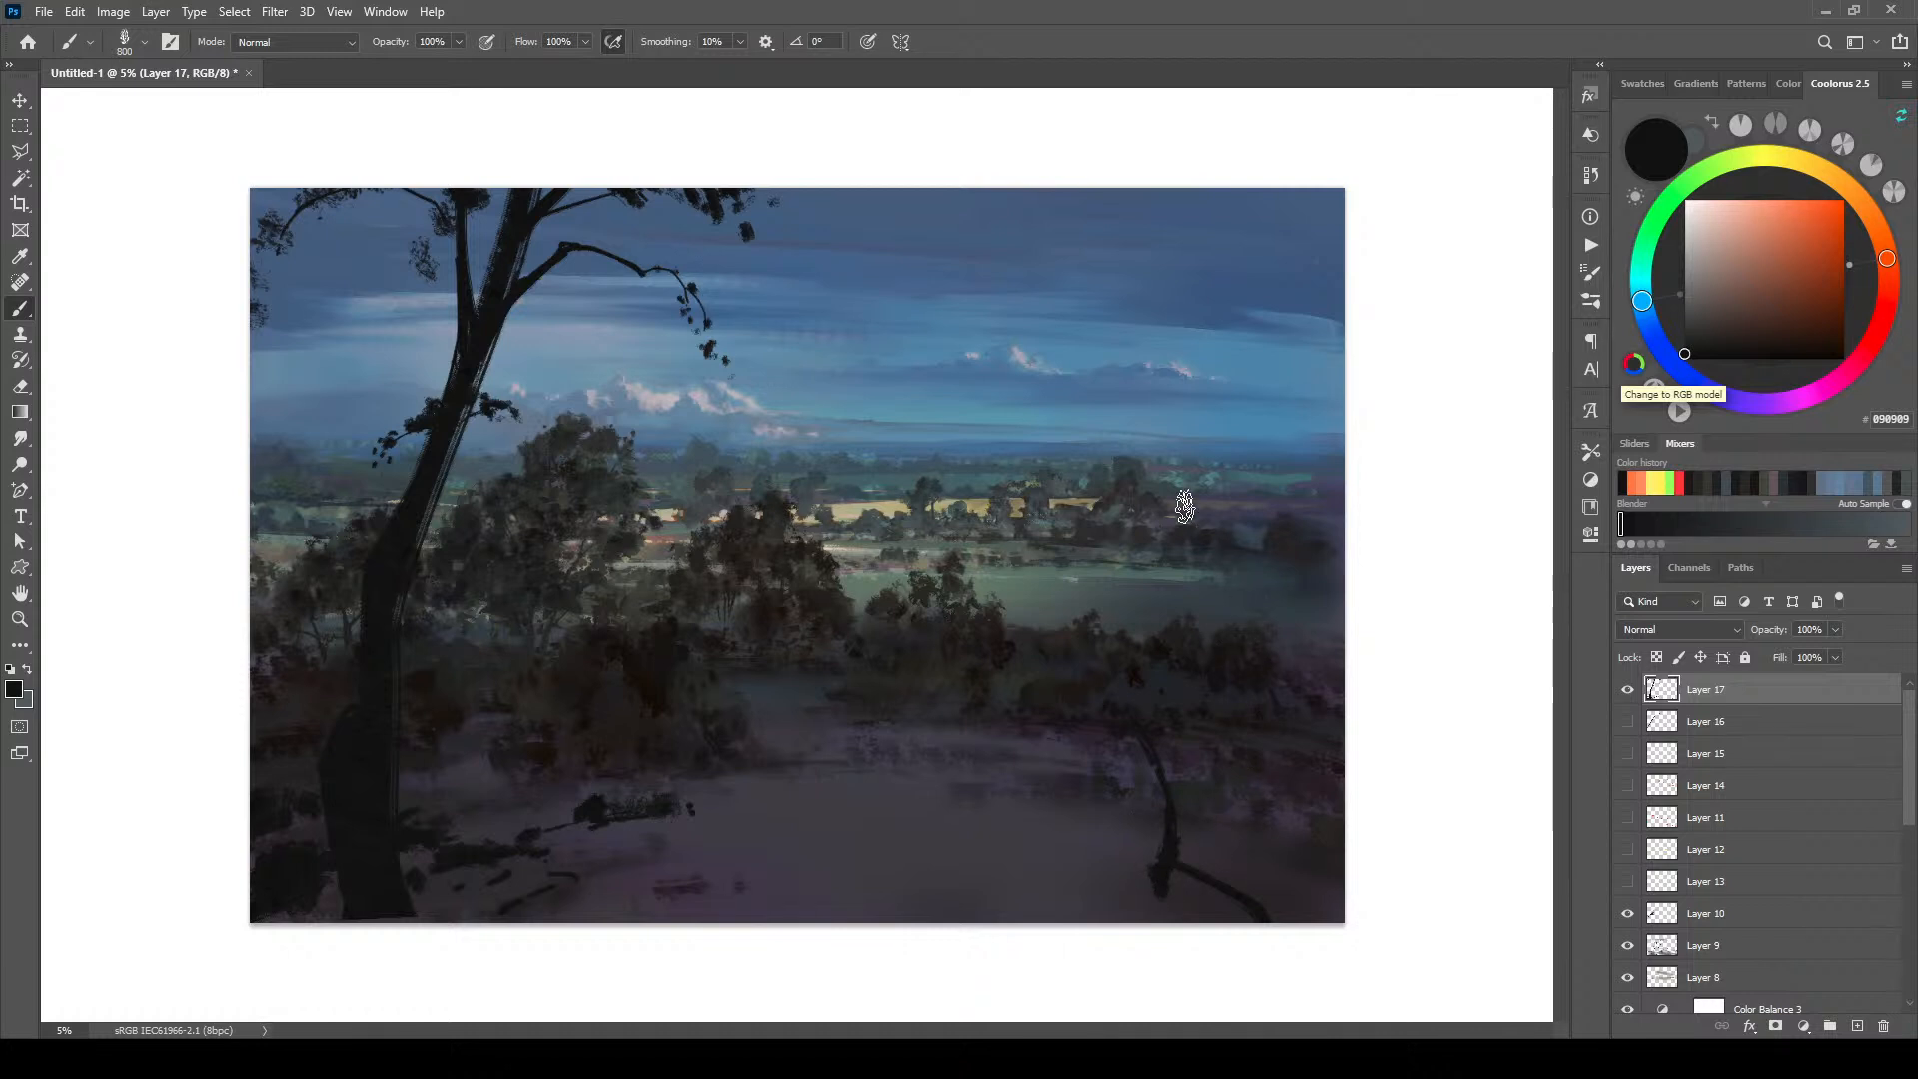
pyautogui.press('[')
pyautogui.press(']')
pyautogui.press(']')
pyautogui.press(']')
pyautogui.press(']')
pyautogui.press(']')
pyautogui.press(']')
pyautogui.press(']')
pyautogui.press(']')
pyautogui.press(']')
pyautogui.press(']')
pyautogui.press(']')
pyautogui.press(']')
pyautogui.press(']')
pyautogui.press(']')
pyautogui.press(']')
pyautogui.press(']')
pyautogui.press(']')
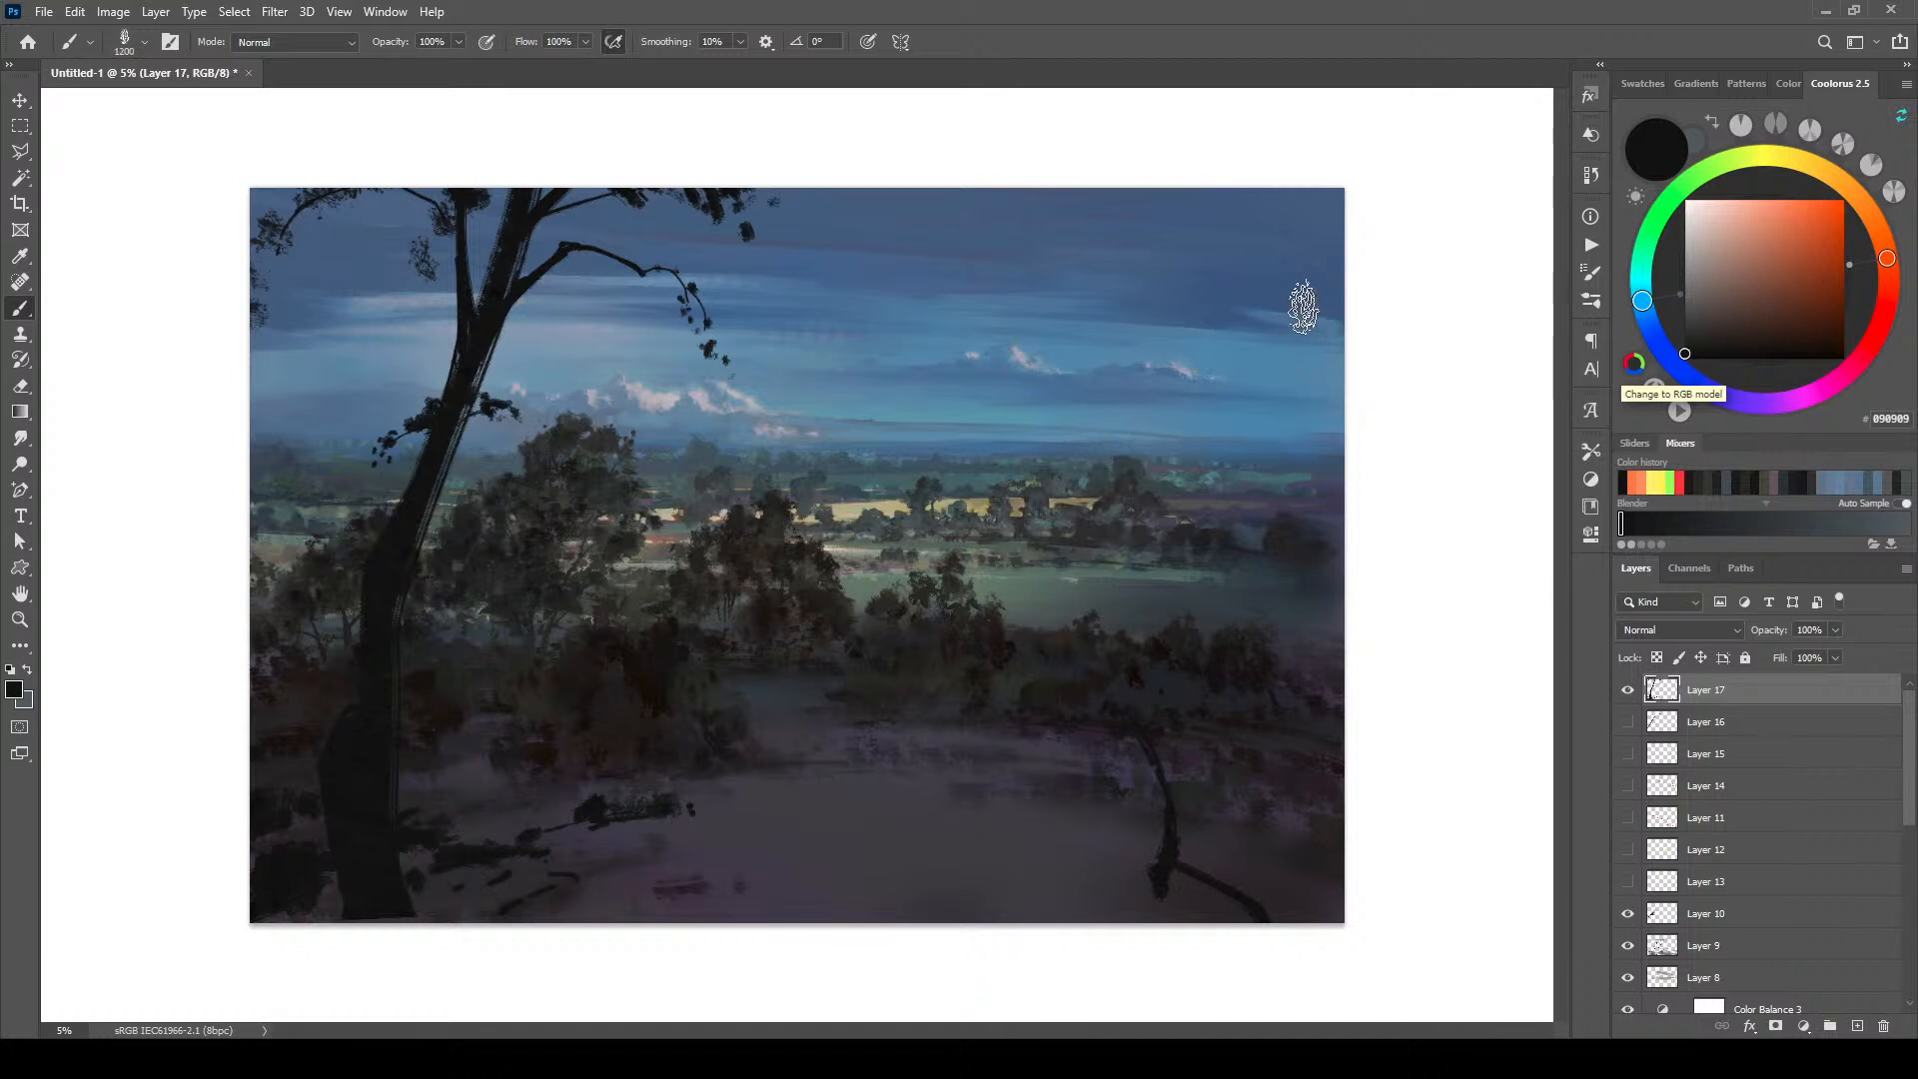
pyautogui.moveTo(1364, 306)
pyautogui.mouseDown()
pyautogui.moveTo(1310, 351)
pyautogui.moveTo(1346, 368)
pyautogui.moveTo(1277, 359)
pyautogui.moveTo(1300, 240)
pyautogui.moveTo(1341, 240)
pyautogui.moveTo(1375, 184)
pyautogui.moveTo(1325, 185)
pyautogui.moveTo(1359, 155)
pyautogui.moveTo(1235, 280)
pyautogui.mouseUp()
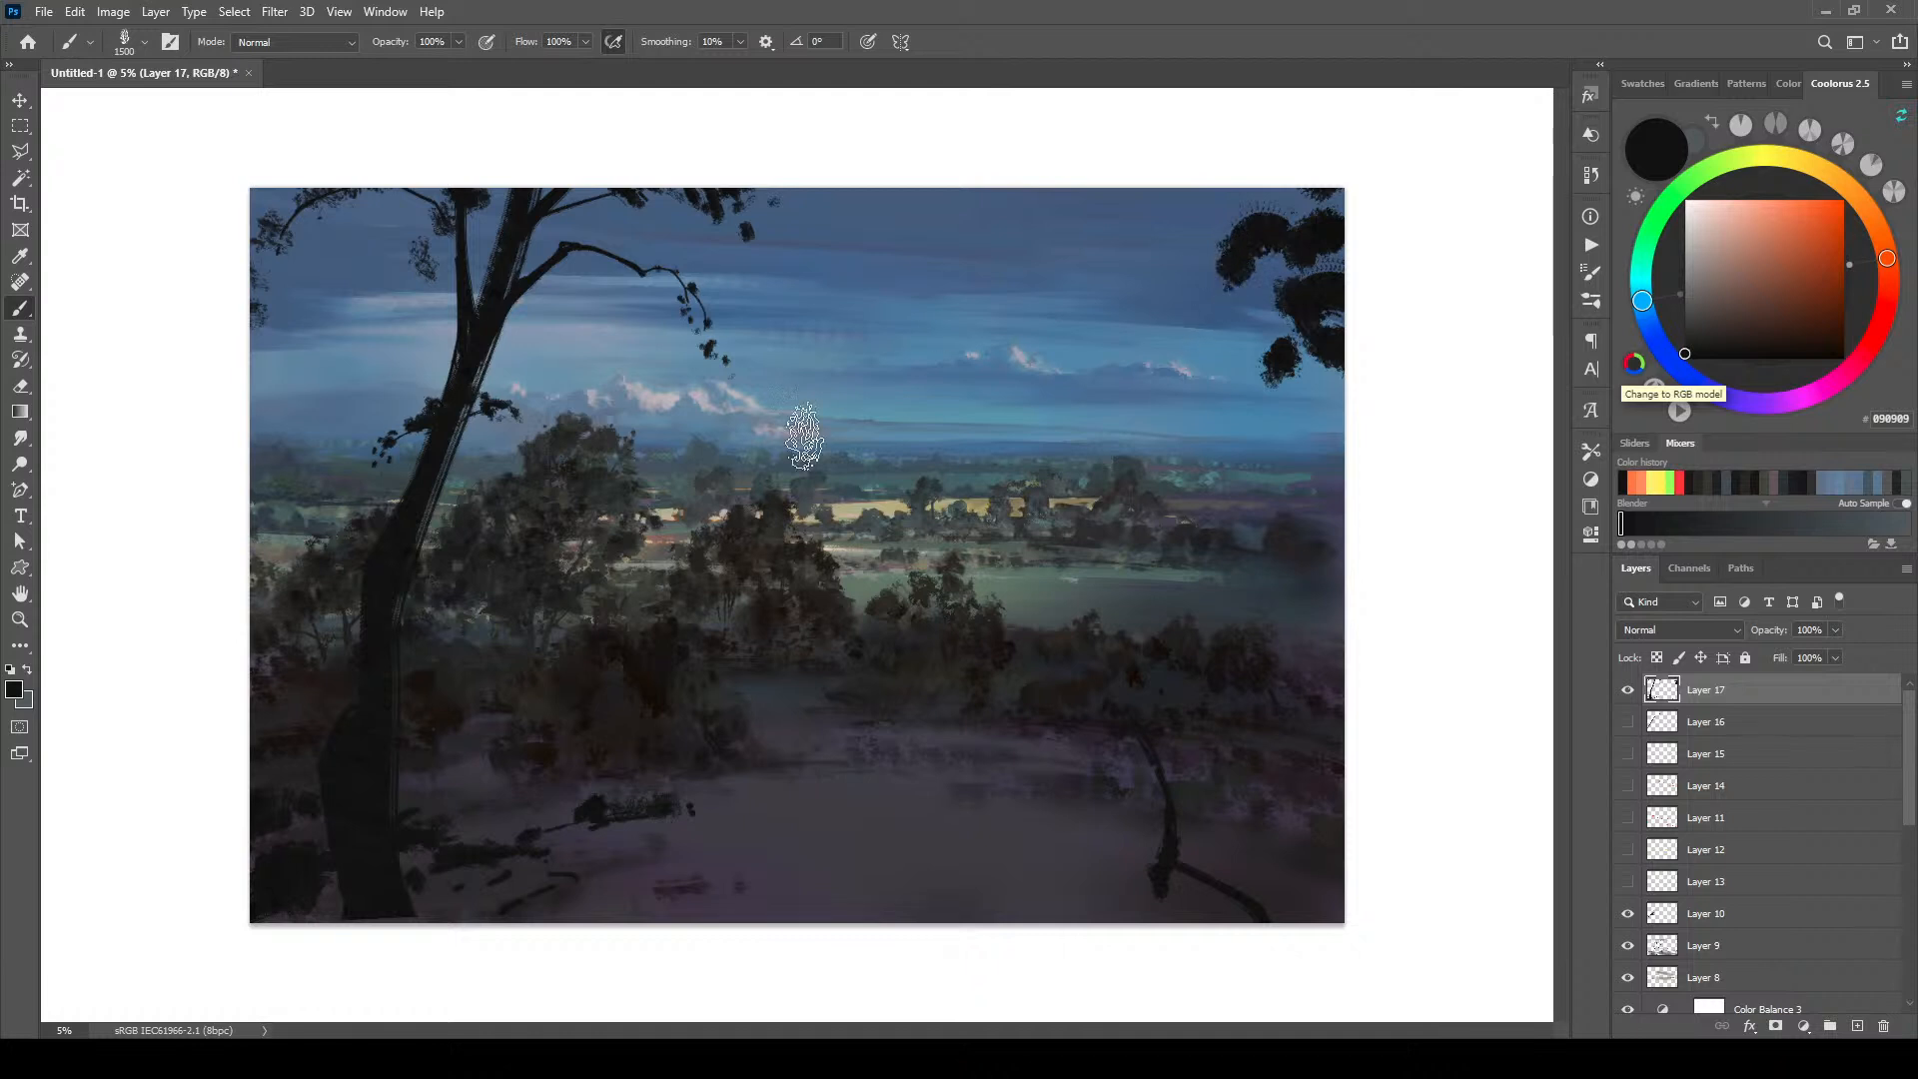
# Step: Extend the upper-right foliage toward the canvas center, undo its outermost leaf dabs and repaint the cluster's edge
pyautogui.moveTo(1261, 210)
pyautogui.mouseDown()
pyautogui.moveTo(1197, 303)
pyautogui.moveTo(1222, 289)
pyautogui.moveTo(1172, 318)
pyautogui.moveTo(1168, 352)
pyautogui.moveTo(1222, 265)
pyautogui.moveTo(1156, 297)
pyautogui.moveTo(1160, 325)
pyautogui.moveTo(1174, 298)
pyautogui.moveTo(1148, 266)
pyautogui.mouseUp()
pyautogui.press('[')
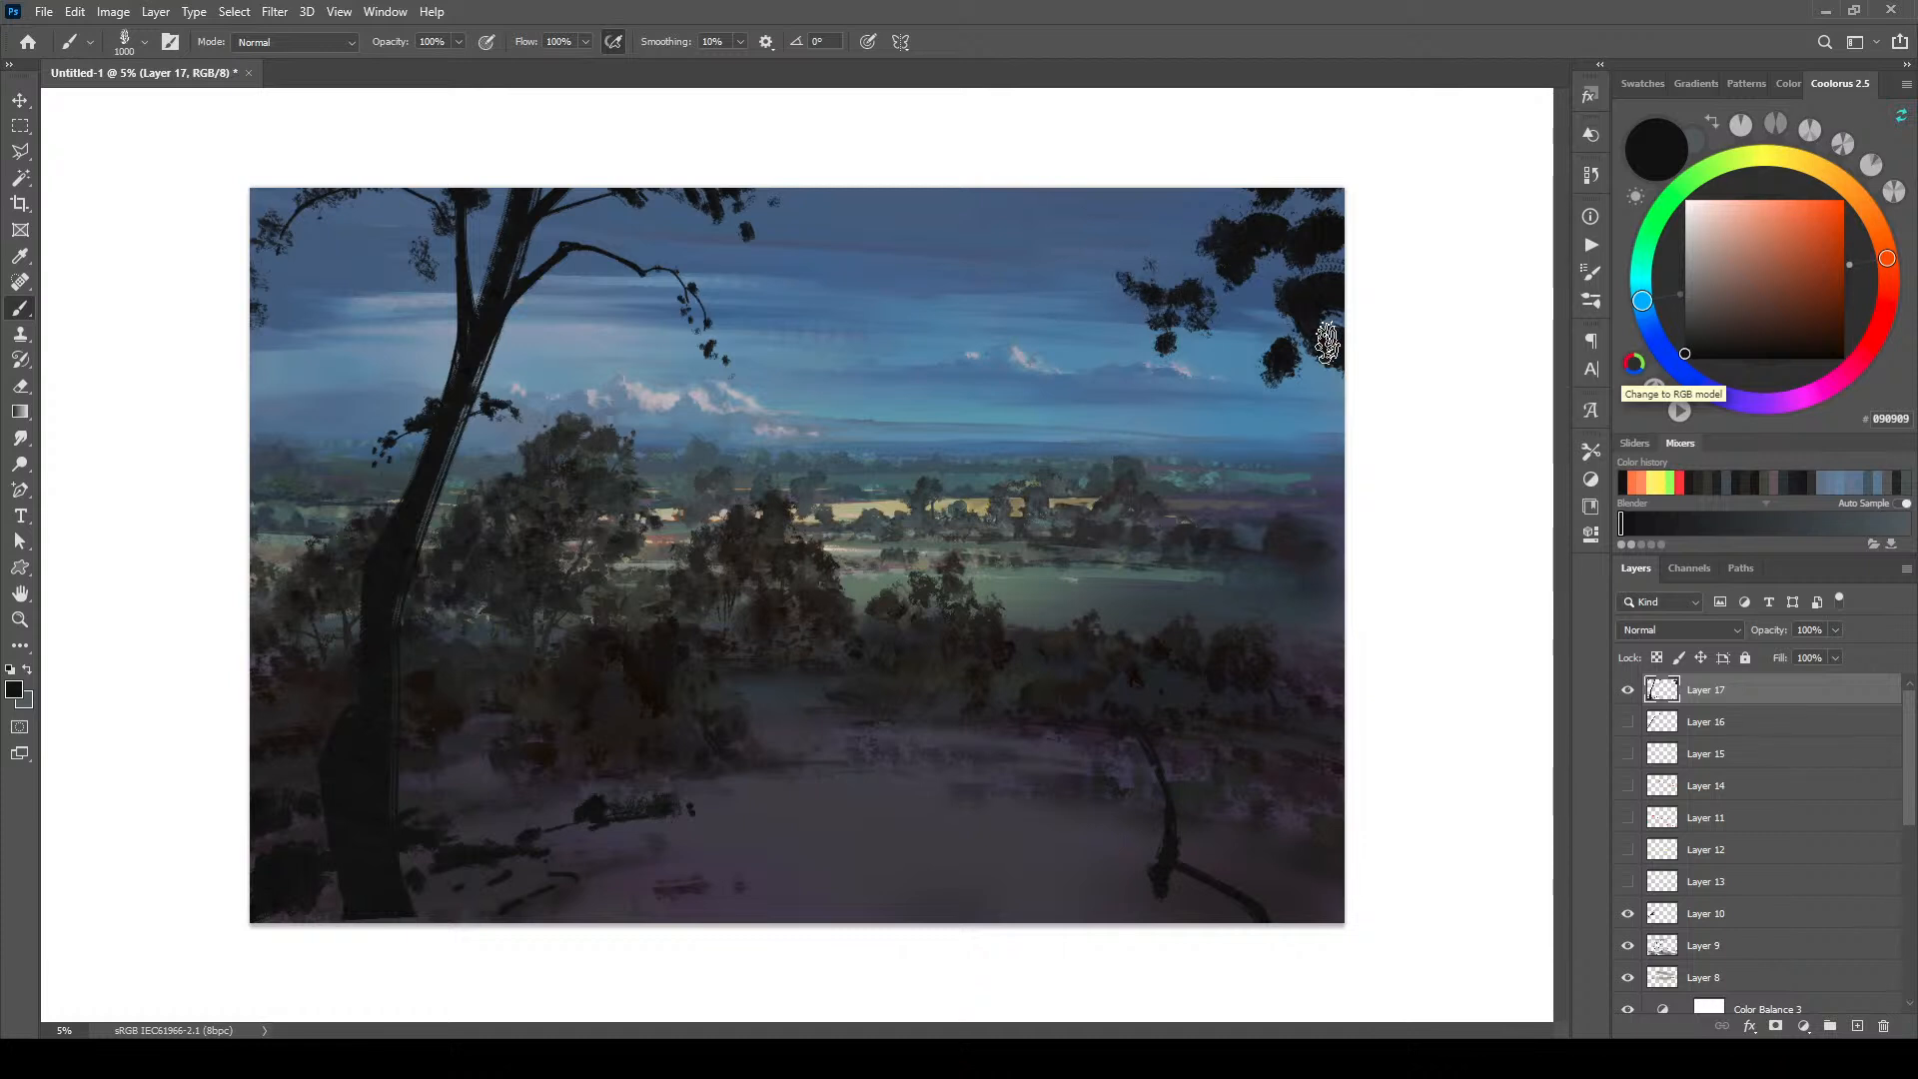
pyautogui.hotkey('ctrl', 'z')
pyautogui.press('[')
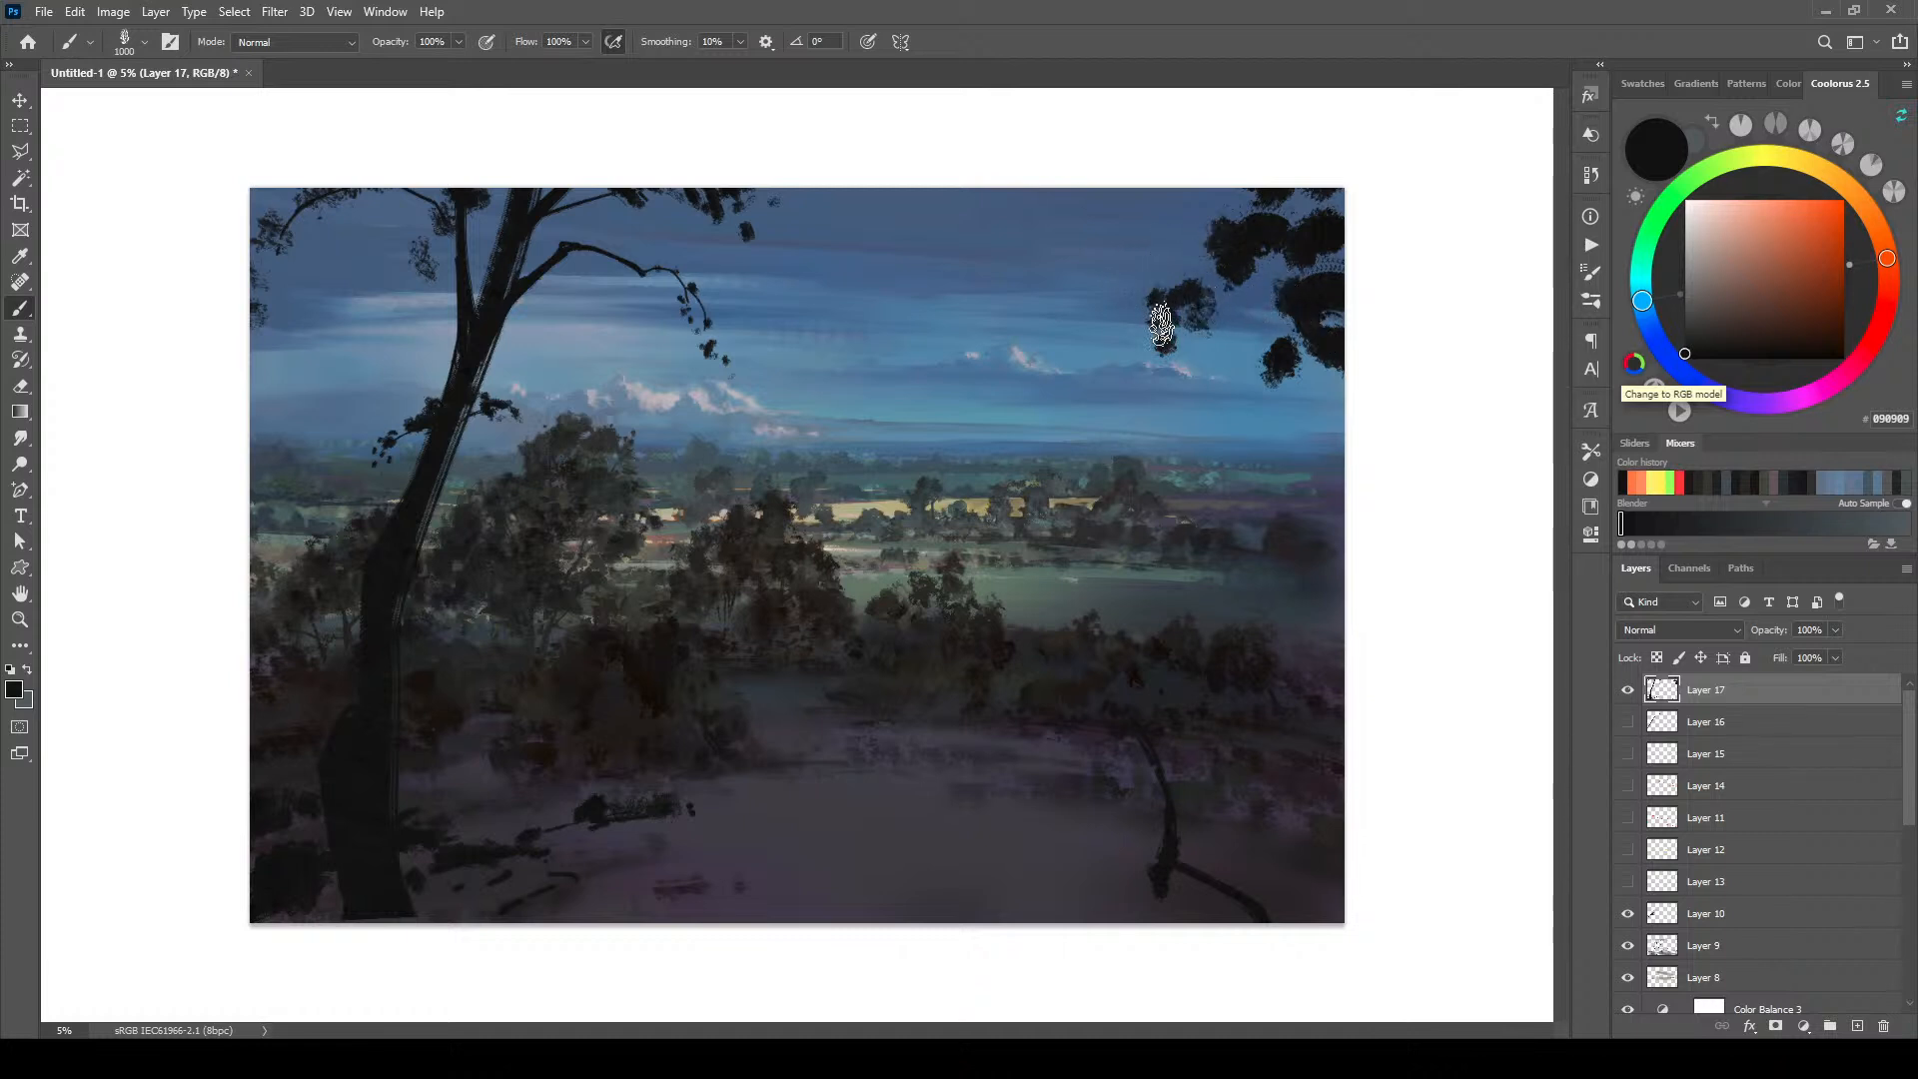
pyautogui.moveTo(1204, 262); pyautogui.dragTo(1237, 218)
# Step: Add a small leaf cluster beneath the overhanging foliage along the canvas's right edge
pyautogui.press(']')
pyautogui.press(']')
pyautogui.press(']')
pyautogui.press(']')
pyautogui.press(']')
pyautogui.press(']')
pyautogui.moveTo(1331, 425); pyautogui.dragTo(1301, 412)
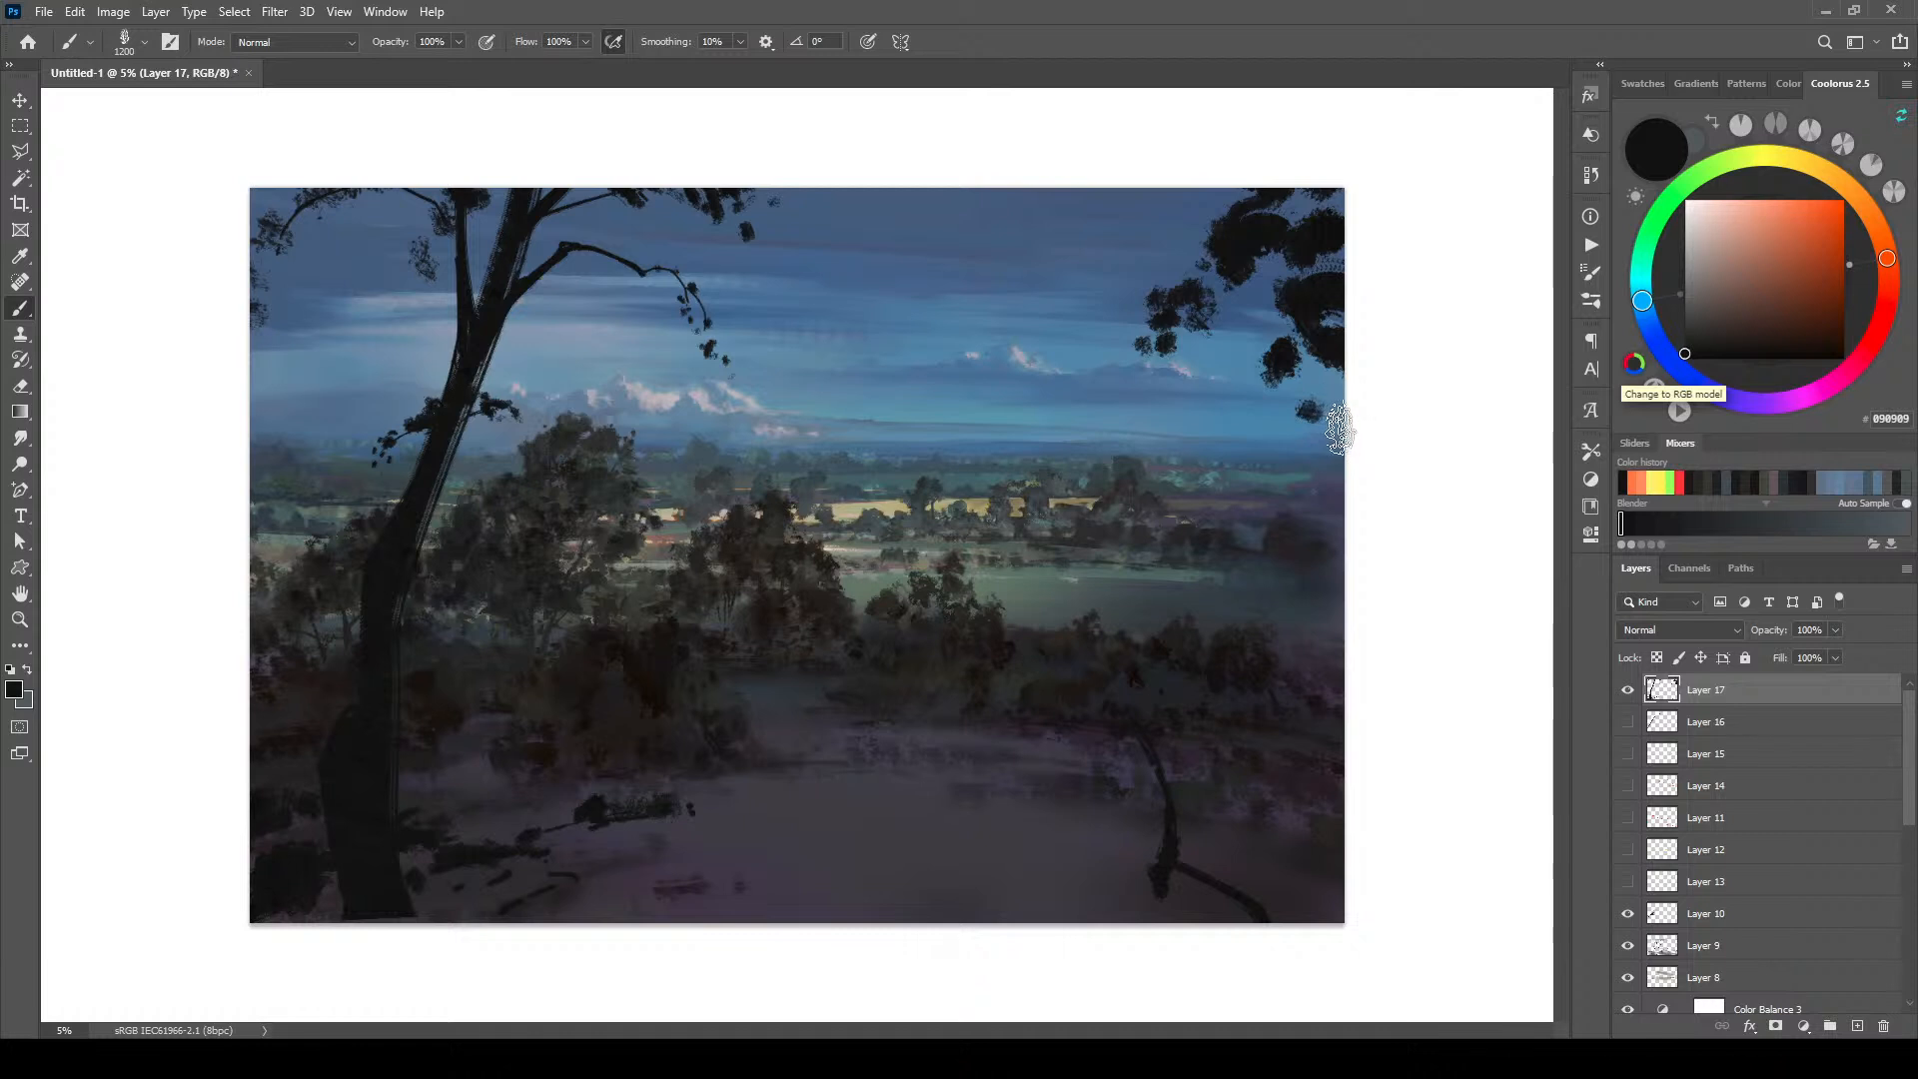
# Step: Paint thin branches linking the upper-right leaf clusters to the canvas's right edge with a 175 px brush
pyautogui.press('[')
pyautogui.press('[')
pyautogui.press('[')
pyautogui.press('[')
pyautogui.press('[')
pyautogui.press('[')
pyautogui.press('[')
pyautogui.press('[')
pyautogui.press('[')
pyautogui.press('[')
pyautogui.moveTo(1329, 377); pyautogui.dragTo(1267, 305)
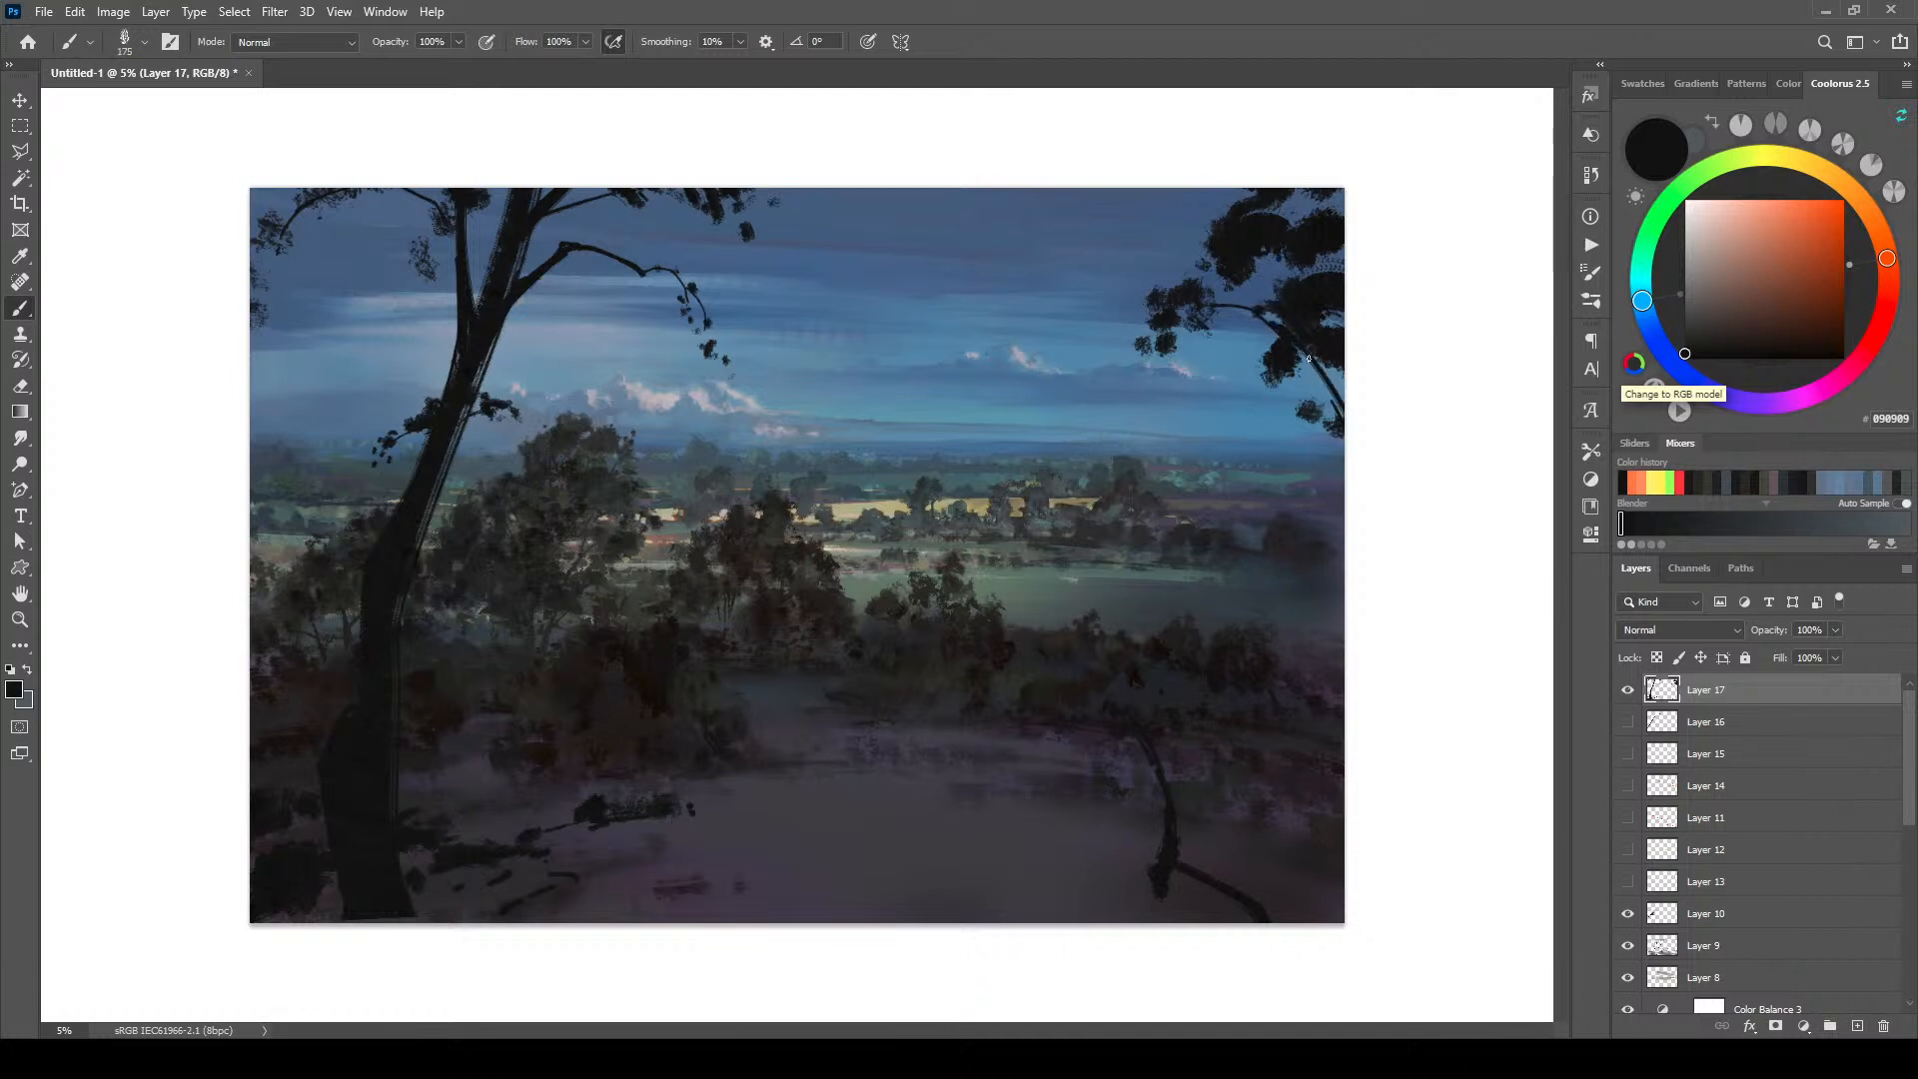
# Step: Paint a thin hanging twig with small leaf clusters beneath the upper-right foliage
pyautogui.moveTo(1250, 410)
pyautogui.mouseDown()
pyautogui.moveTo(1217, 448)
pyautogui.moveTo(1266, 460)
pyautogui.mouseUp()
pyautogui.click(1266, 458)
pyautogui.press('[')
pyautogui.press('[')
pyautogui.press('[')
pyautogui.press('[')
pyautogui.press('[')
pyautogui.press('[')
pyautogui.press('[')
pyautogui.press('[')
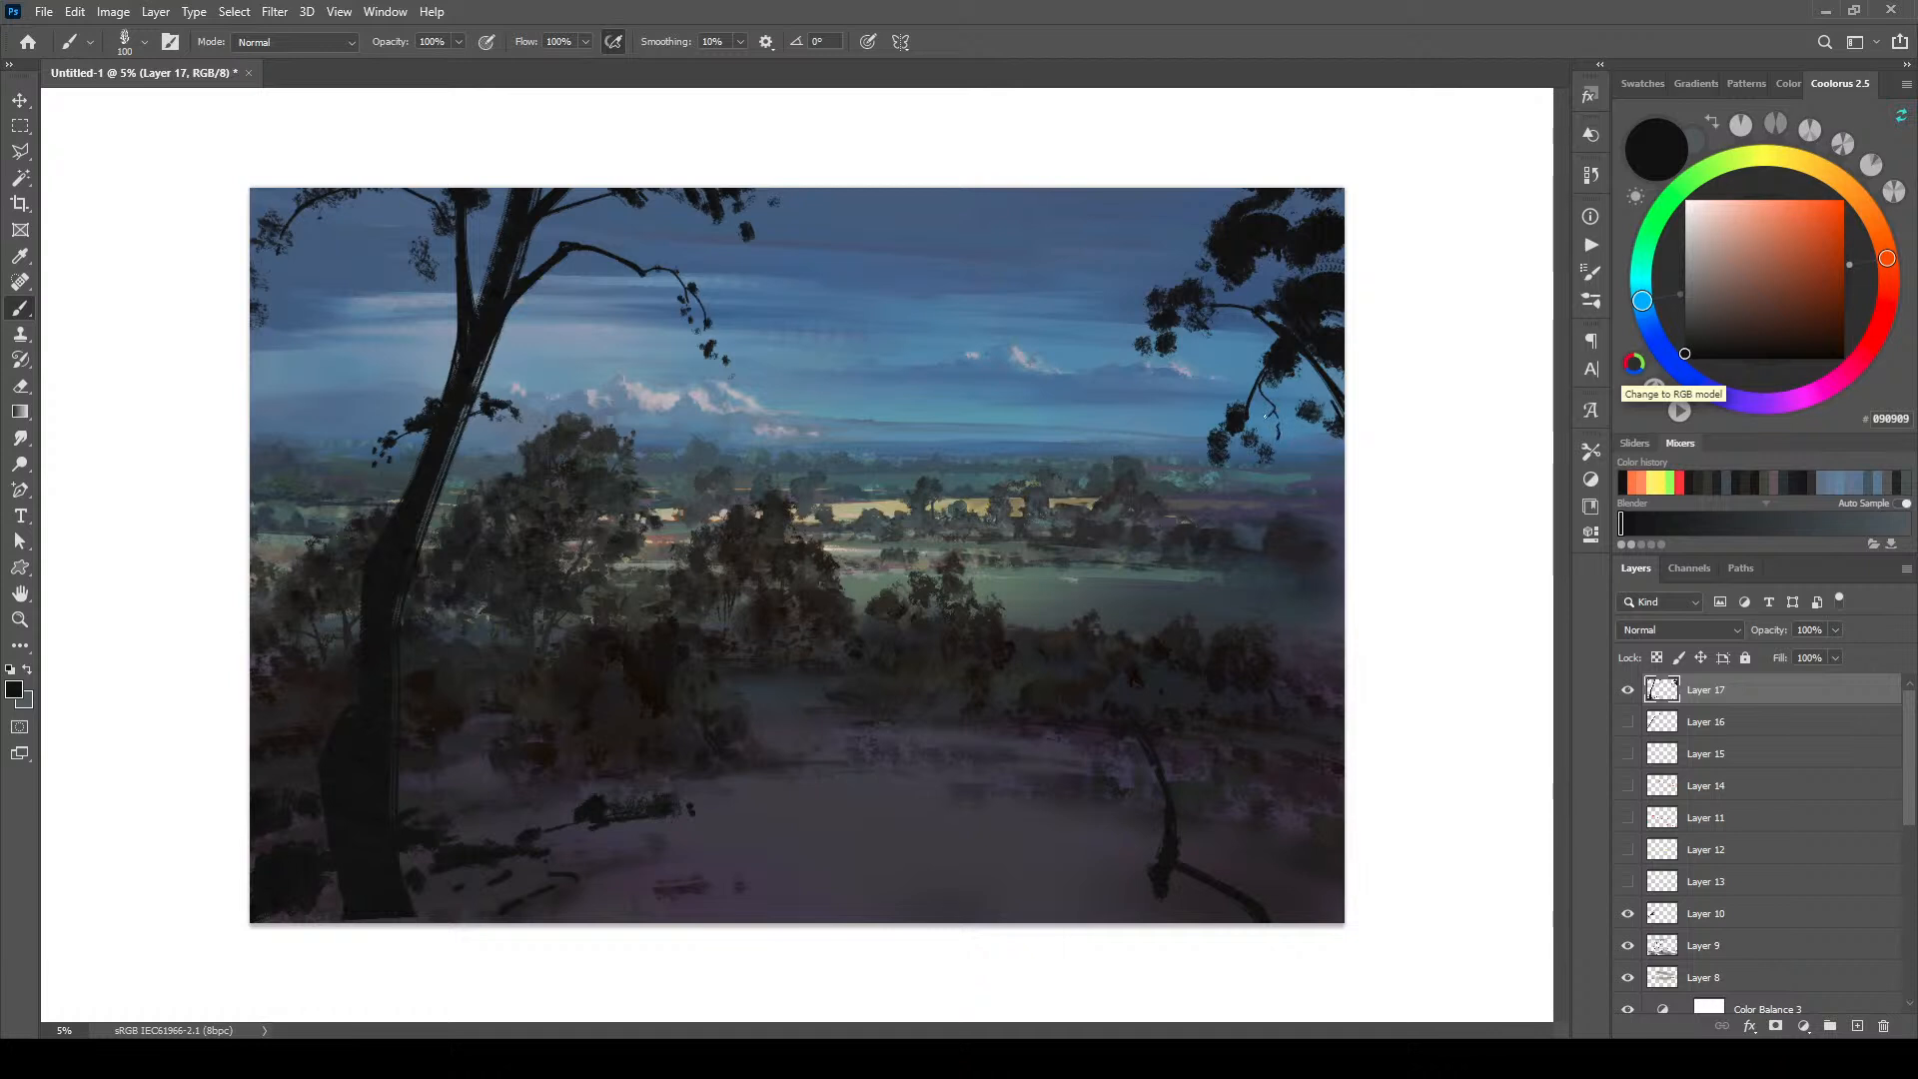
pyautogui.moveTo(1282, 471); pyautogui.dragTo(1286, 497)
# Step: Extend the upper-right branch toward the canvas center with fine twigs and add dark leaf clusters around its outer end
pyautogui.press('[')
pyautogui.press('[')
pyautogui.press('[')
pyautogui.press('[')
pyautogui.press('[')
pyautogui.press('[')
pyautogui.press('[')
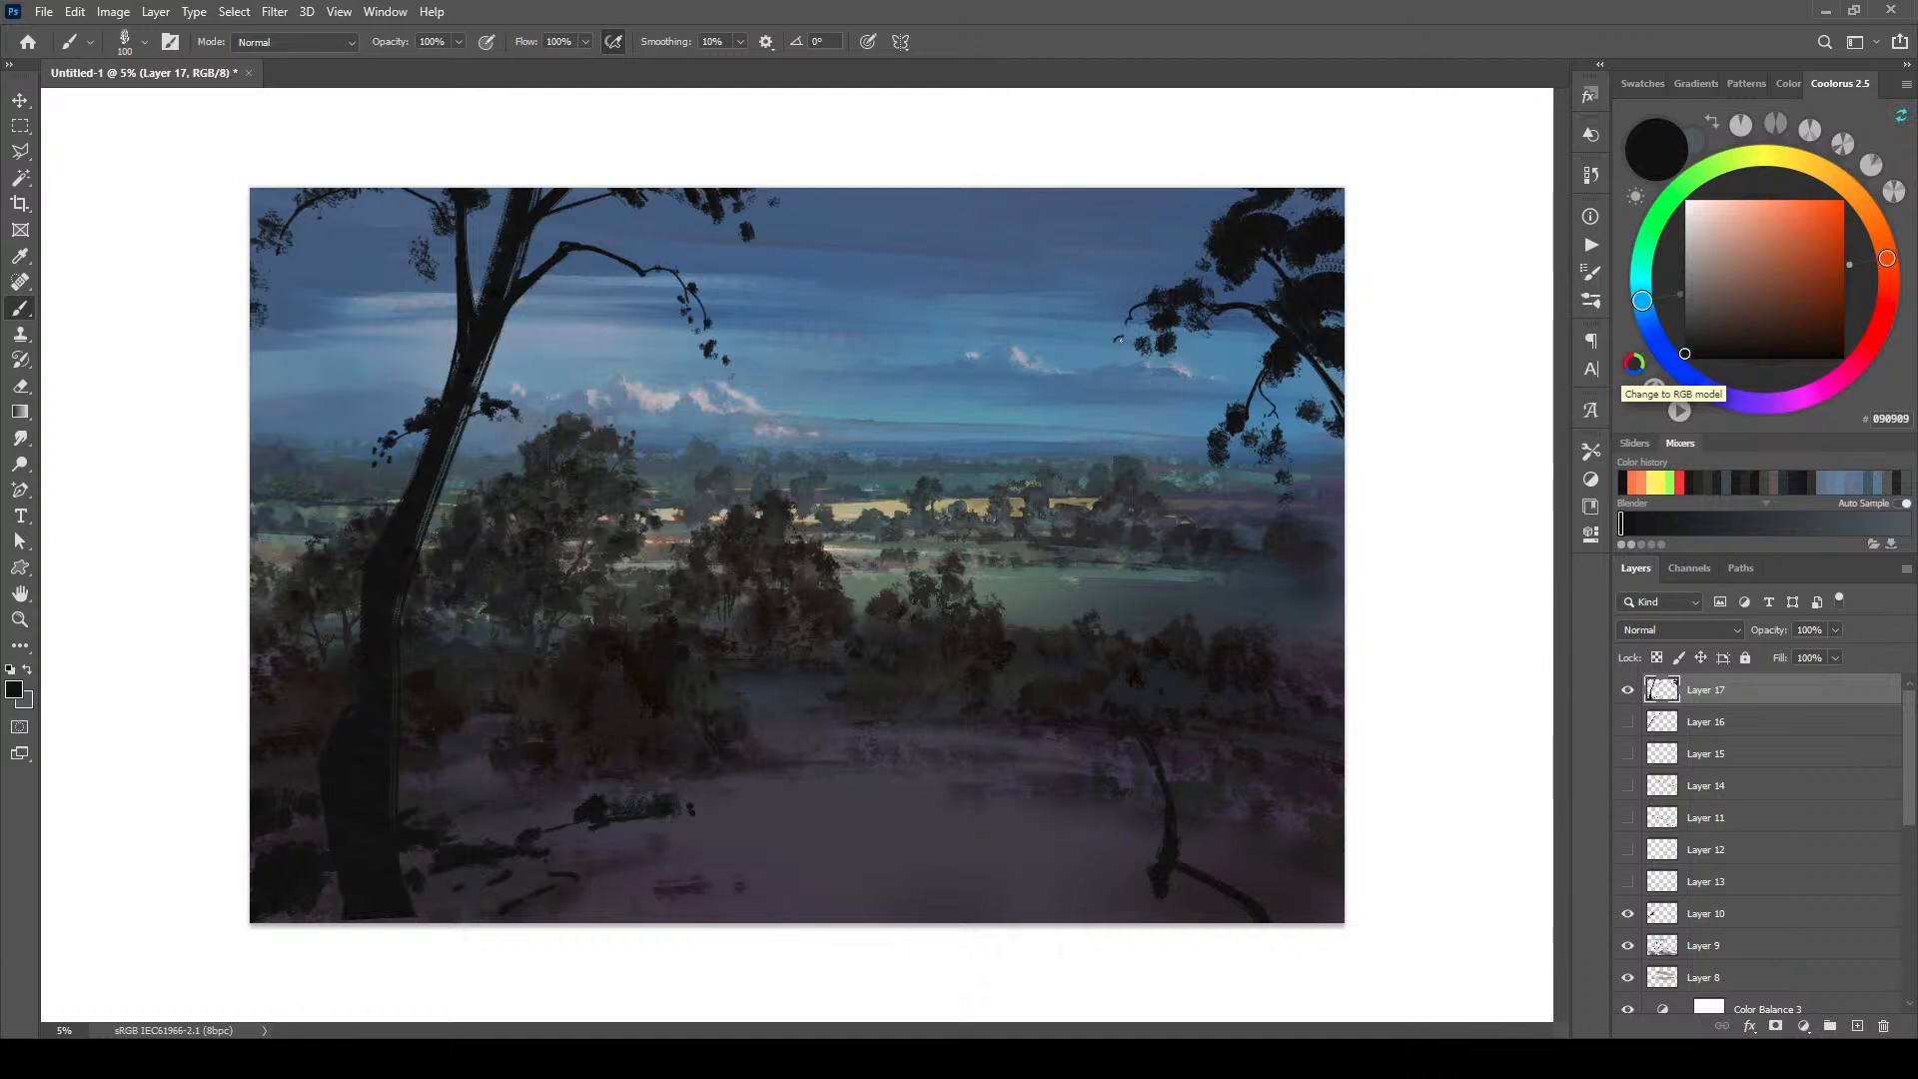
pyautogui.press(']')
pyautogui.moveTo(1125, 319)
pyautogui.mouseDown()
pyautogui.moveTo(1102, 372)
pyautogui.moveTo(1134, 296)
pyautogui.mouseUp()
pyautogui.press(']')
pyautogui.press('[')
pyautogui.press('[')
pyautogui.moveTo(1209, 310)
pyautogui.mouseDown()
pyautogui.moveTo(1156, 273)
pyautogui.moveTo(1111, 310)
pyautogui.moveTo(1150, 274)
pyautogui.moveTo(1199, 285)
pyautogui.mouseUp()
pyautogui.press(']')
pyautogui.press(']')
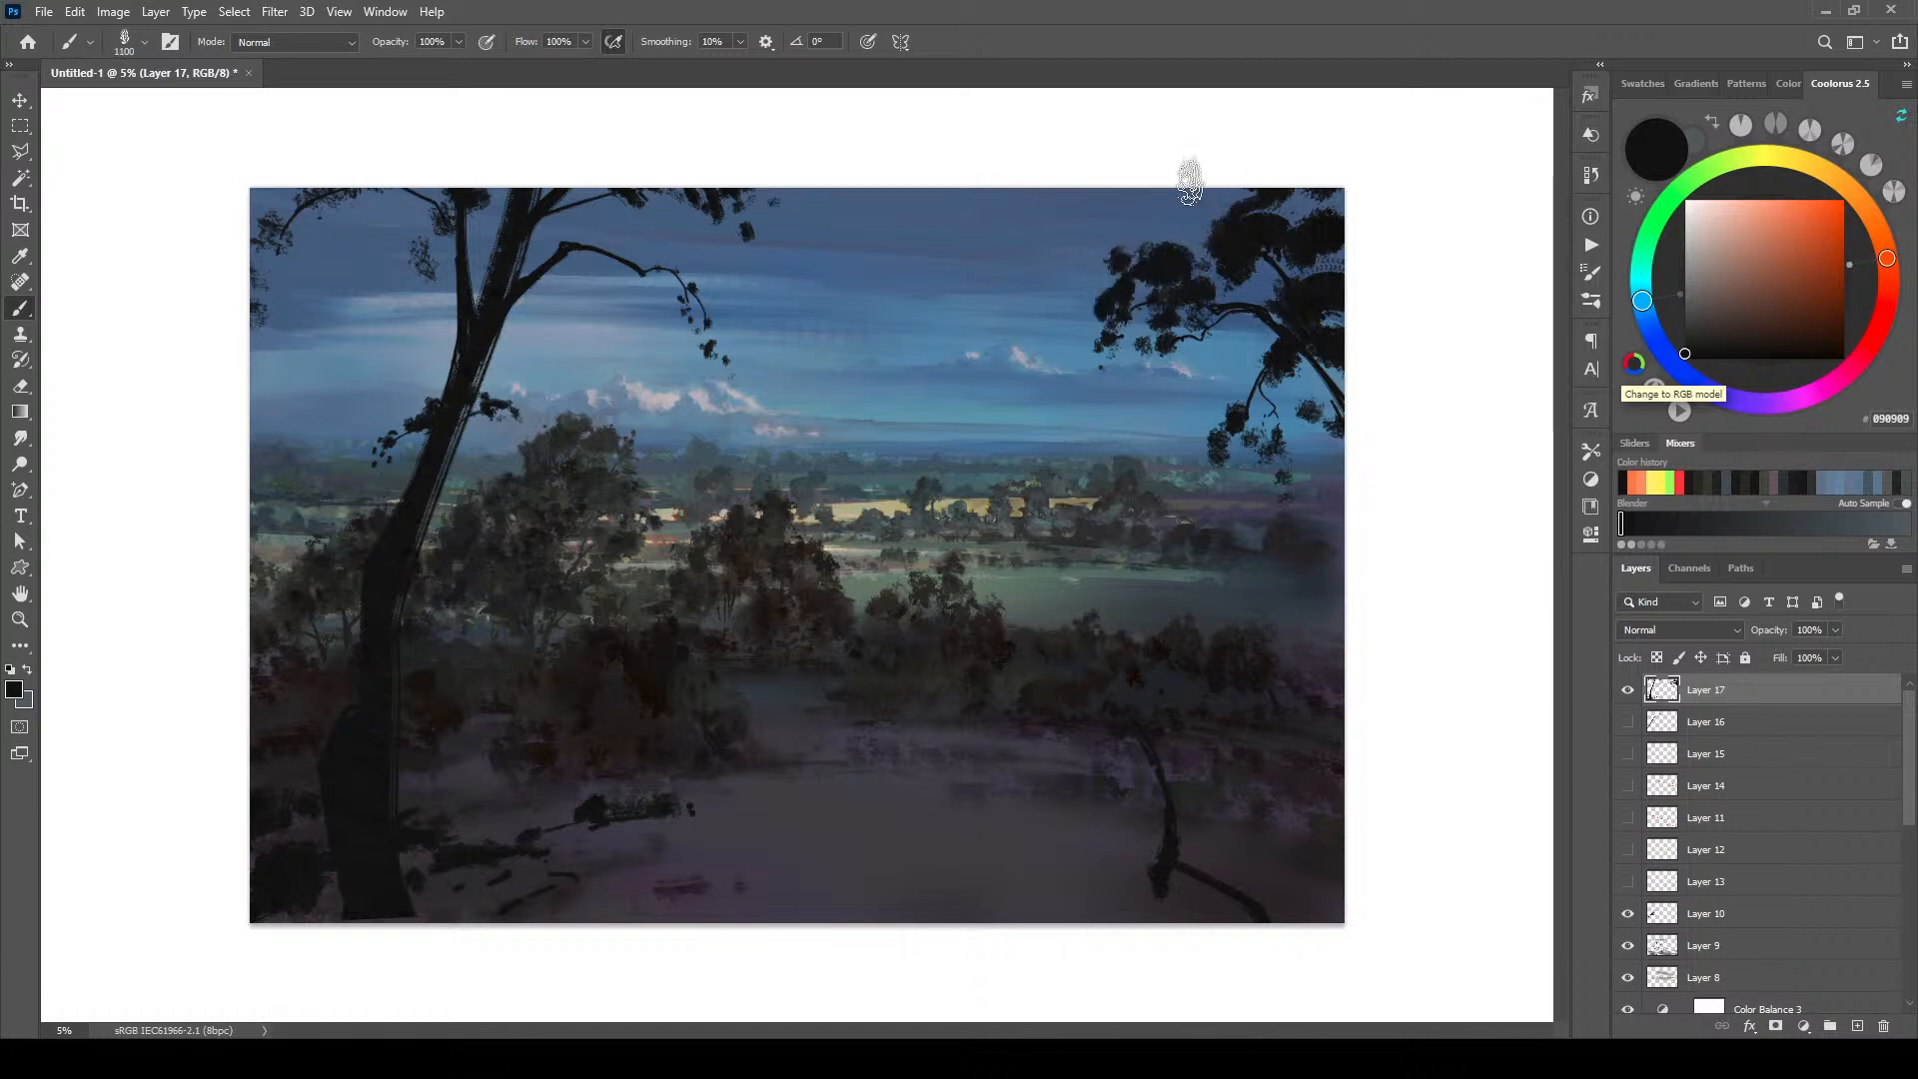
# Step: Undo the last dab and fill in the upper-right foliage mass with an enlarged brush
pyautogui.hotkey('ctrl', 'z')
pyautogui.moveTo(1236, 232)
pyautogui.mouseDown()
pyautogui.moveTo(1263, 201)
pyautogui.moveTo(1212, 213)
pyautogui.moveTo(1276, 201)
pyautogui.mouseUp()
pyautogui.press('[')
pyautogui.press('[')
pyautogui.press('[')
pyautogui.press('[')
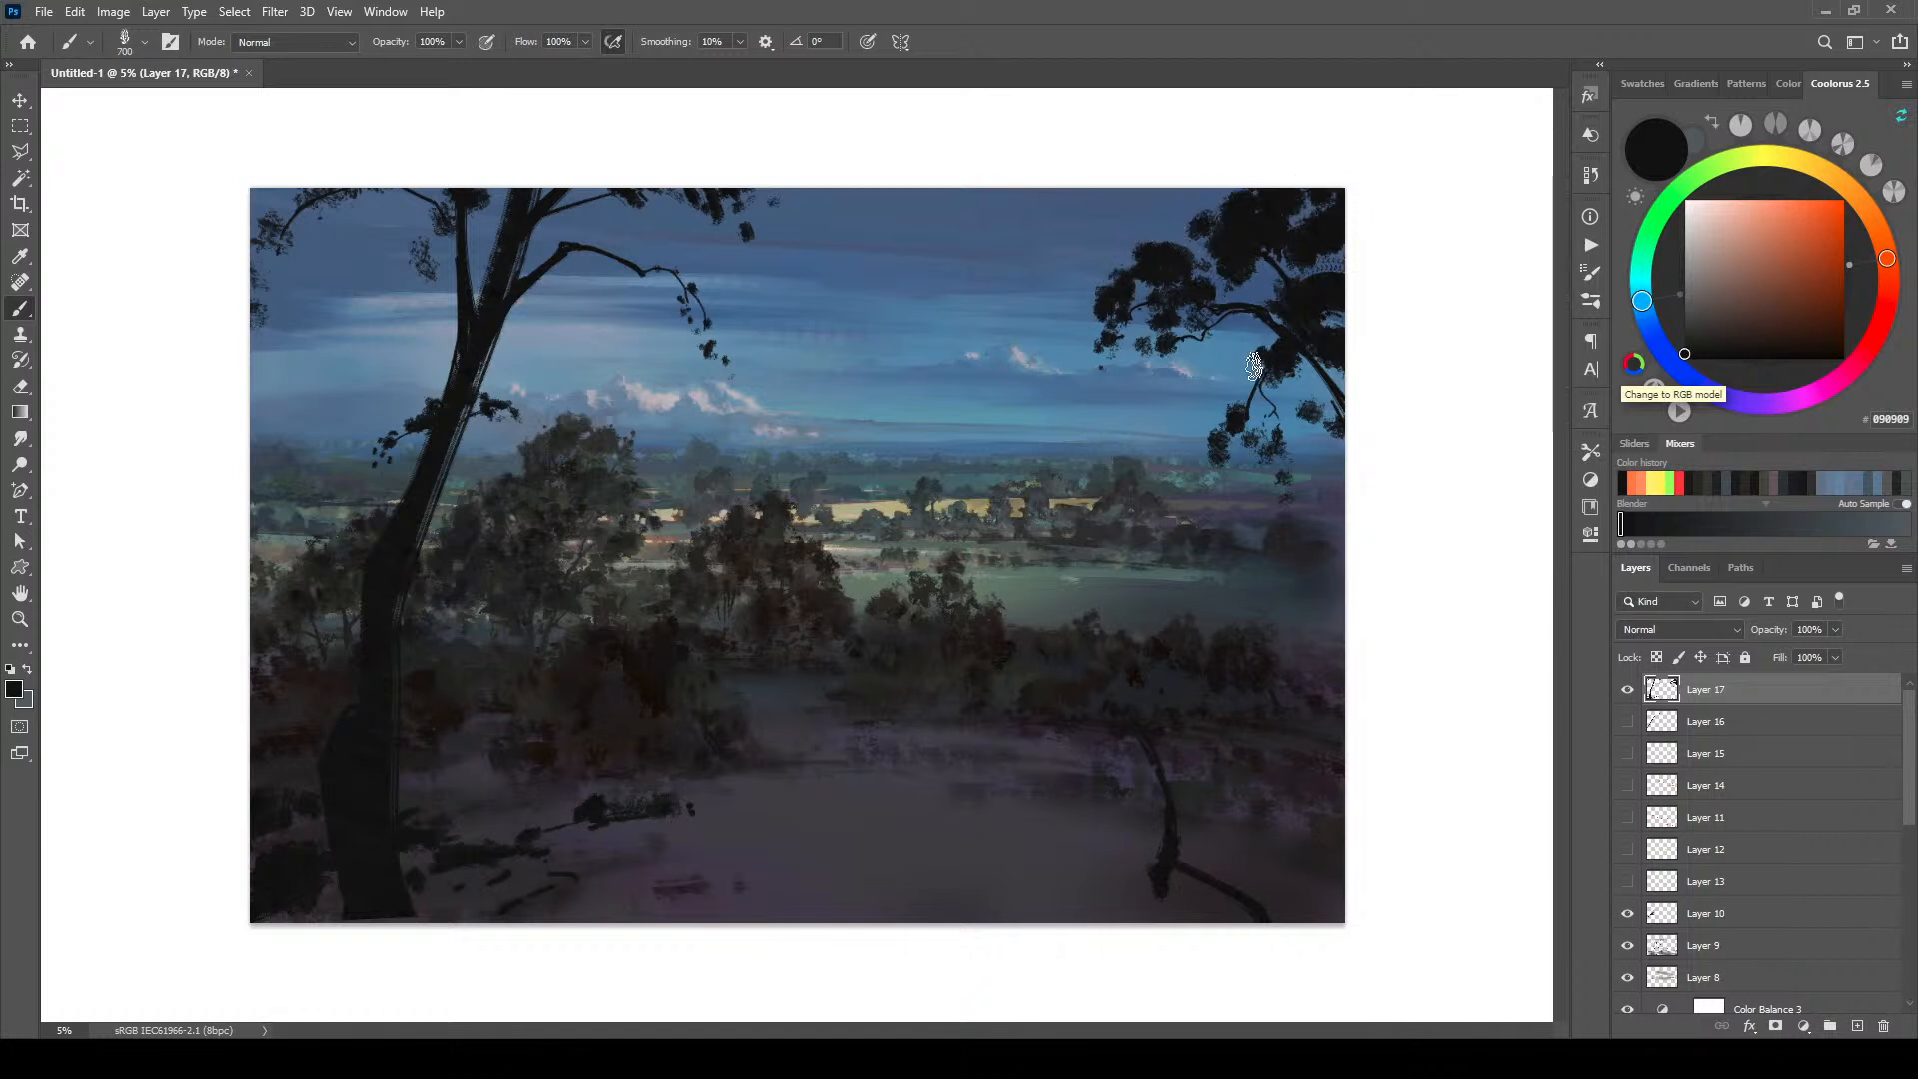
pyautogui.press('[')
pyautogui.press('[')
pyautogui.press(']')
pyautogui.press(']')
pyautogui.press(']')
pyautogui.press(']')
pyautogui.press(']')
pyautogui.press(']')
pyautogui.press(']')
pyautogui.press(']')
pyautogui.press(']')
pyautogui.press(']')
pyautogui.press(']')
pyautogui.click(914, 334)
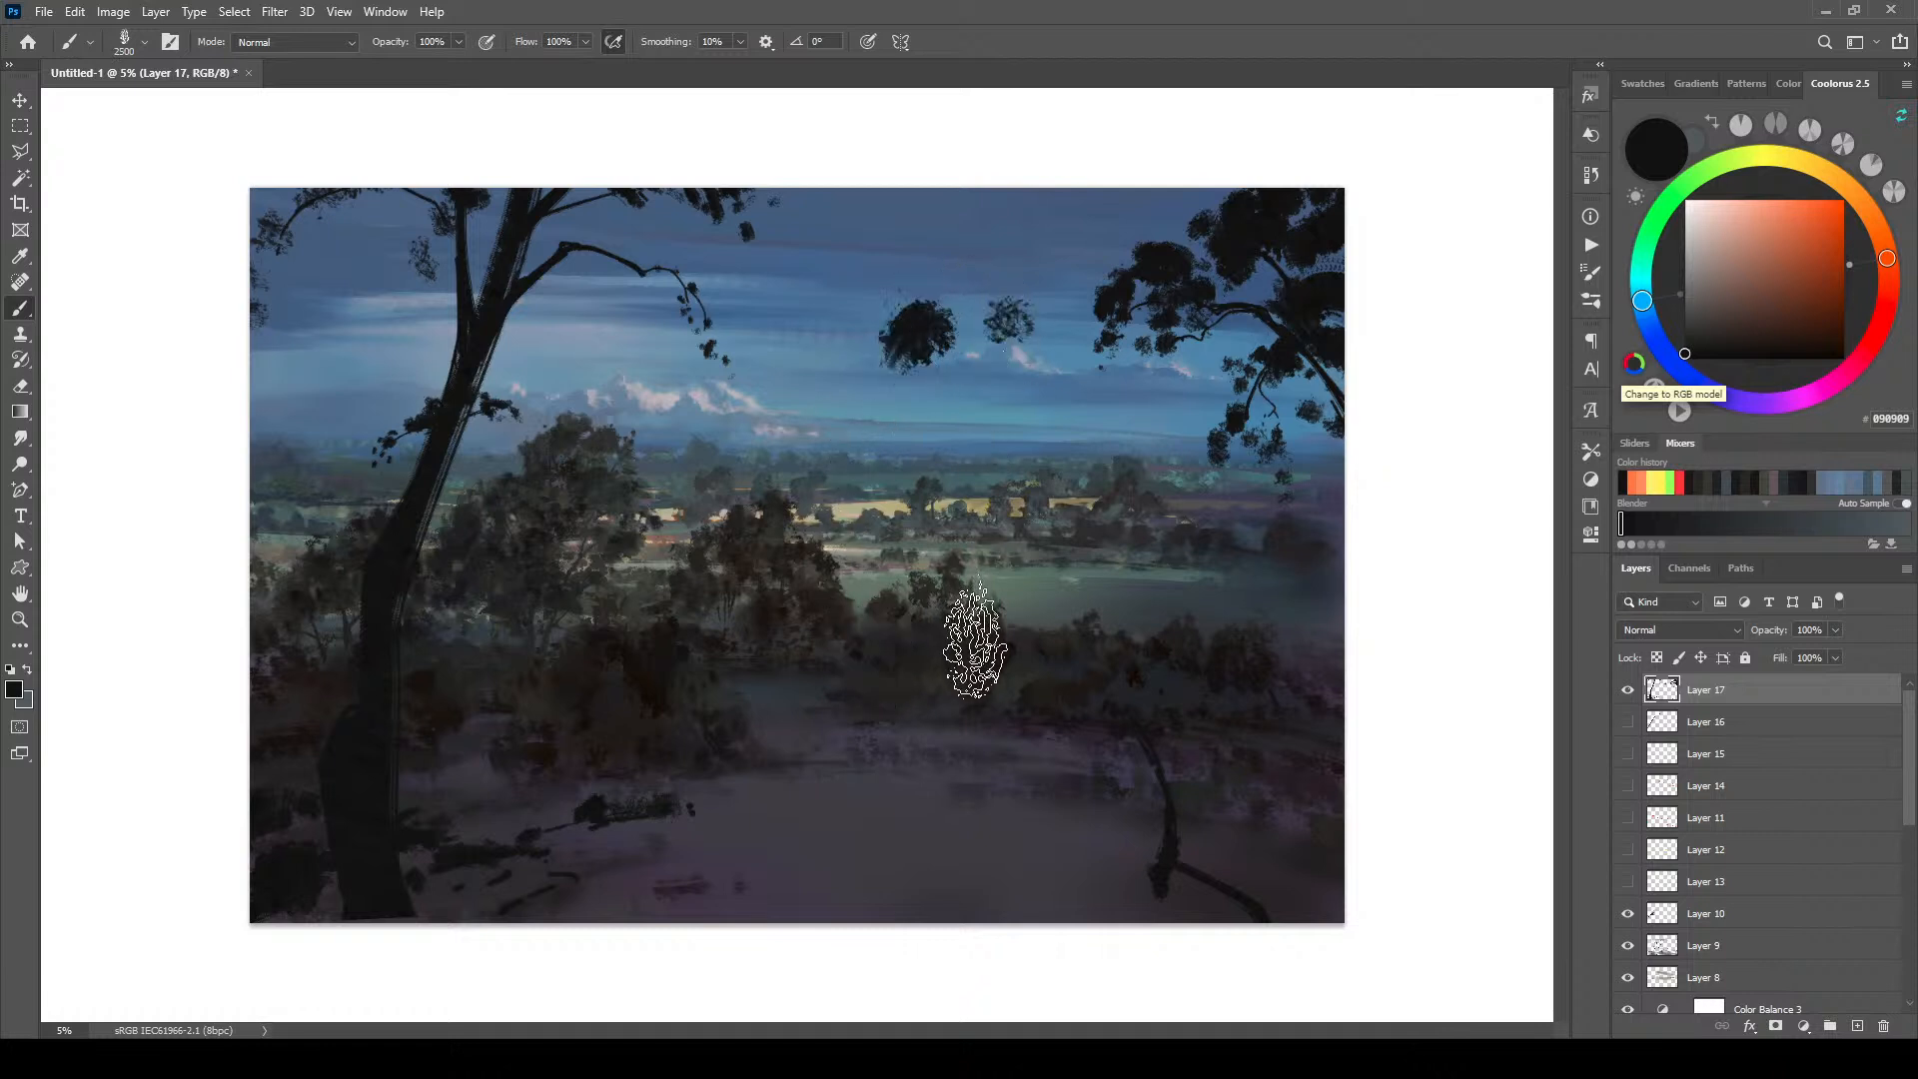
pyautogui.hotkey('ctrl', 'z')
pyautogui.press('[')
pyautogui.press('[')
pyautogui.press('[')
pyautogui.press('[')
pyautogui.press('[')
pyautogui.press('[')
pyautogui.press('[')
pyautogui.press('[')
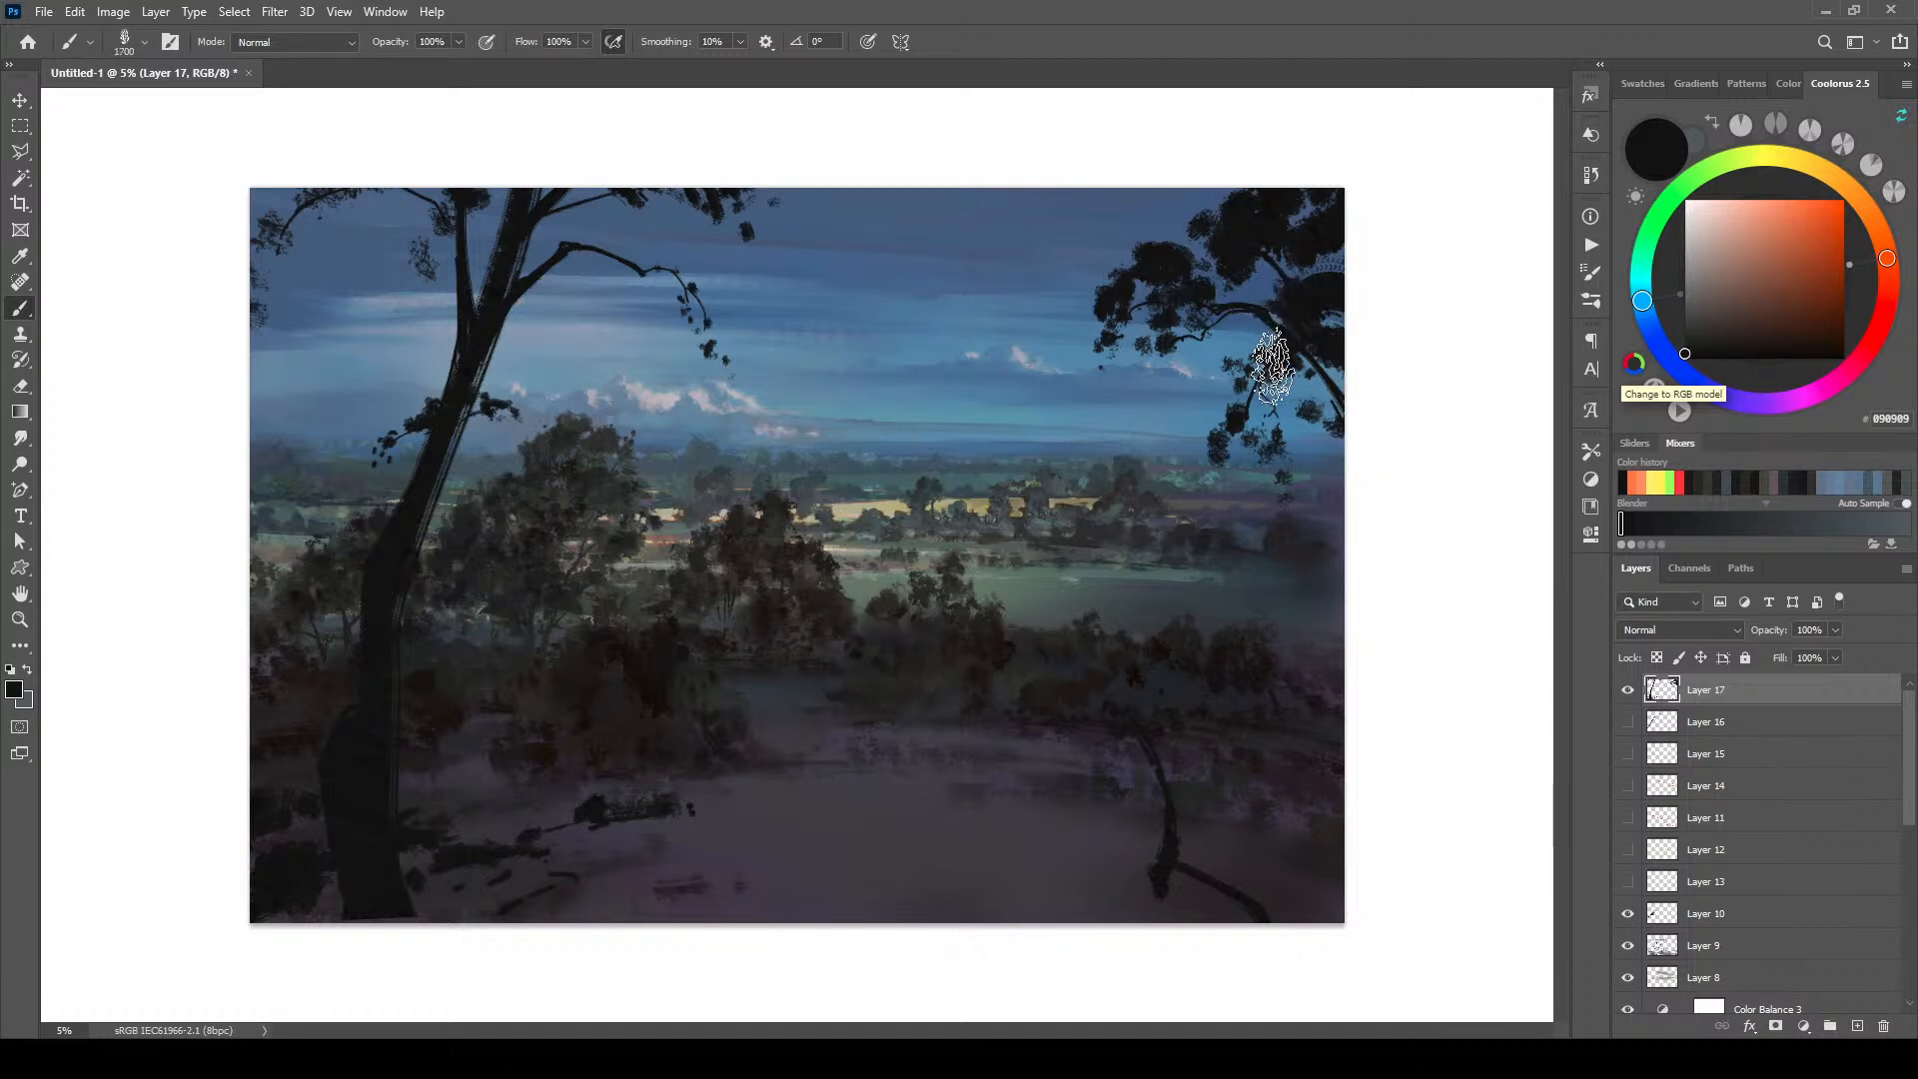
# Step: Choose the EE 3 leaf 02 1 brush, enlarge it to 700 px and scatter loose leaves around the upper-right foliage edges
pyautogui.rightClick(1115, 429)
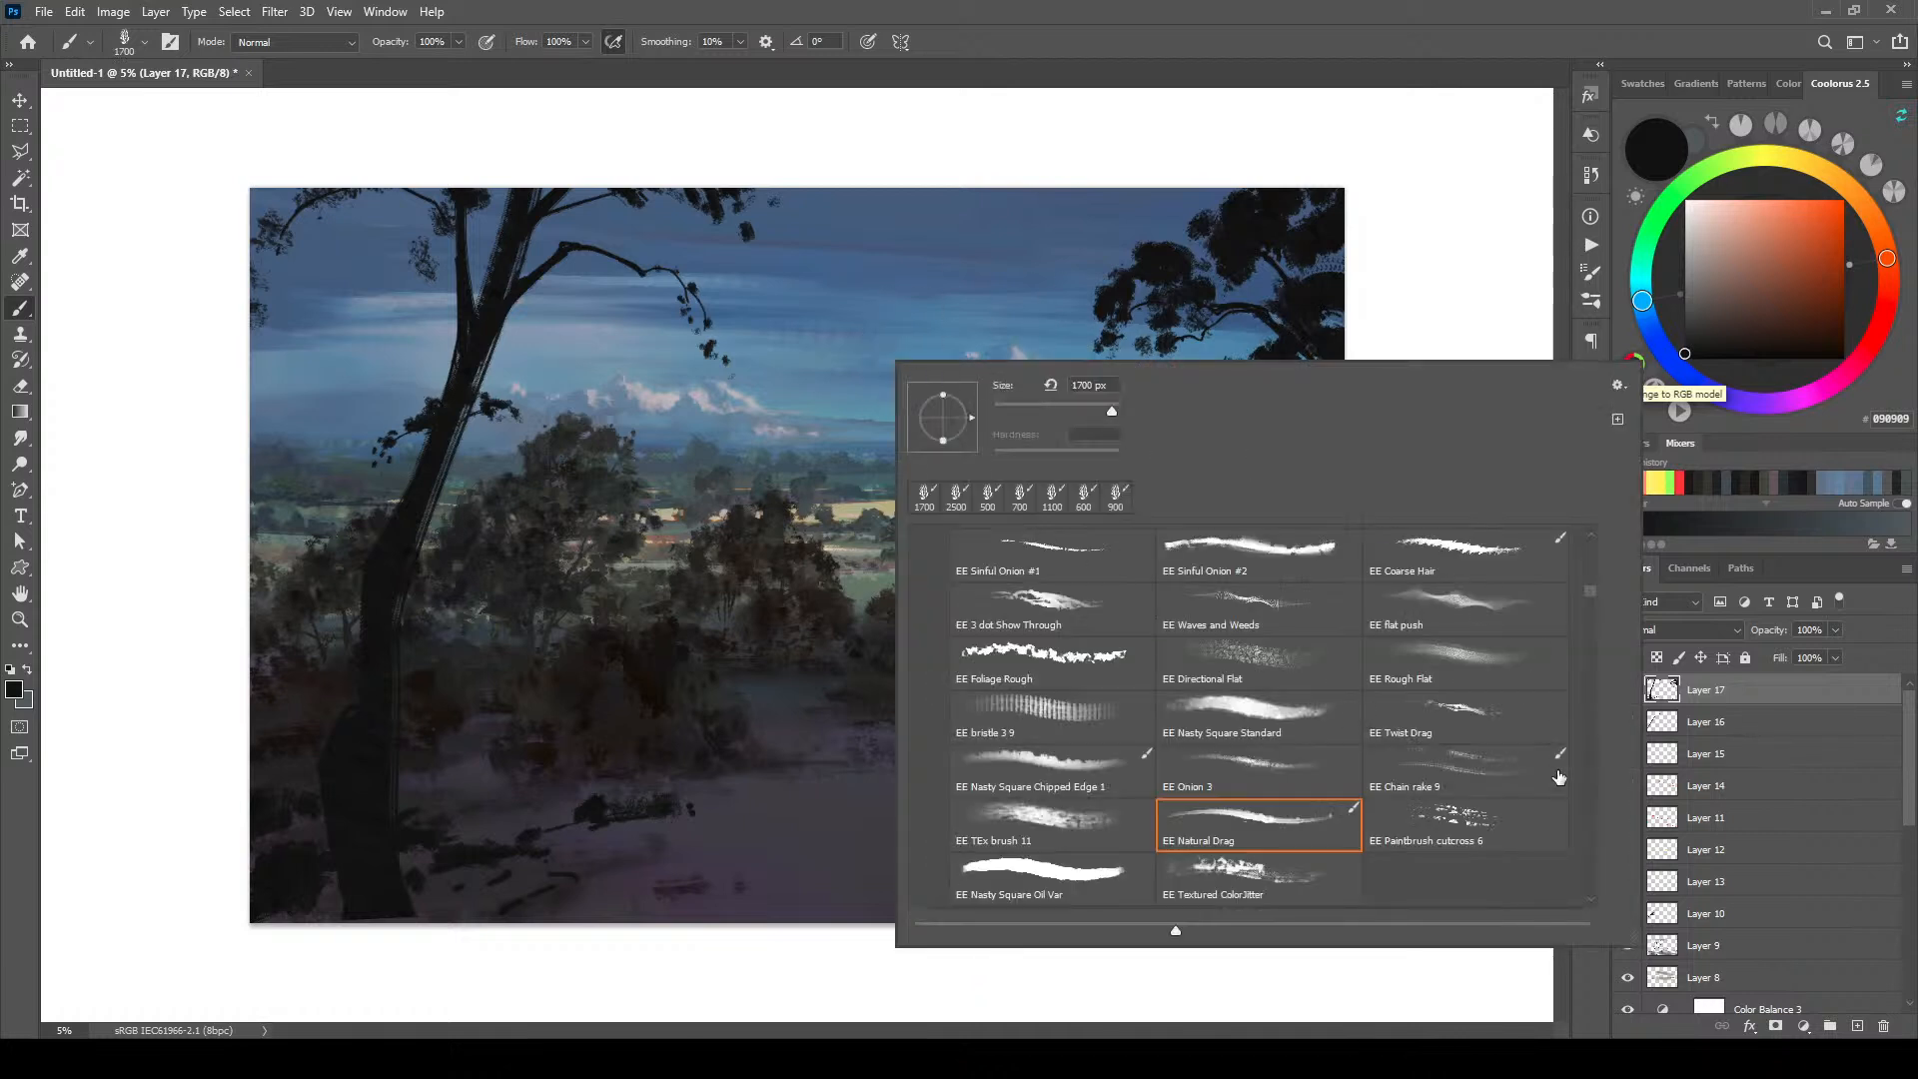
pyautogui.moveTo(1598, 591); pyautogui.dragTo(1596, 563)
pyautogui.click(1251, 839)
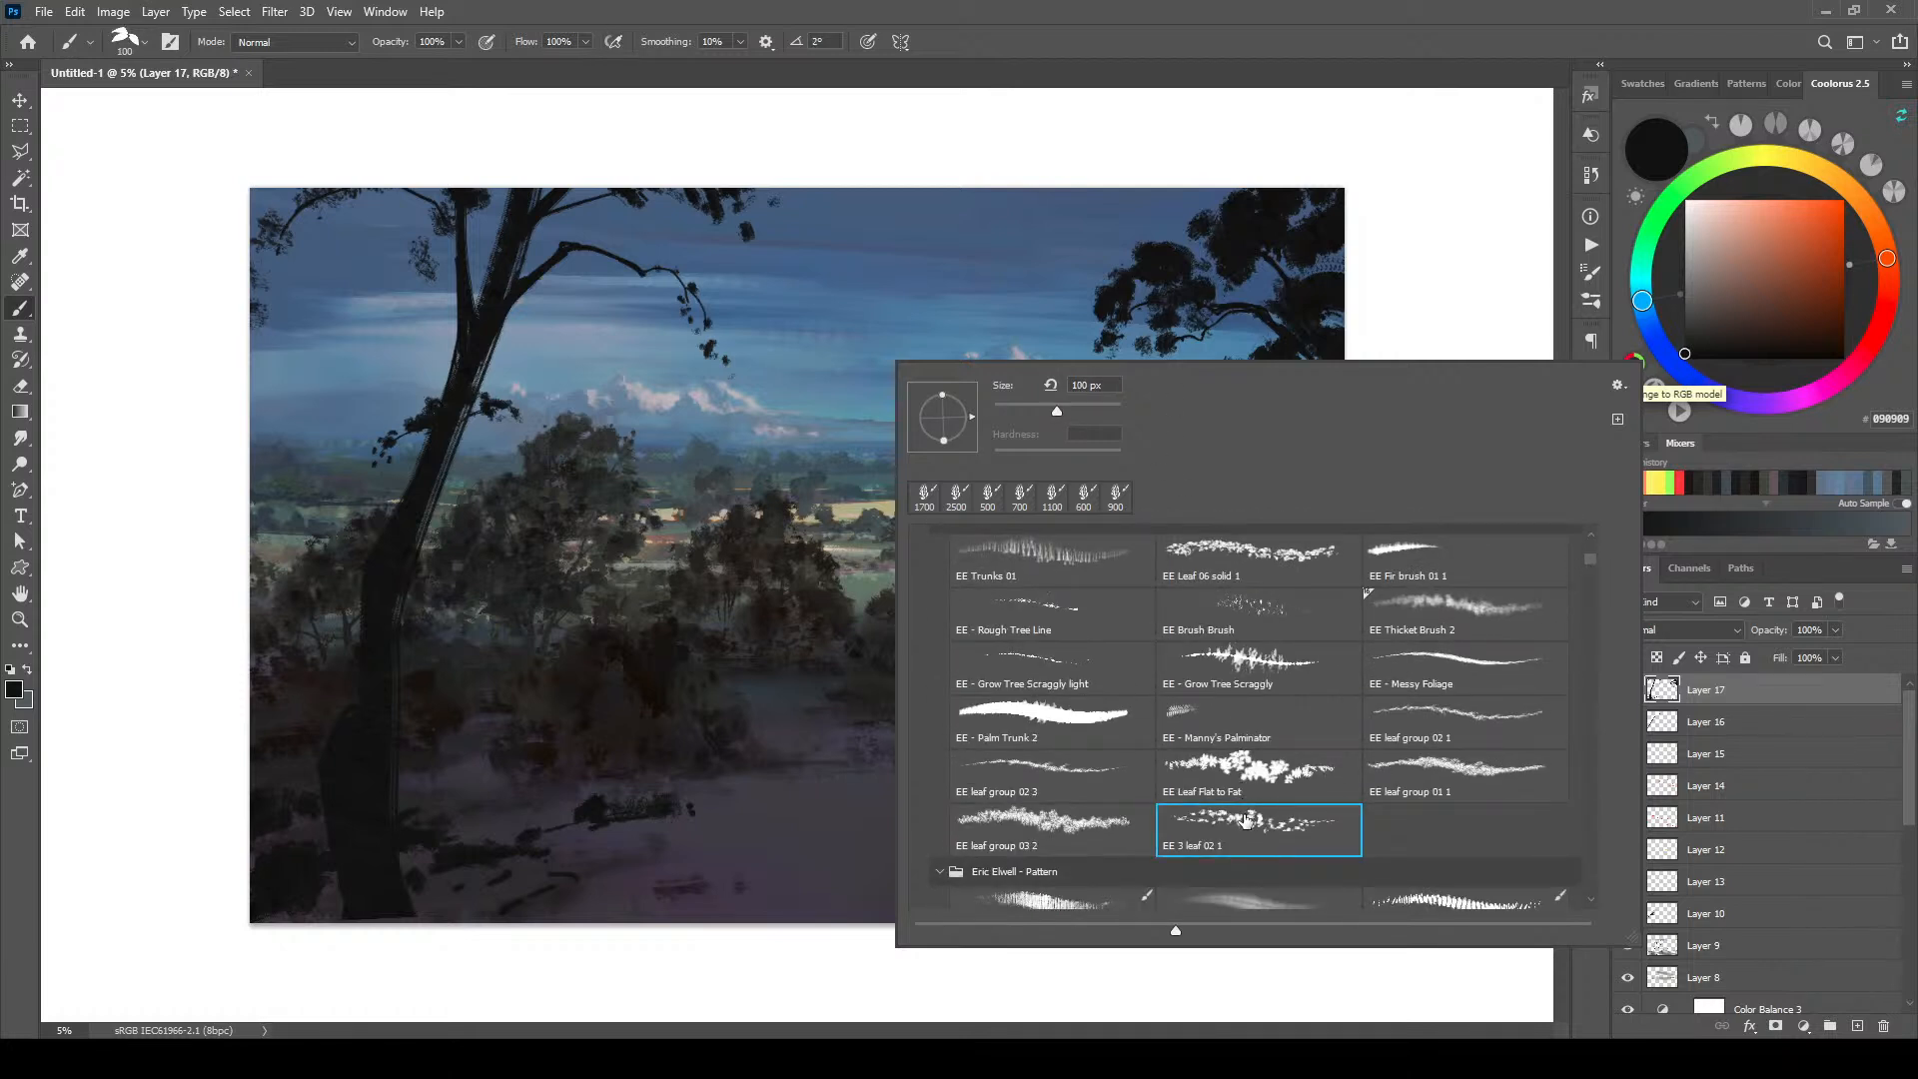
pyautogui.click(1162, 258)
pyautogui.press(']')
pyautogui.press(']')
pyautogui.moveTo(1155, 244)
pyautogui.mouseDown()
pyautogui.moveTo(1111, 262)
pyautogui.moveTo(1135, 276)
pyautogui.moveTo(1103, 283)
pyautogui.moveTo(1104, 368)
pyautogui.mouseUp()
pyautogui.press(']')
pyautogui.press(']')
pyautogui.press(']')
pyautogui.press(']')
pyautogui.press('[')
pyautogui.press('[')
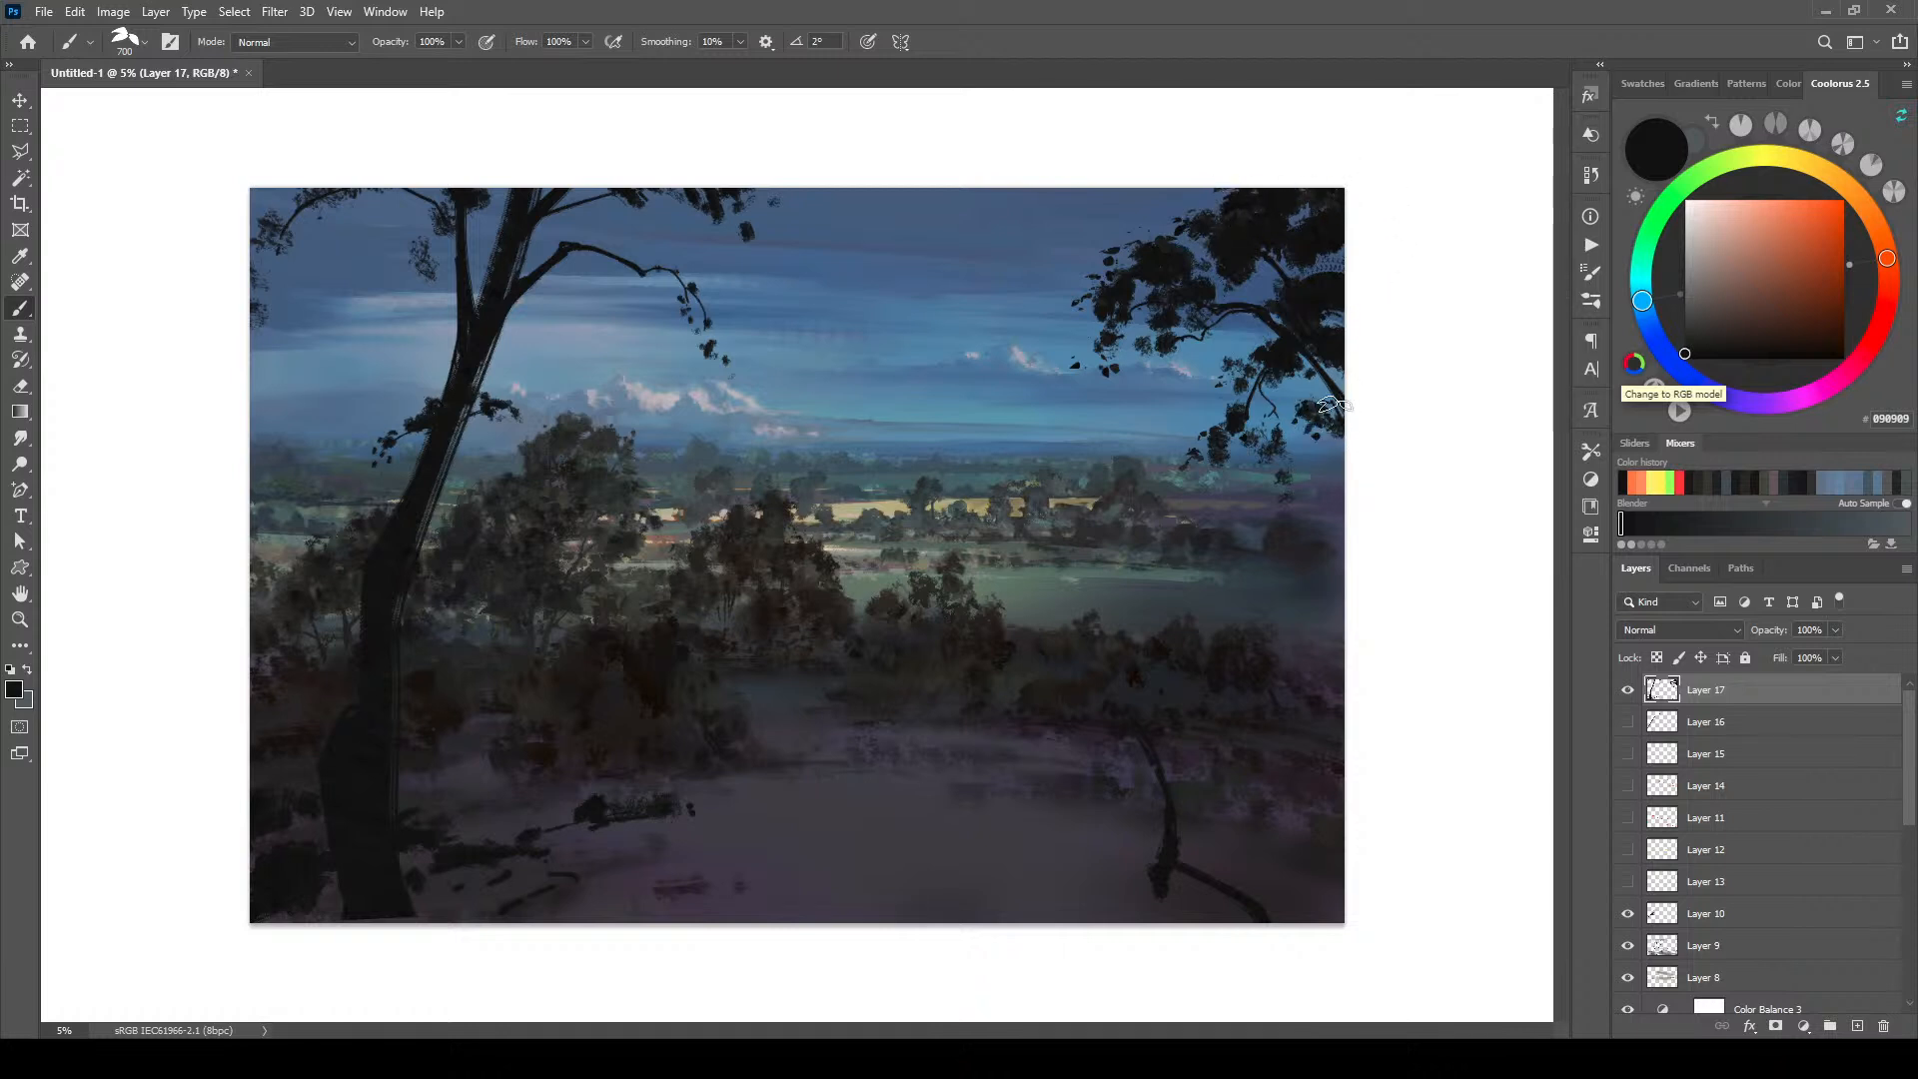
pyautogui.click(1263, 497)
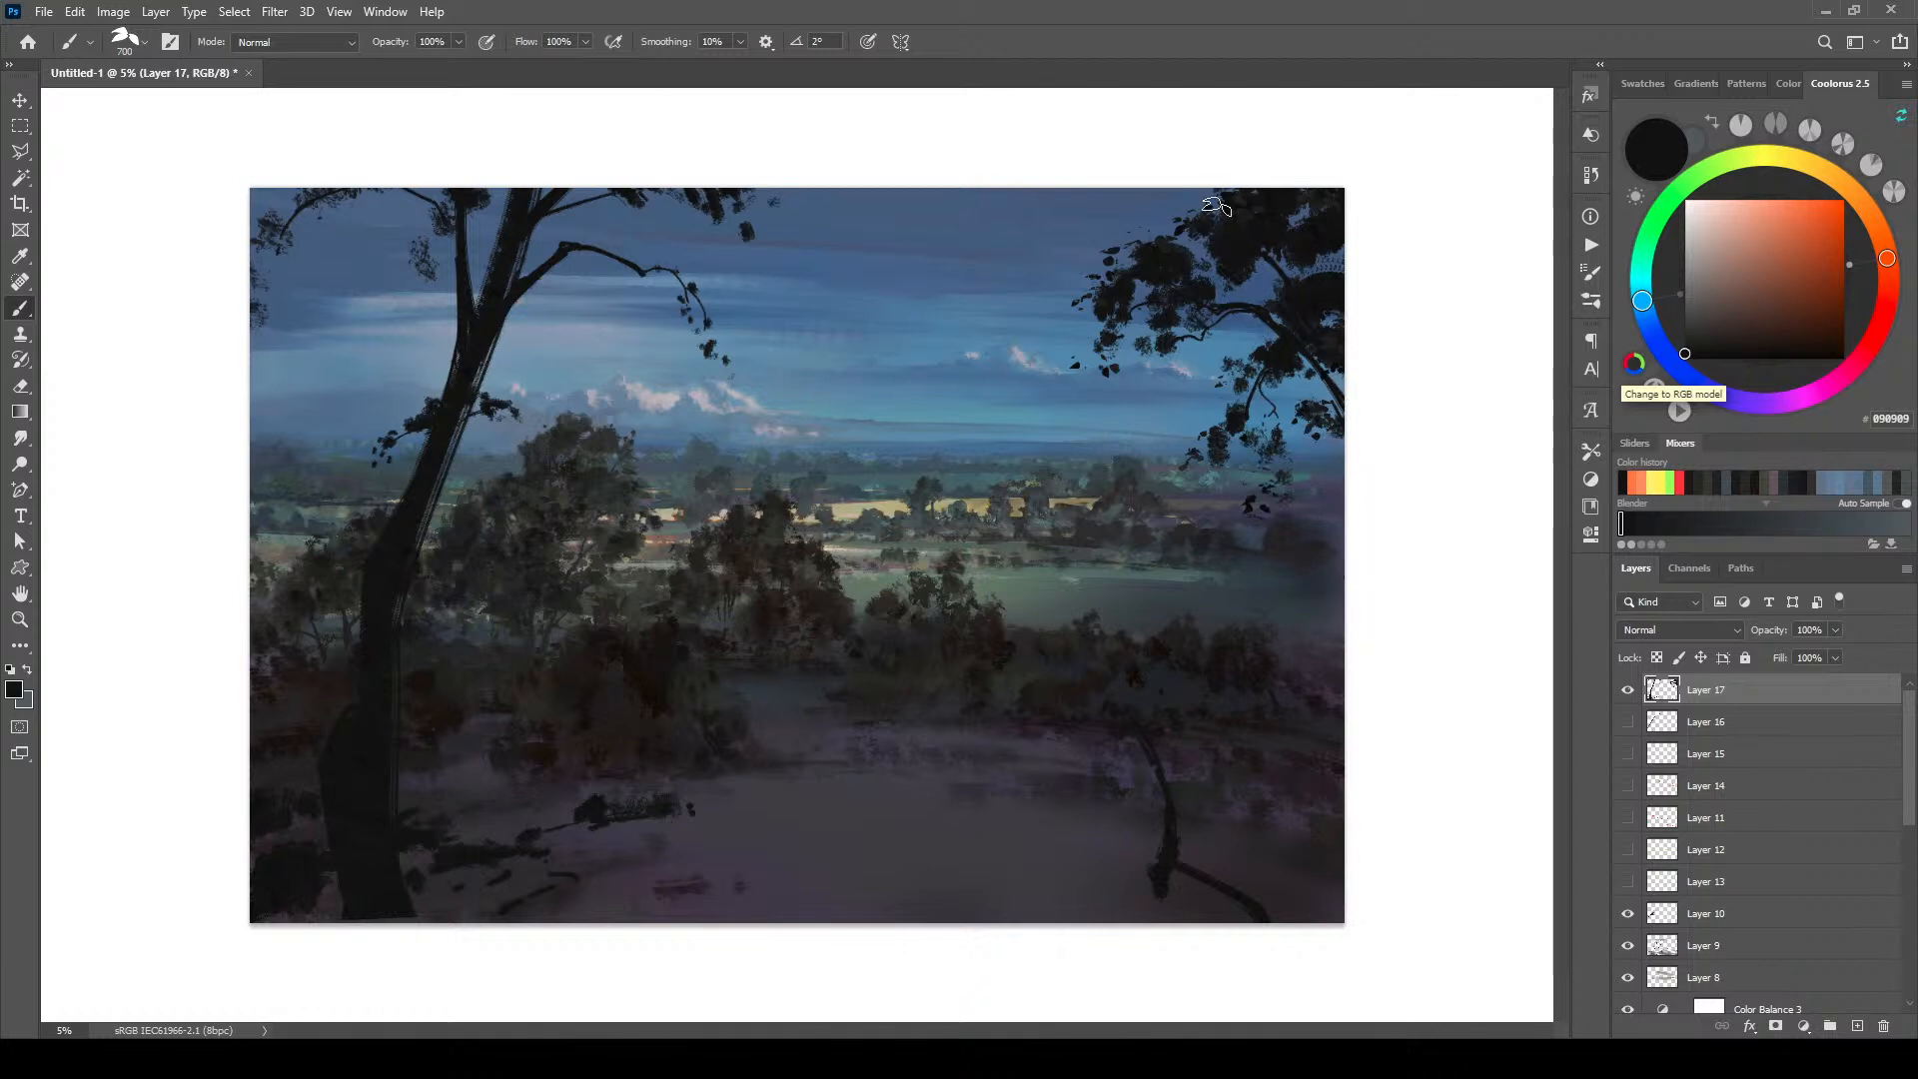
# Step: Switch back to the EE Natural Drag brush
pyautogui.rightClick(1175, 450)
pyautogui.moveTo(1837, 631); pyautogui.dragTo(1838, 668)
pyautogui.click(1539, 812)
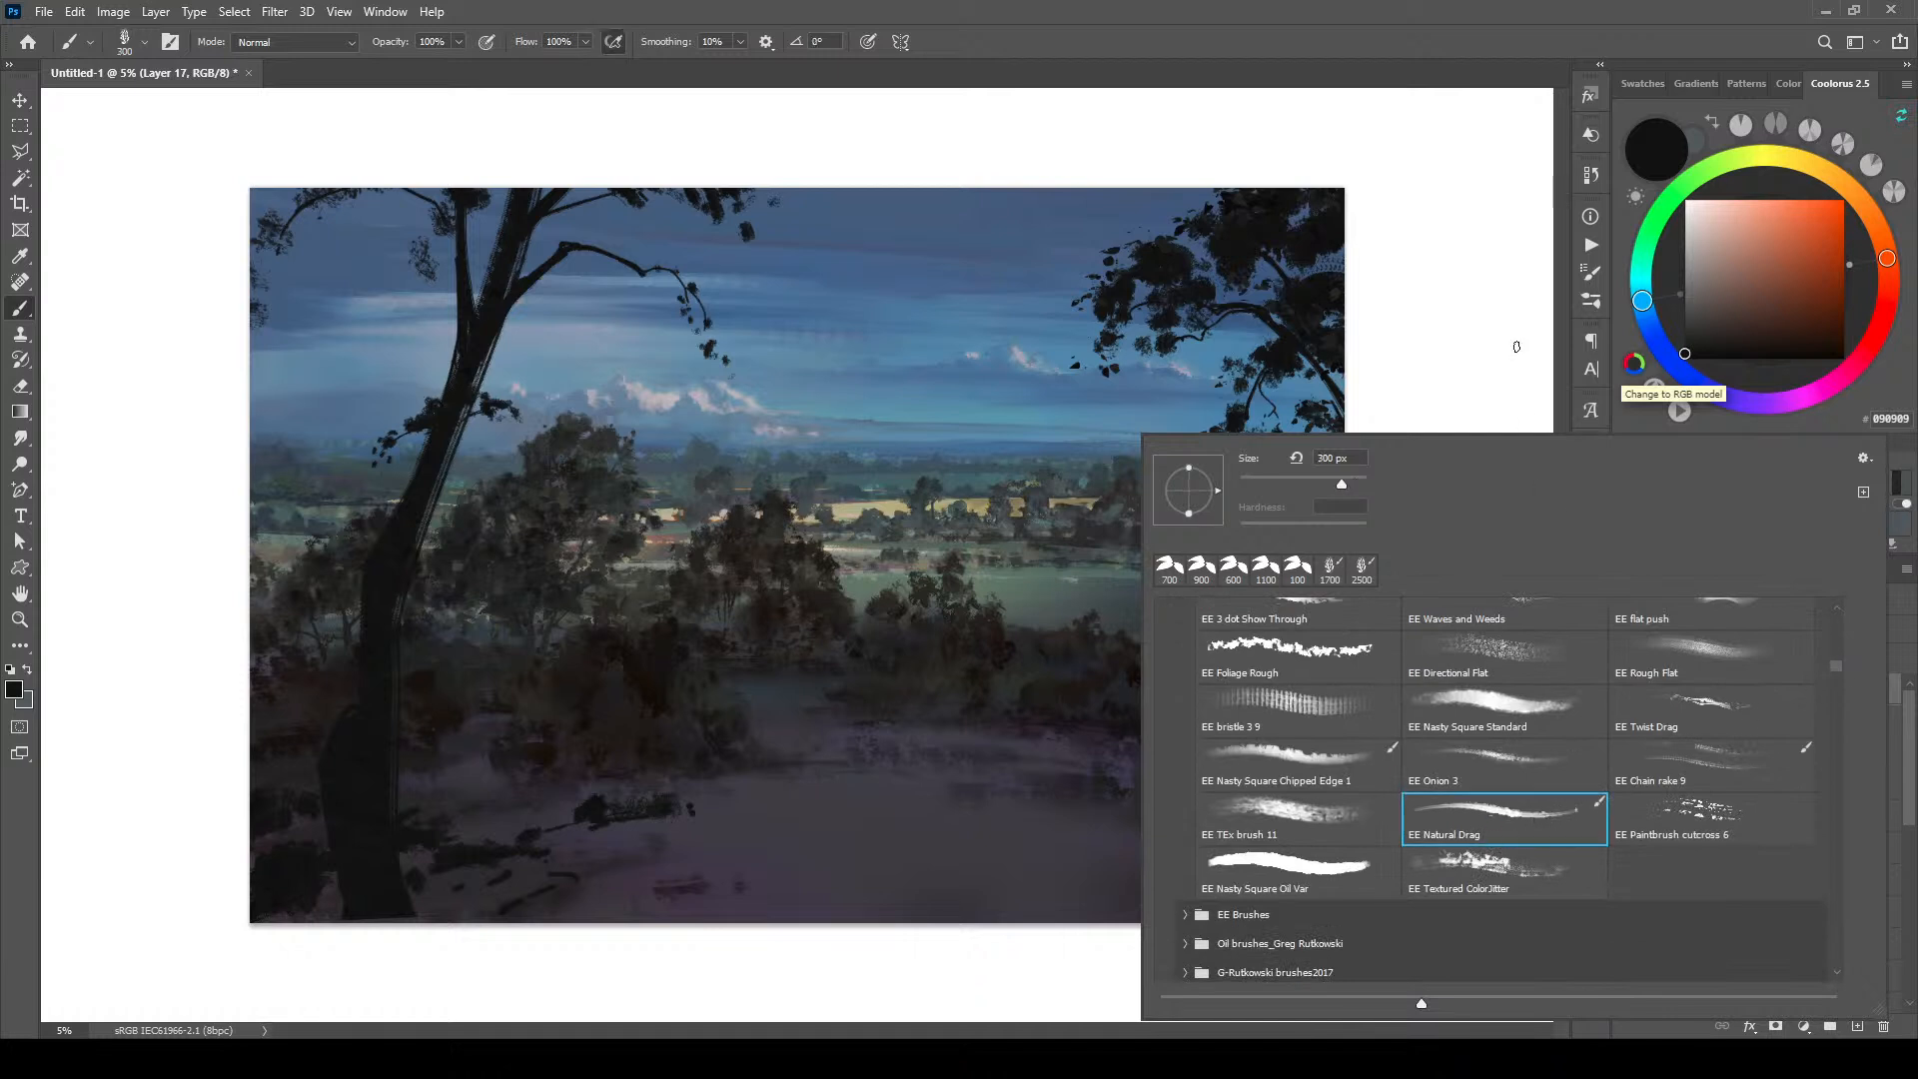
pyautogui.click(1507, 338)
# Step: Block in a dark bush at the canvas's right edge below the hanging branches with an 1800 px brush
pyautogui.press(']')
pyautogui.press(']')
pyautogui.press(']')
pyautogui.press(']')
pyautogui.press(']')
pyautogui.press(']')
pyautogui.press(']')
pyautogui.press(']')
pyautogui.press(']')
pyautogui.press(']')
pyautogui.press(']')
pyautogui.press(']')
pyautogui.press(']')
pyautogui.press(']')
pyautogui.press(']')
pyautogui.press(']')
pyautogui.press(']')
pyautogui.press(']')
pyautogui.press(']')
pyautogui.press('[')
pyautogui.press('[')
pyautogui.press('[')
pyautogui.press('[')
pyautogui.press('[')
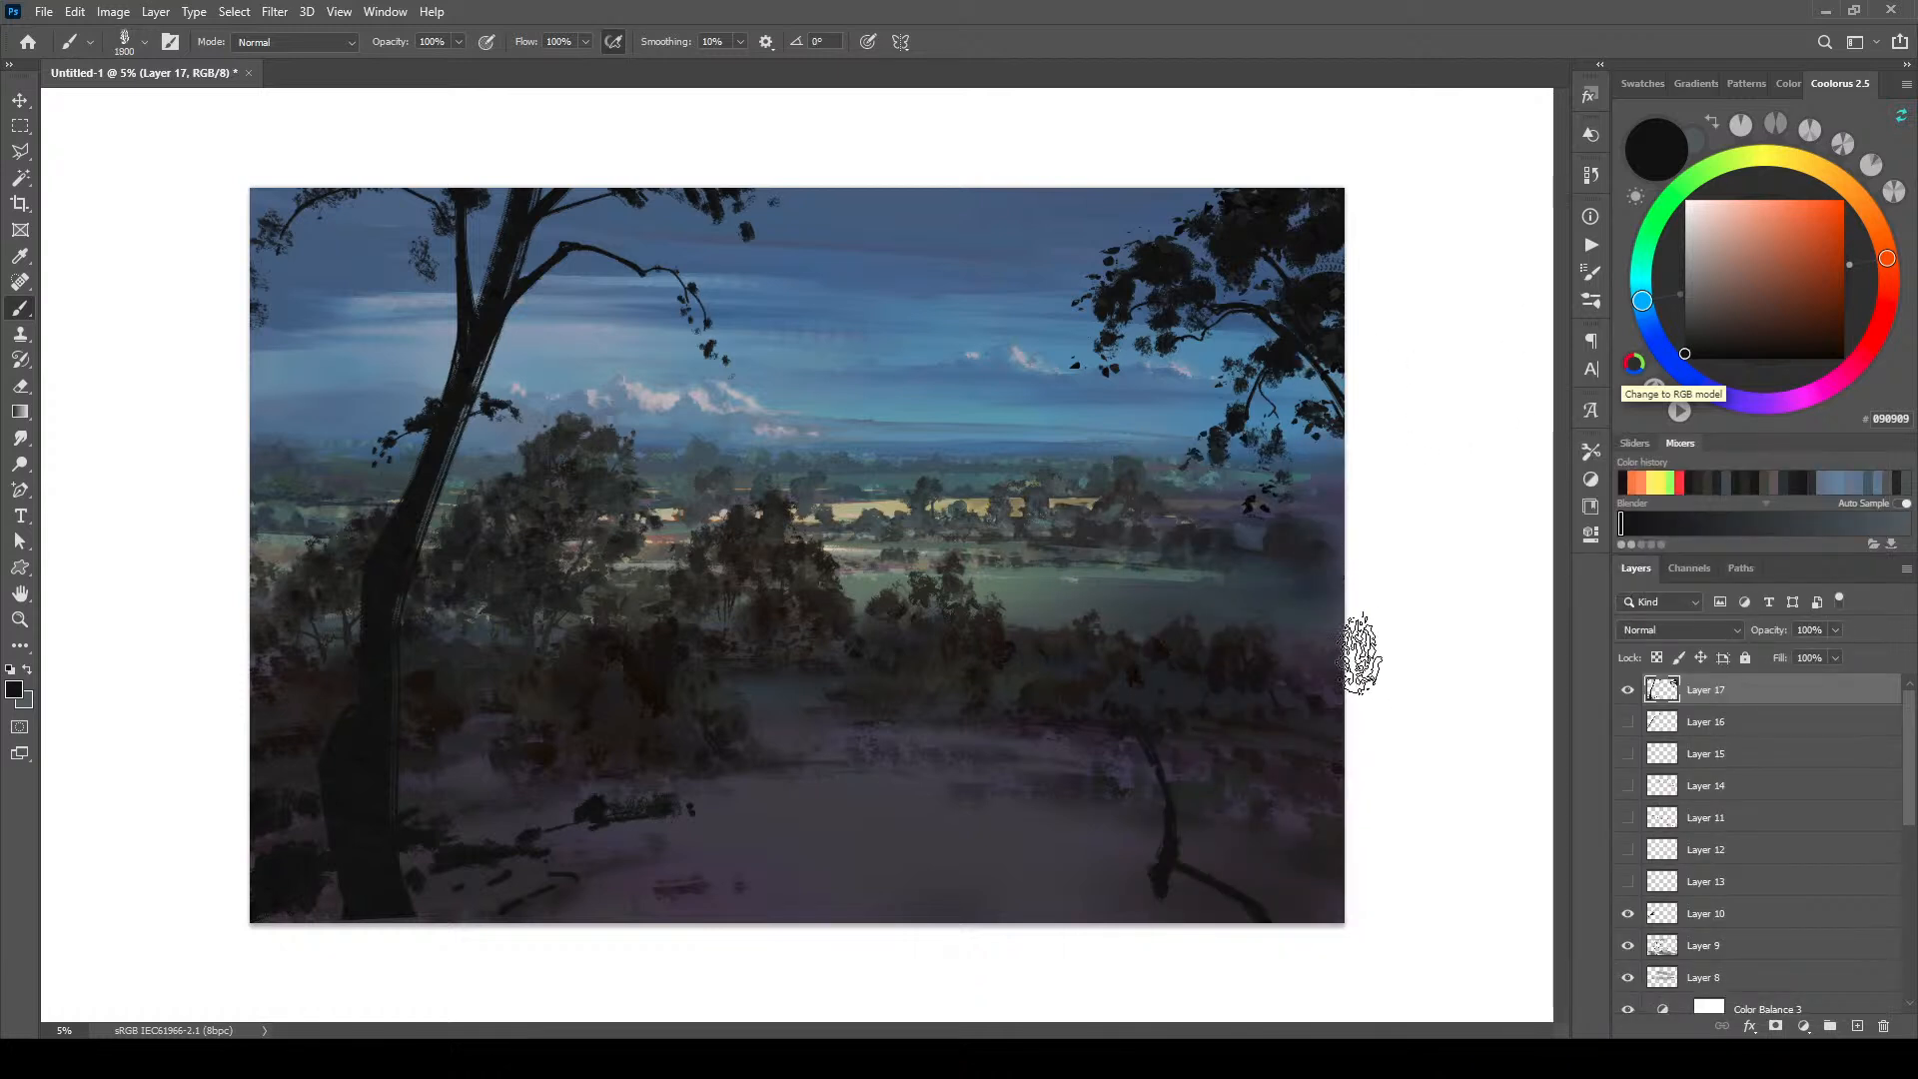
pyautogui.moveTo(1349, 527)
pyautogui.mouseDown()
pyautogui.moveTo(1317, 611)
pyautogui.moveTo(1284, 588)
pyautogui.moveTo(1285, 609)
pyautogui.moveTo(1242, 622)
pyautogui.moveTo(1342, 630)
pyautogui.moveTo(1334, 561)
pyautogui.moveTo(1248, 598)
pyautogui.moveTo(1253, 625)
pyautogui.moveTo(1288, 551)
pyautogui.moveTo(1265, 551)
pyautogui.moveTo(1236, 631)
pyautogui.mouseUp()
# Step: Refine the right-edge bush with a 400 px brush and add a leaf cluster at the canvas's top edge beside the overhanging foliage
pyautogui.press('[')
pyautogui.press('[')
pyautogui.press('[')
pyautogui.press('[')
pyautogui.press('[')
pyautogui.press('[')
pyautogui.press('[')
pyautogui.press('[')
pyautogui.press('[')
pyautogui.moveTo(1289, 534); pyautogui.dragTo(1334, 505)
pyautogui.moveTo(1317, 624); pyautogui.dragTo(1339, 662)
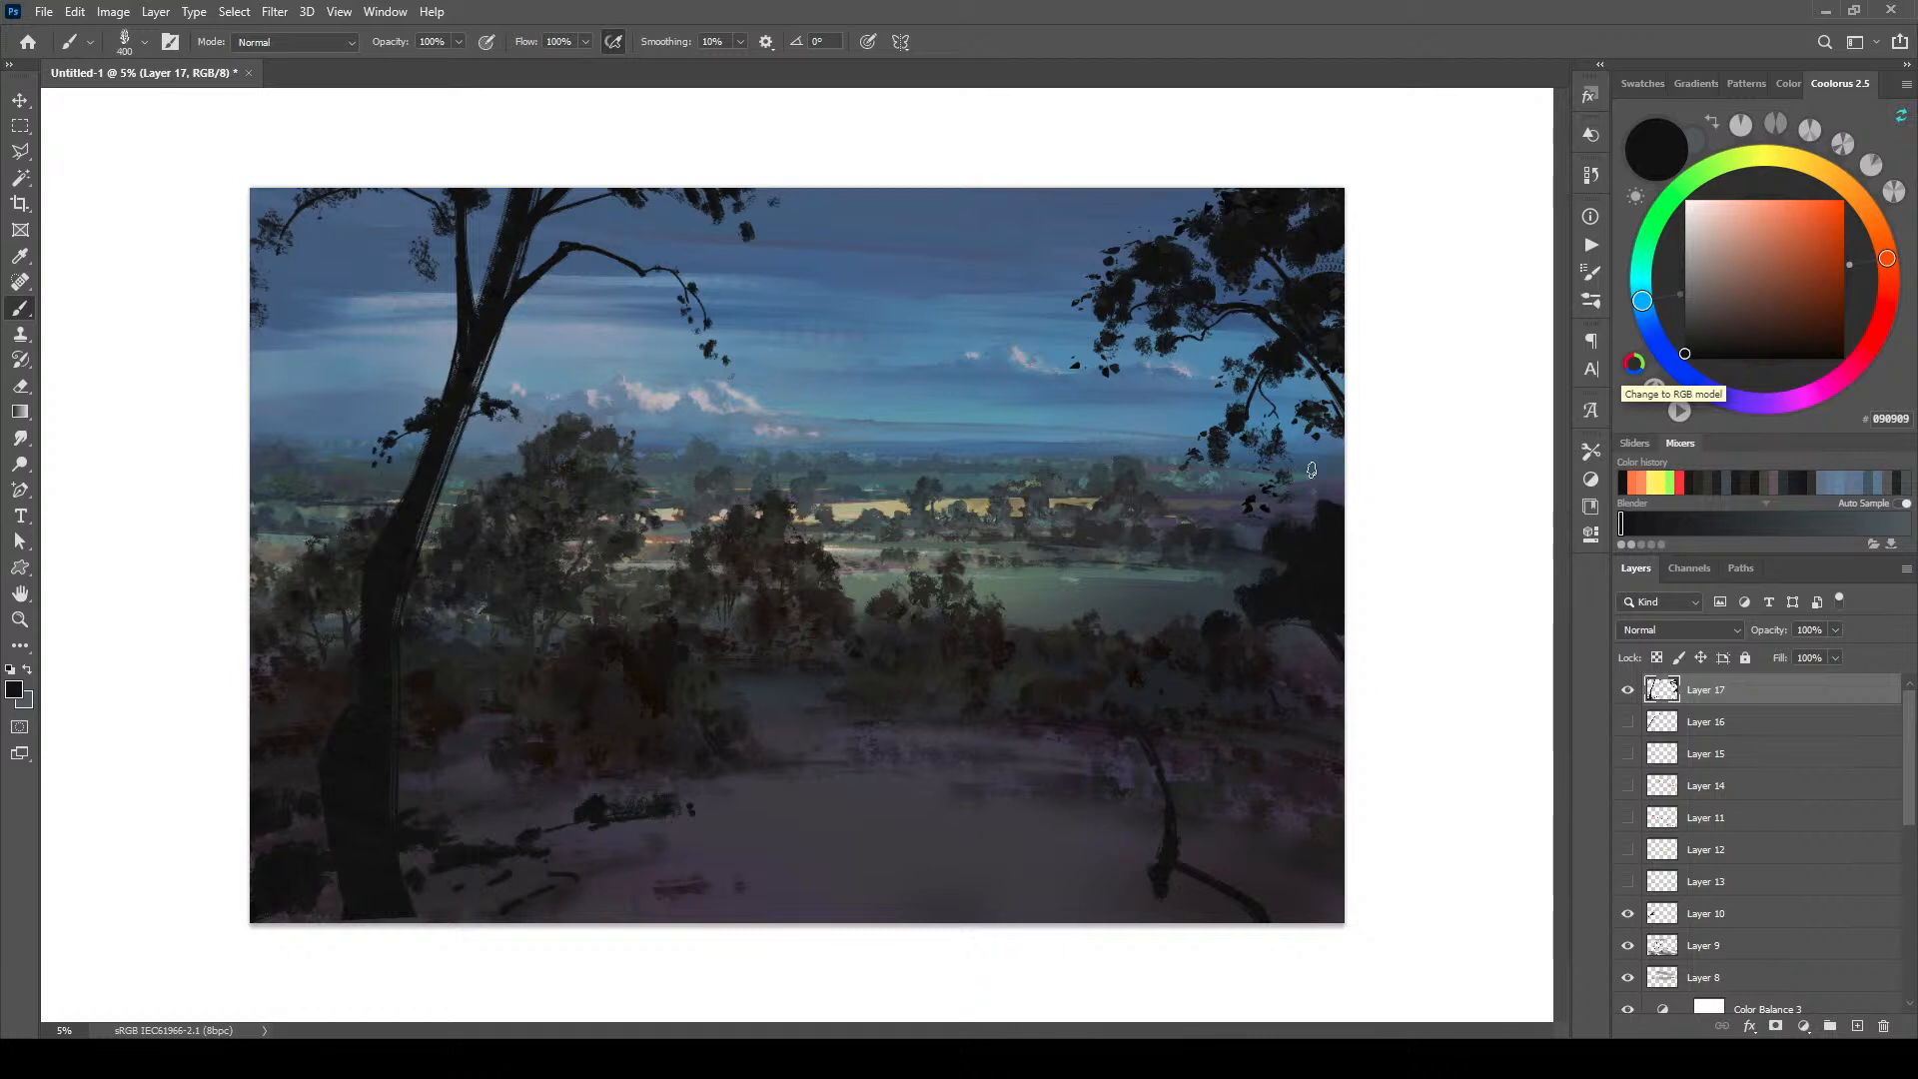
pyautogui.moveTo(1126, 201); pyautogui.dragTo(1117, 205)
# Step: Paint a dark leafy crown on the small foreground tree in the painting's lower right
pyautogui.press(']')
pyautogui.press(']')
pyautogui.press(']')
pyautogui.press(']')
pyautogui.press(']')
pyautogui.moveTo(1148, 693); pyautogui.dragTo(1084, 707)
pyautogui.press(']')
pyautogui.press(']')
pyautogui.press(']')
pyautogui.press(']')
pyautogui.press('[')
pyautogui.press('[')
pyautogui.press('[')
pyautogui.moveTo(1103, 639)
pyautogui.mouseDown()
pyautogui.moveTo(1139, 685)
pyautogui.moveTo(1172, 656)
pyautogui.moveTo(1123, 634)
pyautogui.moveTo(1062, 661)
pyautogui.moveTo(1062, 594)
pyautogui.moveTo(1177, 656)
pyautogui.mouseUp()
# Step: Paint thin branches and small leaf dabs in the small foreground tree's crown with a 200 px brush
pyautogui.press('[')
pyautogui.press('[')
pyautogui.press('[')
pyautogui.press('[')
pyautogui.press('[')
pyautogui.press('[')
pyautogui.press('[')
pyautogui.press('[')
pyautogui.moveTo(1040, 620); pyautogui.dragTo(1035, 627)
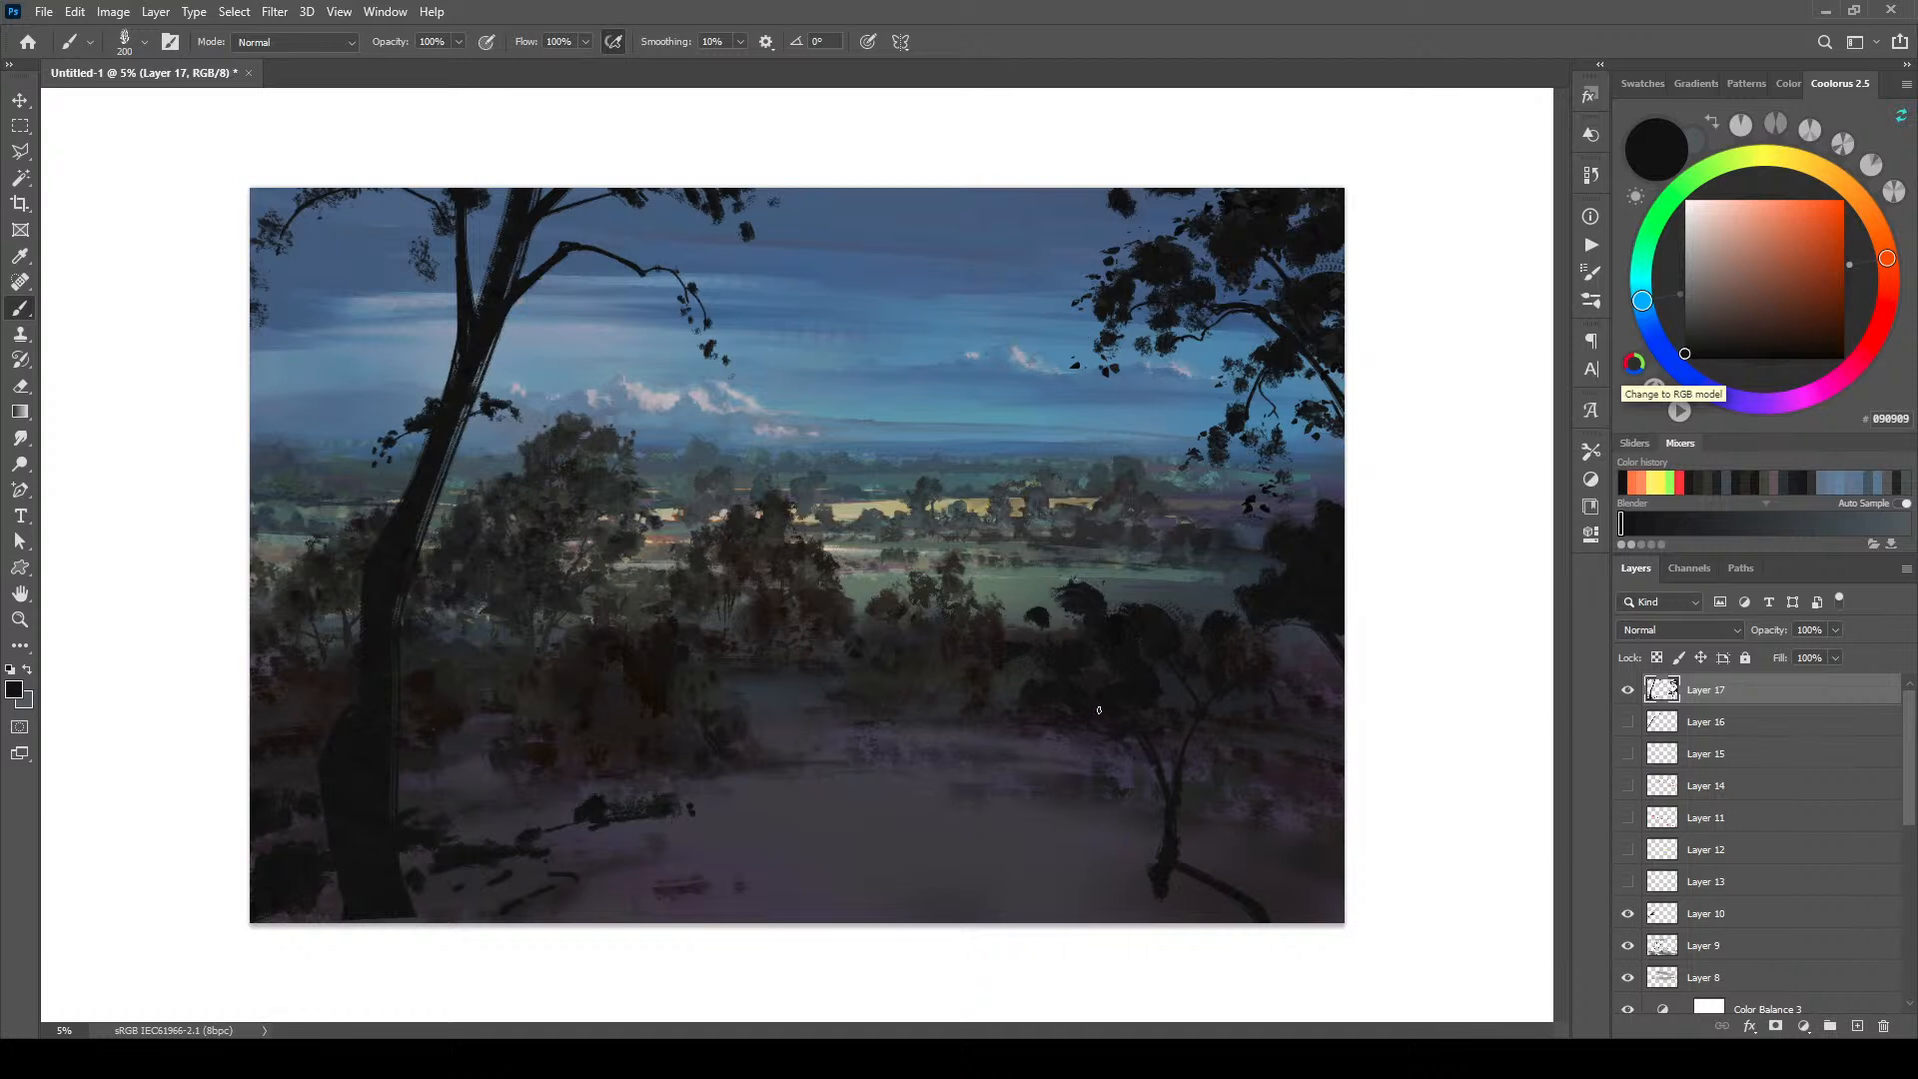
# Step: Fill out the upper and left edges of the small tree's crown with a 500 px brush
pyautogui.press(']')
pyautogui.press(']')
pyautogui.press(']')
pyautogui.press(']')
pyautogui.moveTo(1126, 604)
pyautogui.mouseDown()
pyautogui.moveTo(1102, 594)
pyautogui.moveTo(1006, 635)
pyautogui.mouseUp()
pyautogui.moveTo(1087, 581); pyautogui.dragTo(1063, 597)
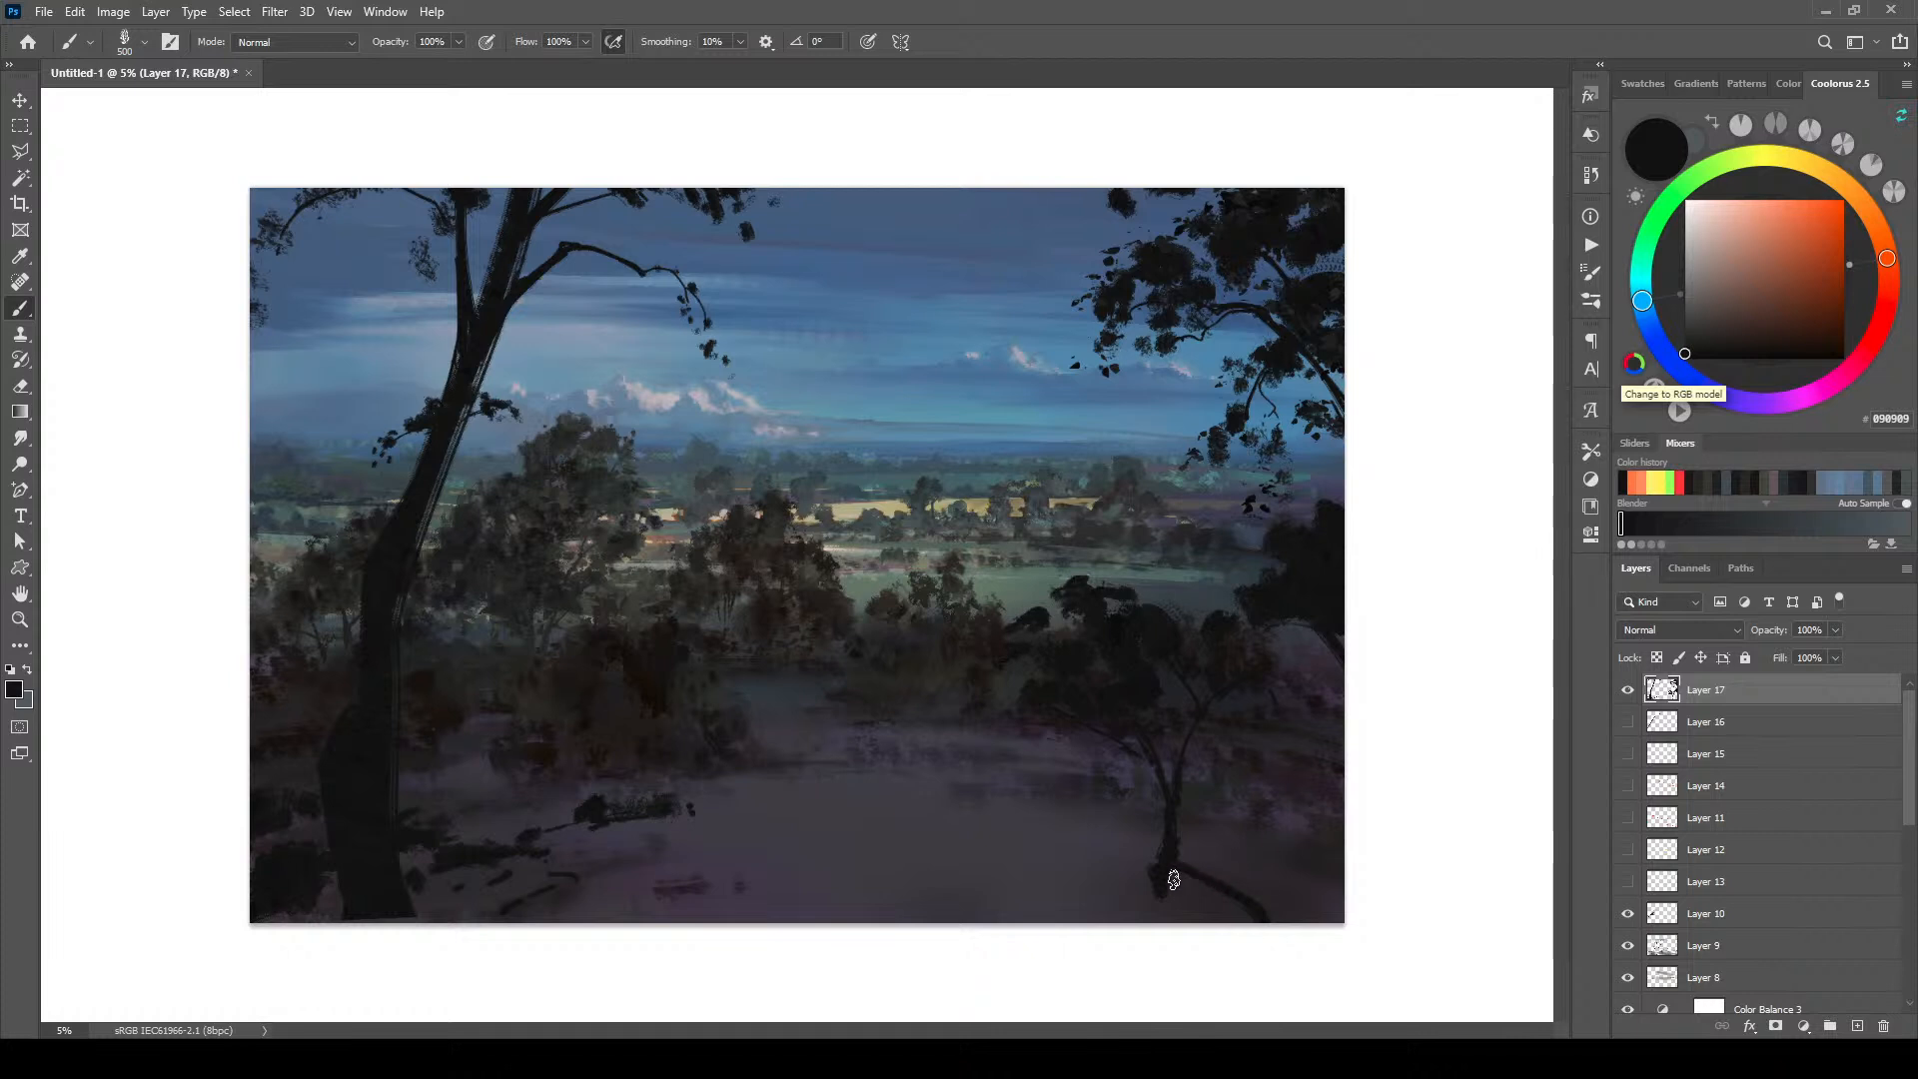
# Step: Thicken the small tree's base and paint dark bushes in both lower corners with a 1400 px brush
pyautogui.moveTo(1166, 888)
pyautogui.mouseDown()
pyautogui.moveTo(1264, 905)
pyautogui.moveTo(1225, 892)
pyautogui.moveTo(1255, 943)
pyautogui.mouseUp()
pyautogui.press(']')
pyautogui.press(']')
pyautogui.press(']')
pyautogui.press(']')
pyautogui.press(']')
pyautogui.press(']')
pyautogui.press(']')
pyautogui.press(']')
pyautogui.press(']')
pyautogui.moveTo(1287, 854); pyautogui.dragTo(1331, 890)
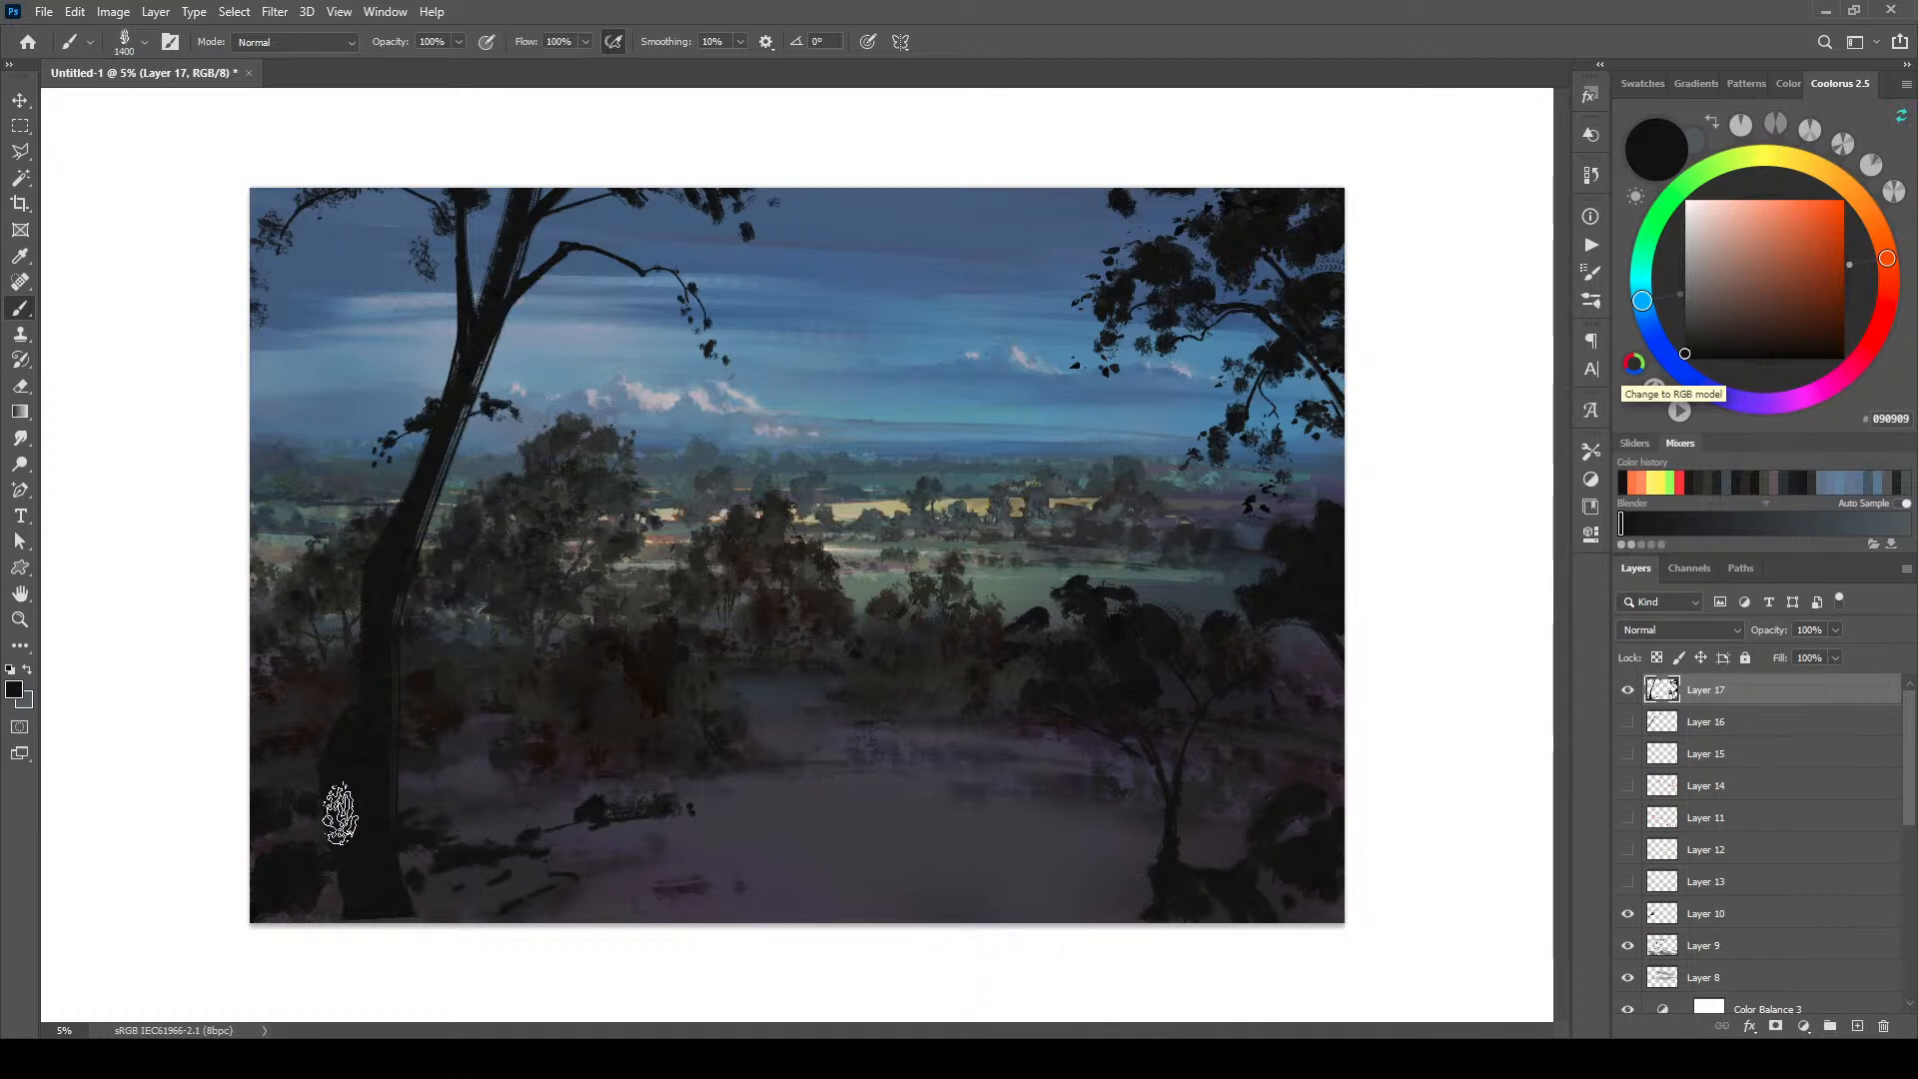
pyautogui.moveTo(290, 734)
pyautogui.mouseDown()
pyautogui.moveTo(392, 751)
pyautogui.moveTo(559, 882)
pyautogui.moveTo(416, 817)
pyautogui.moveTo(685, 967)
pyautogui.mouseUp()
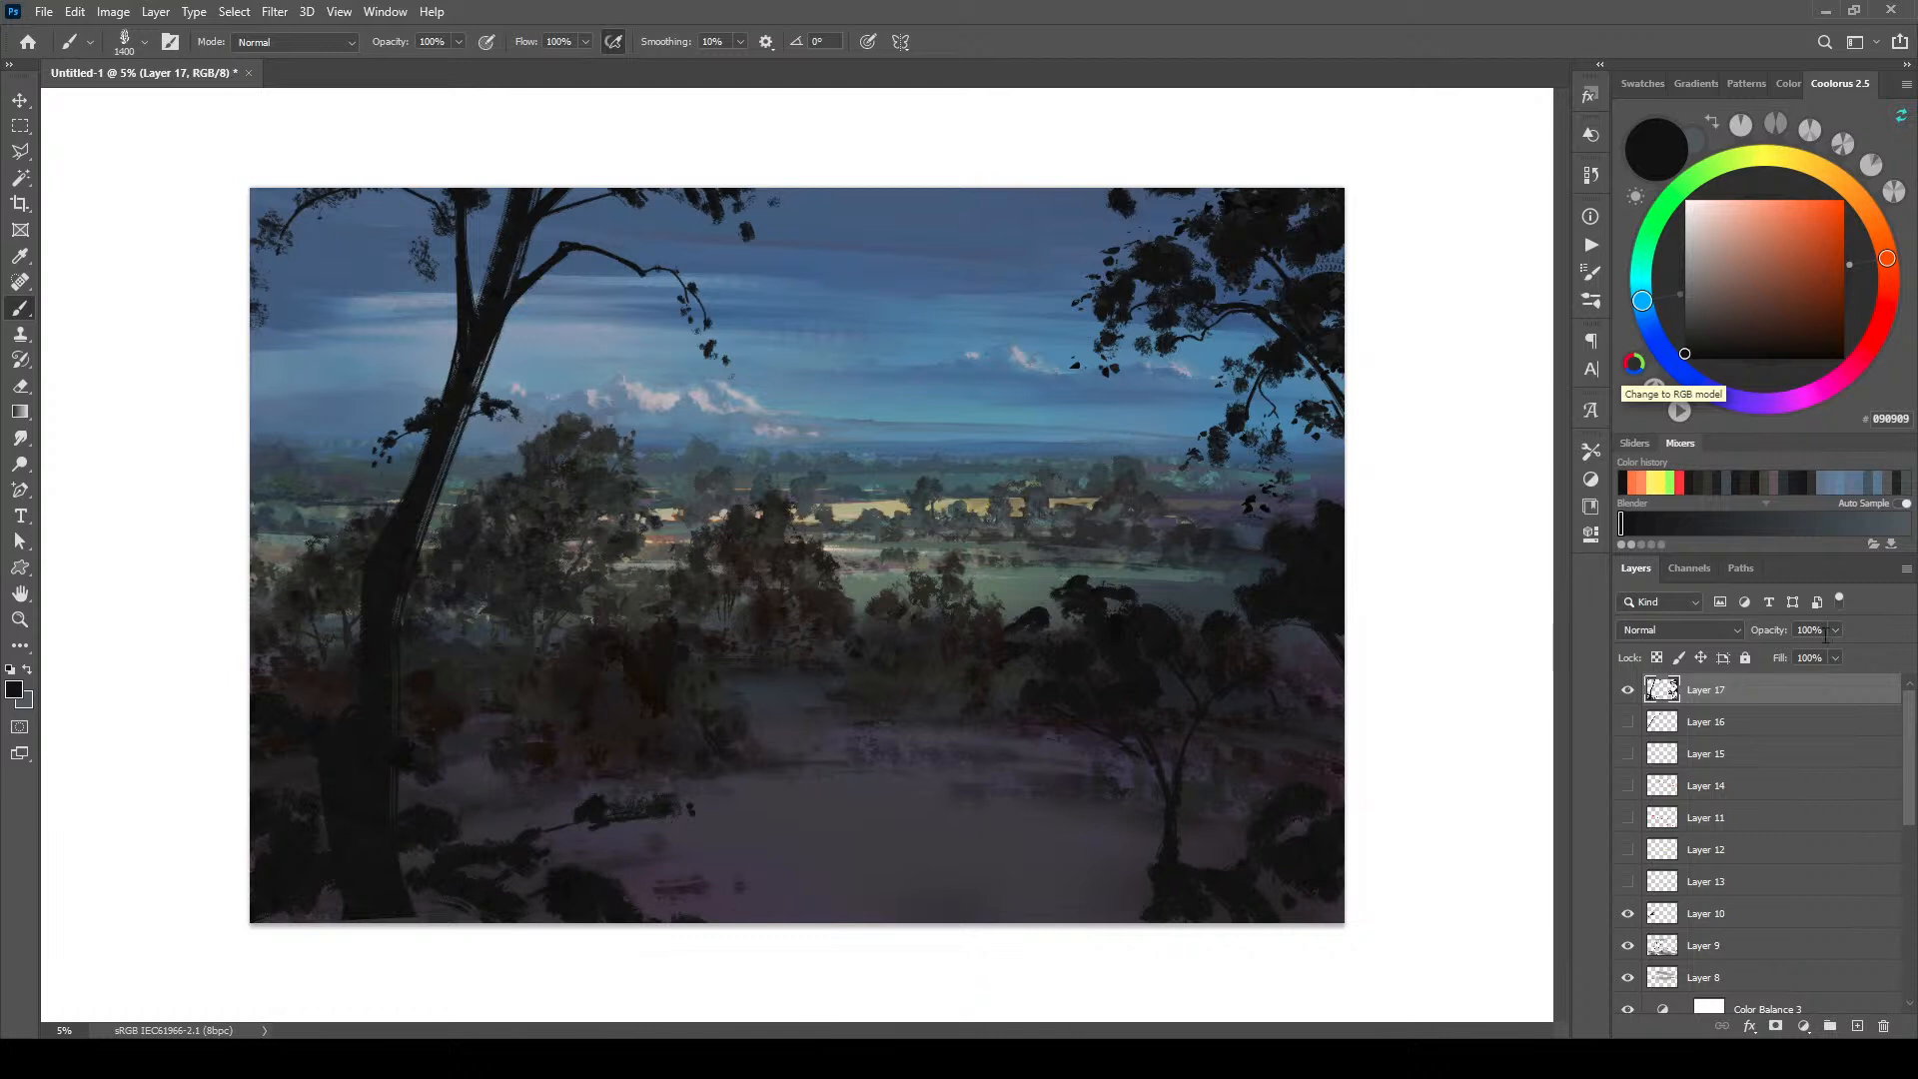
# Step: Compare the painting with and without the Layer 17 framing elements and against the branch sketch on Layer 16
pyautogui.click(1628, 692)
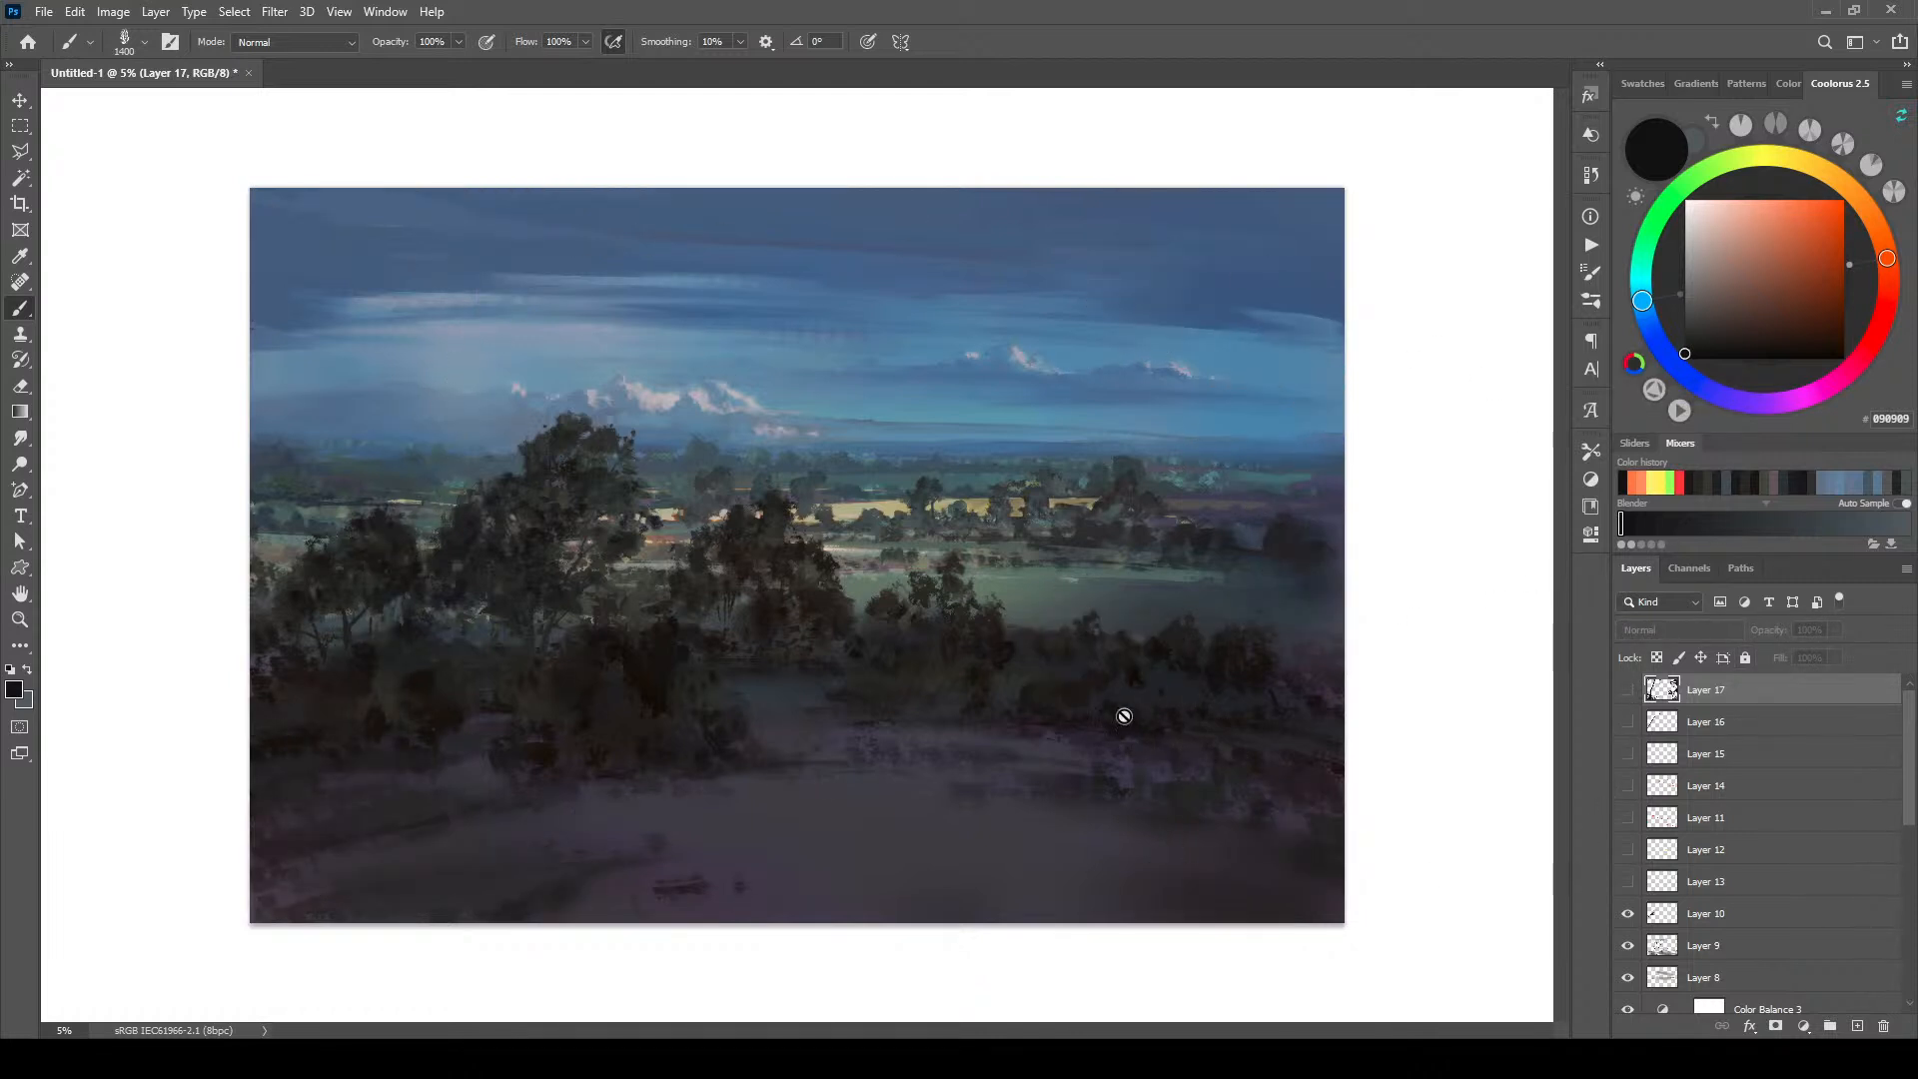
pyautogui.click(1629, 690)
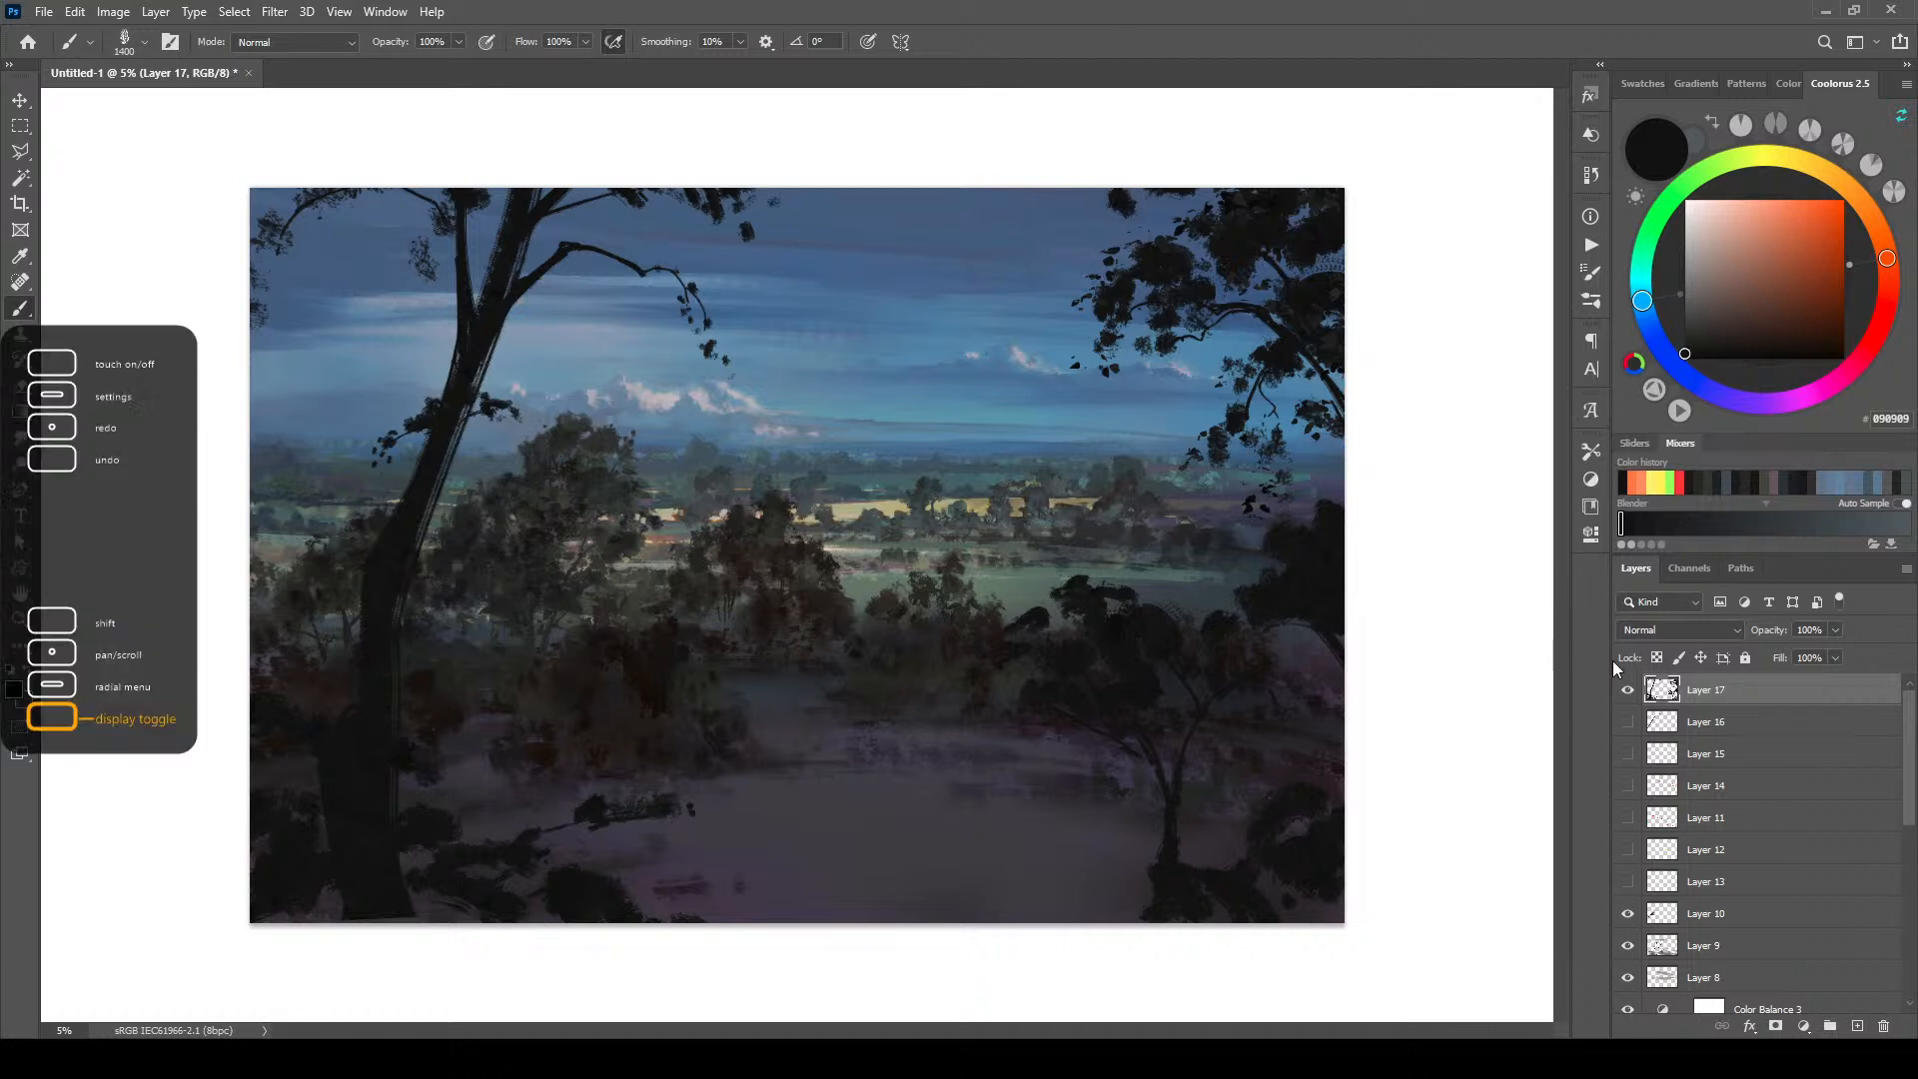
pyautogui.click(1627, 722)
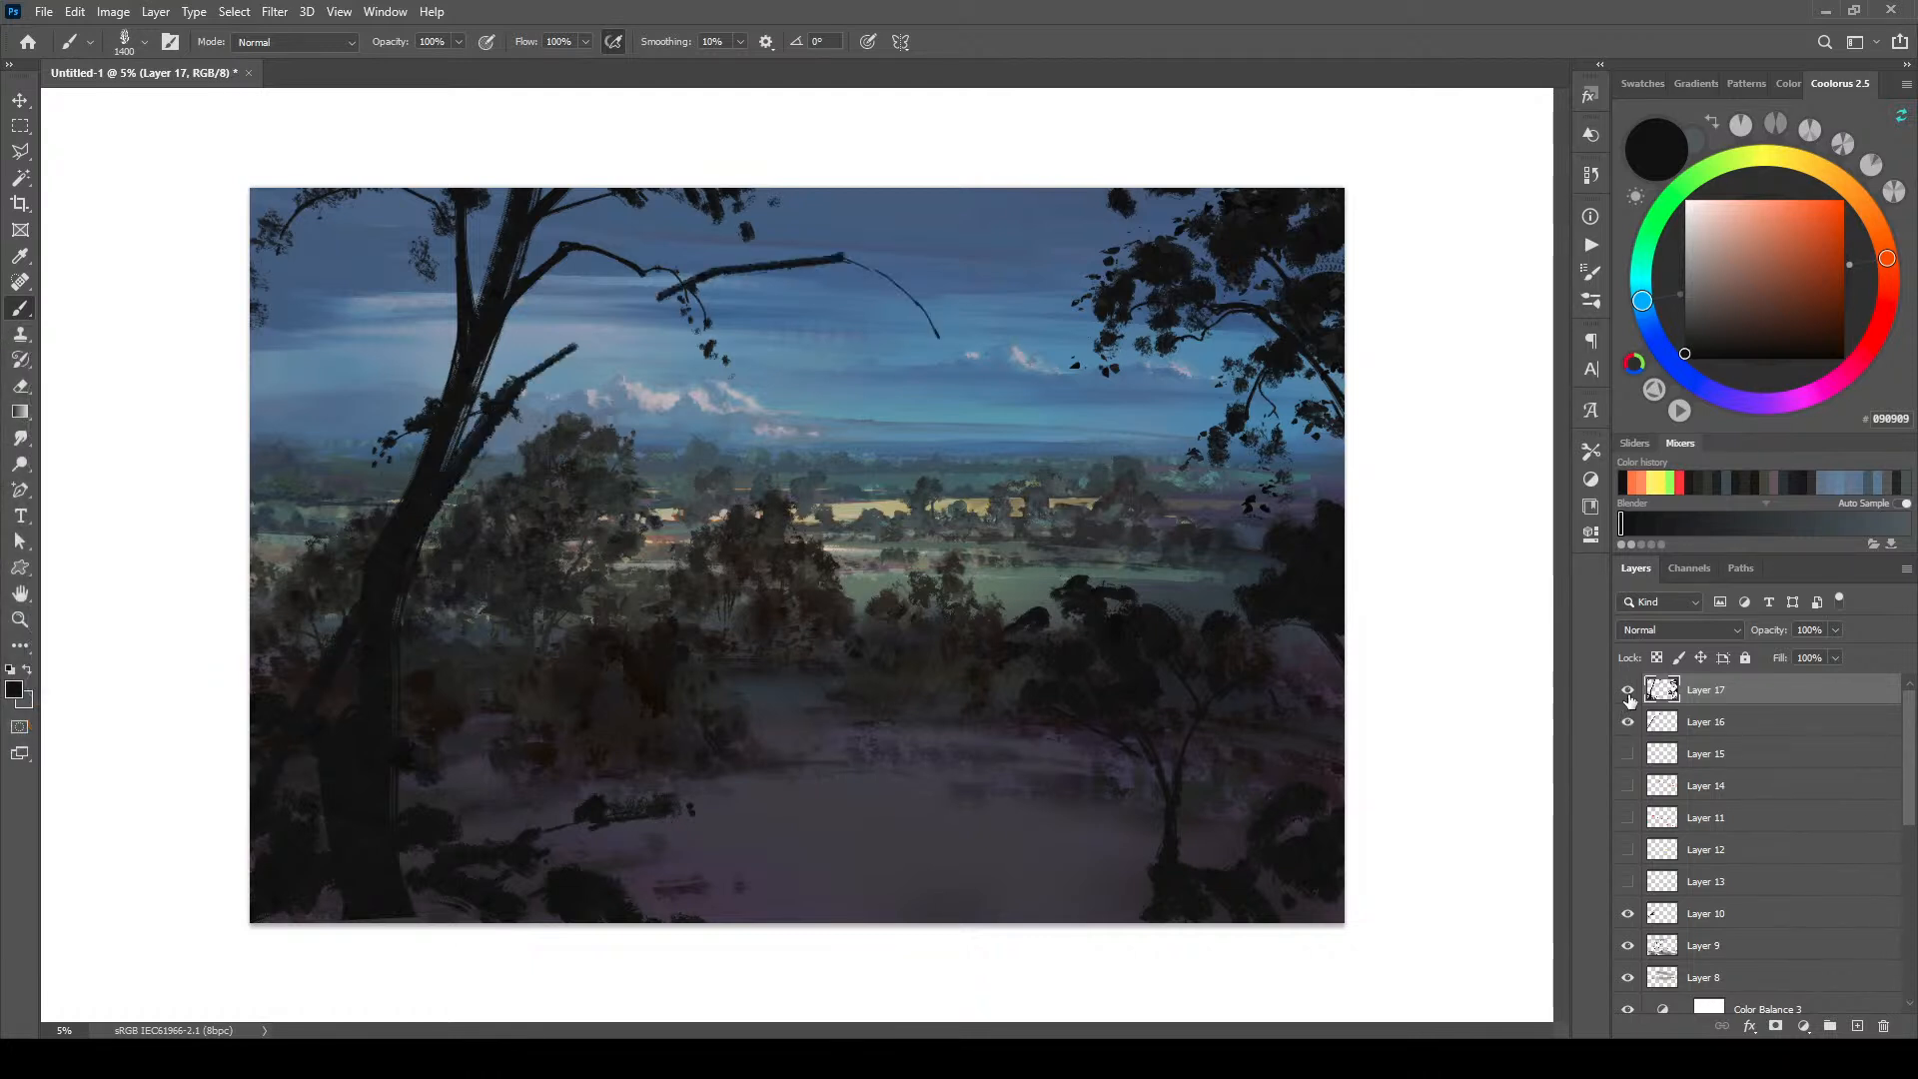
pyautogui.click(1627, 692)
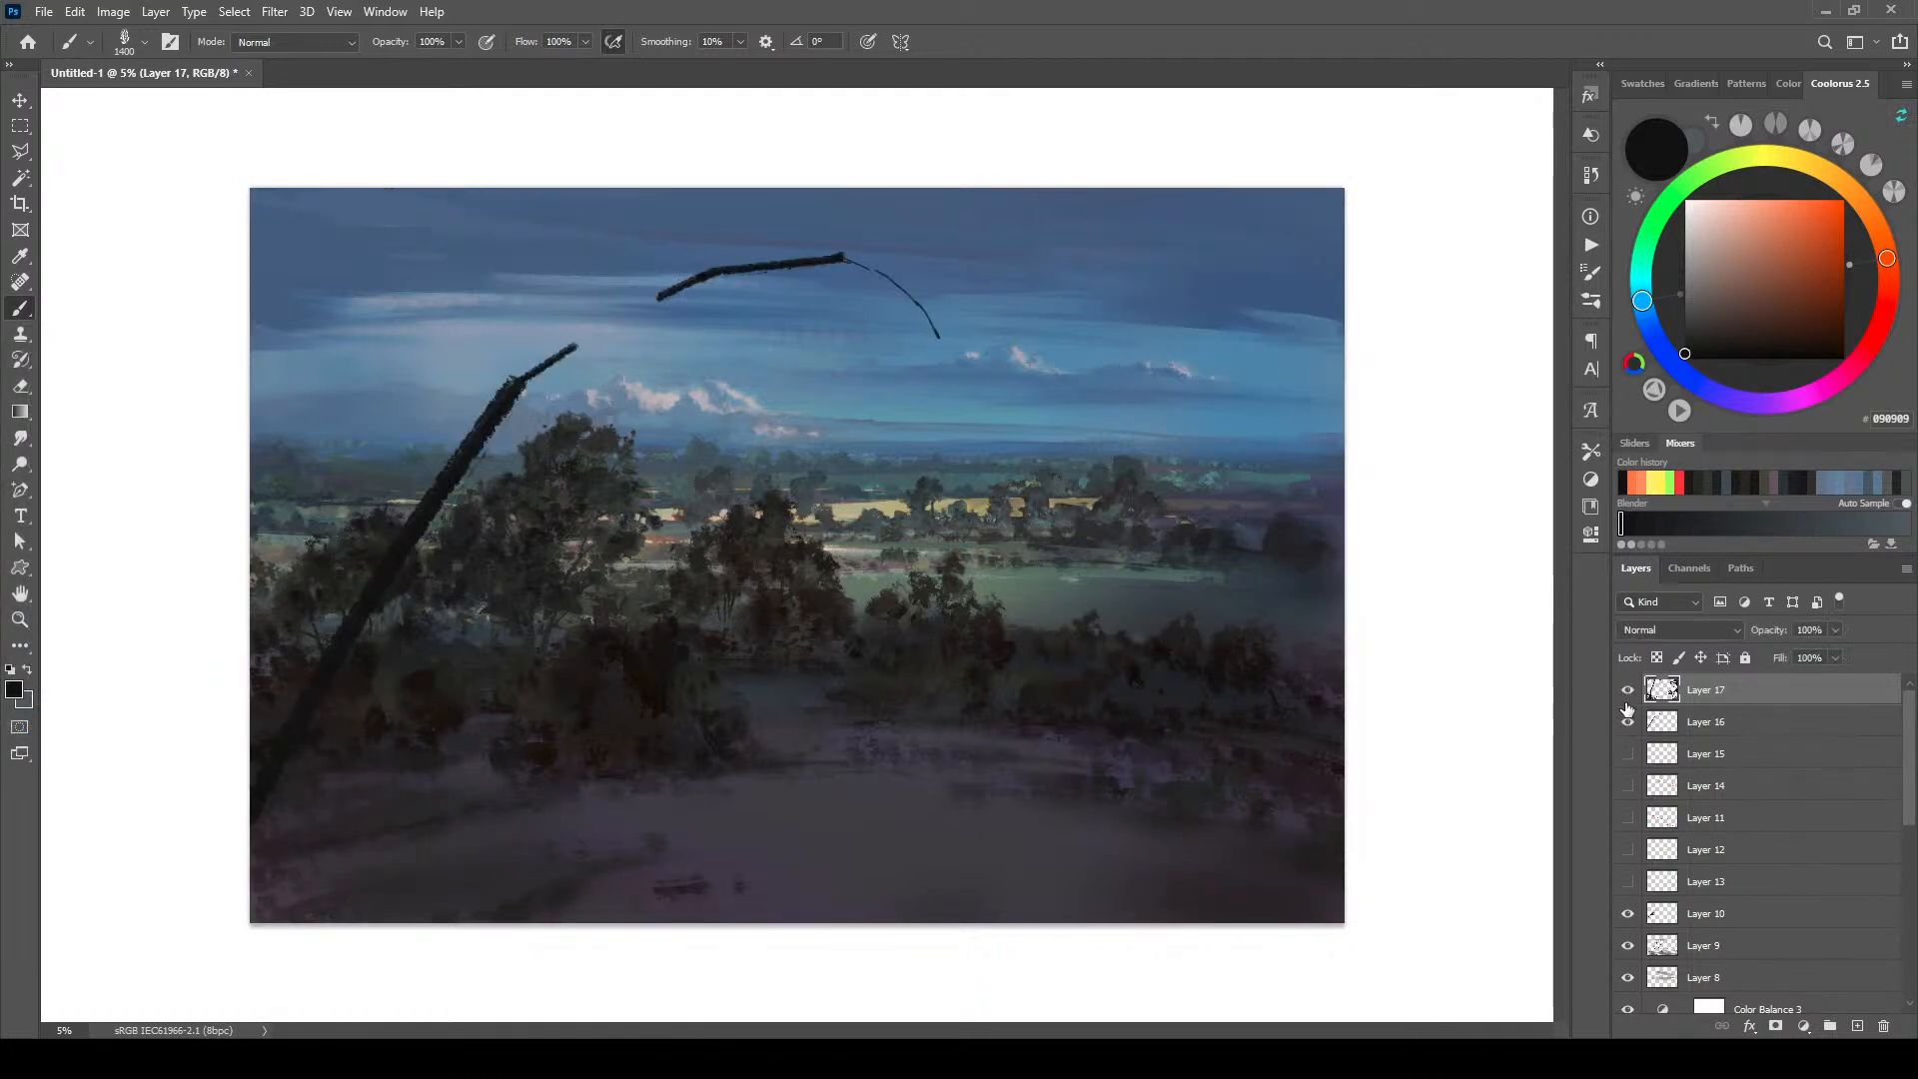
pyautogui.click(1628, 692)
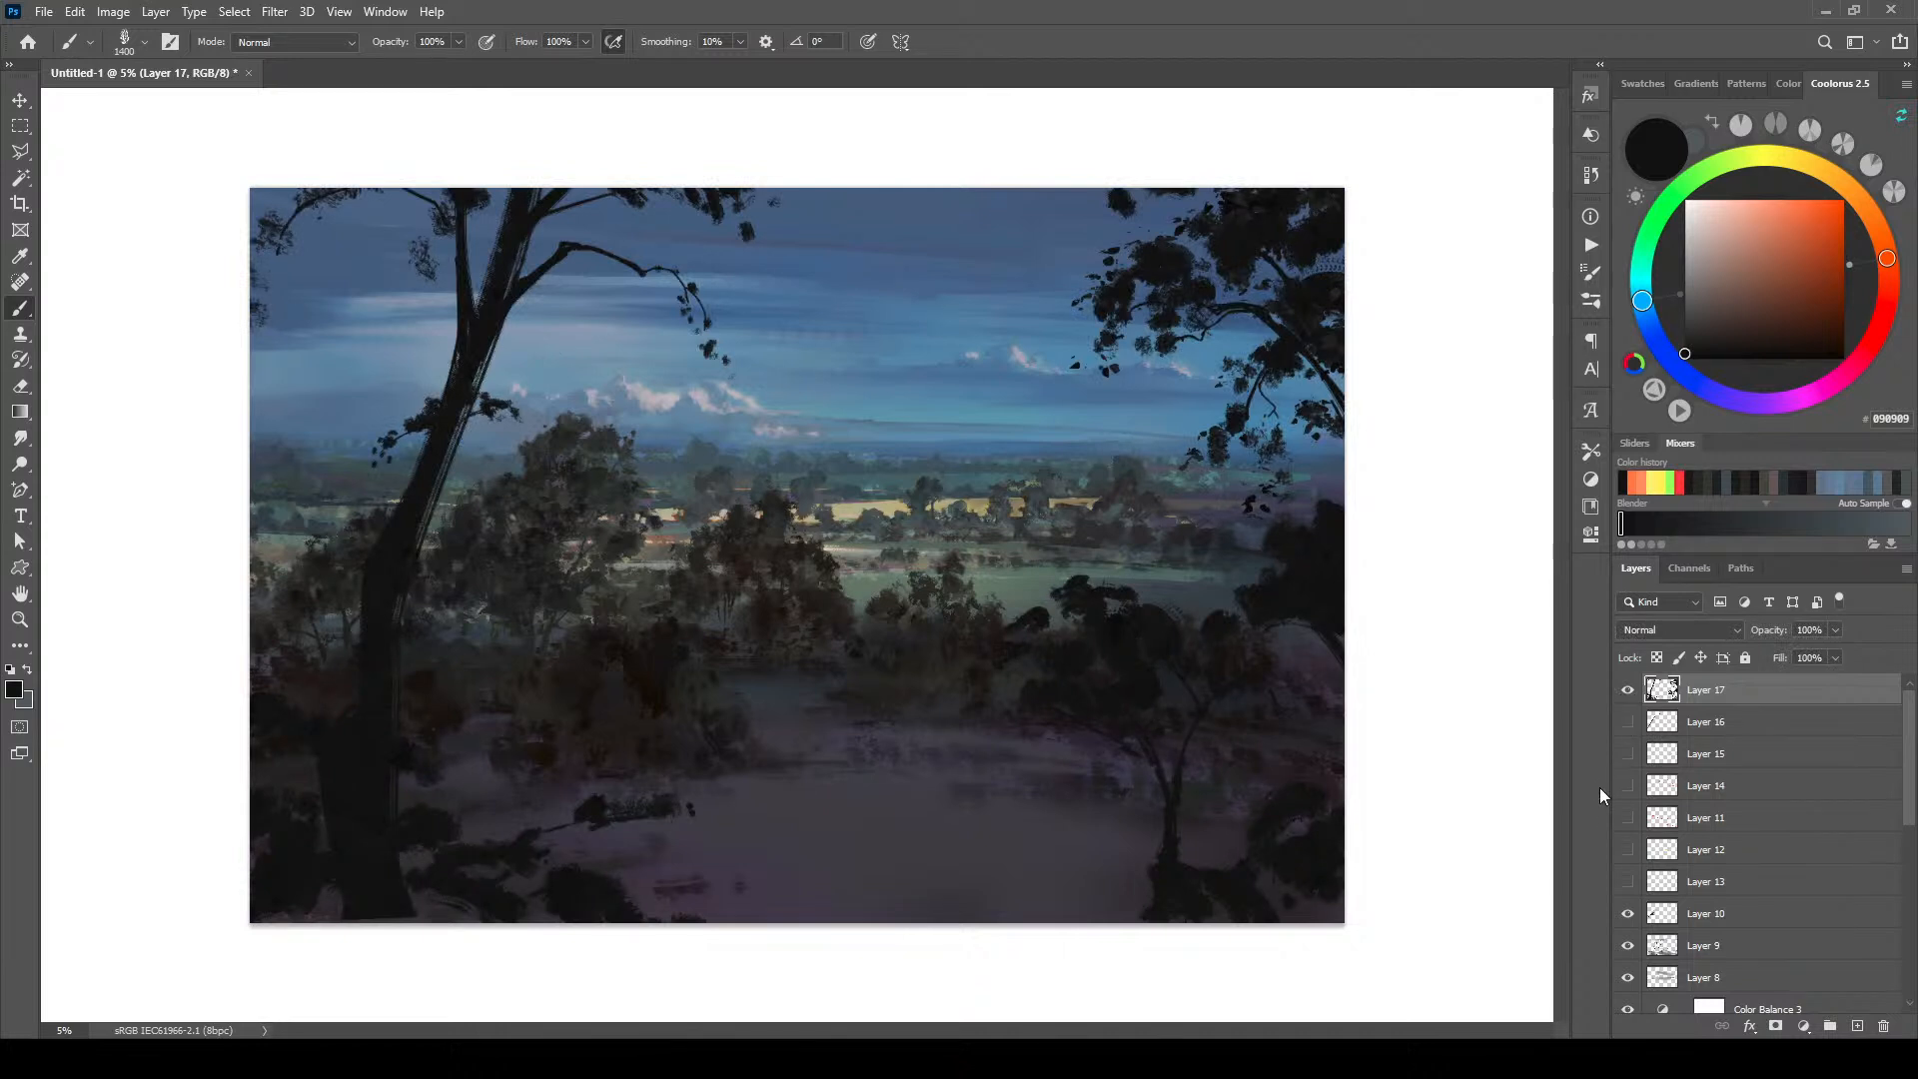
# Step: Add a new layer above Layer 17, sample the small tree's dark color and lighten it to #242627
pyautogui.click(1856, 1028)
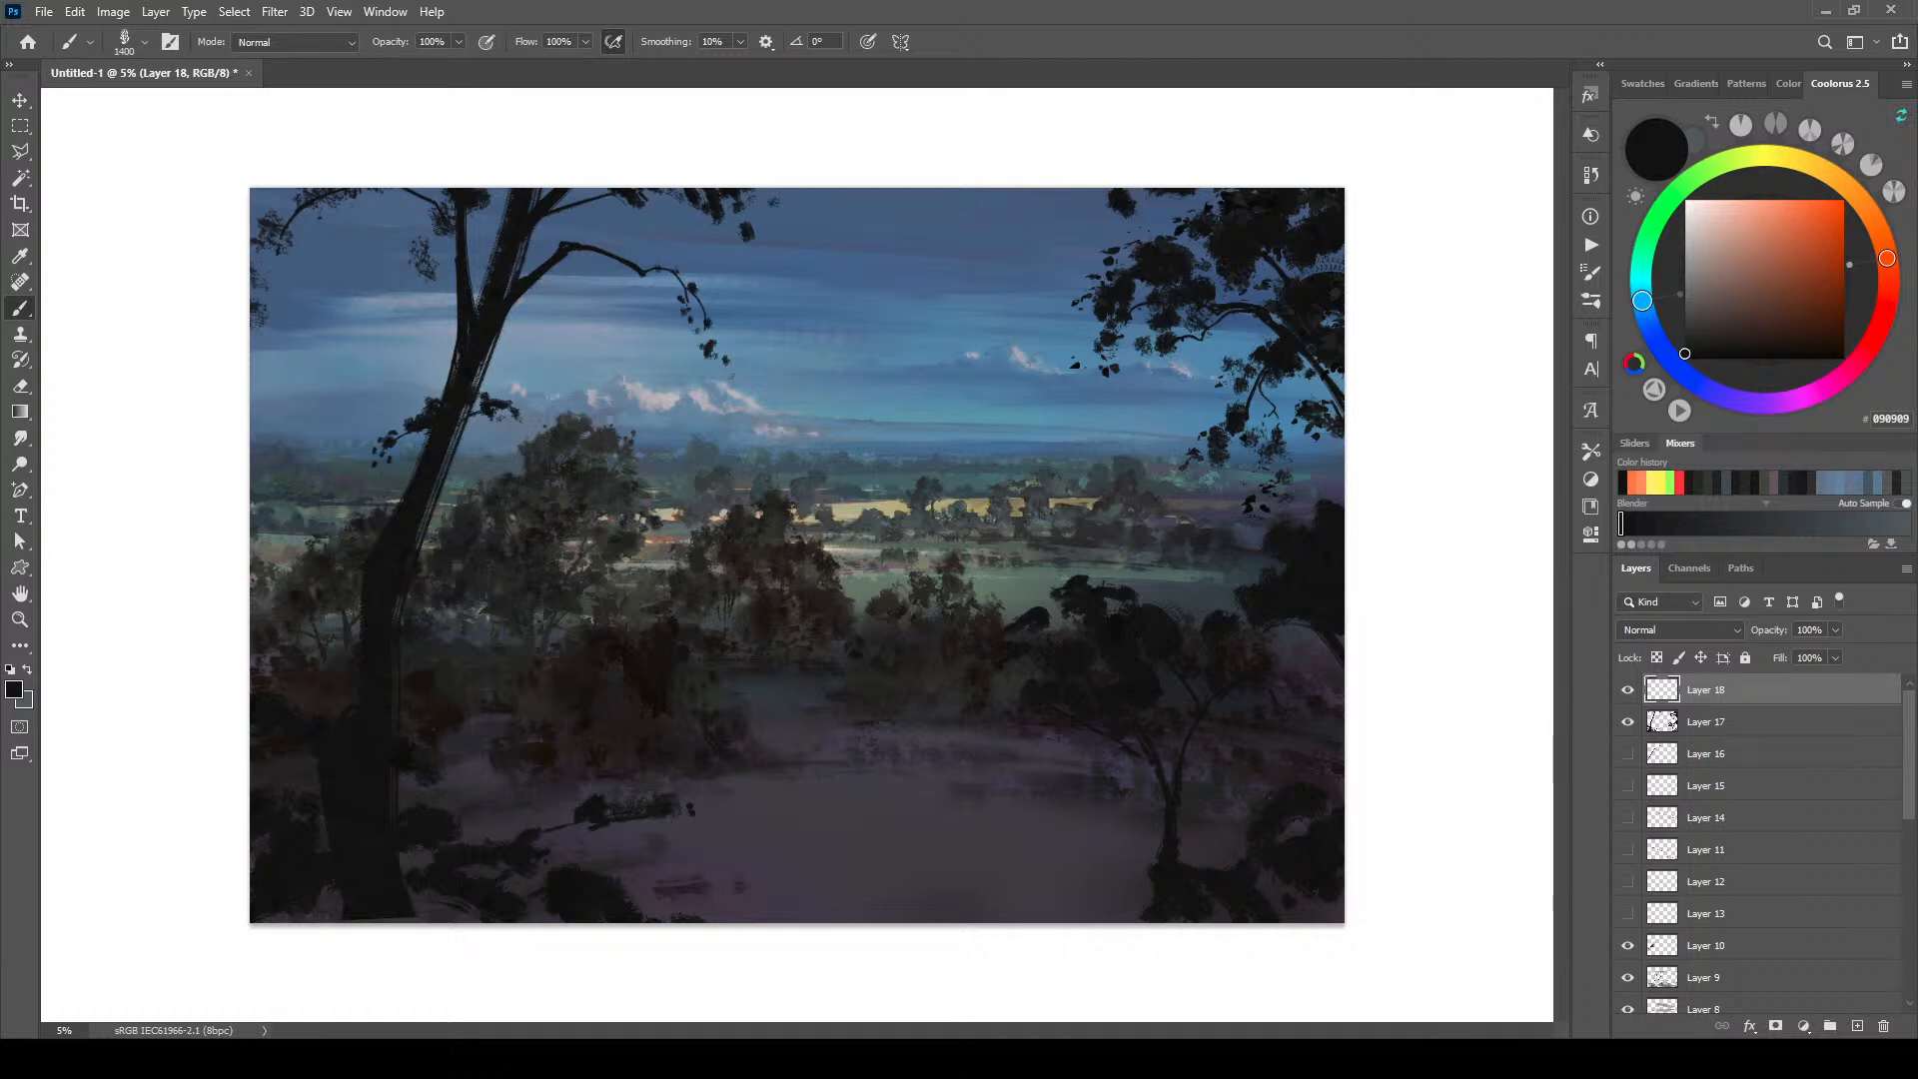
pyautogui.keyDown('alt'); pyautogui.click(1146, 621); pyautogui.keyUp('alt')
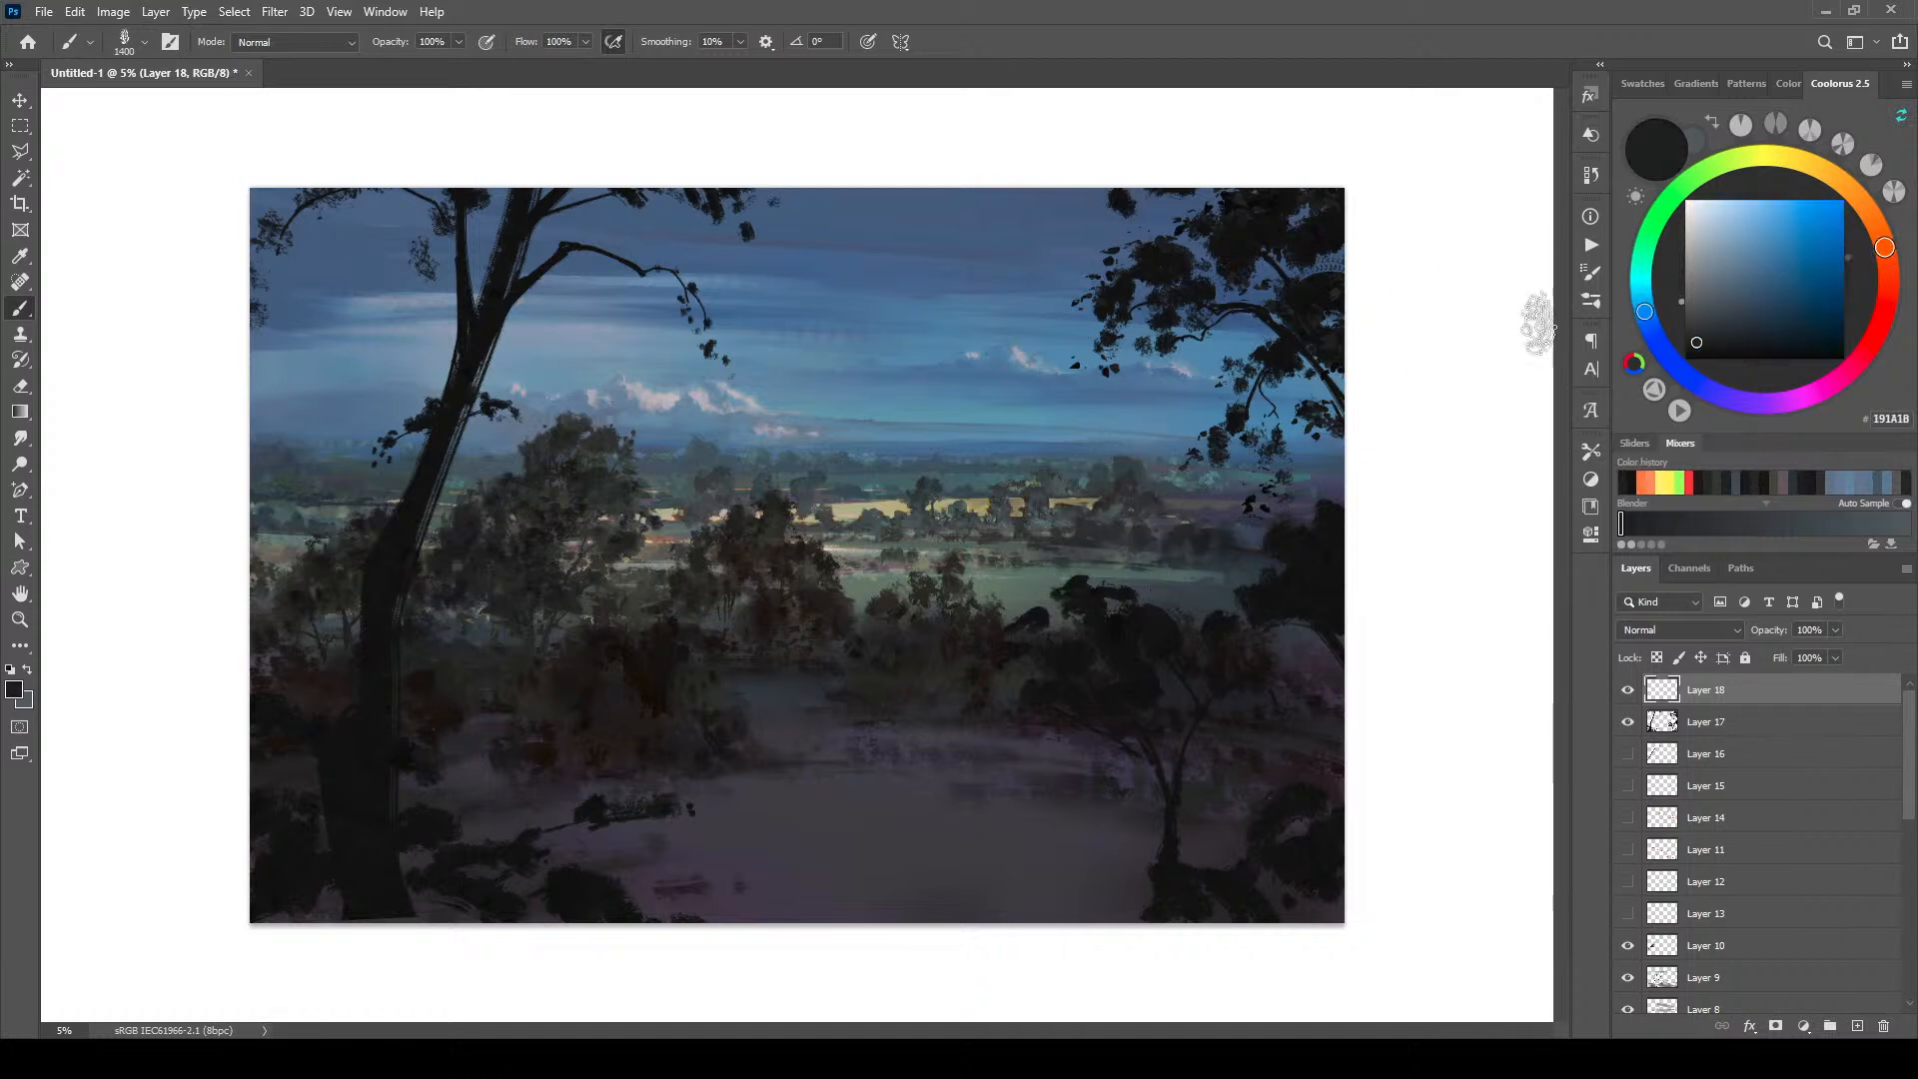
pyautogui.click(1700, 336)
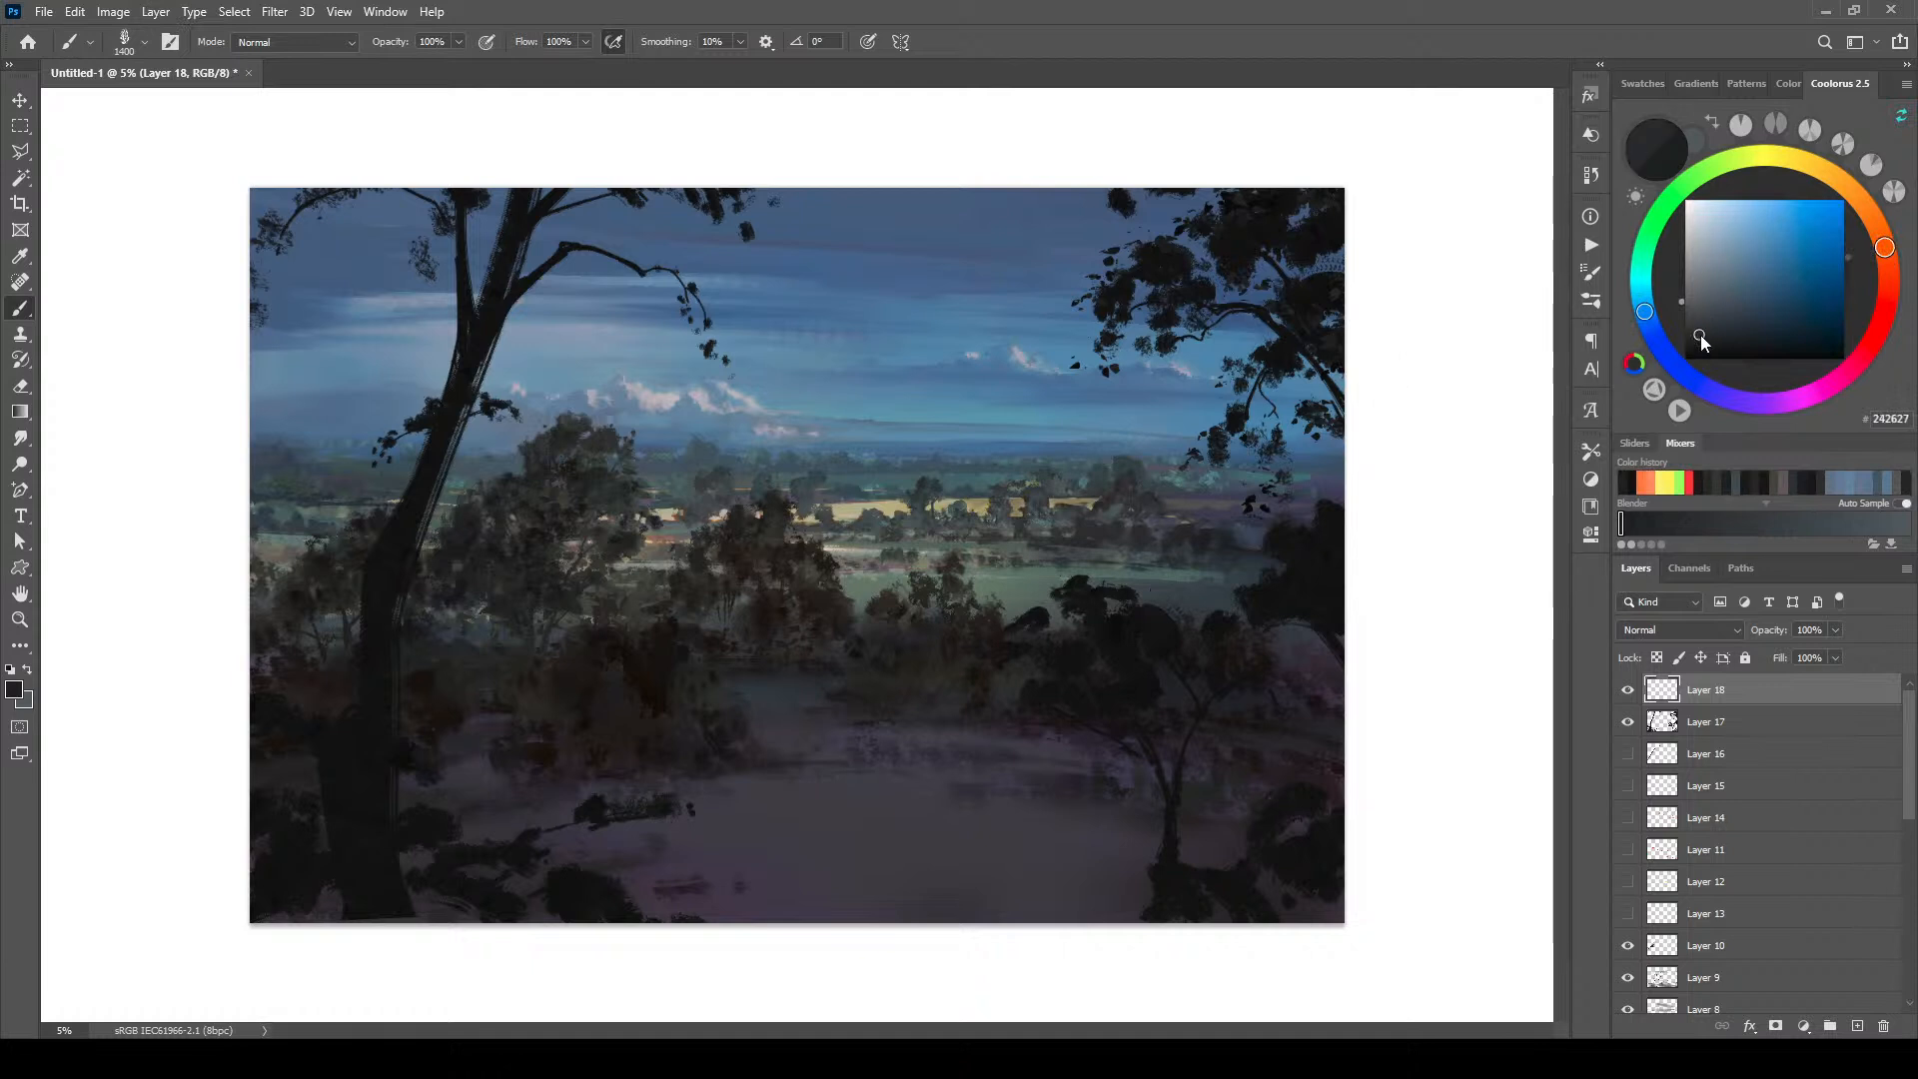
# Step: Touch up the small tree's crown with an 800 px brush, shifting the paint color to #202223
pyautogui.click(1640, 270)
pyautogui.press('[')
pyautogui.press('[')
pyautogui.press('[')
pyautogui.press('[')
pyautogui.press('[')
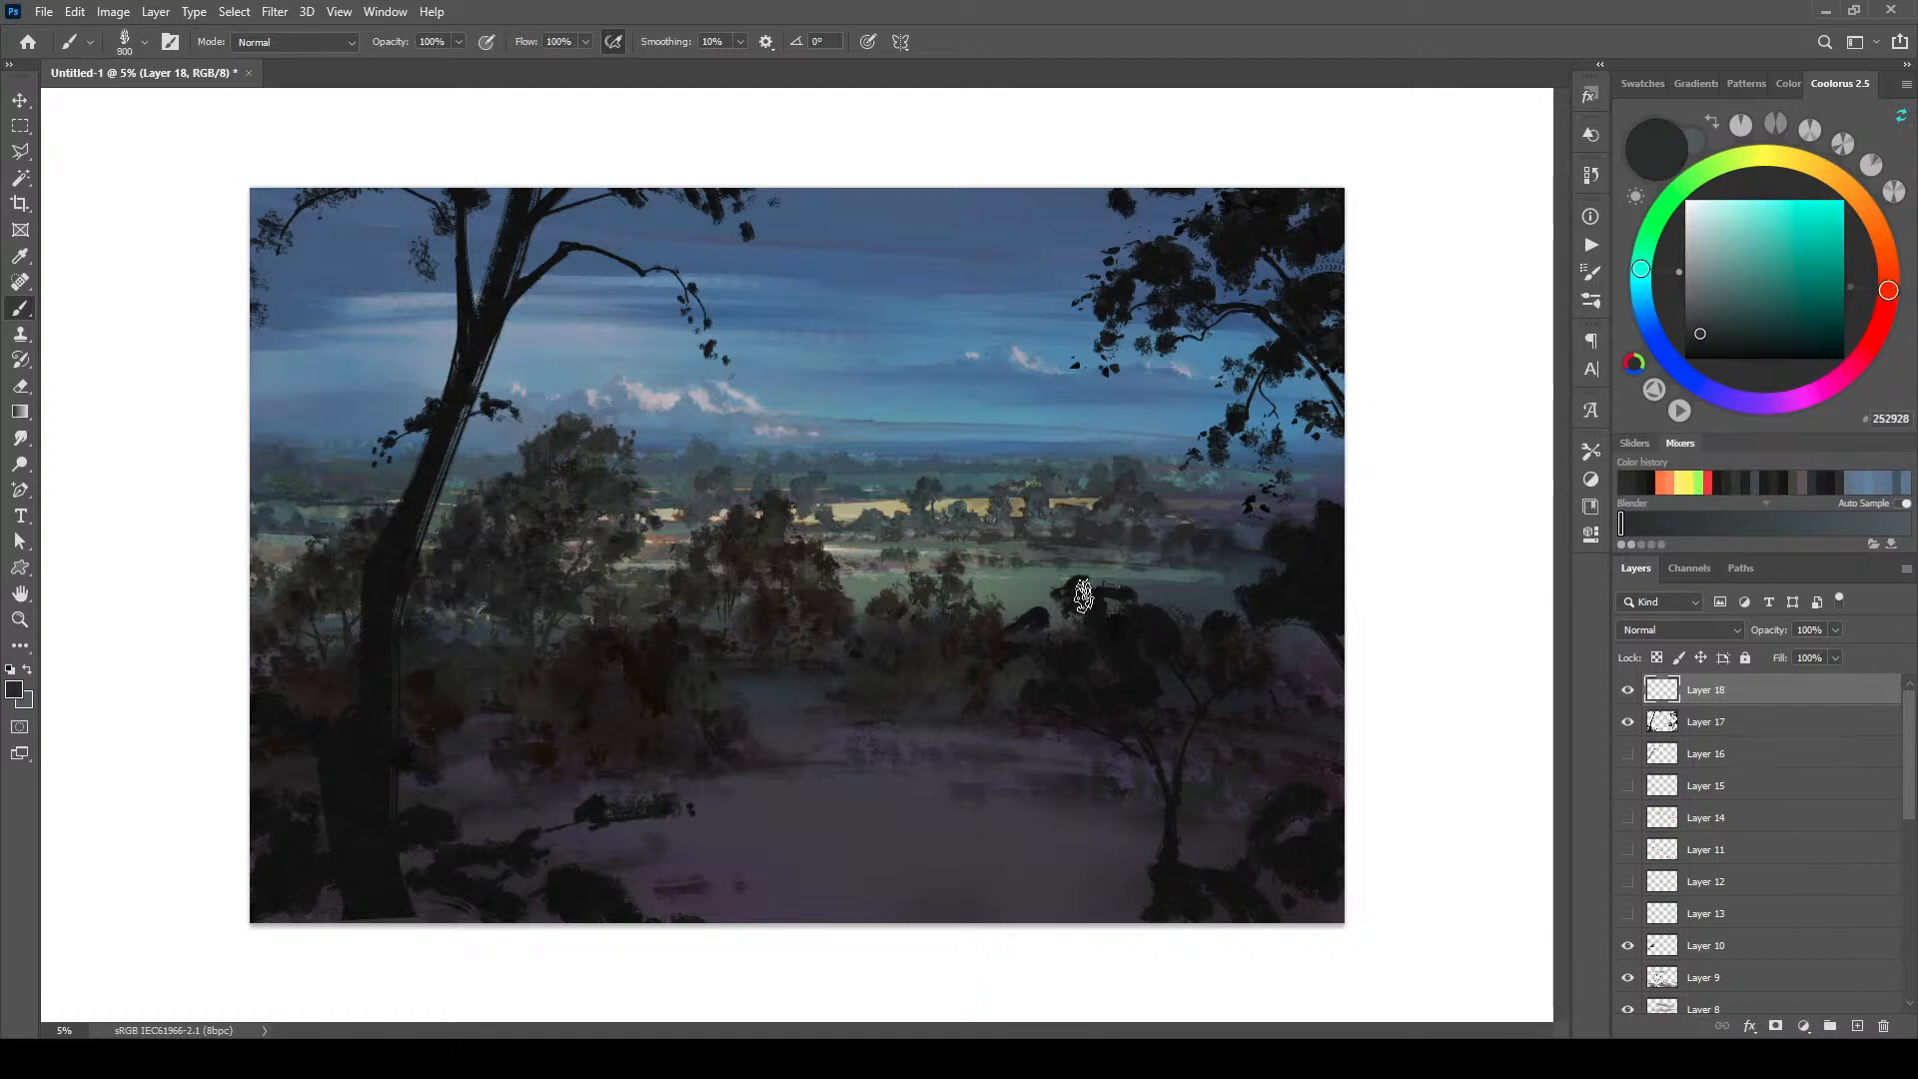
pyautogui.moveTo(1033, 621); pyautogui.dragTo(1021, 611)
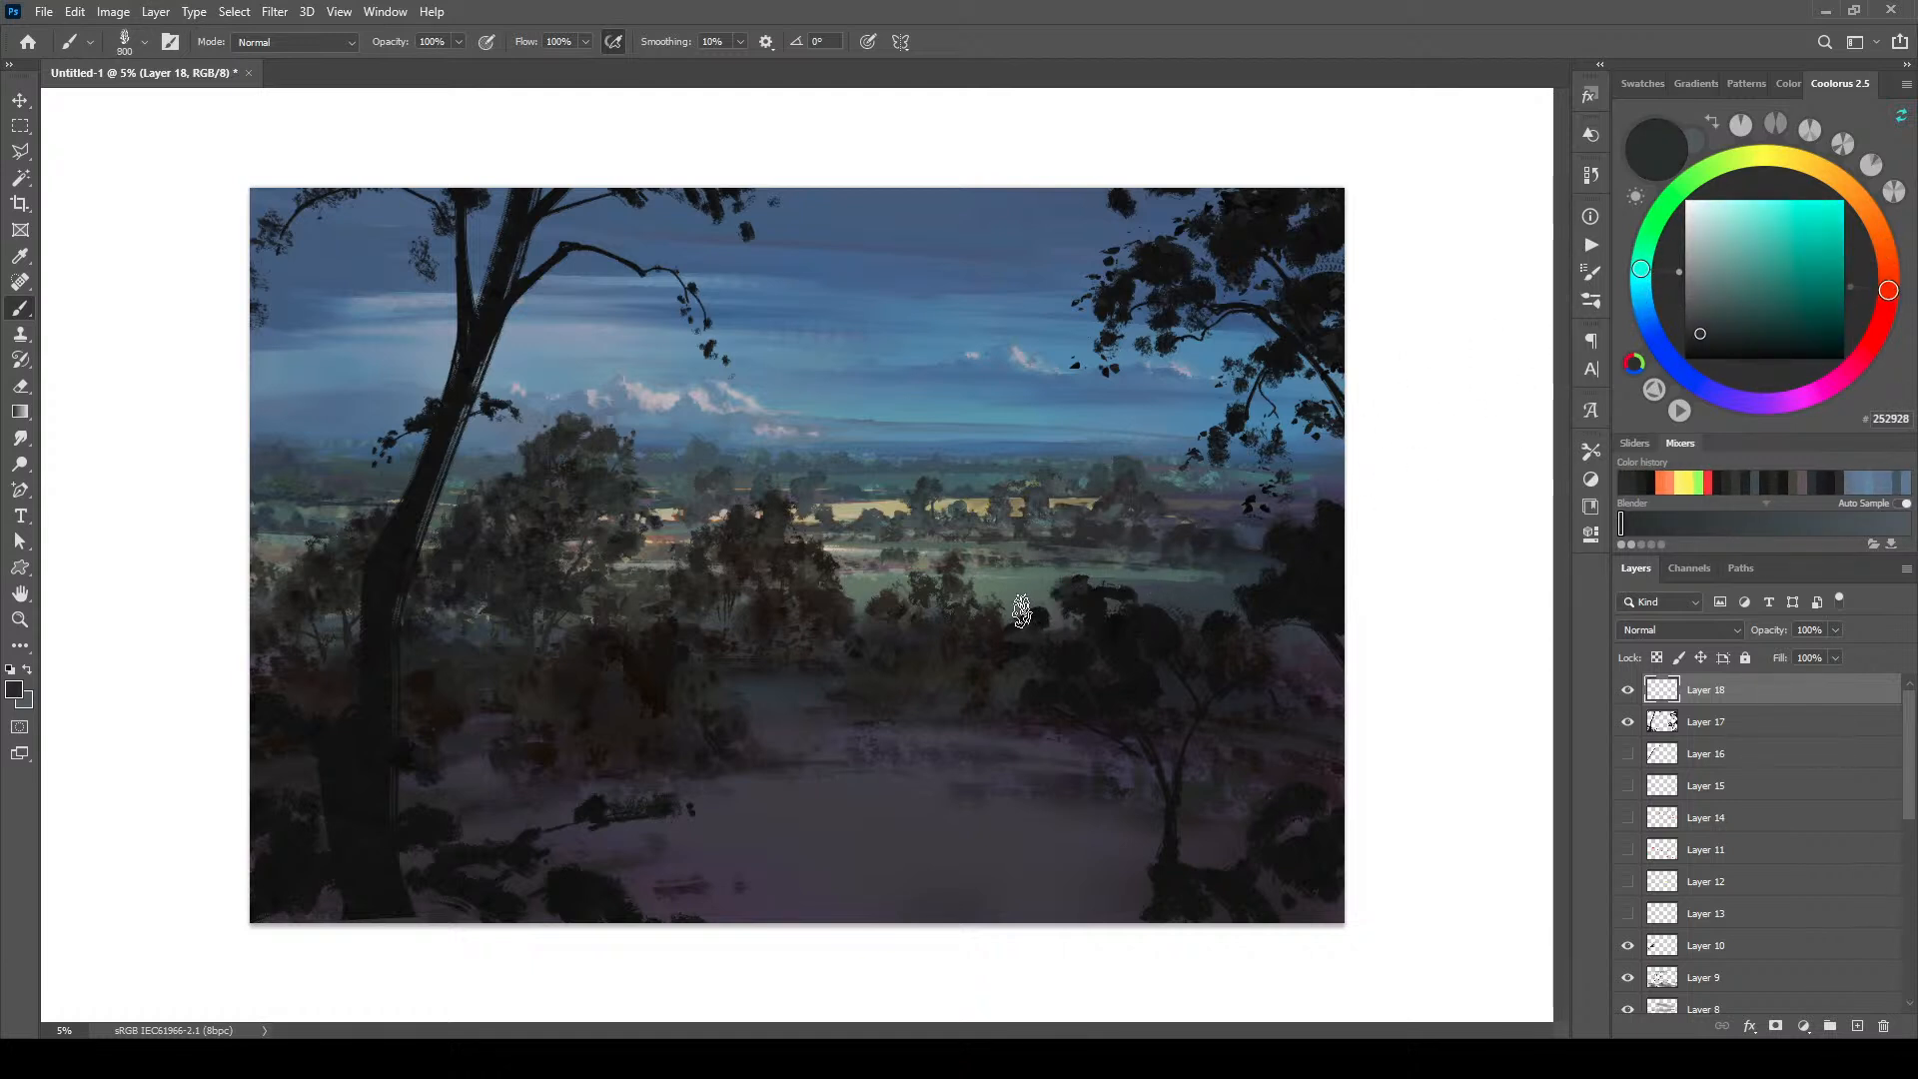
pyautogui.click(1698, 339)
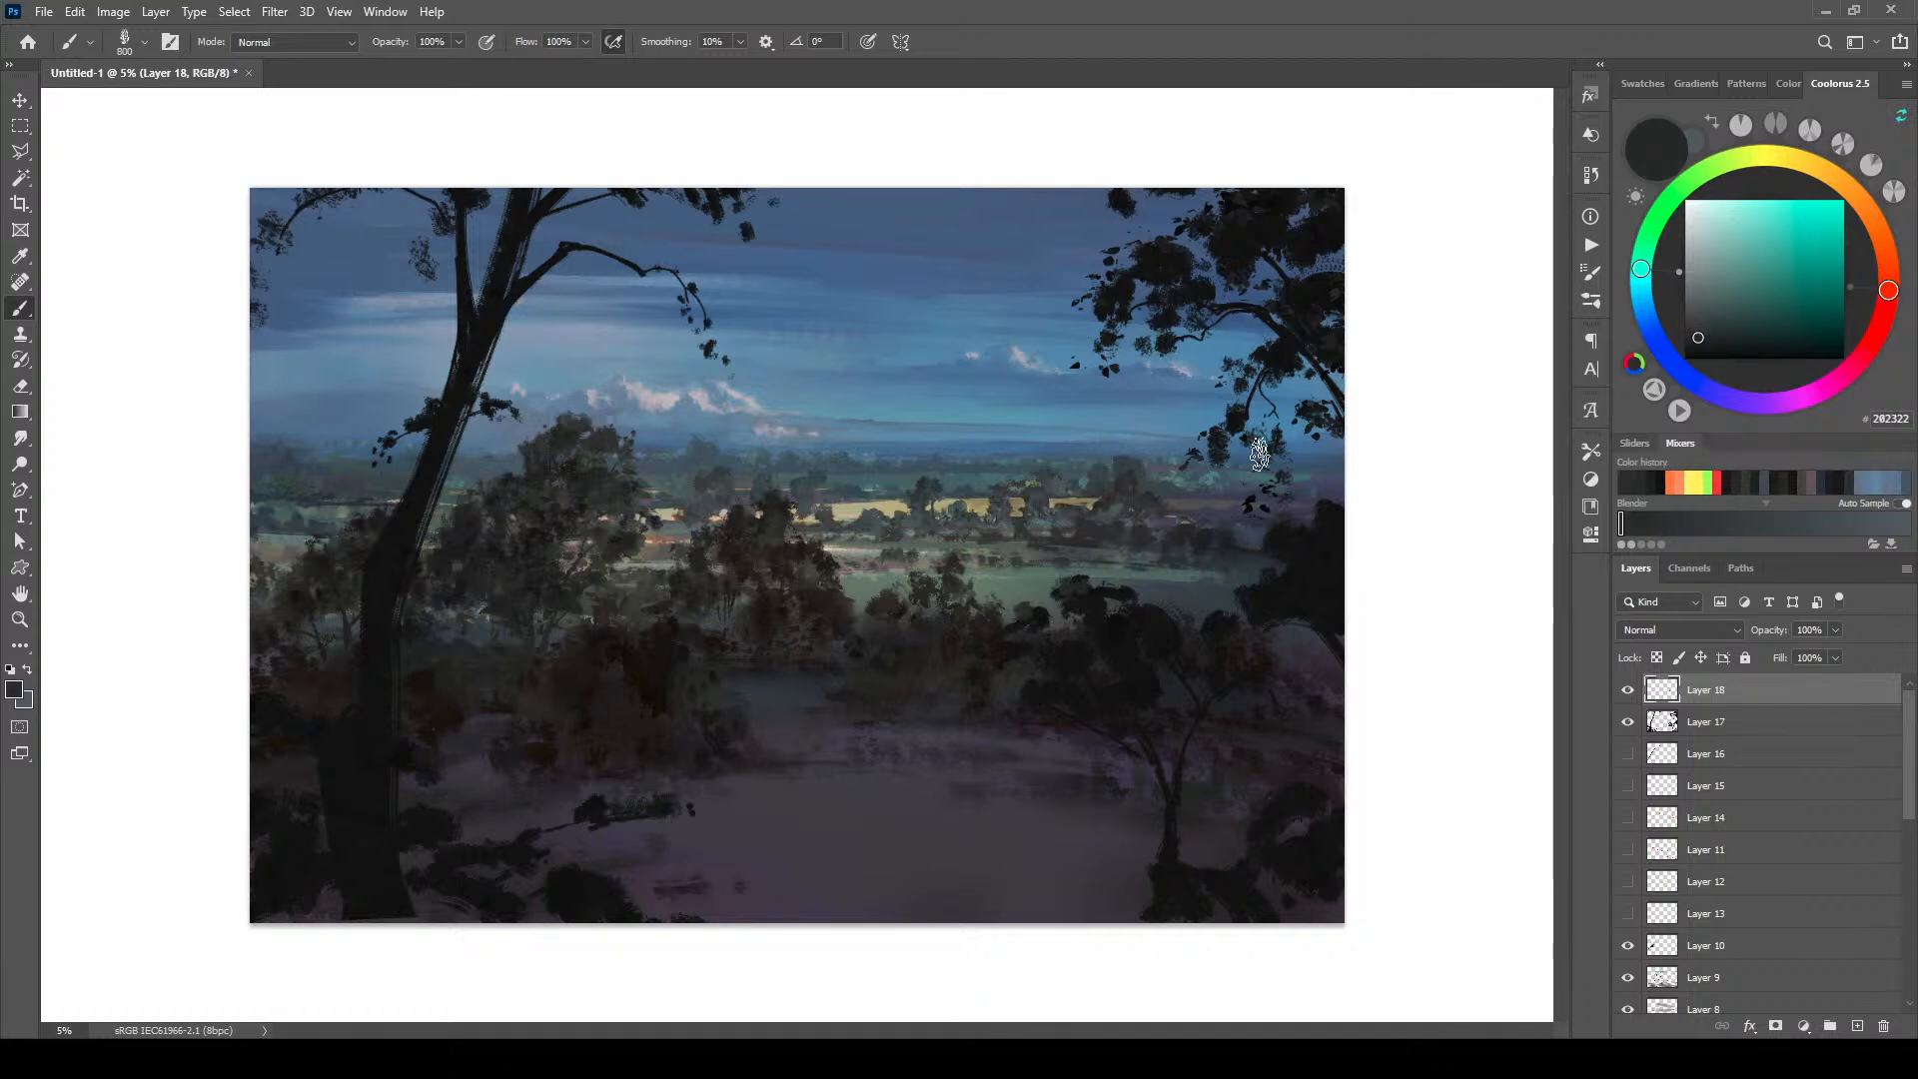
pyautogui.click(1641, 292)
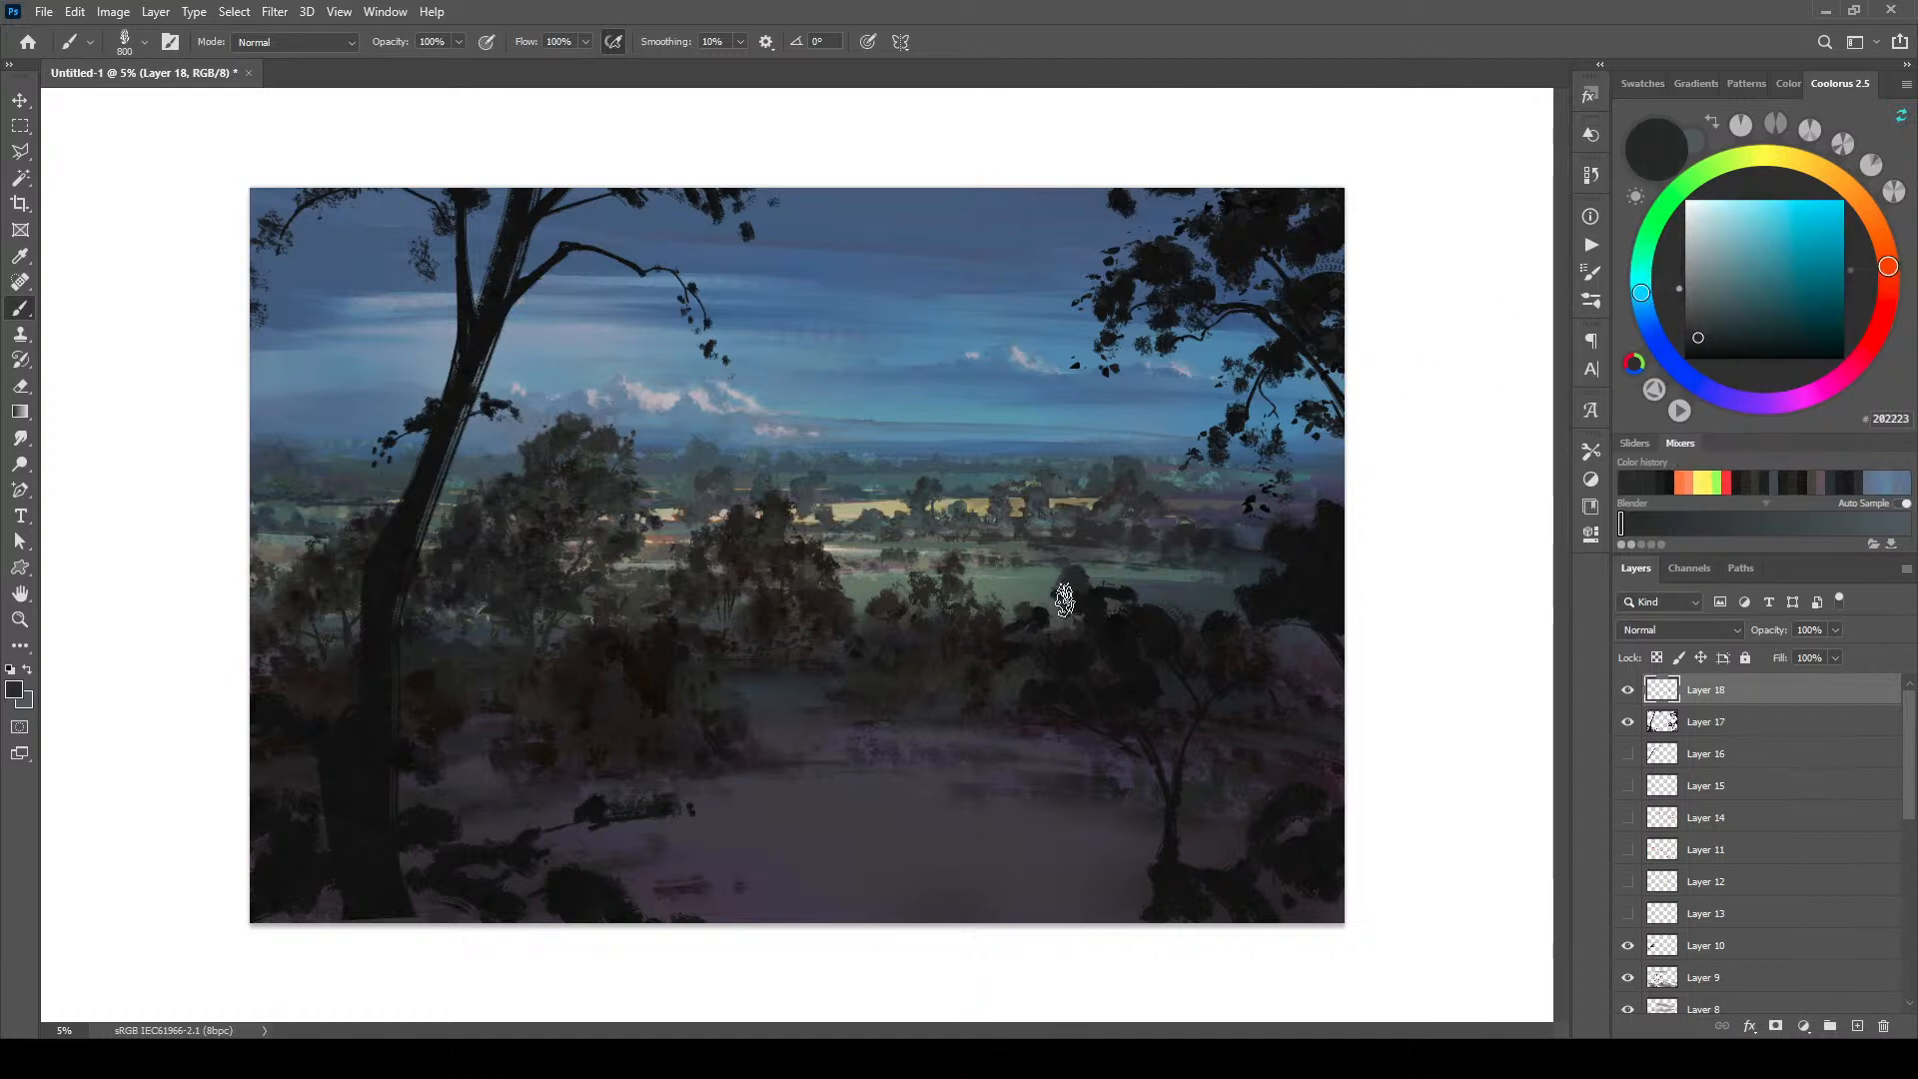
# Step: Switch to the EE Paintbrush cutcross 6 brush and enlarge it to 800 px
pyautogui.rightClick(1146, 497)
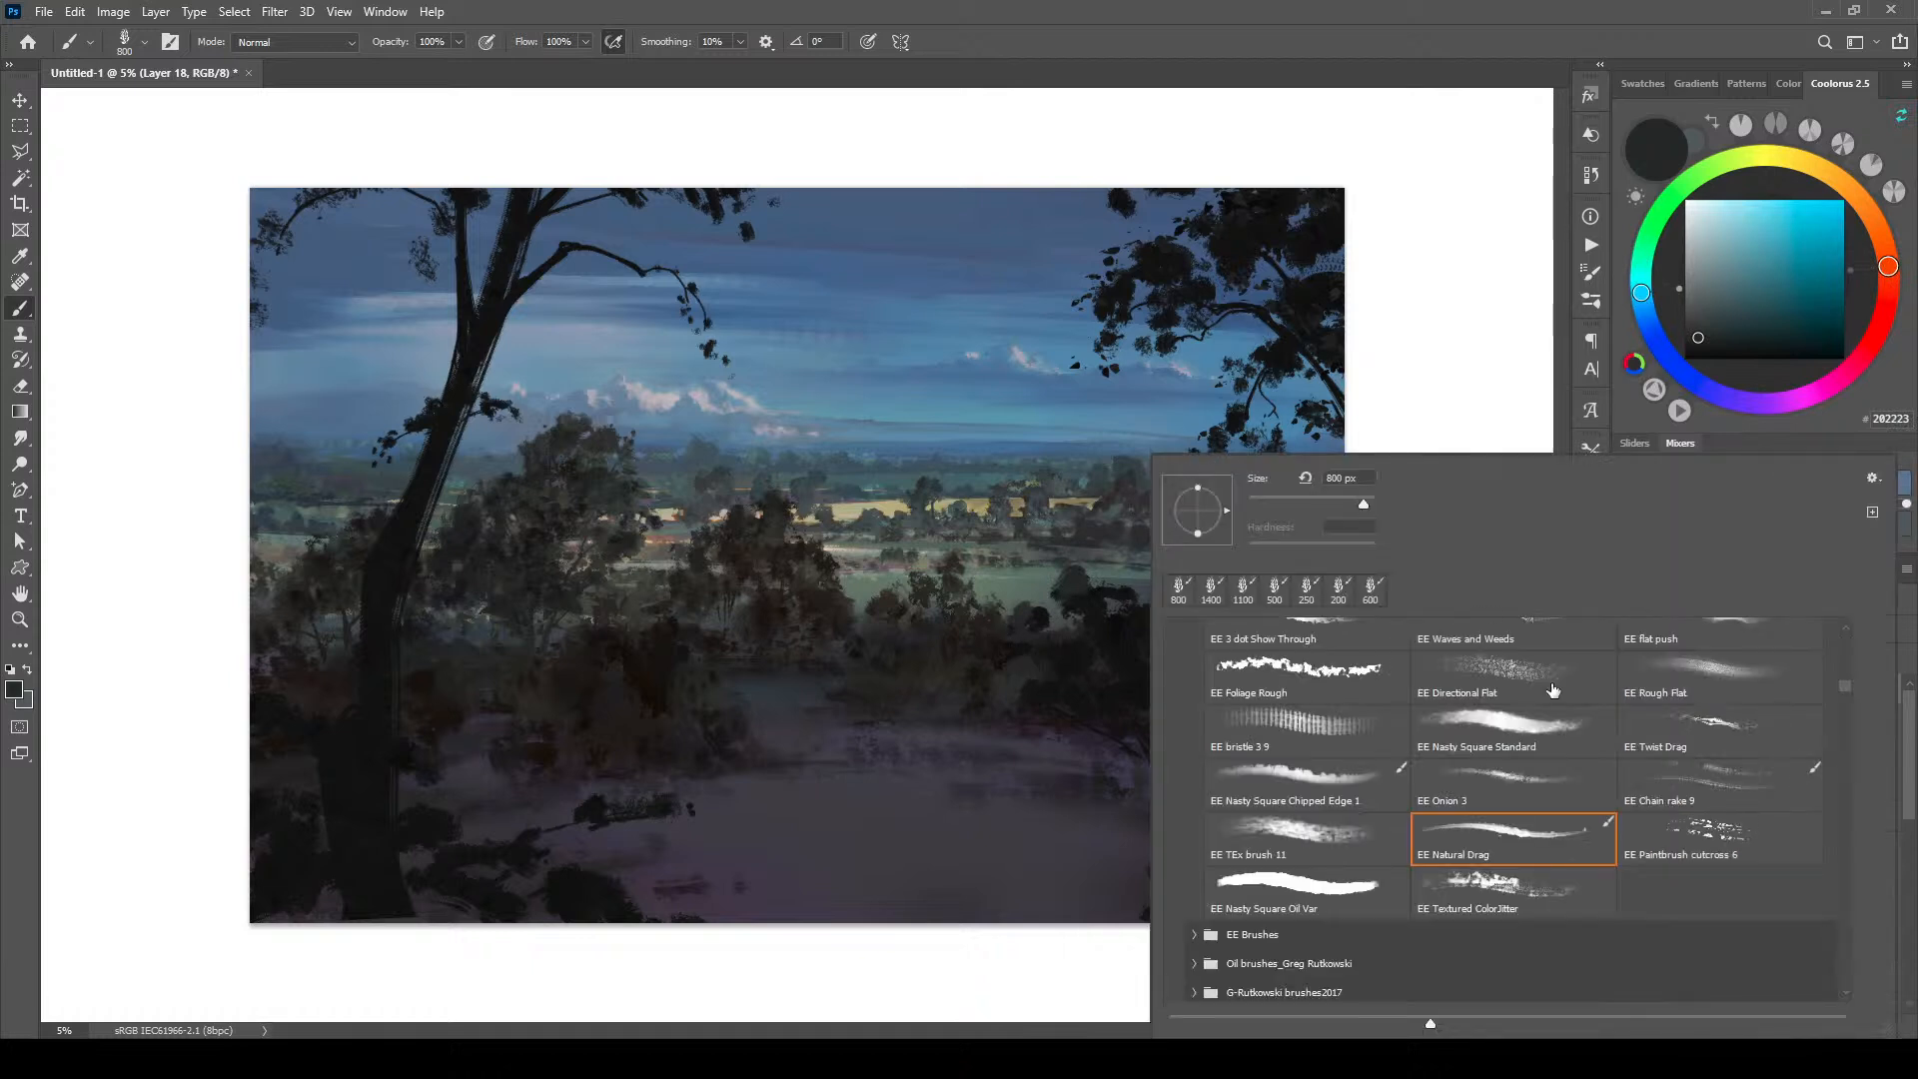
pyautogui.click(1762, 859)
pyautogui.press('Return')
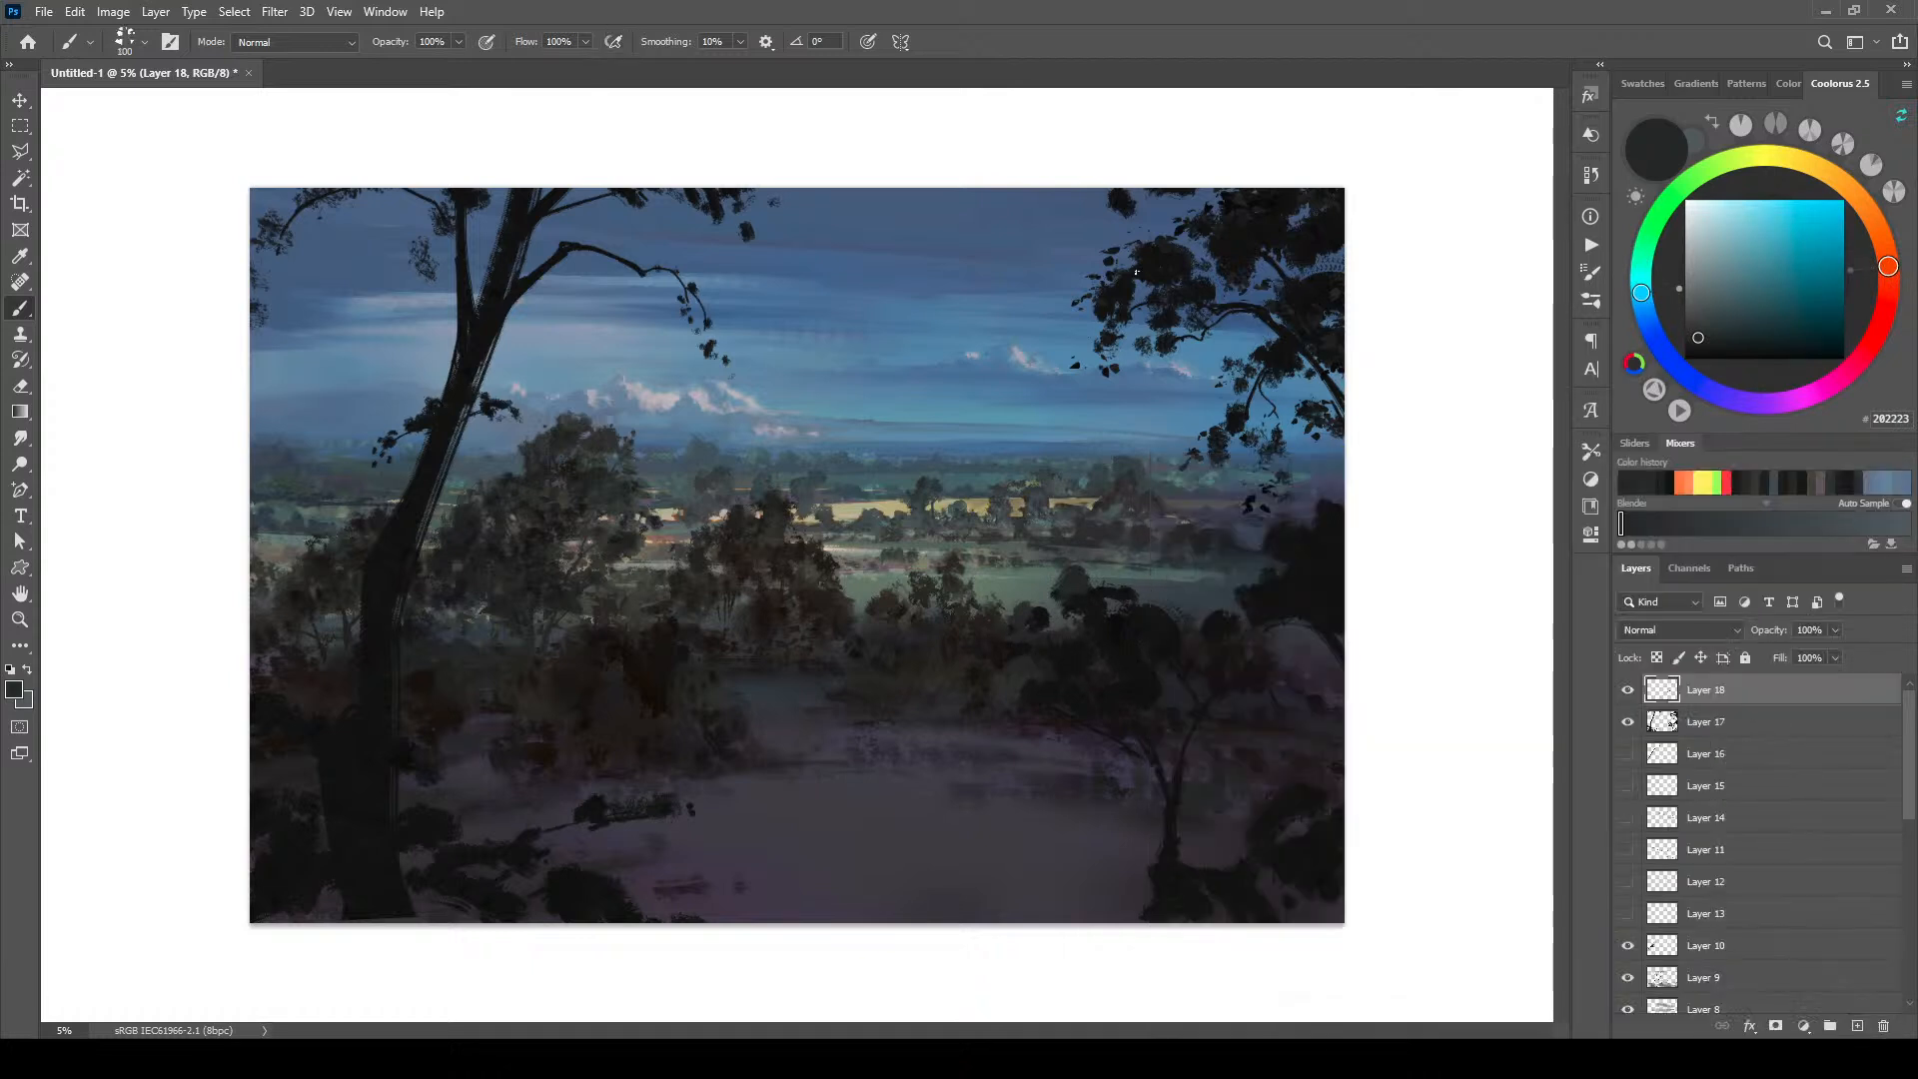
pyautogui.press(']')
pyautogui.press(']')
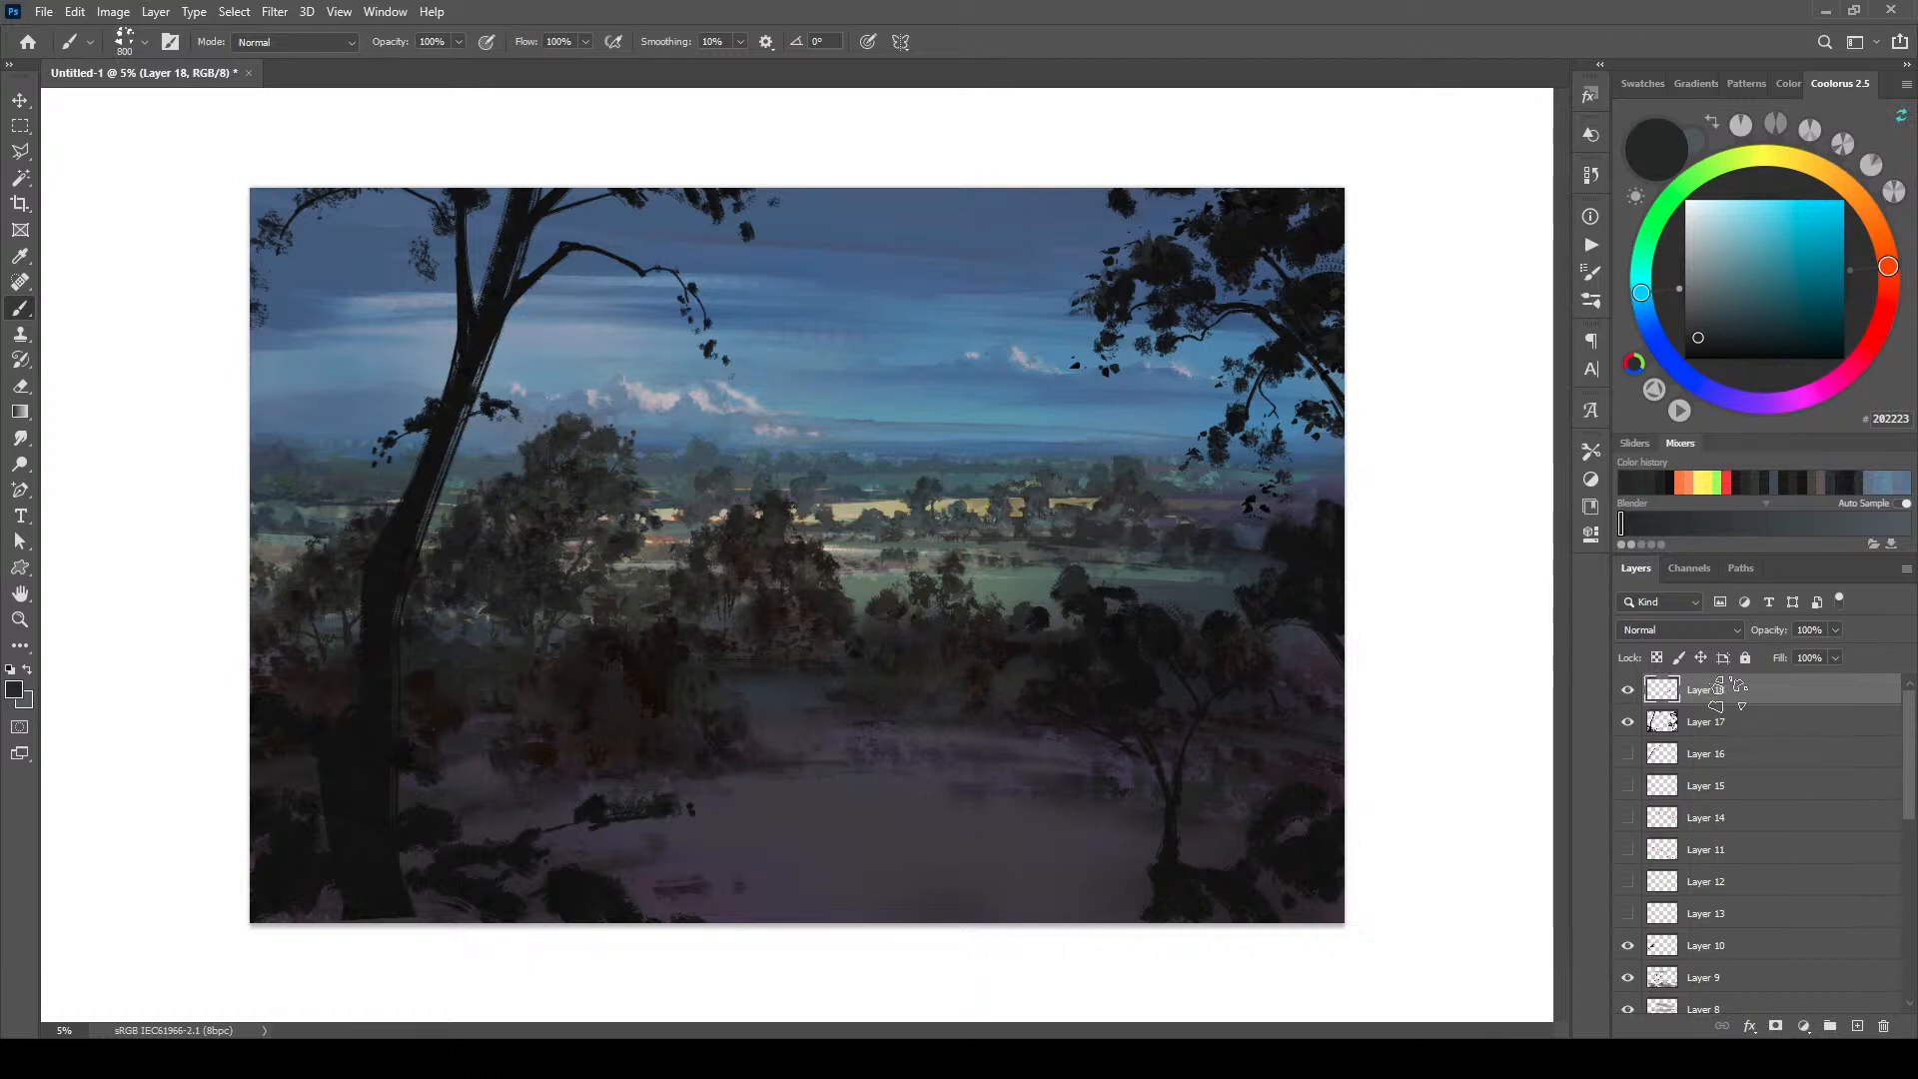
# Step: Clip Layer 18 to Layer 17 and darken the paint color to #121414
pyautogui.hotkey('ctrl', 'alt', 'g')
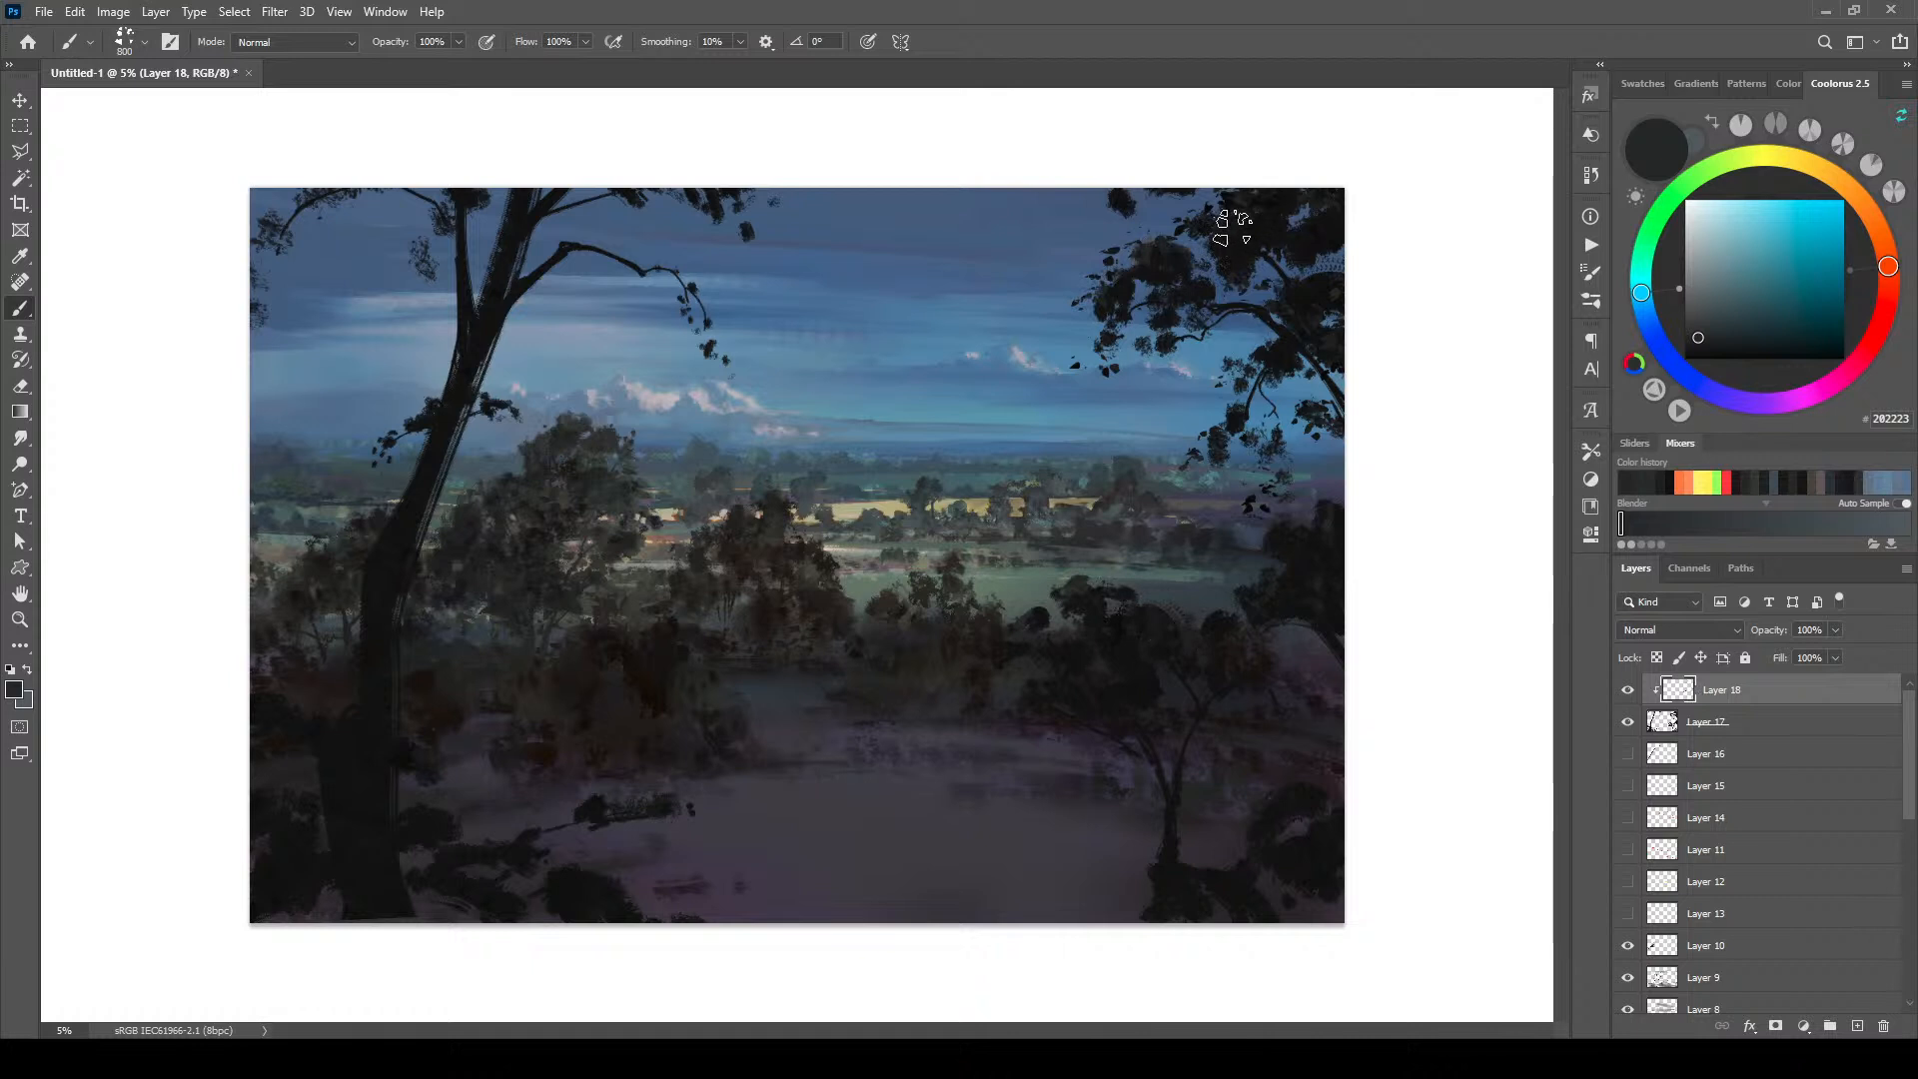
pyautogui.keyDown('alt'); pyautogui.click(1720, 696); pyautogui.keyUp('alt')
pyautogui.keyDown('alt'); pyautogui.click(1740, 705); pyautogui.keyUp('alt')
pyautogui.click(1703, 347)
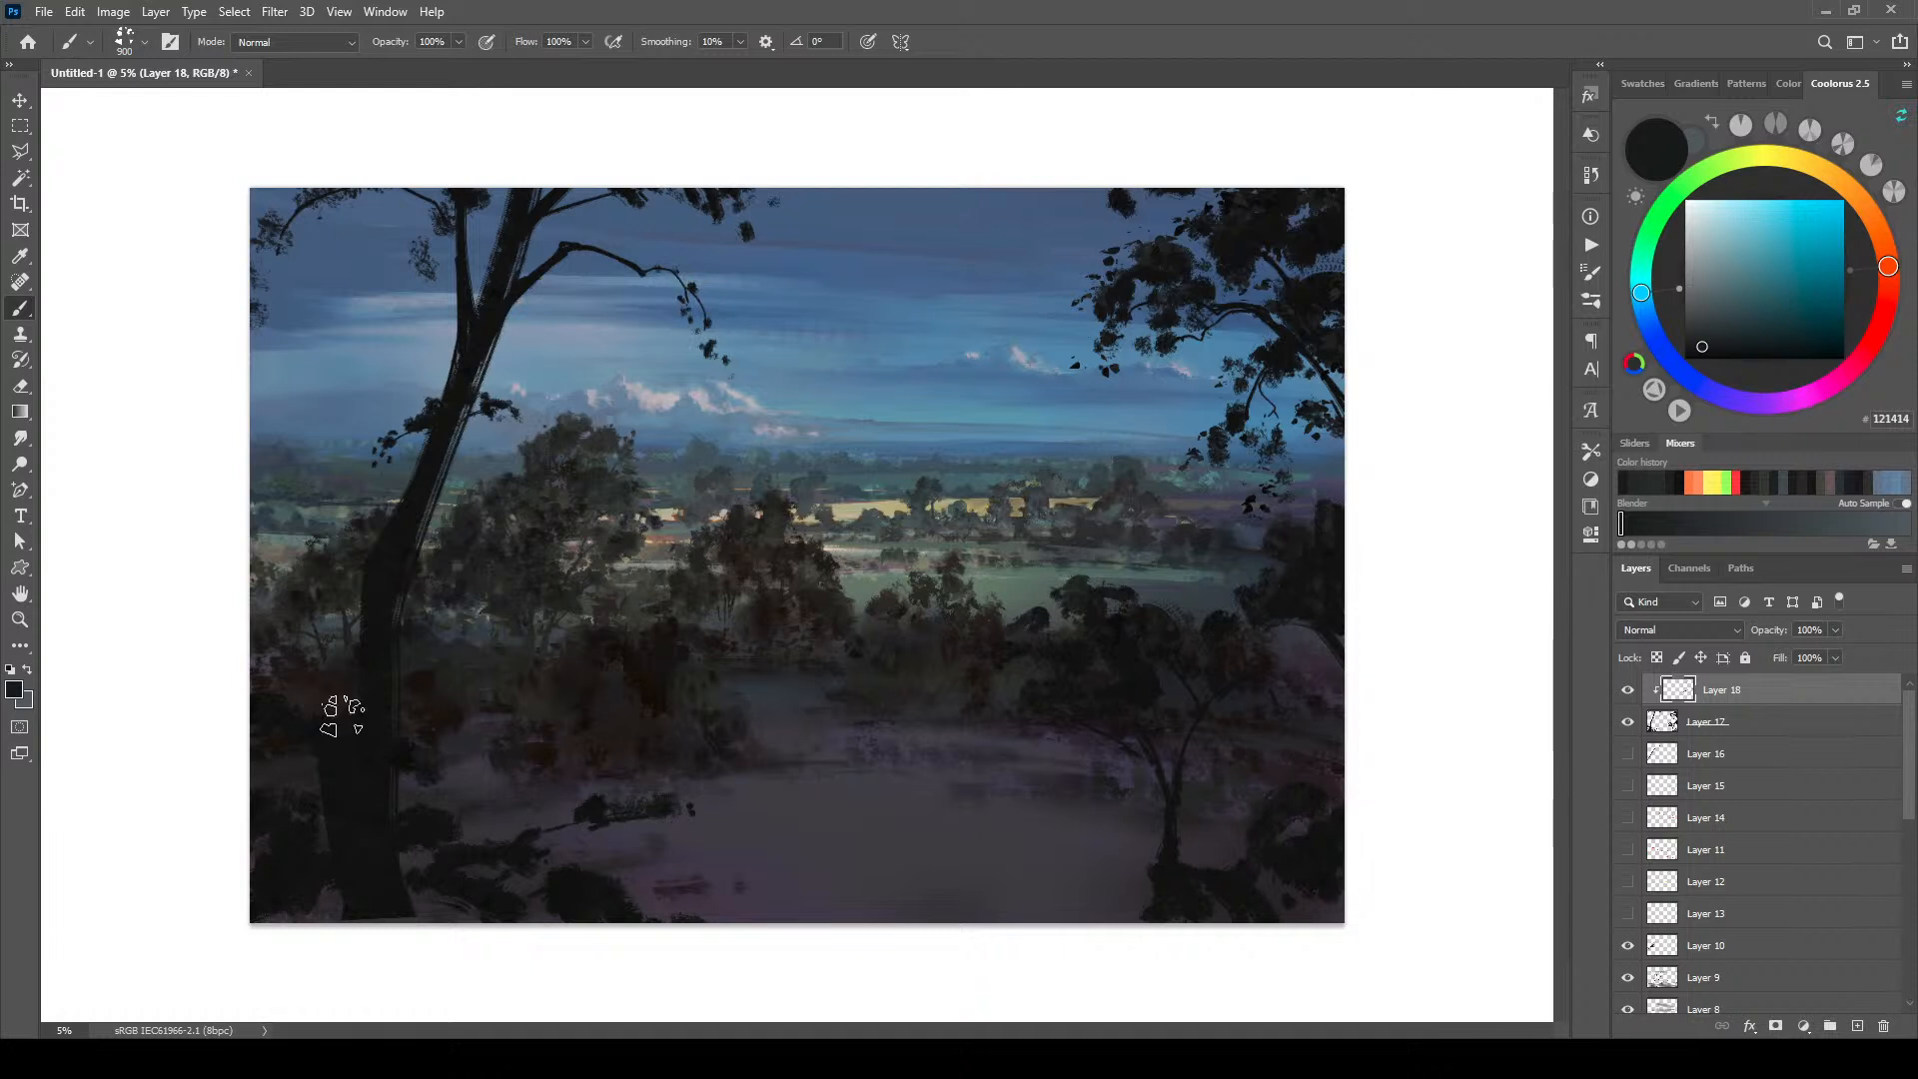
# Step: Sample the ground's purple, darken it to #19171B and add tonal variation to the dark foreground with a 600 px brush
pyautogui.keyDown('alt'); pyautogui.click(658, 870); pyautogui.keyUp('alt')
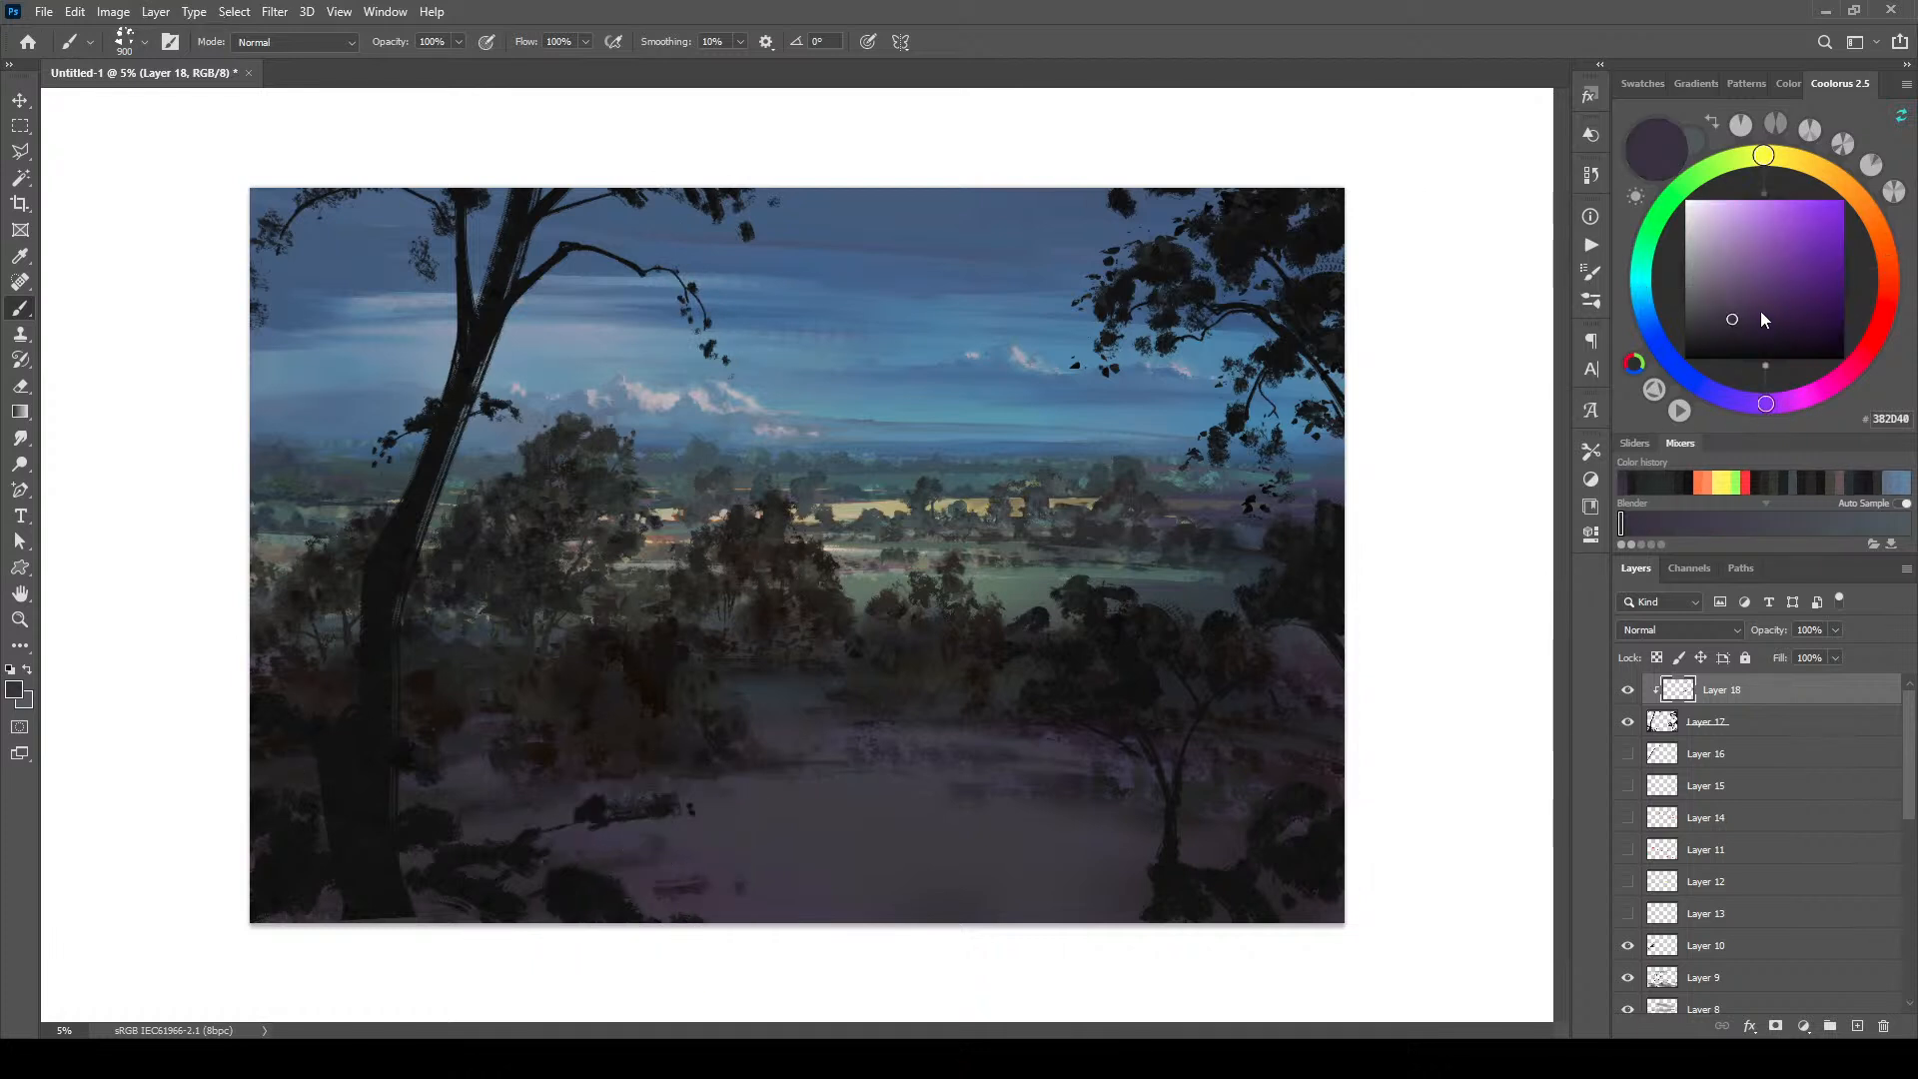
pyautogui.click(1699, 330)
pyautogui.press('[')
pyautogui.press('[')
pyautogui.press('[')
pyautogui.click(1707, 342)
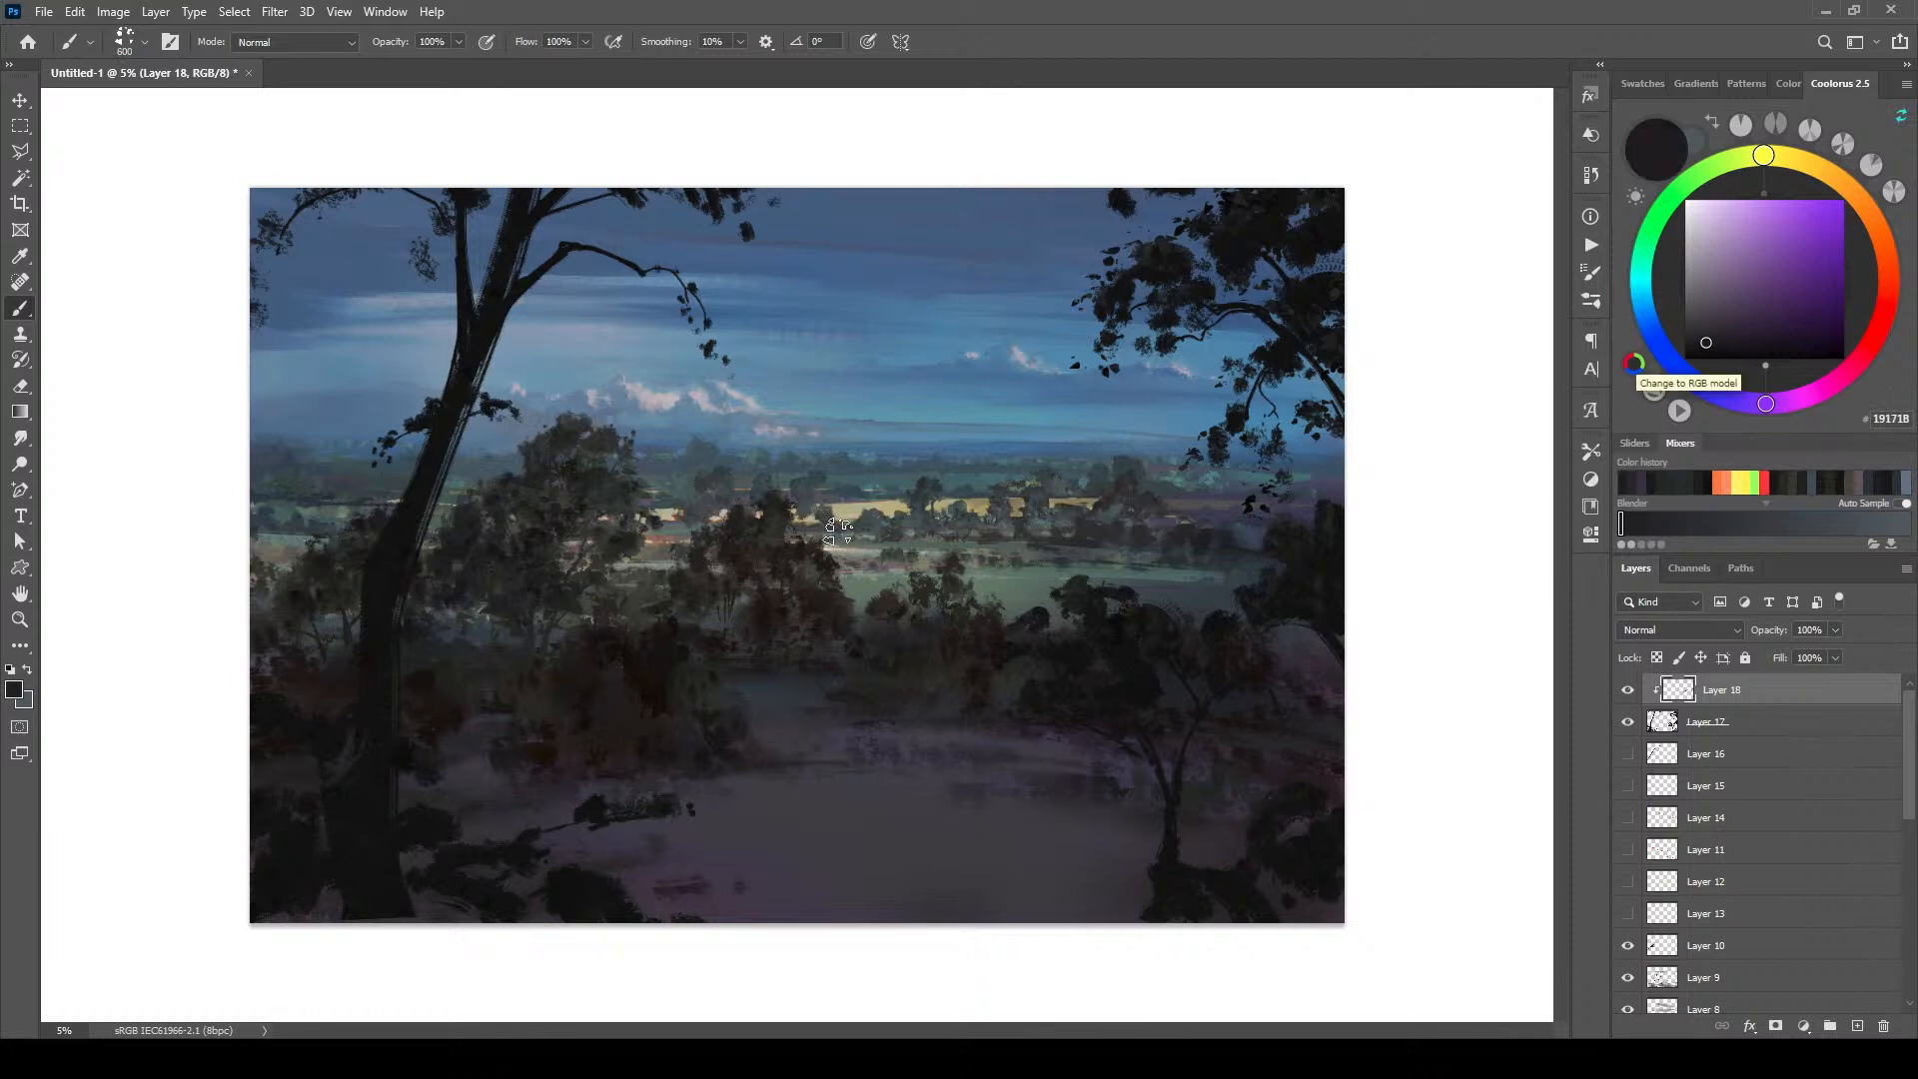
# Step: Paint bark texture along the large tree's trunk in #151316, varying the brush size between 300 and 800 px
pyautogui.press('[')
pyautogui.press('[')
pyautogui.click(1703, 347)
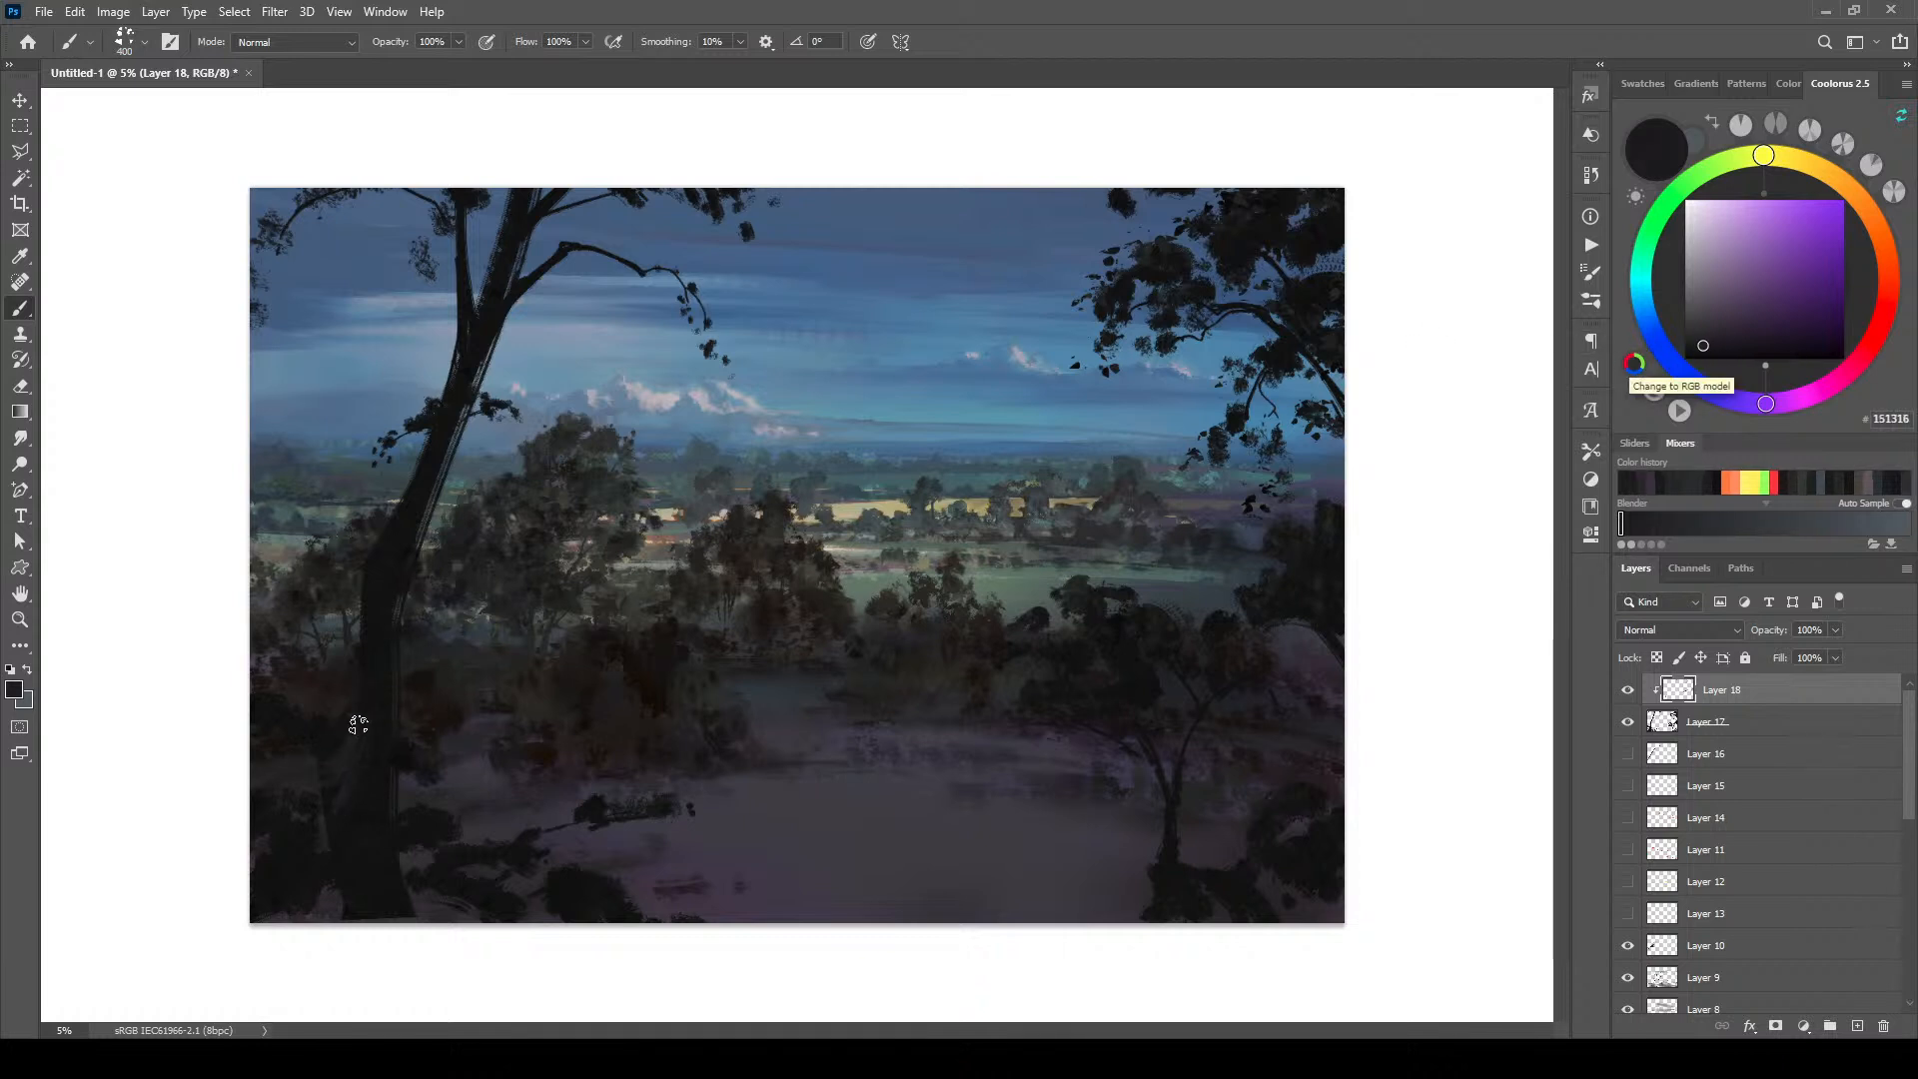
pyautogui.press(']')
pyautogui.press(']')
pyautogui.press('[')
pyautogui.press('[')
pyautogui.press('[')
pyautogui.press(']')
pyautogui.press(']')
pyautogui.press(']')
pyautogui.press(']')
pyautogui.press(']')
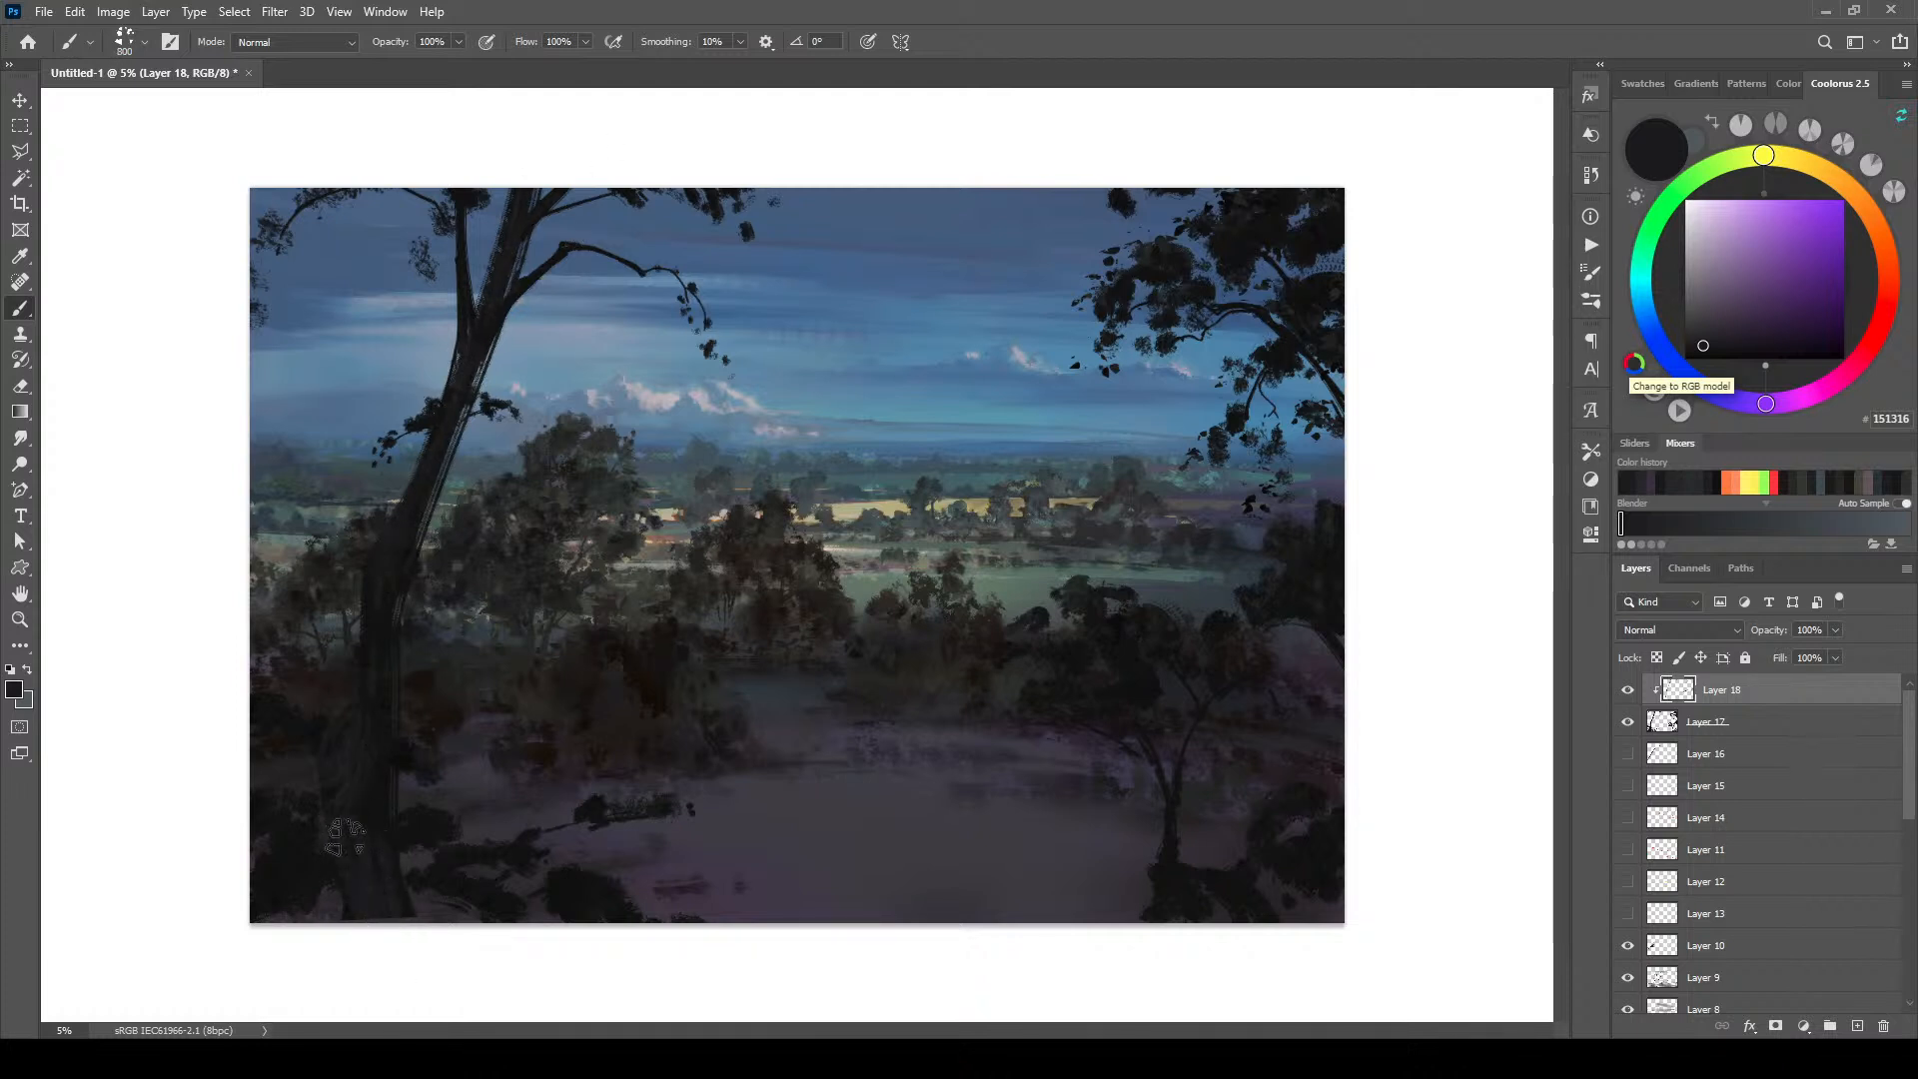
# Step: Darken the color to #070708 and paint shadow marks on the large tree's trunk, reducing the brush to 500 px
pyautogui.click(1695, 355)
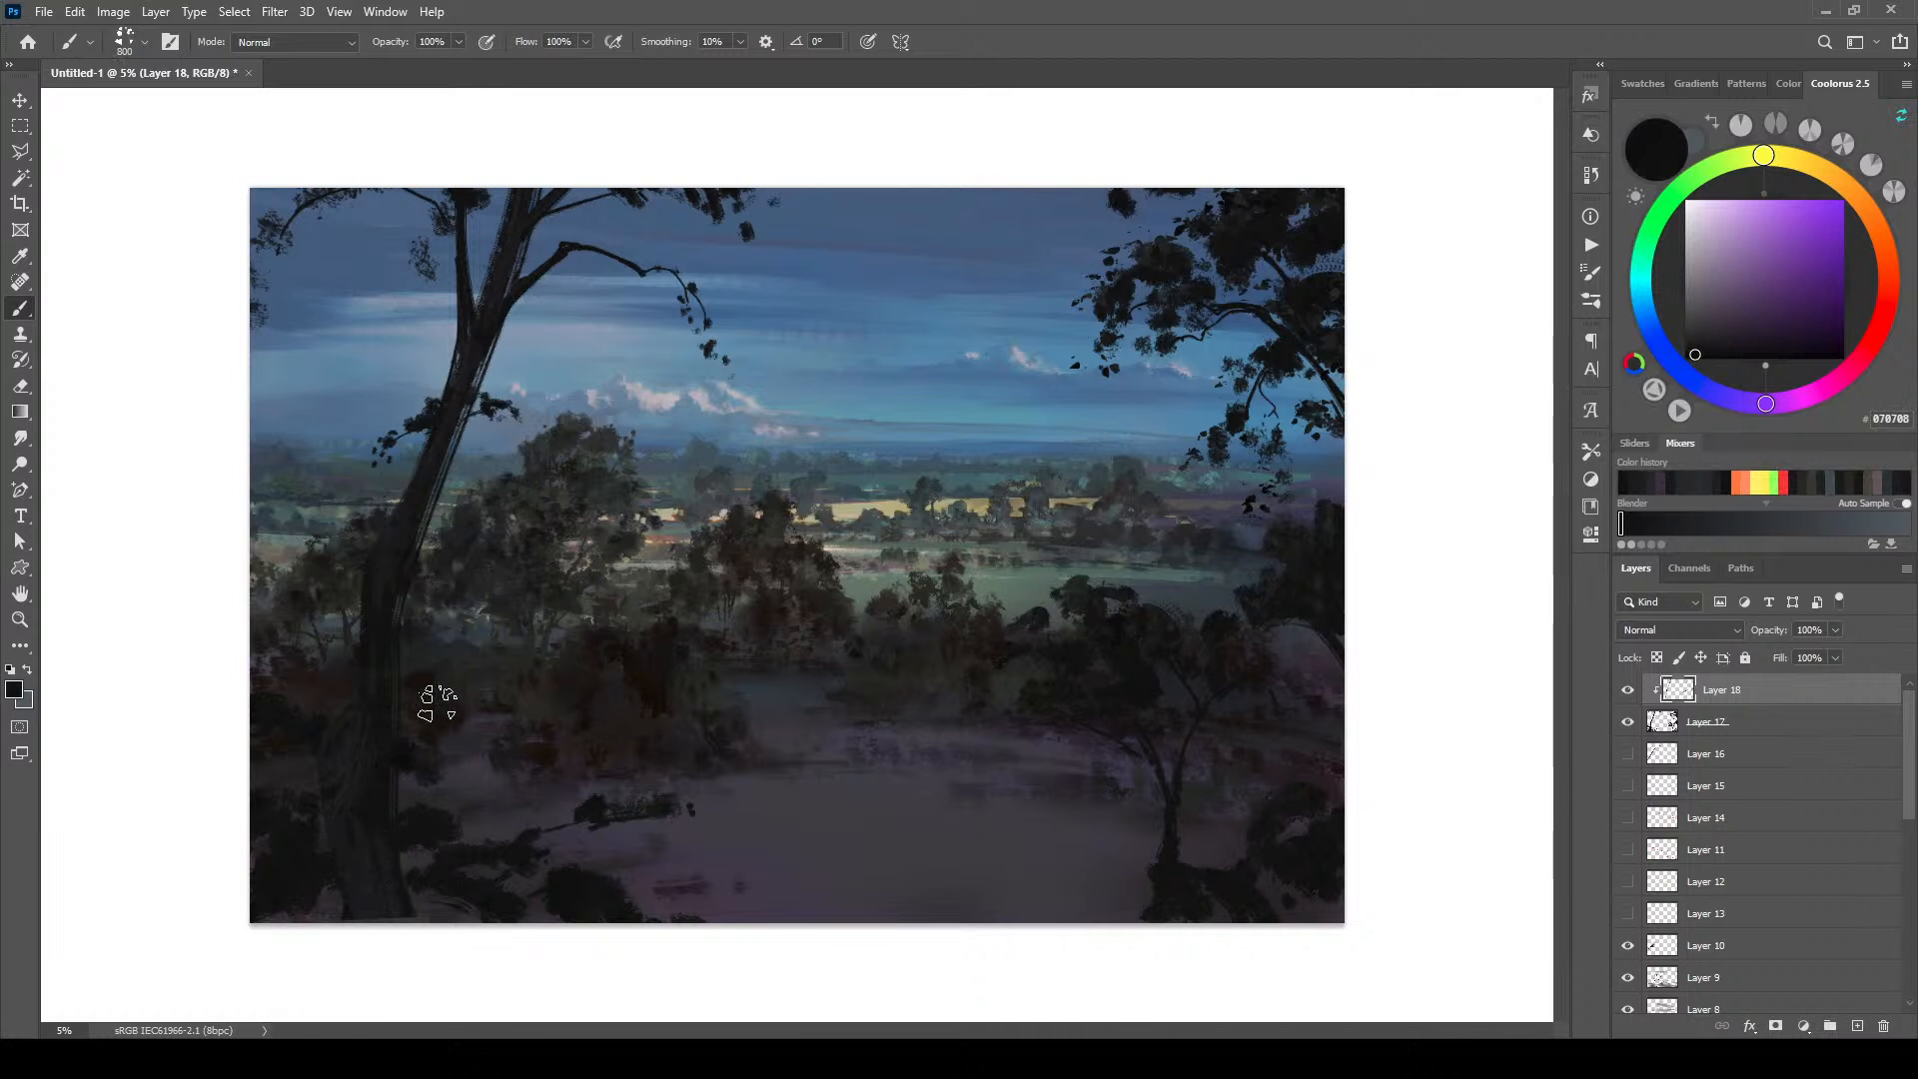
pyautogui.click(380, 887)
pyautogui.press('[')
pyautogui.press('[')
pyautogui.press('[')
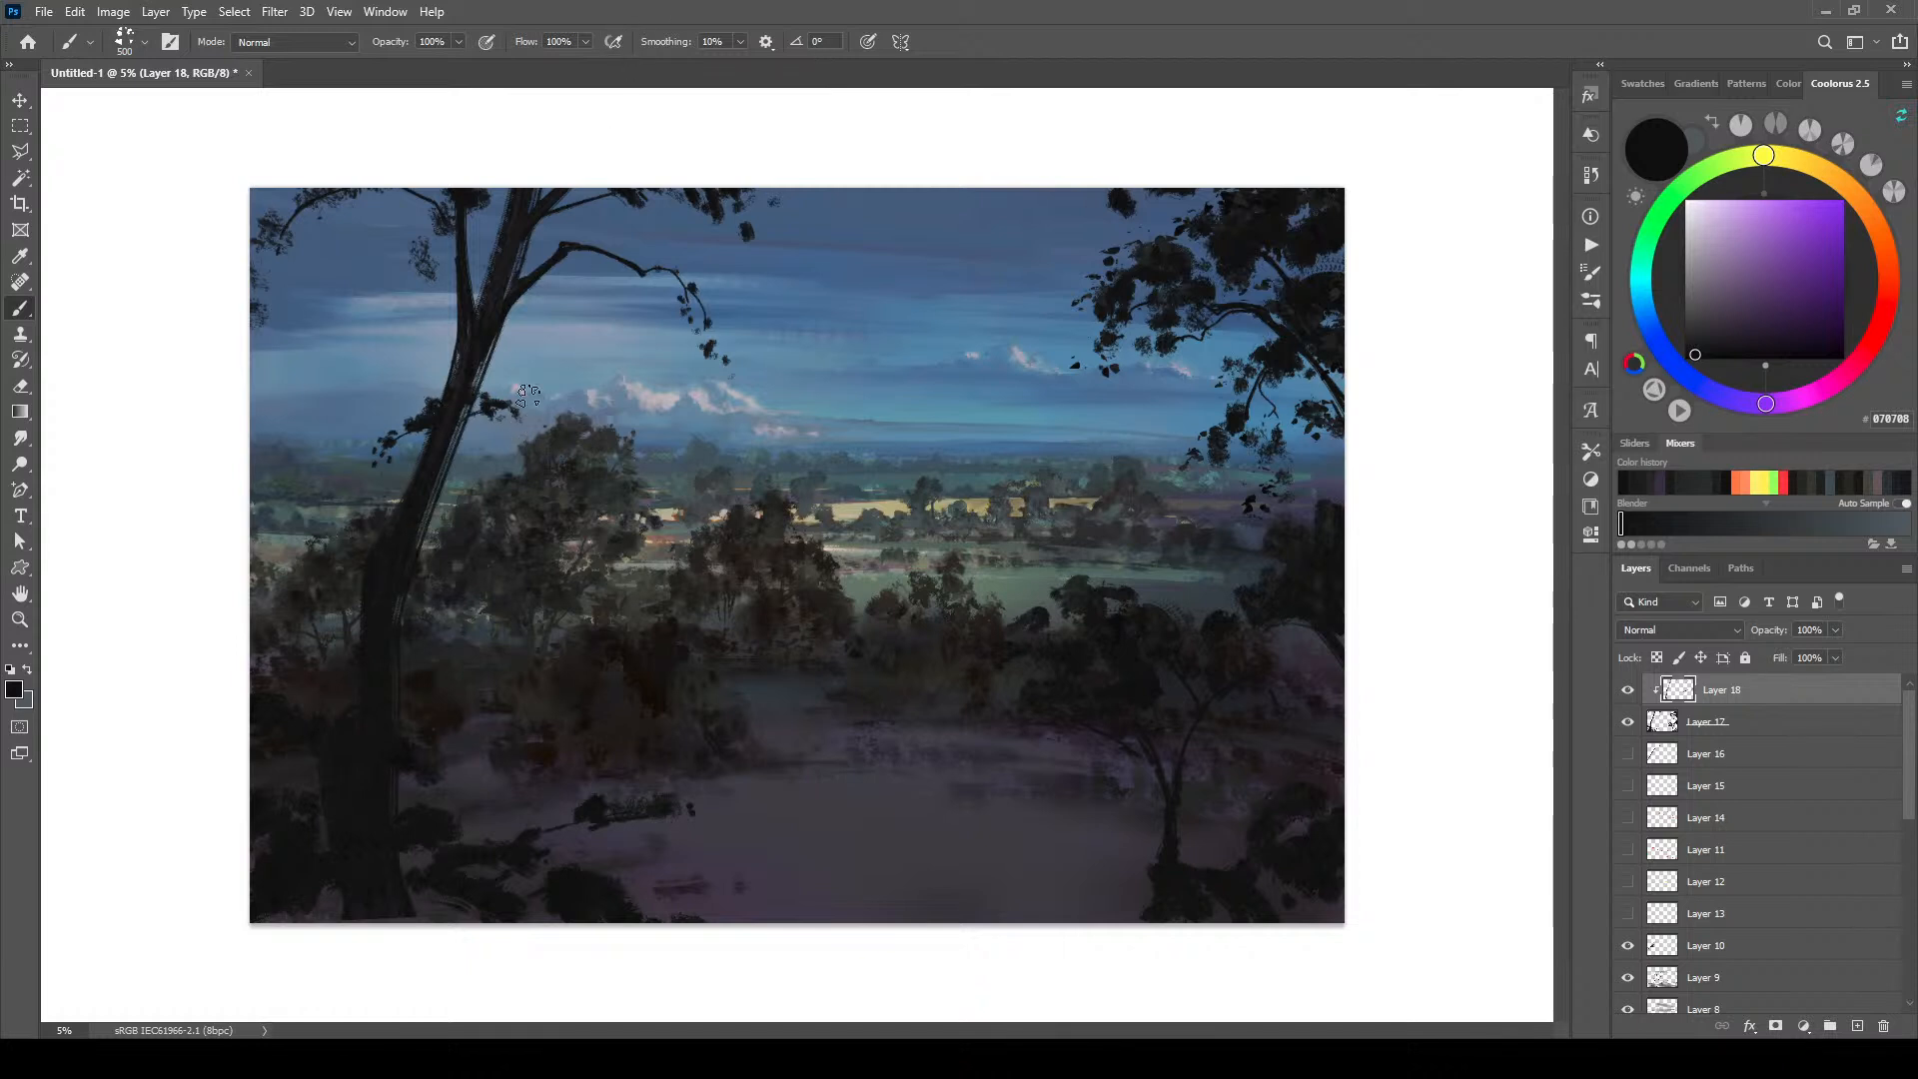
# Step: Add finer bark strokes to the large tree in #0A0A0B, then set a slightly lighter #0E0D0E
pyautogui.click(1694, 355)
pyautogui.press('[')
pyautogui.press('[')
pyautogui.press('[')
pyautogui.press('[')
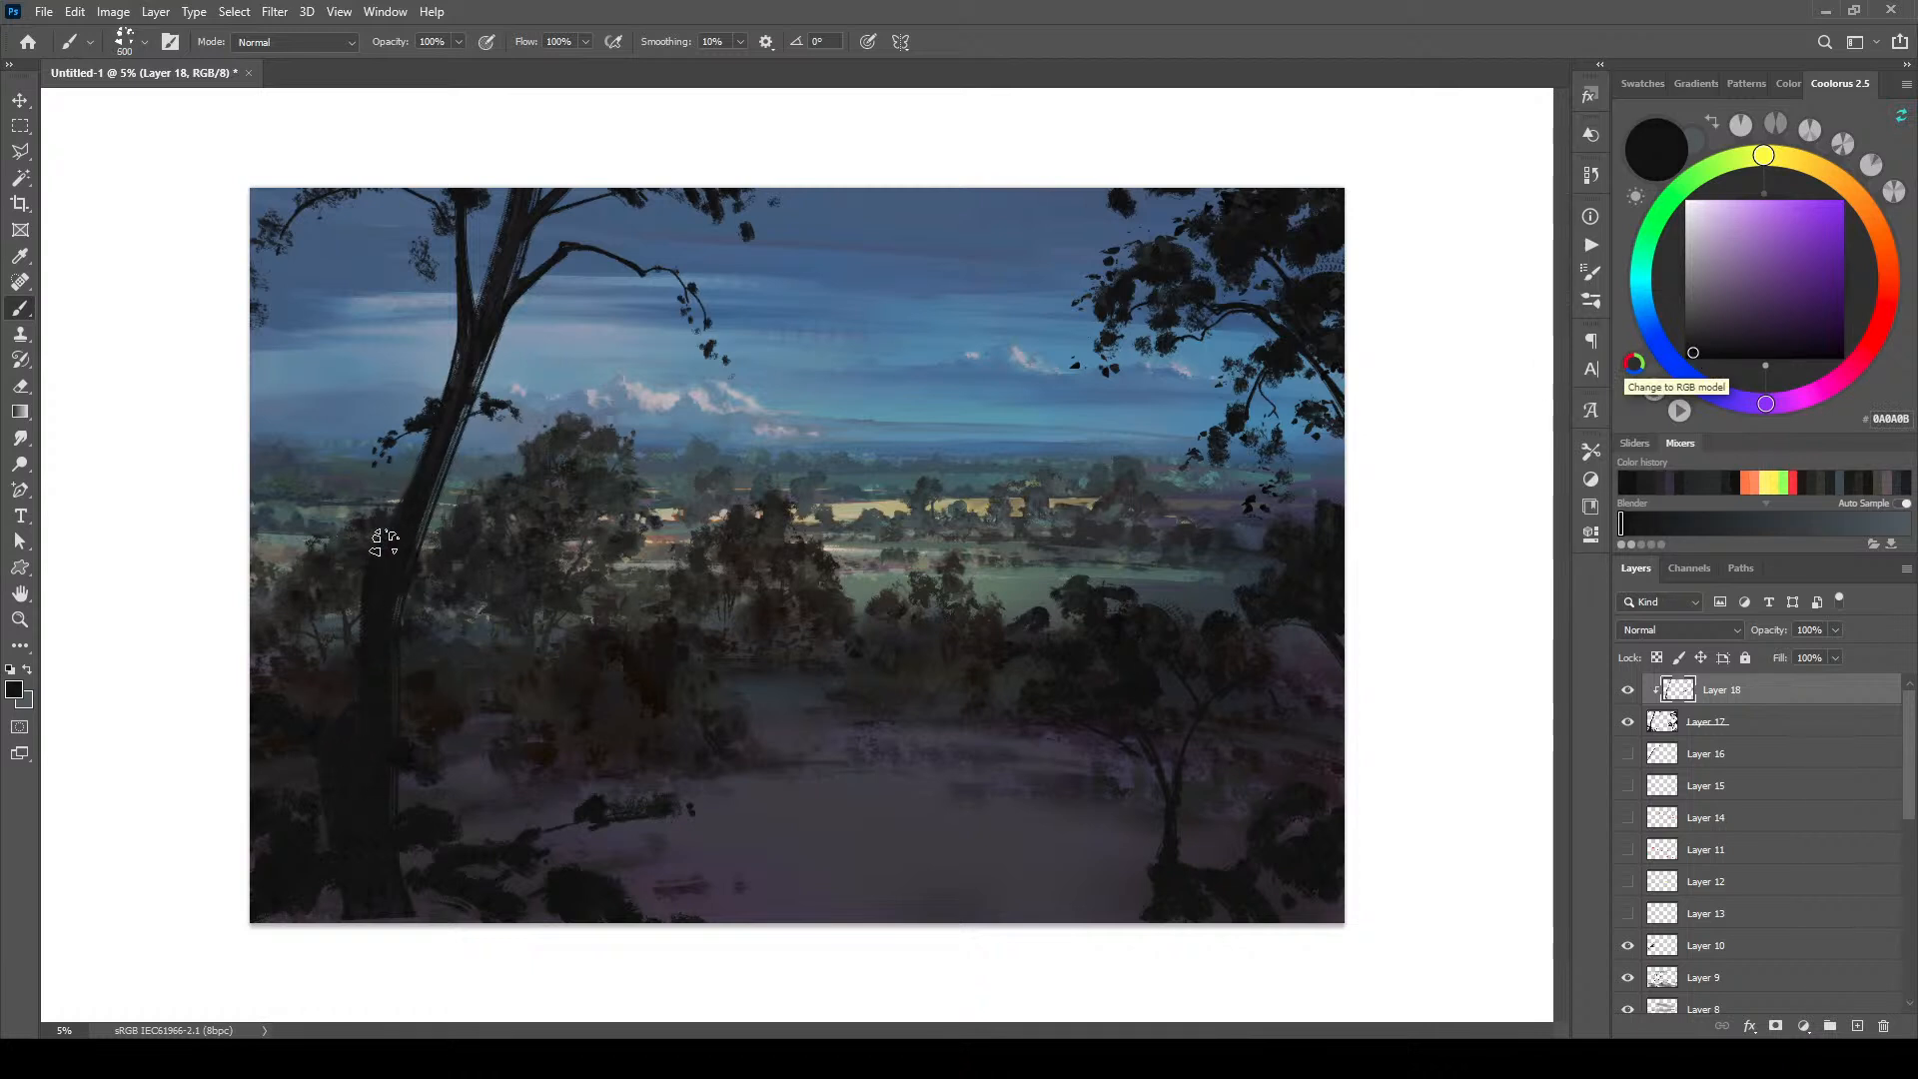
pyautogui.press(']')
pyautogui.click(1695, 354)
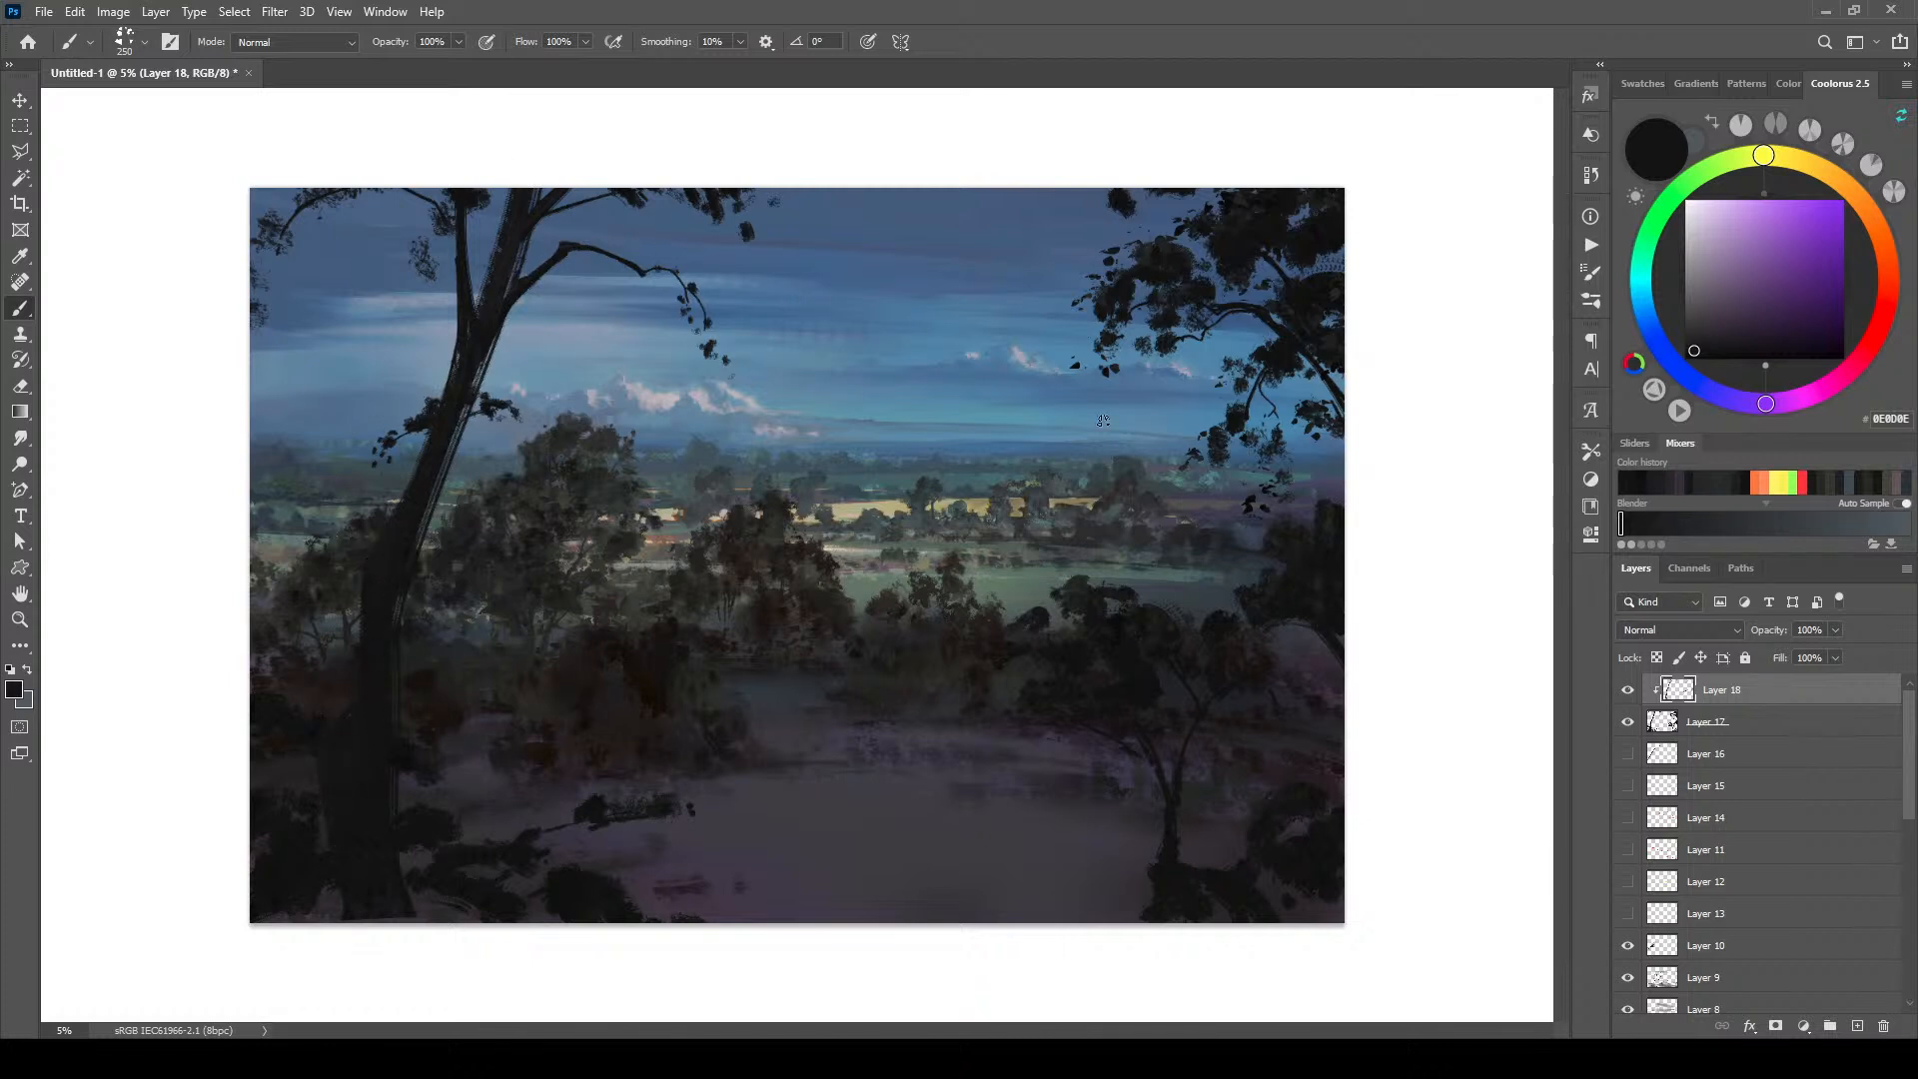
# Step: Paint black bark lines and shadows over the large trunk with varying brush sizes, finishing with #0D0D0E at 600 px
pyautogui.click(1685, 360)
pyautogui.press(']')
pyautogui.press(']')
pyautogui.press(']')
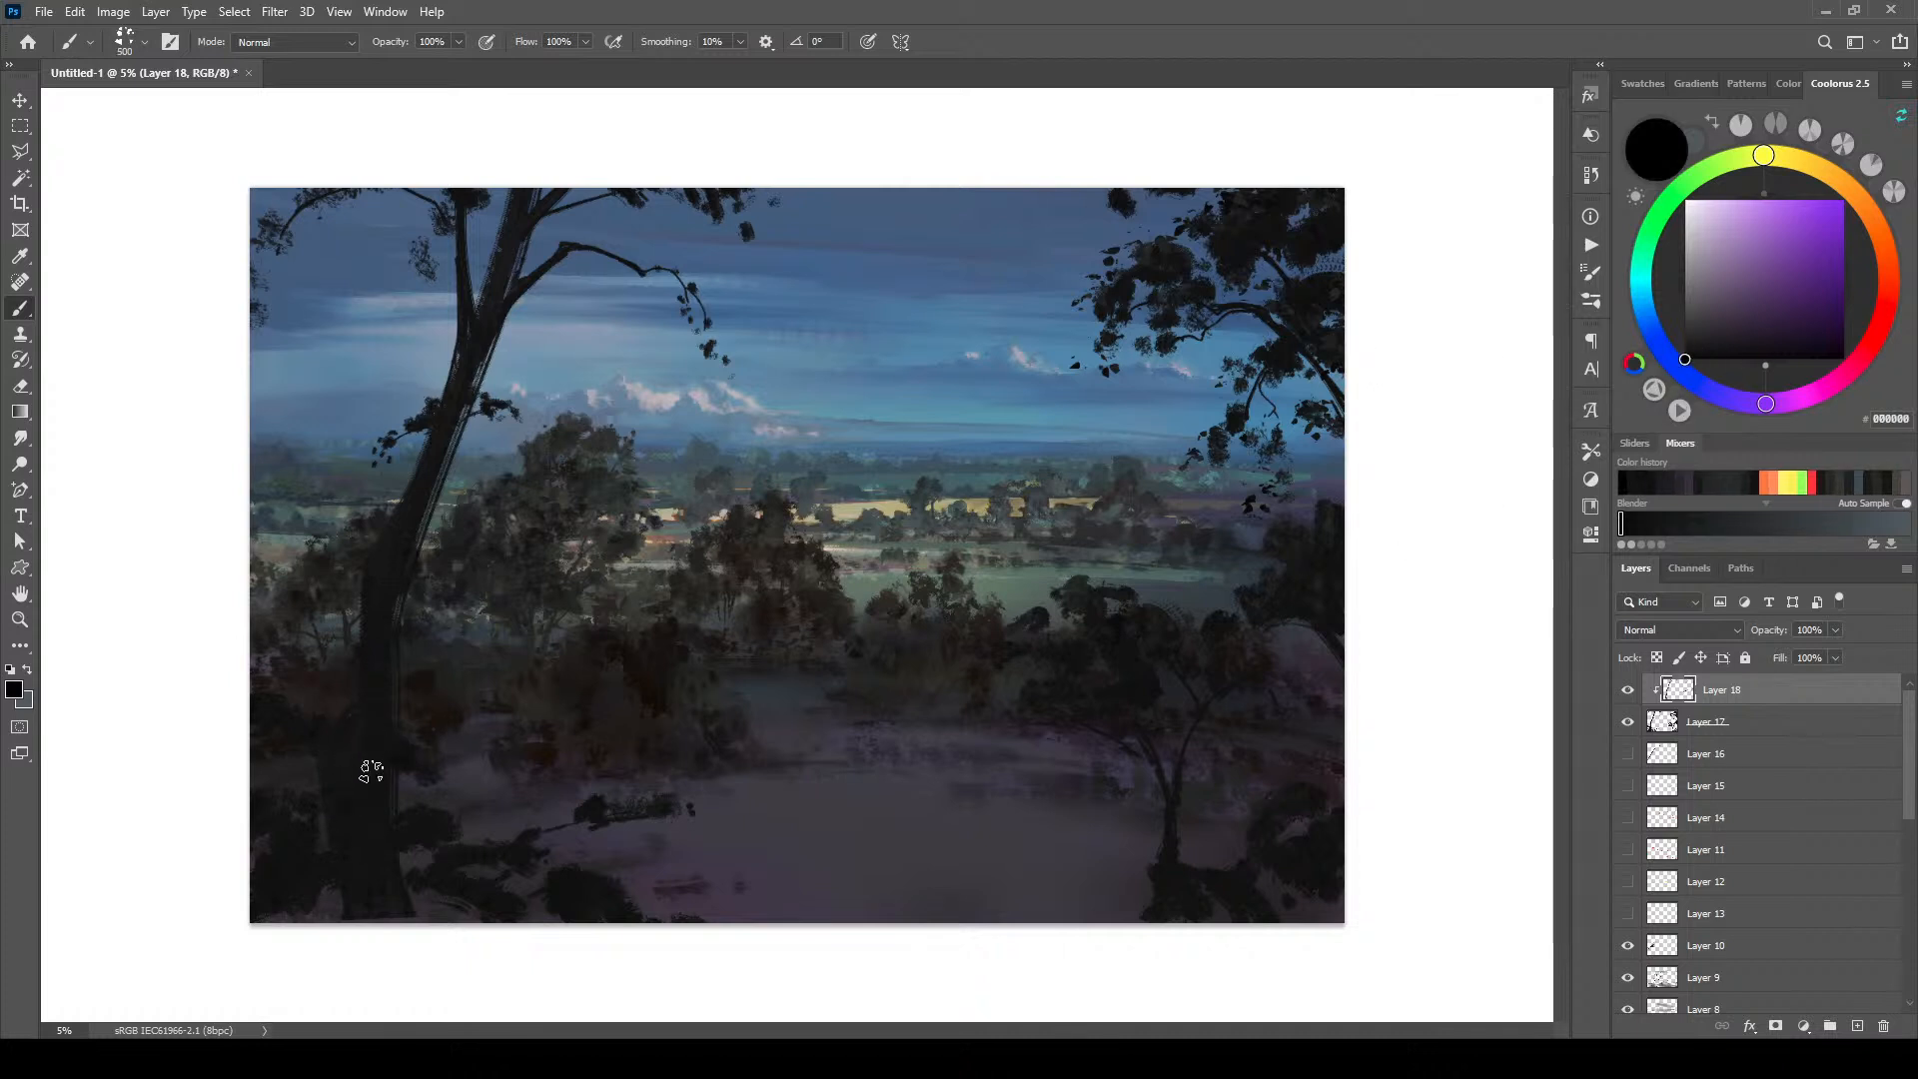
pyautogui.press('[')
pyautogui.press('[')
pyautogui.press('[')
pyautogui.press('[')
pyautogui.press('[')
pyautogui.press(']')
pyautogui.press(']')
pyautogui.press(']')
pyautogui.press(']')
pyautogui.press(']')
pyautogui.press('[')
pyautogui.press('[')
pyautogui.press('[')
pyautogui.press('[')
pyautogui.press('[')
pyautogui.press('[')
pyautogui.press(']')
pyautogui.press(']')
pyautogui.press(']')
pyautogui.moveTo(1726, 279); pyautogui.dragTo(1696, 351)
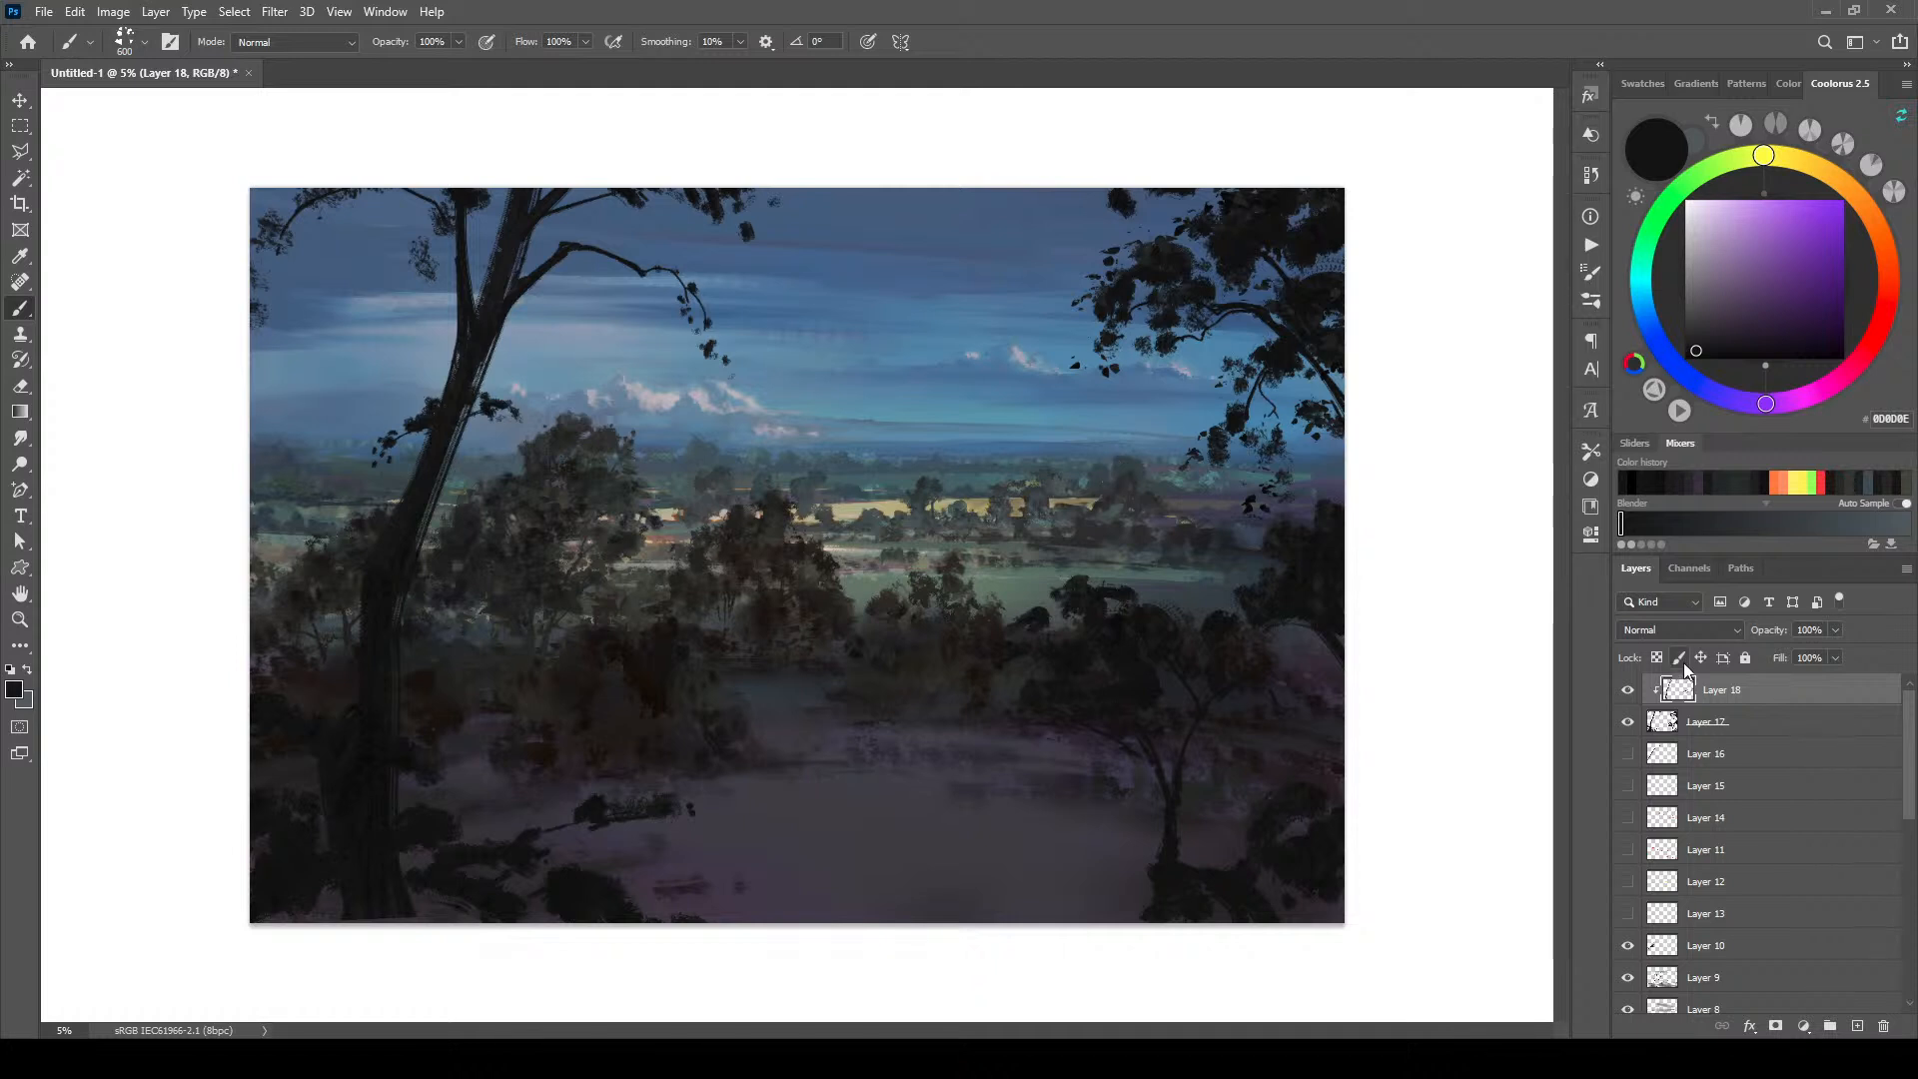
# Step: Add a Curves adjustment layer and brighten the RGB midtones from input 140 to output 179, anchoring shadows at 51 to 57
pyautogui.click(1803, 1026)
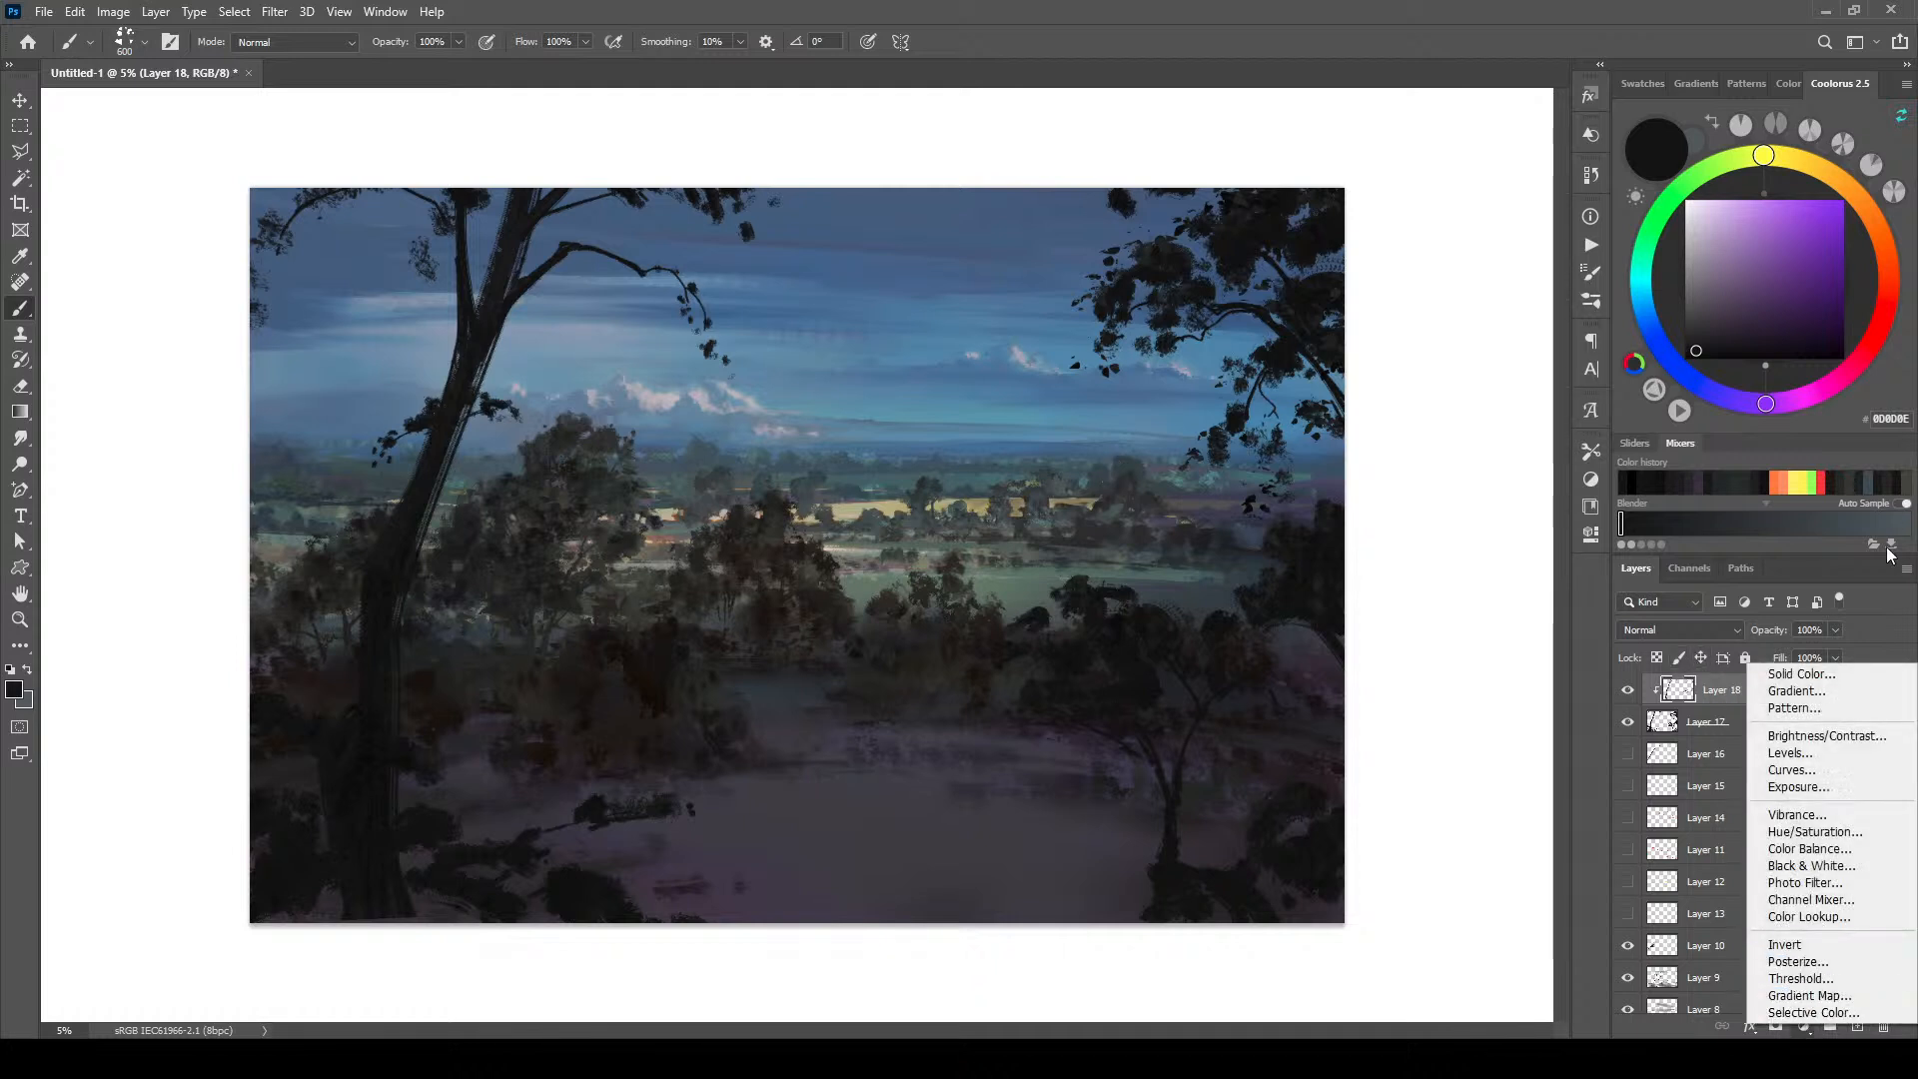
pyautogui.click(1791, 769)
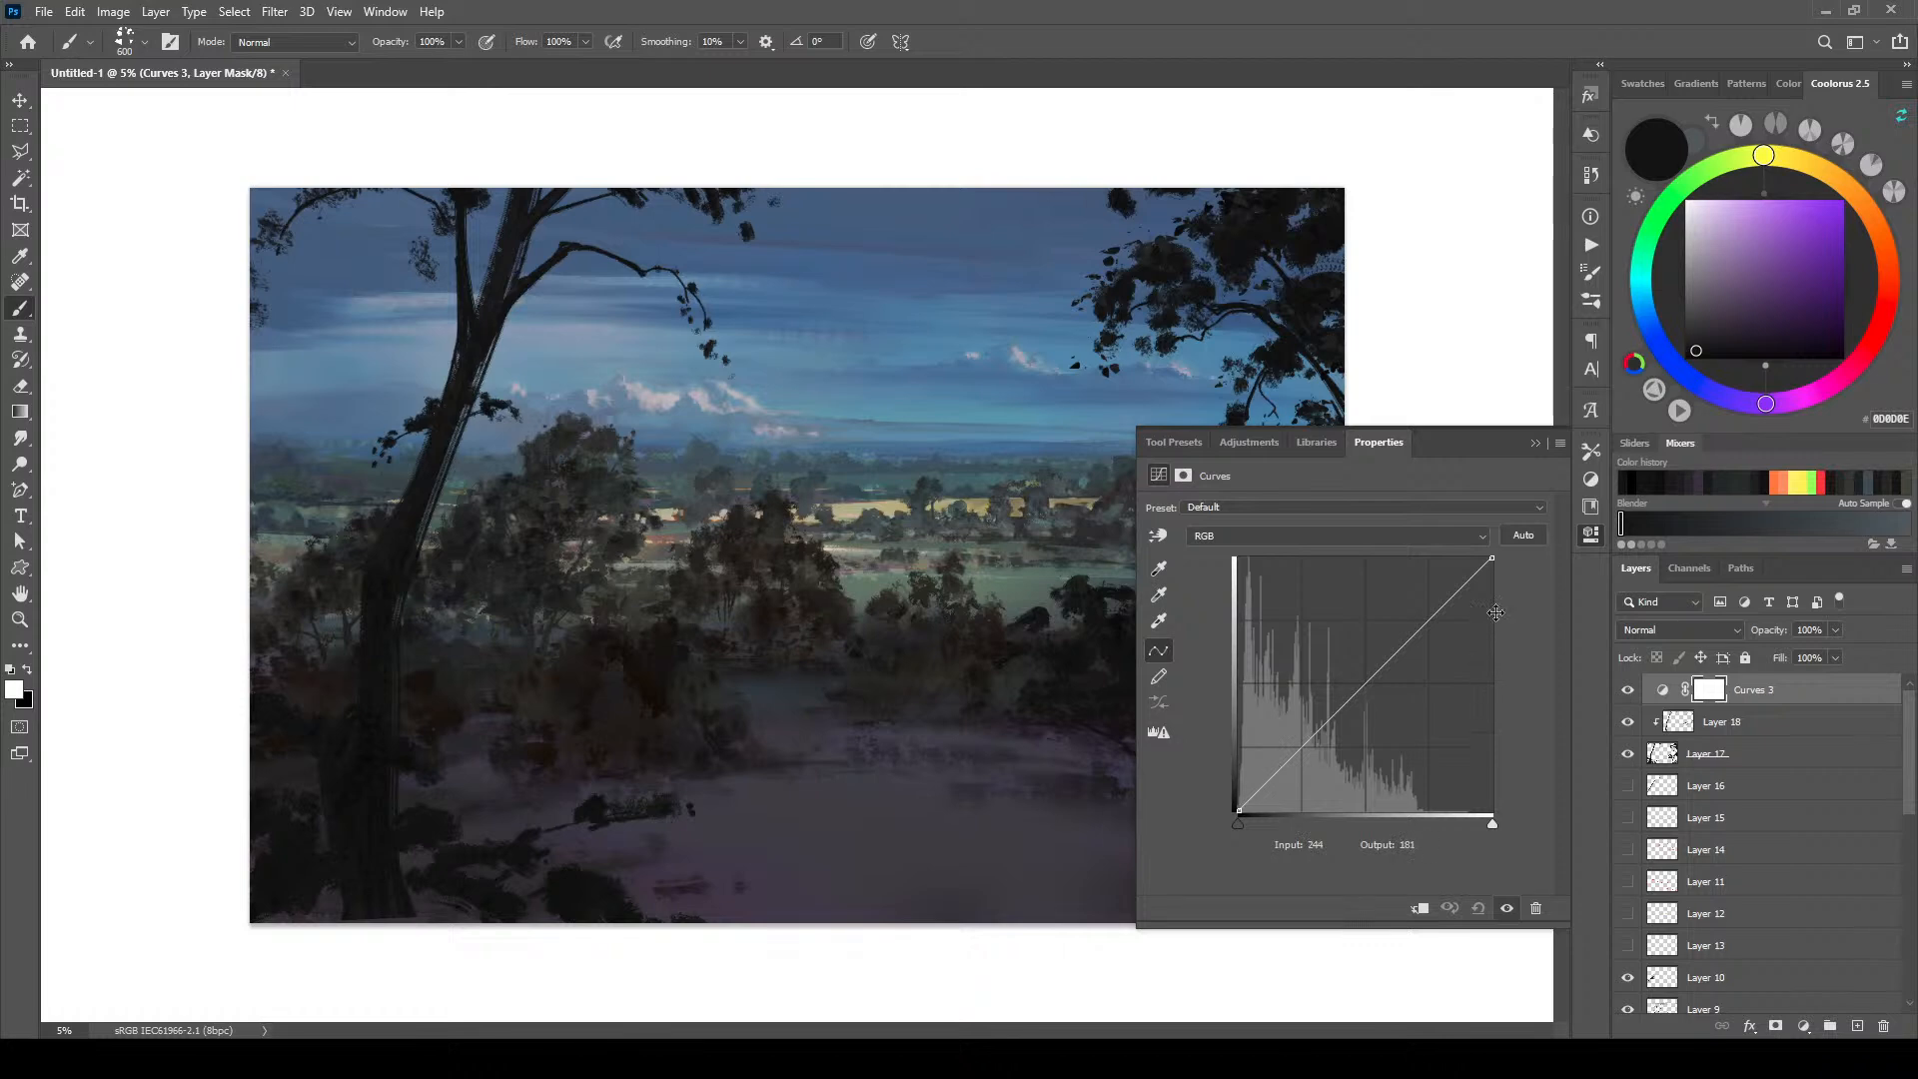
pyautogui.moveTo(1490, 819); pyautogui.dragTo(1561, 813)
pyautogui.moveTo(1380, 669); pyautogui.dragTo(1379, 629)
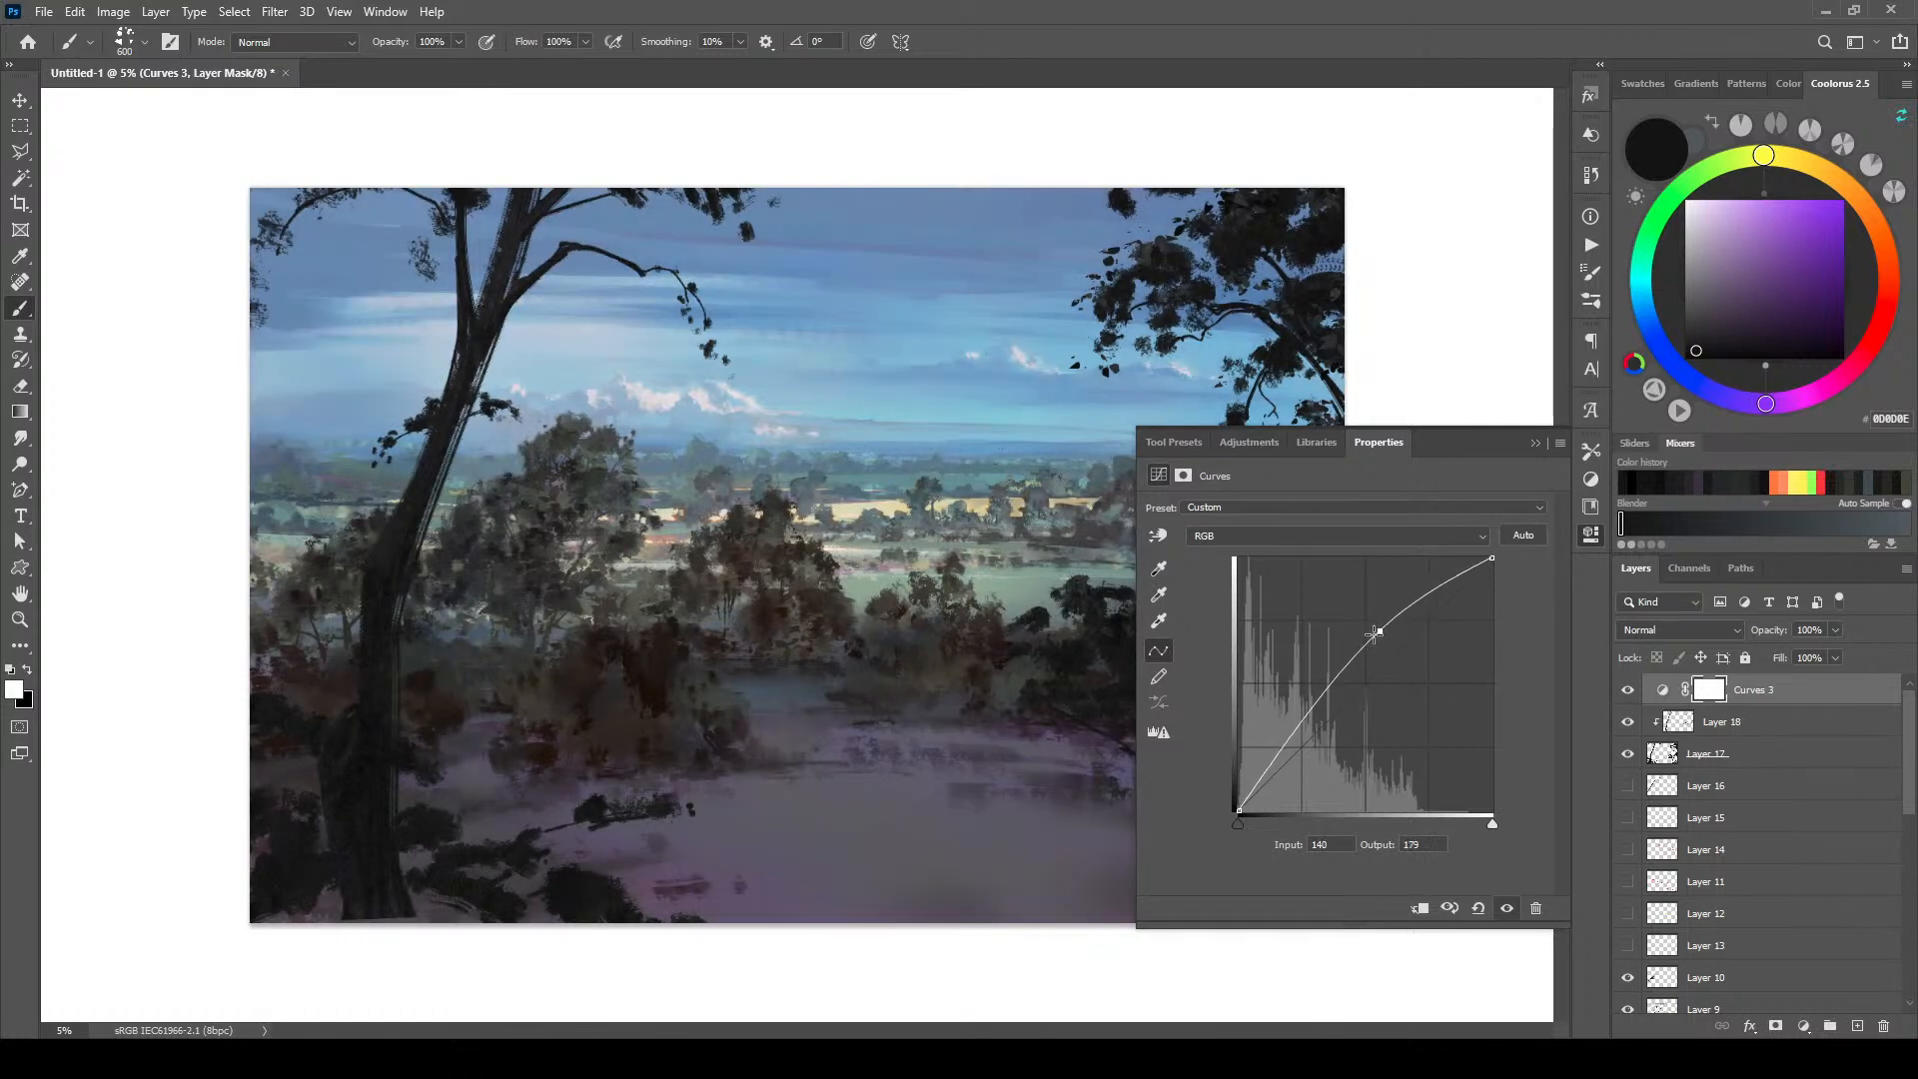
pyautogui.click(1291, 760)
pyautogui.moveTo(1290, 758); pyautogui.dragTo(1290, 752)
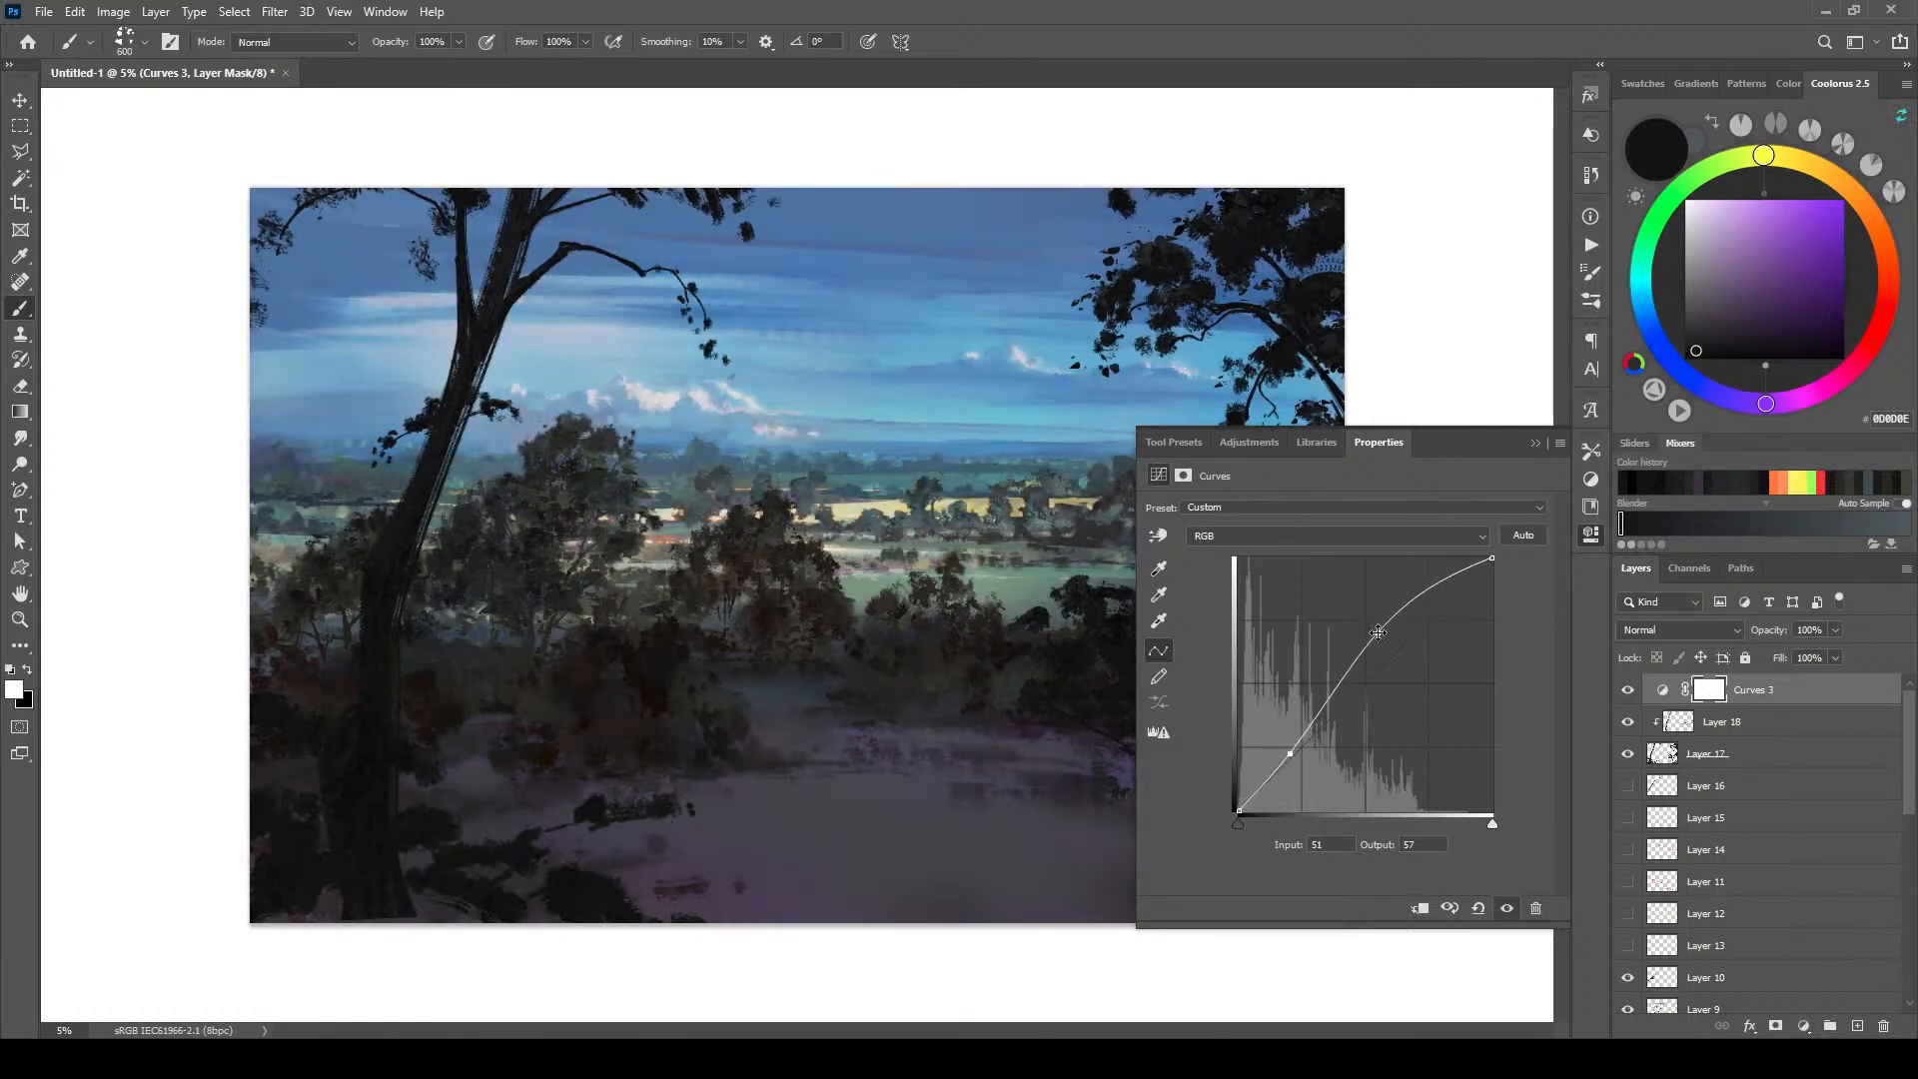
# Step: Raise the Red curve's highlights from input 176 to output 217, holding its shadows at 59 to 56
pyautogui.click(1314, 538)
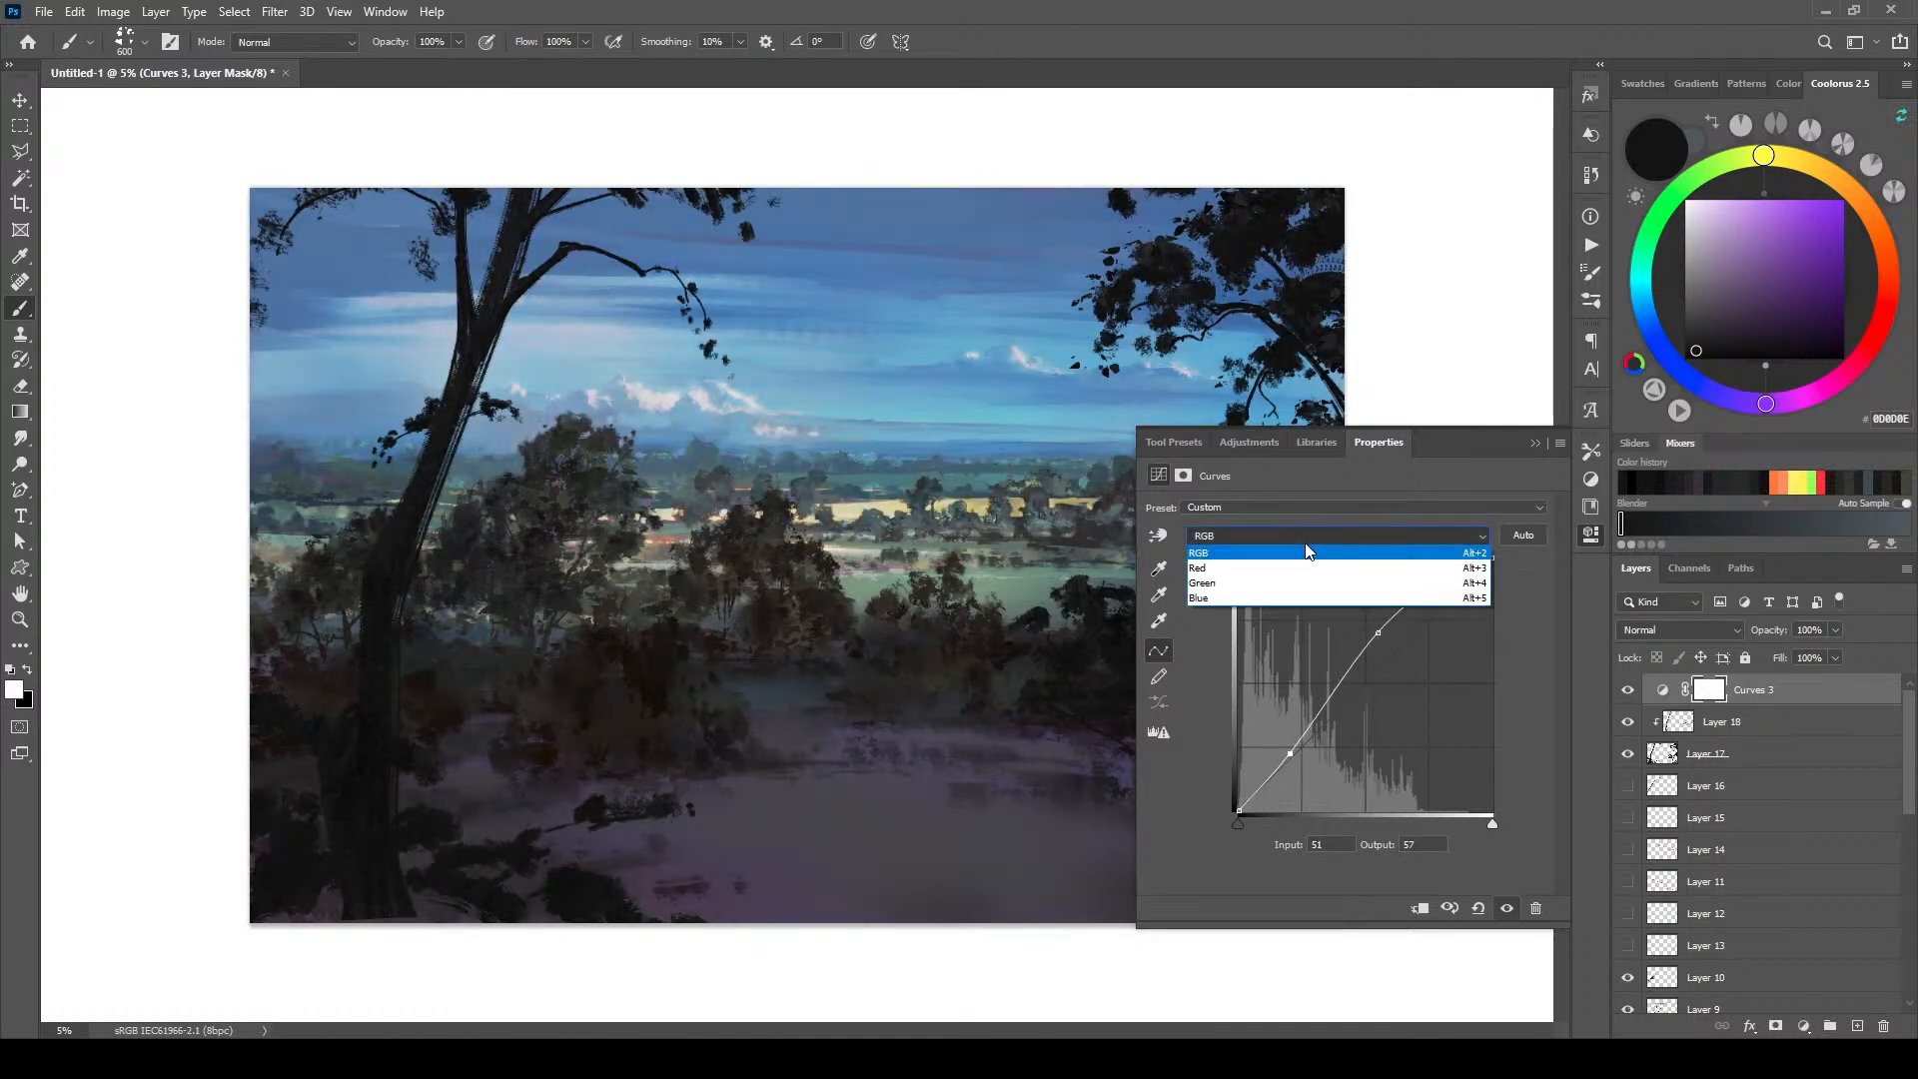
pyautogui.click(1271, 569)
pyautogui.moveTo(1392, 661); pyautogui.dragTo(1375, 647)
pyautogui.moveTo(1299, 751); pyautogui.dragTo(1299, 752)
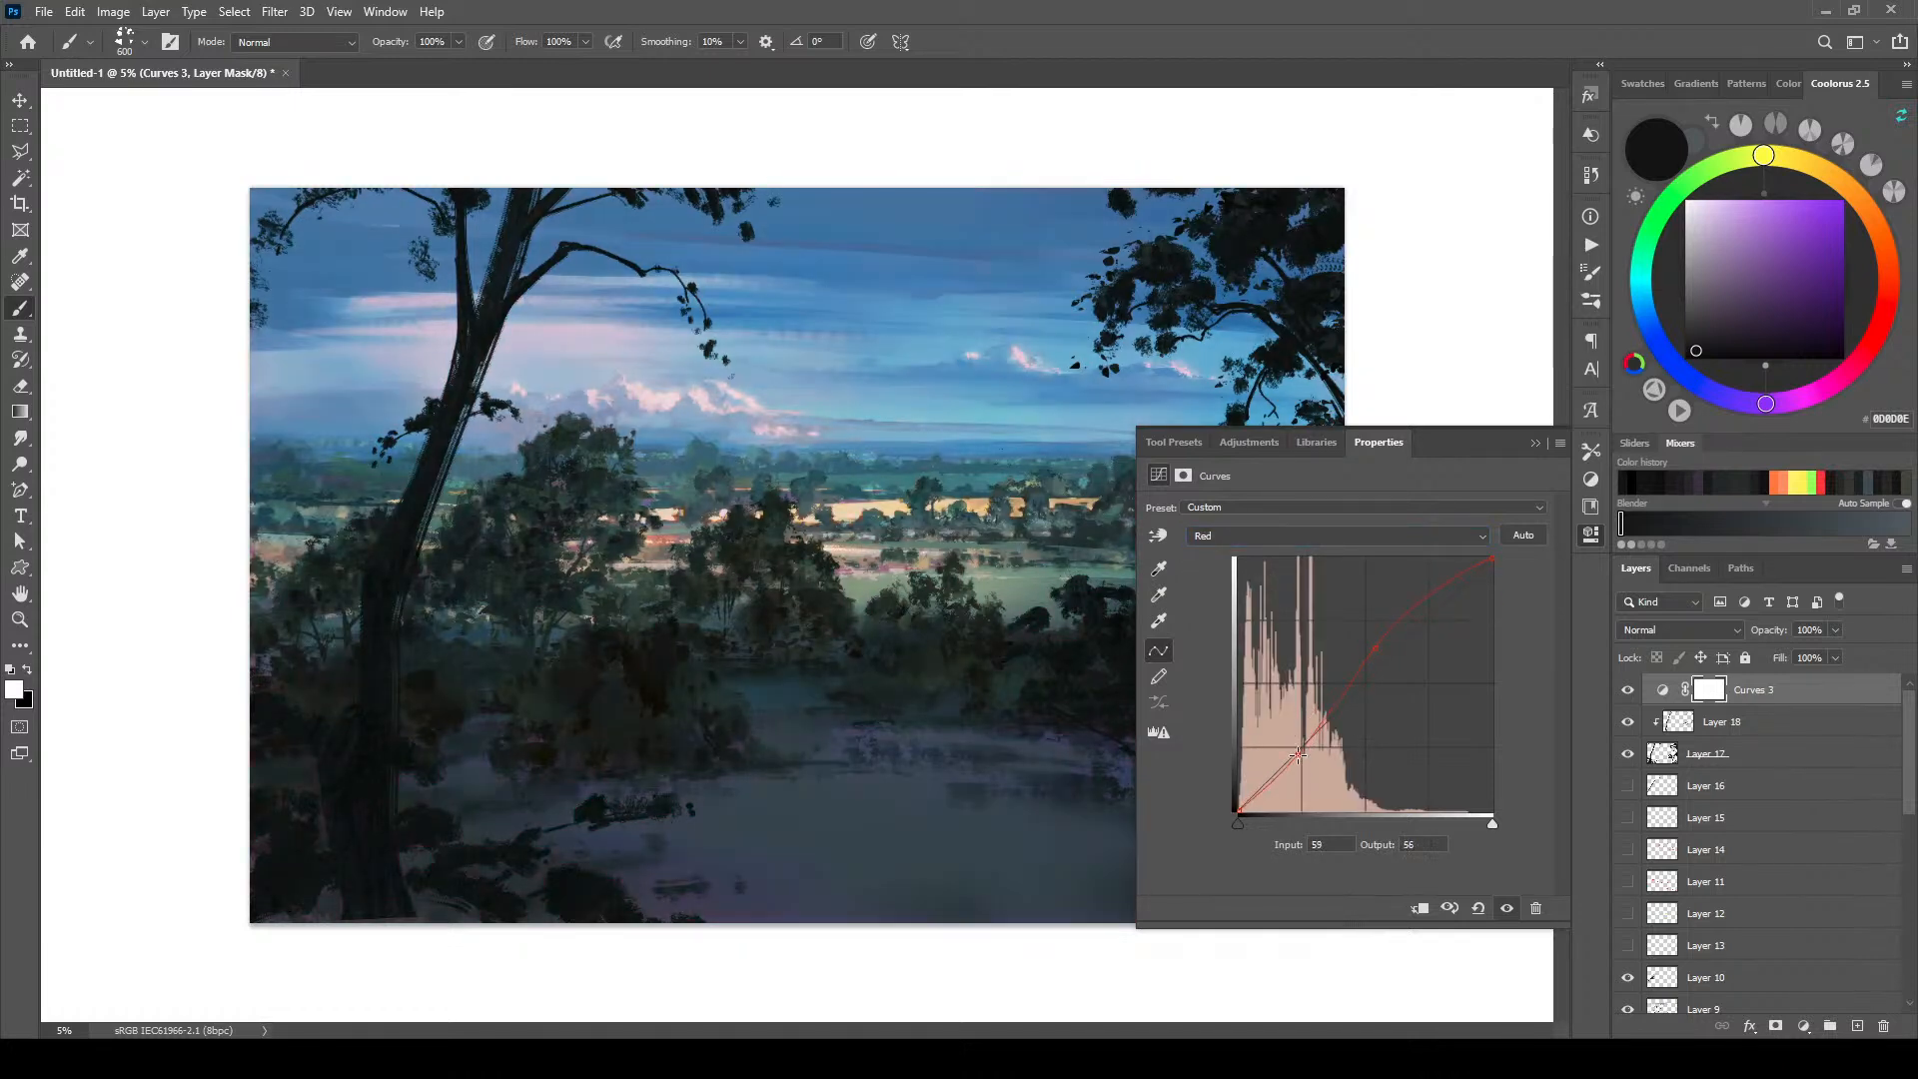
pyautogui.moveTo(1373, 646); pyautogui.dragTo(1376, 653)
pyautogui.click(1413, 628)
pyautogui.moveTo(1412, 628); pyautogui.dragTo(1414, 594)
# Step: Reshape the Blue curve with several points to lower blue in the shadows, placing a highlight point at input 175, output 181
pyautogui.click(1263, 538)
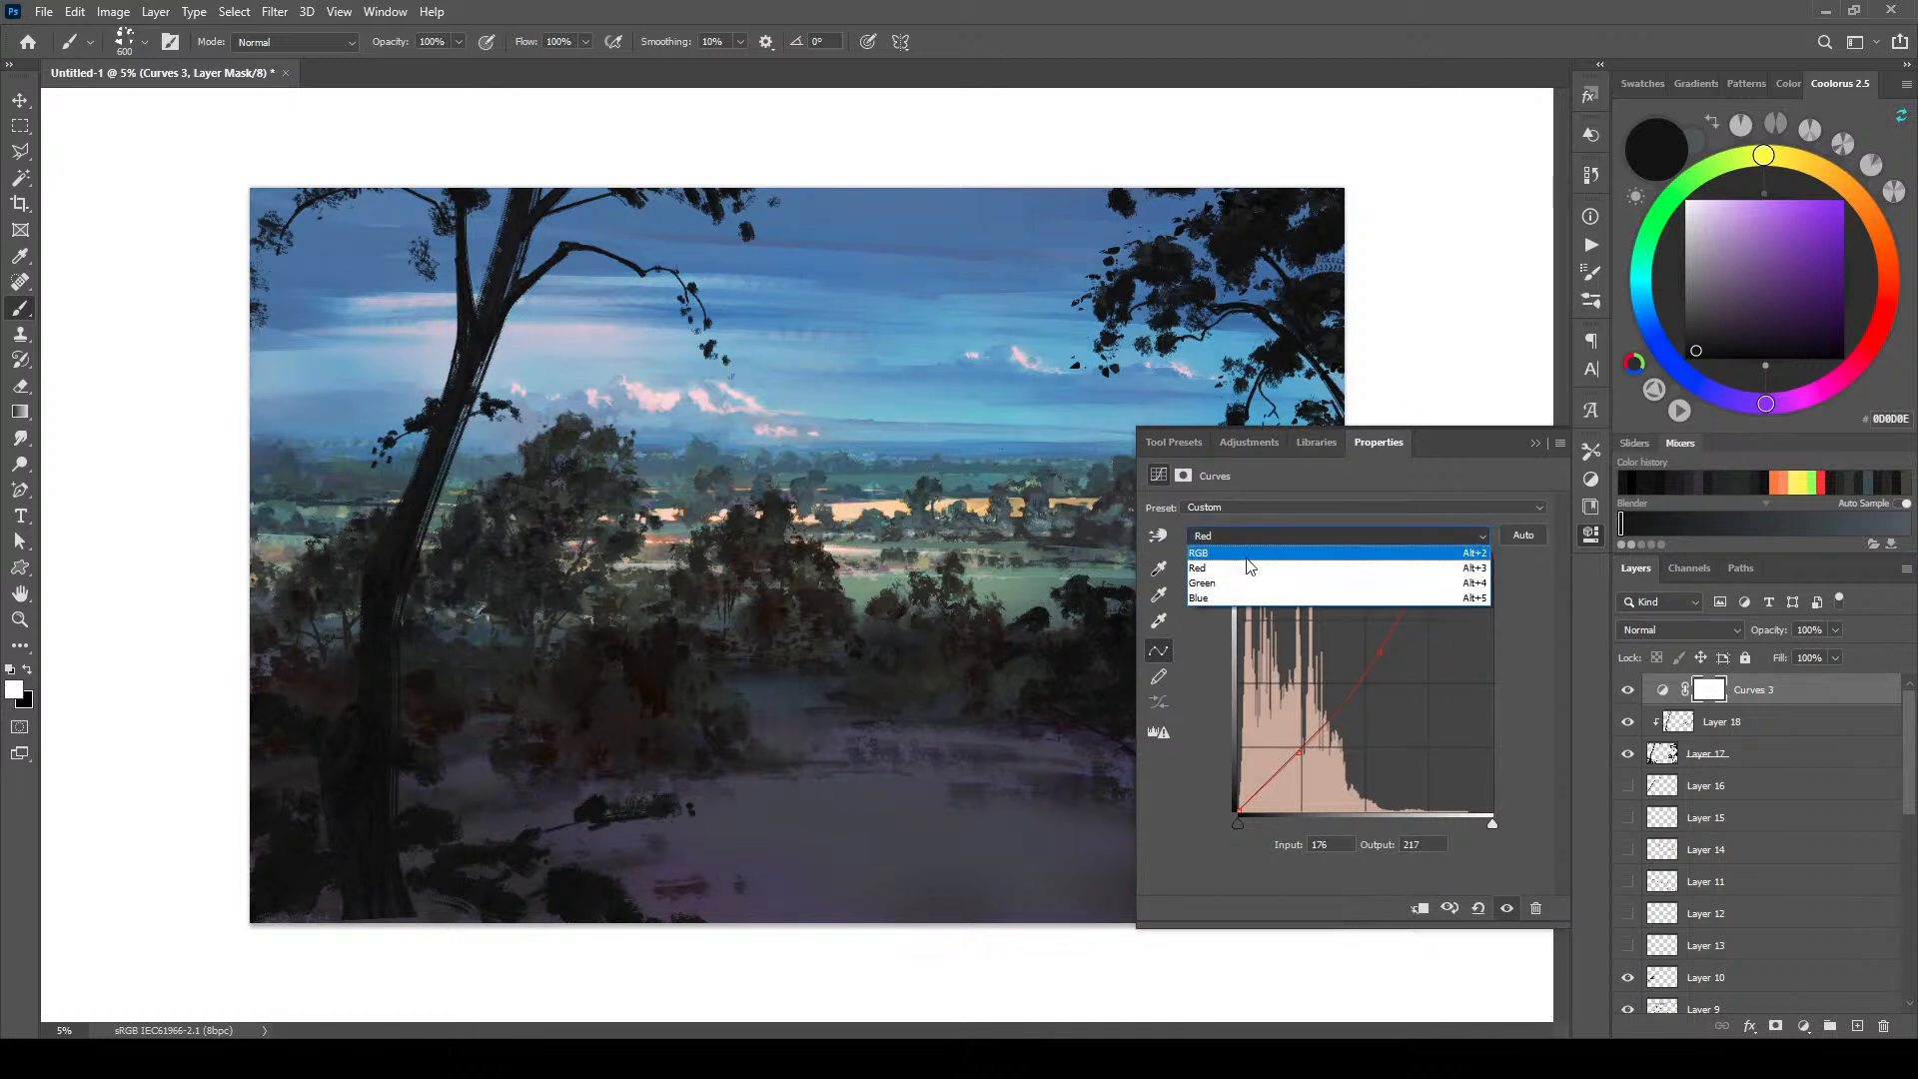
pyautogui.click(1215, 597)
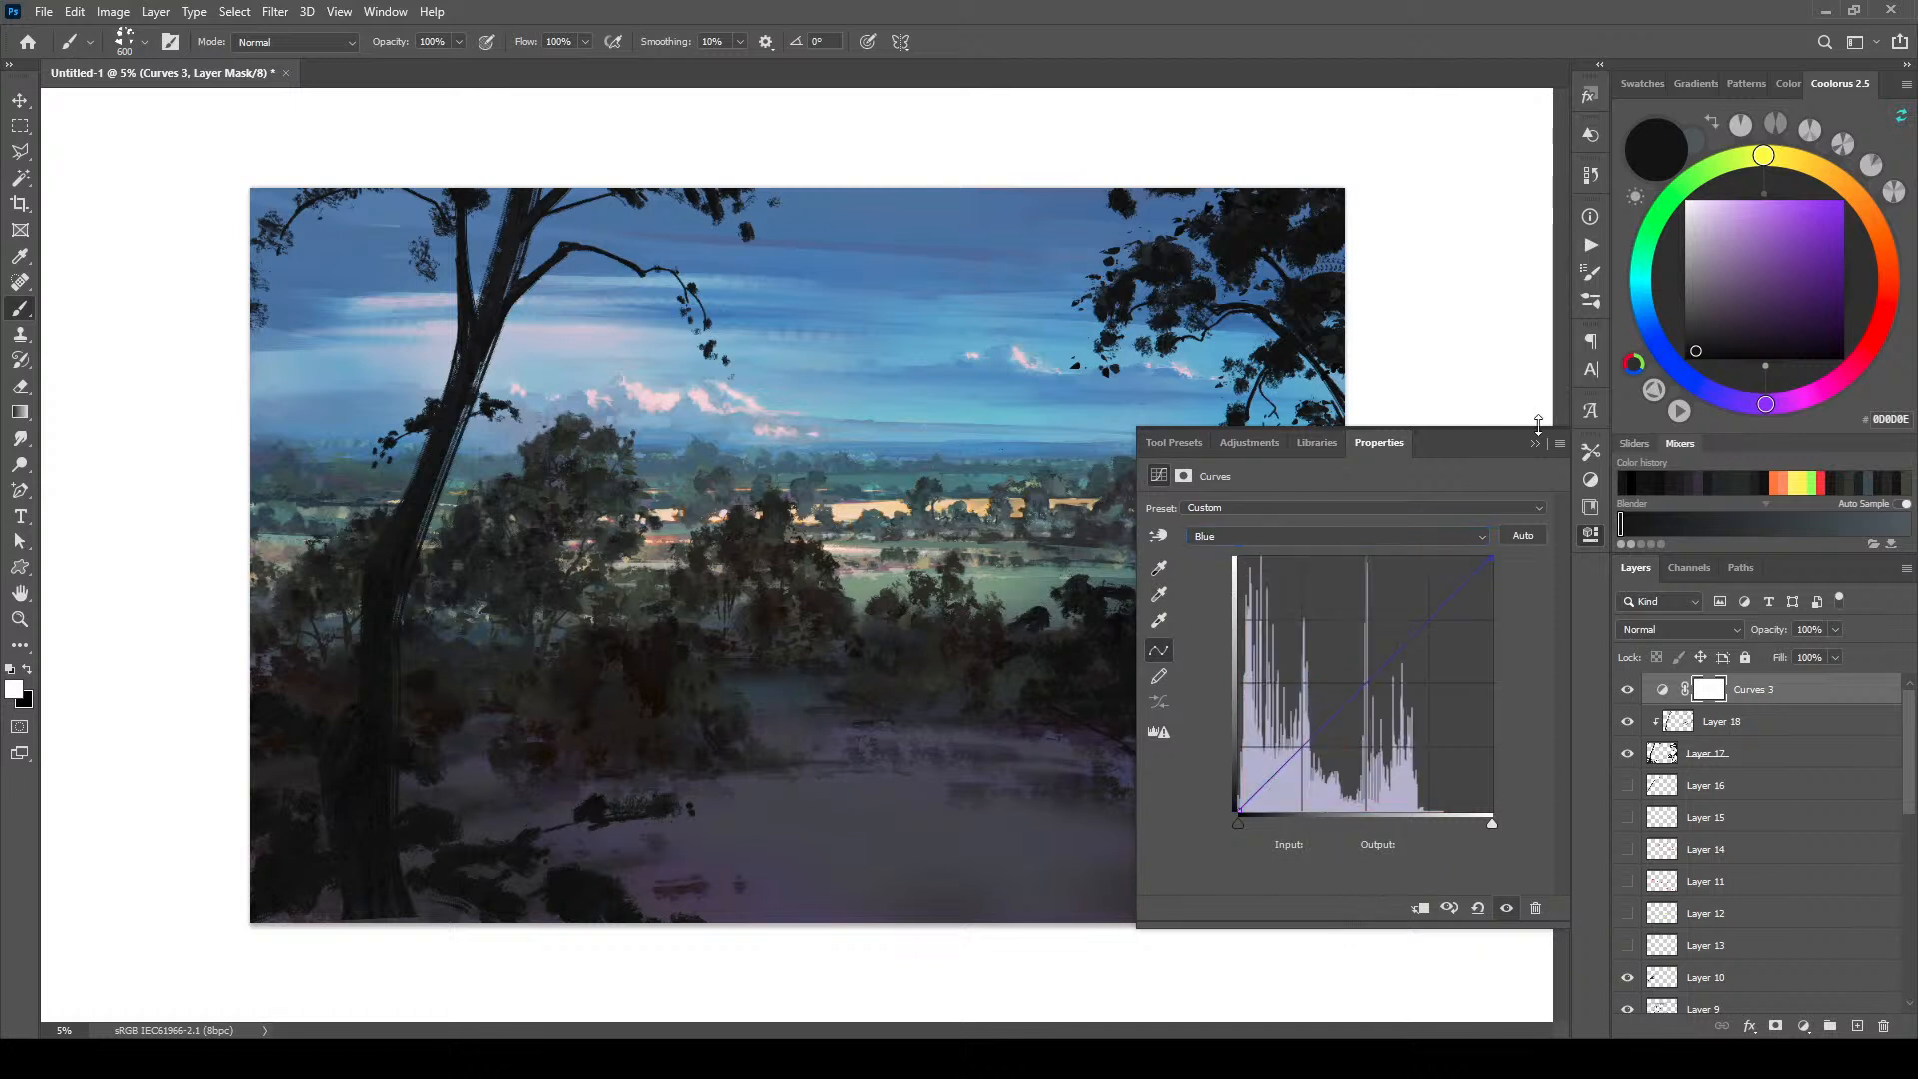
pyautogui.moveTo(1341, 712); pyautogui.dragTo(1338, 688)
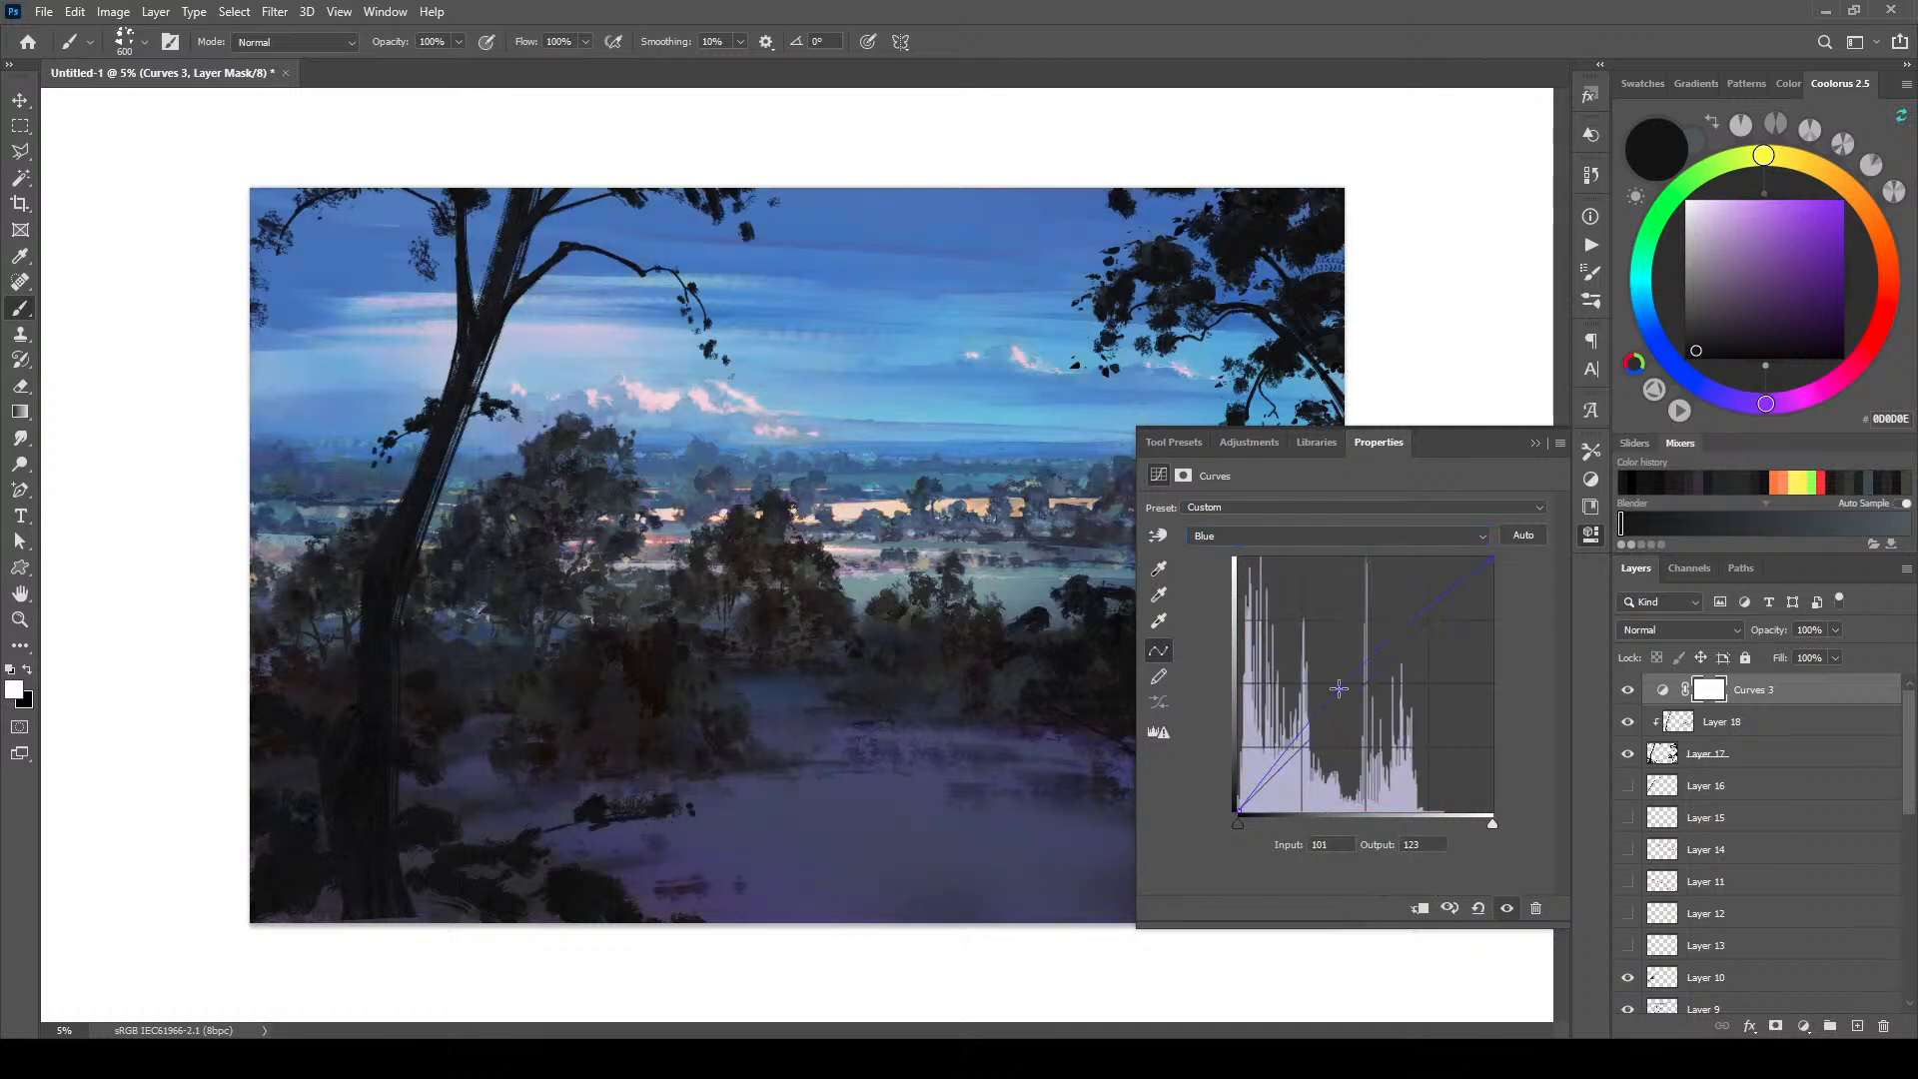
pyautogui.click(1322, 727)
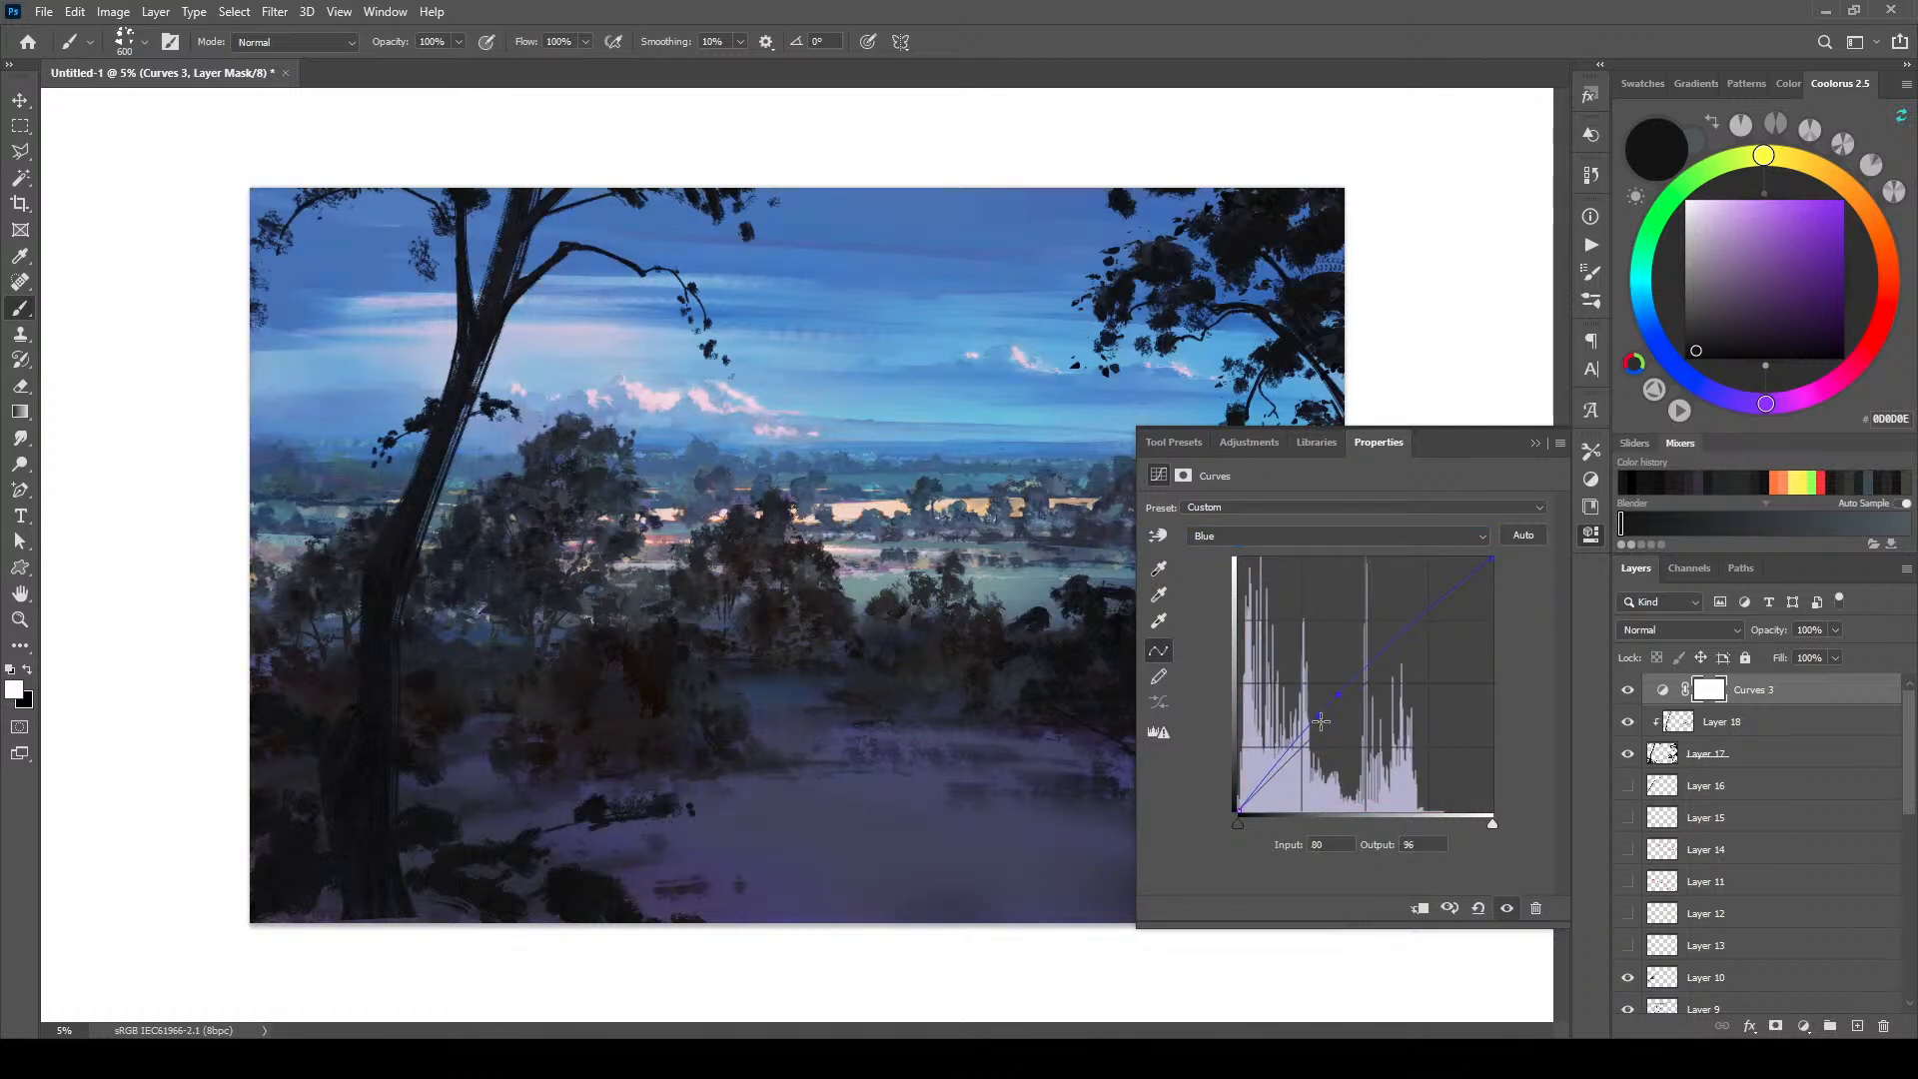
pyautogui.moveTo(1401, 615)
pyautogui.mouseDown()
pyautogui.moveTo(1387, 650)
pyautogui.moveTo(1367, 629)
pyautogui.moveTo(1365, 687)
pyautogui.moveTo(1392, 651)
pyautogui.moveTo(1400, 679)
pyautogui.moveTo(1398, 616)
pyautogui.moveTo(1358, 669)
pyautogui.moveTo(1408, 643)
pyautogui.mouseUp()
pyautogui.click(1368, 674)
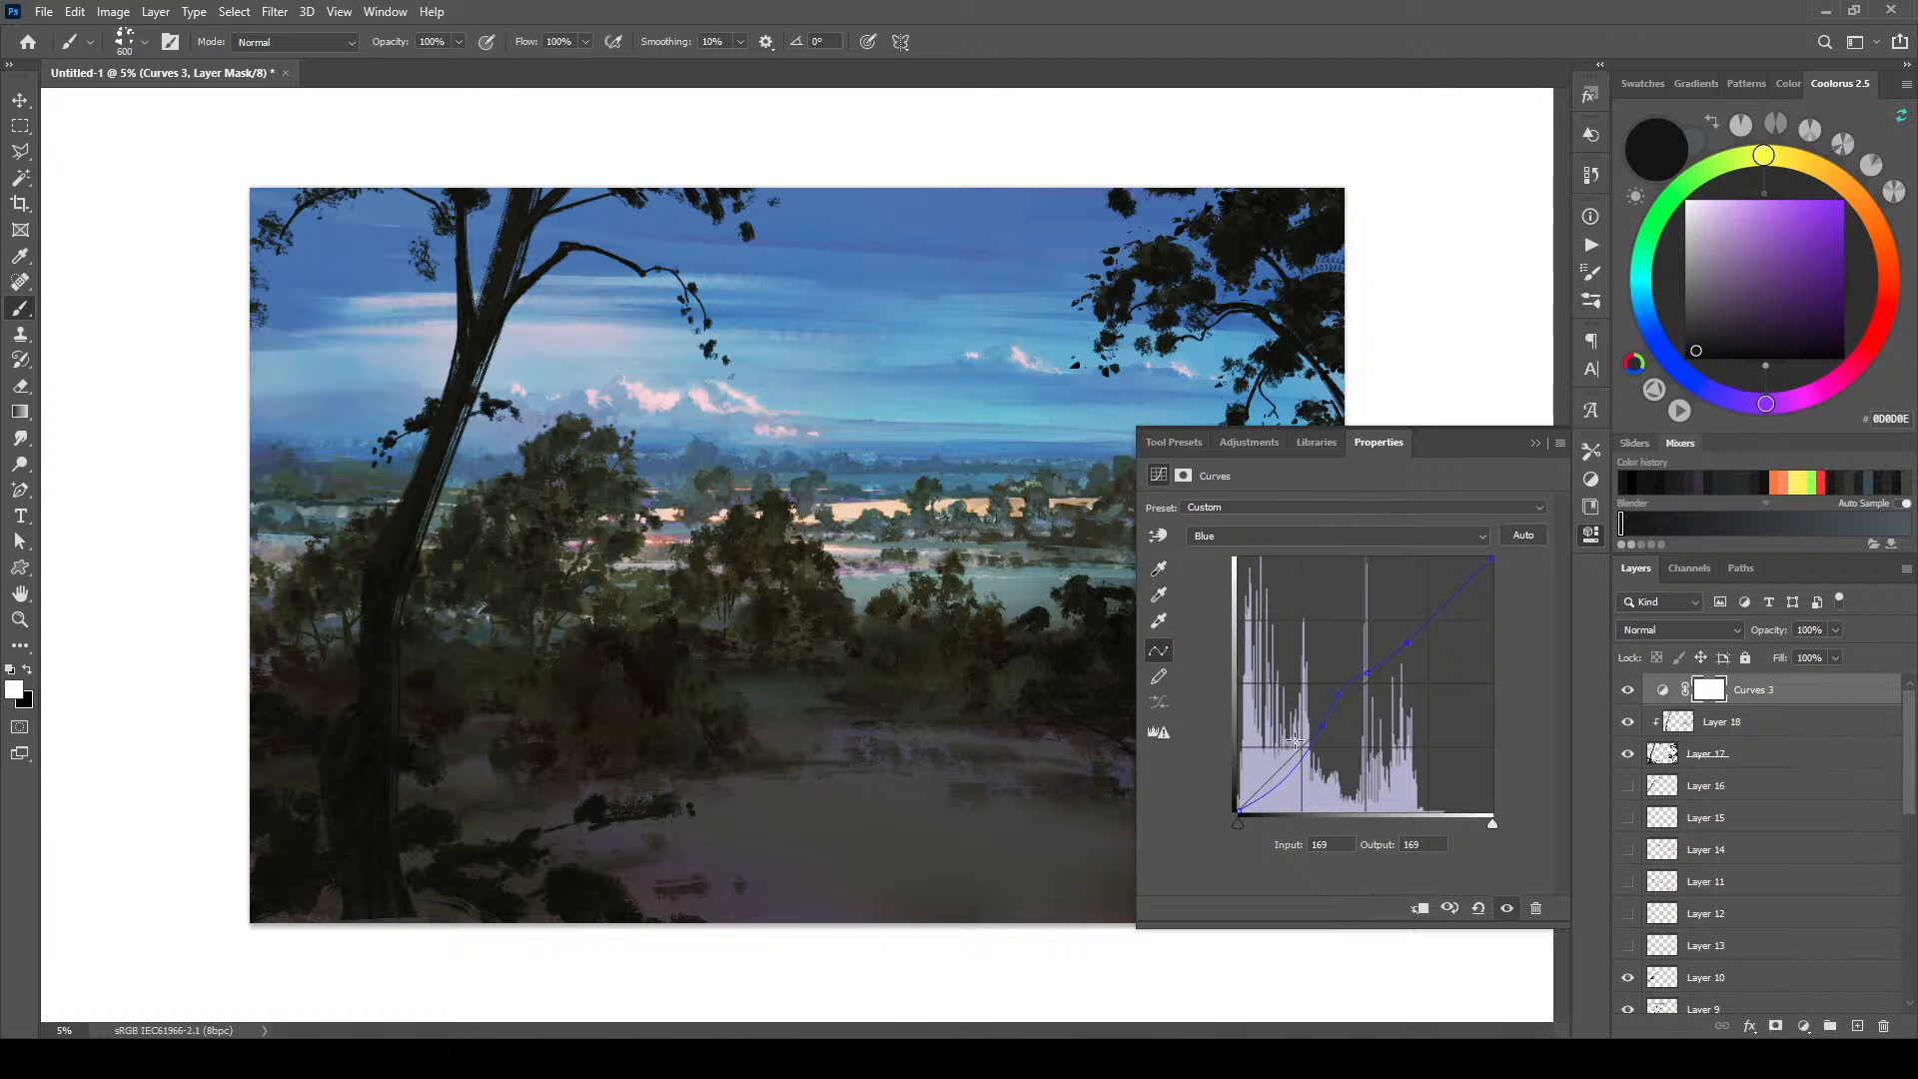
pyautogui.click(1339, 690)
pyautogui.moveTo(1338, 688)
pyautogui.mouseDown()
pyautogui.moveTo(1343, 709)
pyautogui.moveTo(1345, 682)
pyautogui.moveTo(1379, 667)
pyautogui.moveTo(1370, 650)
pyautogui.moveTo(1371, 666)
pyautogui.mouseUp()
pyautogui.moveTo(1370, 666); pyautogui.dragTo(1414, 631)
pyautogui.click(1278, 536)
pyautogui.click(1236, 599)
# Step: Add several midtone and highlight points to the Green curve, testing a steep highlight lift before bringing the curve back near its diagonal
pyautogui.click(1237, 540)
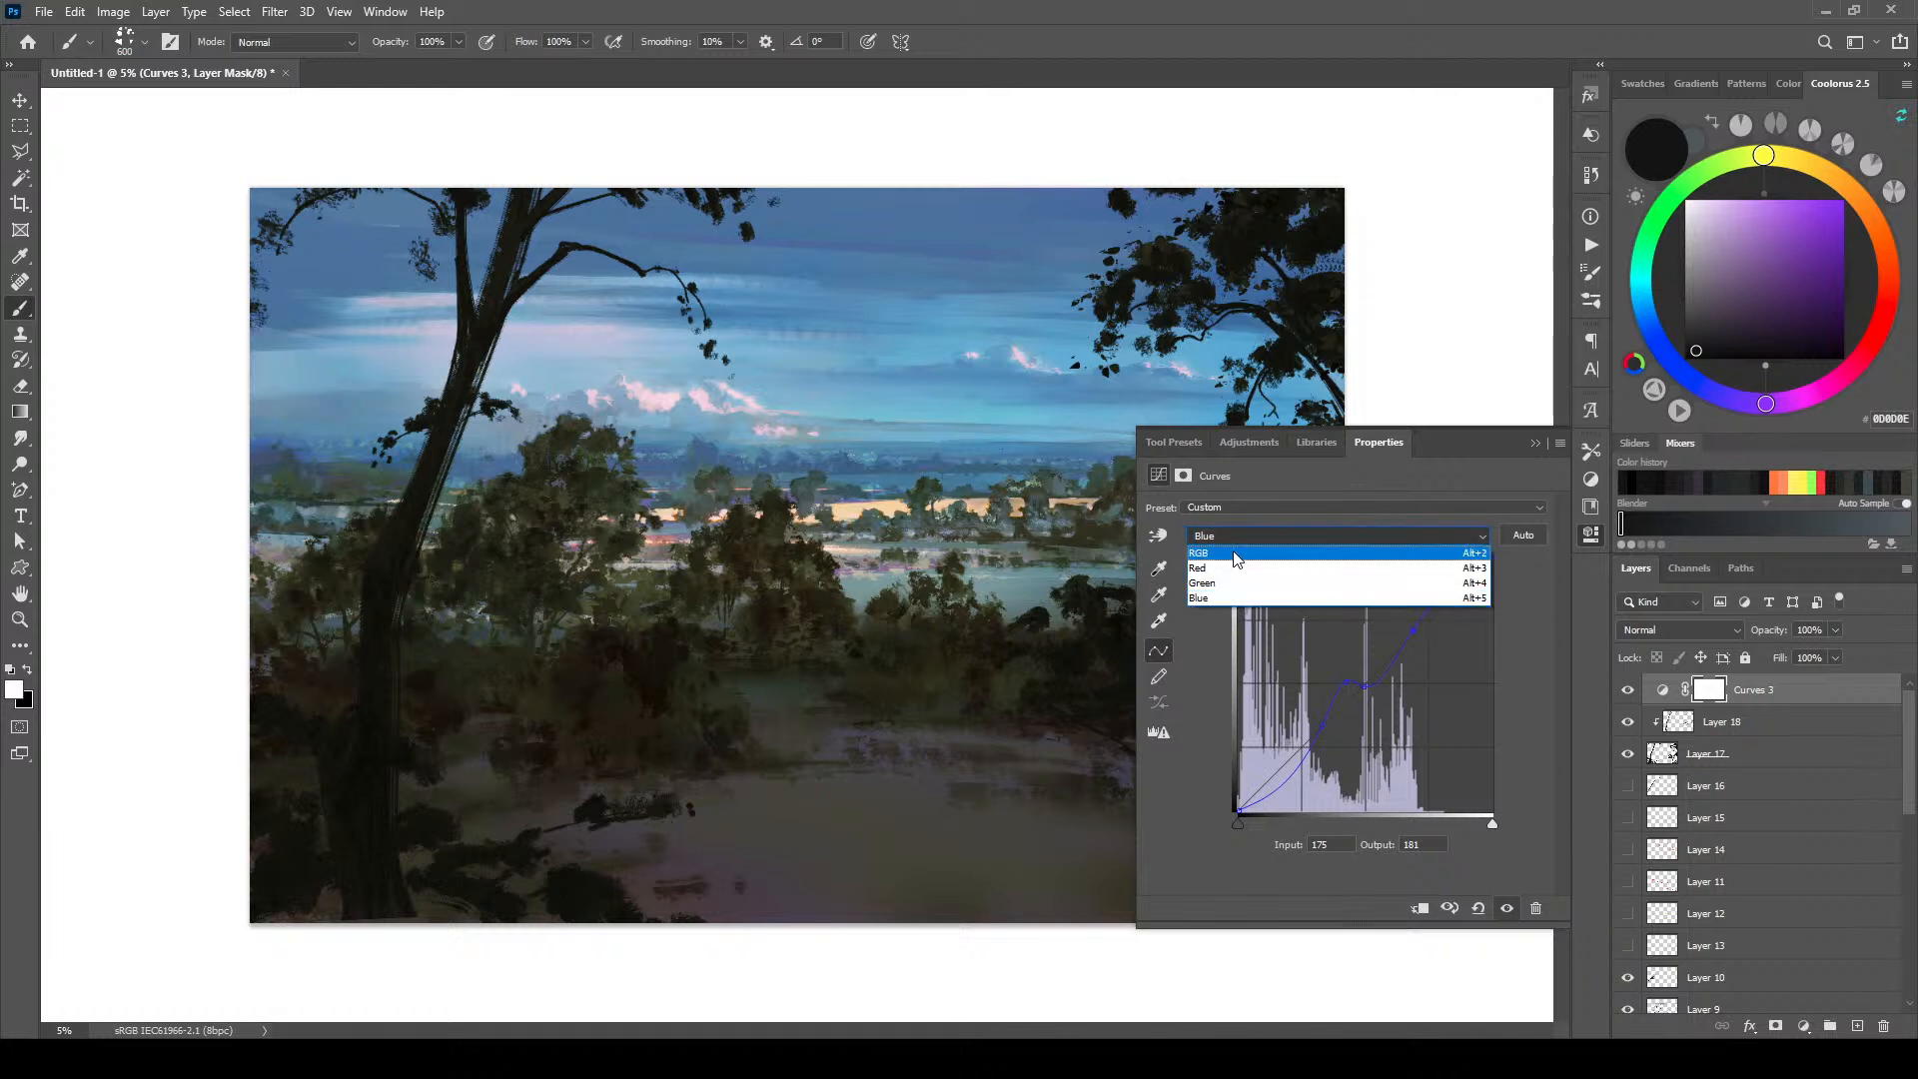
pyautogui.click(1231, 584)
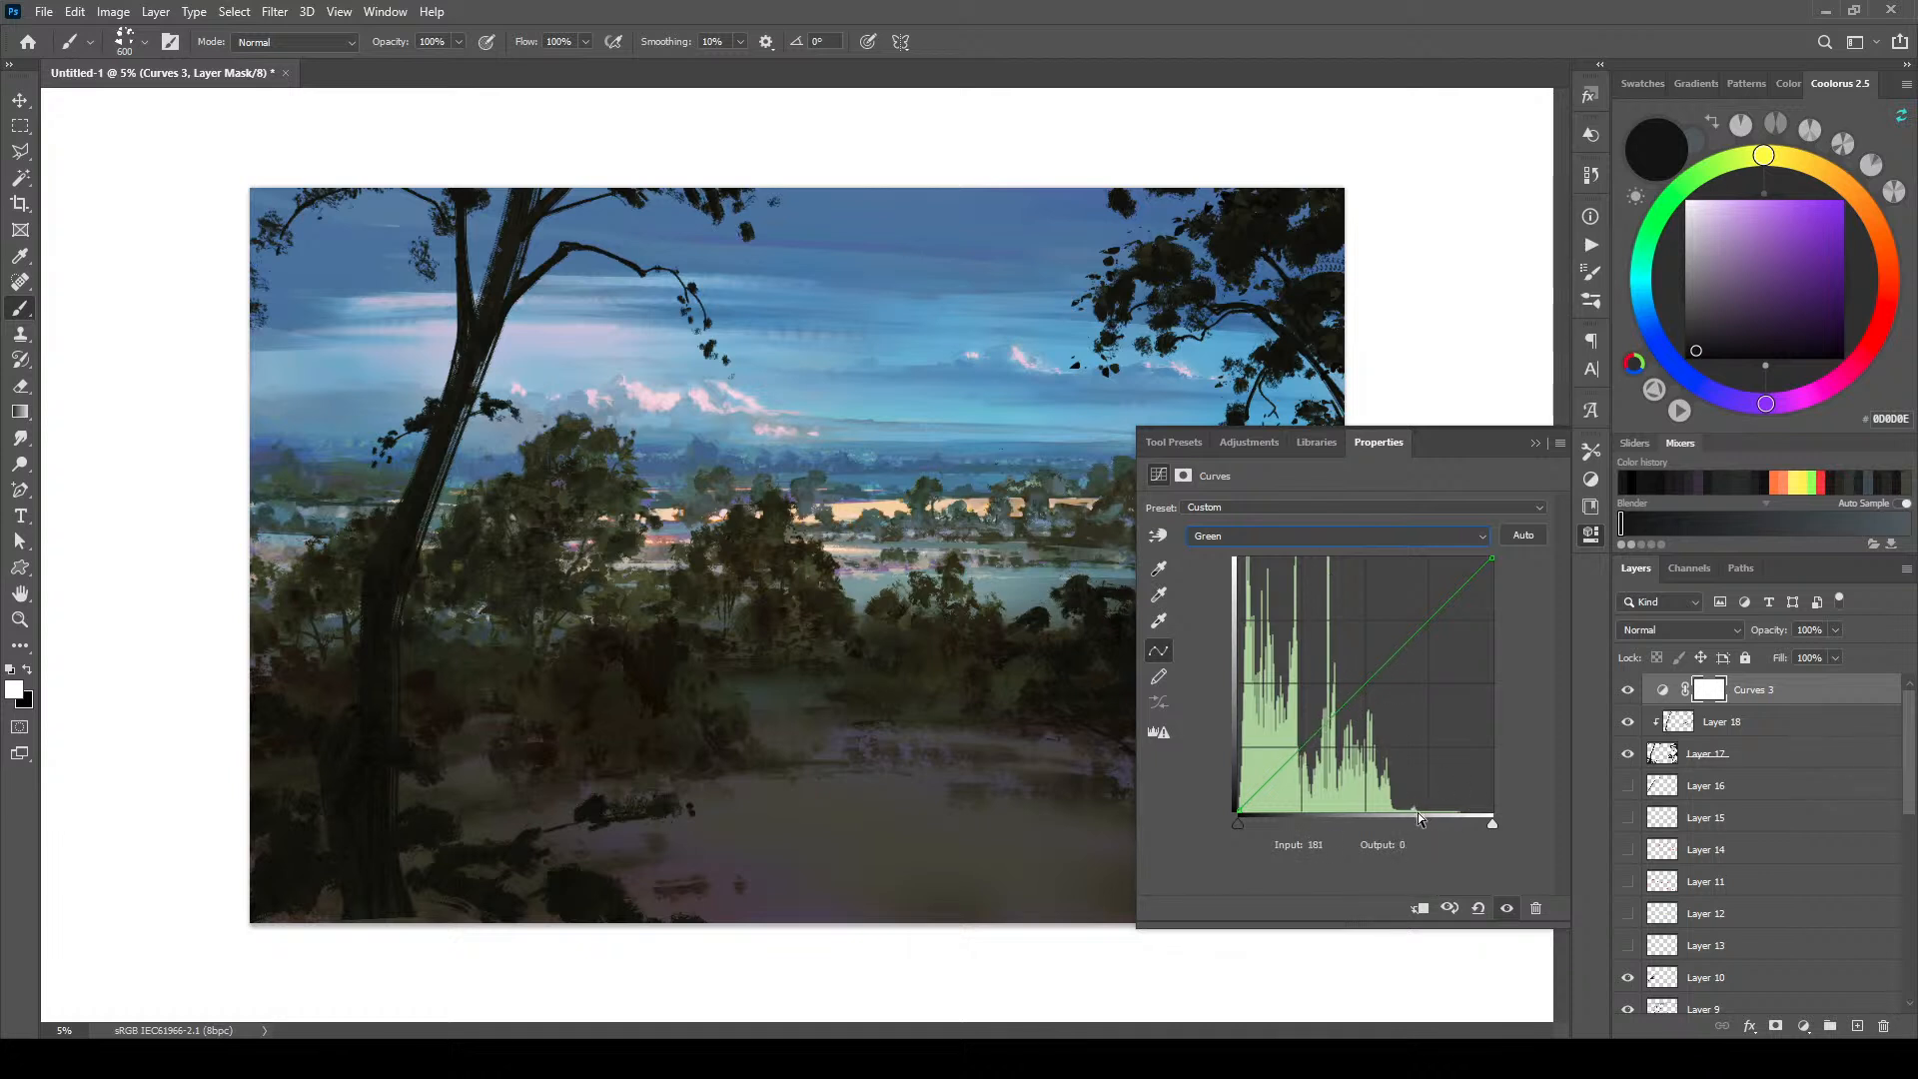
pyautogui.click(1345, 703)
pyautogui.click(1376, 676)
pyautogui.moveTo(1407, 643); pyautogui.dragTo(1396, 576)
pyautogui.moveTo(1330, 700); pyautogui.dragTo(1360, 694)
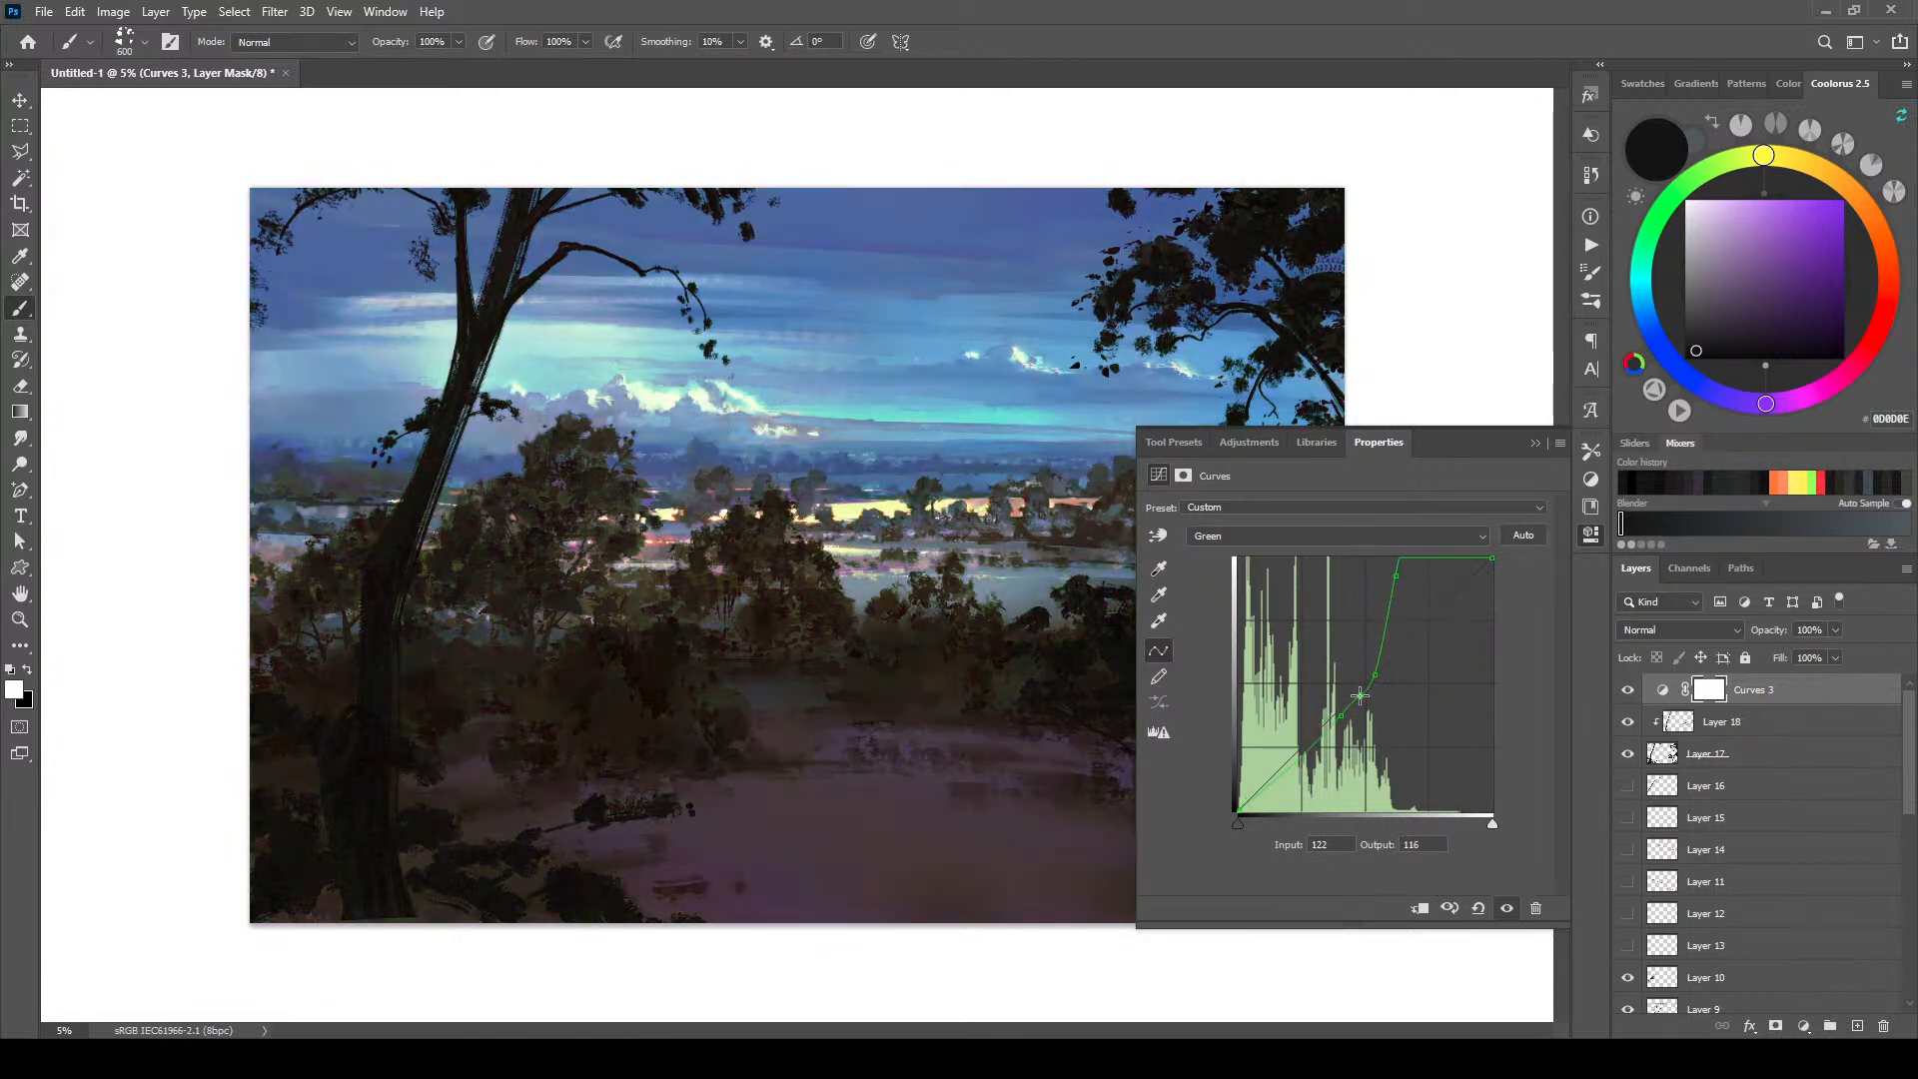
pyautogui.moveTo(1342, 710); pyautogui.dragTo(1339, 715)
pyautogui.moveTo(1376, 677); pyautogui.dragTo(1337, 717)
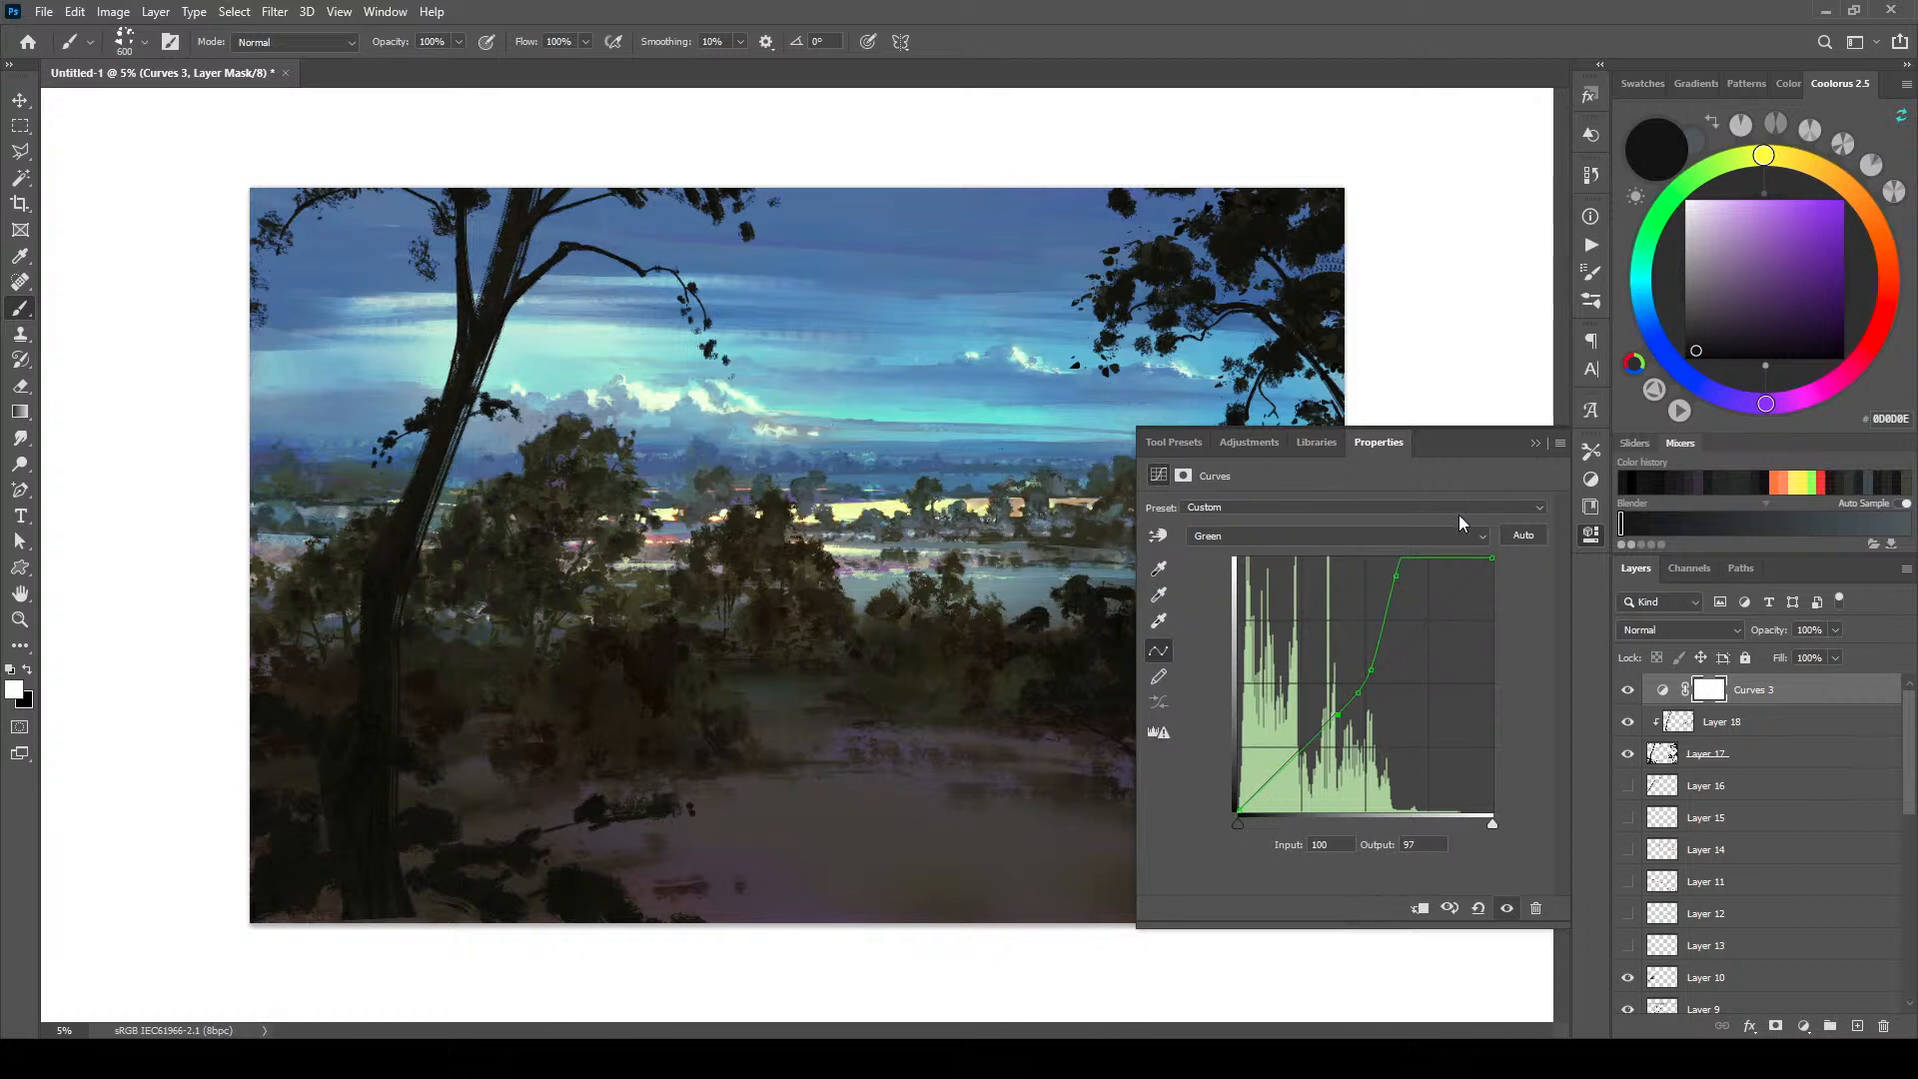
pyautogui.moveTo(1397, 576); pyautogui.dragTo(1346, 703)
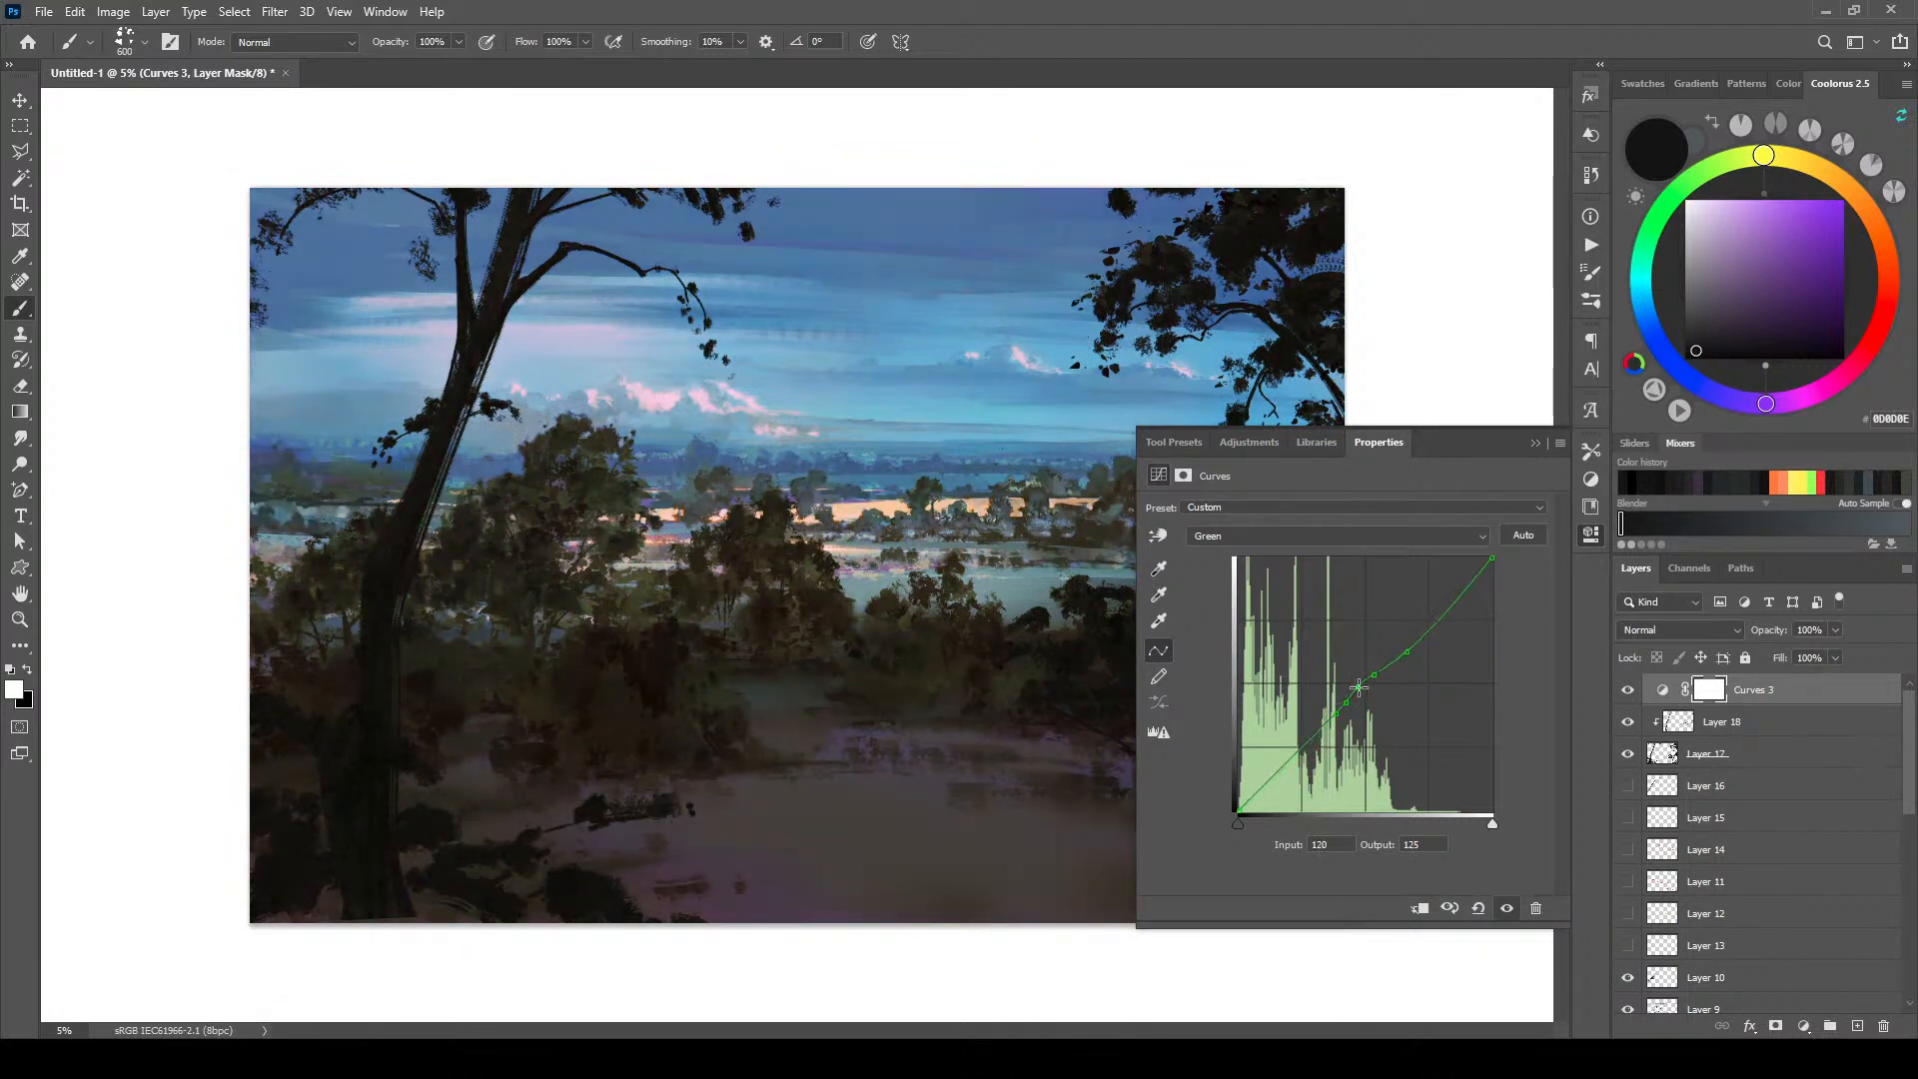
# Step: Fine-tune the Green curve's midtone point to input 119, output 125, and adjust extra points in its shadows
pyautogui.moveTo(1358, 685); pyautogui.dragTo(1360, 691)
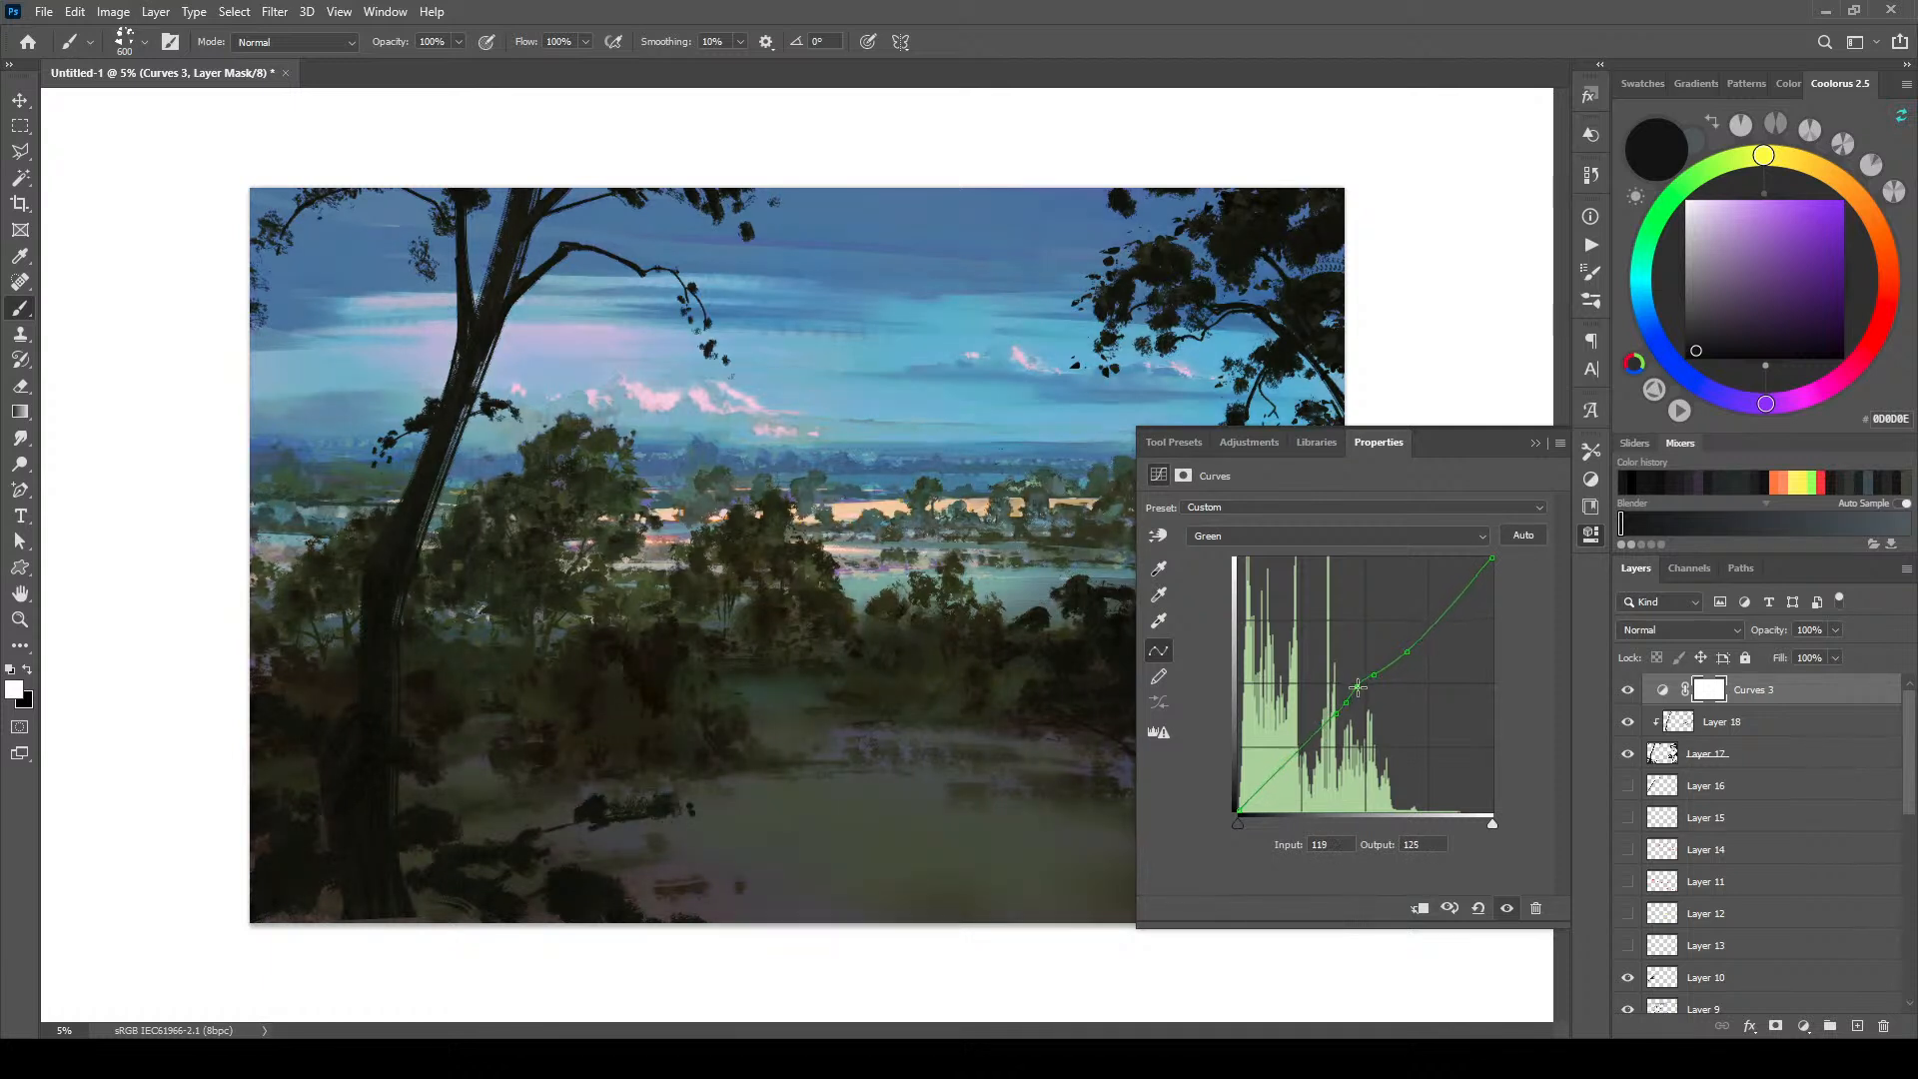
pyautogui.moveTo(1359, 689); pyautogui.dragTo(1358, 688)
pyautogui.click(1289, 762)
pyautogui.moveTo(1289, 758); pyautogui.dragTo(1290, 762)
pyautogui.click(1304, 744)
pyautogui.moveTo(1304, 743); pyautogui.dragTo(1288, 764)
pyautogui.click(1540, 443)
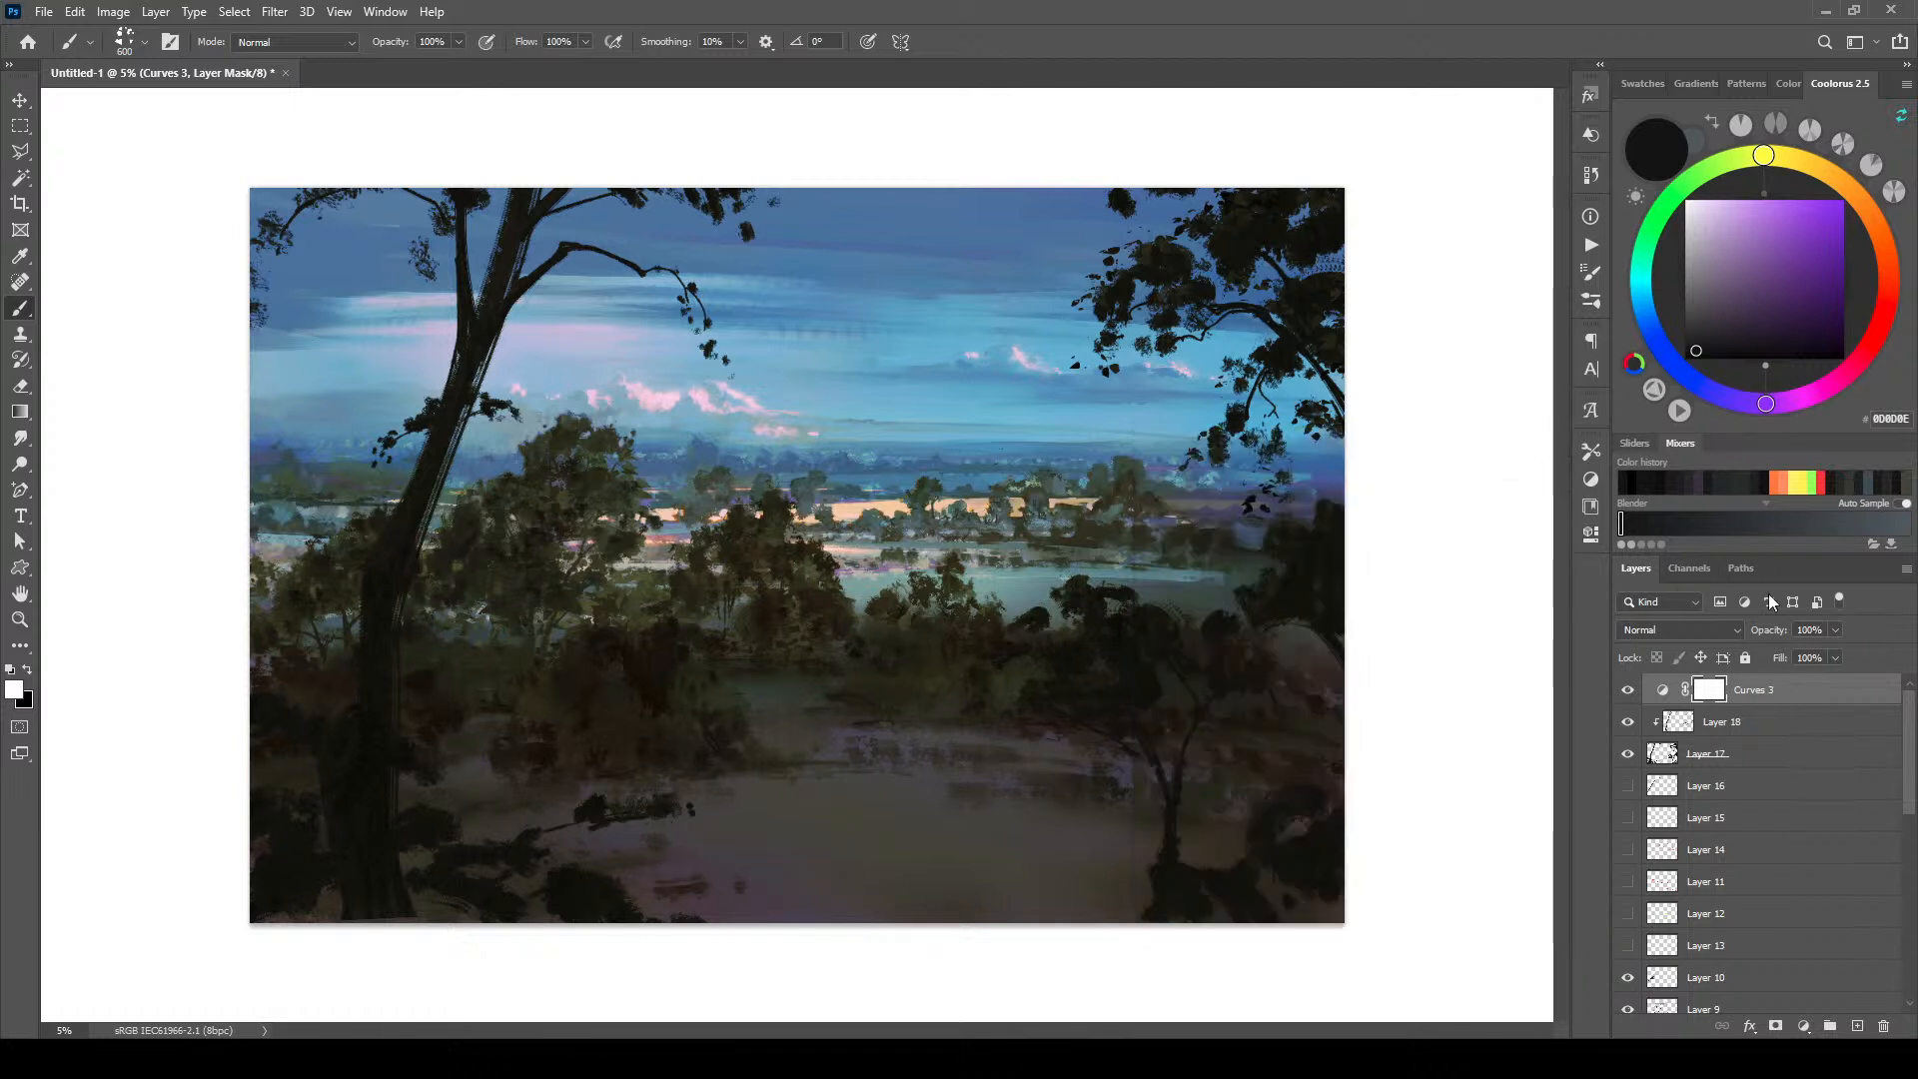
# Step: Compare the painting with and without the Curves 3 adjustment, and lower that layer's opacity to 53%
pyautogui.click(1622, 697)
pyautogui.click(1620, 703)
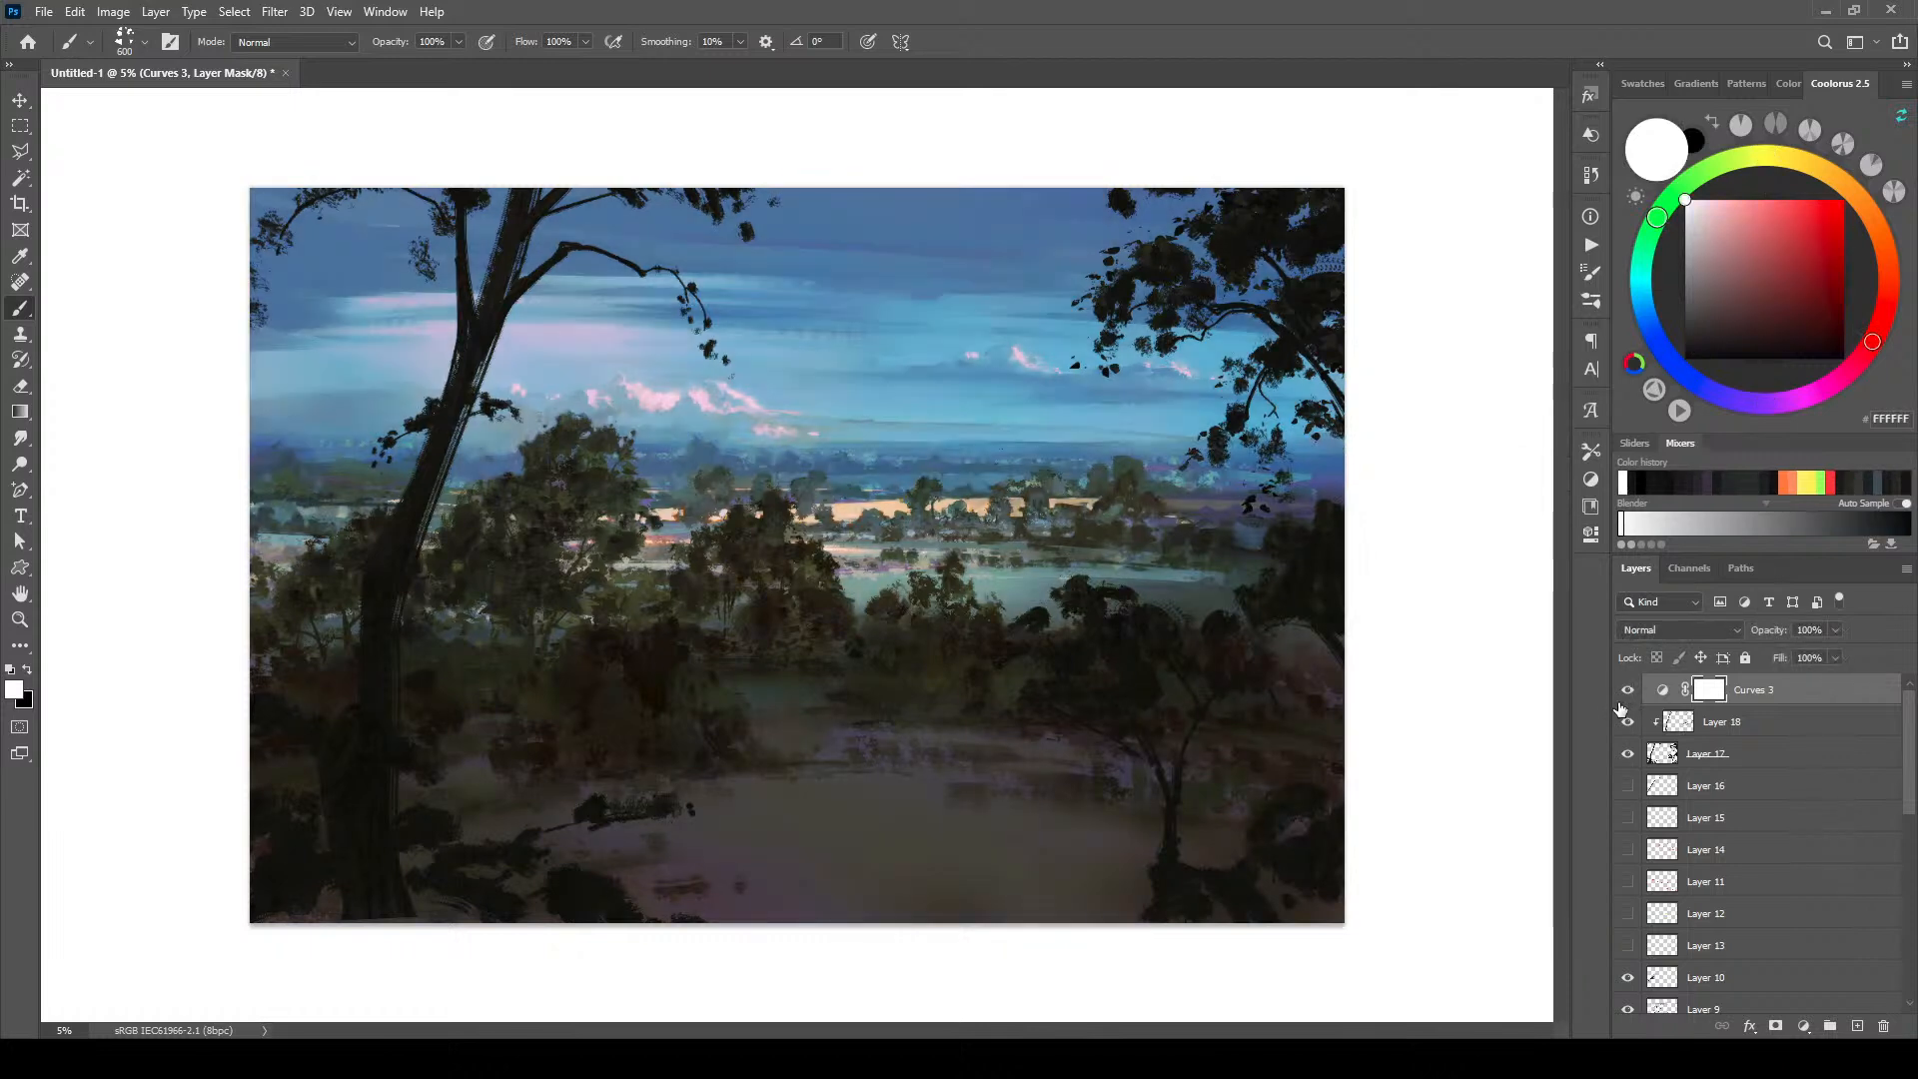
pyautogui.click(1835, 631)
pyautogui.moveTo(1816, 655)
pyautogui.mouseDown()
pyautogui.moveTo(1745, 652)
pyautogui.moveTo(1882, 628)
pyautogui.moveTo(1793, 654)
pyautogui.mouseUp()
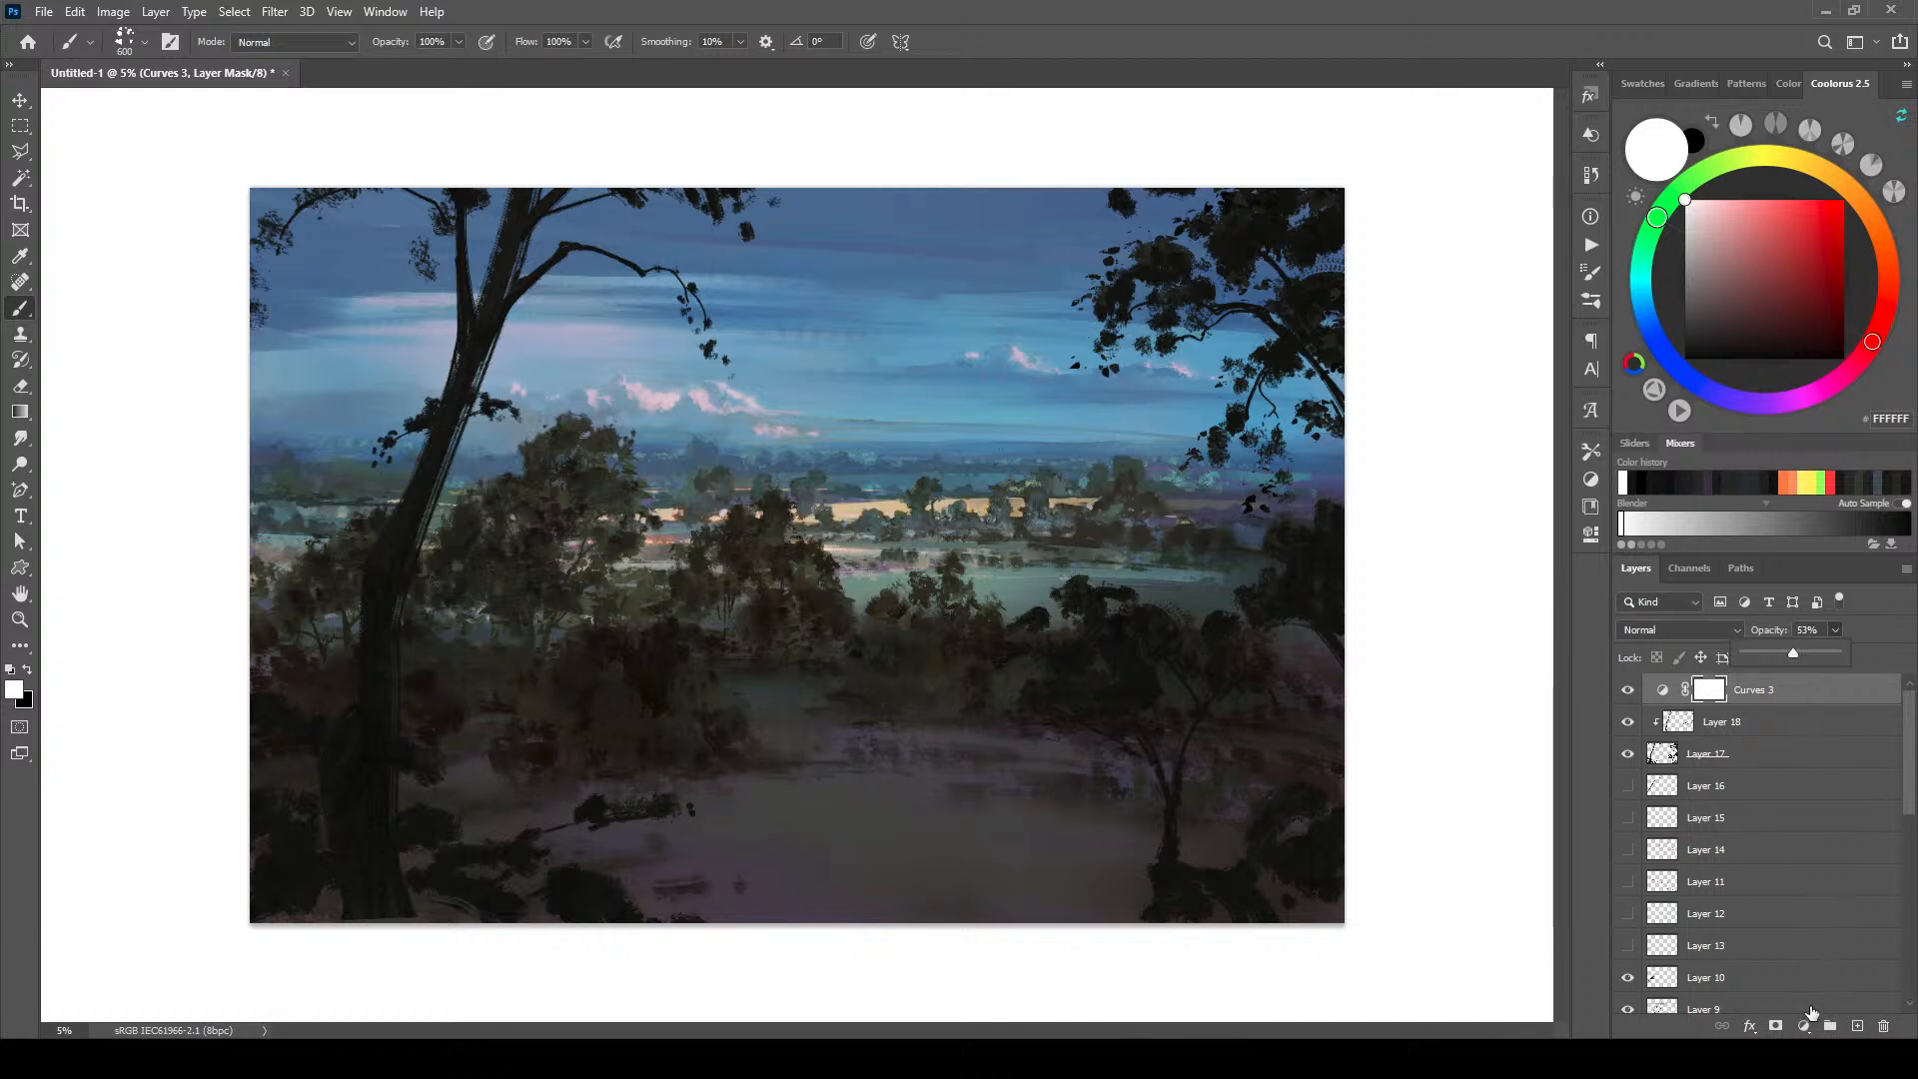
# Step: Add a Color Balance adjustment layer above Curves 3 and shift its midtones toward magenta and yellow
pyautogui.click(1804, 1026)
pyautogui.click(1788, 847)
pyautogui.moveTo(1319, 553); pyautogui.dragTo(1291, 589)
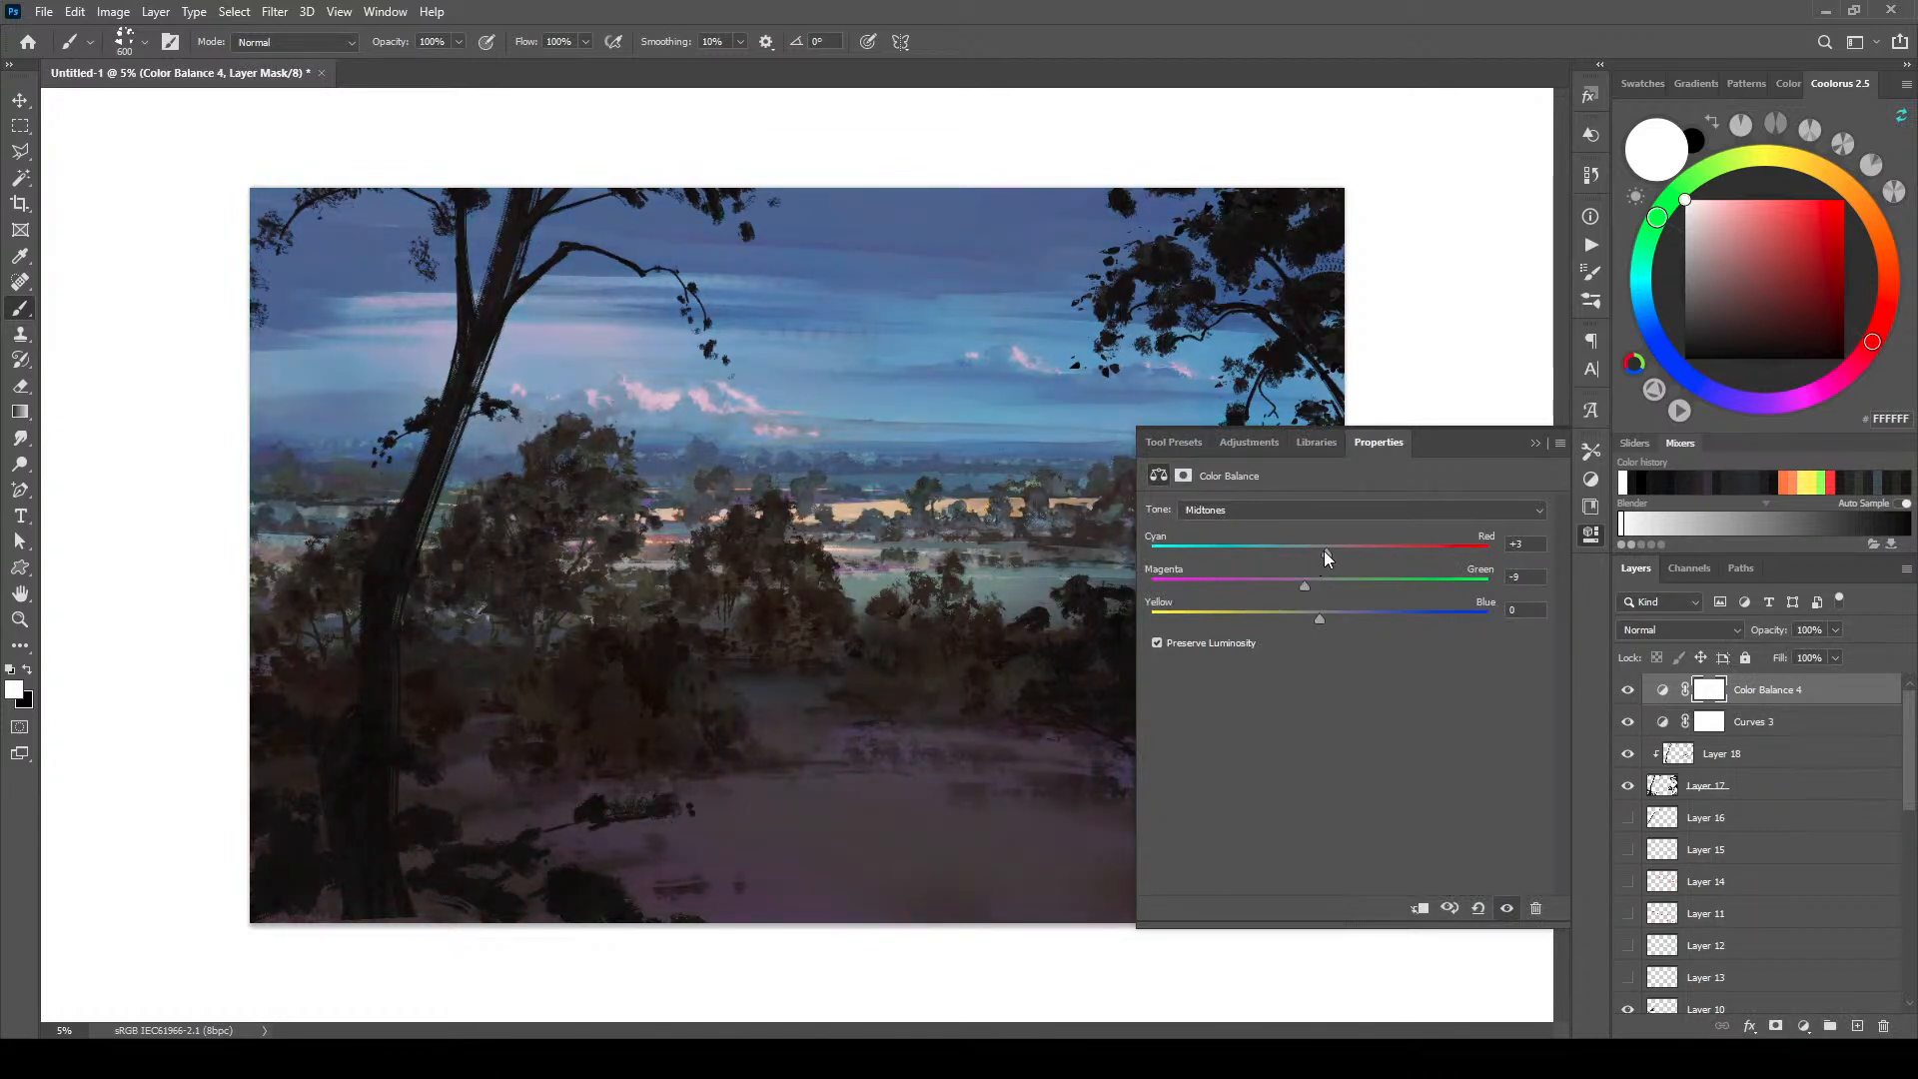
pyautogui.moveTo(1313, 557); pyautogui.dragTo(1277, 624)
# Step: Shift the Color Balance shadows slightly toward red, with green at +9 and blue at +6
pyautogui.click(1267, 508)
pyautogui.click(1269, 512)
pyautogui.moveTo(1323, 547); pyautogui.dragTo(1327, 588)
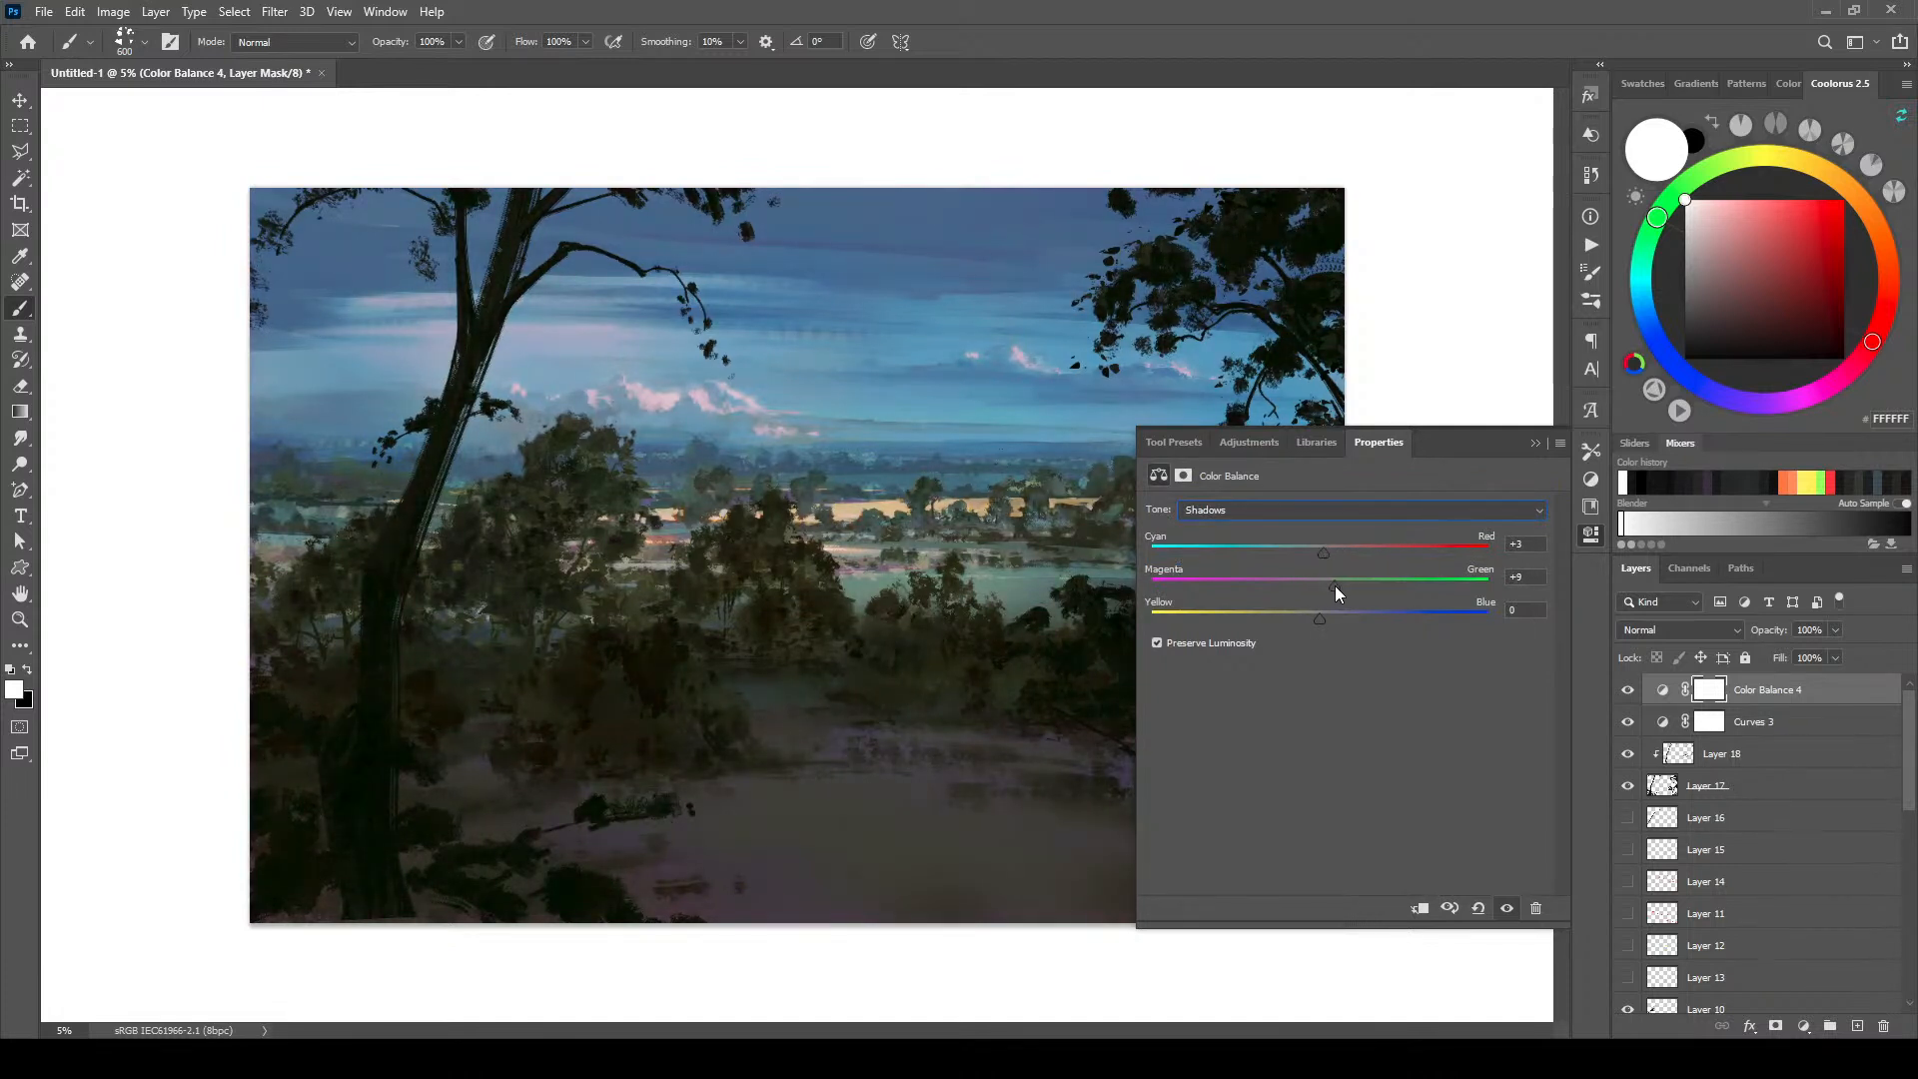
pyautogui.moveTo(1352, 559); pyautogui.dragTo(1343, 628)
# Step: Adjust the Color Balance highlights, setting red to +3 and testing the magenta–green and yellow–blue balances
pyautogui.click(1243, 511)
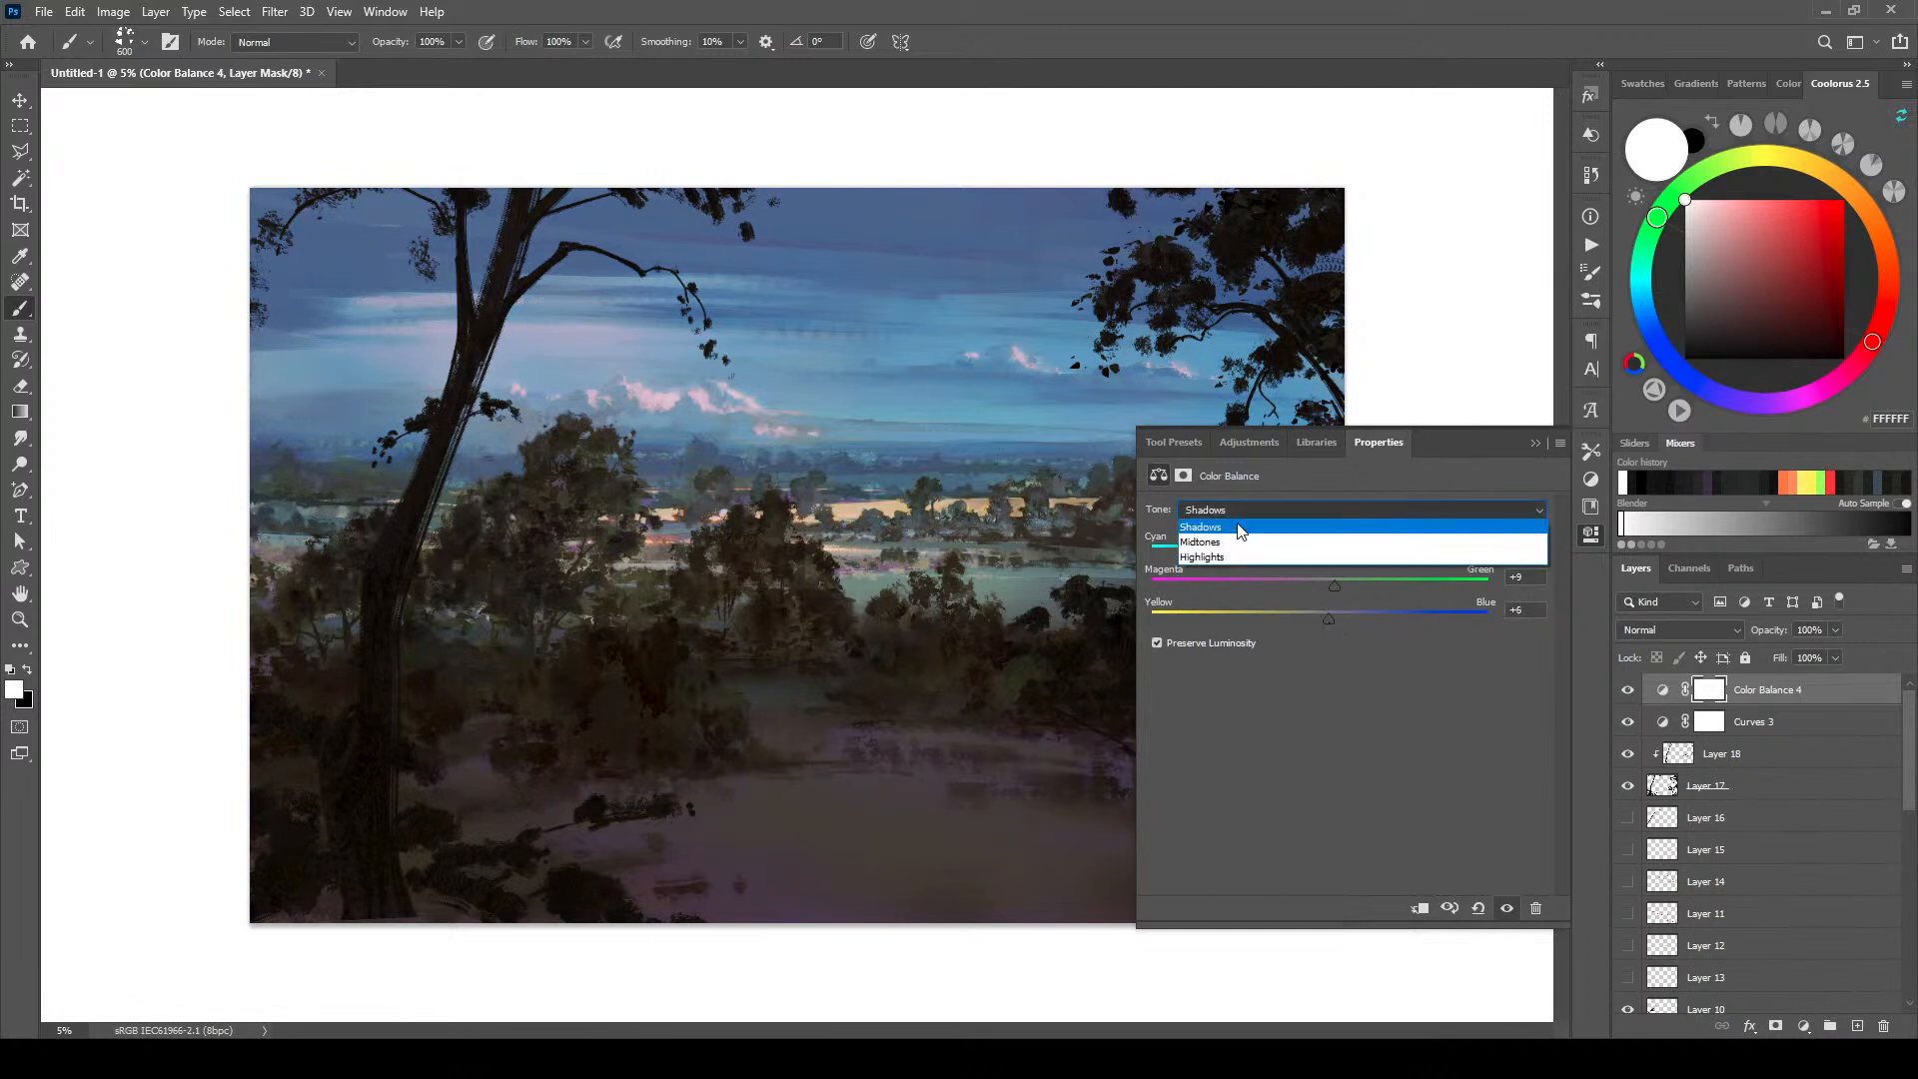
pyautogui.click(1226, 553)
pyautogui.moveTo(1321, 552)
pyautogui.mouseDown()
pyautogui.moveTo(1296, 552)
pyautogui.moveTo(1340, 557)
pyautogui.moveTo(1304, 557)
pyautogui.moveTo(1325, 551)
pyautogui.mouseUp()
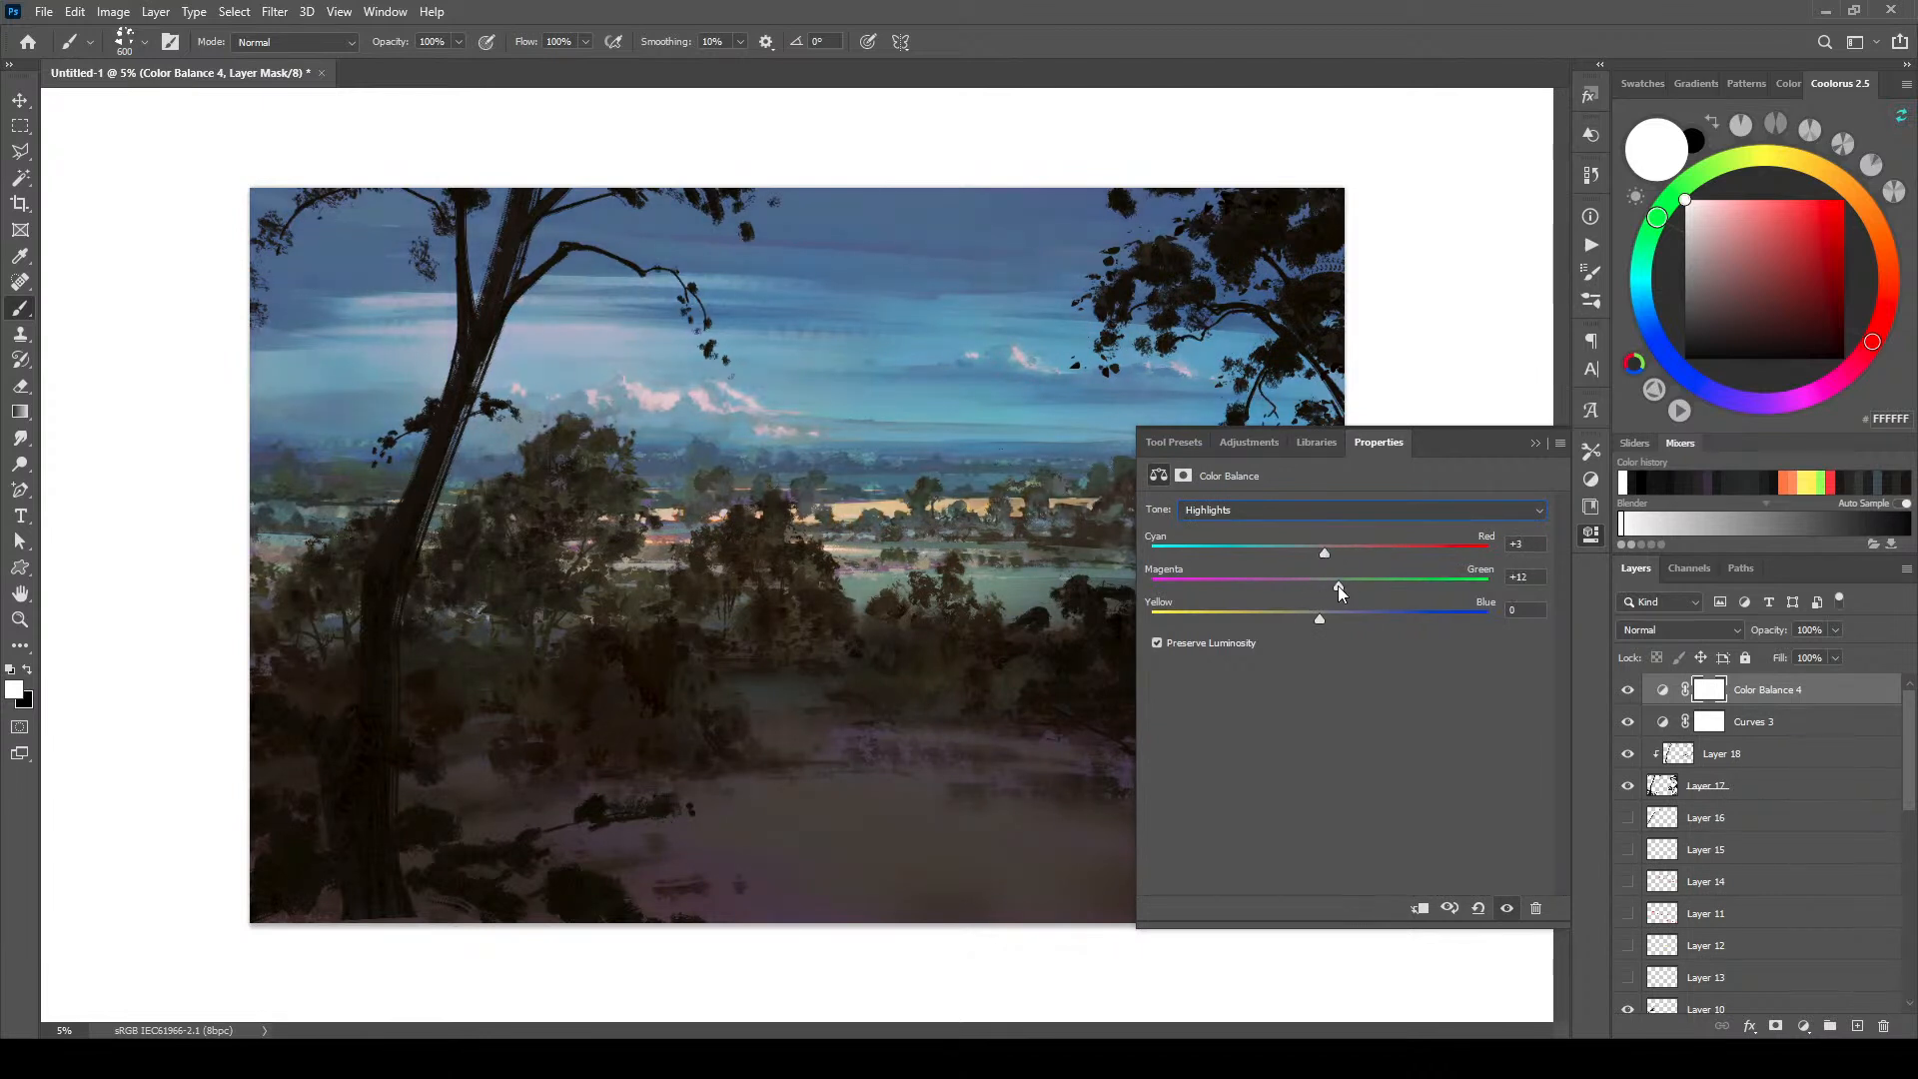
pyautogui.moveTo(1335, 585); pyautogui.dragTo(1305, 584)
pyautogui.moveTo(1317, 590); pyautogui.dragTo(1344, 588)
pyautogui.moveTo(1301, 621)
pyautogui.mouseDown()
pyautogui.moveTo(1328, 621)
pyautogui.moveTo(1329, 551)
pyautogui.moveTo(1309, 586)
pyautogui.mouseUp()
pyautogui.click(1536, 443)
# Step: Check the Color Balance 4 layer's effect on the painting and set its blend mode to Color
pyautogui.click(1628, 691)
pyautogui.click(1628, 696)
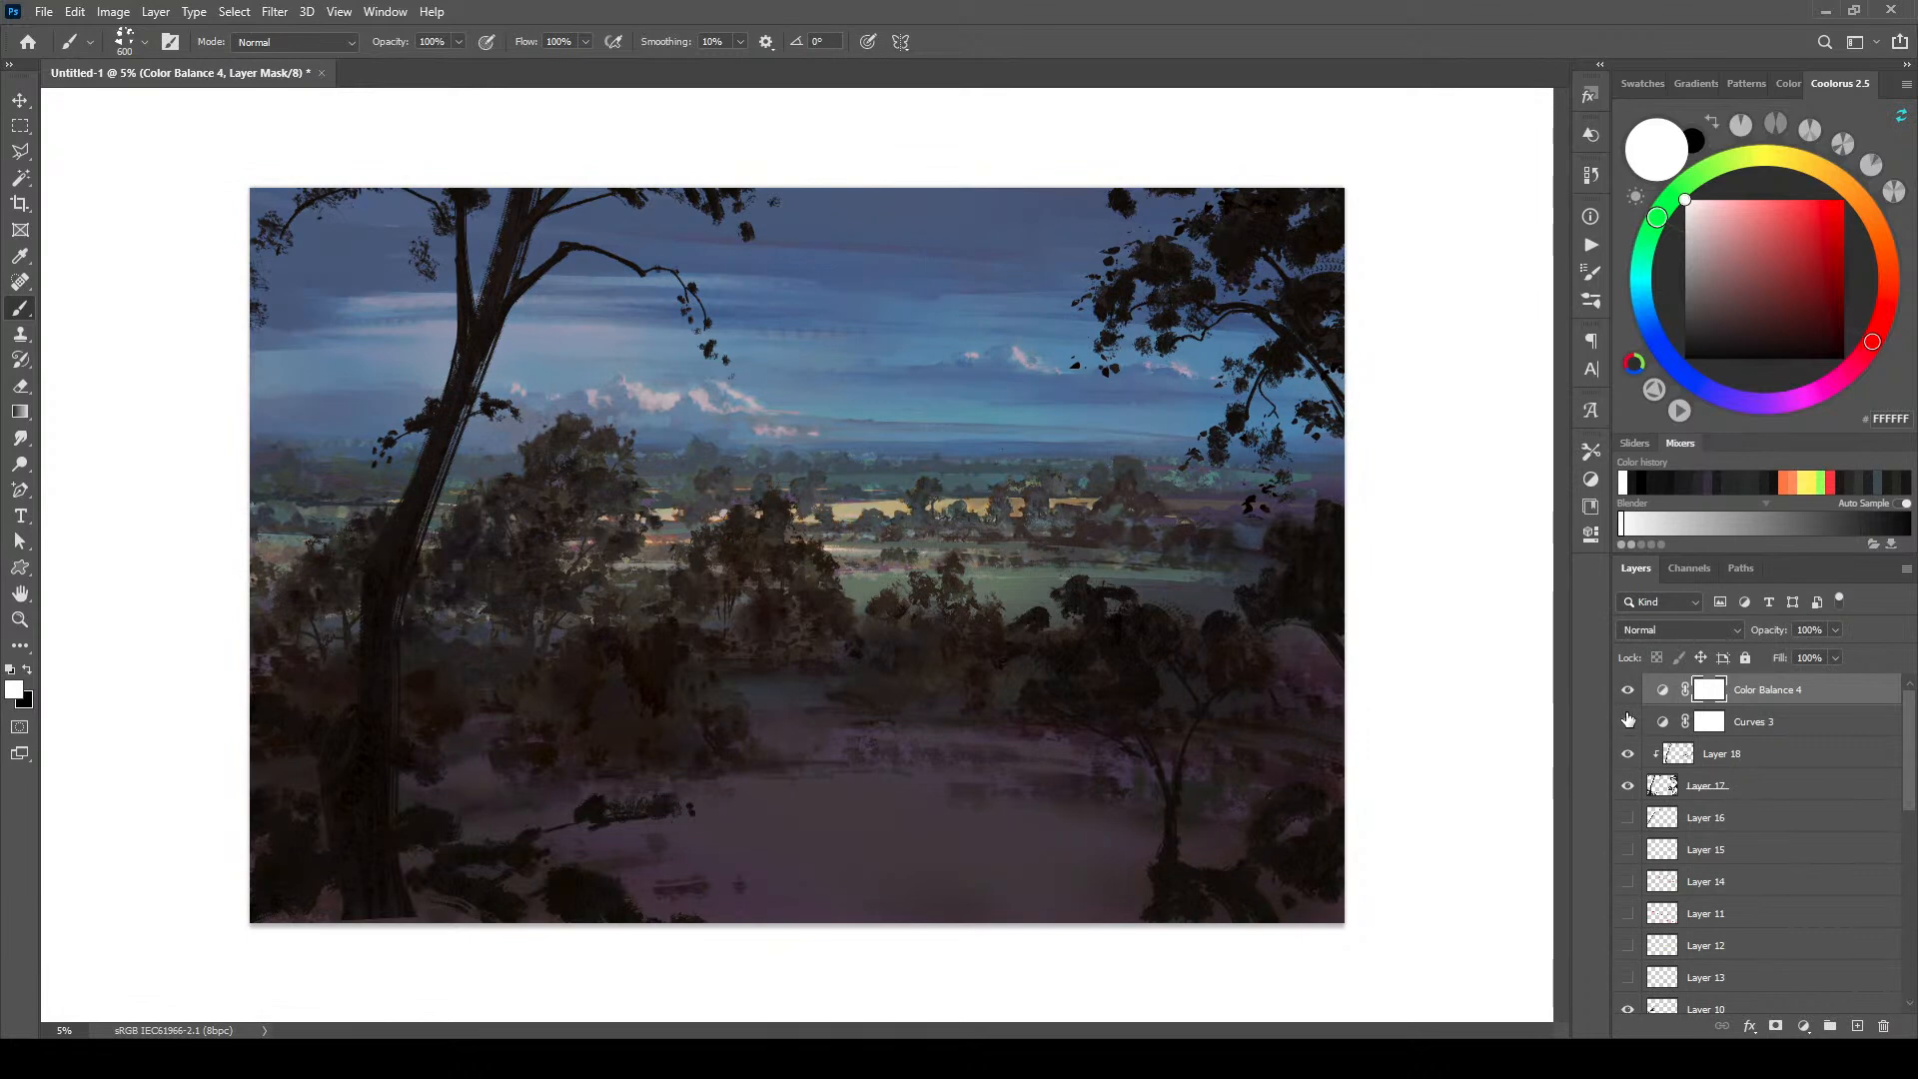
pyautogui.click(1638, 631)
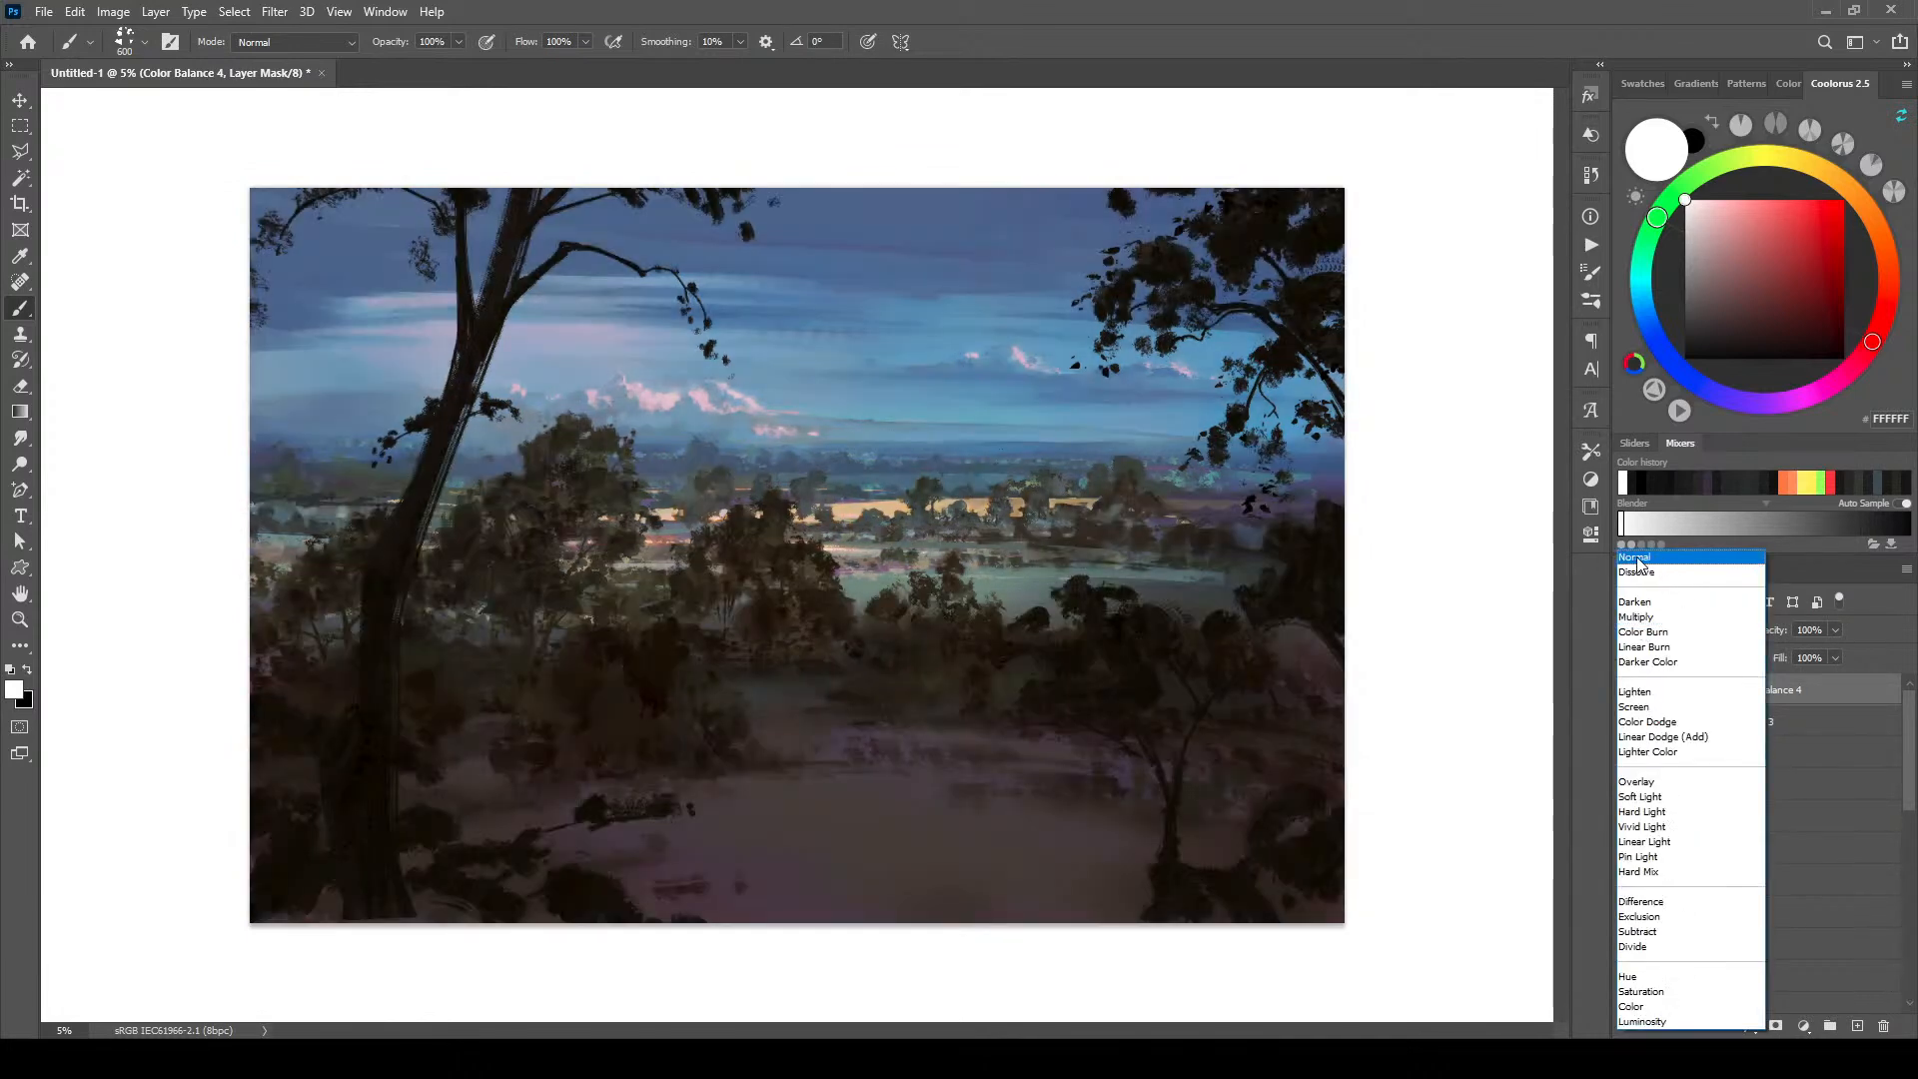
pyautogui.click(1632, 1007)
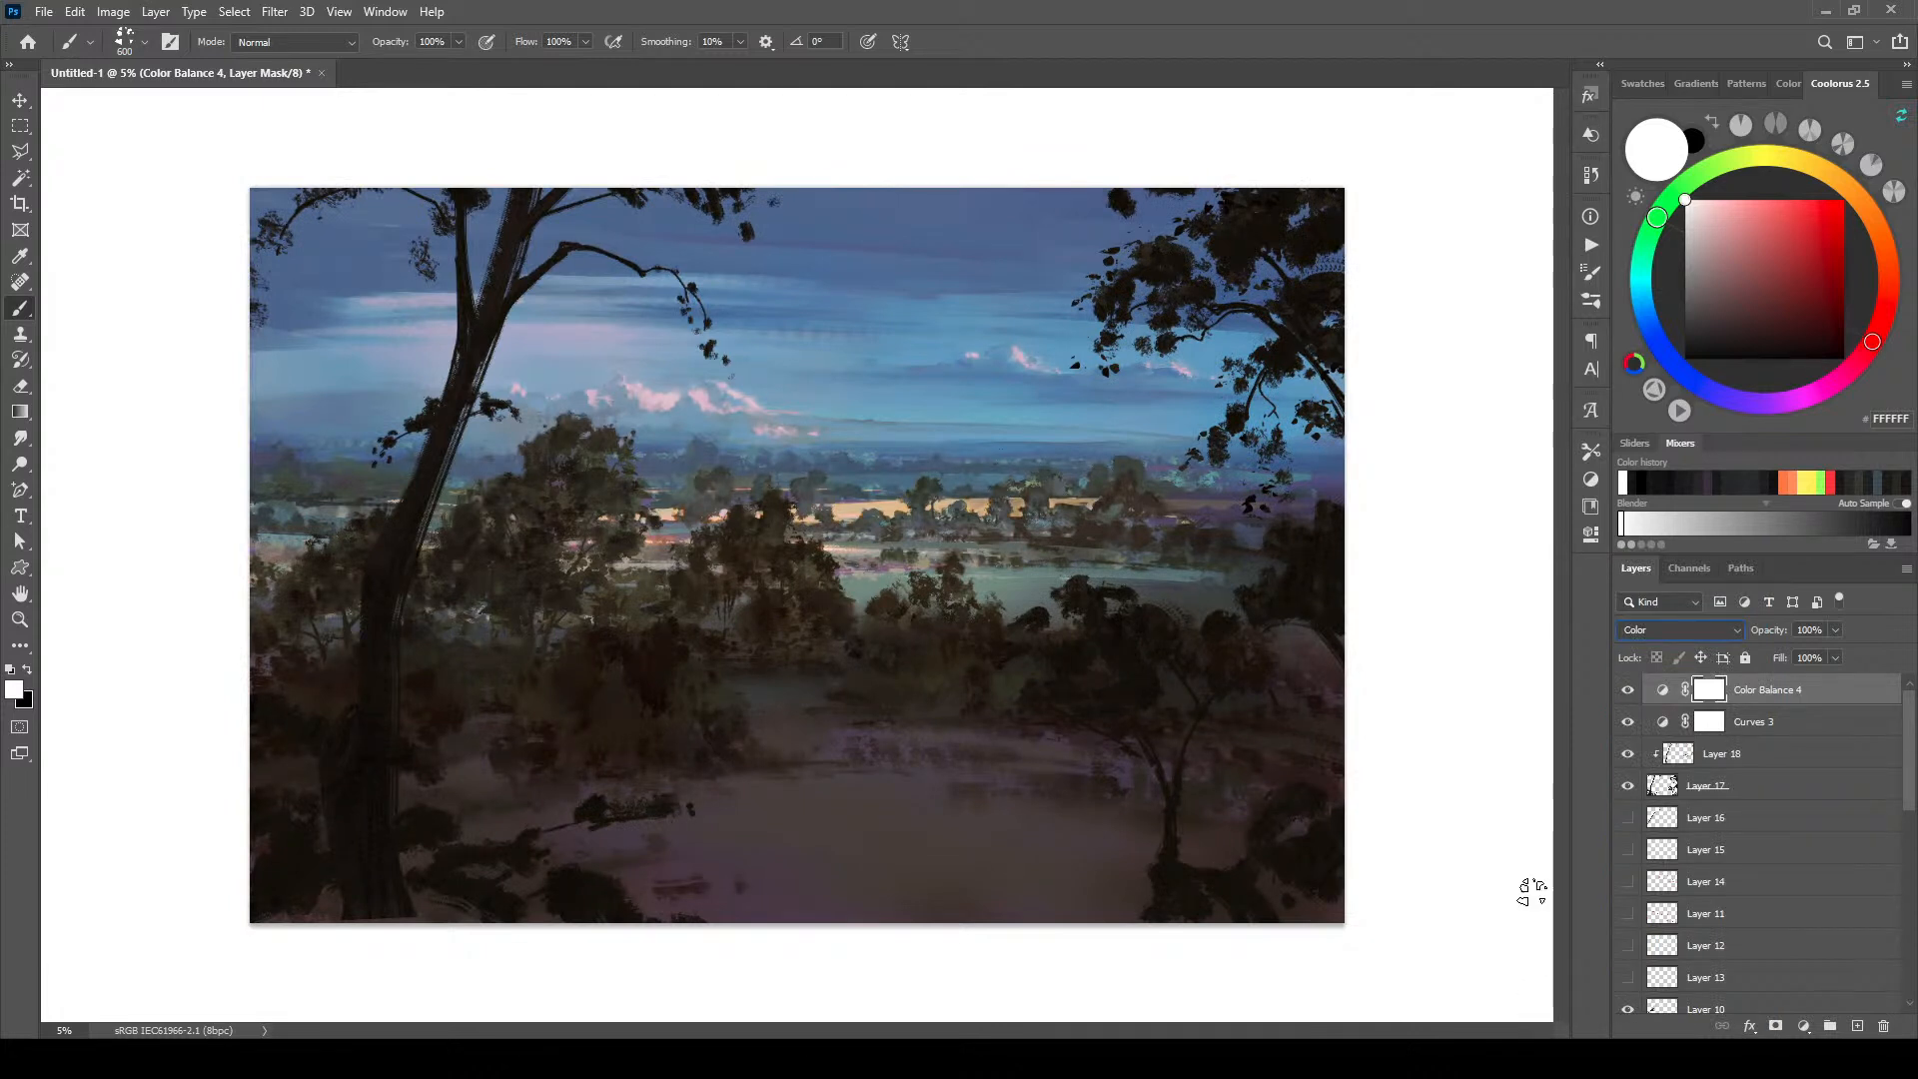
pyautogui.click(1650, 632)
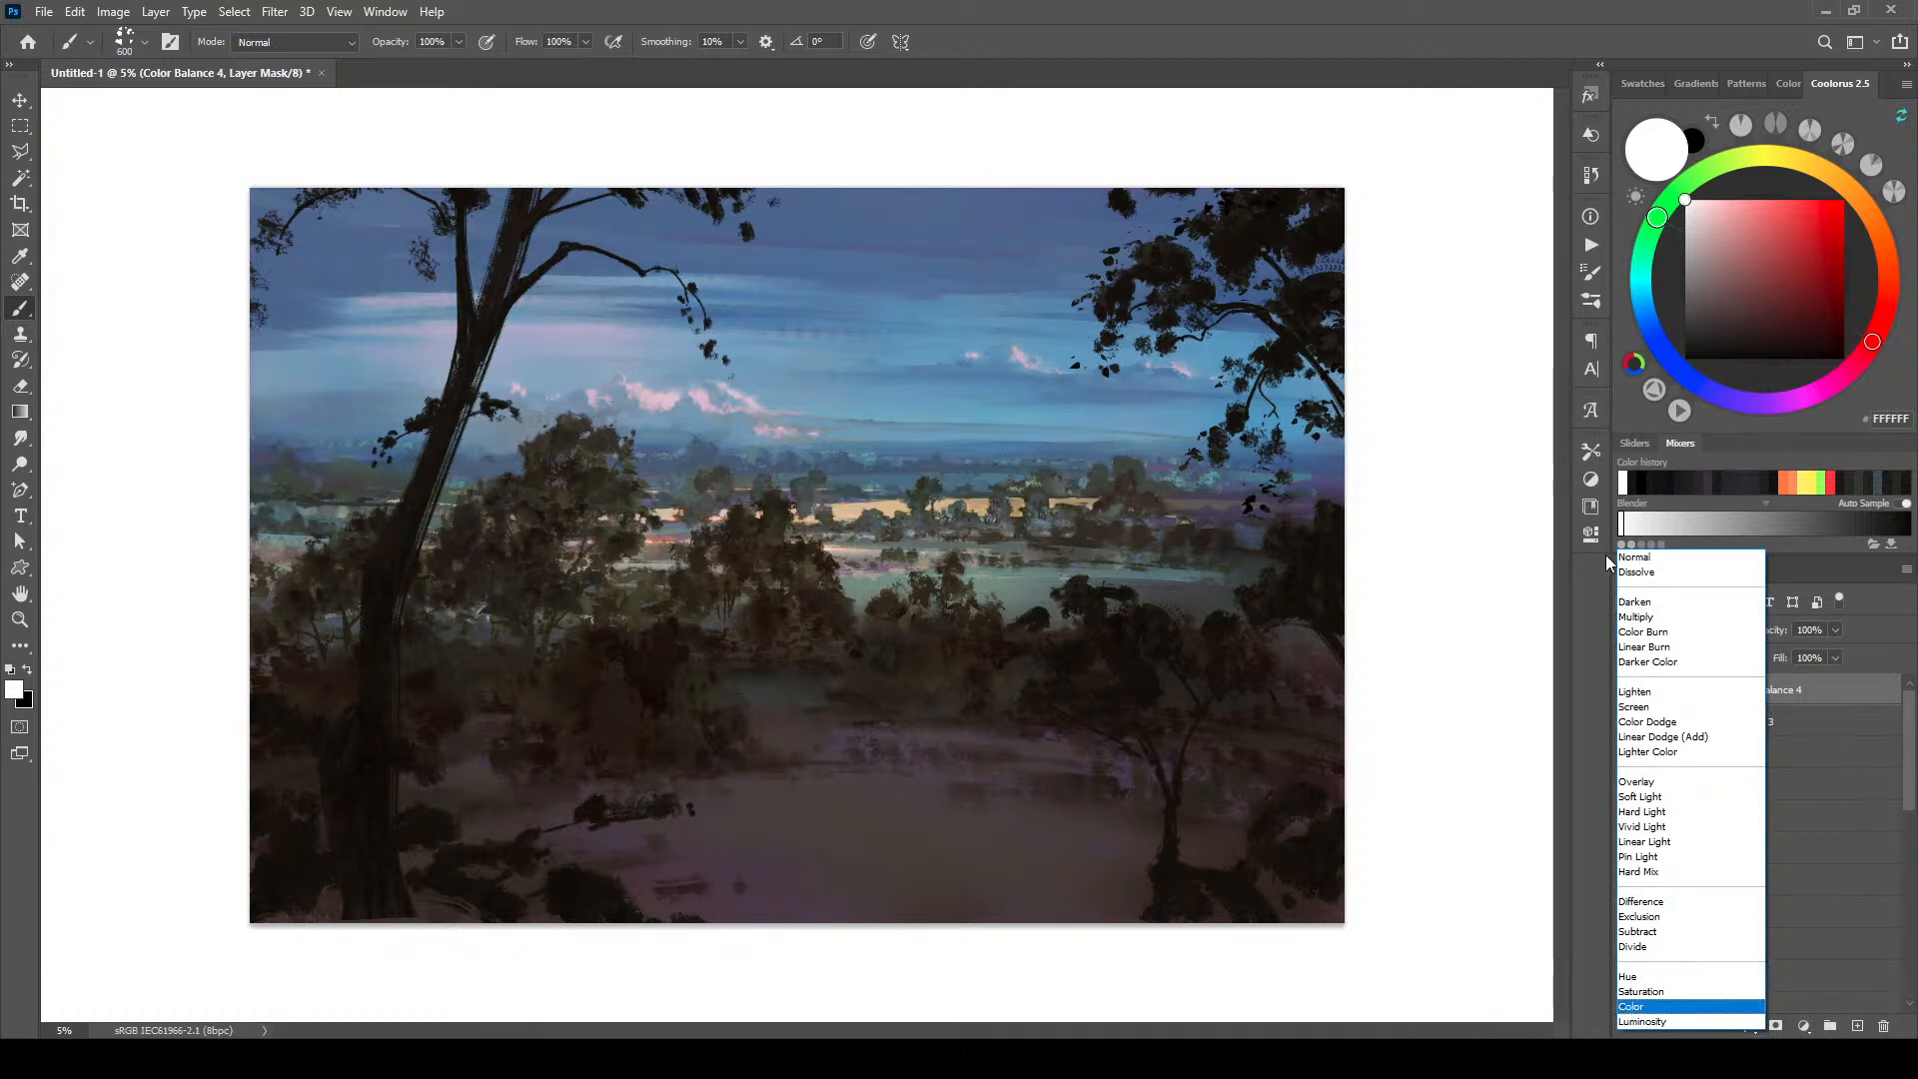
pyautogui.click(1630, 1006)
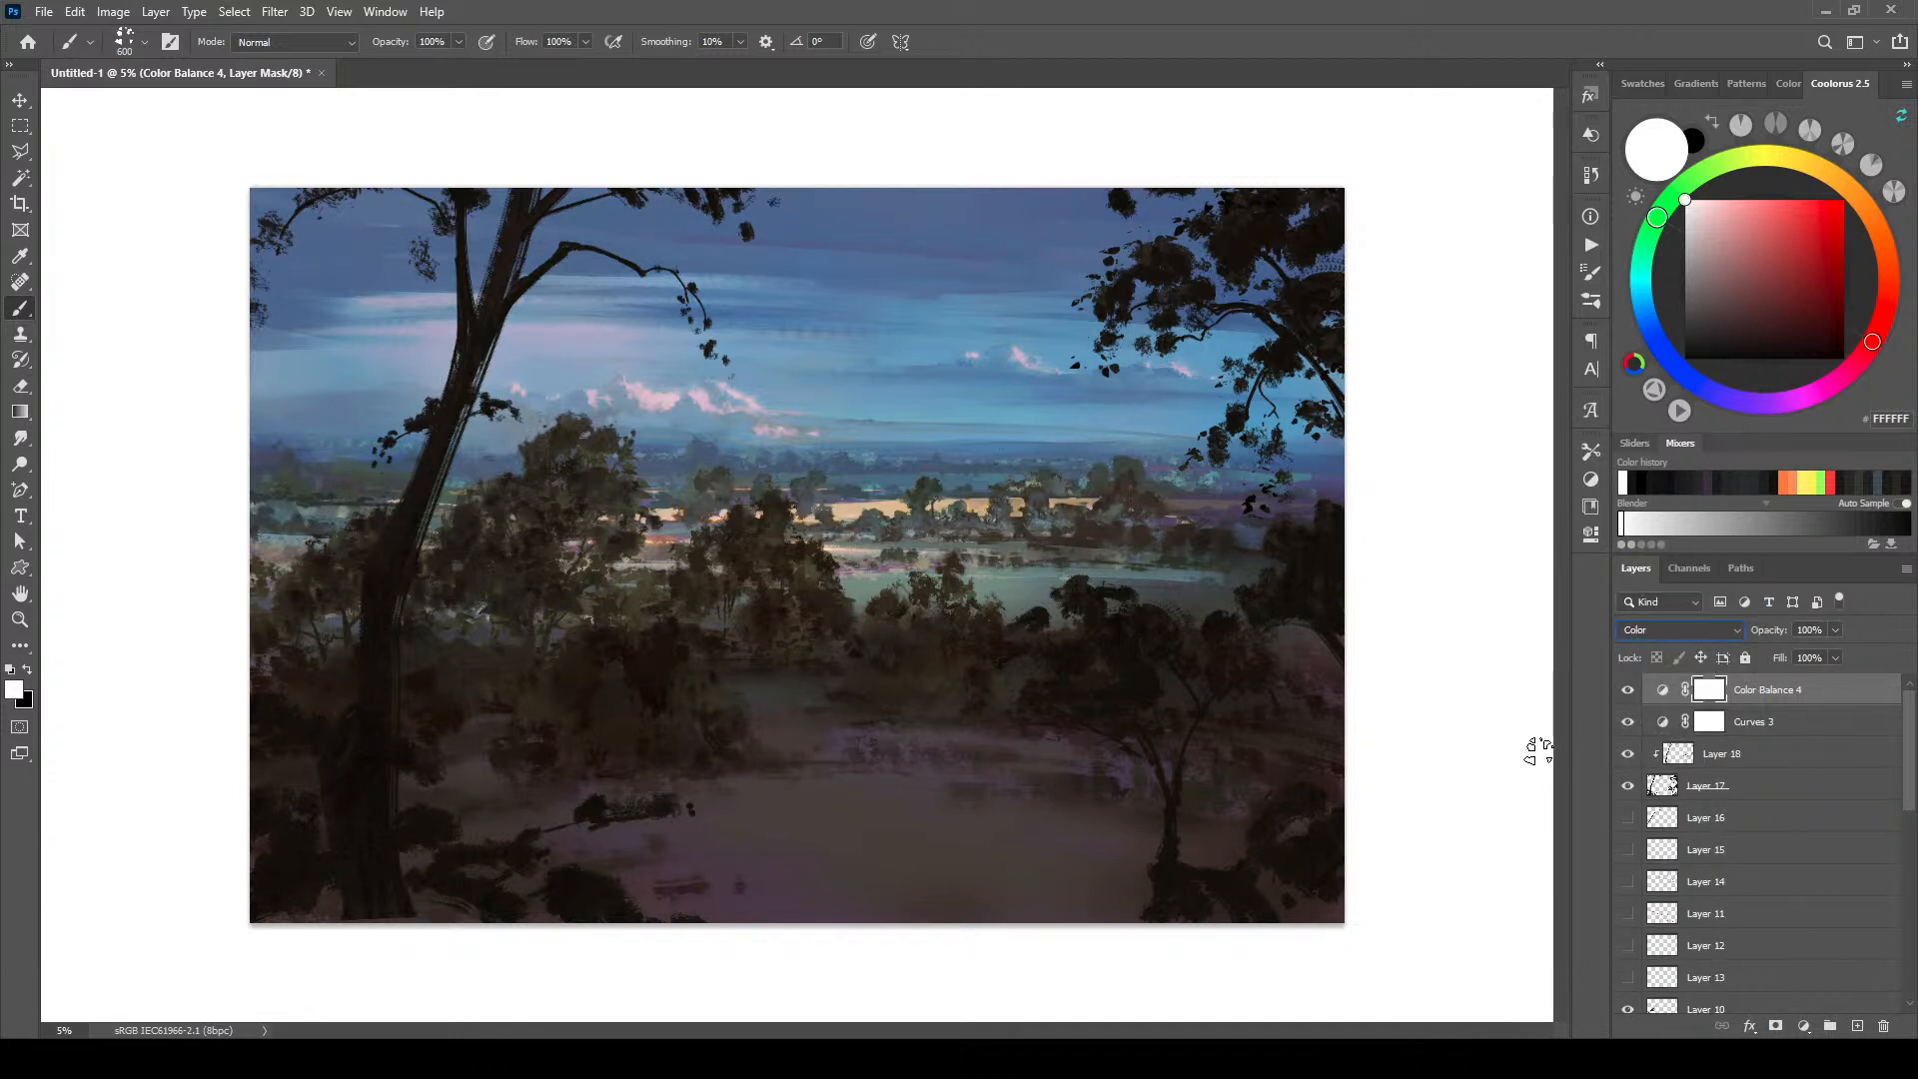
# Step: Compare the painting with the Color Balance 4 and Curves 3 layers hidden and shown
pyautogui.click(1629, 691)
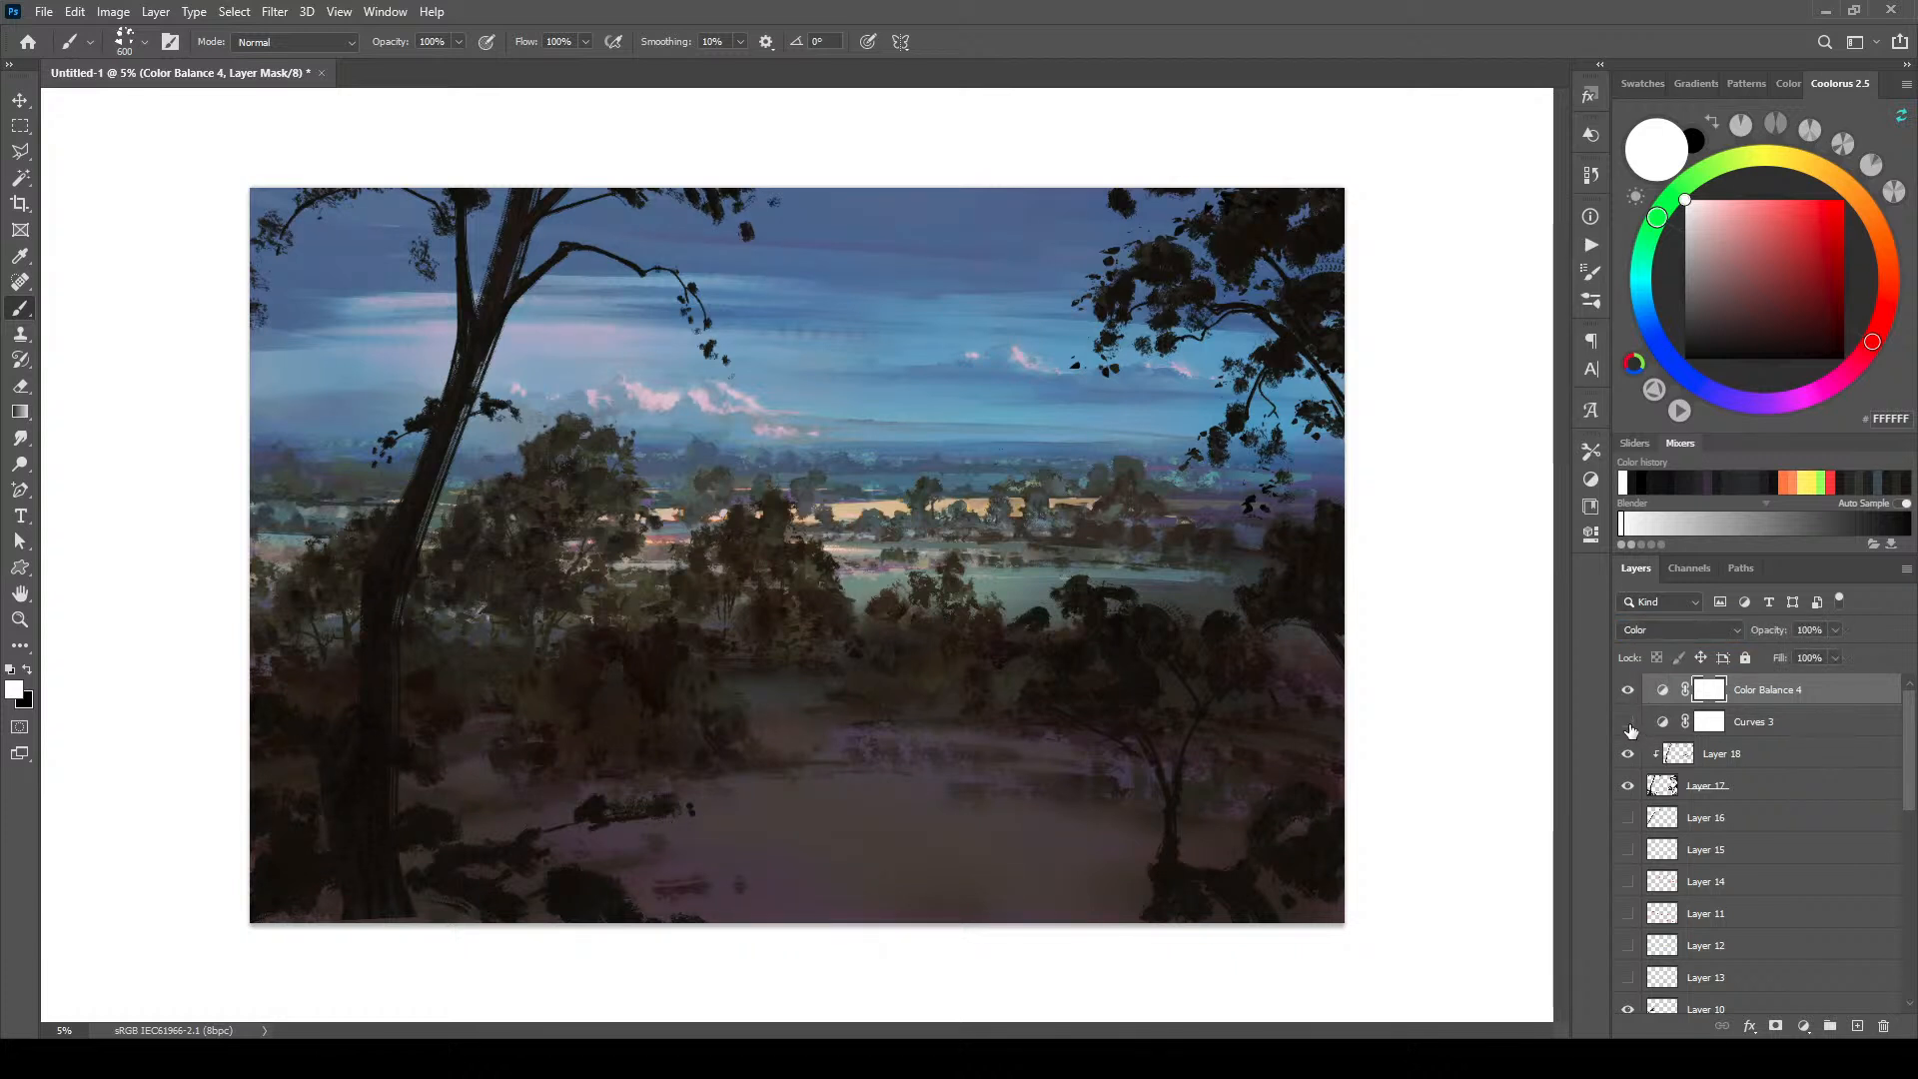
pyautogui.click(1629, 723)
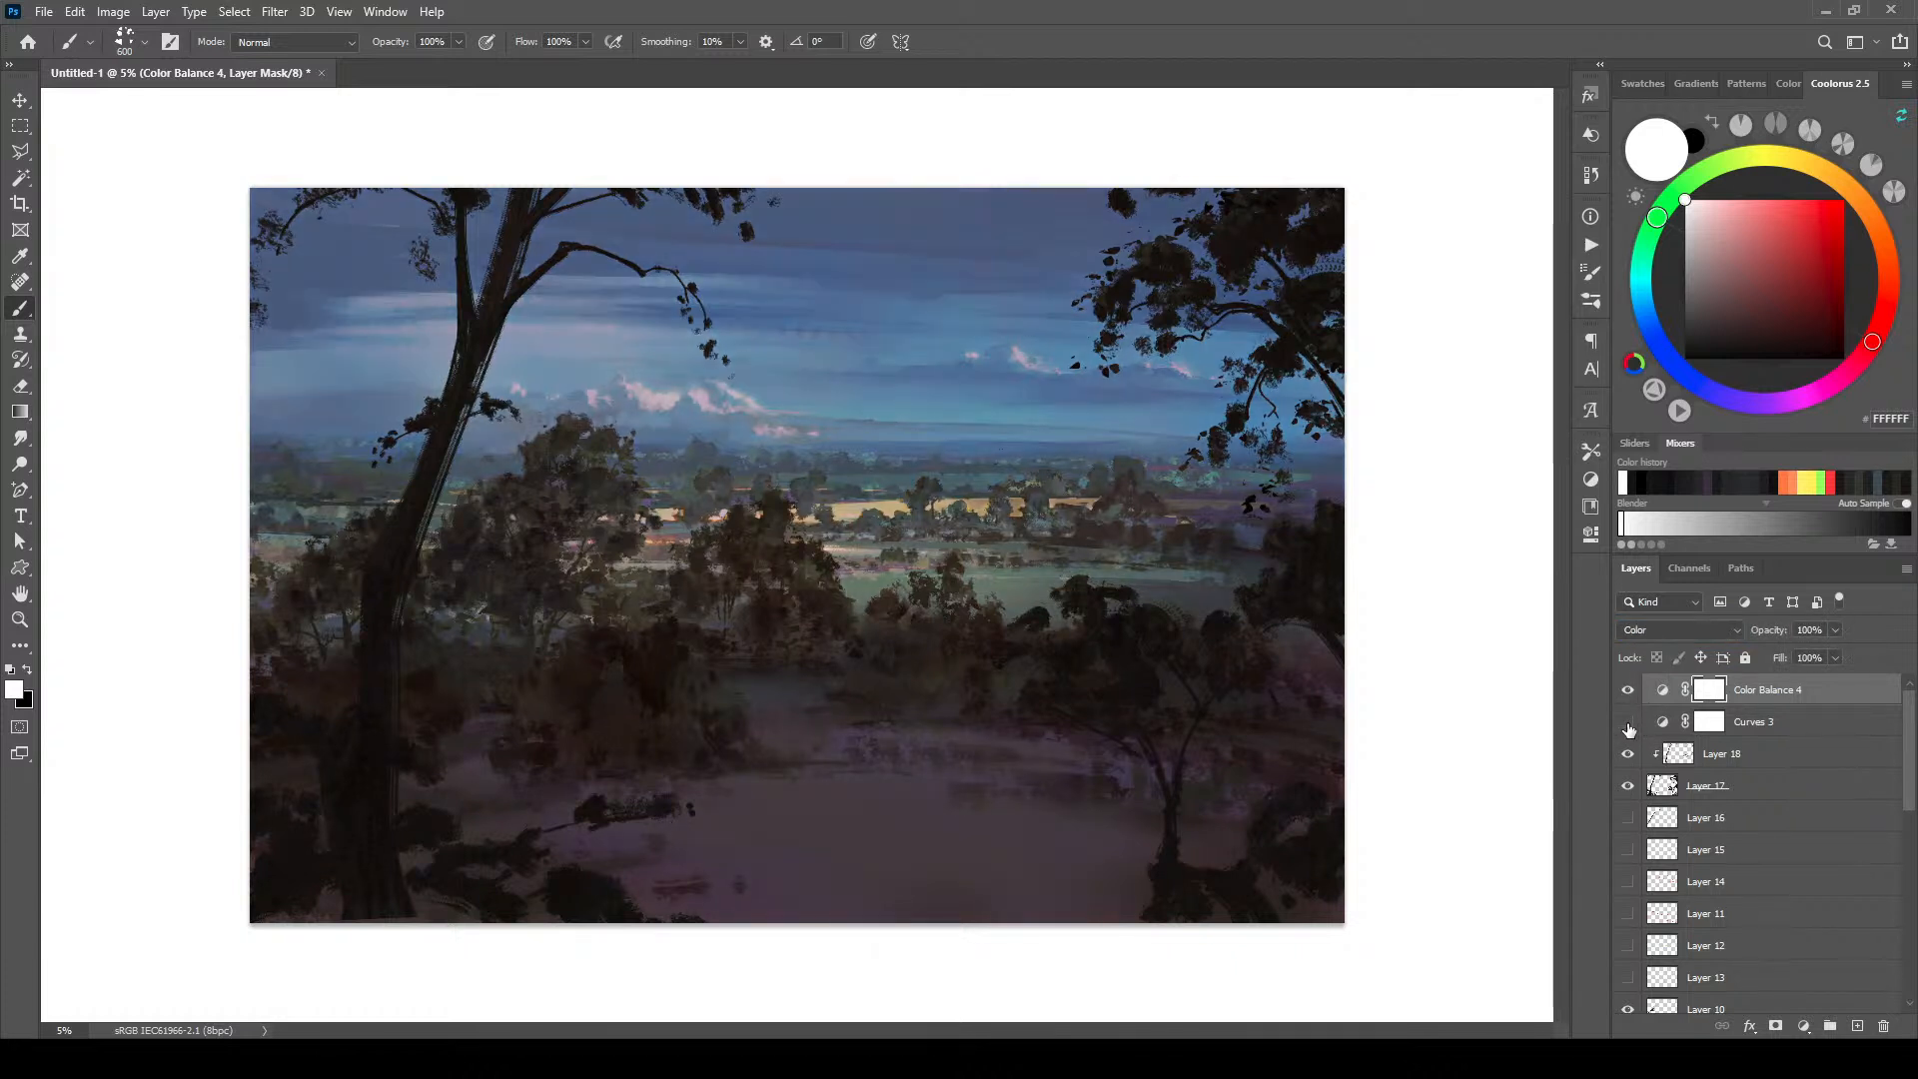
pyautogui.click(1628, 722)
pyautogui.click(1629, 691)
pyautogui.click(1629, 722)
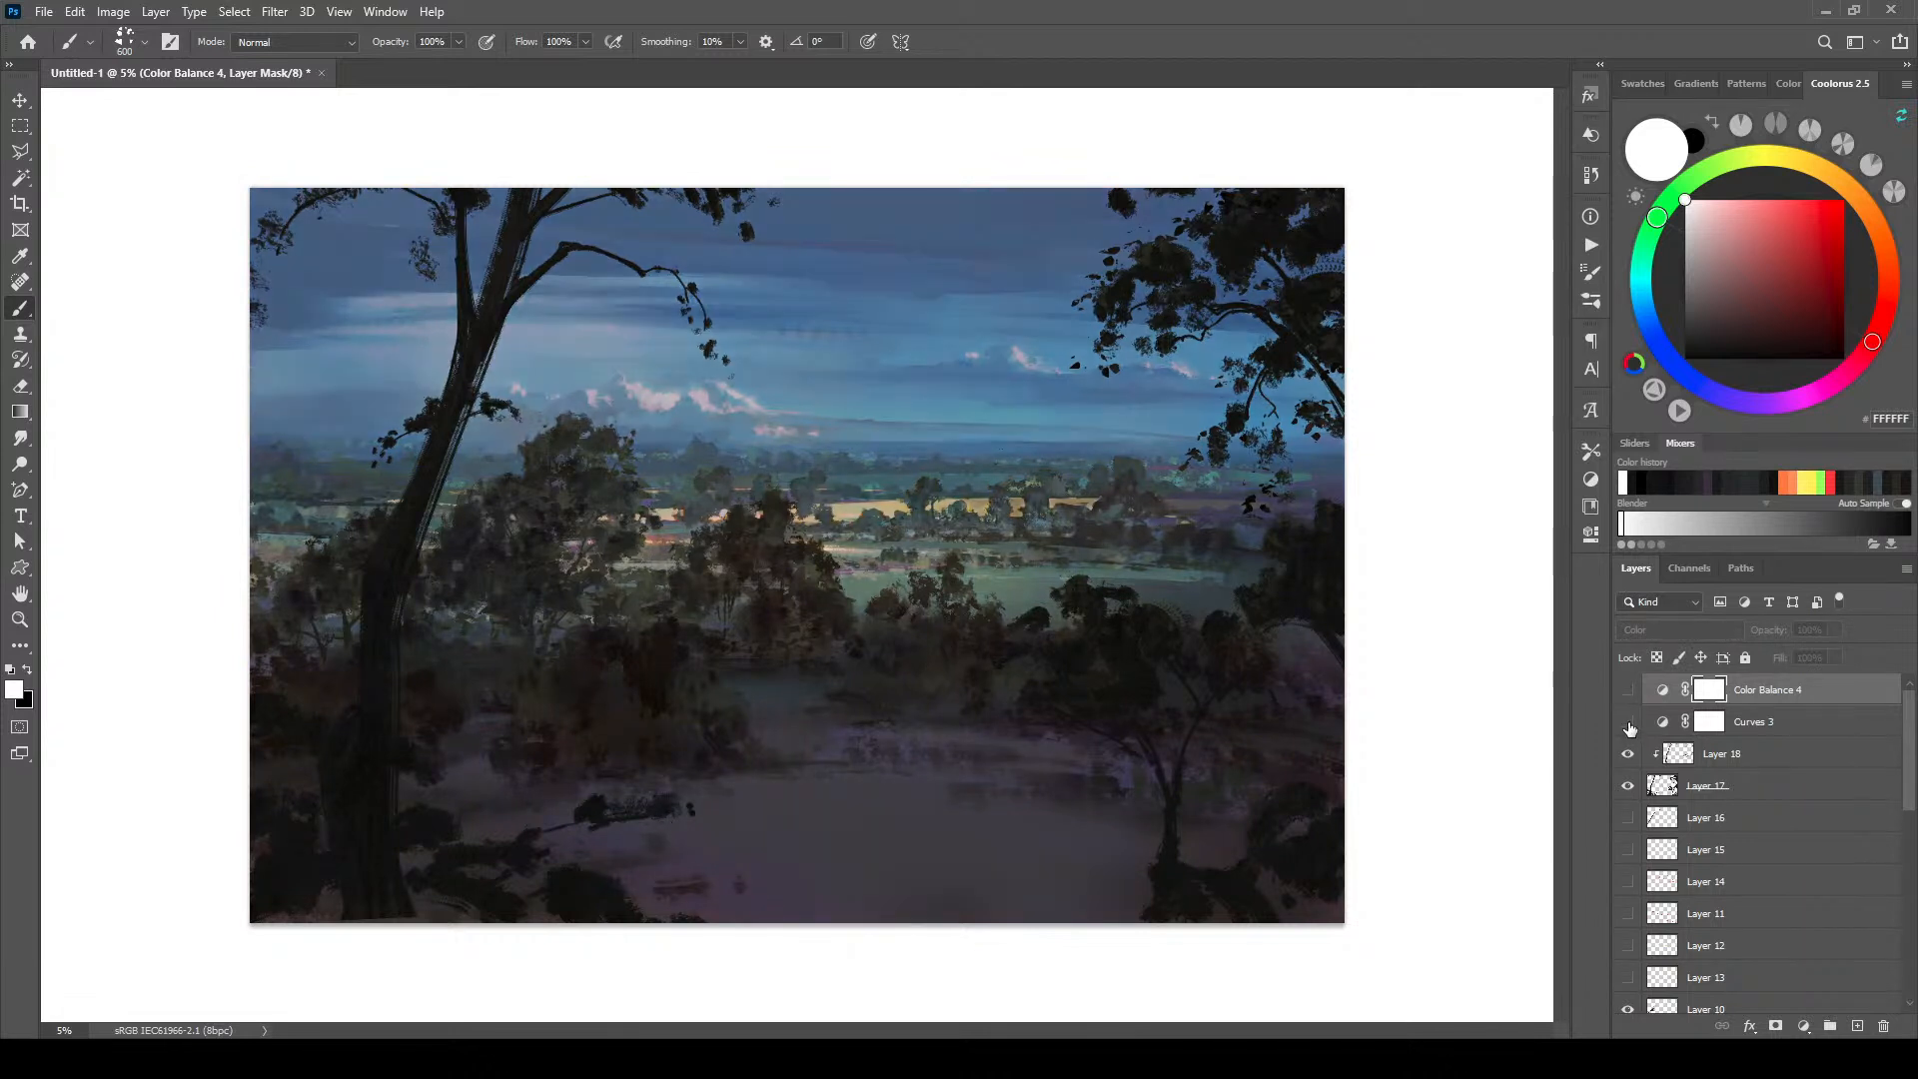
pyautogui.click(1629, 723)
pyautogui.click(1629, 690)
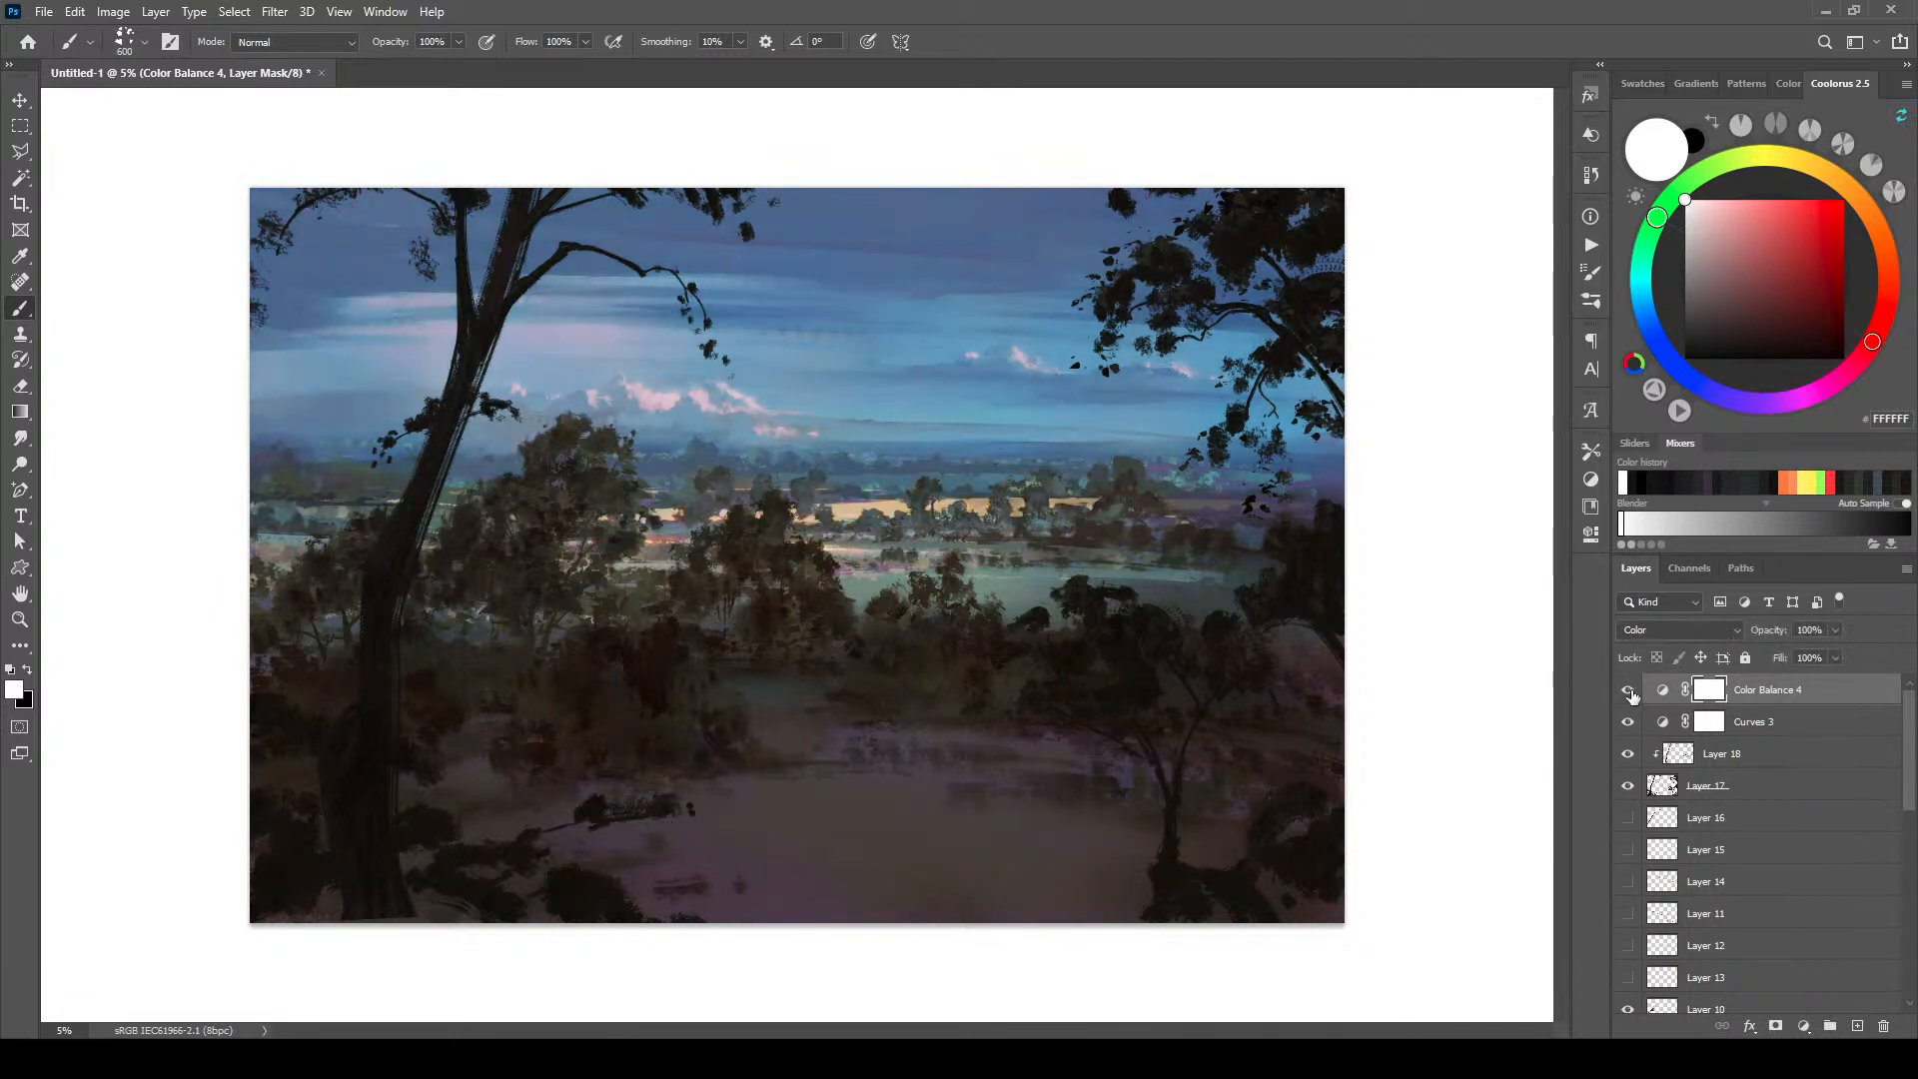
# Step: Try the Luminosity blend mode on the Color Balance 4 layer and switch it to Hue
pyautogui.click(1738, 630)
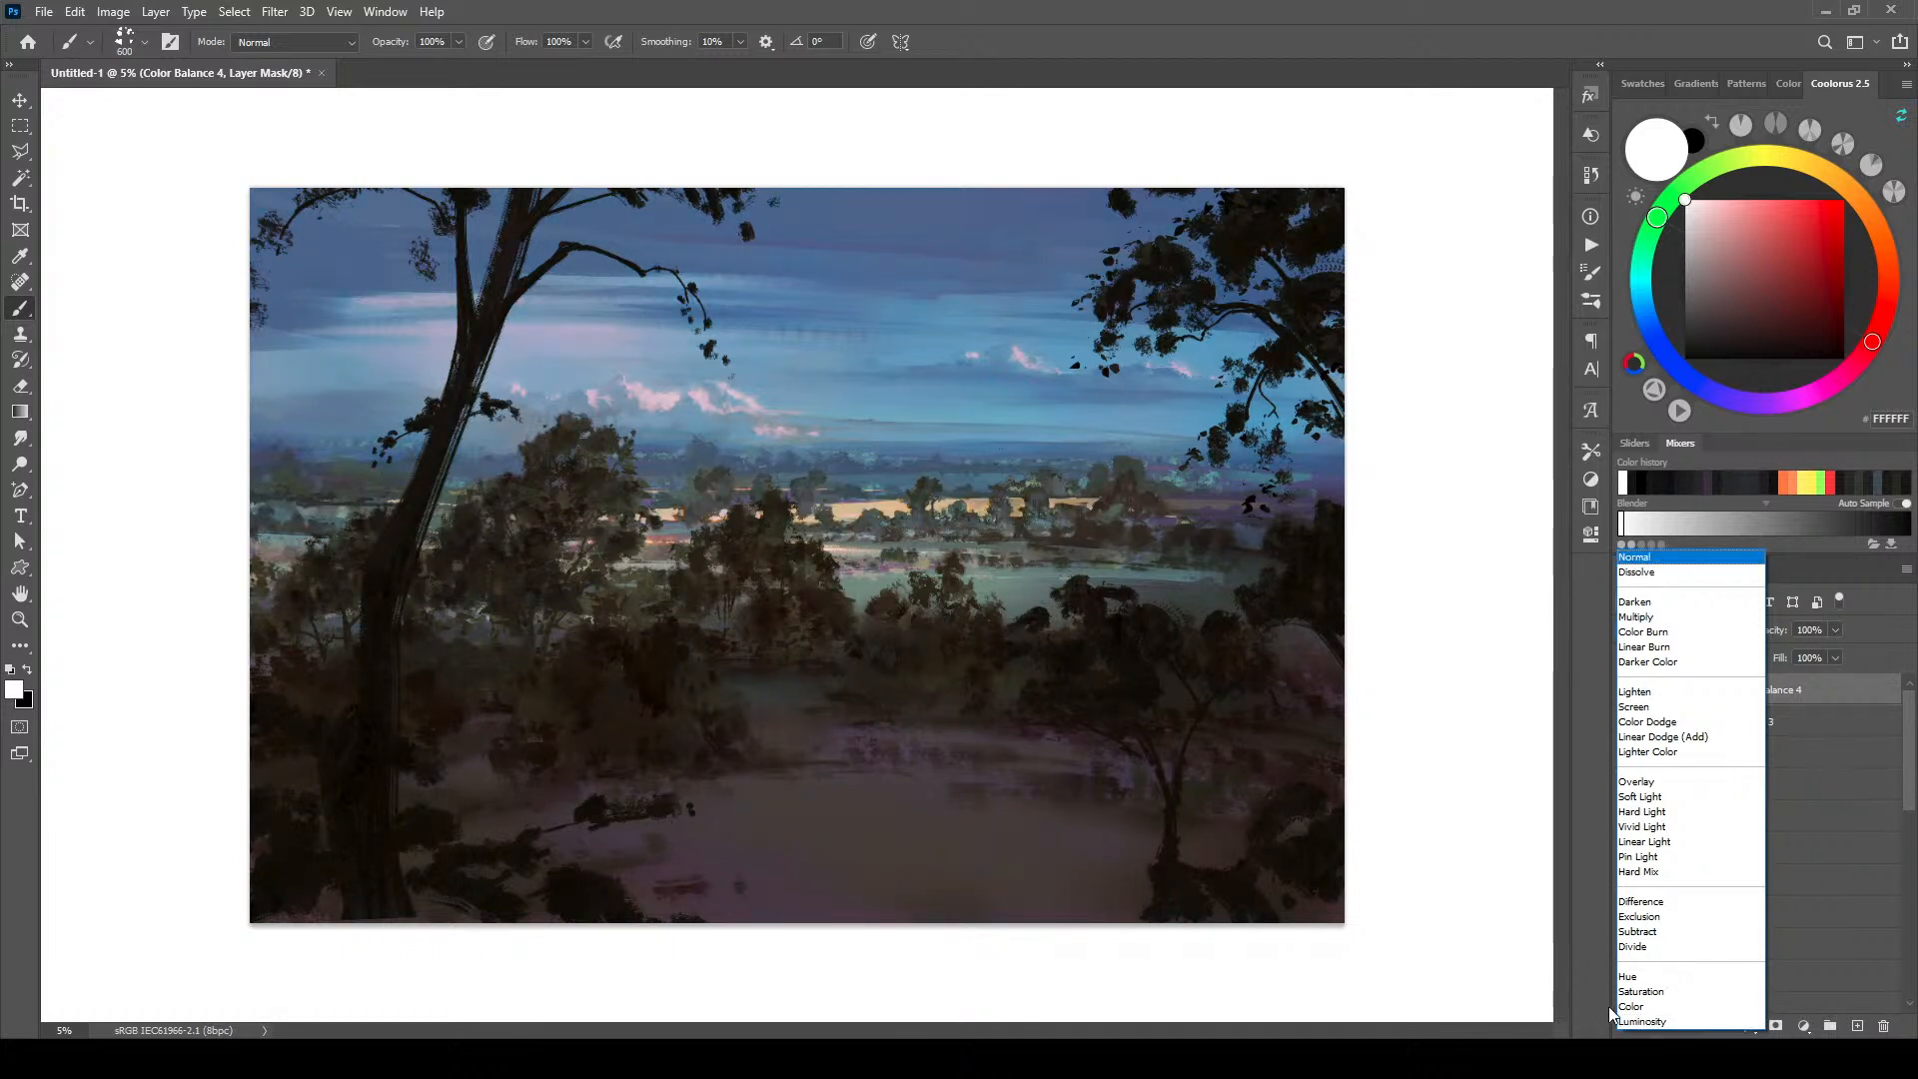
pyautogui.click(1641, 1024)
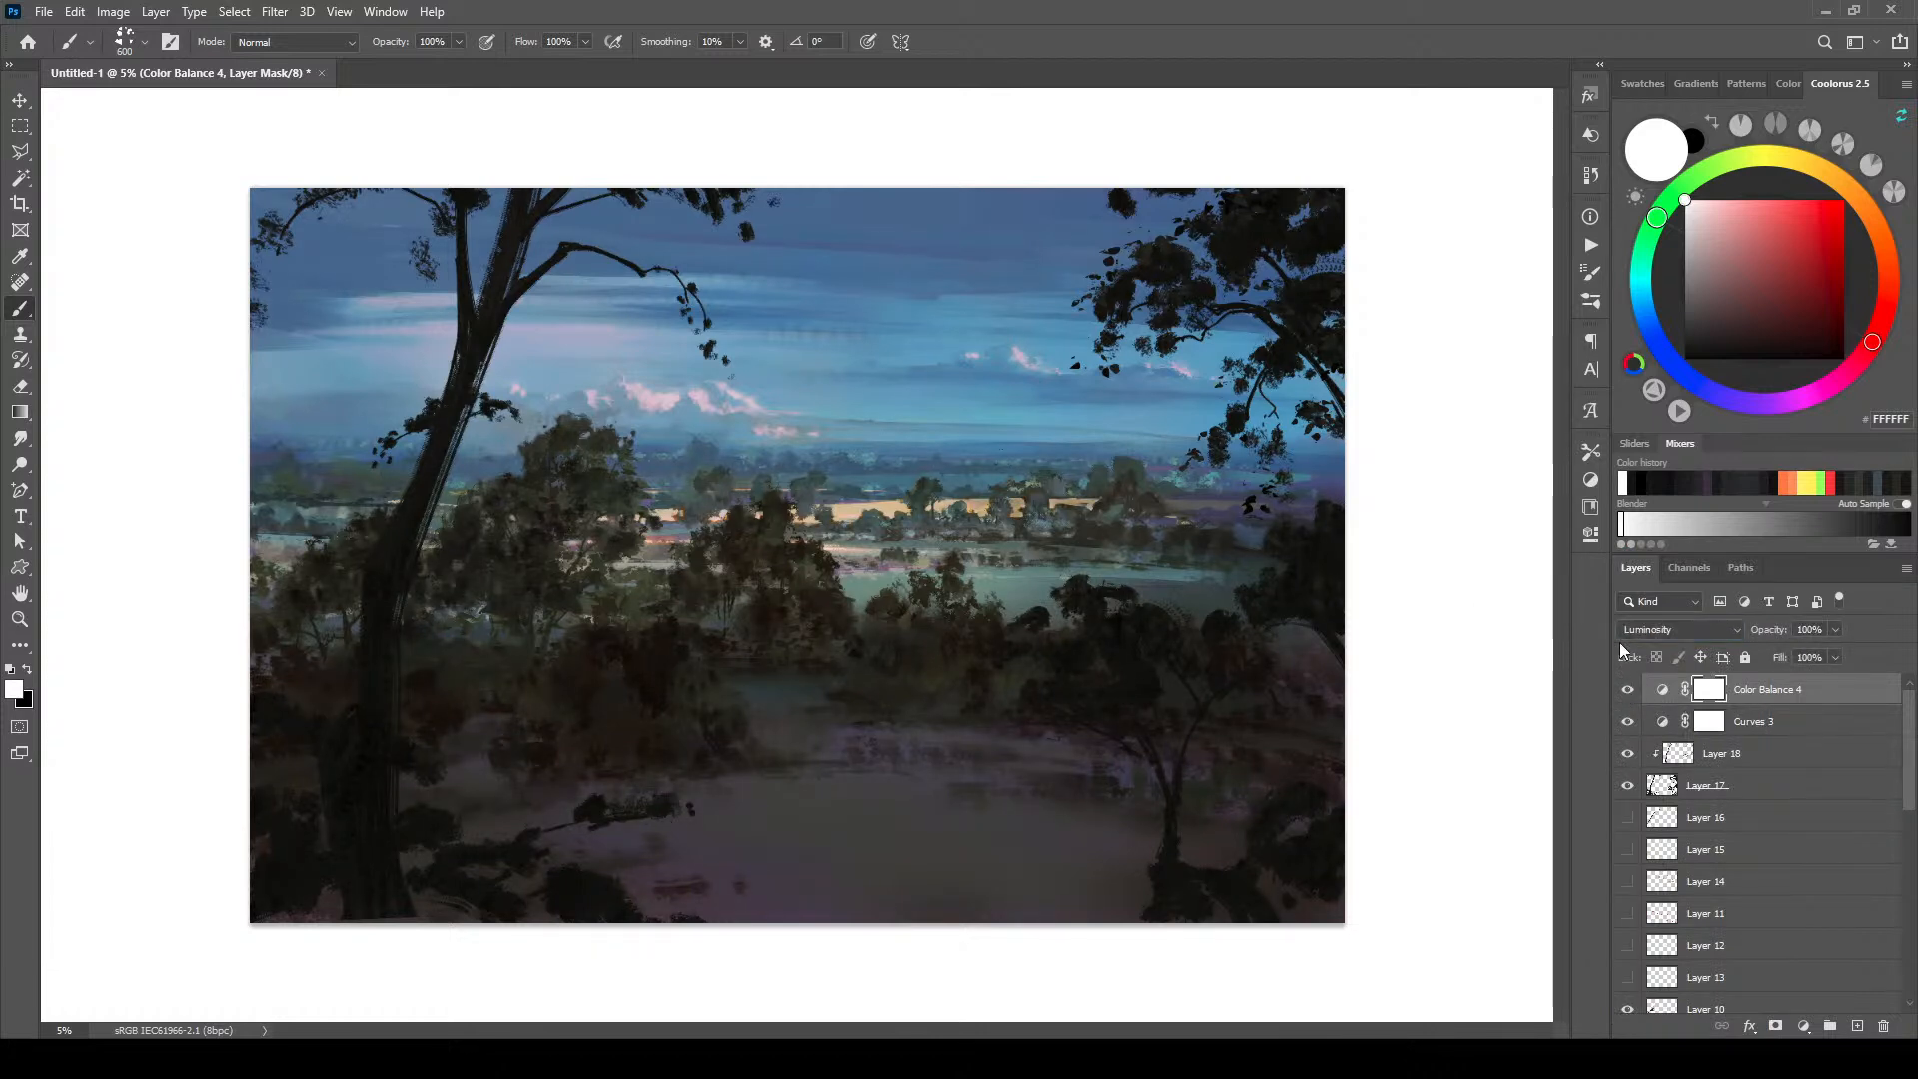
pyautogui.click(1645, 632)
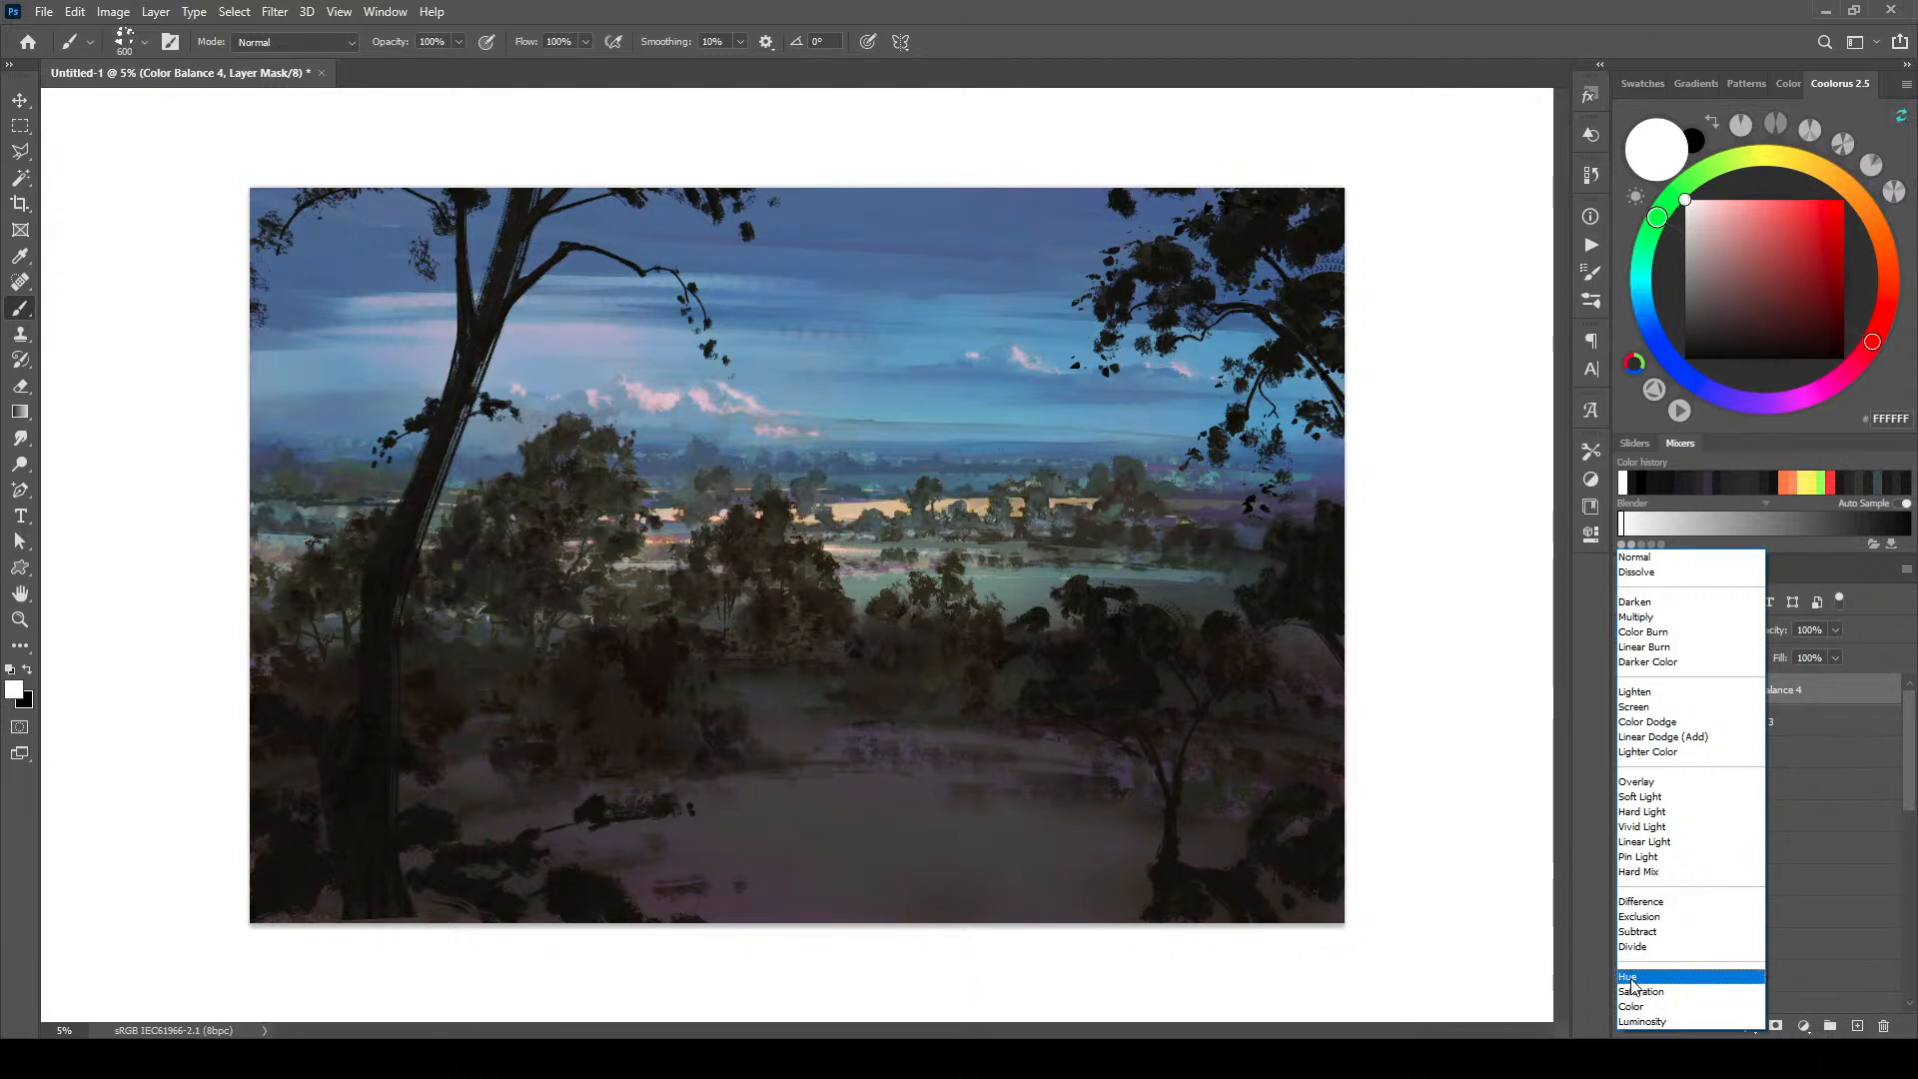
pyautogui.click(1630, 976)
# Step: Compare the painting with and without the Hue-blended Color Balance 4 layer, and delete that layer
pyautogui.click(1628, 690)
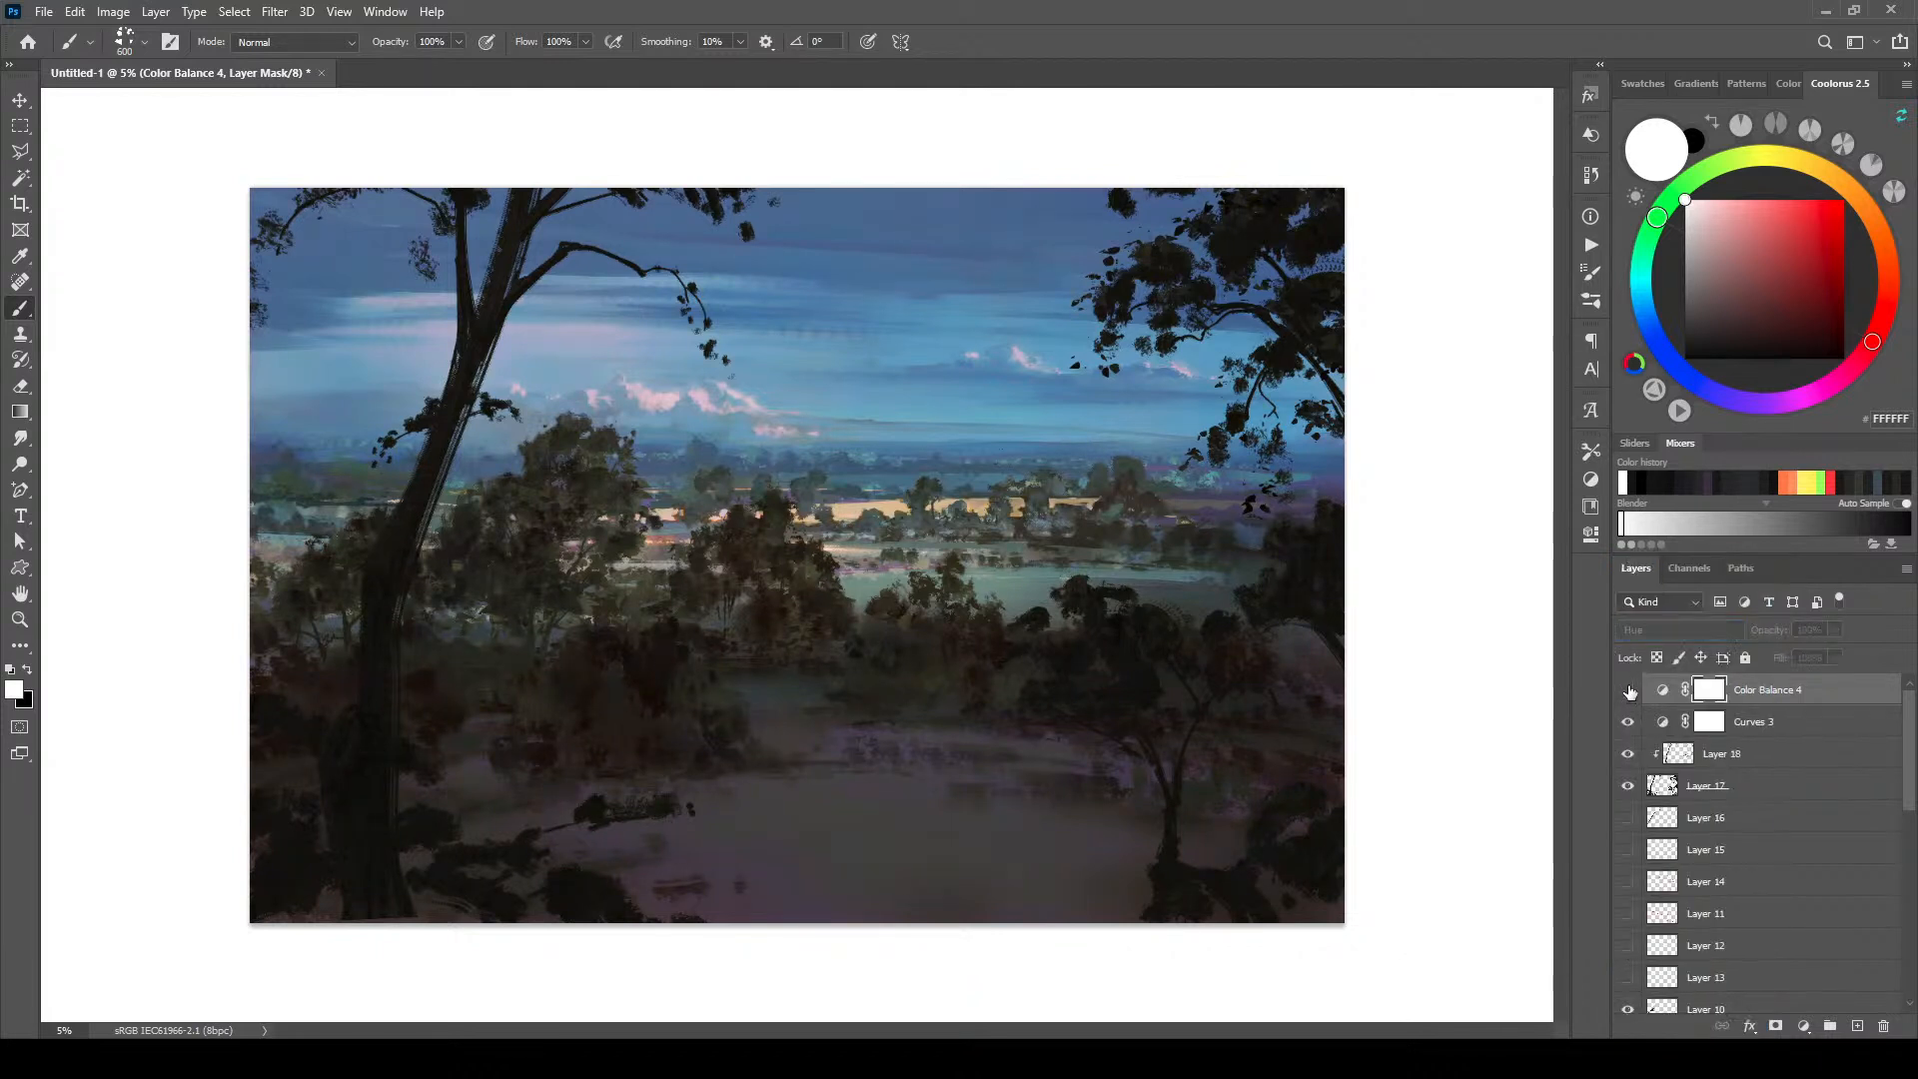
pyautogui.click(1630, 690)
pyautogui.click(1629, 690)
pyautogui.click(1629, 691)
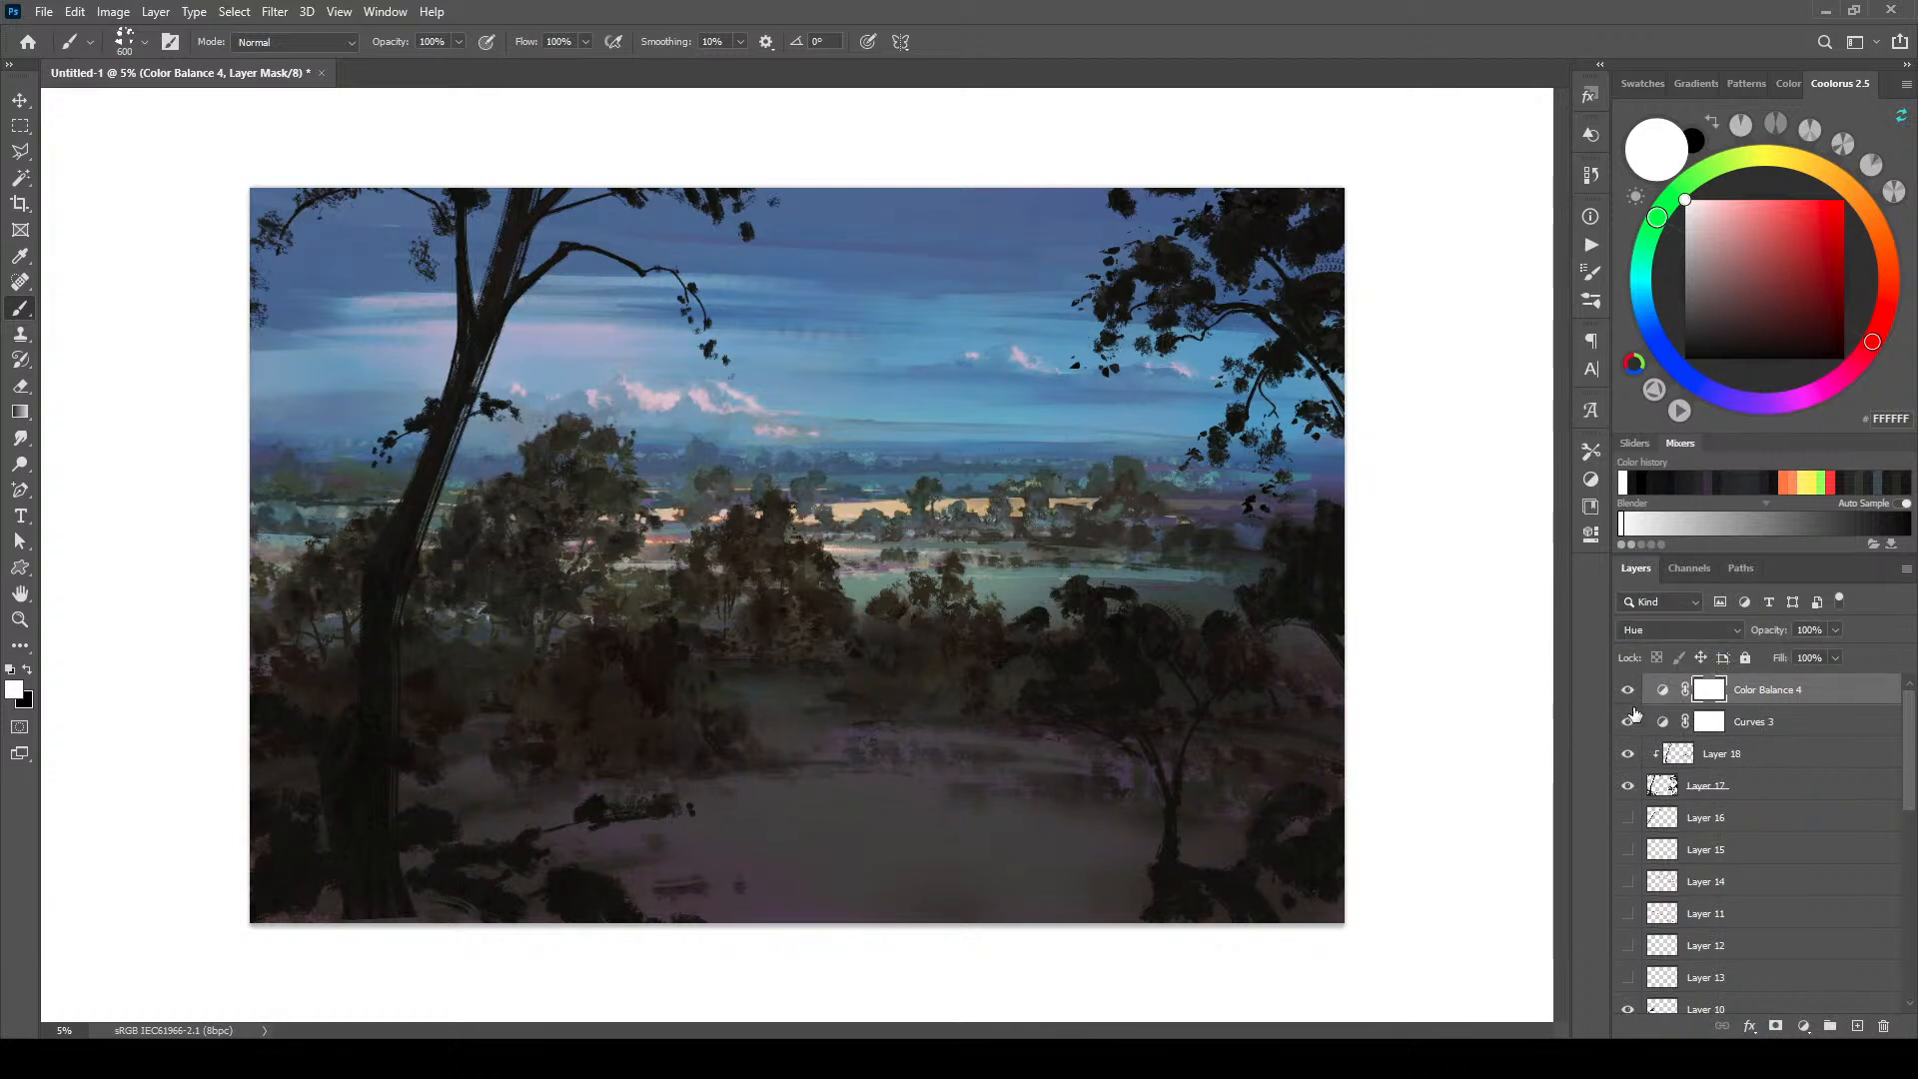
pyautogui.moveTo(1834, 690); pyautogui.dragTo(1883, 1013)
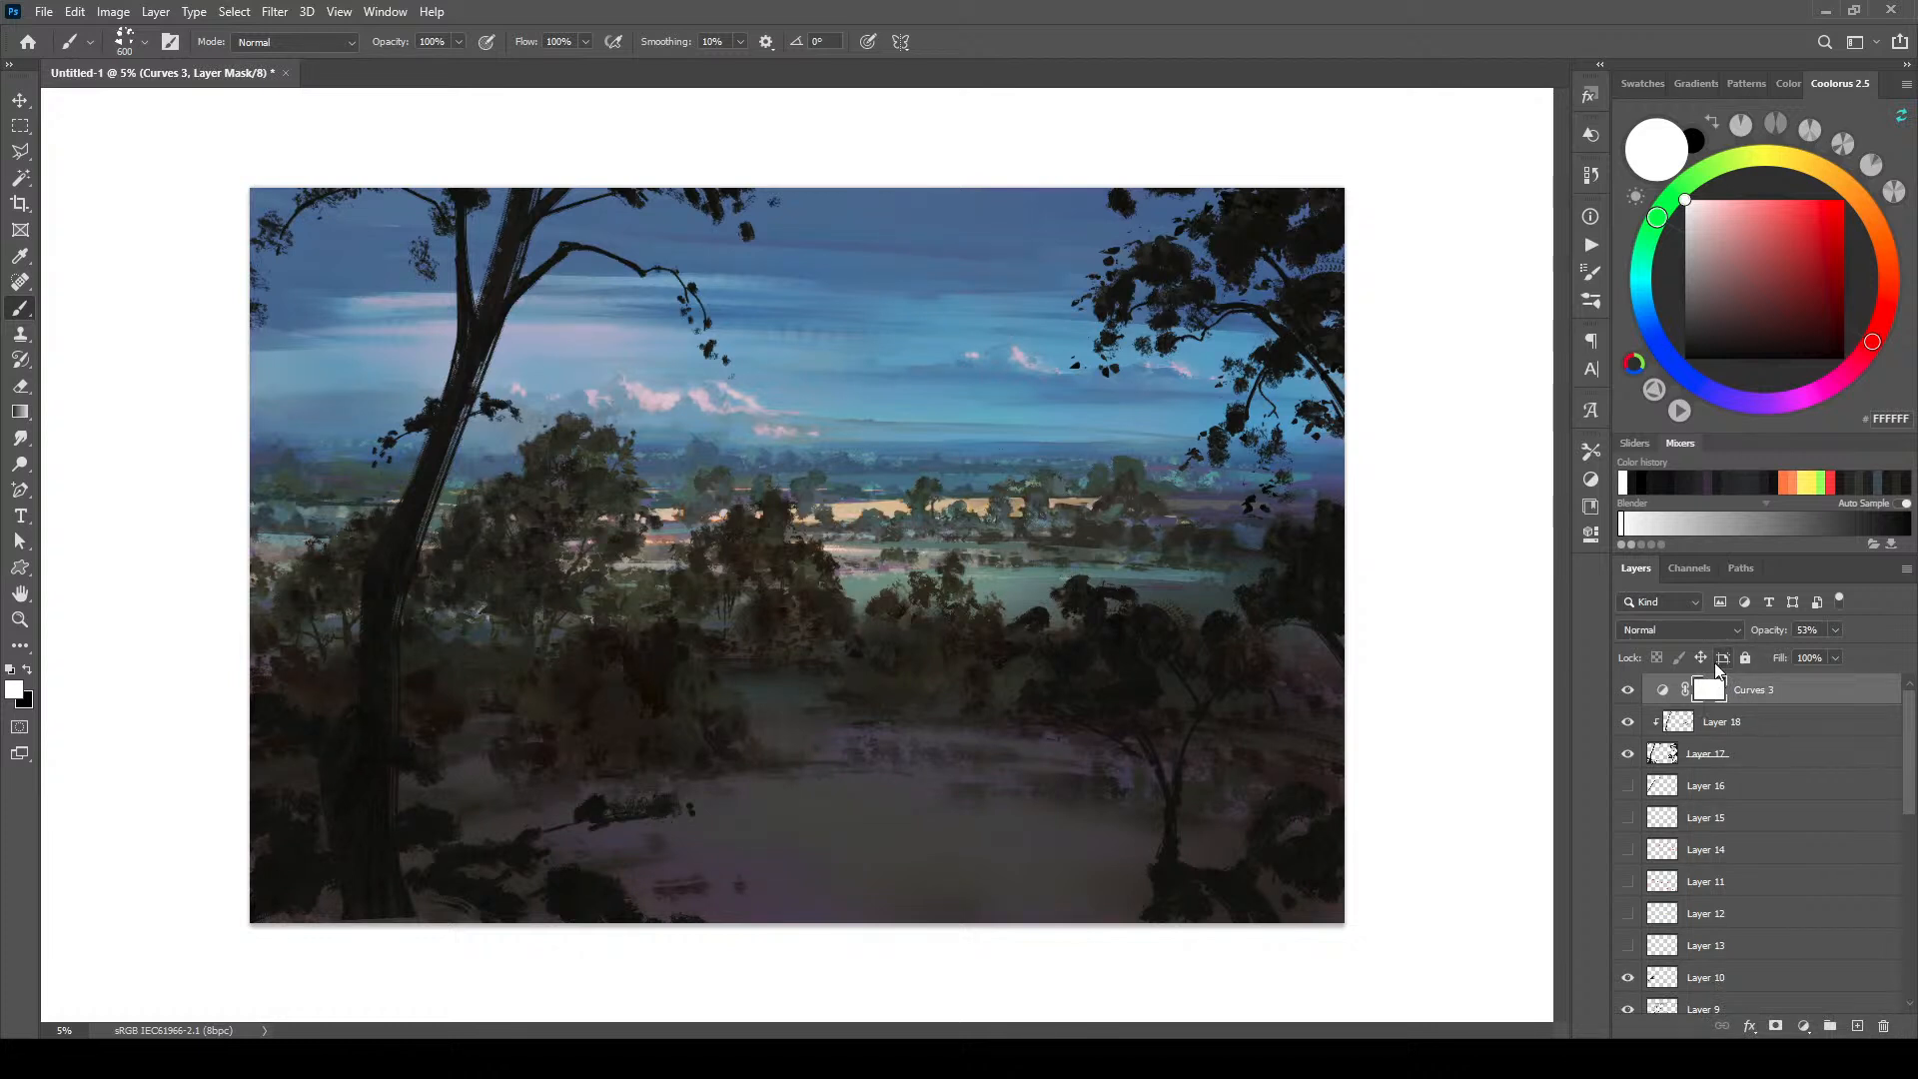
# Step: Add a blue-gray Solid Color fill layer above Curves 3 and set its blend mode to Overlay
pyautogui.click(1803, 1026)
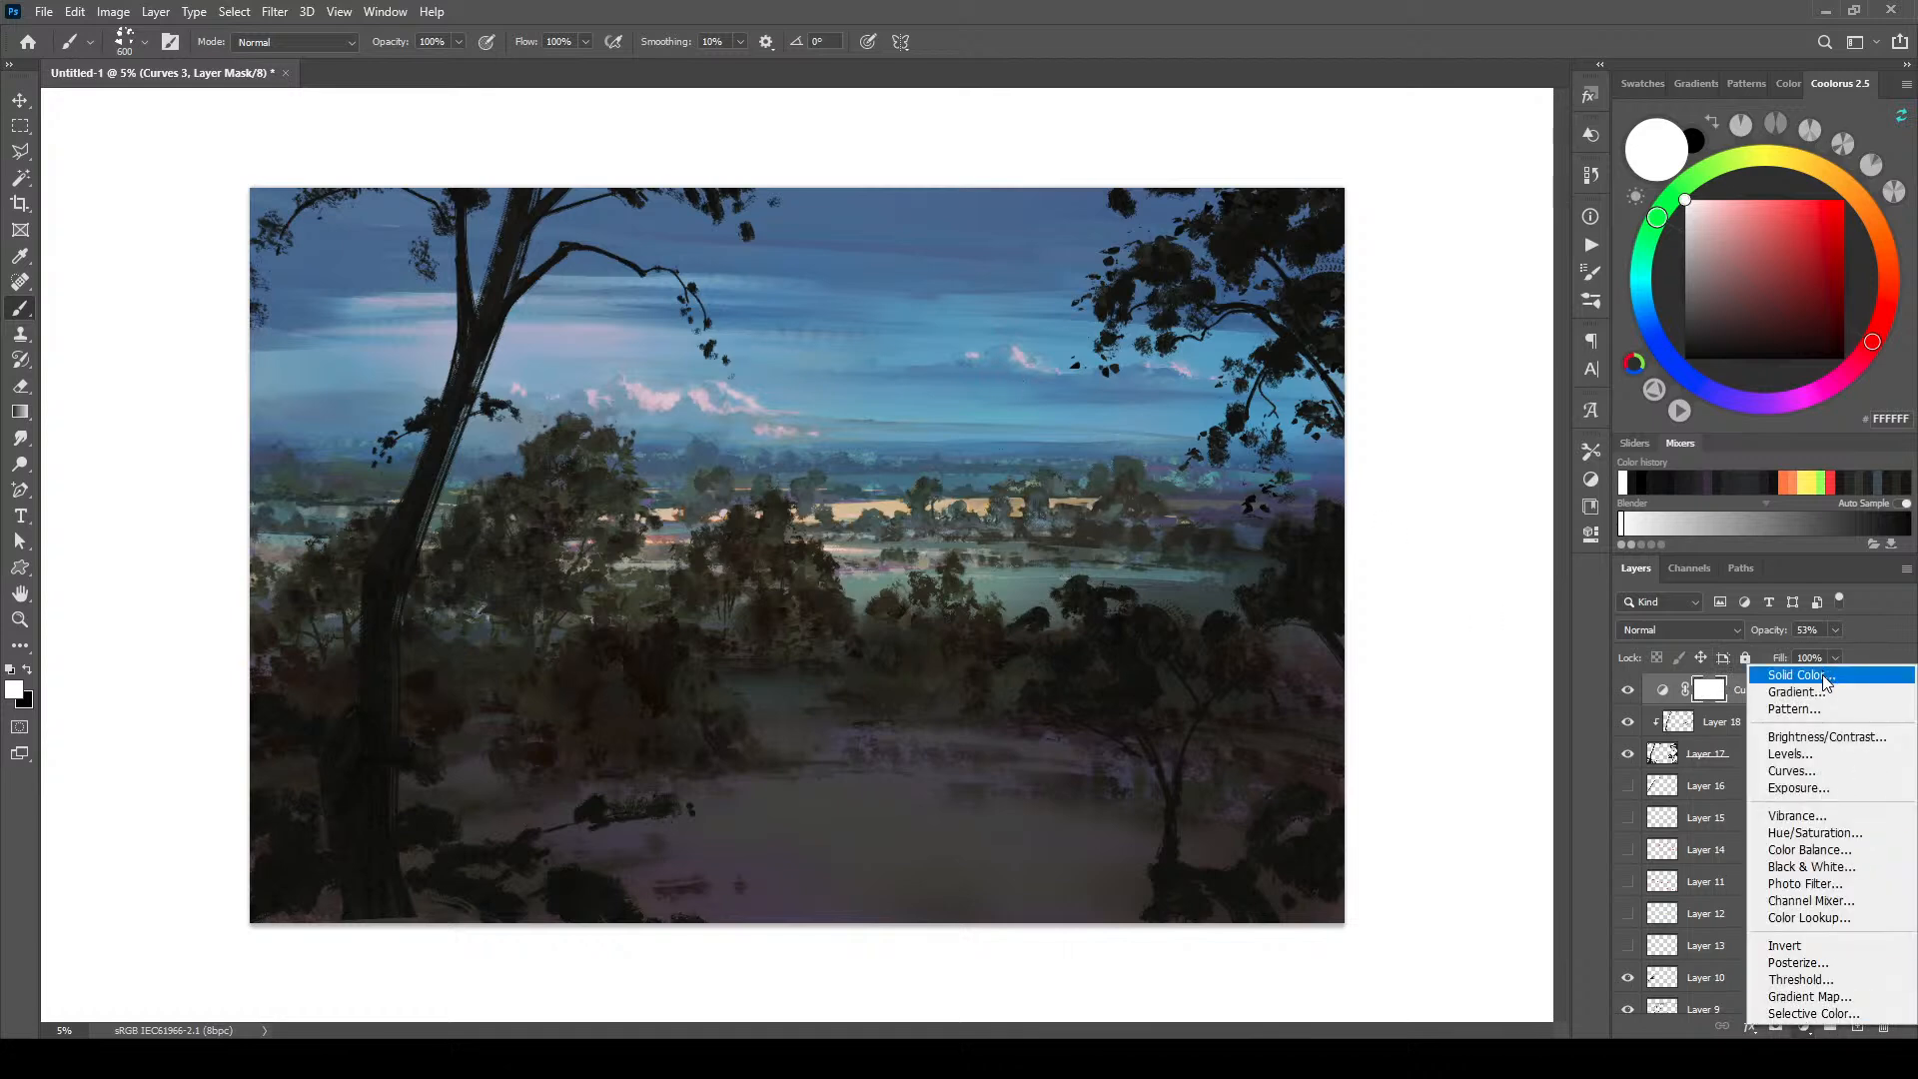
pyautogui.click(1828, 681)
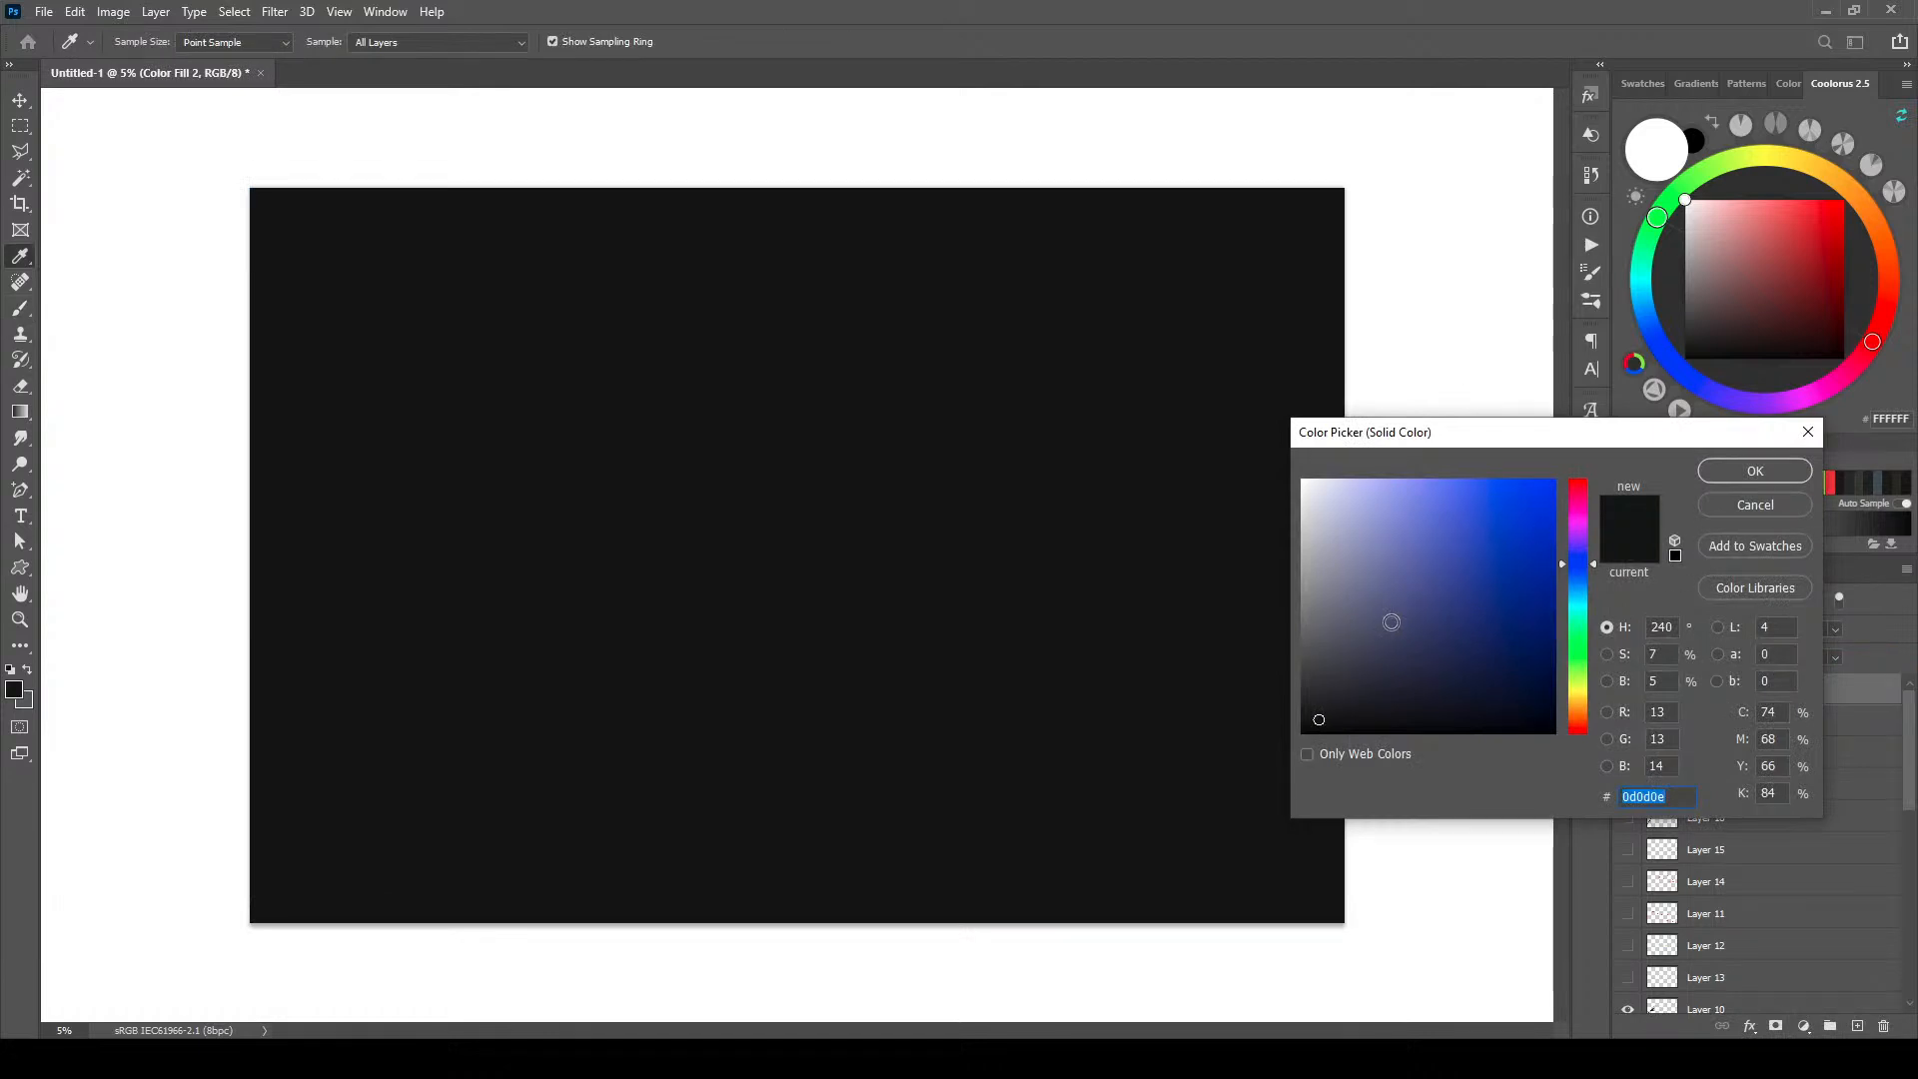
pyautogui.click(1322, 602)
pyautogui.click(1704, 471)
pyautogui.click(1644, 631)
pyautogui.click(1655, 782)
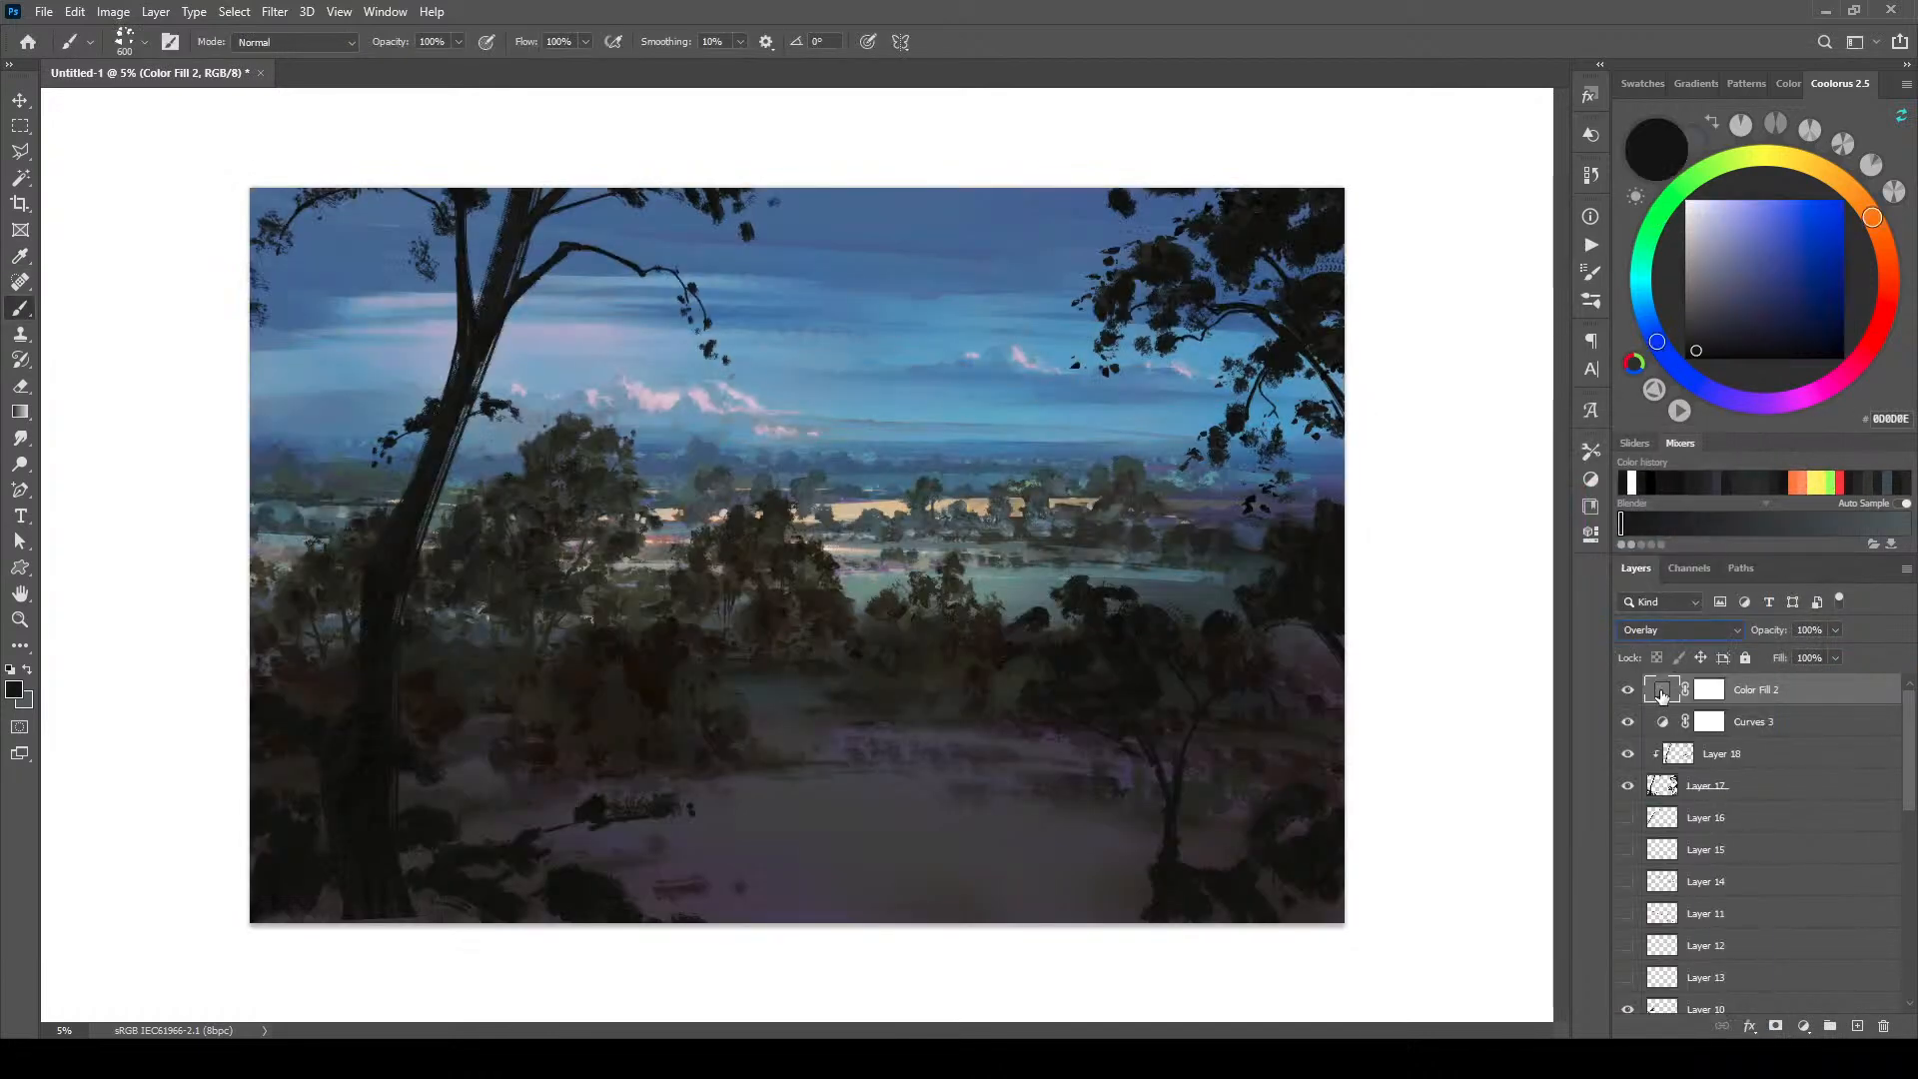
# Step: Edit the Color Fill 2 layer's color, trying orange, purple and red hues and moving to a muted reddish-brown
pyautogui.doubleClick(1660, 694)
pyautogui.moveTo(1343, 582)
pyautogui.mouseDown()
pyautogui.moveTo(1411, 581)
pyautogui.moveTo(1346, 561)
pyautogui.moveTo(1341, 525)
pyautogui.moveTo(1334, 559)
pyautogui.mouseUp()
pyautogui.click(1580, 710)
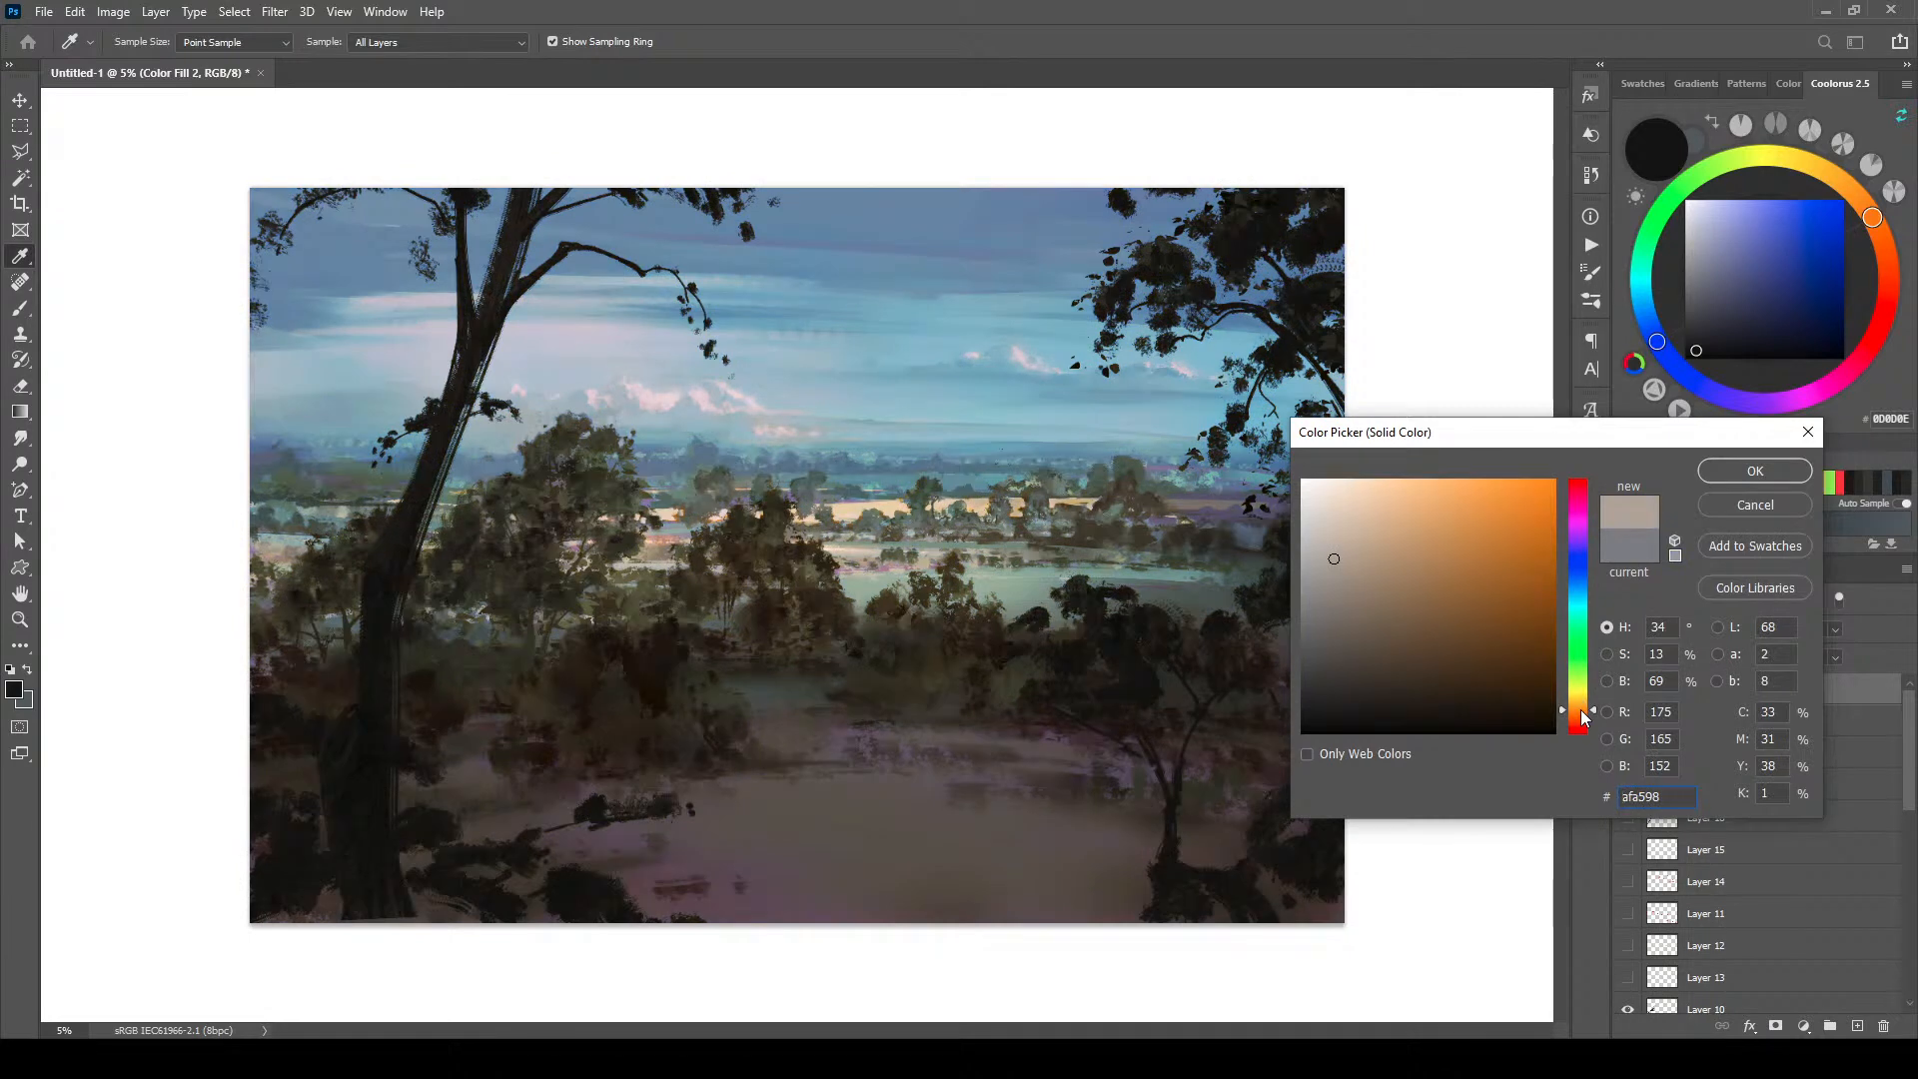
pyautogui.click(1359, 573)
pyautogui.moveTo(1359, 573)
pyautogui.mouseDown()
pyautogui.moveTo(1391, 568)
pyautogui.moveTo(1350, 604)
pyautogui.moveTo(1369, 615)
pyautogui.moveTo(1396, 576)
pyautogui.moveTo(1375, 580)
pyautogui.mouseUp()
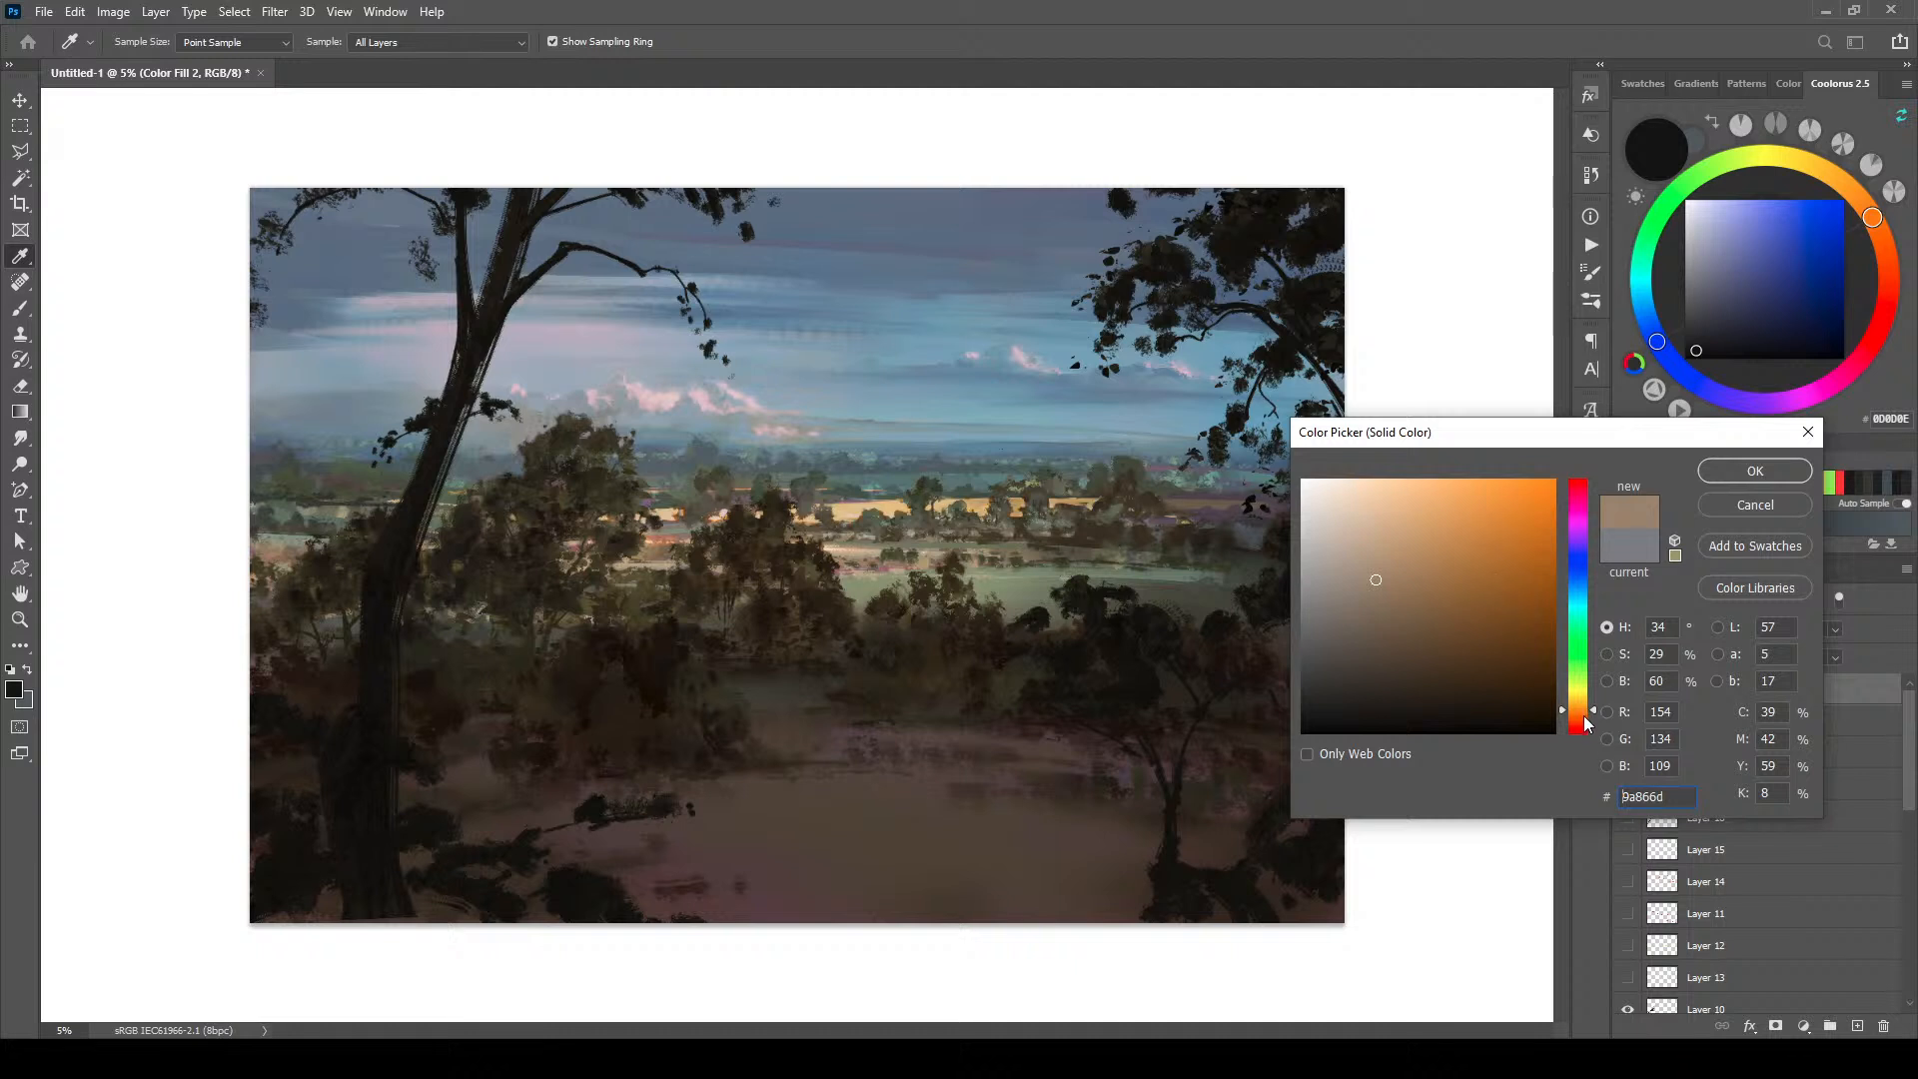
pyautogui.moveTo(1585, 716); pyautogui.dragTo(1607, 542)
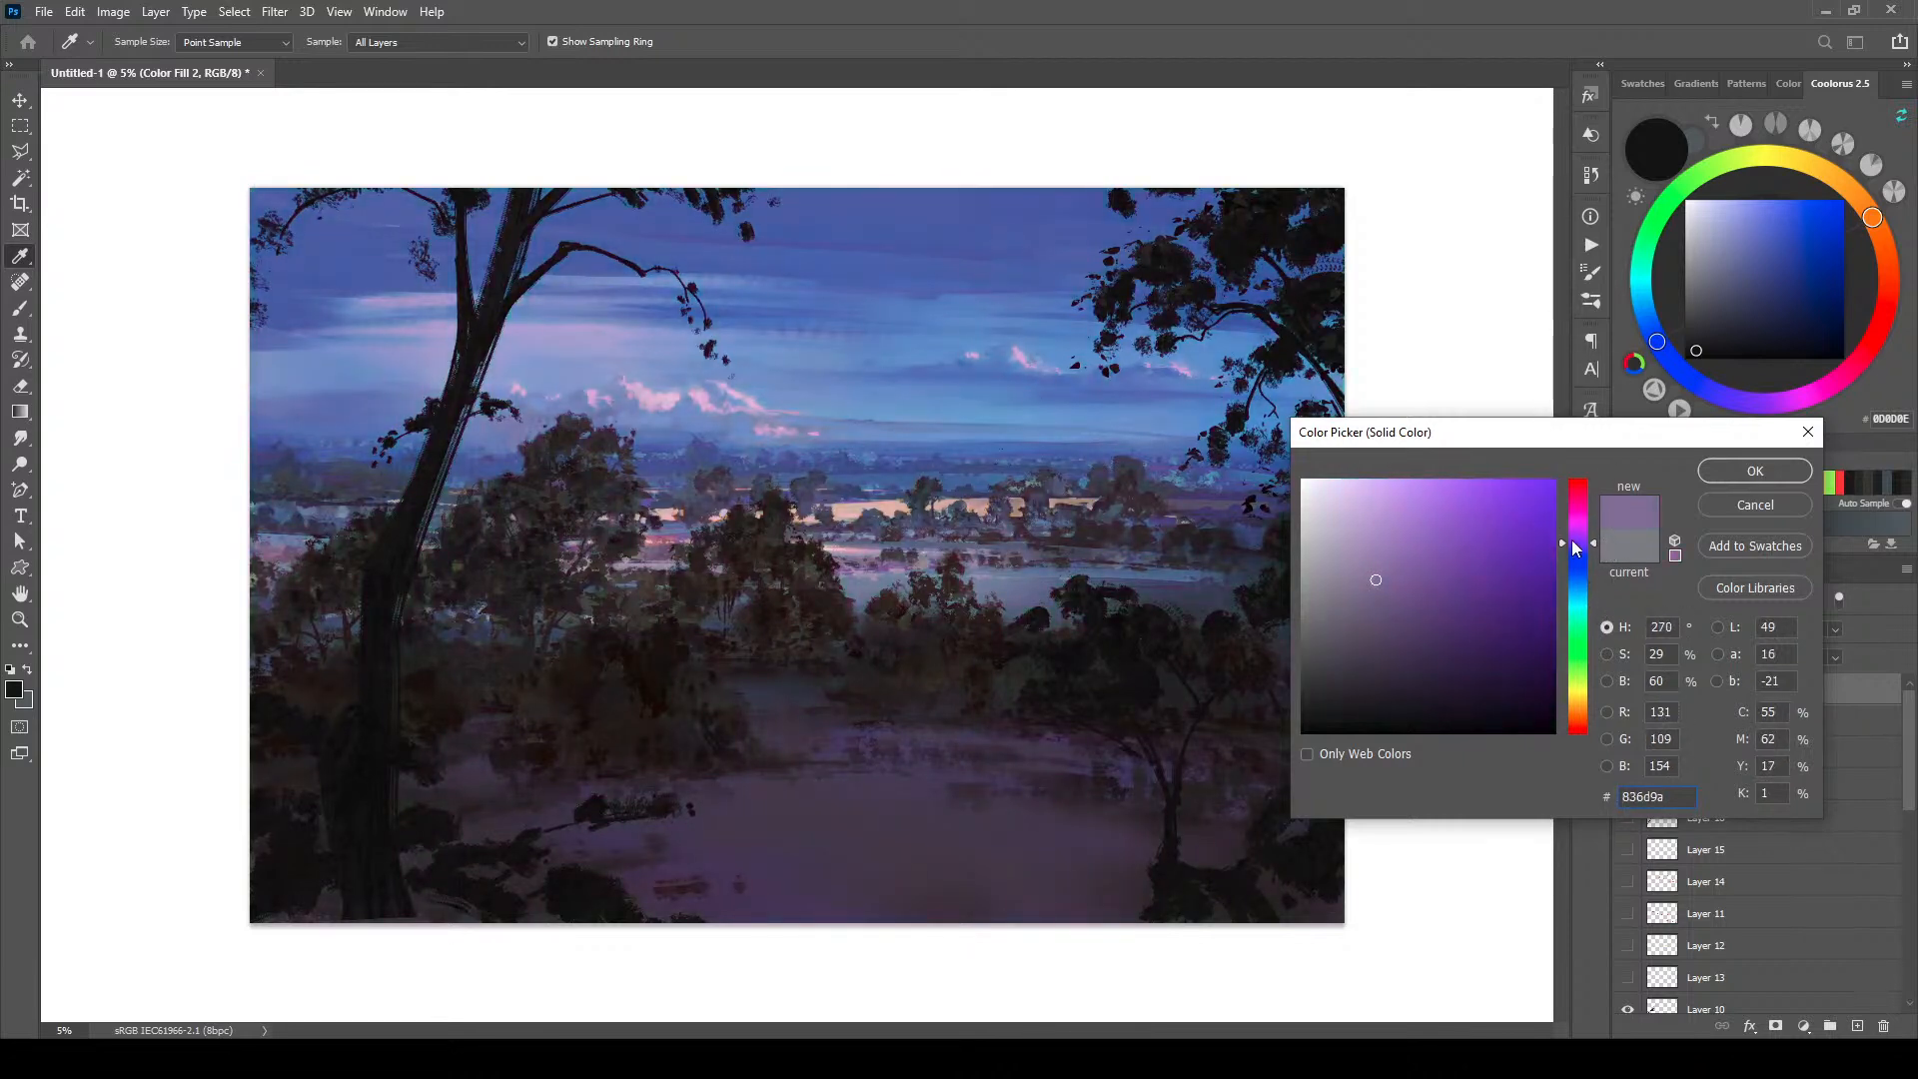
pyautogui.moveTo(1569, 552); pyautogui.dragTo(1578, 484)
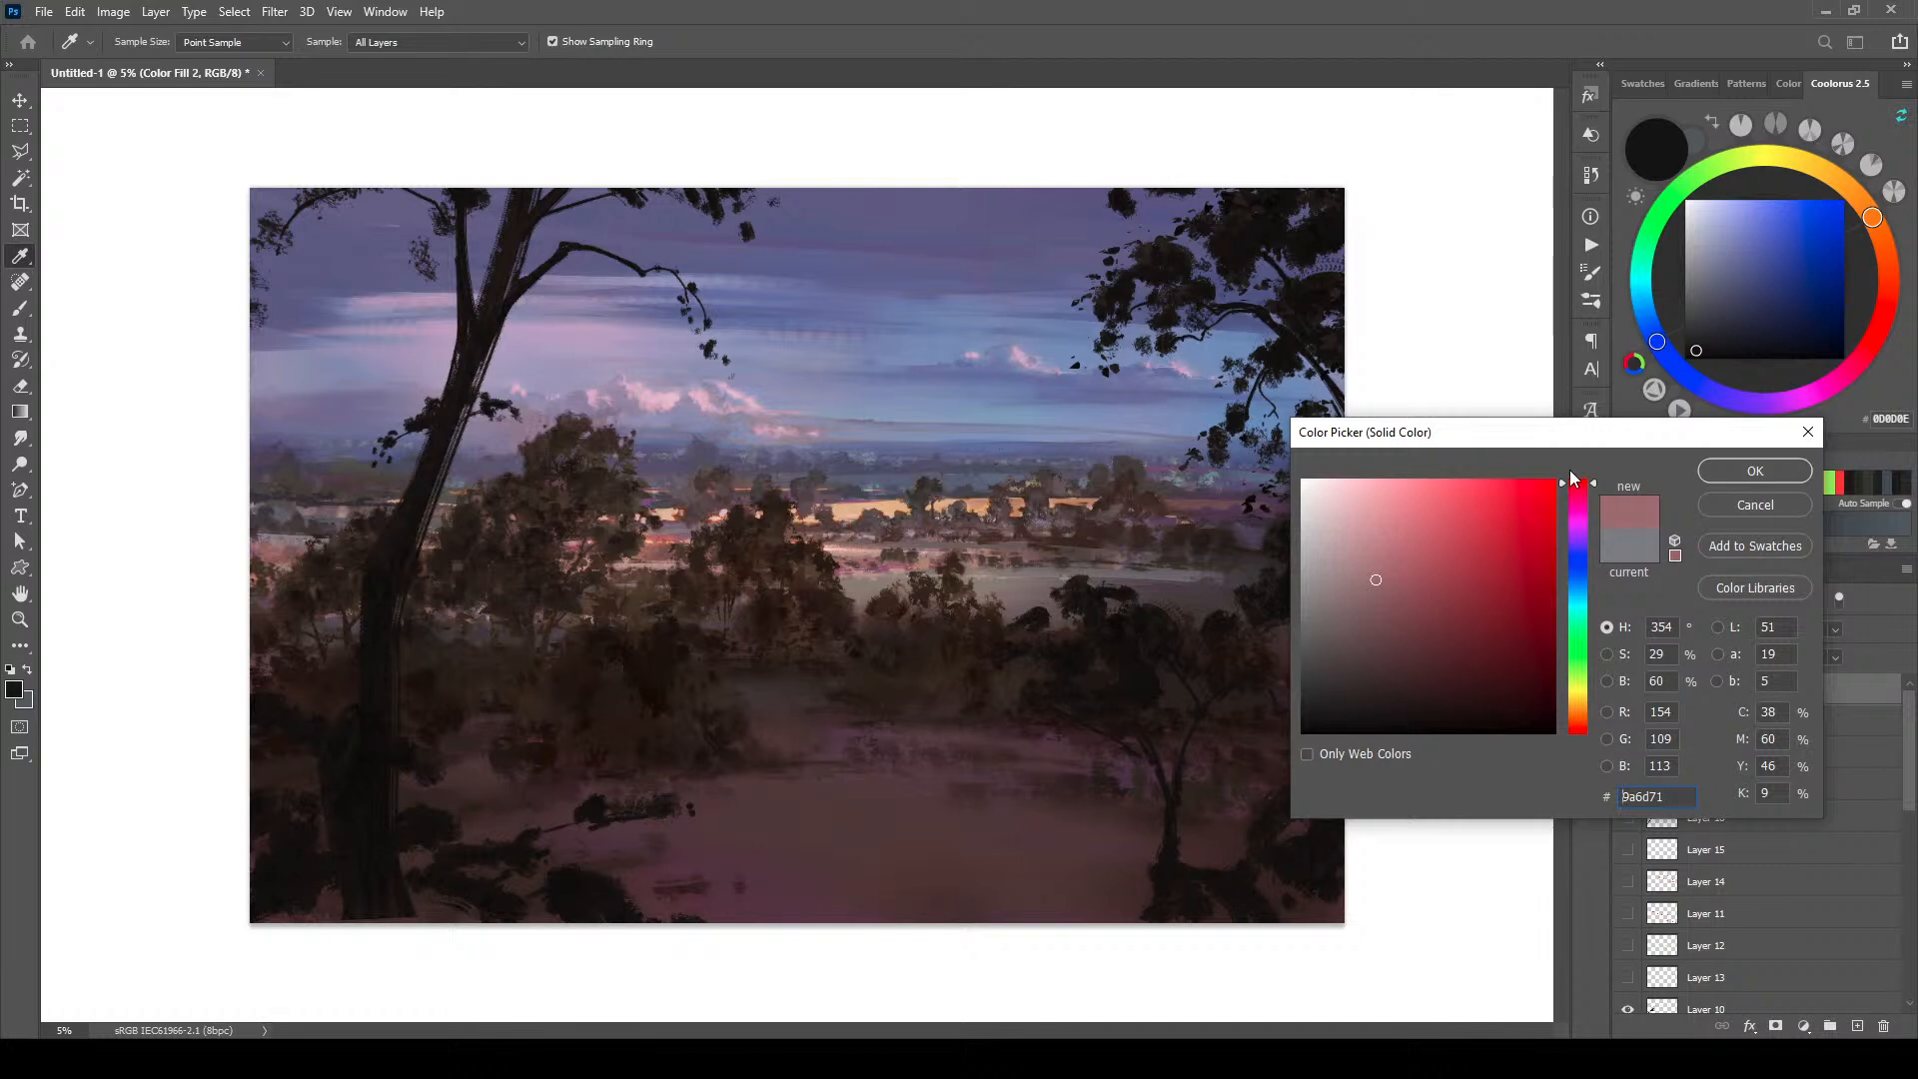
pyautogui.moveTo(1578, 559); pyautogui.dragTo(1577, 695)
pyautogui.moveTo(1484, 513)
pyautogui.mouseDown()
pyautogui.moveTo(1419, 575)
pyautogui.moveTo(1443, 528)
pyautogui.moveTo(1355, 528)
pyautogui.moveTo(1341, 619)
pyautogui.moveTo(1408, 580)
pyautogui.mouseUp()
pyautogui.moveTo(1585, 702); pyautogui.dragTo(1585, 721)
pyautogui.moveTo(1418, 580)
pyautogui.mouseDown()
pyautogui.moveTo(1458, 552)
pyautogui.moveTo(1387, 545)
pyautogui.moveTo(1362, 570)
pyautogui.moveTo(1391, 570)
pyautogui.moveTo(1365, 573)
pyautogui.moveTo(1439, 570)
pyautogui.moveTo(1349, 573)
pyautogui.mouseUp()
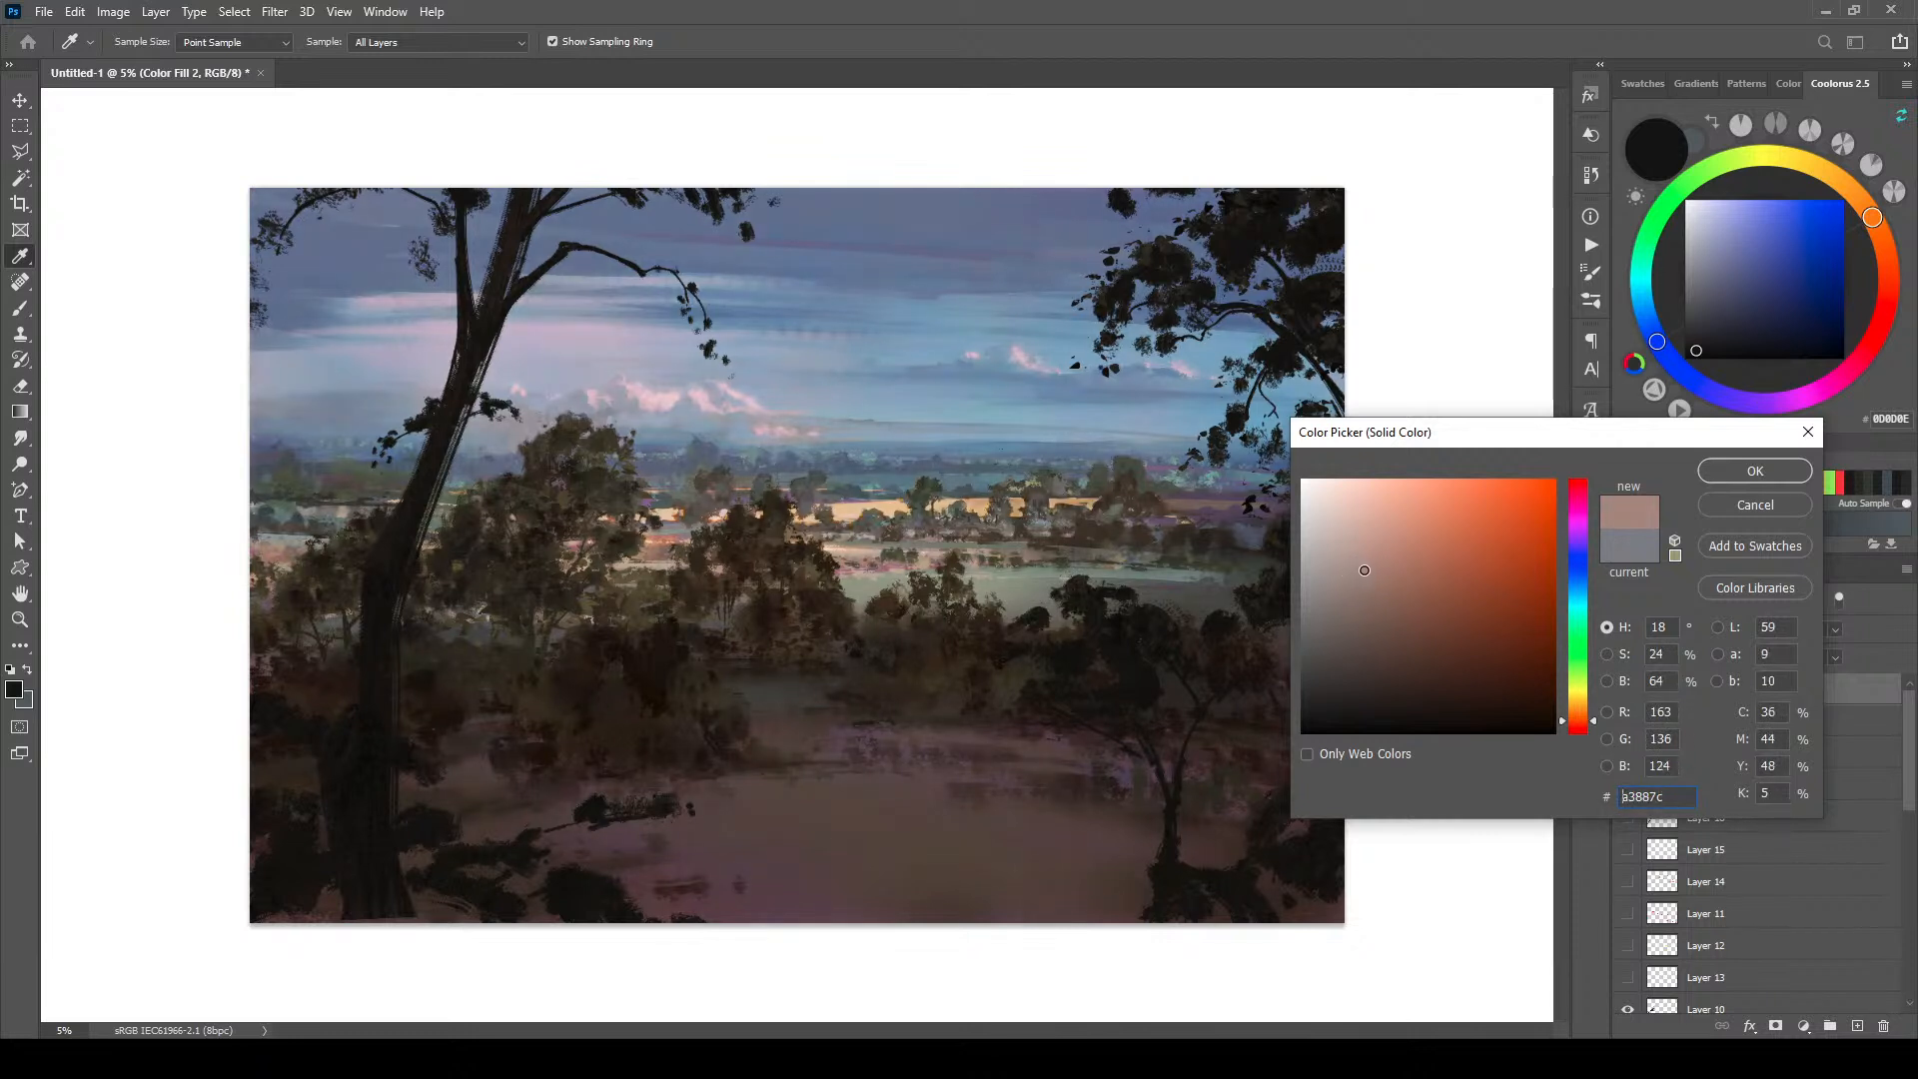
# Step: Fine-tune the Color Fill 2 color to the warm gray #8e8778 and apply it
pyautogui.moveTo(1367, 573); pyautogui.dragTo(1354, 577)
pyautogui.moveTo(1358, 578)
pyautogui.mouseDown()
pyautogui.moveTo(1339, 611)
pyautogui.moveTo(1366, 569)
pyautogui.moveTo(1321, 573)
pyautogui.mouseUp()
pyautogui.moveTo(1585, 726)
pyautogui.mouseDown()
pyautogui.moveTo(1580, 693)
pyautogui.moveTo(1589, 736)
pyautogui.mouseUp()
pyautogui.moveTo(1321, 573)
pyautogui.mouseDown()
pyautogui.moveTo(1328, 532)
pyautogui.moveTo(1313, 580)
pyautogui.moveTo(1355, 555)
pyautogui.moveTo(1332, 538)
pyautogui.moveTo(1361, 582)
pyautogui.mouseUp()
pyautogui.moveTo(1579, 490); pyautogui.dragTo(1588, 696)
pyautogui.moveTo(1360, 579)
pyautogui.mouseDown()
pyautogui.moveTo(1395, 570)
pyautogui.moveTo(1329, 555)
pyautogui.moveTo(1327, 601)
pyautogui.moveTo(1335, 587)
pyautogui.mouseUp()
pyautogui.moveTo(1580, 705); pyautogui.dragTo(1581, 707)
pyautogui.moveTo(1358, 609)
pyautogui.mouseDown()
pyautogui.moveTo(1337, 594)
pyautogui.moveTo(1357, 579)
pyautogui.moveTo(1344, 592)
pyautogui.mouseUp()
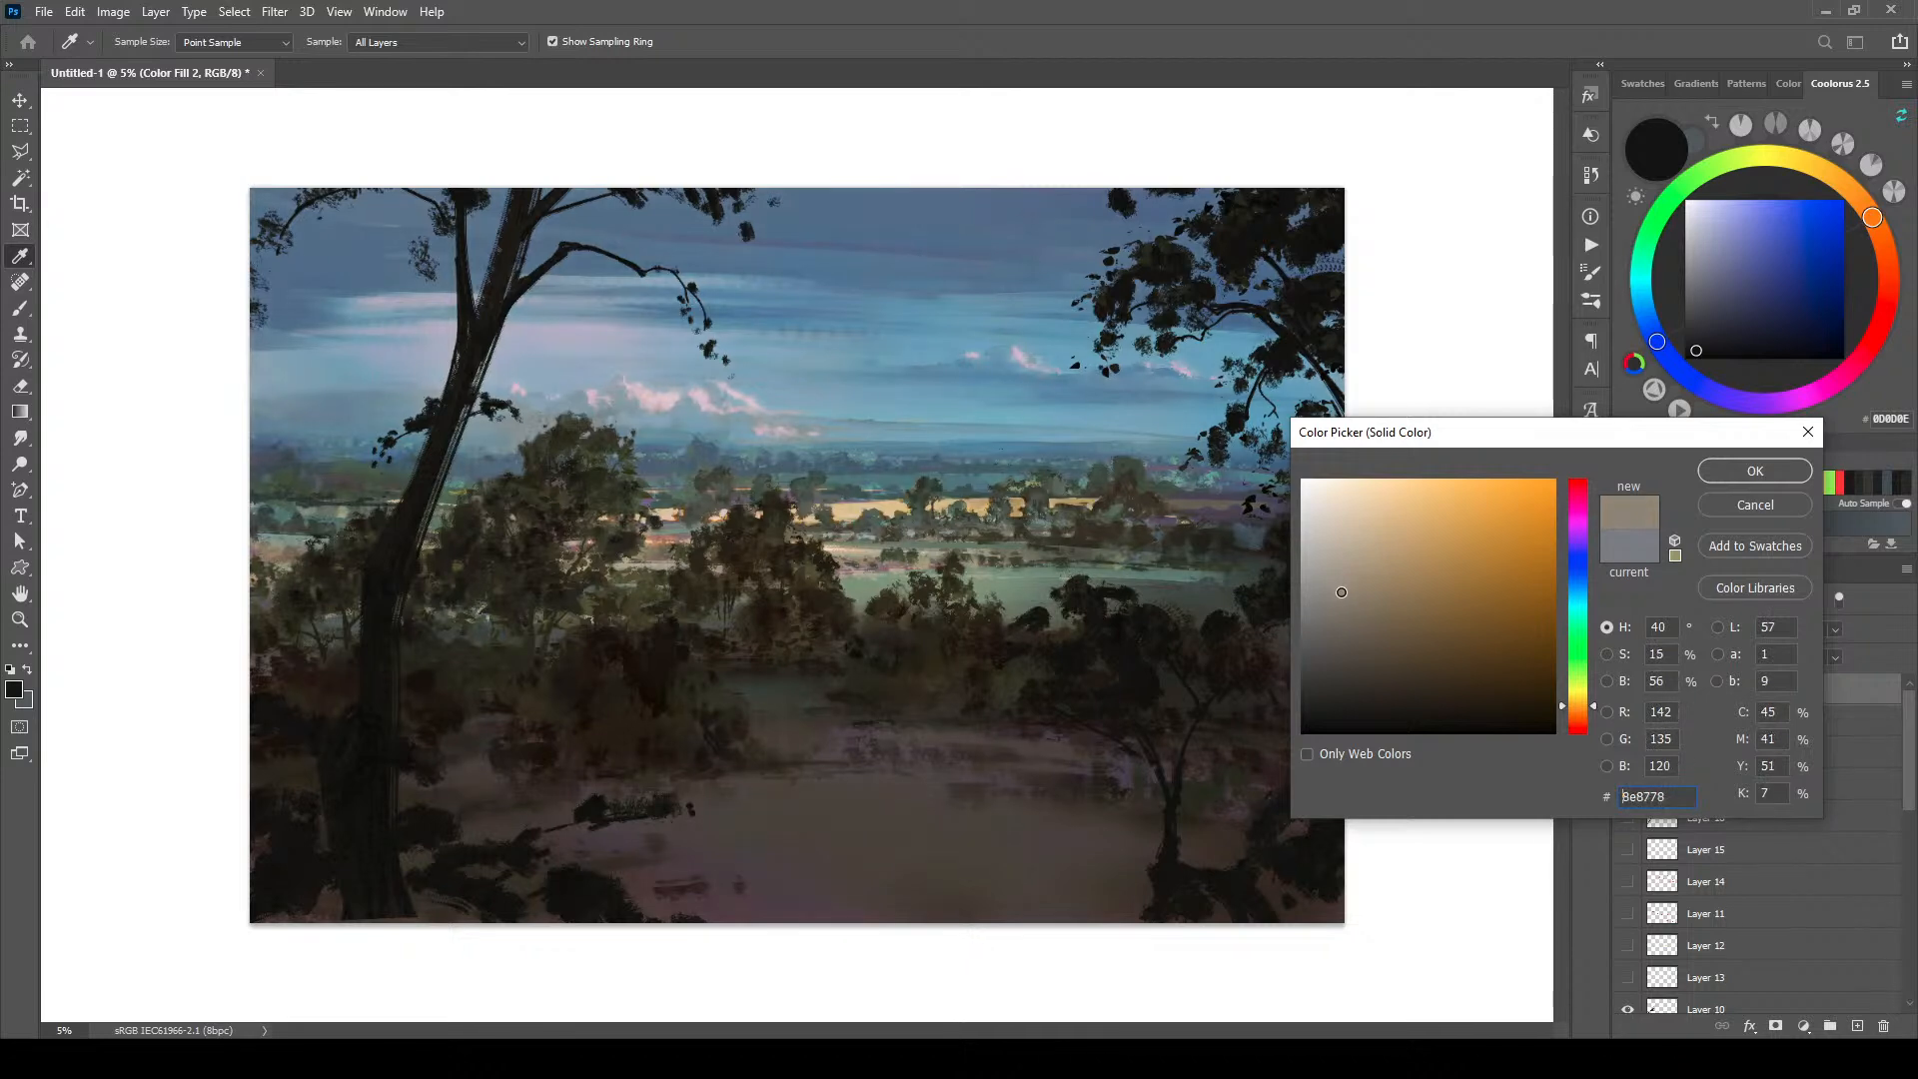
pyautogui.click(1755, 470)
# Step: Compare the painting with and without the Color Fill 2 layer, and check the graded result at thumbnail size
pyautogui.click(1628, 689)
pyautogui.click(1629, 690)
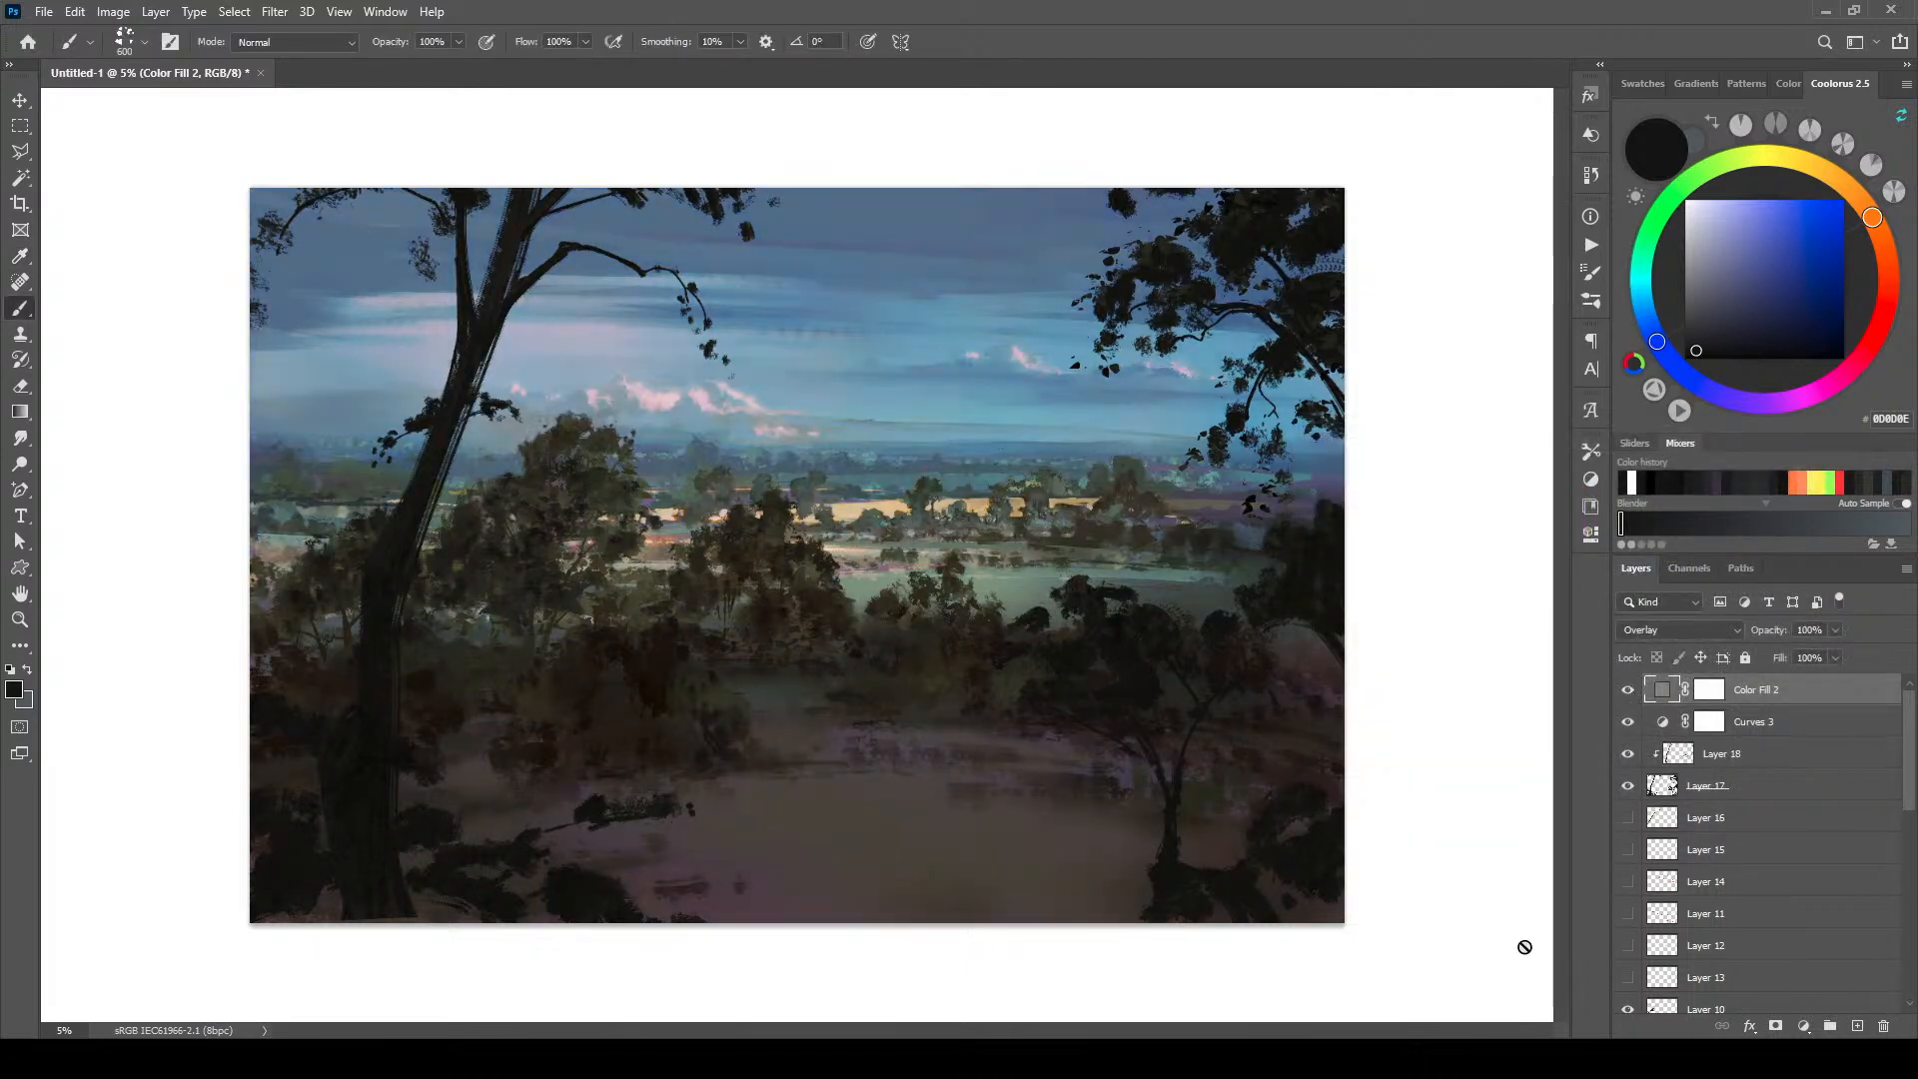
pyautogui.hotkey('ctrl', '-')
pyautogui.hotkey('ctrl', '-')
pyautogui.hotkey('ctrl', '-')
pyautogui.hotkey('ctrl', '-')
pyautogui.hotkey('ctrl', '-')
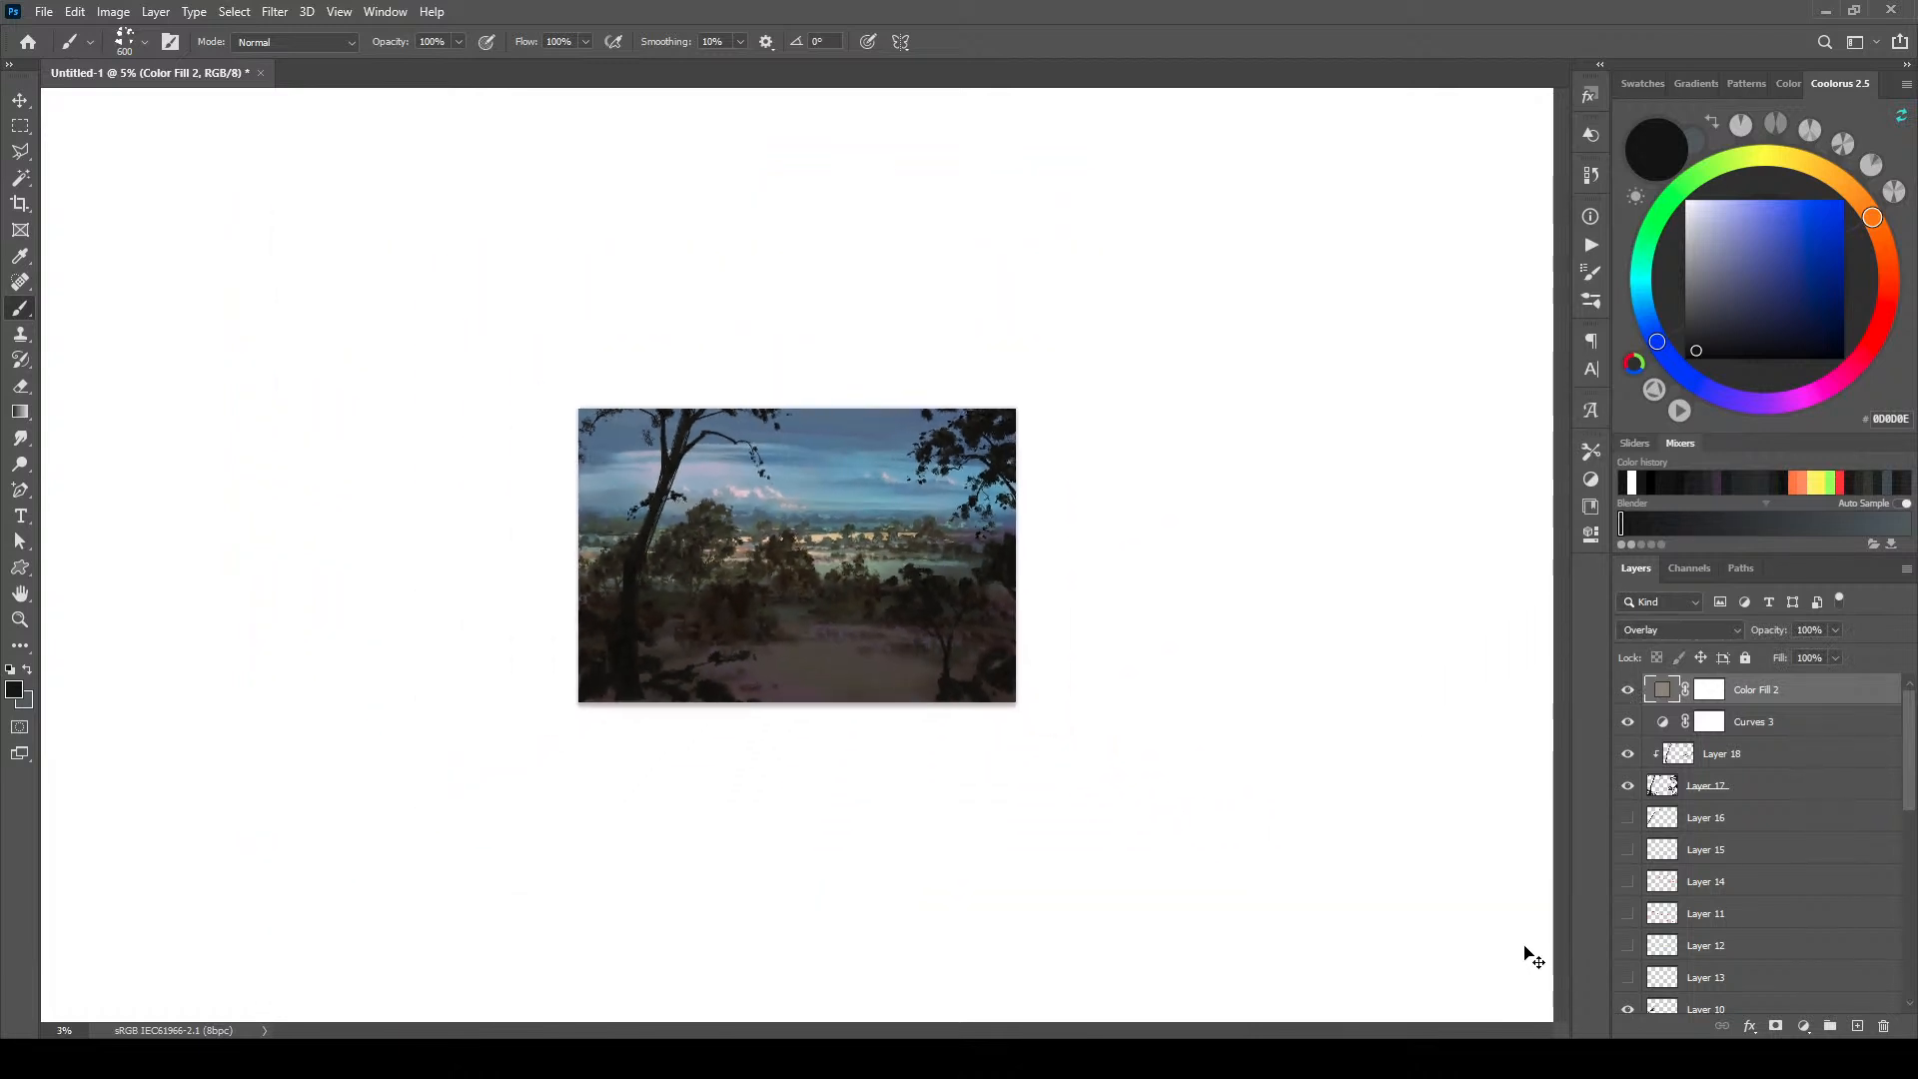
pyautogui.hotkey('ctrl', '-')
pyautogui.hotkey('ctrl', '+')
pyautogui.hotkey('ctrl', '+')
pyautogui.hotkey('ctrl', '+')
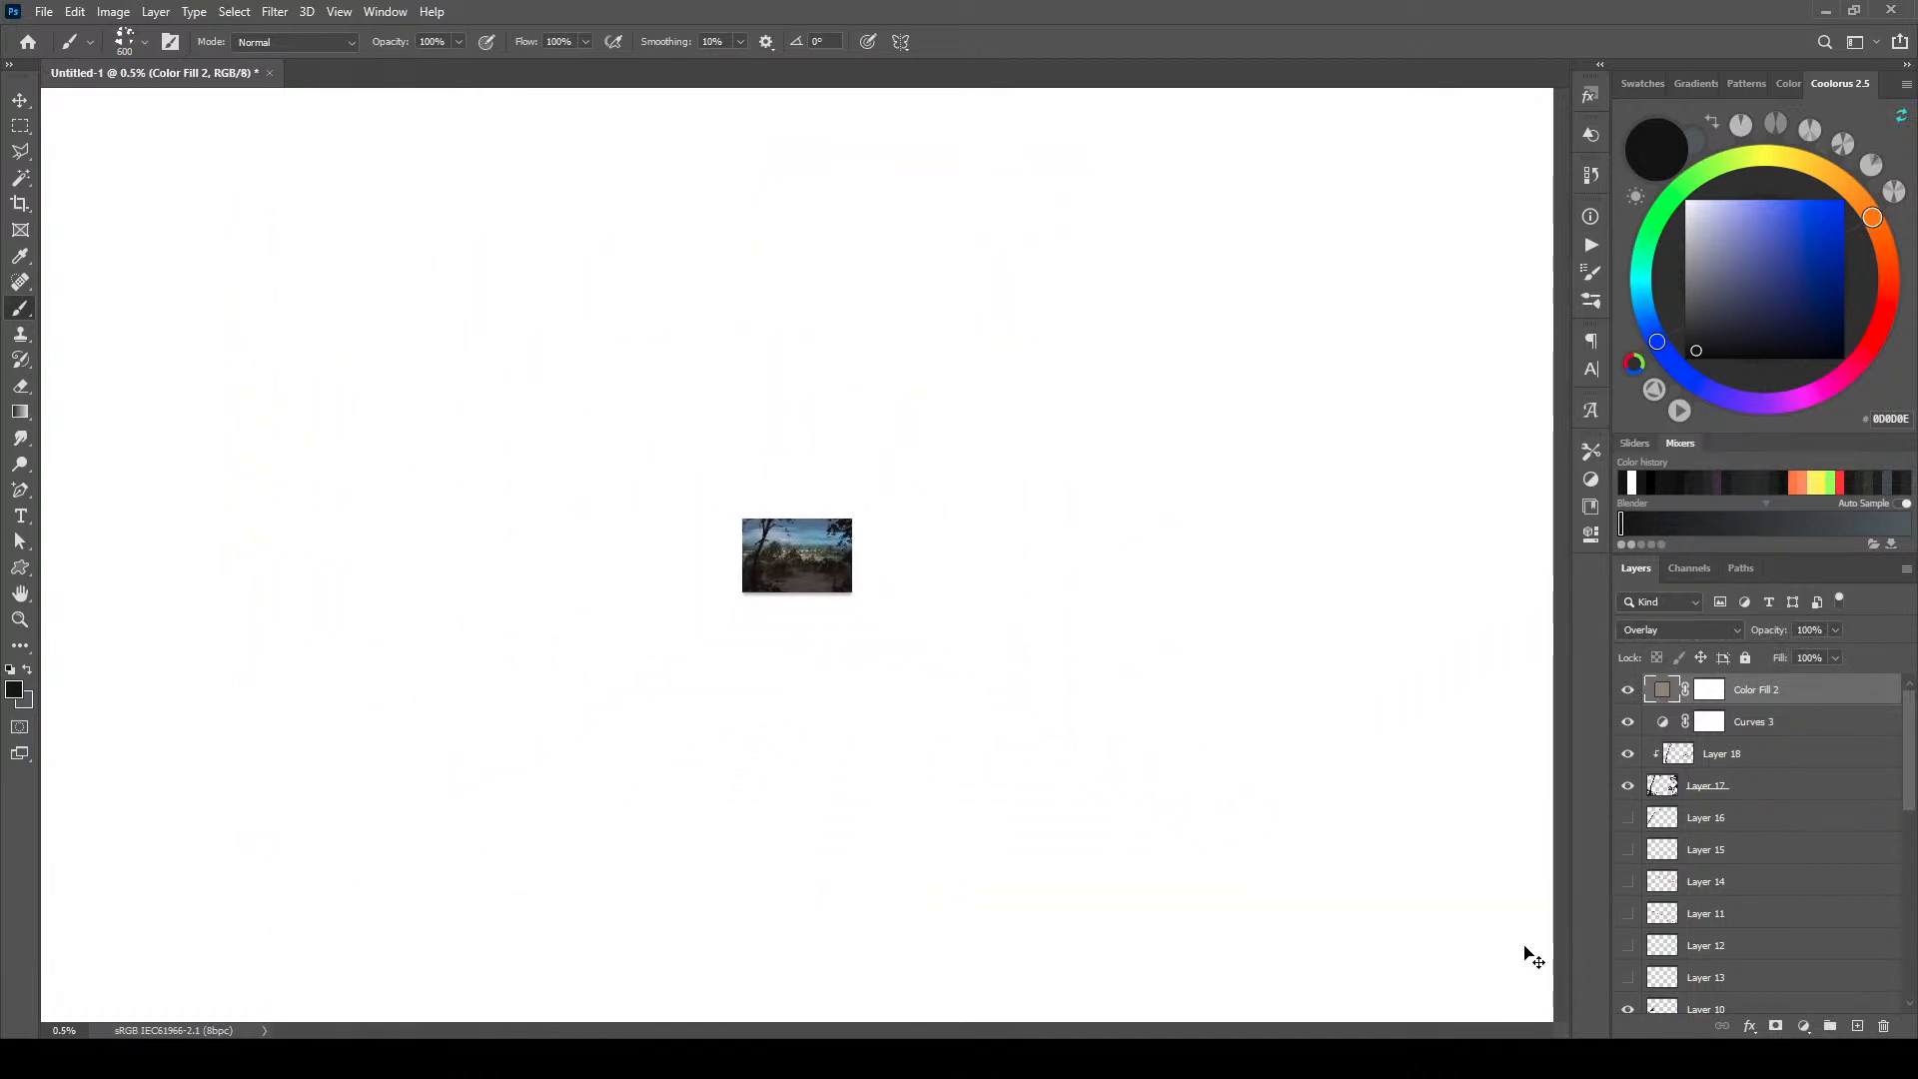
# Step: Compare the small-scale composition with the foreground tree layer (Layer 17) hidden and shown, and inspect the full painting
pyautogui.click(1627, 786)
pyautogui.hotkey('ctrl', '-')
pyautogui.hotkey('ctrl', '-')
pyautogui.hotkey('ctrl', '-')
pyautogui.hotkey('ctrl', '-')
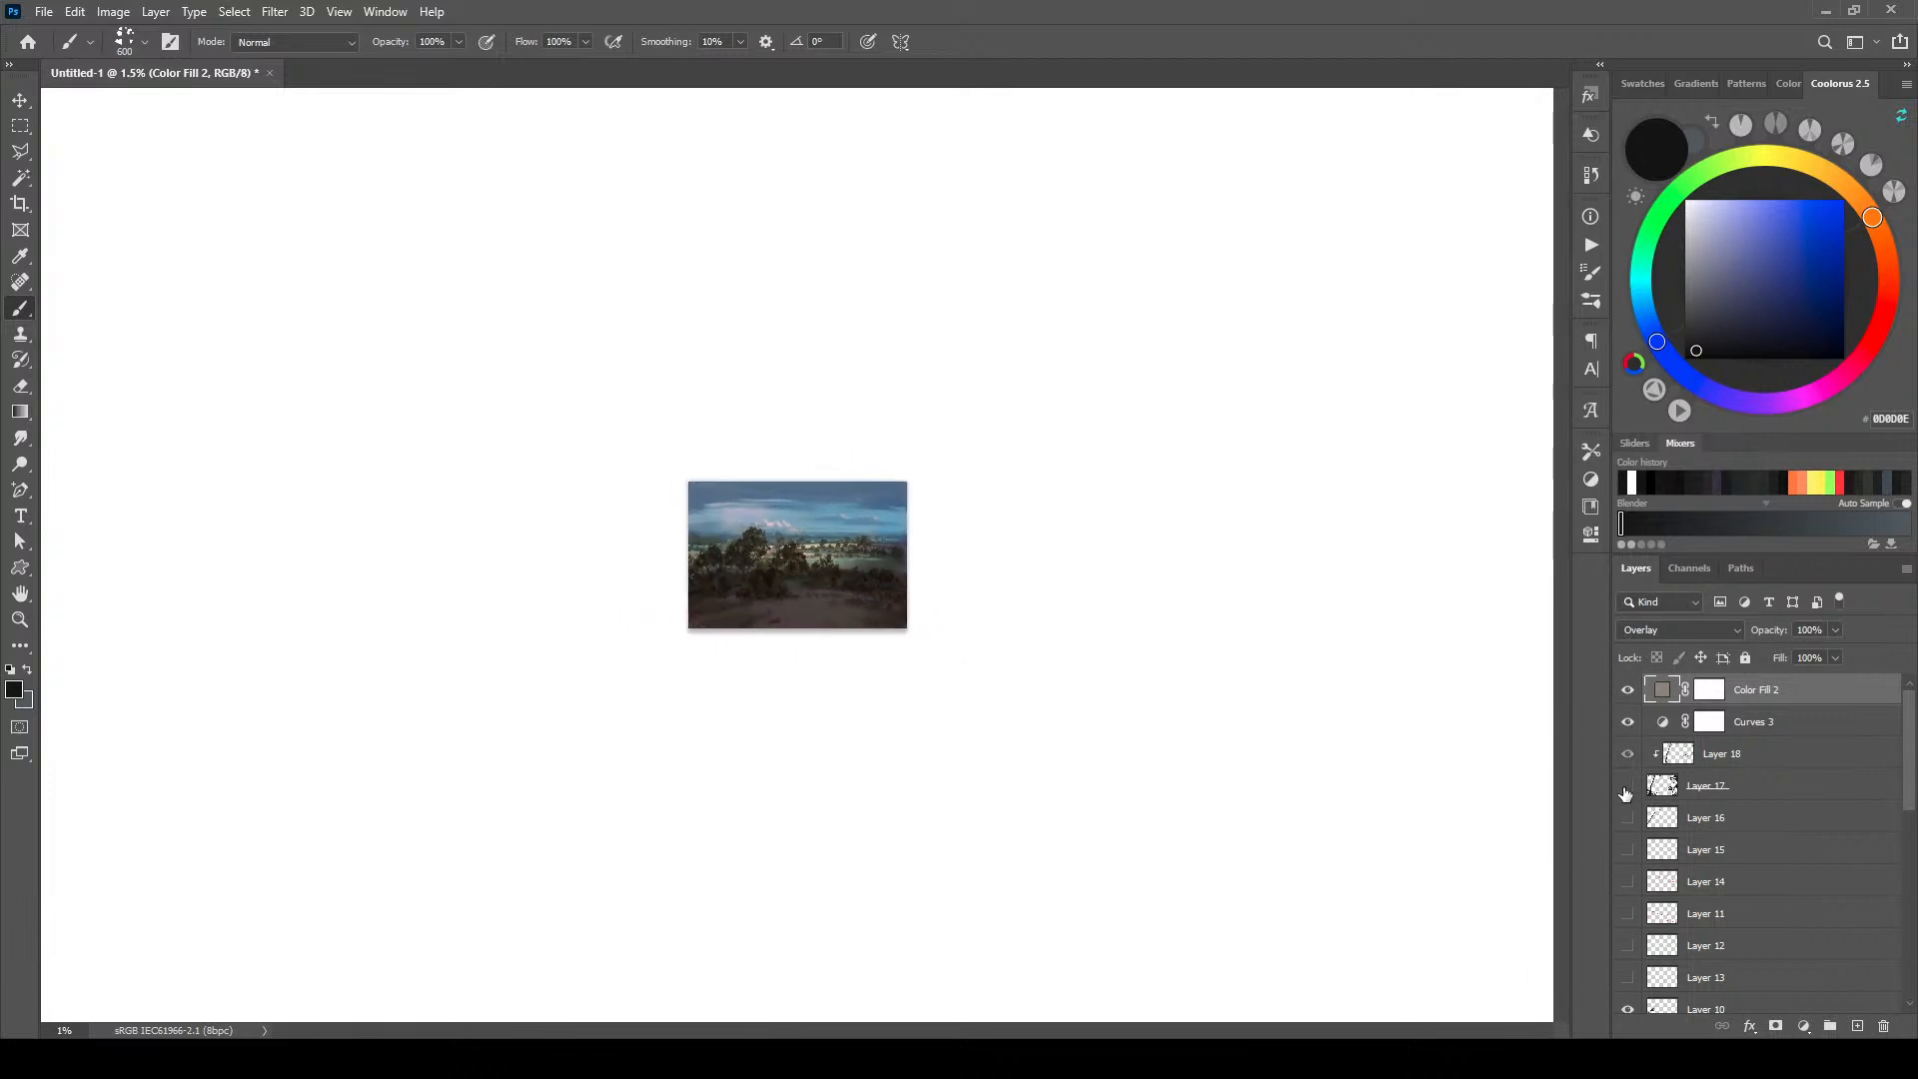
pyautogui.click(1627, 786)
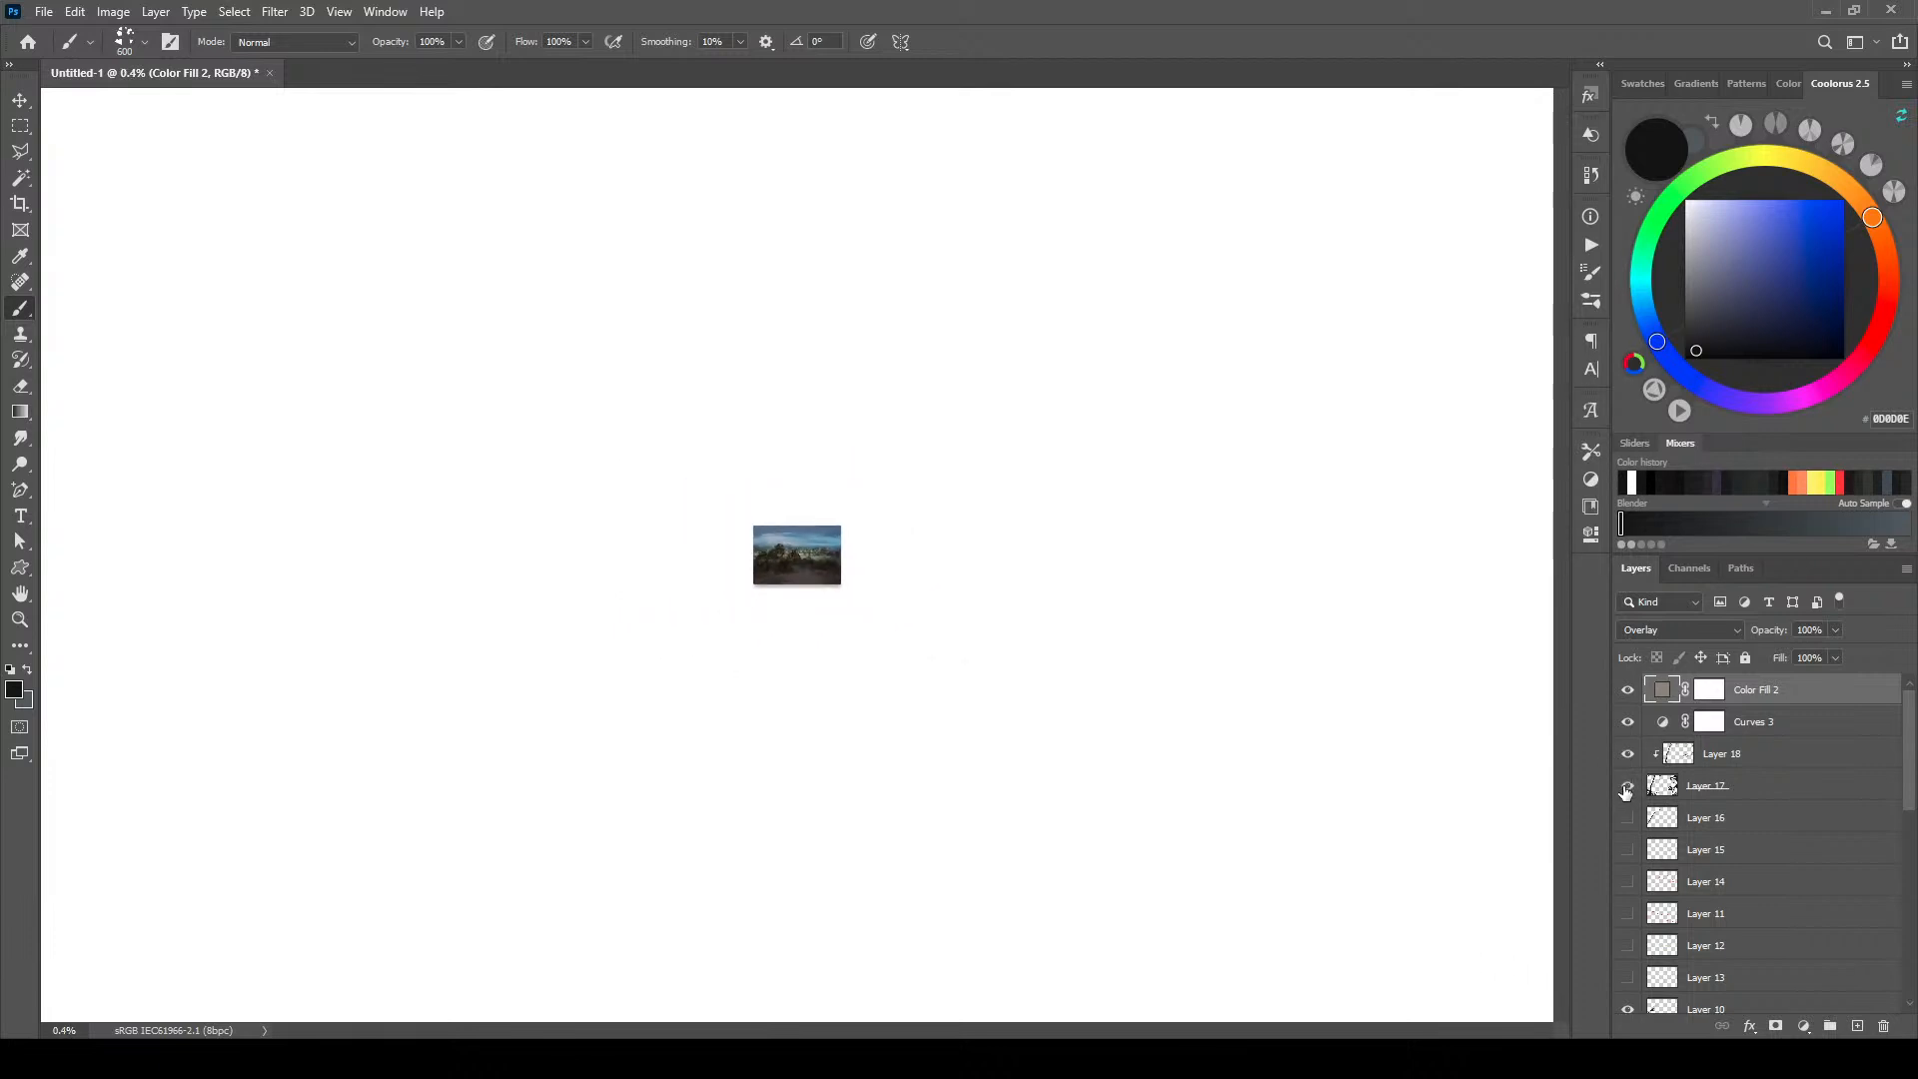
pyautogui.hotkey('ctrl', '+')
pyautogui.hotkey('ctrl', '+')
pyautogui.hotkey('ctrl', '+')
pyautogui.hotkey('ctrl', '+')
pyautogui.hotkey('ctrl', '+')
pyautogui.hotkey('ctrl', '+')
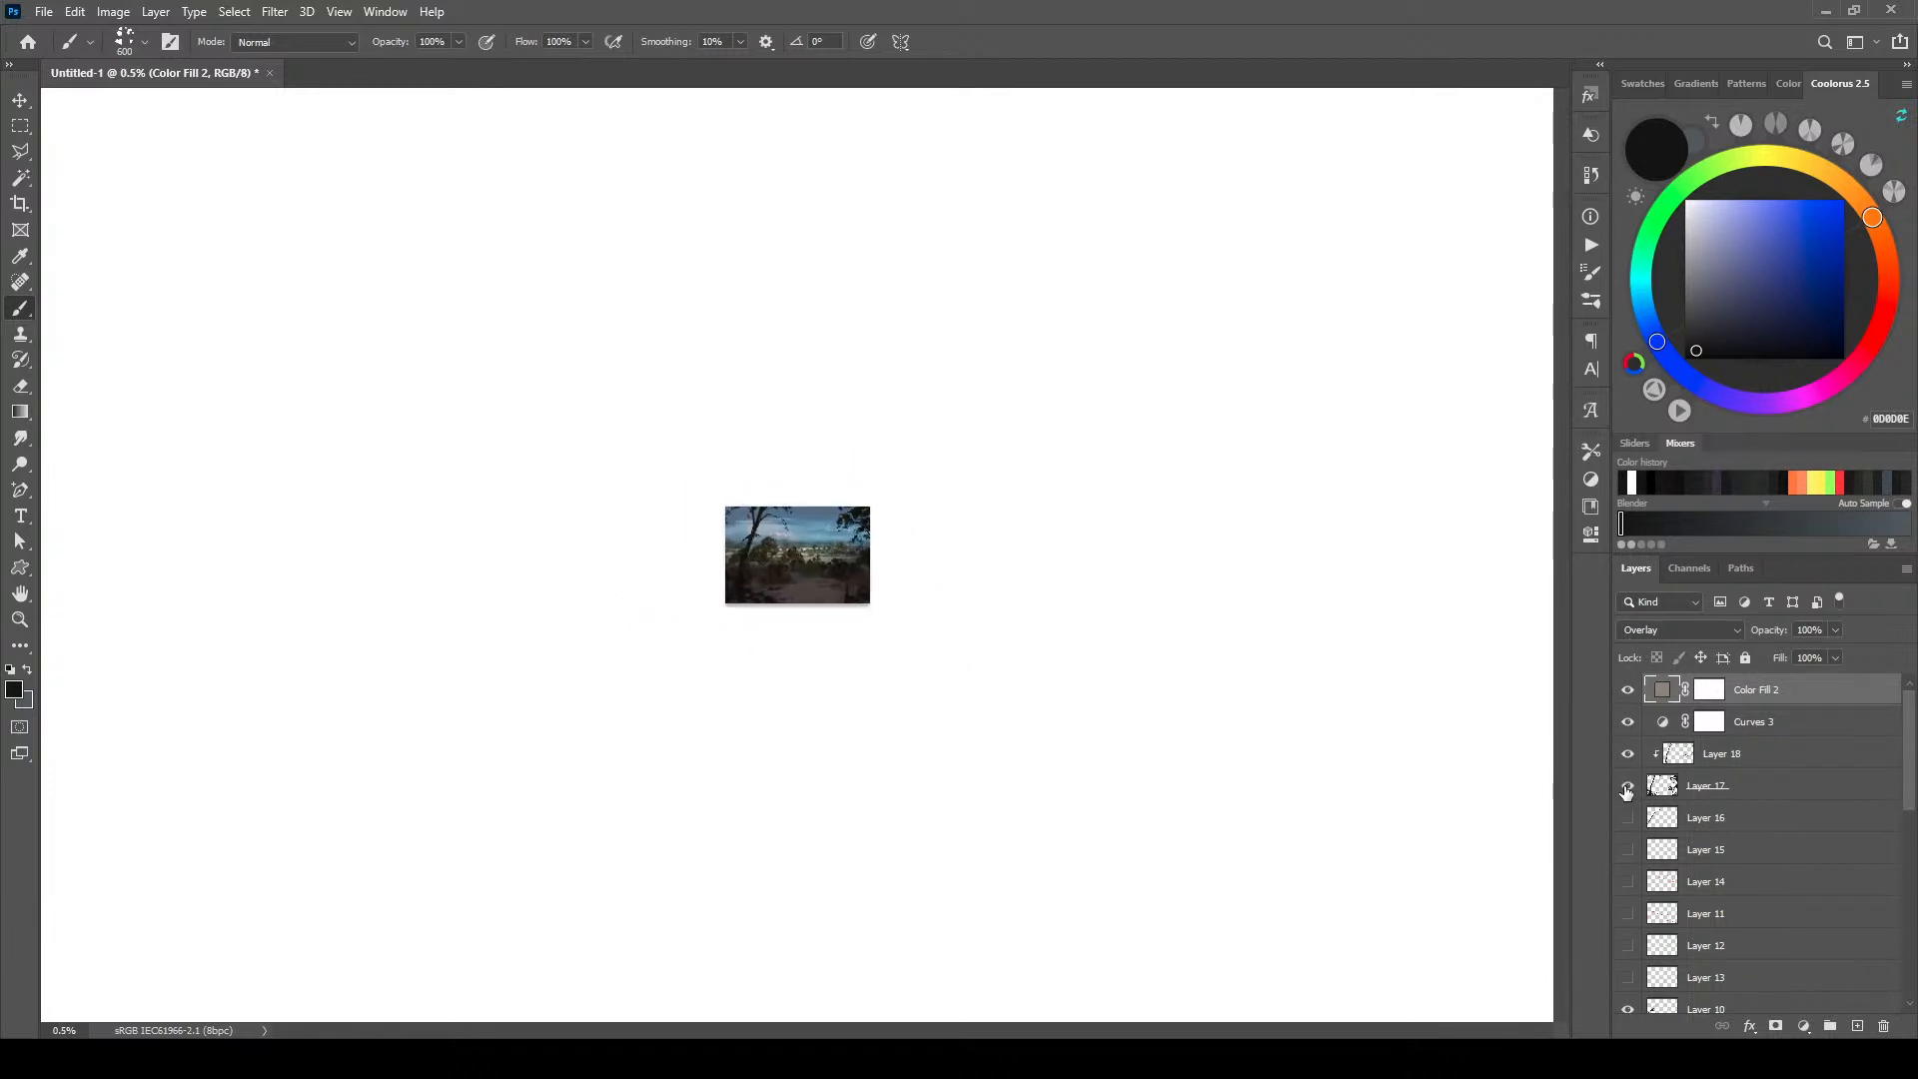
pyautogui.hotkey('ctrl', '+')
pyautogui.hotkey('ctrl', '+')
pyautogui.hotkey('ctrl', '+')
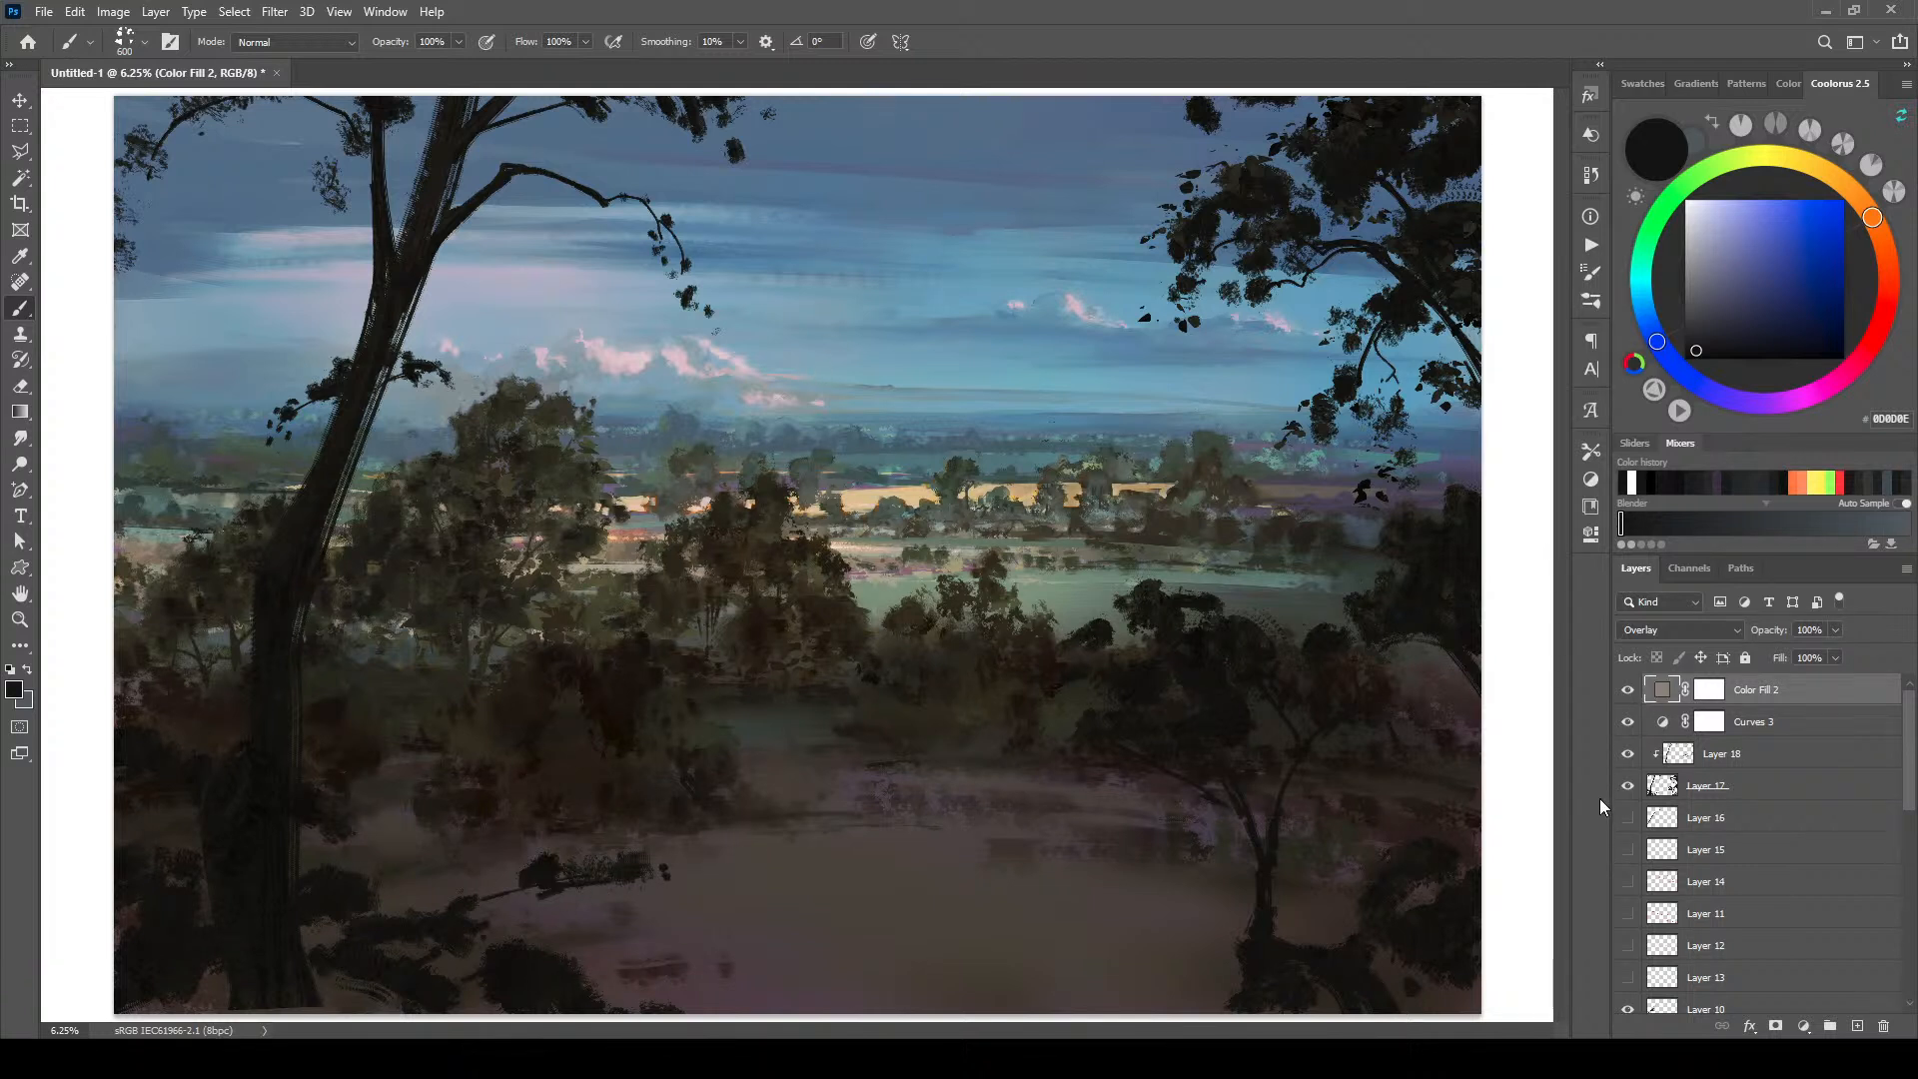
# Step: Check how the composition reads at thumbnail and full size without the Layer 17 foreground trees, and show them again
pyautogui.hotkey('ctrl', '-')
pyautogui.hotkey('ctrl', '-')
pyautogui.hotkey('ctrl', '-')
pyautogui.hotkey('ctrl', '-')
pyautogui.hotkey('ctrl', '-')
pyautogui.hotkey('ctrl', '-')
pyautogui.hotkey('ctrl', '-')
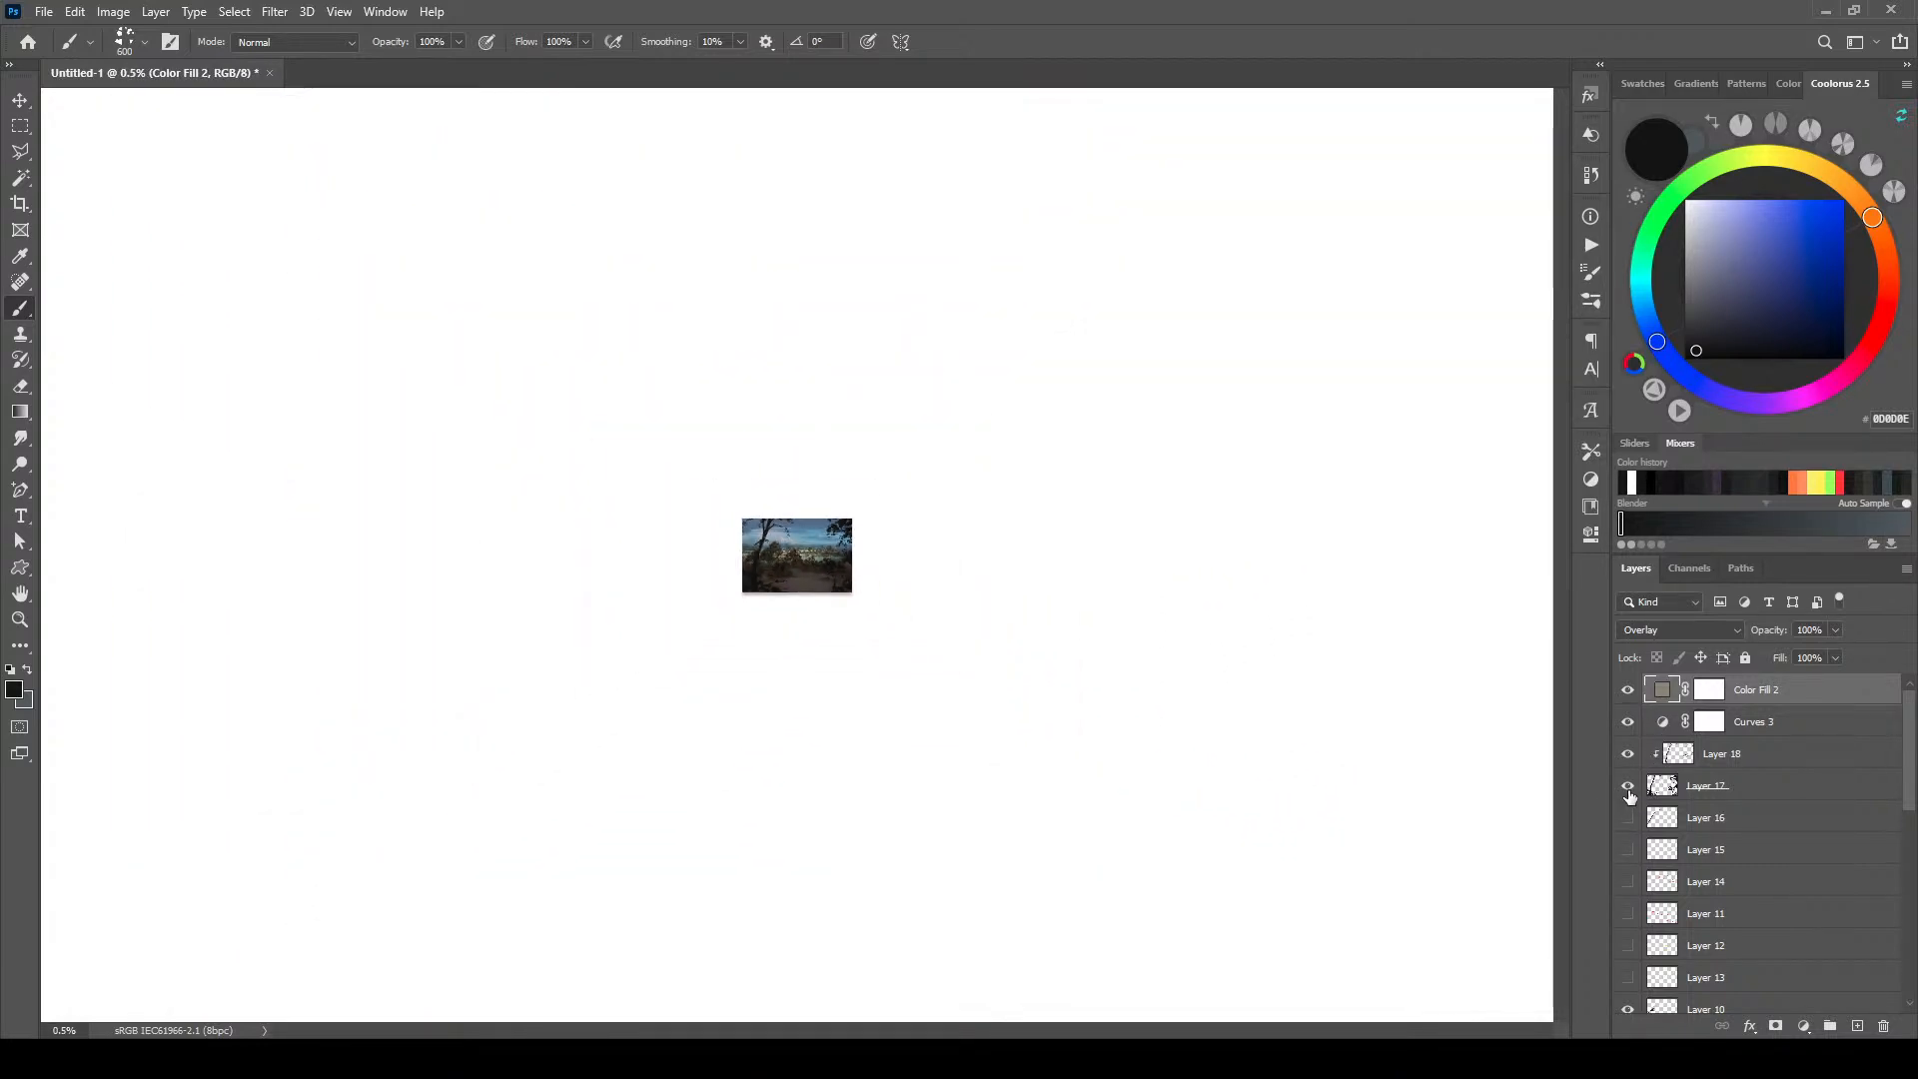
pyautogui.click(1629, 788)
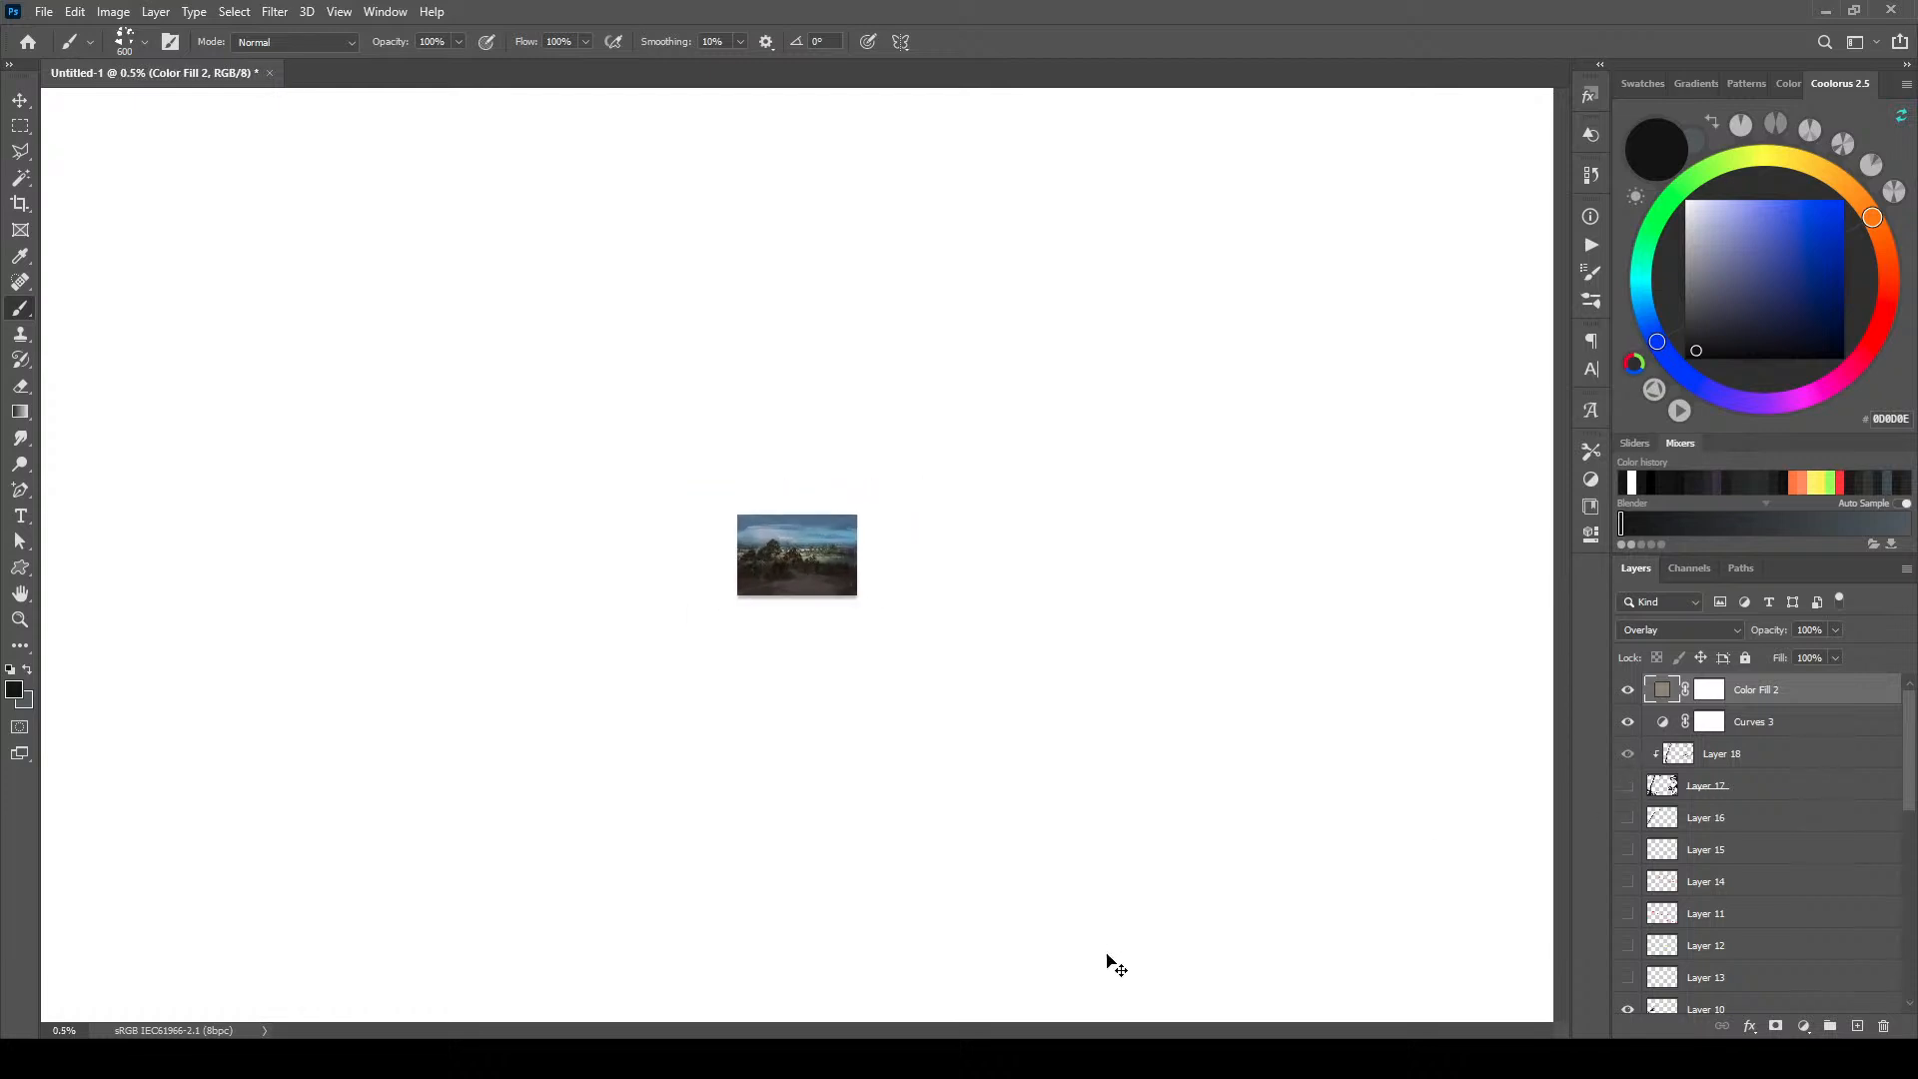
pyautogui.hotkey('ctrl', '+')
pyautogui.hotkey('ctrl', '+')
pyautogui.hotkey('ctrl', '+')
pyautogui.hotkey('ctrl', '+')
pyautogui.hotkey('ctrl', '+')
pyautogui.hotkey('ctrl', '+')
pyautogui.hotkey('ctrl', '-')
pyautogui.hotkey('ctrl', '-')
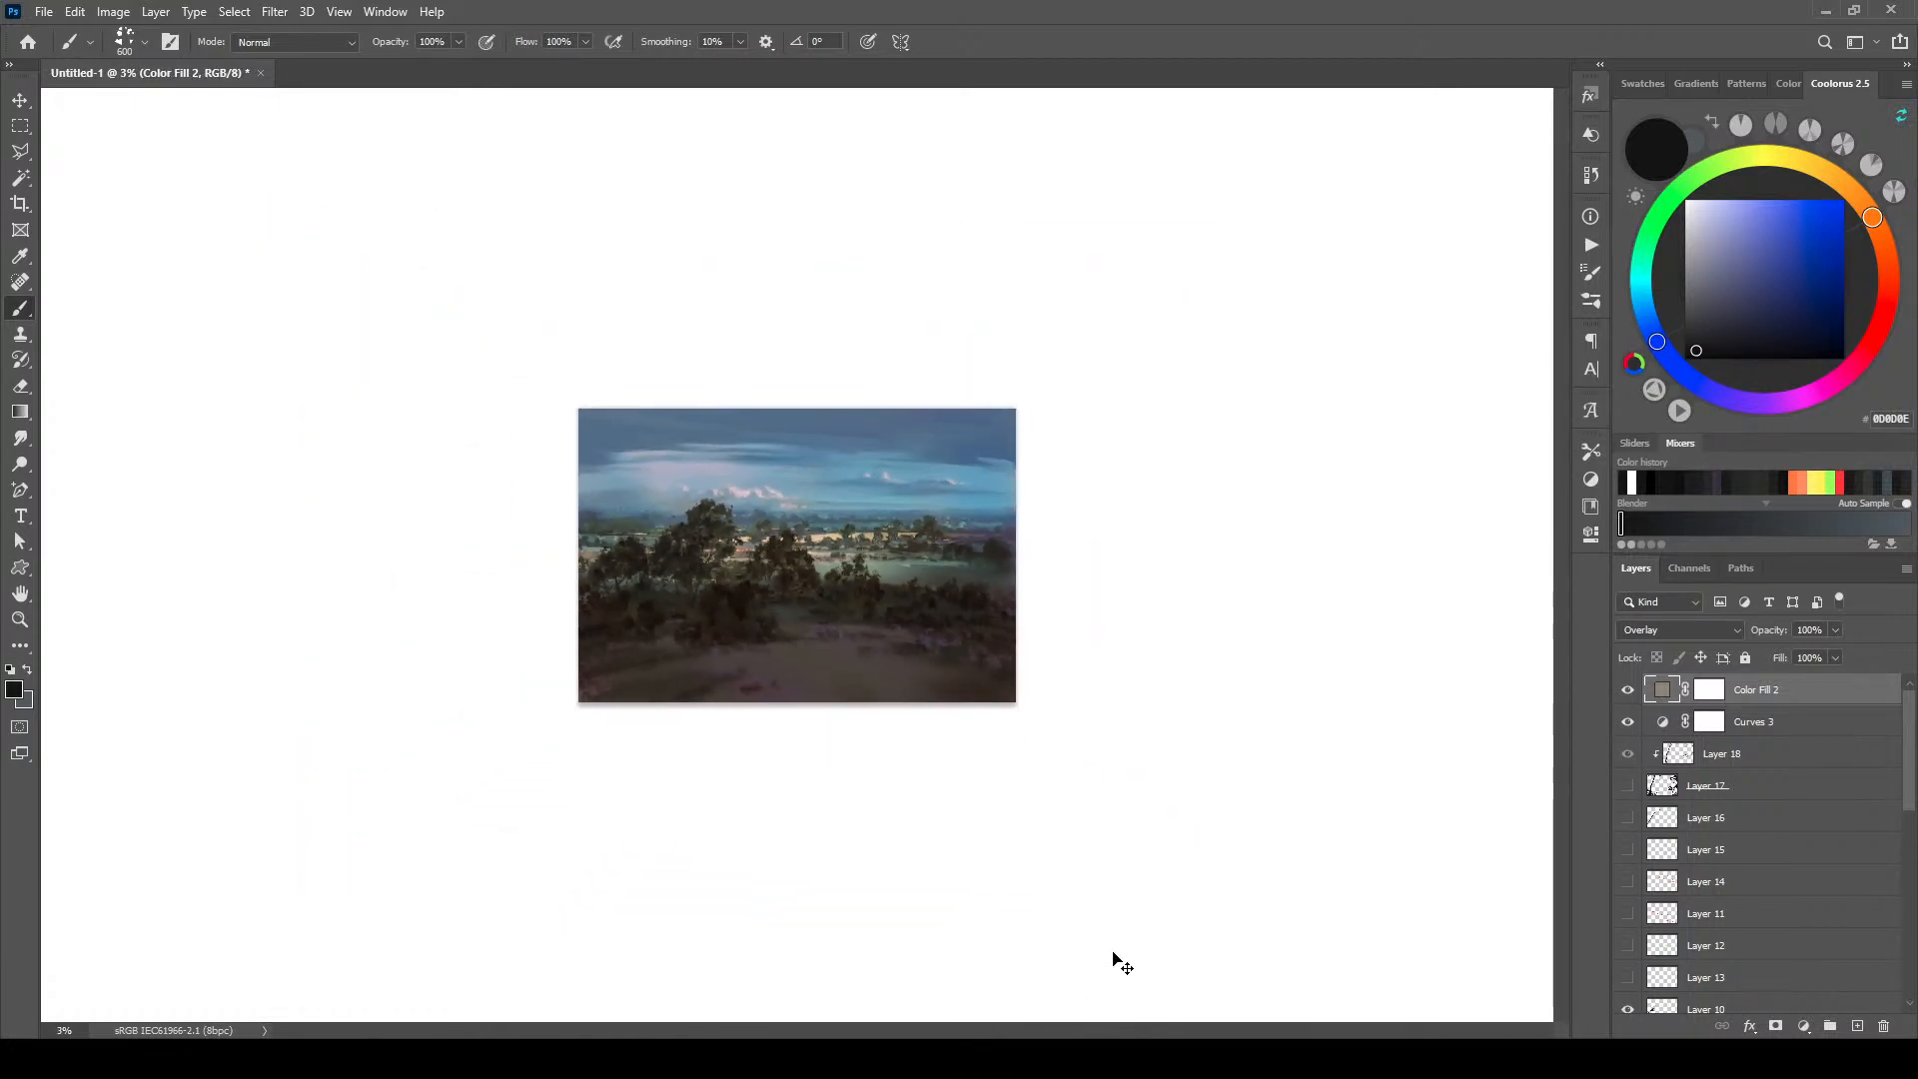
pyautogui.hotkey('ctrl', '+')
pyautogui.hotkey('ctrl', '+')
pyautogui.hotkey('ctrl', '+')
pyautogui.hotkey('ctrl', '+')
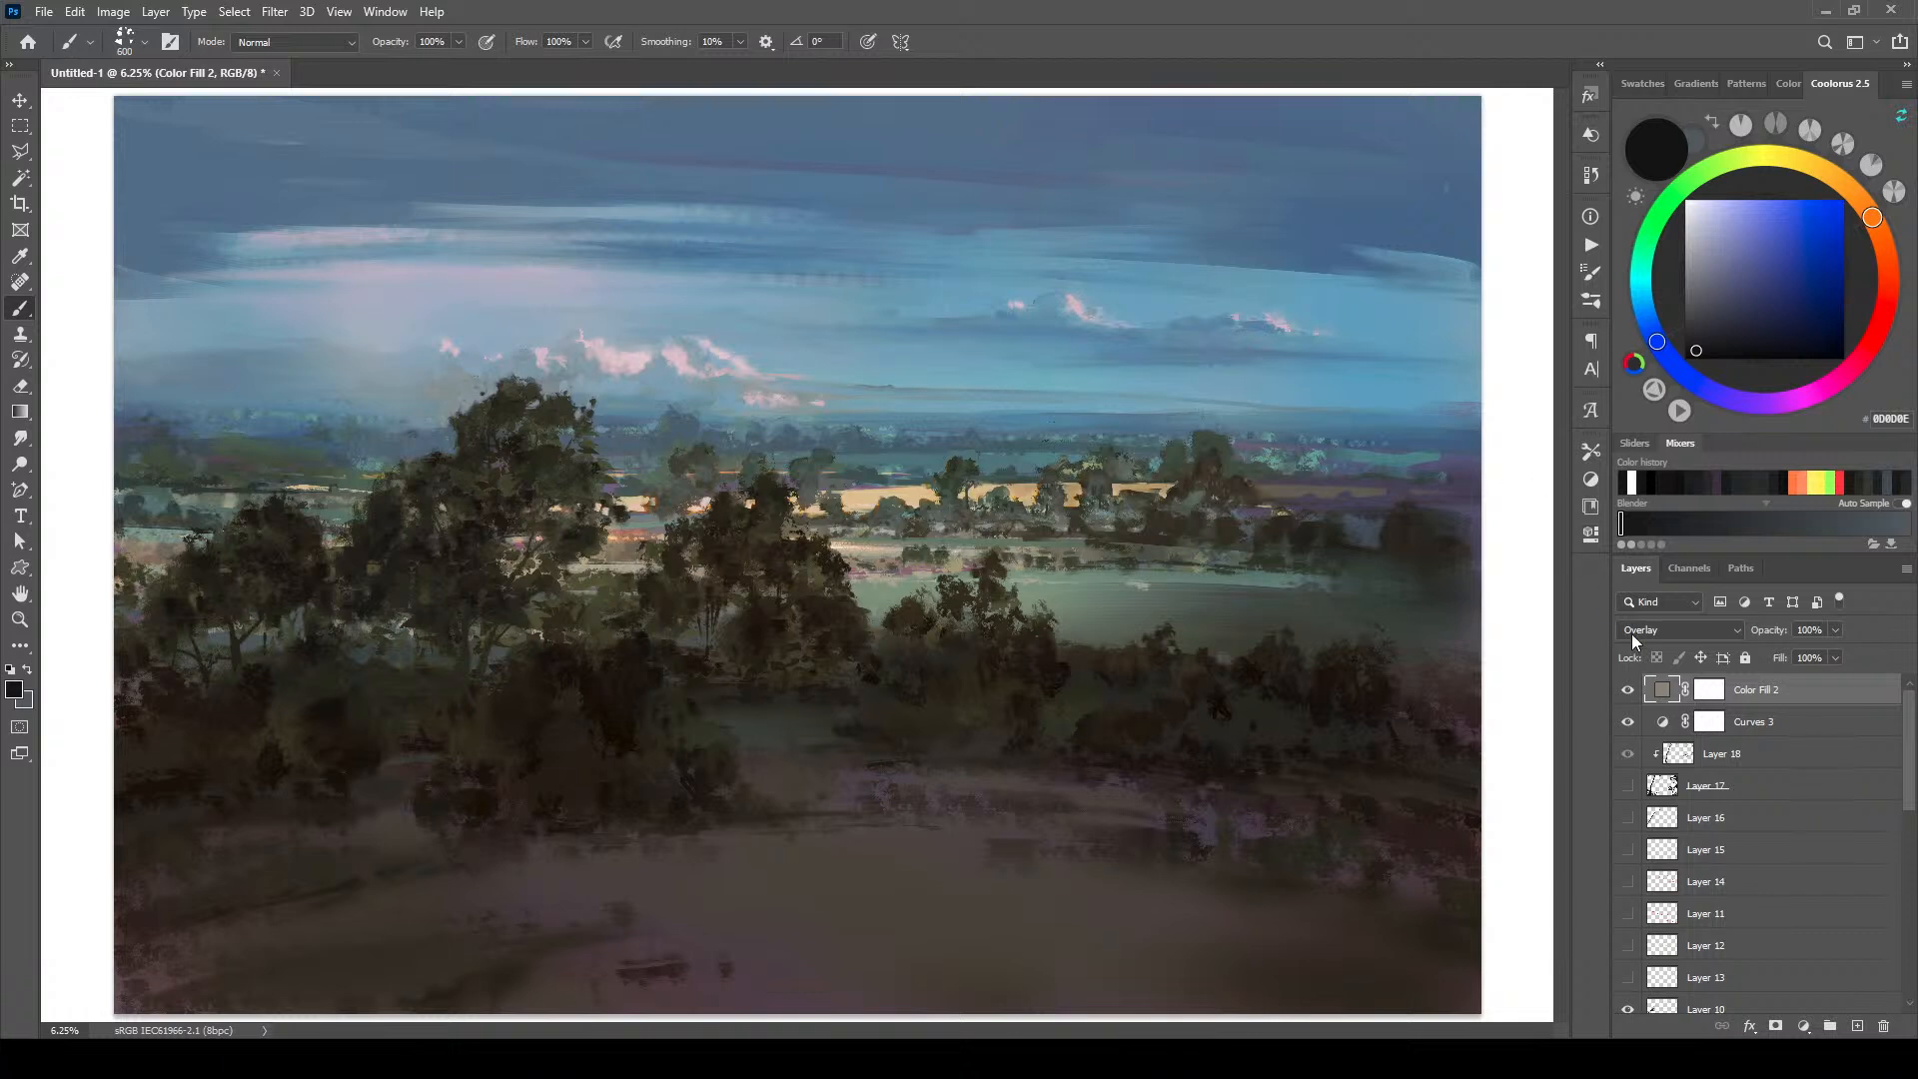
pyautogui.click(1627, 785)
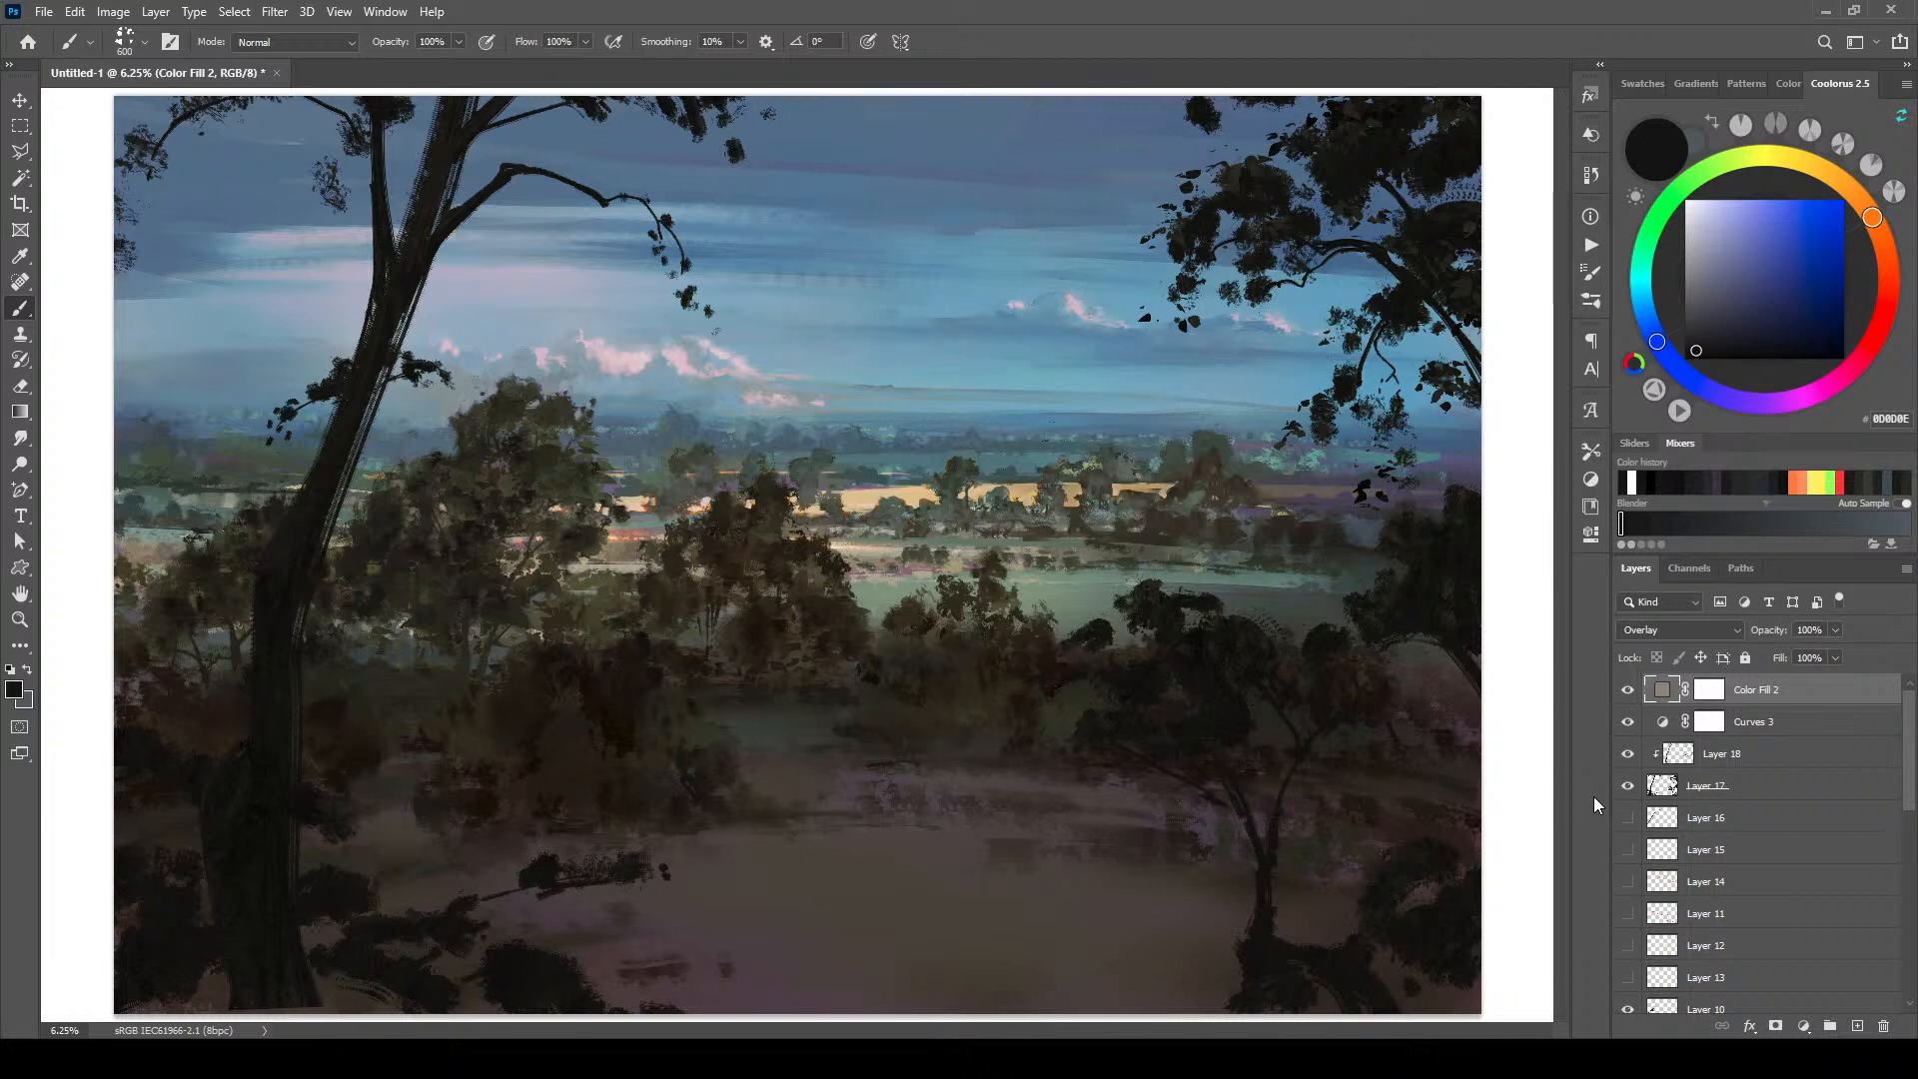
# Step: Hide the Layer 17 foreground trees and examine the open landscape at thumbnail and full size
pyautogui.click(1627, 786)
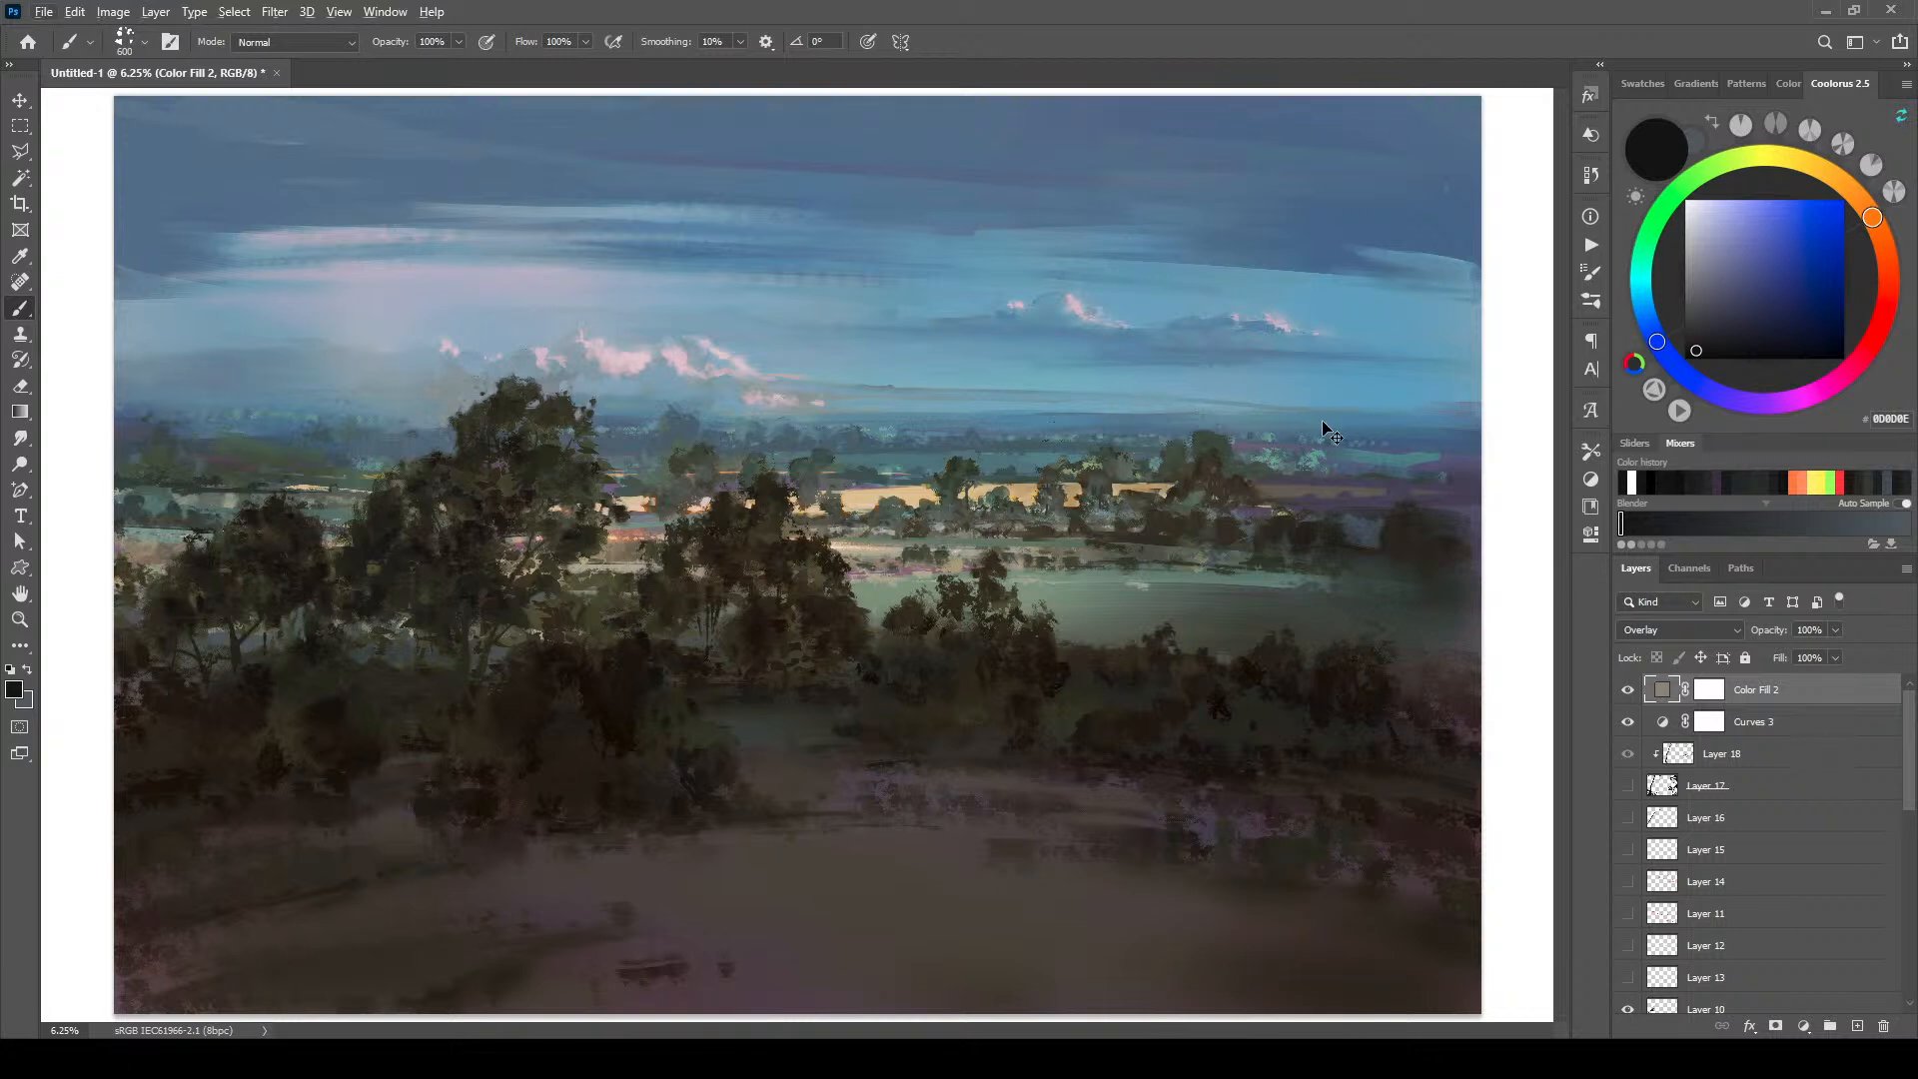
pyautogui.scroll(-10, 1322, 420)
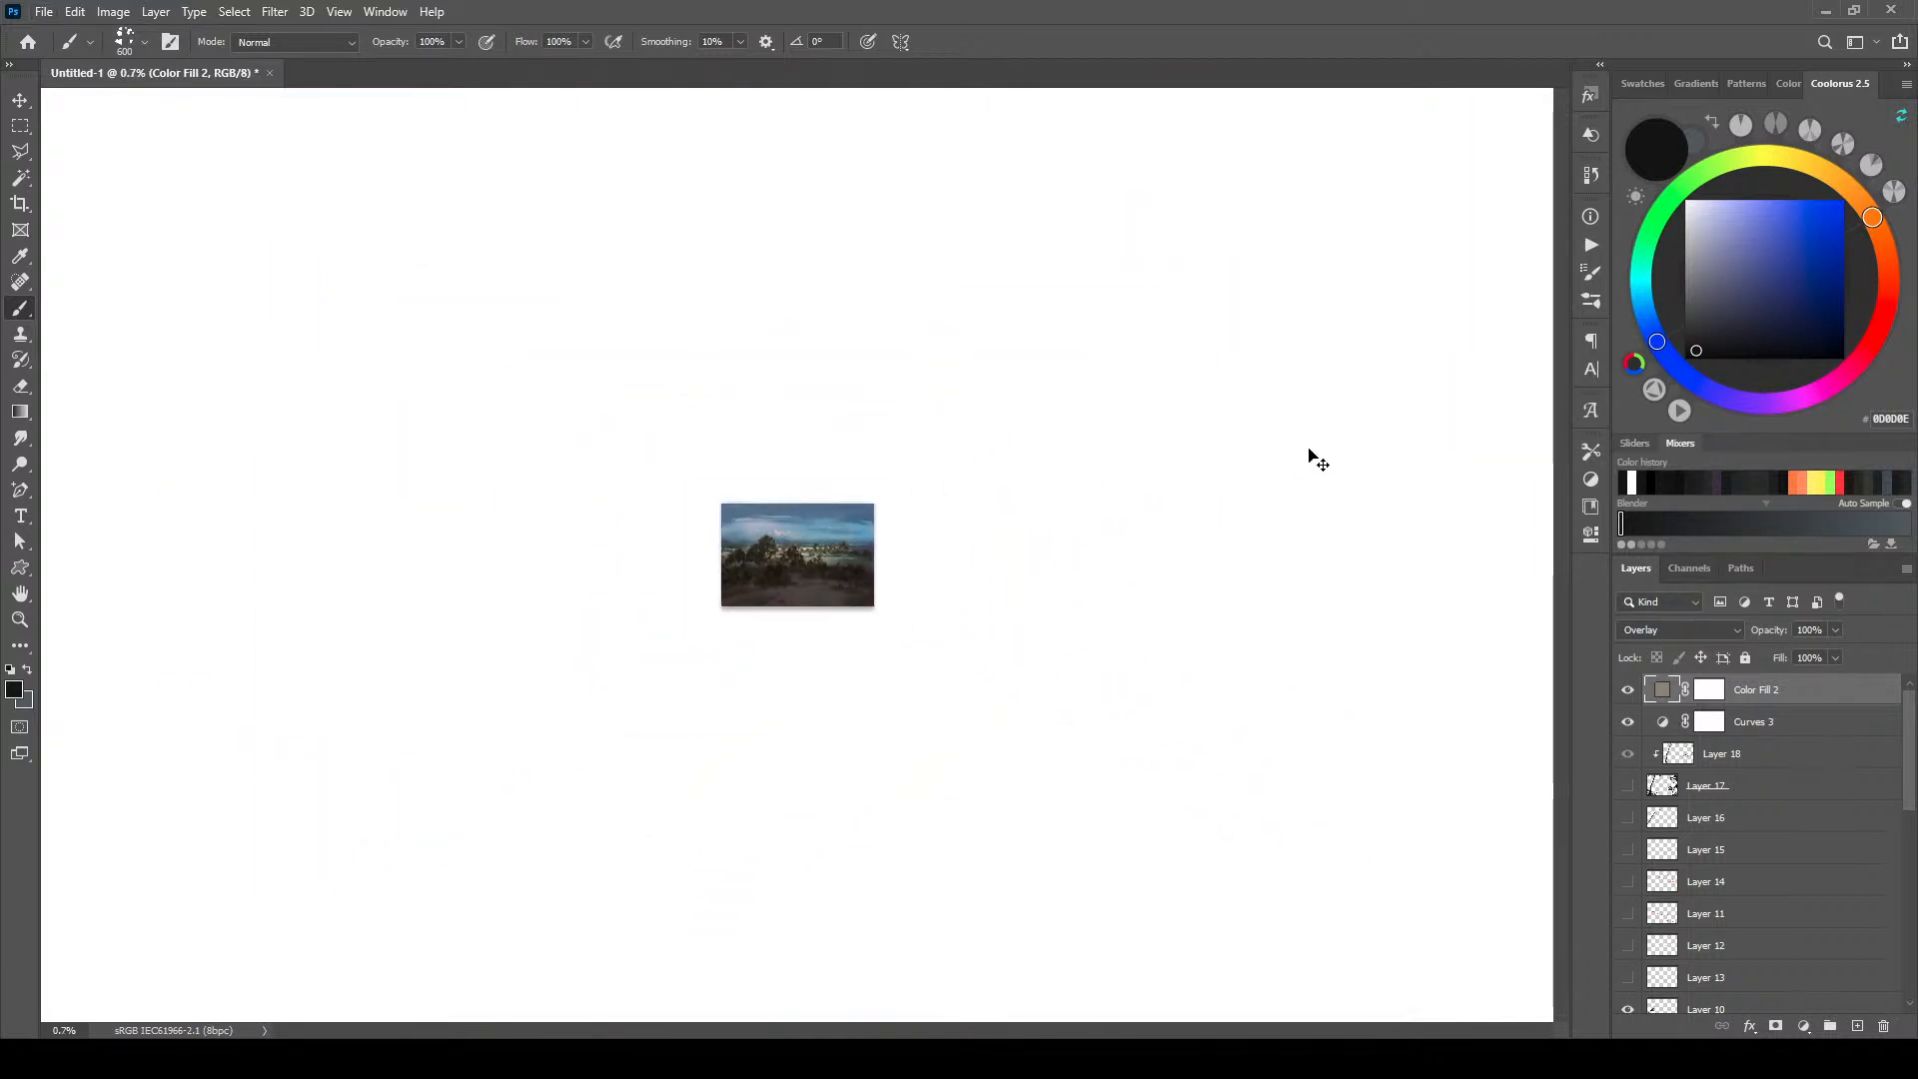
pyautogui.scroll(4, 1319, 456)
pyautogui.scroll(-4, 1321, 457)
pyautogui.scroll(10, 1316, 445)
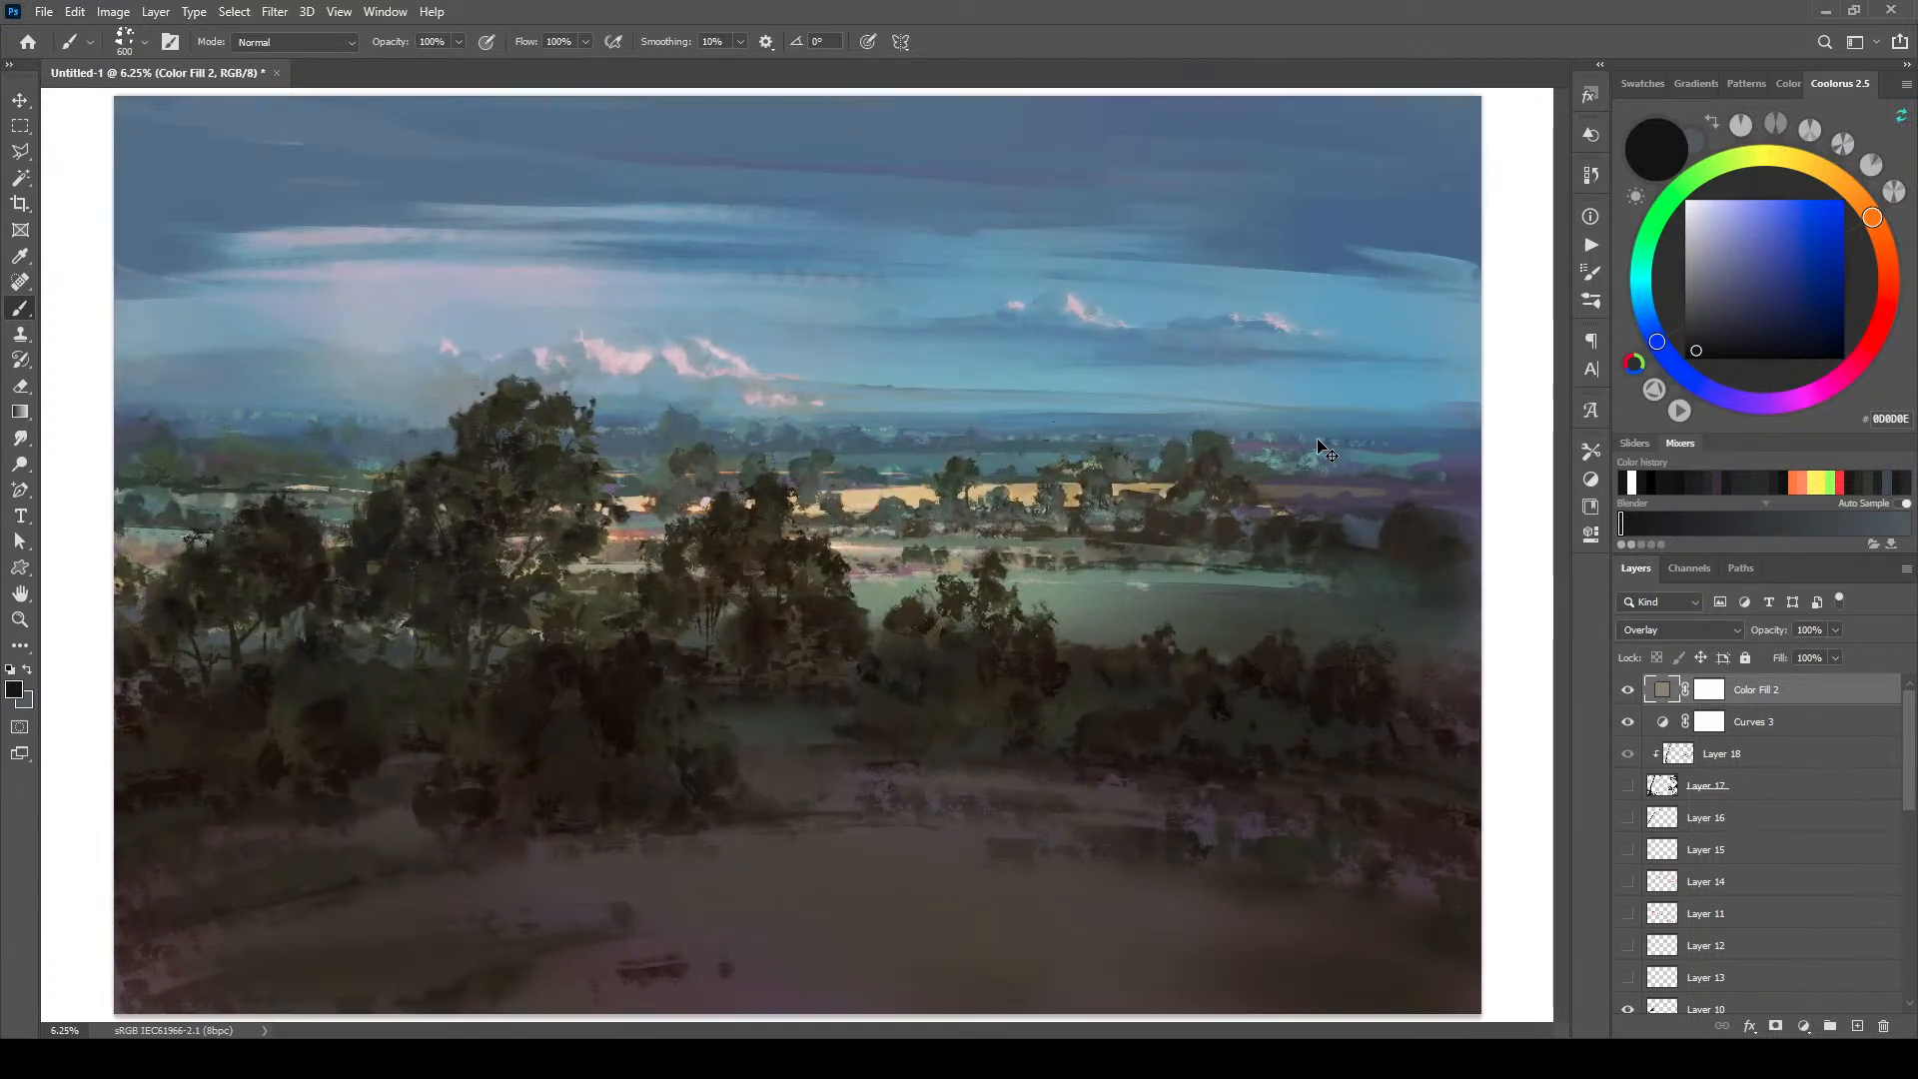